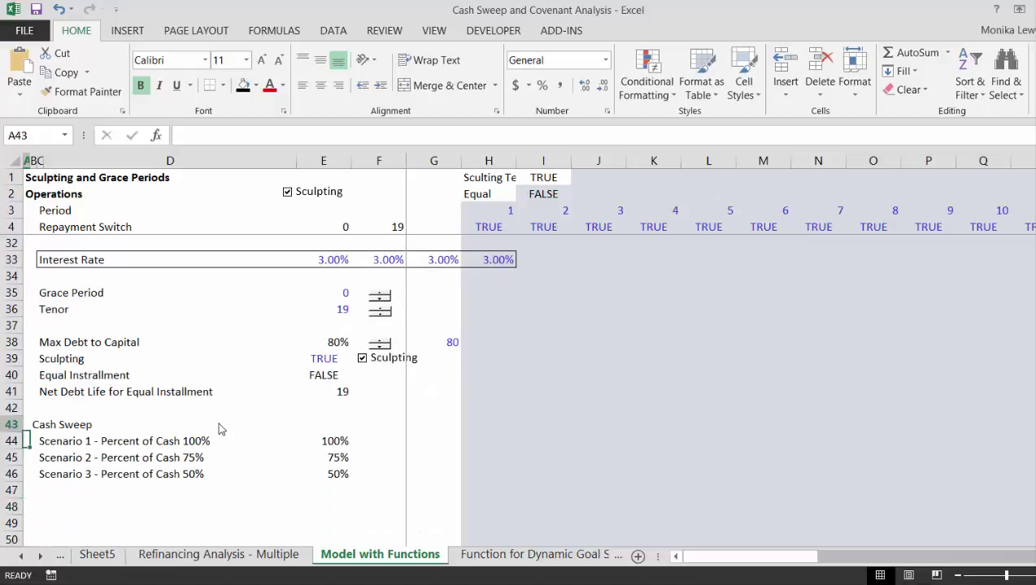
- Enter the section heading "Cash Lock-up Covenant" in cell B48, below the cash sweep scenarios
key("Down")
key("Down")
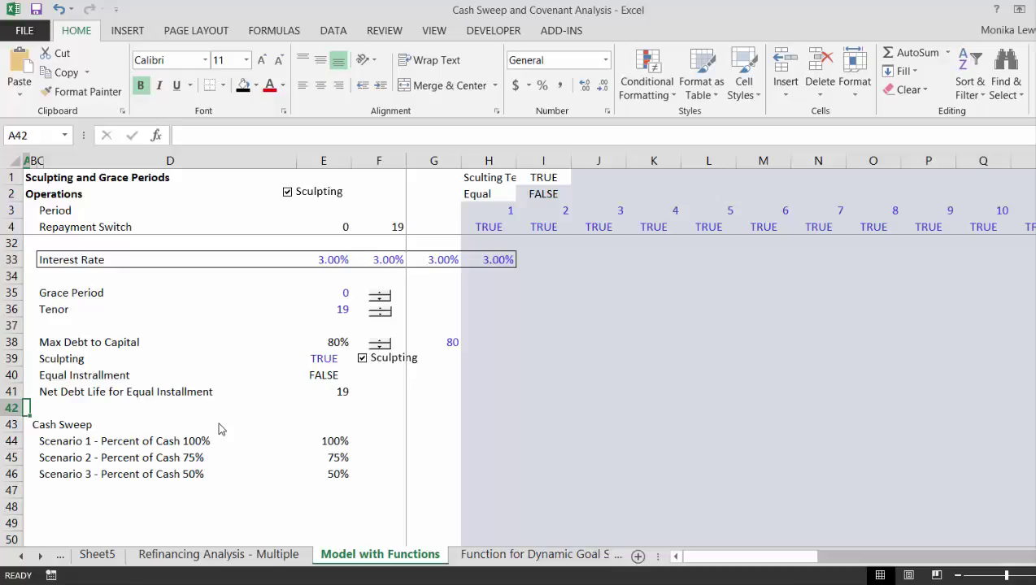
key("Down")
key("Down")
key("Down")
key("Down")
key("Down")
key("Down")
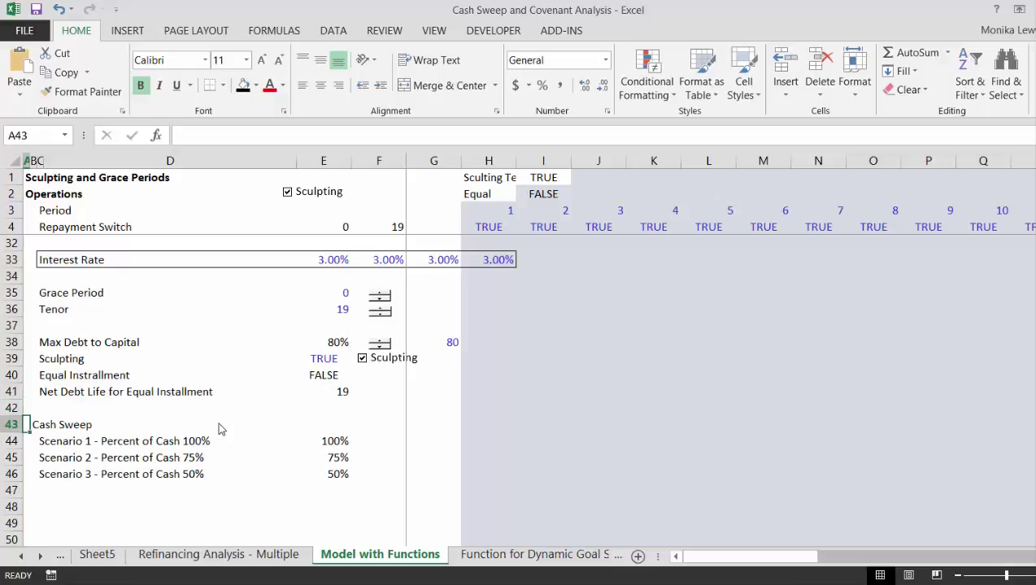
key("Right")
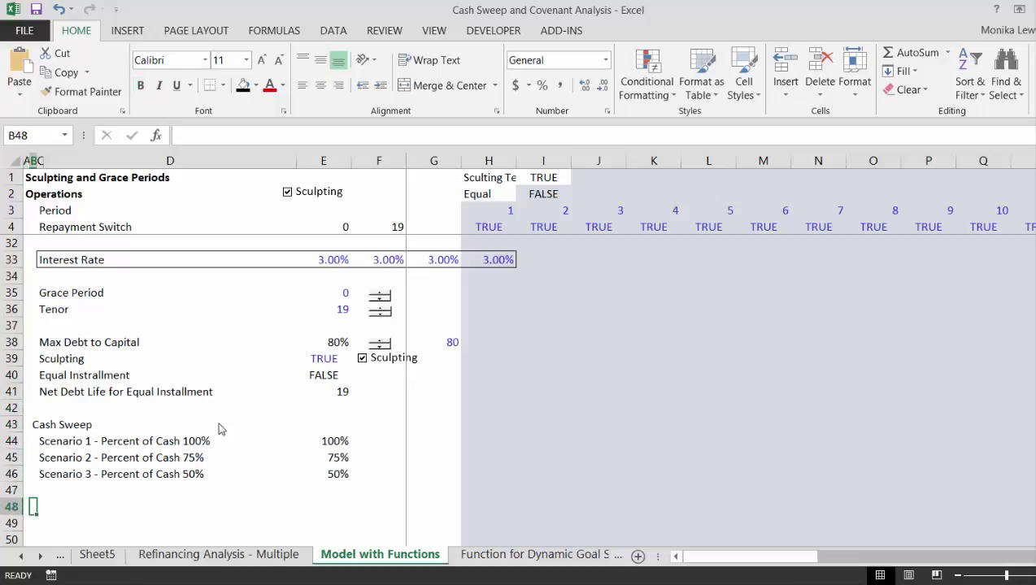
type("Cash")
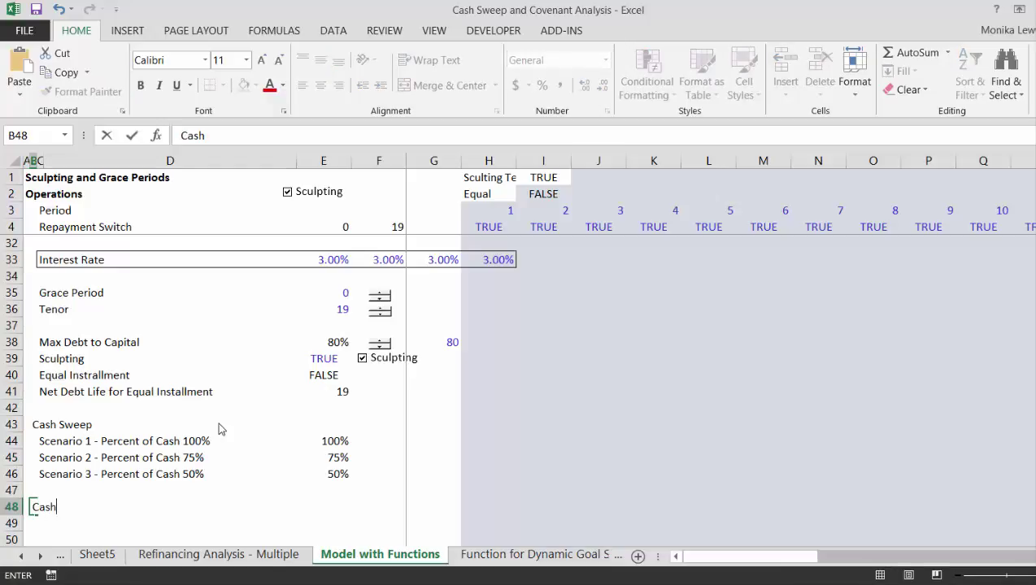
type(" Lock-up ")
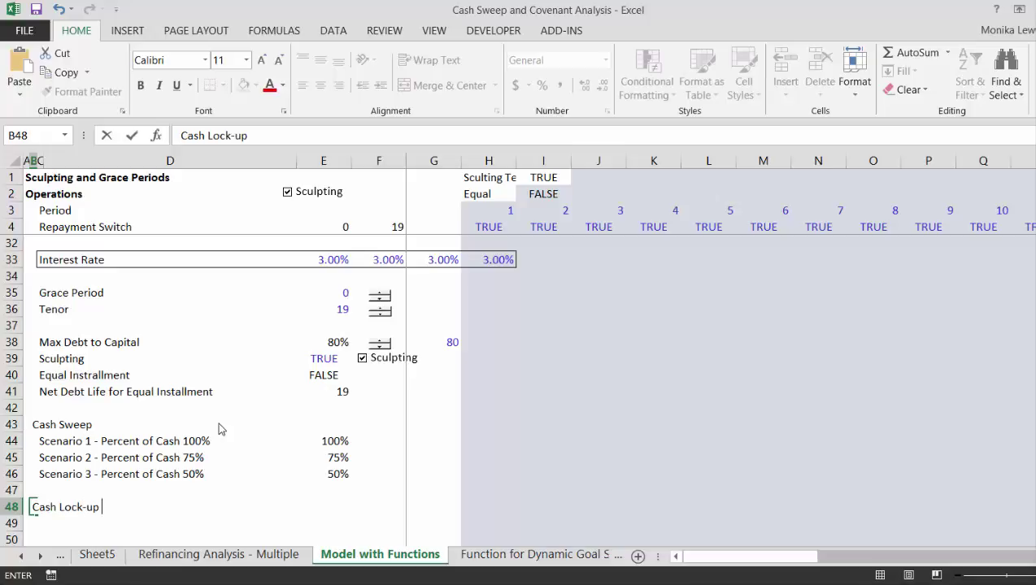
type("Covena")
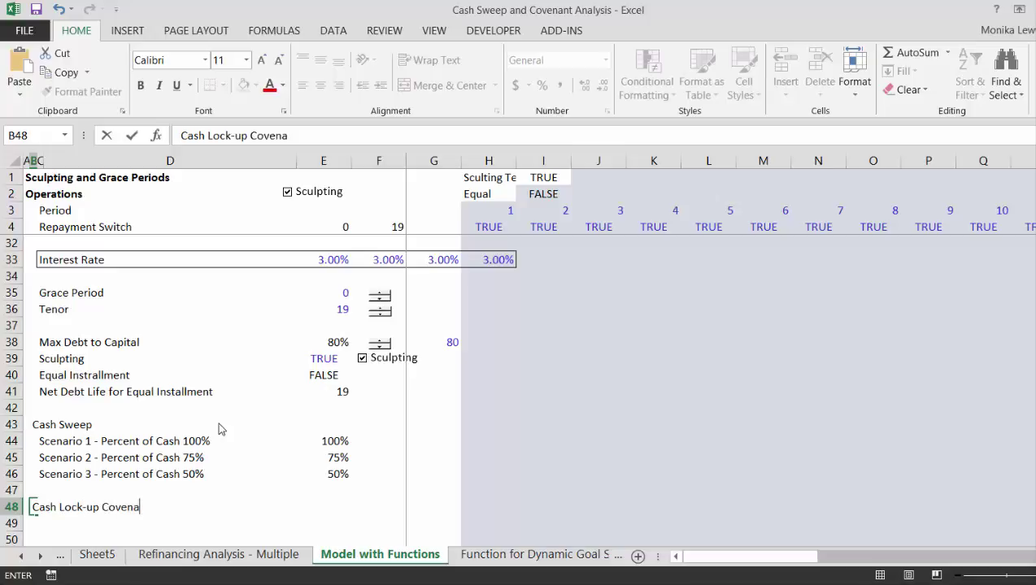
type("nt")
key("ctrl+Return")
- Examine the Debt Size and base-case sculpting cash flow sections below the Cash Lock-up Covenant heading
key("Down")
key("Down")
key("Down")
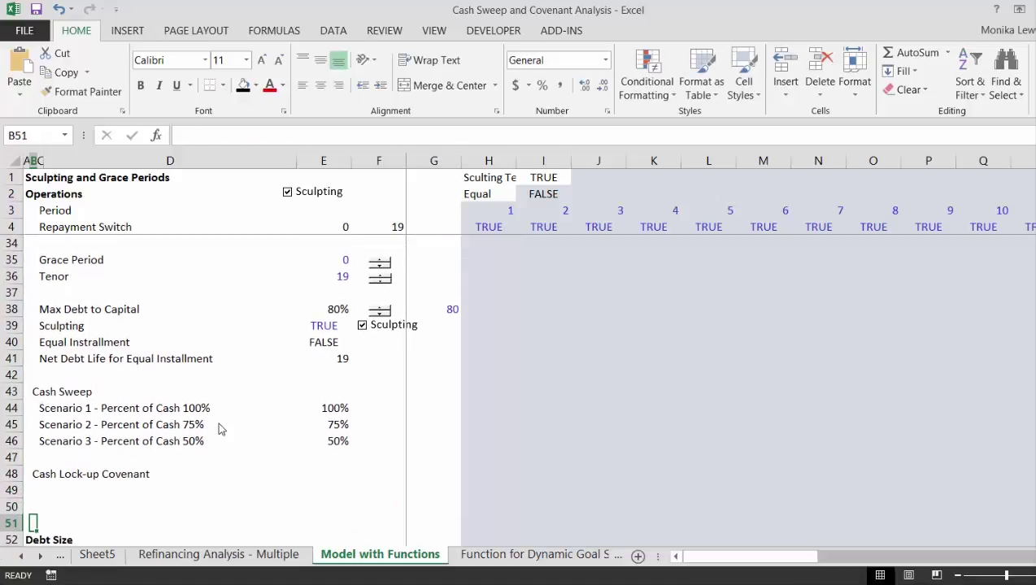
key("Up")
key("Down")
key("Down")
key("Down")
key("Down")
key("Down")
key("Down")
key("Left")
key("Down")
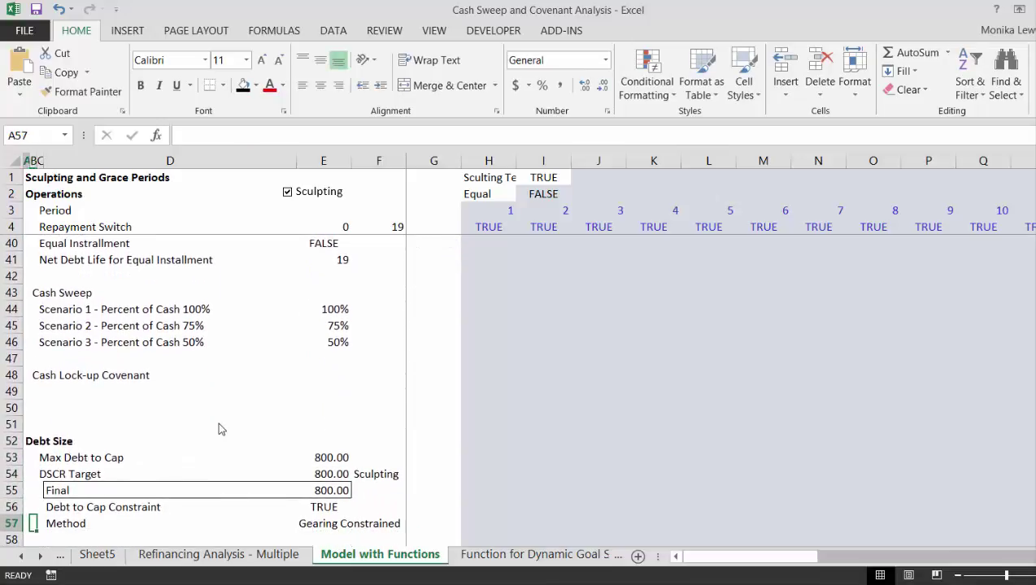
key("Down")
key("Down")
key("Down")
key("Down")
key("Down")
key("Down")
key("Down")
key("Down")
key("Down")
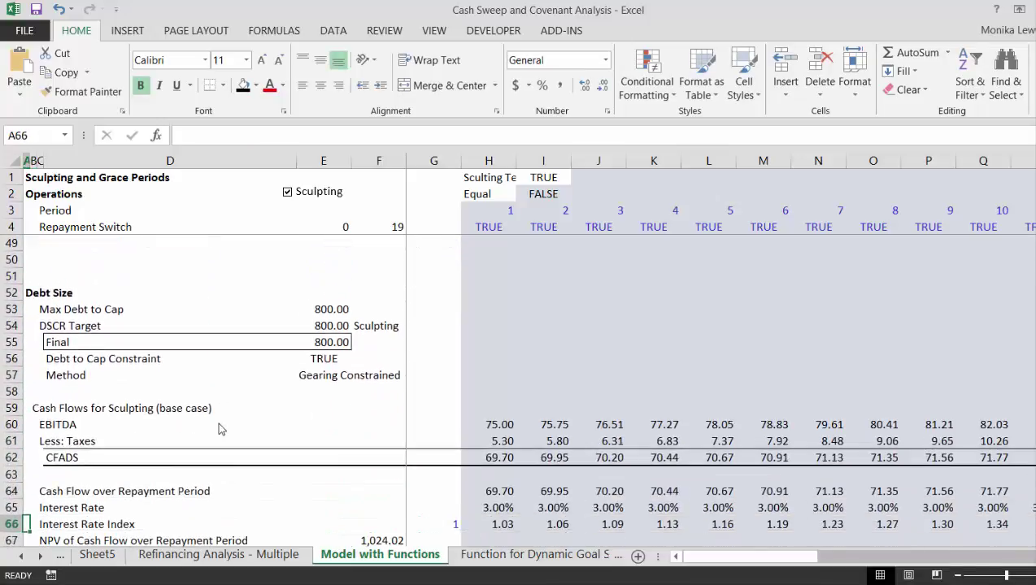
- Insert two blank rows at row 50, between the Cash Lock-up Covenant heading and the Debt Size section
key("Up")
key("Up")
key("Up")
key("Up")
key("Up")
key("Up")
key("Up")
key("Up")
key("Up")
key("Up")
key("Up")
key("Up")
key("Up")
key("Up")
key("Up")
key("Up")
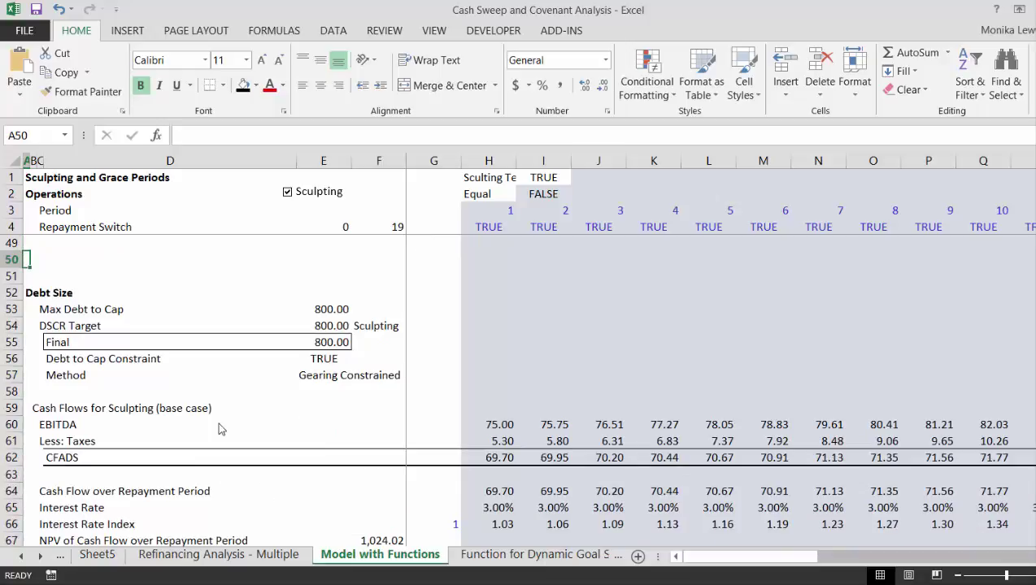
key("shift+space")
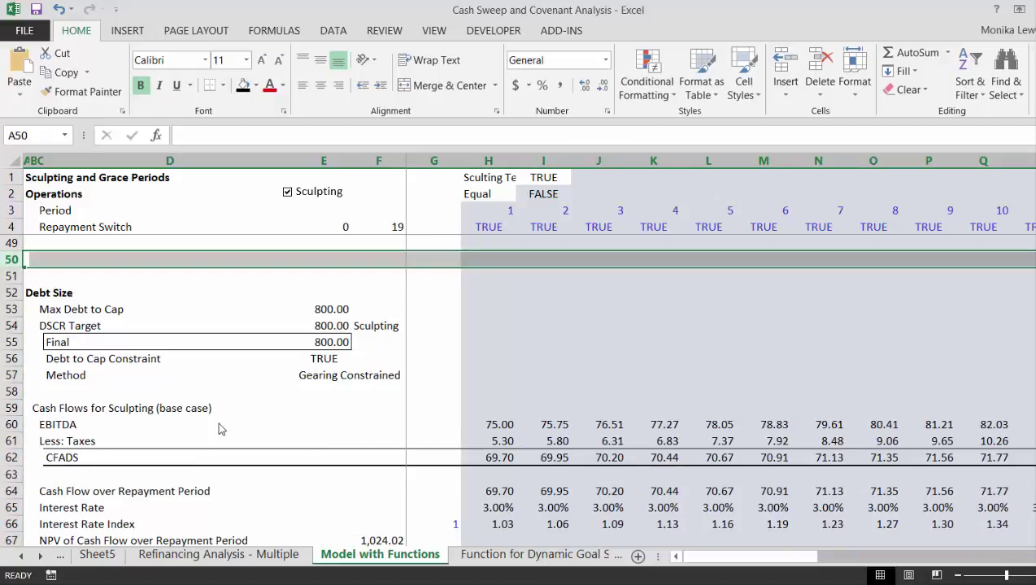
key("ctrl+shift+equal")
key("ctrl+shift+equal")
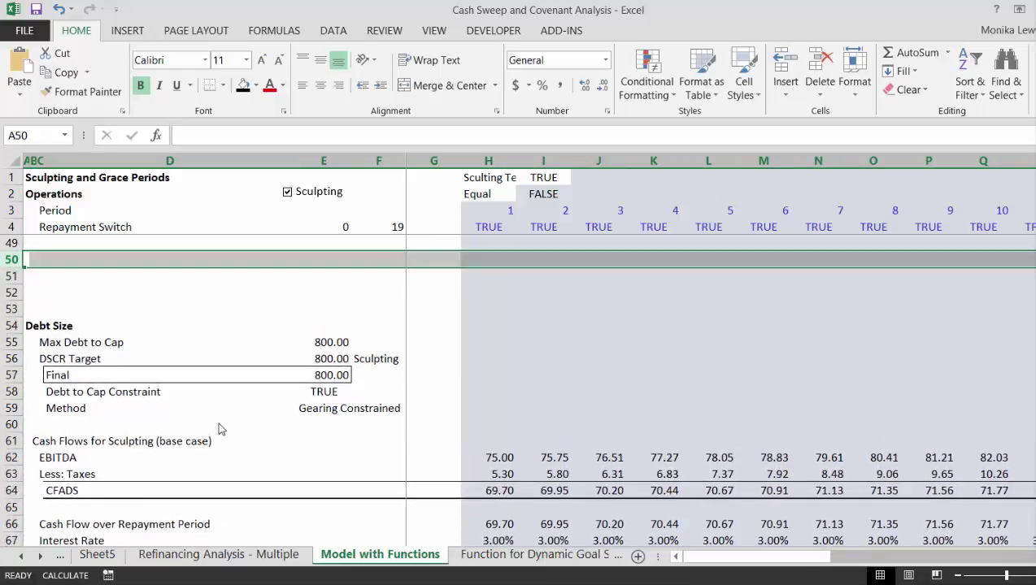
- Copy the black divider bar from row 114, below the DSCR section, and paste it at row 52 above Debt Size
key("Down")
key("Down")
key("Down")
key("Down")
key("Down")
key("Down")
key("Down")
key("Down")
key("Down")
key("Down")
key("Down")
key("Down")
key("Down")
key("Down")
key("Down")
key("Down")
key("Down")
key("Down")
key("Down")
key("Down")
key("Down")
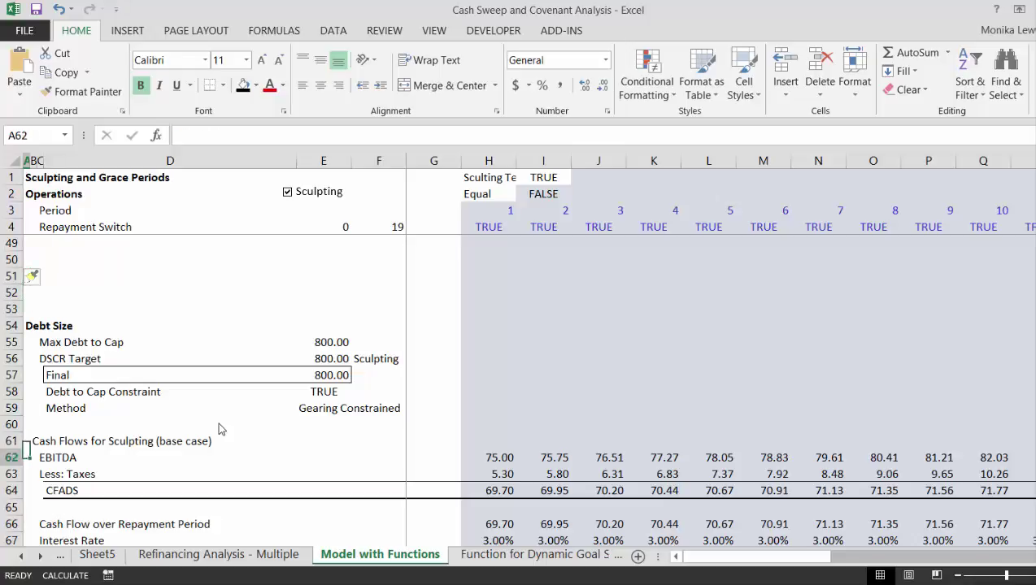
key("Down")
key("Down")
key("Down")
key("Down")
key("Down")
key("Down")
key("Down")
key("Down")
key("Down")
key("Down")
key("Down")
key("Down")
key("Down")
key("Down")
key("Down")
key("Down")
key("Down")
key("Down")
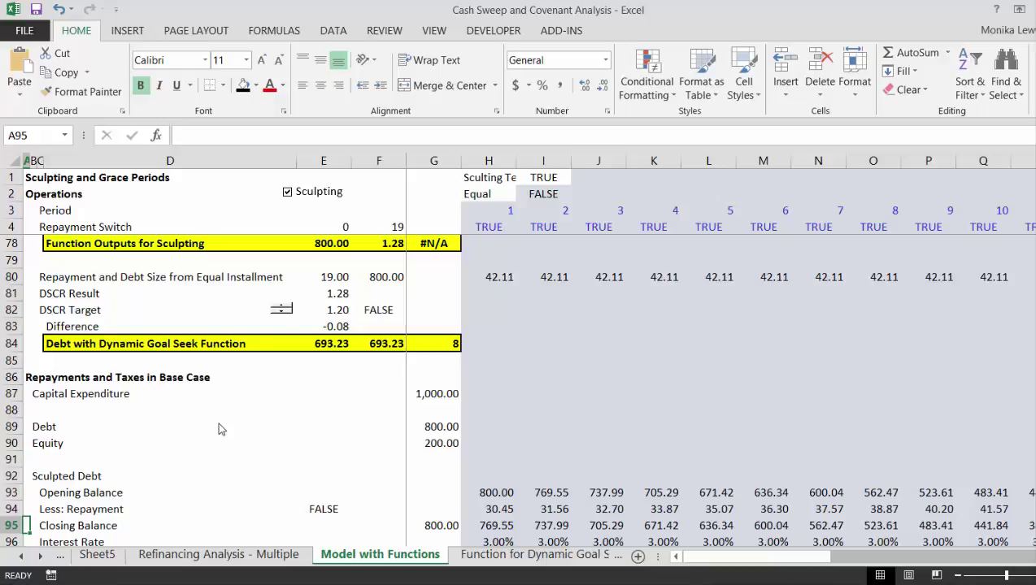
key("Down")
key("Down")
key("Down")
key("Down")
key("Down")
key("Down")
key("Down")
key("Down")
key("Down")
key("Down")
key("Down")
key("Down")
key("Down")
key("Down")
key("Down")
key("Down")
key("Down")
key("Down")
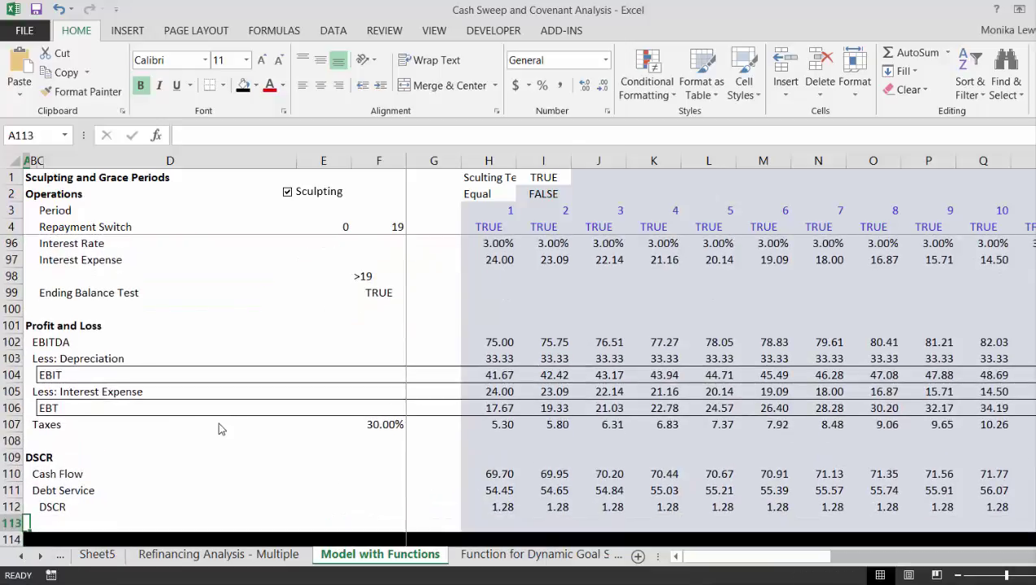
left_click(148, 536)
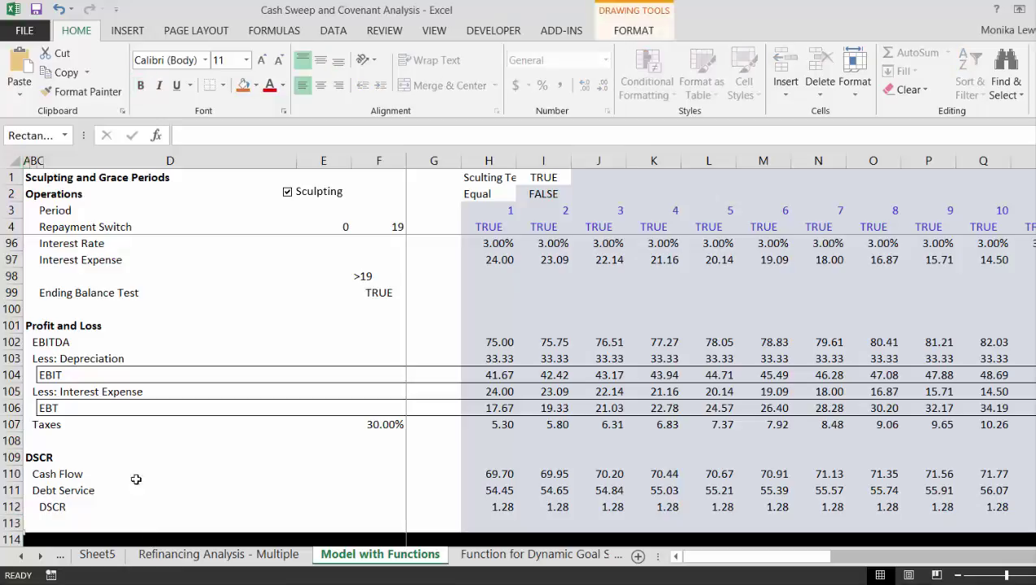
scroll(122, 332, "up", 18)
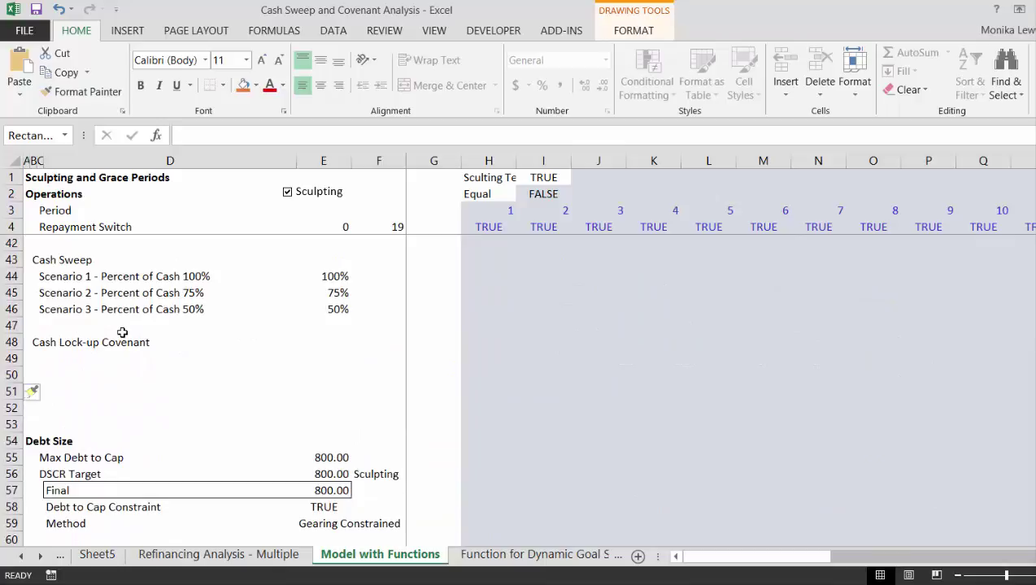
left_click(52, 387)
key("Left")
key("Left")
key("Left")
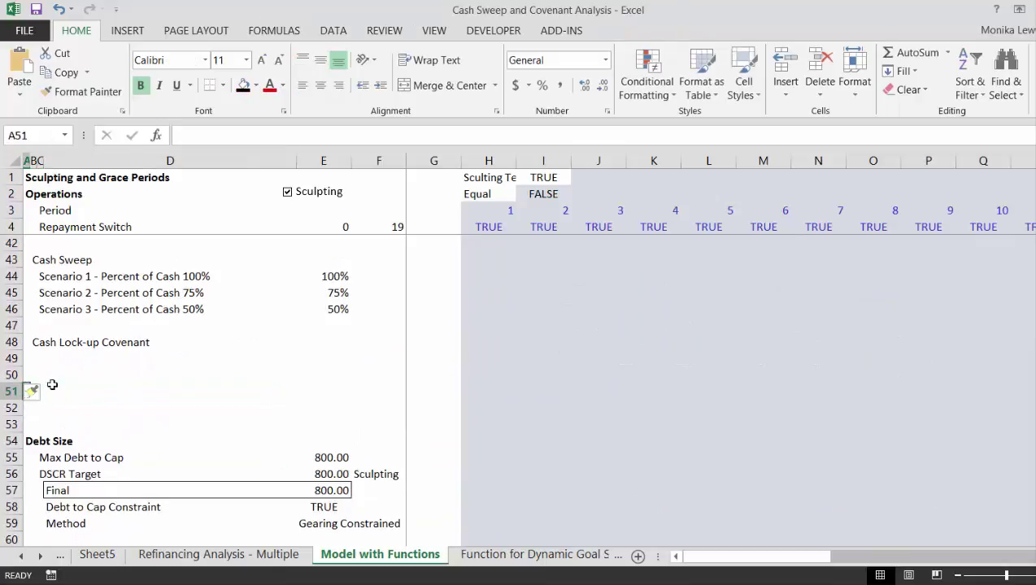
key("Down")
key("ctrl+v")
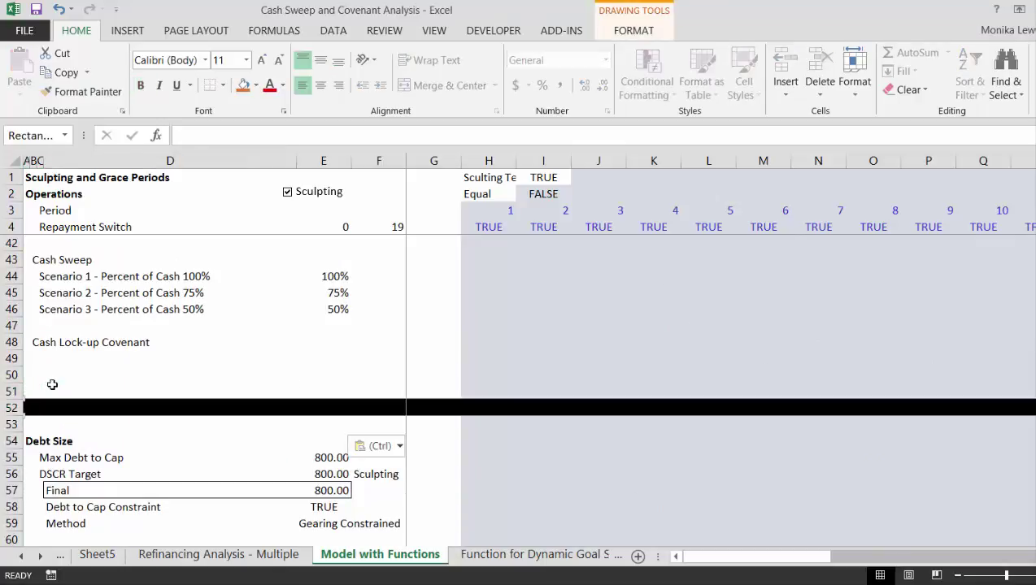
- Review the assumptions from the Cash Lock-up Covenant area up through financing, taxes and operations to the start of the sheet
left_click(252, 356)
key("Up")
key("Up")
key("Up")
key("Up")
key("Up")
key("Up")
key("Up")
key("Up")
key("Up")
key("Up")
key("Up")
key("Up")
key("Up")
key("Up")
key("Up")
key("Up")
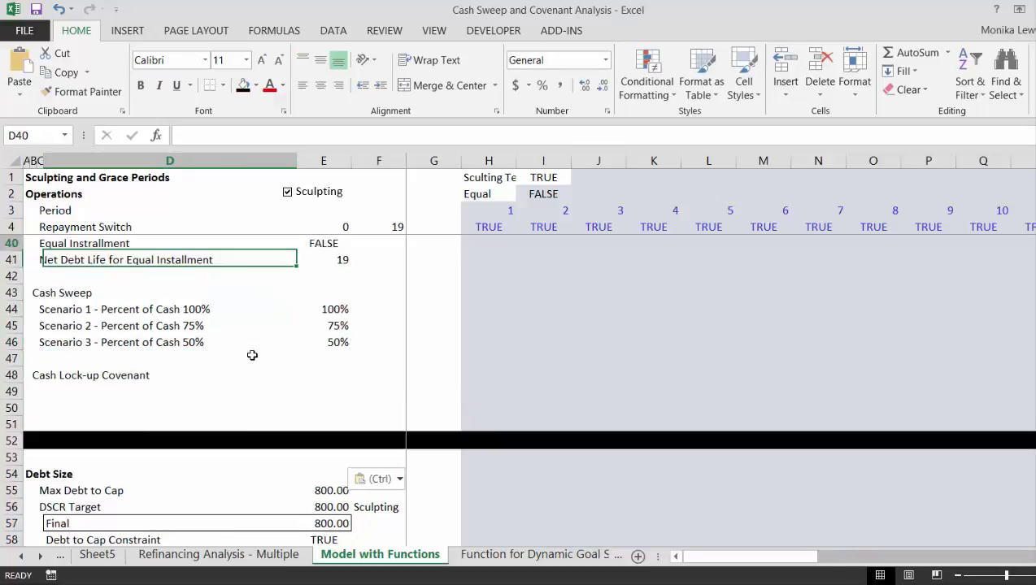
key("Up")
key("Up")
key("Up")
key("Up")
key("Up")
key("Up")
key("Up")
key("Up")
key("Up")
key("Up")
key("Up")
key("Up")
key("Up")
key("Up")
key("Up")
key("Up")
key("Up")
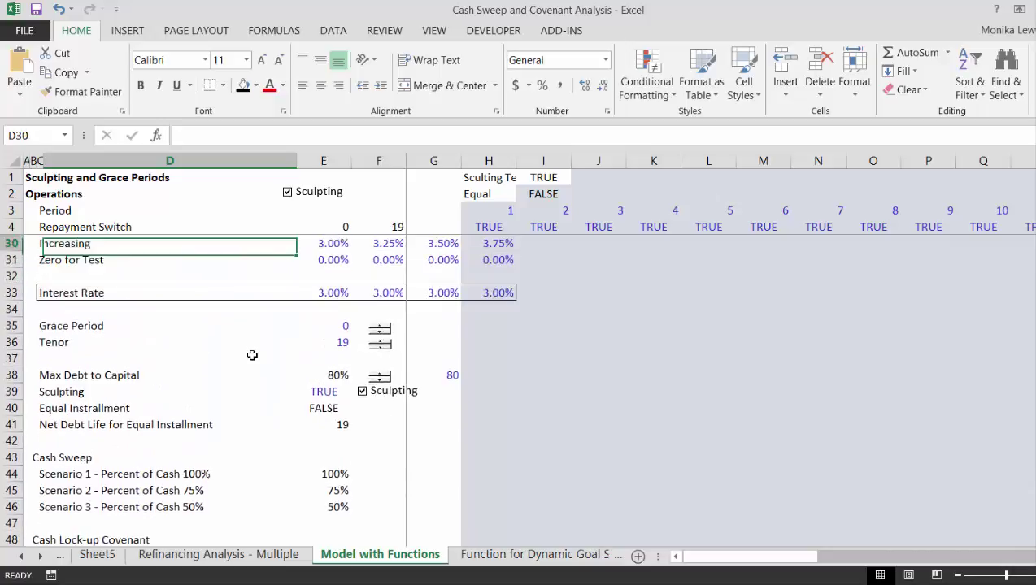
key("Up")
key("Up")
key("Up")
key("Up")
key("Up")
key("Up")
key("Up")
key("Up")
key("Up")
key("Up")
key("Up")
key("Up")
key("Up")
key("Up")
key("Up")
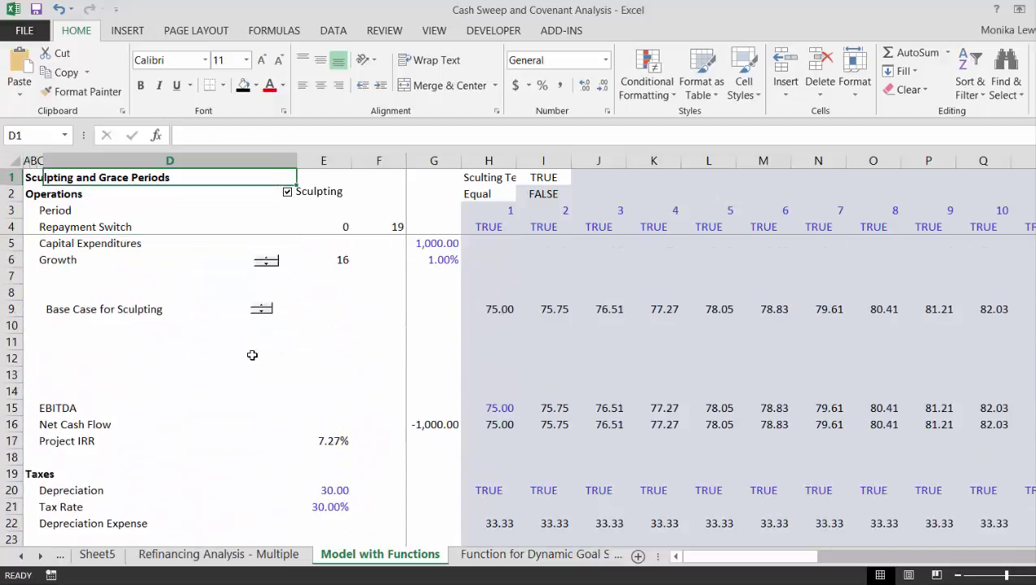
- Examine the Base Case for Sculpting cash flows in row 9 against the EBITDA cash flows in row 15
key("Down")
key("Down")
key("Down")
key("Down")
key("Down")
key("Down")
key("Down")
key("Down")
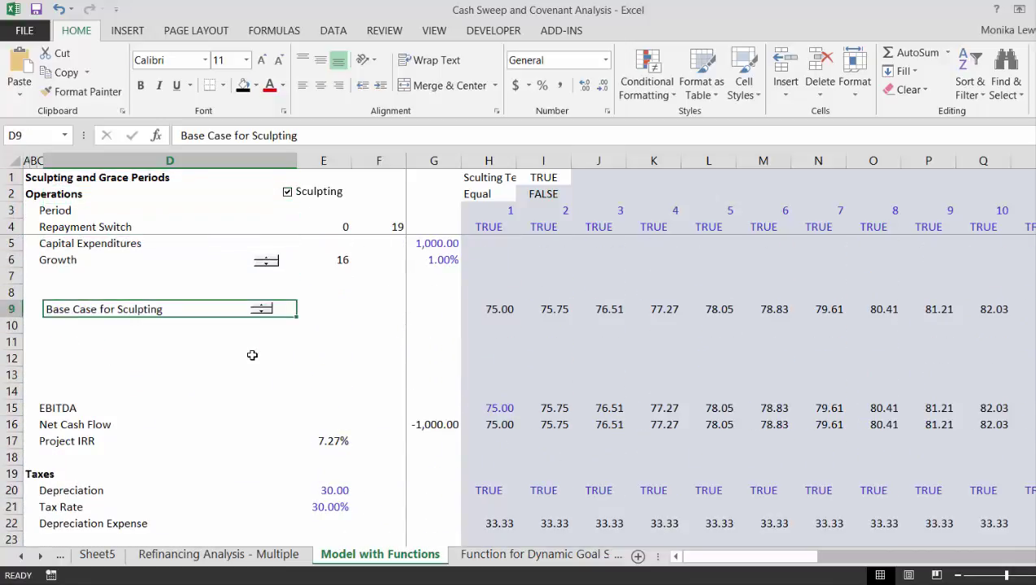
key("Right")
key("Right")
key("Right")
key("Right")
key("Right")
key("Down")
key("Down")
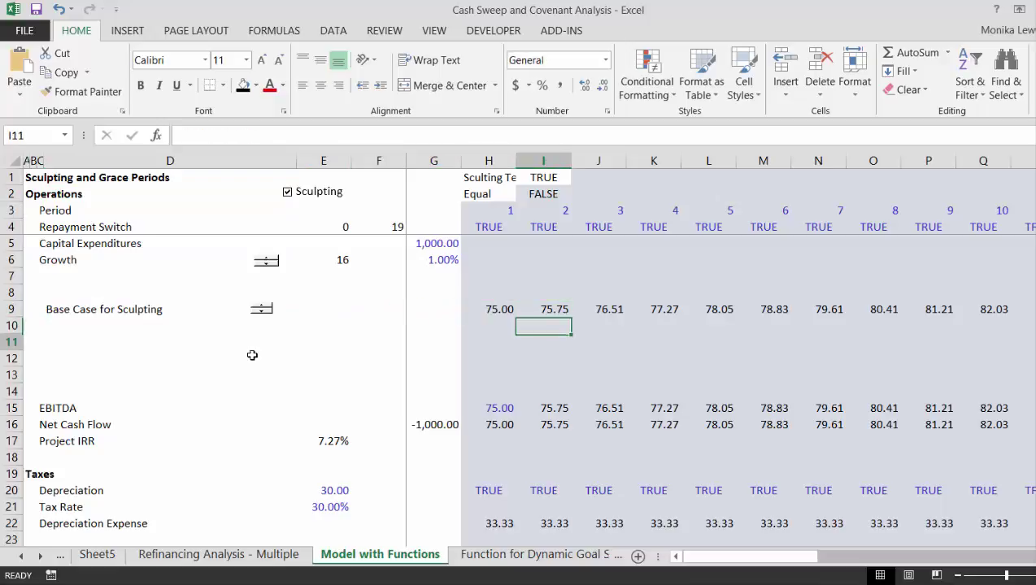
key("Down")
key("Down")
key("Down")
key("Down")
key("Left")
key("Left")
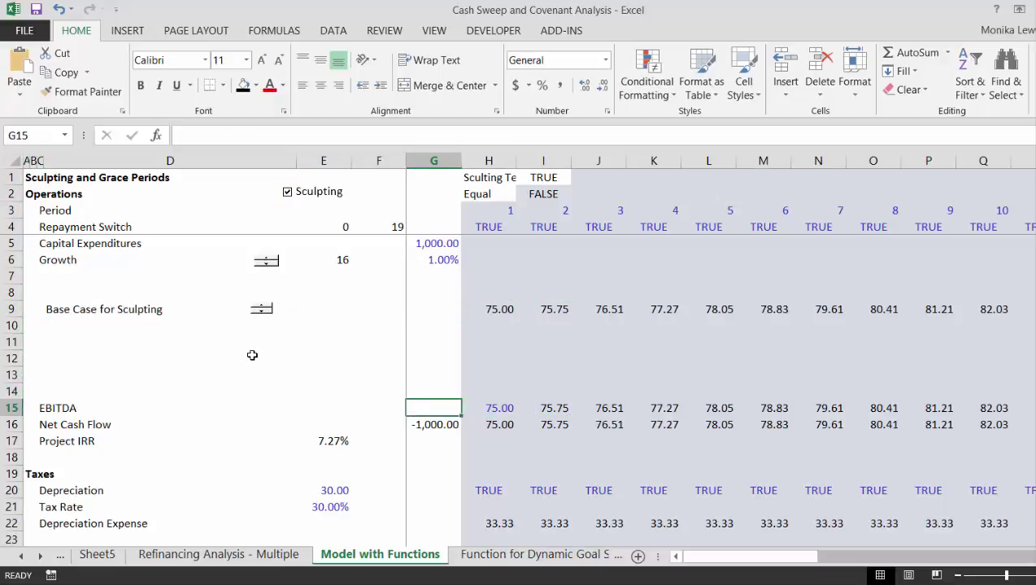
key("Up")
key("Up")
key("Up")
key("Up")
key("Up")
key("Up")
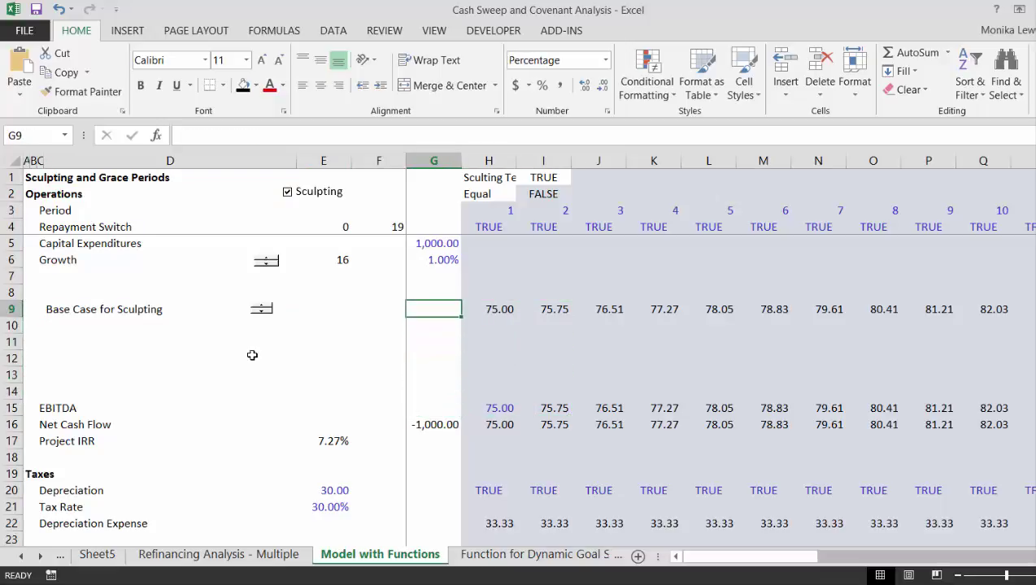
key("Right")
key("Down")
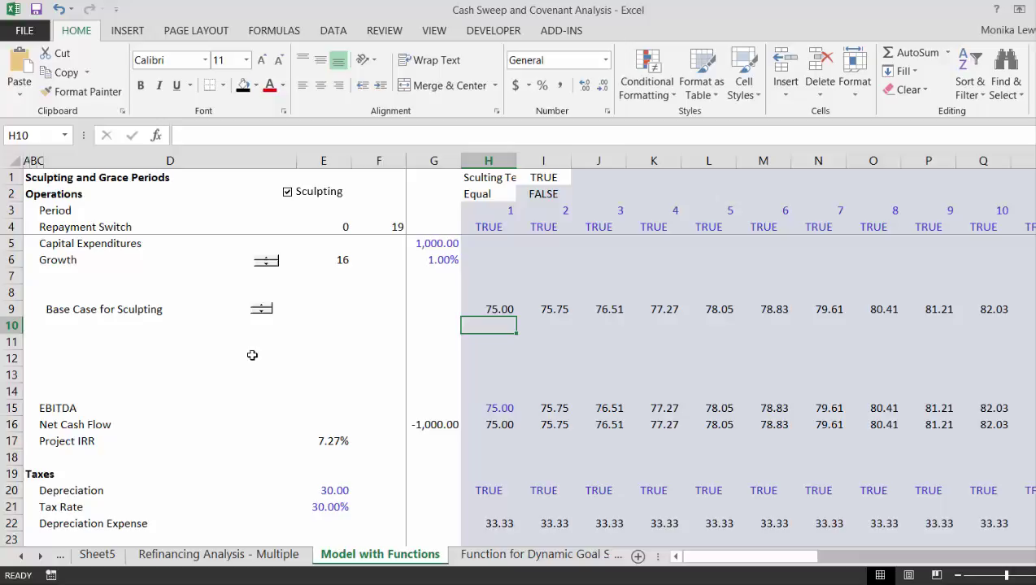
- Review the model from the operations section down through financing, debt sizing and base-case repayments to the cash flow and debt service chart
key("Down")
key("Down")
key("Down")
key("Down")
key("Down")
key("Down")
key("Down")
key("Down")
key("Down")
key("Down")
key("Down")
key("Down")
key("Down")
key("Down")
key("Down")
key("Down")
key("Down")
key("Down")
key("Down")
key("Down")
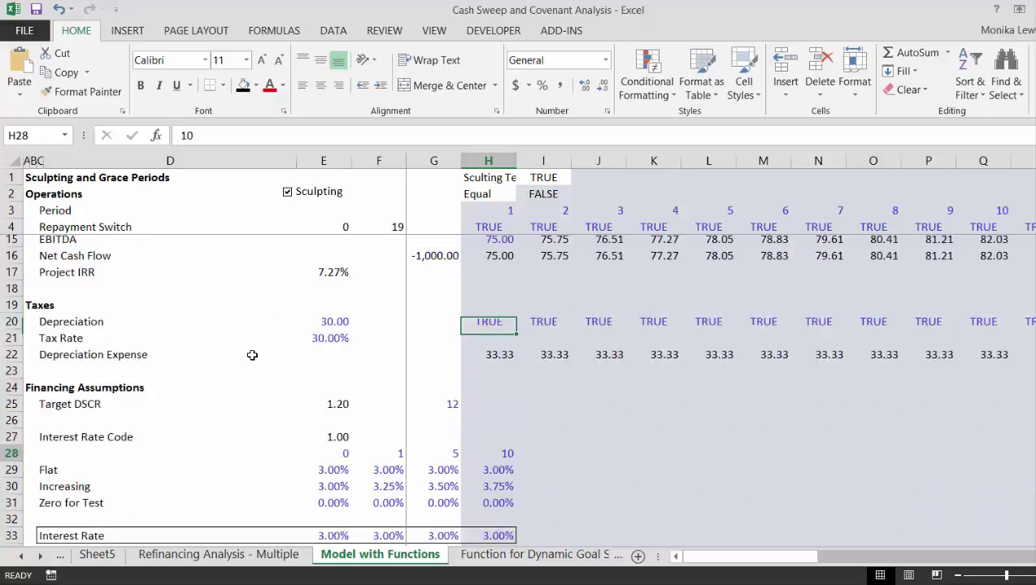
key("Down")
key("Down")
key("Down")
key("Down")
key("Down")
key("Down")
key("Down")
key("Down")
key("Down")
key("Down")
key("Down")
key("Down")
key("Down")
key("Down")
key("Down")
key("Down")
key("Down")
key("Down")
key("Down")
key("Down")
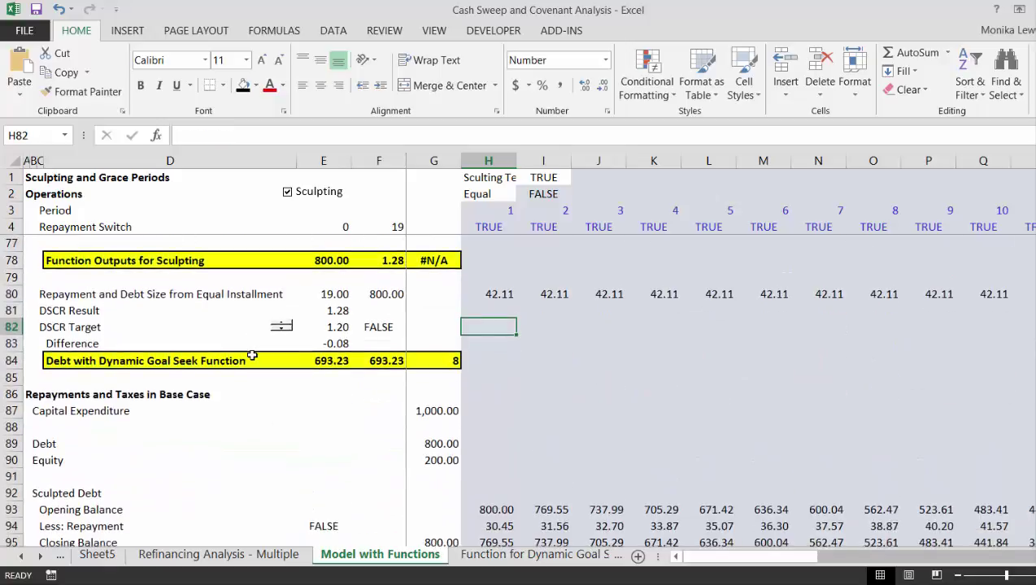
key("Down")
key("Down")
key("Down")
key("Down")
key("Down")
key("Down")
key("Down")
key("Down")
key("Down")
key("Down")
key("Down")
key("Down")
key("Down")
key("Down")
key("Down")
key("Down")
key("Down")
key("Down")
key("Down")
key("Down")
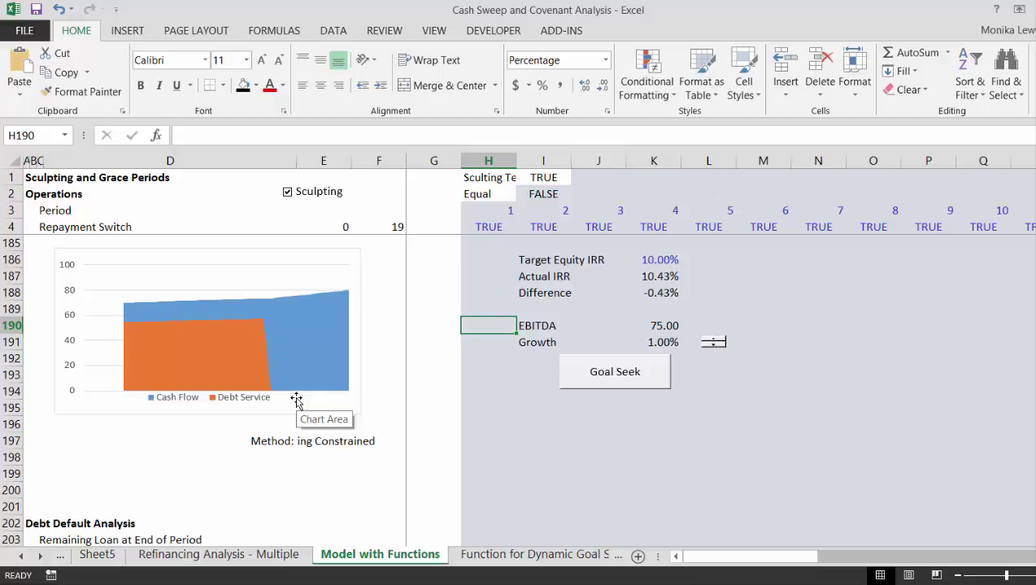
- Examine the sections between the CFADS row of the base-case sculpting and the cash flow and debt service chart
key("Page_Up")
key("Page_Up")
key("Page_Up")
key("Page_Up")
key("Page_Up")
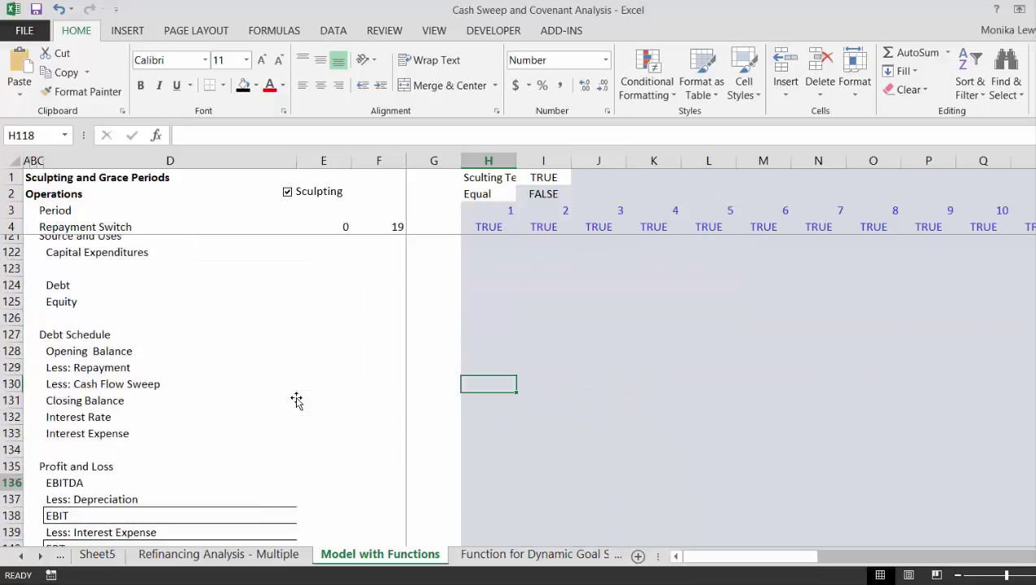
key("Page_Up")
key("Page_Up")
key("Page_Down")
key("Page_Down")
key("Page_Down")
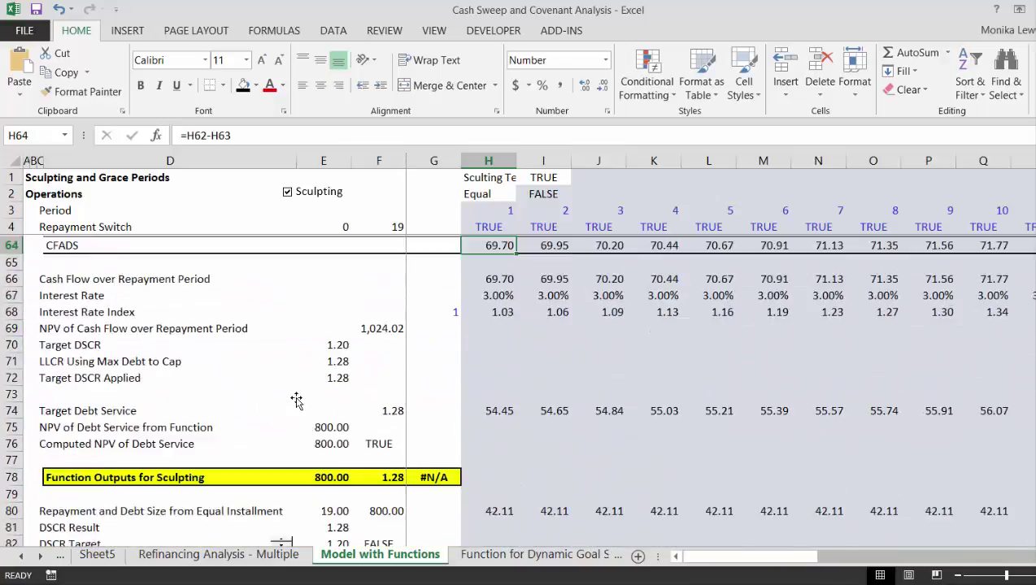
key("Page_Down")
key("Page_Down")
key("Page_Down")
key("Page_Down")
key("Page_Down")
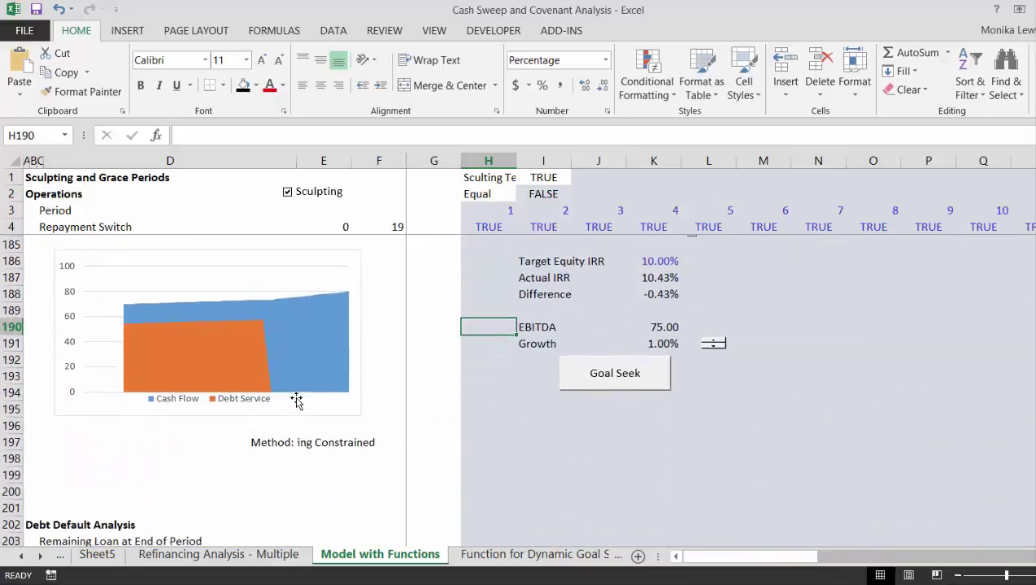
- Go to cell H117, beside the Operations heading of the Risk Analysis with Cash Flow Sweep section
key("Page_Up")
key("Page_Up")
key("Page_Up")
key("Page_Up")
key("Page_Up")
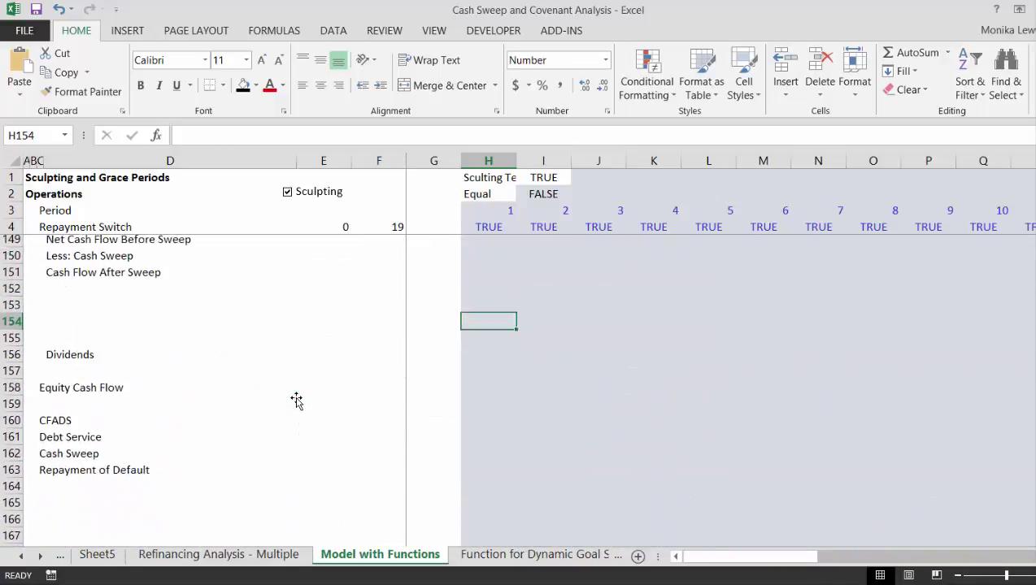
key("Up")
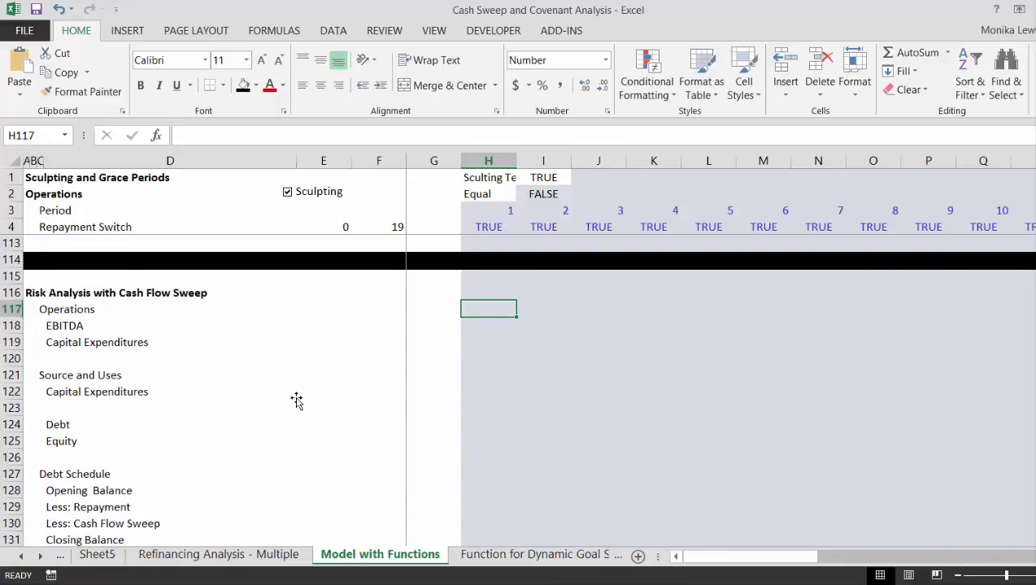
- Review the Operations, Source and Uses and Debt Schedule line items of the Risk Analysis with Cash Flow Sweep section
key("Left")
key("Left")
key("Left")
key("Left")
key("Left")
key("Left")
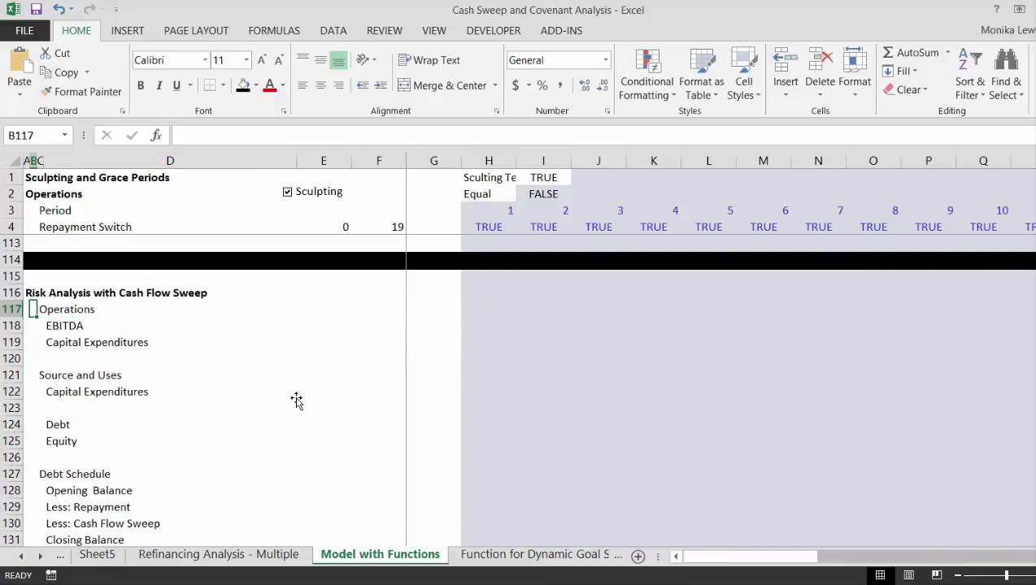
key("Right")
key("Right")
key("Right")
key("Right")
key("Down")
key("Down")
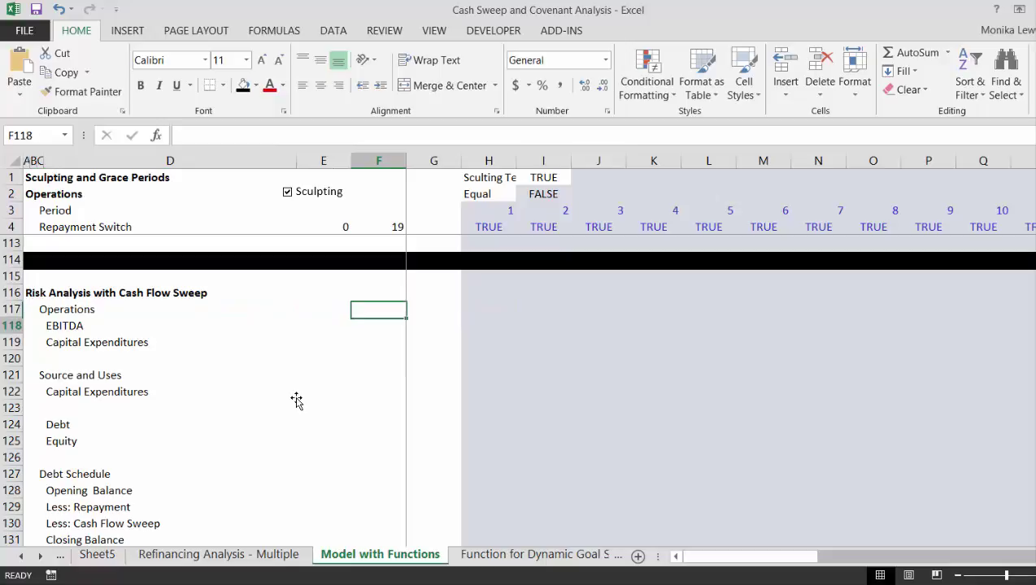
key("Down")
key("Down")
key("Down")
key("Down")
key("Down")
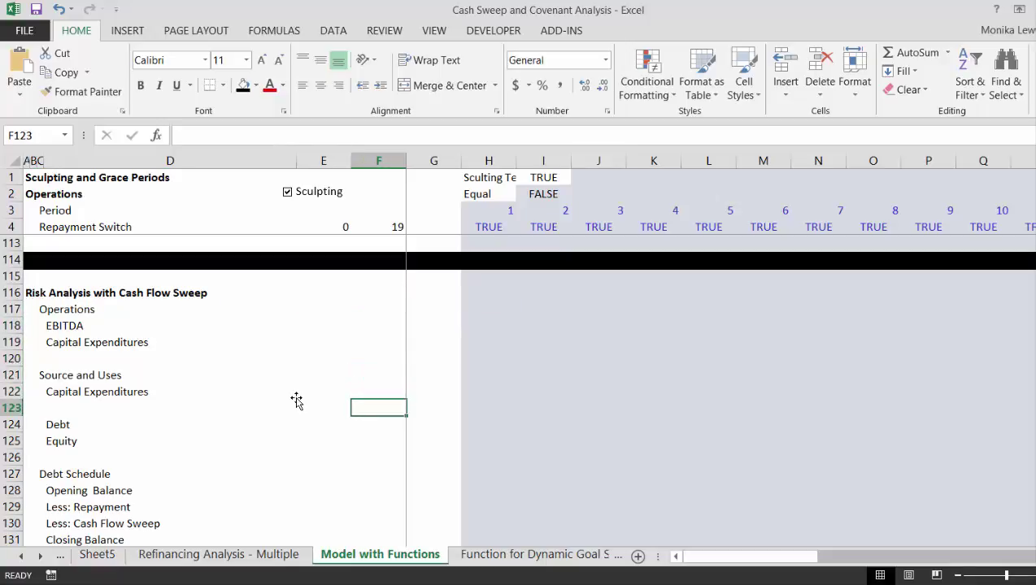
key("Down")
key("Down")
key("Down")
key("Down")
key("Down")
key("Down")
key("Down")
key("Down")
key("Down")
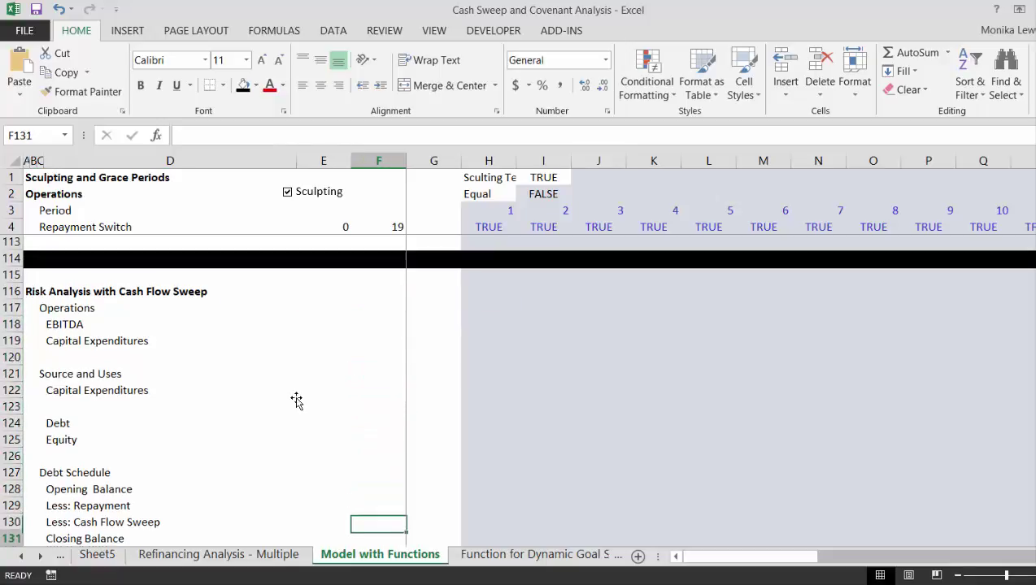
- Examine the Profit and Loss and Cash Flow Waterfall line items of the Risk Analysis section, through Cash Flow After Sweep
key("Down")
key("Down")
key("Down")
key("Down")
key("Down")
key("Down")
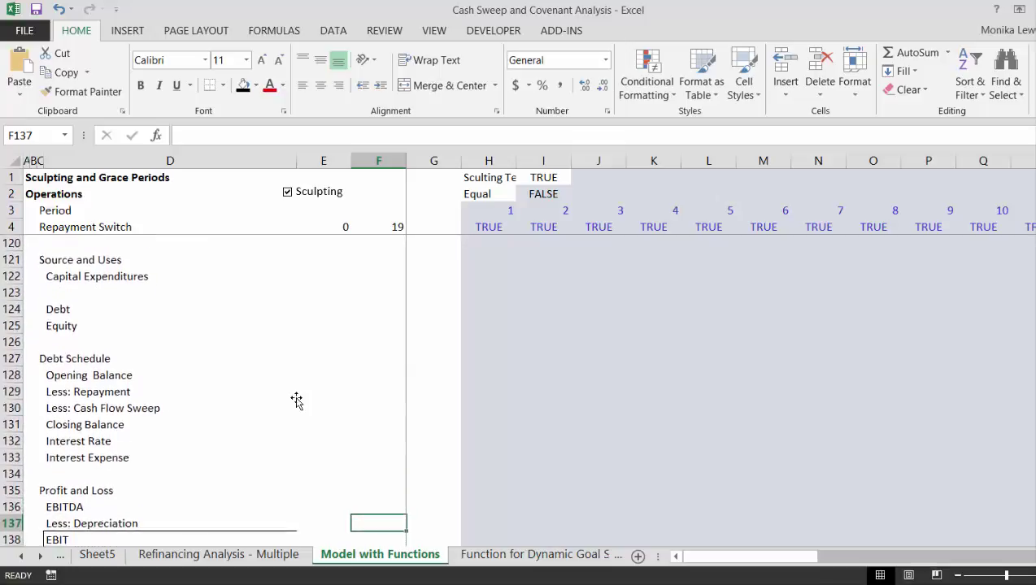
key("Down")
key("Down")
key("Down")
key("Down")
key("Down")
key("Down")
key("Down")
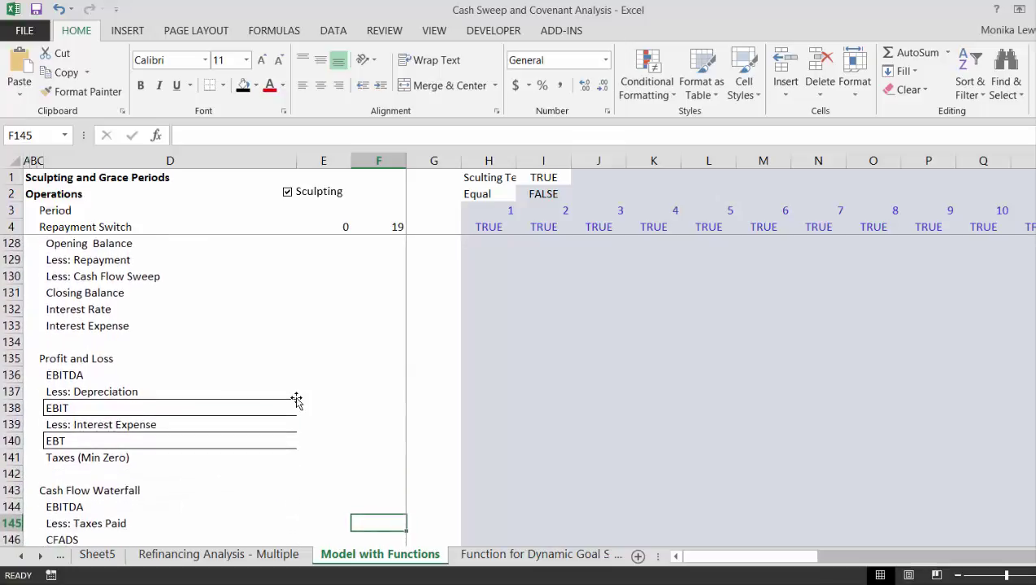
key("Down")
key("Down")
key("Down")
key("Down")
key("Down")
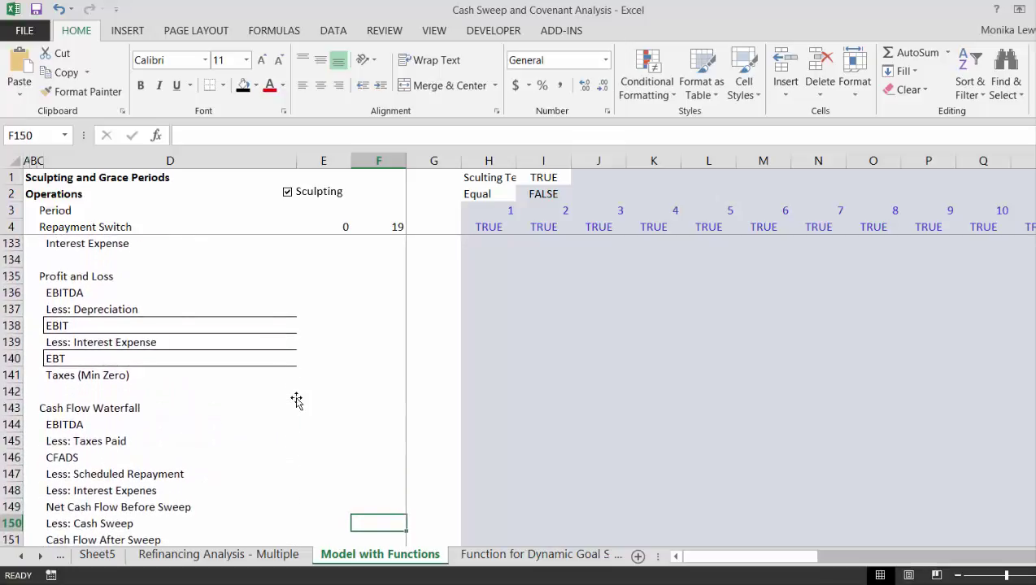
key("Down")
- Review the Risk Analysis section in reverse, from the Cash Flow Waterfall back to the DSCR block above it
key("Up")
key("Up")
key("Up")
key("Up")
key("Up")
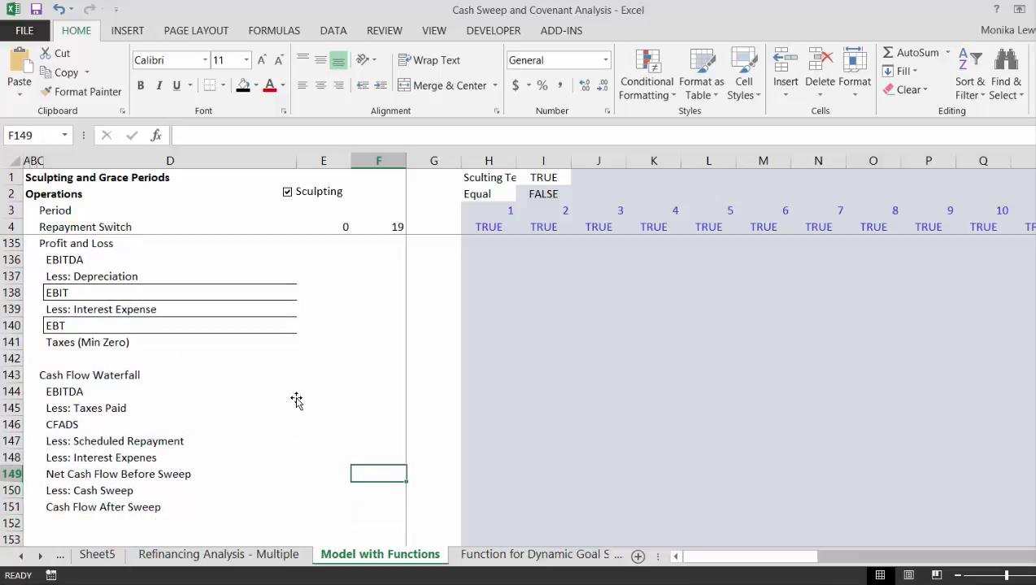
key("Up")
key("Up")
key("Up")
key("Up")
key("Up")
key("Up")
key("Up")
key("Up")
key("Up")
key("Up")
key("Up")
key("Up")
key("Up")
key("Up")
key("Up")
key("Up")
key("Up")
key("Up")
key("Up")
key("Up")
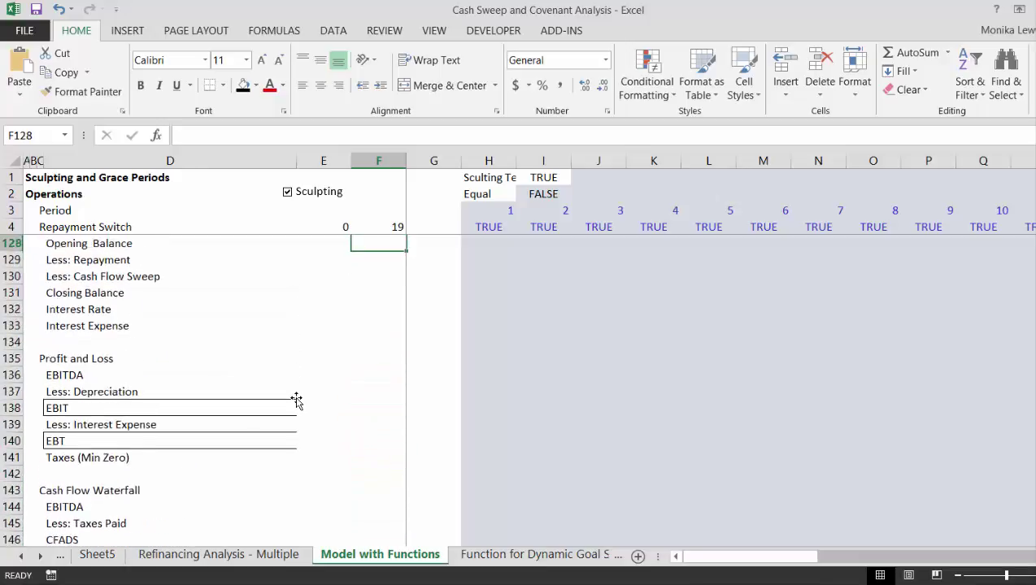
key("Up")
key("Up")
key("Up")
key("Up")
key("Up")
key("Up")
key("Up")
key("Up")
key("Up")
key("Up")
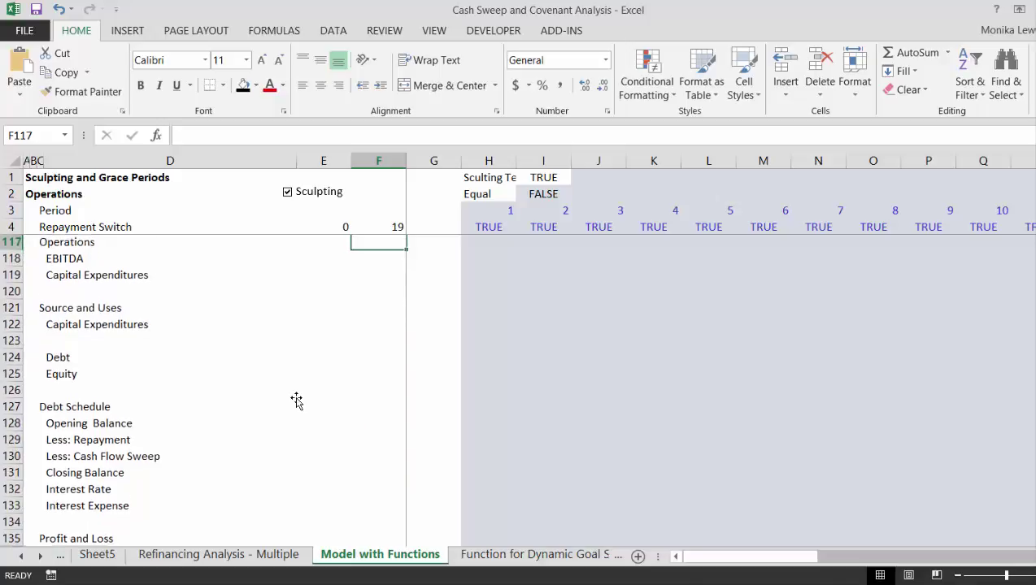
key("Up")
key("Up")
key("Up")
key("Up")
key("Up")
key("Up")
key("Up")
key("Up")
key("Down")
key("Down")
key("Down")
key("Down")
key("Down")
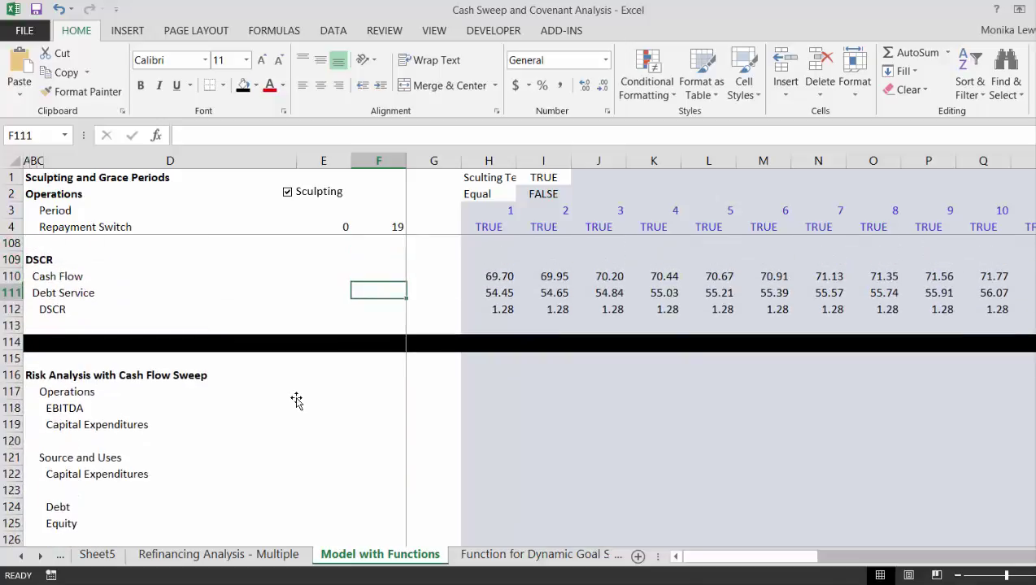
key("Down")
- Examine the three Cash Sweep scenarios and their percent-of-cash values in rows 44 to 46
key("Page_Up")
key("Page_Up")
key("Page_Up")
key("Page_Up")
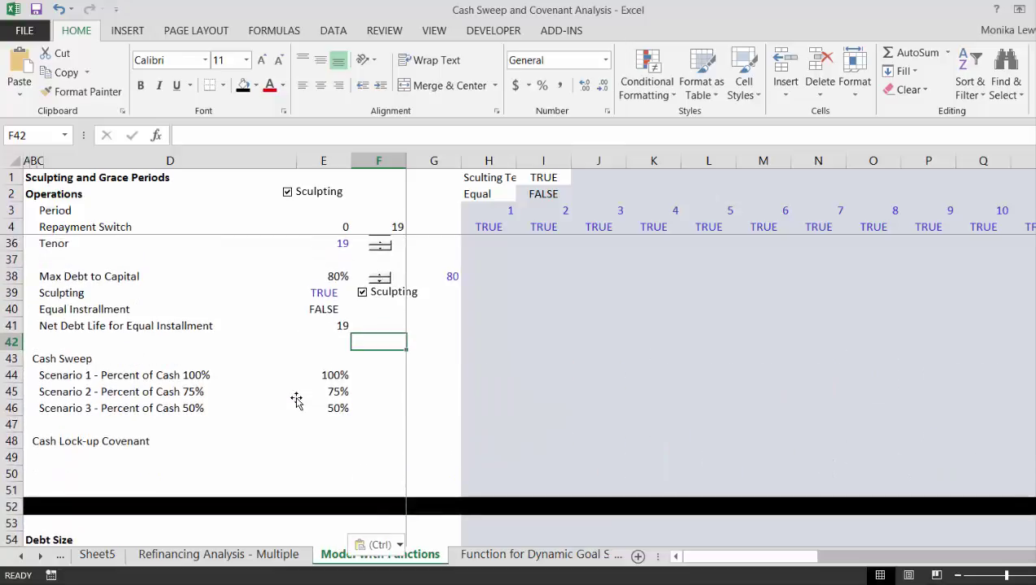
key("Up")
key("Left")
key("Left")
key("Left")
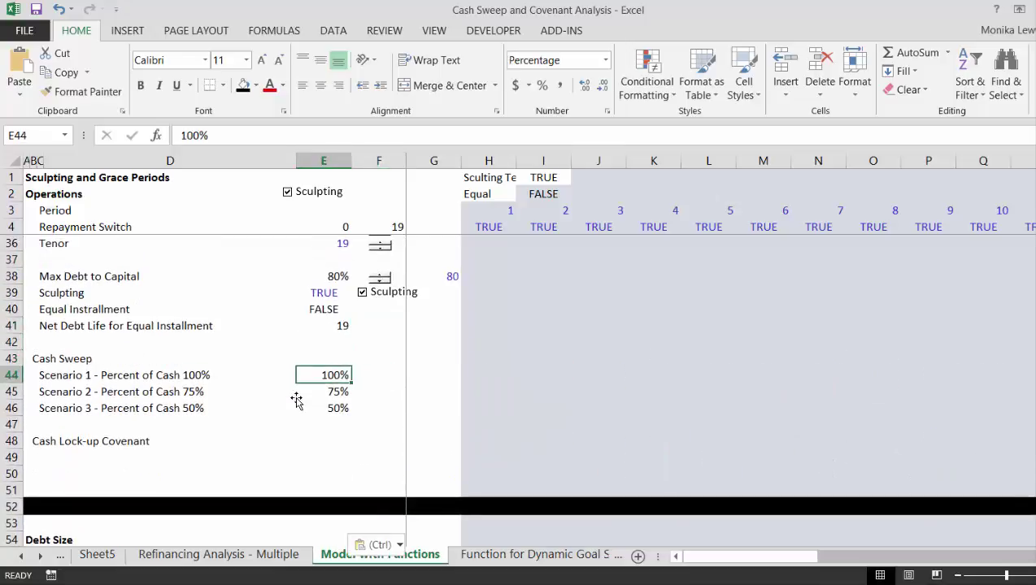
key("Down")
key("Right")
key("Right")
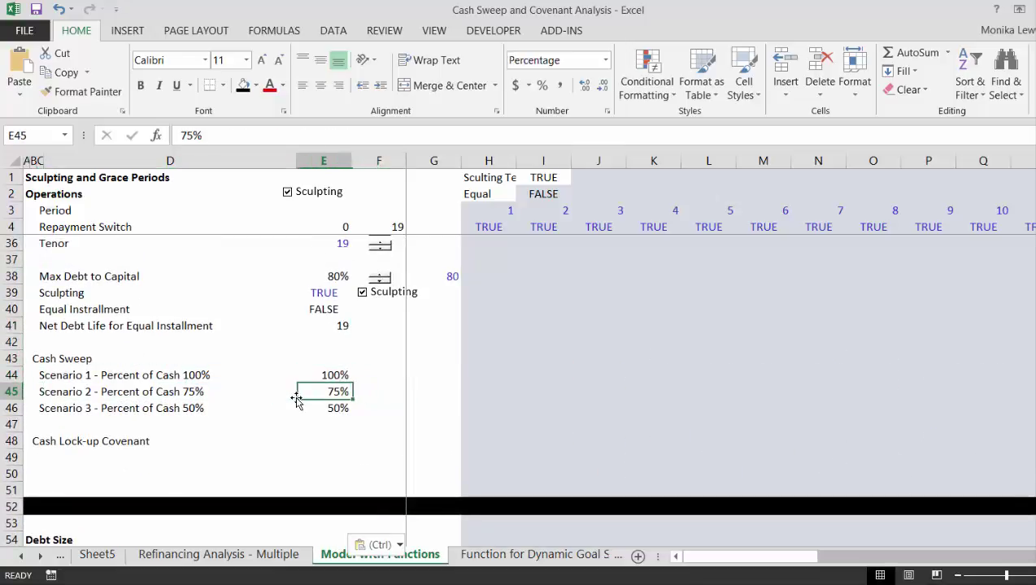
key("Left")
key("Left")
key("Up")
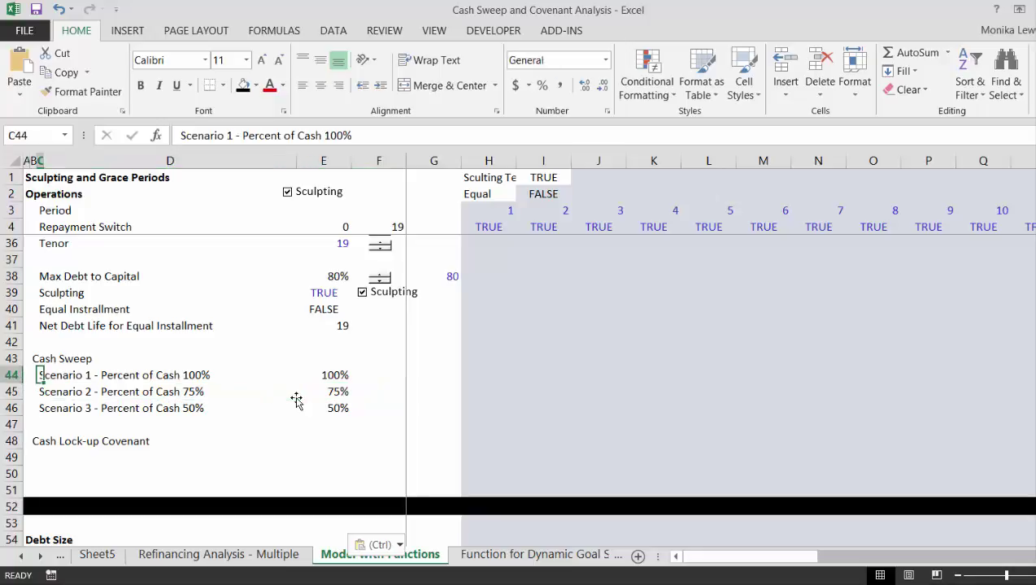
- Review the financing and tax assumptions from the Cash Sweep scenarios back up to row 10 of the Operations section
key("Up")
key("Up")
key("Up")
key("Up")
key("Up")
key("Up")
key("Up")
key("Up")
key("Up")
key("Up")
key("Up")
key("Up")
key("Up")
key("Up")
key("Up")
key("Up")
key("Up")
key("Up")
key("Up")
key("Up")
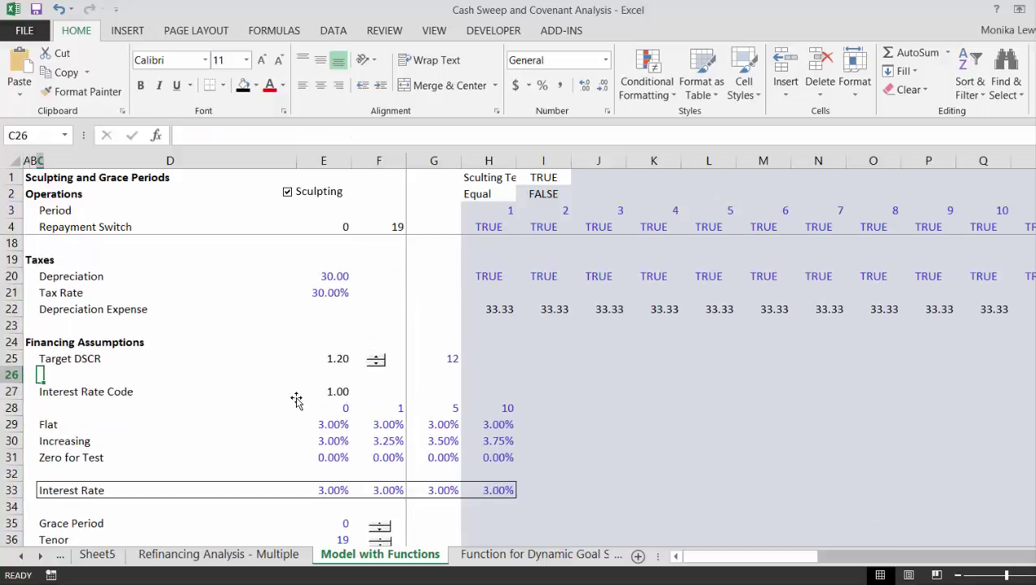
key("Up")
key("Up")
key("Up")
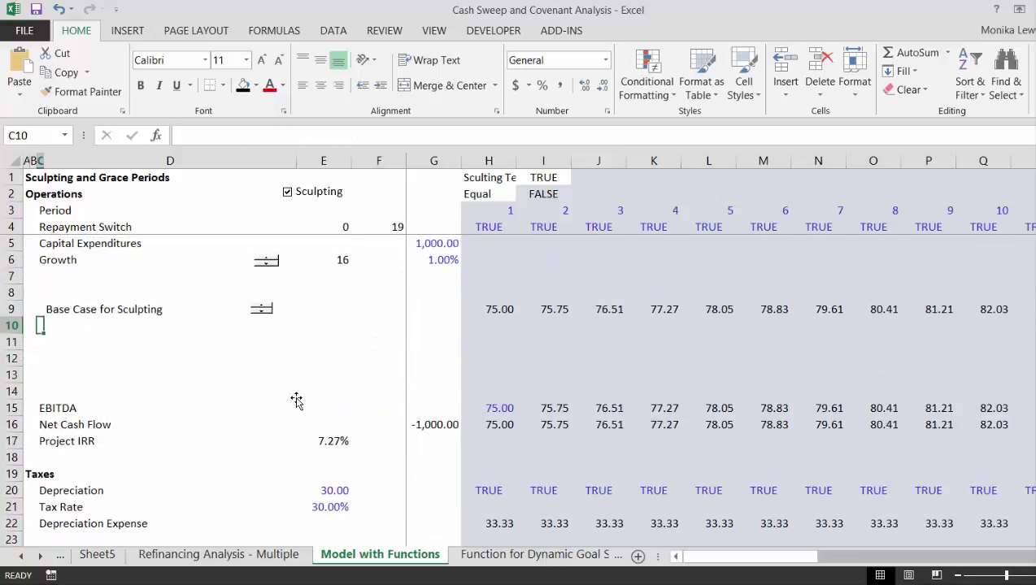
- Examine the Base Case for Sculpting cash flows across the periods, moving along the empty row 10 beneath them
key("Right")
key("Right")
key("Right")
key("Right")
key("Right")
key("Right")
key("Right")
key("Right")
key("Right")
key("Right")
key("Right")
key("Right")
key("Right")
key("Right")
key("Right")
key("Right")
key("Right")
key("Right")
key("Right")
key("Right")
key("Right")
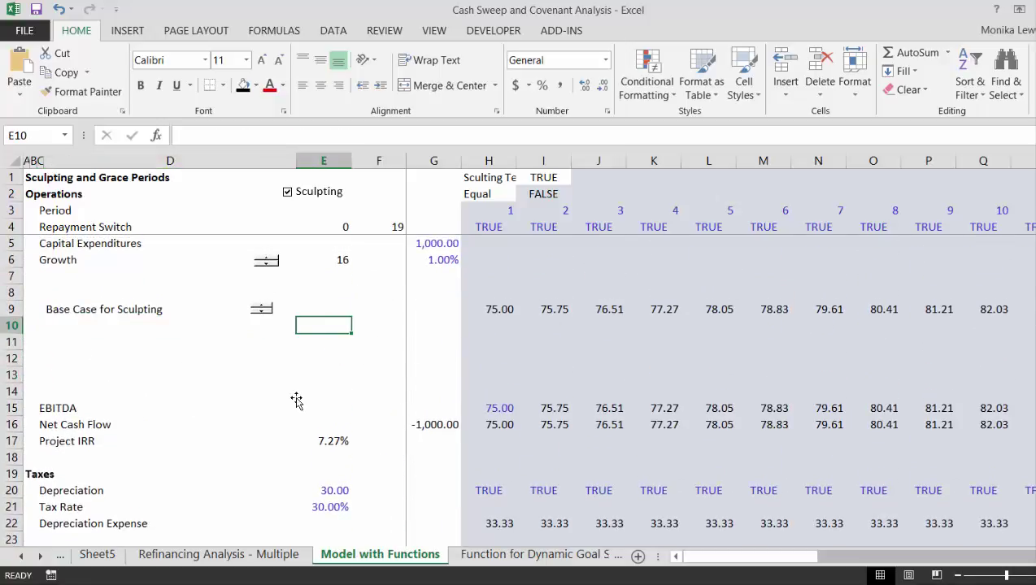
- Review the Base Case for Sculpting cash flows in the later periods and return to the row 10 label cell
key("Left")
key("Left")
key("Left")
key("Left")
key("Left")
key("Left")
key("Left")
key("Left")
key("Left")
key("Left")
key("Left")
key("Left")
key("Left")
key("Left")
key("Left")
key("Left")
key("Left")
key("Left")
key("Left")
key("Left")
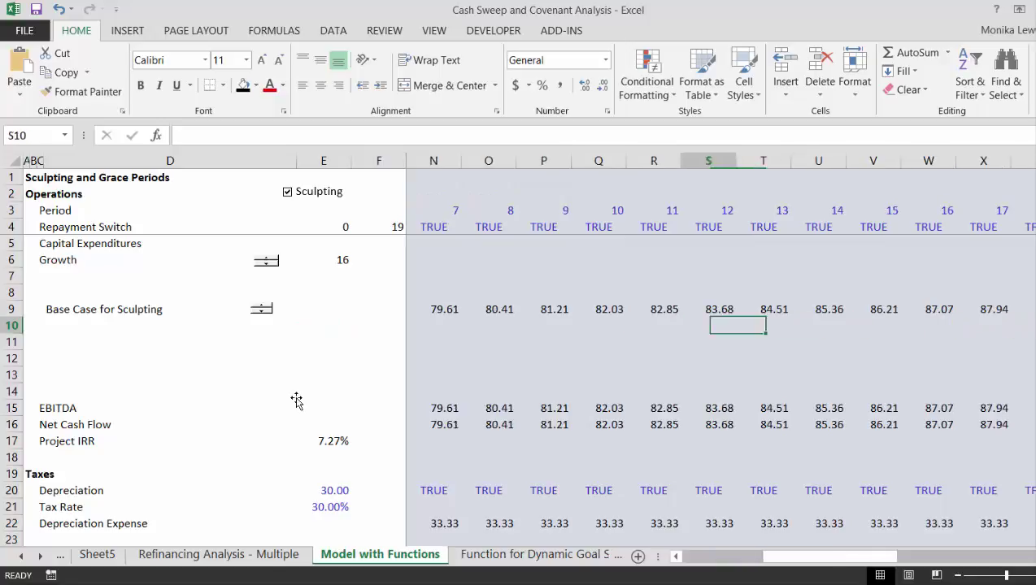
key("Right")
key("Right")
key("Right")
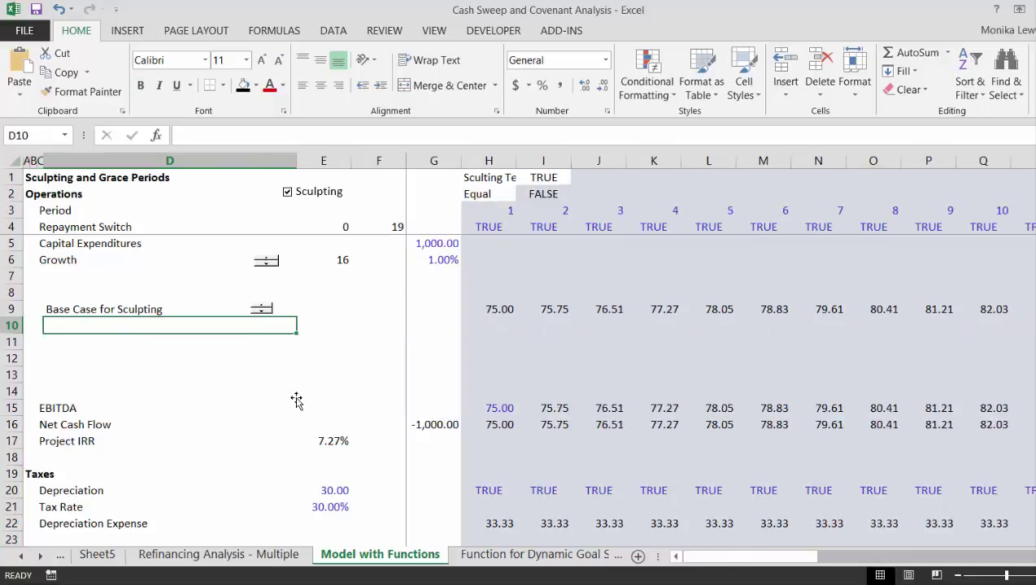
- Duplicate the whole Base Case for Sculpting row 9, including its spinner, into row 10
key("Left")
key("Up")
key("shift+space")
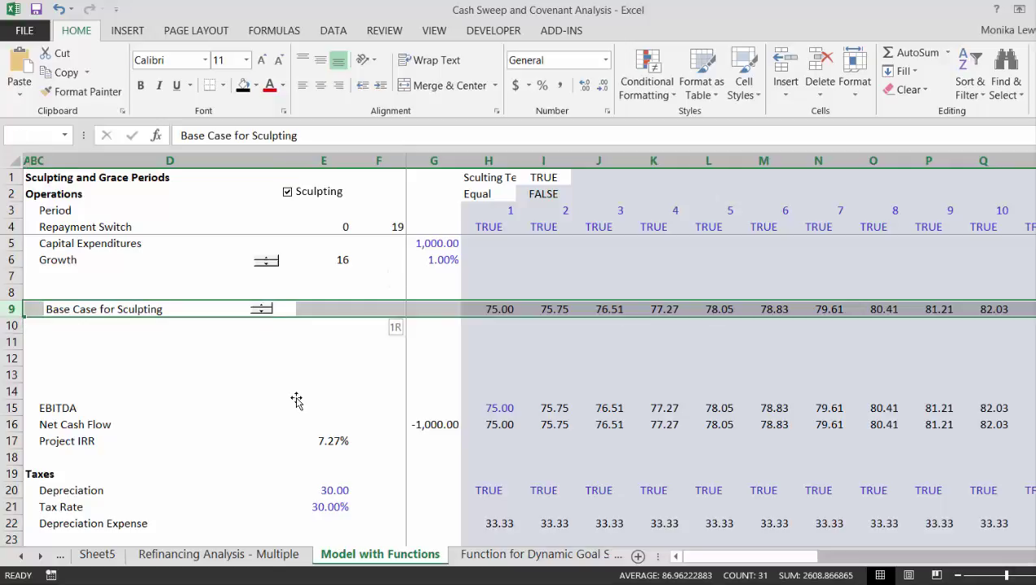
key("shift+Down")
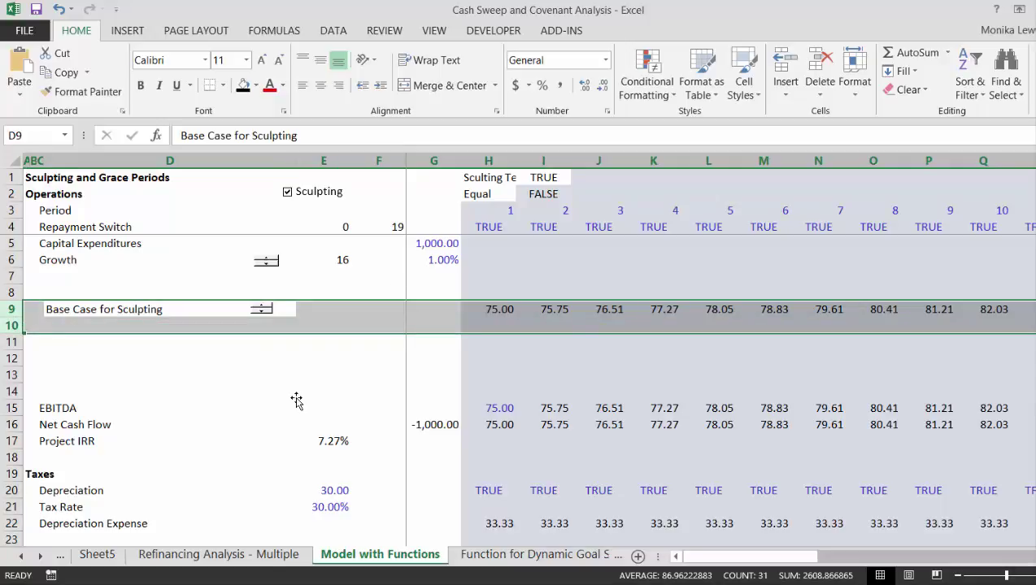
key("ctrl+d")
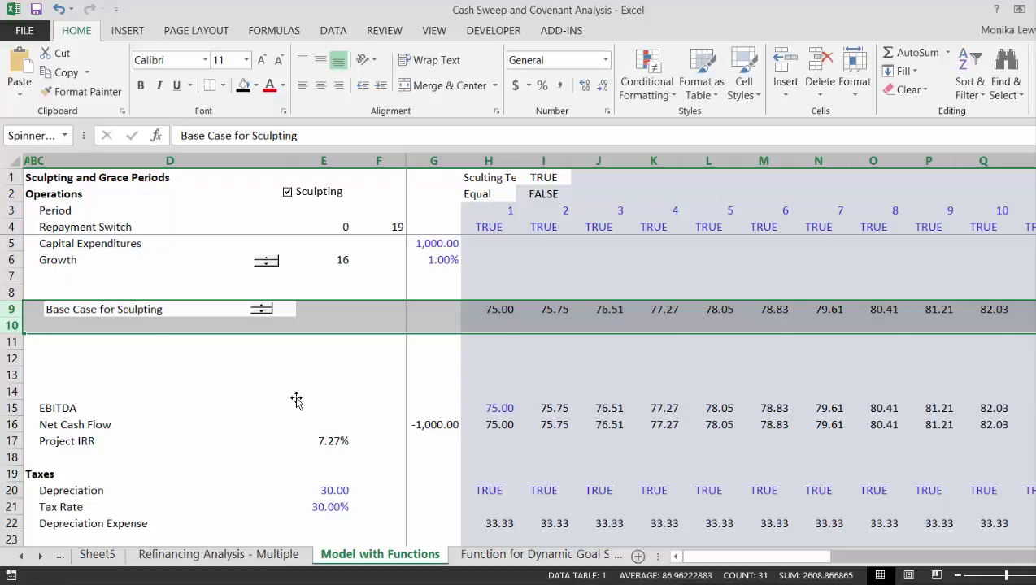
key("Down")
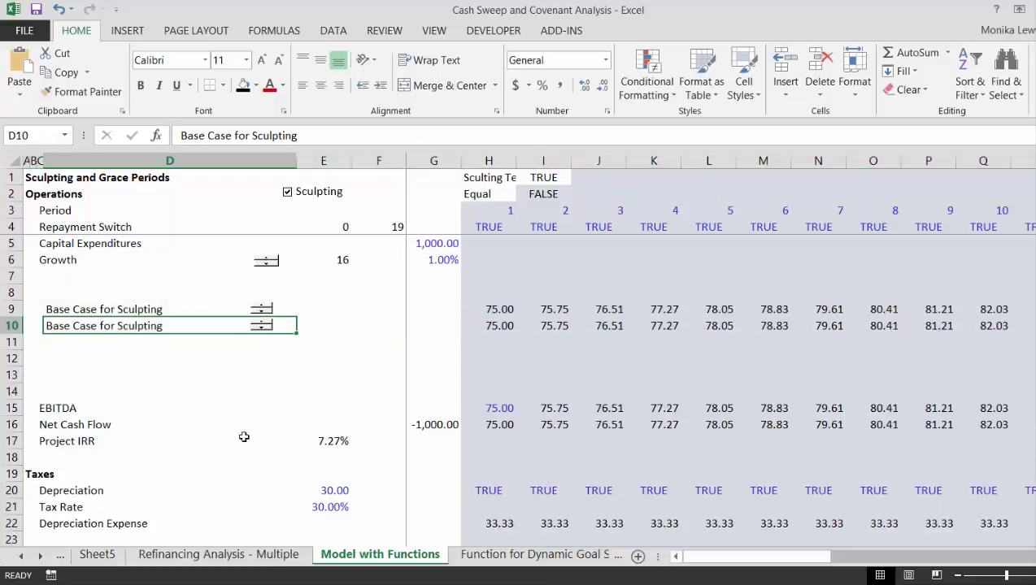
- Check the Base, Low and High Case rows in the Bullet Repayment workbook and close it with its changes saved
left_click(521, 584)
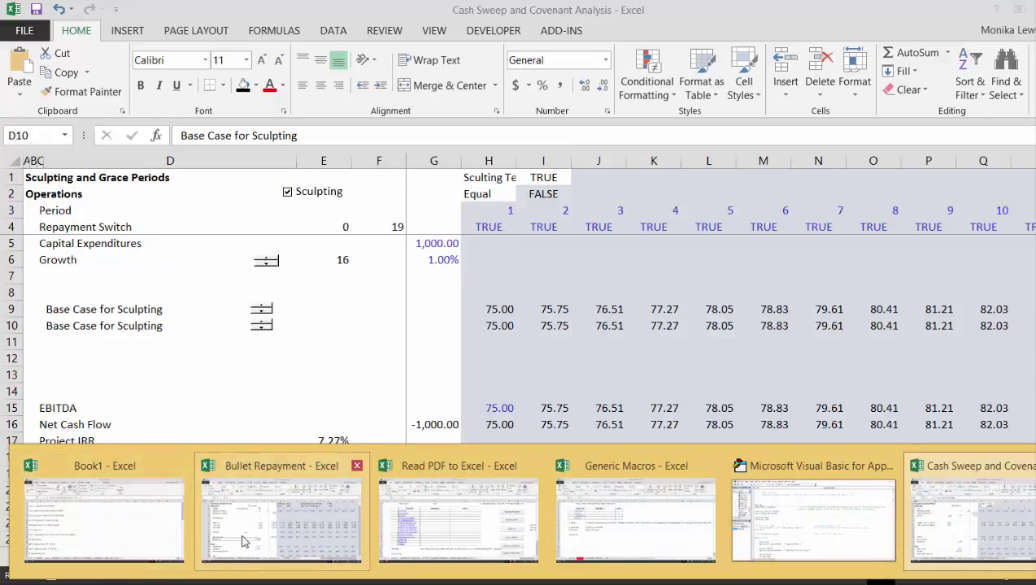
mouse_move(244, 542)
left_click(286, 521)
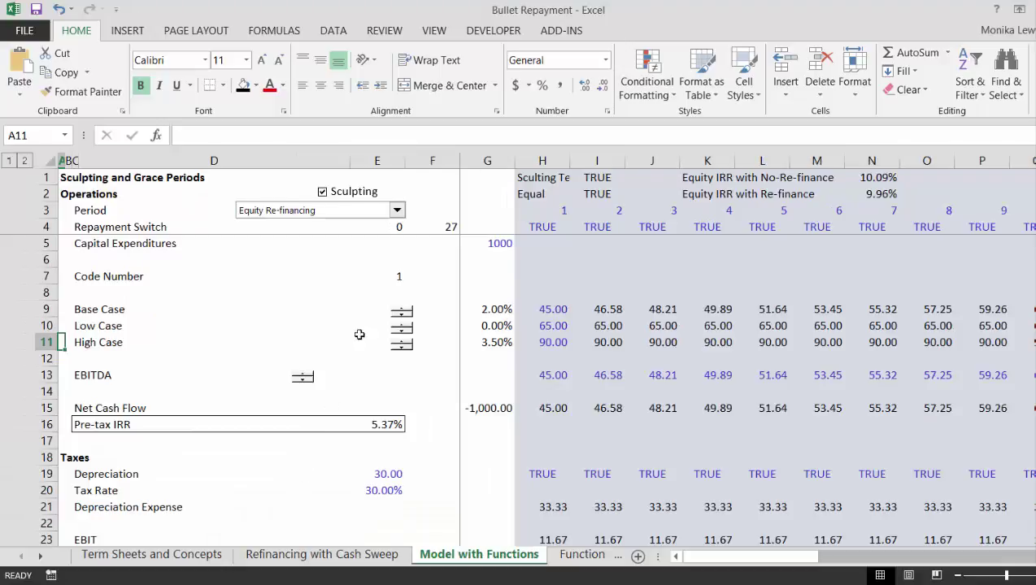
key("Up")
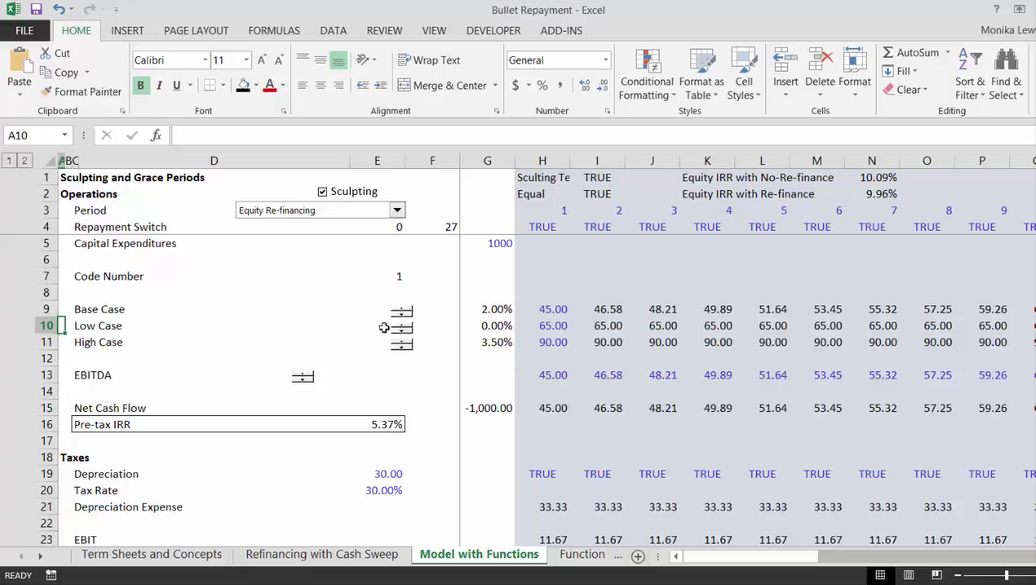
key("alt+F4")
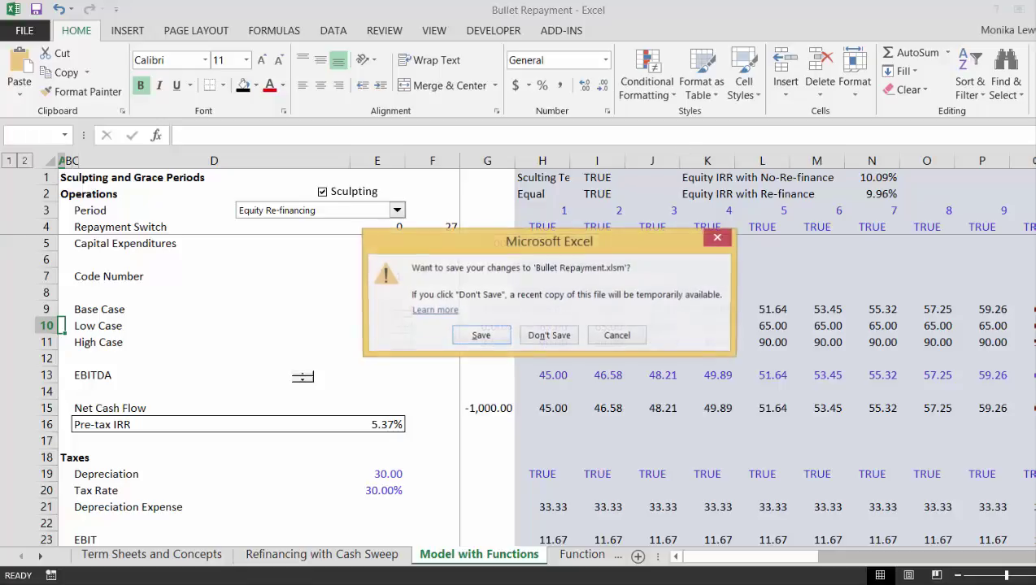
left_click(480, 337)
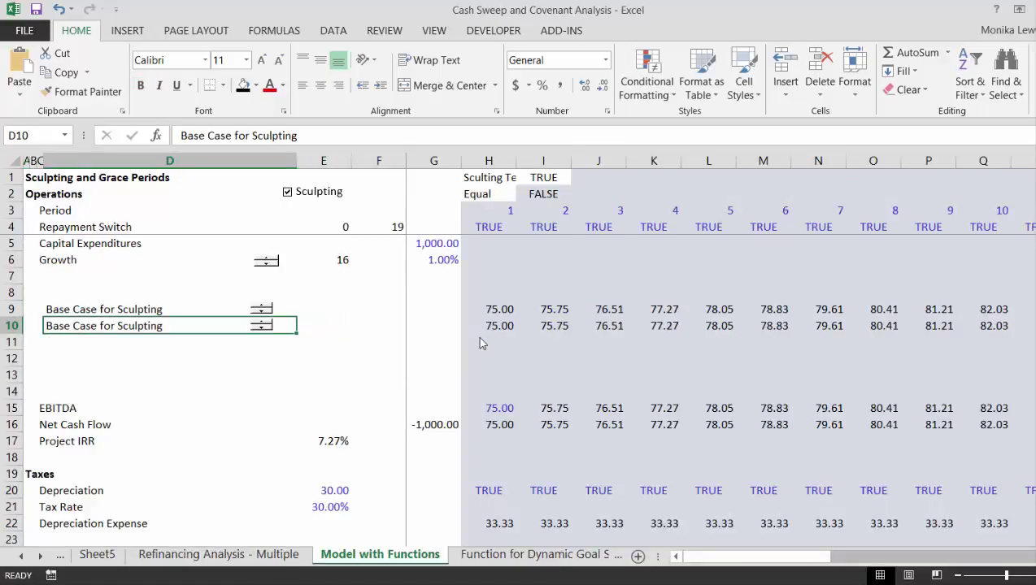
- Rename the duplicated scenario in D10 as "Varying Flat Revenue"
type("Lo")
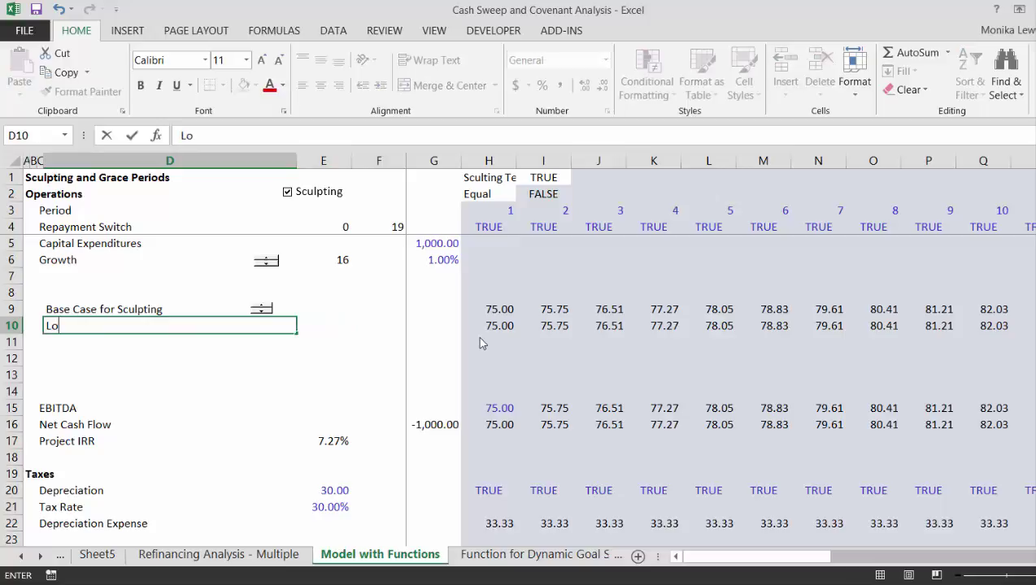
key("BackSpace")
key("BackSpace")
type("Vari")
key("BackSpace")
type("ying")
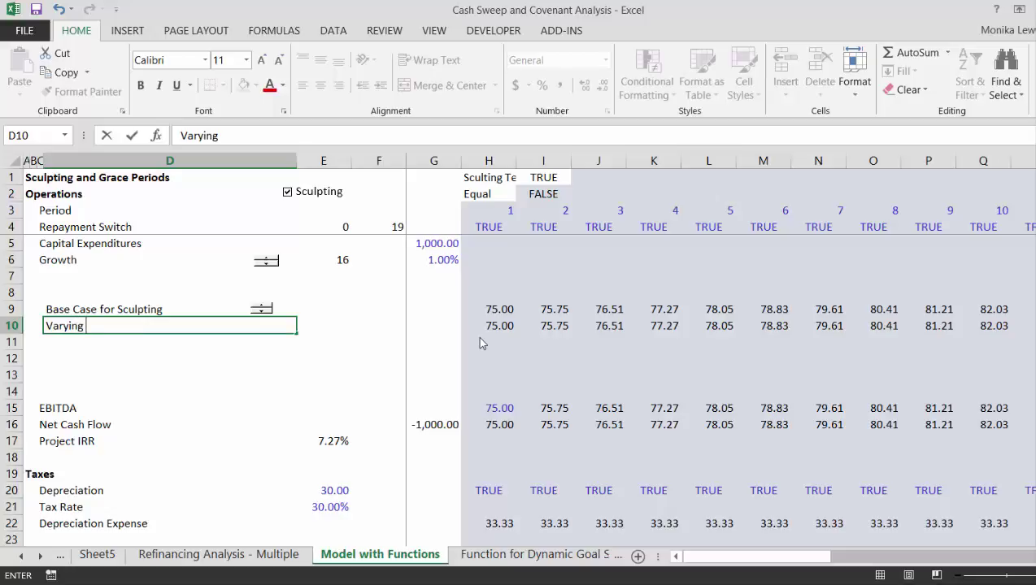
type(" Flat Revenue")
key("ctrl+Return")
key("Return")
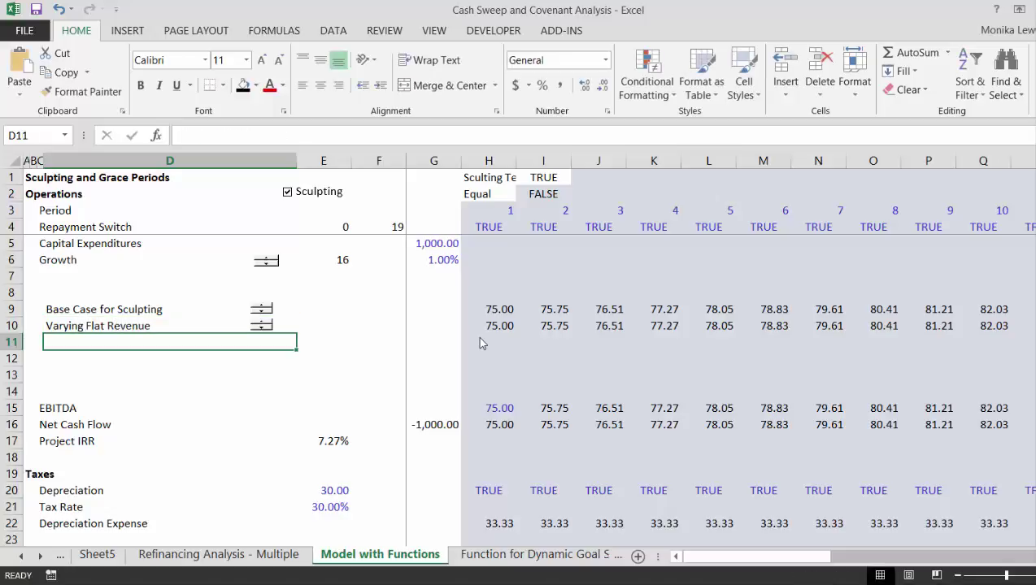
- Test the row 9 and row 10 spinners, moving the first Base Case cash flow to 70.00 and back to 75.00
key("Up")
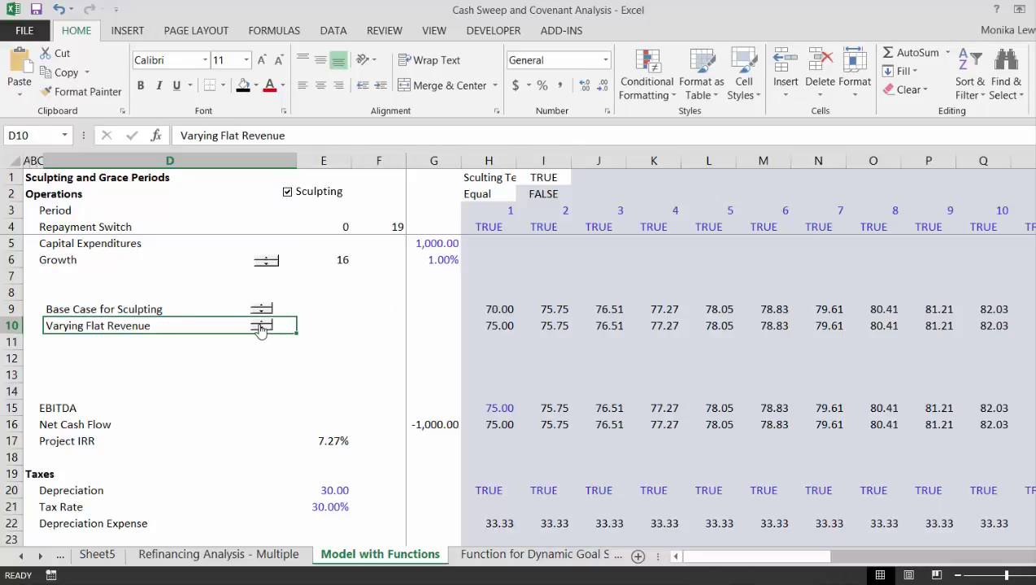
left_click(261, 329)
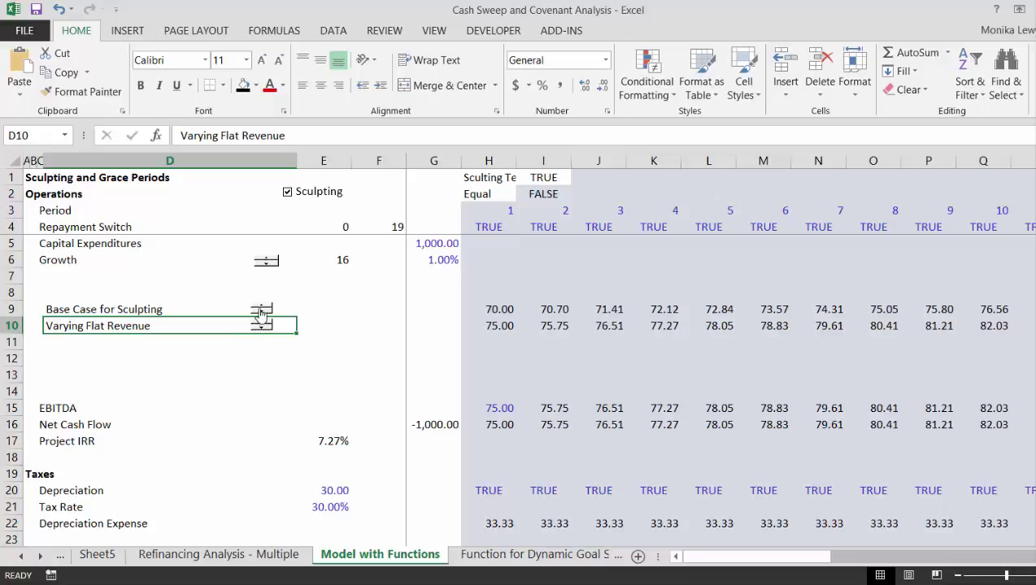
left_click(258, 298)
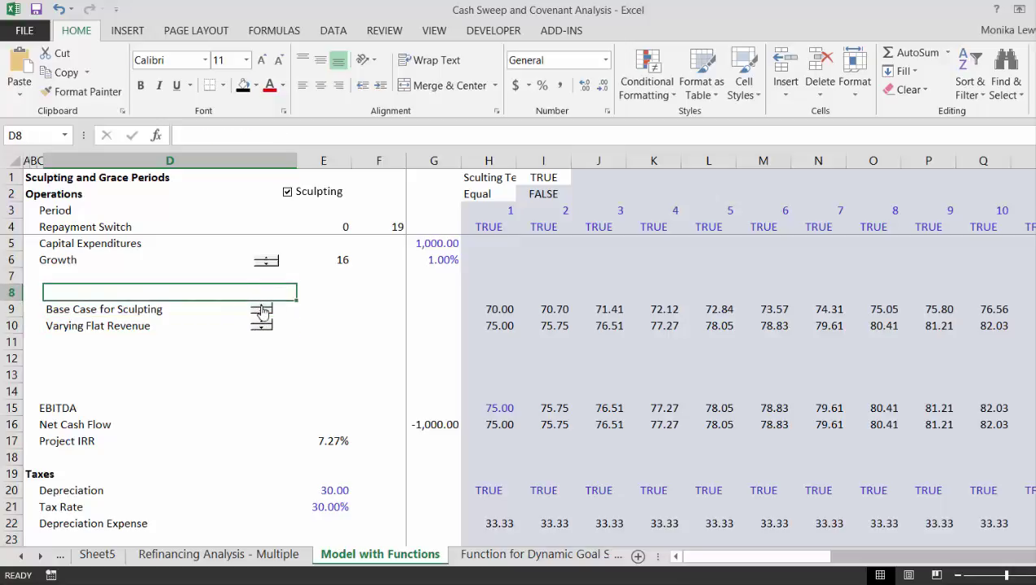
left_click(261, 312)
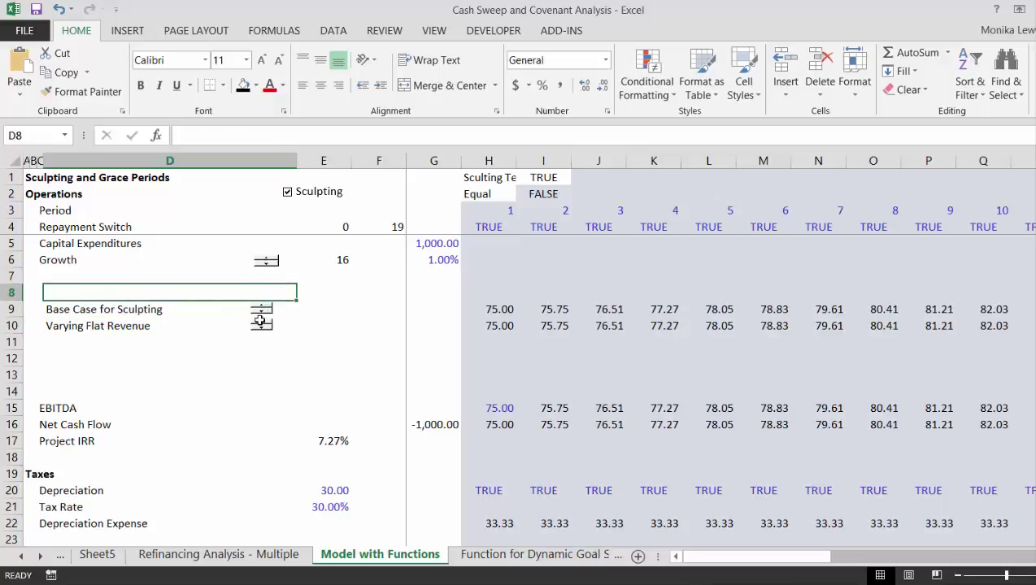
right_click(261, 313)
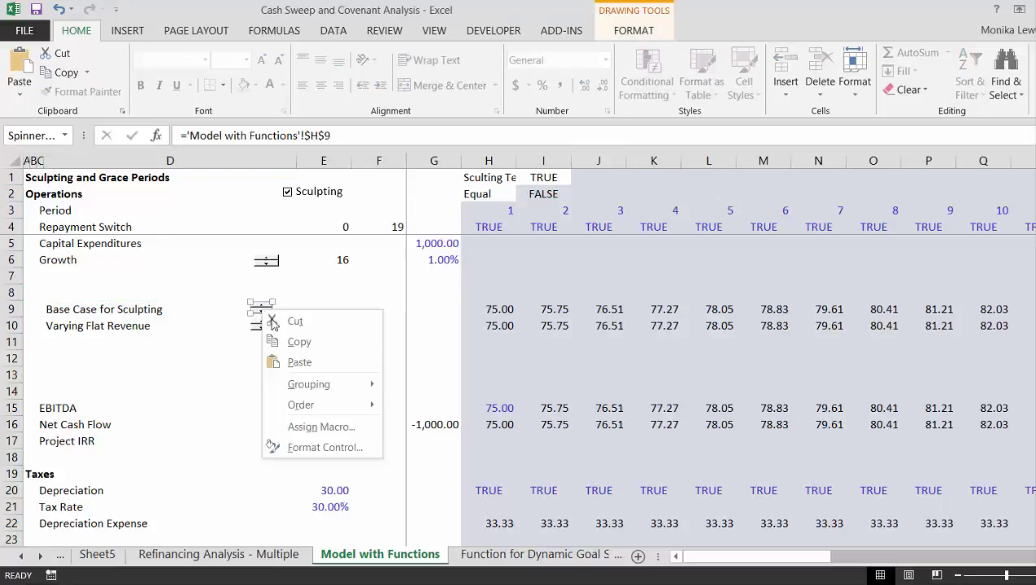
left_click(298, 321)
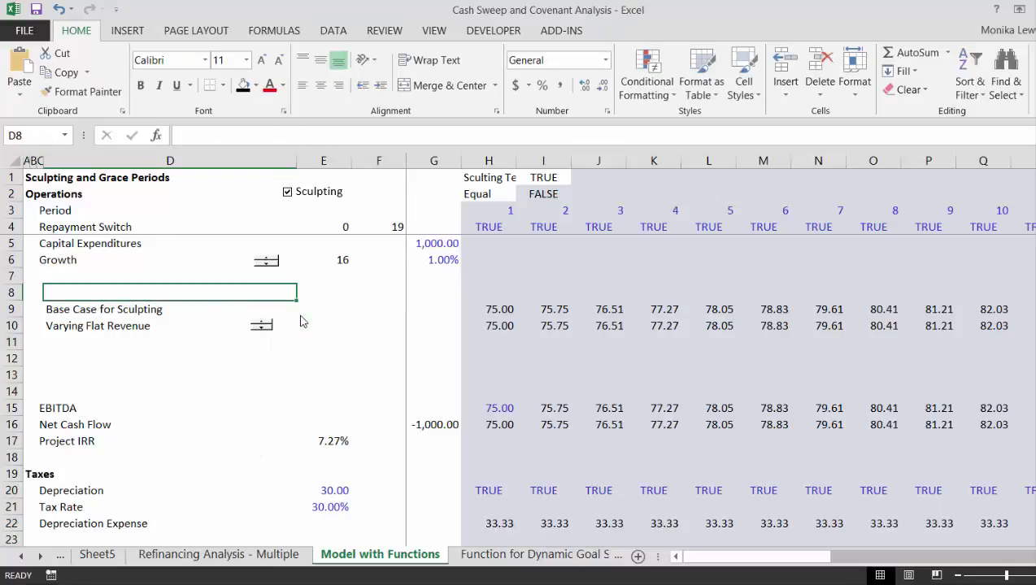
key("ctrl+v")
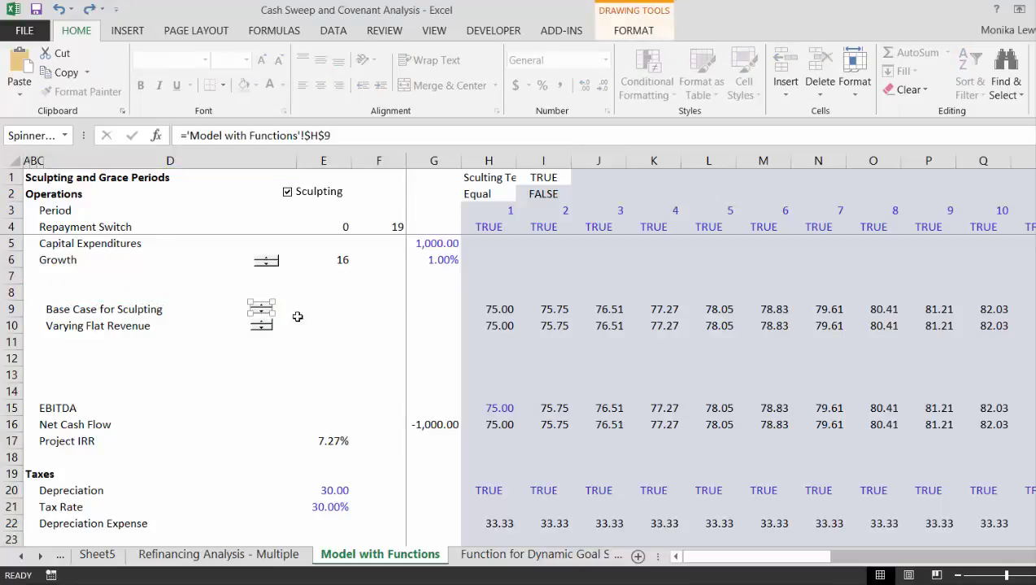
right_click(254, 329)
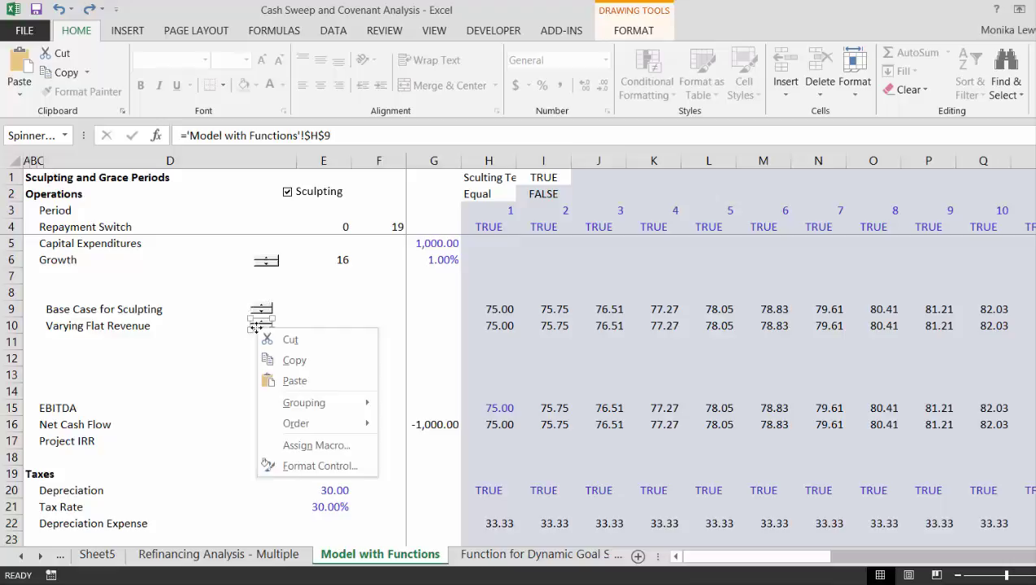
key("Escape")
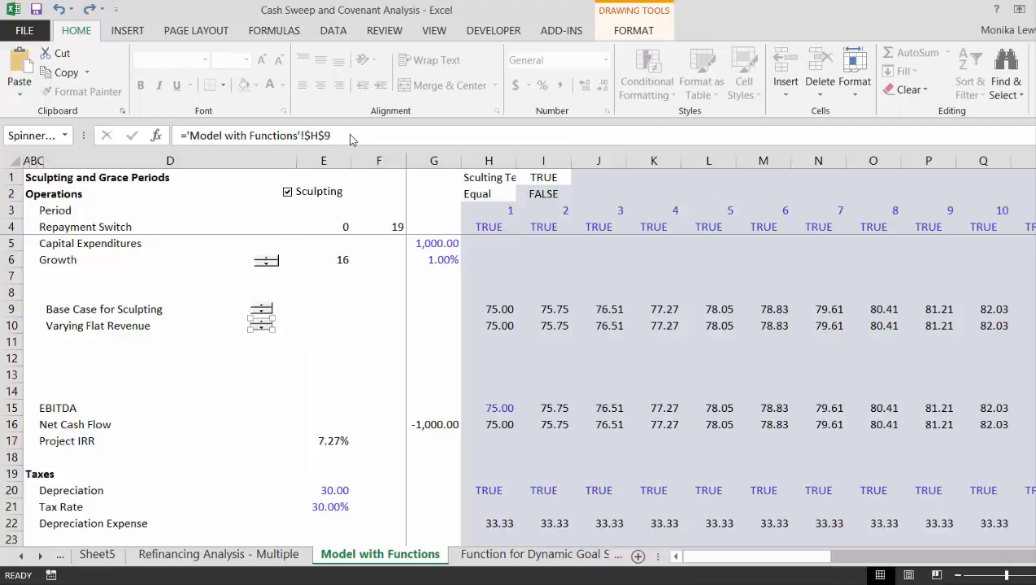
key("Delete")
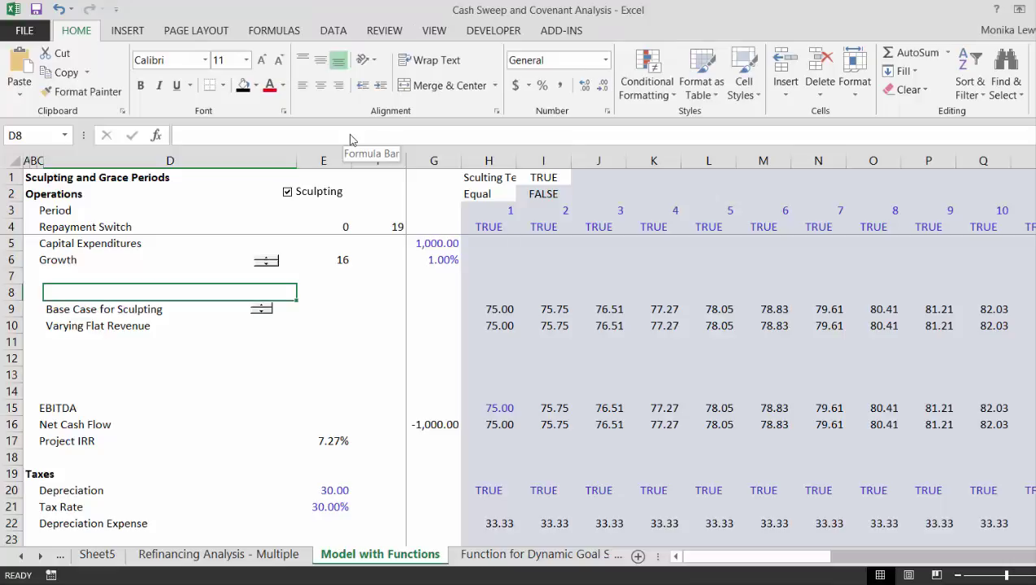
key("ctrl+z")
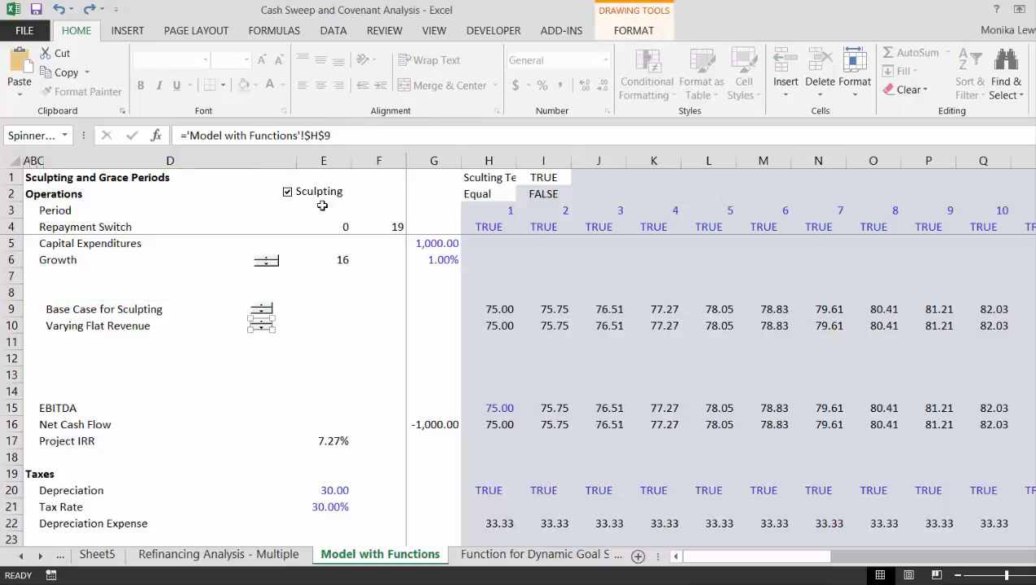
- Relink the Varying Flat Revenue spinner to cell $H$10 of the Model with Functions sheet
left_click(350, 135)
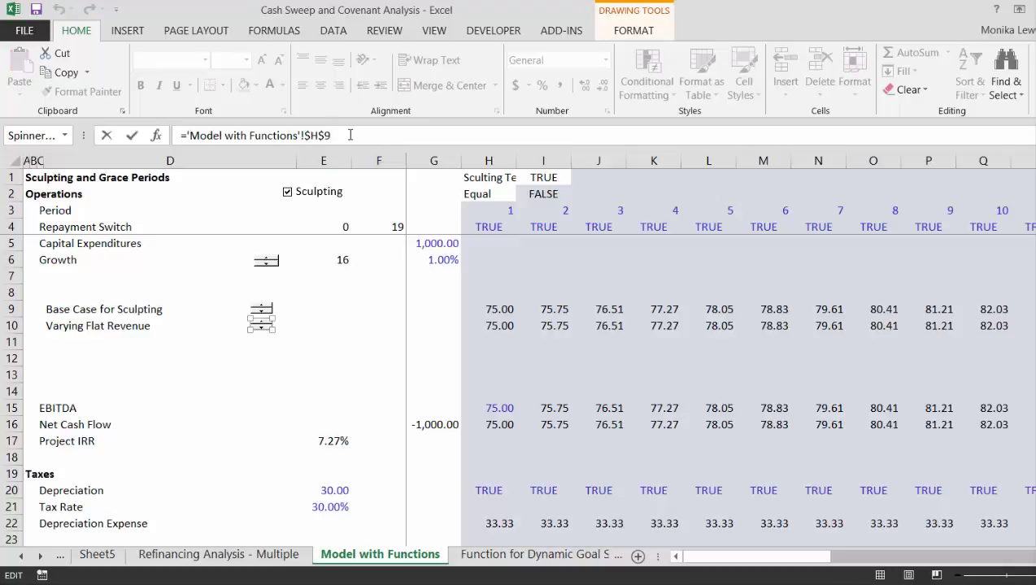
key("BackSpace")
type("10")
key("Return")
left_click(312, 361)
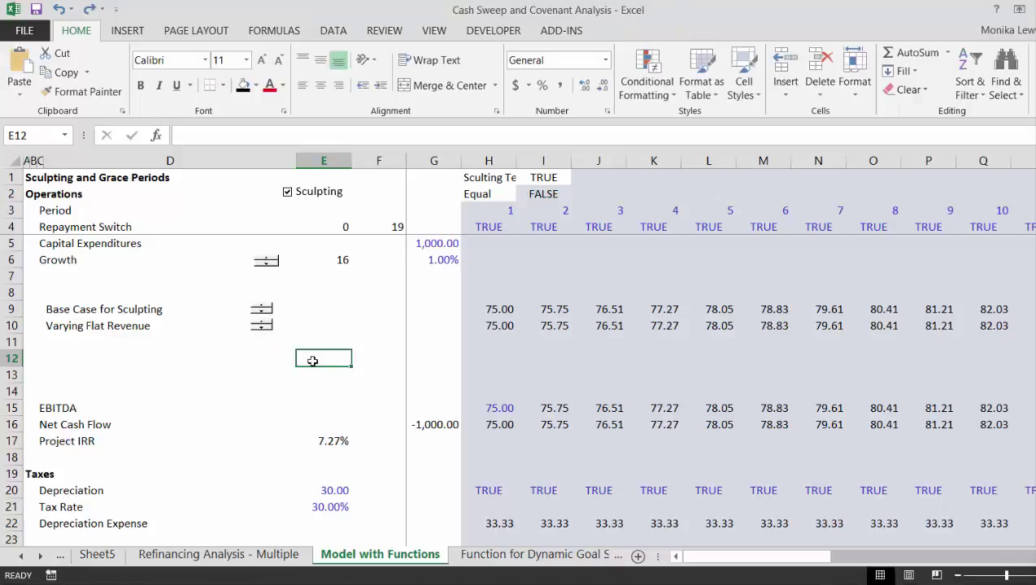
- Duplicate the whole Varying Flat Revenue row 10, including its spinner, into row 11
key("Up")
key("Up")
key("Left")
key("Left")
key("Left")
key("Left")
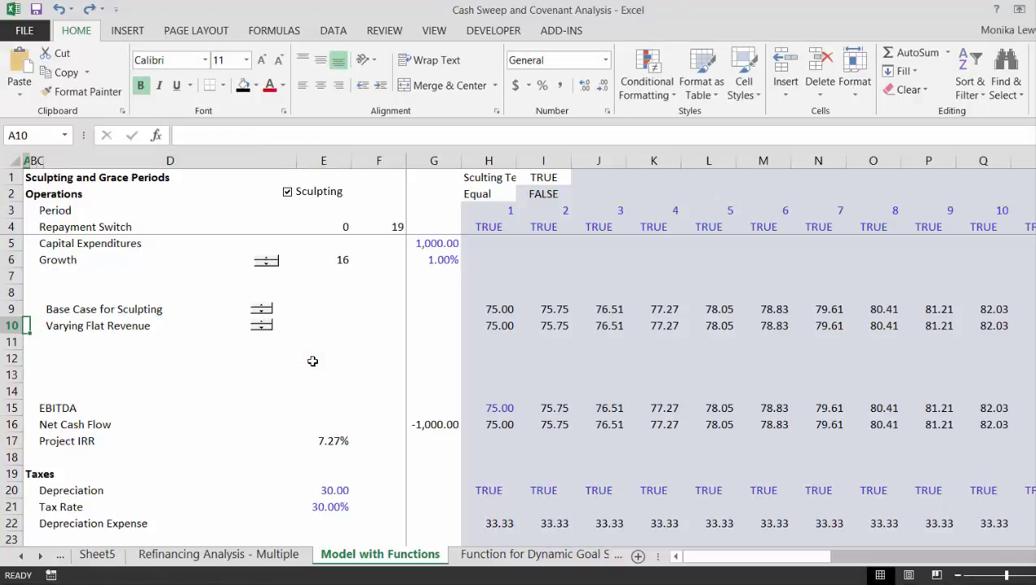
key("shift+space")
key("shift+Down")
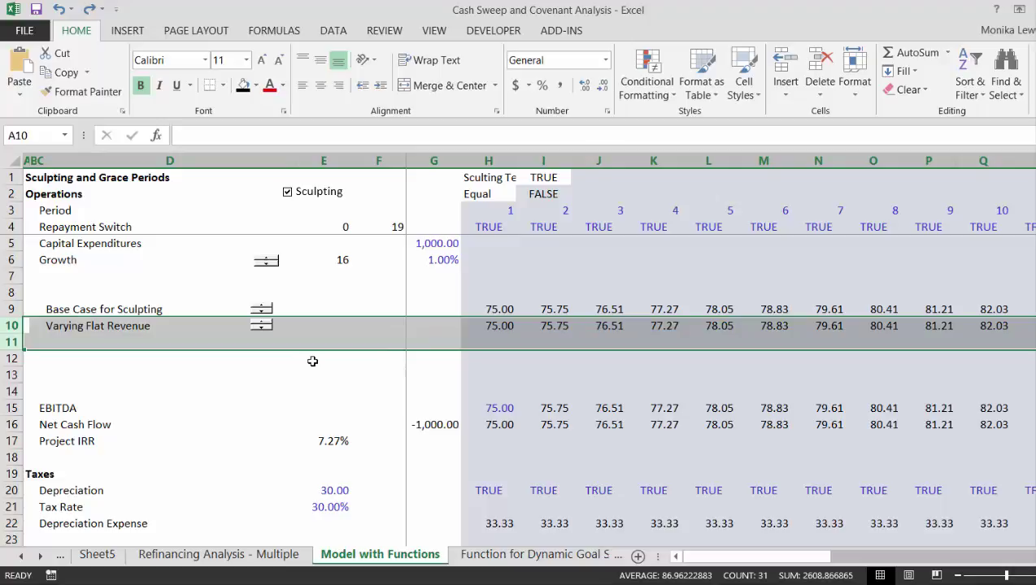
key("ctrl+d")
key("Down")
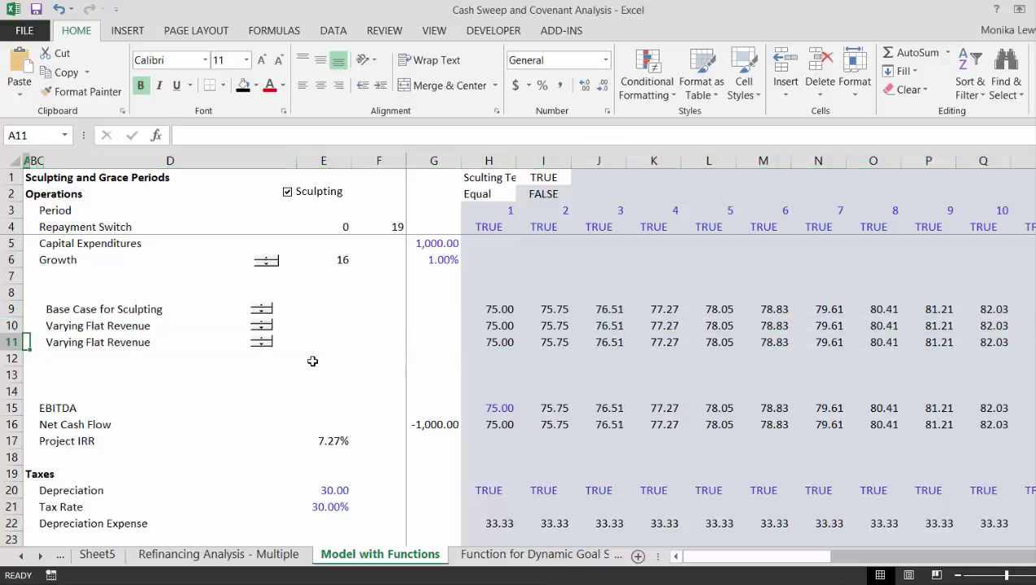
- Rename the duplicated scenario in D11 as "Sudden Fall in Revenues"
key("Right")
key("Right")
key("Right")
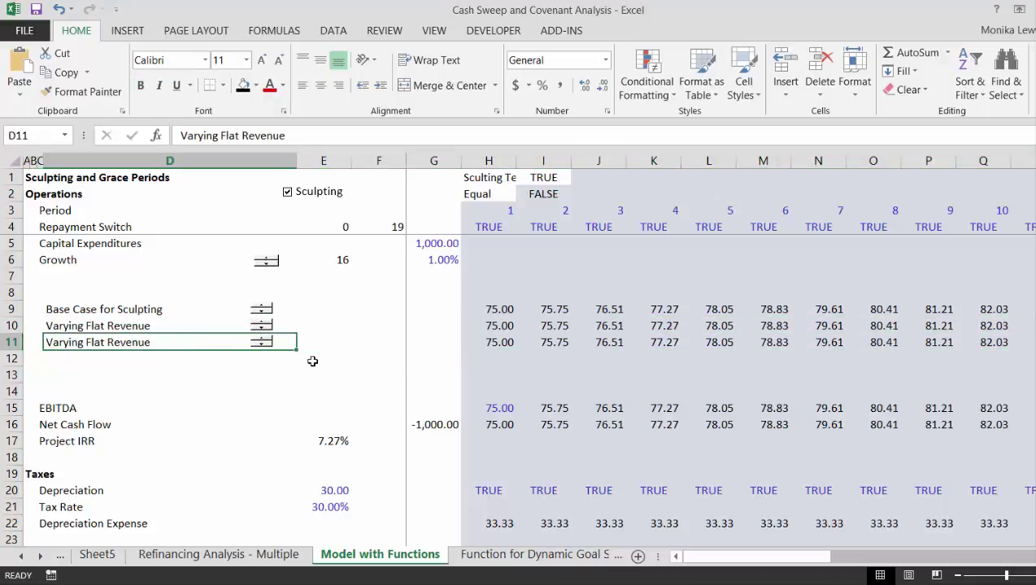
type("Sudden ")
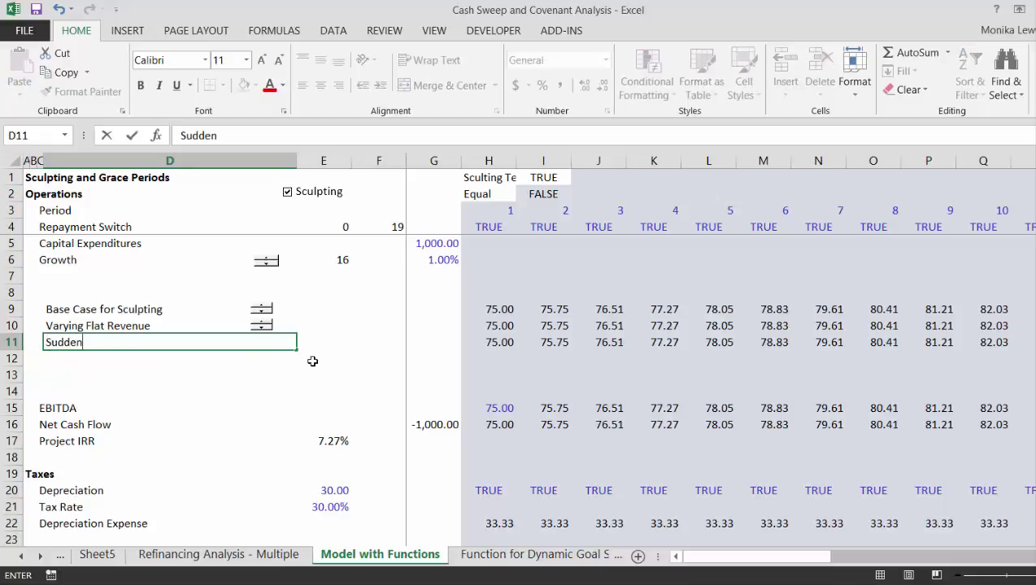
type("Fall in Revenues")
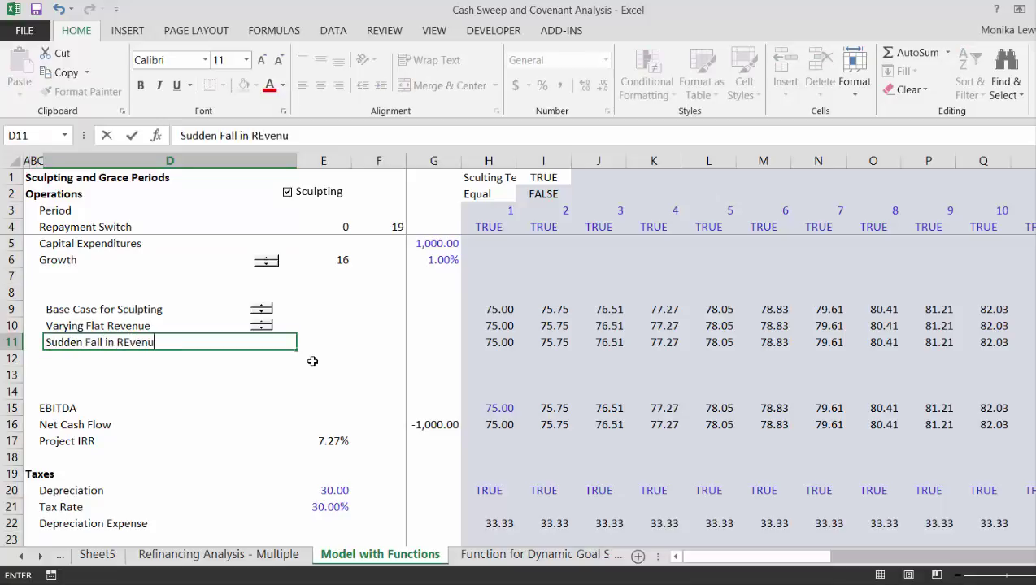
key("ctrl+Return")
key("Return")
key("Up")
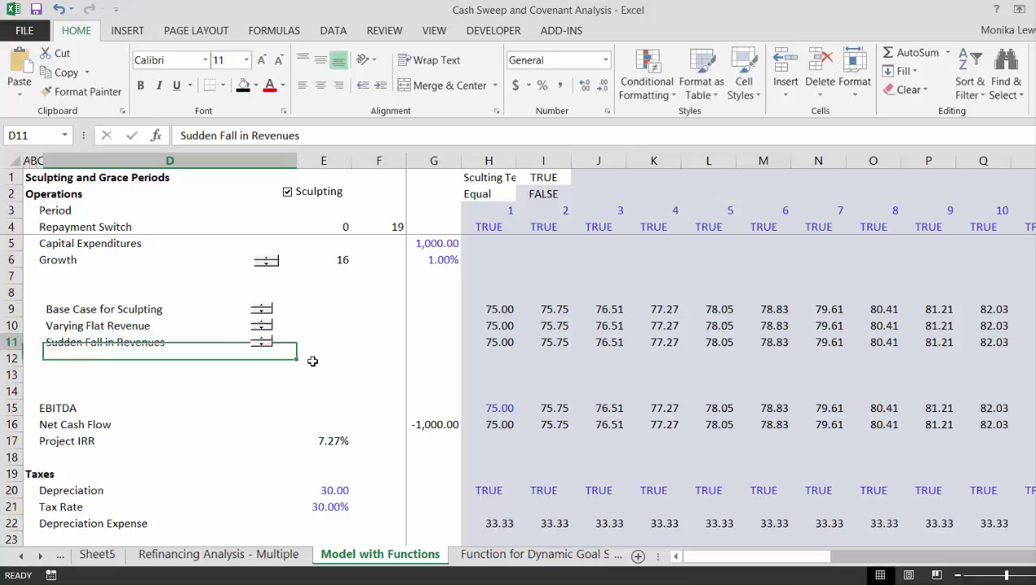
key("Right")
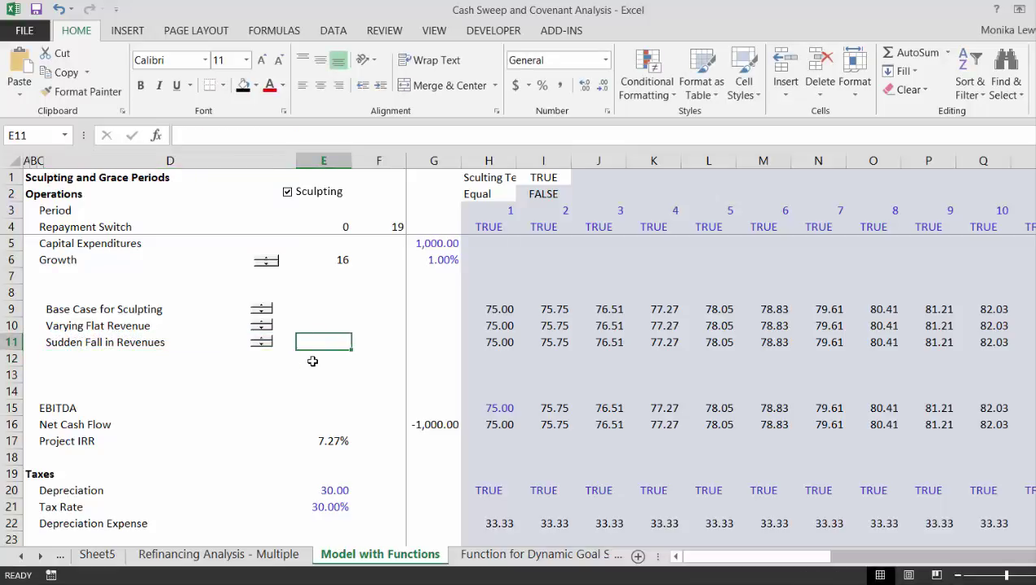
- Enter 7 in E11 as the fall year for the Sudden Fall in Revenues scenario
type("1")
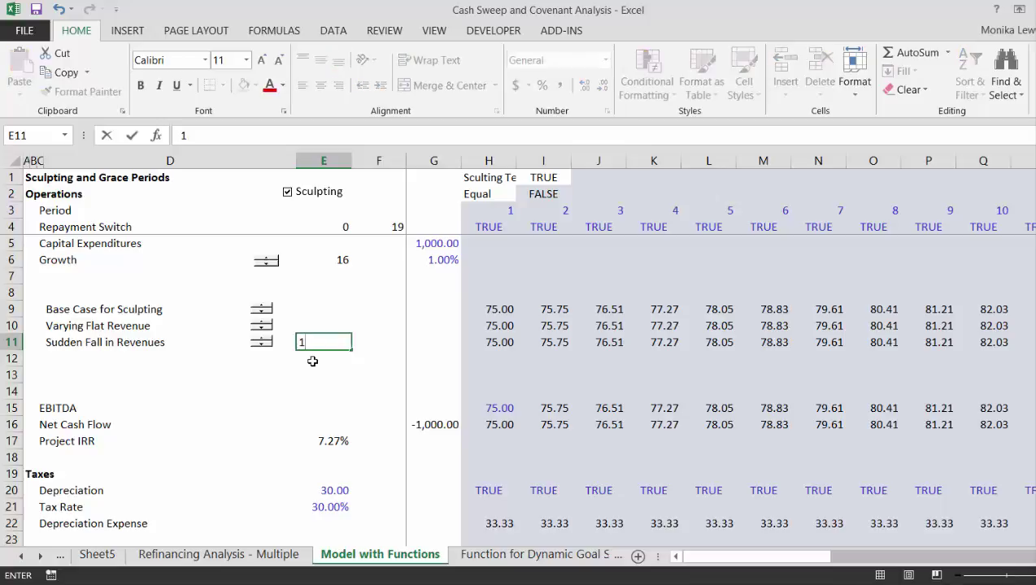
key("BackSpace")
type("7")
key("Return")
key("Up")
key("Left")
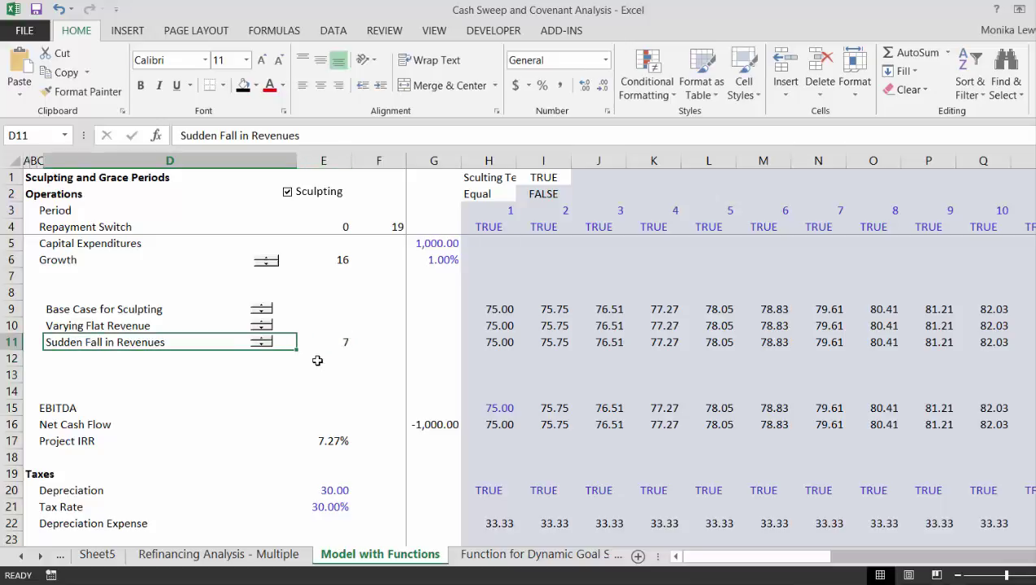
- Relink the Sudden Fall in Revenues spinner in column D to cell $H$11 of the Model with Functions sheet
right_click(261, 342)
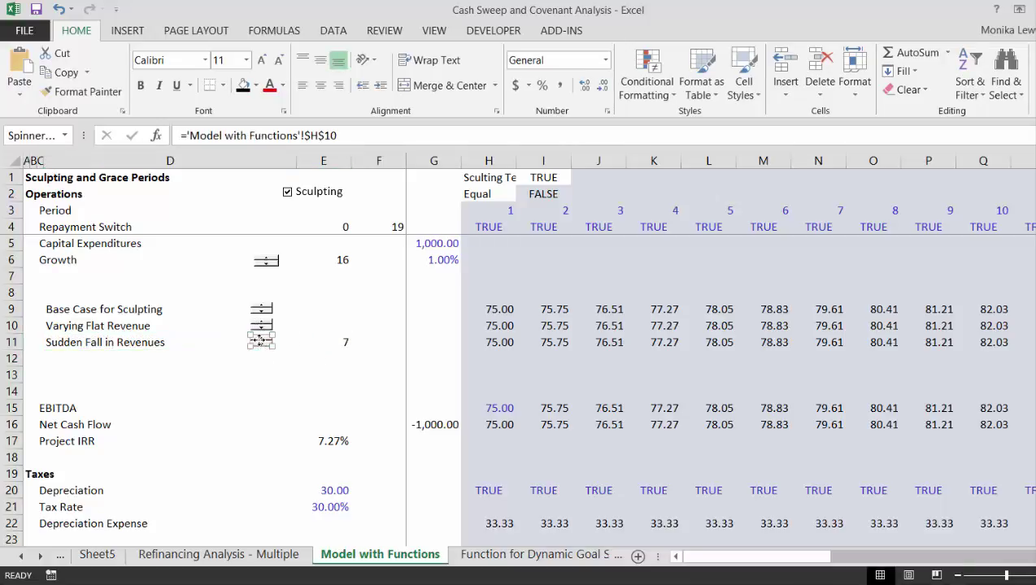
key("Escape")
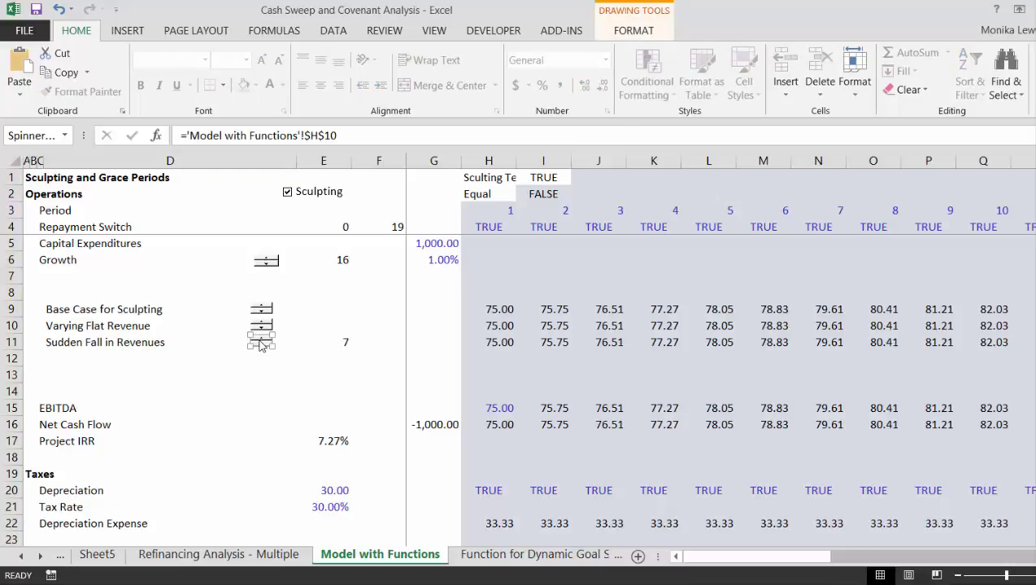
left_click(354, 134)
key("BackSpace")
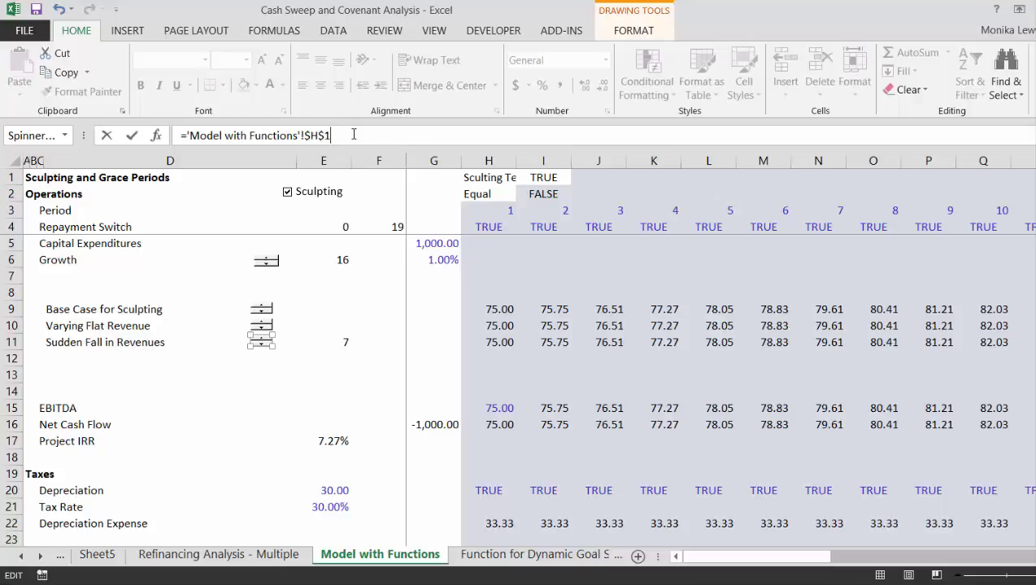
type("1")
left_click(316, 359)
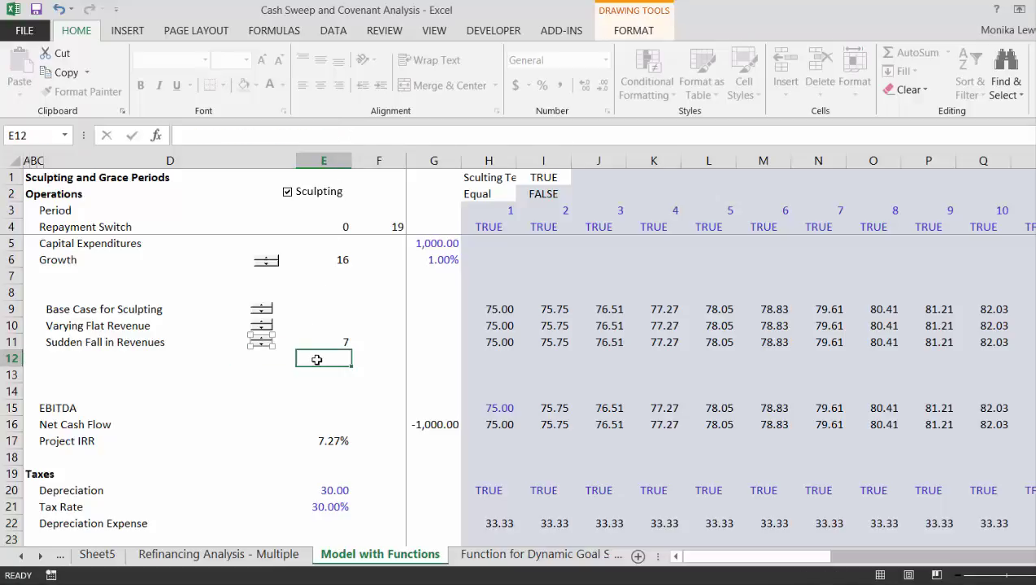
left_click(357, 343)
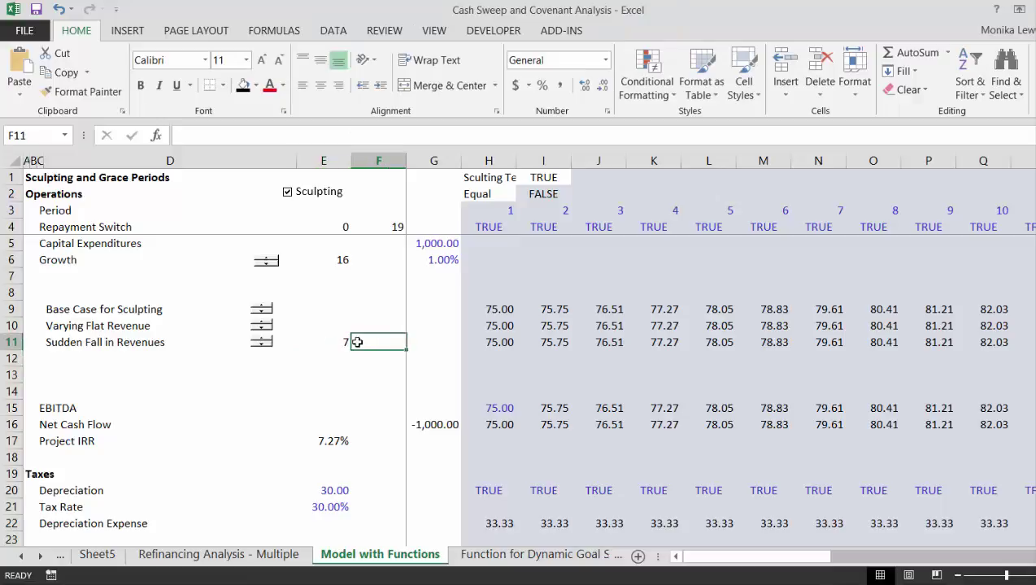
- Duplicate the Sudden Fall in Revenues spinner and place the copy in F11, beside the fall year
right_click(272, 346)
key("Escape")
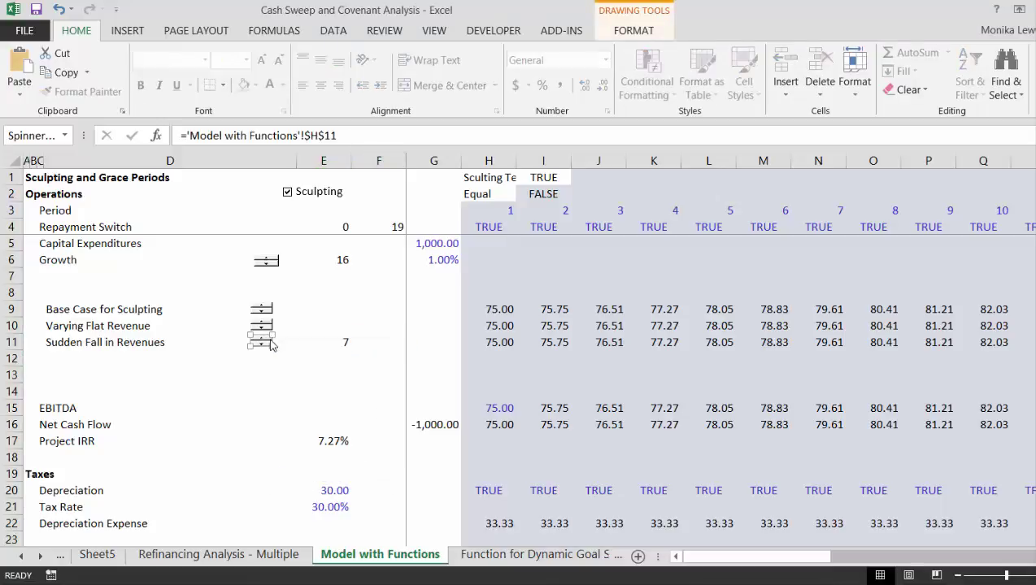
right_click(260, 338)
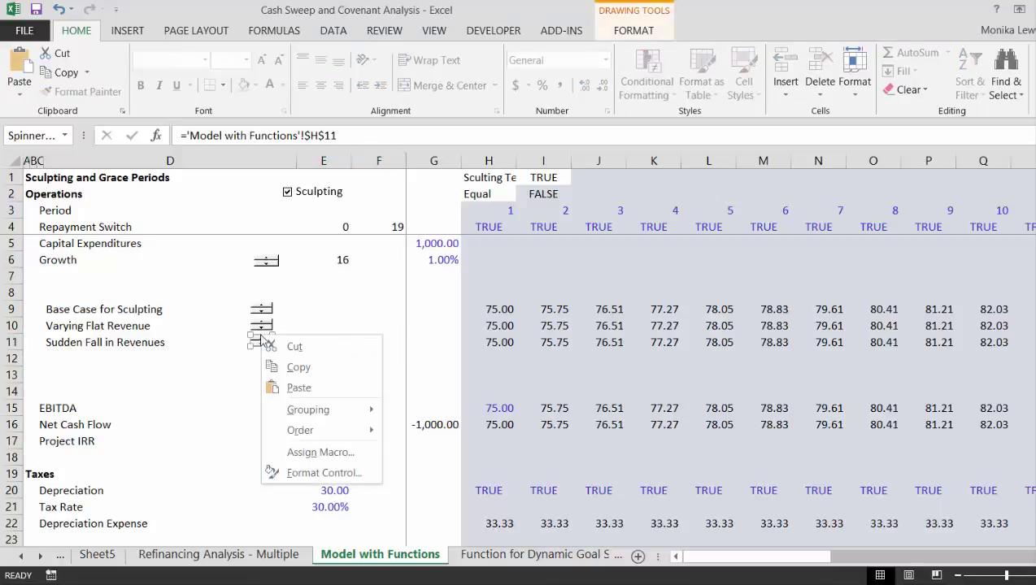
left_click(281, 369)
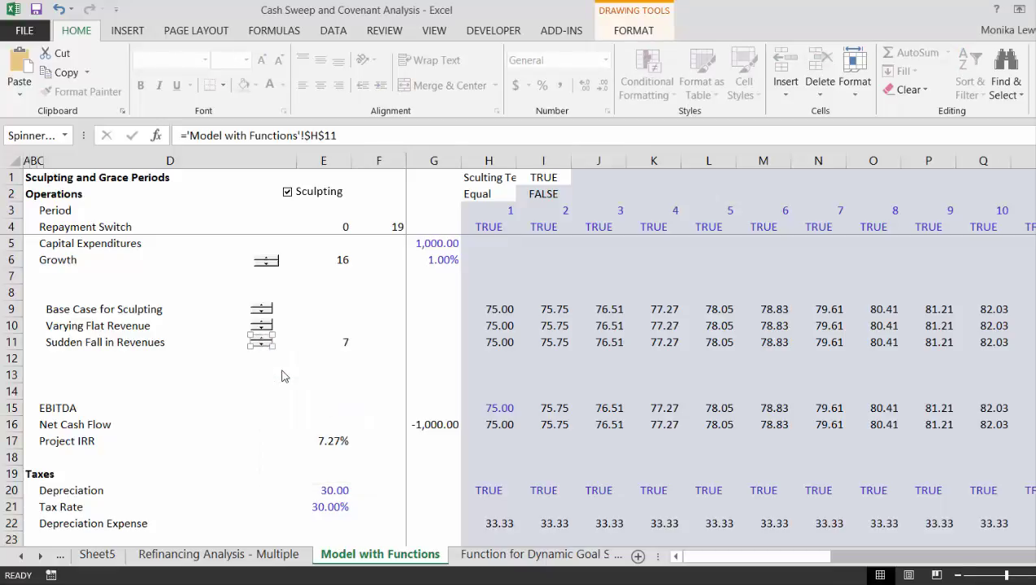
left_click(361, 339)
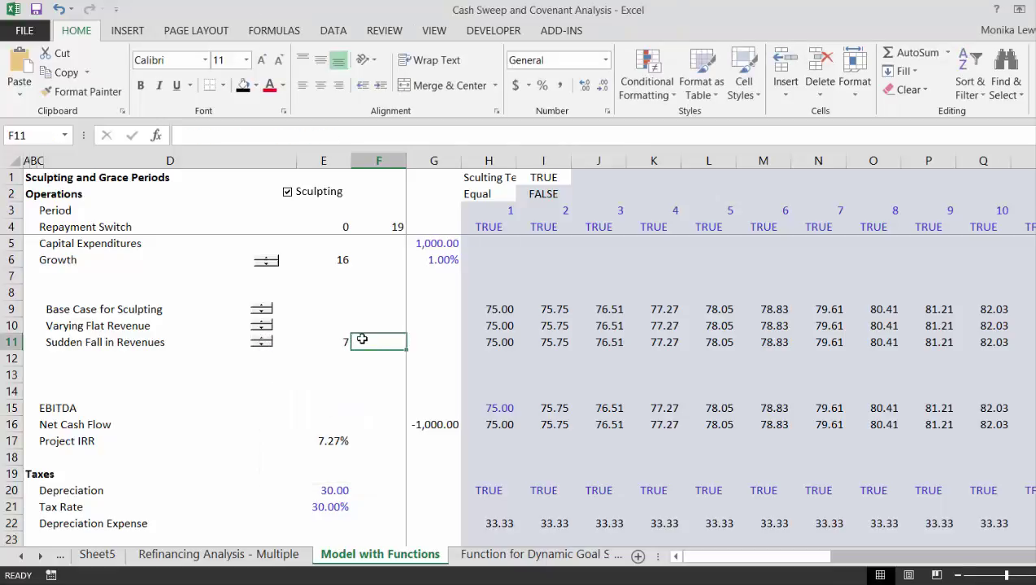
key("ctrl+v")
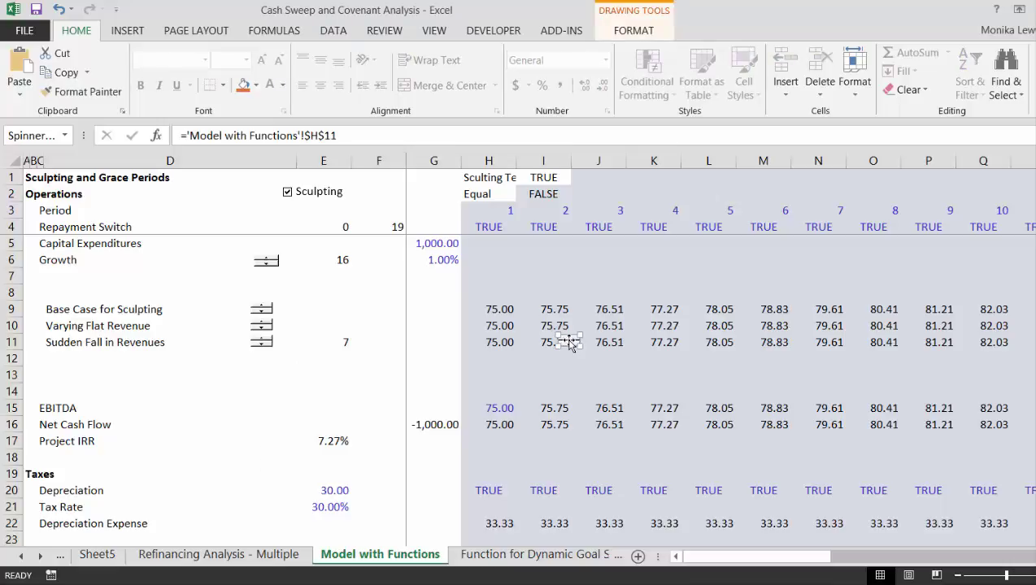
left_click_drag(554, 338, 372, 341)
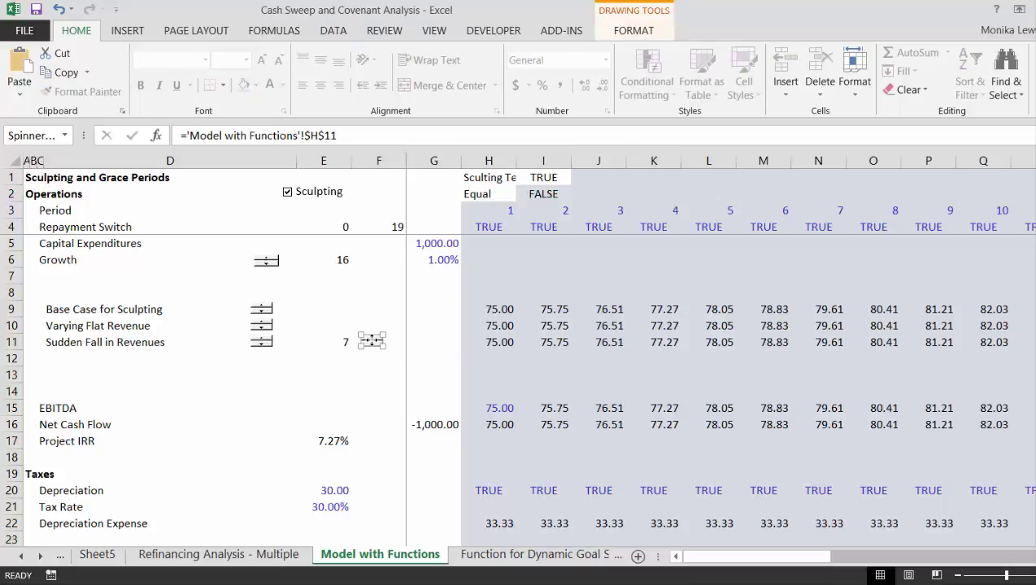
- Relink the copied spinner in F11 to cell $E11 of the Model with Functions sheet
left_click(350, 138)
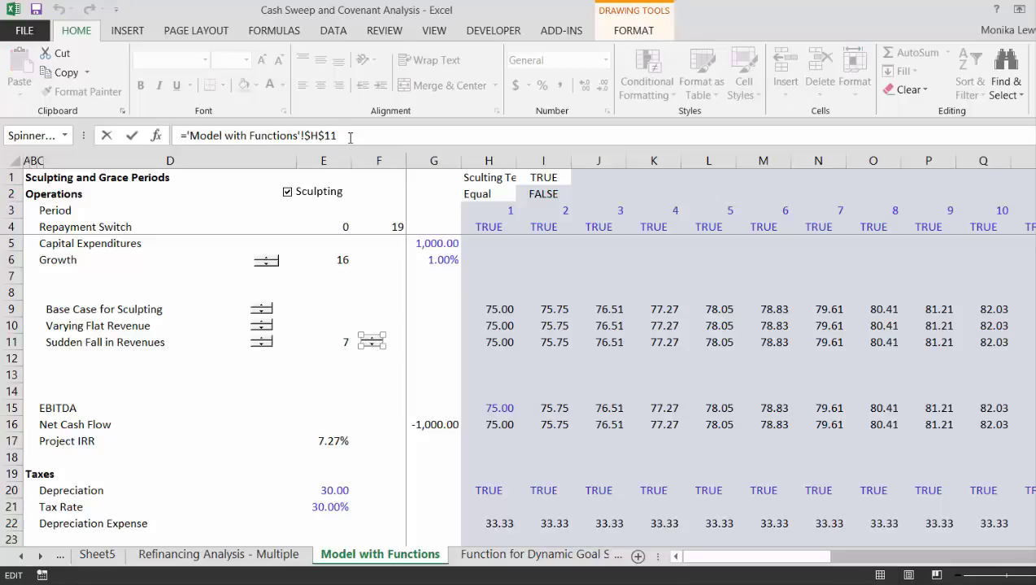
key("BackSpace")
key("BackSpace")
key("BackSpace")
key("BackSpace")
type("e11")
key("Return")
left_click(374, 404)
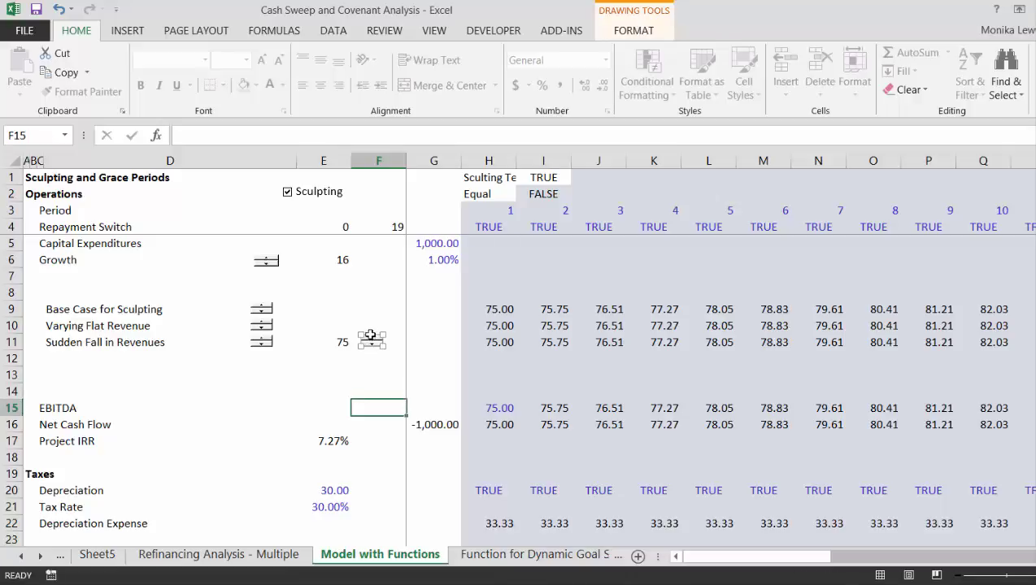
- Limit the maximum value of the F11 spinner to 20 in its control settings
right_click(372, 342)
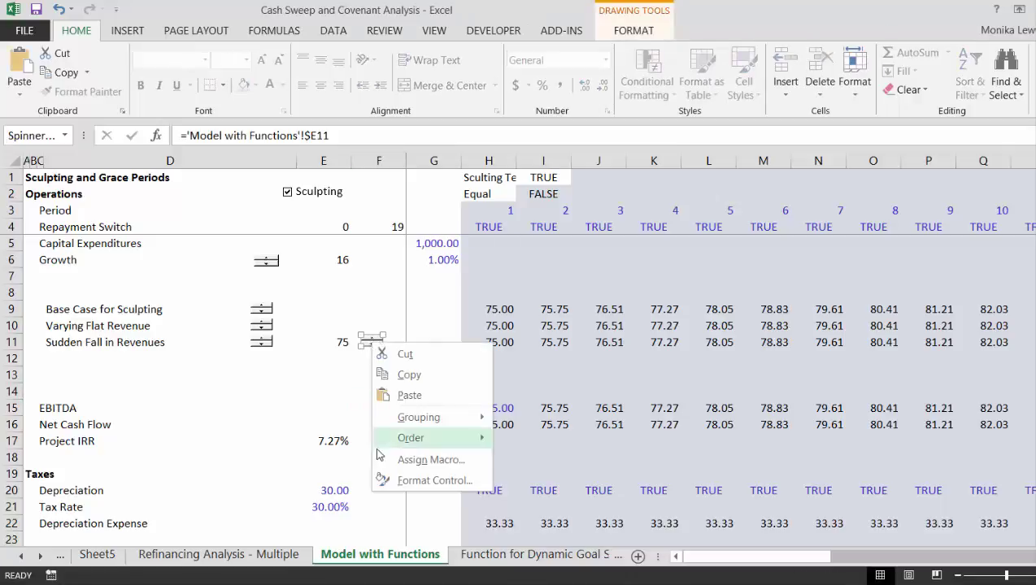
left_click(402, 481)
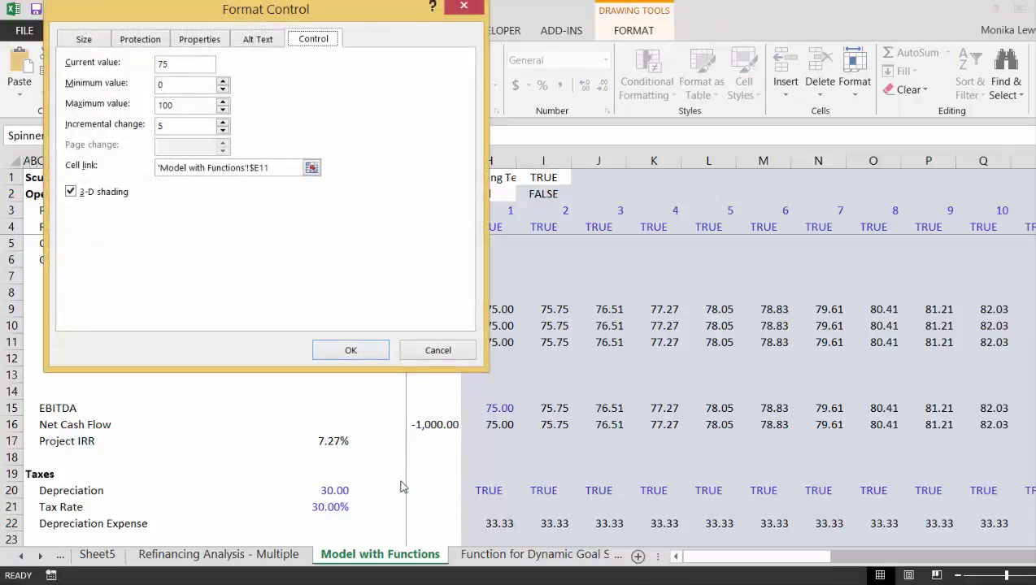
left_click(185, 113)
key("BackSpace")
left_click(340, 355)
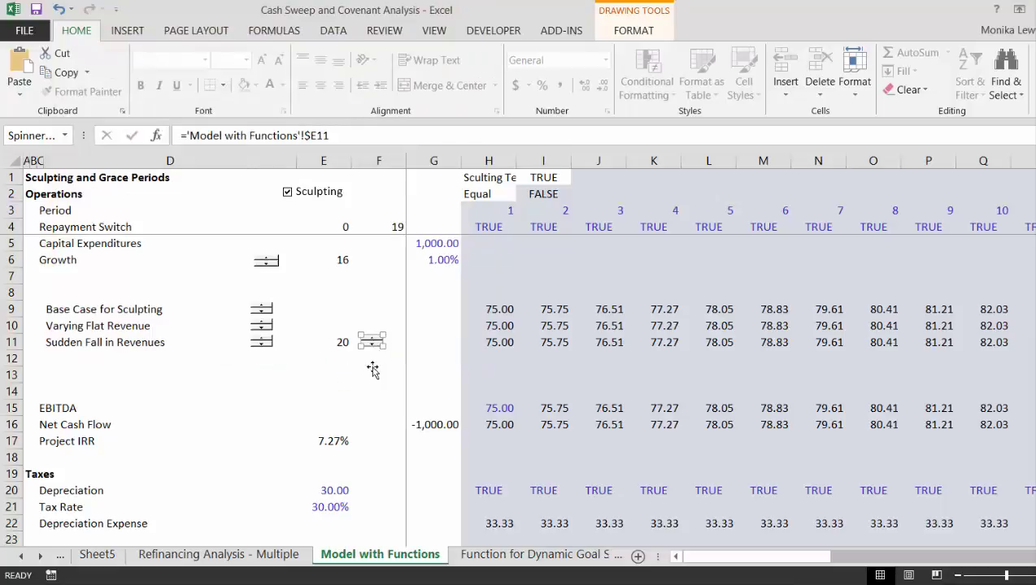
left_click(373, 370)
- Set the fall year in E11 back to 7
left_click(337, 342)
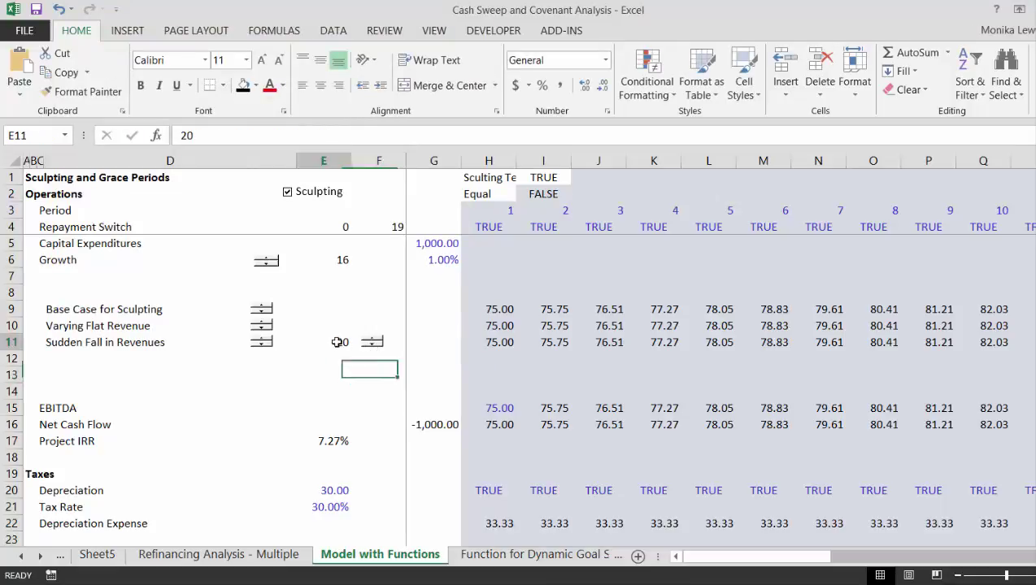
type("7")
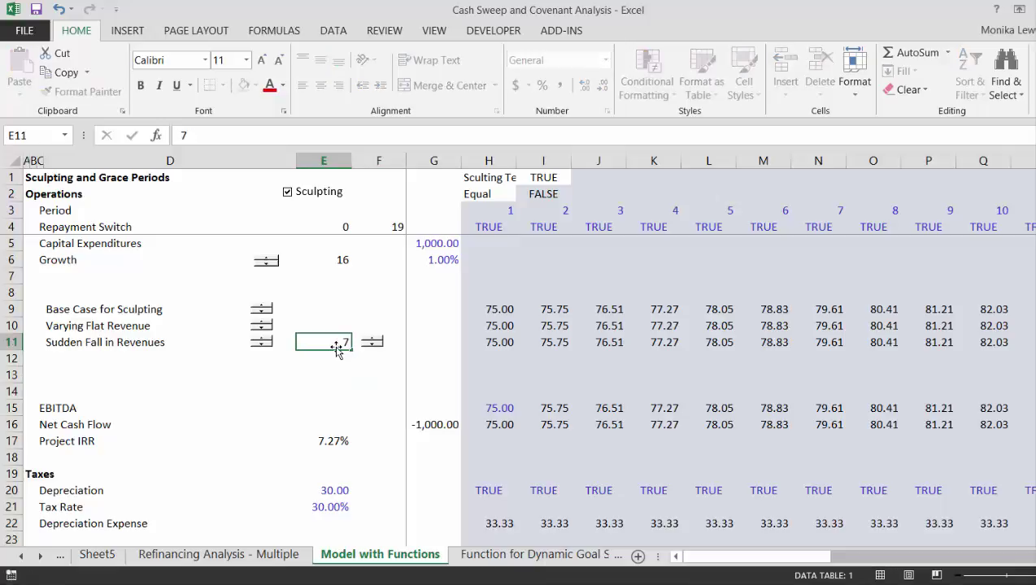
key("Return")
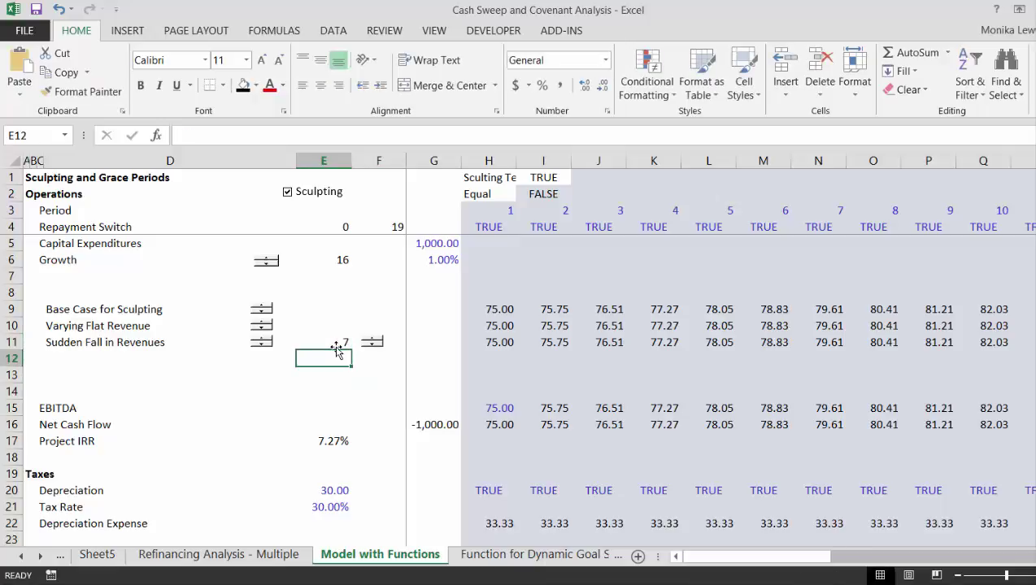
- Enter 60% in G11 as the revenue reduction for the Sudden Fall in Revenues scenario
key("Up")
key("Right")
key("Right")
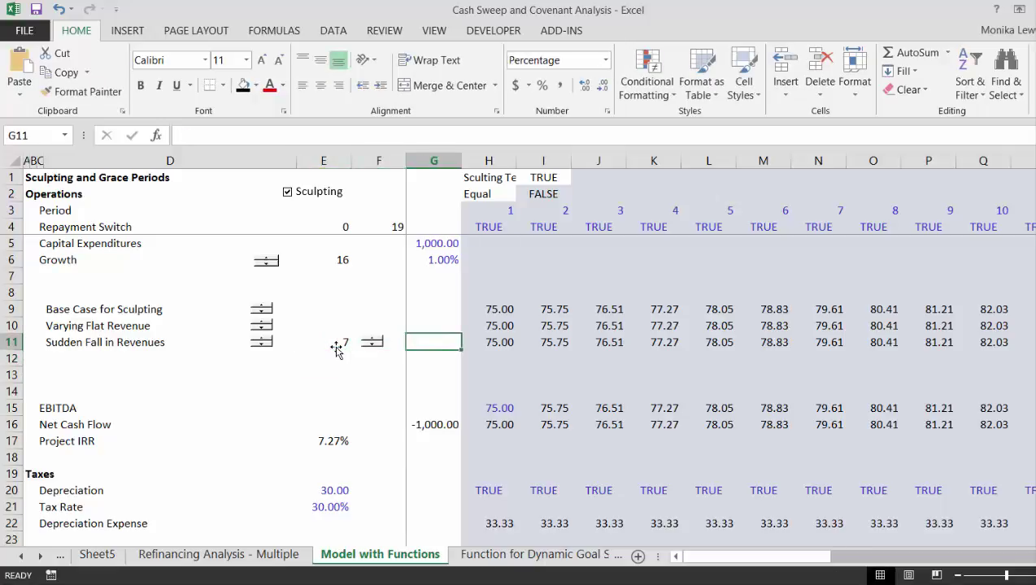
key("Left")
key("Left")
key("Left")
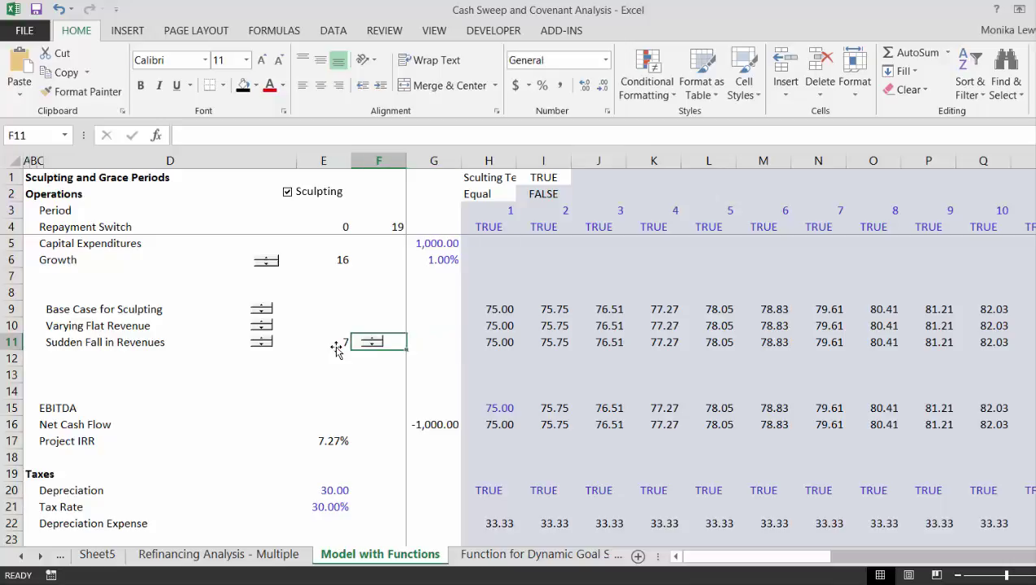
key("Right")
key("Right")
key("Right")
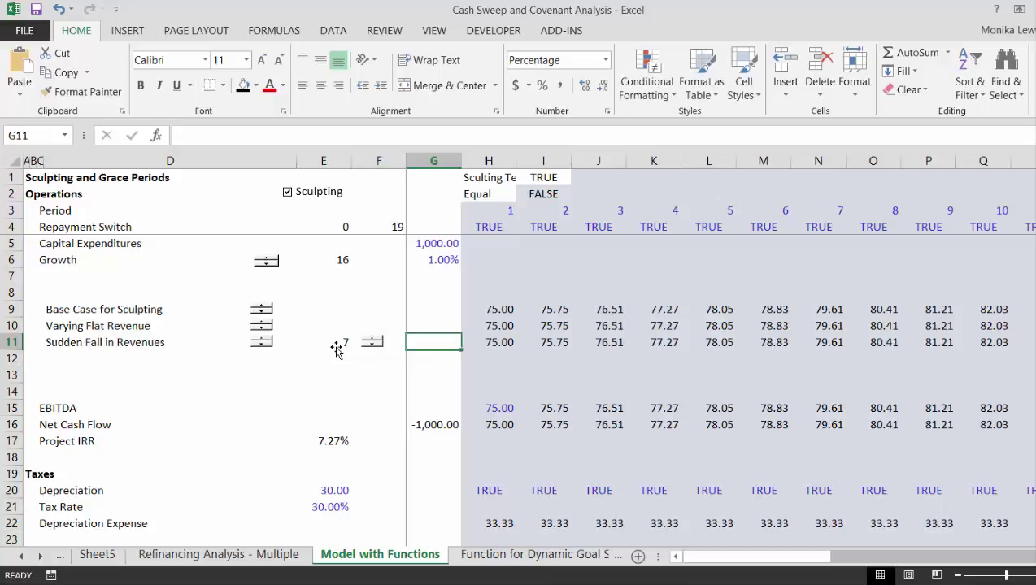
type("60")
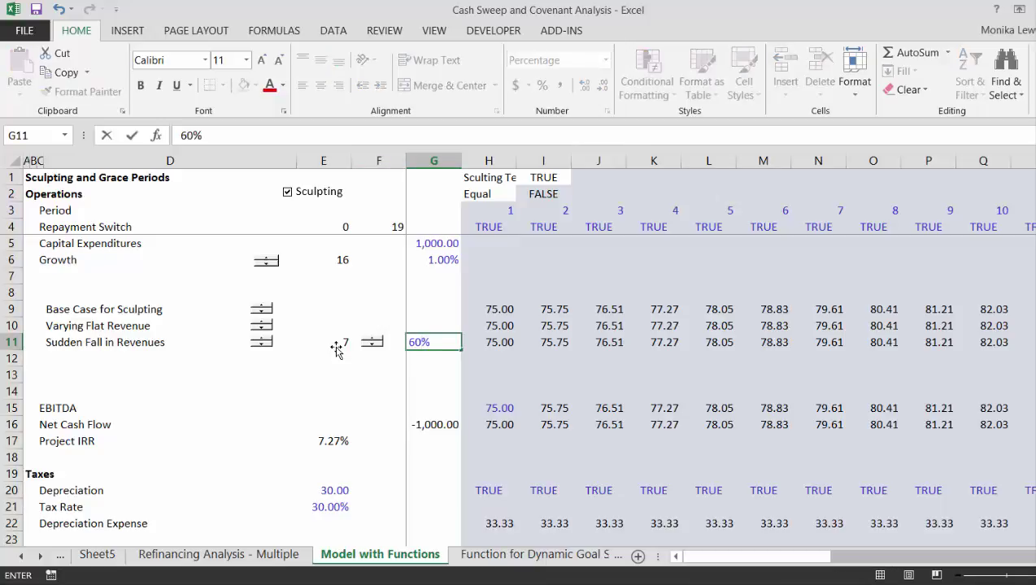
key("Return")
- Label the fall year input with "Fall Yr" in E10
key("Left")
key("Left")
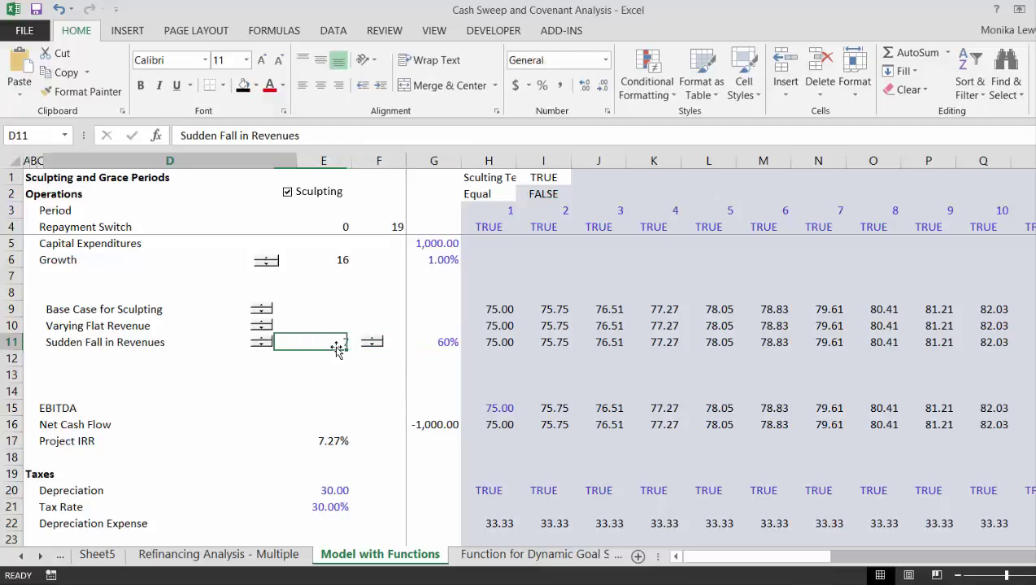
key("Up")
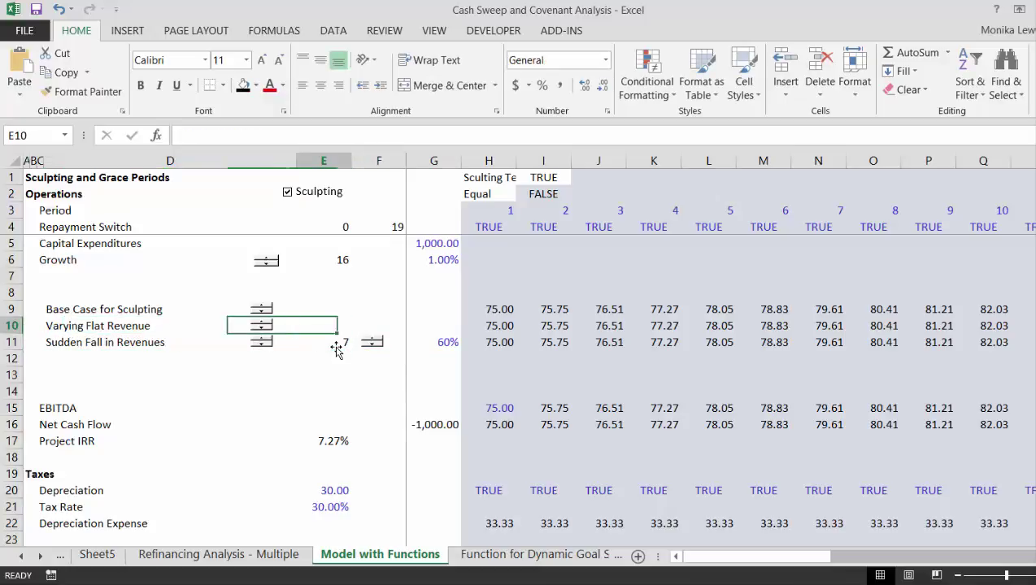
key("Right")
type("Fall")
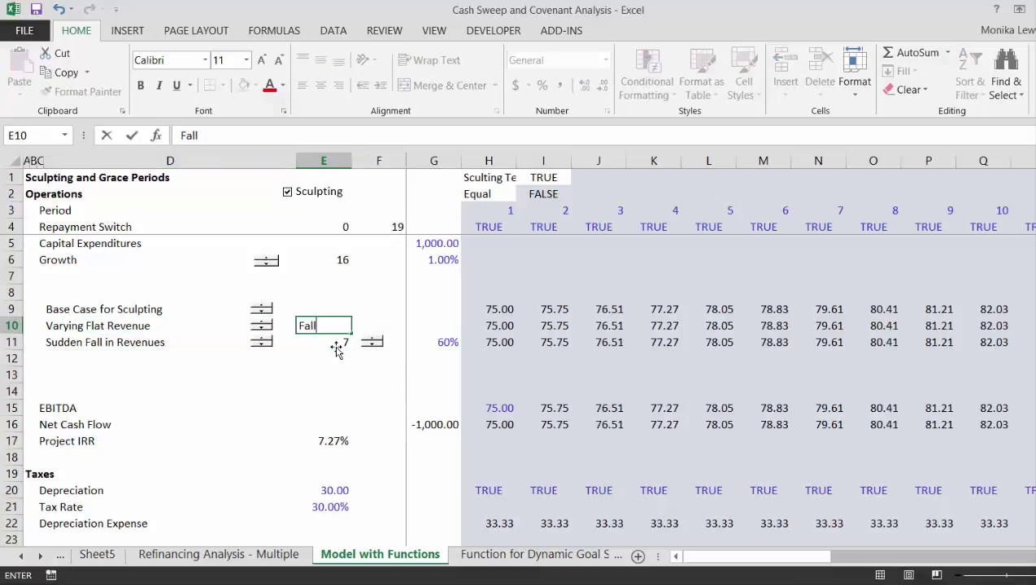
key("BackSpace")
key("BackSpace")
key("BackSpace")
type("ea")
key("BackSpace")
key("BackSpace")
key("BackSpace")
key("BackSpace")
key("BackSpace")
key("BackSpace")
type("Fall Yr")
key("Return")
- Label the percentage reduction input with "Pct Red" in G10
key("Up")
key("Right")
key("Right")
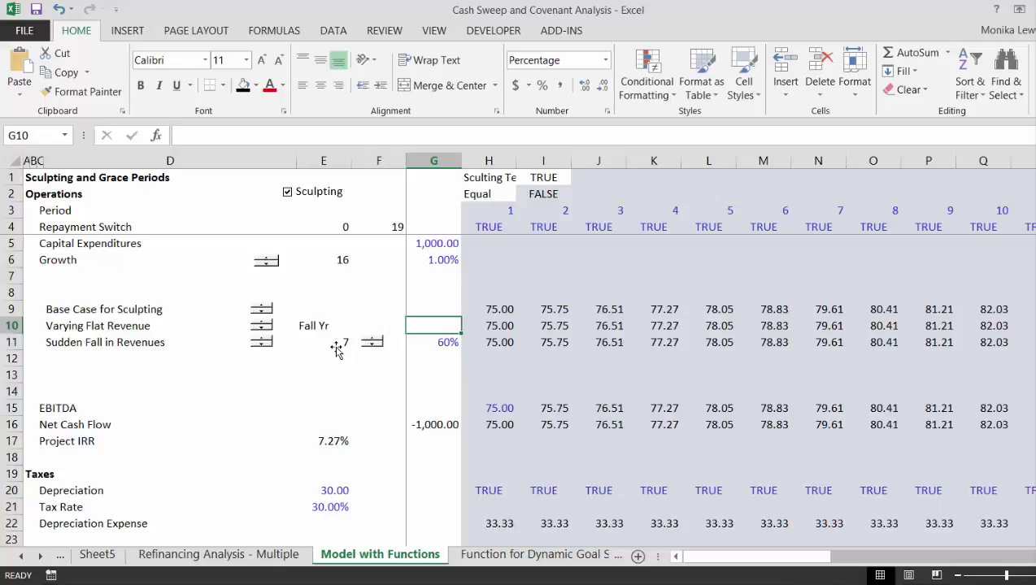
type("Pct Red")
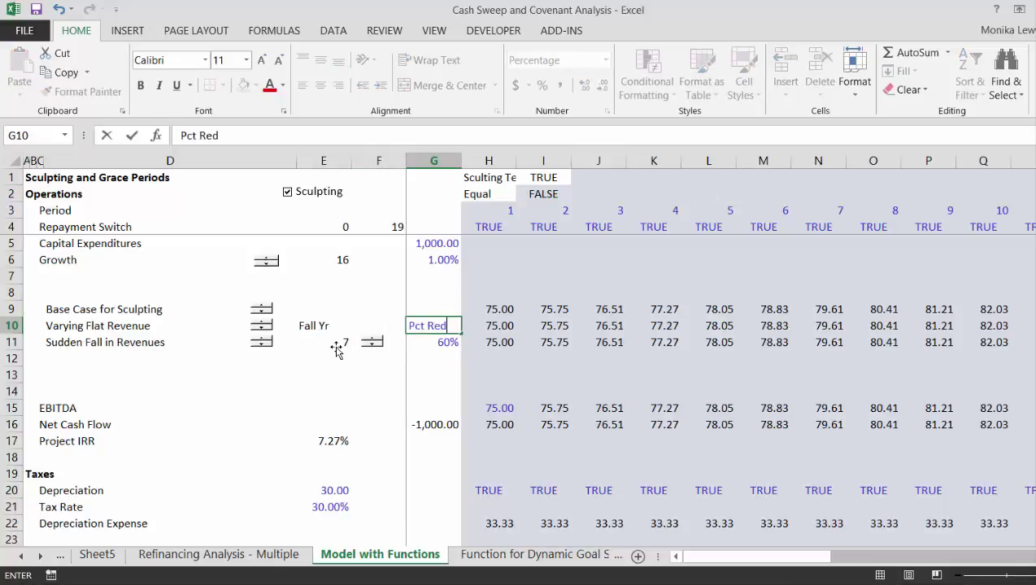
key("Return")
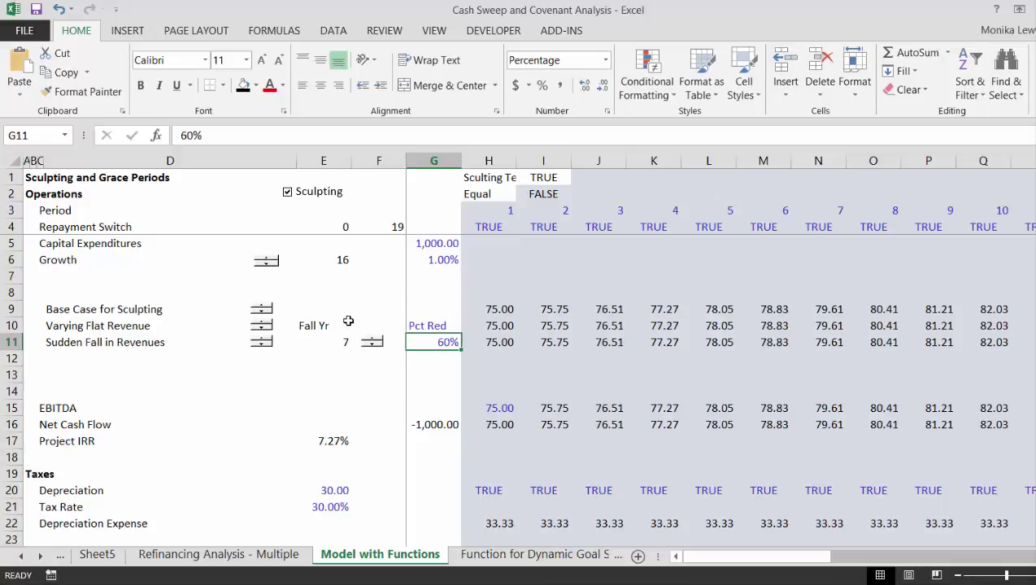
- Duplicate the F11 fall year spinner and place the copy just beside the 60% in G11, at the start of H11
right_click(367, 345)
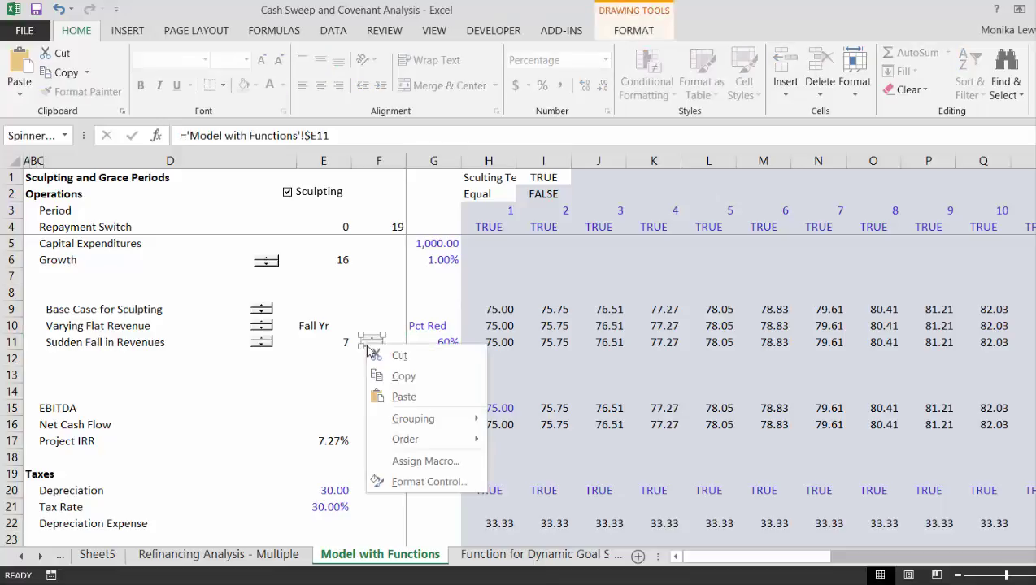
left_click(398, 376)
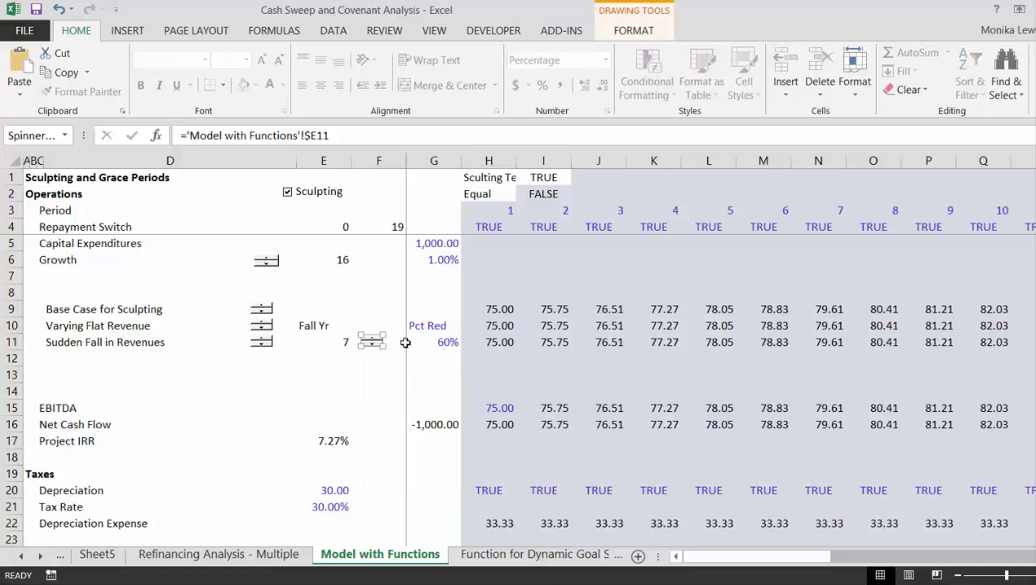
left_click(459, 342)
left_click(469, 342)
key("ctrl+v")
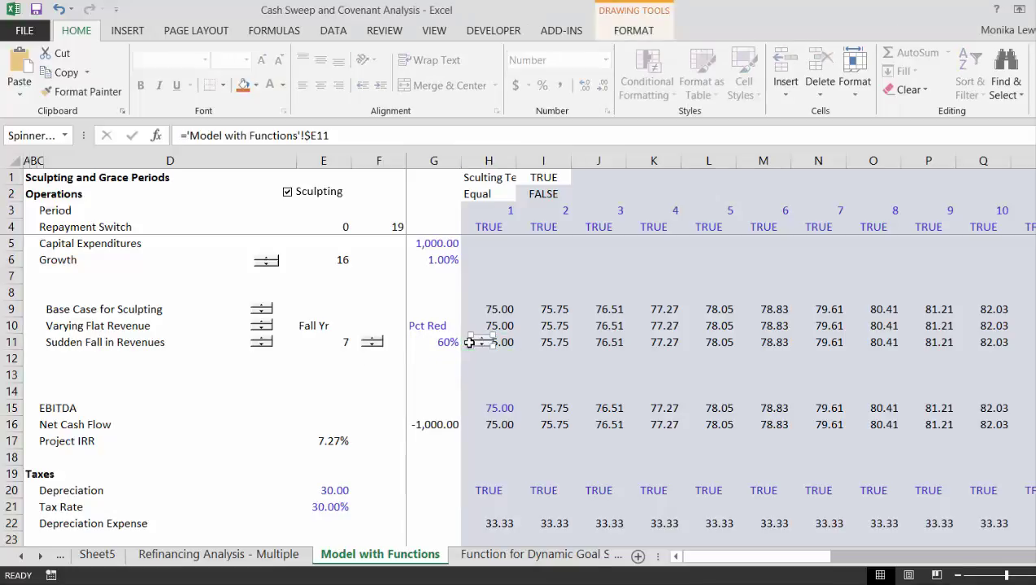
left_click_drag(477, 344, 469, 343)
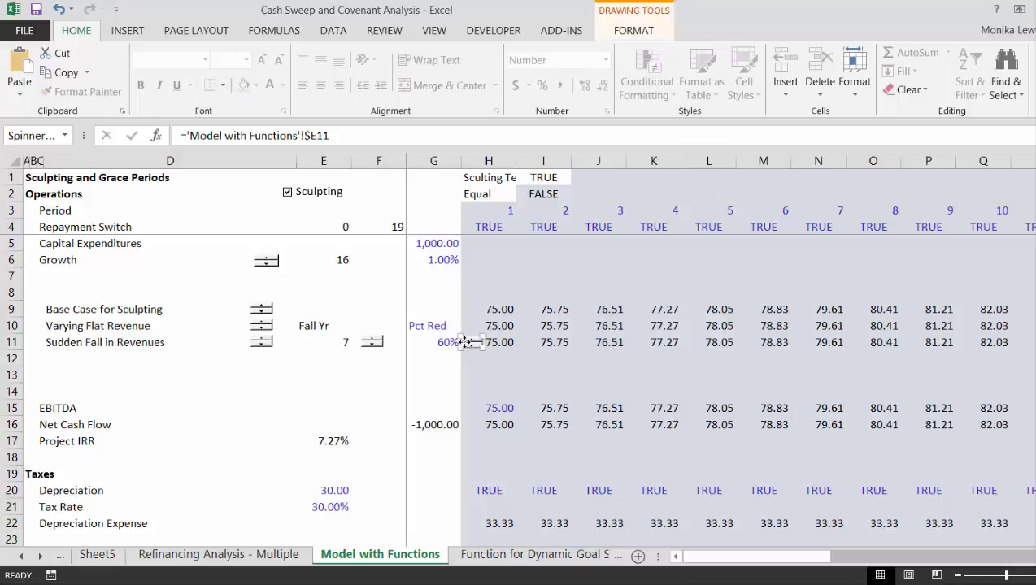
- Enter 60 in AN11 as a helper value for the percentage reduction in the Sudden Fall in Revenues row
left_click(464, 375)
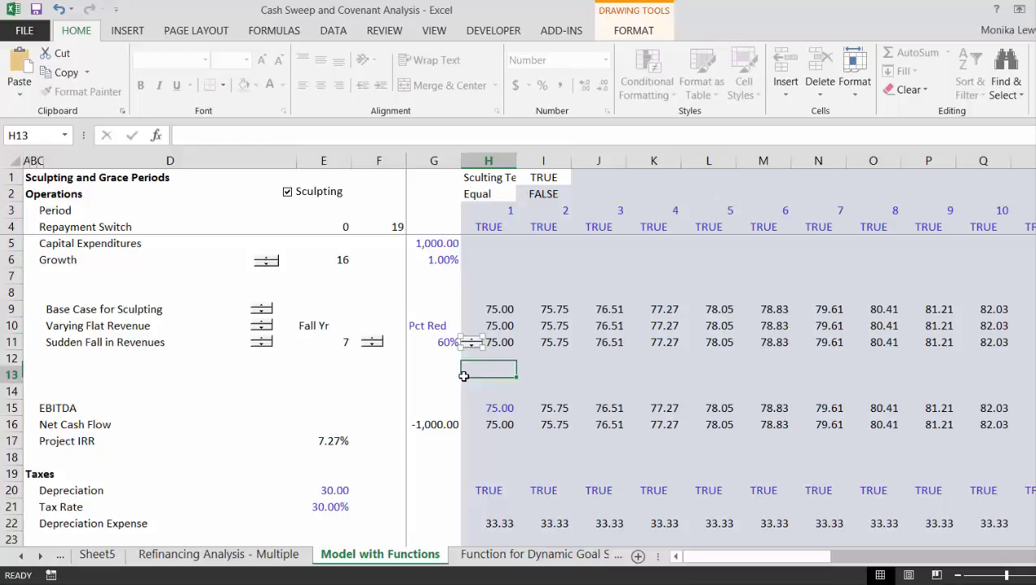
left_click(182, 343)
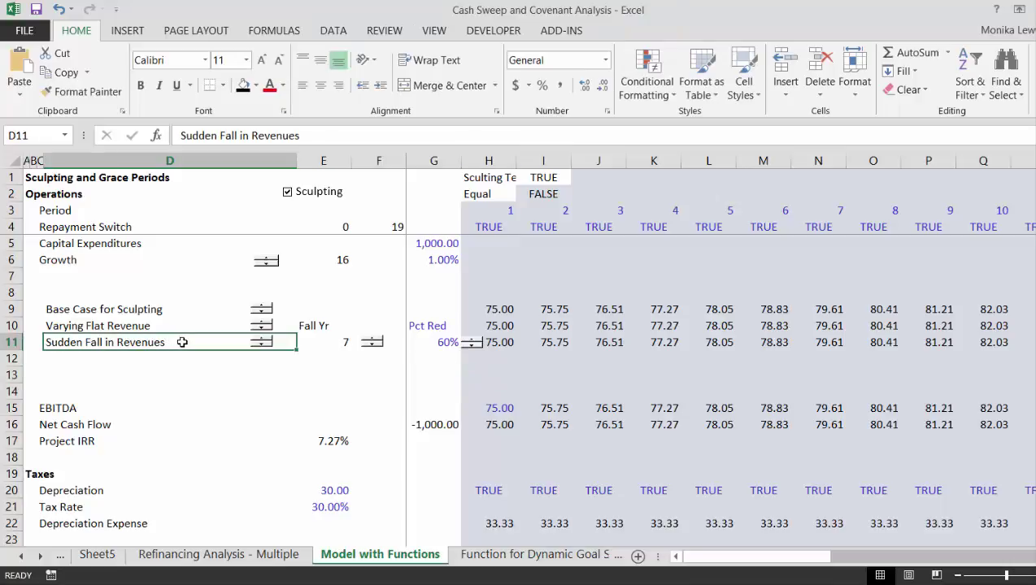
key("Left")
key("Left")
key("Left")
key("Right")
key("Right")
key("Right")
key("Right")
key("Right")
key("Right")
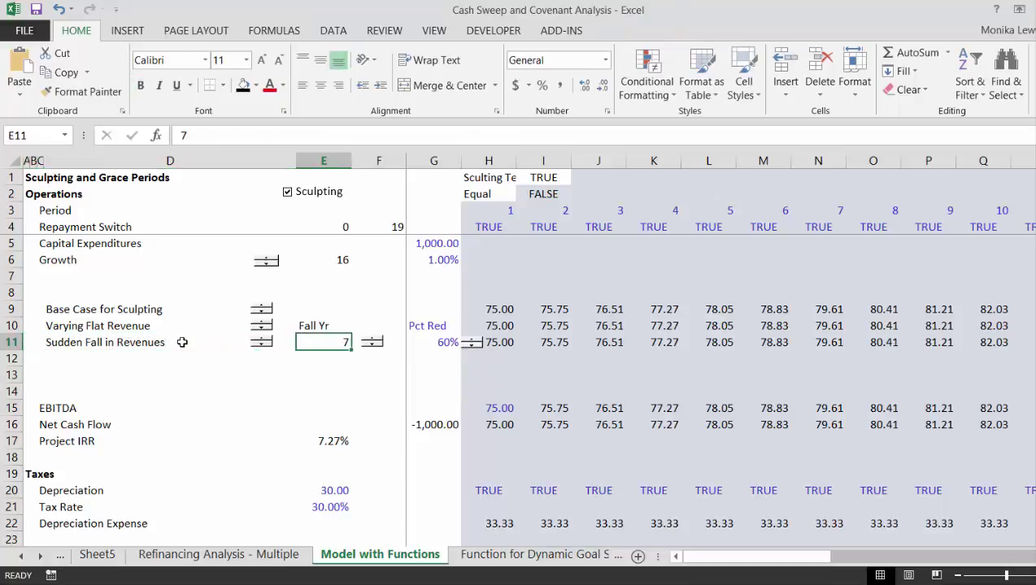
key("Down")
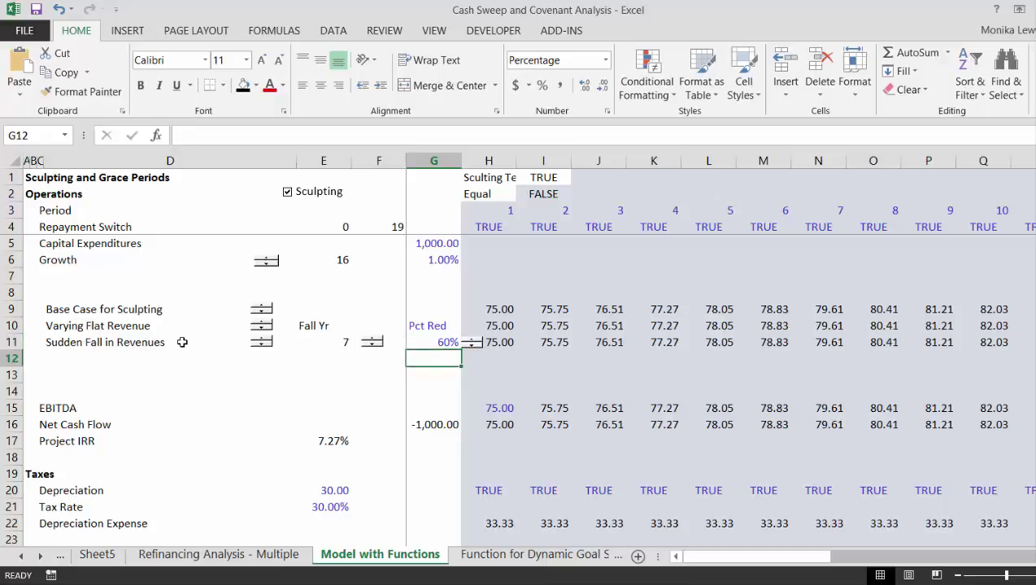
key("Up")
key("Down")
key("Right")
key("Up")
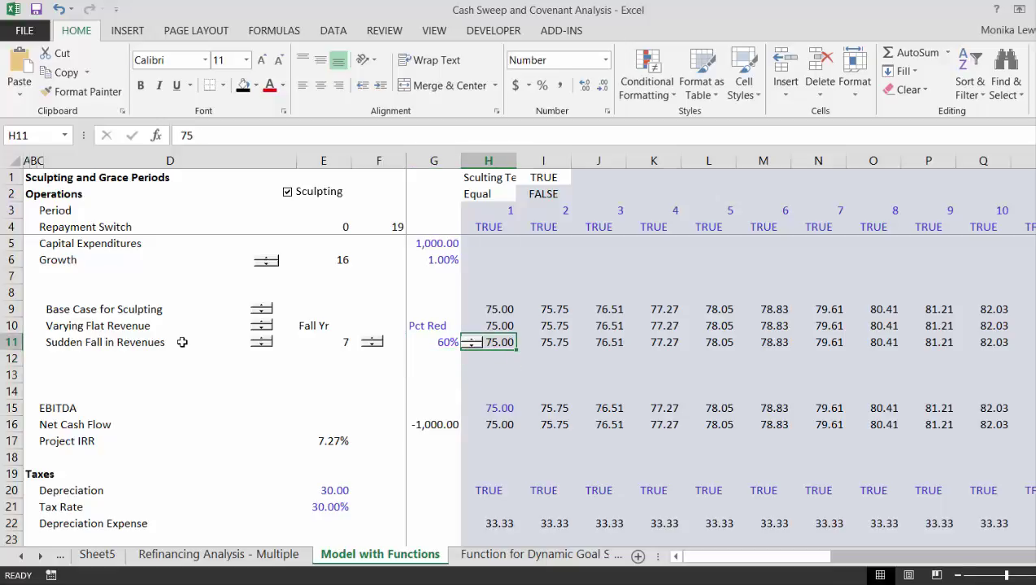
key("Right")
key("Right")
key("Right")
key("Right")
key("Right")
key("Right")
key("Right")
key("Right")
key("Right")
key("Right")
key("Right")
key("Right")
key("Right")
key("Right")
key("Right")
key("Right")
key("Right")
key("Right")
key("Right")
key("Right")
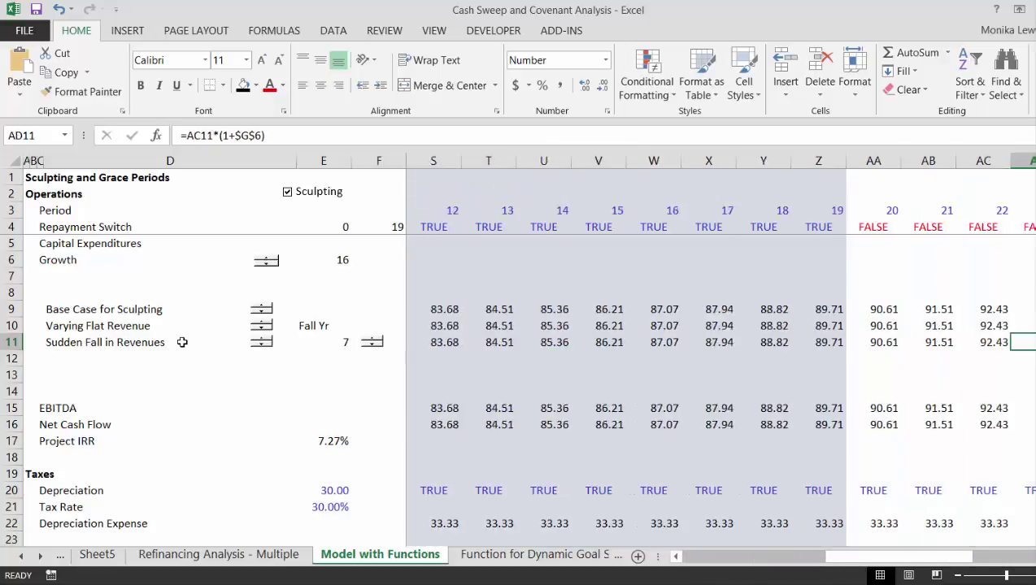
key("Right")
key("Right")
key("Right")
key("Right")
key("Right")
key("Right")
key("Right")
key("Right")
key("Right")
key("Right")
key("Right")
key("Right")
key("Right")
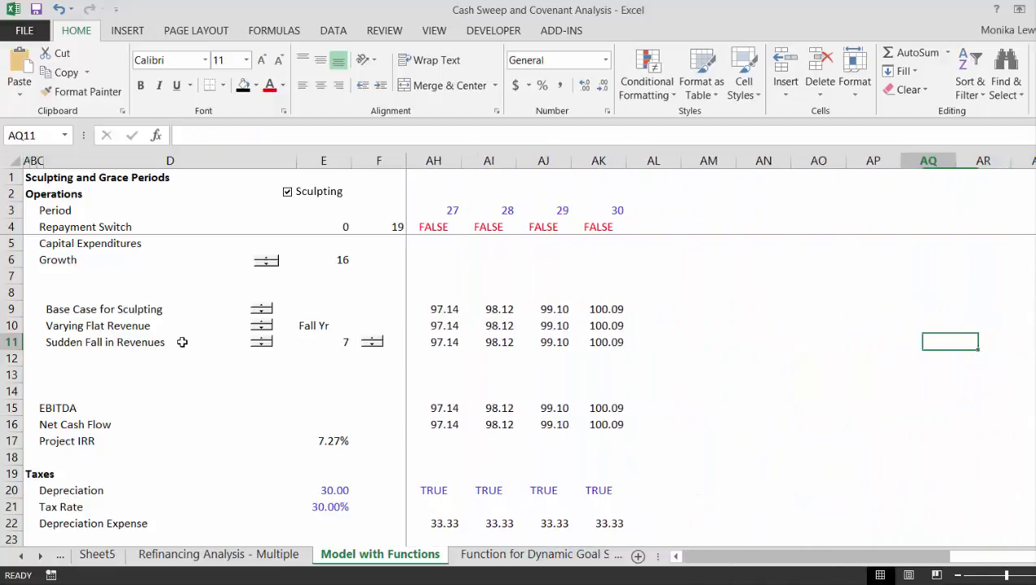
key("Left")
key("Left")
key("Left")
type("60")
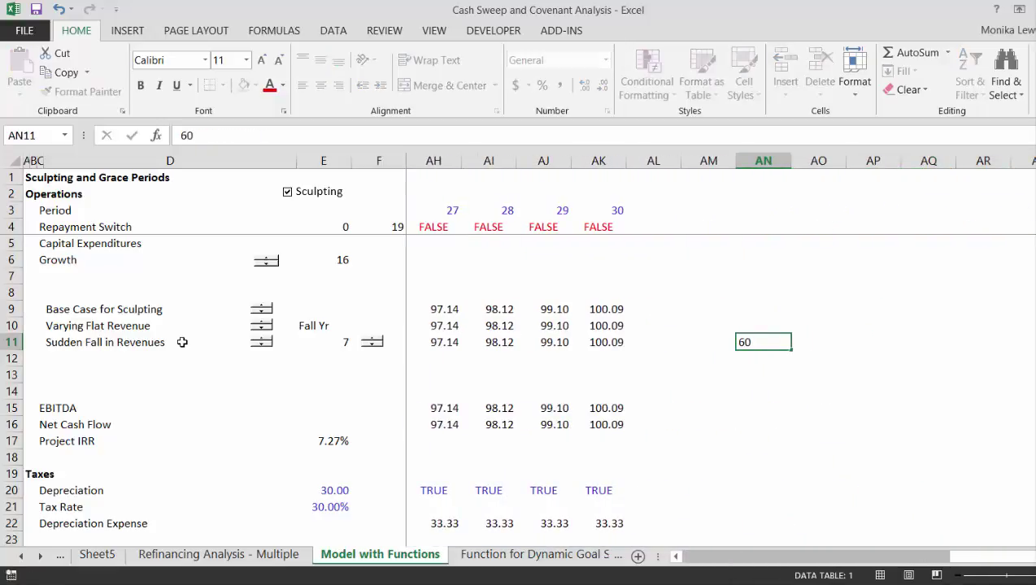
key("Return")
key("Up")
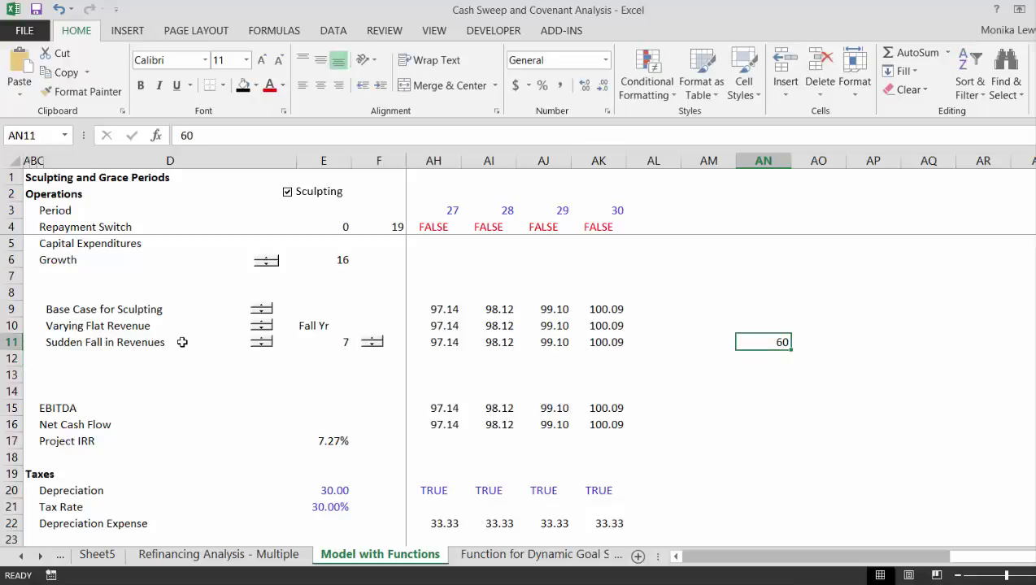
- Link the percentage reduction spinner in H11 to cell AN11 on the Model with Functions sheet
key("ctrl+Left")
key("ctrl+Left")
key("ctrl+Left")
key("ctrl+Left")
key("ctrl+Left")
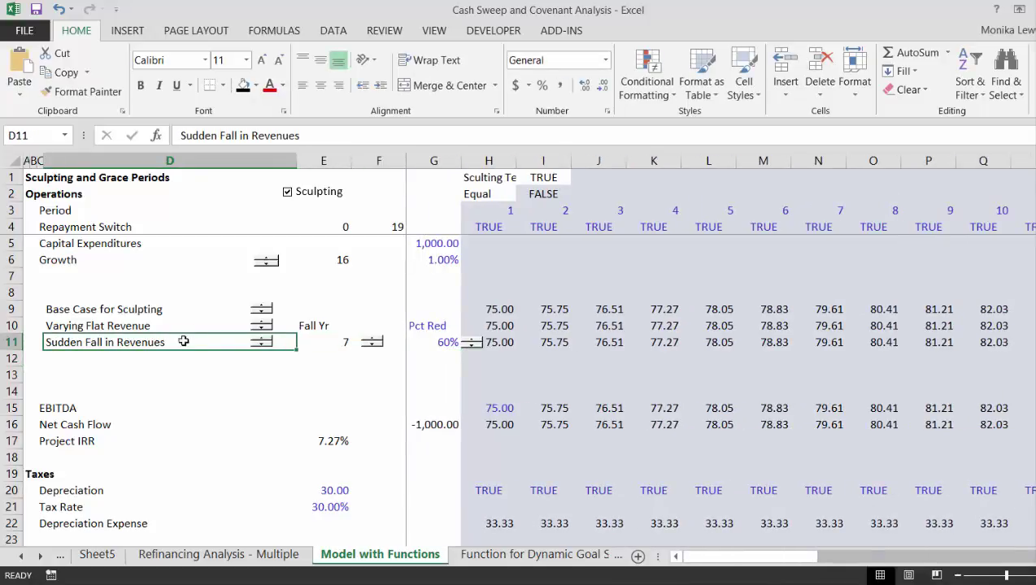
right_click(469, 347)
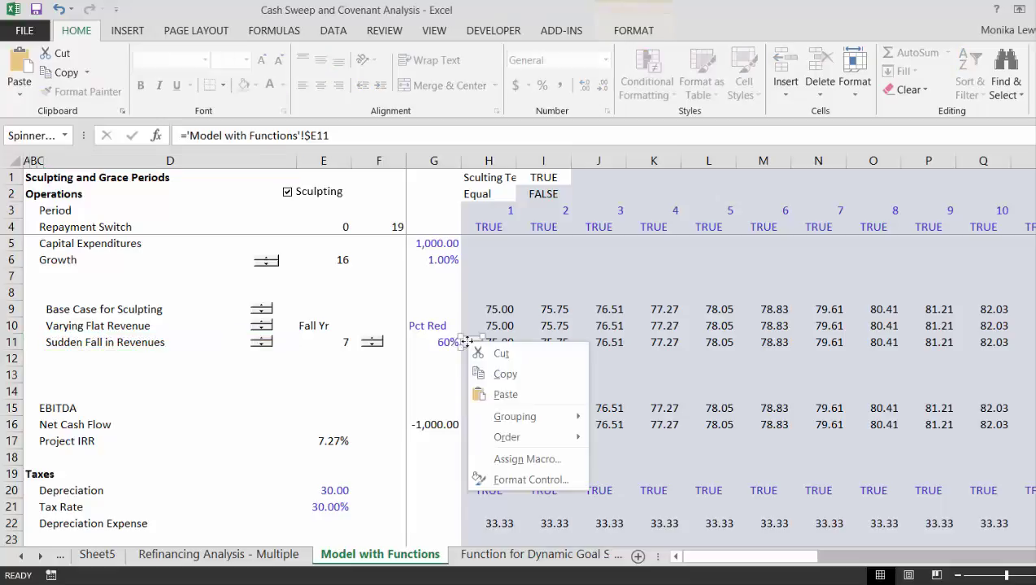
left_click(497, 481)
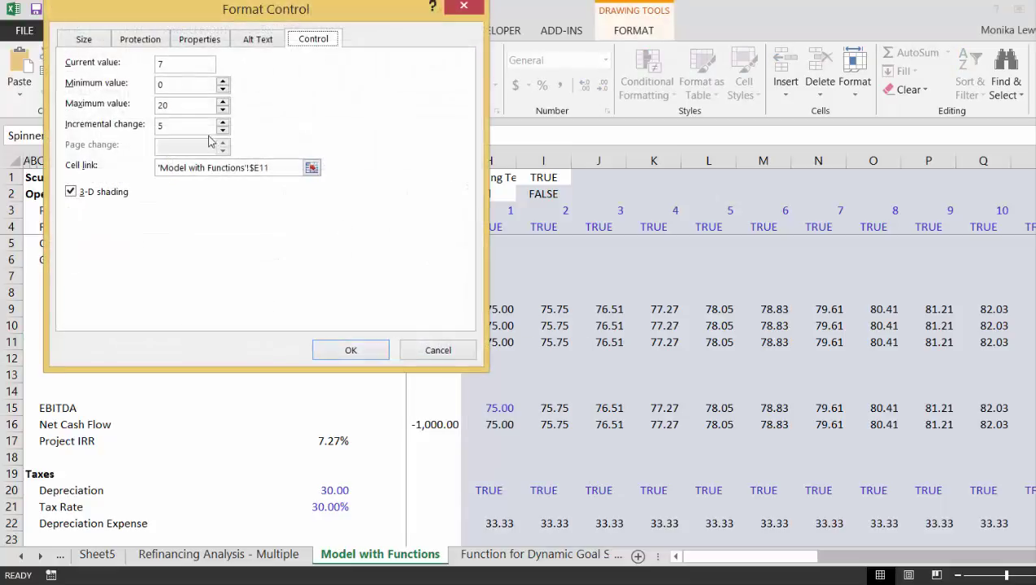
left_click(311, 169)
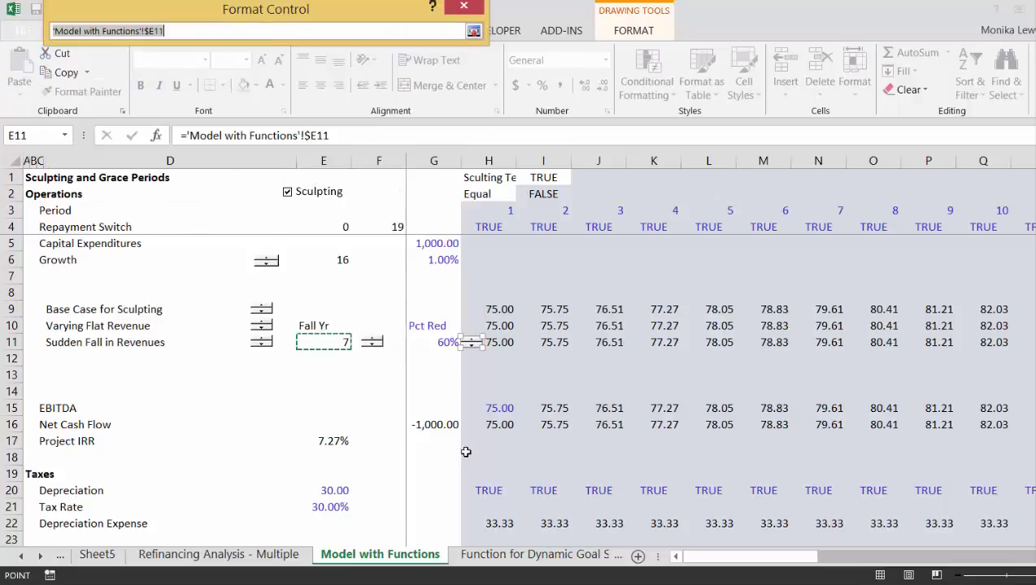
left_click(510, 556)
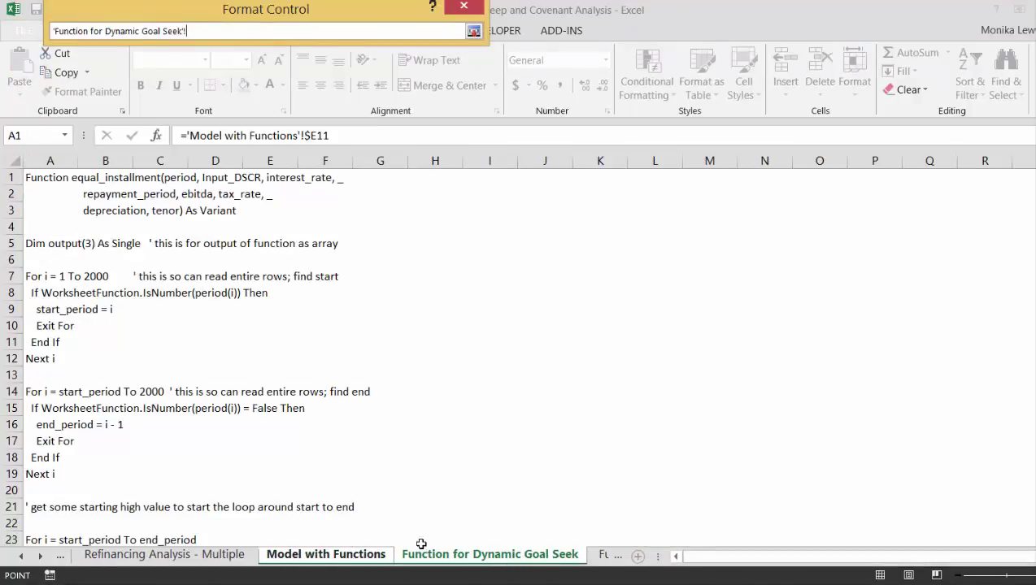
left_click(375, 556)
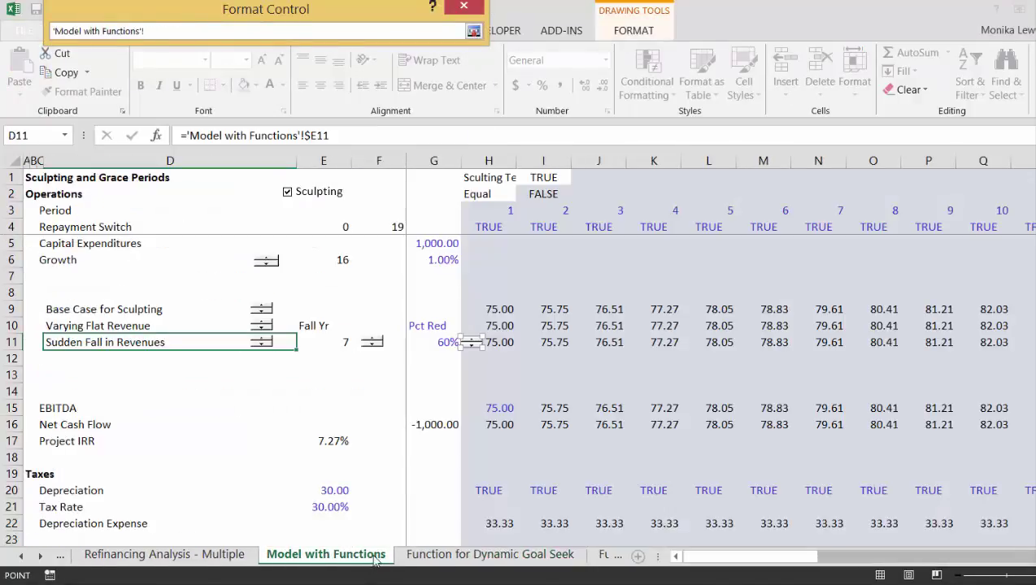
left_click(967, 556)
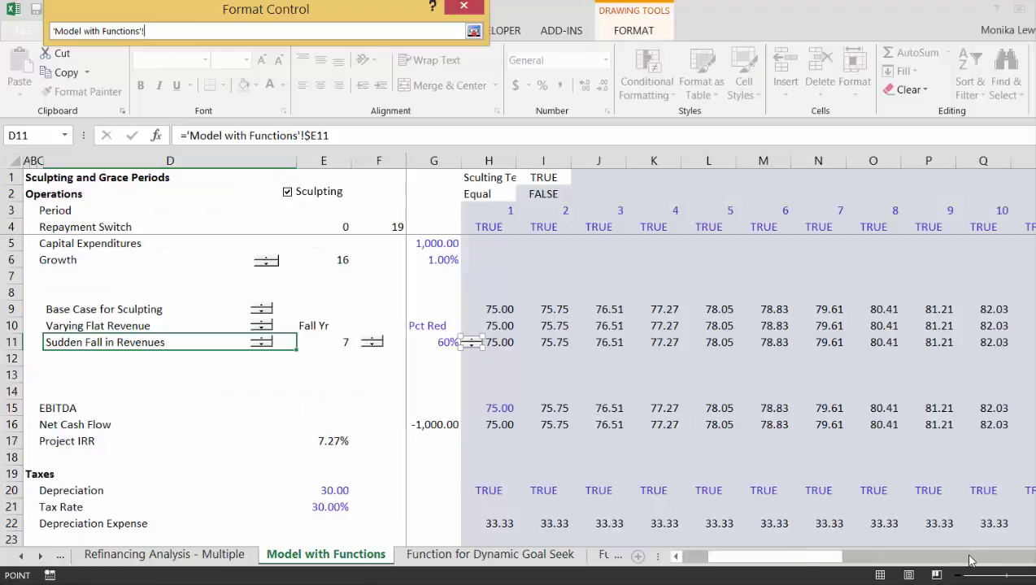
left_click(938, 341)
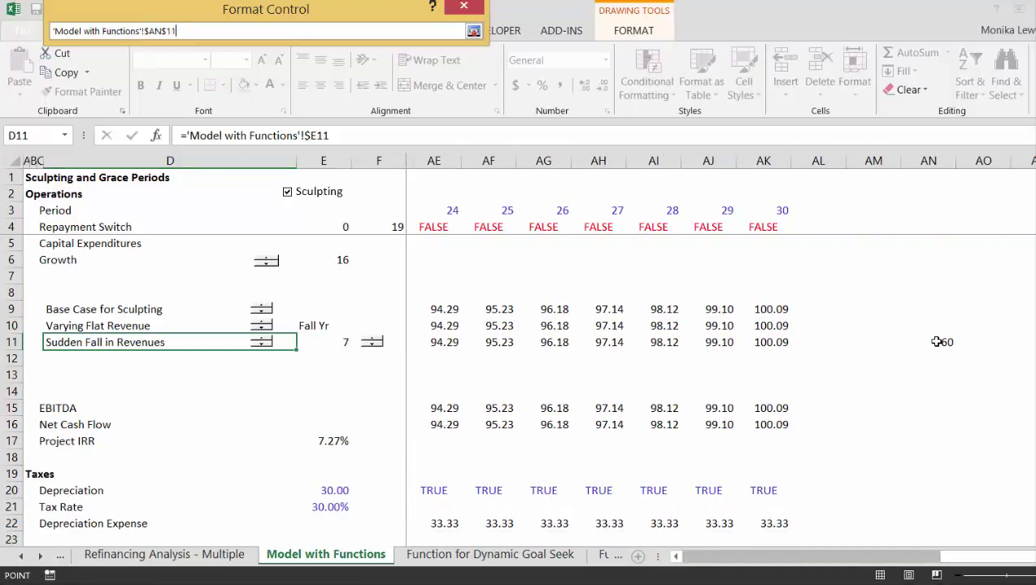
key("Return")
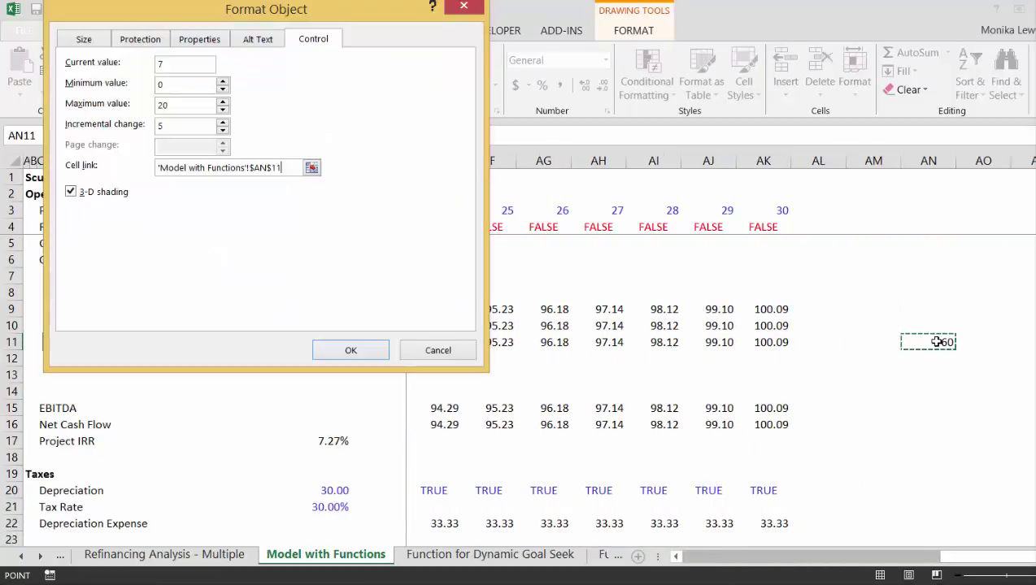
left_click(352, 346)
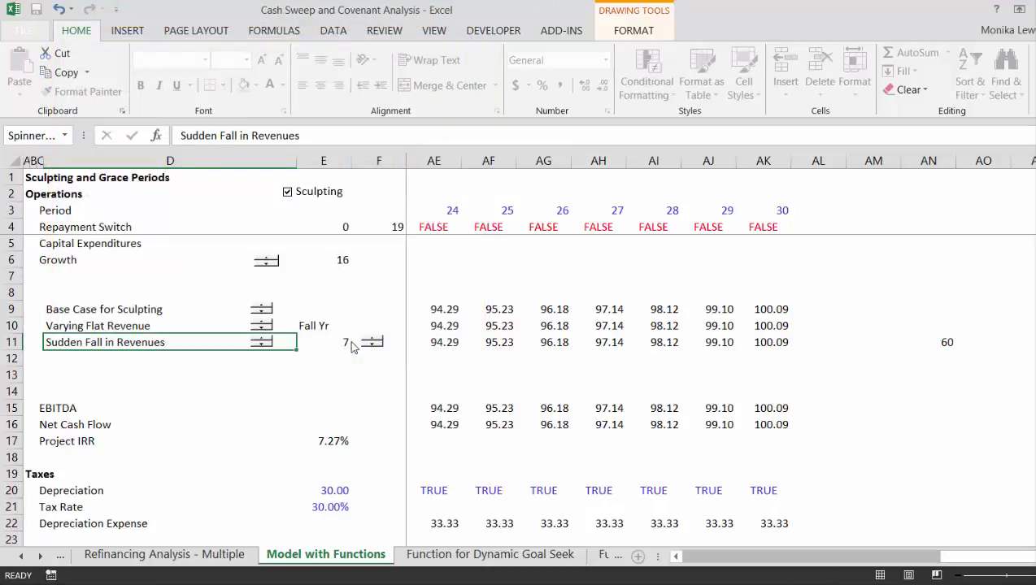
- Raise the fall year in E11 to 20 with its spinner
left_click(358, 377)
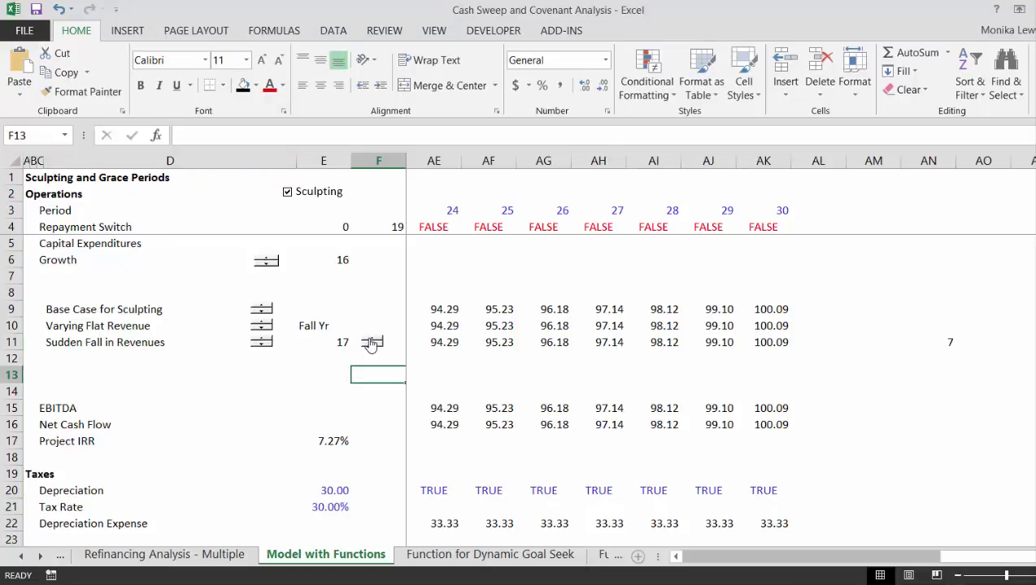
left_click(370, 339)
left_click(370, 339)
left_click(370, 340)
- Replace the percentage reduction in G11 with the formula =AN11/100
key("Right")
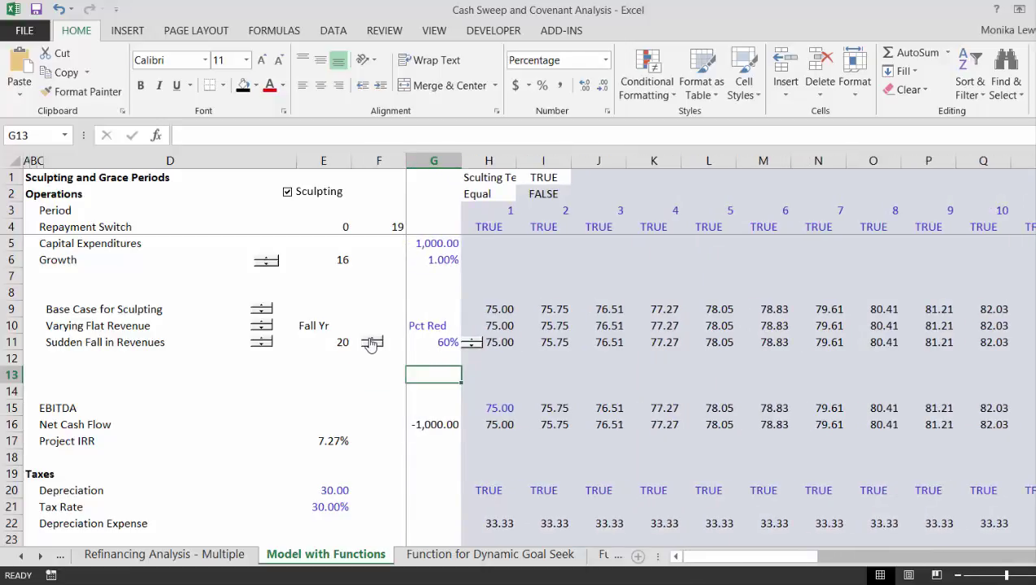
left_click(443, 345)
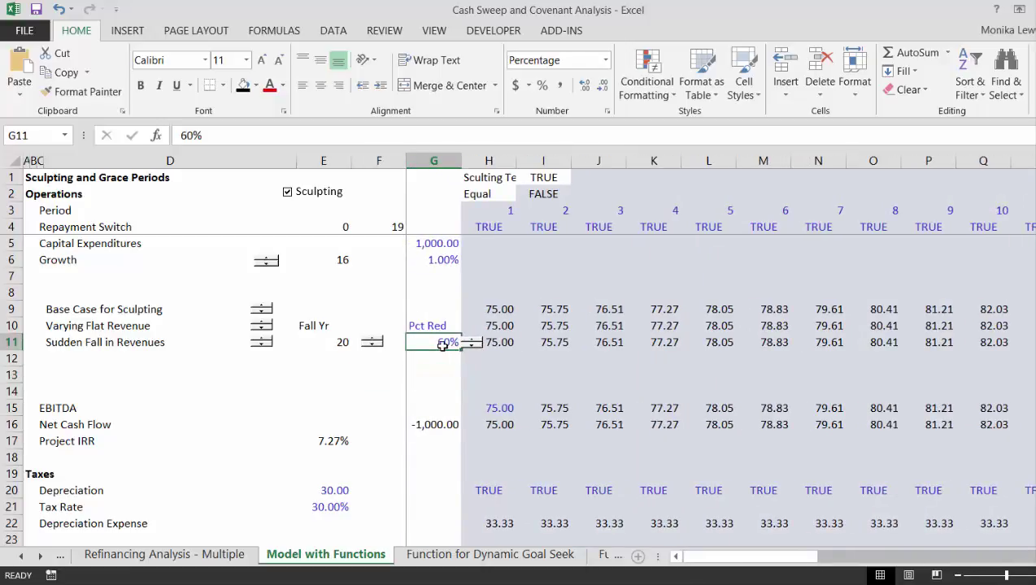
type("=")
key("Right")
key("Right")
key("Right")
key("Right")
key("Right")
key("Right")
key("Right")
key("Right")
key("Right")
key("Right")
key("Right")
key("Right")
key("Right")
key("Right")
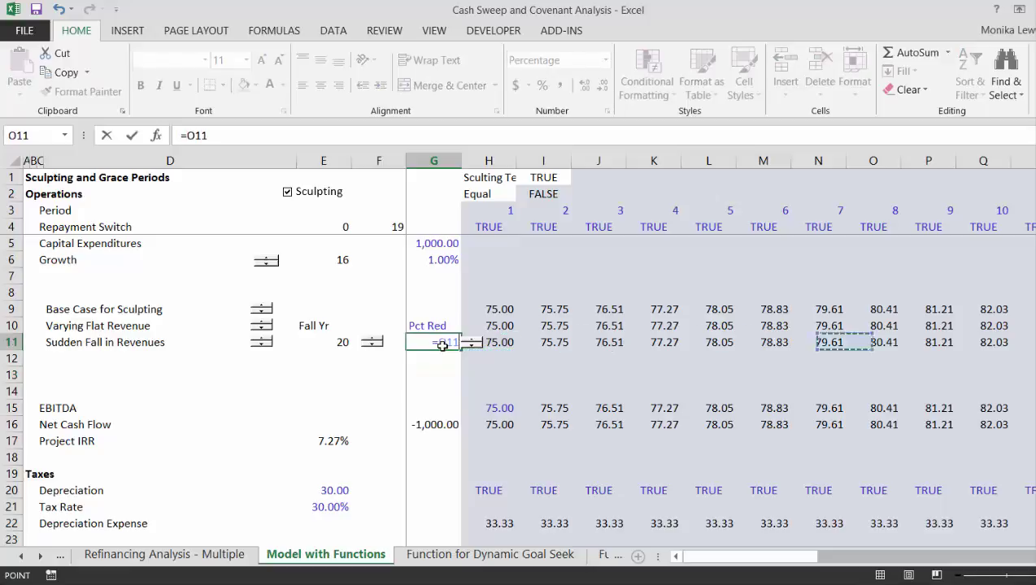
key("Right")
key("Right")
key("Right")
key("Right")
key("Right")
key("Right")
key("Right")
key("Right")
key("Right")
key("Right")
key("Right")
key("Right")
key("Right")
key("Right")
key("Right")
key("Right")
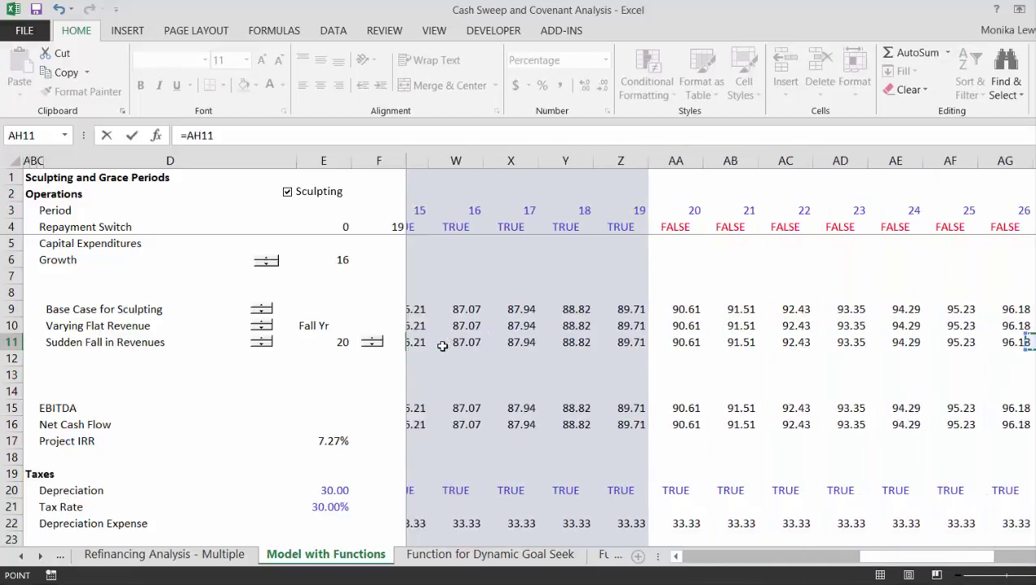
key("Right")
key("Right")
key("Right")
key("Right")
key("Right")
key("Right")
key("Left")
key("Left")
key("Left")
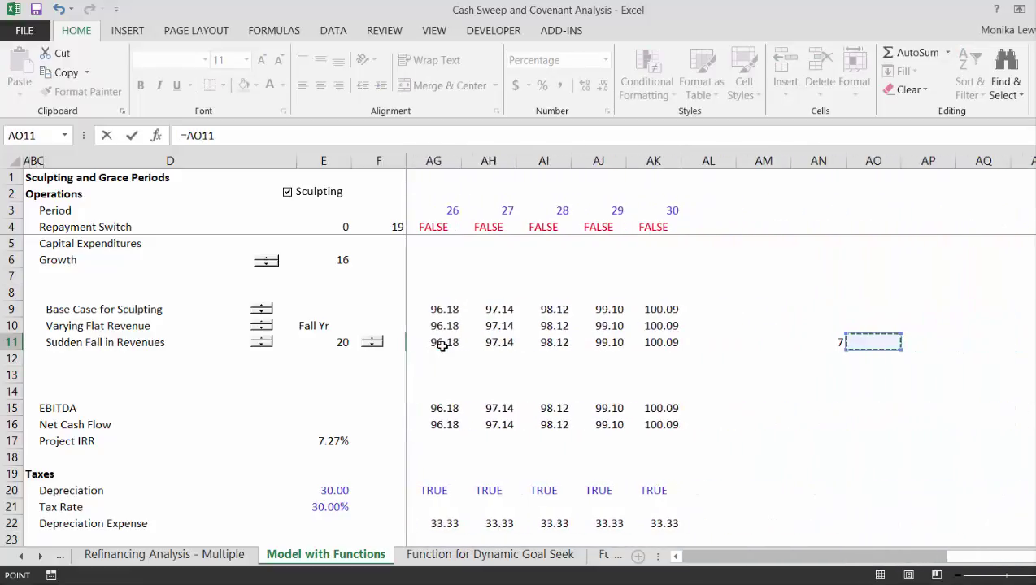
type("/100")
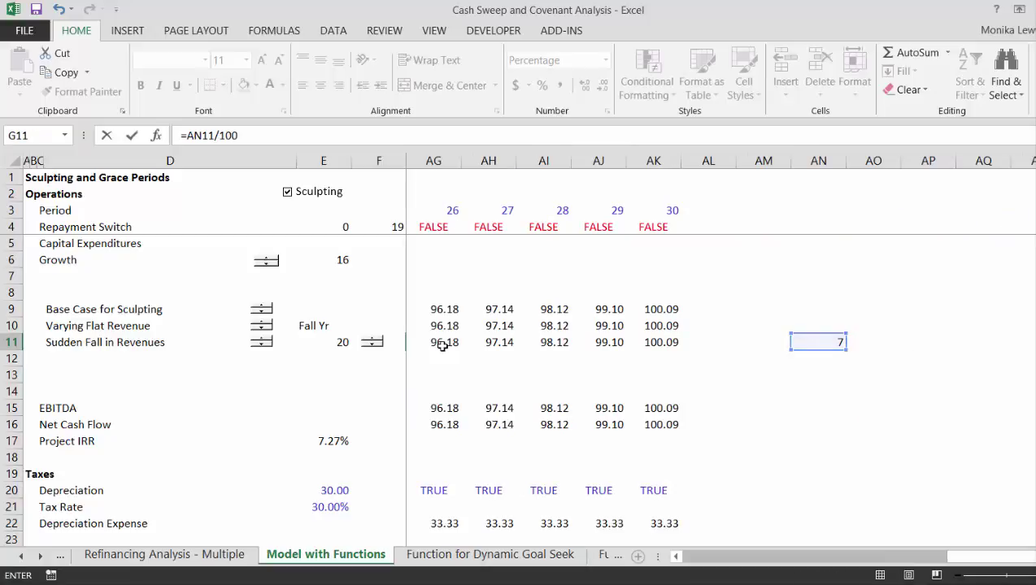
key("Return")
key("Left")
key("Left")
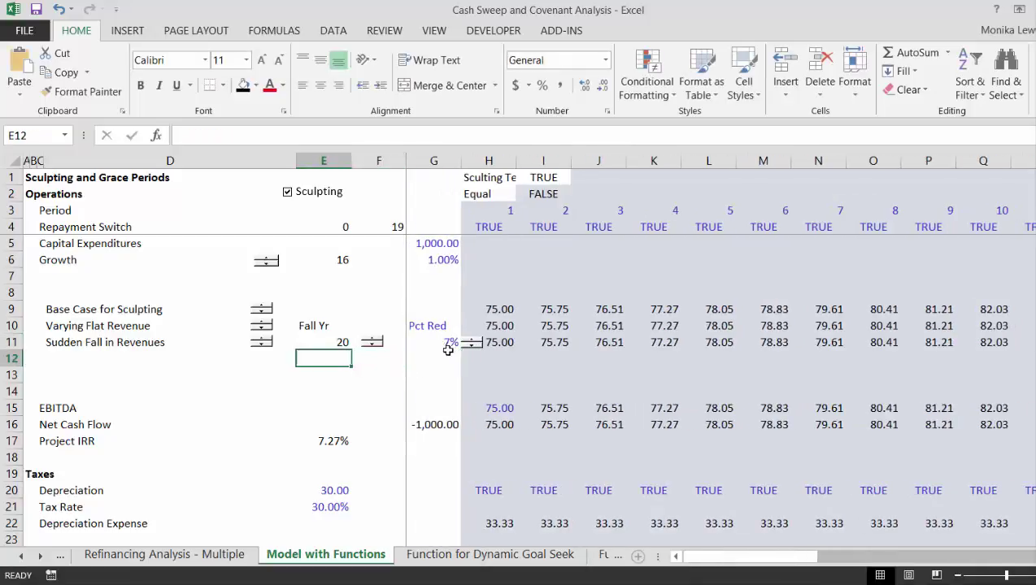
- Adjust the maximum value of the percentage reduction spinner in H11
right_click(471, 343)
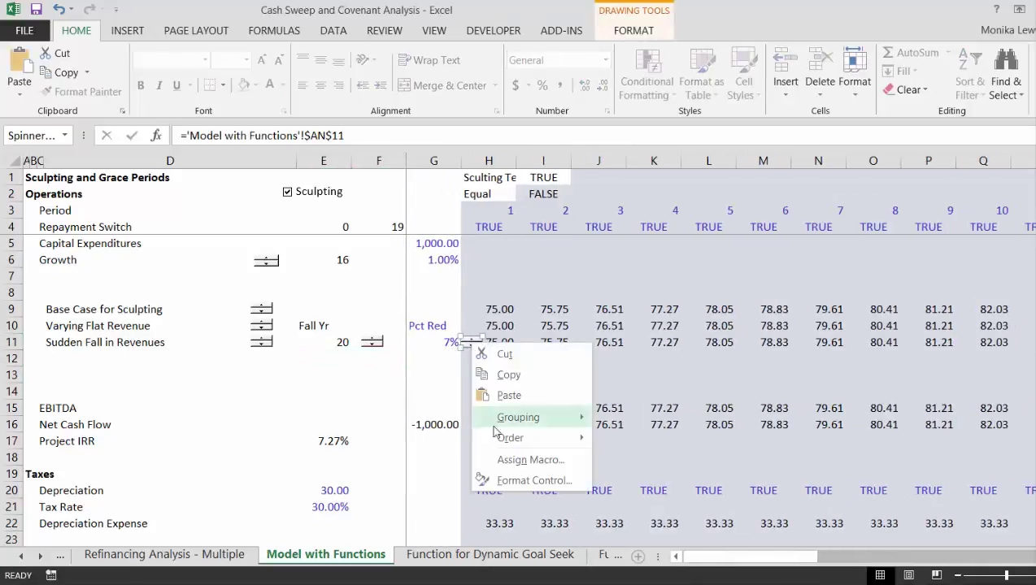
left_click(498, 481)
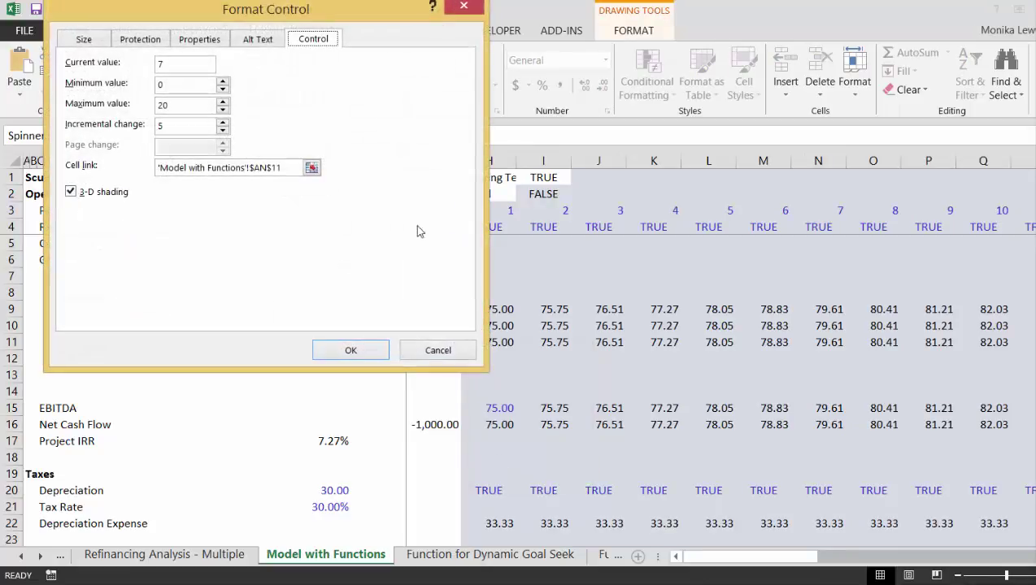
left_click(193, 105)
left_click(347, 351)
- Set the incremental change of the fall year spinner in F11 to 1
left_click(372, 343, "ctrl")
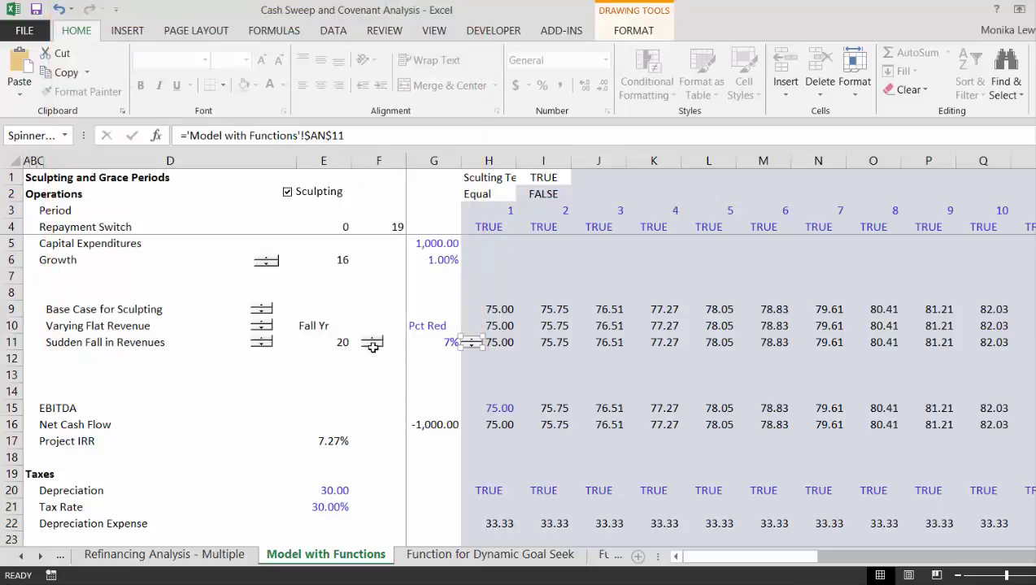
right_click(372, 342)
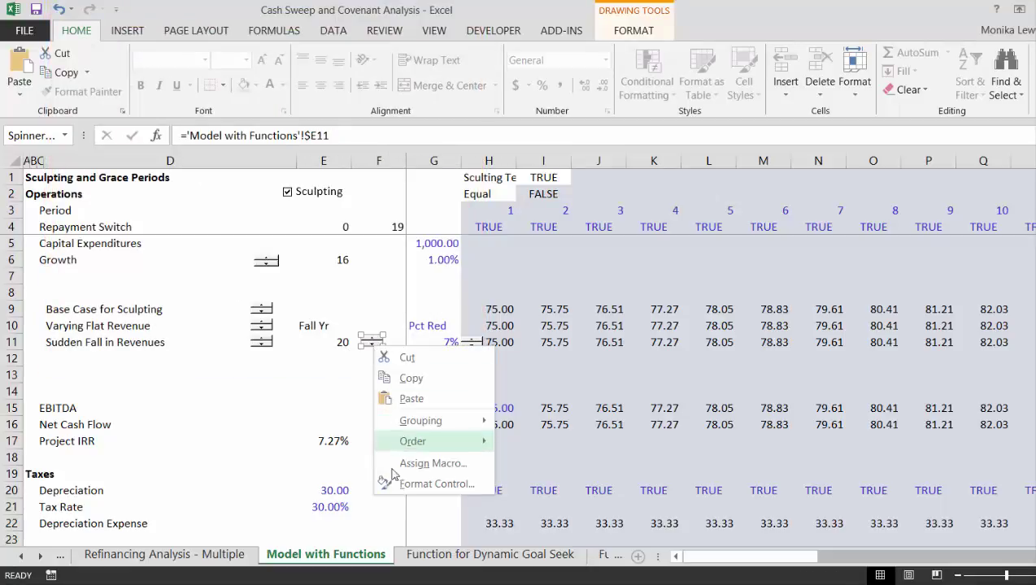
left_click(423, 483)
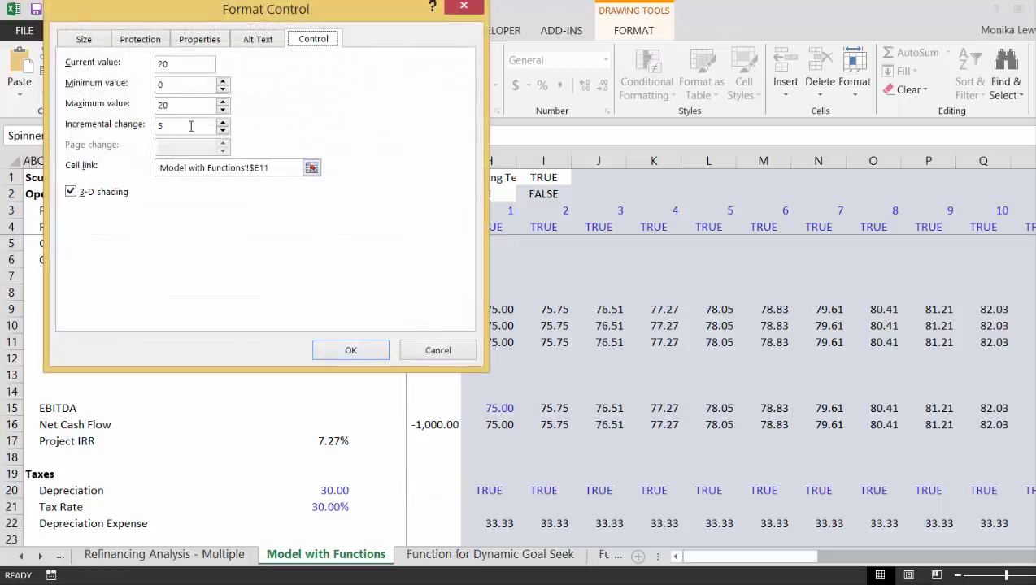
double_click(191, 126)
type("1")
left_click(350, 351)
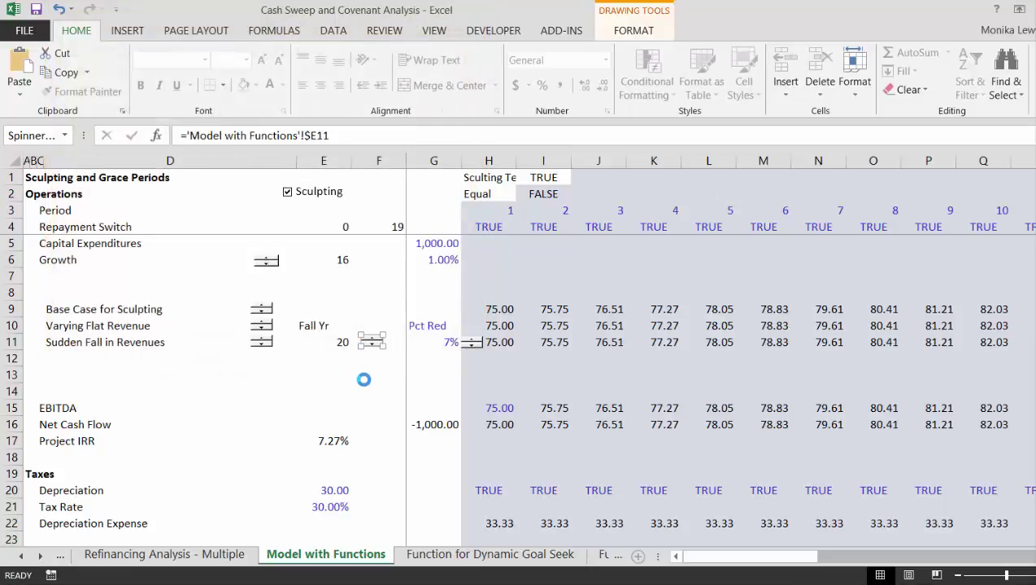
left_click(355, 375)
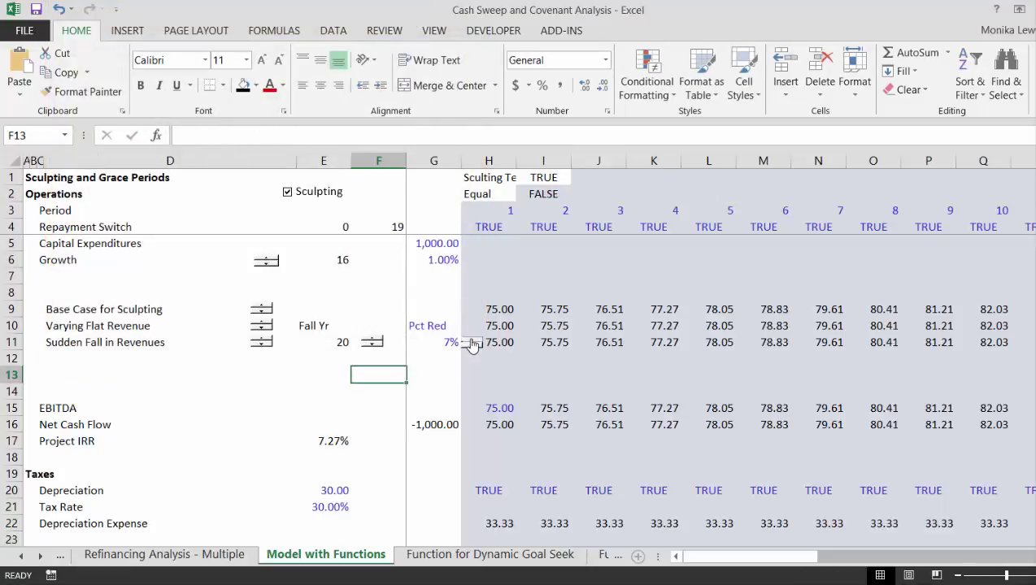
- Step the percentage reduction in G11 to 15% with its spinner, and select the first revenue cell, H11
left_click(471, 343)
left_click(472, 343)
left_click(472, 343)
left_click(471, 343)
left_click(471, 343)
left_click(471, 344)
left_click(472, 343)
left_click(504, 340)
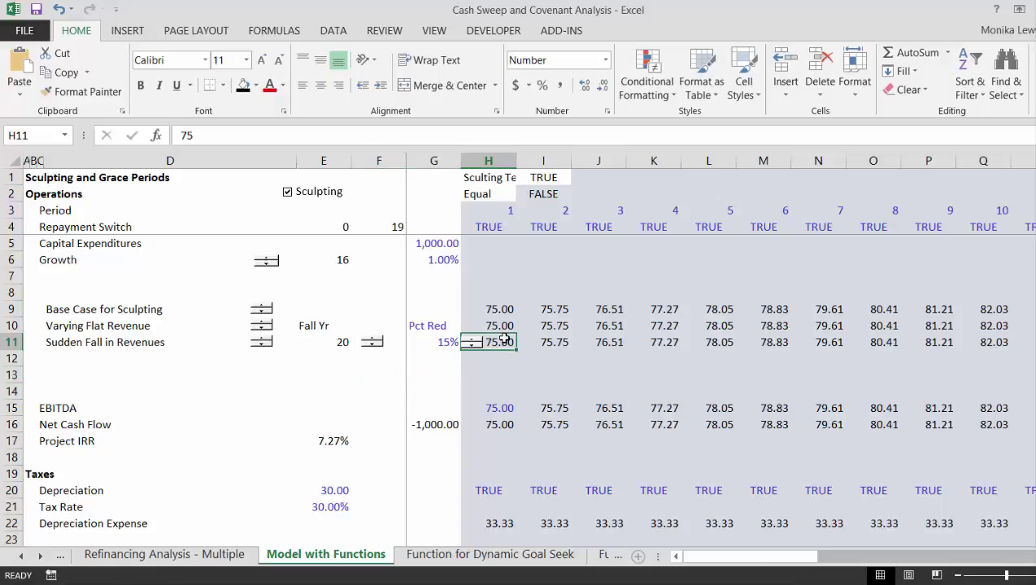
- Examine the revenue values and growth formulas in columns H and I of rows 9 to 11, ending on I11
key("Right")
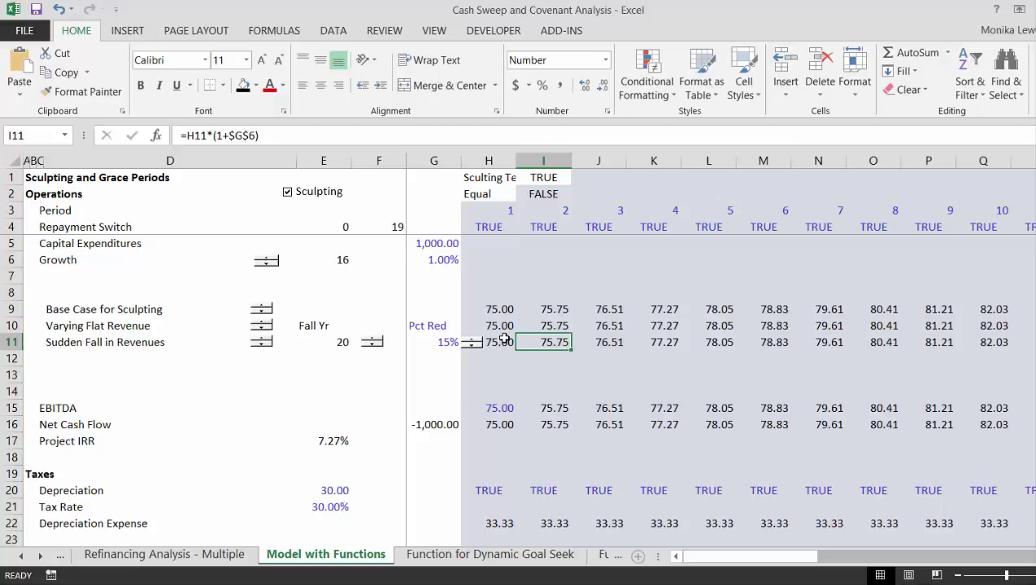
key("Up")
key("Up")
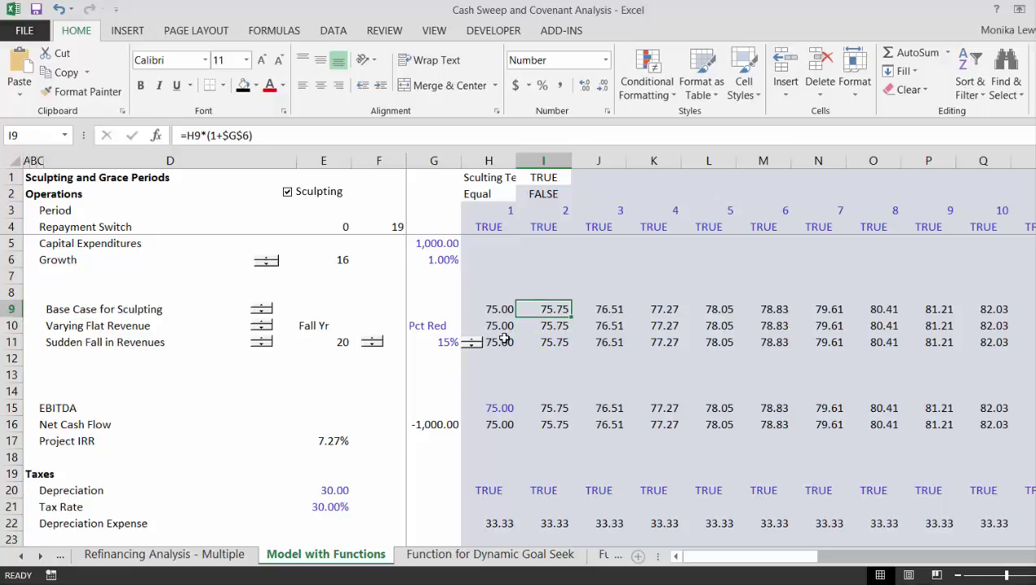
key("Left")
key("Up")
key("Up")
key("Down")
key("Down")
key("Down")
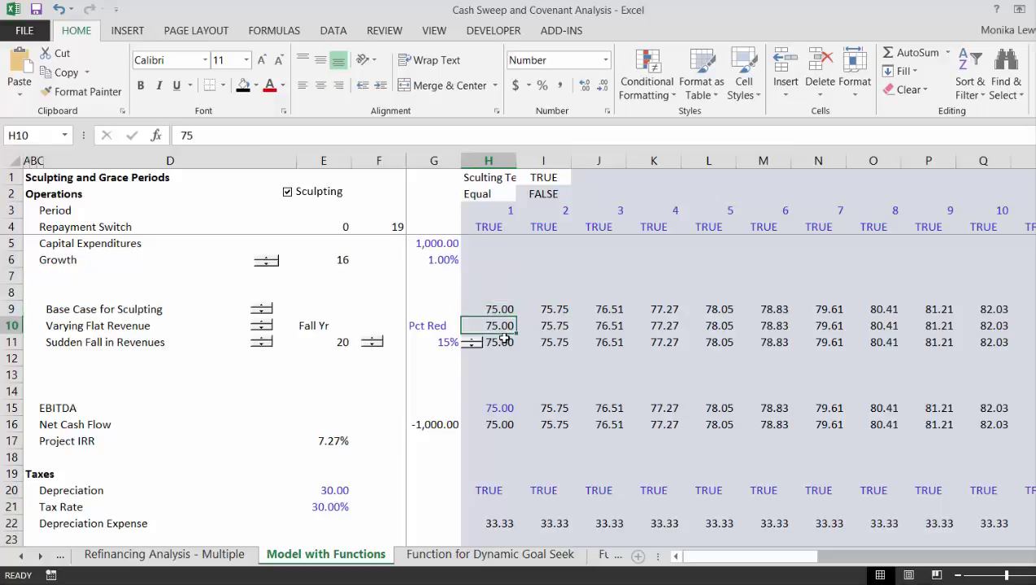
key("Down")
key("Right")
type("=if(")
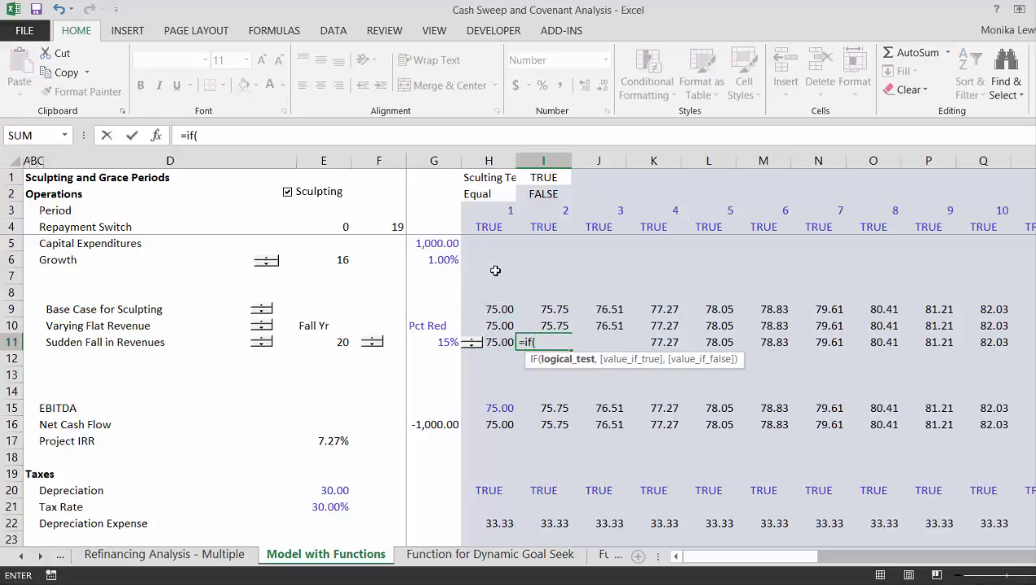
left_click(551, 210)
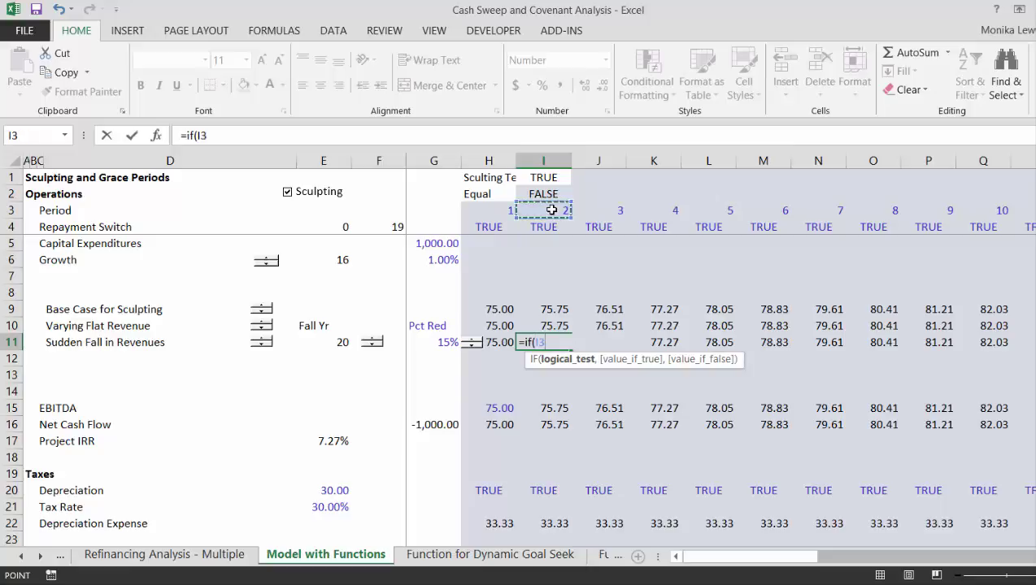
type("<")
key("Left")
key("Left")
key("Left")
key("Left")
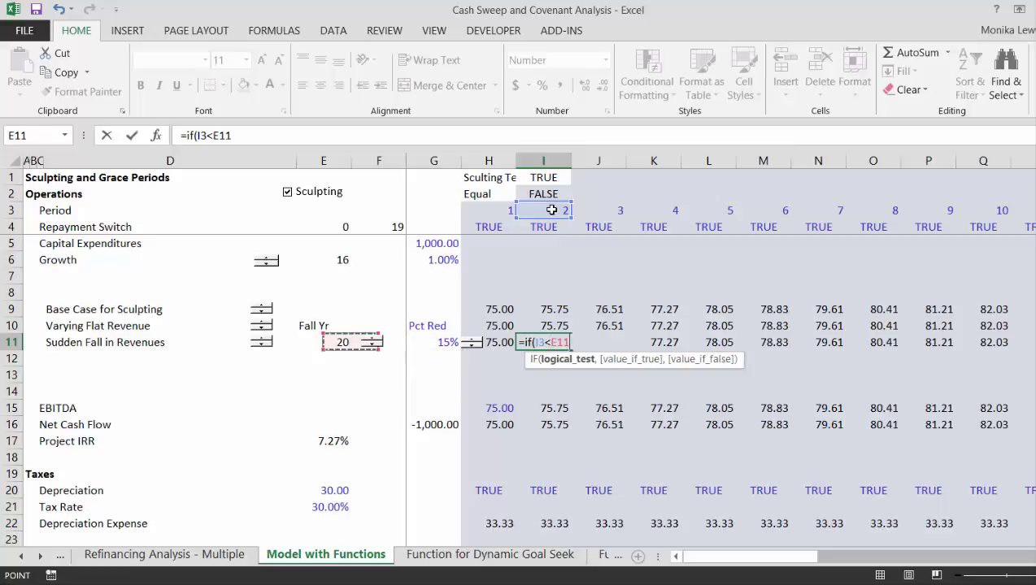
key("F4")
type(",")
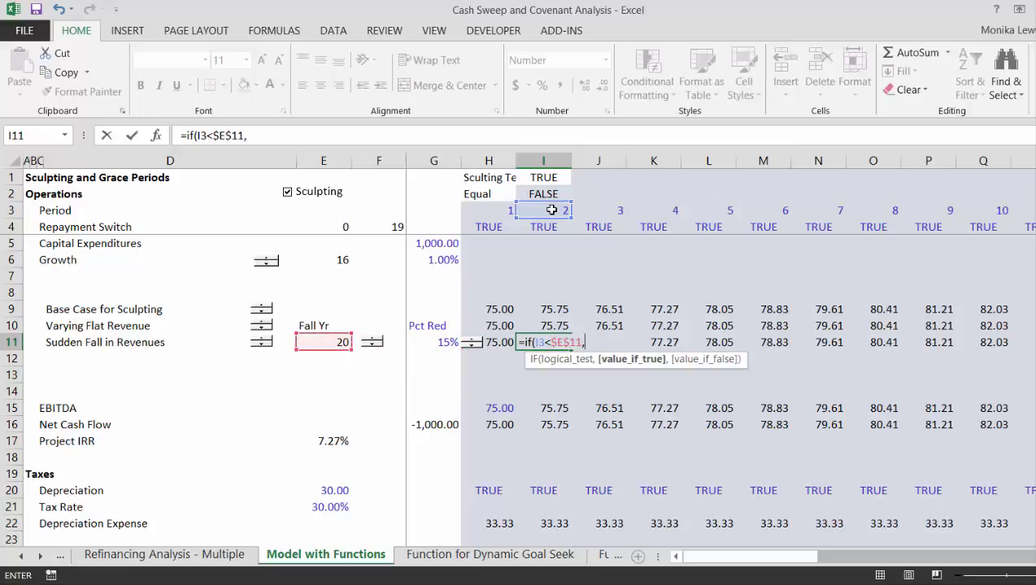
key("Left")
type("*")
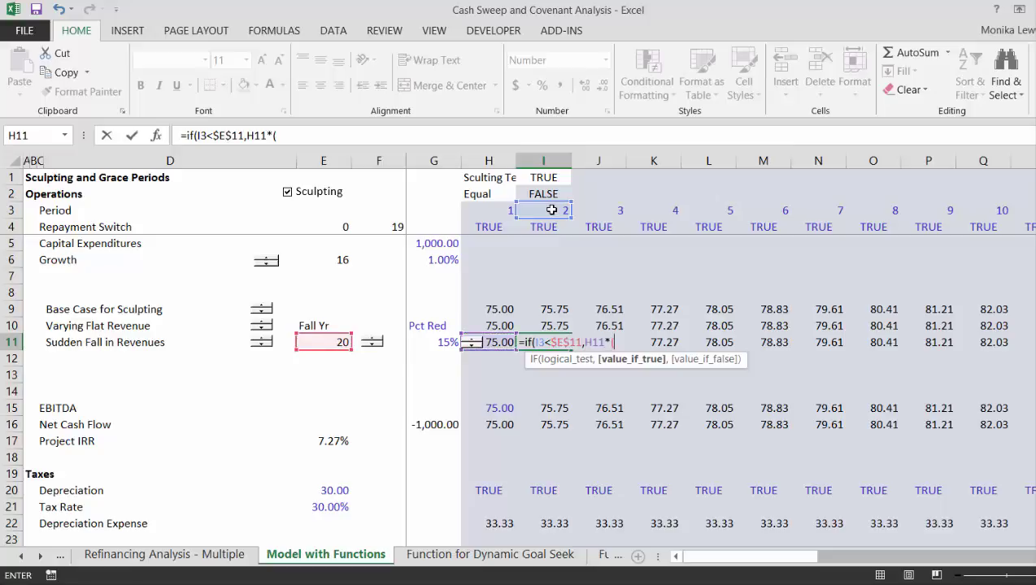
type("(1+")
key("Up")
key("Up")
key("Up")
key("Up")
key("Up")
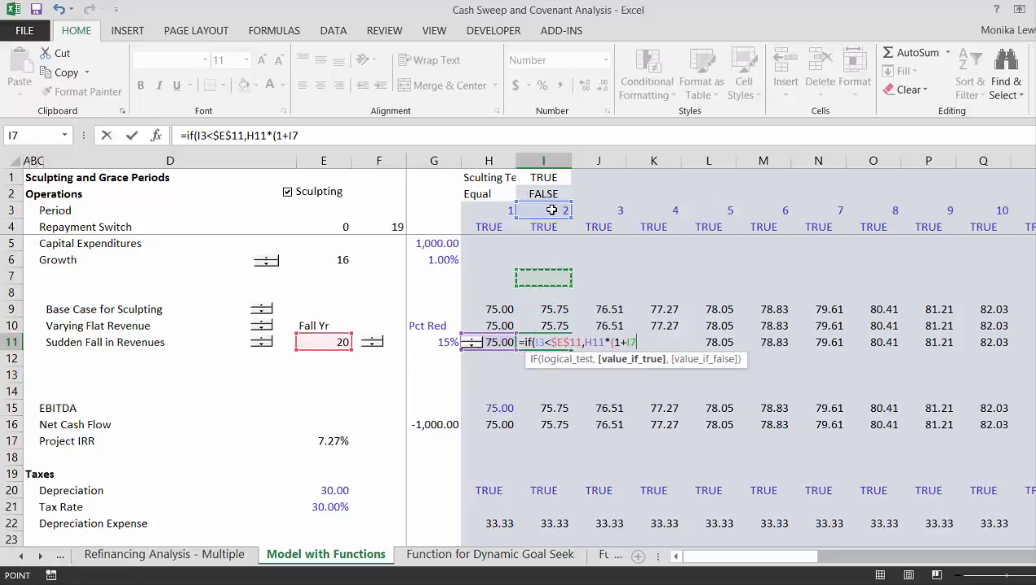
key("Left")
key("Left")
key("F4")
type(")")
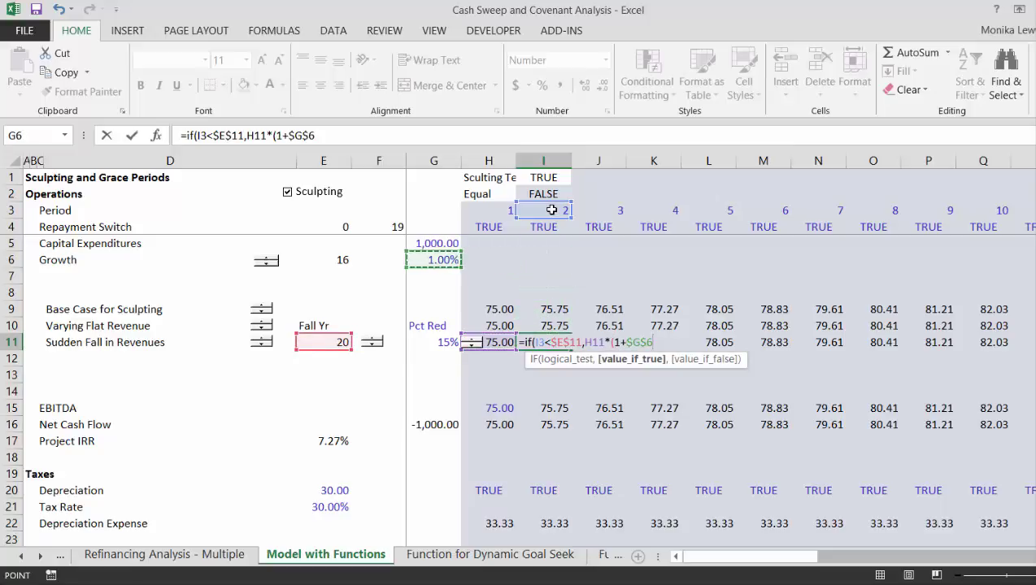
type(",")
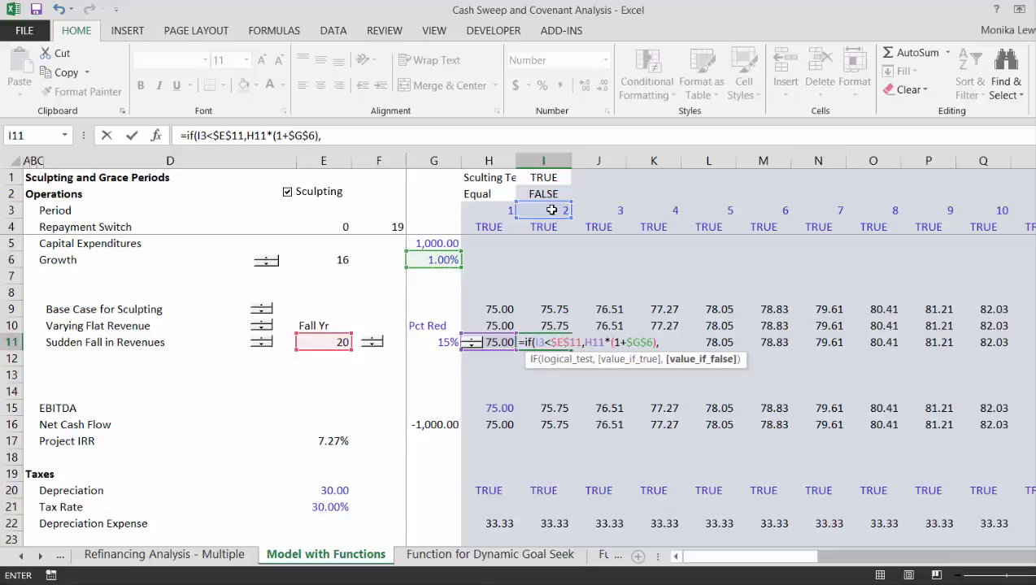
key("Left")
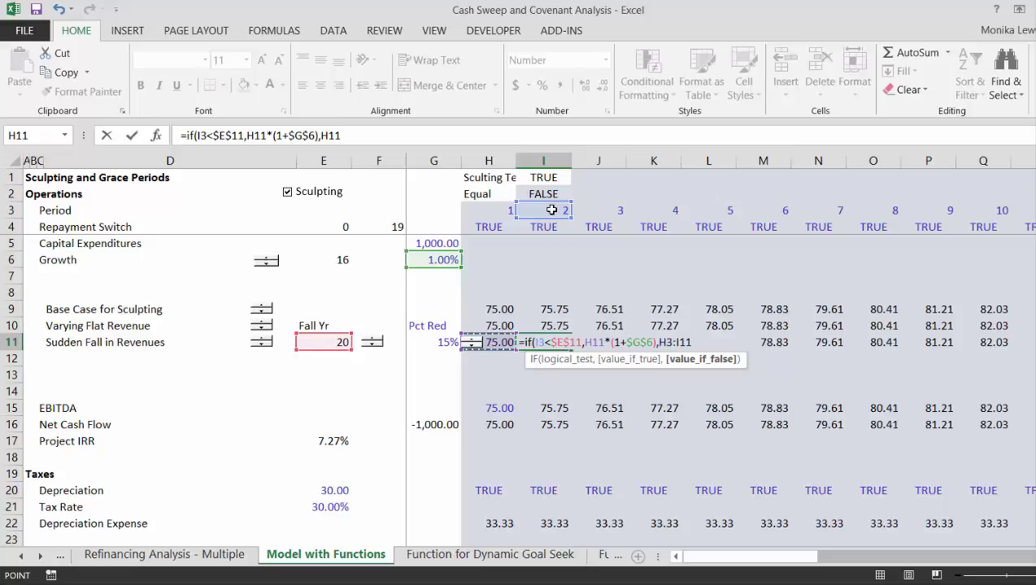
left_click(551, 209, "shift")
type("*")
key("Escape")
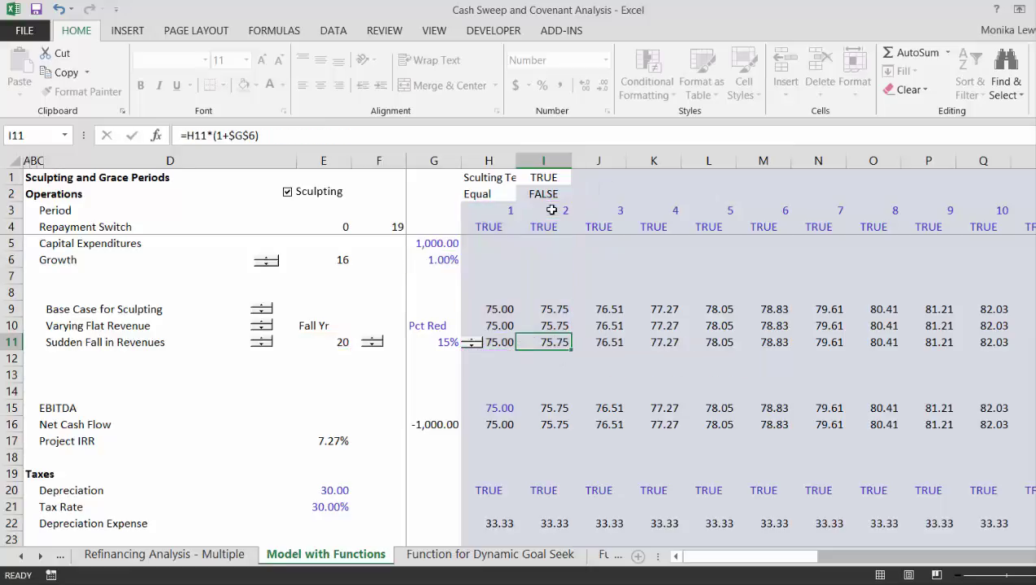
key("Left")
key("Right")
key("F2")
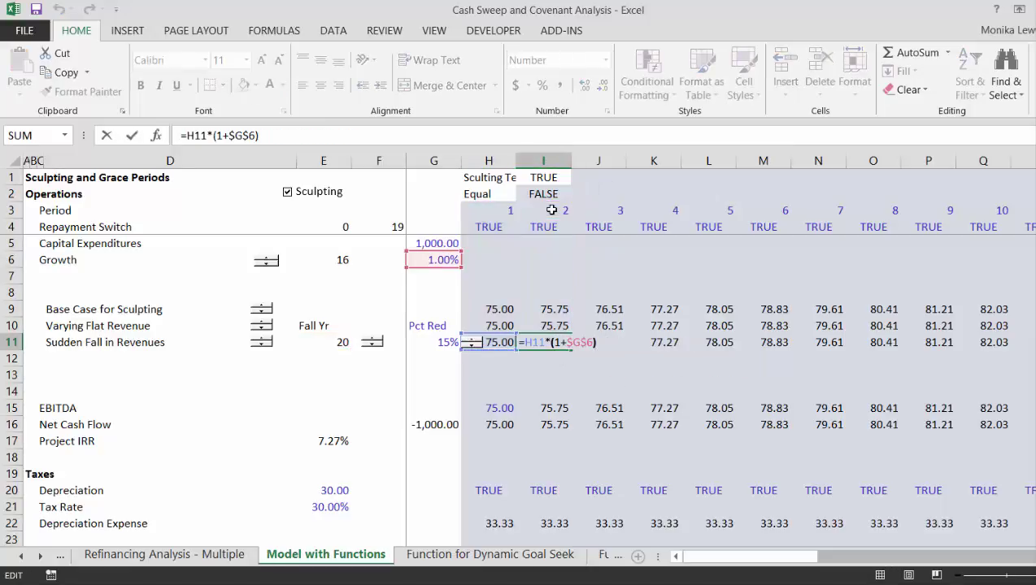
key("Left")
key("Left")
key("Left")
key("Left")
key("Left")
key("Left")
key("Left")
key("Escape")
key("Left")
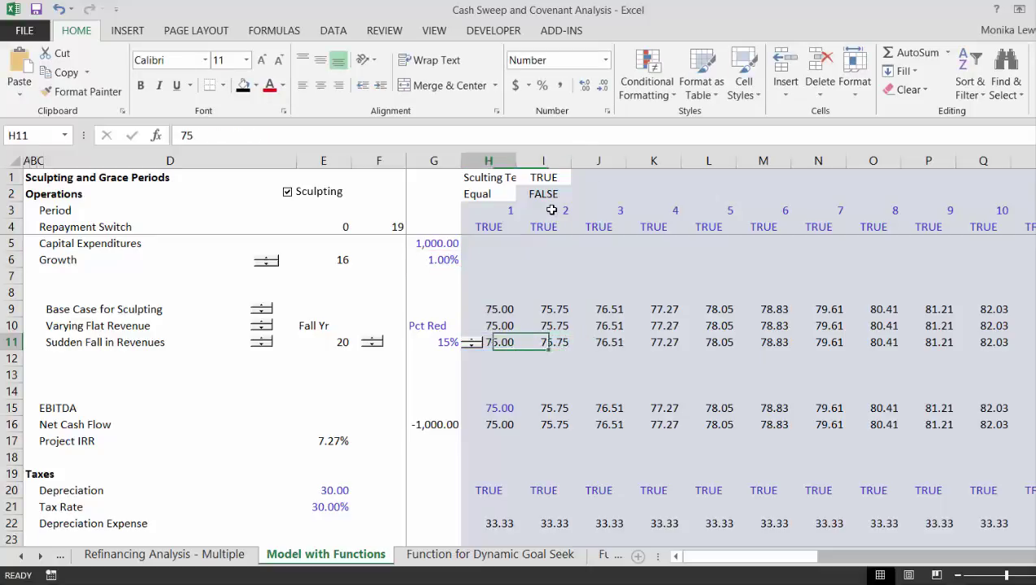
key("Right")
key("F2")
key("Left")
key("Left")
key("Left")
key("Left")
key("Left")
key("Left")
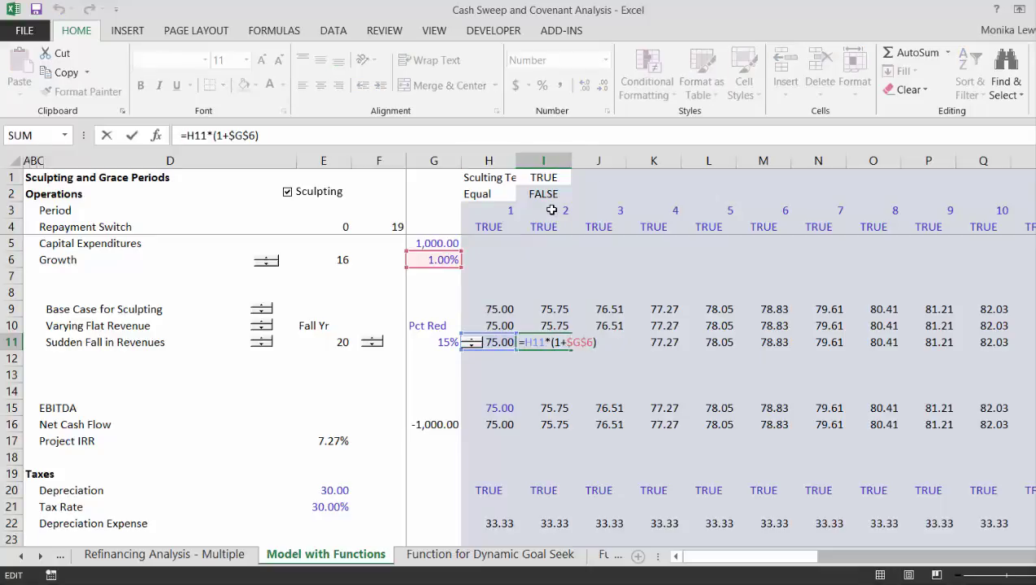
key("Escape")
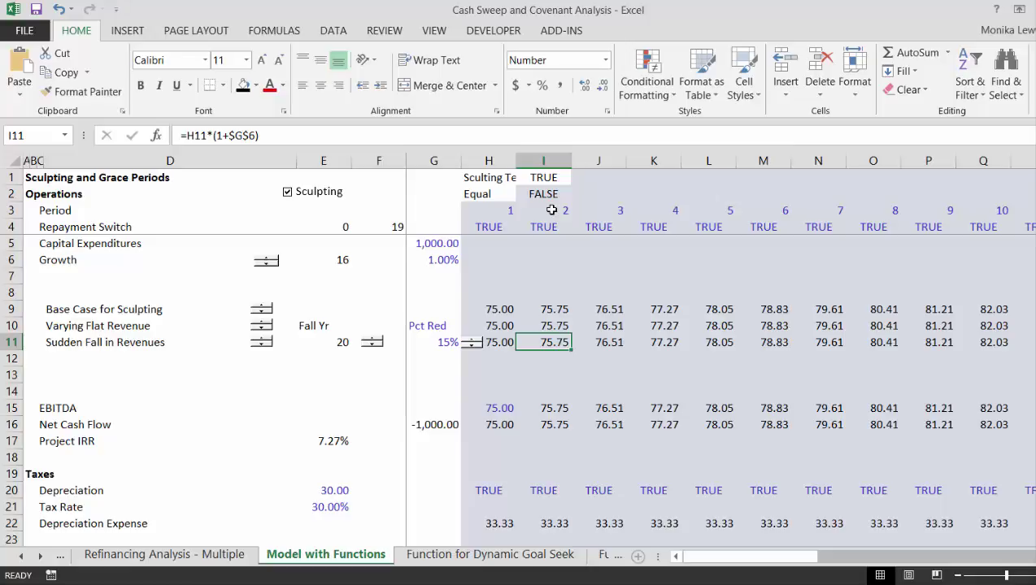
- Start an IF formula in I11 that tests whether the fixed fall year equals the period, $E$11=I3
type("=if(")
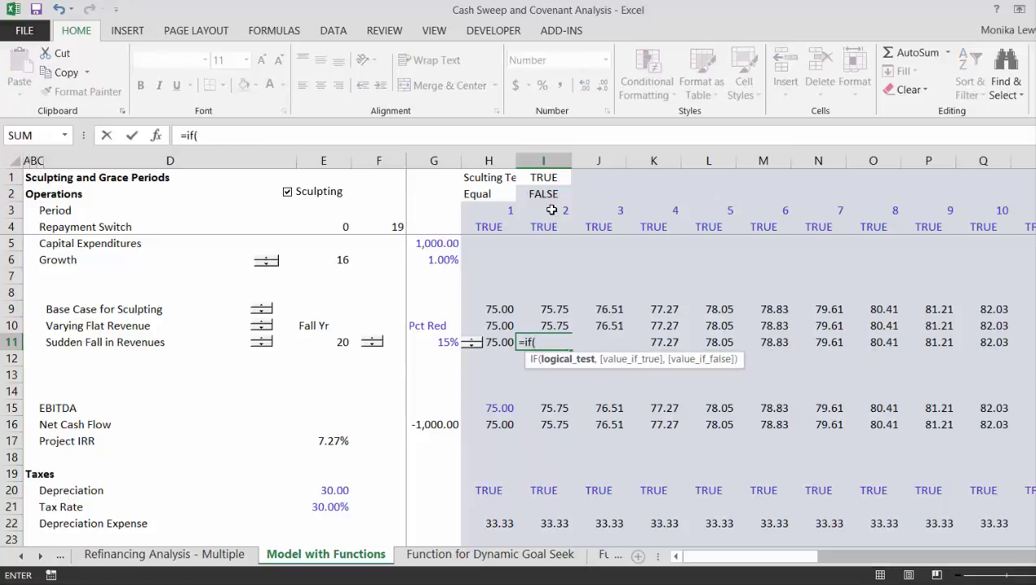
key("Left")
key("Left")
key("Left")
key("Left")
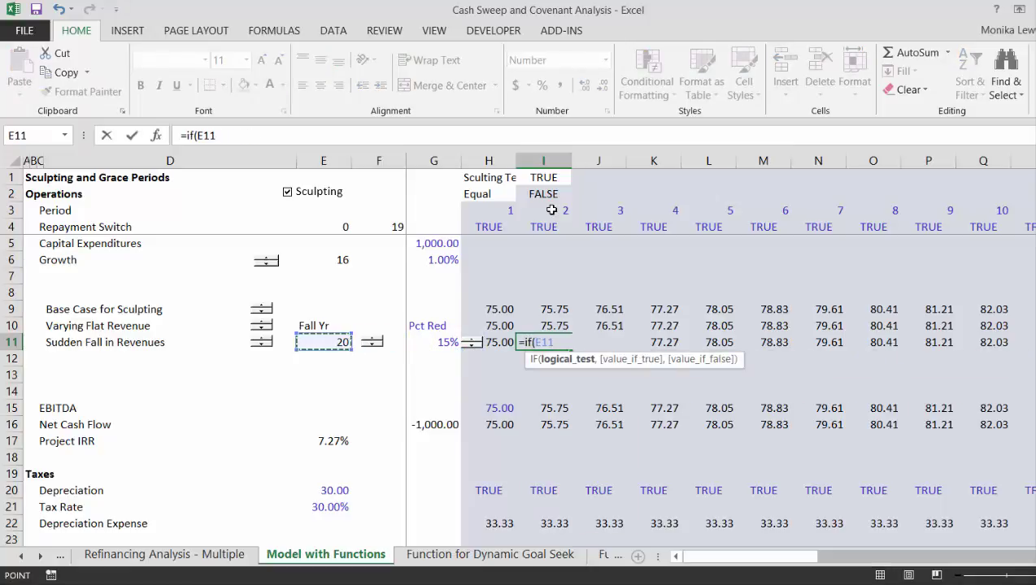
key("F4")
type("=")
key("Up")
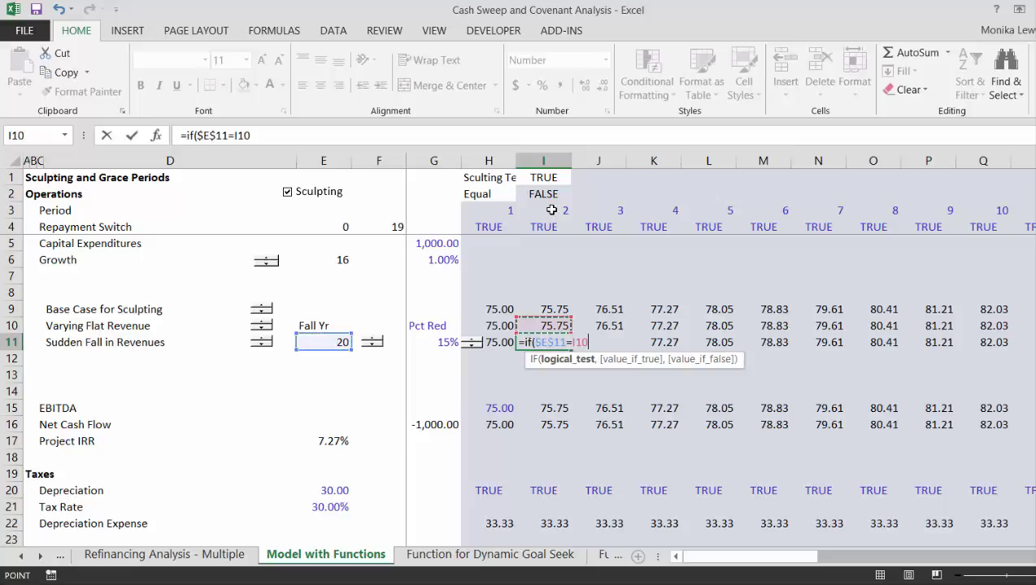
key("Up")
key("Up")
key("Up")
key("Up")
key("Up")
key("Up")
key("Up")
key("Up")
key("Up")
key("Down")
key("Down")
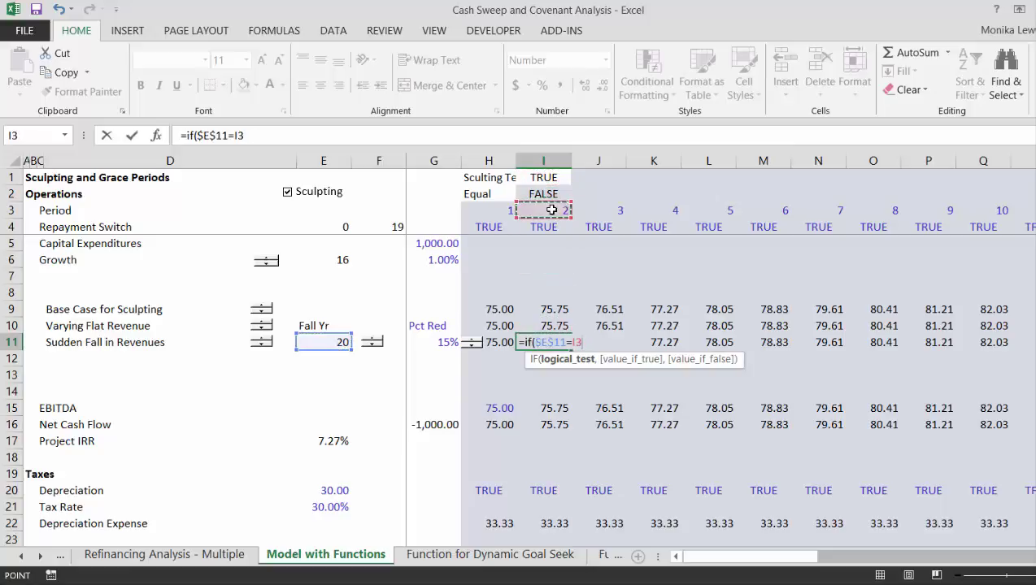
type(",")
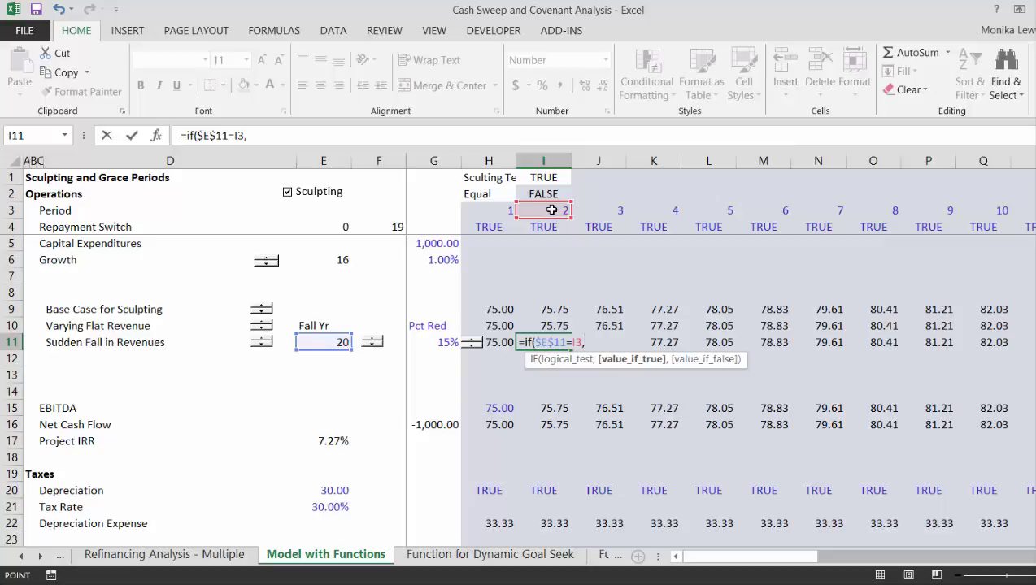
- Give the IF formula in I11 the true value H11*(1+$G$6), growing the prior revenue by the fixed growth rate
key("Left")
type("*(1+")
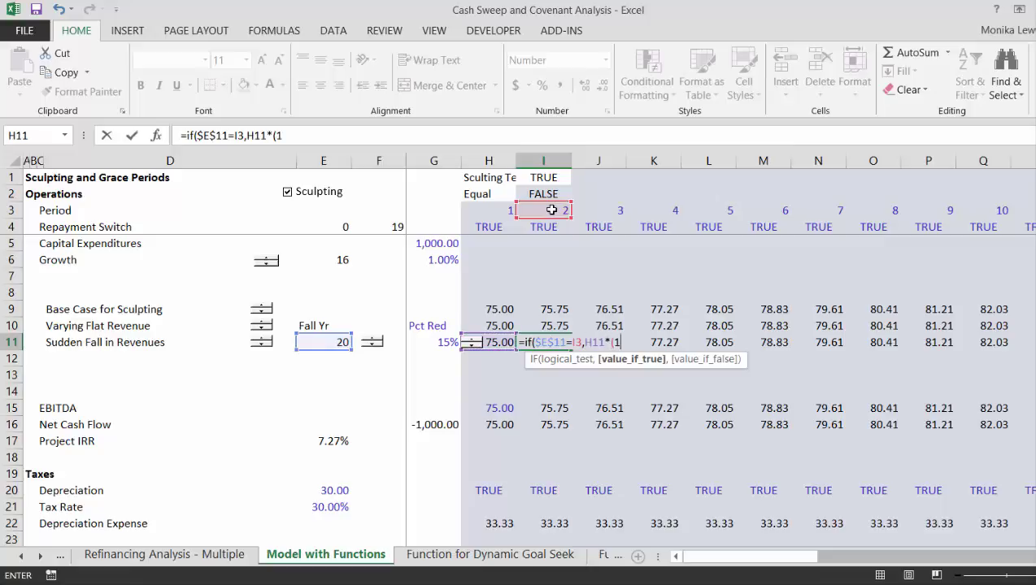
key("Up")
key("Up")
key("Up")
key("Up")
key("Up")
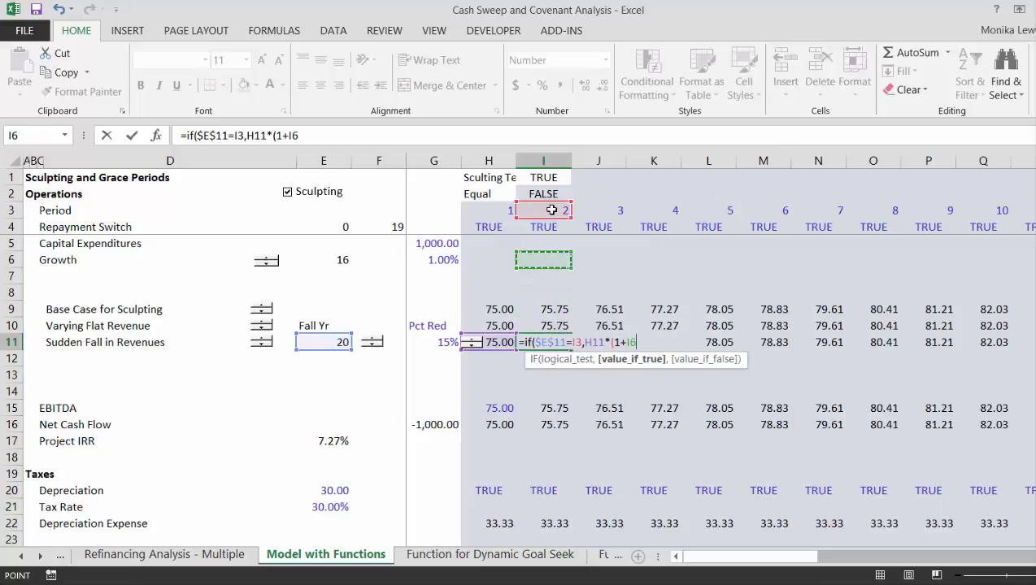
key("Left")
key("Left")
key("F4")
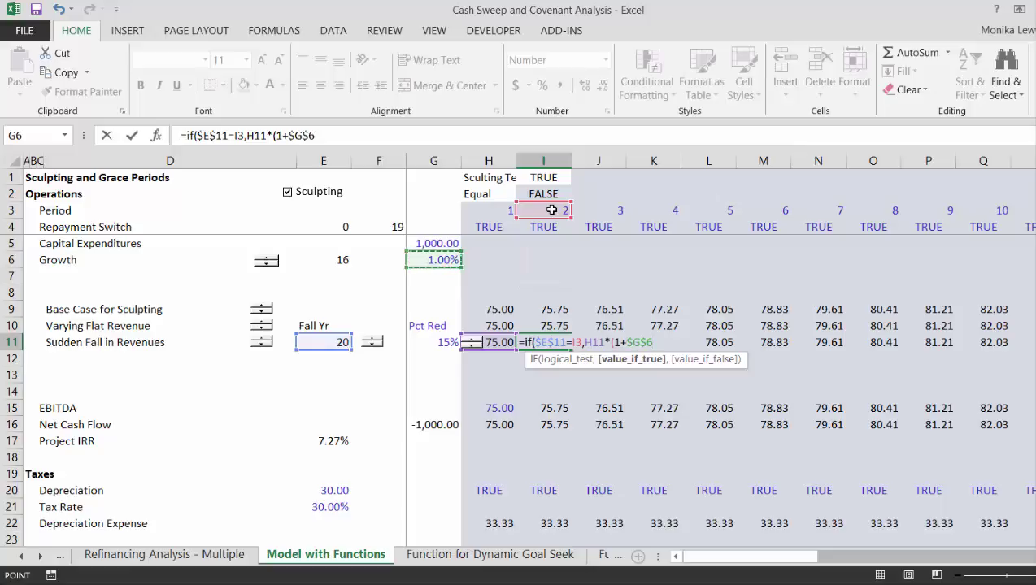
type("),")
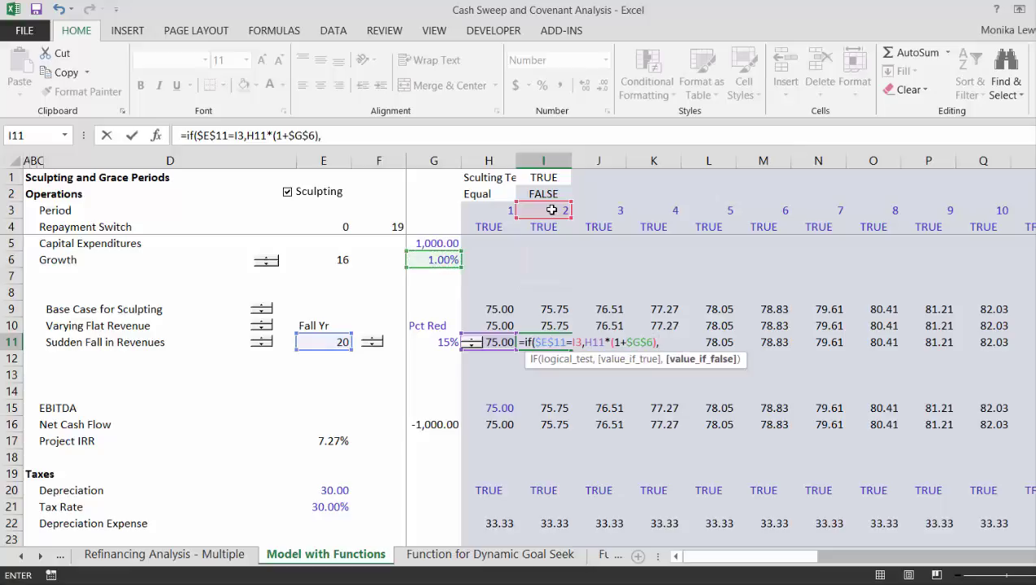
- Complete the IF formula in I11 with the false value H11*$G$11 and enter it across the Sudden Fall in Revenues row
key("Left")
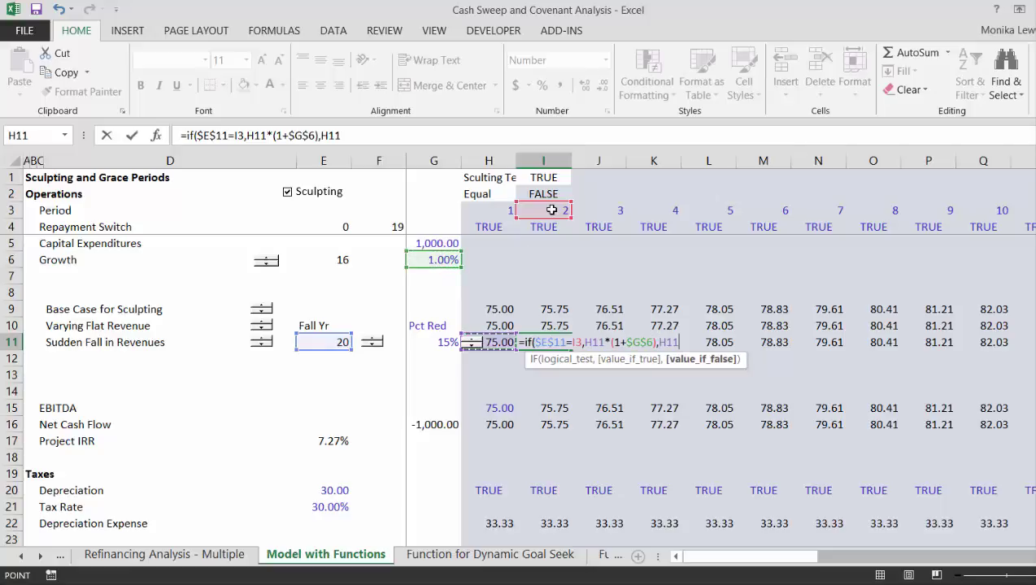
type("*")
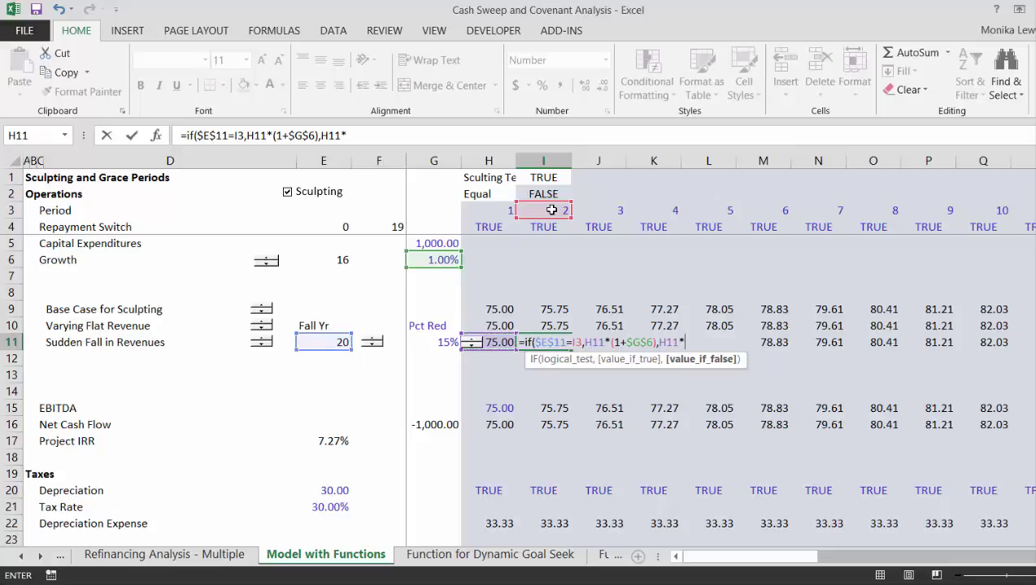
key("Left")
key("Left")
key("F4")
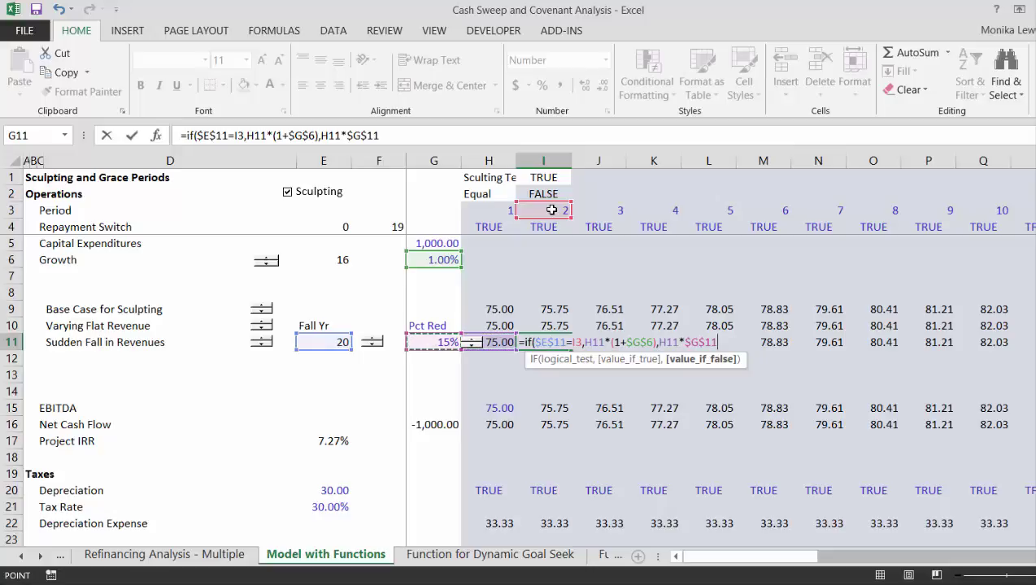
key("Return")
key("Return")
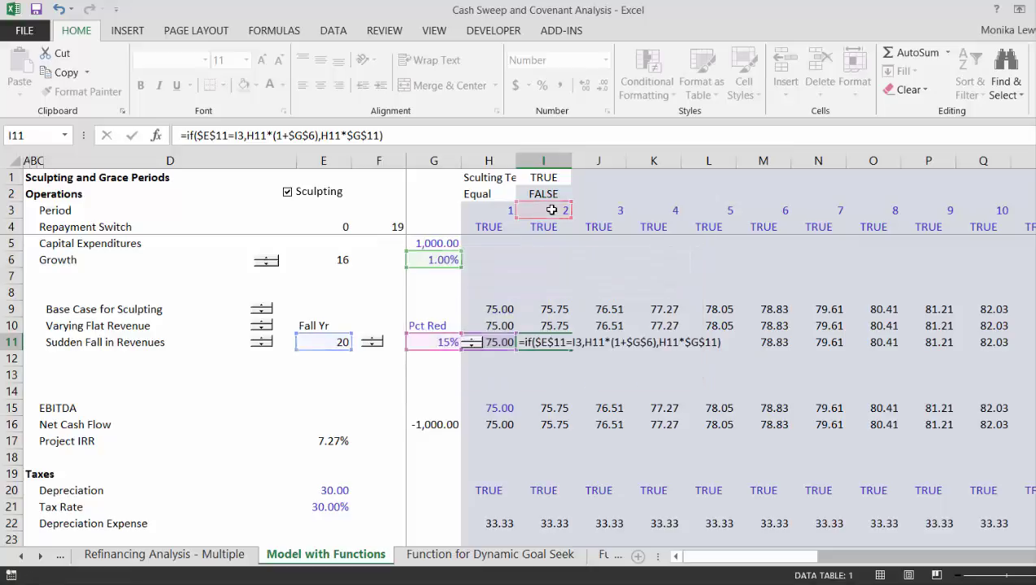
- Change the test in the Sudden Fall in Revenues formula to $E$11<>I3 and re-enter it across the row
key("Up")
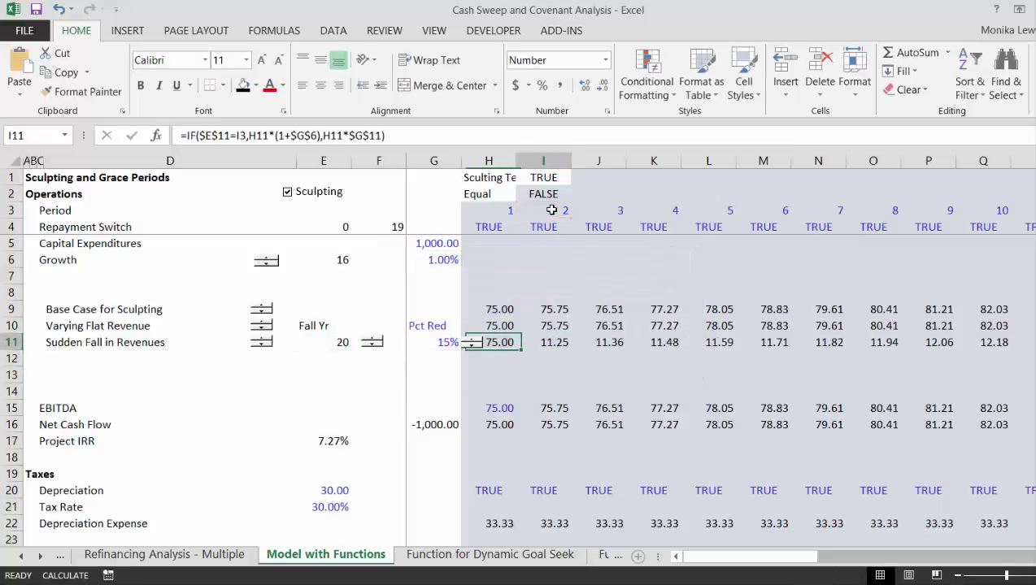
key("F2")
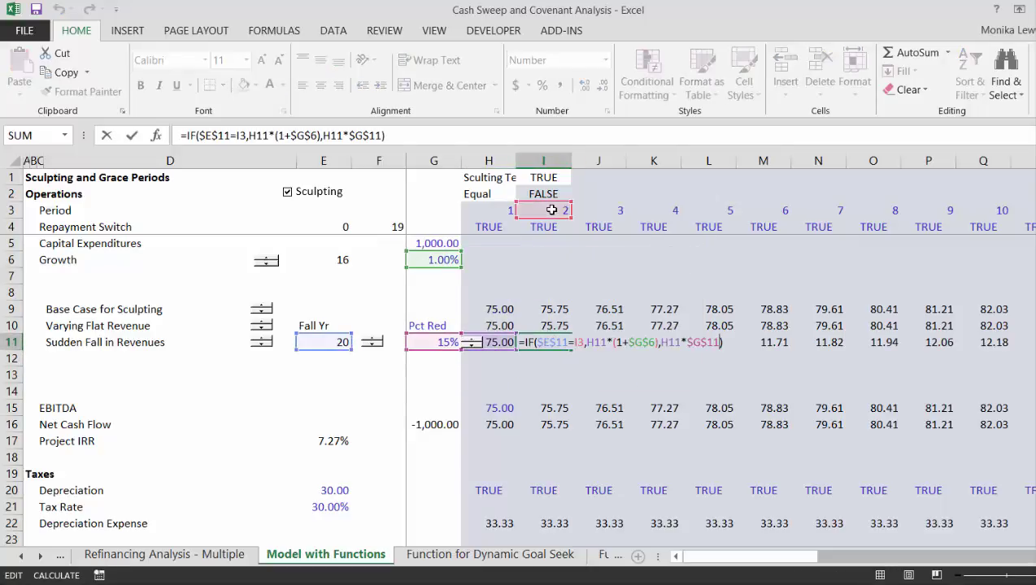
key("Left")
key("Left")
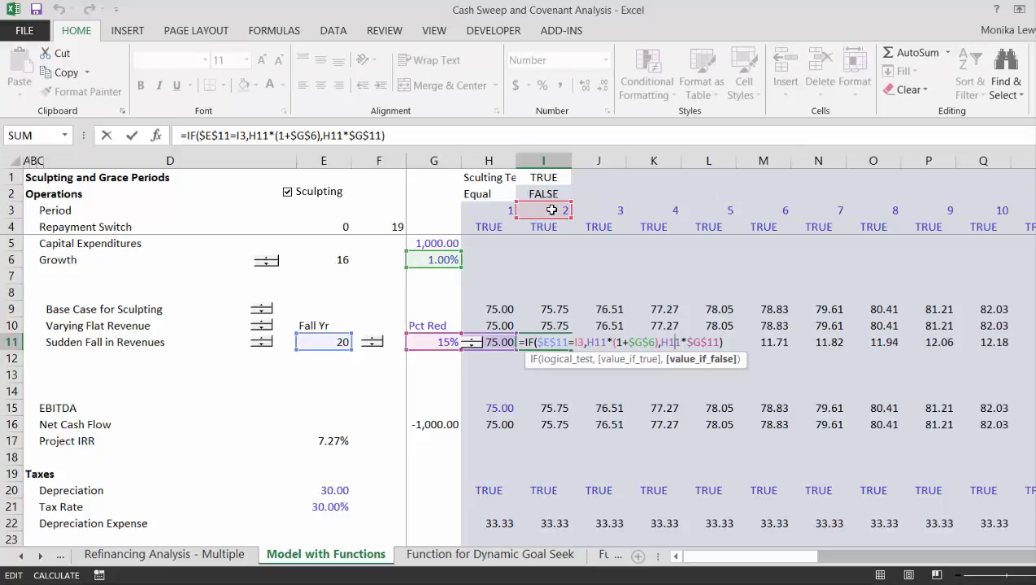
key("Left")
key("Left")
key("Left")
key("Left")
key("Left")
key("Left")
key("Left")
key("Left")
key("Left")
key("Left")
key("Left")
key("Left")
key("Left")
key("Left")
key("Left")
key("Left")
key("Left")
key("Left")
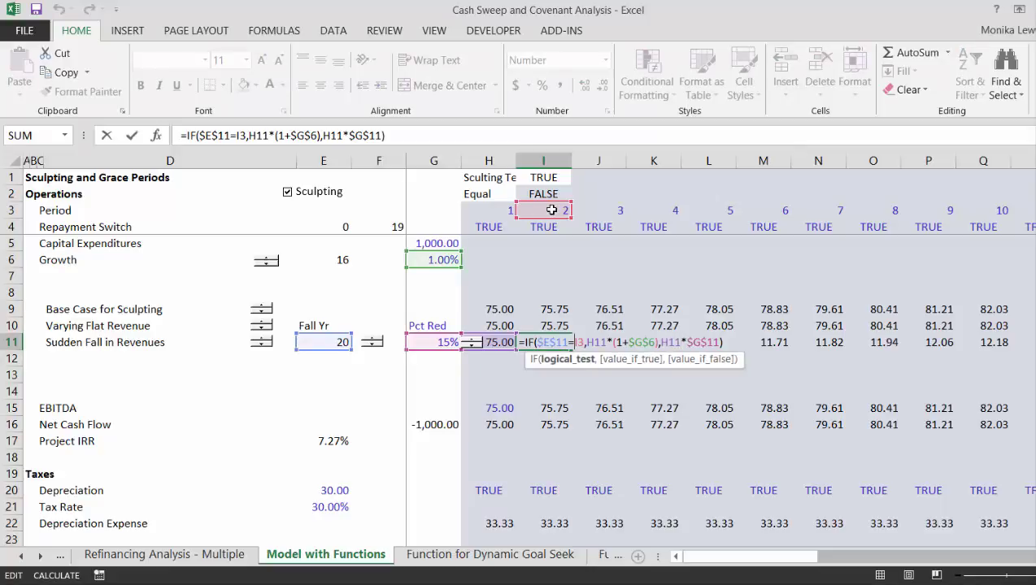
type("<>")
key("Delete")
key("Return")
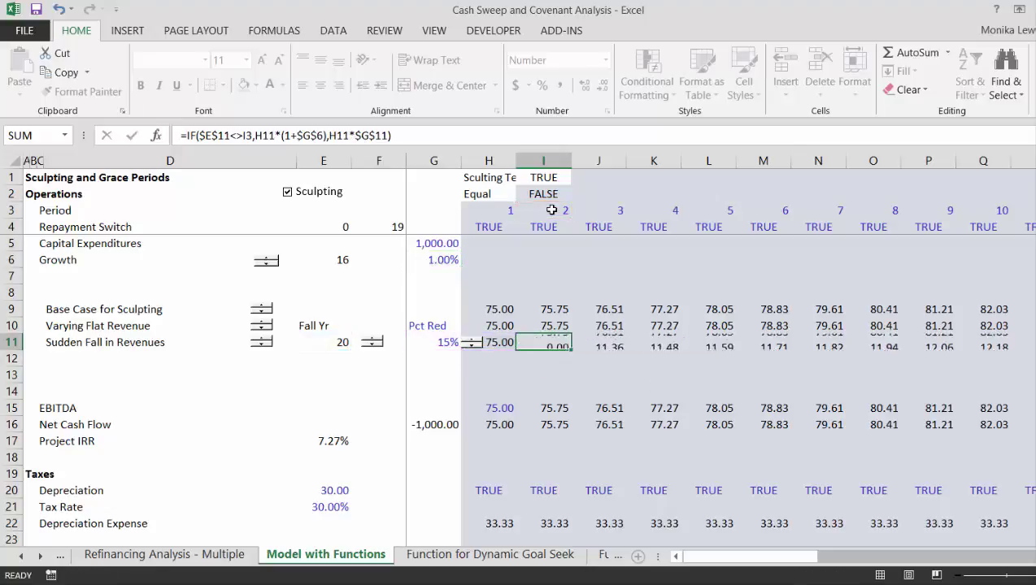
- Change the false value of the Sudden Fall in Revenues formula in I11 to H11*(1-$G$11) and apply it across the row
key("F2")
key("Left")
key("Left")
key("Left")
key("Left")
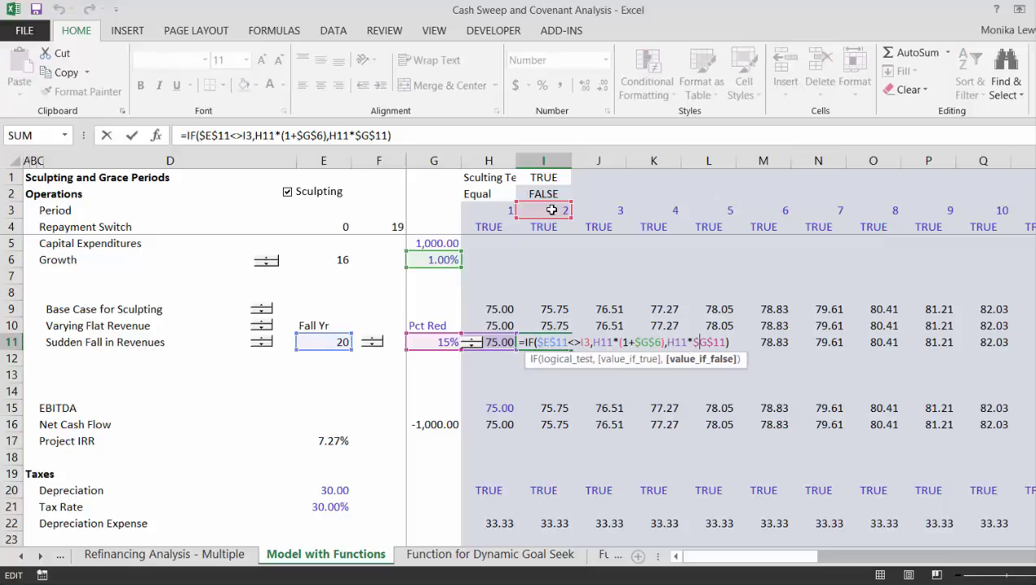
type("(1-")
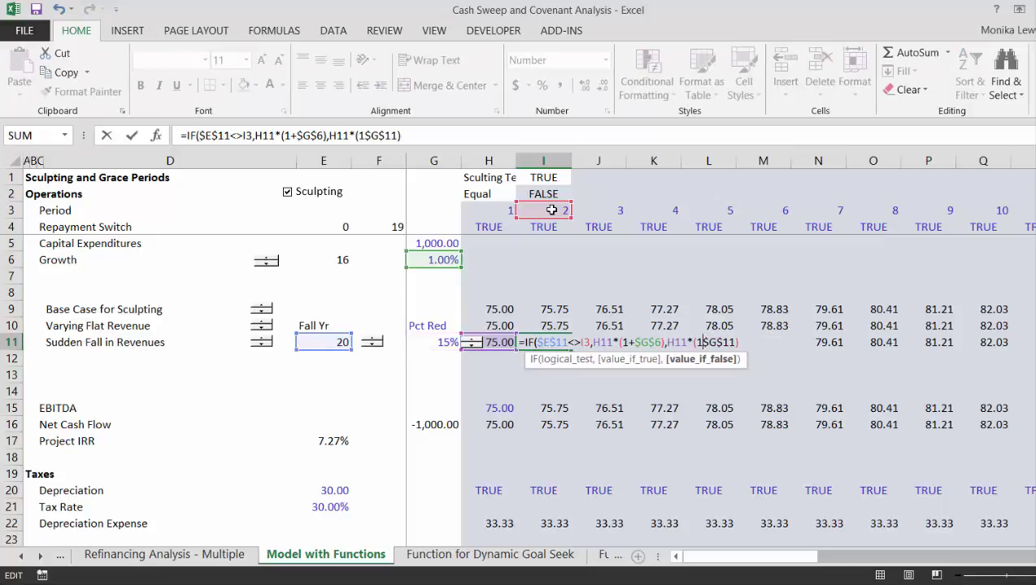
key("Right")
key("Right")
key("Right")
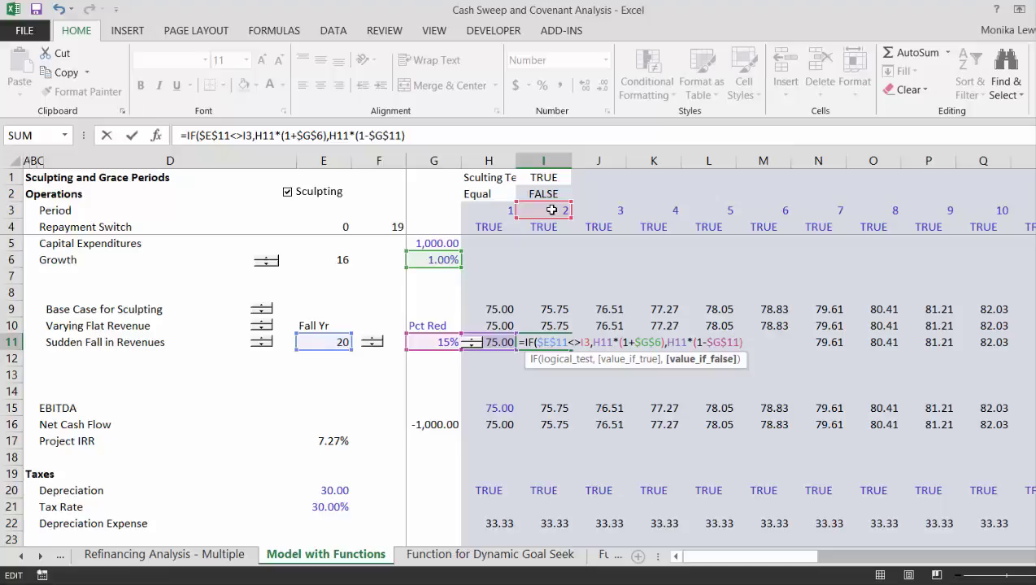
type(")")
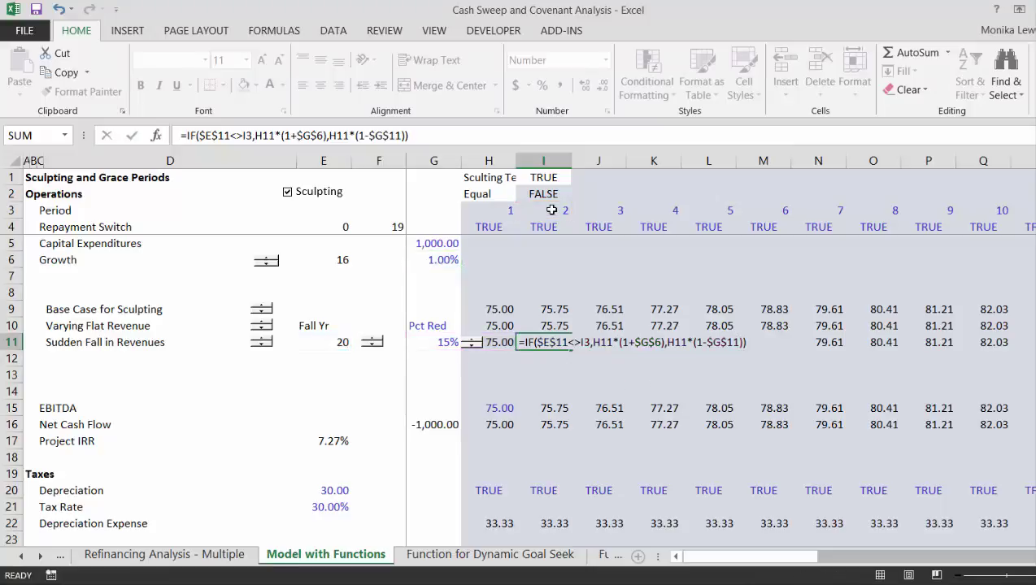
key("Return")
key("Up")
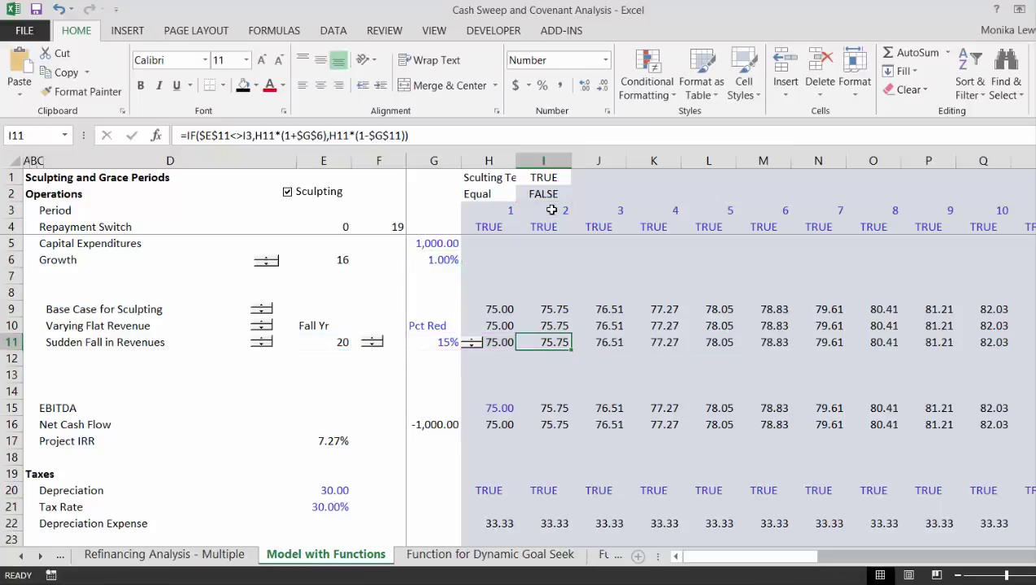
key("ctrl+shift+Right")
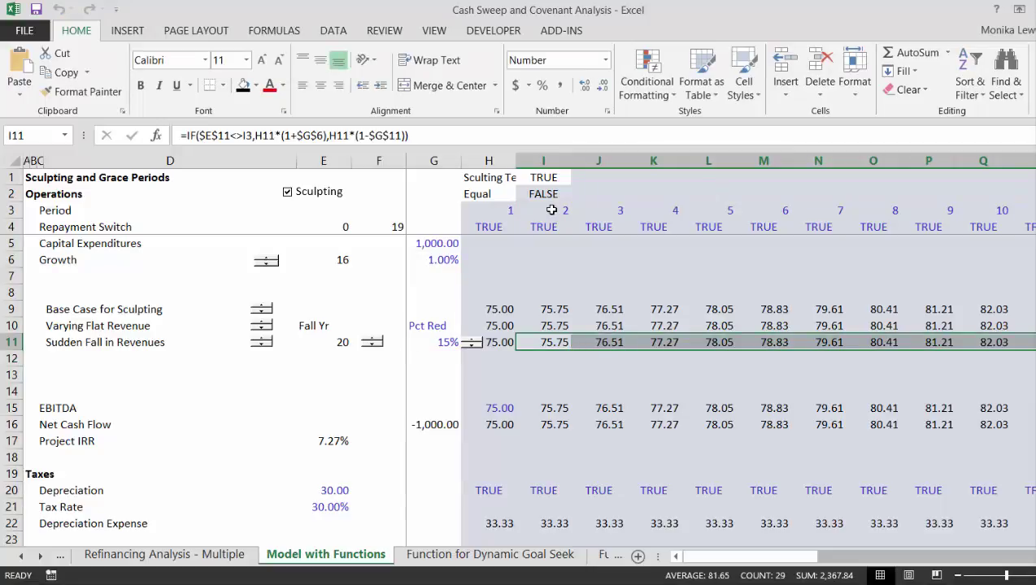
- Lower the fall year for Sudden Fall in Revenues to 6 with its spinner
left_click(373, 345)
left_click(372, 345)
left_click(372, 346)
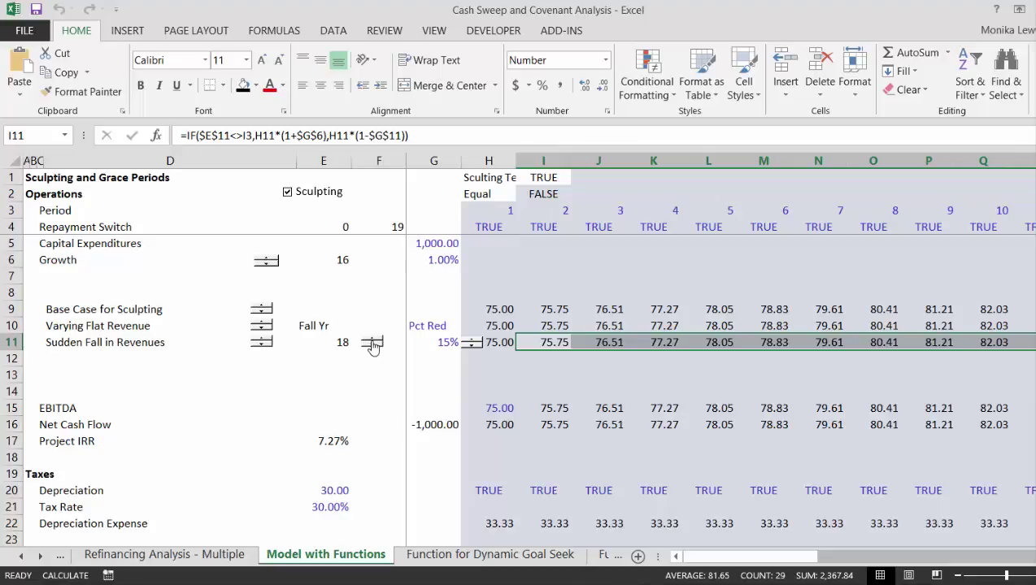
left_click(372, 346)
left_click(372, 345)
left_click(372, 346)
left_click(372, 346)
left_click(373, 346)
left_click(372, 346)
left_click(373, 346)
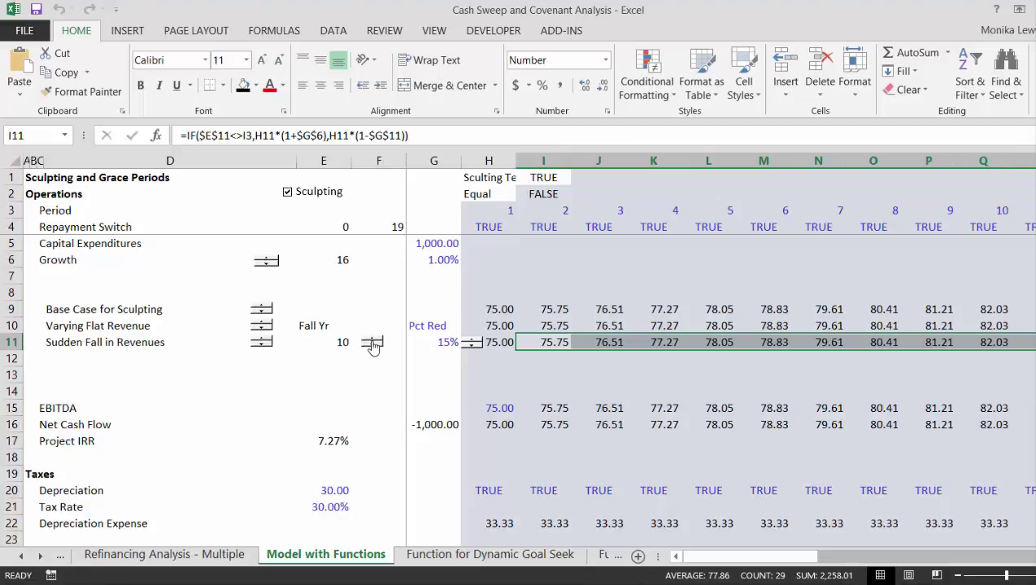
left_click(373, 346)
left_click(373, 345)
left_click(373, 346)
left_click(373, 346)
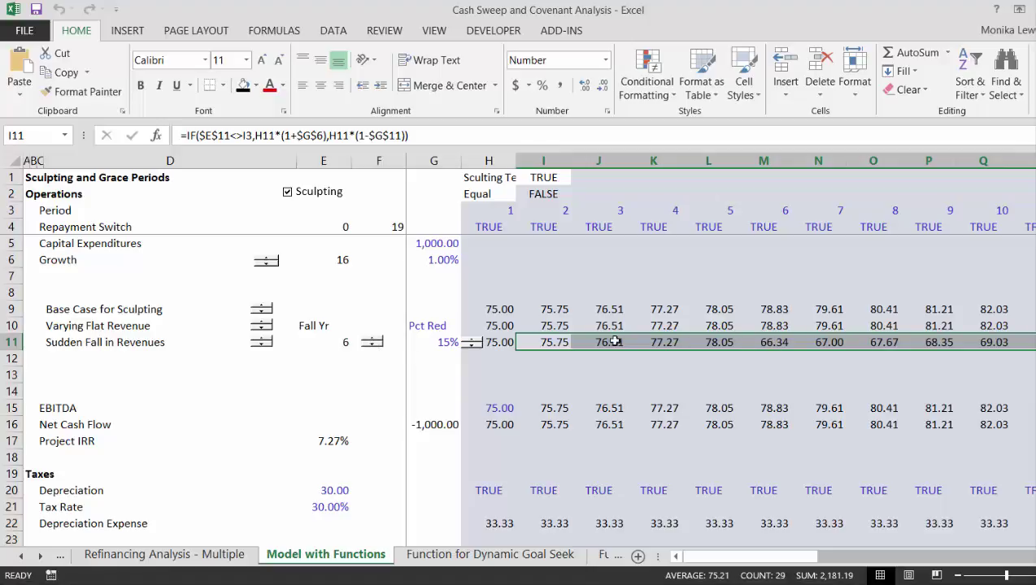
- Set the percentage reduction for Sudden Fall in Revenues to 22% with its spinner
left_click(470, 341)
left_click(470, 342)
left_click(469, 341)
left_click(470, 341)
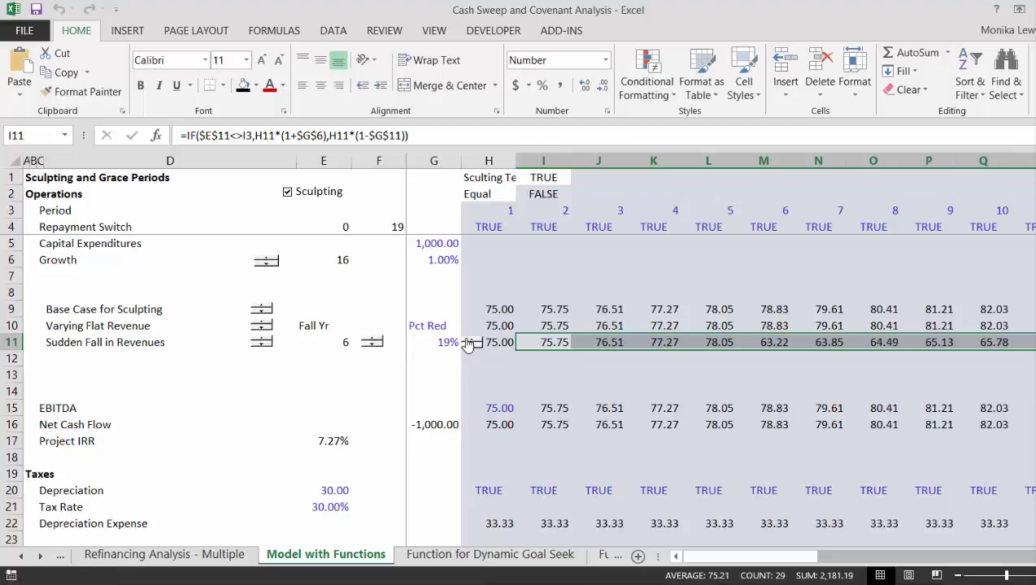
left_click(470, 341)
left_click(470, 342)
left_click(470, 342)
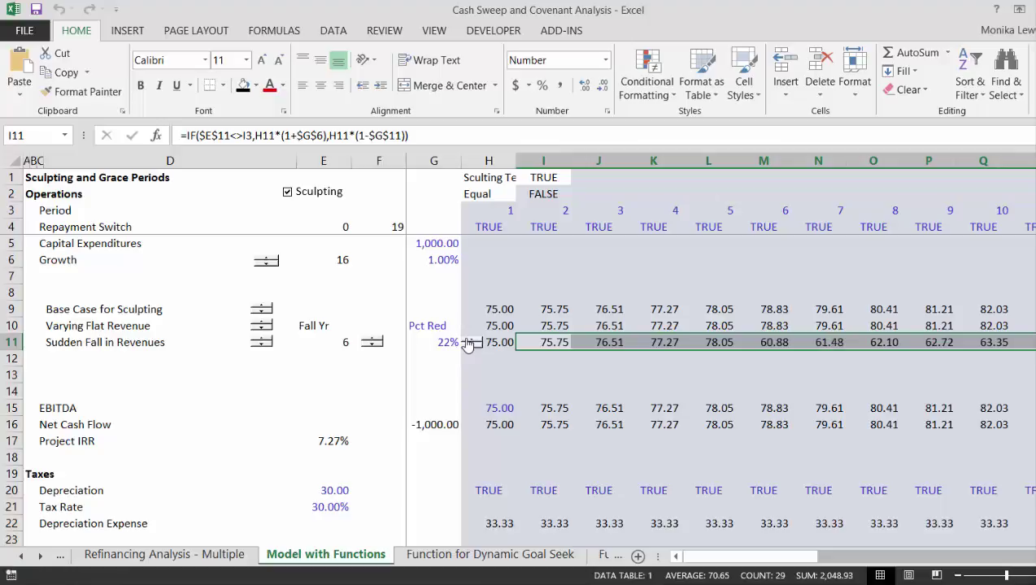
left_click(470, 342)
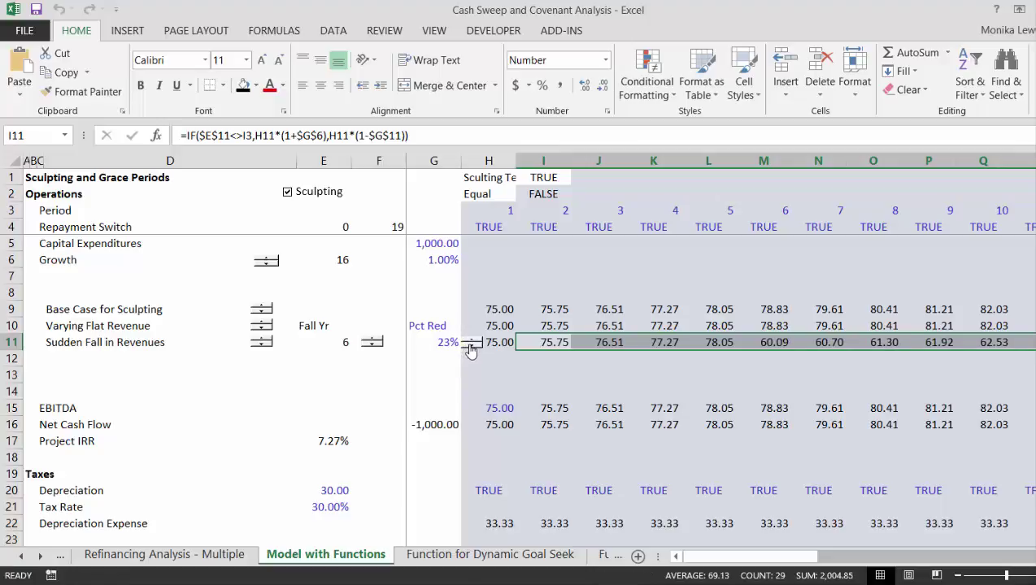
left_click(470, 347)
- Set the first-period value of Varying Flat Revenue to 70 with its spinner
key("Up")
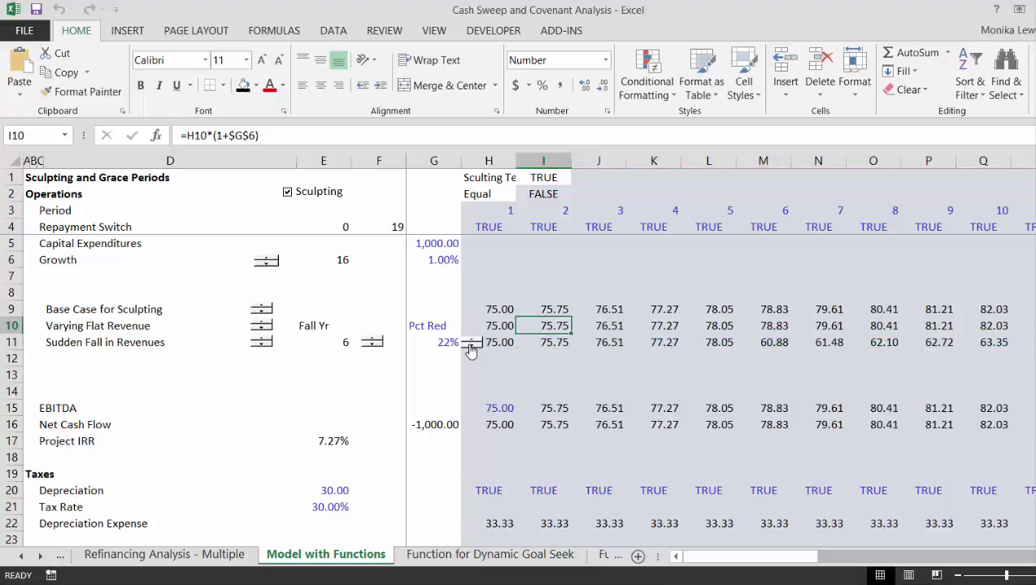
left_click(260, 330)
left_click(260, 330)
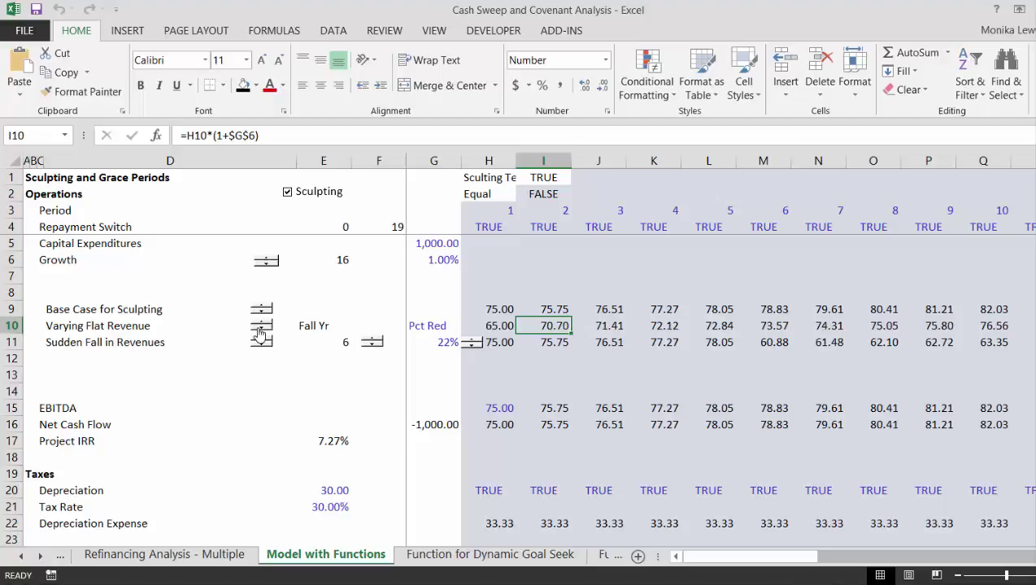
left_click(260, 331)
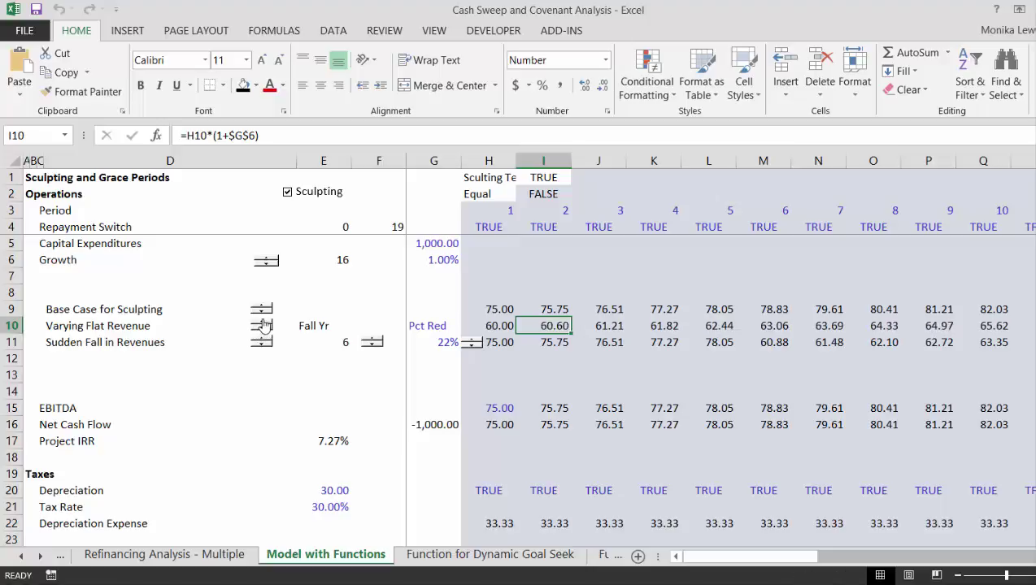
left_click(263, 325)
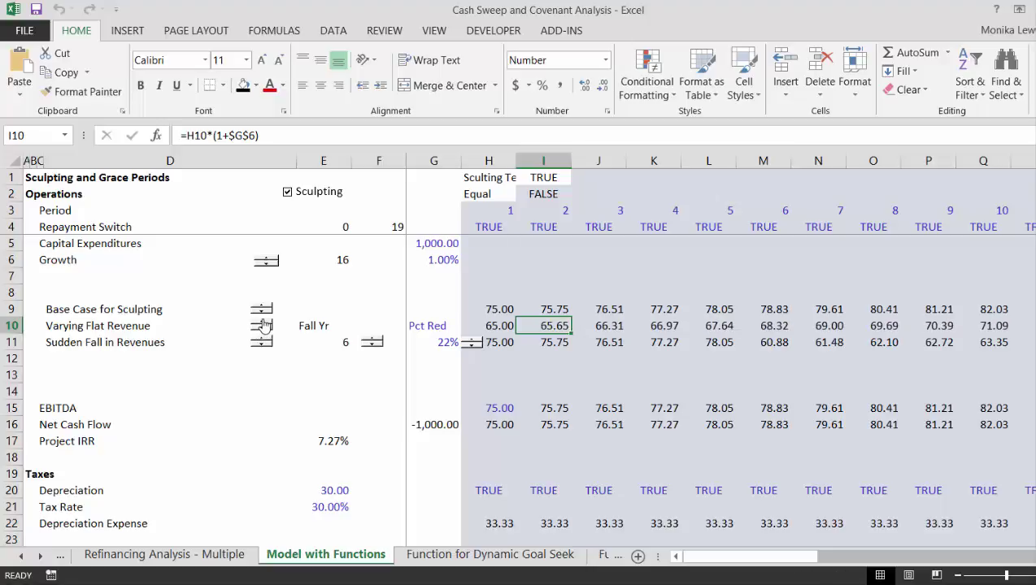
left_click(263, 325)
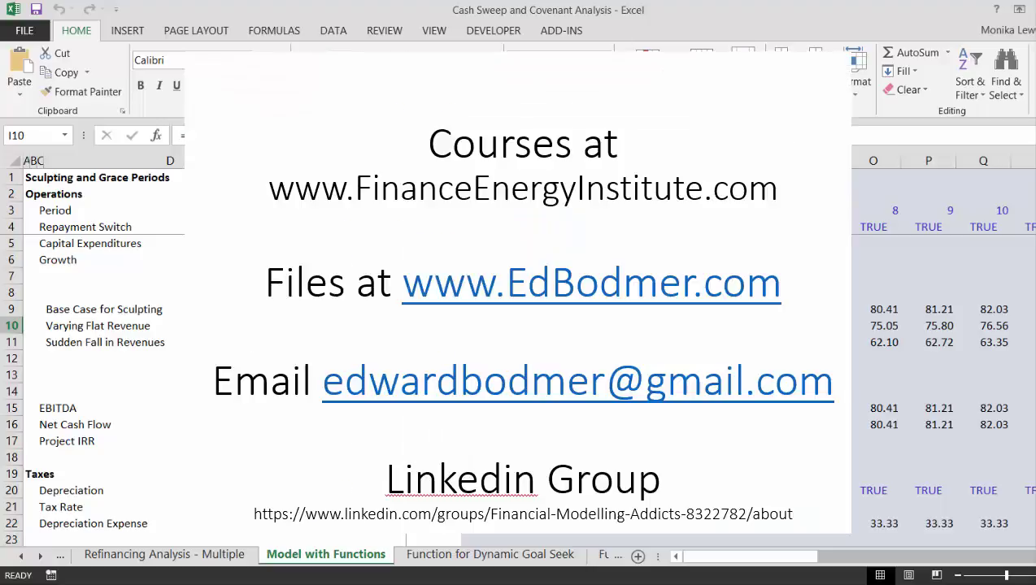
- Label D12, below Sudden Fall in Revenues, as Revenue Volatility
key("Down")
key("Down")
key("Left")
key("Left")
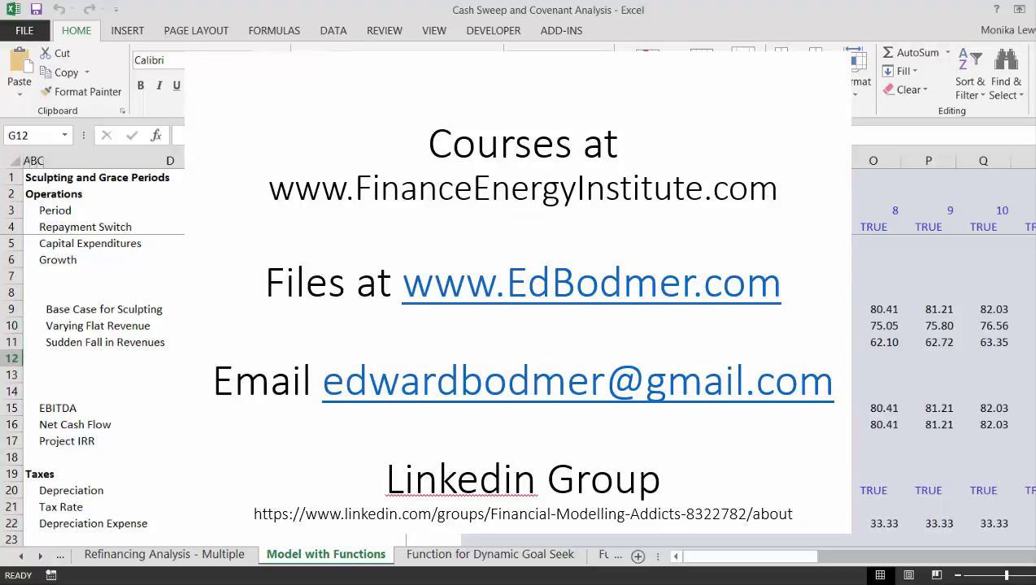
key("Left")
key("Left")
key("Left")
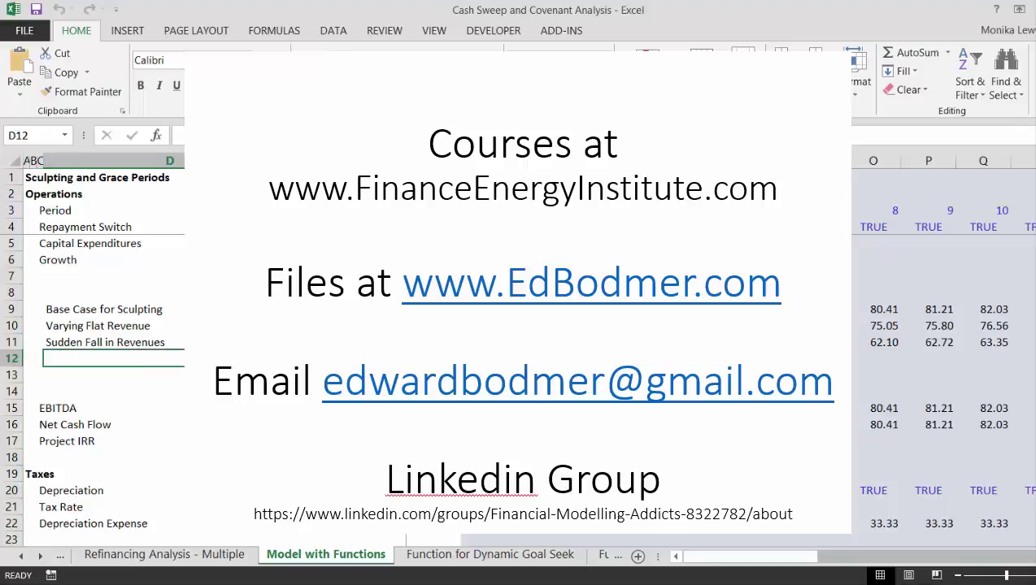
type("R")
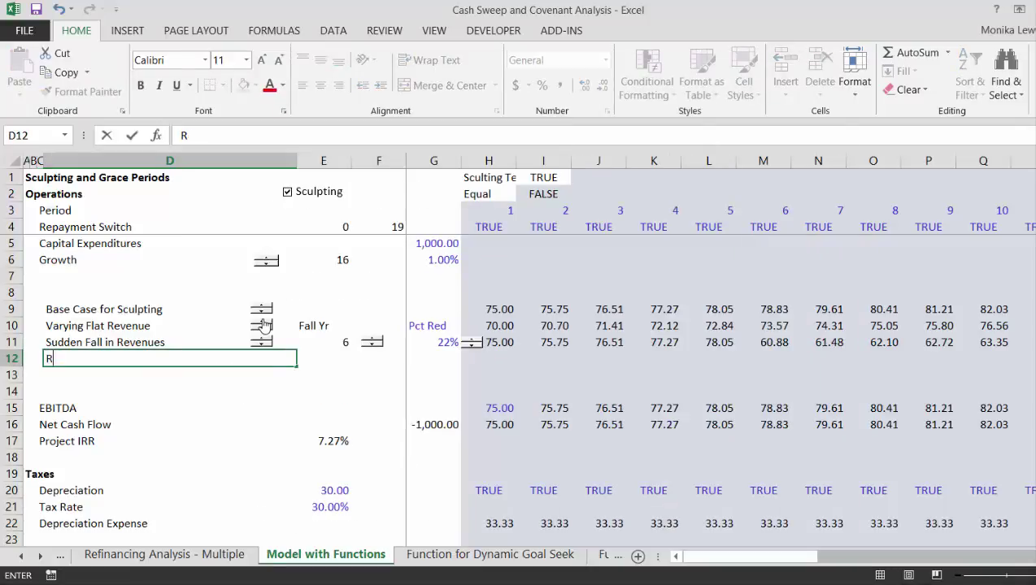
type("evenue Vo")
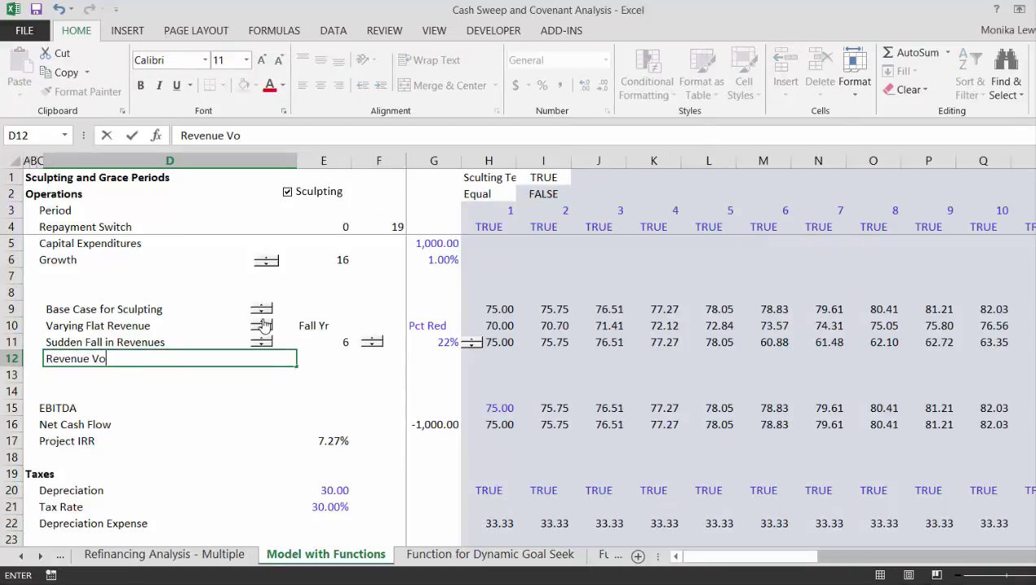
type("l")
type("l")
key("BackSpace")
type("al")
key("BackSpace")
key("BackSpace")
type("atility")
key("ctrl+Return")
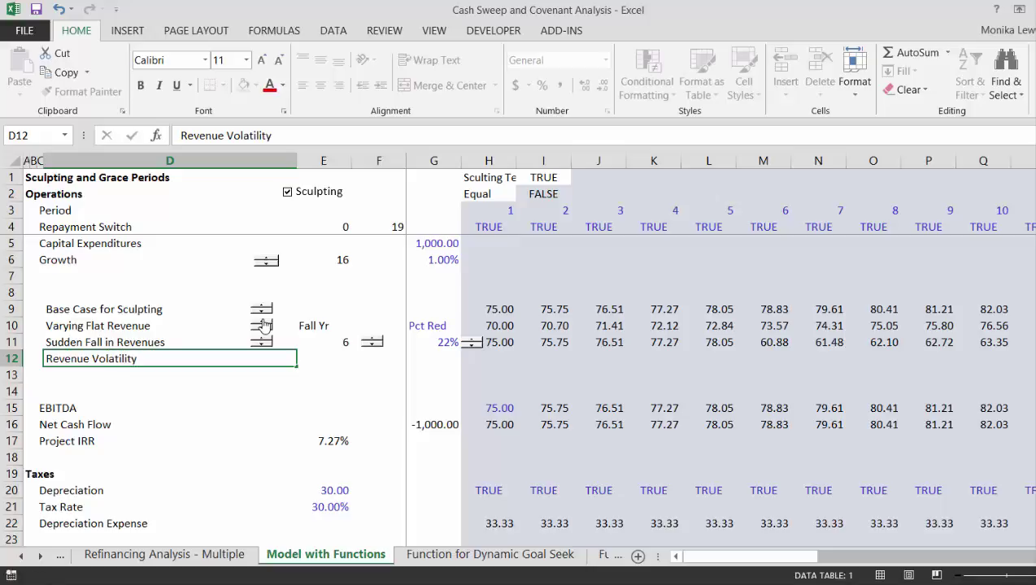
- Copy the spinner beside the Sudden Fall in Revenues label and place the copy in the Revenue Volatility row
key("Up")
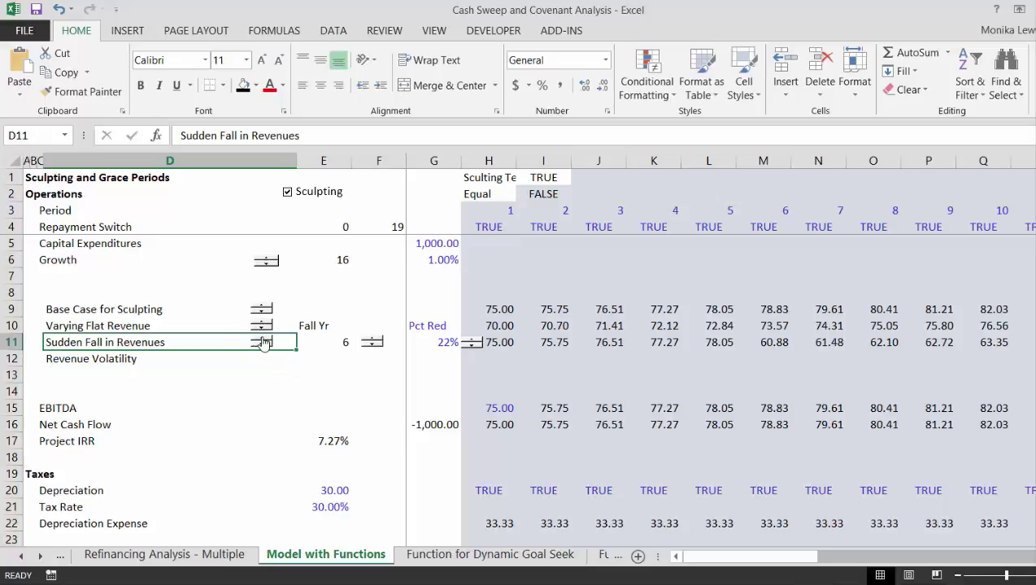
left_click(261, 340, "ctrl")
right_click(261, 340)
left_click(286, 367)
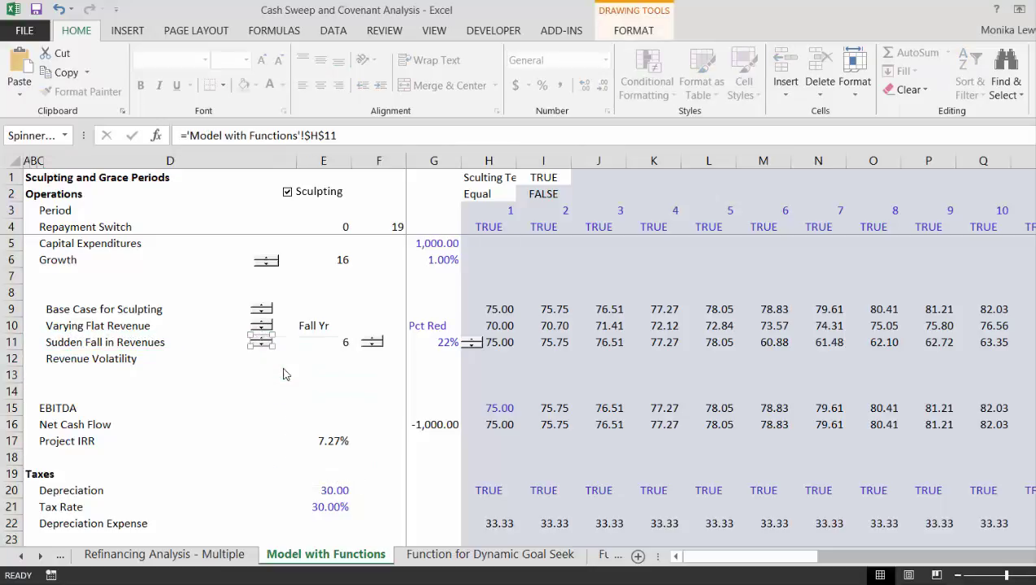
key("Escape")
left_click(254, 358)
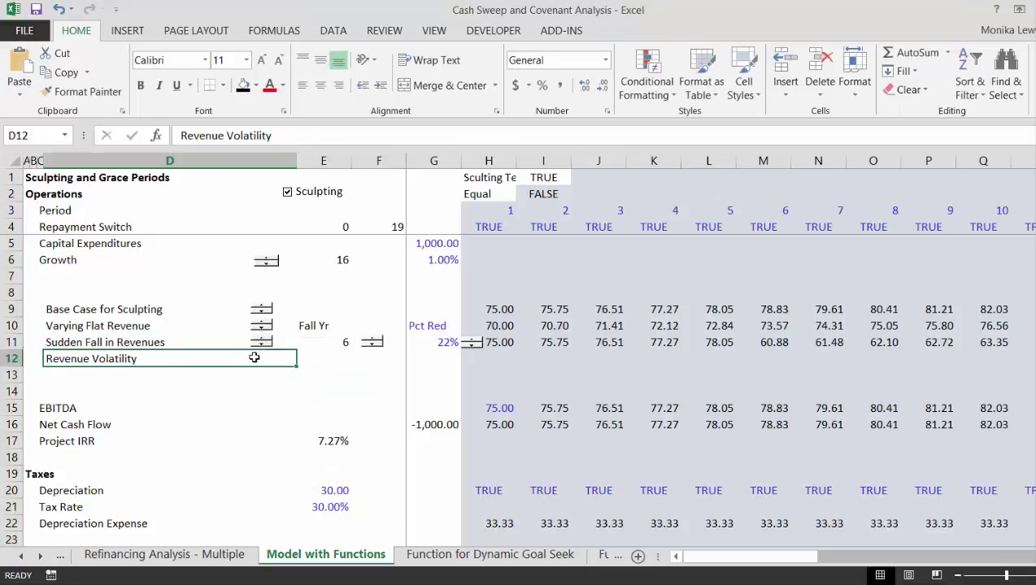
key("ctrl+v")
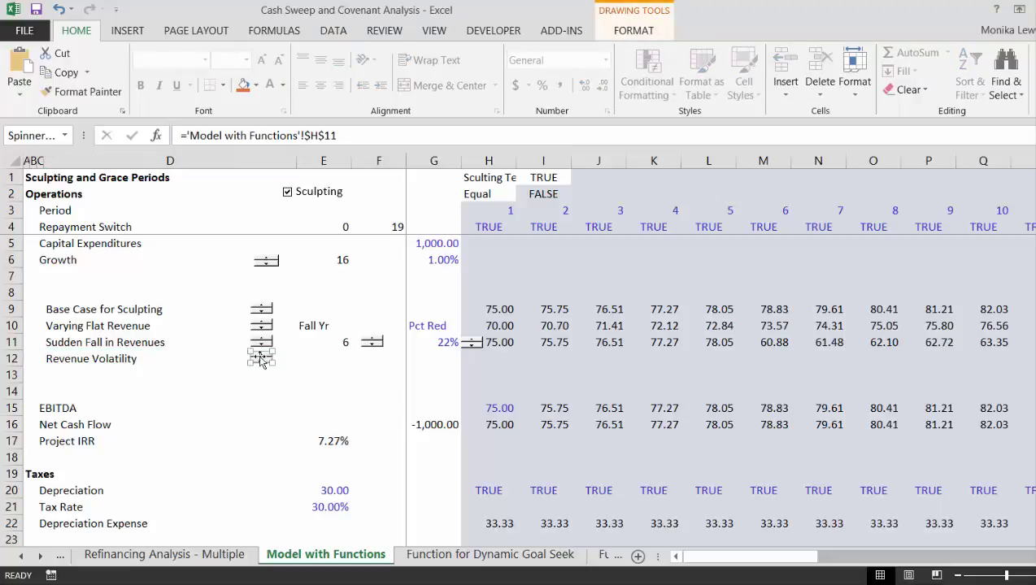
- Fill the Sudden Fall in Revenues values and formulas down into the Revenue Volatility row for all periods
left_click(501, 343)
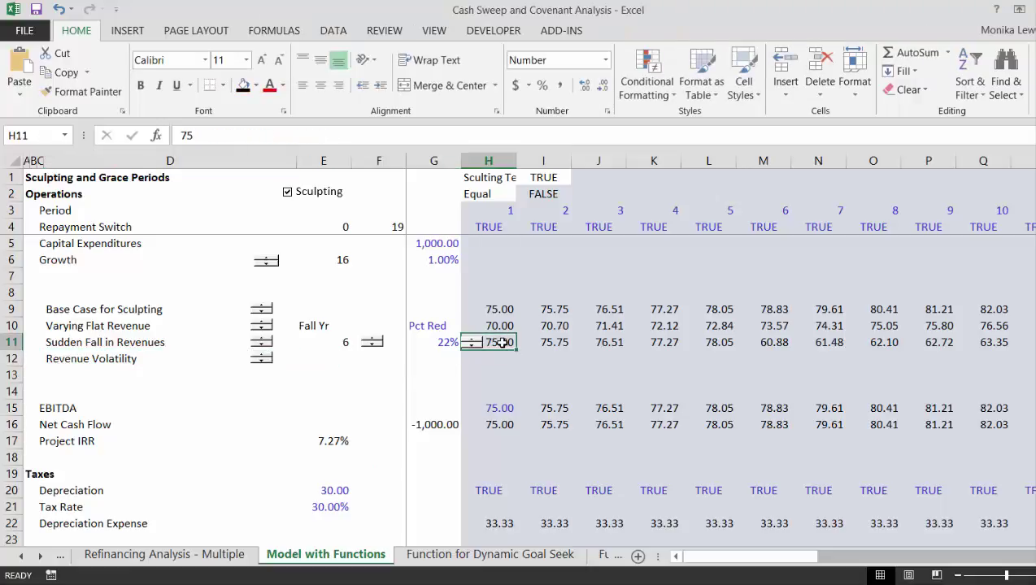
key("ctrl+shift+Right")
key("shift+Down")
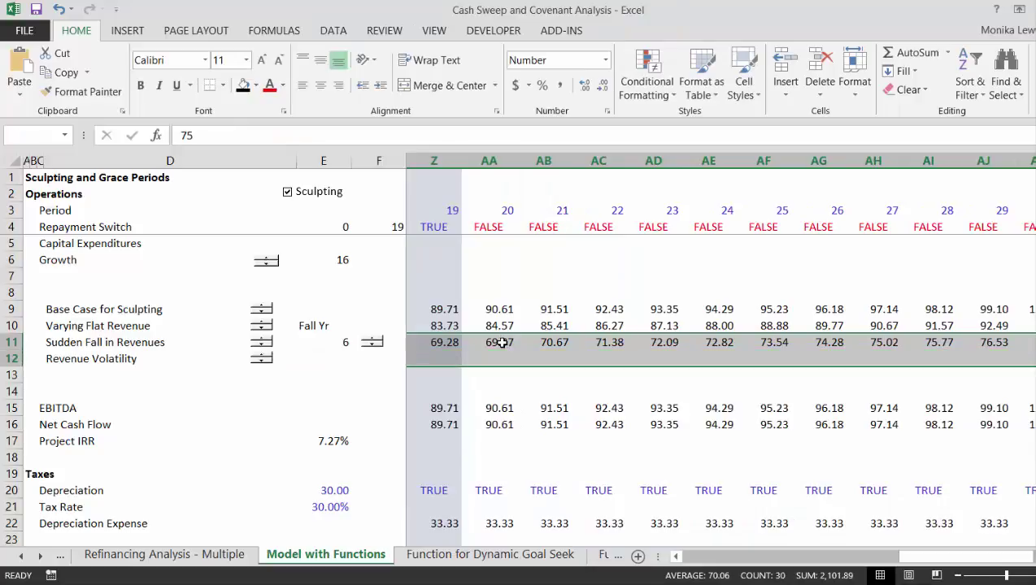
key("ctrl+d")
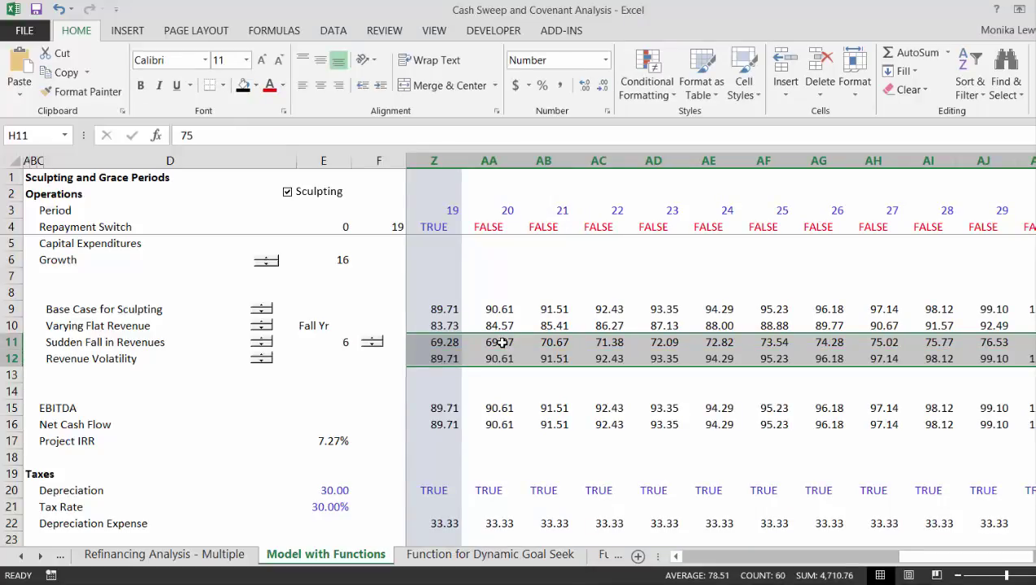
key("Left")
key("Left")
key("Left")
key("Left")
key("Down")
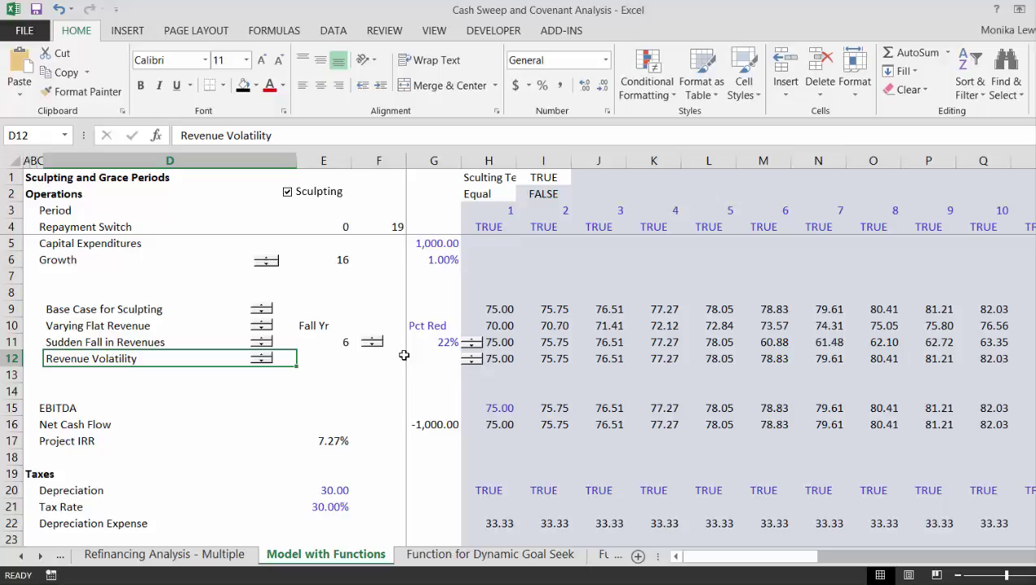
- Examine the percentage reduction formula in G11 and the fall year input in E11
key("Up")
key("Right")
key("Right")
key("Right")
key("Right")
key("Right")
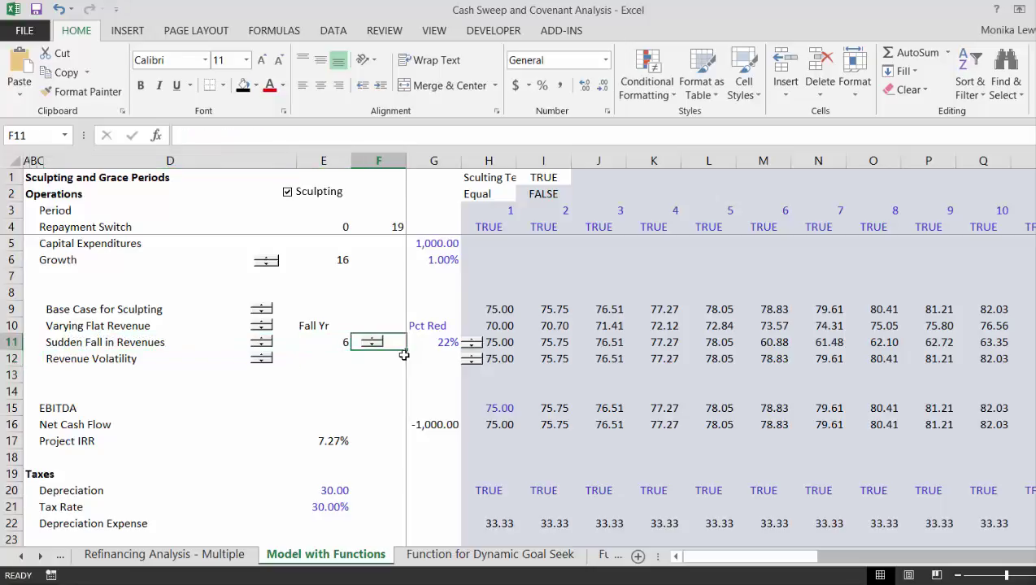
key("Left")
key("Left")
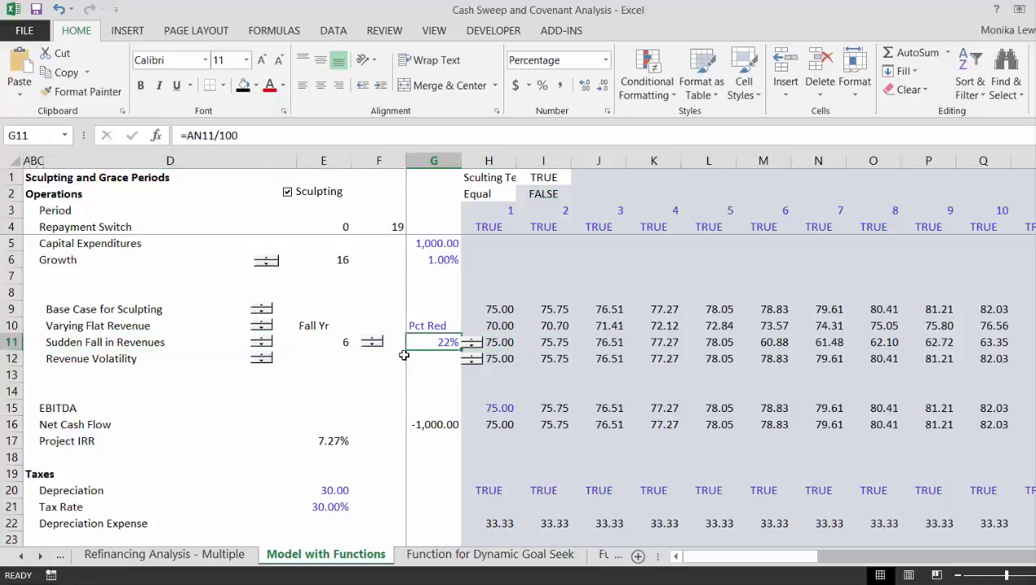
key("Left")
key("Left")
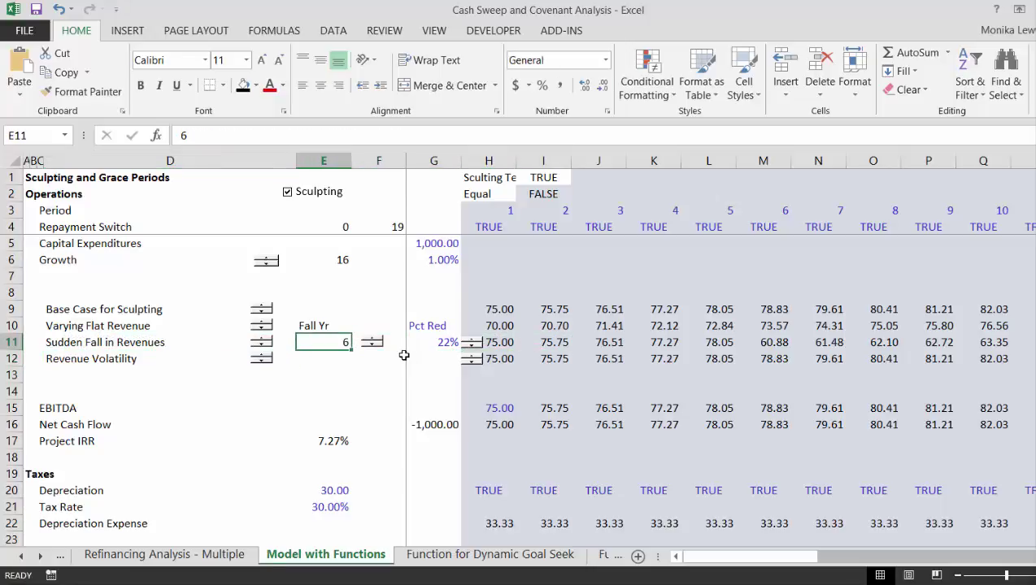
- Label E12 in the Revenue Volatility row as Vol %
key("Down")
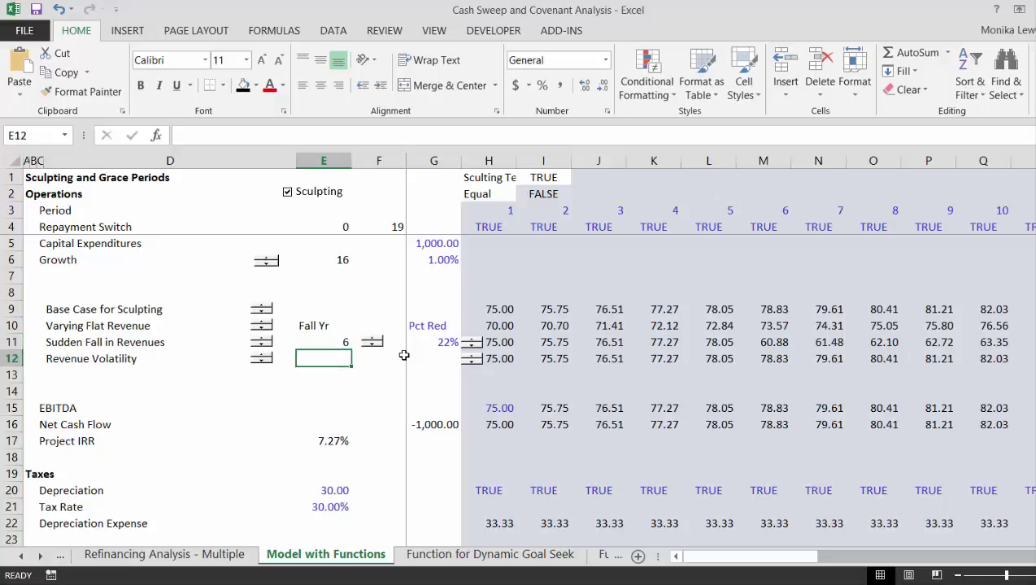
key("Right")
key("Left")
type("Vol")
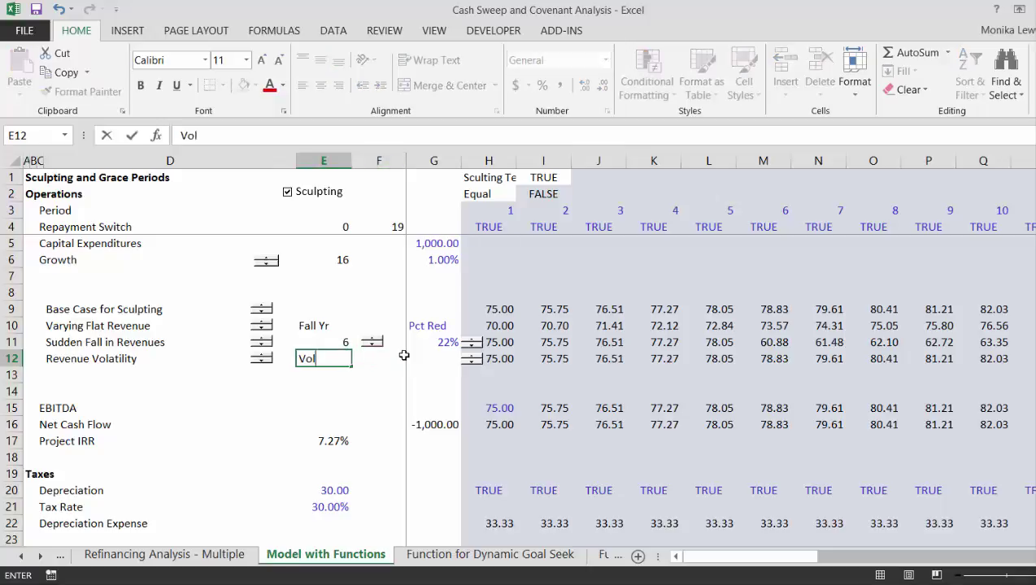
type(" %")
key("ctrl+Return")
key("Down")
key("Right")
key("Up")
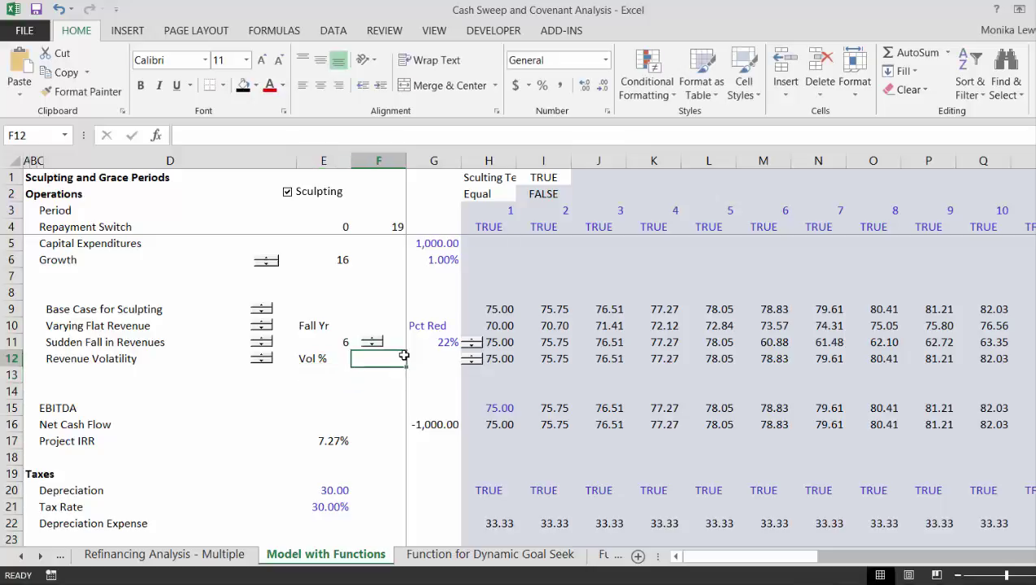
- Copy the percentage reduction formula from G11 into G12 for the Revenue Volatility row
key("Right")
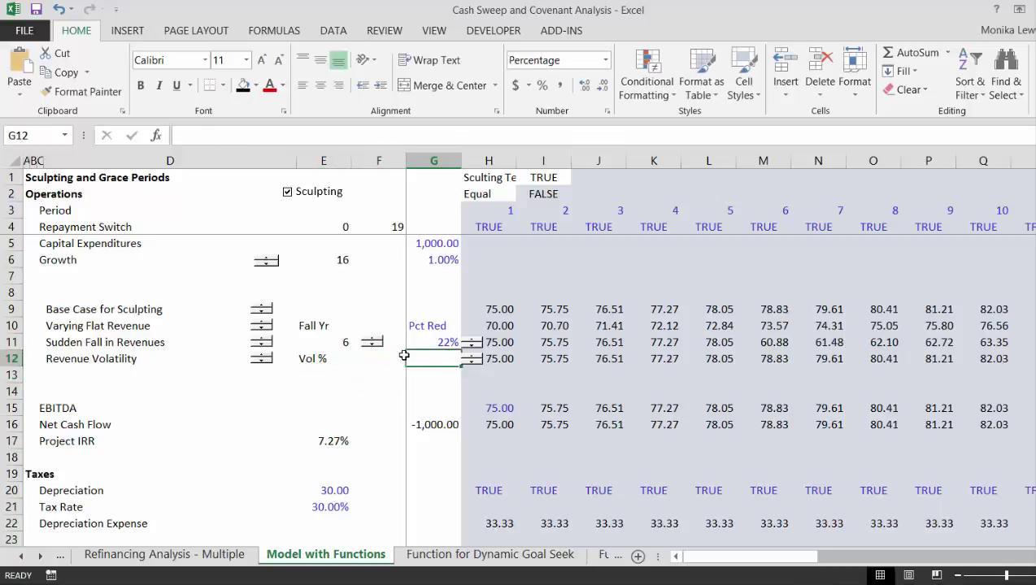
key("Up")
key("ctrl+c")
key("Down")
key("ctrl+v")
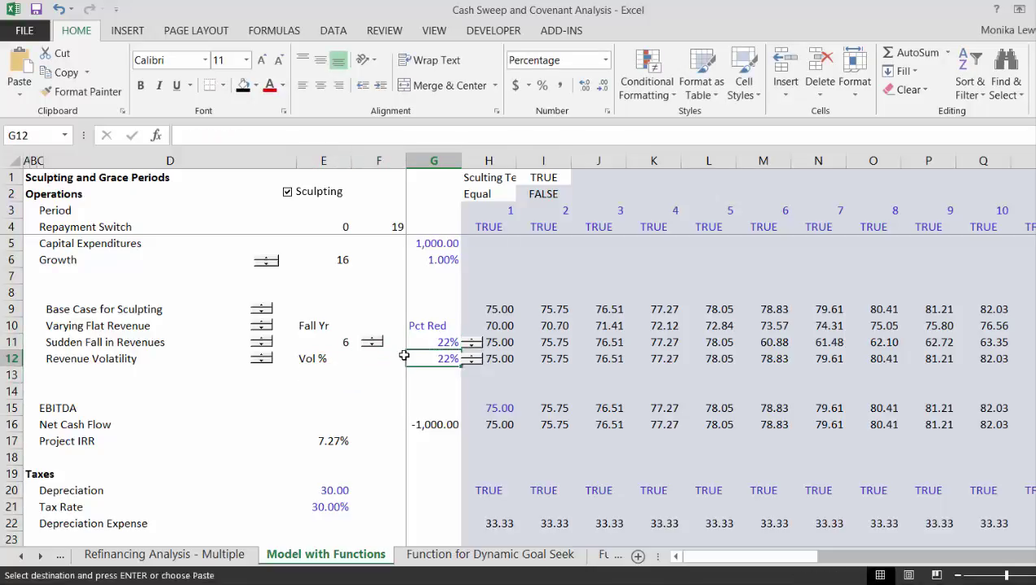
key("Escape")
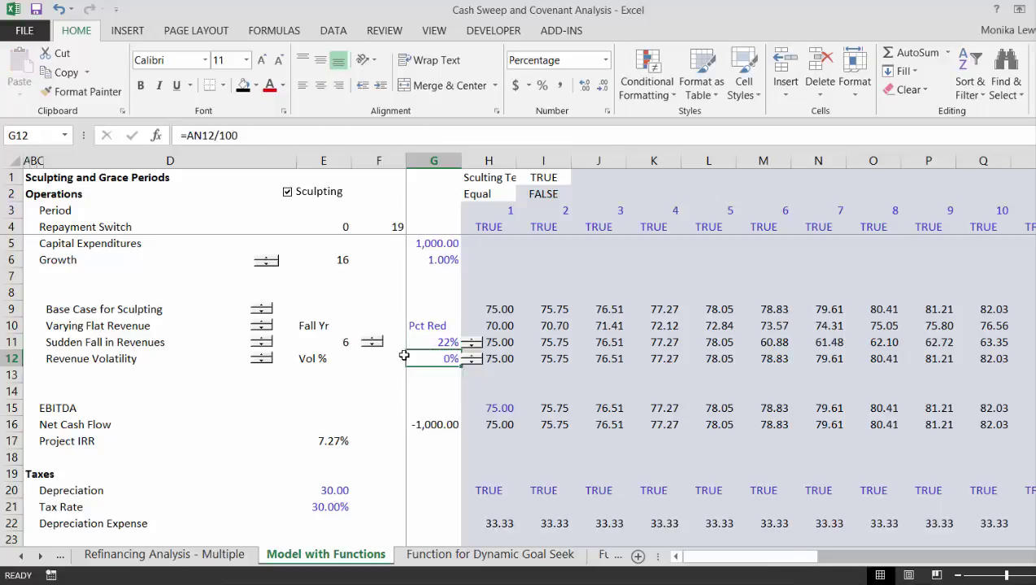
- Fill the value in AN11 down into AN12 as the source for the volatility percentage
key("ctrl+Right")
key("Right")
key("Right")
key("Right")
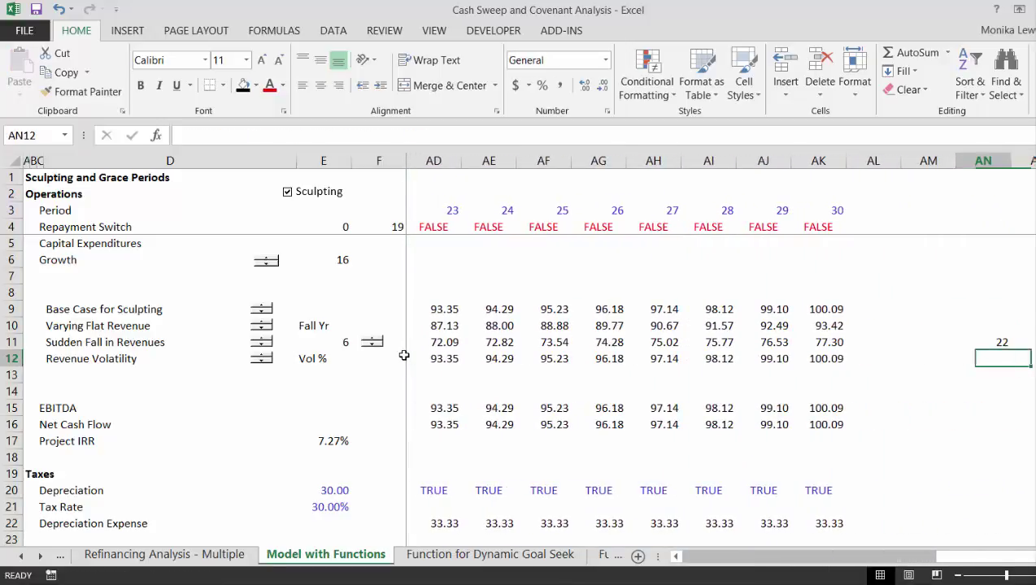
key("Up")
key("shift+Down")
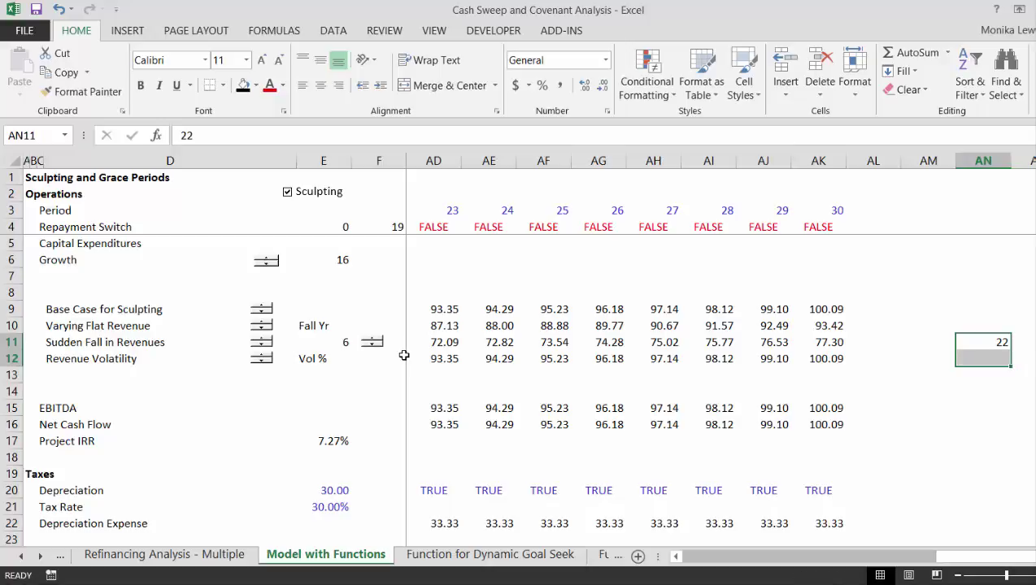
key("ctrl+d")
key("Down")
key("ctrl+Left")
key("ctrl+Left")
key("Left")
key("Left")
key("Left")
key("Left")
key("Left")
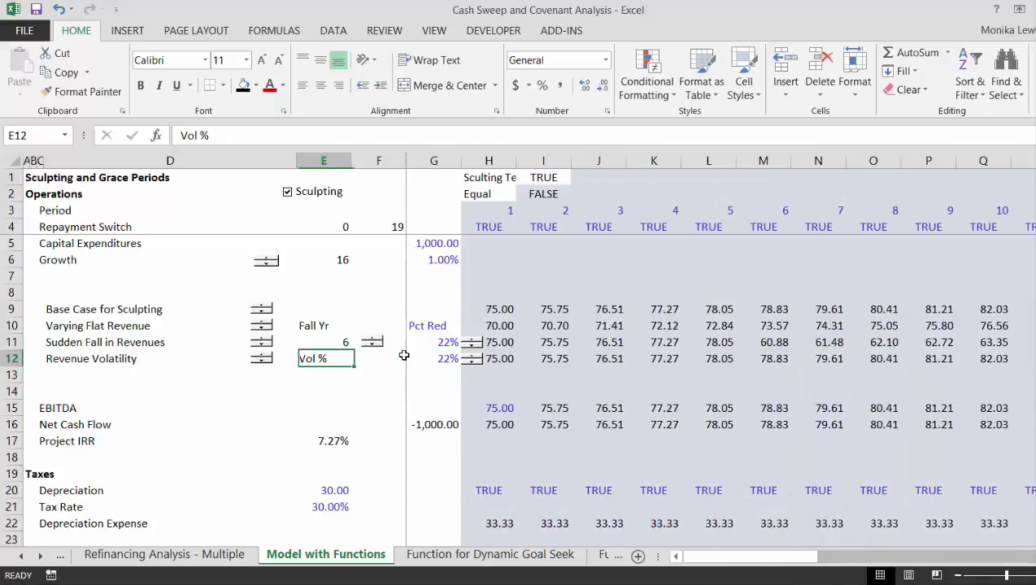
- Link the spinner beside the volatility percentage in G12 to cell $AN$12
key("Right")
key("Right")
key("Right")
key("Right")
key("Right")
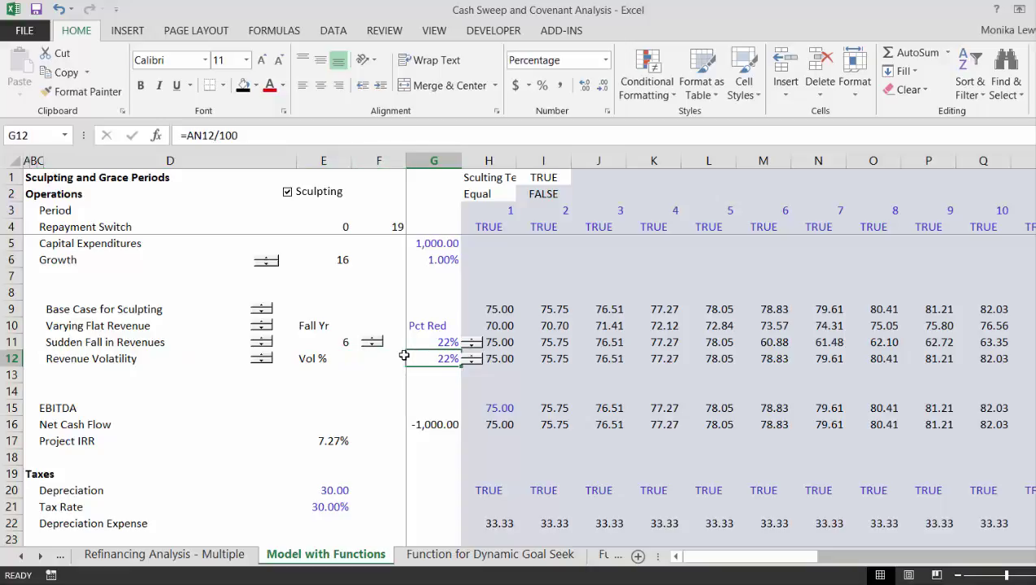
right_click(473, 360)
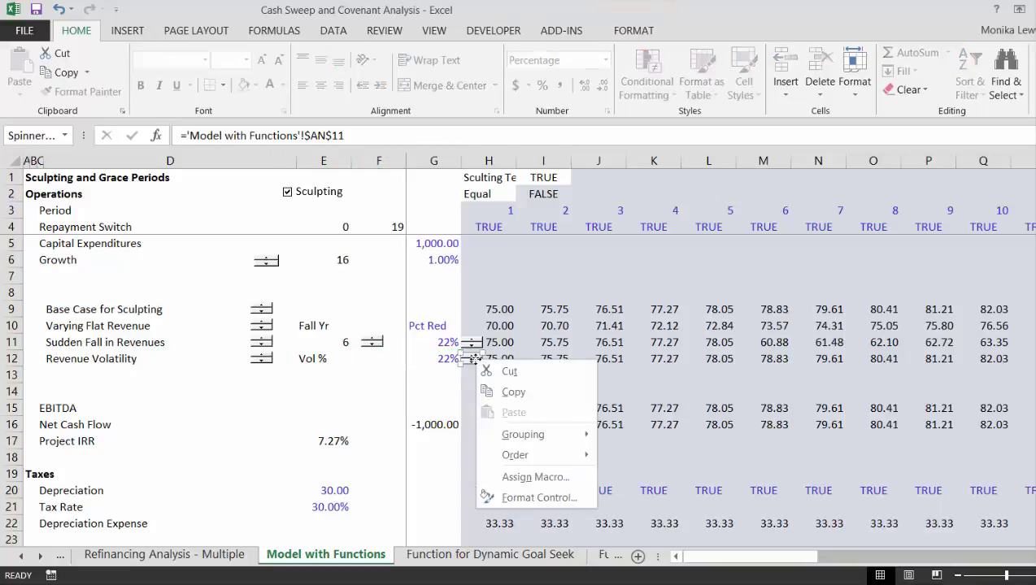
left_click(502, 497)
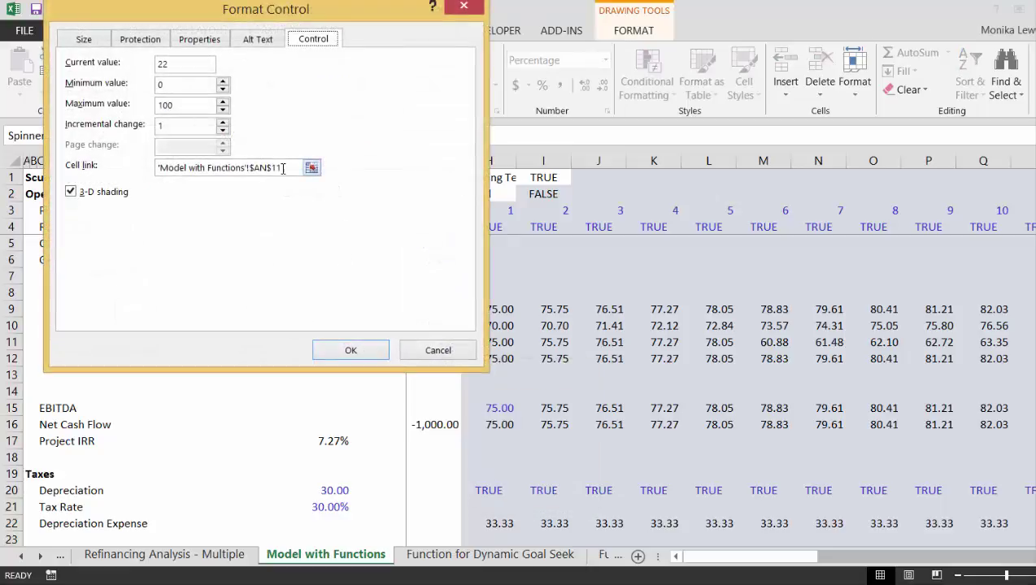
left_click(283, 167)
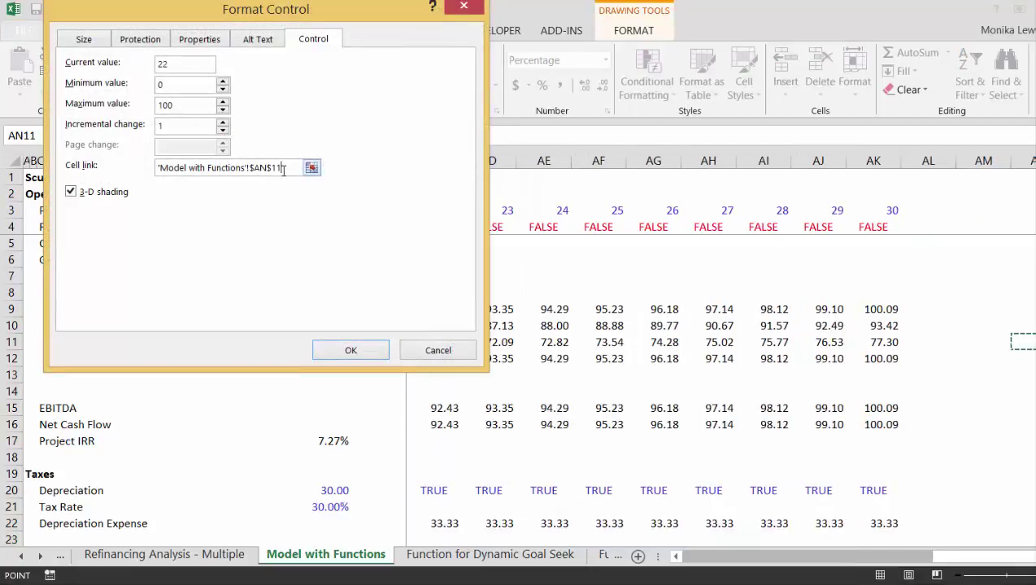
key("BackSpace")
type("2")
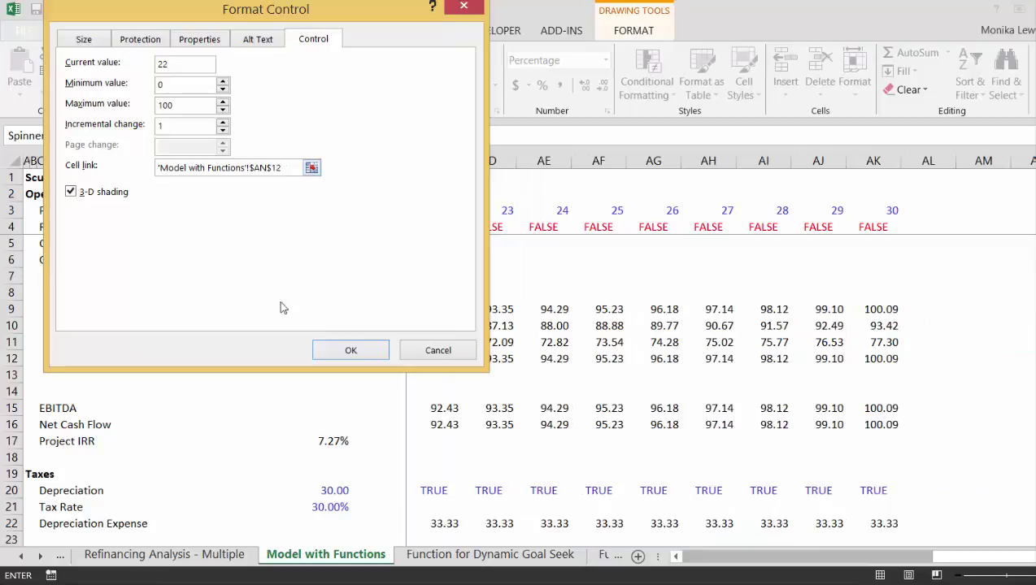
left_click(345, 351)
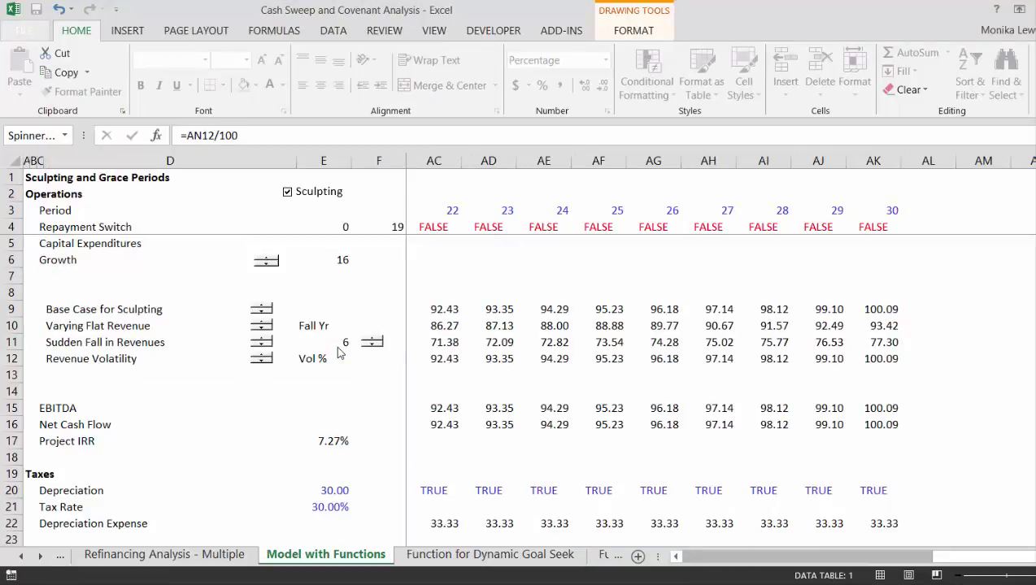
- Examine the volatility percentage formula in G12 and its neighbouring cells in the Revenue Volatility row
left_click(322, 364)
key("Left")
key("Left")
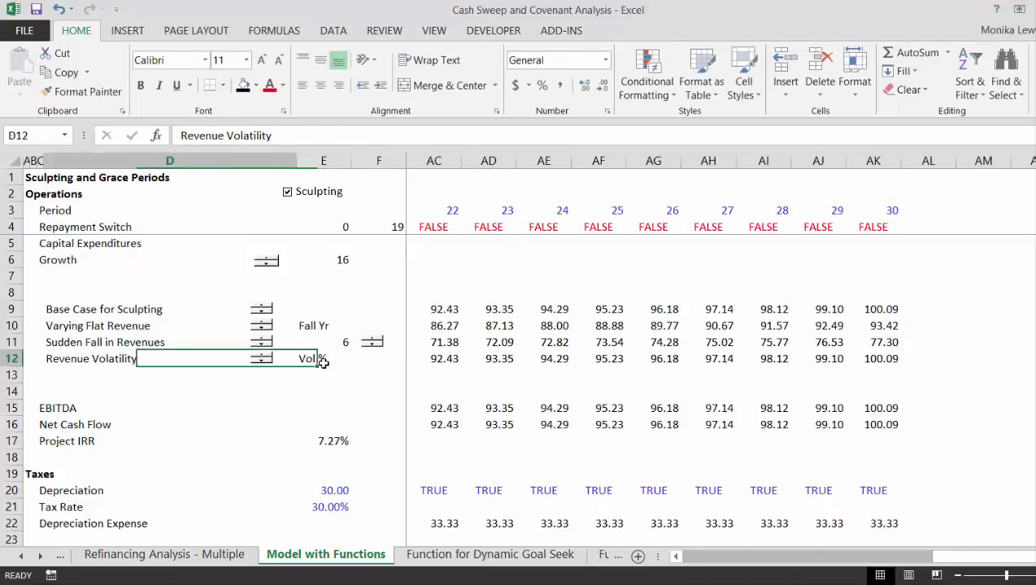
key("Right")
key("Right")
key("Right")
key("Right")
key("Right")
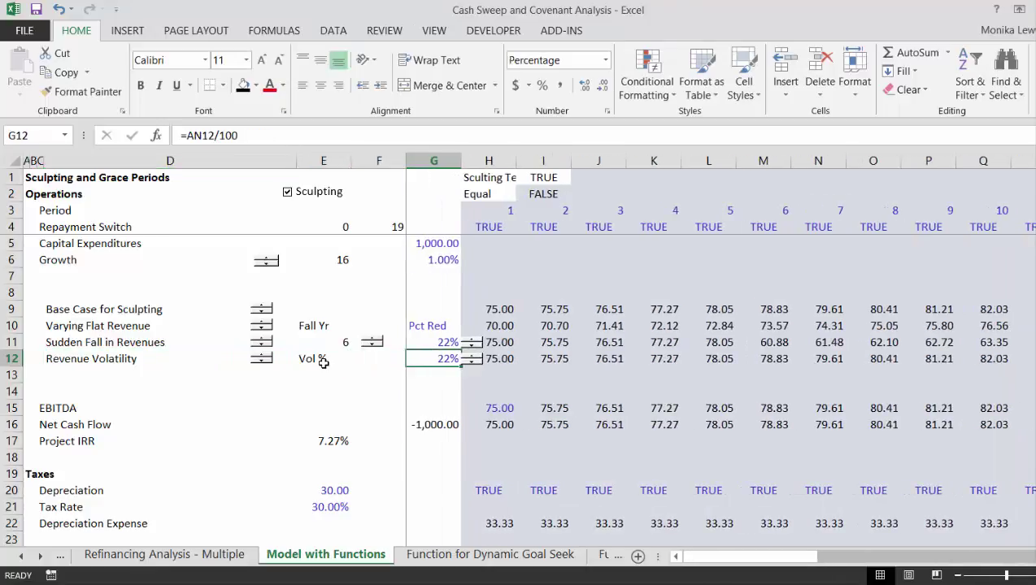
key("Left")
key("Left")
key("Left")
key("Right")
key("Right")
- Relink the spinner beside the Revenue Volatility label to cell $H$12
left_click(263, 365)
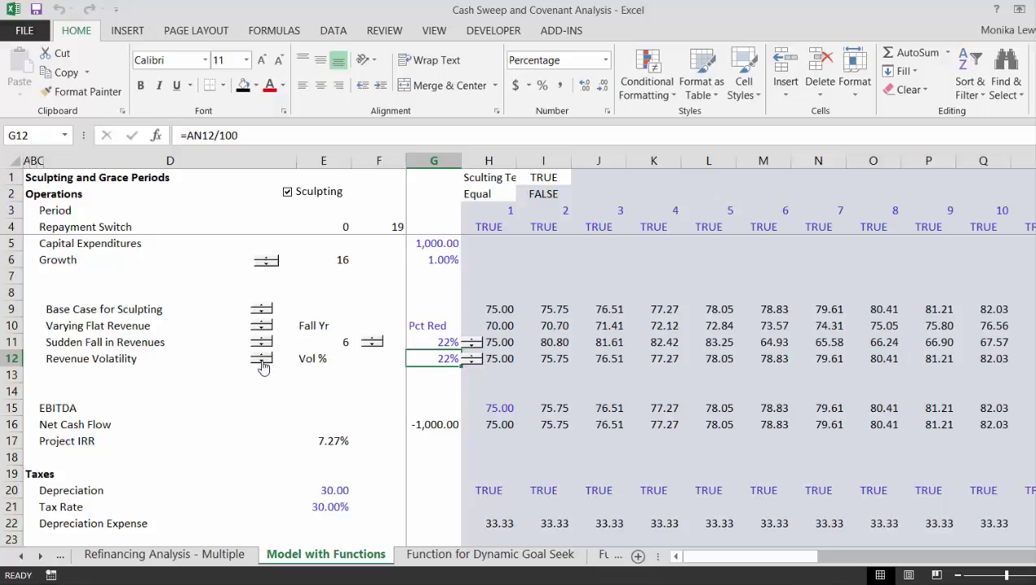
right_click(263, 365)
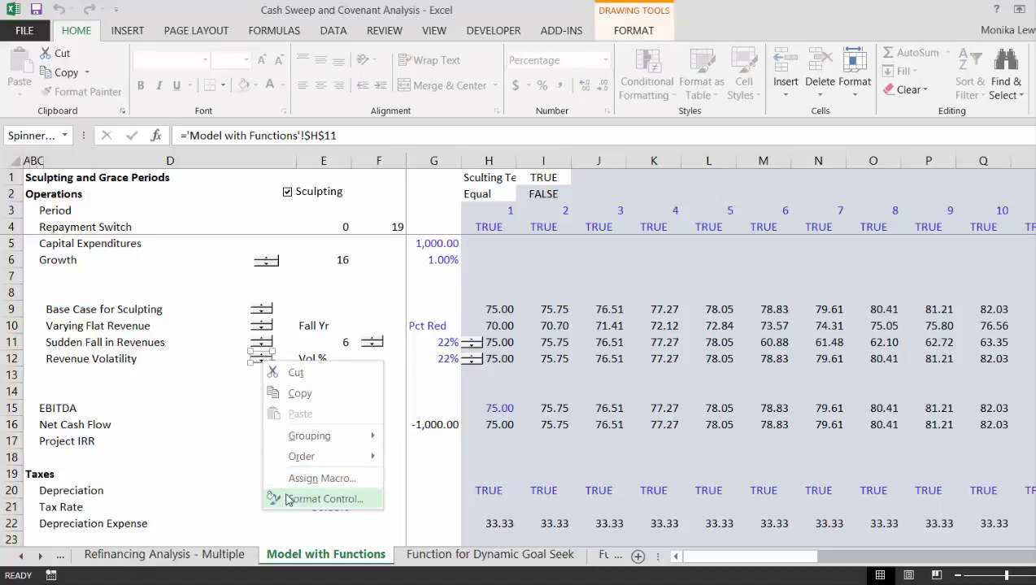
left_click(324, 499)
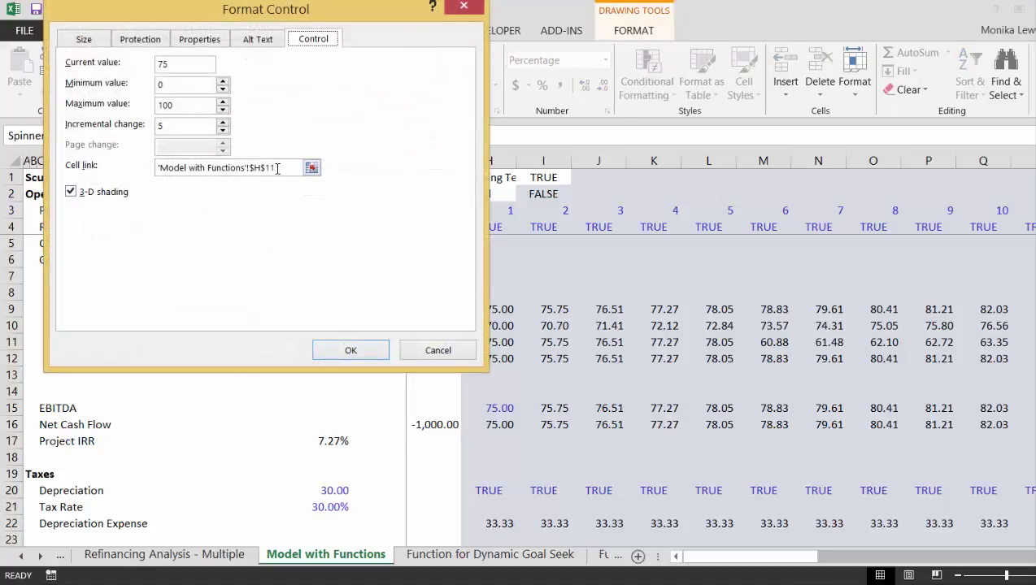
left_click(281, 169)
key("BackSpace")
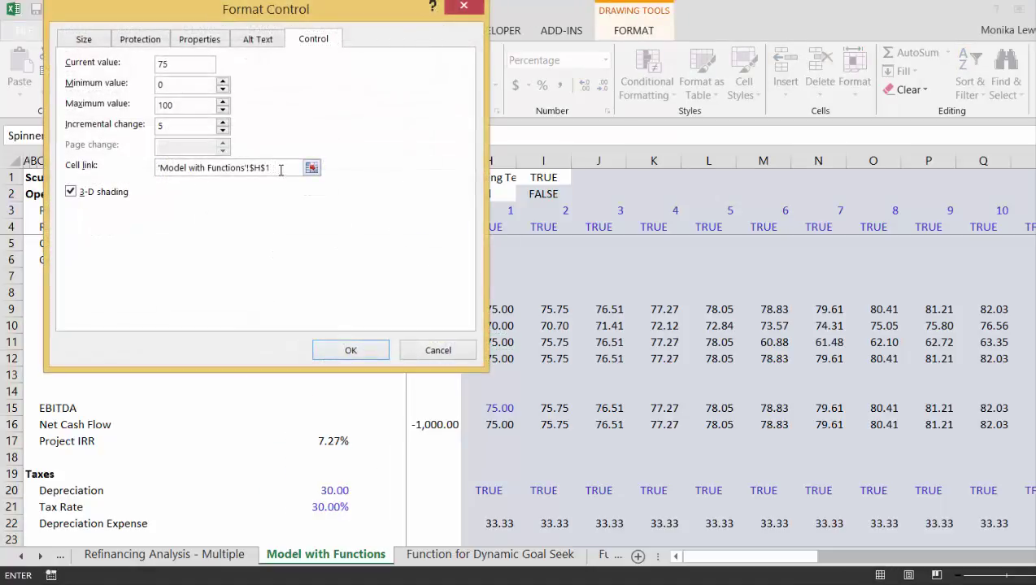
left_click(350, 354)
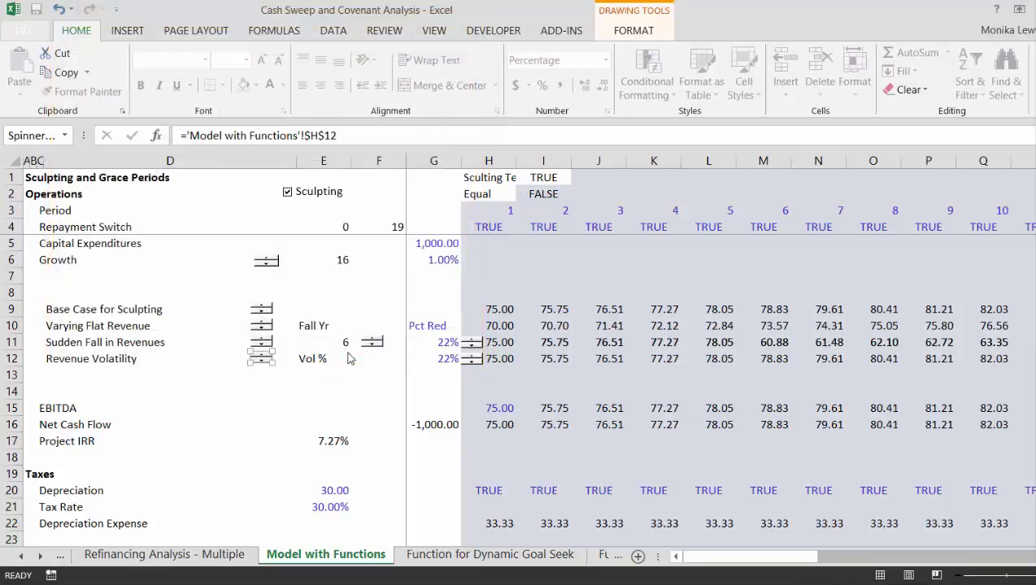
- Check the control settings and cell link of the spinner beside the volatility percentage in G12
left_click(373, 360)
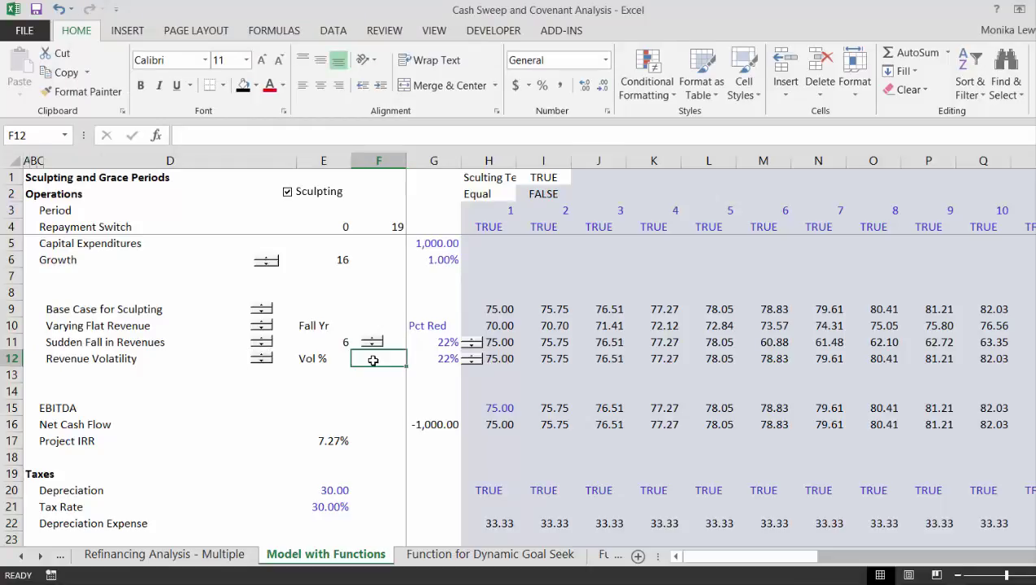
right_click(475, 360)
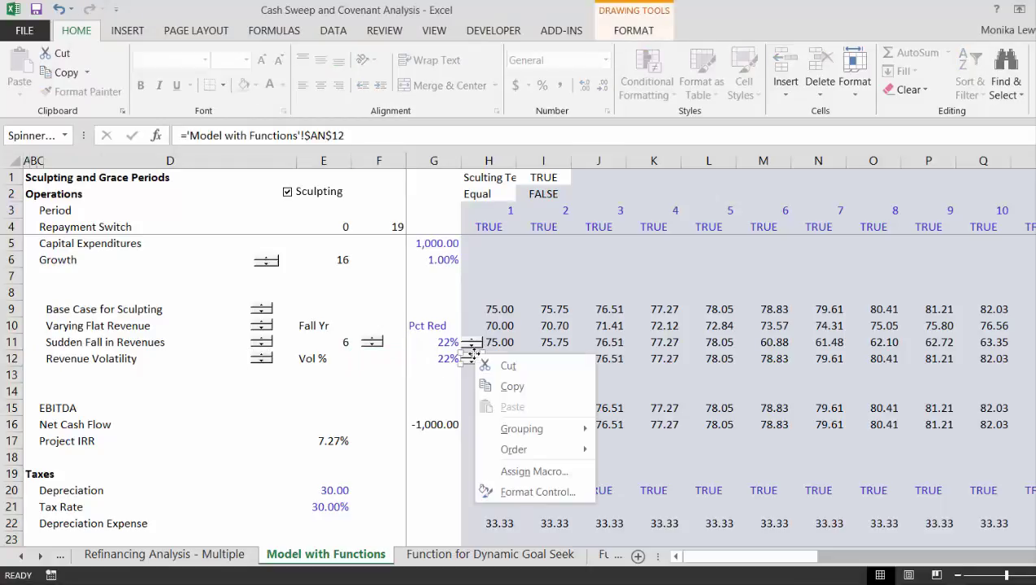
left_click(500, 498)
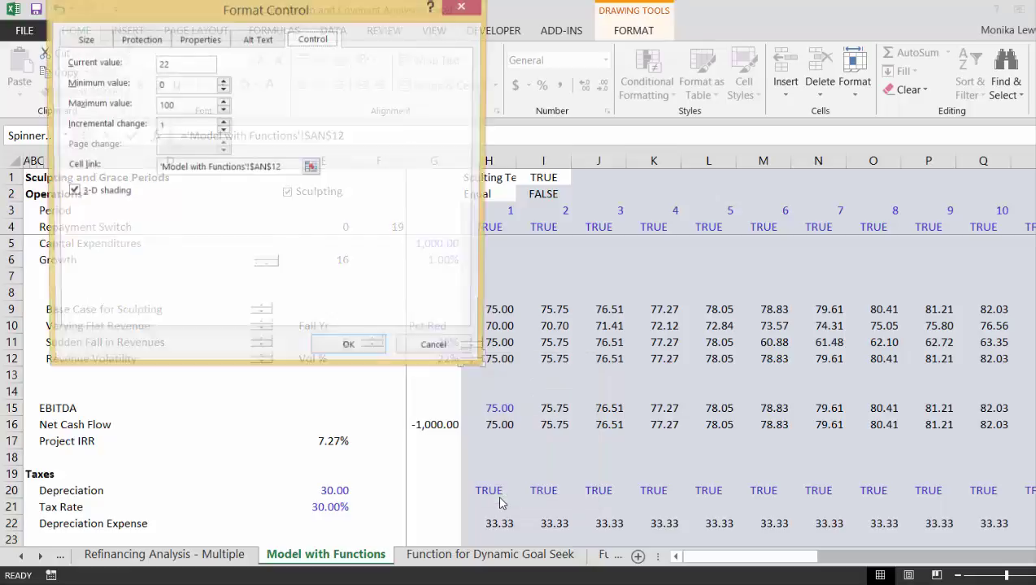
left_click(360, 346)
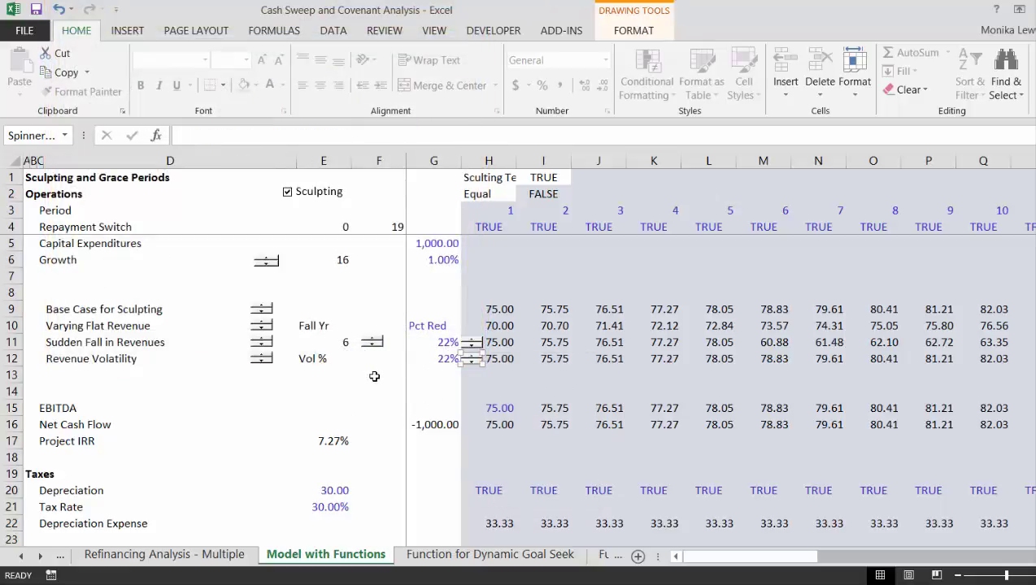
left_click(372, 375)
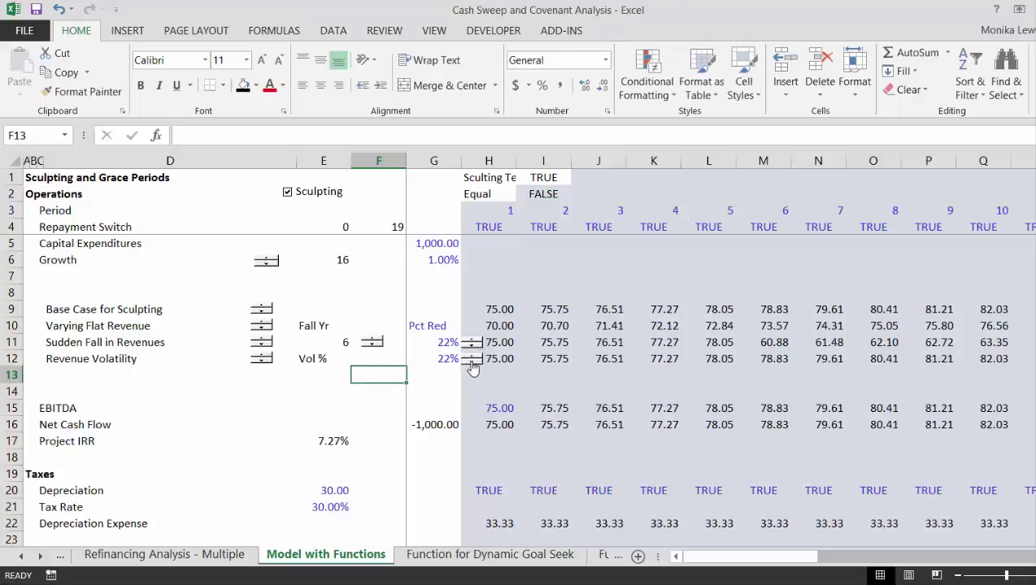
- Lower the volatility percentage in G12 to 15% with its spinner
left_click(472, 364)
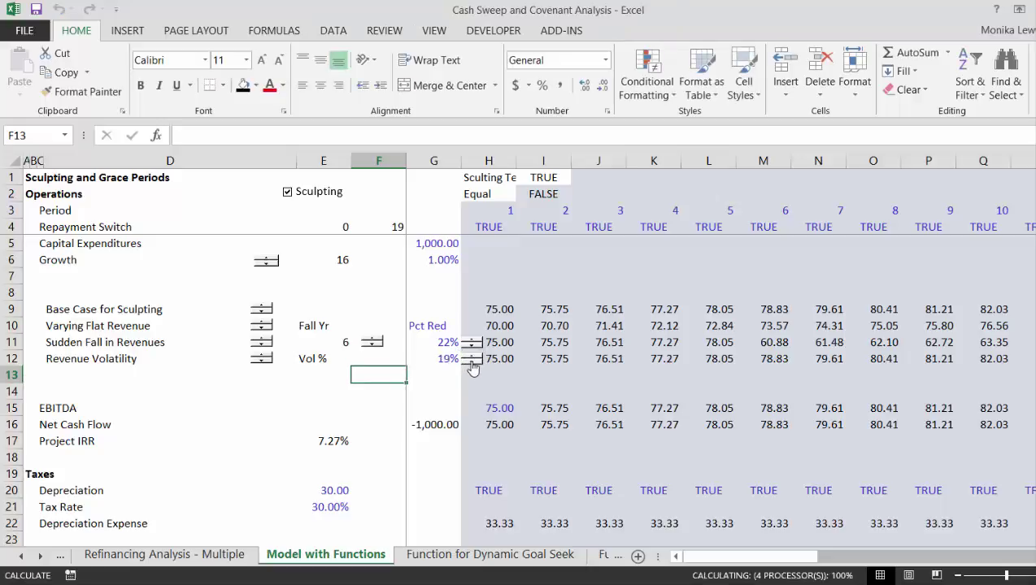
left_click(472, 364)
left_click(472, 364)
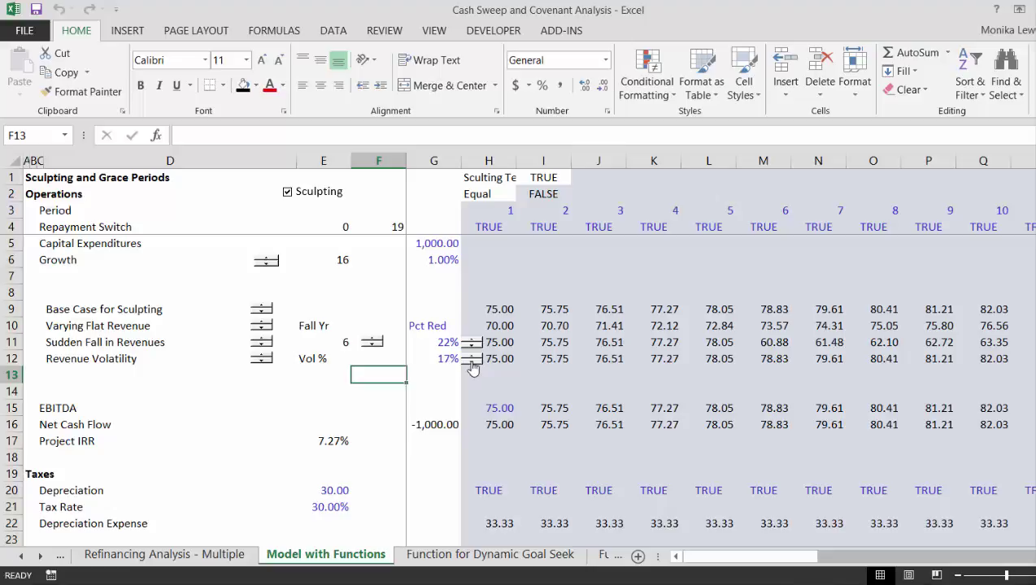
left_click(471, 363)
key("Right")
key("Up")
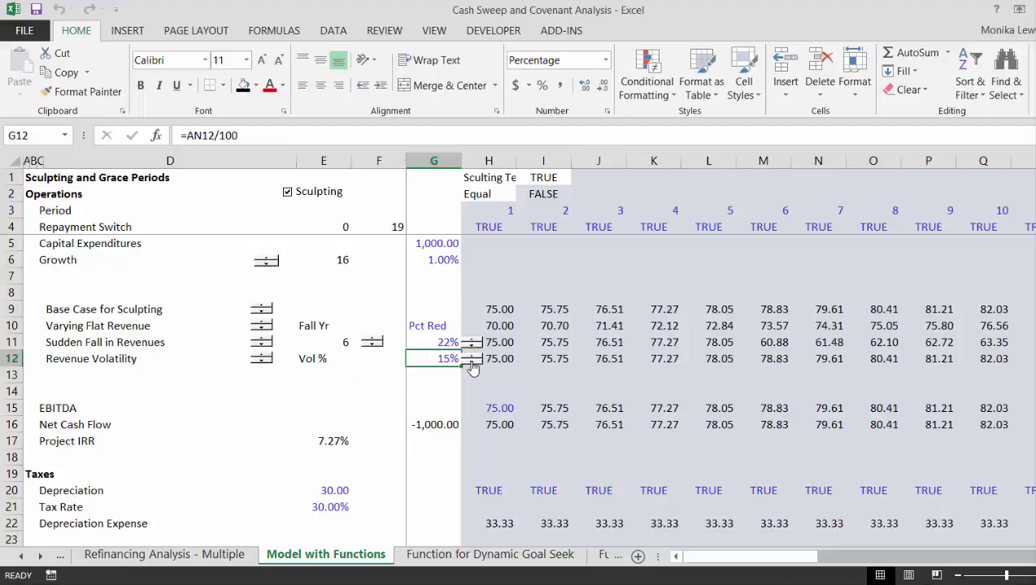
- Enter =H12+H12*$G$12*NORMSINV(RAND()) in I12 and fill it across the rest of the Revenue Volatility row
key("Right")
key("Right")
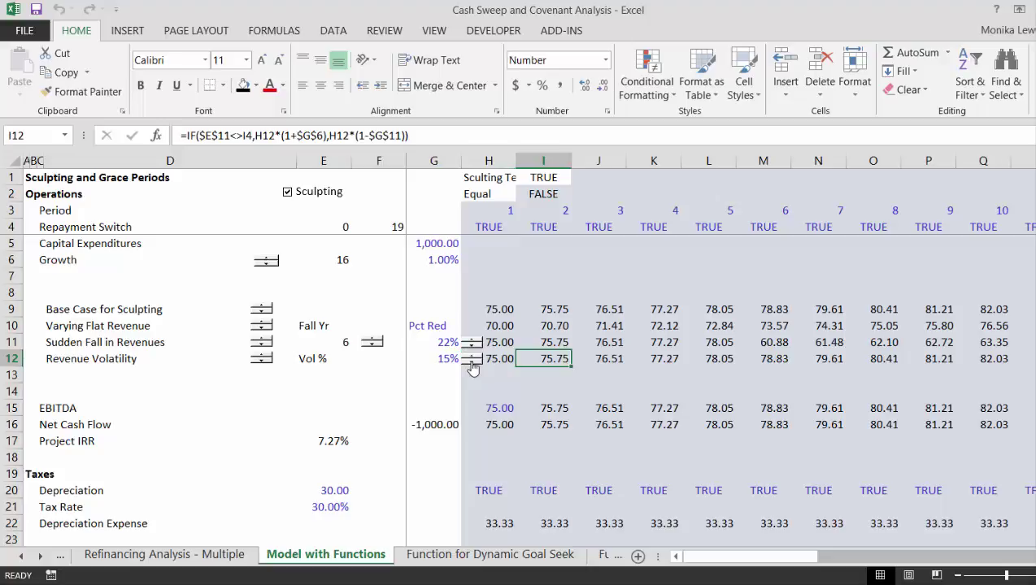
type("=")
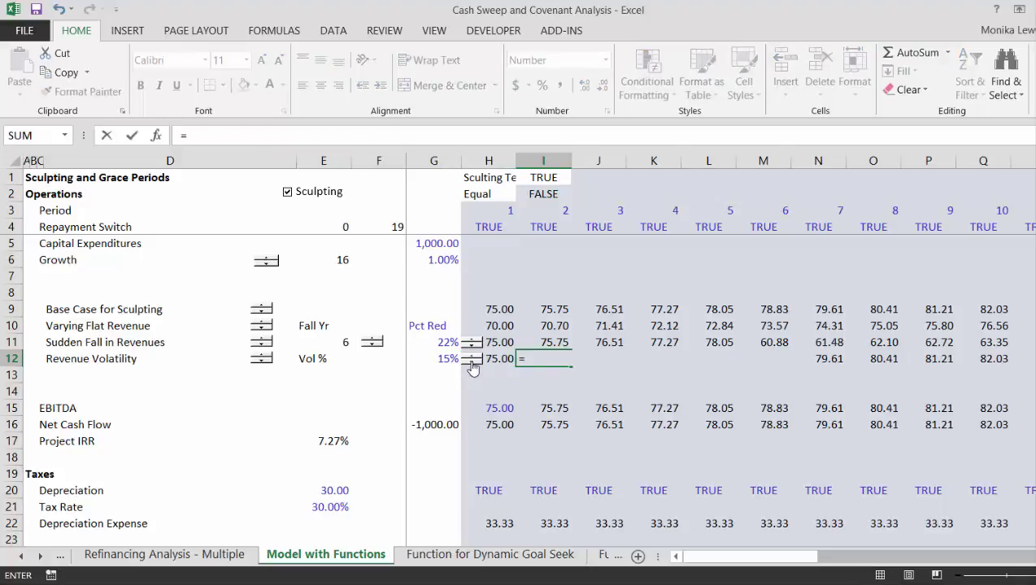
key("Left")
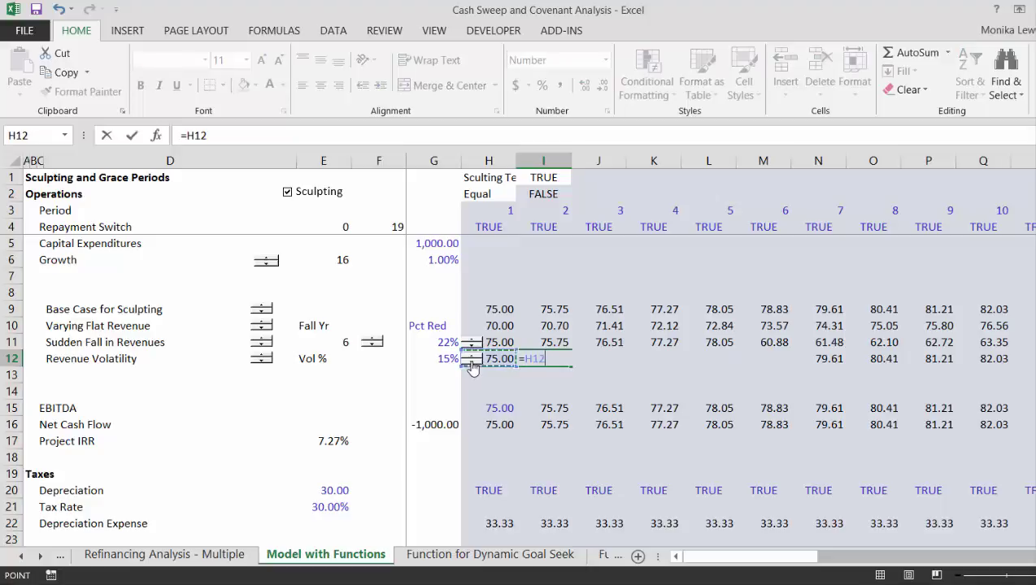
type("*")
key("Left")
type("*")
key("Left")
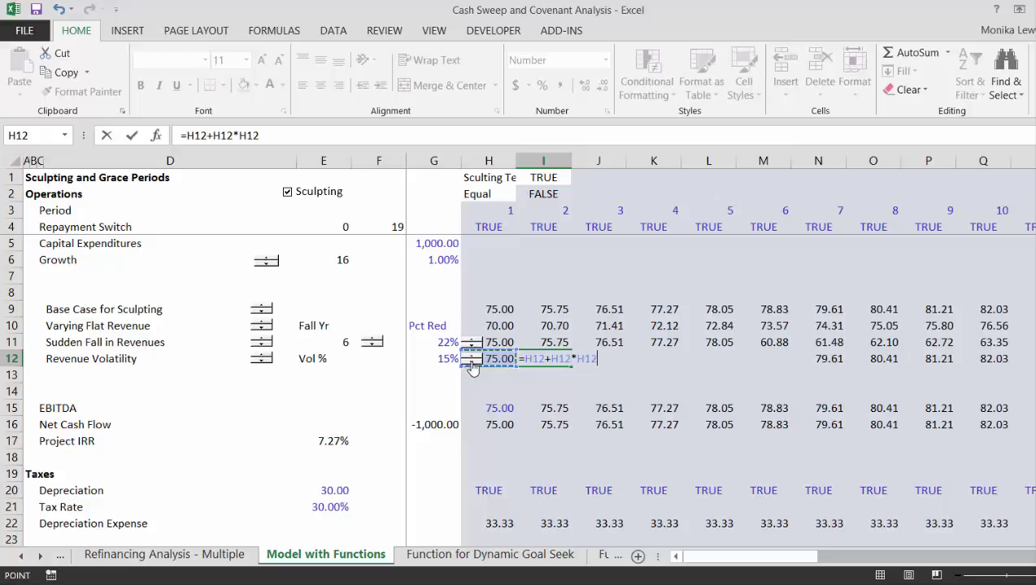
key("Left")
key("F4")
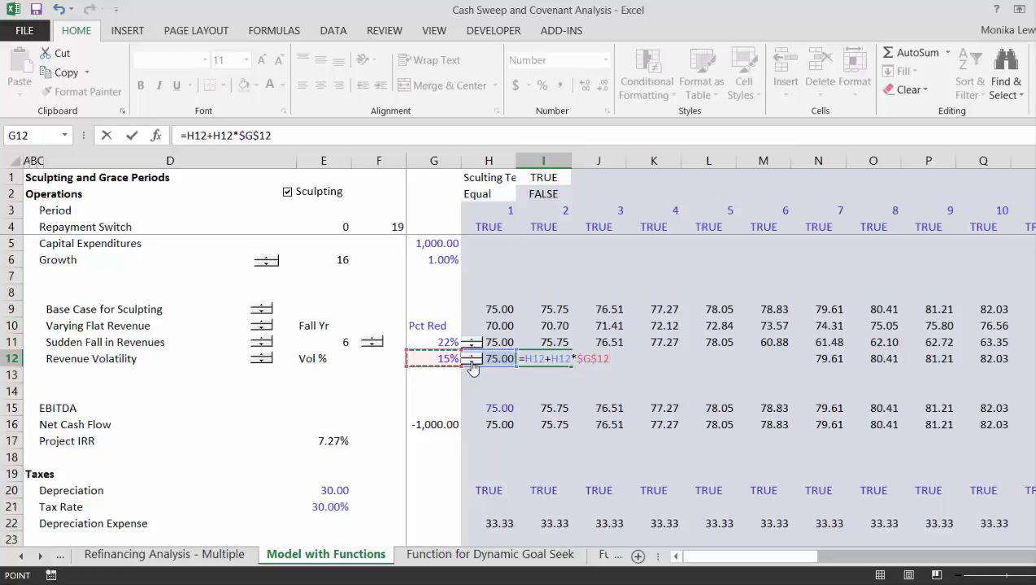
type("*norm")
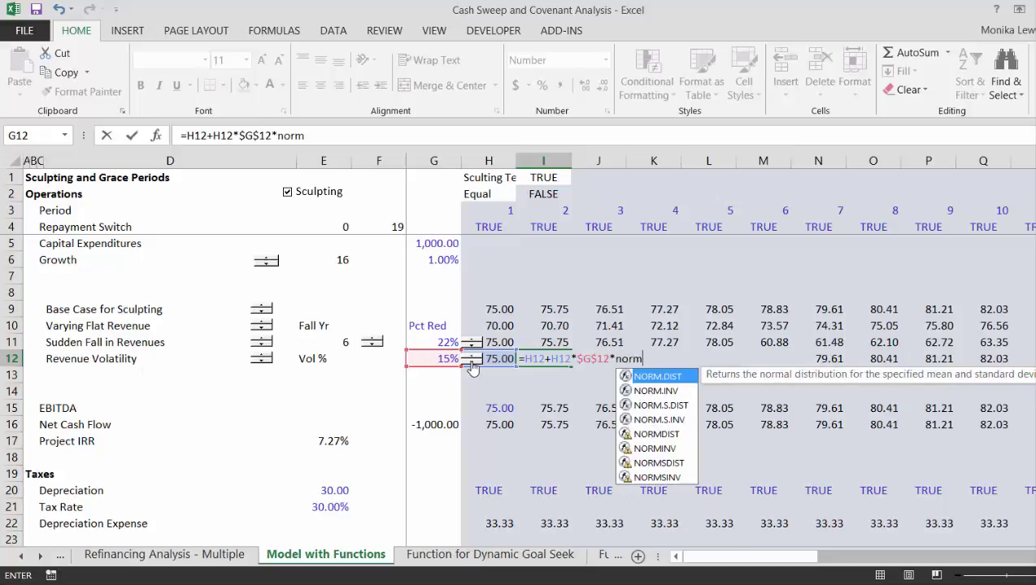
type("sinv(")
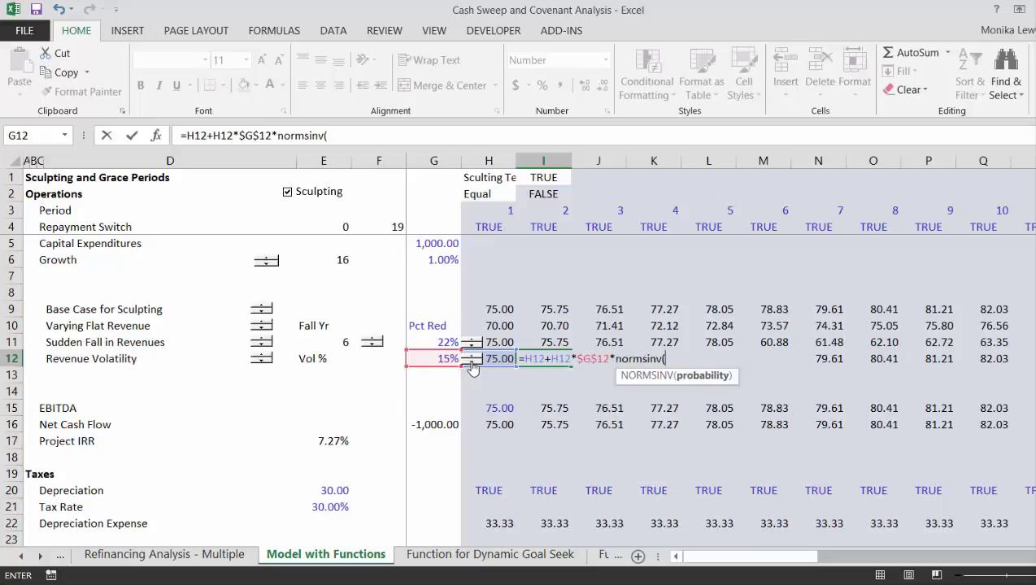
type("ran")
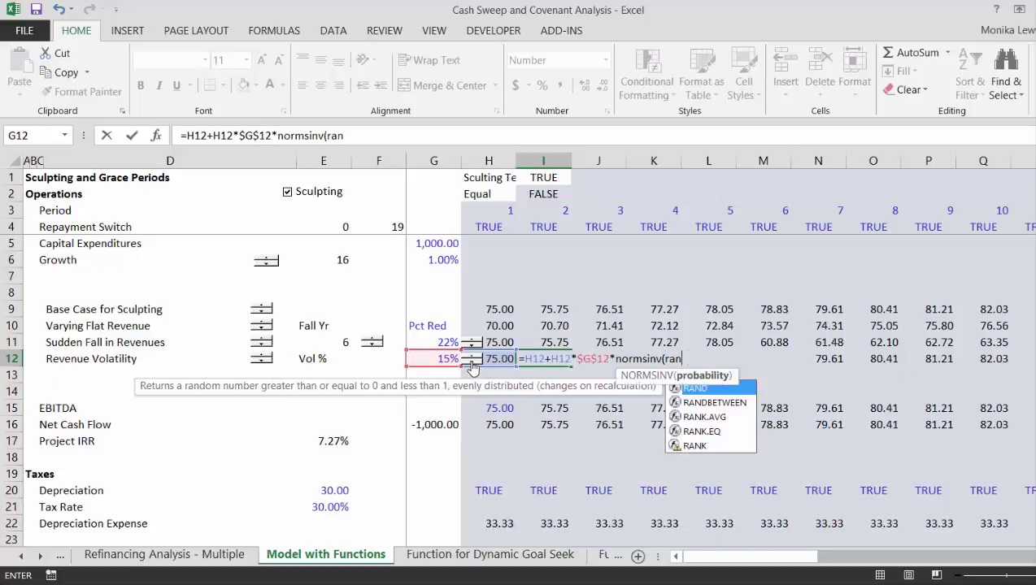
type("d())")
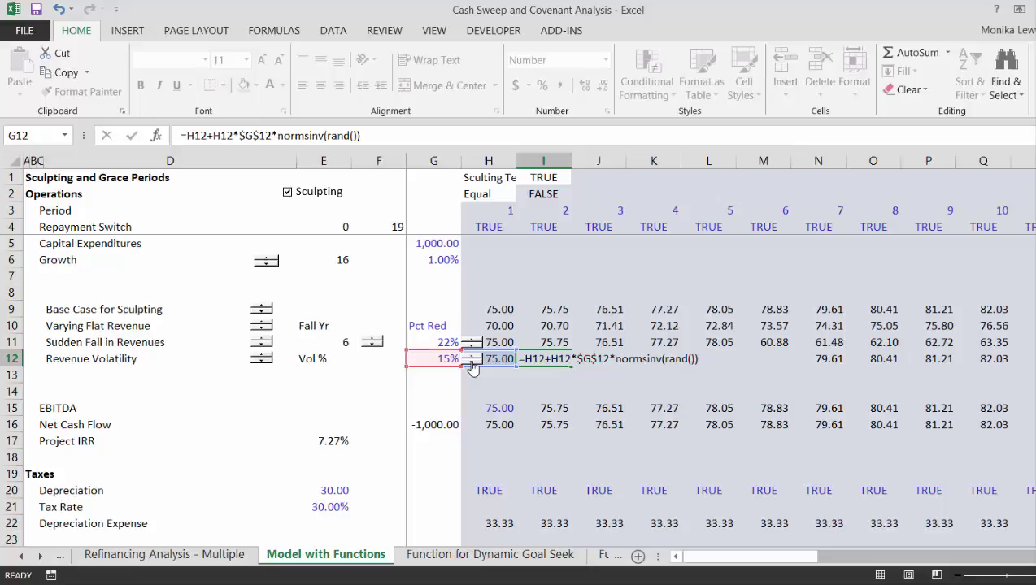
key("ctrl+Return")
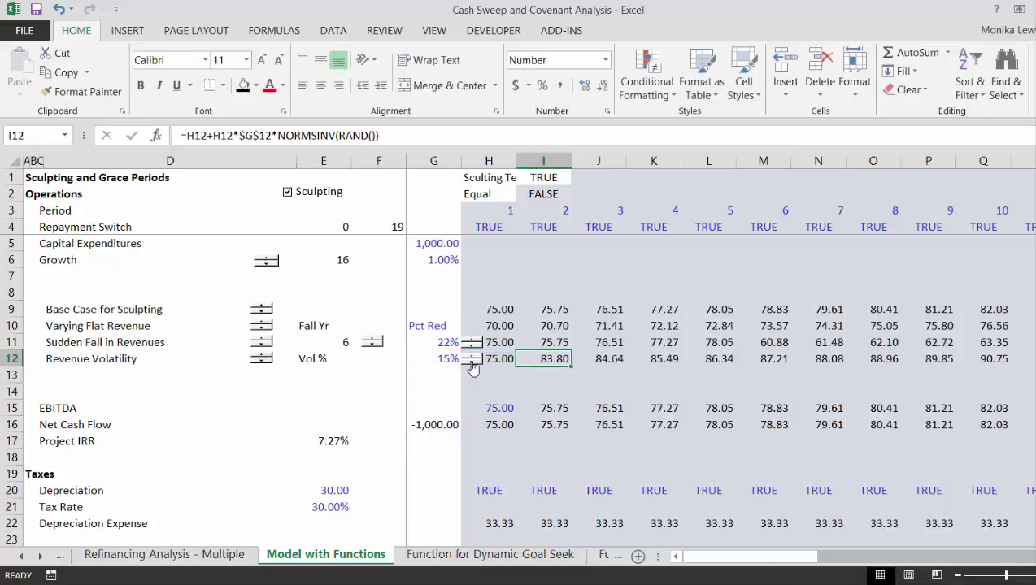
key("ctrl+shift+Right")
key("ctrl+r")
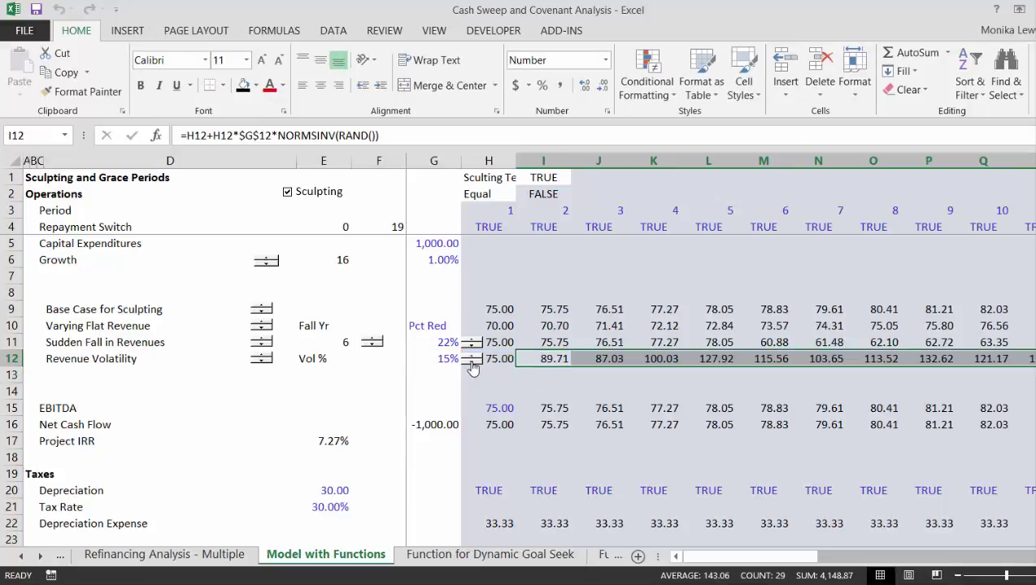
- Create a default column chart on its own sheet from the Revenue Volatility values, starting at H12 through the final period
key("Left")
key("Left")
key("Left")
key("Left")
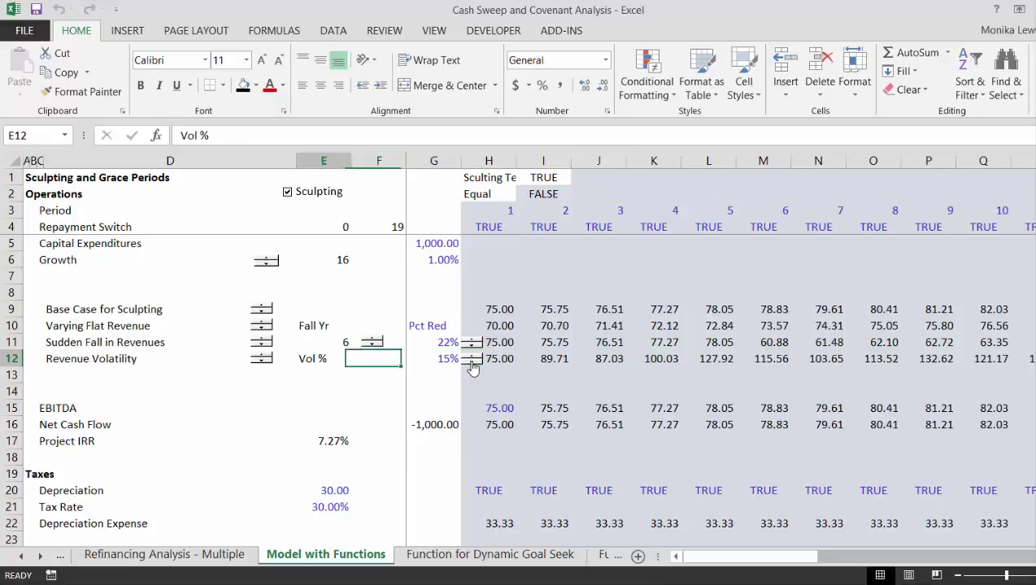
key("Right")
key("Right")
key("Right")
key("ctrl+shift+Right")
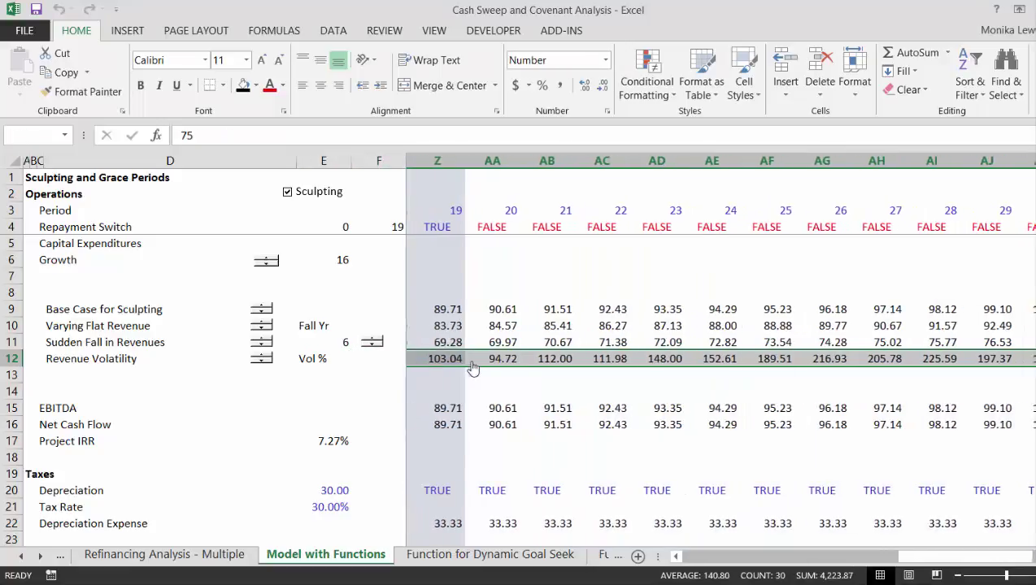
key("F11")
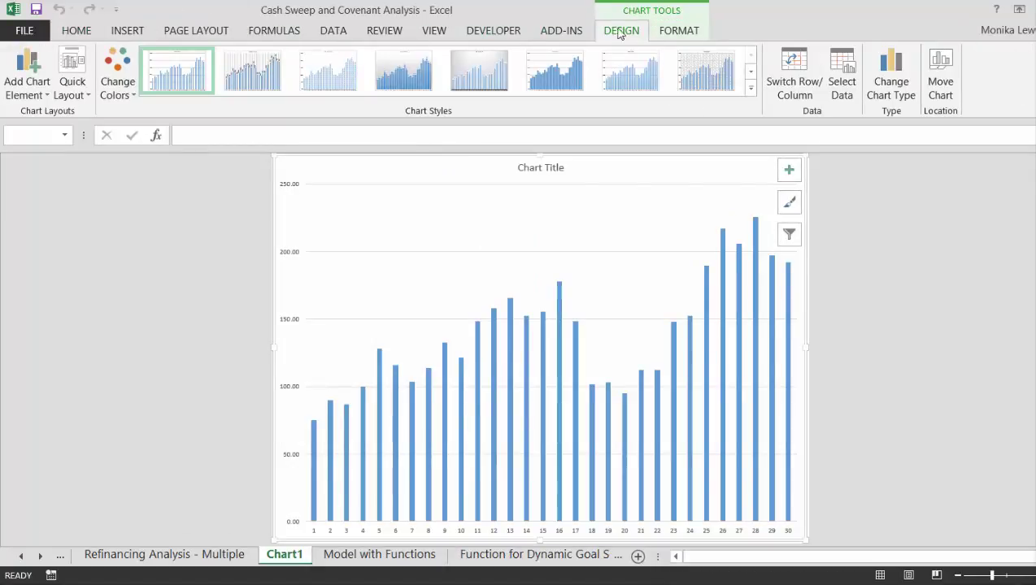
- Recalculate the workbook repeatedly to examine how the charted revenue path varies with each random draw
left_click(77, 30)
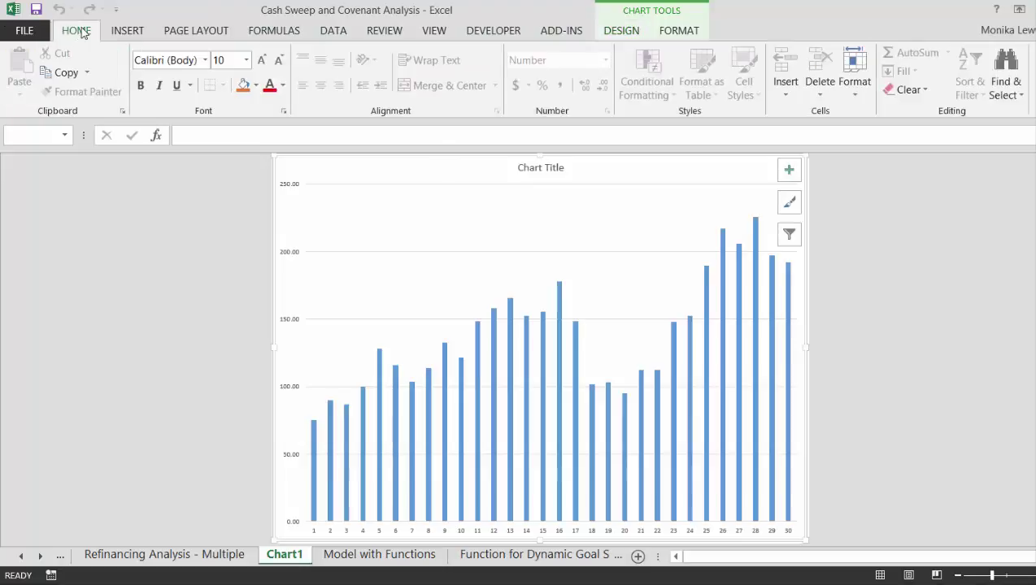
left_click(288, 36)
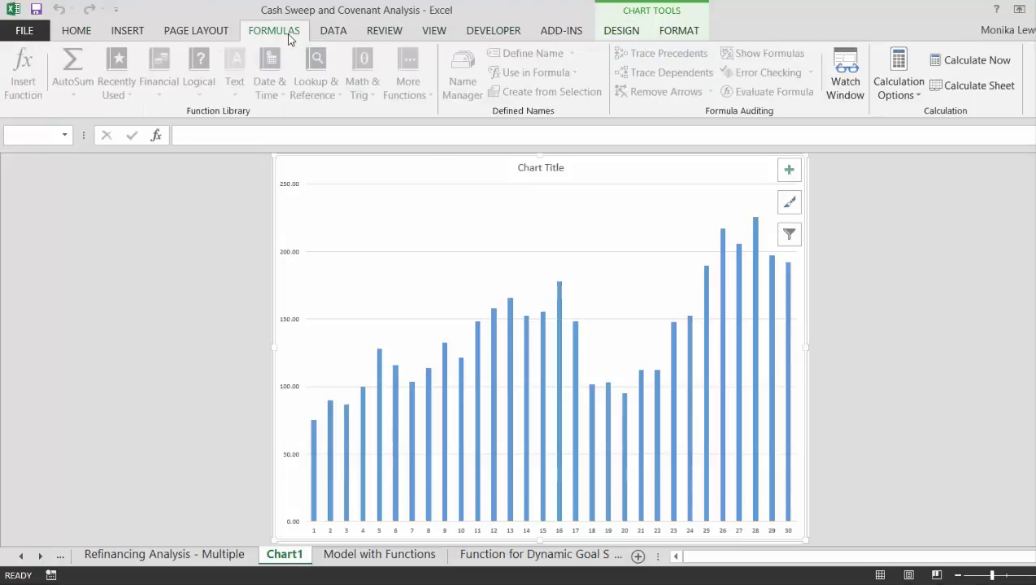
left_click(942, 68)
left_click(942, 70)
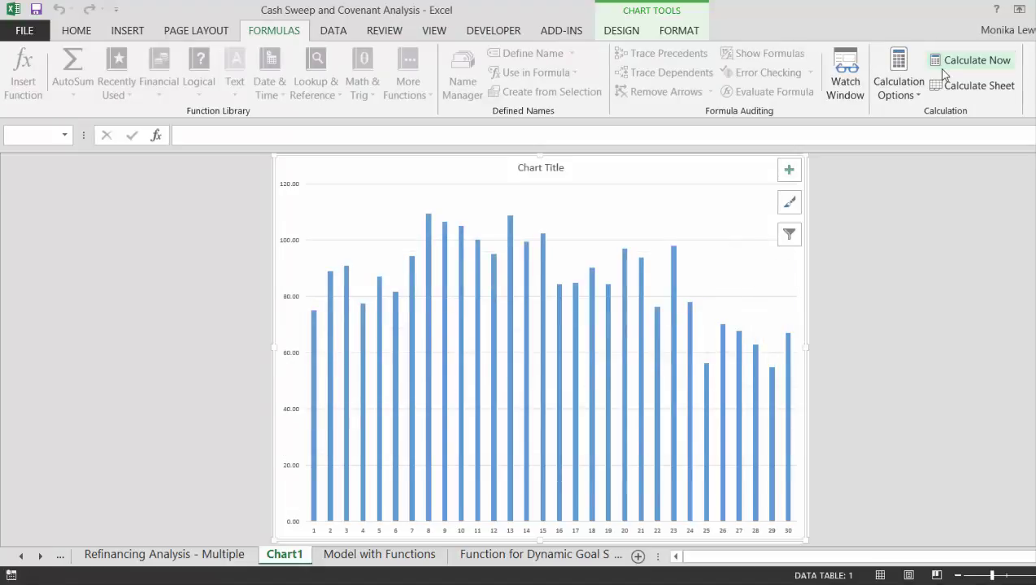
left_click(942, 71)
left_click(943, 71)
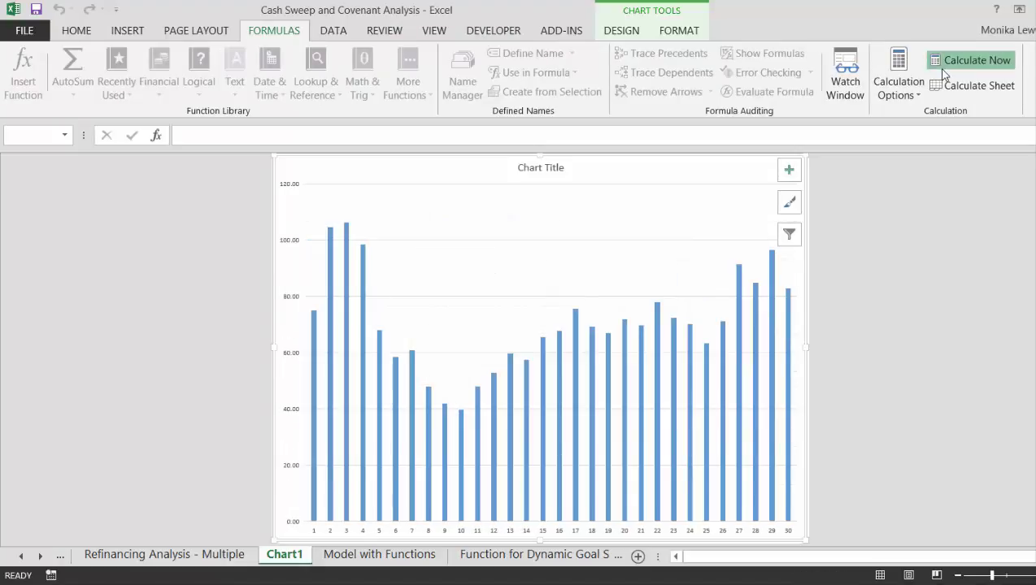
left_click(943, 71)
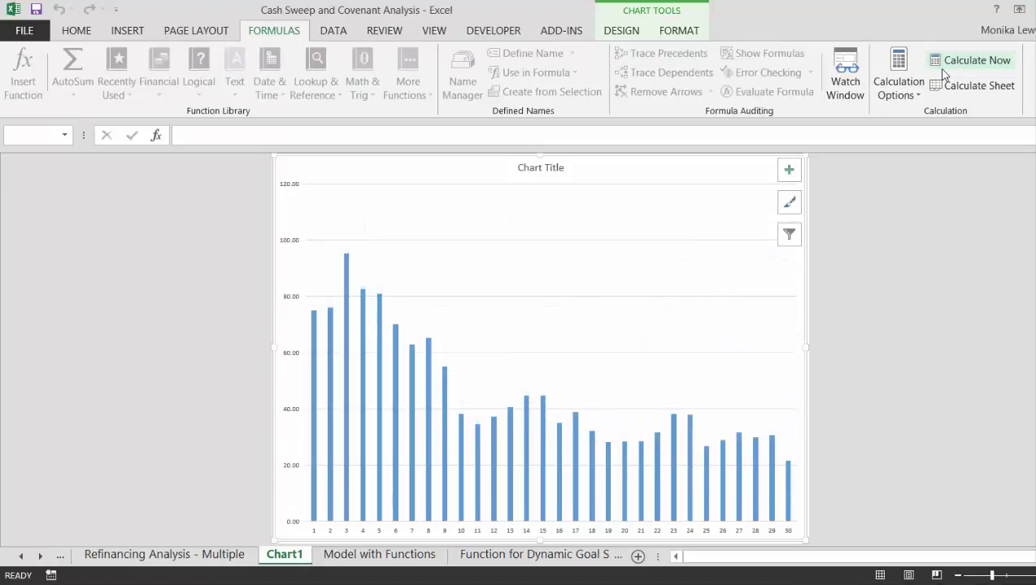
left_click(943, 72)
left_click(942, 72)
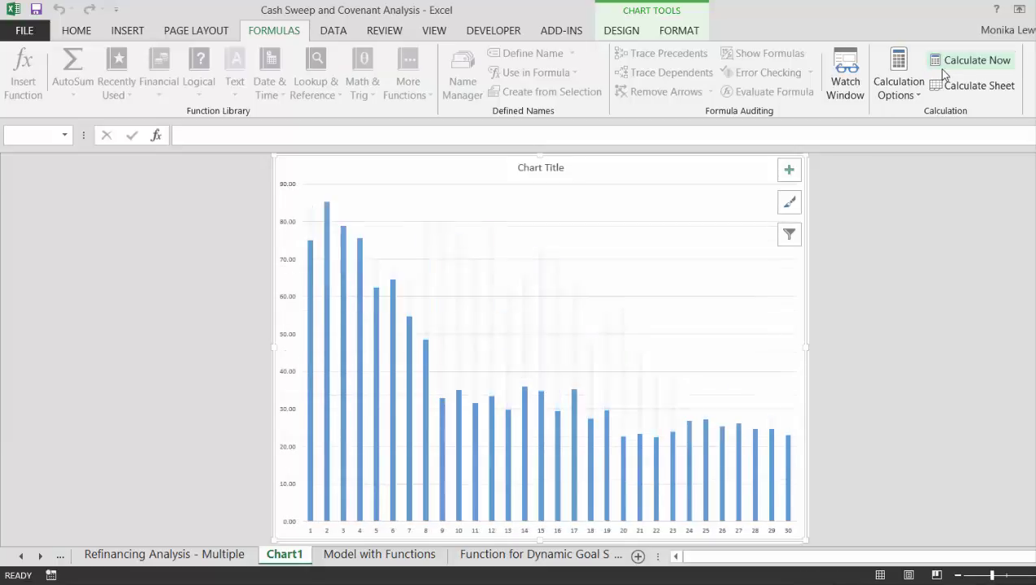
left_click(969, 63)
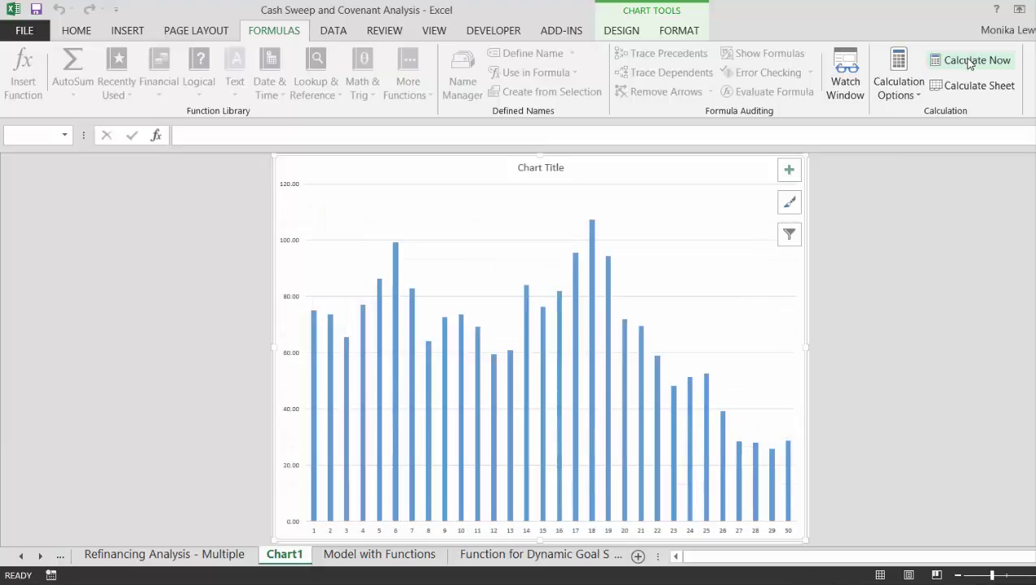
left_click(969, 64)
left_click(969, 64)
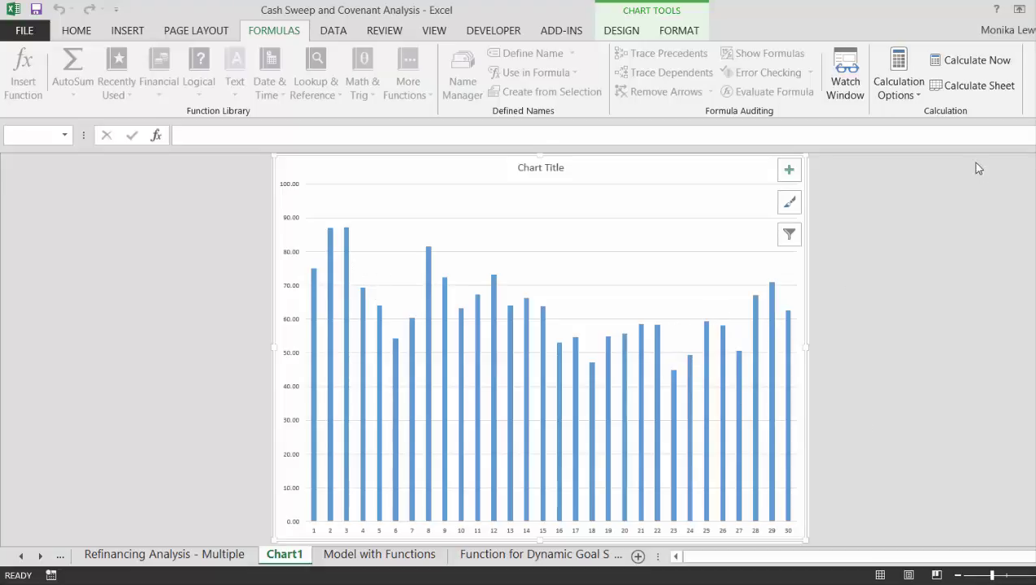
left_click(956, 62)
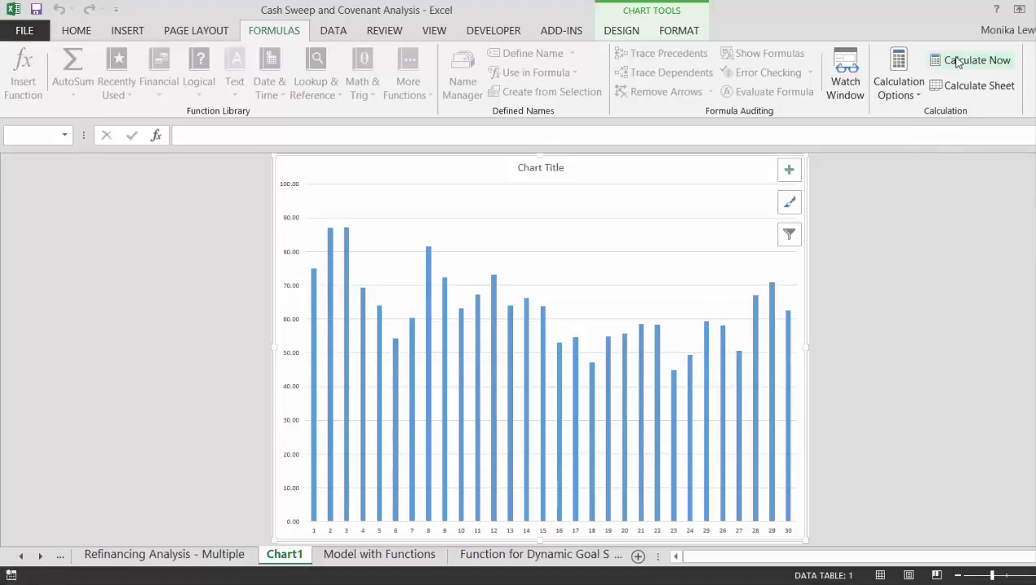
left_click(956, 63)
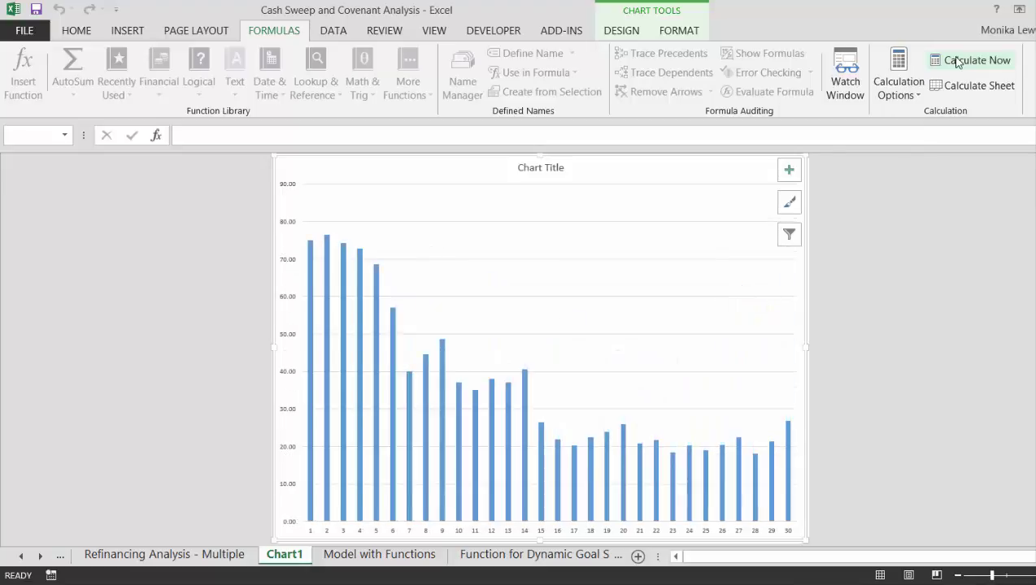
- Raise the volatility percentage in G12 of the Model with Functions sheet to 25% with its spinner
left_click(364, 554)
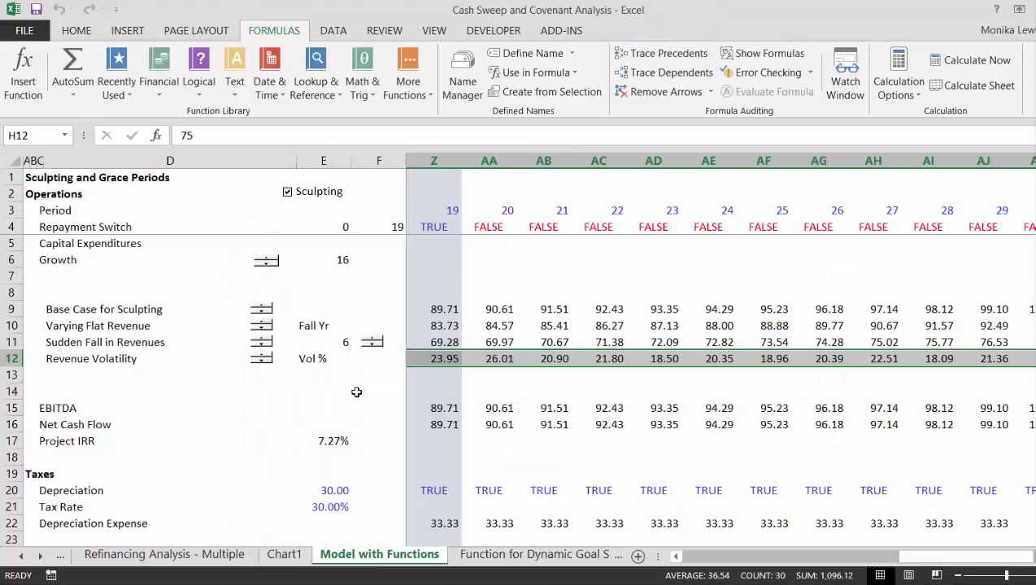
left_click(365, 375)
key("Left")
key("Right")
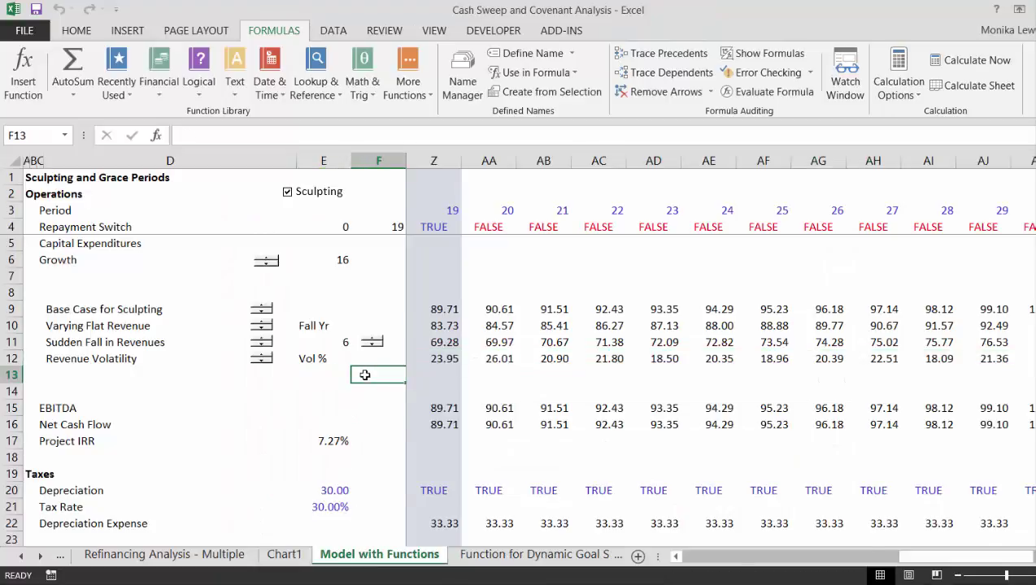
key("Right")
key("Up")
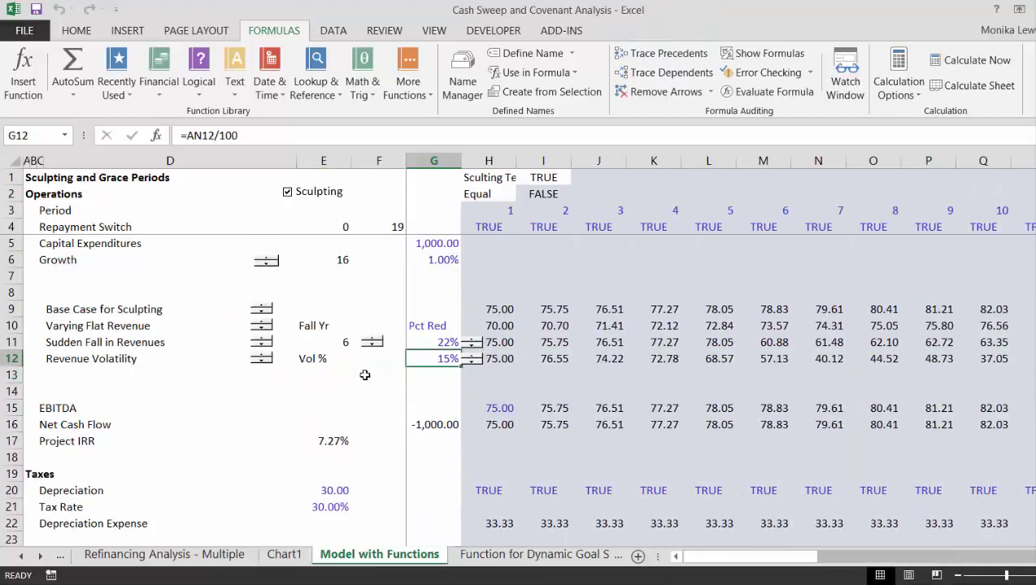
left_click(471, 357)
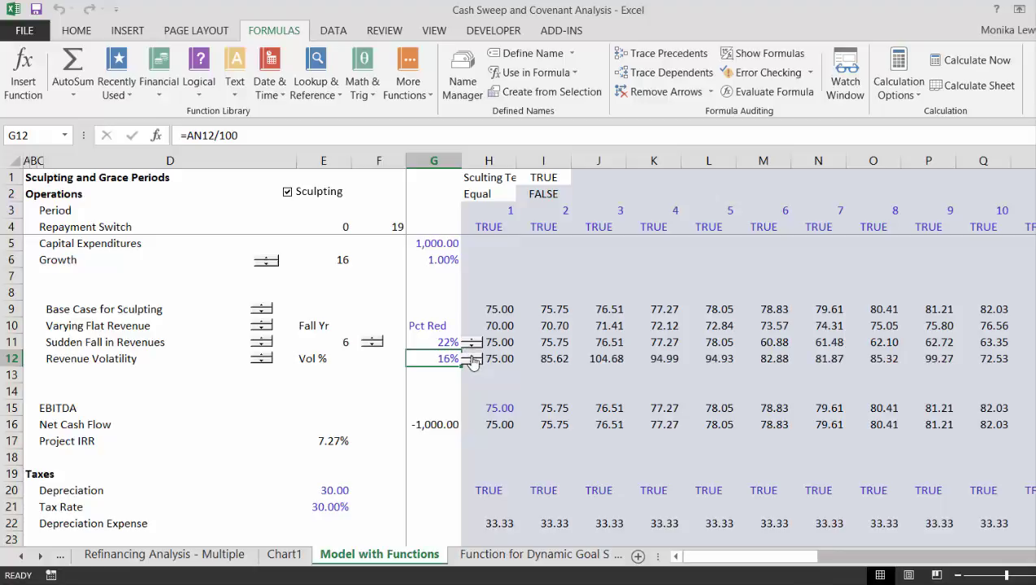
left_click(471, 356)
left_click(470, 357)
left_click(470, 357)
left_click(470, 357)
left_click(471, 357)
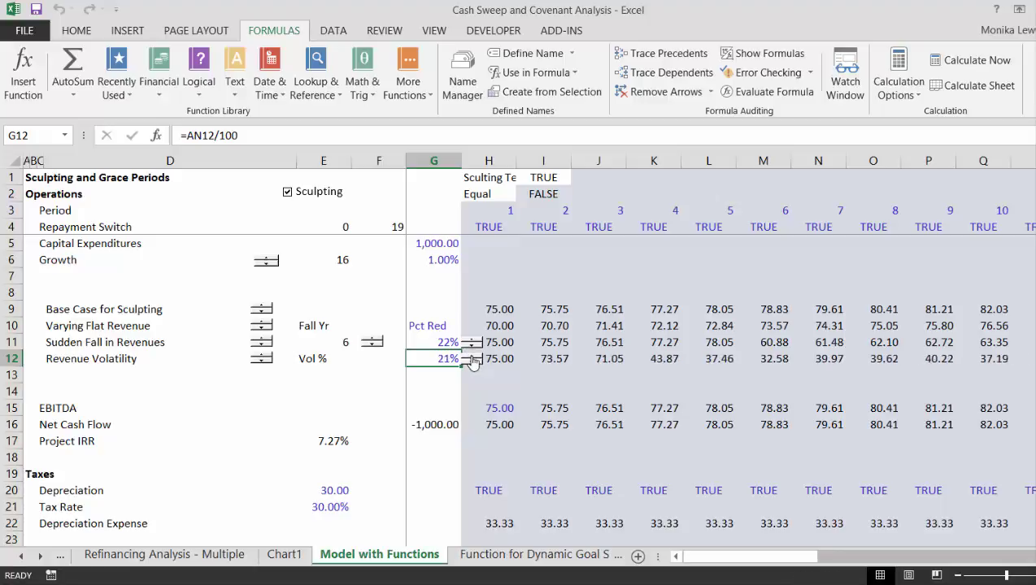
left_click(471, 357)
left_click(470, 357)
left_click(470, 357)
left_click(471, 357)
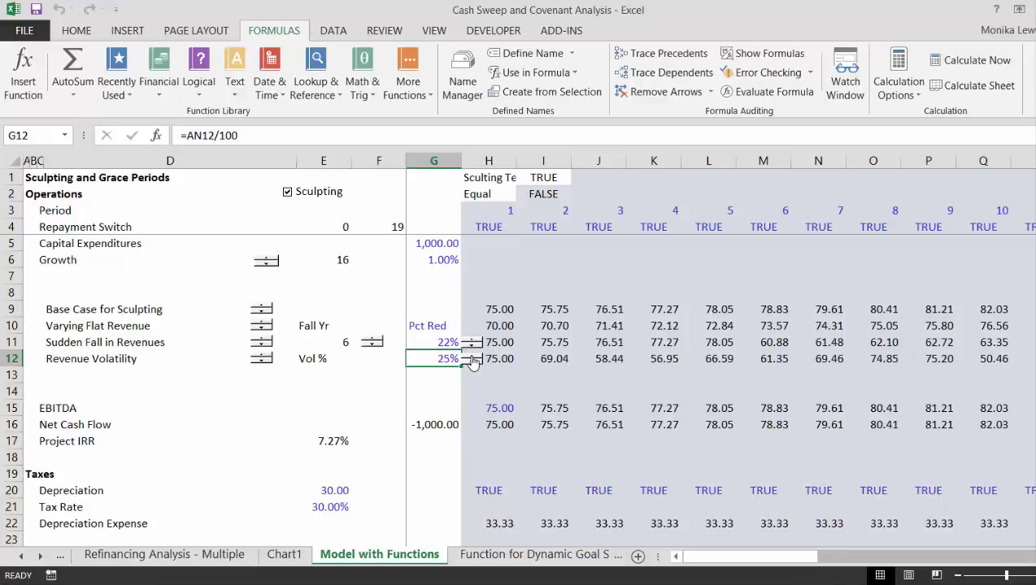
- Return to the Chart1 sheet and recalculate several times to examine the revenue paths at 25% volatility
left_click(281, 559)
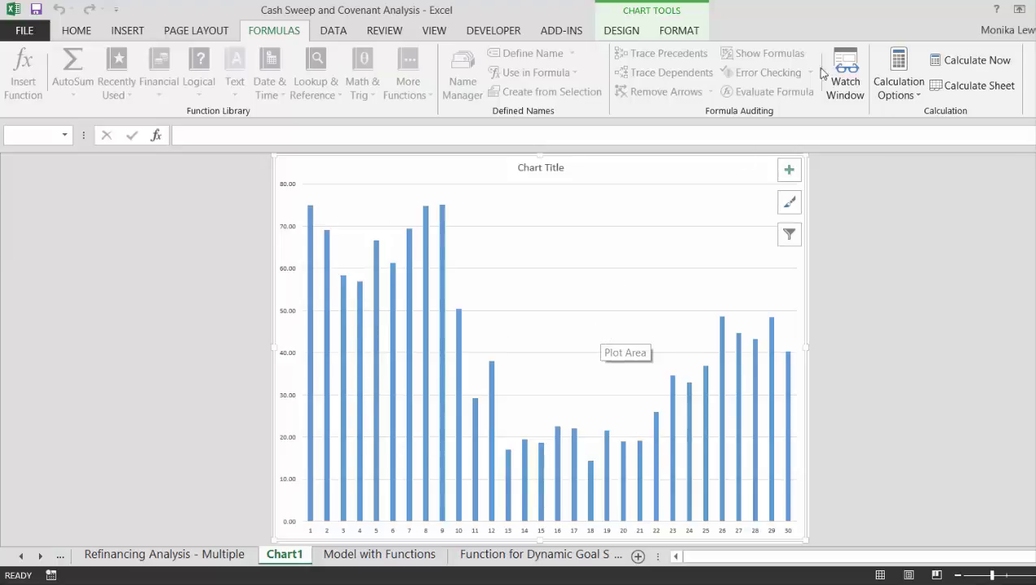
left_click(967, 64)
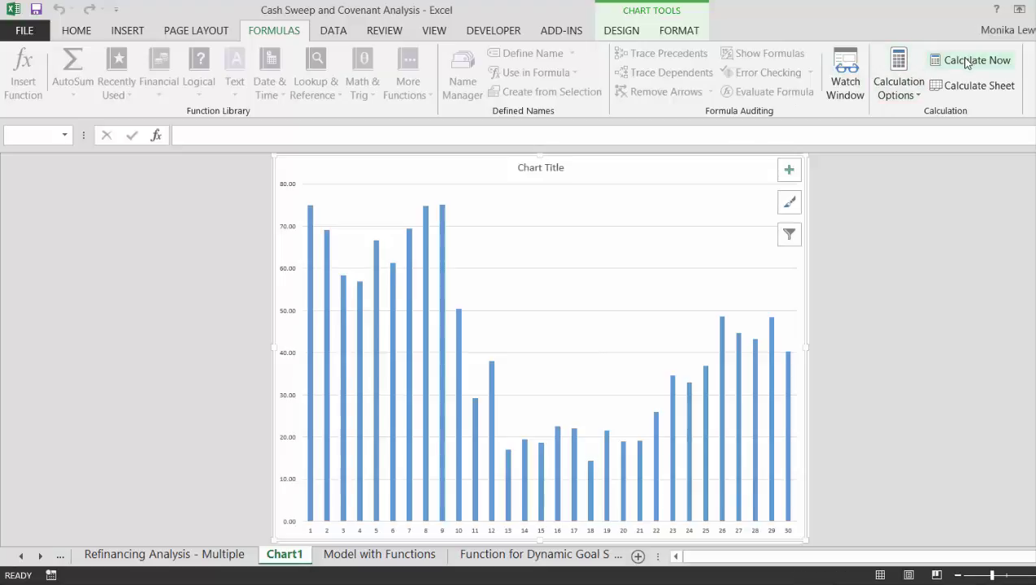
left_click(967, 64)
left_click(967, 63)
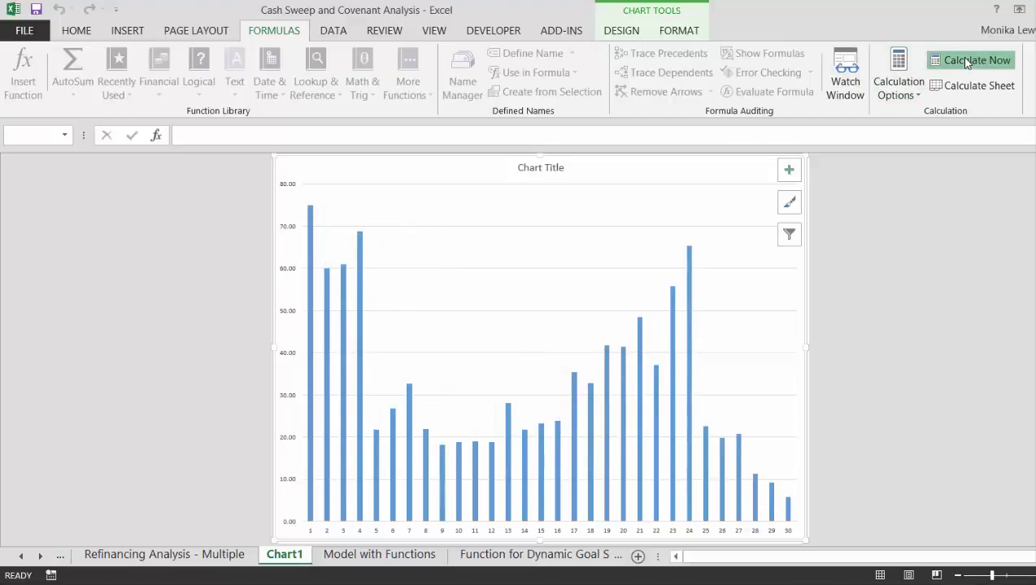
left_click(967, 64)
left_click(966, 64)
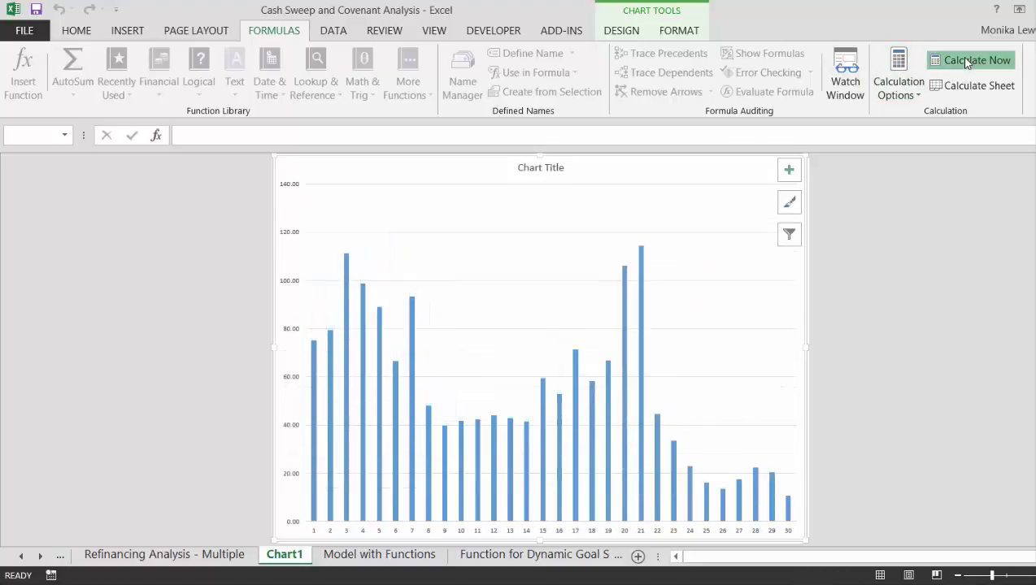
left_click(967, 64)
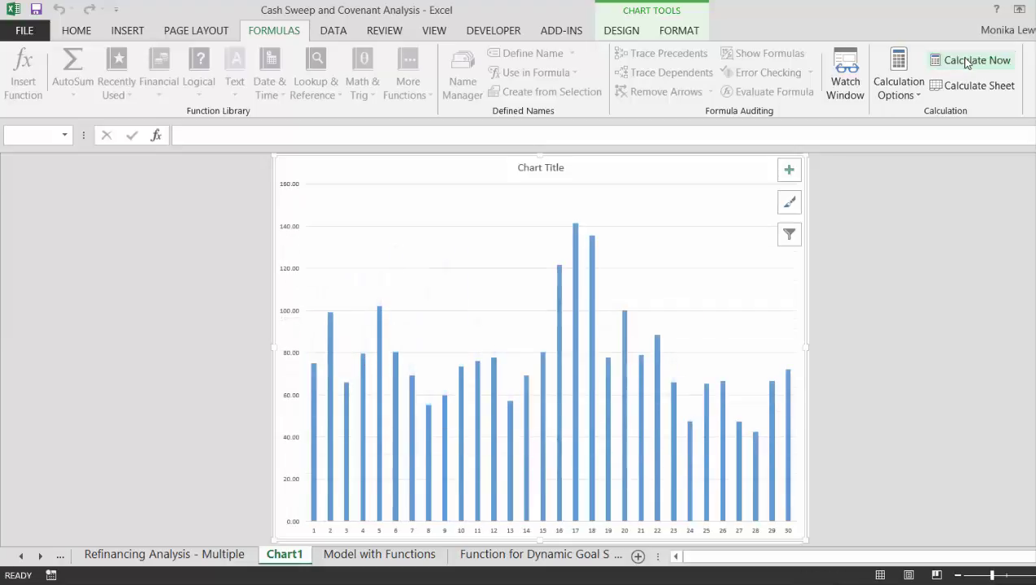
- Recalculate the revenue path once more and move the chart from its own sheet into the Model with Functions sheet as an embedded object
left_click(967, 64)
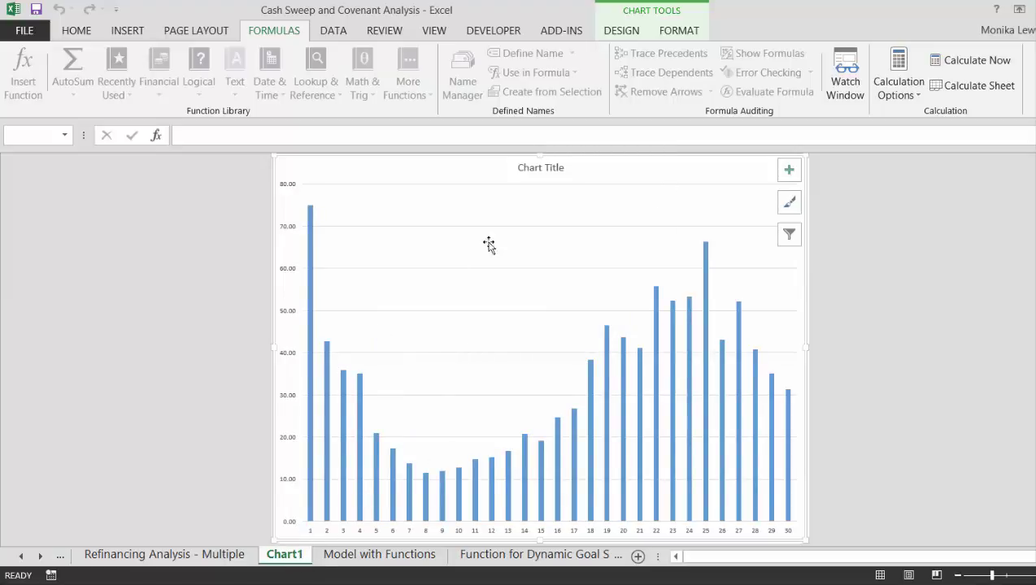
right_click(786, 261)
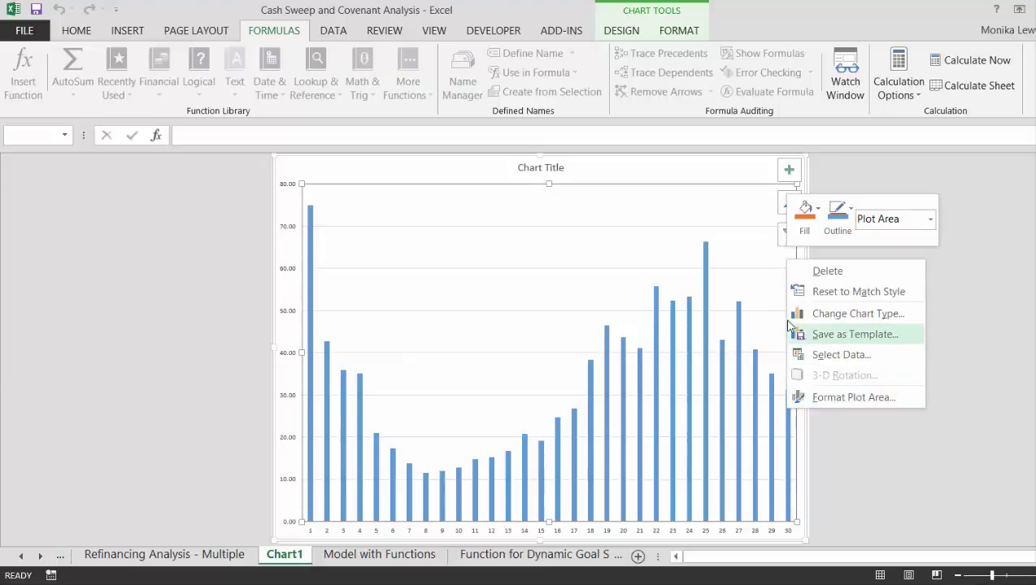
left_click(661, 171)
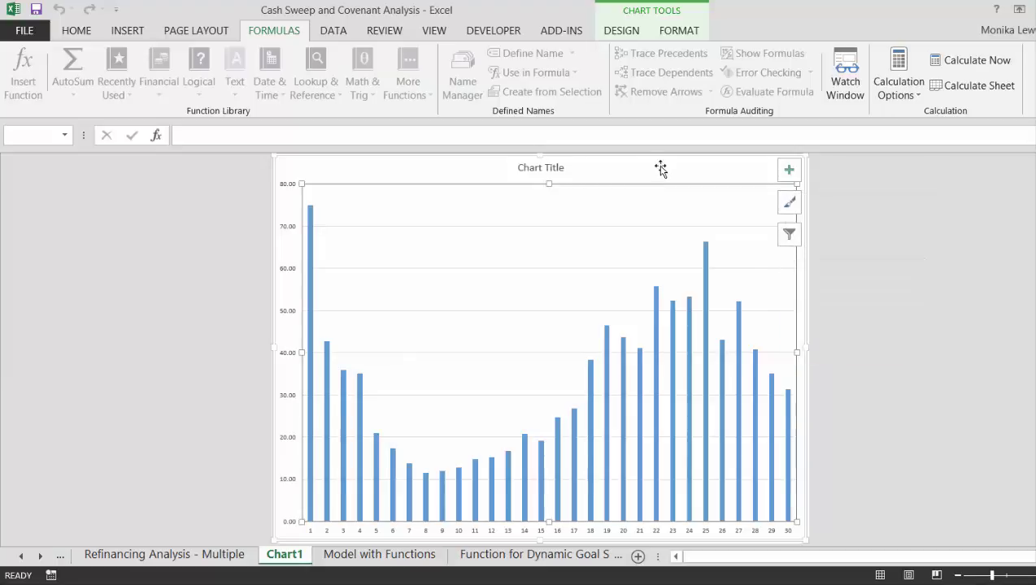
right_click(660, 166)
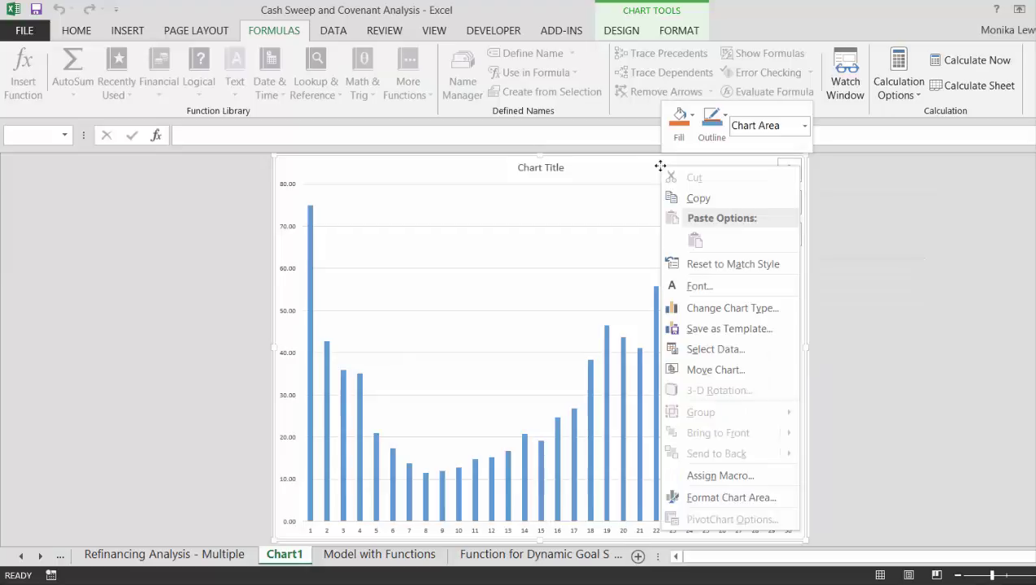
left_click(703, 373)
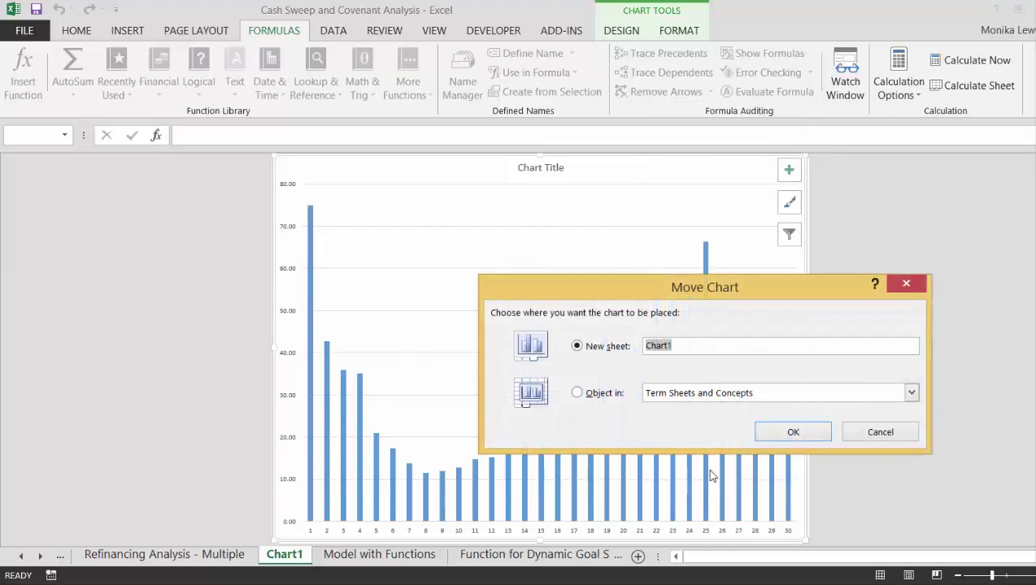
left_click(577, 394)
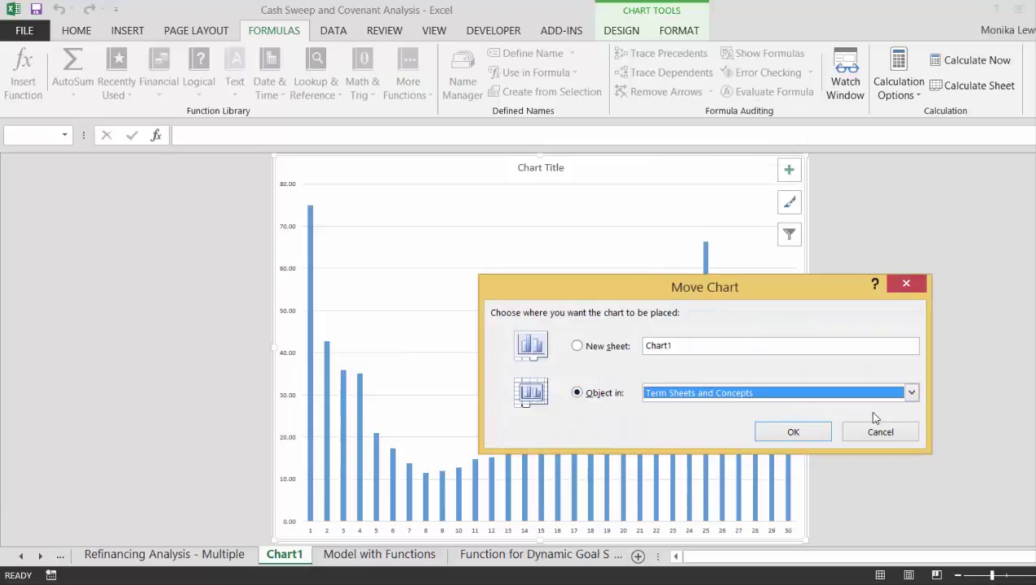
left_click(911, 394)
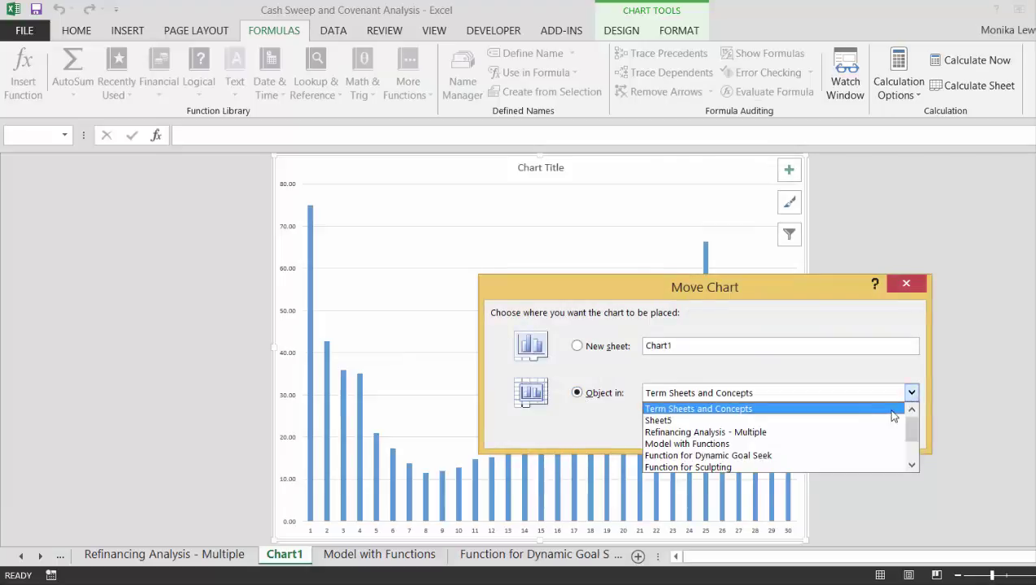
left_click(850, 445)
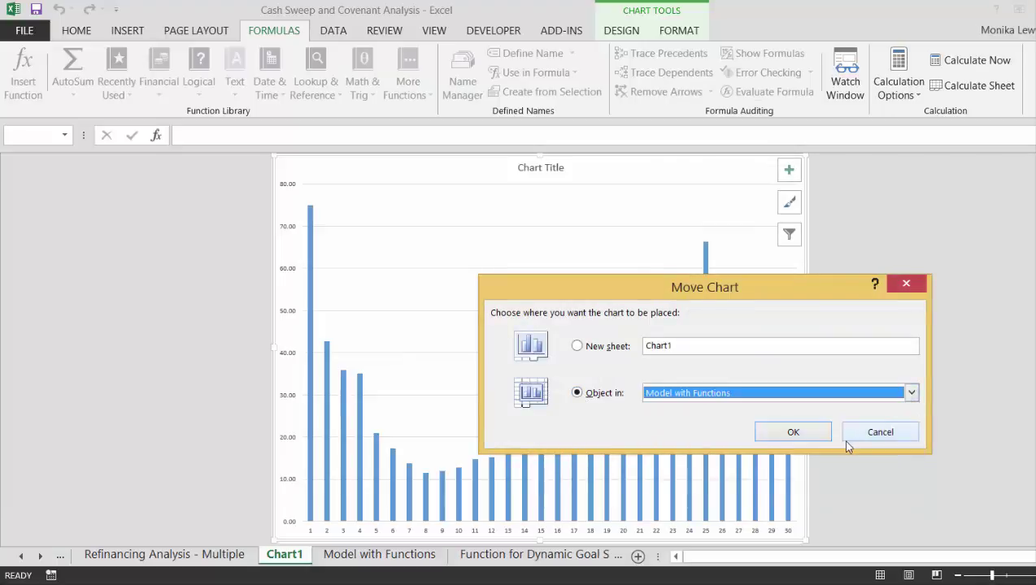
left_click(778, 435)
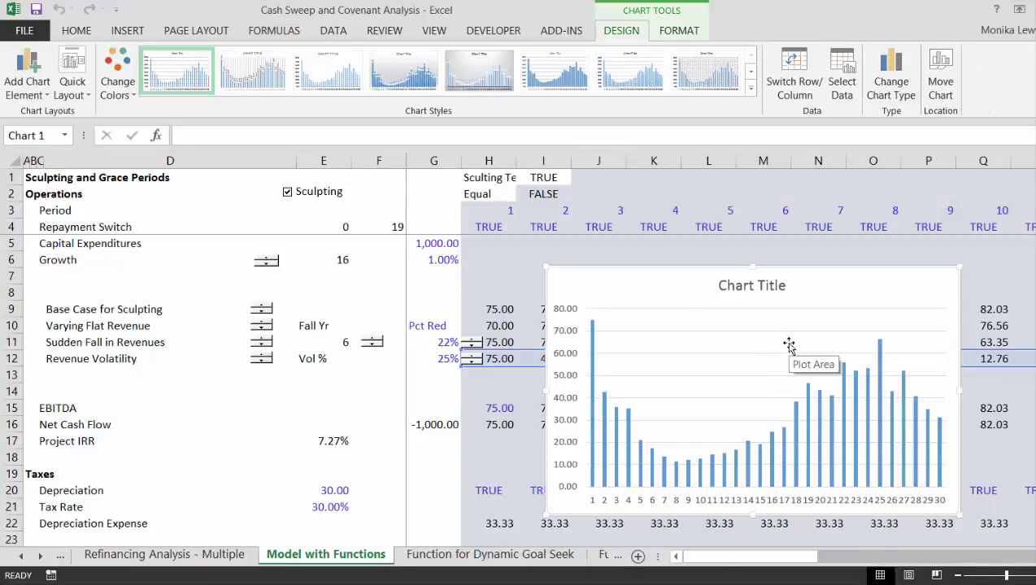
- Shrink the embedded revenue chart to sit roughly over columns K to P and delete its chart title
left_click_drag(548, 270, 676, 259)
left_click(750, 277)
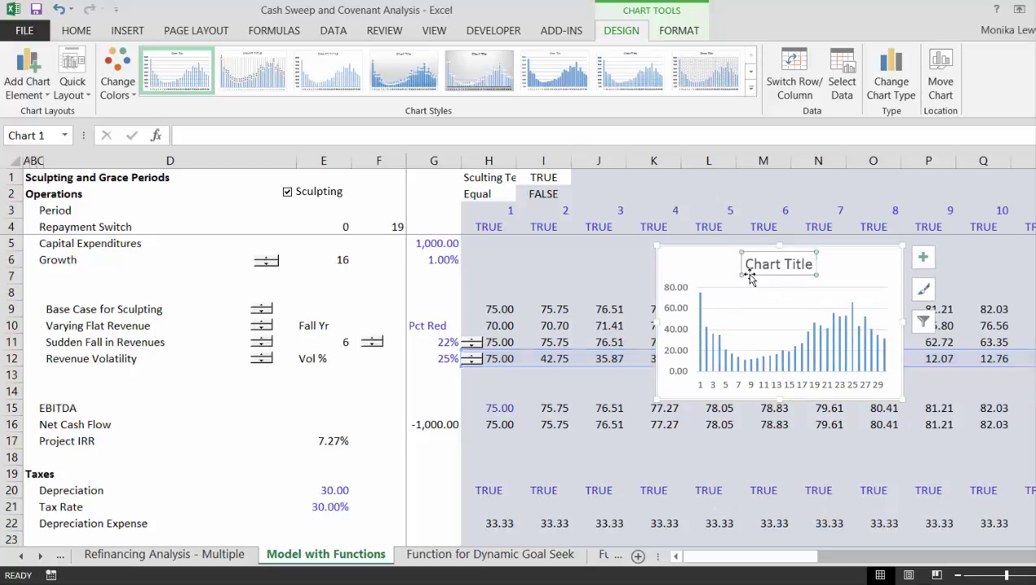
key("Delete")
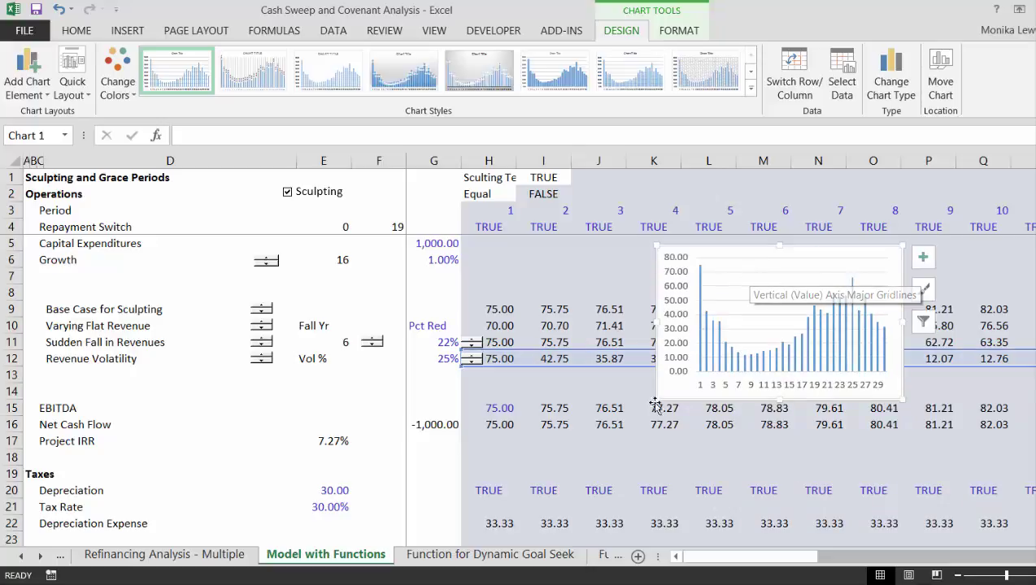
left_click(555, 410)
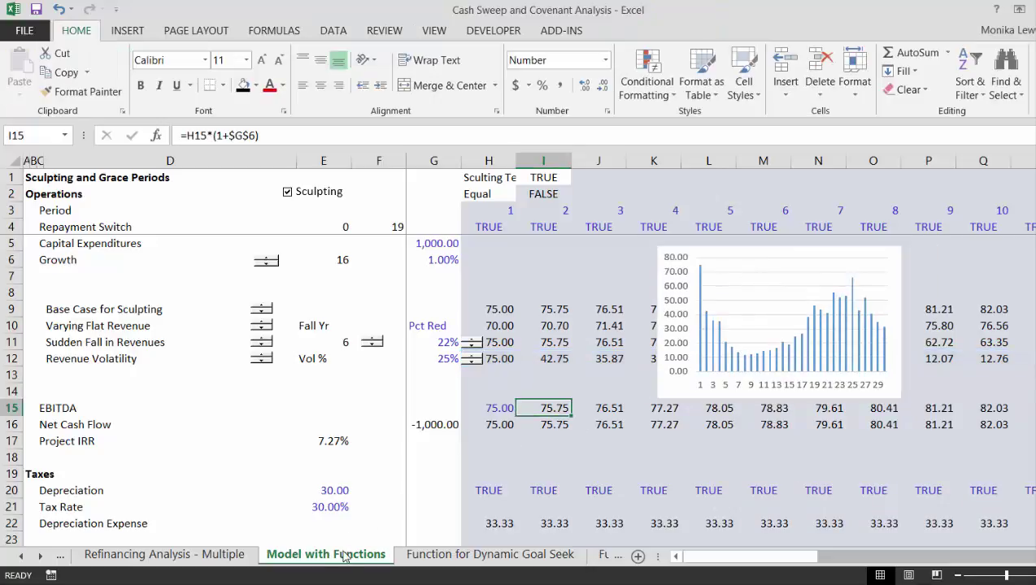
right_click(345, 560)
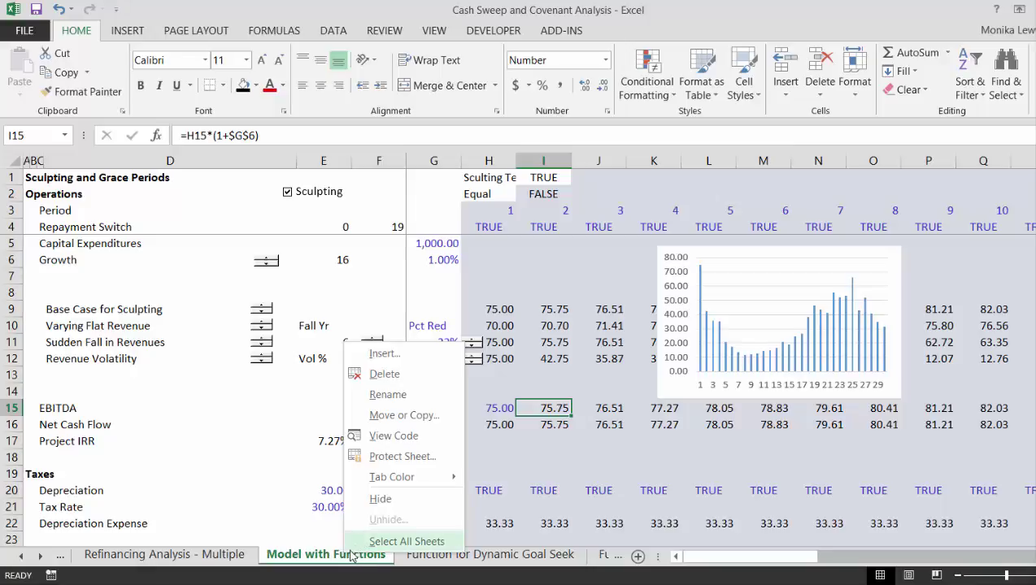
left_click(347, 562)
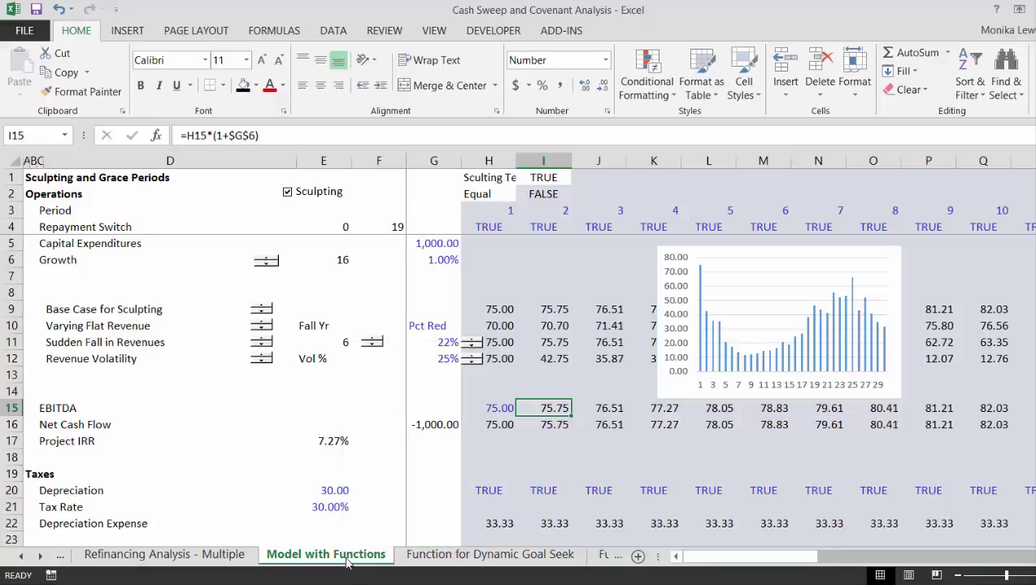
right_click(347, 563)
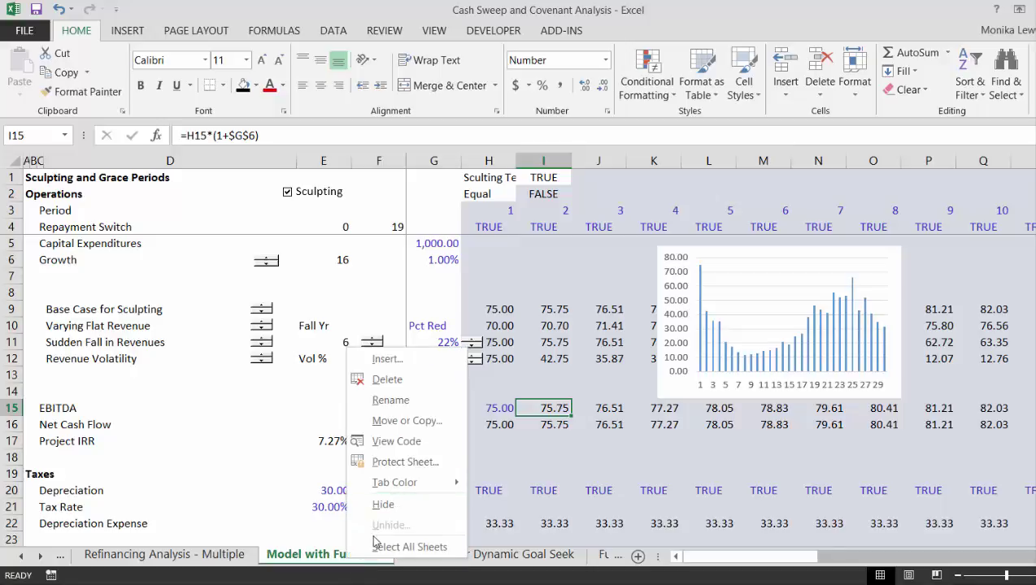
key("Escape")
key("Escape")
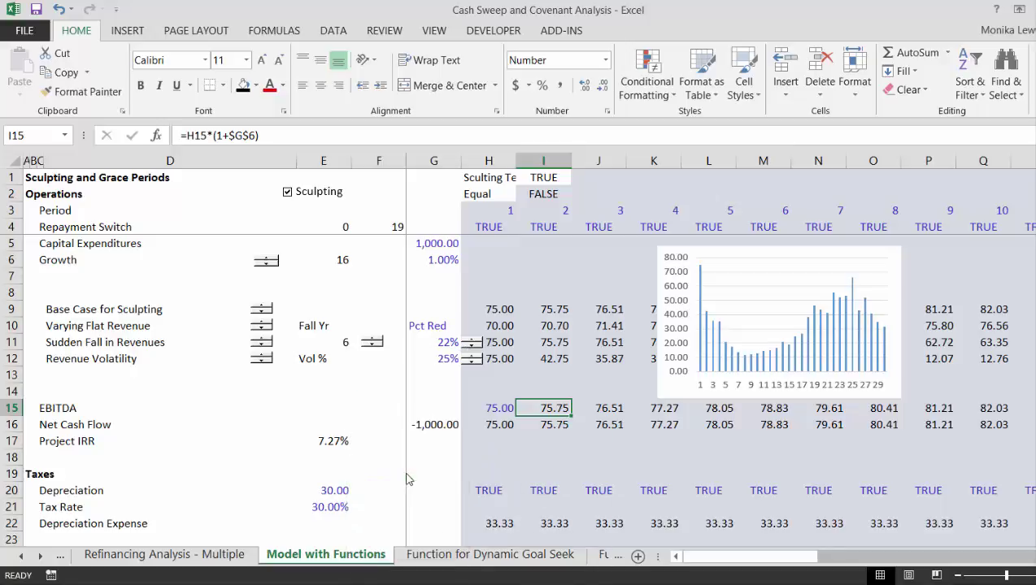
- Rename the Model with Functions sheet as Cash Sweep and Trap
key("alt+h")
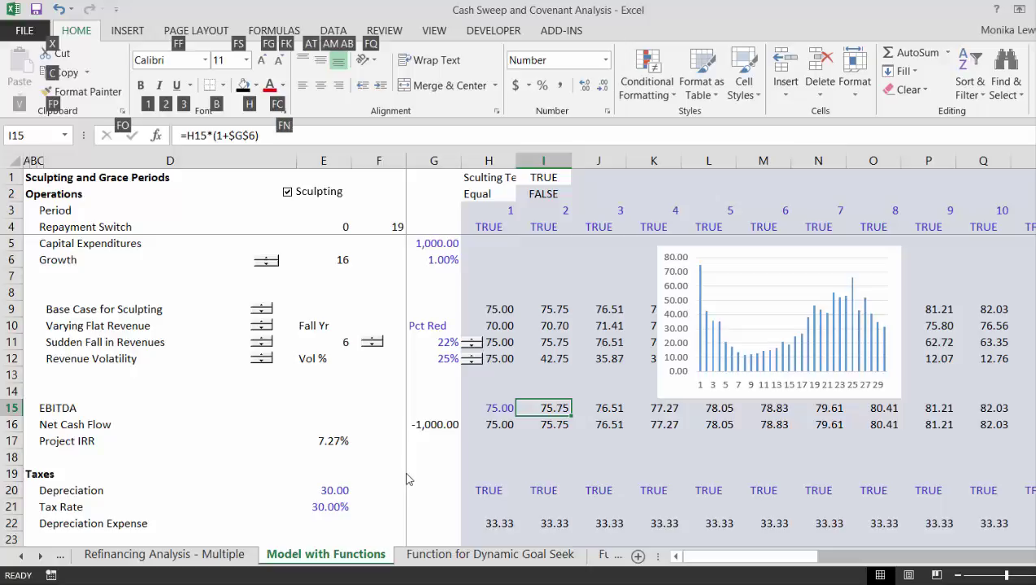
key("o")
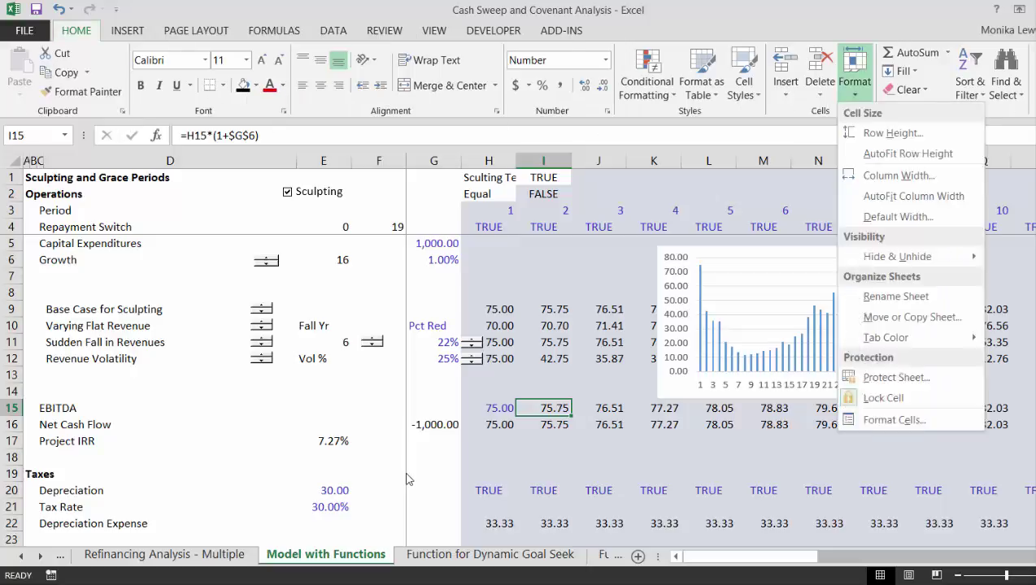
key("r")
key("BackSpace")
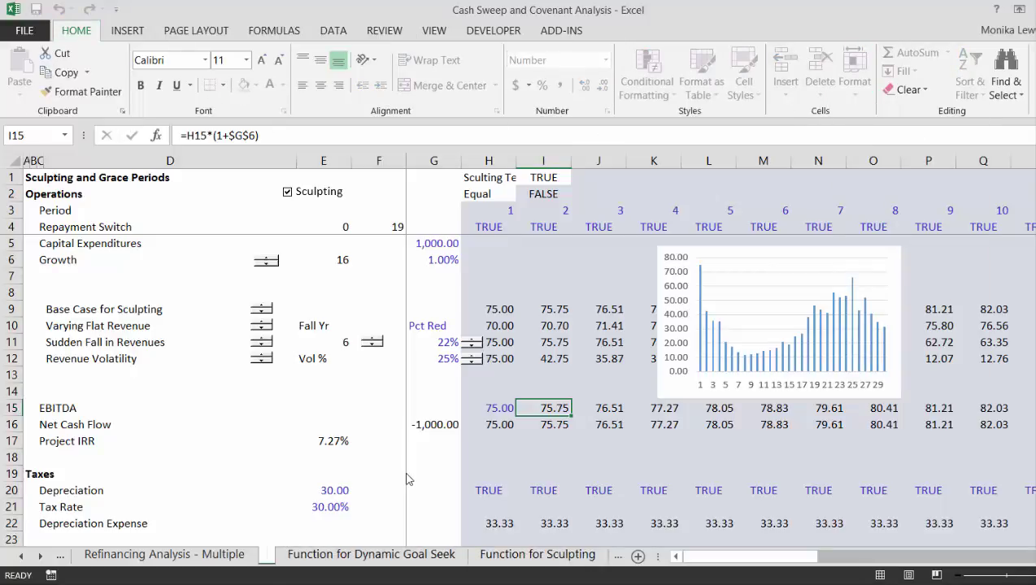
type("Cash Sw")
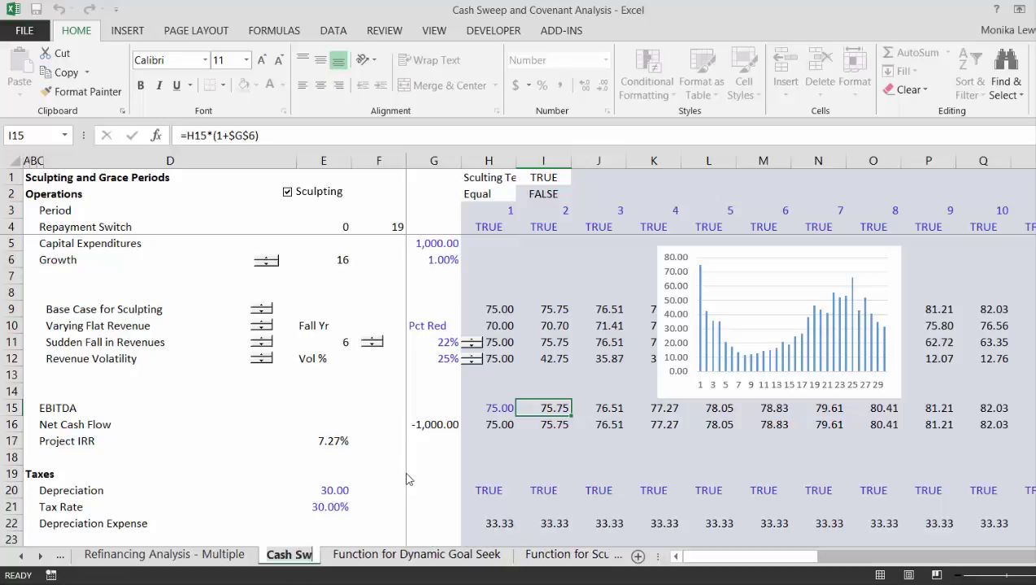
type("eep and")
key("BackSpace")
key("BackSpace")
key("BackSpace")
key("BackSpace")
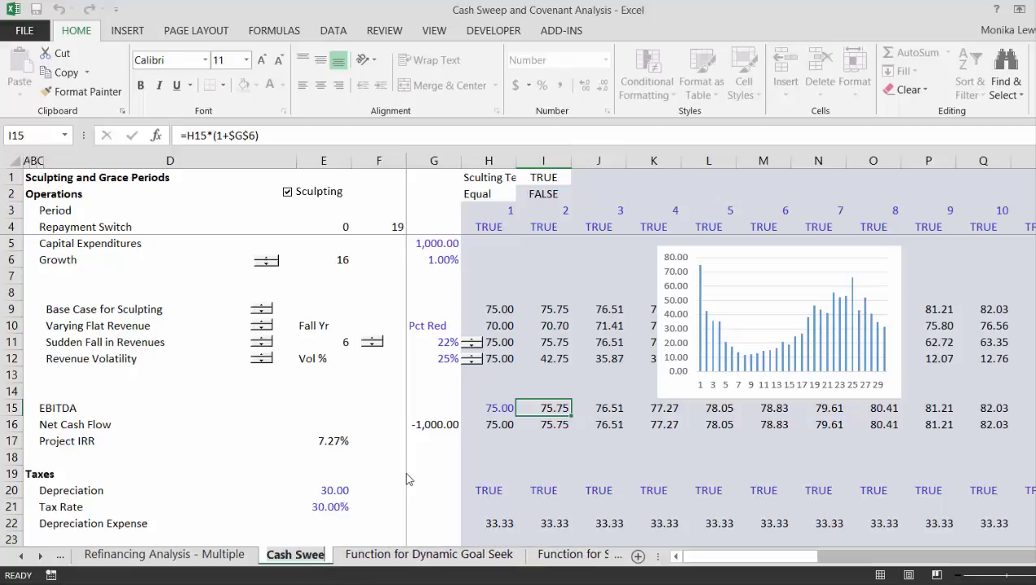
type("p and D")
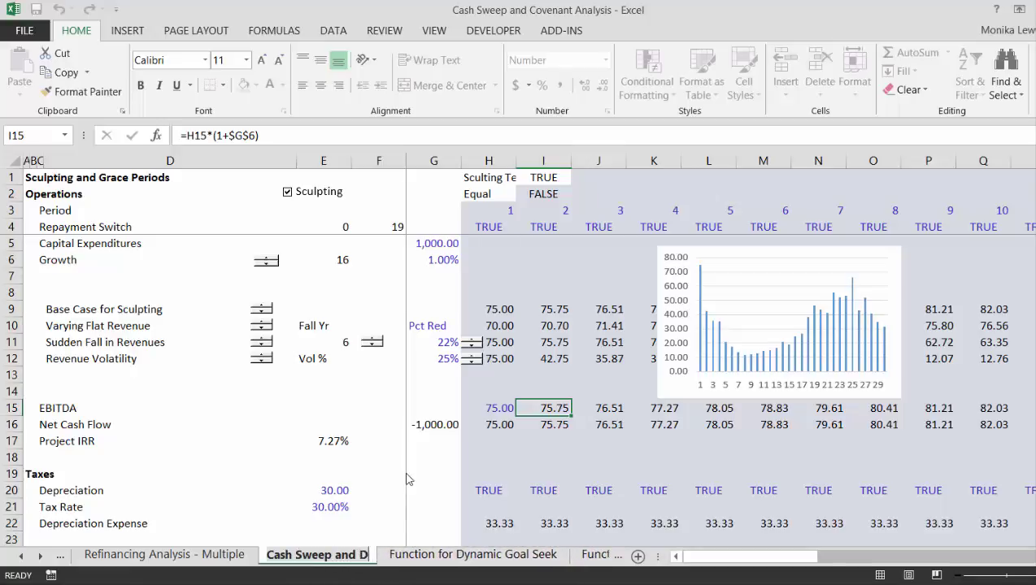
key("BackSpace")
type("Trap")
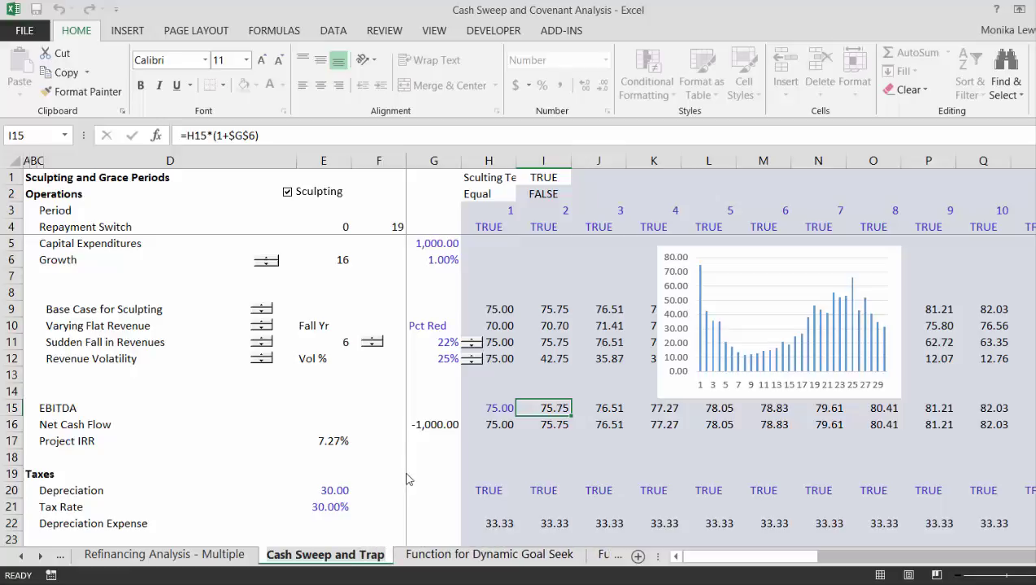
left_click(319, 419)
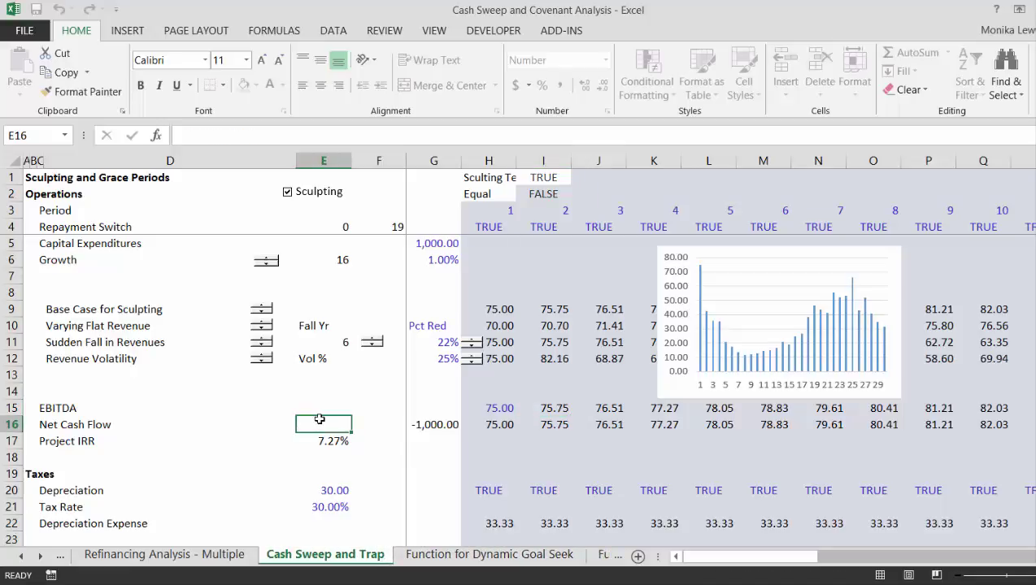
- Clear both tenor data tables in G70:S80 of the No Taxes sheet
key("ctrl+Page_Down")
key("ctrl+Page_Down")
key("ctrl+Page_Down")
key("ctrl+Page_Down")
key("ctrl+Page_Down")
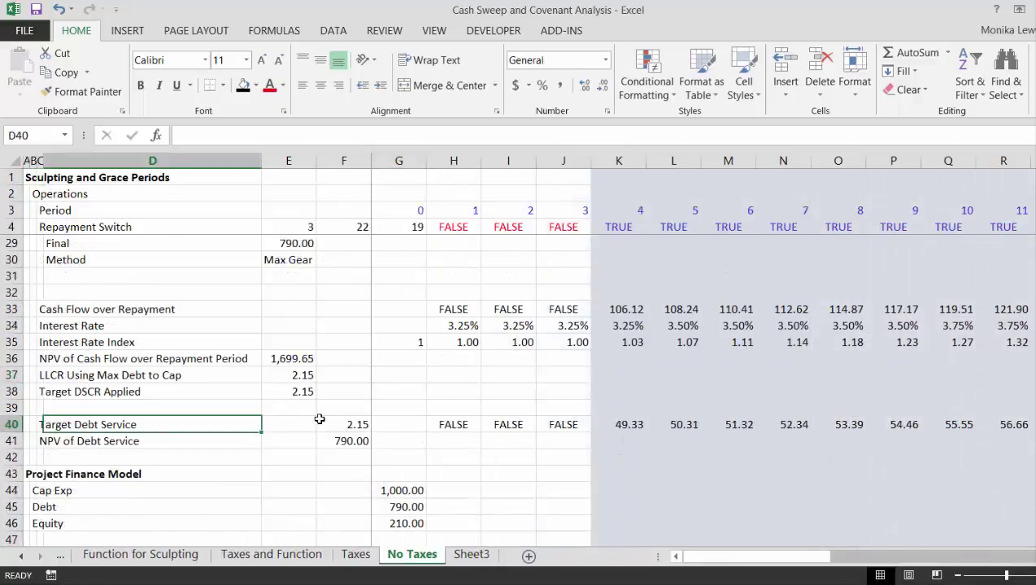
key("Page_Down")
key("Page_Down")
key("Right")
key("Right")
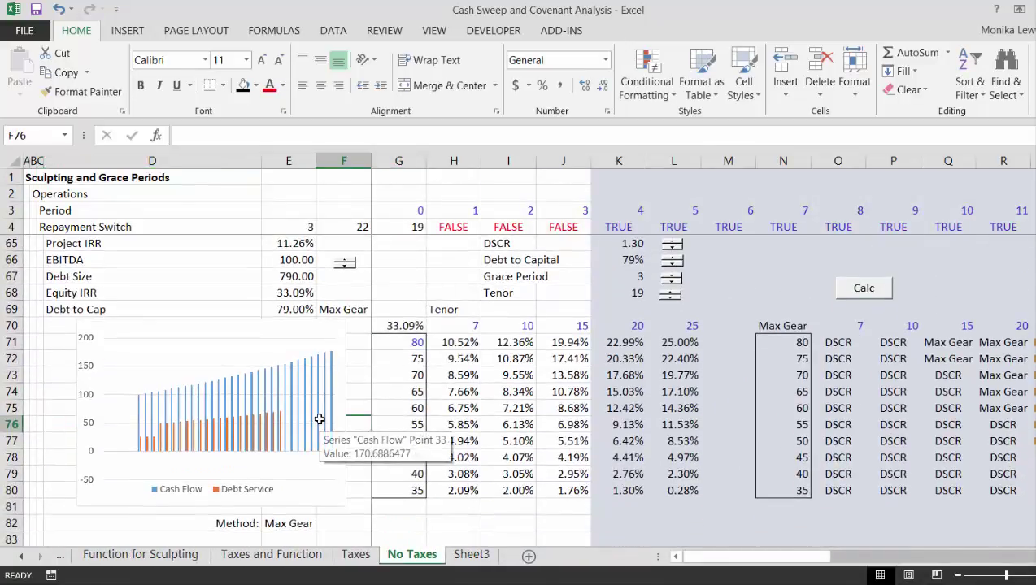
key("Right")
key("Right")
key("Up")
key("Up")
key("Up")
key("Up")
key("Up")
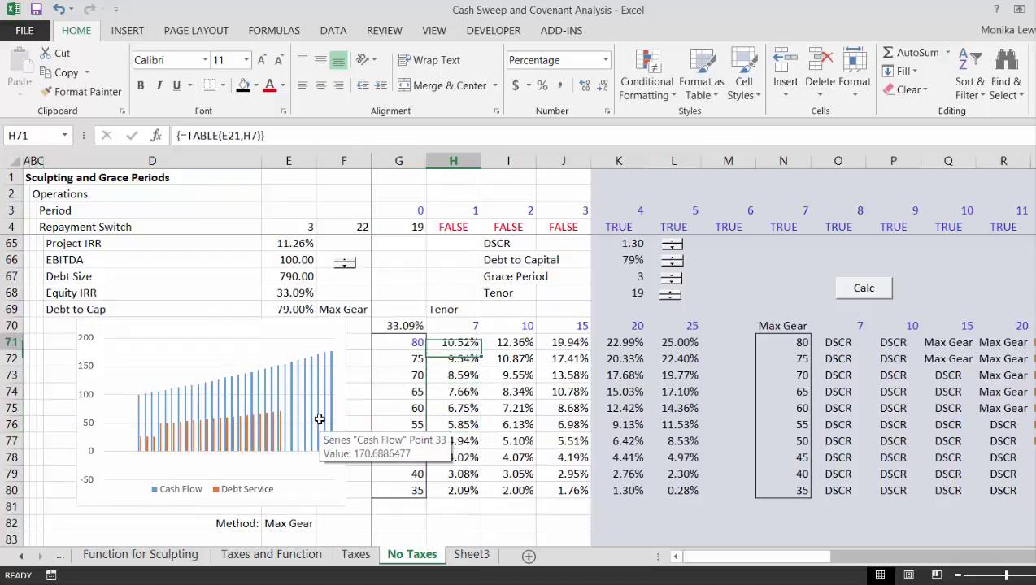
key("Up")
key("Left")
key("shift+Down")
key("shift+Down")
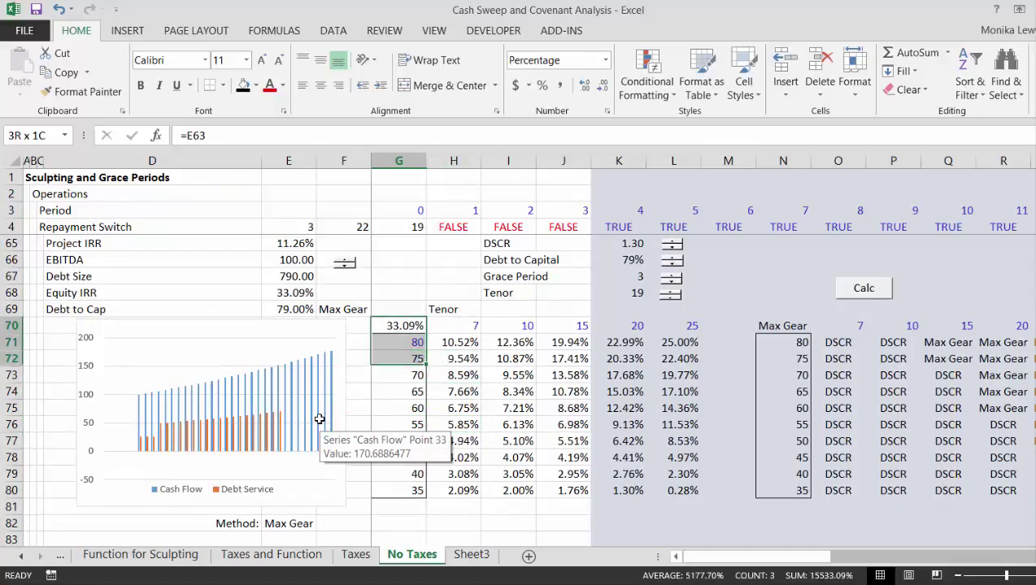
key("shift+Down")
key("shift+Down")
key("shift+Down")
key("shift+Down")
key("shift+Down")
key("shift+Down")
key("shift+Down")
key("shift+Down")
key("shift+Right")
key("shift+Right")
key("shift+Right")
key("shift+Right")
key("shift+Right")
key("shift+Right")
key("shift+Right")
key("shift+Right")
key("shift+Right")
key("shift+Right")
key("shift+Right")
key("shift+Right")
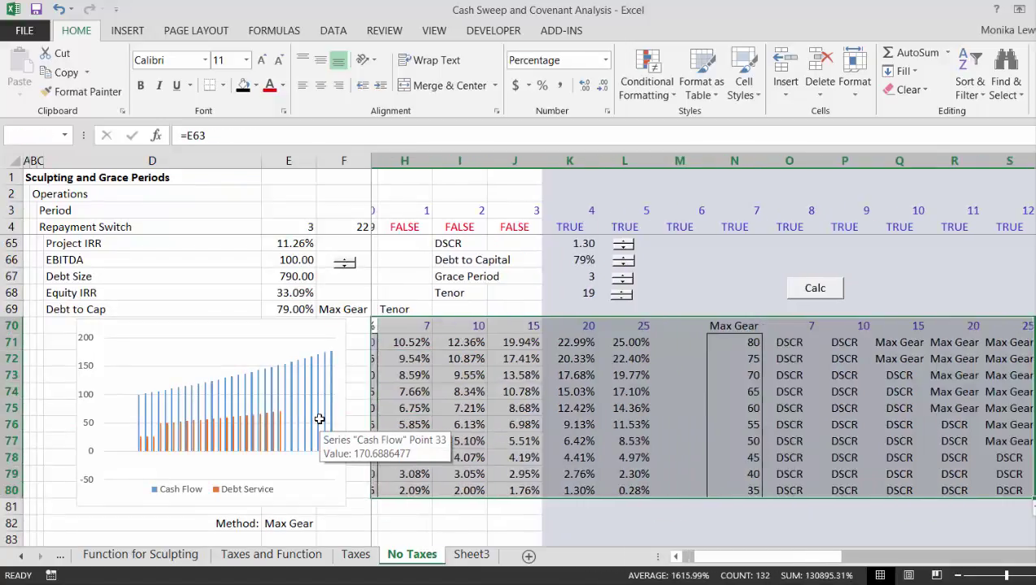
key("Delete")
key("Left")
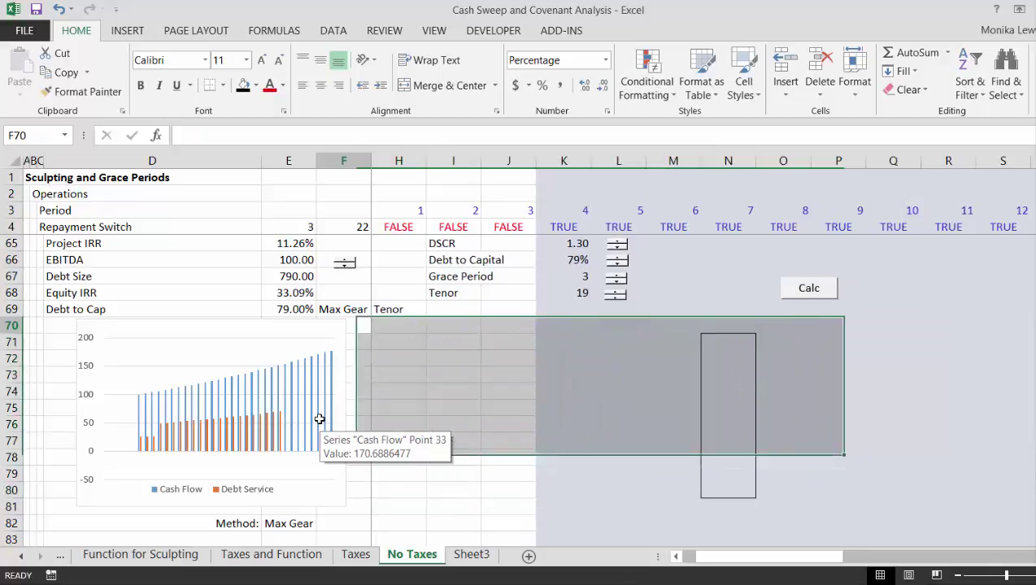
key("Left")
key("Left")
key("Left")
key("Left")
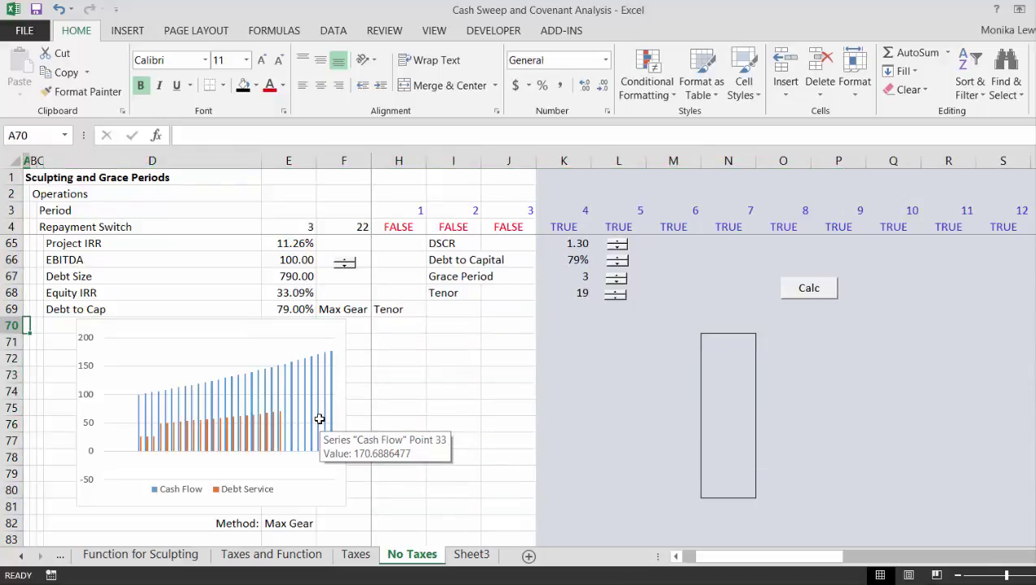
- Delete the No Taxes sheet from the workbook
key("alt+h")
key("d")
key("s")
key("Return")
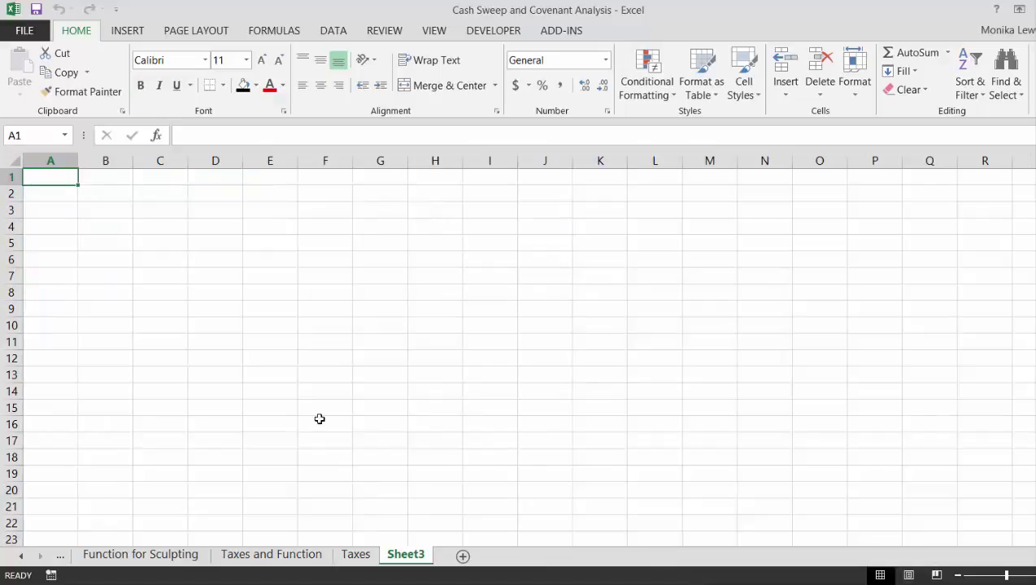
- Delete the Taxes sheet from the workbook
key("ctrl+Page_Up")
key("alt+h")
key("d")
key("s")
key("Return")
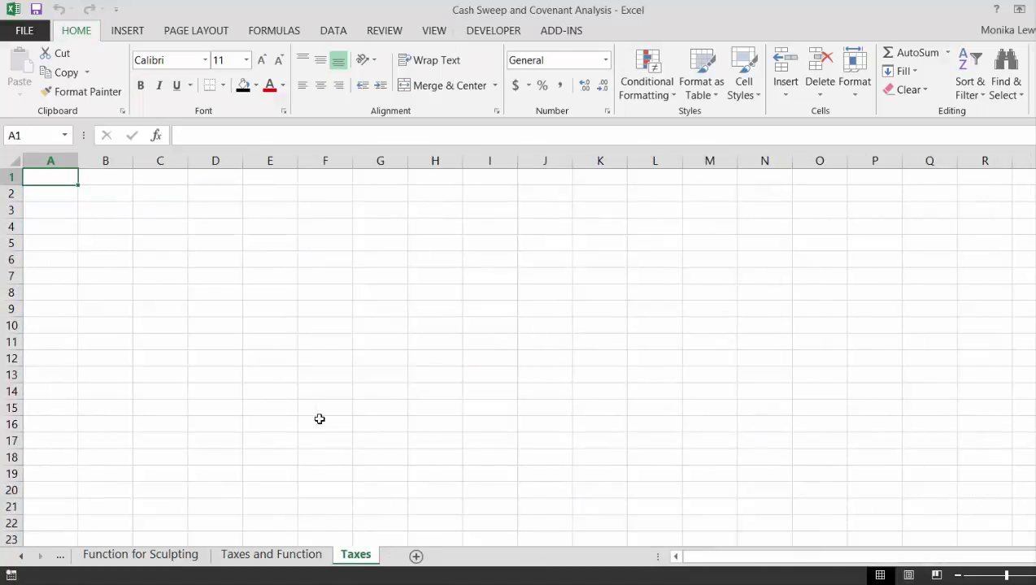
- Delete the Taxes and Function sheet from the workbook
key("ctrl+Page_Up")
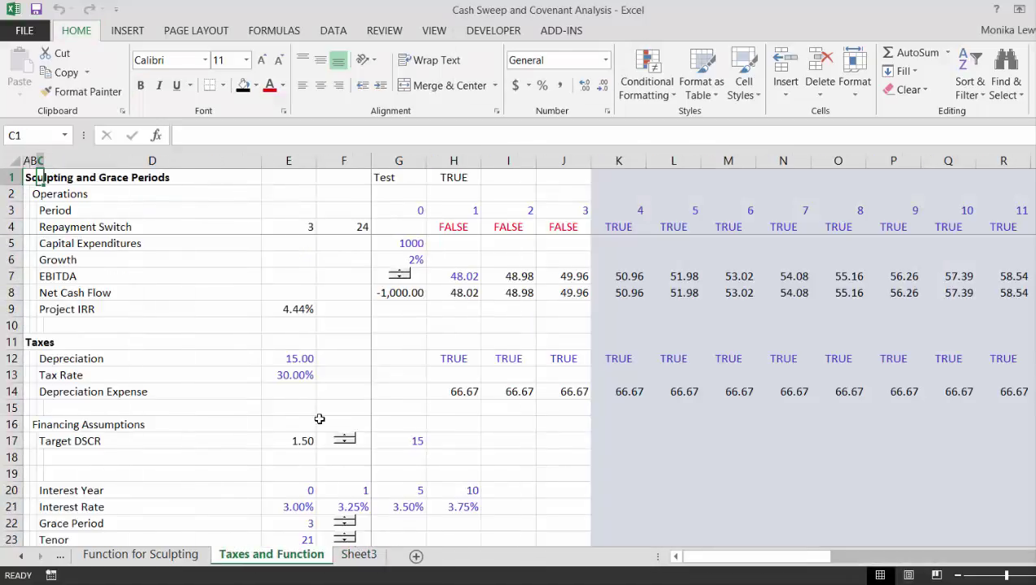
key("alt+h")
key("d")
key("s")
key("Return")
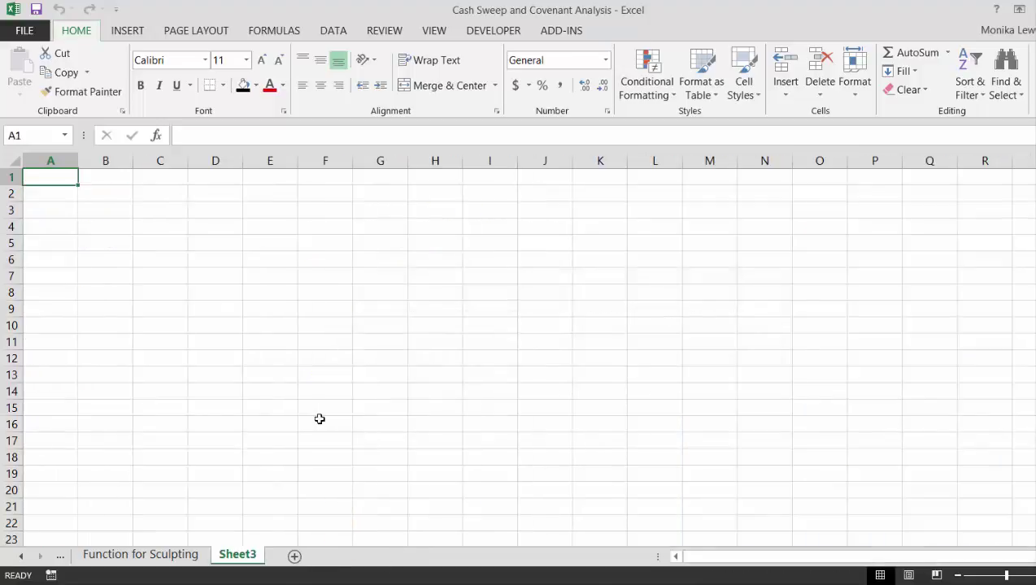
- Delete the blank row 14 directly above the EBITDA row on the Cash Sweep and Trap sheet
key("ctrl+Page_Up")
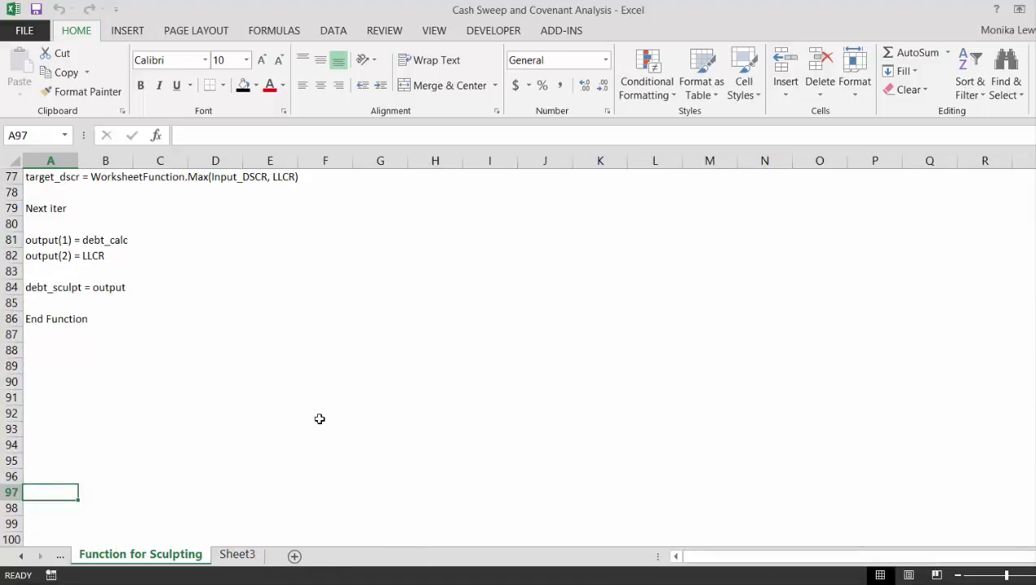
key("ctrl+Page_Up")
key("ctrl+Page_Up")
key("ctrl+Page_Up")
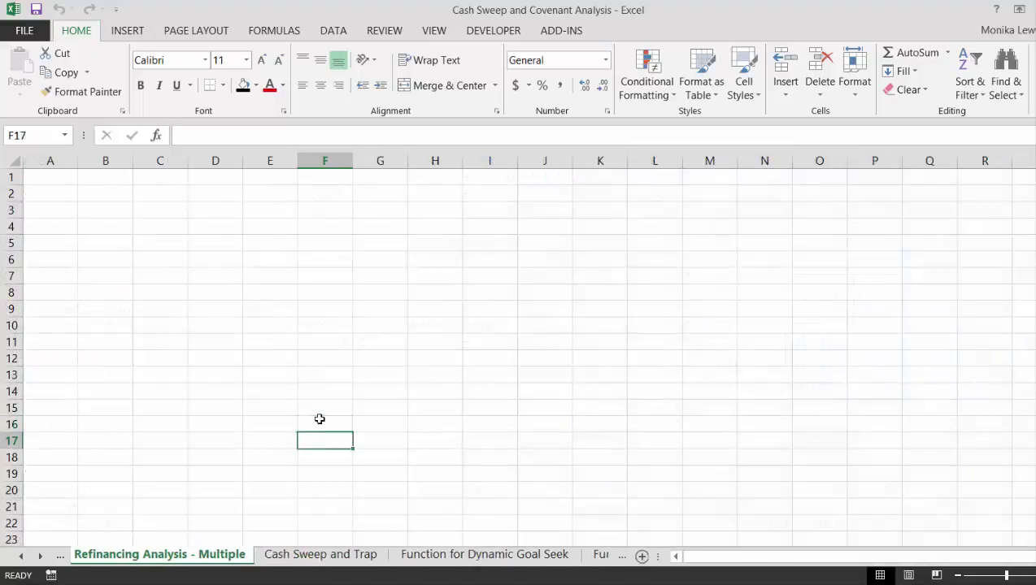
key("ctrl+Page_Down")
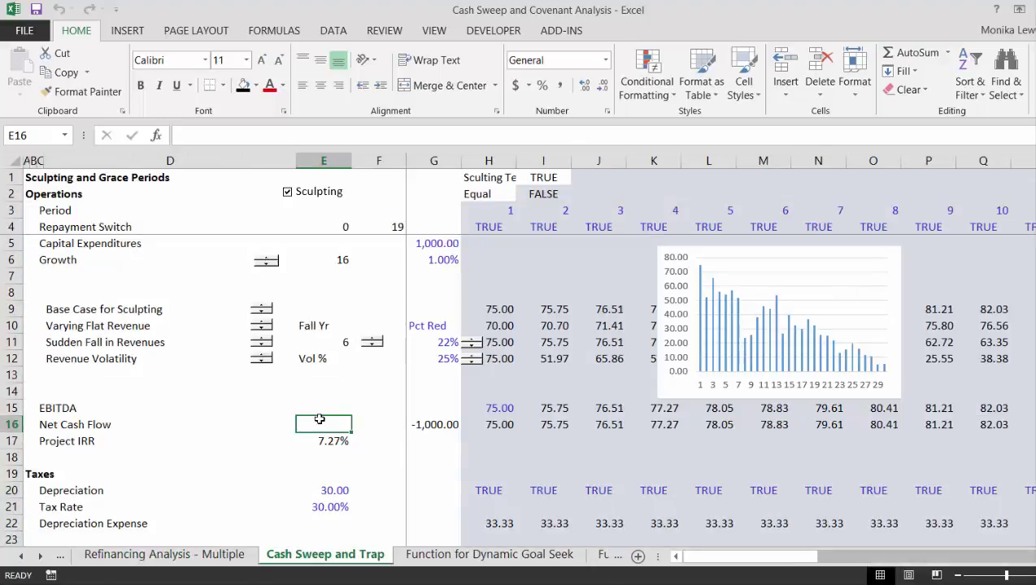
key("Up")
key("Up")
key("Up")
key("Down")
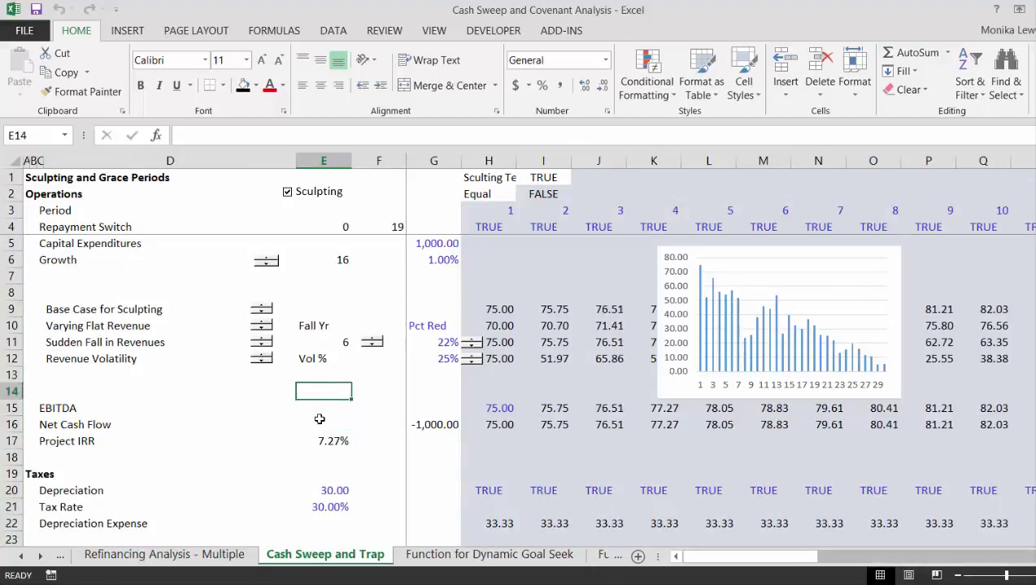
key("shift+space")
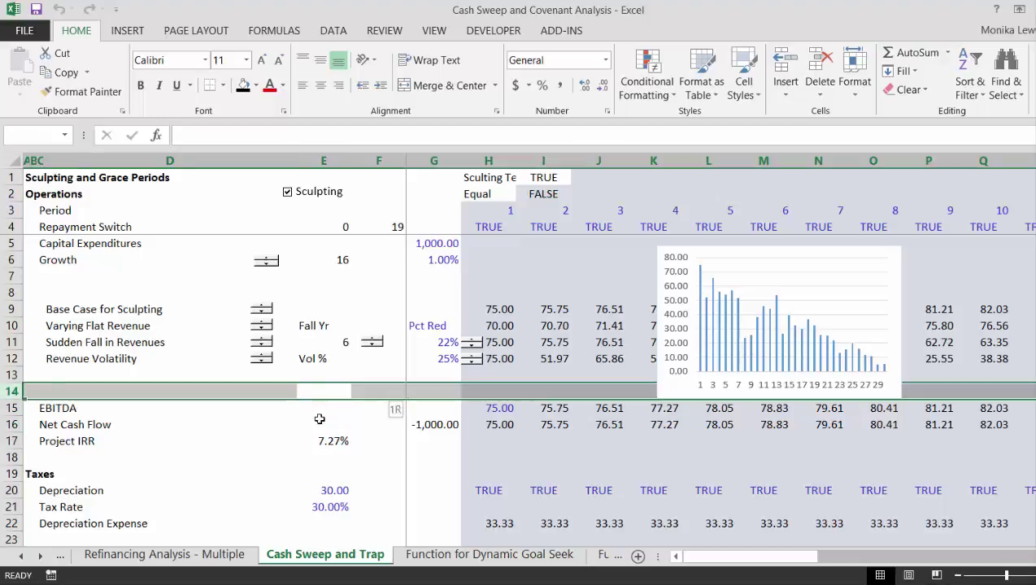
key("ctrl+minus")
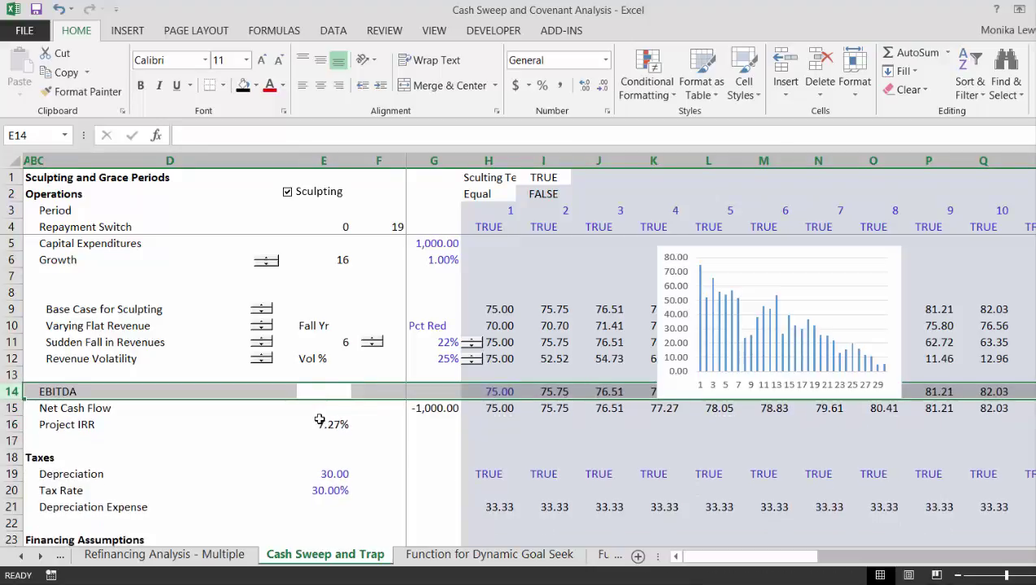
- Enter the label "Revenue Code" in cell C7, below the Growth row
key("Up")
key("Up")
key("Up")
key("Up")
key("Up")
key("Up")
key("Up")
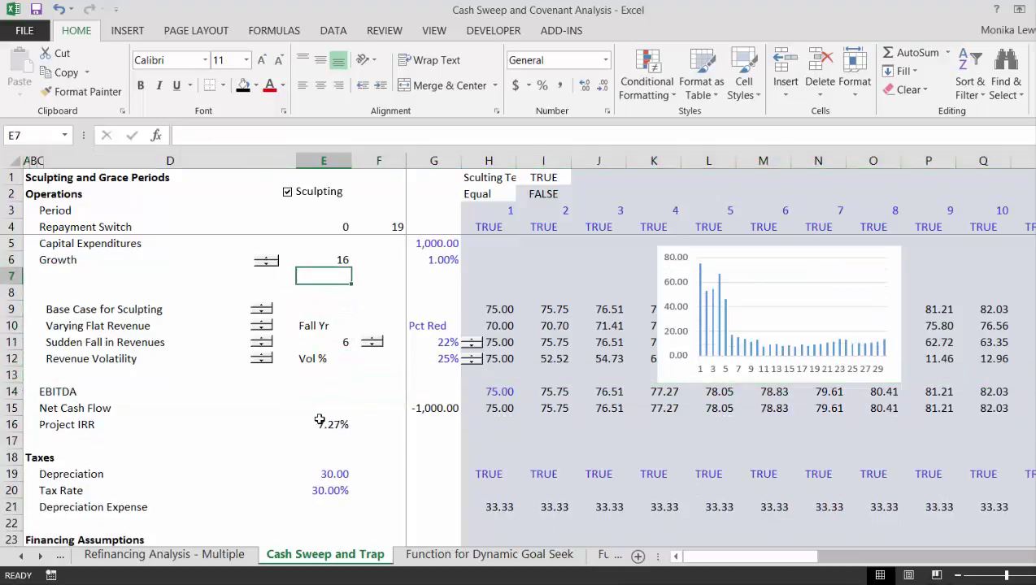
key("Left")
key("Left")
key("Down")
key("Right")
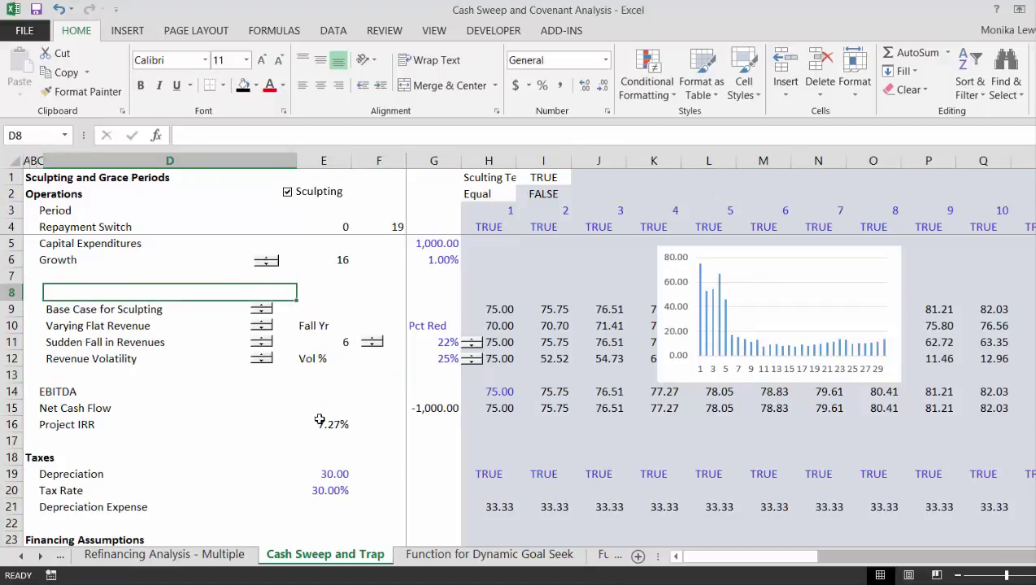
key("Up")
key("Left")
type("Rev")
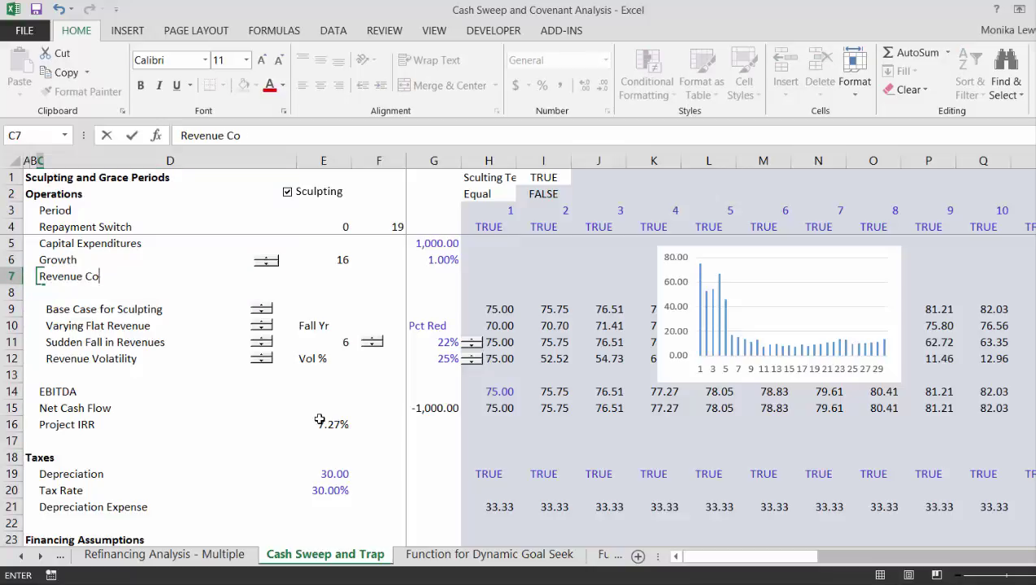
type("enue Code")
key("Return")
key("Up")
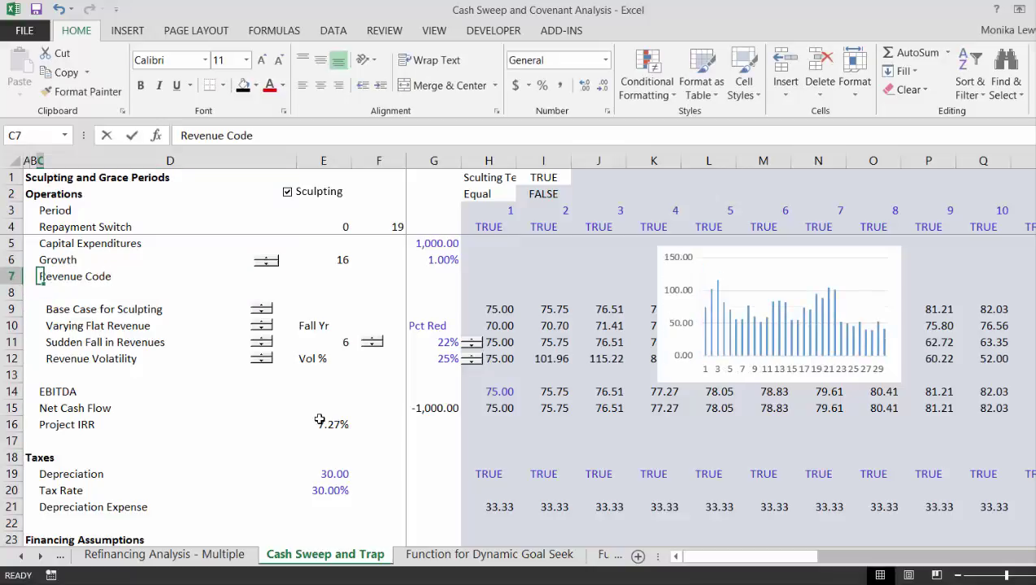
- Replace the label in cell C7 with "EBITDA Code"
type("EBITDA")
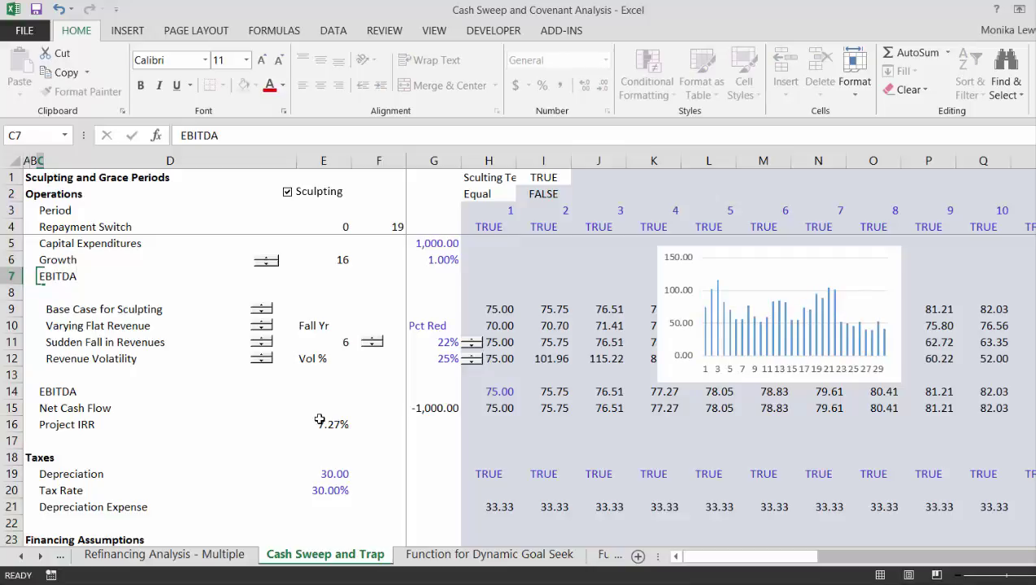
key("Return")
key("Up")
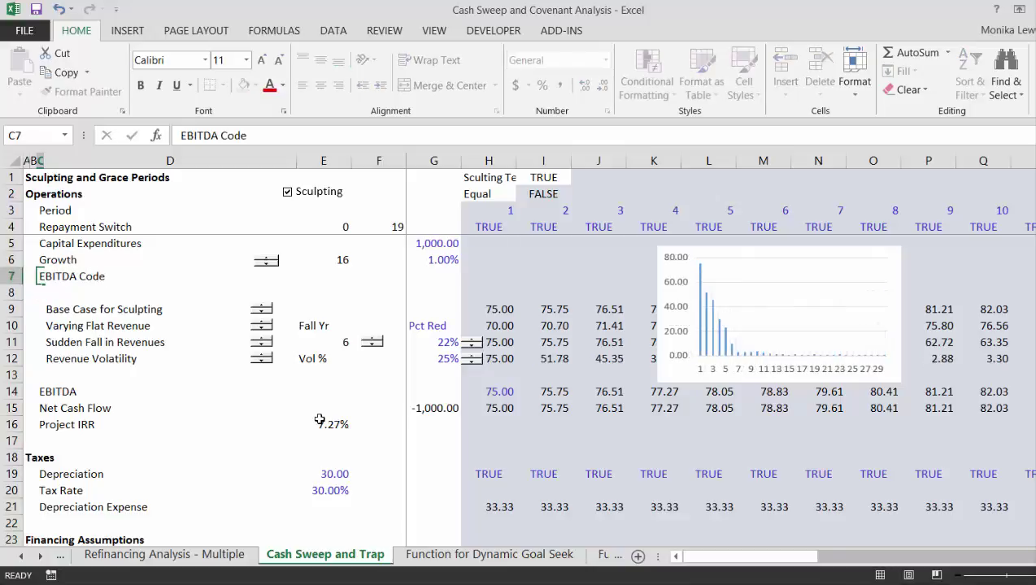
- Set the EBITDA Code in cell E7 to 1
key("Return")
key("Up")
key("Right")
key("Right")
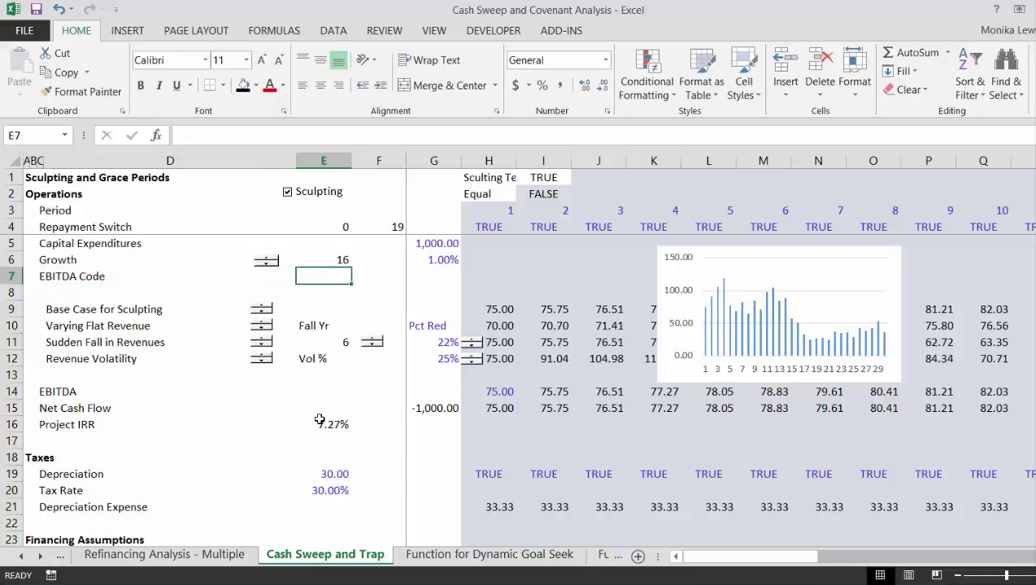
type("1")
key("Return")
- Enter =INDEX(H9:H12,$E$7) as the first-period EBITDA in H14, picking among the four revenue scenarios by the EBITDA Code
key("Down")
key("Down")
key("Down")
key("Down")
key("Down")
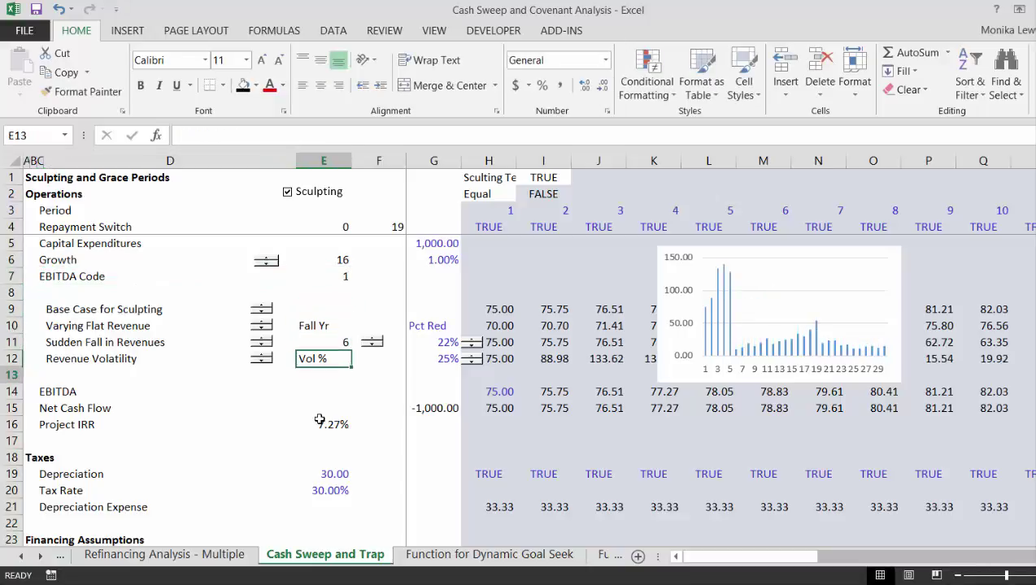
key("Down")
key("Down")
key("Up")
key("Right")
key("Right")
key("Right")
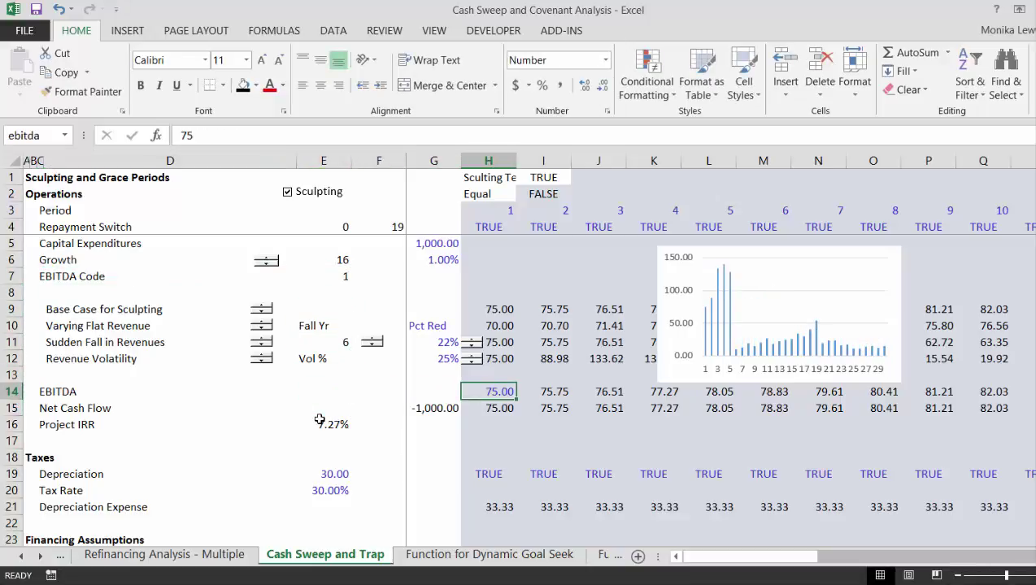
type("=i")
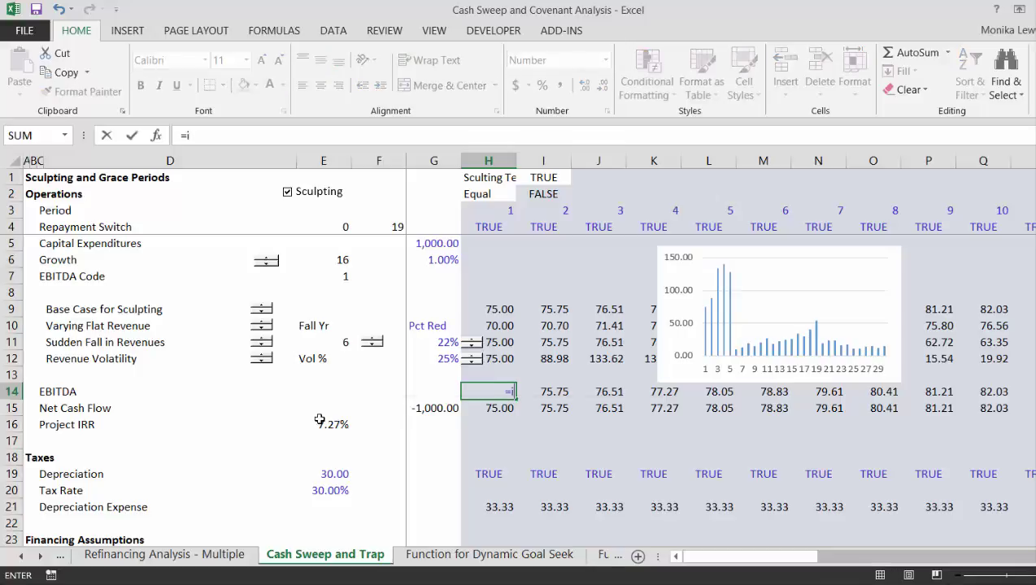
type("nde")
key("Tab")
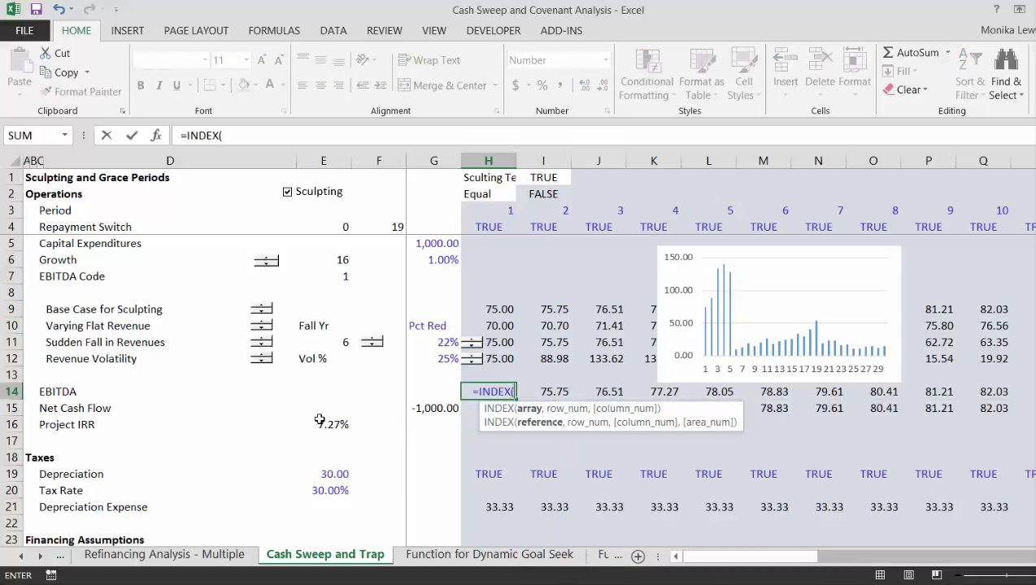
key("Up")
key("Up")
key("Up")
key("Up")
key("Up")
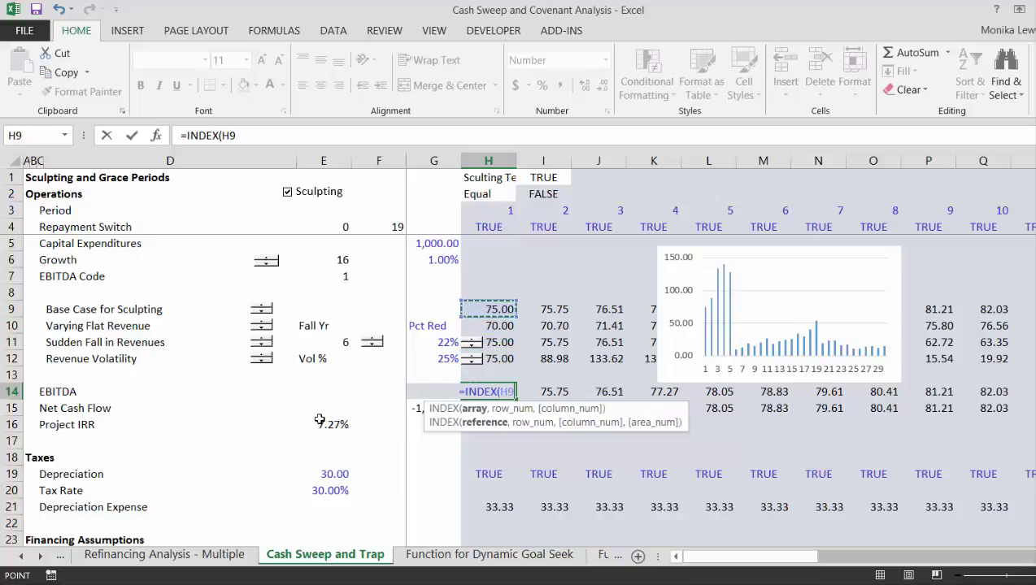
key("Down")
key("Down")
key("Down")
key("Up")
key("Up")
key("Up")
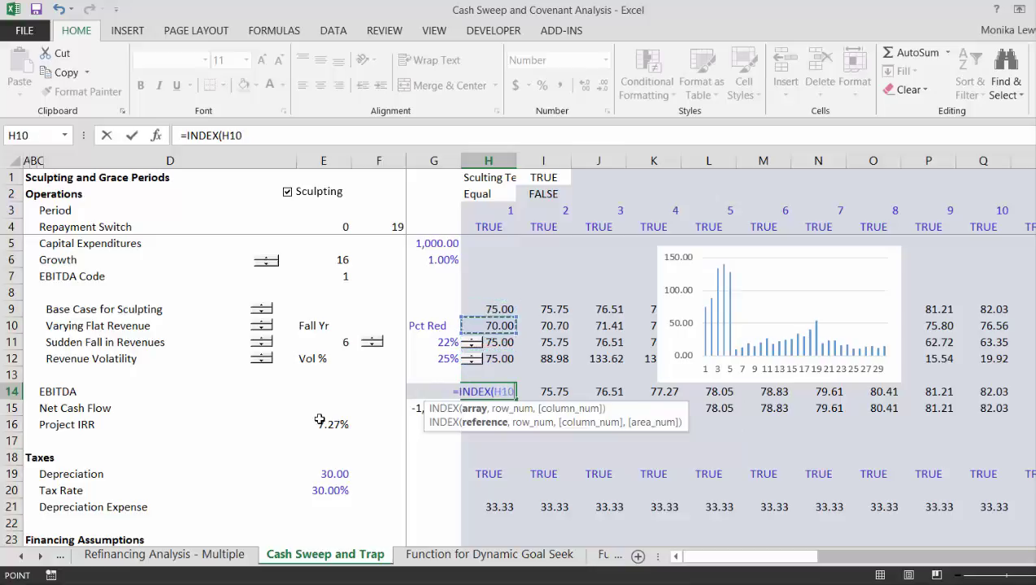
key("shift+Down")
key("shift+Down")
key("shift+Down")
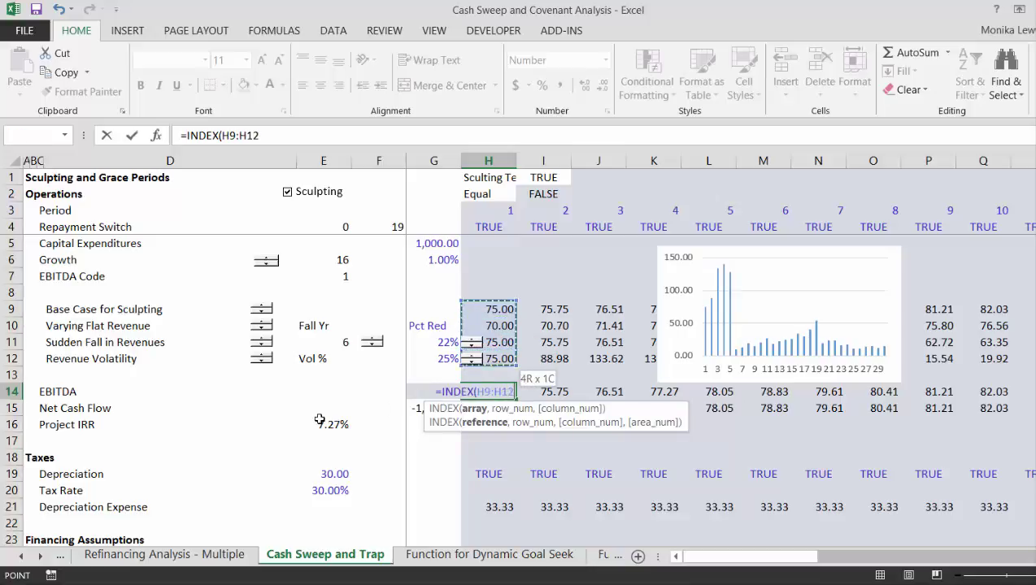
type(",")
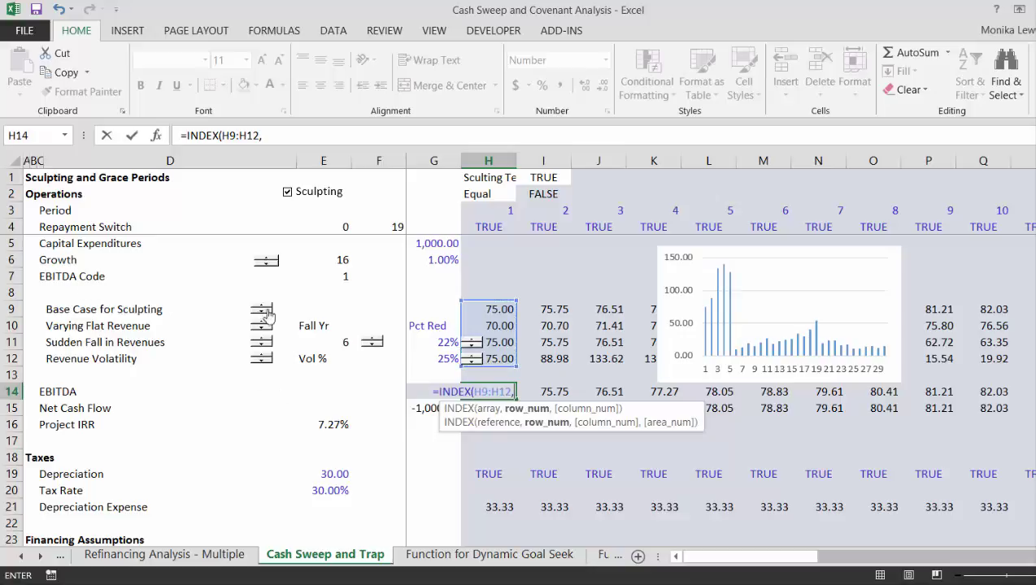
left_click(337, 277)
key("F4")
type(")")
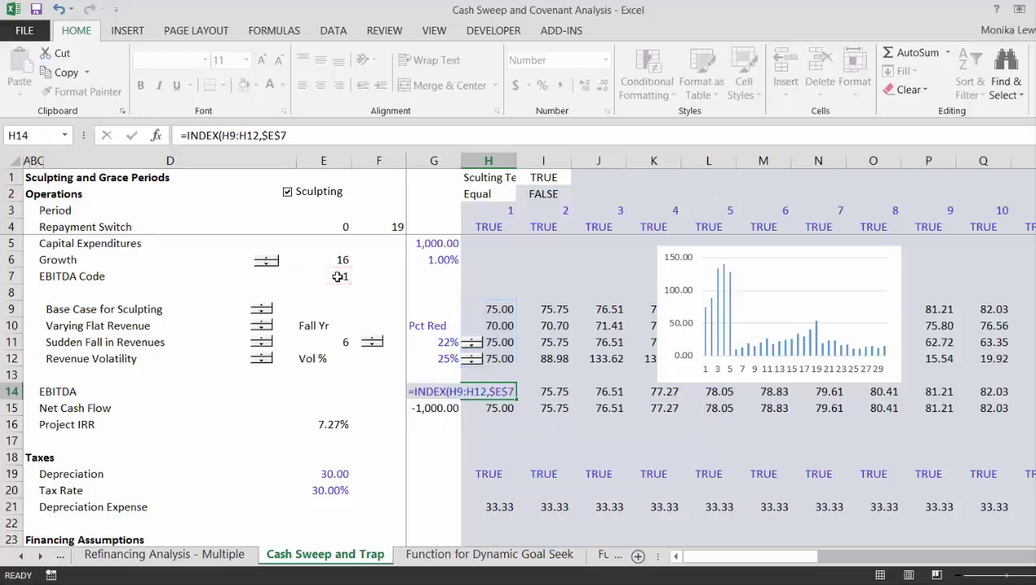
key("Return")
- Copy the EBITDA formula across all periods in row 14 and recolour the sheet's inputs and formulas by type
key("Up")
key("ctrl+shift+Right")
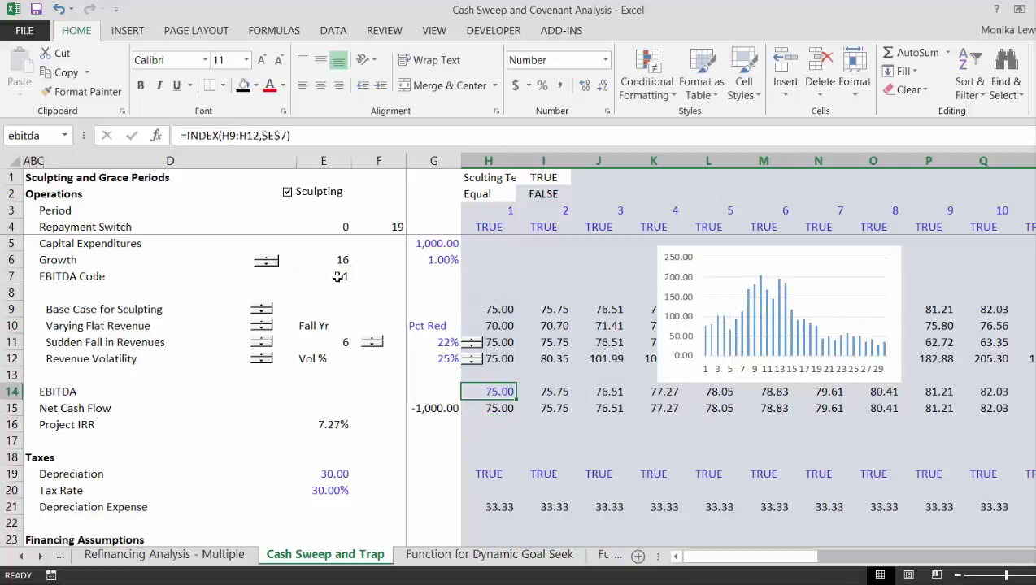
key("ctrl+alt+c")
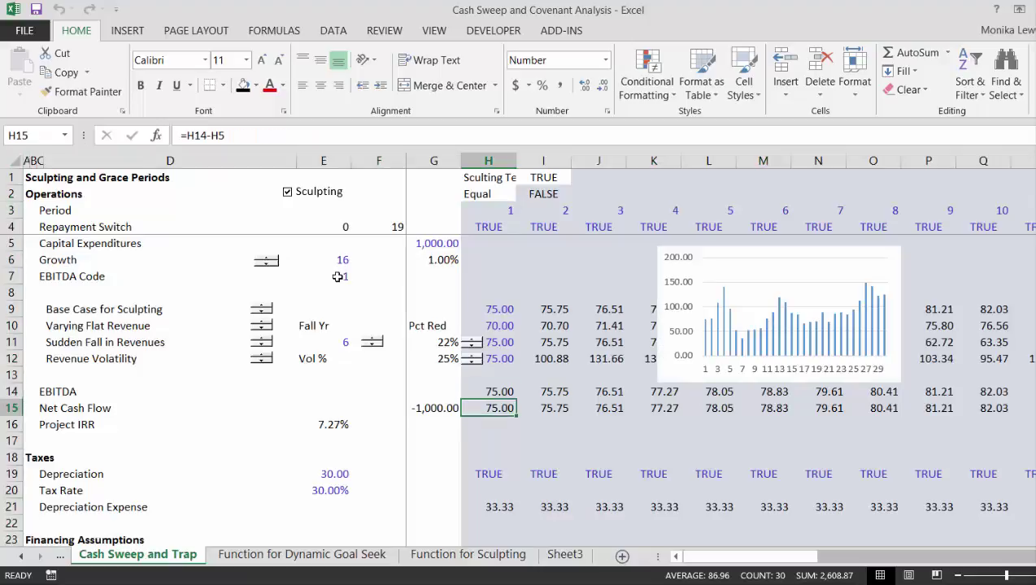
- Examine the financing assumptions, cash sweep scenarios and debt sizing sections down to the Target DSCR rows
key("Down")
key("Down")
key("Down")
key("Left")
key("Left")
key("Left")
key("Left")
key("Left")
key("Left")
key("Left")
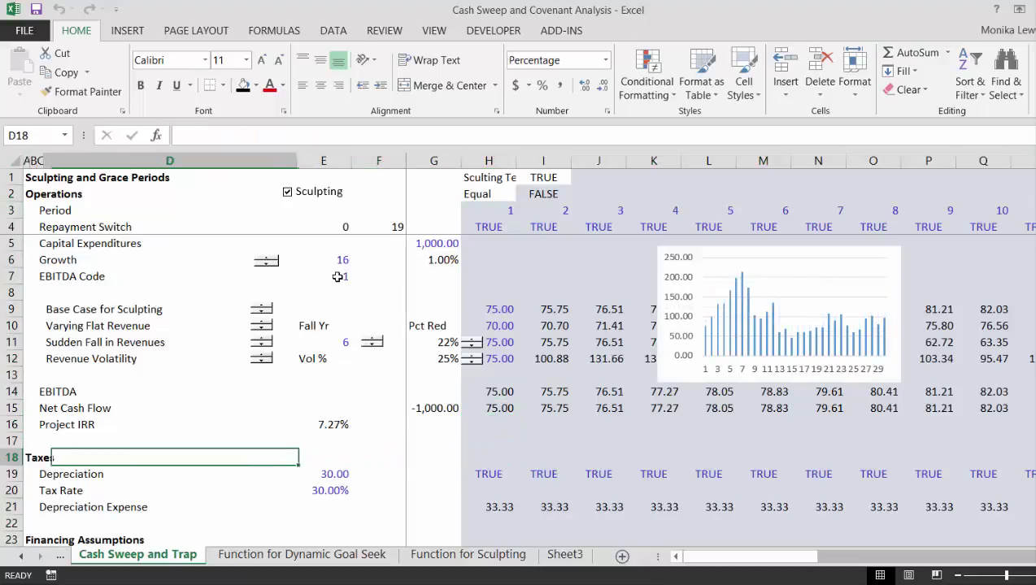
key("Down")
key("Down")
key("Down")
key("Down")
key("Down")
key("Down")
key("Down")
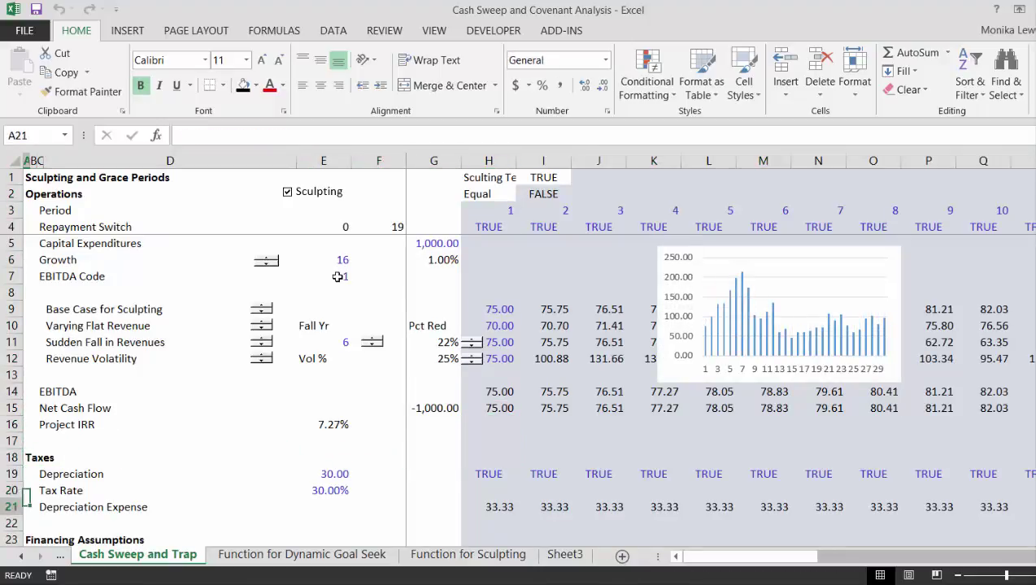
key("Down")
key("Down")
key("Down")
key("Down")
key("Down")
key("Down")
key("Down")
key("Down")
key("Down")
key("Down")
key("Down")
key("Down")
key("Down")
key("Down")
key("Down")
key("Down")
key("Down")
key("Down")
key("Down")
key("Down")
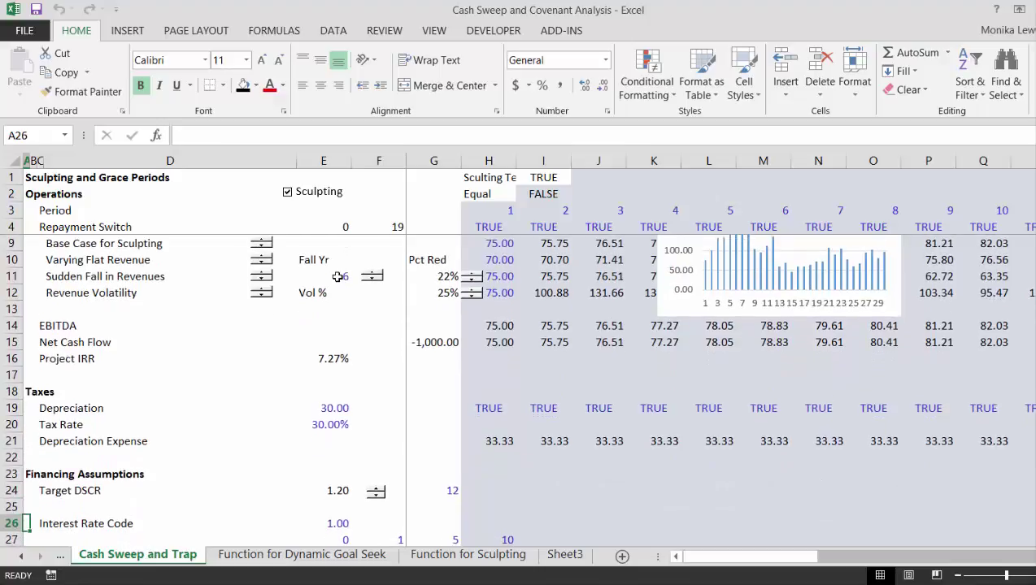
key("Down")
key("Down")
key("Down")
key("Down")
key("Down")
key("Down")
key("Down")
key("Down")
key("Down")
key("Down")
key("Down")
key("Down")
key("Down")
key("Down")
key("Down")
key("Down")
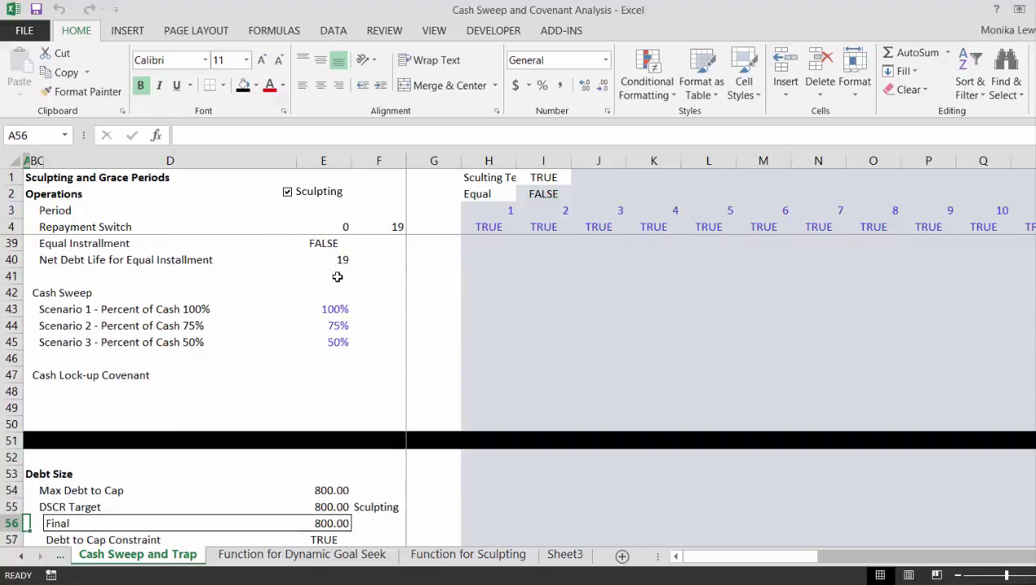
key("Down")
key("Down")
key("Down")
key("Down")
key("Down")
key("Down")
key("Down")
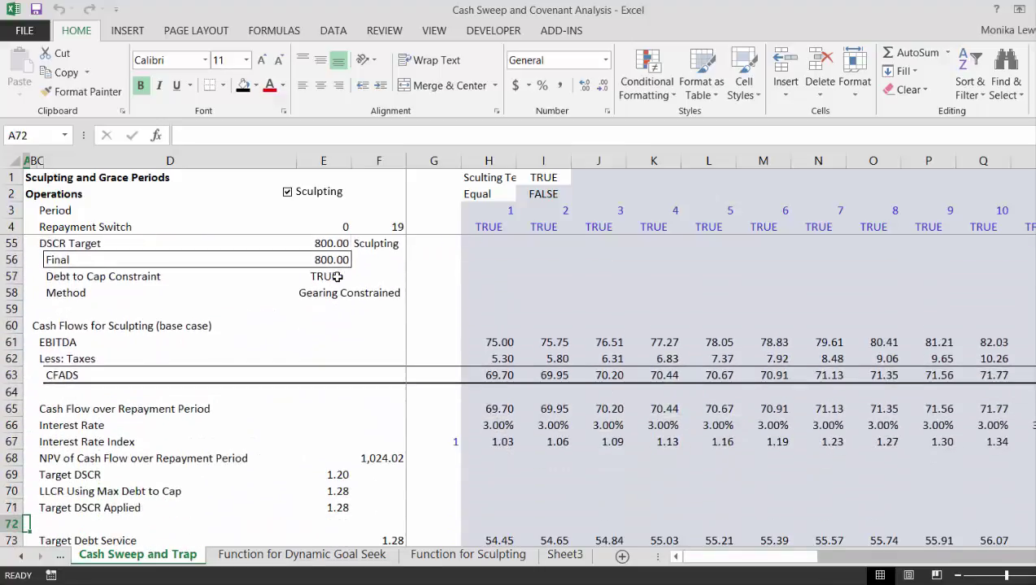
- Change the Debt Size heading in A53 to "Debt Size from Base Case Cash Flow"
key("Up")
key("Up")
key("Up")
key("Up")
key("Up")
key("Up")
key("Up")
key("Up")
key("Up")
key("Up")
key("Up")
key("Up")
key("Up")
key("Up")
key("Up")
key("Up")
key("Up")
key("Up")
key("Up")
key("Up")
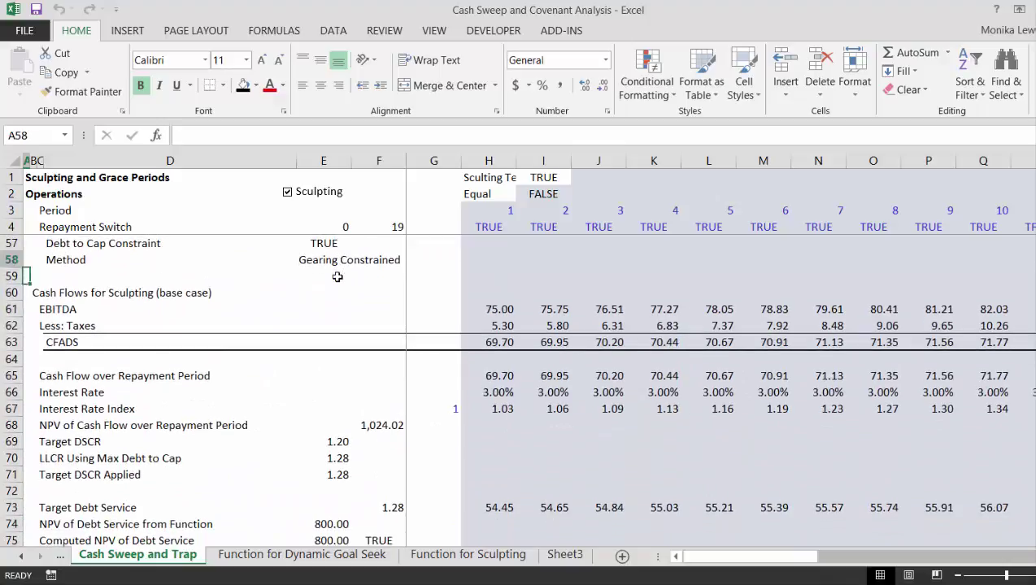
key("Down")
key("Down")
key("Down")
key("Down")
key("Down")
key("Down")
key("Down")
key("Down")
key("Down")
key("Down")
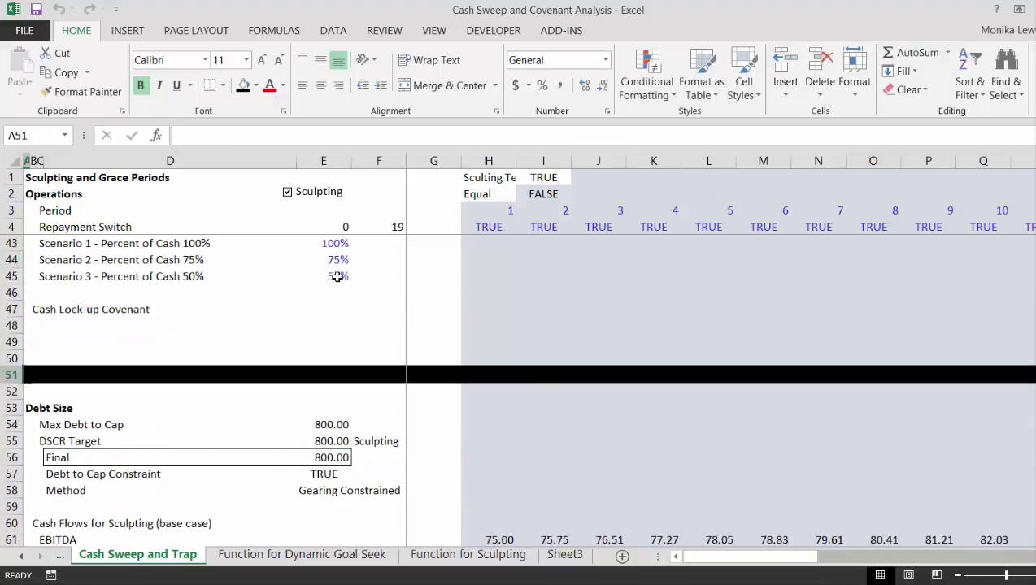
key("F2")
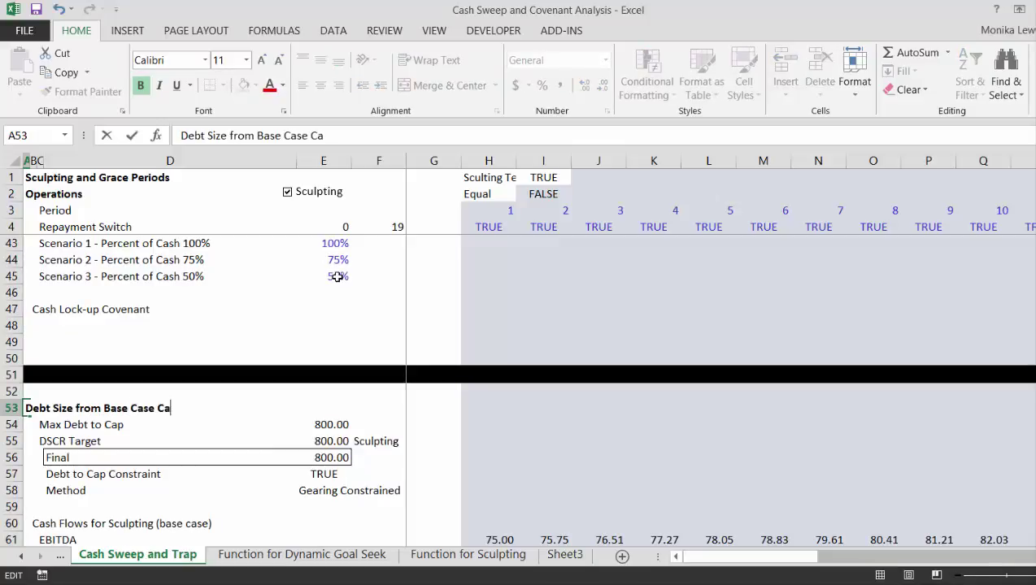
type("ow")
key("Return")
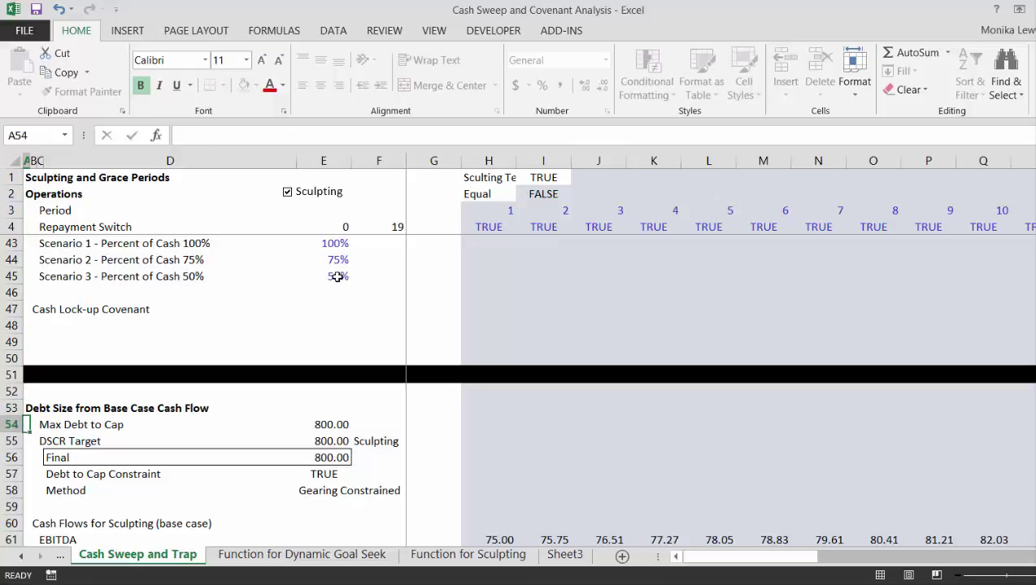
- Examine the base case debt sizing, repayments, profit and loss and DSCR sections down to the Risk Analysis with Cash Flow Sweep section
key("Down")
key("Down")
key("Down")
key("Down")
key("Down")
key("Down")
key("Down")
key("Down")
key("Down")
key("Down")
key("Down")
key("Down")
key("Down")
key("Down")
key("Down")
key("Down")
key("Down")
key("Down")
key("Down")
key("Down")
key("Down")
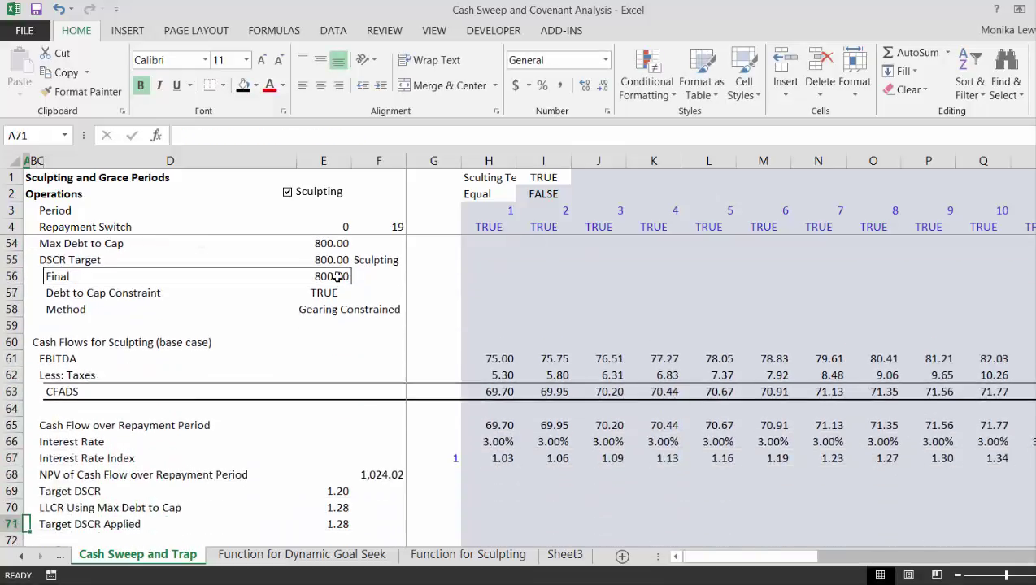
key("Down")
key("Down")
key("Down")
key("Down")
key("Down")
key("Down")
key("Down")
key("Down")
key("Down")
key("Down")
key("Down")
key("Down")
key("Down")
key("Down")
key("Down")
key("Down")
key("Down")
key("Down")
key("Down")
key("Down")
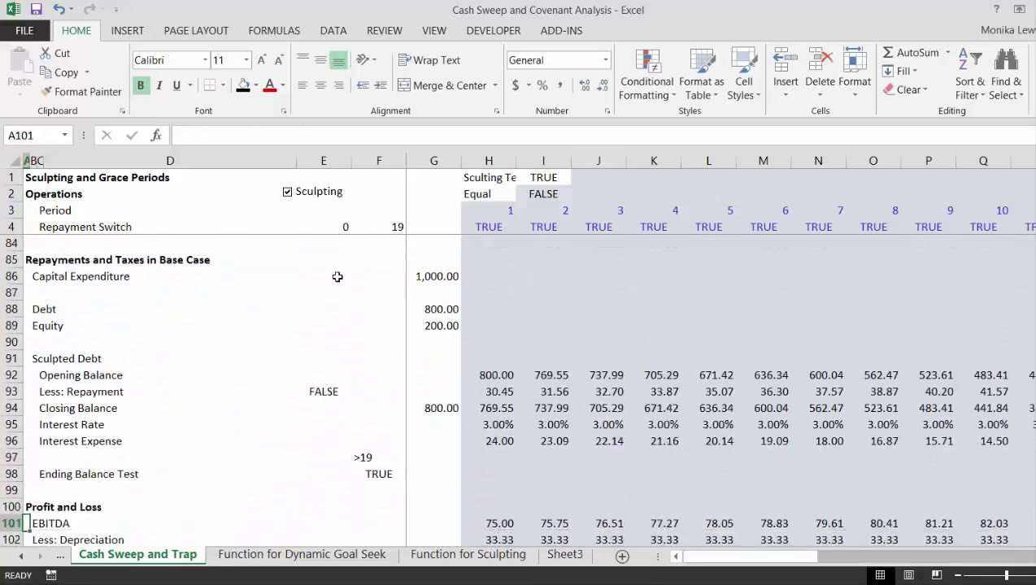
key("Down")
key("Down")
key("Down")
key("Down")
key("Down")
key("Down")
key("Down")
key("Down")
- Enter =ebitda in H117 to link the first-period EBITDA of the Risk Analysis with Cash Flow Sweep section to row 14
key("Up")
key("Up")
key("Up")
key("Up")
key("Up")
key("Up")
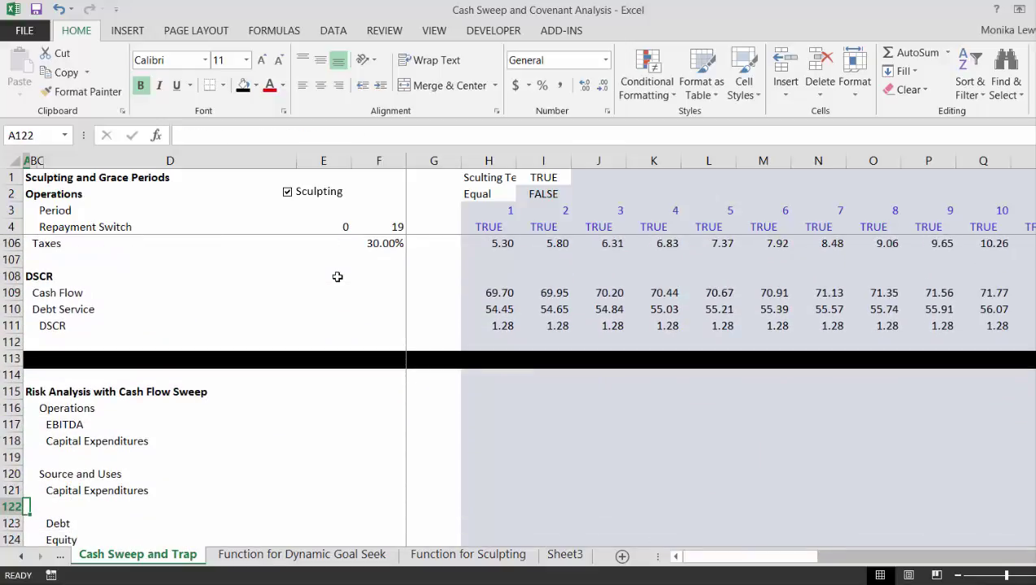
key("Right")
key("Right")
key("Right")
key("Right")
key("Right")
key("Right")
key("Right")
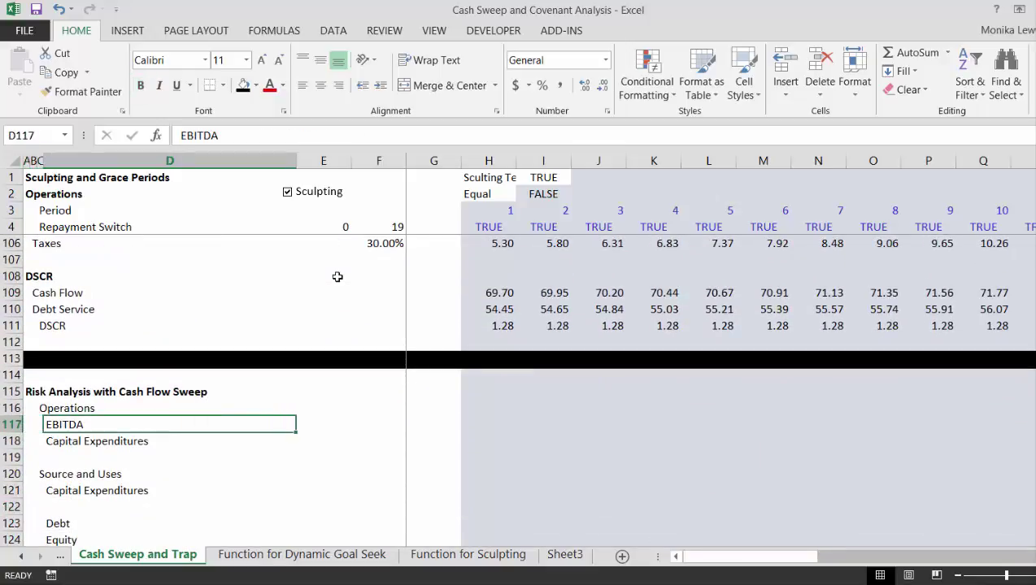
type("=")
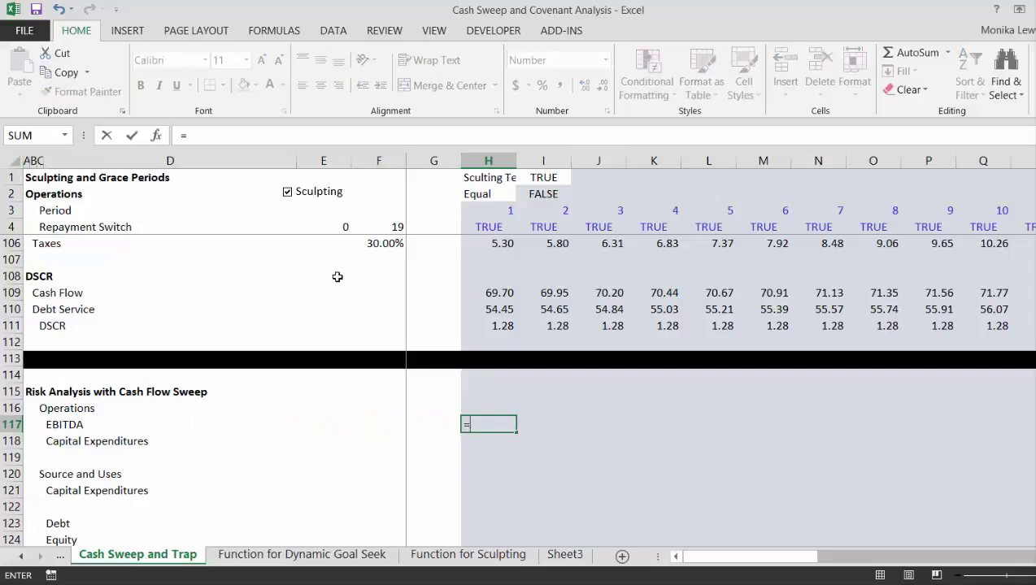
key("Up")
key("Up")
key("Up")
key("Up")
key("Up")
key("Up")
key("Up")
key("Up")
key("Up")
key("Up")
key("Up")
key("Up")
key("Up")
key("Up")
key("Up")
key("Up")
key("Up")
key("Up")
key("Up")
key("Up")
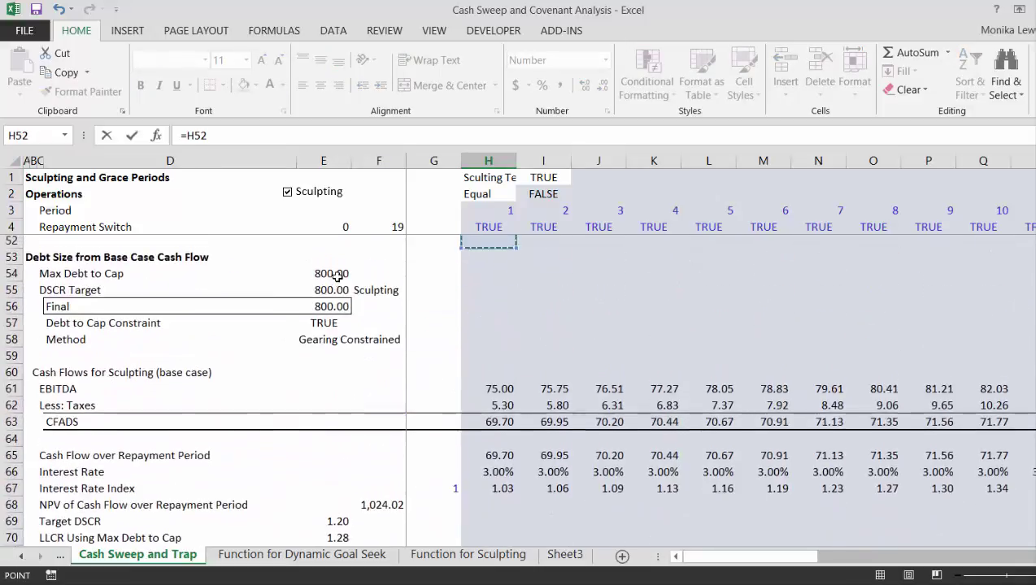
key("Up")
key("Up")
key("Up")
key("Up")
key("Up")
key("Up")
key("Up")
key("Up")
key("Up")
key("Up")
key("Up")
key("Up")
key("Up")
key("Up")
key("Up")
key("Up")
key("Up")
key("Up")
key("Up")
key("Up")
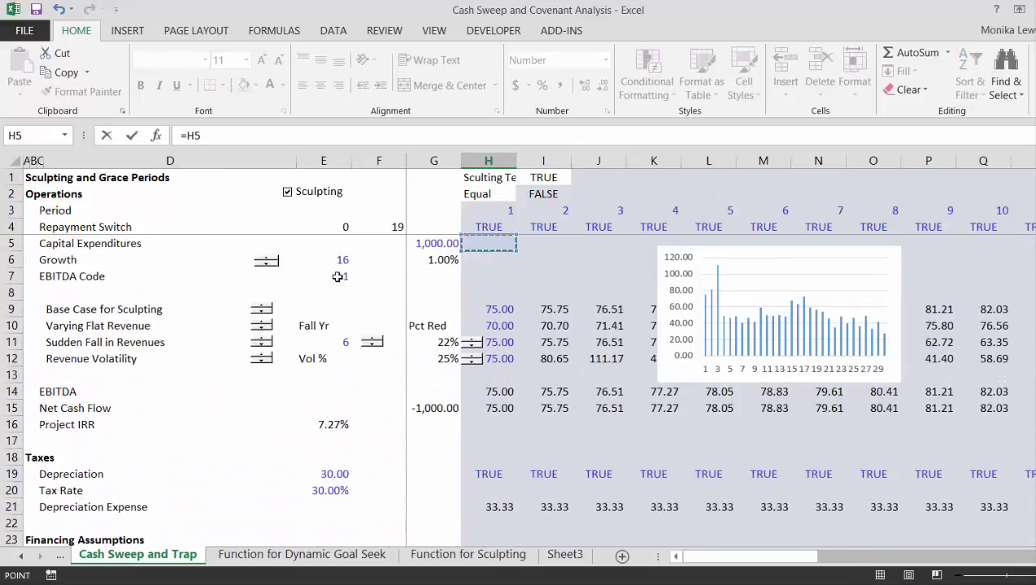
key("Down")
key("Down")
key("Down")
key("Down")
key("Down")
key("Down")
key("Down")
key("Down")
key("Down")
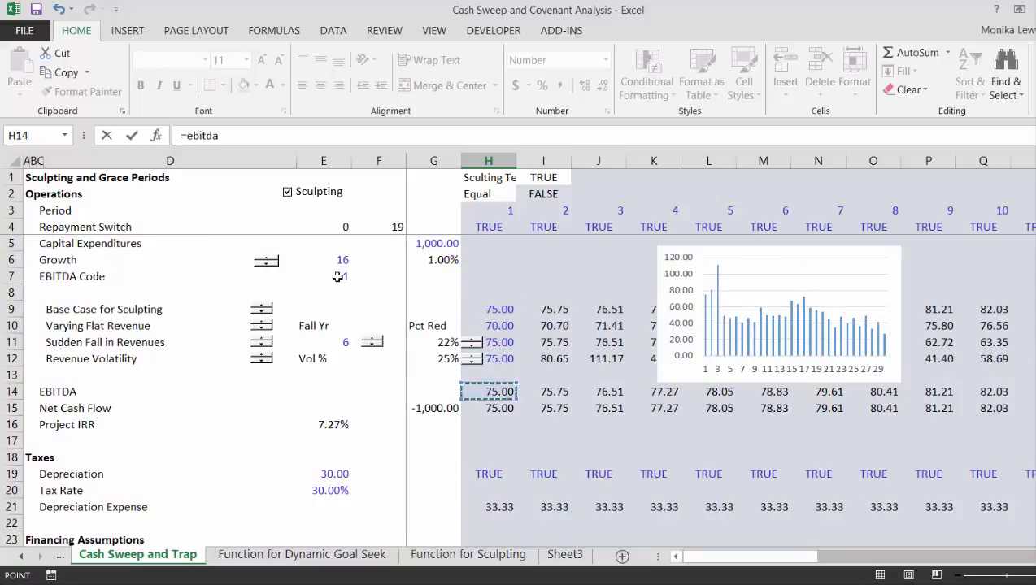
key("ctrl+Return")
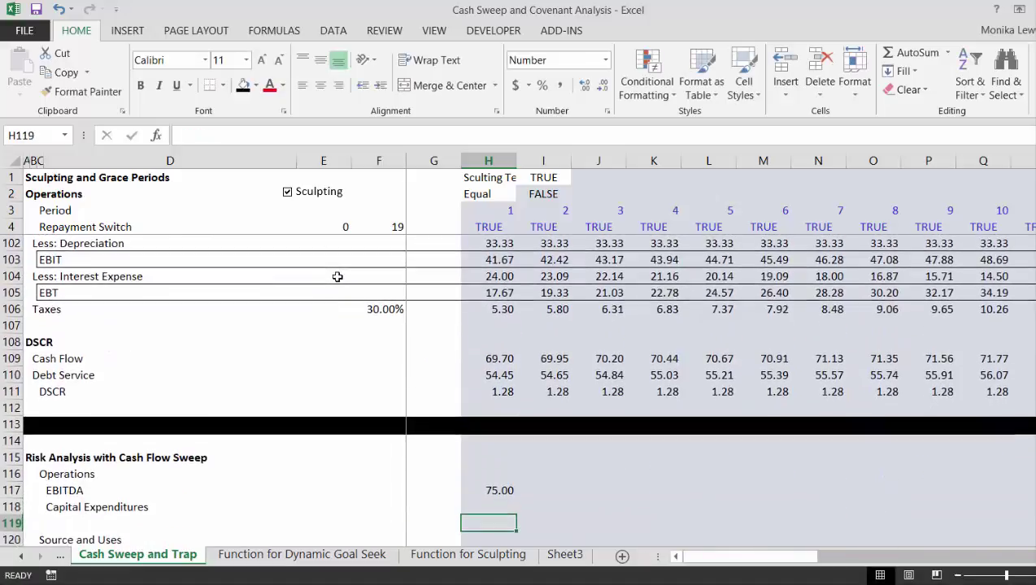
- Review the sheet from the risk analysis section back up to the Operations inputs and EBITDA scenarios
key("Up")
key("Up")
key("Up")
key("Up")
key("Up")
key("Up")
key("Up")
key("Up")
key("Up")
key("Up")
key("Up")
key("Up")
key("Up")
key("Up")
key("Up")
key("Up")
key("Up")
key("Up")
key("Up")
key("Up")
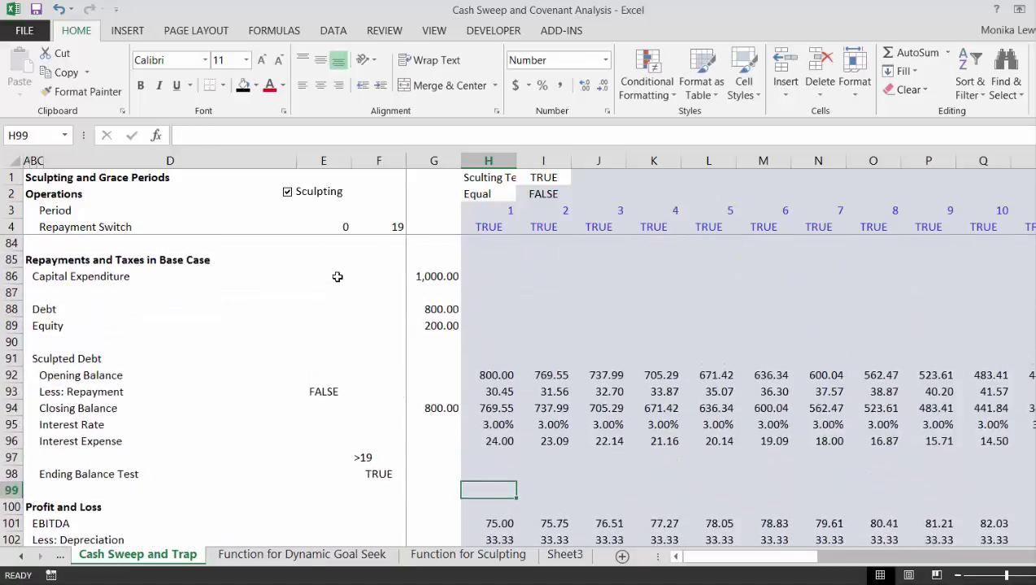
key("Up")
key("Up")
key("Up")
key("Up")
key("Up")
key("Up")
key("Up")
key("Up")
key("Up")
key("Up")
key("Up")
key("Up")
key("Up")
key("Up")
key("Up")
key("Up")
key("Up")
key("Up")
key("Up")
key("Up")
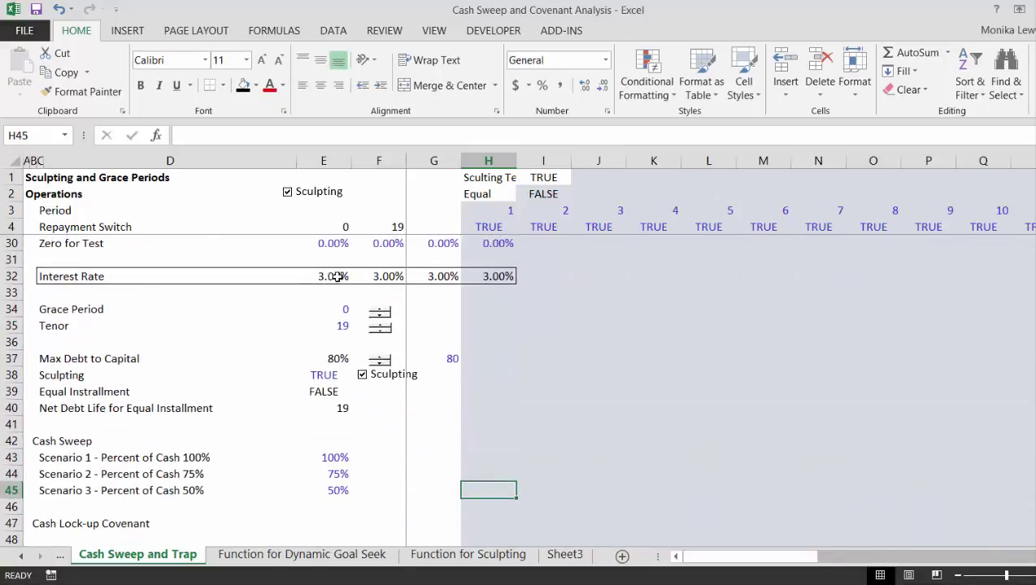
key("Up")
key("Up")
key("Up")
key("Up")
key("Up")
key("Up")
key("Up")
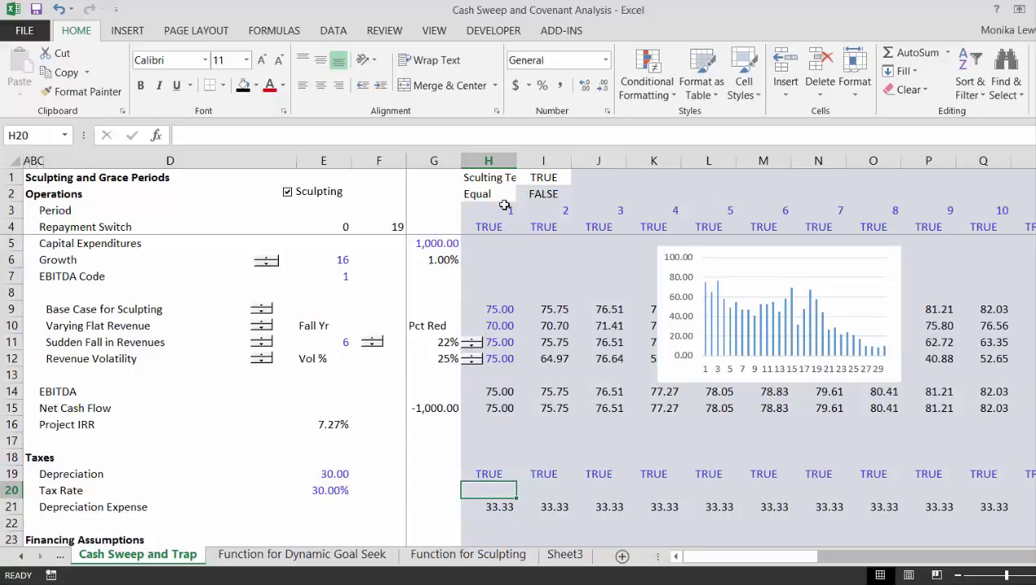
- Insert a combo box form control over columns H to J around rows 6 and 7, beside the chart
left_click(493, 30)
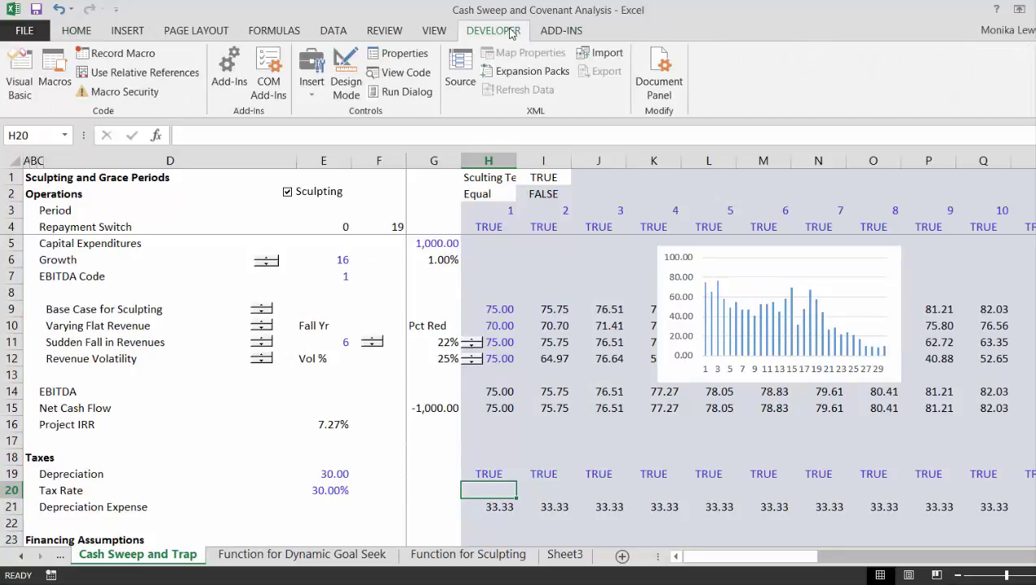
left_click(313, 86)
left_click(320, 131)
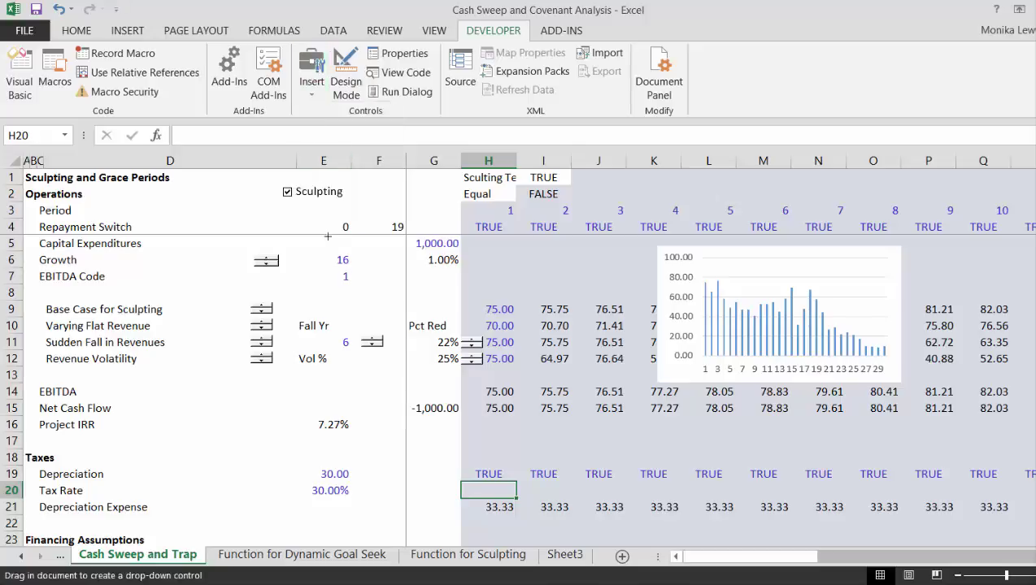
mouse_move(484, 259)
left_mouse_down()
mouse_move(644, 269)
mouse_move(638, 263)
left_mouse_up()
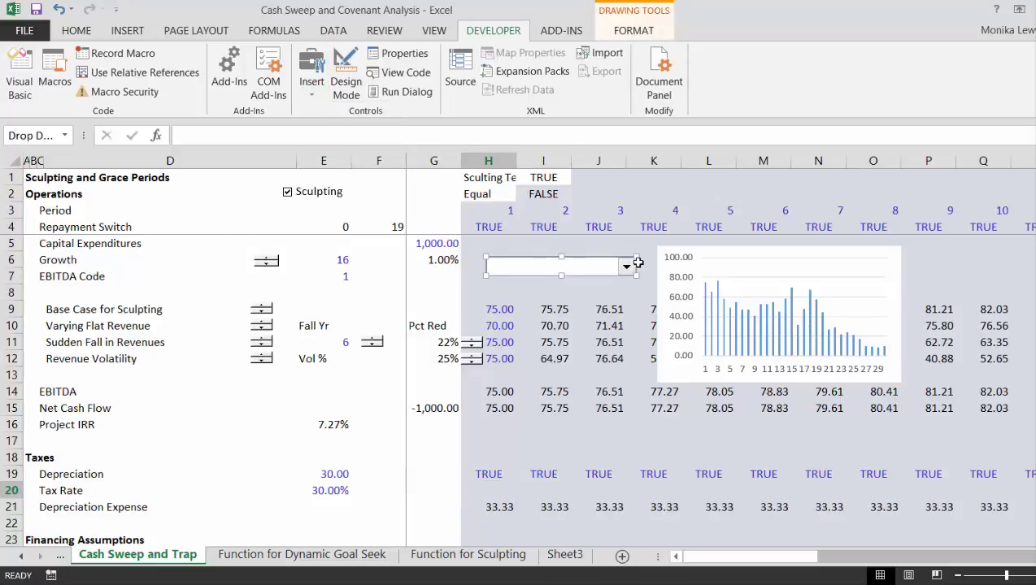
- Set the combo box's input range to the EBITDA scenario names in 'Cash Sweep and Trap'!$D$9:$D$12
right_click(604, 266)
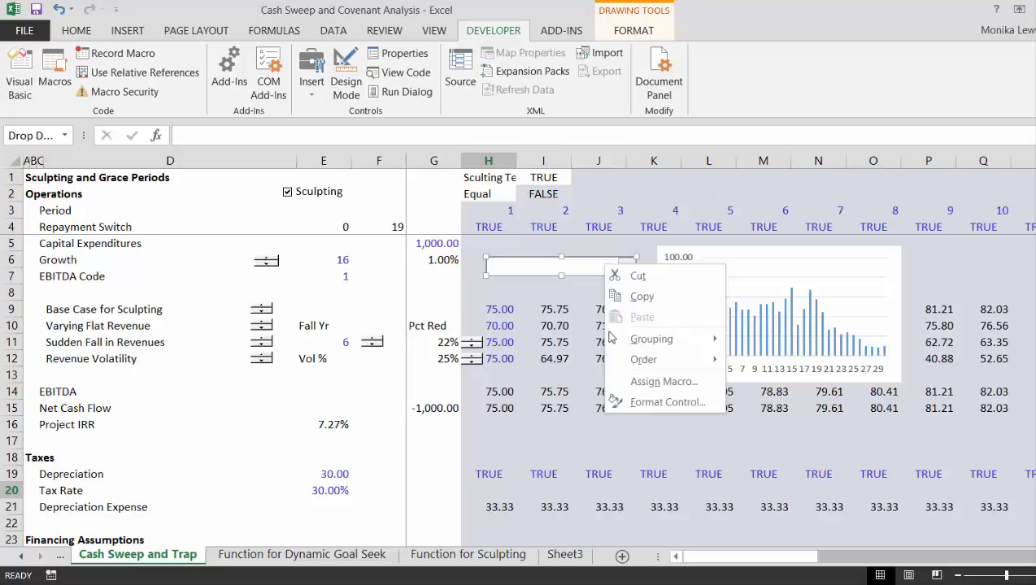
left_click(626, 401)
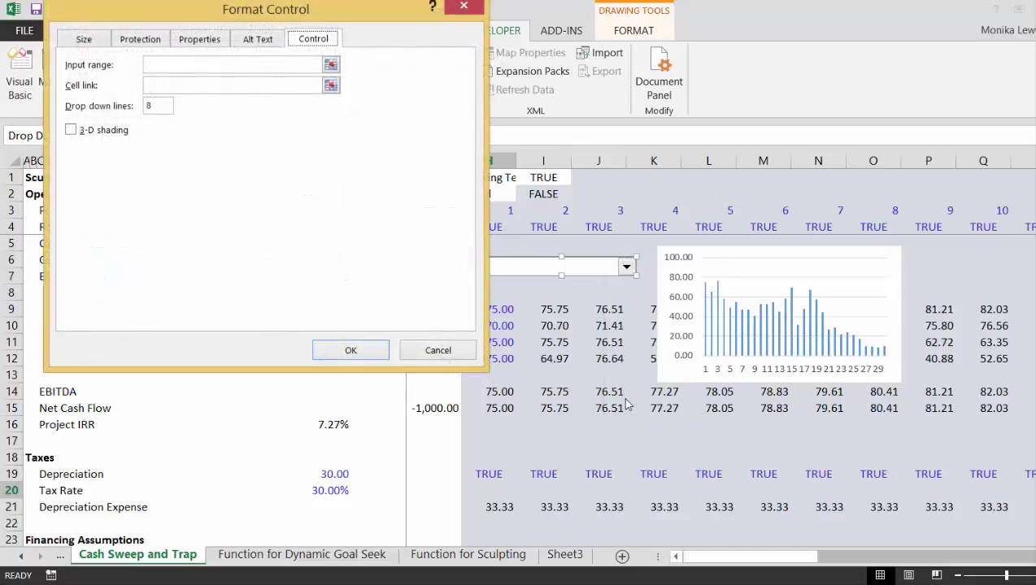
left_click(331, 66)
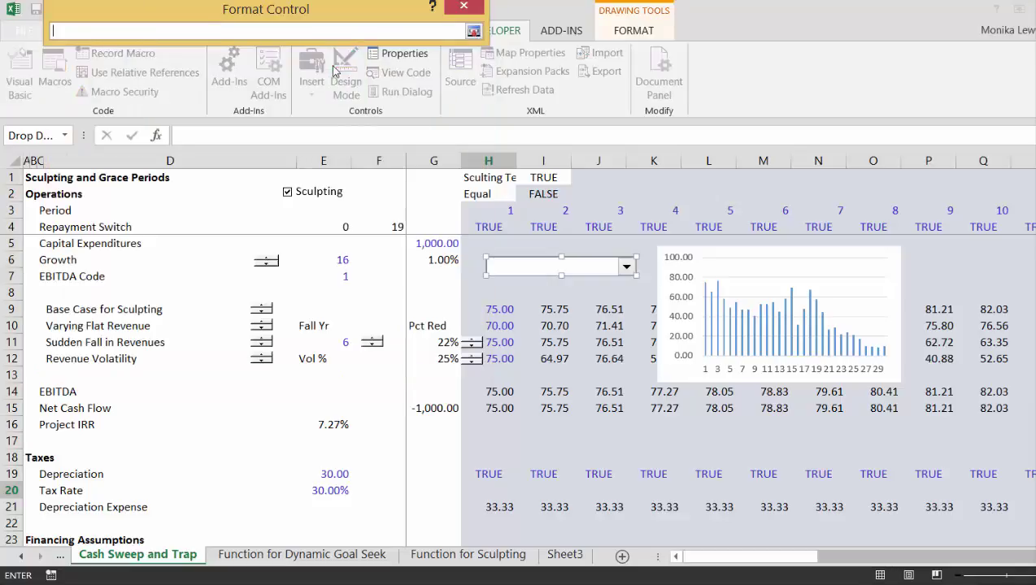
left_click(266, 561)
left_click(174, 555)
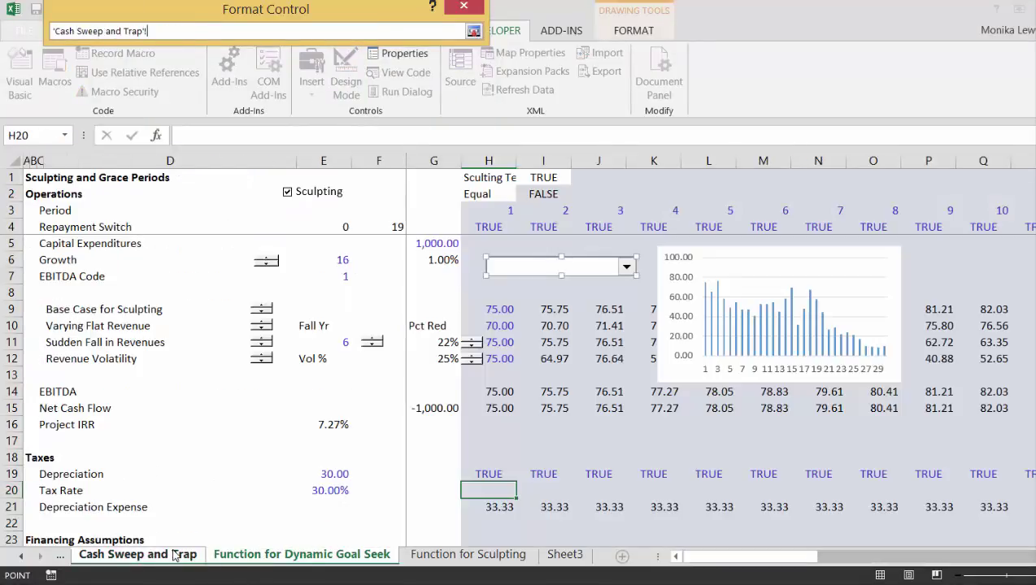
left_click_drag(53, 307, 56, 356)
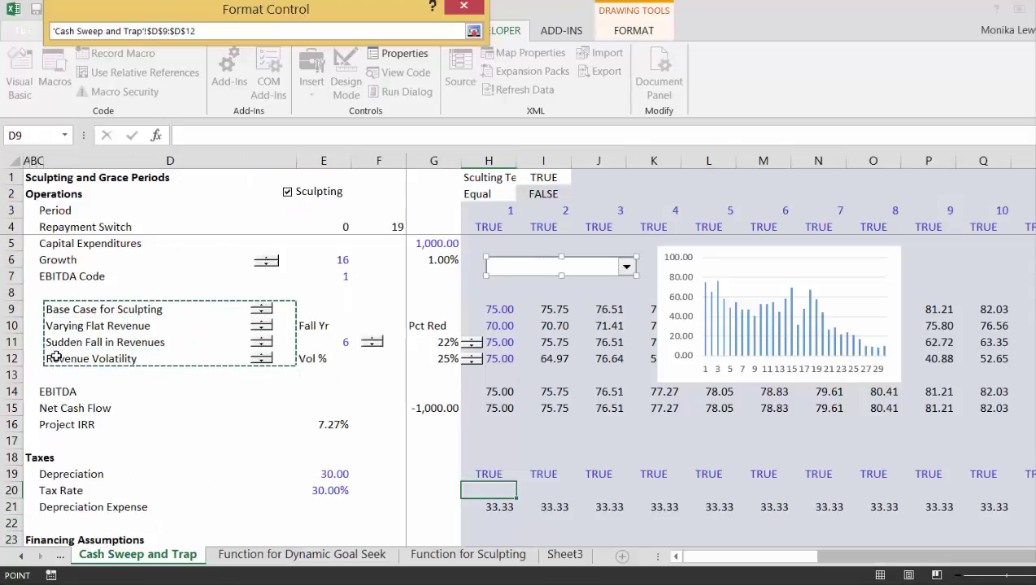
key("Return")
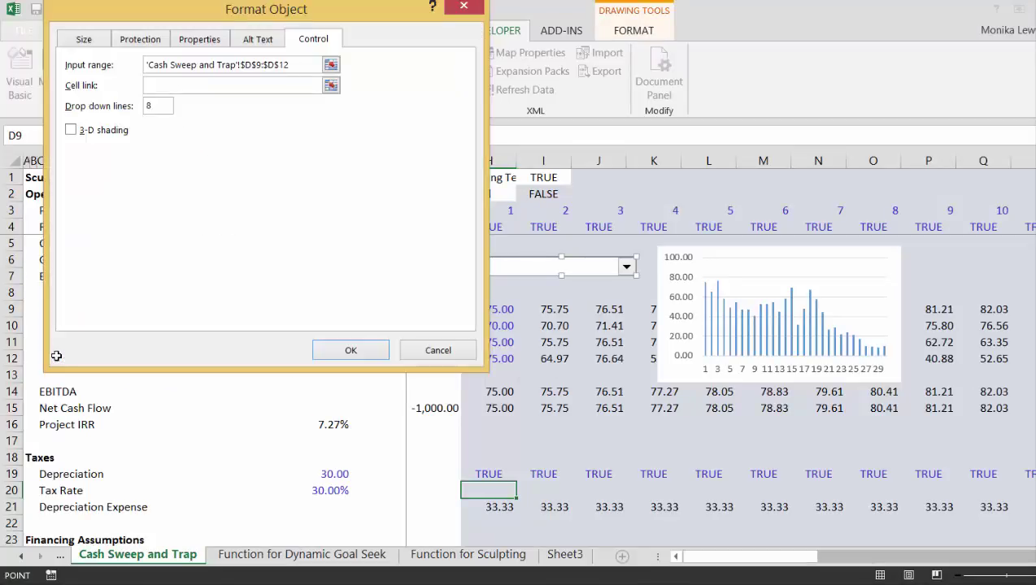
- Link the combo box to the EBITDA Code cell $E$7 and select Base Case for Sculpting
left_click(330, 86)
left_click(271, 554)
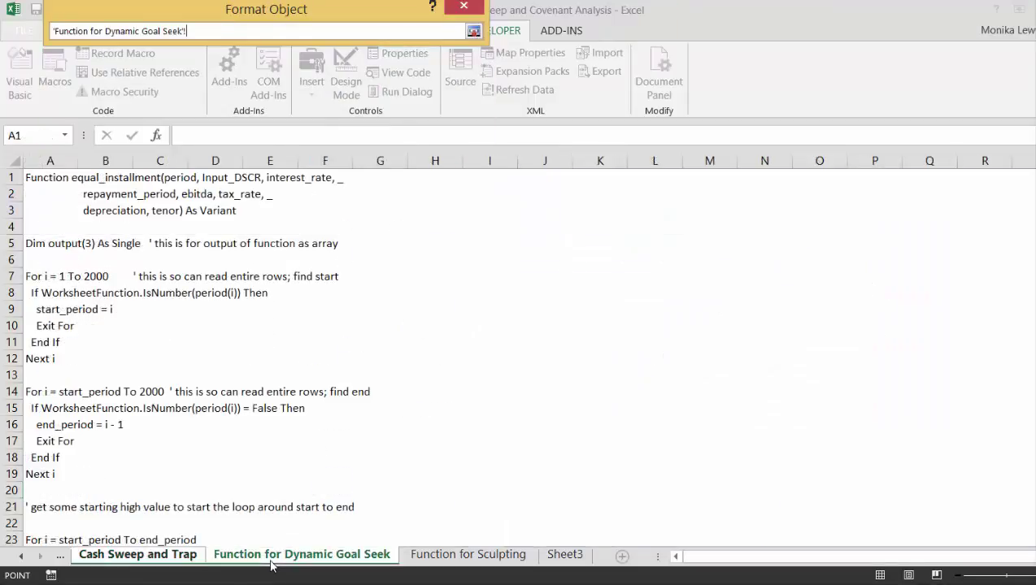
left_click(184, 557)
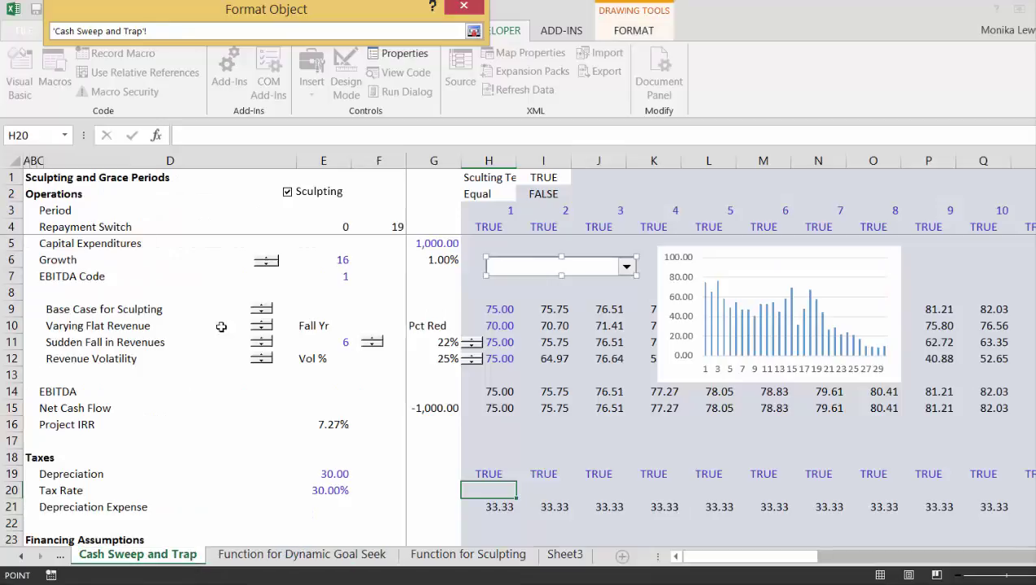
left_click(331, 276)
key("Return")
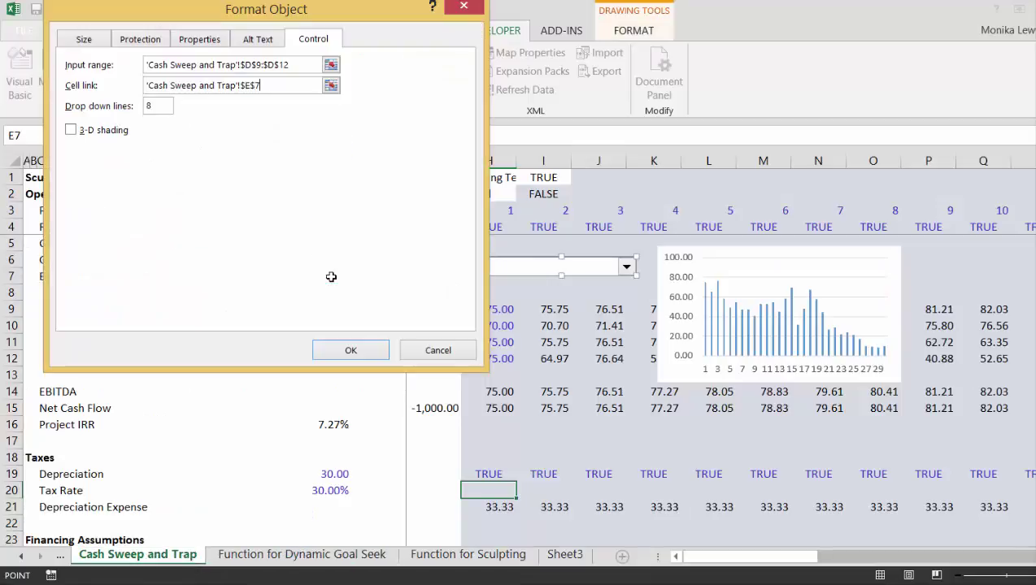
left_click(350, 351)
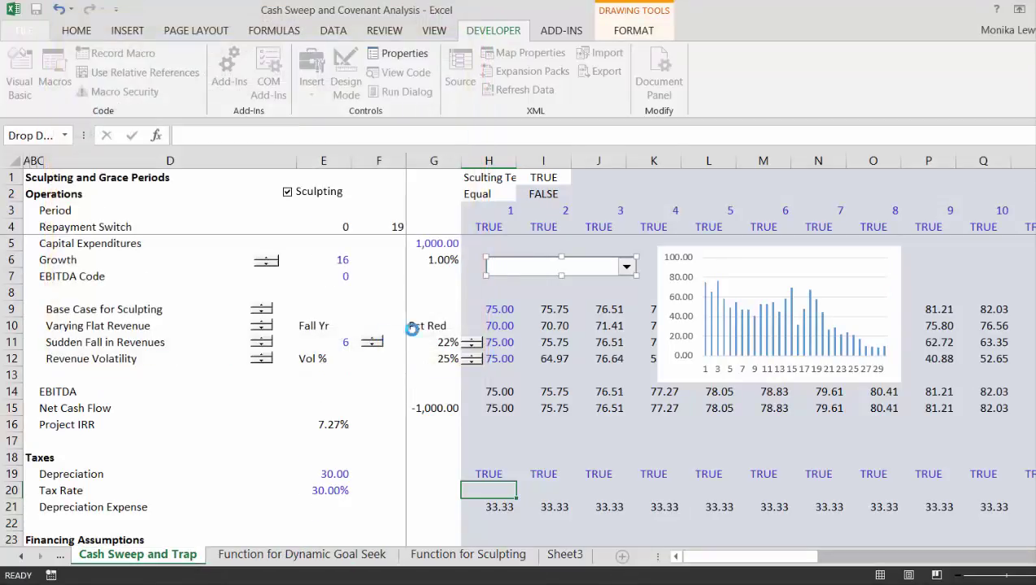
left_click(504, 292)
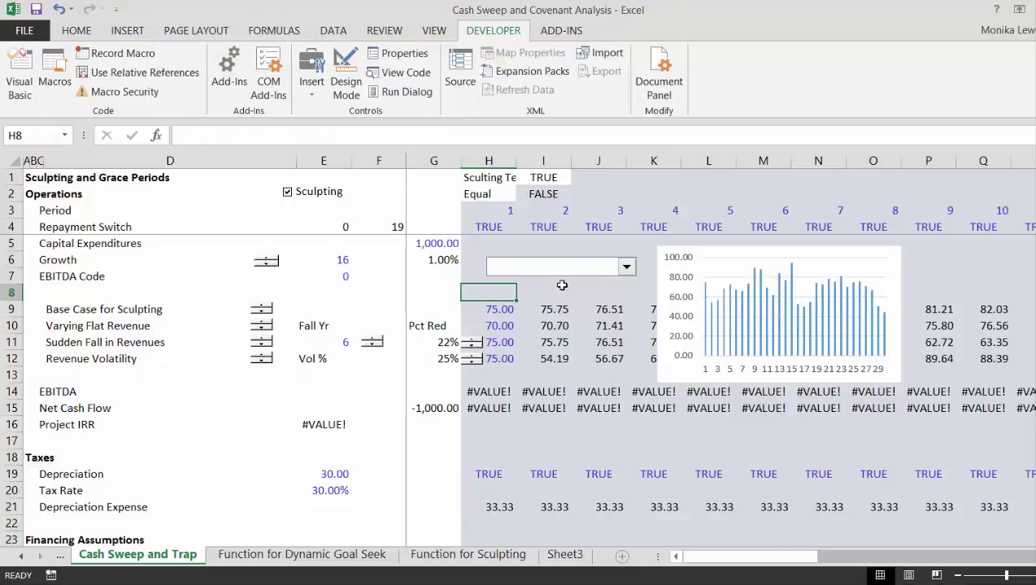
left_click(628, 268)
left_click(612, 286)
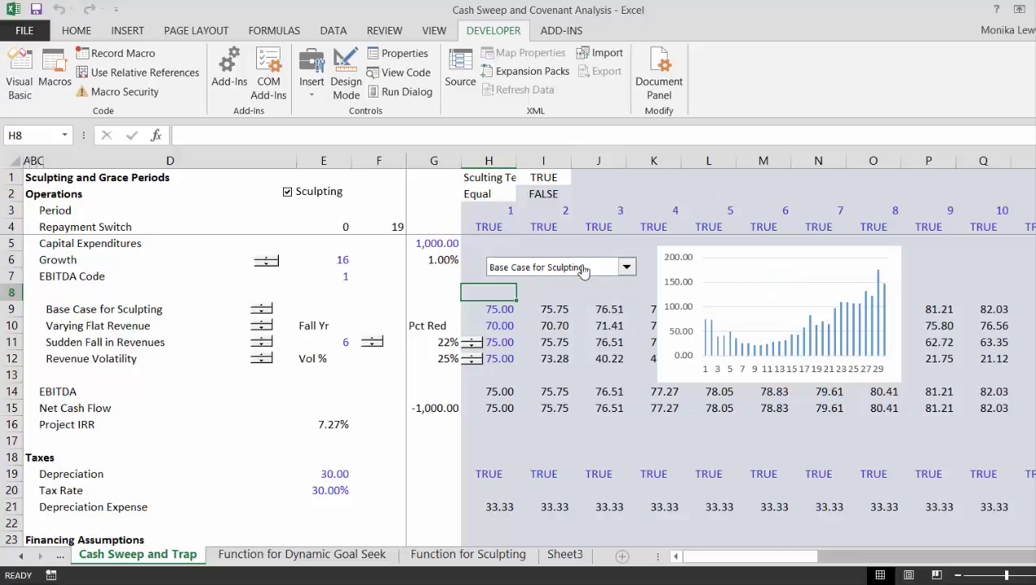
- Copy the scenario combo box and place the duplicate in row 2 between the Operations heading and the Sculpting checkbox
right_click(582, 272)
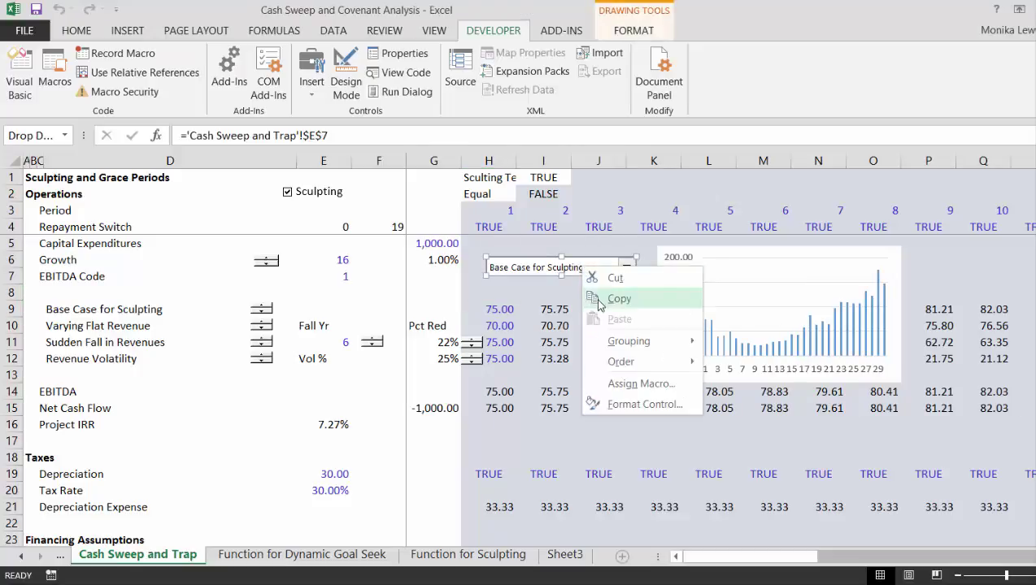
key("Escape")
left_click(201, 208)
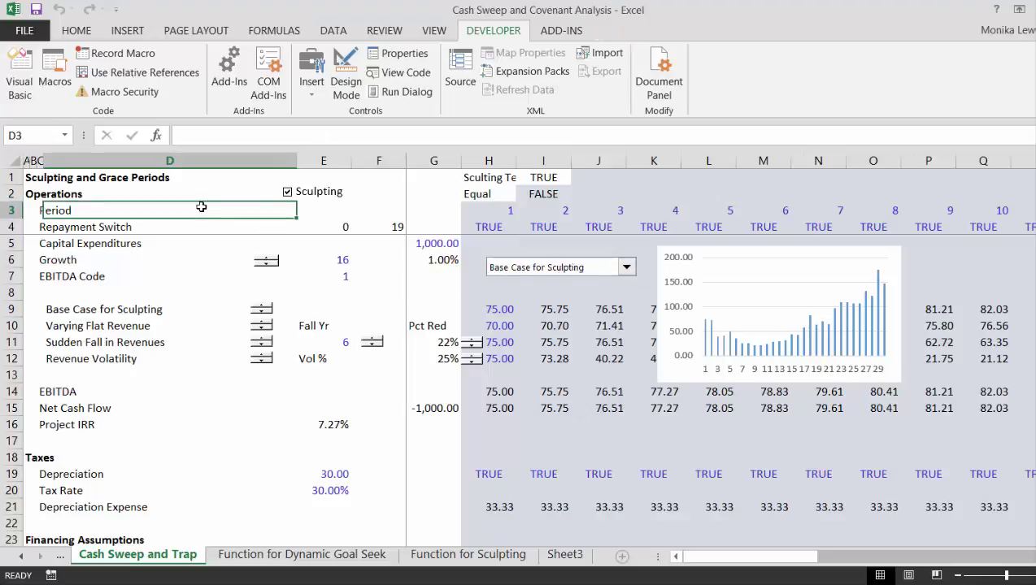
key("ctrl+v")
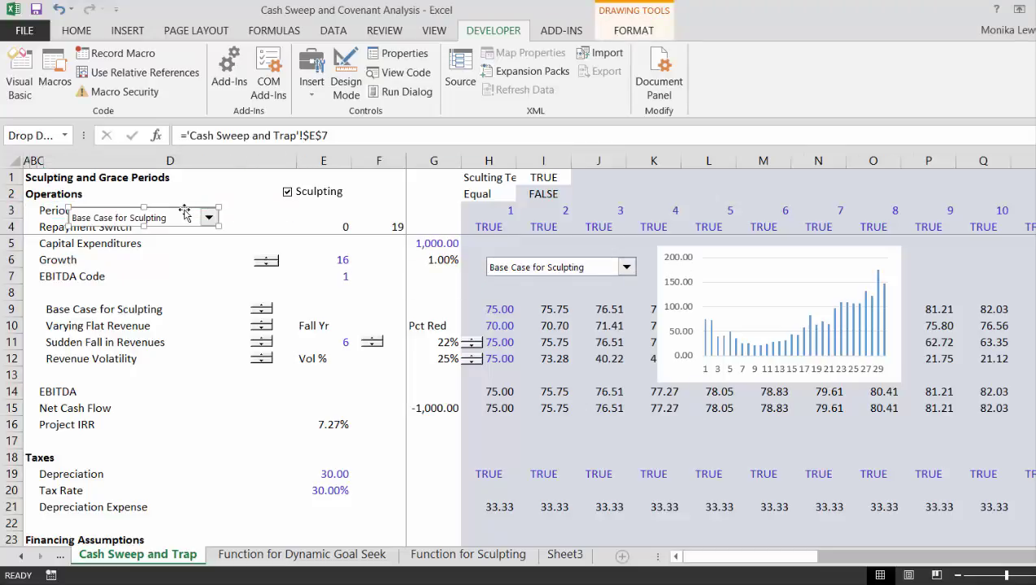
mouse_move(185, 213)
left_mouse_down()
mouse_move(317, 209)
mouse_move(233, 183)
mouse_move(193, 207)
left_mouse_up()
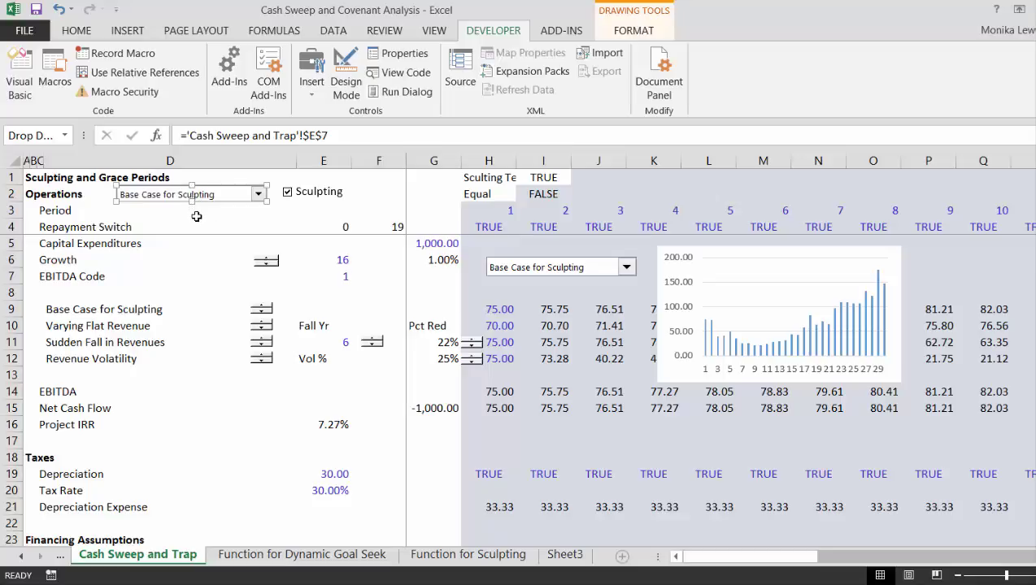
left_click(196, 214)
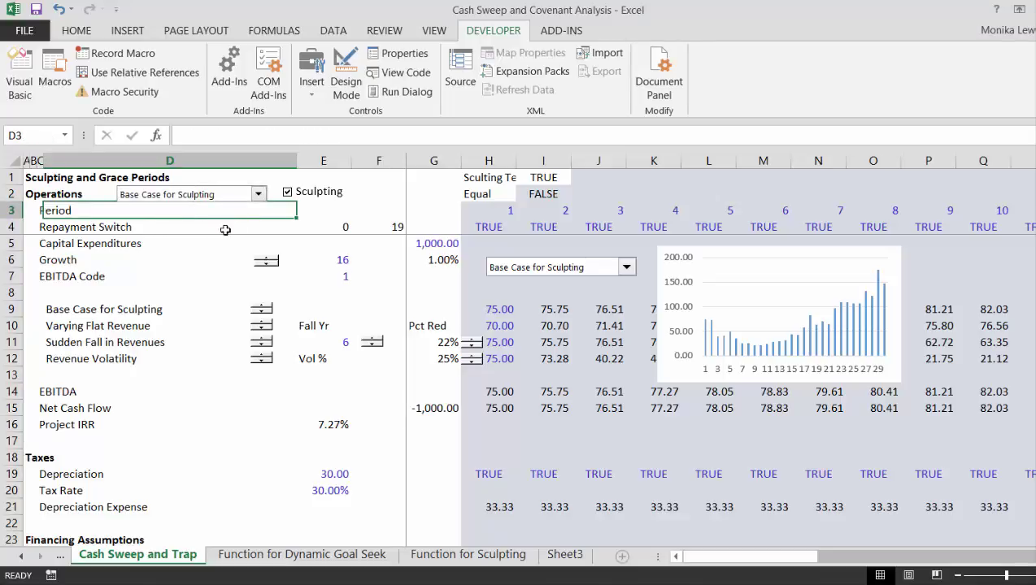
- Review the scenario, tax and financing assumptions down to the Cash Sweep percentages and the Cash Lock-up Covenant heading
key("Down")
key("Down")
key("Down")
key("Down")
key("Down")
key("Down")
key("Down")
key("Down")
key("Down")
key("Down")
key("Down")
key("Down")
key("Down")
key("Down")
key("Down")
key("Down")
key("Down")
key("Down")
key("Down")
key("Down")
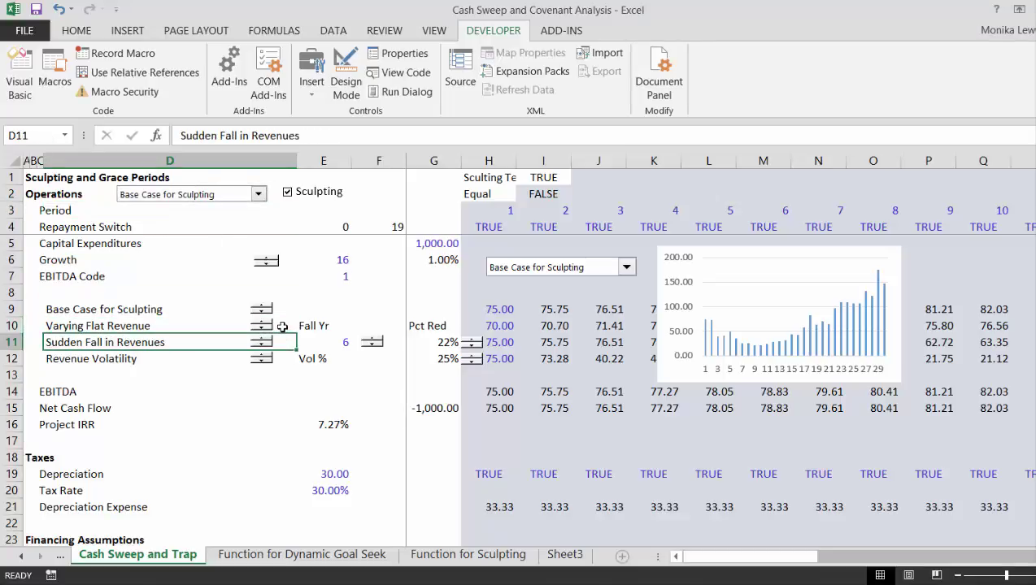
key("Down")
key("Down")
key("Down")
key("Down")
key("Down")
key("Down")
key("Down")
key("Down")
key("Down")
key("Down")
key("Down")
key("Down")
key("Down")
key("Down")
key("Down")
key("Down")
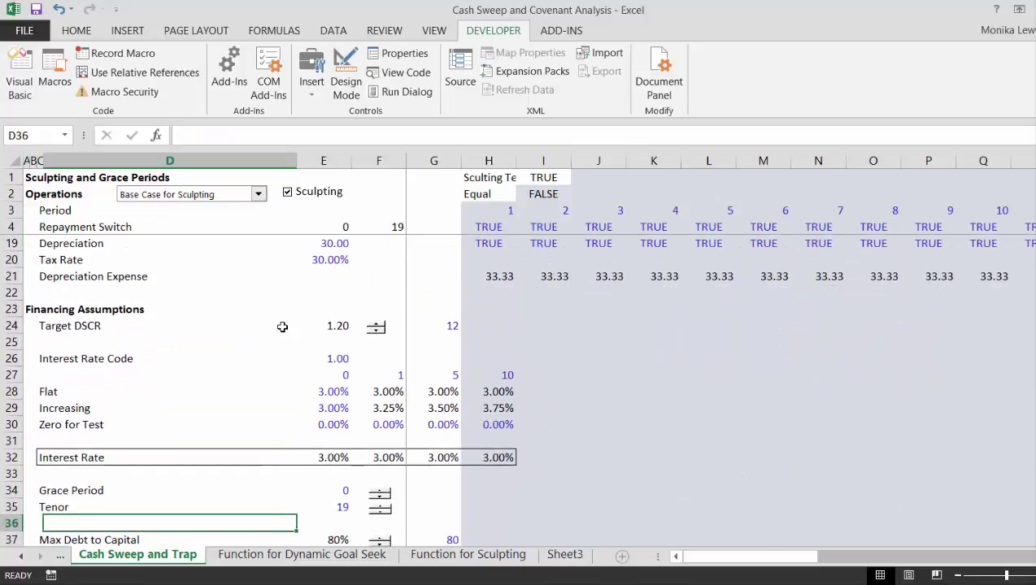
key("Down")
key("Down")
key("Down")
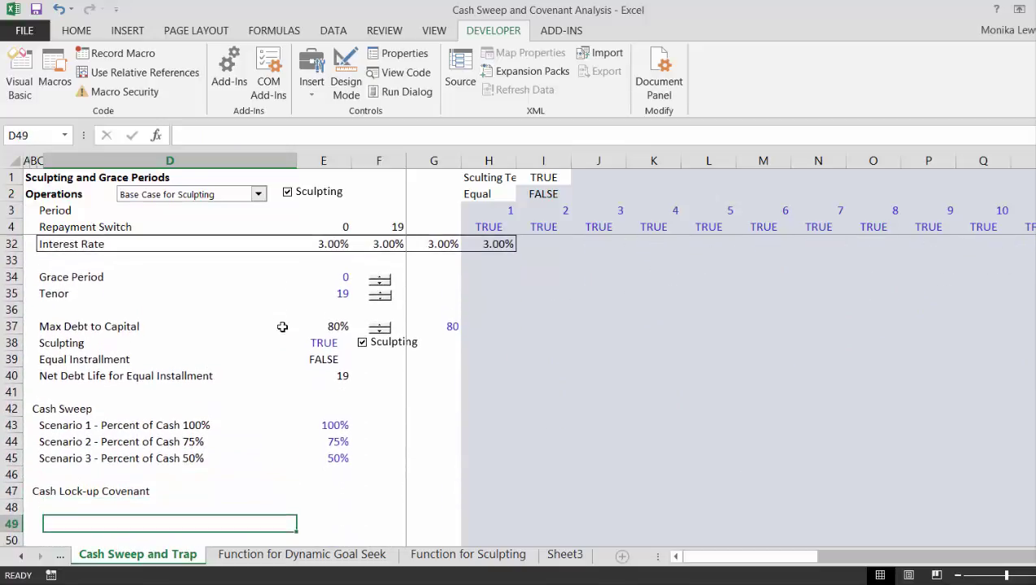
key("Up")
key("Up")
key("Up")
key("Left")
key("Left")
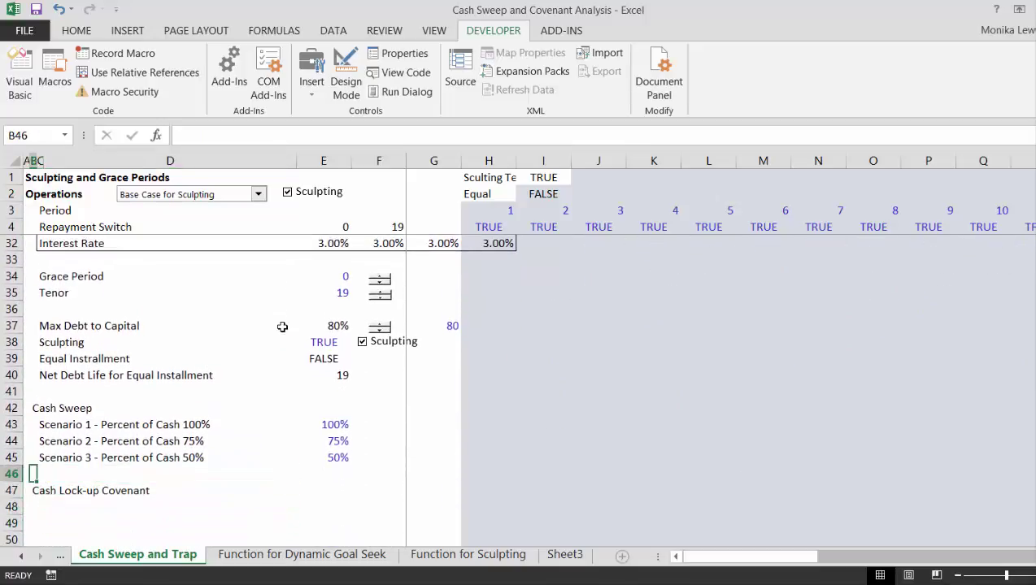
key("Down")
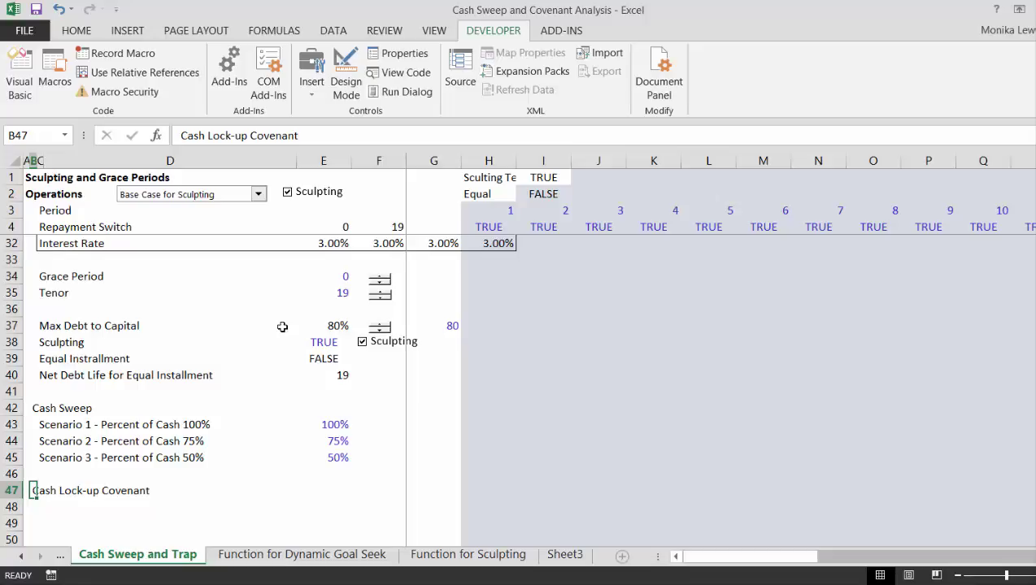
- Examine the base case debt size, function outputs, sculpted debt, Profit and Loss and DSCR sections
key("Down")
key("Down")
key("Down")
key("Down")
key("Down")
key("Down")
key("Down")
key("Down")
key("Down")
key("Down")
key("Down")
key("Down")
key("Down")
key("Down")
key("Down")
key("Down")
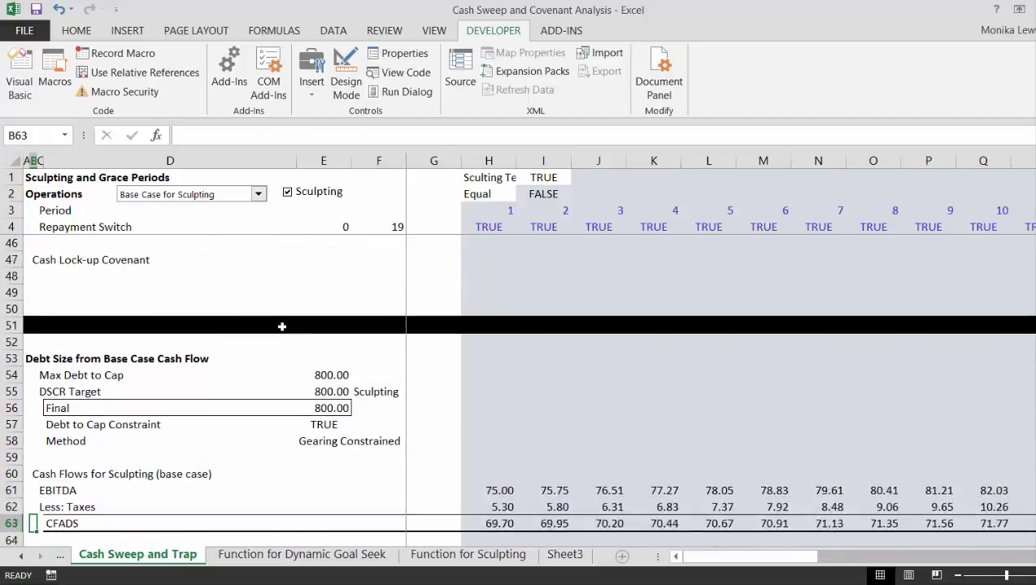
key("Down")
key("Down")
key("Down")
key("Down")
key("Down")
key("Down")
key("Down")
key("Down")
key("Down")
key("Down")
key("Down")
key("Down")
key("Down")
key("Down")
key("Down")
key("Down")
key("Down")
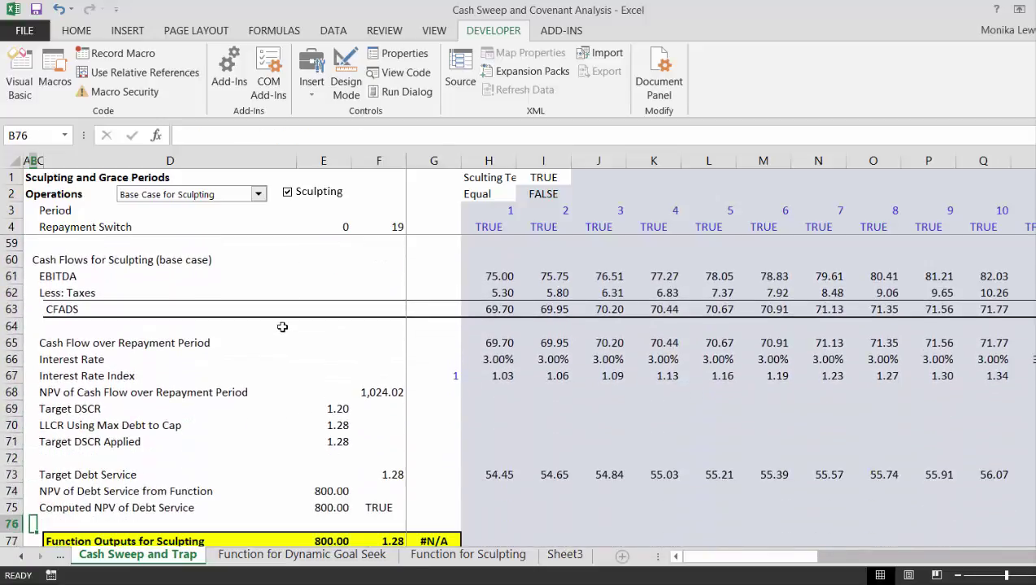
key("Down")
key("Down")
key("Down")
key("Down")
key("Down")
key("Down")
key("Down")
key("Down")
key("Down")
key("Down")
key("Down")
key("Down")
key("Down")
key("Down")
key("Down")
key("Down")
key("Down")
key("Down")
key("Down")
key("Down")
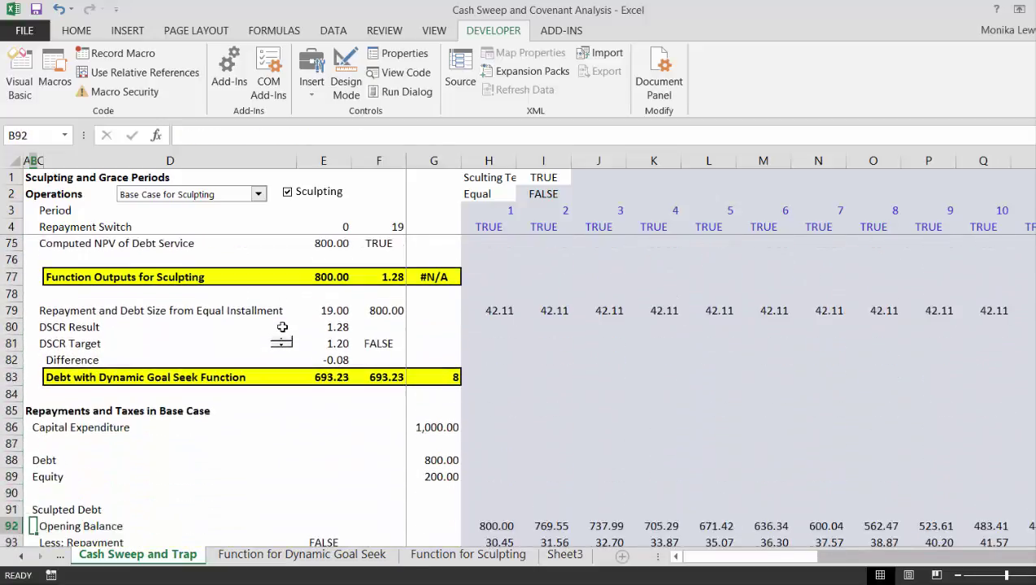
key("Down")
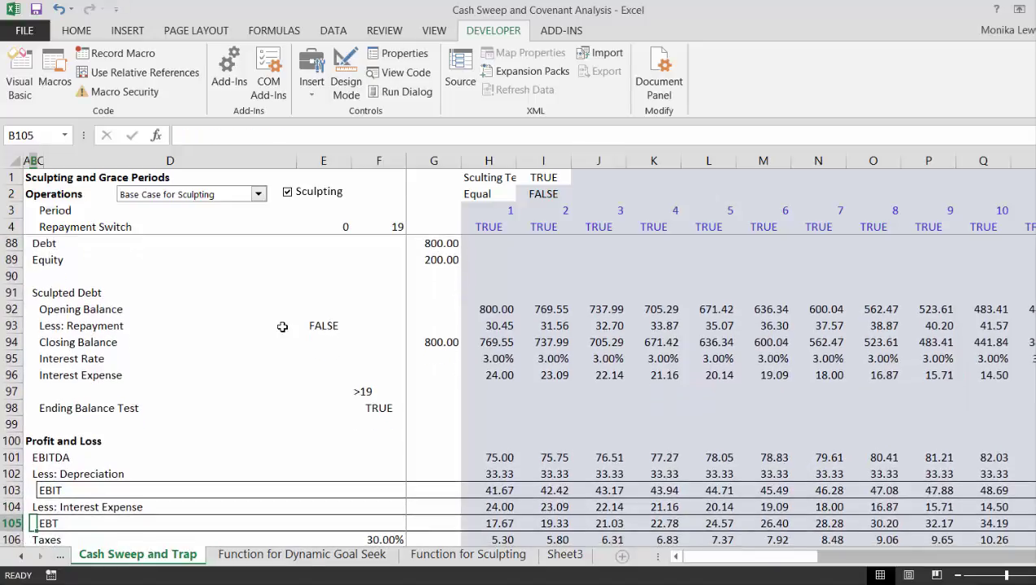
key("Down")
key("Down")
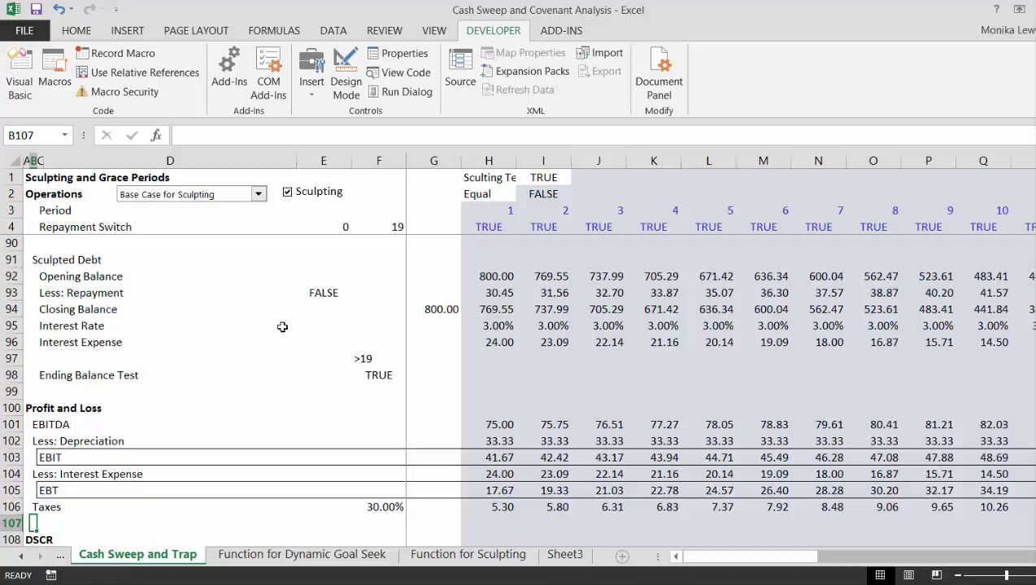
key("Down")
key("Down")
key("Down")
key("Down")
key("Down")
key("Down")
key("Down")
key("Down")
key("Down")
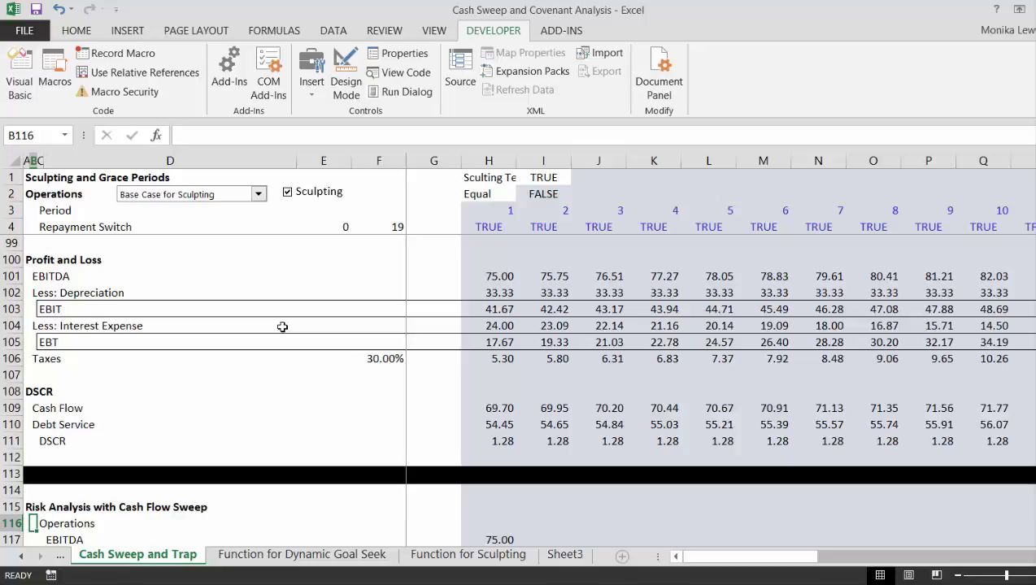
- Examine the Risk Analysis with Cash Flow Sweep layout from Operations through Source and Uses to the Debt Schedule
key("Down")
key("Down")
key("Down")
key("Down")
key("Down")
key("Down")
key("Down")
key("Down")
key("Down")
key("Down")
key("Down")
key("Down")
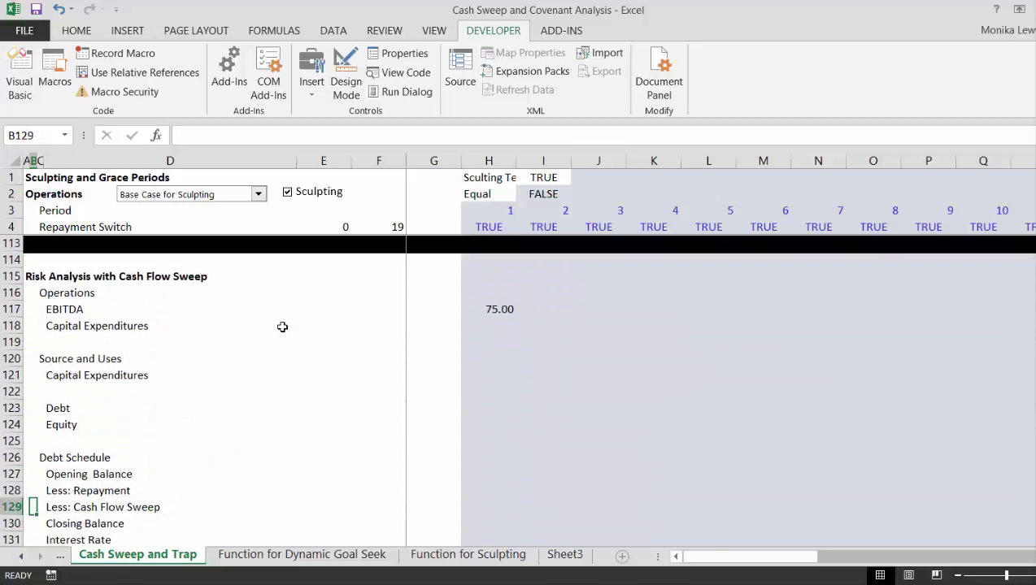
- Link Capital Expenditures in G118 of the Risk Analysis with Cash Flow Sweep section to the Operations capital expenditures in G5
key("Up")
key("Up")
key("Up")
key("Up")
key("Up")
key("Up")
key("Up")
key("Up")
key("Up")
key("Up")
key("Up")
key("Up")
key("Up")
key("Down")
key("Down")
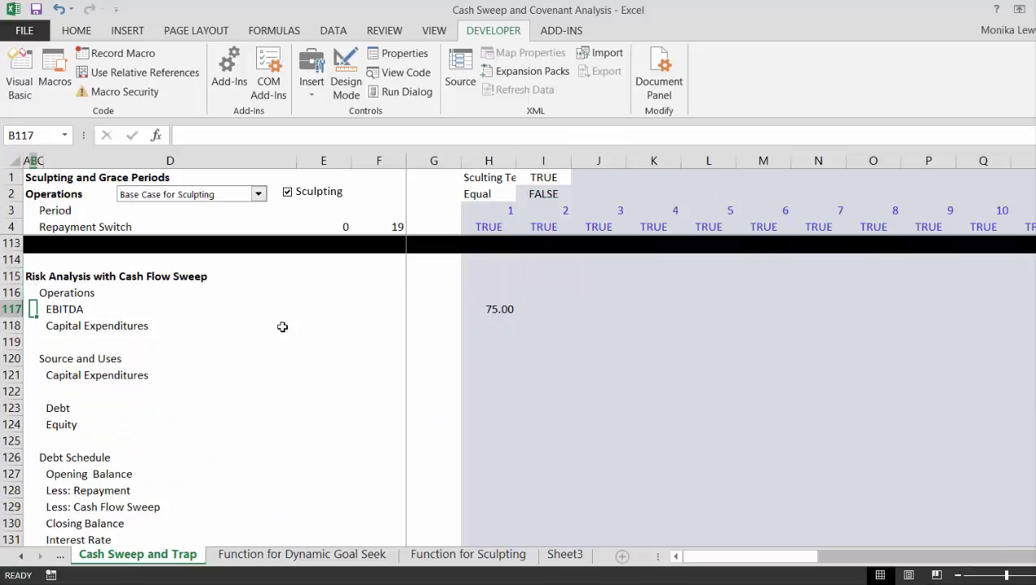
key("Right")
key("Right")
key("Right")
key("Right")
key("Right")
key("Right")
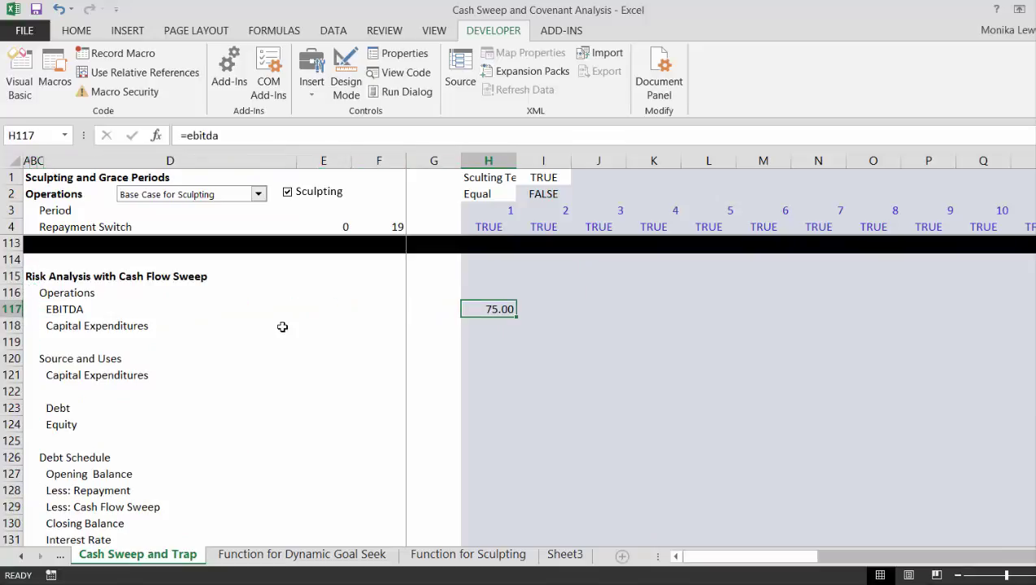
key("Down")
key("Left")
key("Left")
key("Right")
type("=")
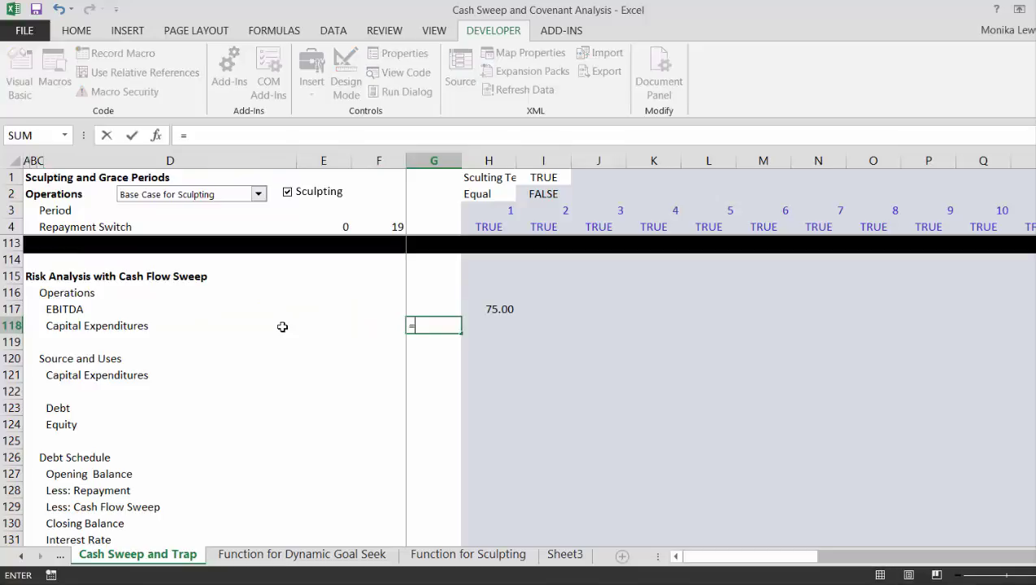
key("super")
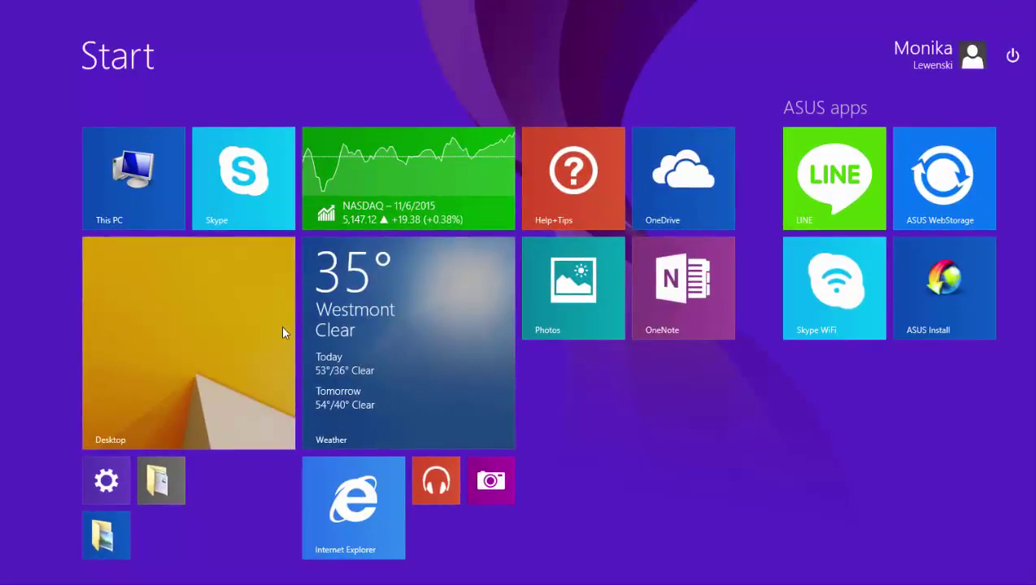
key("super")
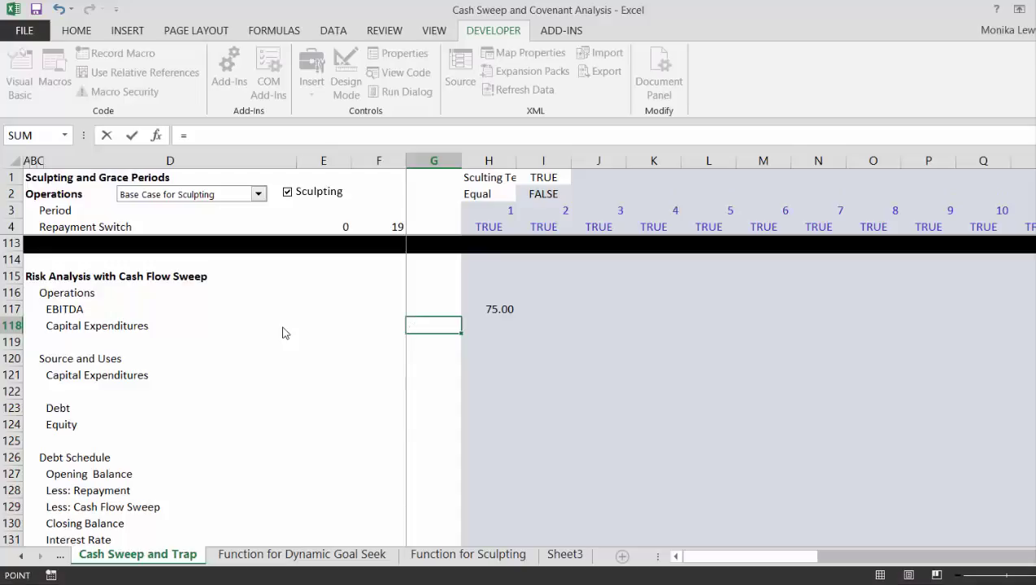
key("Up")
key("Up")
key("Up")
key("Up")
key("Up")
key("Up")
key("Up")
key("Up")
key("Up")
key("Up")
key("Up")
key("Up")
key("Up")
key("Up")
key("Up")
key("Up")
key("Up")
key("Up")
key("Up")
key("Up")
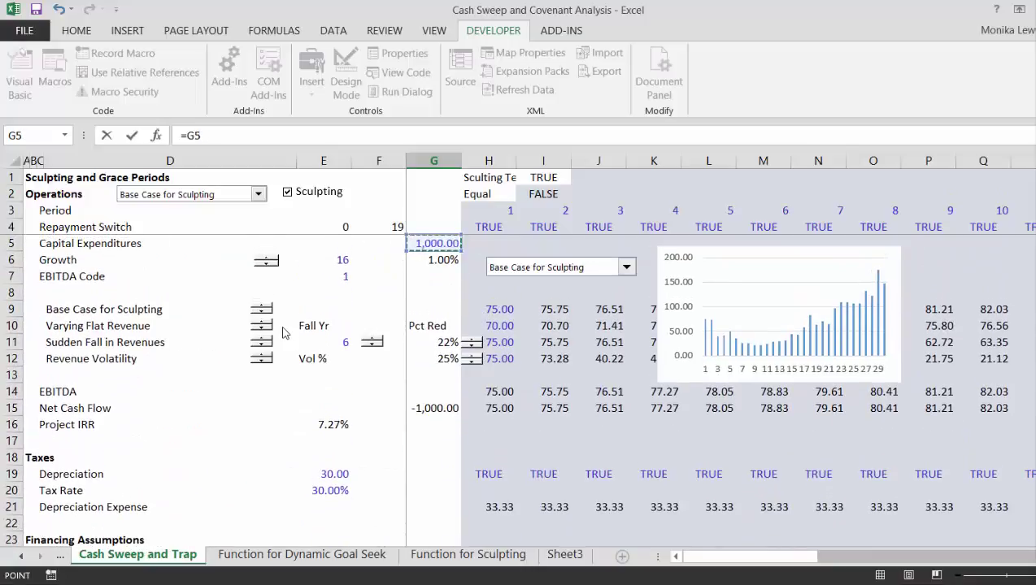
key("Return")
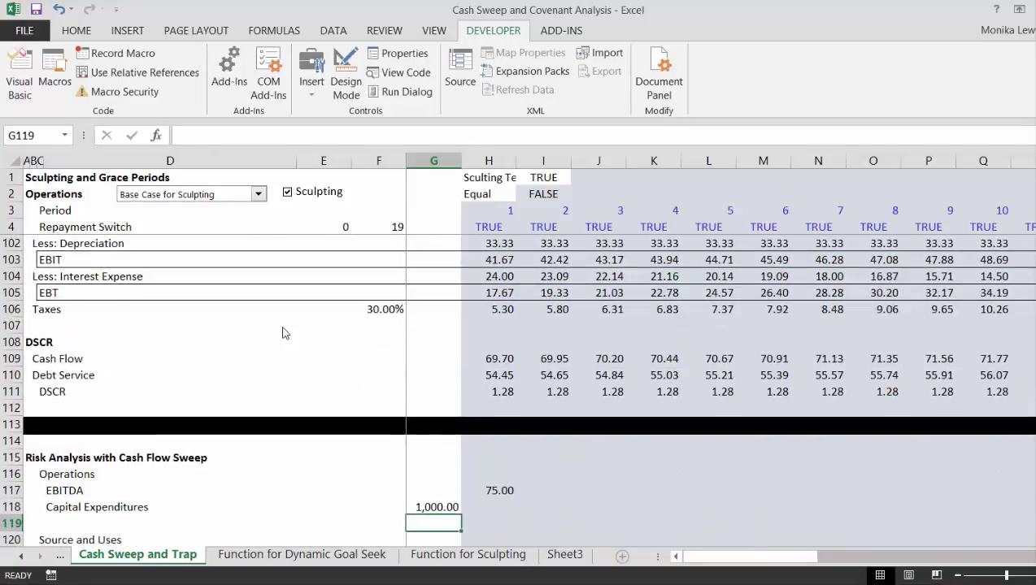
- Try to fill the =ebitda formula from H117 across the risk analysis EBITDA row and check the copied formula
key("Up")
key("Right")
key("Down")
key("Down")
key("Down")
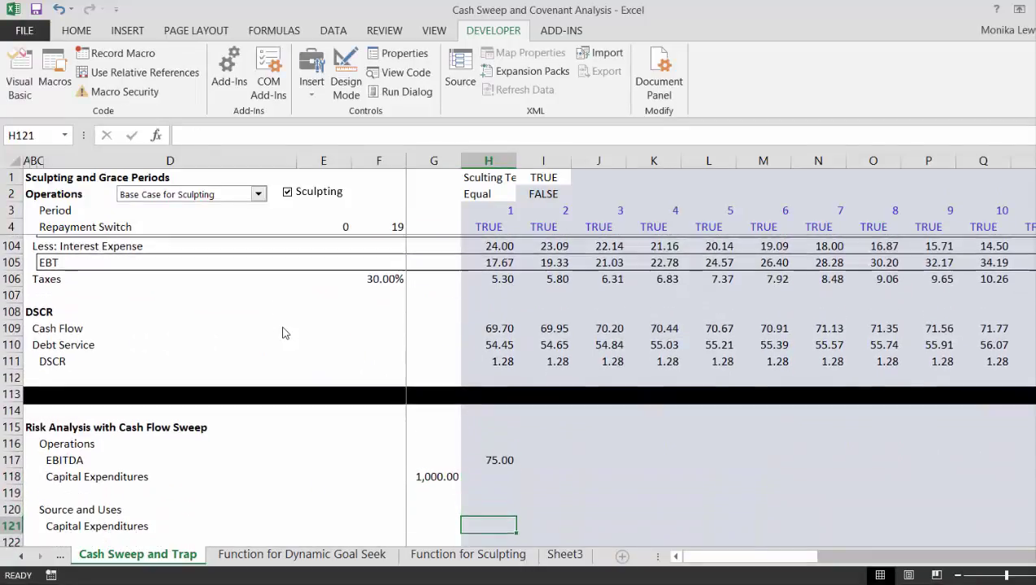
key("Up")
key("Up")
key("Up")
key("Up")
key("Down")
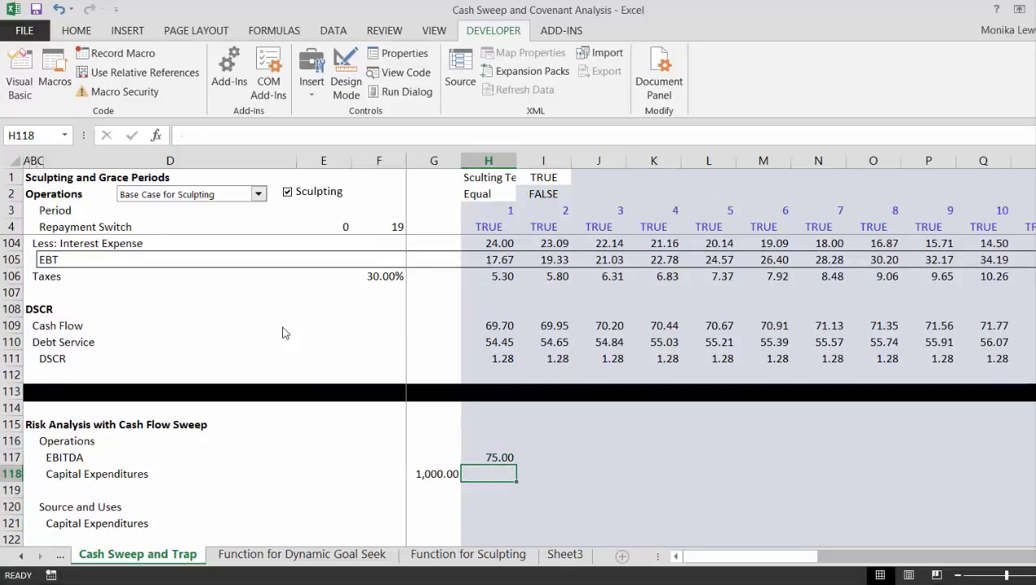
key("Up")
key("ctrl+shift+r")
key("Down")
key("Down")
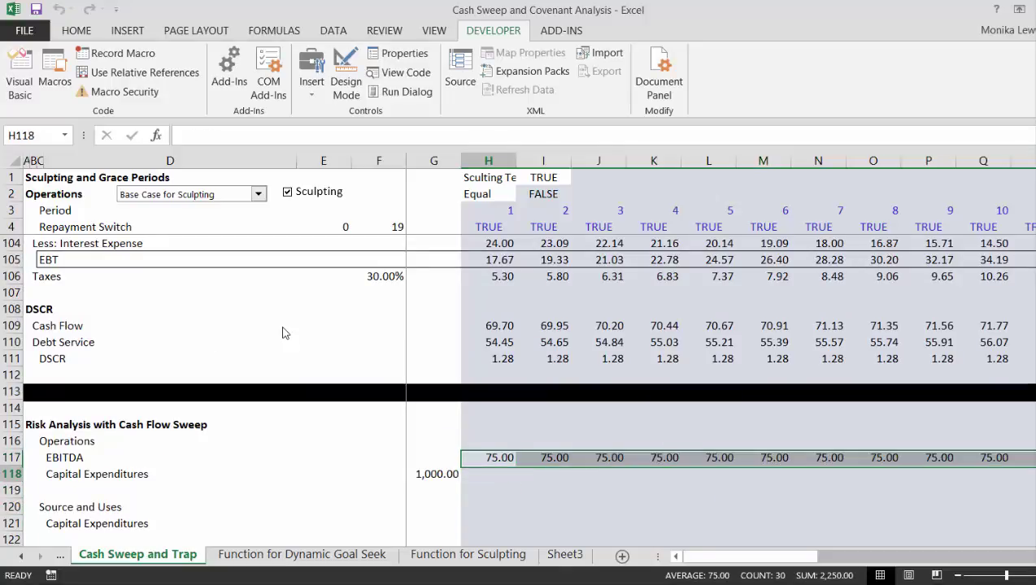
key("Up")
key("Up")
key("shift+Right")
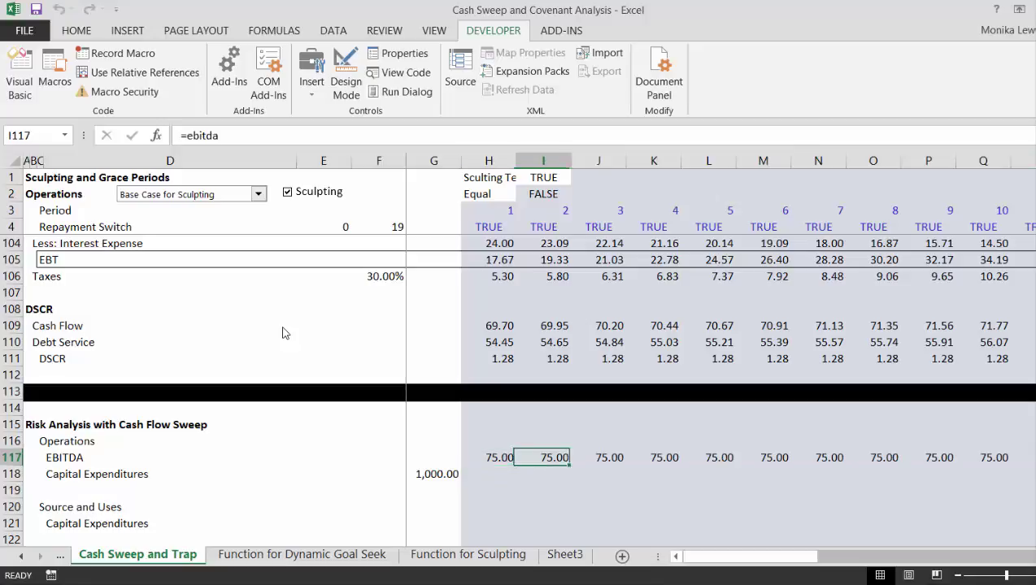
key("shift+Left")
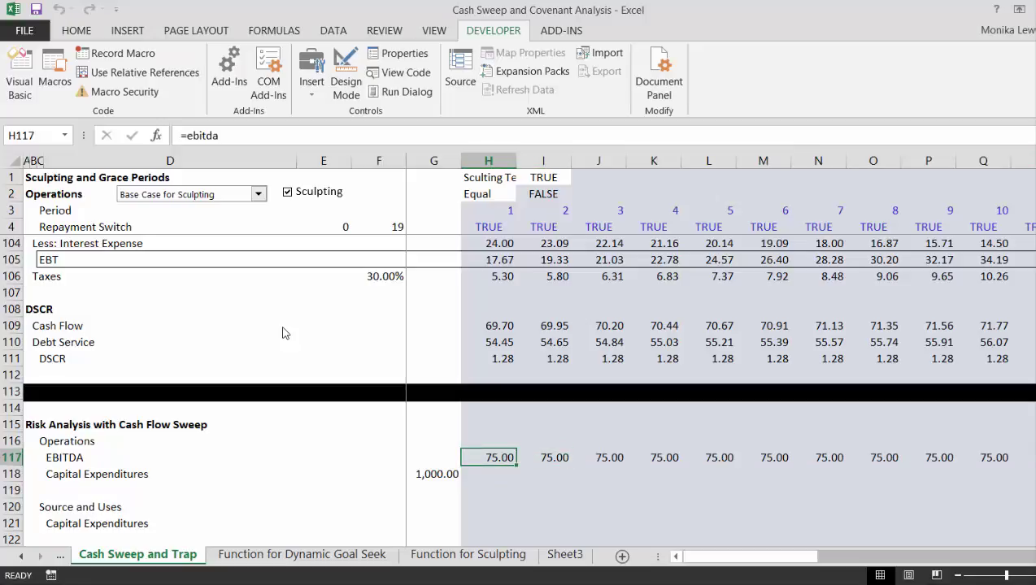
- Replace the second-period EBITDA formula in I117 with a link to the Operations EBITDA in I14
key("Right")
key("F2")
key("BackSpace")
key("BackSpace")
key("BackSpace")
key("BackSpace")
key("BackSpace")
key("BackSpace")
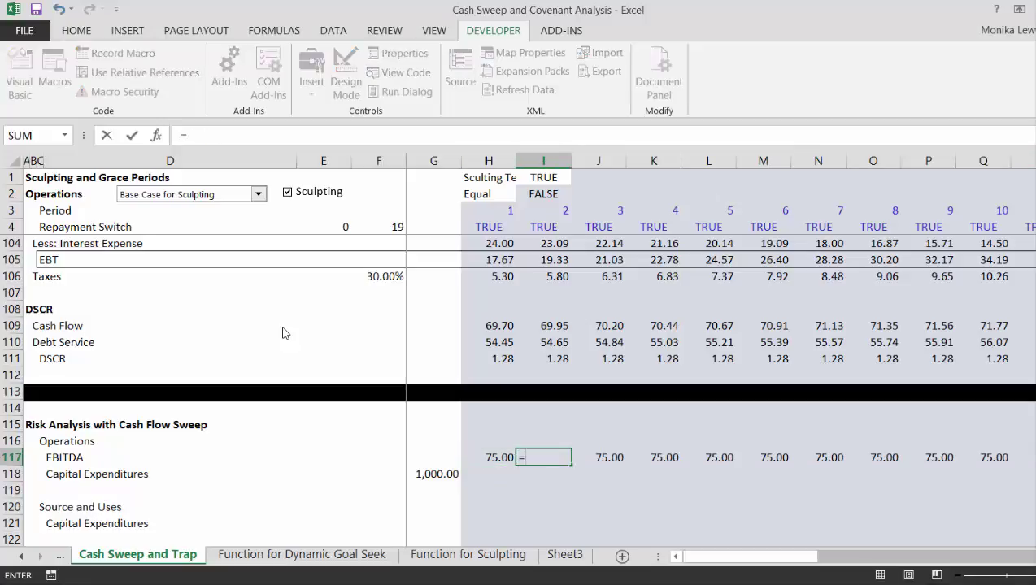
key("Up")
key("Up")
key("Up")
key("Up")
key("Up")
key("Up")
key("Up")
key("Up")
key("Up")
key("Up")
key("Up")
key("Up")
key("Up")
key("Up")
key("Up")
key("Up")
key("Up")
key("Up")
key("Up")
key("Up")
key("Up")
key("Up")
key("Up")
key("Up")
key("Up")
key("Up")
key("Up")
key("Up")
key("Up")
key("Up")
key("Up")
key("Up")
key("Up")
key("Up")
key("Up")
key("Up")
key("Up")
key("Up")
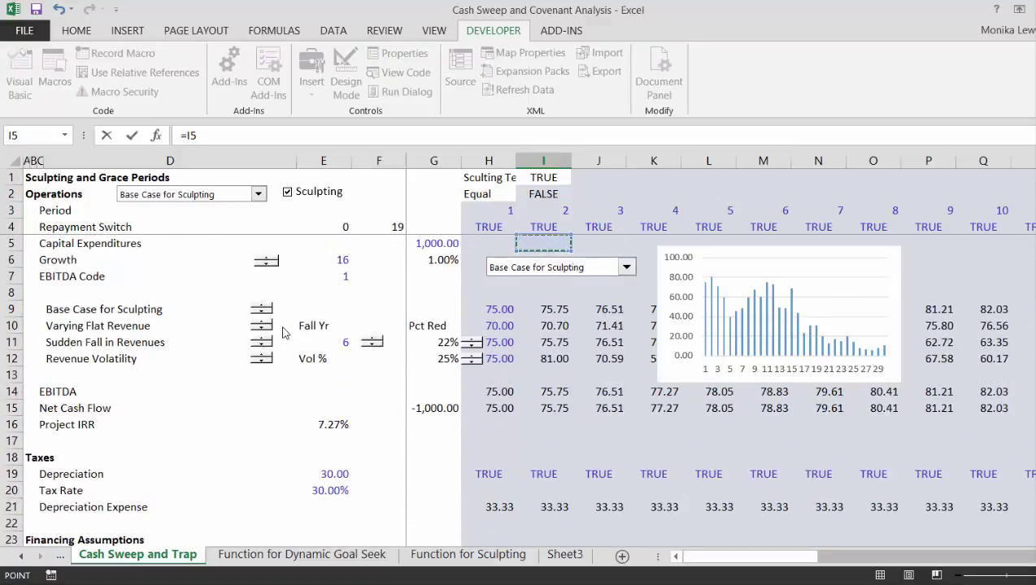
key("Down")
key("Down")
key("Down")
key("Down")
key("Down")
key("Down")
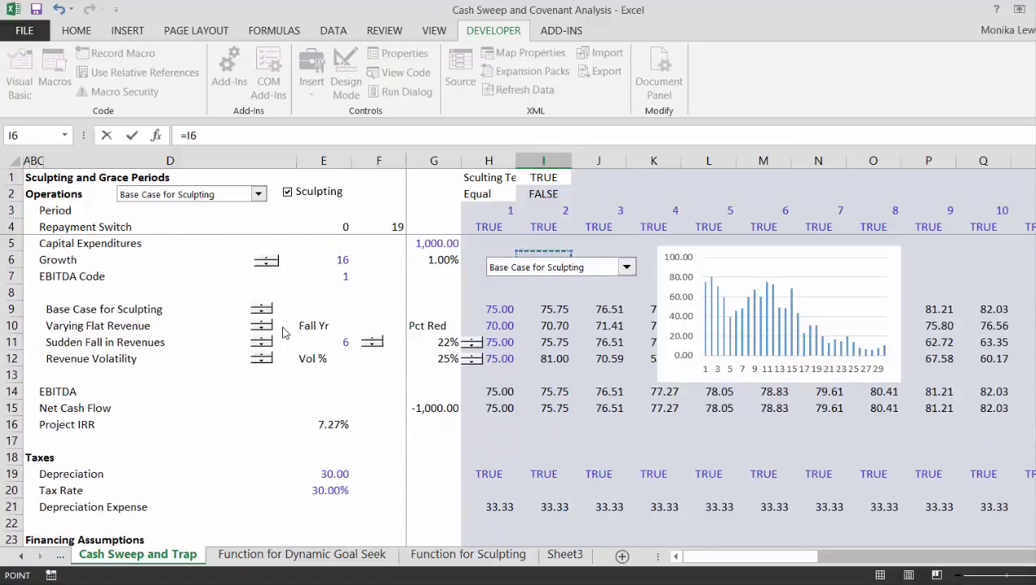
key("Down")
key("Down")
key("Down")
key("Return")
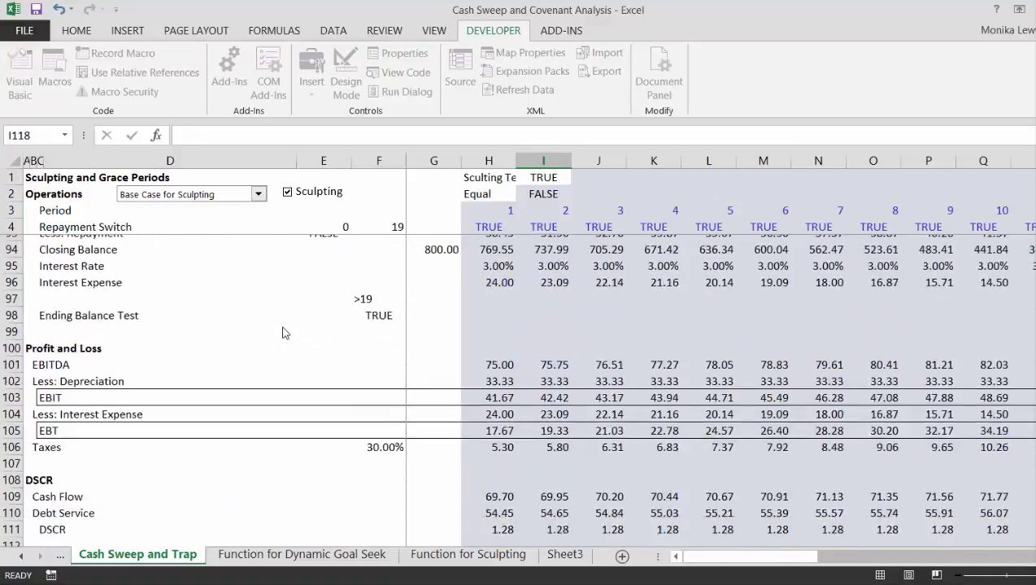
- Copy the EBITDA link from I117 into H117 so the first period refers to H14
key("Up")
key("ctrl+c")
key("Left")
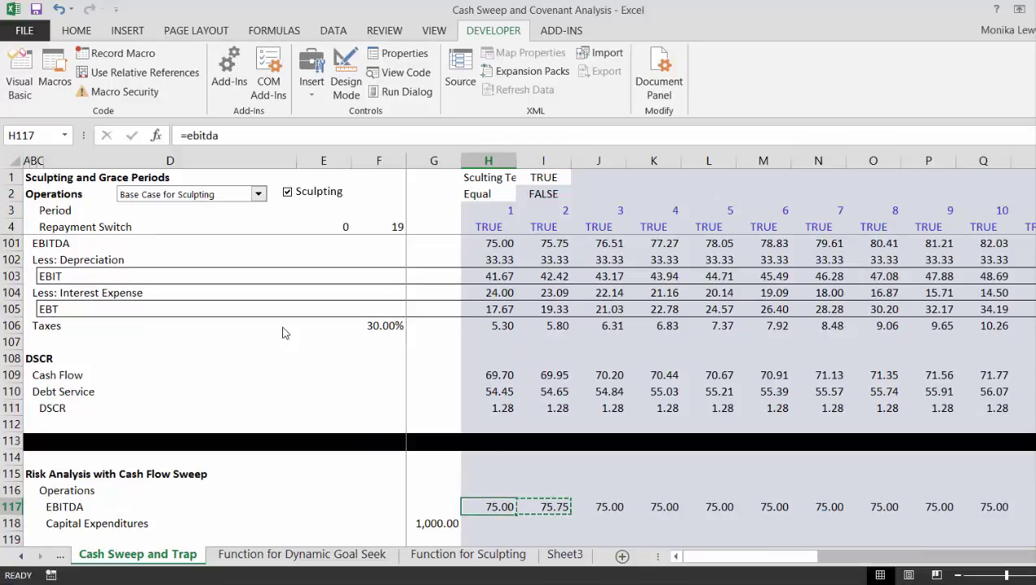
key("ctrl+v")
key("Left")
key("Right")
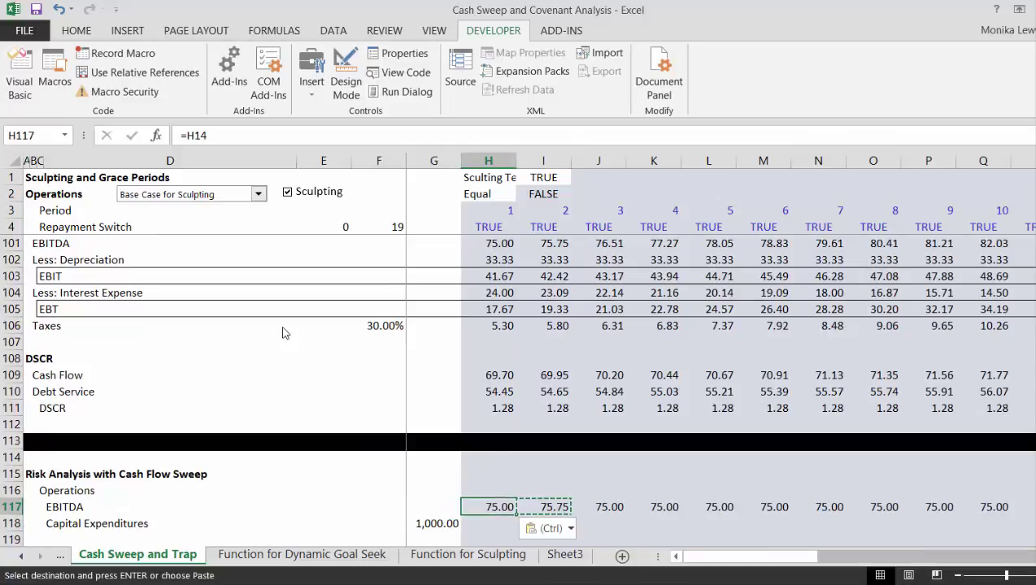
key("Down")
key("Escape")
- Fill the EBITDA link from I117 across the remaining periods of row 117
key("Up")
key("Right")
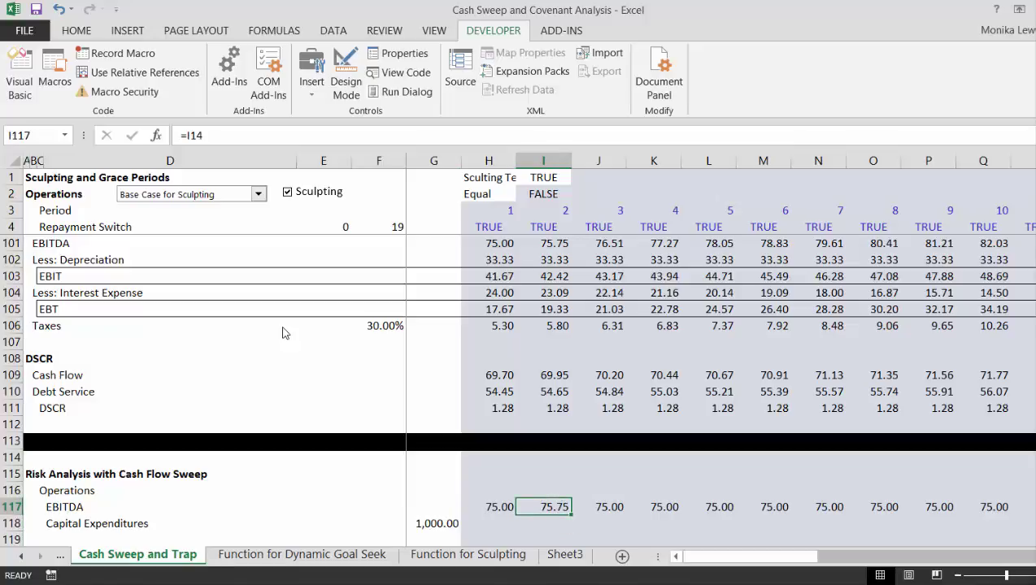
key("ctrl+shift+r")
key("Down")
key("Down")
key("Down")
key("Down")
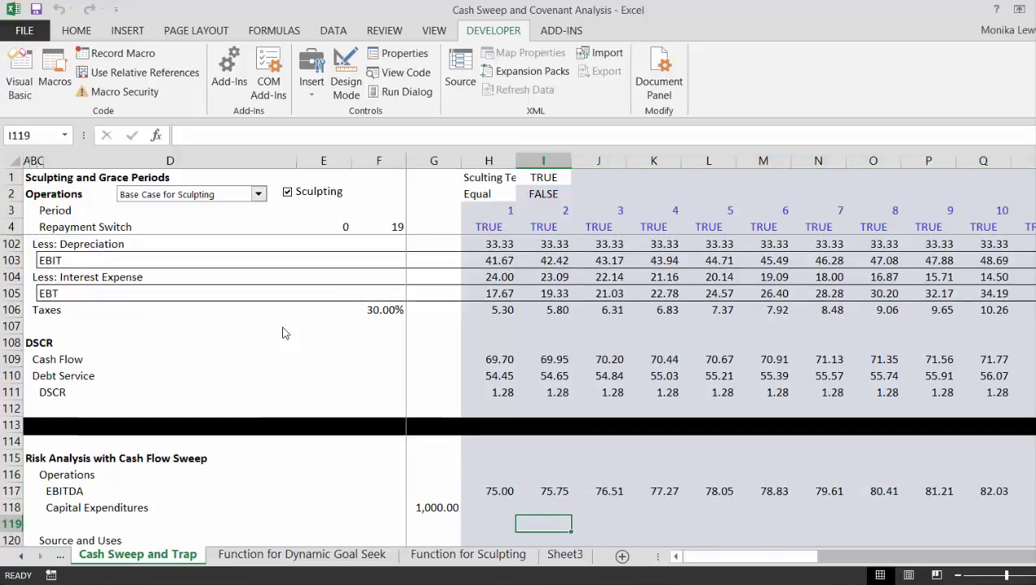
- Link the Source and Uses Capital Expenditures in G121 to the risk analysis capital expenditures in G118
key("Up")
key("Left")
key("Left")
key("Down")
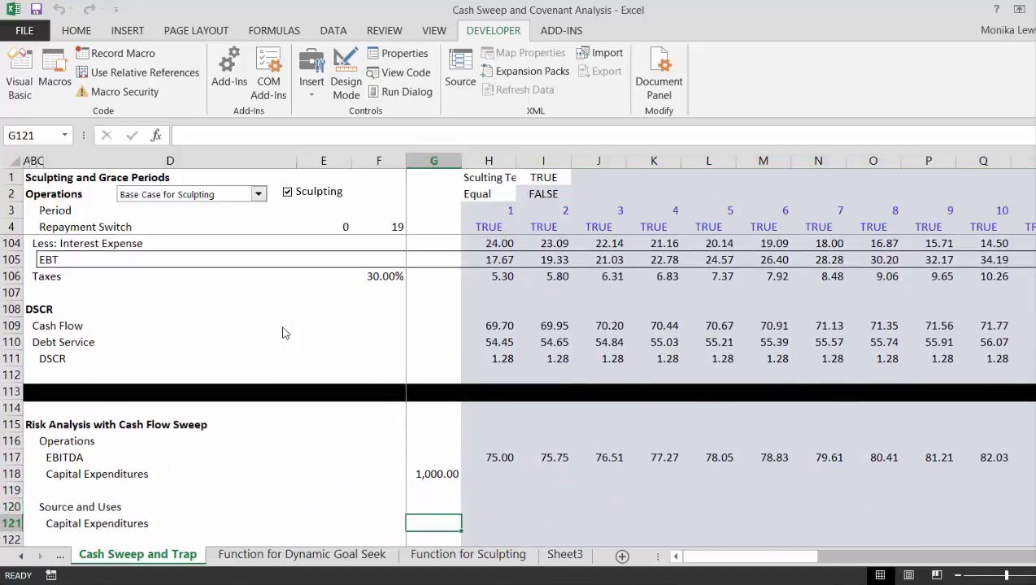
key("Down")
key("Down")
key("Down")
key("Down")
key("Up")
key("Up")
key("Up")
key("Up")
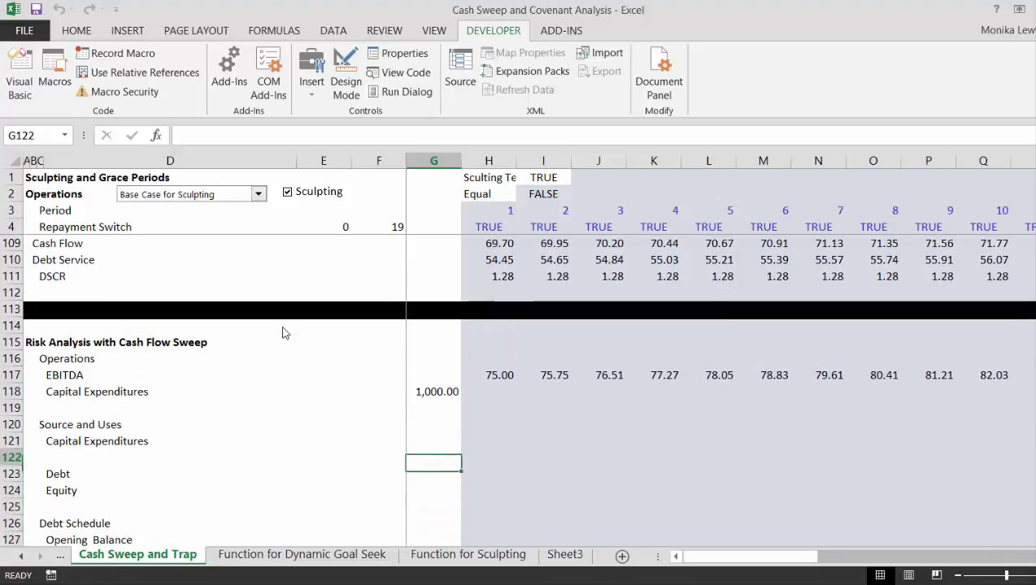
type("=")
key("Up")
key("Up")
key("Up")
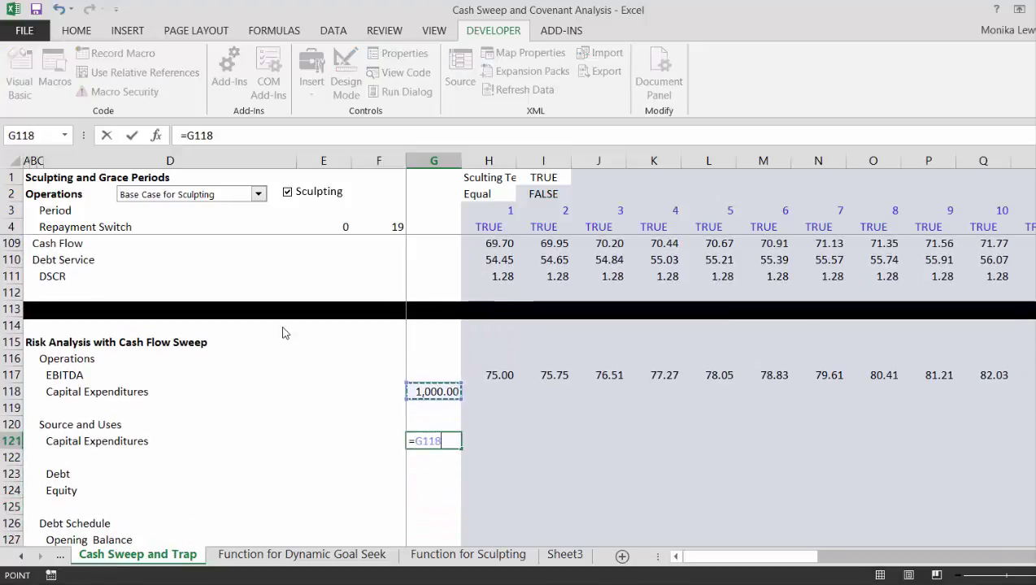
key("ctrl+Return")
key("Down")
key("Down")
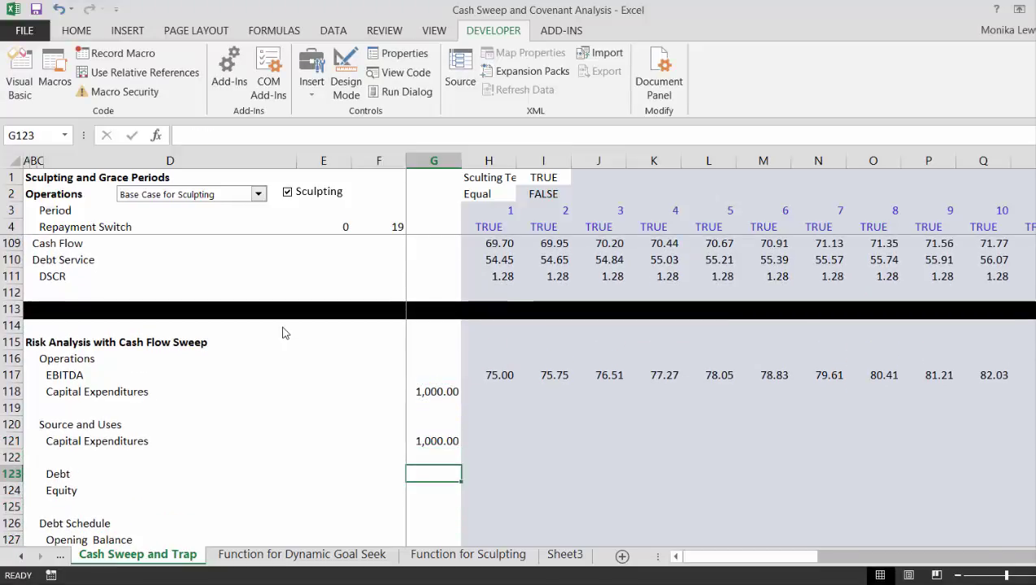
- Link the Source and Uses Debt in G123 to the Final base case debt size in E56
type("=")
key("Page_Up")
key("Page_Up")
key("Page_Up")
key("Page_Up")
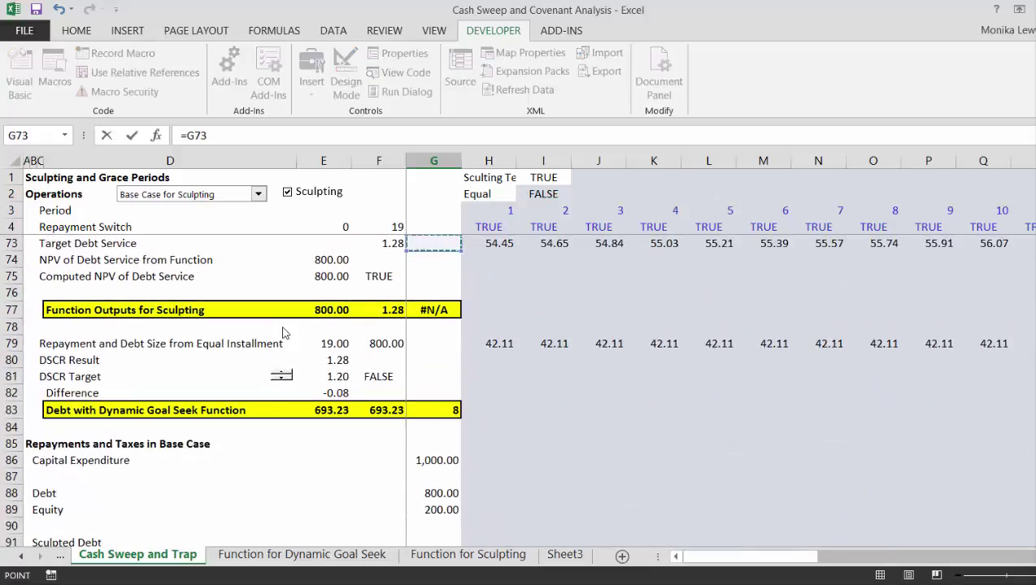
key("Up")
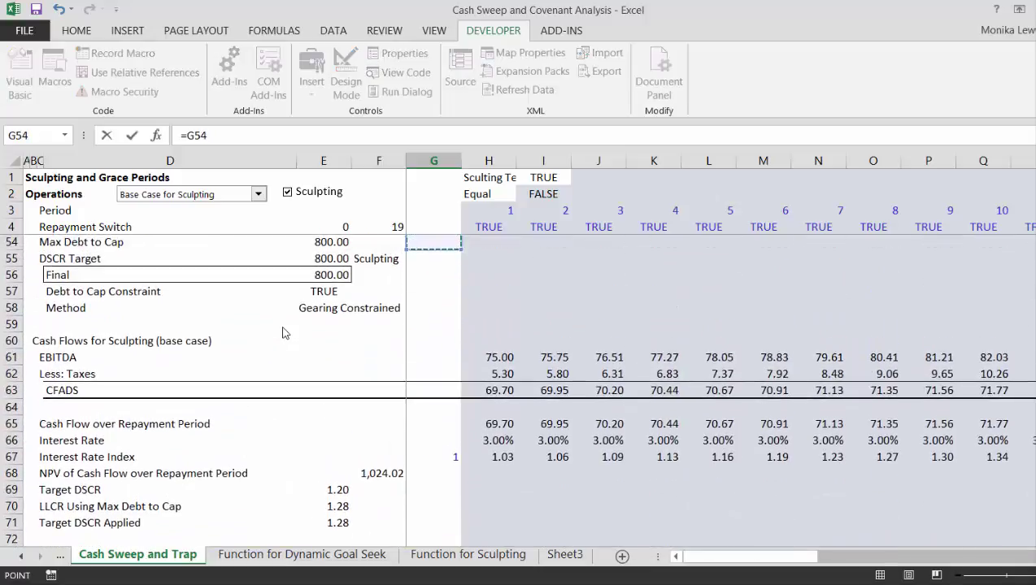
key("Down")
key("Down")
key("Left")
key("Left")
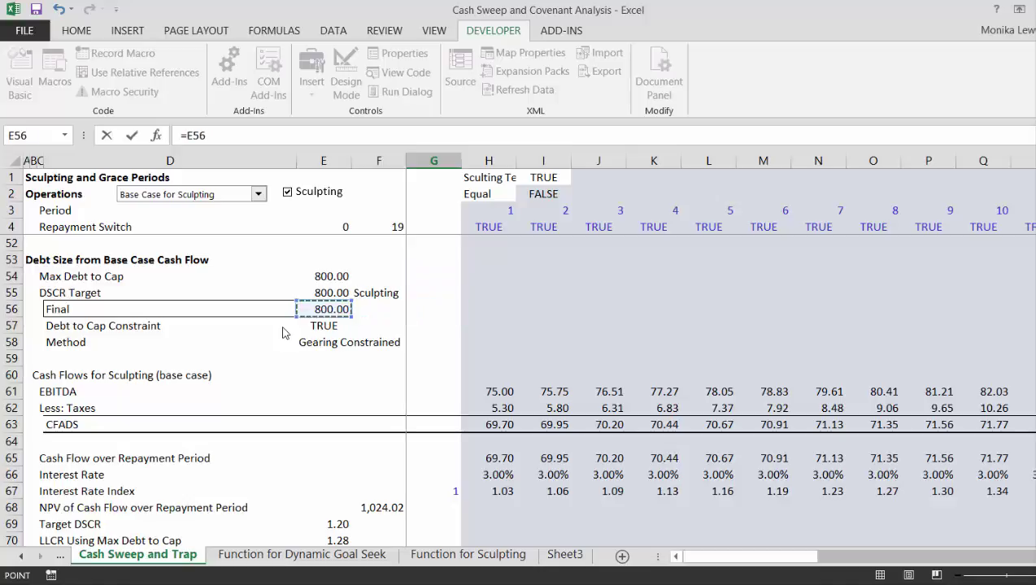
key("Return")
key("Down")
key("Up")
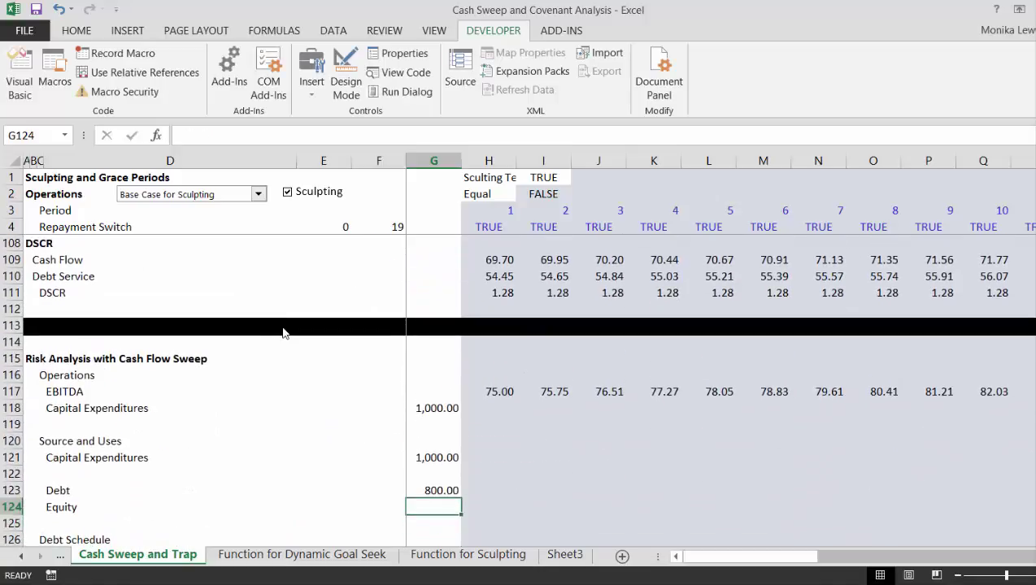
- Calculate Equity in G124 as Capital Expenditures in G121 minus Debt in G123
type("=")
key("Up")
key("Up")
key("Up")
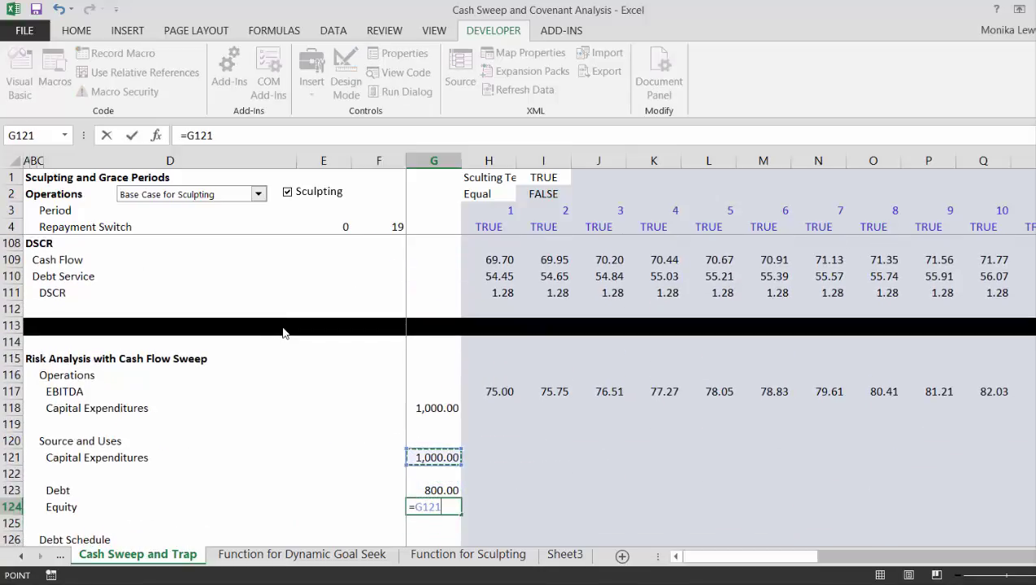
type("-")
key("Up")
key("Return")
- Link the Debt Schedule's initial Closing Balance in G130 to the Source and Uses Debt in G123
key("Down")
key("Down")
key("Down")
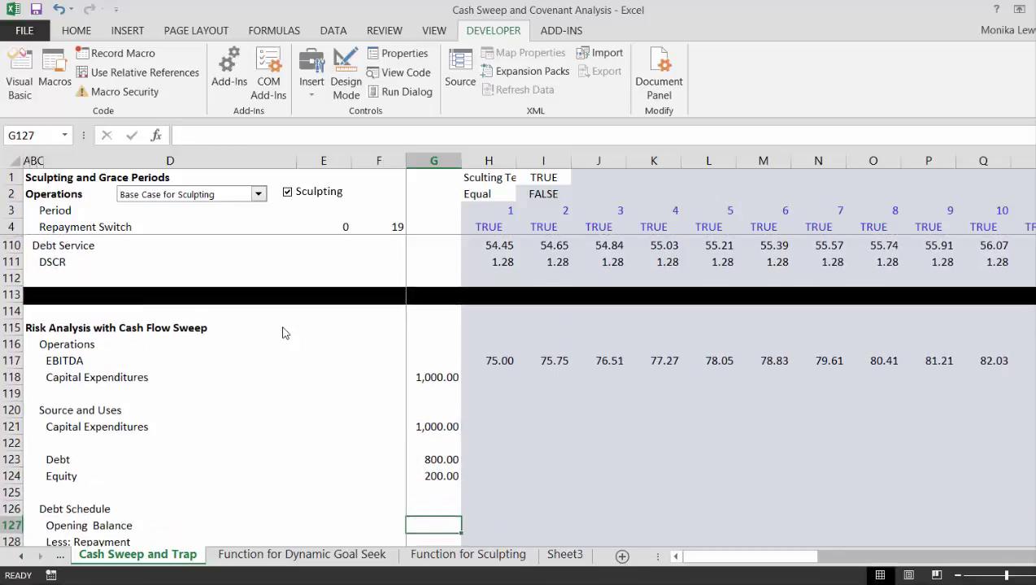
key("Down")
key("Down")
key("Down")
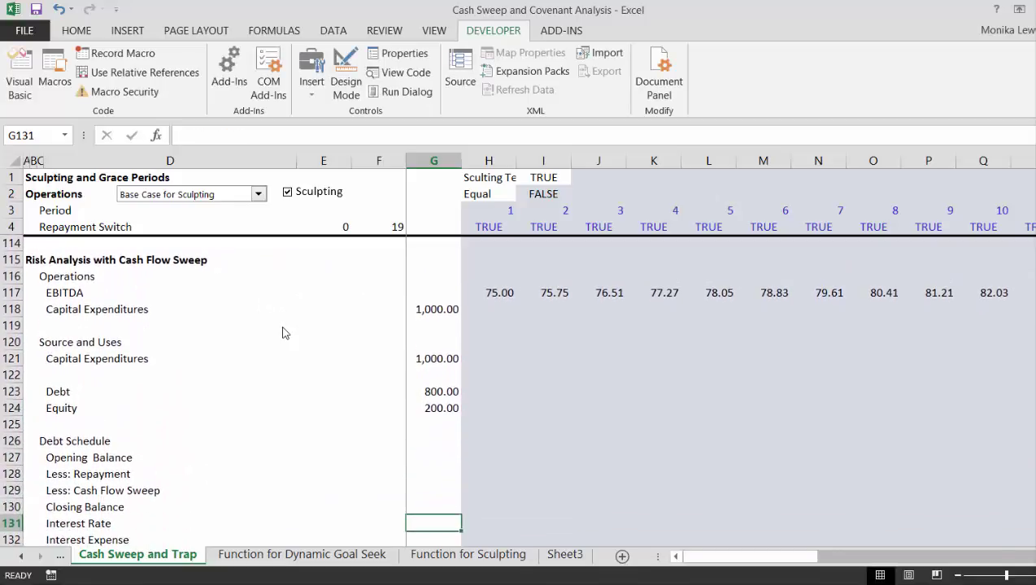
key("Up")
type("=")
key("Up")
key("Up")
key("Up")
key("Up")
key("Up")
key("Up")
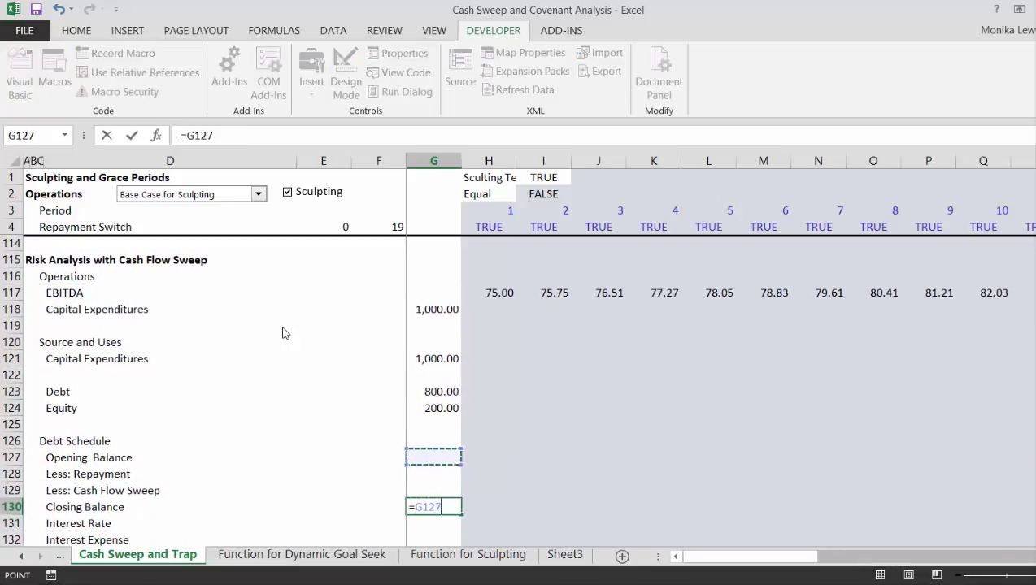
key("Up")
key("Return")
- Link the first-period Opening Balance in H127 to the preceding Closing Balance in G130
key("Up")
key("Up")
key("Up")
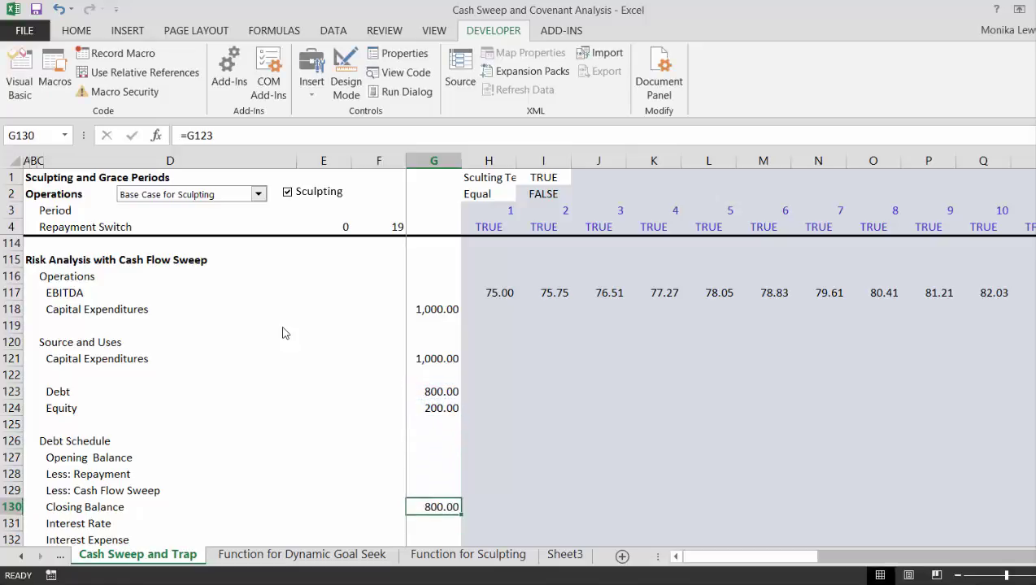
key("Up")
key("Right")
type("=")
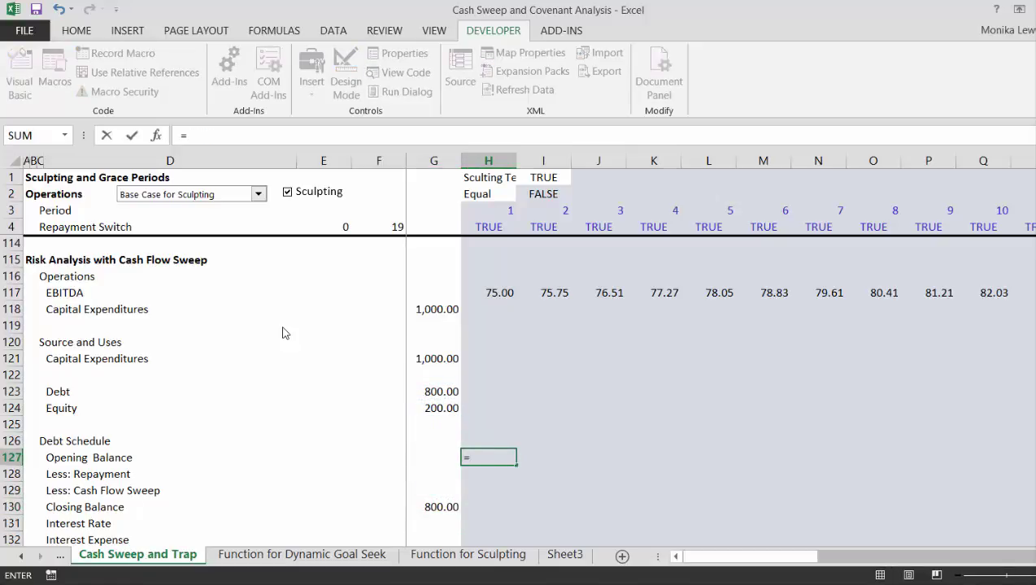
key("Down")
key("Down")
key("Down")
key("Left")
key("Return")
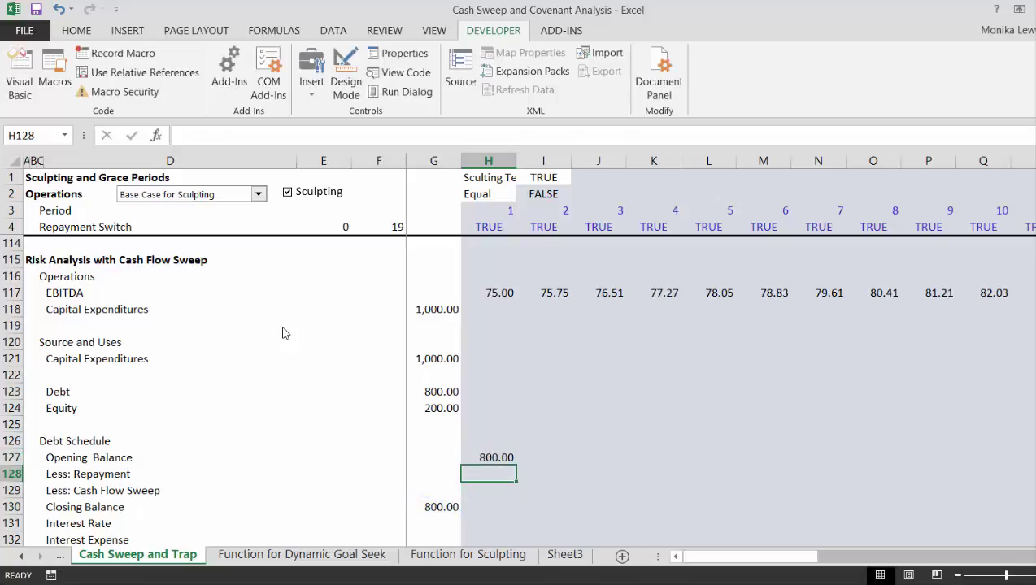
- Link the first-period debt repayment in H128 to the base case Sculpted Debt repayment in H93
type("=")
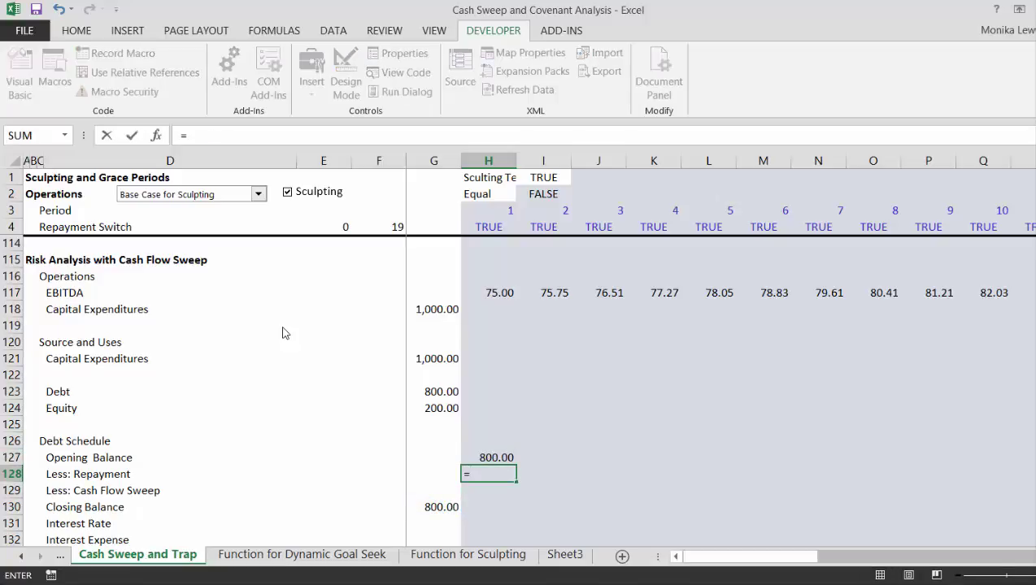
key("Up")
key("Up")
key("Up")
key("Up")
key("Up")
key("Up")
key("Up")
key("Up")
key("Up")
key("Up")
key("Up")
key("Up")
key("Up")
key("Up")
key("Up")
key("Up")
key("Up")
key("Up")
key("Up")
key("Up")
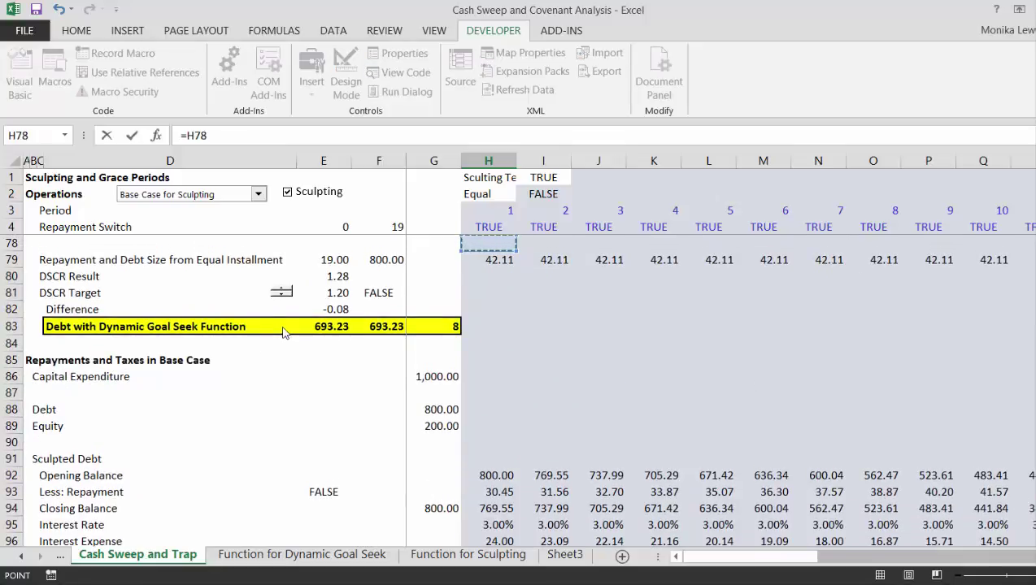
key("Down")
key("Down")
key("Down")
key("Down")
key("Down")
key("Down")
key("Down")
key("Down")
key("Down")
key("Down")
key("Down")
key("Down")
key("Down")
key("Down")
key("Down")
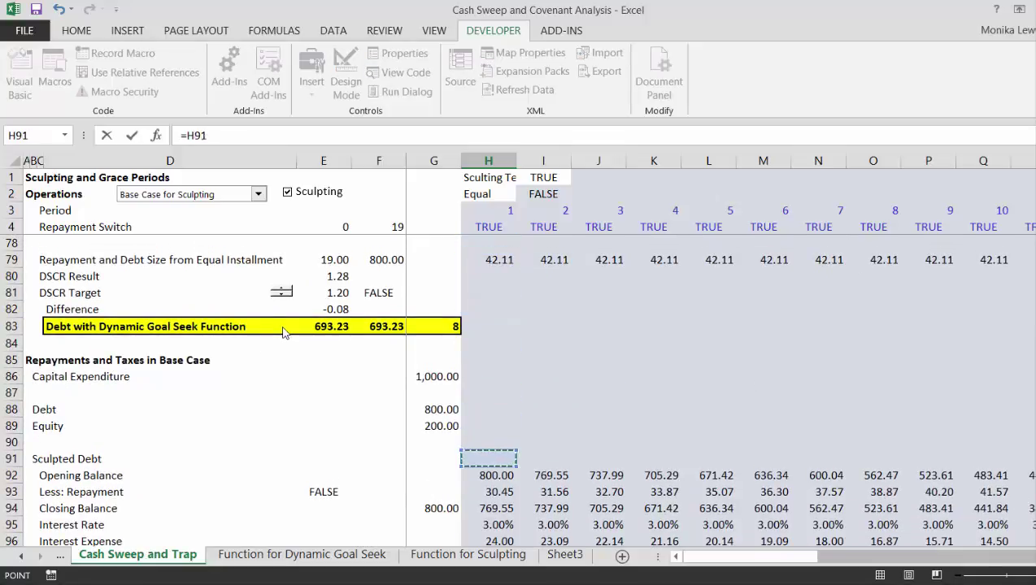
key("Return")
scroll(282, 333, "down", 1)
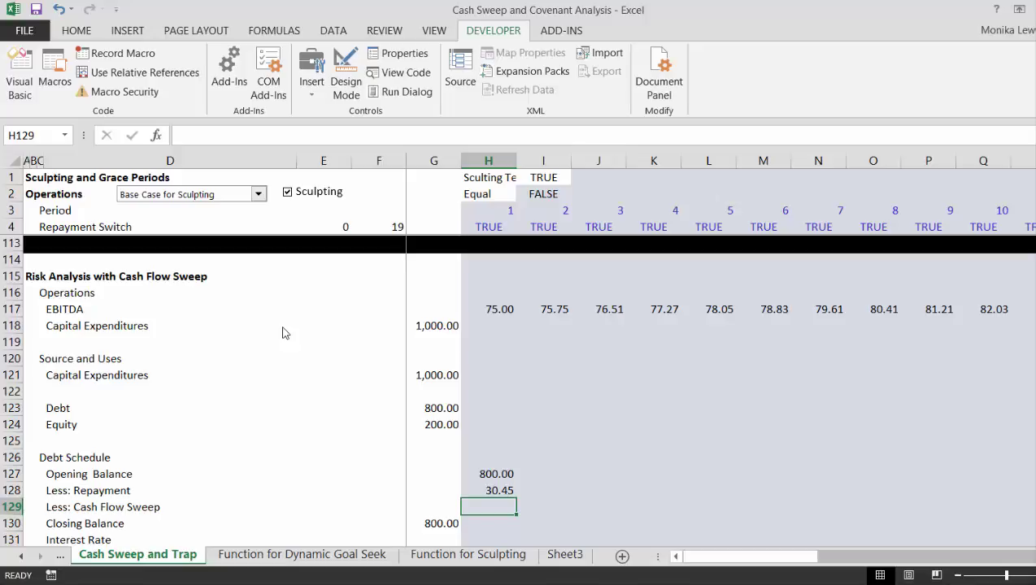
- Review the rows of the Debt Schedule, Profit and Loss and Cash Flow Waterfall sections that feed the cash flow sweep
key("Down")
key("Down")
key("Down")
key("Down")
key("Down")
key("Down")
key("Down")
key("Down")
key("Down")
key("Down")
key("Down")
key("Down")
key("Down")
key("Down")
key("Down")
key("Down")
key("Down")
key("Down")
key("Down")
key("Down")
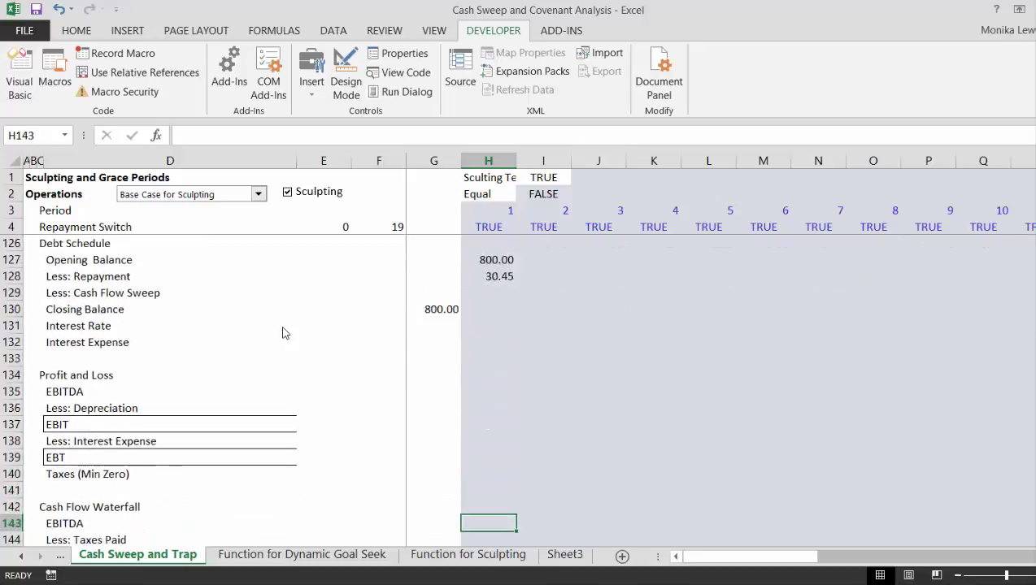
key("Down")
key("Down")
key("Down")
key("Up")
key("Up")
key("Up")
key("Up")
key("Up")
key("Up")
key("Up")
key("Up")
key("Up")
key("Up")
key("Up")
key("Up")
key("Up")
key("Up")
key("Up")
key("Up")
key("Up")
key("Up")
key("Up")
key("Up")
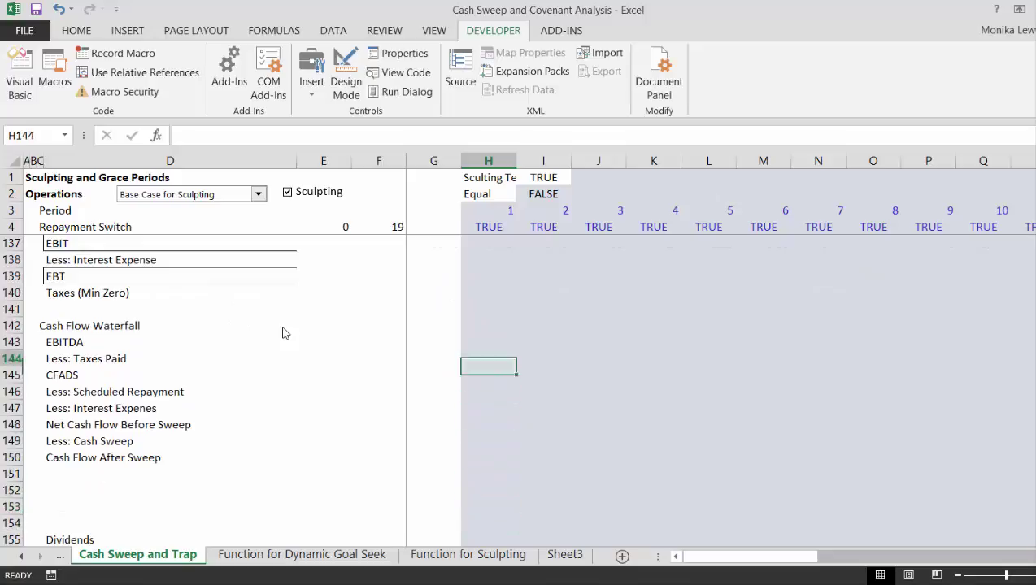
key("Up")
key("Up")
key("Up")
key("Up")
key("Down")
key("Down")
key("Down")
key("Down")
key("Down")
key("Down")
key("Down")
key("Down")
key("Down")
key("Down")
key("Down")
key("Down")
key("Down")
key("Down")
key("Down")
key("Down")
key("Down")
key("Down")
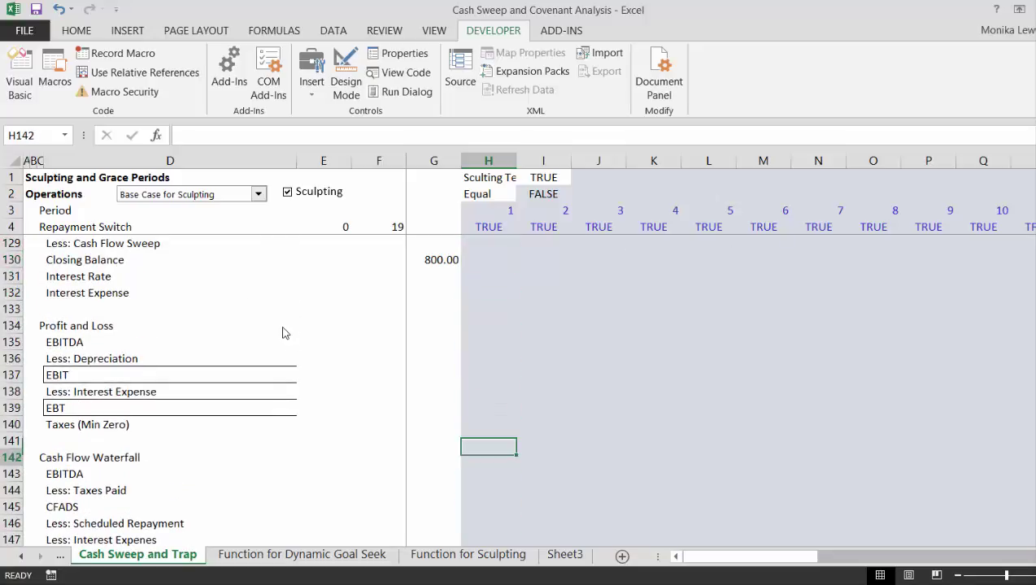
- Locate the Net Cash Flow Before Sweep label in D148 of the Cash Flow Waterfall
key("Left")
key("Left")
key("Left")
key("Left")
key("Left")
key("Left")
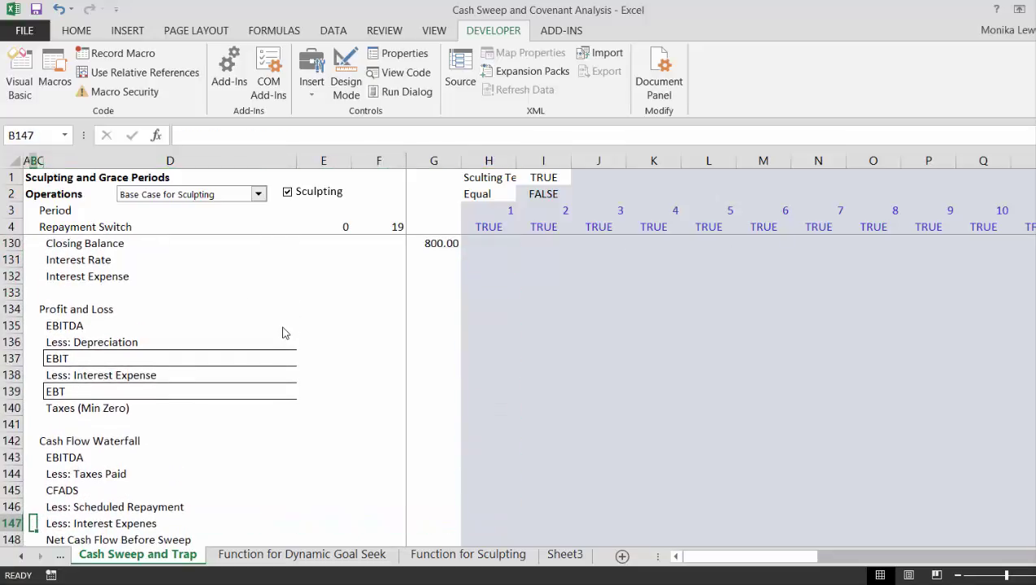
scroll(283, 333, "down", 1)
key("Down")
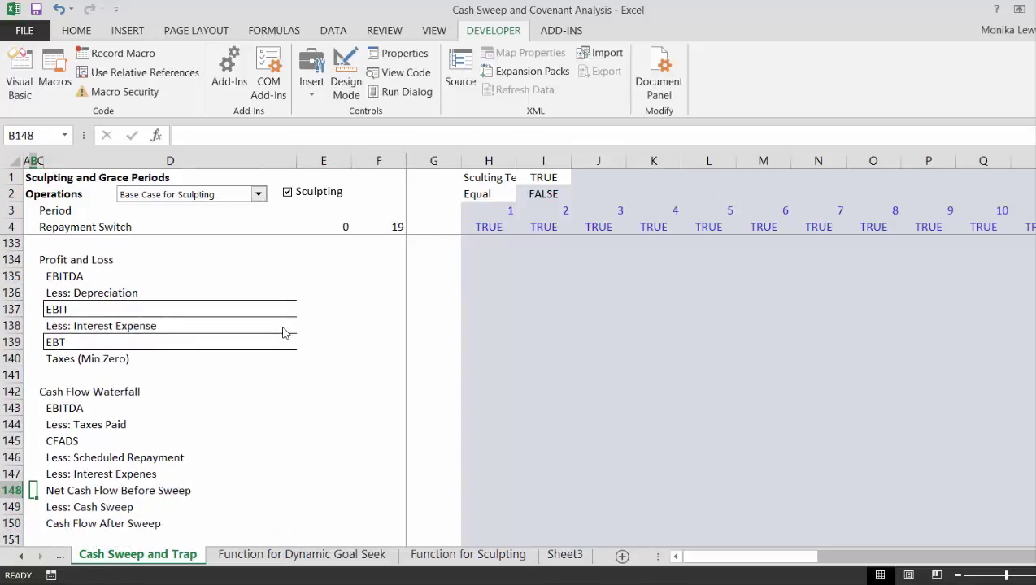
key("Right")
key("Right")
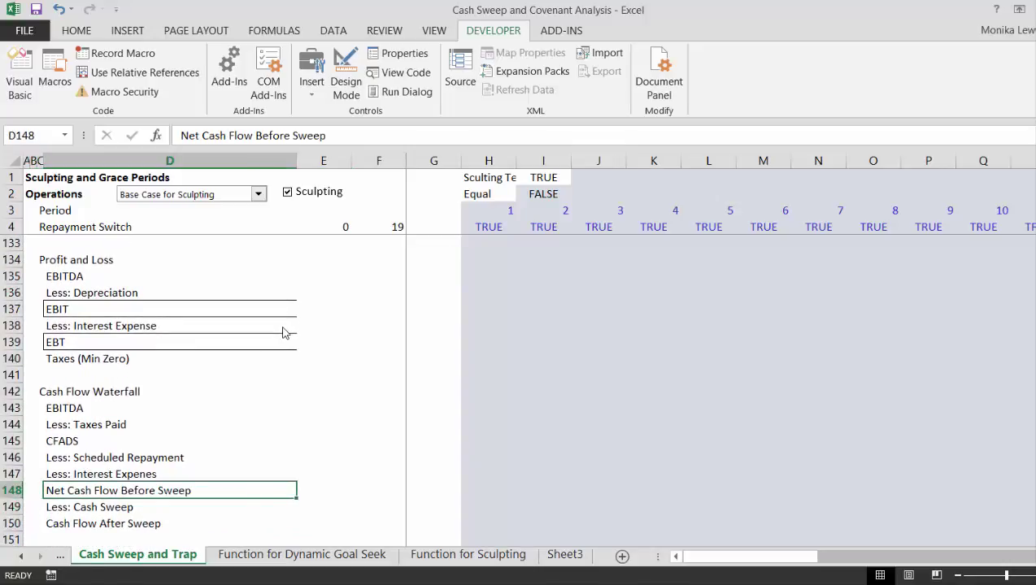
- Add the label "Less: Cash Flow Trap" in D151, directly below Cash Flow After Sweep in the Cash Flow Waterfall
key("Down")
key("Right")
key("Right")
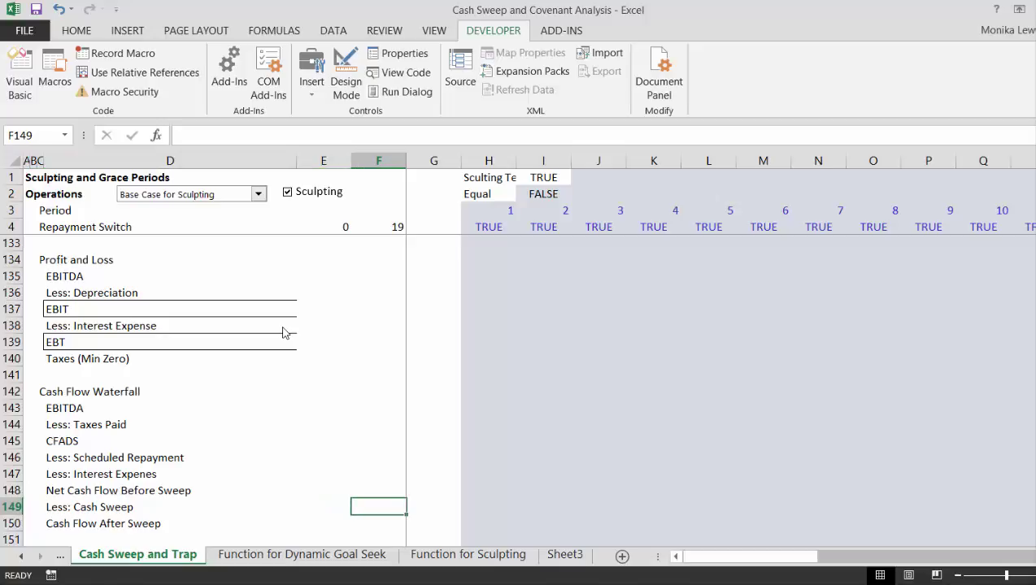
key("Right")
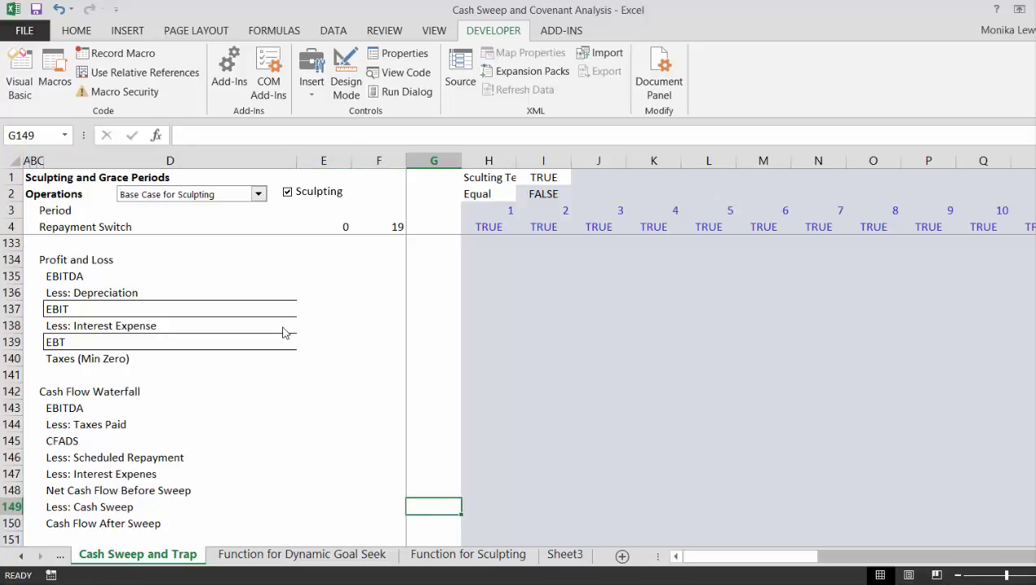
key("Down")
key("Left")
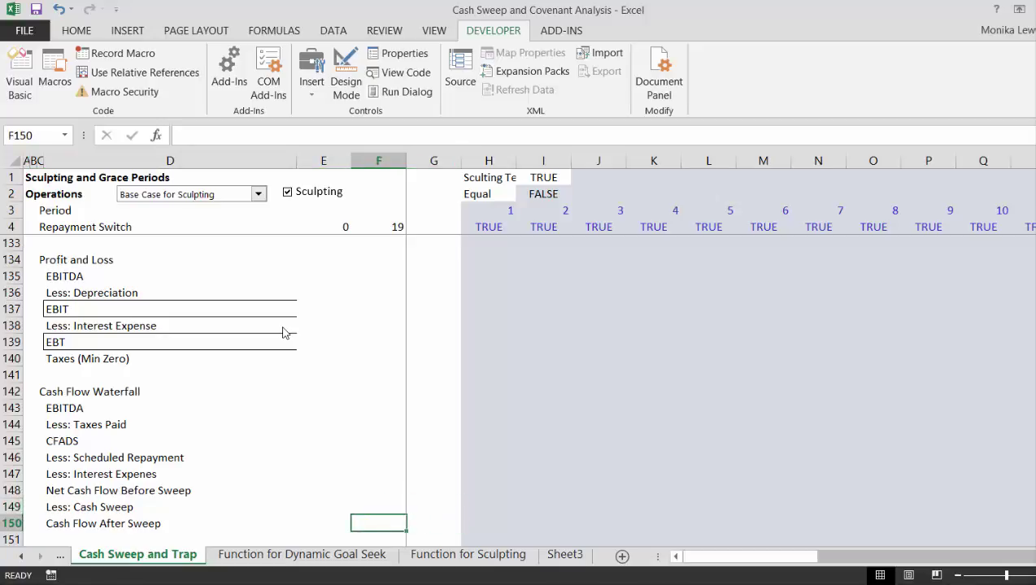
key("Left")
key("Left")
key("Left")
key("Down")
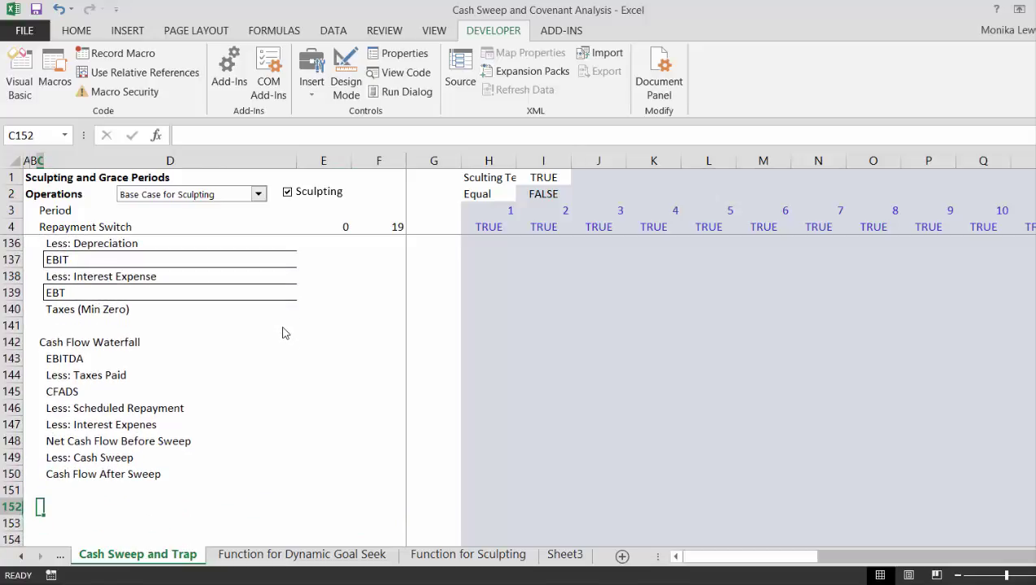
key("Right")
type("Les")
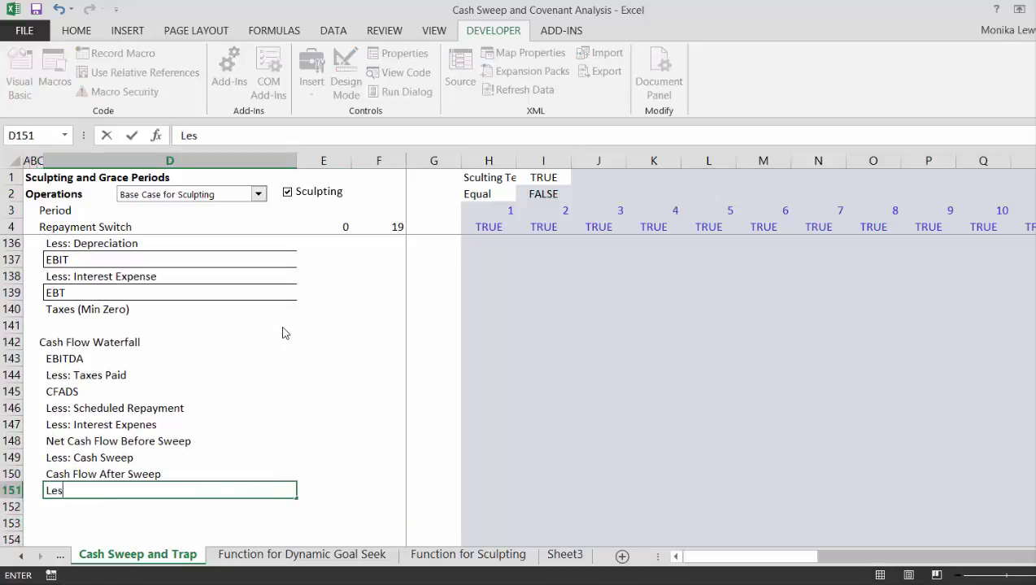
type("s: Cash ")
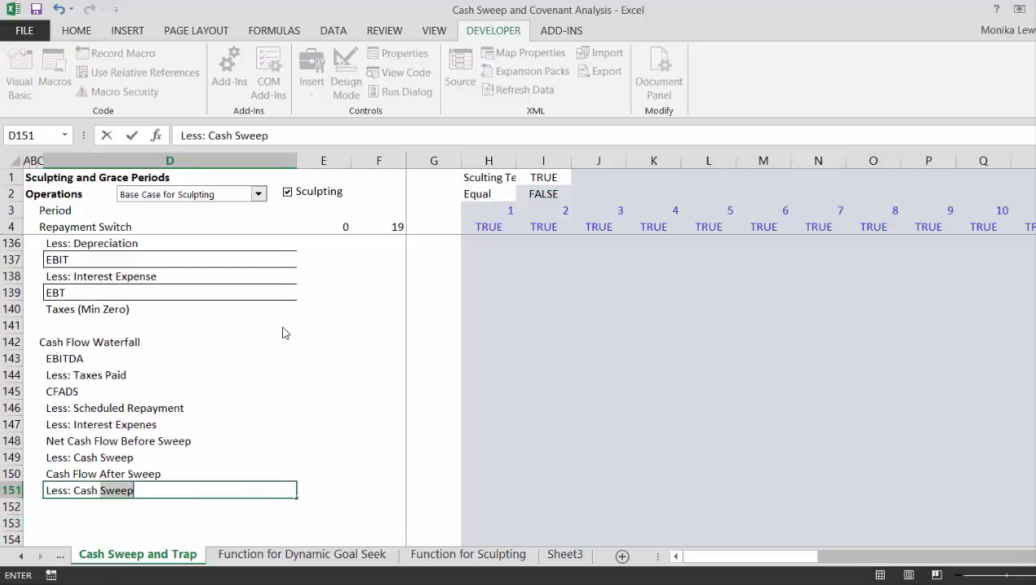
type("Flow Trap")
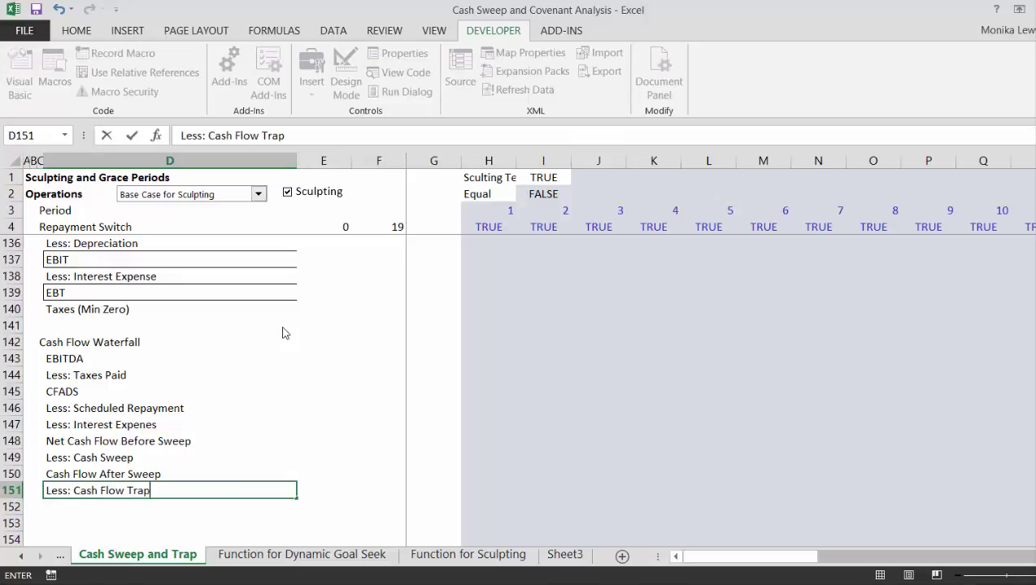
key("Return")
- Add the label "Add: Cash Released from Trap" in D152 of the Cash Flow Waterfall
key("Return")
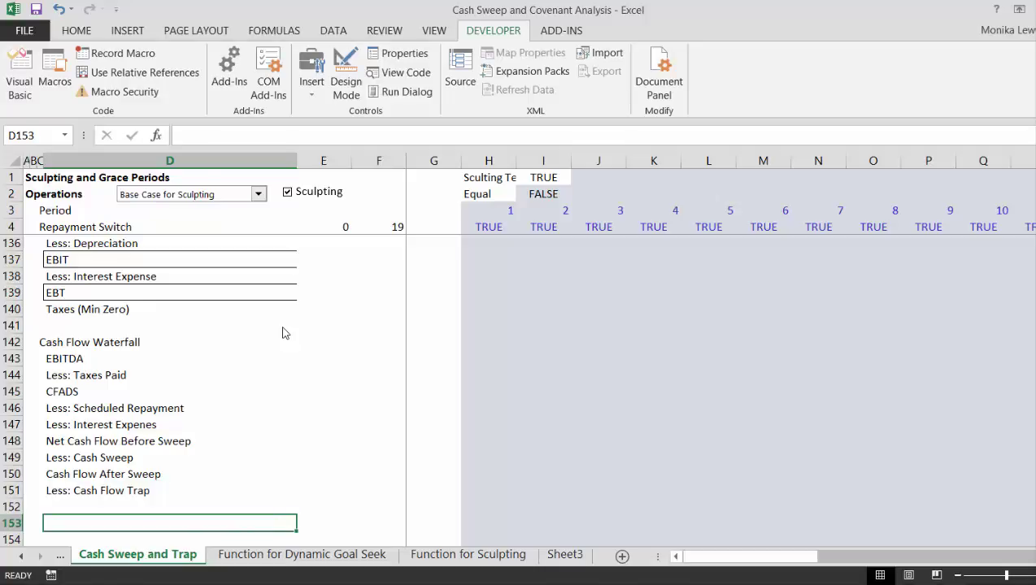
key("Up")
type("Net Cash")
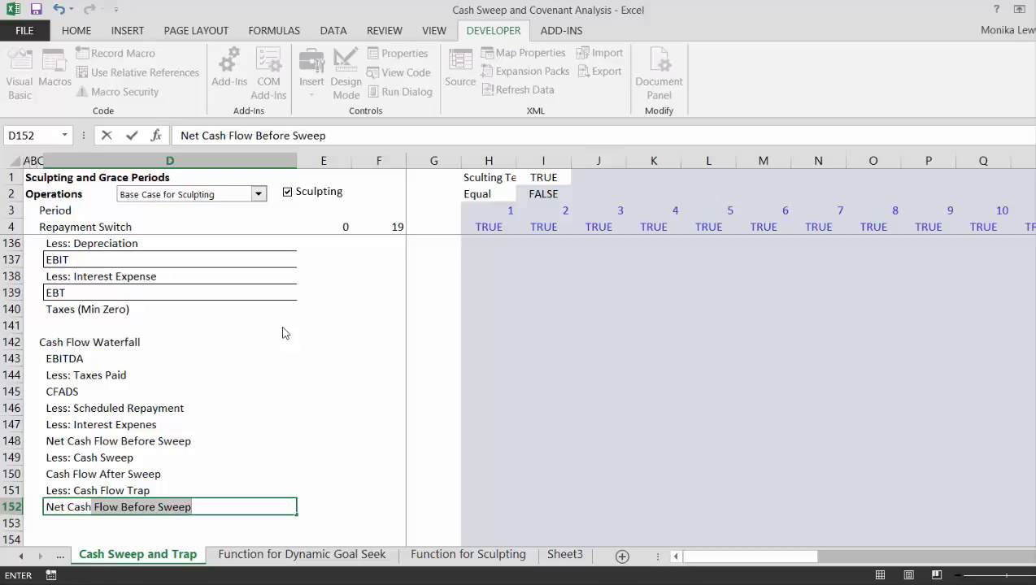
key("Escape")
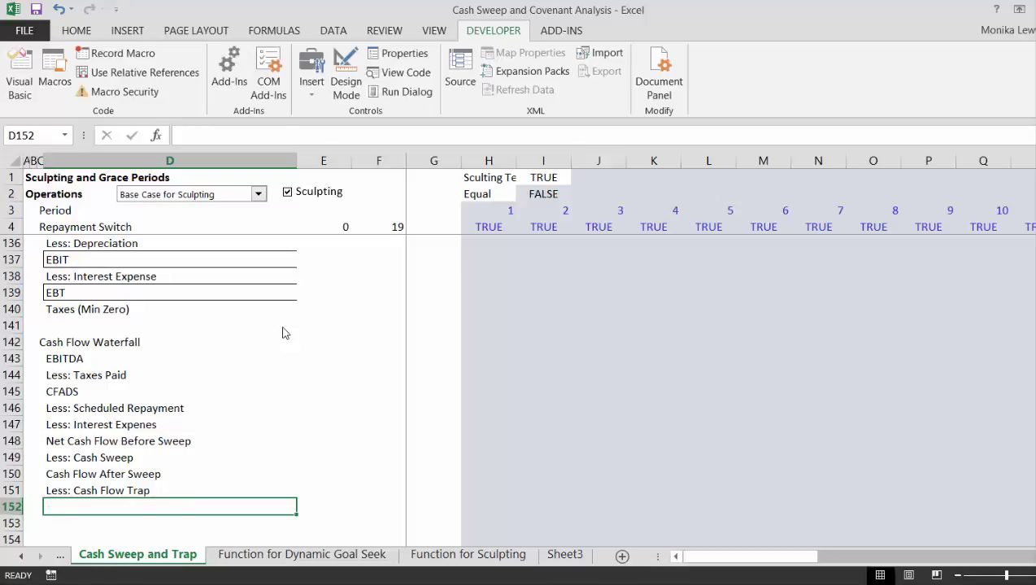
type("Add:")
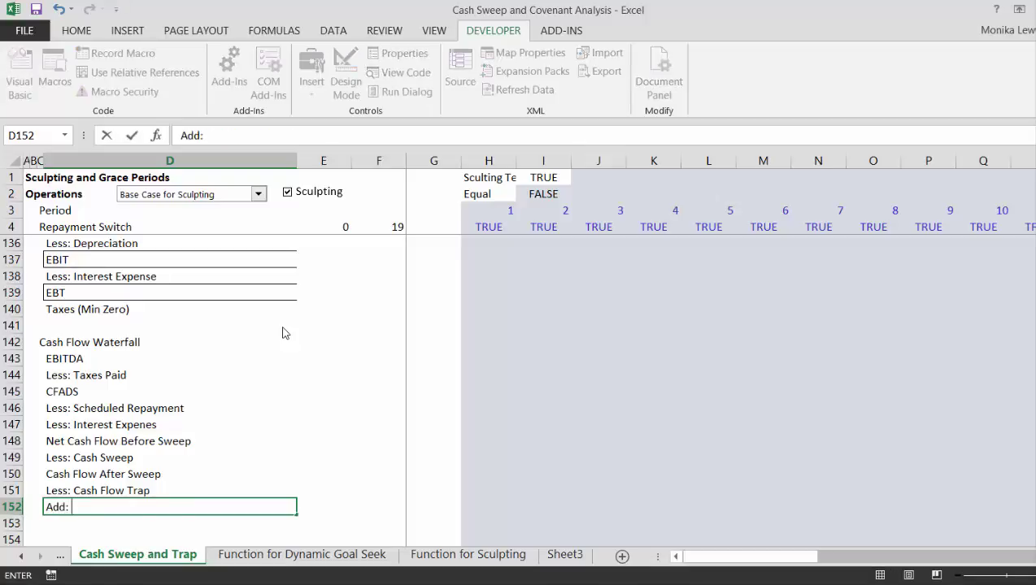
type("Cash Released from Trap")
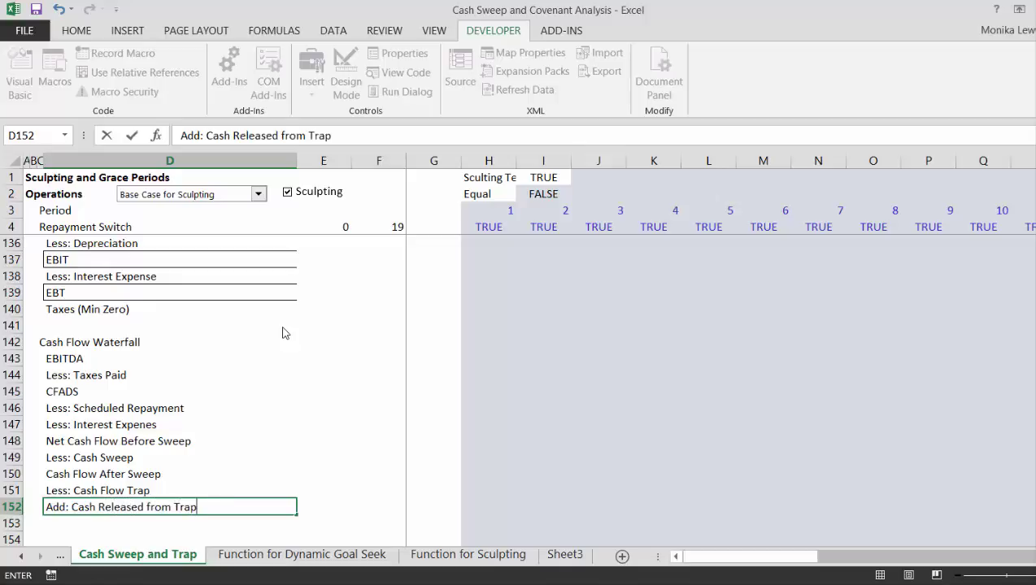
key("Return")
- Add the closing label "Net Cash Flow to Equity" in D153 of the Cash Flow Waterfall
type("N")
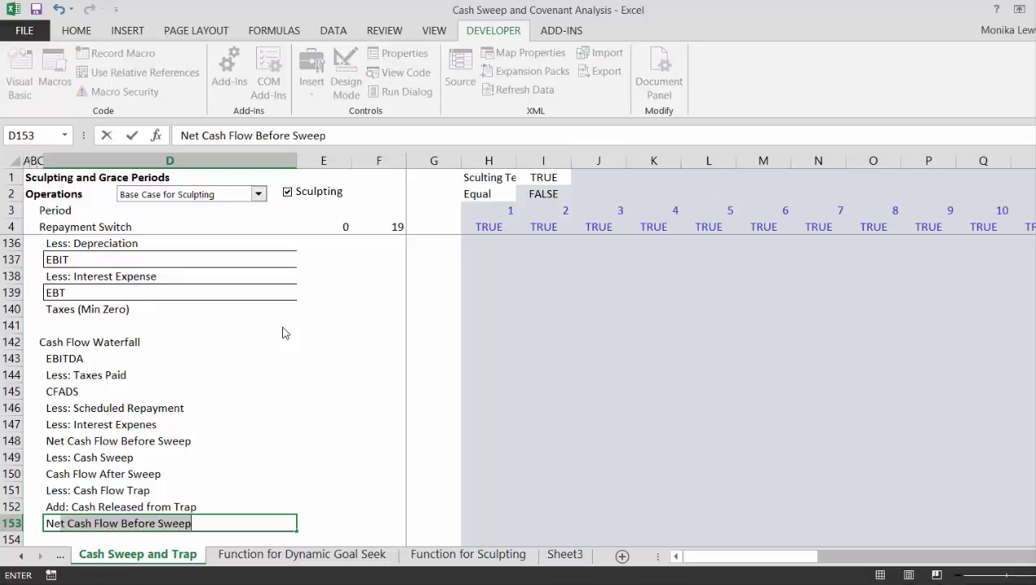
type("et Cash Flo")
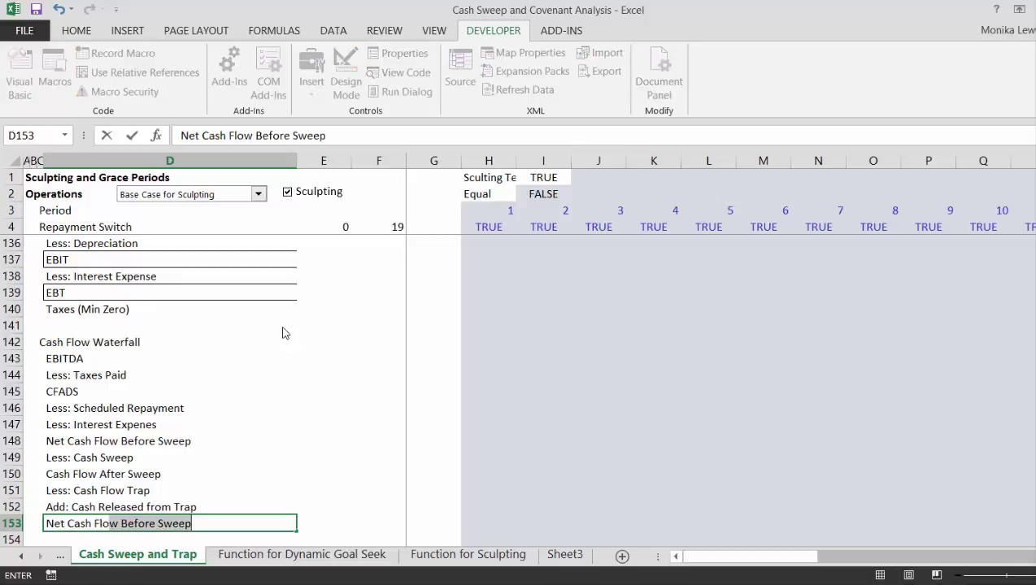
type("w")
key("BackSpace")
key("BackSpace")
key("Return")
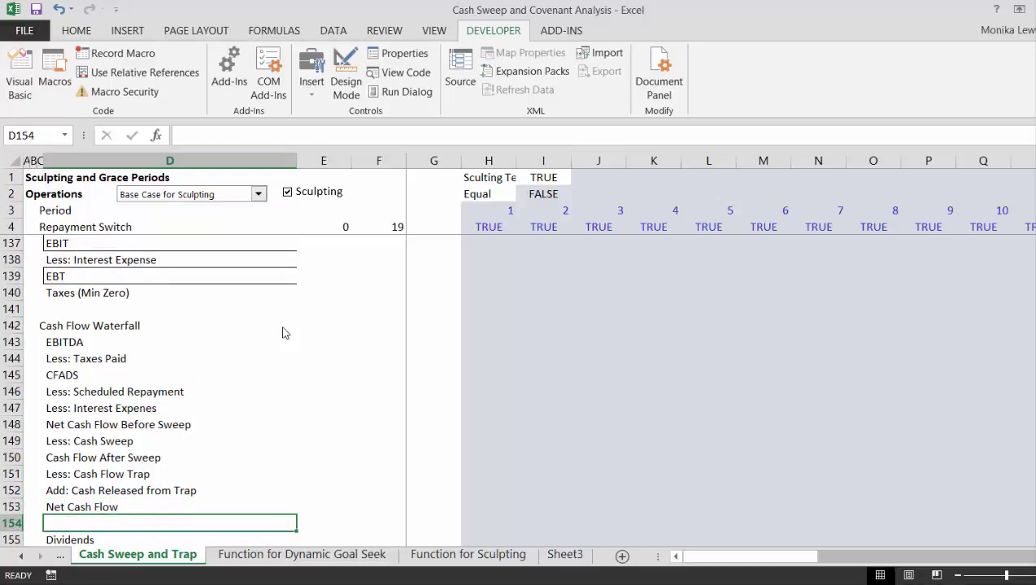
key("Return")
key("Up")
key("Up")
key("F2")
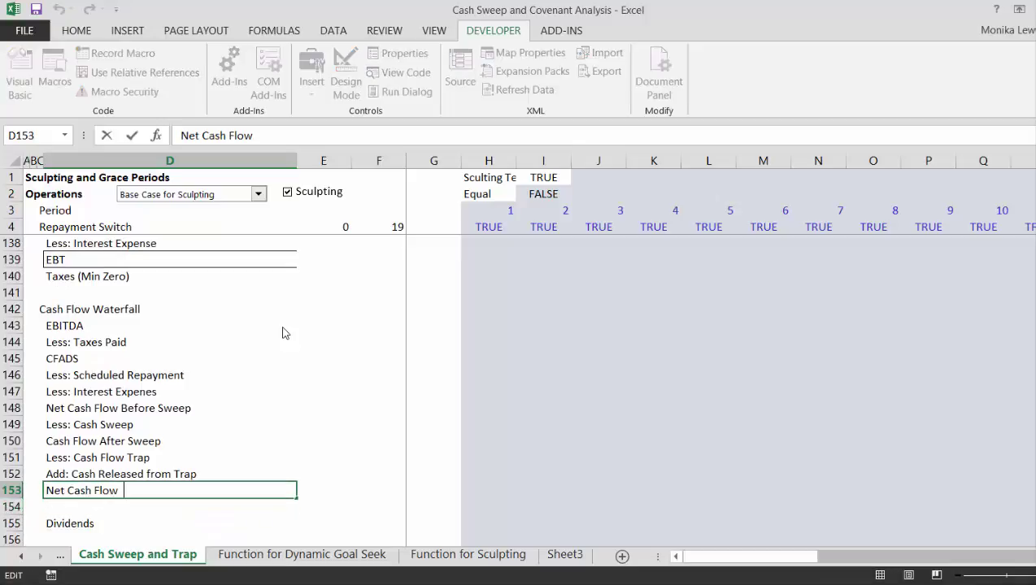
type("to Equi")
key("Return")
key("Return")
key("Return")
key("Return")
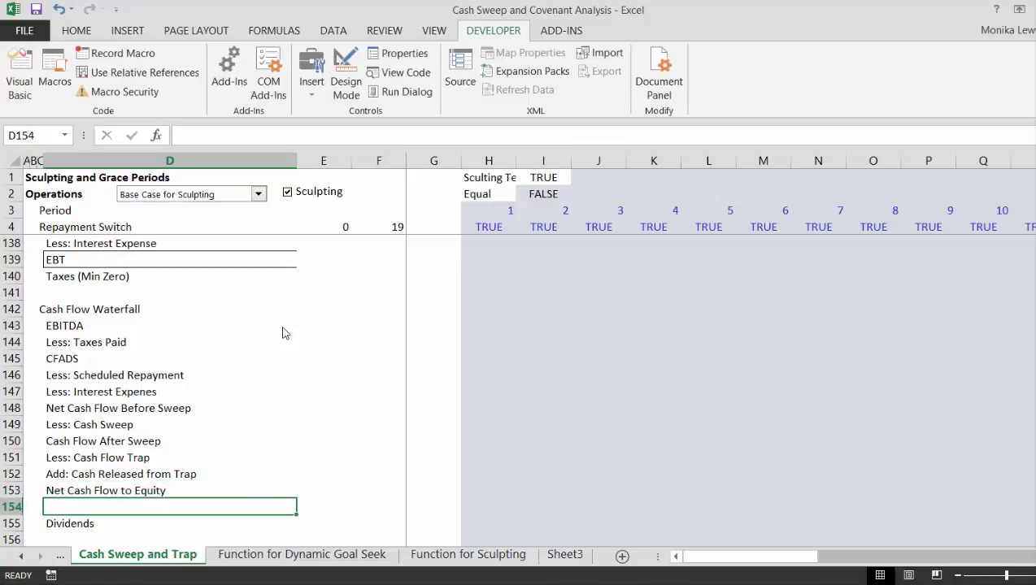
- Review the rows from the Equity Cash Flow section back up through the Cash Flow Waterfall and Profit and Loss to the Debt Schedule
key("Down")
key("Down")
key("Down")
key("Down")
key("Down")
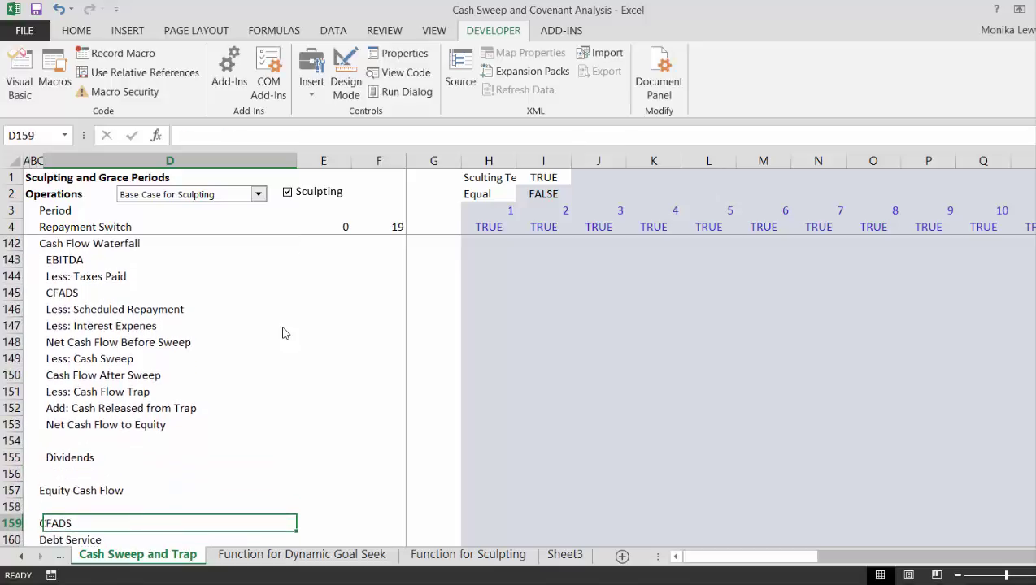
key("Up")
key("Up")
key("Up")
key("Up")
key("Up")
key("Up")
key("Up")
key("Up")
key("Up")
key("Up")
key("Up")
key("Up")
key("Up")
key("Up")
key("Up")
key("Up")
key("Up")
key("Up")
key("Up")
key("Up")
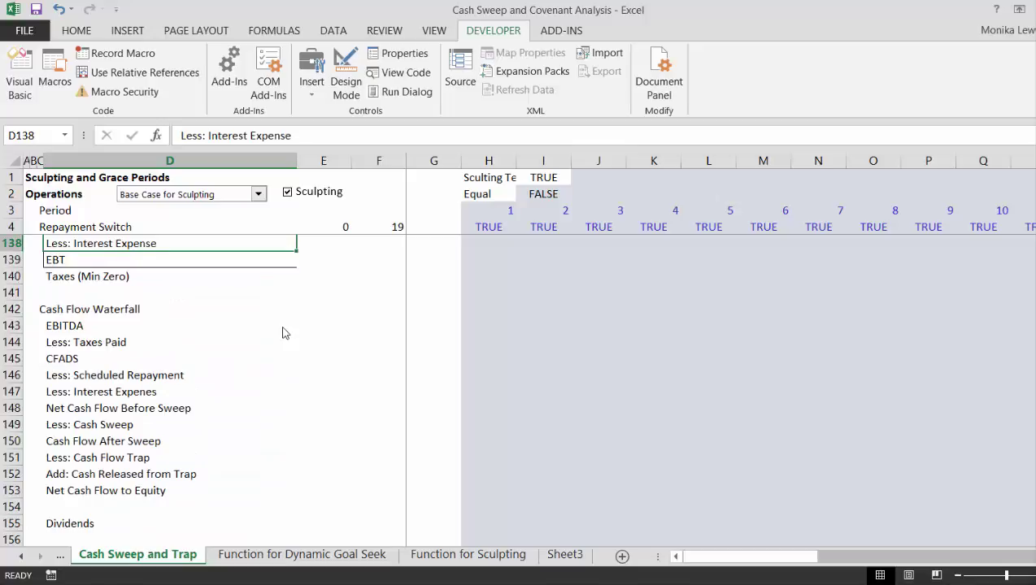
key("Up")
key("Up")
key("Up")
key("Up")
key("Up")
key("Up")
key("Up")
key("Up")
key("Up")
key("Up")
key("Up")
key("Up")
key("Up")
key("Up")
key("Up")
key("Up")
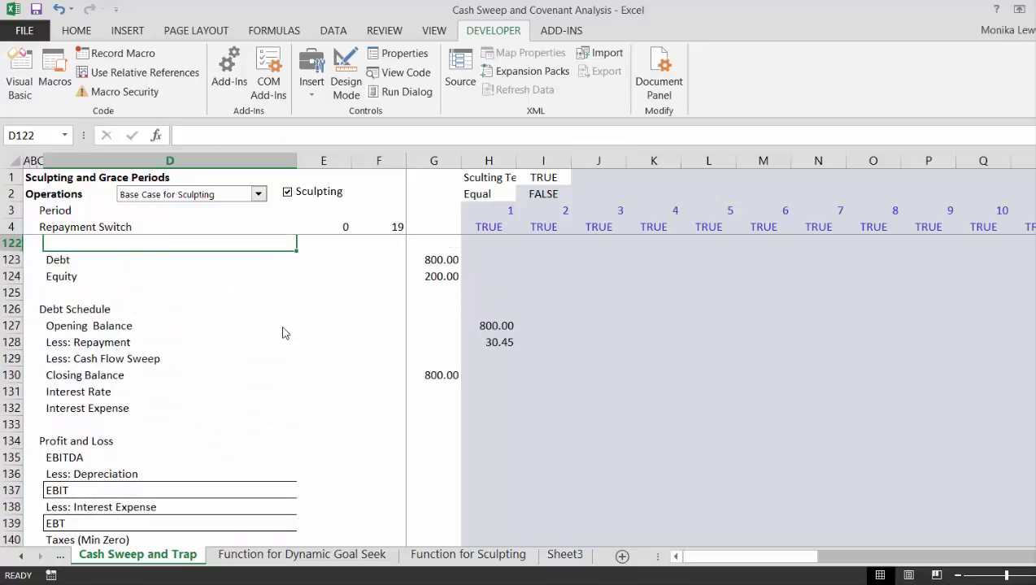
- Link the first-period EBITDA in H135 of the Profit and Loss to the Operations EBITDA in H117
key("Down")
key("Down")
key("Down")
key("Down")
key("Down")
key("Down")
key("Down")
key("Down")
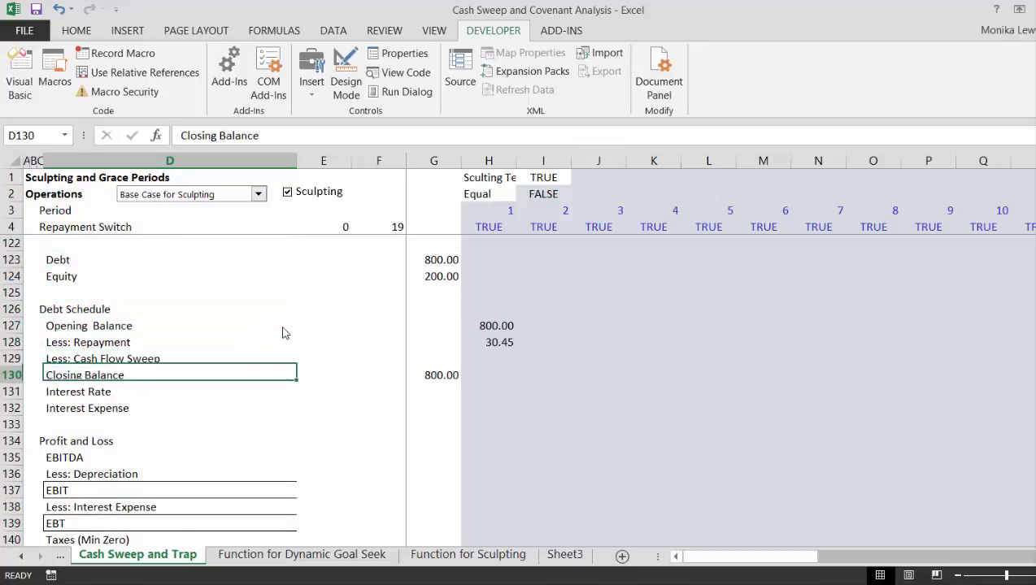
key("Down")
key("Down")
key("Down")
key("Down")
key("Down")
key("Right")
key("Right")
key("Right")
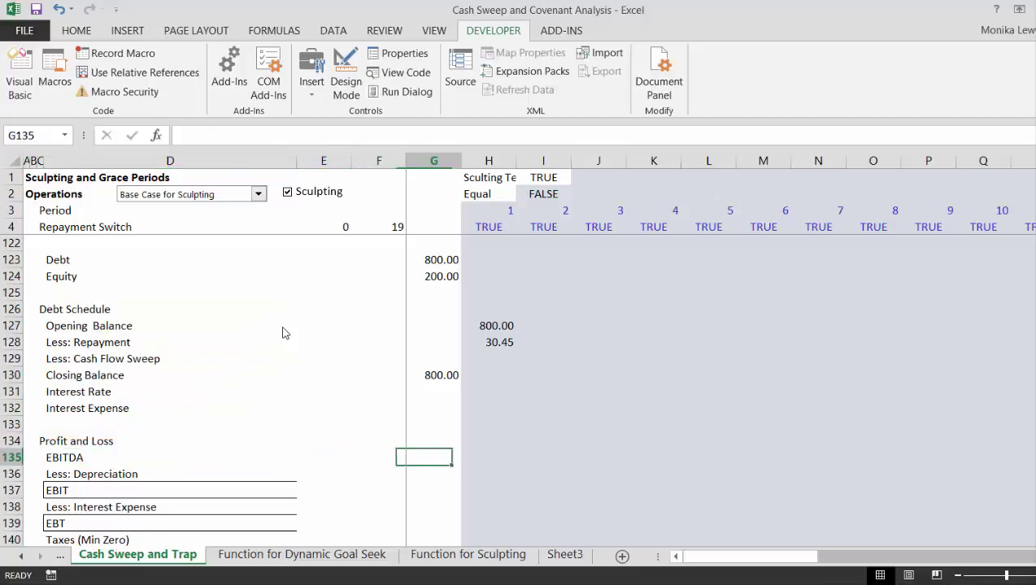
key("Right")
type("=")
key("Up")
key("Up")
key("Up")
key("Up")
key("Up")
key("Up")
key("Up")
key("Up")
key("Up")
key("Up")
key("Up")
key("Up")
key("Up")
key("Up")
key("Up")
key("Up")
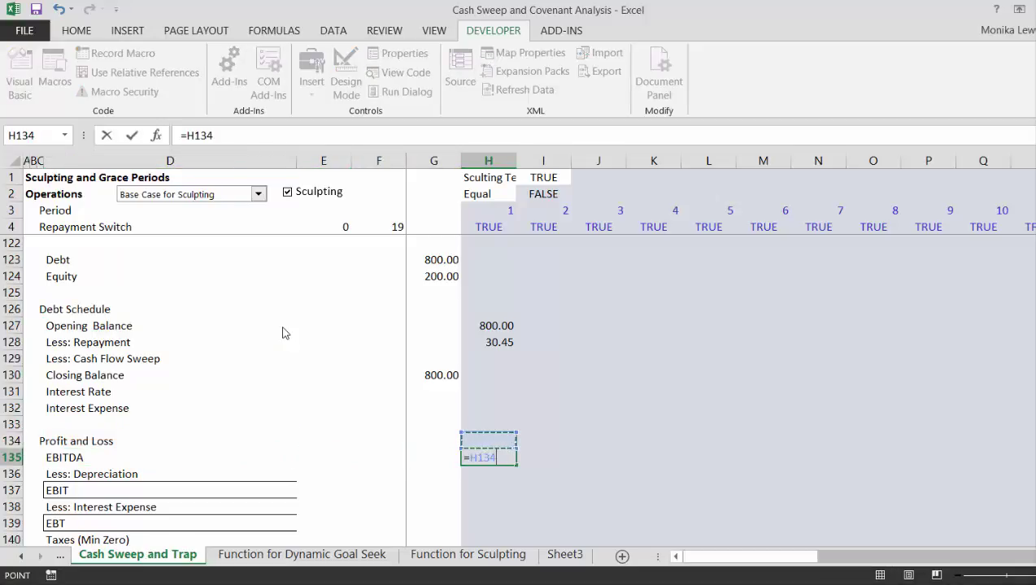
key("Up")
key("Up")
key("Up")
key("Up")
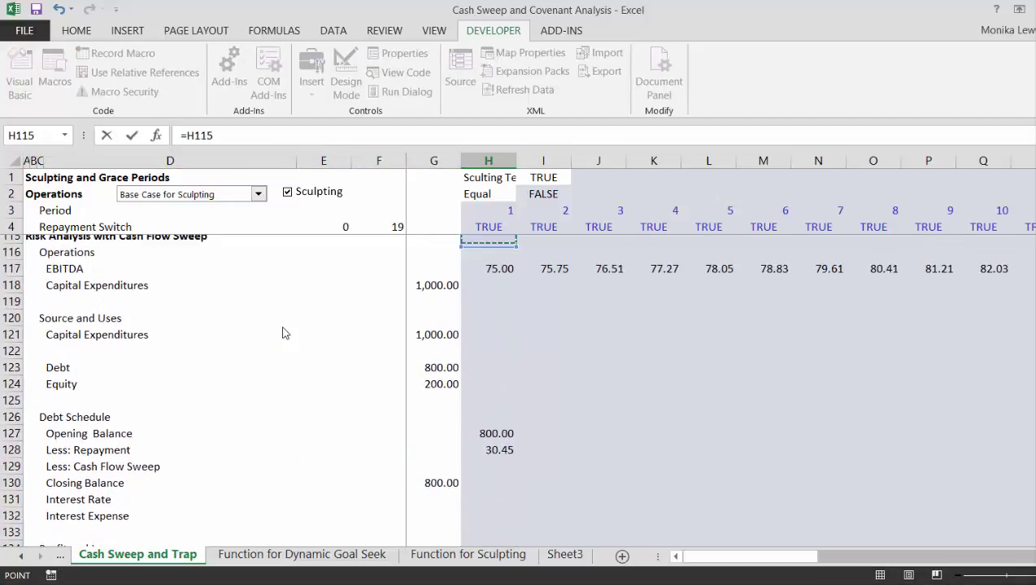
key("Down")
key("Down")
key("Return")
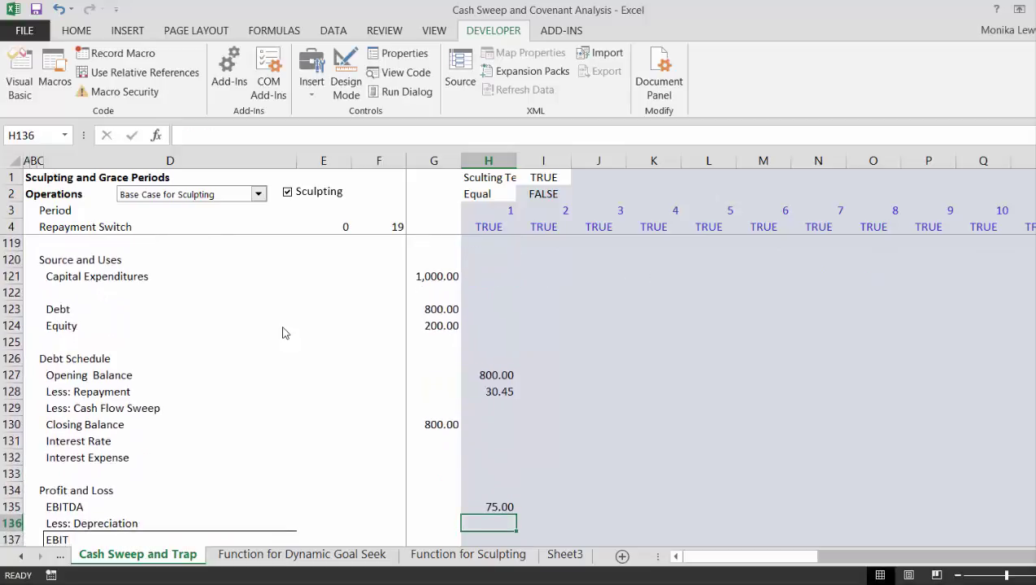
- Link the first-period Less: Depreciation in H136 of the Profit and Loss to the Depreciation Expense in H21
type("=")
key("Up")
key("Up")
key("Up")
key("Up")
key("Up")
key("Up")
key("Up")
key("Up")
key("Up")
key("Up")
key("Up")
key("Up")
key("Up")
key("Up")
key("Up")
key("Up")
key("Up")
key("Up")
key("Up")
key("Up")
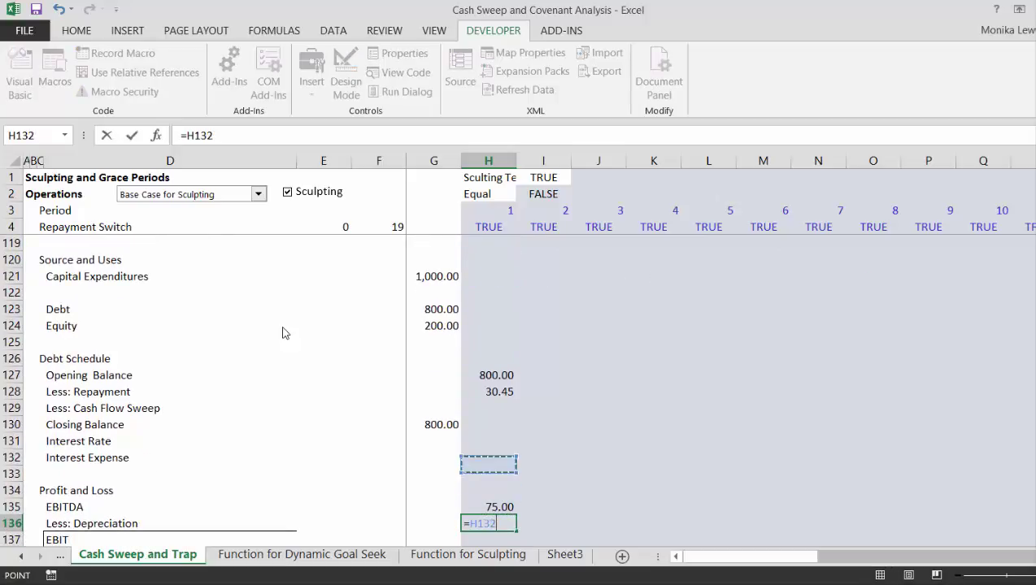
key("Up")
key("Up")
key("Up")
key("Up")
key("Up")
key("Up")
key("Up")
key("Up")
key("Up")
key("Up")
key("Up")
key("Up")
key("Up")
key("Up")
key("Up")
key("Up")
key("Up")
key("Up")
key("Up")
key("Up")
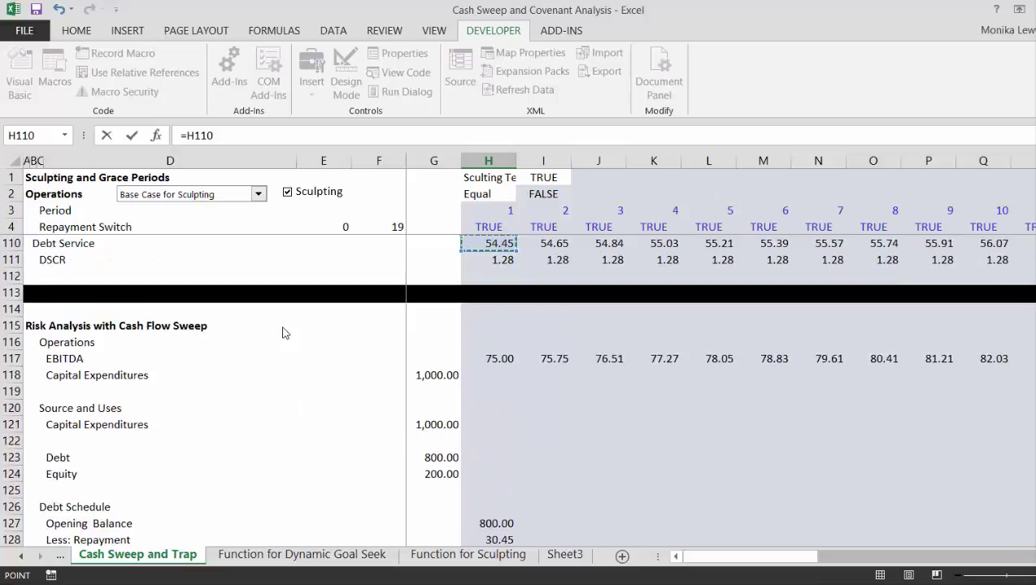
key("Up")
key("Up")
key("Up")
key("Up")
key("Up")
key("Up")
key("Up")
key("Up")
key("Up")
key("Up")
key("Up")
key("Up")
key("Up")
key("Up")
key("Up")
key("Up")
key("Up")
key("Up")
key("Up")
key("Up")
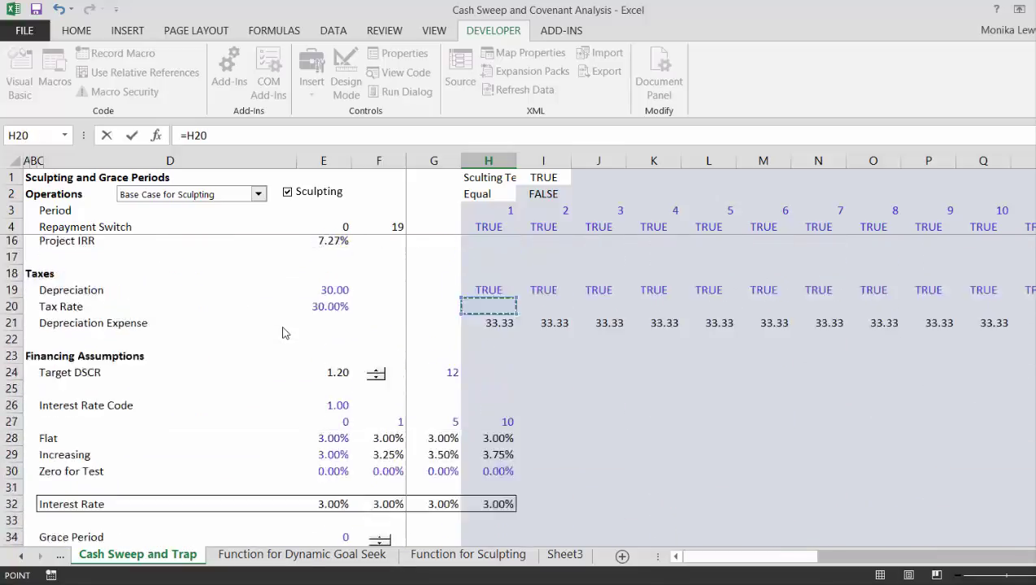
key("Down")
key("Down")
key("Down")
key("Down")
key("Down")
key("Down")
key("Down")
key("Down")
key("Down")
key("Down")
key("Down")
key("Down")
key("Down")
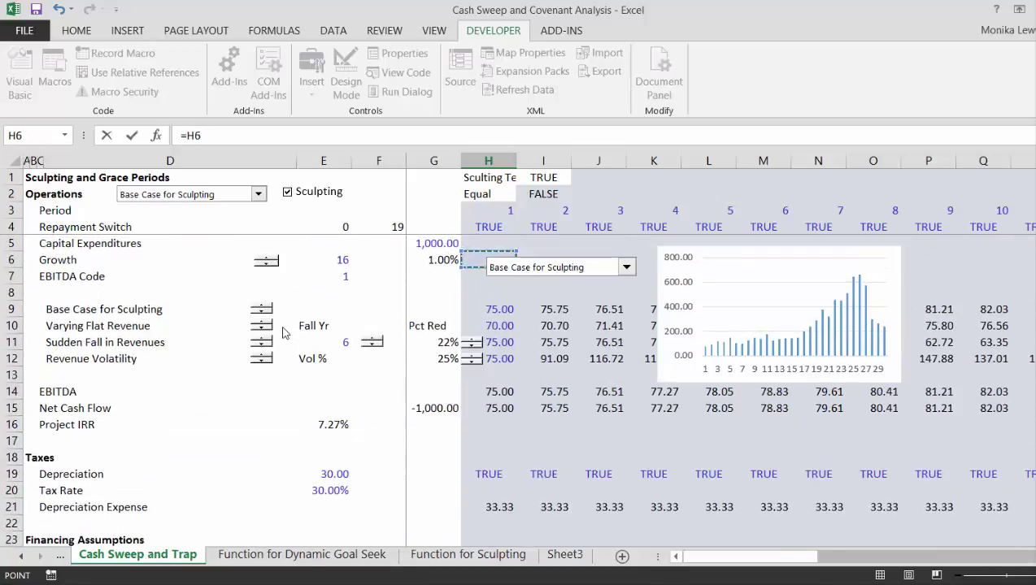
key("Down")
key("Down")
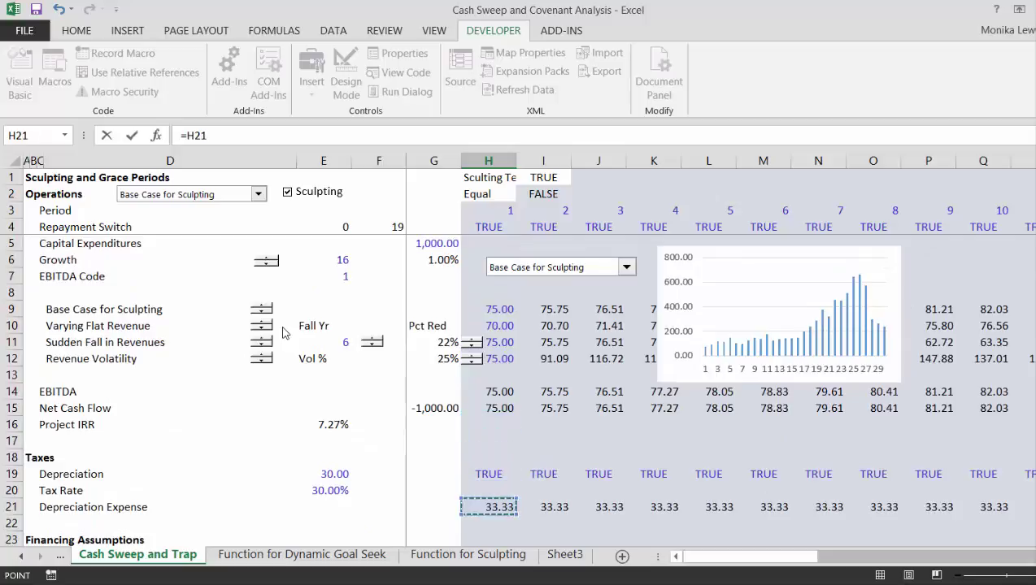
key("Return")
- Calculate the first-period EBIT in H137 as EBITDA minus depreciation, H135-H136
type("=")
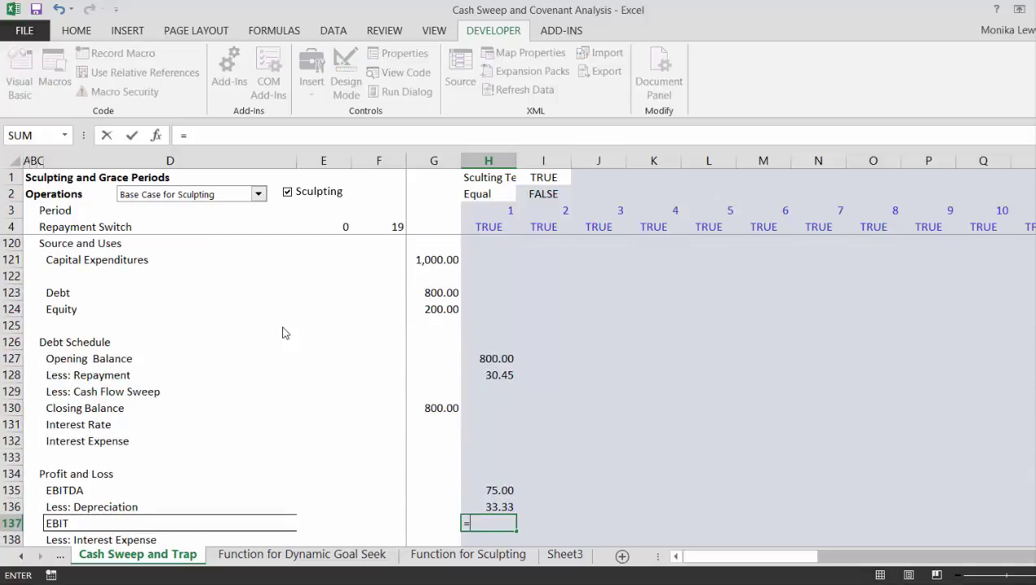
key("Up")
key("Up")
type("-")
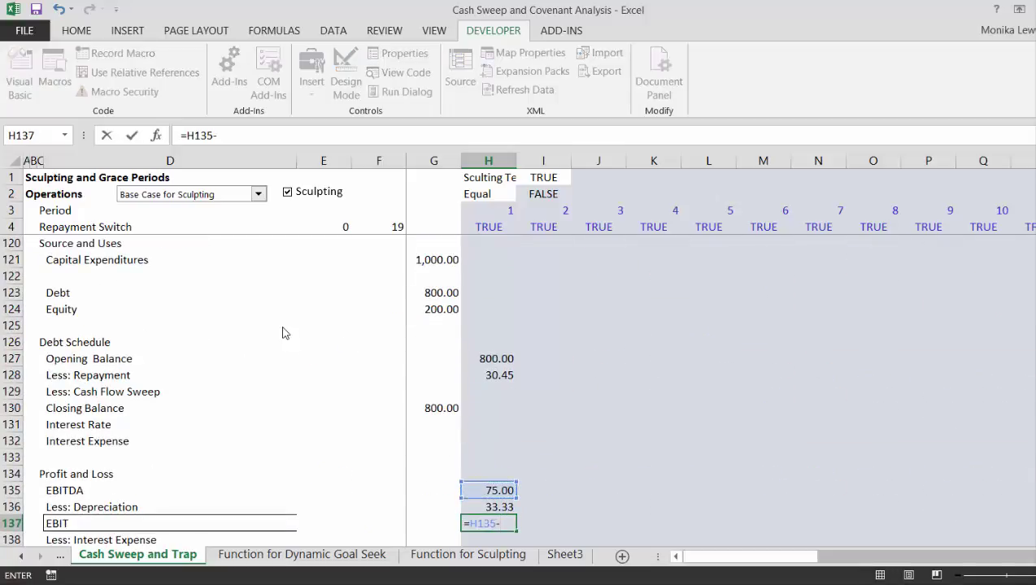
key("Return")
key("Return")
key("Escape")
type("=")
key("Up")
key("Up")
type("-")
key("Up")
key("Return")
- Link the first-period Less: Interest Expense in H138 to the Debt Schedule's Interest Expense in H132
key("Down")
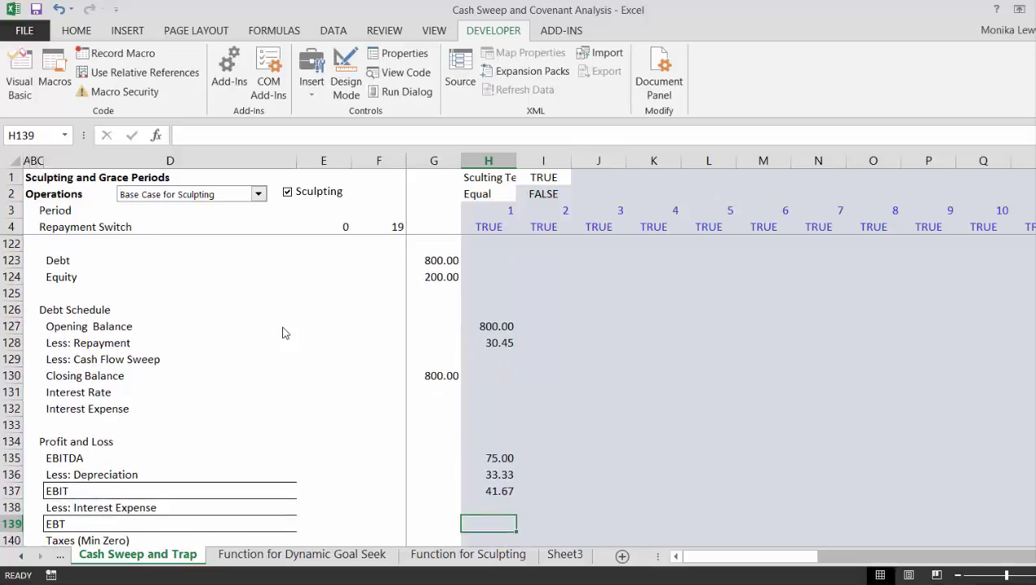
key("Up")
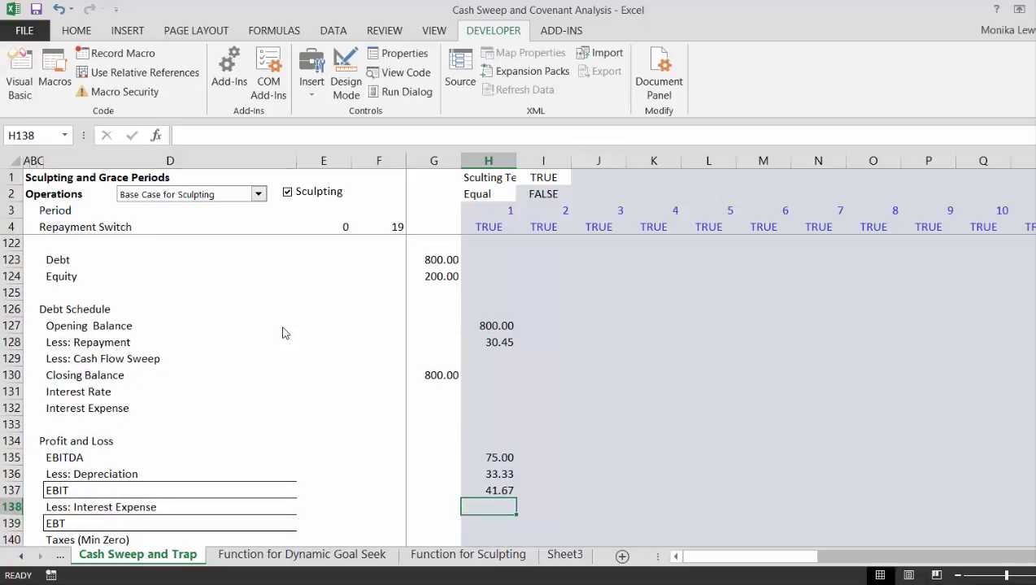
type("=")
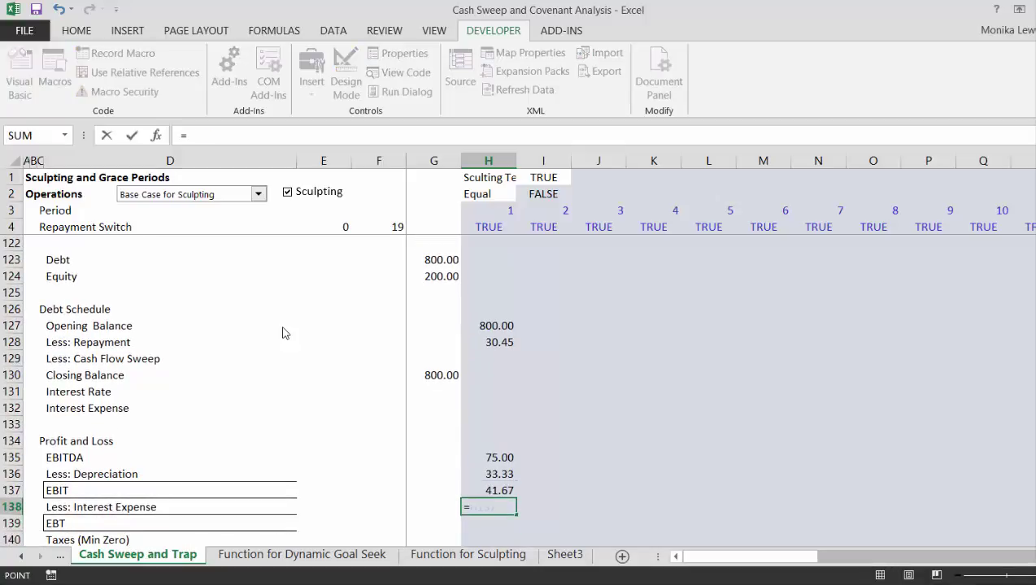
key("Up")
key("Up")
key("Up")
key("Up")
key("Up")
key("Up")
key("Up")
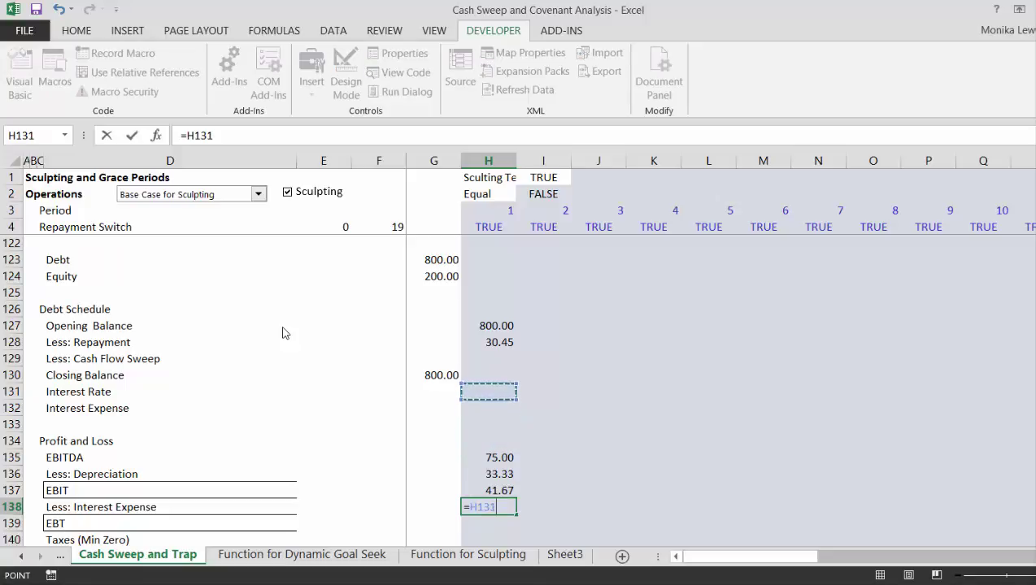
key("Down")
key("Return")
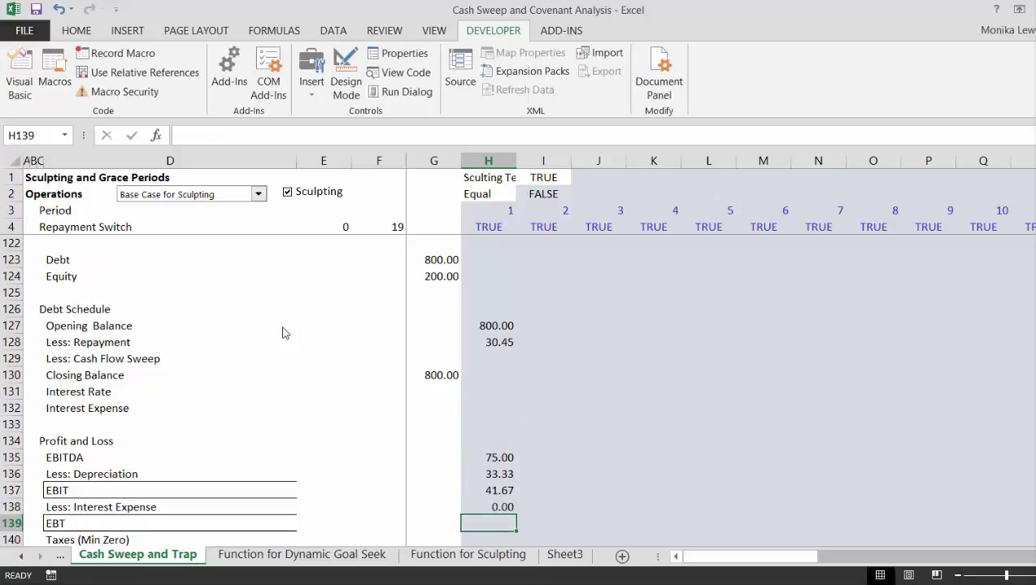
- Calculate the Debt Schedule's first-period Closing Balance in H130 as opening balance less repayment and cash flow sweep, =H127-H128-H129
key("Up")
key("Up")
key("Up")
key("Up")
key("Up")
key("Up")
key("Up")
key("Up")
key("Up")
key("Up")
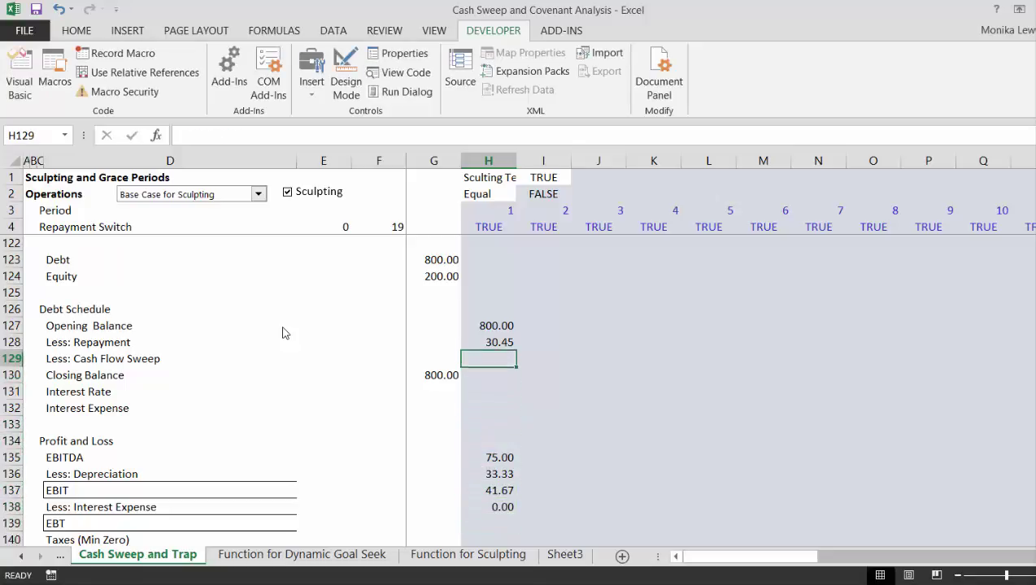
key("Down")
type("=")
key("Up")
key("Up")
key("Up")
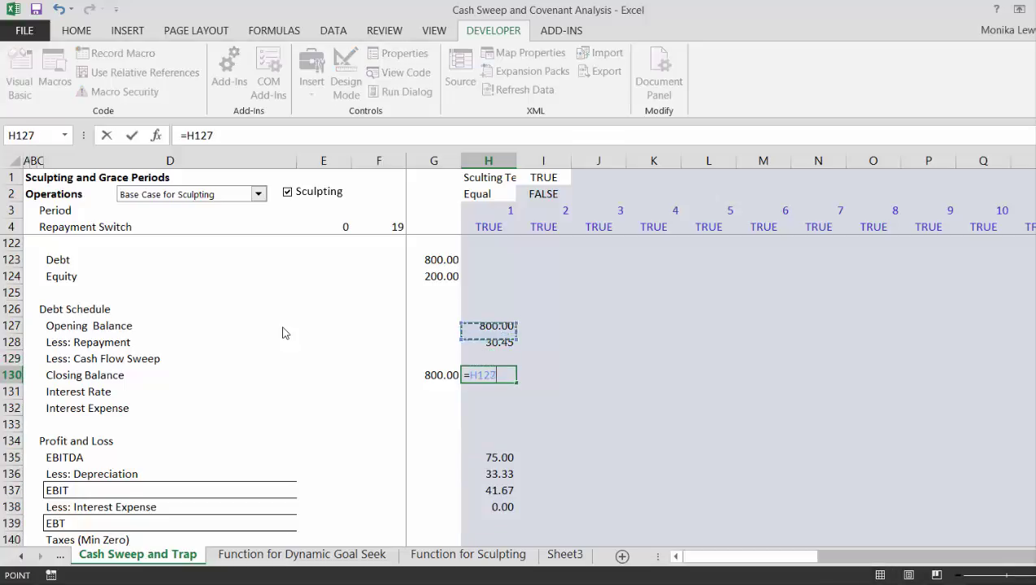
type("+")
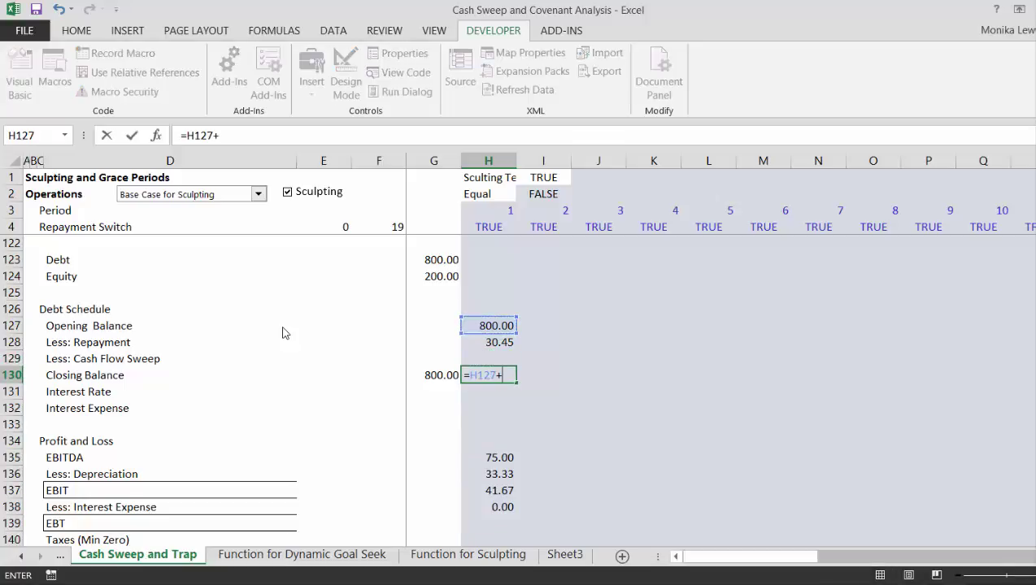
key("Up")
key("Up")
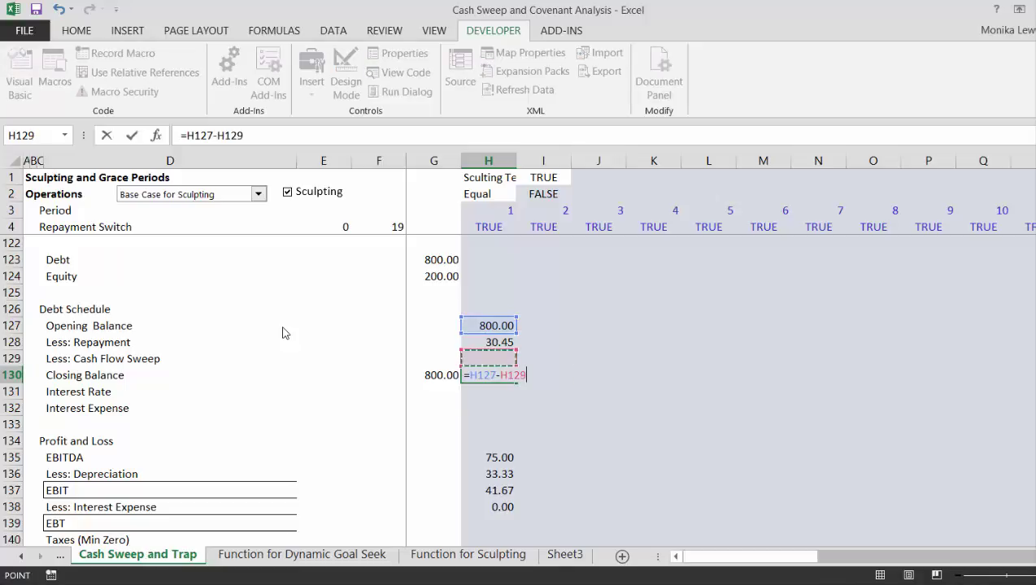
type("-")
key("Up")
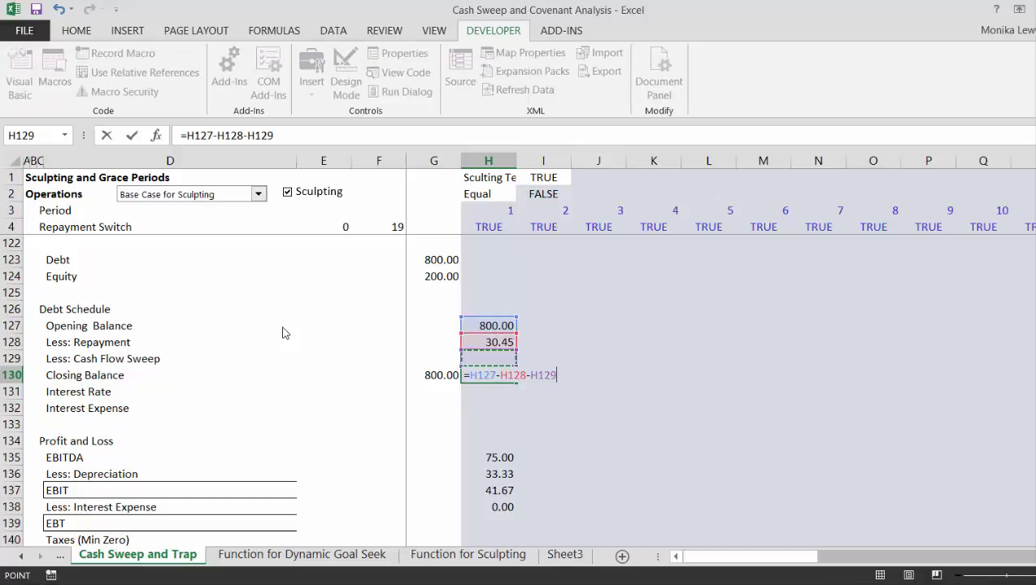
key("Return")
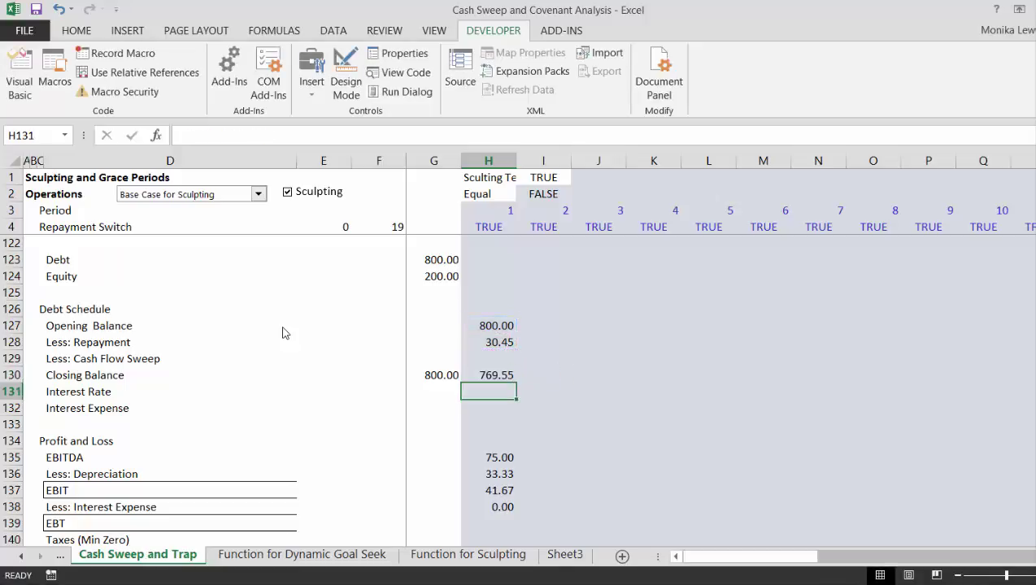
- Link the Debt Schedule's first-period Interest Rate in H131 to the model's existing first-period interest rate in the section above
type("=")
key("Up")
key("Up")
key("Up")
key("Up")
key("Up")
key("Up")
key("Up")
key("Up")
key("Up")
key("Up")
key("Up")
key("Up")
key("Up")
key("Up")
key("Up")
key("Up")
key("Up")
key("Up")
key("Up")
key("Up")
key("Up")
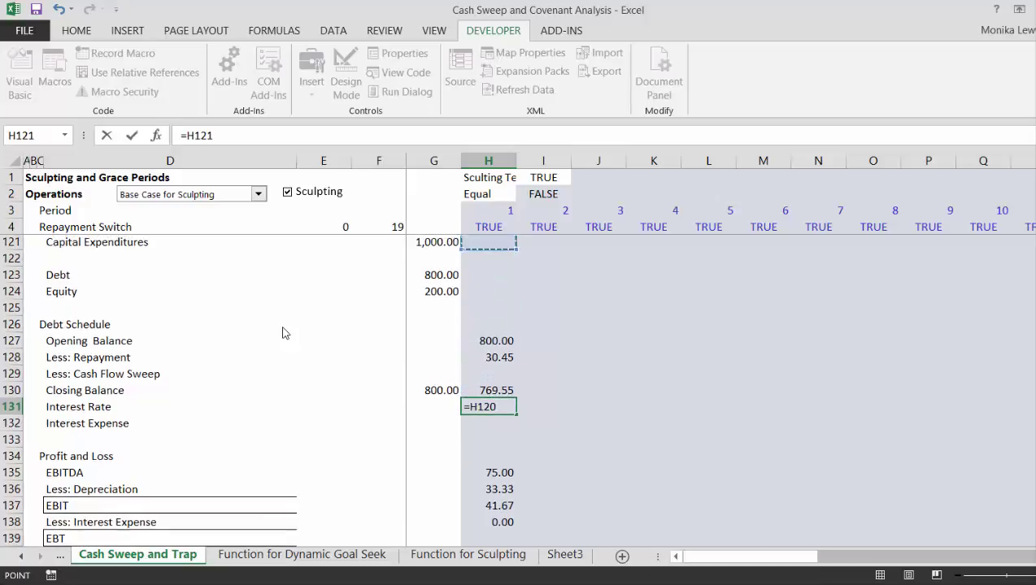
key("Up")
key("Up")
key("Up")
key("Up")
key("Up")
key("Up")
key("Up")
key("Up")
key("Up")
key("Up")
key("Up")
key("Up")
key("Up")
key("Up")
key("Up")
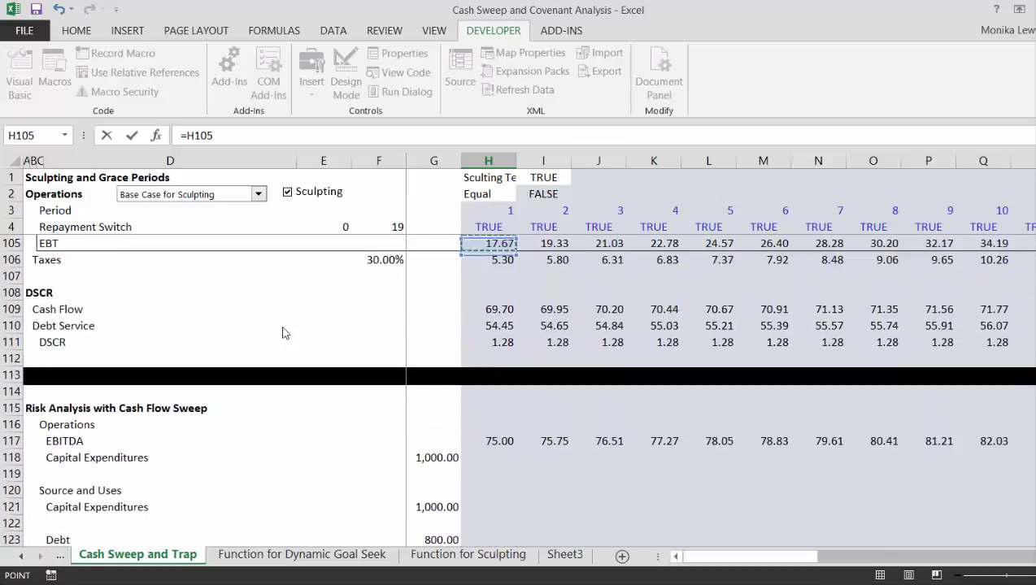
scroll(282, 333, "up", 1)
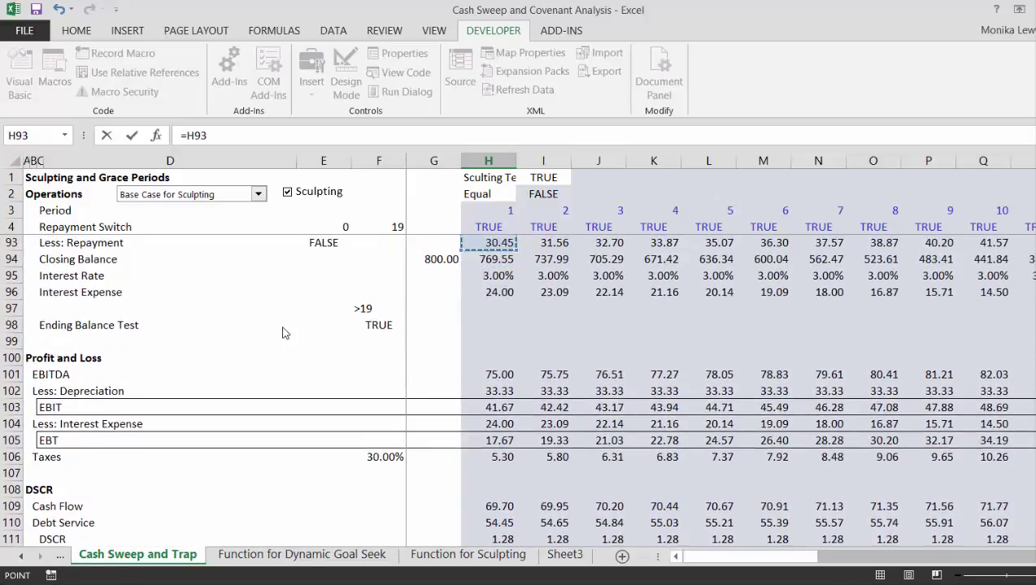
key("ctrl+Return")
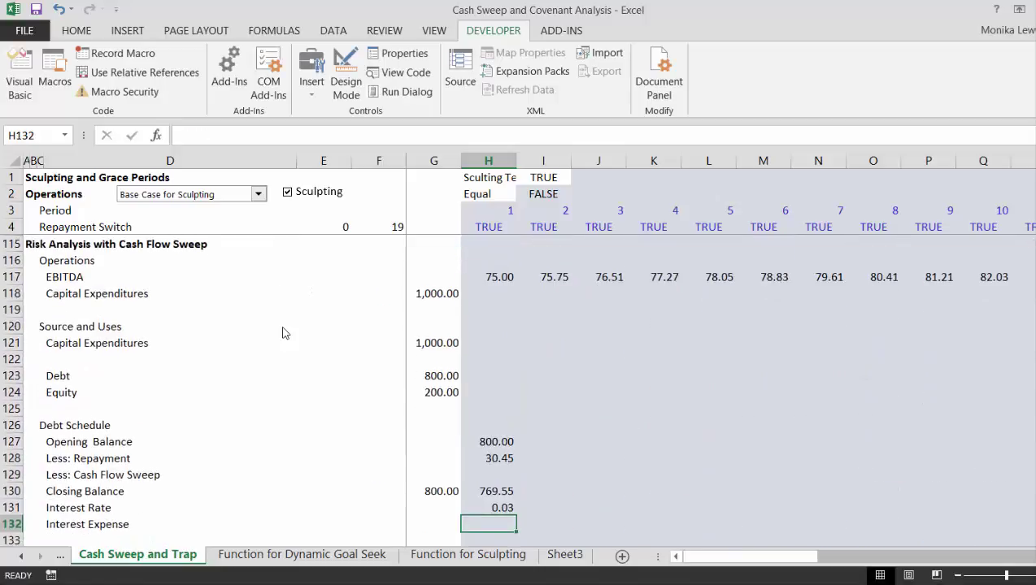
- Format the first-period Interest Rate in H131 as a percentage with two decimals
key("Down")
key("Up")
key("Up")
key("ctrl+shift+5")
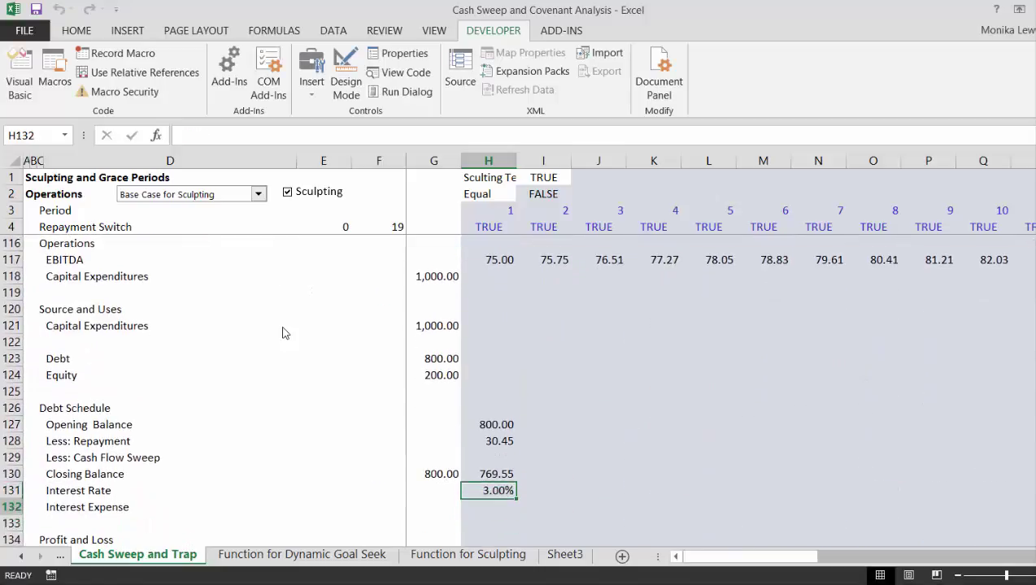
- Calculate the first-period Interest Expense in H132 as interest rate times opening balance, =H131*H127
key("Down")
type("=")
key("Up")
type("*")
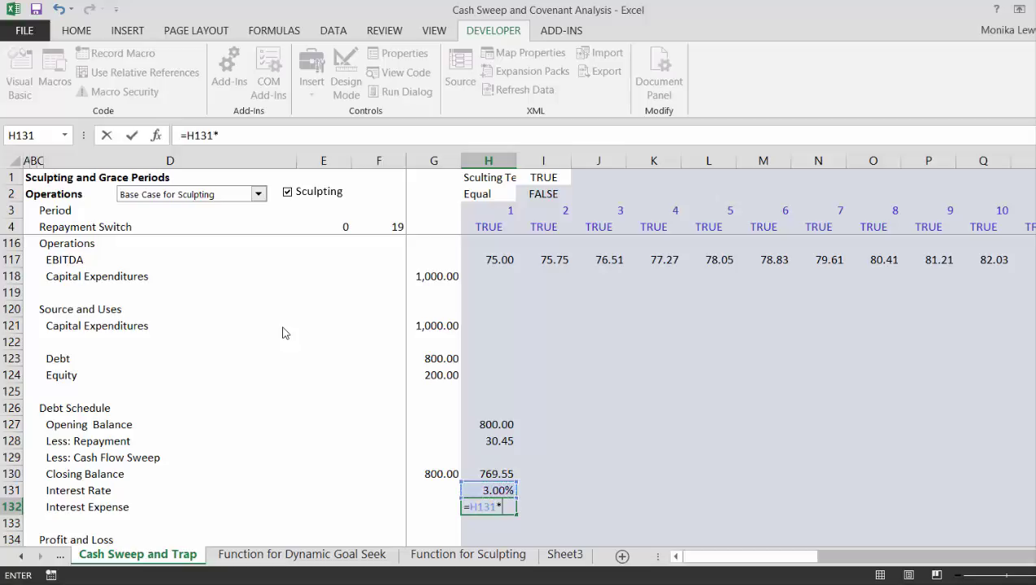
key("Up")
key("Up")
key("Up")
key("Up")
key("Up")
key("Return")
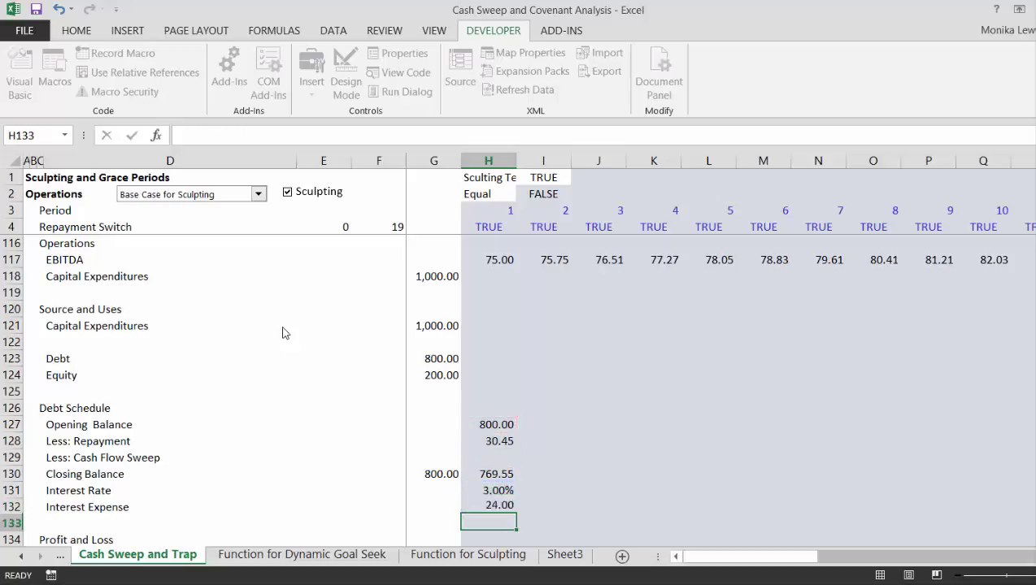
- Calculate the first-period EBT in H139 of the Profit and Loss as EBIT minus interest expense, =H137-H138
key("Down")
key("Down")
key("Down")
key("Down")
key("Down")
key("Down")
key("Down")
key("Down")
key("Down")
key("Down")
key("Down")
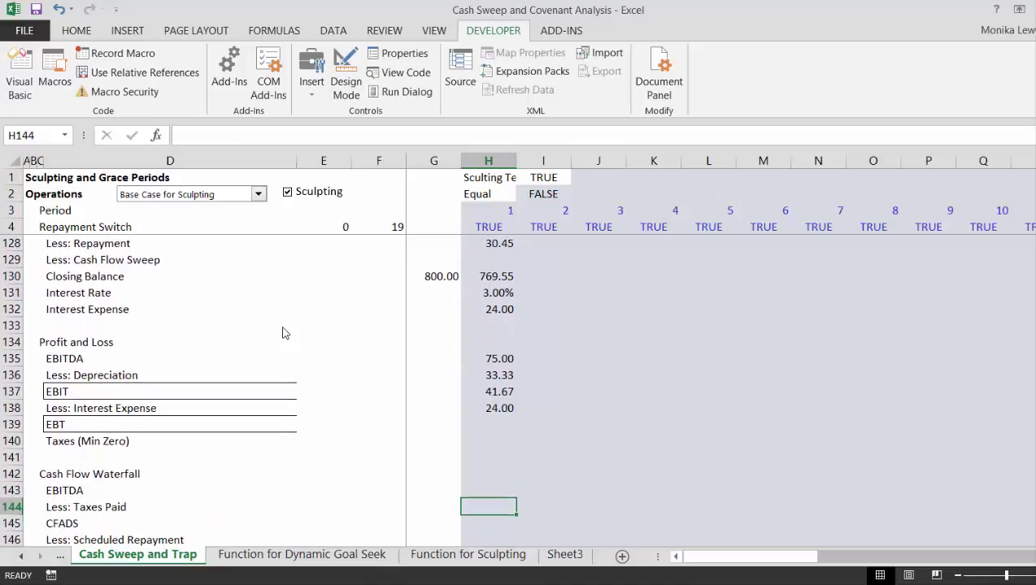
key("Up")
key("Up")
key("Up")
key("Up")
key("Up")
type("=")
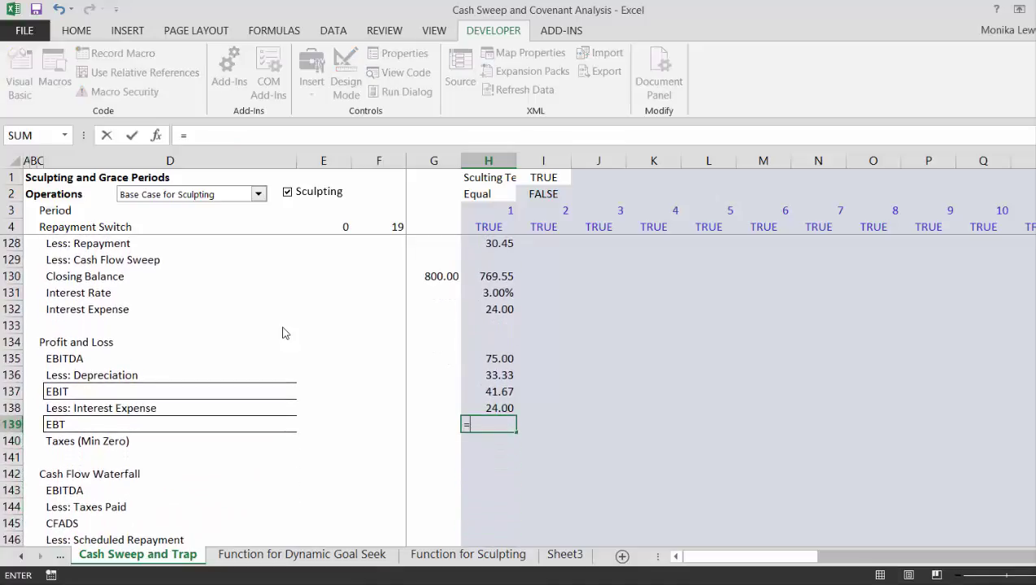
key("Up")
key("Up")
key("Up")
key("Down")
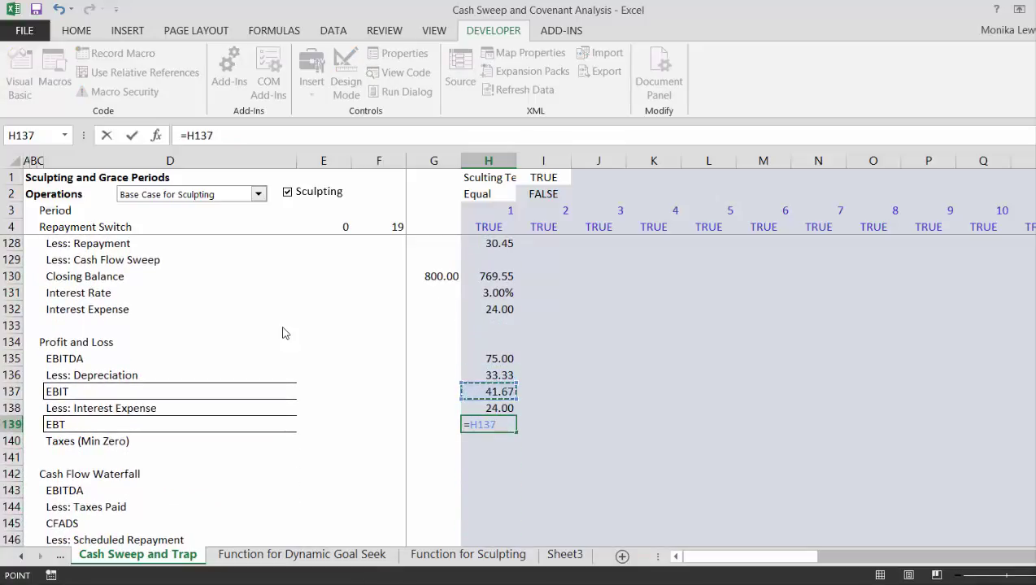
type("-")
key("Up")
key("Return")
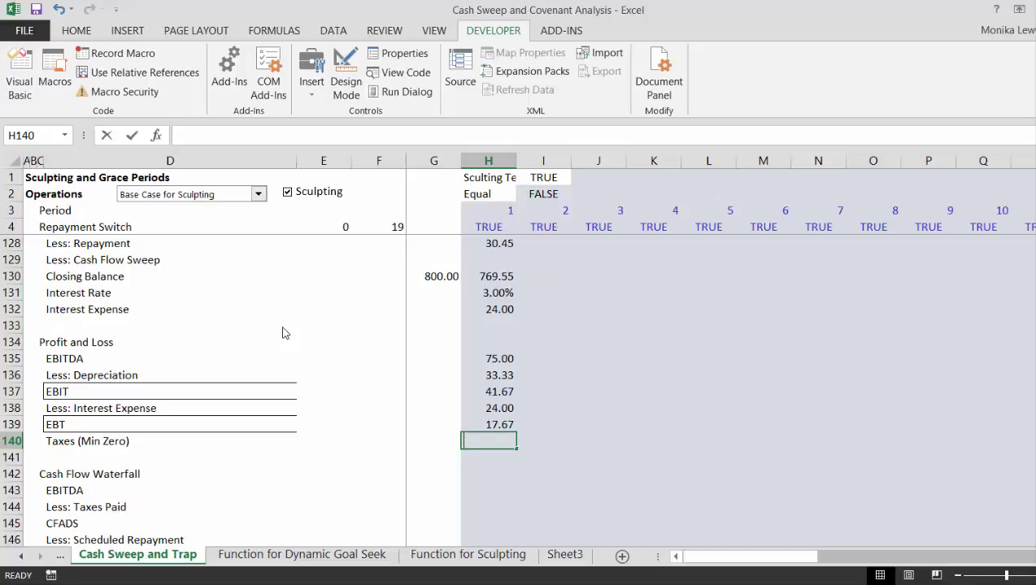
type("=max(")
key("Up")
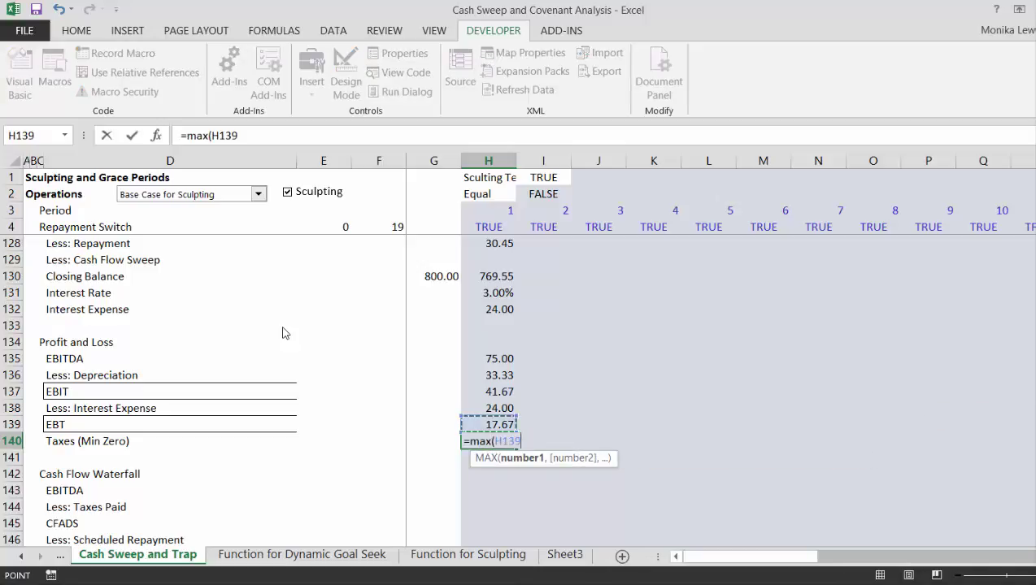
key("Escape")
- Link E140 in the Taxes (Min Zero) row to the Tax Rate with =E20
key("Left")
key("Left")
key("Left")
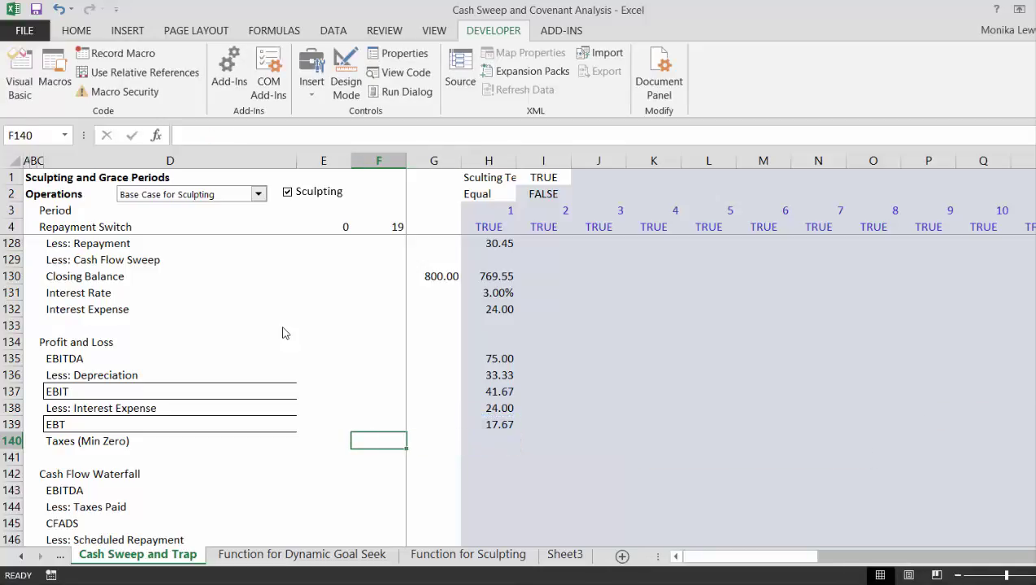
type("=")
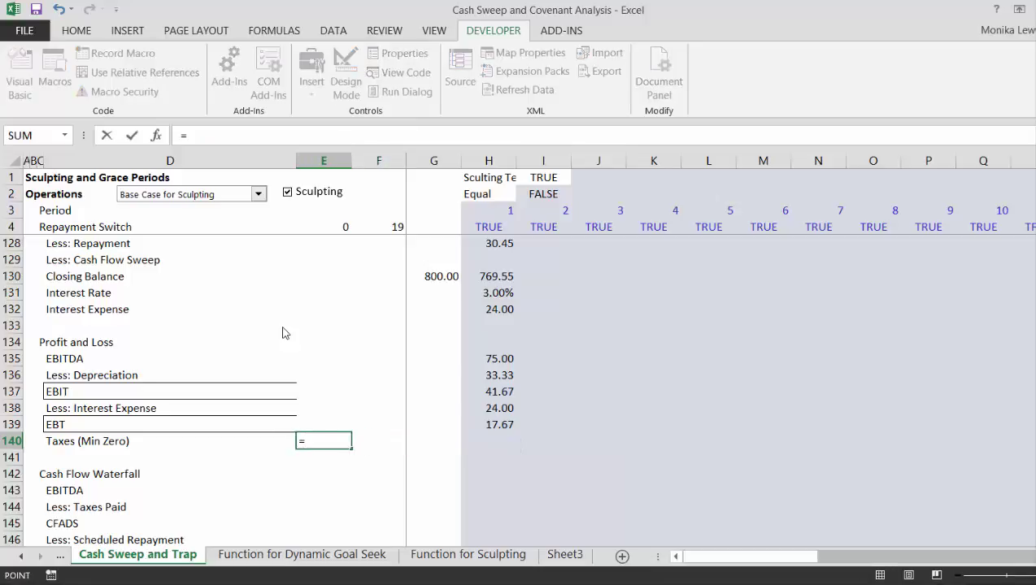
key("Up")
key("Up")
key("Up")
key("Up")
key("Up")
key("Up")
key("Up")
key("Up")
key("Up")
key("Up")
key("Up")
key("Up")
key("Up")
key("Up")
key("Up")
key("Up")
key("Up")
key("Up")
key("Up")
key("Up")
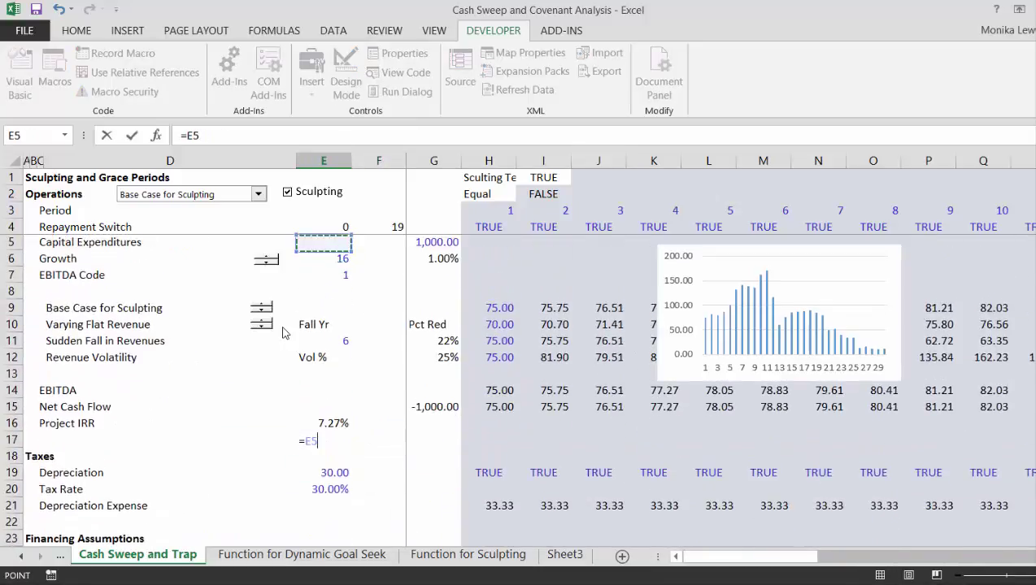
key("Down")
key("Down")
key("Down")
key("Down")
key("Down")
key("Down")
key("Down")
key("Down")
key("Down")
key("Down")
key("Down")
key("Down")
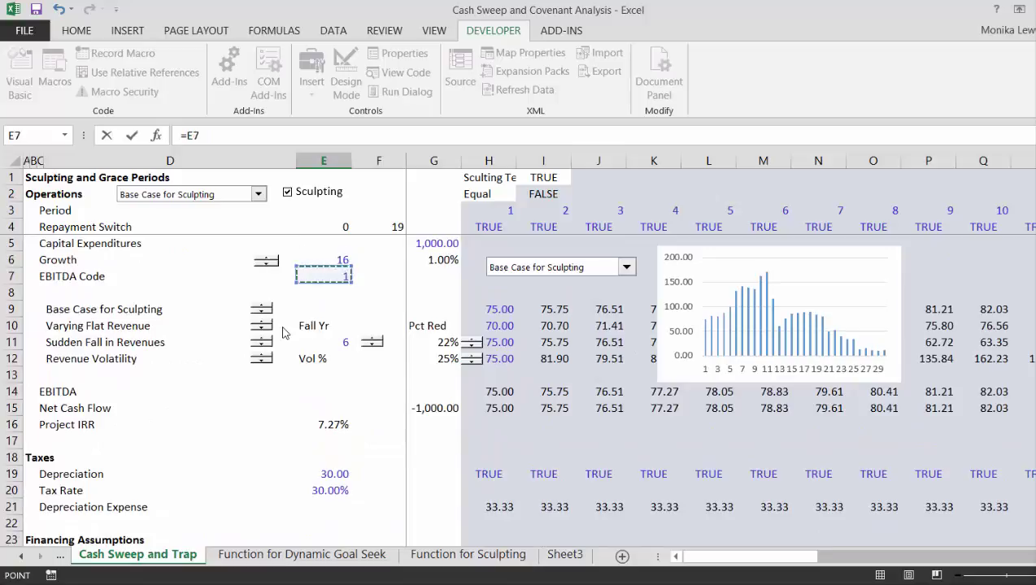
key("Down")
key("Down")
key("Return")
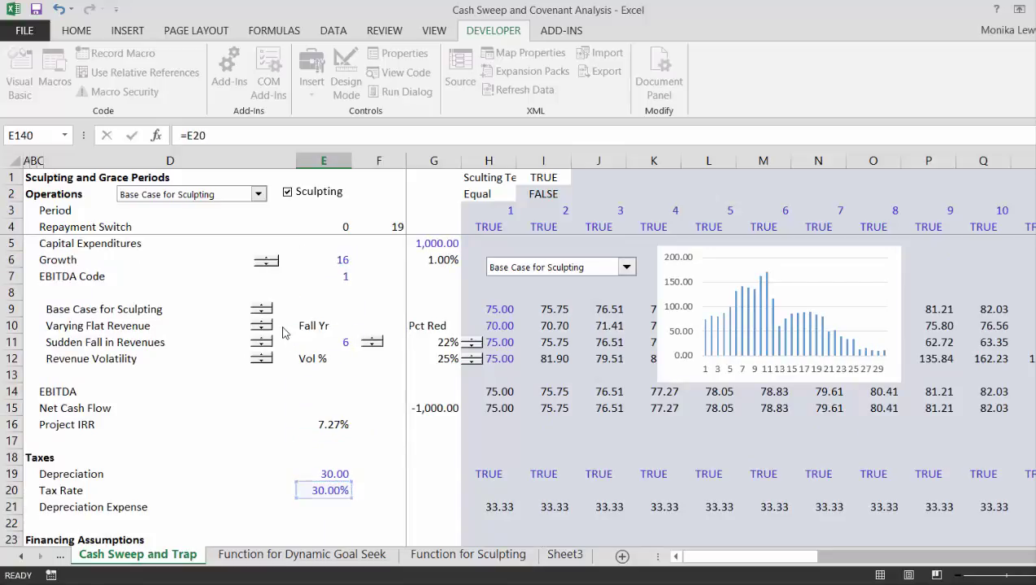
key("Down")
key("Up")
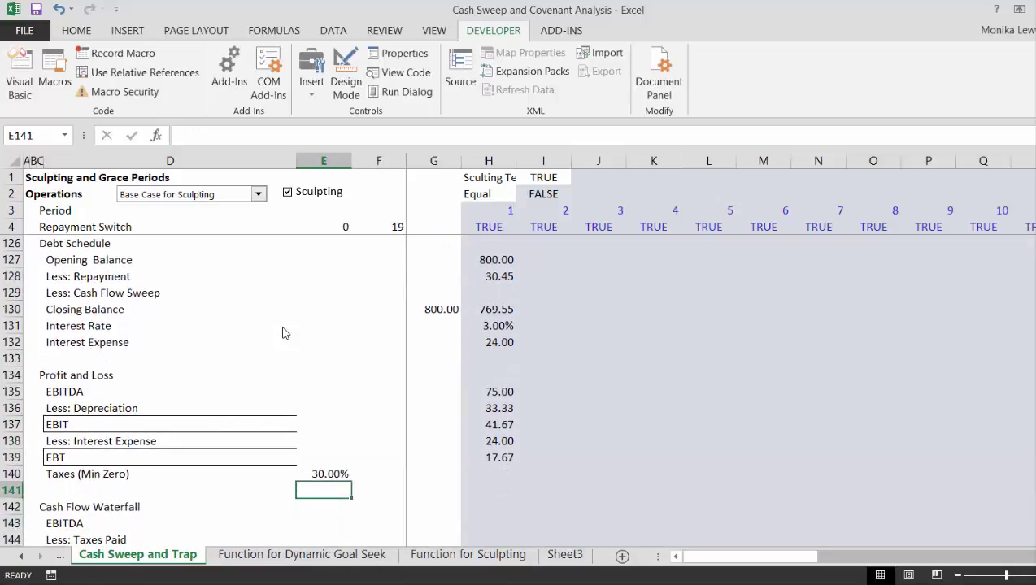
- Insert five blank rows between EBT and Taxes (Min Zero), starting at row 140
key("Up")
key("Left")
key("Left")
key("Left")
key("shift+space")
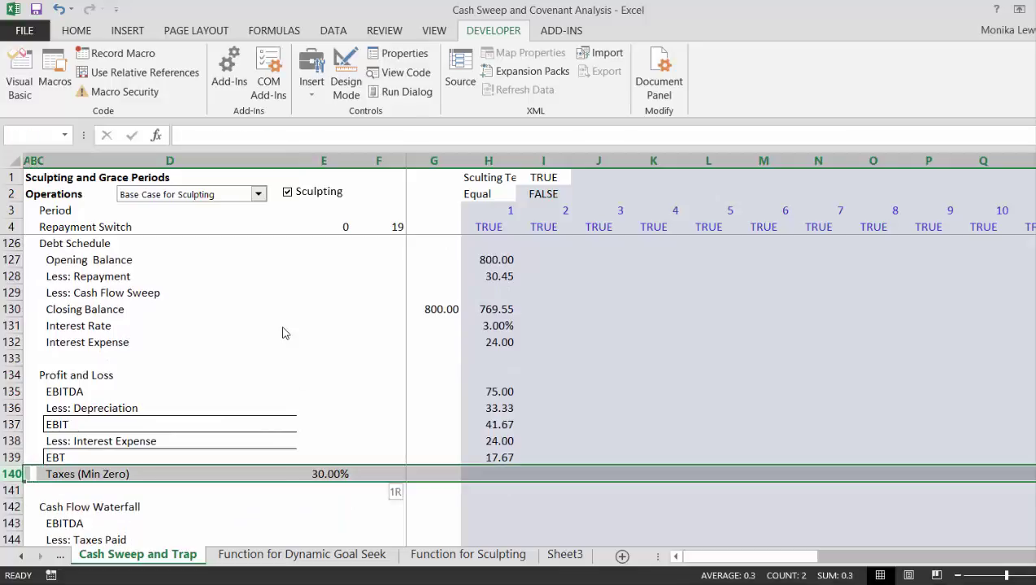
key("ctrl+shift+plus")
key("ctrl+shift+plus")
key("ctrl+shift+plus")
key("ctrl+shift+plus")
key("ctrl+shift+plus")
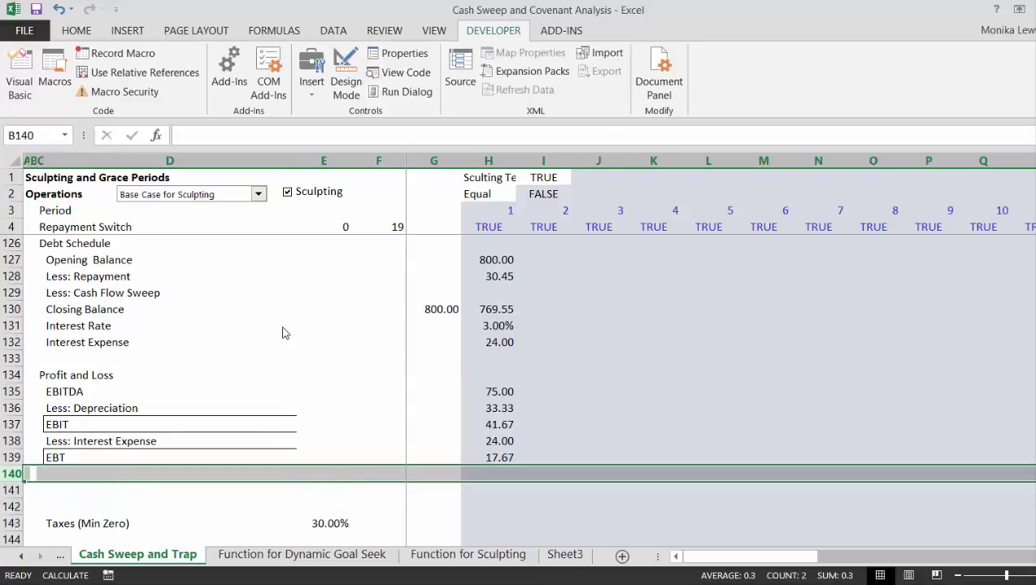
- Enter the heading "NOL Balance" in D140, directly below EBT
key("Down")
key("Down")
key("Down")
key("Down")
key("Down")
key("Down")
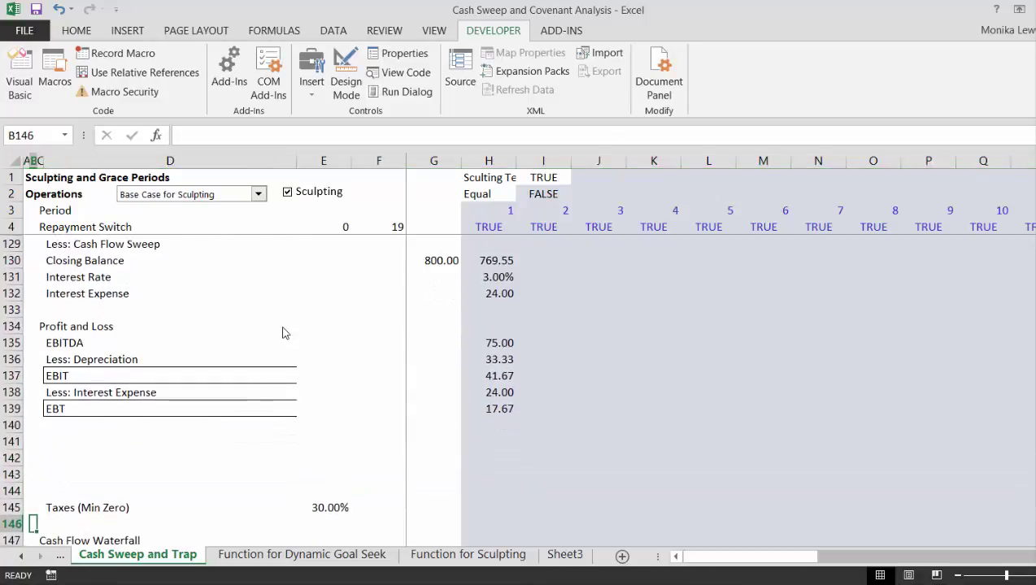
key("Up")
key("Up")
key("Up")
key("Up")
key("Up")
key("Up")
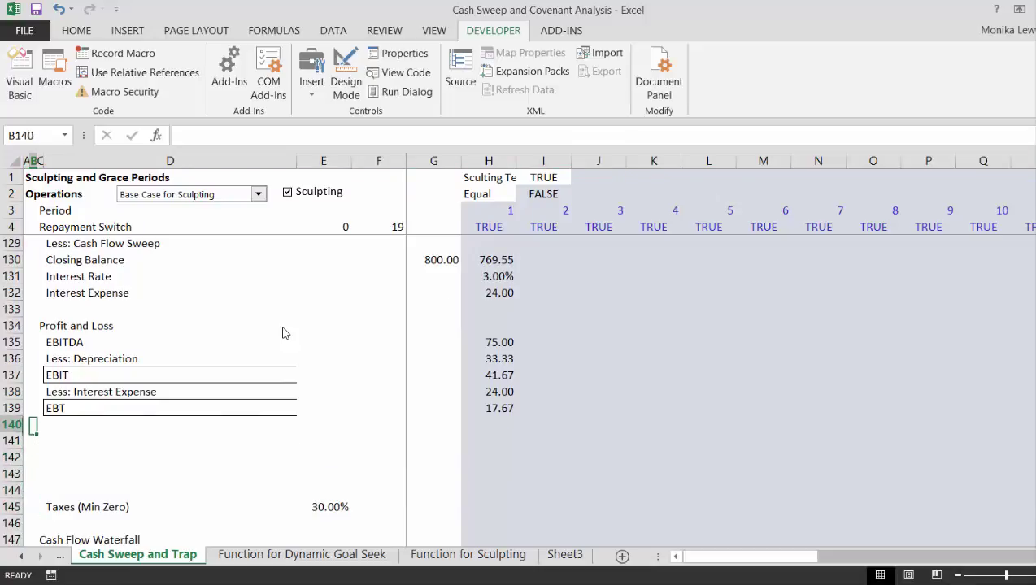
key("Right")
key("Right")
type("NO")
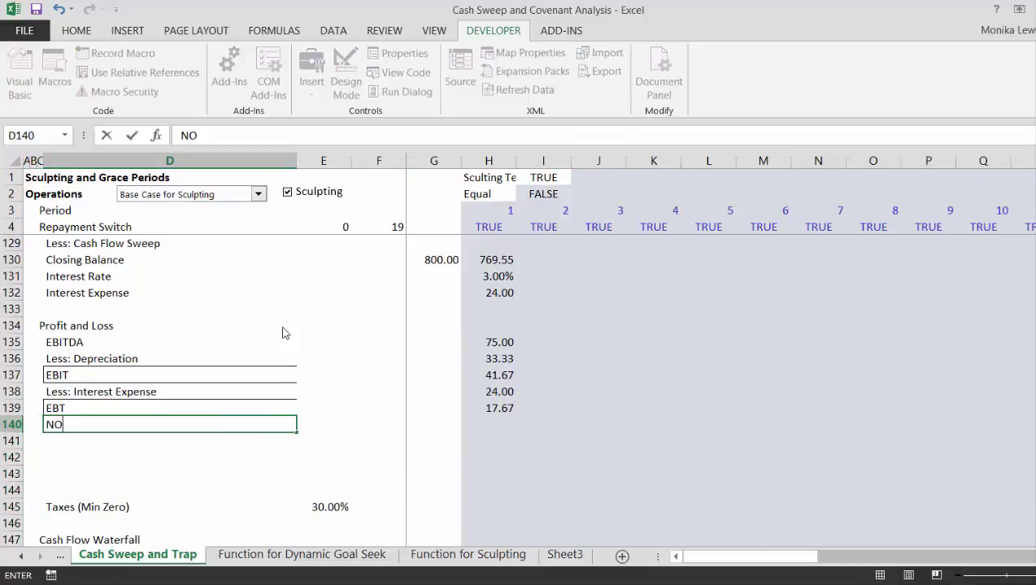
type("L Balance")
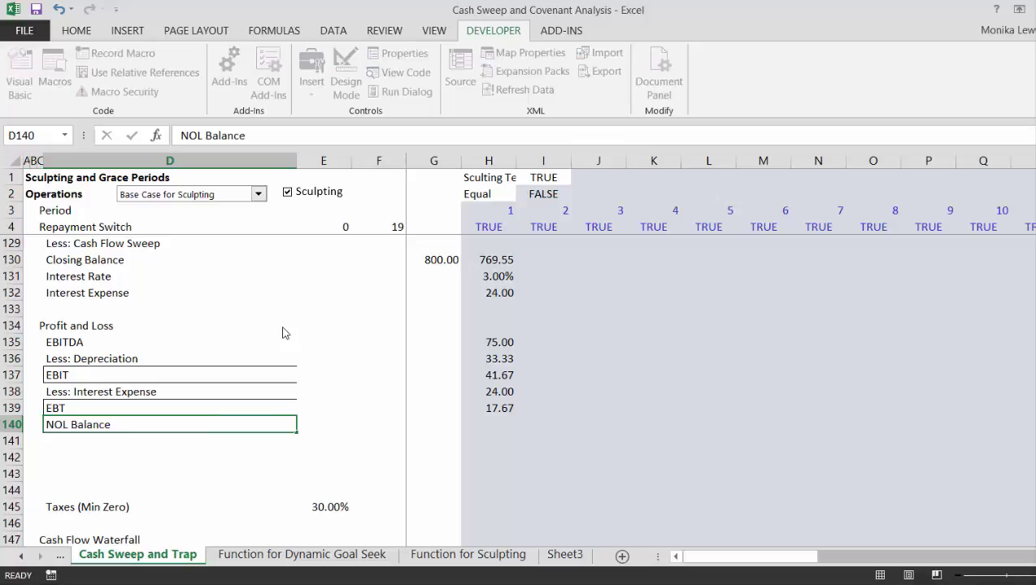
key("Return")
- Label D141 below the NOL heading "Opening Balance"
type("Add")
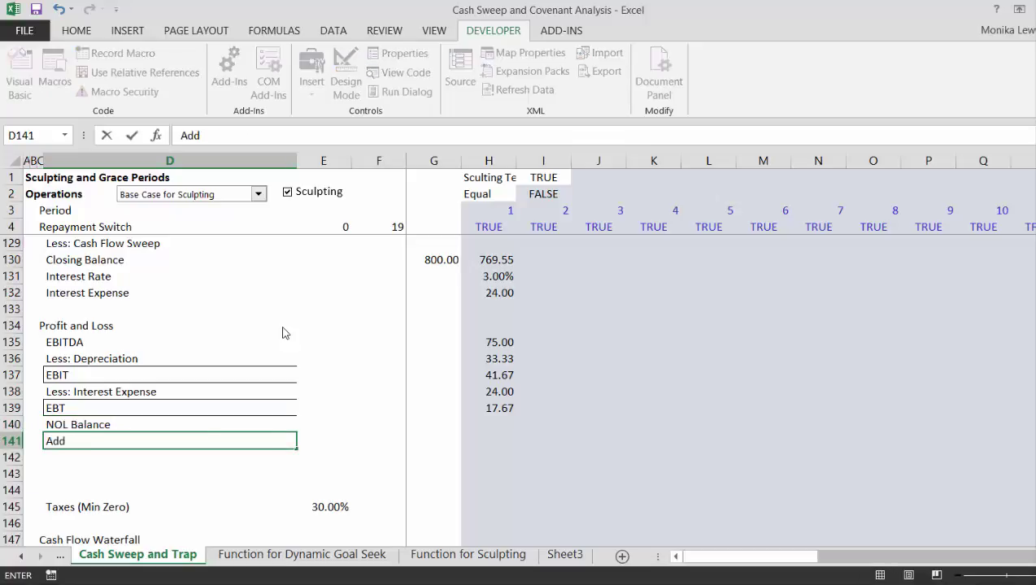
key("BackSpace")
key("BackSpace")
type("Opening Bala")
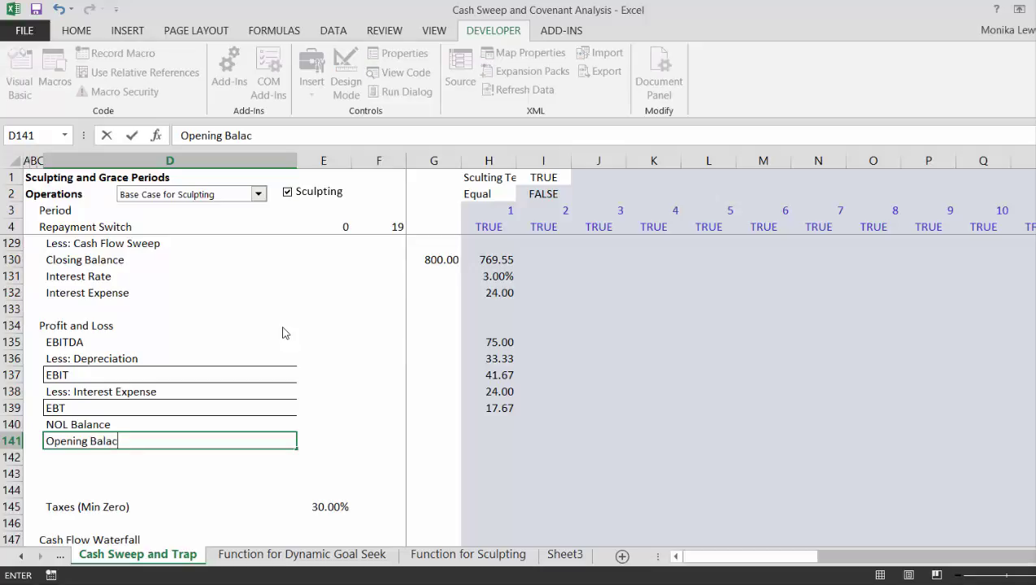
type("nce")
key("Return")
- Label the remaining NOL rows D142 to D144 "Add: Losses", "Less: NOL Used" and "Closing Balacne"
type("Add: Losses")
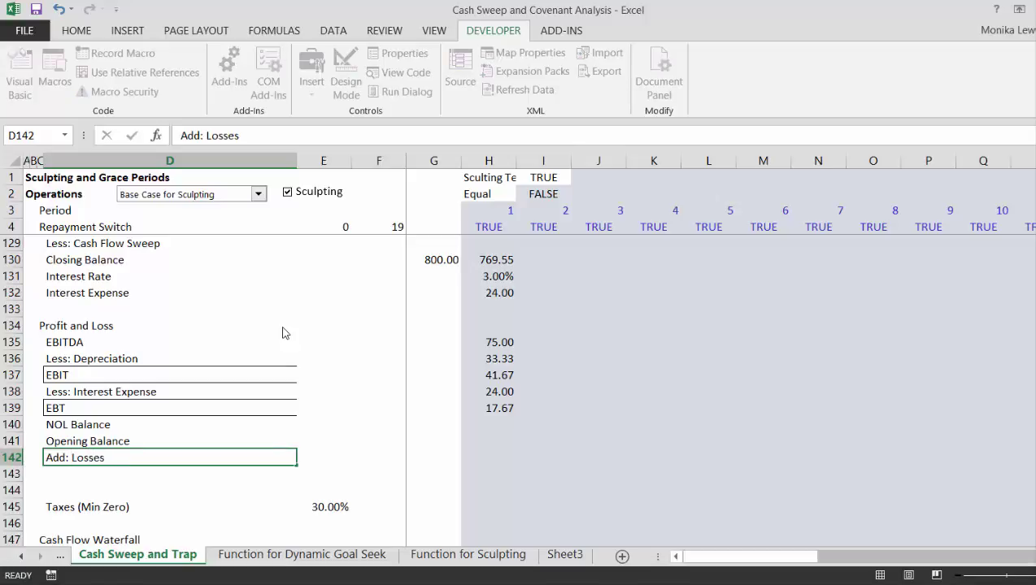
key("Return")
type("LEs")
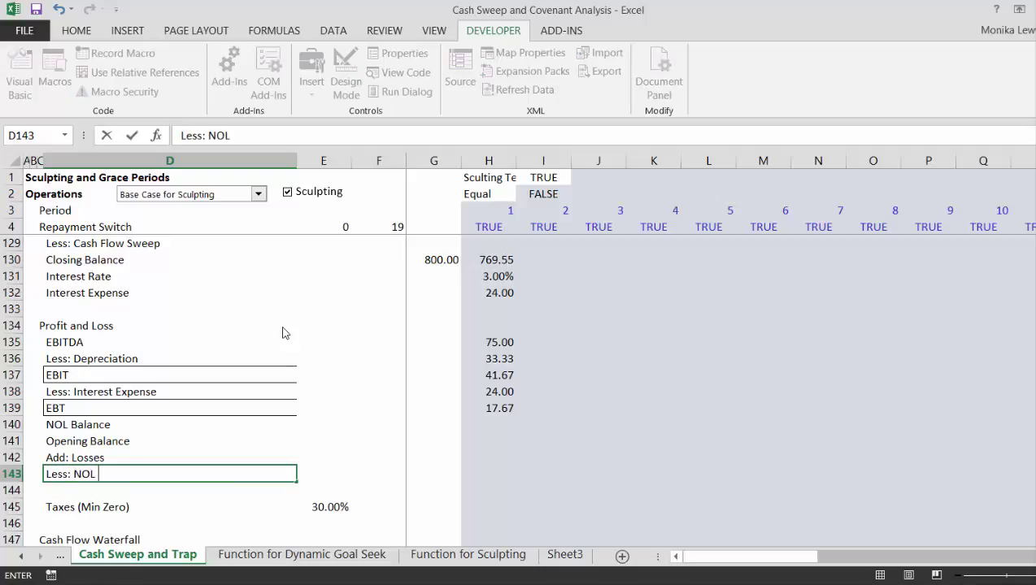
type("s: NOL Used")
key("Return")
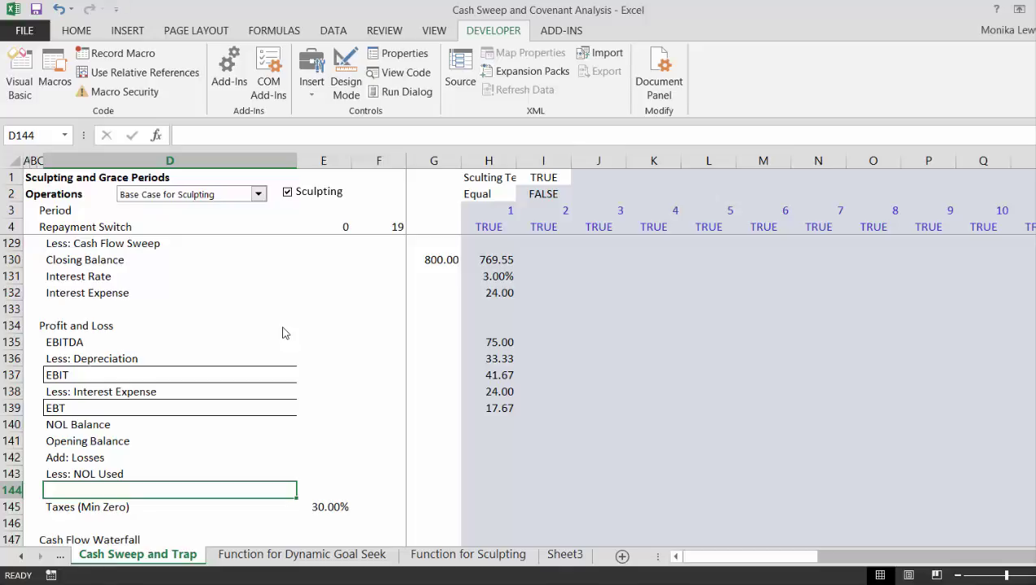
type("Closing Balacne")
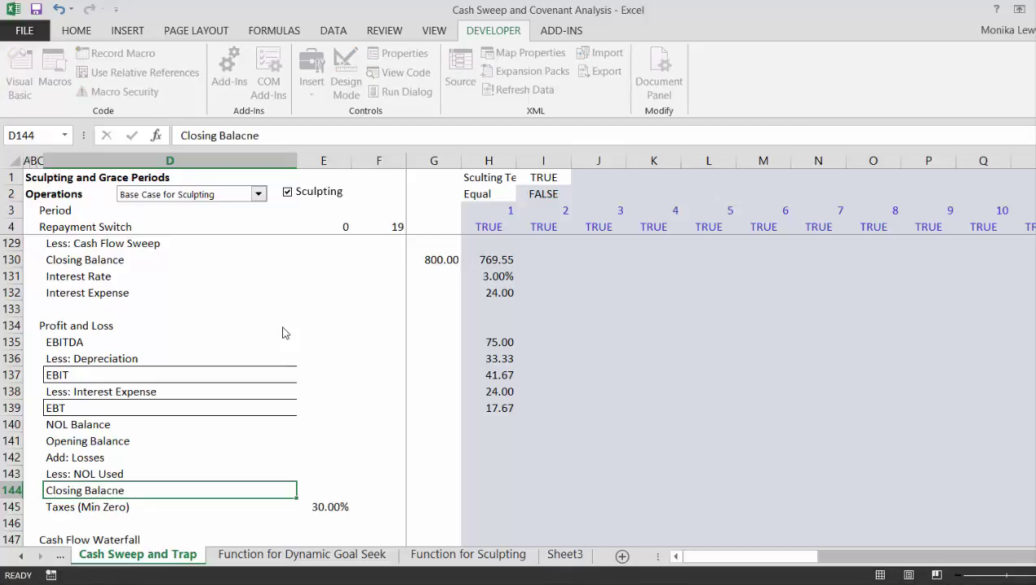
- Link the period 1 NOL Opening Balance in H141 to the prior period's closing balance with =G144
key("Return")
key("Right")
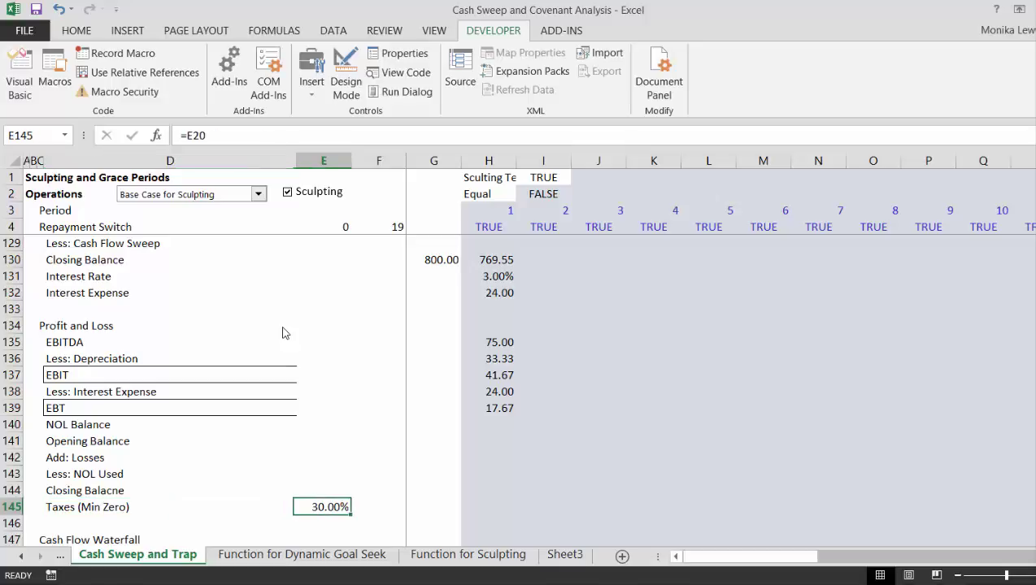
key("Up")
key("Left")
key("Up")
key("Up")
key("Up")
key("Up")
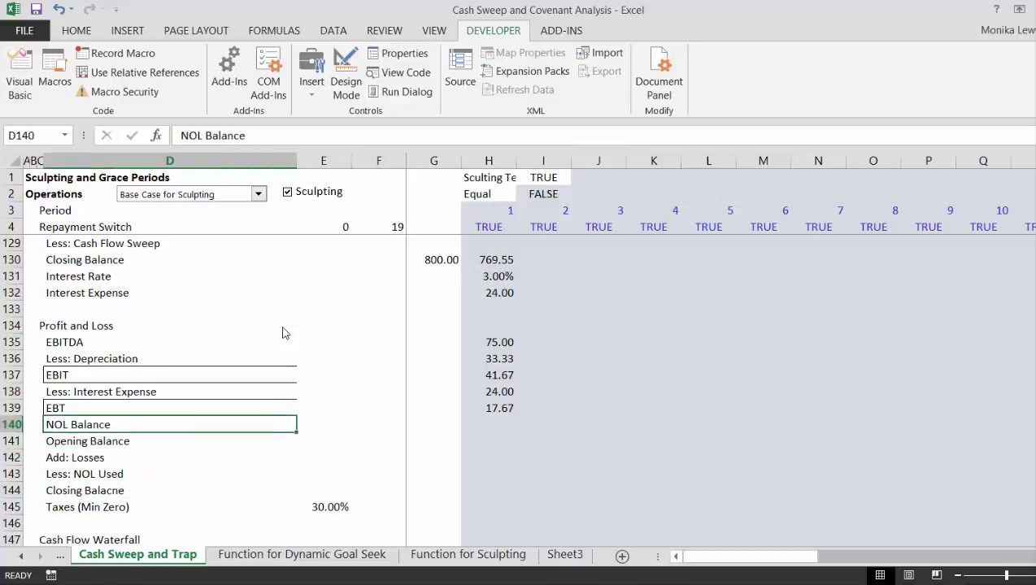
key("Right")
key("Right")
key("Right")
key("Right")
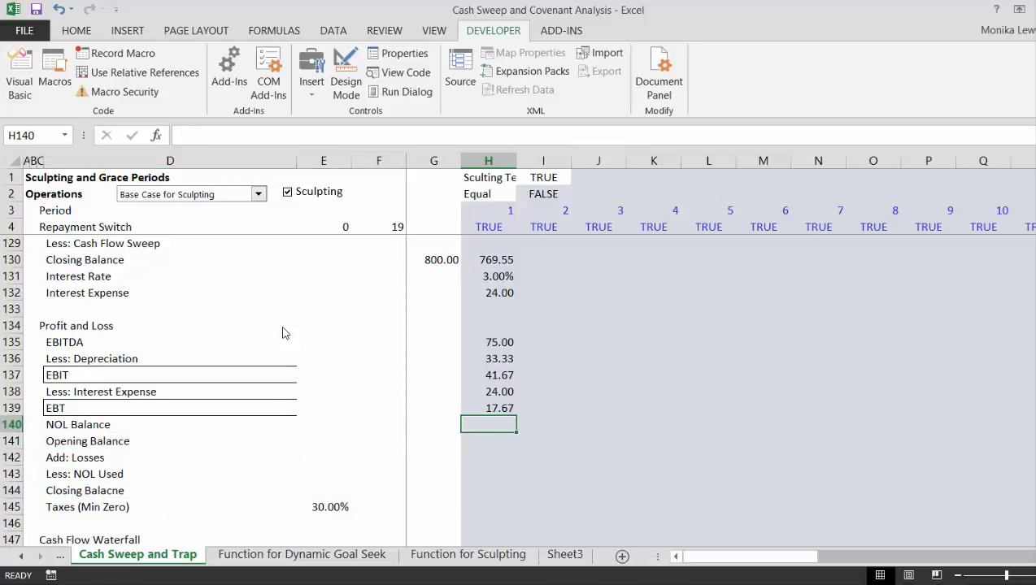
key("Down")
type("=")
key("Down")
key("Down")
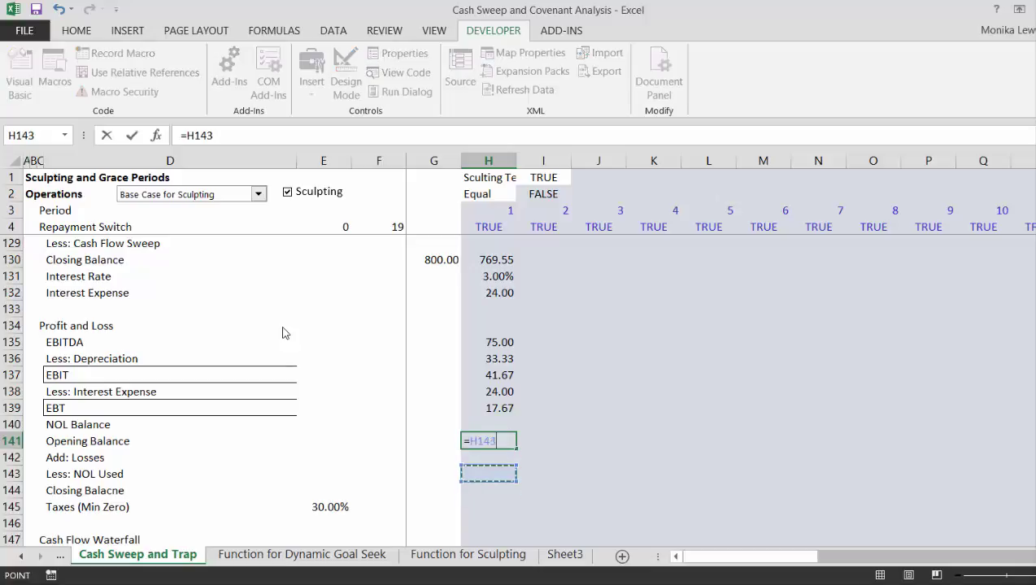
key("Down")
key("Left")
key("Return")
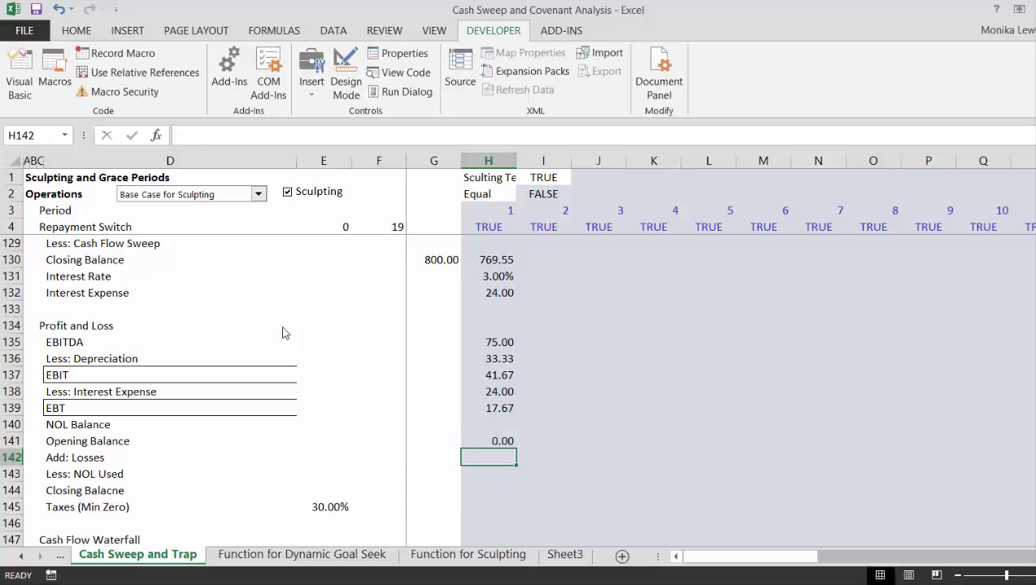
- Calculate Add: Losses for period 1 in H142 as negative EBT floored at zero, =MAX(-H139,0)
type("=")
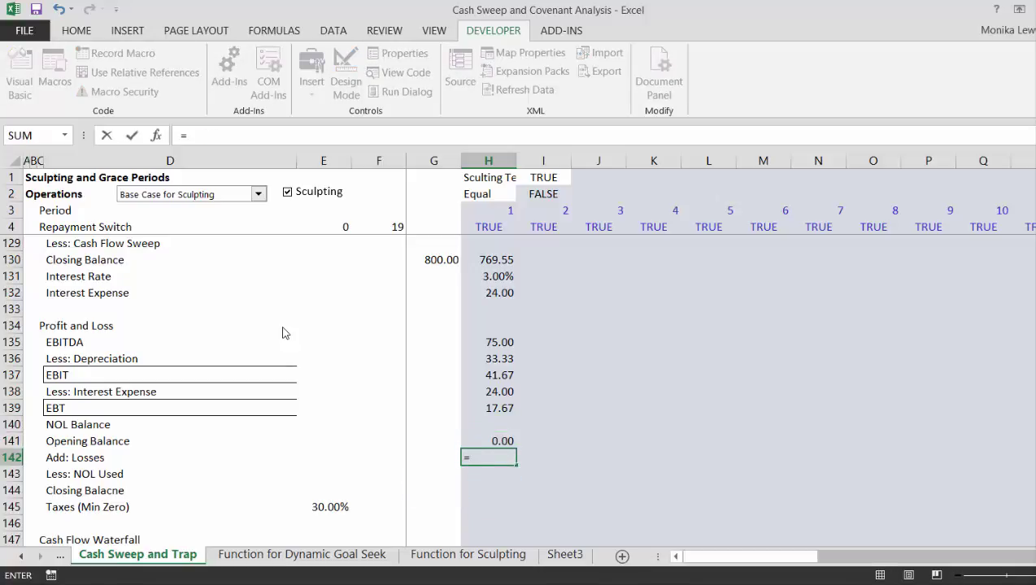
type("max(")
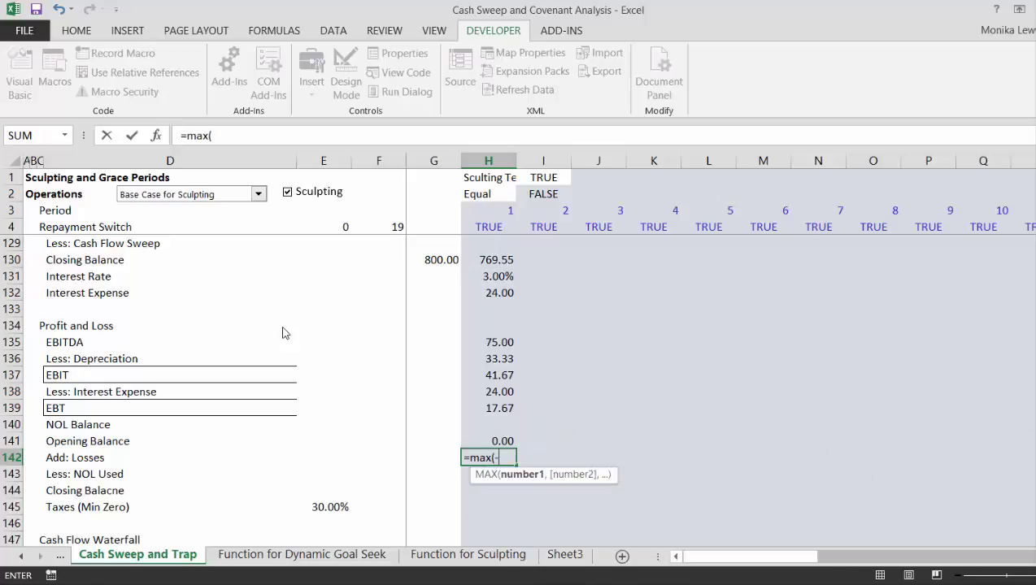
type("-")
key("Up")
key("Up")
key("Up")
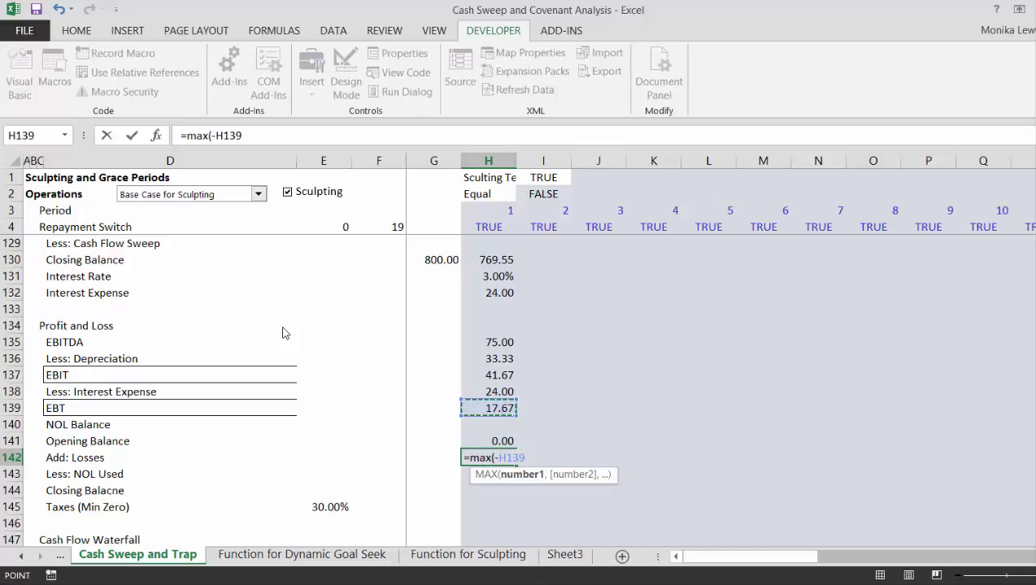
type(",0")
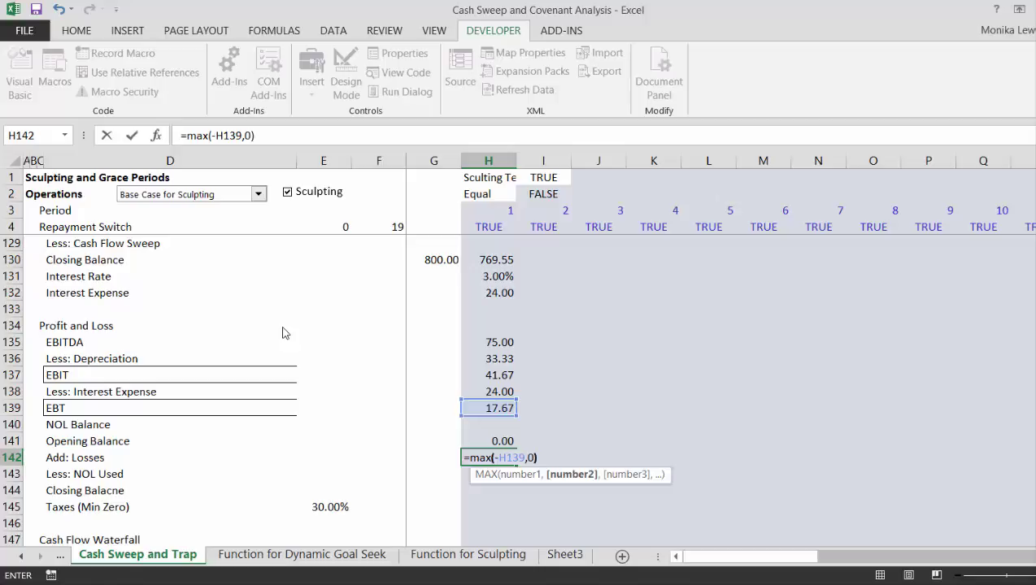
key("Return")
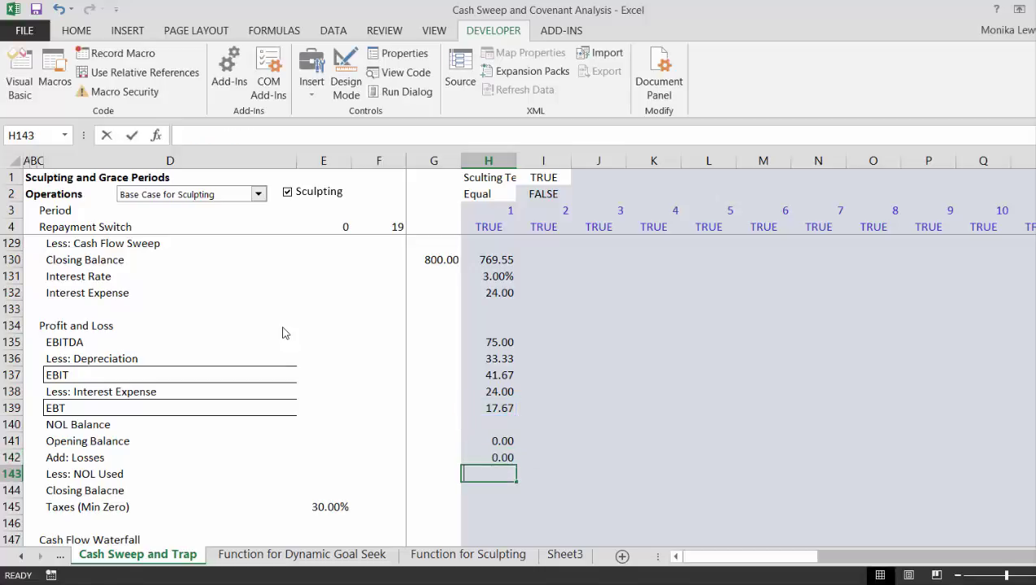
- Calculate Less: NOL Used in H143 as positive EBT capped at the opening balance, =MIN(MAX(H139,0),H141)
type("=")
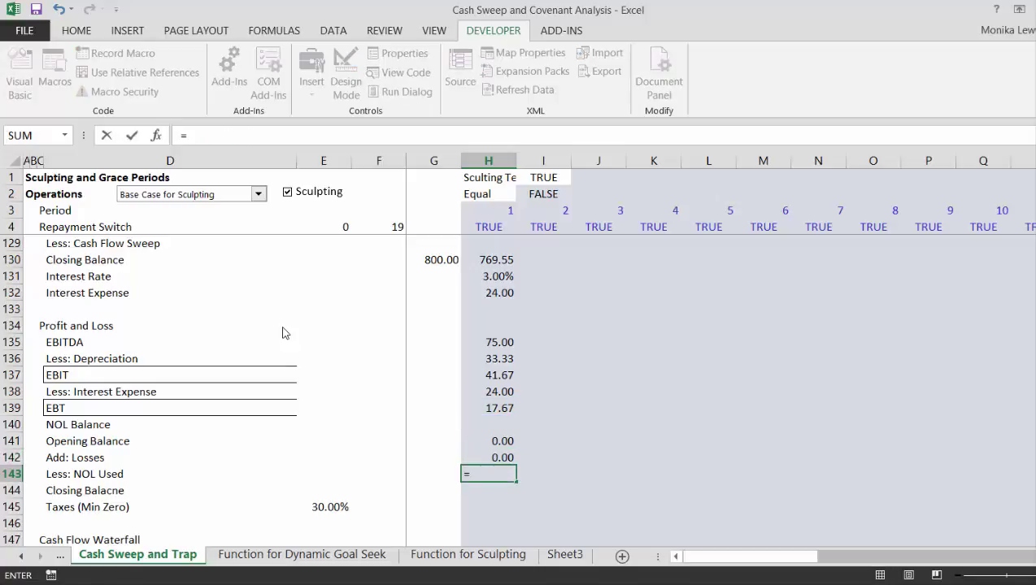
type("min(")
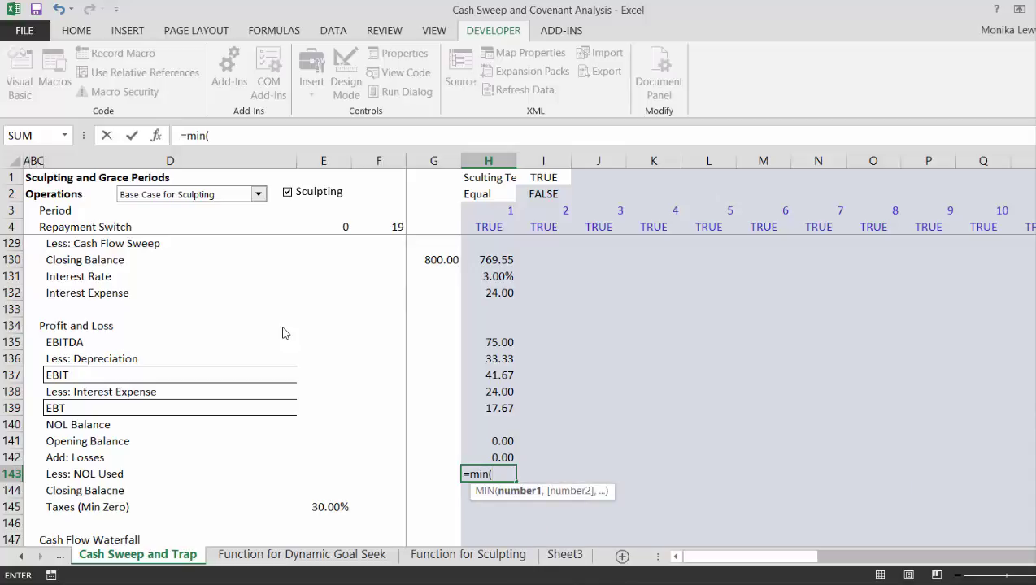
type("max(")
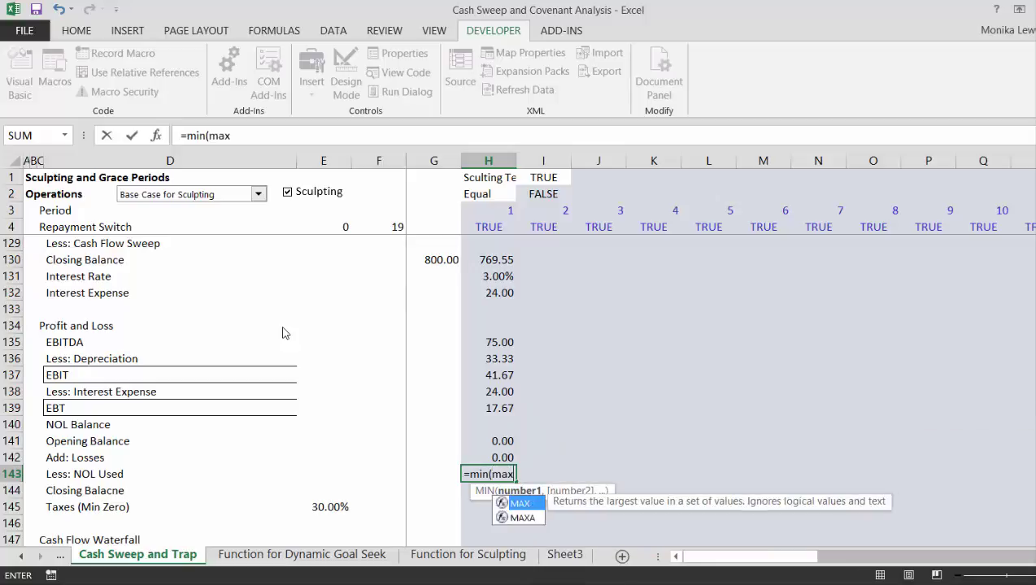
key("Up")
key("Up")
key("Up")
key("Up")
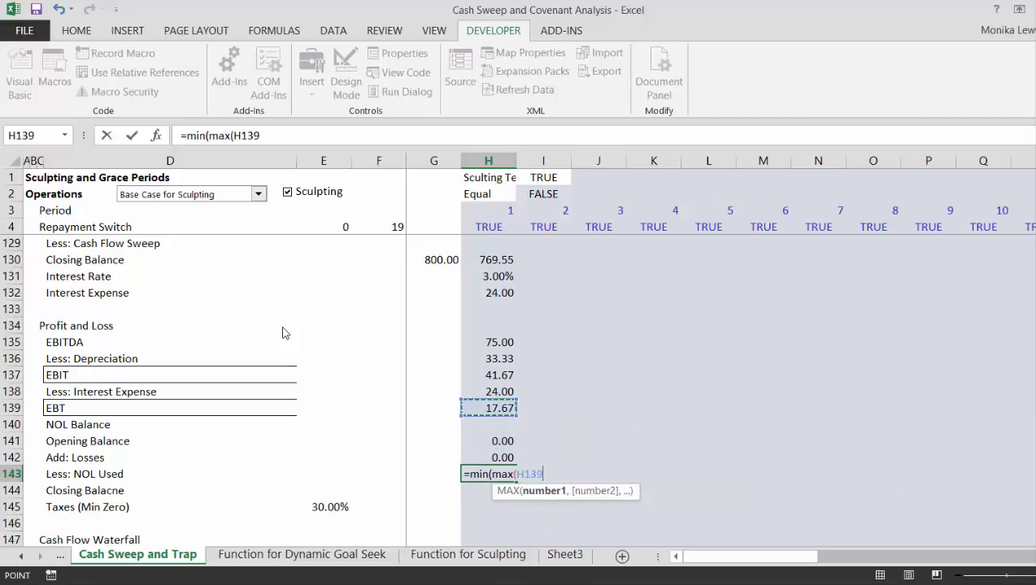
type(",0),")
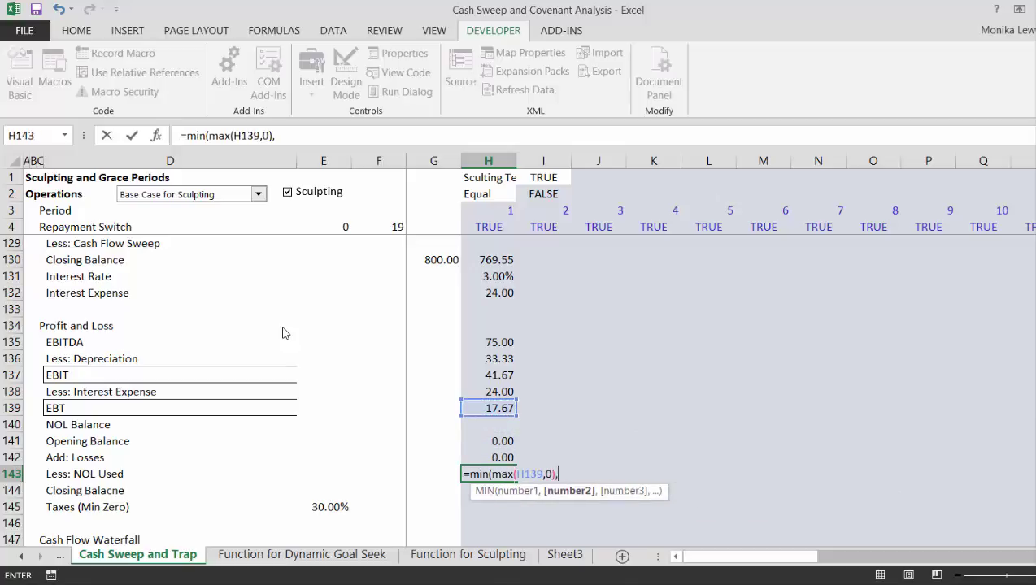
key("Up")
key("Up")
key("Return")
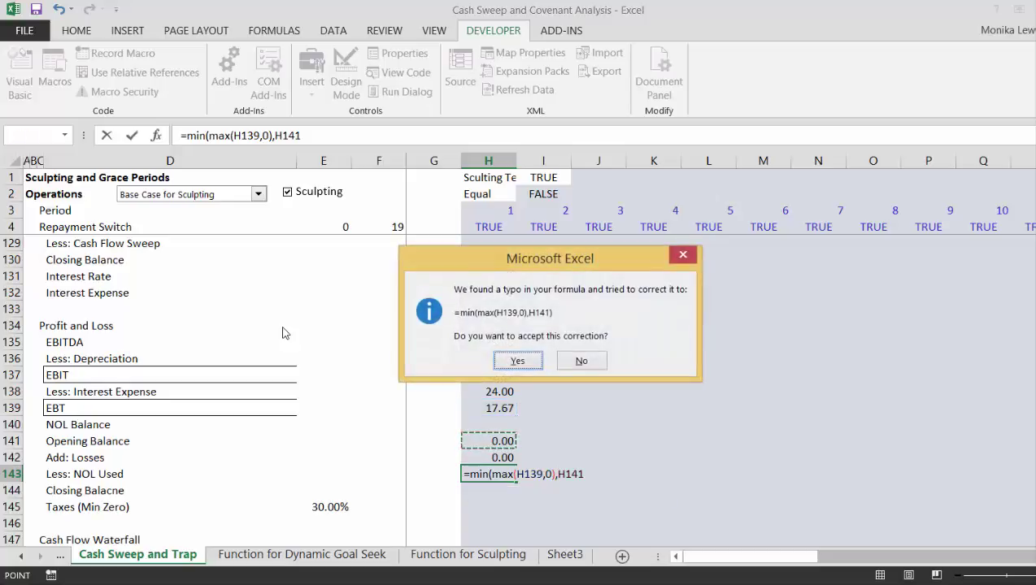
key("Return")
key("Down")
type("=")
key("Up")
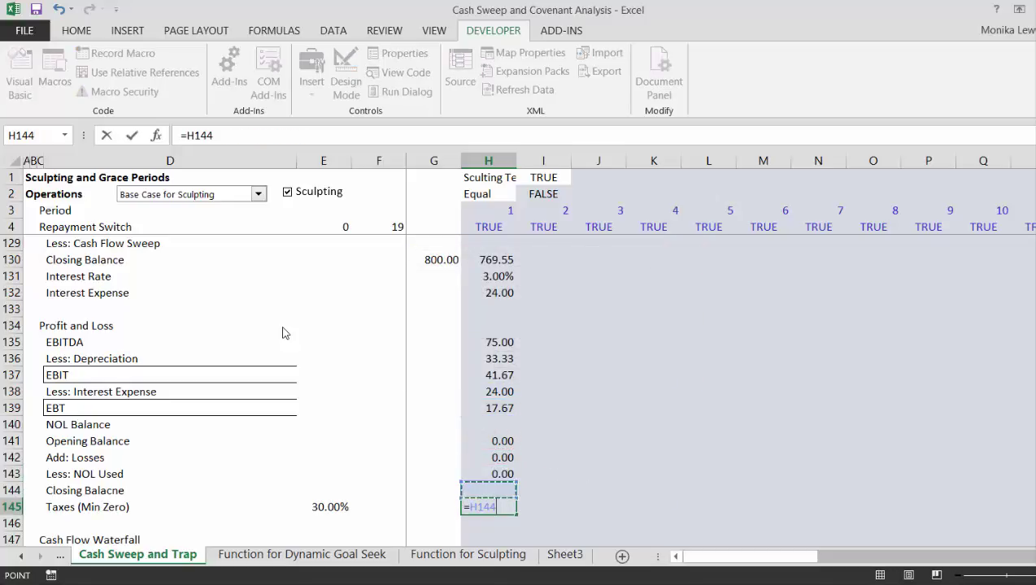
key("Escape")
key("Up")
- Calculate the NOL closing balance in H144 as opening balance plus losses less NOL used, =H141+H142-H143
type("=")
key("Up")
key("Up")
key("Up")
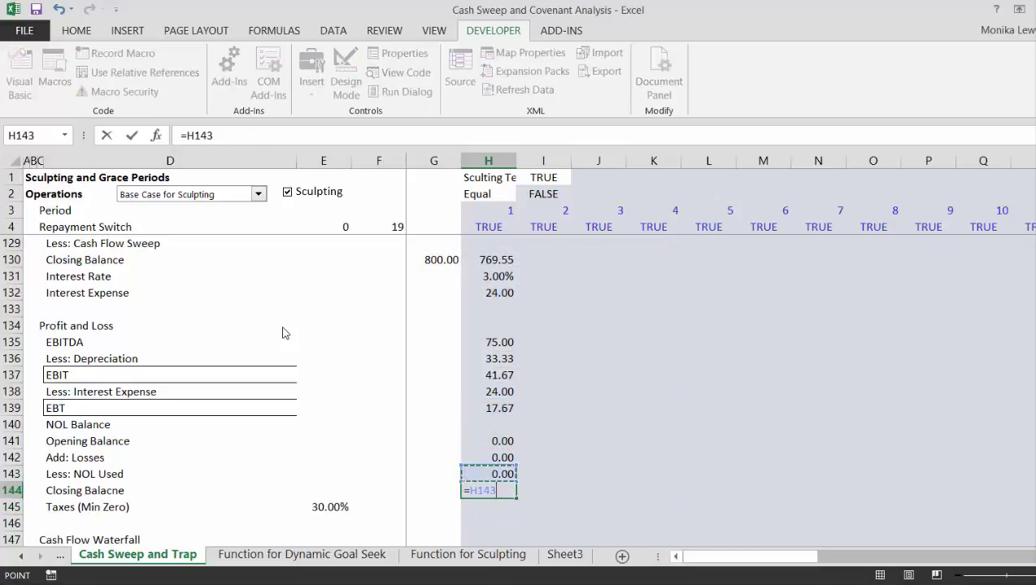
type("+")
key("Up")
key("Up")
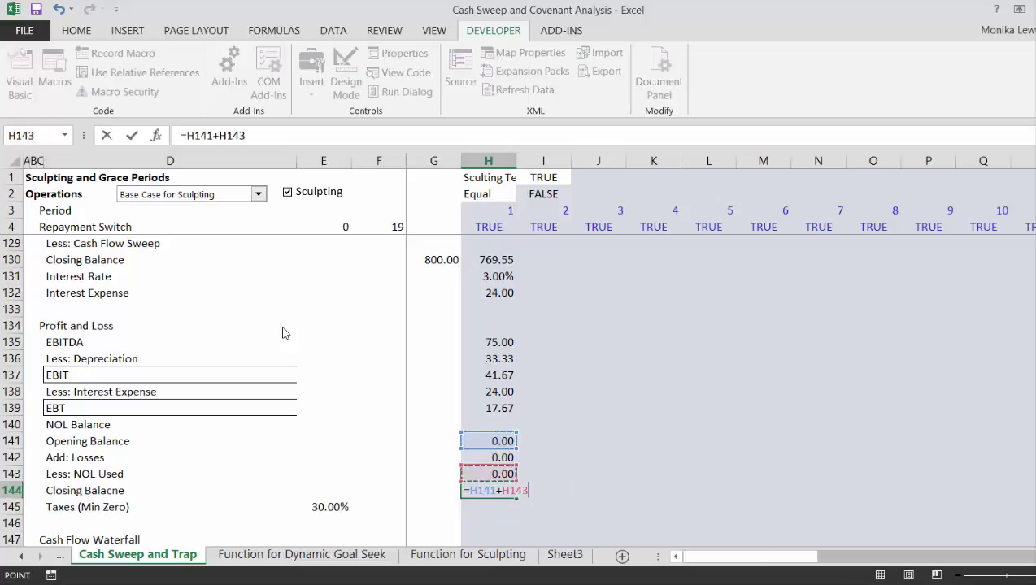
type("+")
key("Up")
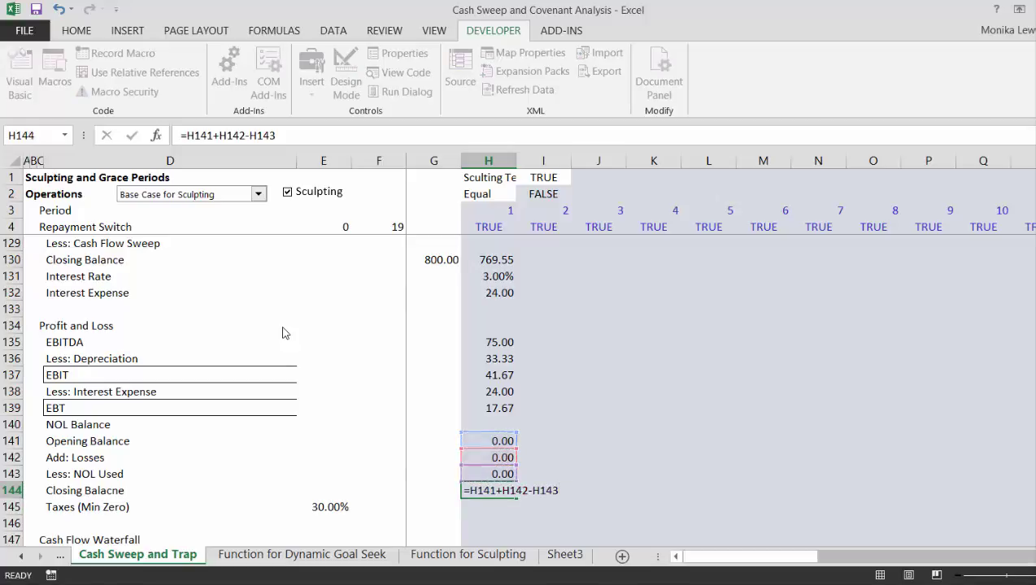
key("Return")
- Insert a row above Taxes (Min Zero) and label it "Adjusted EBT for NOL" in D145
type("-")
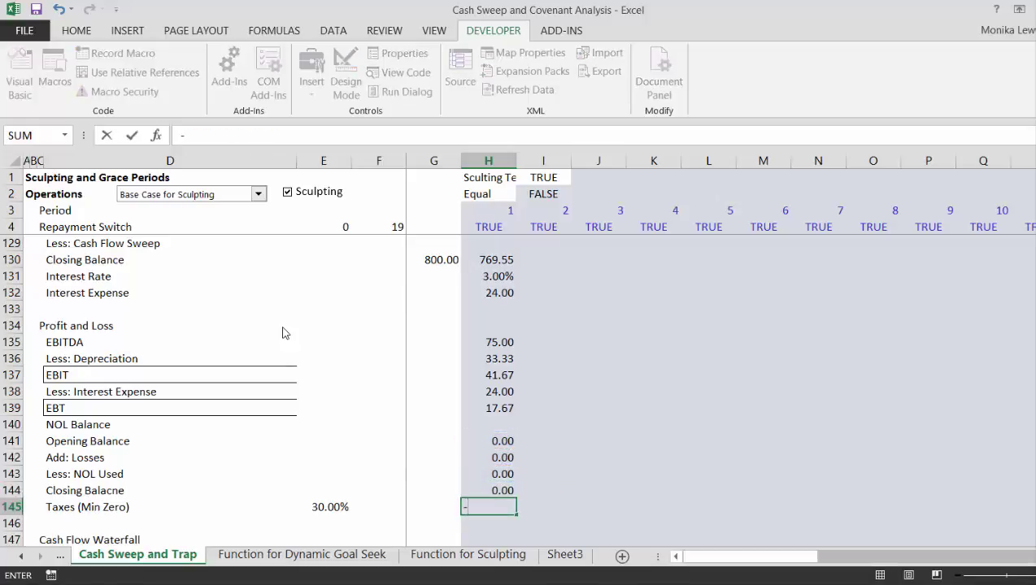
key("Escape")
key("shift+space")
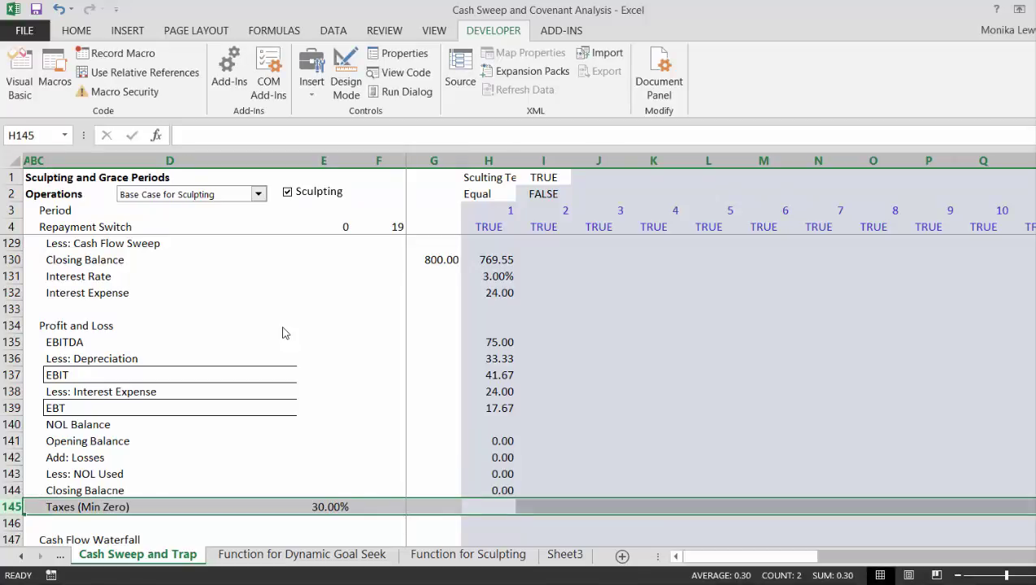
key("ctrl+shift+plus")
key("Left")
key("Left")
key("Left")
key("Left")
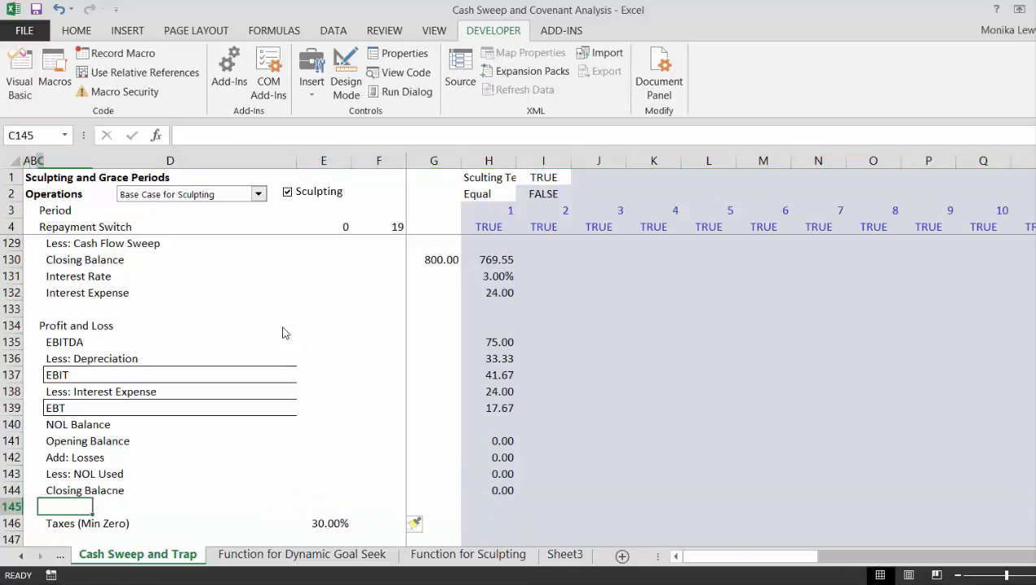
type("Adjusted EBT")
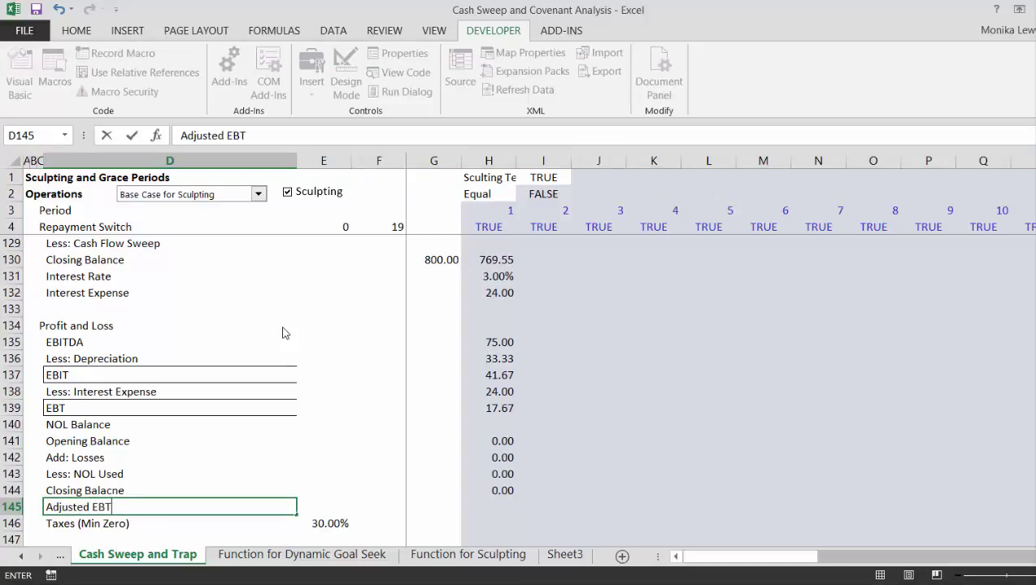
type("for NOL")
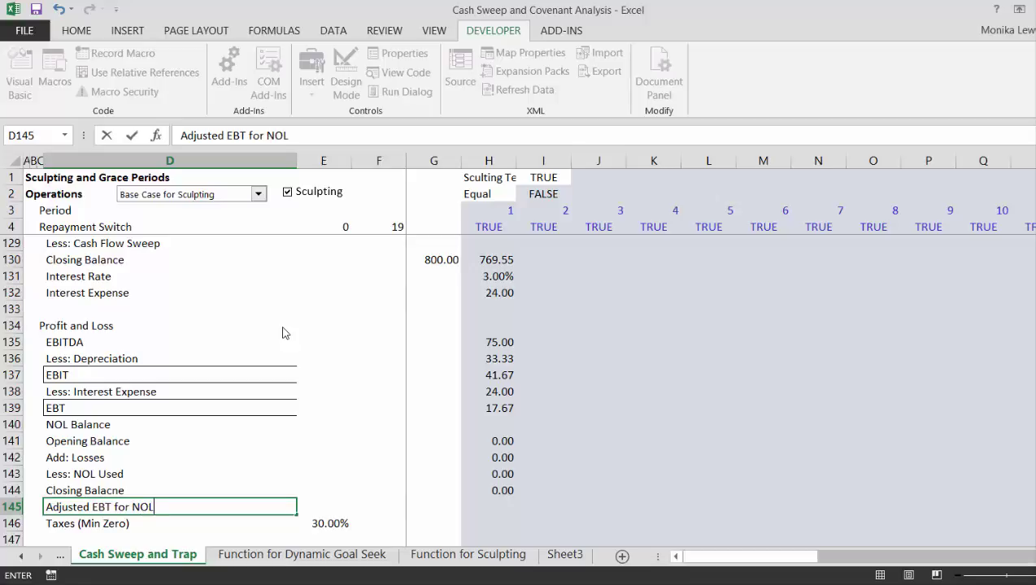
- Calculate Adjusted EBT for NOL in H145 as EBT plus losses less NOL used, =H139+H142-H143
key("Right")
key("Right")
key("Right")
key("Right")
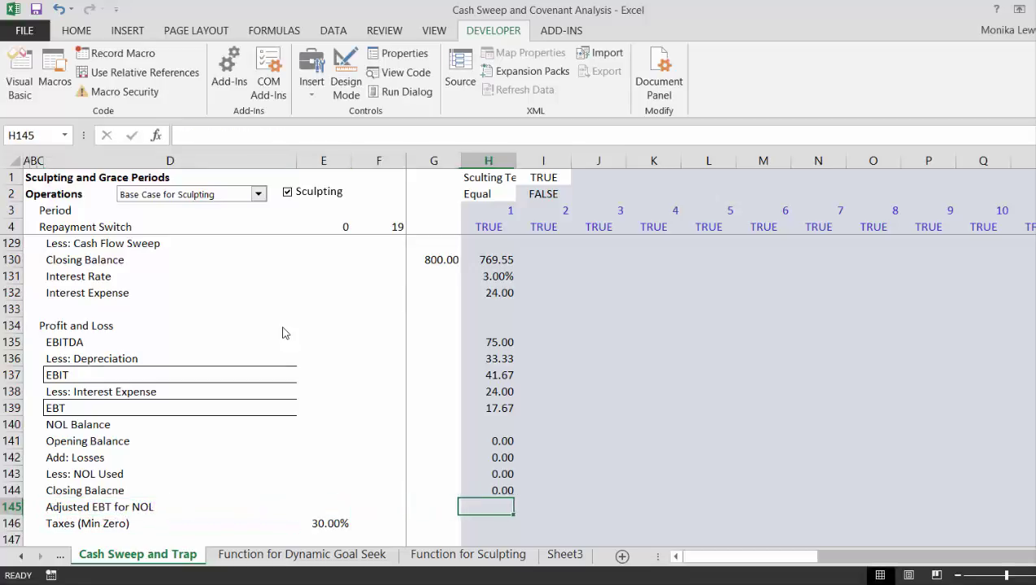
type("=")
key("Up")
key("Up")
key("Up")
key("Up")
key("Up")
key("Up")
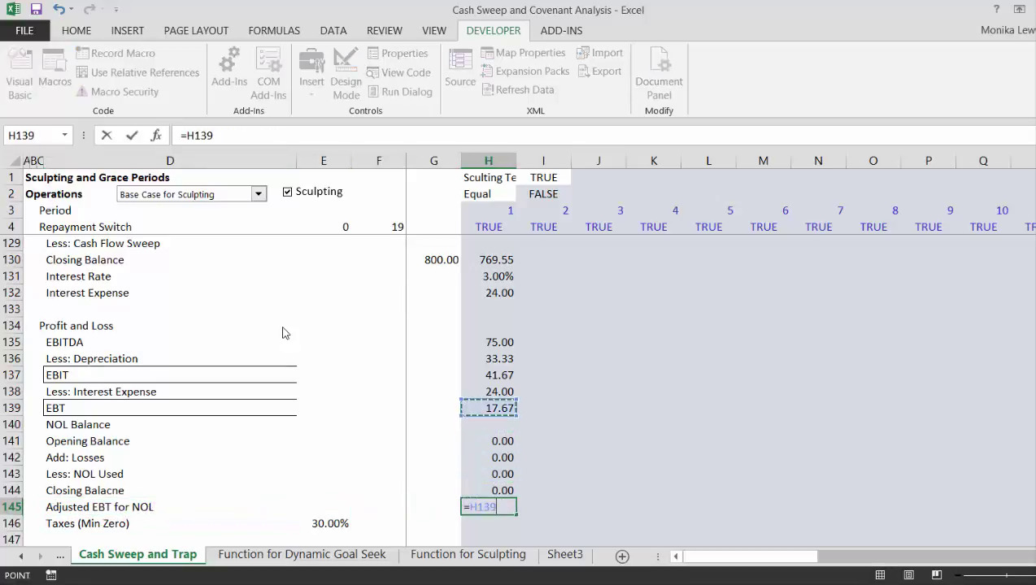
type("+")
key("Up")
key("Up")
key("Up")
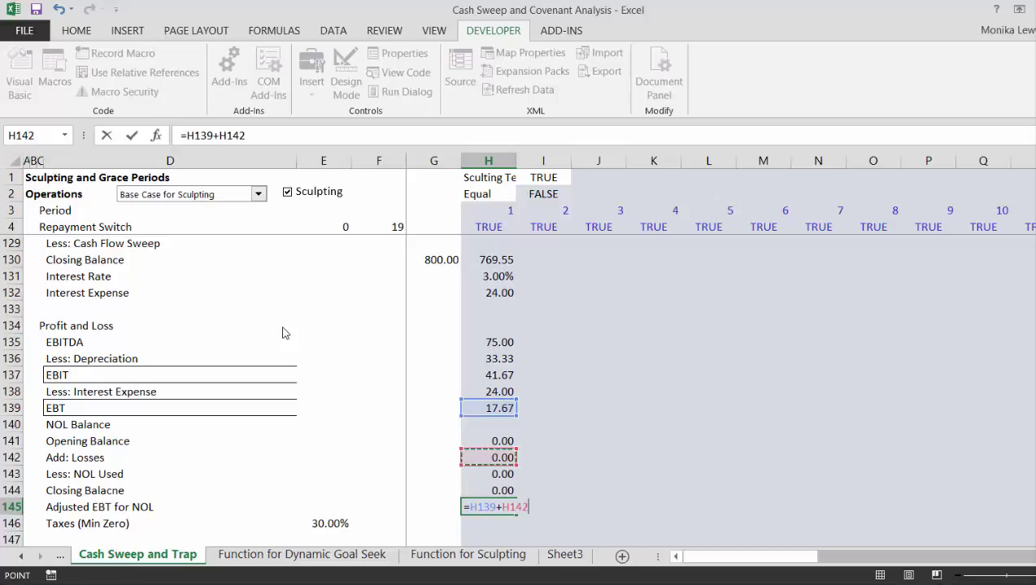
type("-")
key("Up")
key("Up")
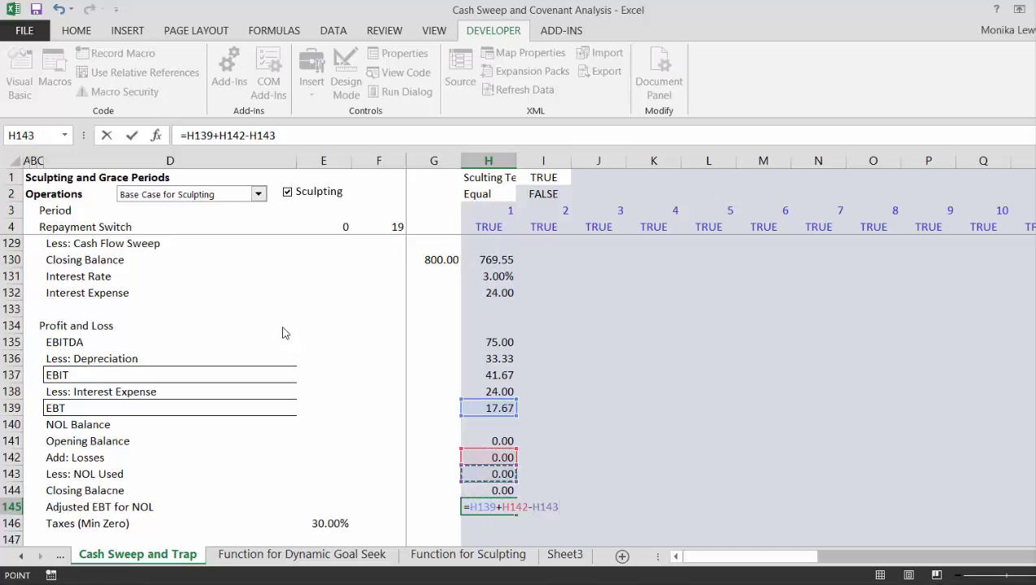
key("Return")
- Calculate Taxes (Min Zero) in H146 as the adjusted EBT in H145 times the locked tax rate in E146
type("=")
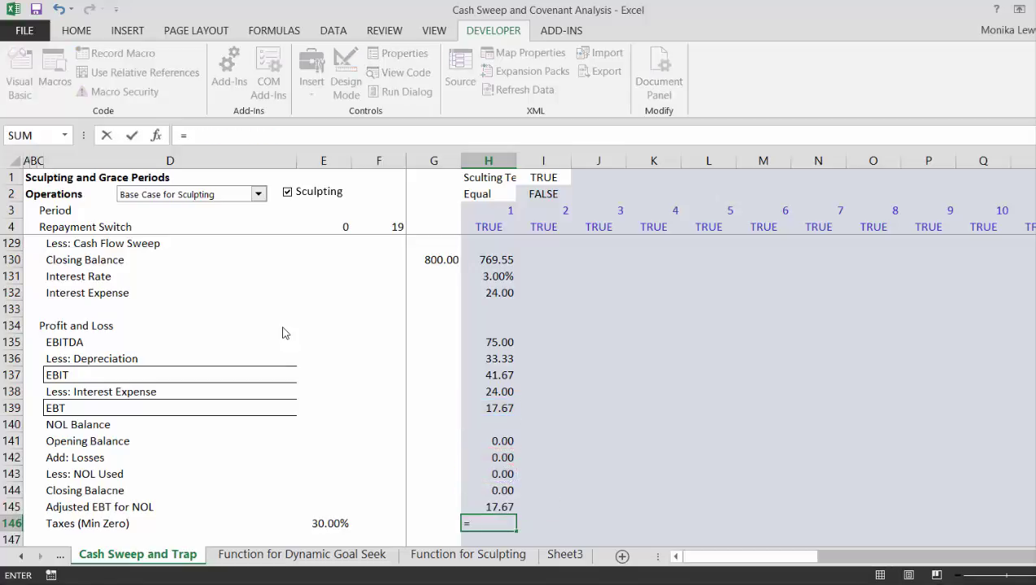
key("Up")
type("*")
key("Left")
key("Left")
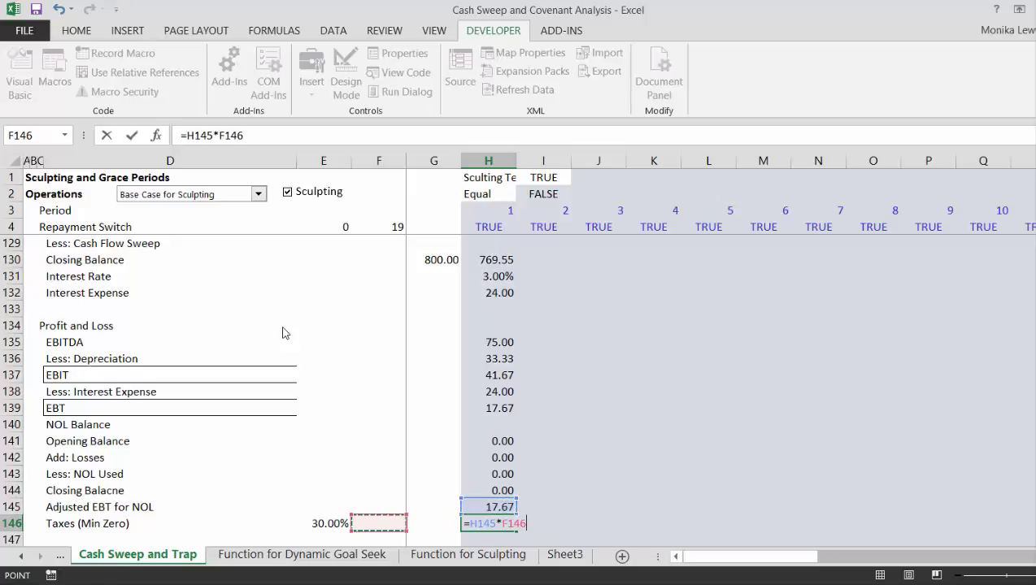
key("Left")
key("F4")
key("Return")
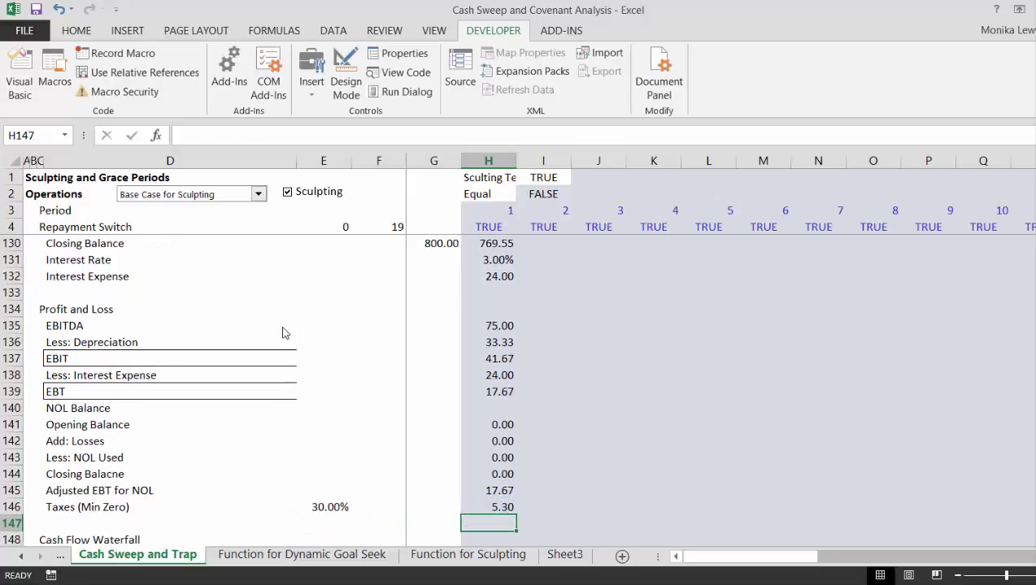
- Enter the label "Net Income" in D147, directly below Taxes (Min Zero)
scroll(282, 332, "down", 1)
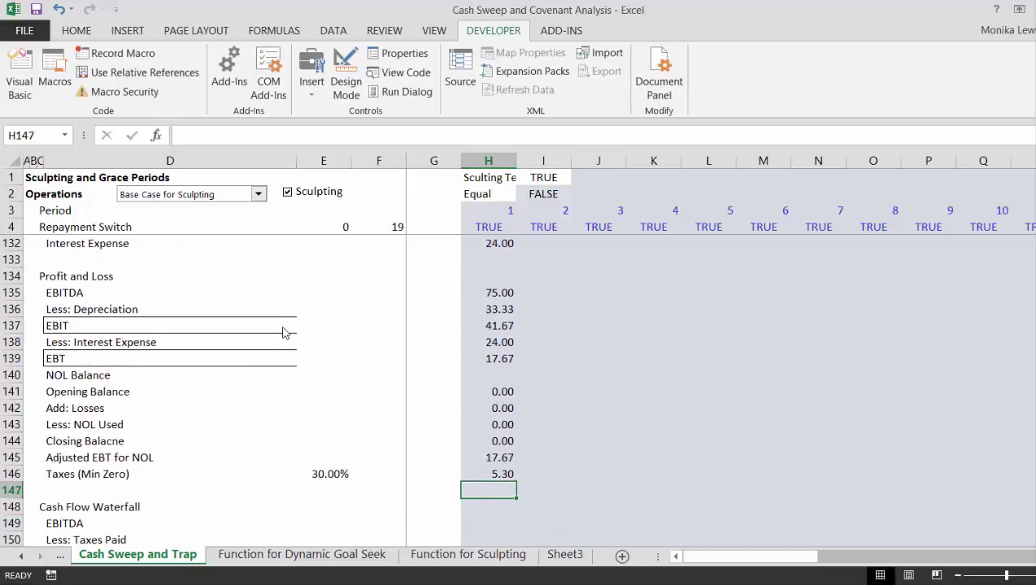
key("Left")
key("Left")
key("Left")
key("Left")
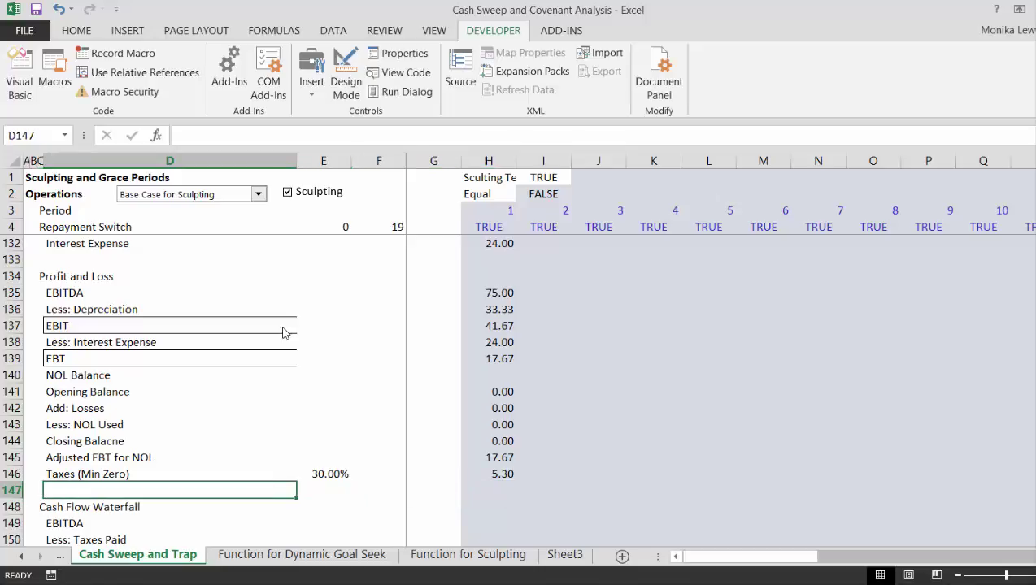
type("Net Income")
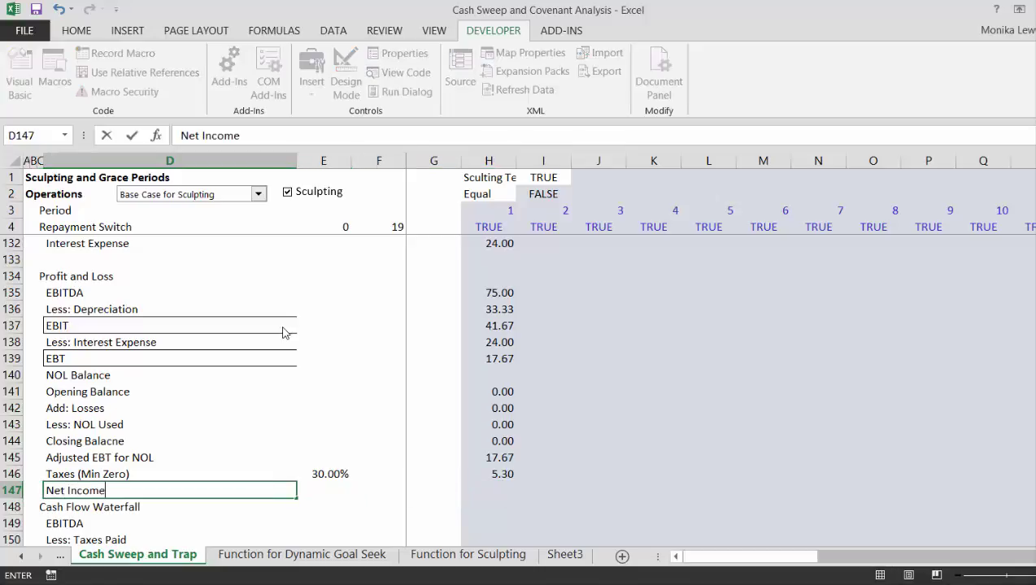
- Clear the stray character from D148 and insert a blank row above the Cash Flow Waterfall heading
key("Return")
key("BackSpace")
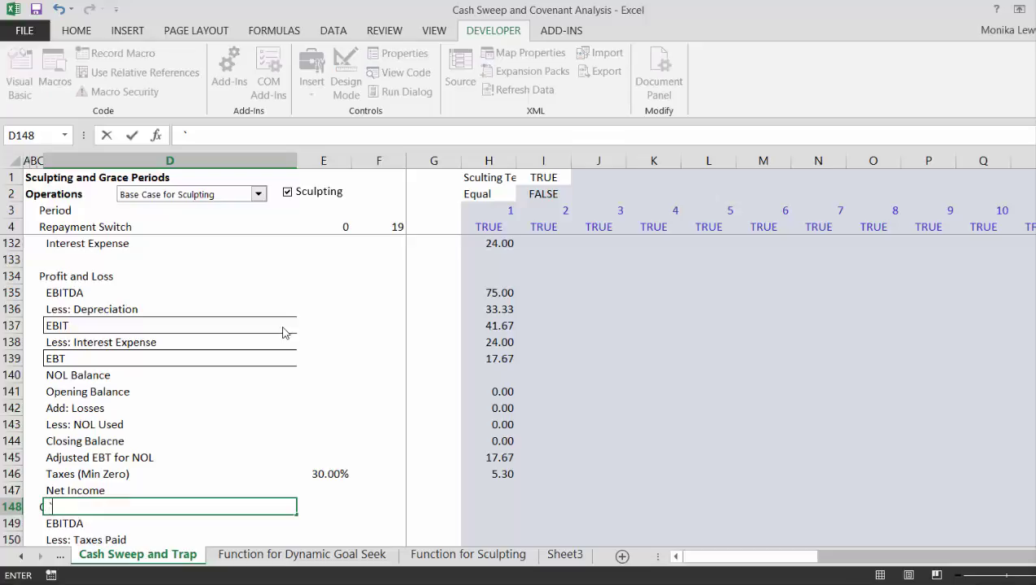
key("Left")
key("Right")
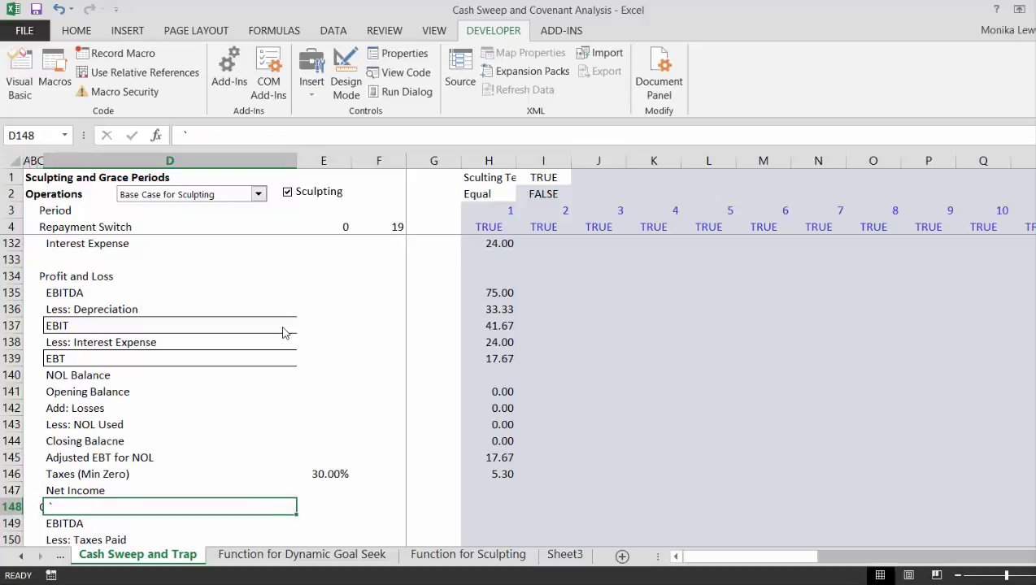
key("Delete")
key("shift+space")
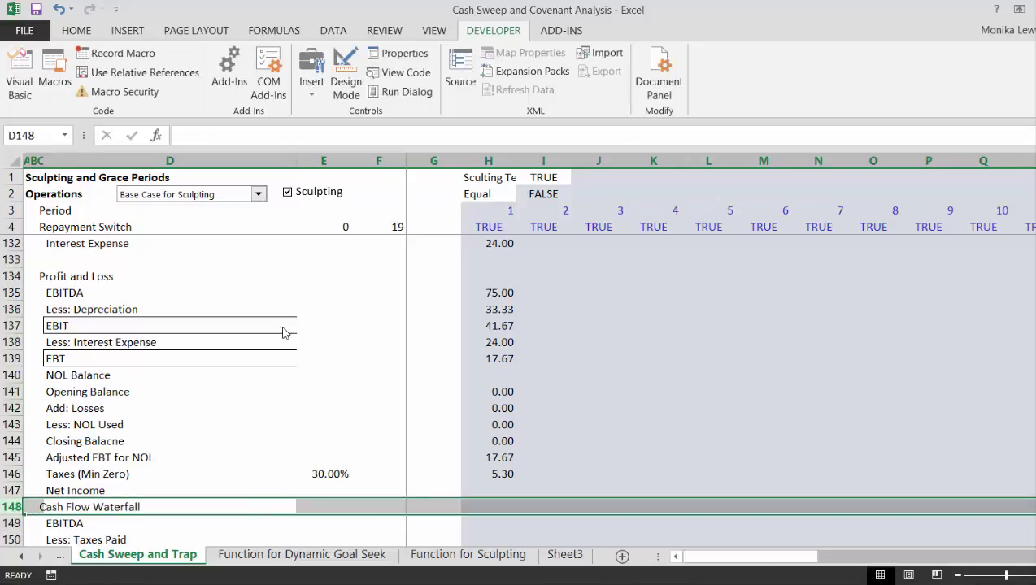
key("ctrl+shift+plus")
- Calculate Net Income in H147 as EBT less Taxes (Min Zero), =H139-H146
key("Up")
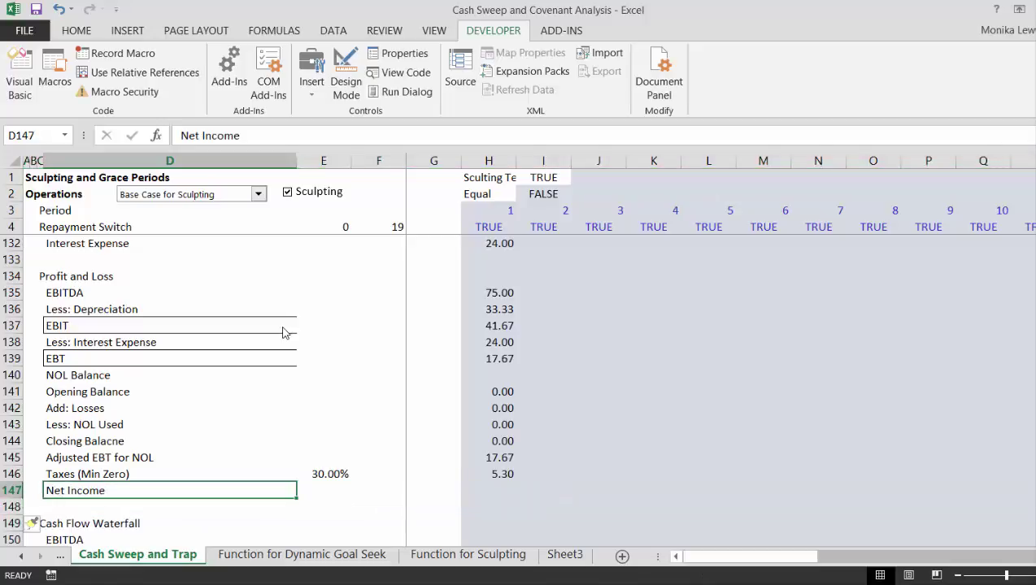
key("Right")
key("Right")
key("Right")
key("Right")
type("=")
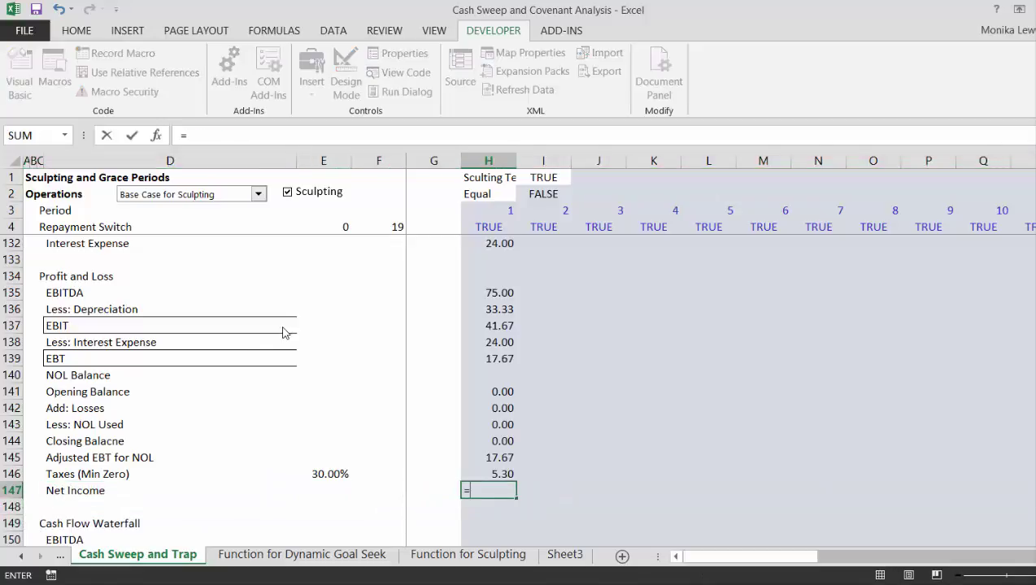
key("Up")
key("Up")
key("Up")
key("Up")
key("Up")
key("Up")
key("Up")
key("Up")
type("-")
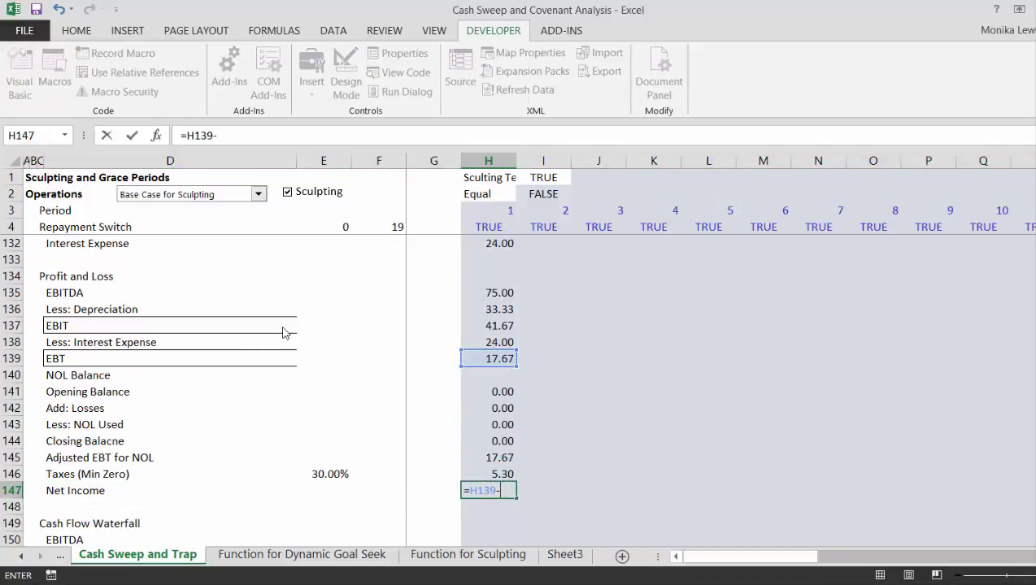
key("Up")
key("Return")
- Link EBITDA in H150 of the Cash Flow Waterfall to the Profit and Loss EBITDA, =H135
key("Down")
key("Down")
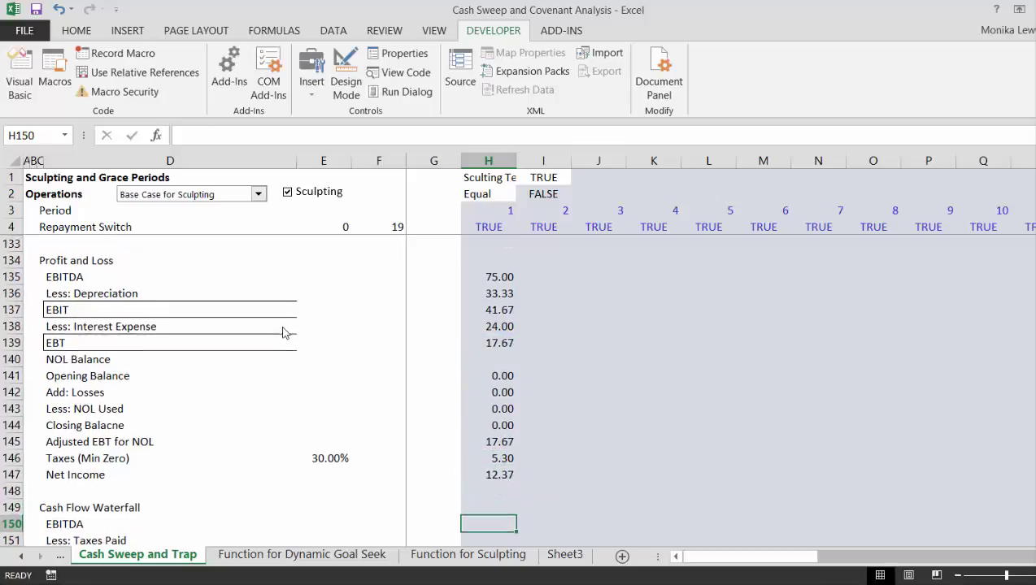
key("Down")
key("Down")
key("Up")
key("Up")
key("Up")
key("Up")
key("Up")
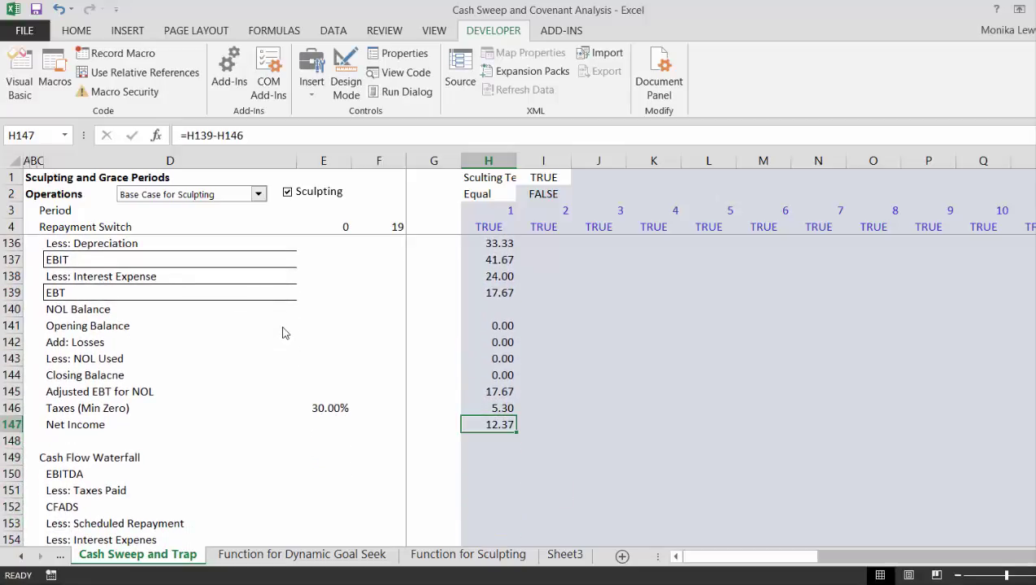
key("Down")
key("Down")
key("Down")
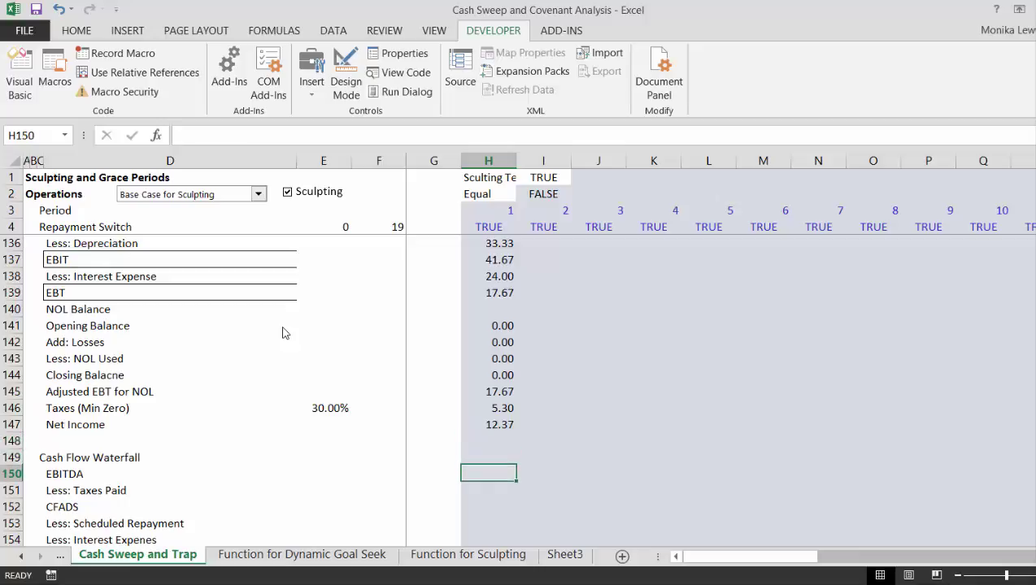
type("=")
key("Up")
key("Up")
key("Up")
key("Up")
key("Up")
key("Up")
key("Up")
key("Up")
key("Up")
key("Up")
key("Up")
key("Up")
key("Up")
key("Up")
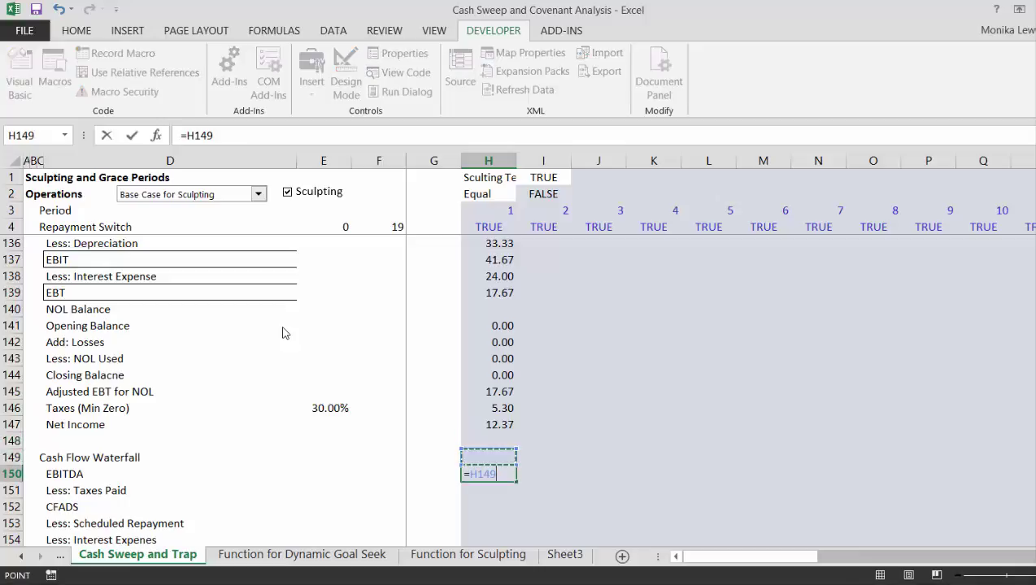
key("Up")
key("Up")
key("Up")
key("Down")
key("Down")
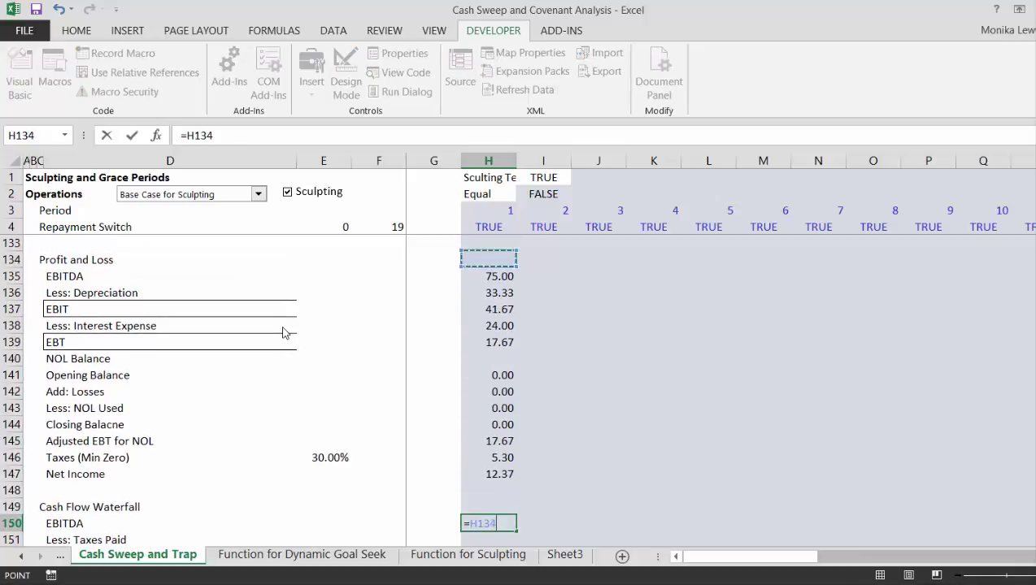
key("Return")
- Link Less: Taxes Paid in H151 to Taxes (Min Zero), =H146
type("=")
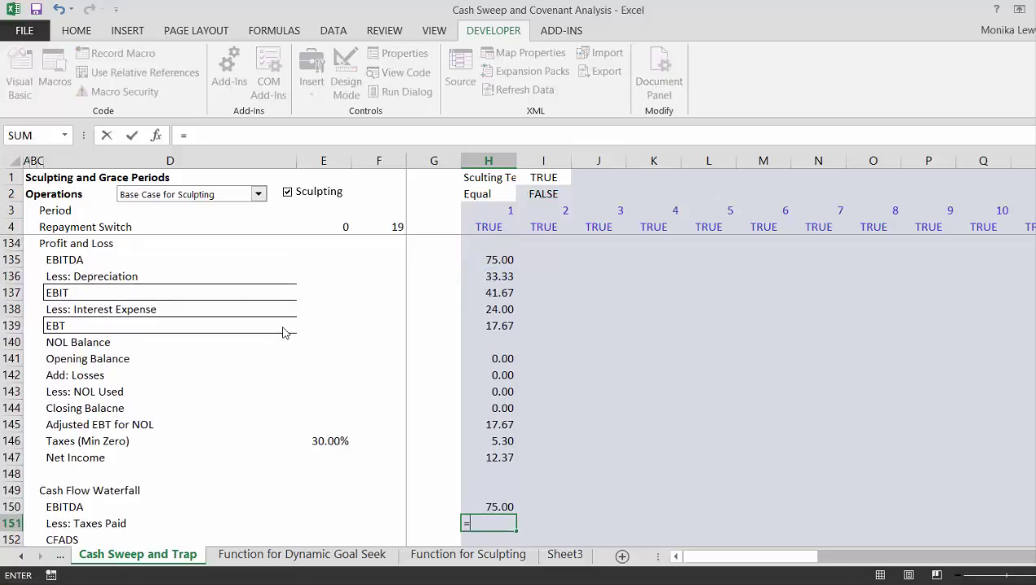
key("Up")
key("Up")
key("Up")
key("Up")
key("Up")
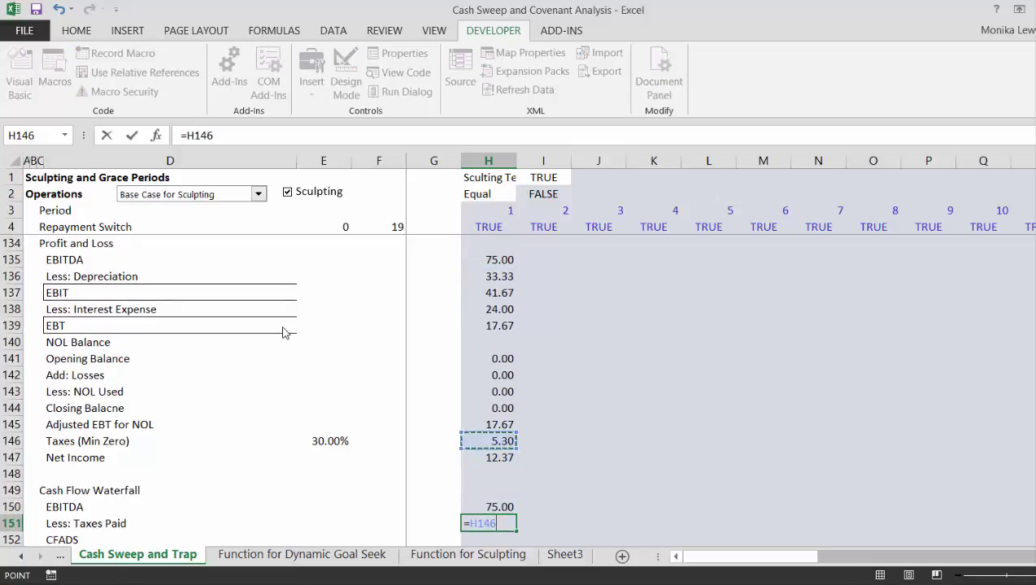
key("Return")
- Calculate CFADS in H152 as EBITDA less taxes paid, =H150-H151
type("=")
key("Up")
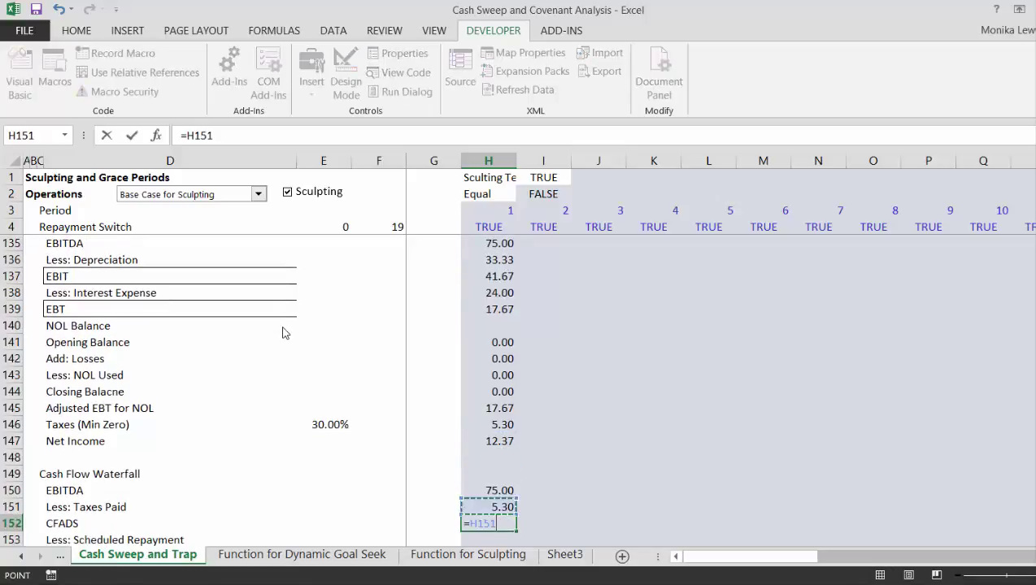
key("Up")
type("-")
key("Up")
key("Return")
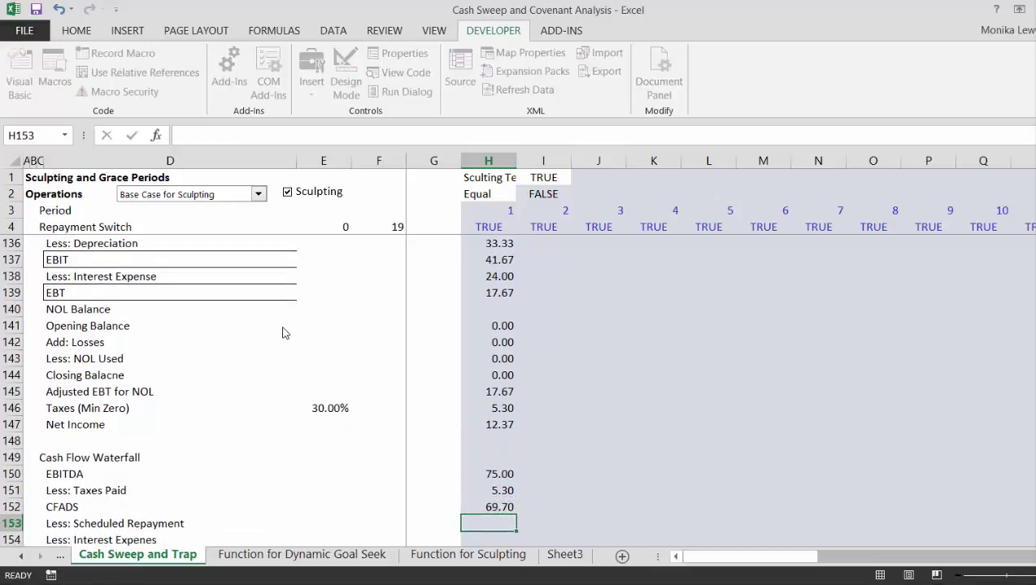
- Link Less: Scheduled Repayment in H153 to the Debt Schedule repayment, =H128
key("Down")
key("Down")
key("Down")
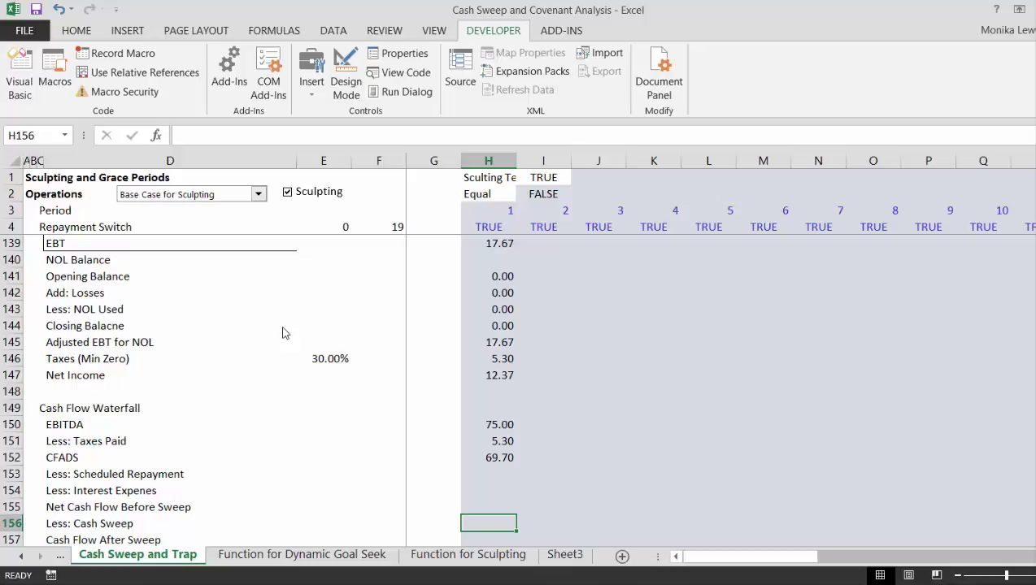
key("Up")
key("Up")
key("Up")
key("Up")
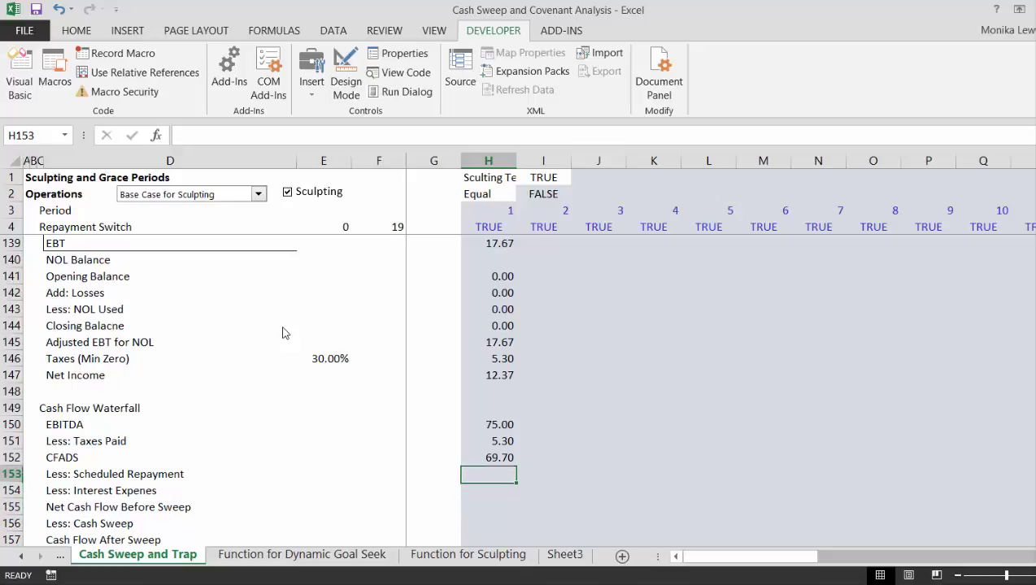
key("Down")
type("=")
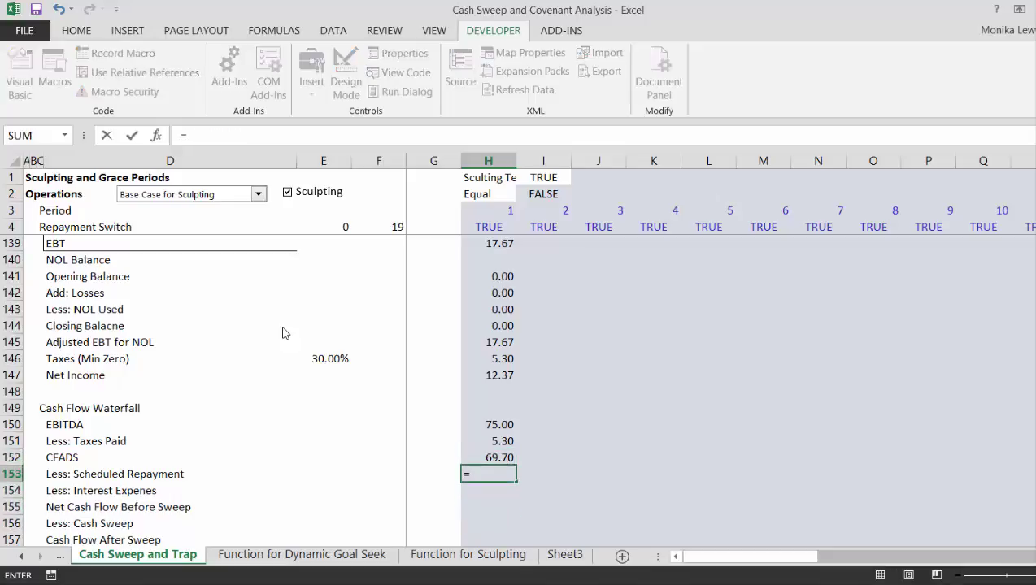
key("Up")
key("Up")
key("Up")
key("Up")
key("Up")
key("Up")
key("Up")
key("Up")
key("Up")
key("Up")
key("Up")
key("Up")
key("Up")
key("Up")
key("Up")
key("Up")
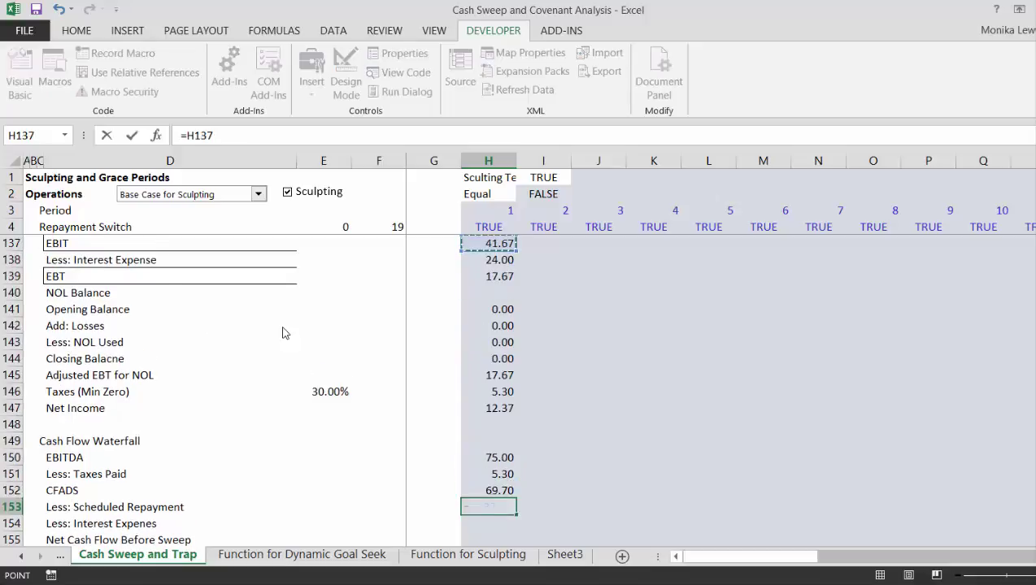
key("Up")
key("Up")
key("Up")
key("Up")
key("Up")
key("Up")
key("Up")
key("Up")
key("Up")
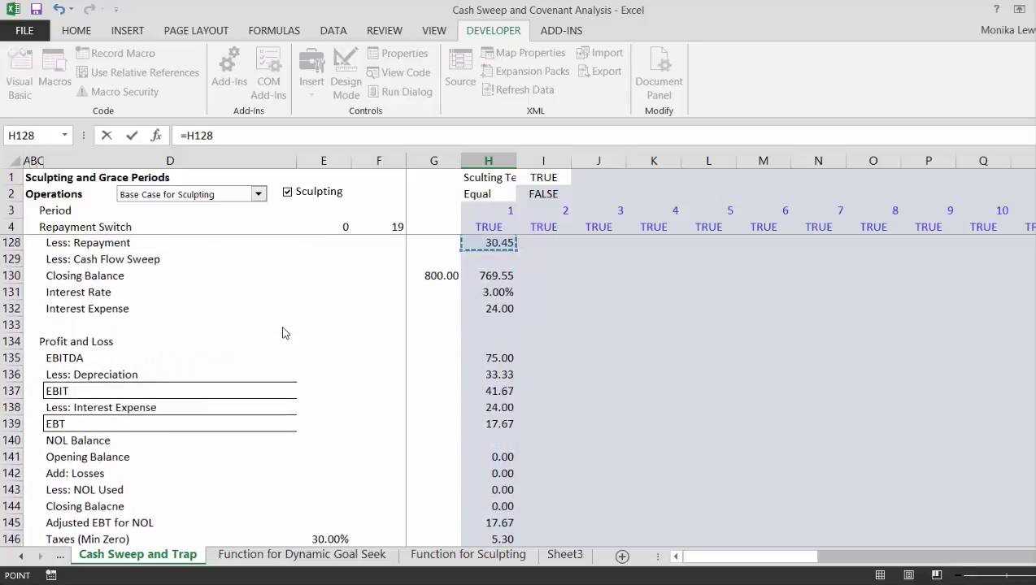
key("Up")
key("Up")
key("Down")
key("Down")
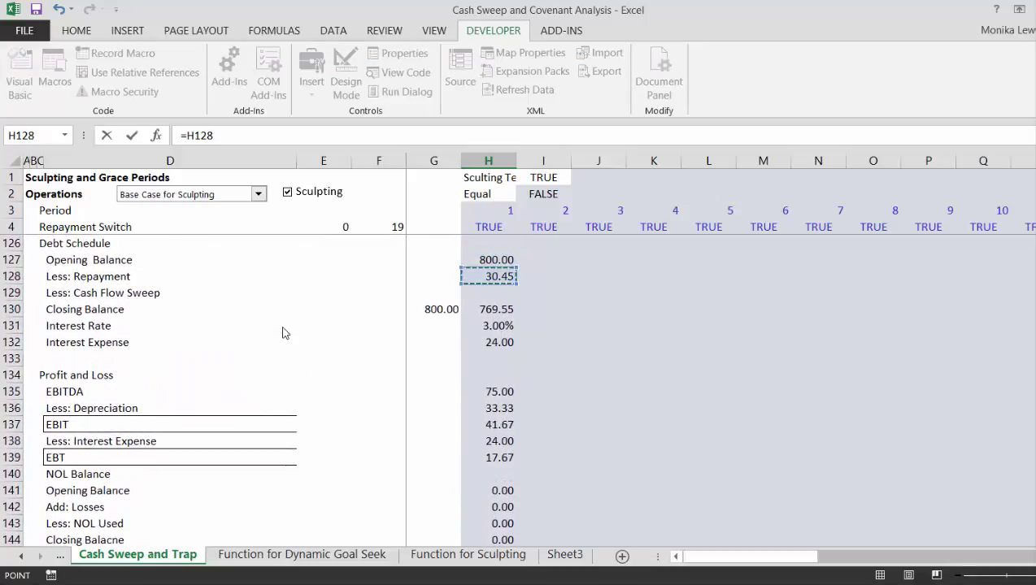
key("Return")
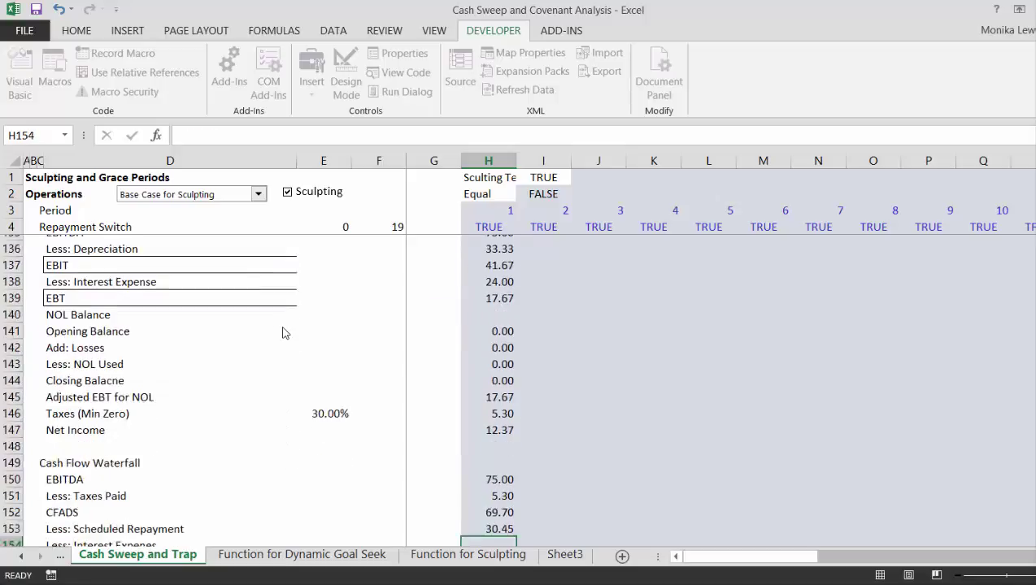
- Link the waterfall's interest expense line in H154 to the period 1 interest expense calculated above
type("=")
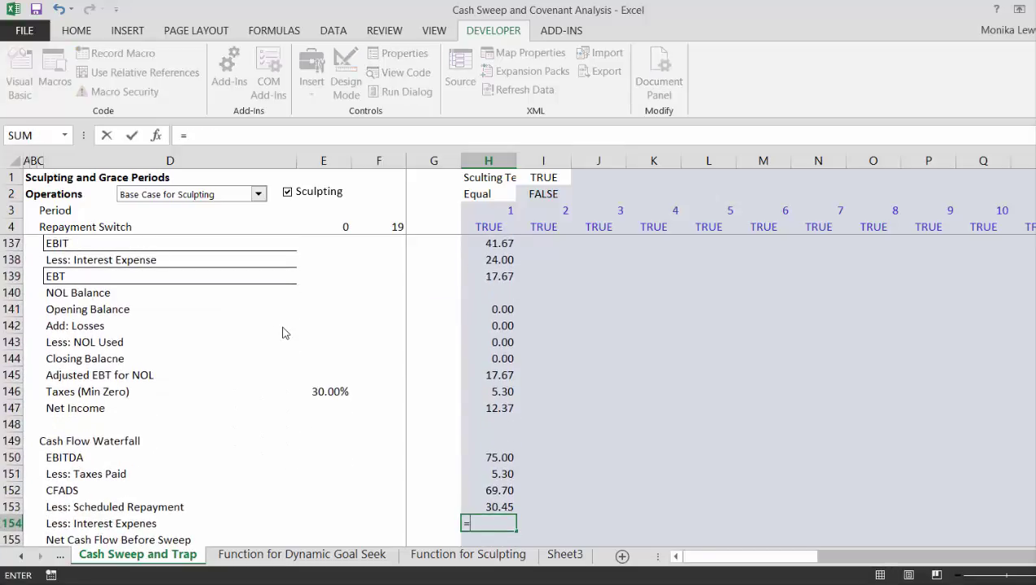
key("Up")
key("Up")
key("Up")
key("Up")
key("Up")
key("Up")
key("Up")
key("Up")
key("Up")
key("Up")
key("Up")
key("Up")
key("Up")
key("Up")
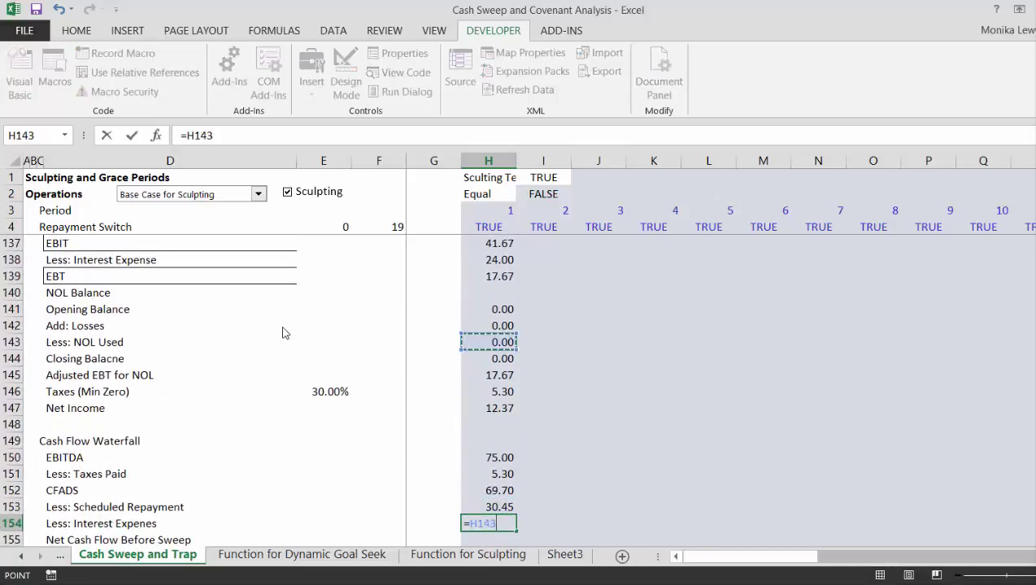
key("Up")
key("Up")
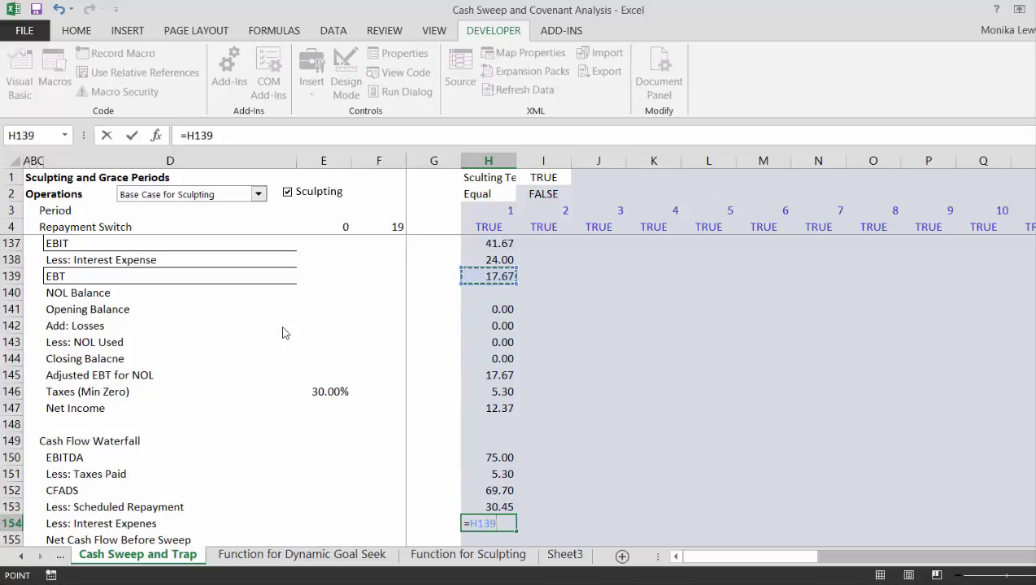
key("Return")
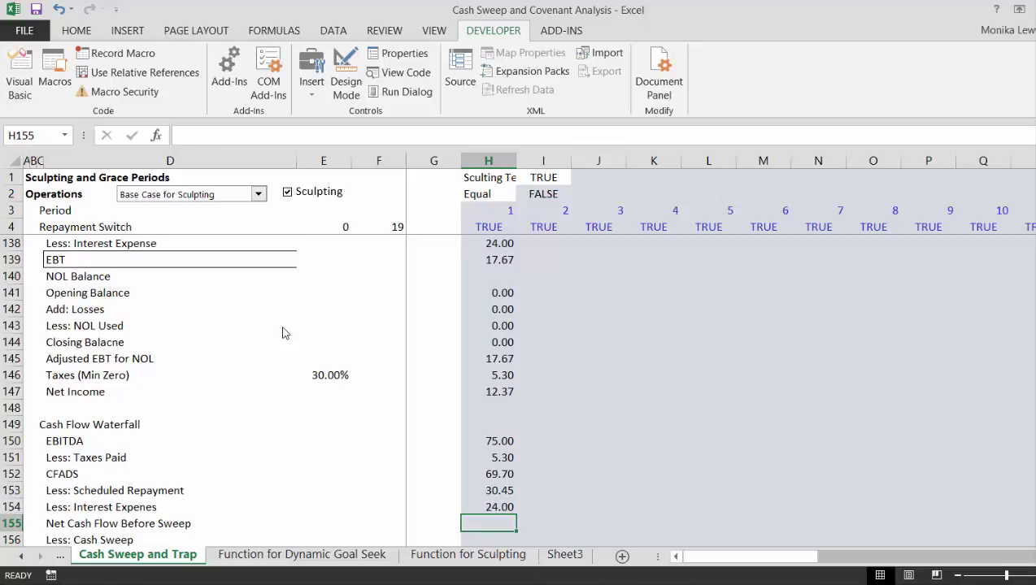
- Calculate Net Cash Flow Before Sweep in H155 as CFADS less scheduled repayment and interest, =H152-H153-H154
type("=")
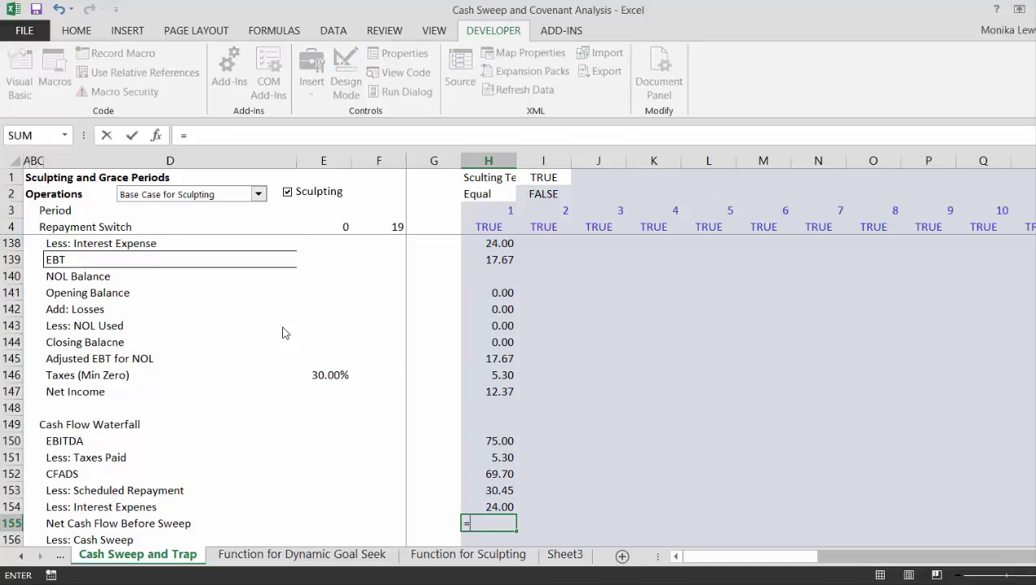
key("Up")
key("Up")
key("Up")
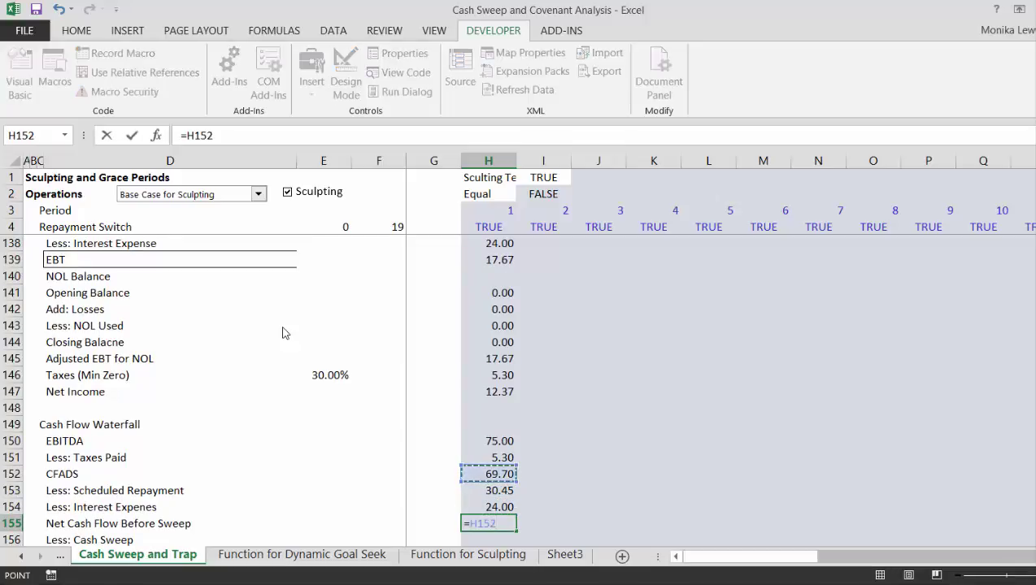
type("-")
key("Up")
key("Up")
type("-")
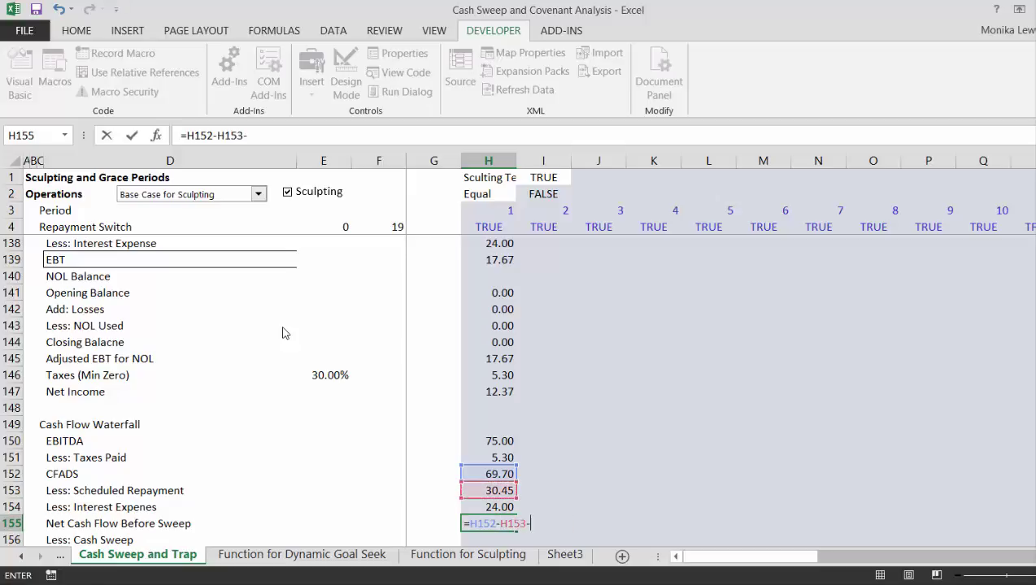
key("Up")
key("Return")
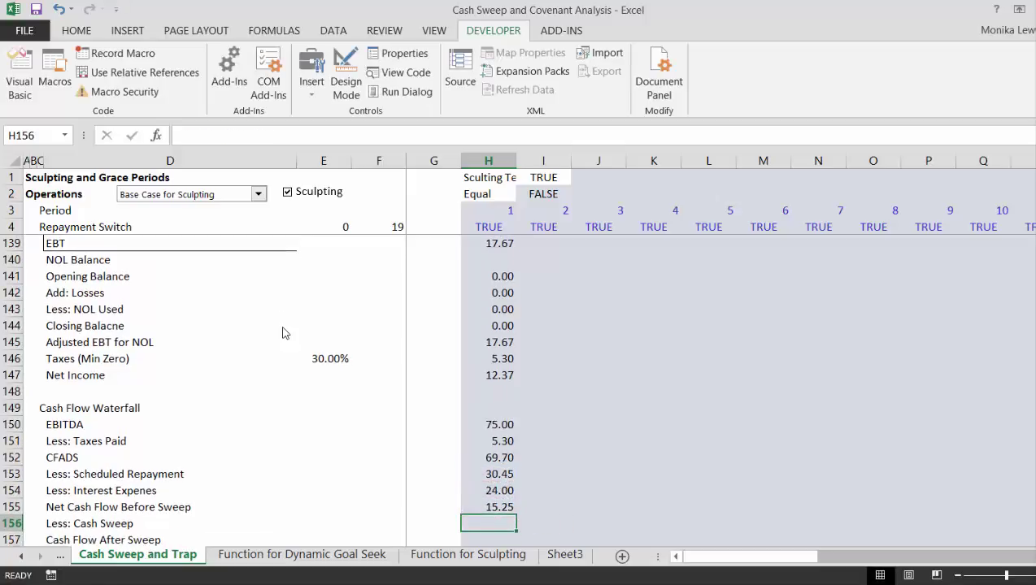
key("Down")
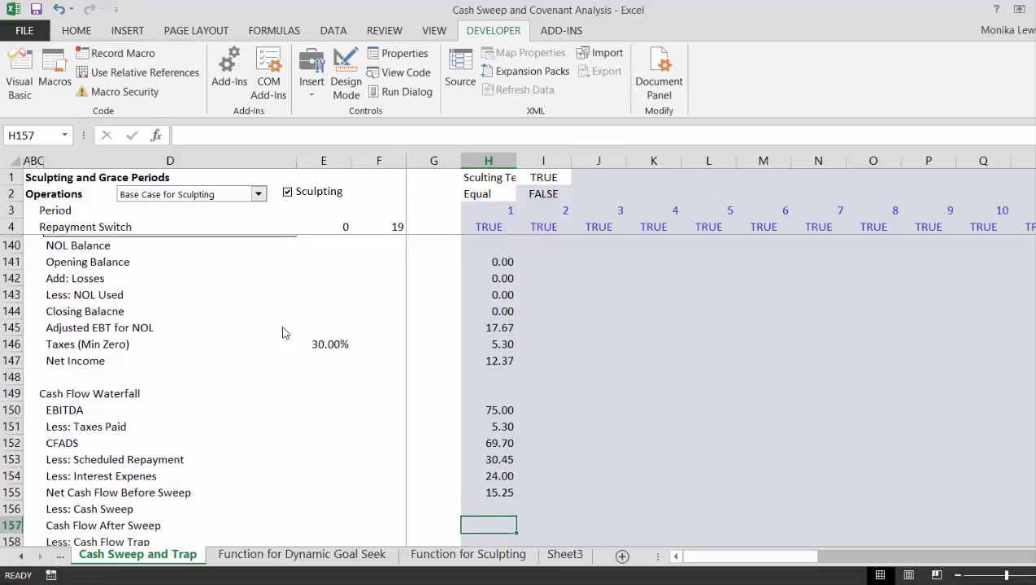
key("Up")
key("Left")
key("Left")
key("Left")
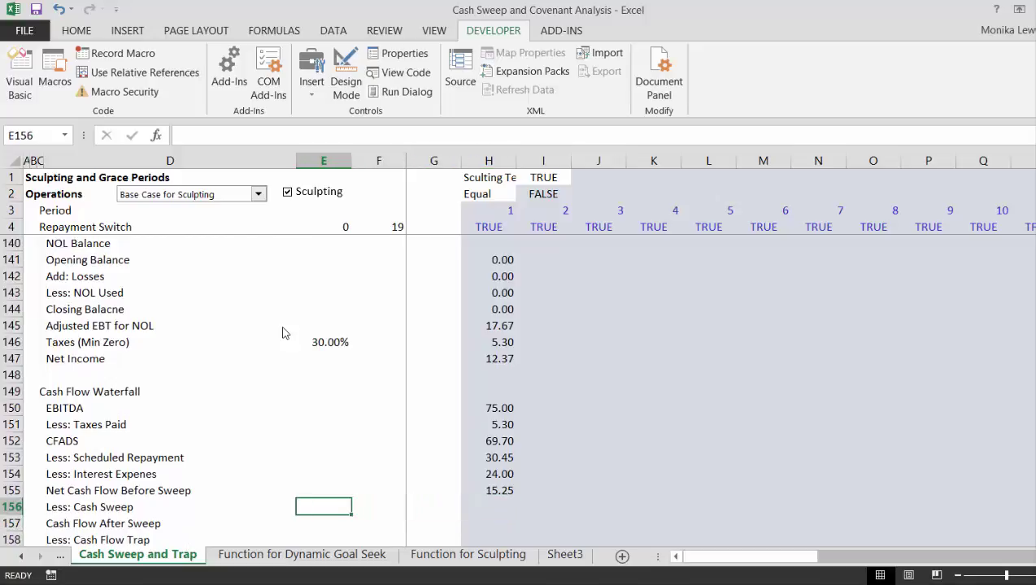
type("=")
key("Escape")
- Insert three blank rows at row 46, between the Cash Sweep scenarios and the Cash Lock-up Covenant heading
key("Page_Up")
key("Page_Up")
key("Page_Up")
key("Page_Up")
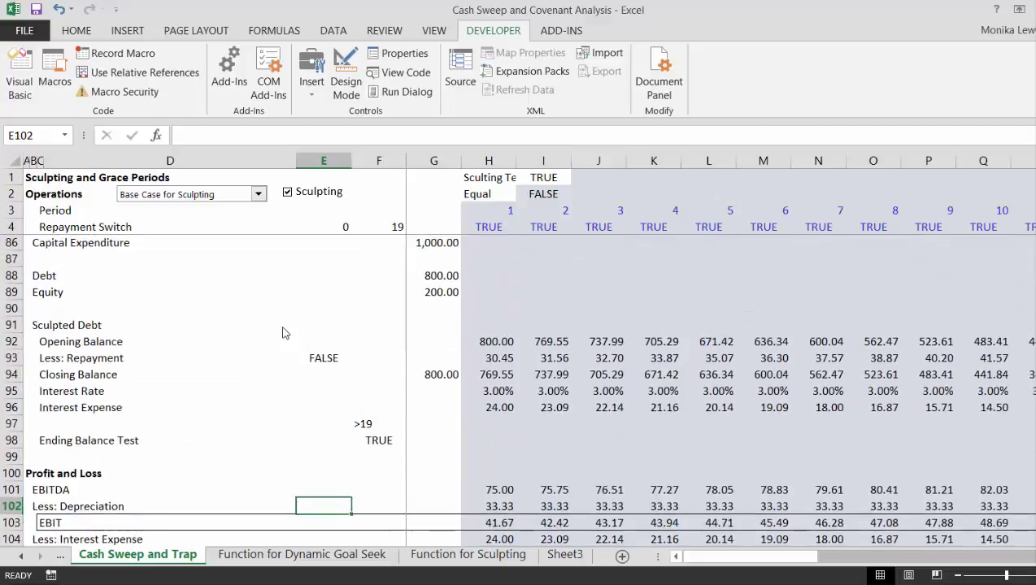
key("Page_Up")
key("Page_Up")
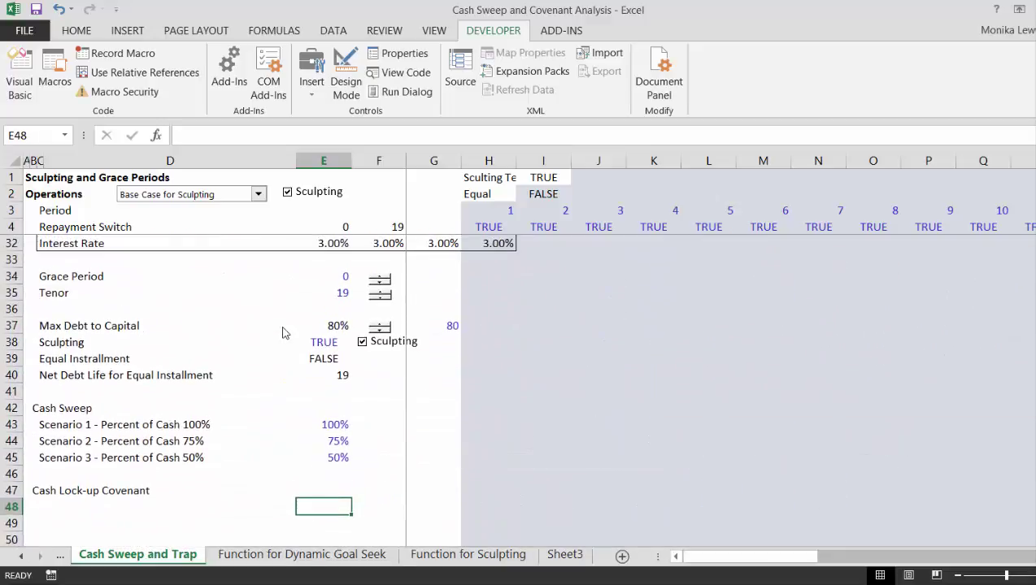
key("Up")
key("shift+space")
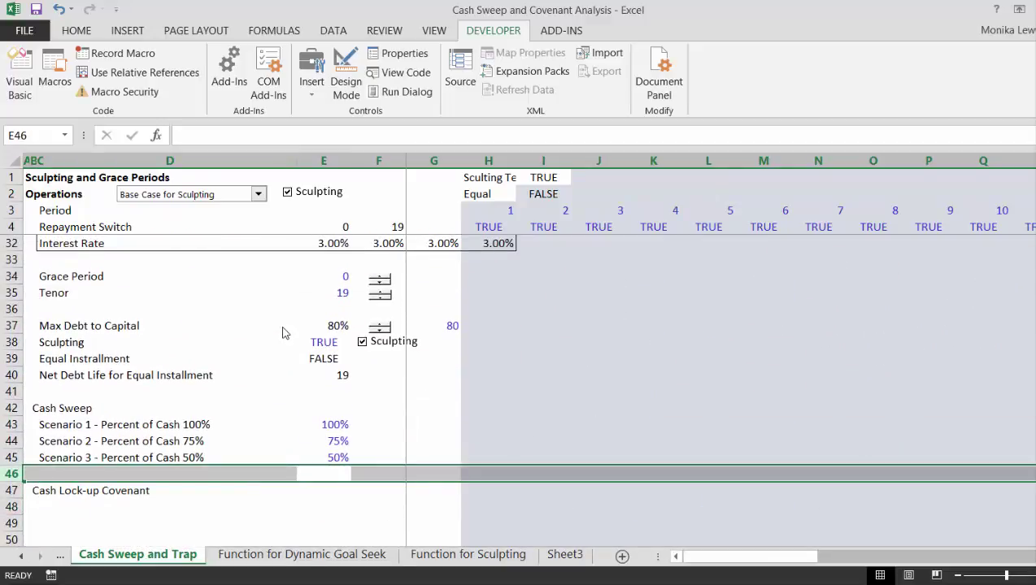
key("ctrl+plus")
key("ctrl+plus")
key("ctrl+plus")
- Insert two blank rows above Scenario 1, directly under the Cash Sweep heading
key("Up")
key("Up")
key("Up")
key("Up")
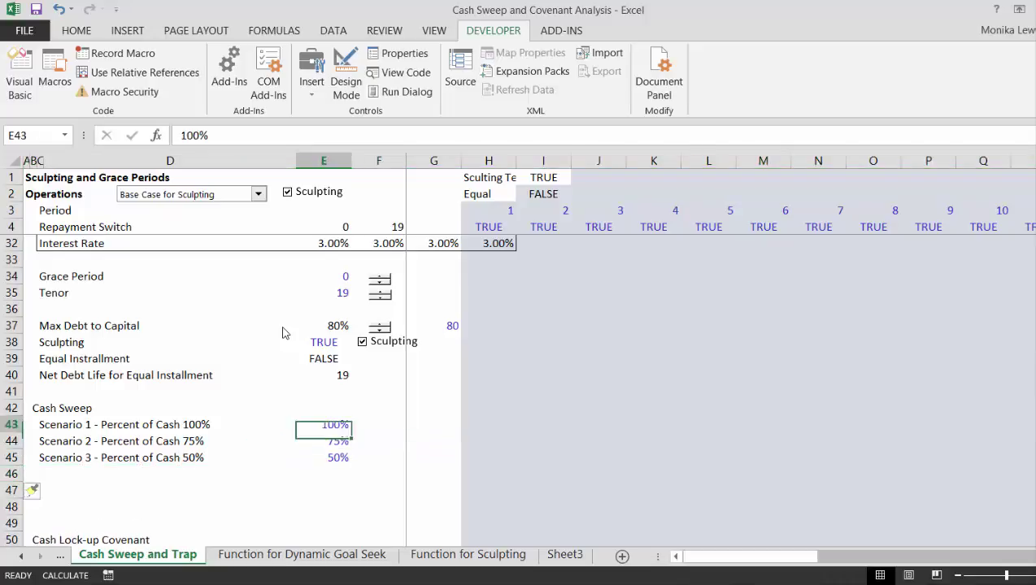
key("Left")
key("Down")
key("Left")
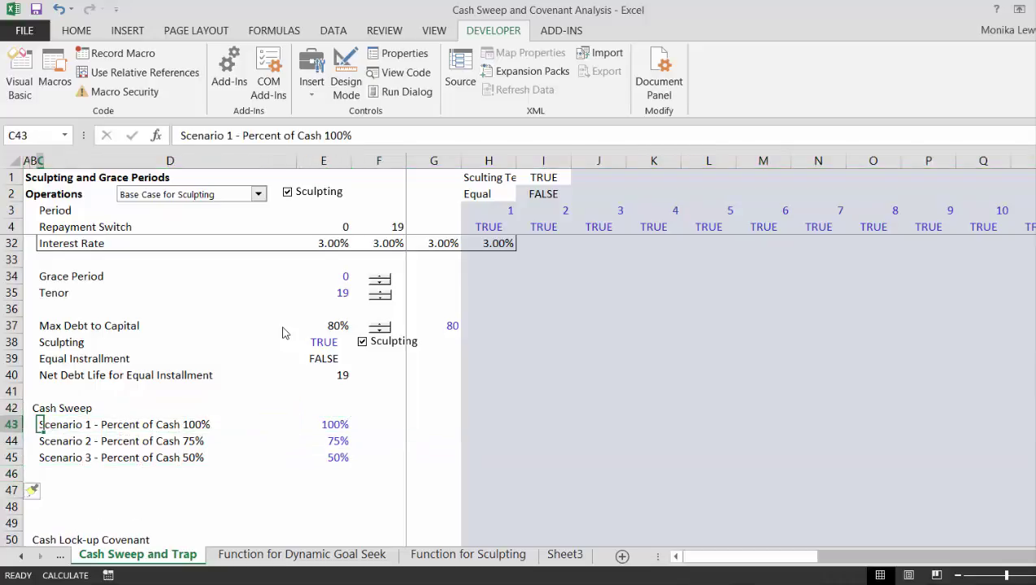
key("shift+space")
key("ctrl+plus")
key("ctrl+plus")
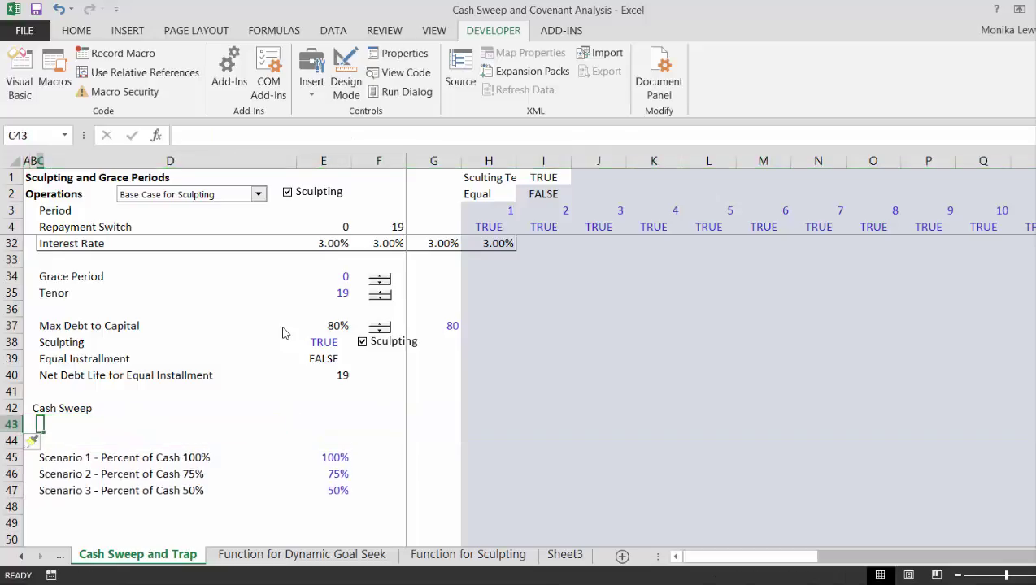
- Add a Sweep Code input in row 43, with the label in C43 and the value 1 in E43
type("Sweep ")
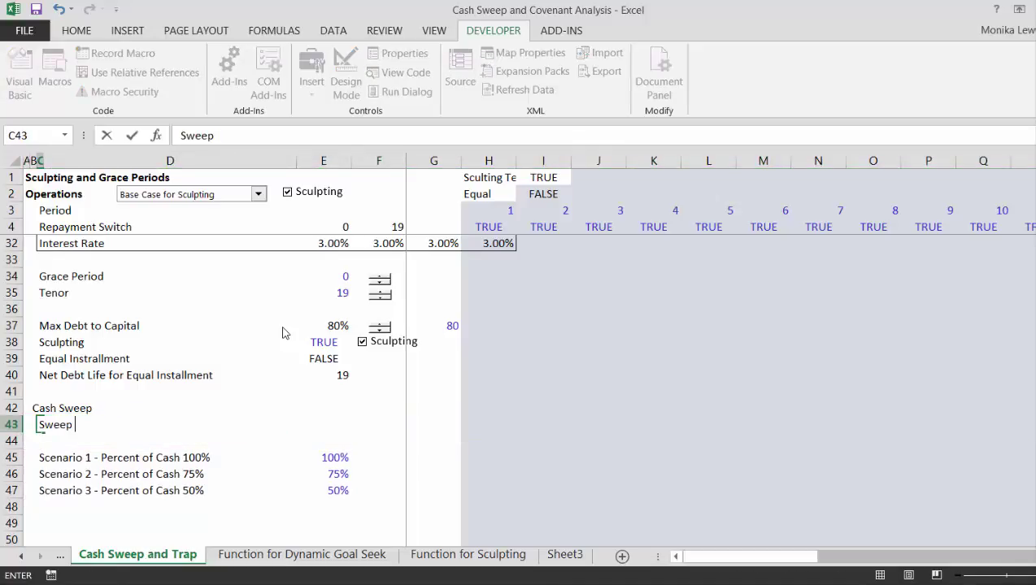
type("Cd")
type("de")
key("Return")
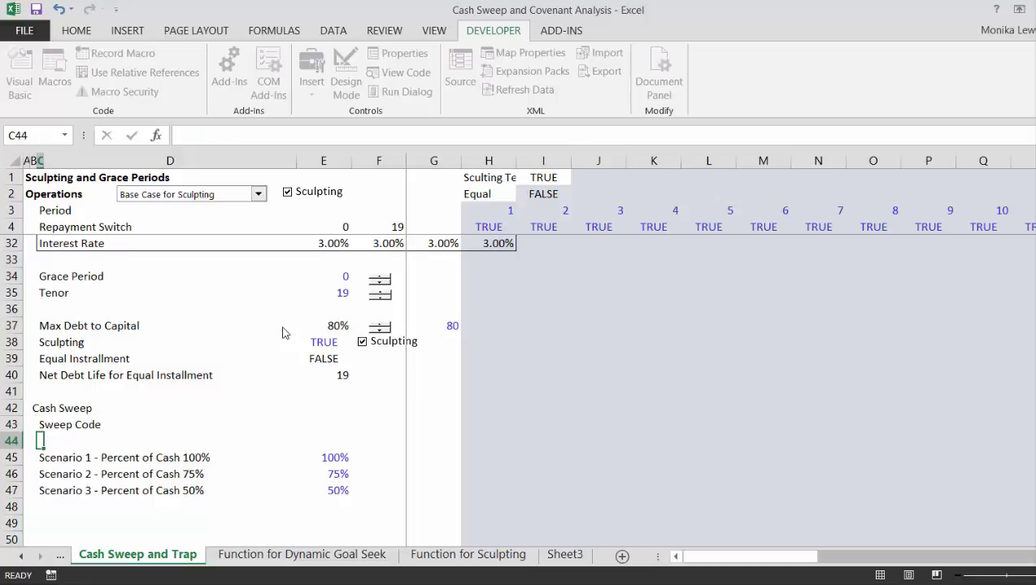
key("Up")
key("Right")
key("Right")
type("1")
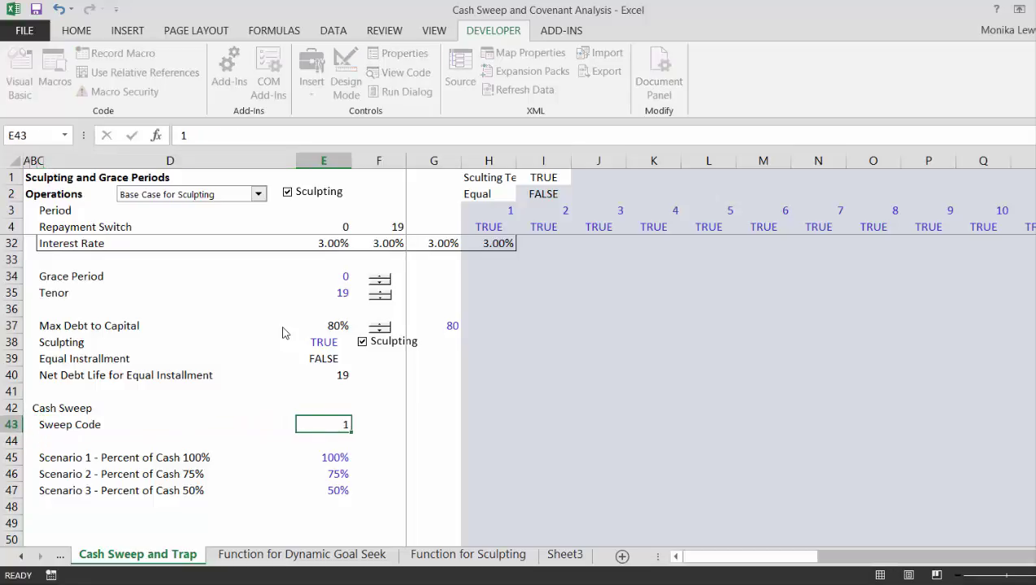
key("Return")
- Add a No Sweep option in row 50, with the label in C50 and 0% in E50
key("Down")
key("Down")
key("Down")
key("Down")
key("Left")
key("Left")
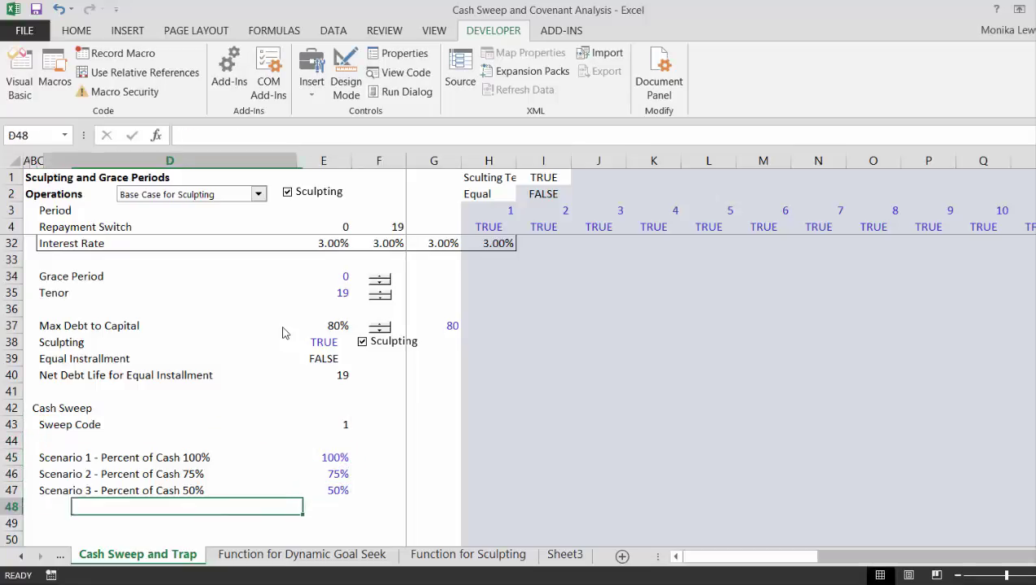
key("Up")
key("Up")
key("Down")
key("Down")
key("Down")
key("Down")
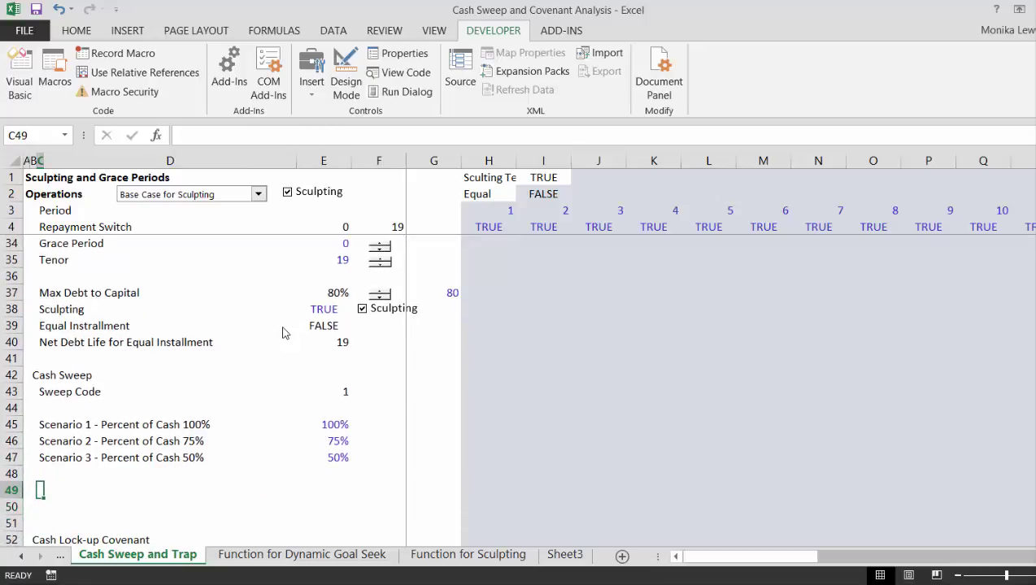
type("No Swe")
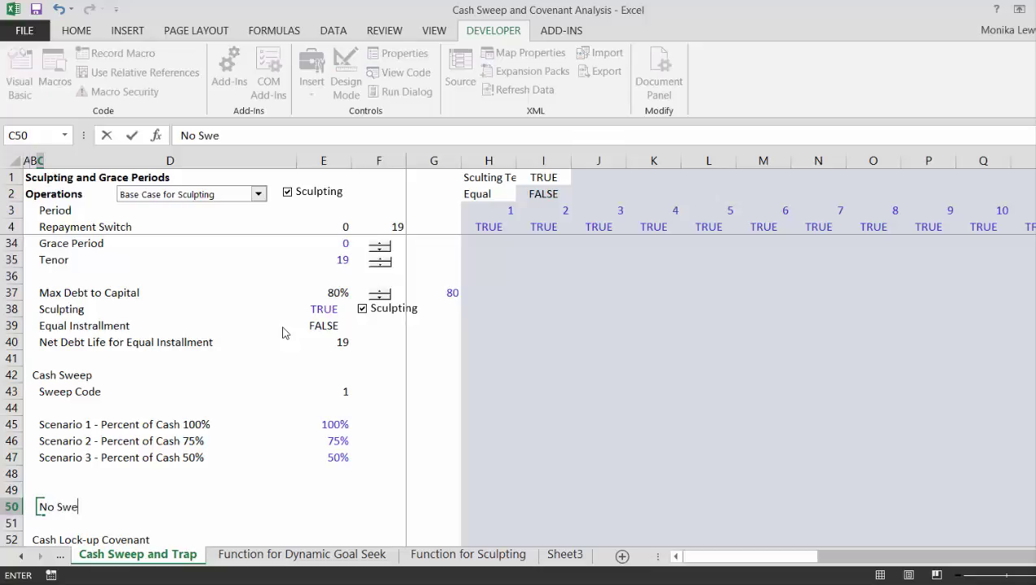
key("Return")
key("Up")
key("Right")
key("Right")
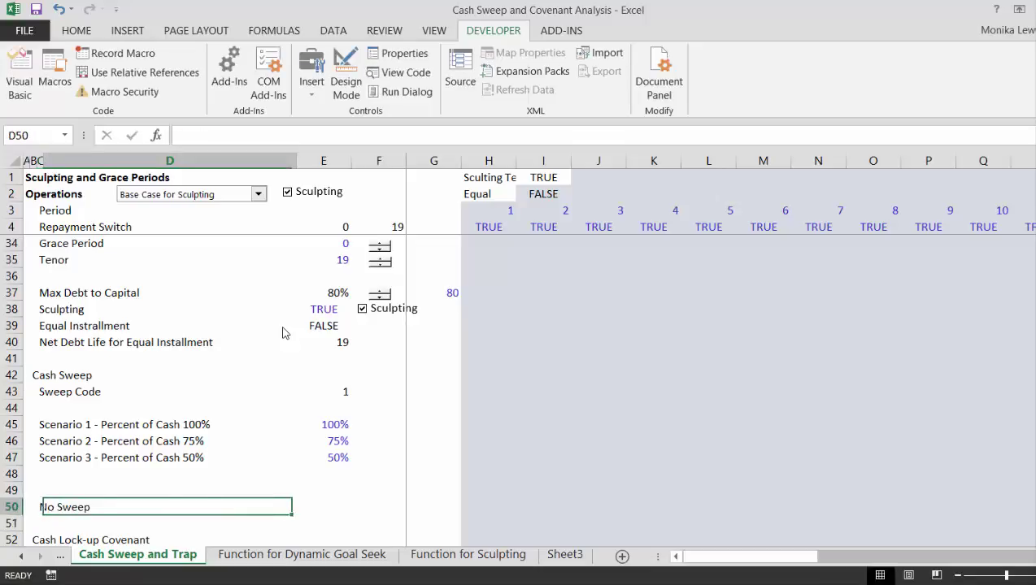
type("0")
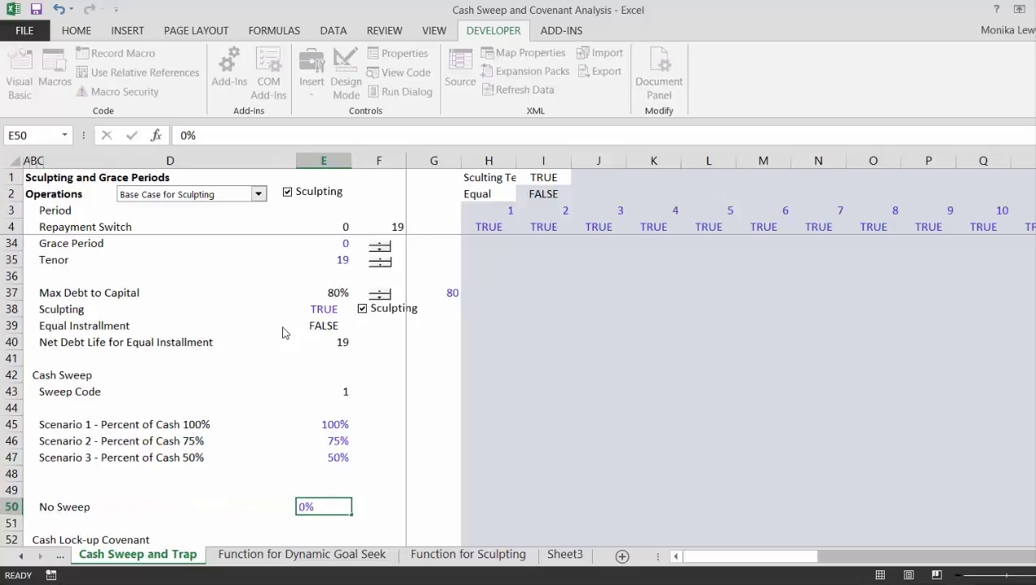
key("Return")
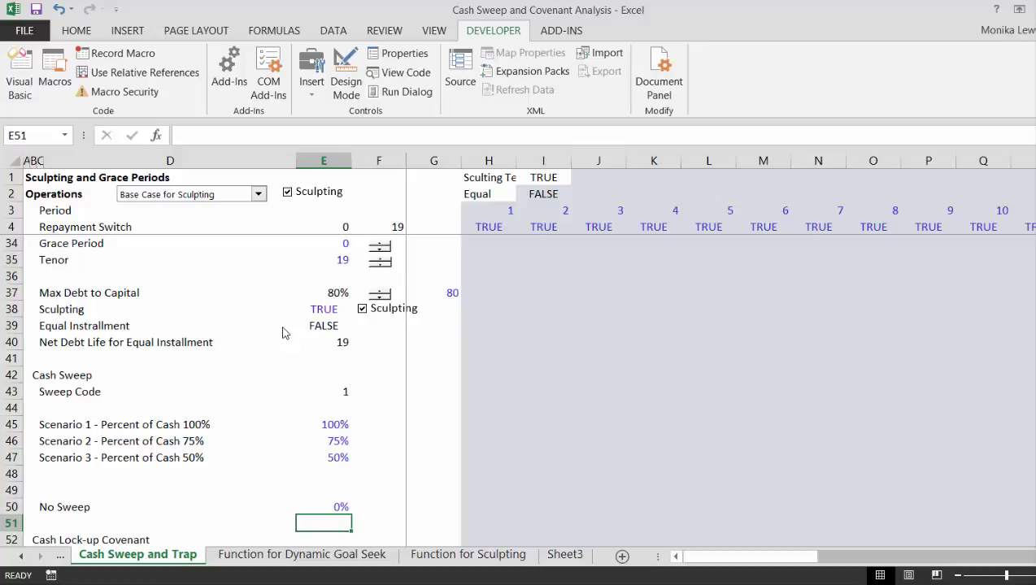
- Insert two blank rows at row 52, above the Cash Lock-up Covenant heading
key("Up")
key("Right")
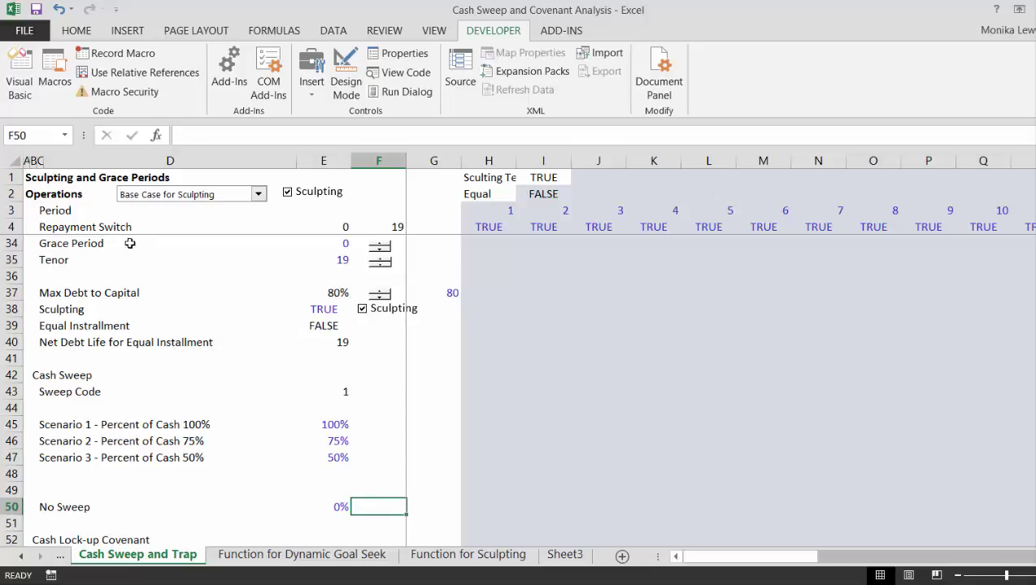
key("Down")
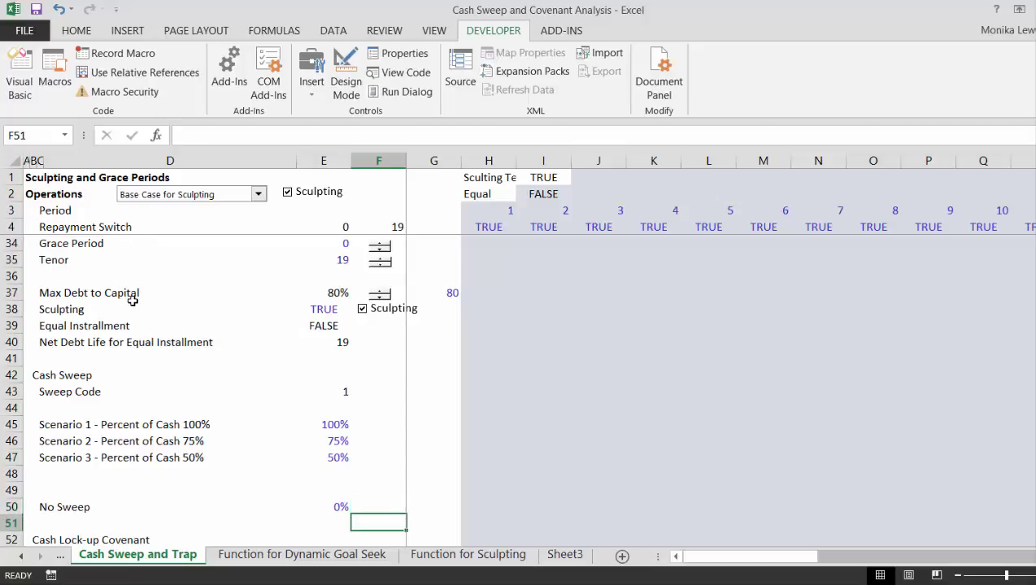
key("Down")
key("Left")
key("Left")
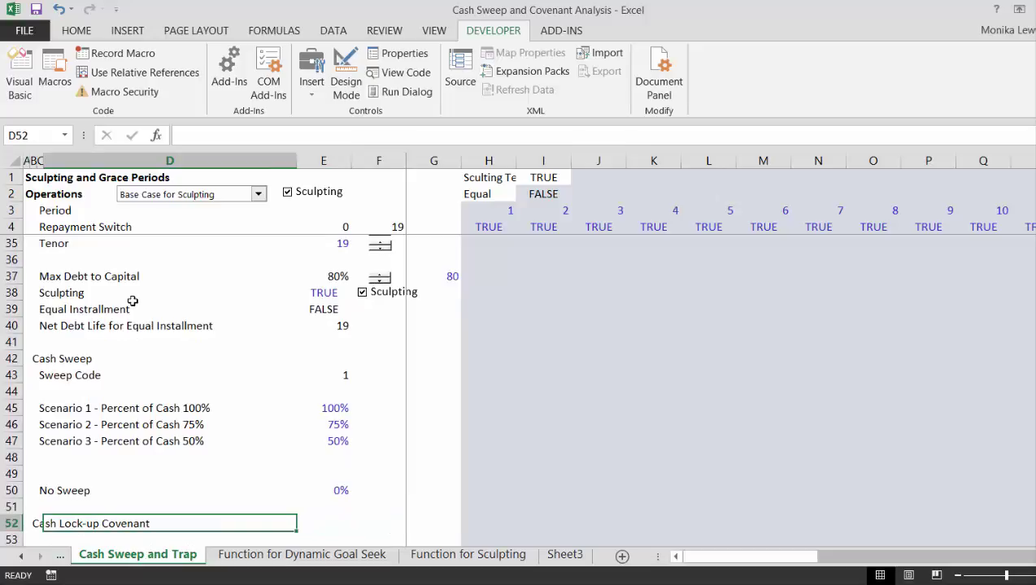
key("shift+space")
key("ctrl+shift+plus")
key("ctrl+shift+plus")
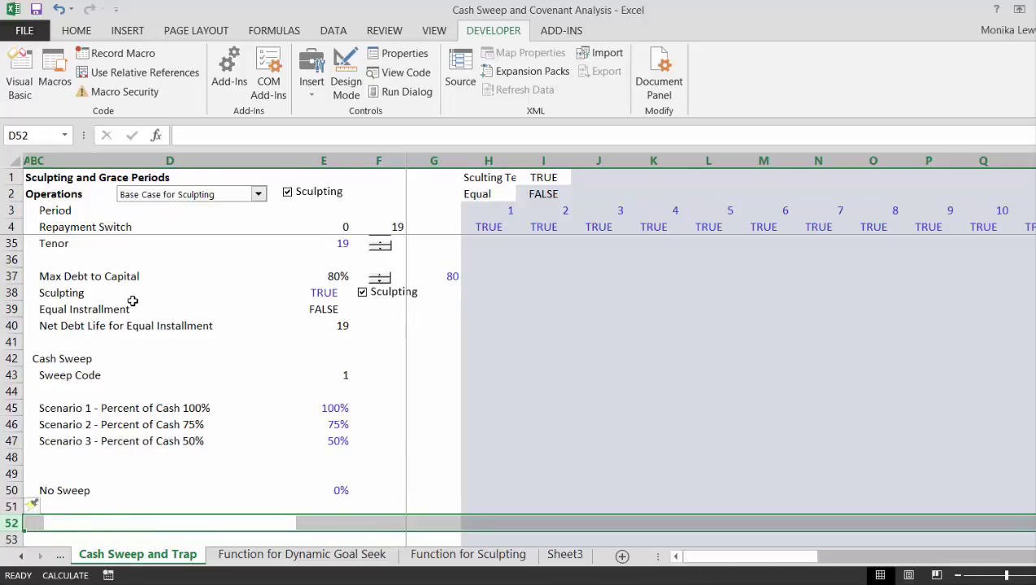
- Look up the selected sweep scenario's label in C52 with =INDEX(C45:C50,$E$43)
key("Left")
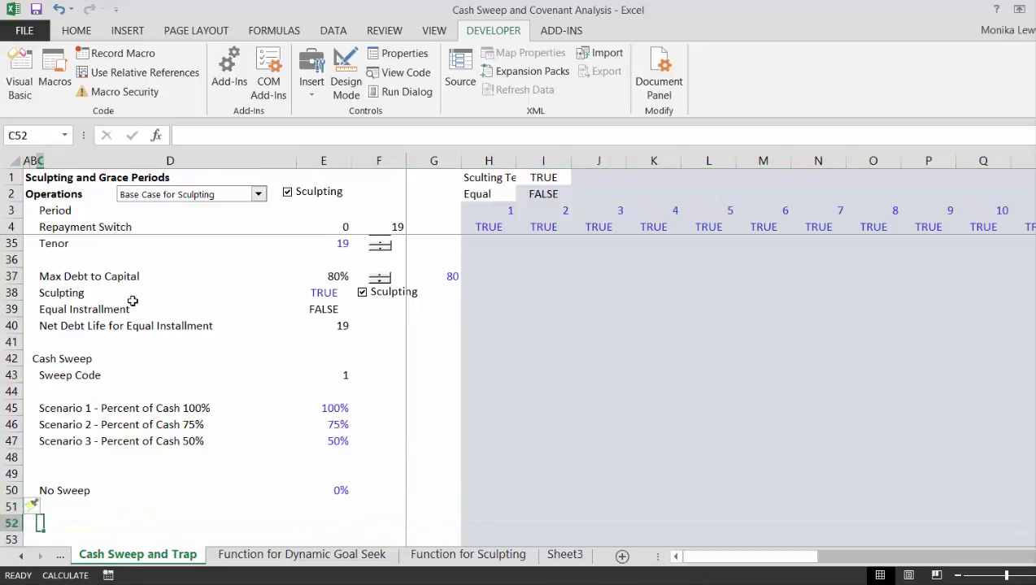
type("=in")
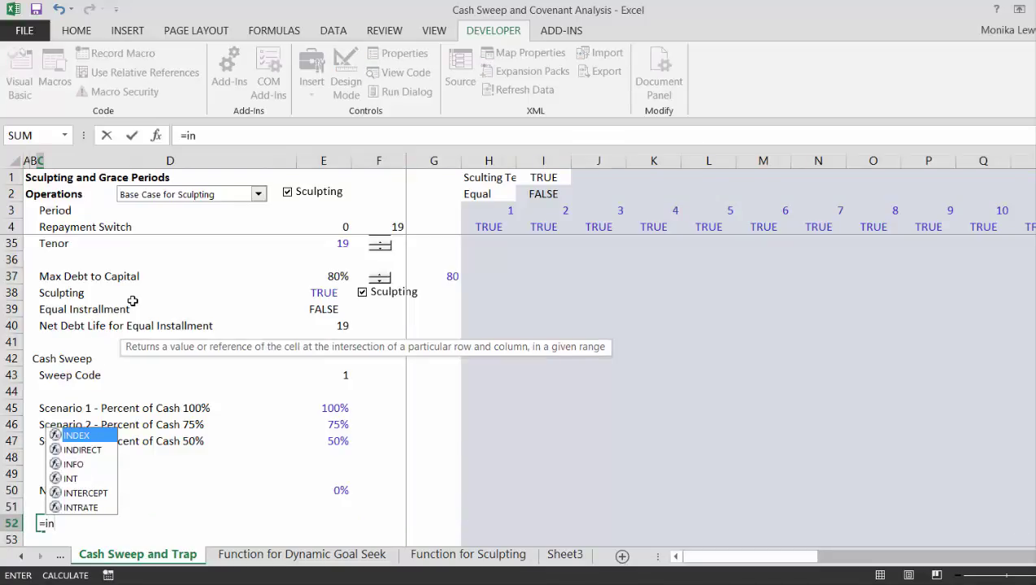
type("dex(")
key("Up")
key("Up")
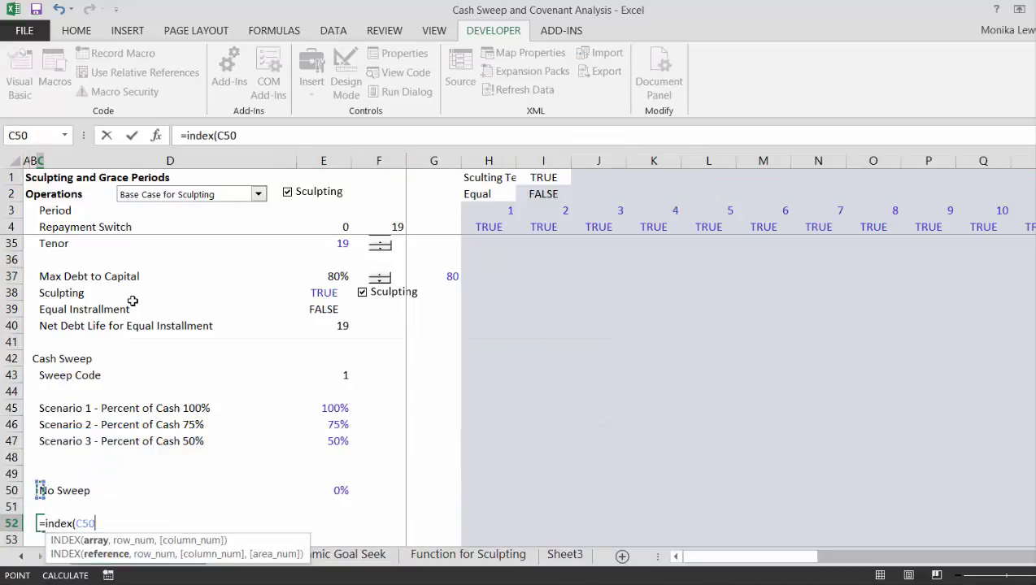
key("shift+Up")
key("shift+Up")
key("shift+Up")
key("shift+Up")
key("shift+Up")
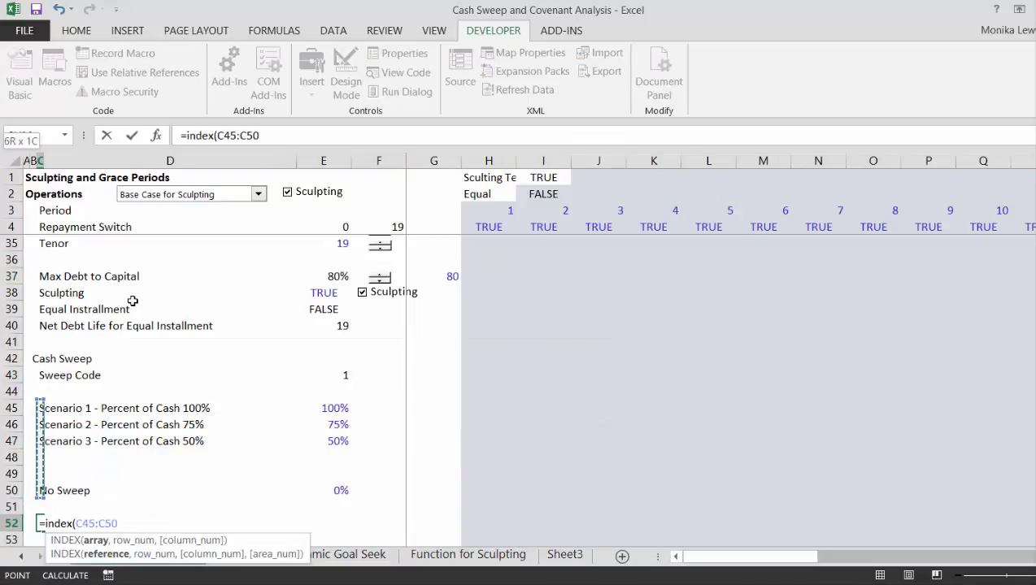
type(",")
key("Up")
key("Up")
key("Up")
key("Up")
key("Up")
key("Up")
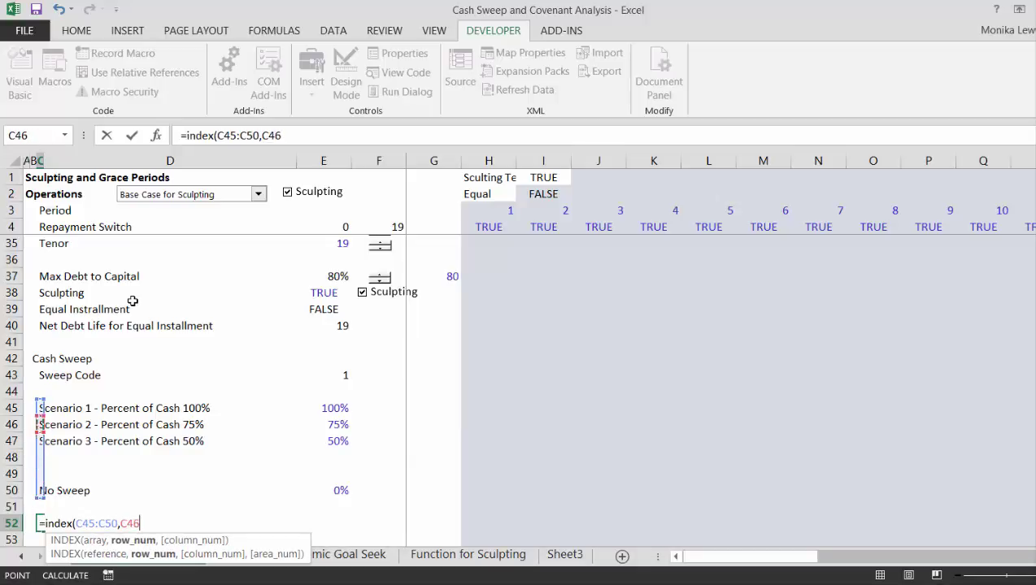
key("Up")
key("Up")
key("Up")
key("Right")
key("Right")
key("F4")
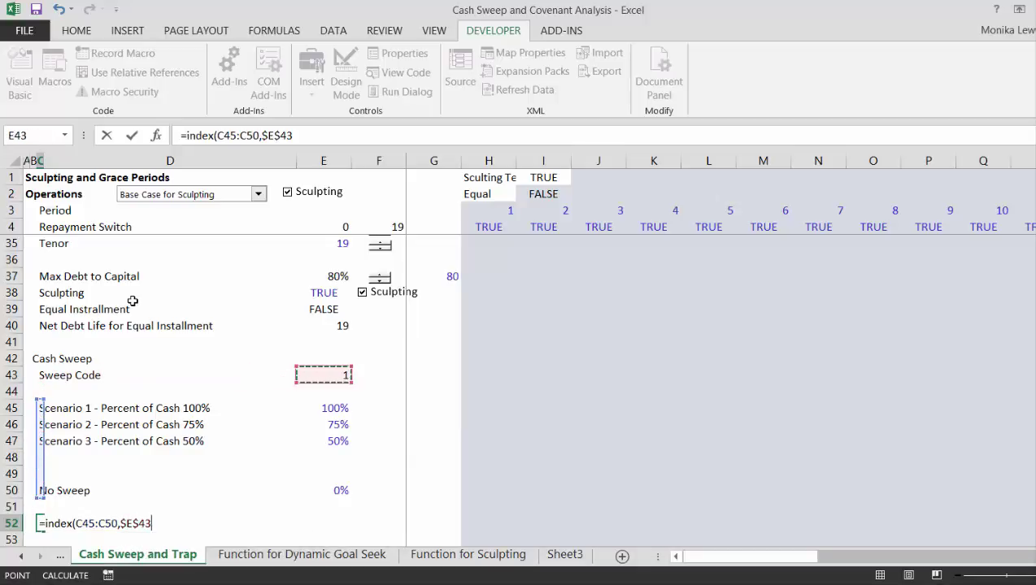
key("Return")
- Copy the INDEX formula from C52 to E52 and format E52 as a percentage
key("Up")
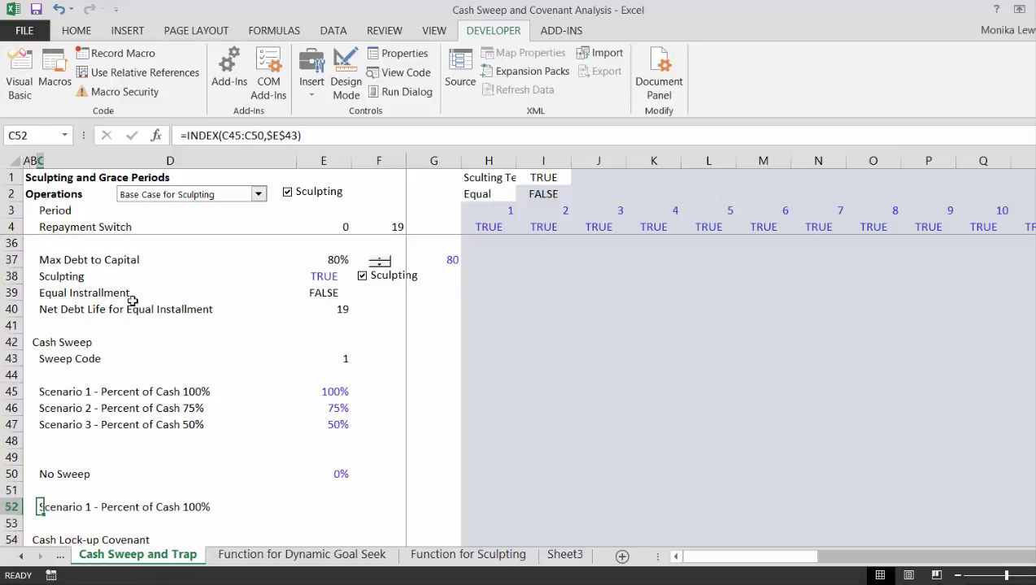
key("ctrl+c")
key("Right")
key("Right")
key("ctrl+v")
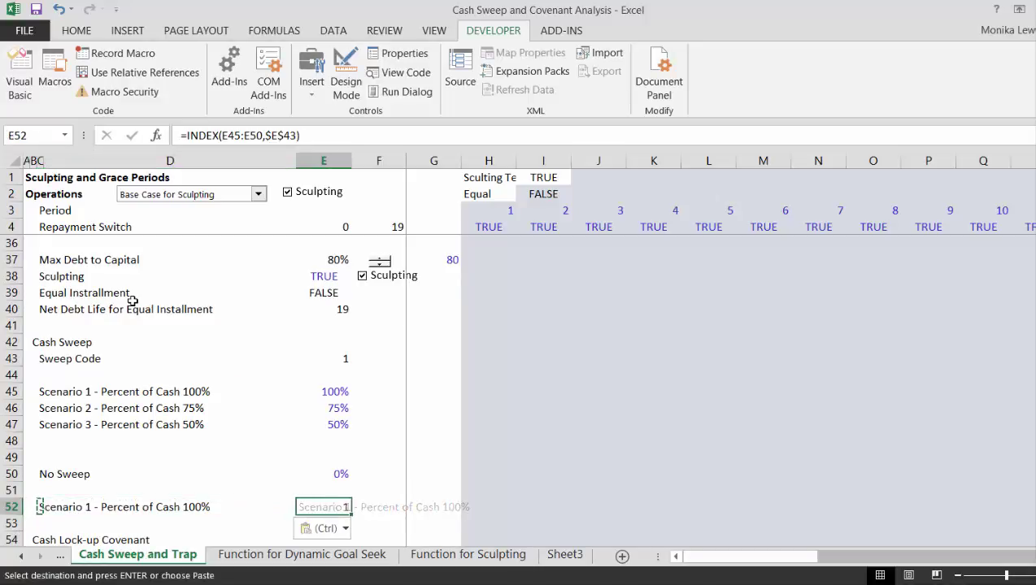
key("ctrl+shift+5")
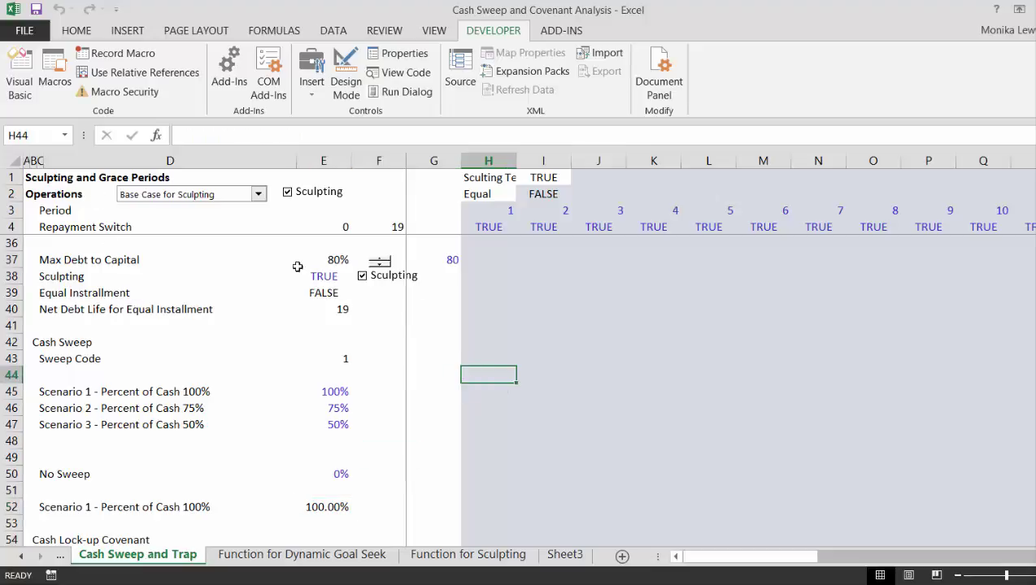
- Insert a combo box form control over about H45:J46, beside the sweep scenarios
left_click(318, 66)
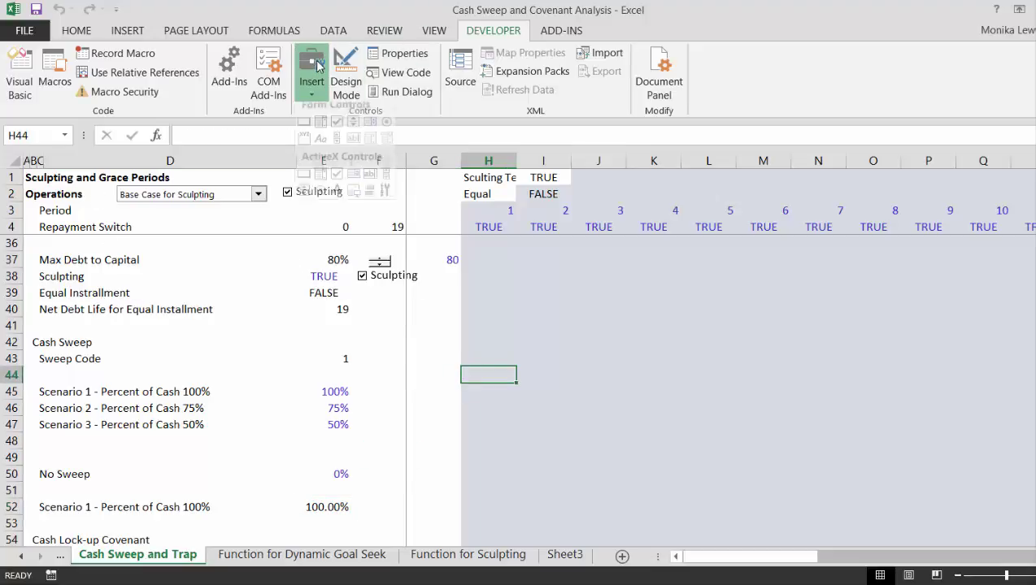
left_click(319, 131)
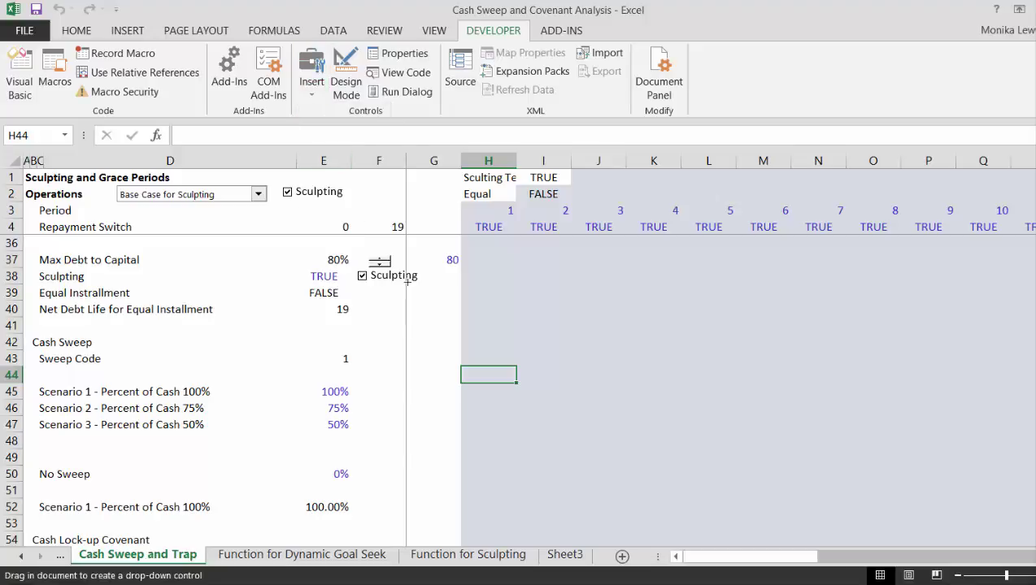
left_click_drag(467, 390, 609, 401)
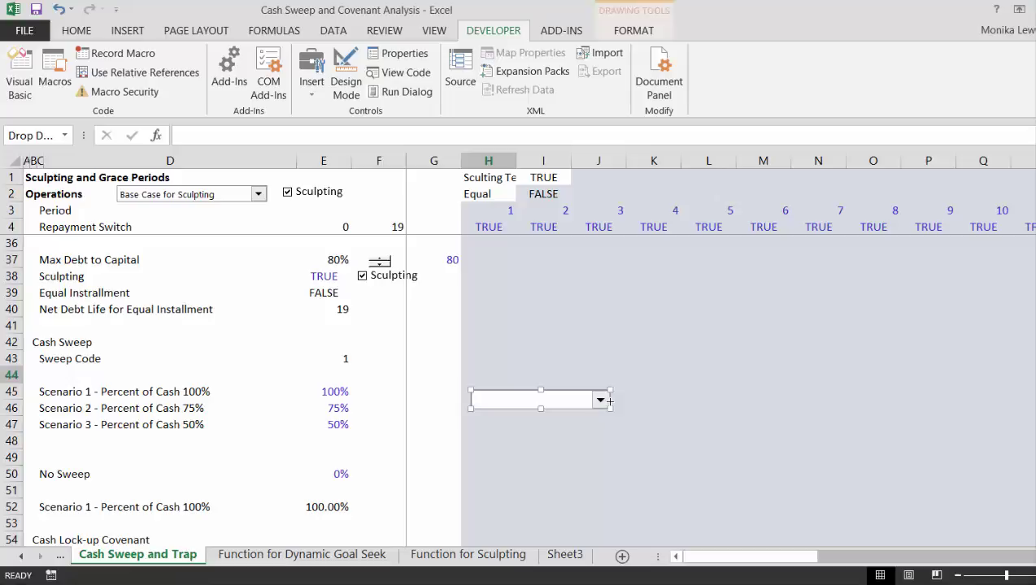
- Set the combo box's input range to the sweep percentages in E45:E50 on the Cash Sweep and Trap sheet
right_click(563, 397)
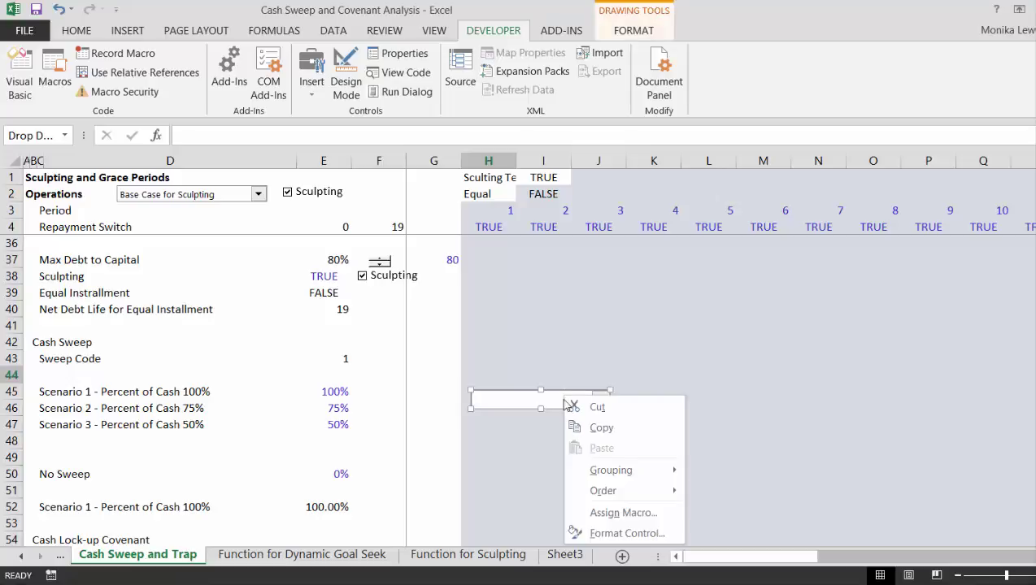
left_click(591, 538)
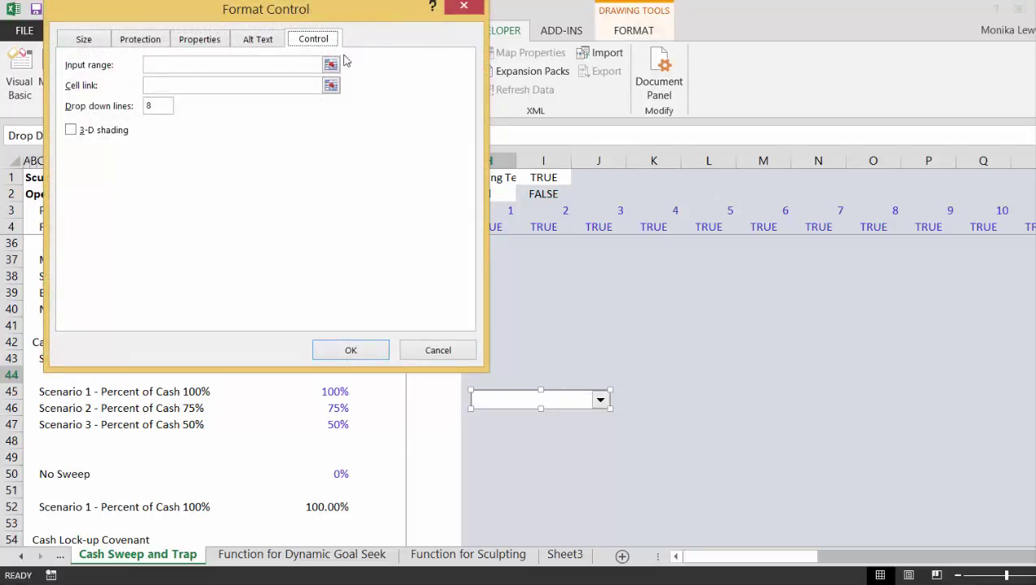
left_click(330, 66)
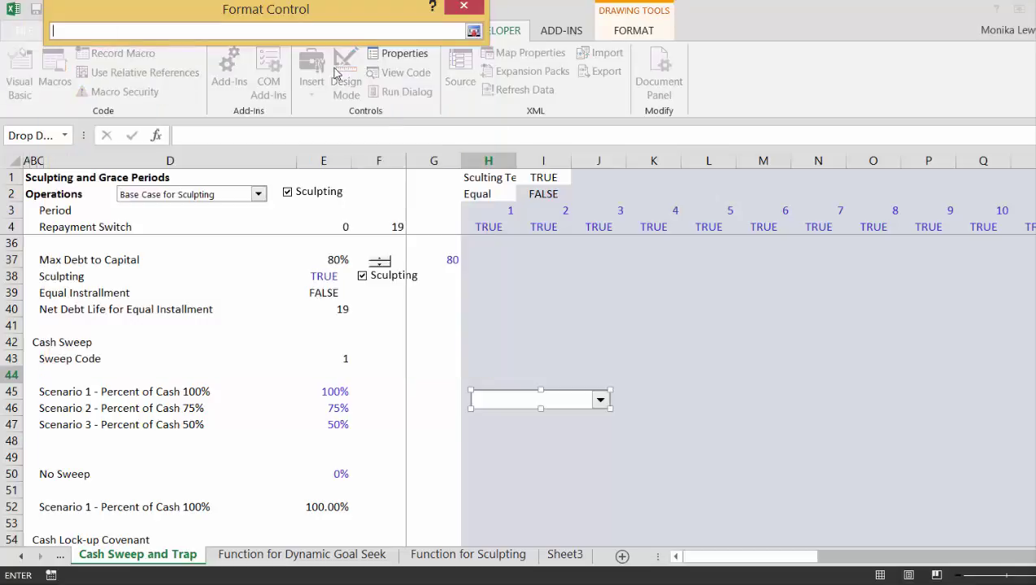
left_click(289, 556)
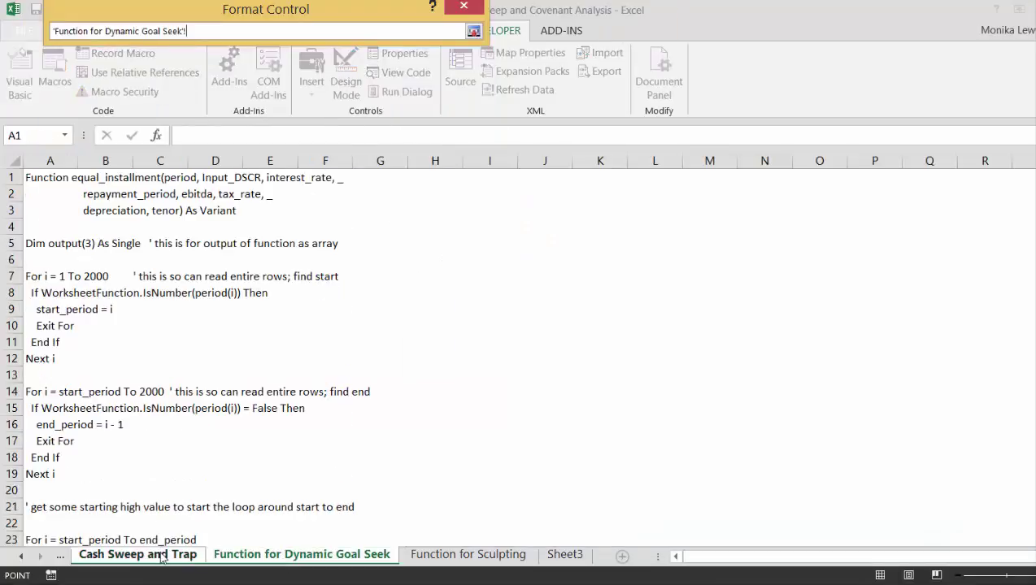
left_click(161, 556)
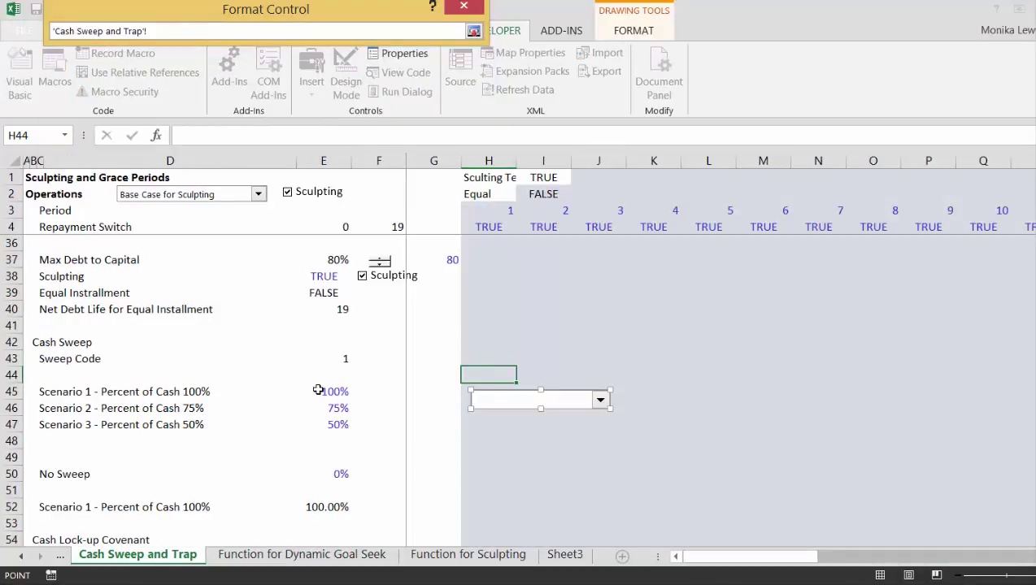
left_click_drag(317, 391, 313, 479)
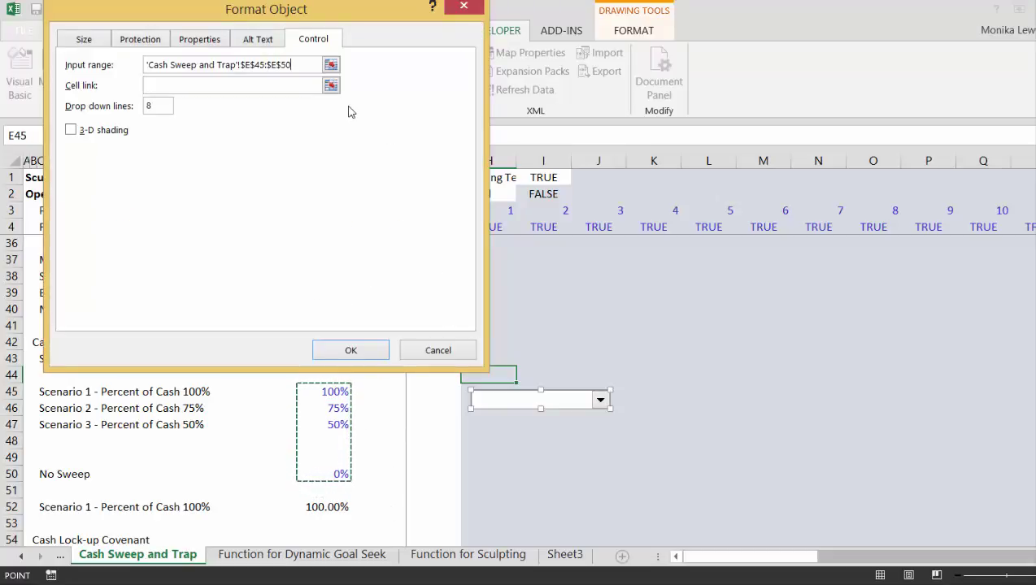
- Link the combo box to the Sweep Code cell E43 and choose 75% from its list
left_click(331, 85)
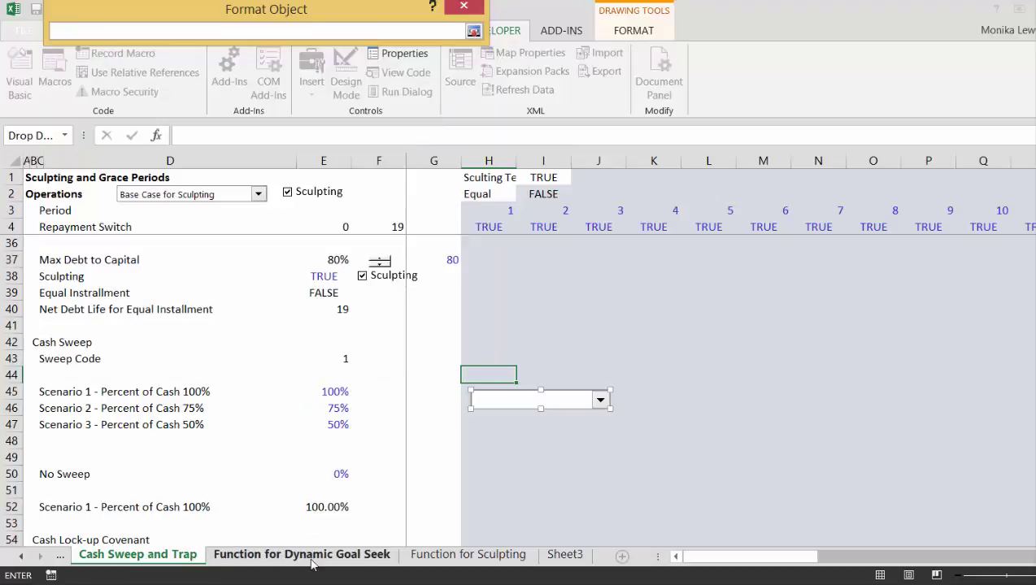
left_click(311, 558)
left_click(151, 558)
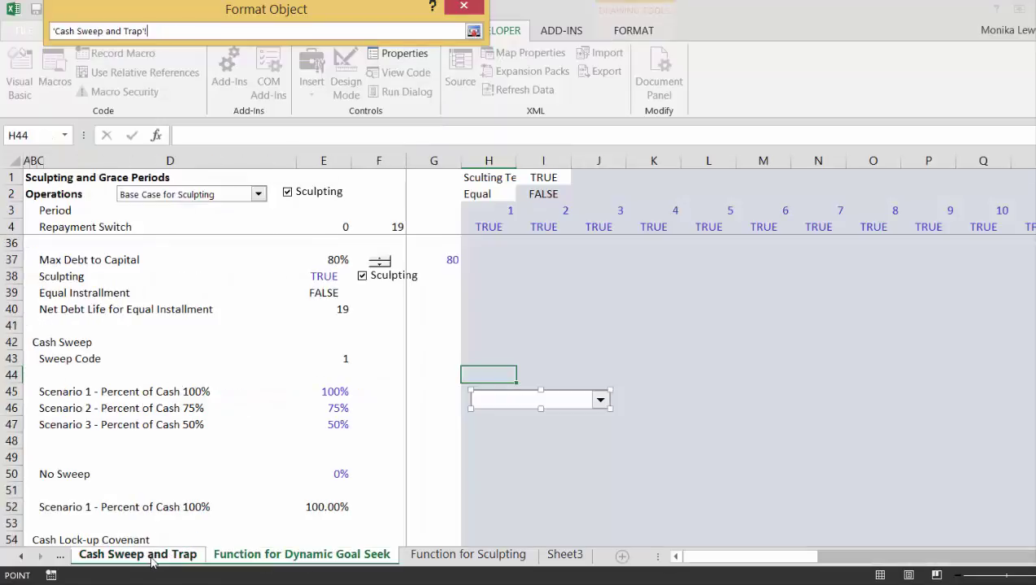
left_click(330, 354)
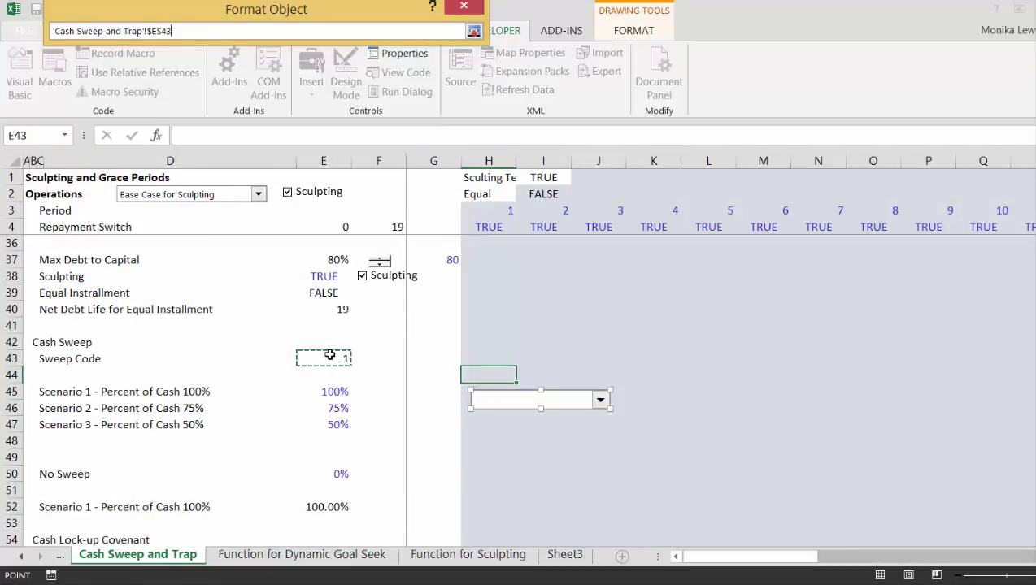
key("Return")
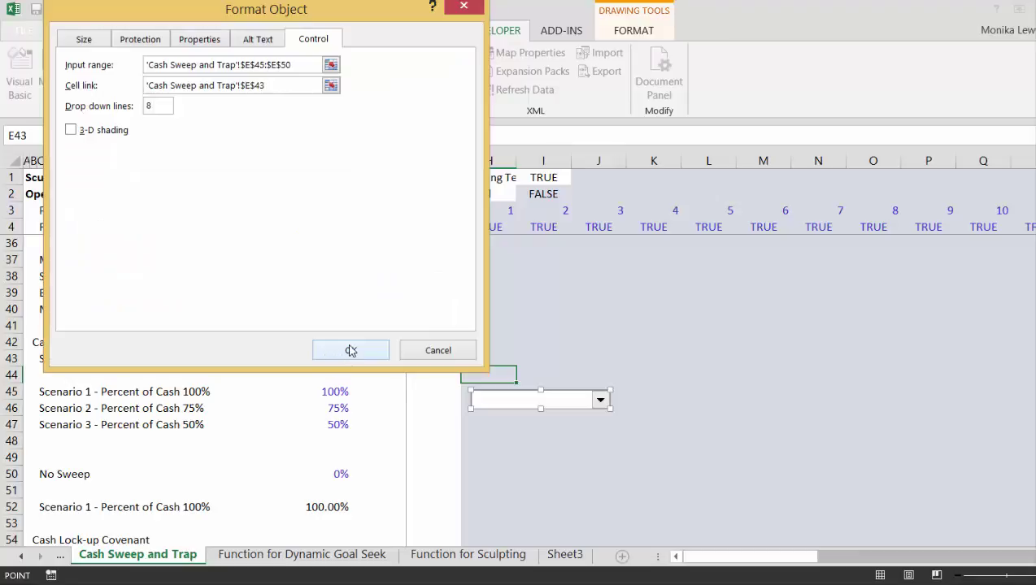
left_click(350, 350)
left_click(400, 423)
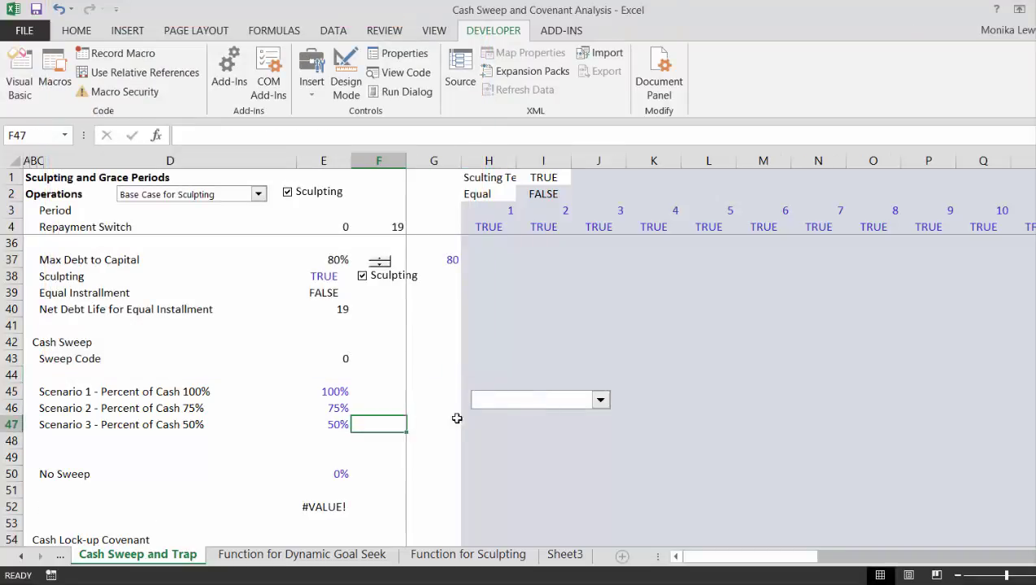
left_click(601, 404)
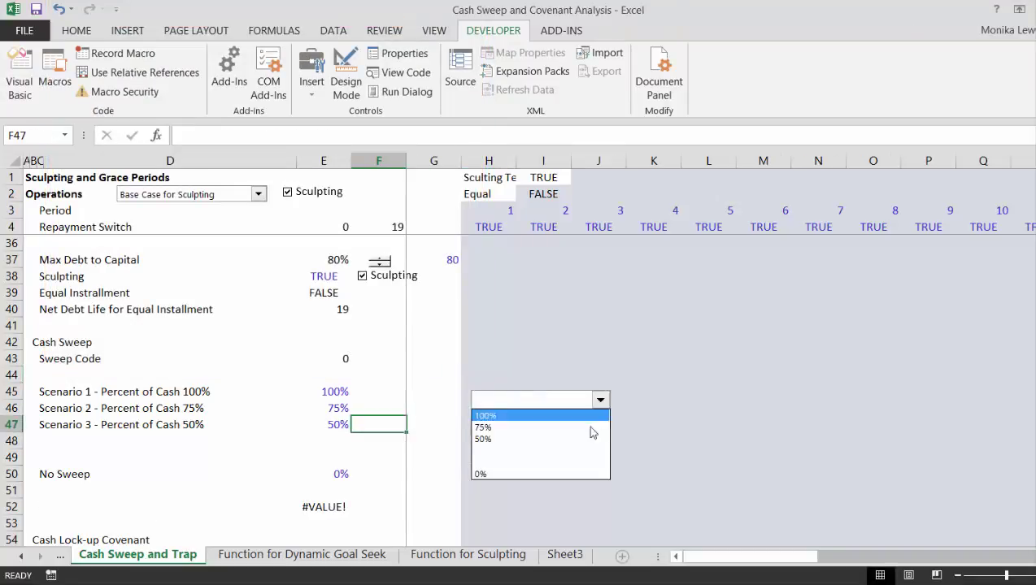
left_click(586, 426)
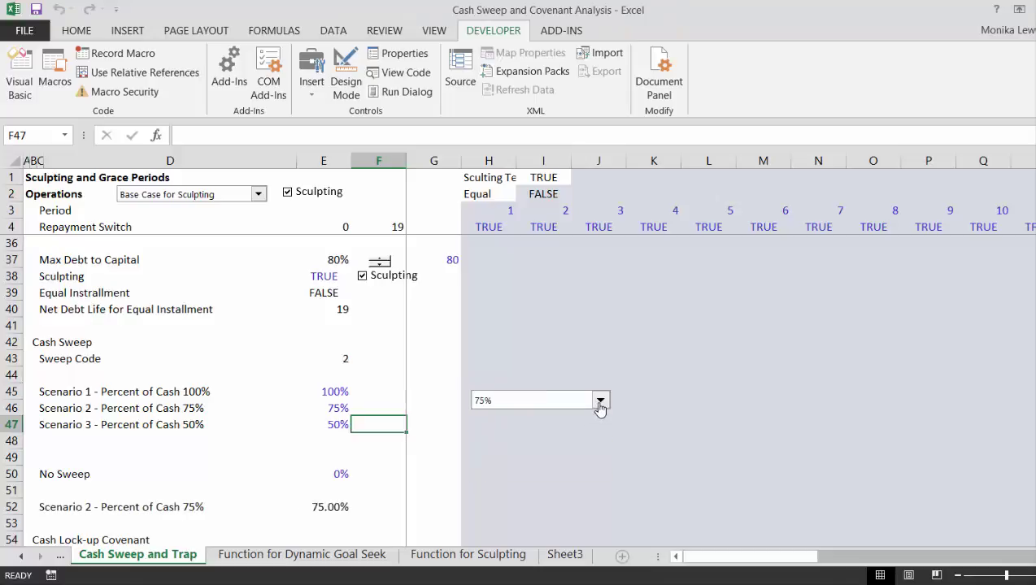
- Change the combo box's input range to the scenario labels in C45:C50
left_click(599, 401, "ctrl")
right_click(599, 401)
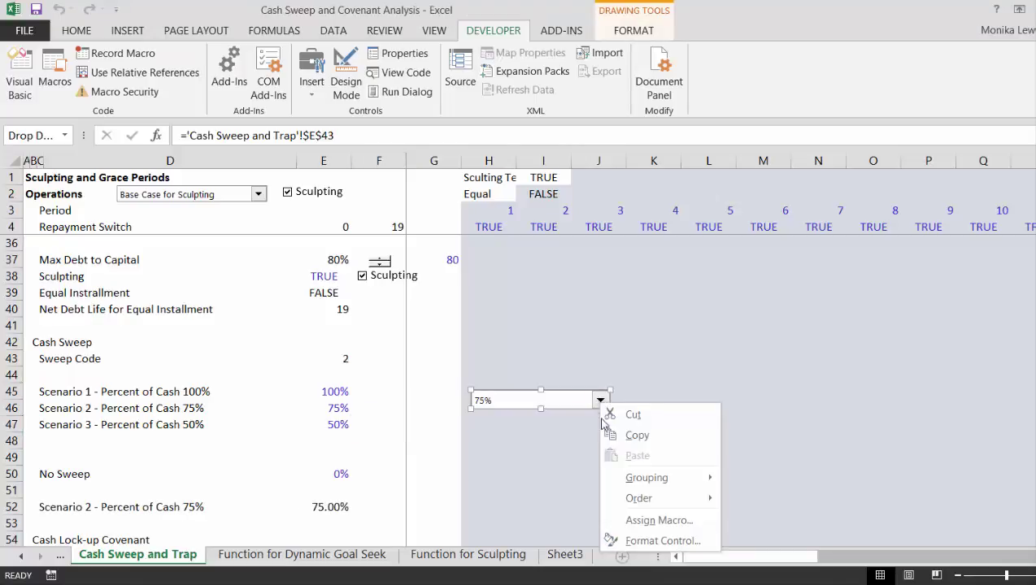
left_click(627, 541)
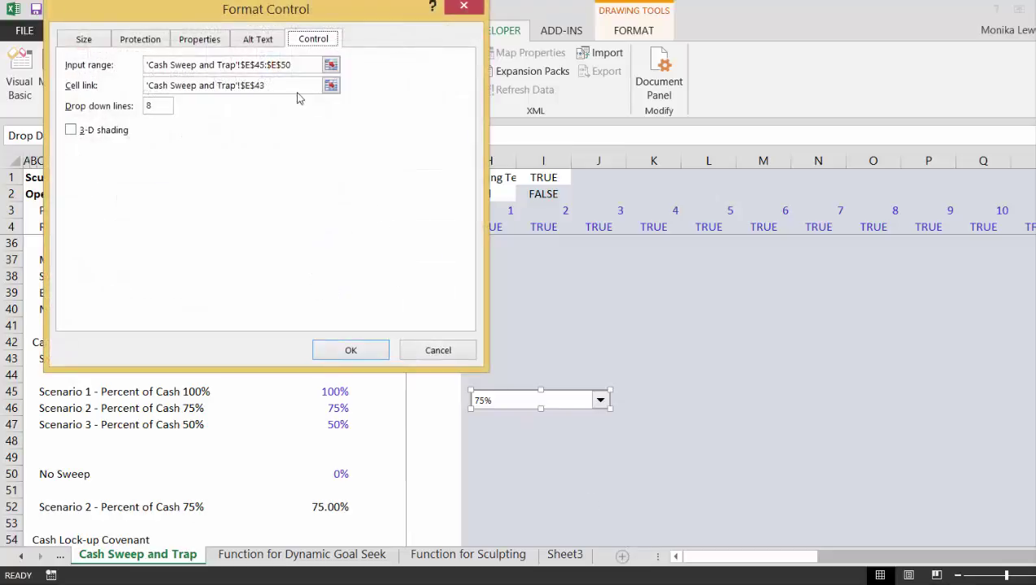
left_click(330, 65)
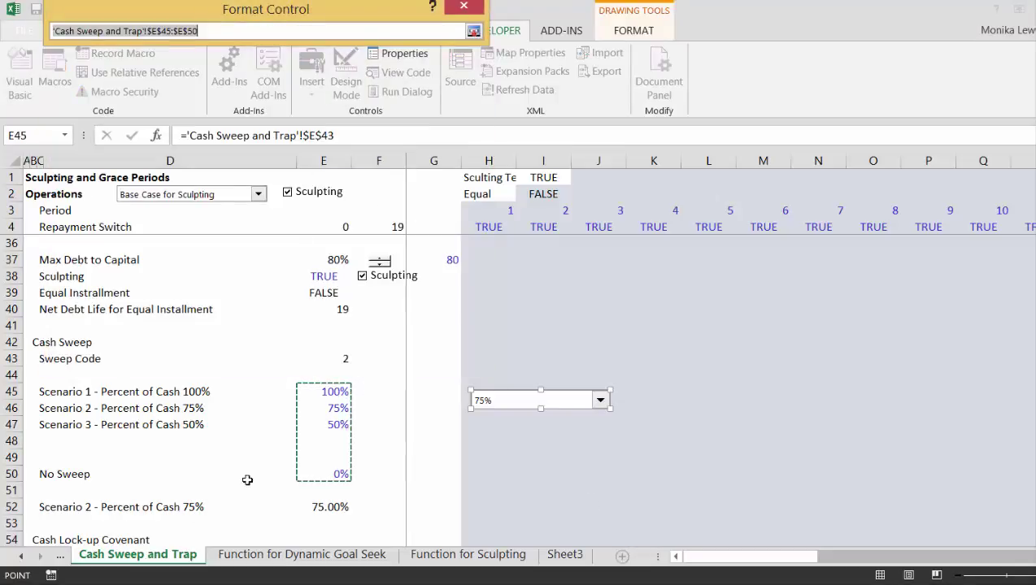
left_click(301, 554)
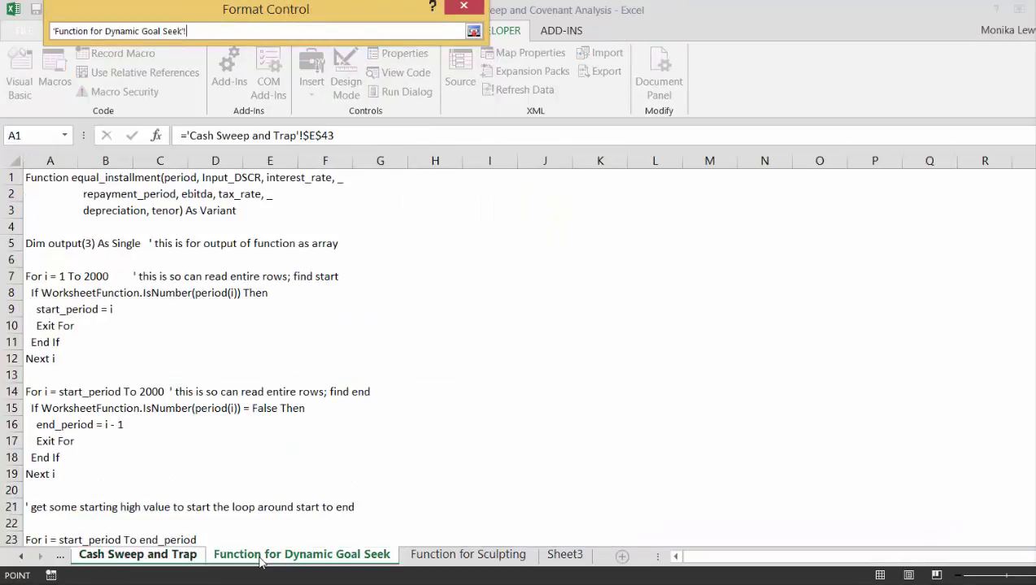
left_click(185, 556)
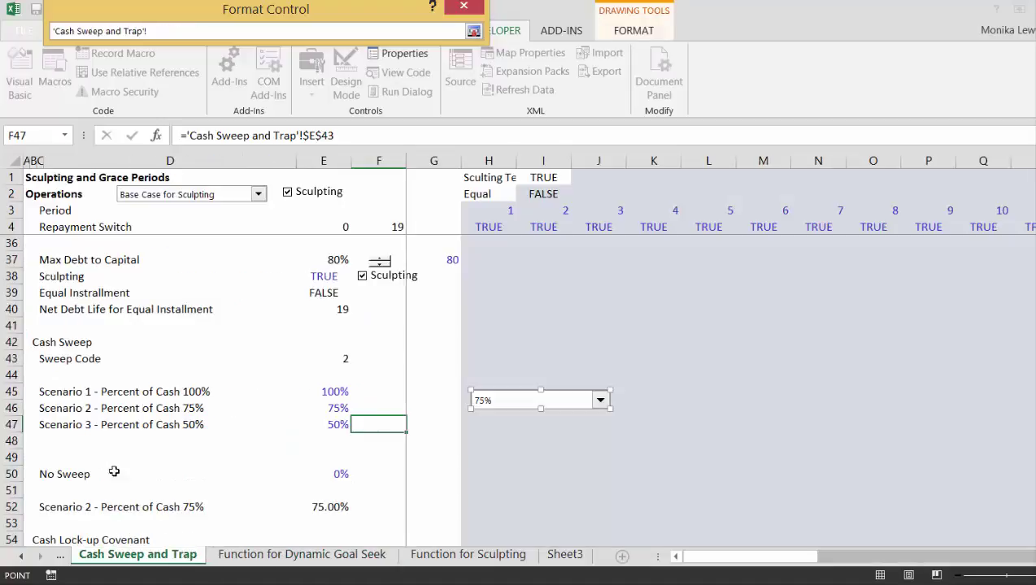
left_click_drag(35, 386, 41, 478)
key("Return")
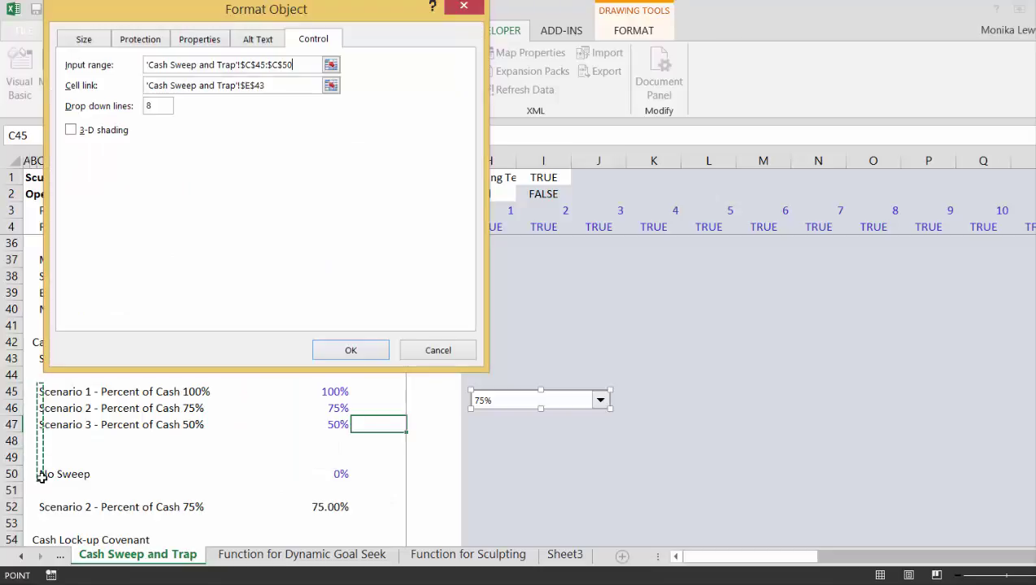
left_click(350, 351)
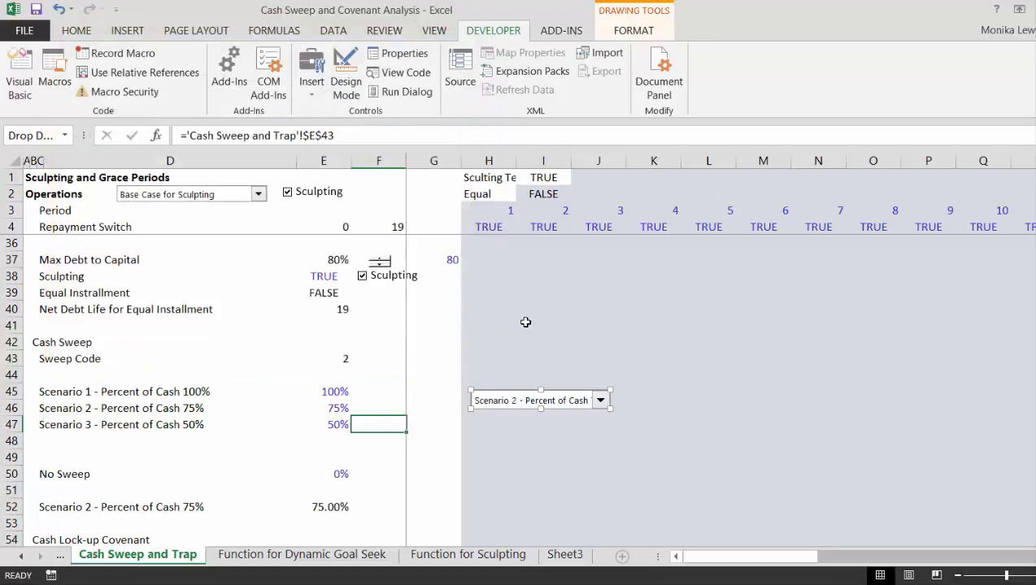
left_click(562, 348)
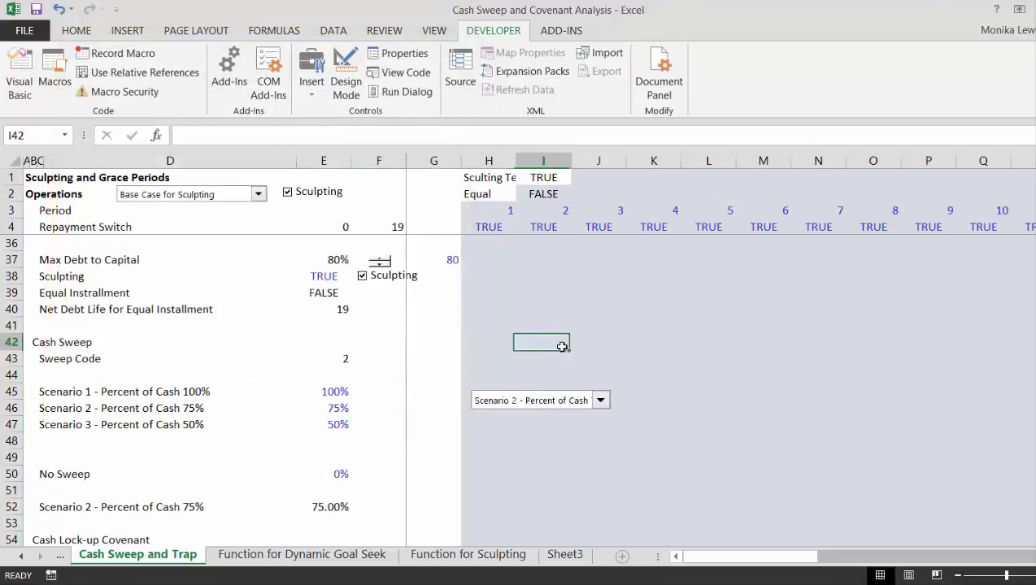
- Widen the sweep combo box into column K so it fits the full scenario label
right_click(586, 404)
key("Escape")
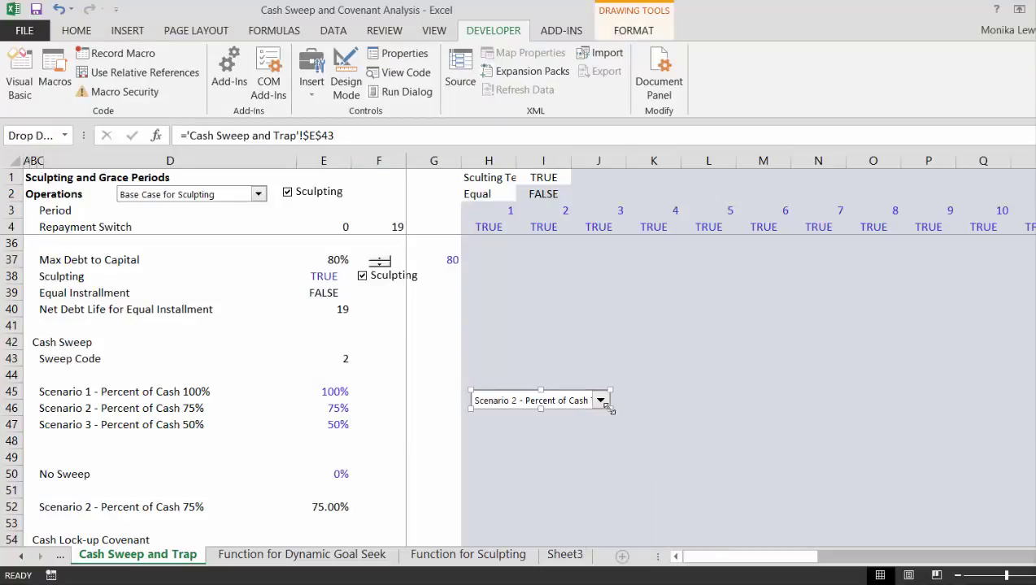
left_click_drag(611, 410, 644, 407)
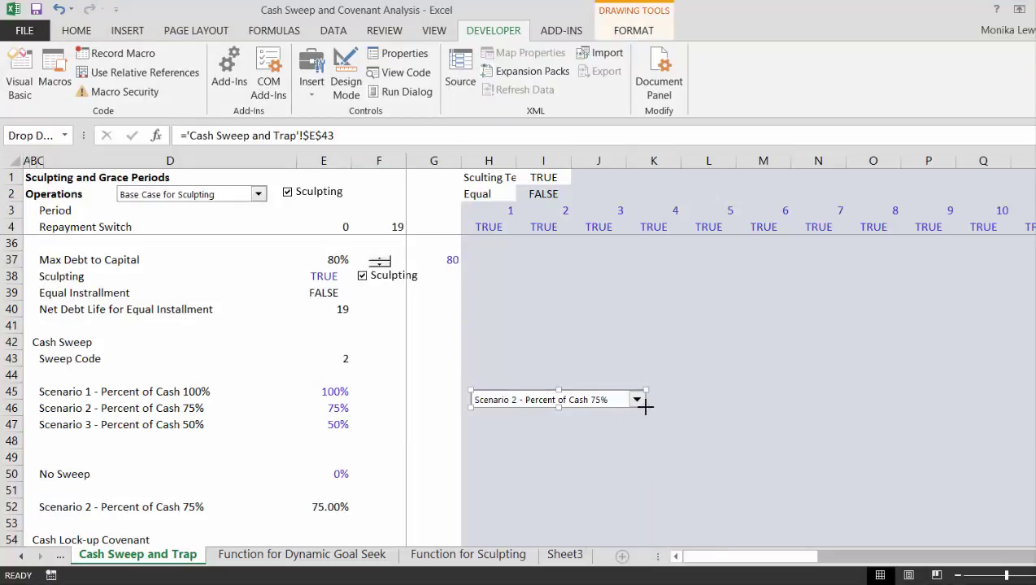
left_click(609, 452)
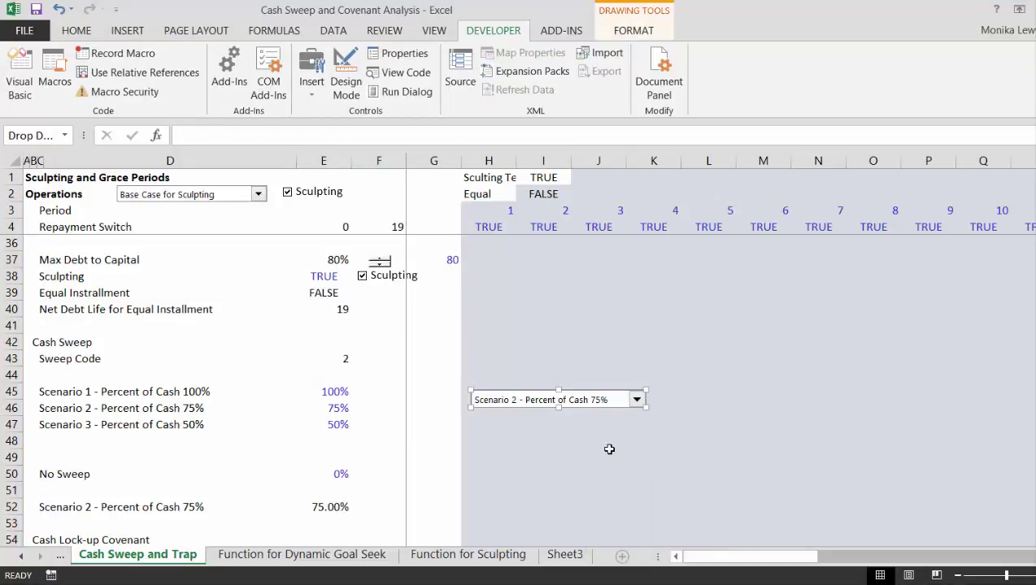
- Copy the sweep combo box into the frozen header at row 3, directly beneath the Base Case for Sculpting drop-down
right_click(561, 402)
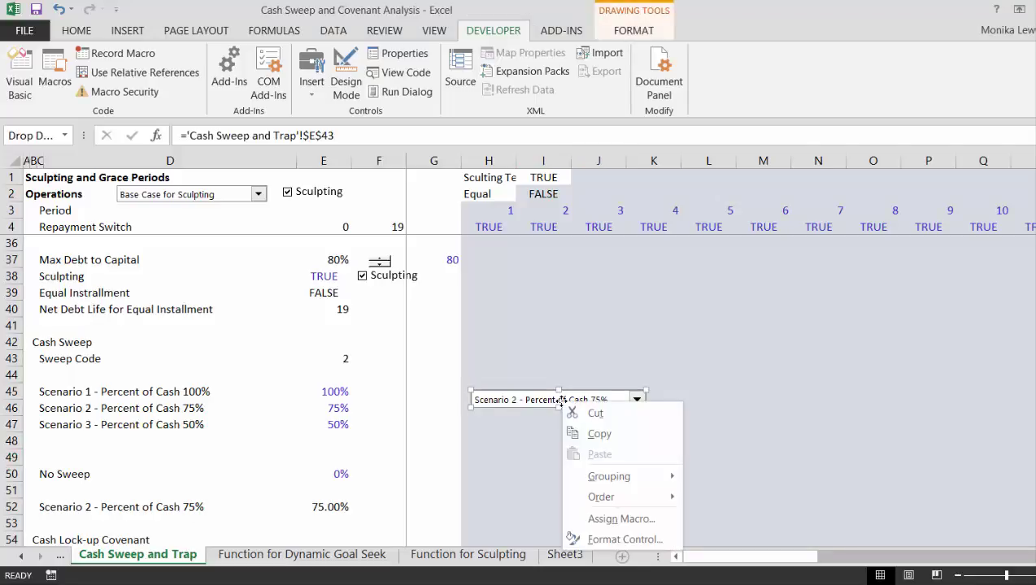
left_click(597, 434)
left_click(150, 211)
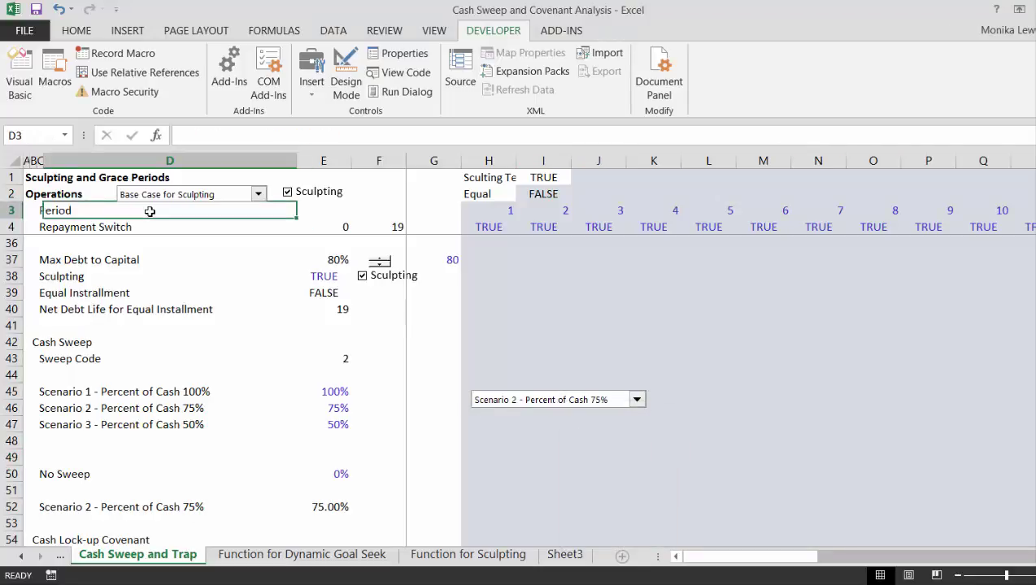
key("ctrl+v")
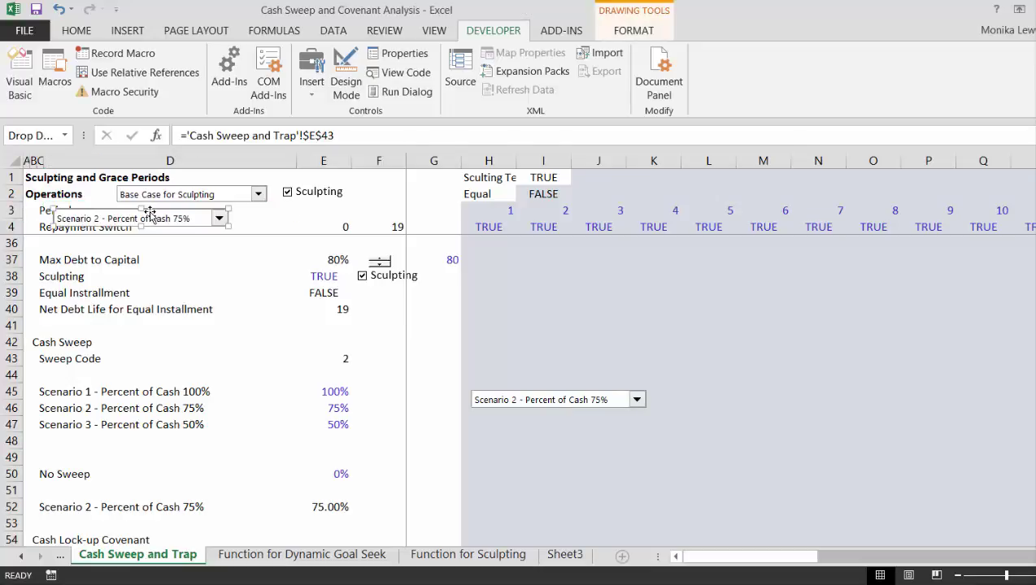
left_click_drag(149, 212, 211, 206)
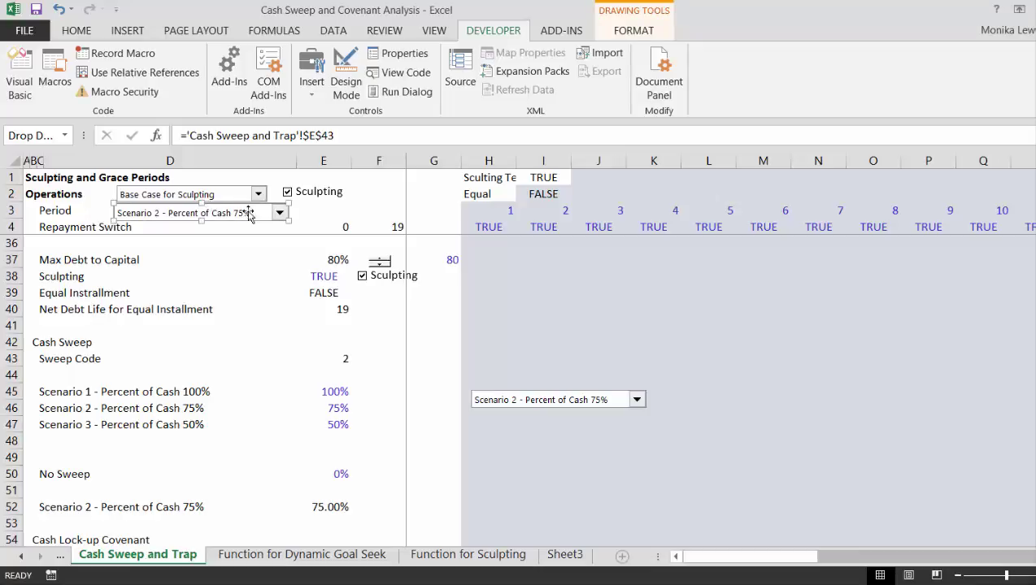
- Shrink the copied combo box to match the width of the drop-down above it
left_click_drag(286, 222, 267, 217)
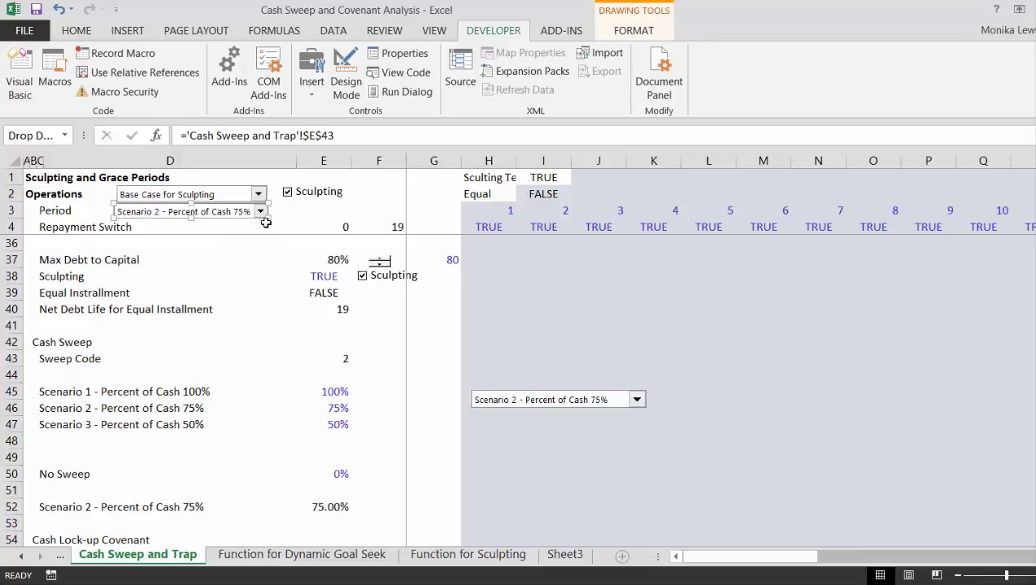
left_click_drag(267, 218, 269, 218)
left_click(303, 216)
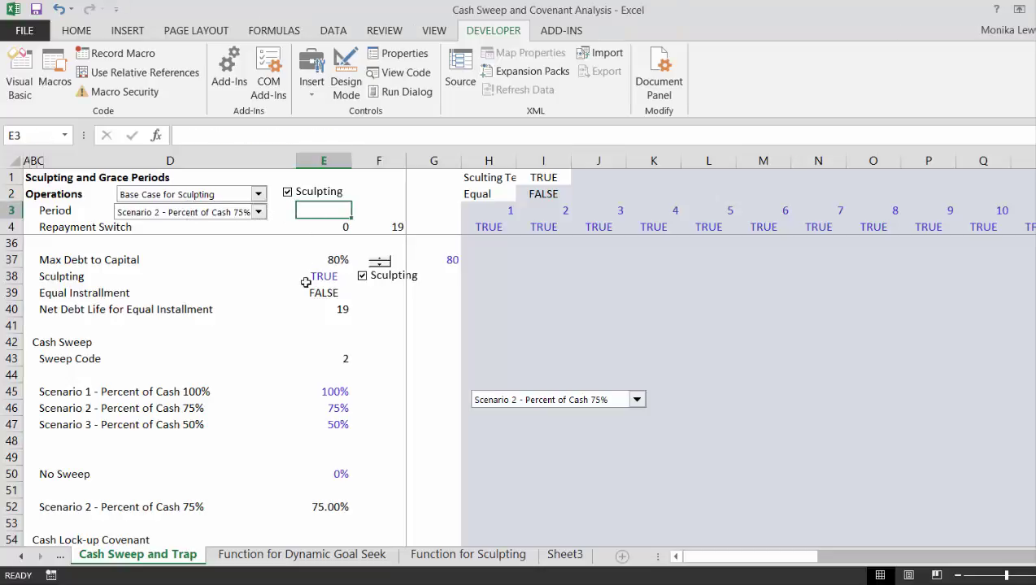
- Put an outline border around the selected sweep scenario's label and percentage in C52:E52
left_click(259, 437)
key("Down")
key("Down")
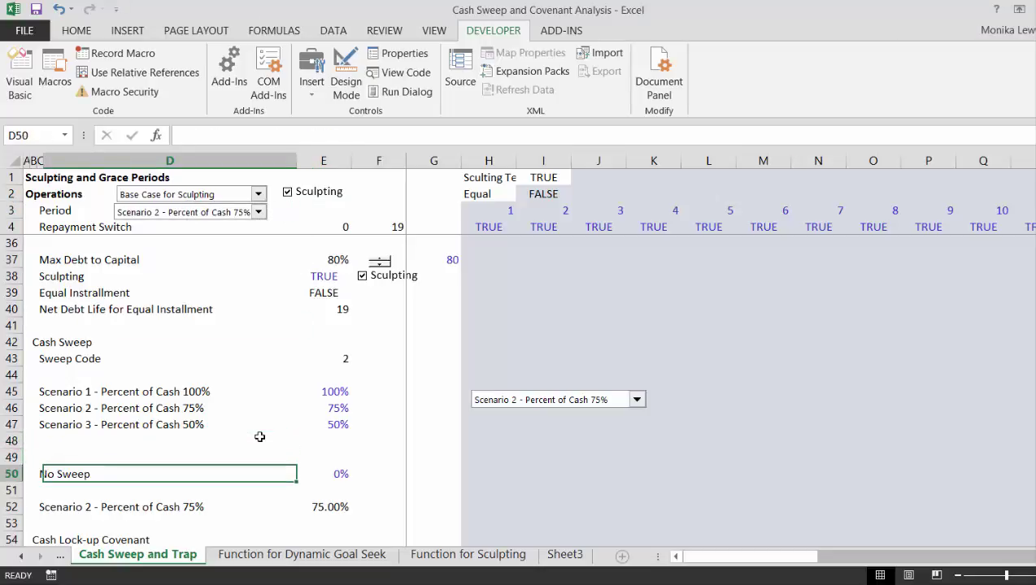
key("Right")
key("Down")
key("Down")
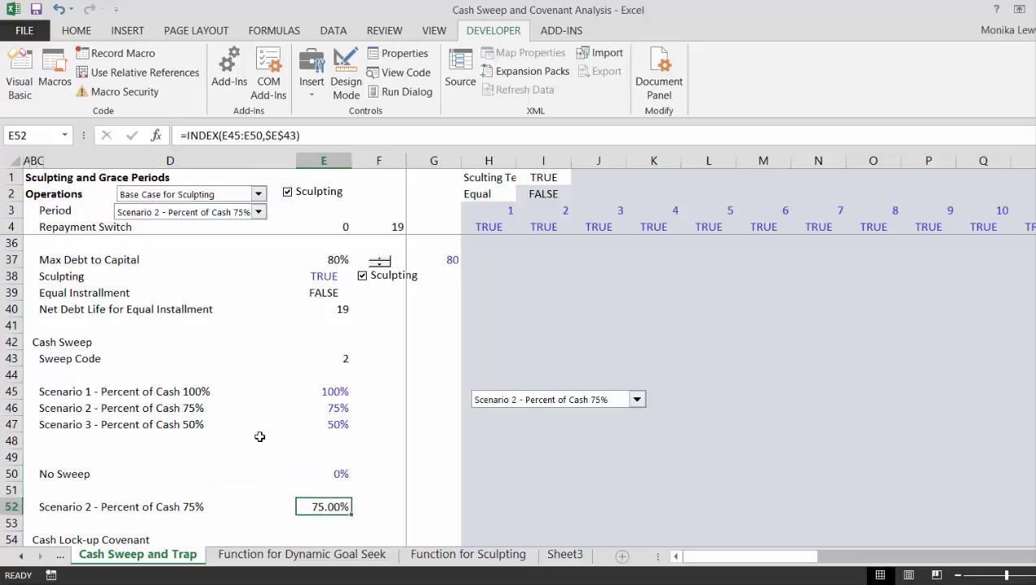
key("Left")
key("Left")
key("Right")
key("Right")
key("Left")
key("Left")
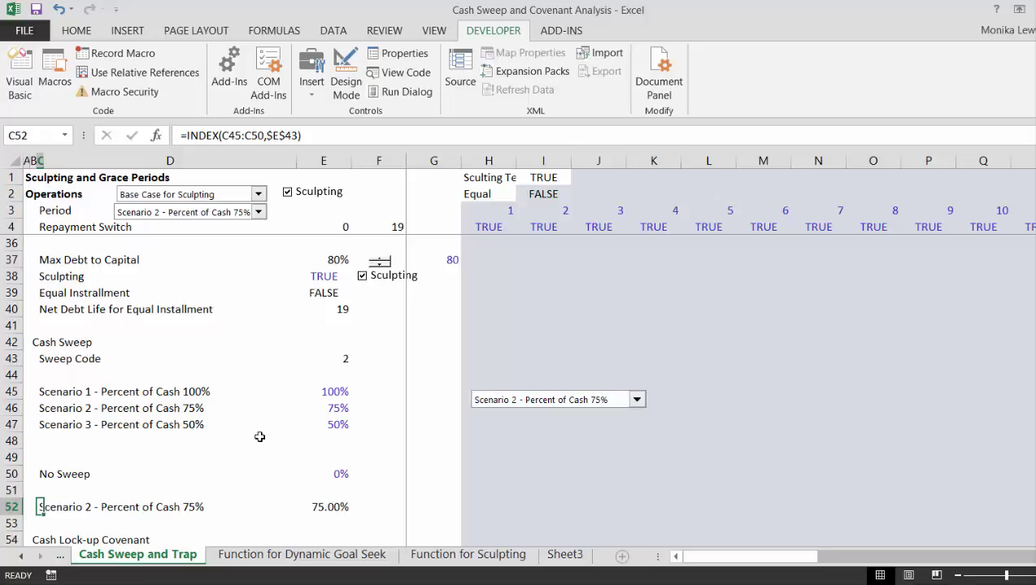
key("shift+Right")
key("shift+Right")
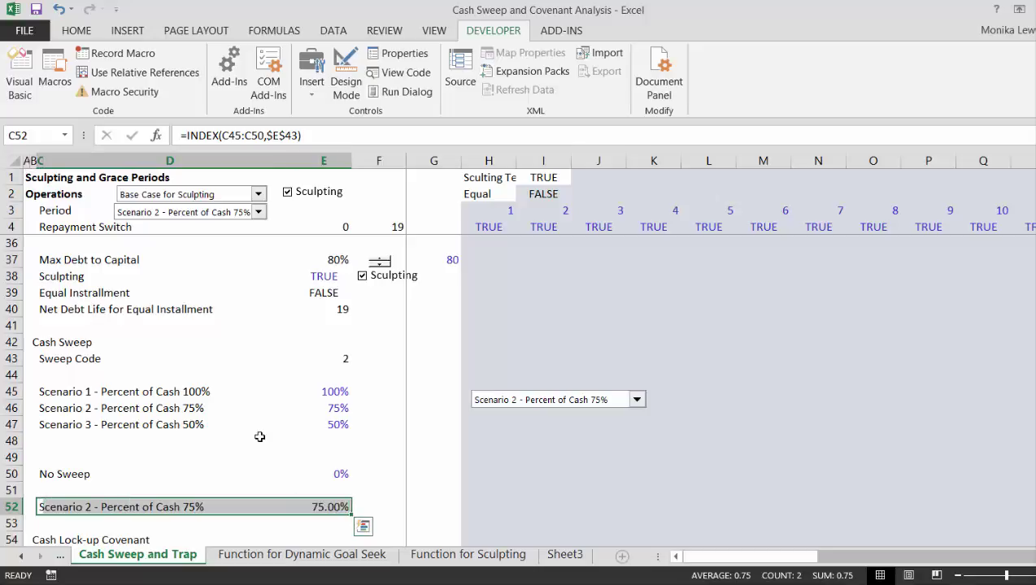
- Link the Less: Cash Sweep percentage in E163 of the Cash Flow Waterfall to the sweep inputs with =E50
key("Down")
key("Down")
key("Down")
key("Down")
key("Down")
key("Down")
key("Down")
key("Down")
key("Down")
key("Down")
key("Down")
key("Down")
key("Down")
key("Down")
key("Down")
key("Down")
key("Down")
key("Down")
key("Down")
key("Down")
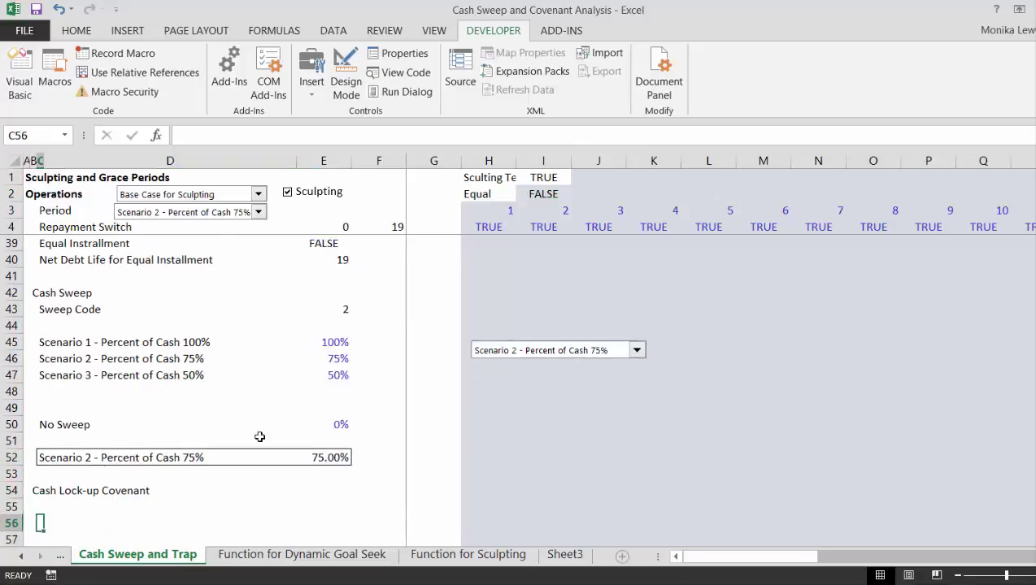
key("Page_Down")
key("Page_Down")
key("Page_Down")
key("Page_Down")
key("Page_Down")
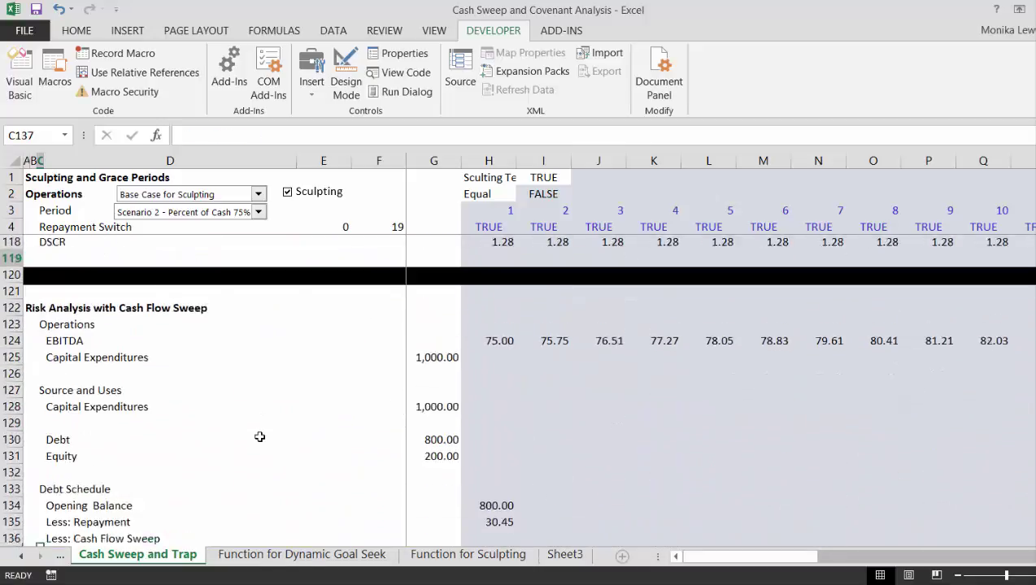
key("Up")
key("Up")
key("Up")
key("Up")
key("Up")
key("Up")
key("Up")
key("Up")
key("Up")
key("Up")
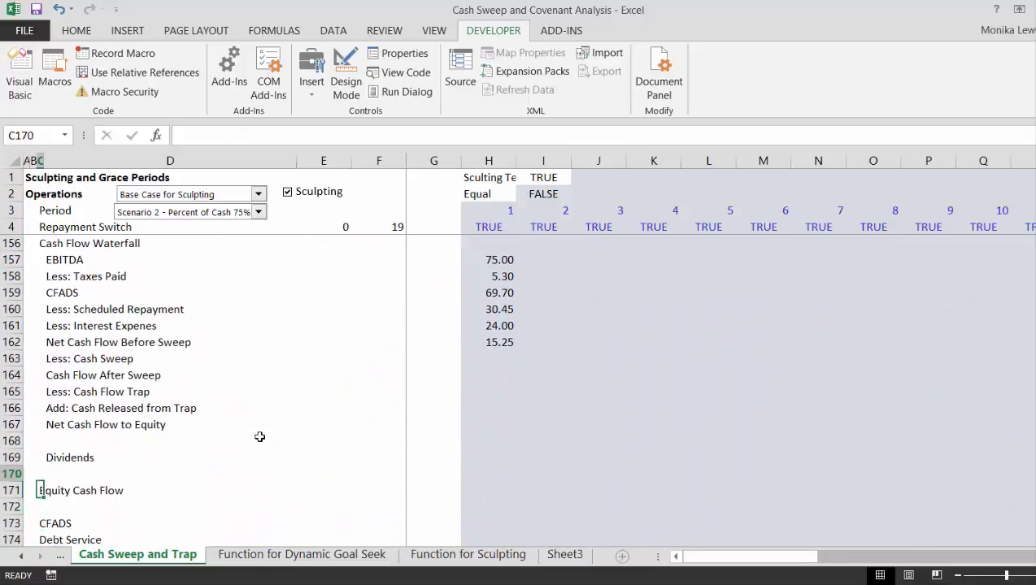
key("Right")
key("Right")
key("Right")
key("Left")
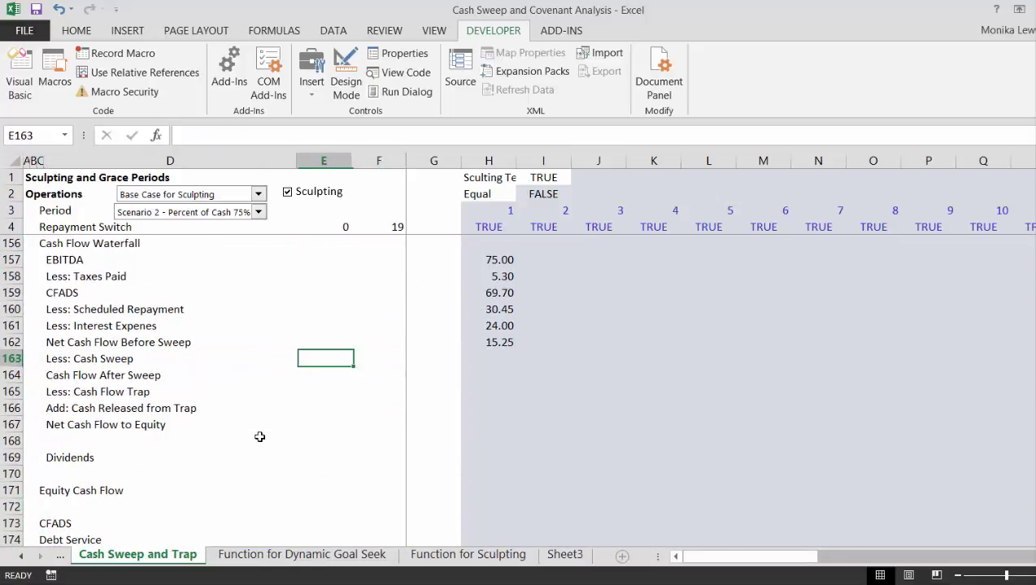
type("=")
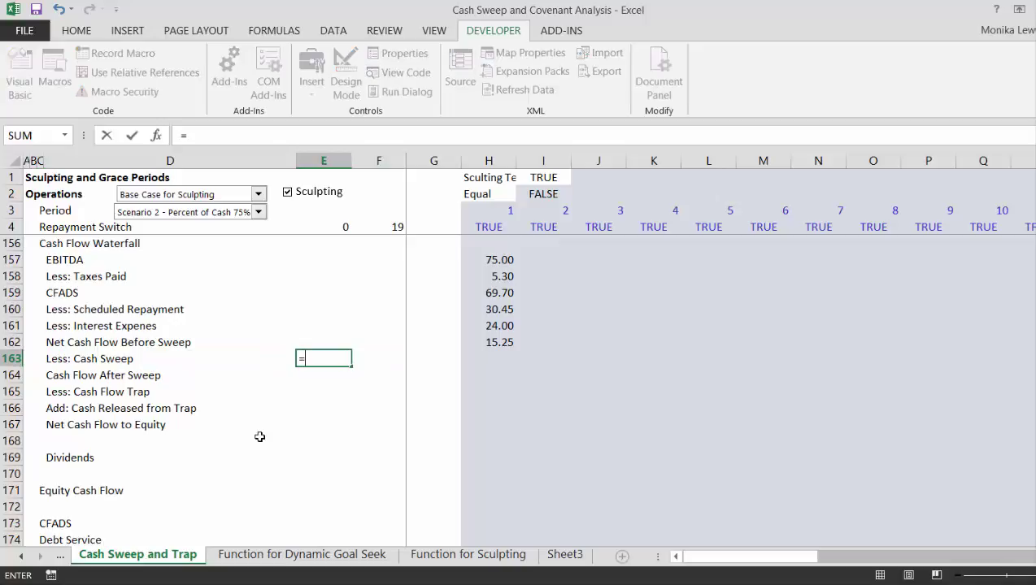
key("Up")
key("Up")
key("Up")
key("Up")
key("Up")
key("Up")
key("Up")
key("Up")
key("Up")
key("Up")
key("Up")
key("Up")
key("Up")
key("Up")
key("Up")
key("Up")
key("Up")
key("Up")
key("Up")
key("Up")
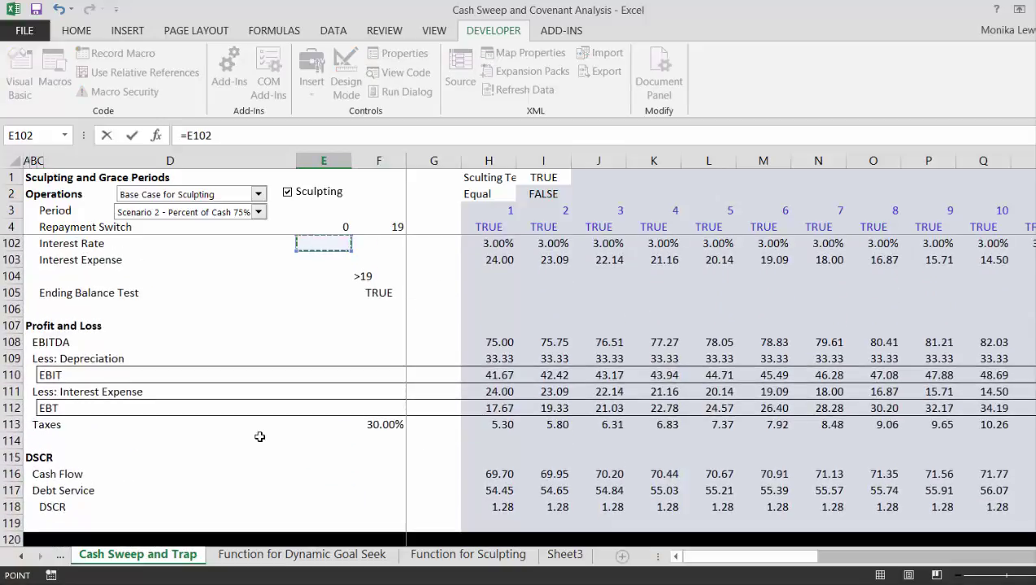
key("Up")
key("Up")
key("Up")
key("Up")
key("Up")
key("Up")
key("Up")
key("Up")
key("Up")
key("Up")
key("Up")
key("Up")
key("Up")
key("Up")
key("Up")
key("Up")
key("Up")
key("Up")
key("Up")
key("Up")
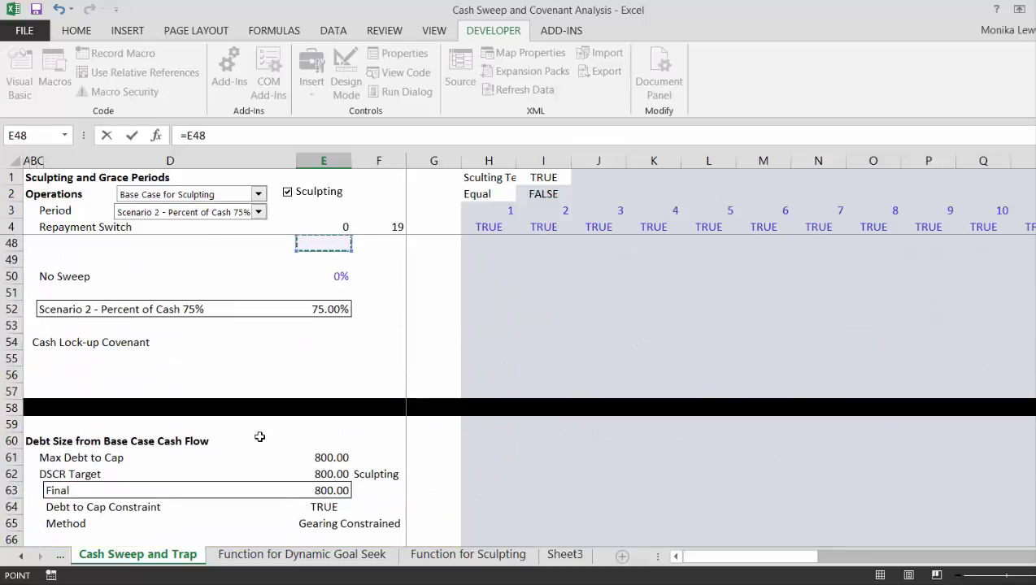
key("Down")
key("Down")
key("Return")
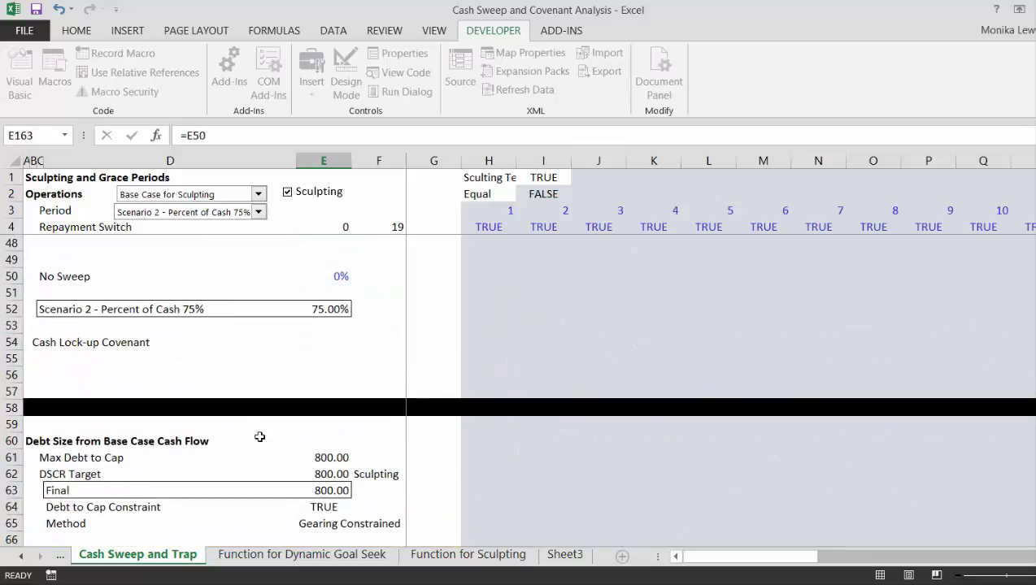
- Calculate the first-period cash sweep in H163 as net cash flow before sweep times the fixed sweep percentage, =H162*$E$163
key("Right")
key("Right")
key("Right")
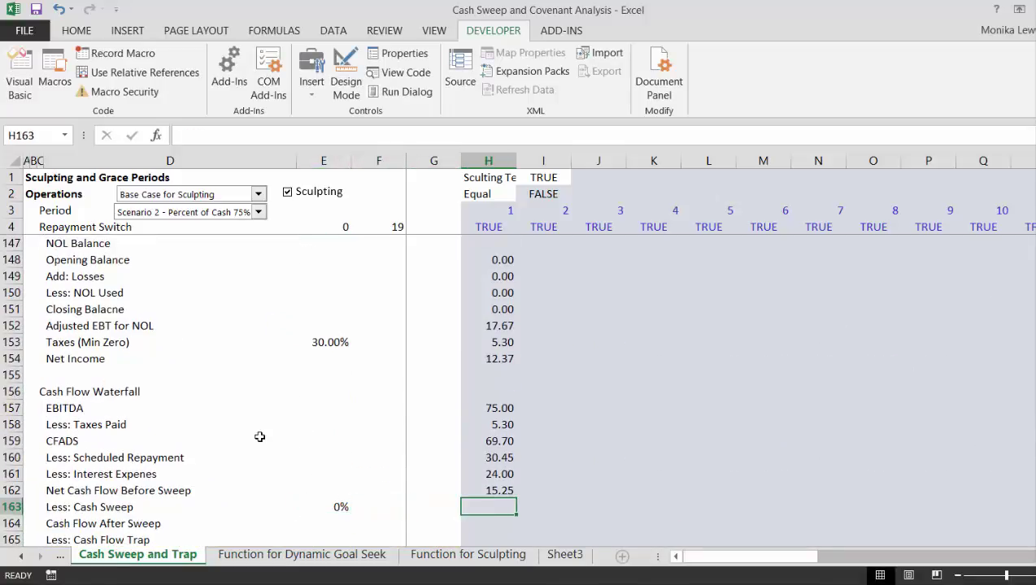
type("=")
key("Up")
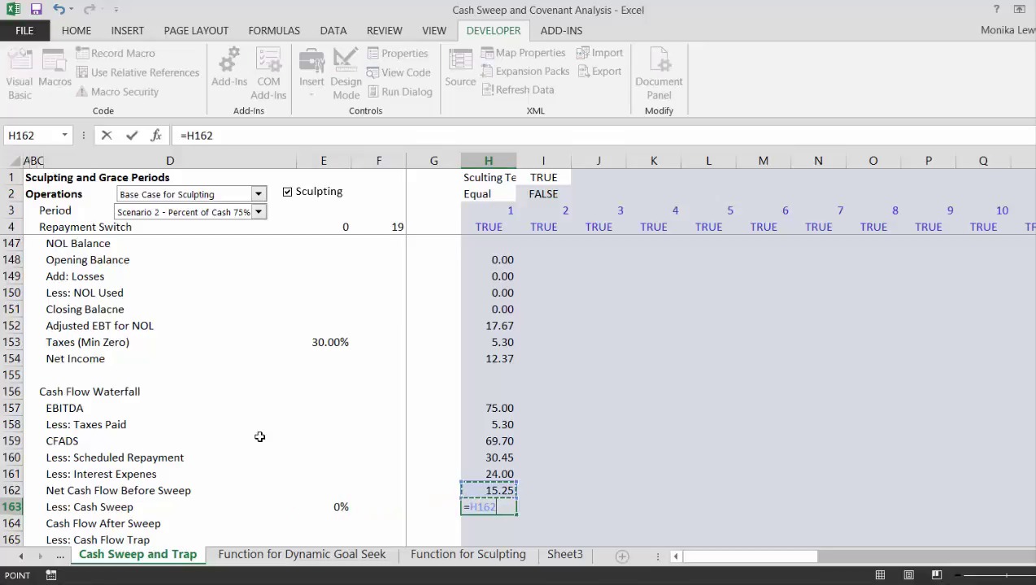
type("*")
key("Left")
key("Left")
key("Left")
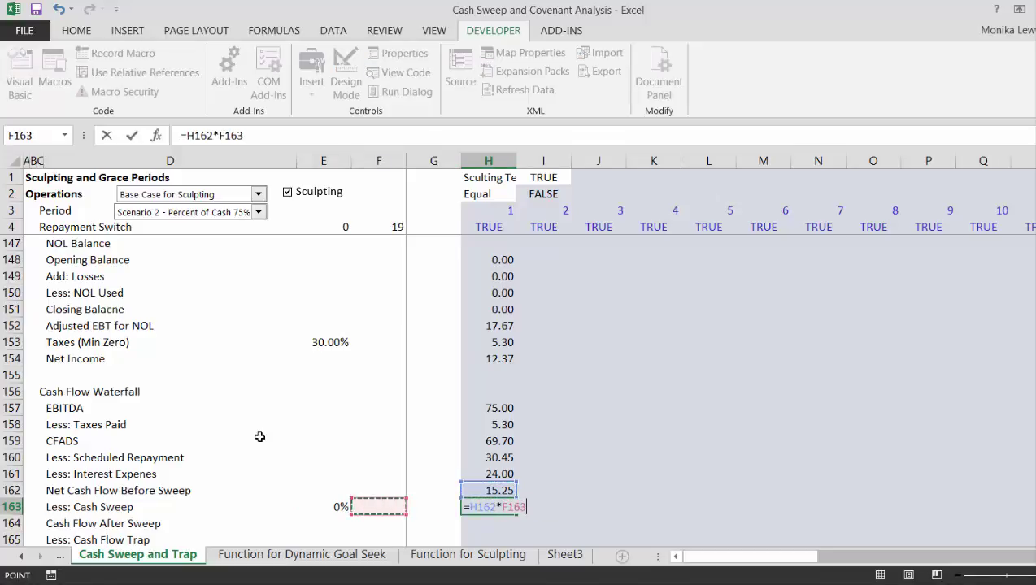
key("F4")
key("Return")
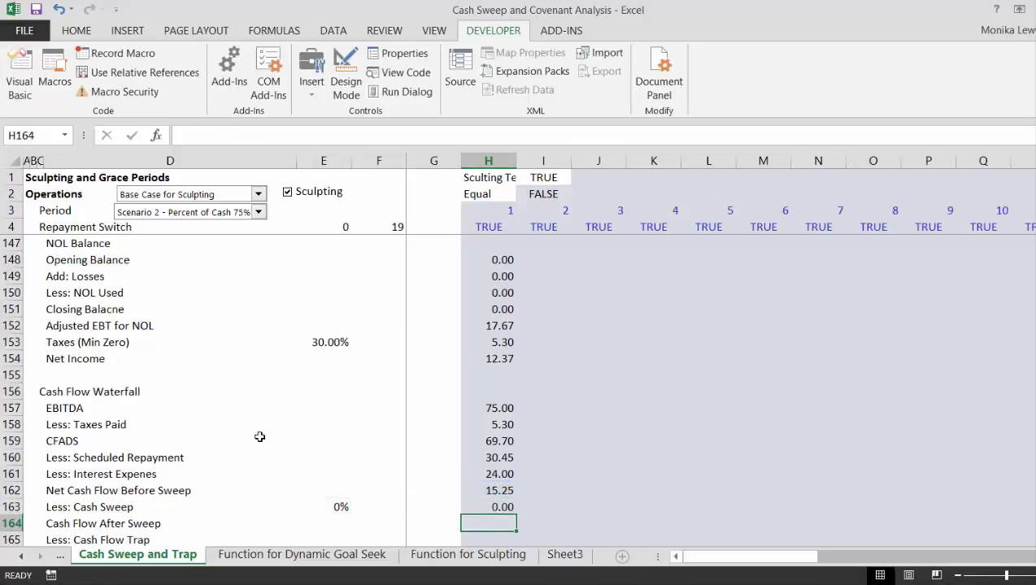
- Floor the cash sweep in H163 at zero by wrapping its formula as =MAX(H162*$E$163,0)
key("Up")
key("F2")
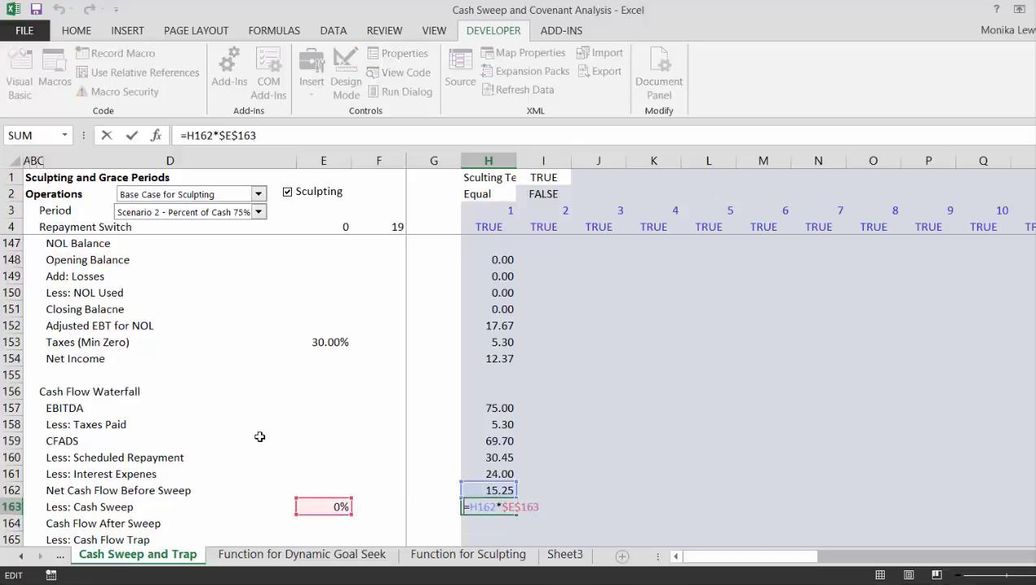
type("max")
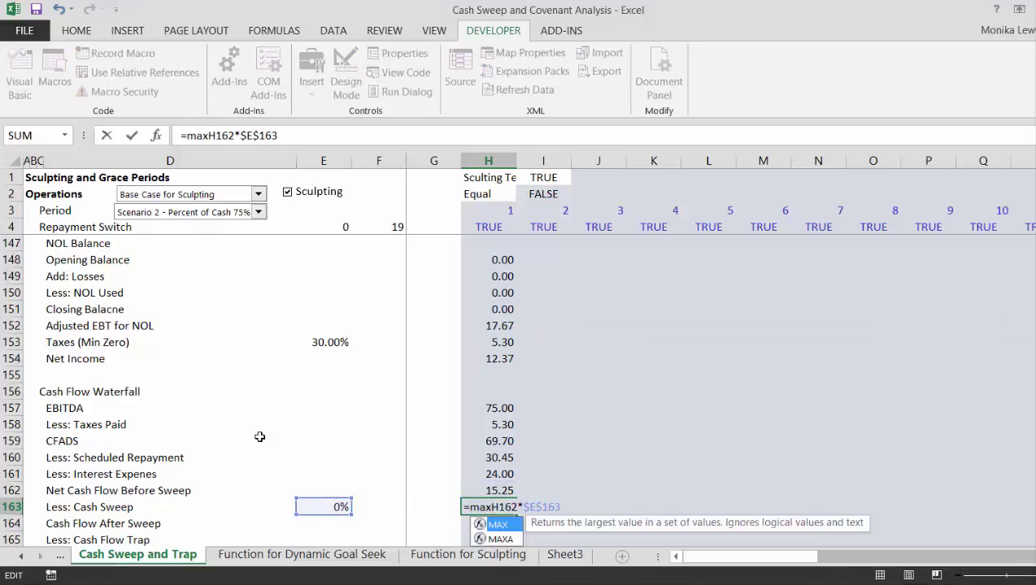
type("(")
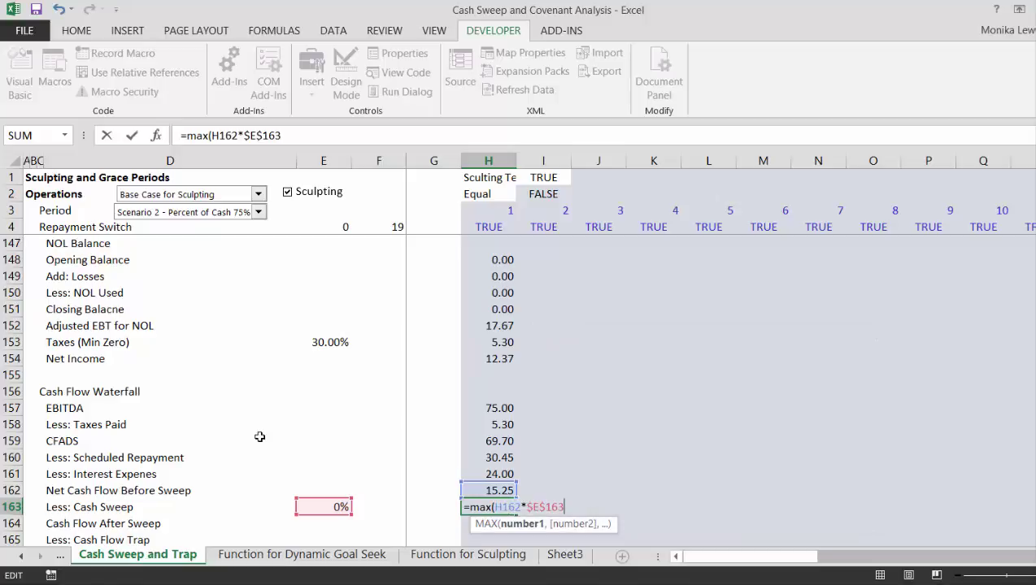
type(",0)")
key("Return")
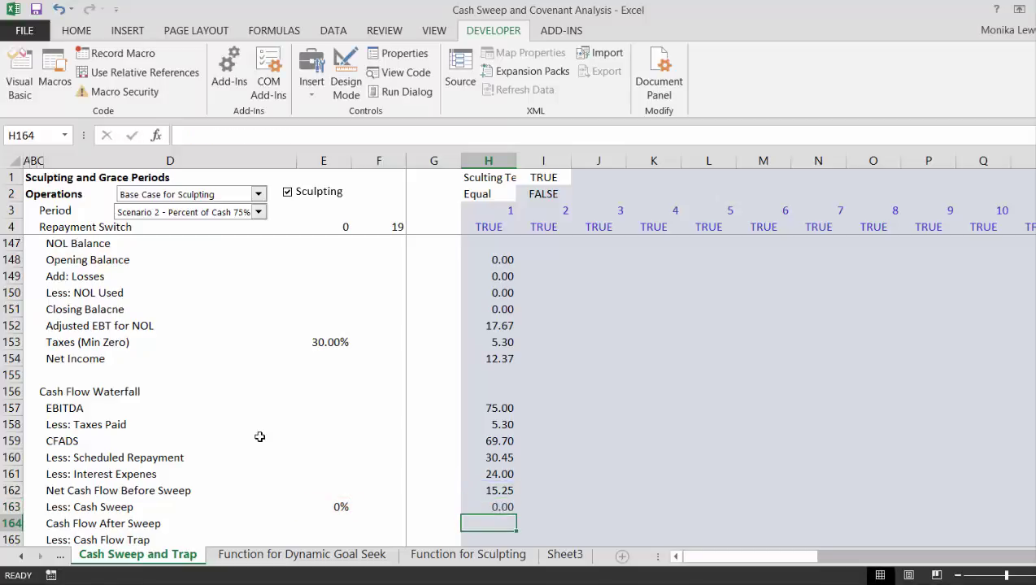
- Begin capping the H163 cash sweep with a MIN function around the MAX, starting its first argument with the debt opening balance H134 minus
key("Up")
key("F2")
key("Left")
key("Left")
key("Left")
key("Left")
key("Left")
key("Left")
key("Left")
key("Left")
key("Left")
key("Left")
key("Left")
key("Left")
key("Left")
key("Left")
key("Left")
key("Left")
key("Left")
key("Left")
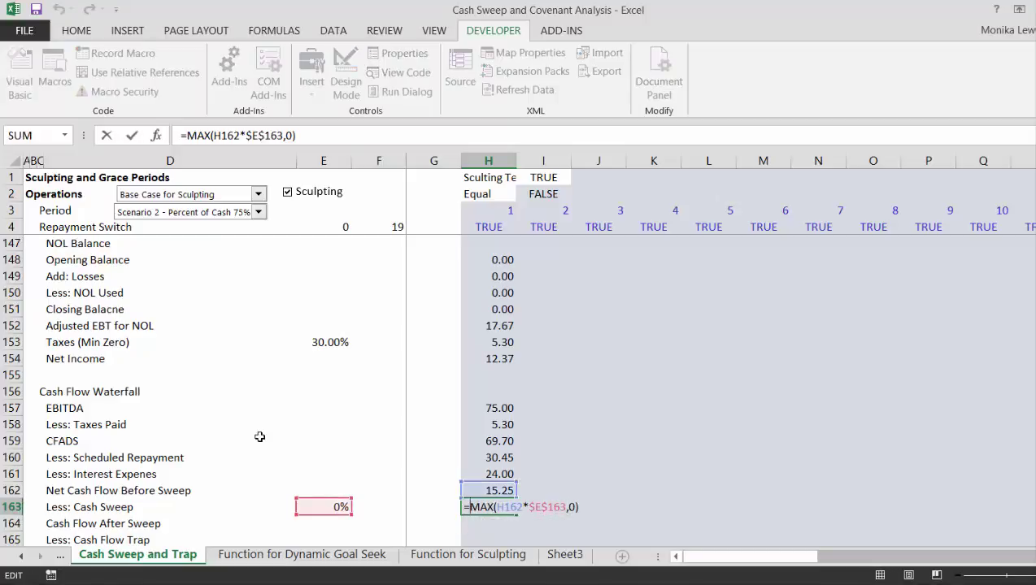
type("min(")
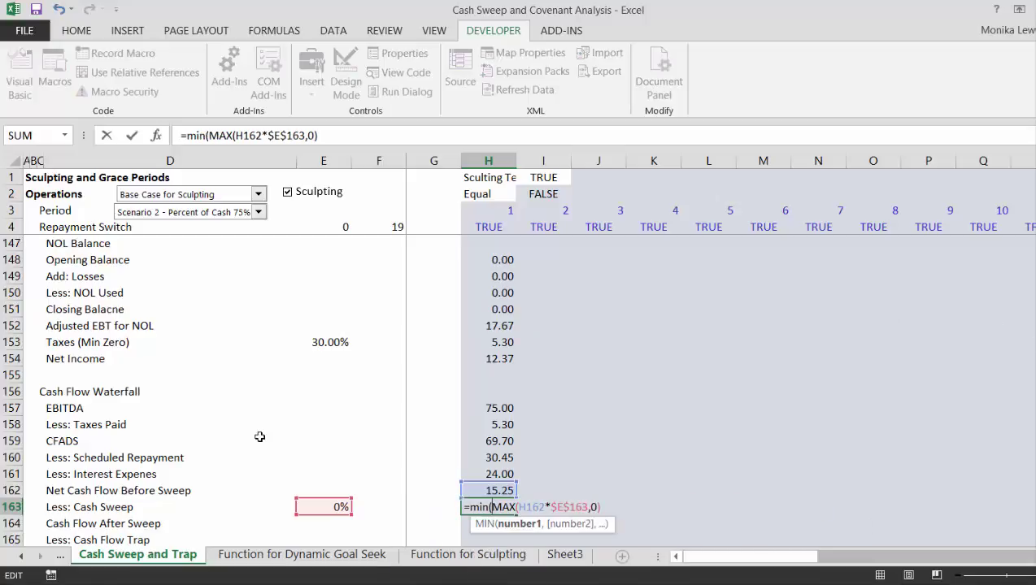
key("Up")
key("Up")
key("Up")
key("Up")
key("Up")
key("Up")
key("Up")
key("Up")
key("Up")
key("Up")
key("Up")
key("Up")
key("Up")
key("Up")
key("Up")
key("Up")
key("Up")
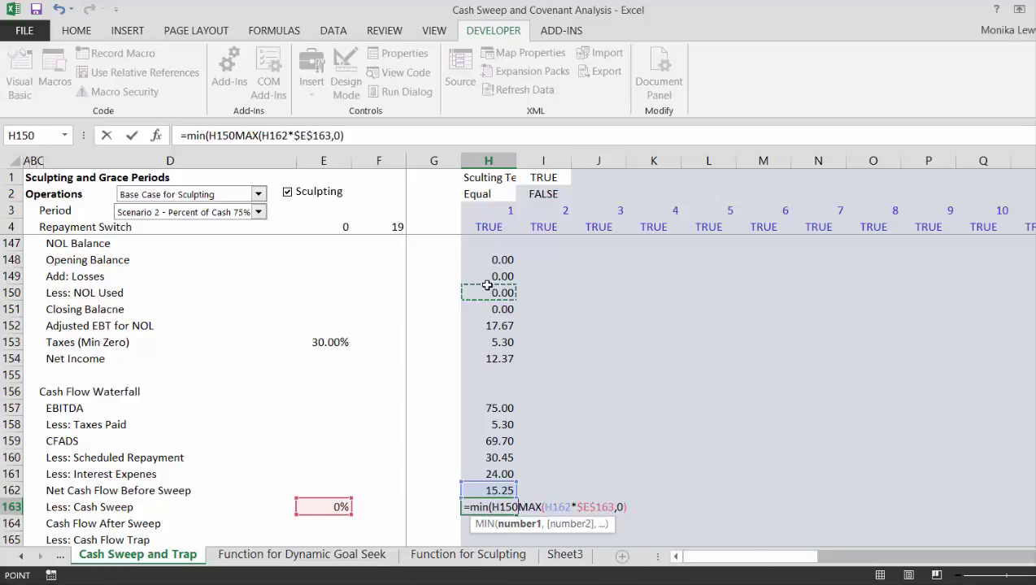
key("Up")
key("Up")
key("Up")
key("Up")
key("Up")
key("Up")
key("Up")
key("Up")
key("Up")
key("Up")
key("Up")
key("Up")
key("Up")
key("Up")
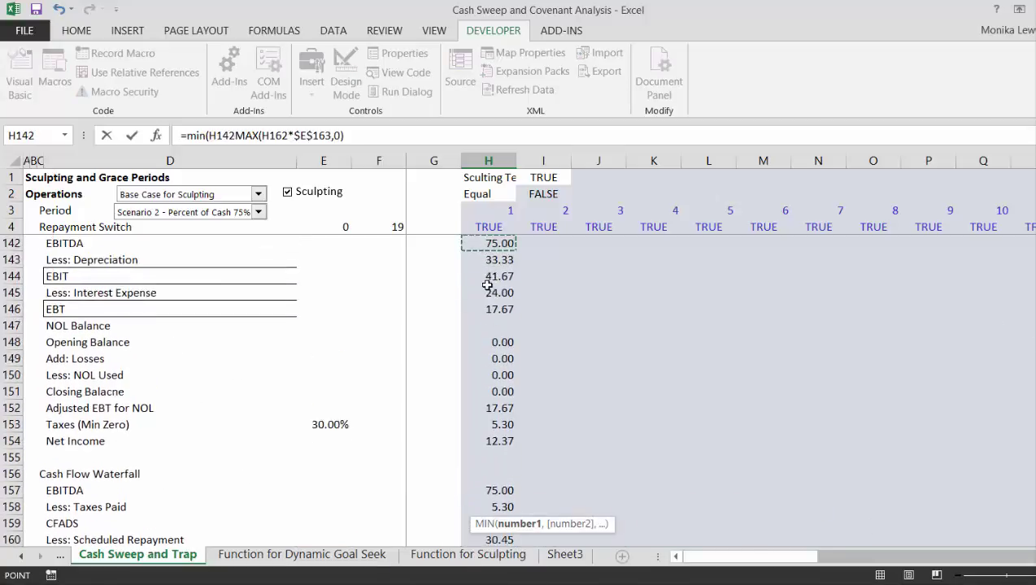
key("Up")
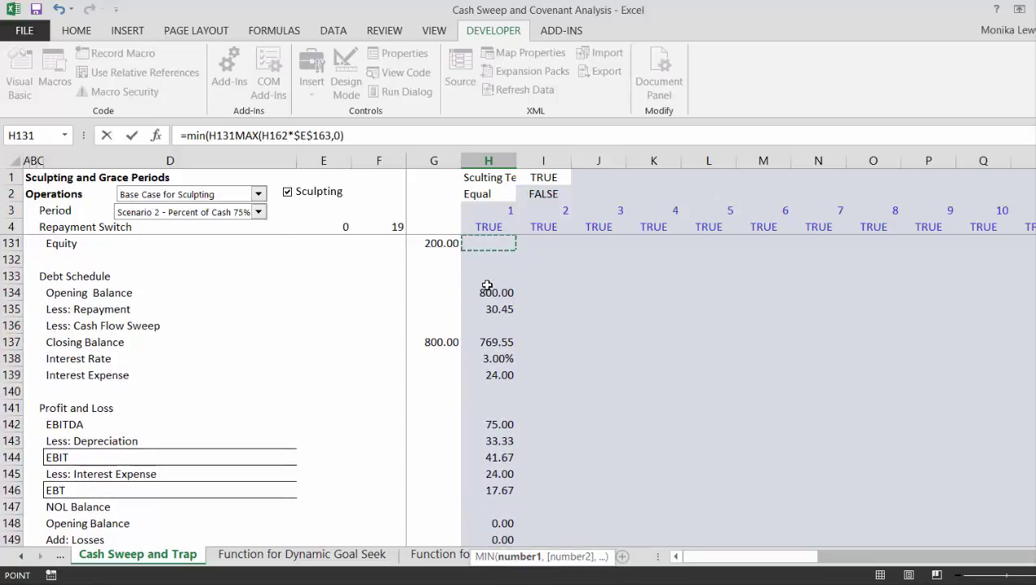
key("Down")
key("Down")
key("Down")
type("-")
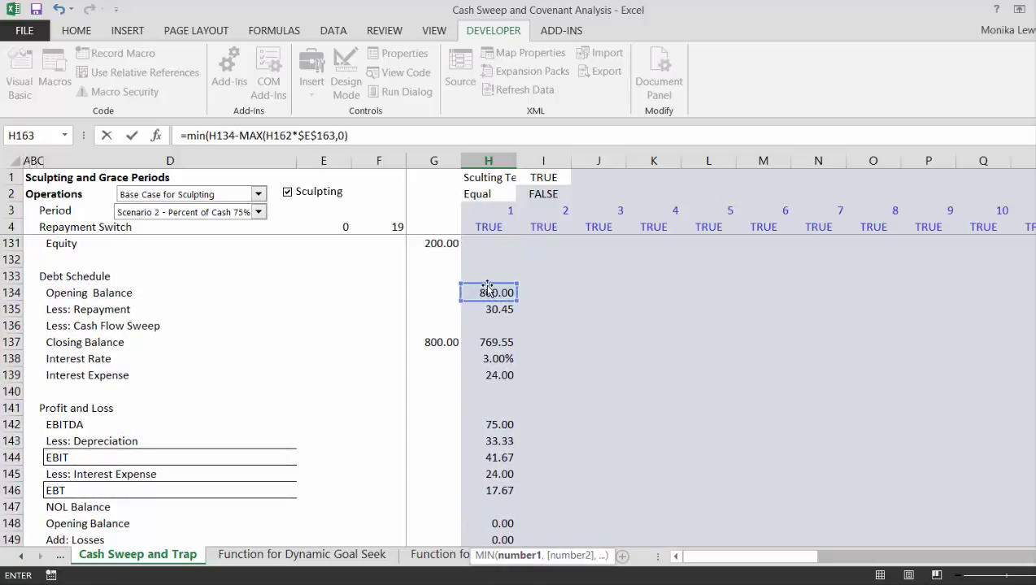
- Complete the period 1 cash sweep formula in H163 as =MIN(H134-H135,MAX(H162*$E$163,0)), capping it at the debt outstanding after repayment
left_click(488, 314)
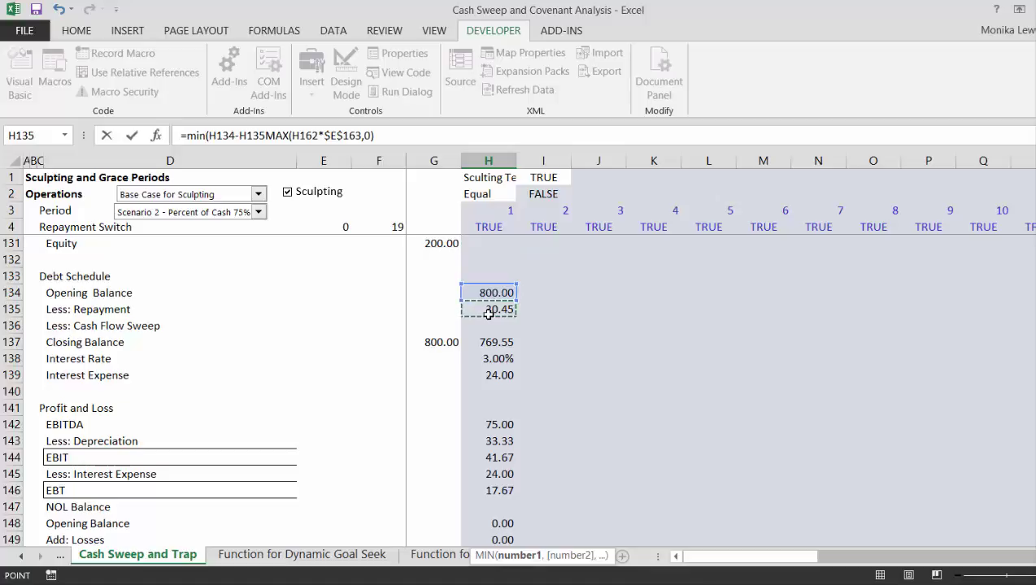
type(",")
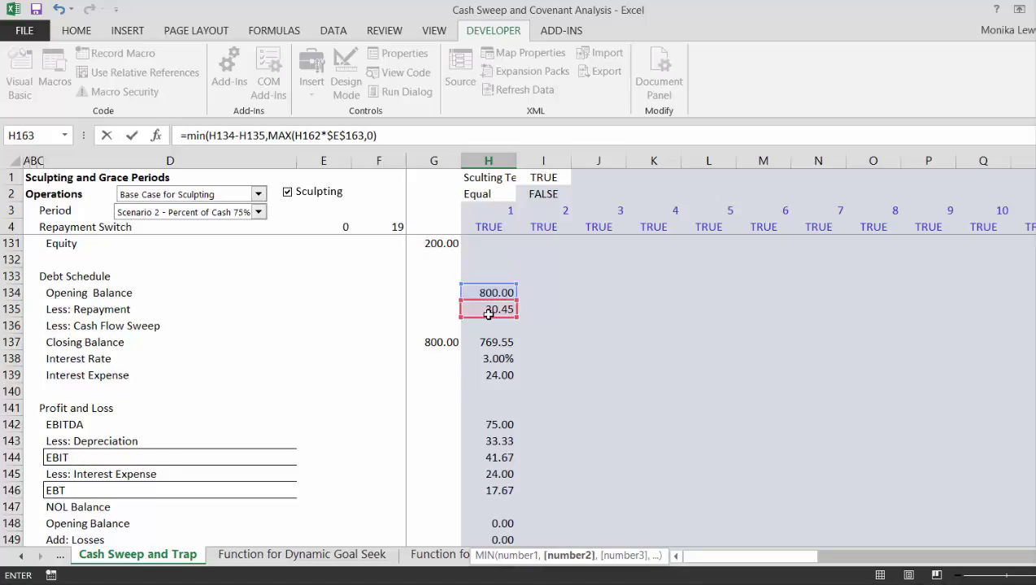
key("Return")
key("Return")
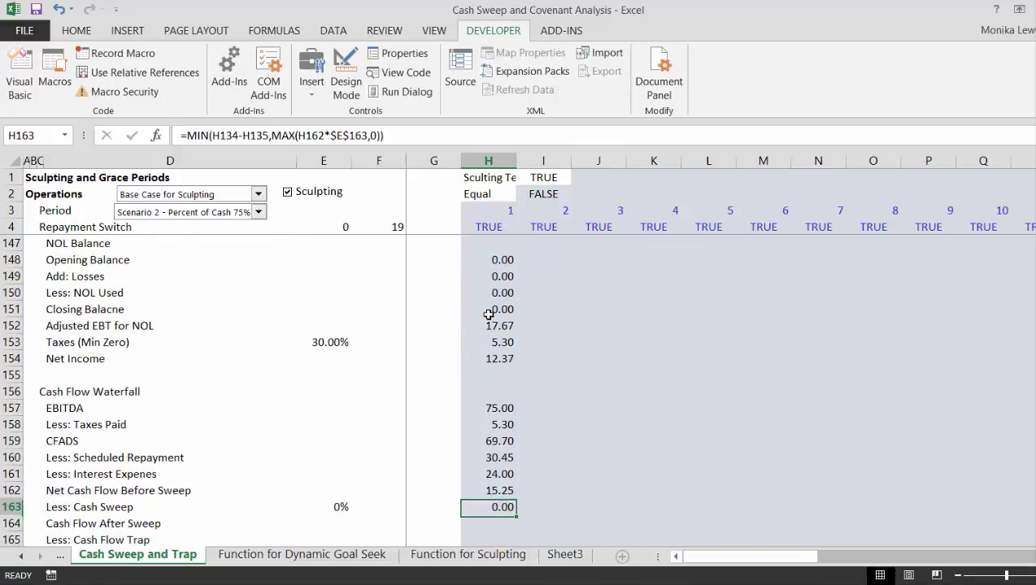
key("Down")
key("Down")
key("Up")
key("Up")
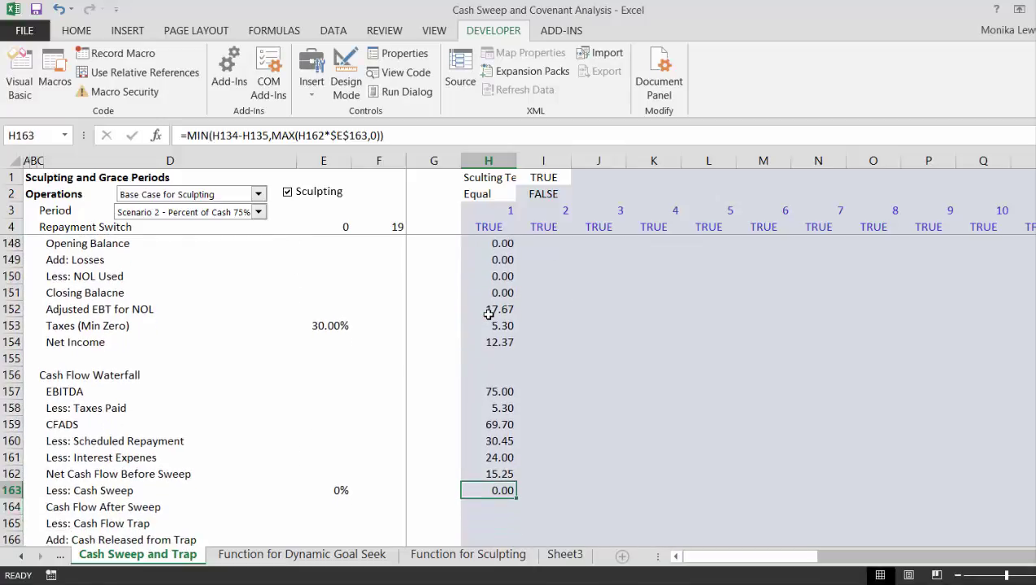
- Calculate period 1 Cash Flow After Sweep in H164 as net cash flow before sweep minus cash sweep, =H162-H163
key("Down")
type("=")
key("Up")
key("Up")
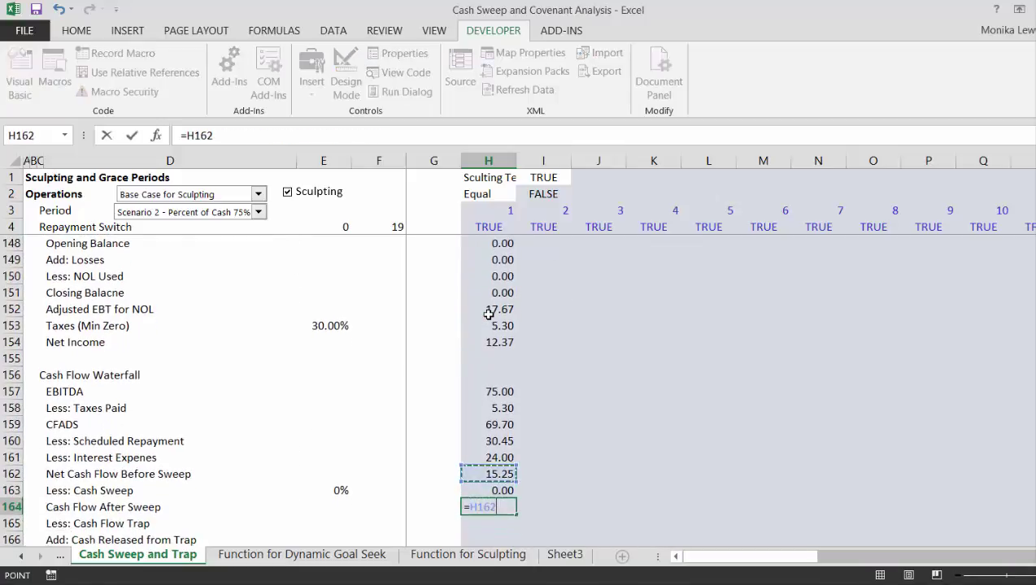
type("-")
key("Up")
key("Return")
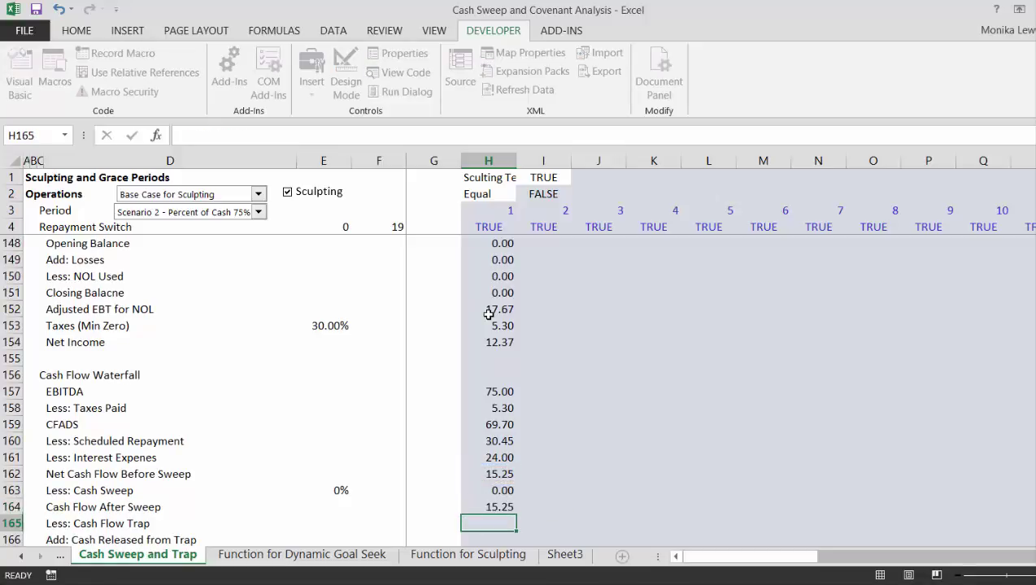
key("Up")
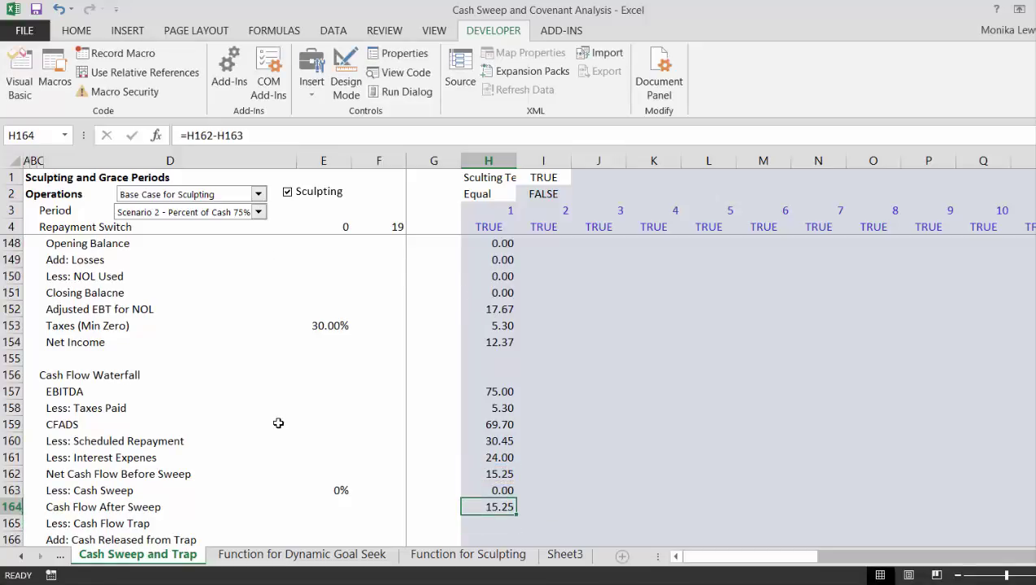
- Link the cash sweep percentage in E163 to the selected sweep scenario's percentage in E52
left_click(317, 502)
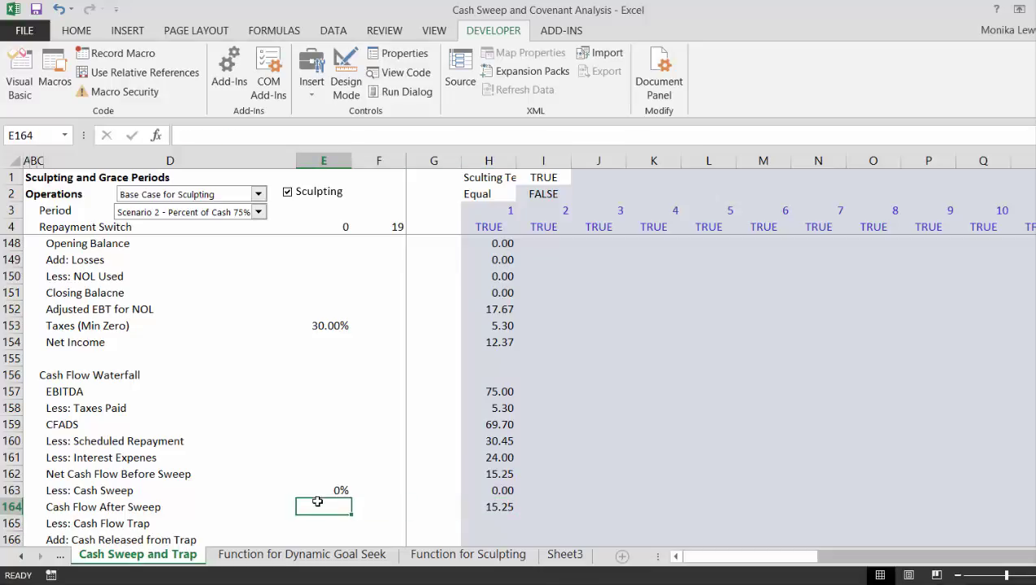
key("Up")
type("=")
key("Up")
key("Up")
key("Up")
key("Up")
key("Up")
key("Up")
key("Up")
key("Up")
key("Up")
key("Up")
key("Up")
key("Up")
key("Up")
key("Up")
key("Up")
key("Up")
key("Up")
key("Up")
key("Up")
key("Up")
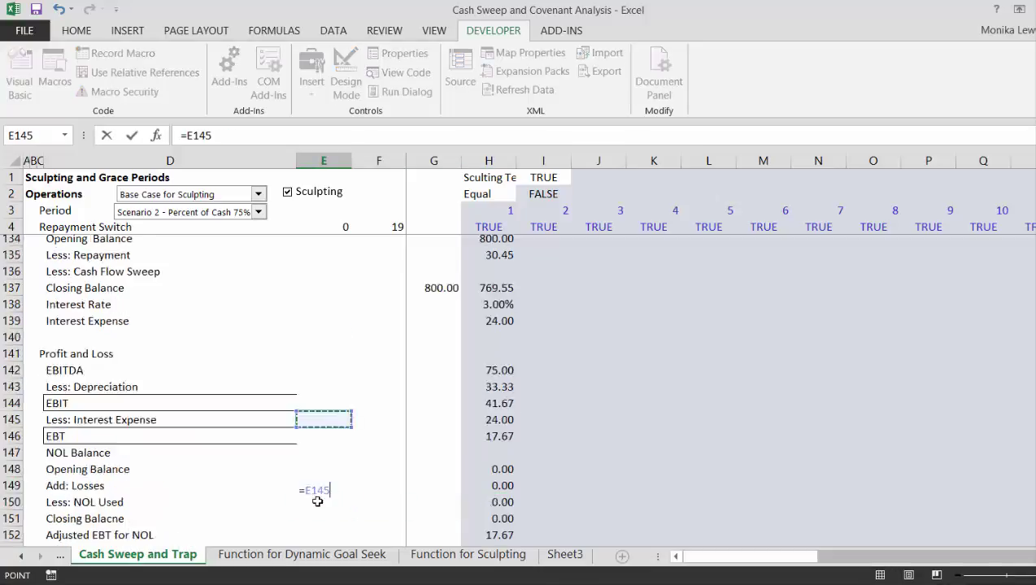
key("Up")
key("Up")
key("Up")
key("Up")
key("Up")
key("Up")
key("Up")
key("Up")
key("Up")
key("Up")
key("Up")
key("Up")
key("Up")
key("Up")
key("Up")
key("Up")
key("Up")
key("Up")
key("Up")
key("Up")
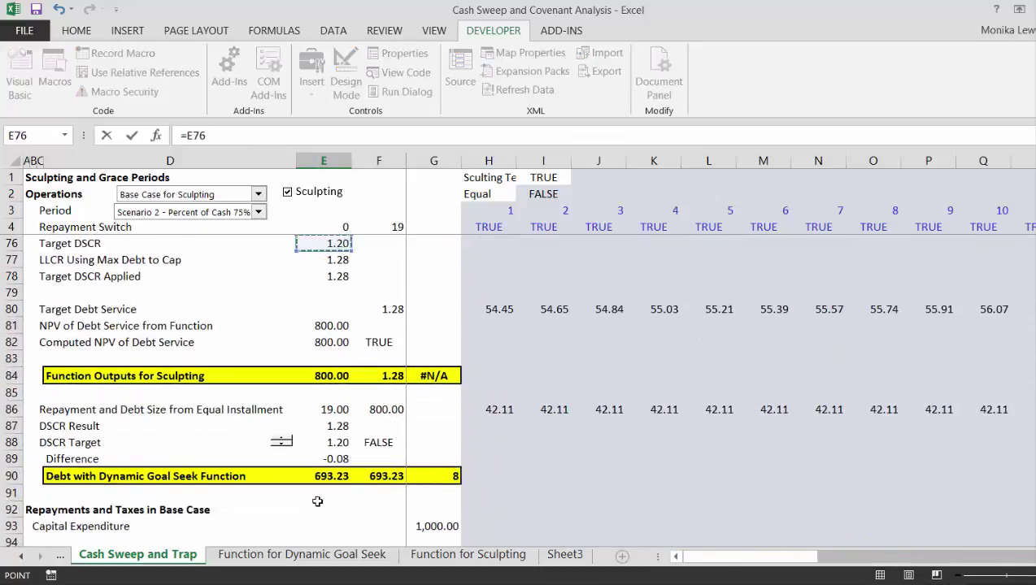
key("Up")
key("Up")
key("Up")
key("Up")
key("Up")
key("Up")
key("Up")
key("Up")
key("Up")
key("Up")
key("Up")
key("Up")
key("Up")
key("Up")
key("Up")
key("Up")
key("Up")
key("Up")
key("Down")
key("Down")
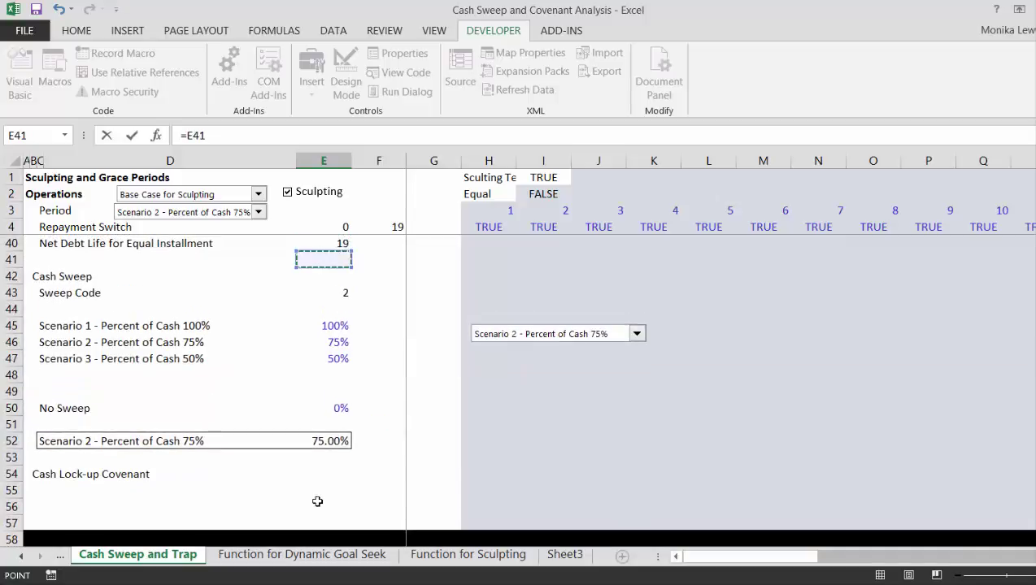
key("Down")
key("Down")
key("Down")
key("Down")
key("Down")
key("Down")
key("Down")
key("Down")
key("Down")
key("Down")
key("Return")
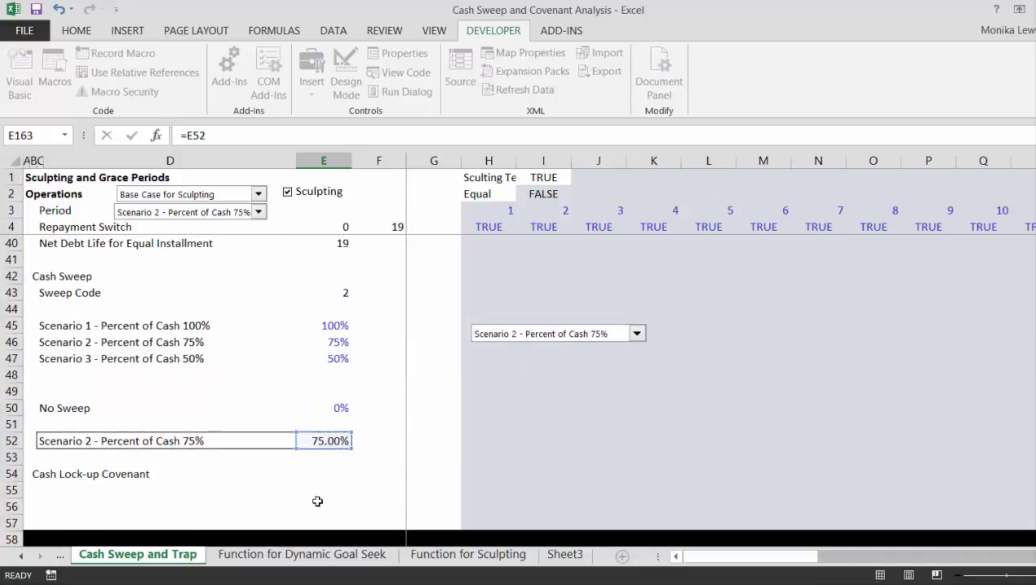
key("Down")
key("Up")
key("Up")
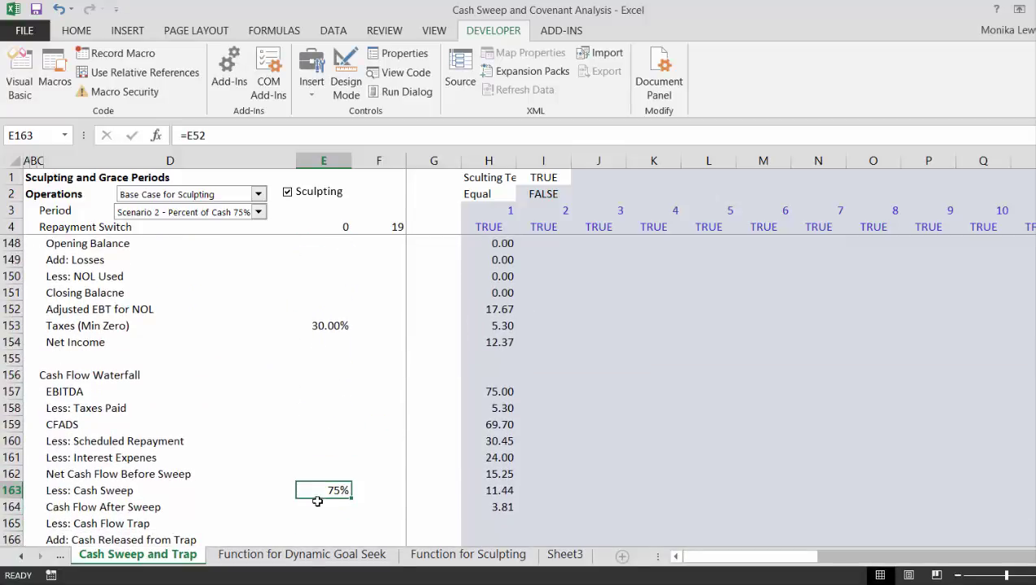
- Switch the sweep scenario to No Sweep
left_click(257, 213)
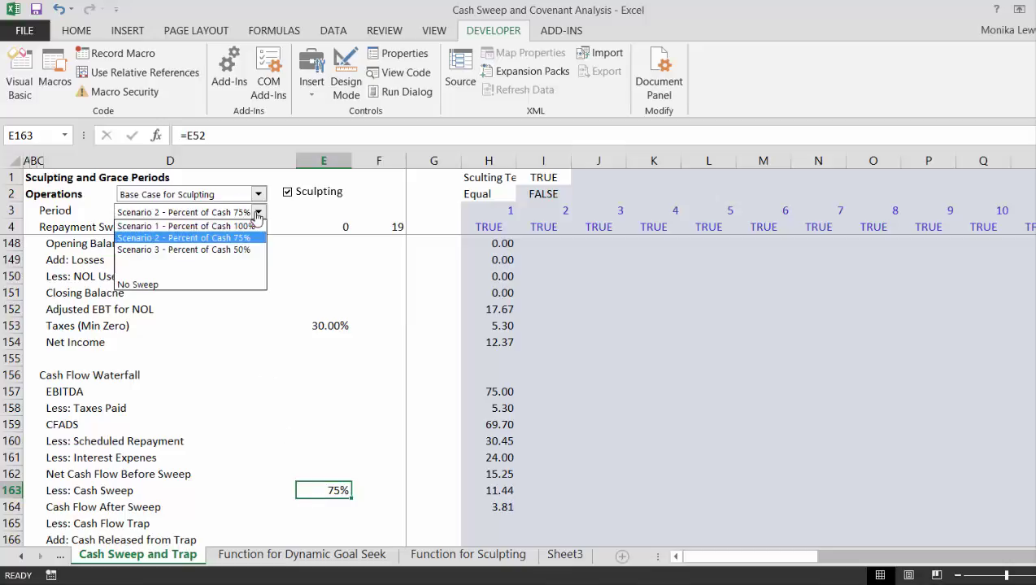
key("Down")
key("Down")
key("Down")
key("Return")
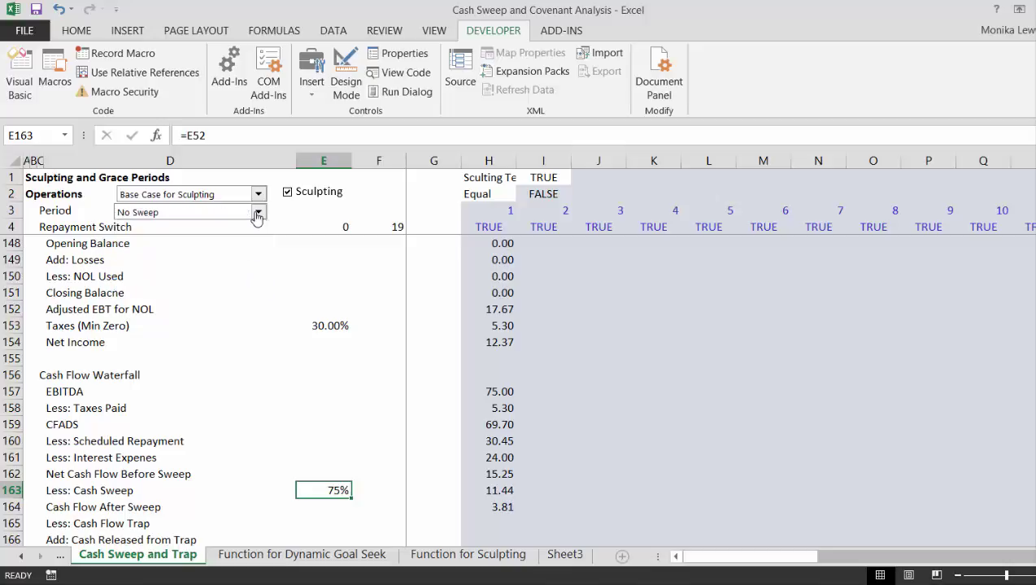
- Switch the sweep scenario to Scenario 1 - Percent of Cash 100%
left_click(257, 212)
key("Up")
key("Up")
key("Up")
key("Up")
key("Up")
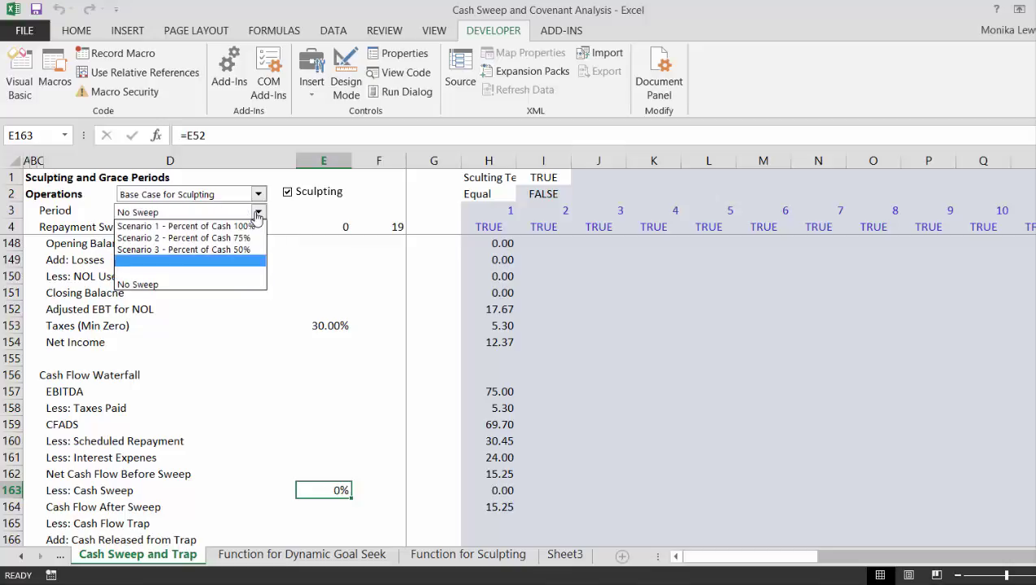
key("Return")
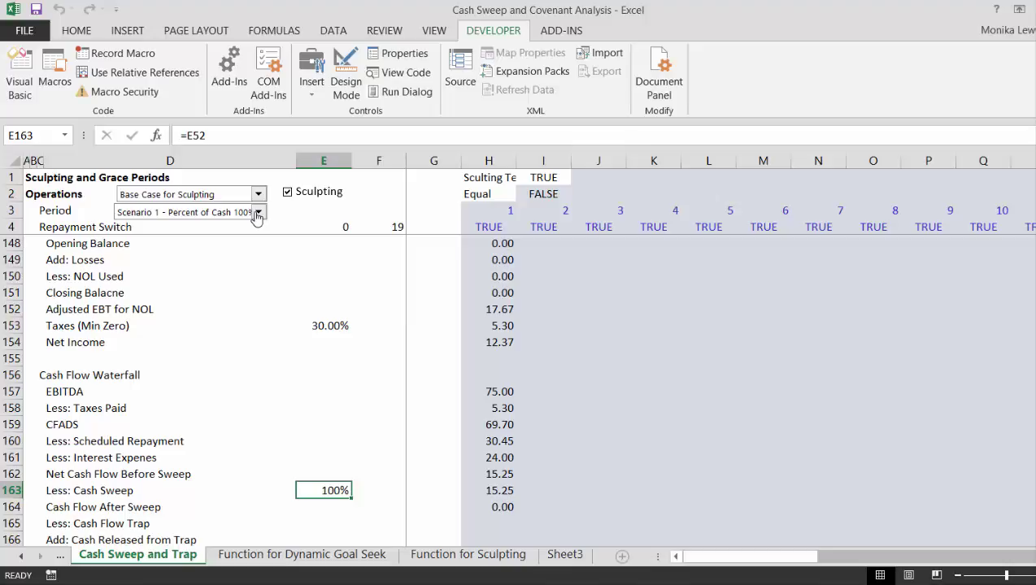
- Set the sweep scenario back to Scenario 2 - Percent of Cash 75%
left_click(257, 213)
key("Down")
key("Return")
- Review the rows from Cash Flow After Sweep through the cash trap lines down to Repayment of Default
key("Down")
key("Down")
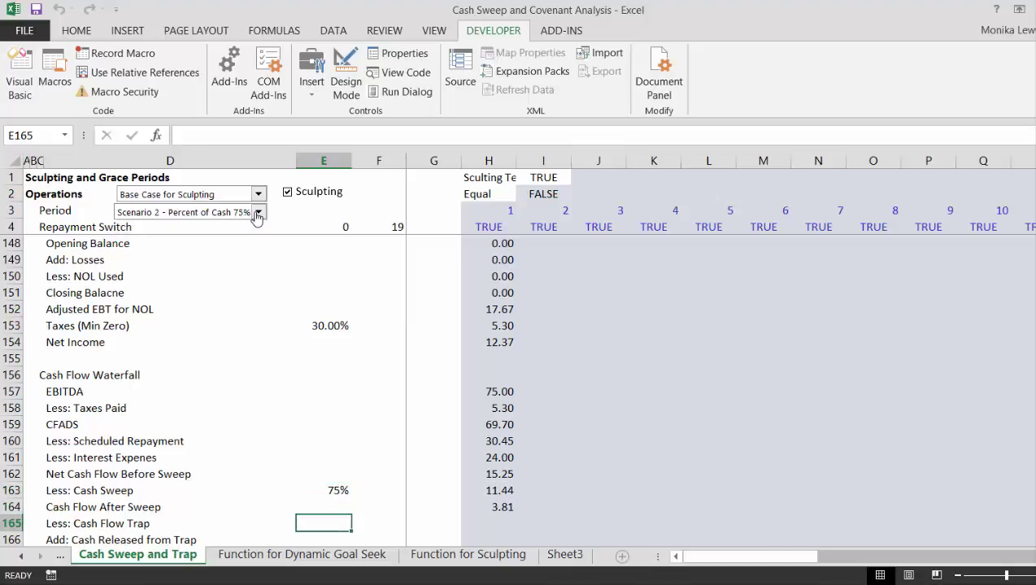
key("Up")
key("Right")
key("Right")
key("Right")
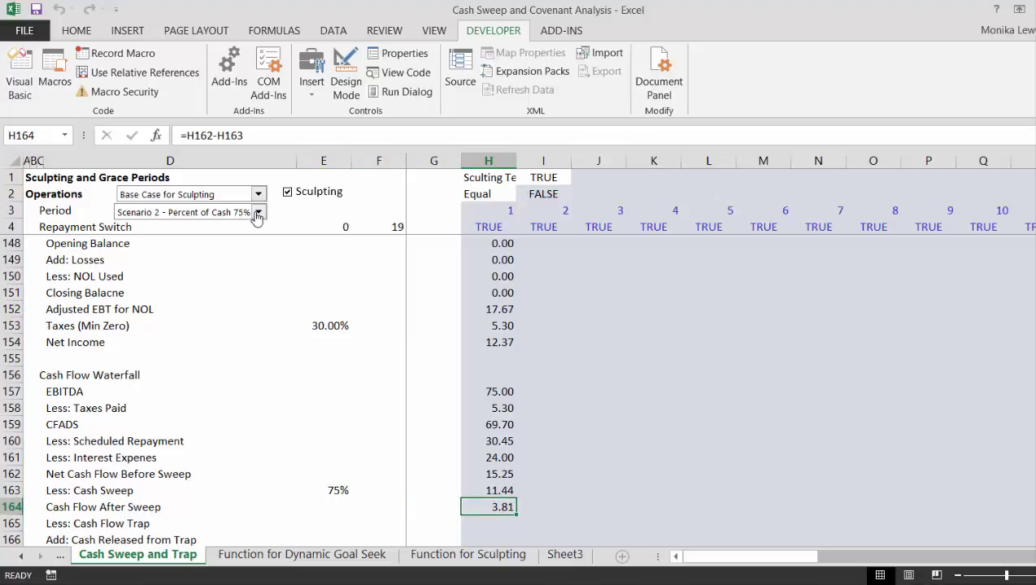
key("Up")
key("Down")
key("Down")
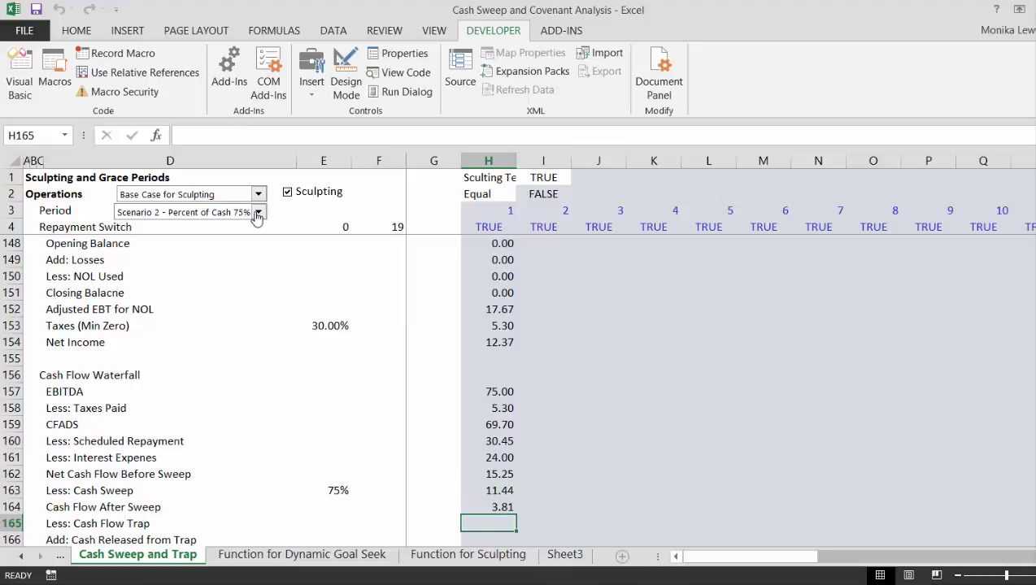
key("Down")
key("Down")
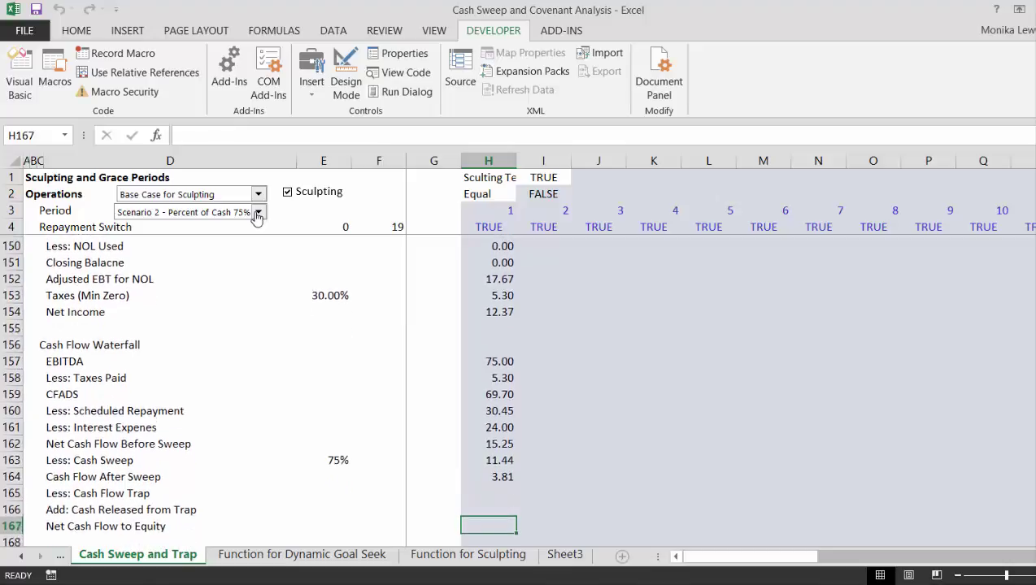
key("Up")
key("Left")
key("Left")
key("Left")
key("Left")
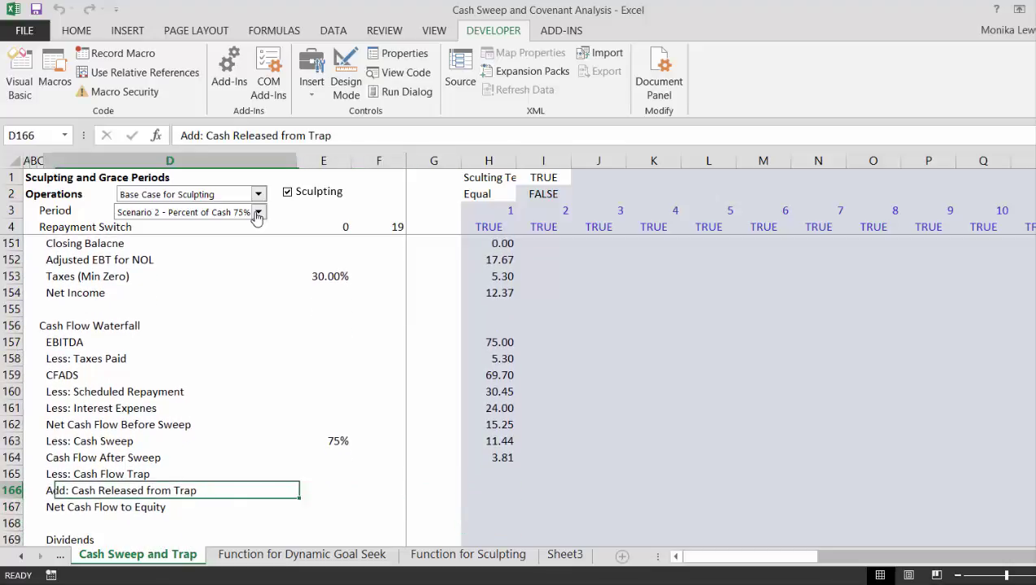
key("Left")
key("Right")
key("Right")
key("Up")
key("Left")
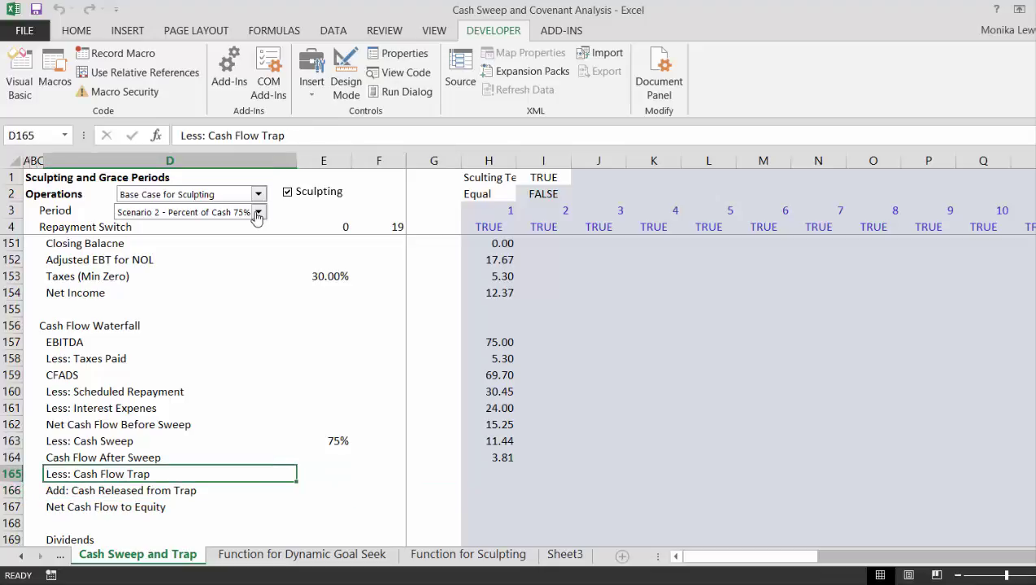
key("Left")
key("Left")
key("Down")
key("Down")
key("Down")
key("Down")
key("Down")
key("Down")
key("Down")
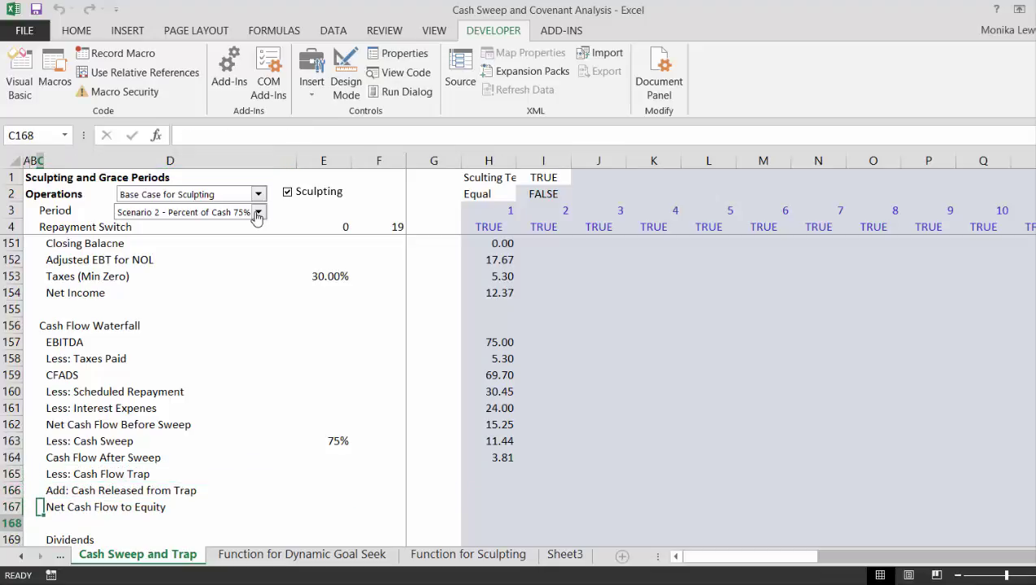
key("Down")
key("Down")
key("Down")
key("Down")
key("Down")
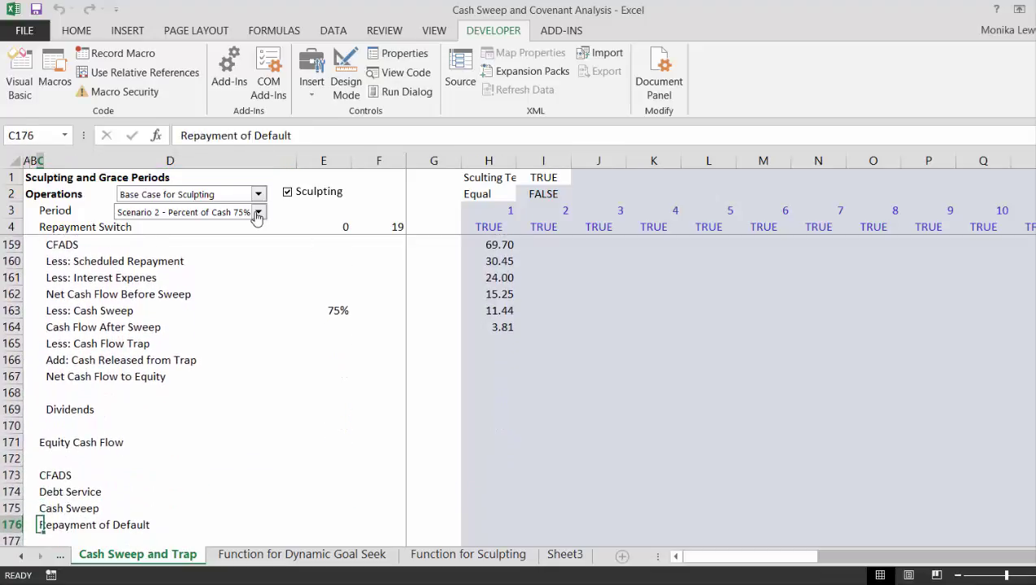
- Link the first-period CFADS cell H173 to the waterfall's CFADS with the formula =H159
key("Up")
key("Up")
key("Up")
key("Right")
key("Right")
key("Right")
key("Right")
key("Right")
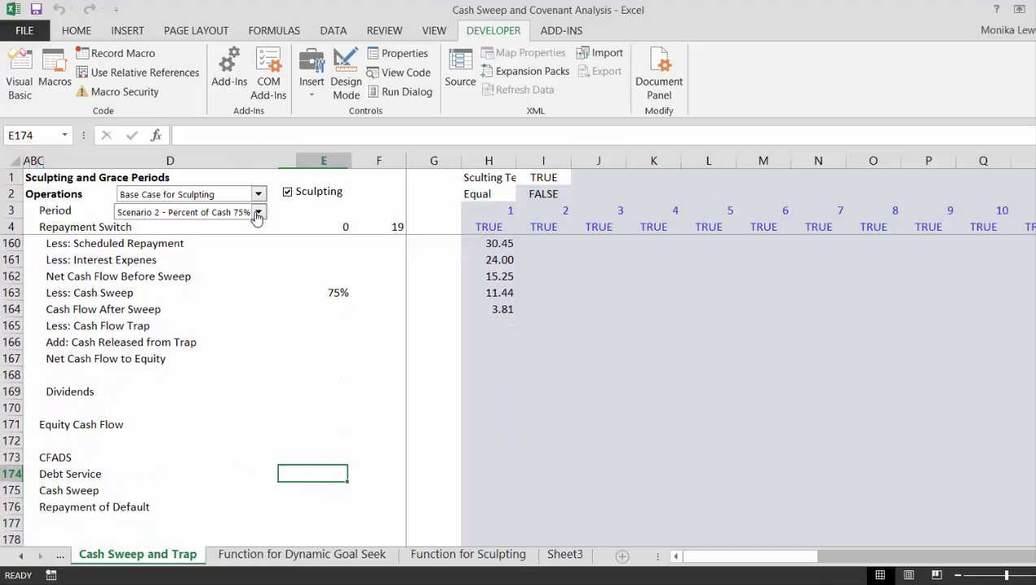
key("Up")
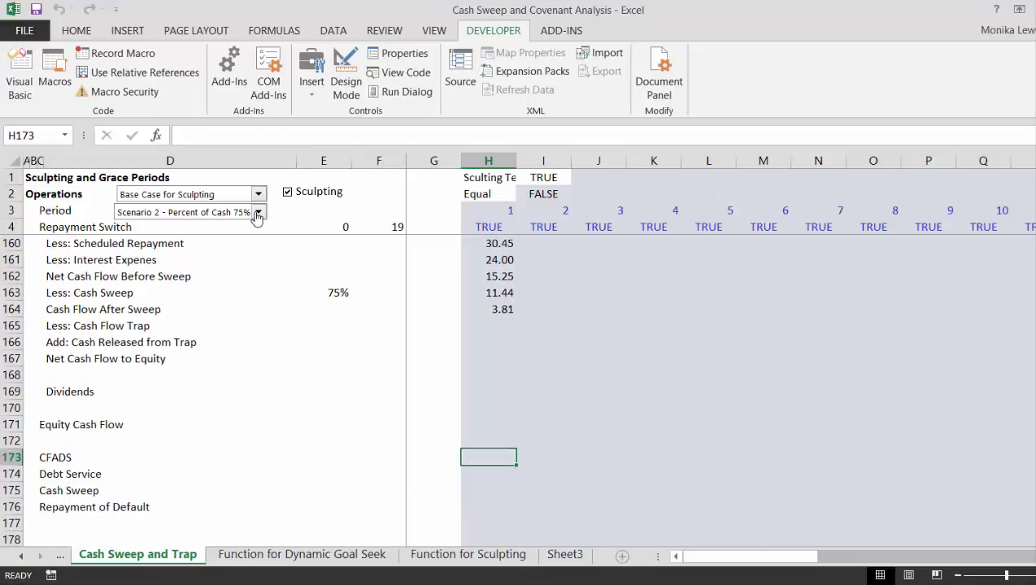
type("=")
key("Up")
key("Up")
key("Up")
key("Up")
key("Up")
key("Up")
key("Up")
key("Up")
key("Up")
key("Up")
key("Up")
key("Up")
key("Up")
key("Up")
key("Up")
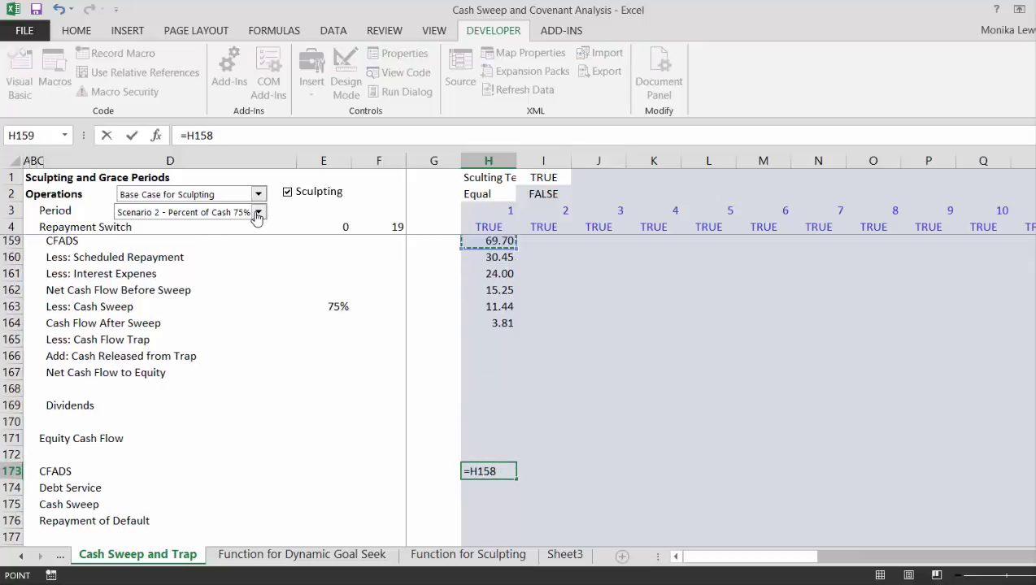
key("Down")
key("Down")
key("Down")
key("Down")
key("Down")
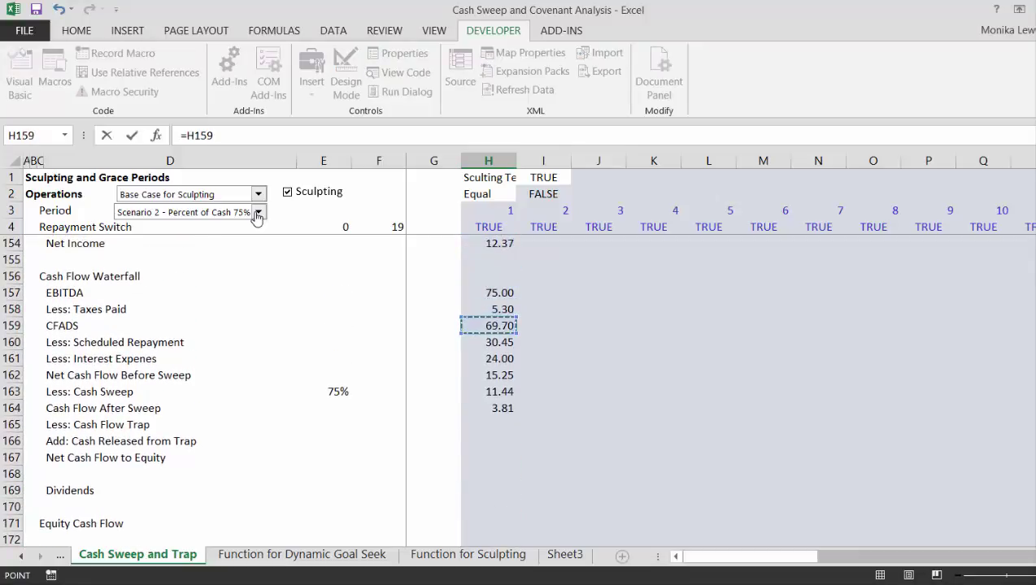
key("Return")
- Enter the first-period Debt Service formula =H159+H160 in H174
type("=")
key("Up")
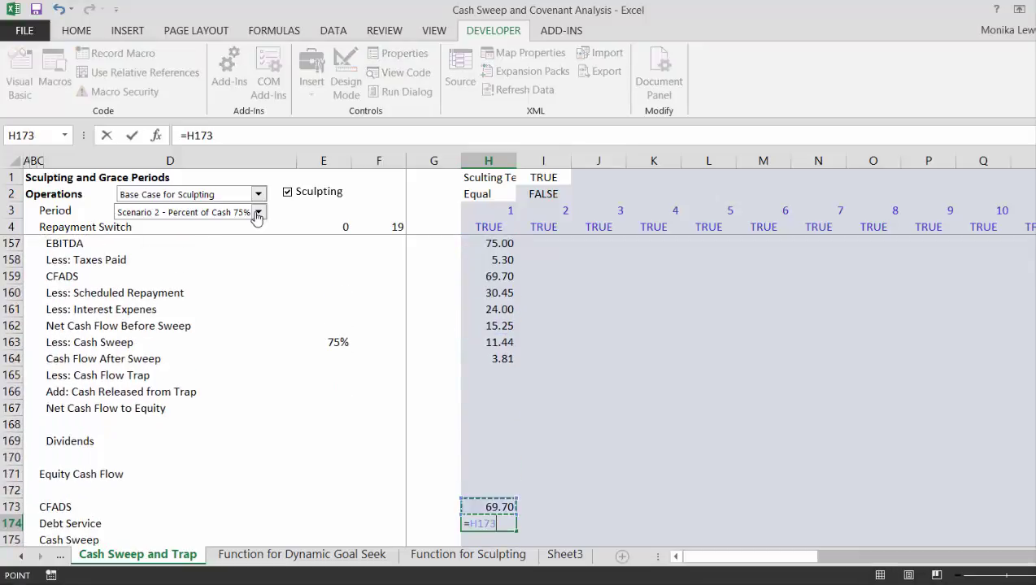
key("Up")
key("Up")
key("Up")
key("Up")
key("Up")
key("Up")
key("Up")
key("Up")
key("Up")
key("Up")
key("Up")
key("Up")
key("Up")
key("Up")
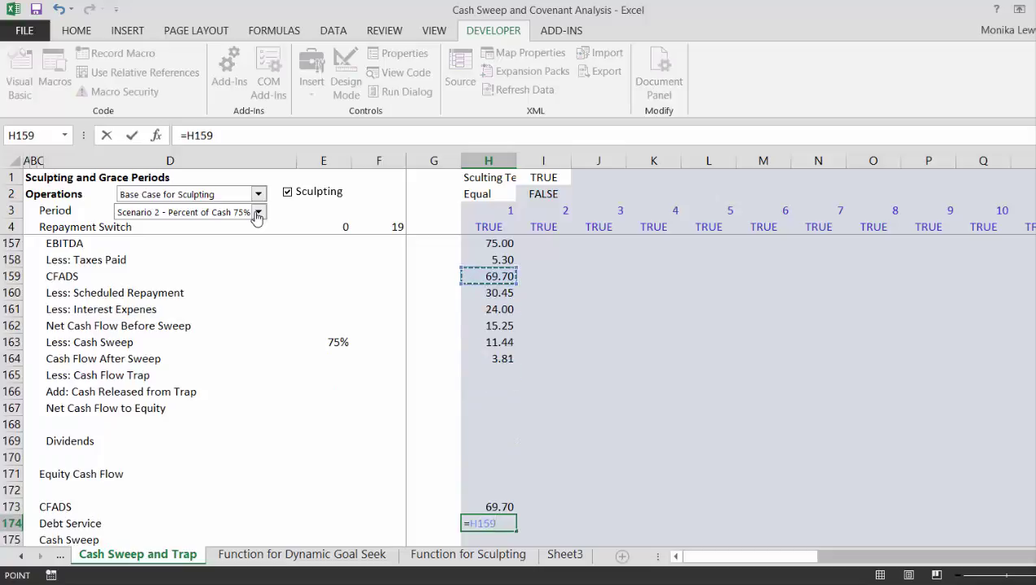
type("+")
left_click(493, 294)
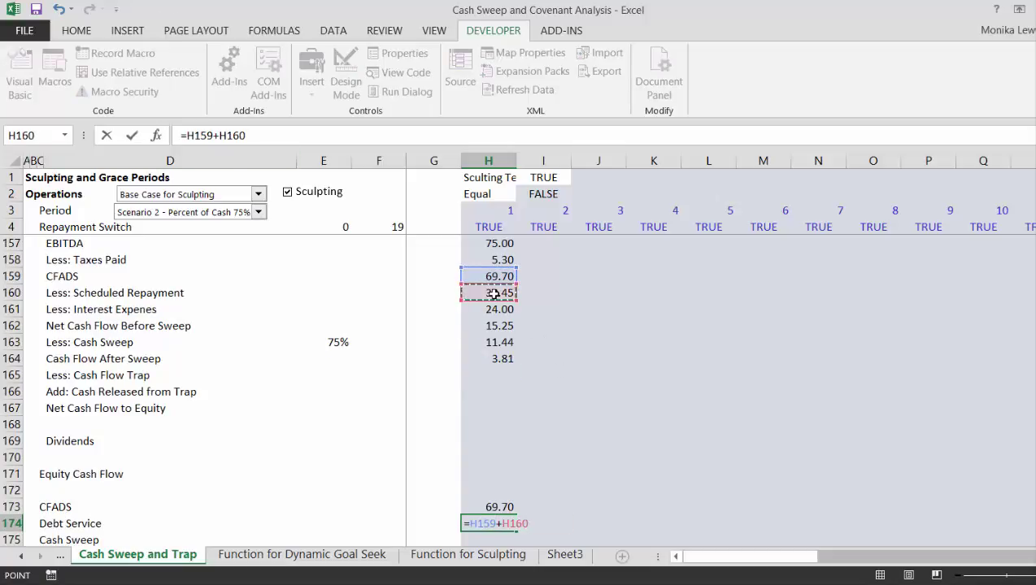
key("Return")
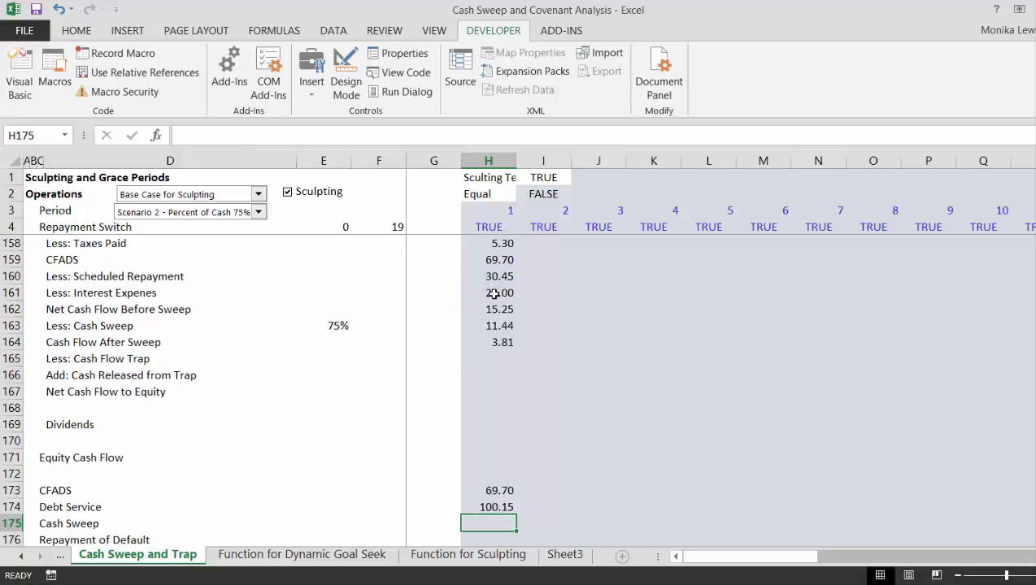
- Move the four labels from CFADS to Repayment of Default down from C173:C176 so they start at C179
key("Down")
key("Down")
key("Up")
key("Up")
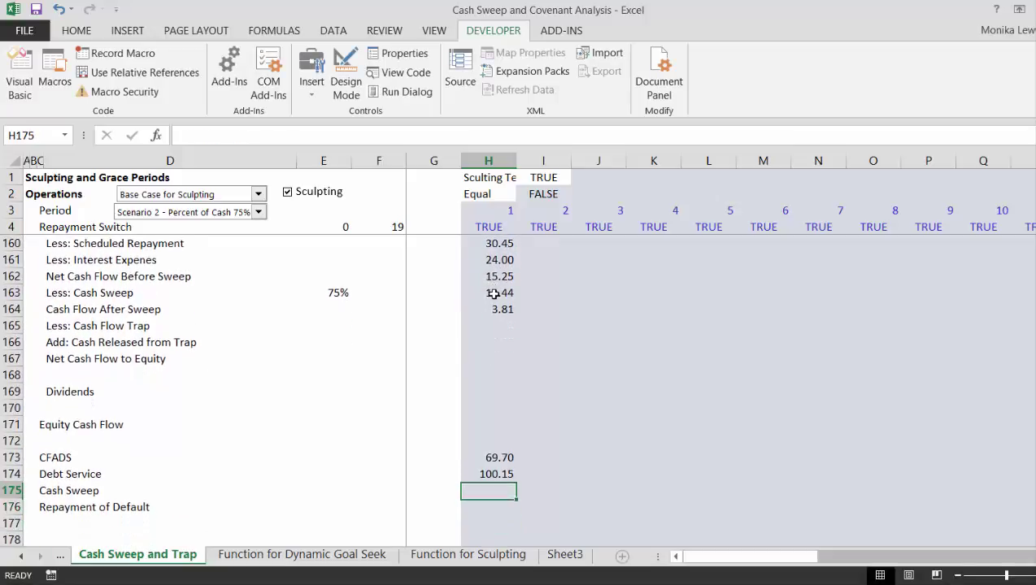
key("Down")
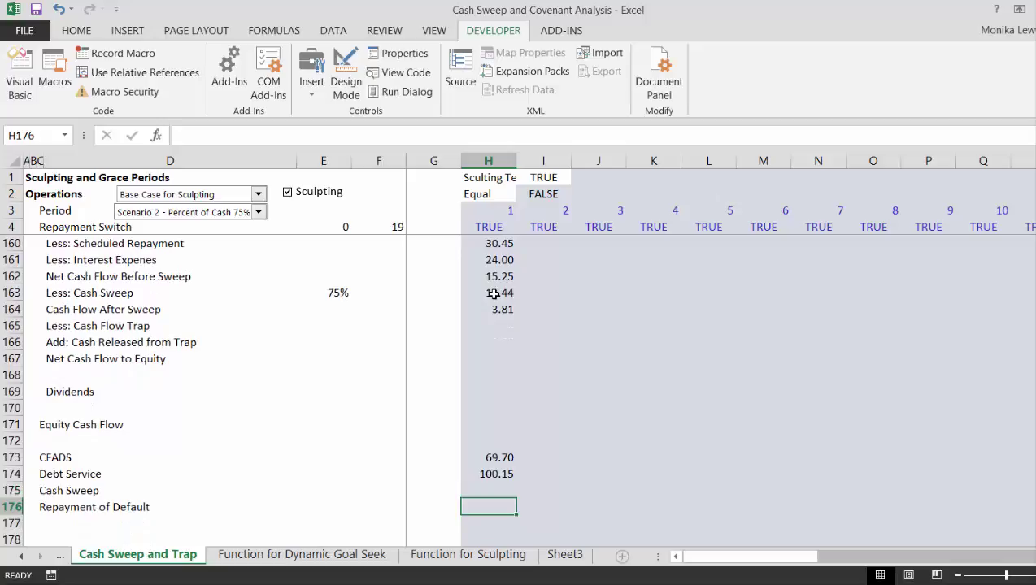
key("Down")
key("Down")
key("Down")
key("Left")
key("Left")
key("Left")
key("Left")
key("Left")
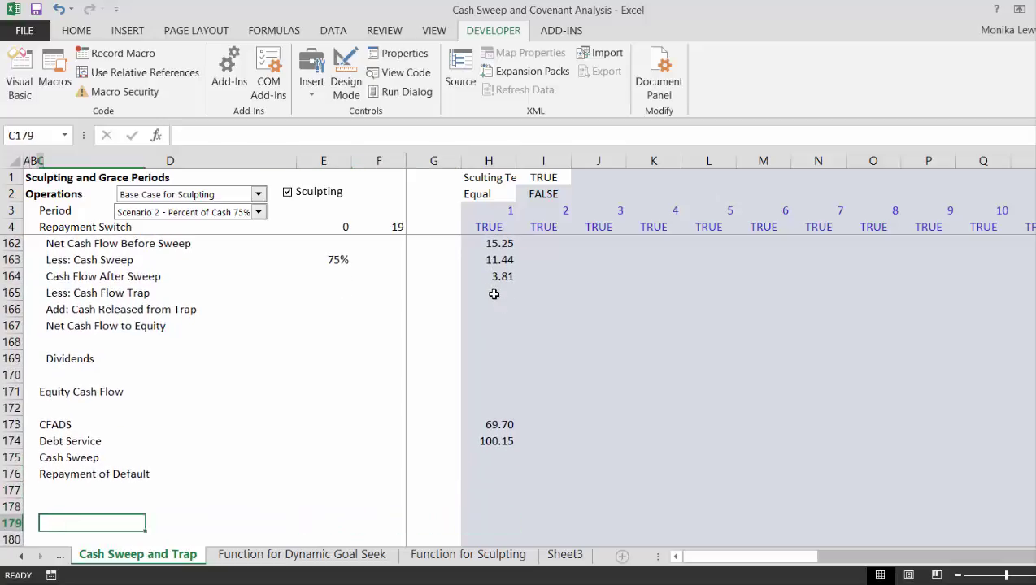
key("Up")
key("Up")
key("Up")
key("Up")
key("Up")
key("Up")
key("Up")
key("Up")
key("Down")
key("Down")
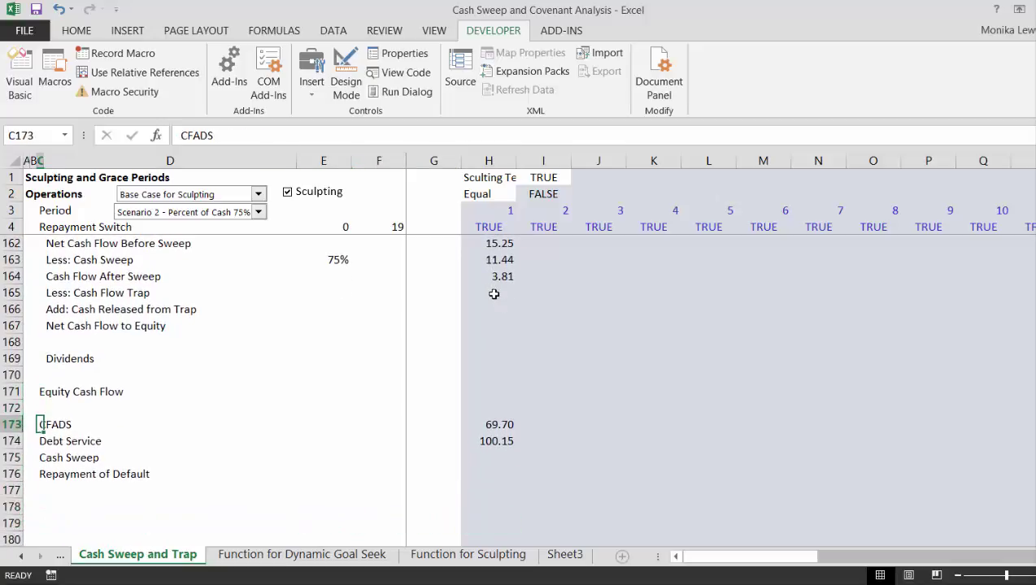
key("shift+Down")
key("shift+Down")
key("shift+Down")
key("ctrl+c")
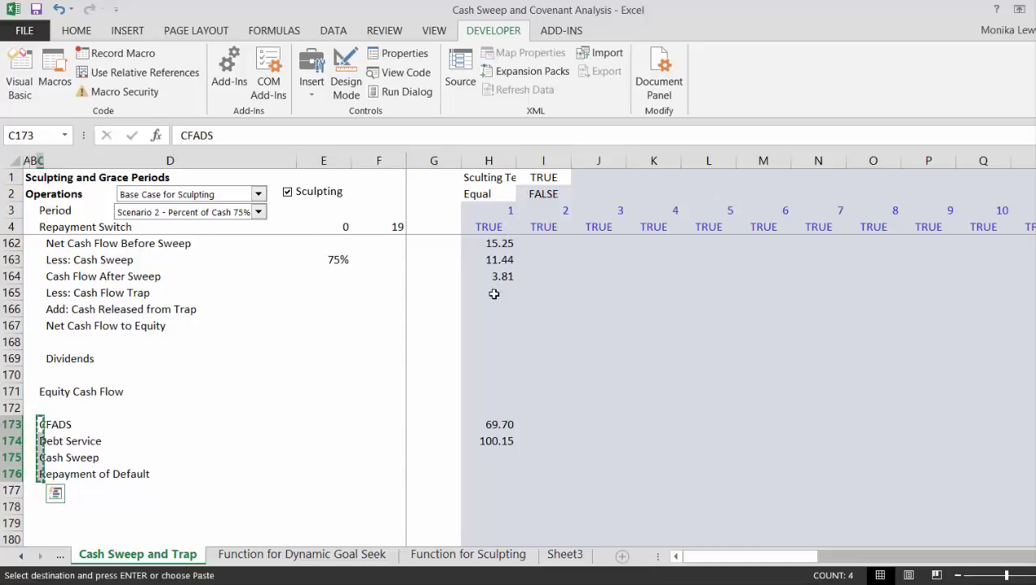
key("Down")
key("Down")
key("Down")
key("Down")
key("Down")
key("Down")
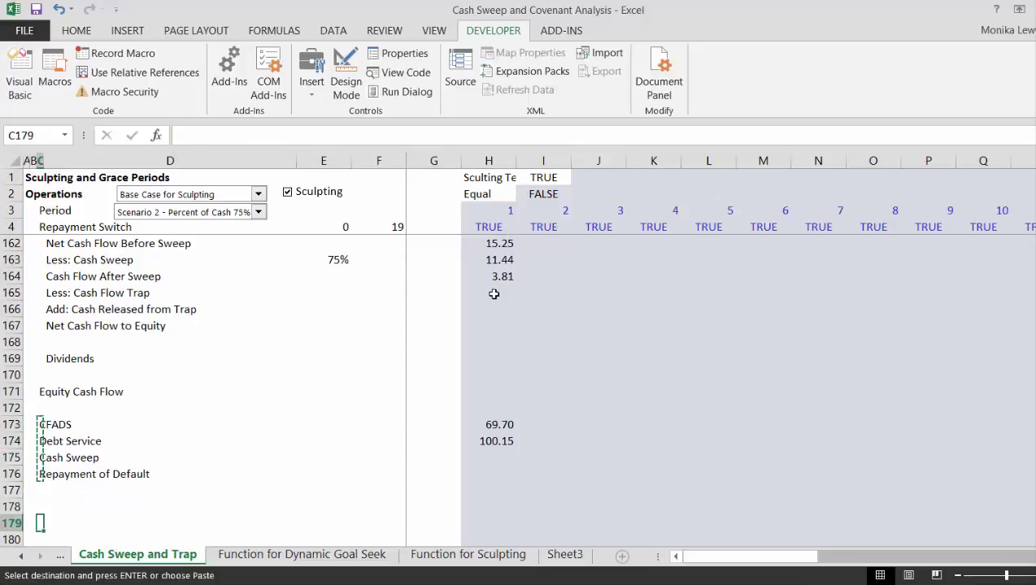
key("Return")
- Copy the CFADS and Debt Service labels from C179:C180 back to C173:C174
key("Up")
key("Up")
key("Up")
key("Up")
key("Up")
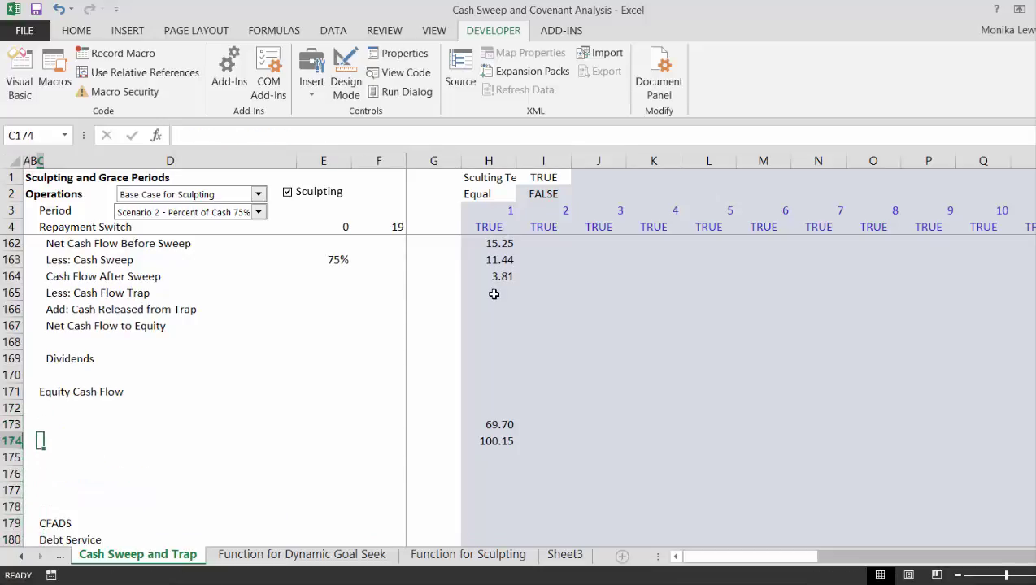
key("Down")
key("Down")
key("Down")
key("Down")
key("Down")
key("shift+Down")
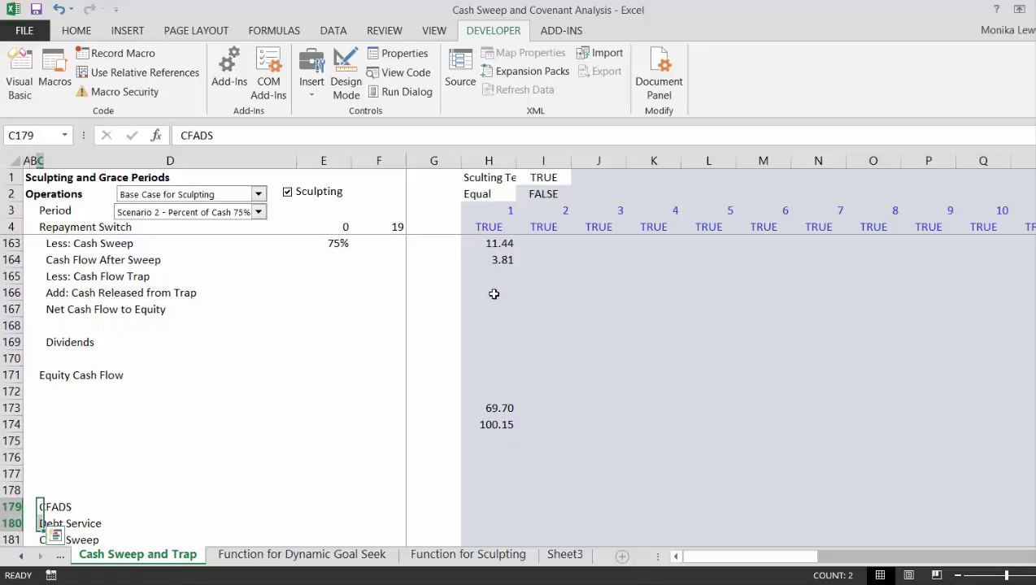
key("ctrl+x")
key("Up")
key("Up")
key("Up")
key("Up")
key("Up")
key("Up")
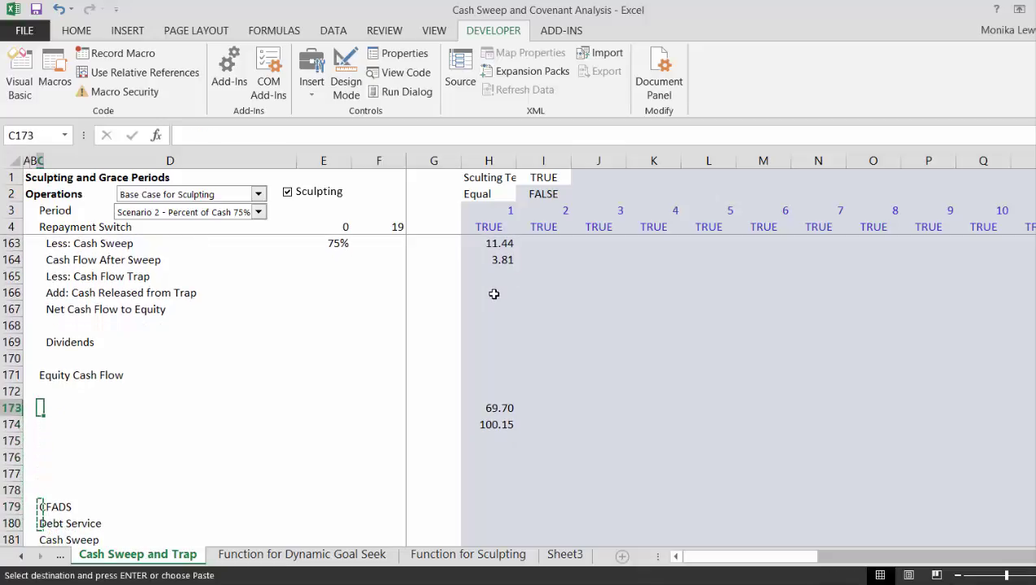
key("ctrl+v")
- Label the row directly below Debt Service as DSCR in C175
key("Right")
key("Down")
key("Right")
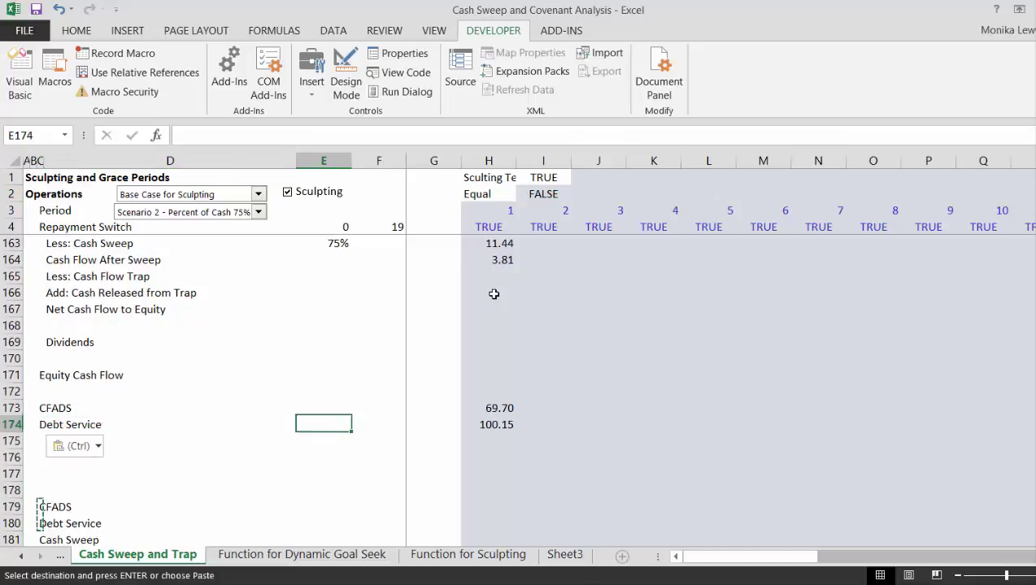
key("Down")
key("Left")
key("Left")
type("DSCR")
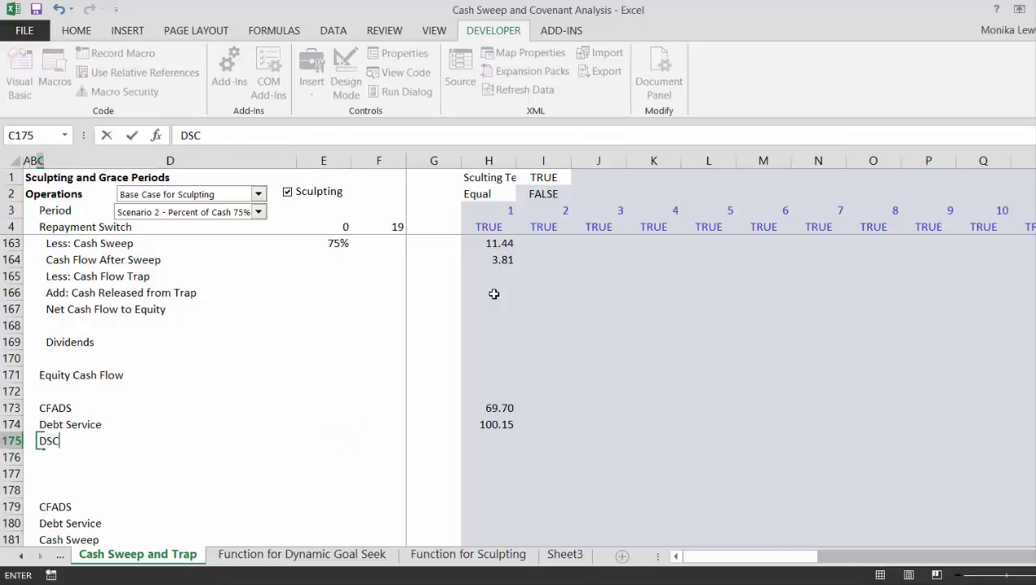
- Calculate the first-period DSCR in H175 with =IF(H174>.01,H173/H174), dividing CFADS by debt service
key("Right")
key("Right")
key("Right")
key("Right")
key("Right")
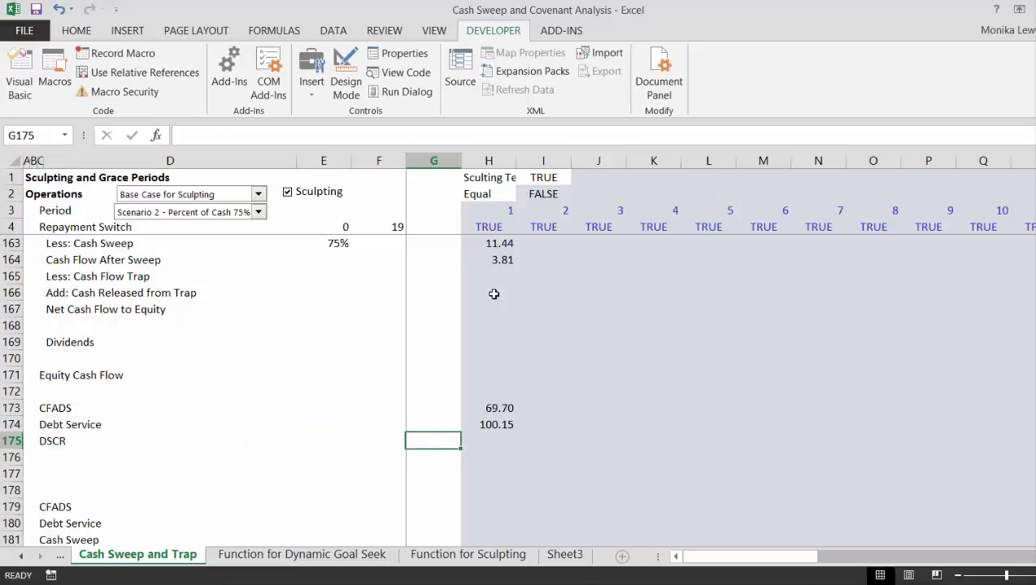
type("=if(")
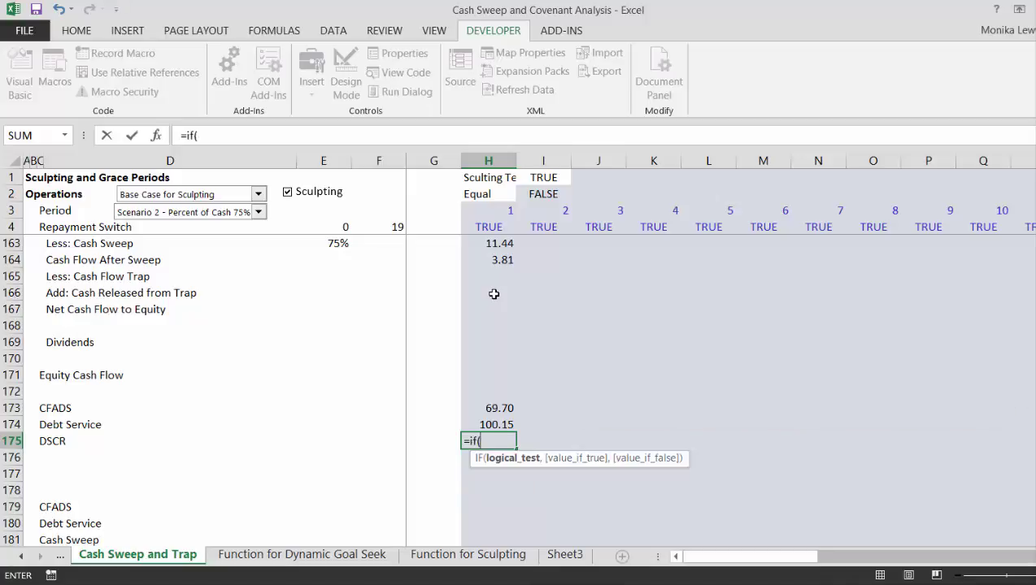
key("Up")
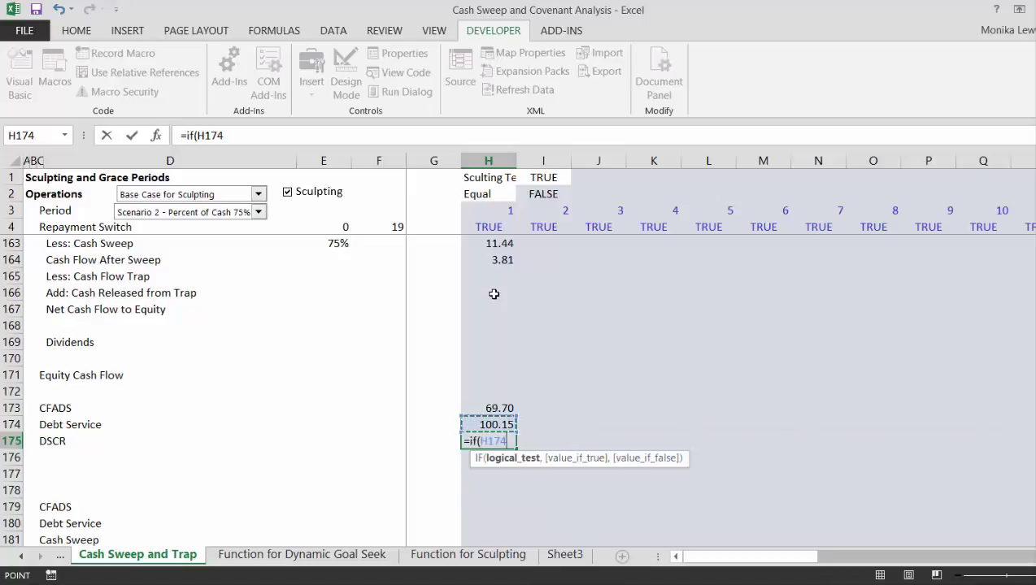
type(">.01,")
key("Up")
key("Up")
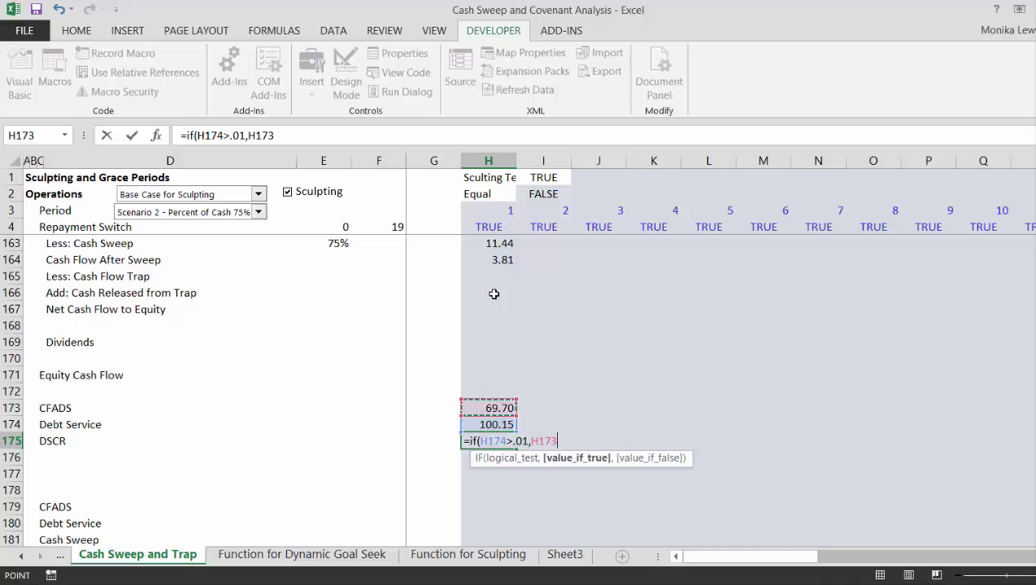
type("/H174")
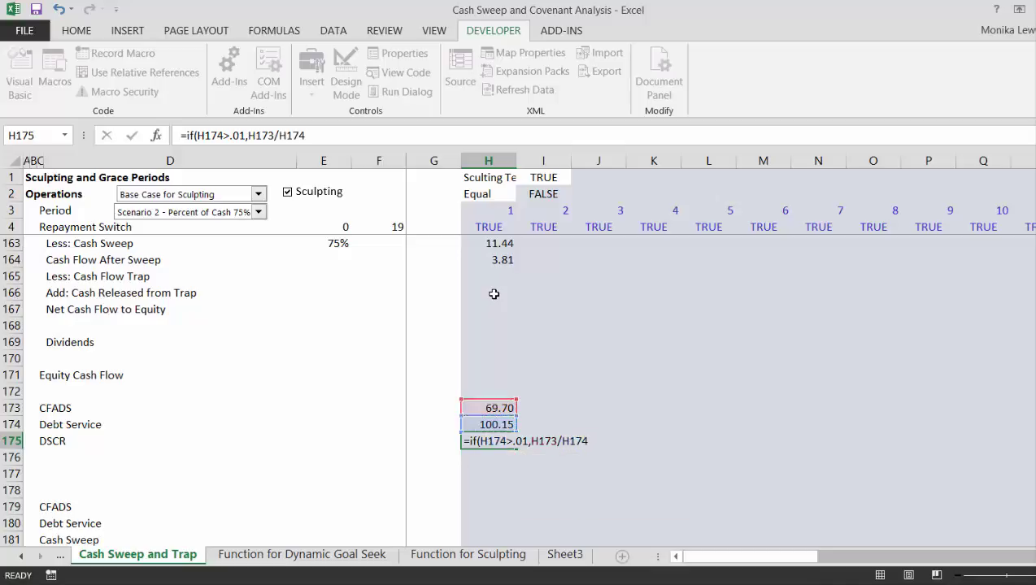
key("Return")
key("Up")
- Examine the first-period waterfall formulas for taxes, CFADS, repayment and interest, and check the Debt Service formula in H174
left_click(493, 293)
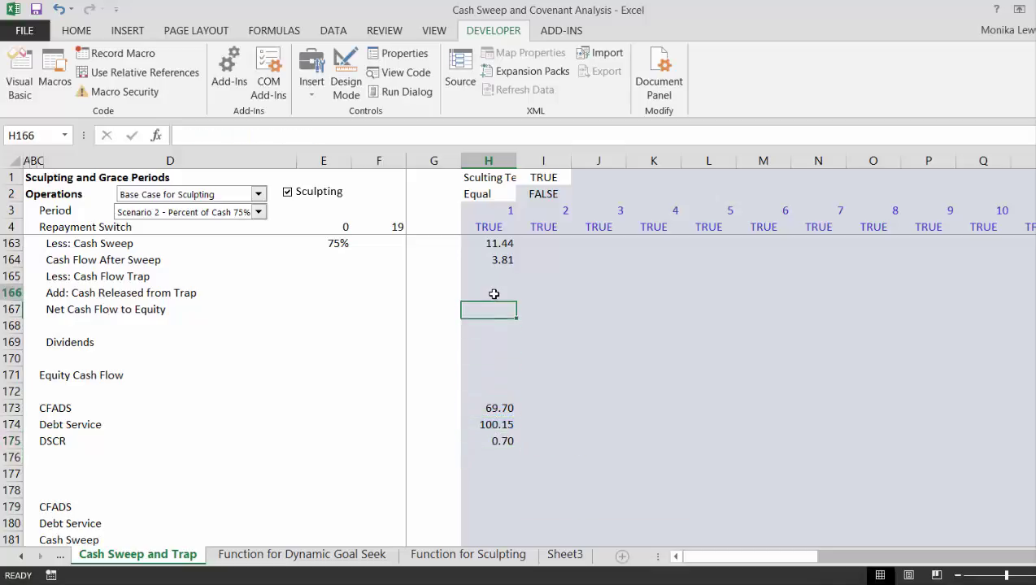
key("ctrl+Up")
key("ctrl+Up")
key("Up")
key("Up")
key("Up")
key("Down")
key("Down")
key("Down")
key("Down")
key("Down")
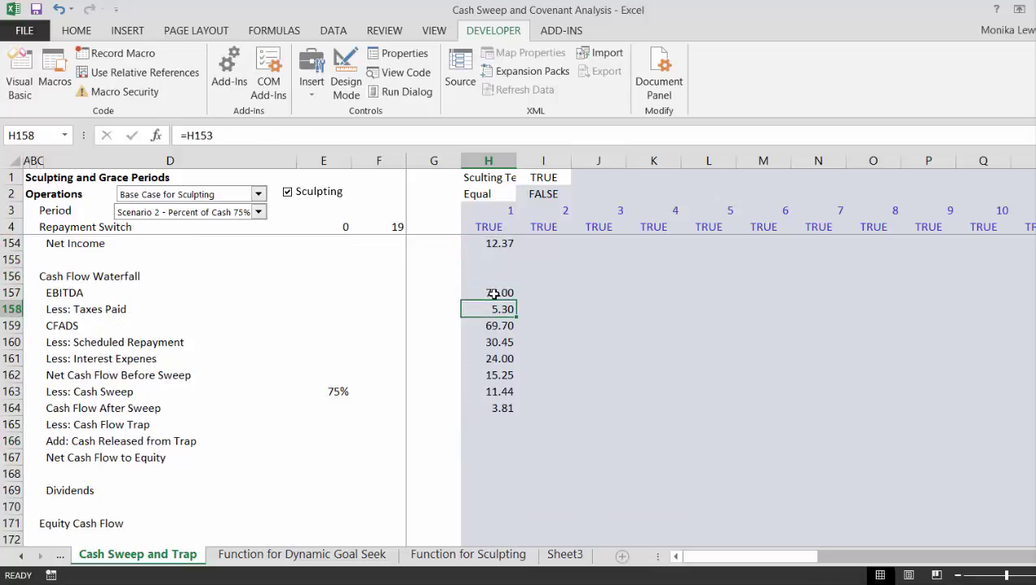
key("Up")
key("Down")
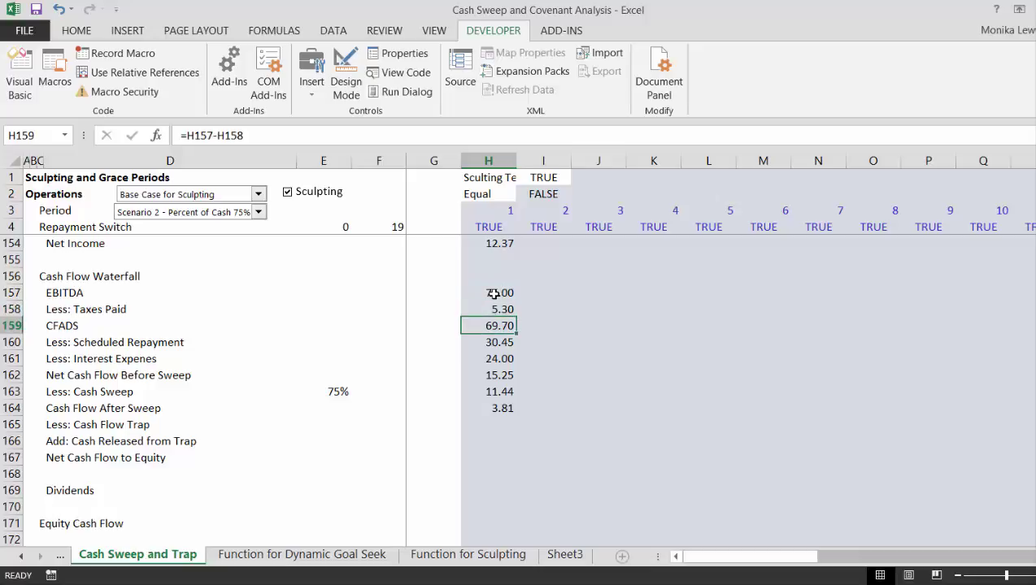
key("Down")
key("Down")
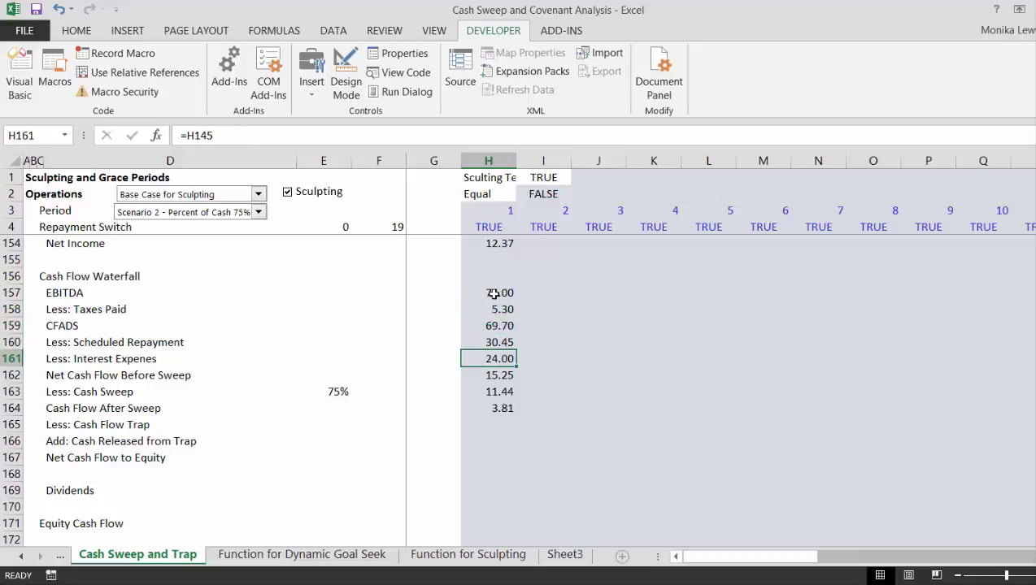
key("Up")
key("Down")
key("Down")
key("Down")
key("Down")
key("Down")
key("Down")
key("Down")
key("Down")
key("Down")
key("Down")
key("Down")
key("Down")
key("Down")
key("Down")
key("Down")
key("Down")
key("Down")
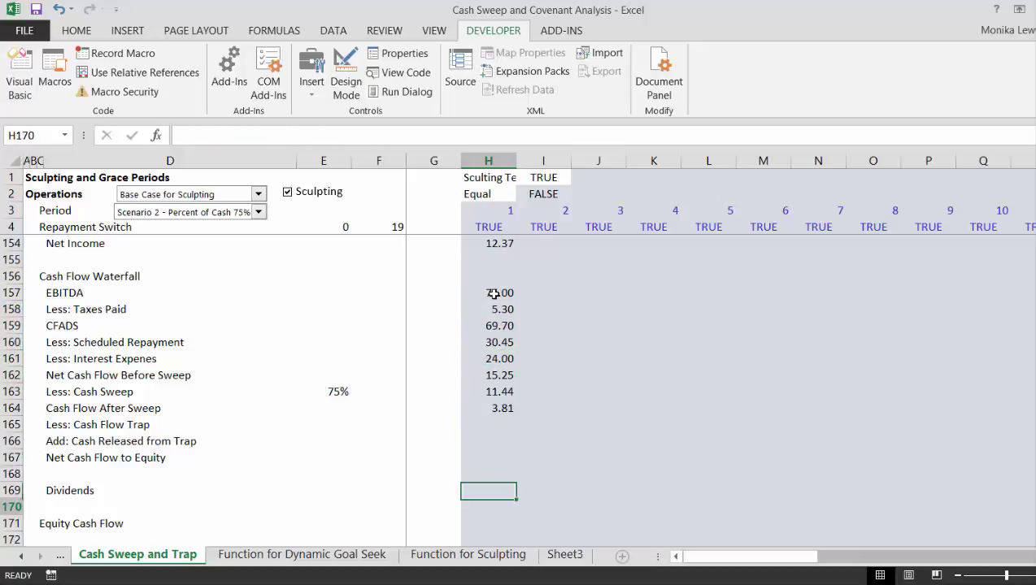
key("Up")
key("Up")
key("Up")
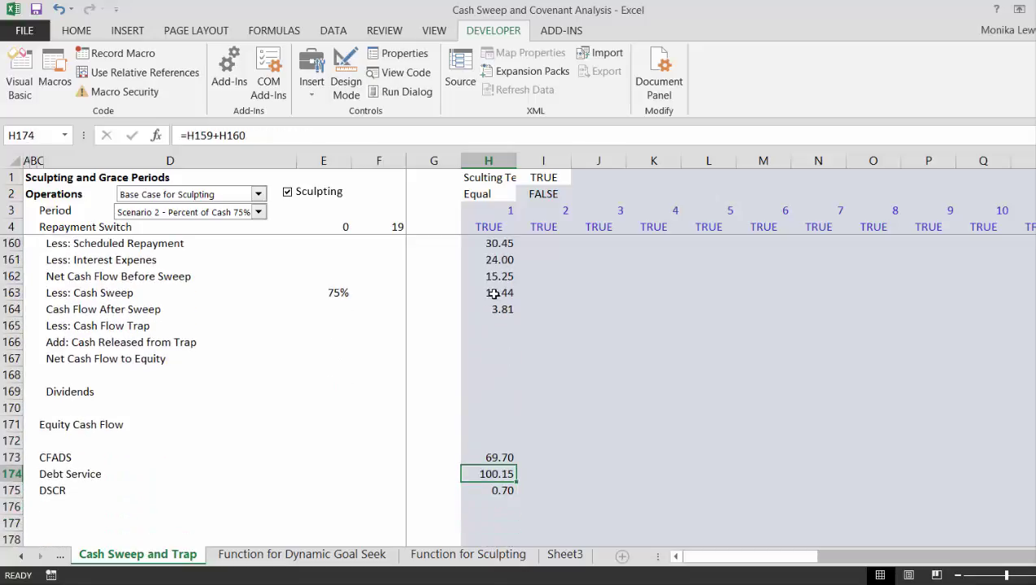
- Correct the first-period Debt Service formula in H174 to add scheduled repayment (H160) and interest expense (H161)
key("F2")
key("Escape")
type("=")
key("Up")
key("Up")
key("Up")
key("Up")
key("Up")
key("Up")
key("Up")
key("Up")
key("Up")
key("Up")
key("Up")
key("Up")
key("Up")
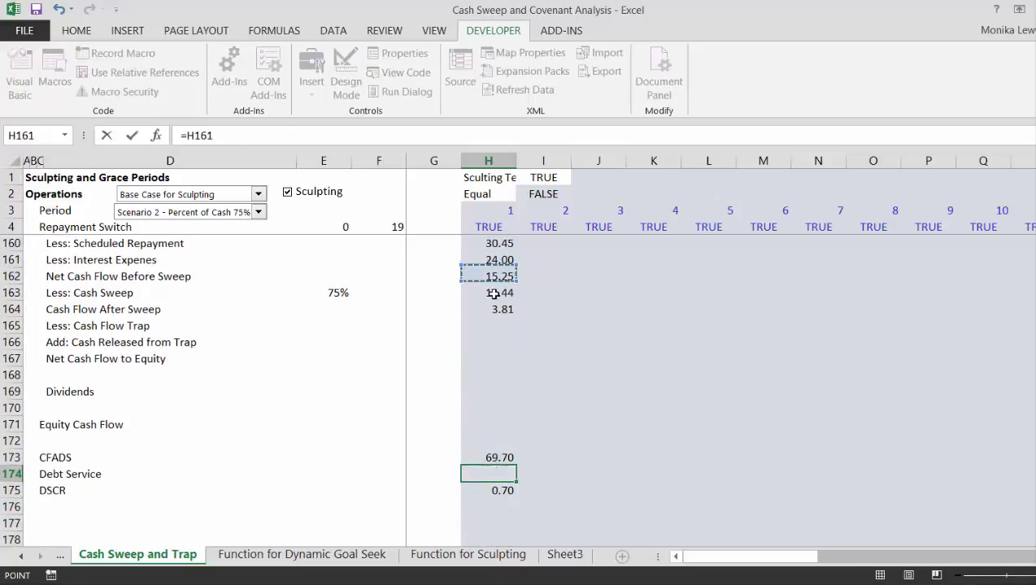
key("Up")
key("Up")
key("Up")
key("Up")
key("Down")
key("Down")
key("Down")
type("+")
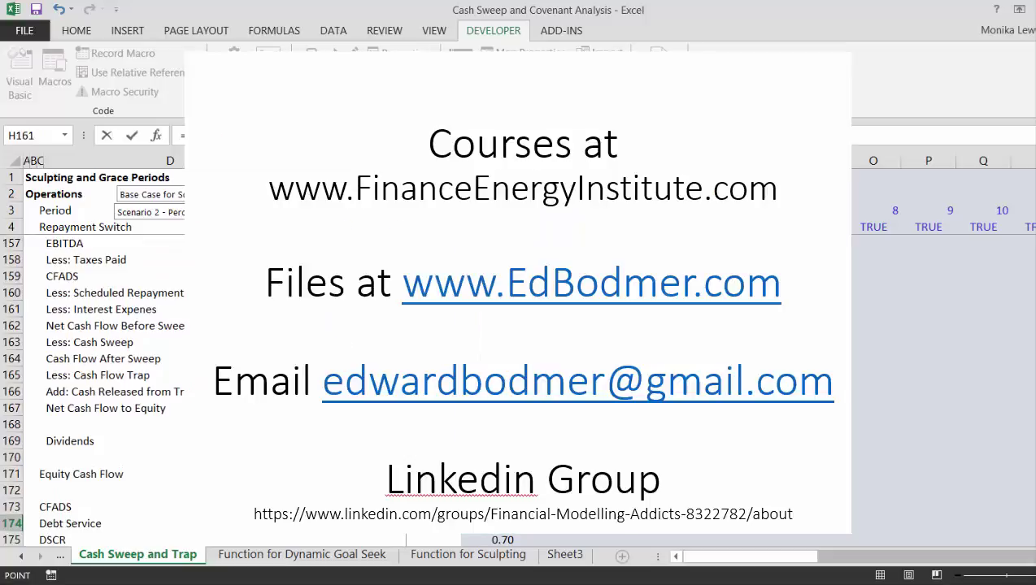
key("Return")
key("Down")
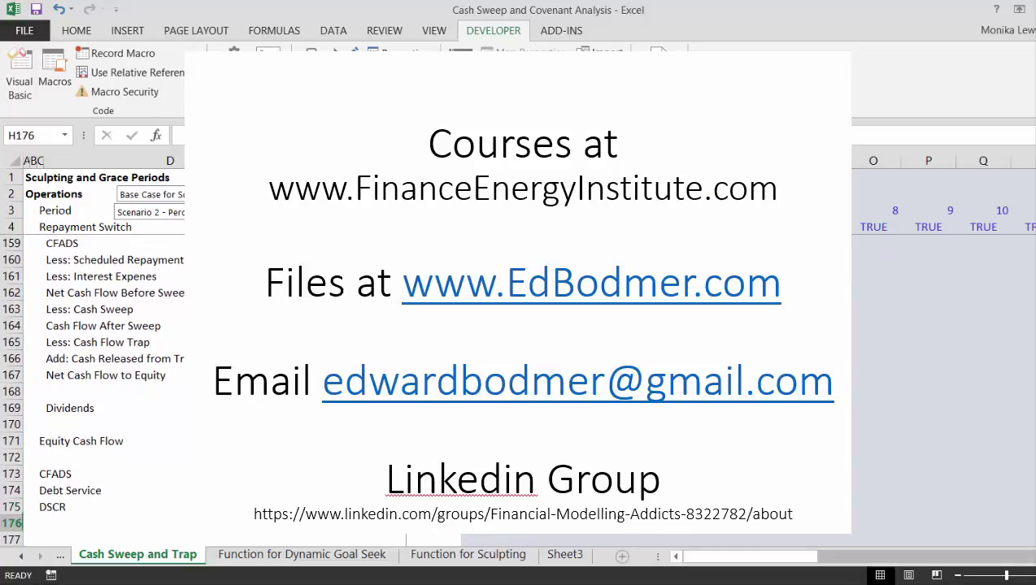
- Add the label Covenant in C177, leaving one blank row below DSCR
key("Left")
key("Left")
key("Left")
key("Left")
key("Left")
key("Down")
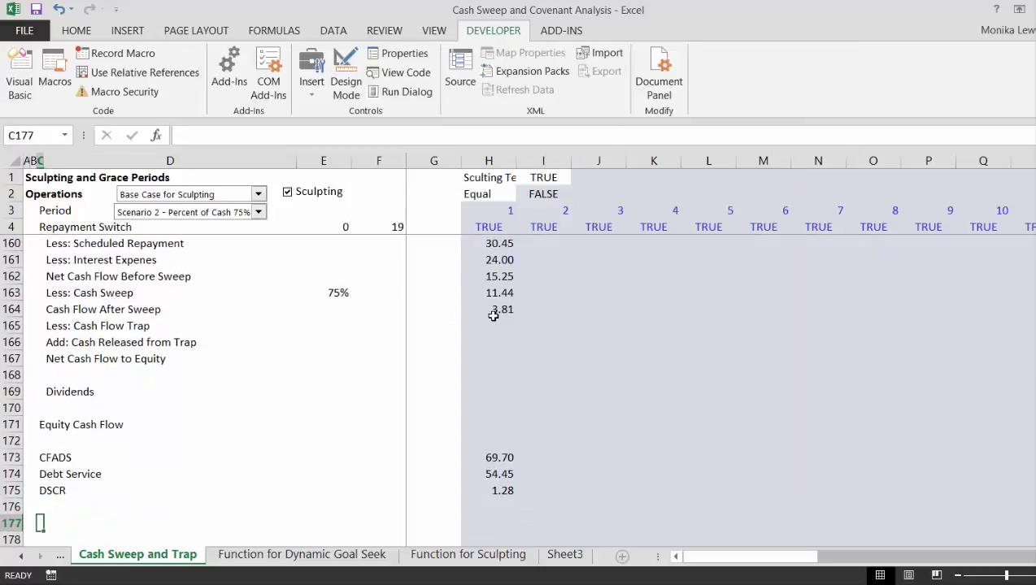
key("Up")
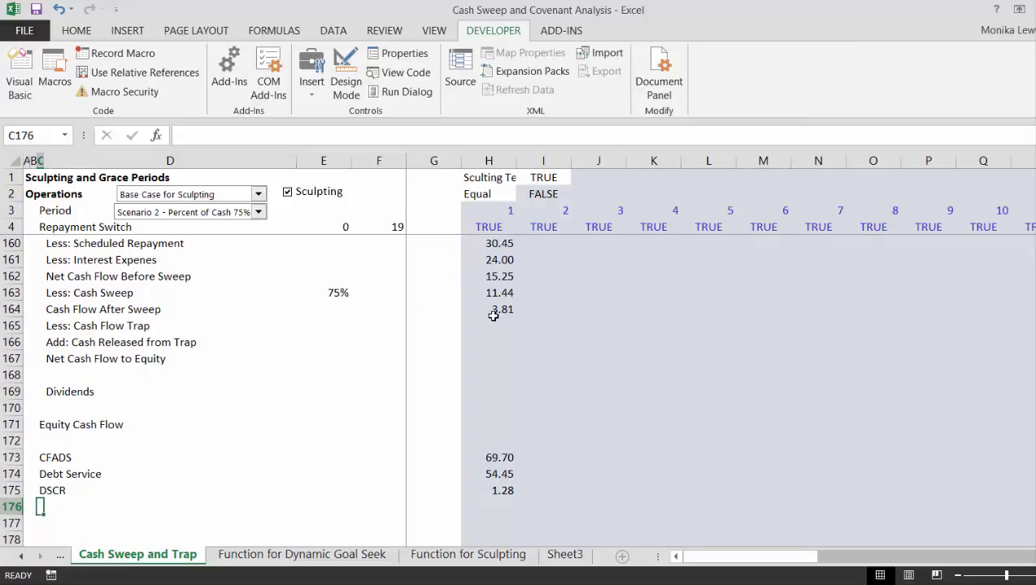
key("Down")
type("Coven")
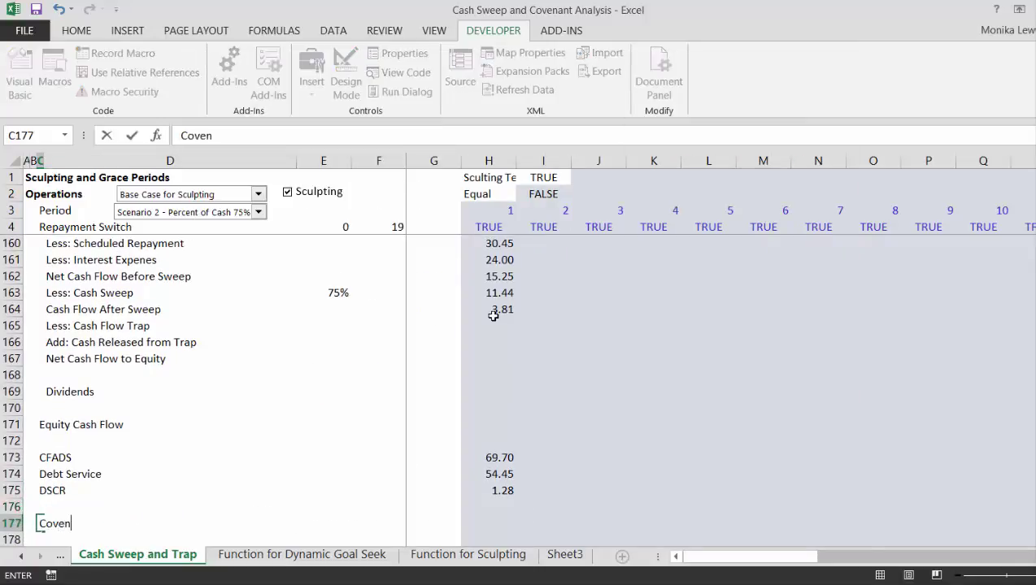
type("ant")
key("Return")
key("Up")
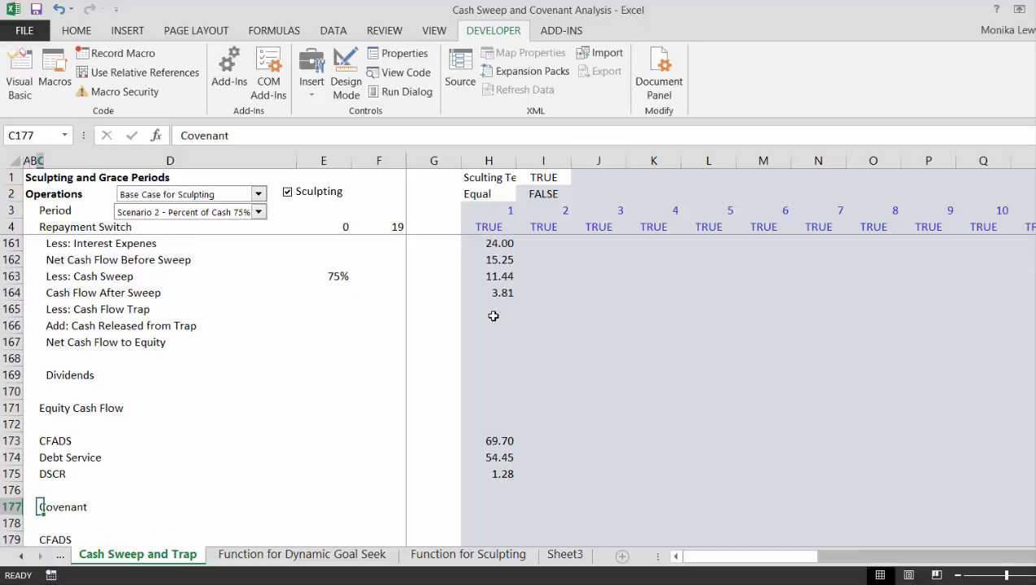
- Set the Cash Lock-up Covenant assumption in E54 to 1.2
key("Up")
key("Up")
key("Up")
key("Up")
key("Up")
key("Up")
key("Up")
key("Up")
key("Up")
key("Up")
key("Up")
key("Up")
key("Up")
key("Up")
key("Up")
key("Up")
key("Up")
key("Up")
key("Up")
key("Up")
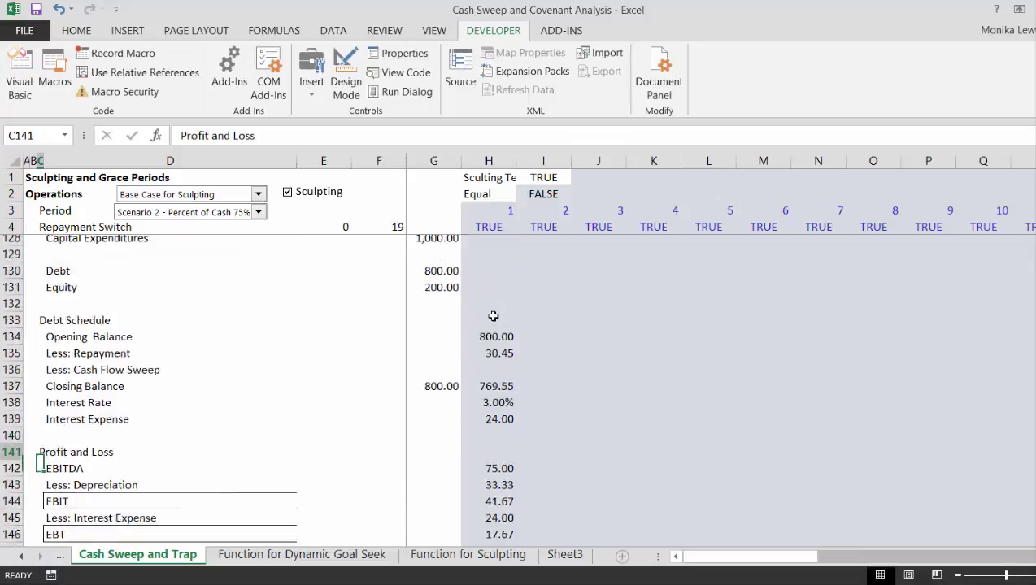
key("Up")
key("Up")
key("Up")
key("Up")
key("Up")
key("Up")
key("Up")
key("Up")
key("Up")
key("Up")
key("Up")
key("Up")
key("Up")
key("Up")
key("Up")
key("Up")
key("Up")
key("Up")
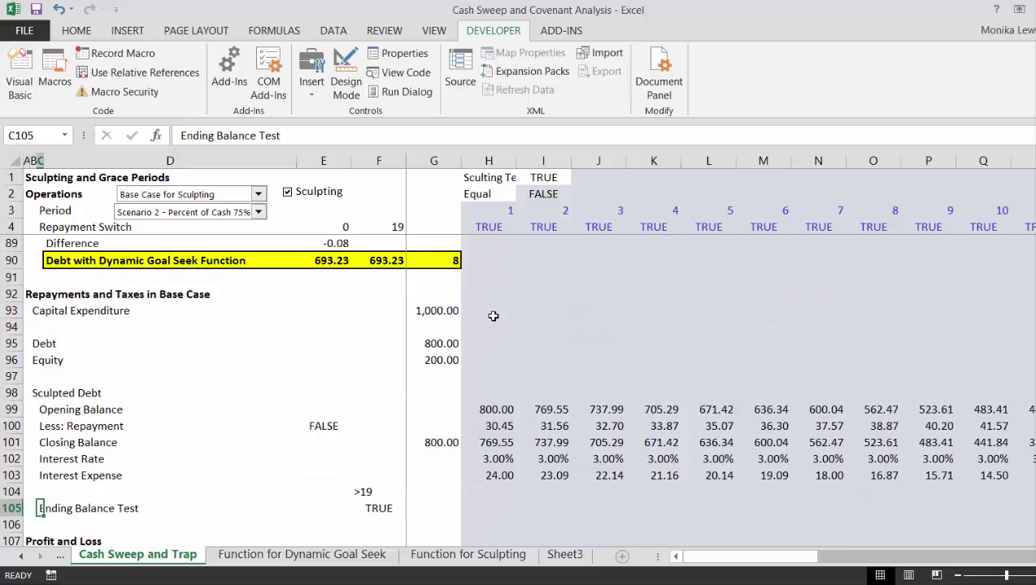
key("Up")
key("Up")
key("Up")
key("Up")
key("Up")
key("Up")
key("Up")
key("Up")
key("Up")
key("Up")
key("Up")
key("Up")
key("Up")
key("Up")
key("Up")
key("Up")
key("Up")
key("Up")
key("Up")
key("Up")
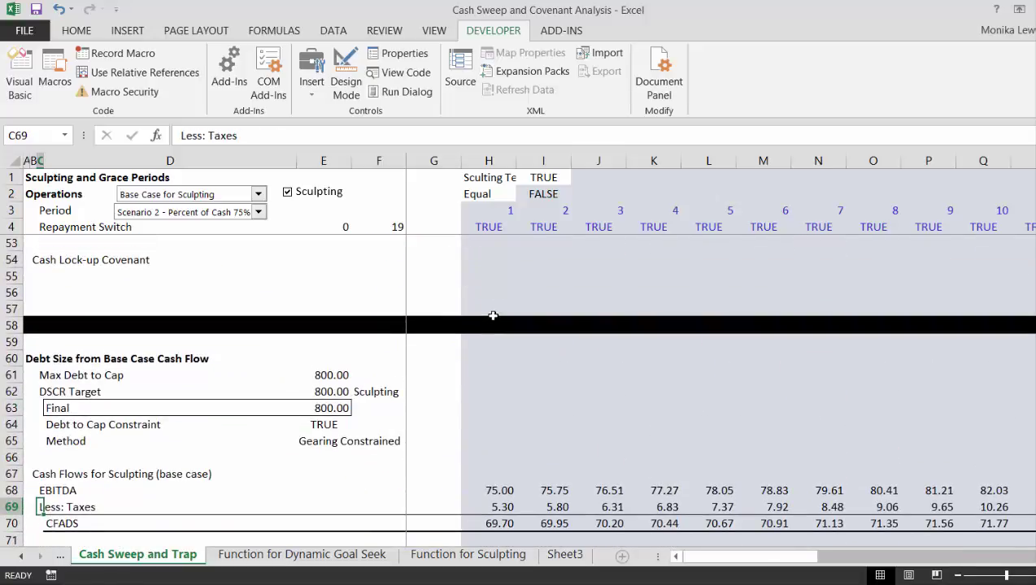
key("Up")
key("Up")
key("Up")
key("Up")
key("Up")
key("Up")
key("Up")
key("Up")
key("Up")
key("Up")
key("Up")
key("Up")
key("Up")
key("Up")
key("Up")
key("Up")
key("Up")
key("Up")
key("Up")
key("Up")
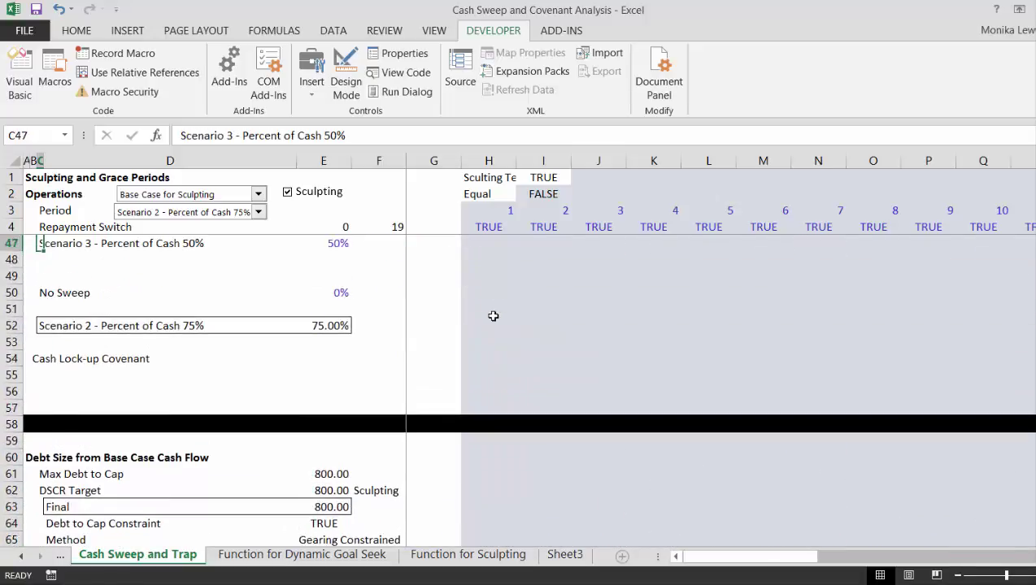
key("Down")
key("Down")
key("Down")
key("Down")
key("Down")
key("Down")
key("Down")
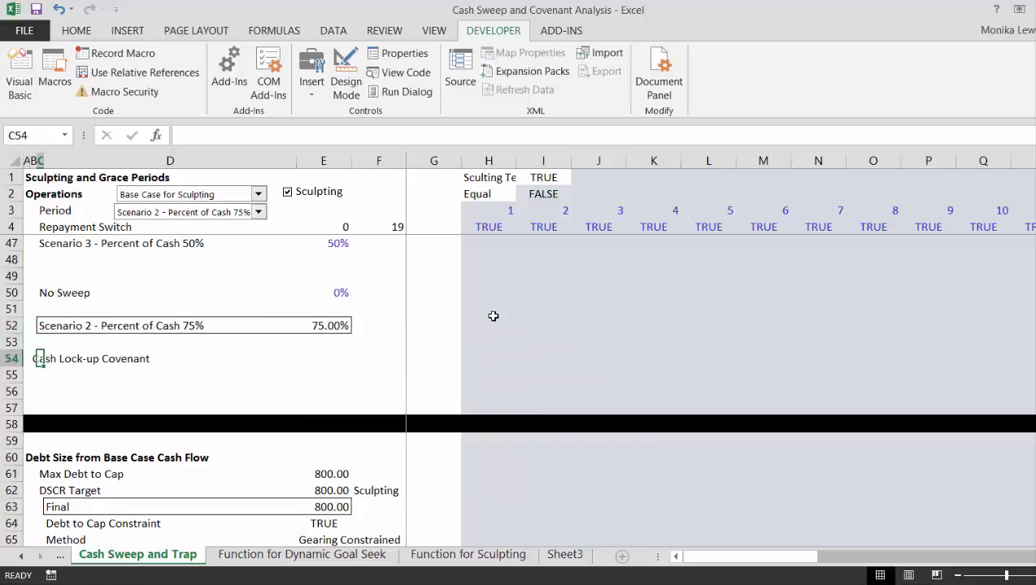
key("Right")
key("Right")
type("1")
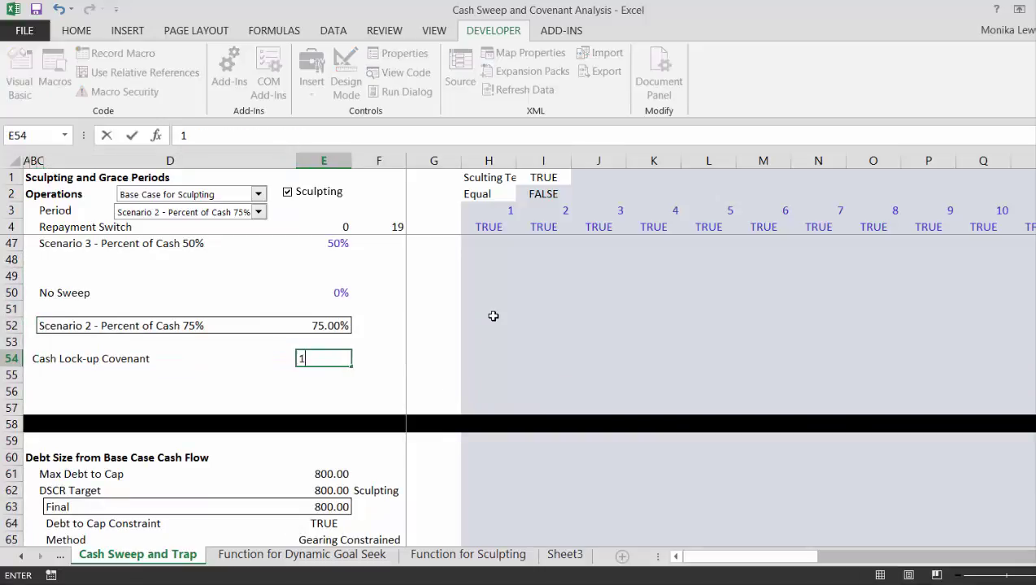
type(".2")
key("Return")
key("Up")
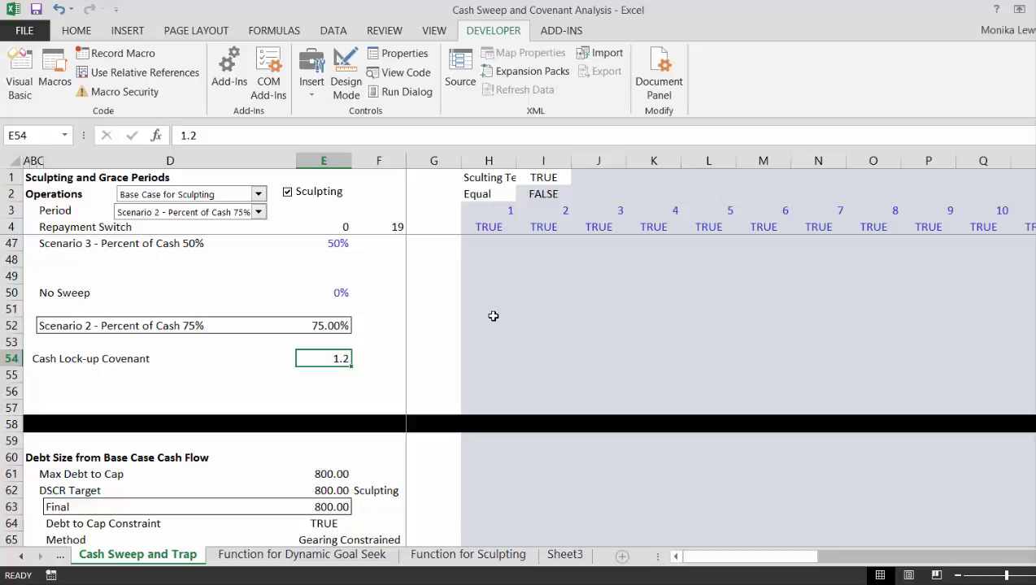
- Link E165 in the Less: Cash Flow Trap row to the Cash Lock-up Covenant with =E54, then select that row's first-period cell
key("Down")
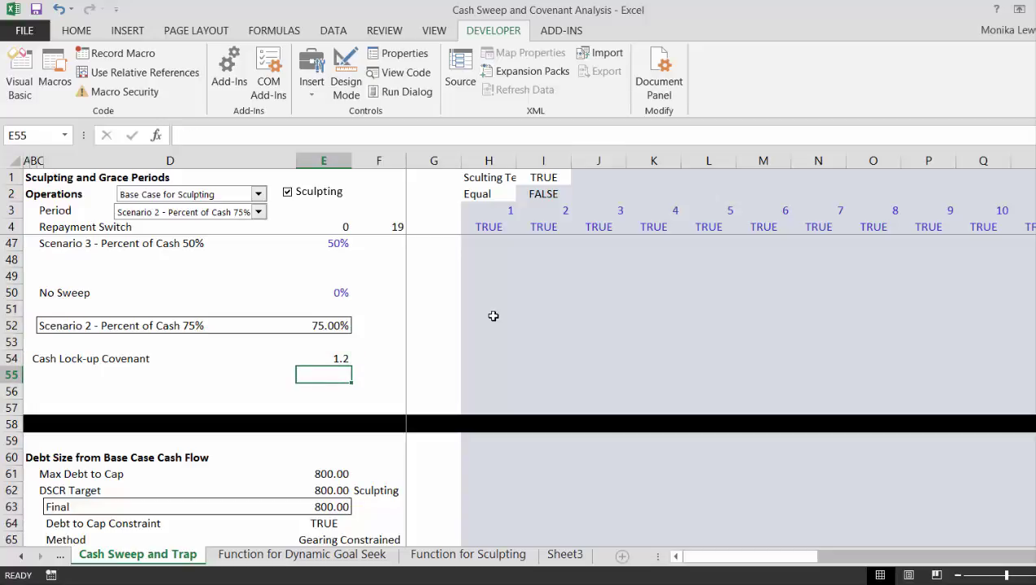
key("Page_Down")
key("Page_Down")
key("Page_Down")
key("Page_Down")
key("Page_Down")
key("Page_Down")
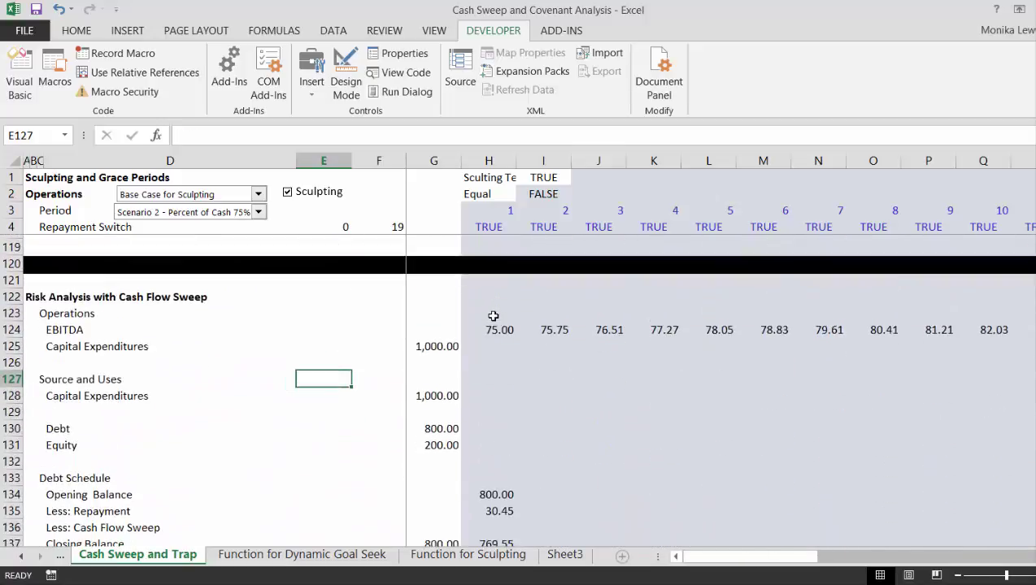
key("Down")
key("Down")
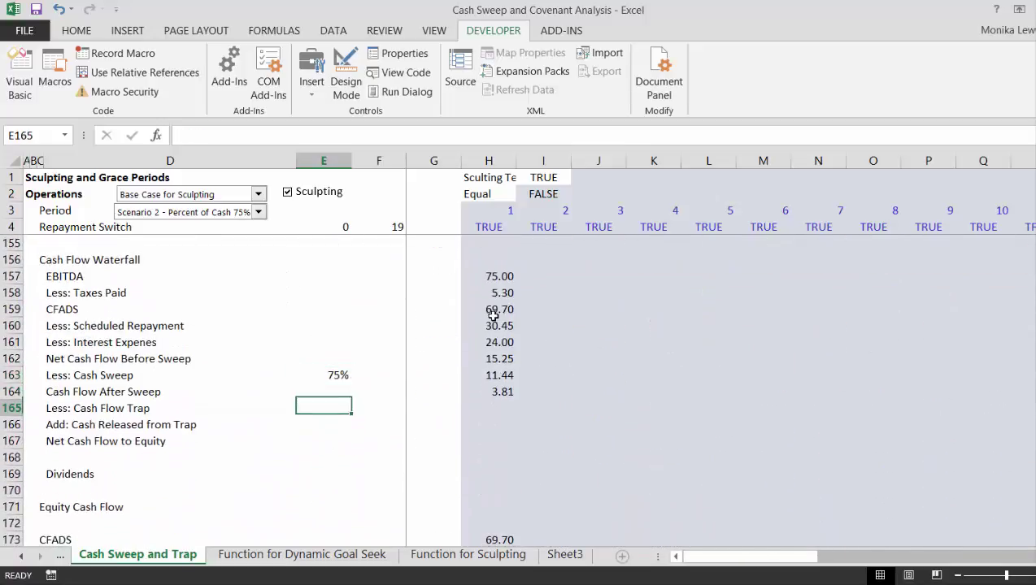
key("Down")
key("Up")
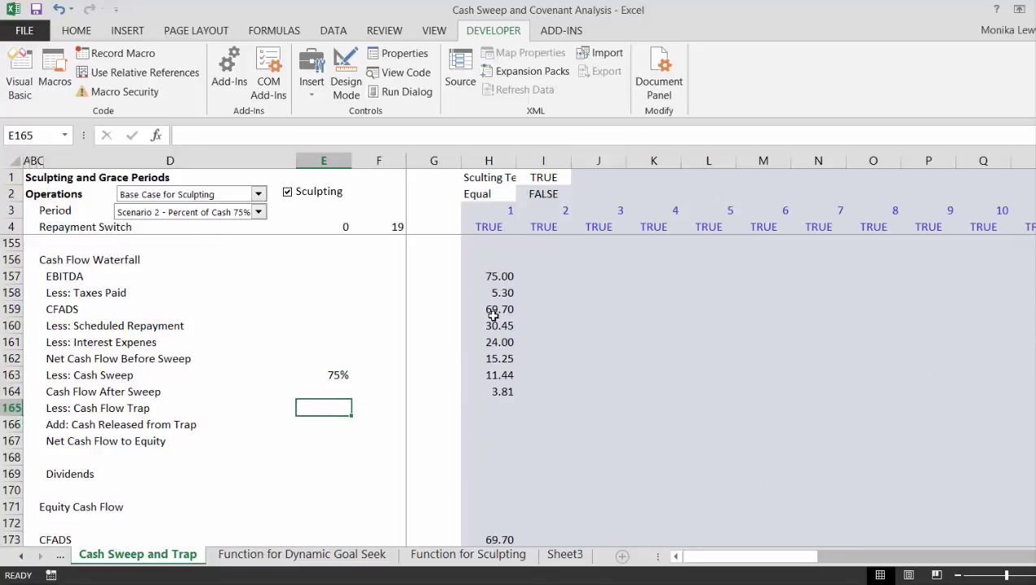
type("=")
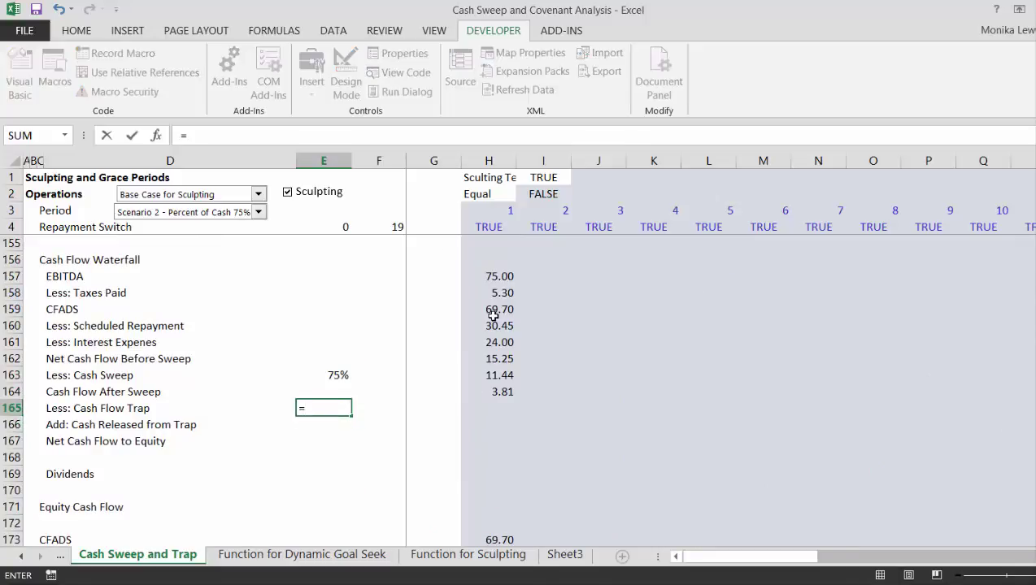
key("Page_Up")
key("Page_Up")
key("Page_Up")
key("Page_Up")
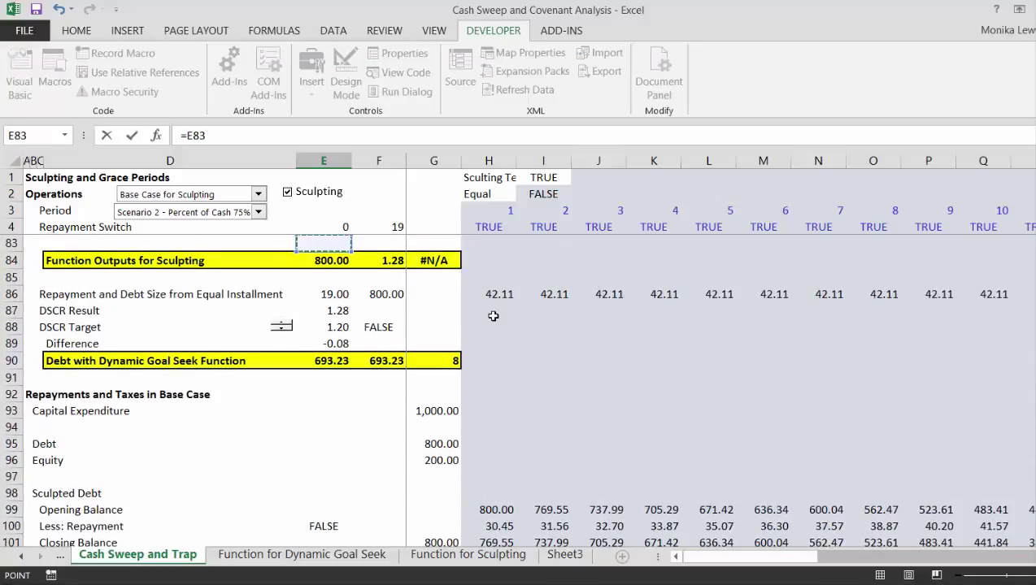
key("Page_Up")
key("Page_Up")
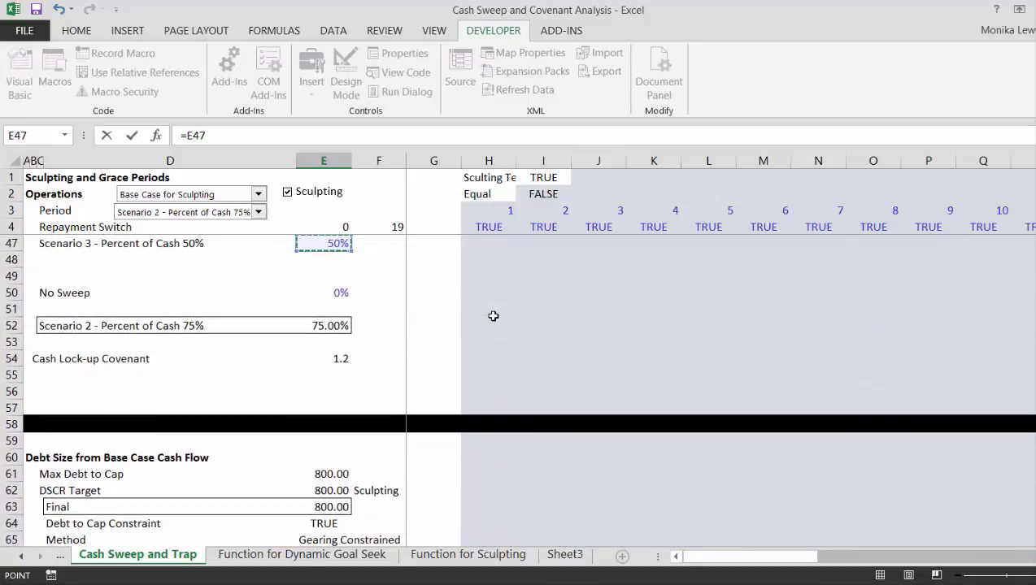
key("Down")
key("Down")
key("Down")
key("Down")
key("Down")
key("Down")
key("Down")
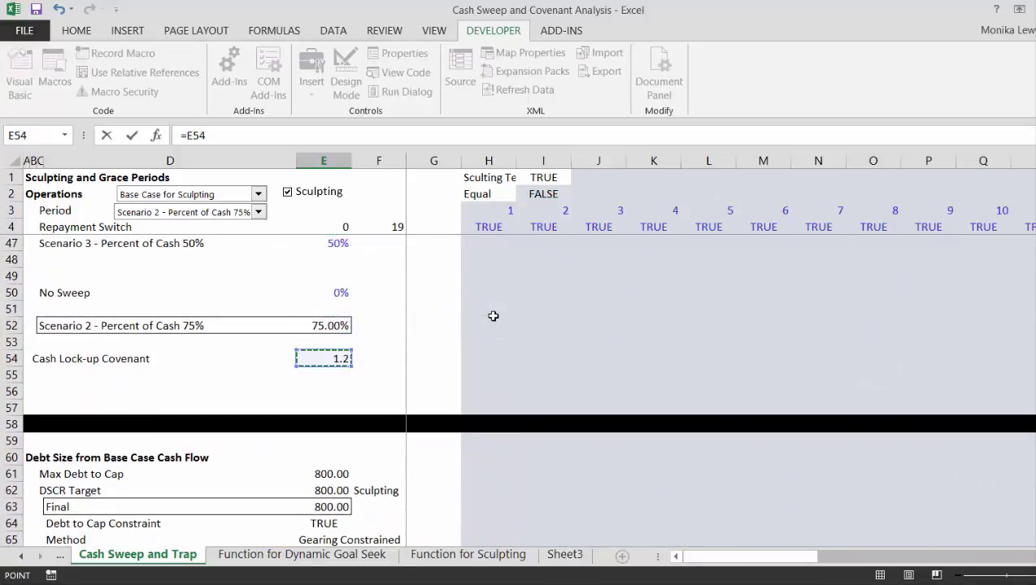
key("Return")
scroll(493, 315, "down", 2)
key("Up")
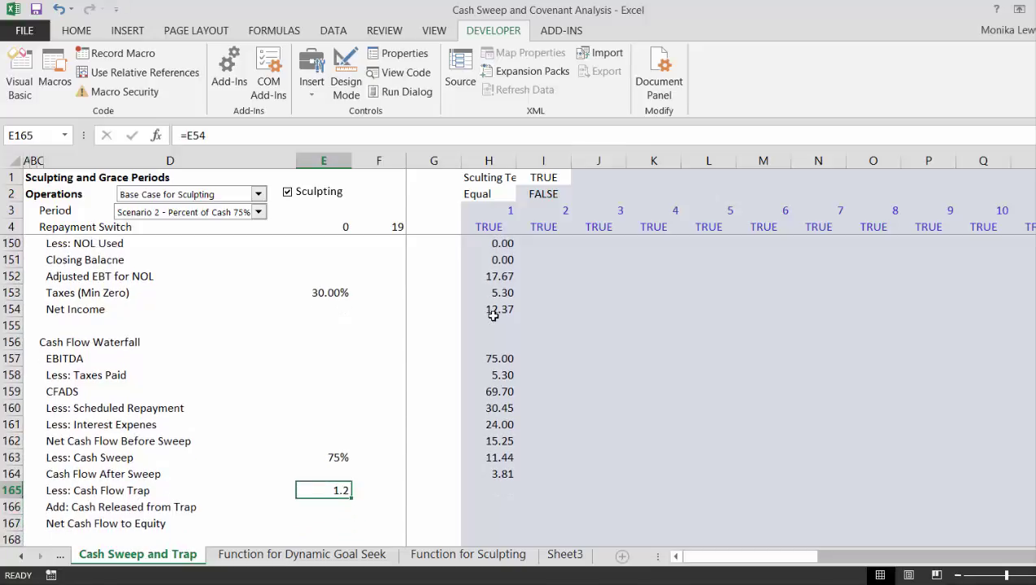
key("Right")
key("Right")
key("Right")
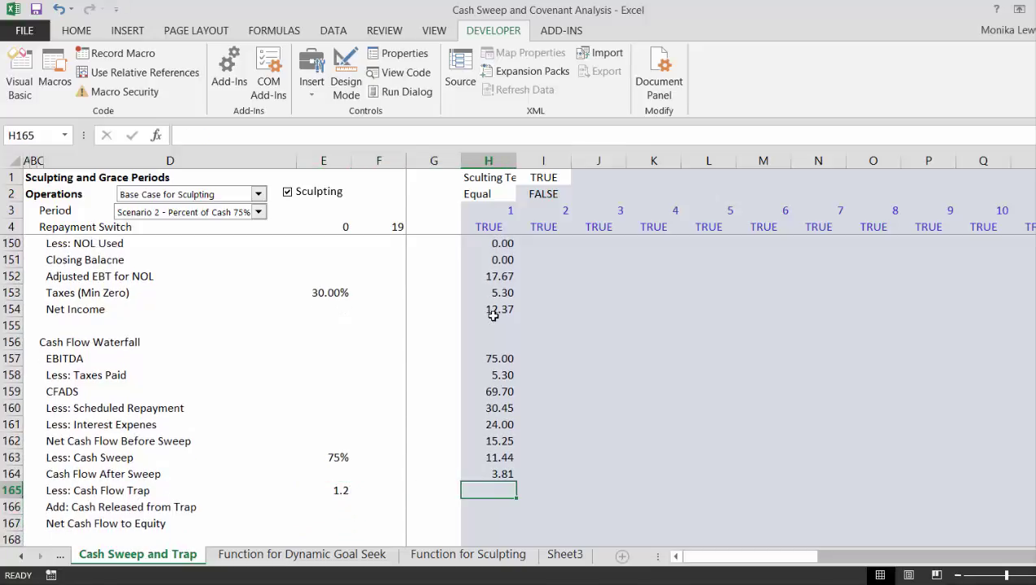
- Link the Covenant value in E177 to the Cash Flow Trap covenant with =E165, then select that row's first-period cell H177
key("Down")
key("Down")
key("Down")
key("Down")
key("Down")
key("Down")
key("Down")
key("Down")
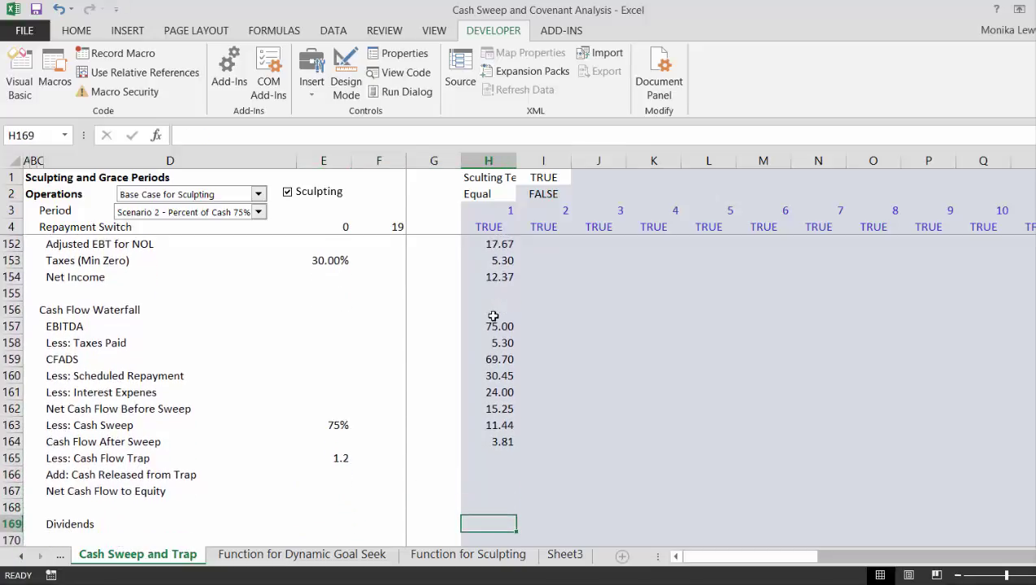
key("Down")
key("Down")
key("Down")
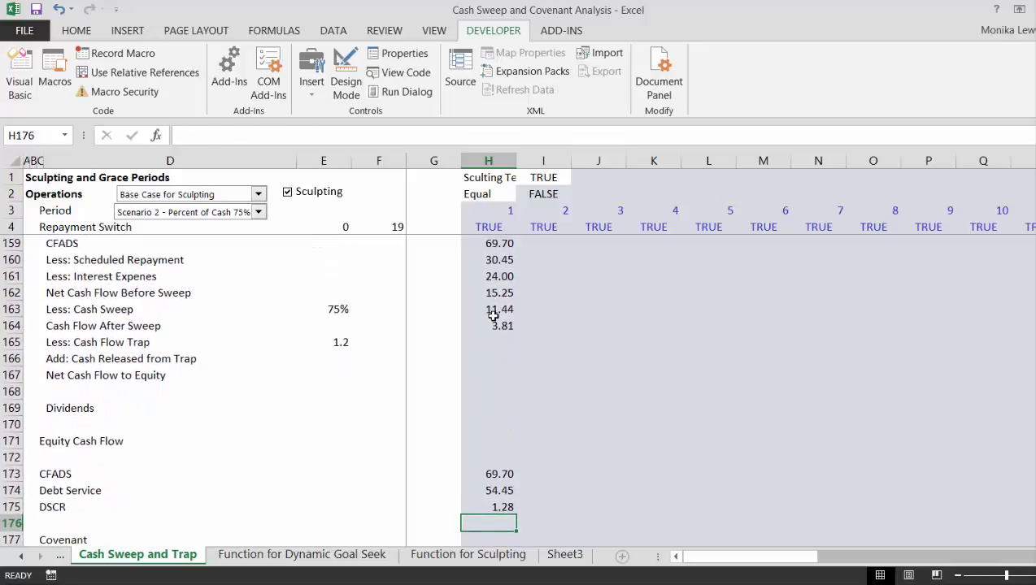
key("Left")
key("Left")
key("Down")
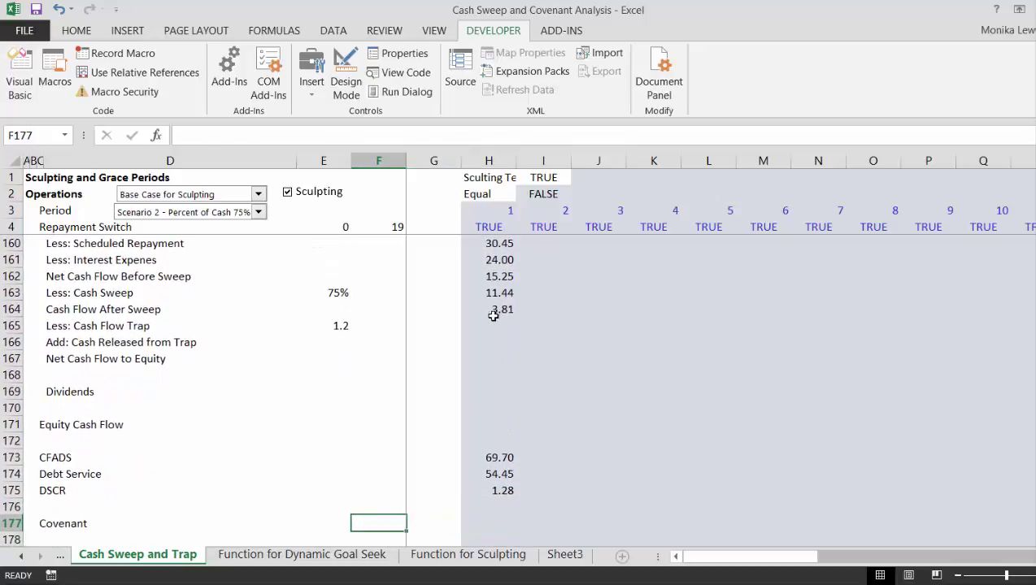
key("Left")
type("=")
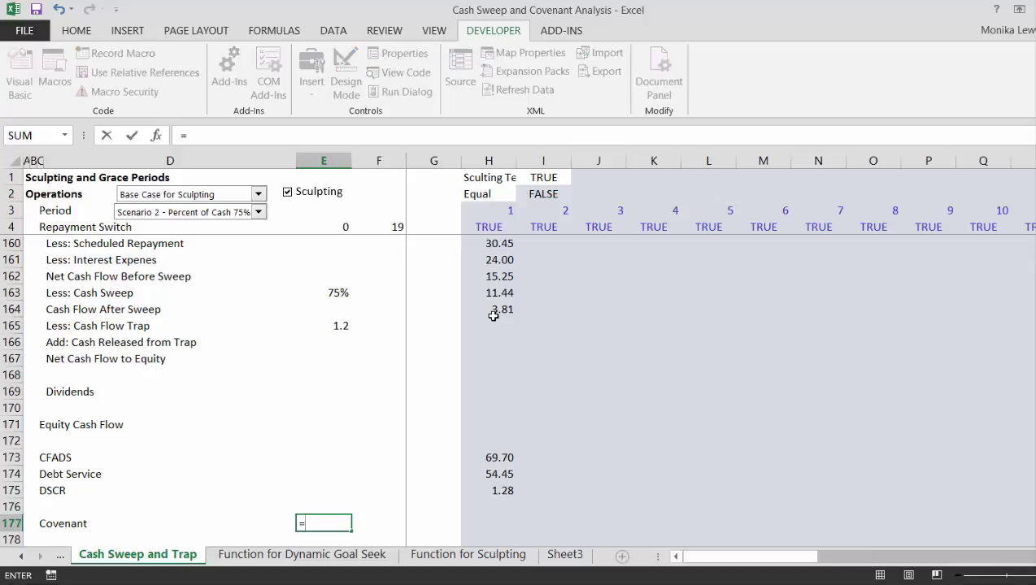
key("Up")
key("Up")
key("Up")
key("Up")
key("Up")
key("Up")
key("Up")
key("Up")
key("Up")
key("Up")
key("Up")
key("Up")
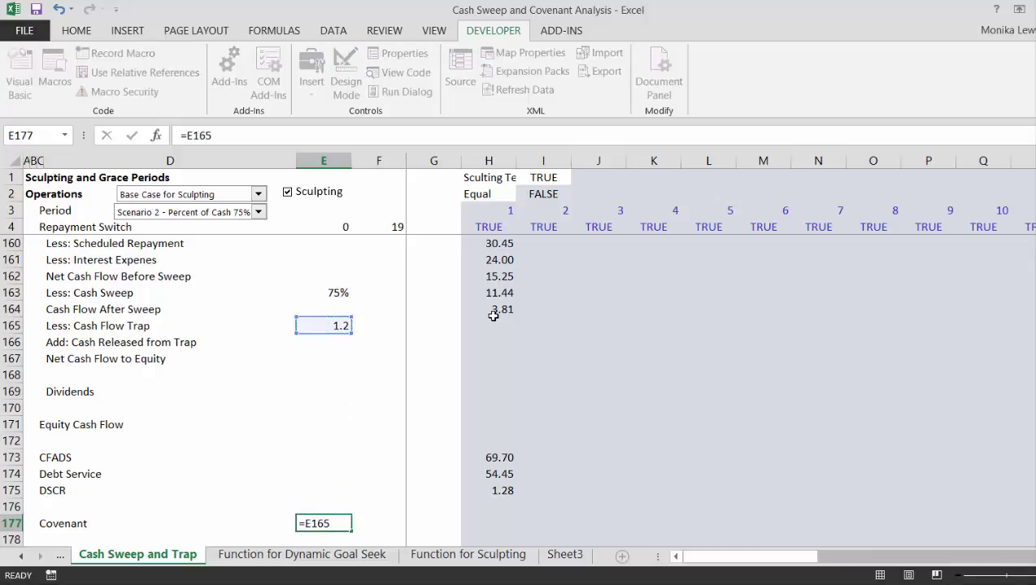
key("Return")
key("Up")
key("Right")
key("Right")
key("Right")
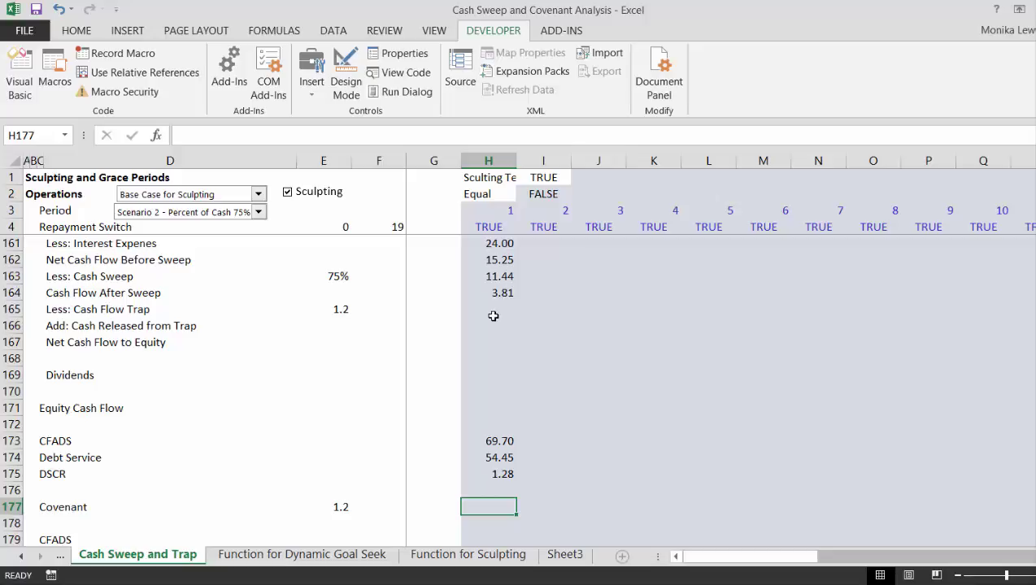
- Review the rows below Covenant down to the Equity Return section, then return to H177
key("Down")
key("Down")
key("Down")
key("Down")
key("Down")
key("Down")
key("Down")
key("Down")
key("Down")
key("Down")
key("Down")
key("Down")
key("Down")
key("Down")
key("Down")
key("Down")
key("Down")
key("Down")
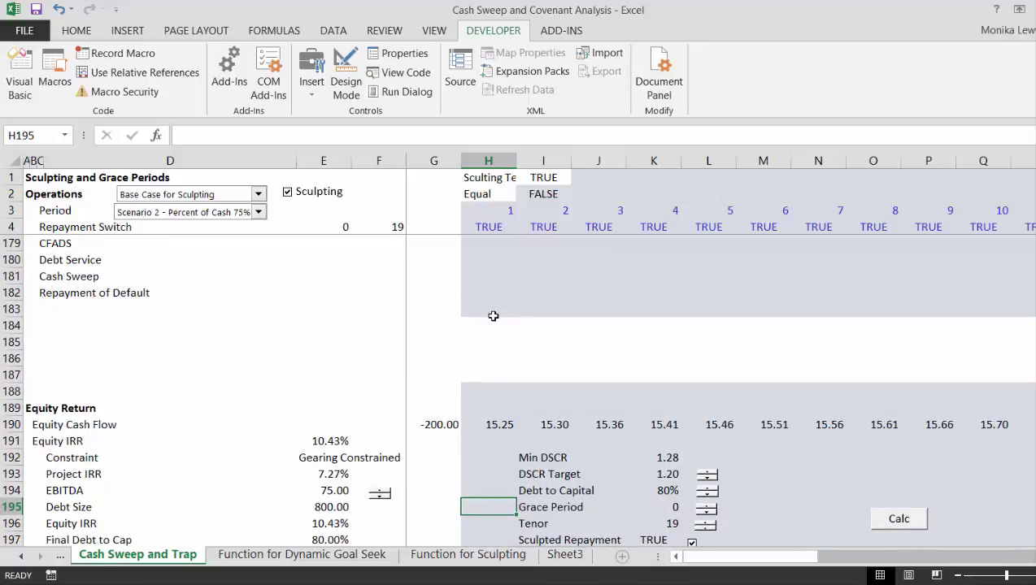
key("Up")
key("Up")
key("Up")
key("Up")
key("Up")
key("Up")
key("Up")
key("Up")
key("Up")
key("Up")
key("Up")
key("Up")
key("Up")
key("Up")
key("Up")
key("Up")
key("Up")
key("Up")
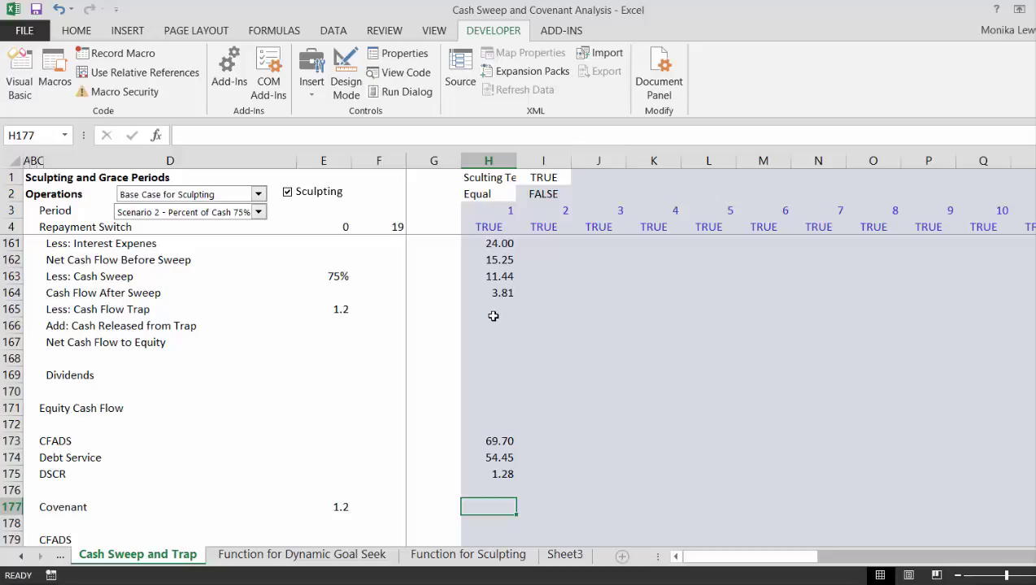
- Switch the Operations scenario to Varying Flat Revenue
left_click(259, 194)
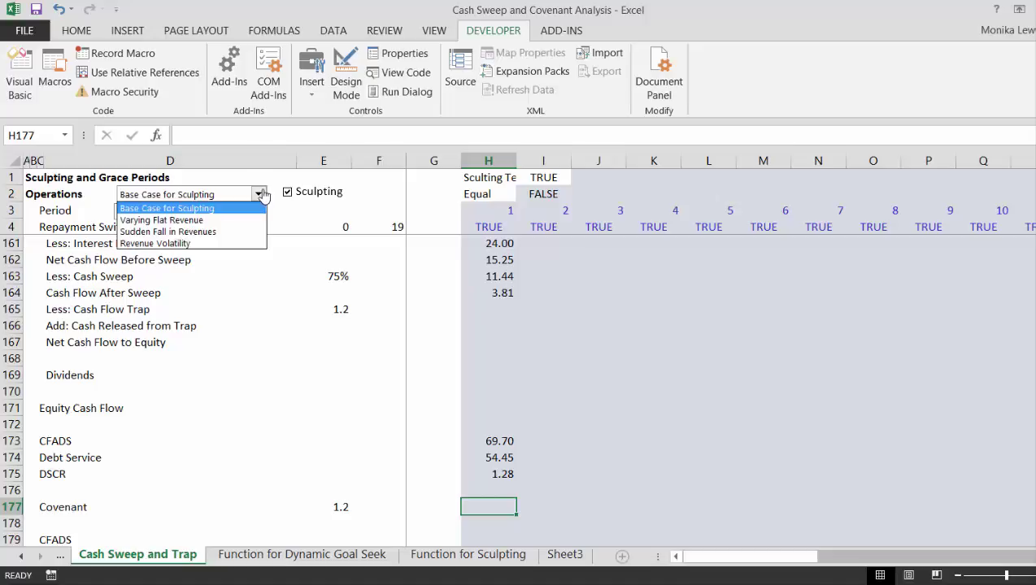
key("Down")
key("Down")
key("Up")
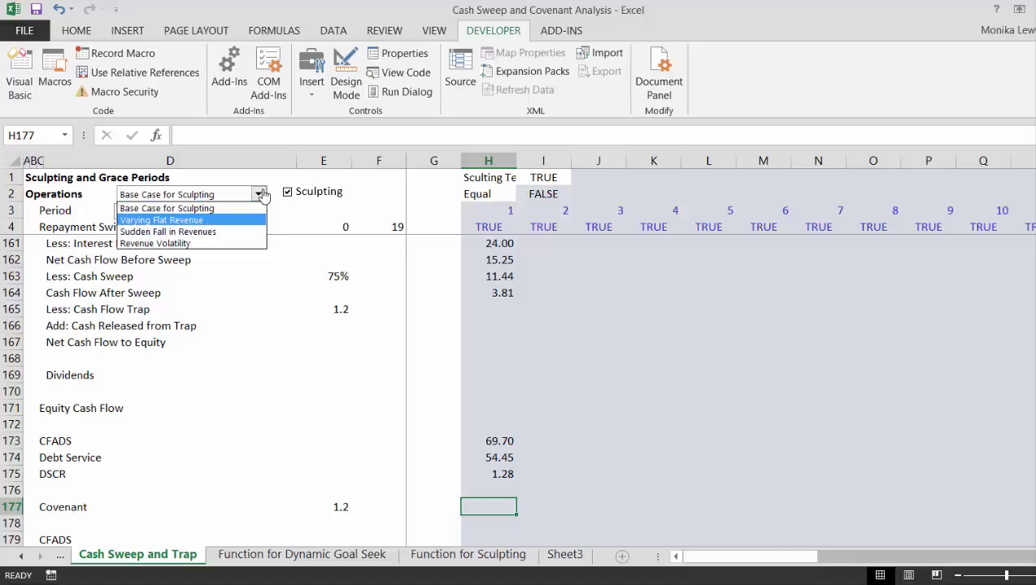
key("Return")
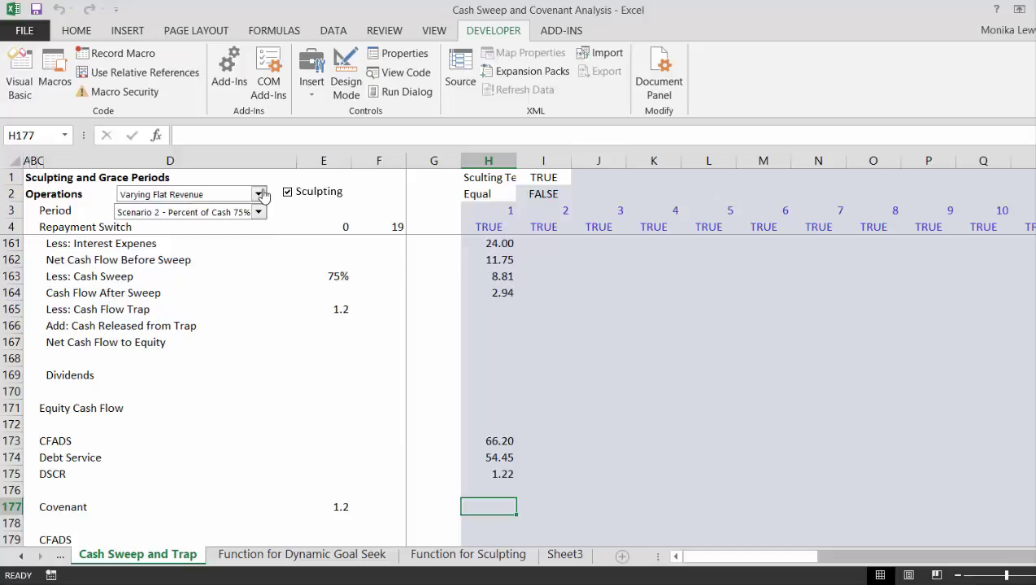
- Move the Sculpting checkbox from the Operations header row to the empty header area over columns J and K
key("Page_Up")
key("Page_Up")
key("Page_Up")
key("Page_Up")
key("Page_Up")
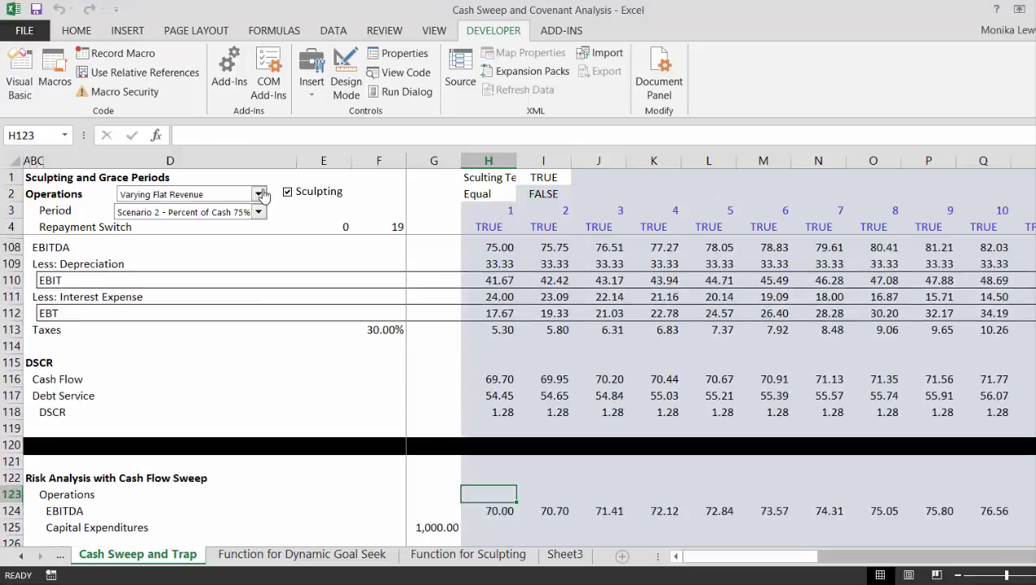
key("Page_Up")
key("Page_Up")
key("Page_Up")
key("Page_Up")
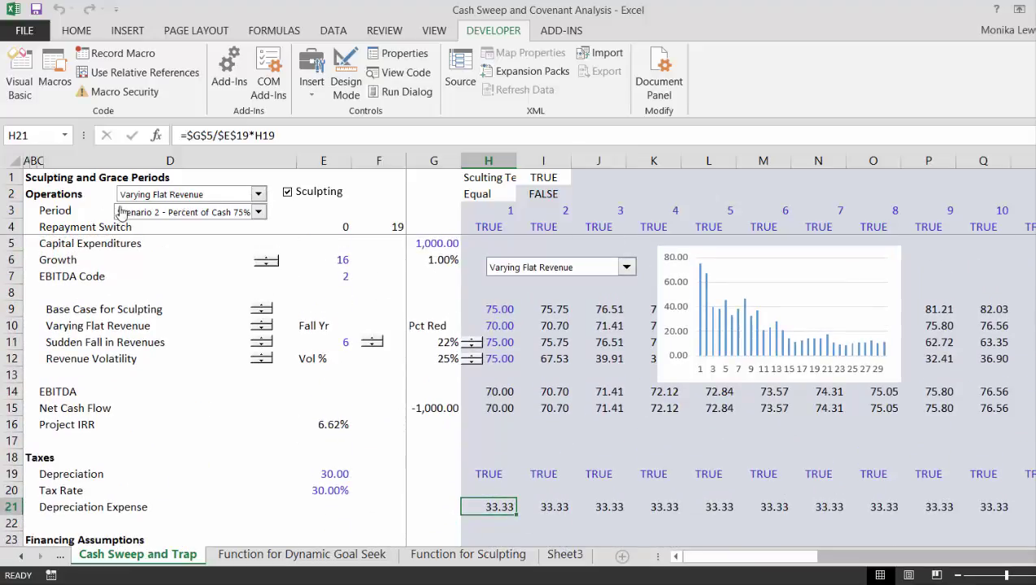
left_click(320, 193)
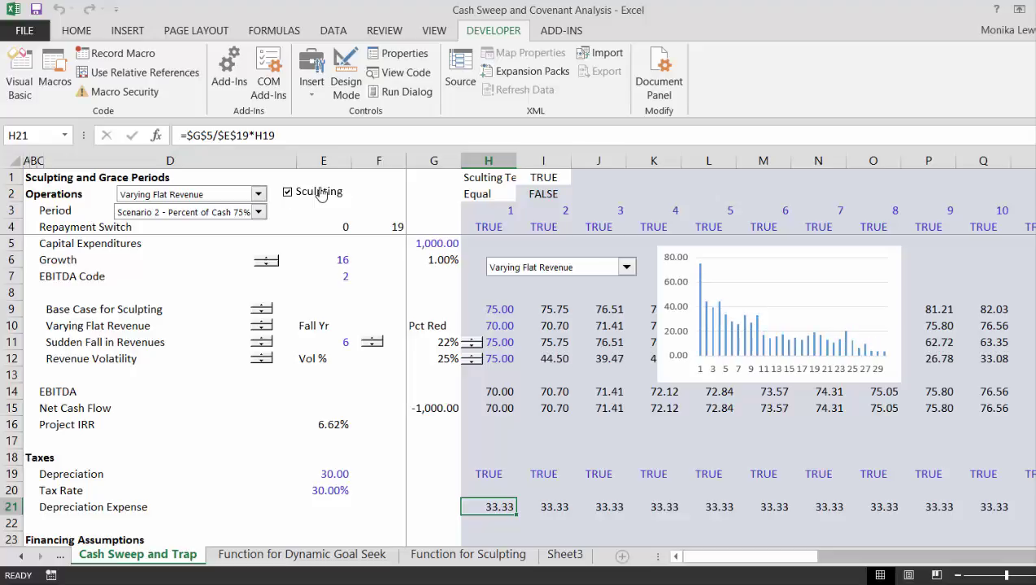
right_click(321, 192)
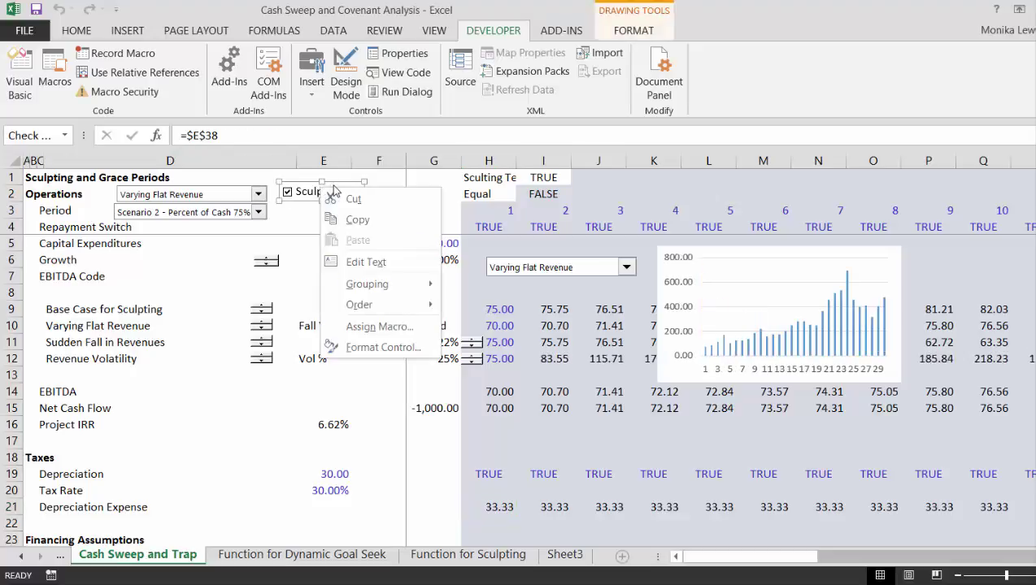
key("Escape")
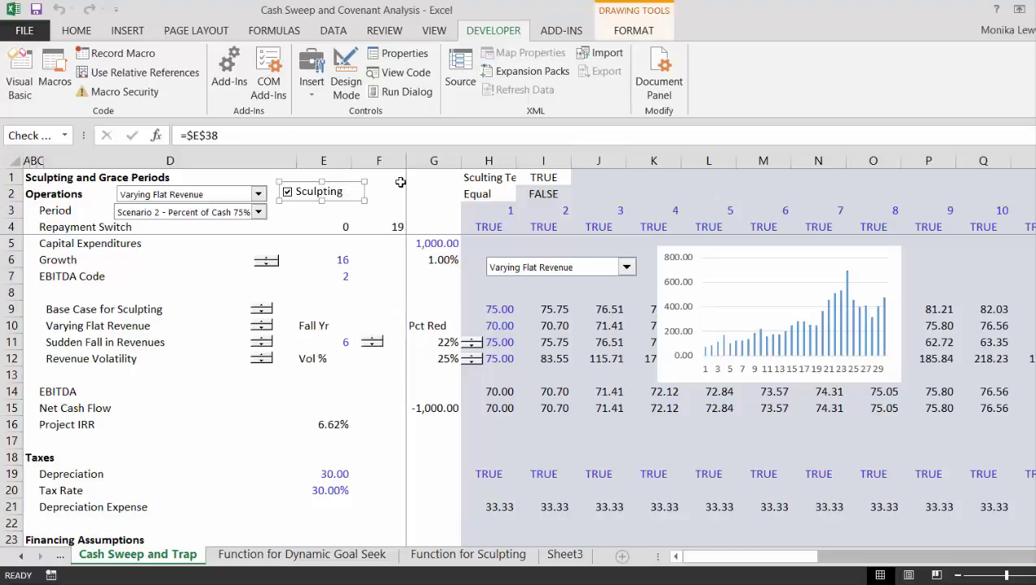
mouse_move(351, 187)
left_mouse_down()
mouse_move(591, 176)
mouse_move(655, 193)
mouse_move(692, 178)
mouse_move(665, 170)
left_mouse_up()
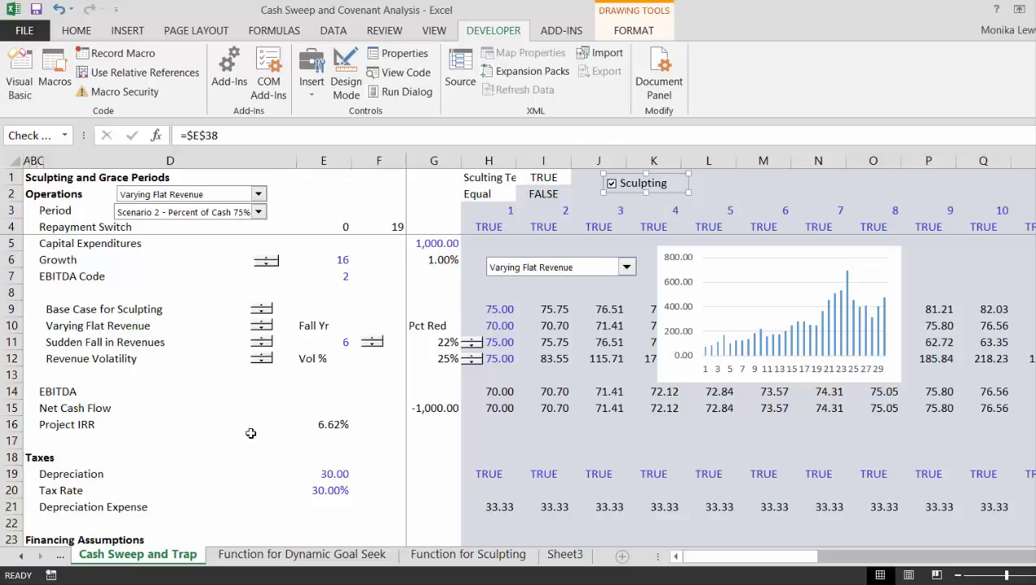
- Copy the Varying Flat Revenue spinner and place the copy in E2 of the frozen header
right_click(260, 332)
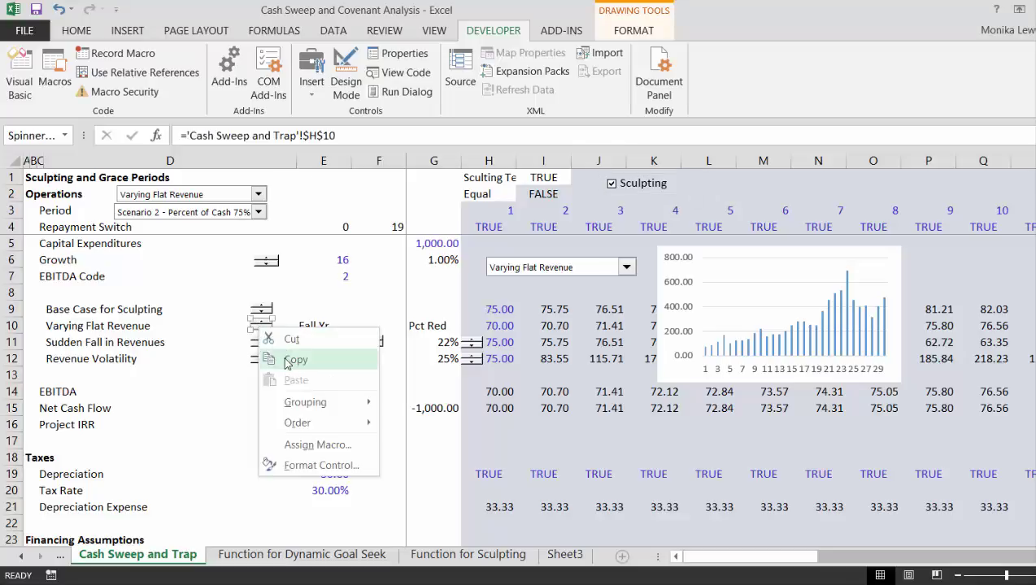
left_click(288, 359)
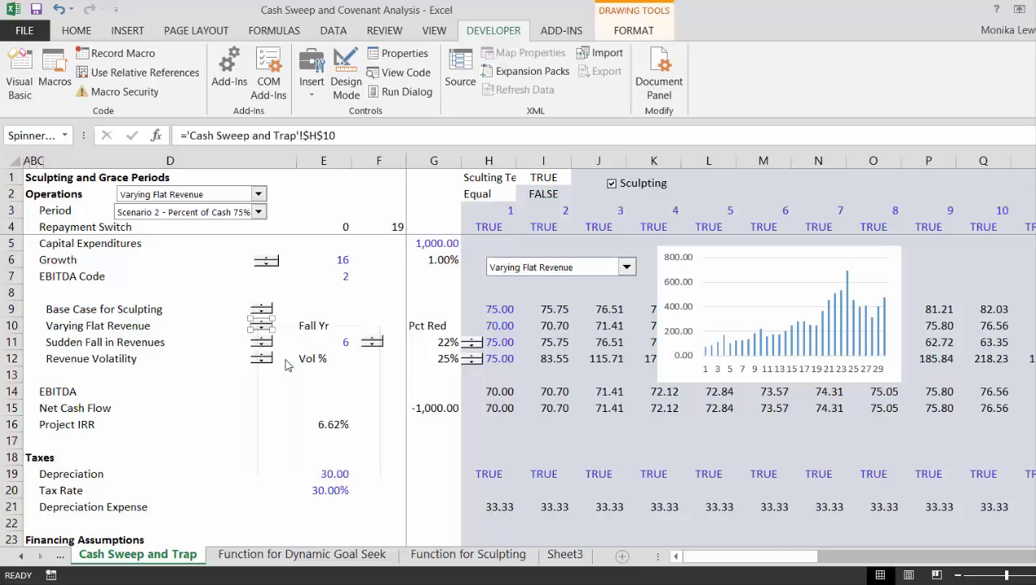
left_click(330, 193)
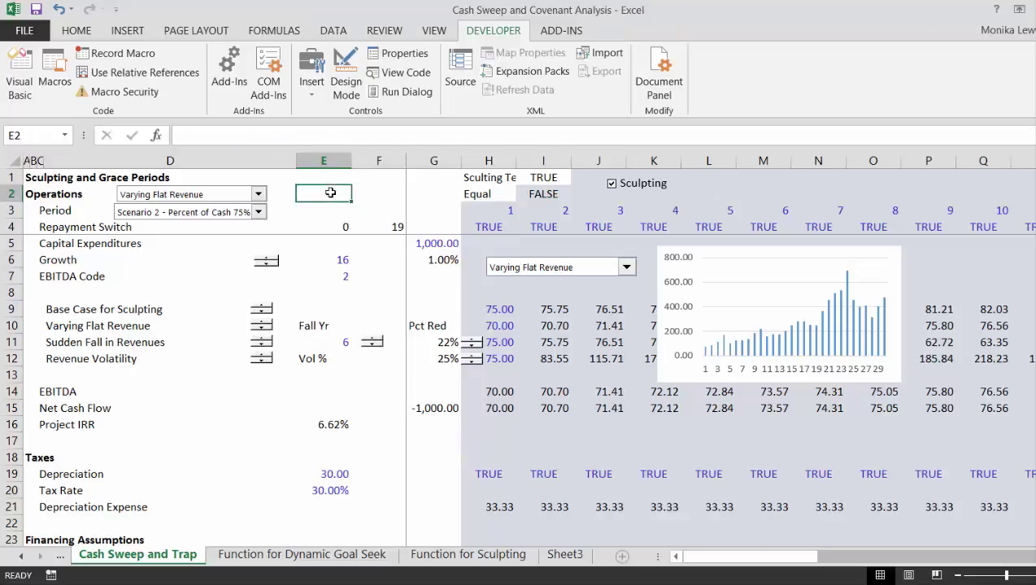
key("ctrl+v")
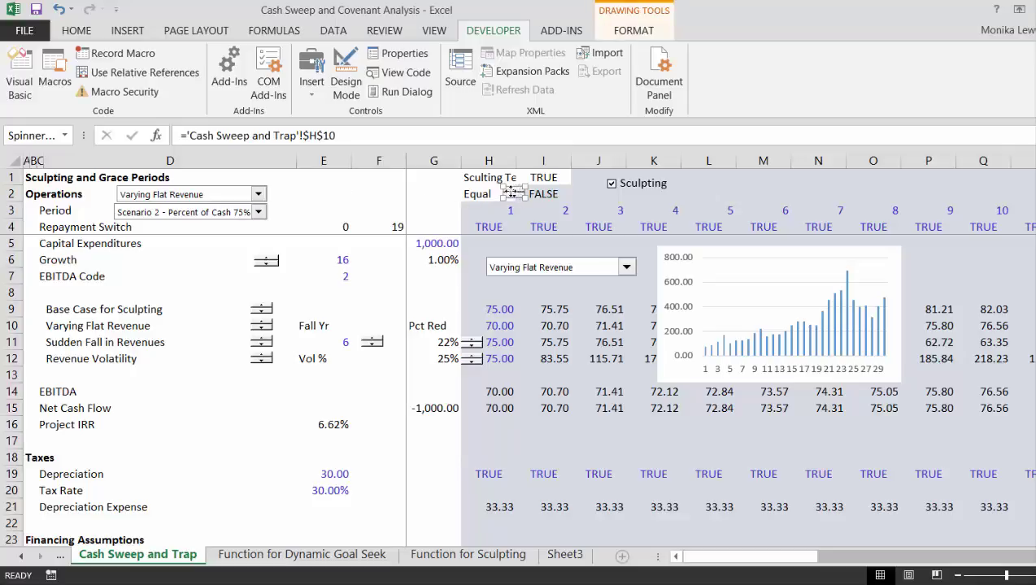
left_click_drag(514, 193, 332, 191)
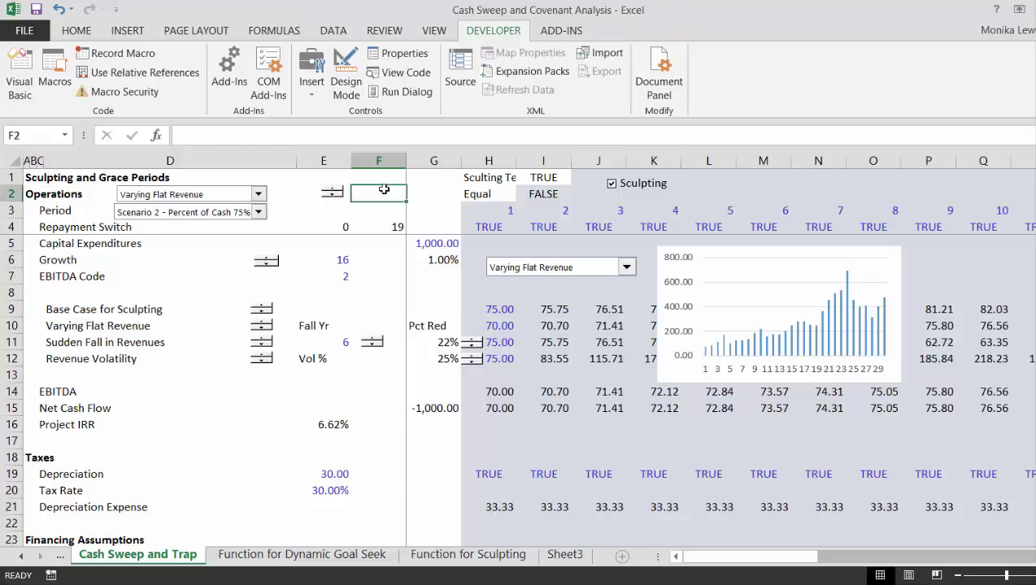
- Link F2 to the first-period Varying Flat Revenue value with =H10
type("=")
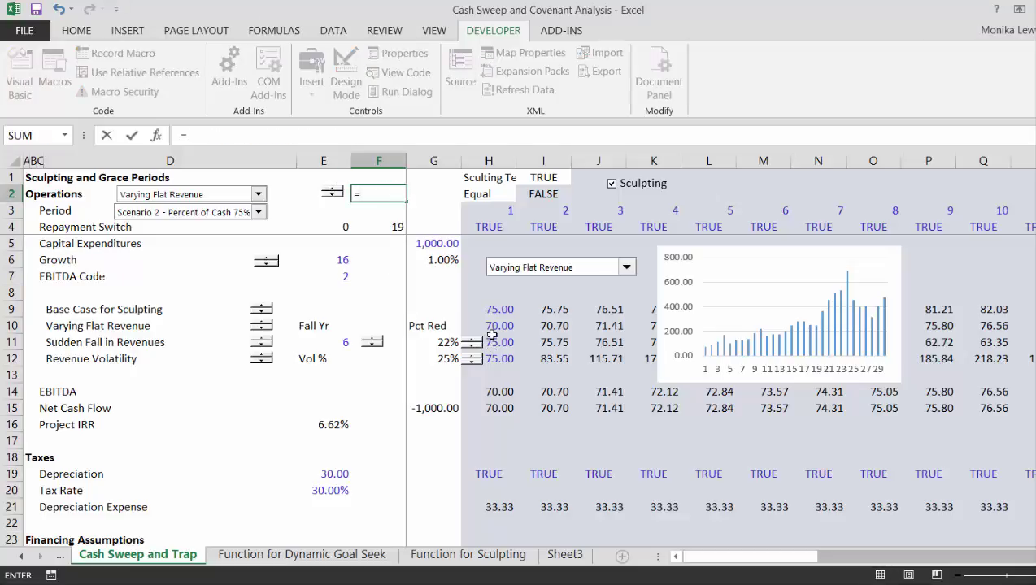
left_click(492, 328)
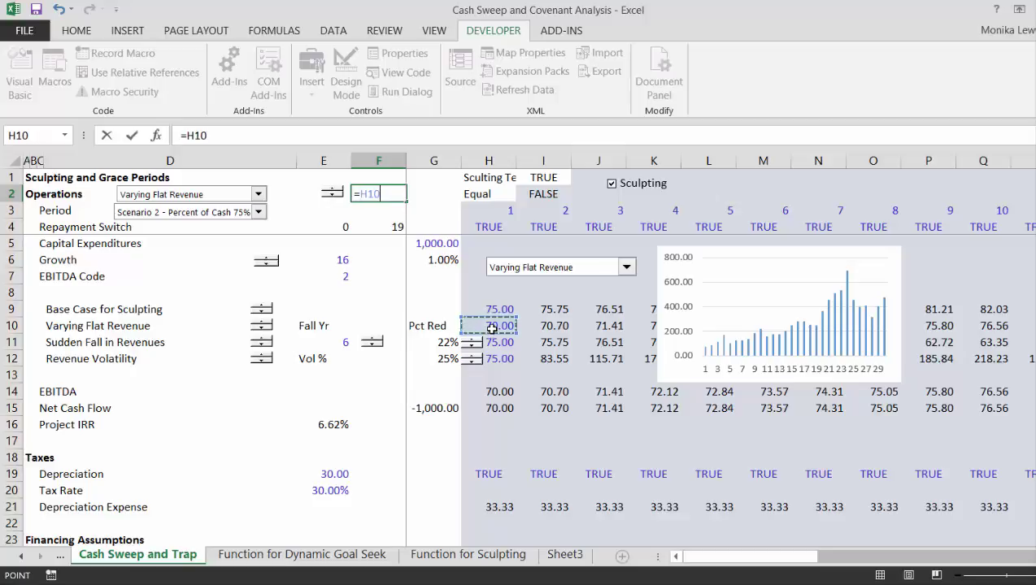
key("Return")
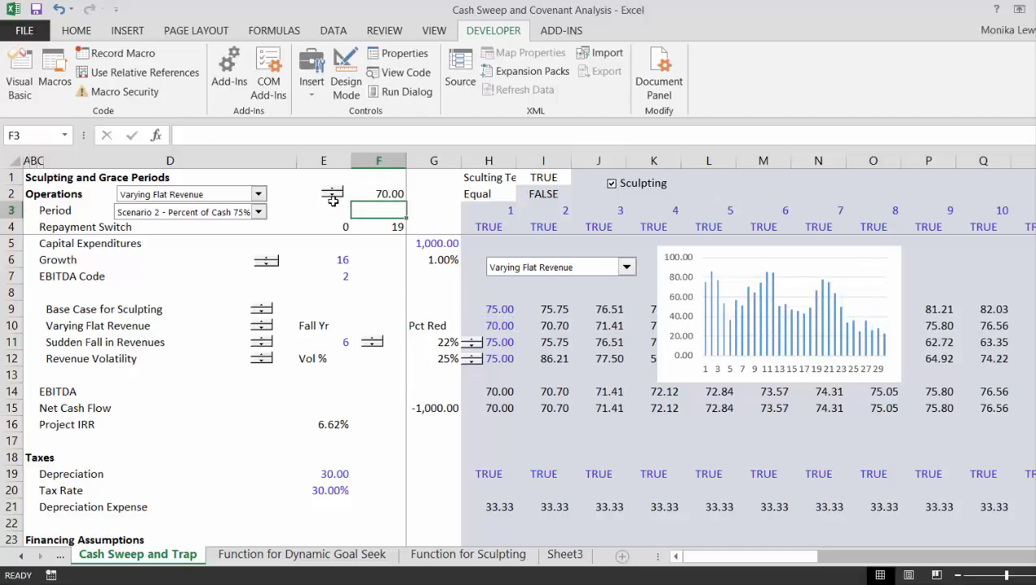
- Lower the first-period Varying Flat Revenue value to 45 using the copied header spinner
left_click(332, 197)
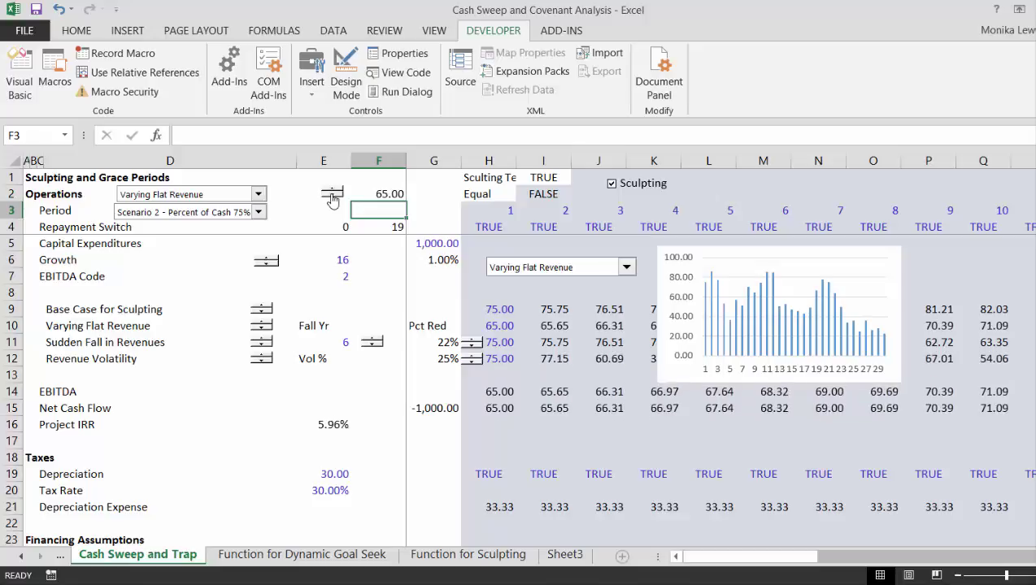
left_click(332, 198)
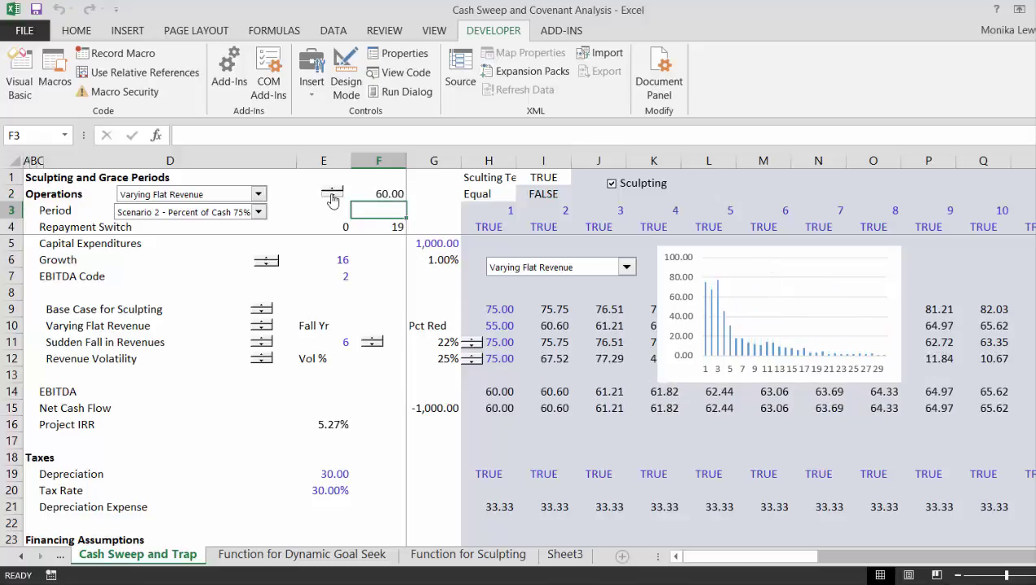
left_click(332, 197)
left_click(332, 198)
left_click(331, 198)
- Examine the first-period cash flow waterfall, including cash sweep and cash flow after sweep, under the reduced EBITDA
key("Page_Down")
key("Page_Down")
key("Page_Down")
key("Page_Down")
key("Page_Down")
key("Page_Down")
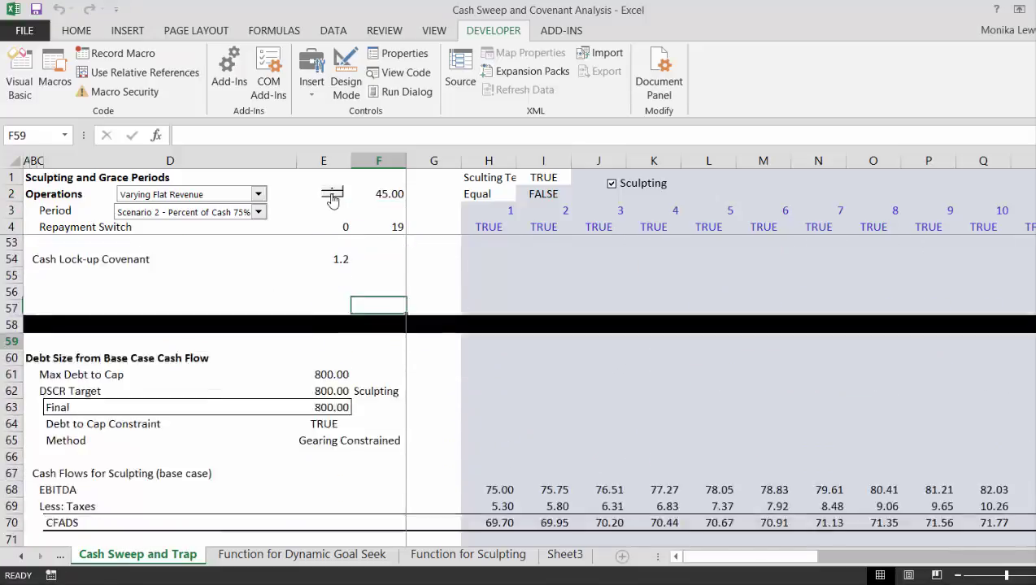
key("Page_Down")
key("Page_Down")
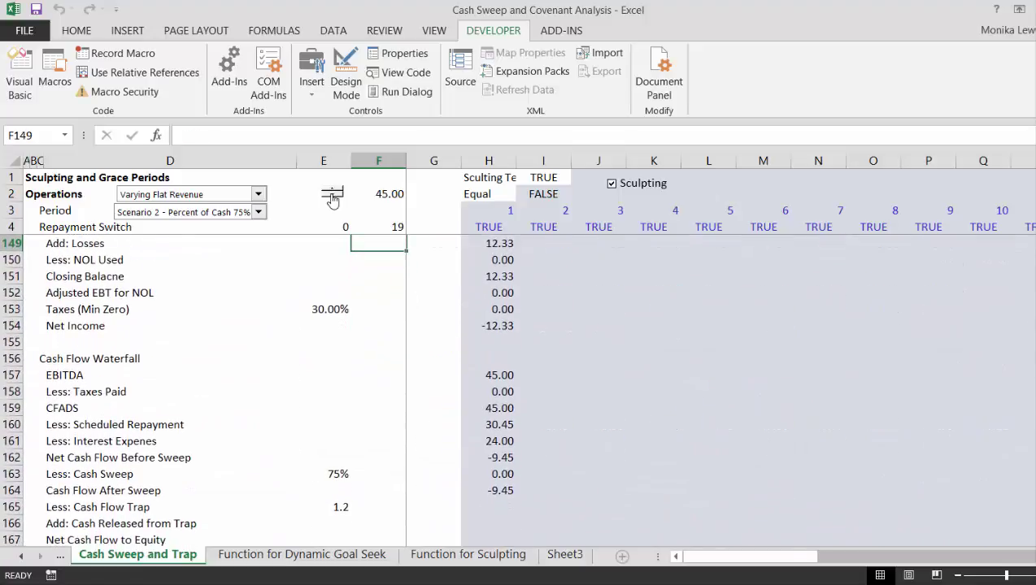
key("Down")
key("Down")
key("Down")
key("Down")
key("Down")
key("Down")
key("Down")
key("Down")
key("Down")
key("Down")
key("Down")
key("Down")
key("Down")
key("Down")
key("Down")
key("Down")
key("Down")
key("Down")
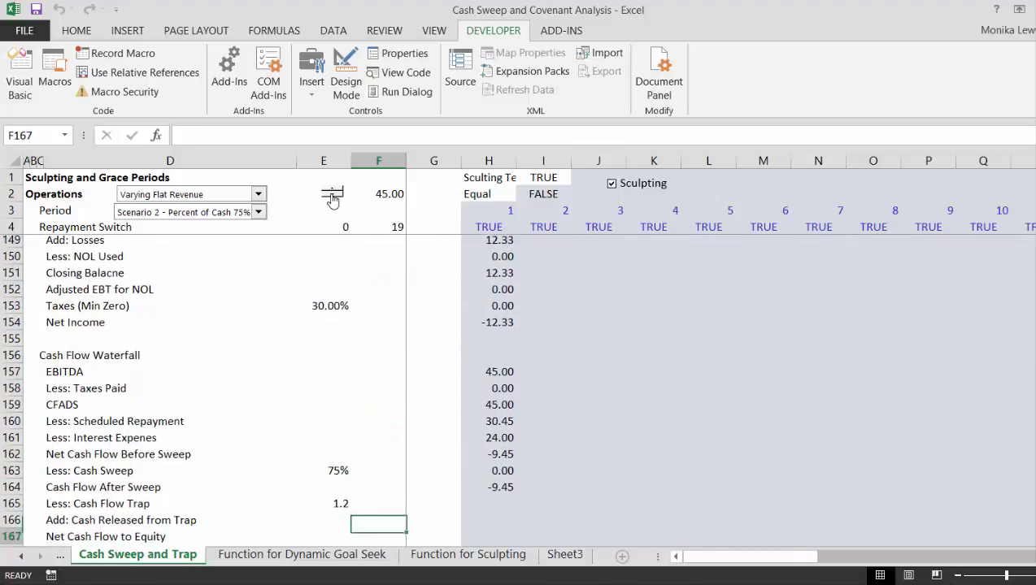
key("Down")
key("Down")
key("Down")
key("Down")
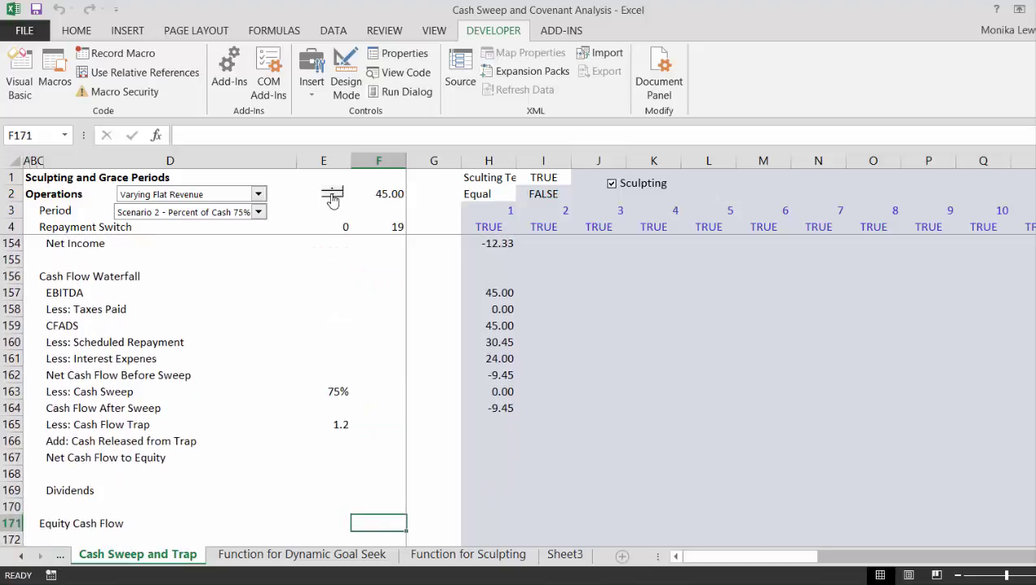
key("Up")
key("Up")
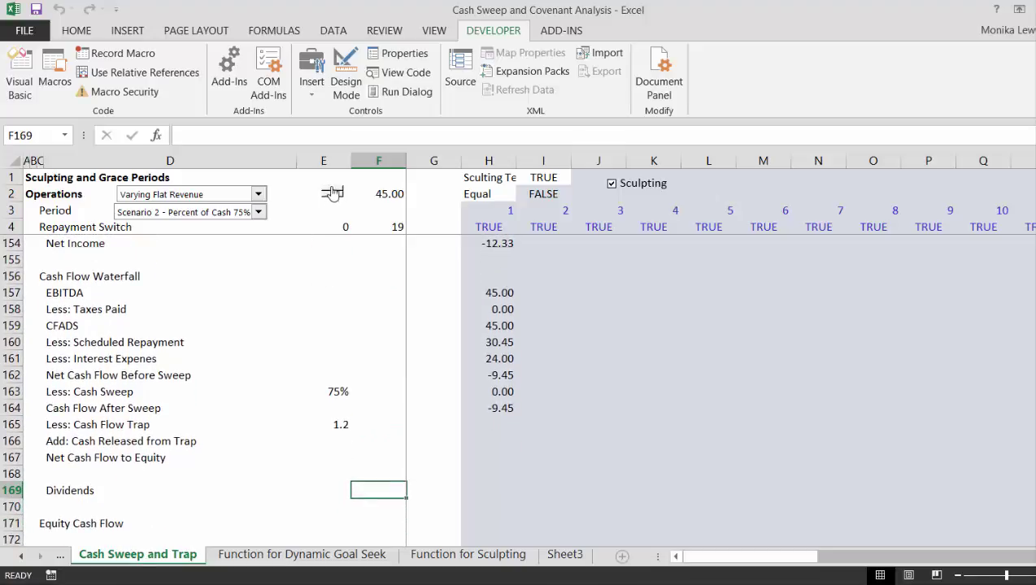
- Raise the first-period Varying Flat Revenue to 60 with the header spinner and set the sweep scenario to No Sweep
left_click(333, 192)
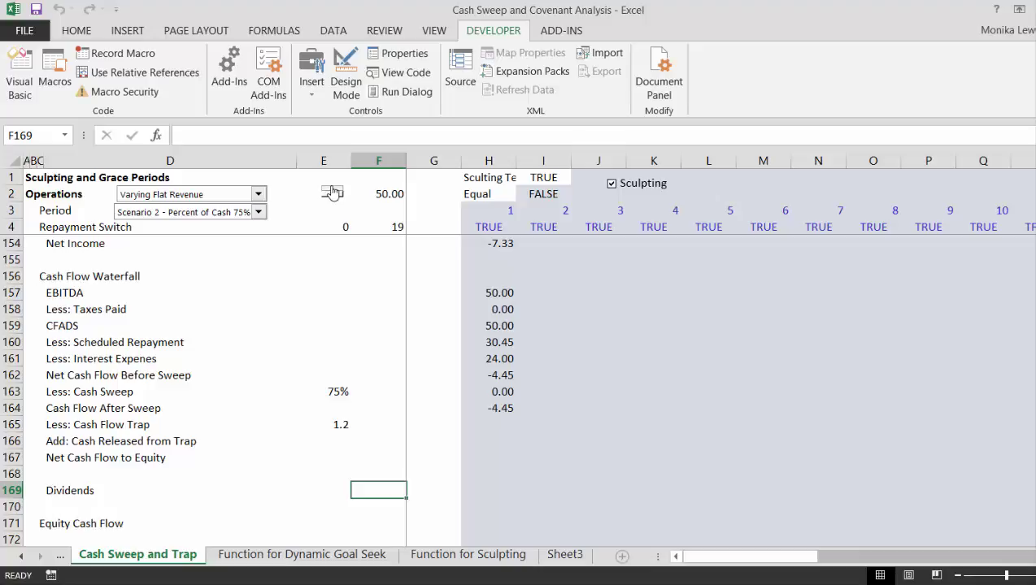
left_click(332, 190)
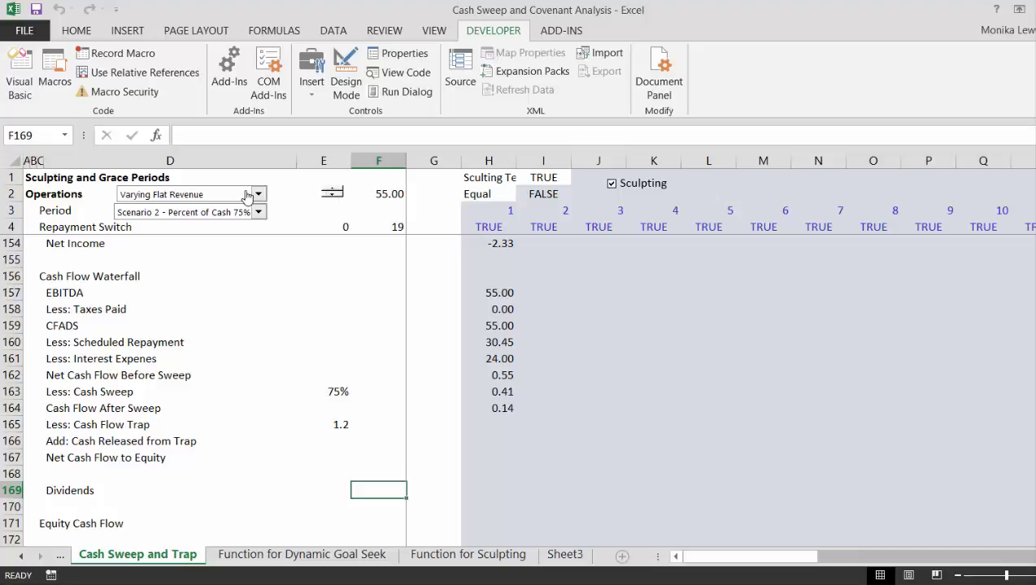
left_click(259, 212)
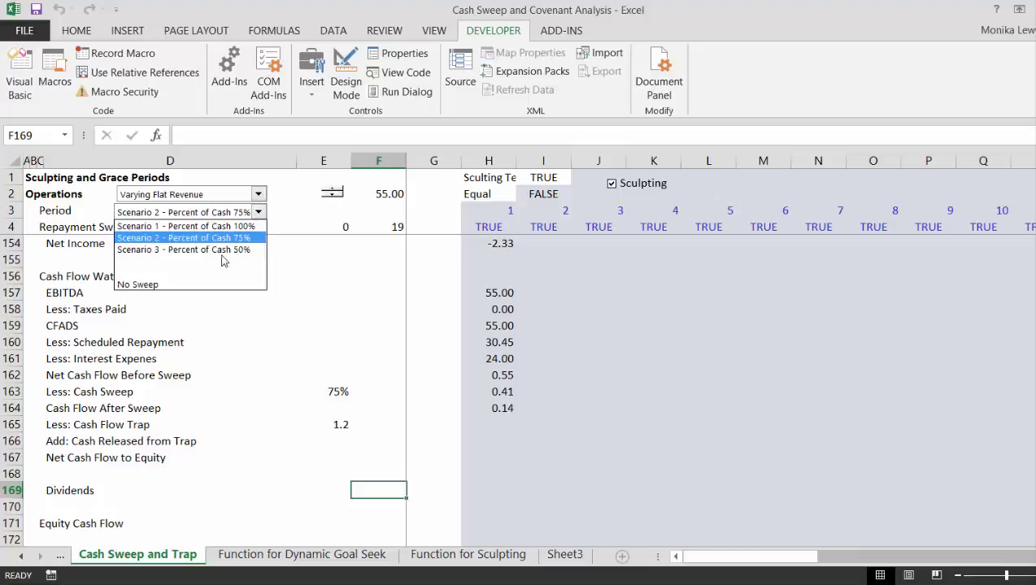
left_click(196, 285)
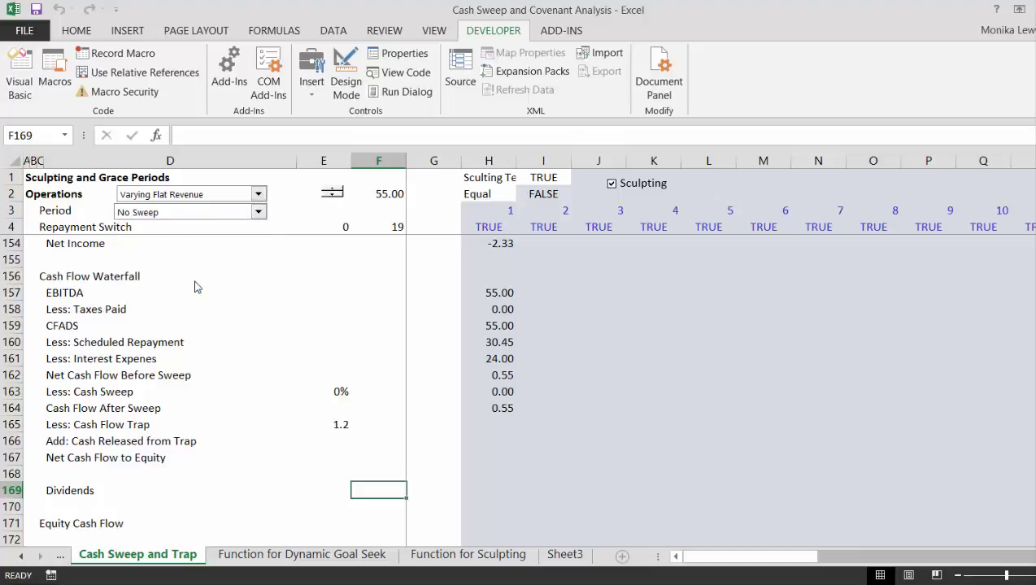
left_click(333, 190)
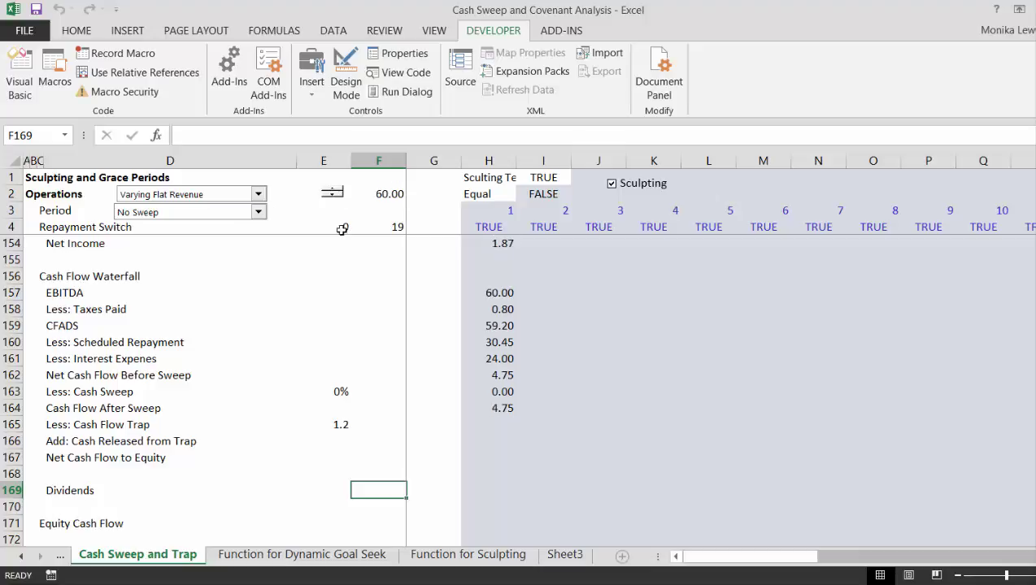
- Change the Covenant label in C177 to "Covenant Violation"
left_click(422, 442)
key("Down")
key("Down")
key("Down")
key("Down")
key("Down")
key("Down")
key("Down")
key("Down")
key("Down")
key("Down")
key("Down")
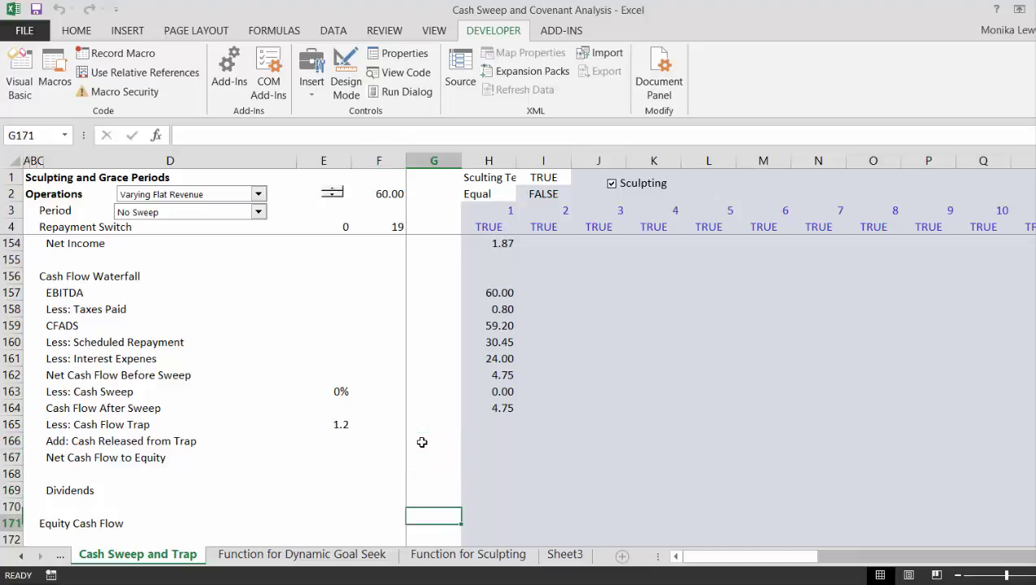
key("Up")
key("Up")
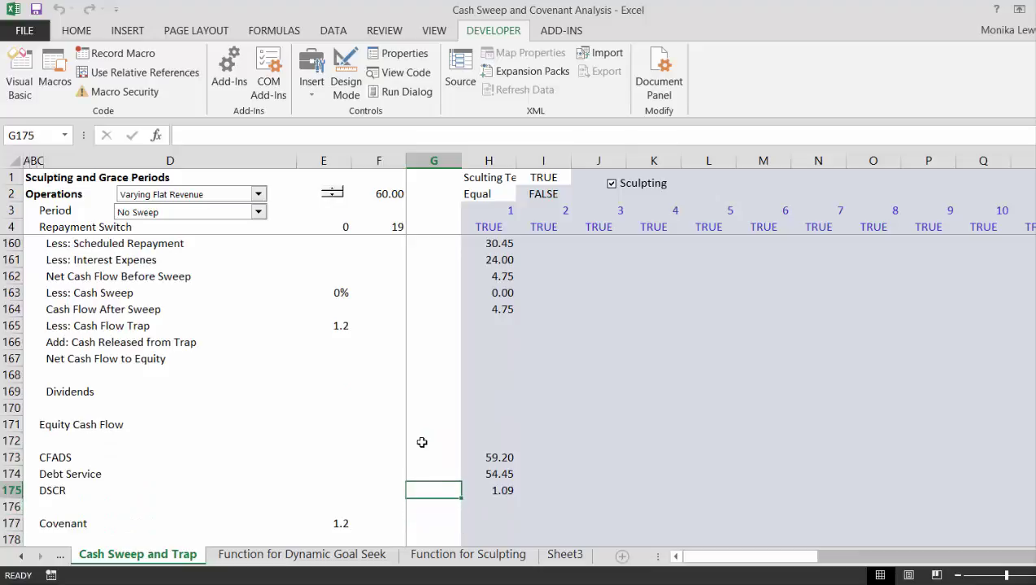
key("Right")
key("Down")
key("Down")
key("Down")
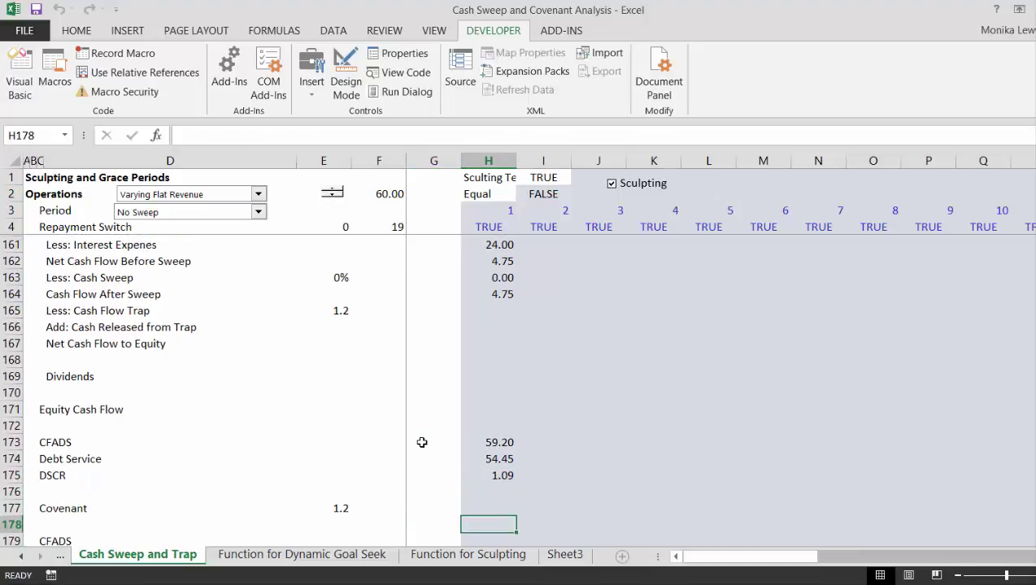
key("Up")
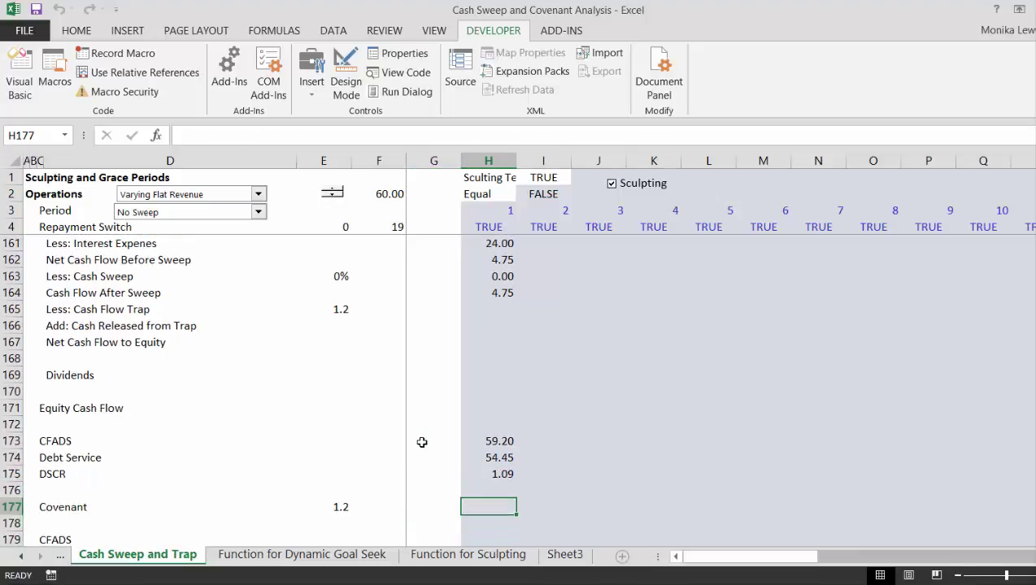
type("=")
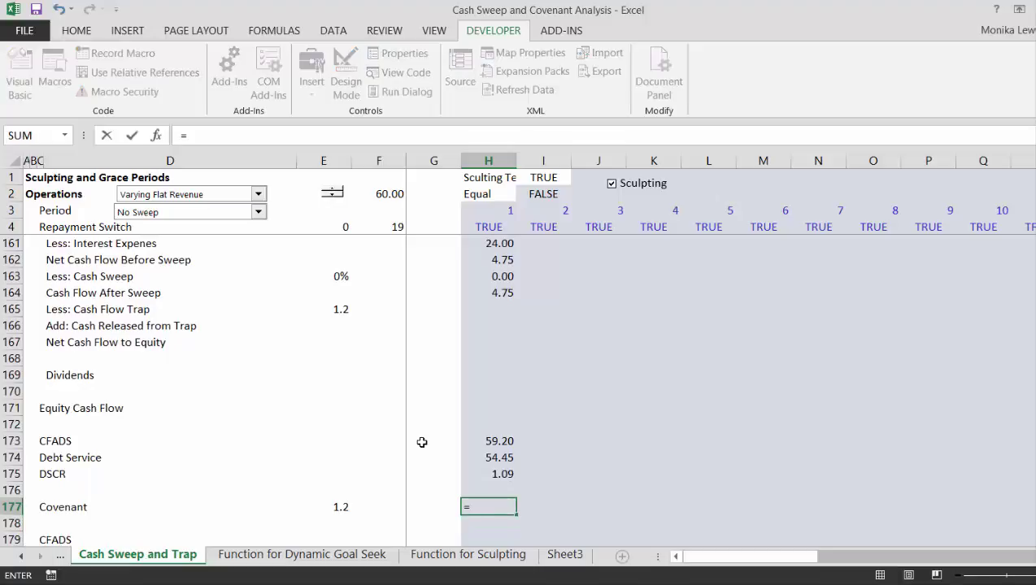
key("Escape")
key("Left")
key("Left")
key("Left")
key("Left")
key("Left")
key("F2")
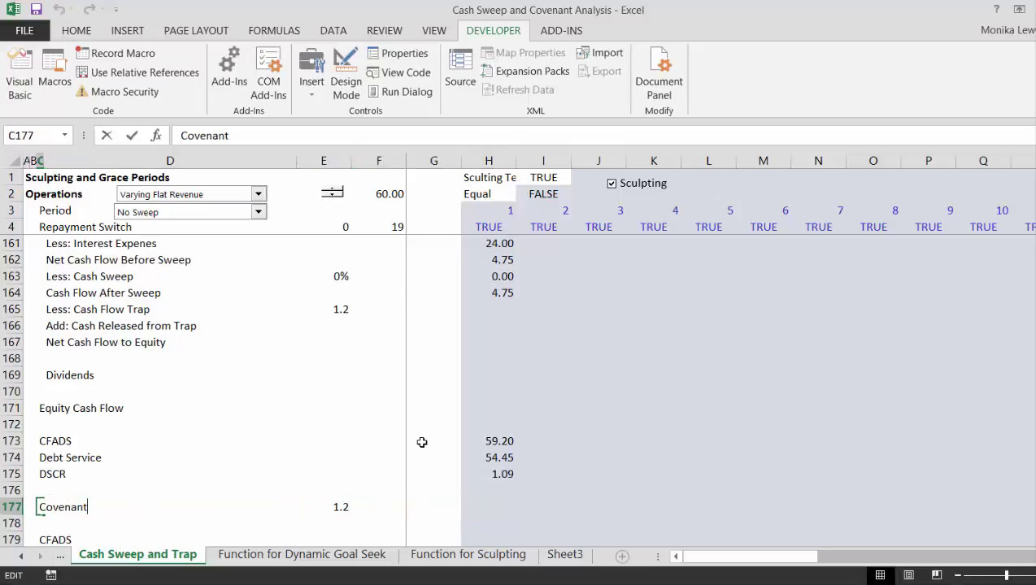
type("Vio")
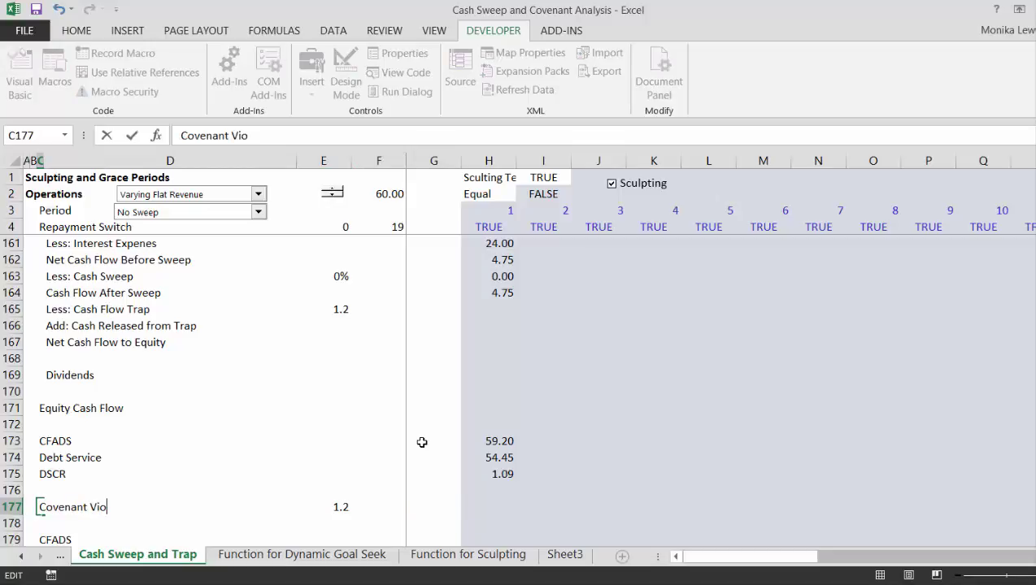
type("lation")
key("ctrl+Return")
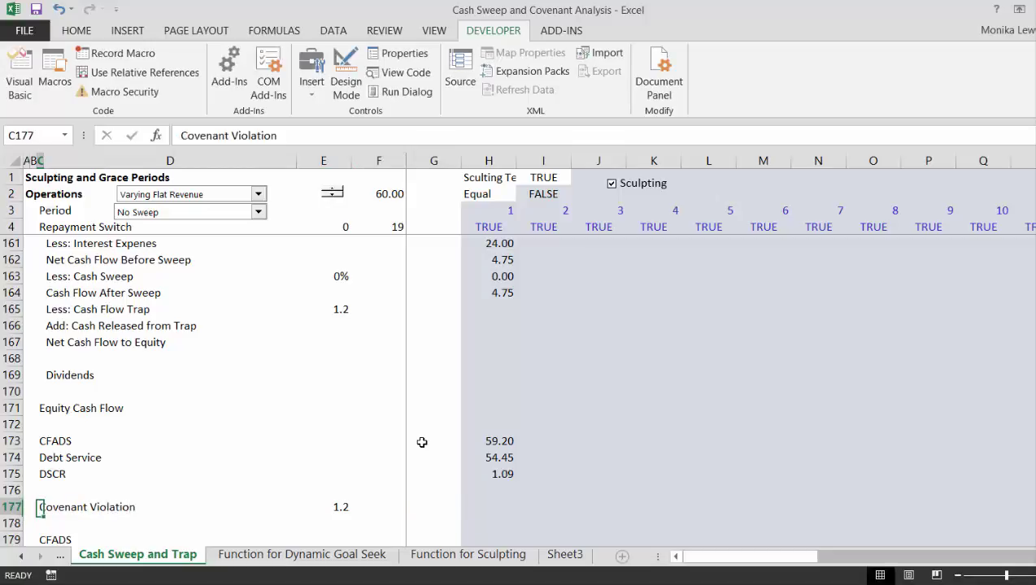
- Enter the first-period covenant violation test in H177 as =H175<=$E$177, comparing the DSCR with the covenant level
key("Right")
key("Right")
key("Right")
key("Right")
key("Right")
type("=")
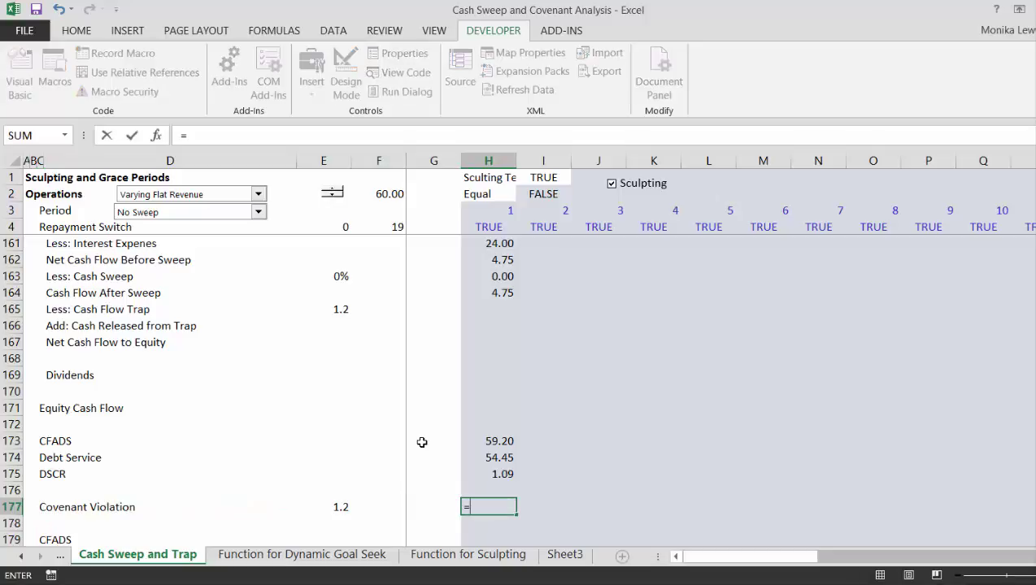
key("Up")
key("Up")
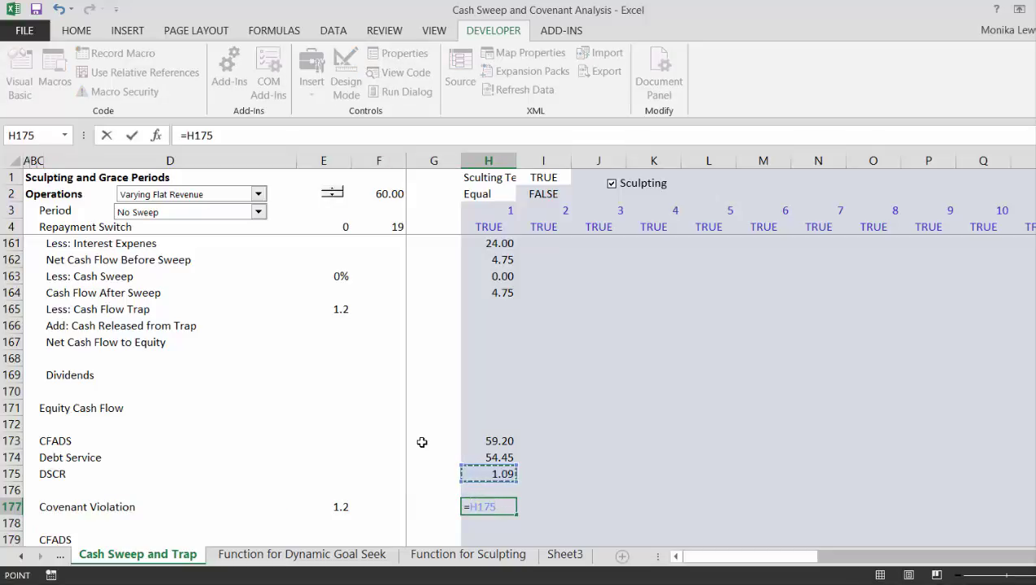
type("<")
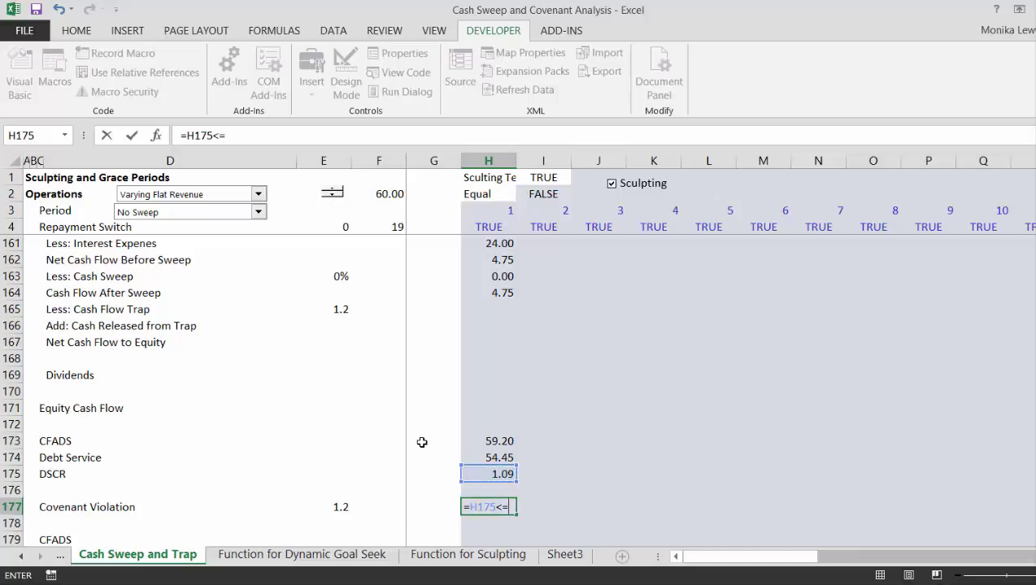
type("=")
key("Left")
key("Left")
key("Left")
key("F4")
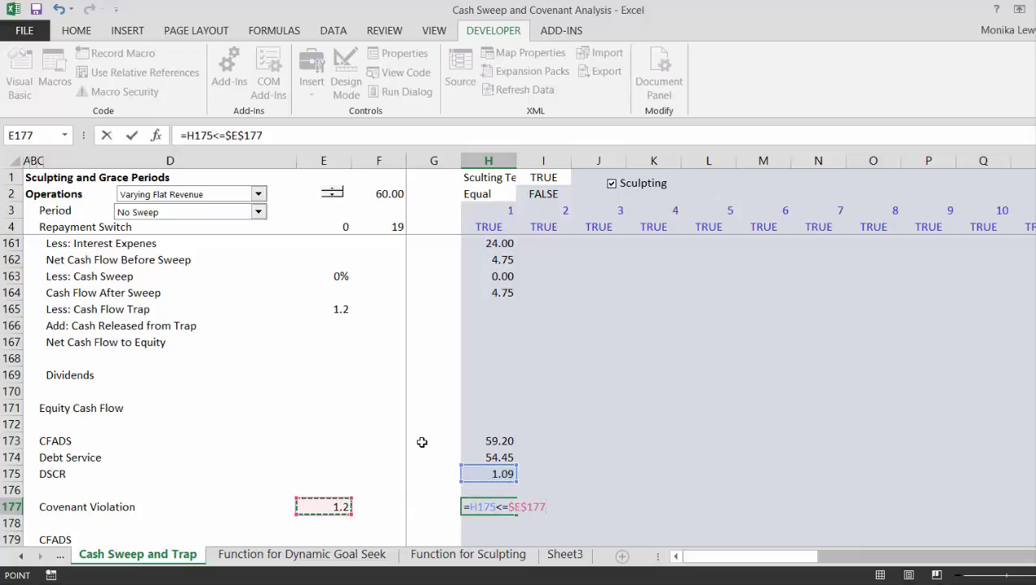
key("ctrl+Return")
- Calculate the first-period cash flow trap in H165 as =H164*H177, cash flow after sweep times the covenant violation flag
key("Down")
key("Up")
key("Up")
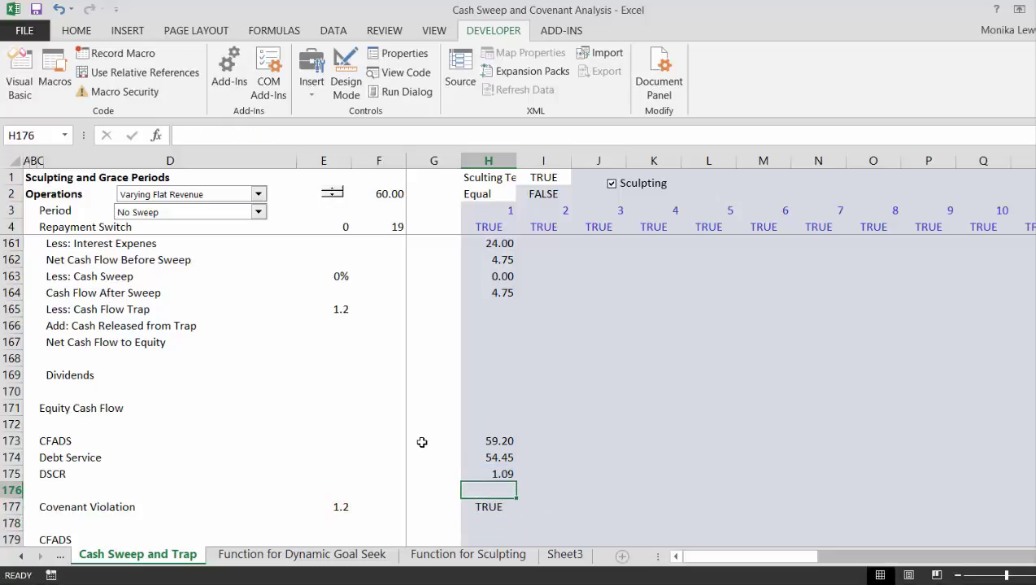
key("Up")
key("Up")
key("Up")
key("Up")
key("Up")
key("Up")
key("Up")
key("Up")
key("Up")
key("Up")
key("Up")
type("=")
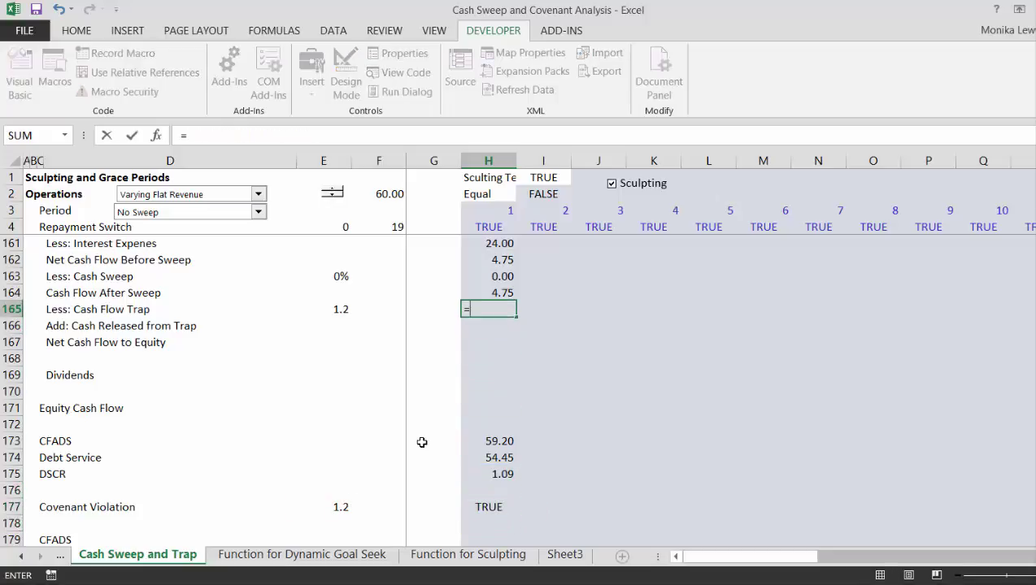
key("Up")
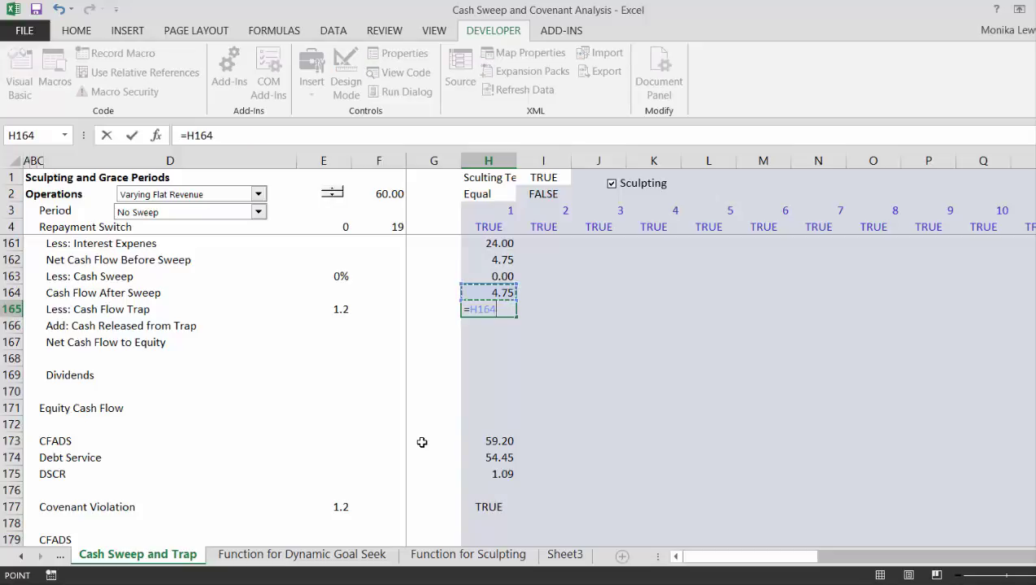
type("*")
key("Down")
key("Down")
key("Down")
key("Down")
key("Down")
key("Down")
key("Down")
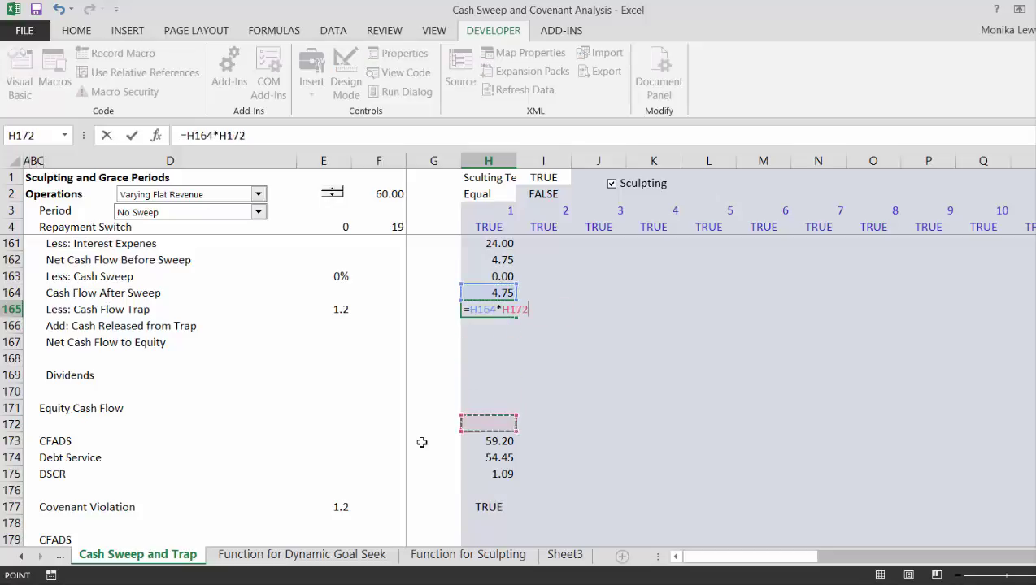
key("Down")
key("Down")
key("Down")
key("Down")
key("Down")
key("F4")
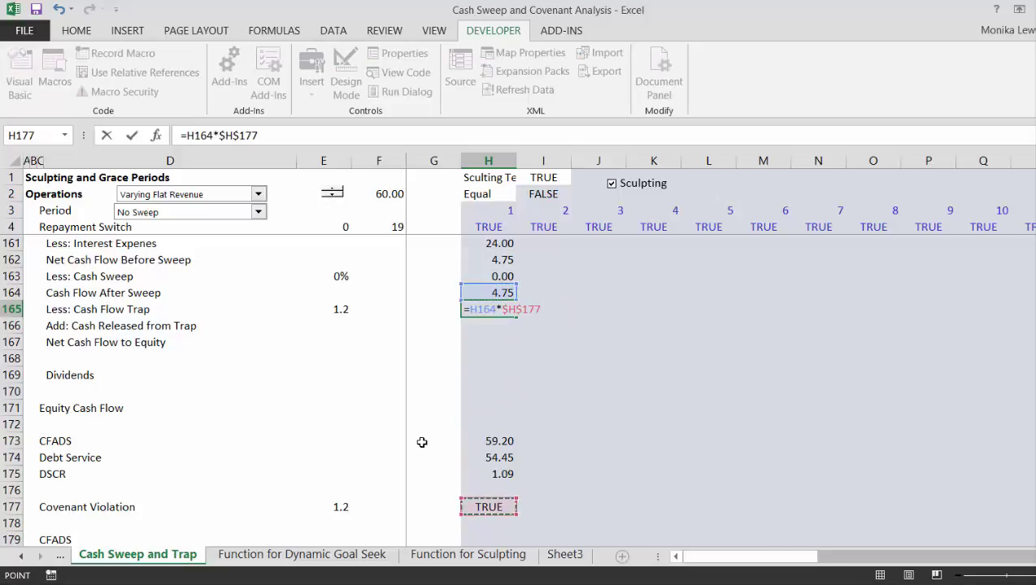
key("F4")
key("F4")
key("F4")
key("Return")
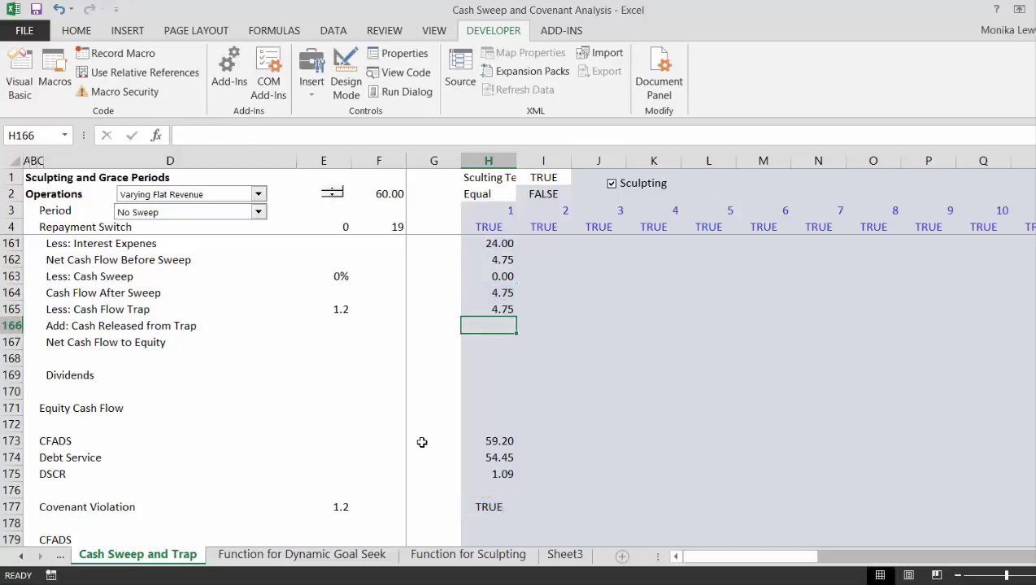
key("Left")
key("Left")
key("Left")
key("Left")
key("Left")
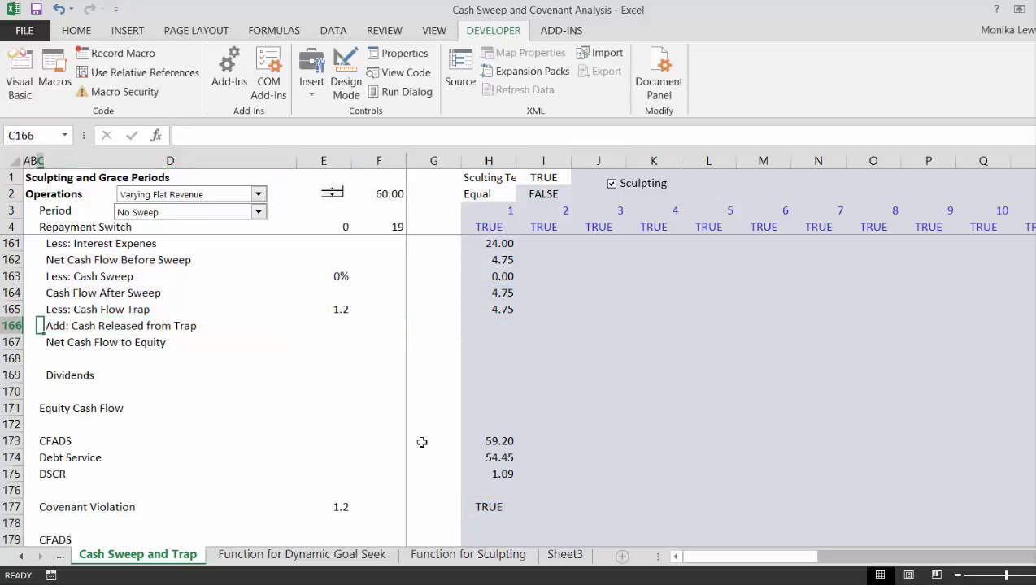
key("Right")
key("Right")
key("Right")
key("Right")
key("Right")
key("Up")
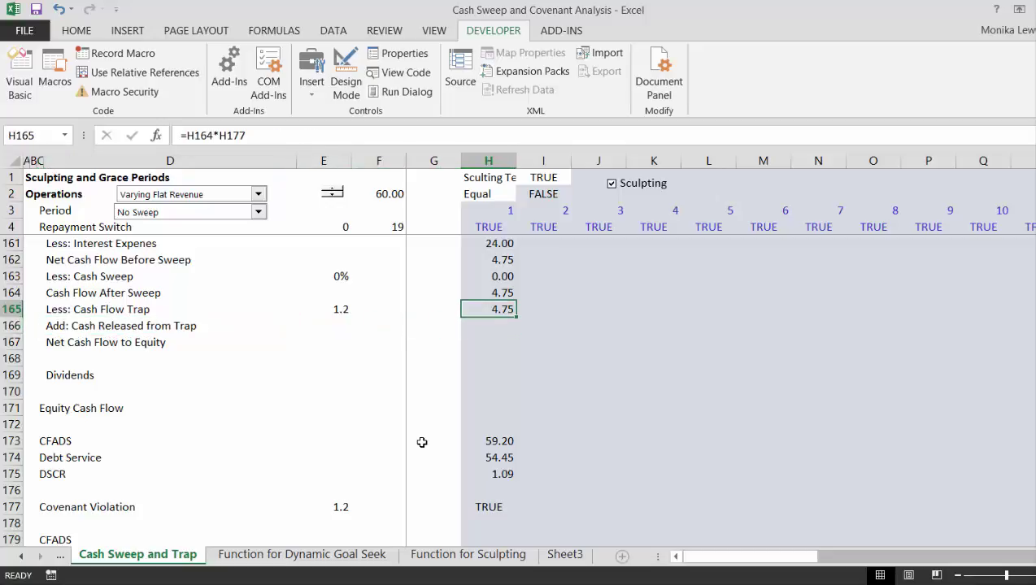
- Insert eight blank rows above the Profit and Loss heading, starting at row 141 below the debt schedule
key("Up")
key("Up")
key("Up")
key("Up")
key("Up")
key("Up")
key("Up")
key("Up")
key("Up")
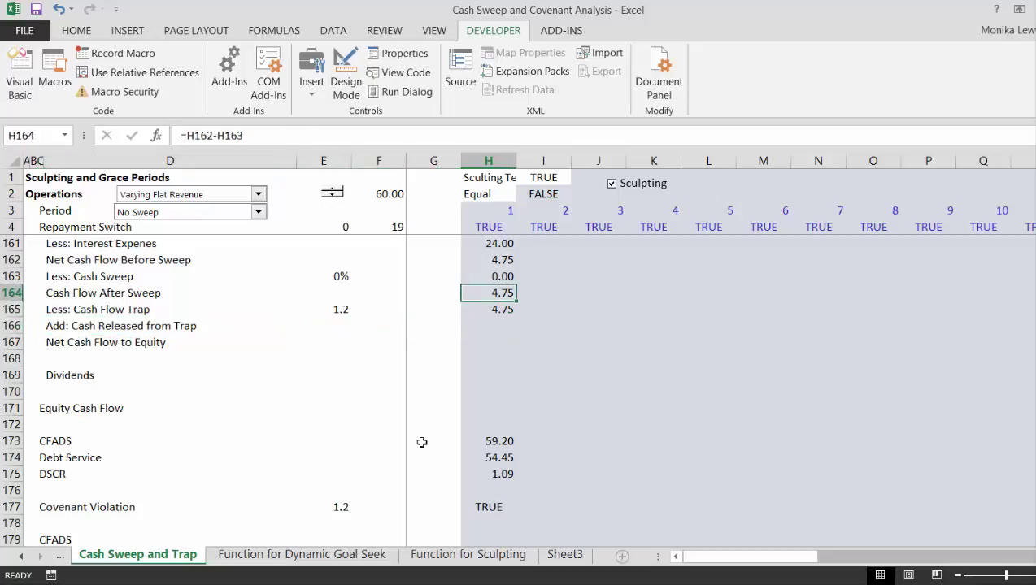
key("Up")
key("Up")
key("Up")
key("Up")
key("Up")
key("Up")
key("Up")
key("Up")
key("Up")
key("Up")
key("Up")
key("Up")
key("Up")
key("Up")
key("Up")
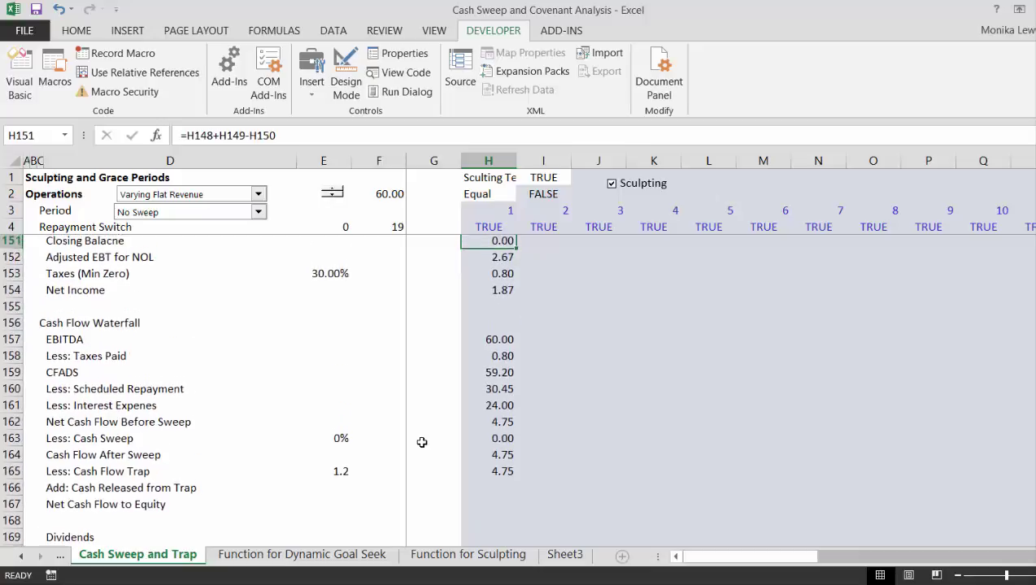
key("Up")
key("Up")
key("Up")
key("Up")
key("Up")
key("Up")
key("Up")
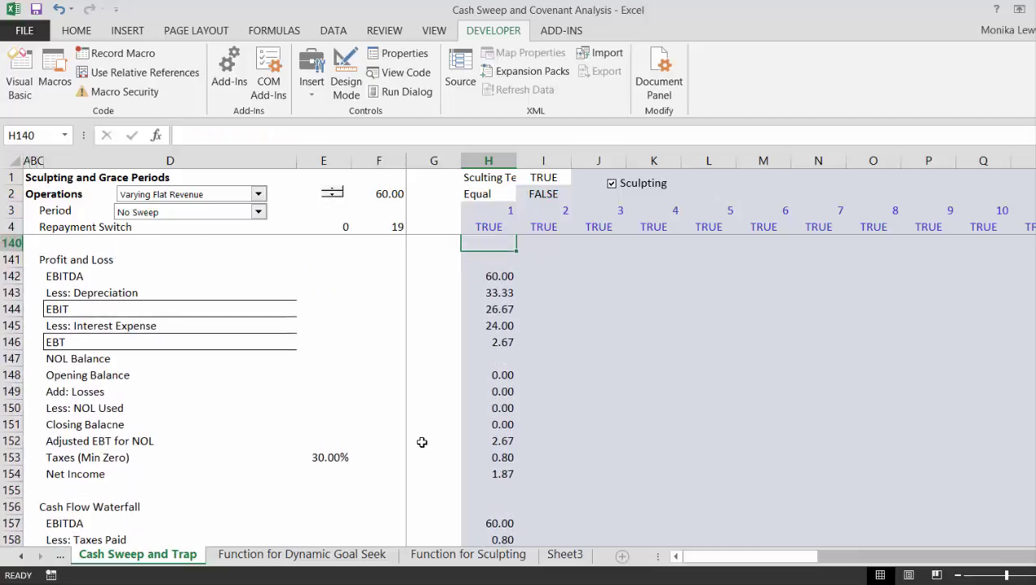
key("Up")
key("Up")
key("Up")
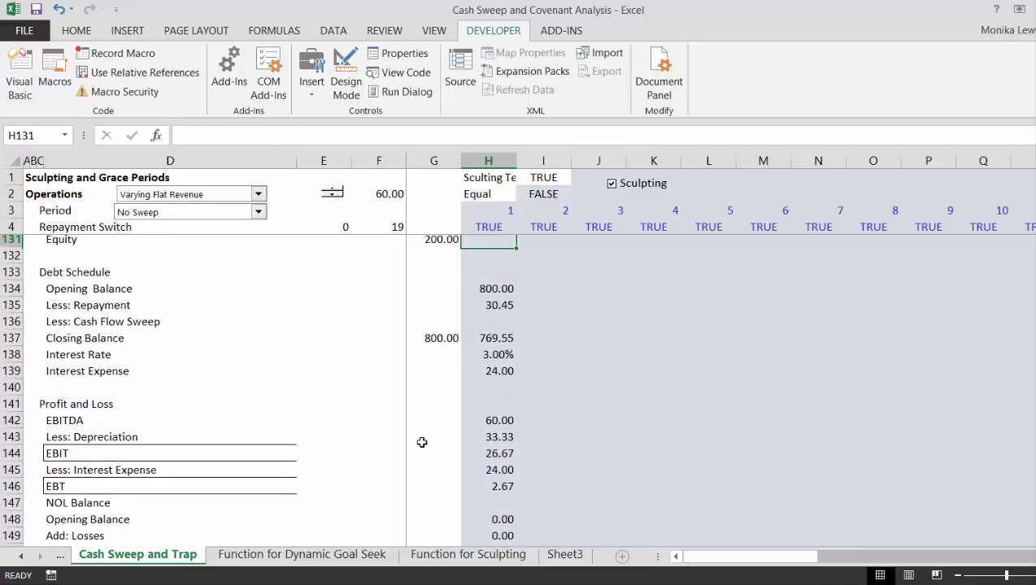
key("Down")
key("Down")
key("Down")
key("Down")
key("Down")
key("Down")
key("Down")
key("Down")
key("Down")
key("Down")
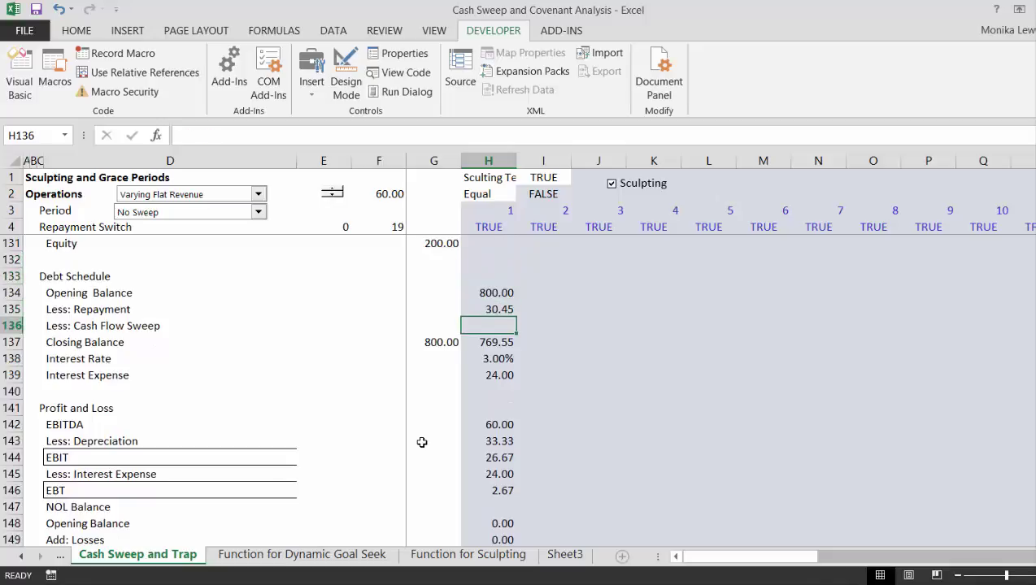
key("shift+space")
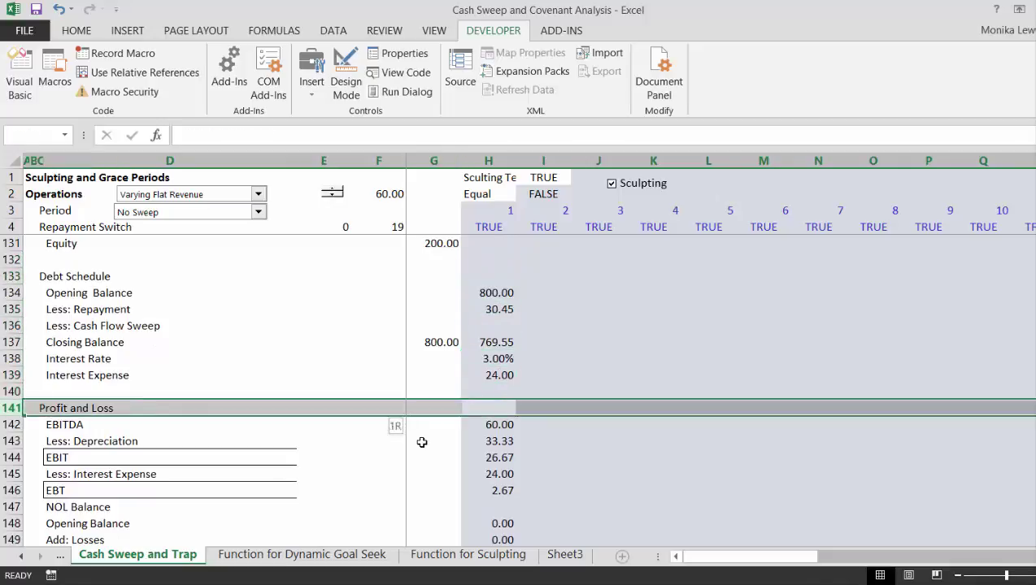
key("ctrl+shift+plus")
key("ctrl+shift+plus")
key("ctrl+shift+plus")
key("ctrl+shift+plus")
key("ctrl+shift+plus")
key("ctrl+shift+plus")
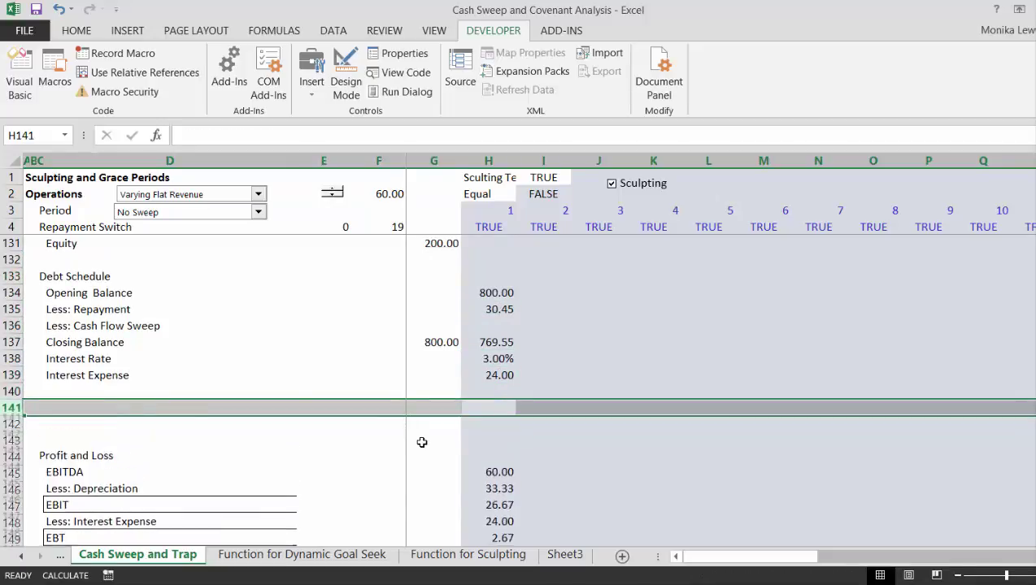
key("ctrl+shift+plus")
key("ctrl+shift+plus")
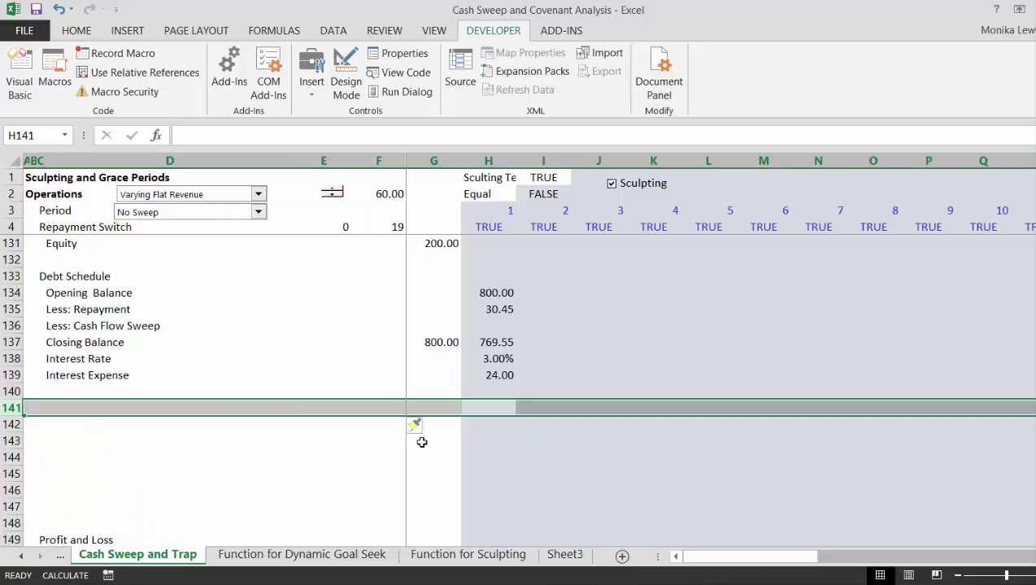
- Enter the section heading "Cash Lock-up Account" in C141, below the debt schedule
key("Left")
key("Left")
key("Left")
key("Left")
key("Left")
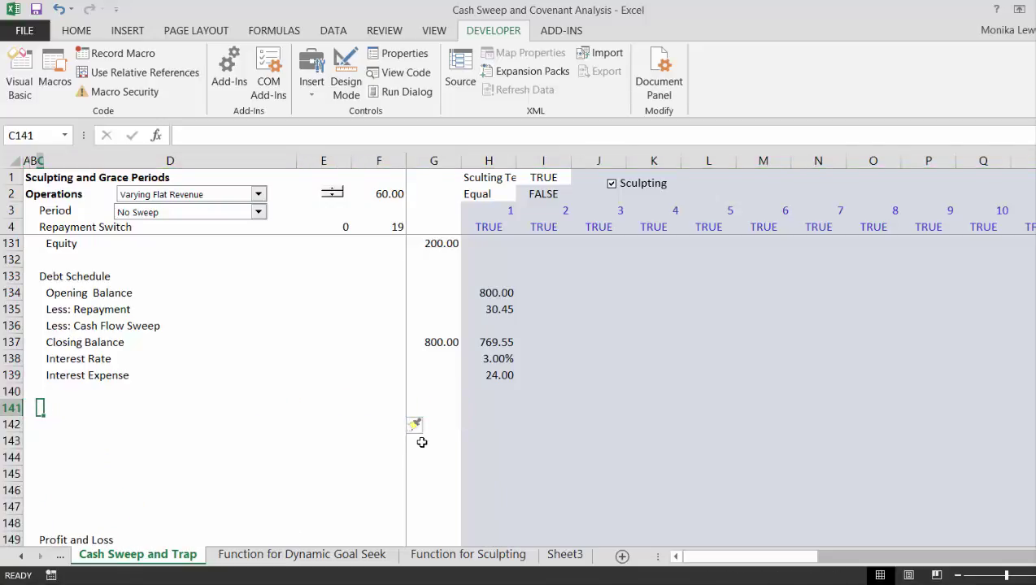
type("Cash")
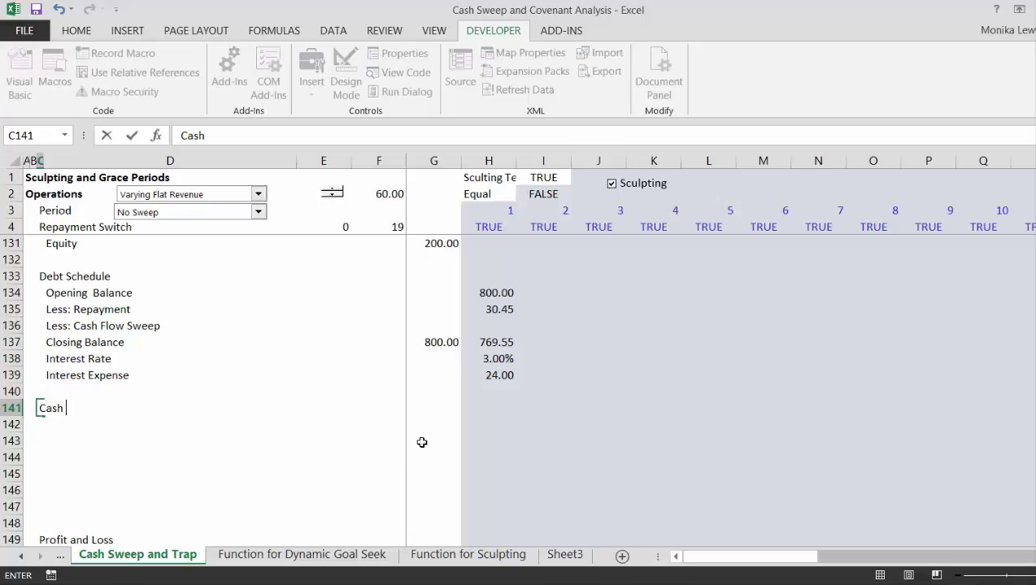
type(" Lock-up")
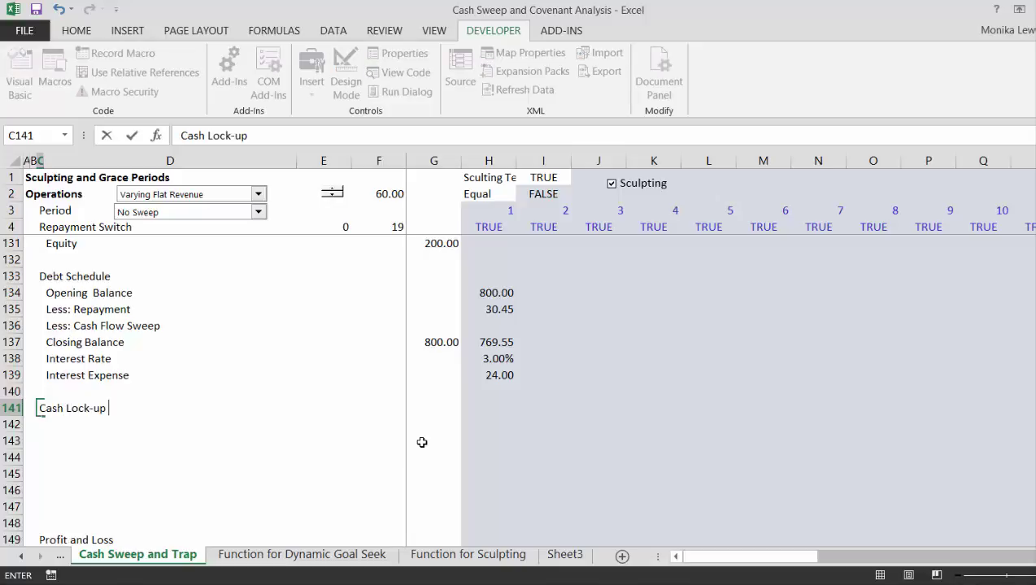
type(" Account")
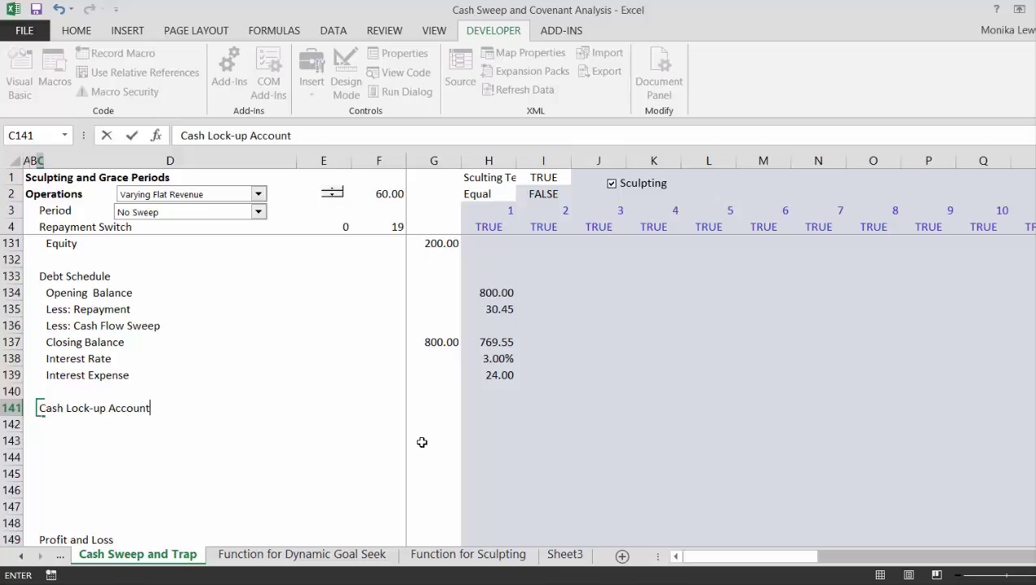
key("Return")
- Label the first two lock-up account lines "Open Balance" in D142 and "Add: Cash Trapped" in D143
type("O")
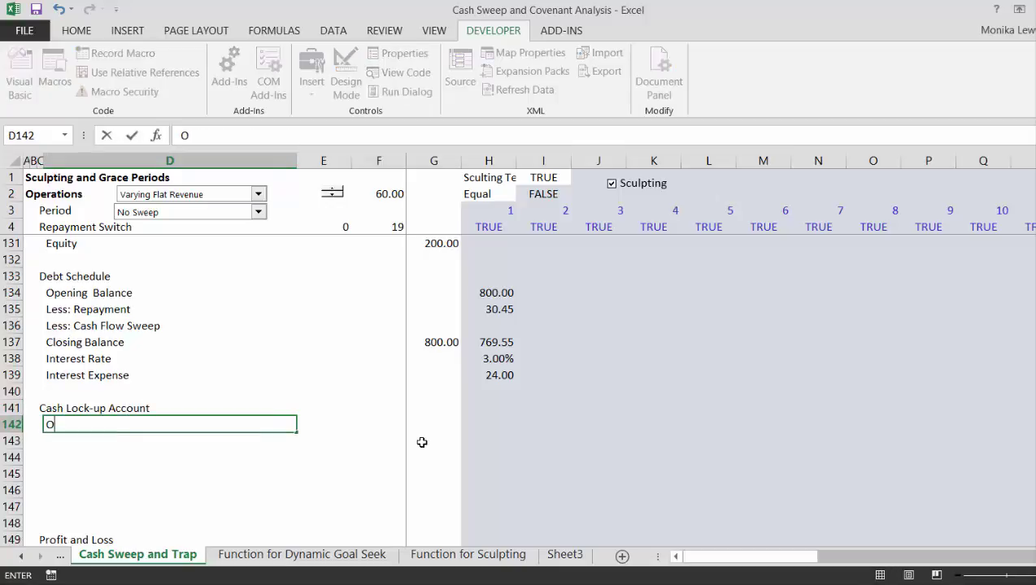
key("BackSpace")
type("Open Ba")
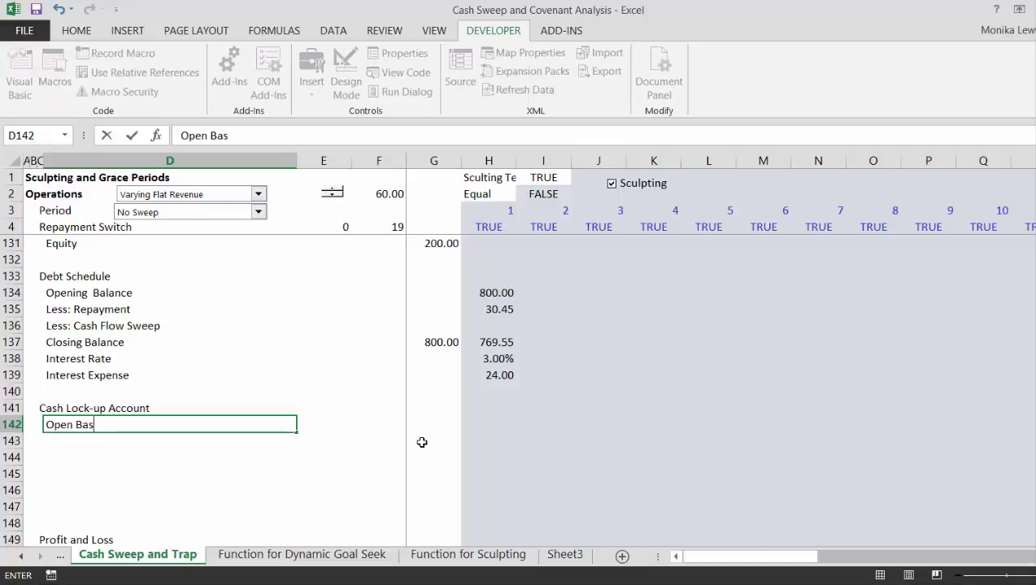
type("lance")
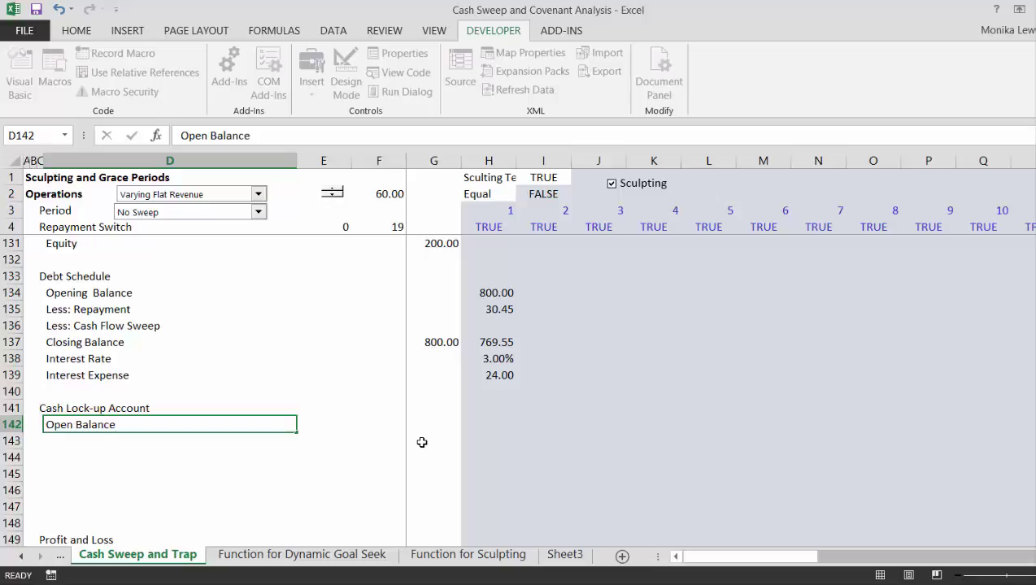
key("Return")
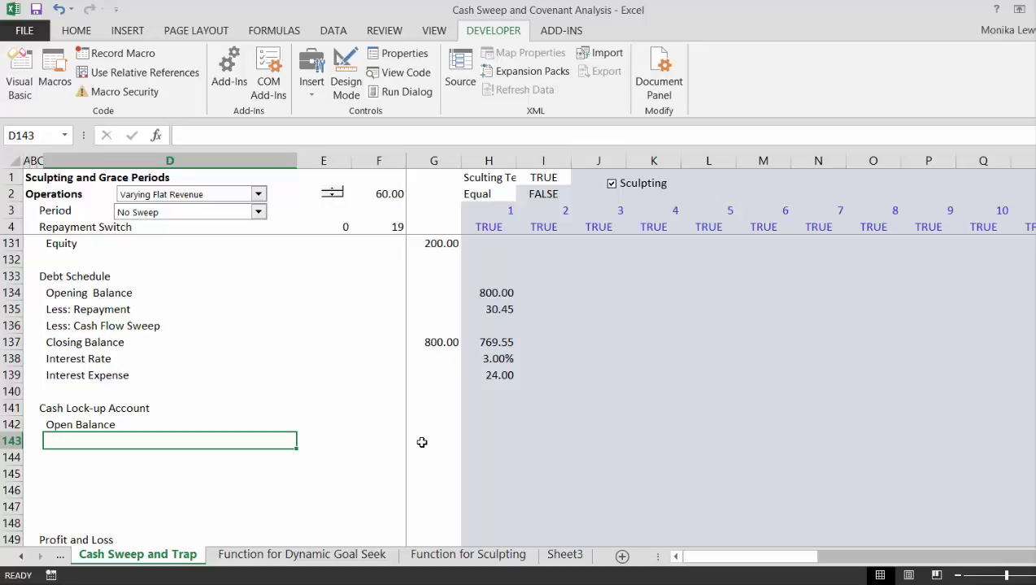
type("Add: ")
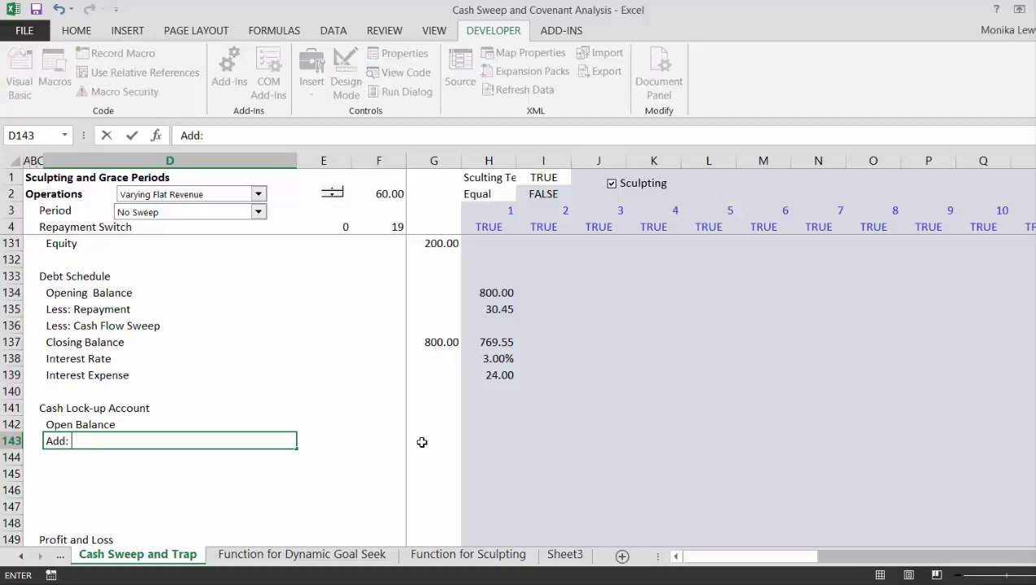
type("Cash Trapped")
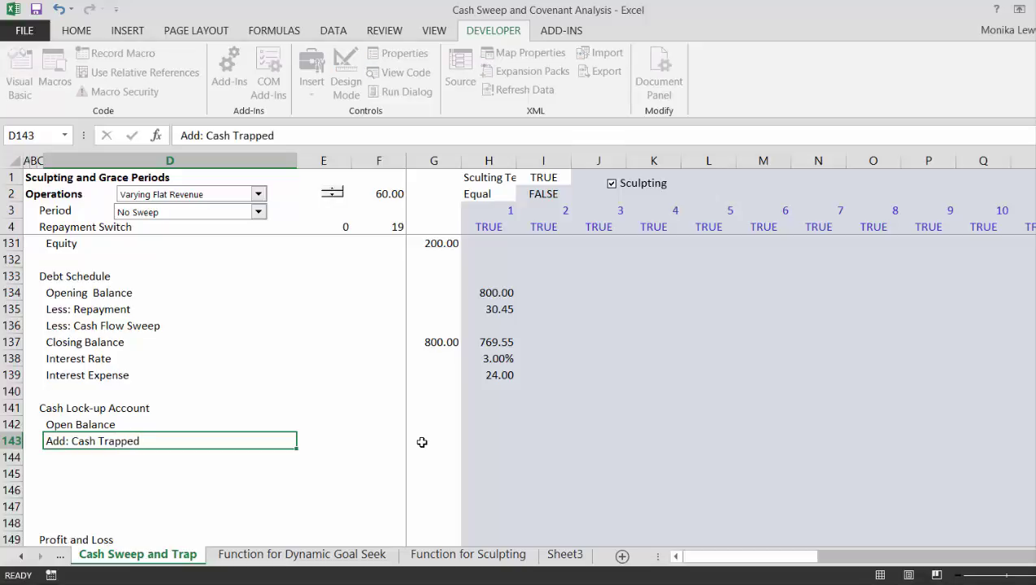
key("Return")
- Add the lock-up account labels "Less: Cash Released" in D144 and "Closing Balance" in D145
type("Le")
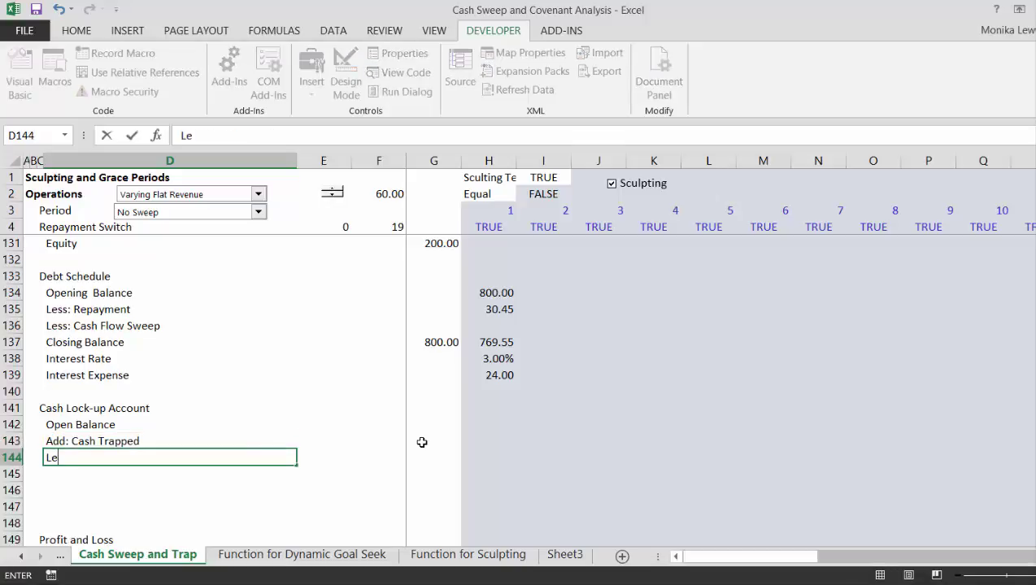
type("ss: Case")
type(" Re")
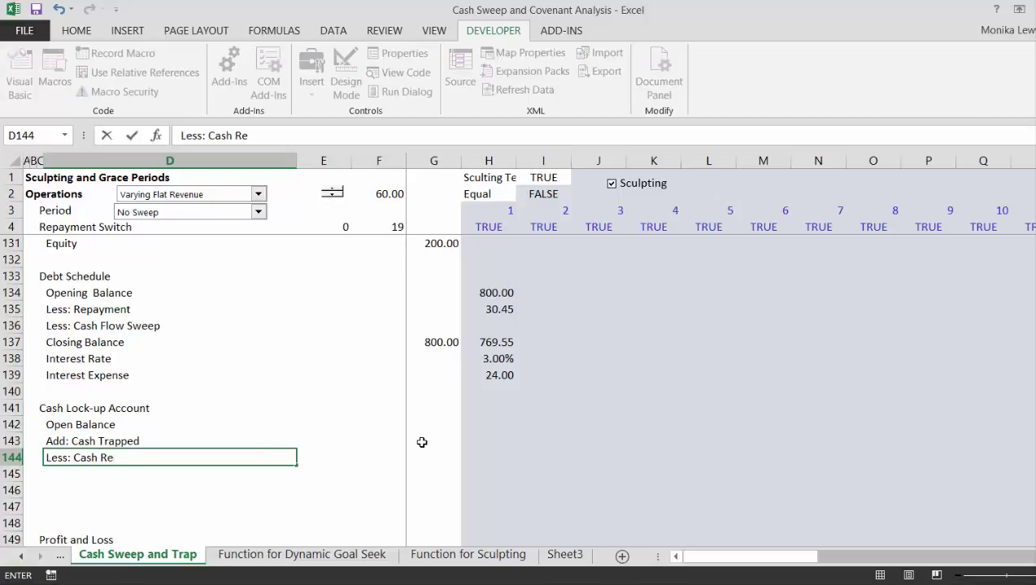
type("leased")
key("Return")
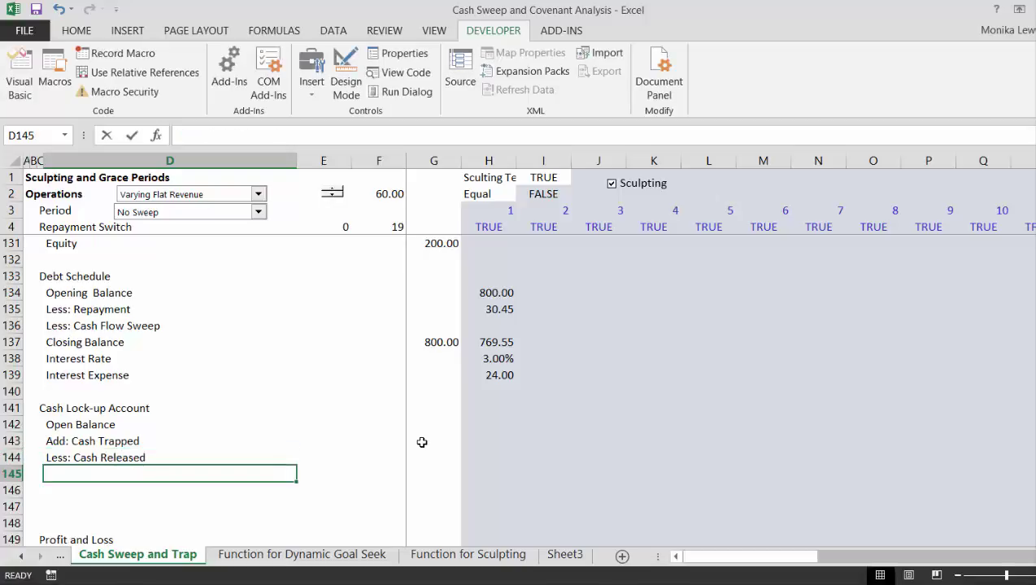
type("Closin")
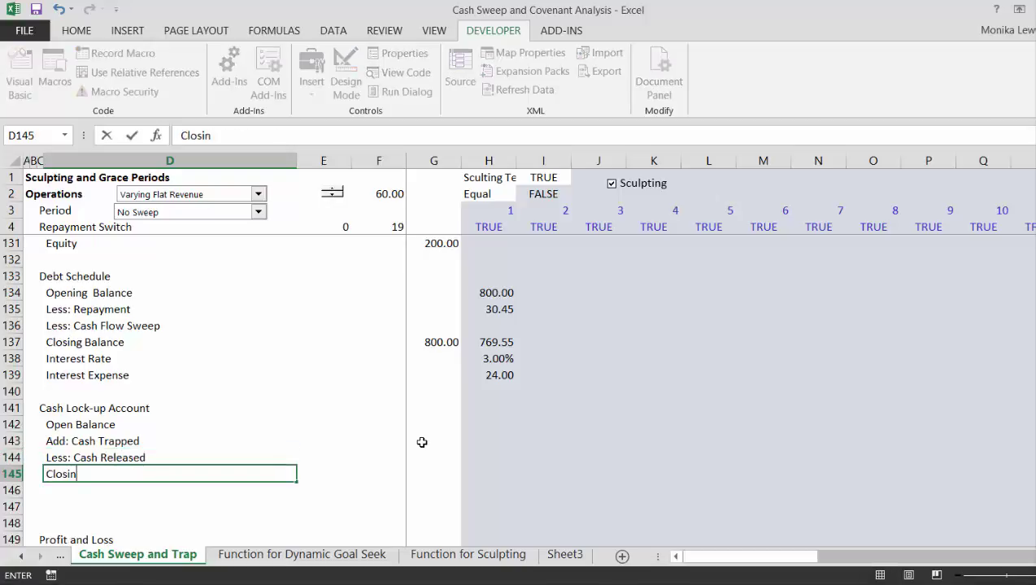
type("g Balance")
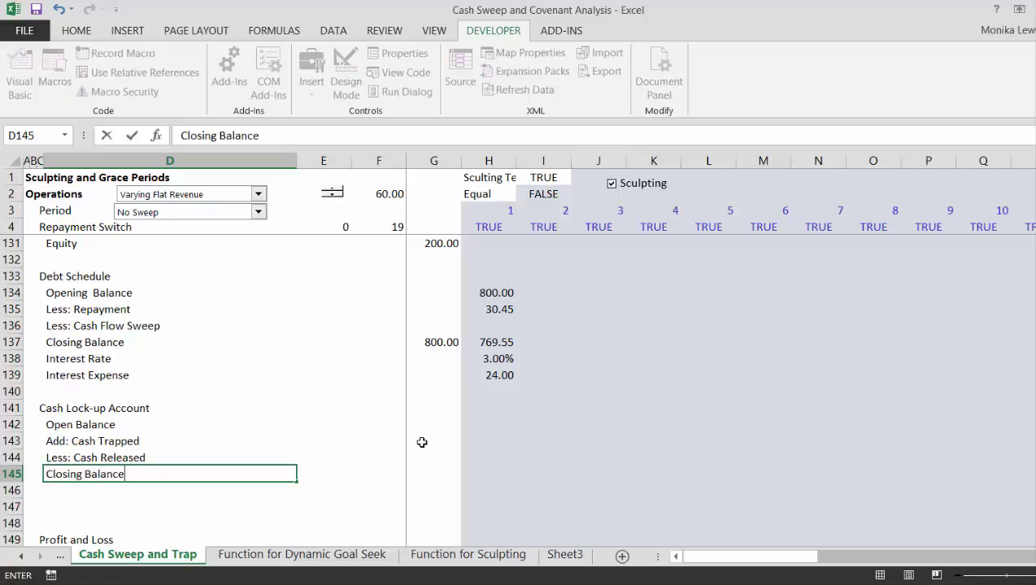
key("Return")
- Enter the label "Interest Income Rate" in D146 under the lock-up account's closing balance, correcting its capitalisation
type("Intere")
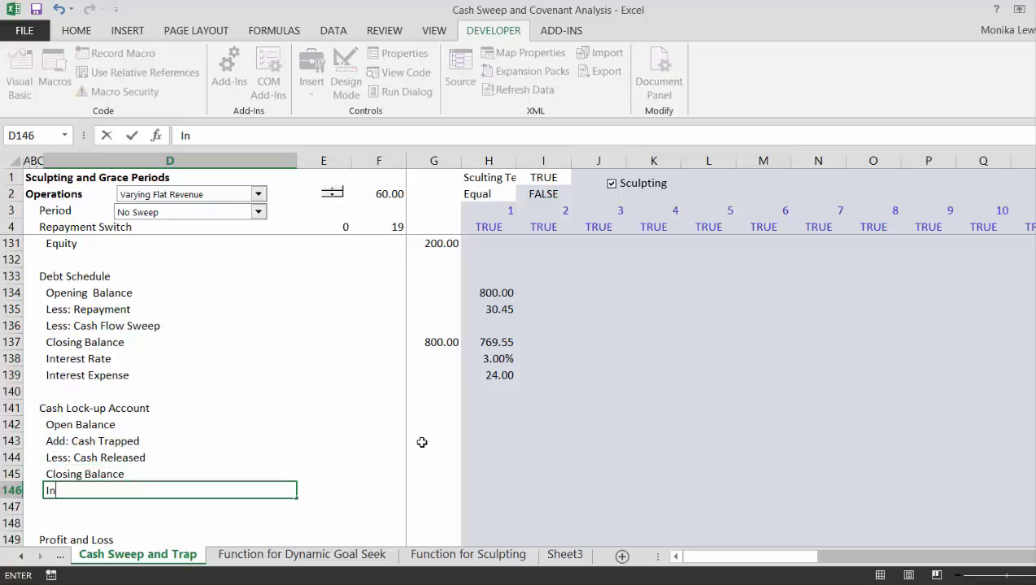
key("BackSpace")
key("BackSpace")
key("BackSpace")
type("rest Income rAte")
key("ctrl+Return")
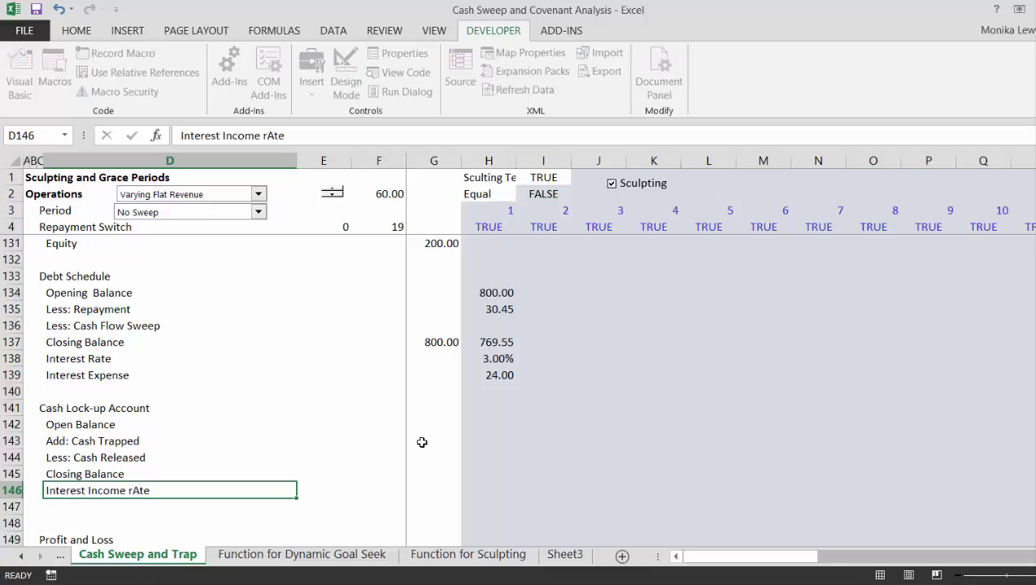
key("Down")
key("Up")
key("Up")
key("Down")
key("F2")
key("BackSpace")
key("BackSpace")
key("BackSpace")
key("BackSpace")
type("Rate")
key("Return")
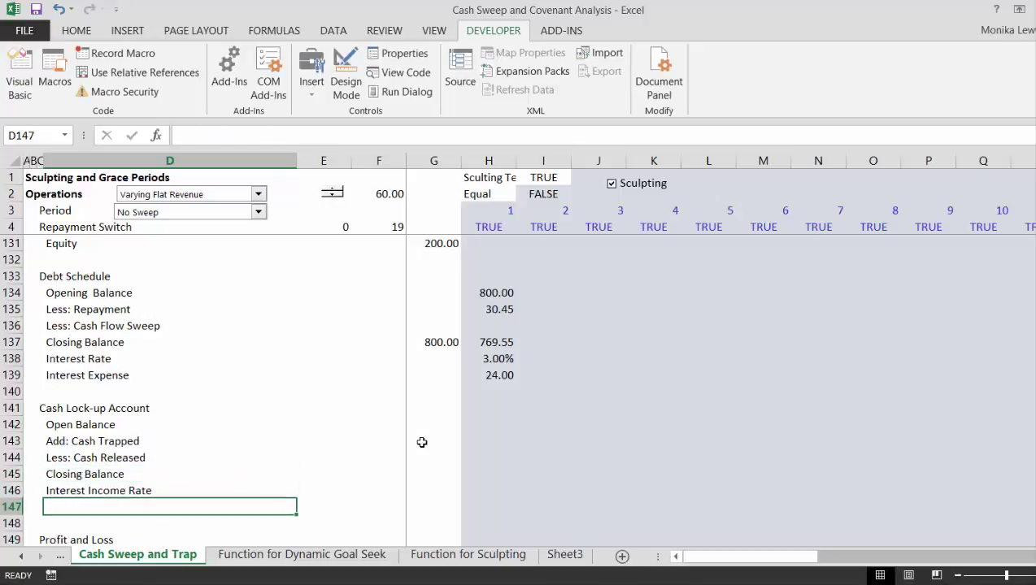
- Insert a blank row at row 147 and label it "Interest Income Amount" in D147
key("shift+space")
key("ctrl+plus")
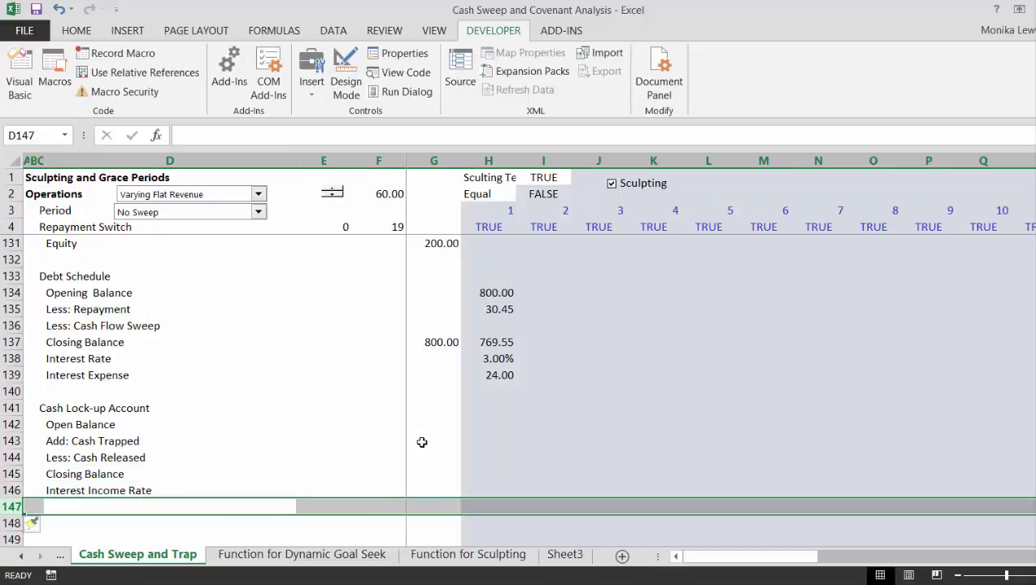
key("Left")
key("Right")
type("Interes")
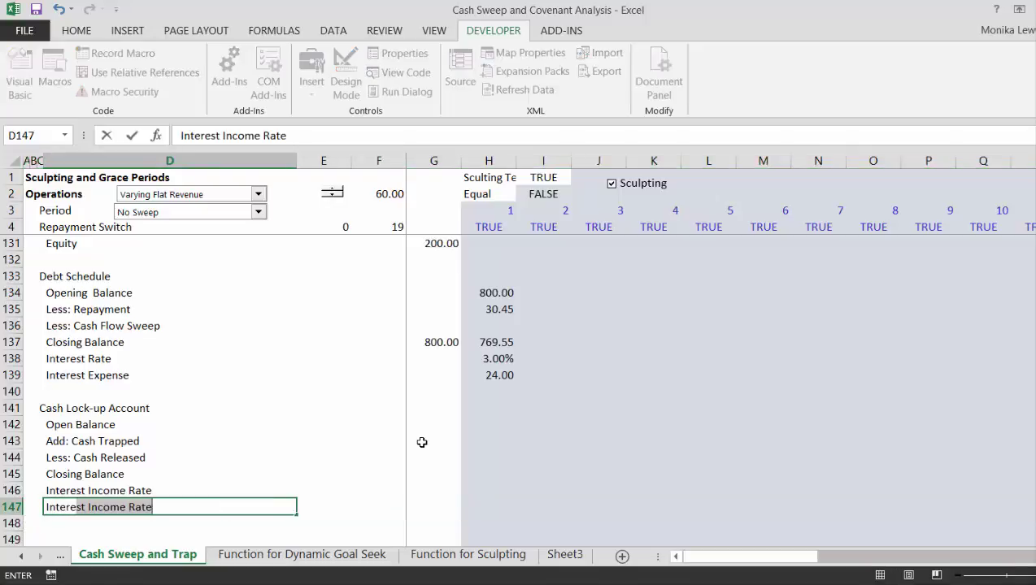
type("t Income A")
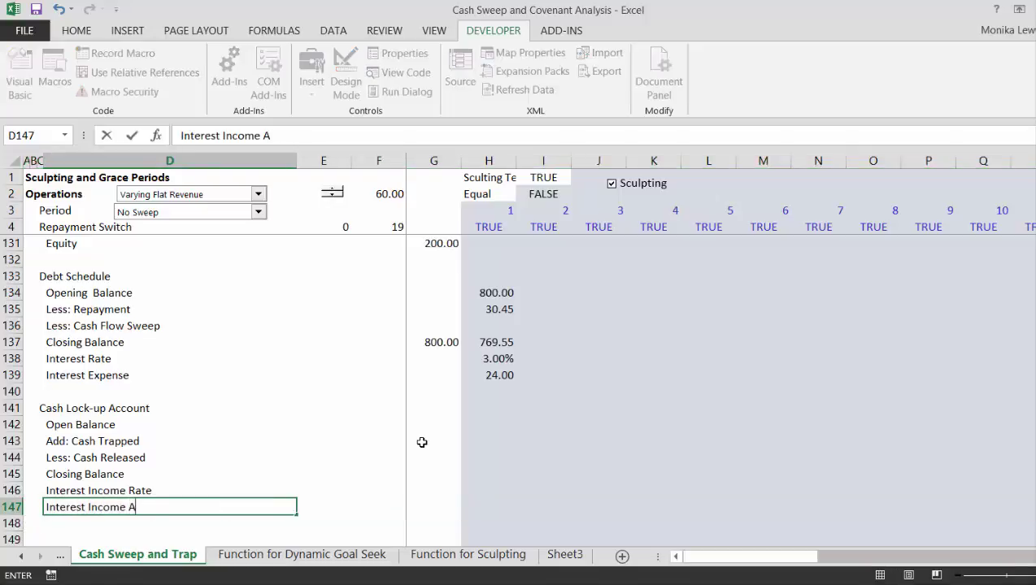
type("mount")
key("Return")
key("Up")
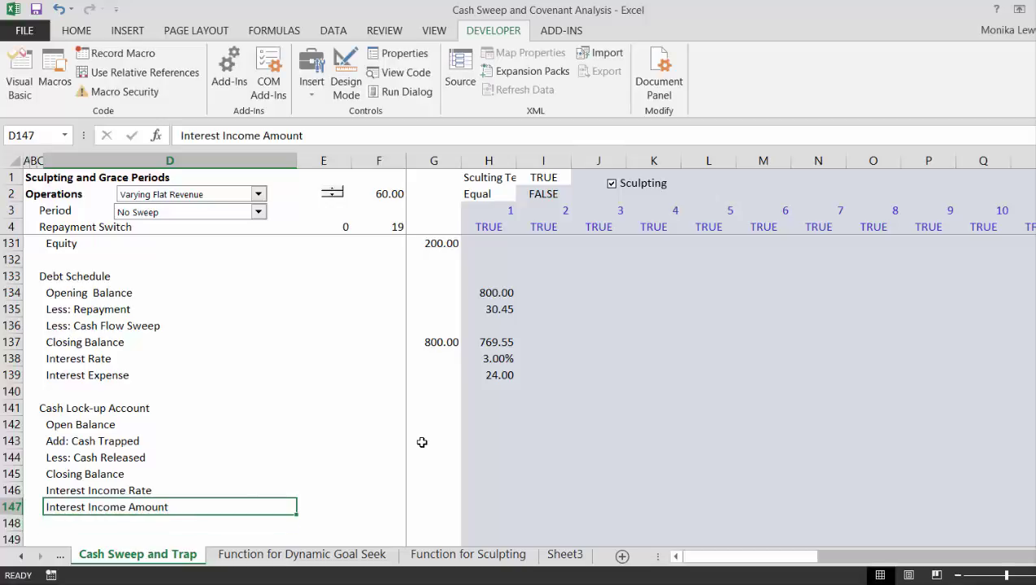
- Shorten the label in D147 to "Interest Income"
key("F2")
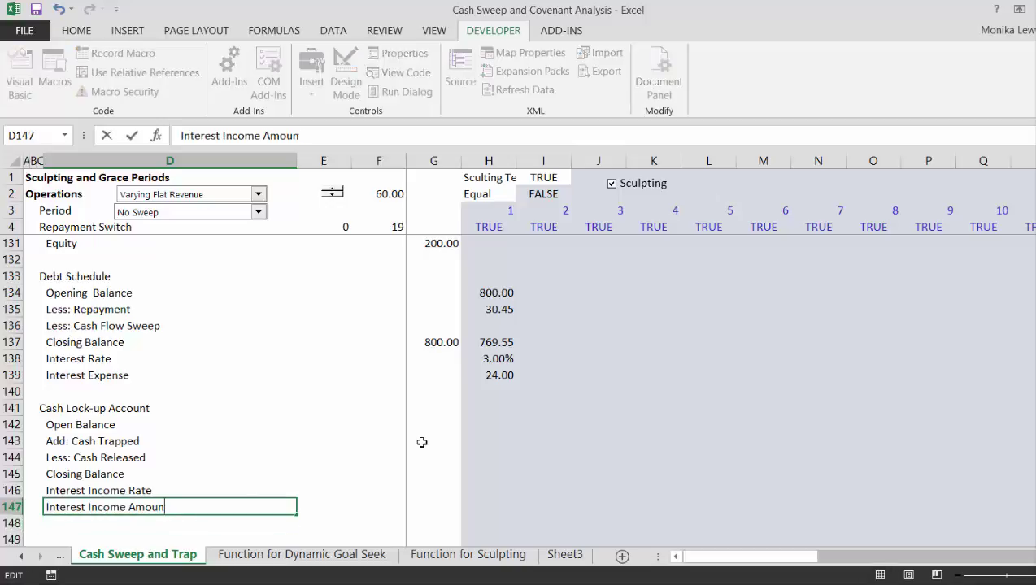
key("BackSpace")
key("BackSpace")
key("BackSpace")
key("BackSpace")
key("ctrl+Return")
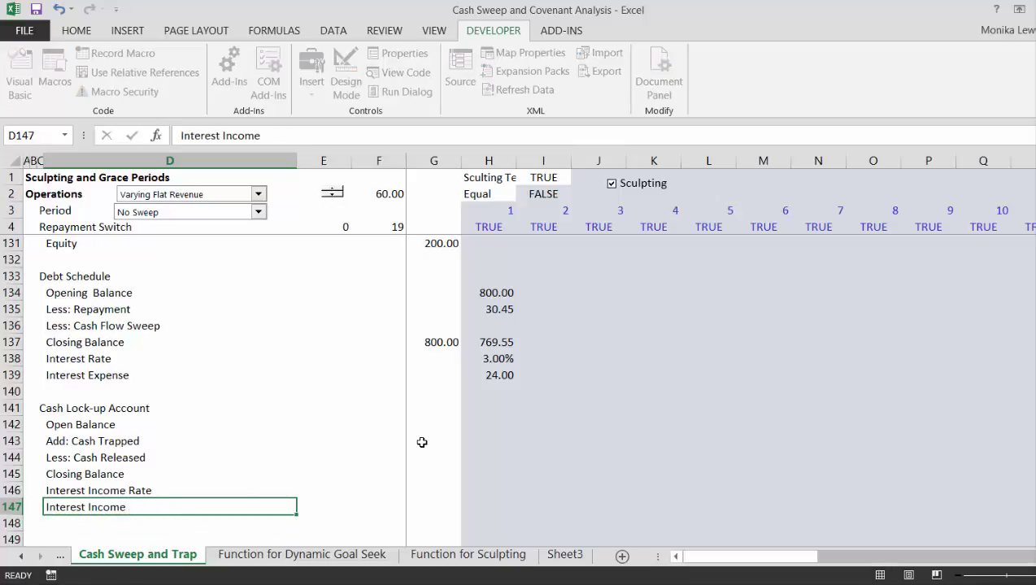
key("Return")
- Look through the sheet between the cash sweep and lock-up covenant inputs, the waterfall and the Equity Return section
key("Page_Up")
key("Page_Up")
key("Page_Up")
key("Page_Up")
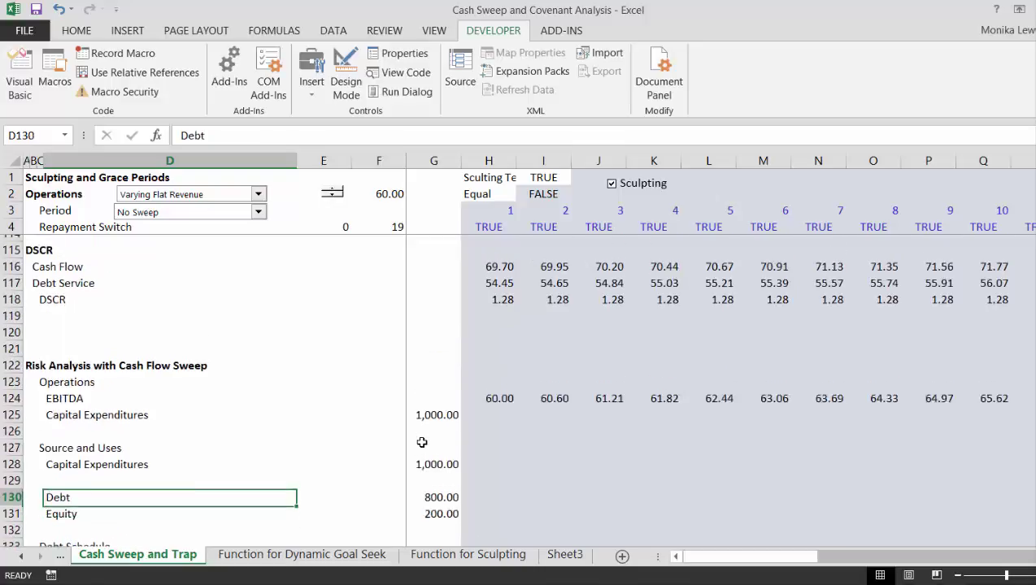
key("Page_Up")
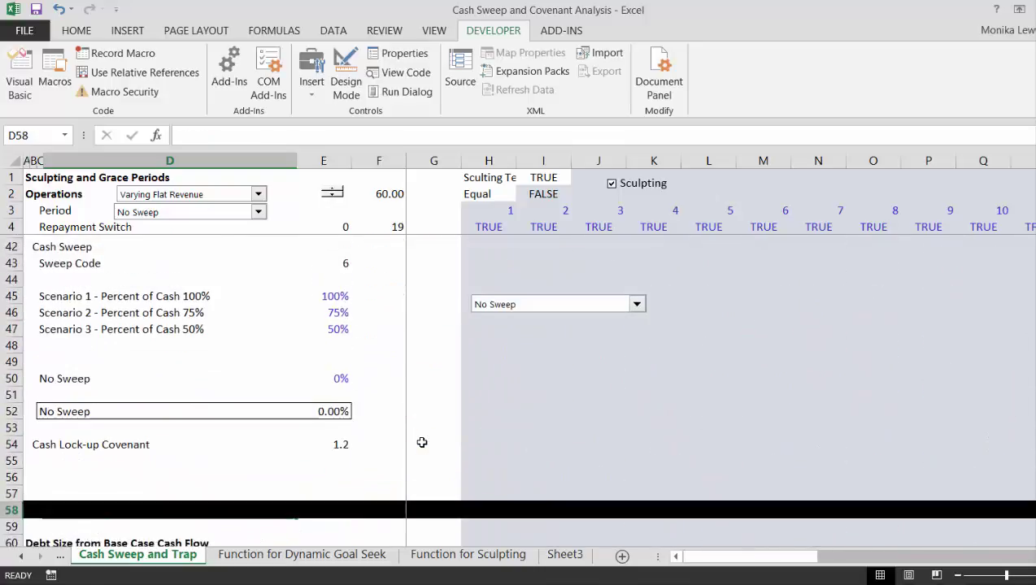
key("Page_Down")
key("Page_Down")
key("Page_Down")
key("Page_Down")
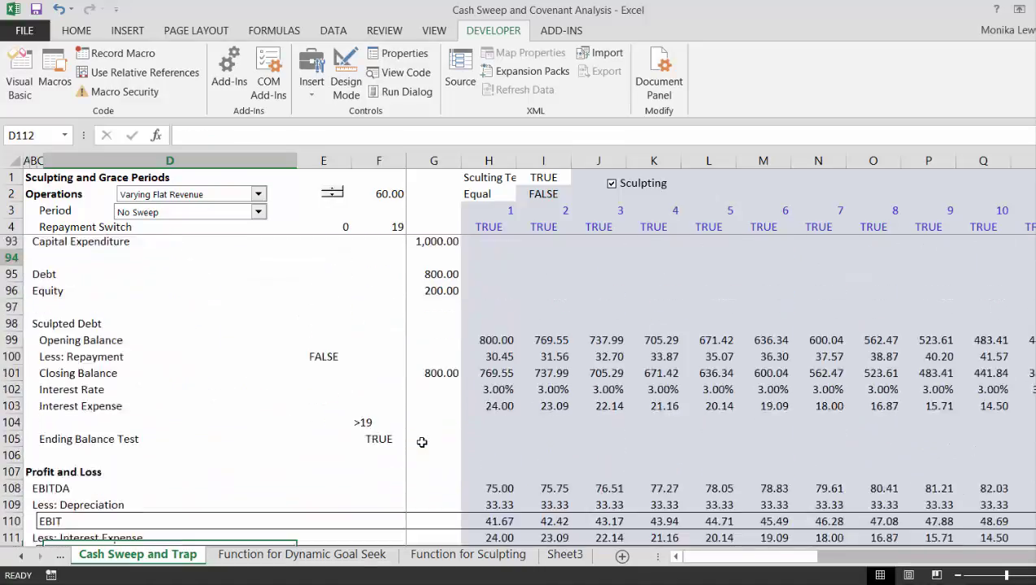
key("Page_Down")
key("Page_Down")
key("Page_Down")
key("Page_Down")
key("Page_Down")
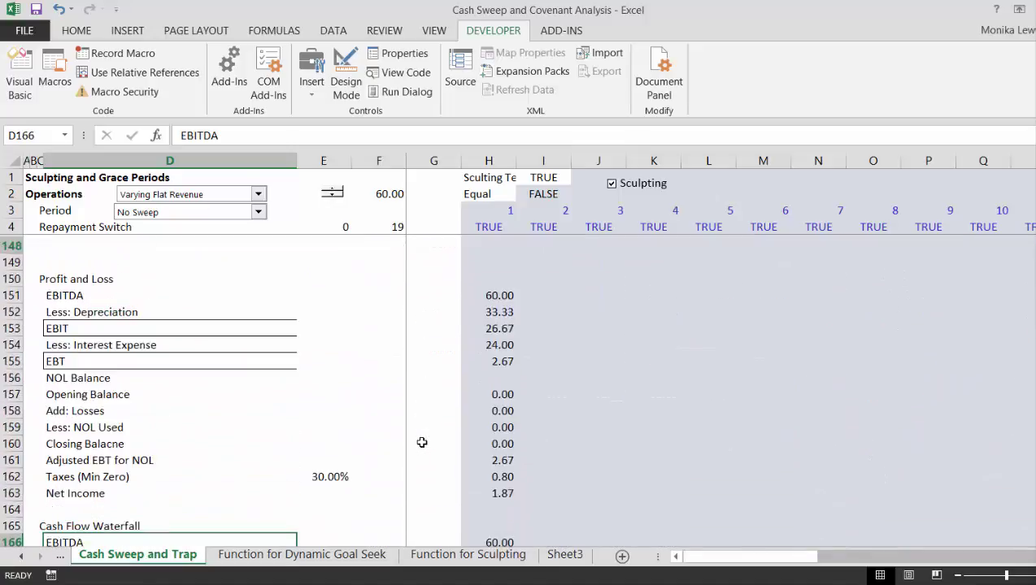
key("Page_Up")
key("Page_Up")
key("Page_Up")
key("Page_Up")
key("Page_Up")
key("Page_Up")
key("Page_Up")
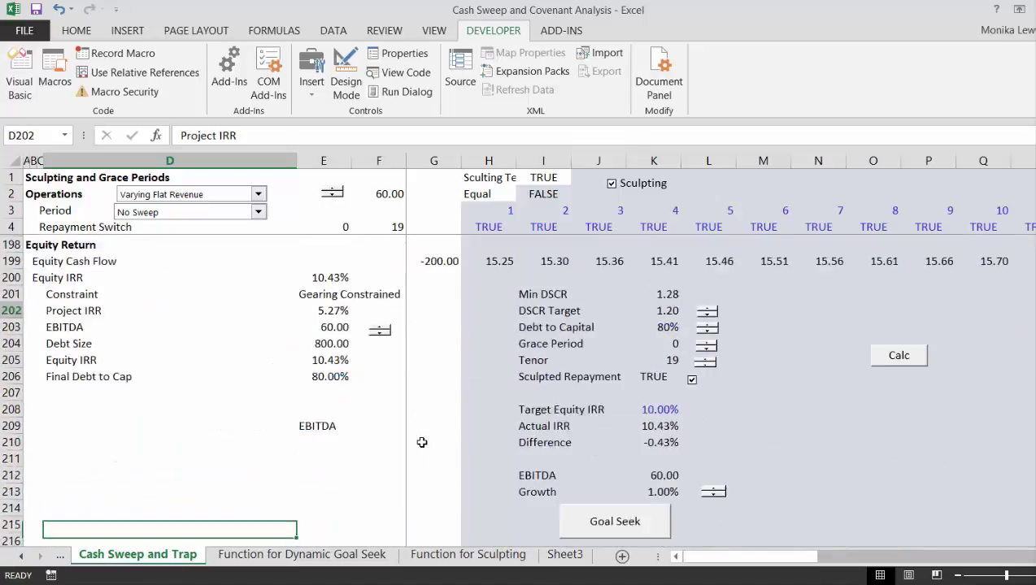
key("Page_Up")
key("Page_Up")
key("Page_Up")
key("Page_Up")
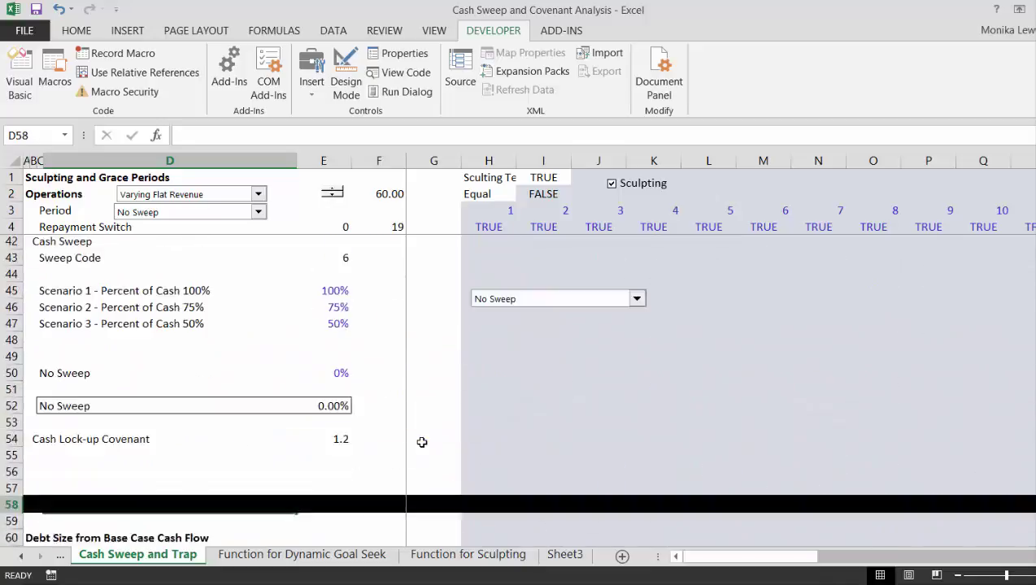
- Review the base-case debt sizing, sculpted debt, profit and loss and DSCR blocks above the risk analysis section
key("Page_Down")
key("Page_Down")
key("Page_Down")
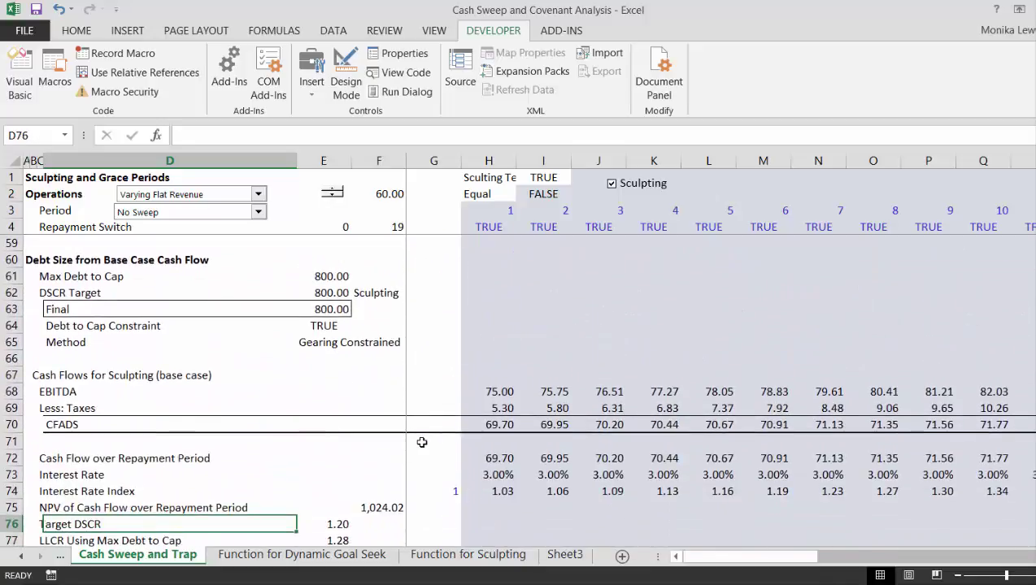
key("Page_Down")
key("Page_Down")
key("Page_Down")
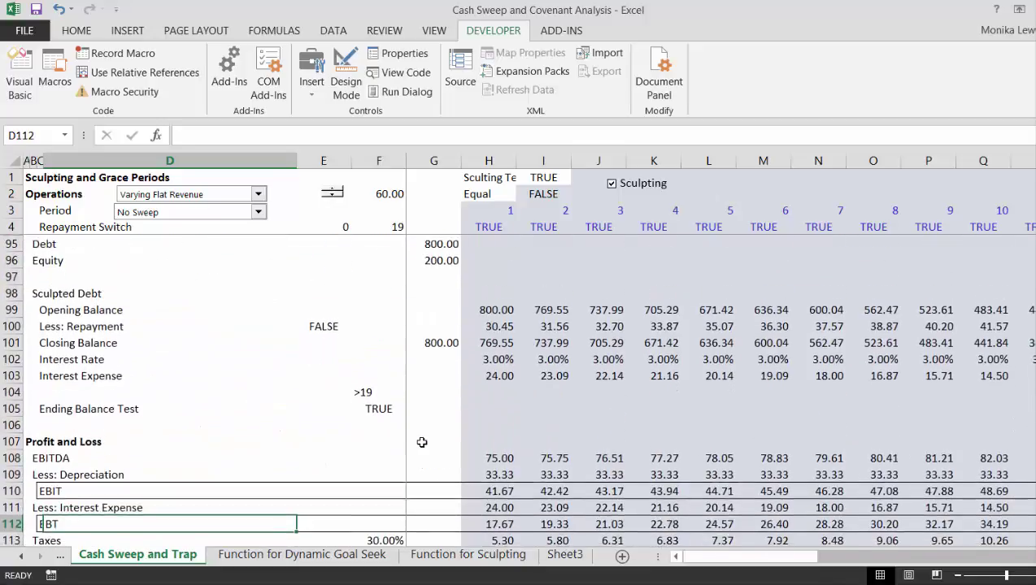
key("Page_Down")
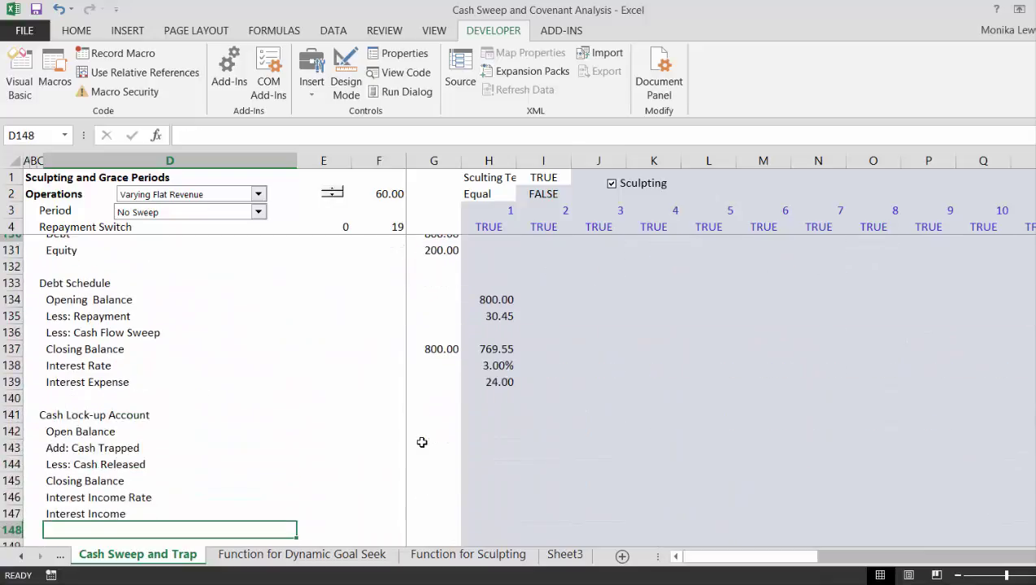
key("Page_Down")
key("Page_Up")
key("Page_Up")
key("Page_Up")
key("Page_Up")
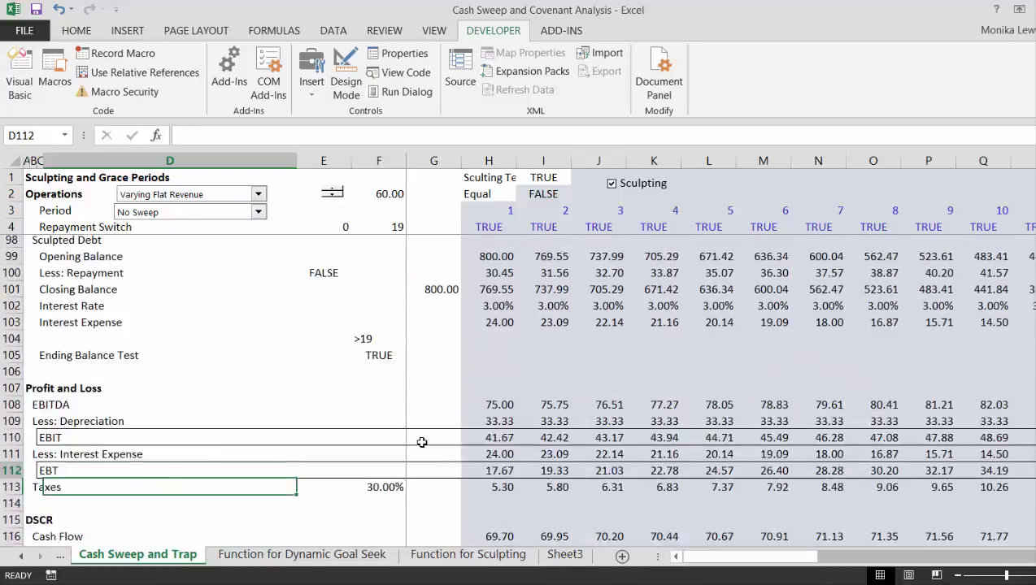
key("Page_Down")
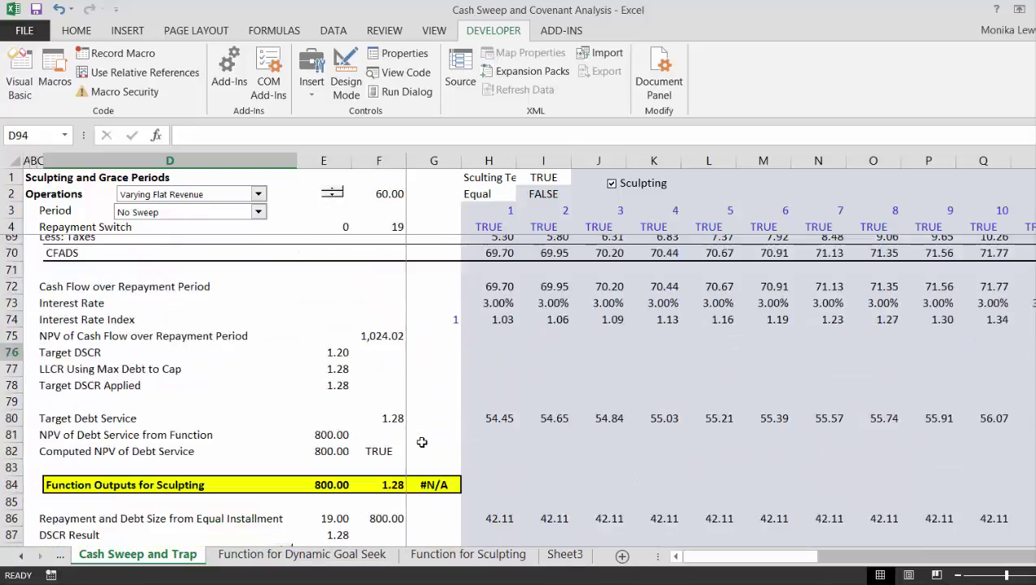
key("Page_Up")
key("Page_Down")
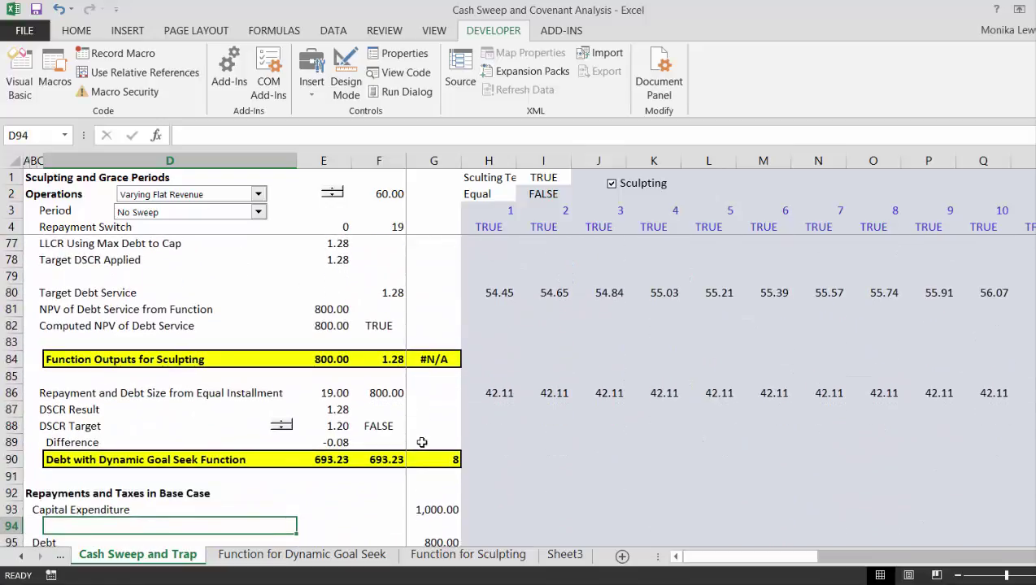
key("Page_Down")
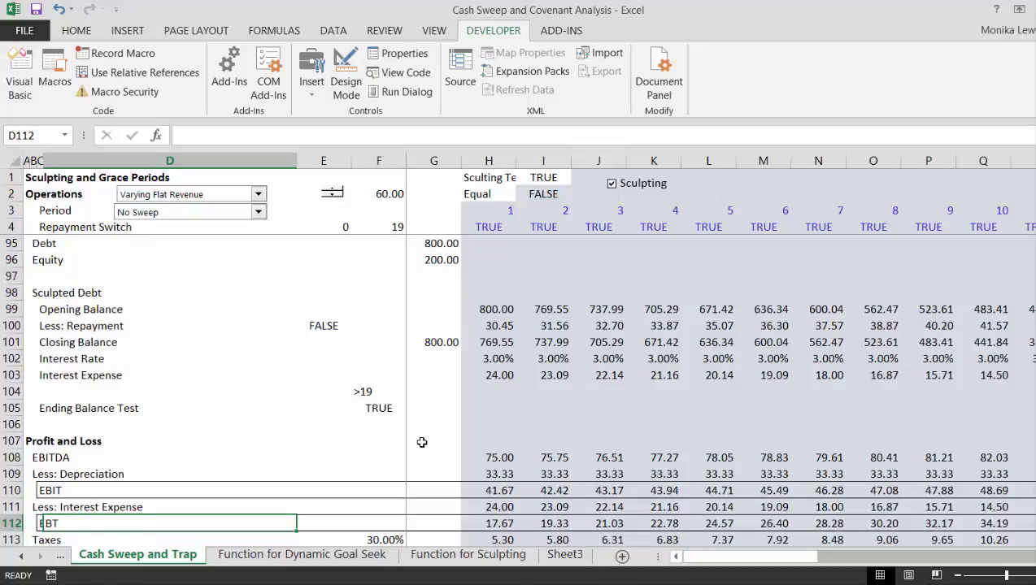
key("Page_Down")
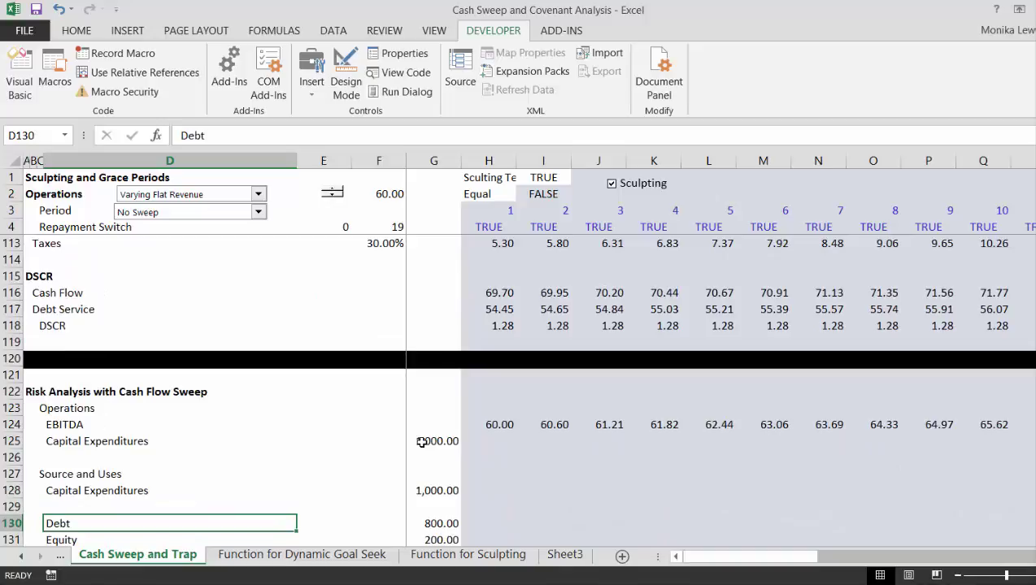
key("Page_Up")
key("Page_Up")
key("Page_Up")
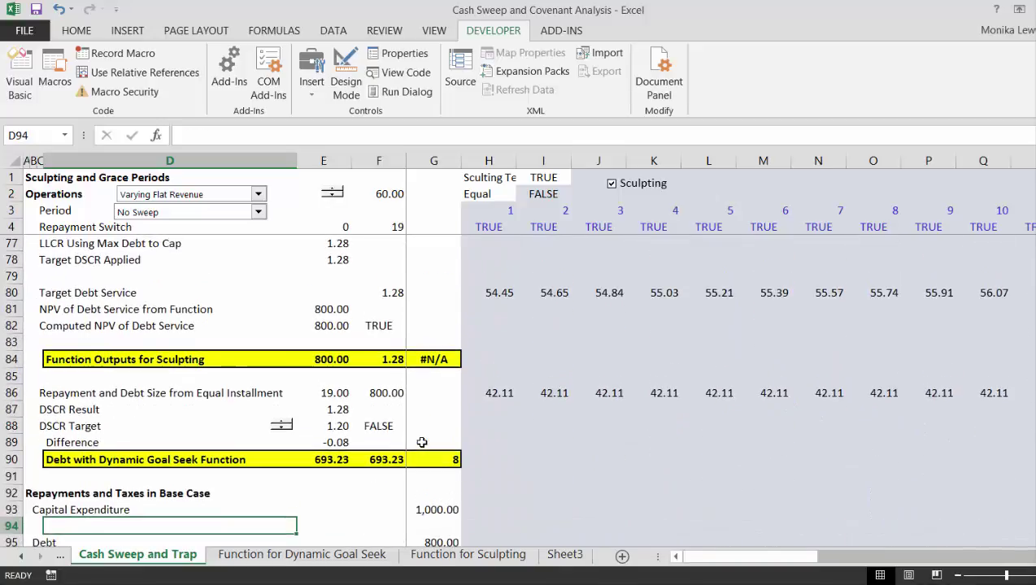
scroll(422, 442, "up", 4)
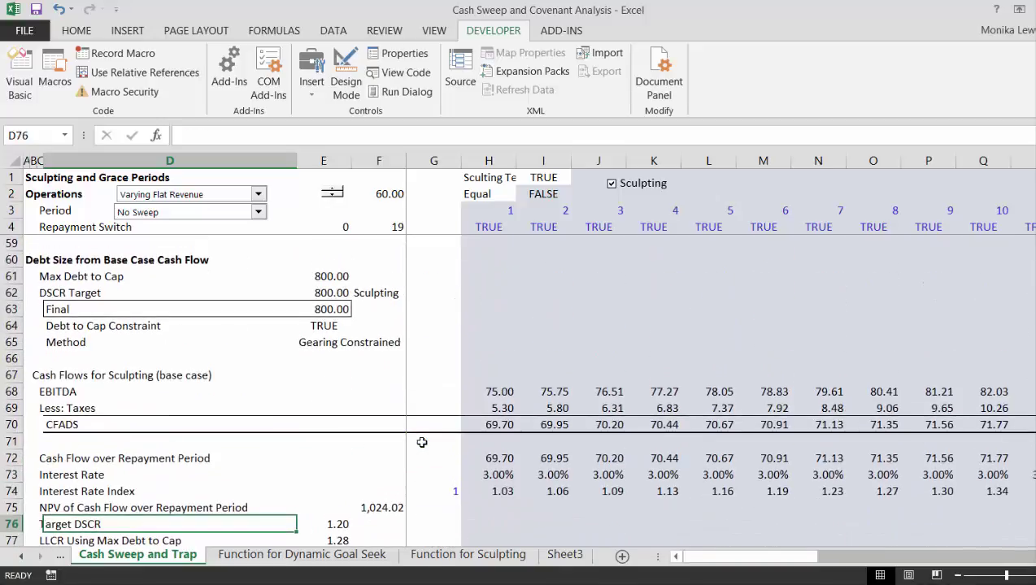
- Set the lock-up account's Open Balance in H142 equal to the prior period's Closing Balance in G145
key("Page_Down")
key("Page_Down")
key("Page_Down")
key("Page_Down")
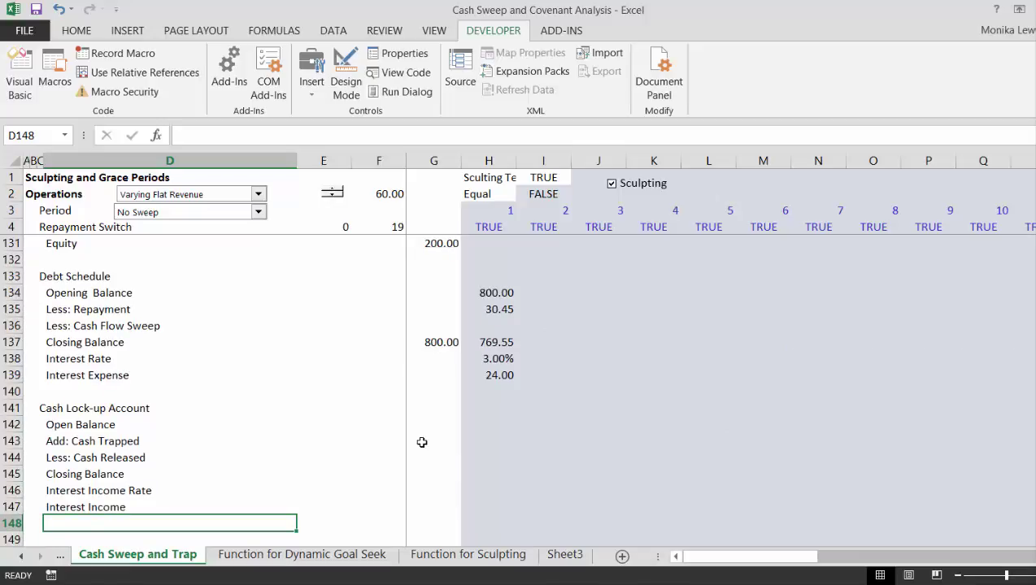
key("Up")
key("Up")
key("Up")
key("Up")
key("Up")
key("Up")
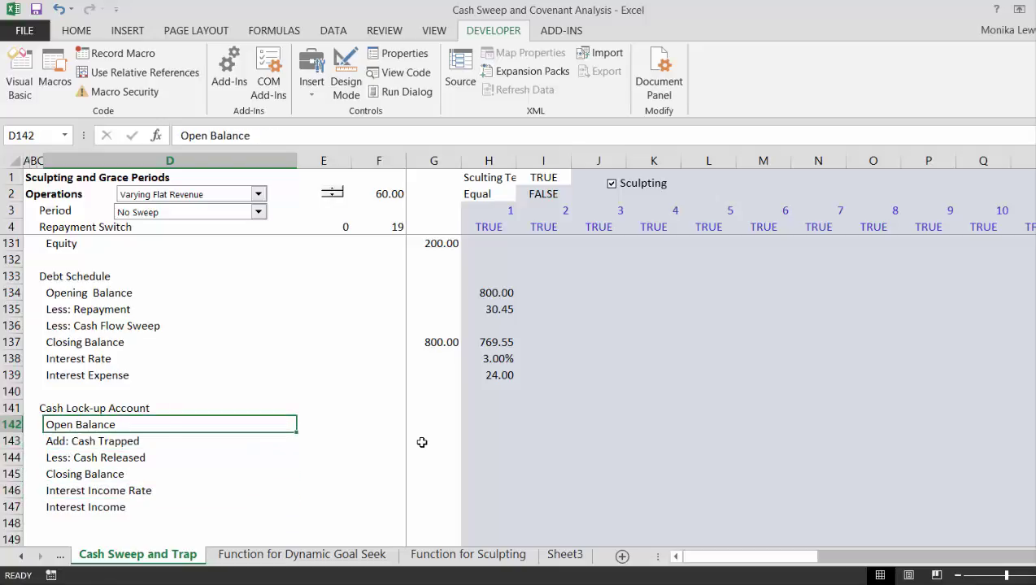
key("Right")
key("Right")
key("Right")
key("Right")
type("=")
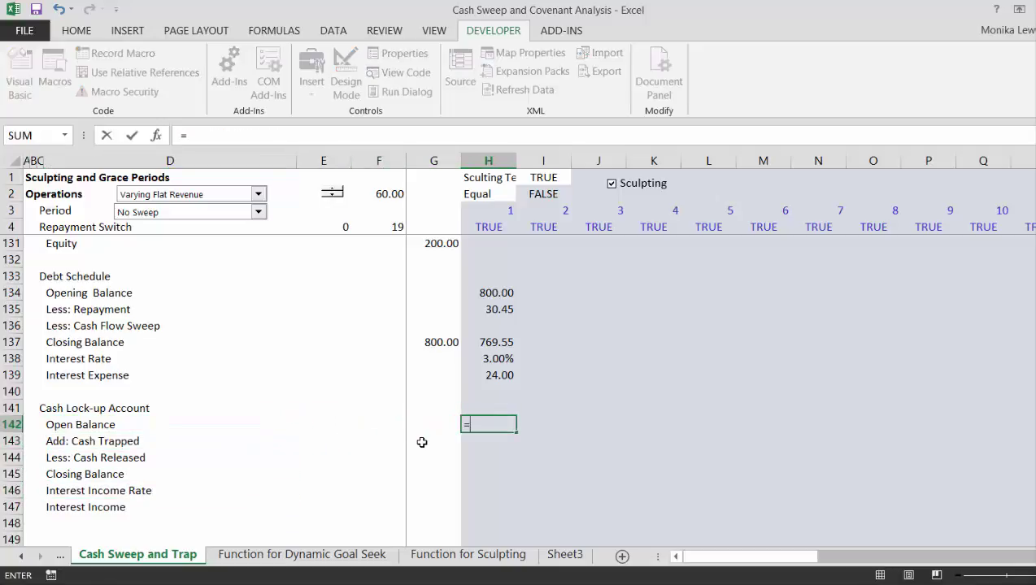
key("Down")
key("Down")
key("Down")
key("Left")
key("Left")
key("Left")
key("Left")
key("Left")
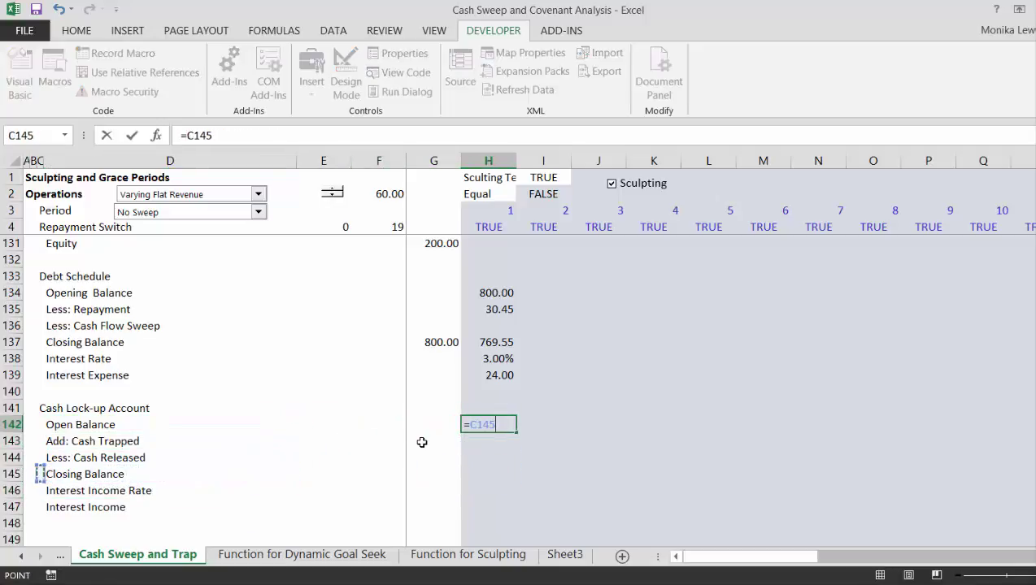
key("Right")
key("Right")
key("Right")
key("Right")
key("Return")
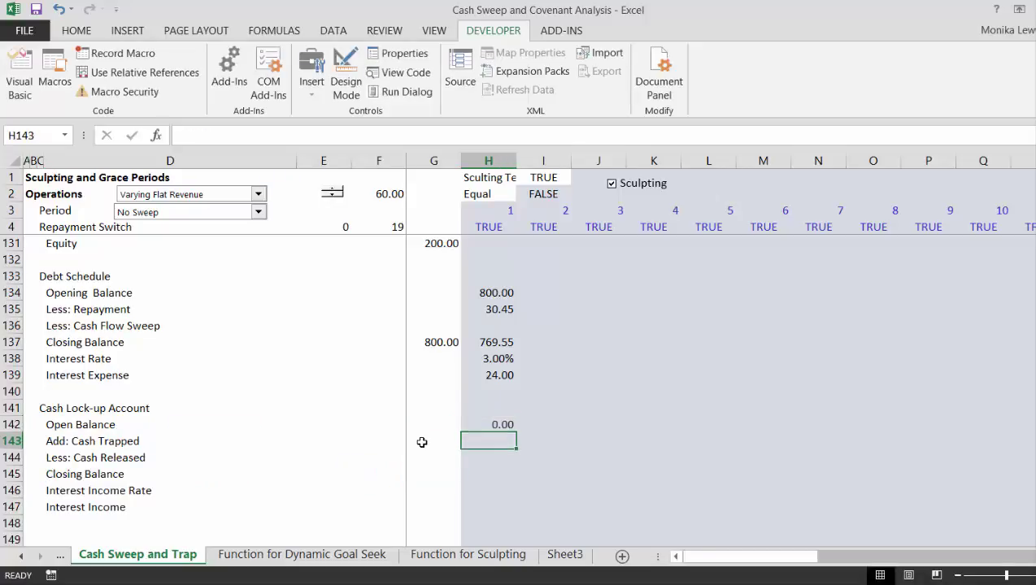
- Link the lock-up account's Add: Cash Trapped in H143 to the period 1 Cash Flow Trap amount in the waterfall
type("=")
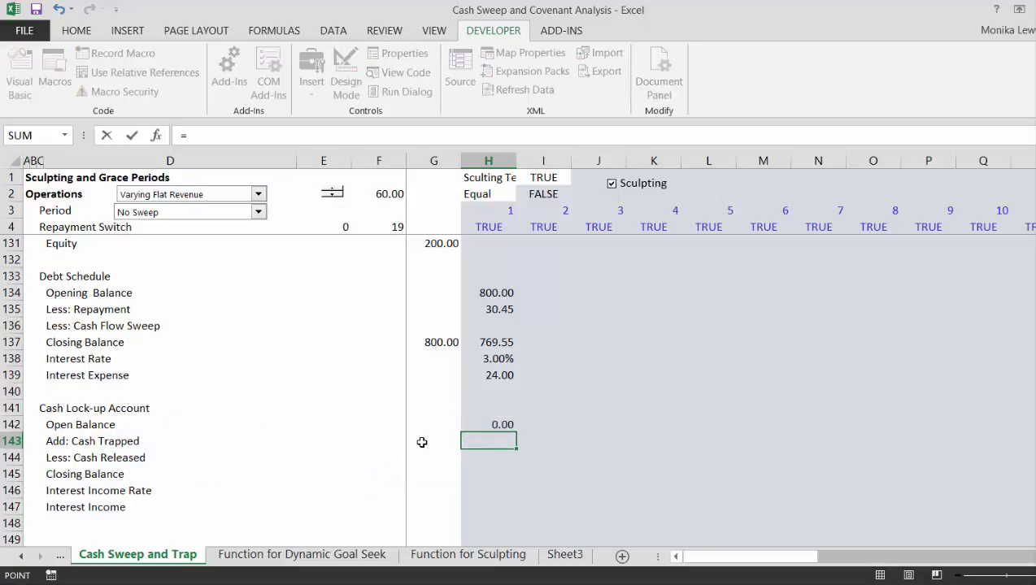
key("Page_Down")
key("Page_Down")
key("Down")
key("Down")
key("Down")
key("Down")
key("Down")
key("Down")
key("Down")
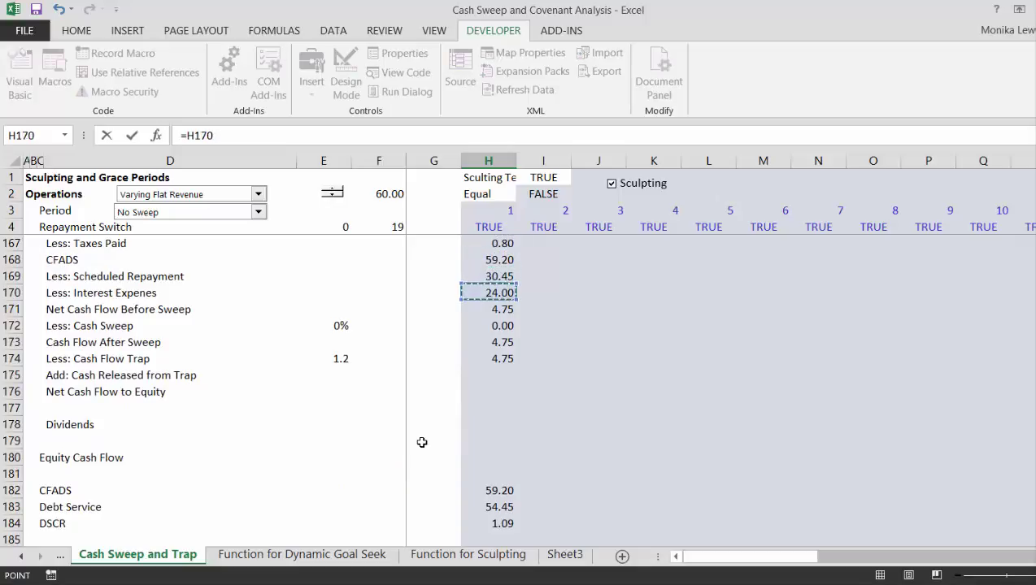
key("Return")
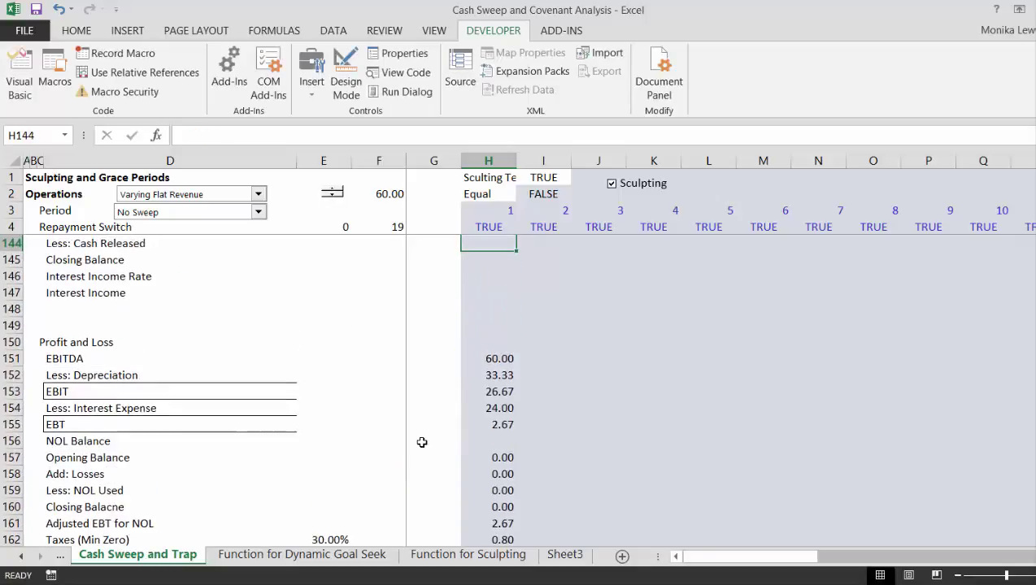
- Examine column H from the lock-up account through the cash flow waterfall to the Covenant Violation test in H186
key("Up")
key("Up")
key("Up")
key("Down")
key("Down")
key("Down")
key("Down")
key("Down")
key("Down")
key("Down")
key("Down")
key("Down")
key("Down")
key("Down")
key("Down")
key("Down")
key("Down")
key("Down")
key("Down")
key("Down")
key("Down")
key("Down")
key("Down")
key("Down")
key("Down")
key("Down")
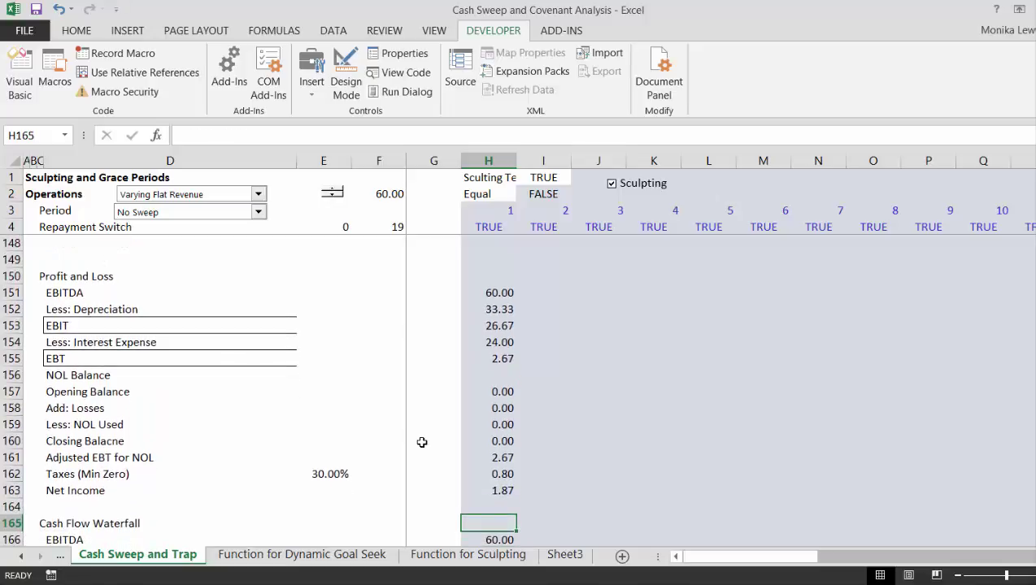
key("Down")
key("Down")
key("Down")
key("Down")
key("Down")
key("Down")
key("Down")
key("Down")
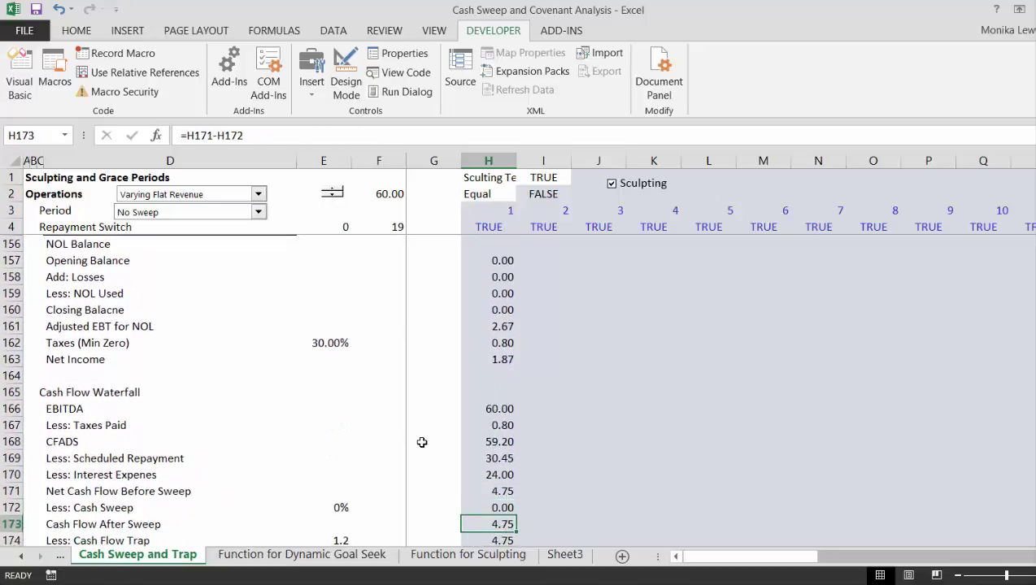
key("Down")
key("Down")
key("Down")
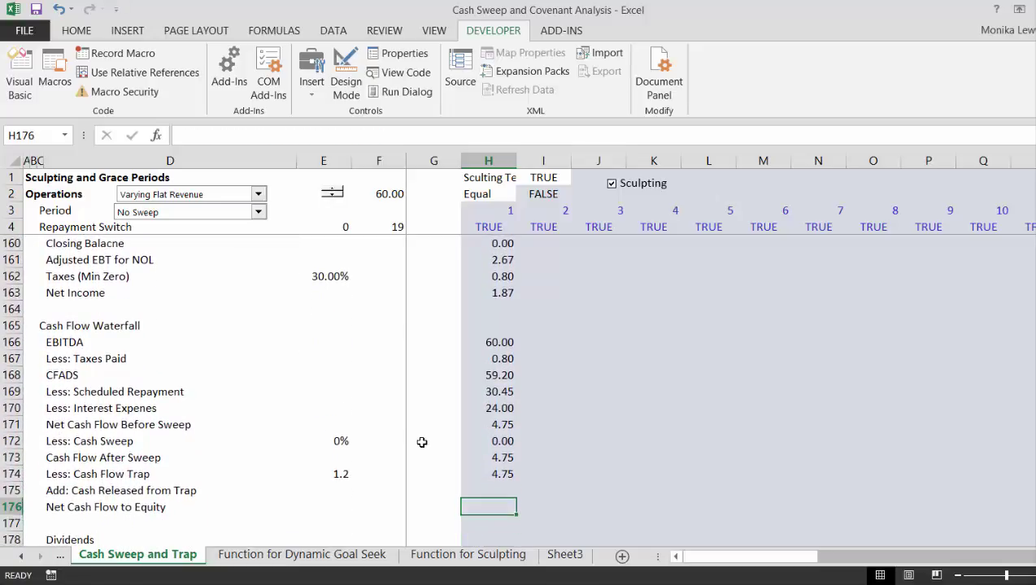
key("Up")
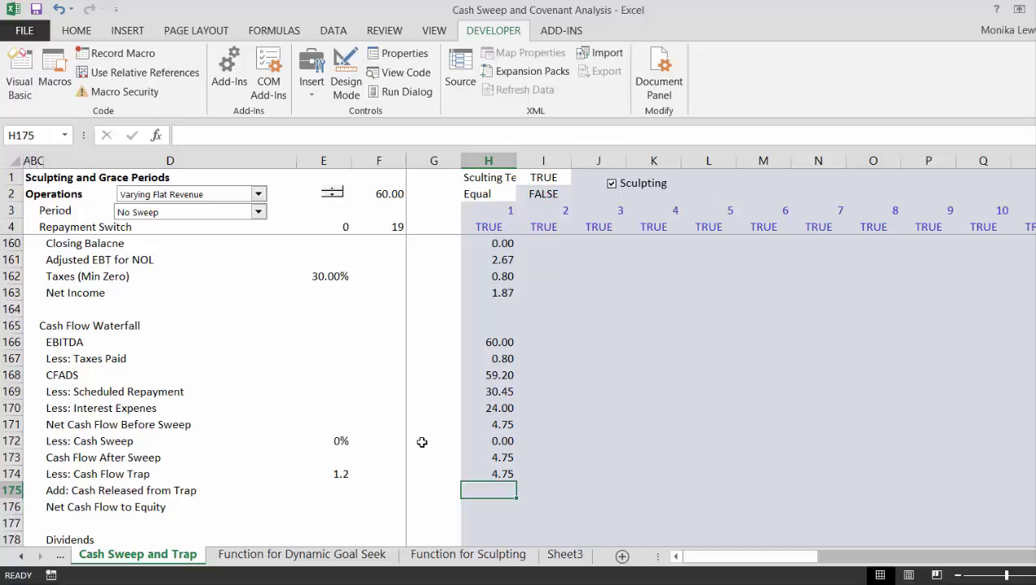
key("Down")
key("Down")
key("Down")
key("Down")
key("Down")
key("Down")
key("Down")
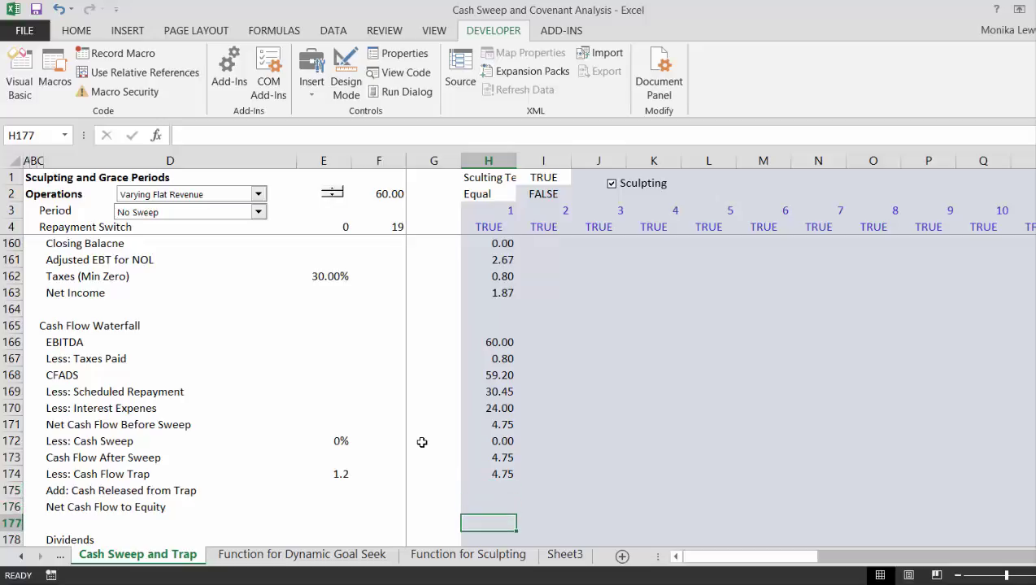
key("Down")
key("Down")
key("Down")
key("Down")
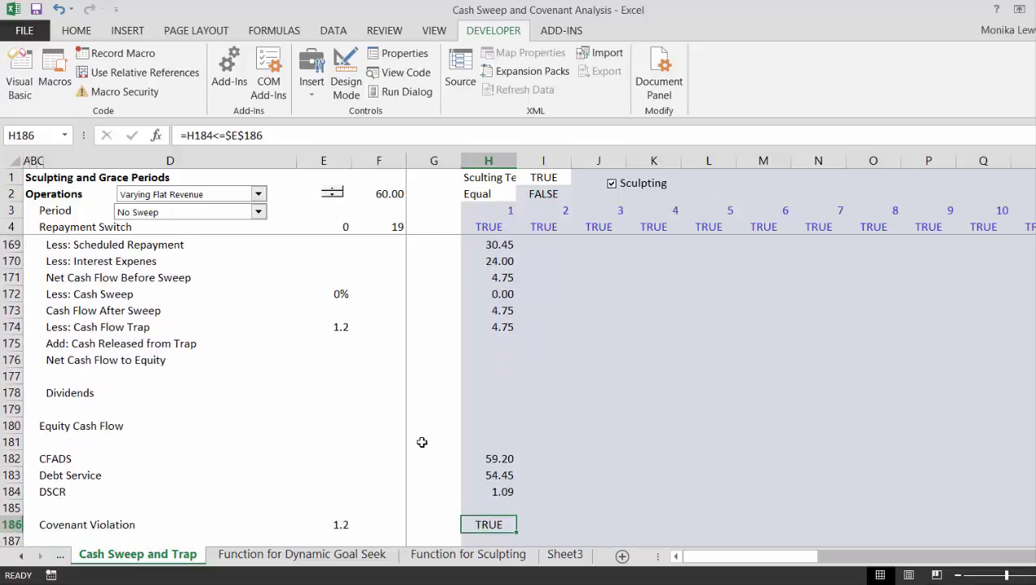
- Calculate Add: Cash Released from Trap in H175 as NOT(H186) multiplied by the Cash Flow After Sweep in H173
key("Up")
key("Up")
key("Up")
key("Up")
key("Up")
key("Up")
key("Up")
key("Up")
key("Up")
key("Up")
key("Up")
key("Up")
key("Down")
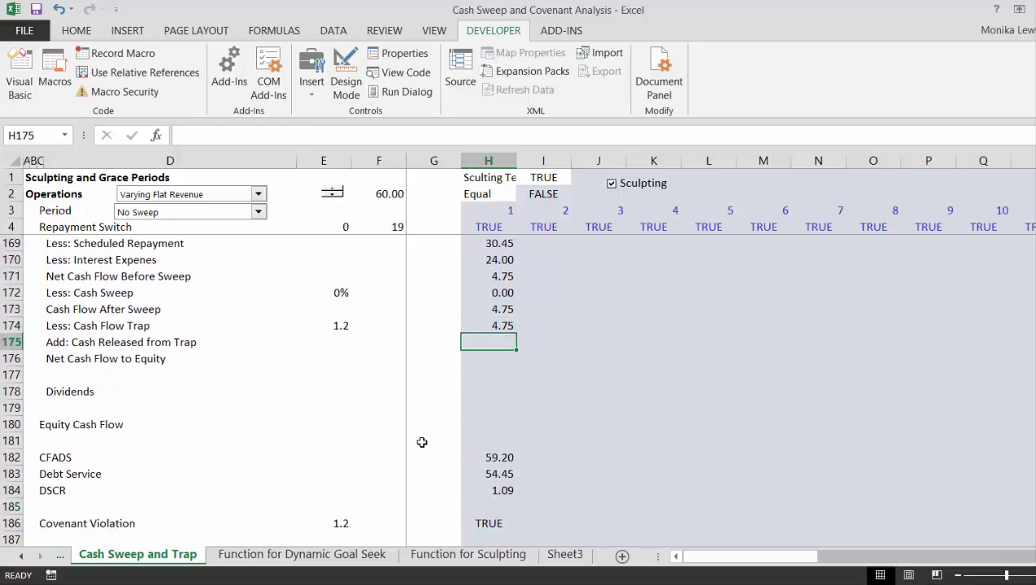
type("=not(")
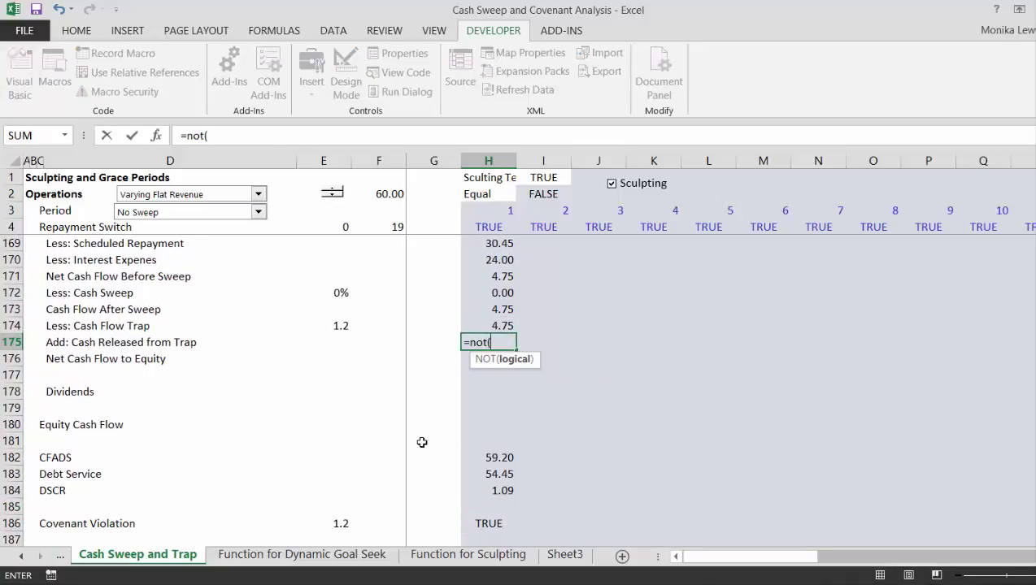
key("Down")
key("Down")
key("Down")
key("Down")
key("Down")
key("Down")
key("Down")
key("Down")
key("Down")
key("Down")
key("Down")
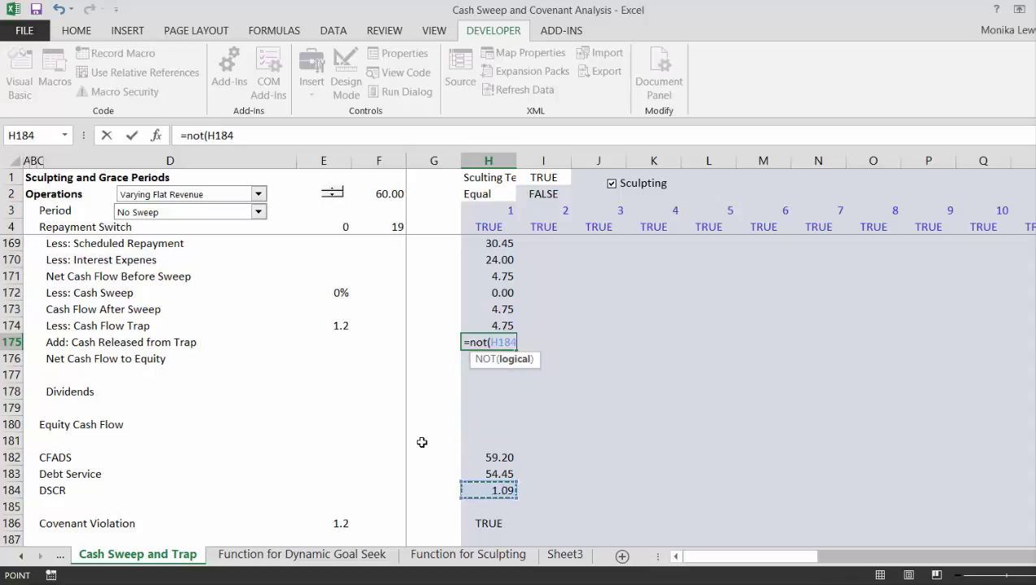
type(")*")
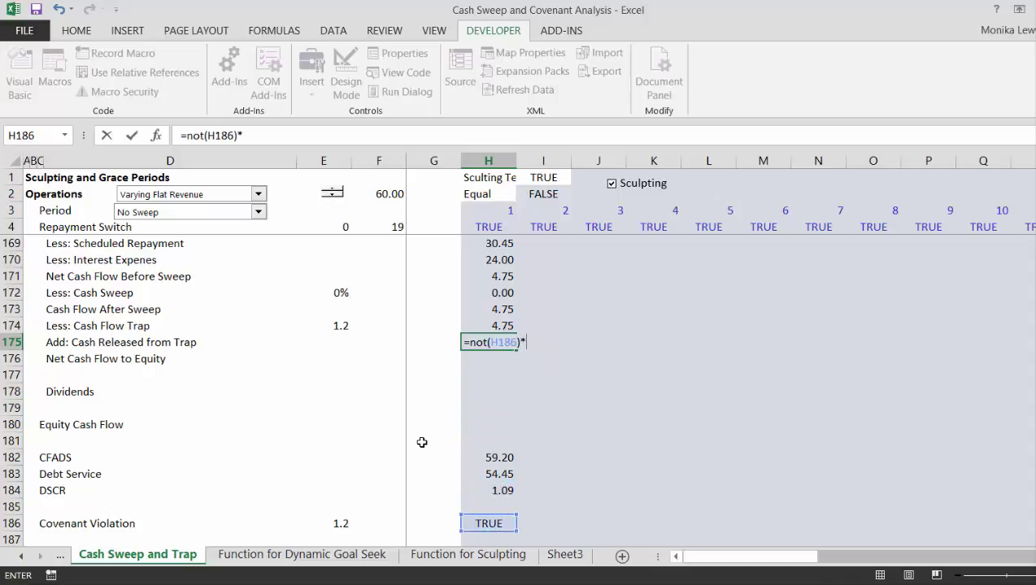
key("Up")
key("Up")
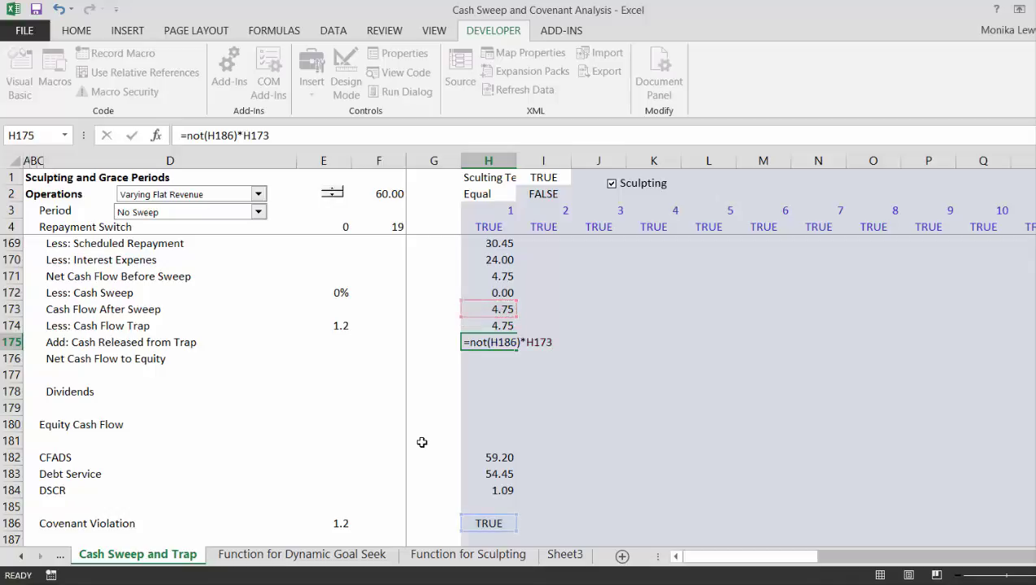
key("Return")
- Wrap the H175 cash release formula in MIN to cap it at the lock-up account's Open Balance in H142
key("Up")
key("F2")
key("Left")
key("Left")
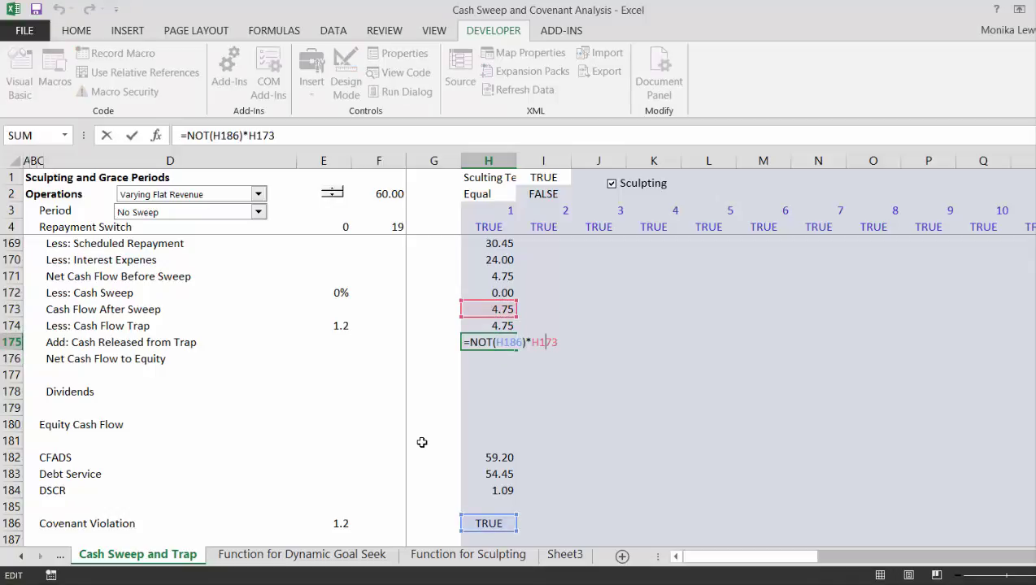
key("Left")
key("Left")
key("Left")
key("Left")
key("Left")
key("Left")
key("Left")
key("Left")
key("Left")
key("Left")
key("Left")
key("Left")
type("mi")
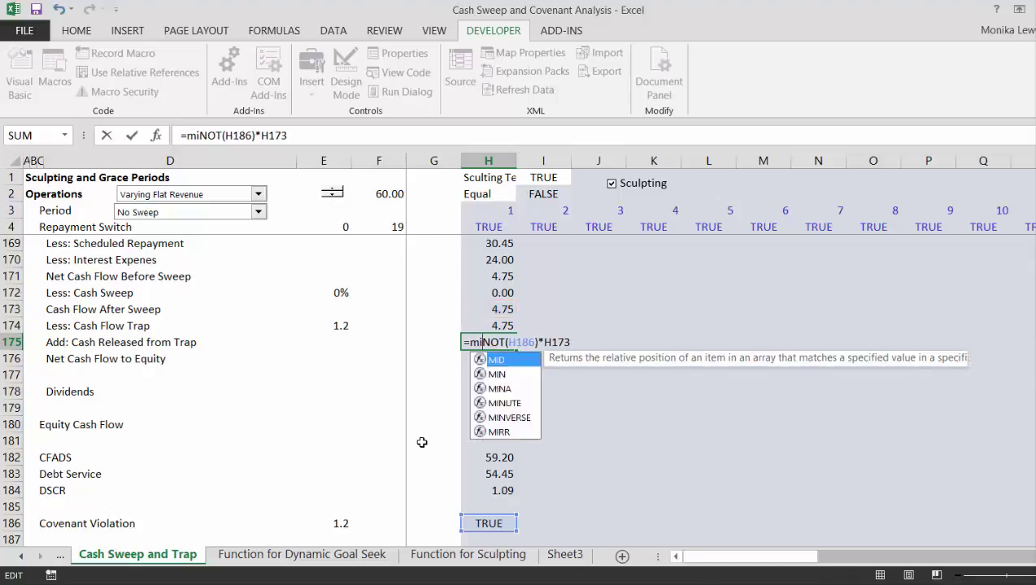
type("n(")
key("Right")
key("Right")
key("Right")
key("Right")
key("Right")
key("Right")
key("Right")
key("Right")
key("Right")
key("Right")
key("Right")
key("Right")
key("Right")
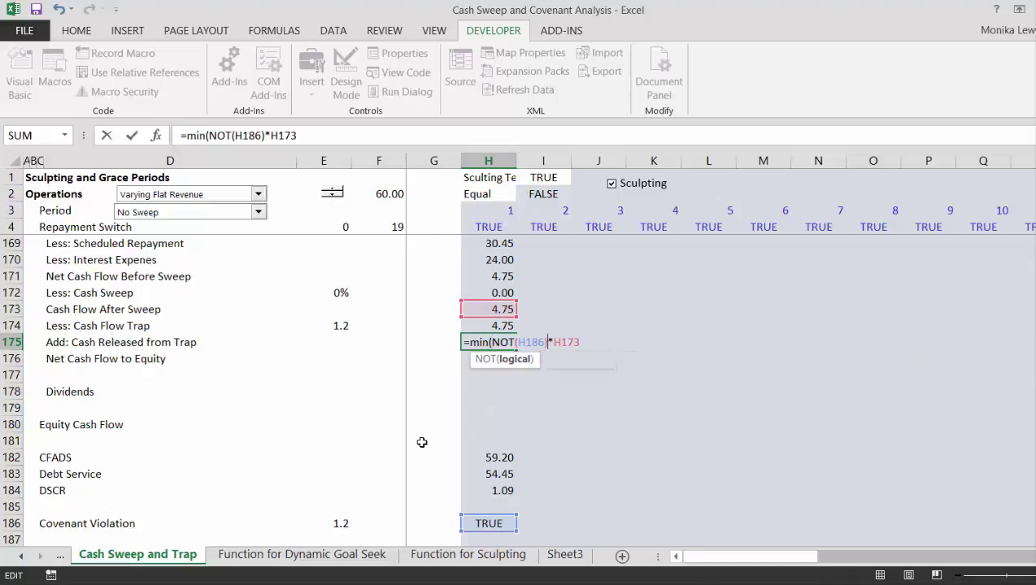
type(",")
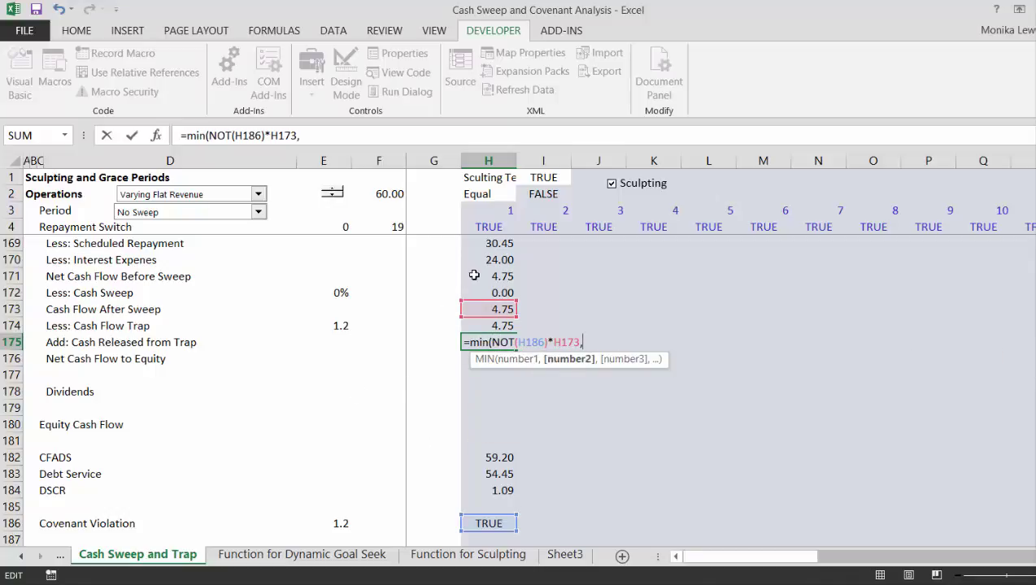
left_click(475, 276)
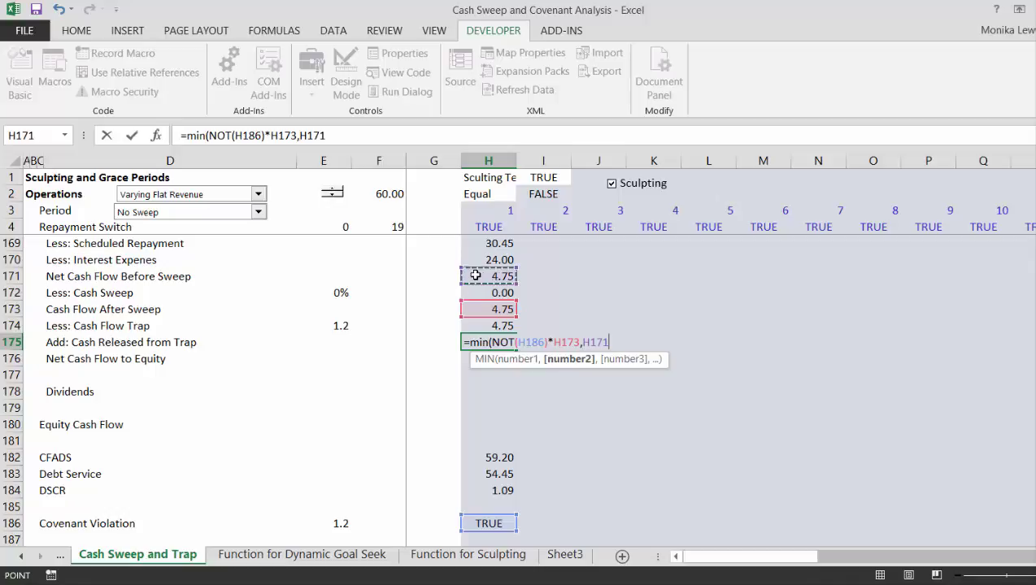
key("Up")
key("Up")
key("Up")
key("Up")
key("Up")
key("Up")
key("Up")
key("Up")
key("Up")
key("Up")
key("Up")
key("Up")
key("Up")
key("Up")
key("Up")
key("Up")
key("Up")
key("Up")
key("Up")
key("Up")
key("Down")
key("Down")
key("Down")
key("Down")
key("Down")
key("Down")
key("Down")
key("Down")
key("Down")
key("Down")
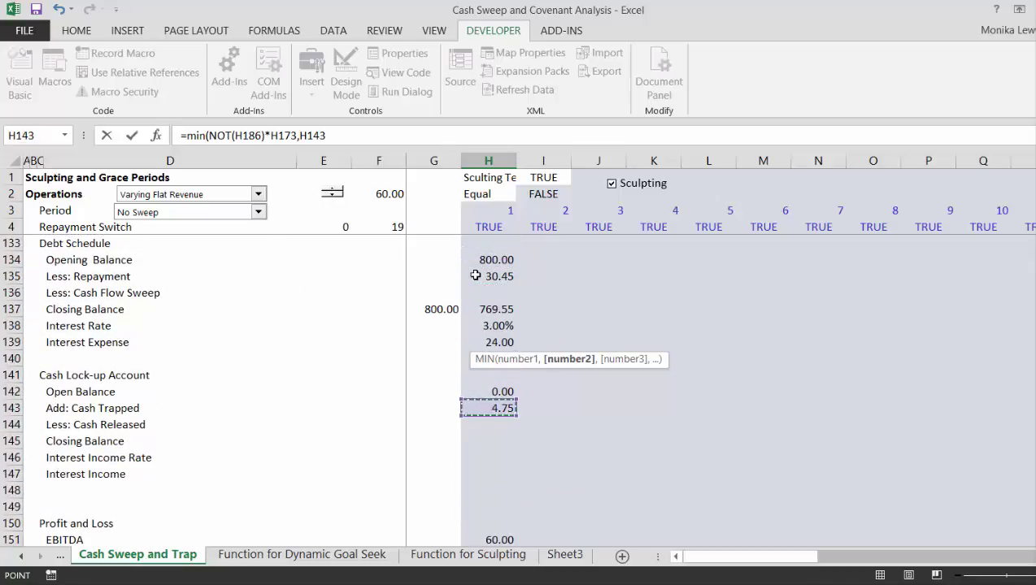
key("Up")
key("Return")
key("Return")
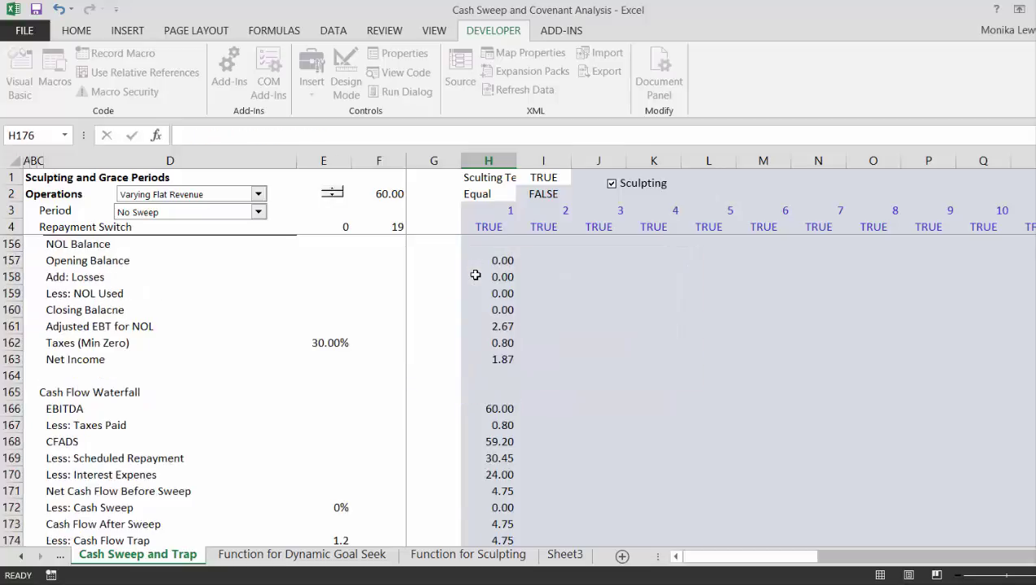
- Link the lock-up account's Less: Cash Released in H144 to Add: Cash Released from Trap in H175
key("Up")
key("Page_Up")
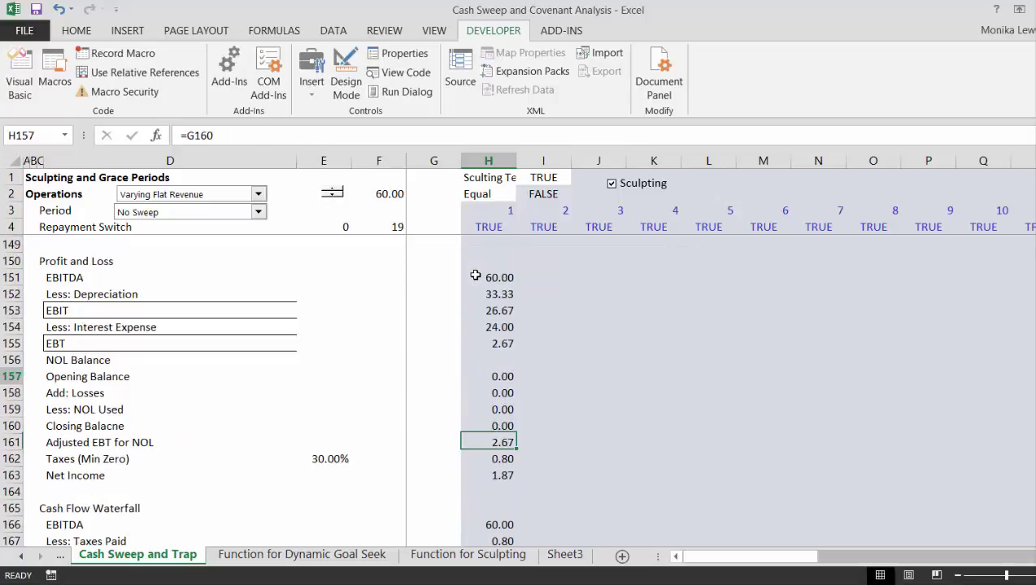
key("Up")
key("Up")
key("Up")
key("Up")
key("Up")
key("Up")
key("Up")
key("Up")
key("Up")
key("Up")
key("Up")
key("Up")
key("Up")
key("Up")
key("Up")
key("Up")
key("Up")
key("Up")
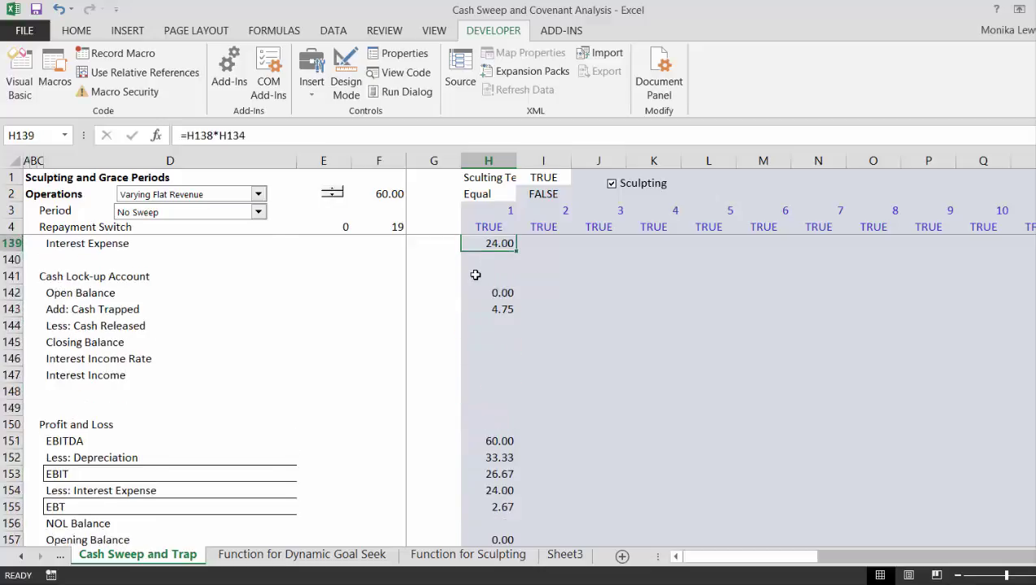
key("Down")
key("Down")
key("Down")
key("Down")
key("Down")
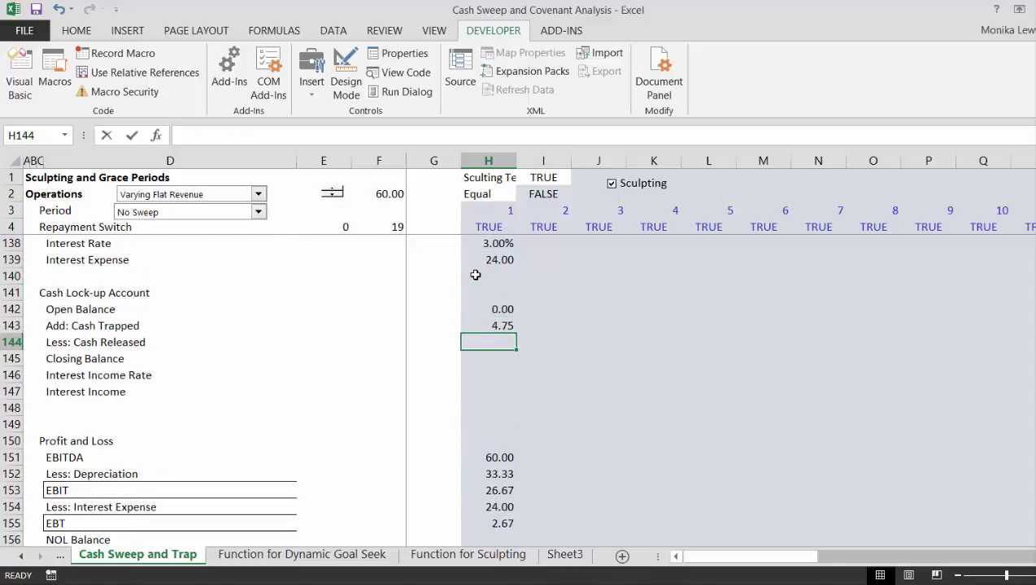
type("=")
key("Down")
key("Down")
key("Down")
key("Down")
key("Down")
key("Down")
key("Down")
key("Down")
key("Down")
key("Down")
key("Down")
key("Down")
key("Down")
key("Down")
key("Down")
key("Down")
key("Down")
key("Down")
key("Down")
key("Down")
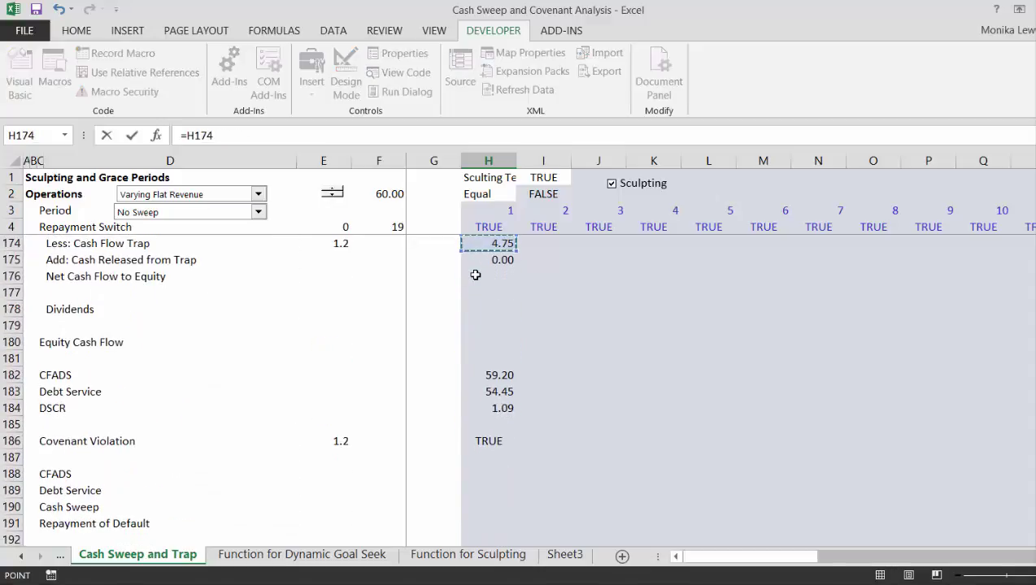
key("Down")
key("Down")
key("Down")
key("Up")
key("Up")
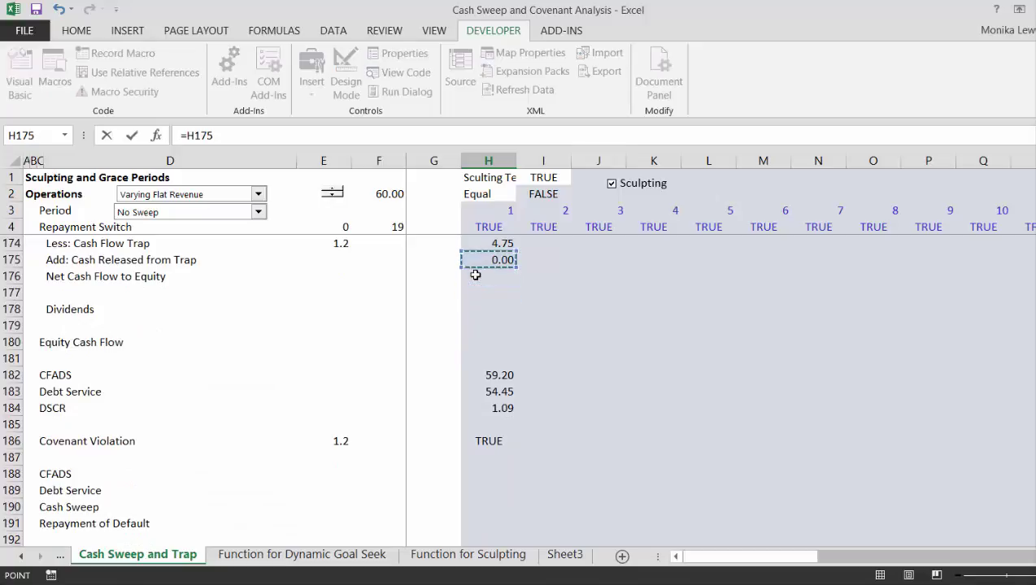
key("Return")
- Calculate the lock-up account's Closing Balance in H145 as Open Balance H142 plus Cash Trapped H143 minus Cash Released H144
key("Up")
key("Up")
key("Up")
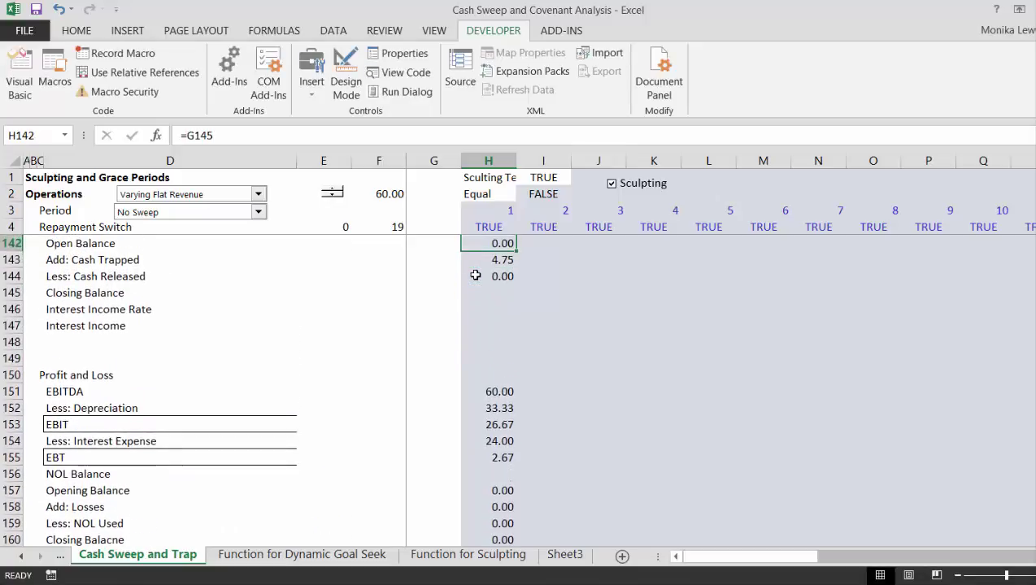
key("Down")
key("Down")
key("Down")
type("=")
key("Up")
key("Up")
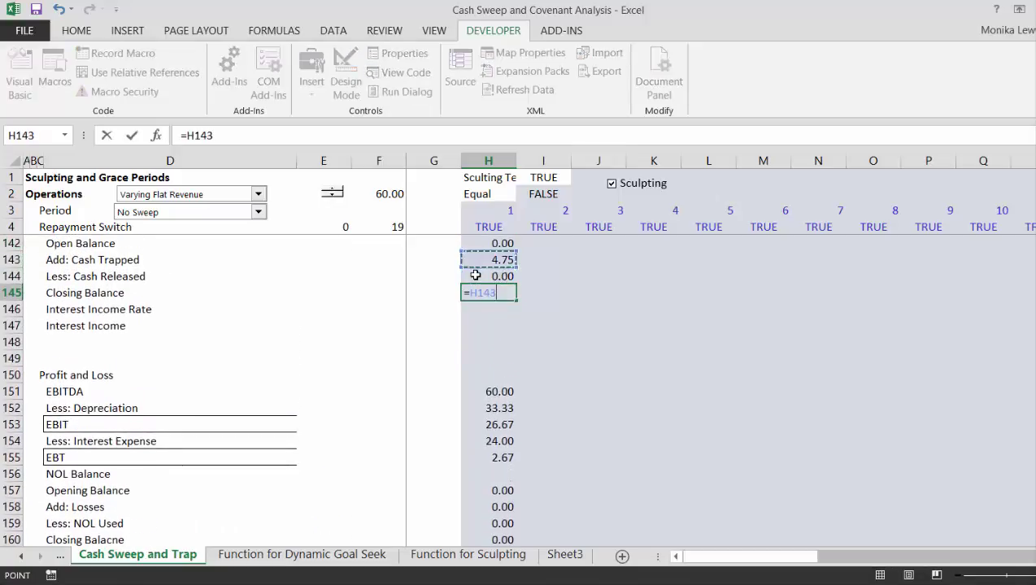
key("Up")
type("+")
key("Up")
key("Up")
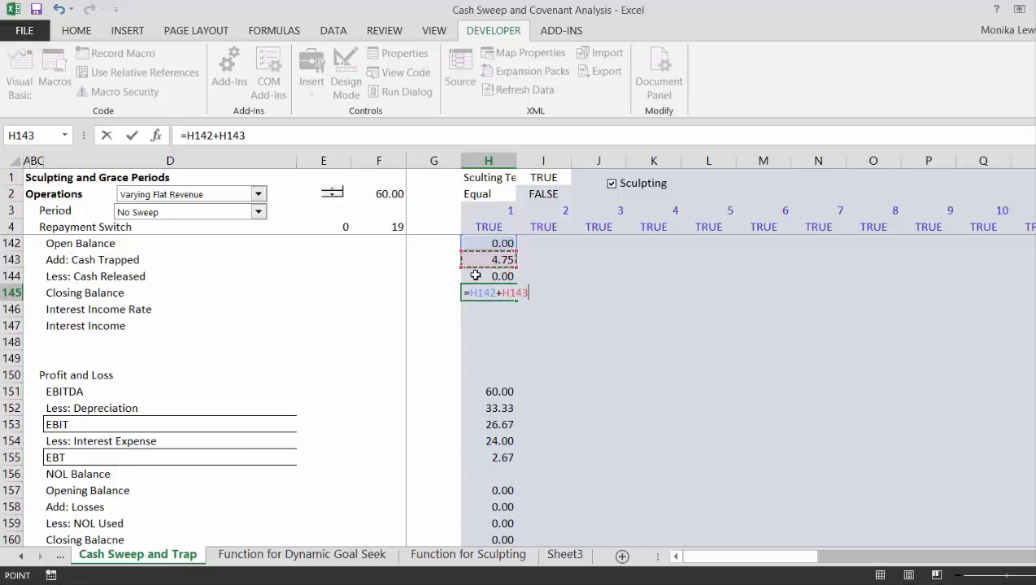
type("-")
key("Down")
key("Return")
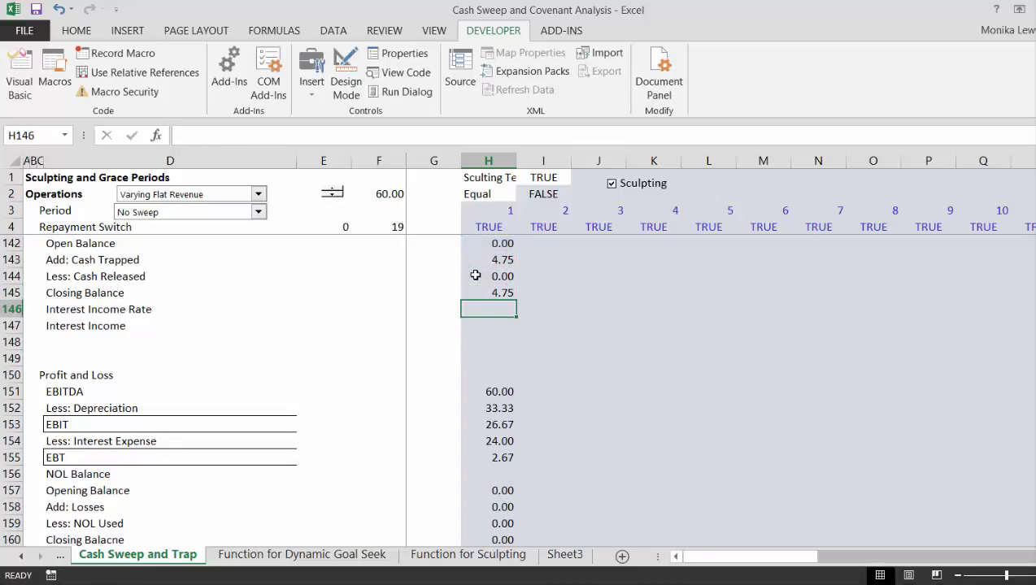
- Calculate the lock-up account's Interest Income in H147 as Interest Income Rate H146 multiplied by Open Balance H142
key("Down")
type("=")
key("Up")
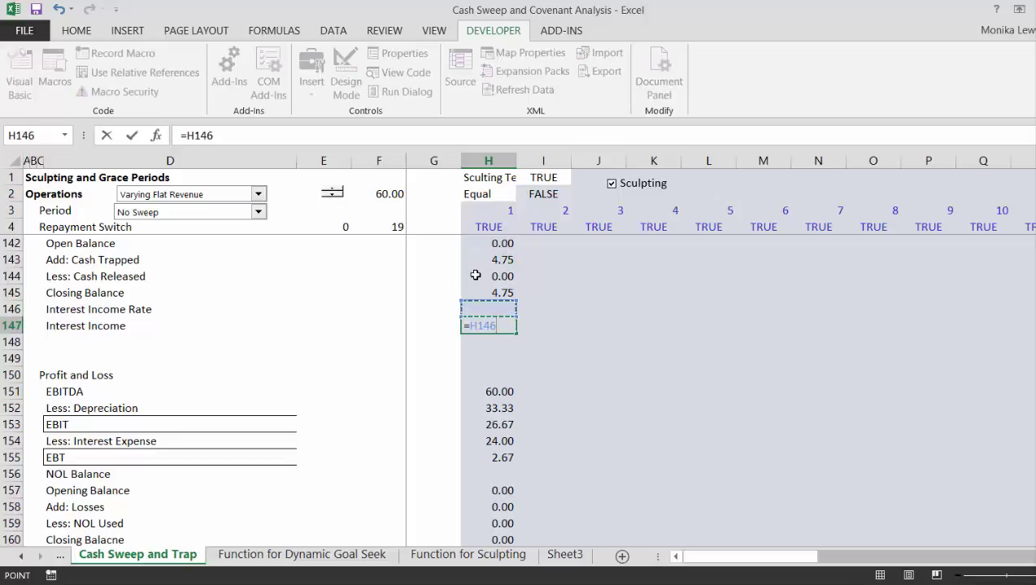
type("*")
key("Up")
key("Up")
key("Up")
key("Up")
key("Up")
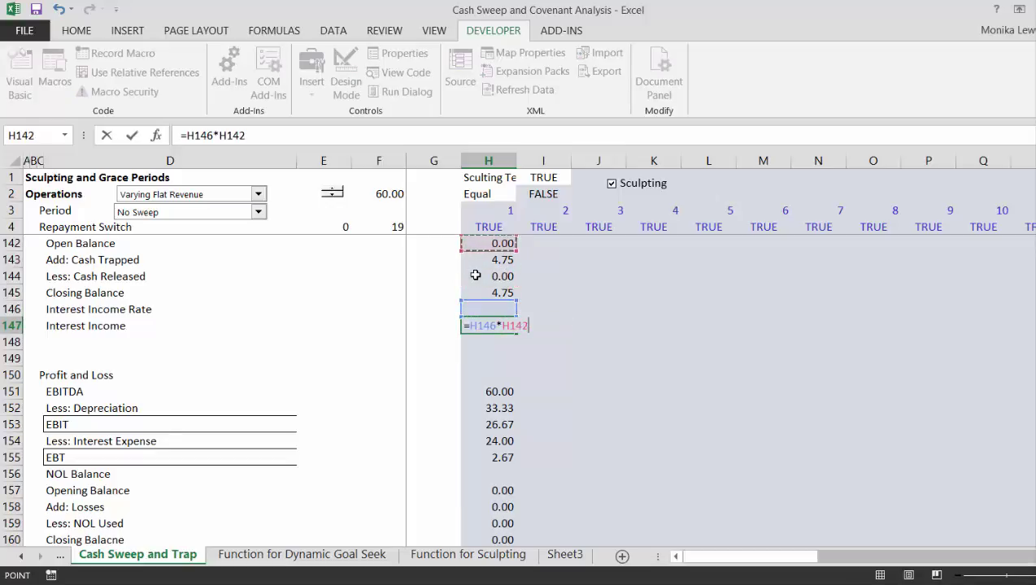
key("Return")
- Calculate Net Cash Flow to Equity in H176 as Cash Flow After Sweep H173 minus Cash Flow Trap H174 plus Cash Released H175
key("Down")
key("Down")
key("Down")
key("Down")
key("Down")
key("Down")
key("Down")
key("Down")
key("Down")
key("Down")
key("Down")
key("Down")
key("Down")
key("Down")
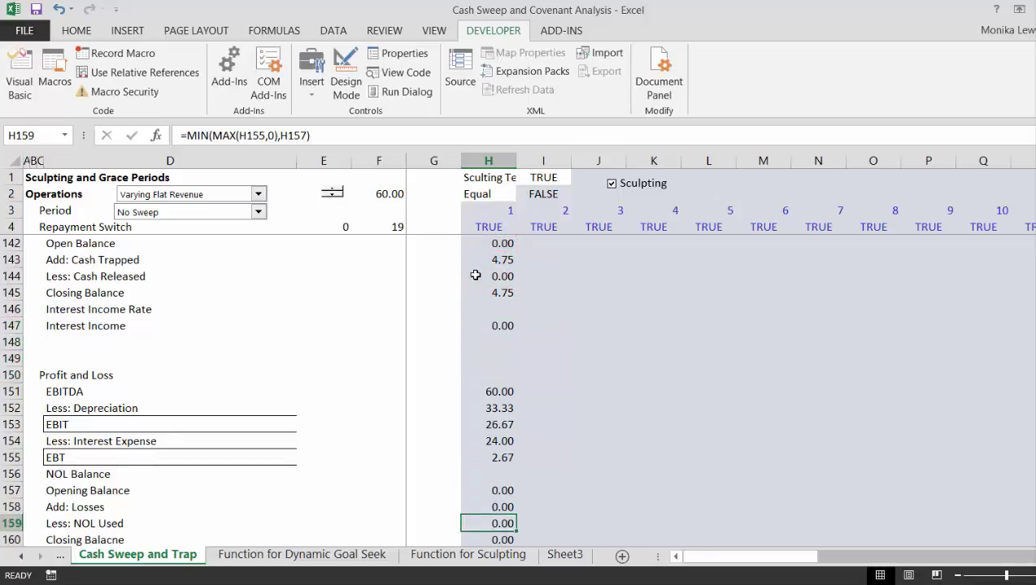
key("Down")
key("Down")
key("Down")
key("Down")
key("Down")
key("Down")
key("Down")
key("Down")
key("Down")
key("Down")
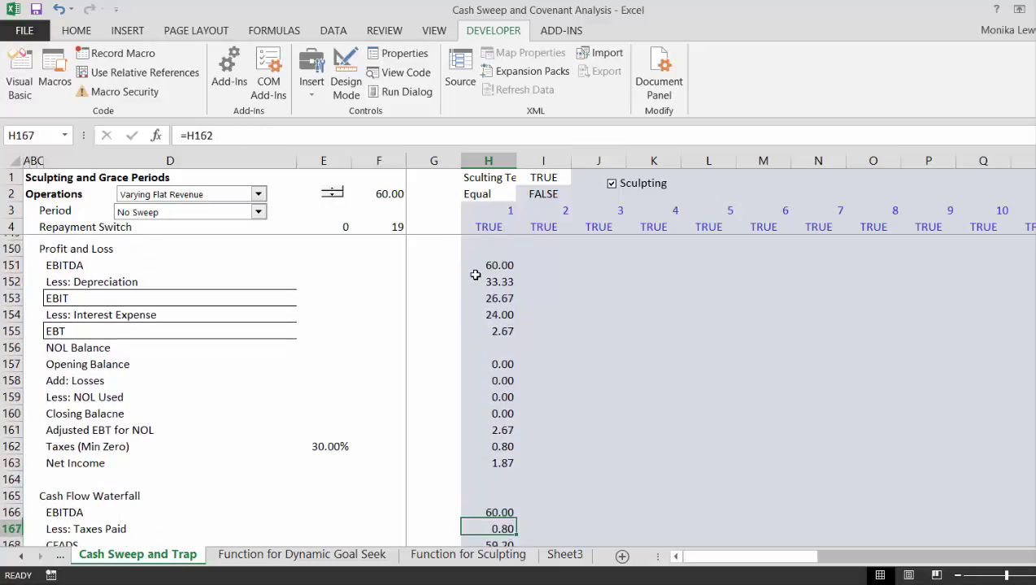
key("Down")
key("Down")
key("Down")
key("Down")
key("Down")
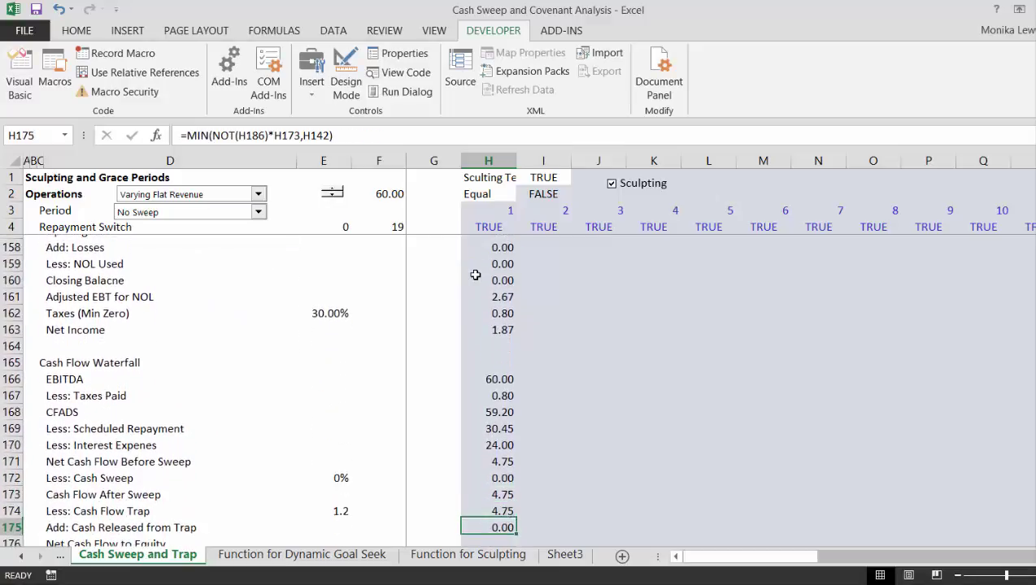
key("Up")
key("Up")
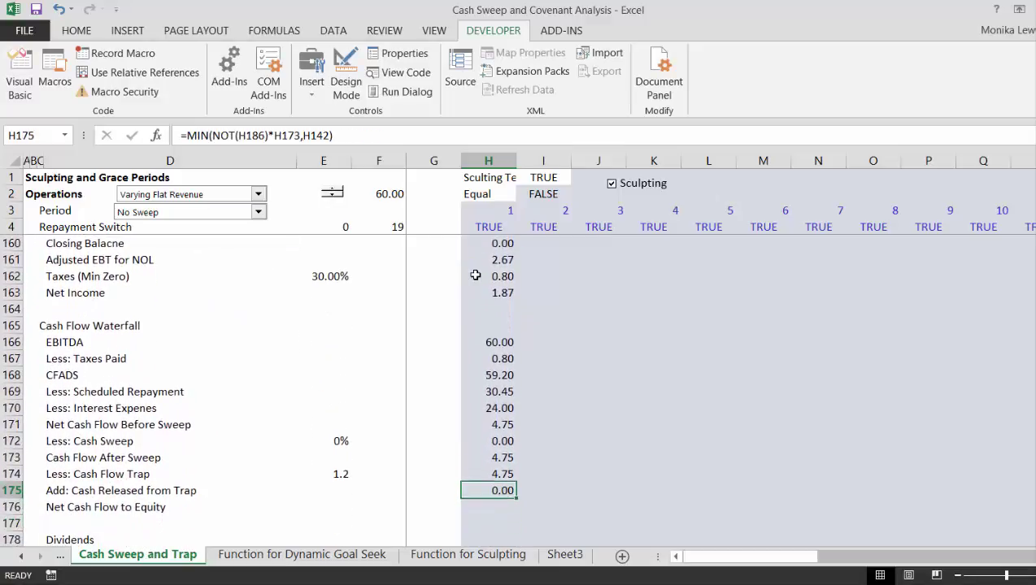
key("Down")
type("=")
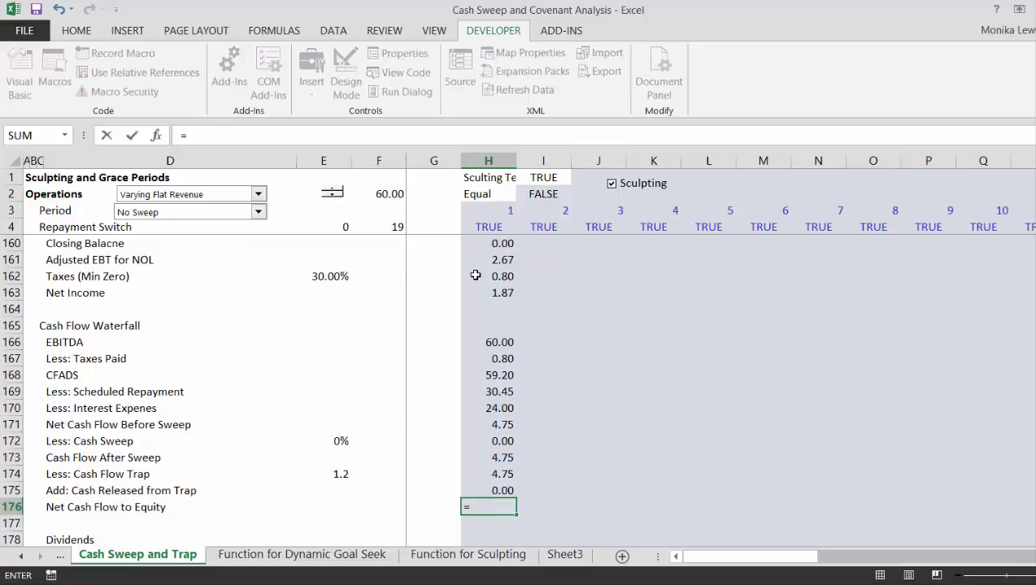
key("Up")
key("Up")
key("Up")
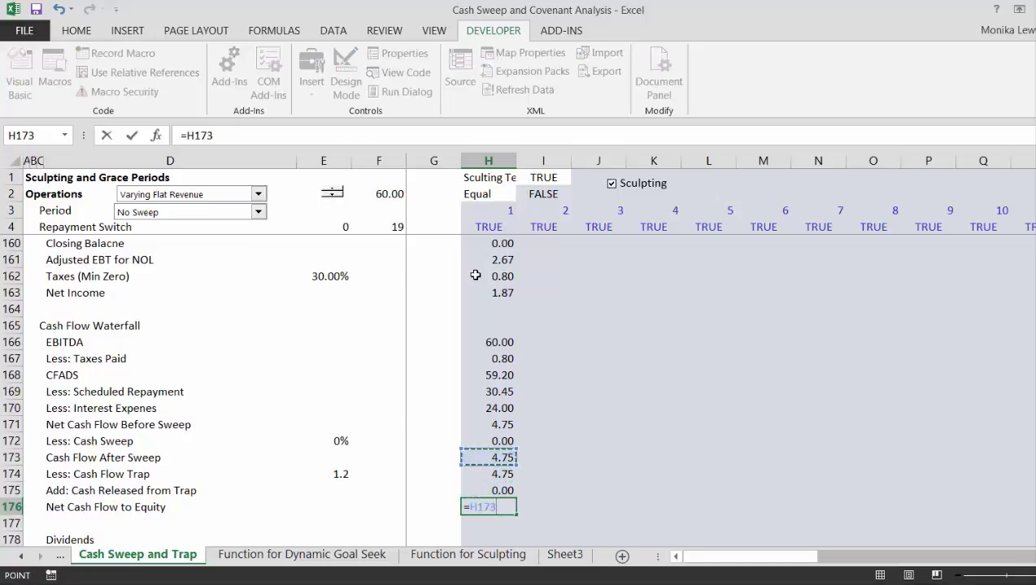
type("-")
key("Up")
key("Up")
type("+")
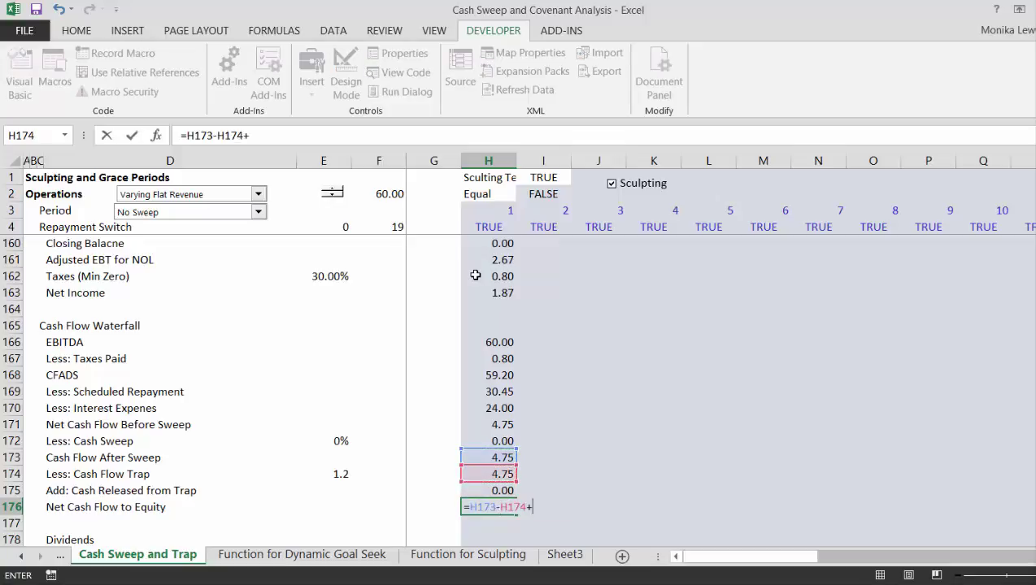
key("Up")
key("Return")
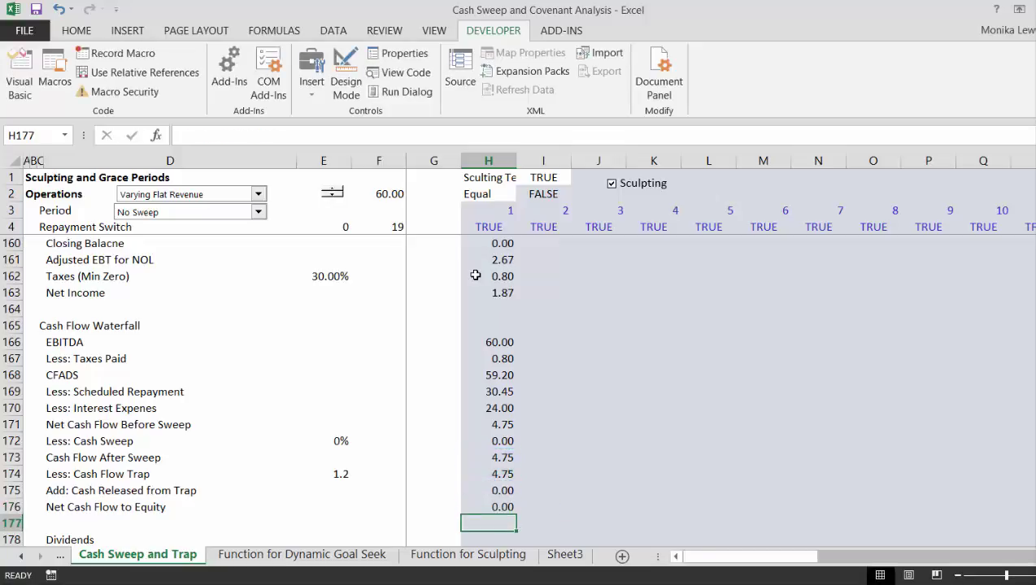
- Link Dividends in H178 to Net Cash Flow to Equity in H176
key("Down")
type("=")
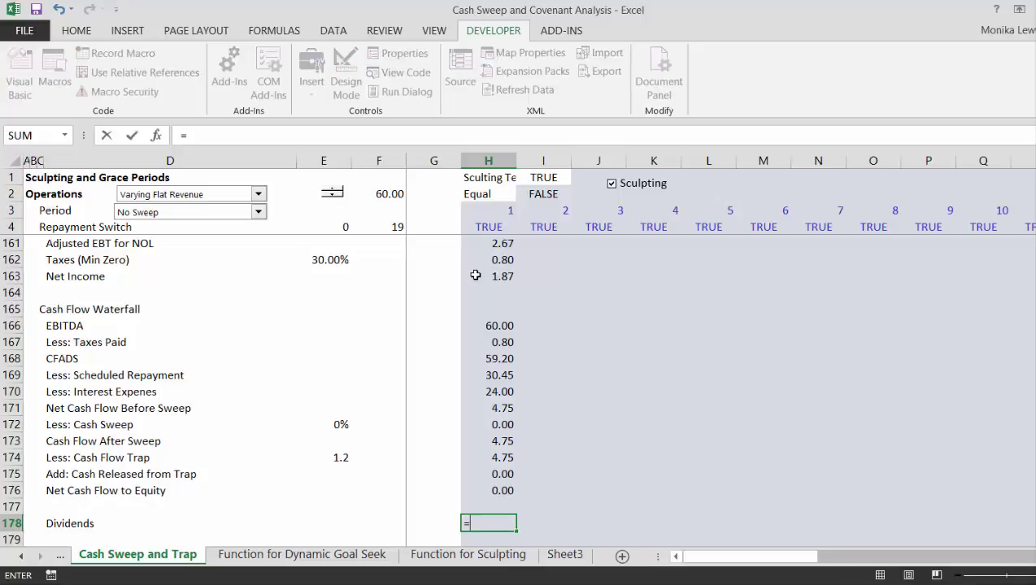
key("Up")
key("Up")
key("Return")
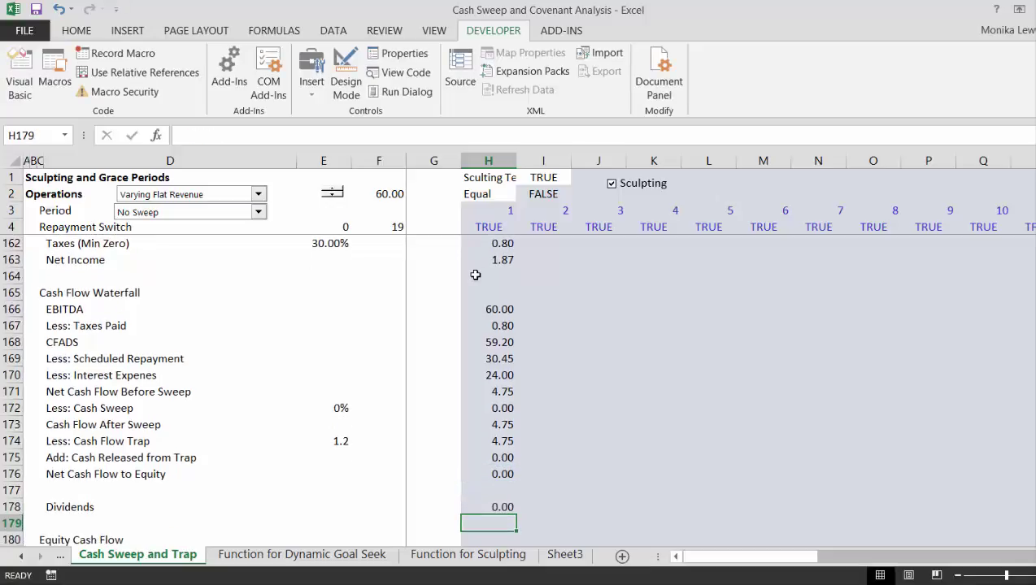
- Enter the initial equity outflow in G178 of the Dividends row as Debt G130 minus Capital Expenditures G128
key("Up")
key("Left")
type("=")
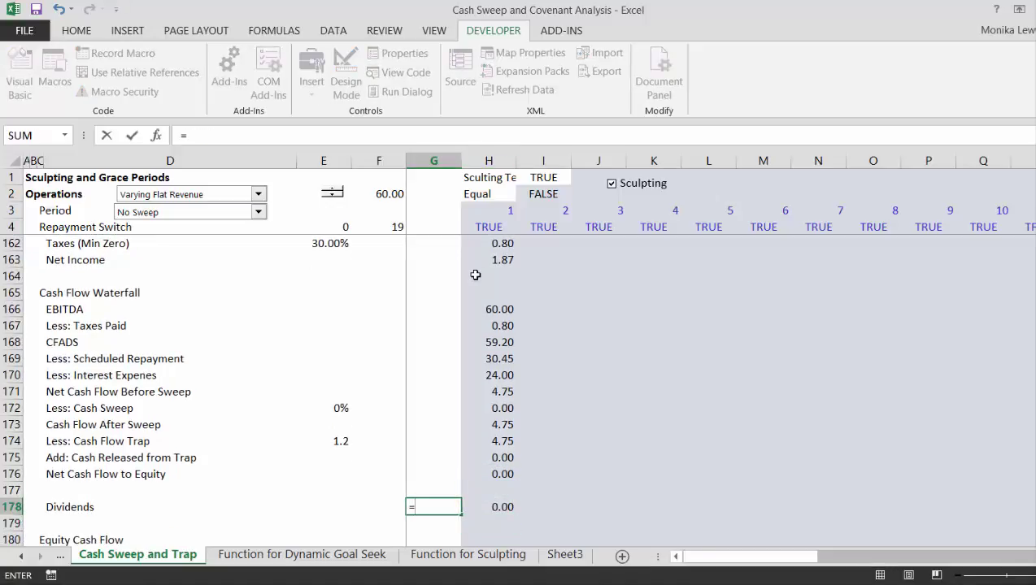
key("Up")
key("Up")
key("Up")
key("Up")
key("Up")
key("Up")
key("Up")
key("Up")
key("Up")
key("Up")
key("Up")
key("Up")
key("Up")
key("Up")
key("Up")
key("Up")
key("Up")
key("Up")
key("Up")
key("Up")
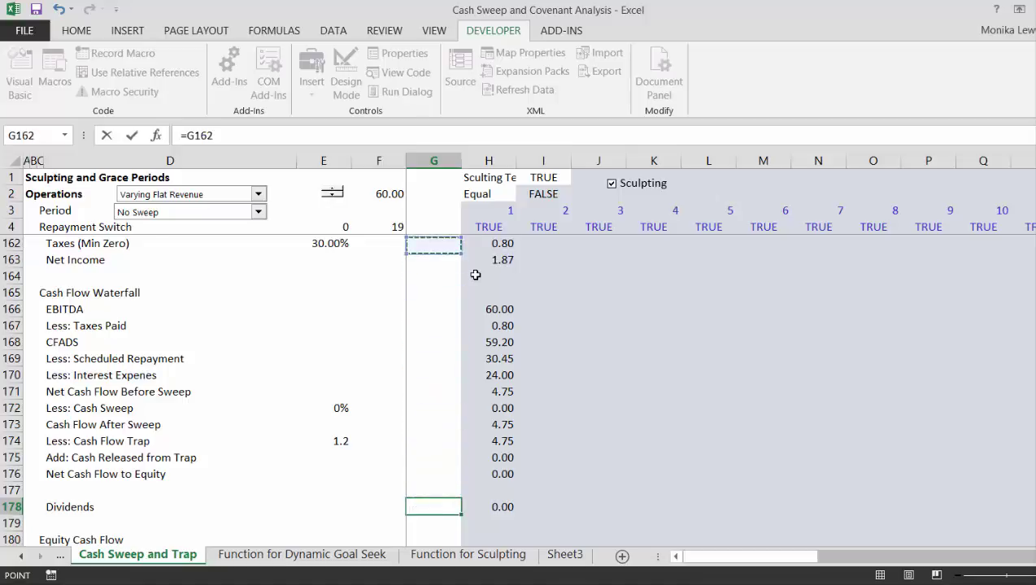
key("Up")
key("Up")
key("Up")
key("Up")
key("Up")
key("Up")
key("Up")
key("Up")
key("Up")
key("Up")
key("Up")
key("Up")
key("Up")
key("Up")
key("Up")
key("Up")
key("Up")
key("Up")
key("Up")
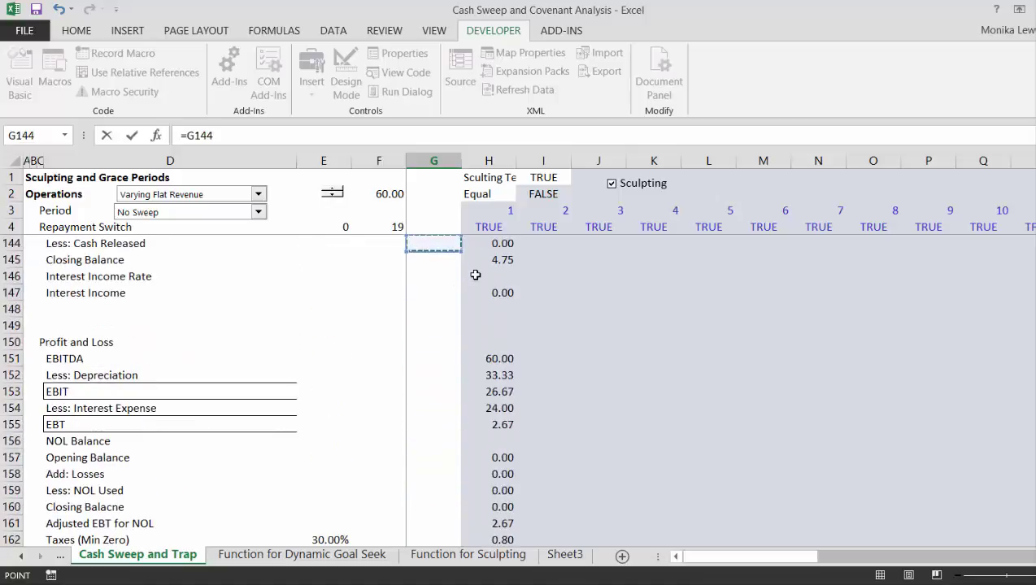
key("Up")
key("Up")
key("Up")
key("Up")
key("Up")
key("Up")
key("Up")
key("Up")
key("Up")
key("Up")
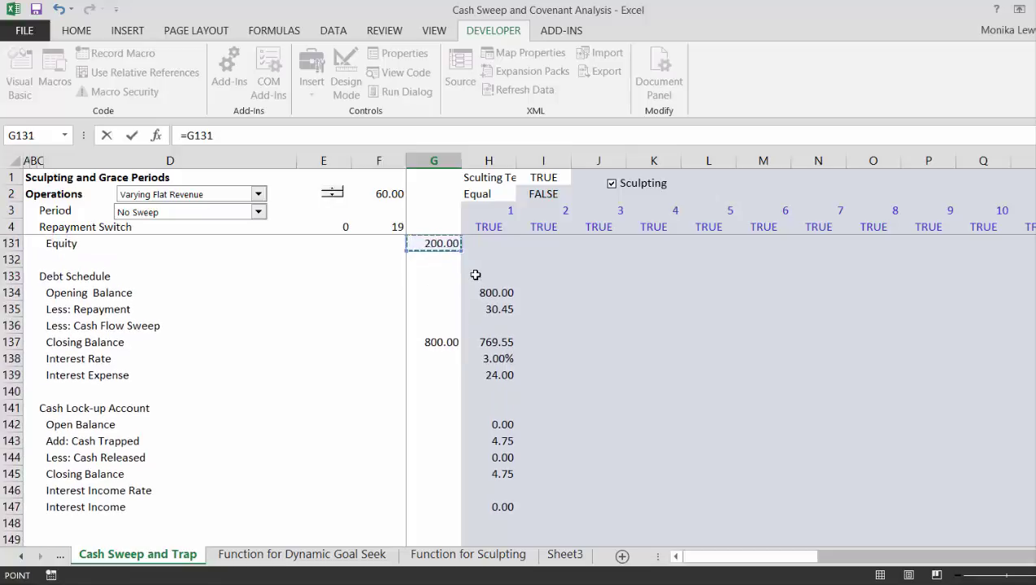
key("Up")
key("Down")
key("Down")
key("Down")
key("Down")
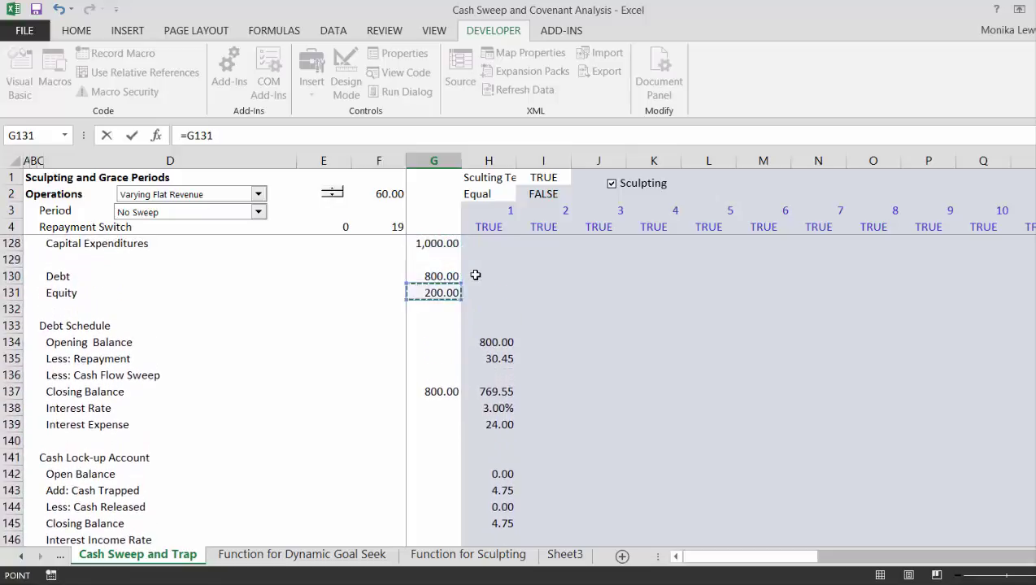
key("Down")
key("Down")
key("Up")
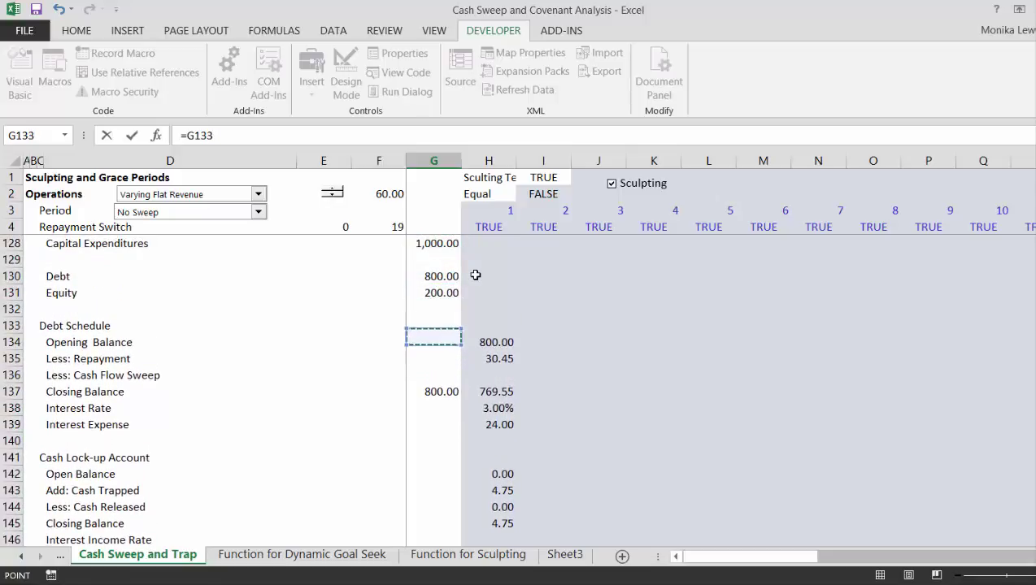
key("Up")
key("Up")
key("Up")
type("-")
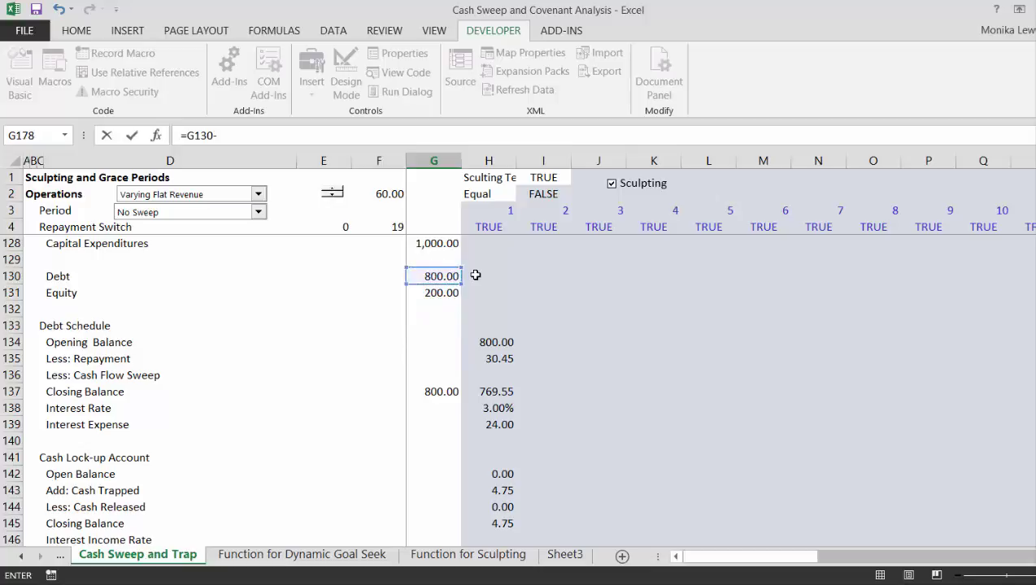
left_click(437, 243)
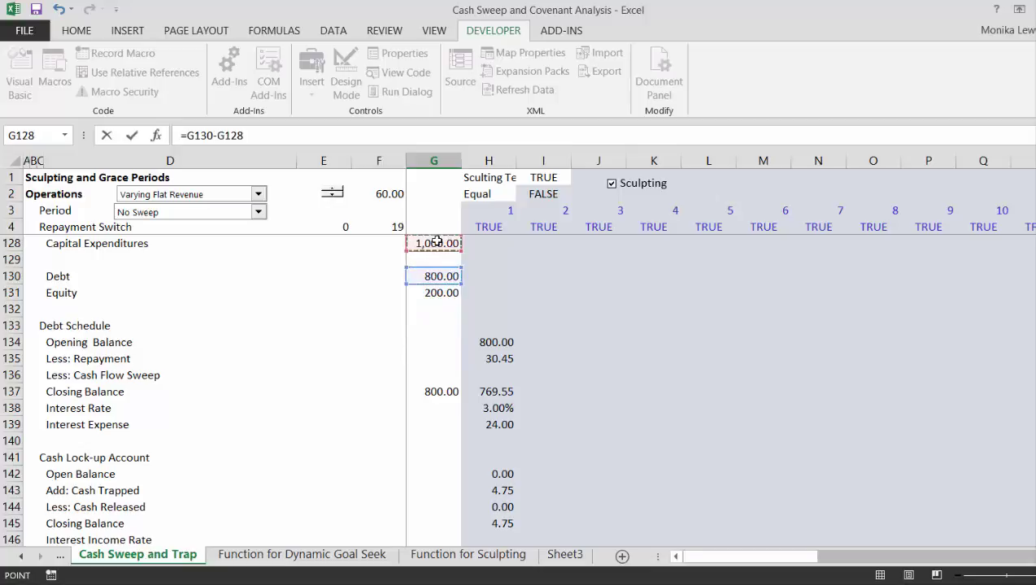
key("Return")
- Replace the Dividends label in D178 with "Equity Cash Flow"
key("Up")
key("Down")
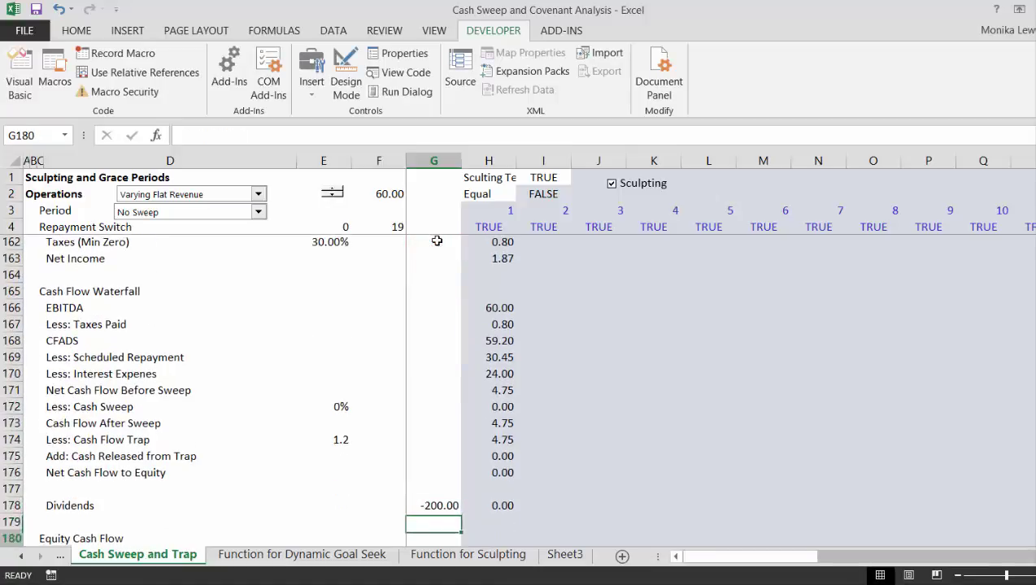
key("Down")
key("Up")
key("Up")
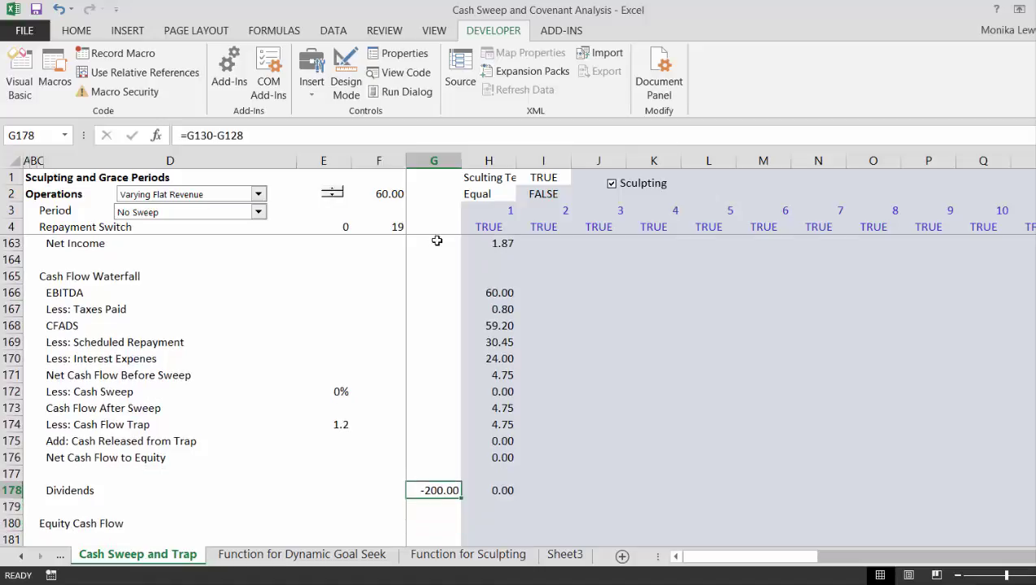
key("Down")
key("Down")
key("Down")
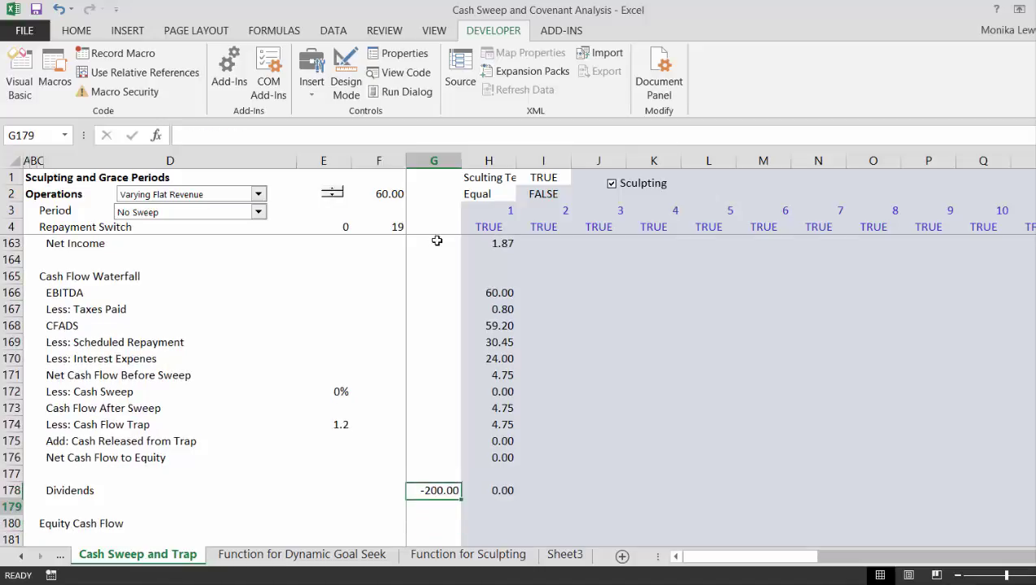
key("Up")
key("Up")
key("Up")
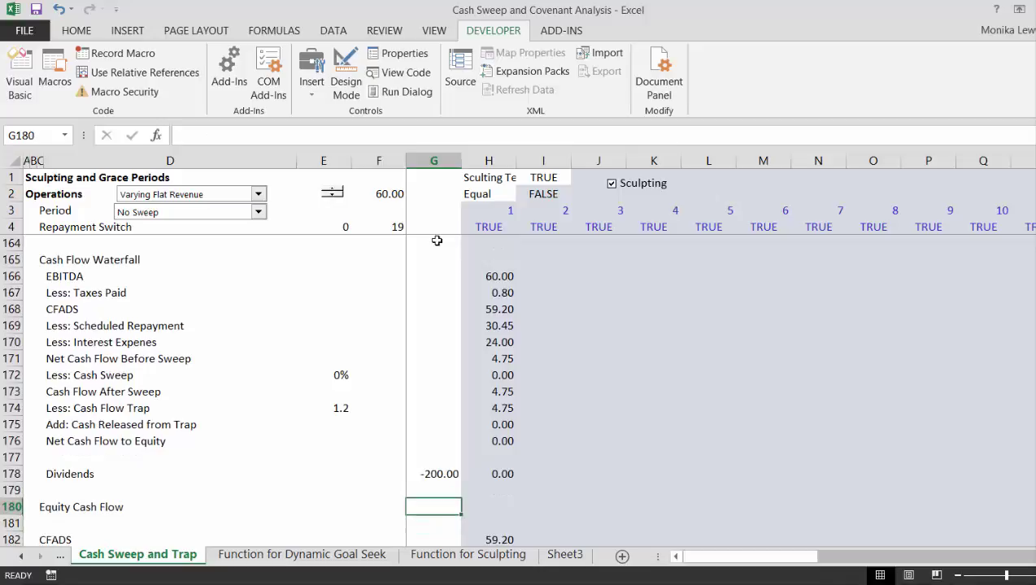
key("Left")
key("Left")
key("Left")
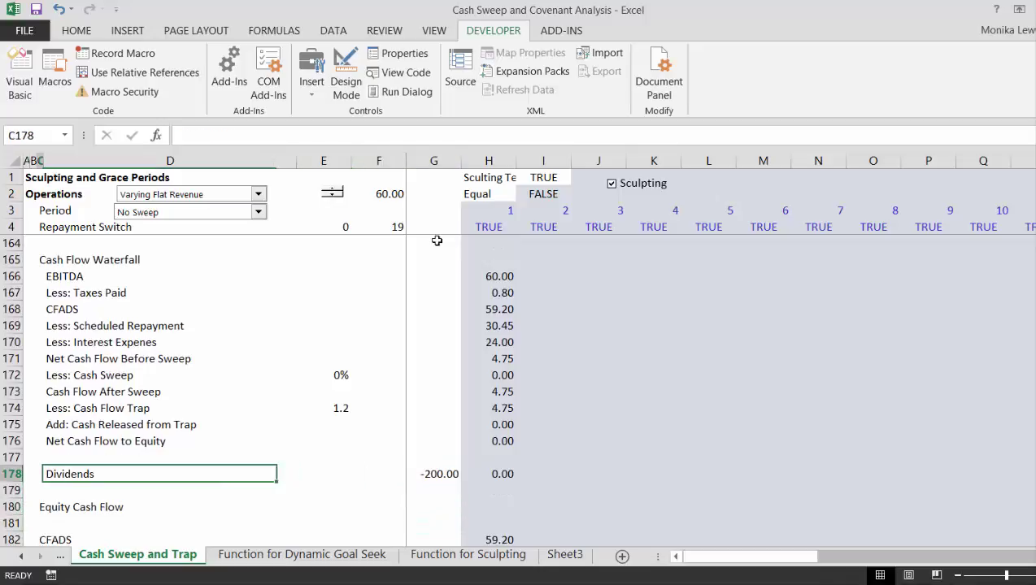
type("Equ")
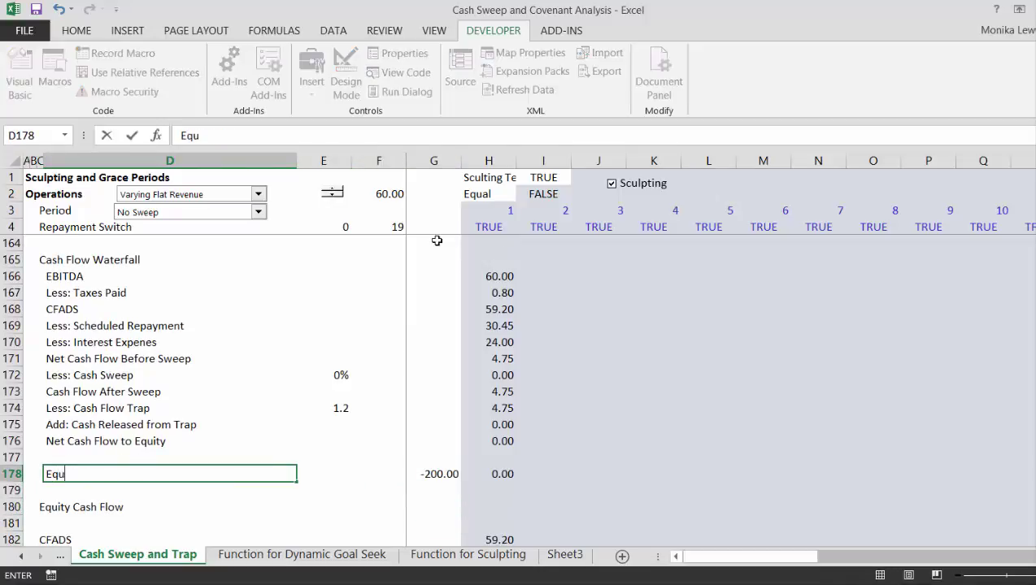
type("ity Cash F")
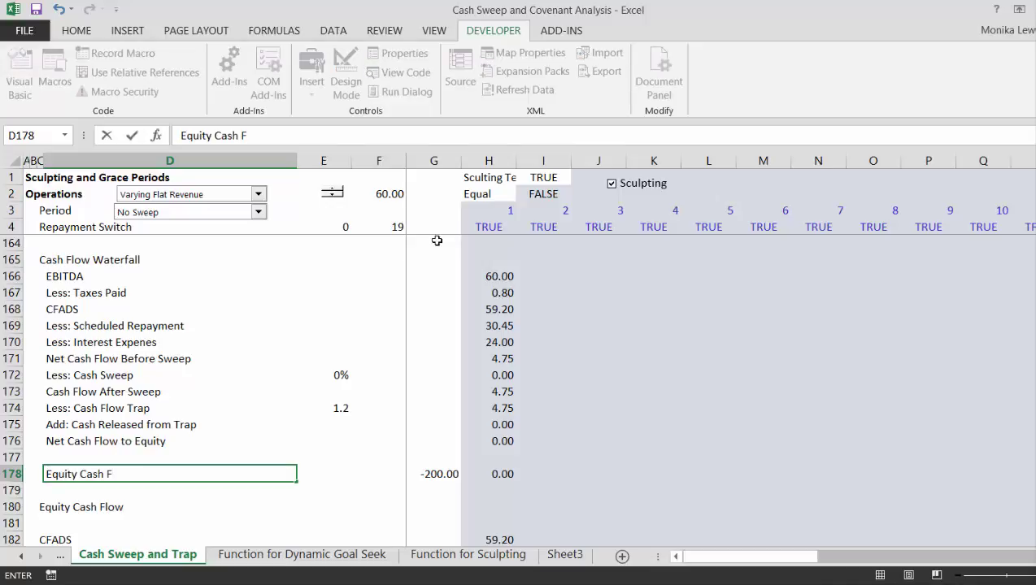
type("low")
key("Return")
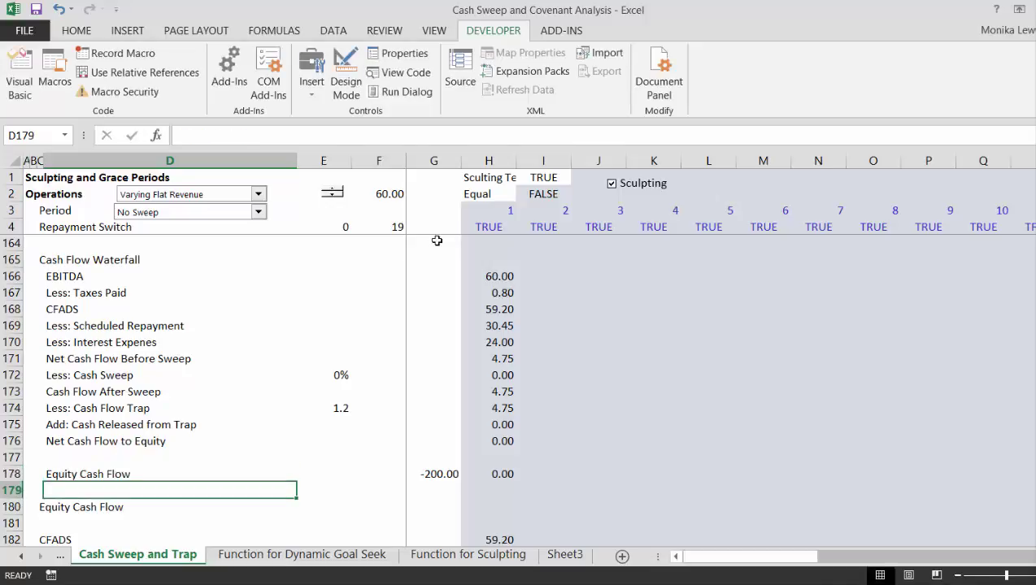
- Delete the redundant Equity Cash Flow heading in row 180 together with the blank row beneath it
key("Down")
key("shift+space")
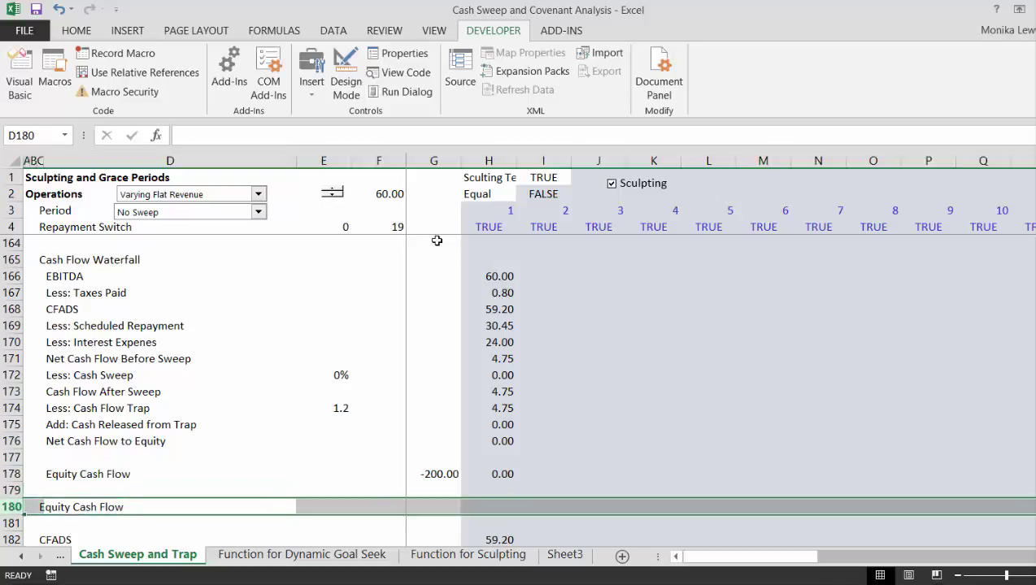
key("ctrl+minus")
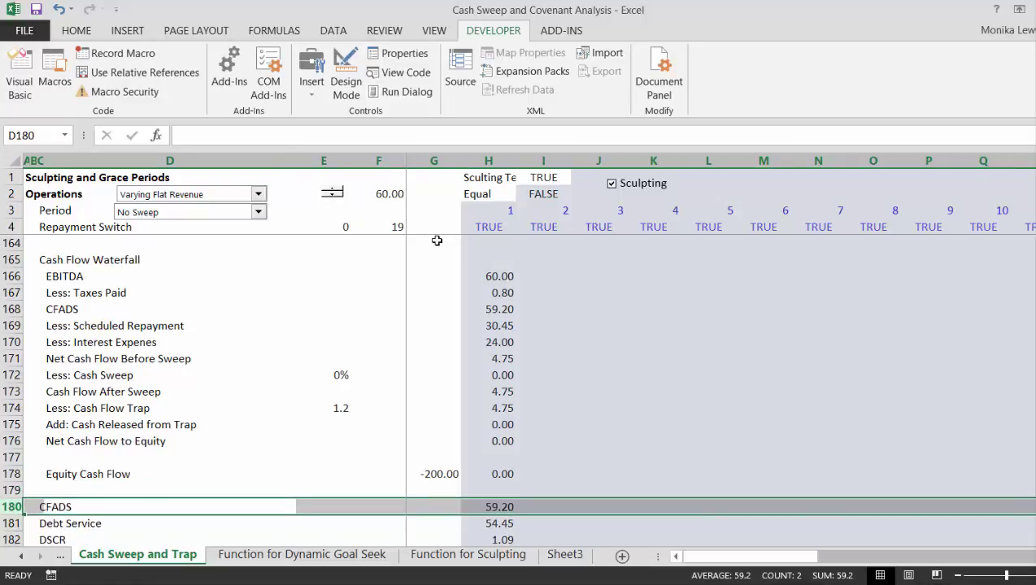
- Review the DSCR, covenant violation and default repayment rows, then the cash flow waterfall back up to EBITDA
key("Down")
key("Down")
key("Down")
key("Down")
key("Down")
key("Down")
key("Down")
key("Down")
key("Up")
key("Up")
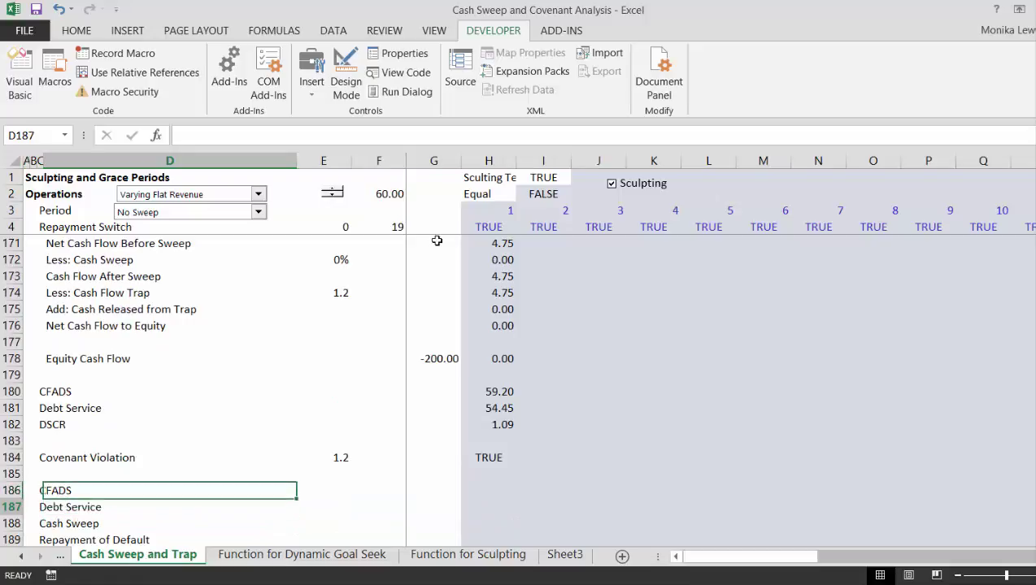
key("Down")
key("Down")
key("Down")
key("Down")
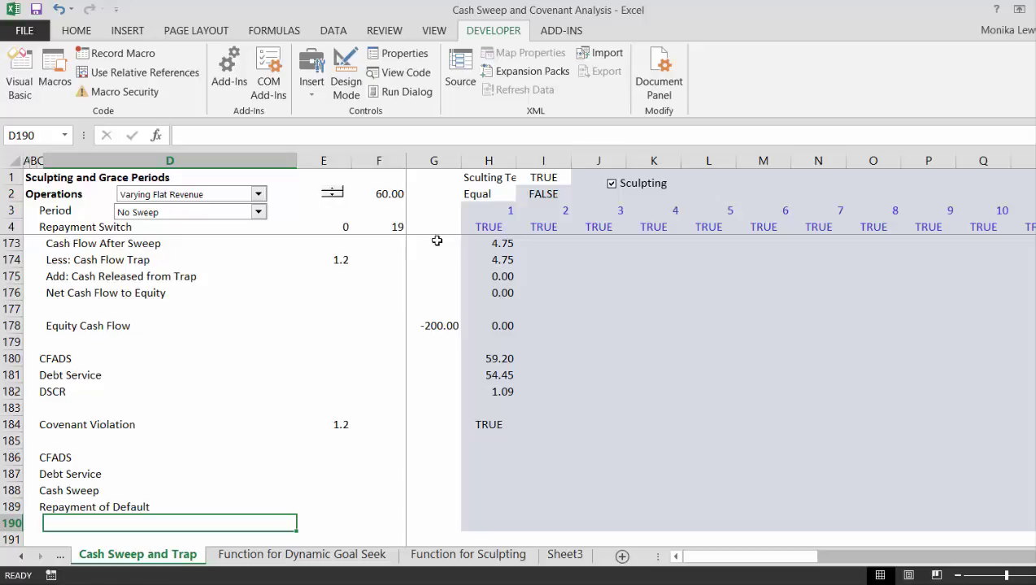
key("Up")
key("Up")
key("Up")
key("Up")
key("Up")
key("Up")
key("Up")
key("Up")
key("Up")
key("Up")
key("Up")
key("Up")
key("Up")
key("Up")
key("Up")
key("Up")
key("Up")
key("Up")
key("Up")
key("Up")
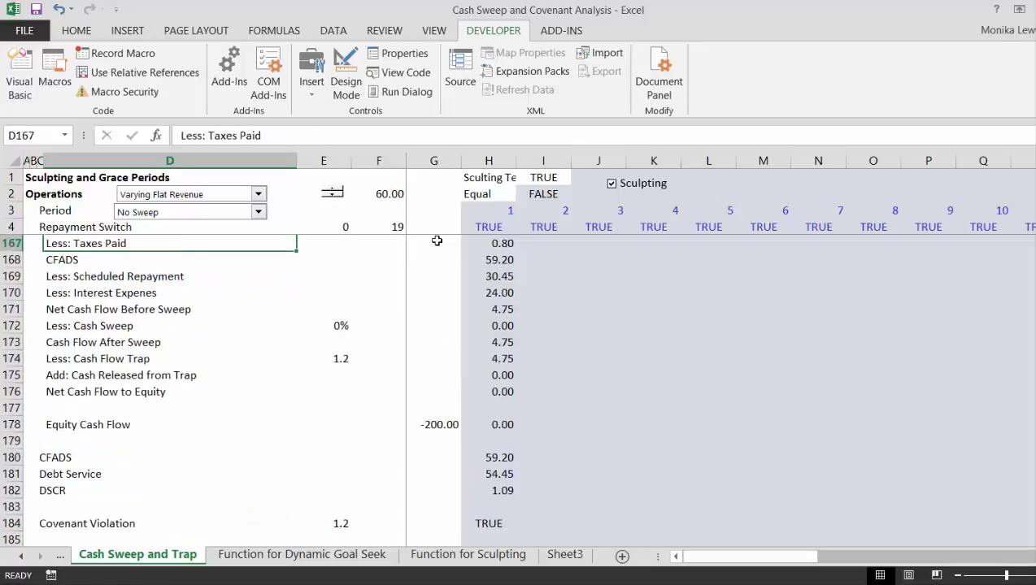
key("Up")
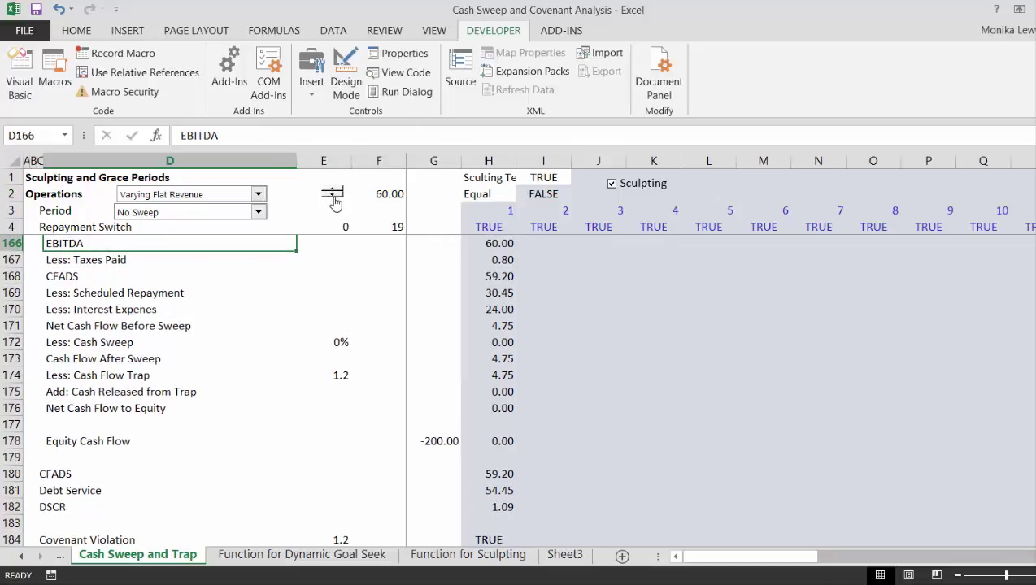
- Lower the flat revenue value in F2 to 50.00 to stress the waterfall
left_click(334, 198)
left_click(334, 198)
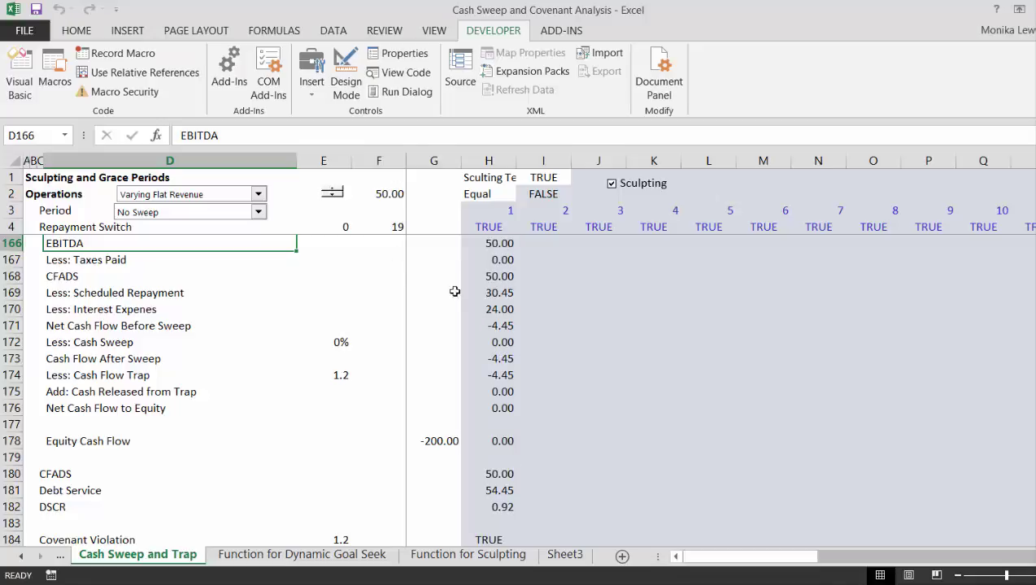
- Floor the Cash Flow Trap formula in H174 at zero by wrapping H173*H184 in the MAX function
left_click(467, 372)
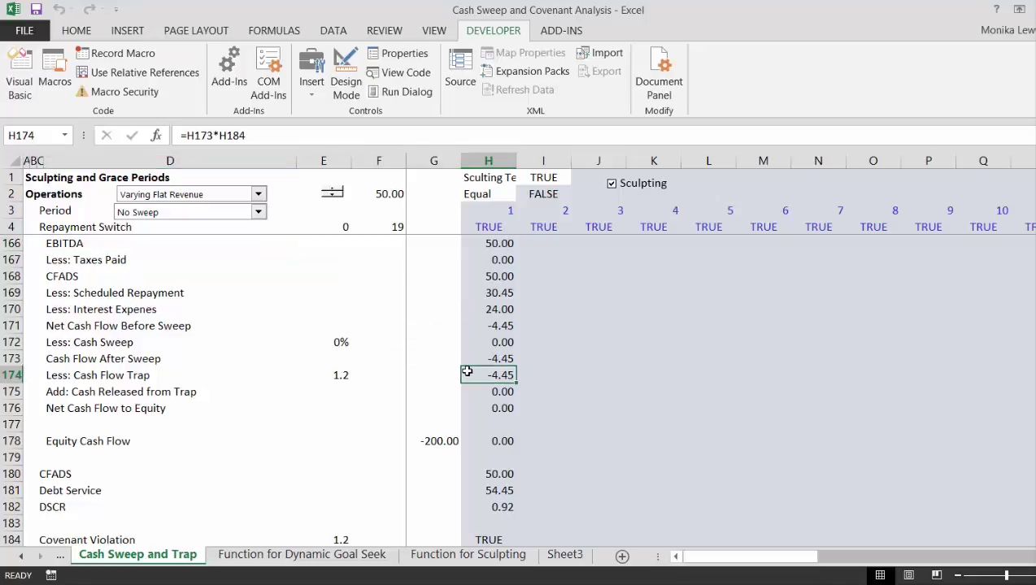
key("Left")
key("Left")
key("Right")
key("Right")
key("F2")
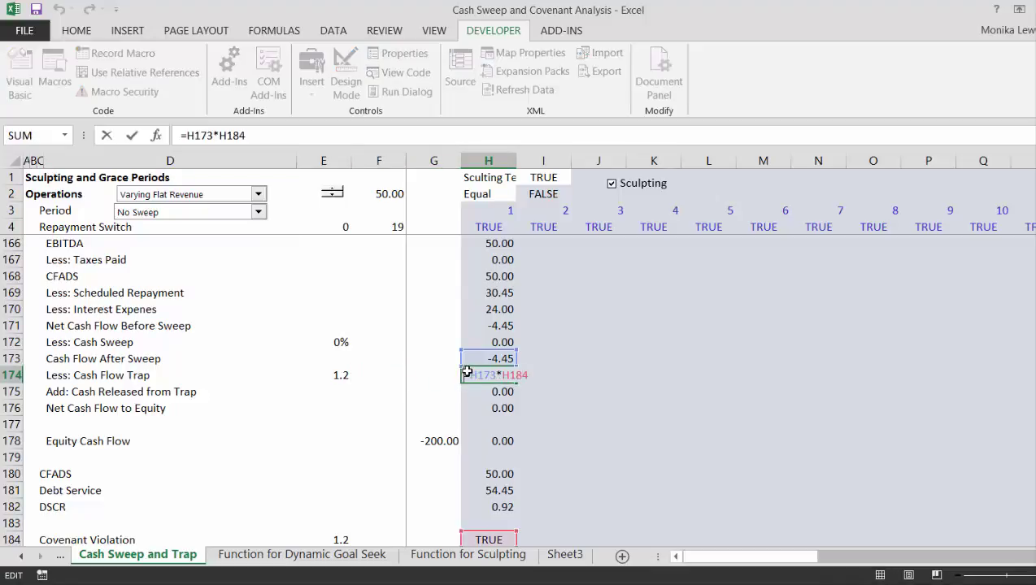
type("max(")
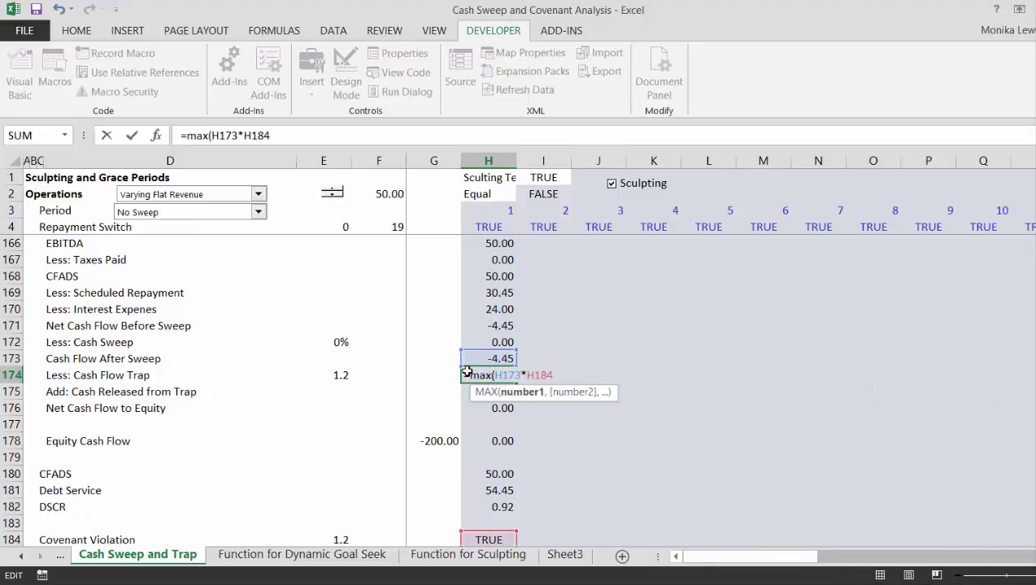
type(",")
key("Return")
key("Return")
key("Return")
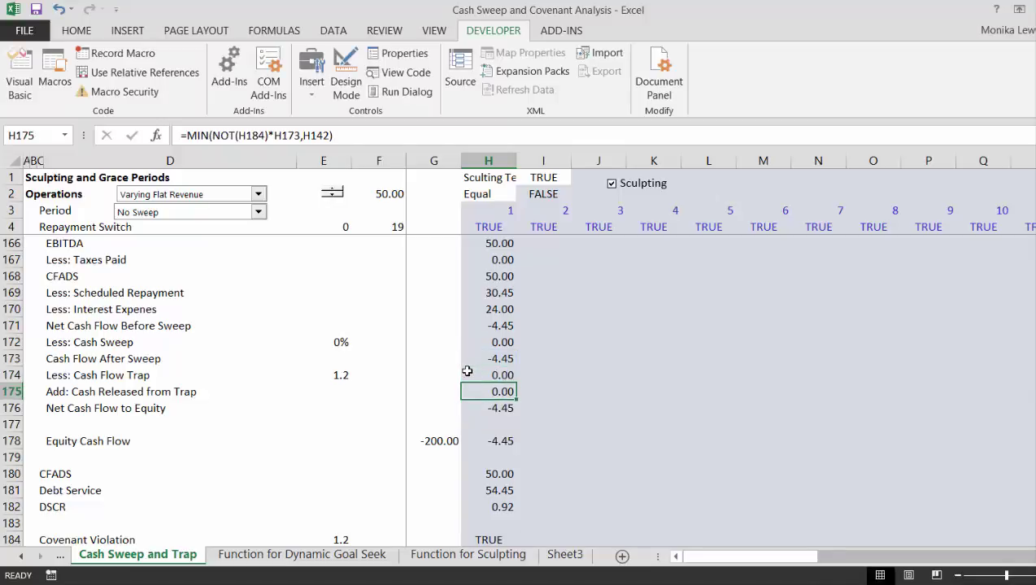
- Replace the Net Cash Flow to Equity label in D176 with "Net Cash Flow After Trap"
key("Up")
key("Left")
key("Left")
key("Left")
key("Left")
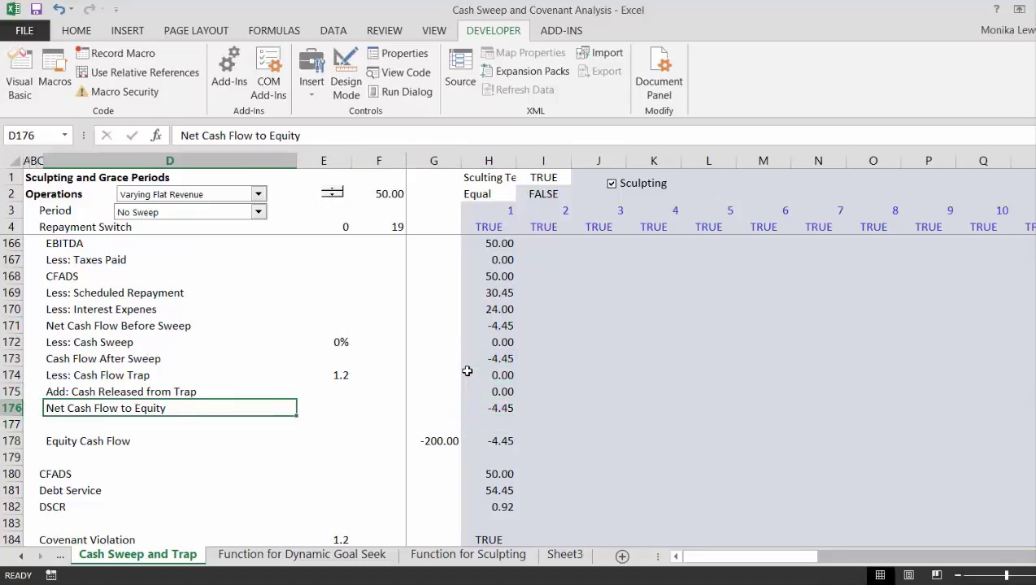
type("Net Cash")
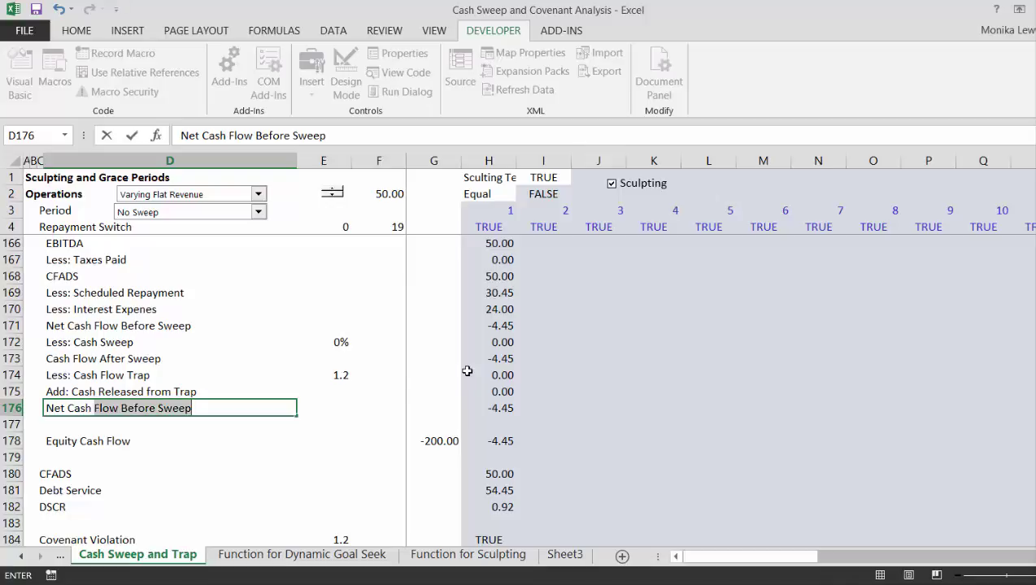
type(" Flow Af")
type("ter T")
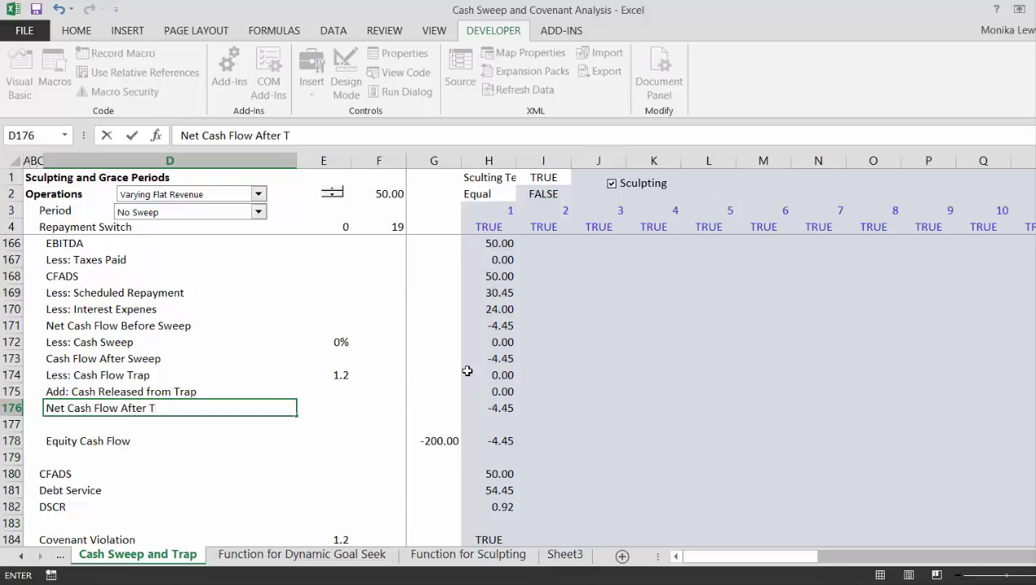
type("rap")
key("Return")
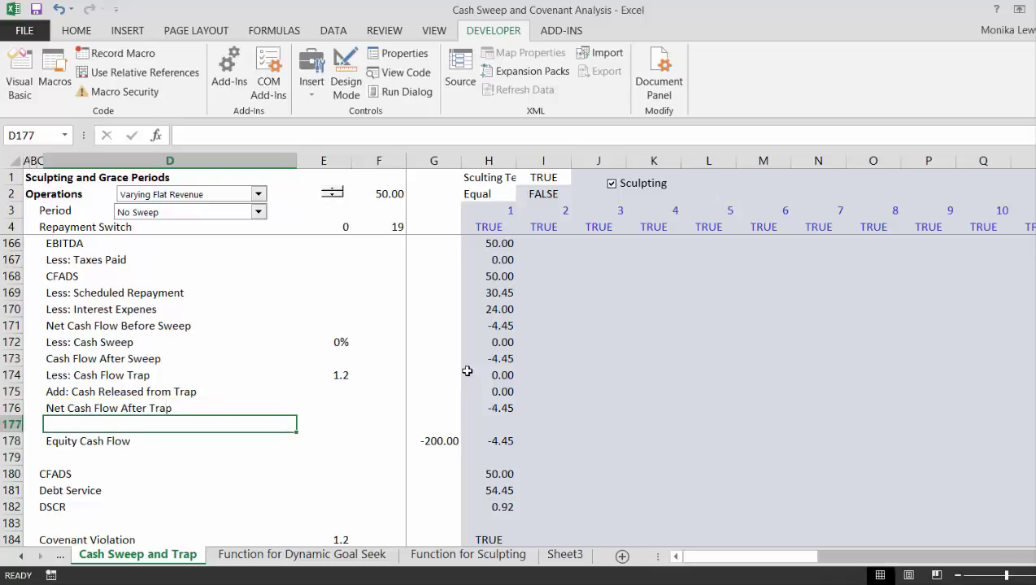
- Insert five blank rows at row 177, between Net Cash Flow After Trap and Equity Cash Flow
key("shift+space")
key("ctrl+shift+plus")
key("ctrl+shift+plus")
key("ctrl+shift+plus")
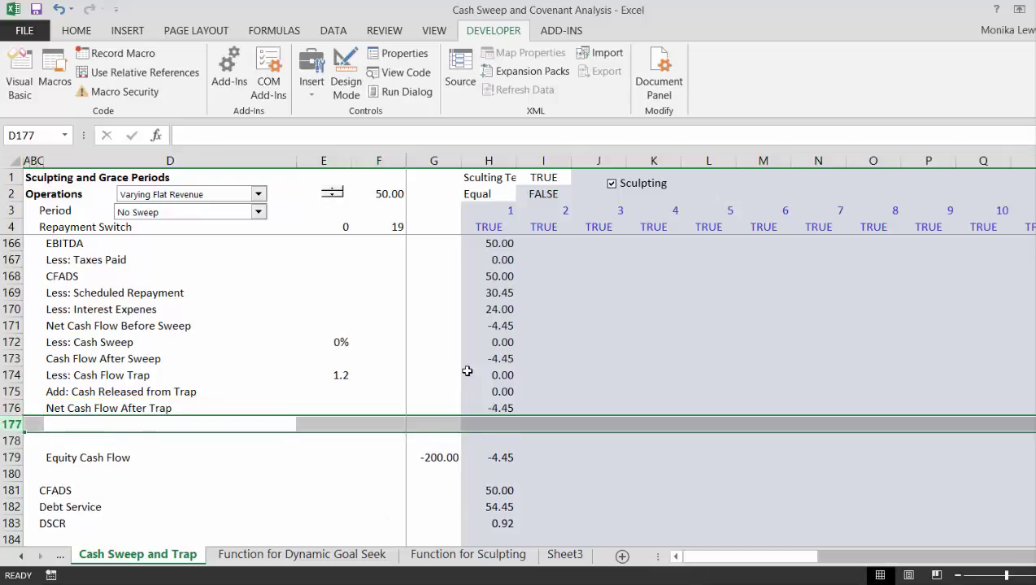
key("ctrl+shift+plus")
key("ctrl+shift+plus")
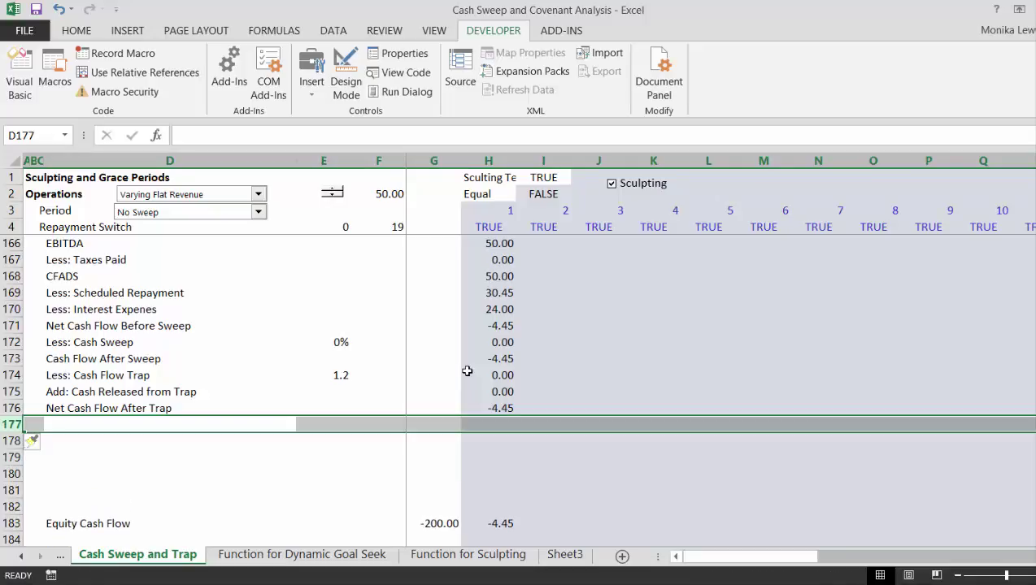
- Enter the label "Add: Default on Debt" in D177
key("Right")
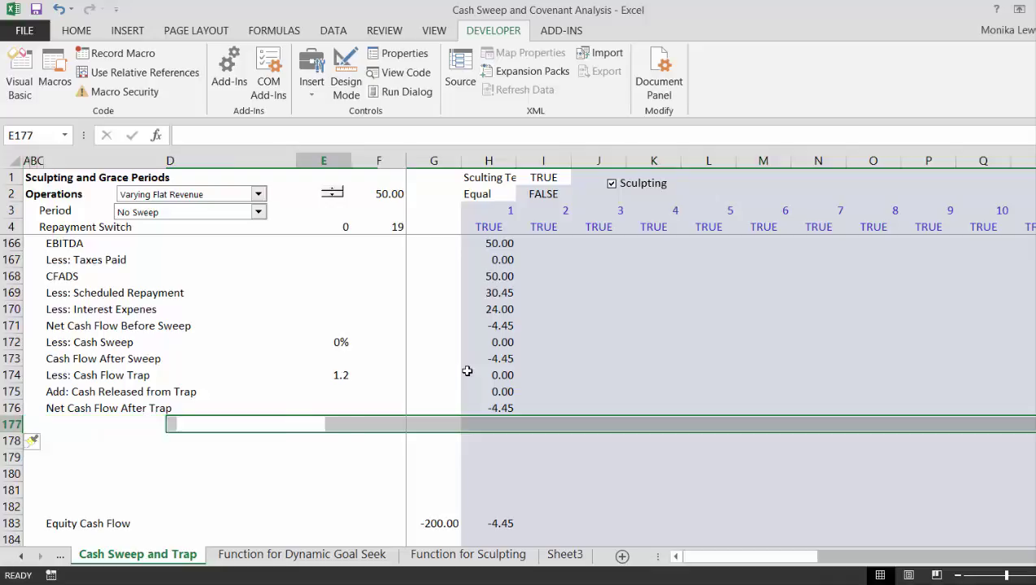
key("Left")
key("Left")
key("Right")
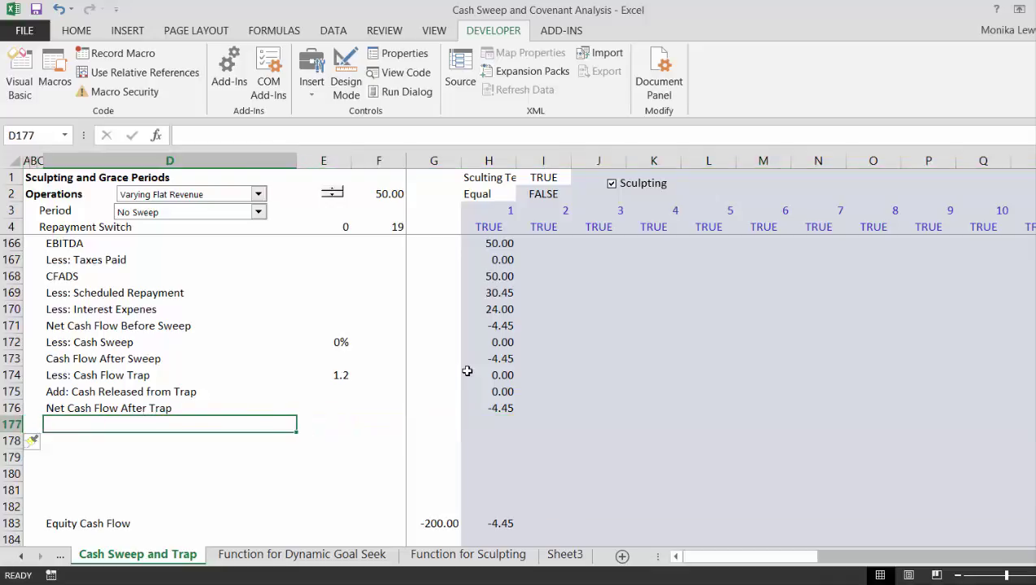
type("Def")
key("BackSpace")
key("BackSpace")
key("BackSpace")
type("A")
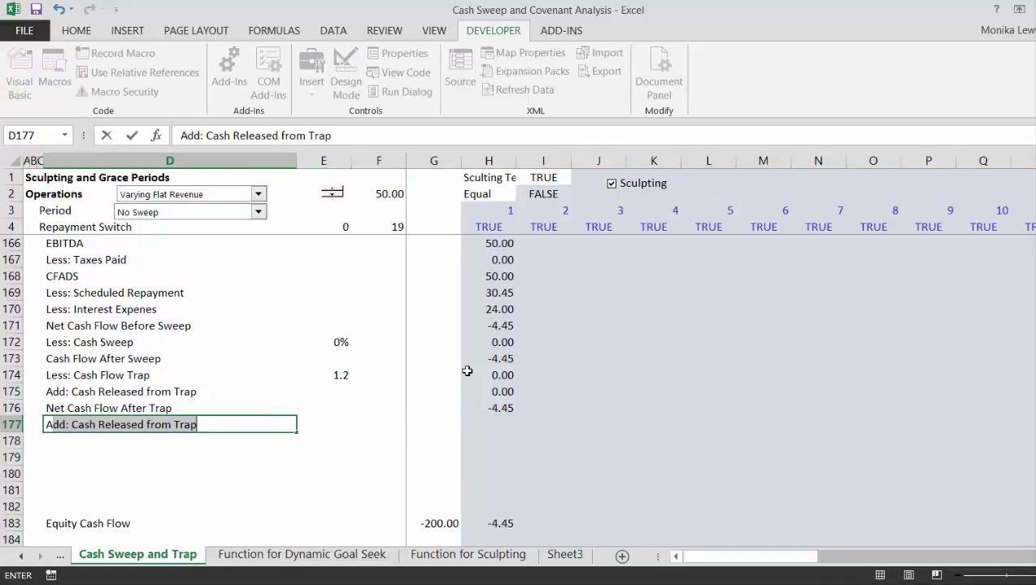
type("dd: Defa")
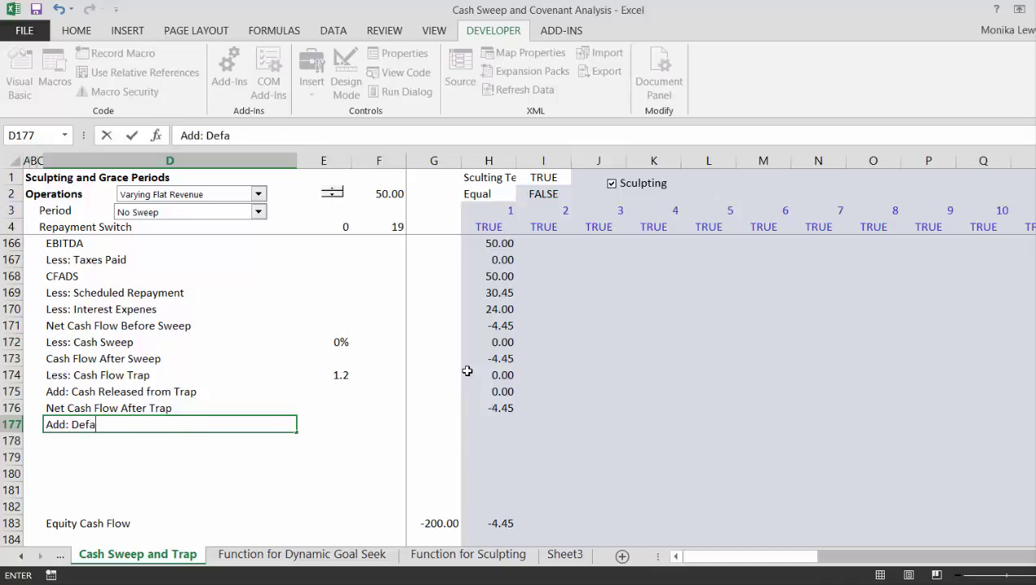
type("ult on D")
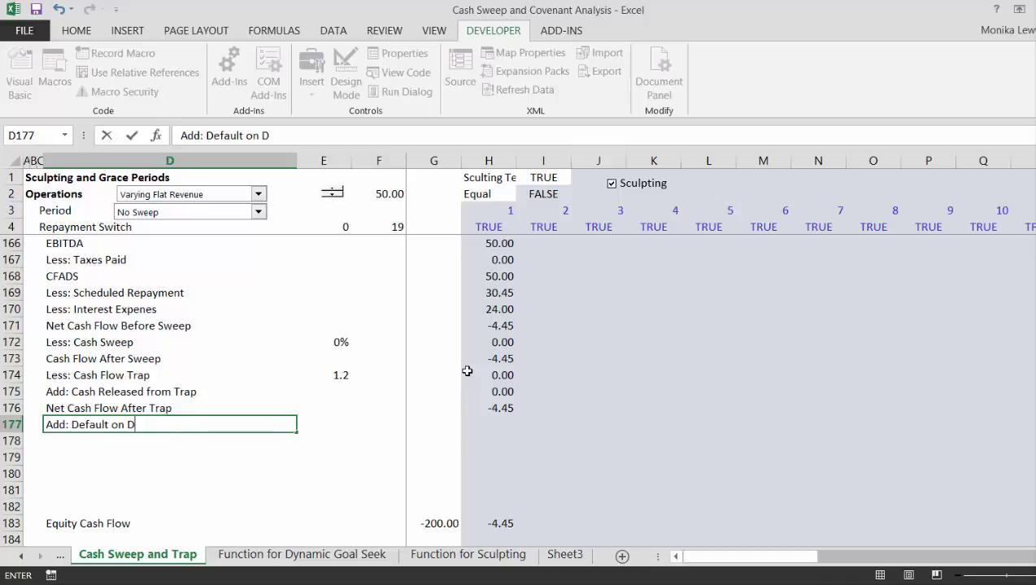
type("ebt")
key("Return")
- Enter the label "Less: Repayment of Default" in D178
type("Le")
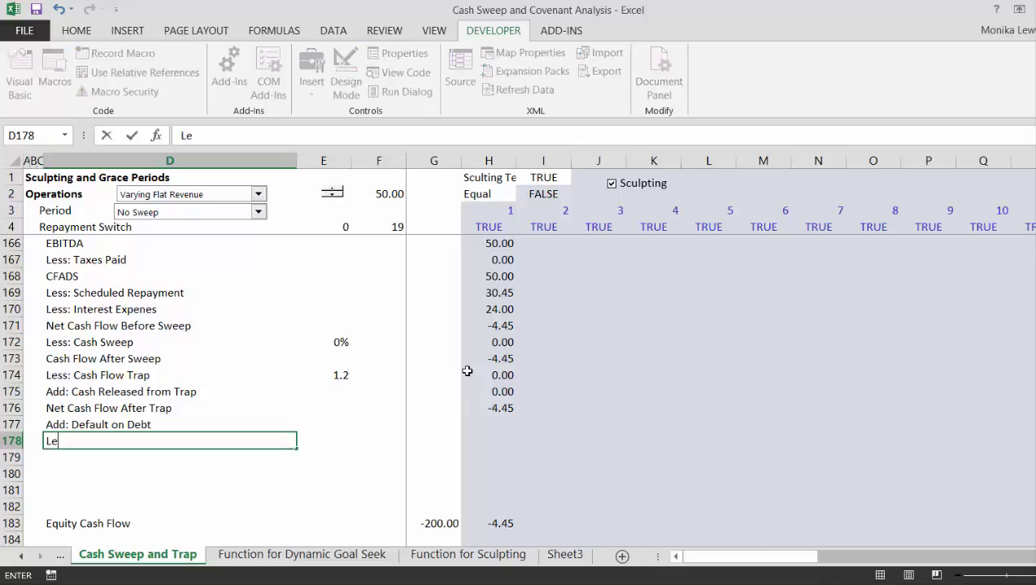
type("ss: REpa")
key("BackSpace")
key("BackSpace")
key("BackSpace")
type("epayment of ")
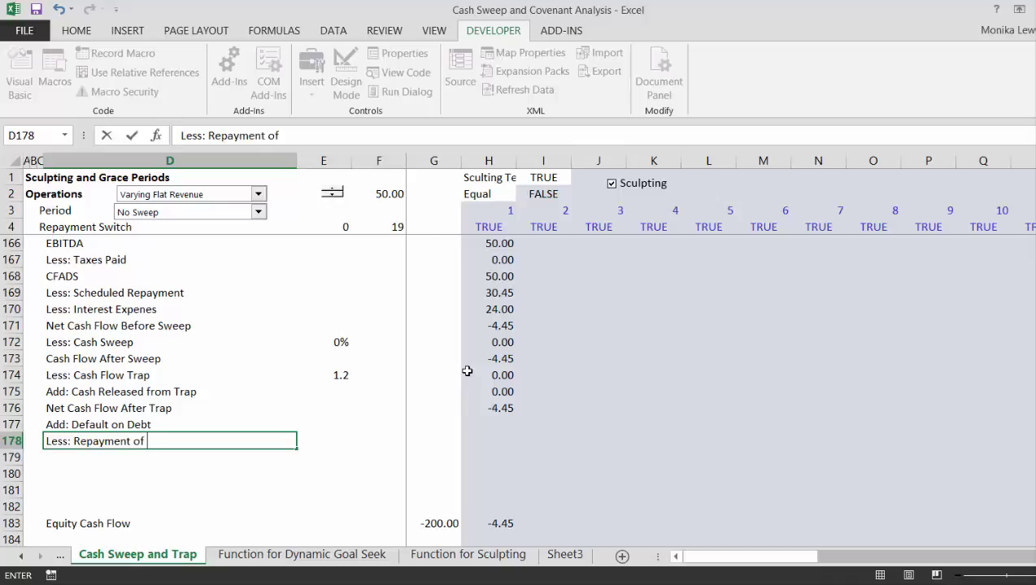
type("Default")
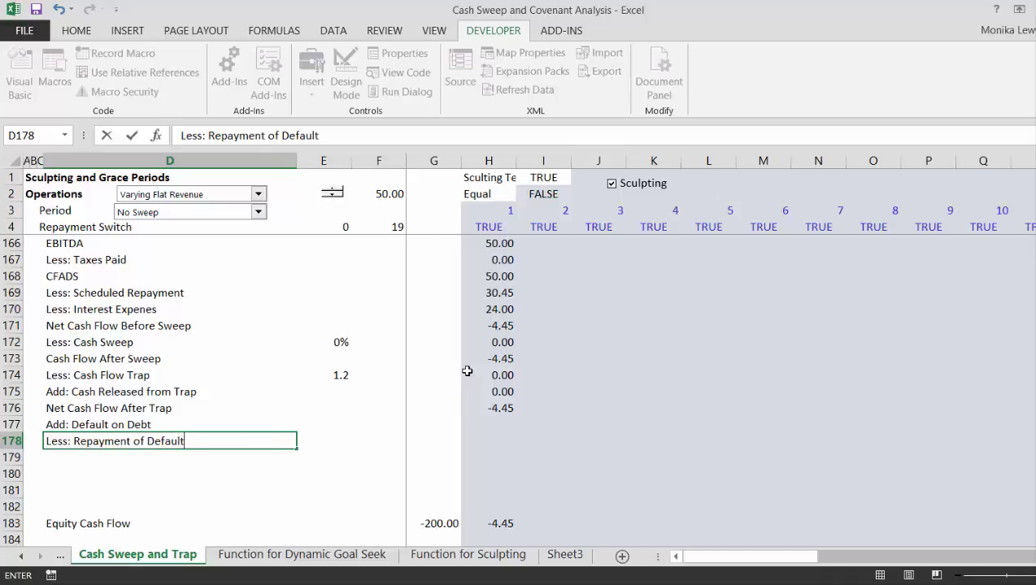
key("Return")
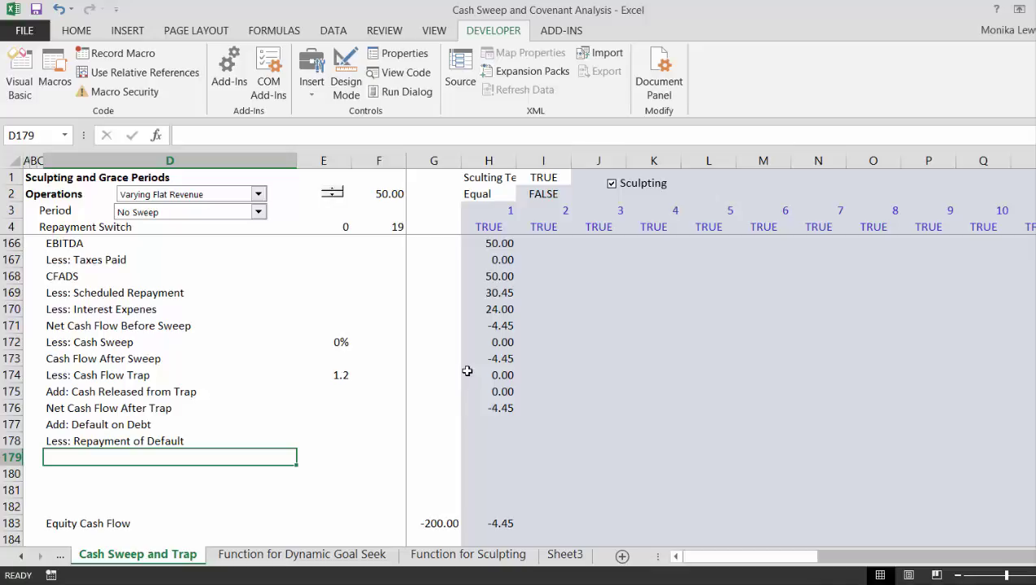
- Enter the label "Net Cash Flow to Equity" in D179
type("Net Cash ")
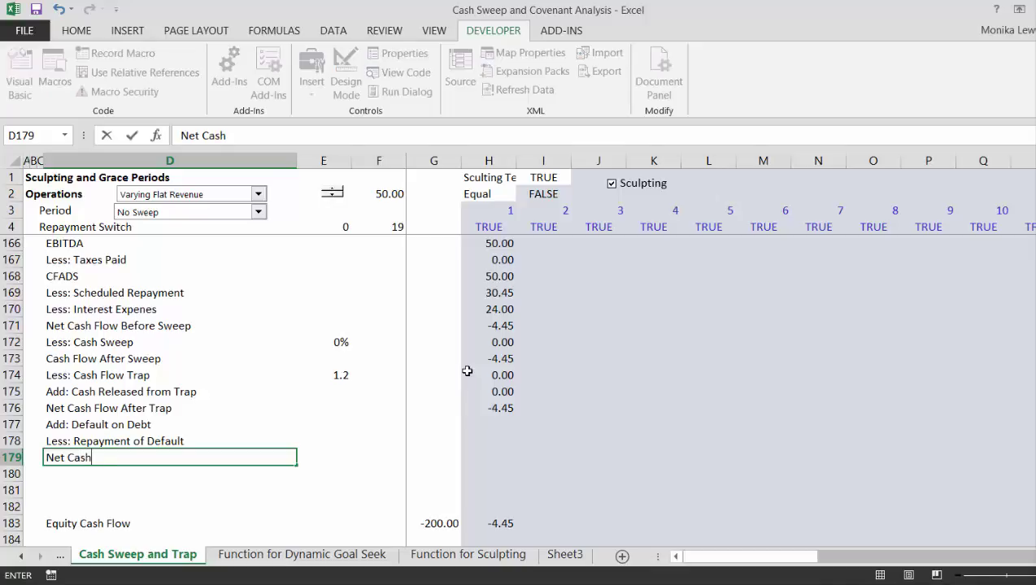
type("Flow to Equity")
key("Return")
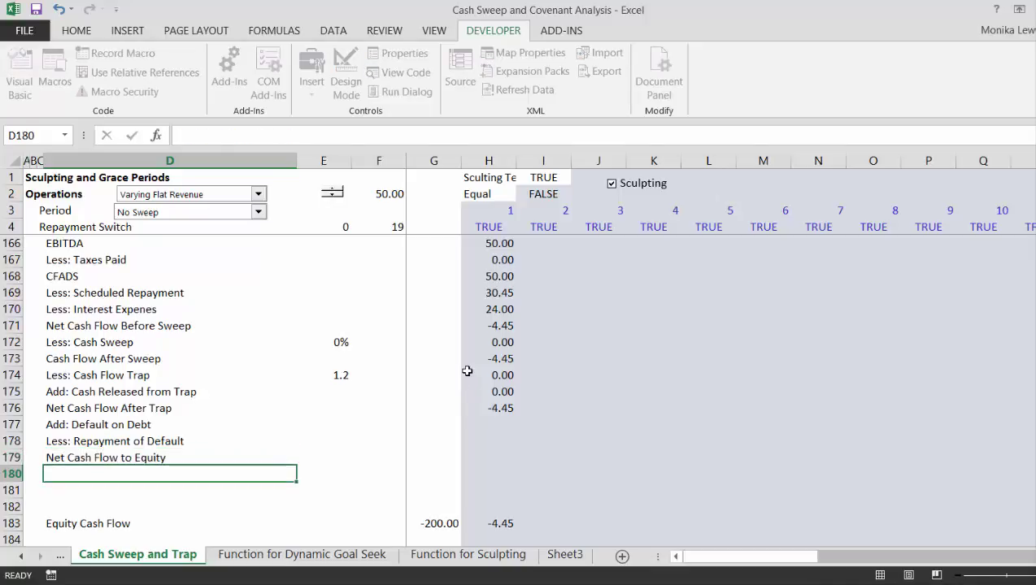
- Insert seven blank rows at row 140, between the Debt Schedule and the Cash Lock-up Account
key("Up")
key("Up")
key("Up")
key("Up")
key("Up")
key("Up")
key("Up")
key("Up")
key("Up")
key("Up")
key("Up")
key("Up")
key("Up")
key("Up")
key("Up")
key("Up")
key("Up")
key("Up")
key("Up")
key("Up")
key("Up")
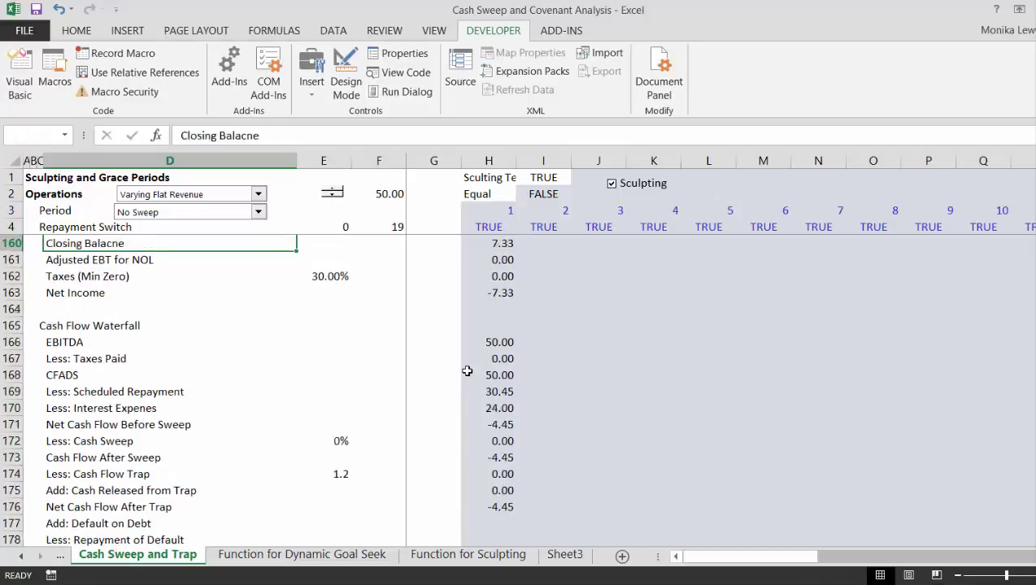
key("Up")
key("Up")
key("Up")
key("Up")
key("Up")
key("Up")
key("Up")
key("Up")
key("Up")
key("Up")
key("Up")
key("Up")
key("Up")
key("Up")
key("Up")
key("Up")
key("Up")
key("Up")
key("Up")
key("Up")
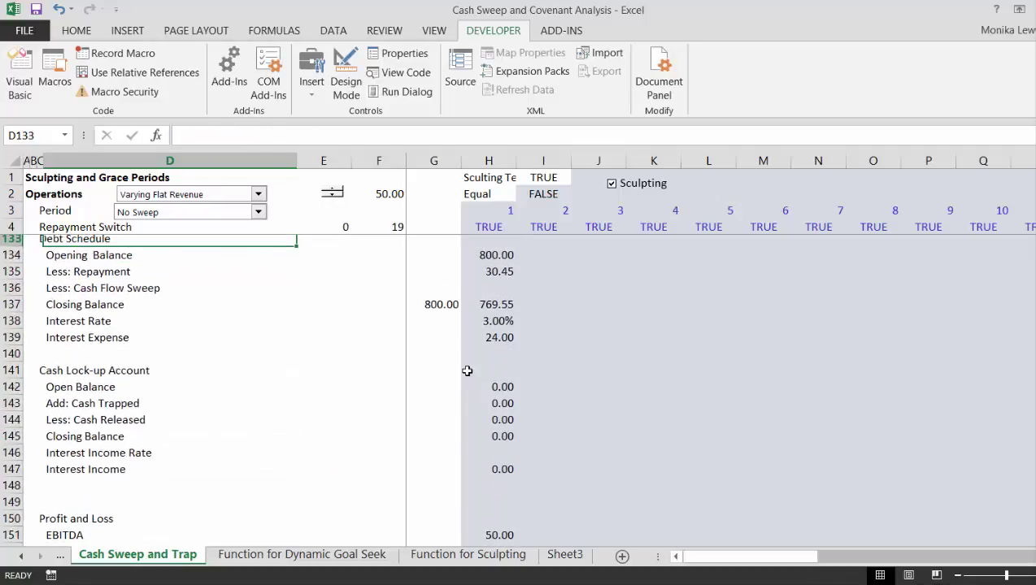
key("Down")
key("Down")
key("Down")
key("Down")
key("Down")
key("Down")
key("Down")
key("Down")
key("Down")
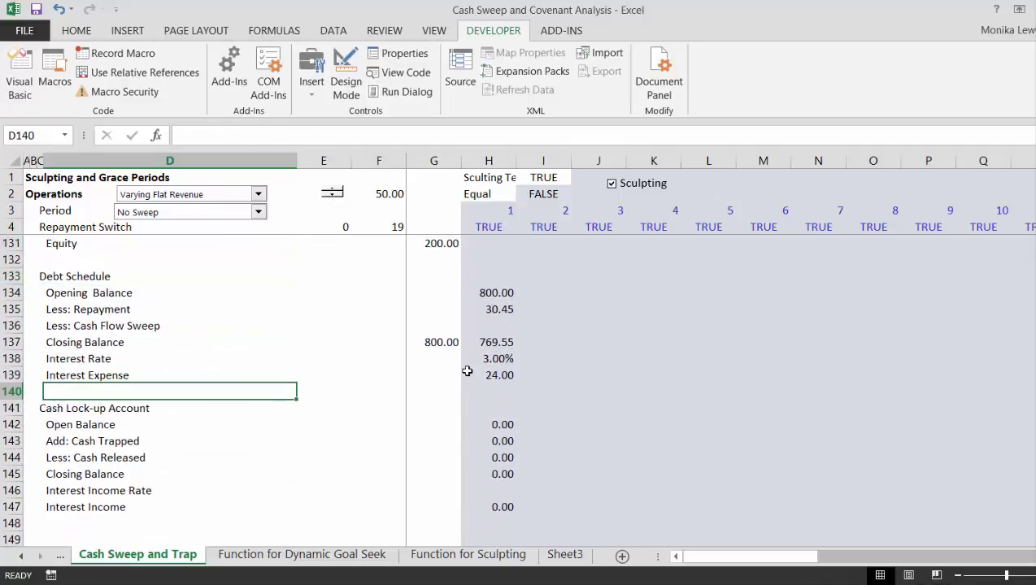
key("Left")
key("Left")
key("Left")
key("shift+space")
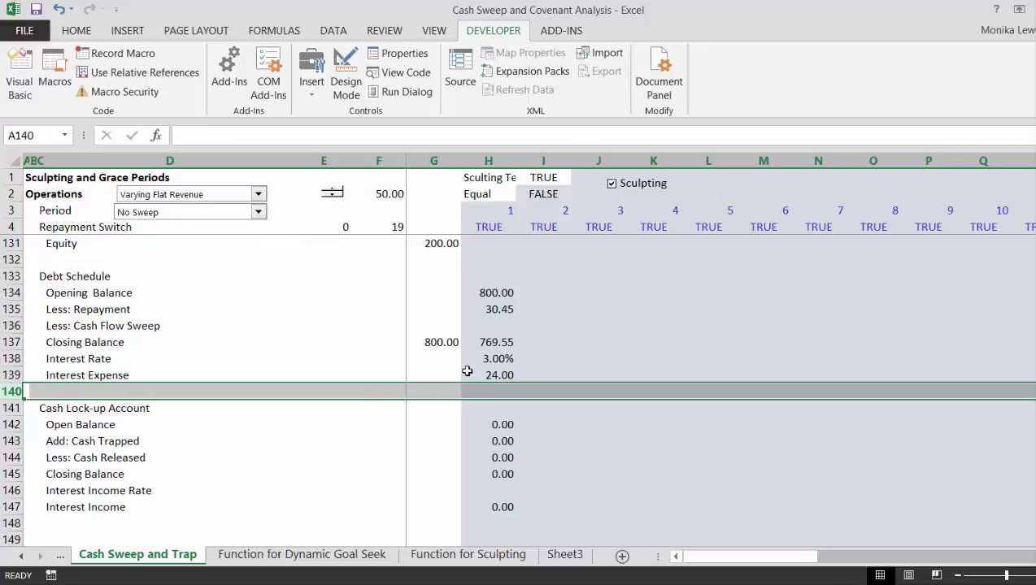
key("shift+Down")
key("shift+Down")
key("shift+Down")
key("shift+Down")
key("shift+Down")
key("shift+Down")
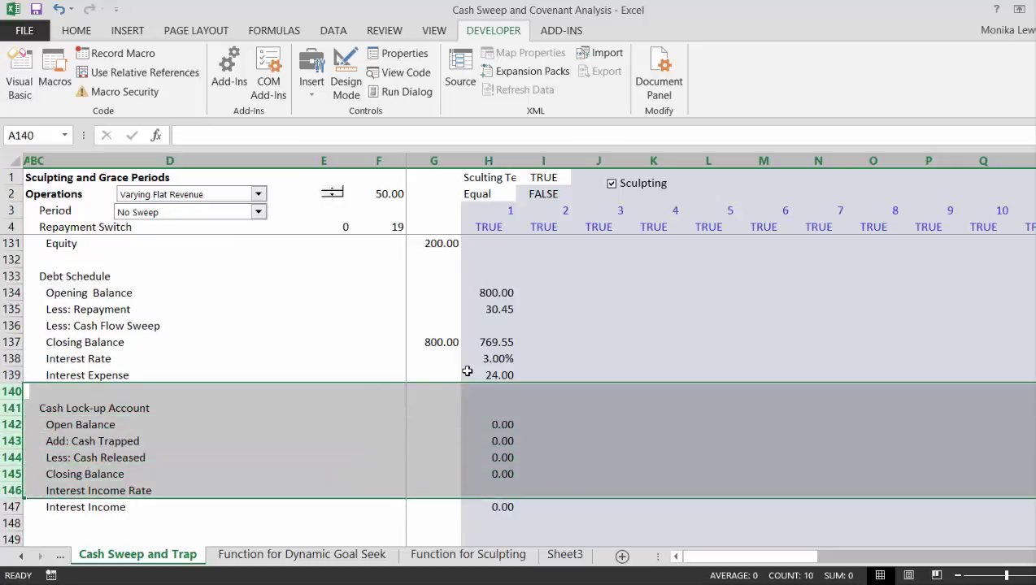
key("ctrl+plus")
- Enter the section heading "Default on Debt" in C141
key("Right")
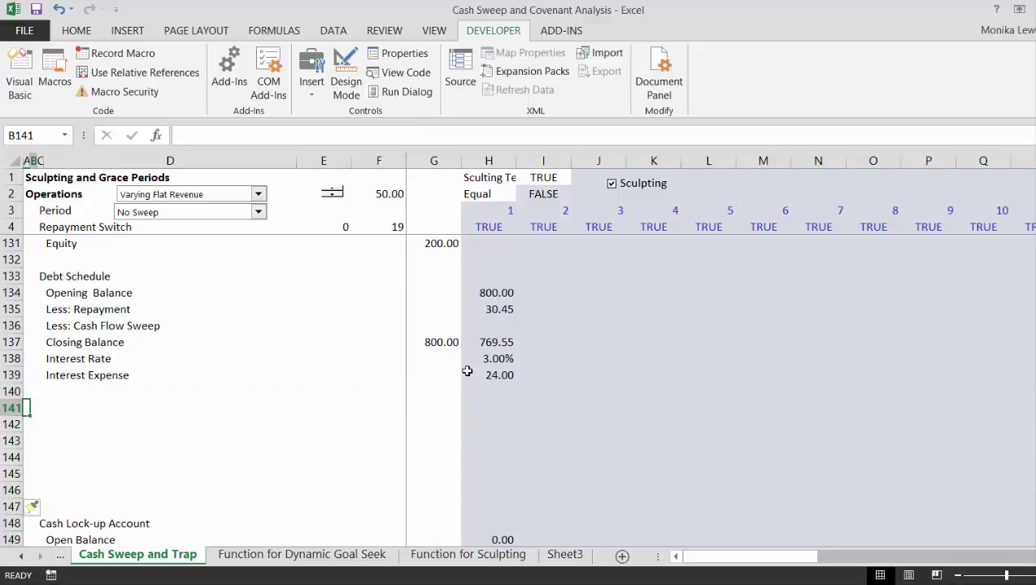
key("Down")
key("Right")
type("Default")
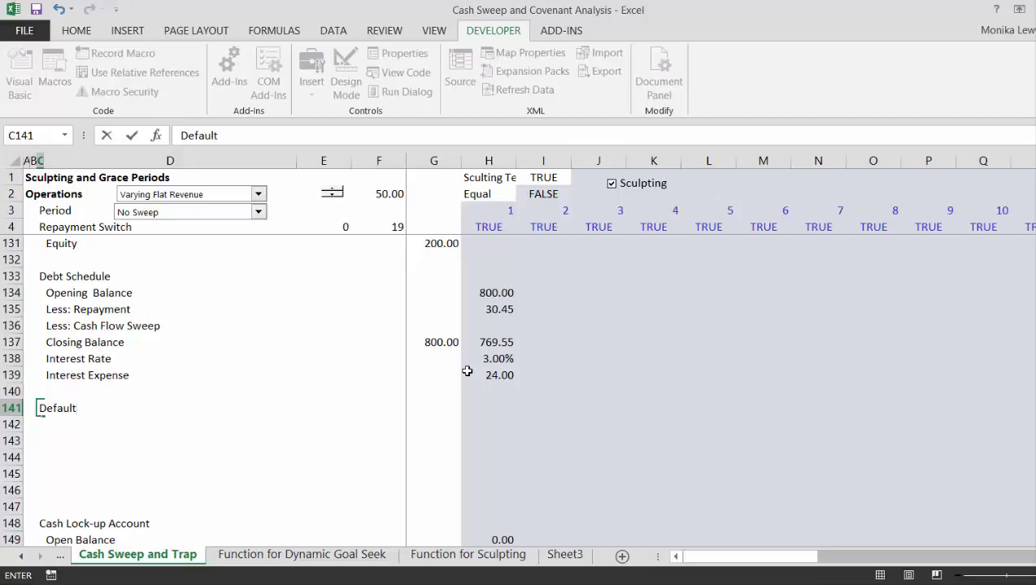
type(" on Debt")
key("Return")
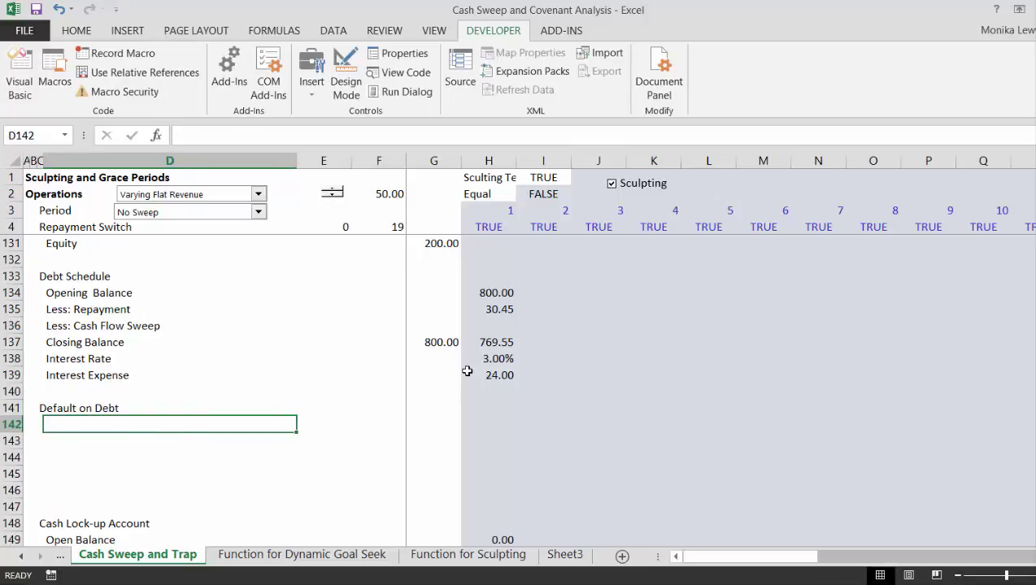
- Enter the labels "Opening Balance" in D142 and "Add: Default" in D143
type("Opening ")
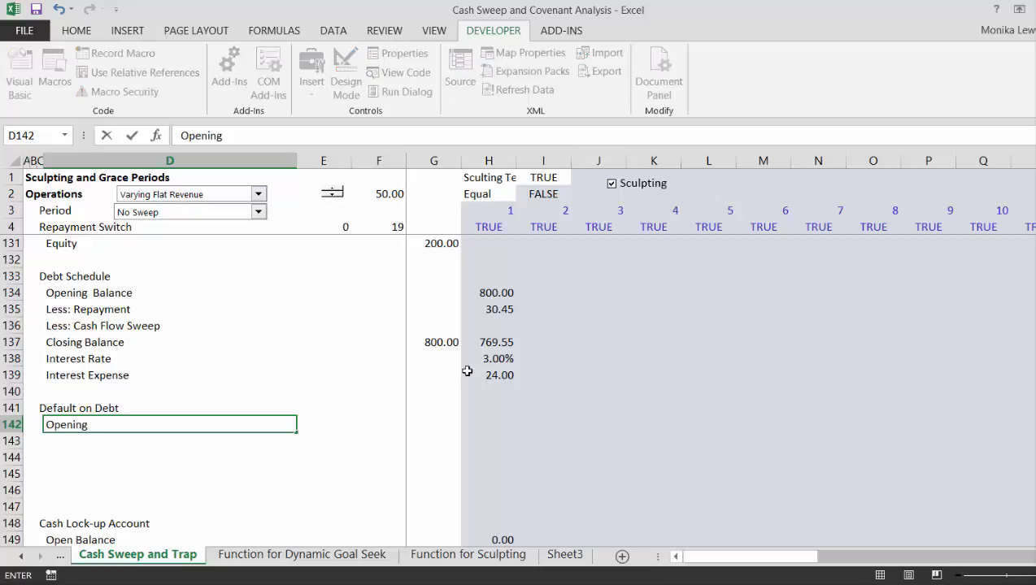
type("Balance")
key("ctrl+Return")
key("Return")
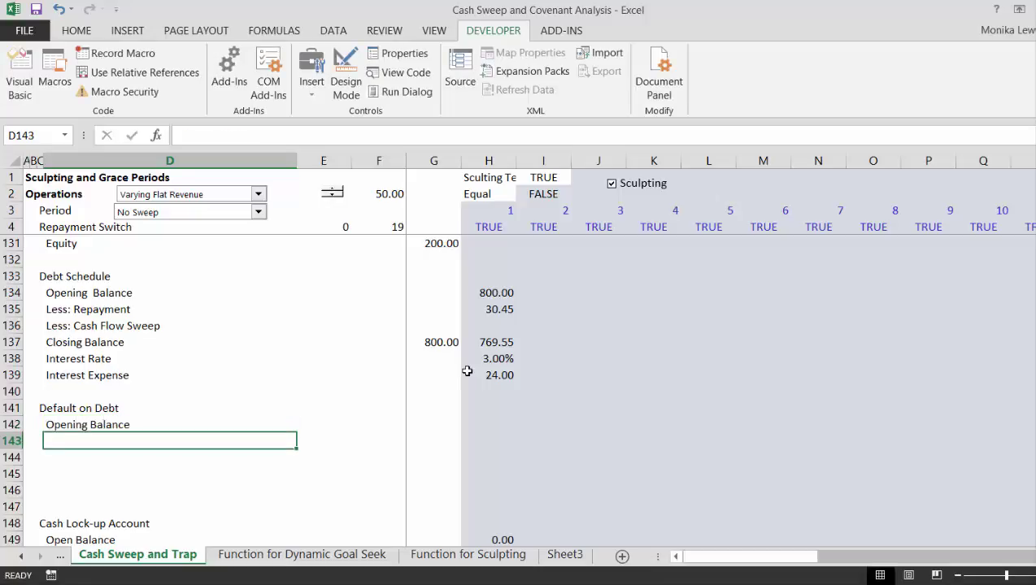
type("Add: Default")
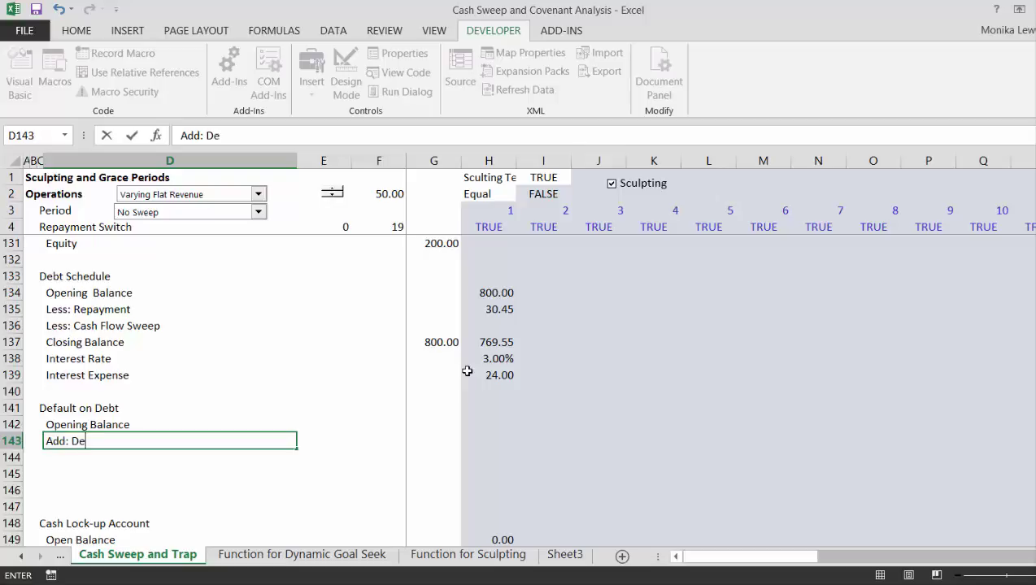
key("ctrl+Return")
key("Return")
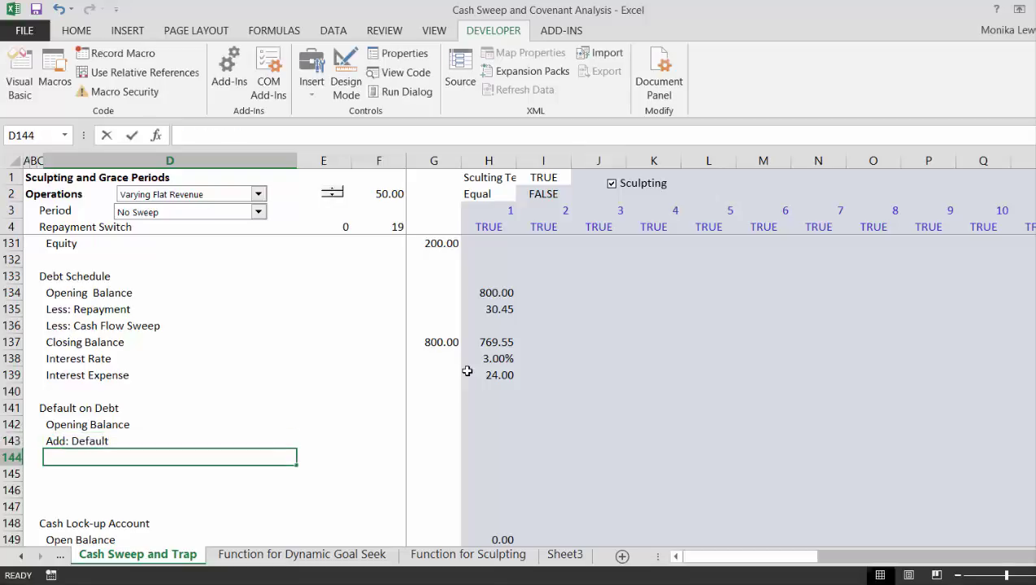
- Enter the labels "Less: Repayment of Default", "Closing Balance" and "Interest" in D144 to D146
type("Less: RE")
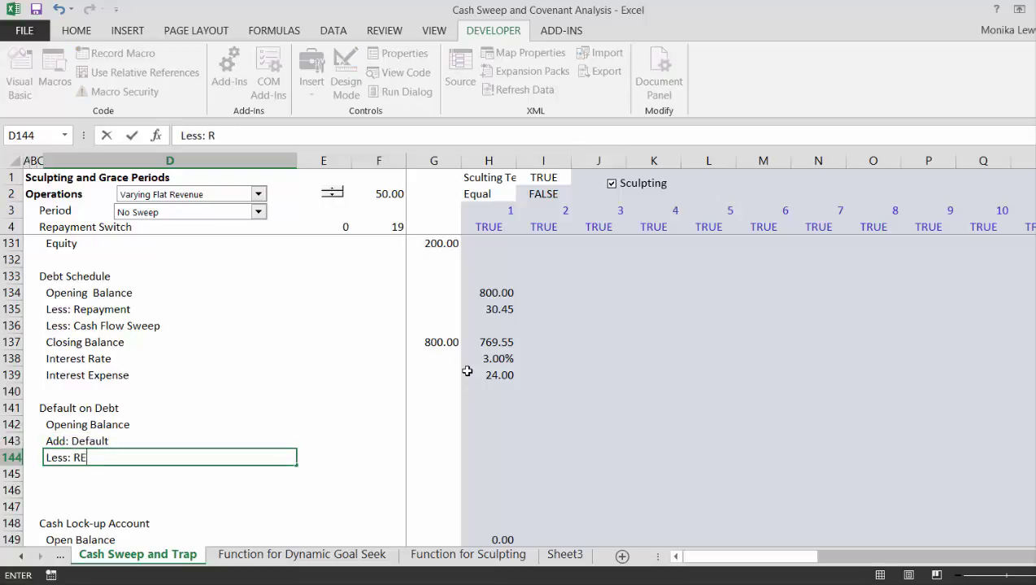
type("payment o")
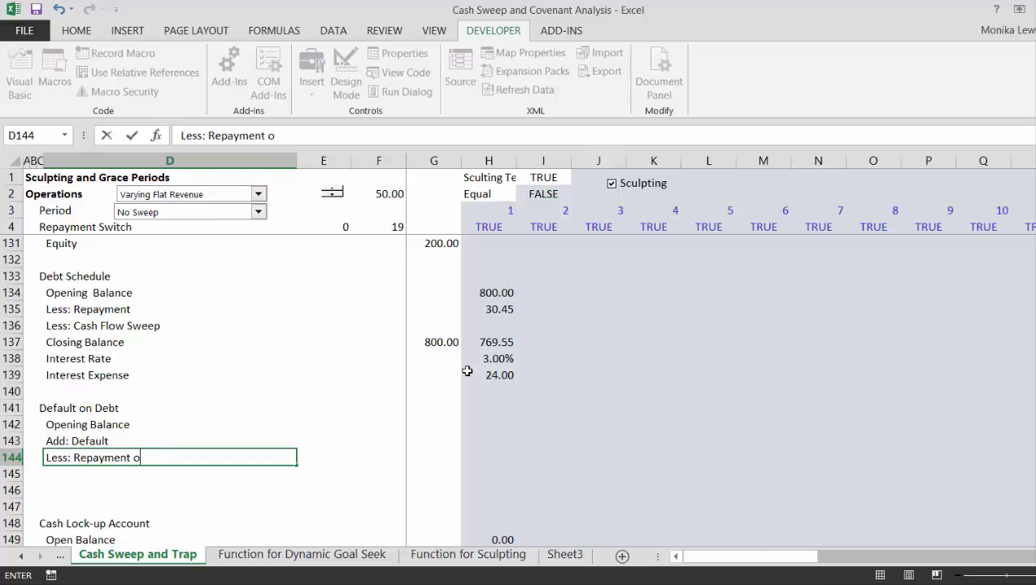
type("f Default")
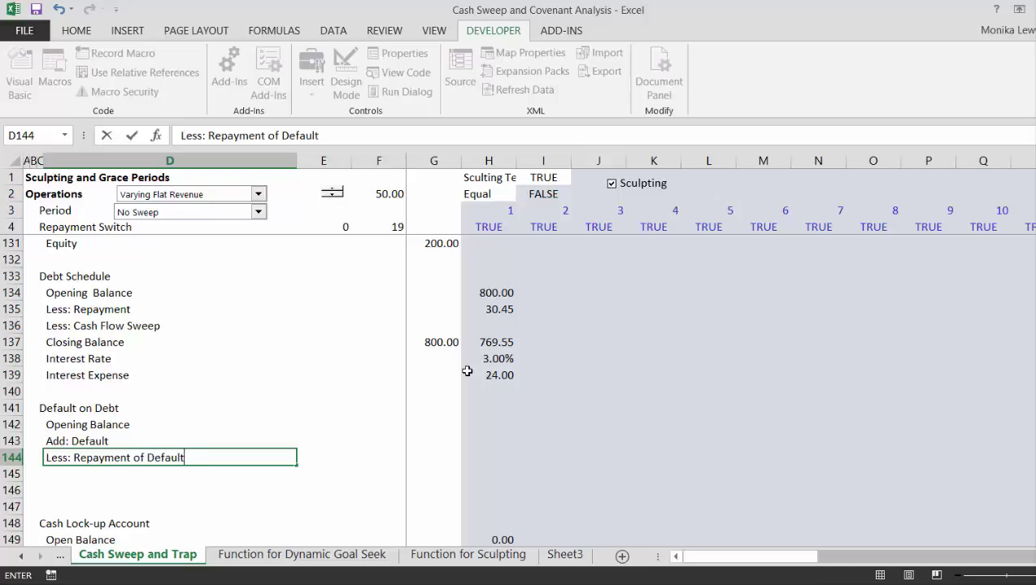
key("Return")
type("Closi")
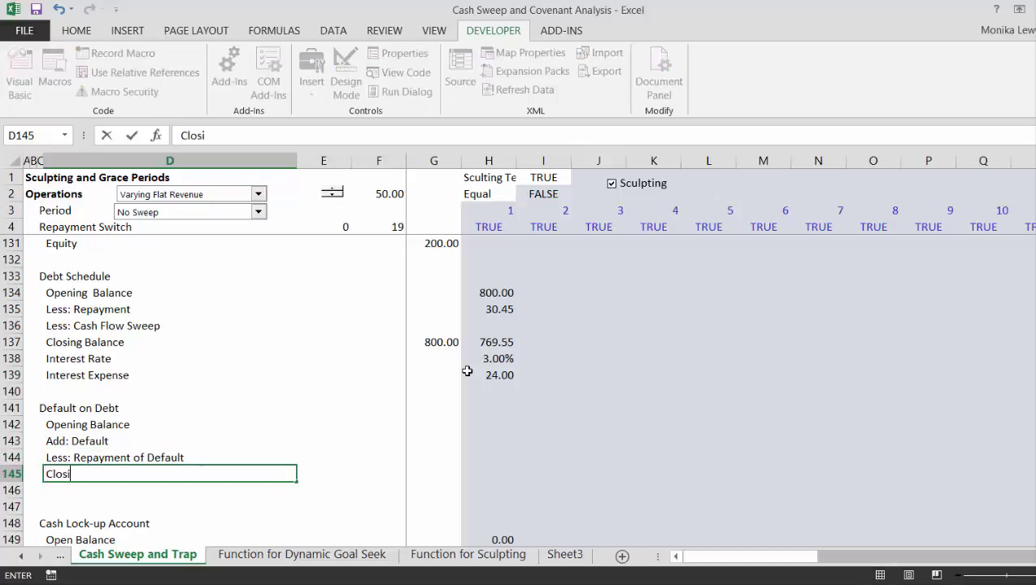
type("ng Balance")
key("ctrl+Return")
key("Return")
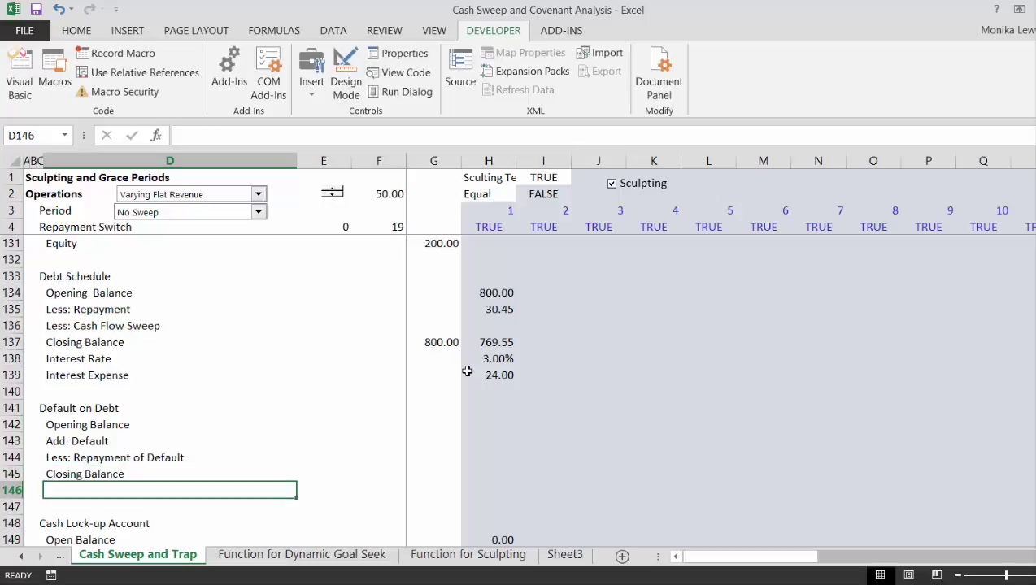
type("Interest")
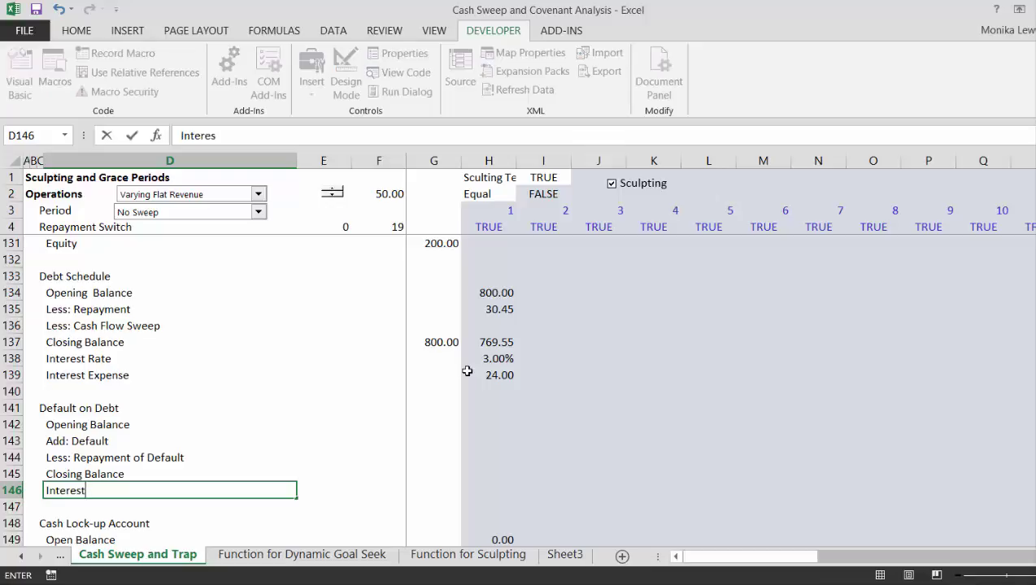
key("Right")
- Link the default account's period 1 opening balance in H142 to the prior closing balance with =G145
key("Up")
key("Up")
key("Up")
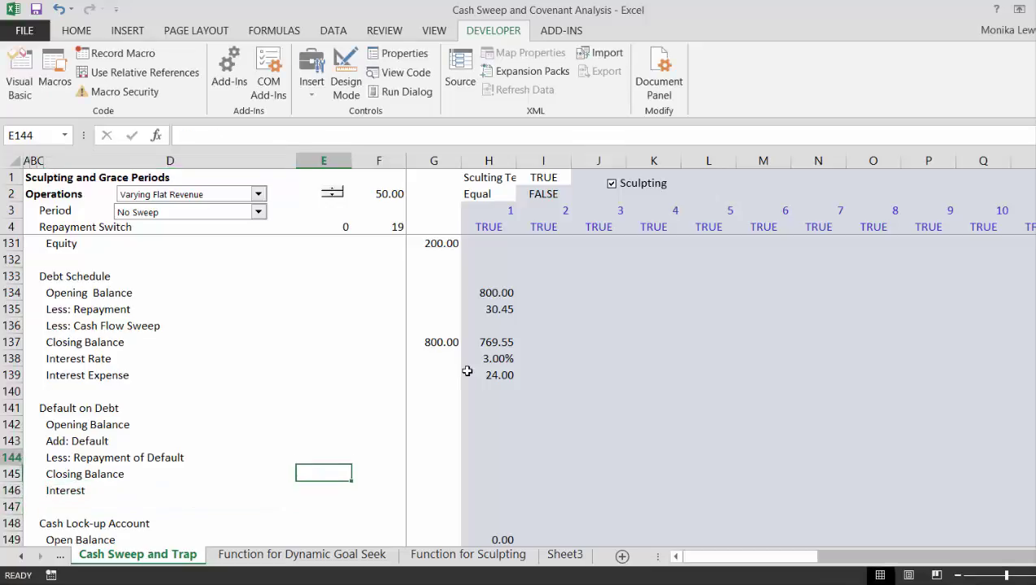
key("Up")
key("Right")
key("Right")
key("Right")
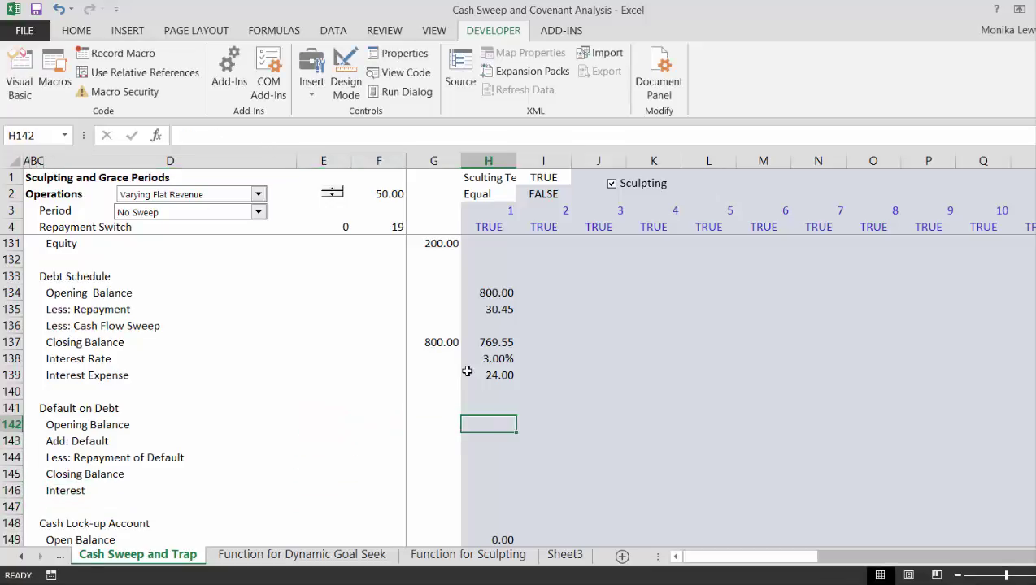
type("=")
key("Down")
key("Down")
key("Down")
key("Left")
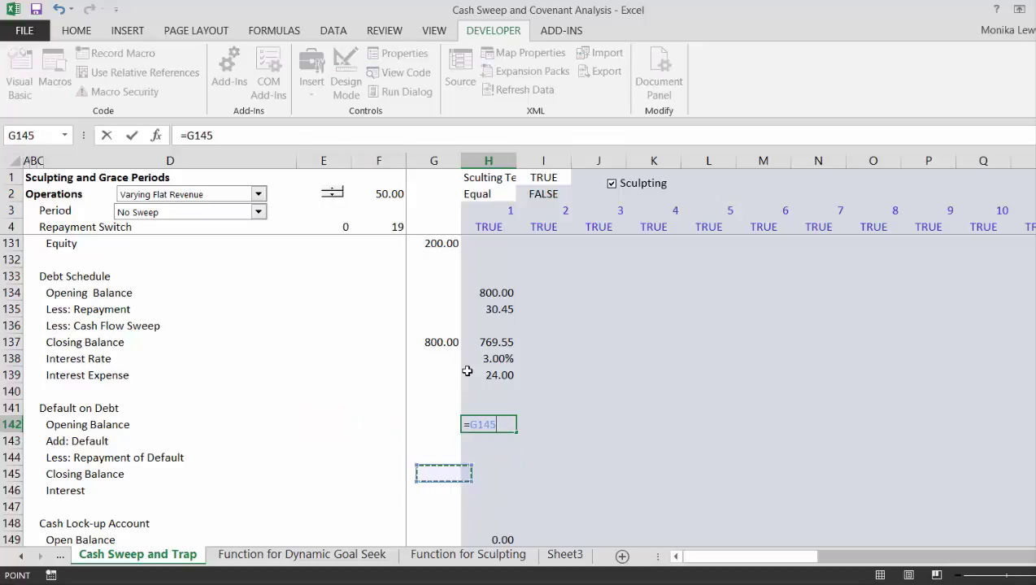
key("Return")
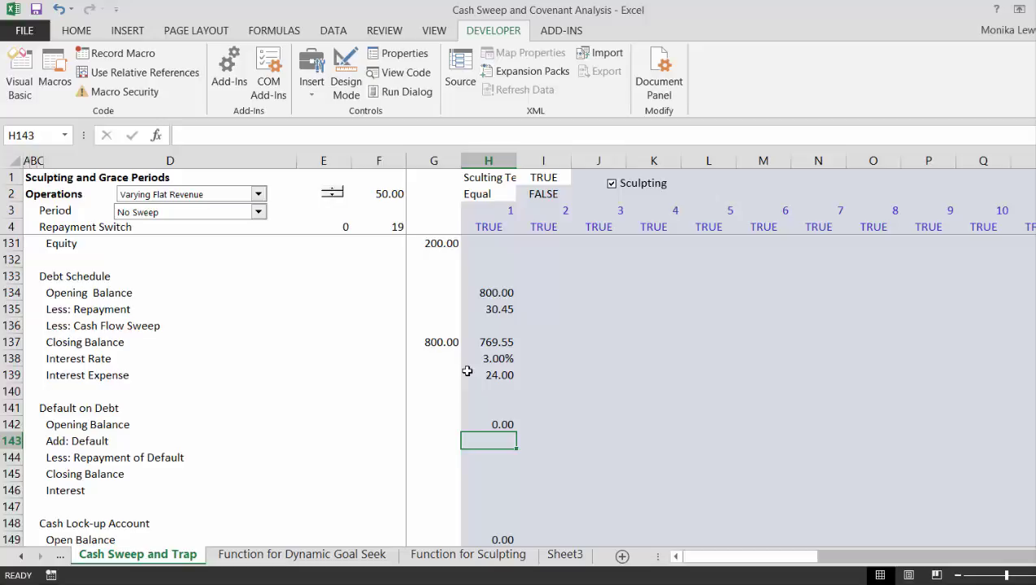
- Examine the Debt Schedule's interest expense and interest rate formulas in H139 and H138
key("Up")
key("Up")
key("Up")
key("Up")
key("Up")
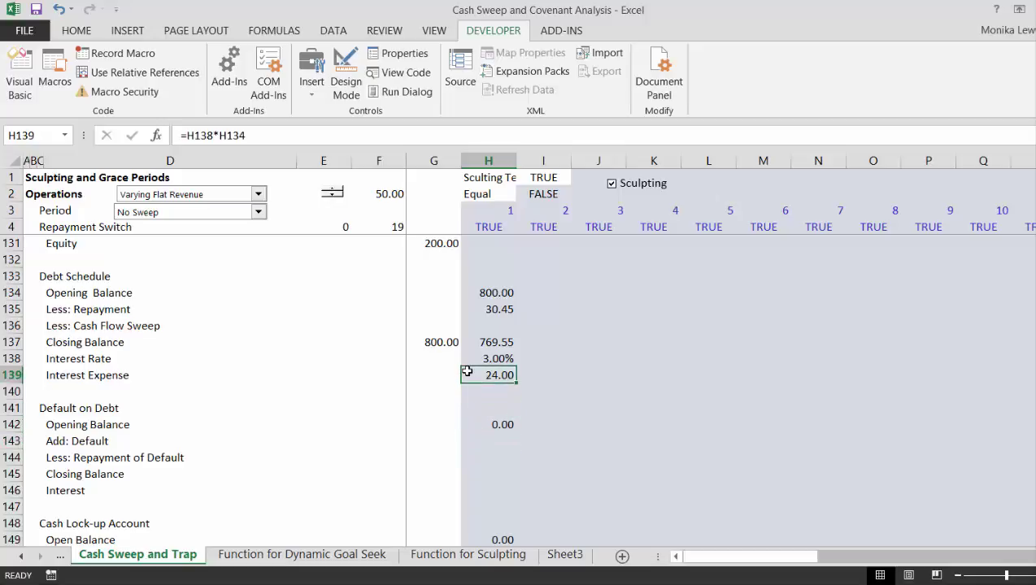
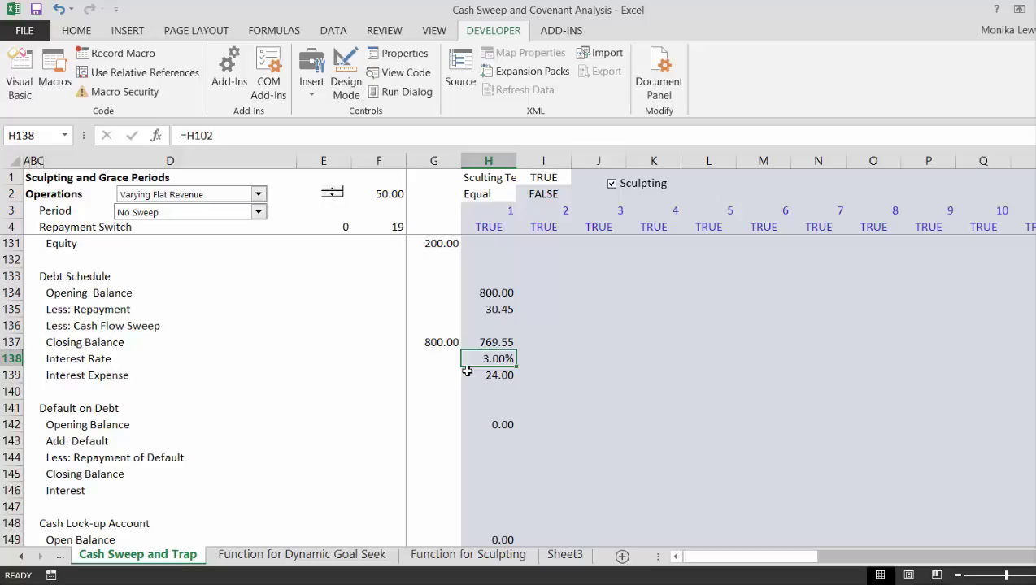
key("Down")
key("Down")
key("Down")
key("Down")
key("Down")
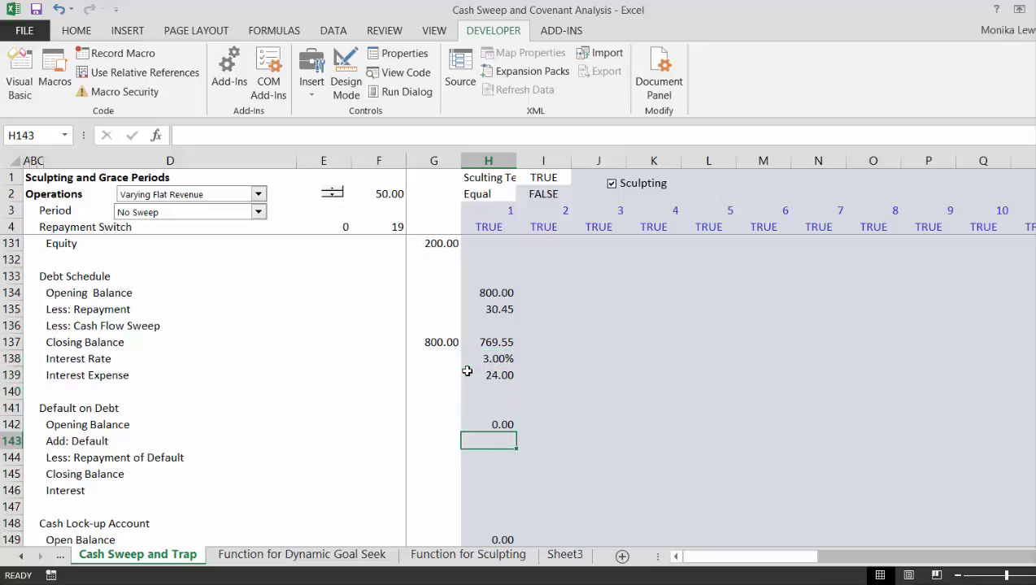
- Link "Add: Default" in H143 to the waterfall's "Add: Default on Debt" line with =H184
type("=")
key("Down")
key("Down")
key("Down")
key("Down")
key("Down")
key("Down")
key("Down")
key("Down")
key("Down")
key("Down")
key("Down")
key("Down")
key("Down")
key("Down")
key("Down")
key("Down")
key("Down")
key("Down")
key("Down")
key("Down")
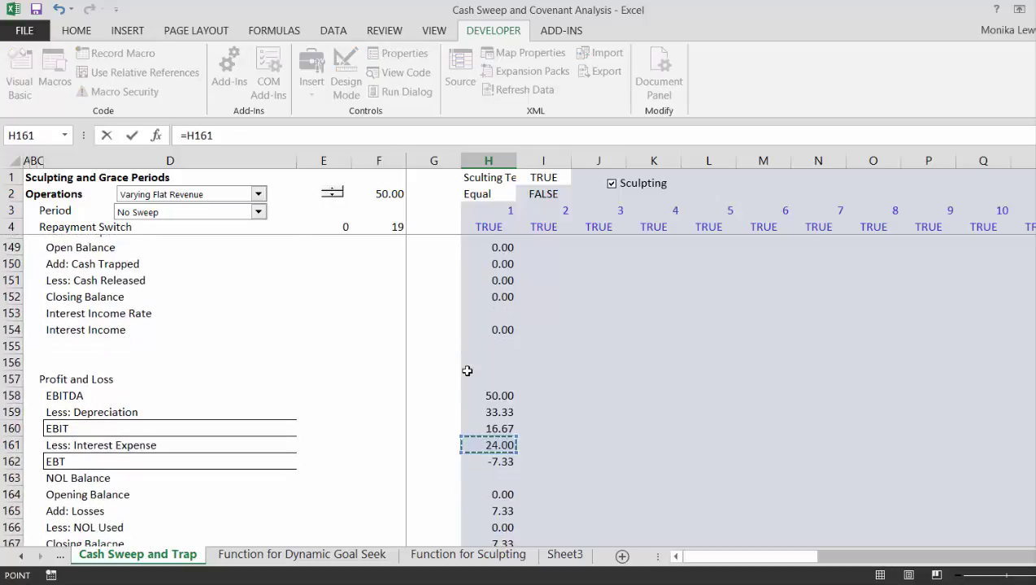
key("Down")
key("Down")
key("Down")
key("Down")
key("Down")
key("Down")
key("Down")
key("Down")
key("Down")
key("Down")
key("Down")
key("Down")
key("Down")
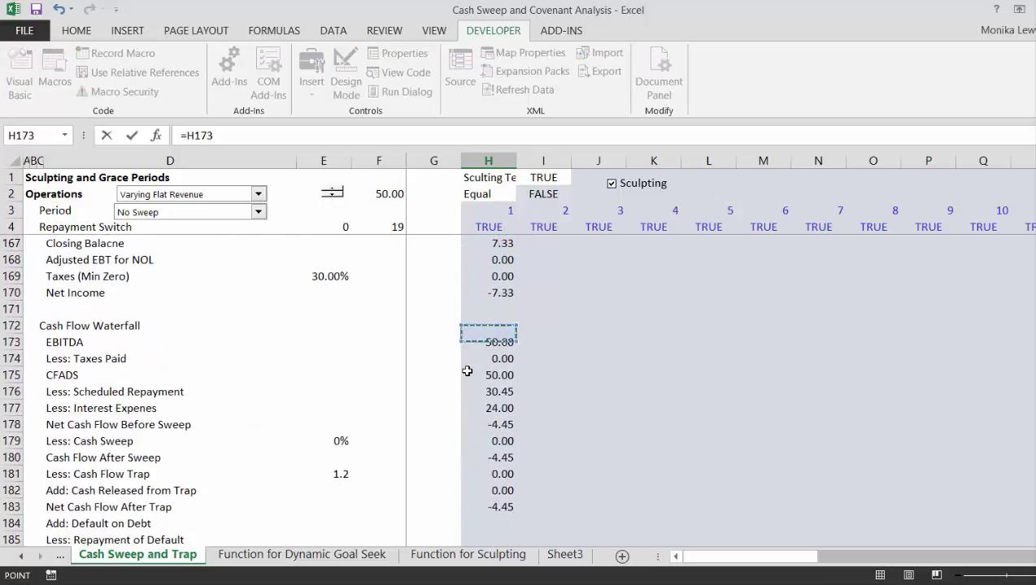
key("Down")
key("Down")
key("Down")
key("Down")
key("Down")
key("Down")
key("Down")
key("Up")
key("Up")
key("Up")
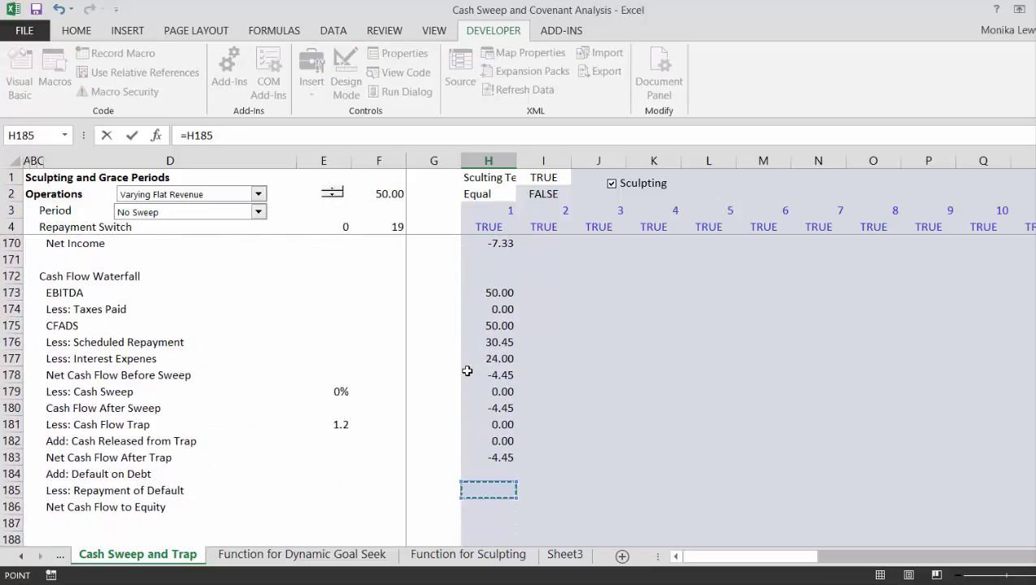
key("Return")
key("Up")
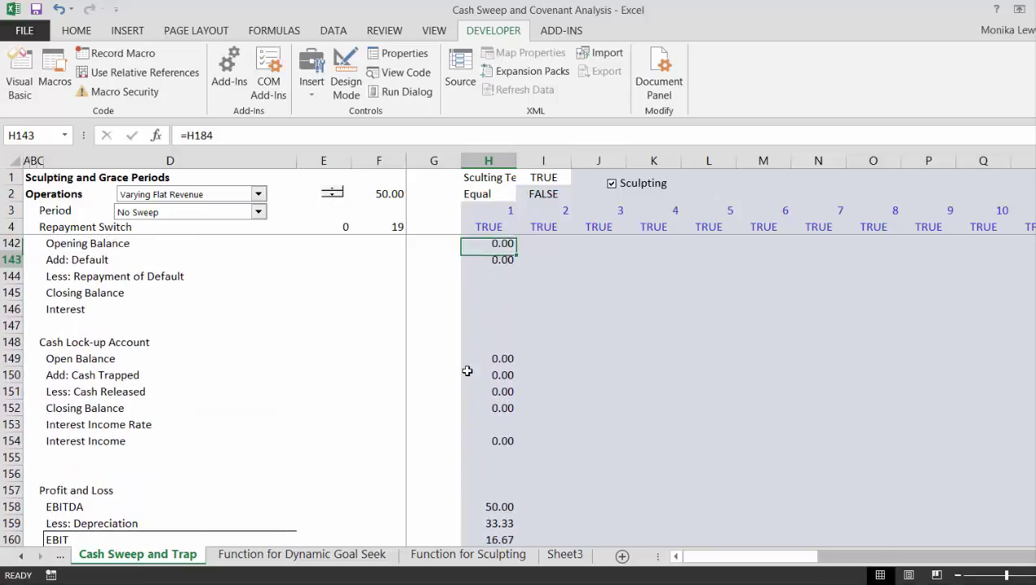
- Link "Less: Repayment of Default" in H144 to the matching Cash Flow Waterfall line with =H185
key("Down")
key("Down")
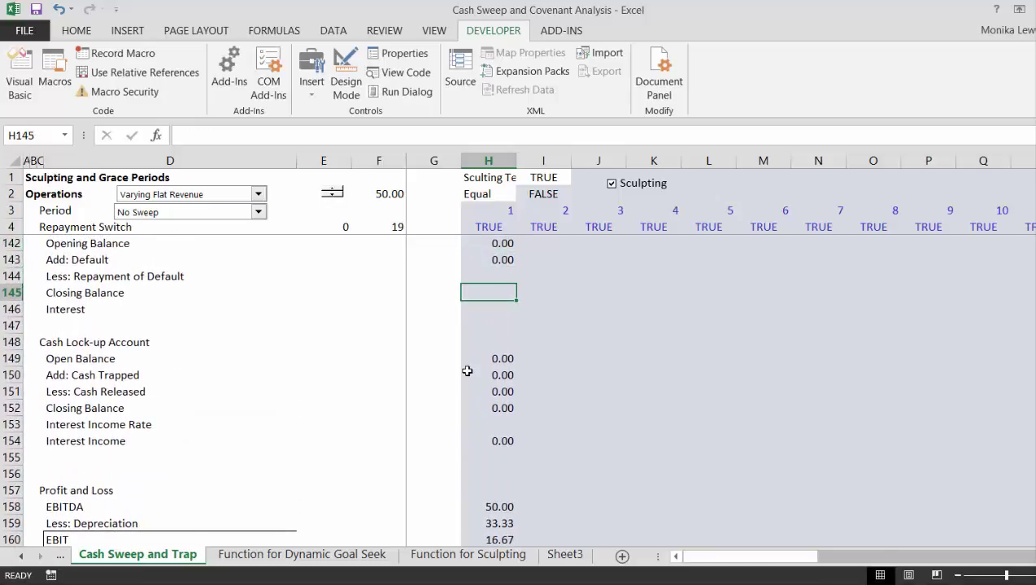
key("Up")
key("Up")
key("Down")
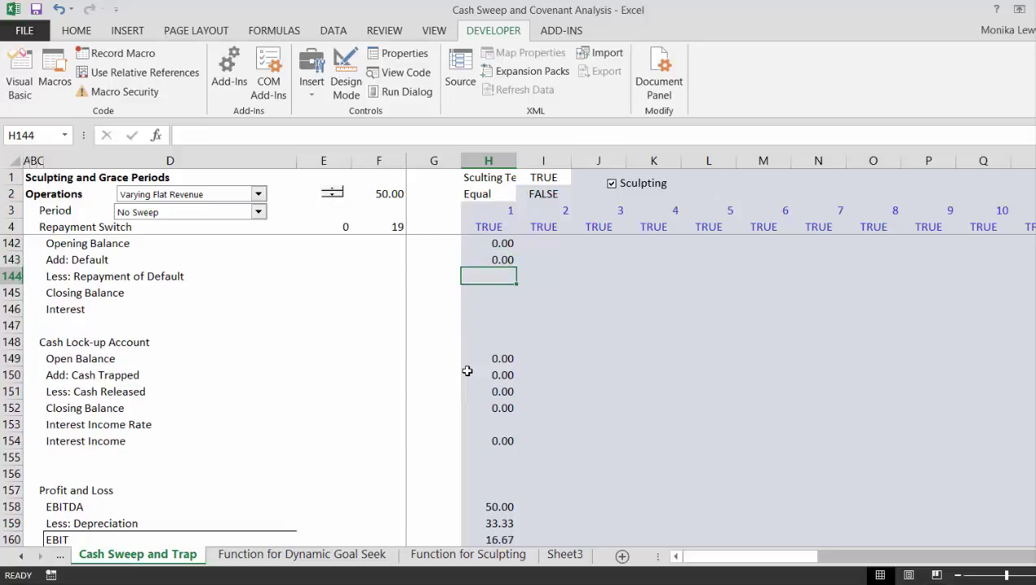
type("=")
key("Down")
key("Down")
key("Down")
key("Down")
key("Down")
key("Down")
key("Down")
key("Down")
key("Down")
key("Down")
key("Down")
key("Down")
key("Down")
key("Down")
key("Down")
key("Down")
key("Down")
key("Down")
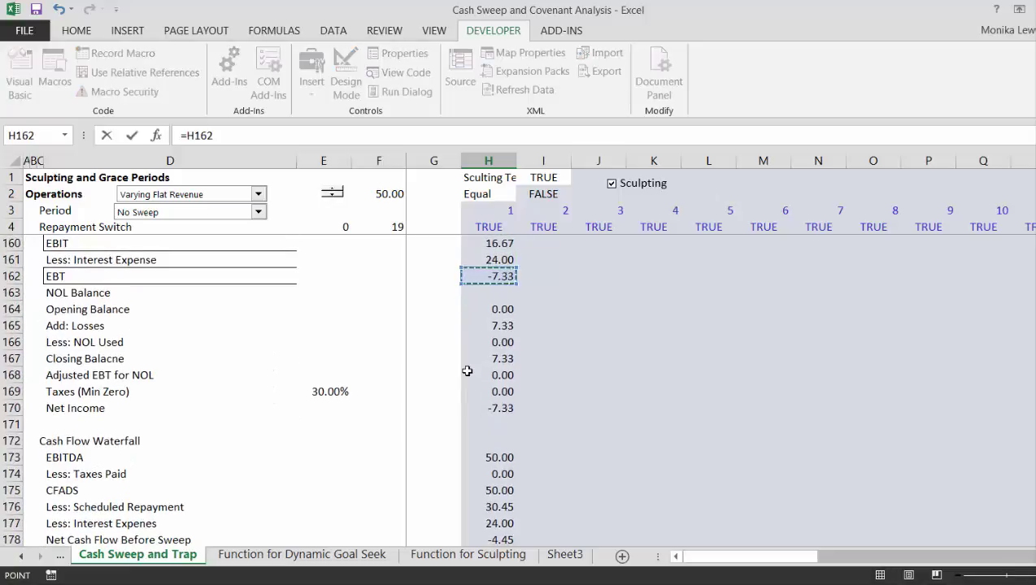
key("Down")
key("Down")
key("Down")
key("Down")
key("Down")
key("Down")
key("Down")
key("Down")
key("Down")
key("Down")
key("Down")
key("Down")
key("Down")
key("Down")
key("Down")
key("Down")
key("Down")
key("Down")
key("Down")
key("Down")
key("Down")
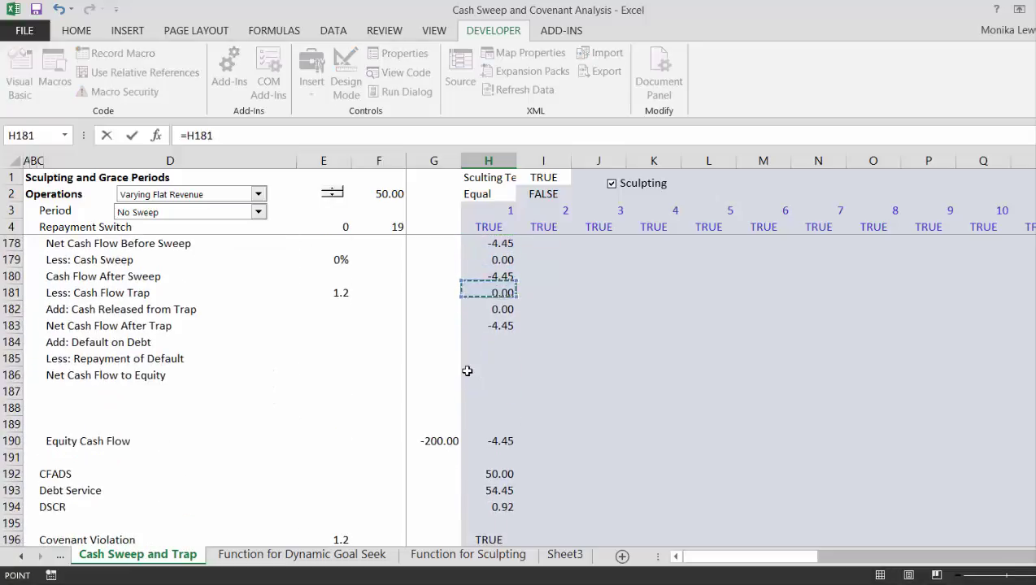
key("Down")
key("Down")
key("Return")
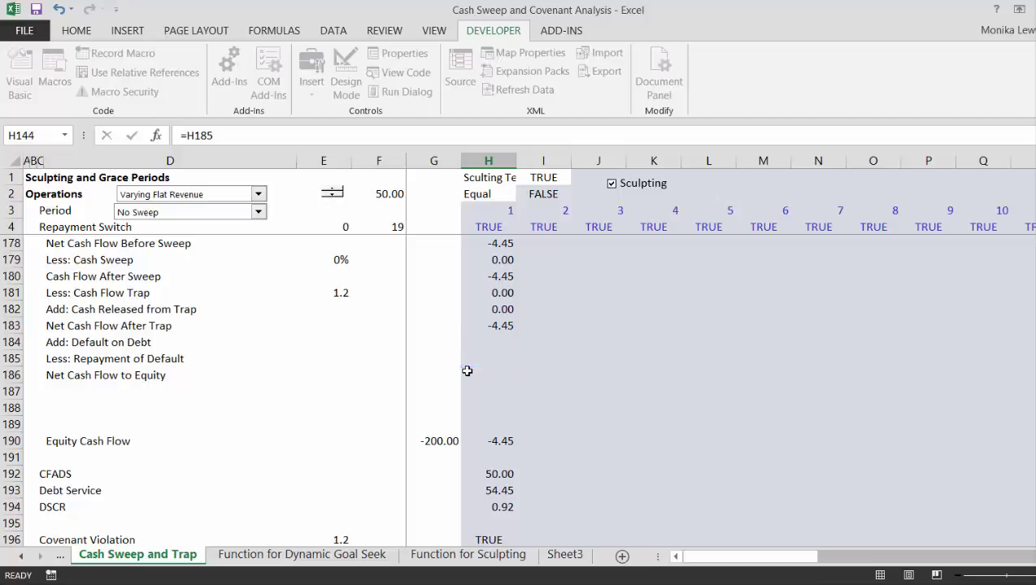
- Calculate the Default on Debt closing balance in H145 as opening balance plus default less repayment, with =H142+H143-H144
key("Up")
key("Up")
key("Up")
key("Up")
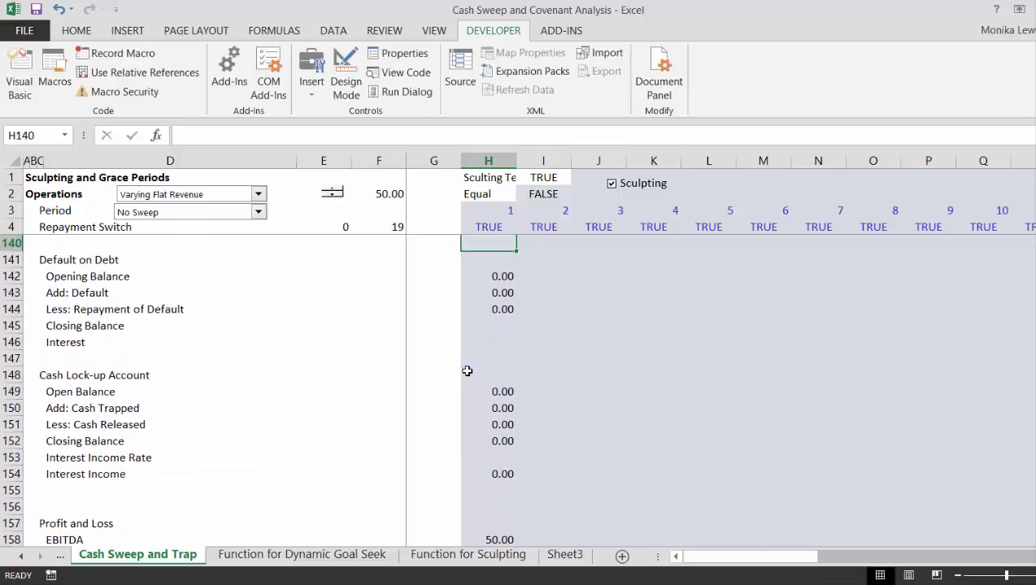
key("Down")
key("Down")
key("Down")
key("Down")
key("Down")
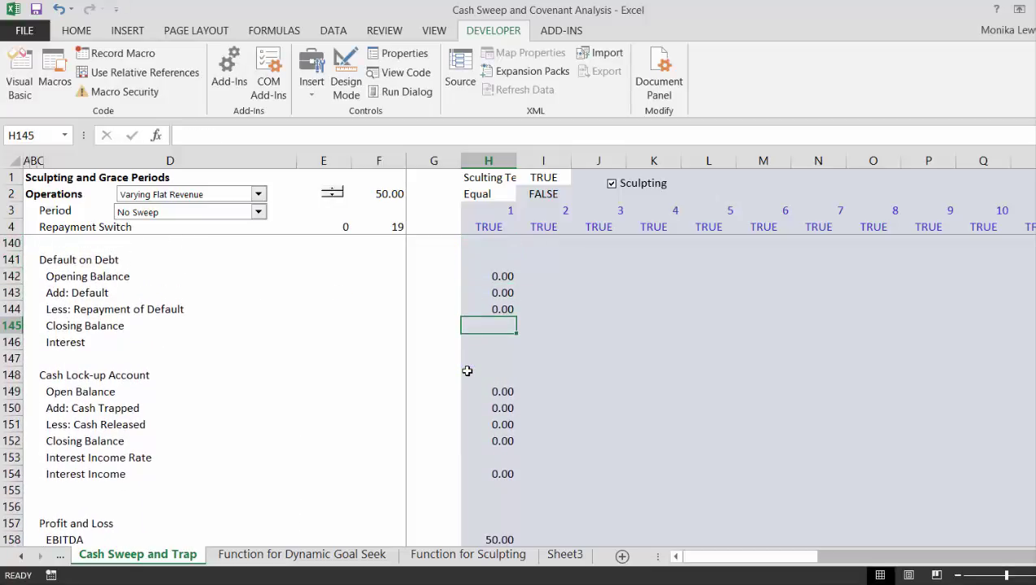
type("=")
key("Up")
key("Up")
key("Up")
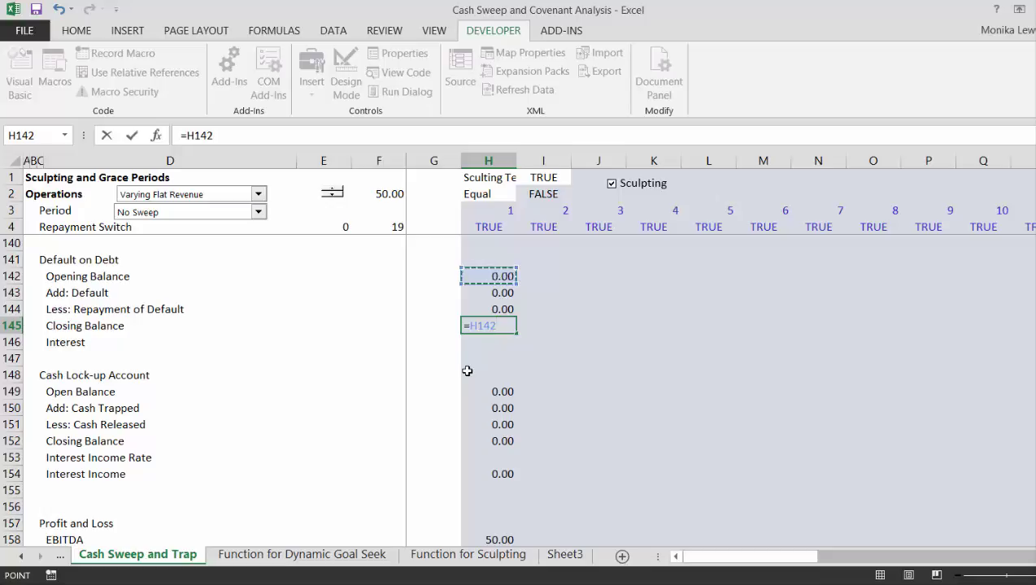
type("+")
key("Up")
key("Up")
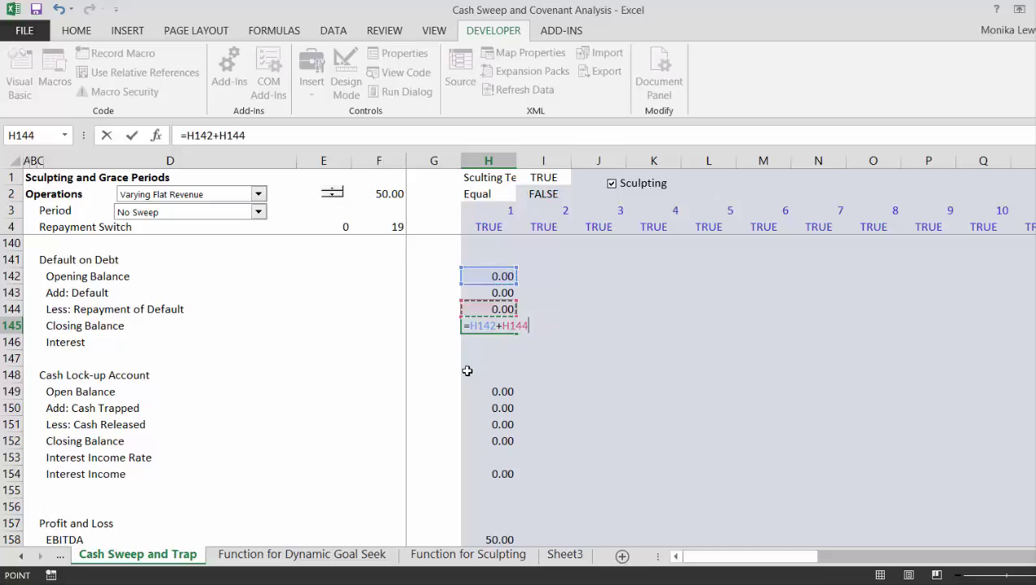
type("-")
key("Up")
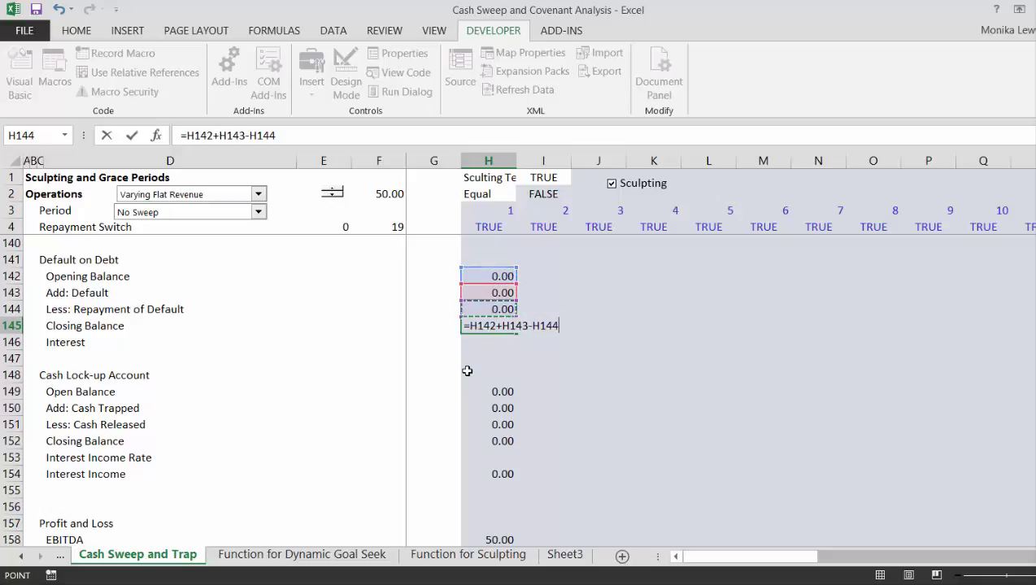
key("Return")
- Calculate the default account's interest in H146 as the debt interest rate times the opening default balance, with =H138*H142
type("=")
key("Up")
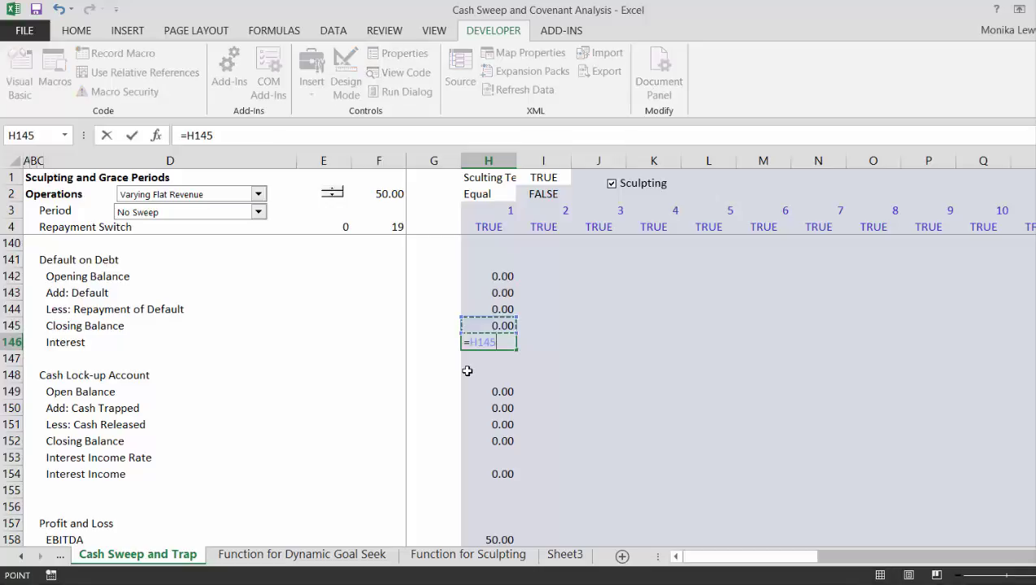
key("Up")
key("Up")
key("Up")
key("Up")
key("Up")
key("Up")
key("Up")
key("Up")
key("Up")
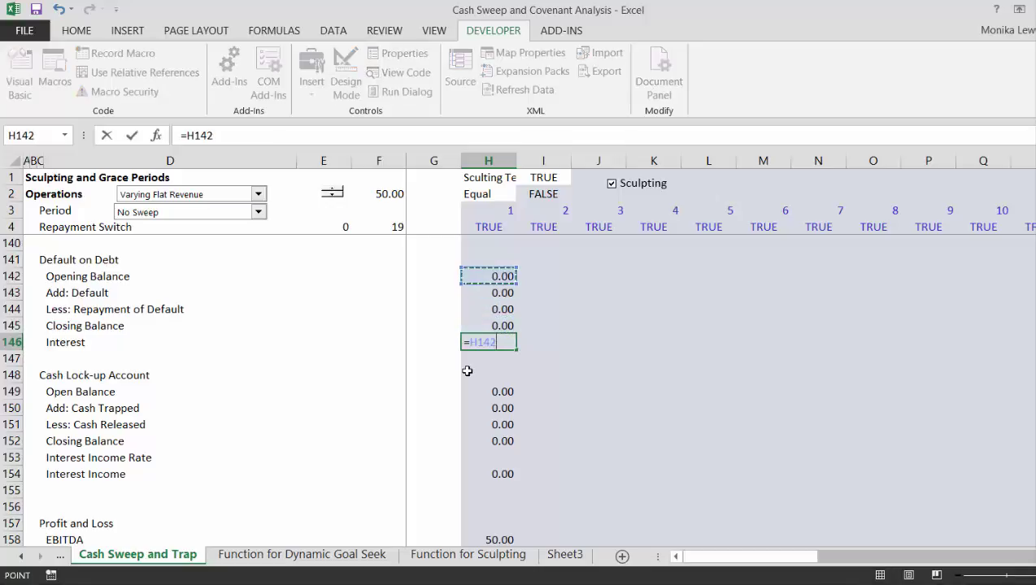
key("Down")
key("Down")
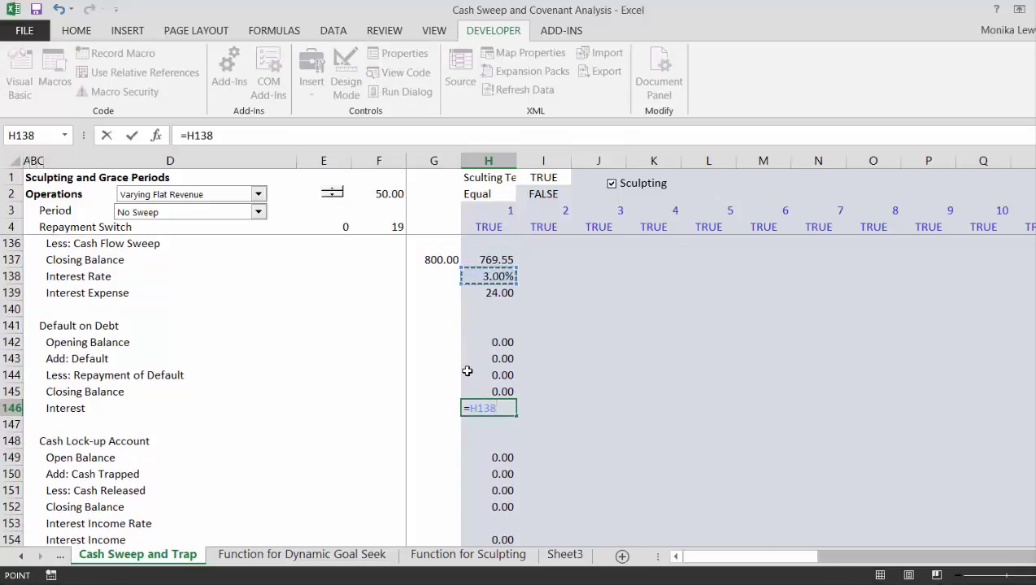
type("*")
key("Up")
key("Up")
key("Up")
key("Up")
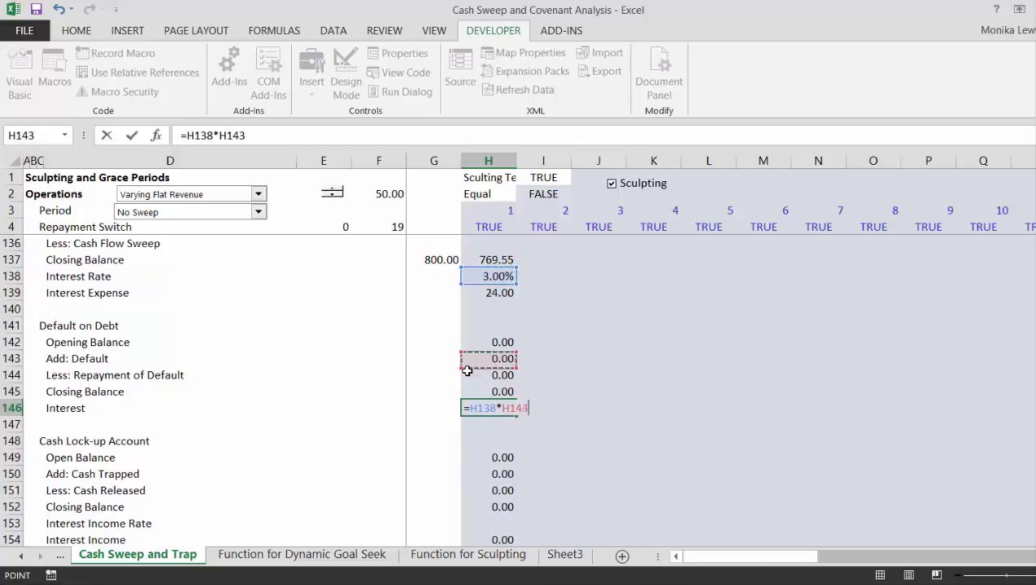
key("Return")
key("Up")
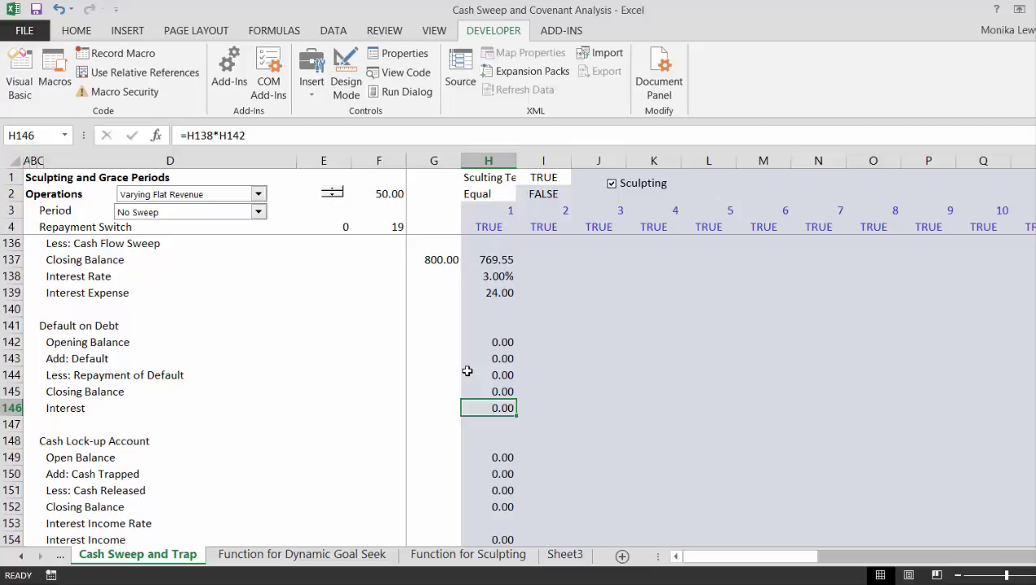
- Calculate "Add: Default on Debt" in H184 from any negative net cash flow after trap, with =MAX(-H183,0)
key("Down")
key("Down")
key("Down")
key("Down")
key("Down")
key("Down")
key("Down")
key("Down")
key("Down")
key("Down")
key("Down")
key("Down")
key("Down")
key("Down")
key("Down")
key("Down")
key("Down")
key("Down")
key("Down")
key("Down")
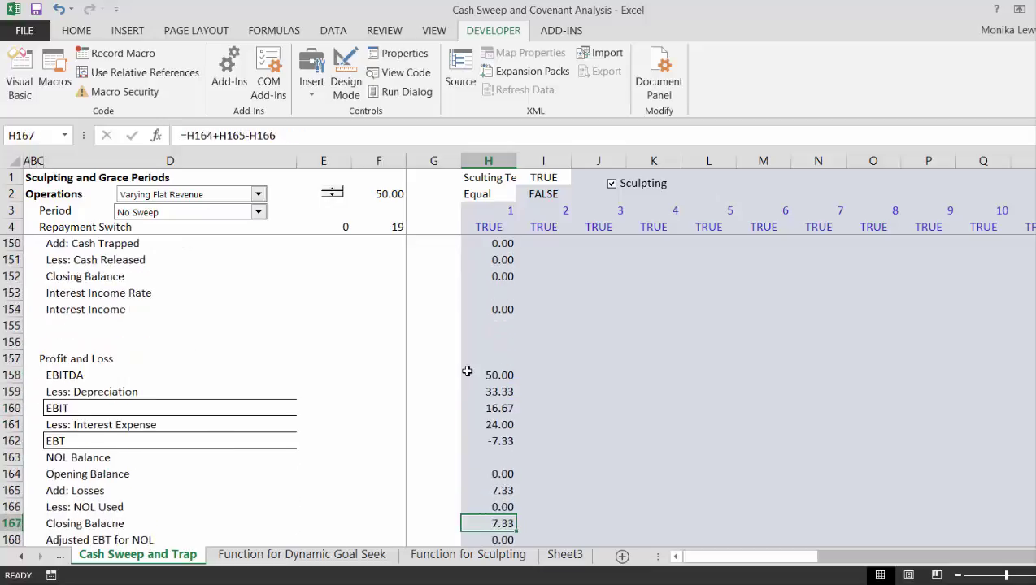
key("Down")
key("Down")
key("Down")
key("Down")
key("Down")
key("Down")
key("Down")
key("Down")
key("Down")
key("Down")
key("Down")
key("Down")
key("Down")
key("Down")
key("Down")
key("Down")
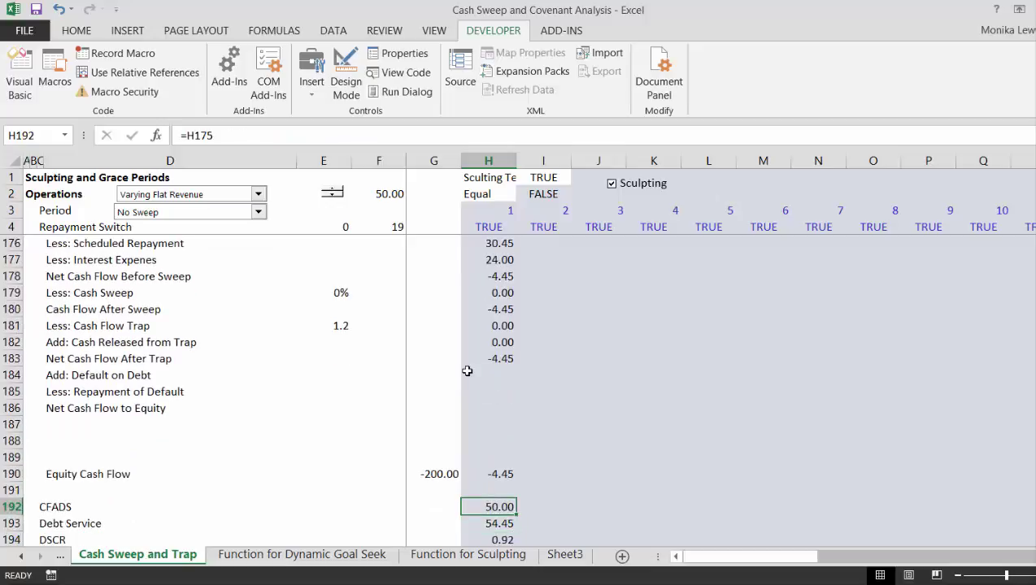
key("Up")
key("Up")
key("Up")
key("Up")
key("Up")
key("Up")
key("Up")
key("Up")
key("Up")
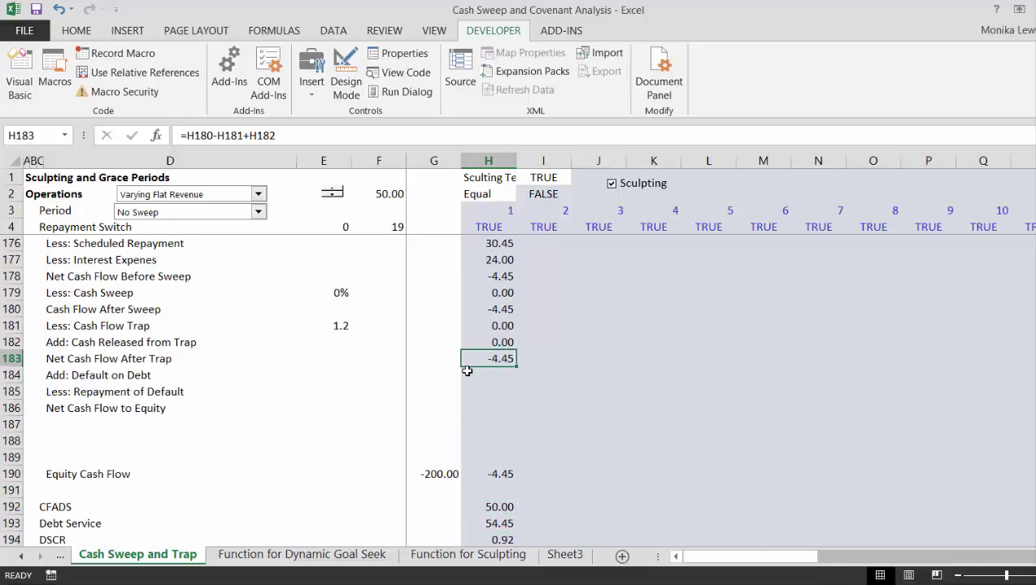
key("Down")
type("=ma")
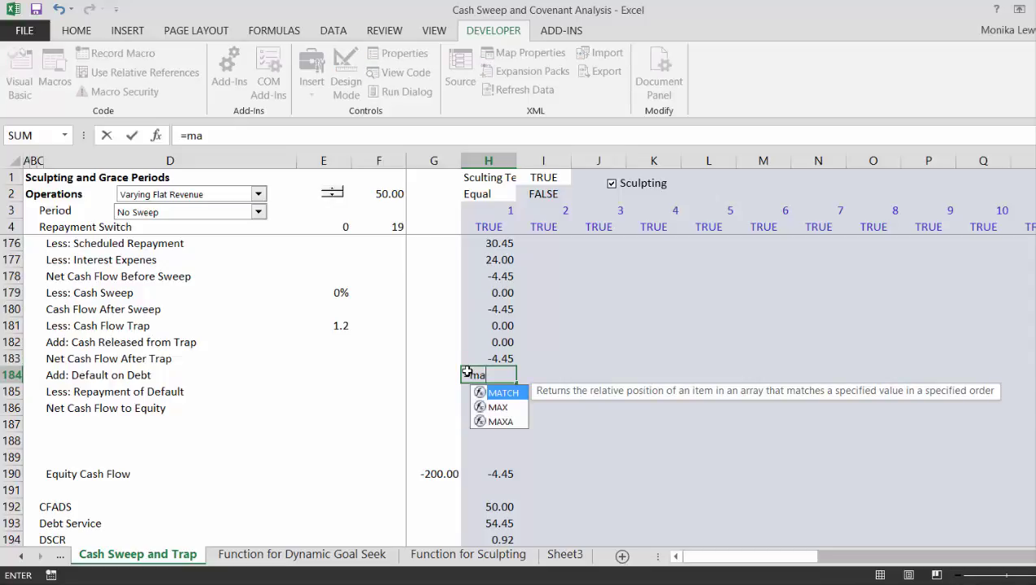
type("x")
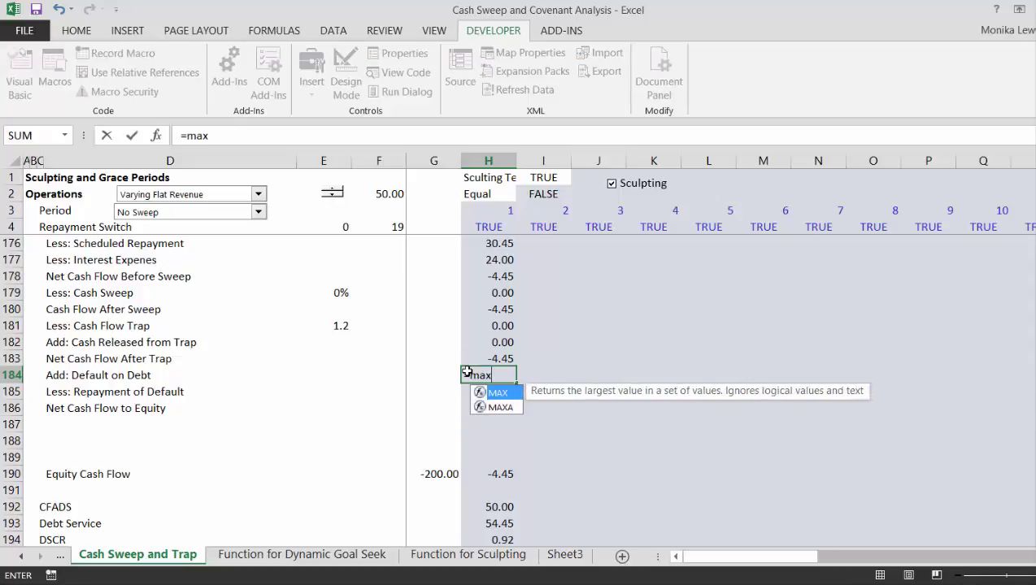
type("(-")
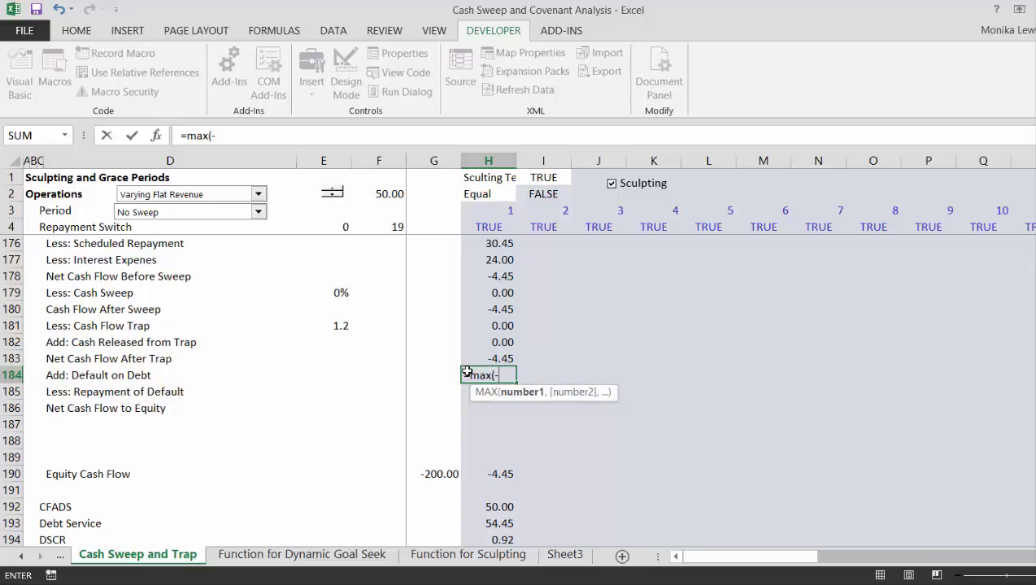
key("Up")
type(",0)")
key("ctrl+Return")
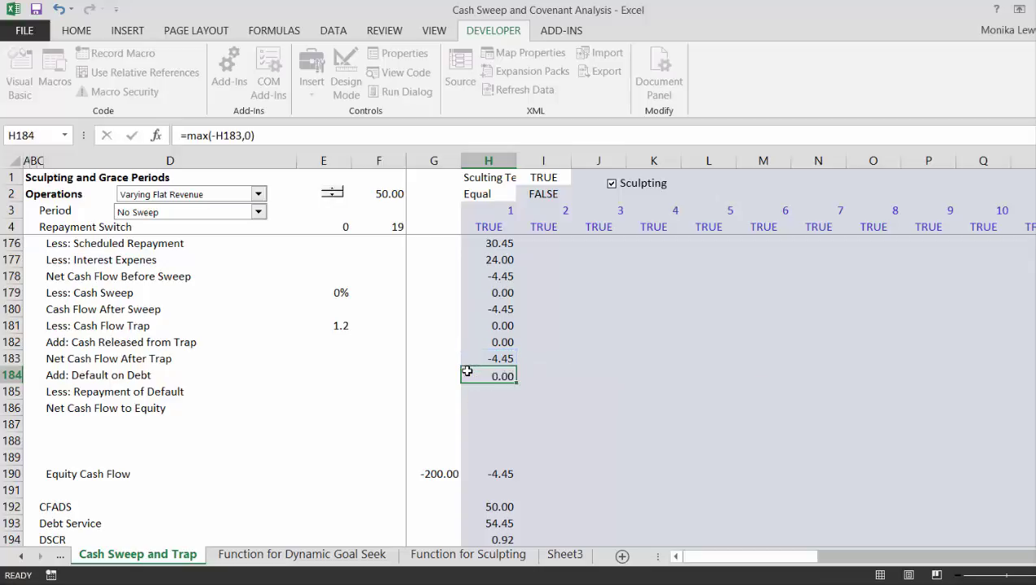
key("Up")
key("Left")
key("Left")
key("Right")
key("Right")
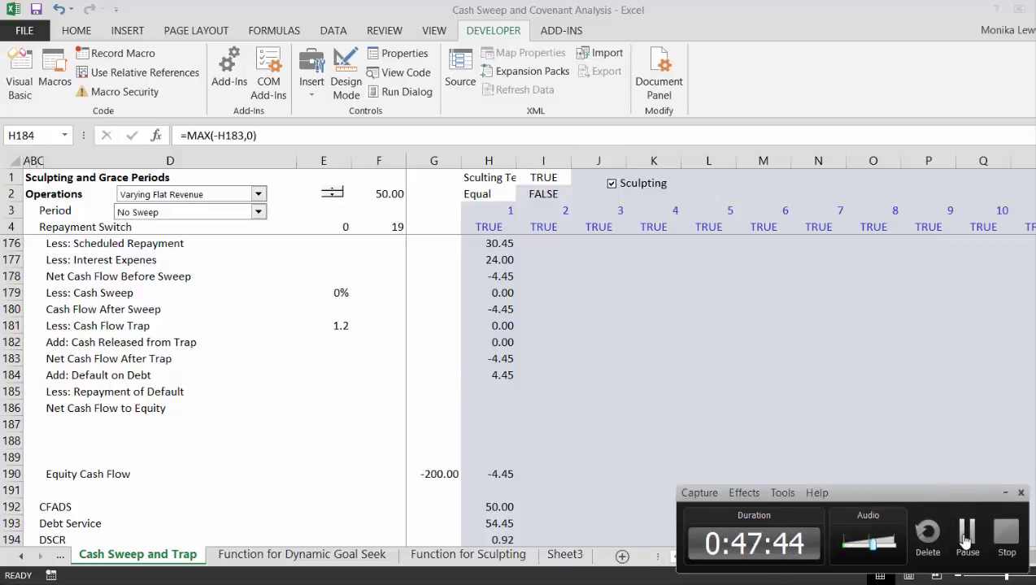
left_click(965, 536)
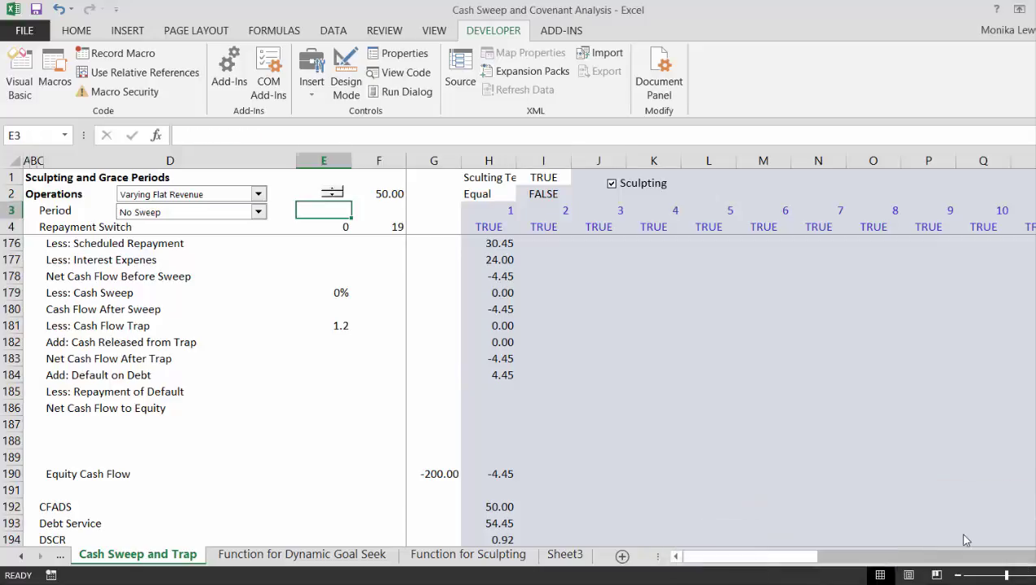
- Calculate "Less: Repayment of Default" in H185 from positive net cash flow after trap, with =MAX(H183,0)
left_click(511, 378)
key("Down")
key("Left")
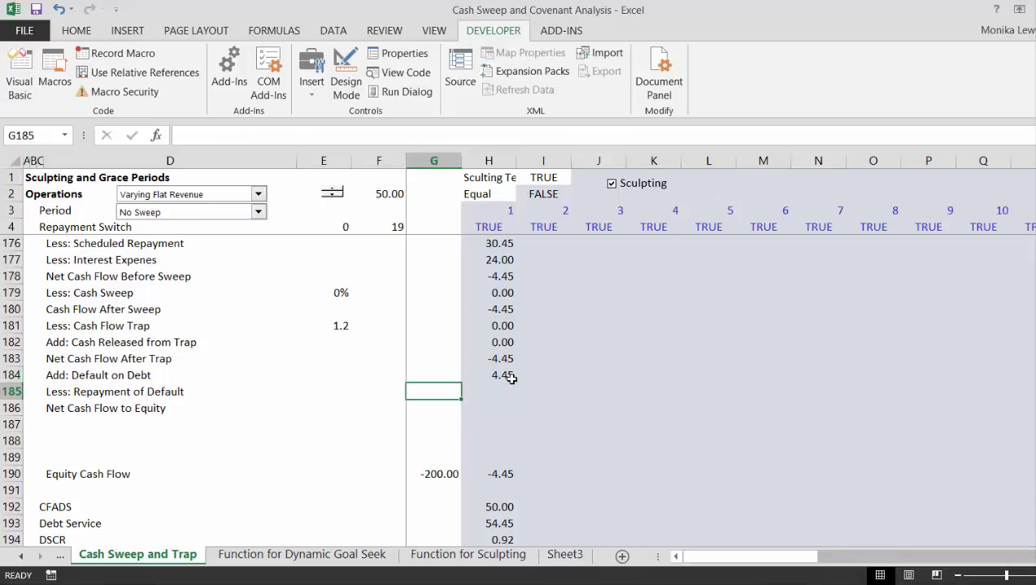
key("Left")
key("Left")
key("Right")
key("Right")
key("Right")
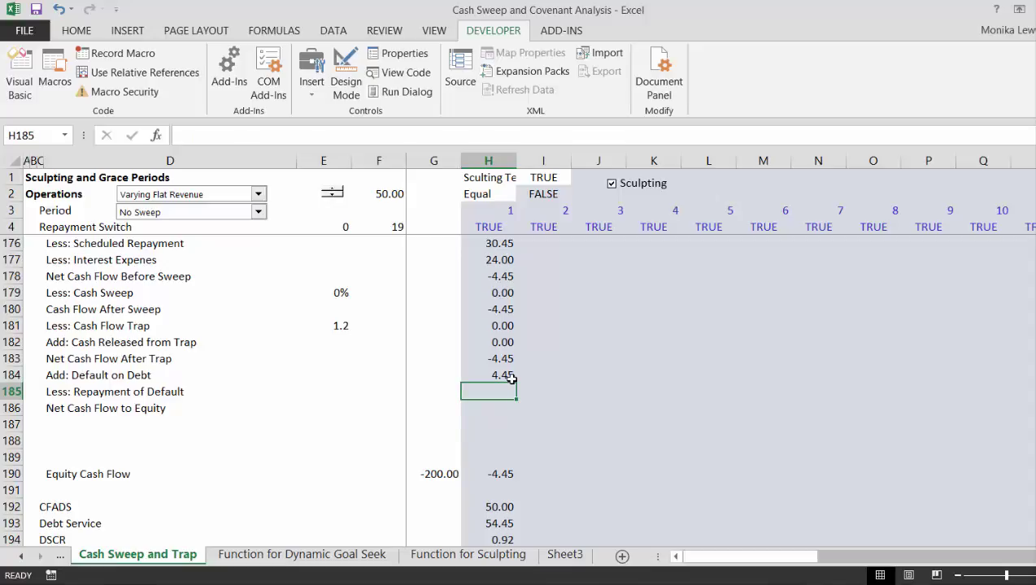
key("Left")
key("Left")
key("Left")
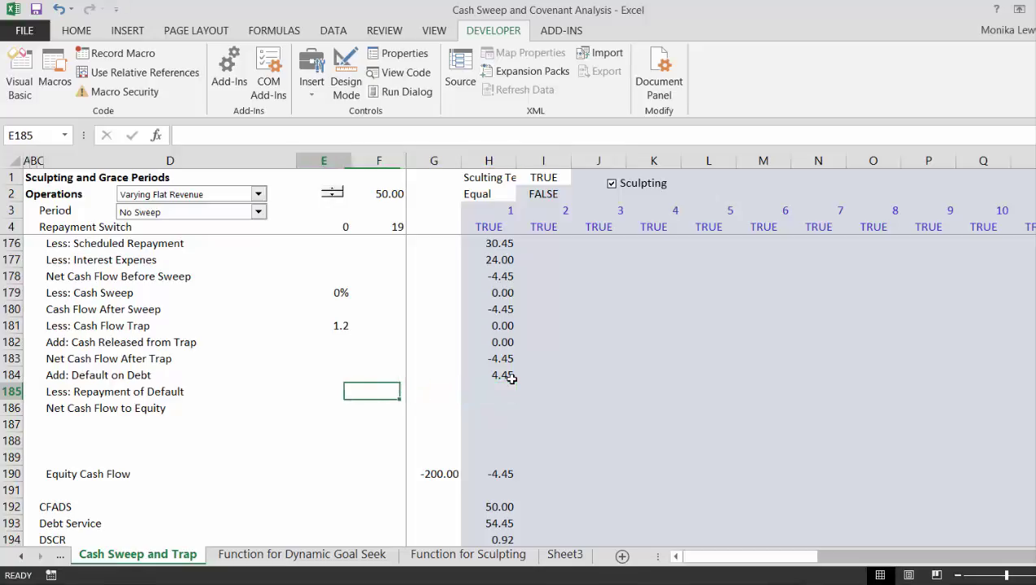
key("Right")
key("Right")
key("Right")
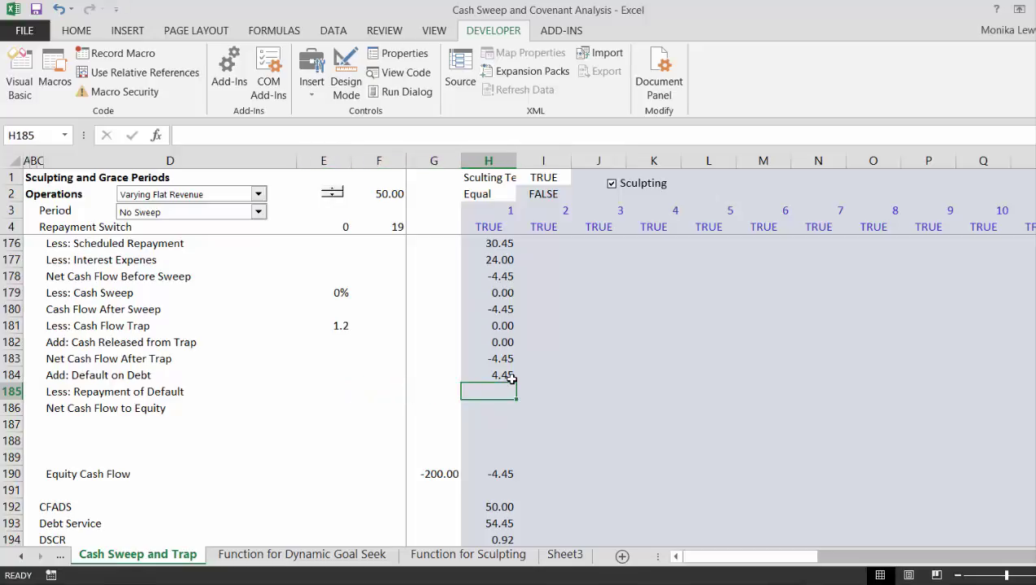
key("Up")
key("Down")
type("=m")
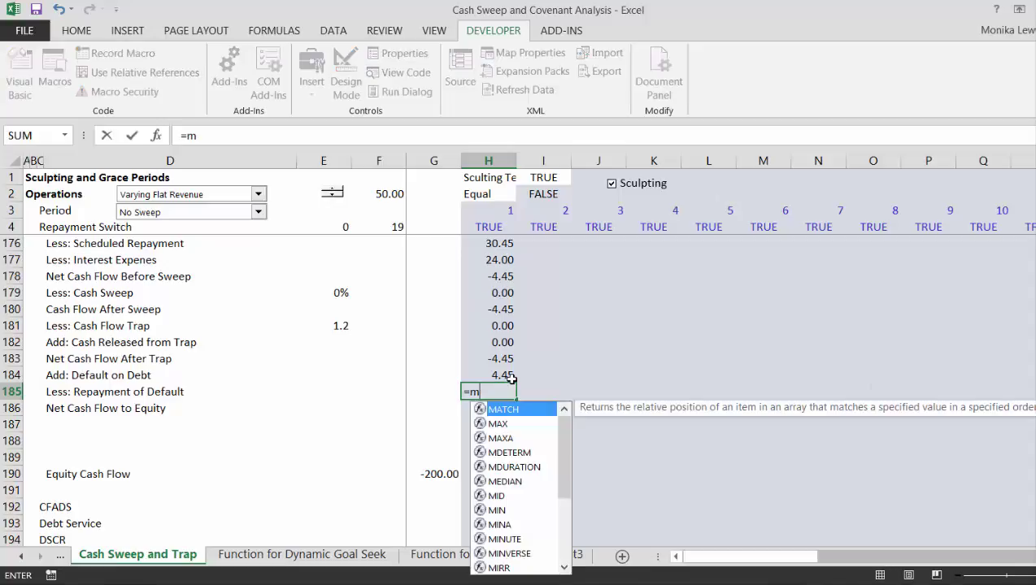
type("a")
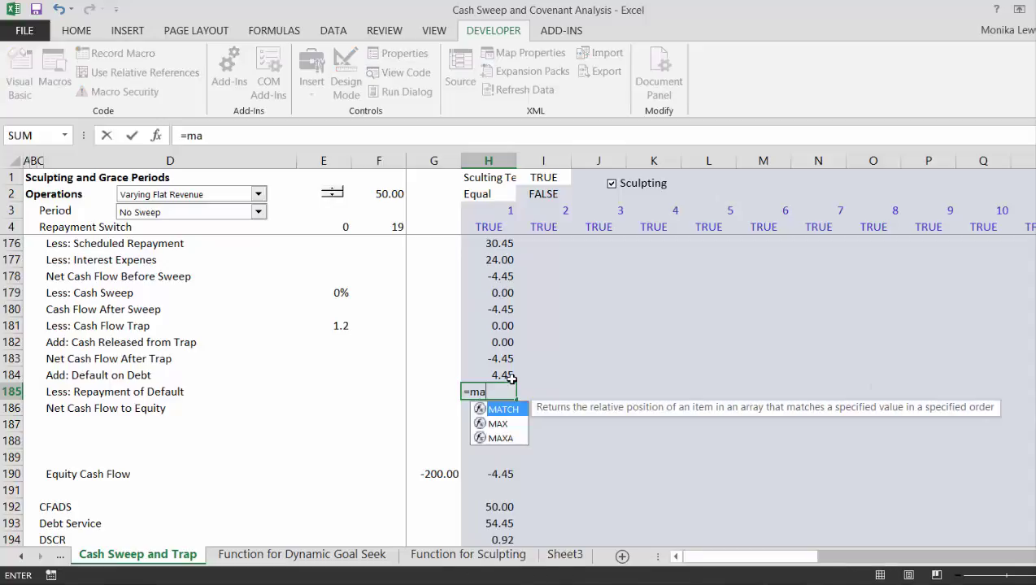
type("x(")
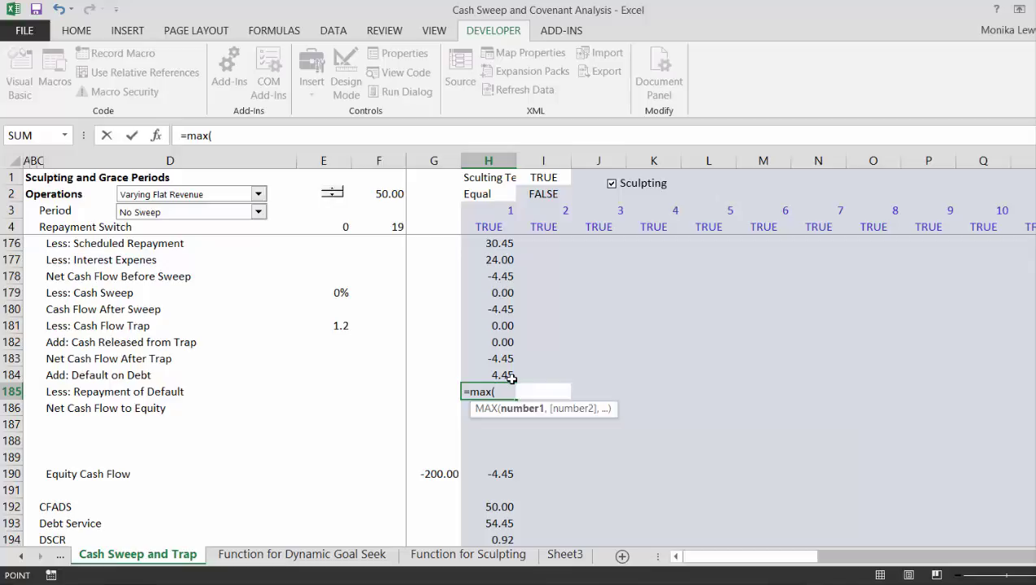
key("Up")
key("Up")
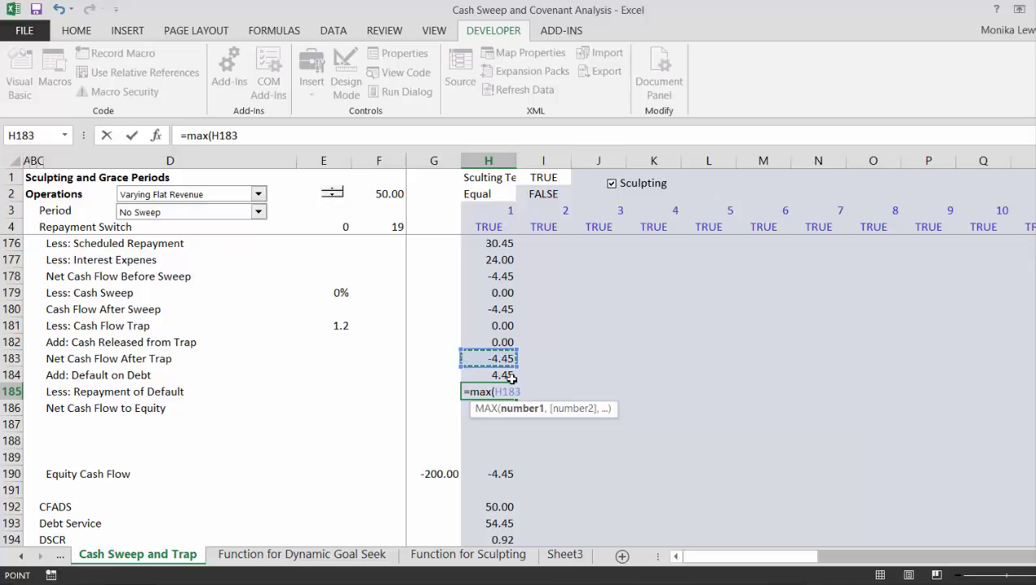
type(",0")
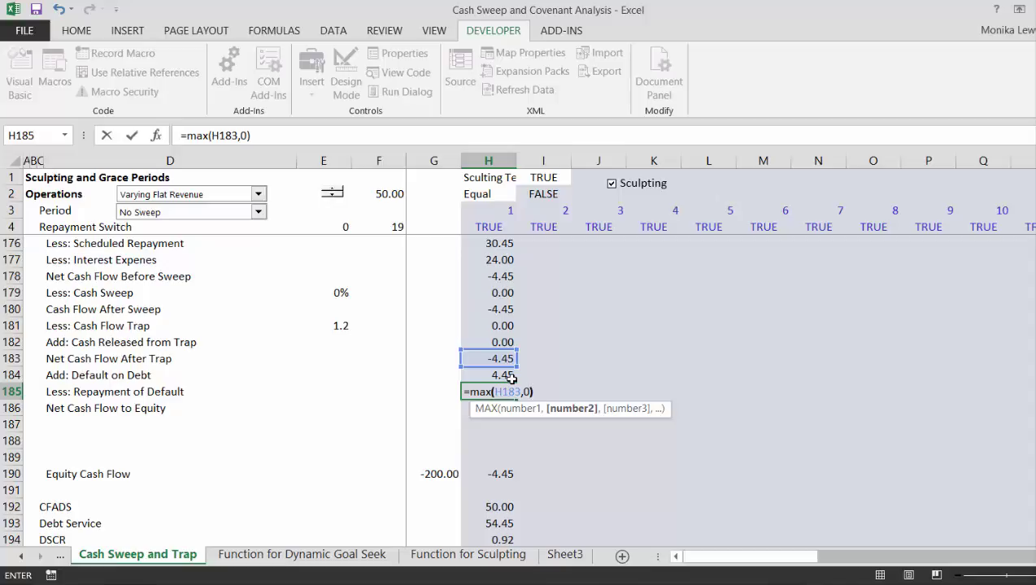
key("Return")
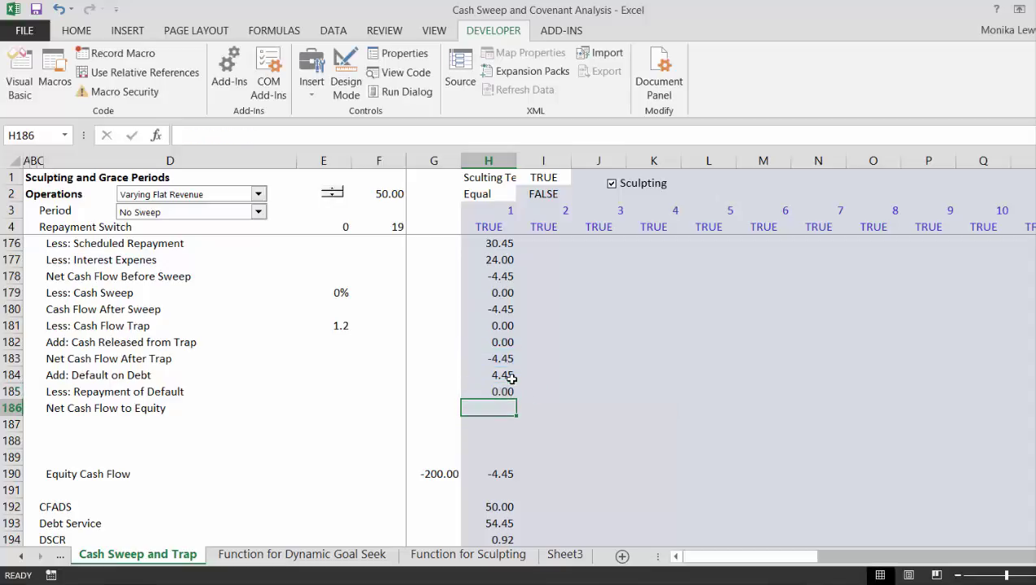
- Cap the first-period Less: Repayment of Default at the Default on Debt opening balance, using =MIN(H142,MAX(H183,0)) in H185
key("Up")
key("F2")
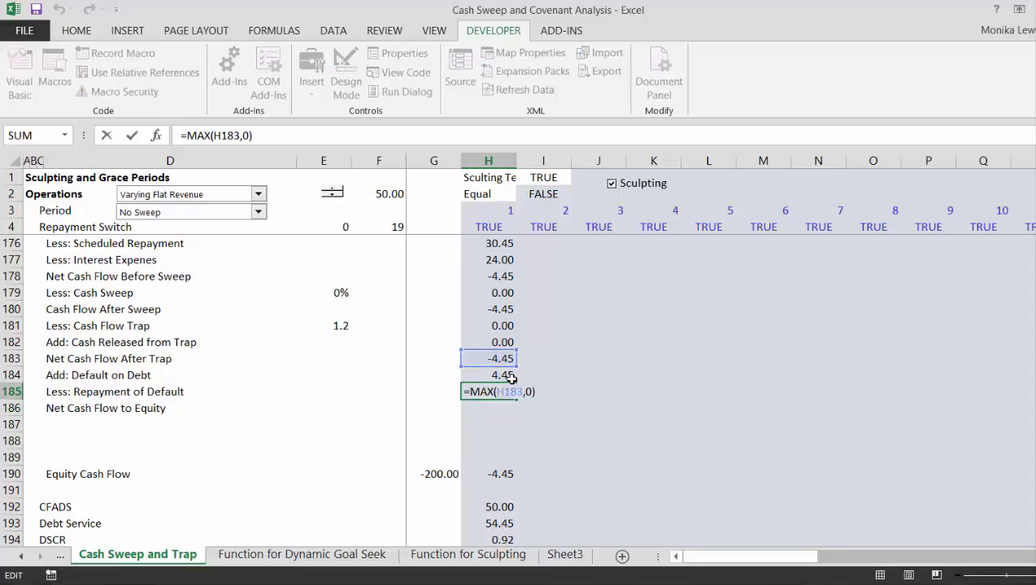
key("Left")
key("Left")
key("Left")
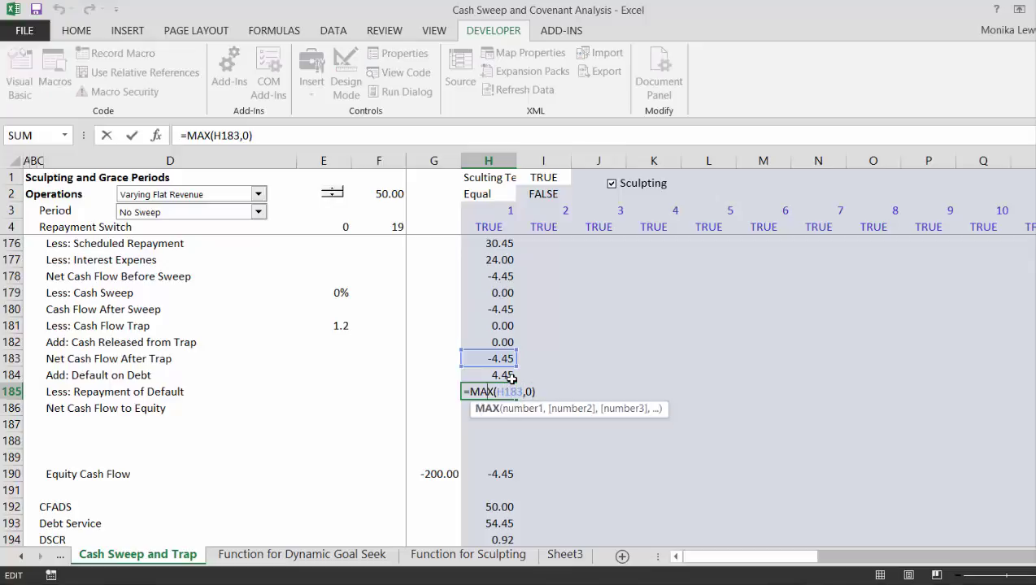
key("Home")
type("min(")
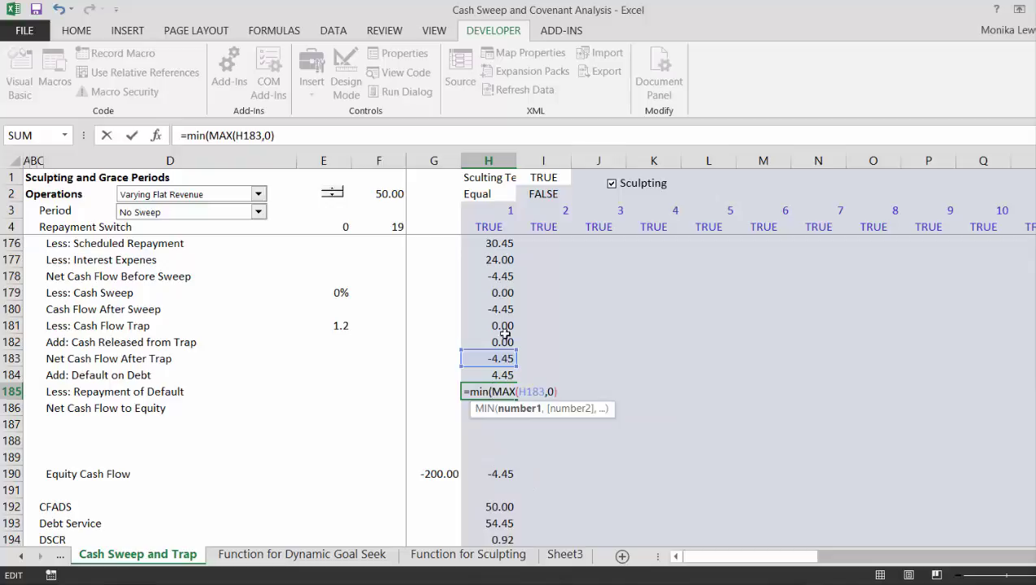
left_click(487, 260)
key("Up")
key("Up")
key("Up")
key("Up")
key("Up")
key("Up")
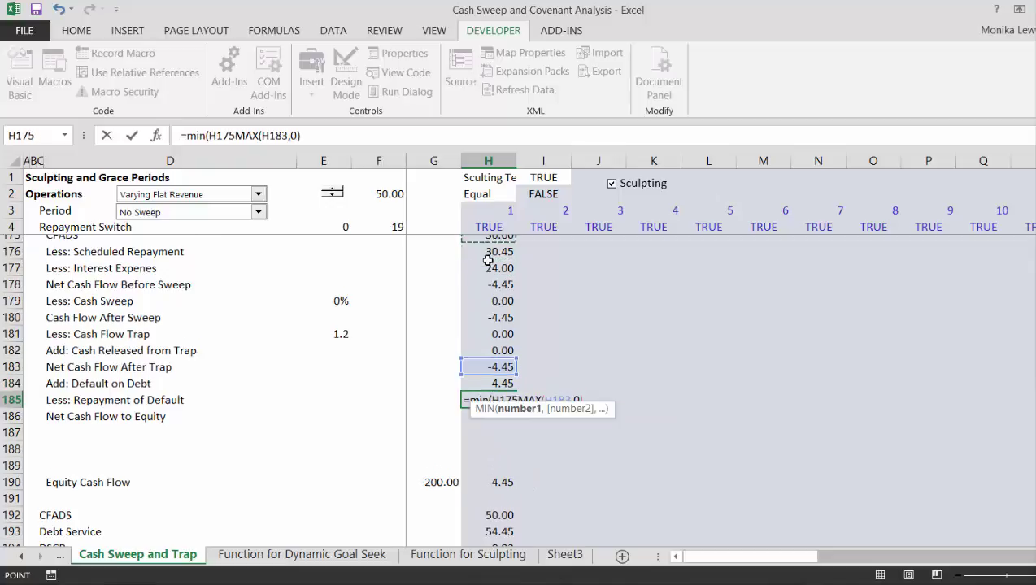
key("Up")
key("Up")
key("Up")
key("Up")
key("Up")
key("Up")
key("Up")
key("Up")
key("Up")
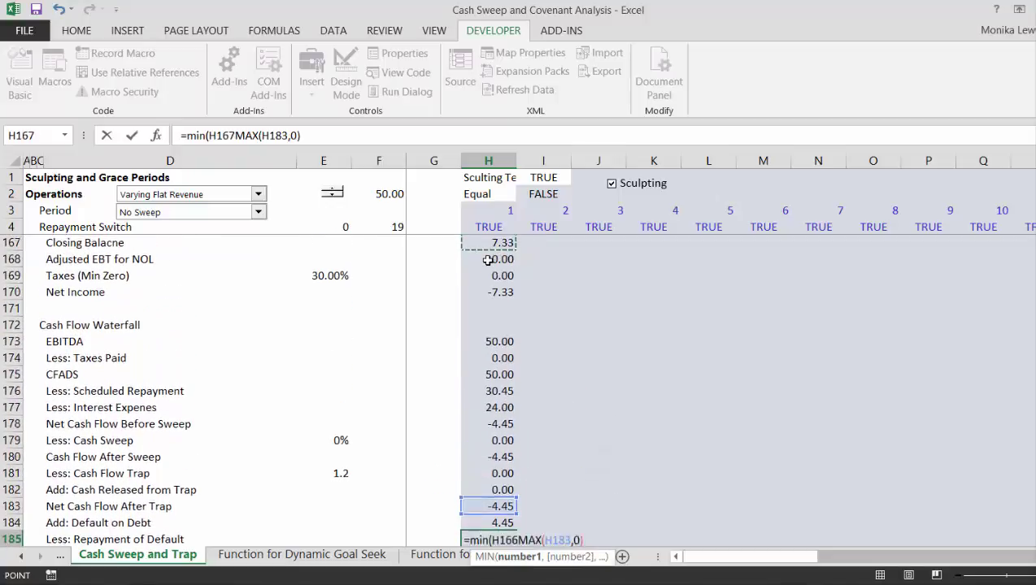
key("Up")
key("Up")
key("Up")
key("Up")
key("Up")
key("Up")
key("Up")
key("Up")
key("Up")
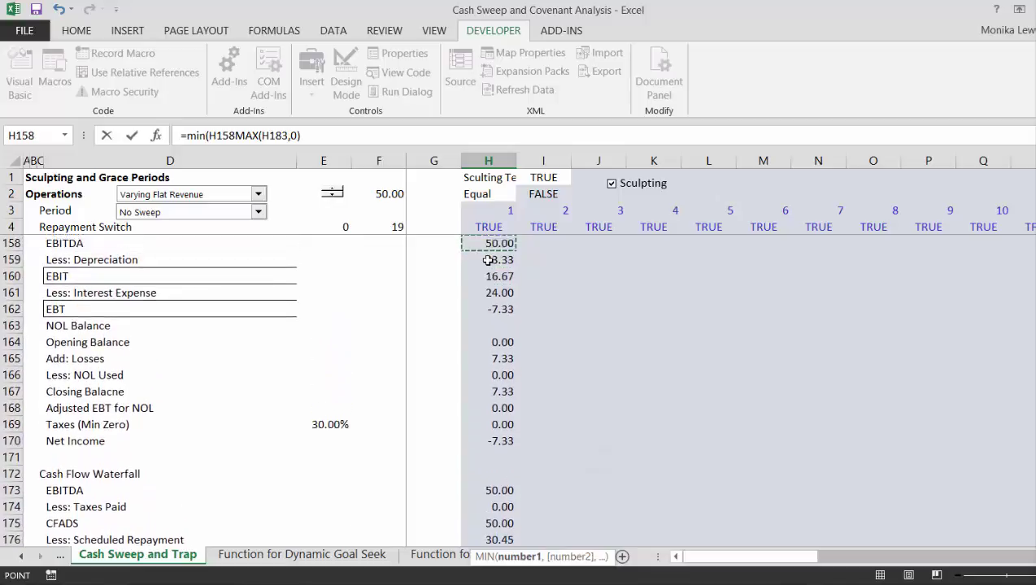
key("Up")
key("Up")
key("Up")
key("Up")
key("Up")
key("Up")
key("Up")
key("Up")
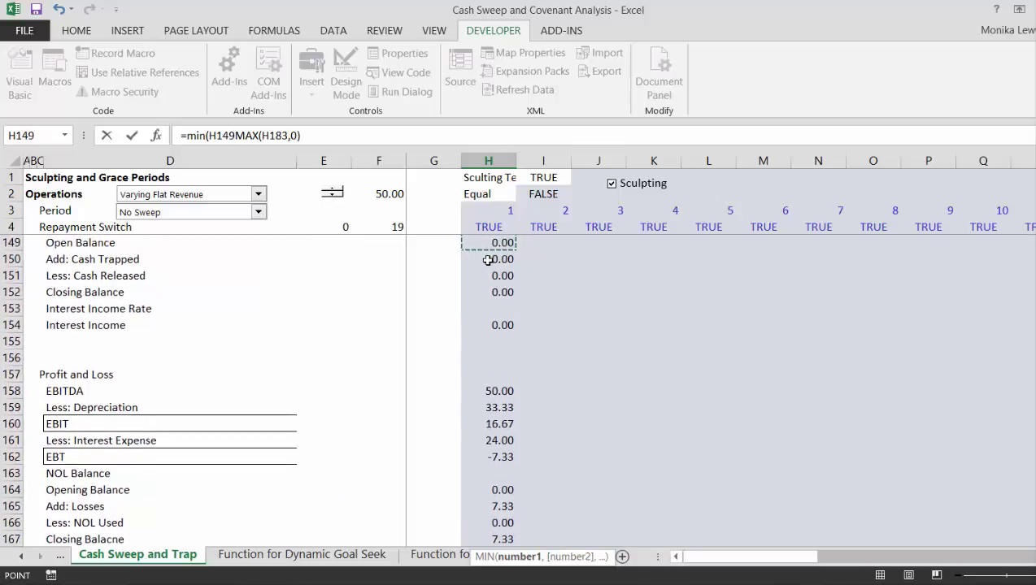
key("Up")
key("Up")
key("Up")
key("Up")
key("Up")
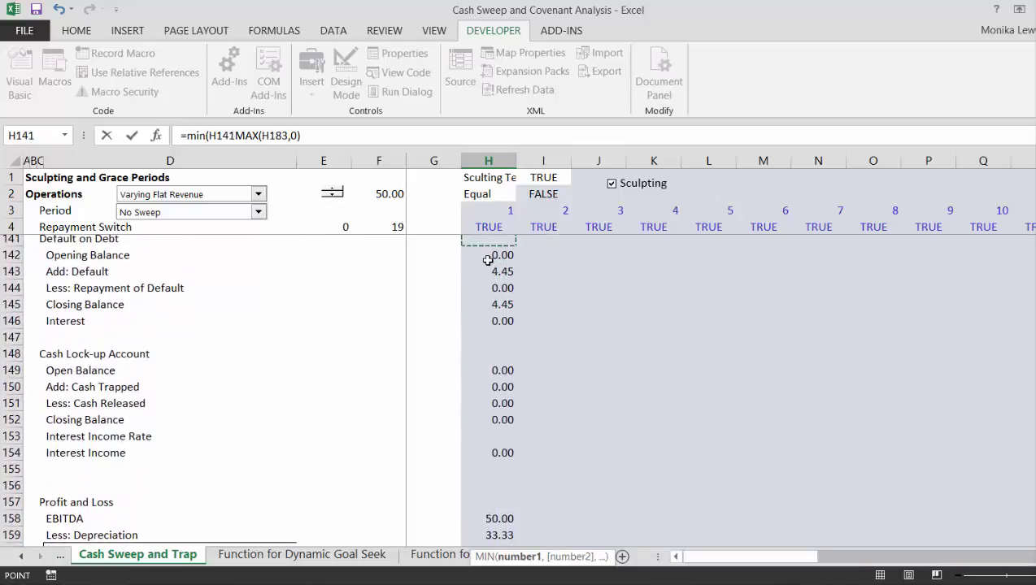
key("Down")
key("Down")
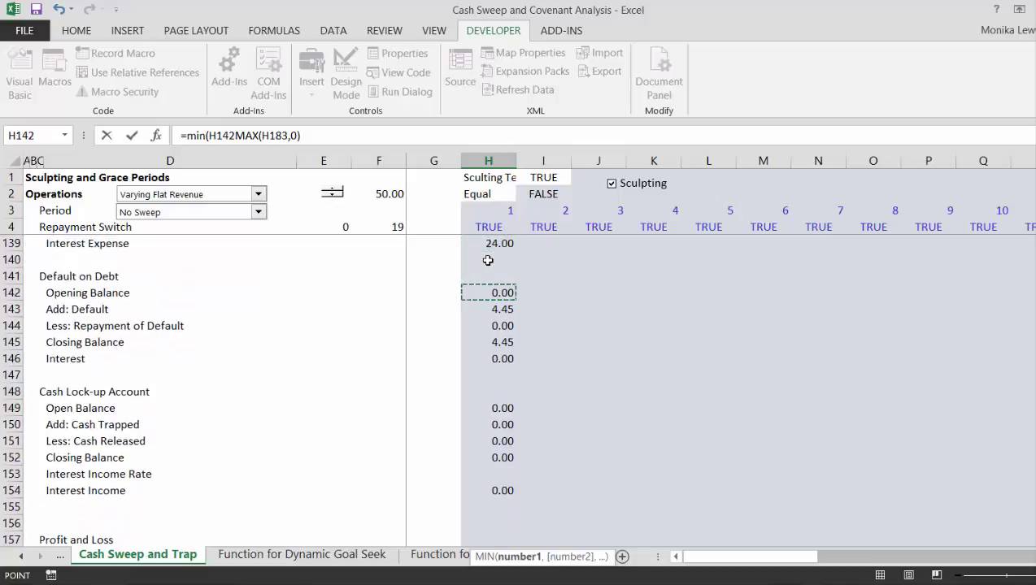
type(",")
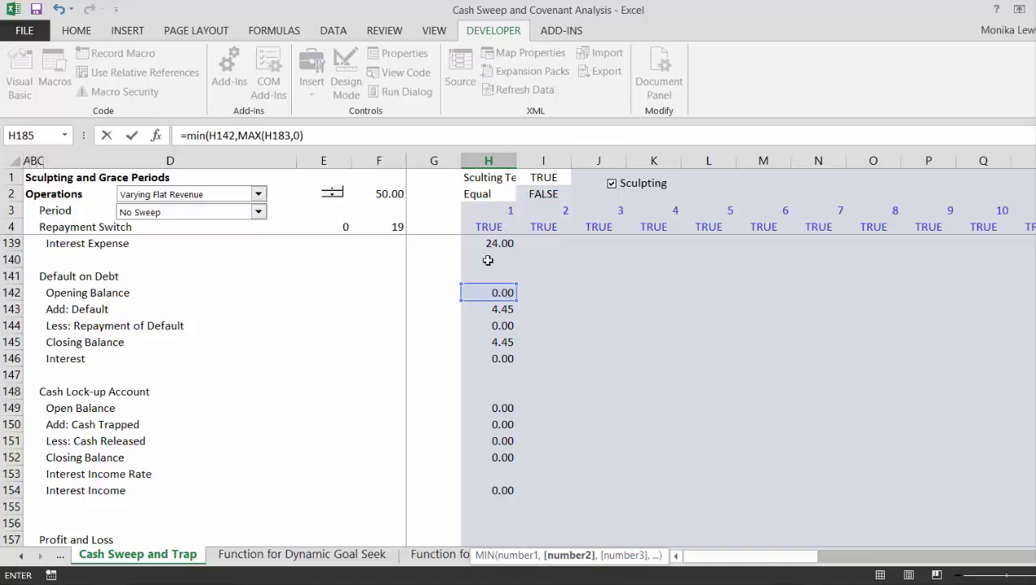
key("Return")
key("Return")
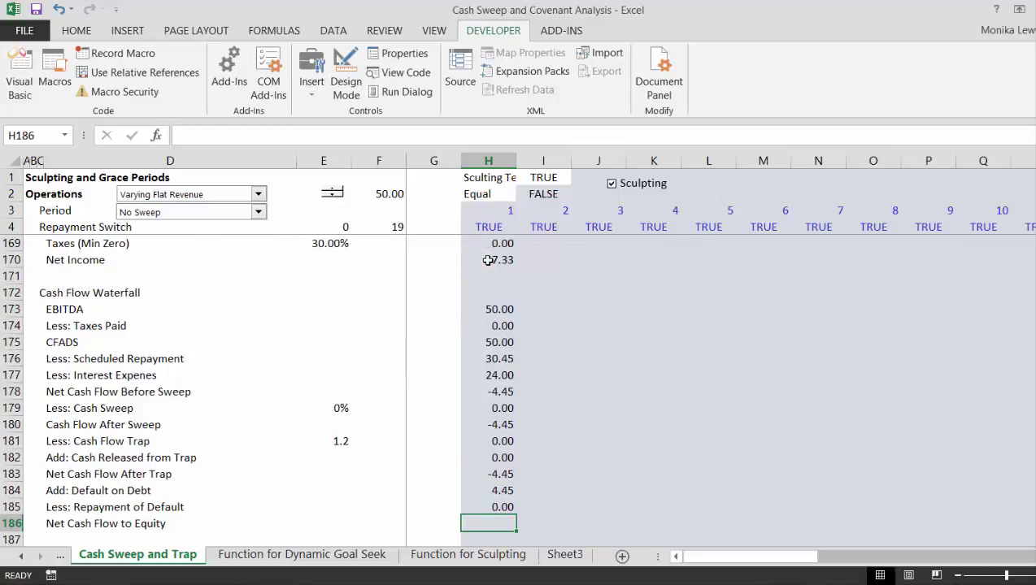
- Calculate the first-period Net Cash Flow to Equity in H186 as =H183+H184-H185
type("=")
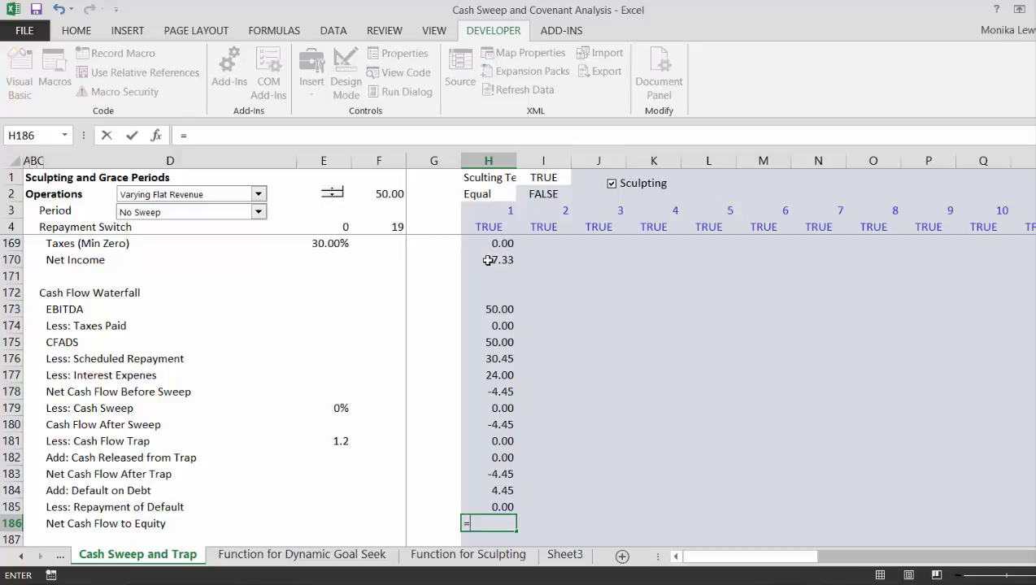
key("Up")
key("Up")
key("Up")
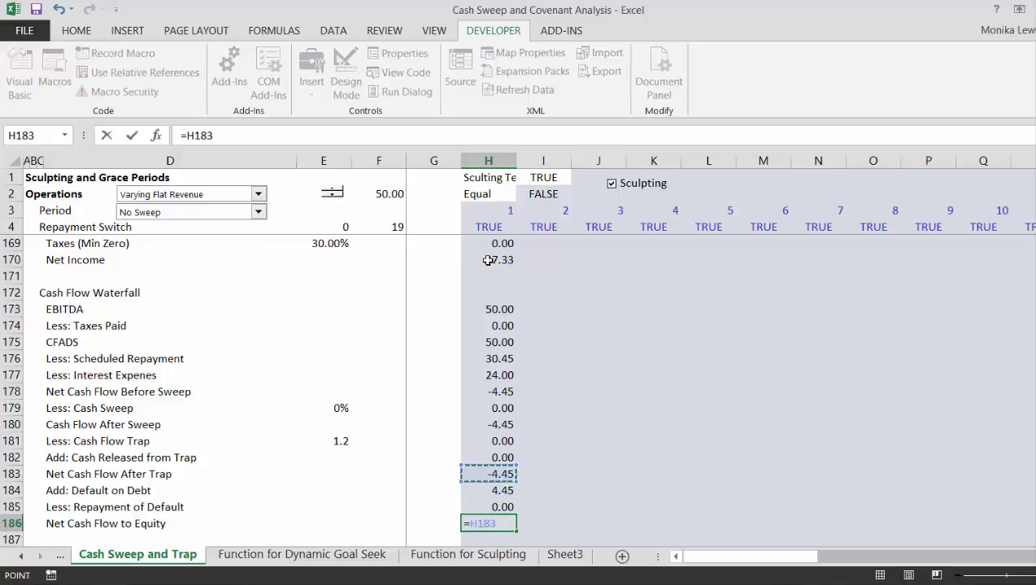
type("+")
key("Up")
key("Up")
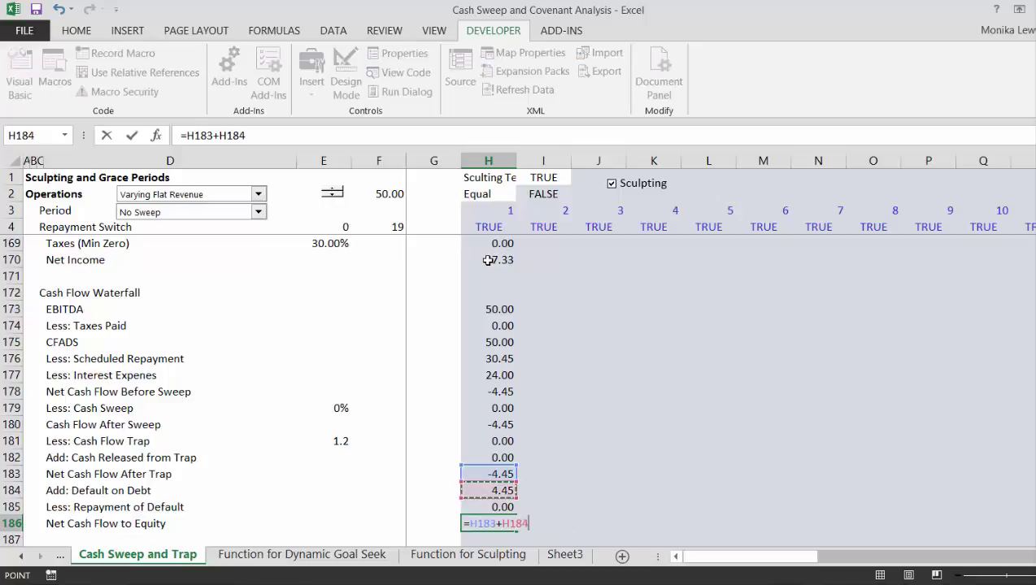
type("-")
key("Up")
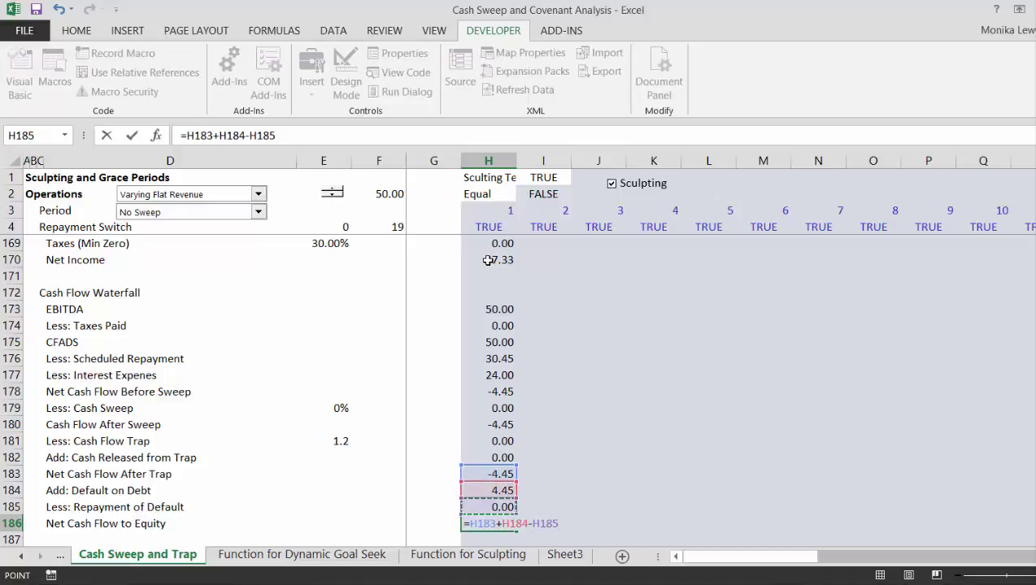
key("Return")
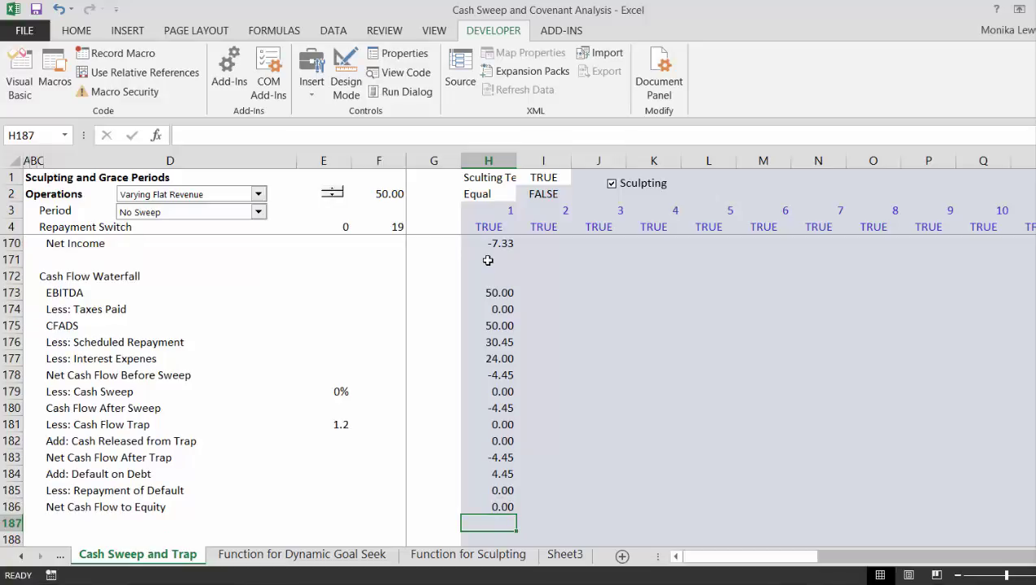
- Add the Default on Debt interest to the first-period Less: Interest Expense in Profit and Loss, making H161 =H139+H146
key("Up")
key("Up")
key("Up")
key("Up")
key("Up")
key("Up")
key("Up")
key("Up")
key("Up")
key("Up")
key("Up")
key("Up")
key("Up")
key("Up")
key("Up")
key("Up")
key("Up")
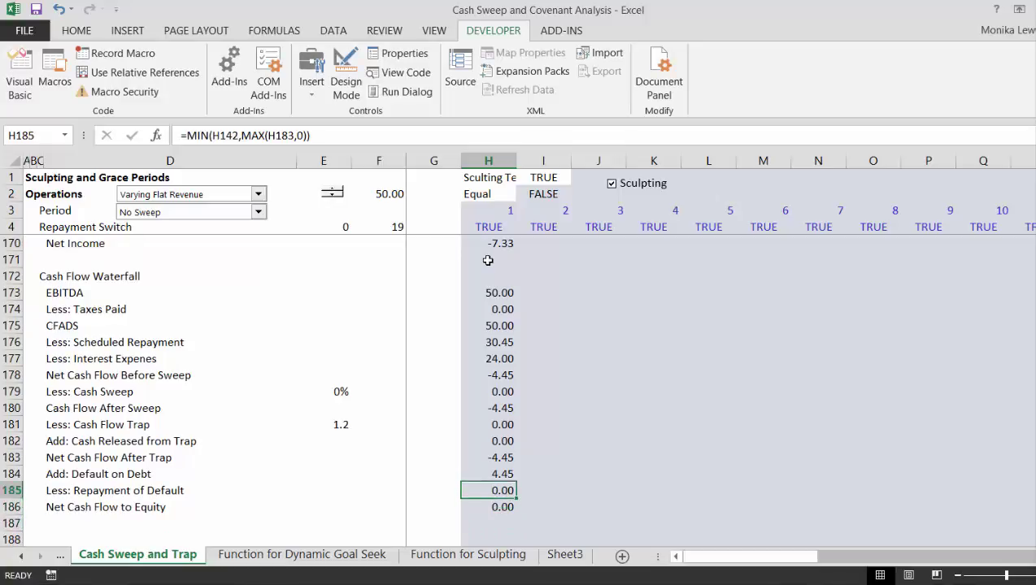
key("Up")
key("Up")
key("Up")
key("Up")
key("Up")
key("Up")
key("Up")
key("Up")
key("Up")
key("Up")
key("Up")
key("Up")
key("Up")
key("Up")
key("Up")
key("Up")
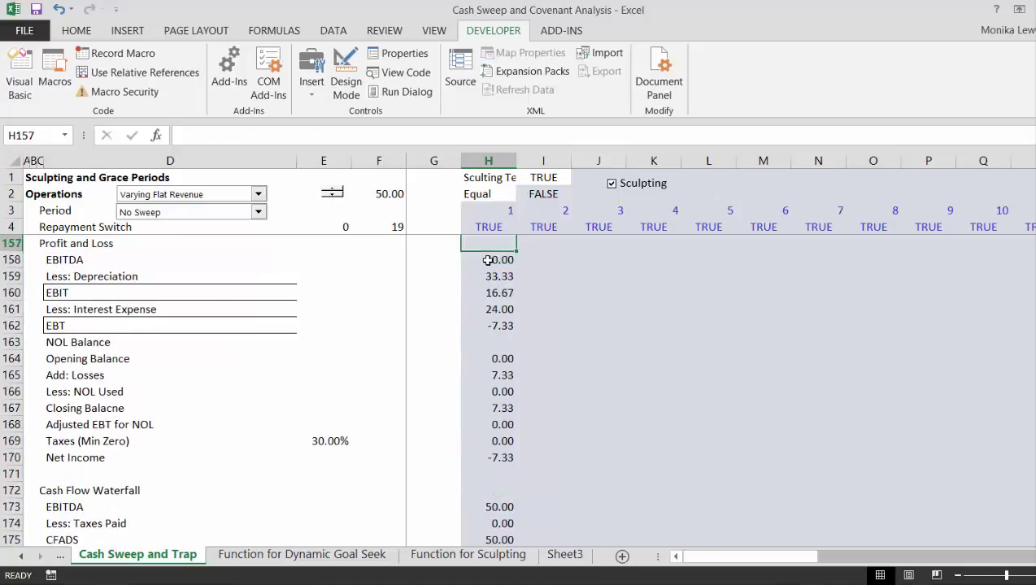
key("Down")
key("Down")
key("Down")
key("Down")
key("Down")
key("Down")
key("Down")
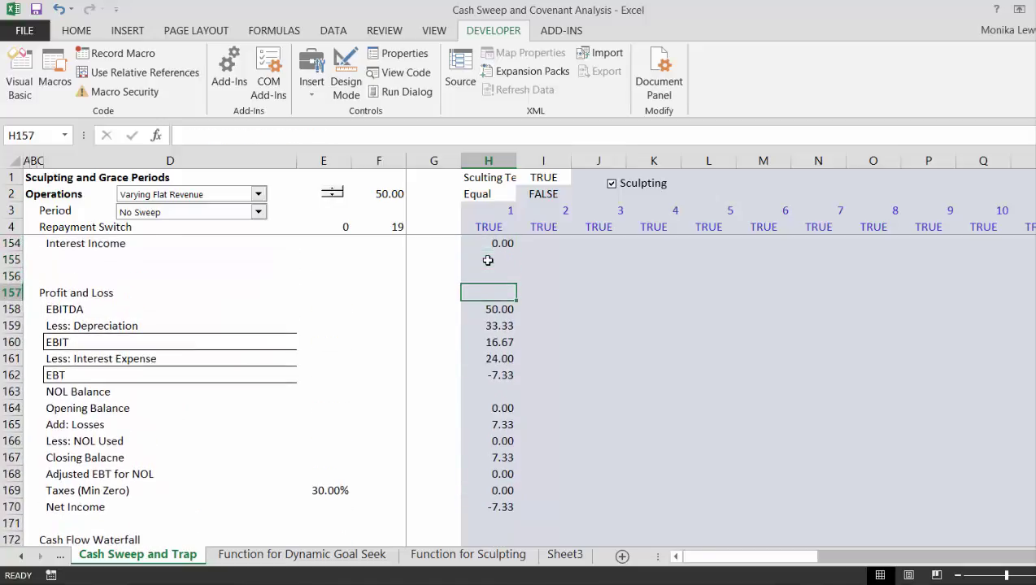
key("Up")
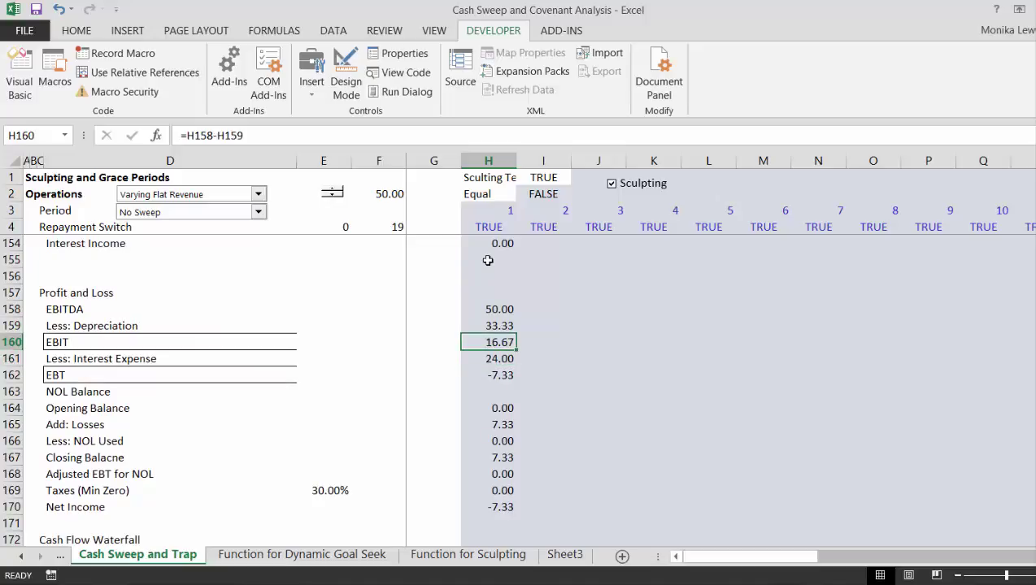
key("Down")
key("Up")
key("Up")
key("Up")
key("Up")
key("Up")
key("Up")
key("Up")
key("Up")
key("Up")
key("Up")
key("Up")
key("Up")
key("Up")
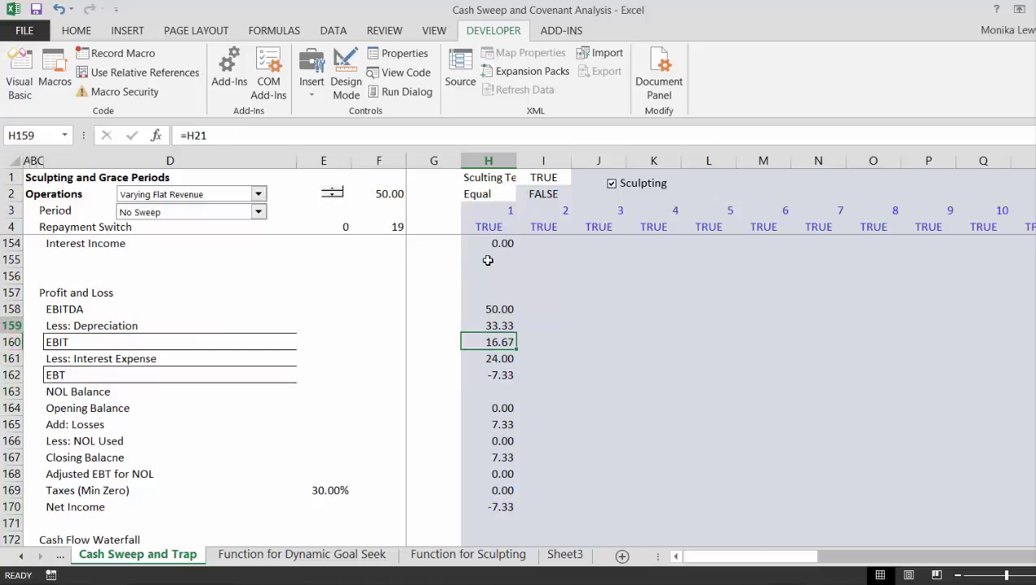
key("Down")
key("Down")
key("Down")
key("Down")
key("Down")
key("Down")
key("Down")
key("Down")
key("Down")
key("Down")
key("Down")
key("Down")
key("Down")
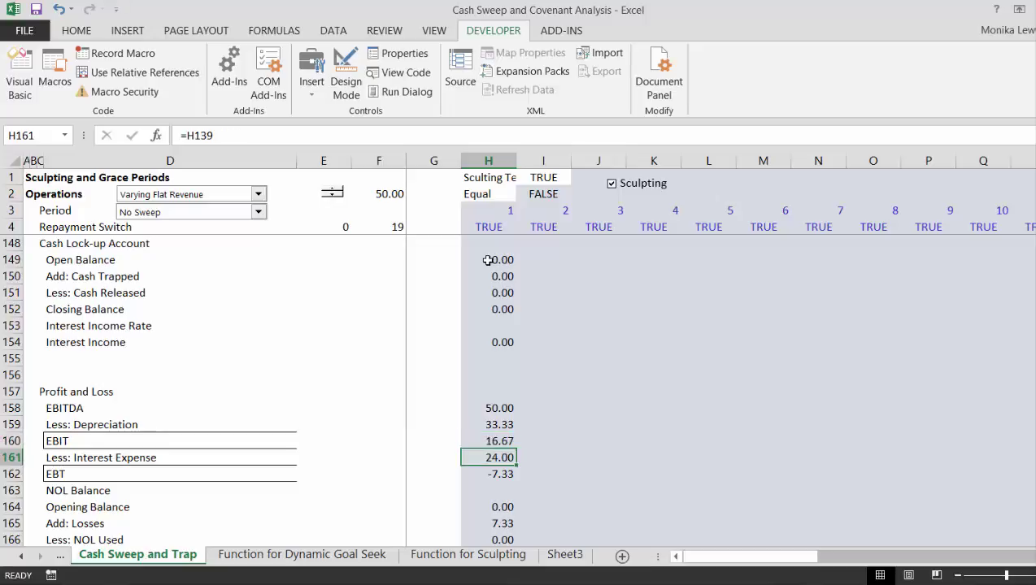
key("F2")
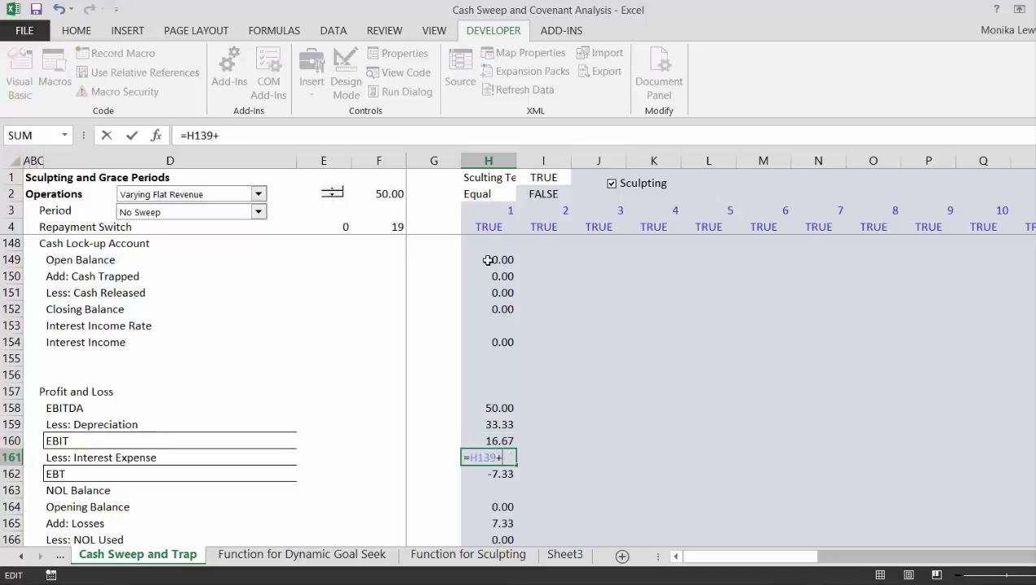
type("+")
left_click(492, 260)
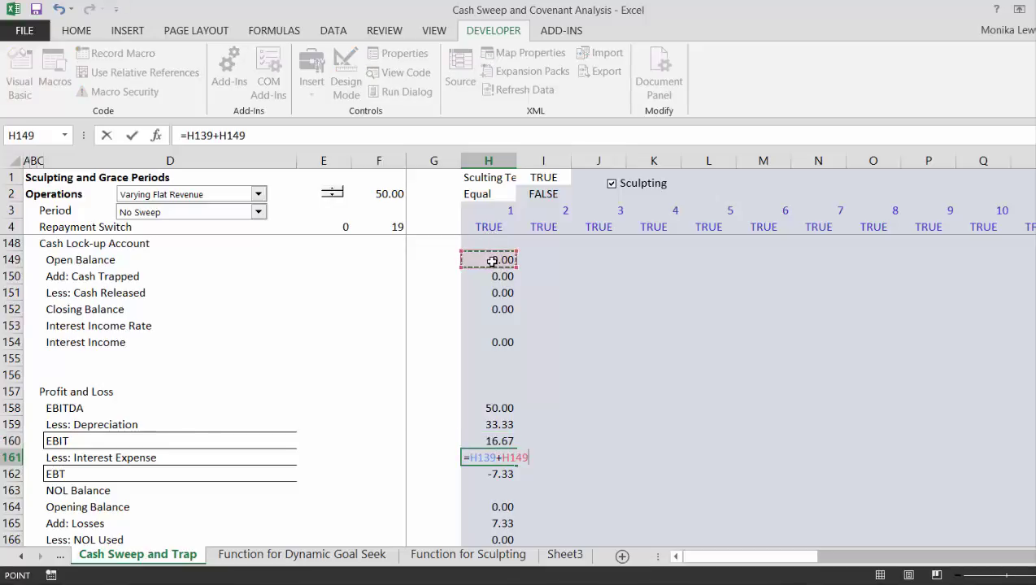
key("Up")
key("Up")
key("Up")
key("Up")
key("Up")
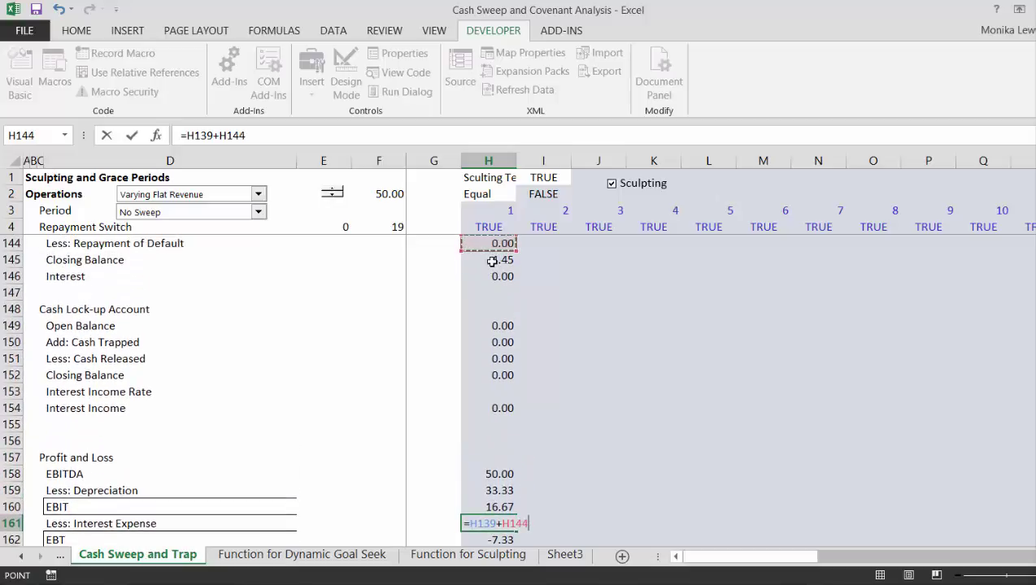
key("Up")
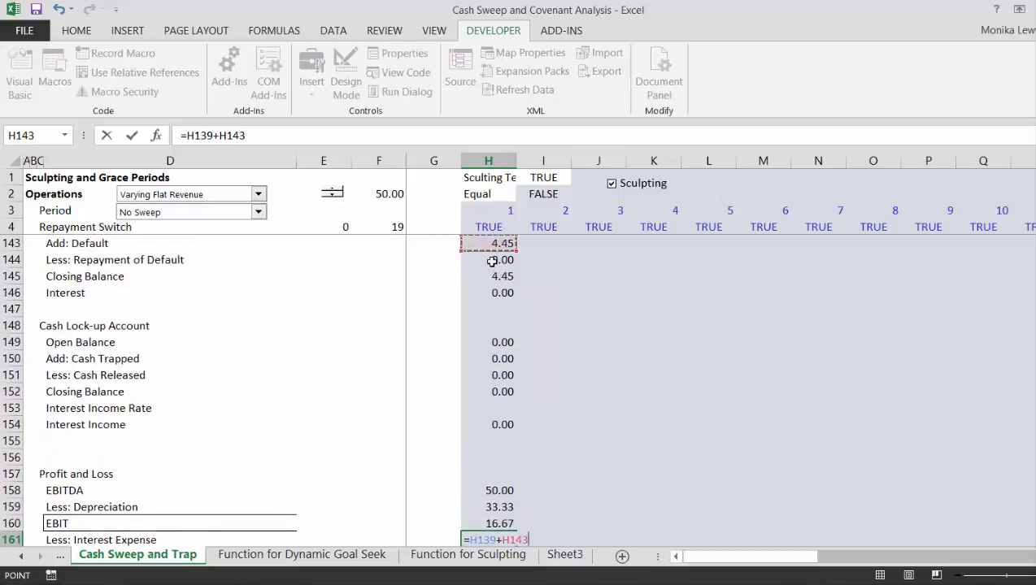
key("Down")
key("Down")
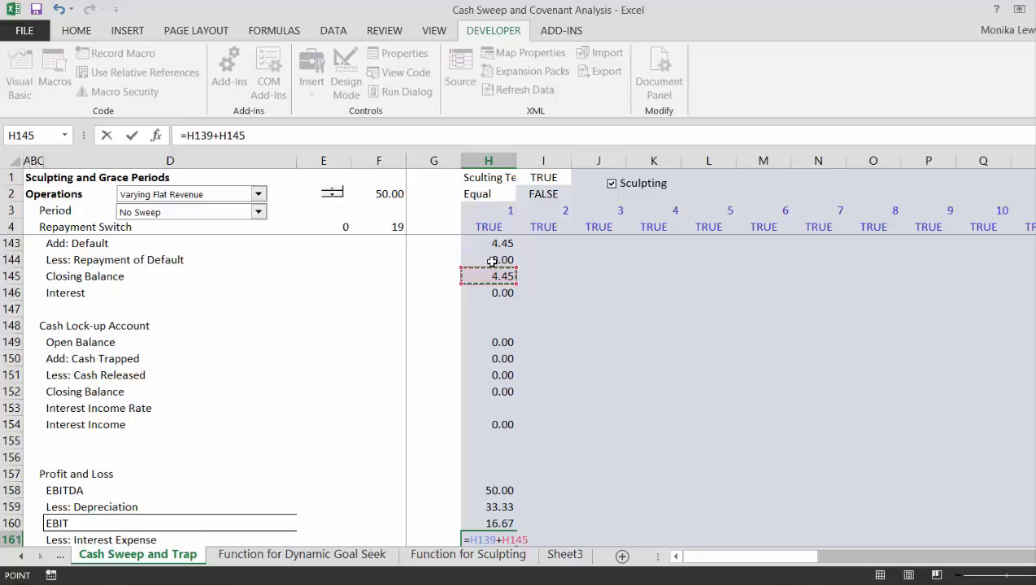
key("Up")
key("Up")
key("Up")
key("Up")
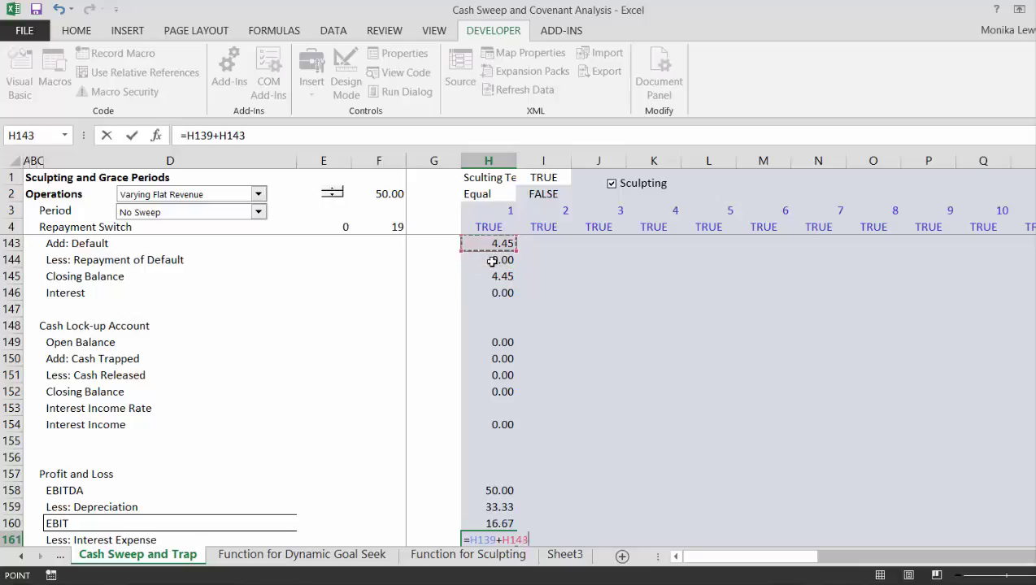
key("Up")
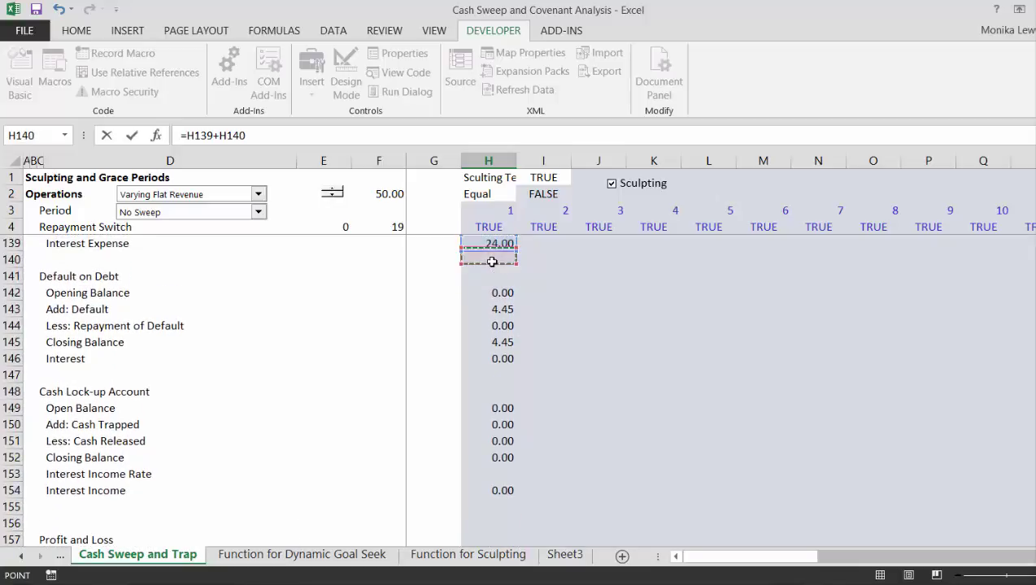
key("Down")
key("Down")
key("Down")
key("Down")
key("Down")
key("Down")
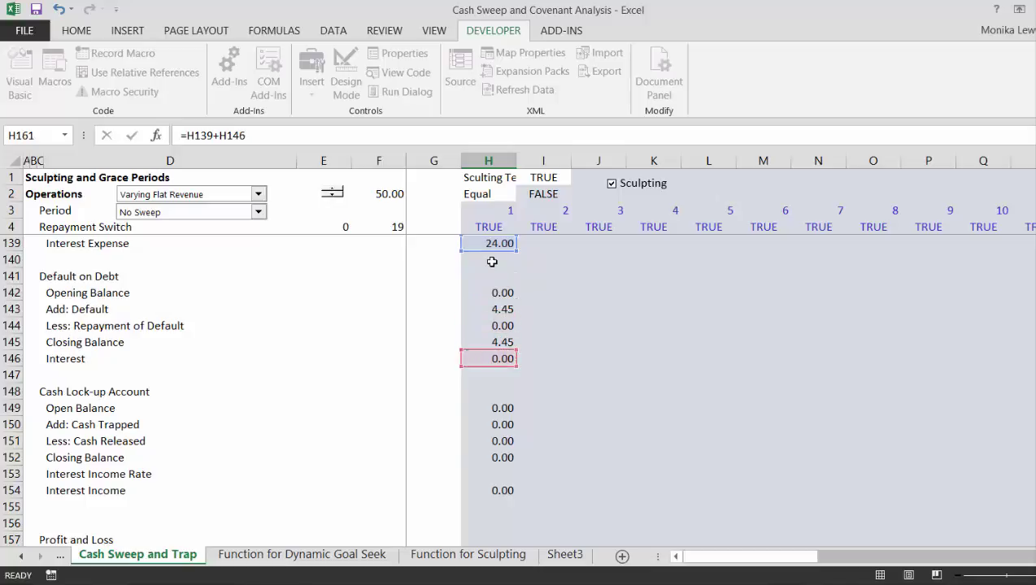
key("Return")
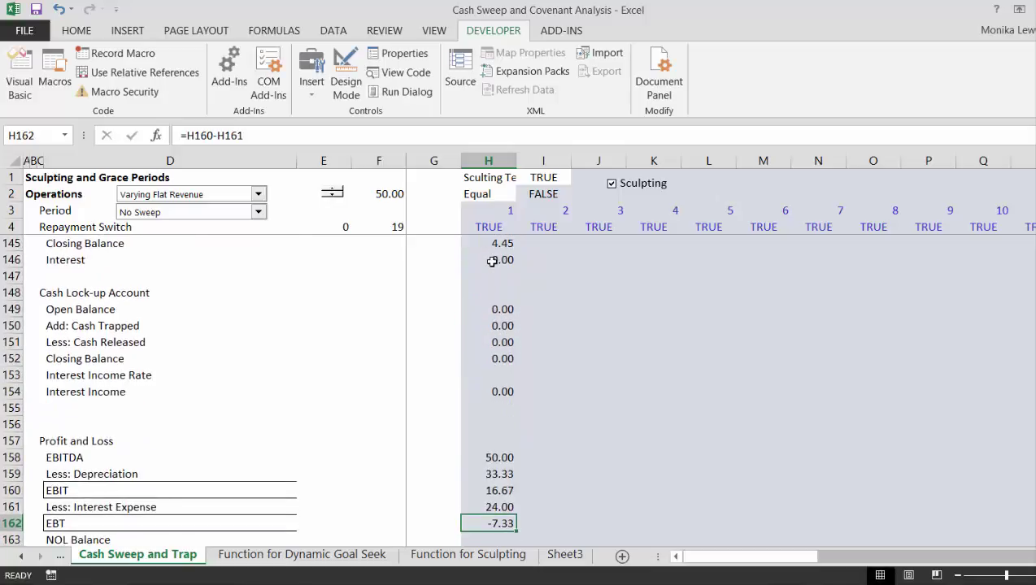
- Review the first-period Profit and Loss results from EBT to Net Income and the Less: Interest Expense formula in the Cash Flow Waterfall
key("Down")
key("Down")
key("Down")
key("Down")
key("Down")
key("Down")
key("Down")
key("Down")
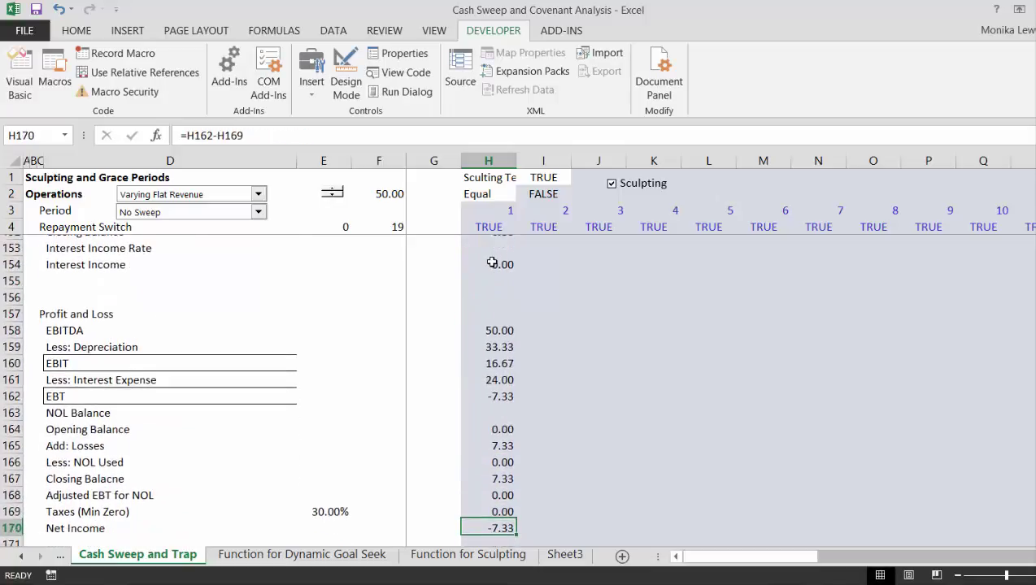
key("Down")
key("Down")
key("Down")
key("Down")
key("Down")
key("Down")
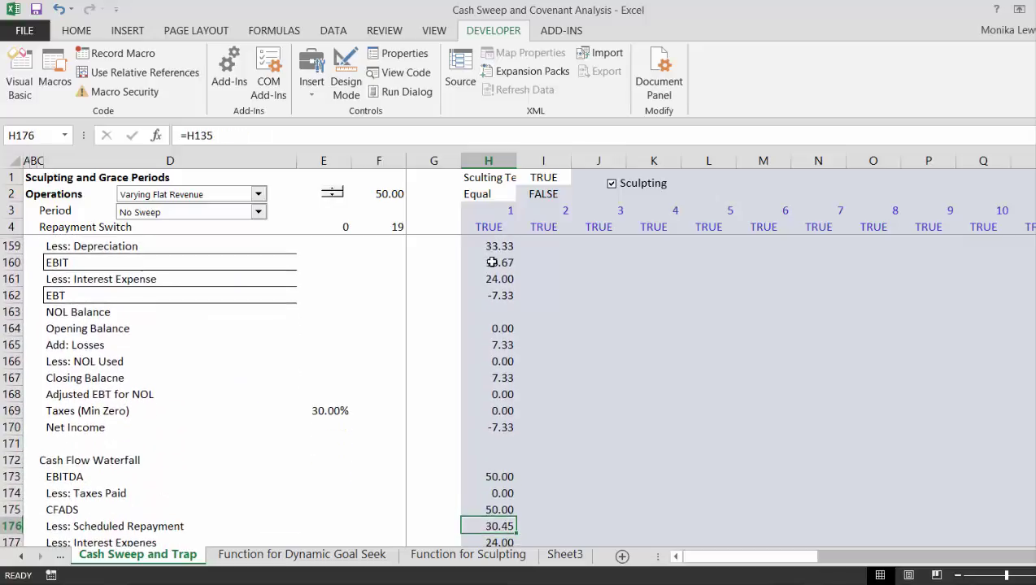
key("Down")
key("Down")
key("Up")
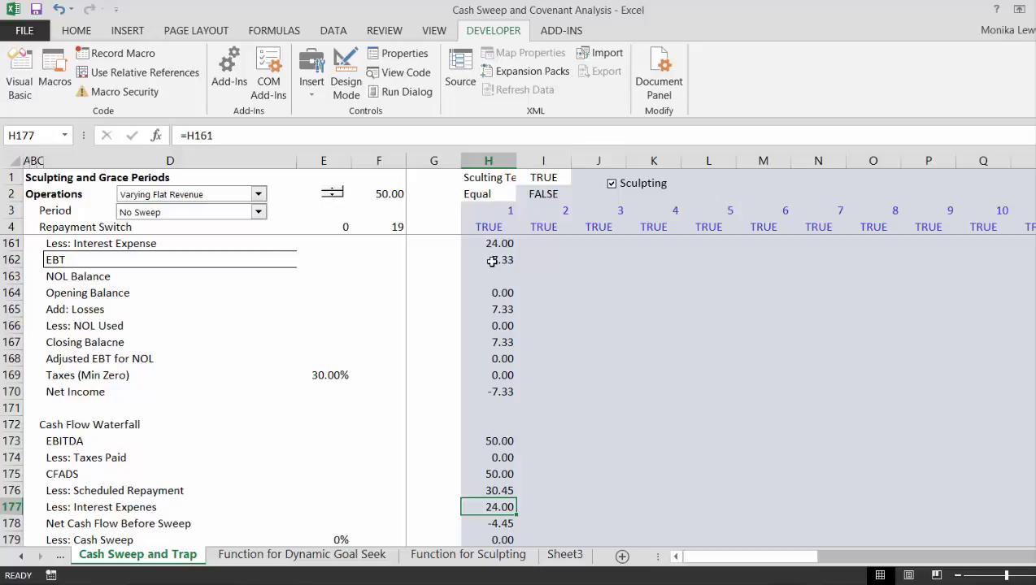
- Check the first-period Cash Flow Waterfall from Net Cash Flow Before Sweep through Net Cash Flow to Equity
key("Down")
key("Down")
key("Down")
key("Down")
key("Down")
key("Down")
key("Down")
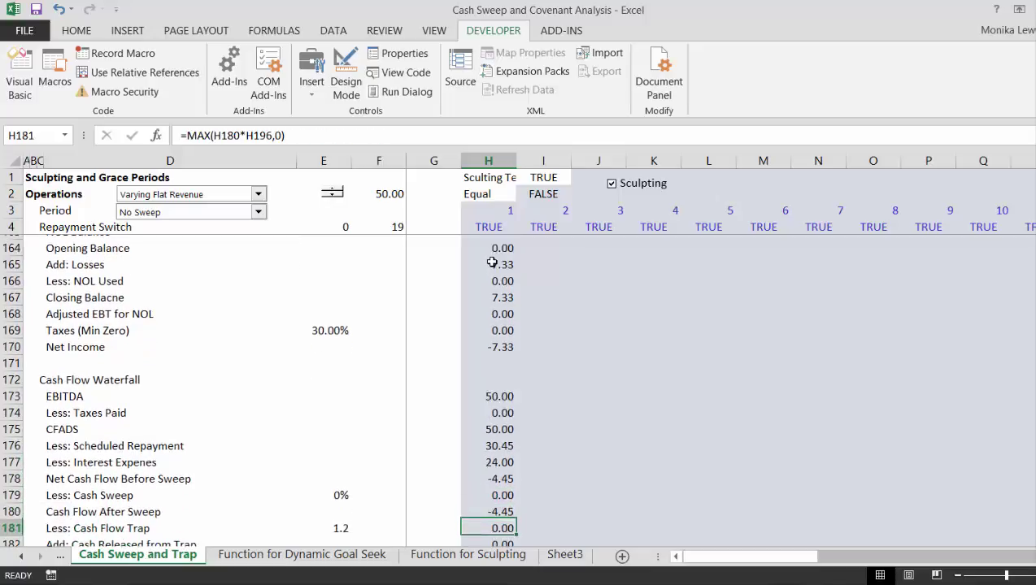
key("Down")
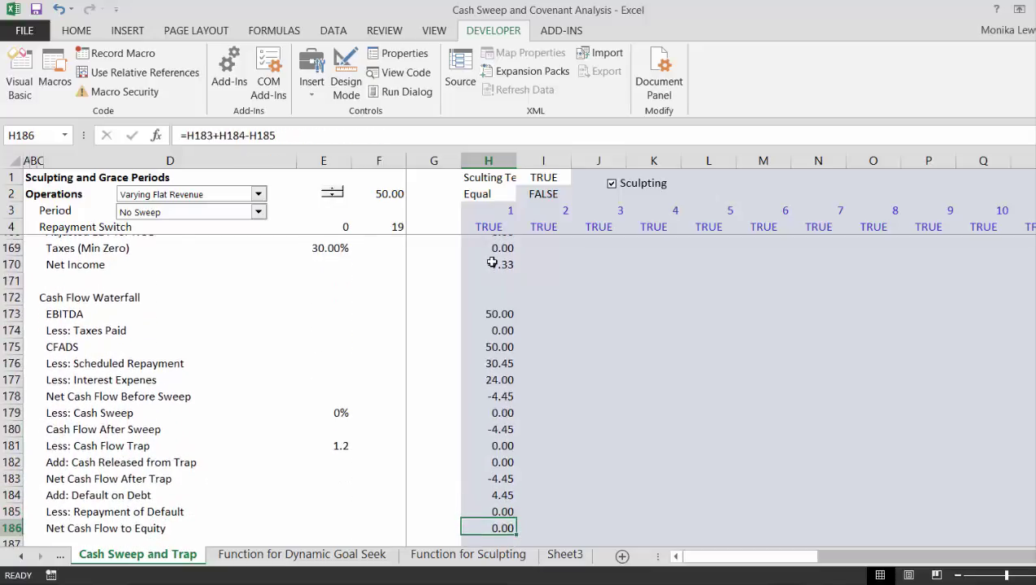
key("Down")
- Go back through the debt schedule and base case sections to the Cash Sweep scenario and Cash Lock-up Covenant assumptions
key("Up")
key("Up")
key("Up")
key("Up")
key("Up")
key("Up")
key("Up")
key("Up")
key("Up")
key("Up")
key("Up")
key("Up")
key("Up")
key("Up")
key("Up")
key("Up")
key("Up")
key("Up")
key("Up")
key("Up")
key("Up")
key("Up")
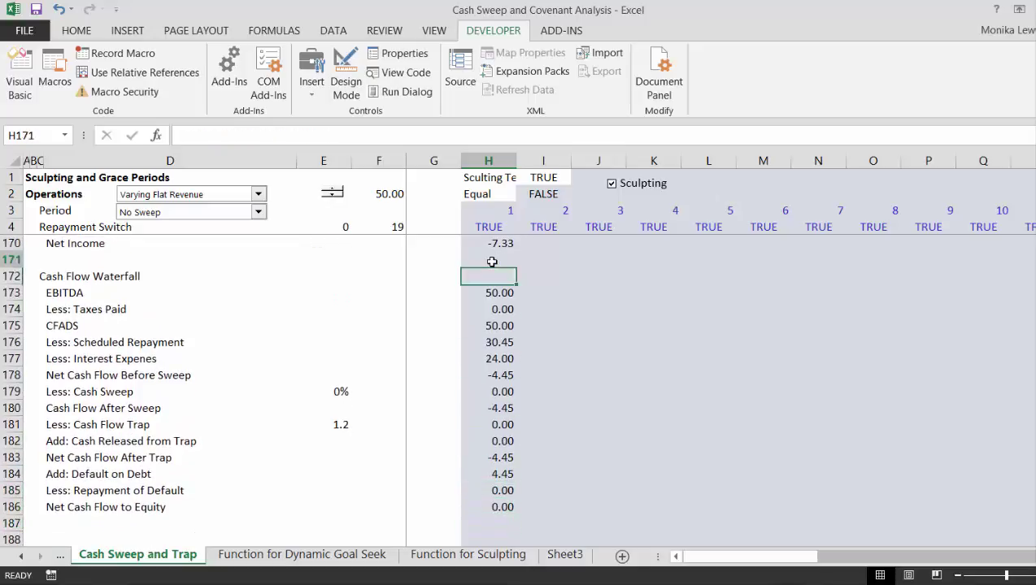
key("Up")
key("Up")
key("Up")
key("Up")
key("Up")
key("Up")
key("Up")
key("Up")
key("Up")
key("Up")
key("Up")
key("Up")
key("Up")
key("Up")
key("Up")
key("Up")
key("Up")
key("Up")
key("Up")
key("Up")
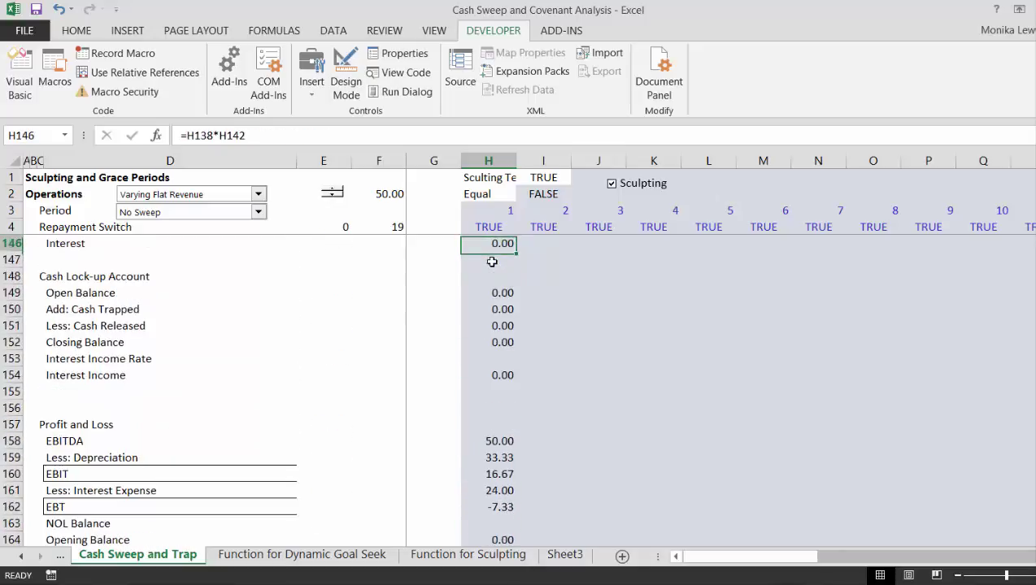
key("Up")
key("Up")
key("Up")
key("Up")
key("Up")
key("Up")
key("Up")
key("Up")
key("Up")
key("Up")
key("Up")
key("Up")
key("Up")
key("Up")
key("Up")
key("Up")
key("Up")
key("Up")
key("Up")
key("Up")
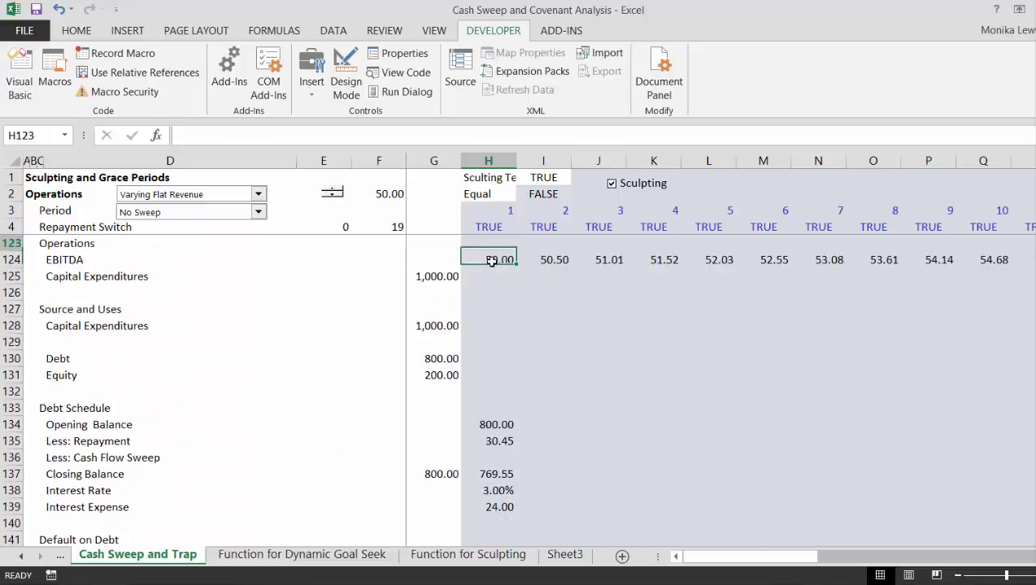
key("Up")
key("Up")
key("Up")
key("Up")
key("Up")
key("Up")
key("Up")
key("Up")
key("Up")
key("Up")
key("Up")
key("Up")
key("Up")
key("Up")
key("Up")
key("Up")
key("Up")
key("Up")
key("Up")
key("Up")
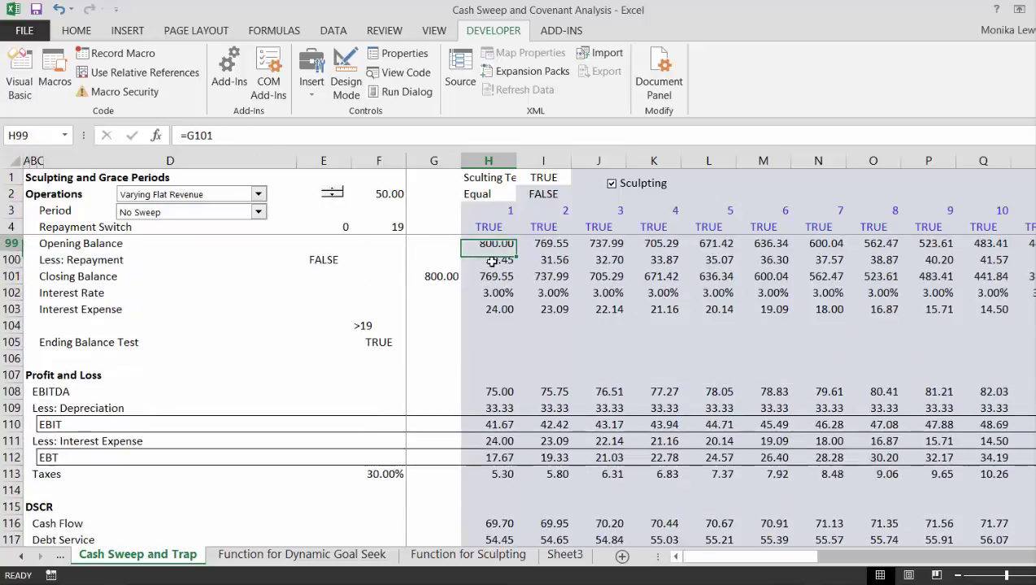
key("Up")
key("Up")
key("Up")
key("Up")
key("Up")
key("Up")
key("Up")
key("Up")
key("Up")
key("Up")
key("Up")
key("Up")
key("Up")
key("Up")
key("Up")
key("Up")
key("Up")
key("Up")
key("Up")
key("Up")
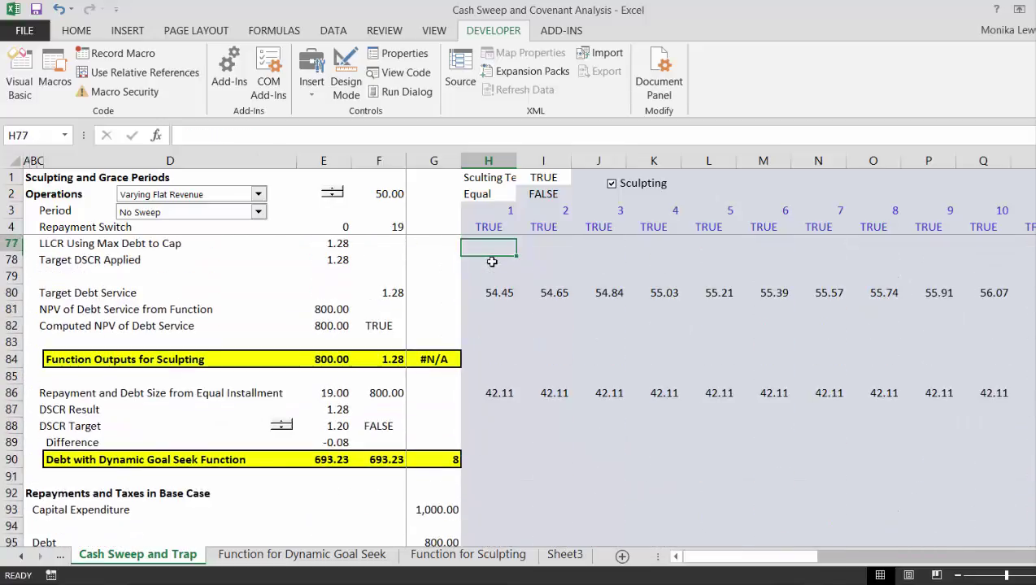
key("Up")
key("Up")
key("Up")
key("Up")
key("Up")
key("Up")
key("Up")
key("Up")
key("Up")
key("Up")
key("Up")
key("Up")
key("Up")
key("Up")
key("Up")
key("Up")
key("Up")
key("Up")
key("Up")
key("Up")
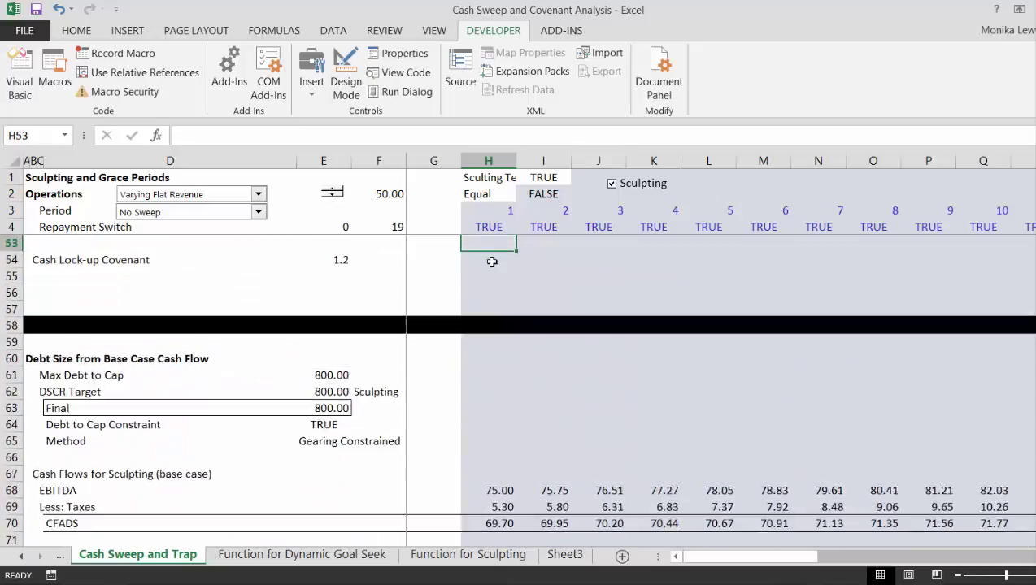
key("Up")
key("Up")
key("Up")
key("Up")
key("Up")
key("Up")
key("Up")
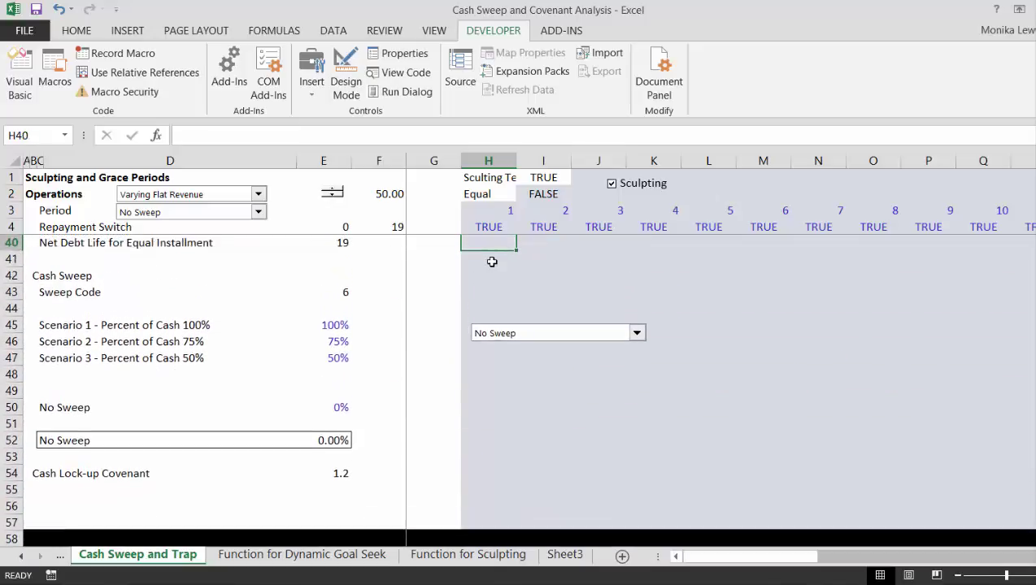
- Insert two blank rows above Grace Period in the assumptions, below the Interest Rate row
key("Up")
key("Up")
key("Up")
key("Up")
key("Up")
key("Up")
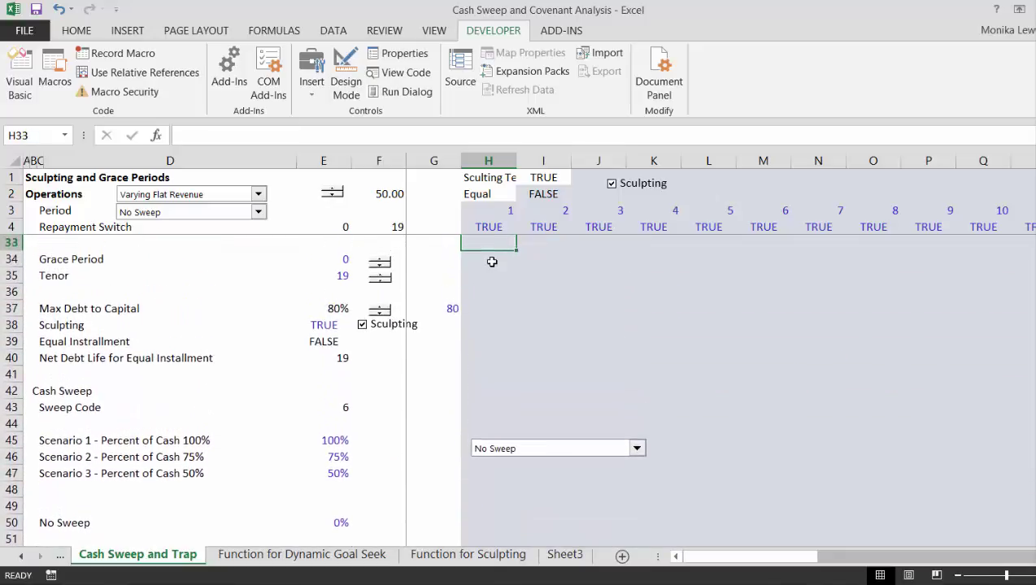
key("Up")
key("Up")
key("Down")
key("Down")
key("Down")
key("Down")
key("Down")
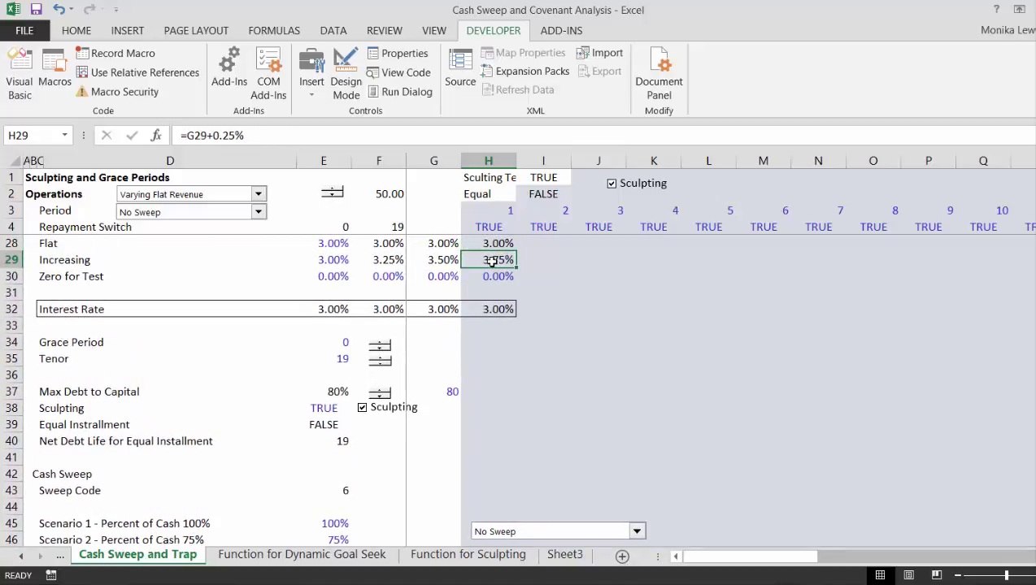
key("Down")
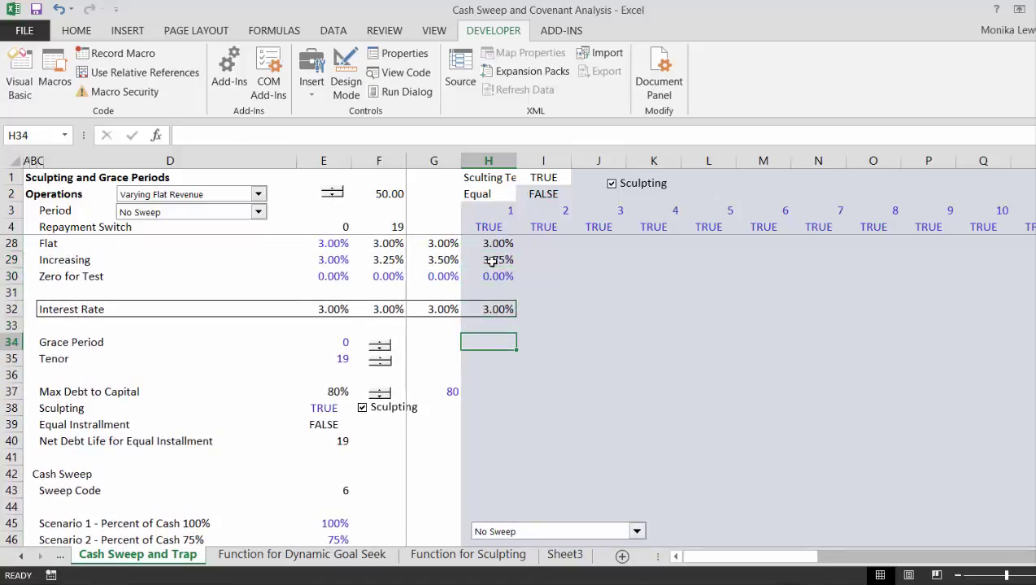
key("shift+space")
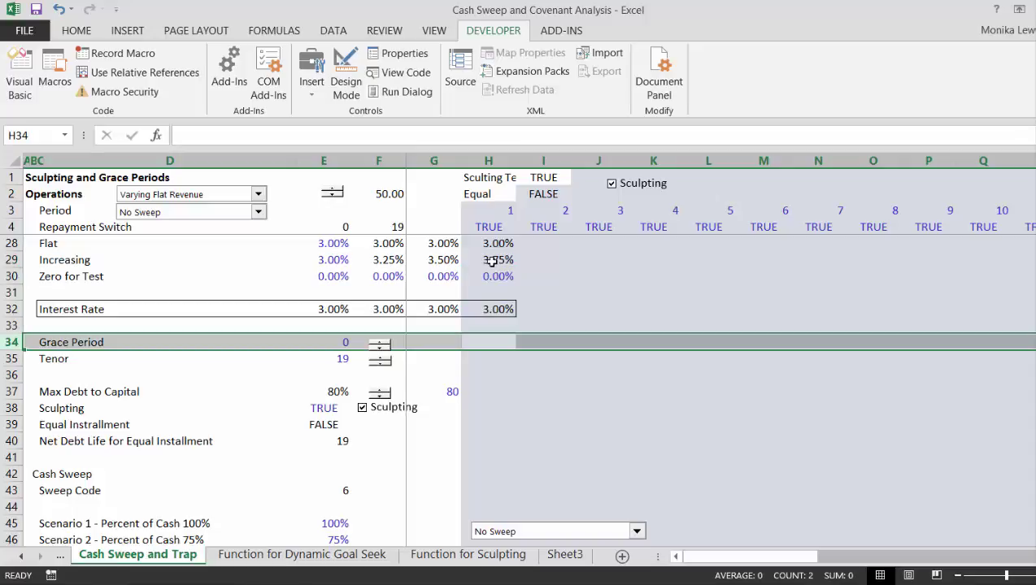
key("ctrl+shift+plus")
key("ctrl+shift+plus")
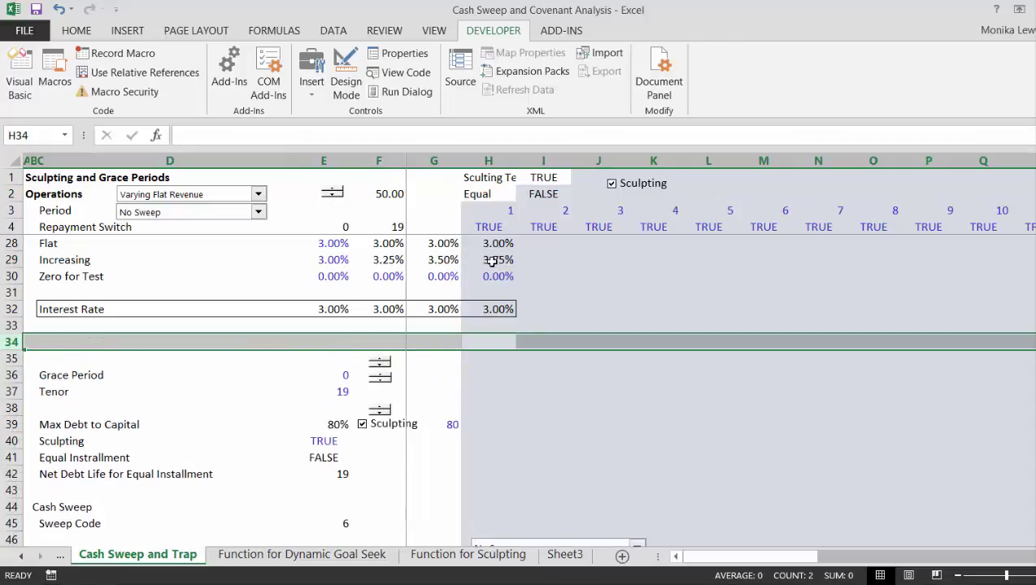
- Label the new assumption row in cell C34 as Default Interest
key("Left")
key("Left")
key("Left")
key("Left")
key("Left")
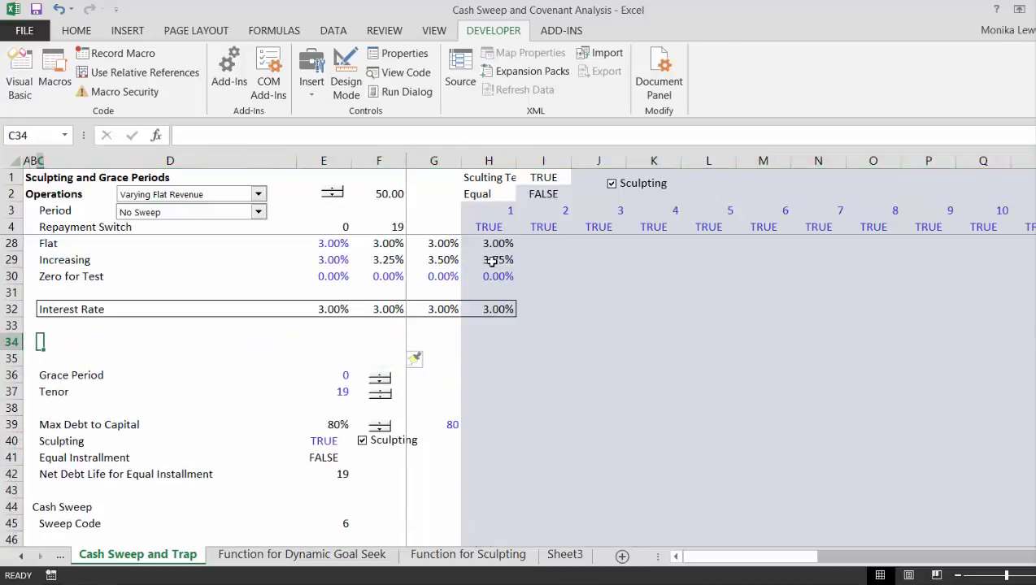
type("Defau")
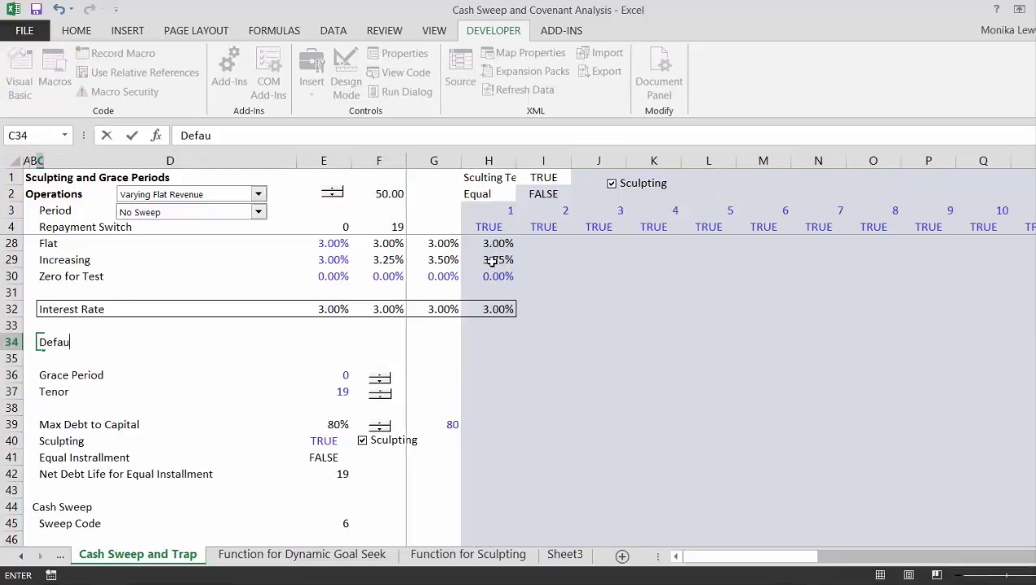
type("lt Interest")
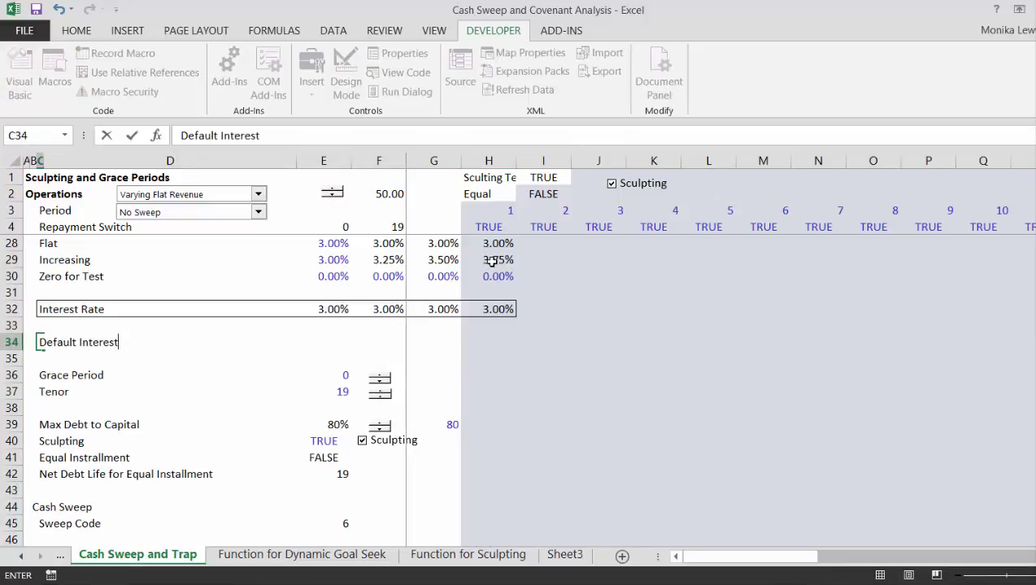
key("Return")
- Set the Default Interest assumption in E34 to 2%
key("Up")
key("Right")
key("Right")
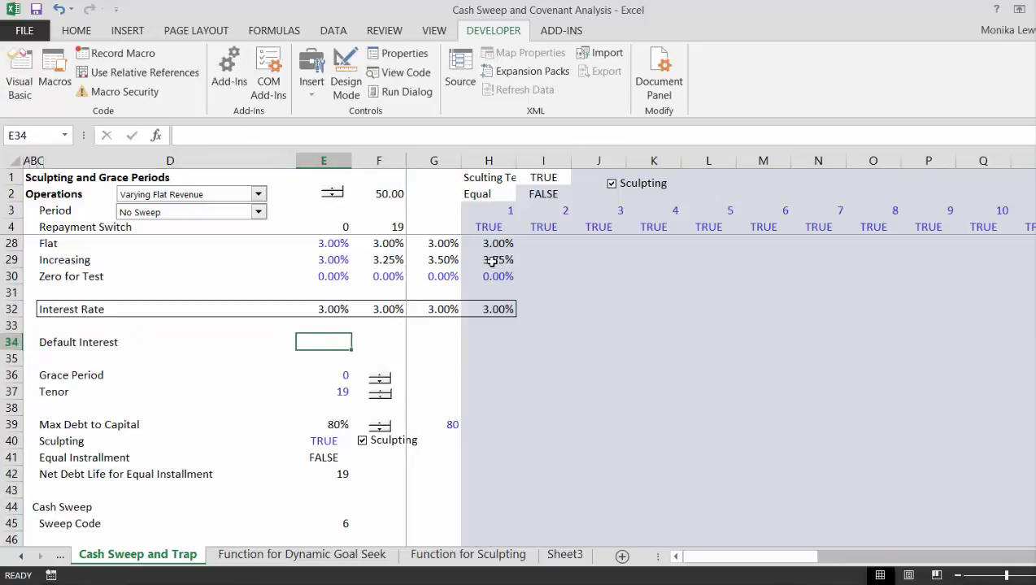
type("2%")
key("Return")
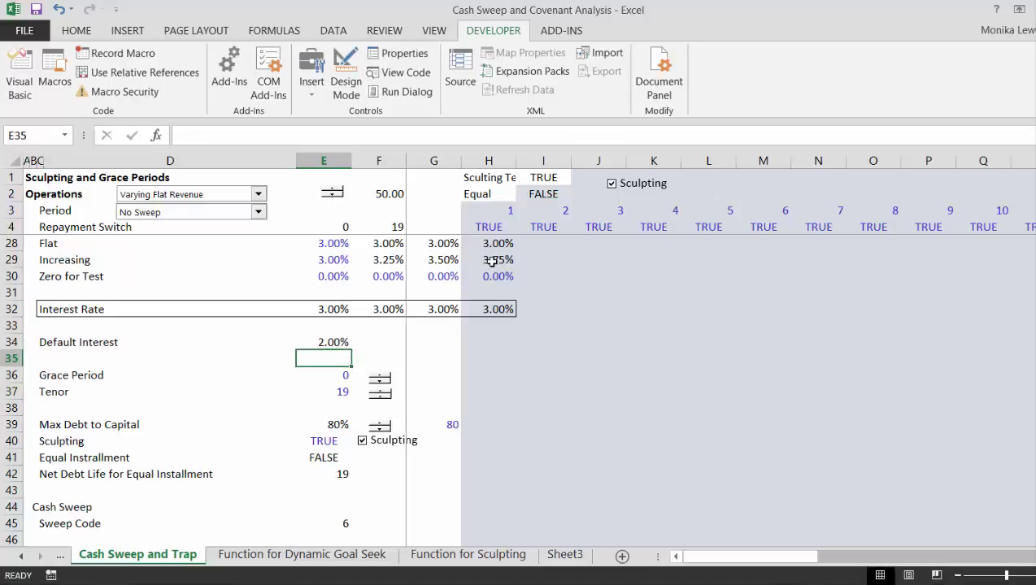
- Go through the debt sizing and base case sections to the Debt Schedule and Default on Debt blocks of the risk analysis
key("Down")
key("Down")
key("Down")
key("Down")
key("Down")
key("Down")
key("Down")
key("Down")
key("Down")
key("Down")
key("Down")
key("Down")
key("Down")
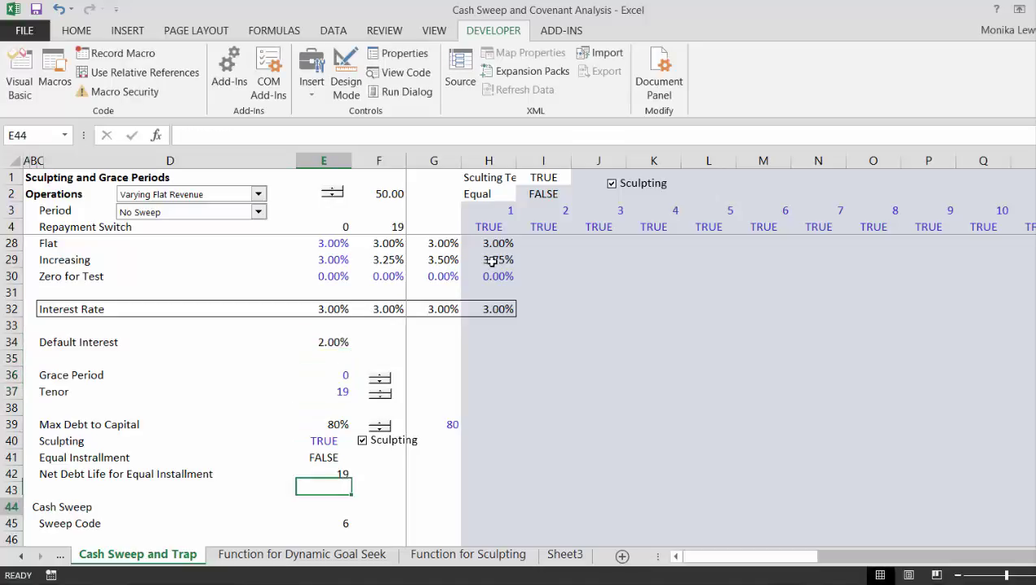
key("Down")
key("Down")
key("Down")
key("Down")
key("Down")
key("Down")
key("Down")
key("Down")
key("Down")
key("Down")
key("Down")
key("Down")
key("Down")
key("Down")
key("Down")
key("Down")
key("Down")
key("Down")
key("Down")
key("Down")
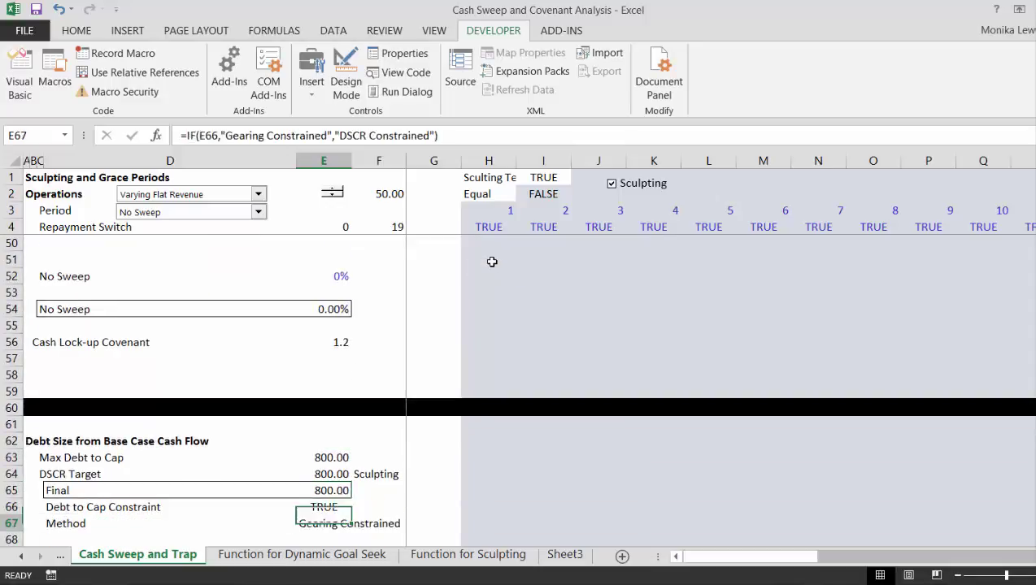
key("Down")
key("Down")
key("Down")
key("Down")
key("Down")
key("Down")
key("Down")
key("Down")
key("Down")
key("Down")
key("Down")
key("Down")
key("Down")
key("Down")
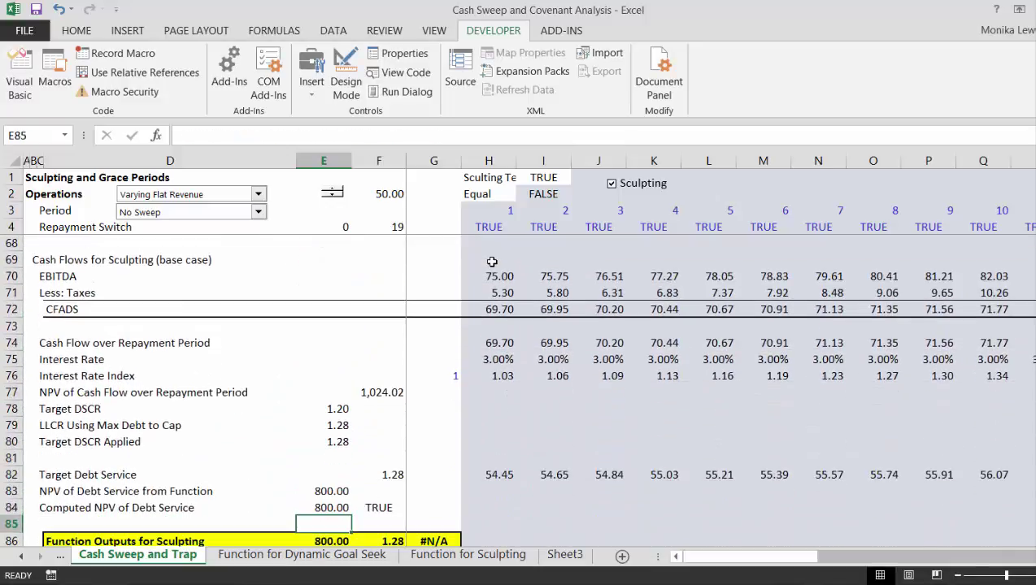
key("Down")
key("Down")
key("Down")
key("Down")
key("Down")
key("Down")
key("Down")
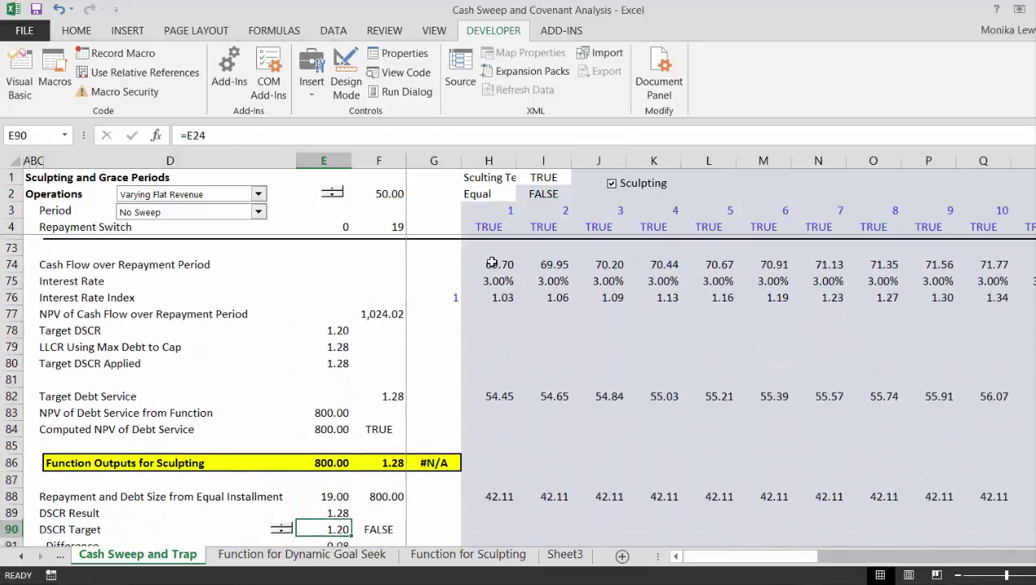
key("Down")
key("Down")
key("Down")
key("Down")
key("Down")
key("Down")
key("Down")
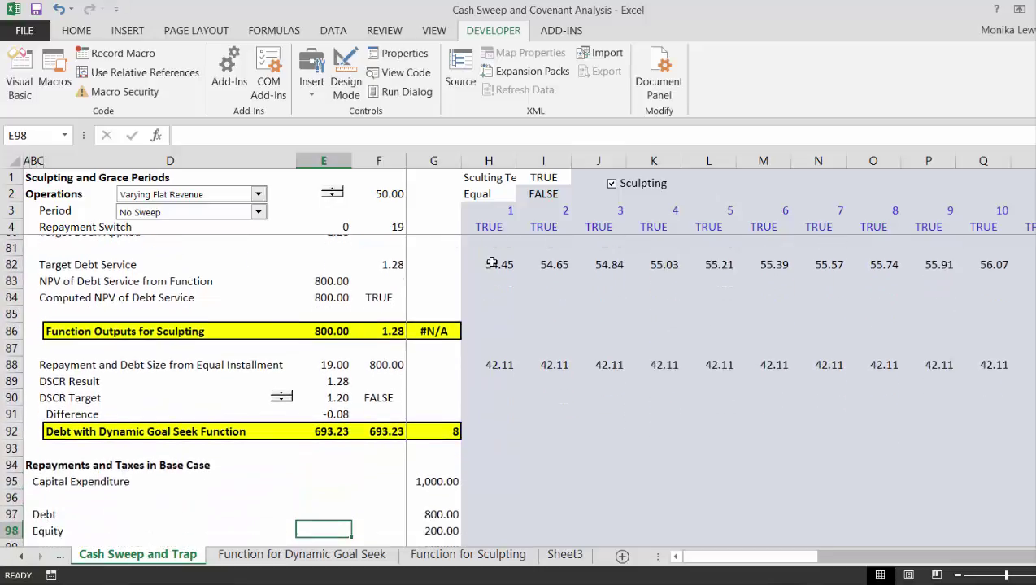
key("Down")
key("Down")
key("Down")
key("Down")
key("Down")
key("Down")
key("Down")
key("Down")
key("Down")
key("Down")
key("Down")
key("Down")
key("Down")
key("Down")
key("Down")
key("Down")
key("Down")
key("Down")
key("Down")
key("Down")
key("Down")
key("Down")
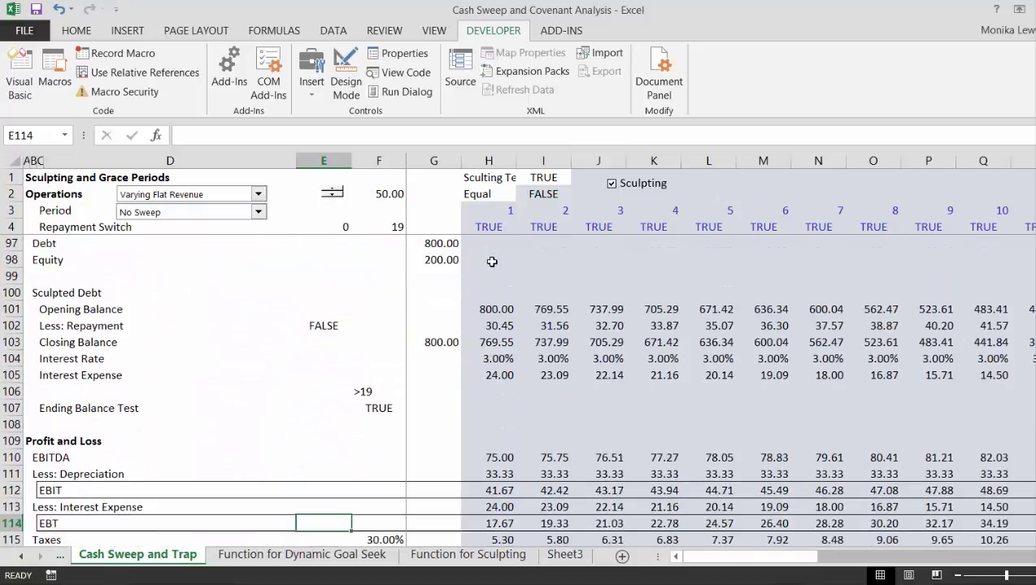
key("Down")
key("Down")
key("Down")
key("Down")
key("Down")
key("Down")
key("Down")
key("Down")
key("Down")
key("Down")
key("Down")
key("Down")
key("Down")
key("Down")
key("Down")
key("Down")
key("Down")
key("Down")
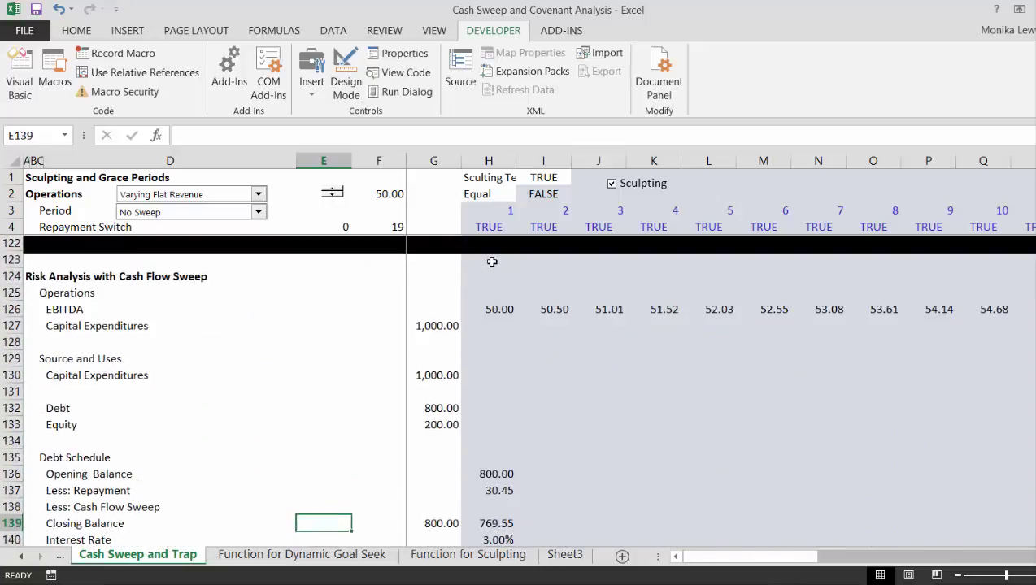
key("Down")
key("Down")
key("Down")
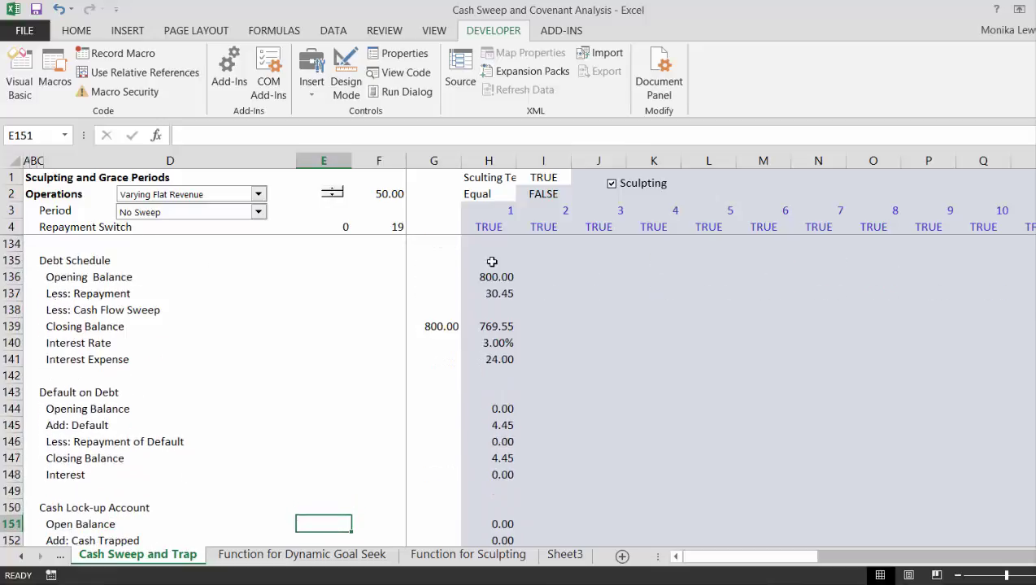
key("Up")
key("Up")
key("Up")
key("Up")
key("Up")
key("Up")
key("Up")
key("Up")
key("Up")
key("Up")
key("Up")
key("Up")
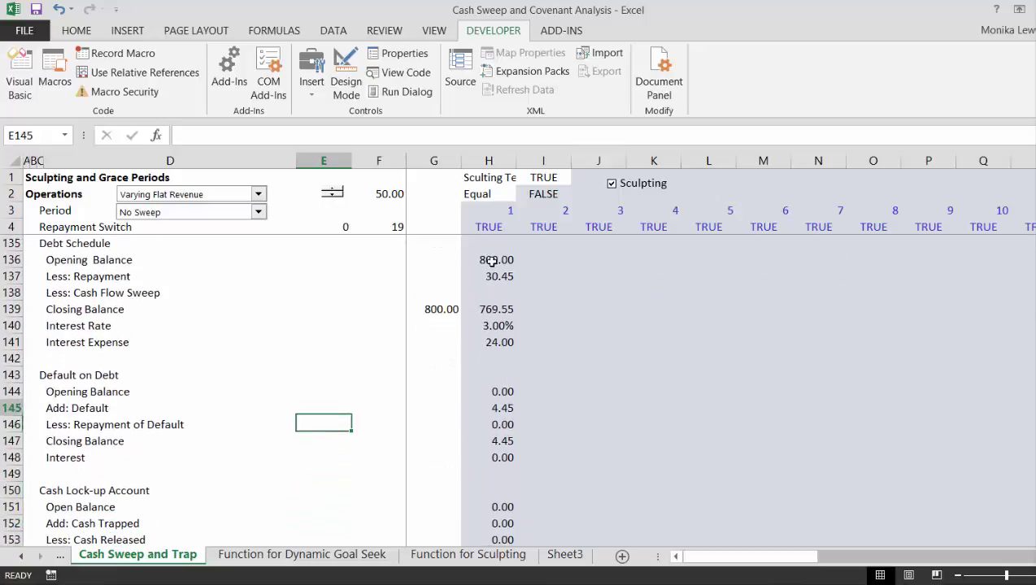
key("Right")
key("Right")
key("Right")
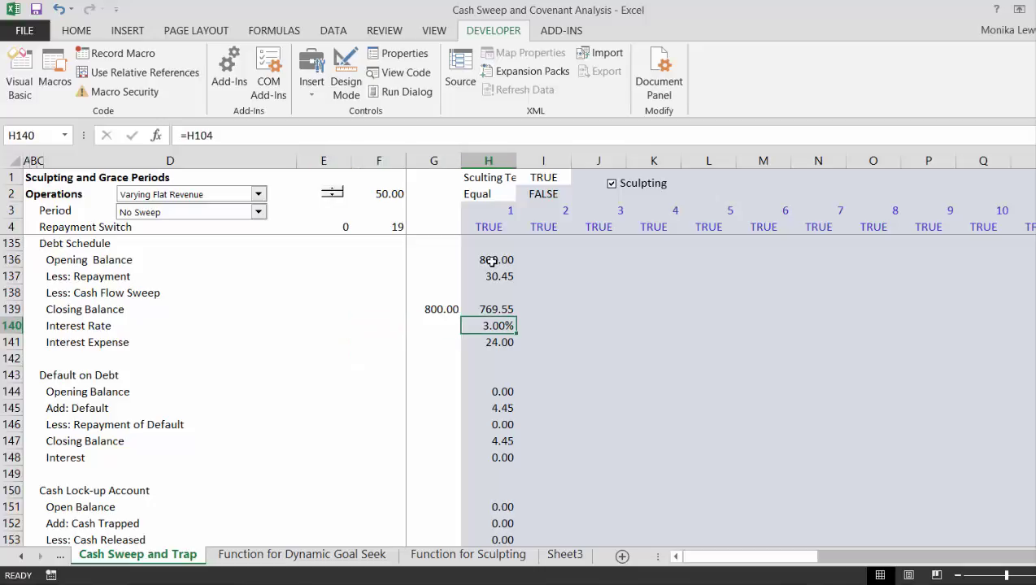
key("F2")
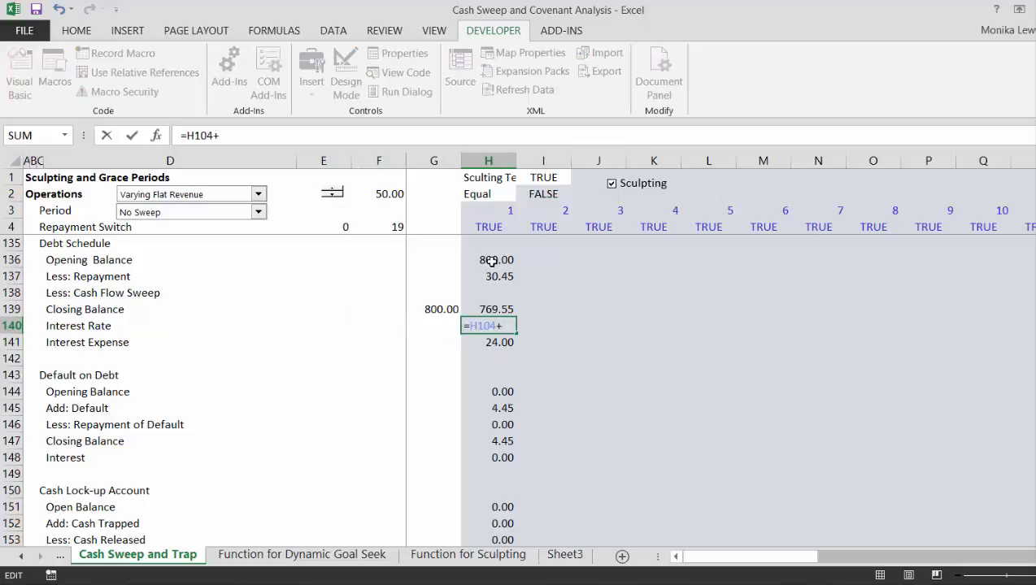
type("+")
key("Escape")
- Link cell E140 on the Debt Schedule's Interest Rate row to the Default Interest assumption in E34
key("Left")
key("Left")
key("Left")
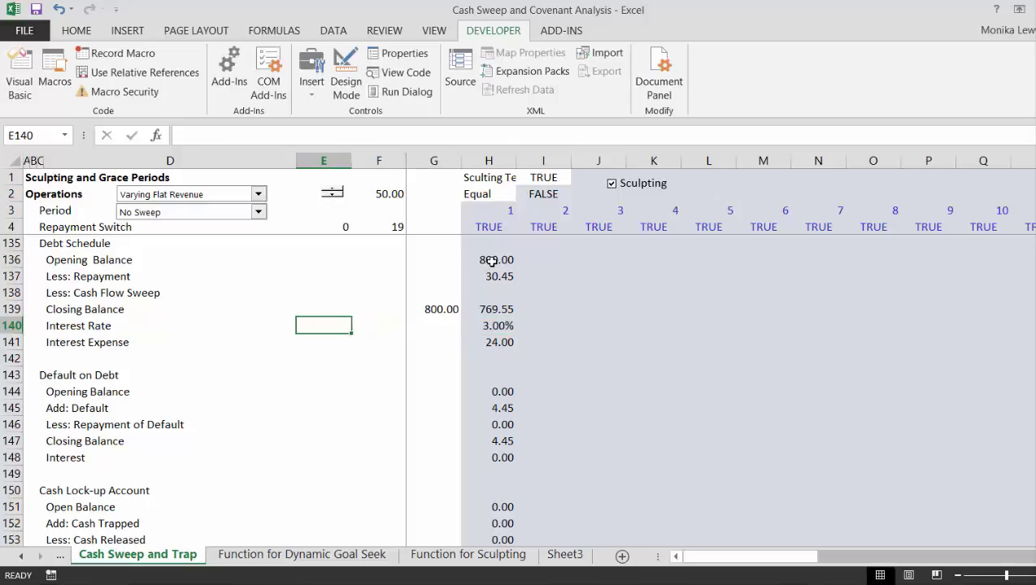
type("=")
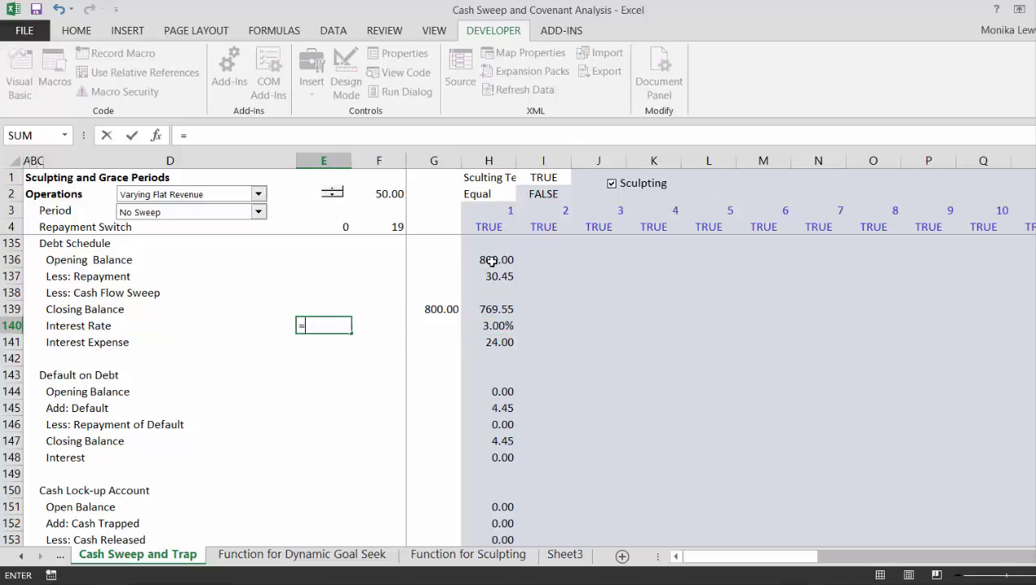
key("Page_Up")
key("Page_Up")
key("Page_Up")
key("Page_Up")
key("Page_Up")
key("Page_Up")
key("Page_Up")
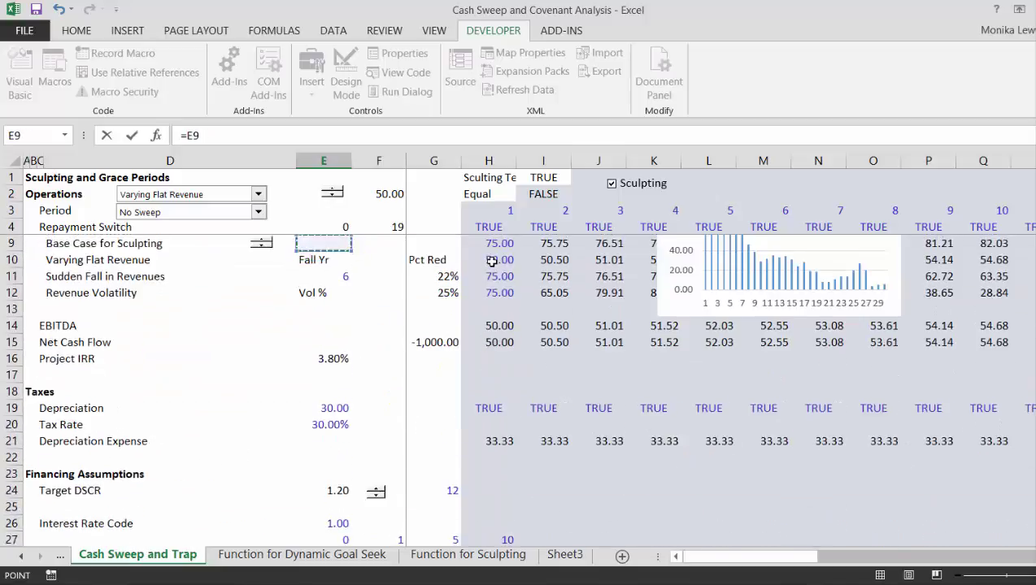
key("Page_Down")
key("Down")
key("Down")
key("Down")
key("Down")
key("Down")
key("Down")
key("Down")
key("Down")
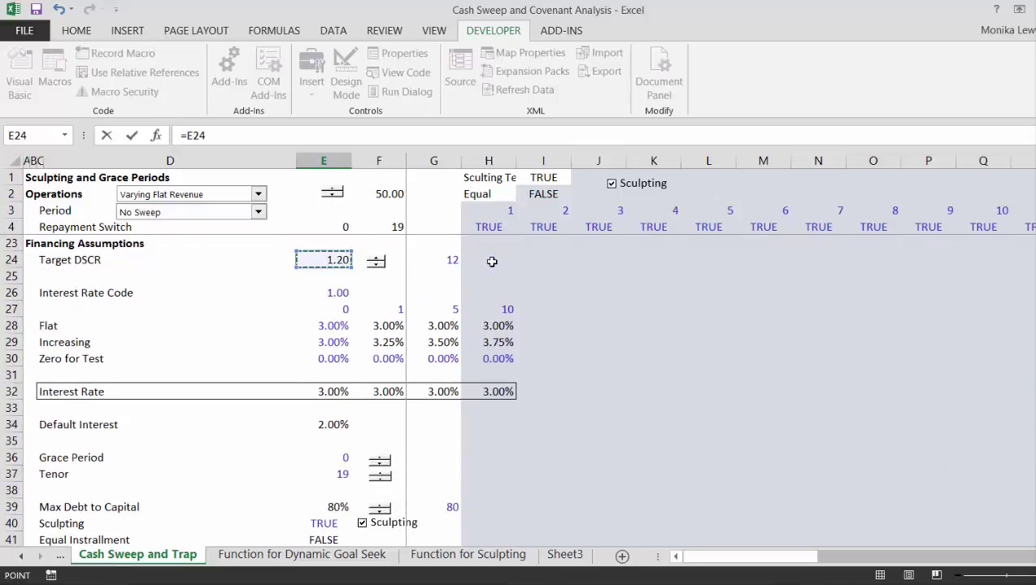
key("Down")
key("Down")
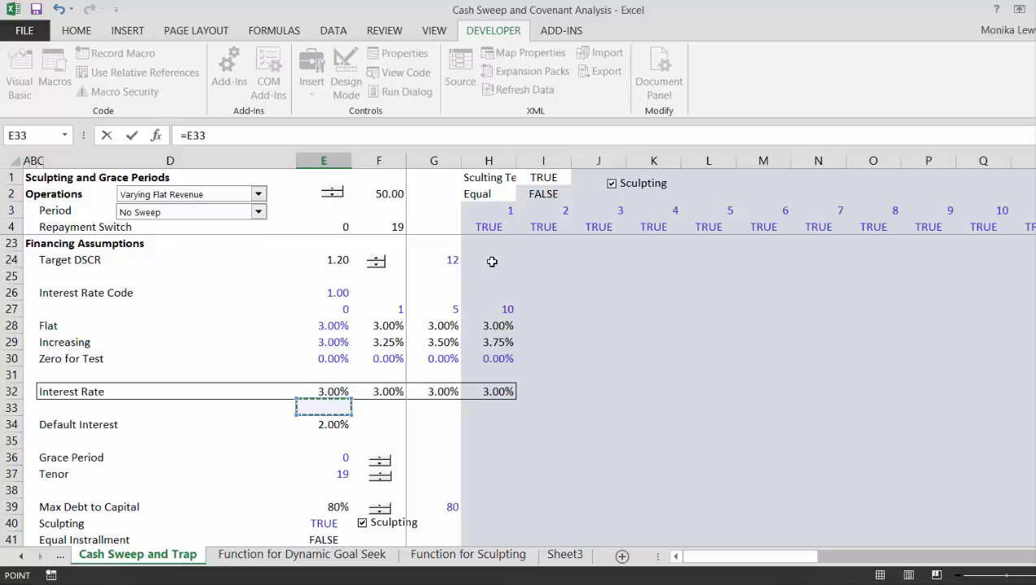
key("Down")
key("Return")
key("Up")
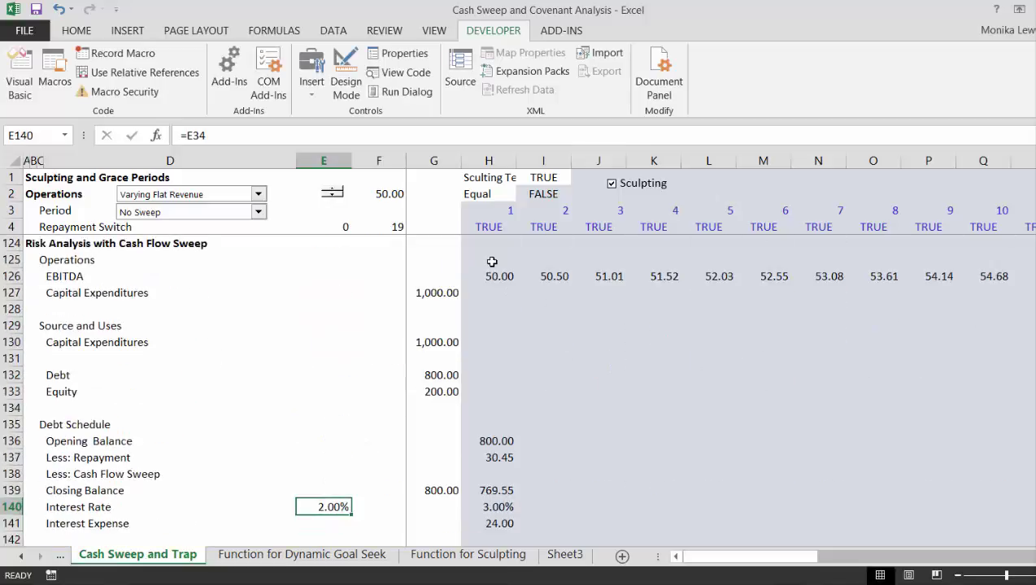
key("ctrl+shift+a")
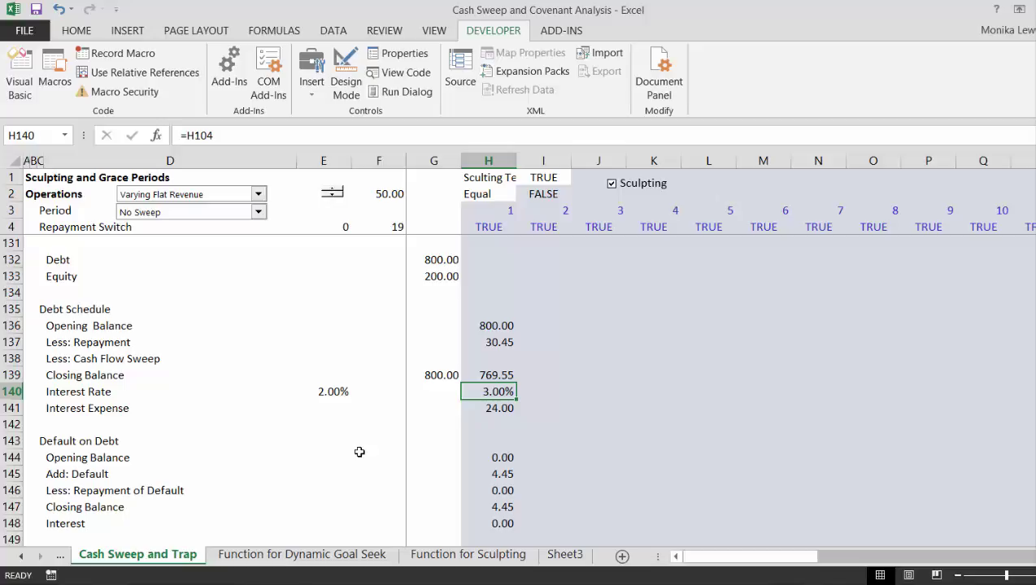
- Extend the first-period Interest Rate formula in H140 to =H104+(H144>0)+E140
key("F2")
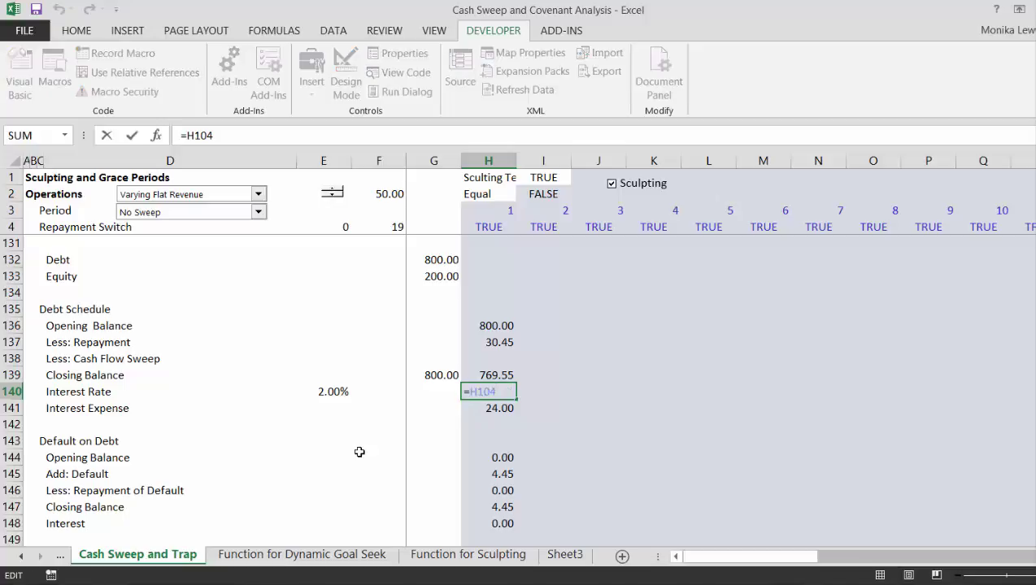
left_click(498, 459)
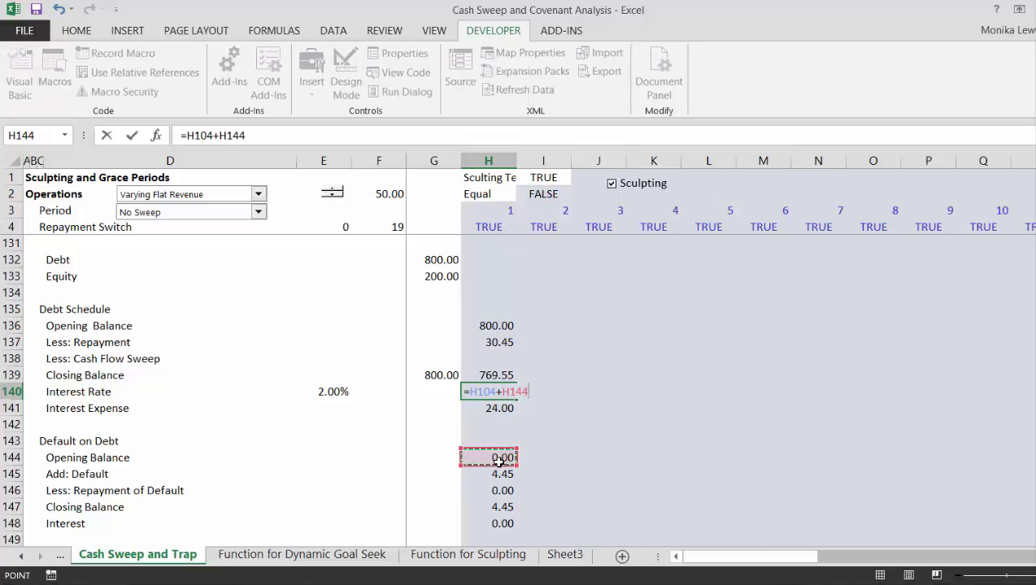
type(">0")
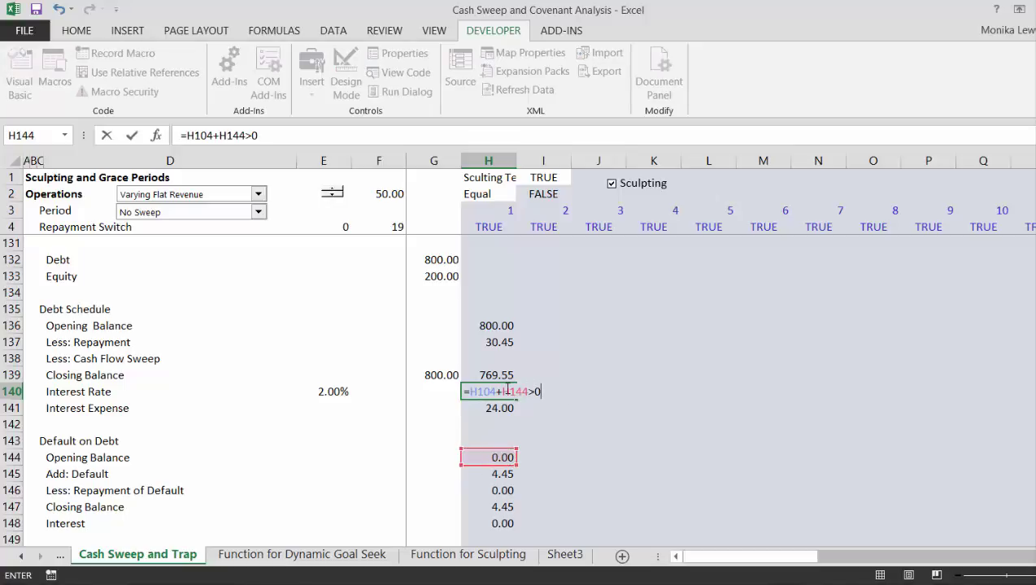
left_click(502, 392)
type("(")
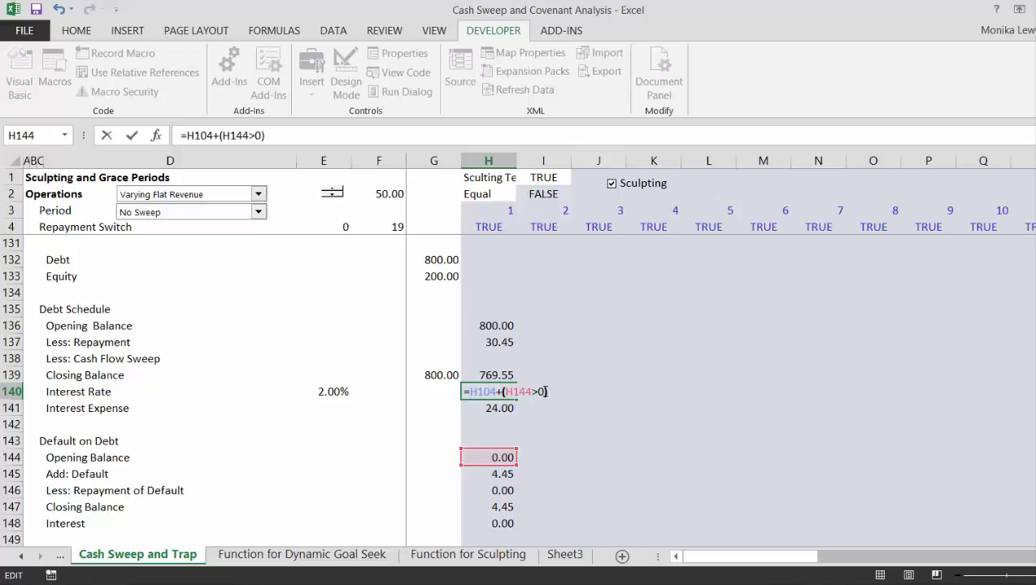
left_click(331, 392)
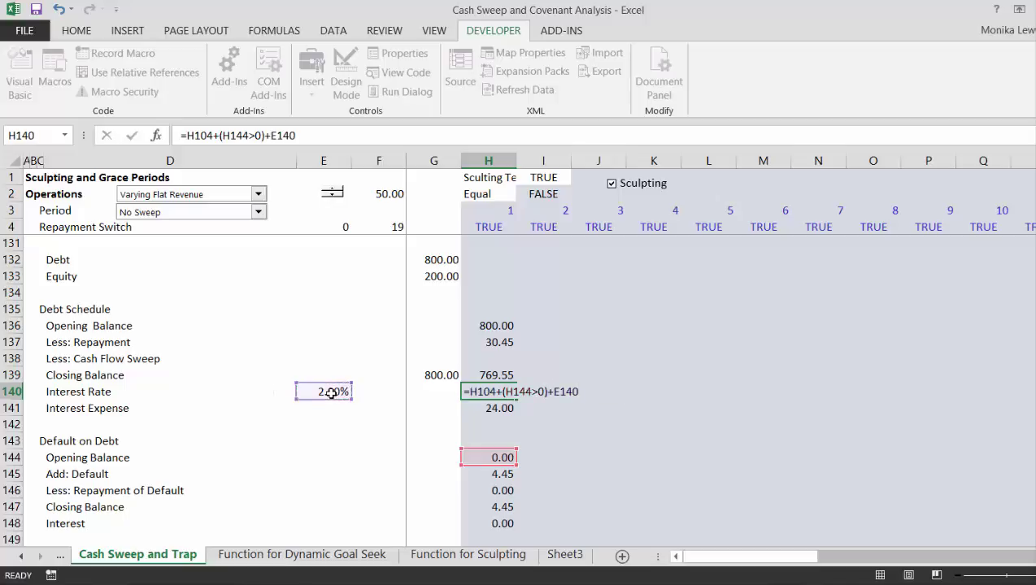
key("Return")
- Check the first-period Opening Balance and Interest formulas of the Default on Debt block in H144 and H148
key("Down")
key("Down")
key("Down")
key("Down")
key("Down")
key("Down")
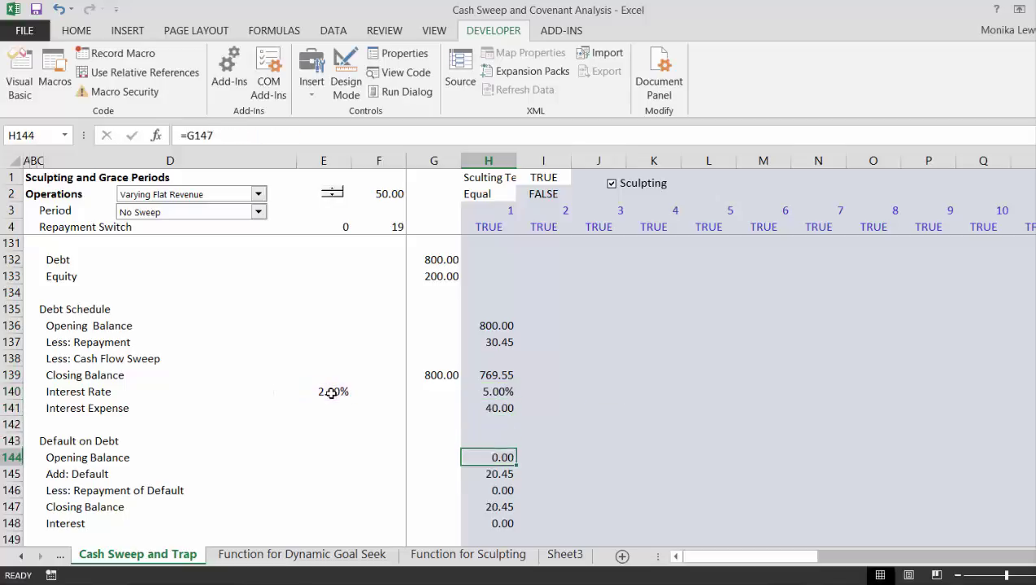
key("Down")
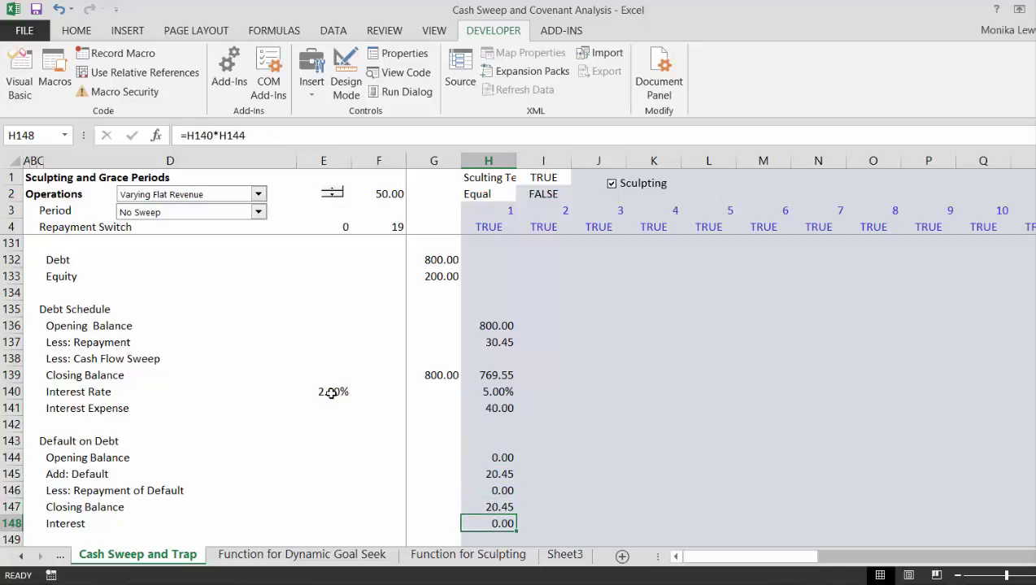
key("F2")
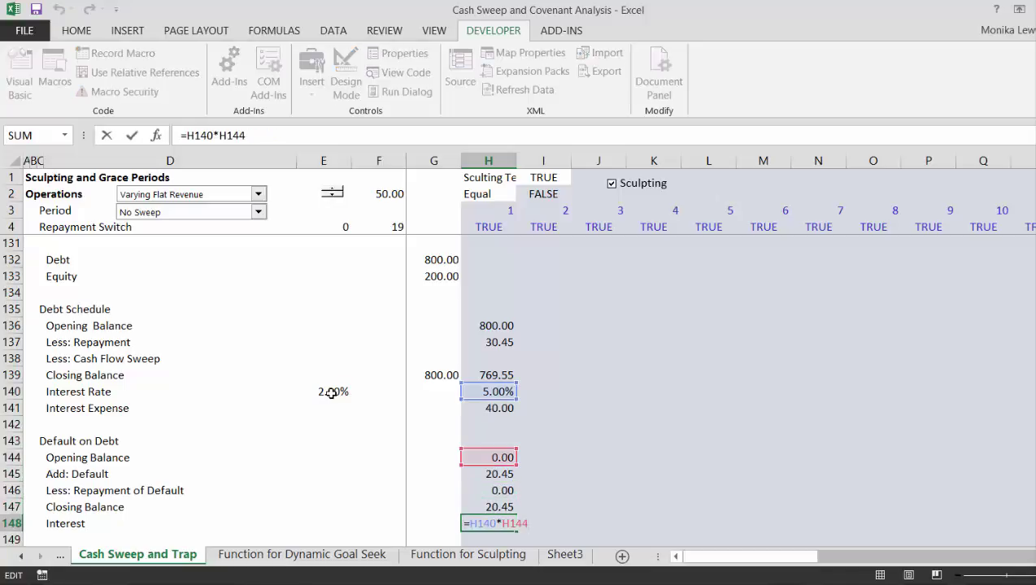
key("Return")
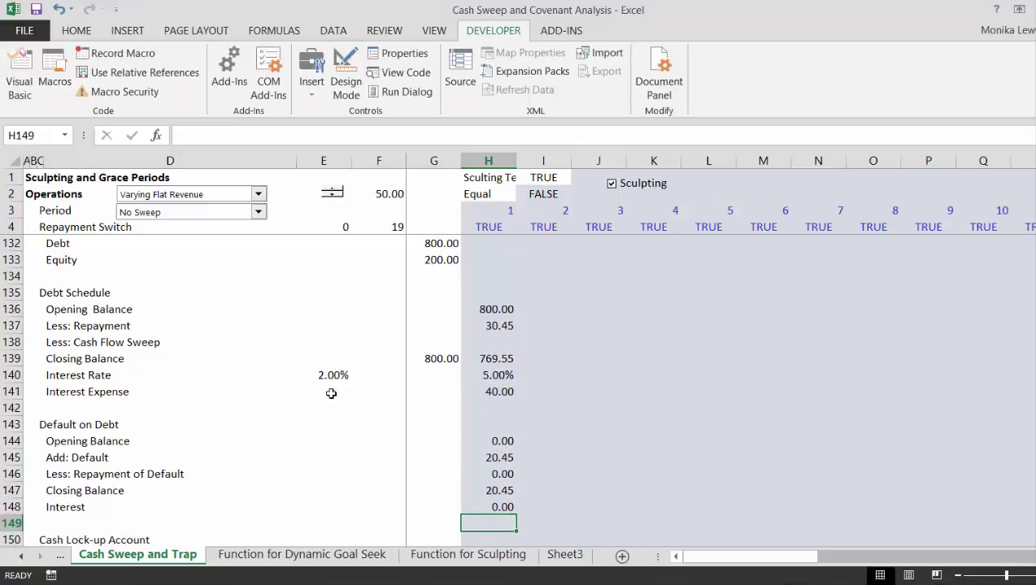
- Review the first-period Cash Lock-up Account and Profit and Loss calculations down to Net Income
key("Down")
key("Down")
key("Down")
key("Down")
key("Down")
key("Down")
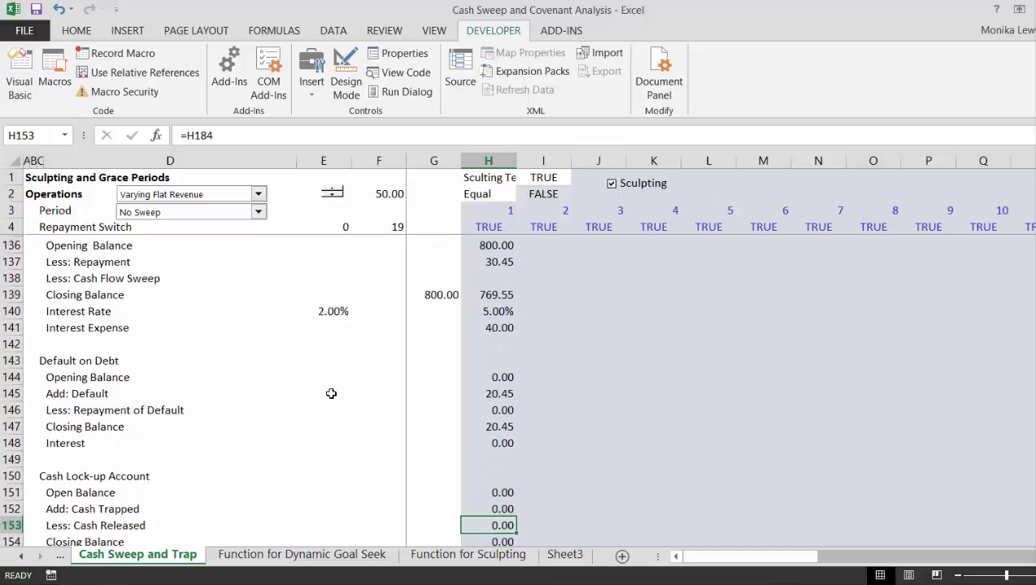
key("Down")
key("Down")
key("Down")
key("Down")
key("Down")
key("Down")
key("Down")
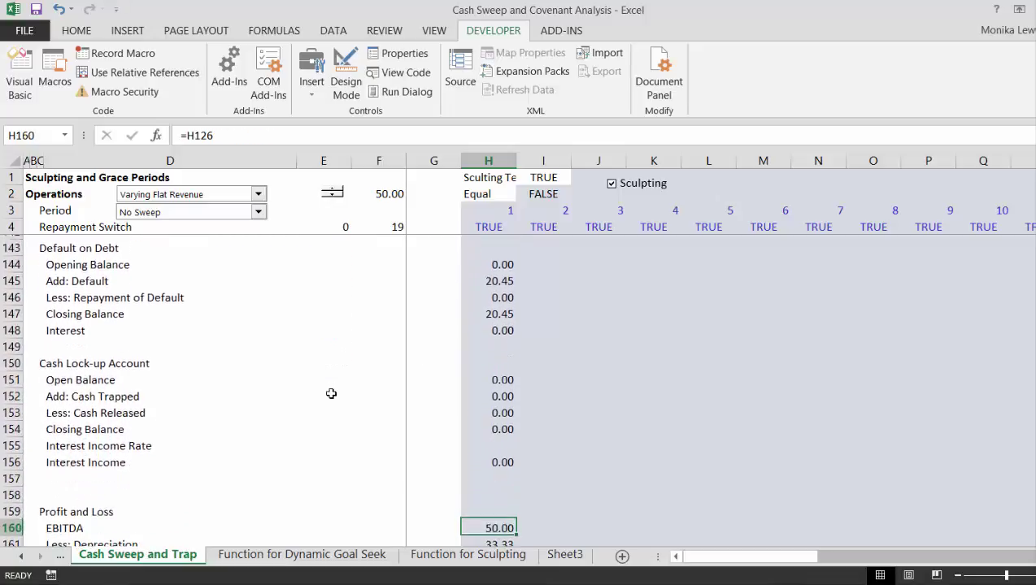
key("Down")
key("Down")
key("Down")
key("Down")
key("Down")
key("Down")
key("Down")
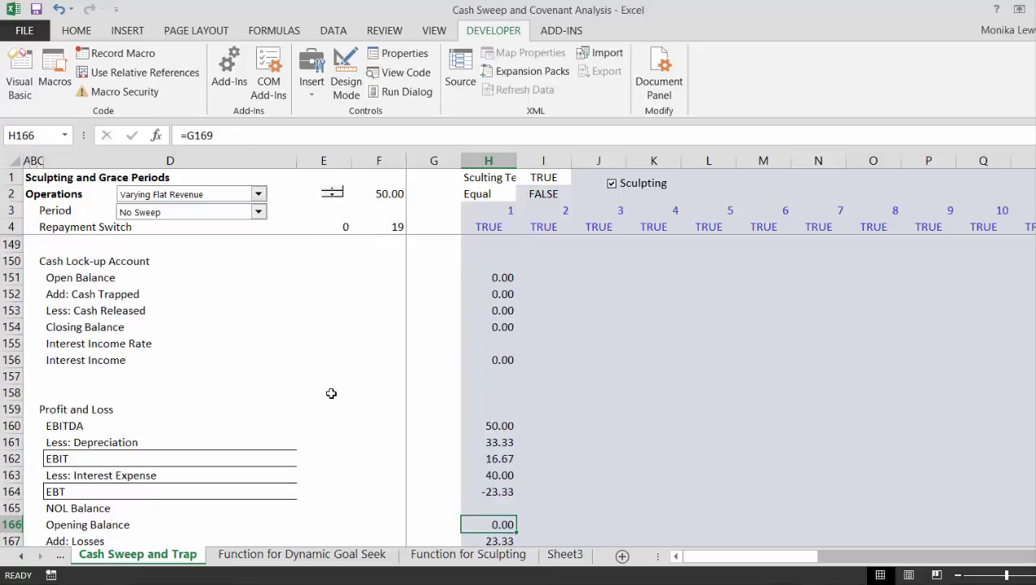
key("Down")
key("Down")
key("Down")
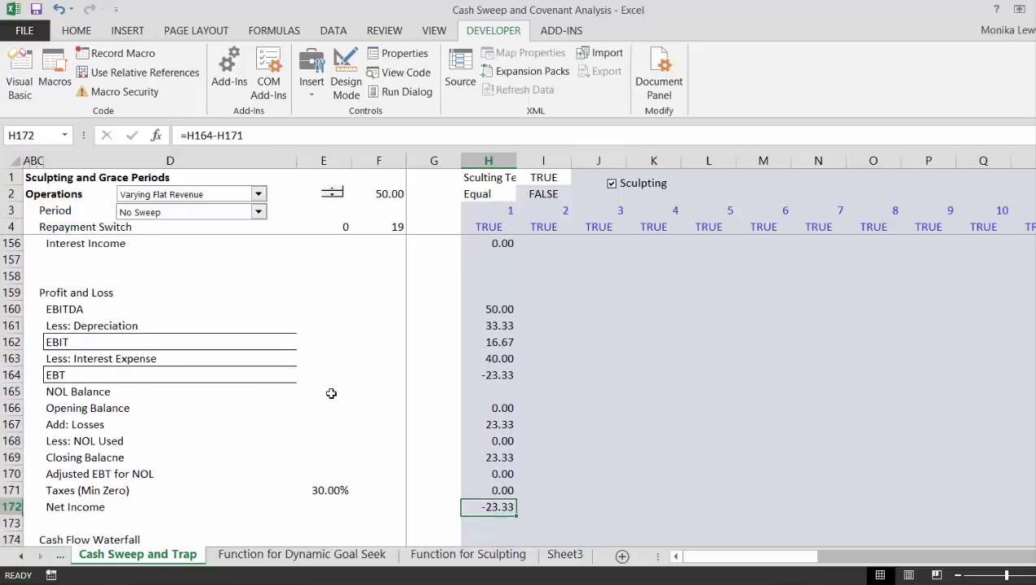
- Raise the default balance threshold in the H140 Interest Rate formula to 0.1, giving =H104+(H144>0.1)+E140
key("Up")
key("Up")
key("Up")
key("Up")
key("Up")
key("Up")
key("Up")
key("Up")
key("Up")
key("Up")
key("Up")
key("Up")
key("Up")
key("Up")
key("Up")
key("Up")
key("Up")
key("Up")
key("Up")
key("Up")
key("Up")
key("Up")
key("Up")
key("Up")
key("Up")
key("Up")
key("Up")
key("Up")
key("Up")
key("Up")
key("Up")
key("Up")
key("Up")
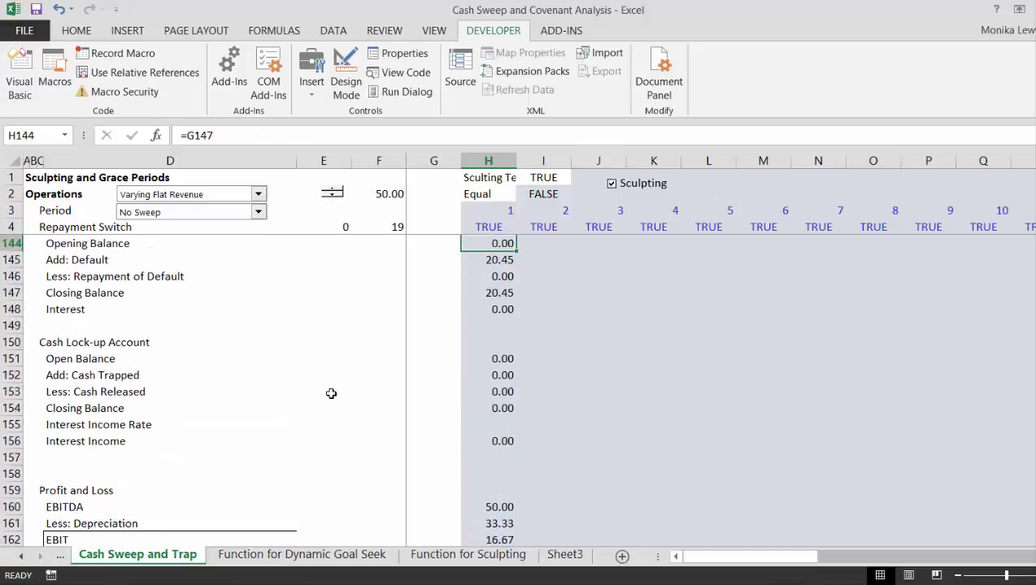
key("Up")
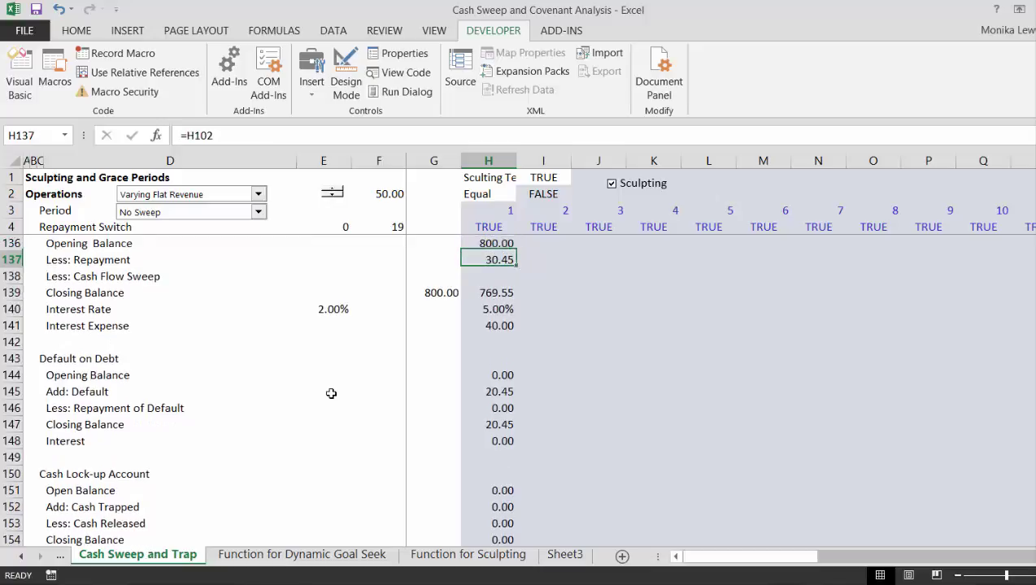
key("Down")
key("Down")
key("Down")
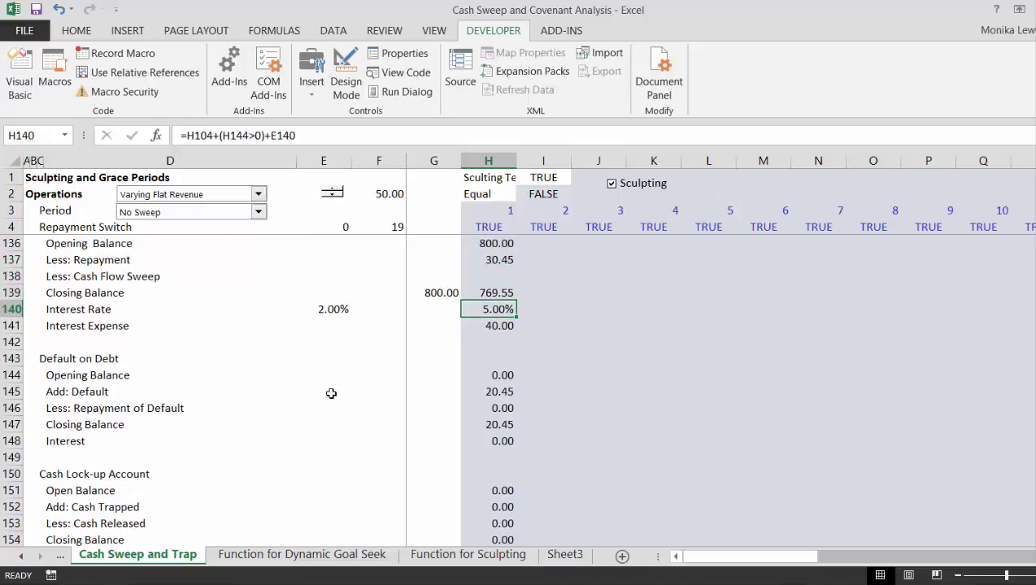
key("F2")
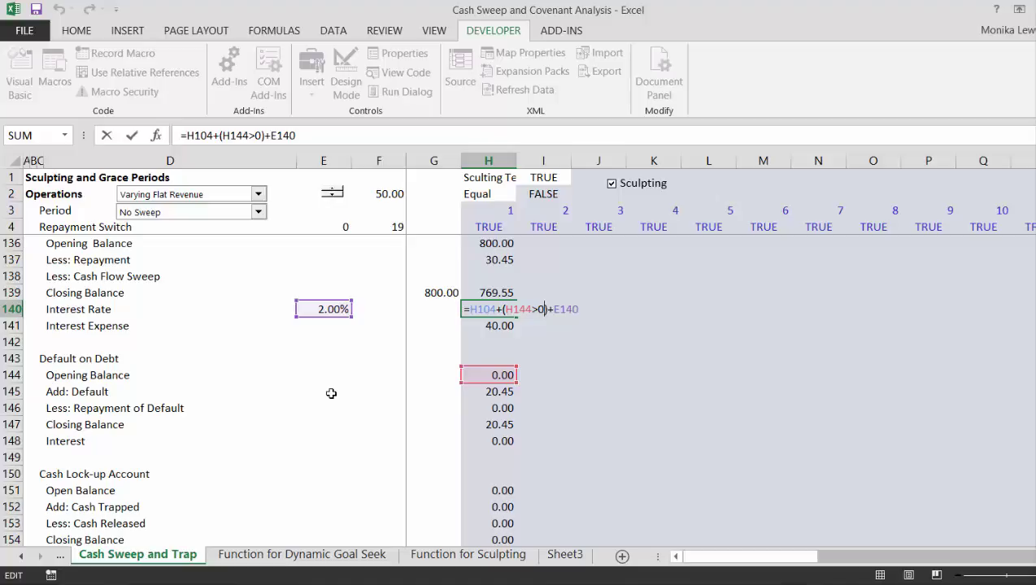
type(".1")
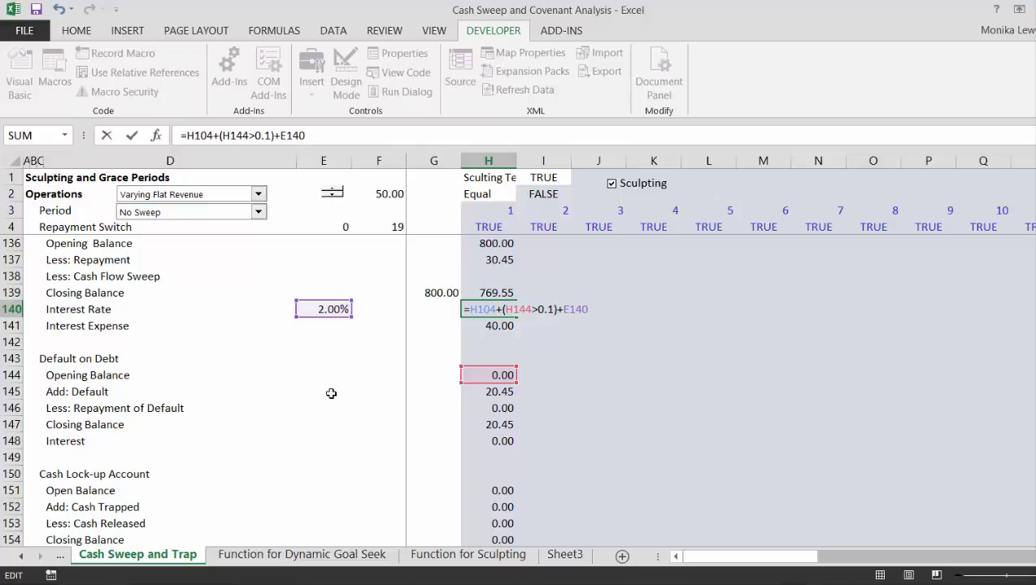
key("Return")
key("Up")
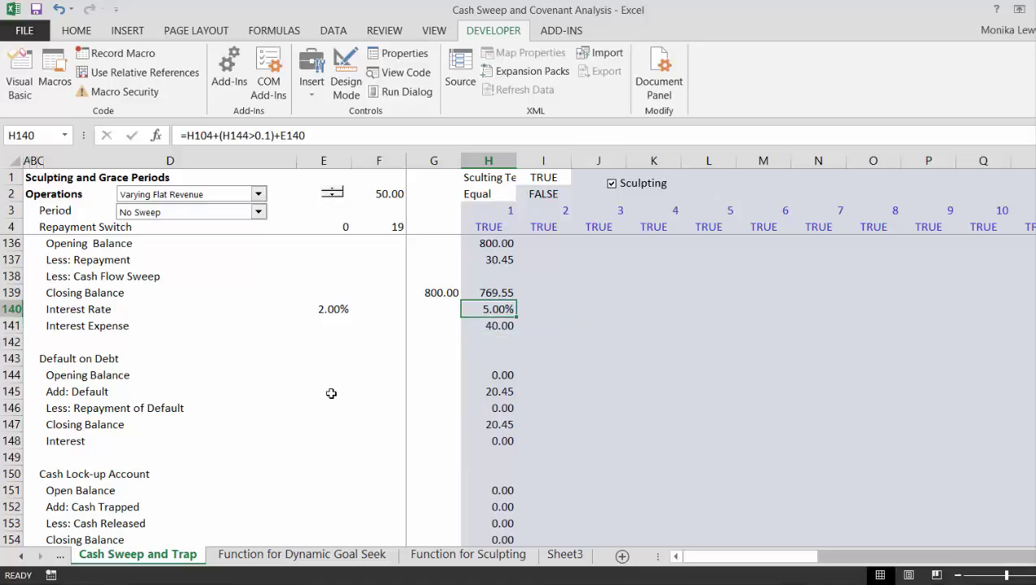
- Correct the H140 Interest Rate formula to multiply the default test by the default interest: =H104+(H144>0.1)*E140
key("F2")
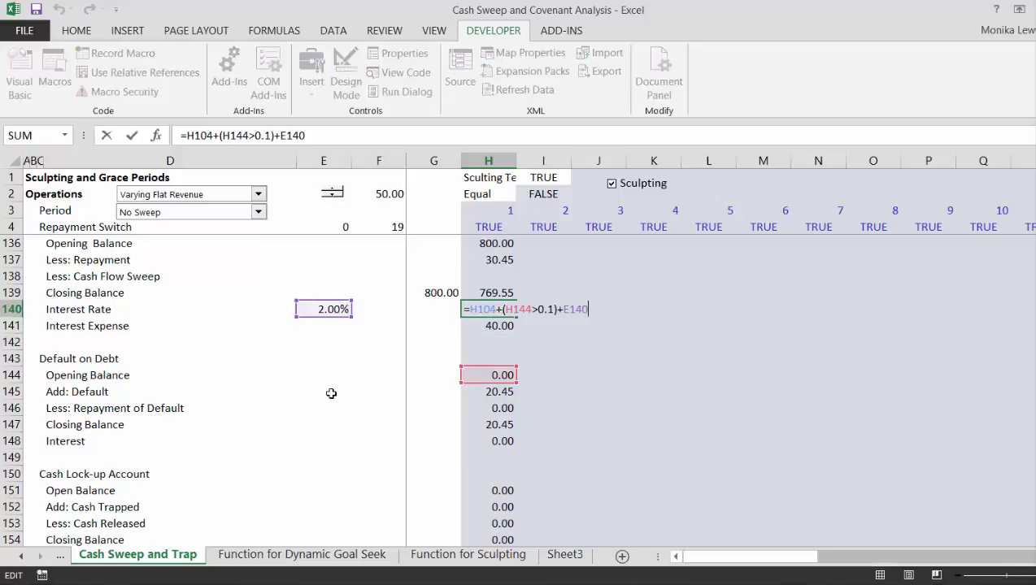
key("BackSpace")
type("*")
key("ctrl+Return")
key("Return")
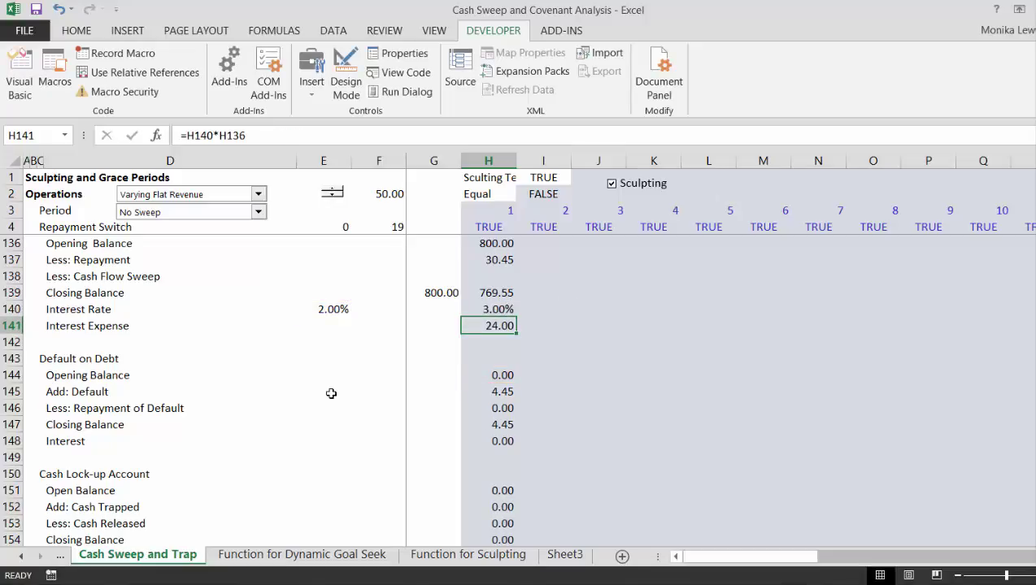
key("Up")
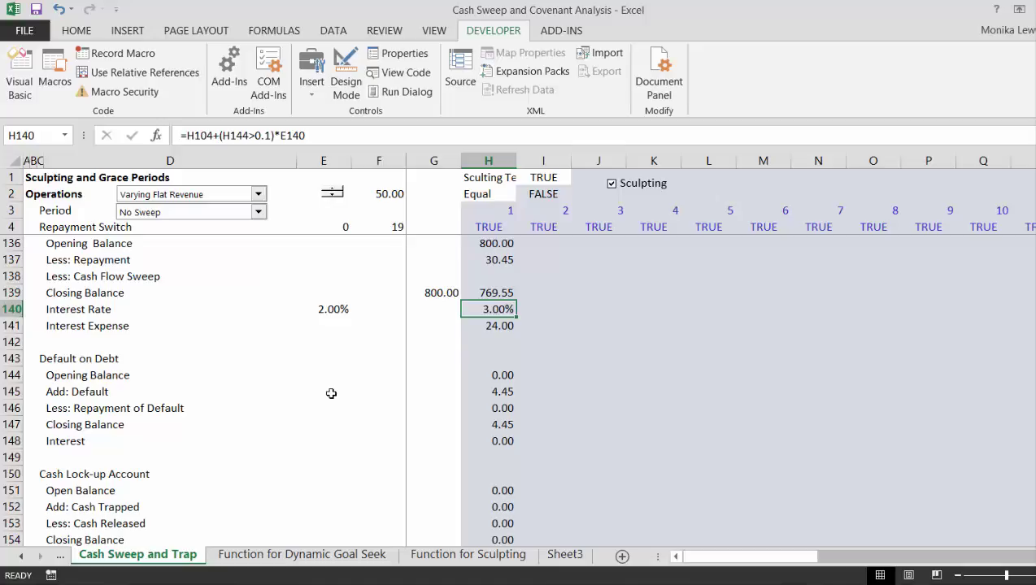
- Test the default interest logic with an opening default balance of 1 in H144, and undo that entry
key("Down")
key("Down")
key("Down")
key("Down")
key("F2")
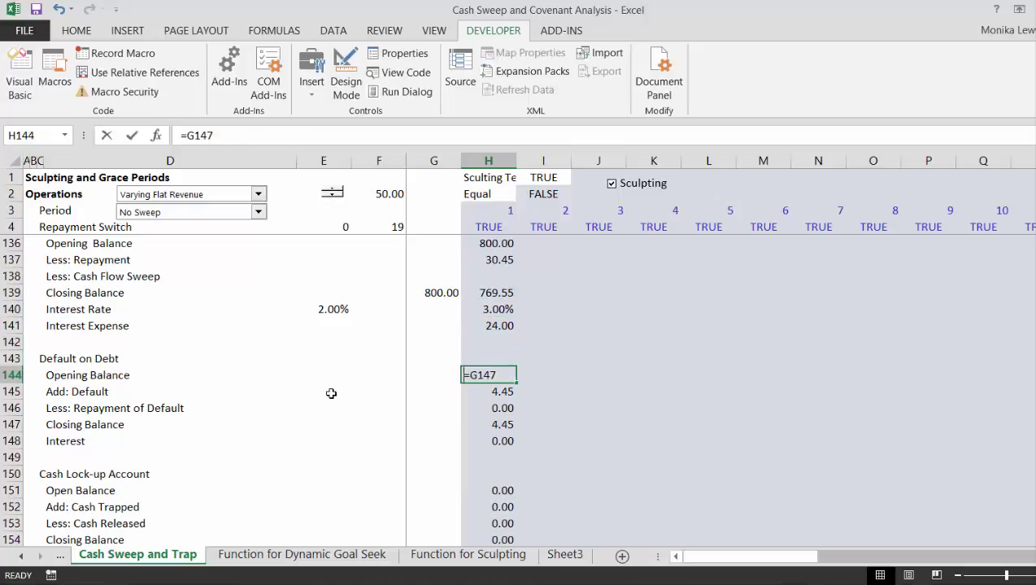
key("BackSpace")
key("BackSpace")
key("BackSpace")
key("BackSpace")
key("BackSpace")
type("1")
key("Return")
key("Up")
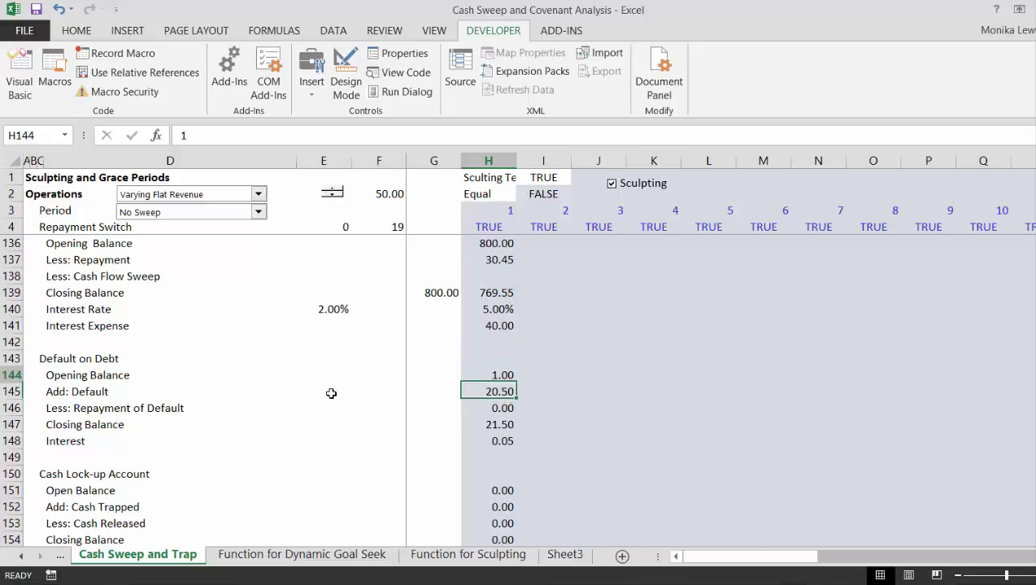
key("ctrl+z")
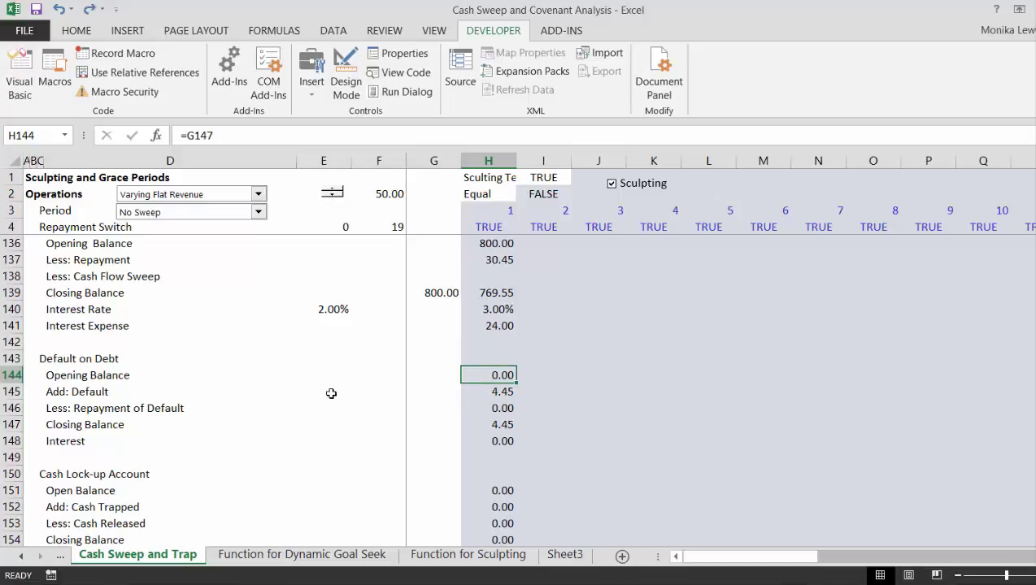
- Review the first-period column from Default on Debt through the Cash Lock-up Account, Profit and Loss and Cash Flow Waterfall
key("Down")
key("Down")
key("Down")
key("Down")
key("Down")
key("Down")
key("Down")
key("Down")
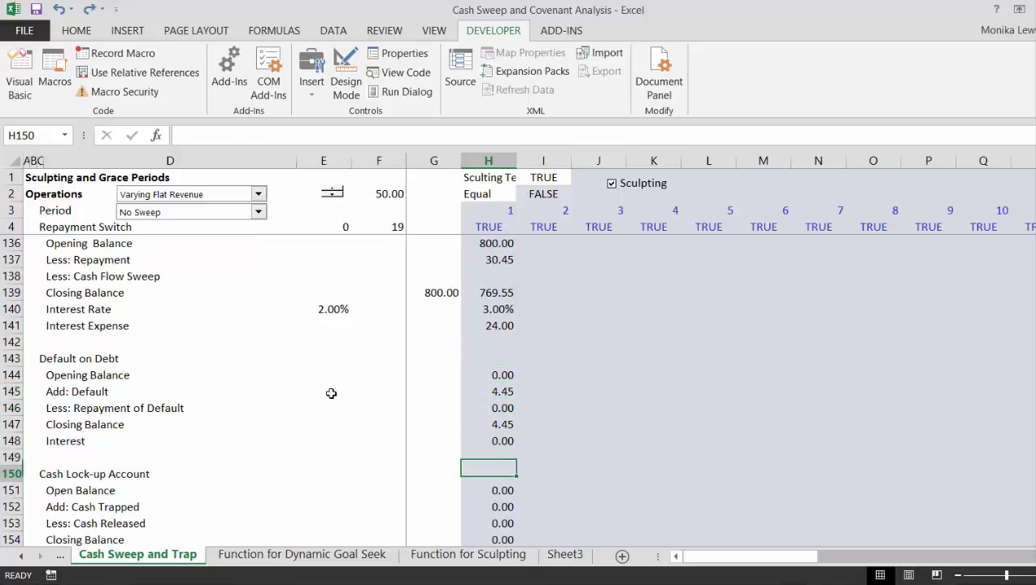
key("Down")
key("Down")
key("Down")
key("Down")
key("Down")
key("Down")
key("Down")
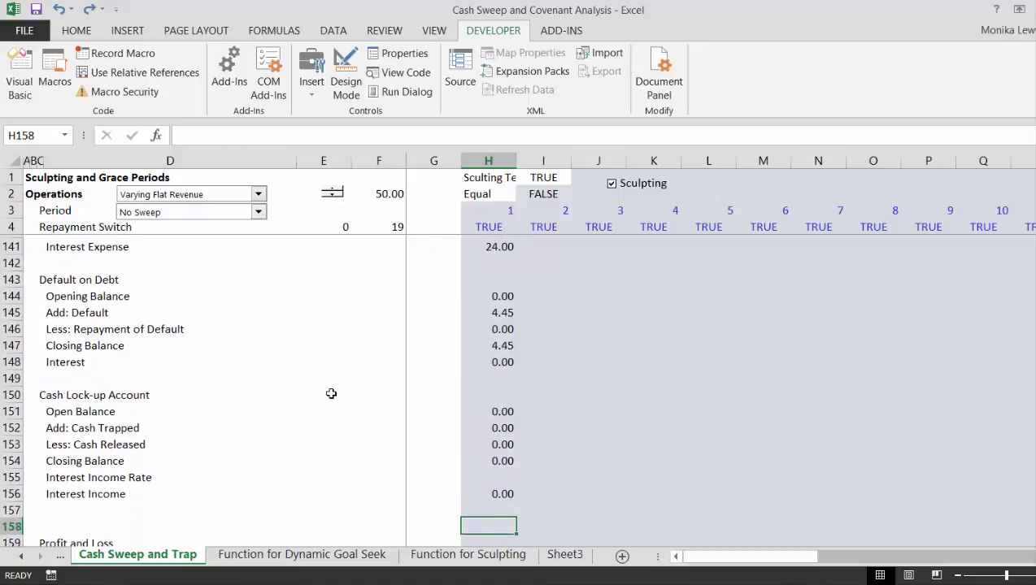
key("Down")
key("Down")
key("Down")
key("Down")
key("Down")
key("Down")
key("Down")
key("Down")
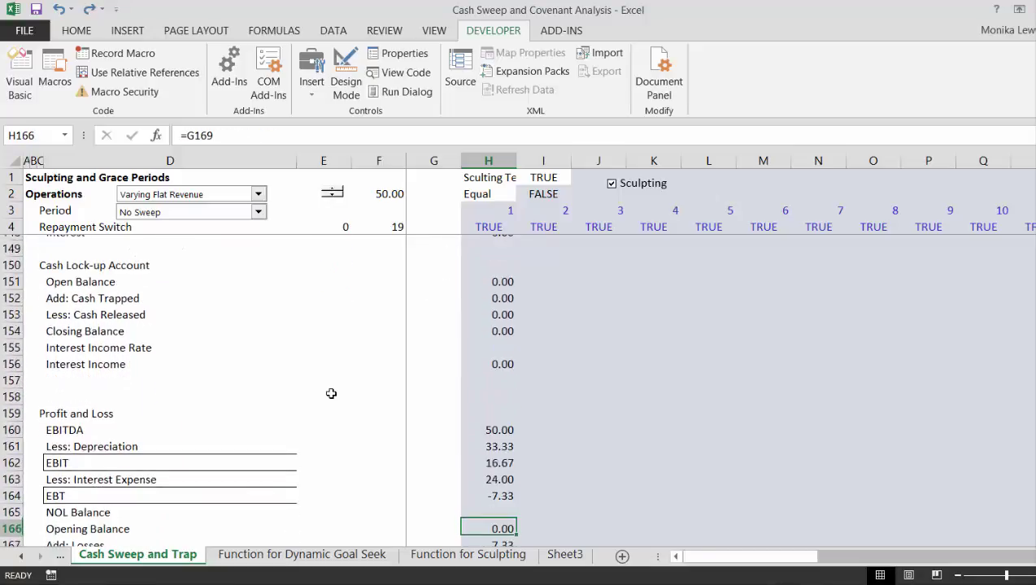
key("Down")
key("Down")
key("Down")
key("Down")
key("Down")
key("Down")
key("Down")
key("Down")
key("Down")
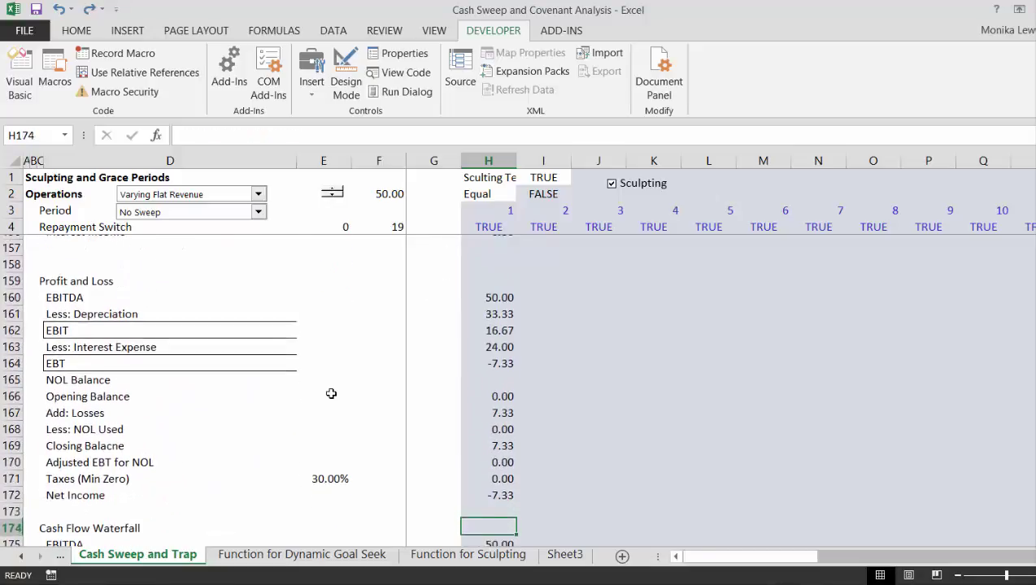
key("Down")
key("Down")
key("Down")
key("Down")
key("Down")
key("Down")
key("Down")
key("Down")
key("Down")
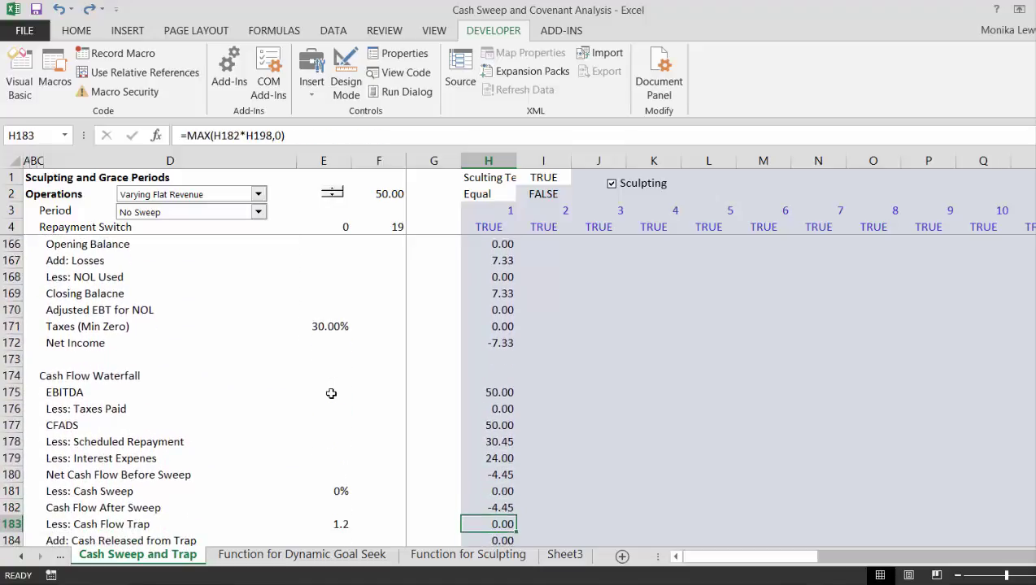
key("Down")
key("Down")
key("Down")
key("Down")
key("Down")
key("Down")
key("Down")
key("Down")
key("Down")
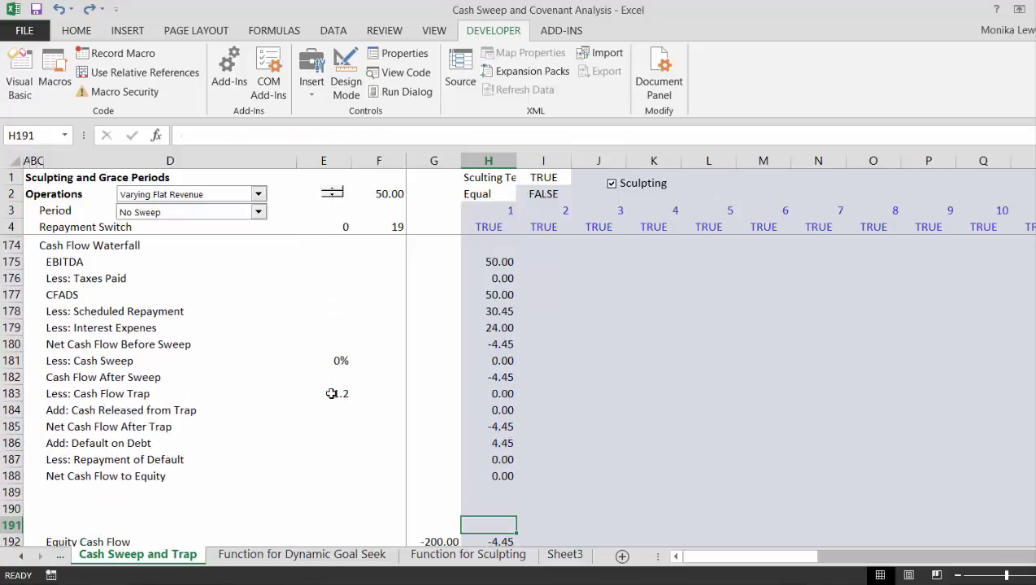
- Relink the first-period Equity Cash Flow in H192 to Net Cash Flow to Equity with =H188
key("Down")
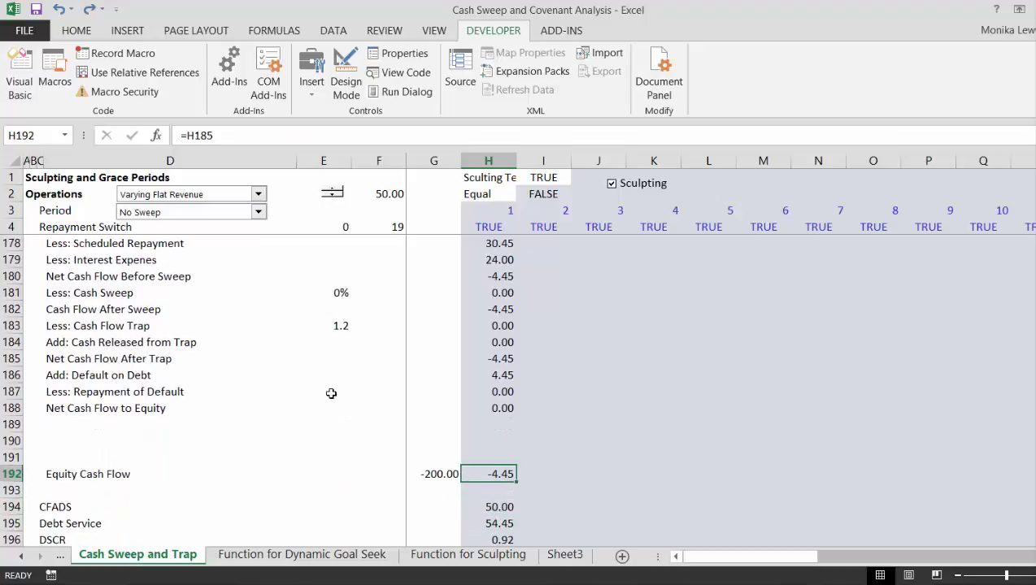
type("=")
key("Up")
key("Up")
key("Up")
key("Up")
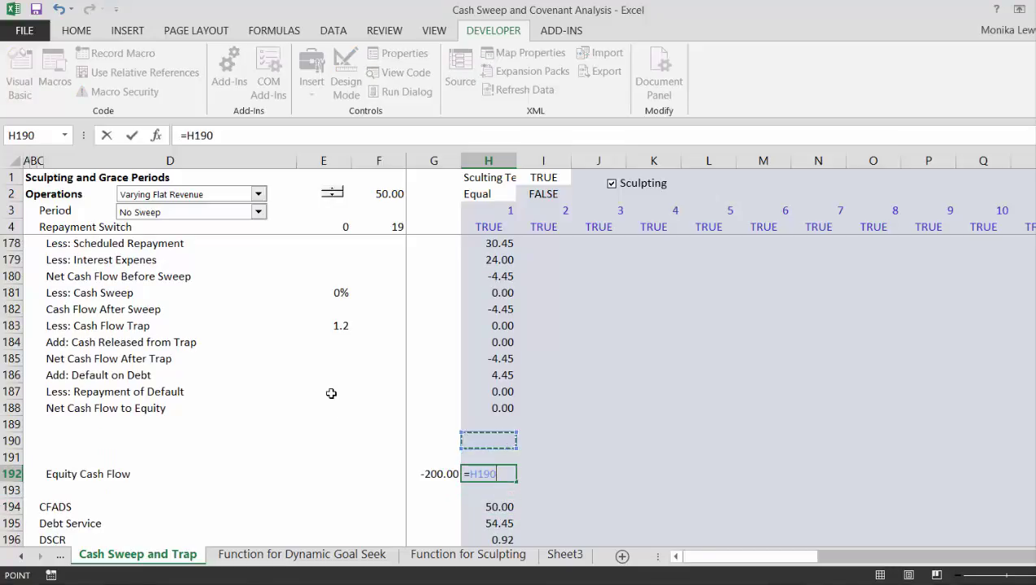
key("ctrl+Return")
- Link the first-period CFADS in H200, below Covenant Violation, to the CFADS in the DSCR block with =H194
key("Down")
key("Down")
key("Down")
key("Down")
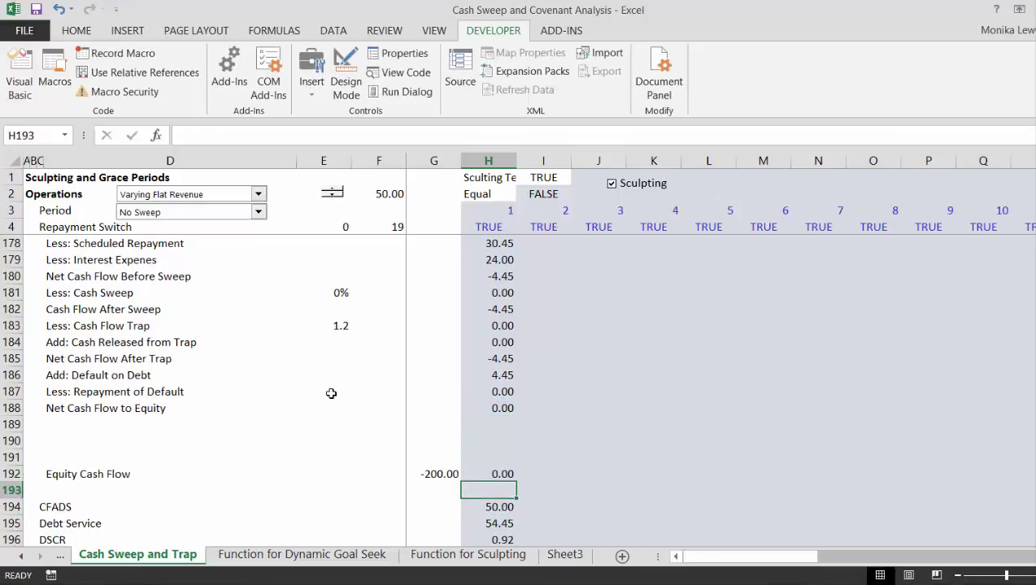
key("Down")
key("Down")
key("Down")
key("Down")
key("Down")
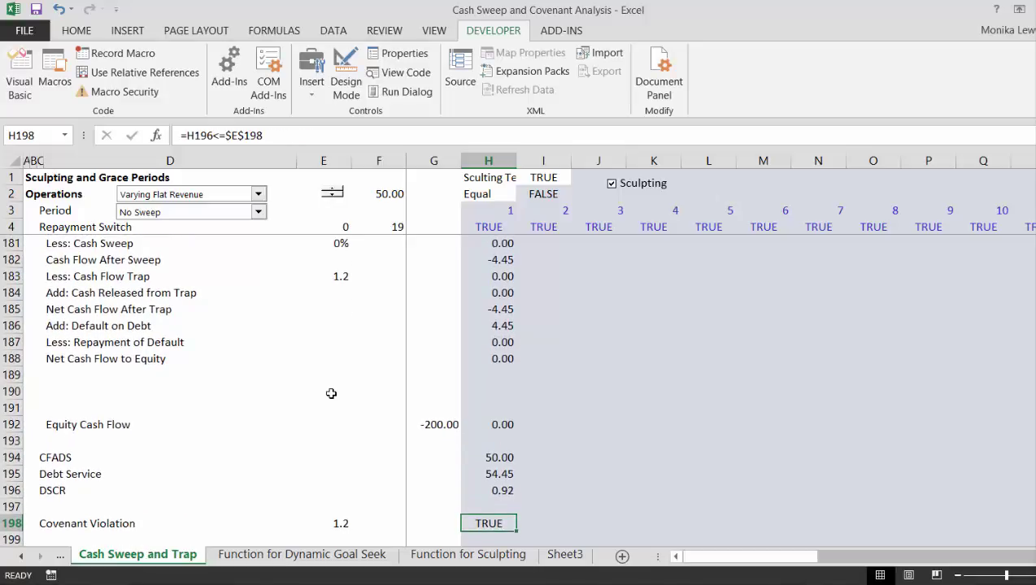
key("Down")
key("Down")
key("Down")
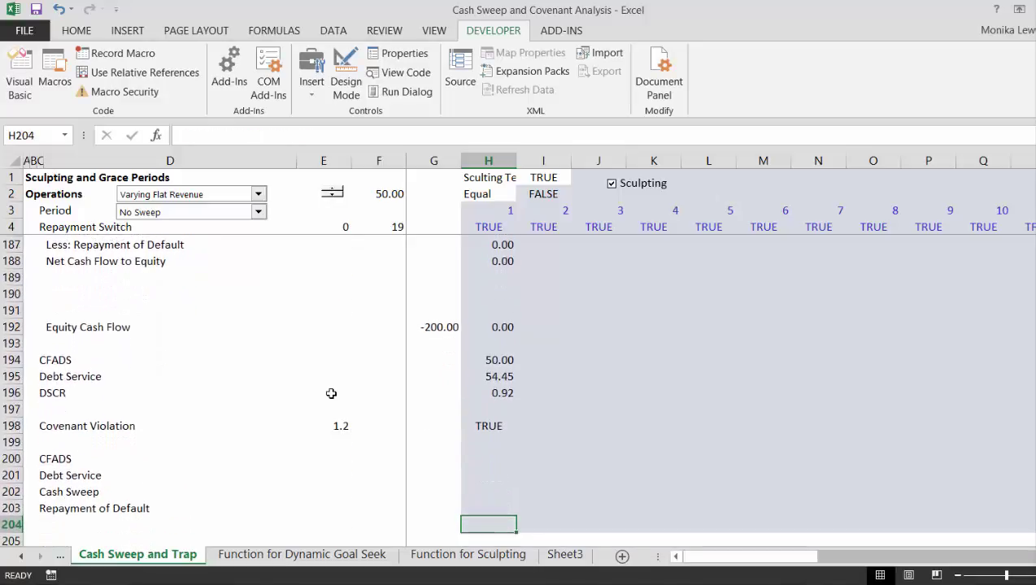
key("Up")
key("Up")
key("Up")
key("Up")
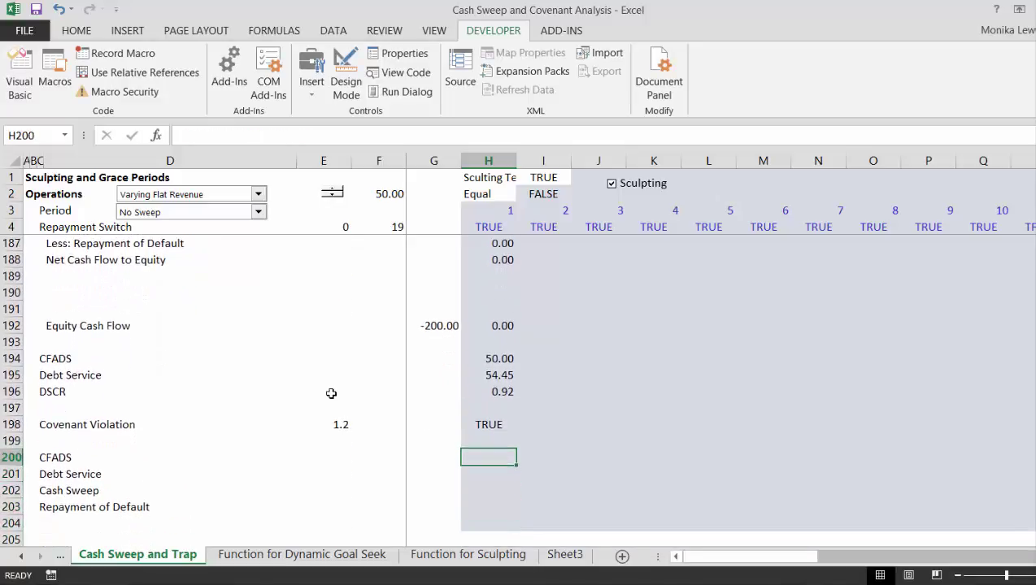
type("=")
key("Up")
key("Up")
key("Up")
key("Up")
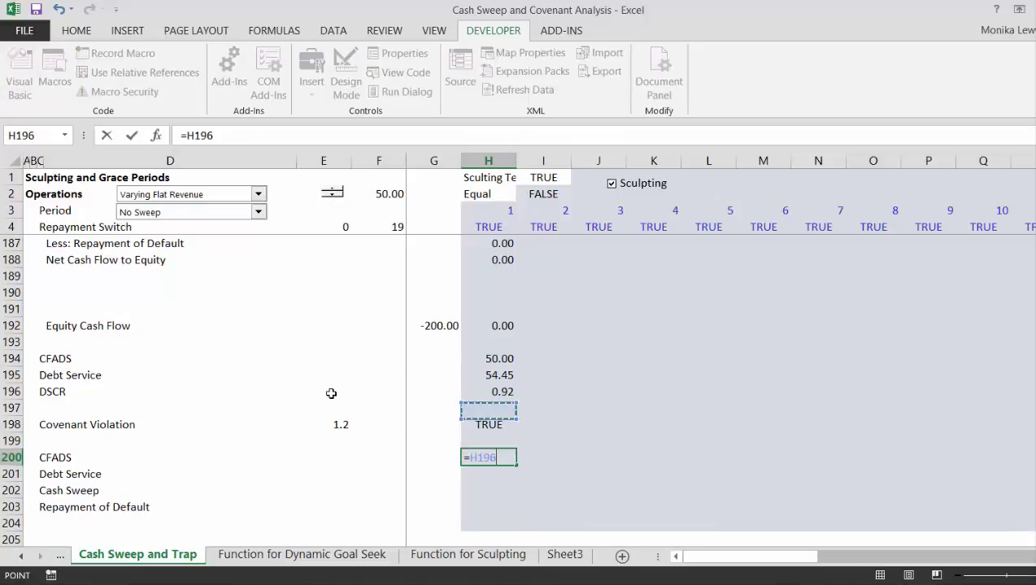
key("Up")
key("Up")
key("Up")
key("Up")
key("Up")
key("Up")
key("Up")
key("Up")
key("Up")
key("Up")
key("Up")
key("Up")
key("Up")
key("Up")
key("Up")
key("Up")
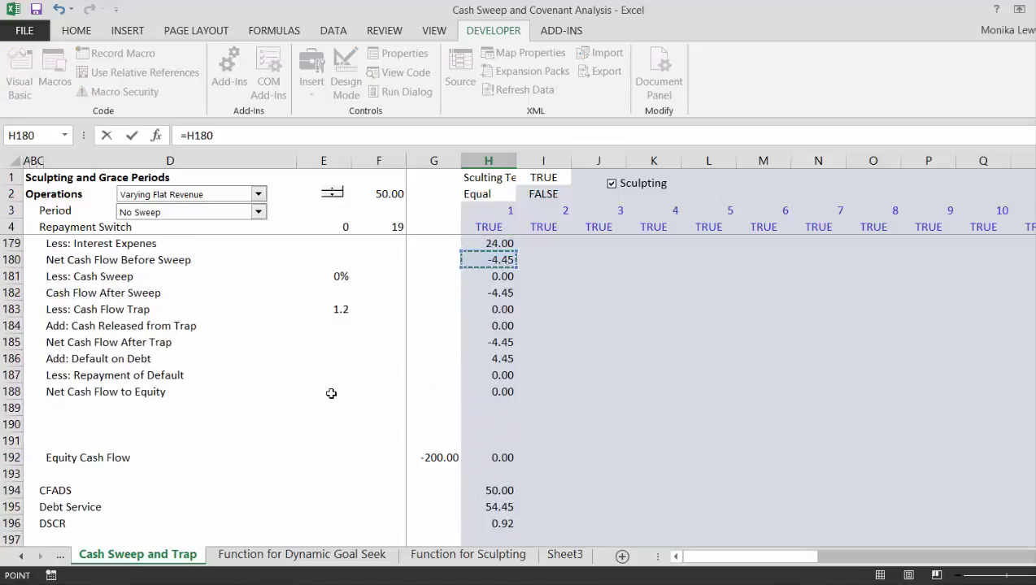
key("Down")
key("Down")
key("Down")
key("Down")
key("Down")
key("Down")
key("Down")
key("Down")
key("Down")
key("Down")
key("Down")
key("Down")
key("Down")
key("Down")
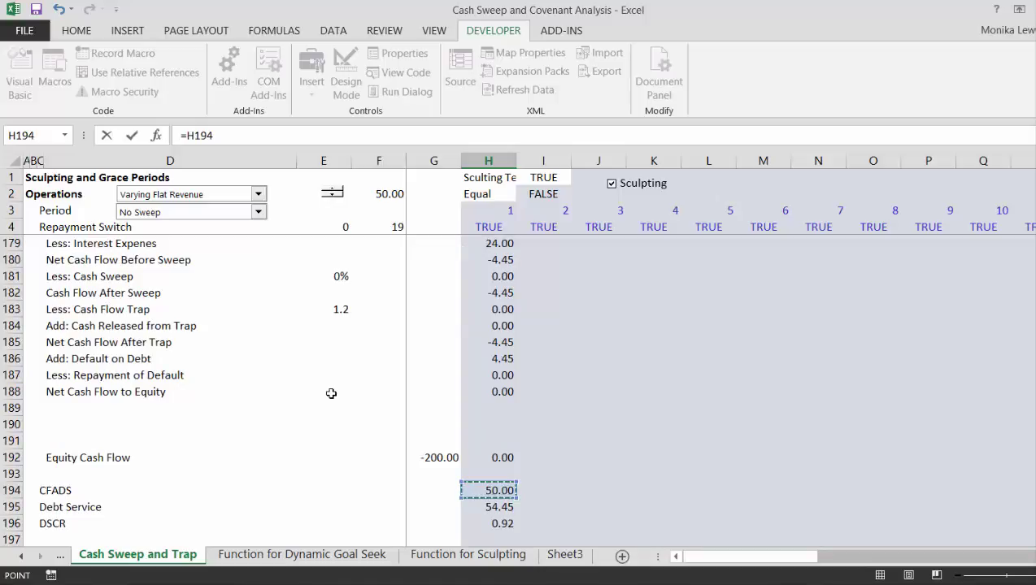
key("Return")
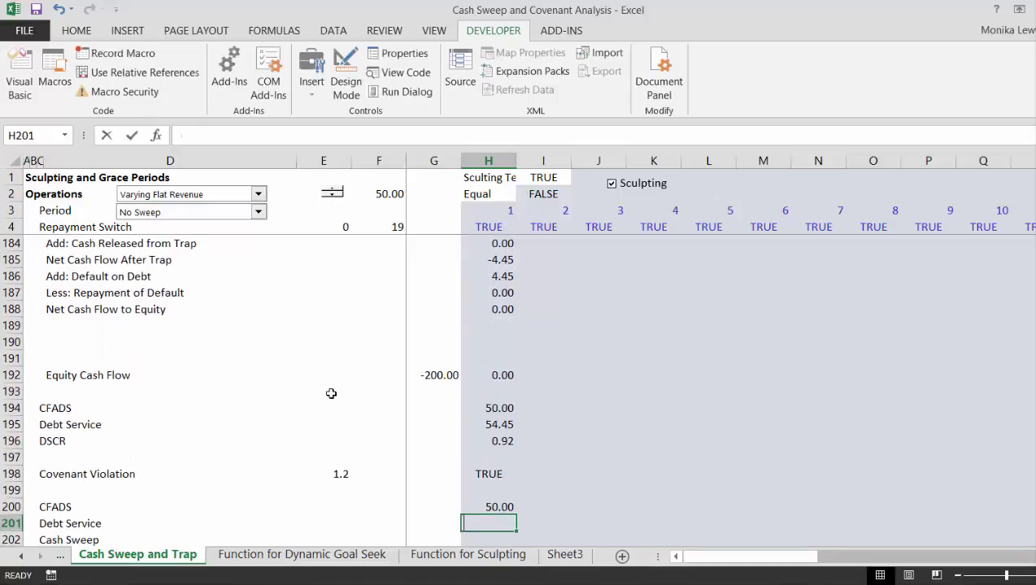
- Calculate the first-period Debt Service in H201 as scheduled repayment plus interest expense with =H178+H179
type("=")
key("Up")
key("Up")
key("Up")
key("Up")
key("Up")
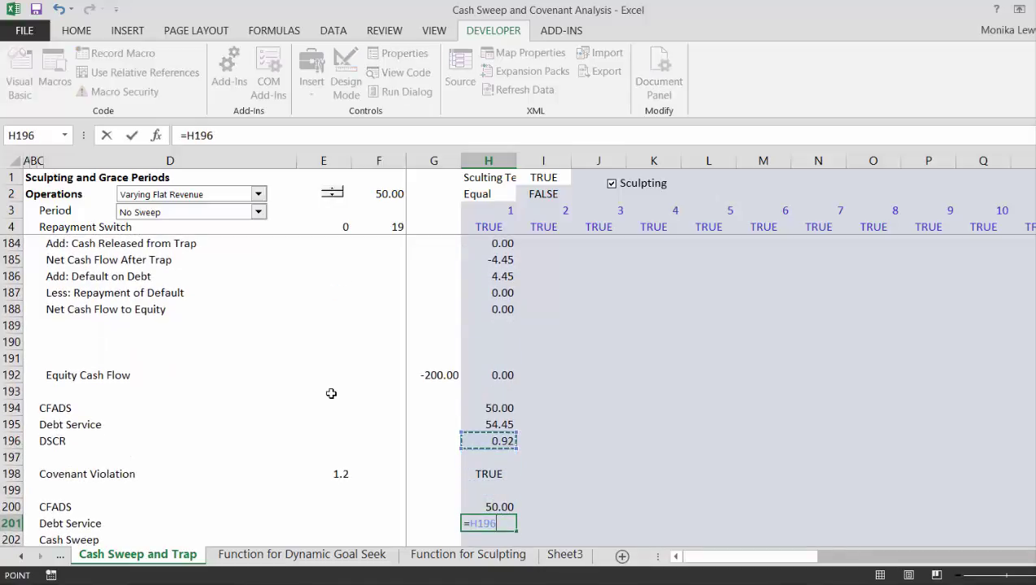
key("Up")
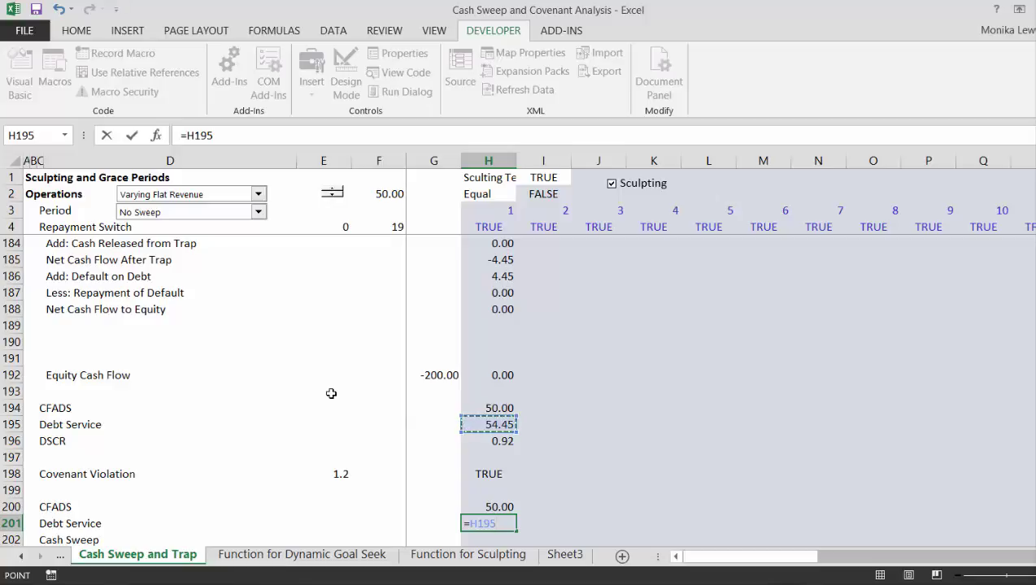
key("Up")
key("Up")
key("Down")
key("Up")
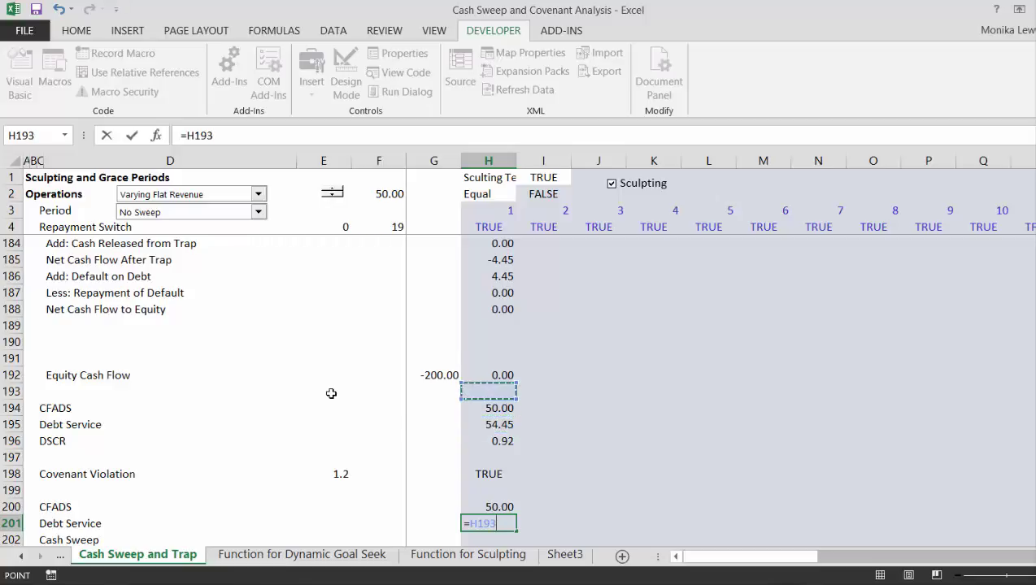
key("Up")
key("Up")
key("Up")
key("Up")
key("Up")
key("Up")
key("Up")
key("Up")
key("Up")
key("Up")
key("Up")
key("Up")
key("Up")
key("Up")
key("Up")
key("Up")
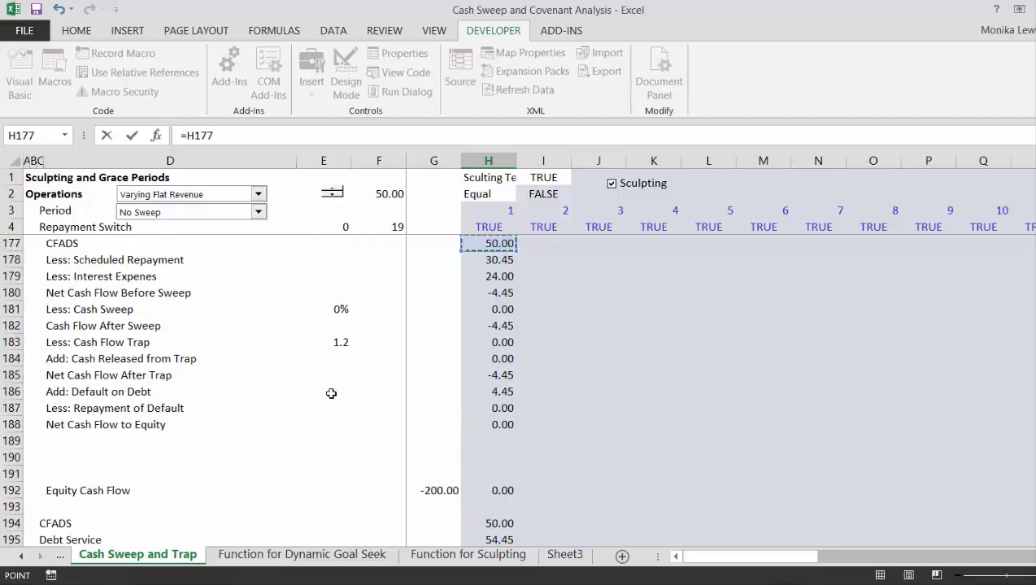
key("Up")
key("Down")
key("Down")
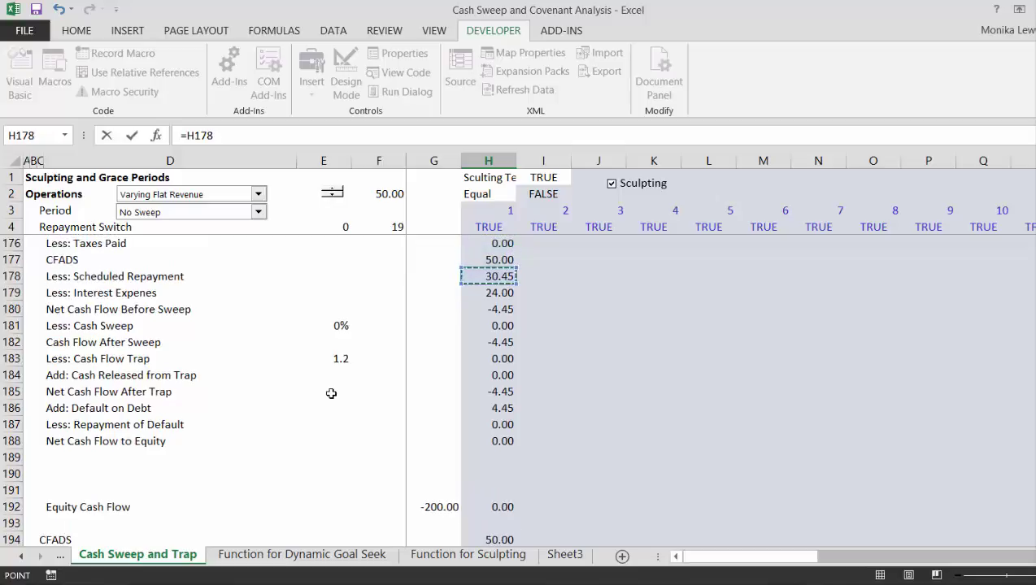
type("+")
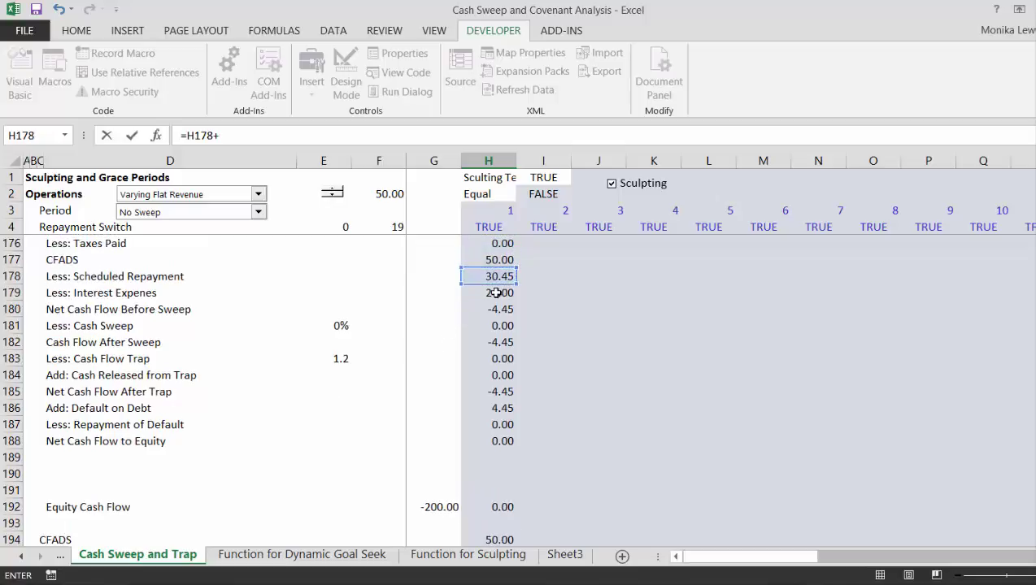
key("Down")
key("Return")
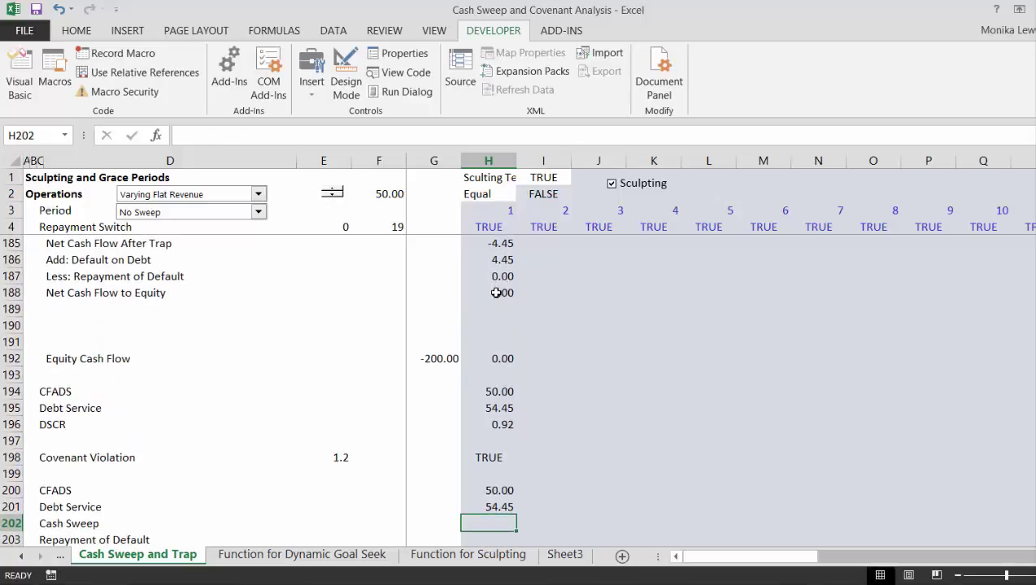
- Rename the Debt Service label in C201 as Scheduled Debt Service
key("Up")
key("Left")
key("Left")
key("Left")
key("Left")
key("Left")
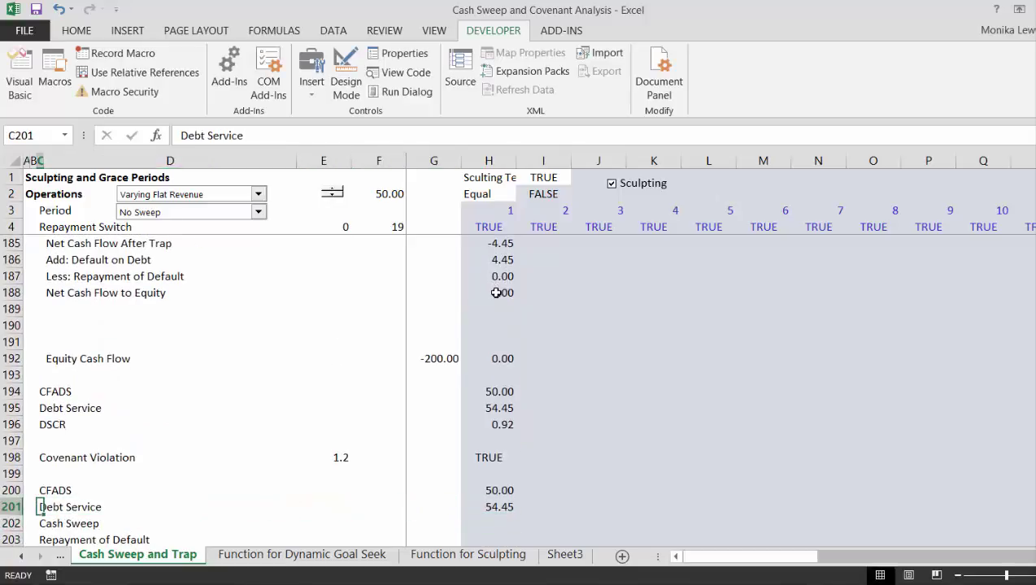
type("Sch")
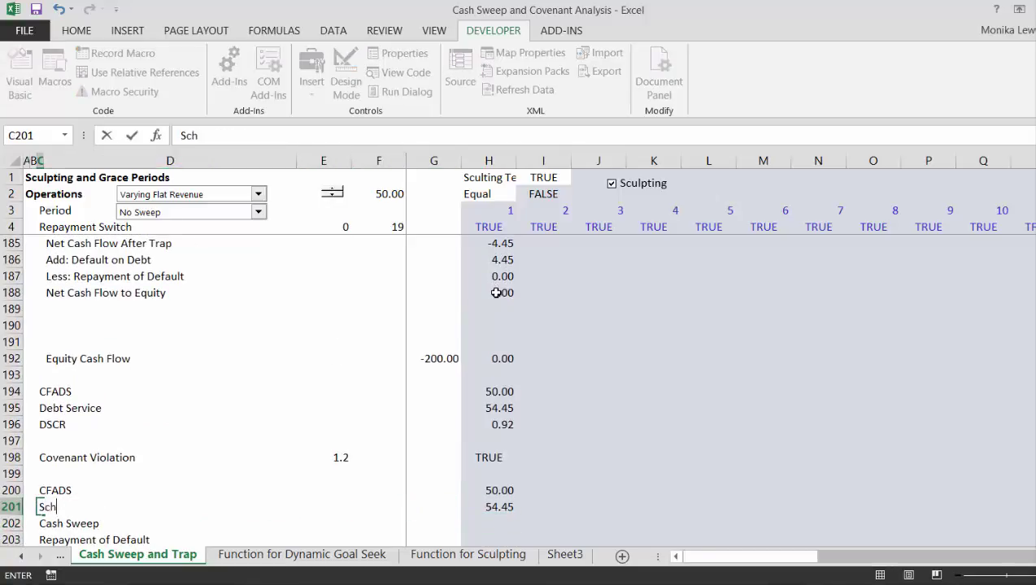
type("eduled De")
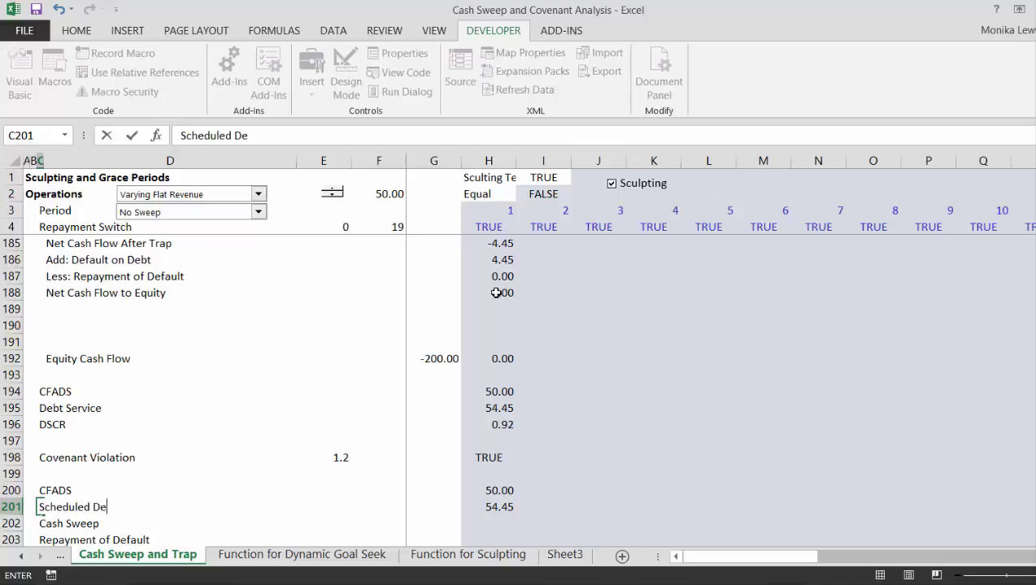
type("bt Servic")
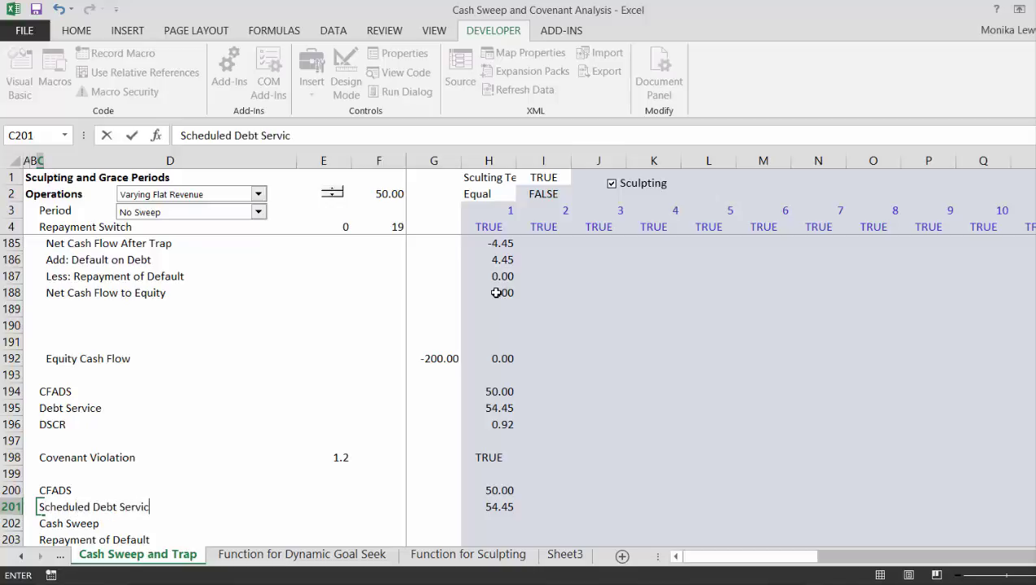
type("e")
key("Return")
- Link the first-period Cash Sweep in H202 to the Less: Cash Sweep line with =H181
key("Right")
key("Right")
key("Right")
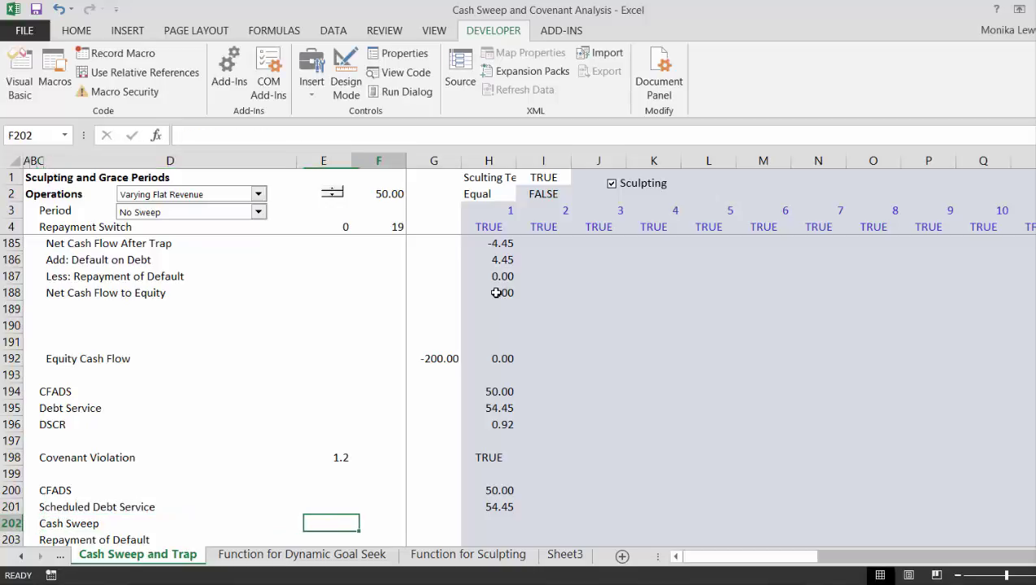
key("Right")
key("Right")
type("=")
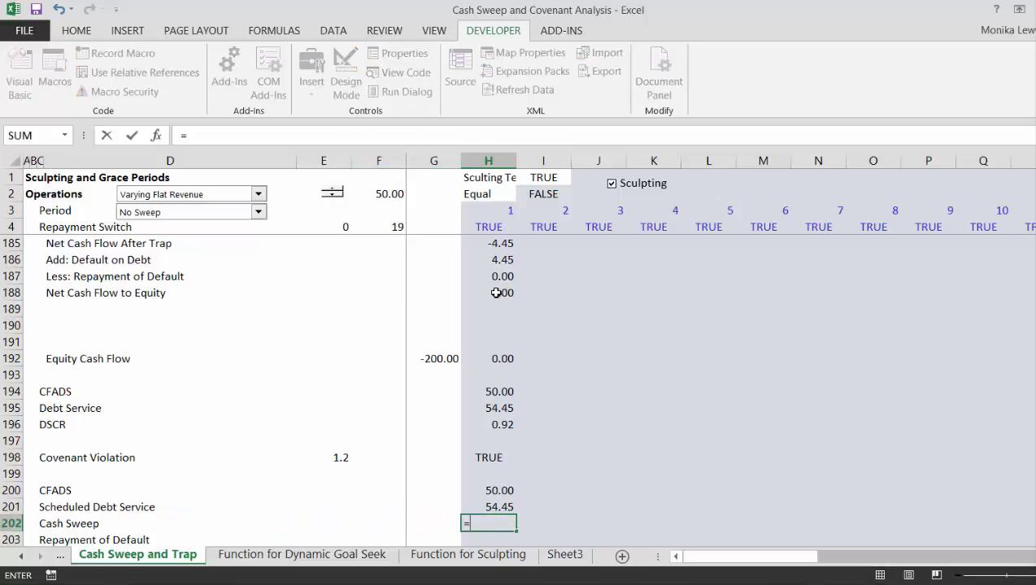
key("Up")
key("Up")
key("Up")
key("Up")
key("Up")
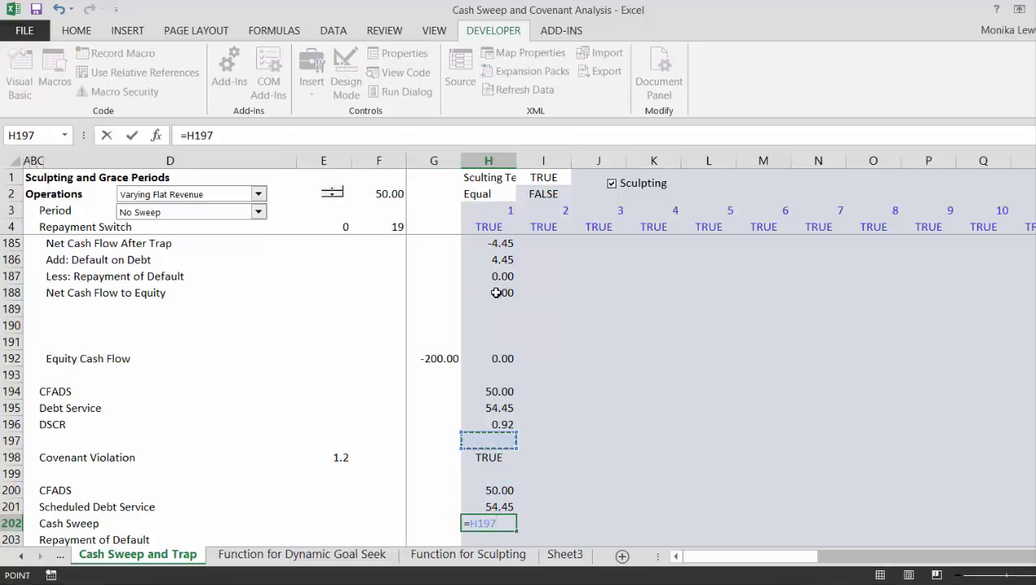
key("Up")
key("Up")
key("Up")
key("Up")
key("Up")
key("Up")
key("Up")
key("Up")
key("Up")
key("Up")
key("Up")
key("Up")
key("Up")
key("Up")
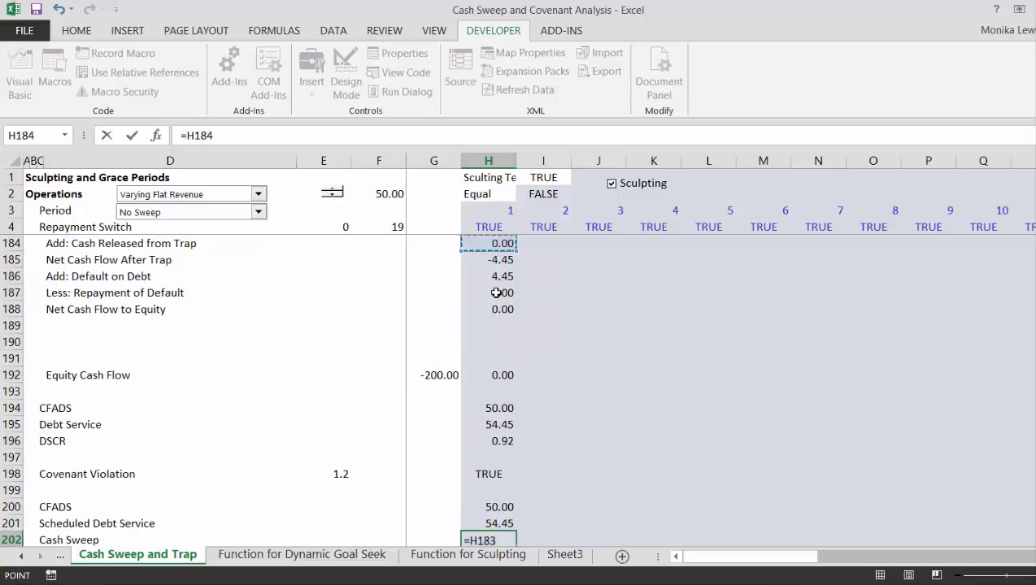
key("Up")
key("Up")
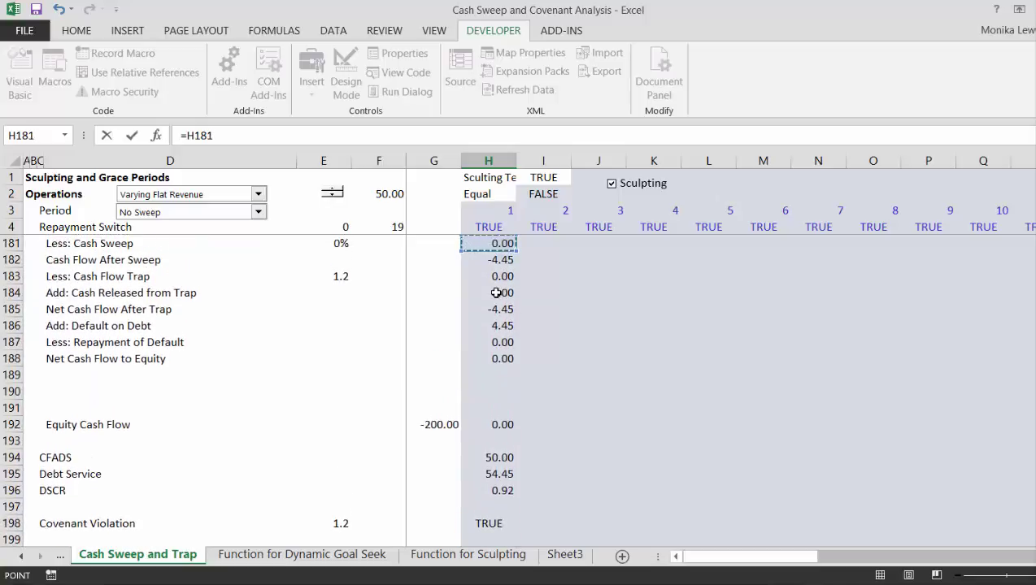
key("Down")
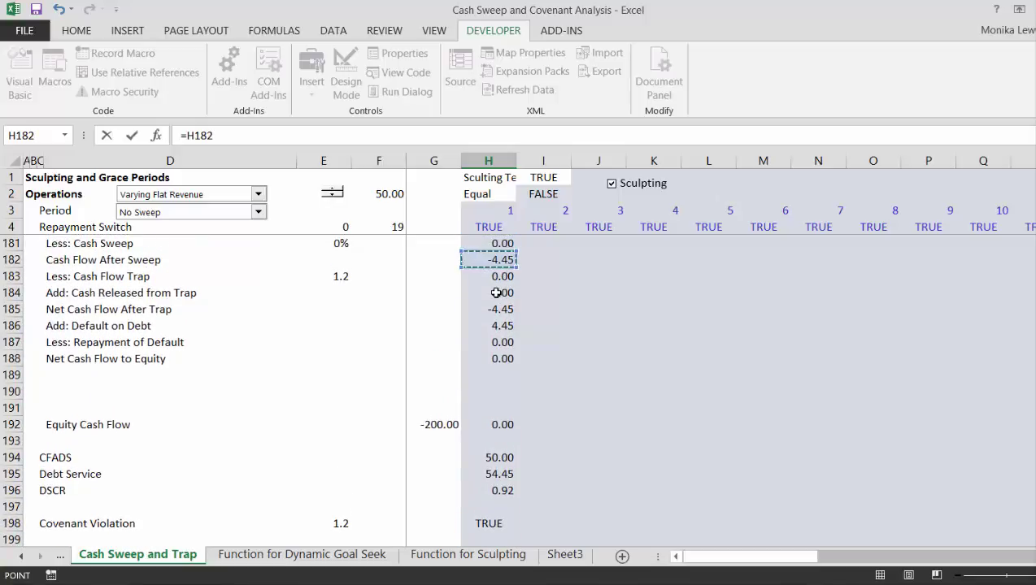
key("Up")
key("Return")
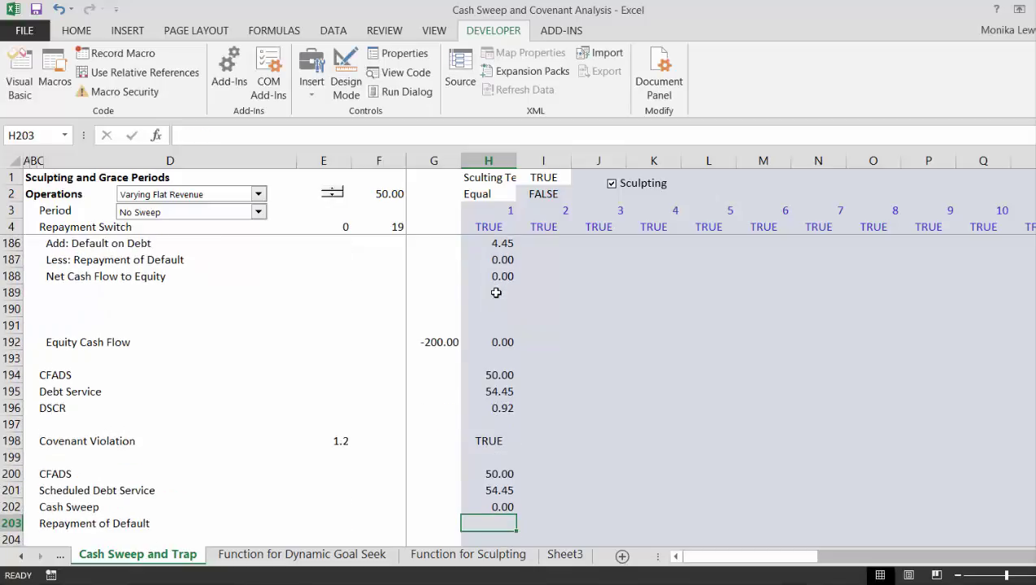
- Replace the Repayment of Default label in C203 with Cash Trapped
key("Left")
key("Left")
key("Left")
key("Left")
key("Left")
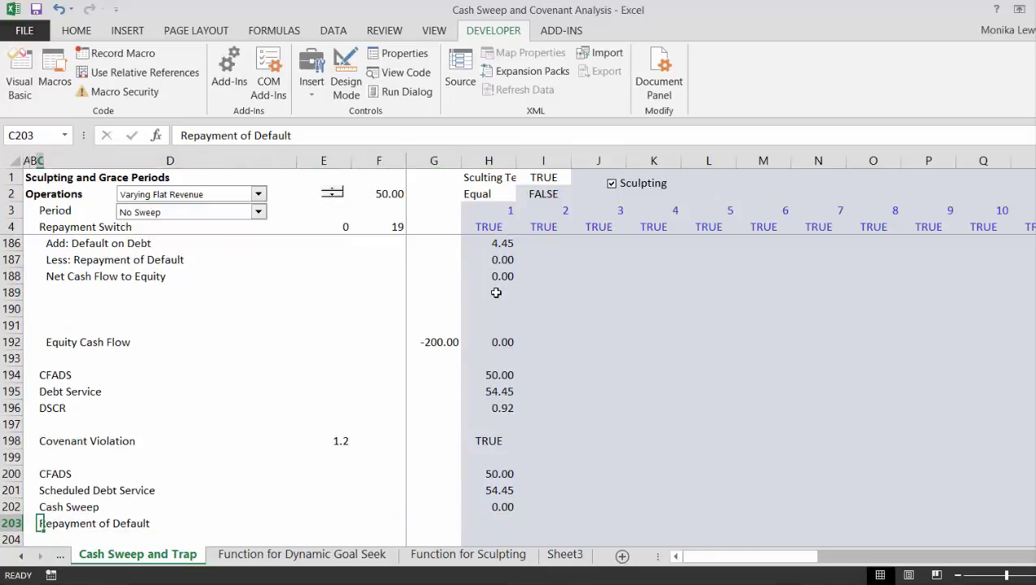
type("Cash Tr")
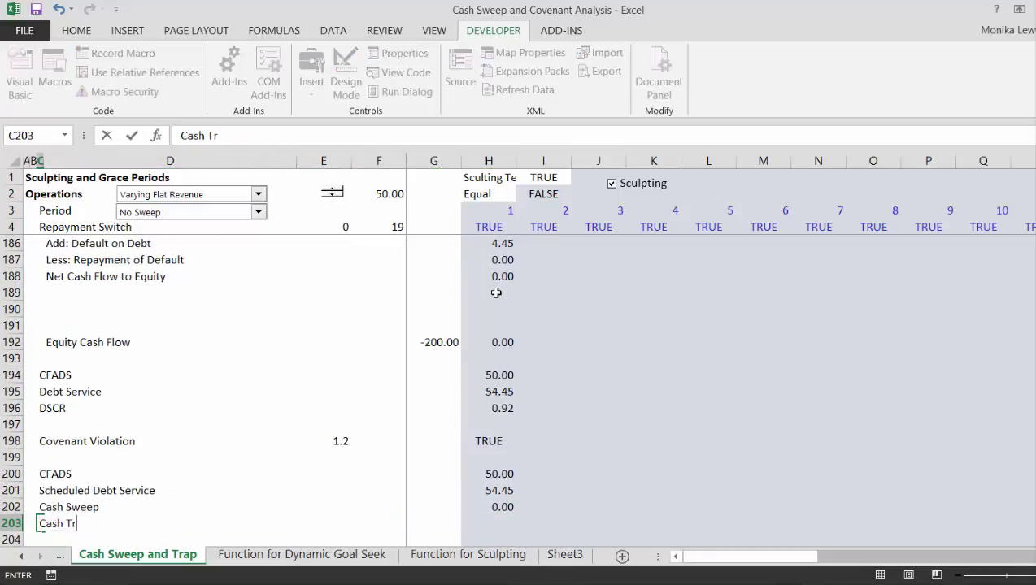
type("apped")
key("Return")
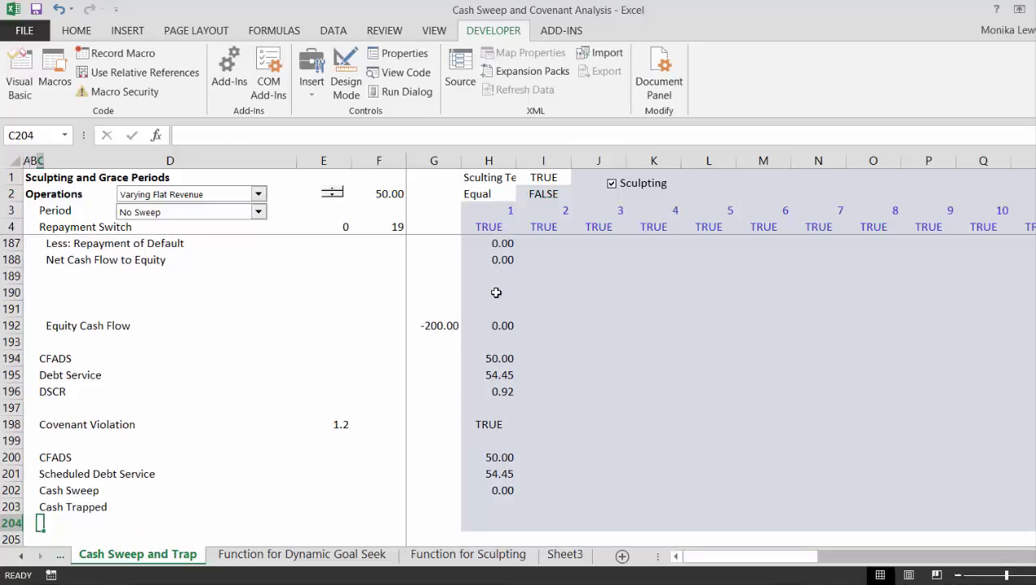
- Link the first-period Cash Trapped in H203 to the Less: Cash Flow Trap line with =H183
key("Up")
key("Right")
key("Right")
key("Right")
key("Right")
key("Right")
type("=")
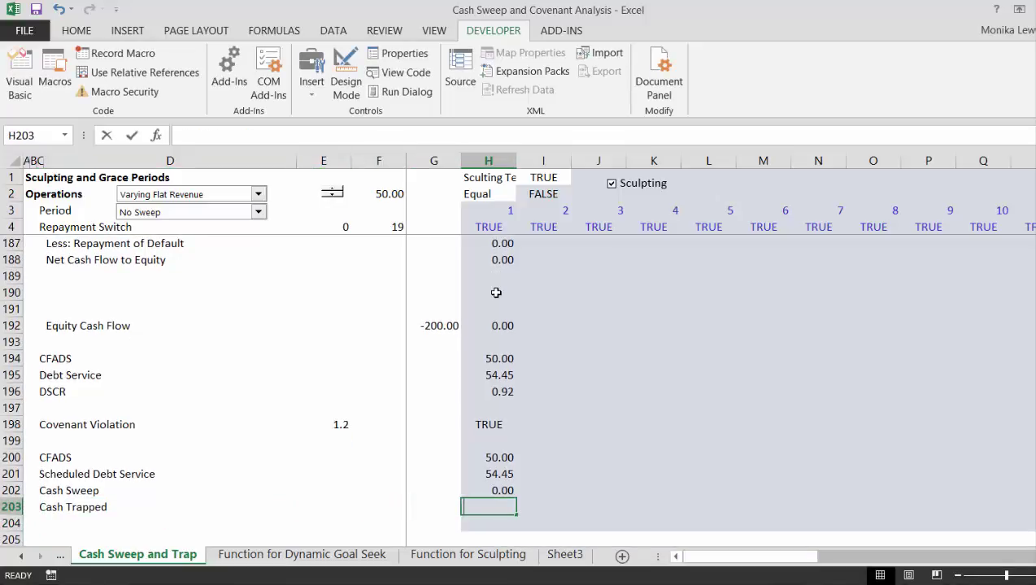
key("Up")
key("Up")
key("Up")
key("Up")
key("Up")
key("Up")
key("Up")
key("Up")
key("Up")
key("Up")
key("Up")
key("Up")
key("Up")
key("Up")
key("Up")
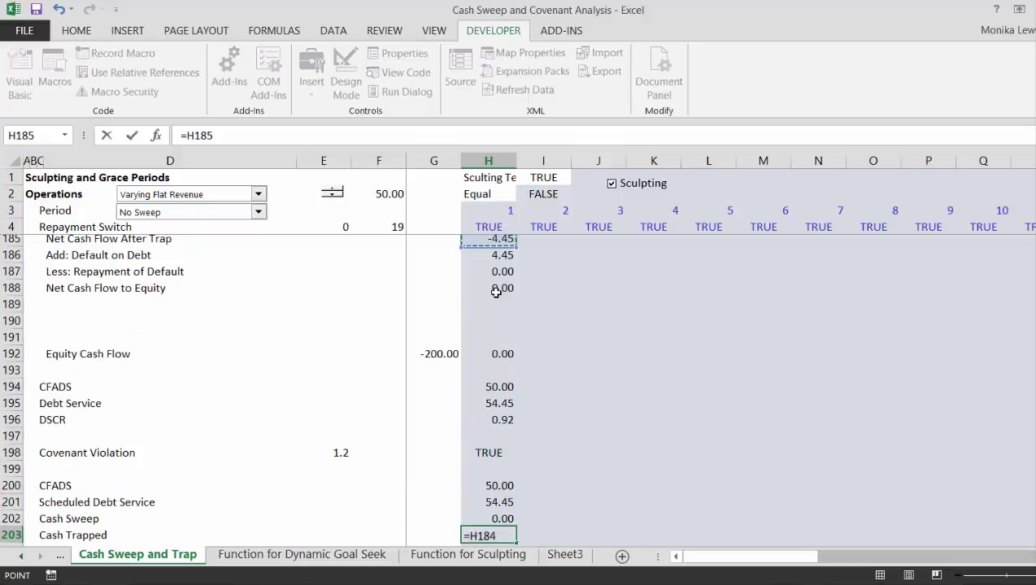
key("Down")
key("Down")
key("Down")
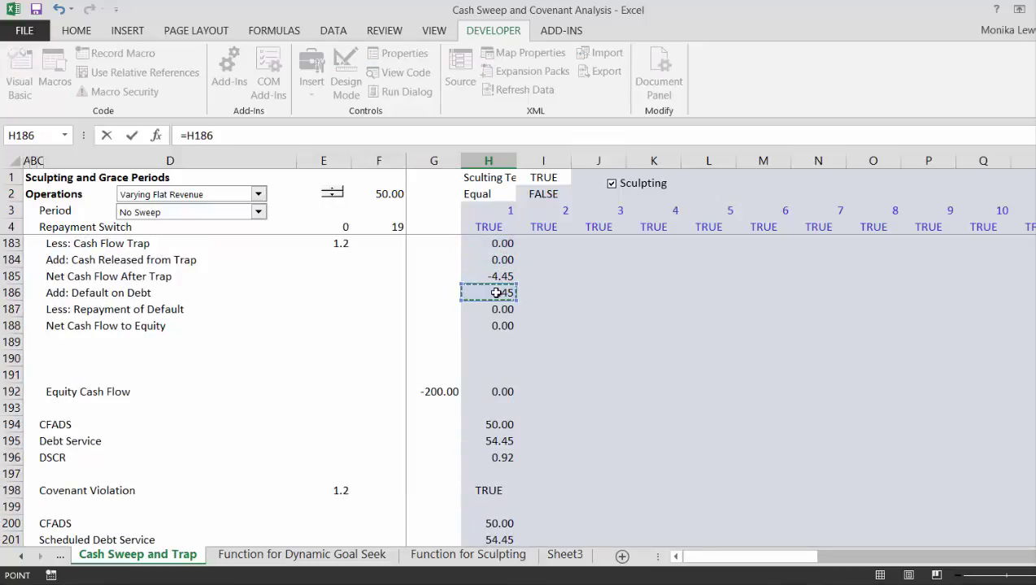
key("Up")
key("Up")
key("Up")
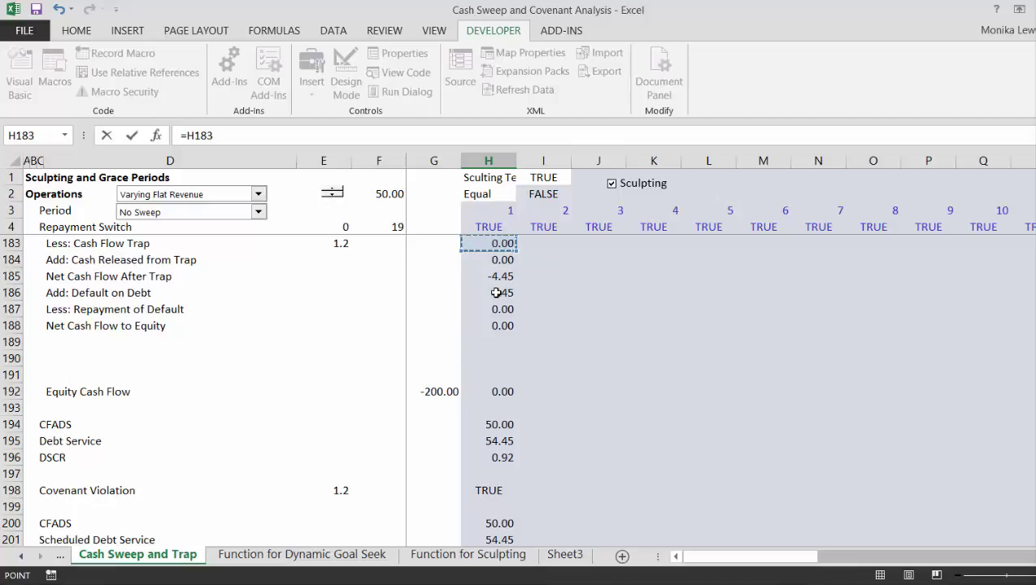
key("Up")
key("Down")
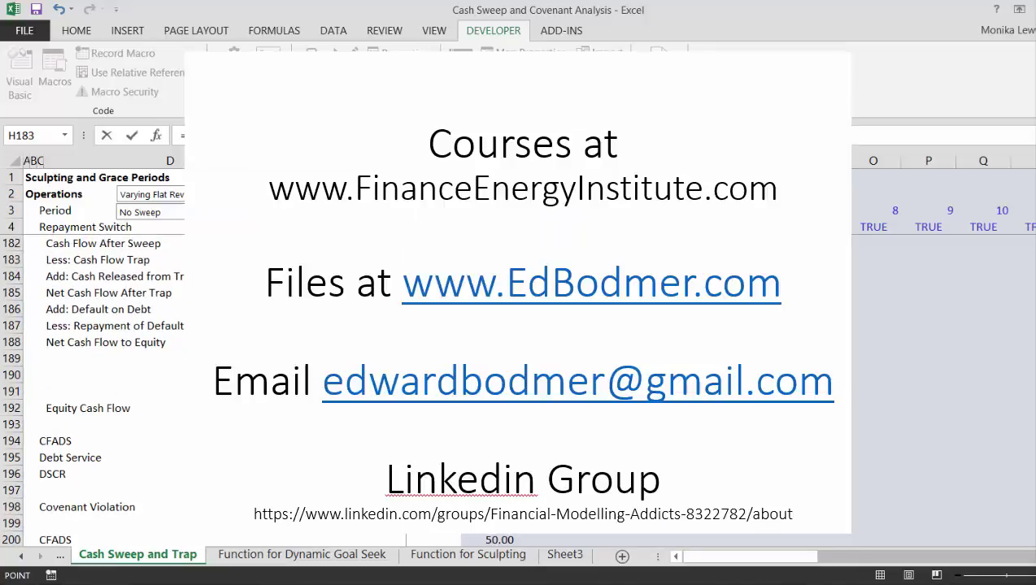
key("Return")
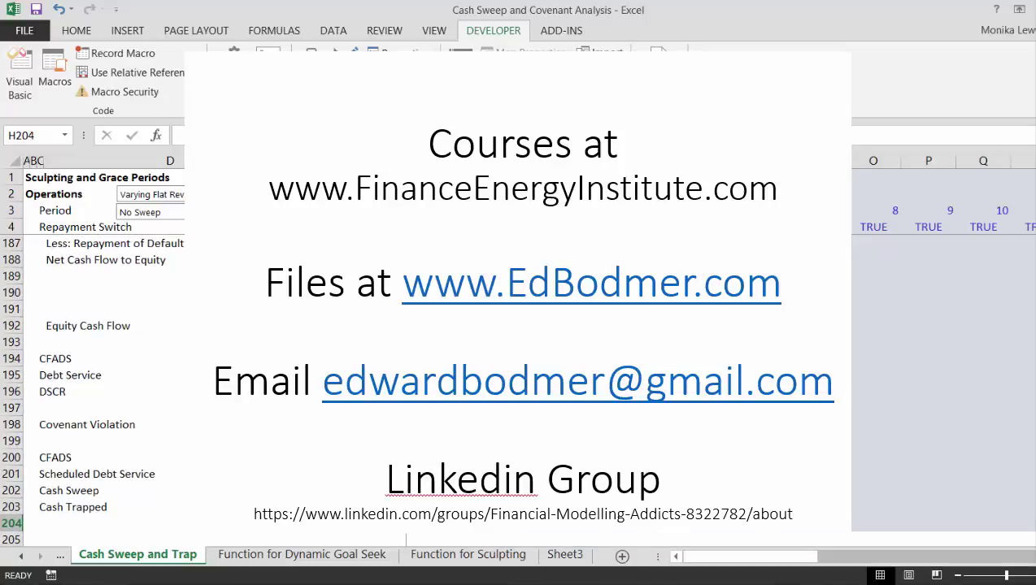
- Add the label Repayment of Default in C204, below Cash Trapped
key("Left")
key("Left")
key("Left")
key("Left")
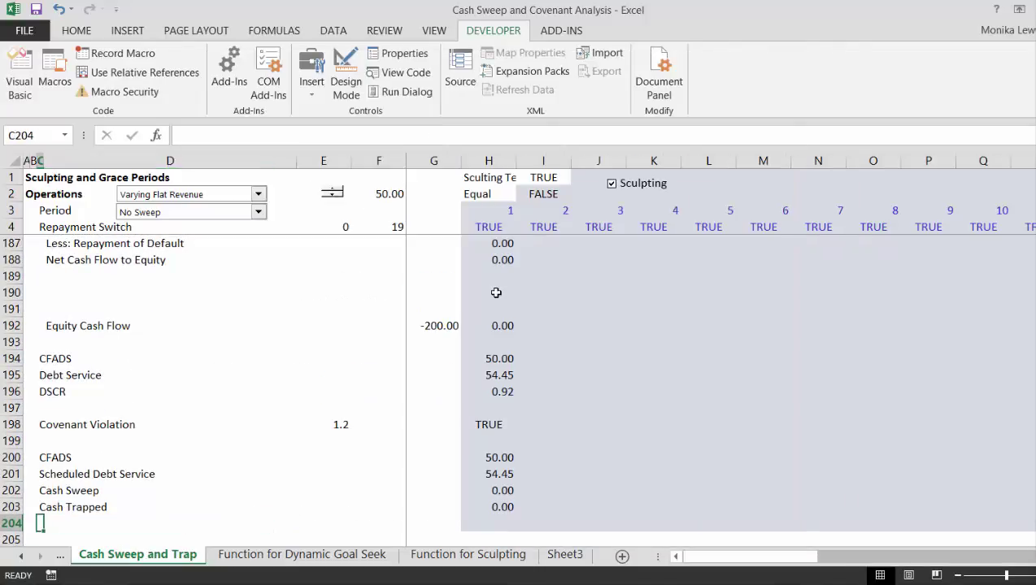
type("Repaymen")
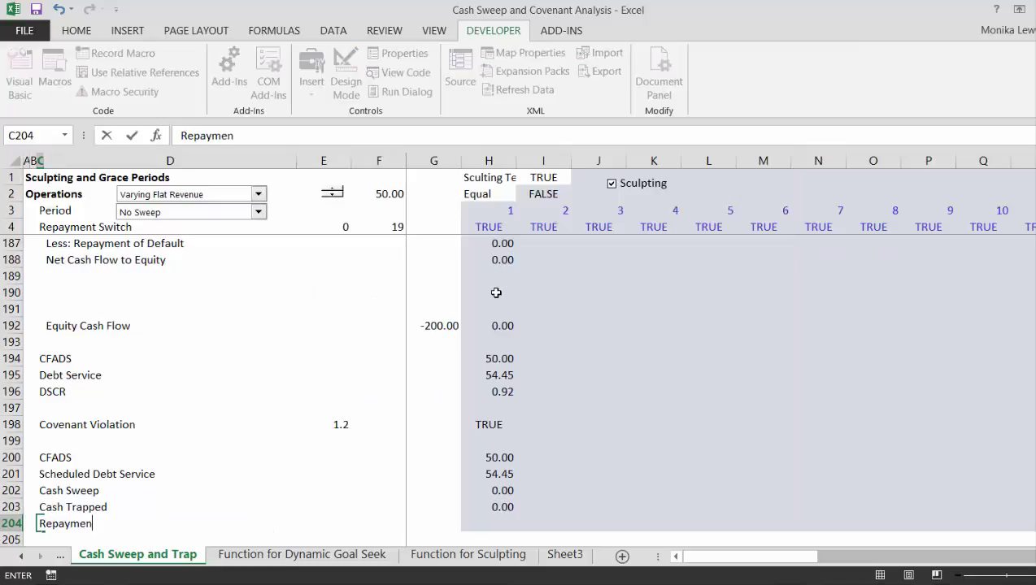
type("t of Defa")
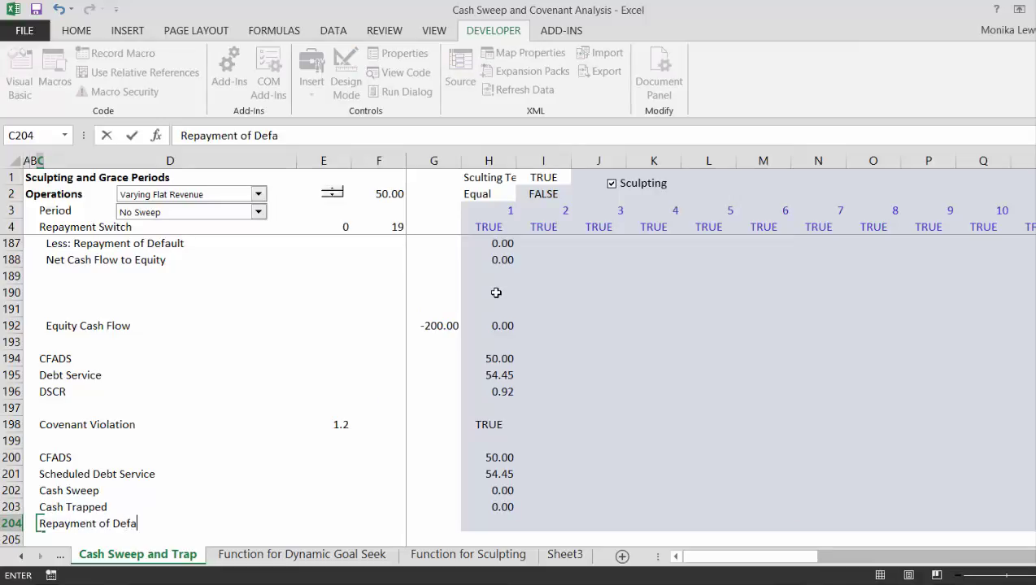
type("ult")
key("Return")
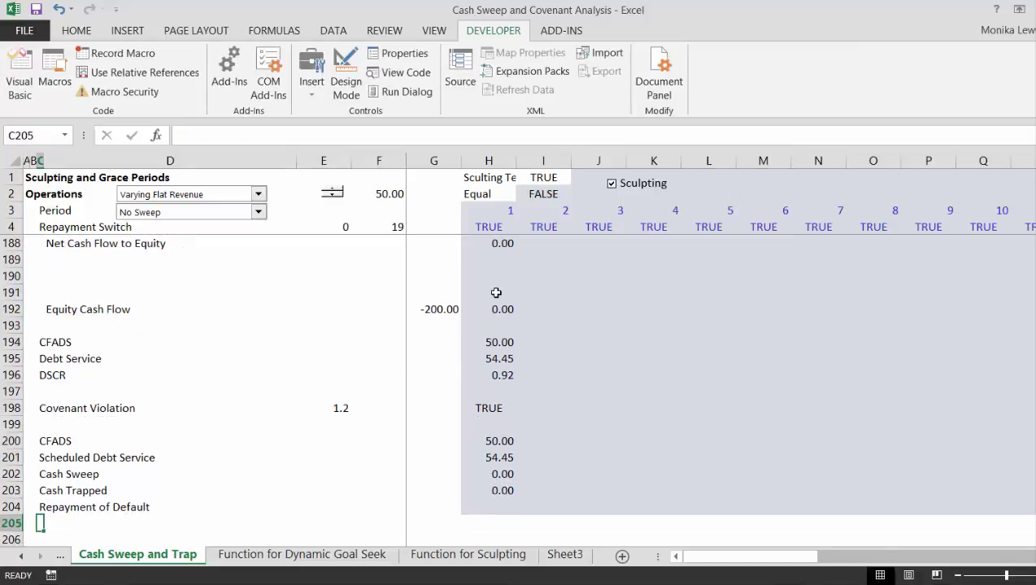
- Link the first-period Repayment of Default in H204 to the Less: Repayment of Default line with =H187
key("Up")
key("Right")
key("Right")
key("Right")
key("Right")
key("Right")
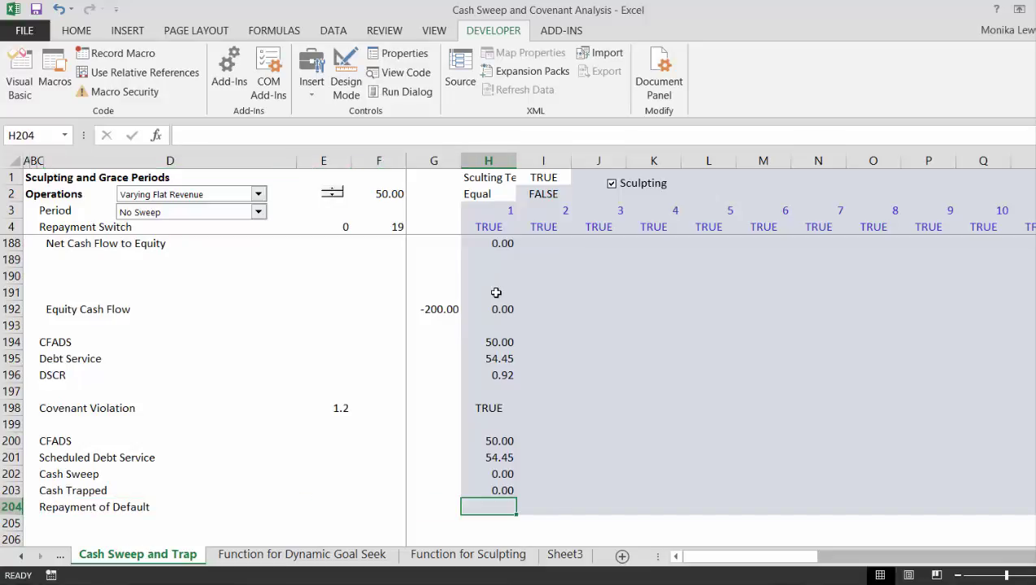
type("=")
key("Up")
key("Up")
key("Up")
key("Up")
key("Up")
key("Up")
key("Up")
key("Up")
key("Up")
key("Up")
key("Up")
key("Up")
key("Up")
key("Up")
key("Up")
key("Up")
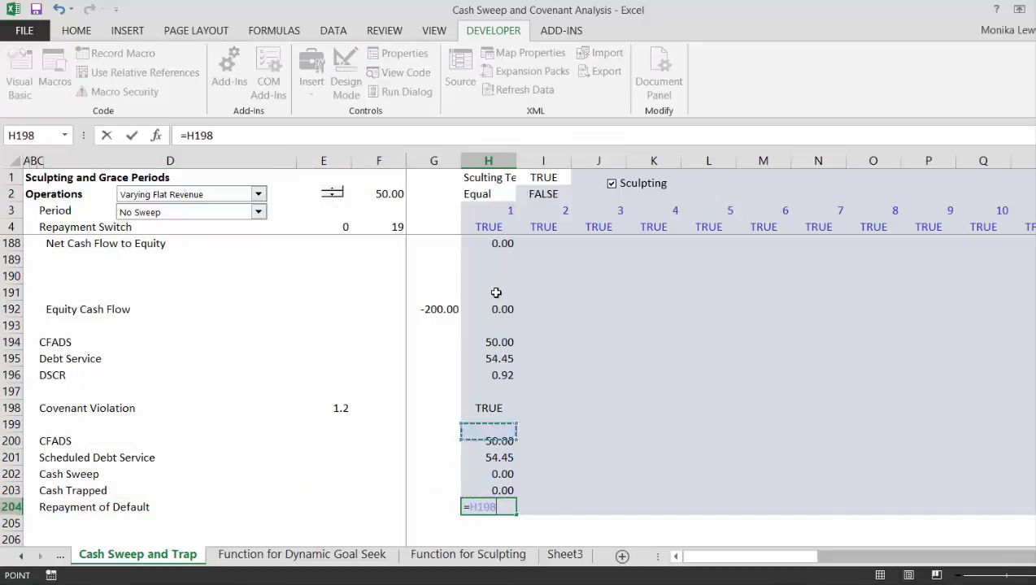
key("Up")
key("Up")
key("Up")
key("Up")
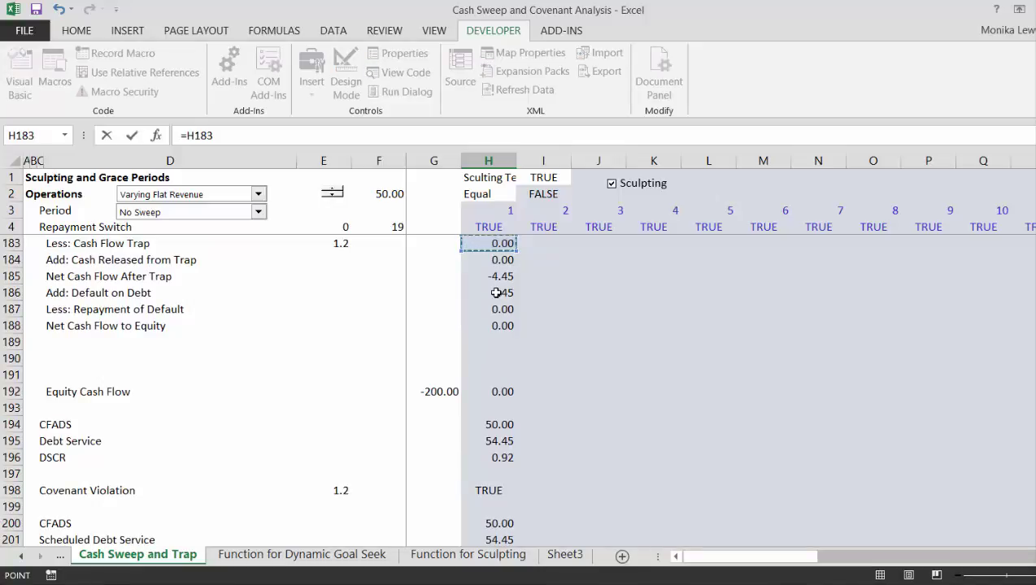
key("Up")
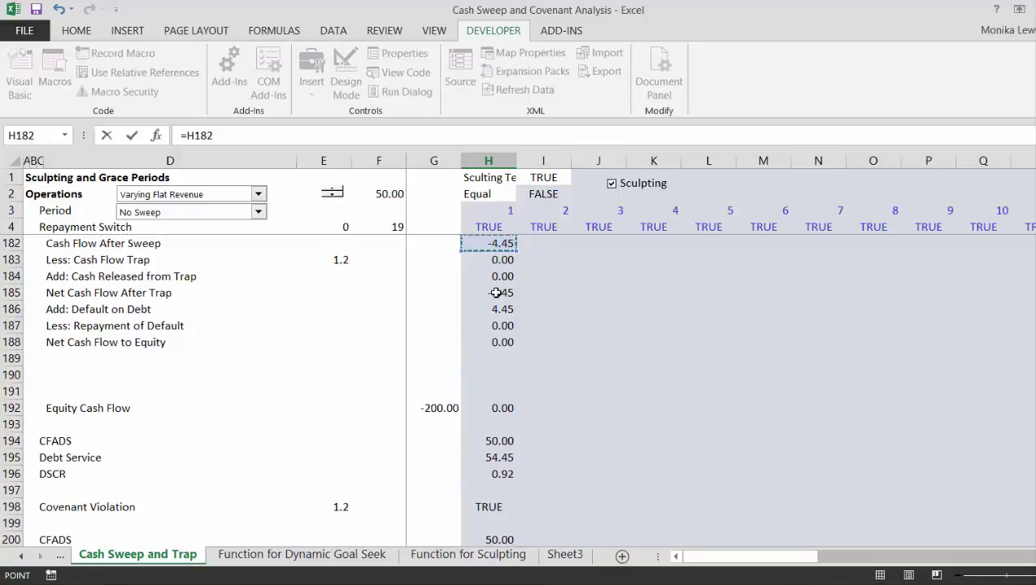
key("Down")
key("Down")
key("Down")
key("Down")
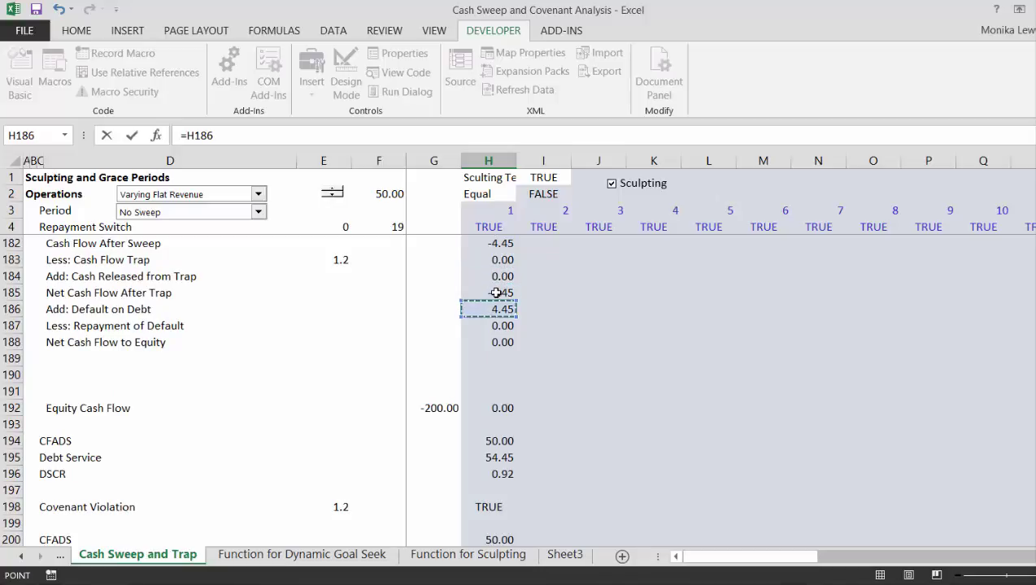
key("Down")
key("Return")
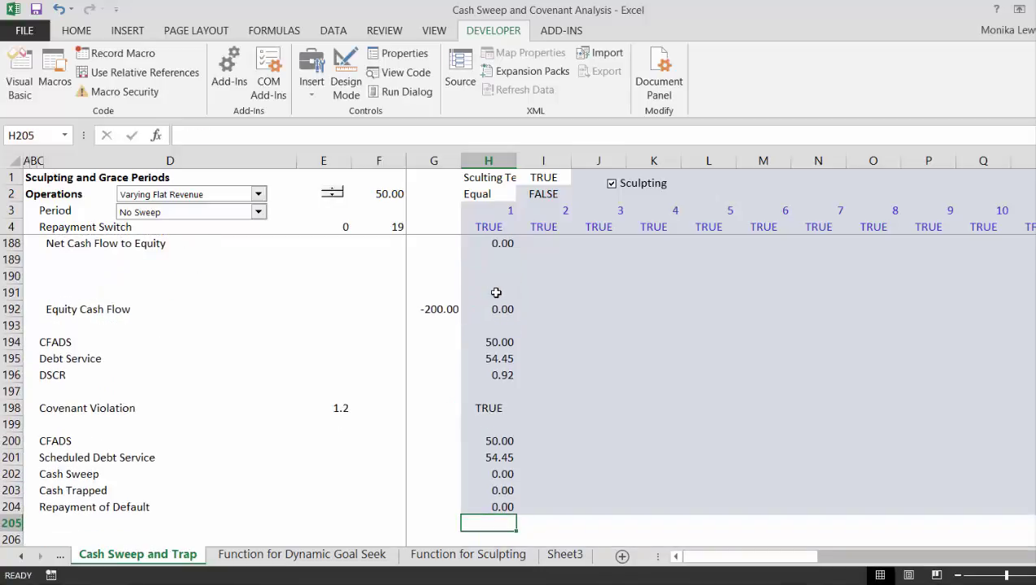
- Review the first-period summary formulas in H200:H204, from CFADS through Repayment of Default
key("Up")
key("Up")
key("Up")
key("Up")
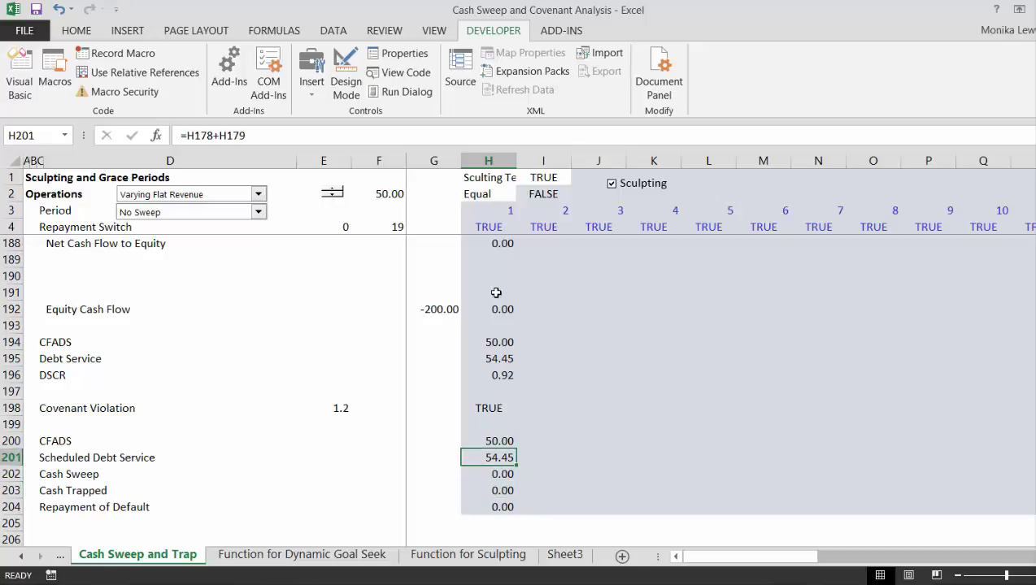
key("Up")
key("Down")
key("Up")
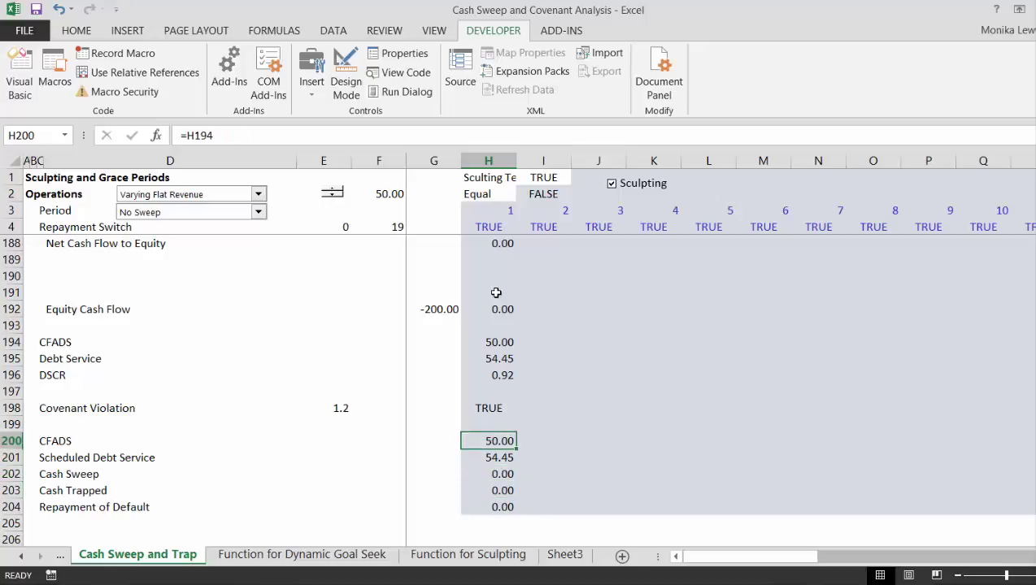
key("Down")
key("Up")
key("Down")
key("Down")
key("Down")
key("Down")
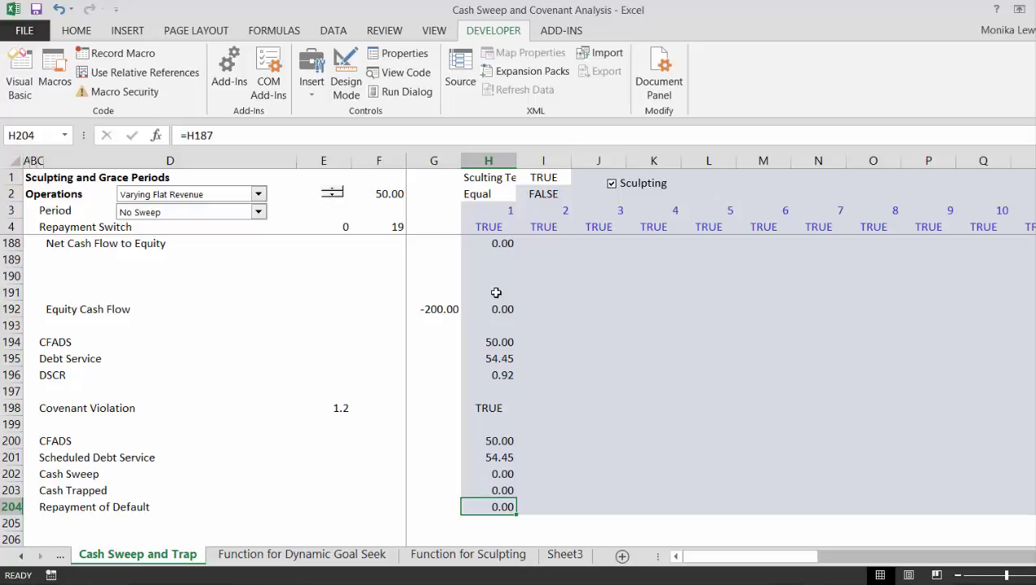
- Copy the first-period formulas in H136:H204, from the debt schedule's Opening Balance through Repayment of Default, across the remaining period columns
key("Up")
key("Up")
key("Up")
key("Up")
key("Up")
key("Up")
key("Up")
key("Up")
key("Up")
key("Up")
key("Up")
key("Up")
key("Up")
key("Up")
key("Up")
key("Up")
key("Up")
key("Up")
key("Up")
key("Up")
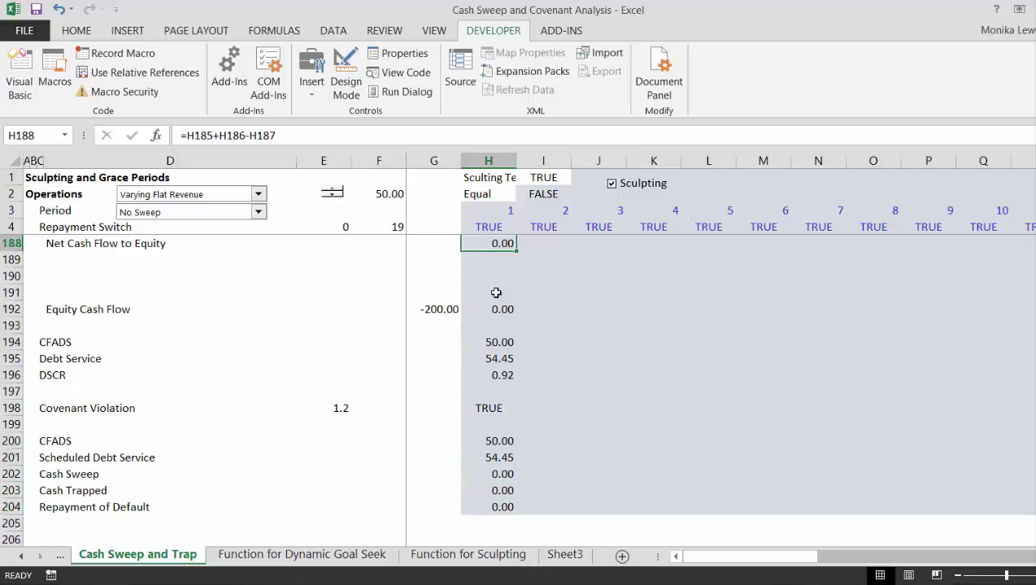
key("Up")
key("Up")
key("Up")
key("Up")
key("Up")
key("Up")
key("Up")
key("Up")
key("Up")
key("Up")
key("Up")
key("Up")
key("Up")
key("Up")
key("Up")
key("Up")
key("Up")
key("Up")
key("Up")
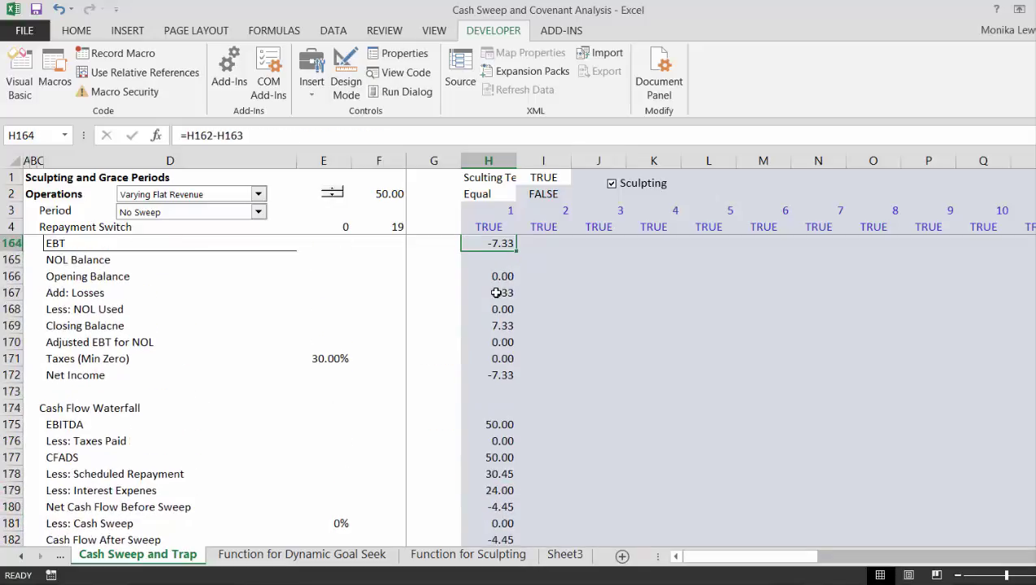
key("Up")
key("Up")
key("Up")
key("Up")
key("Up")
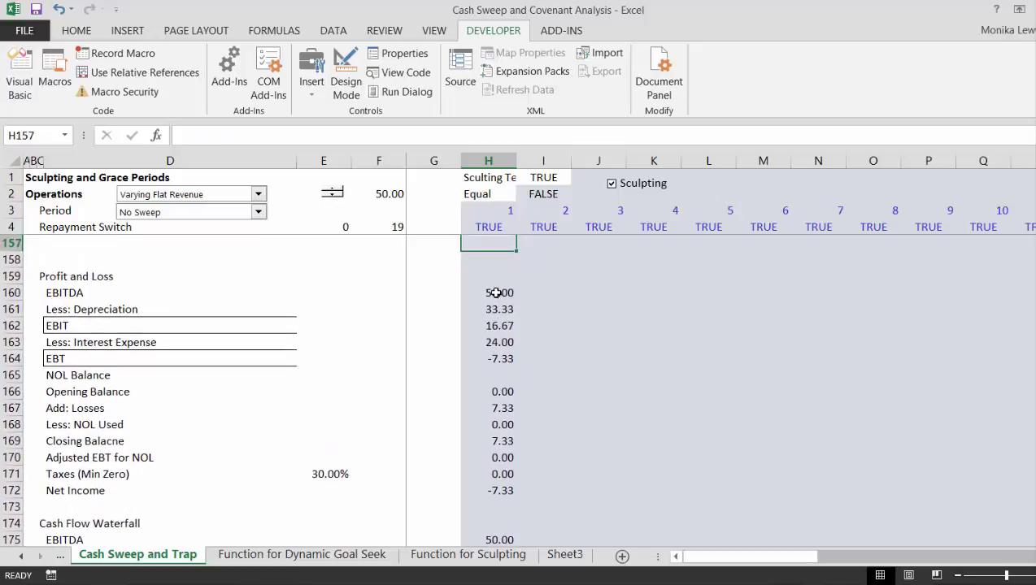
key("Up")
key("Up")
key("Up")
key("Up")
key("Up")
key("Up")
key("Up")
key("Up")
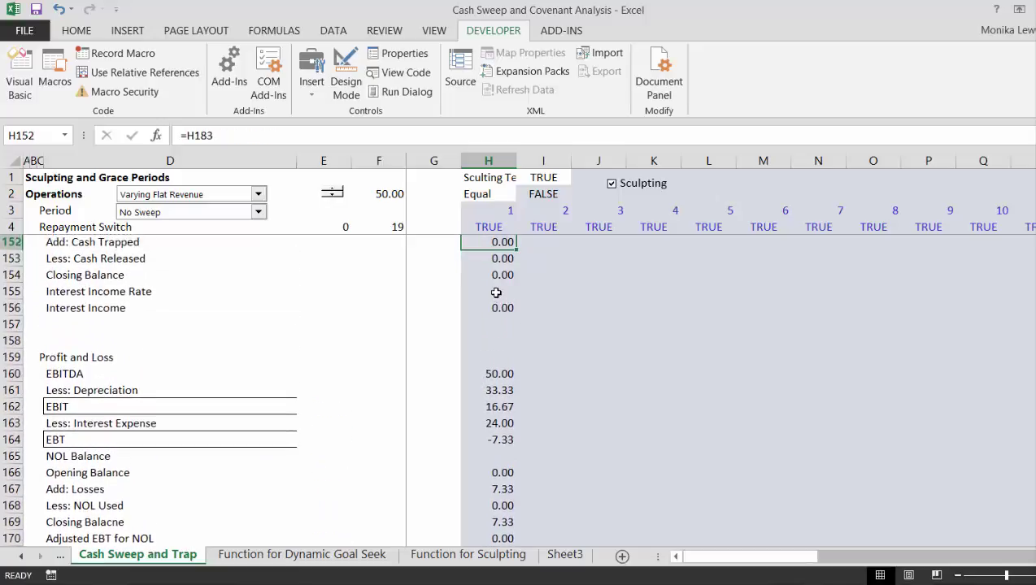
key("Up")
key("Up")
key("Up")
key("Up")
key("Up")
key("Up")
key("Up")
key("Up")
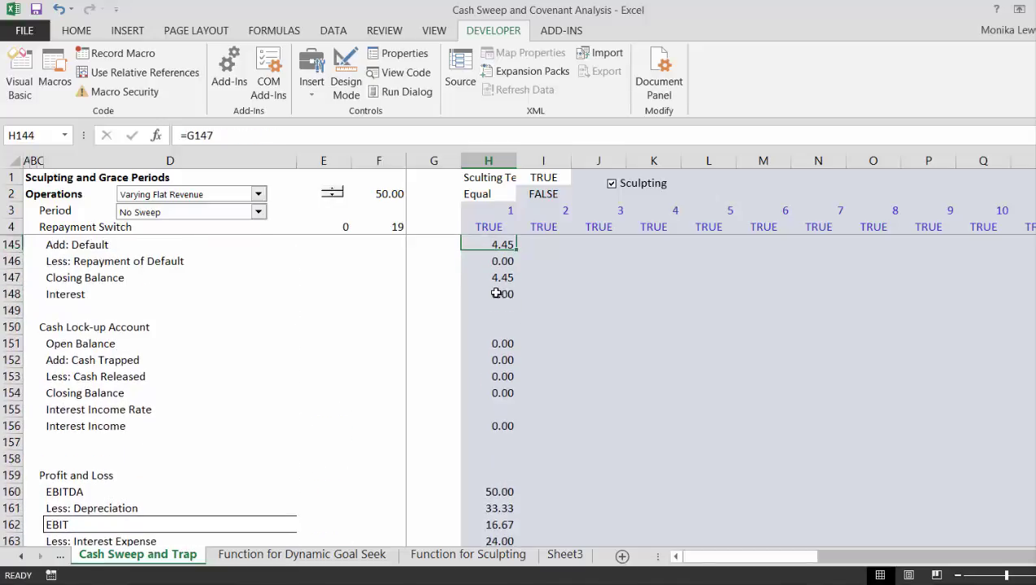
key("Up")
key("Up")
key("Up")
key("Up")
key("Up")
key("Up")
key("Up")
key("Up")
key("Up")
key("Up")
key("Up")
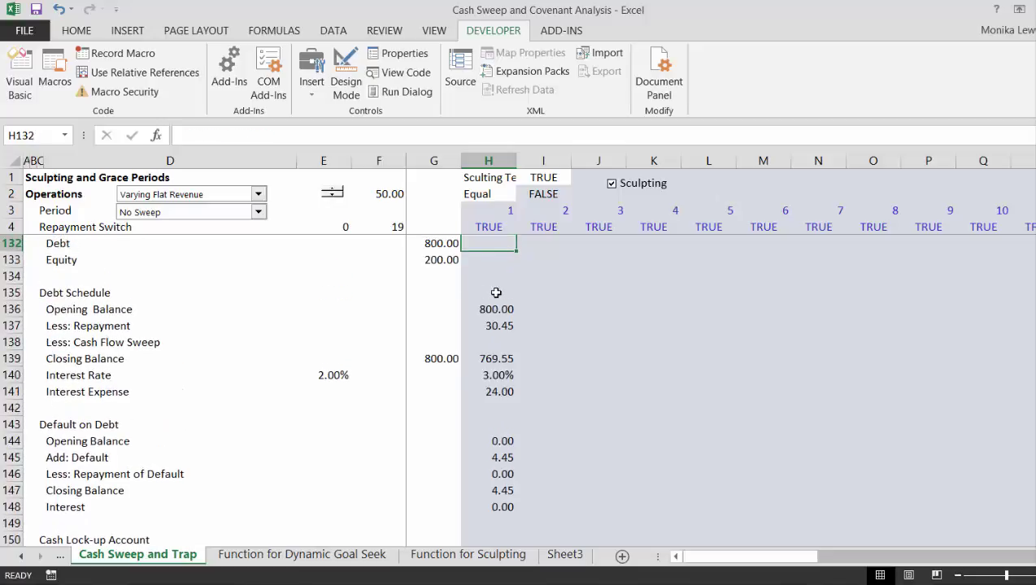
key("Up")
key("Down")
key("Down")
key("Down")
key("Down")
key("Down")
key("Down")
key("Down")
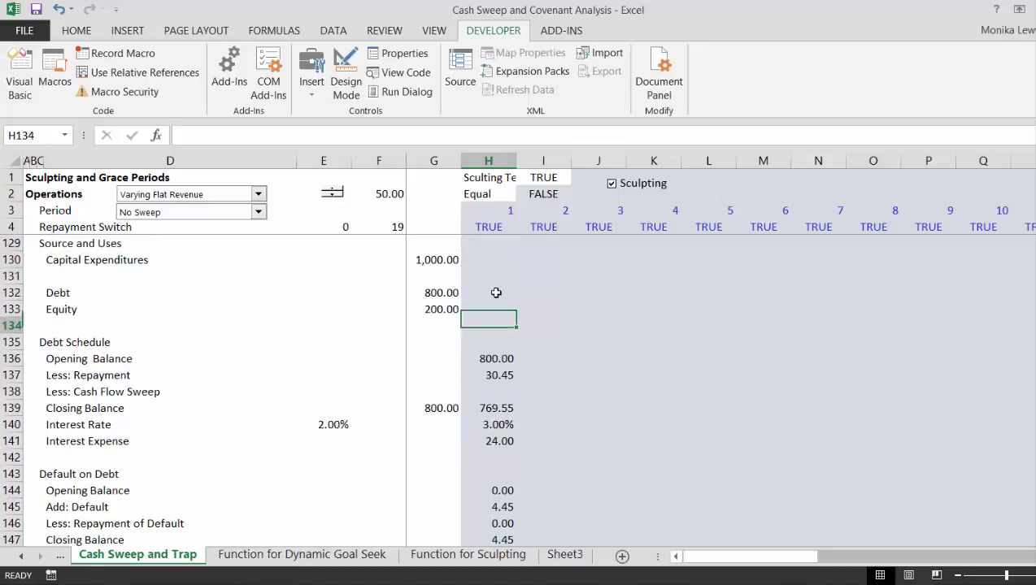
key("Down")
key("Up")
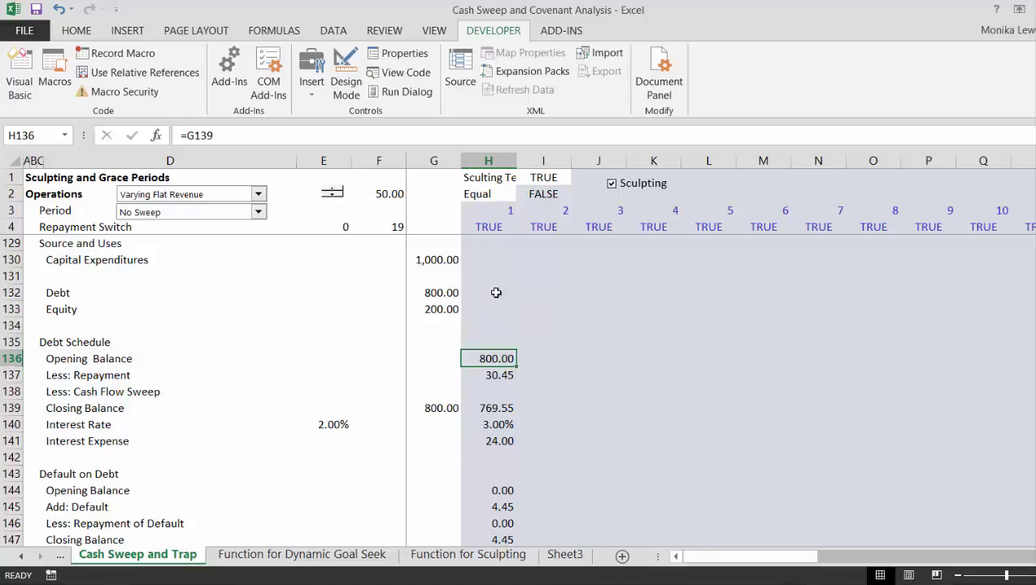
key("shift+Down")
key("shift+Down")
key("shift+Down")
key("shift+Down")
key("shift+Down")
key("shift+Down")
key("shift+Down")
key("shift+Down")
key("shift+Down")
key("shift+Down")
key("shift+Down")
key("shift+Down")
key("shift+Down")
key("shift+Down")
key("shift+Down")
key("shift+Down")
key("shift+Down")
key("shift+Down")
key("shift+Down")
key("shift+Down")
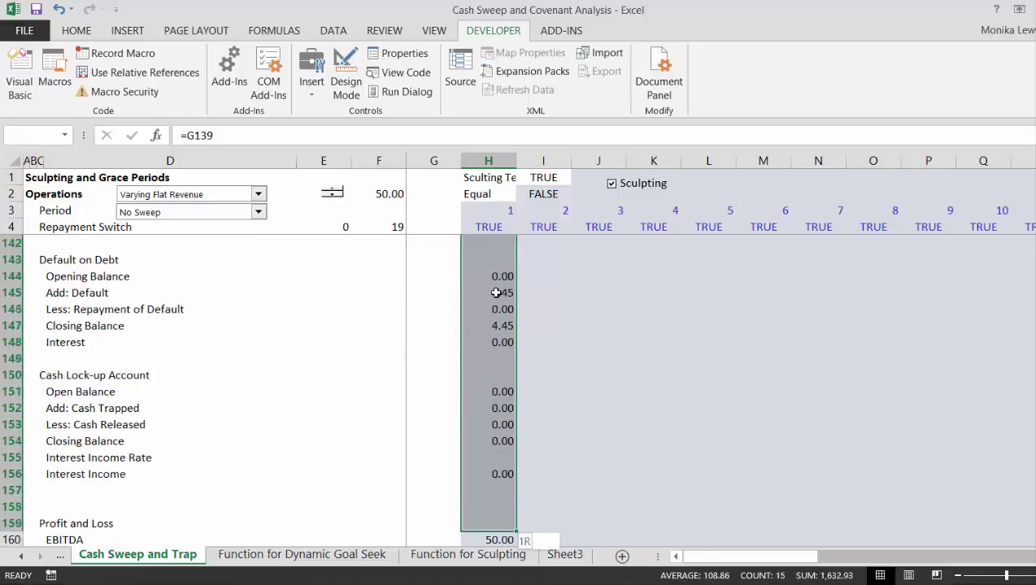
key("shift+Down")
key("shift+Down")
key("shift+Down")
key("shift+Down")
key("shift+Down")
key("shift+Down")
key("shift+Down")
key("shift+Down")
key("shift+Down")
key("shift+Down")
key("shift+Down")
key("shift+Down")
key("shift+Down")
key("shift+Down")
key("shift+Down")
key("shift+Down")
key("shift+Down")
key("shift+Down")
key("shift+Down")
key("shift+Down")
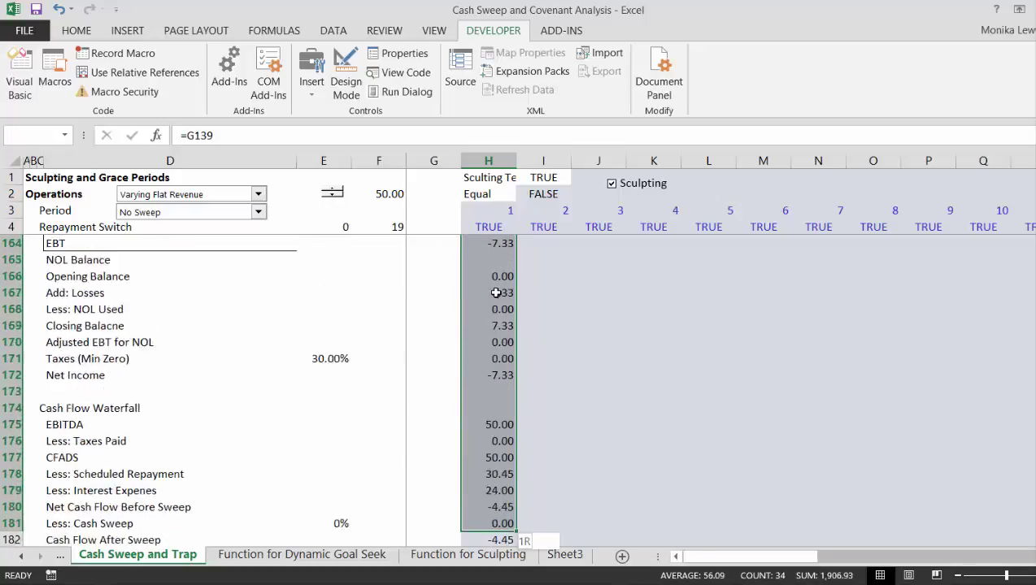
key("shift+Down")
key("shift+Down")
key("shift+Down")
key("shift+Down")
key("shift+Down")
key("shift+Down")
key("shift+Down")
key("shift+Down")
key("shift+Down")
key("shift+Down")
key("shift+Down")
key("shift+Down")
key("shift+Down")
key("shift+Down")
key("shift+Down")
key("shift+Down")
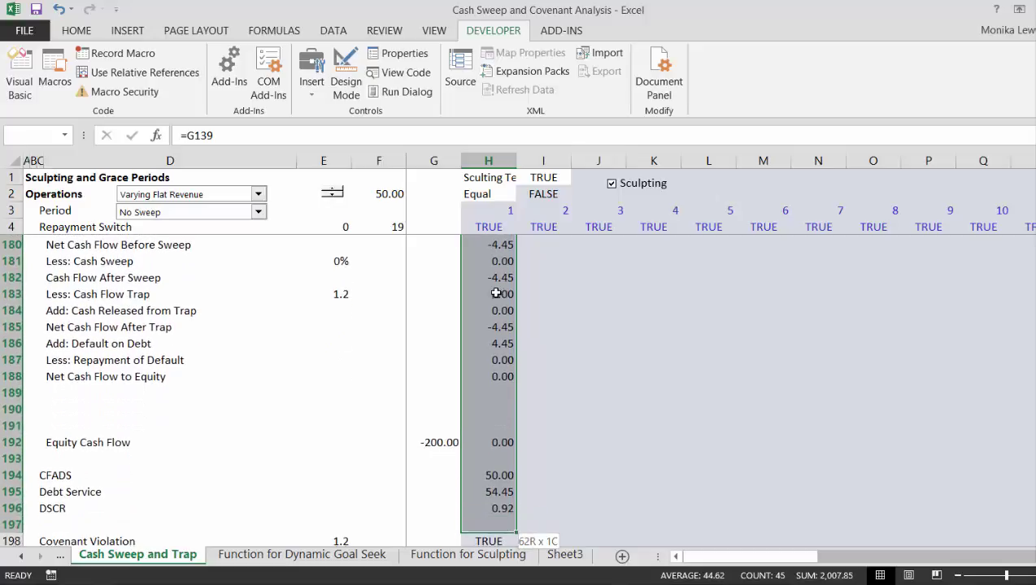
key("shift+Down")
key("shift+Down")
key("shift+Down")
key("shift+Down")
key("shift+Down")
key("shift+Down")
key("shift+Down")
key("shift+Down")
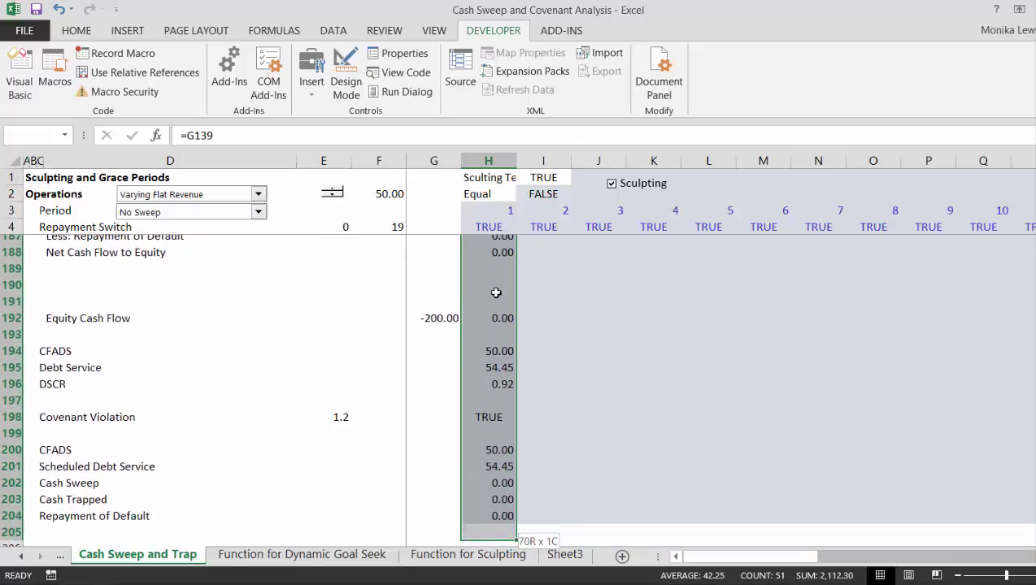
key("shift+Down")
key("shift+Down")
key("shift+Down")
key("shift+Up")
key("shift+Up")
key("shift+Up")
key("shift+Up")
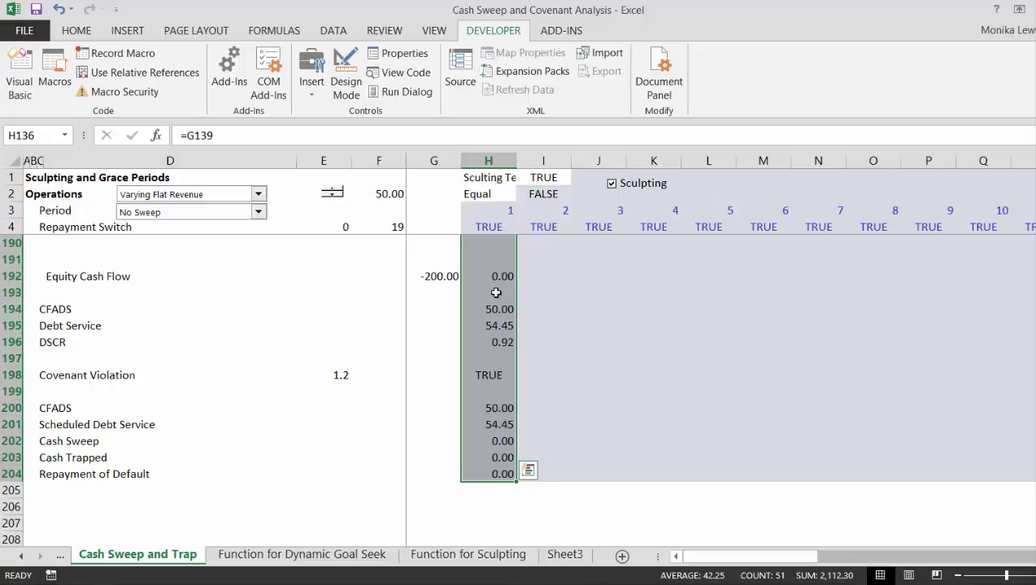
key("ctrl+r")
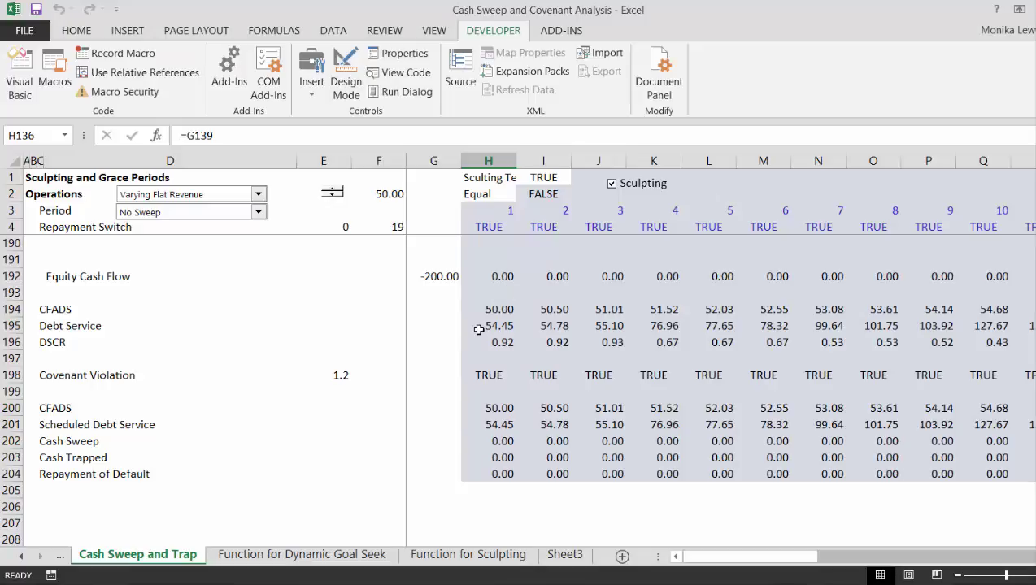
- Review the first-period rows in column H from Equity Cash Flow down to Scheduled Debt Service
left_click(479, 330)
key("Up")
key("Up")
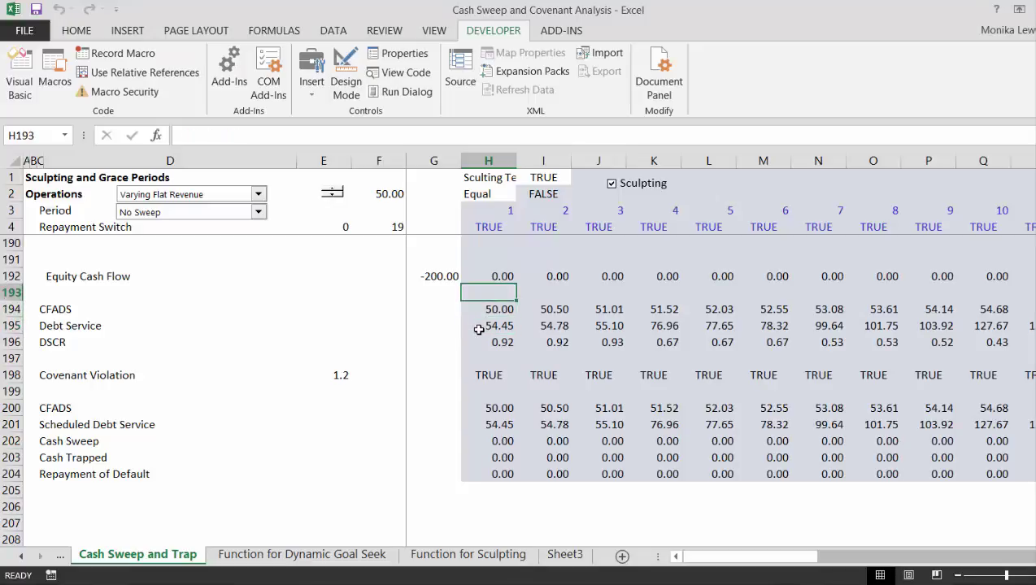
key("Up")
key("Up")
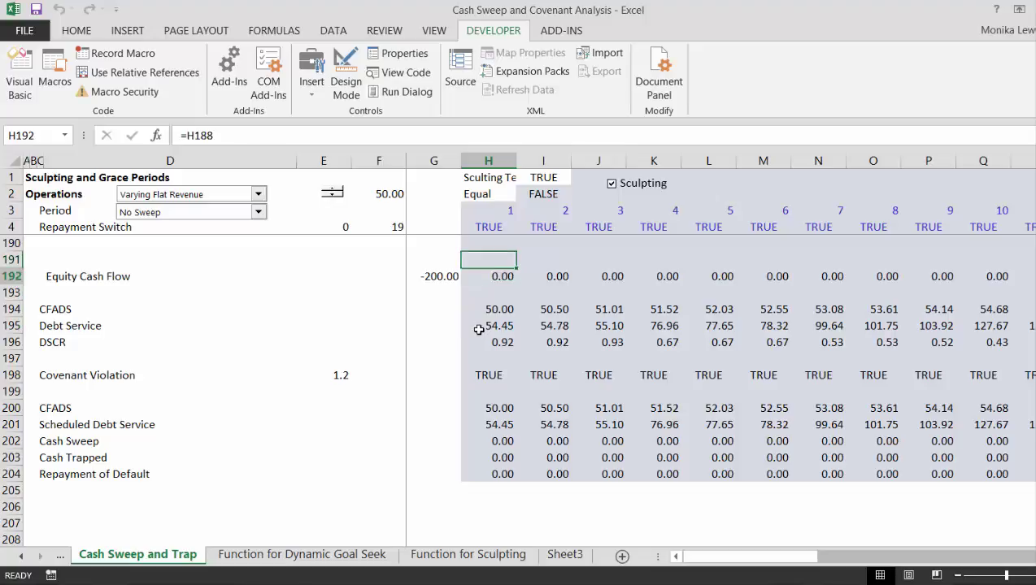
key("Down")
key("Down")
key("Down")
key("Down")
key("Down")
key("Down")
key("Down")
key("Down")
key("Down")
key("Down")
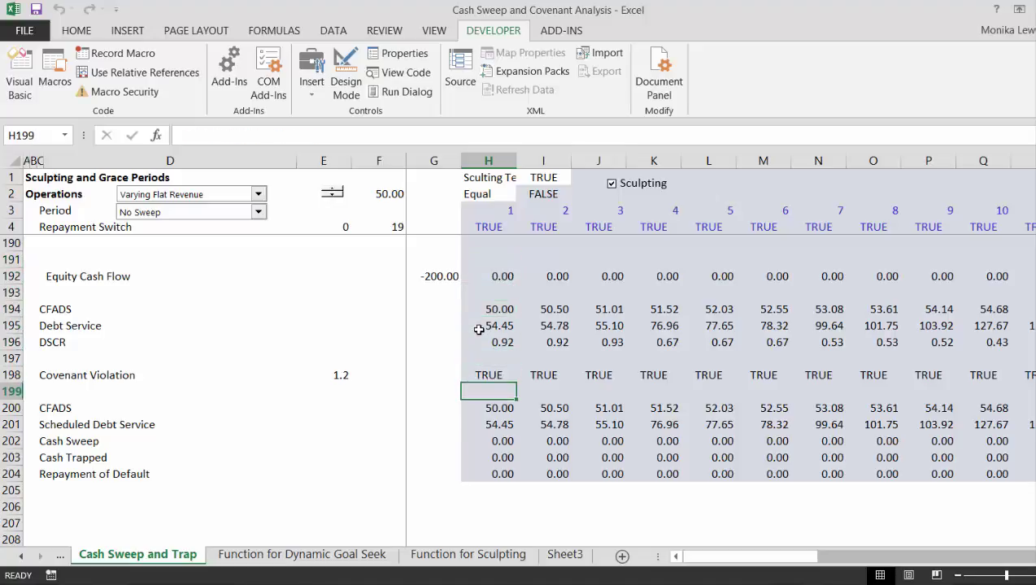
- Examine the copied Scheduled Debt Service formulas in row 201 across the period columns, returning to the row label
key("Right")
key("Right")
key("Right")
key("Right")
key("Right")
key("Right")
key("Right")
key("Right")
key("Right")
key("Right")
key("Right")
key("Right")
key("Right")
key("Right")
key("Right")
key("Right")
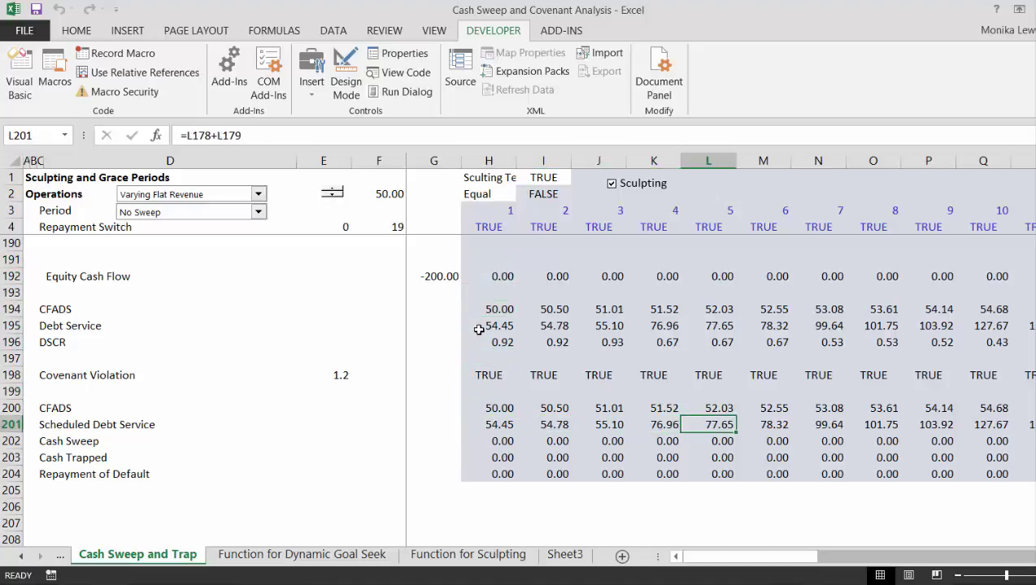
key("Right")
key("Right")
key("Left")
key("Left")
key("Left")
key("Left")
key("Left")
key("Left")
key("Left")
key("Left")
key("Left")
key("Left")
key("Left")
key("Left")
key("Left")
key("Left")
key("Left")
key("Left")
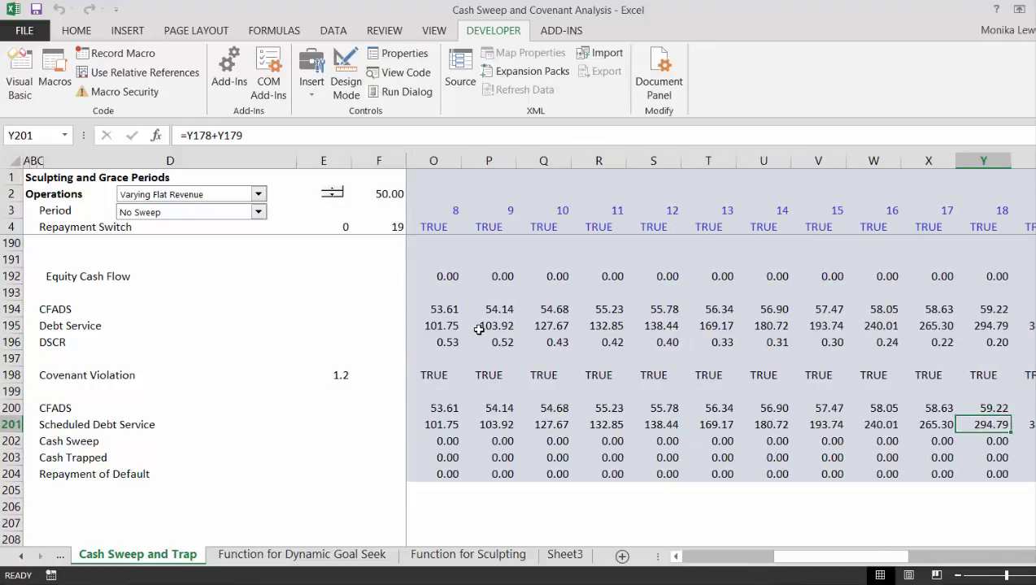
key("Left")
key("Left")
key("Left")
key("Left")
key("Left")
key("Left")
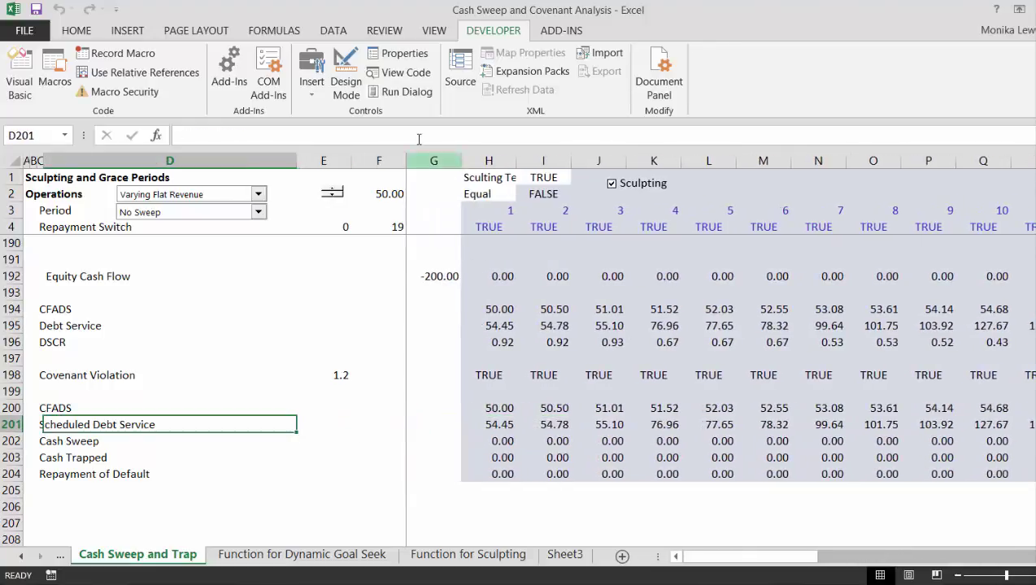
- Set the operations case to Base Case for Sculpting and the sweep option to Scenario 3 - Percent of Cash 50%
left_click(260, 195)
key("Up")
left_click(259, 196)
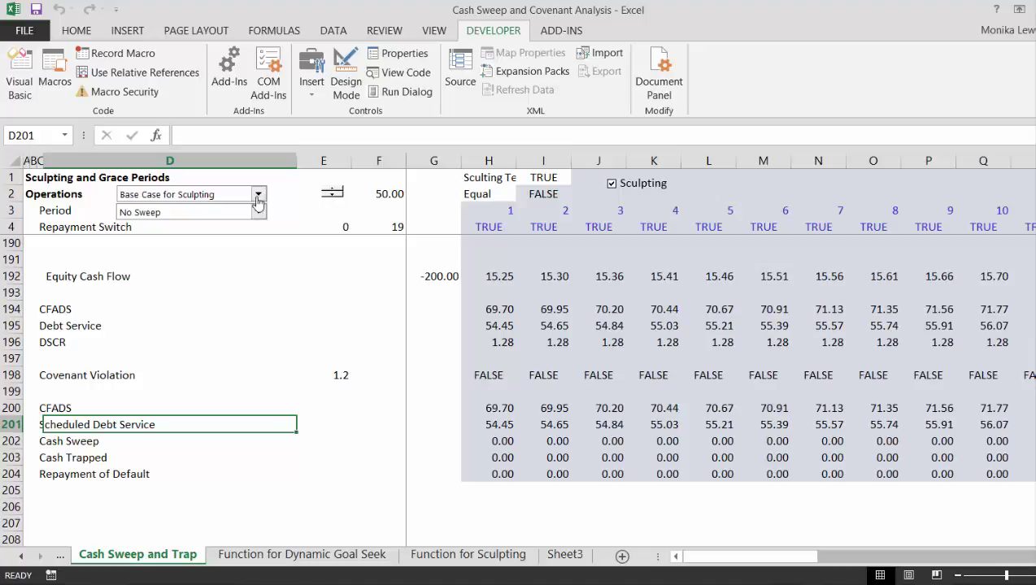
left_click(260, 214)
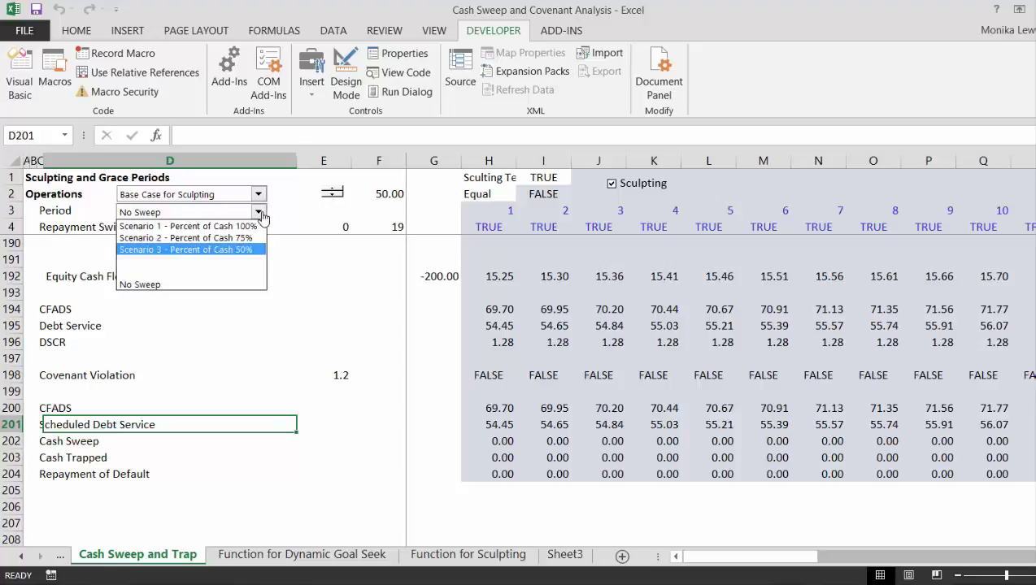
left_click(191, 250)
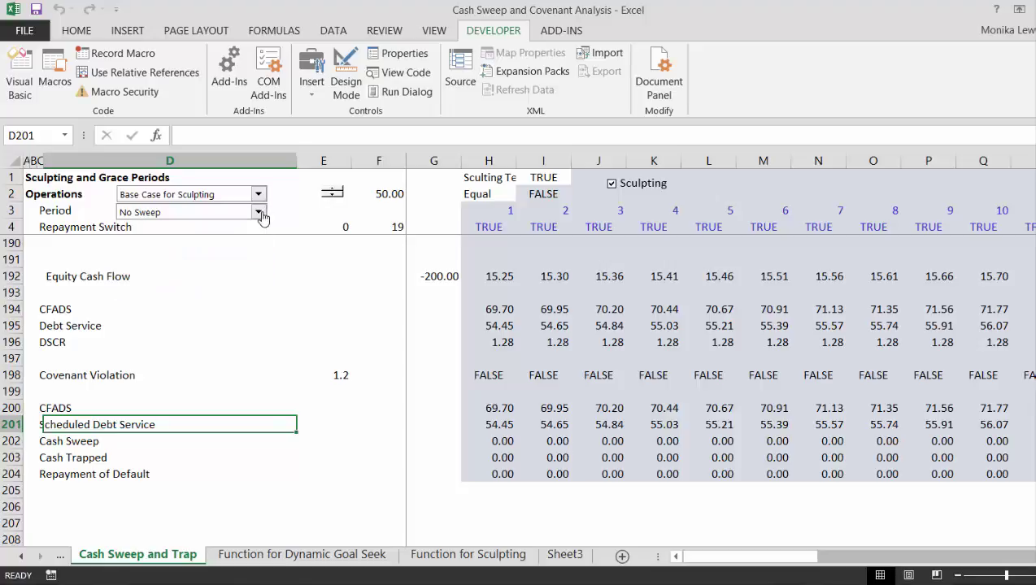
- Examine the Cash Sweep amounts in row 202 under the base case, past the end of the repayment periods and back
left_click(450, 384)
key("Down")
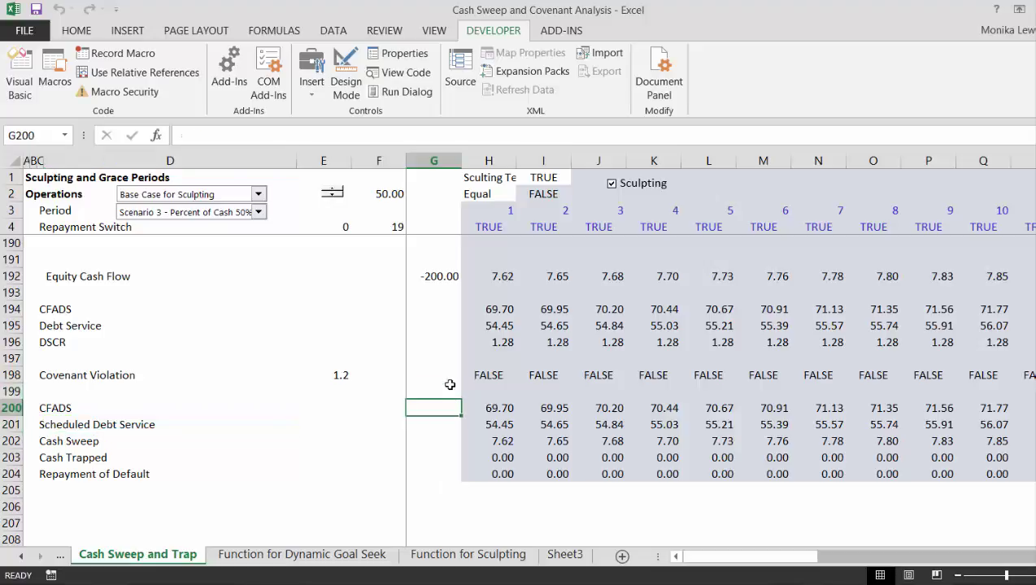
key("Right")
key("Right")
key("Down")
key("Down")
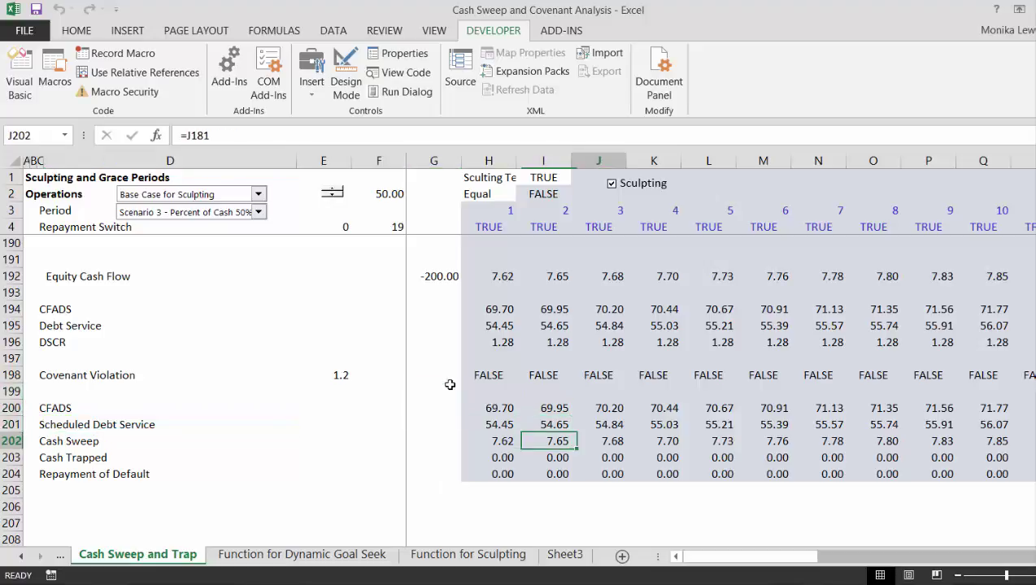
key("Right")
key("Right")
key("Right")
key("Right")
key("Right")
key("Right")
key("Right")
key("Right")
key("Right")
key("Right")
key("Right")
key("Right")
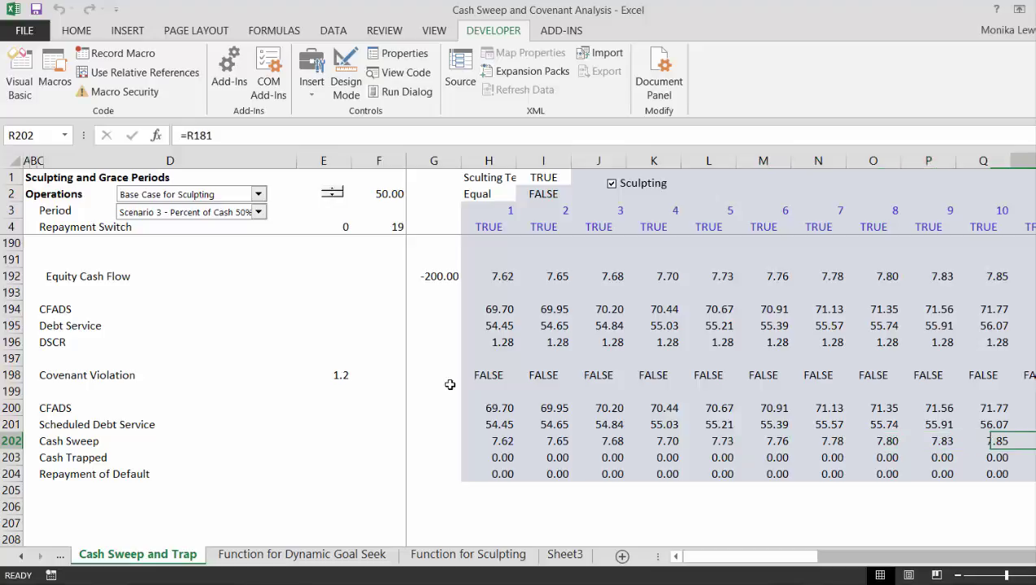
key("Right")
key("Right")
key("Right")
key("Right")
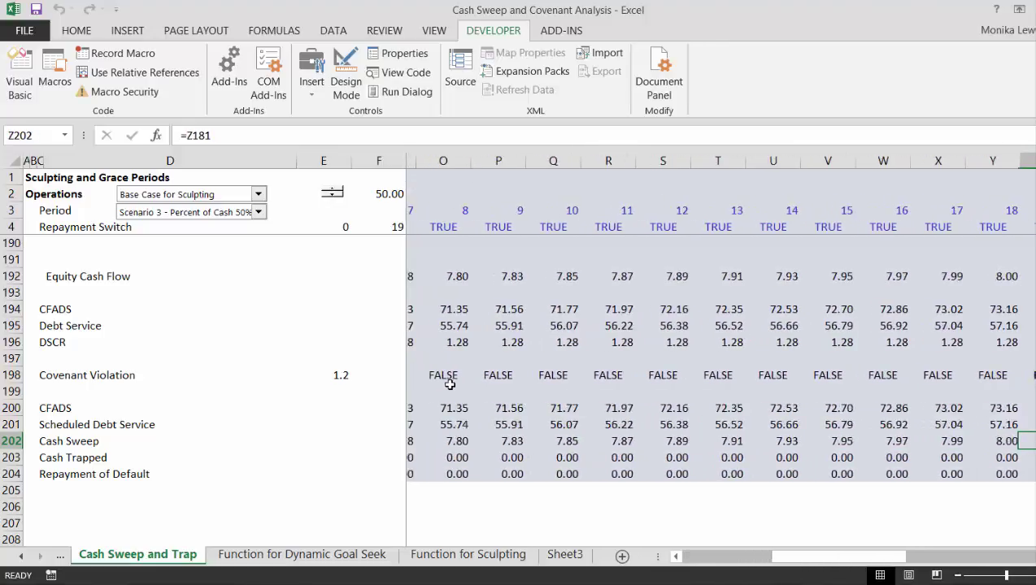
key("Left")
key("Left")
key("Right")
key("Right")
key("Right")
key("Right")
key("Right")
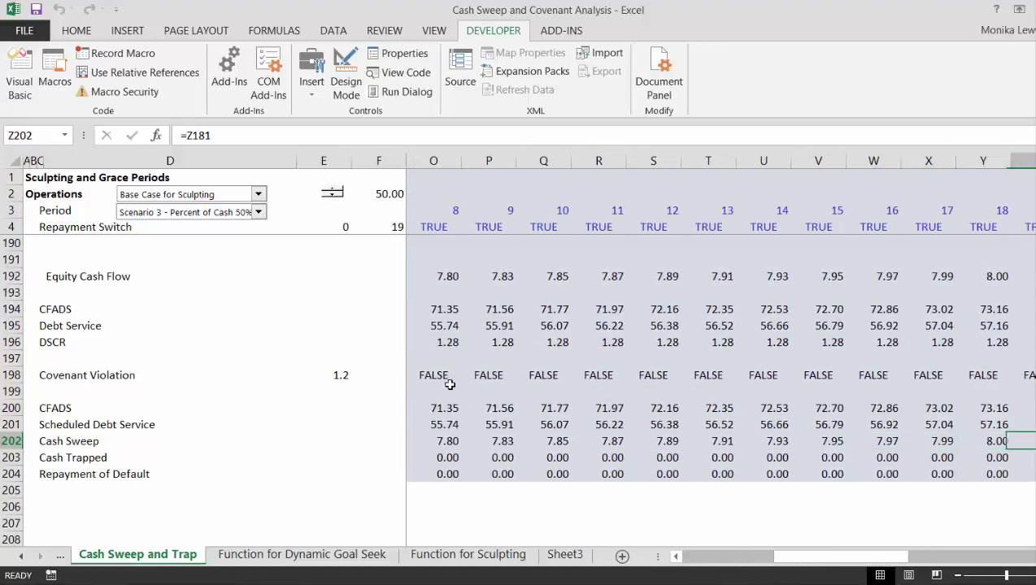
key("Right")
key("Right")
key("Right")
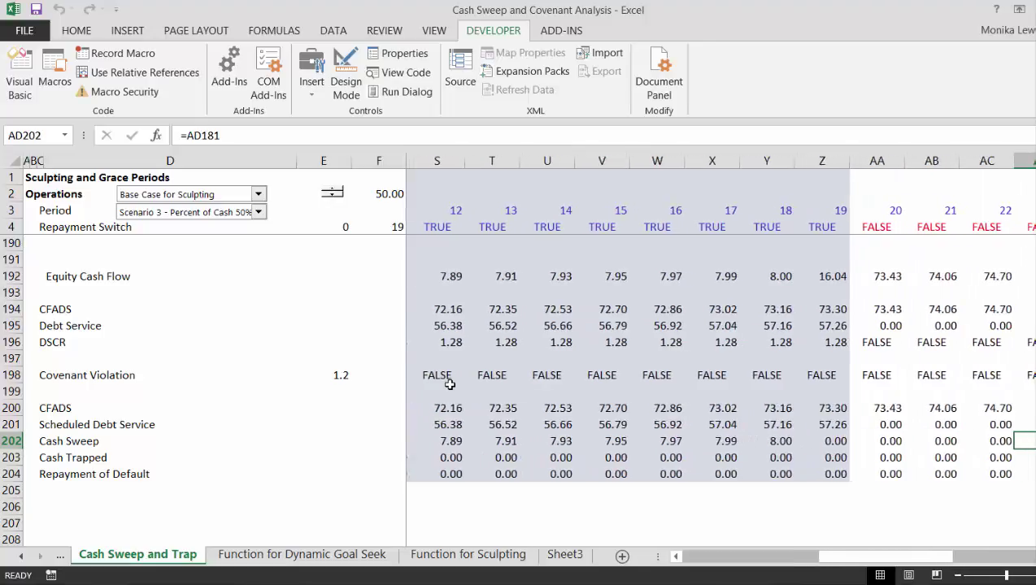
key("Left")
key("Left")
key("Left")
key("Left")
key("Left")
key("Left")
key("Left")
key("Left")
key("Left")
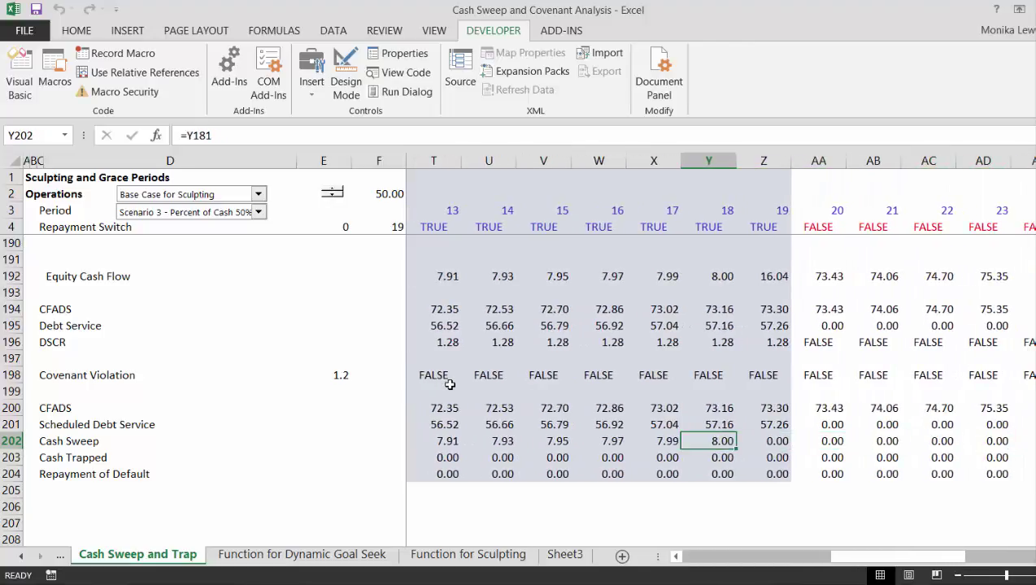
key("Left")
key("Left")
key("Left")
key("Left")
key("Left")
key("Left")
key("Left")
key("Left")
key("Left")
key("Left")
key("Left")
key("Left")
key("Left")
key("Left")
key("Left")
key("Left")
key("Left")
key("Left")
key("Left")
key("Left")
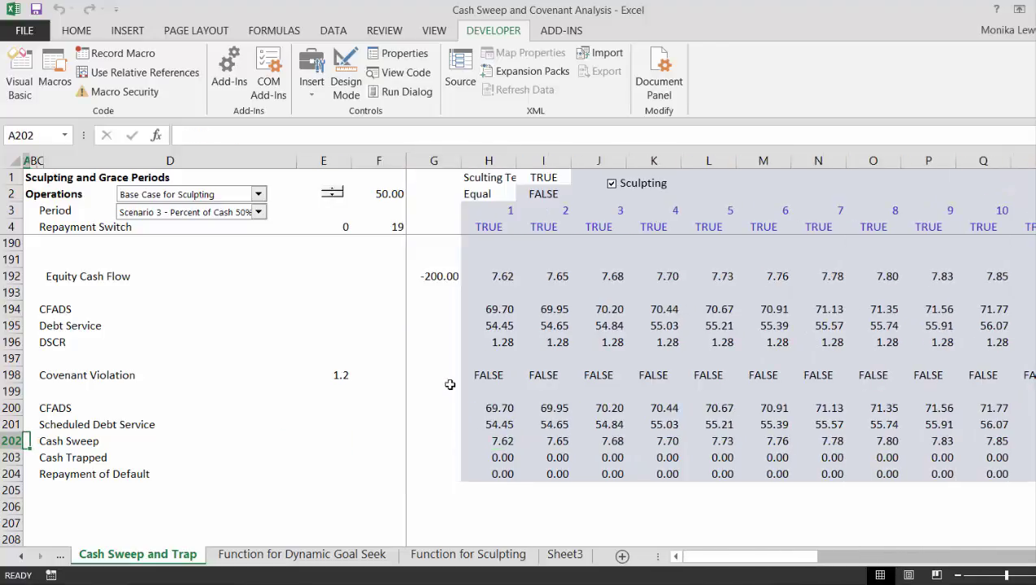
- Switch the operations case to Varying Flat Revenue and raise the flat revenue value in F2 stepwise to 65
left_click(258, 196)
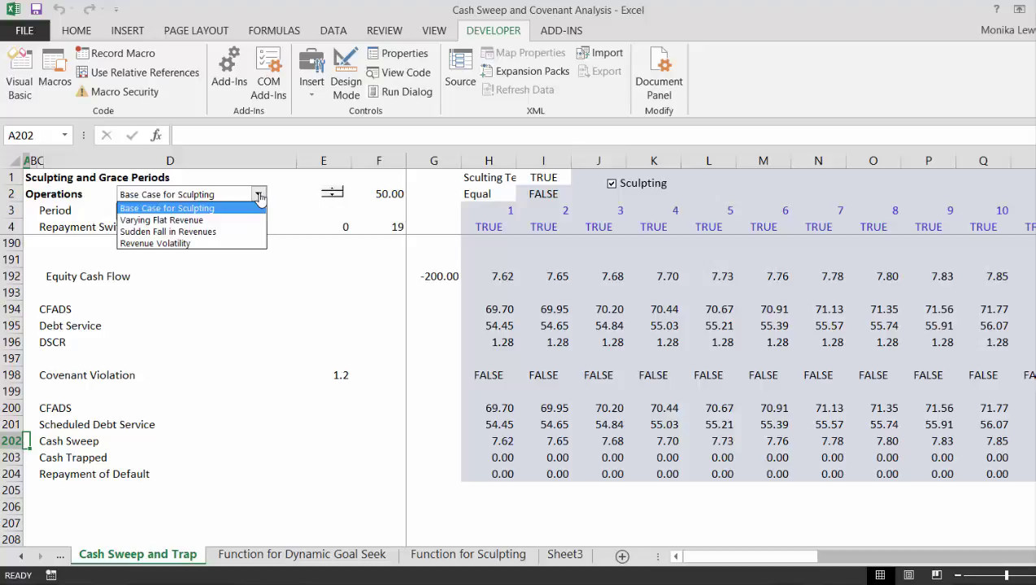
left_click(252, 220)
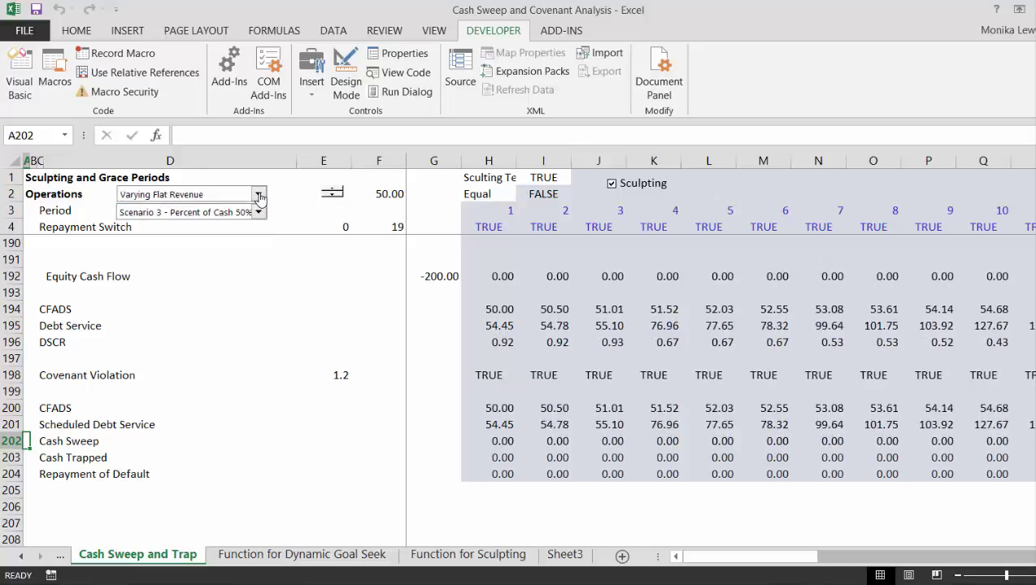
left_click(334, 193)
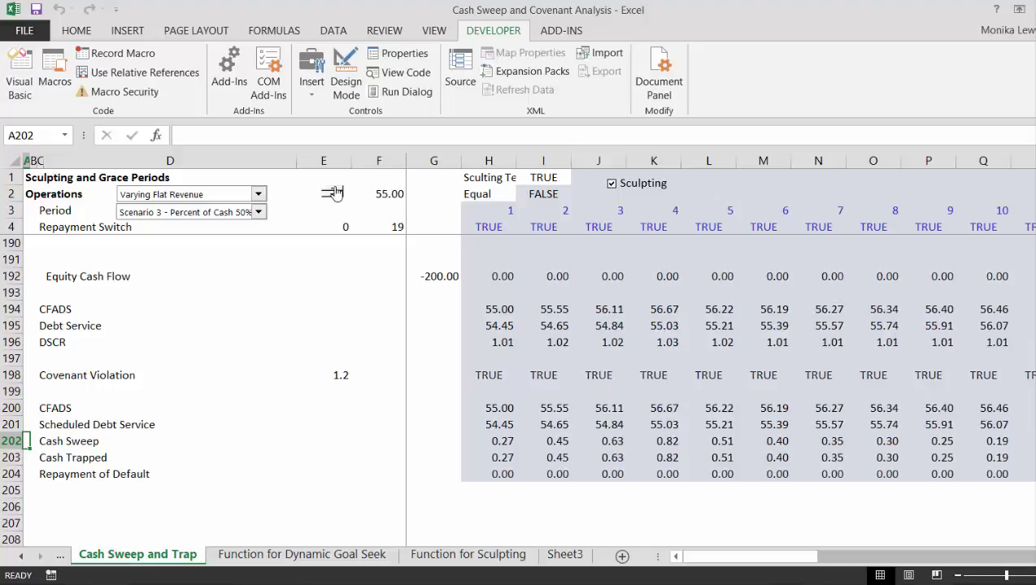
left_click(334, 193)
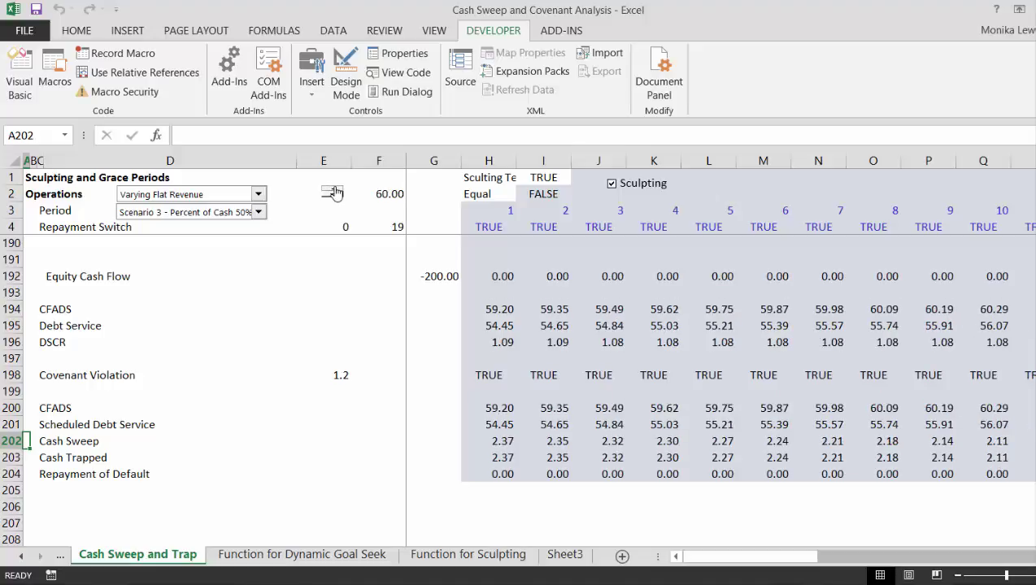
left_click(335, 193)
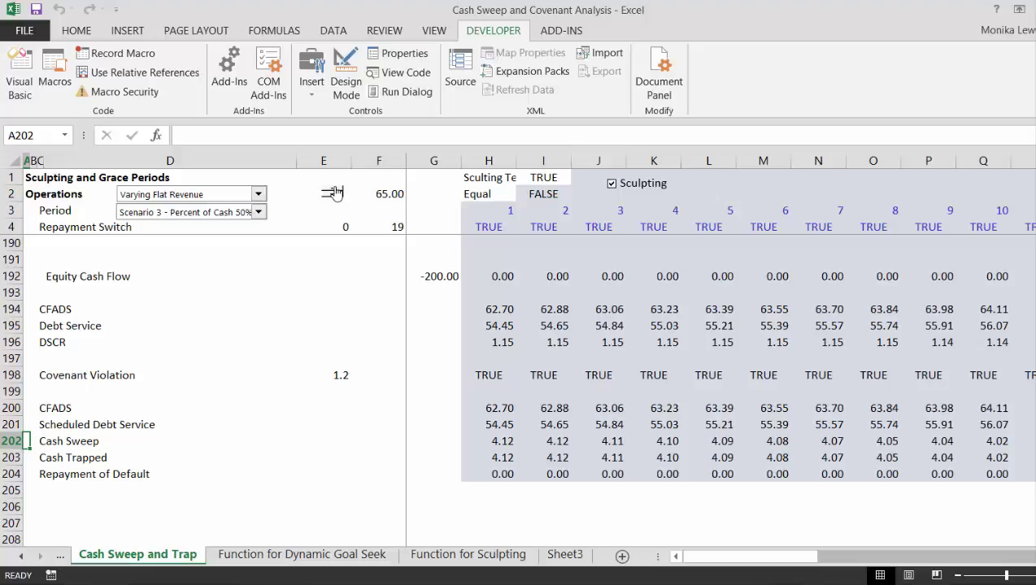
- Change the sweep option to Scenario 2 - Percent of Cash 75%
left_click(259, 213)
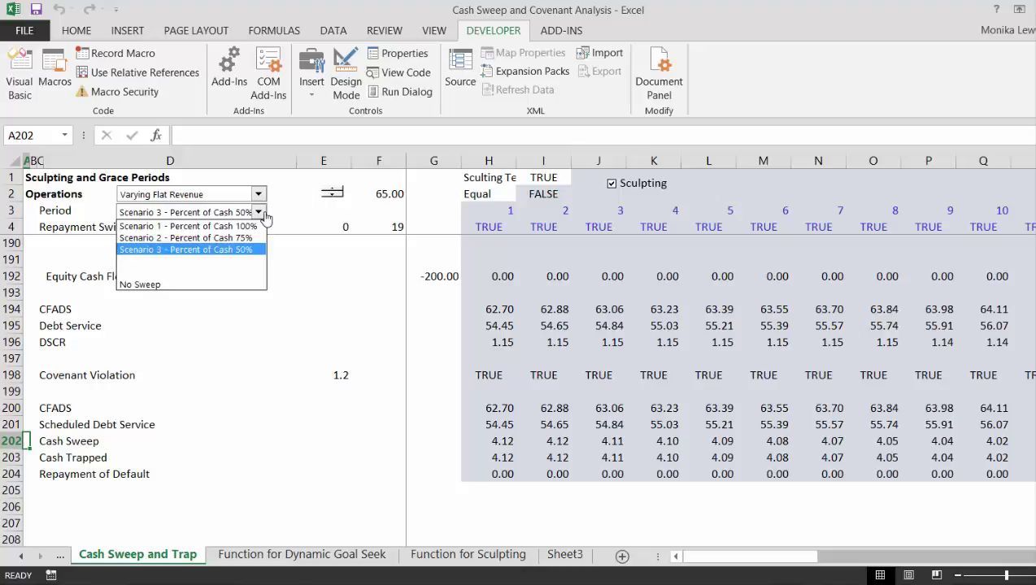
left_click(263, 215)
key("Up")
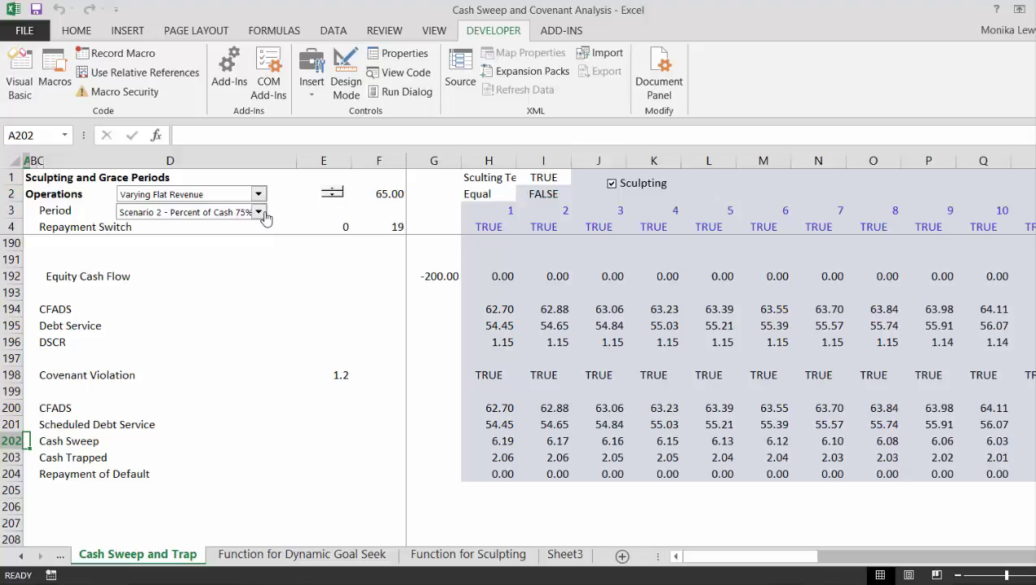
- Lower the flat revenue value in F2 stepwise to 60, 55 and 50
left_click(331, 199)
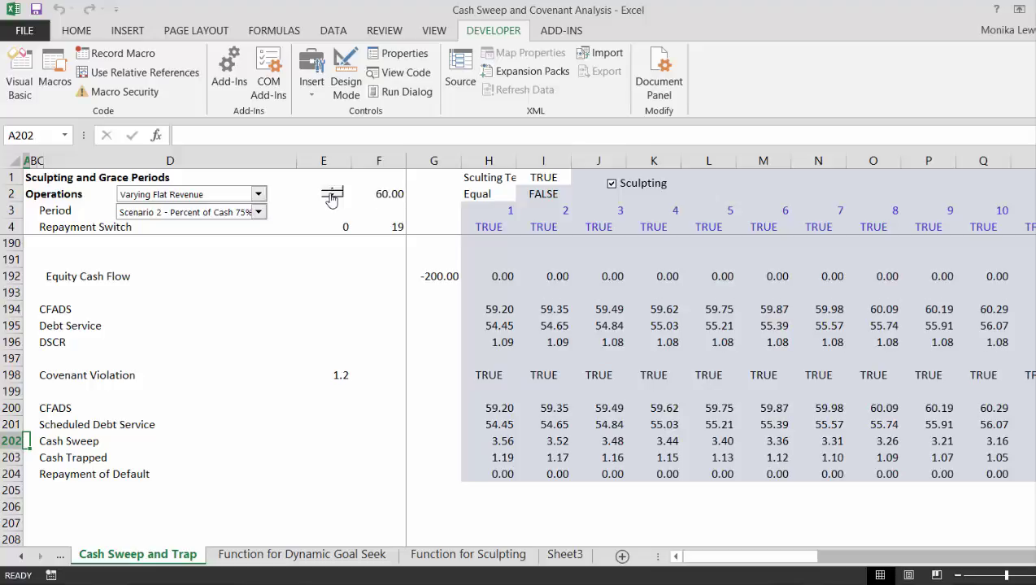
left_click(331, 199)
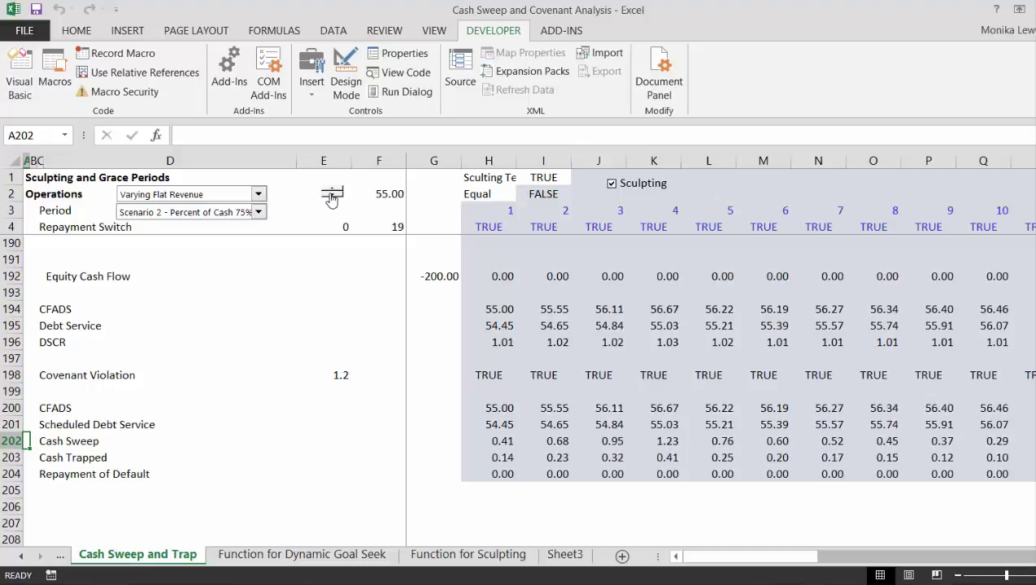
left_click(330, 199)
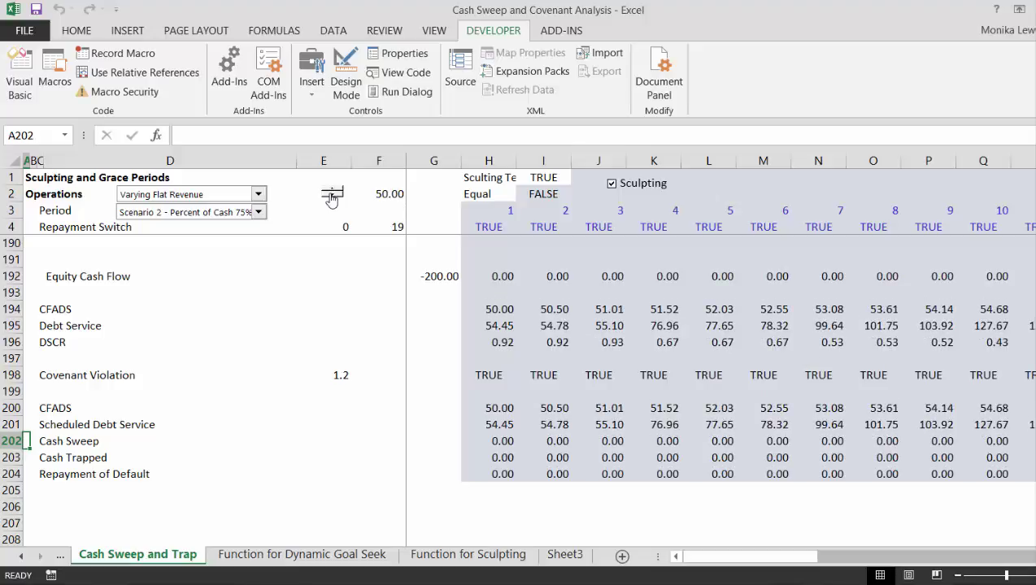
- Examine the Cash Sweep and debt service rows under Varying Flat Revenue across the periods through period 25 in column AF
key("Right")
key("Right")
key("Right")
key("Right")
key("Right")
key("Right")
key("Right")
key("Right")
key("Right")
key("Right")
key("Right")
key("Right")
key("Right")
key("Right")
key("Right")
key("Right")
key("Right")
key("Right")
key("Right")
key("Right")
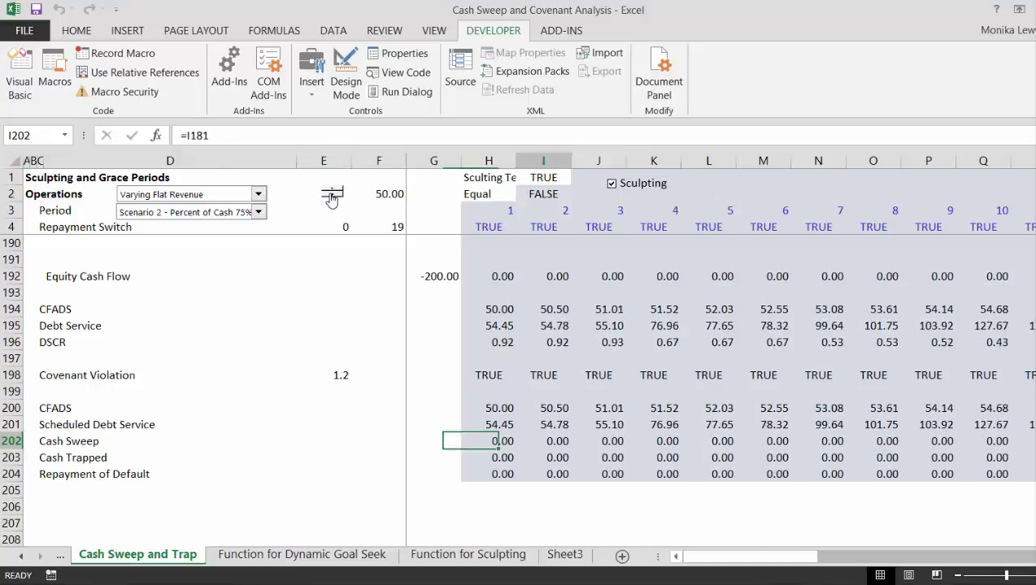
key("Right")
key("Right")
key("Right")
key("Right")
key("Right")
key("Right")
key("Right")
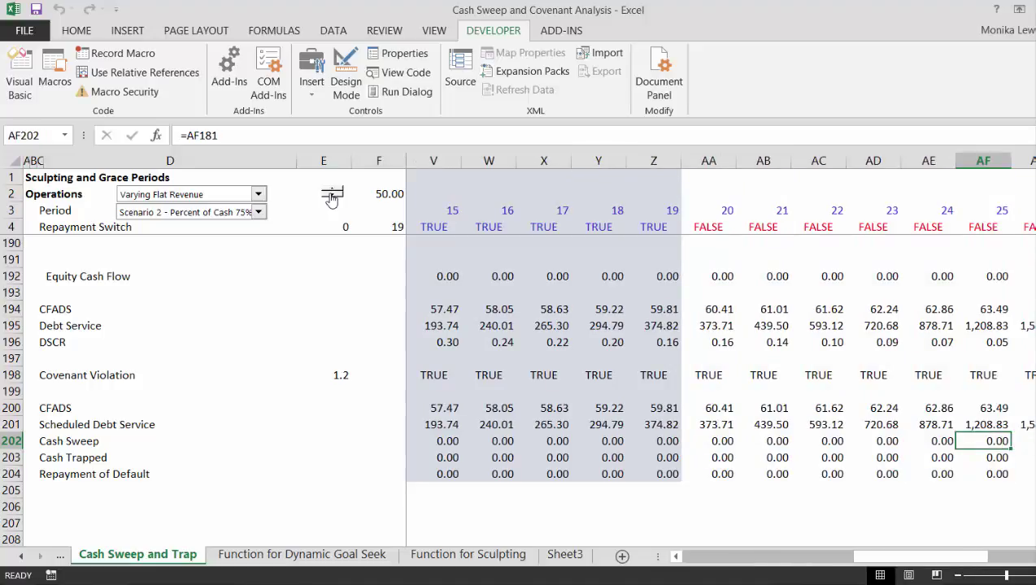
- Switch the operations case from Varying Flat Revenue to Revenue Volatility
key("Left")
key("Left")
key("Left")
key("Left")
key("Left")
key("Left")
key("Left")
key("Left")
key("Left")
key("Left")
key("Left")
key("Left")
key("Left")
key("Left")
key("Left")
key("Left")
key("Left")
key("Left")
key("Left")
key("Left")
key("Left")
key("Left")
key("Left")
key("Left")
key("Left")
key("Left")
key("Left")
key("Left")
key("Left")
key("Left")
key("Left")
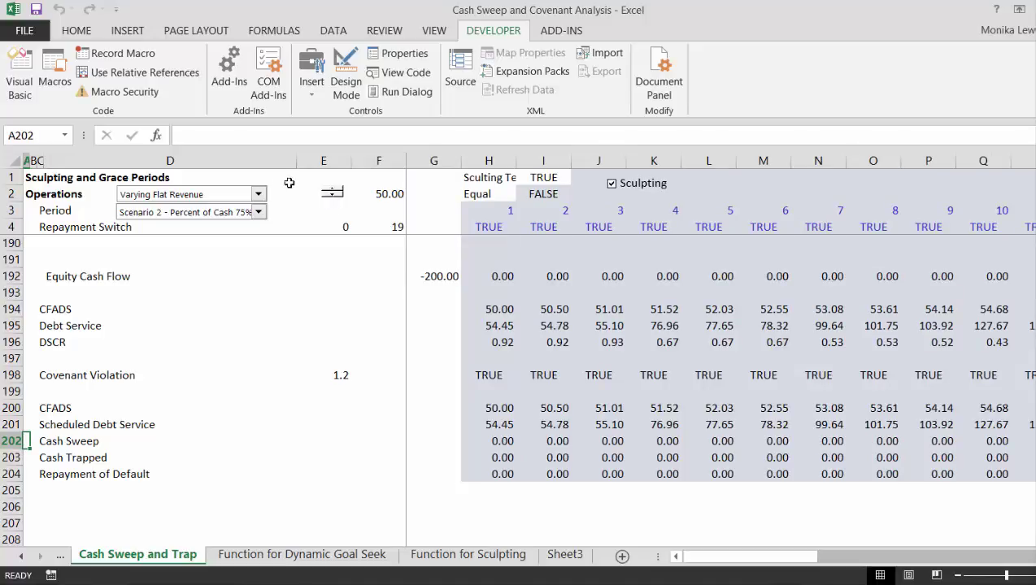
left_click(259, 195)
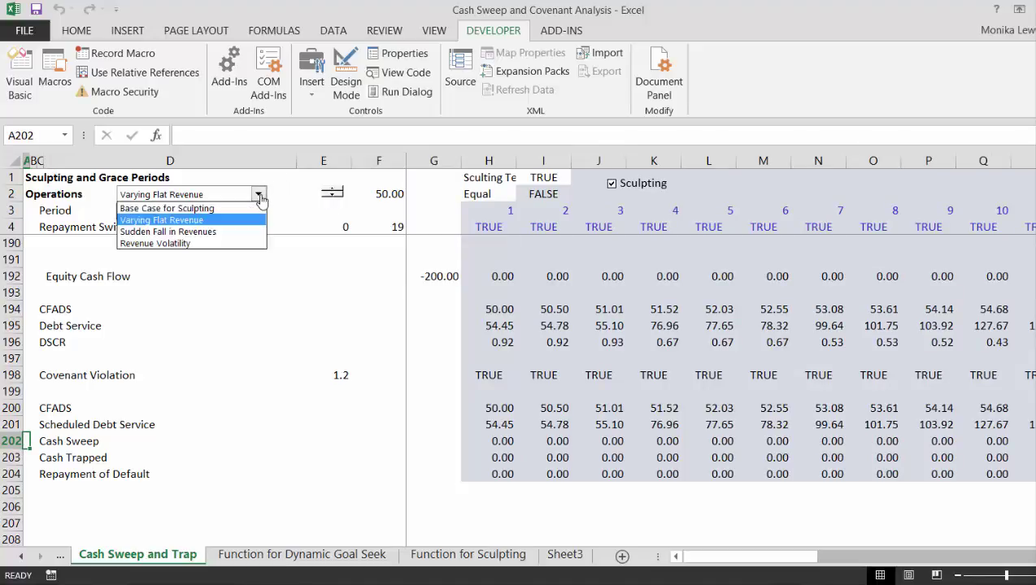
left_click(260, 200)
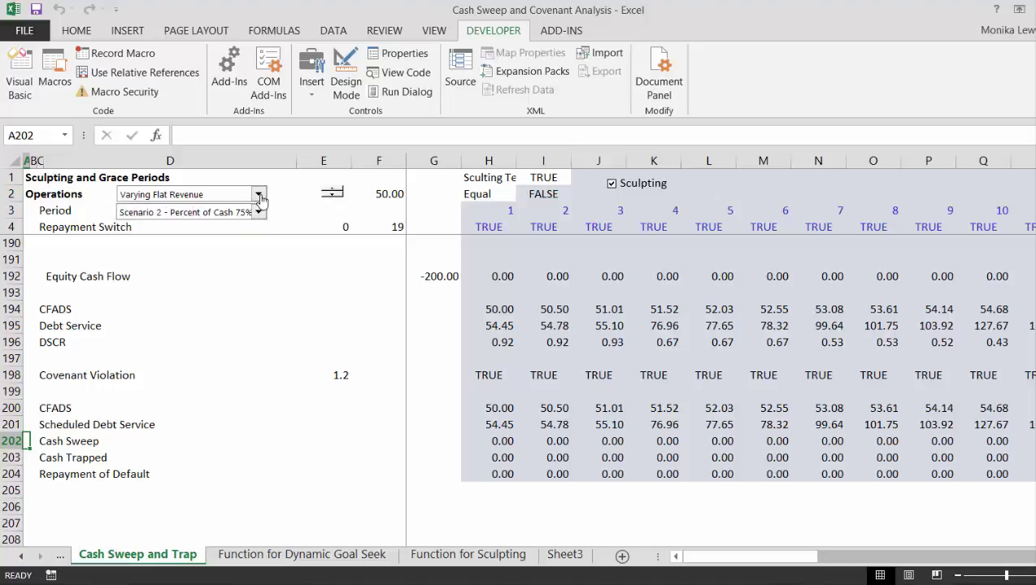
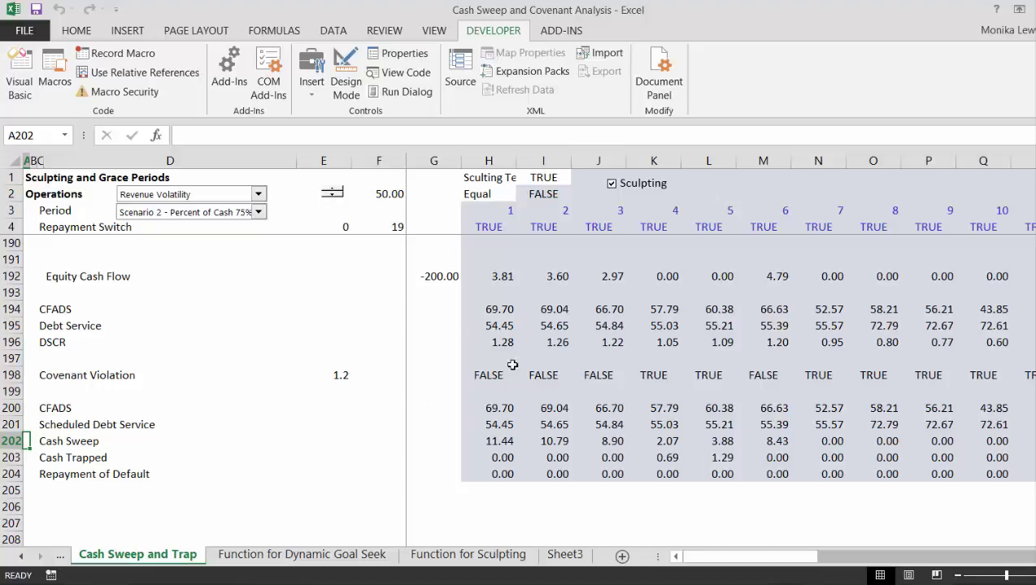
- Examine the DSCR, covenant violation, Cash Sweep and Cash Trapped rows under Revenue Volatility across the periods through column AA
key("Right")
key("Right")
key("Right")
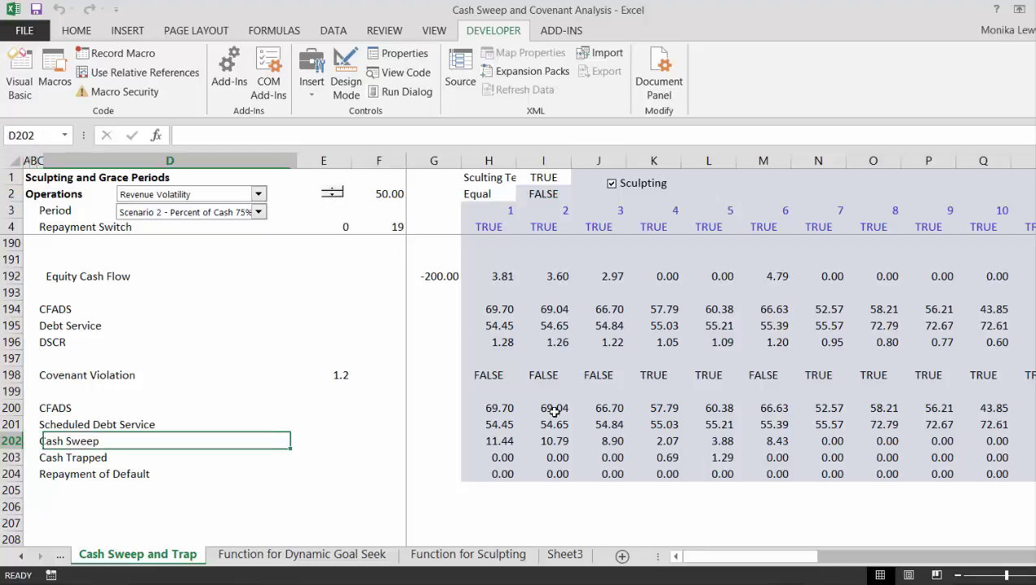
key("Right")
key("Right")
key("Right")
key("Right")
key("Right")
key("Right")
key("Right")
key("Right")
key("Right")
key("Right")
key("Right")
key("Right")
key("Right")
key("Right")
key("Right")
key("Right")
key("Right")
key("Right")
key("Right")
key("Right")
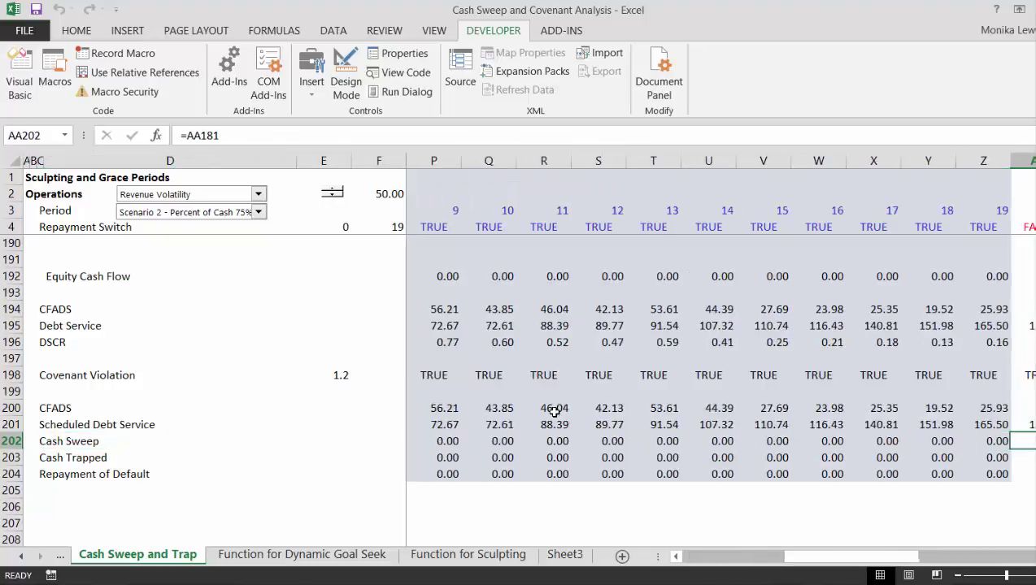
key("Left")
key("Left")
key("Left")
key("Left")
key("Left")
key("Left")
key("Left")
key("Left")
key("Left")
key("Left")
key("Left")
key("Left")
key("Left")
key("Left")
key("Left")
key("Left")
key("Left")
key("Left")
key("Left")
key("Left")
key("Left")
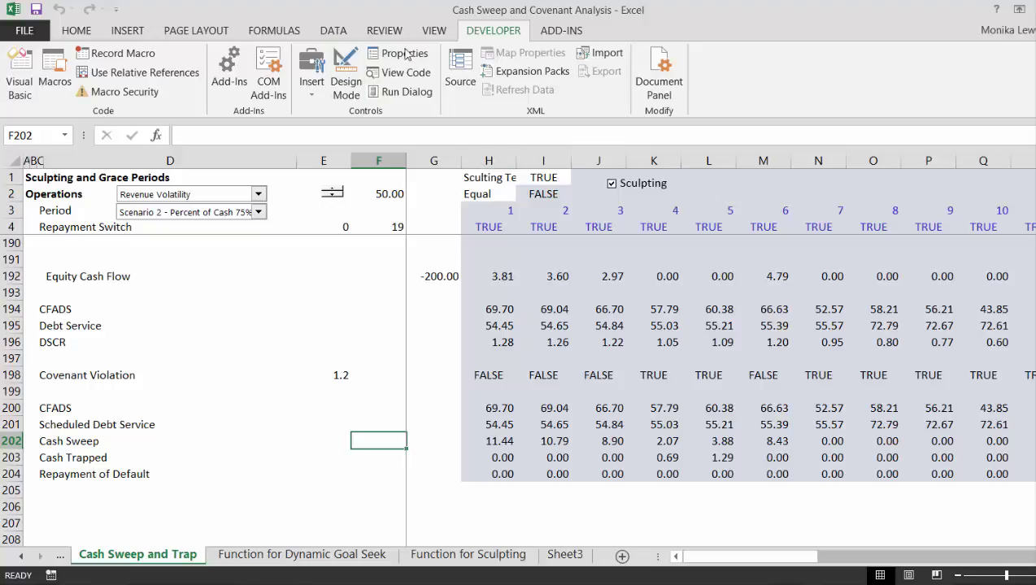
- Recalculate the workbook several times with Calculate Now to generate new random revenue volatility paths
left_click(278, 35)
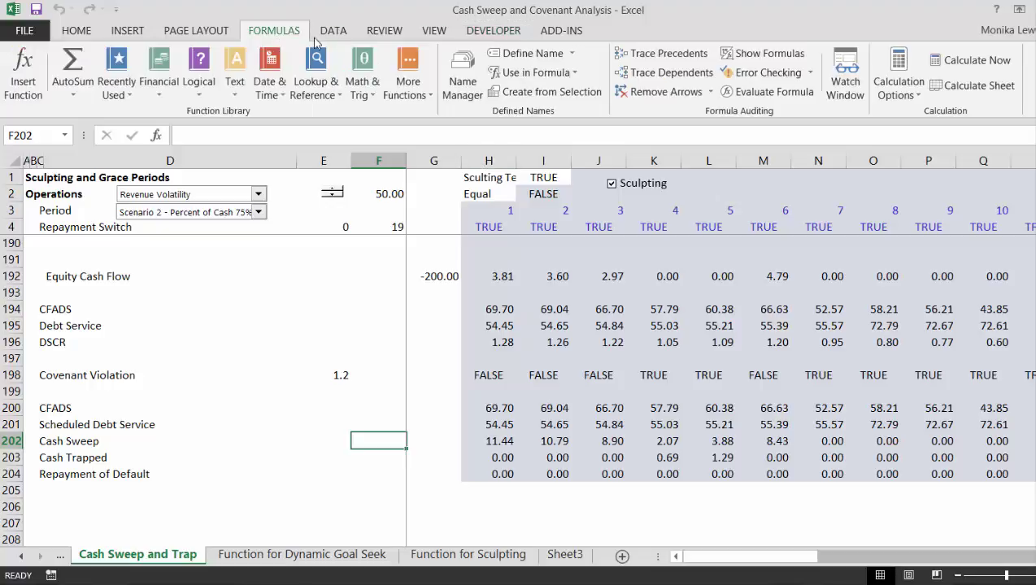
left_click(956, 63)
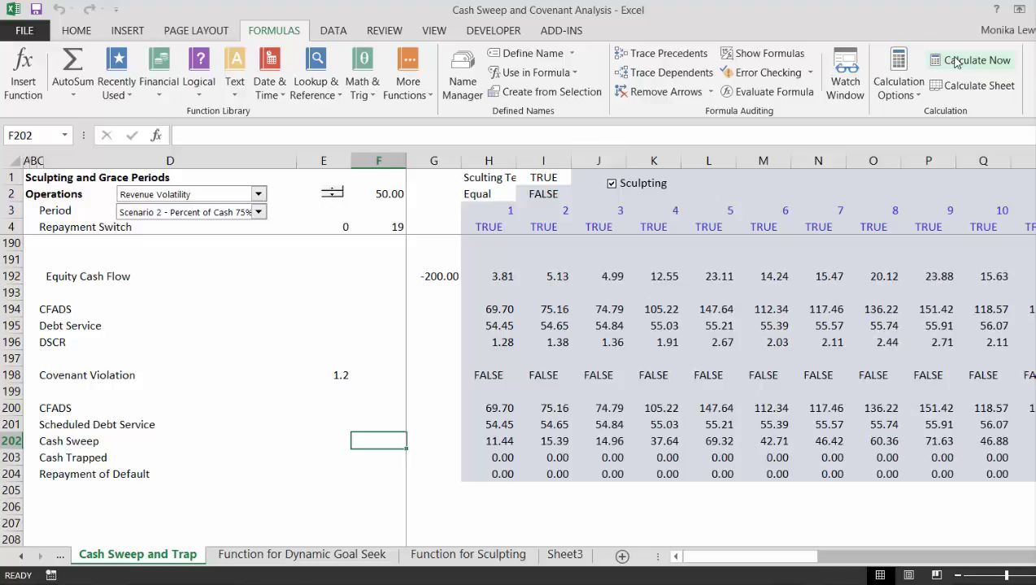
left_click(956, 63)
left_click(956, 63)
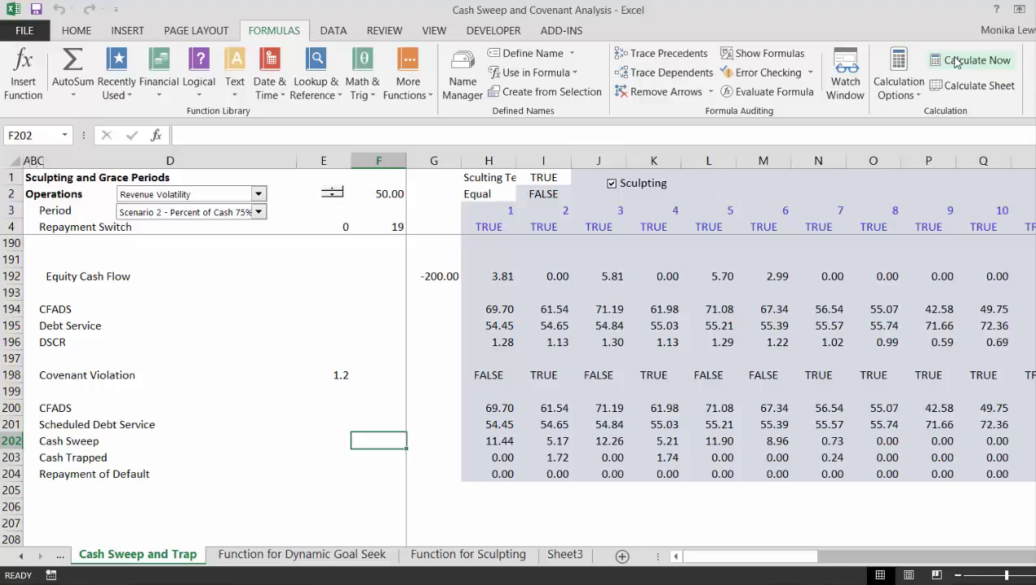
left_click(956, 63)
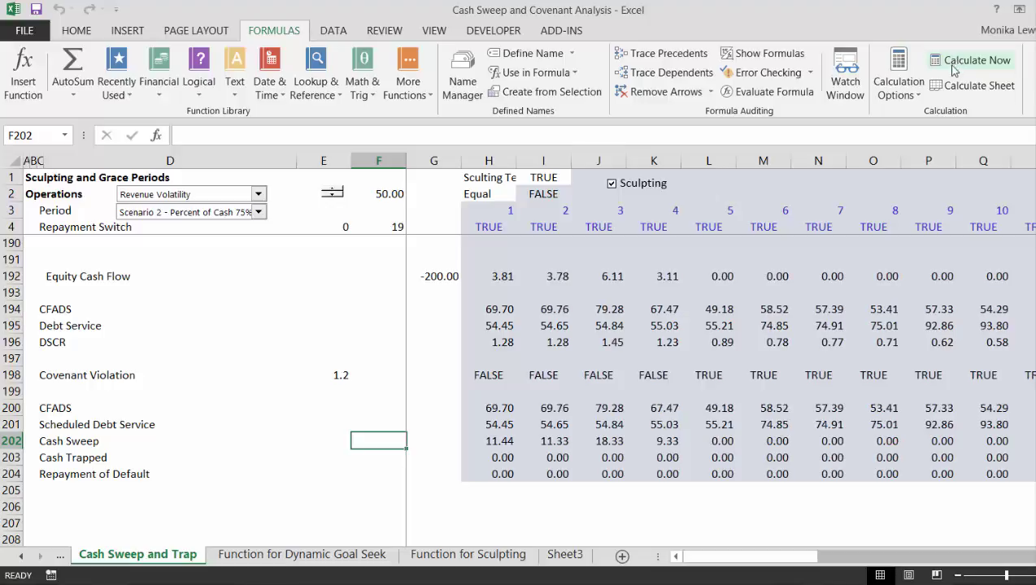
- Recalculate only the Cash Sweep and Trap sheet repeatedly to draw further random revenue paths
left_click(948, 86)
left_click(948, 86)
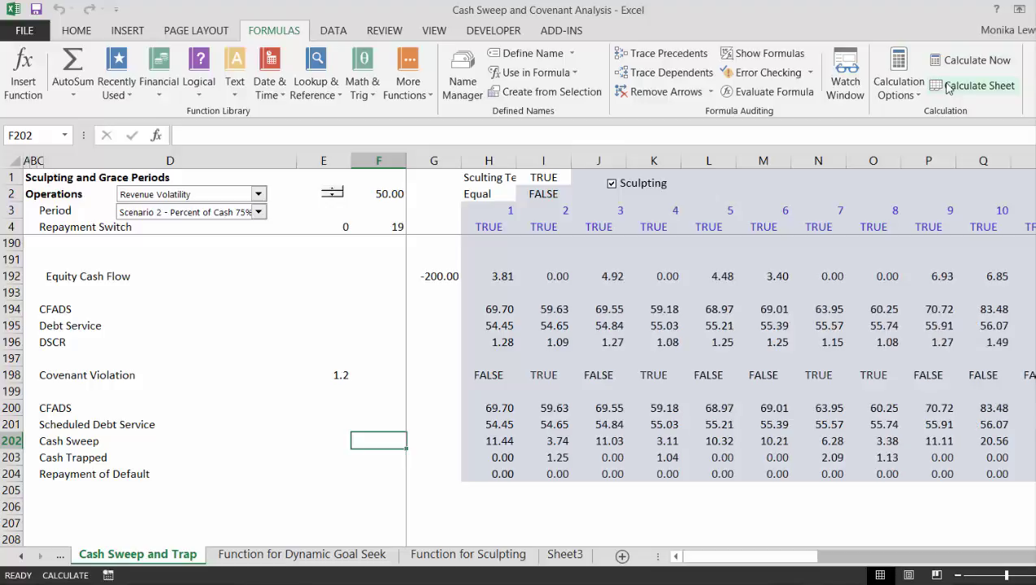
left_click(948, 86)
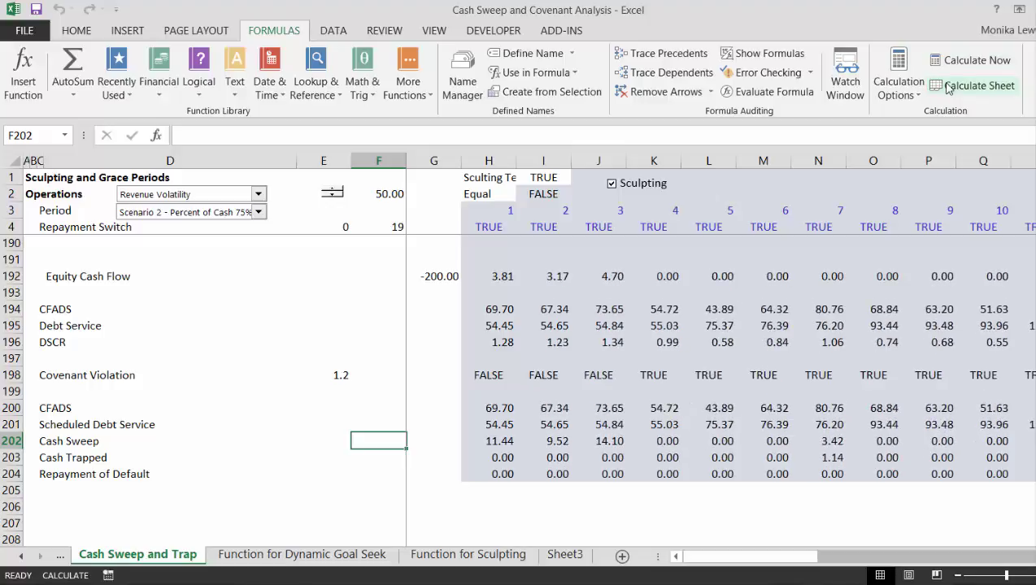
left_click(948, 86)
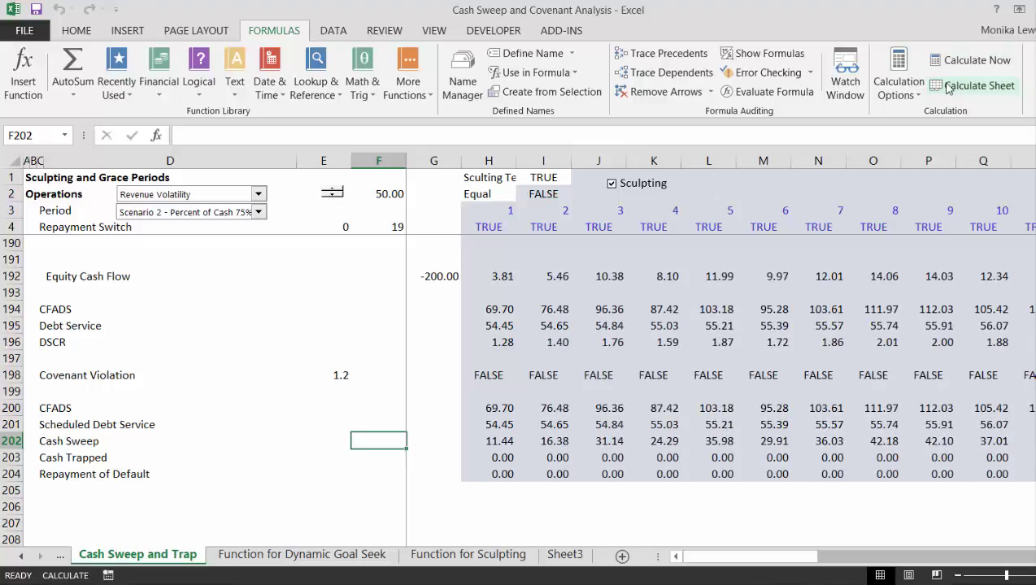
left_click(948, 86)
left_click(948, 86)
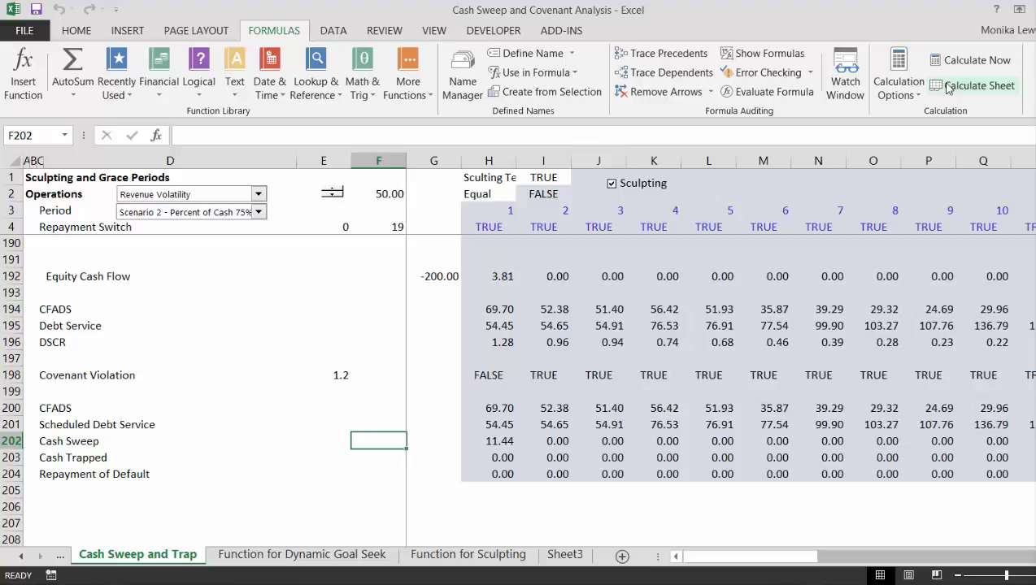
left_click(947, 86)
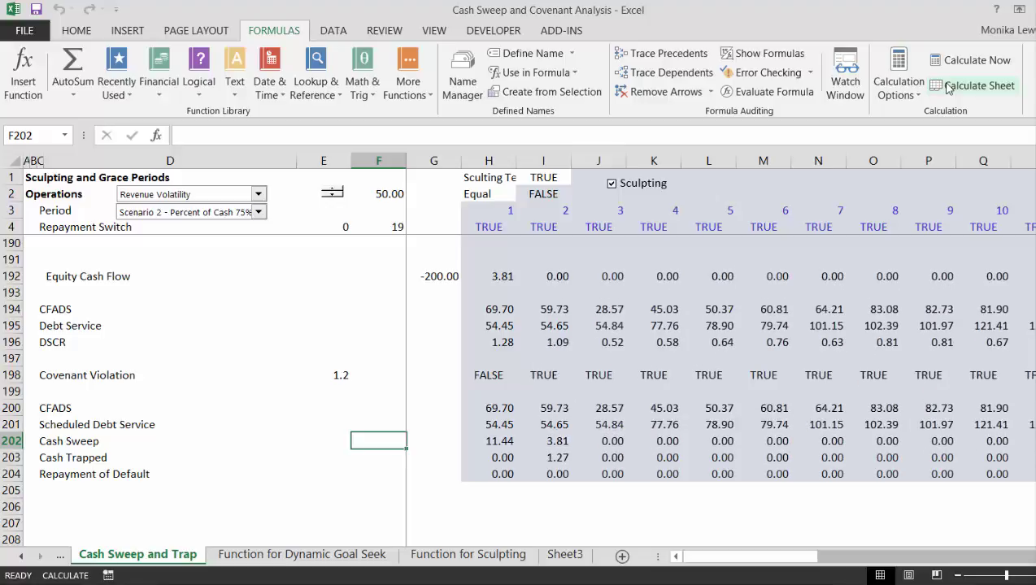
left_click(948, 86)
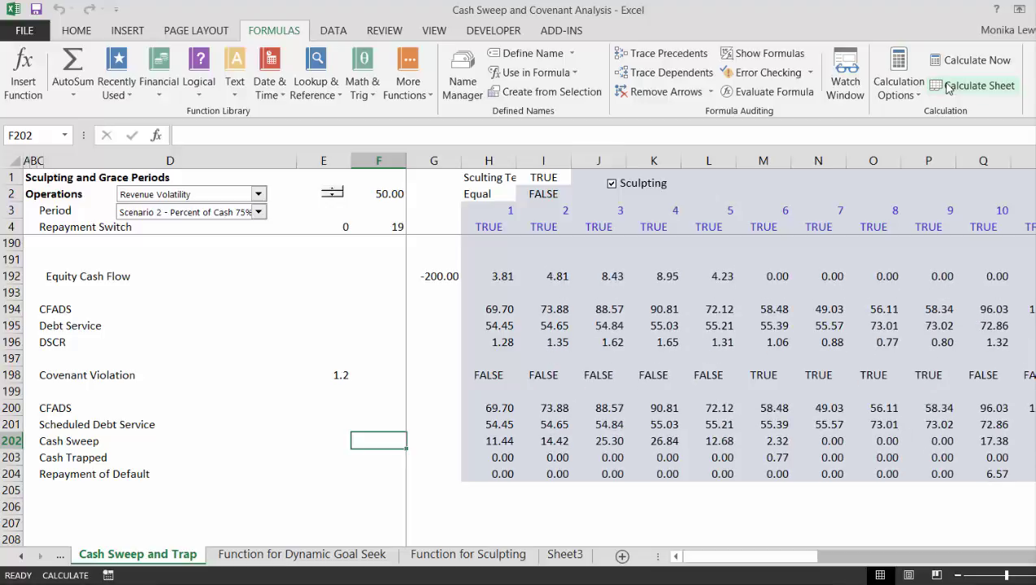
- Set the first-period value of the Revenue Volatility case in cell H12 of the operating assumptions to 60
key("Up")
key("Up")
key("Up")
key("Up")
key("Up")
key("Up")
key("Up")
key("Up")
key("Up")
key("Up")
key("Up")
key("Up")
key("Up")
key("Up")
key("Up")
key("Up")
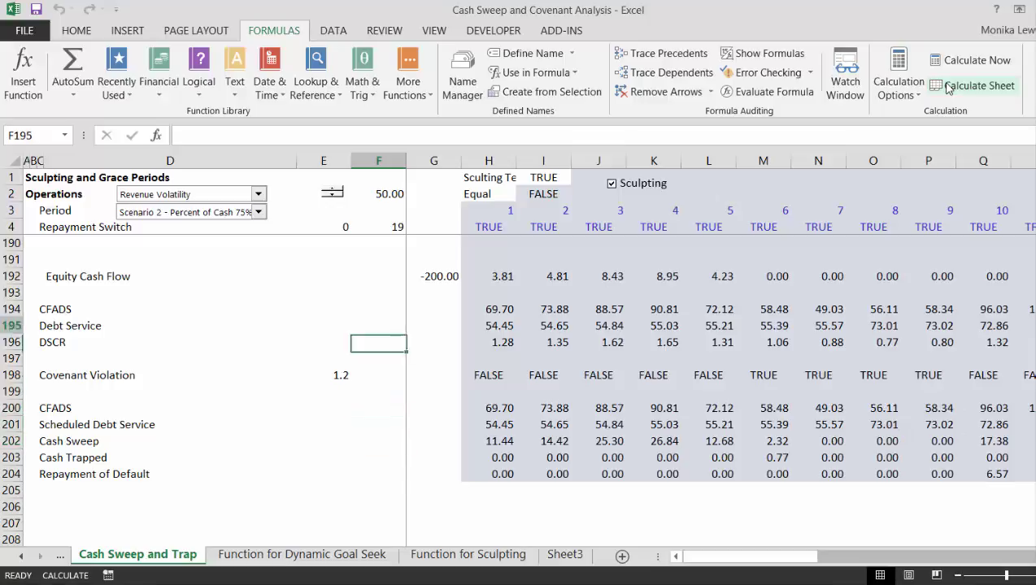
key("Up")
key("Up")
key("Up")
key("Up")
key("Up")
key("Up")
key("Up")
key("Up")
key("Up")
key("Up")
key("Up")
key("Up")
key("Up")
key("Up")
key("Up")
key("Up")
key("Up")
key("Up")
key("Up")
key("Up")
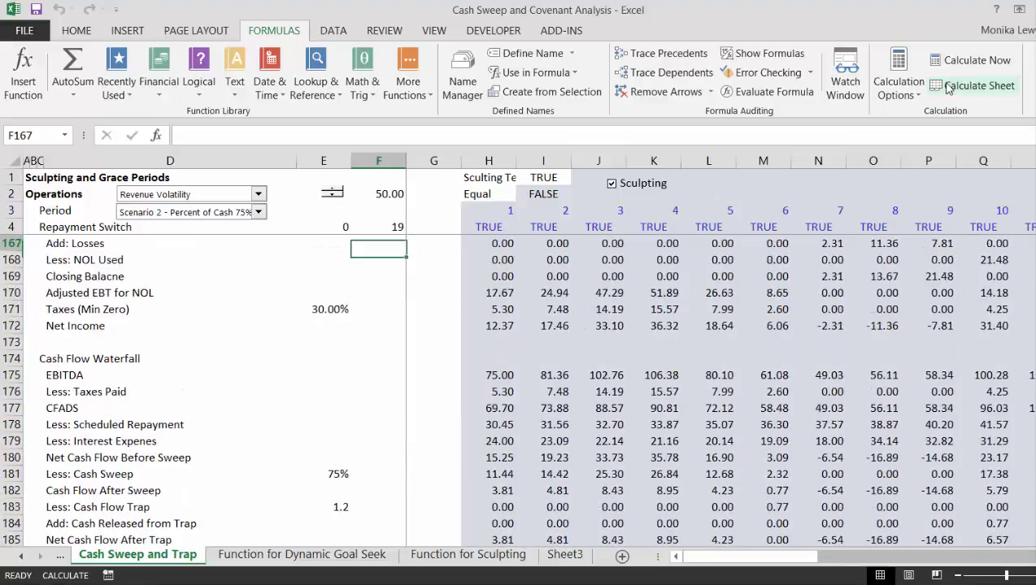
key("Up")
key("Up")
key("Up")
key("Up")
key("Up")
key("Up")
key("Up")
key("Up")
key("Up")
key("Up")
key("Up")
key("Up")
key("Up")
key("Up")
key("Up")
key("Up")
key("Up")
key("Up")
key("Up")
key("Up")
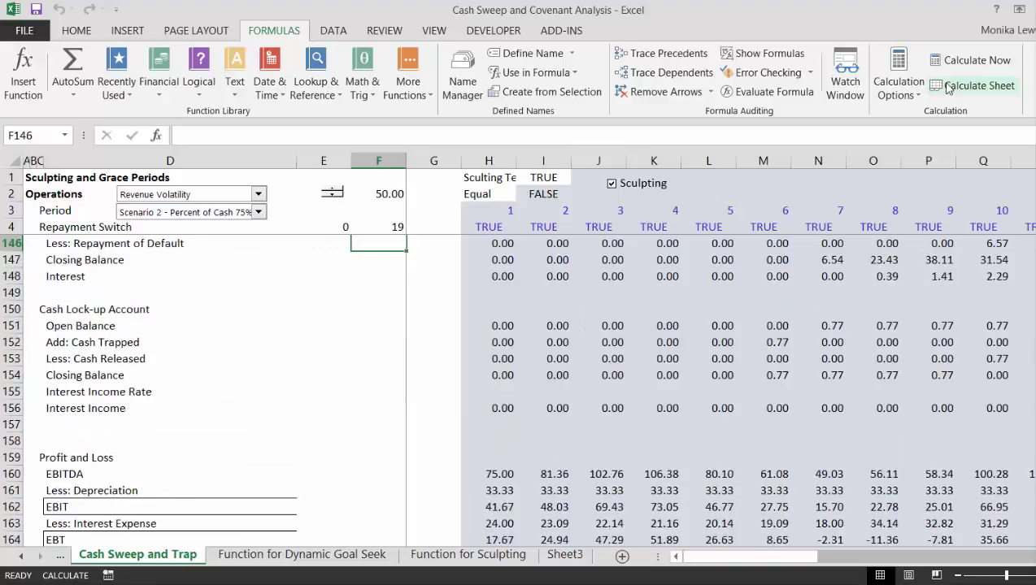
key("Up")
key("Up")
key("Up")
key("Up")
key("Up")
key("Up")
key("Up")
key("Up")
key("Up")
key("Up")
key("Up")
key("Up")
key("Up")
key("Up")
key("Up")
key("Up")
key("Up")
key("Up")
key("Up")
key("Up")
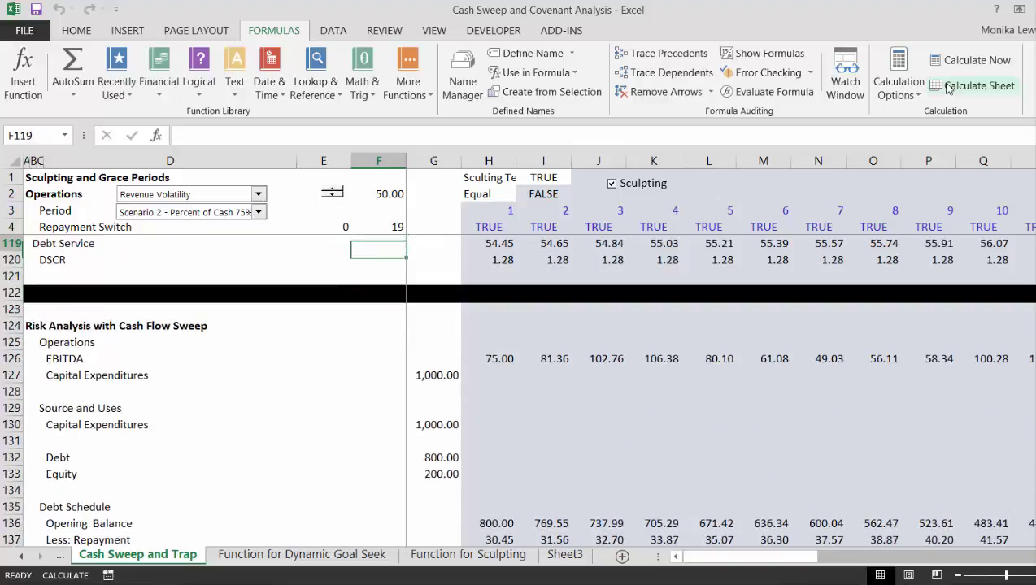
key("Up")
key("Up")
key("Up")
key("Up")
key("Up")
key("Up")
key("Up")
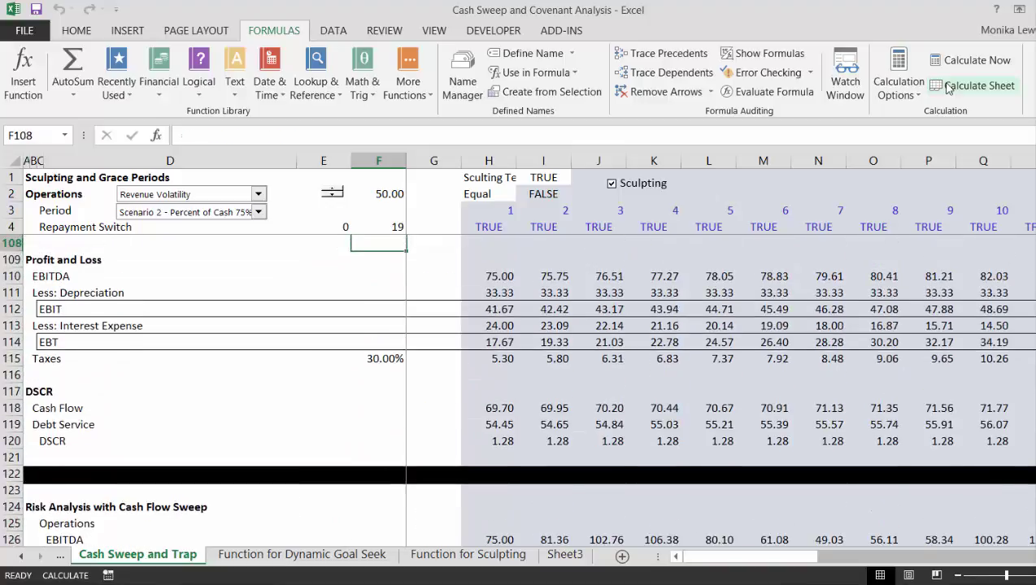
key("Up")
key("Up")
key("Up")
key("Up")
key("Up")
key("Up")
key("Up")
key("Up")
key("Up")
key("Up")
key("Up")
key("Up")
key("Up")
key("Up")
key("Up")
key("Up")
key("Up")
key("Up")
key("Up")
key("Up")
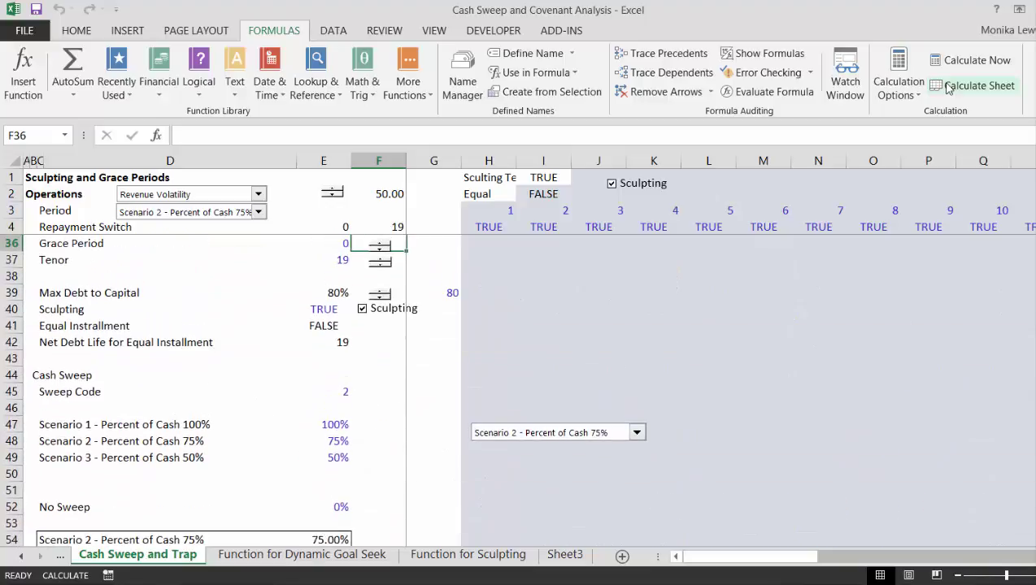
key("Up")
key("Up")
key("Up")
key("Up")
key("Up")
key("Up")
key("Up")
key("Up")
key("Up")
key("Up")
key("Up")
key("Up")
key("Up")
key("Up")
key("Up")
key("Up")
key("Up")
key("Up")
key("Up")
key("Up")
key("Up")
key("Up")
key("Up")
key("Up")
key("Up")
key("Up")
key("Up")
key("Up")
key("Up")
key("Up")
key("Up")
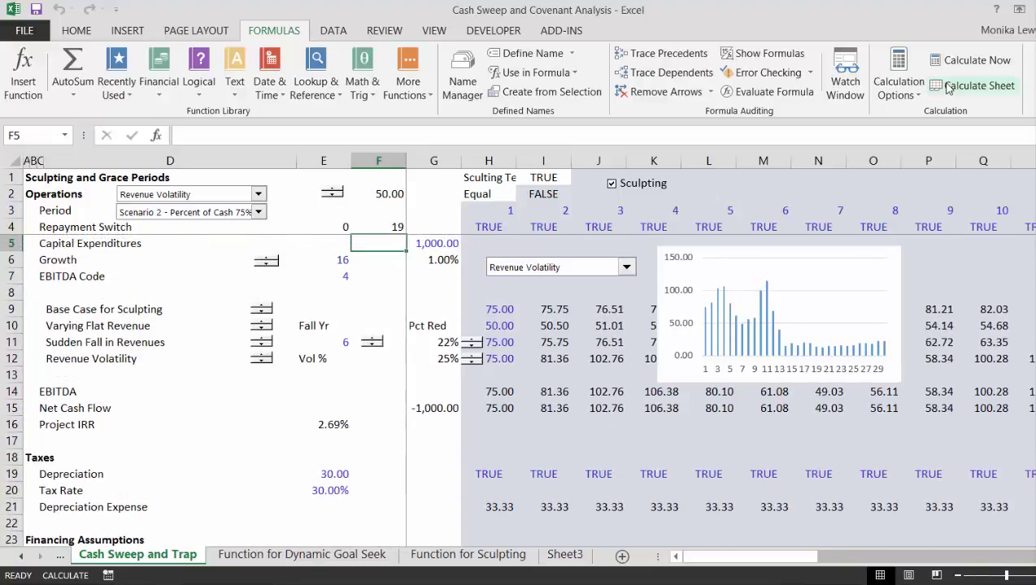
key("Down")
key("Down")
key("Down")
key("Down")
key("Down")
key("Down")
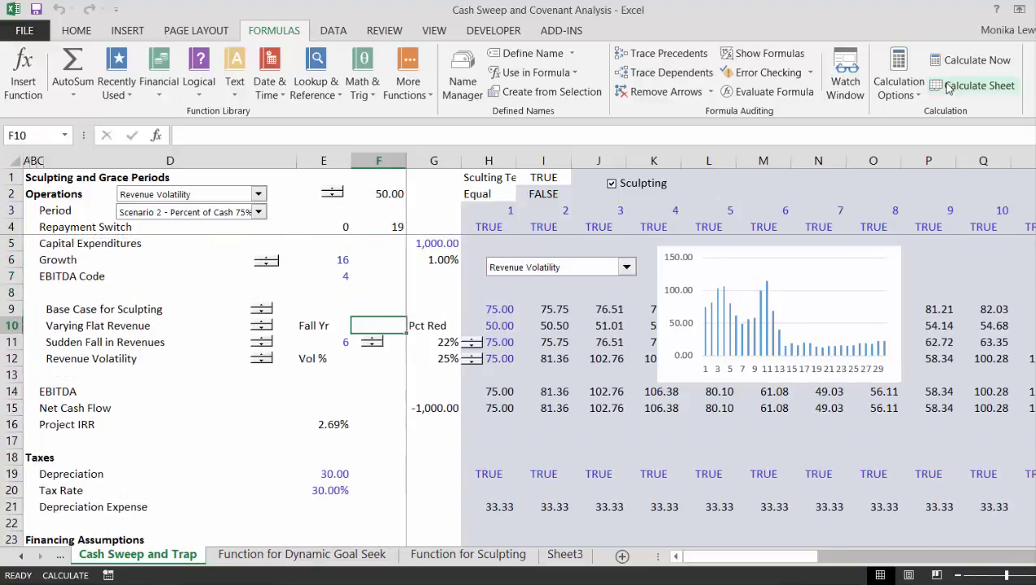
key("Down")
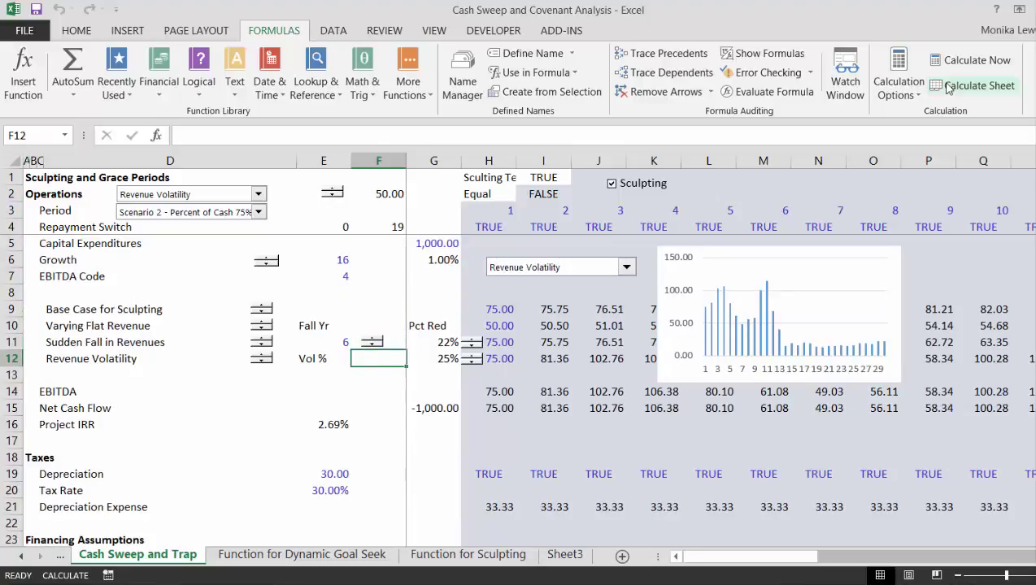
key("Right")
key("Right")
key("Left")
key("Left")
key("Left")
key("Right")
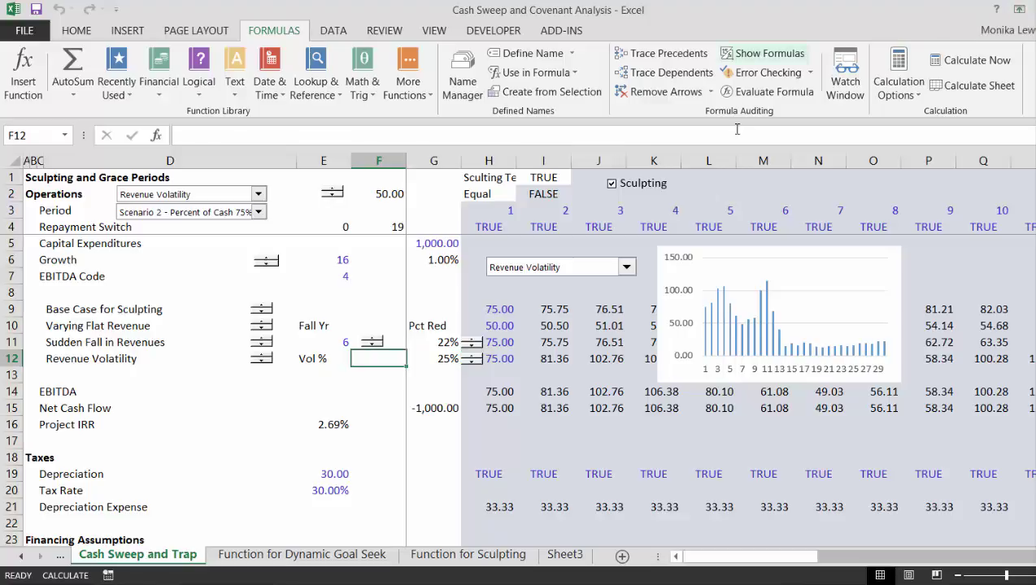
left_click(512, 358)
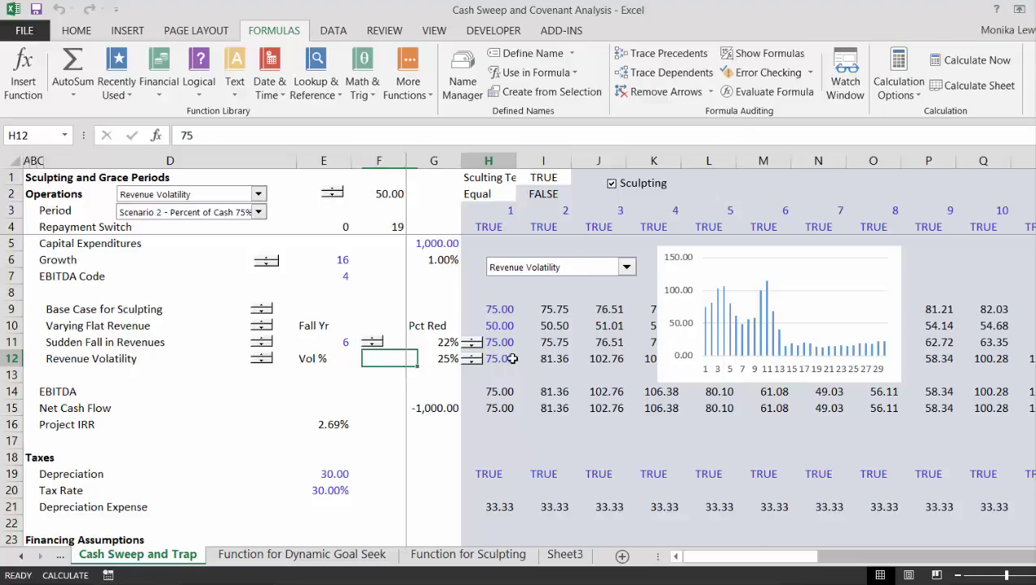
type("6")
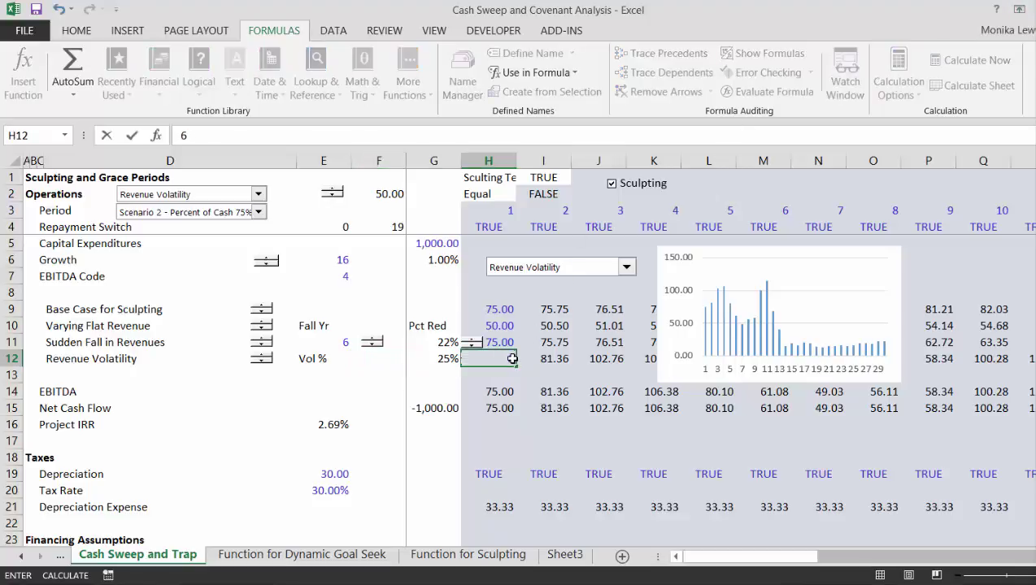
type("0")
key("Return")
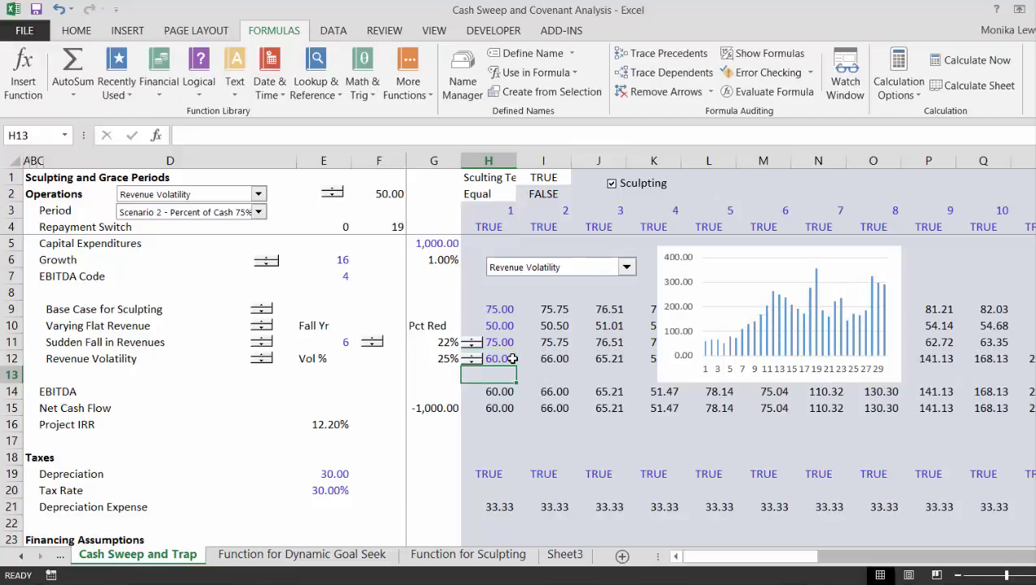
key("Down")
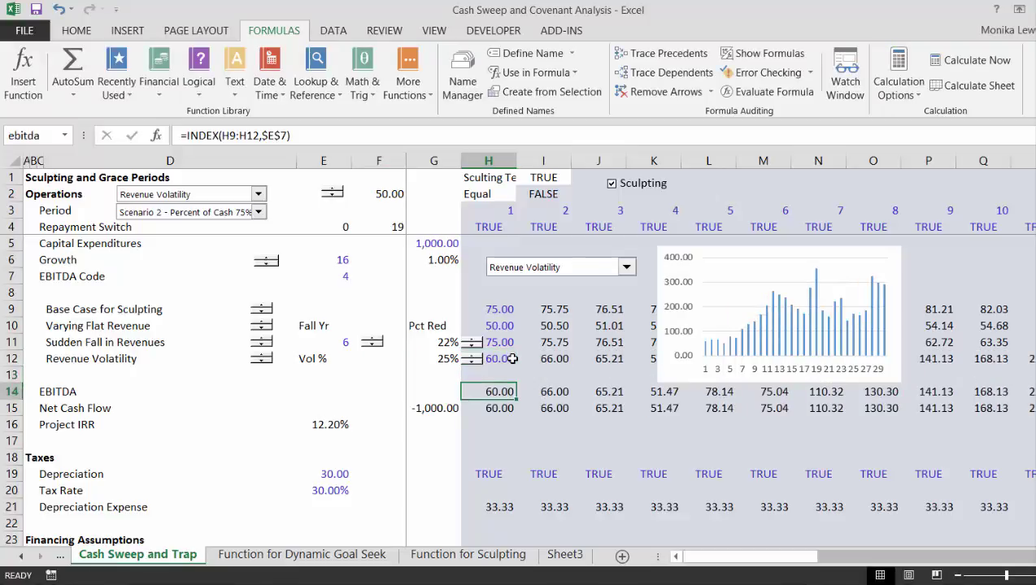
- Examine the debt, cash lock-up, equity cash flow, DSCR, covenant violation and cash sweep rows down to Repayment of Default
key("Down")
key("Down")
key("Down")
key("Down")
key("Down")
key("Down")
key("Down")
key("Down")
key("Down")
key("Down")
key("Down")
key("Down")
key("Down")
key("Down")
key("Down")
key("Down")
key("Down")
key("Down")
key("Down")
key("Down")
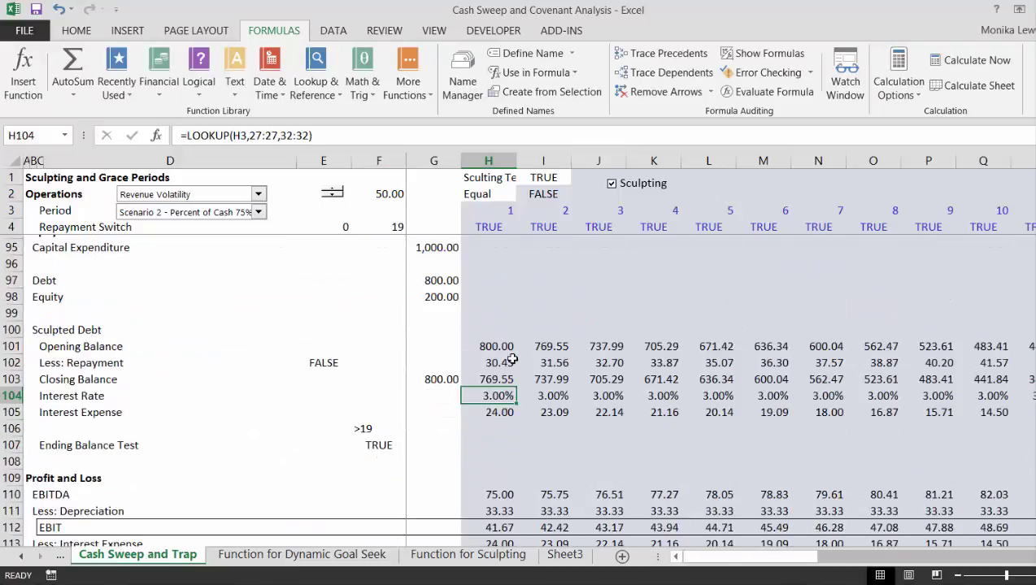
key("Down")
key("Down")
key("Down")
key("Down")
key("Down")
key("Down")
key("Down")
key("Down")
key("Down")
key("Down")
key("Down")
key("Down")
key("Down")
key("Down")
key("Down")
key("Down")
key("Down")
key("Down")
key("Down")
key("Down")
key("Down")
key("Down")
key("Down")
key("Down")
key("Down")
key("Down")
key("Down")
key("Down")
key("Down")
key("Down")
key("Down")
key("Down")
key("Down")
key("Down")
key("Down")
key("Down")
key("Down")
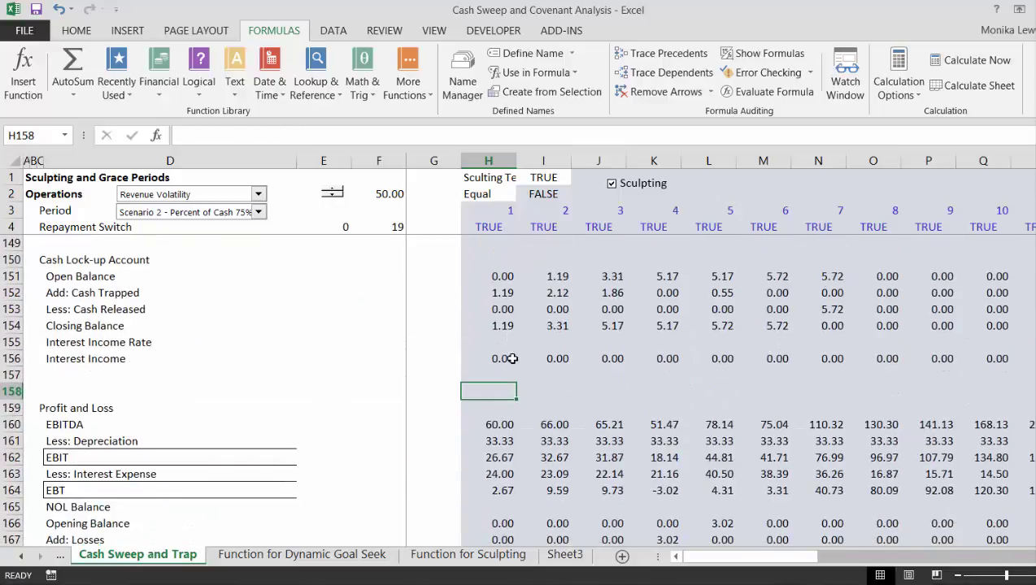
key("Down")
key("Down")
key("Down")
key("Down")
key("Down")
key("Down")
key("Down")
key("Down")
key("Down")
key("Down")
key("Down")
key("Down")
key("Down")
key("Down")
key("Down")
key("Down")
key("Down")
key("Down")
key("Down")
key("Down")
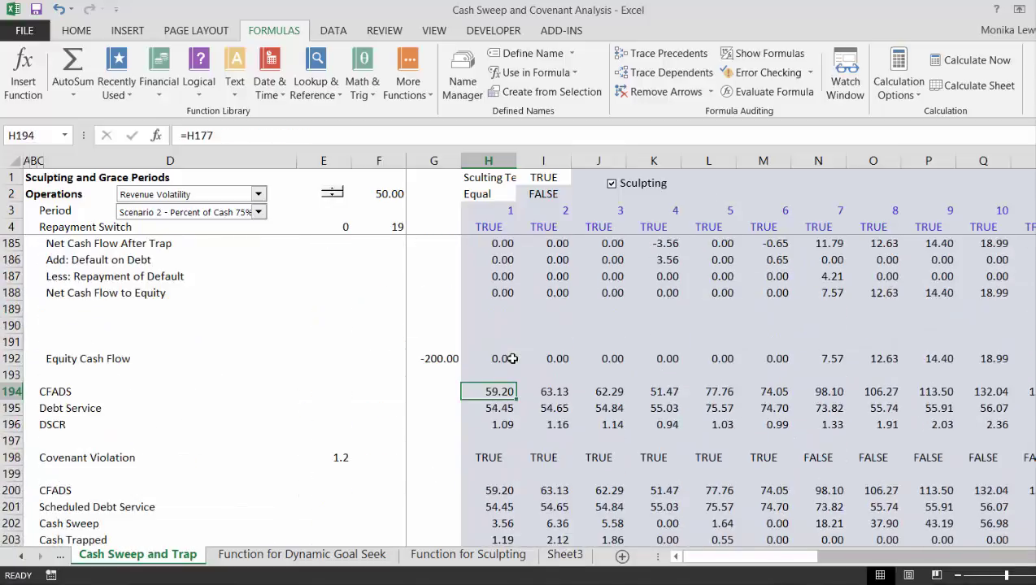
key("Down")
key("Down")
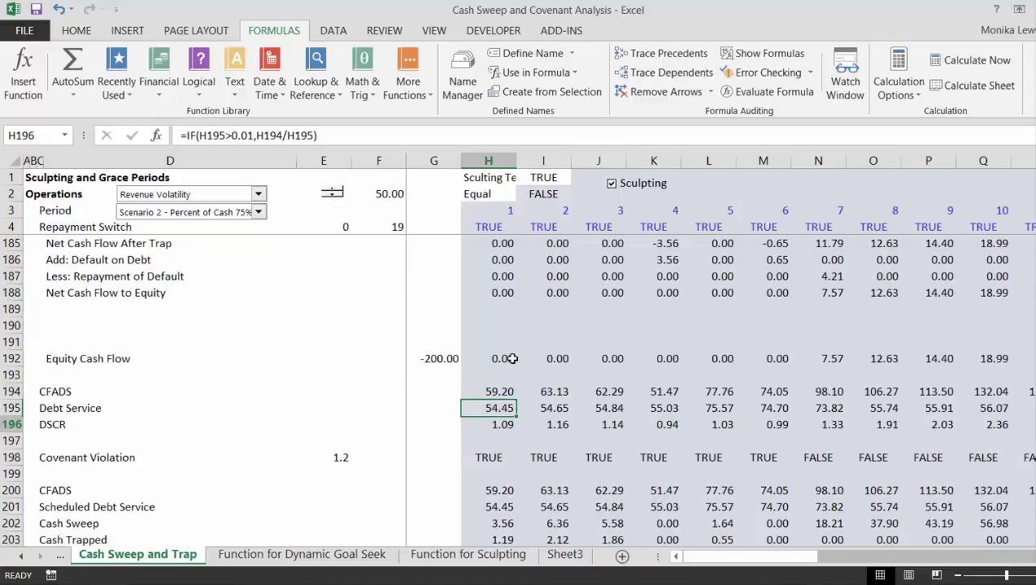
key("Down")
key("Down")
key("Down")
key("Down")
key("Down")
key("Down")
key("Down")
key("Down")
key("Down")
key("Down")
key("Down")
key("Down")
key("Up")
key("Up")
key("Up")
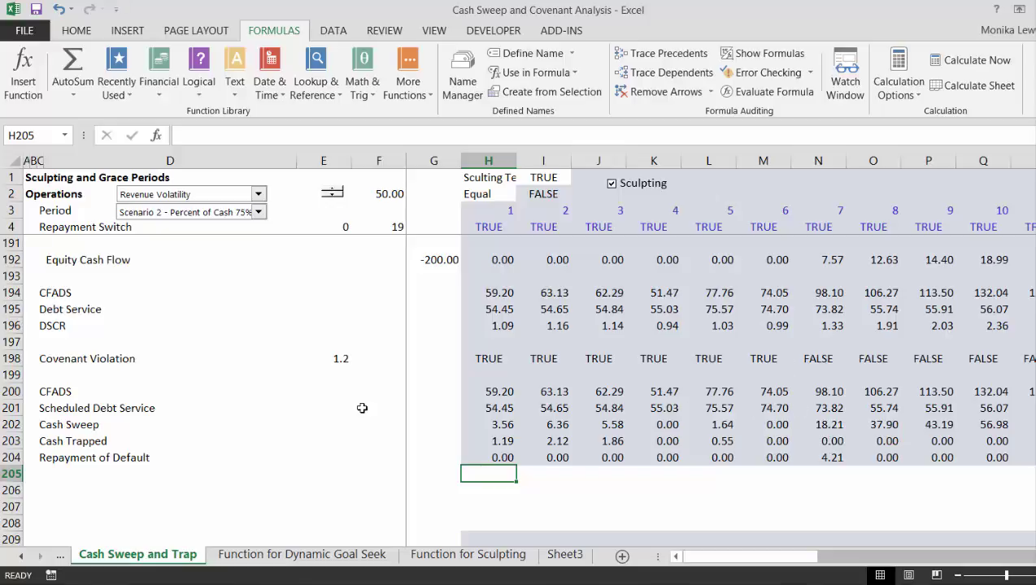
- Insert a blank row at row 200, above the CFADS line that heads the sweep, trap and default summary
left_click(74, 391)
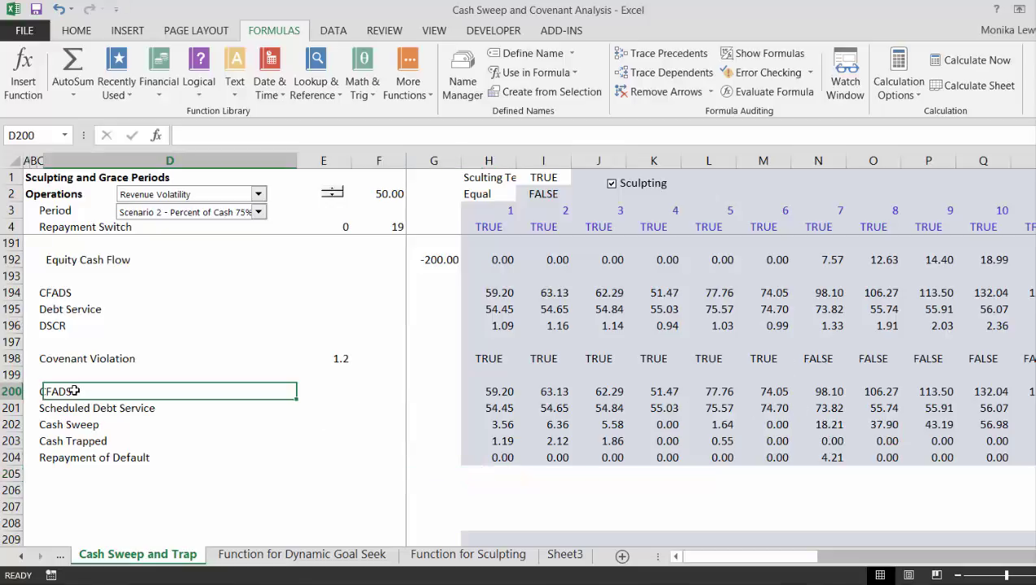
key("Left")
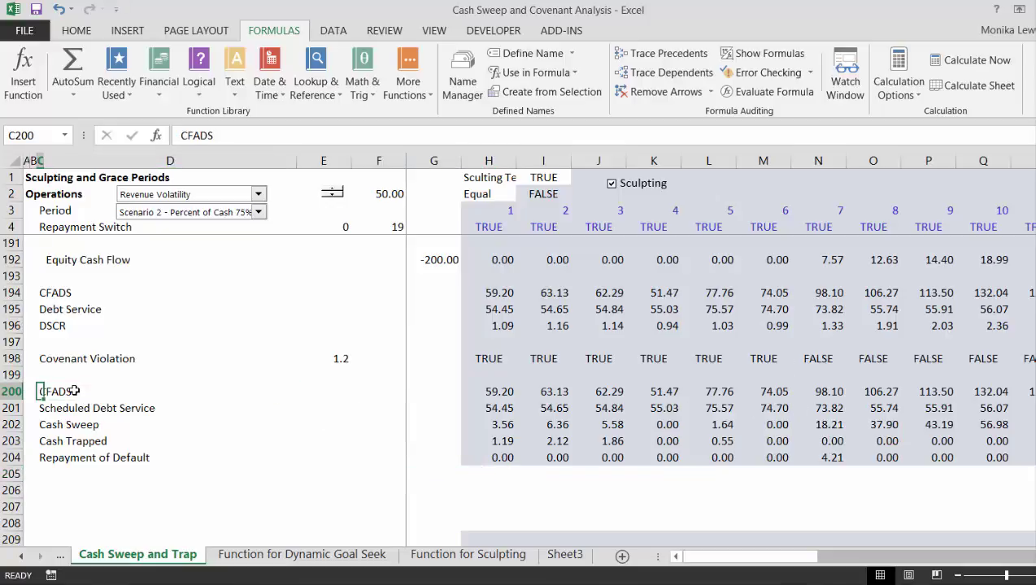
key("shift+space")
key("ctrl+shift+plus")
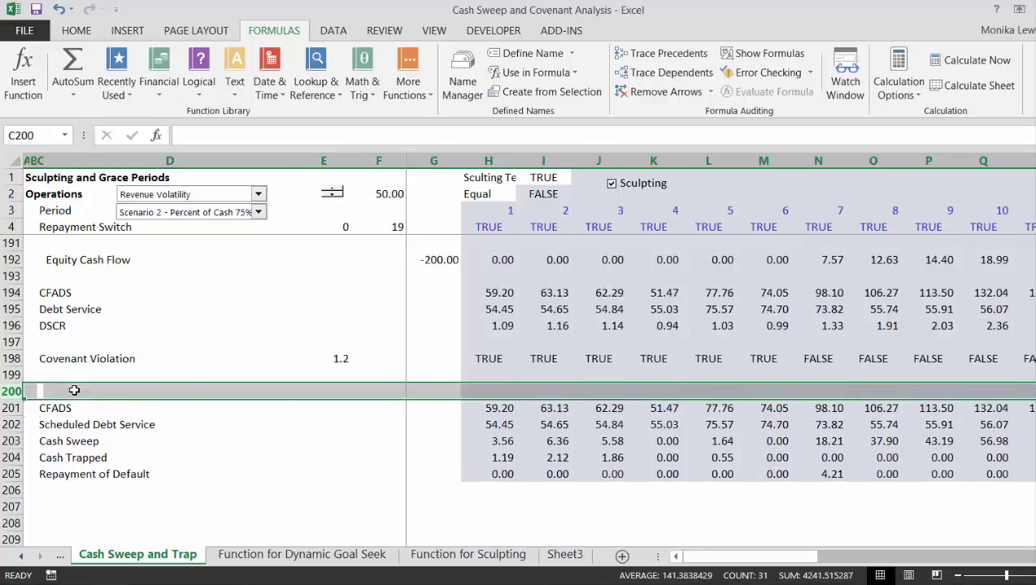
- Link cell H200 in the inserted row to the first period number in H3
key("Right")
key("Right")
key("Right")
key("Right")
key("Right")
type("=")
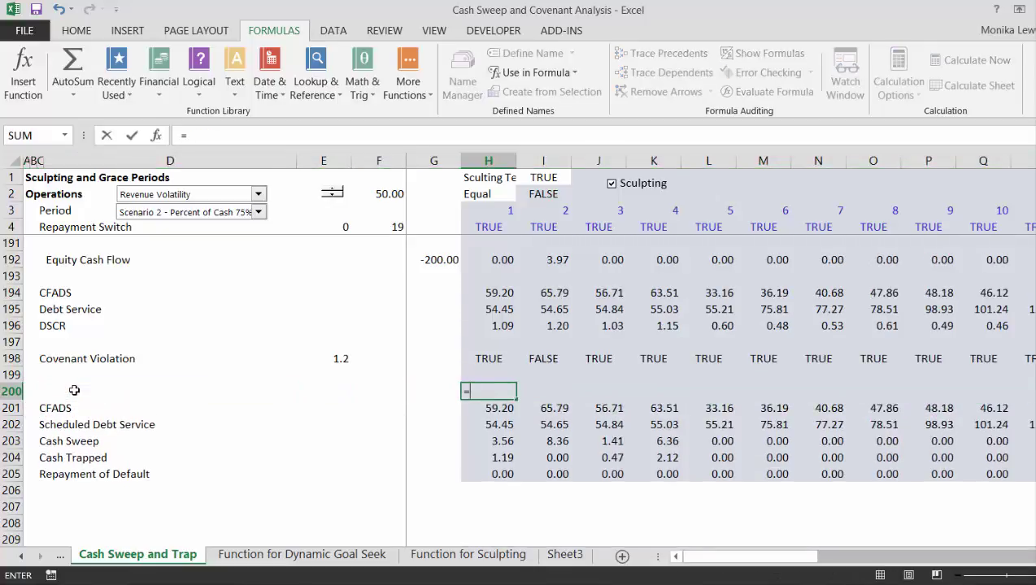
left_click(509, 207)
key("ctrl+Return")
key("Return")
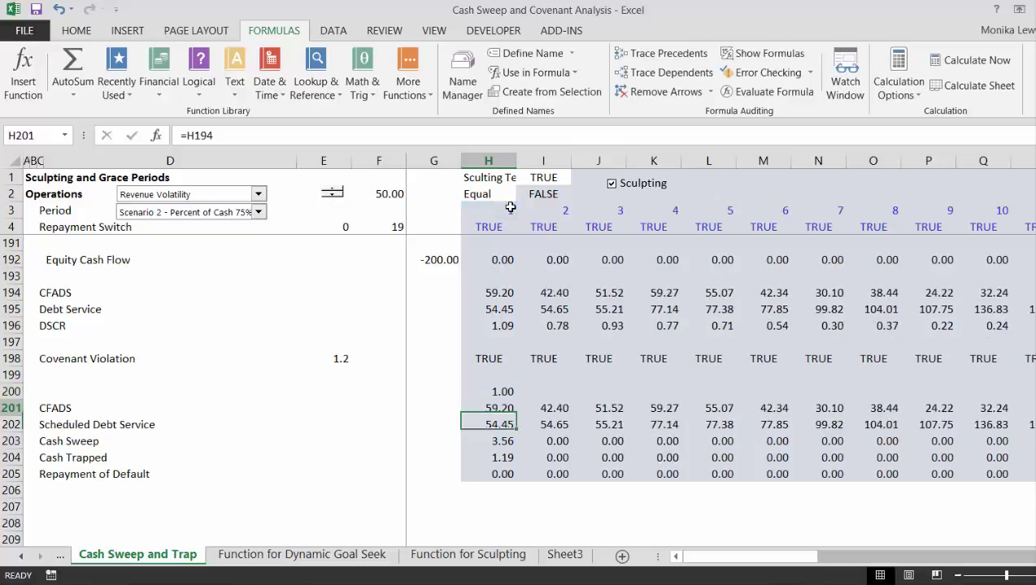
- Fill the period number formula from H200 across all periods in row 200
key("ctrl+shift+Right")
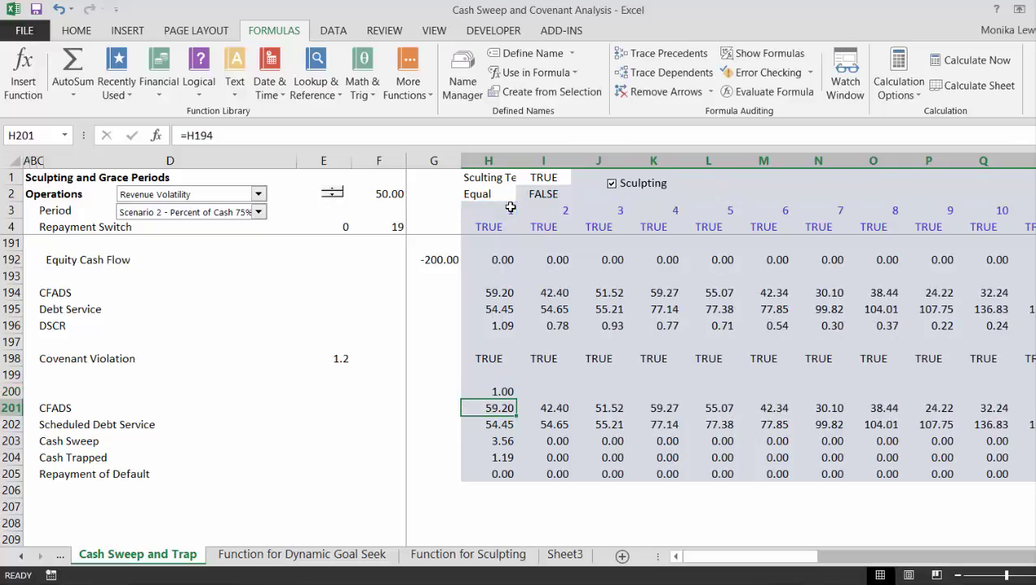
key("Left")
key("Up")
key("Right")
key("Right")
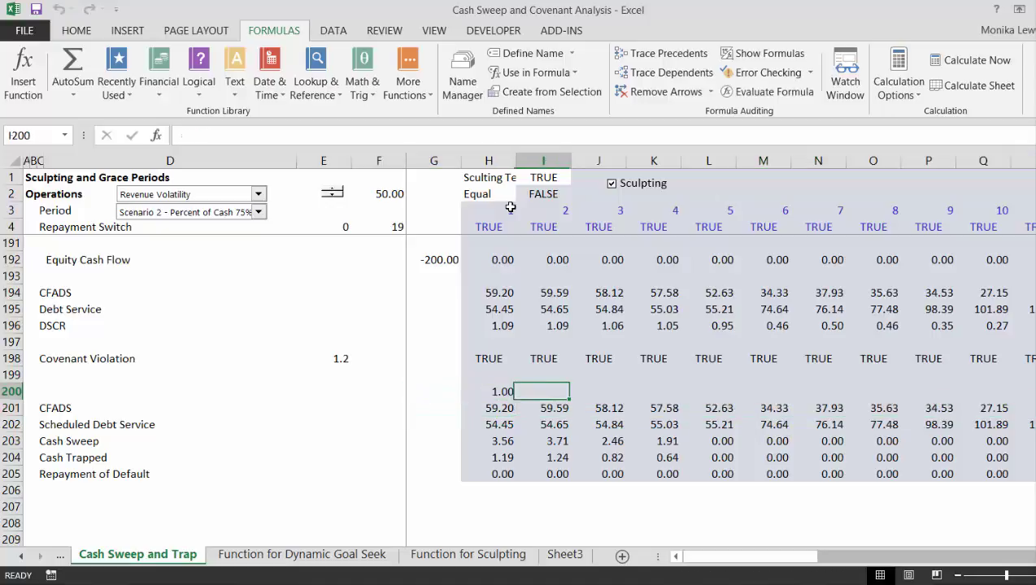
key("Left")
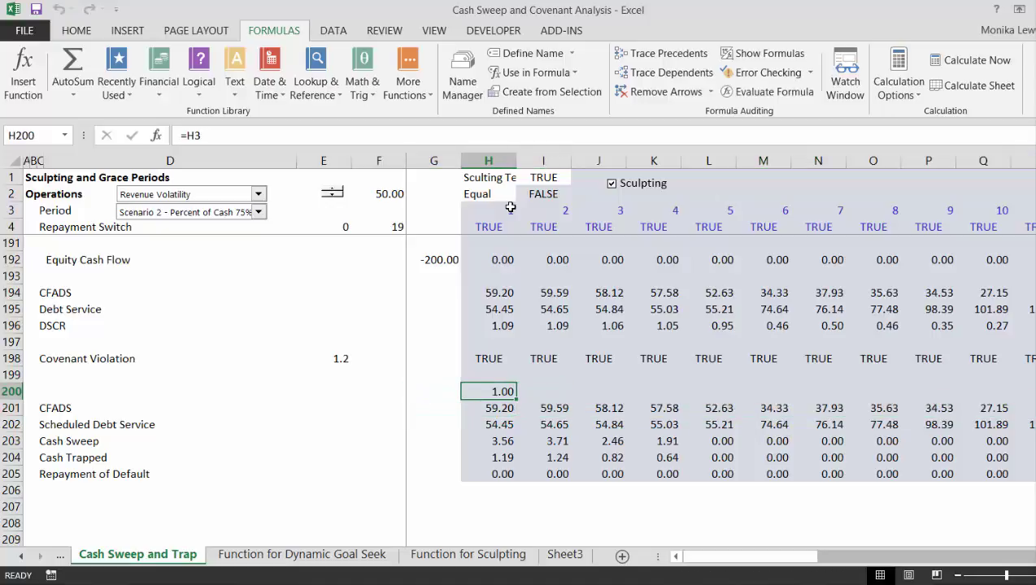
key("ctrl+shift+r")
- Create a chart on its own sheet from rows 200 to 205, from the labels in column C through the last period
key("Left")
key("Left")
key("Left")
key("Left")
key("Left")
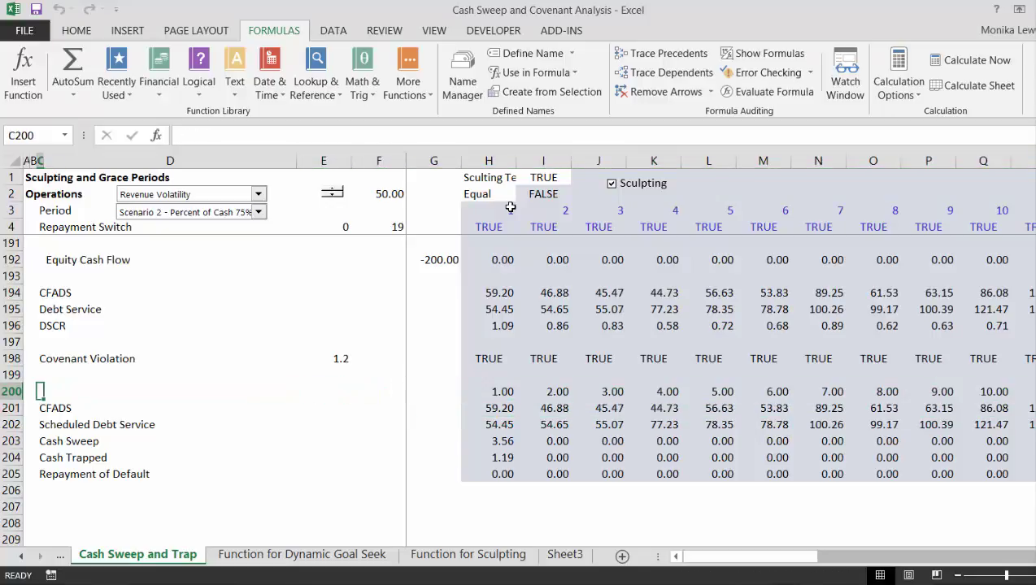
key("shift+Down")
key("shift+Down")
key("shift+Down")
key("shift+Down")
key("shift+Down")
key("ctrl+shift+Right")
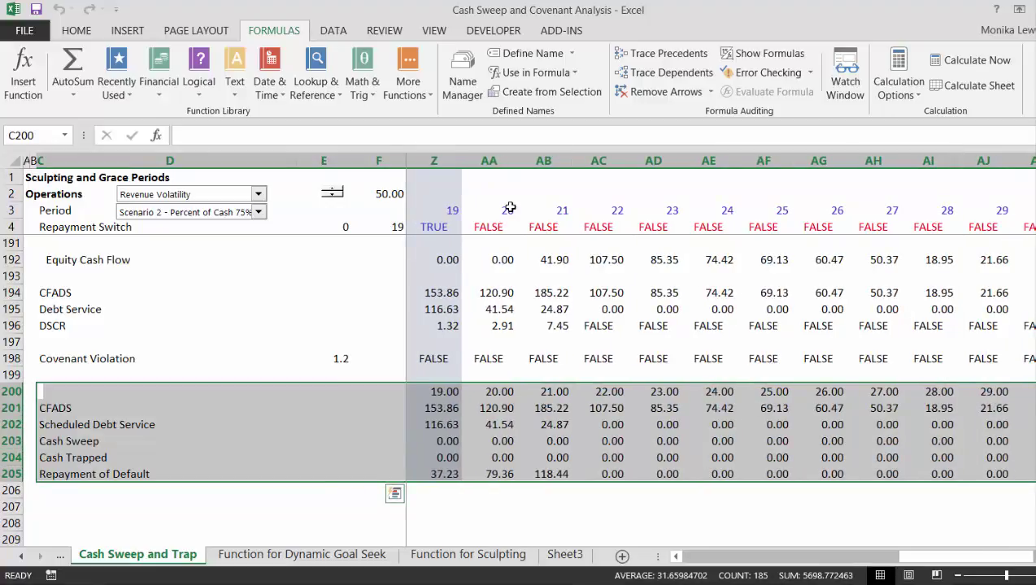
key("F11")
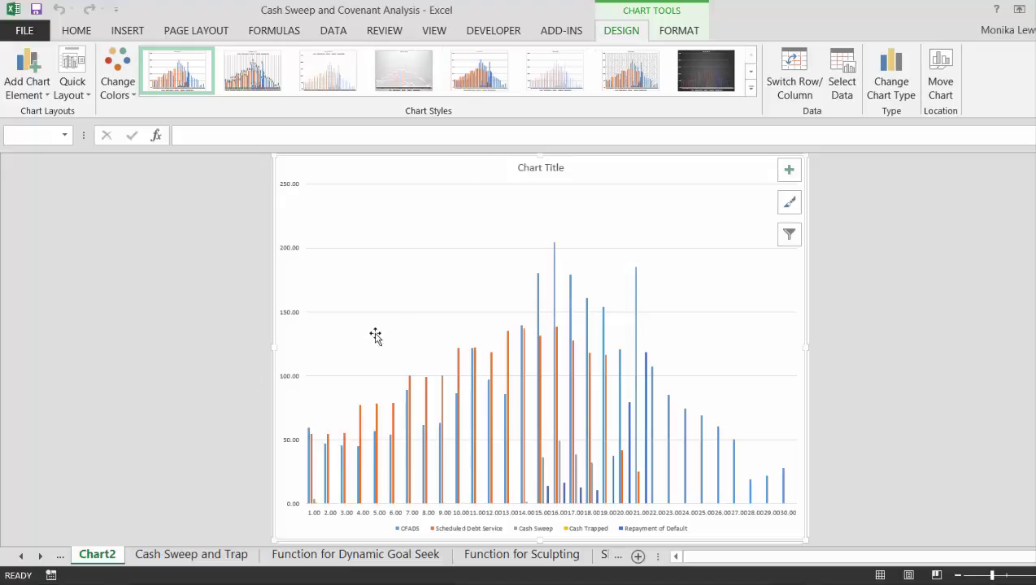
- Move the chart from its own sheet into the Cash Sweep and Trap sheet as an embedded object
right_click(396, 183)
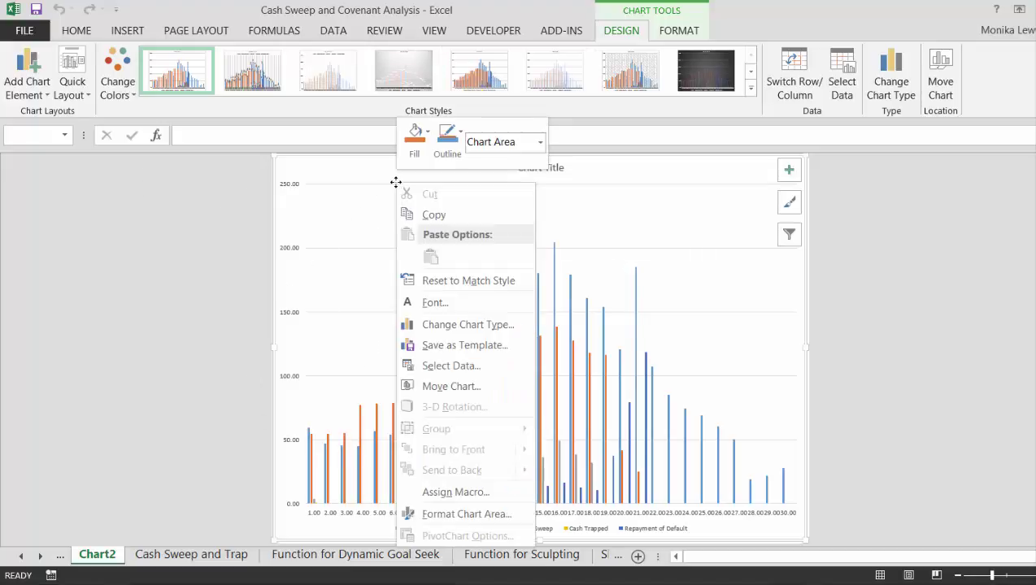
left_click(443, 394)
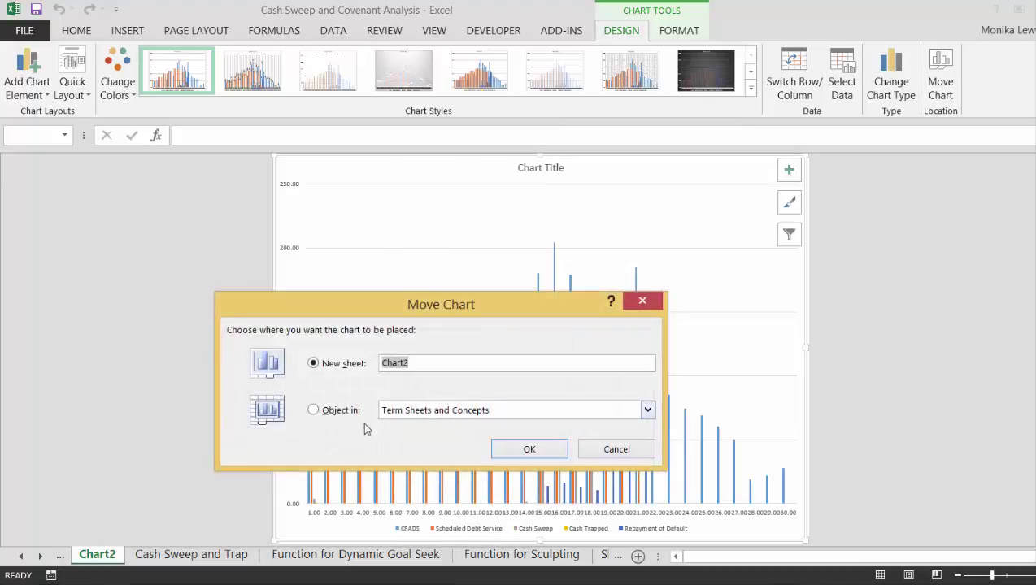
left_click(328, 411)
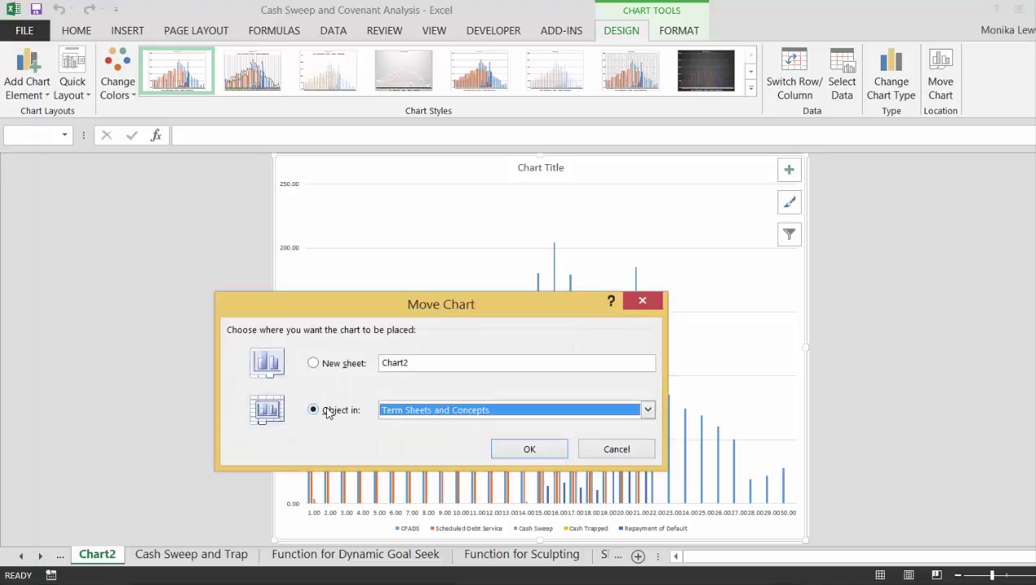
left_click(650, 413)
left_click(533, 463)
left_click(528, 451)
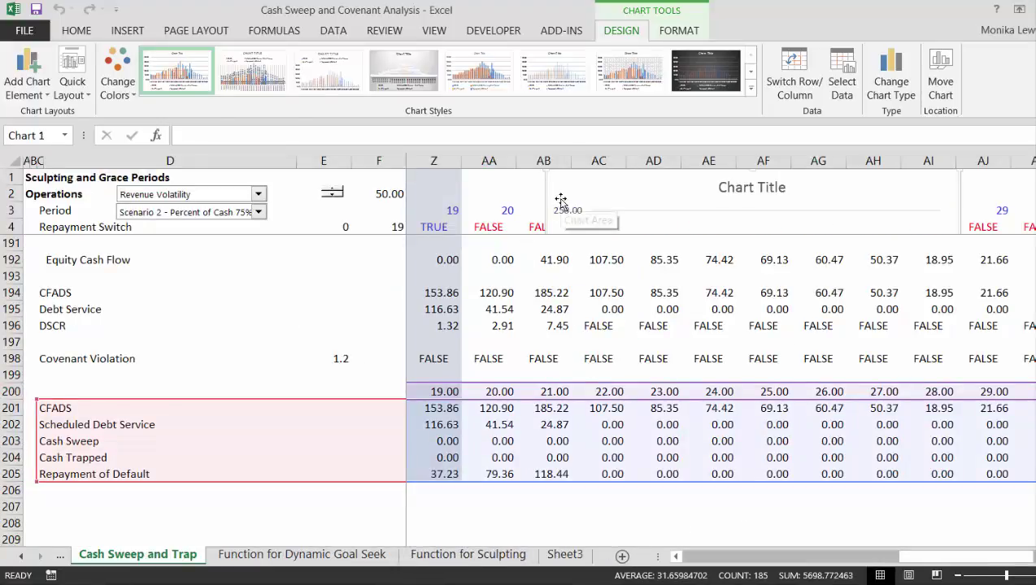
- Move the new chart from the top of the sheet to cell H221 in the Equity Return section
key("Delete")
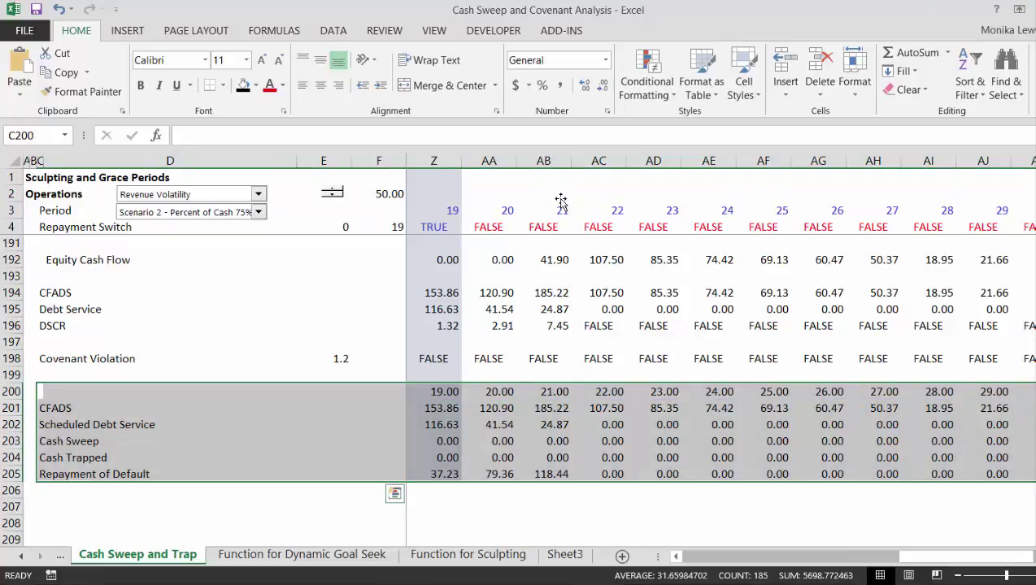
left_click(497, 506)
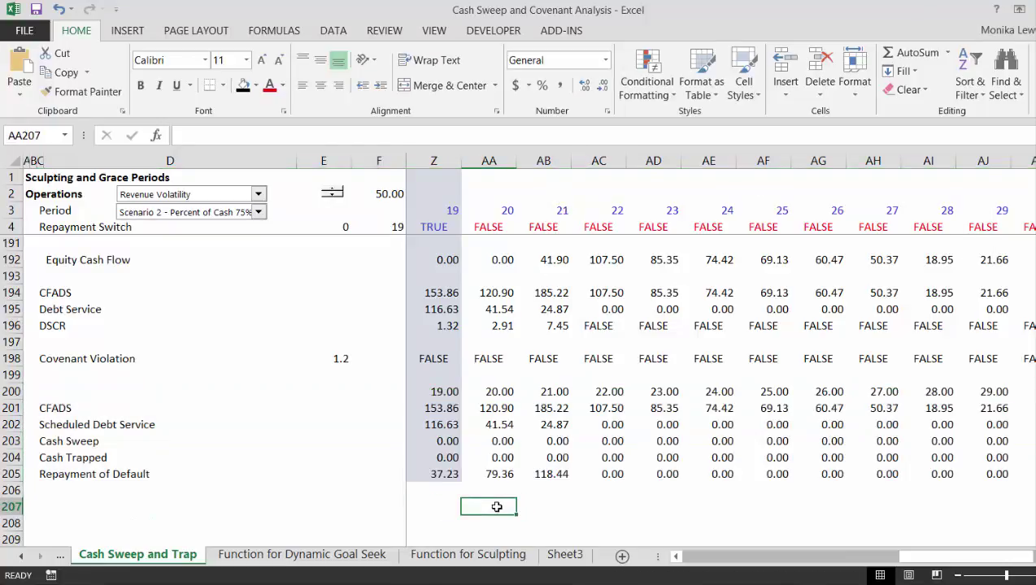
key("Down")
key("Down")
key("Down")
key("Down")
key("Down")
key("Down")
key("Down")
key("Down")
key("Down")
key("Down")
key("Down")
key("Down")
key("Down")
key("Down")
key("Down")
key("Down")
key("Down")
key("Down")
key("Down")
key("Down")
key("Down")
key("Down")
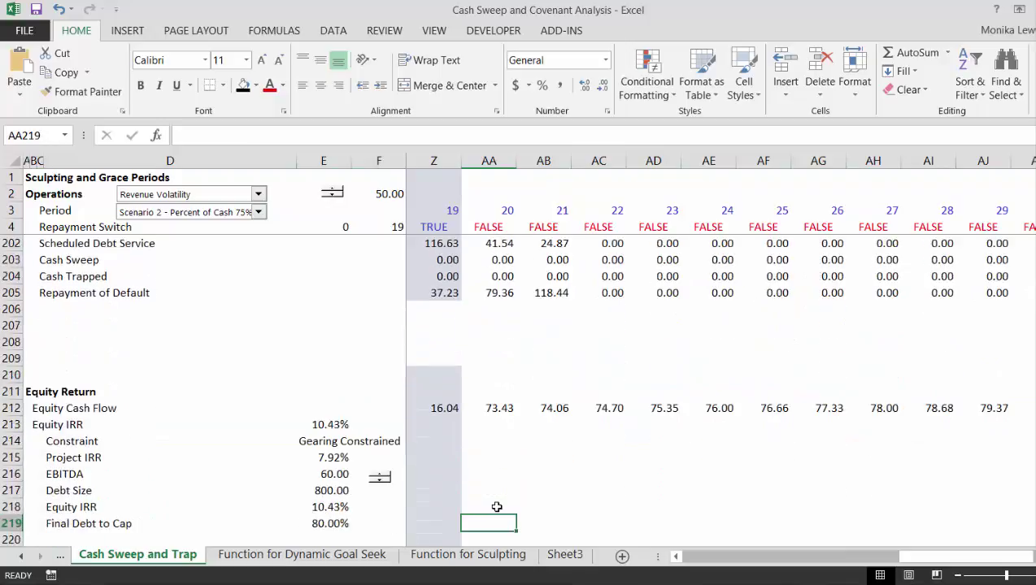
key("Up")
key("Up")
key("Up")
key("Up")
key("Up")
key("Up")
key("Up")
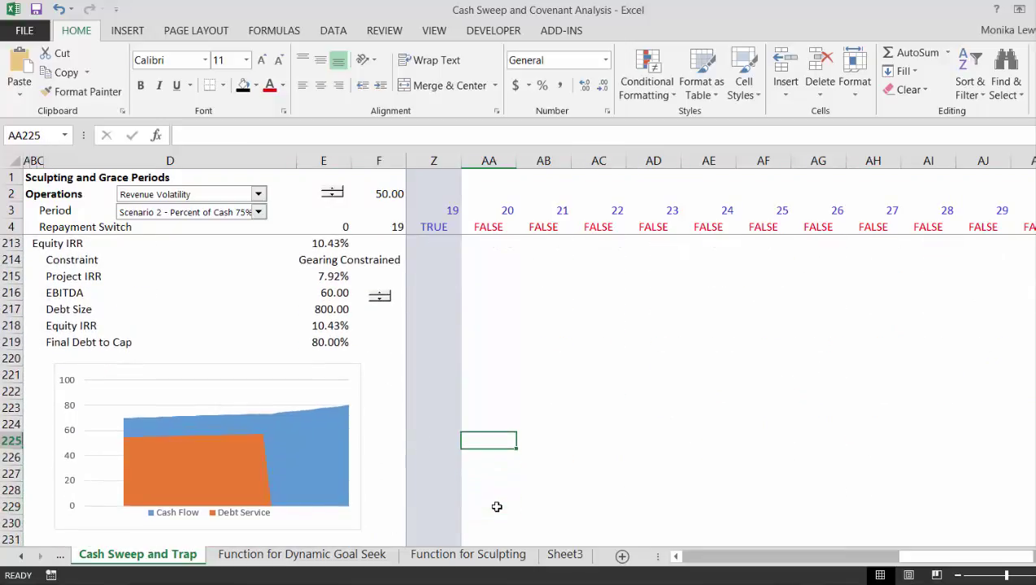
key("Left")
key("Left")
key("Left")
key("Left")
key("Left")
key("Left")
key("Left")
key("Left")
key("Left")
key("Left")
key("Left")
key("Left")
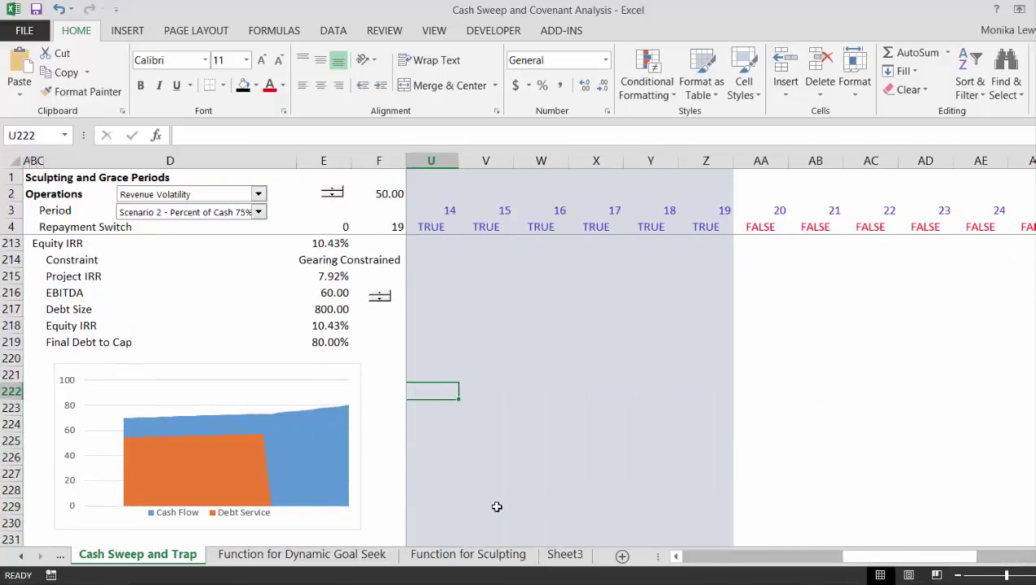
key("Left")
key("Left")
key("Left")
key("Left")
key("Left")
key("Left")
key("Left")
key("Left")
key("Left")
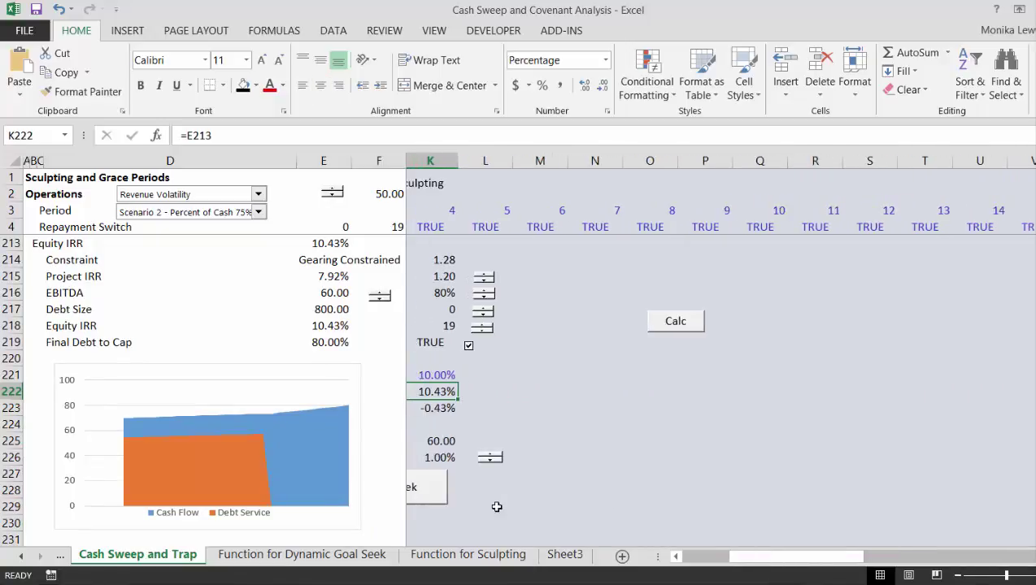
key("Right")
key("Up")
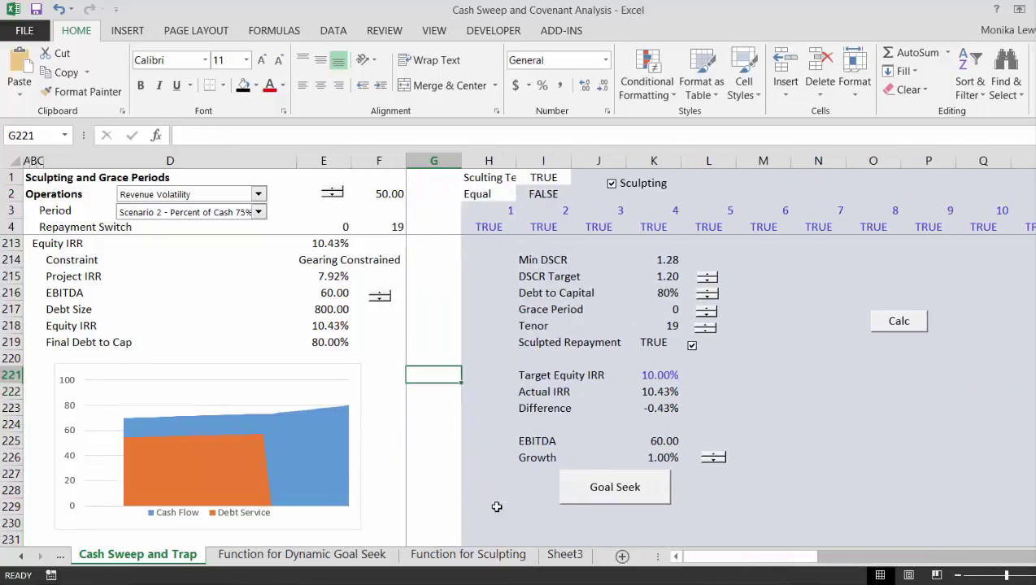
key("Right")
key("ctrl+v")
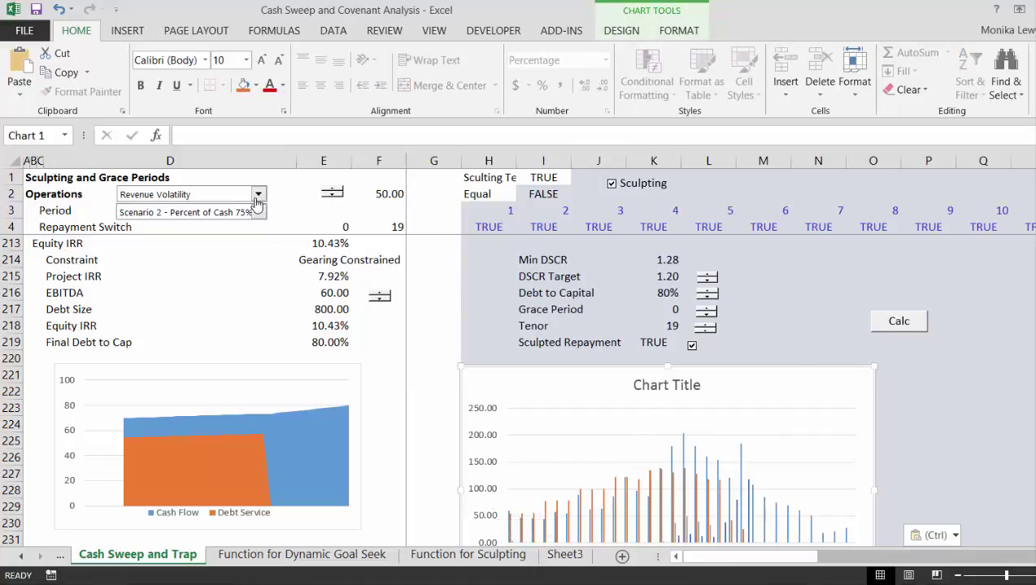
- Switch the operations scenario to Base Case for Sculpting
left_click(257, 201)
key("Up")
key("Up")
key("Up")
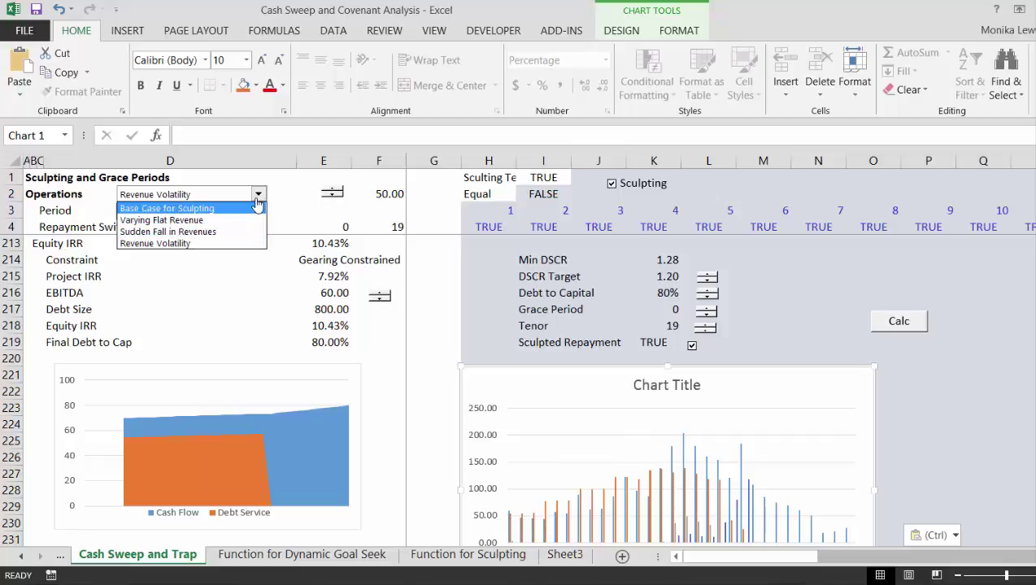
key("Return")
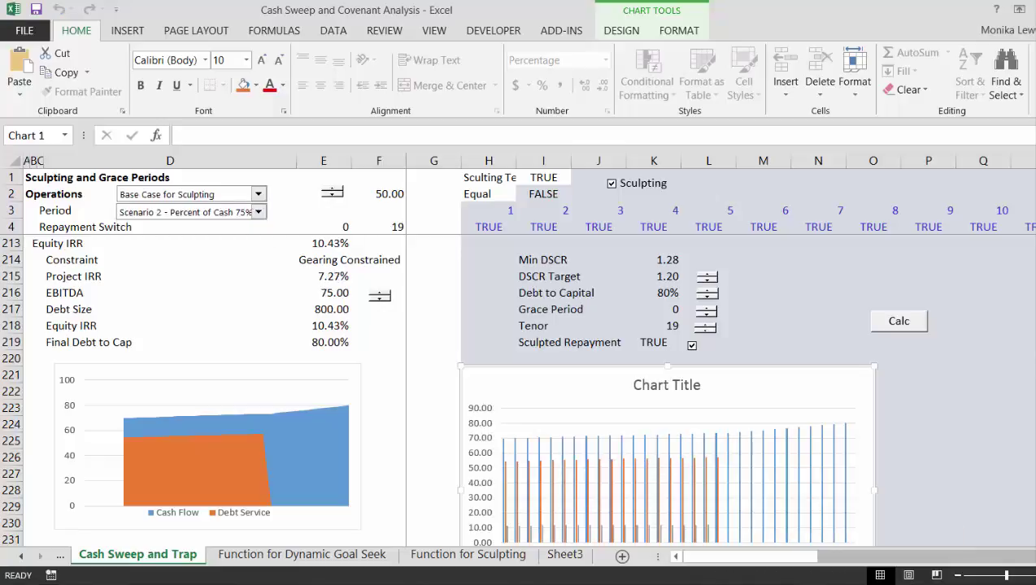
- Remove the new chart's title and shrink the chart to fit just below the Sculpted Repayment row
scroll(463, 390, "down", 1)
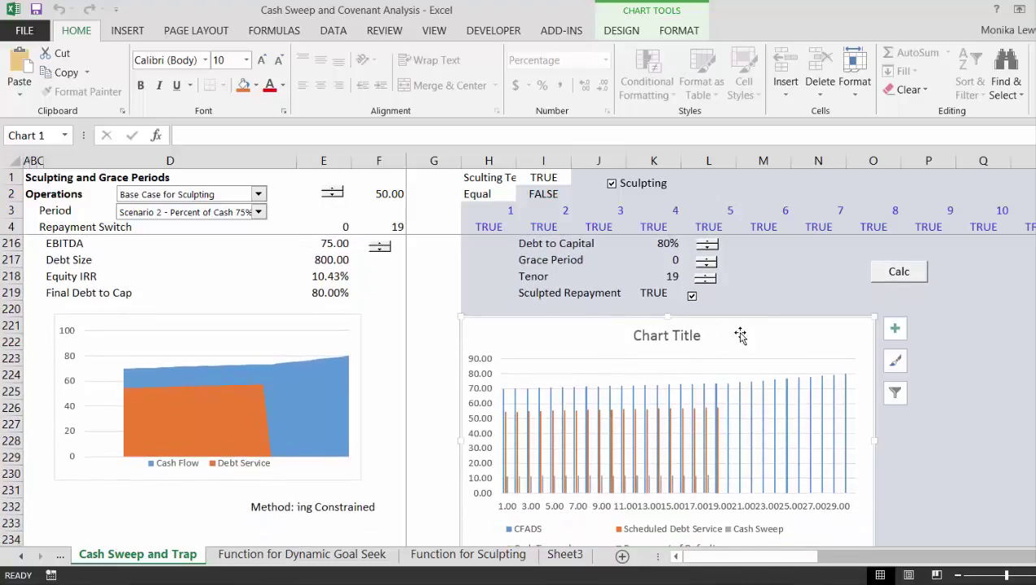
left_click(685, 340)
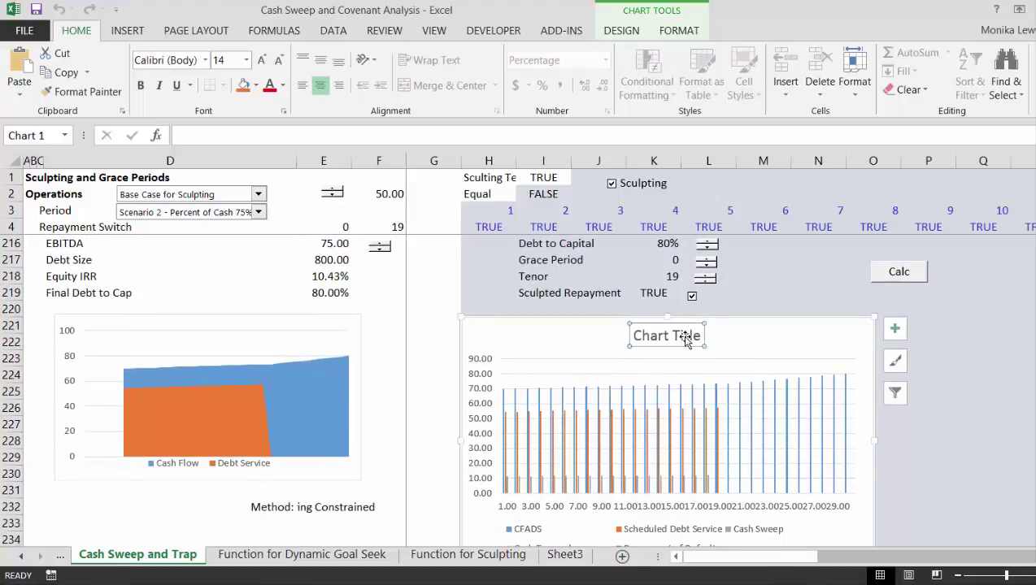
key("Delete")
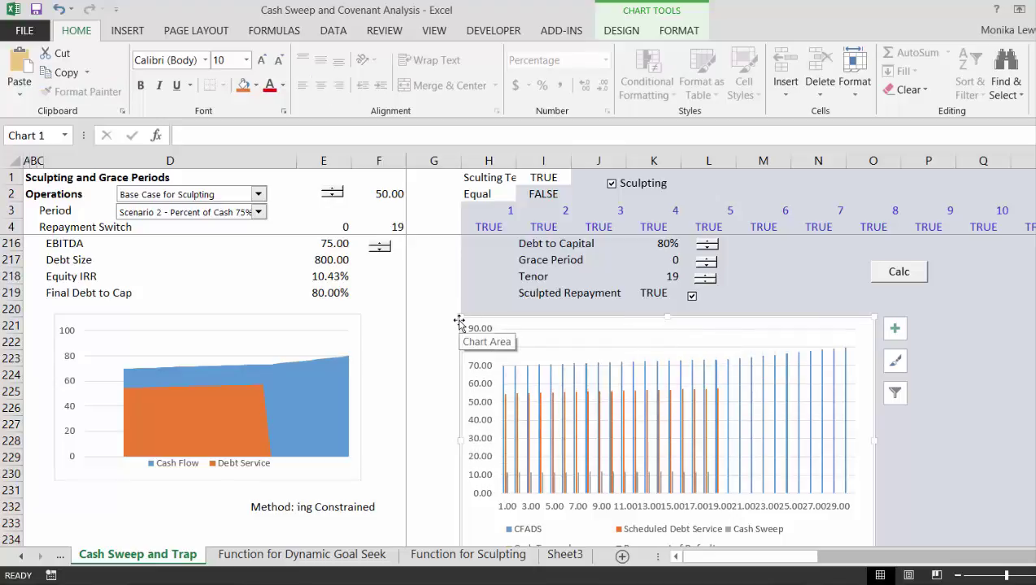
left_click_drag(459, 317, 507, 317)
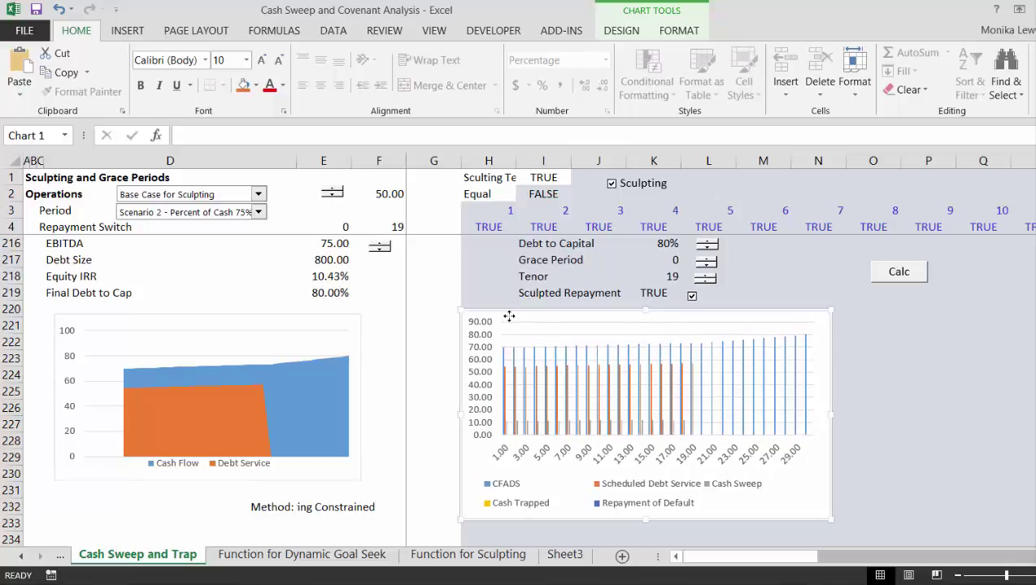
left_click(905, 381)
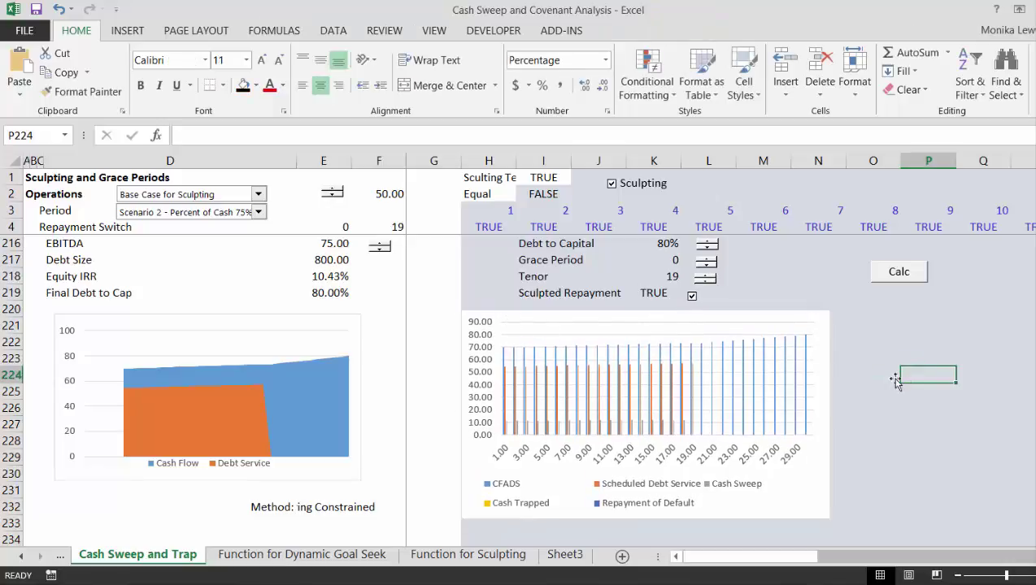
right_click(749, 379)
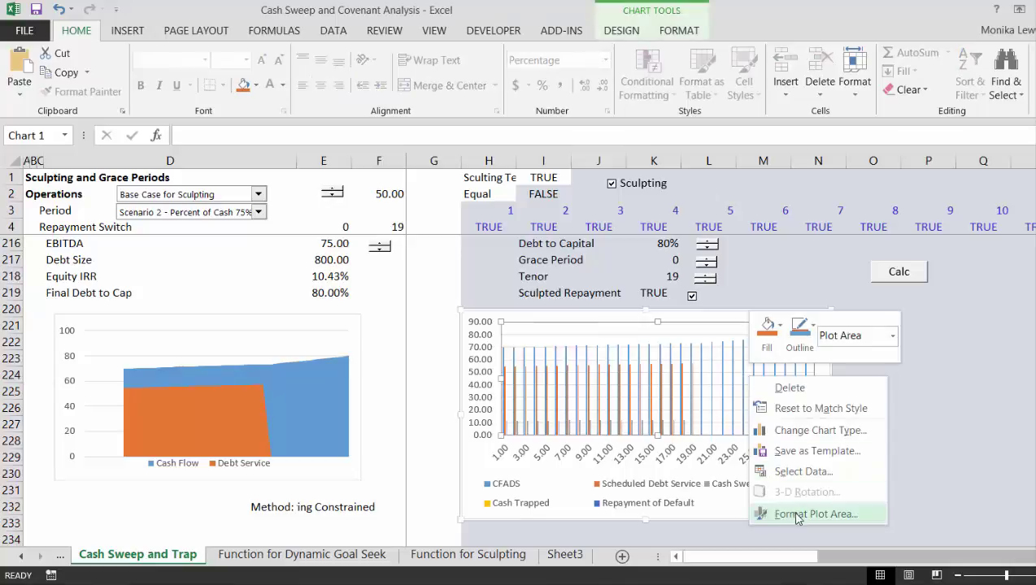
left_click(789, 436)
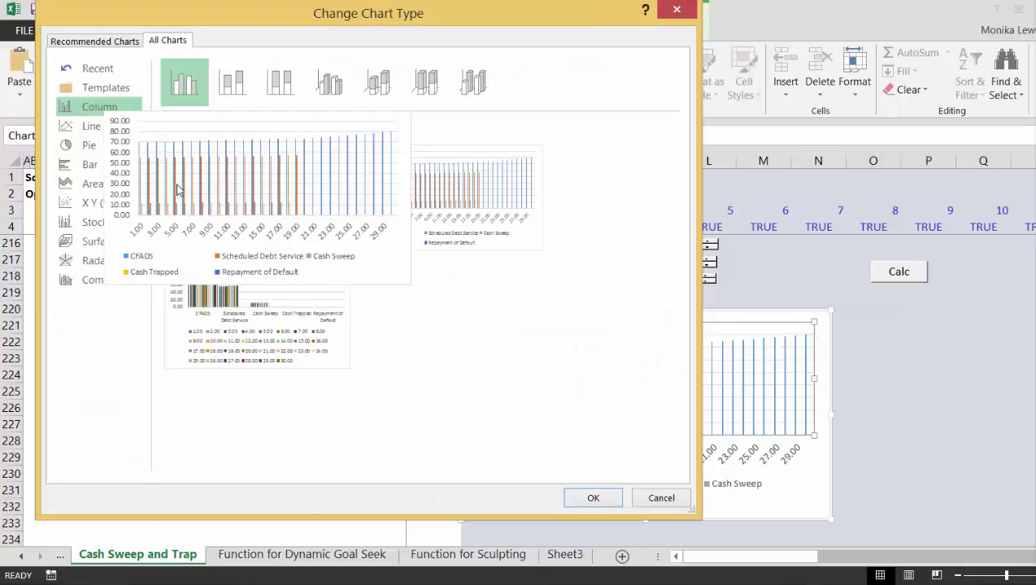
left_click(677, 11)
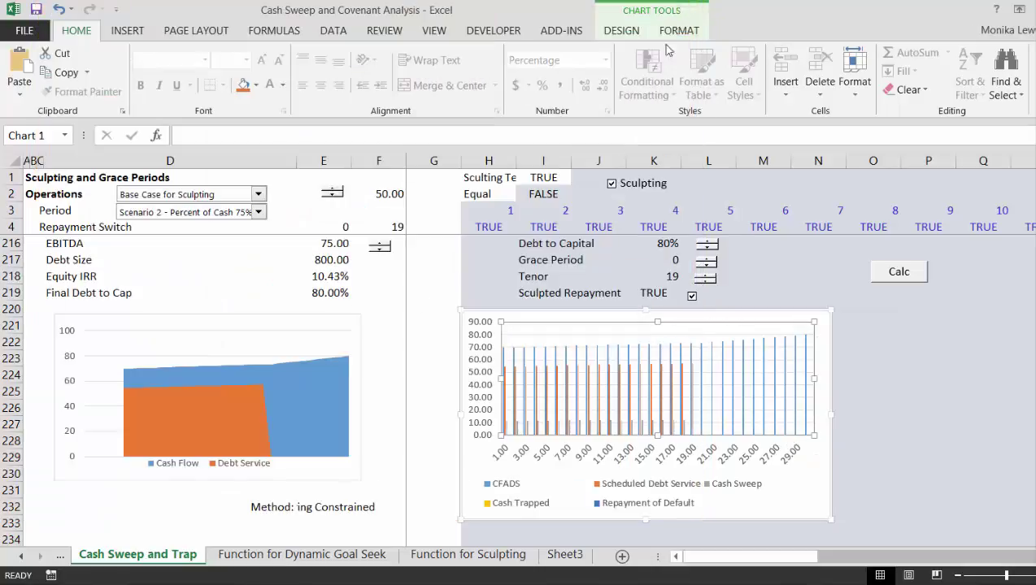
right_click(550, 367)
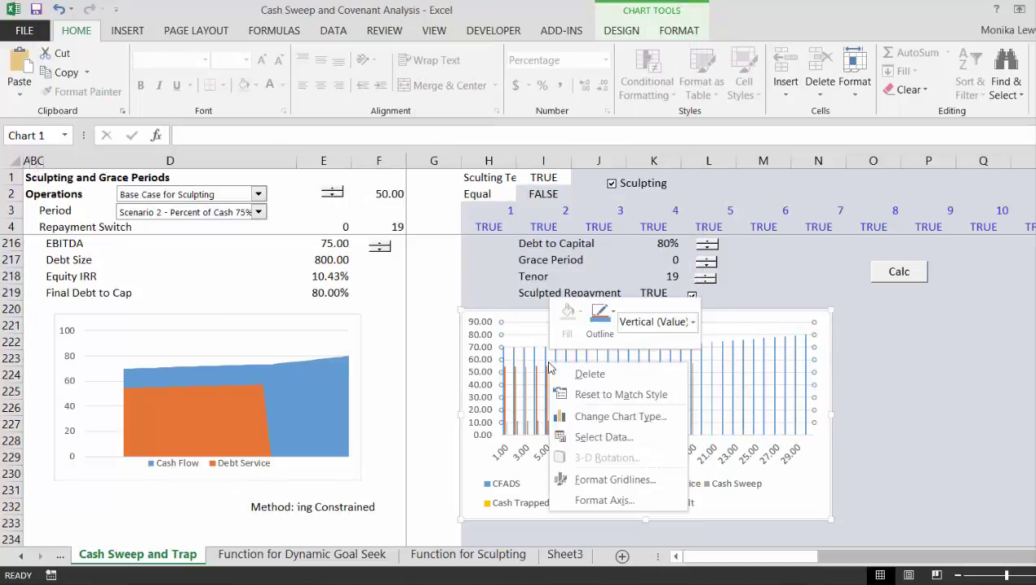
left_click(574, 438)
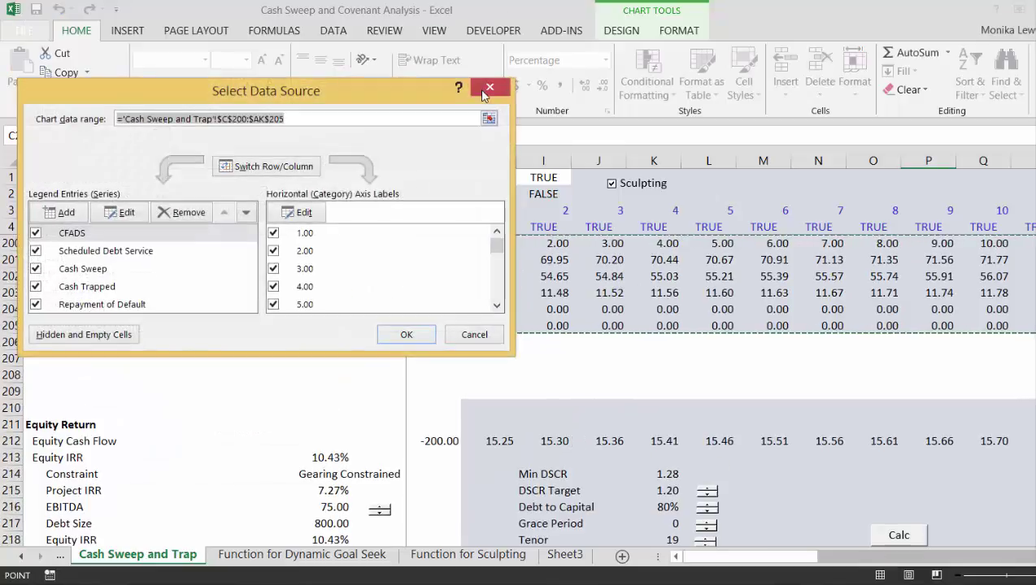
left_click(487, 89)
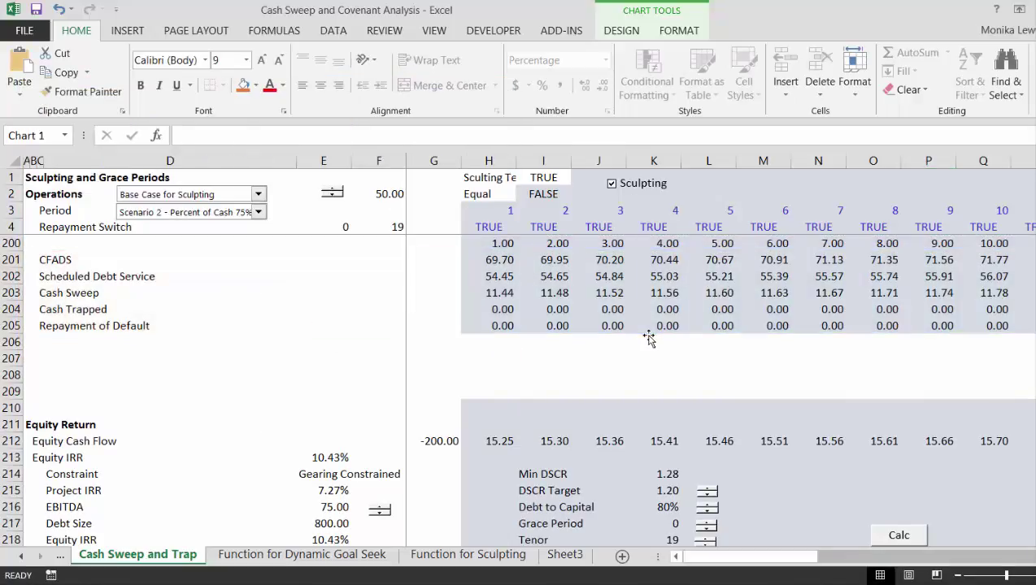
left_click(548, 394)
key("Page_Down")
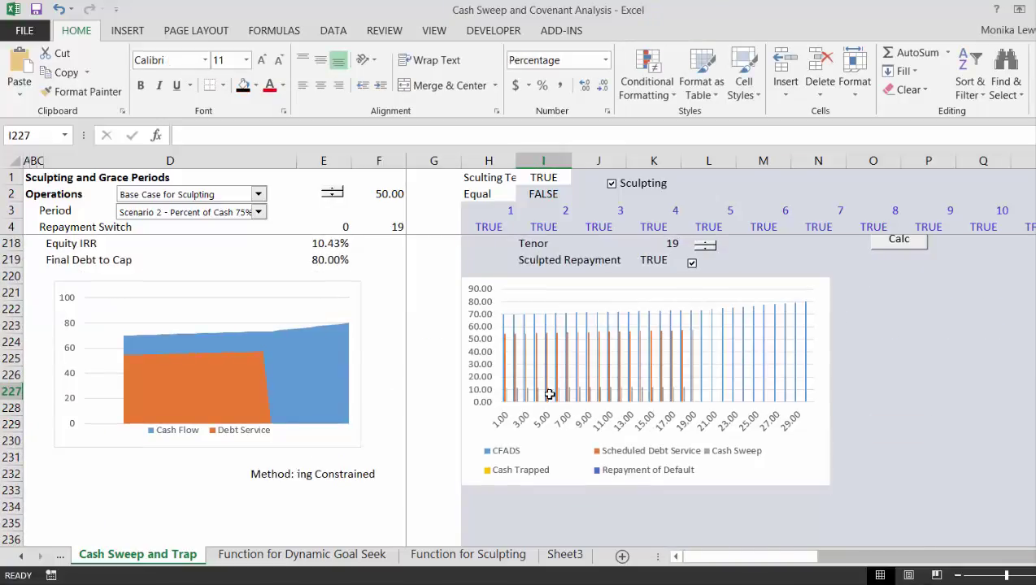
- Change the CFADS series of the new chart to a Line type within a custom combination chart
left_click(705, 349)
right_click(706, 349)
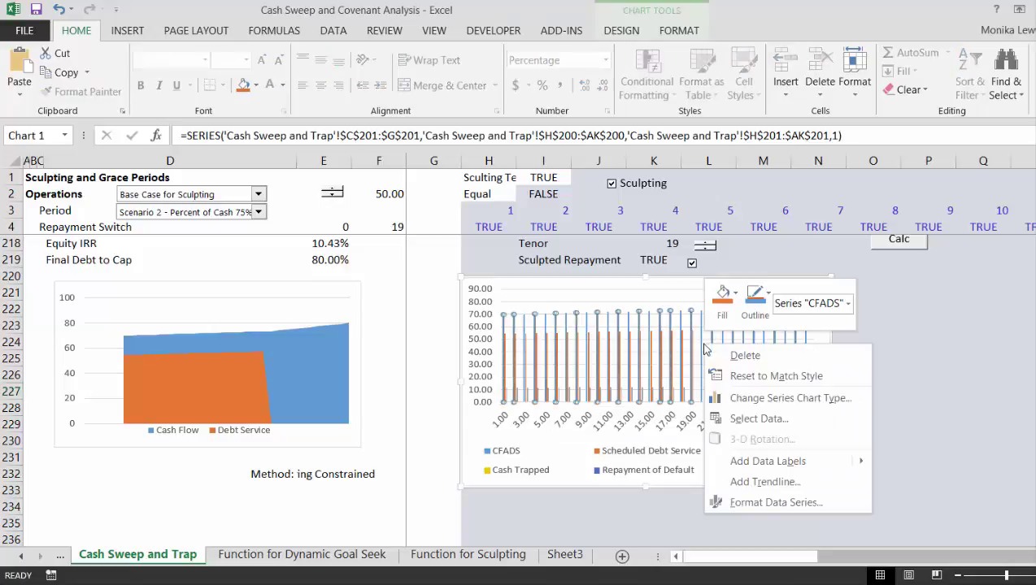
left_click(739, 400)
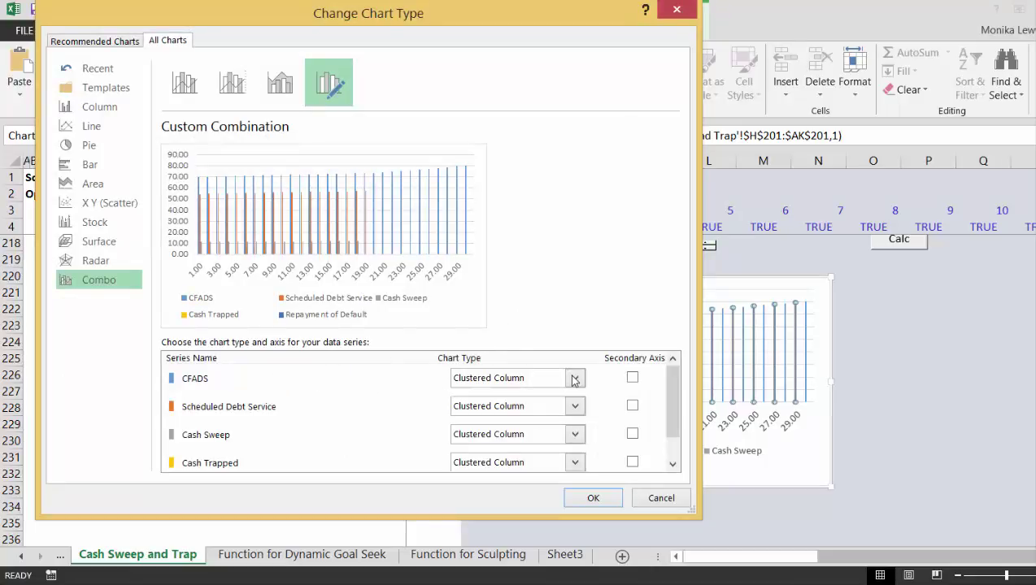
left_click(573, 379)
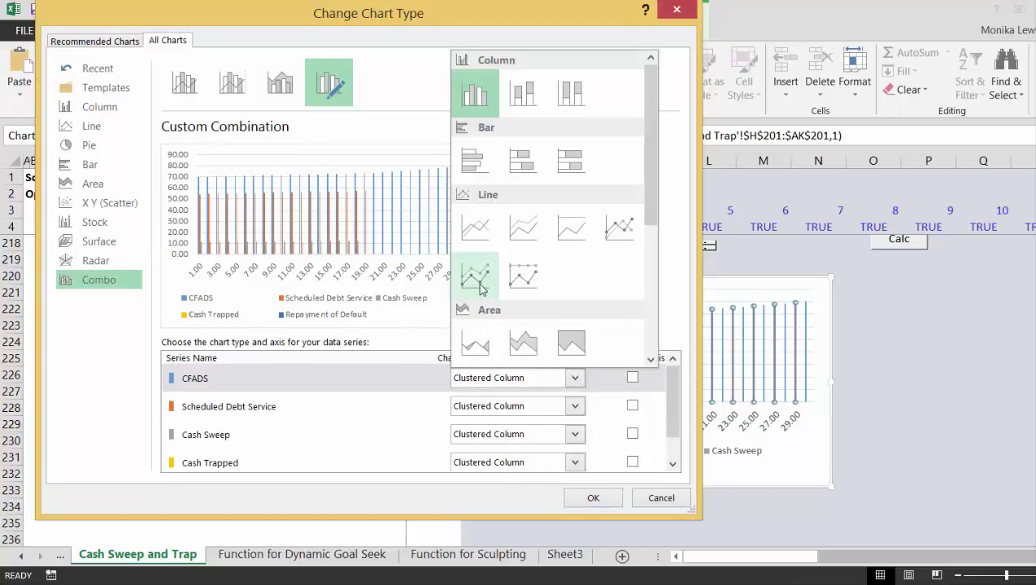
left_click(475, 243)
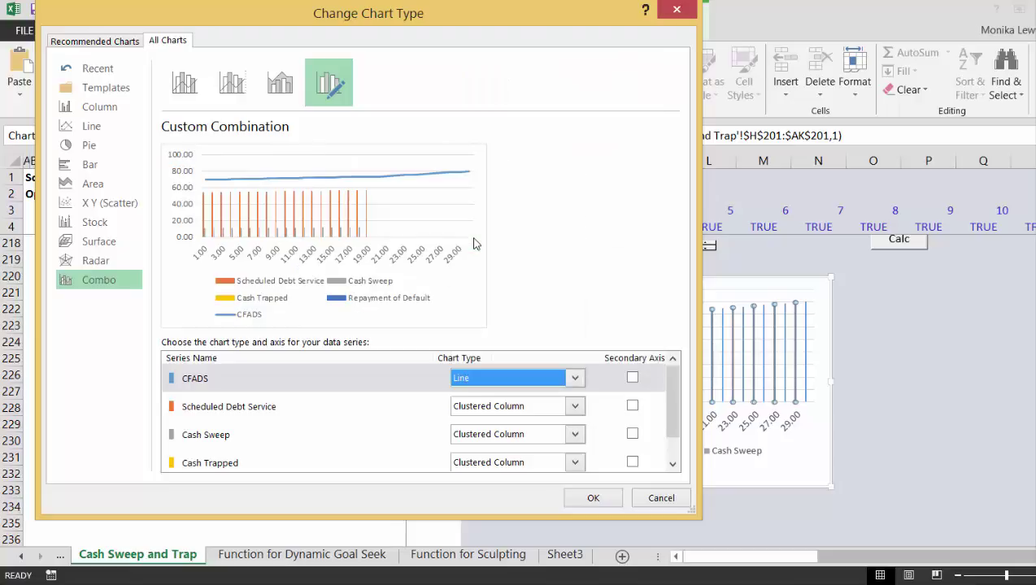
- Change the Scheduled Debt Service, Cash Sweep and Cash Trapped series of the combination chart to Stacked Area
left_click(579, 411)
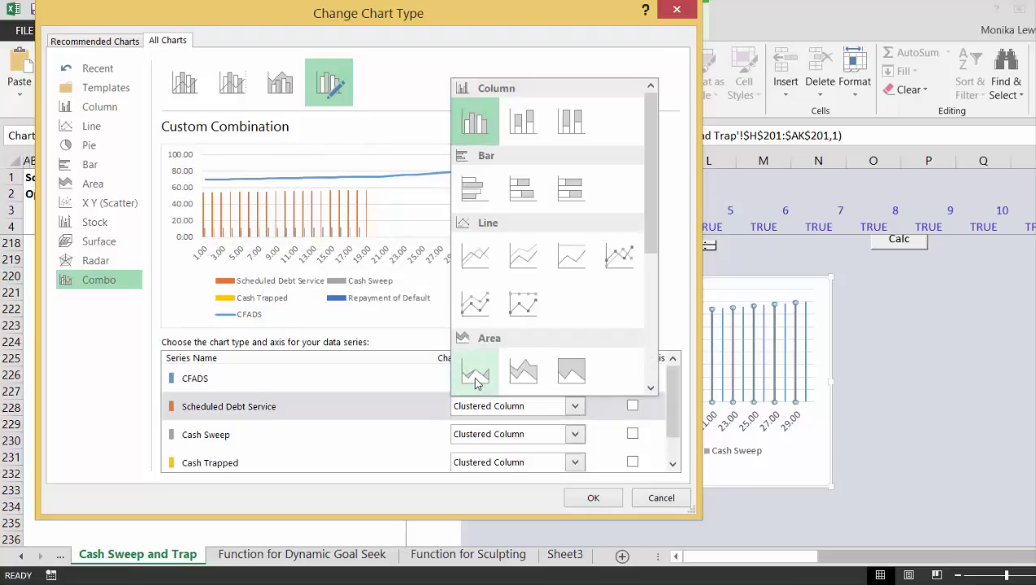
left_click(521, 375)
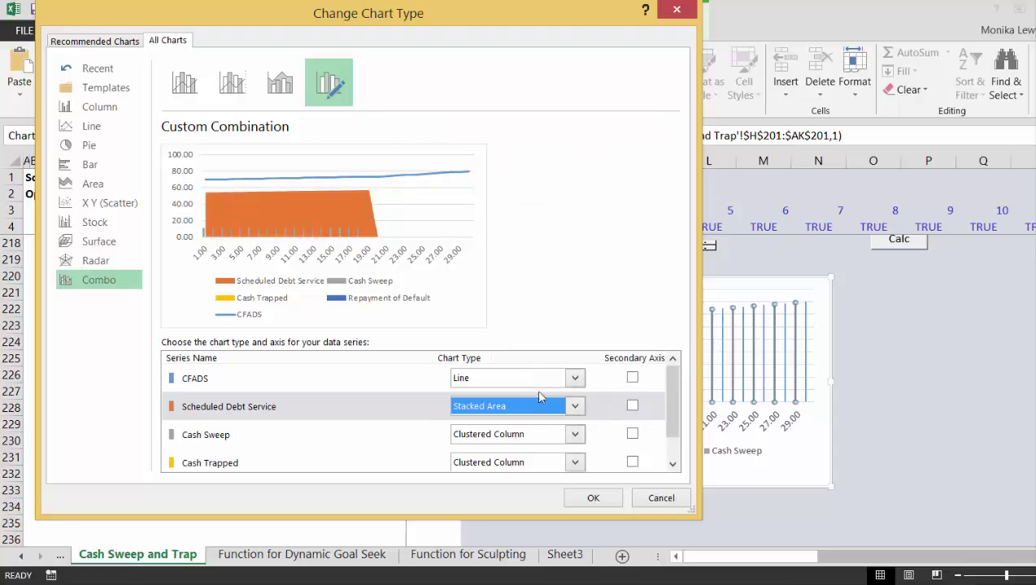
left_click(575, 441)
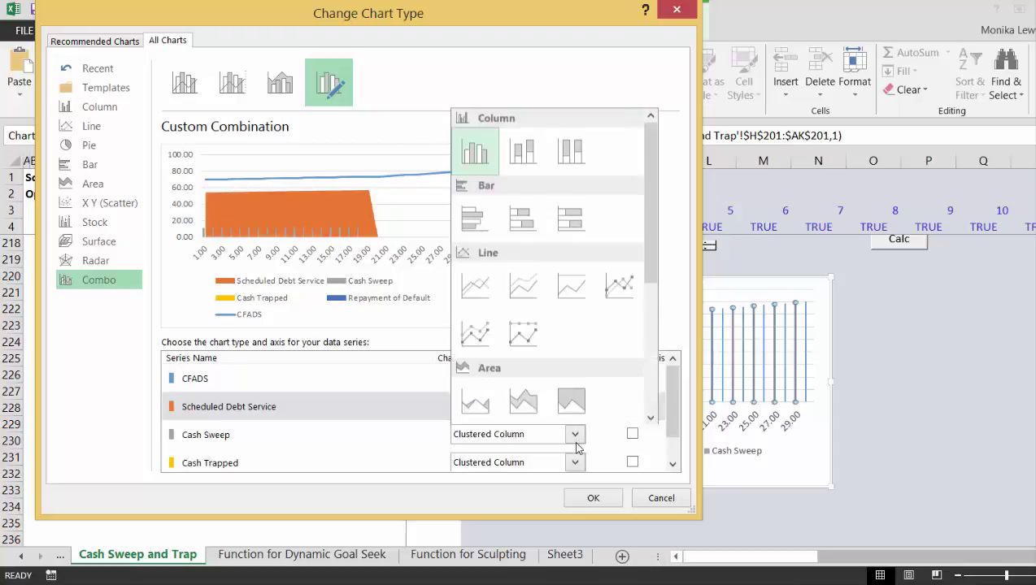
left_click(526, 407)
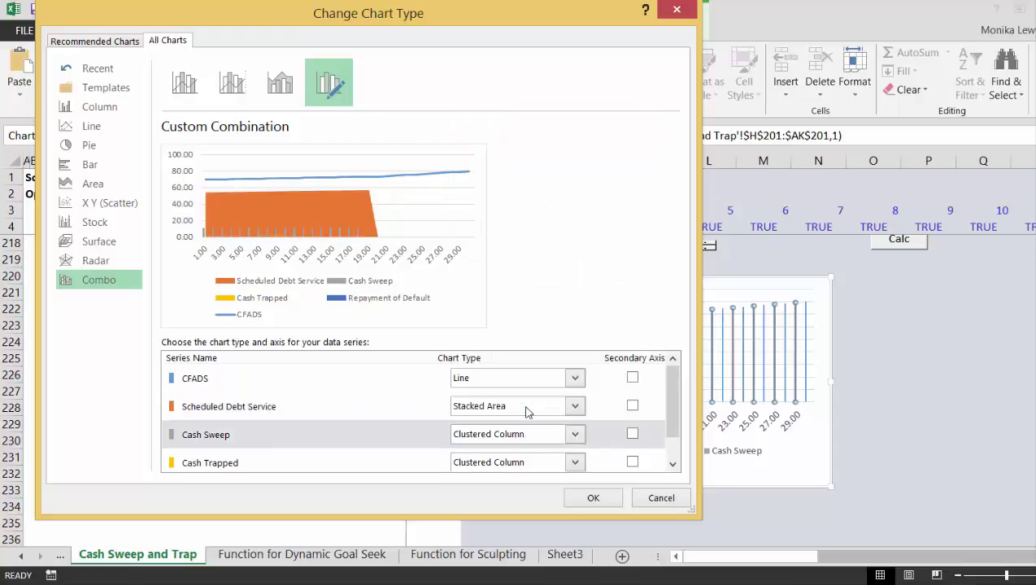
left_click(572, 462)
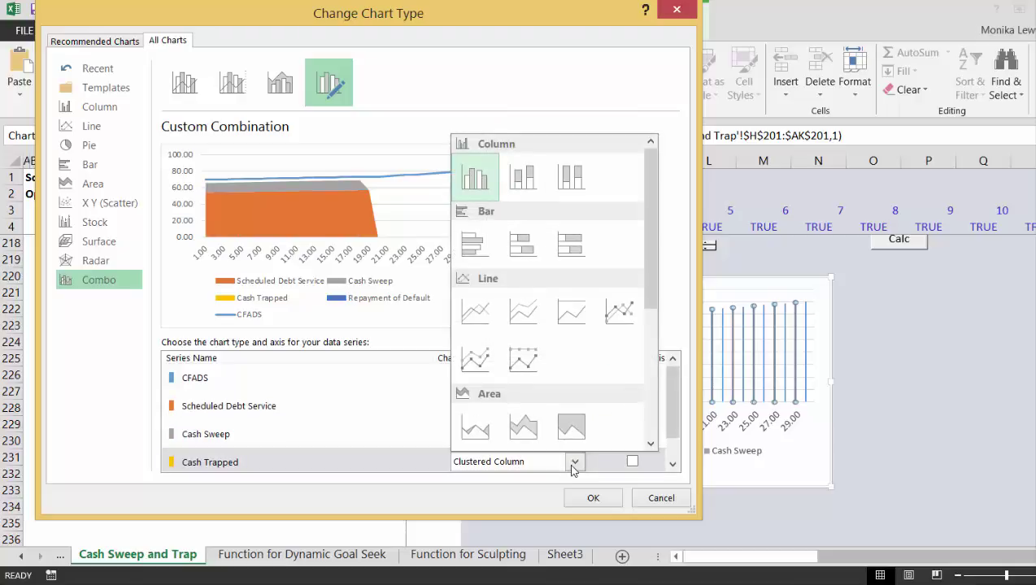
left_click(532, 437)
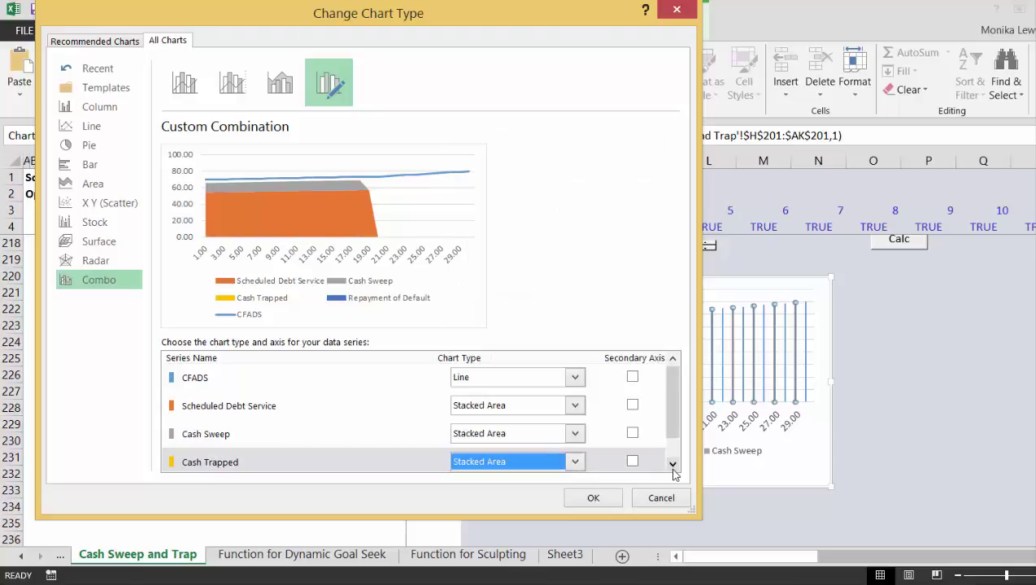
- Change the Repayment of Default series to Stacked Area and apply the custom combination chart type
left_click(672, 466)
left_click(673, 466)
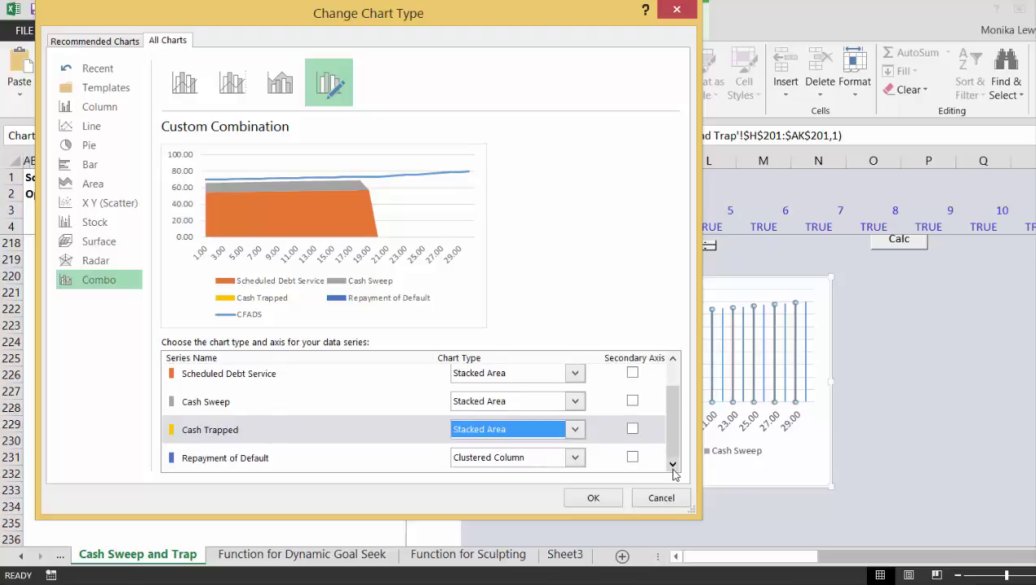
left_click(575, 460)
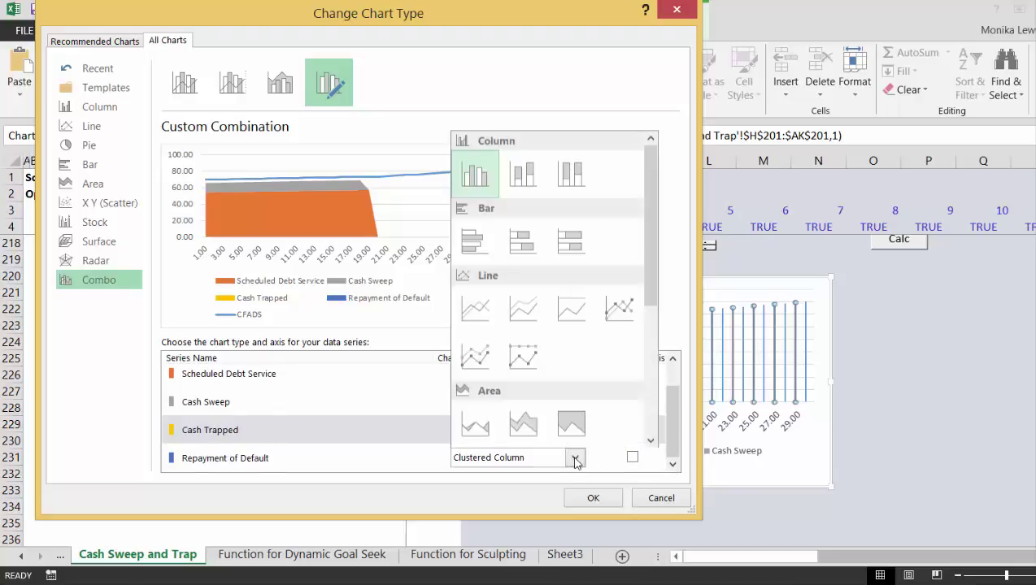
left_click(534, 424)
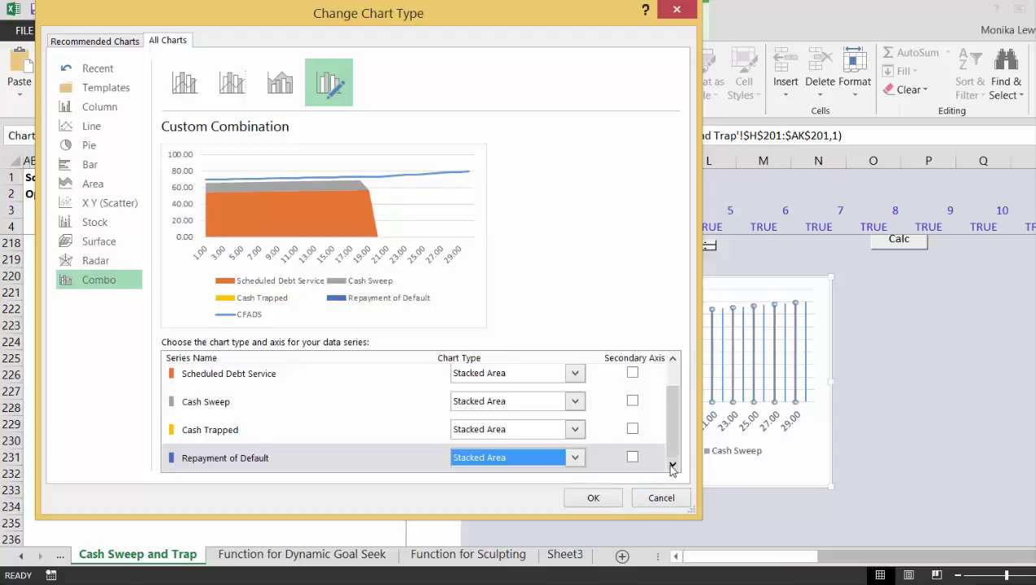
left_click(591, 498)
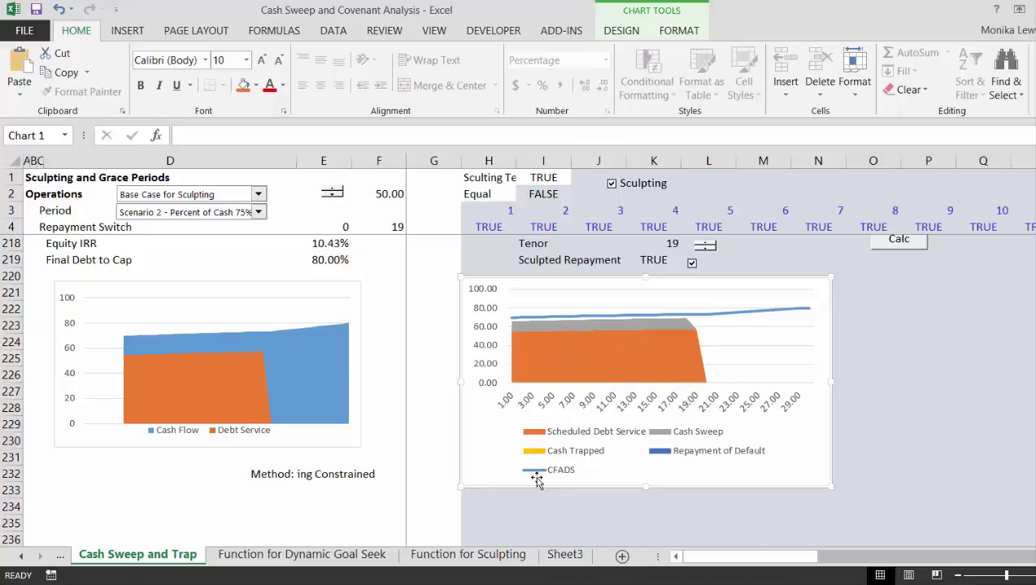
- Switch the cash sweep scenario to Scenario 1 - Percent of Cash 100%
left_click(260, 211)
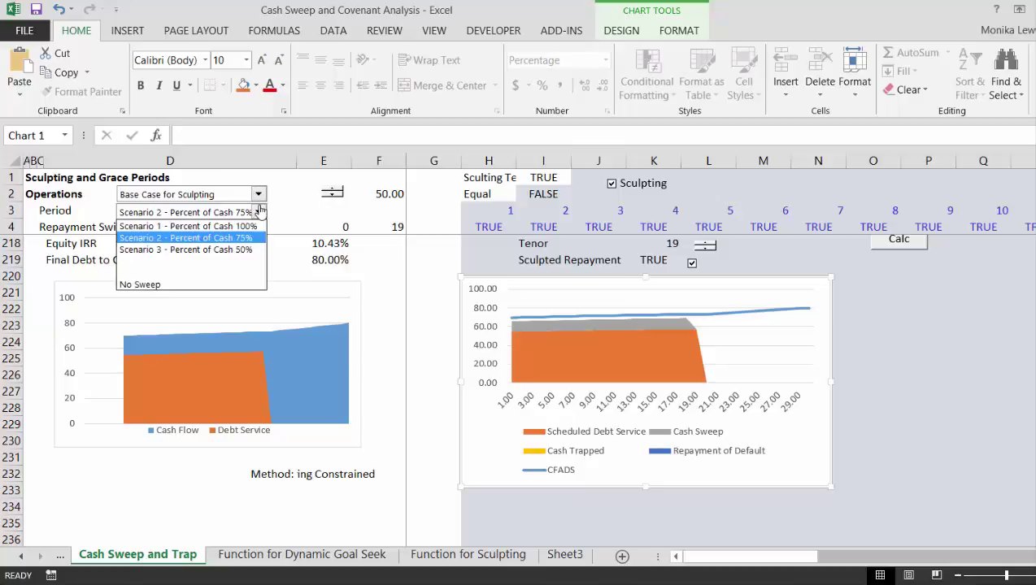
key("Up")
key("Return")
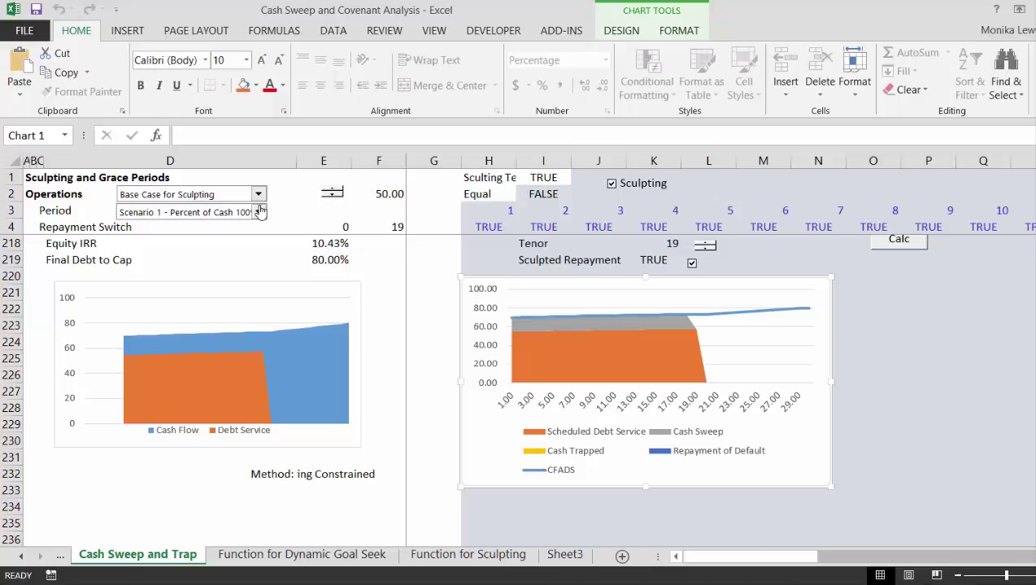
- Switch the cash sweep scenario to No Sweep
left_click(260, 211)
key("Down")
key("Down")
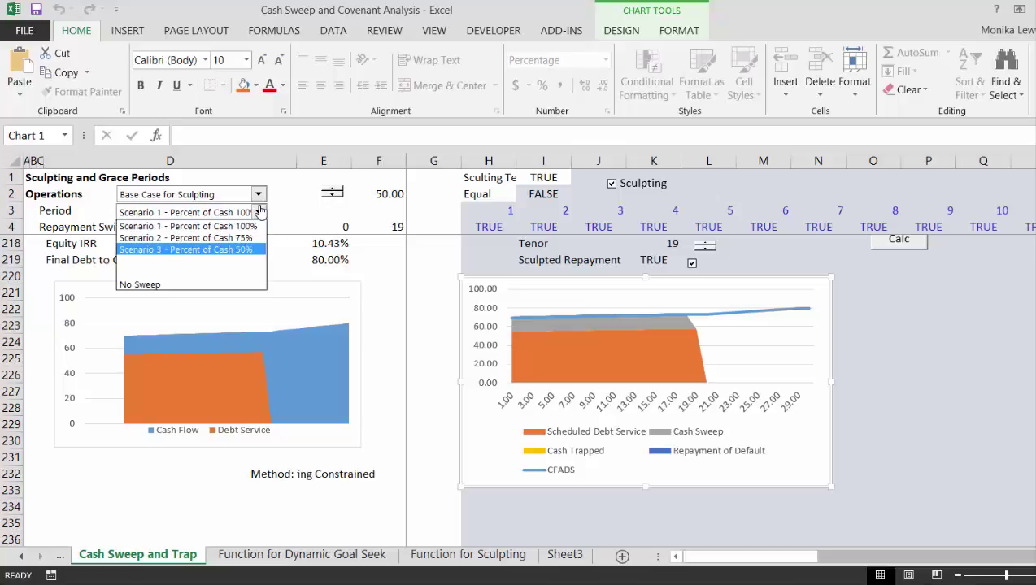
key("Up")
key("Down")
key("Down")
key("Down")
key("Down")
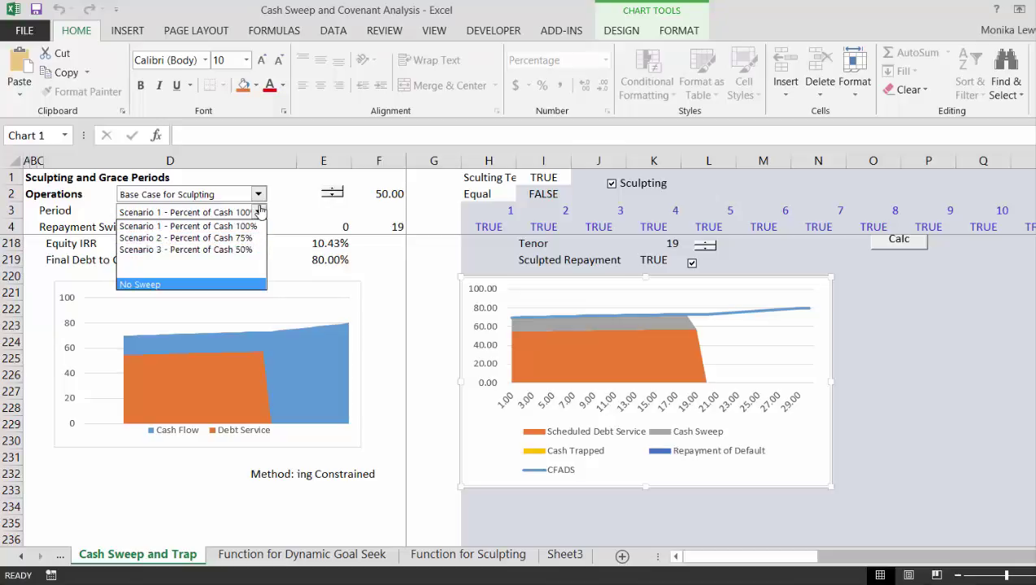
key("Return")
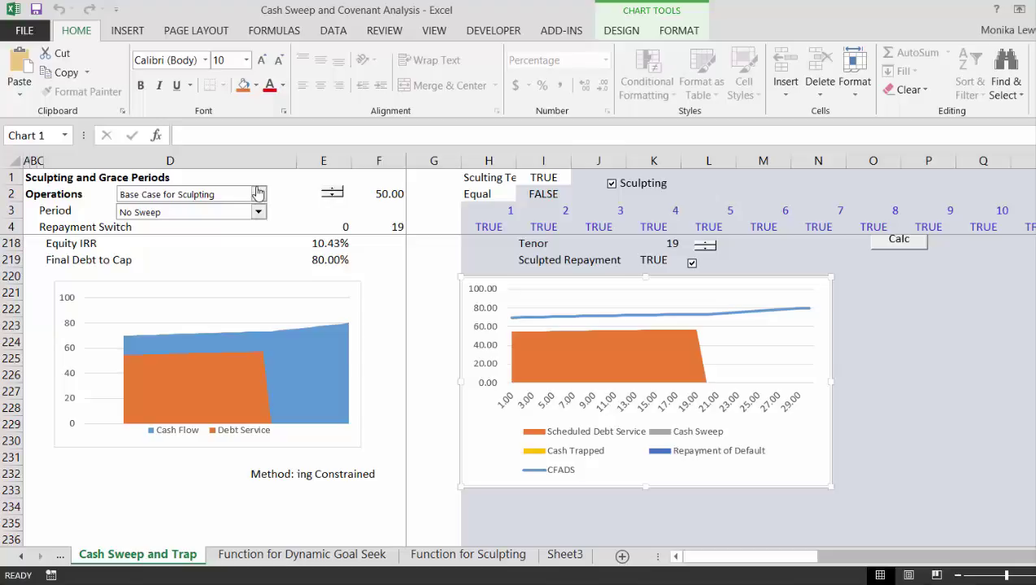
- Switch the operations scenario to Varying Flat Revenue and raise its revenue value to 75
left_click(258, 194)
key("Down")
key("Return")
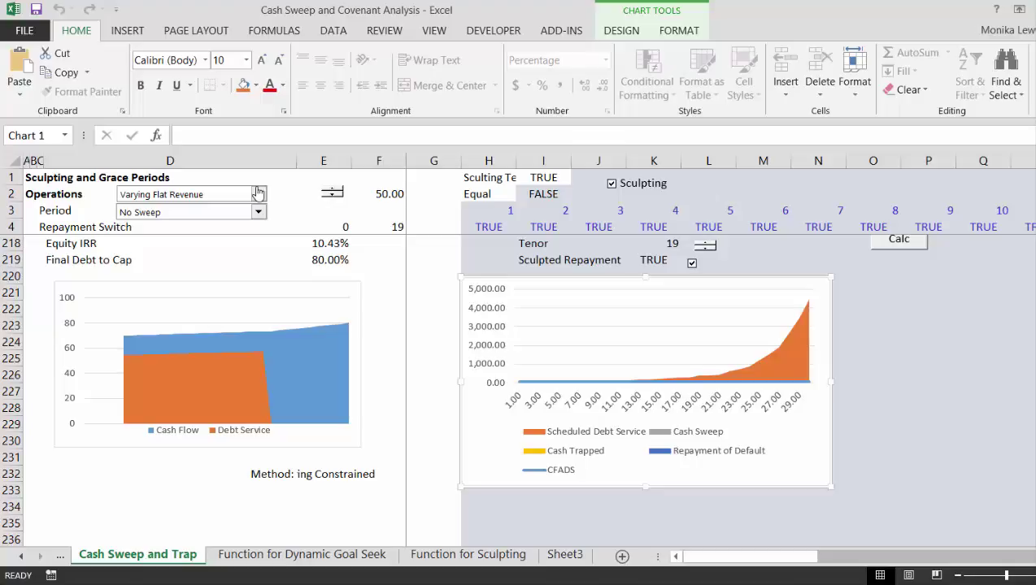
left_click(333, 193)
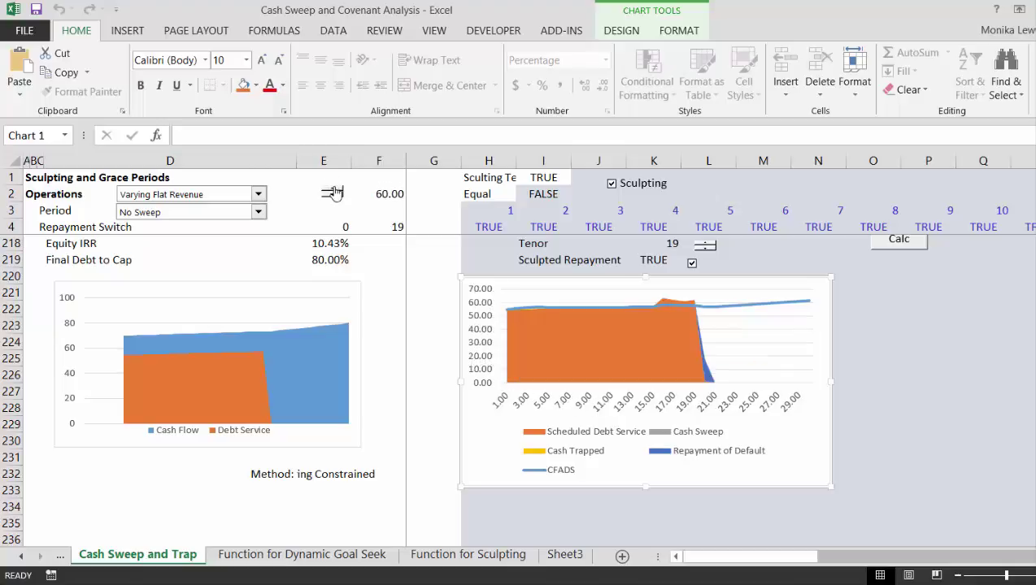
left_click(333, 193)
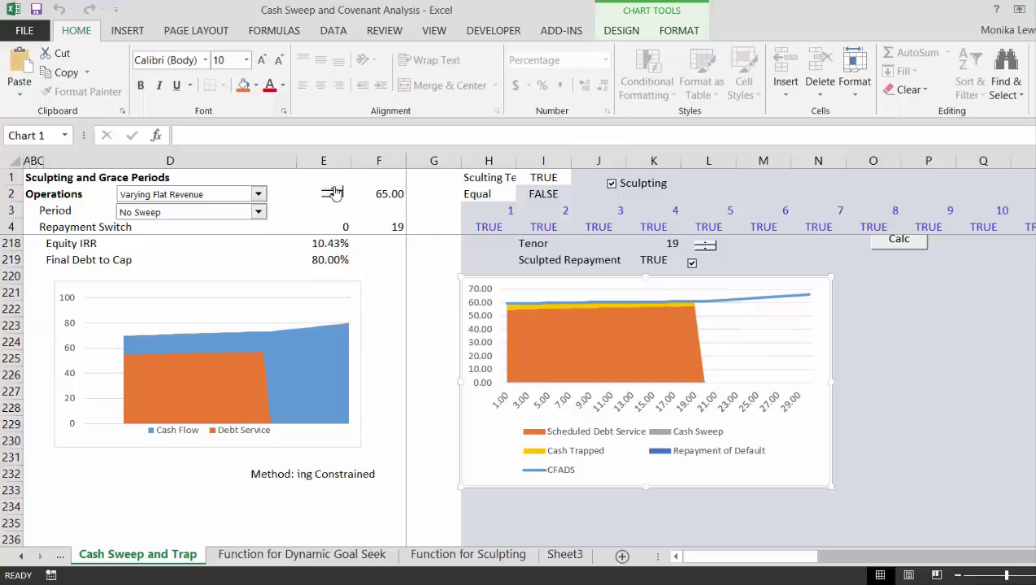
left_click(332, 193)
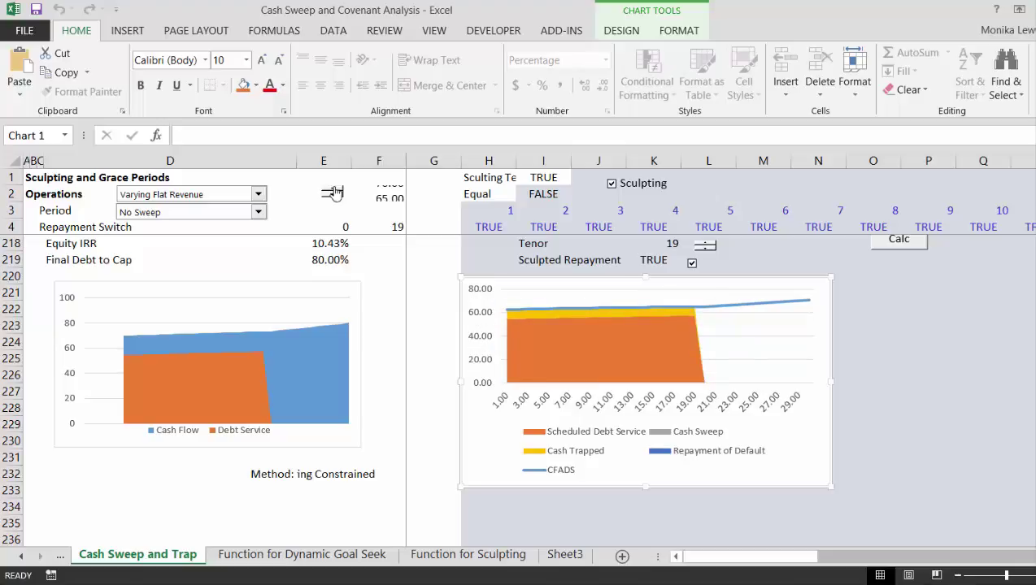
left_click(333, 192)
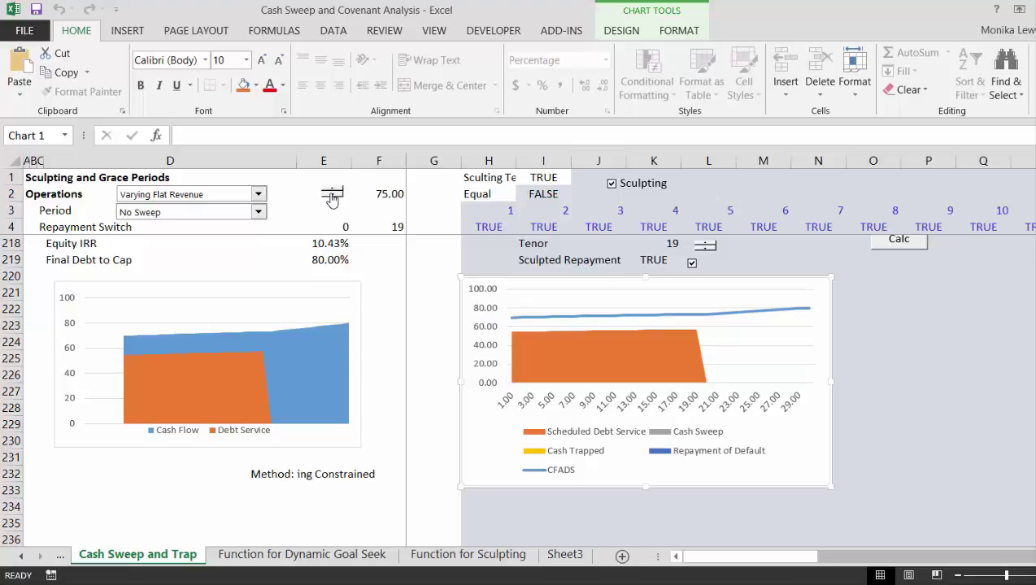
- Lower the flat revenue value to 60 and bring it back up to 75 to test the chart
left_click(333, 197)
left_click(333, 198)
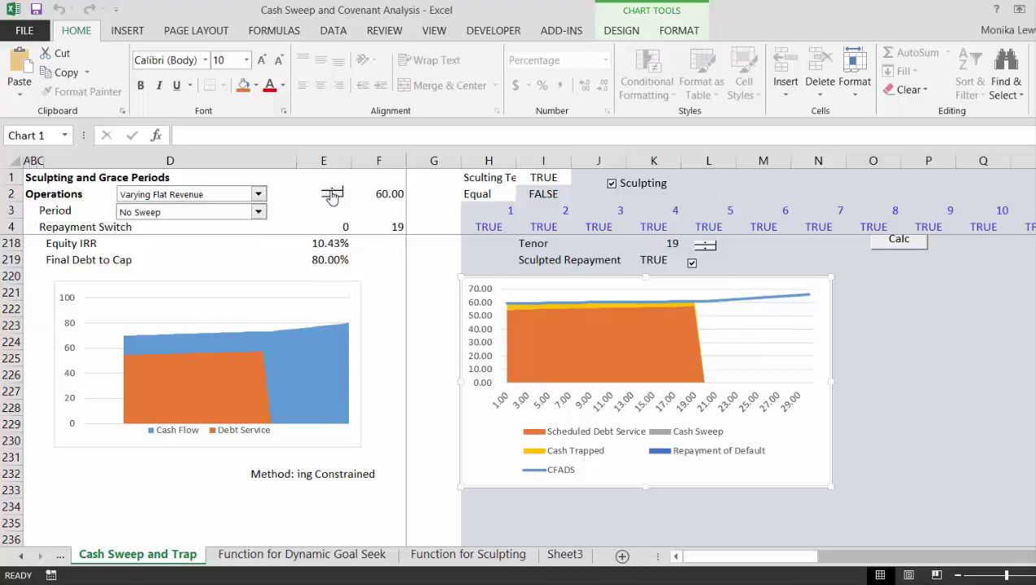
left_click(332, 191)
left_click(332, 191)
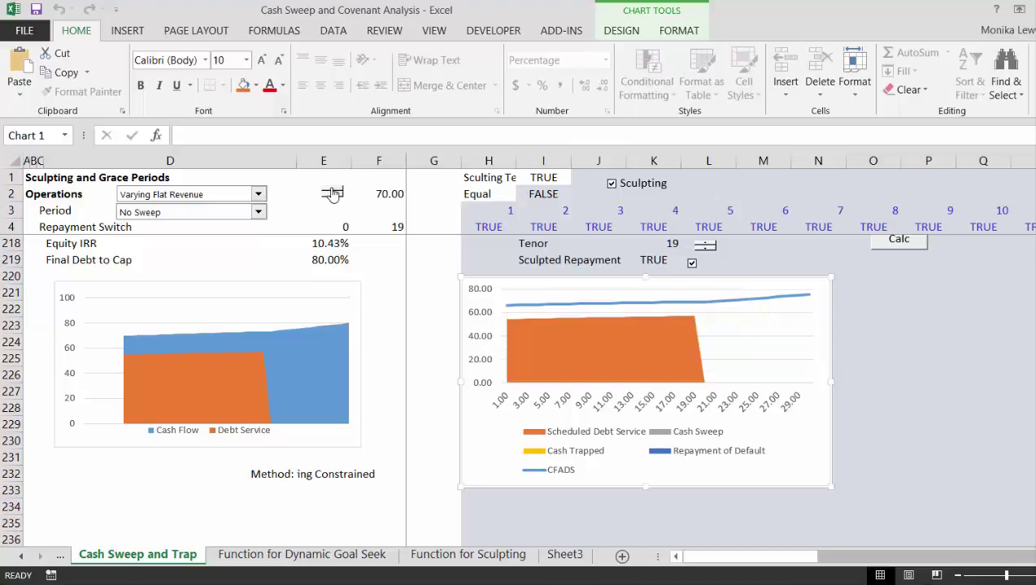
left_click(332, 191)
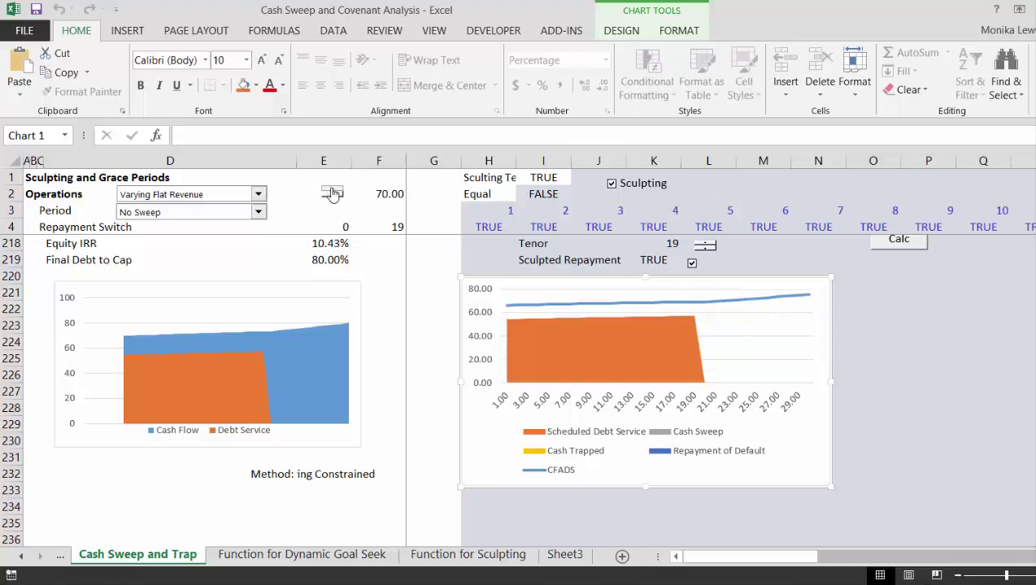
- Switch the operations scenario to Sudden Fall in Revenues and the sweep scenario to Scenario 1 - Percent of Cash 100%
left_click(261, 197)
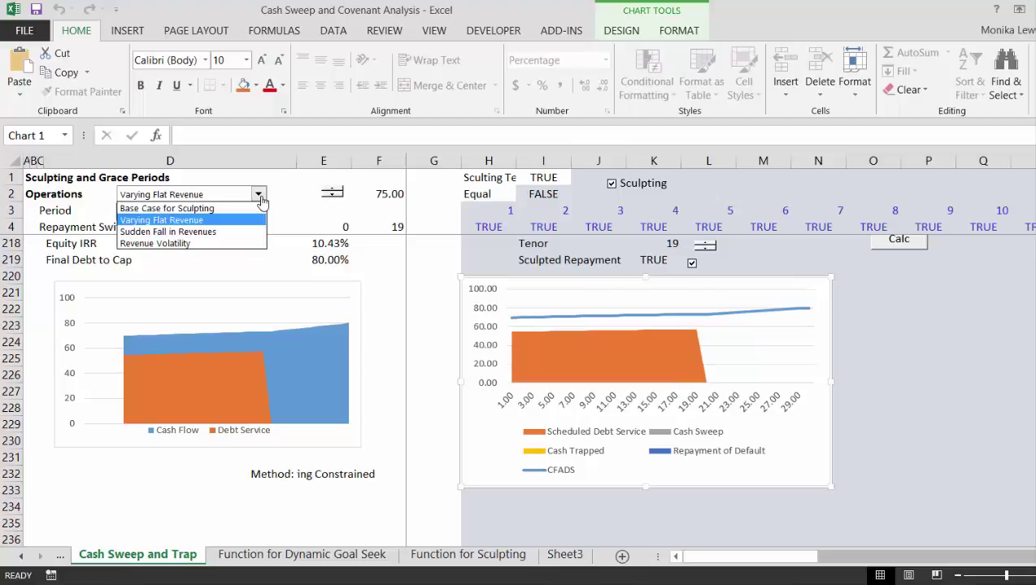
left_click(241, 233)
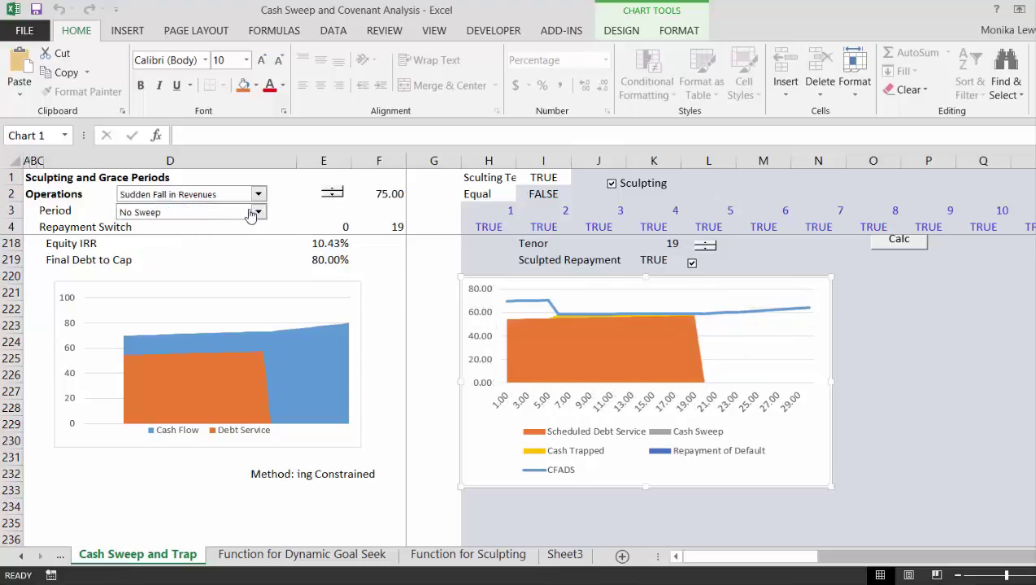
left_click(261, 213)
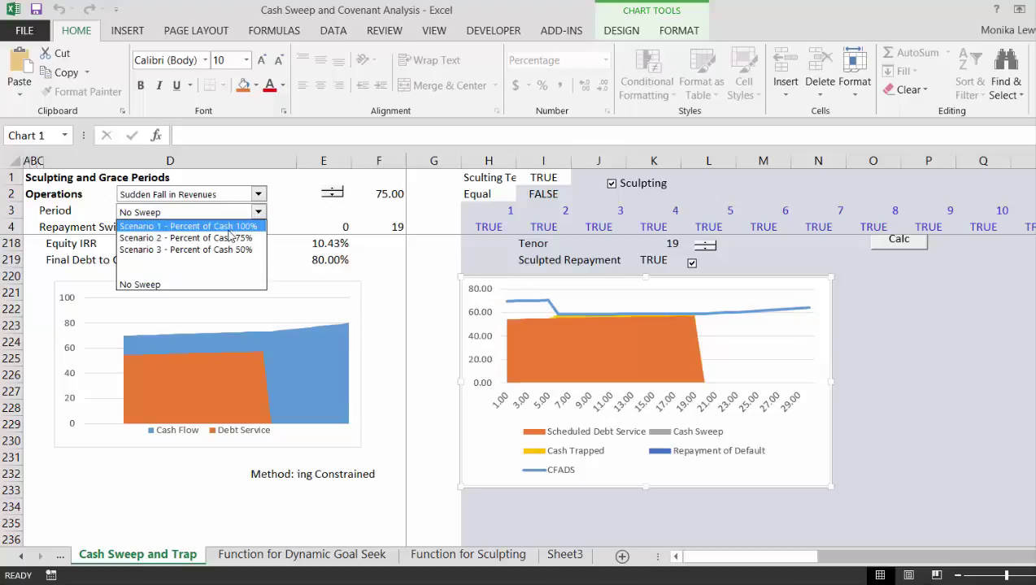
left_click(230, 230)
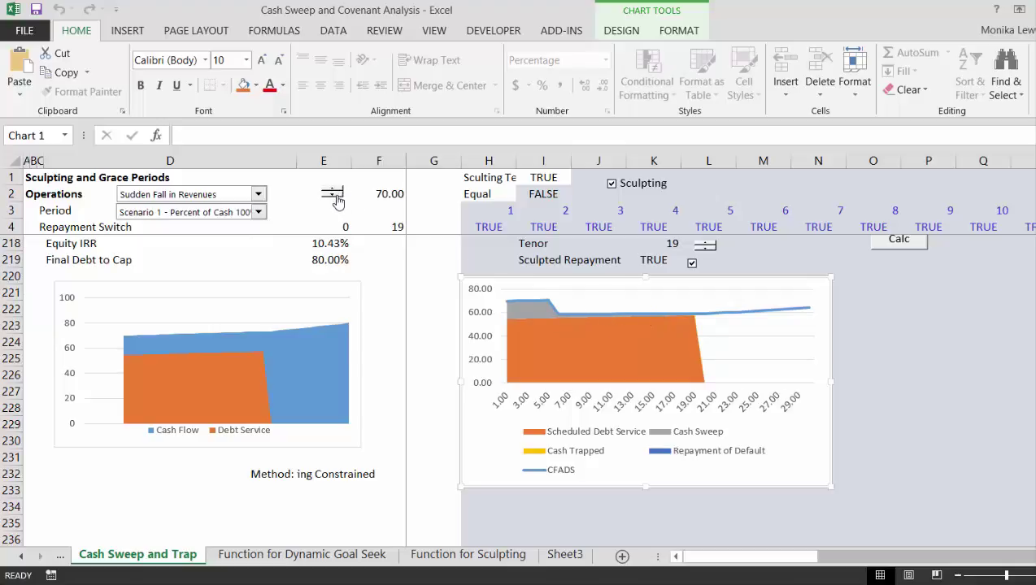
- Vary the revenue value in the header step by step and return it to 75 to test the sudden-fall case
left_click(336, 197)
left_click(336, 197)
left_click(336, 197)
left_click(336, 197)
left_click(336, 196)
left_click(336, 197)
left_click(336, 196)
left_click(336, 198)
left_click(333, 192)
left_click(332, 192)
left_click(337, 195)
left_click(337, 195)
- Set the font size of the new chart's horizontal axis labels to 8
left_click(685, 400)
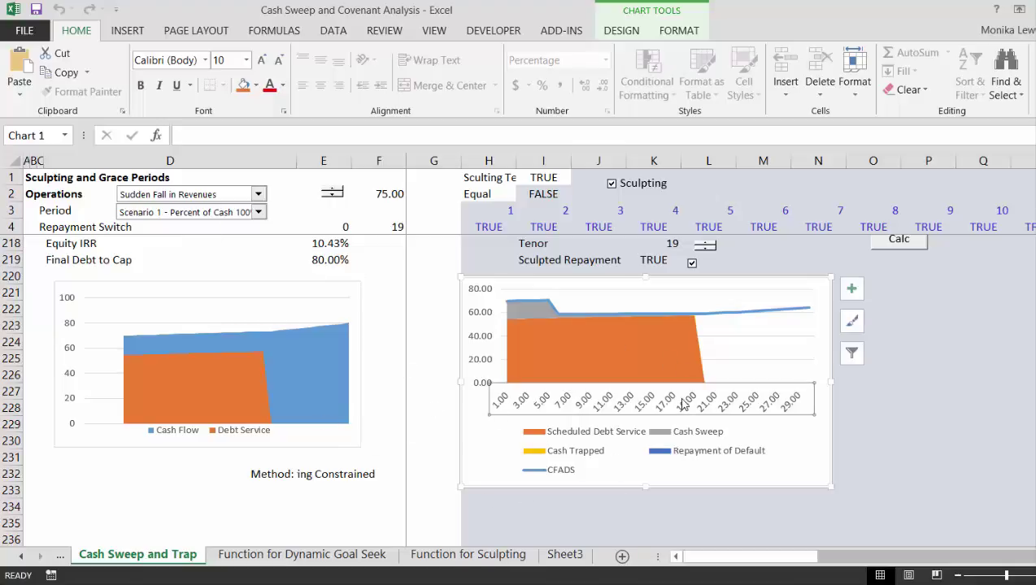
left_click(247, 65)
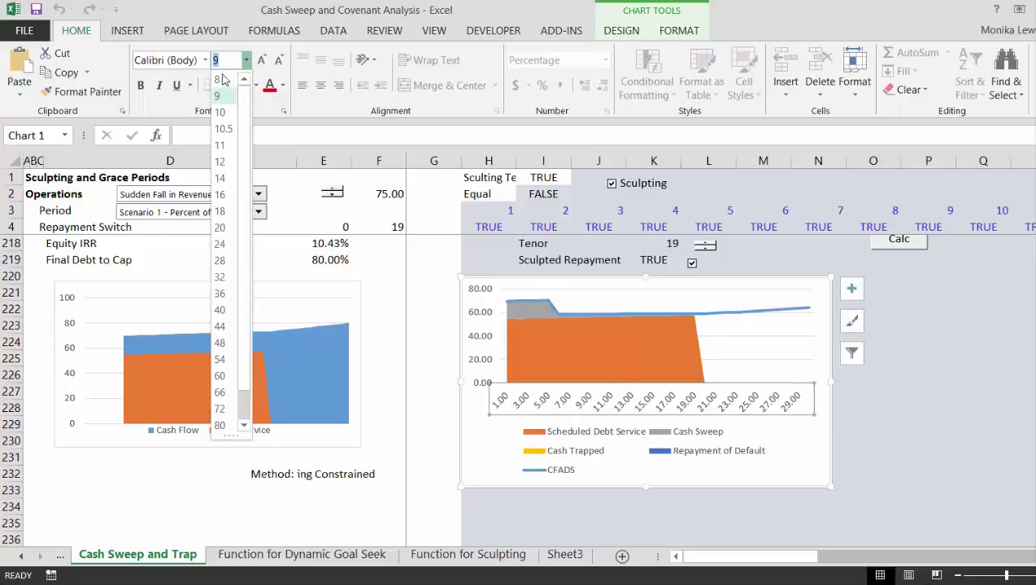
left_click(219, 81)
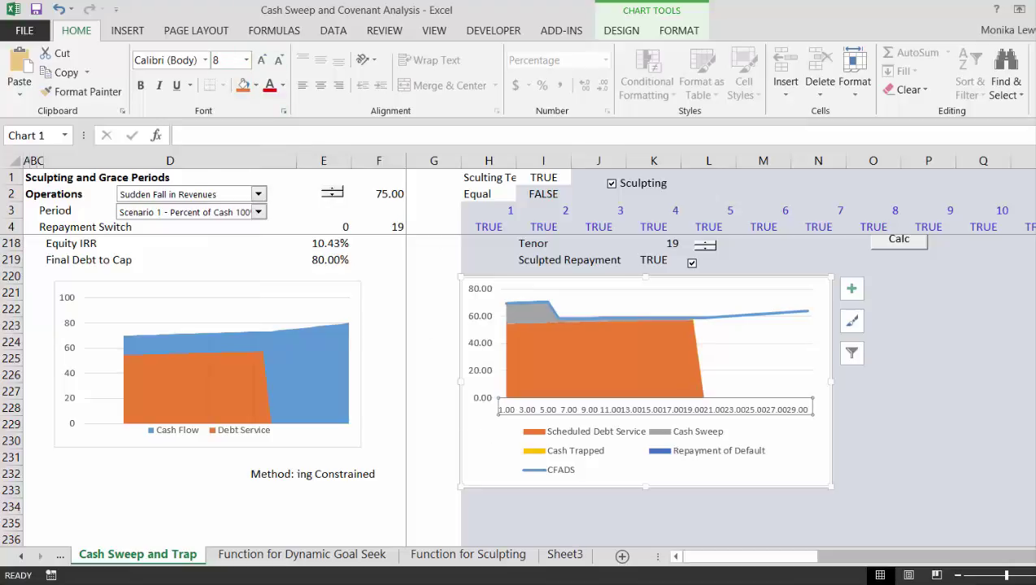
left_click(849, 584)
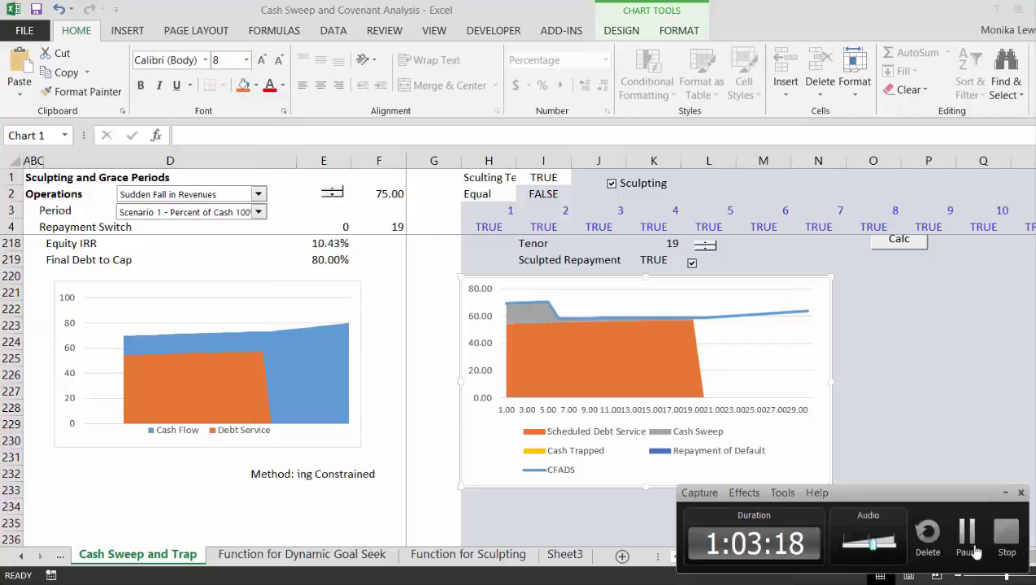
left_click(966, 534)
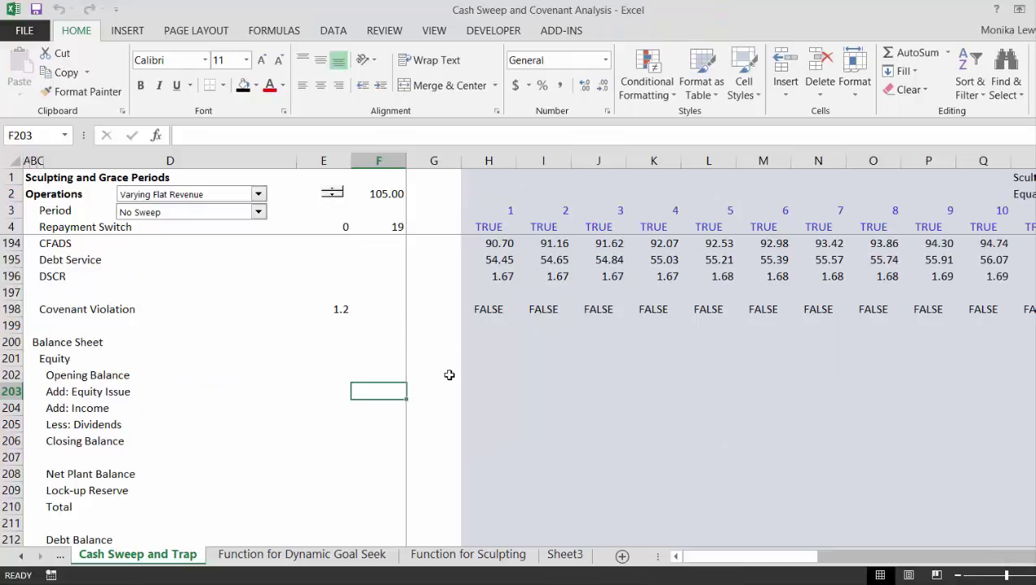
- Lower Starting Revenues beside the debt service chart to 95
key("Up")
key("Up")
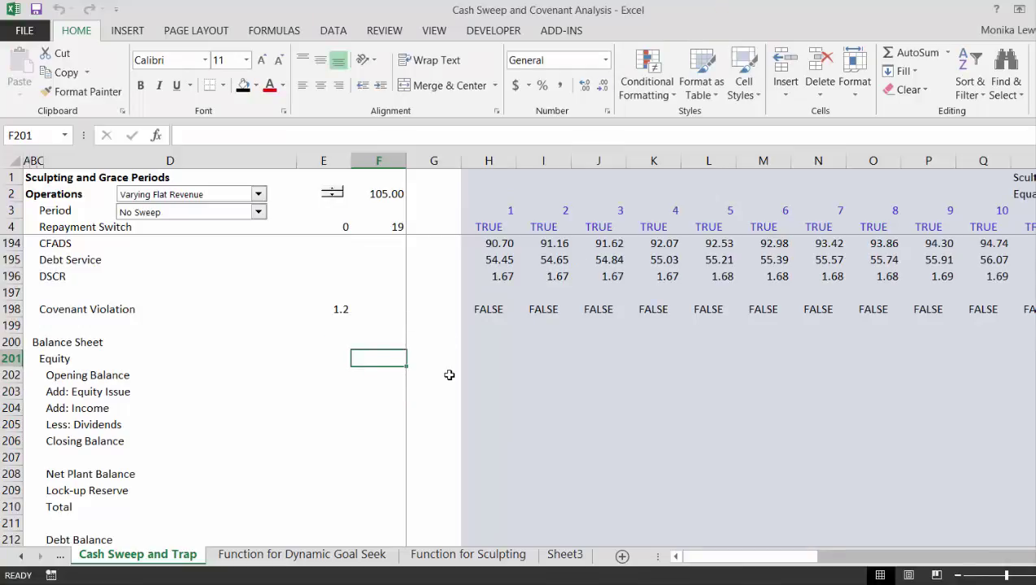
key("Page_Down")
key("Page_Down")
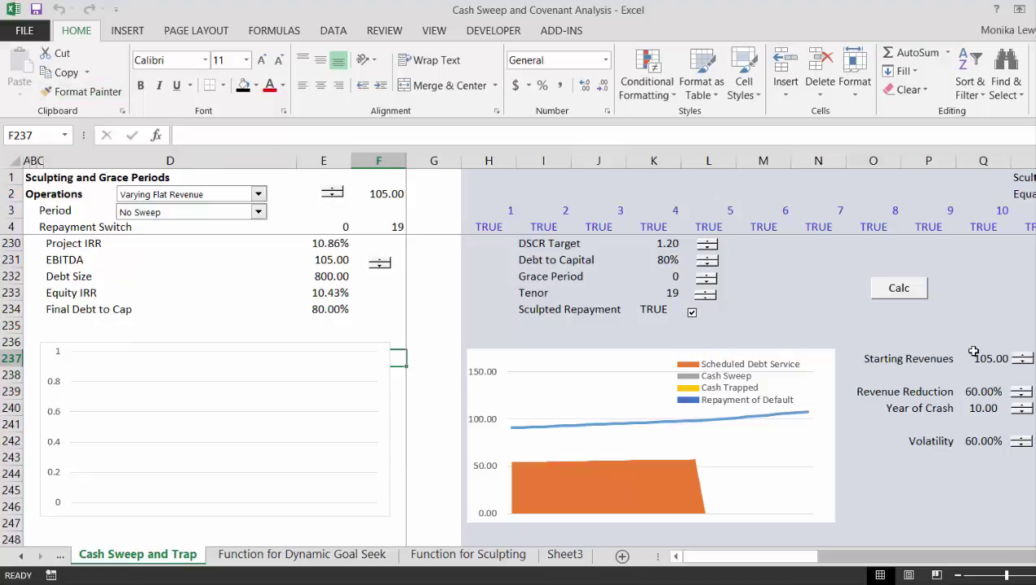
left_click(1025, 367)
left_click(1026, 368)
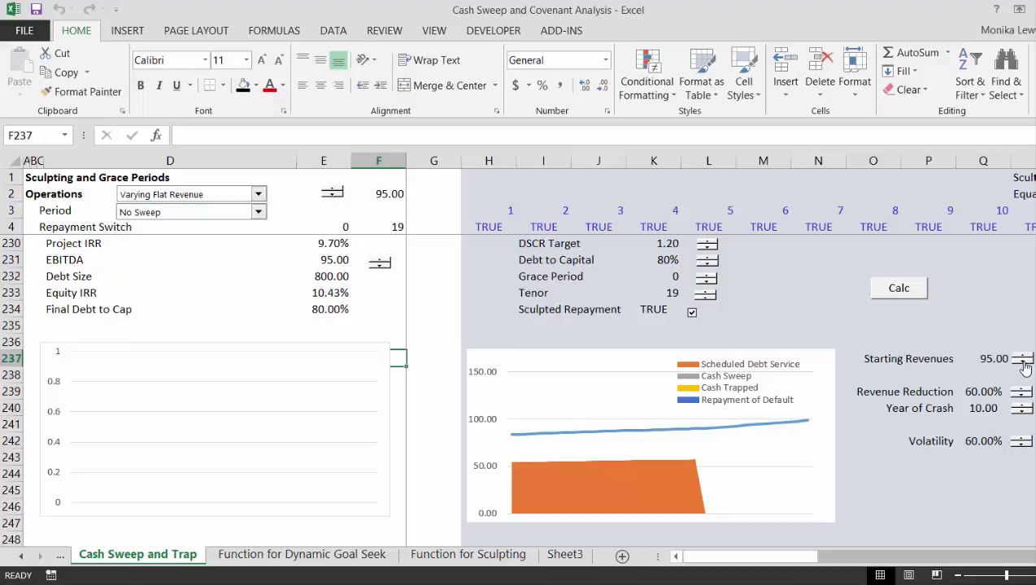
- Lower Starting Revenues step by step to 50 to test the debt service chart under the No Sweep case
left_click(1025, 367)
left_click(1025, 367)
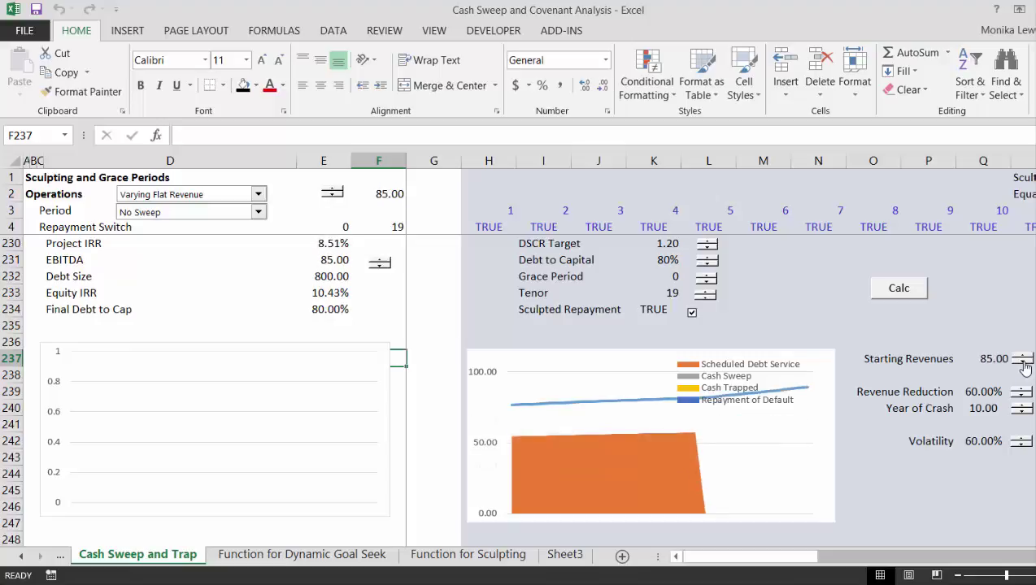
left_click(1025, 367)
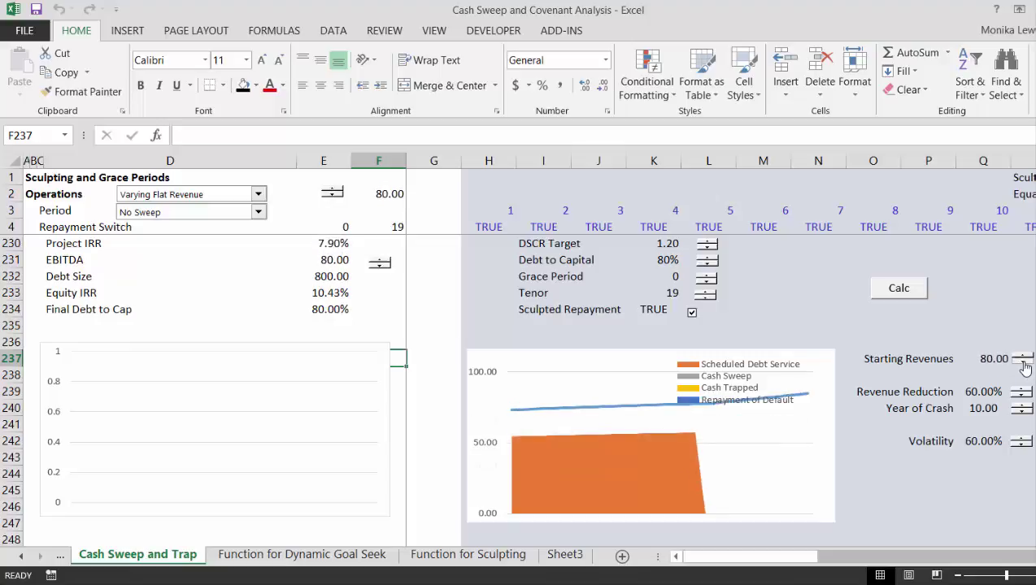
left_click(1025, 367)
left_click(1026, 367)
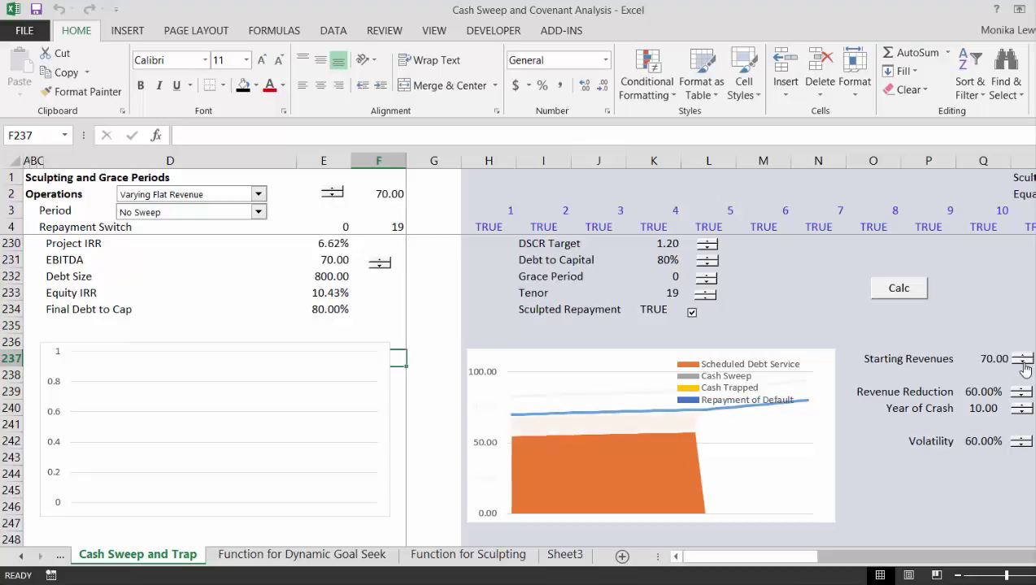
left_click(1025, 367)
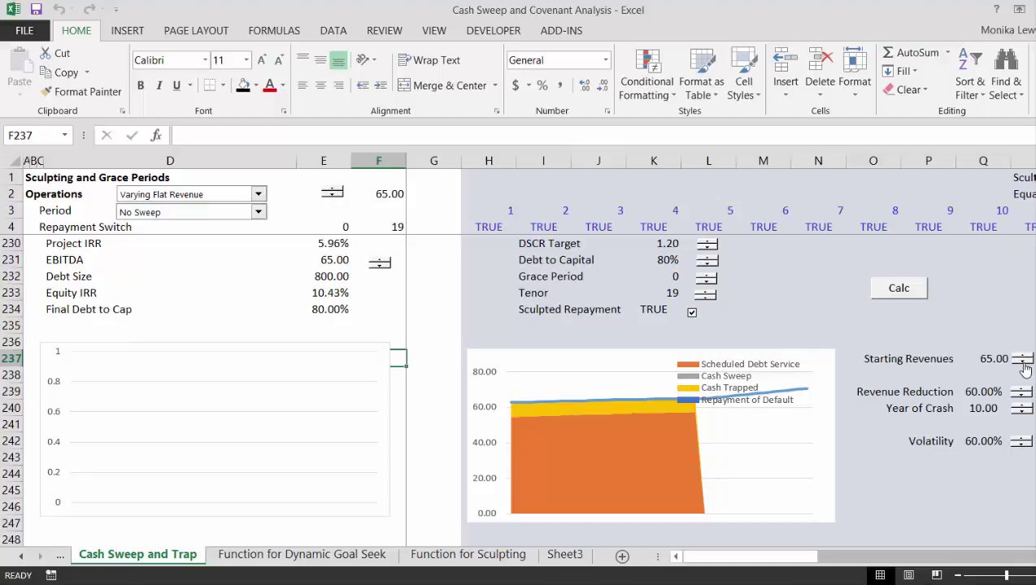
left_click(1025, 368)
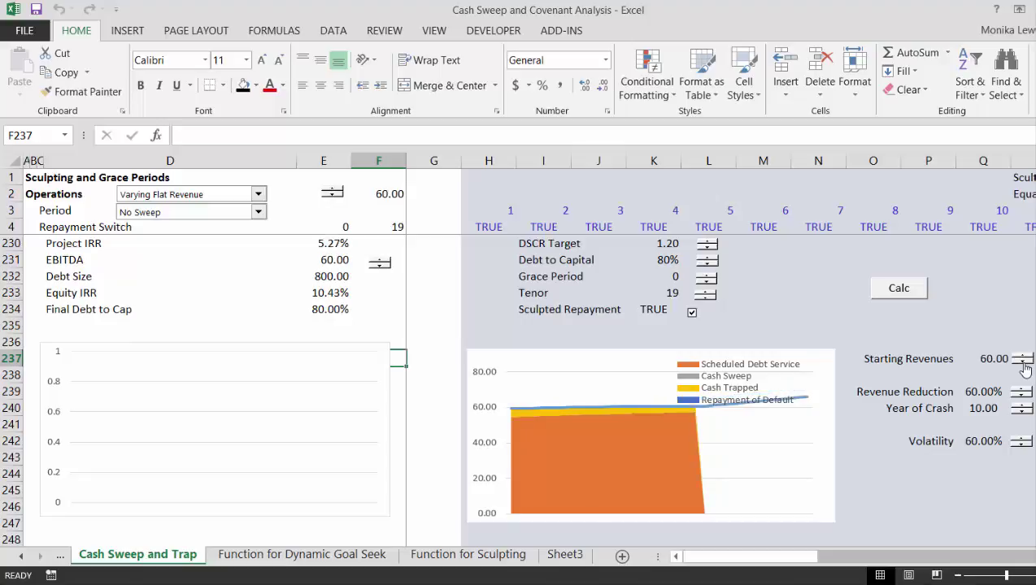
left_click(1025, 367)
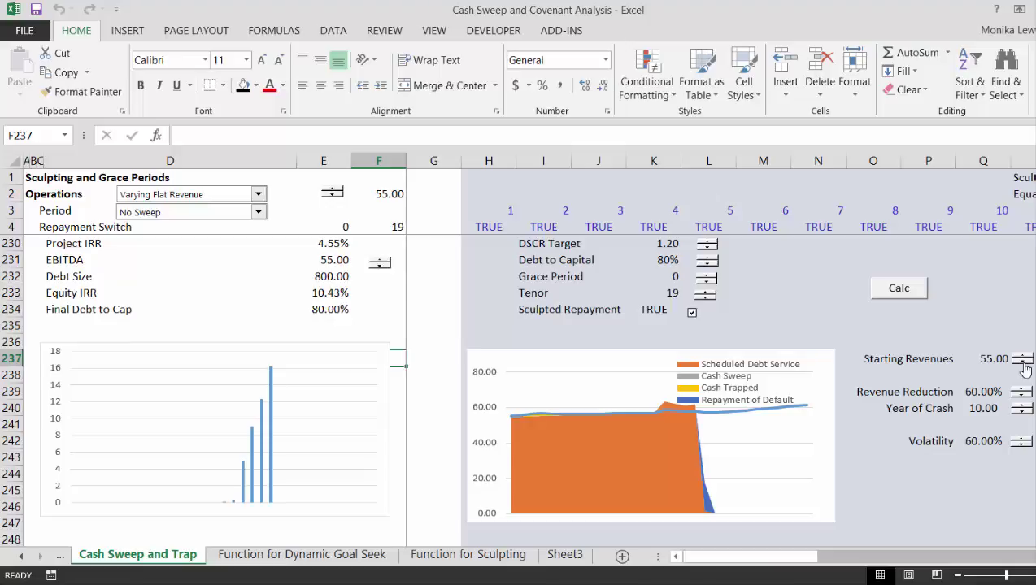
left_click(1024, 364)
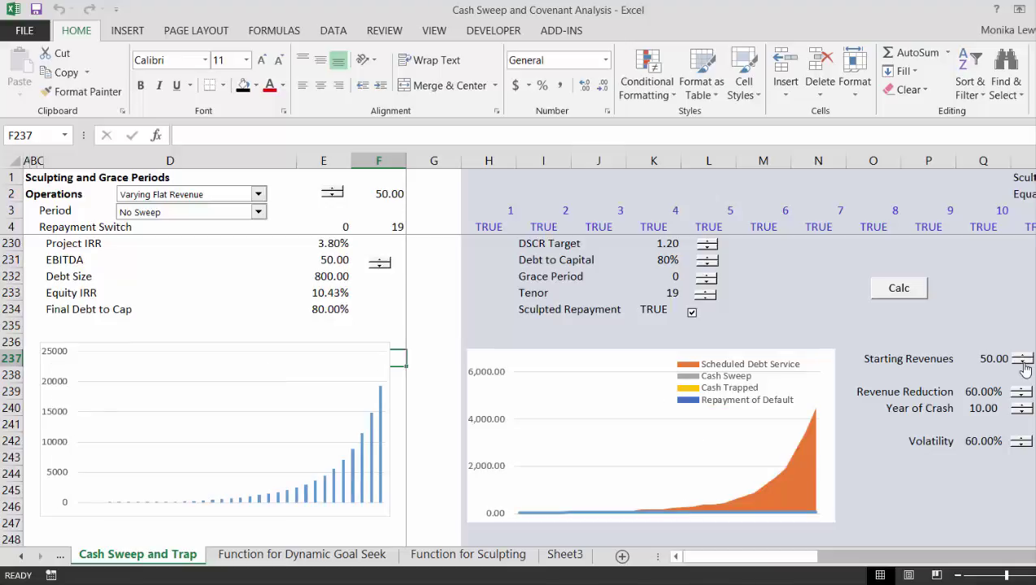
- Raise Starting Revenues to 60 and switch the sweep scenario to Scenario 1 - Percent of Cash 100%
left_click(1023, 358)
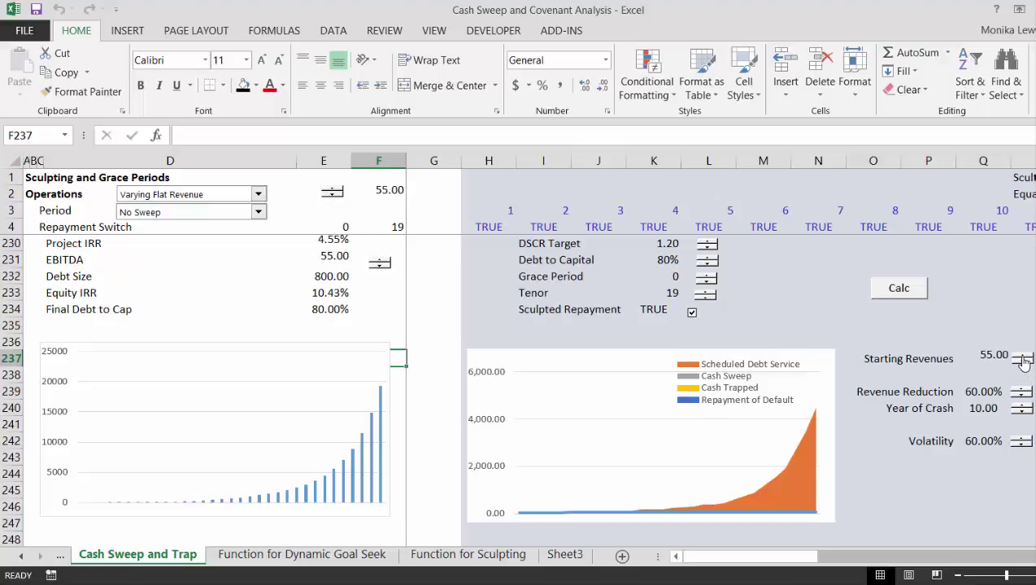
left_click(1024, 358)
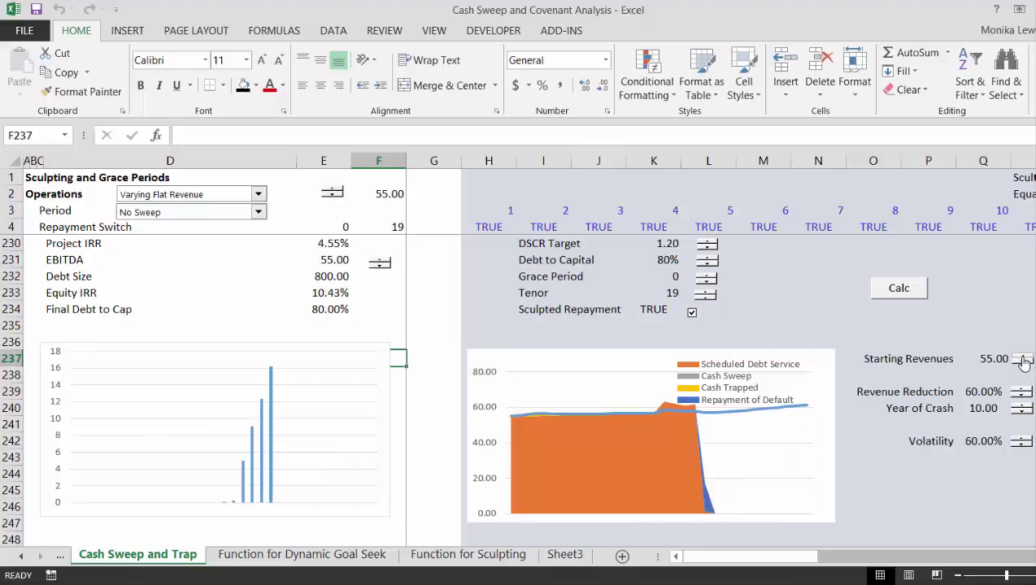
left_click(259, 212)
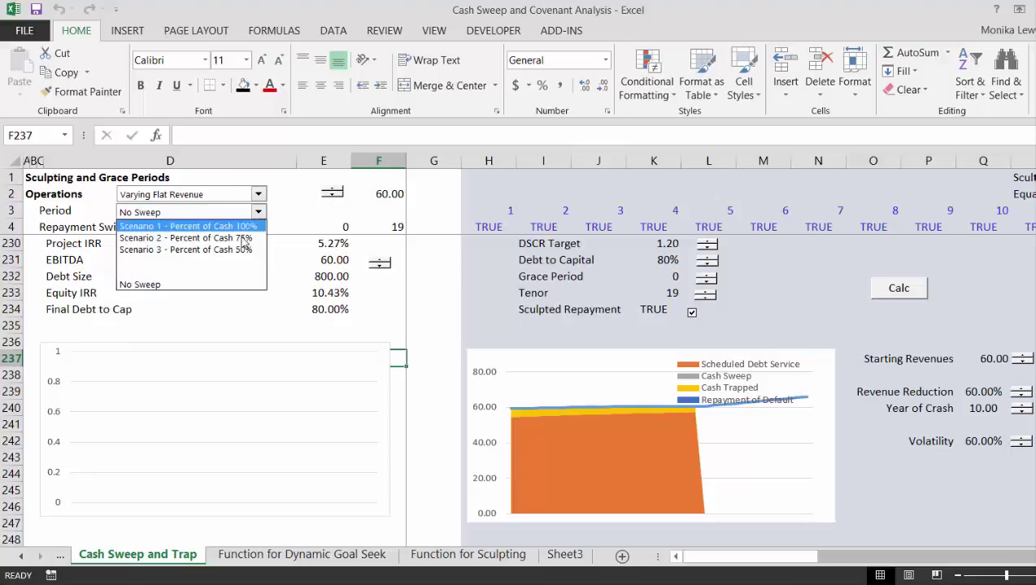
left_click(250, 227)
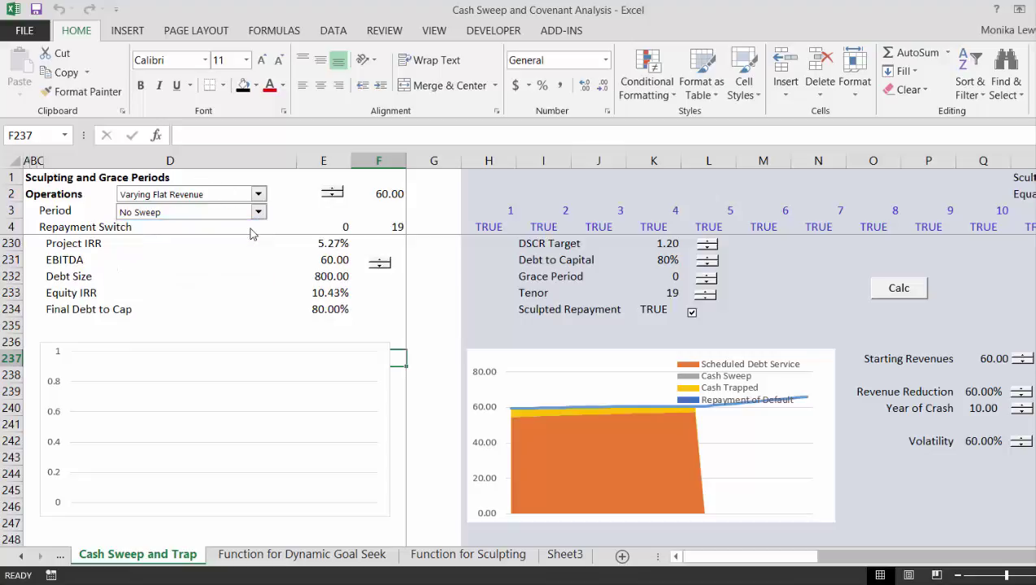
- Lower Starting Revenues to 50 and raise it step by step to 75 to test the 100% sweep case
left_click(1025, 366)
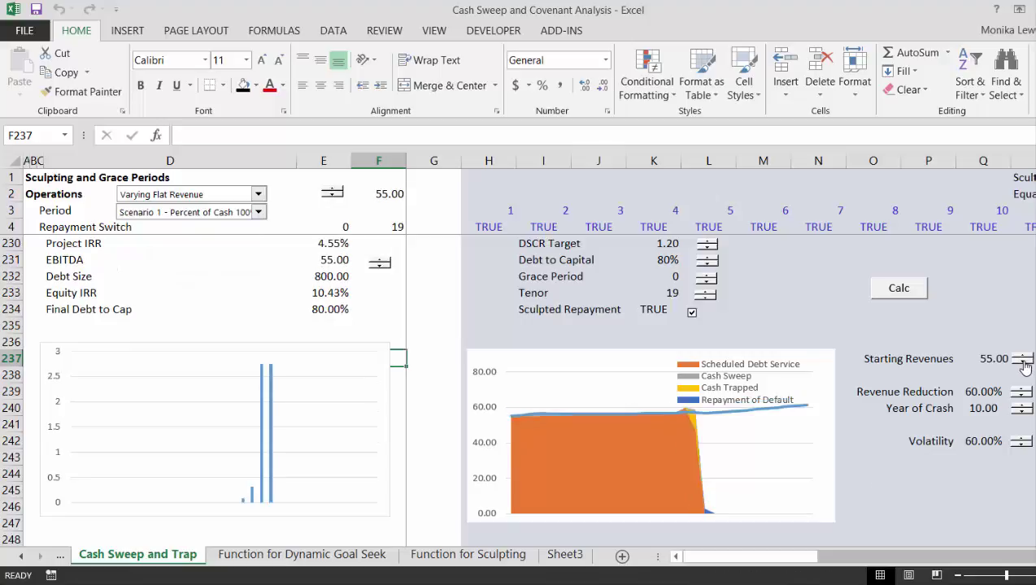
left_click(1025, 366)
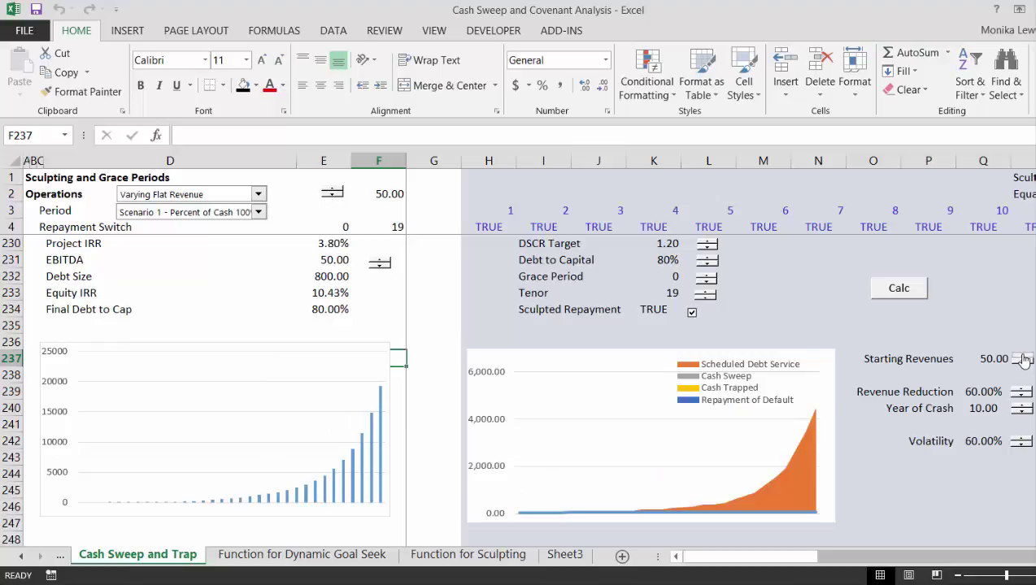
left_click(1024, 356)
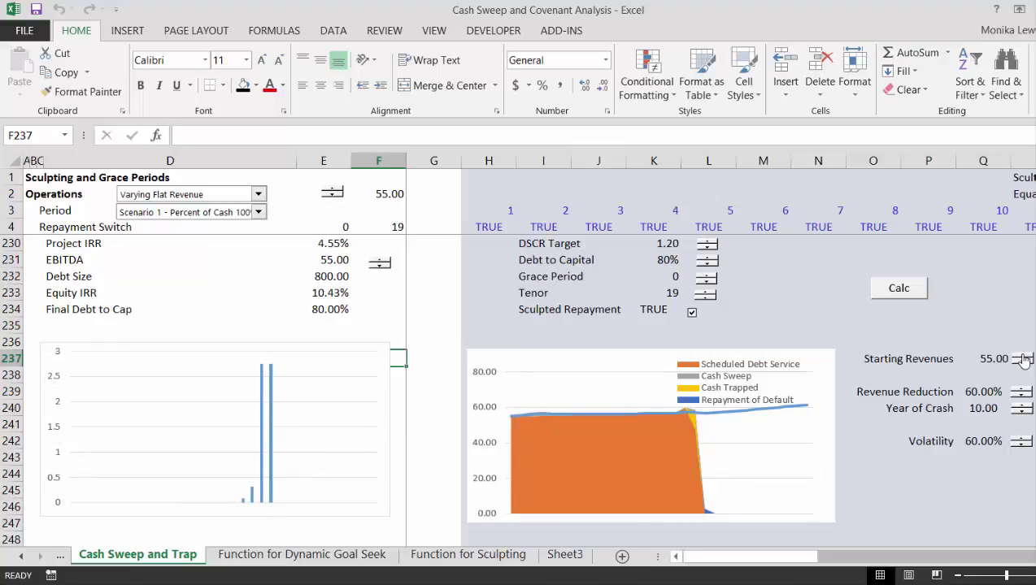
left_click(1024, 356)
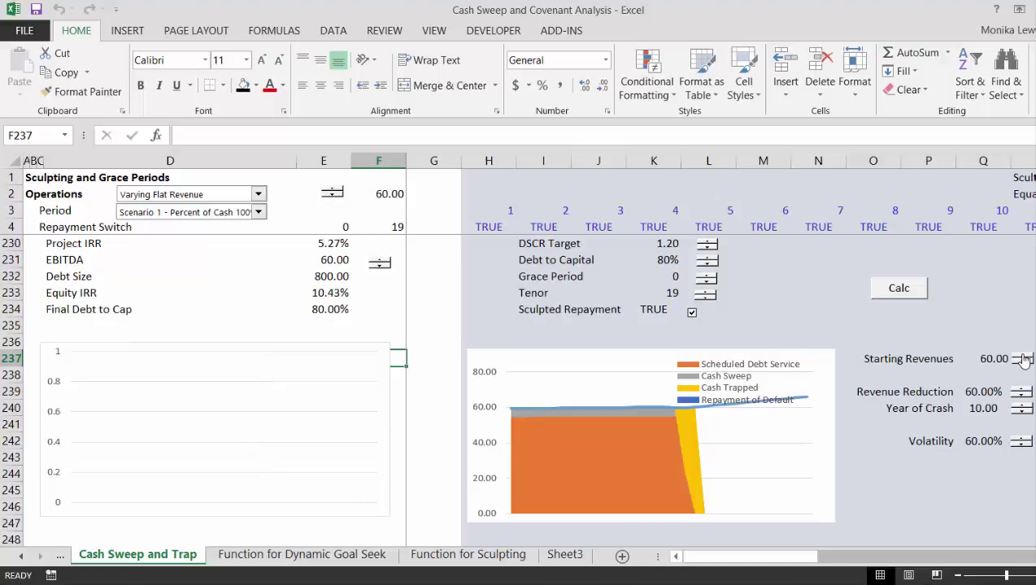
left_click(1023, 356)
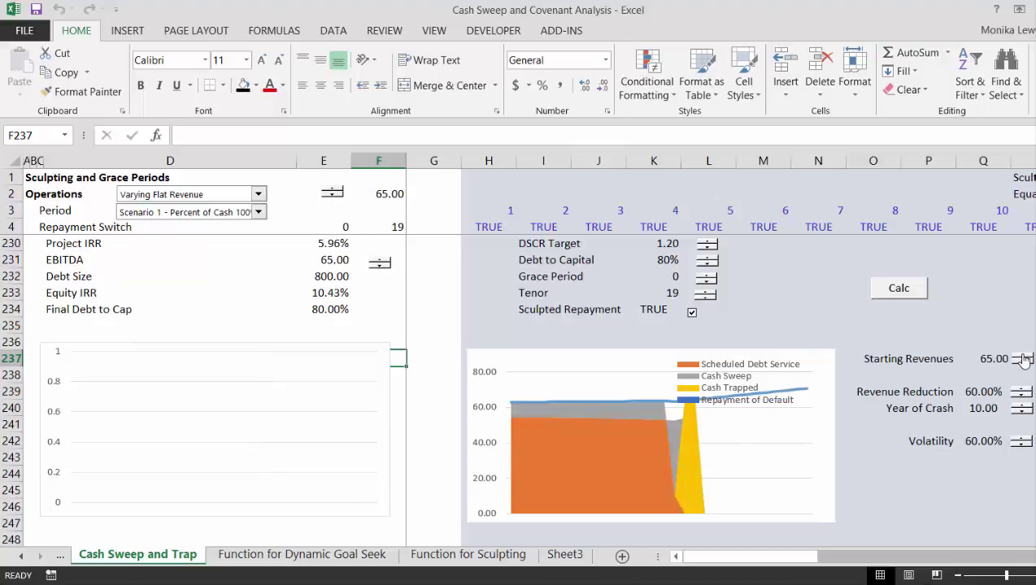
left_click(1023, 356)
left_click(1023, 356)
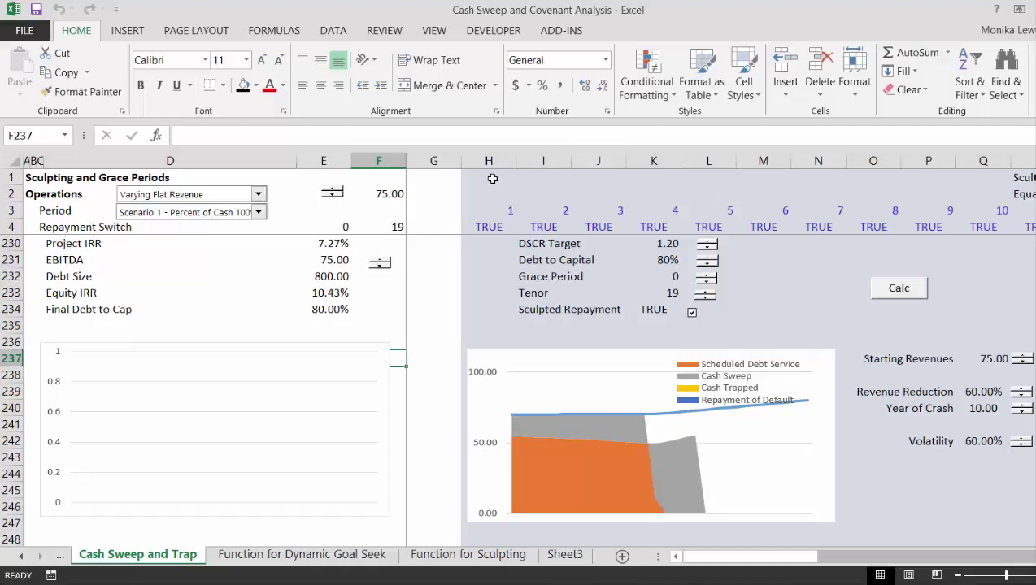
- Enter the label Equity IRR in cell H1 of the header area
left_click(491, 178)
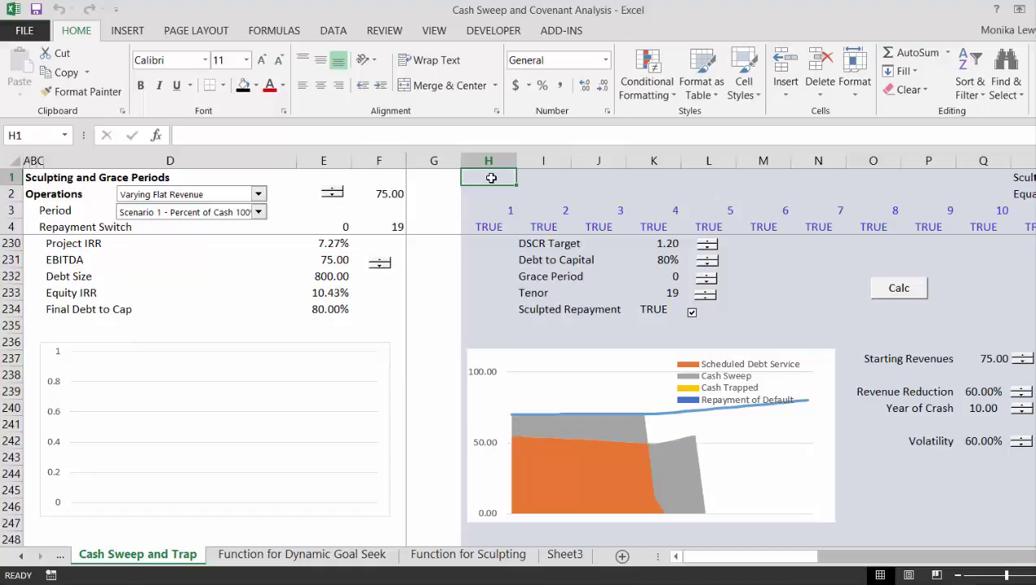
type("Equity")
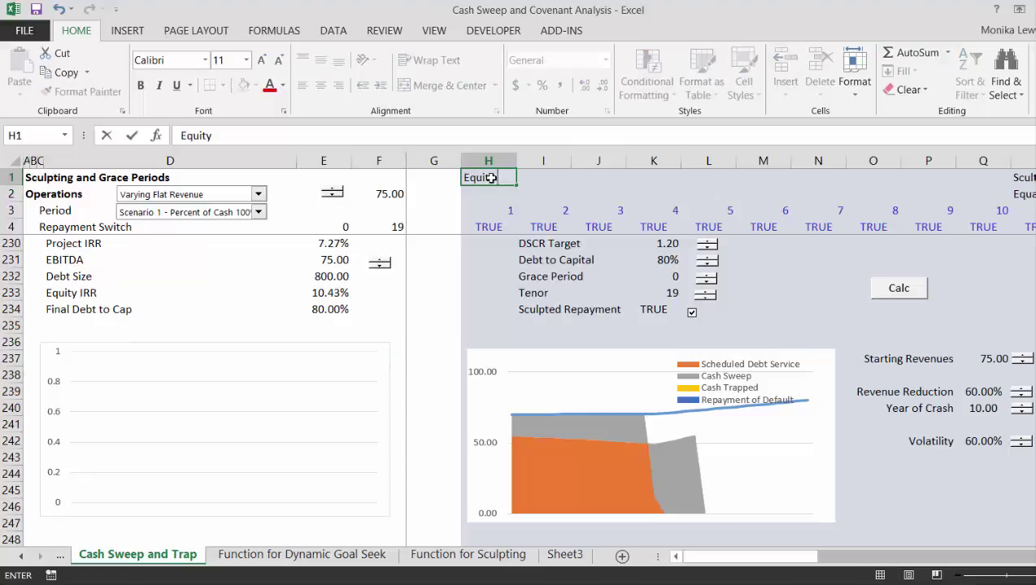
type(" IRR")
key("Return")
left_click(490, 178)
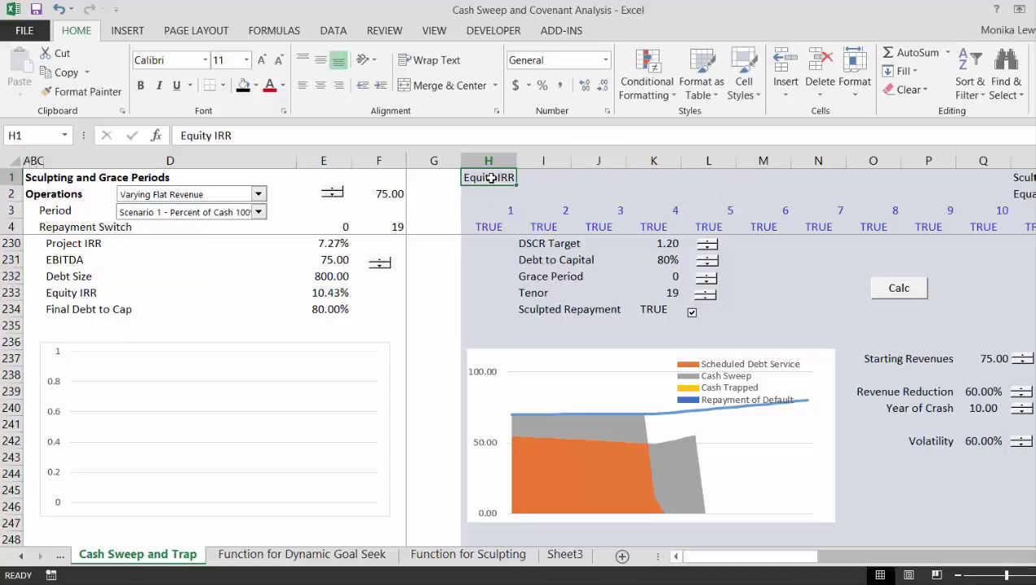
key("Right")
type("=")
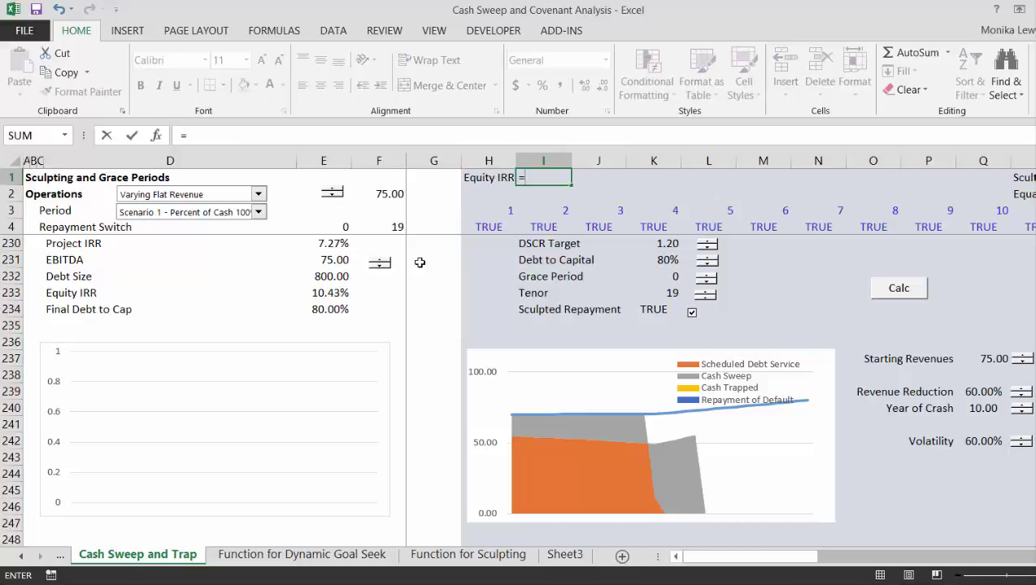
left_click(481, 266)
scroll(481, 266, "up", 6)
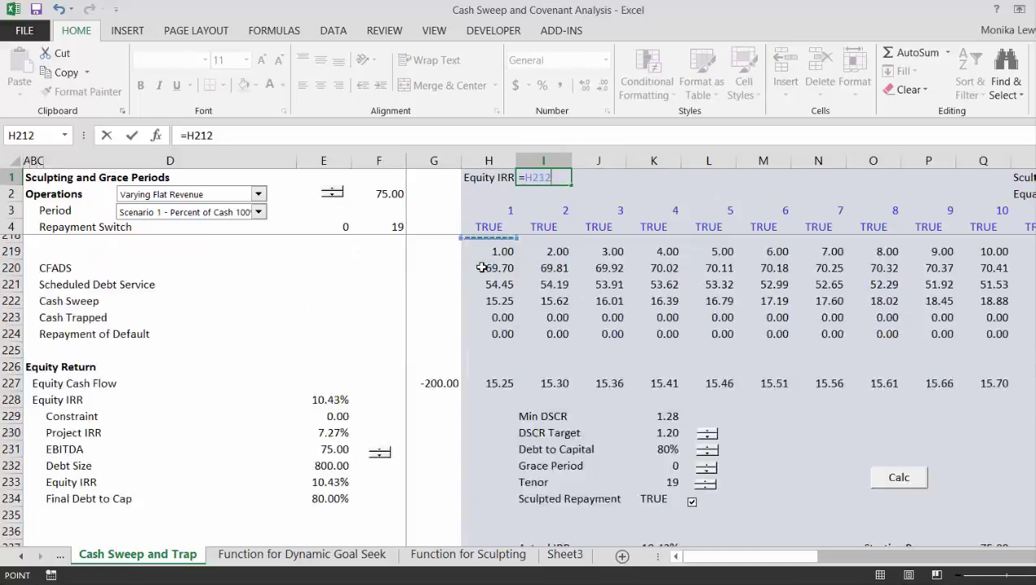
left_click(481, 259)
key("Down")
key("Down")
key("Down")
key("Down")
key("Down")
key("Down")
key("Down")
key("Down")
key("Down")
key("Down")
key("Down")
key("Down")
key("Down")
key("Down")
key("Down")
key("Down")
key("Down")
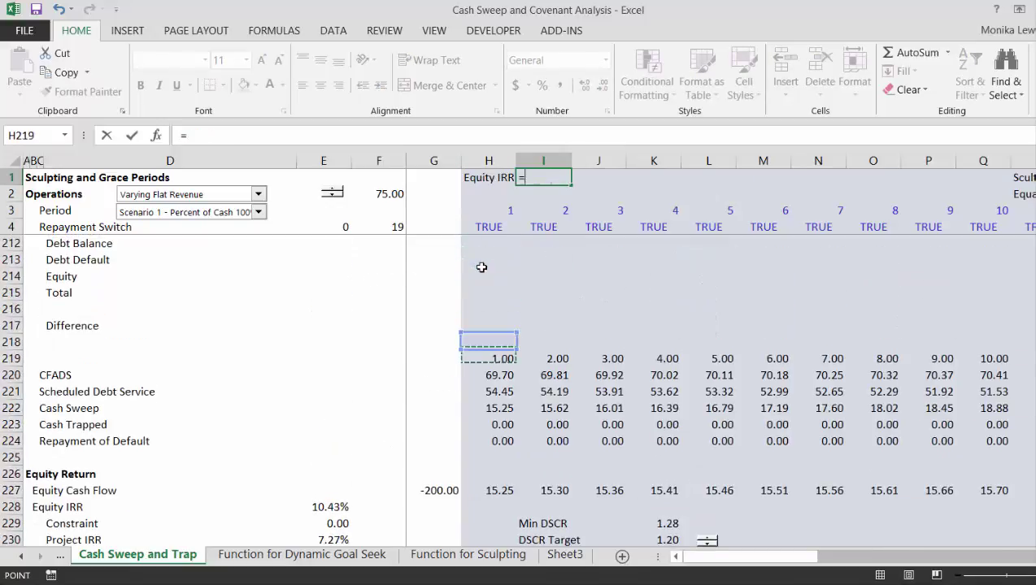
key("Down")
key("Down")
key("Down")
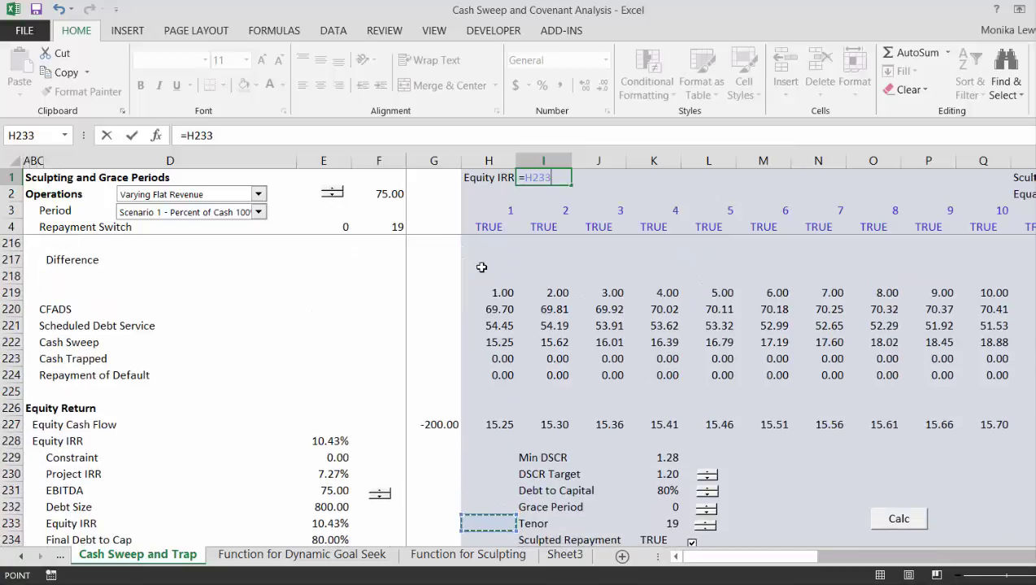
key("Up")
key("Up")
key("Up")
key("Up")
key("Up")
key("Up")
key("Up")
key("Up")
key("Up")
key("Up")
key("Up")
key("Up")
key("Up")
key("Up")
key("Up")
key("Up")
key("Up")
key("Up")
key("Up")
key("Up")
key("Up")
key("Up")
key("Up")
key("Up")
key("Up")
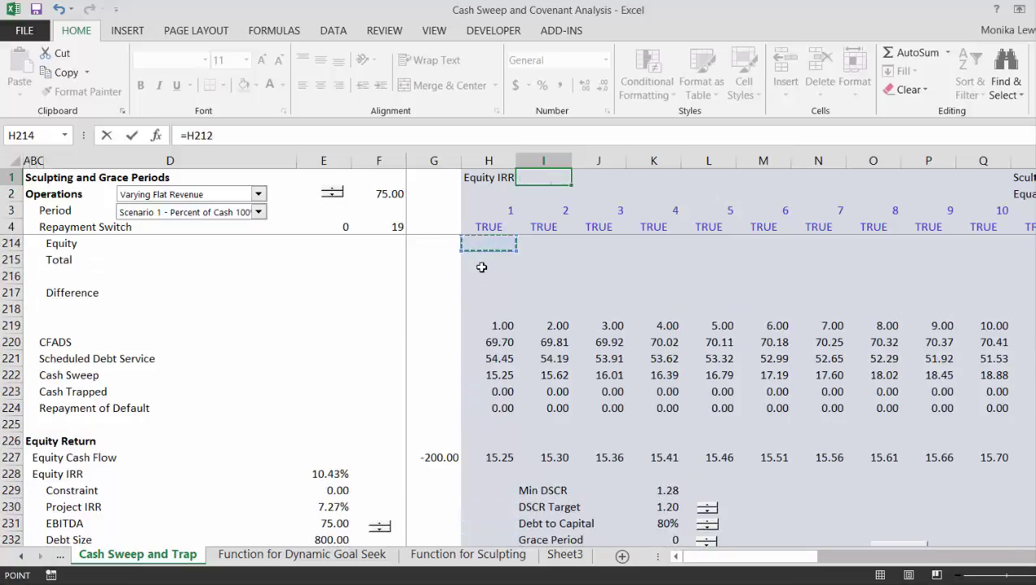
key("Up")
key("Up")
key("Up")
key("Up")
key("Up")
key("Up")
key("Up")
key("Up")
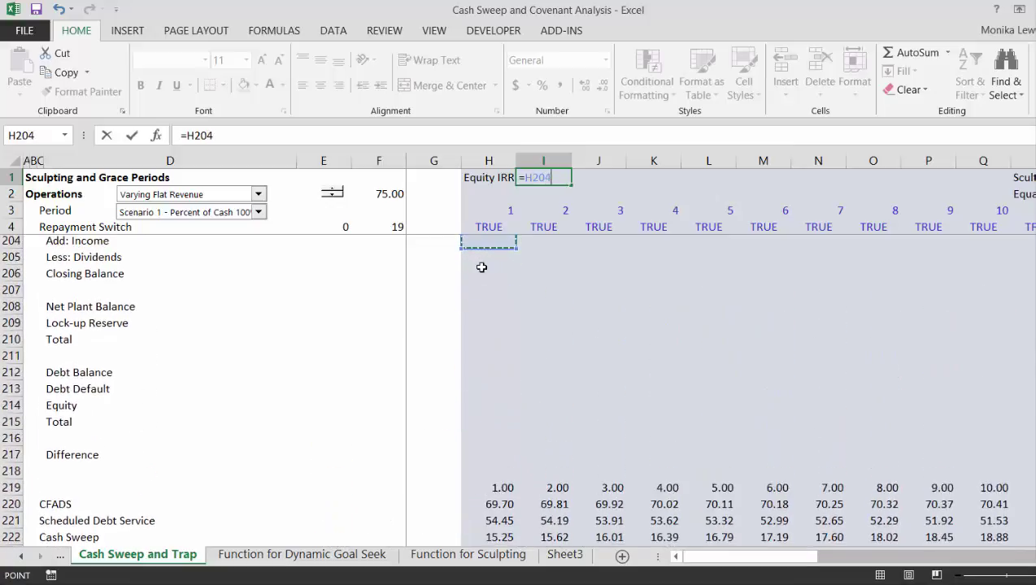
key("Up")
key("Up")
key("Up")
key("Up")
key("Up")
key("Up")
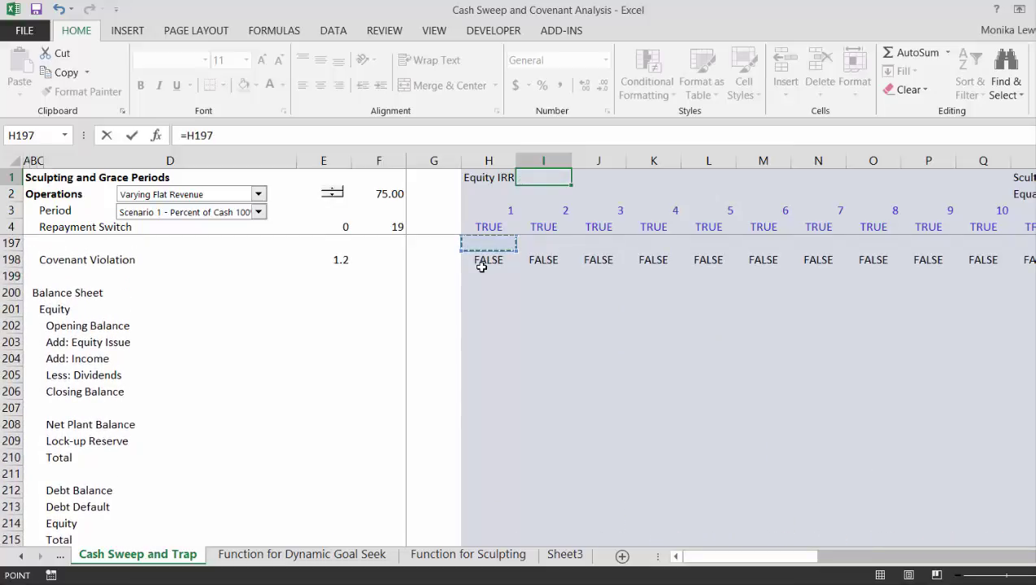
key("Up")
key("Up")
key("Up")
key("Up")
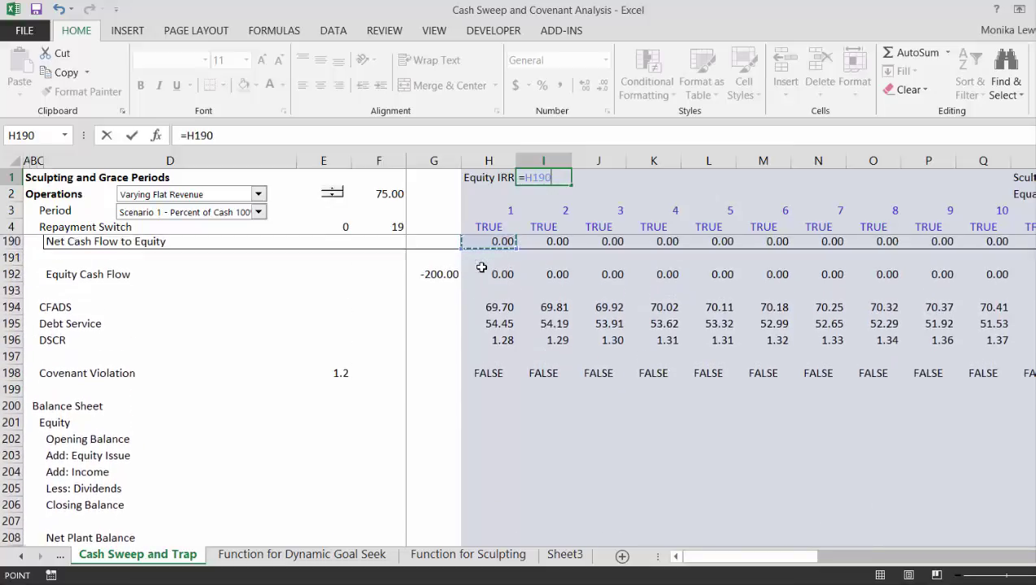
key("Down")
key("Down")
key("Down")
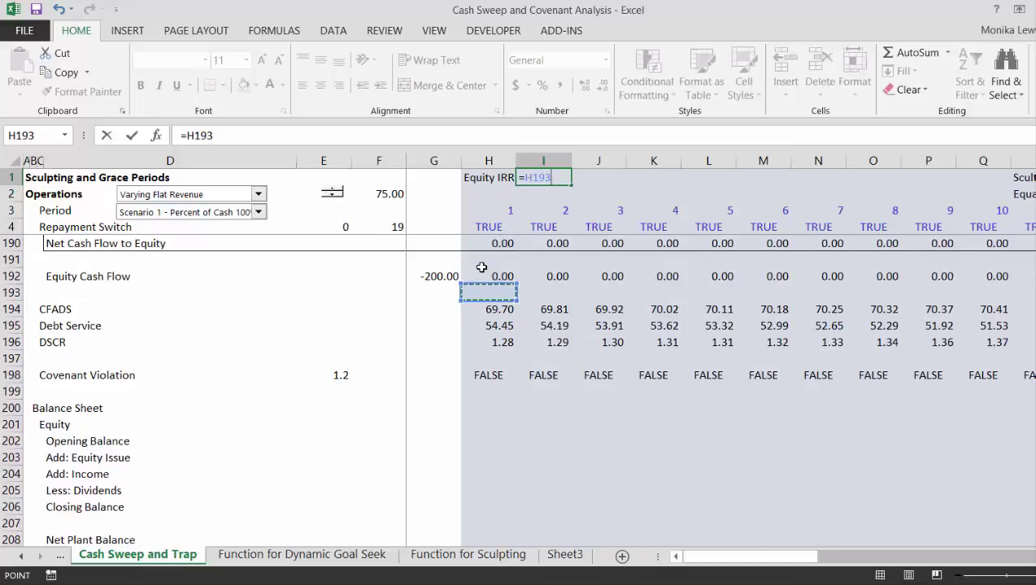
key("Escape")
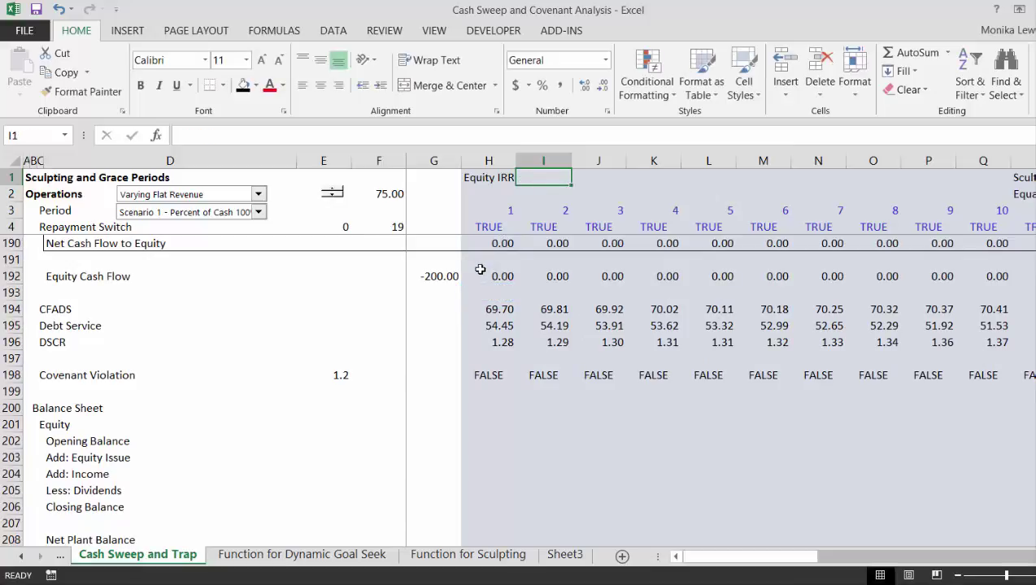
- Select the empty label cell D193 directly below Equity Cash Flow
left_click(409, 292)
key("Left")
key("Left")
key("Left")
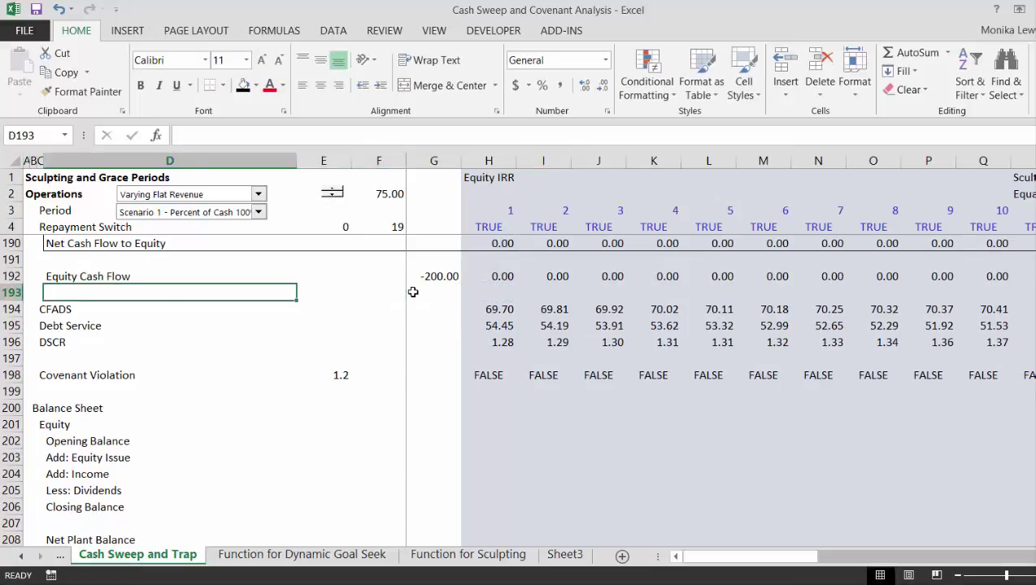
- Insert a blank row above the CFADS row and label cell D193 Equity IRR, directly under Equity Cash Flow
key("Down")
key("shift+space")
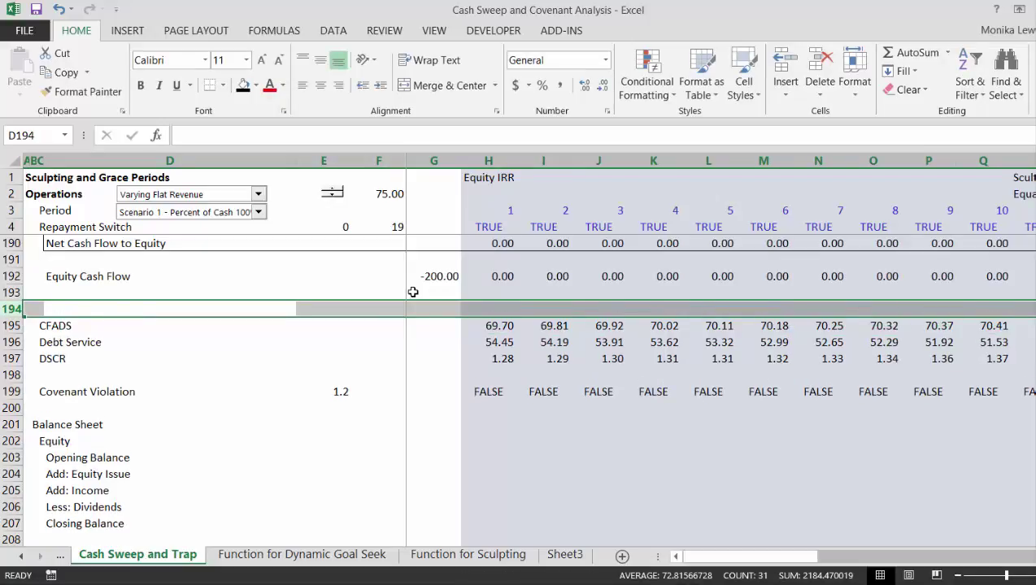
key("ctrl+shift+plus")
key("Up")
key("Up")
key("Down")
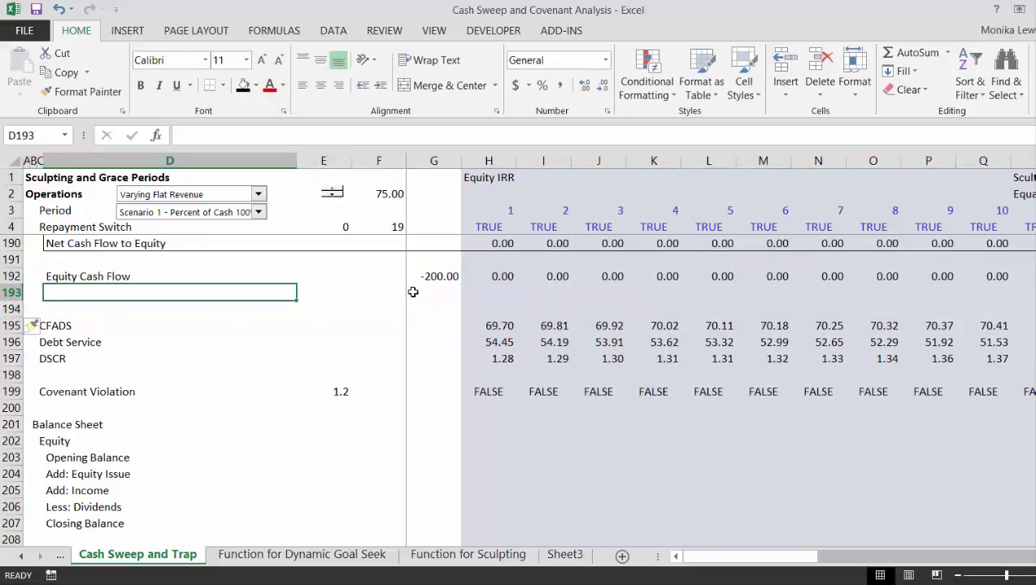
type("Equity IRR")
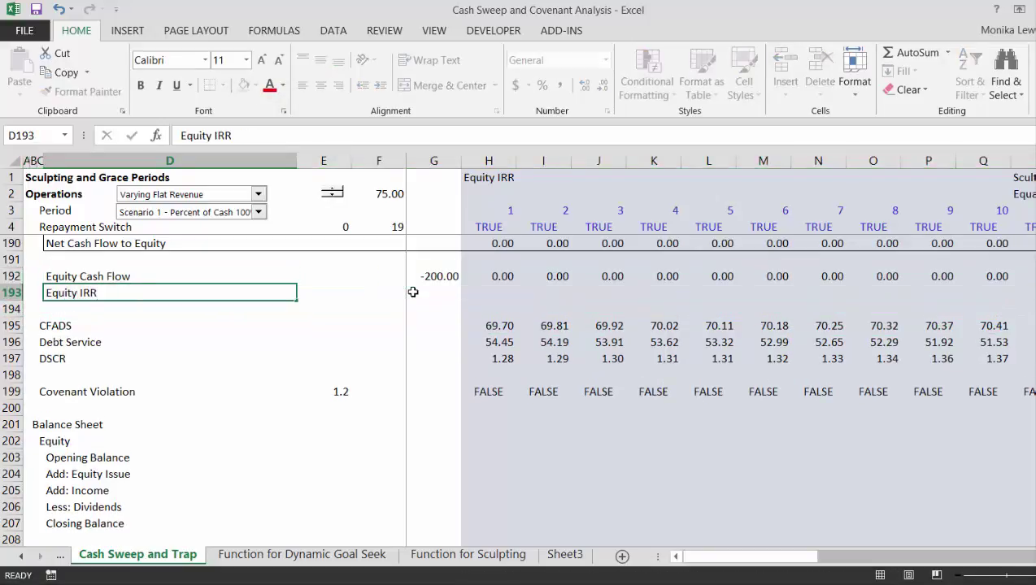
- Calculate the equity IRR in G193 with the IRR function over the whole of row 192, shown as a two-decimal percentage
key("Tab")
key("Tab")
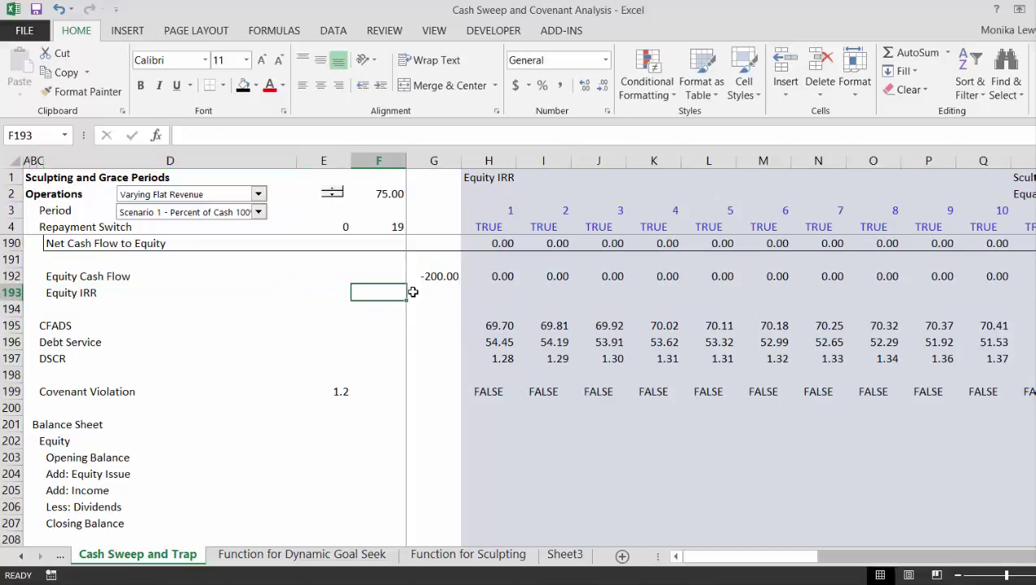
key("Tab")
type("=irr(")
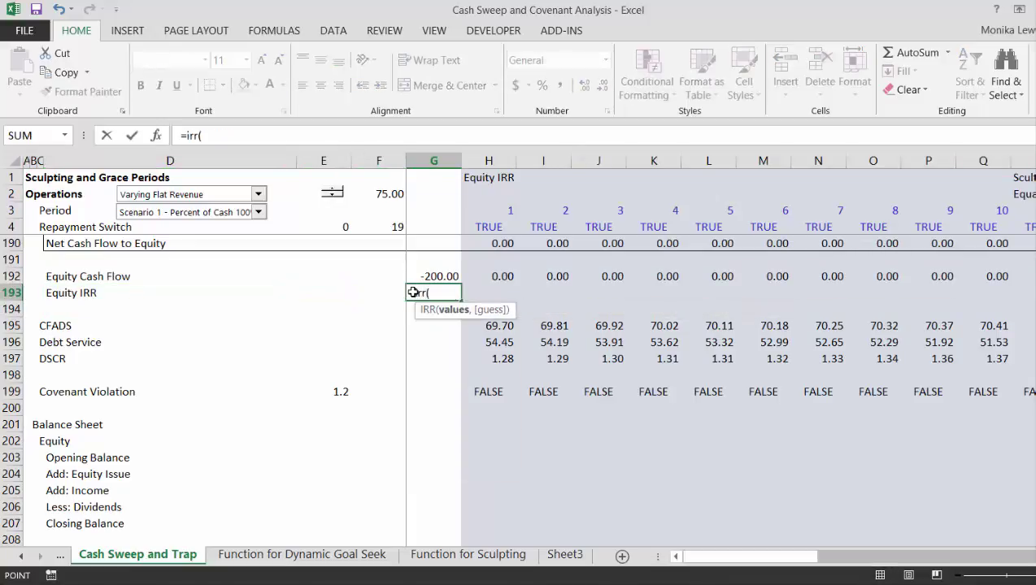
key("Up")
key("shift+space")
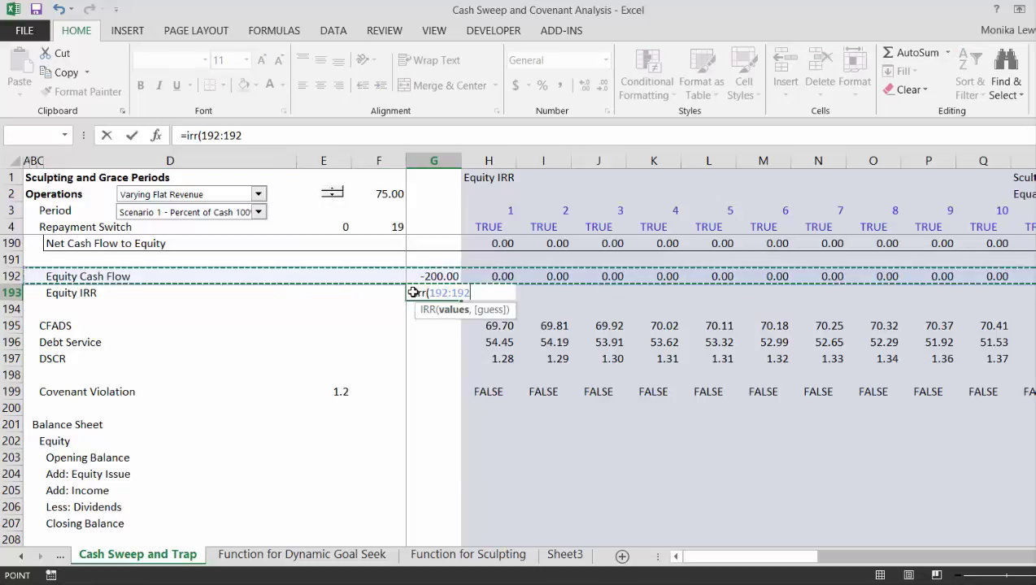
type(")")
key("Return")
left_click(413, 292)
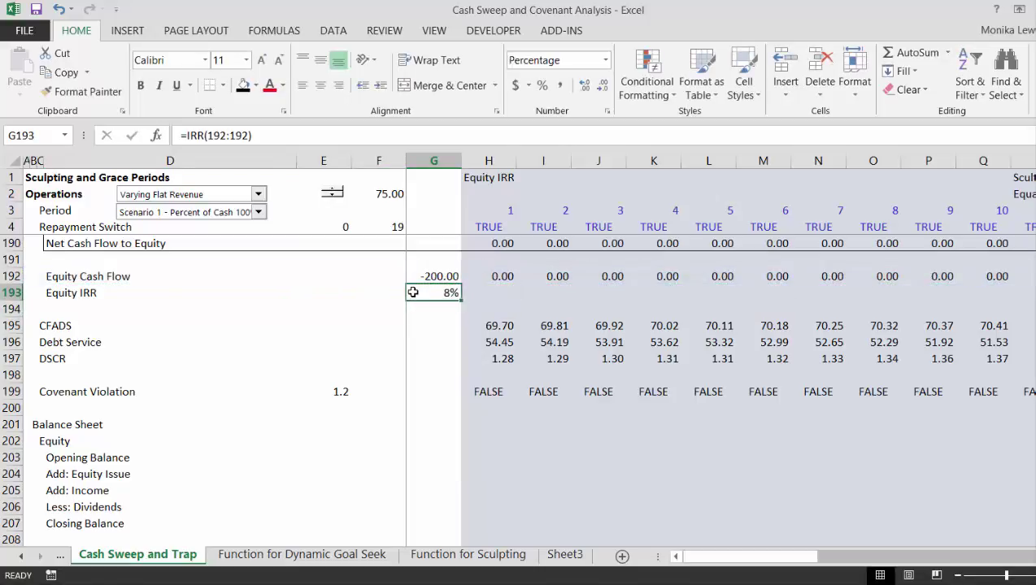
- Link cell I1 beside the Equity IRR heading to the IRR result in G193
left_click(554, 176)
type("=")
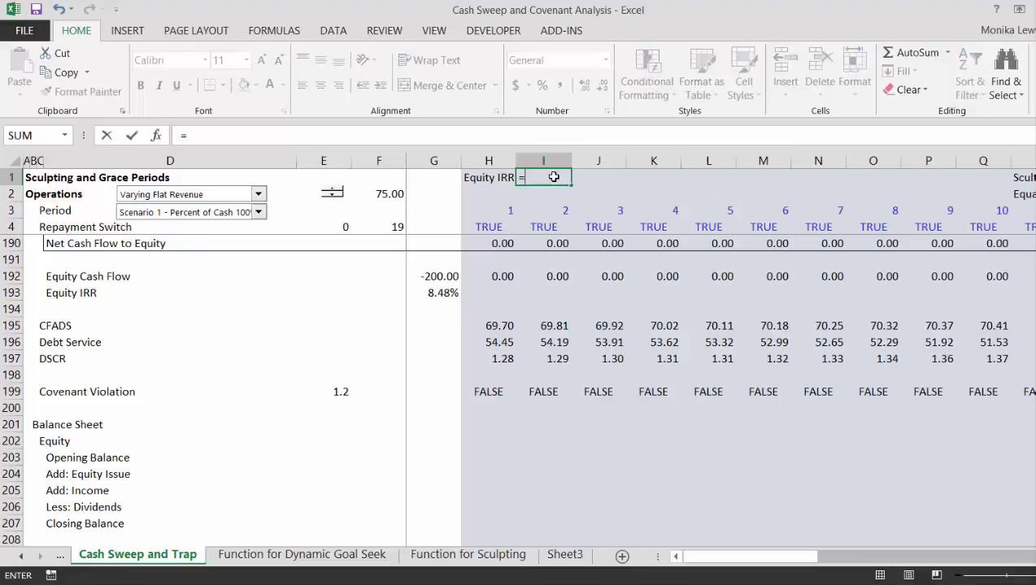
left_click(449, 293)
key("Return")
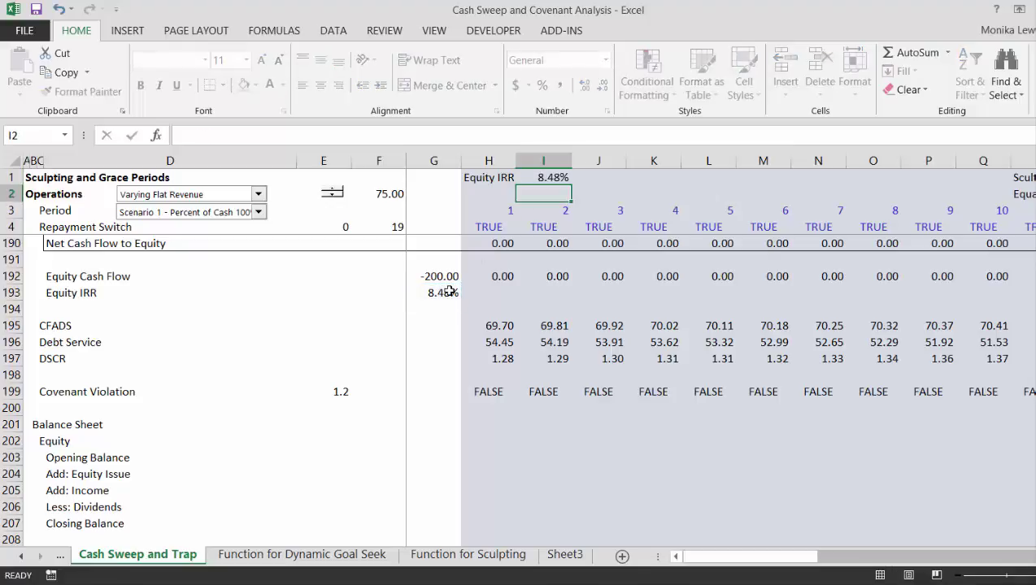
- Examine the Equity Return section and the debt service and cash sweep chart below it
key("Page_Down")
key("Page_Down")
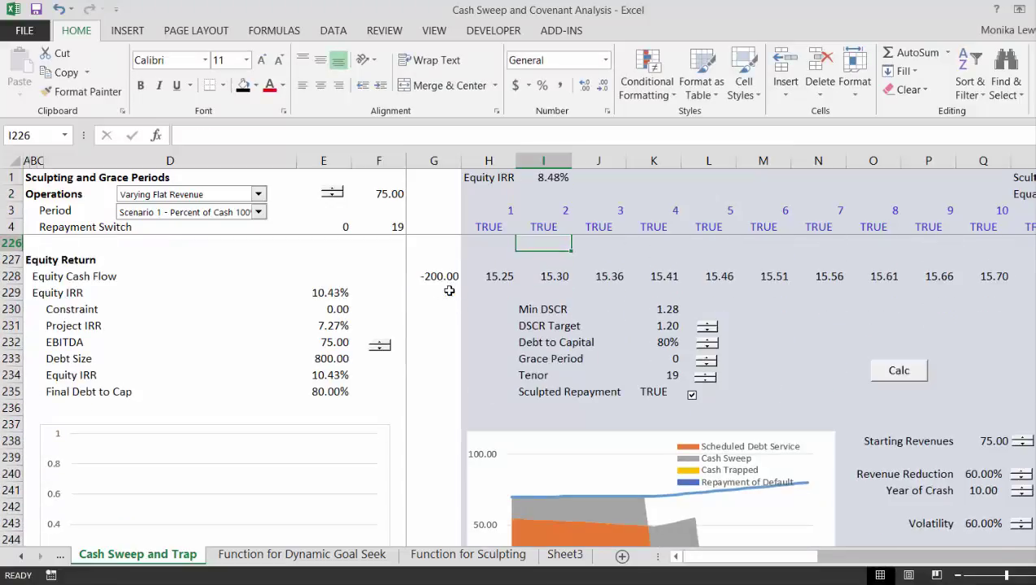
key("Down")
key("Down")
key("Down")
key("Down")
key("Down")
key("Down")
key("Down")
key("Down")
key("Down")
key("Down")
key("Down")
key("Down")
key("Down")
key("Down")
key("Down")
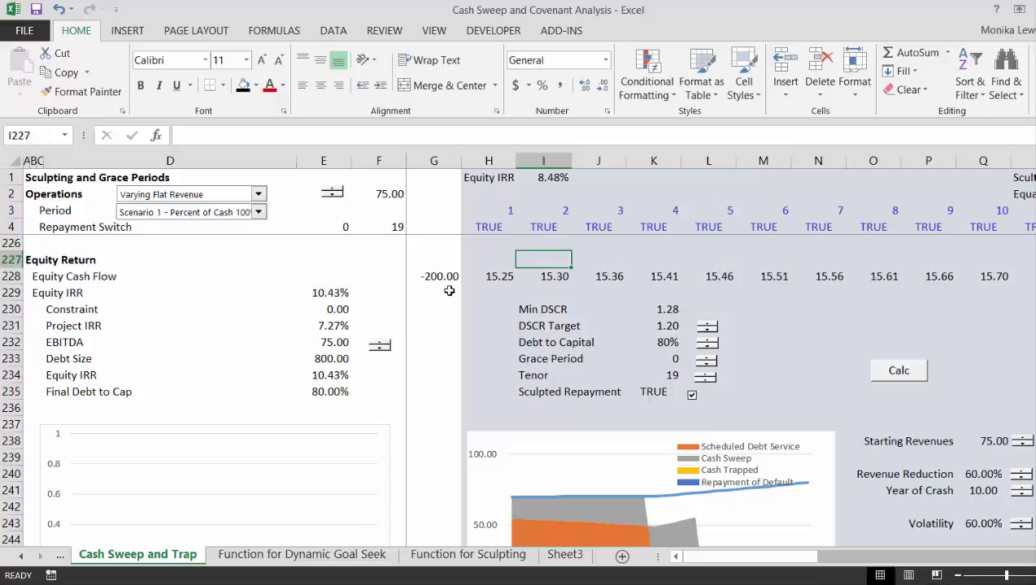
key("Down")
key("Down")
key("Down")
key("Down")
key("Down")
key("Down")
key("Down")
key("Down")
key("Down")
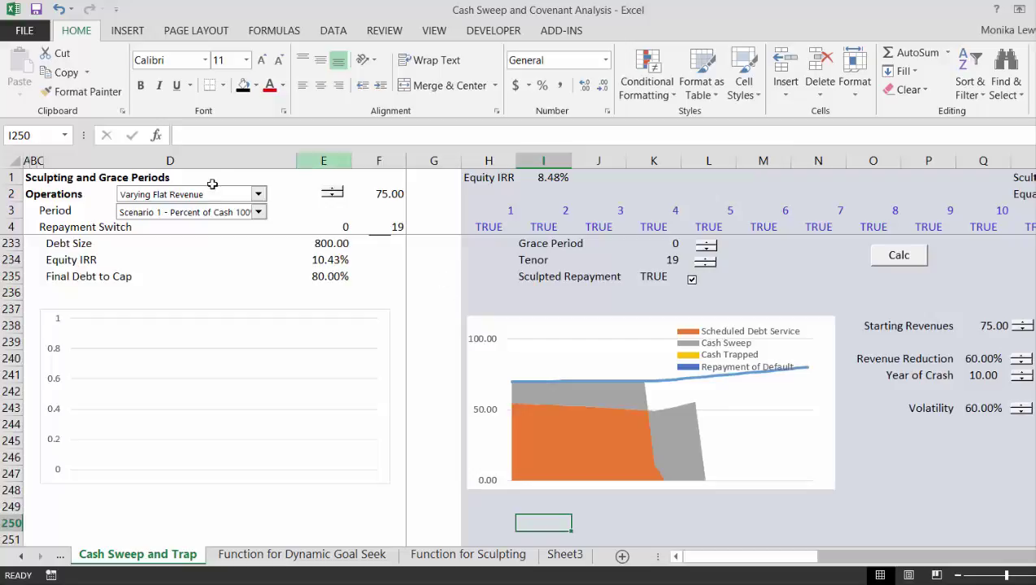
- Set the Operations case to Base Case for Sculpting and the sweep scenario to No Sweep
left_click(259, 195)
key("Down")
key("Return")
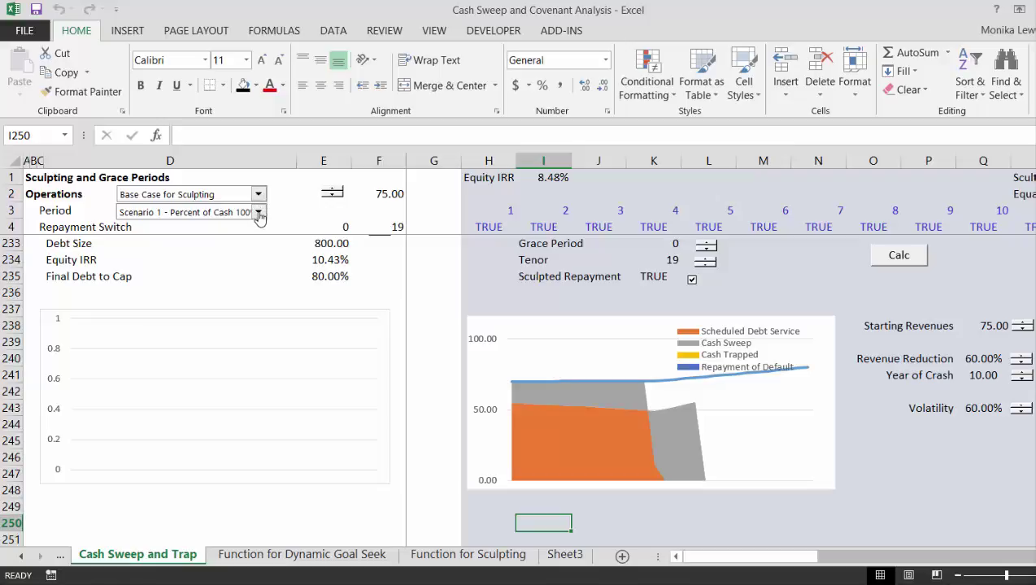
left_click(258, 213)
key("Down")
key("Down")
key("Down")
key("Down")
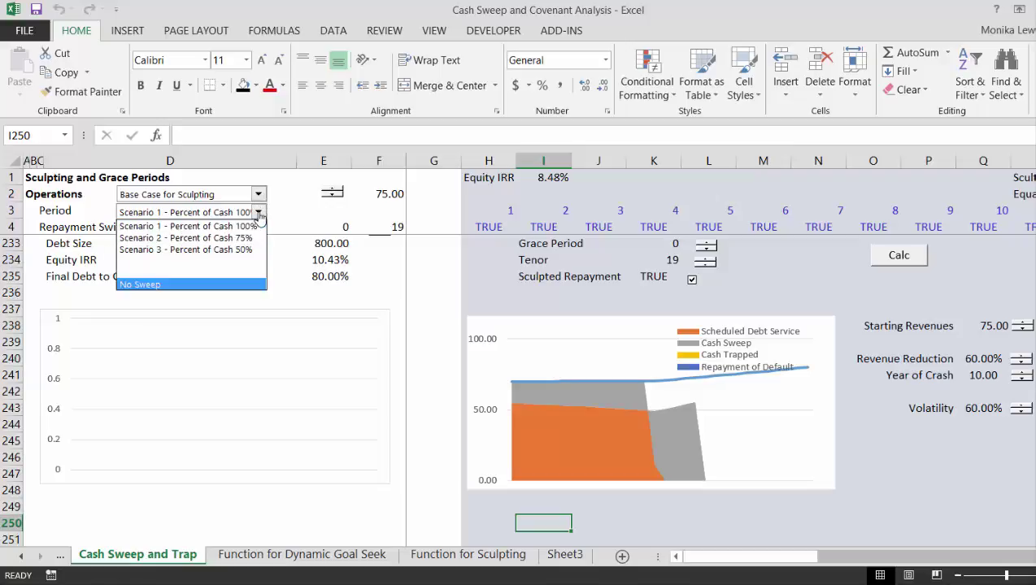
key("Return")
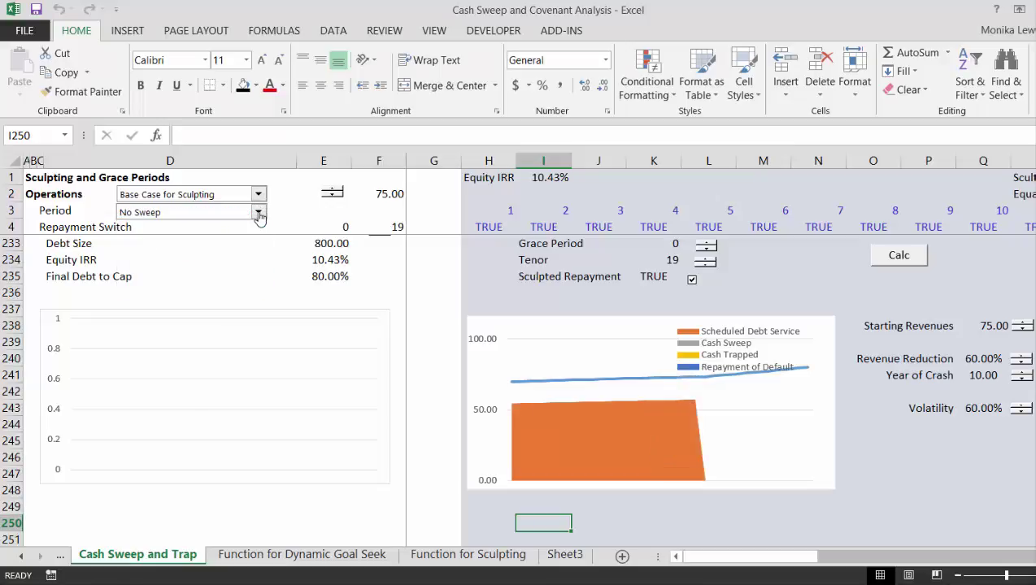
- Change the sweep scenario to Scenario 3 - Percent of Cash 50%
left_click(259, 213)
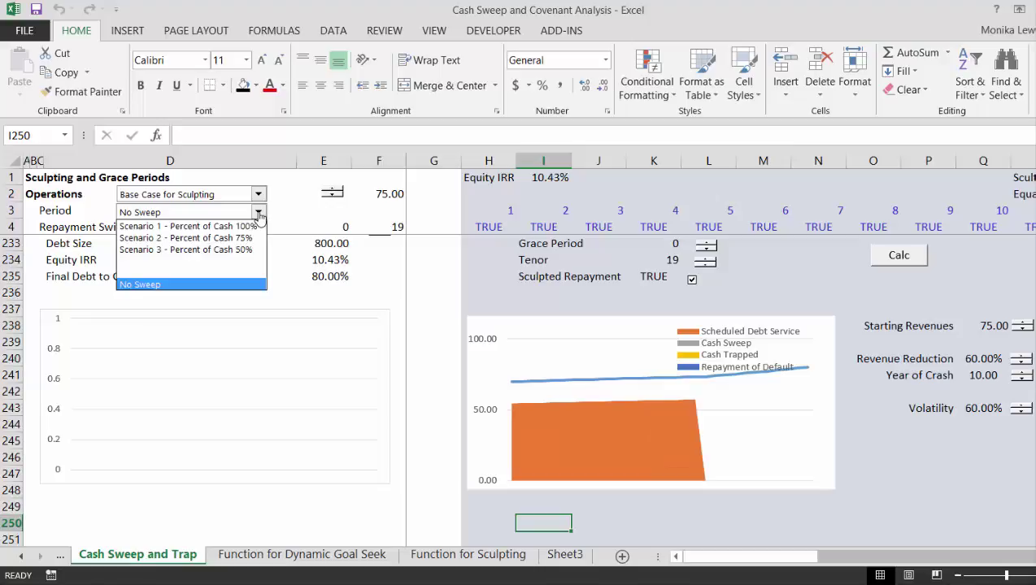
key("Up")
key("Up")
key("Up")
key("Up")
key("Down")
key("Down")
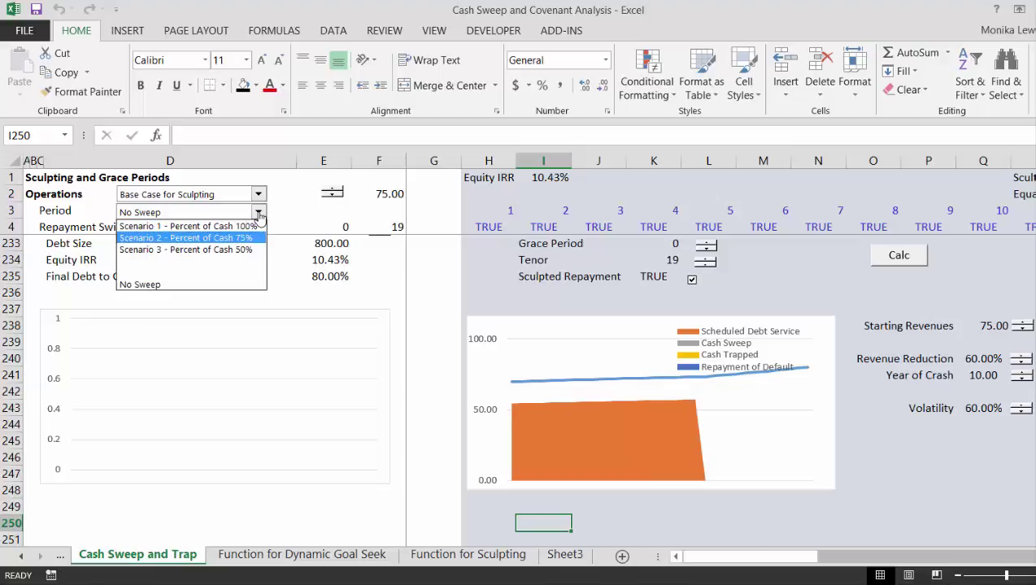
key("Return")
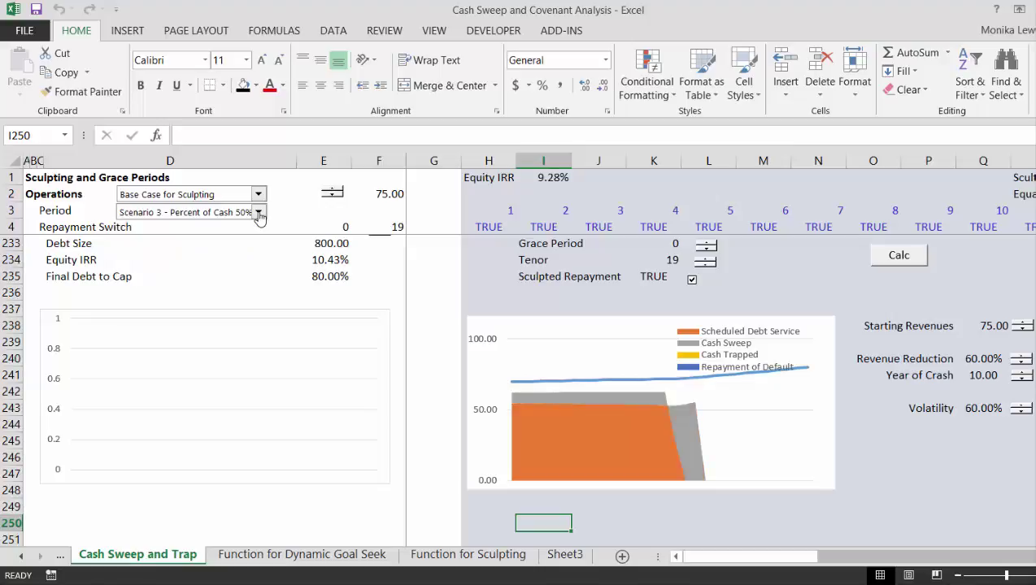
- Switch the sweep to Scenario 2 - Percent of Cash 75%, followed by Scenario 1 - Percent of Cash 100%
left_click(258, 214)
key("Up")
key("Return")
left_click(259, 214)
key("Return")
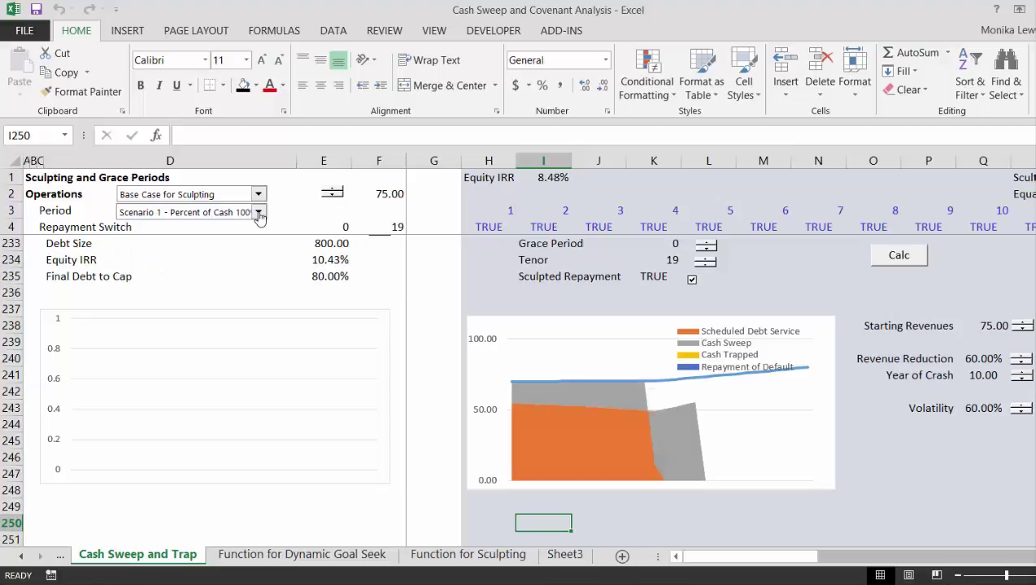
- Try Scenario 2 - Percent of Cash 75% again and return the sweep to the 100% scenario
left_click(259, 214)
key("Down")
key("Return")
left_click(258, 214)
key("Up")
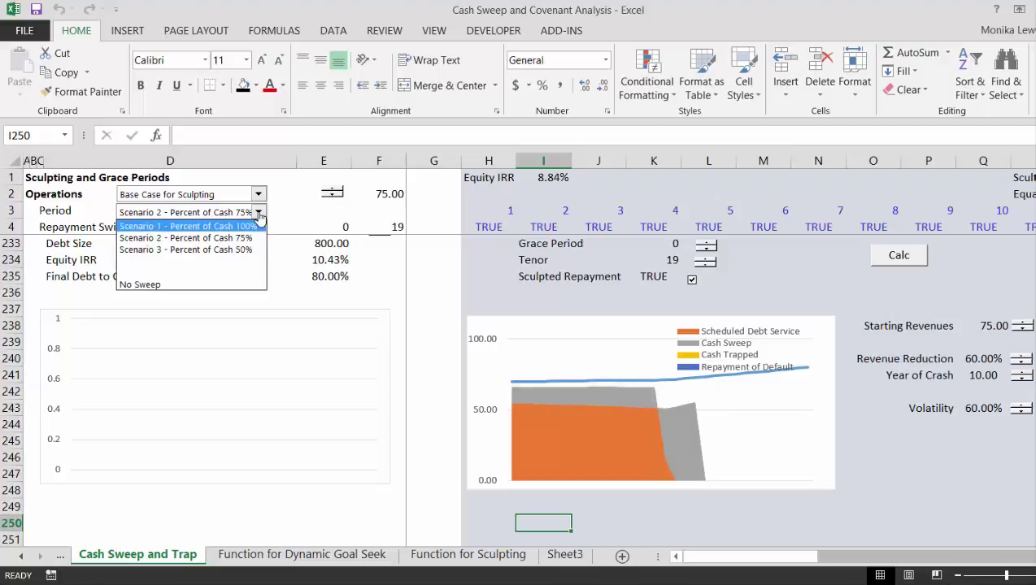
key("Escape")
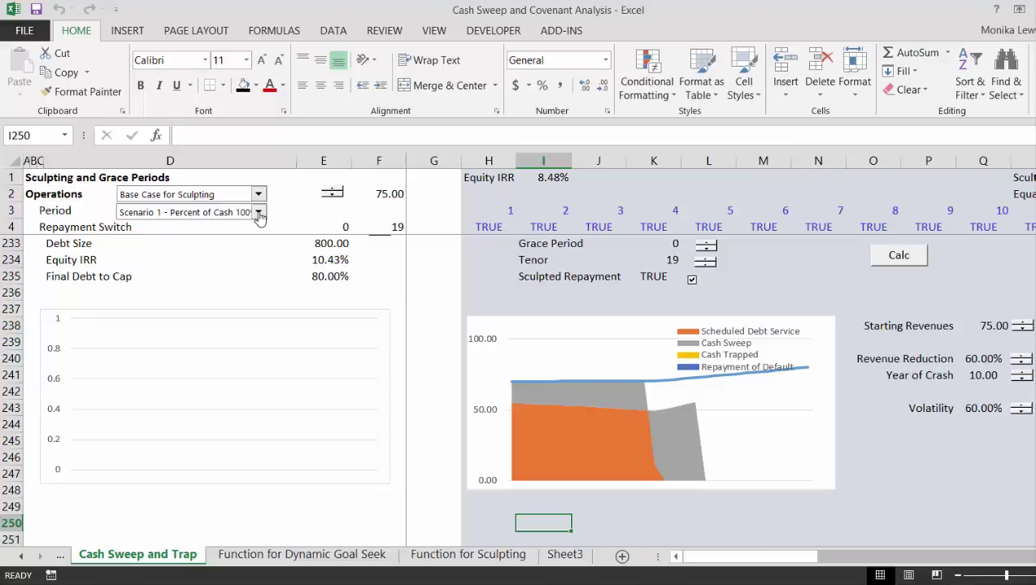
- Set the Operations case to Varying Flat Revenue
left_click(259, 195)
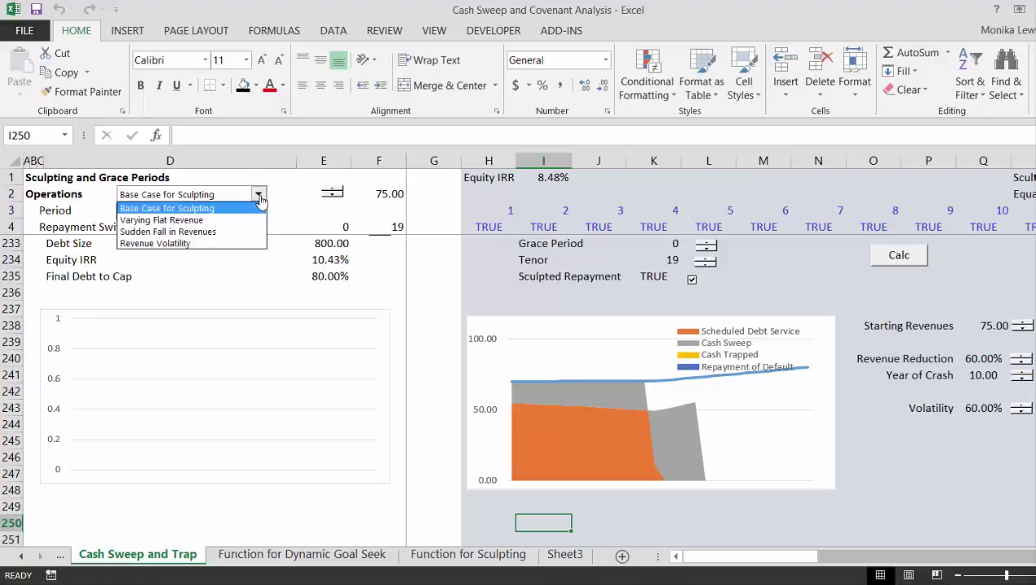
key("Down")
key("Return")
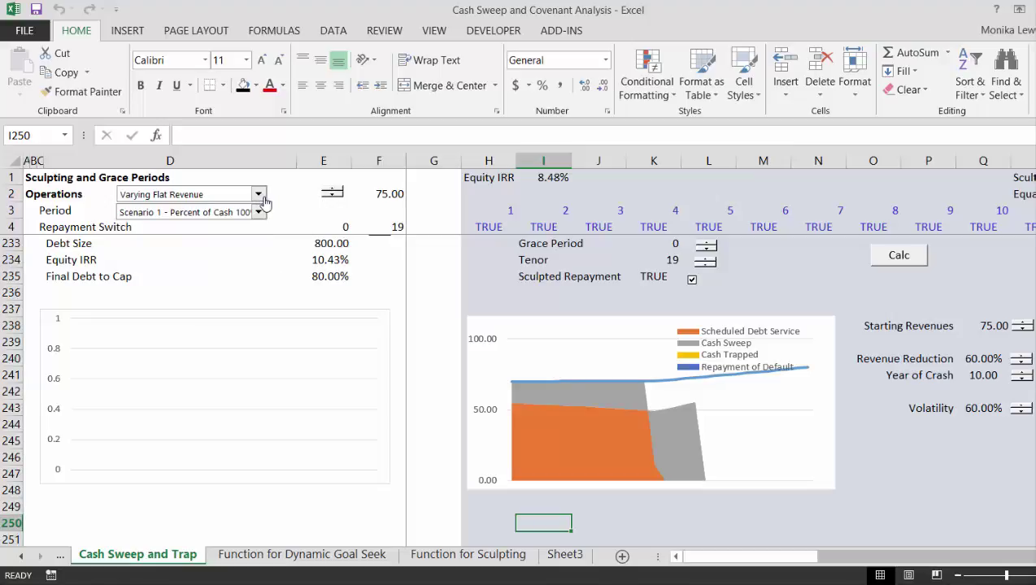
left_click(258, 196)
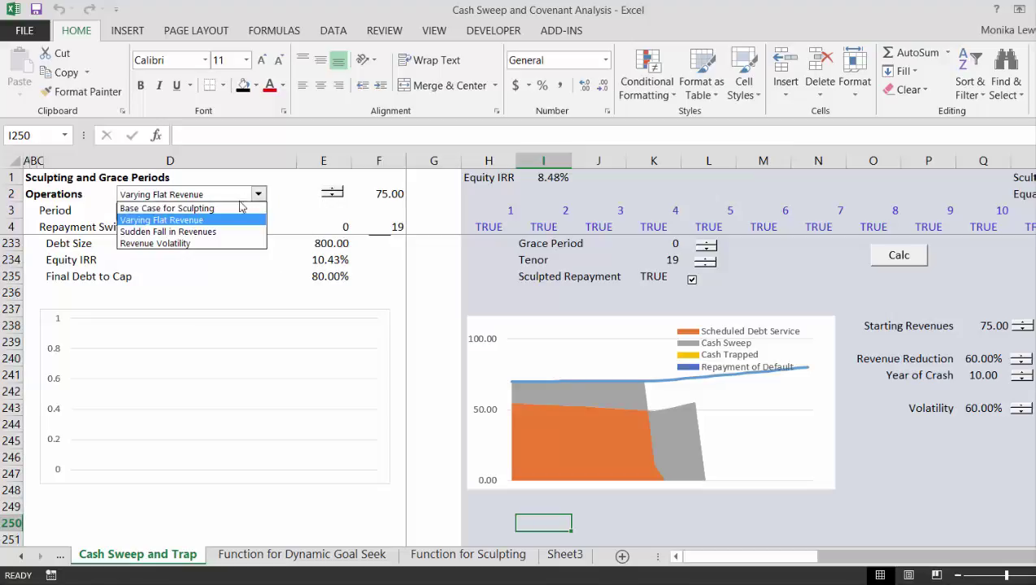
left_click(233, 220)
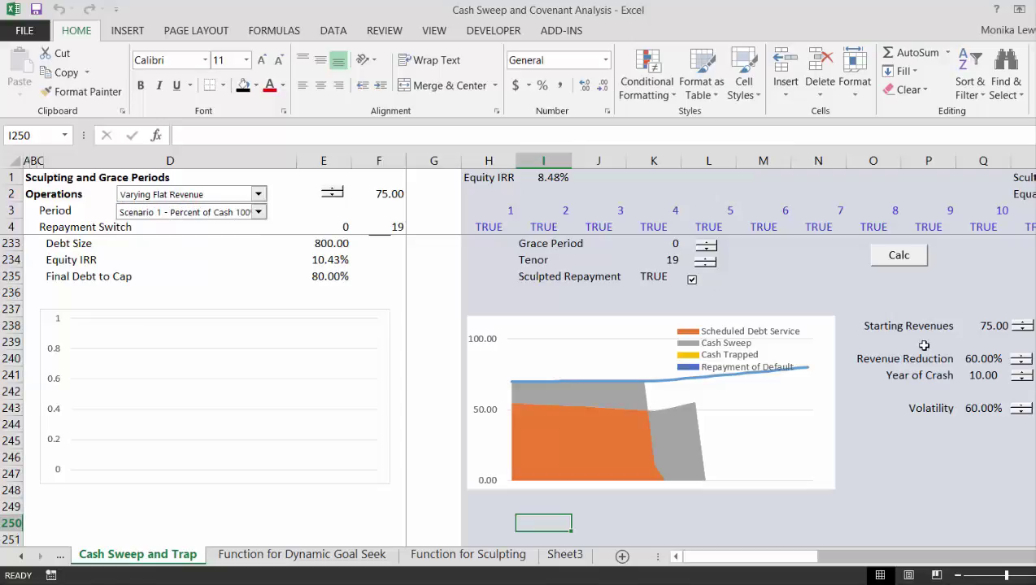
- Lower Starting Revenues in steps of 5 to 55
left_click(1024, 330)
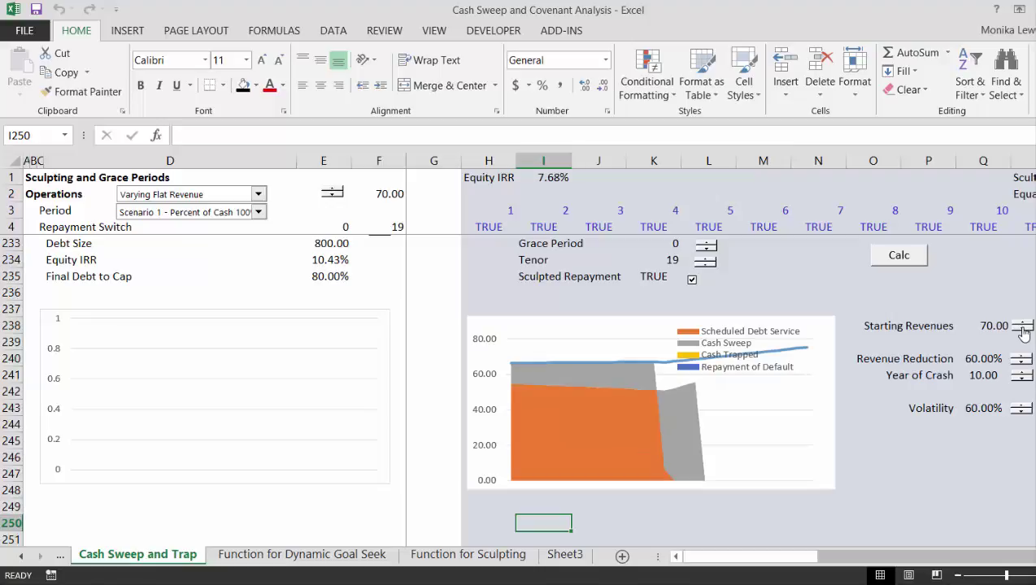
left_click(1024, 330)
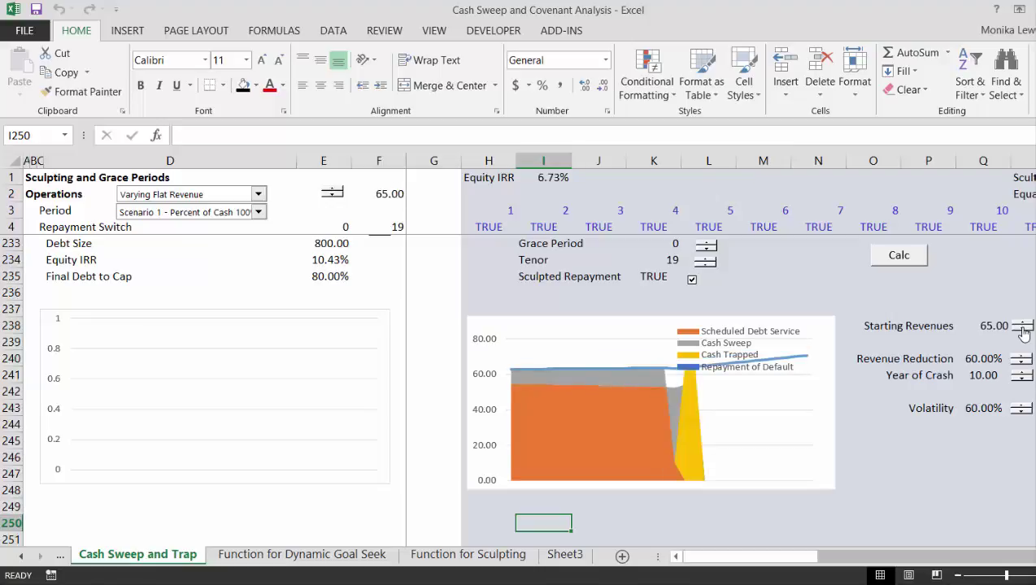
left_click(1023, 330)
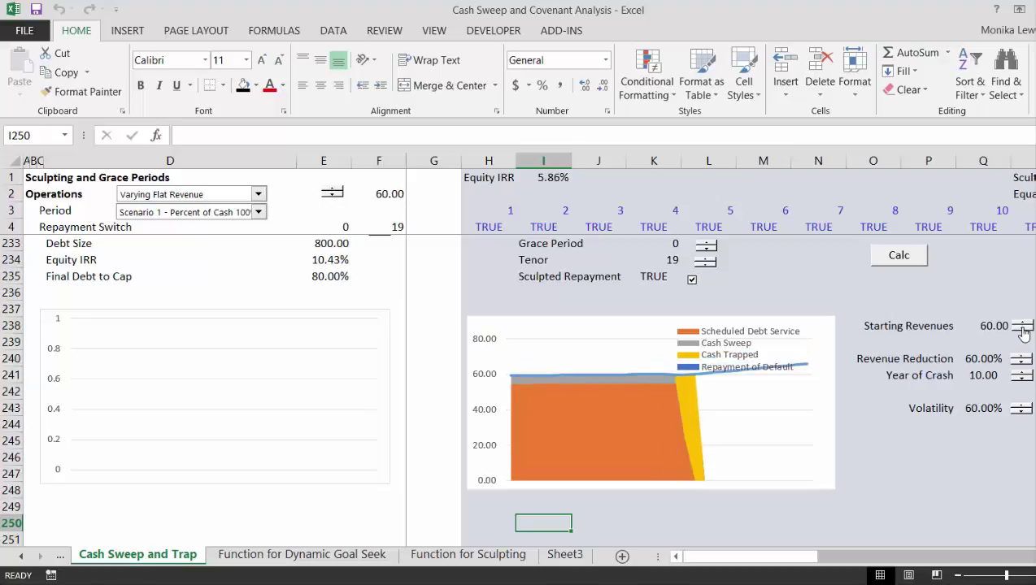
left_click(1023, 330)
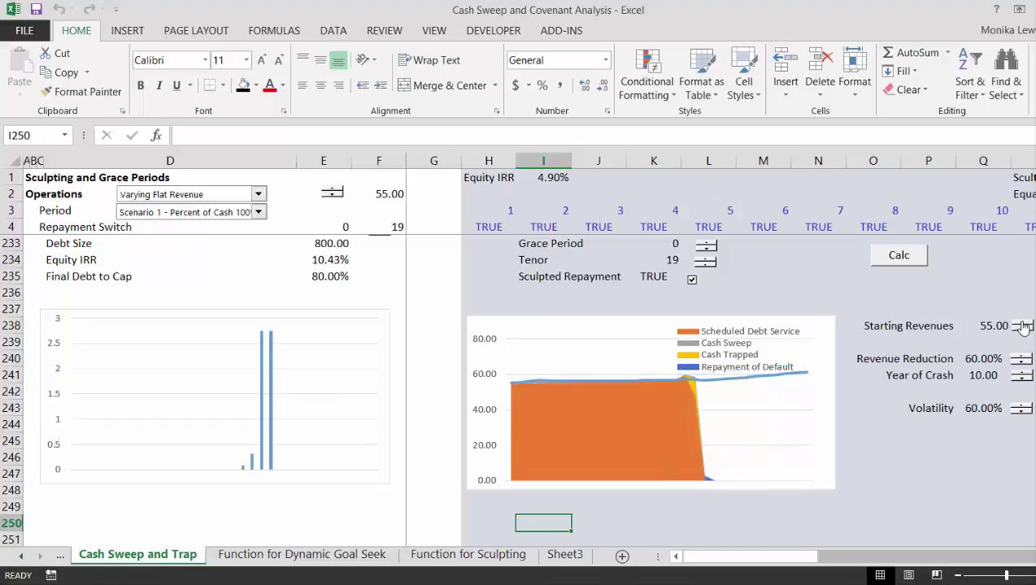
- Raise Starting Revenues in steps of 5 to 85
left_click(1023, 323)
left_click(1023, 323)
left_click(1023, 323)
left_click(1024, 323)
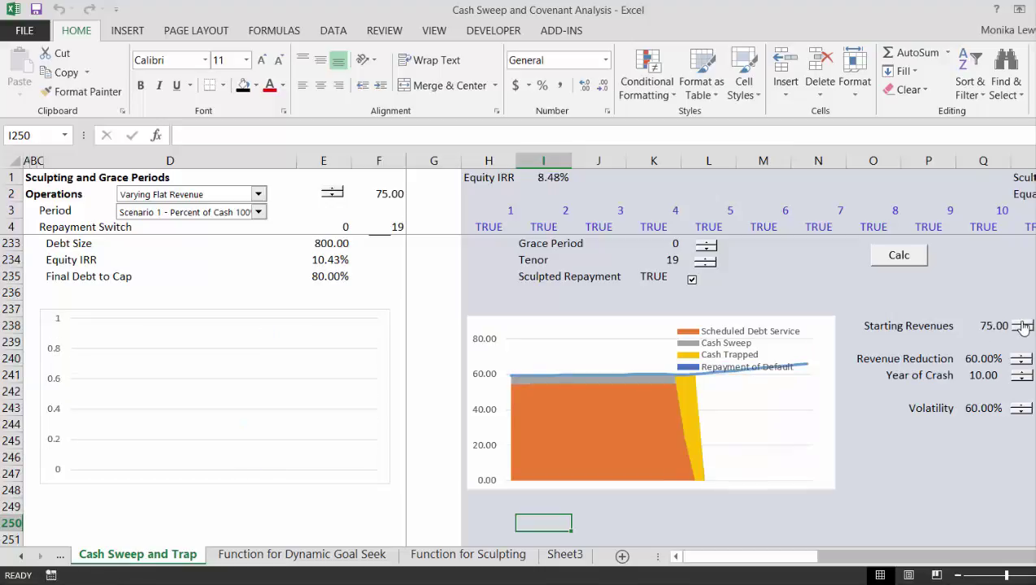
left_click(1023, 323)
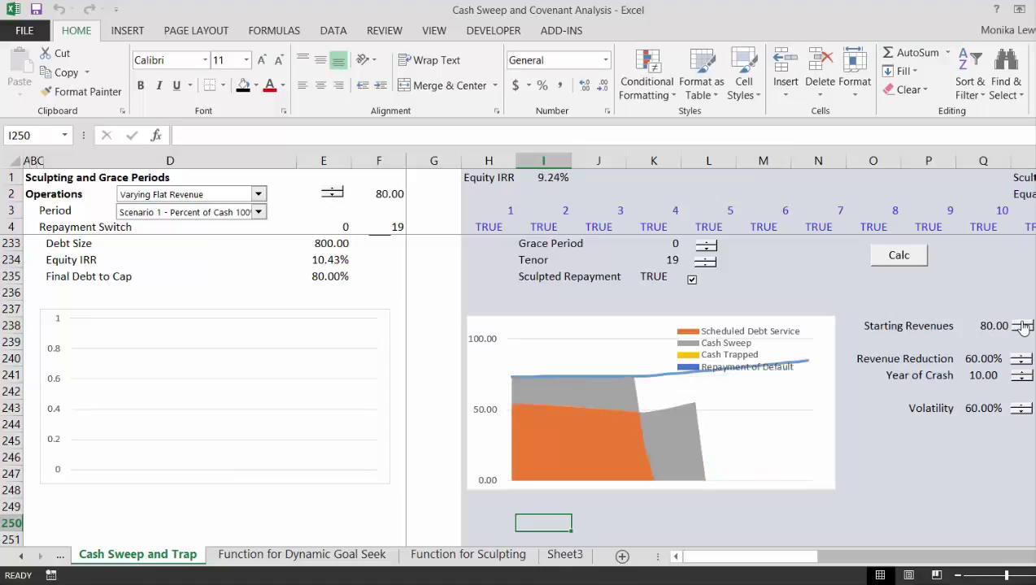
left_click(1024, 323)
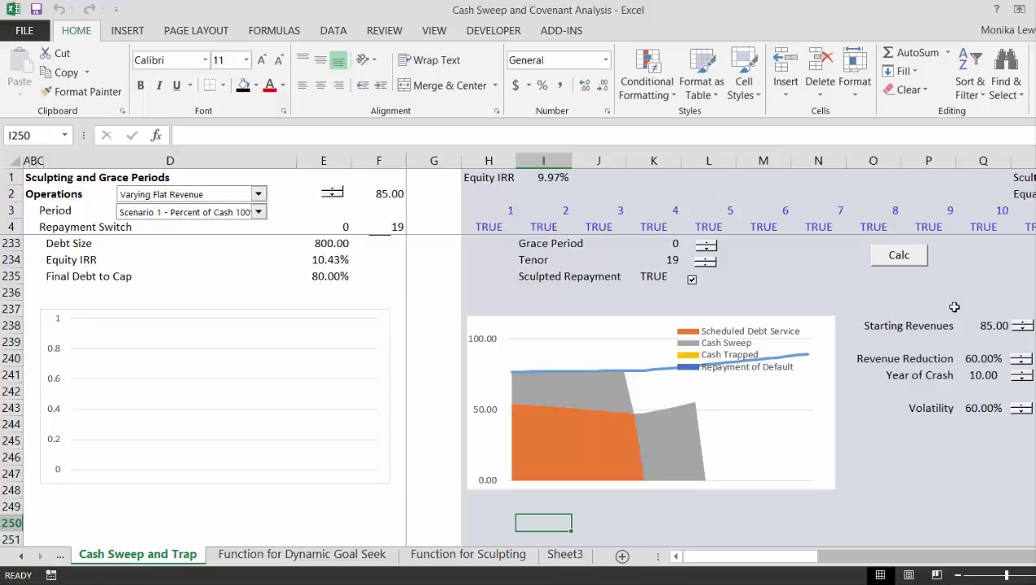
- Set the Operations case to Sudden Fall in Revenues and the Year of Crash to 8
left_click(257, 197)
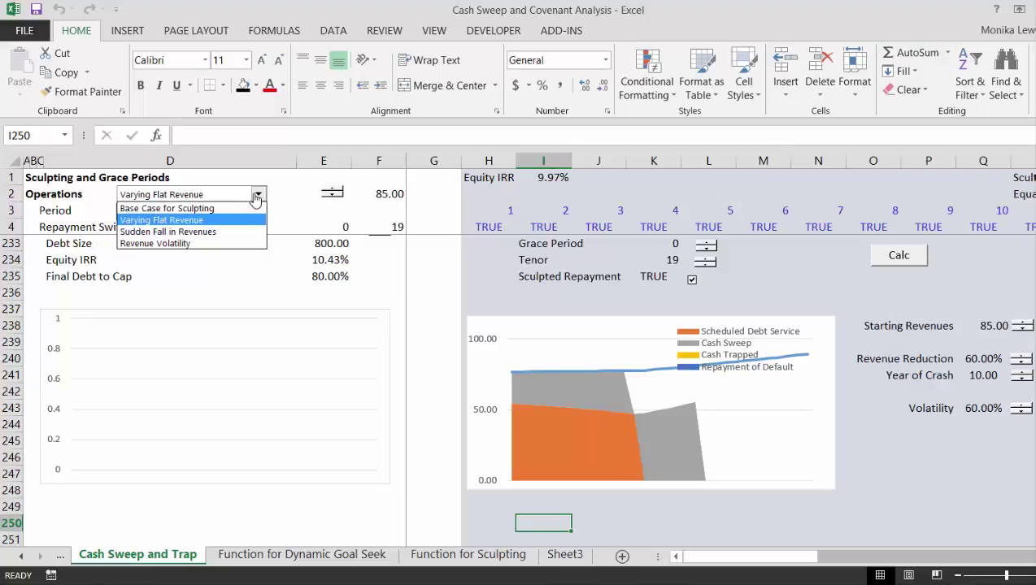
left_click(236, 233)
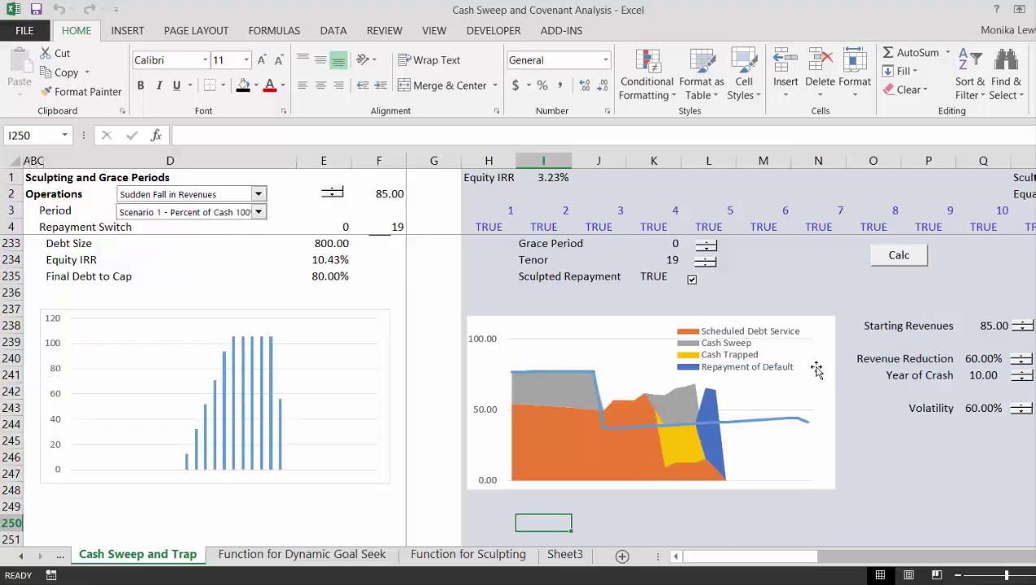
left_click(1023, 379)
left_click(1023, 379)
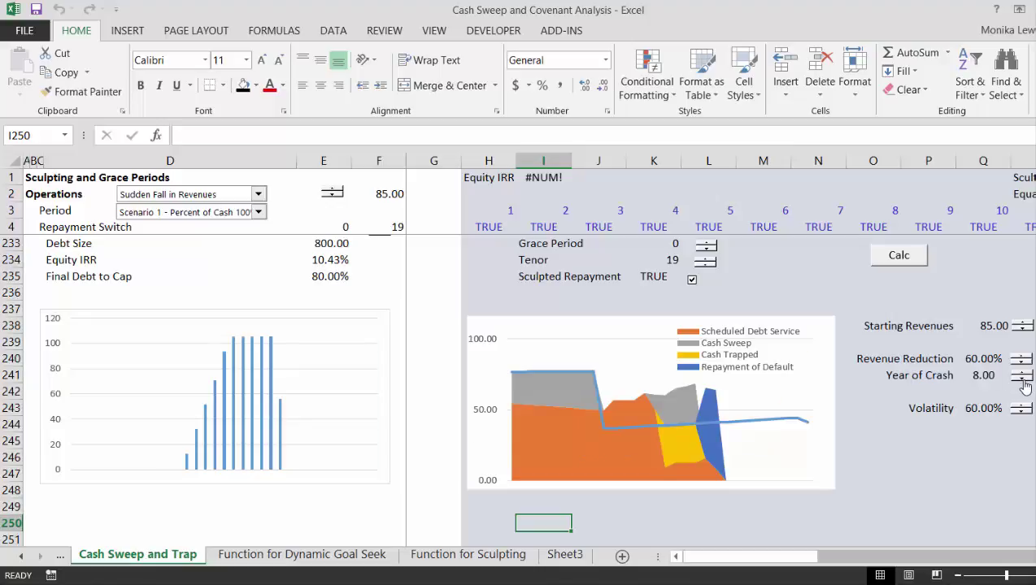
- Lower the Year of Crash to 6 and raise it back up to 10
left_click(1022, 378)
left_click(1022, 379)
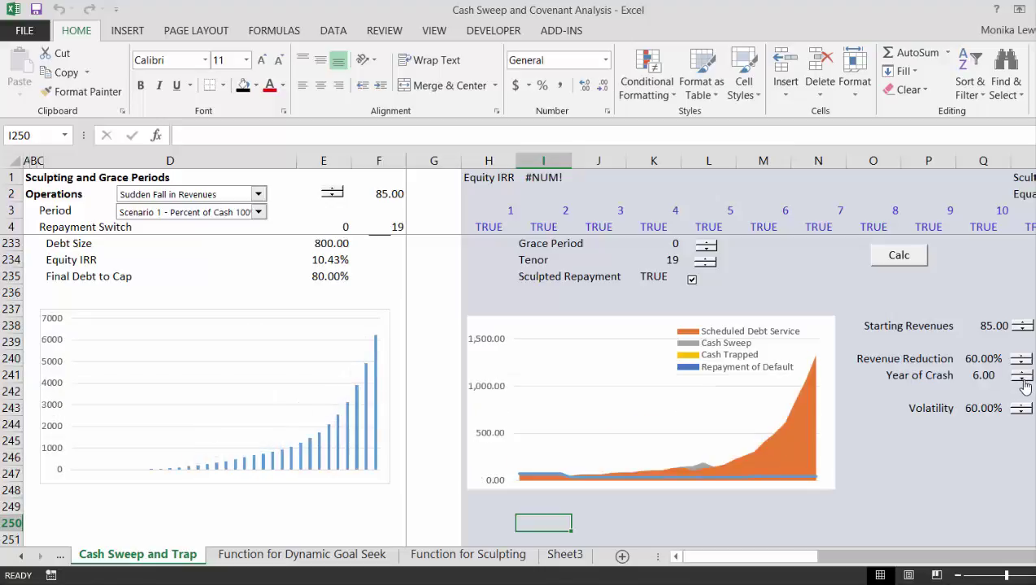
left_click(1023, 374)
left_click(1024, 374)
left_click(1023, 375)
left_click(1024, 375)
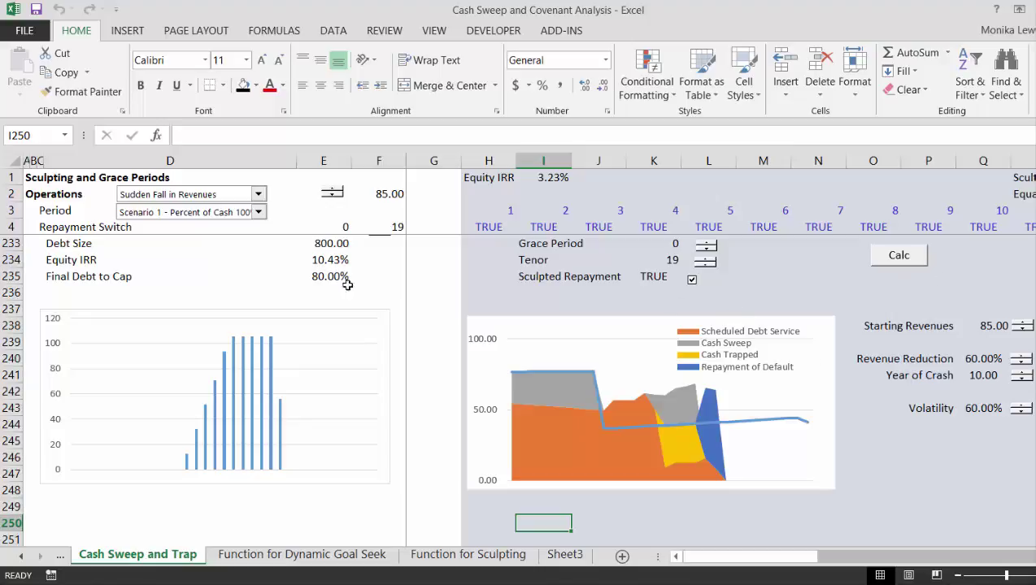
- Set the Period scenario to No Sweep and raise Starting Revenues in steps of 5 to 120
left_click(259, 212)
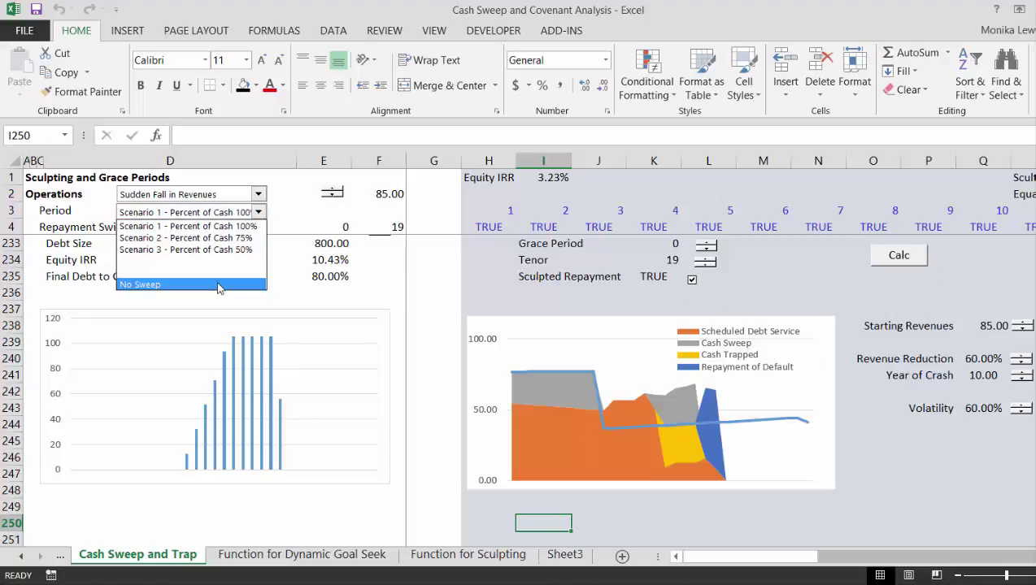
left_click(218, 284)
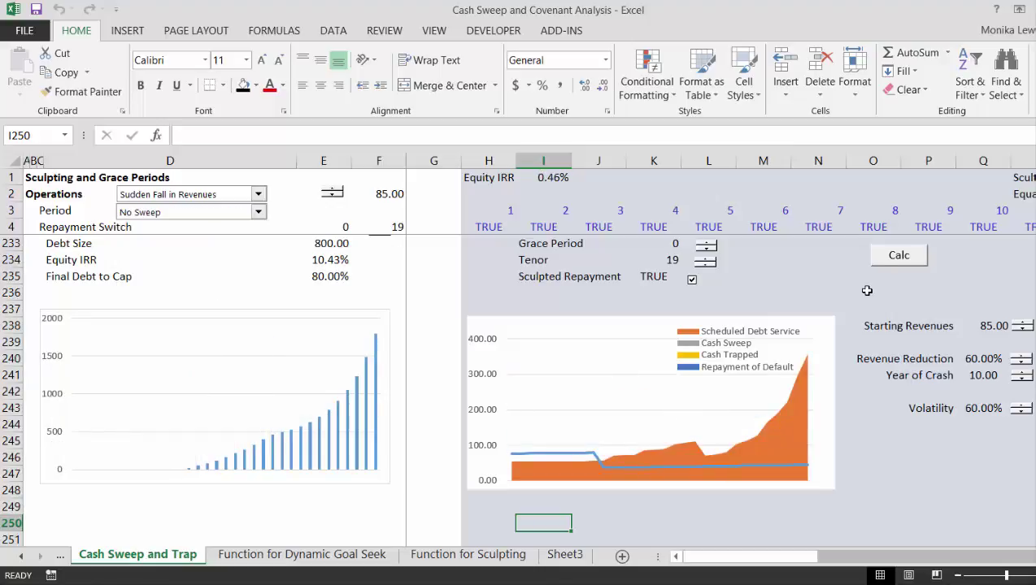
left_click(1027, 323)
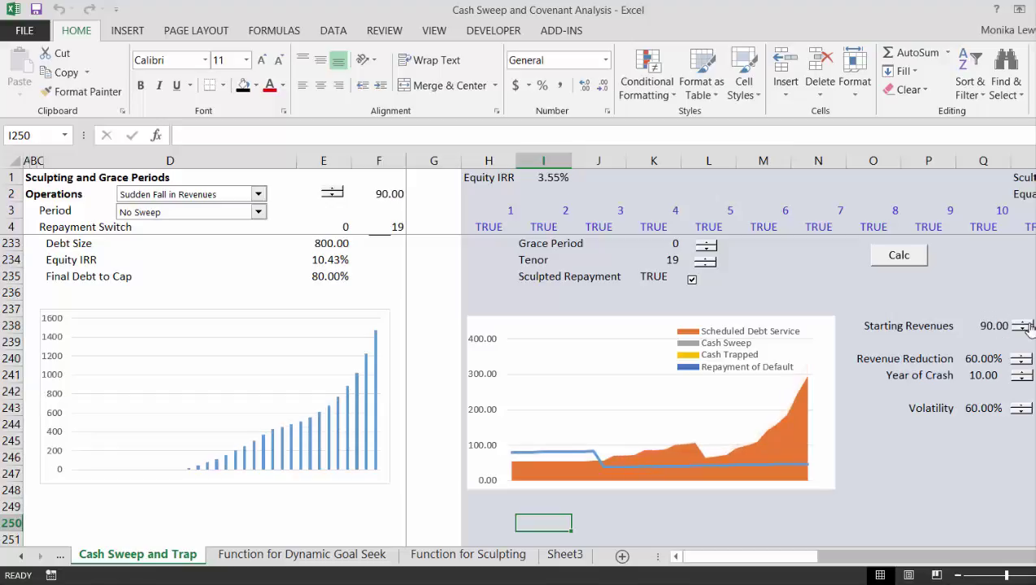
left_click(1026, 323)
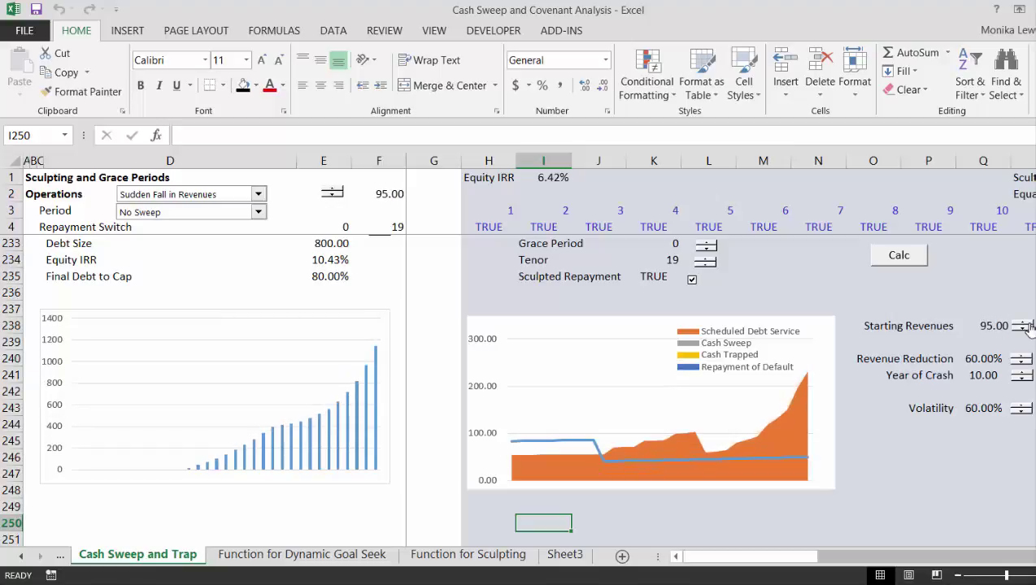
left_click(1027, 323)
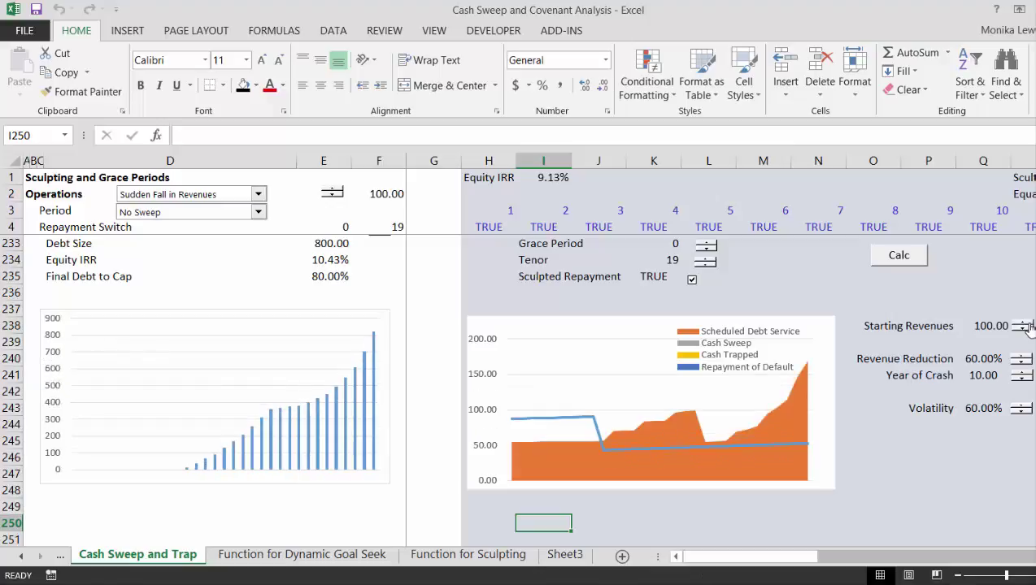
left_click(1026, 323)
left_click(1026, 322)
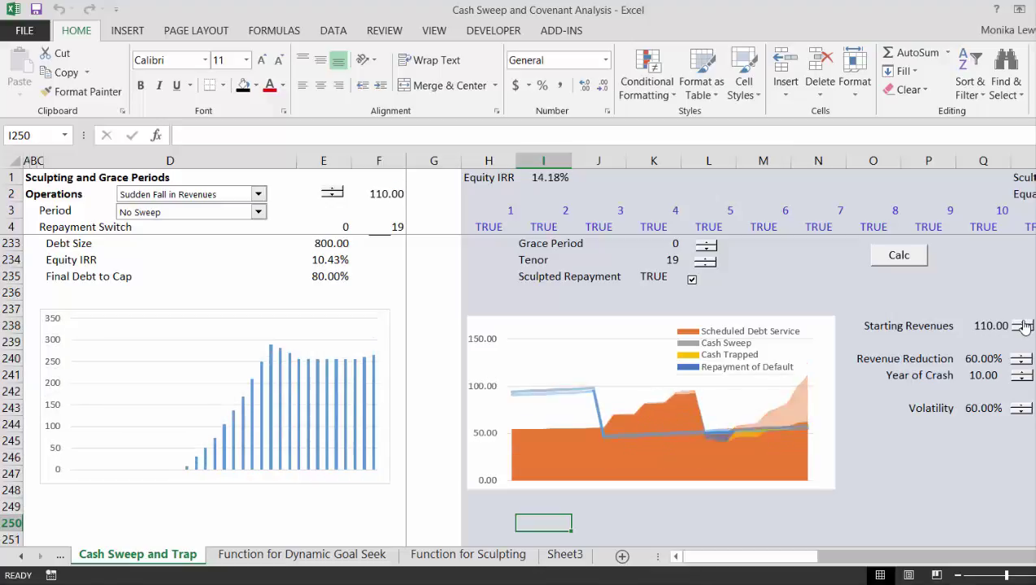
left_click(1026, 322)
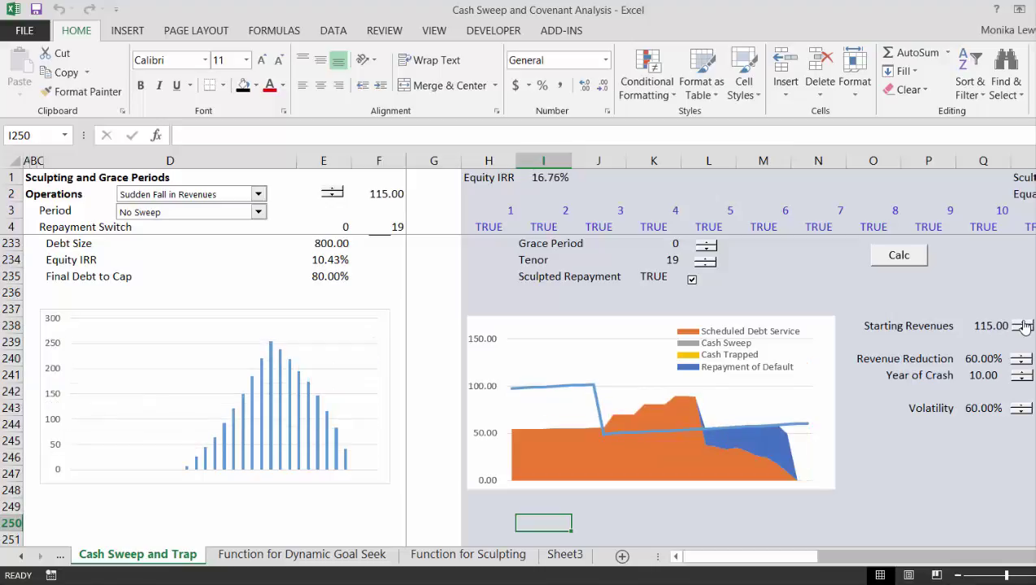
left_click(1026, 323)
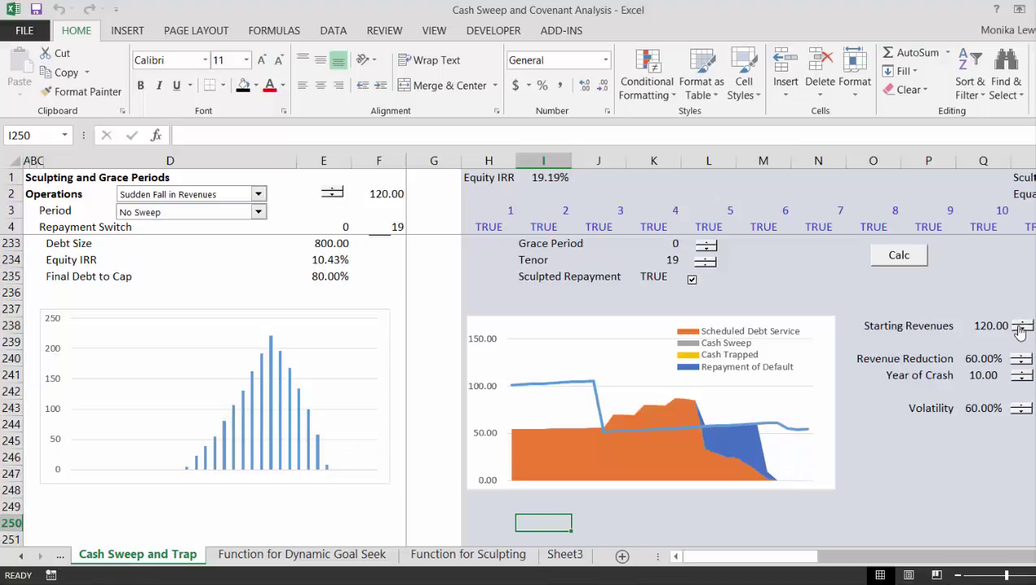
- Lower Starting Revenues to 110 and bring it back up to 115
left_click(1020, 331)
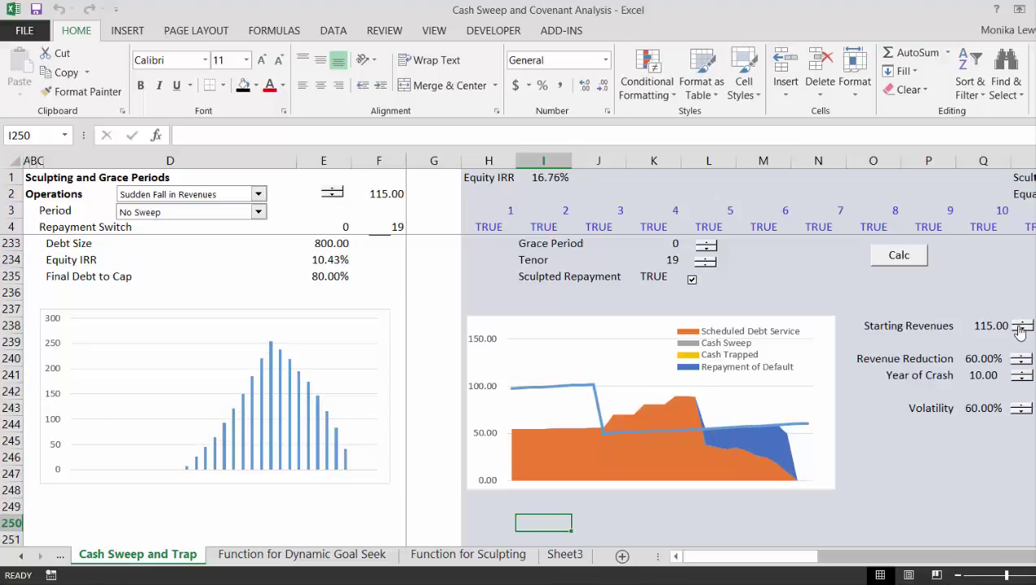
left_click(1020, 331)
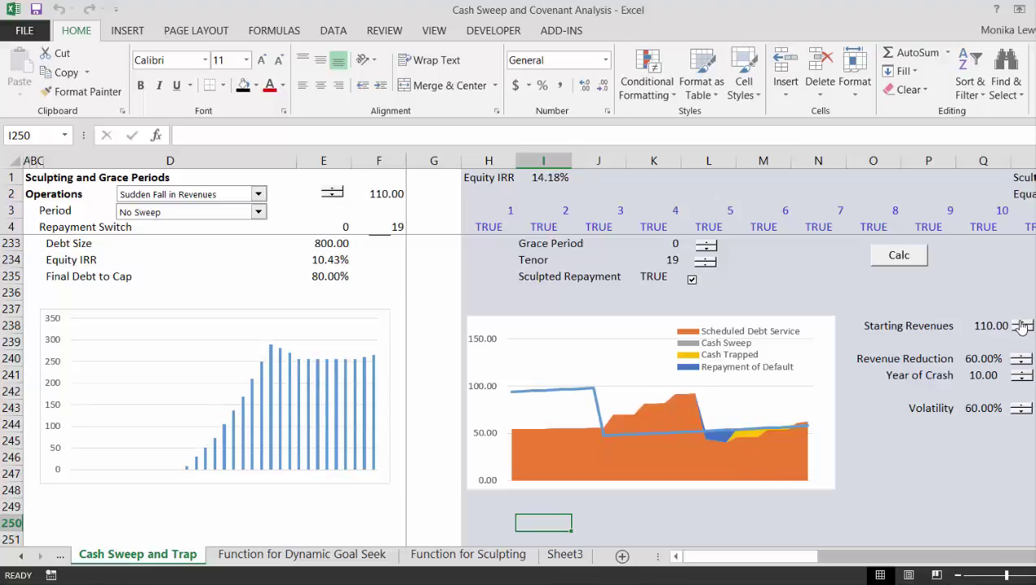
left_click(1023, 321)
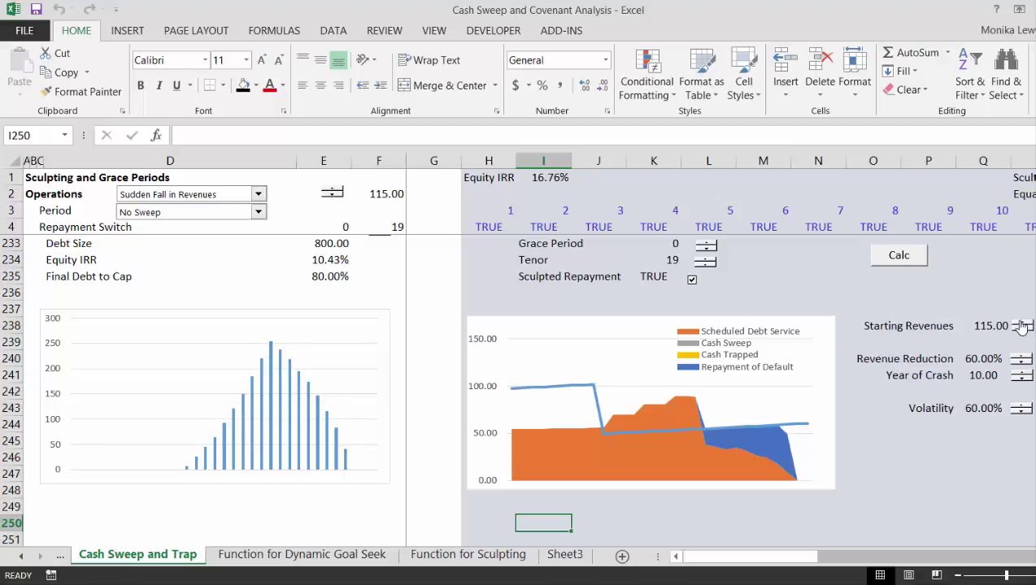
- Set the Period scenario to Scenario 1 - Percent of Cash 100%
left_click(258, 212)
key("Up")
key("Up")
key("Up")
key("Up")
key("Up")
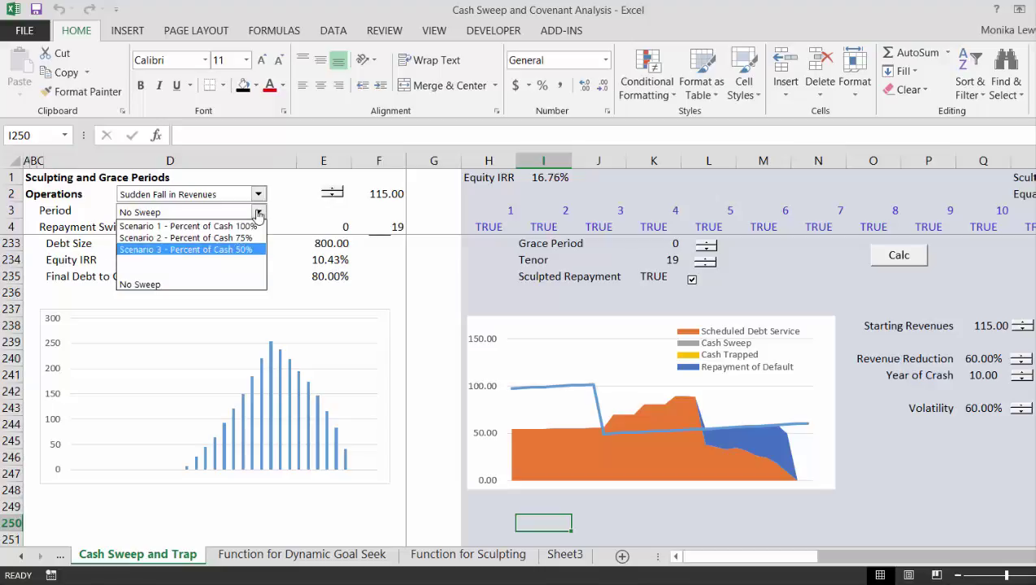
key("Return")
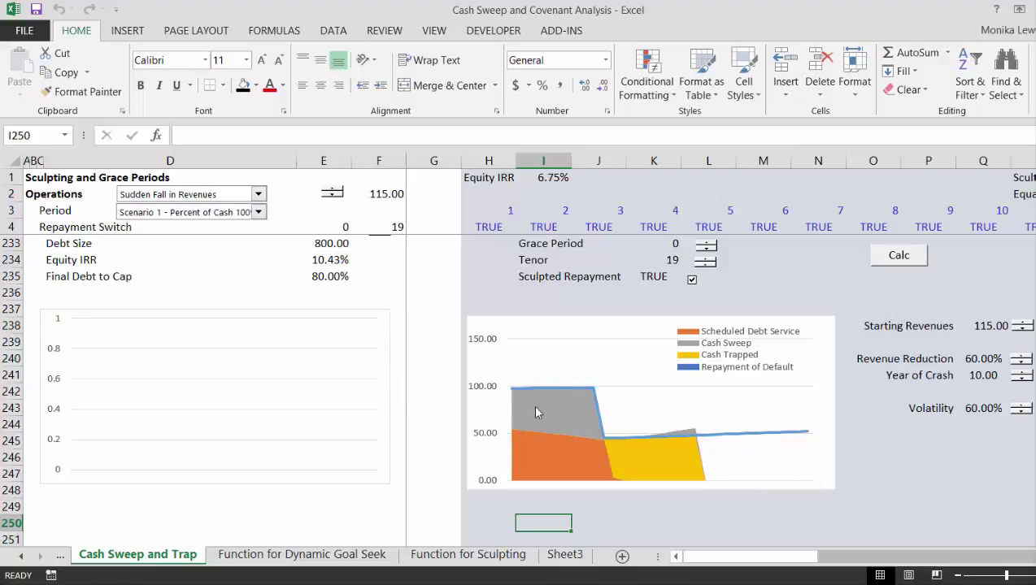
- Lower Starting Revenues in steps of 5 to 75 and raise it back to 80
left_click(1022, 329)
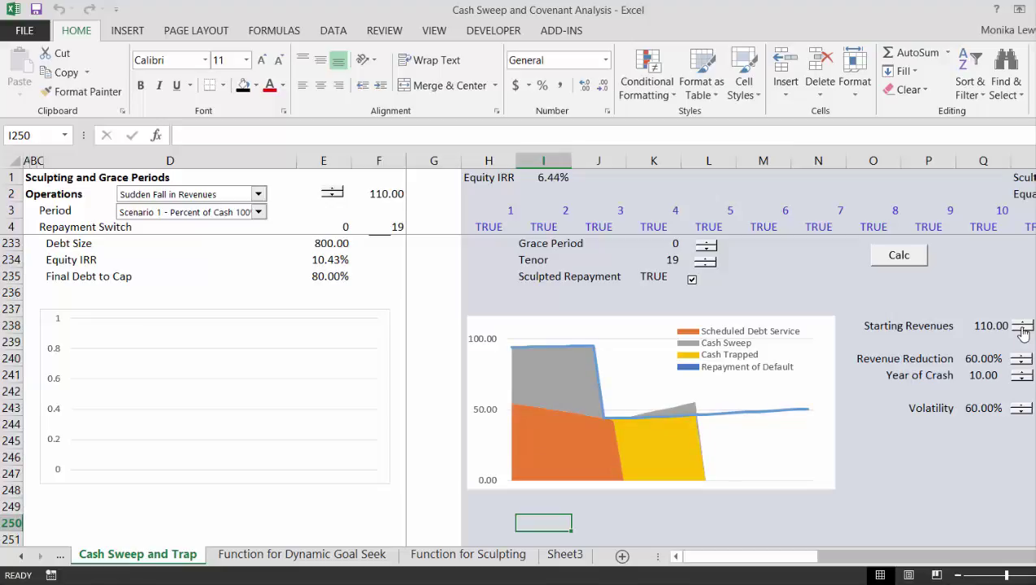
left_click(1022, 329)
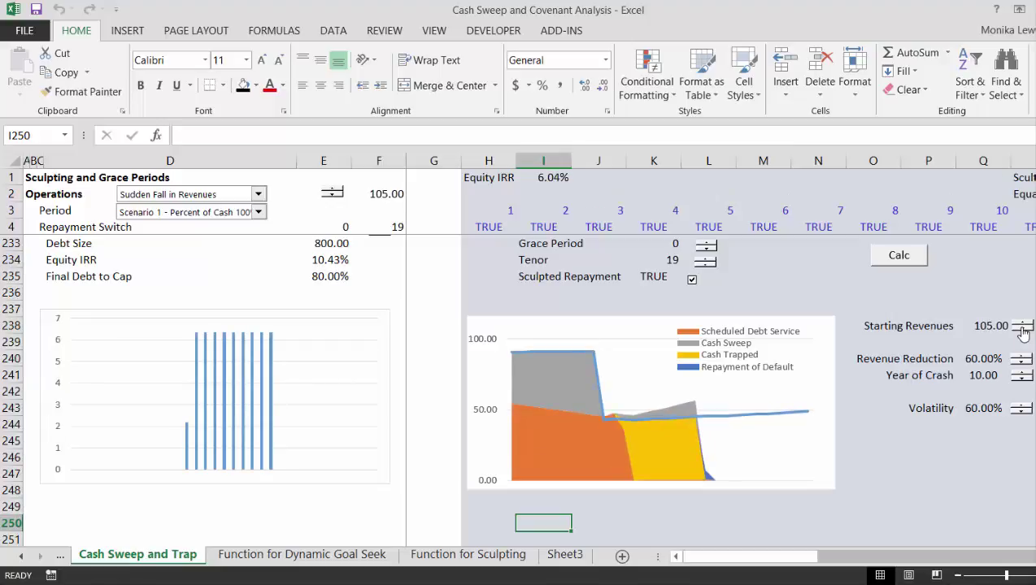
left_click(1022, 329)
left_click(1022, 329)
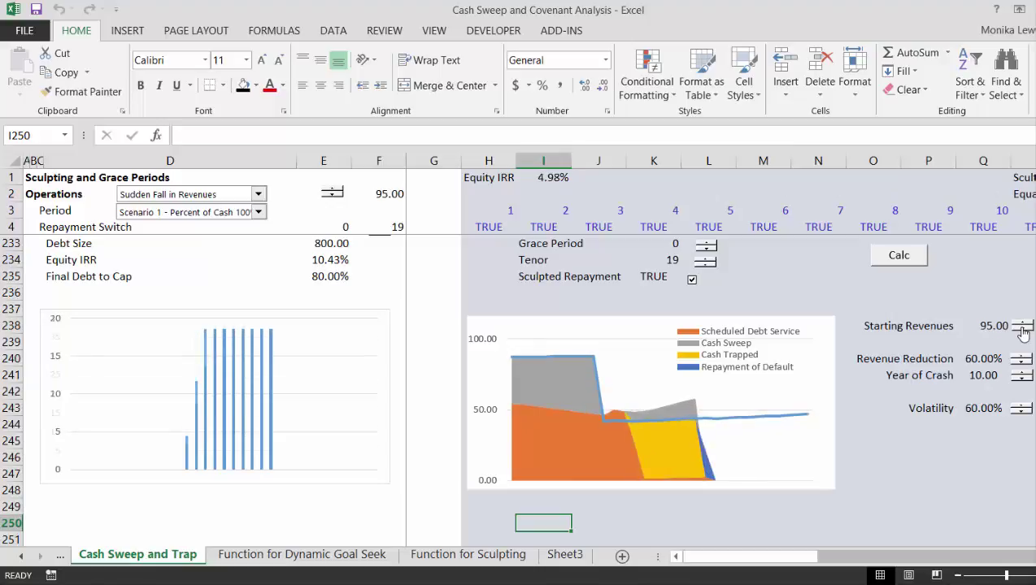
left_click(1022, 329)
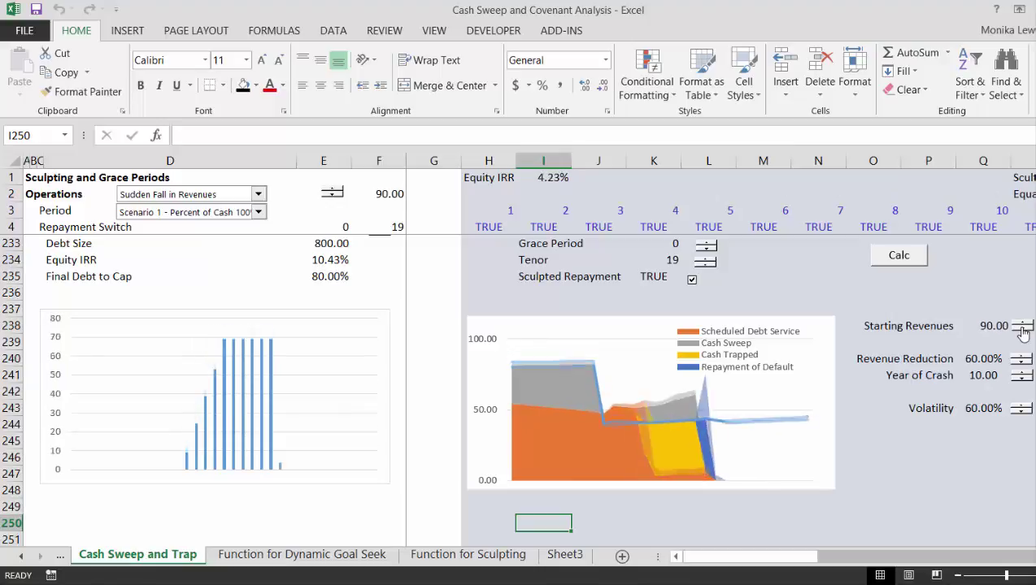
left_click(1022, 329)
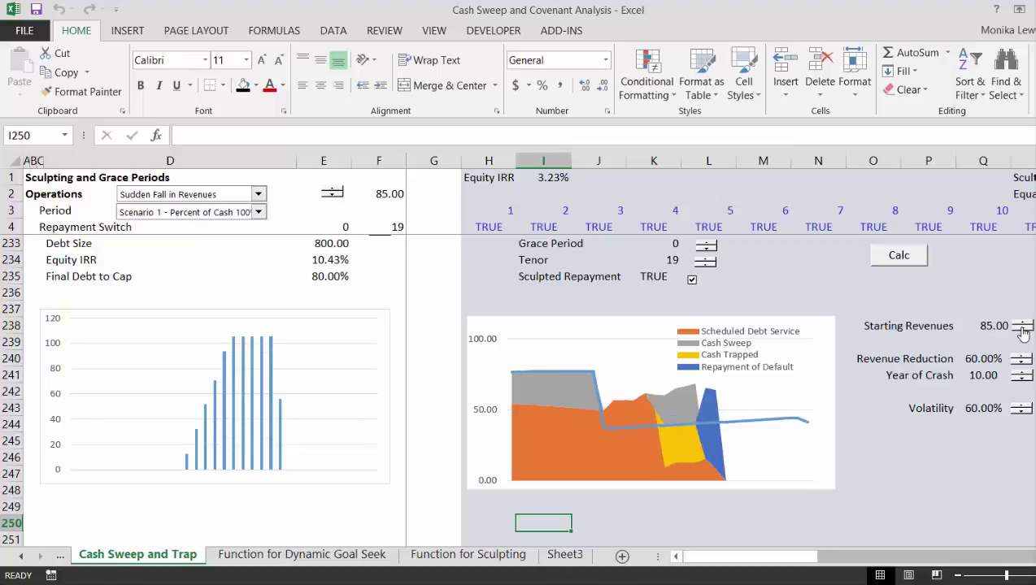
left_click(1022, 329)
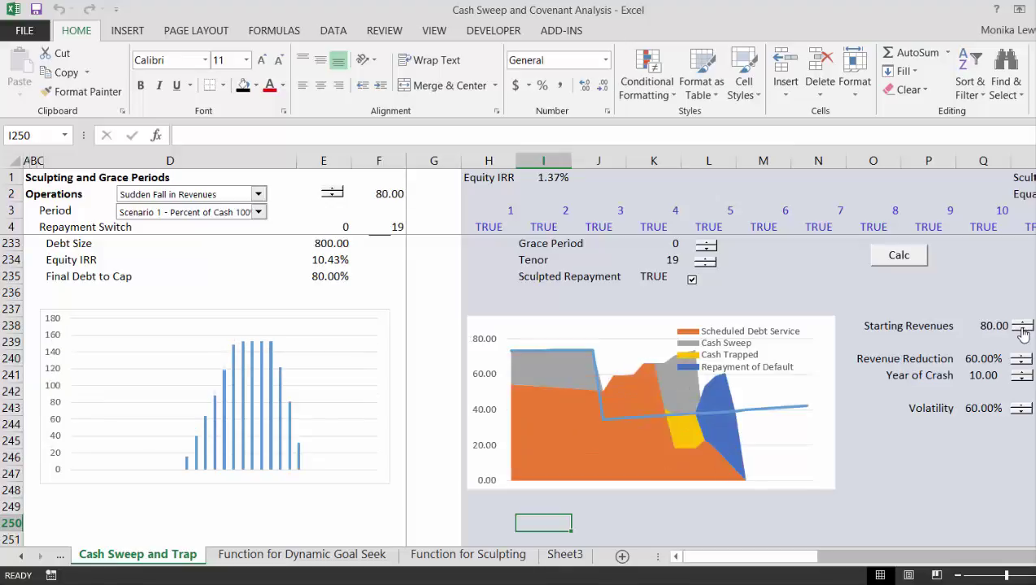
left_click(1022, 329)
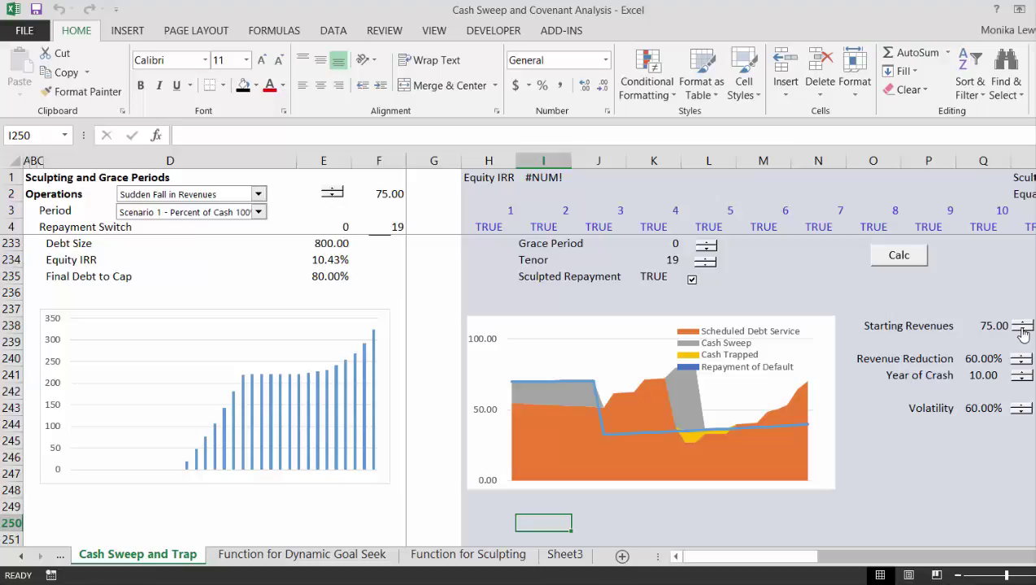
left_click(1020, 323)
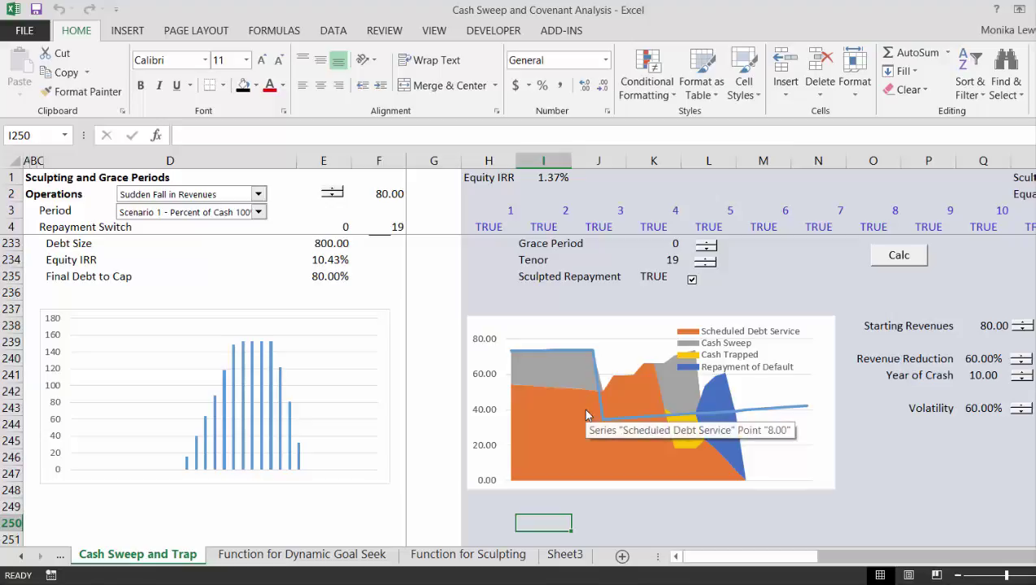
- Raise the Year of Crash one year at a time to 16
left_click(1022, 373)
left_click(1021, 373)
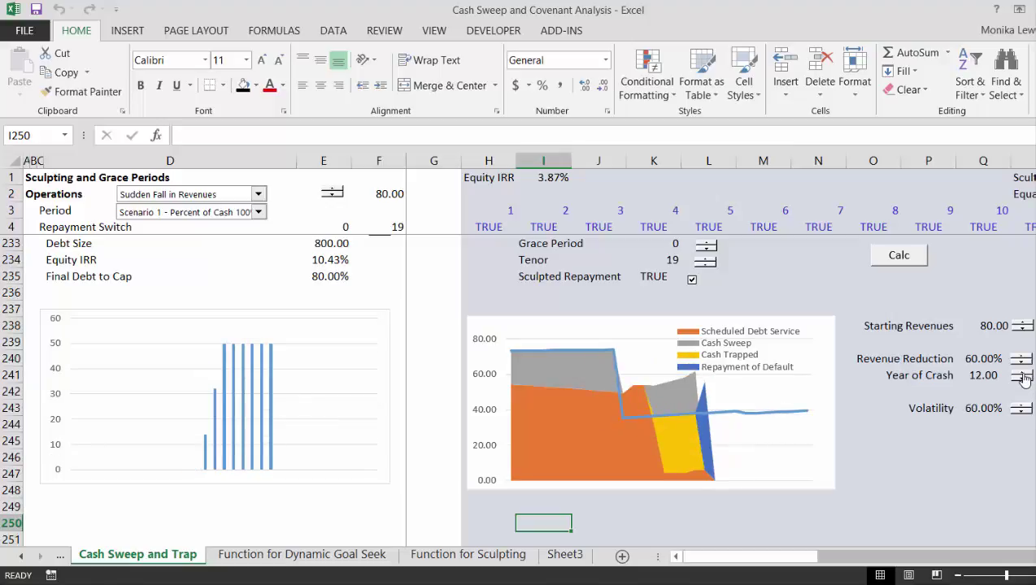
left_click(1023, 376)
left_click(1022, 377)
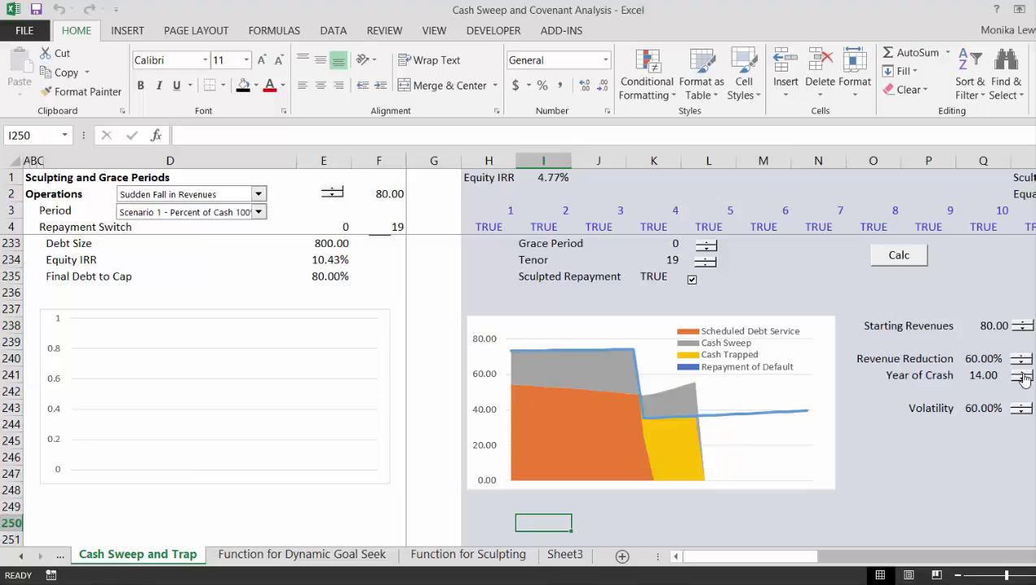
left_click(1023, 376)
left_click(1022, 377)
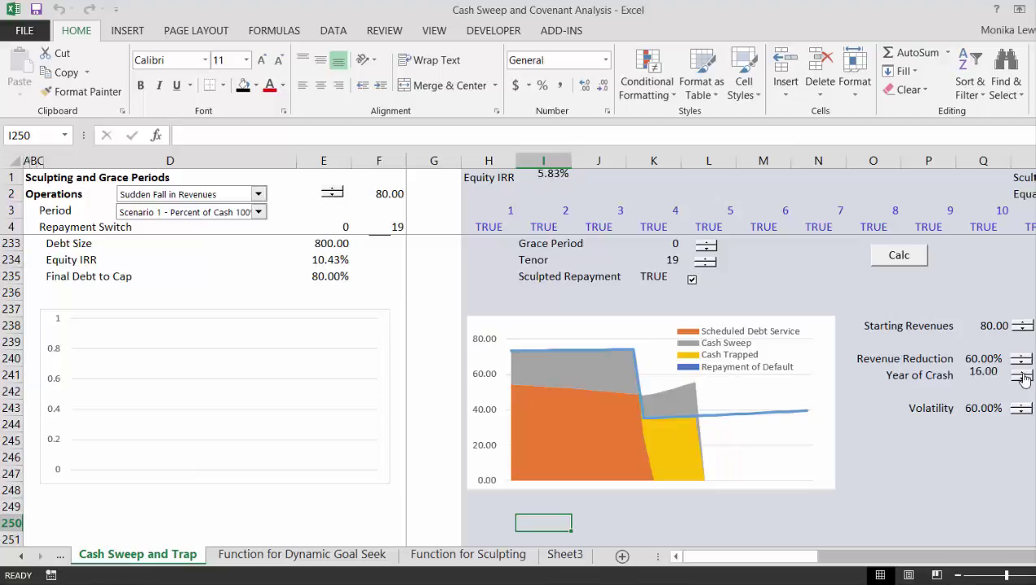
- Lower Starting Revenues in steps of 5 to 50 and raise it back to 55
left_click(1022, 330)
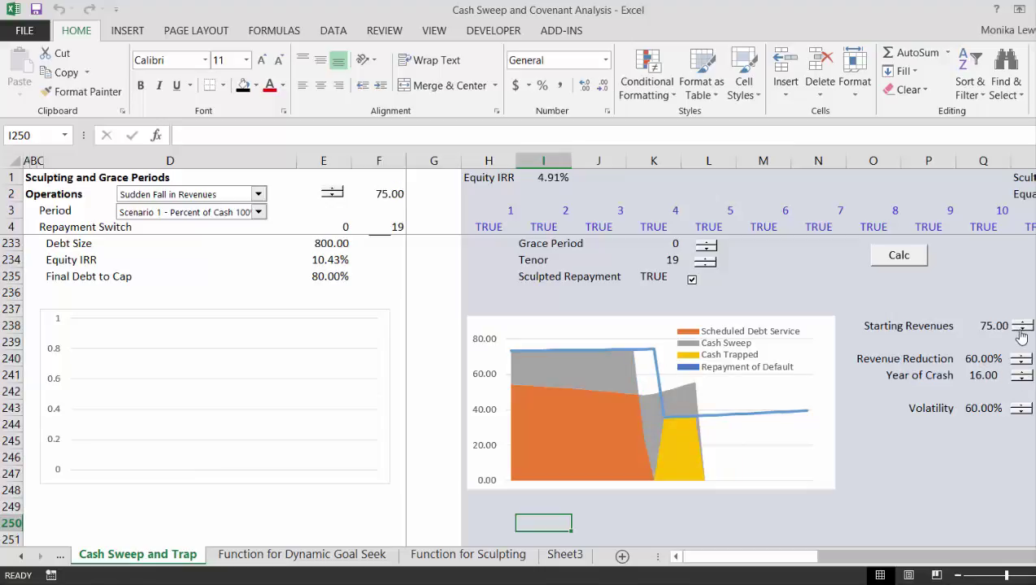
left_click(1022, 330)
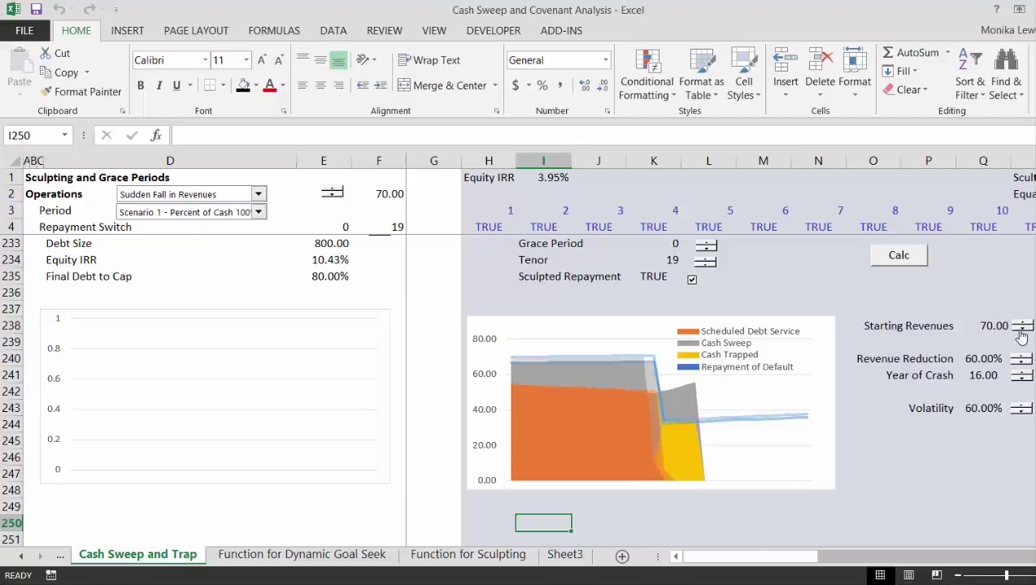
left_click(1022, 330)
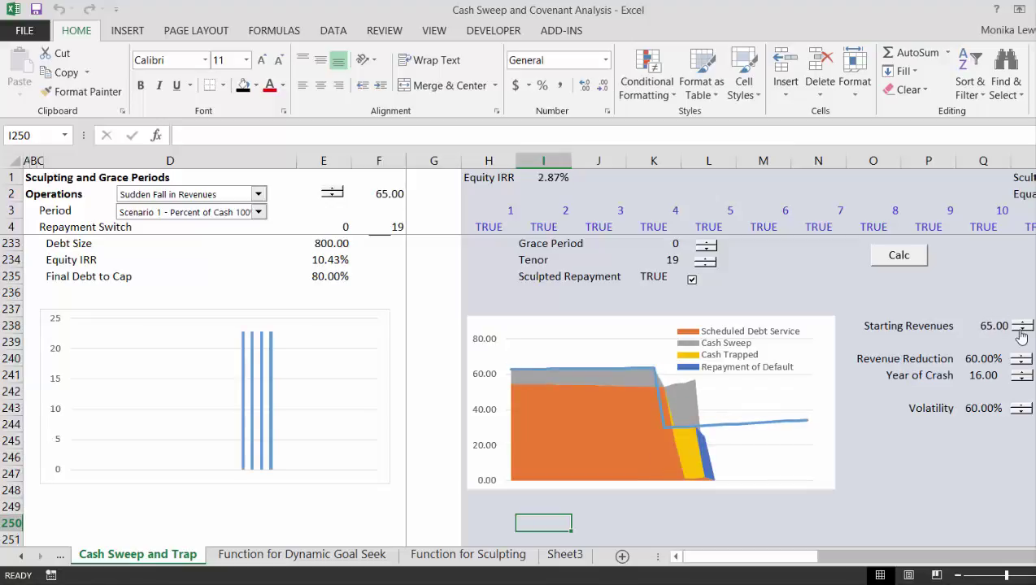
left_click(1022, 330)
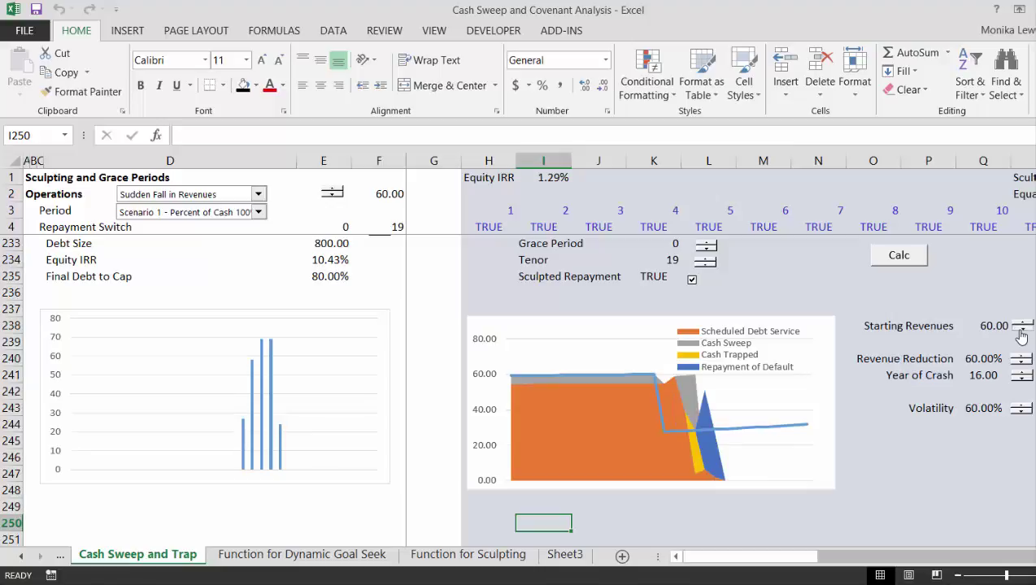
left_click(1022, 330)
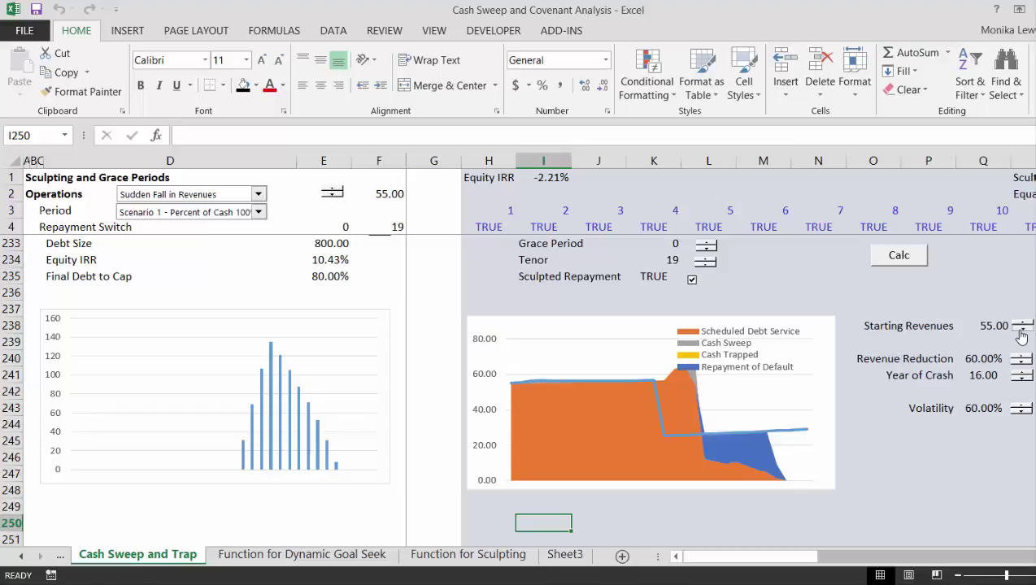
left_click(1022, 330)
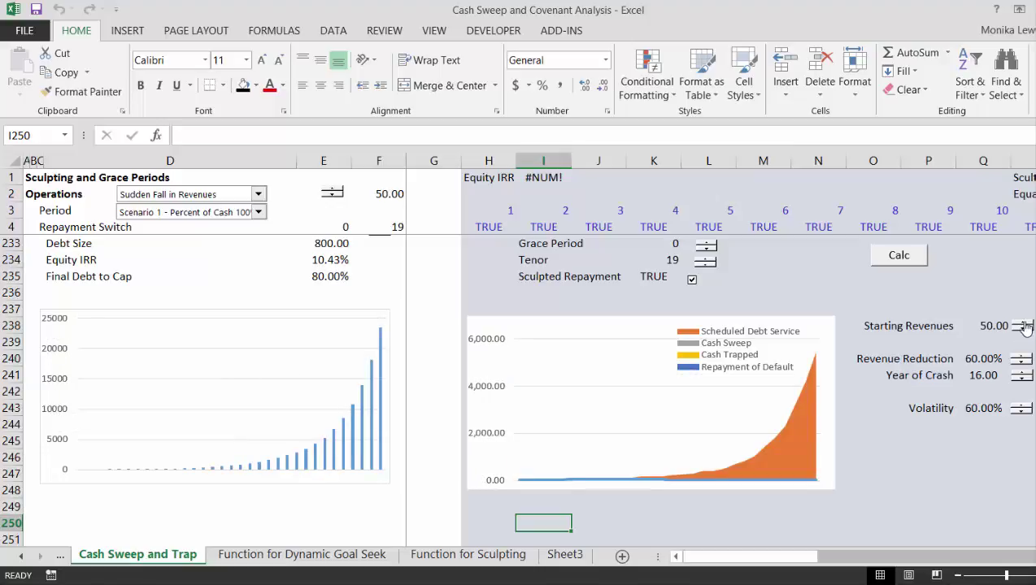
left_click(1025, 324)
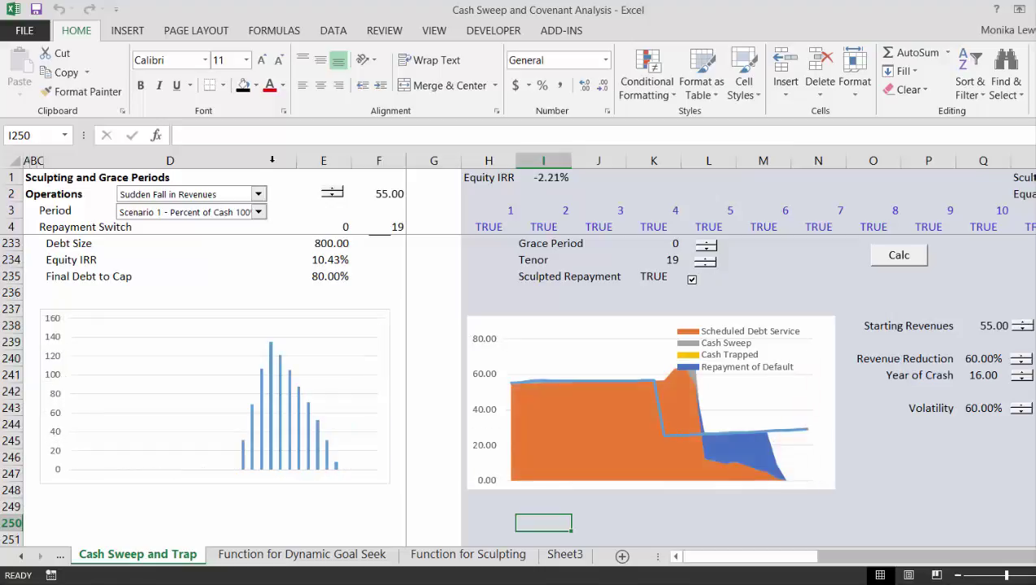
- Switch the Period scenario from the 100% cash sweep to No Sweep for the year-16 crash case
left_click(258, 212)
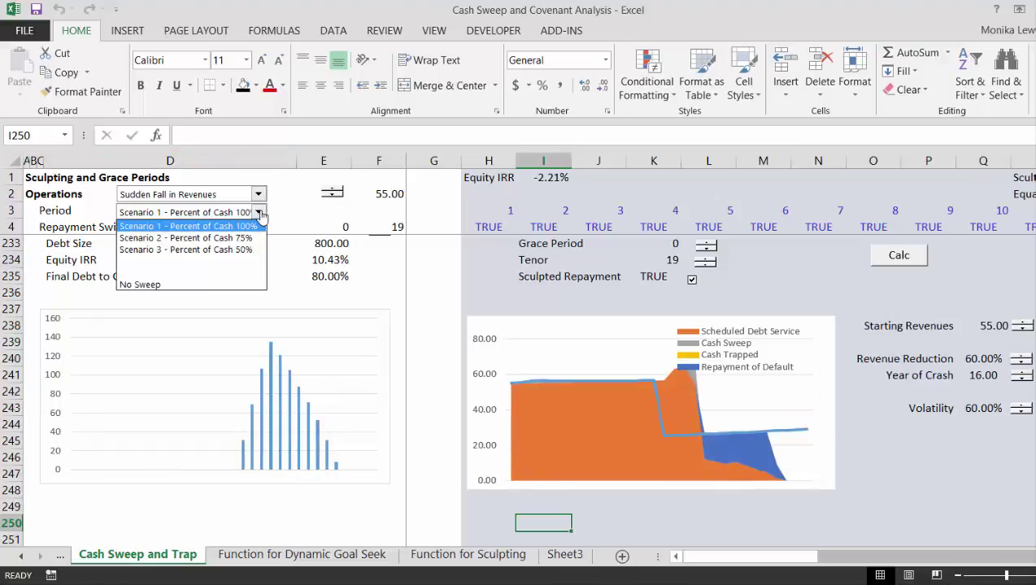
left_click(216, 284)
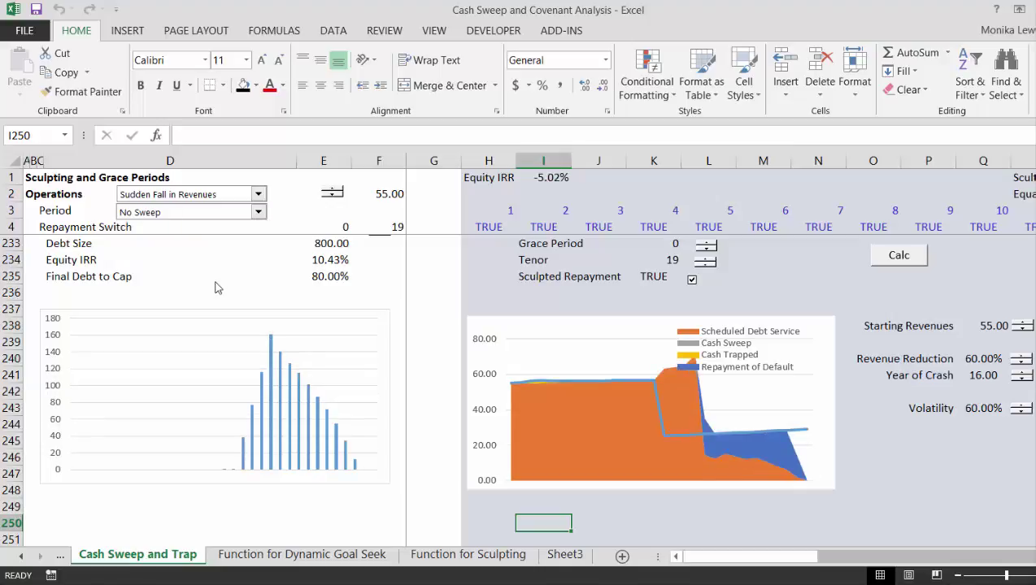
- Raise Starting Revenues to 60 and lower it in steps of 5 to 50 under No Sweep
left_click(1022, 322)
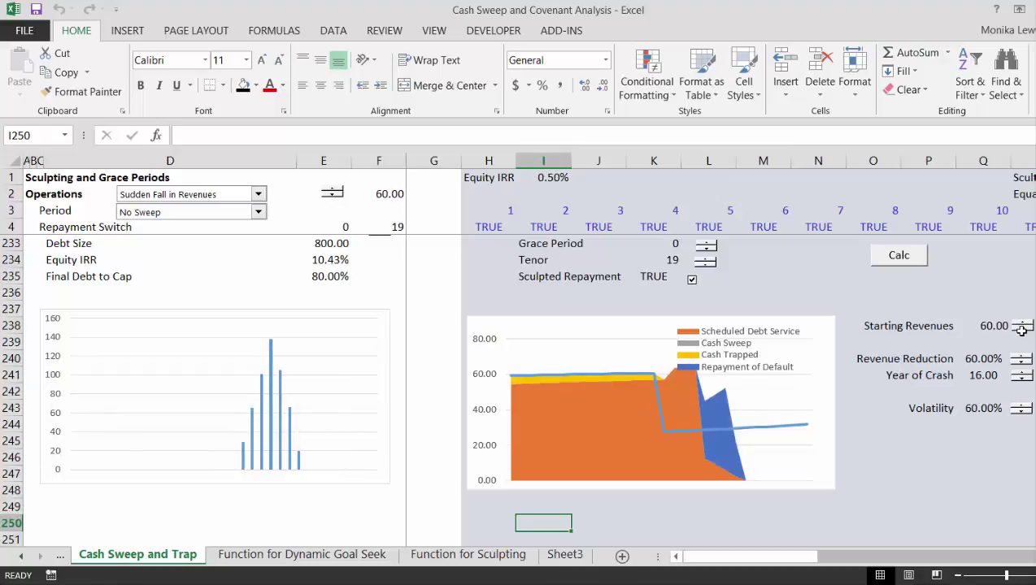
left_click(1021, 330)
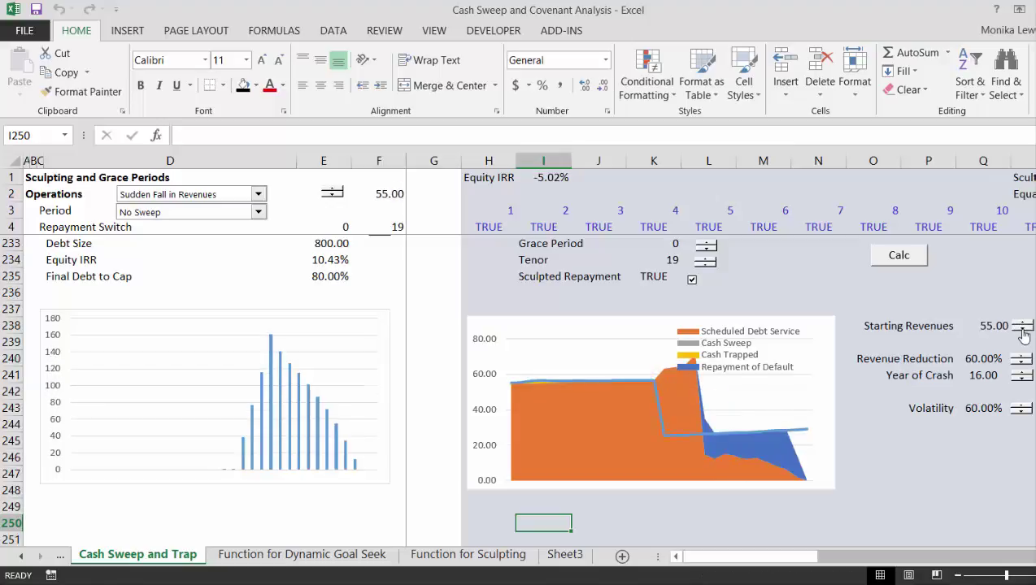
left_click(1023, 332)
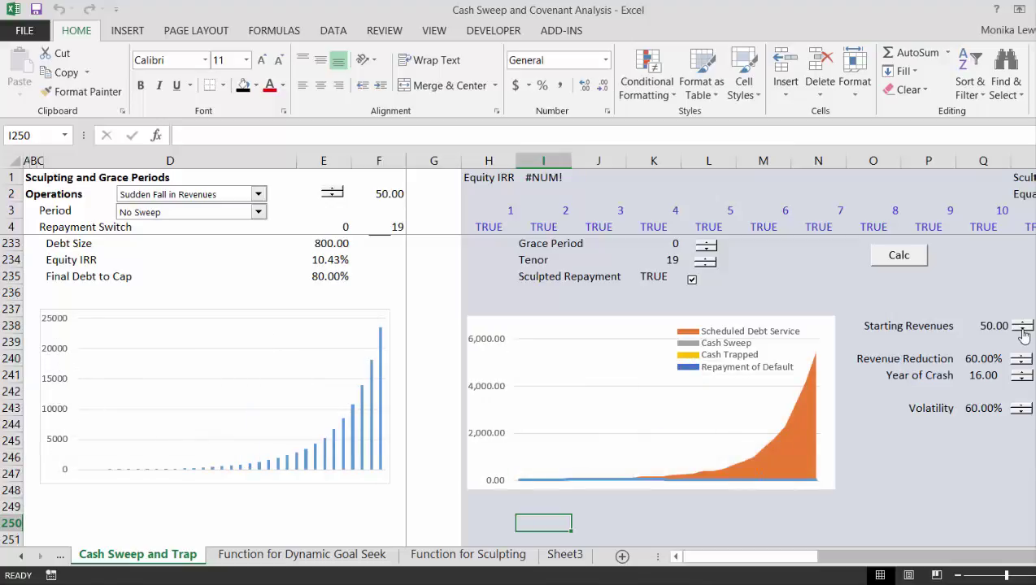
- Raise Starting Revenues in steps of 5 to 80
left_click(1024, 323)
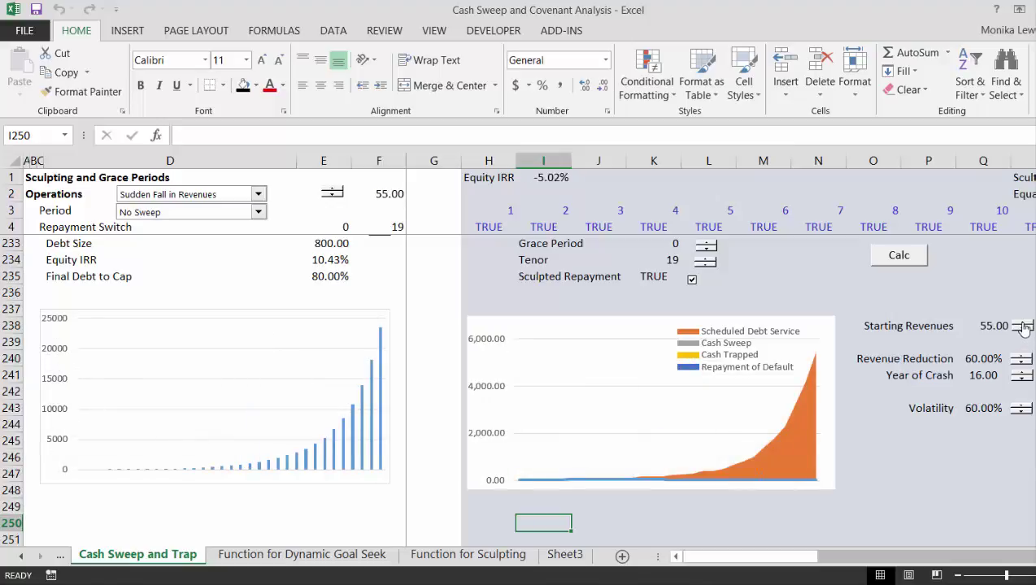
left_click(1023, 324)
left_click(1024, 323)
left_click(1024, 324)
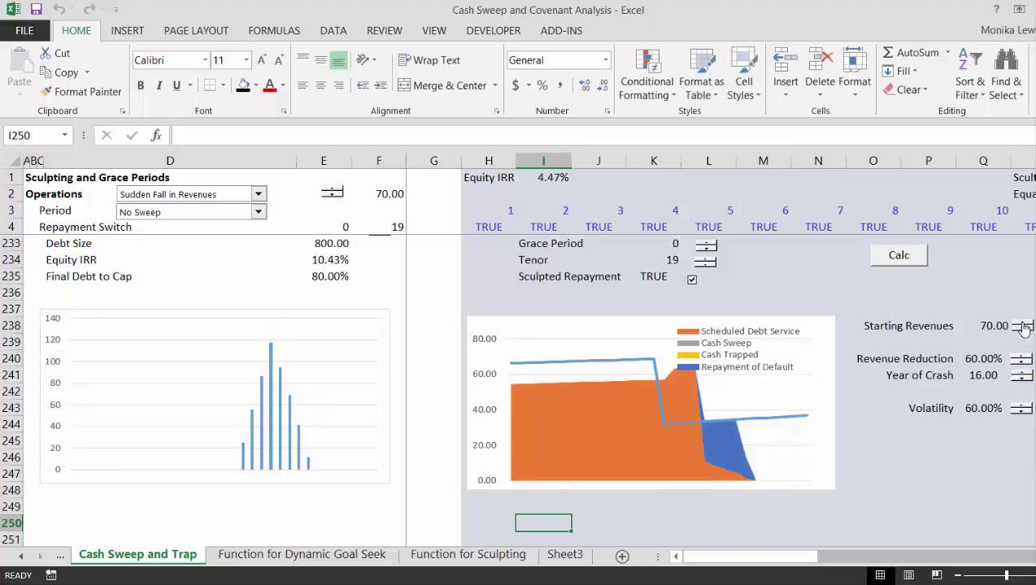
left_click(1024, 324)
left_click(1023, 324)
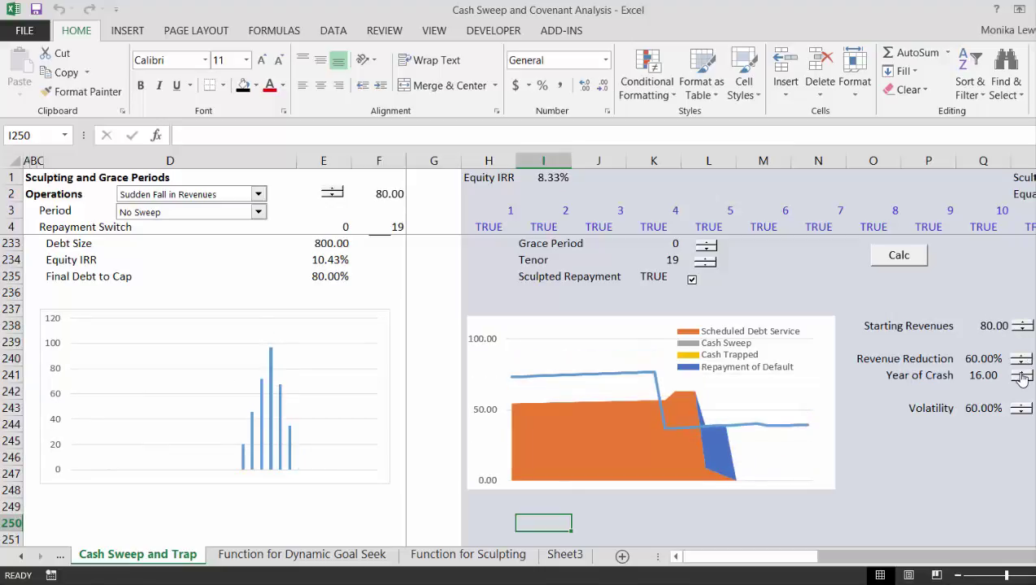
- Raise the Year of Crash to 20 and lower it to 6 with No Sweep in force
left_click(1021, 374)
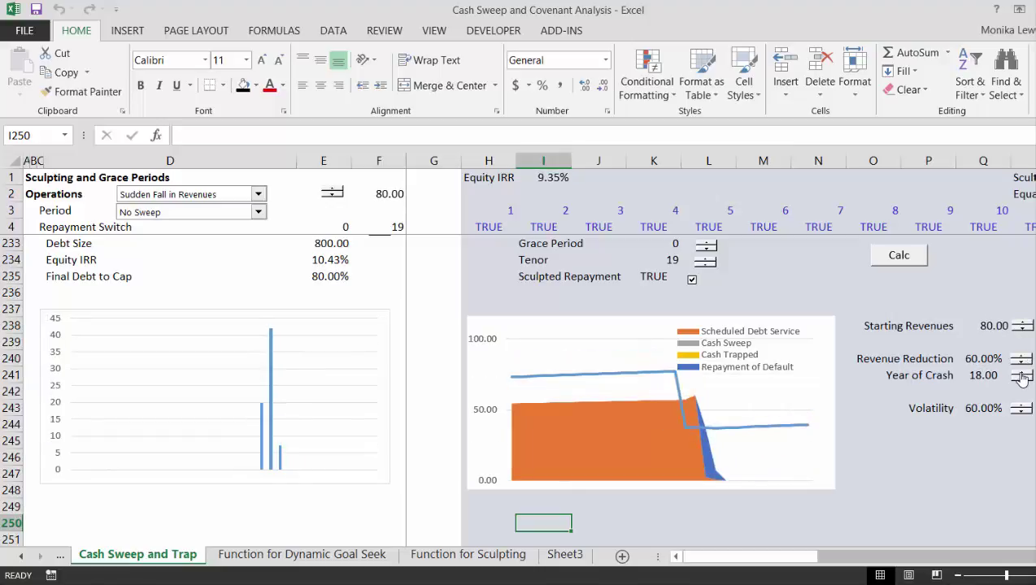
left_click(1021, 373)
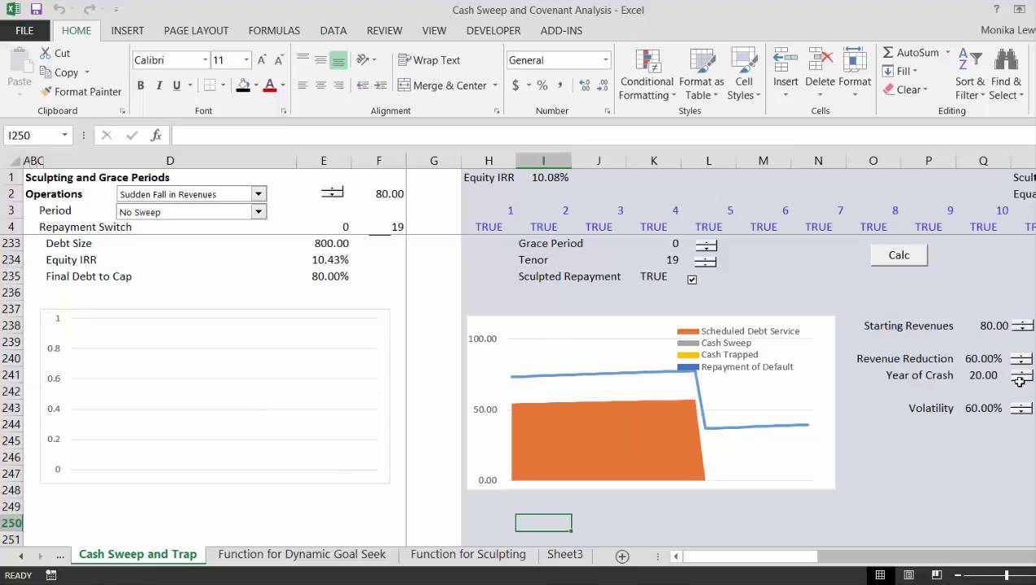
left_click(1021, 379)
left_click(1021, 379)
left_click(1021, 379)
left_click(1021, 379)
left_click(1021, 379)
left_click(1021, 378)
left_click(1021, 379)
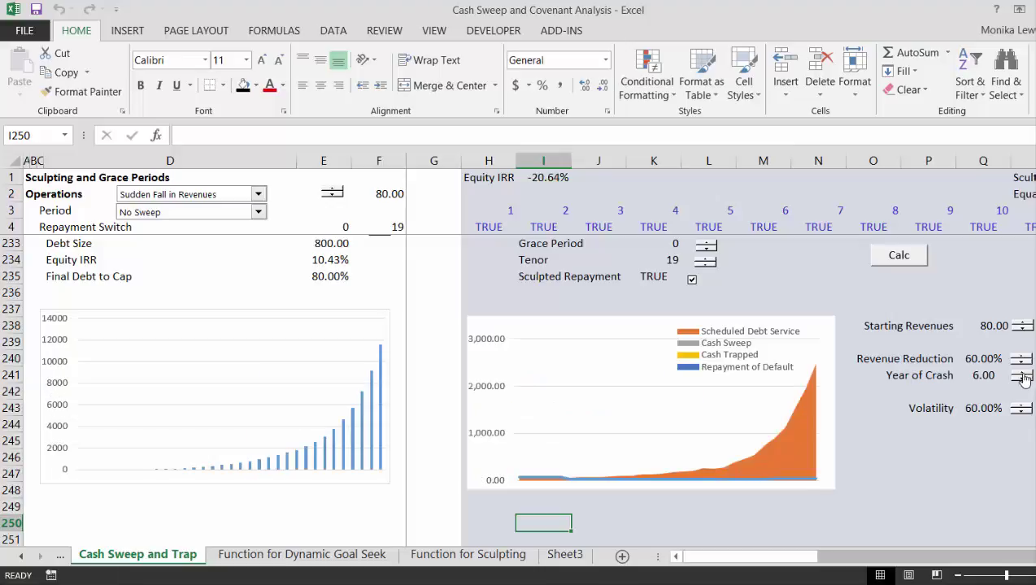
- Switch the Period scenario to Scenario 1 - Percent of Cash 100% and raise the Year of Crash to 10
left_click(258, 212)
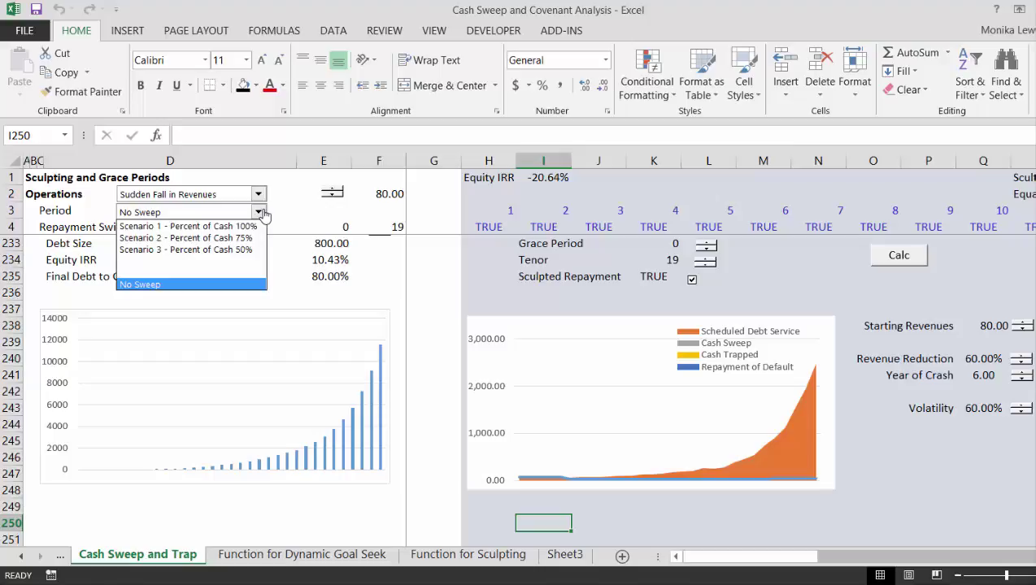
left_click(242, 227)
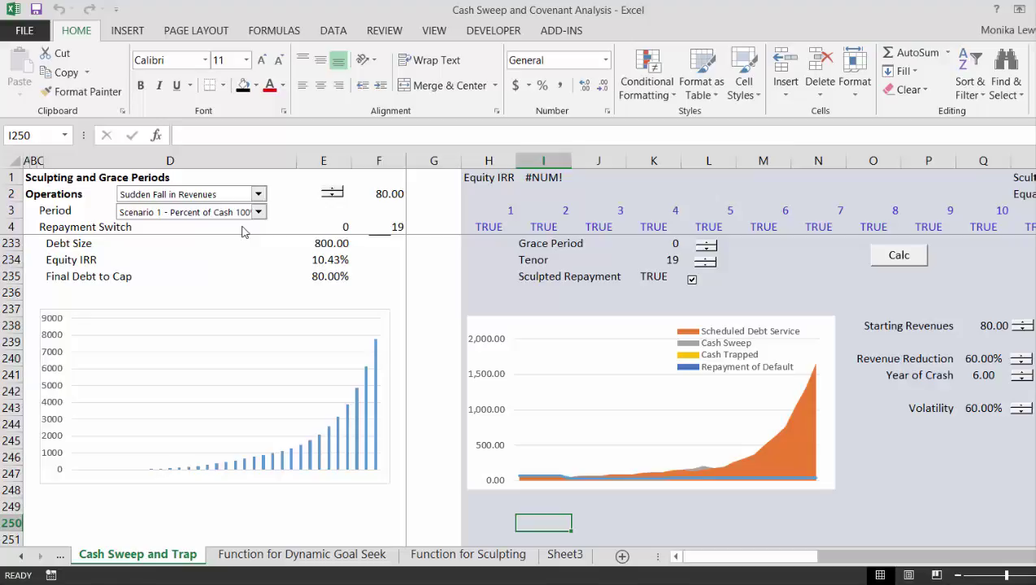
left_click(1021, 374)
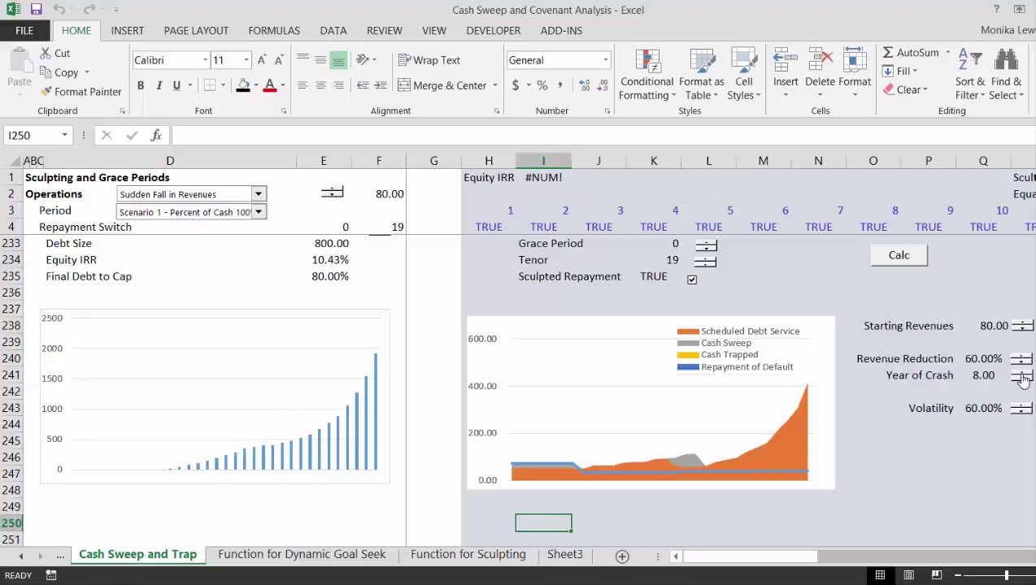
left_click(1022, 374)
left_click(1021, 374)
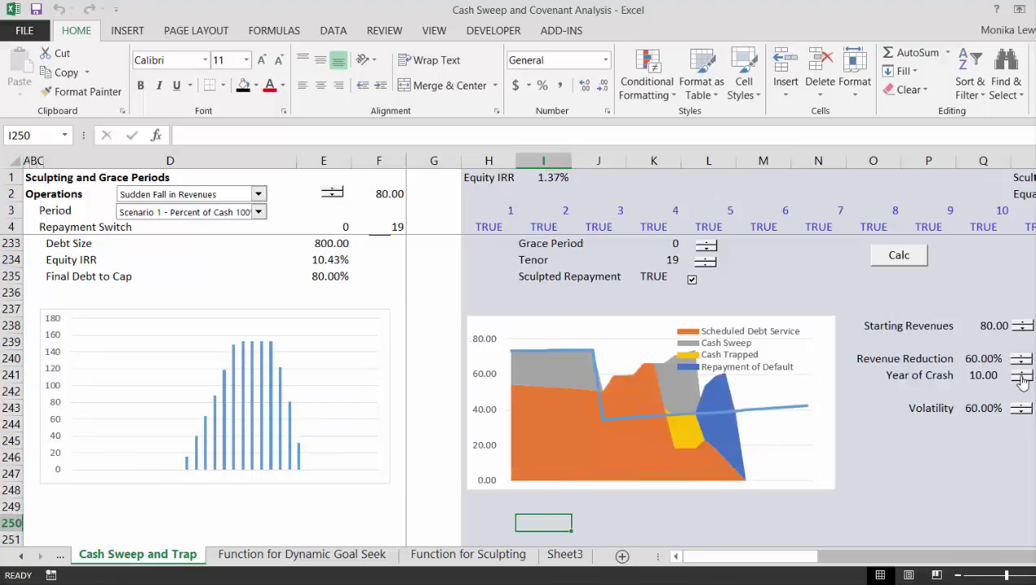
- Lower the Year of Crash to 8 and raise it back to 10
left_click(1021, 379)
left_click(1022, 380)
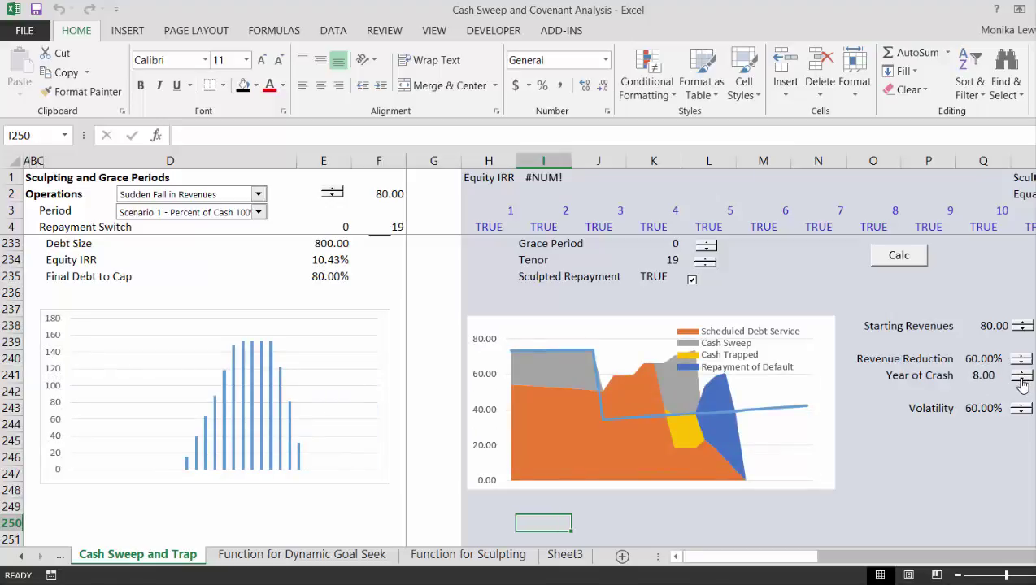
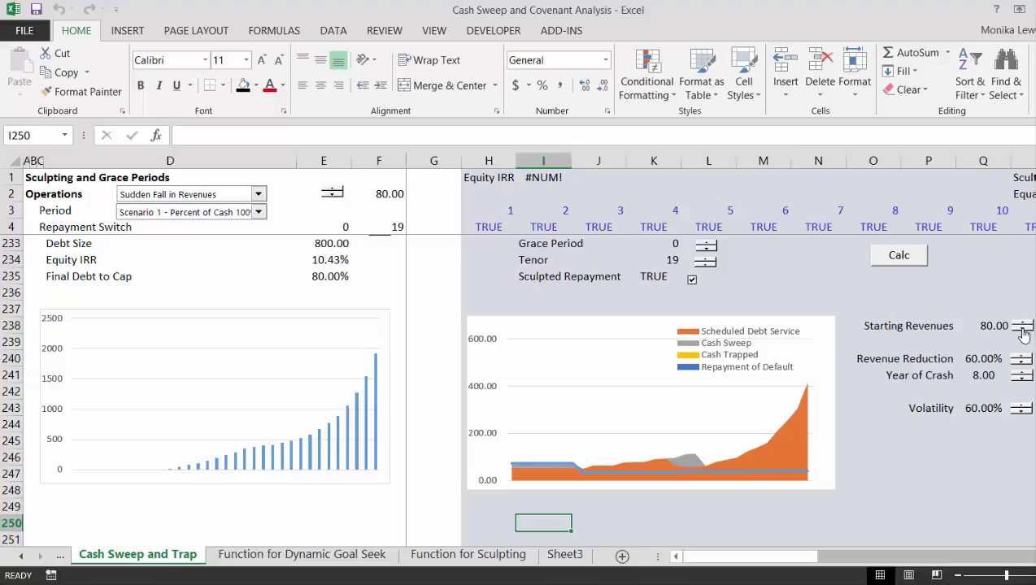
left_click(1021, 372)
left_click(1021, 371)
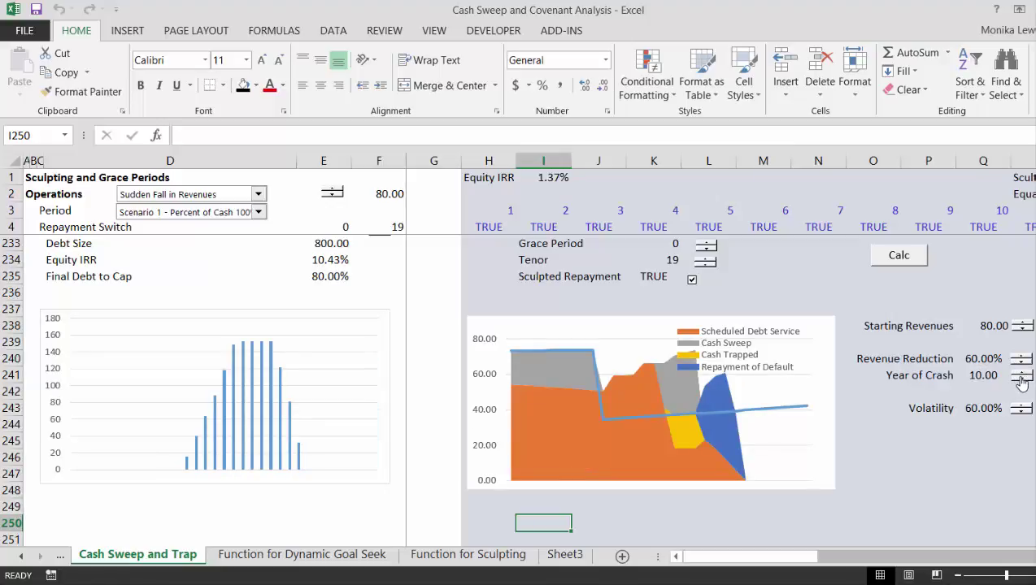
- Switch the Period scenario to No Sweep for the year-10 crash and back to Scenario 1 - Percent of Cash 100%
left_click(260, 213)
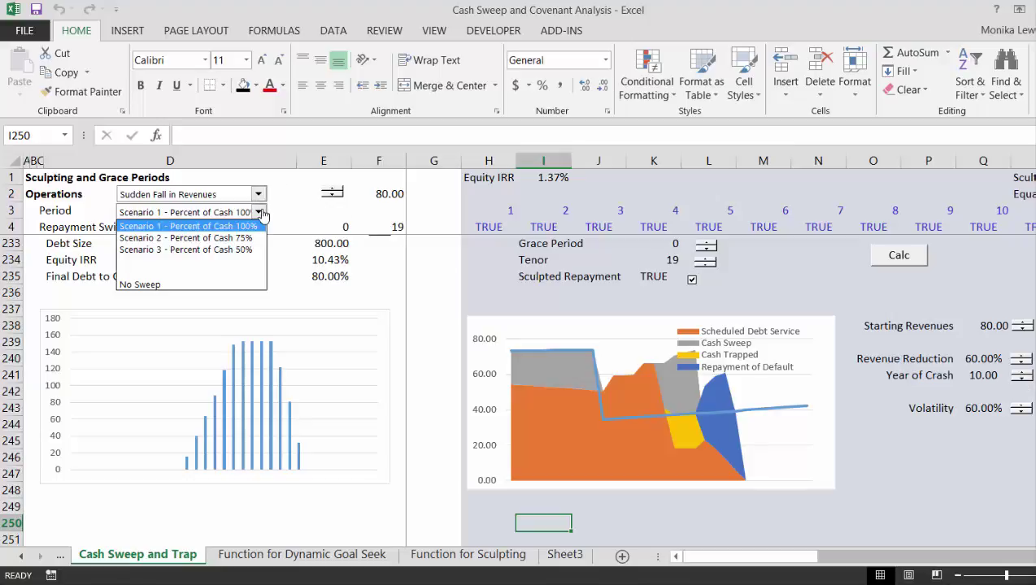
left_click(210, 284)
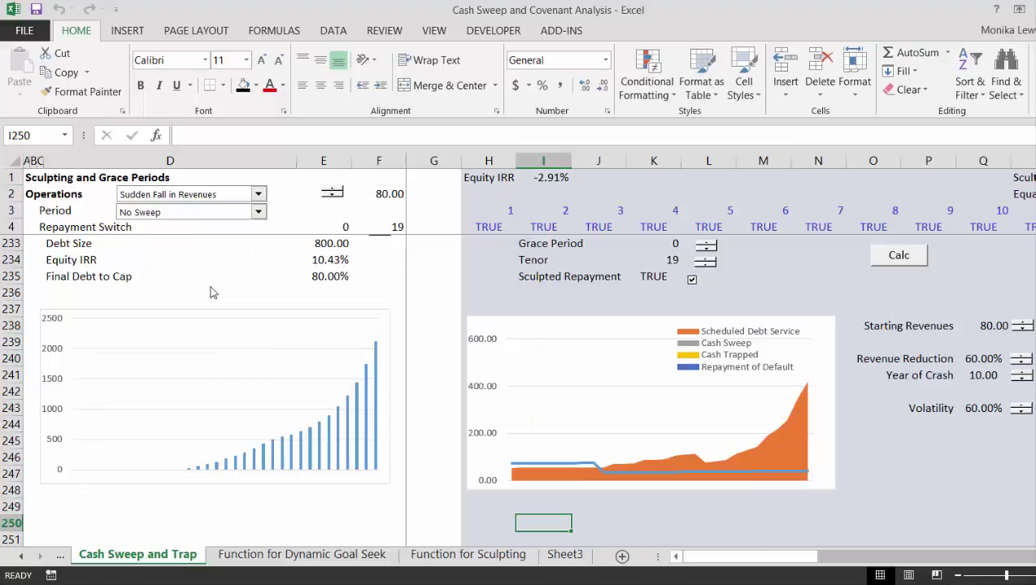
left_click(260, 213)
left_click(236, 228)
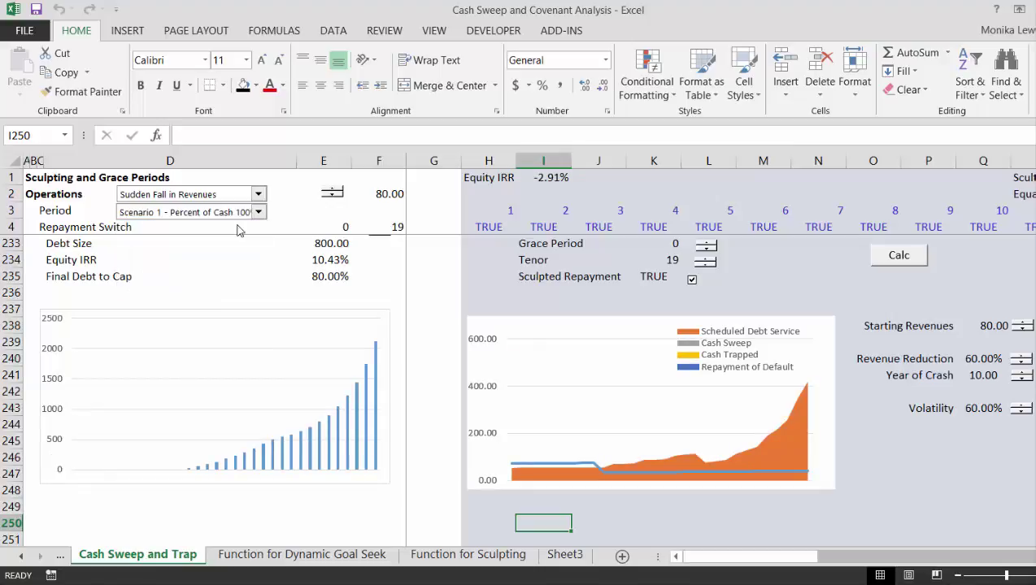
- Link the first-year equity Opening Balance in H203 of the Balance Sheet section to the prior Closing Balance with =G207
left_click(300, 291)
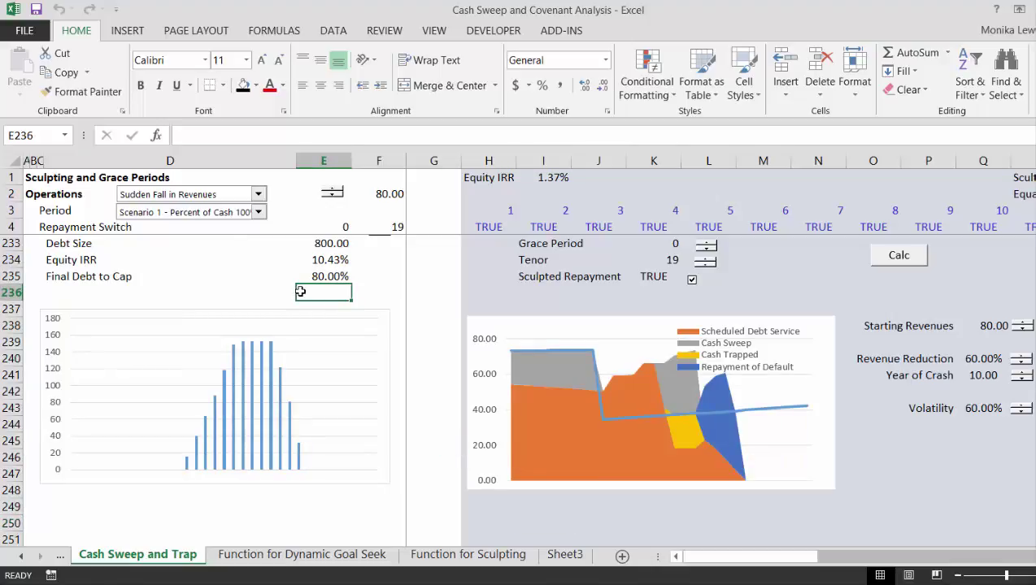
key("Page_Up")
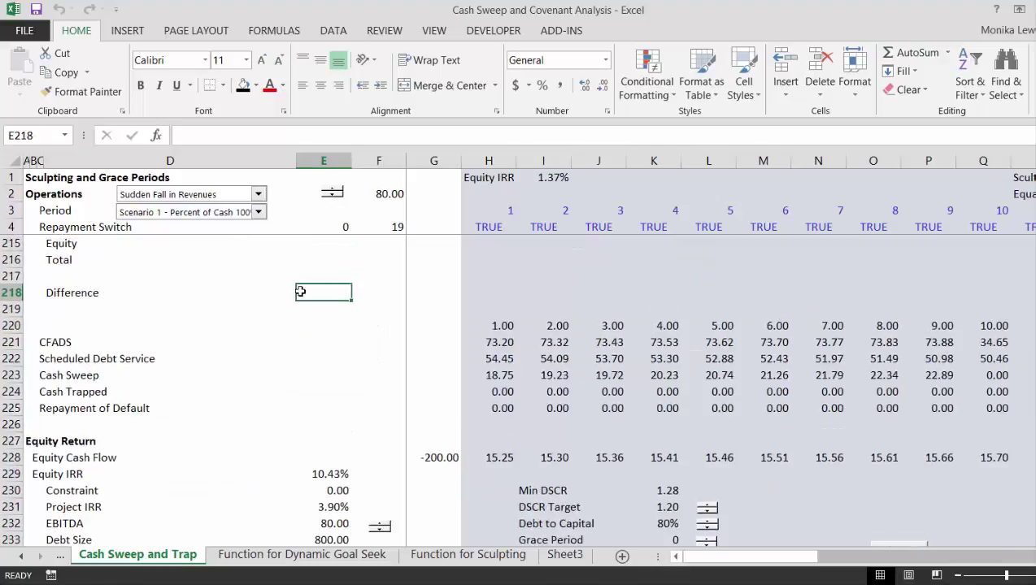
key("Page_Up")
key("Down")
key("Down")
key("Down")
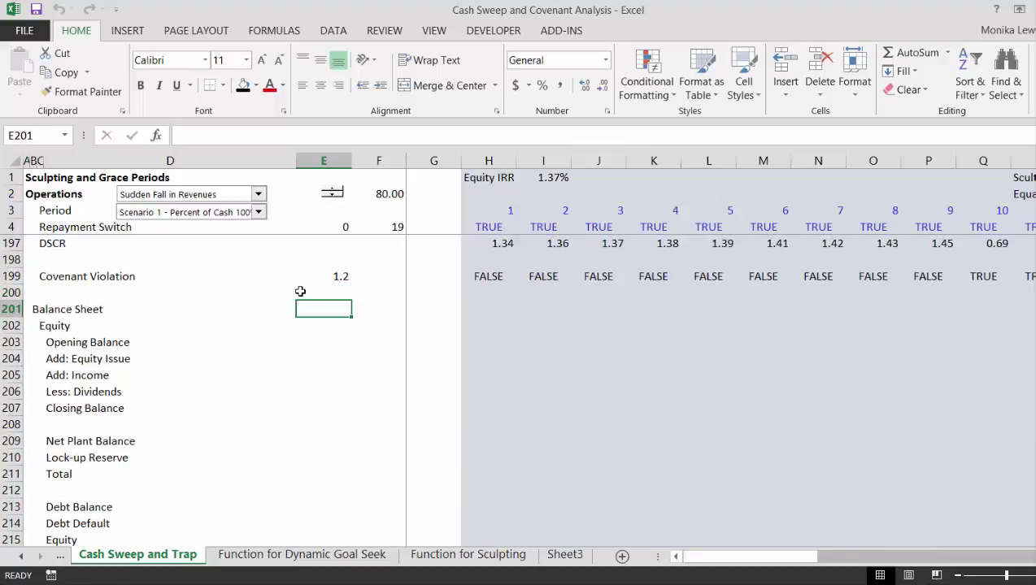
key("Right")
key("Right")
key("Right")
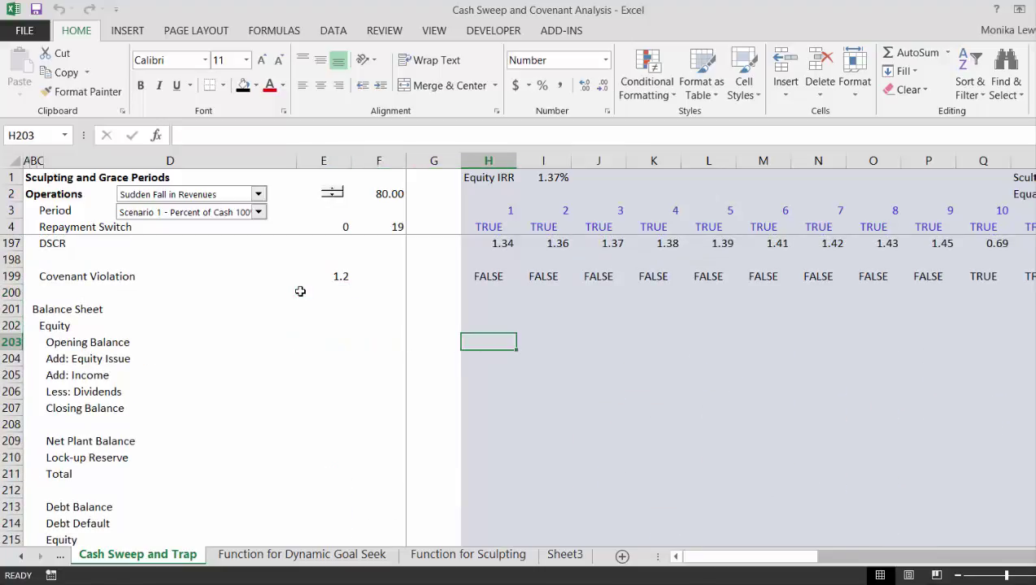
type("=")
key("Down")
key("Down")
key("Down")
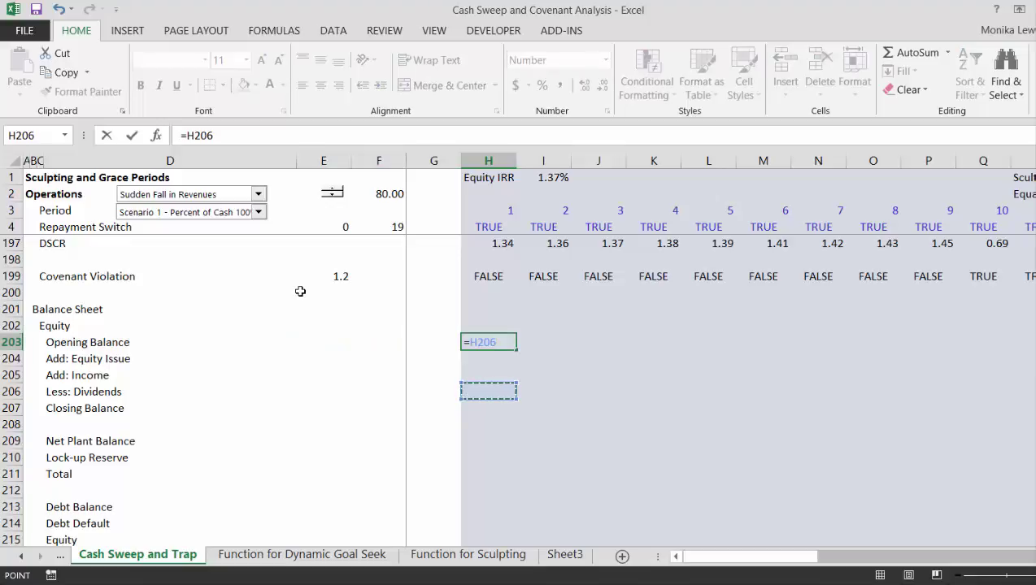
key("Down")
key("Left")
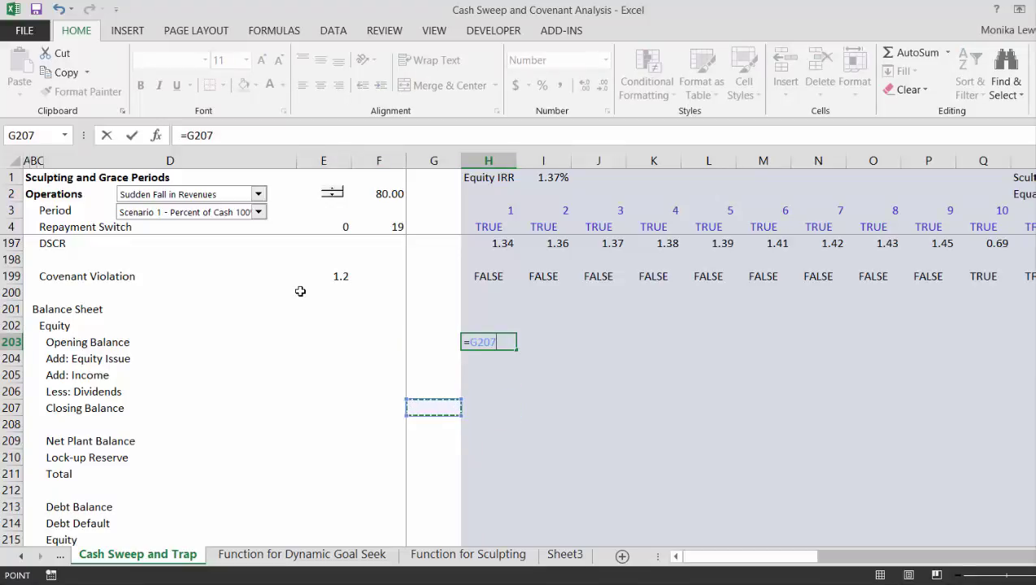
key("Return")
- Copy the equity Opening Balance formula from H203 into G203
type("=")
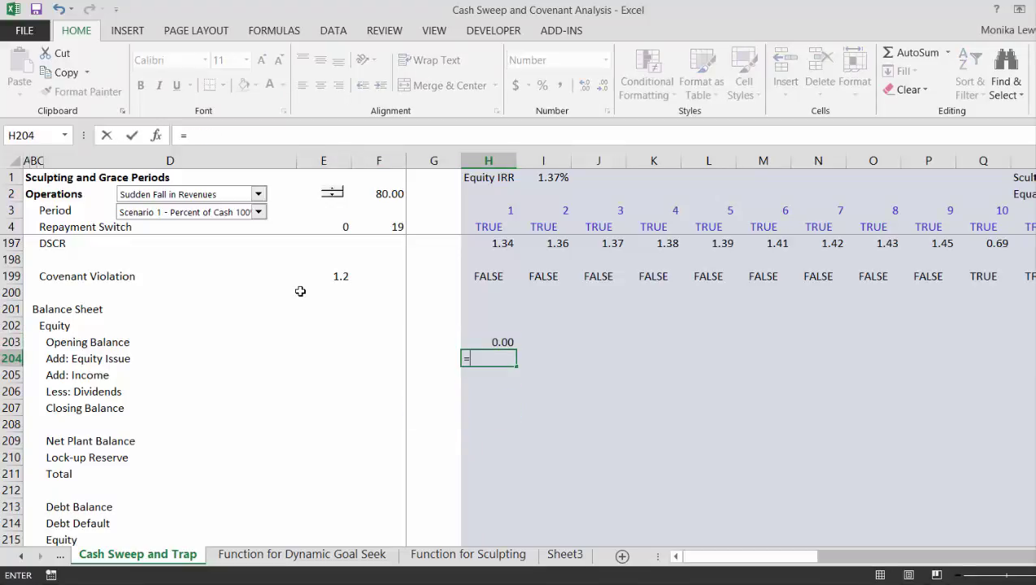
key("Escape")
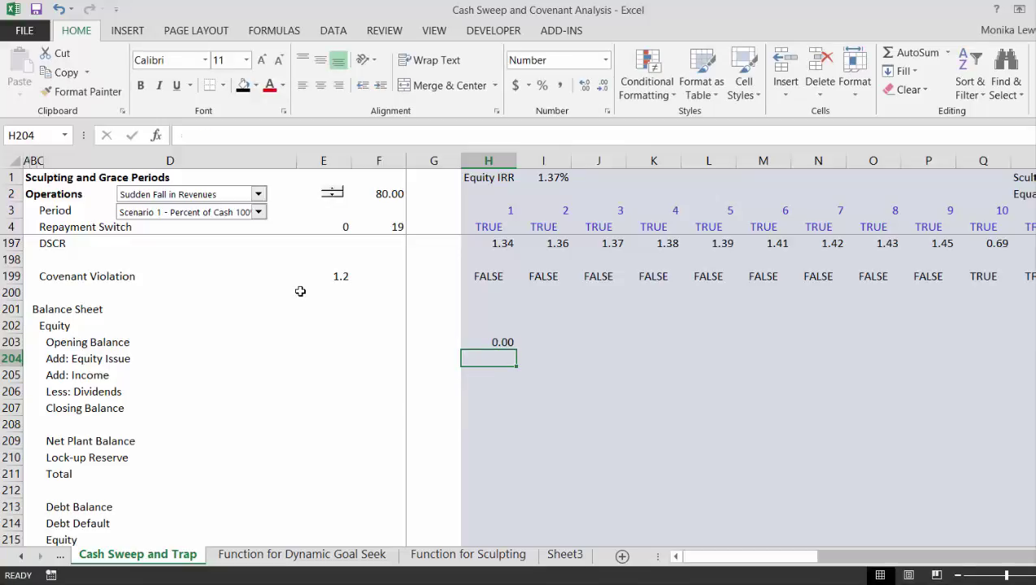
key("Up")
key("ctrl+c")
key("ctrl+Left")
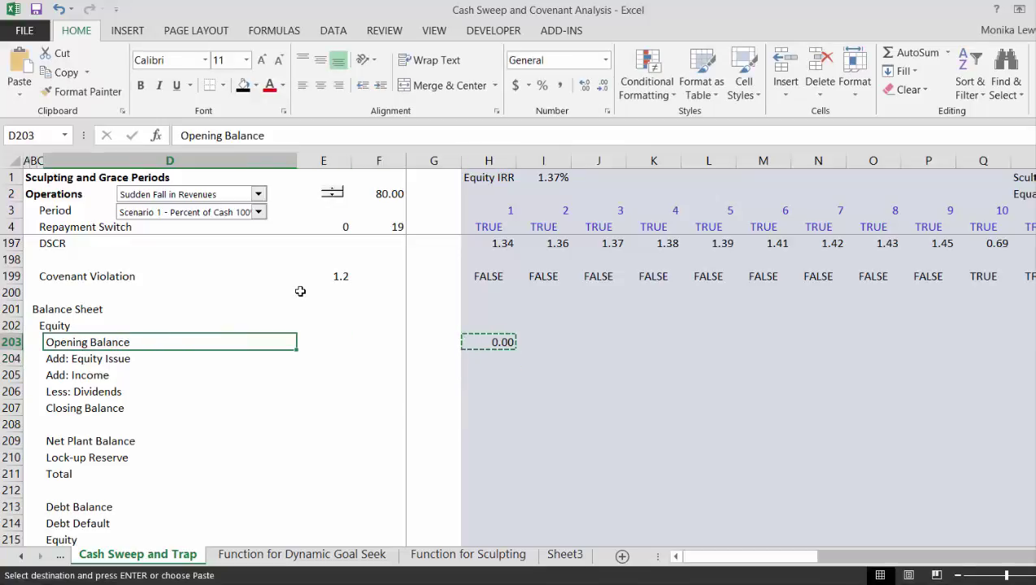
key("Right")
key("Right")
key("Right")
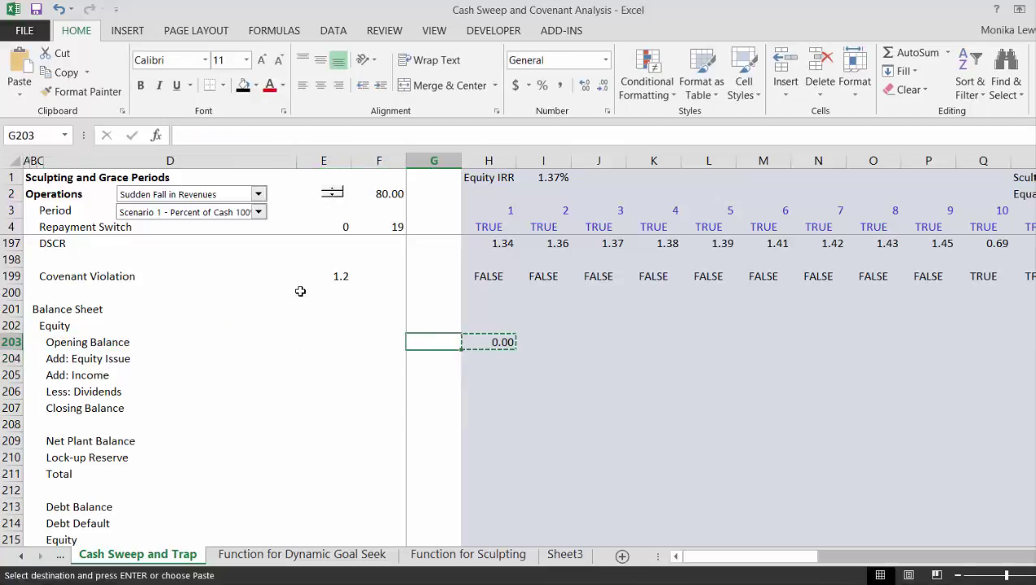
key("ctrl+v")
key("Escape")
- Link the Add: Equity Issue cell G204 to the Equity amount in the Source and Uses section with =G133
key("Down")
key("Down")
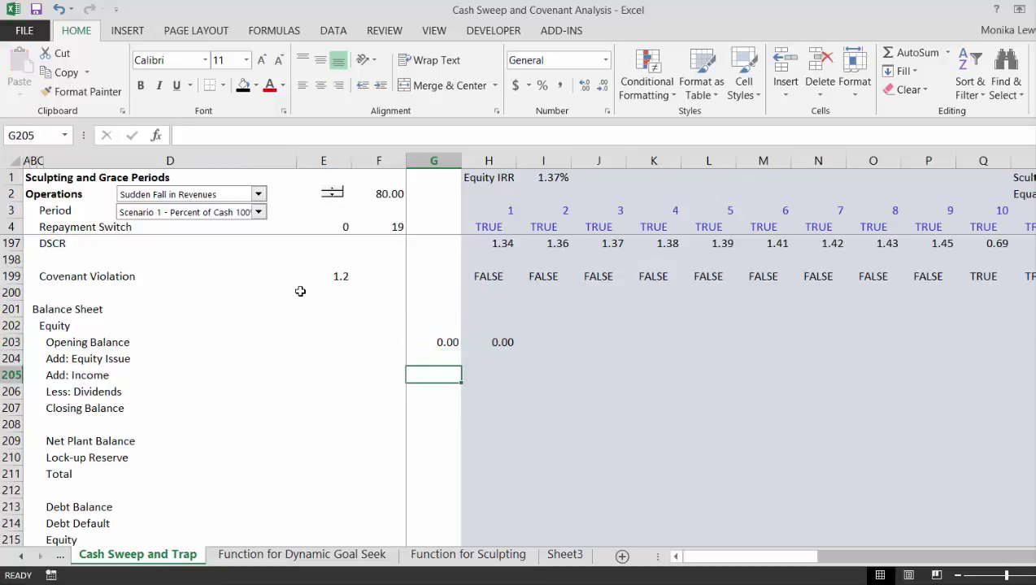
key("Down")
key("Down")
key("Up")
key("Up")
key("Up")
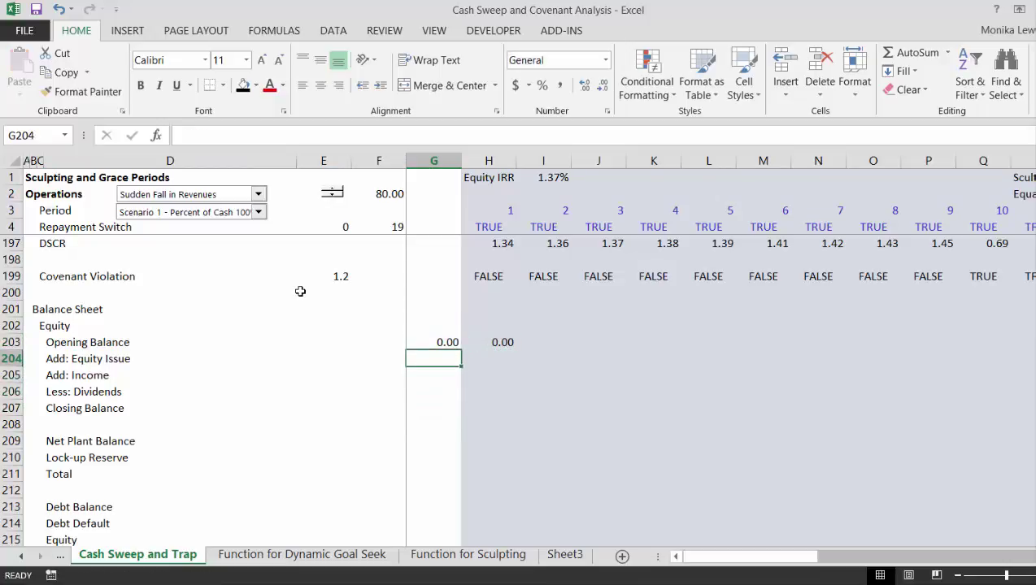
type("=")
key("Up")
key("Up")
key("Up")
key("Up")
key("Up")
key("Up")
key("Up")
key("Up")
key("Up")
key("Up")
key("Up")
key("Up")
key("Up")
key("Up")
key("Up")
key("Up")
key("Up")
key("Up")
key("Up")
key("Up")
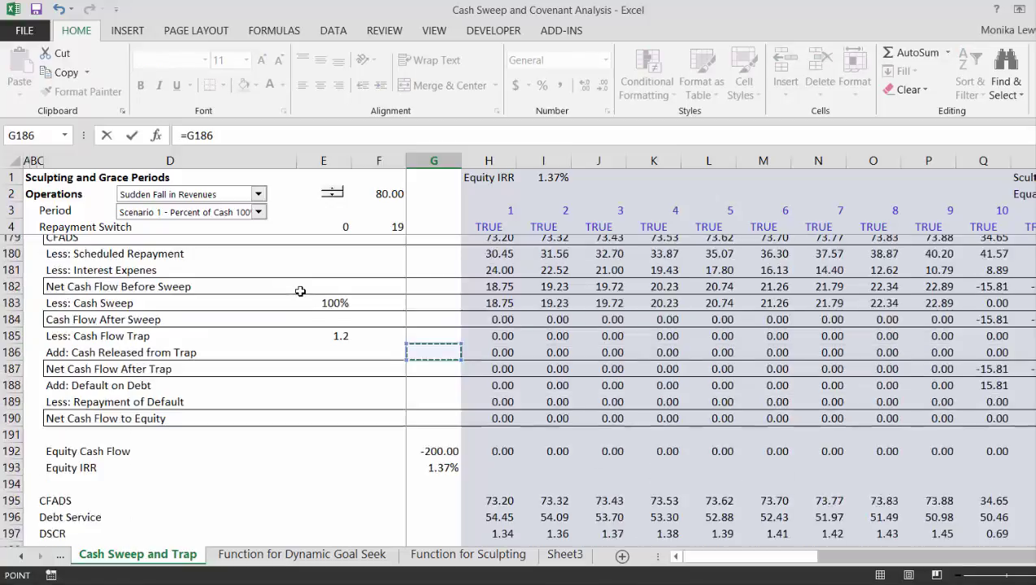
key("Up")
key("Up")
key("Up")
key("Up")
key("Up")
key("Up")
key("Up")
key("Up")
key("Up")
key("Up")
key("Up")
key("Up")
key("Up")
key("Up")
key("Up")
key("Up")
key("Up")
key("Up")
key("Up")
key("Up")
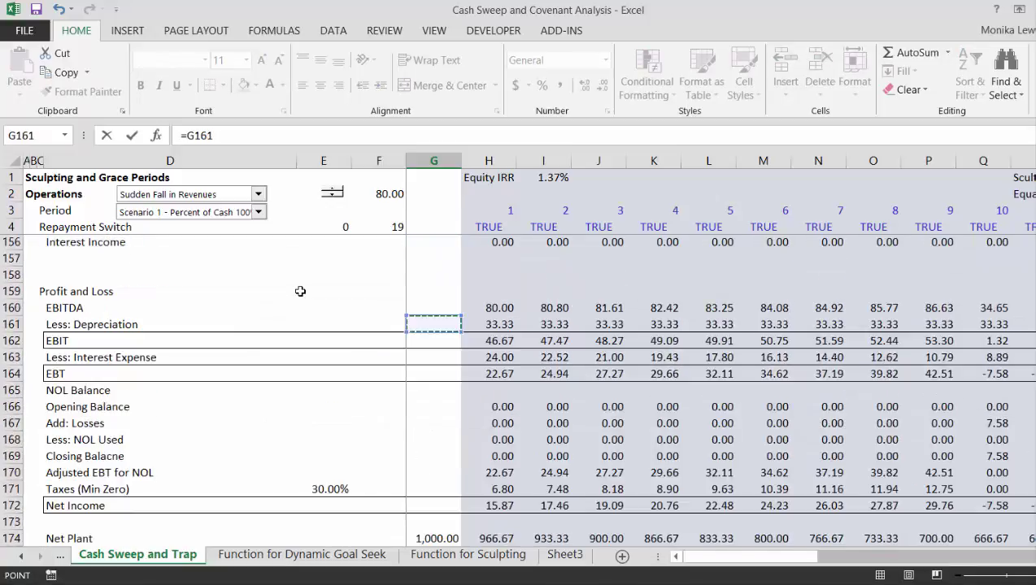
key("Down")
key("Down")
key("Down")
key("Down")
key("Down")
key("Down")
key("Down")
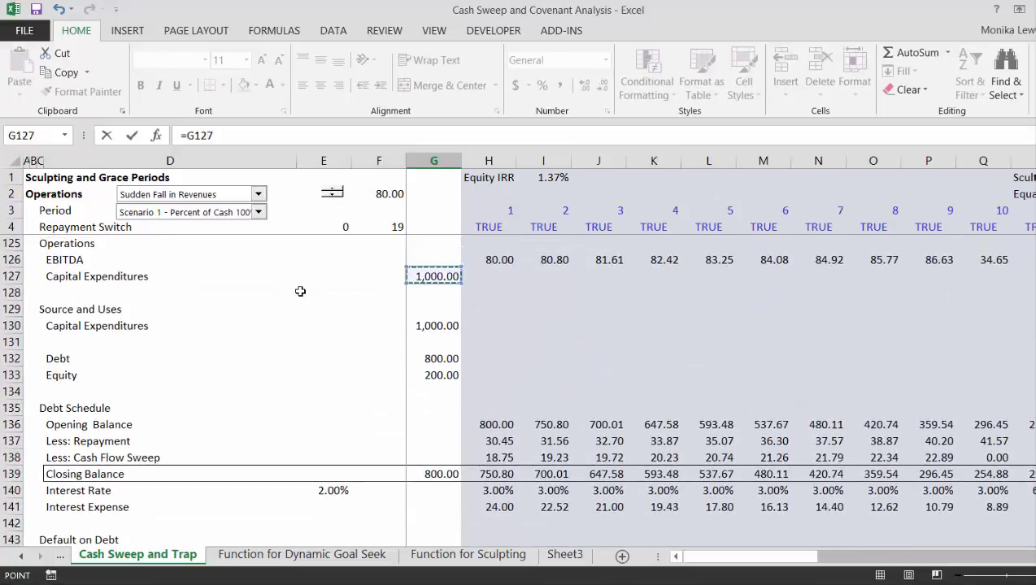
key("Down")
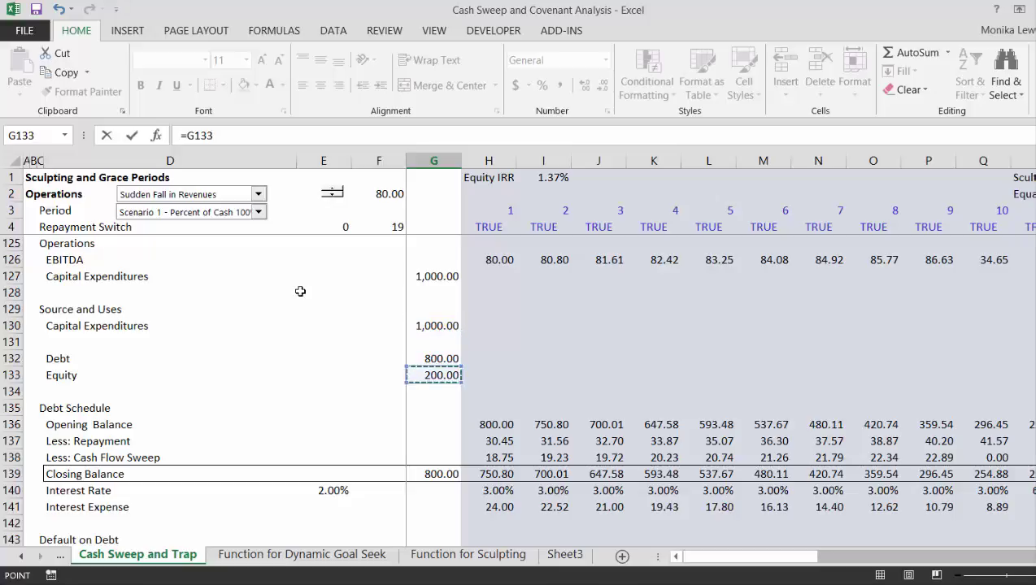
key("Return")
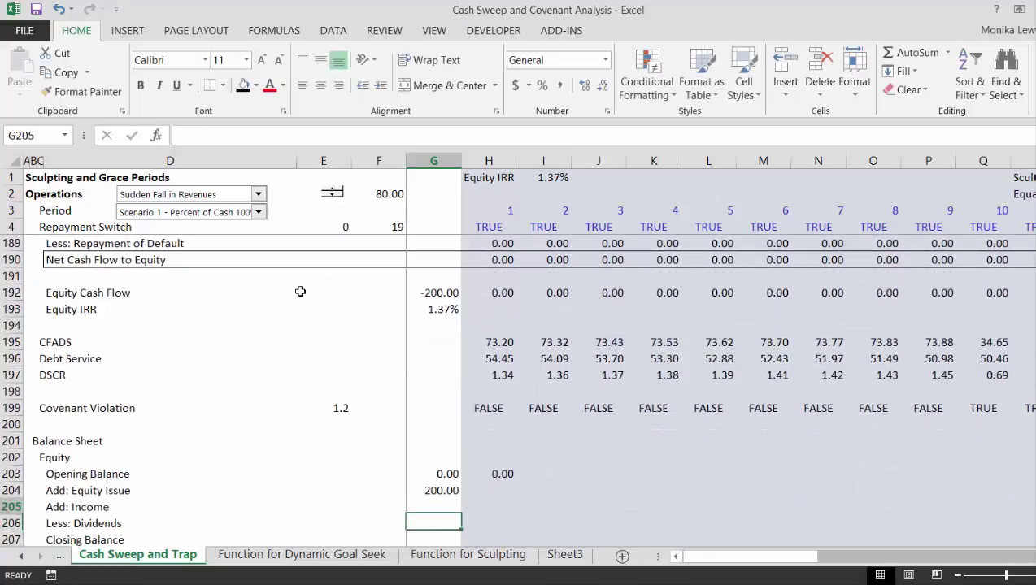
- Link the equity account's Add: Income cell G205 to Net Income in the Profit and Loss section with =G172
key("Up")
type("=")
key("Up")
key("Up")
key("Up")
key("Up")
key("Up")
key("Up")
key("Up")
key("Up")
key("Up")
key("Up")
key("Up")
key("Up")
key("Up")
key("Up")
key("Up")
key("Up")
key("Up")
key("Up")
key("Up")
key("Up")
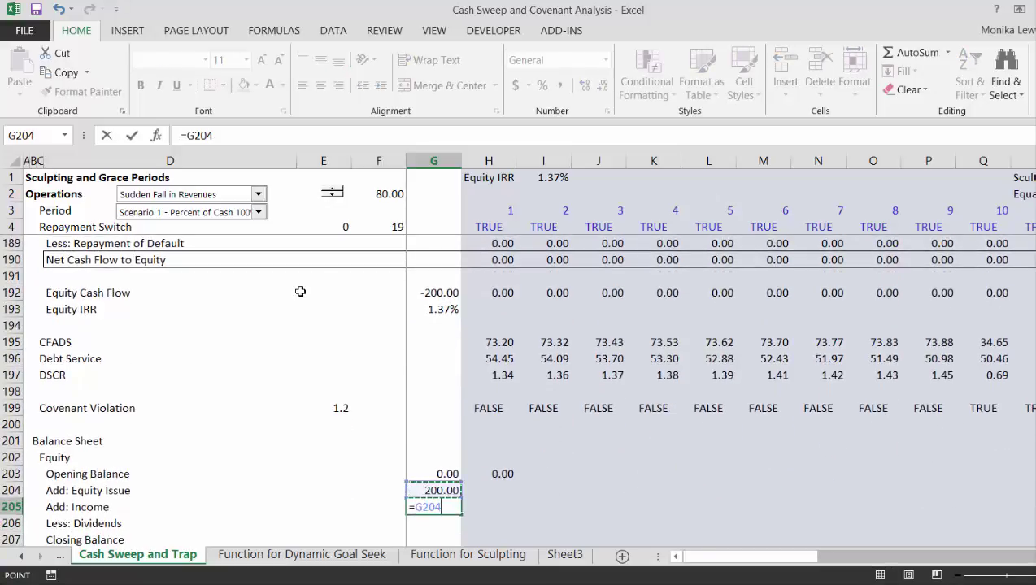
key("Up")
key("Up")
key("Up")
key("Up")
key("Up")
key("Up")
key("Up")
key("Up")
key("Up")
key("Up")
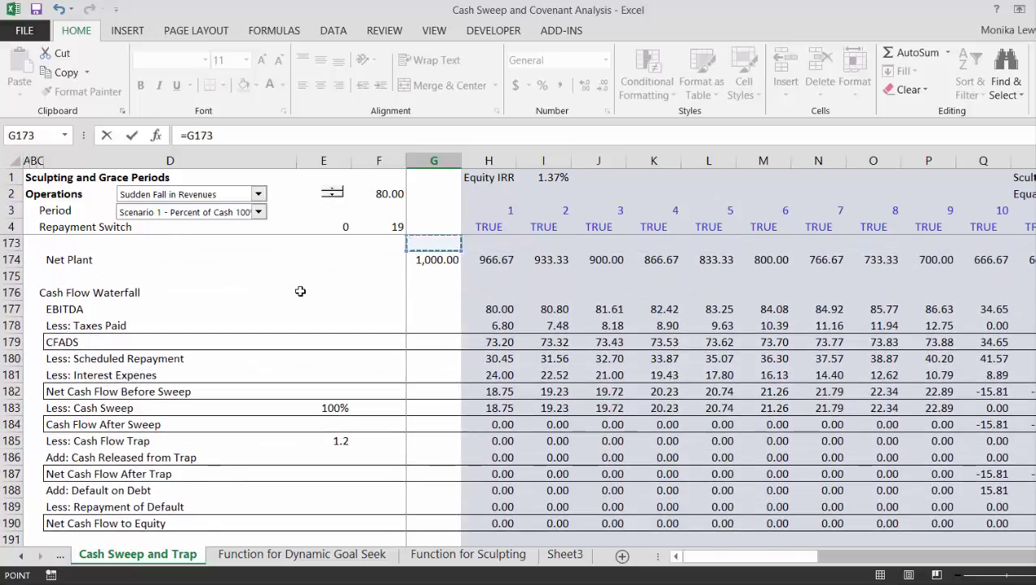
key("Up")
key("Up")
key("Up")
key("Down")
key("Down")
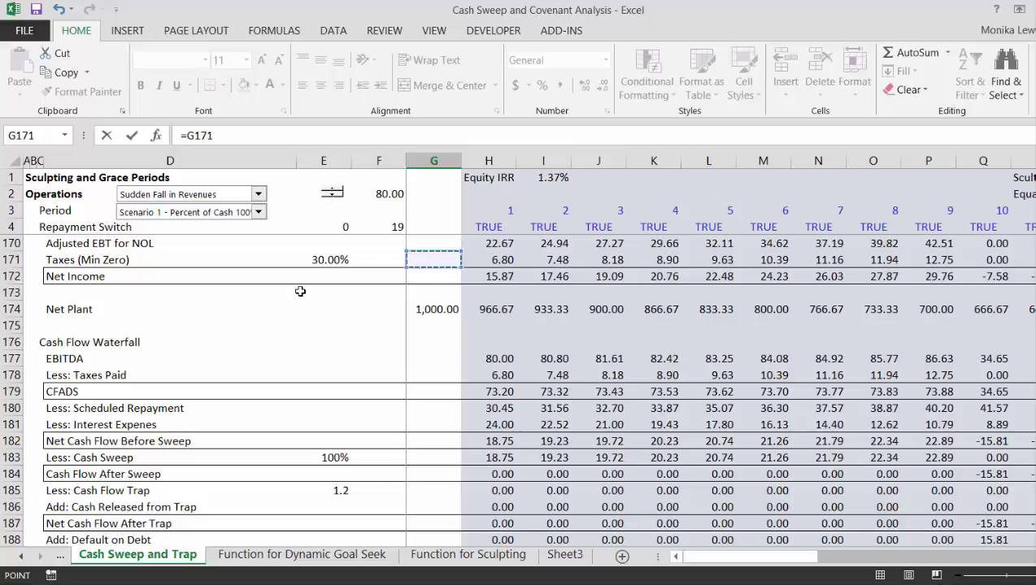
key("Return")
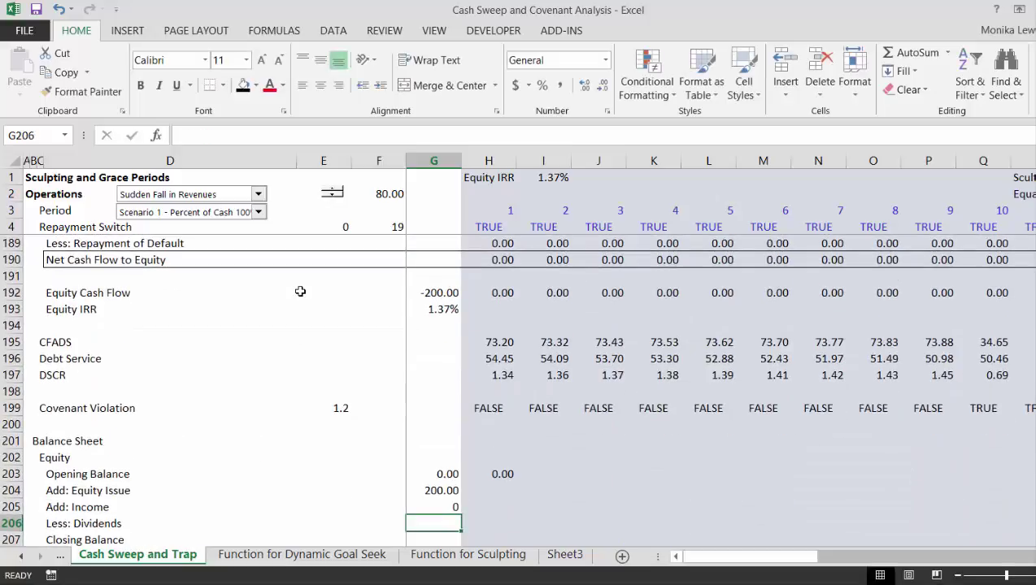
- Link the Less: Dividends cell G206 to Net Cash Flow to Equity in the Cash Flow Waterfall with =G190
type("=")
key("Up")
key("Up")
key("Up")
key("Up")
key("Up")
key("Up")
key("Up")
key("Up")
key("Up")
key("Up")
key("Up")
key("Up")
key("Up")
key("Up")
key("Up")
key("Up")
key("Up")
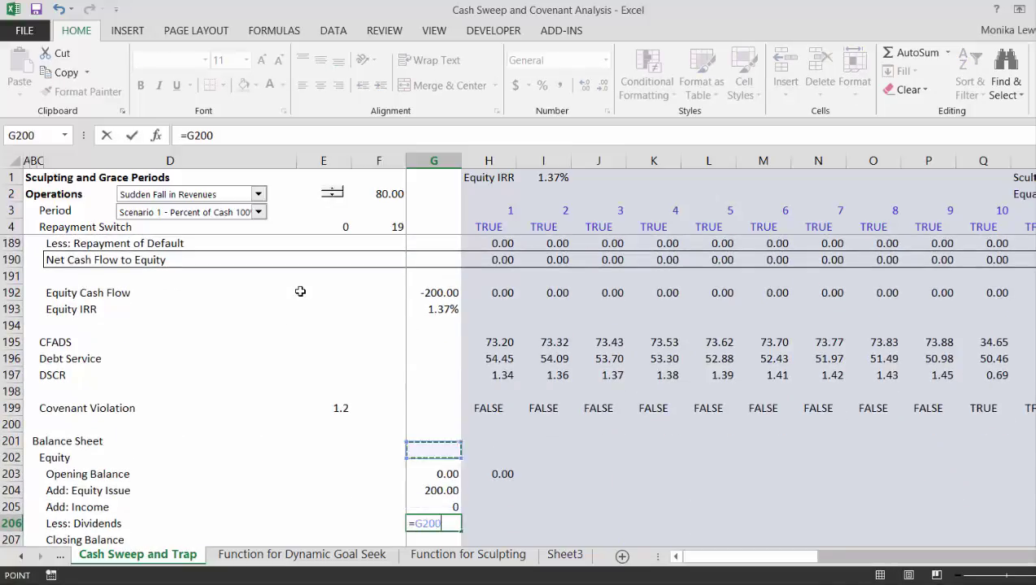
key("Up")
key("Up")
key("Down")
key("Down")
key("Down")
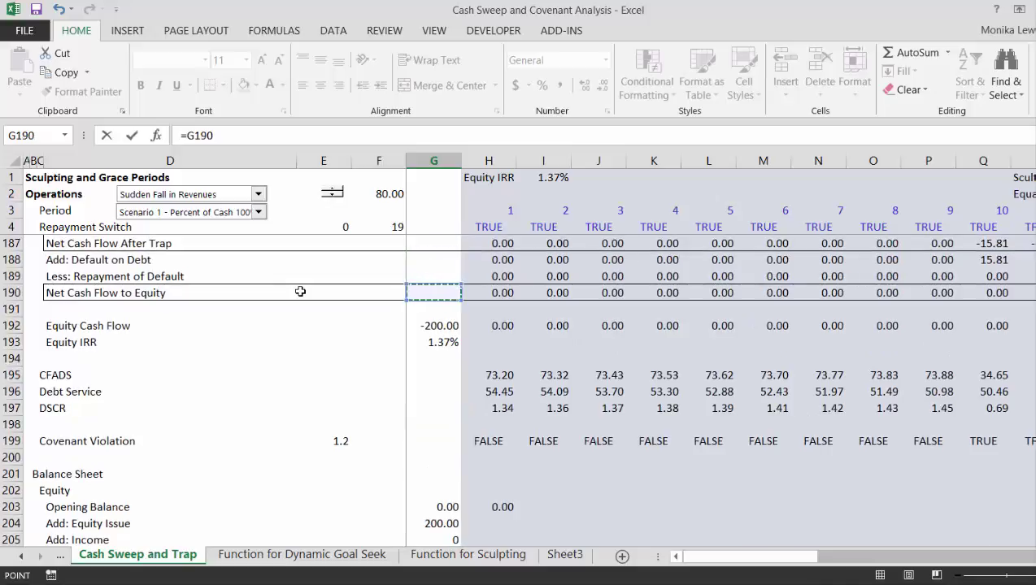
key("Return")
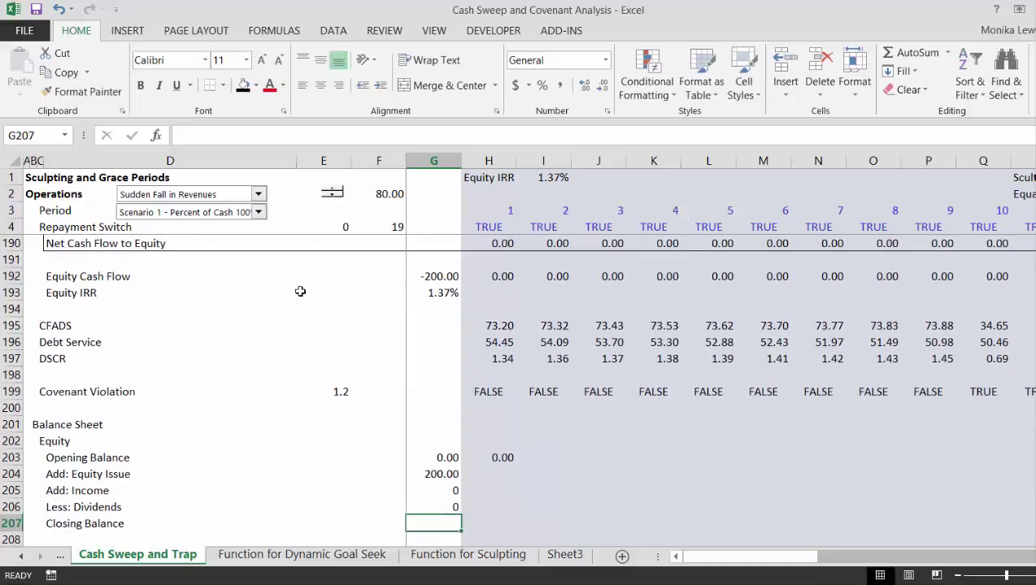
- Calculate the equity Closing Balance in G207 with =G203+G204+G205-G206
type("=")
key("Up")
key("Up")
key("Up")
key("Up")
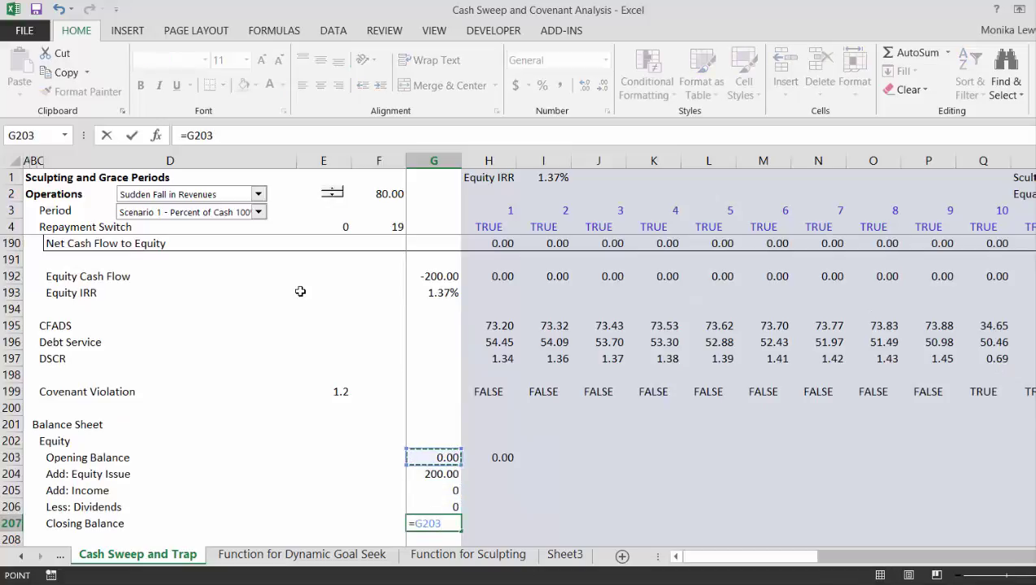
type("+")
key("Up")
key("Up")
key("Up")
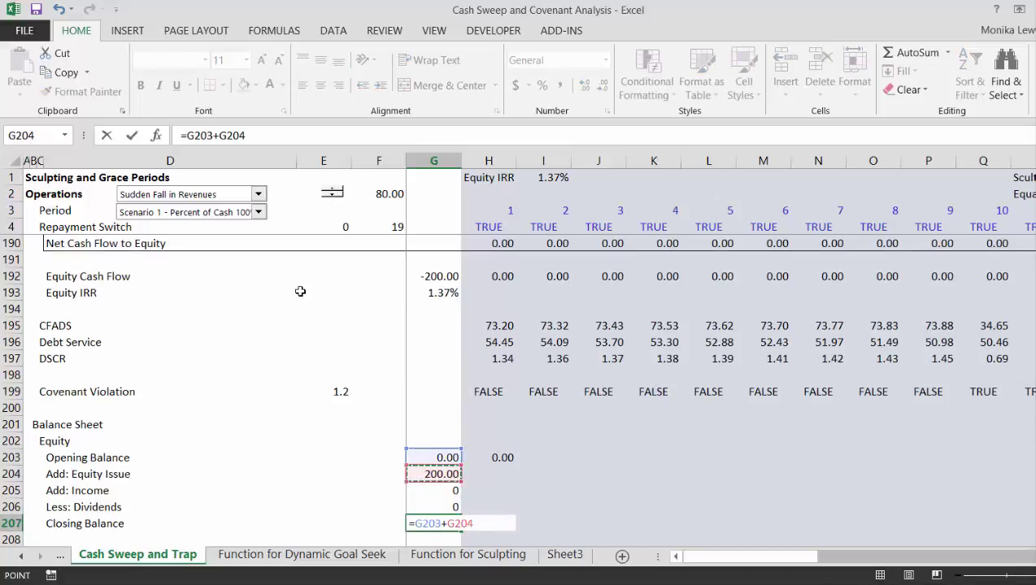
type("+")
key("Up")
key("Up")
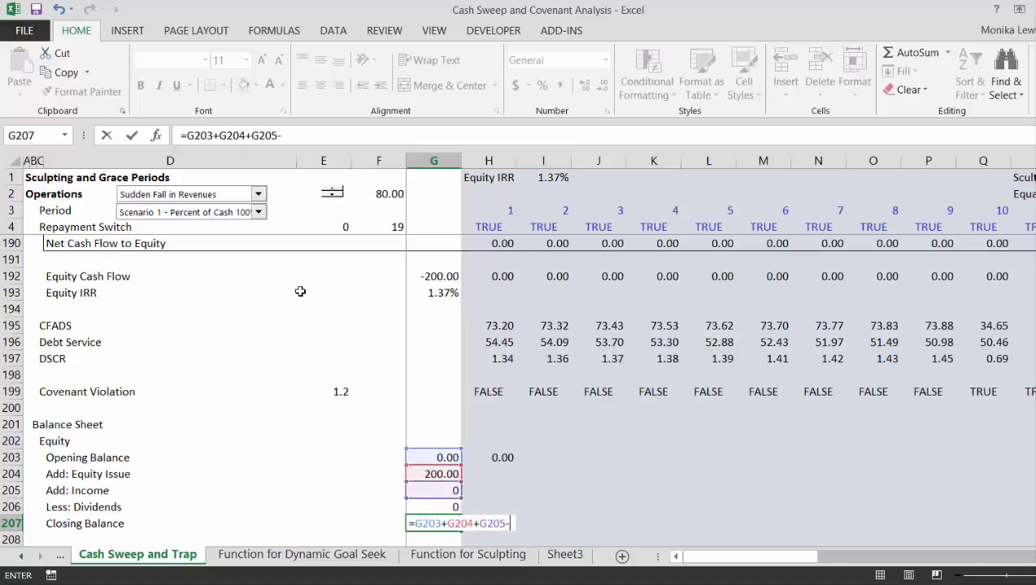
type("-")
key("Up")
key("Return")
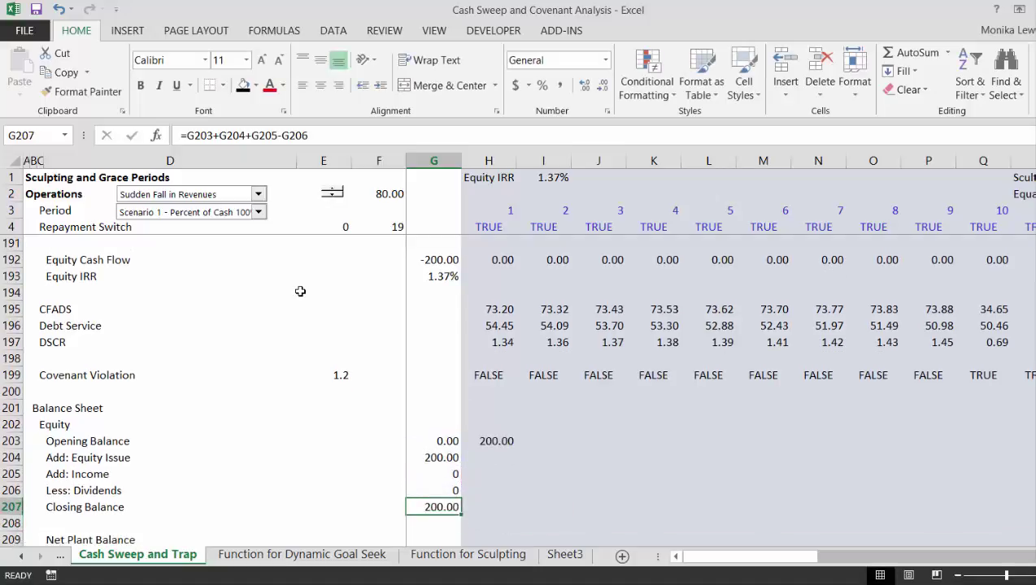
- Fill the equity account formulas in G203:G207 across all the period columns
key("Up")
key("Up")
key("Up")
key("Up")
key("shift+Down")
key("shift+Down")
key("shift+Down")
key("shift+Down")
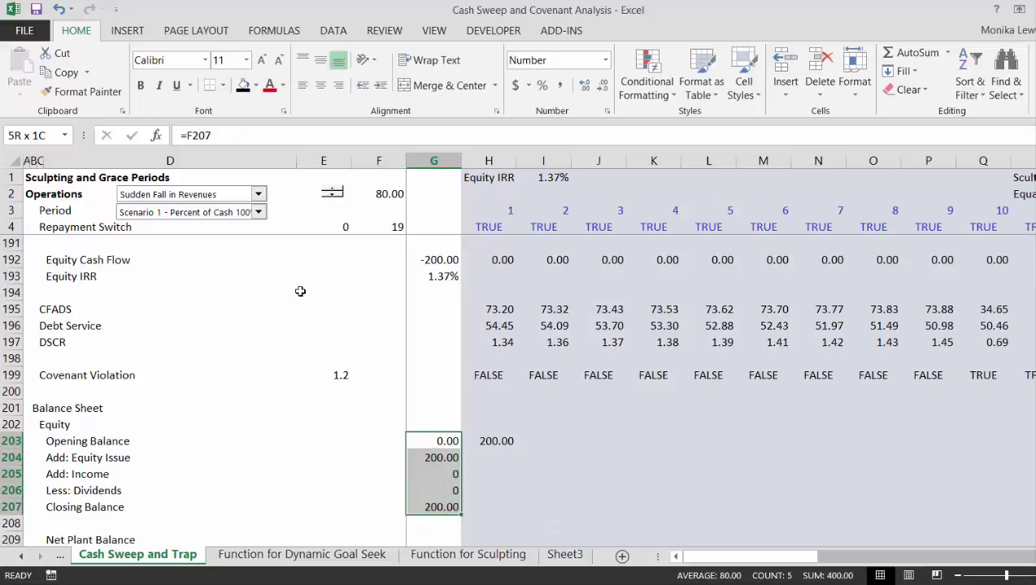
key("ctrl+shift+r")
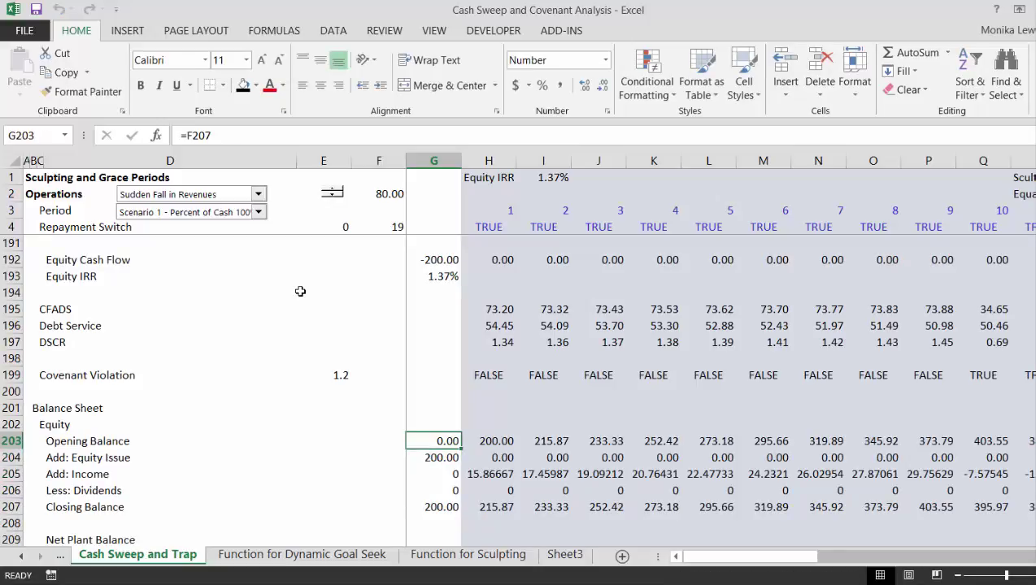
- Link the Net Plant Balance cell G209 to the Net Plant row with =G174
key("Down")
key("Down")
key("Down")
key("Down")
key("Down")
key("Down")
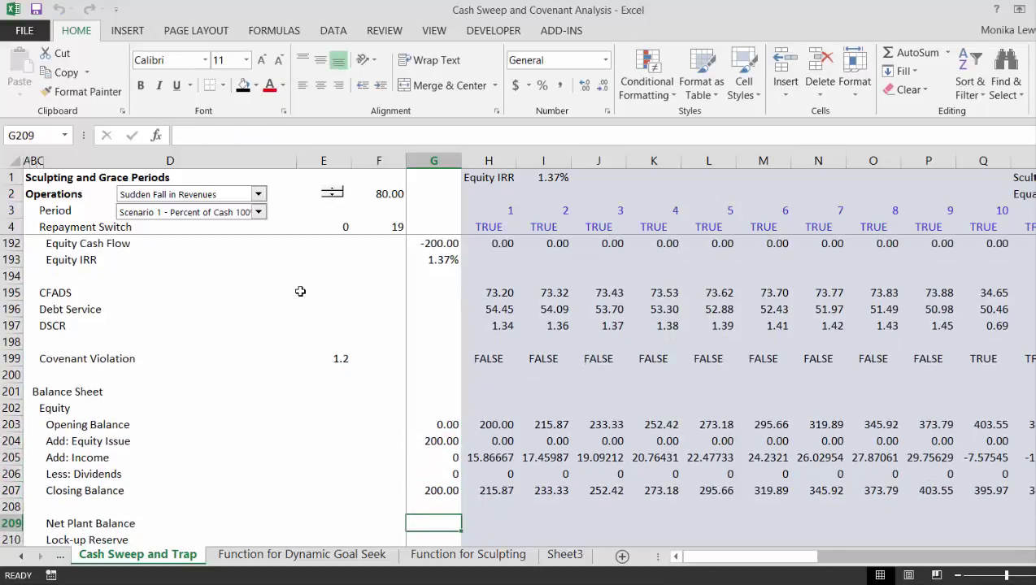
type("=")
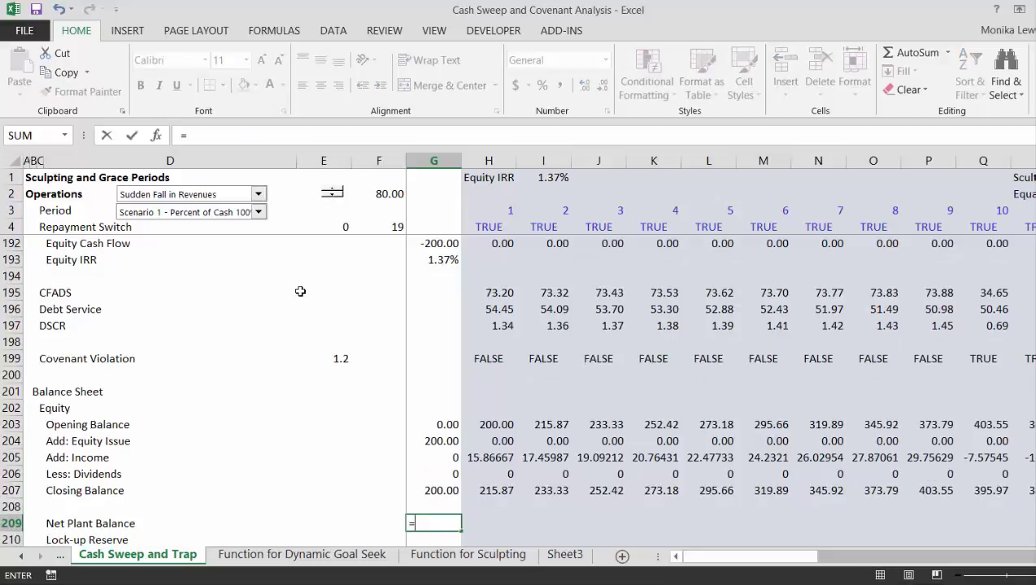
key("Up")
key("Up")
key("Up")
key("Up")
key("Up")
key("Up")
key("Up")
key("Up")
key("Up")
key("Up")
key("Up")
key("Up")
key("Up")
key("Up")
key("Up")
key("Up")
key("Up")
key("Up")
key("Up")
key("Up")
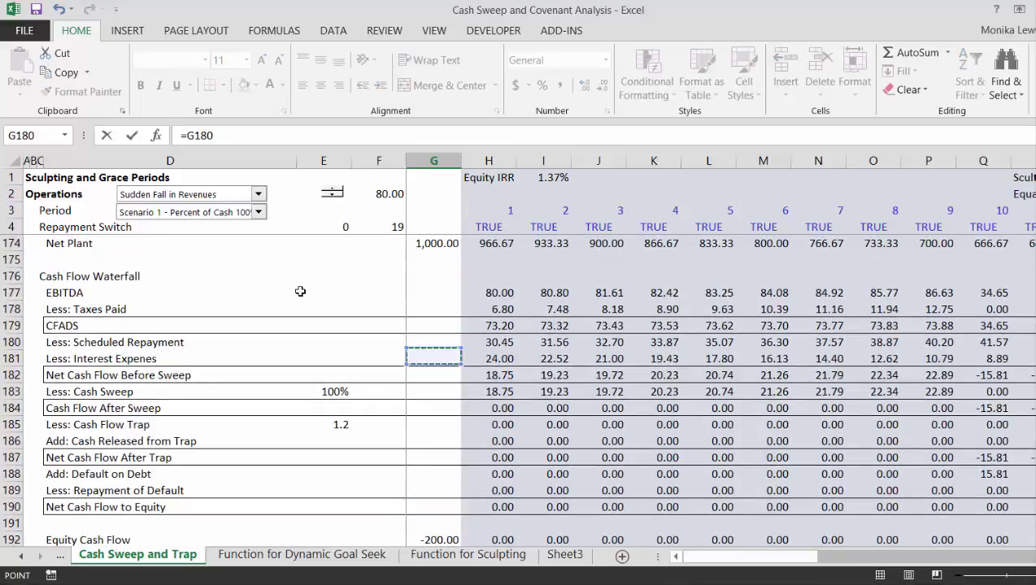
key("Up")
key("Up")
key("Up")
key("Up")
key("Up")
key("Up")
key("Up")
key("Up")
key("Down")
key("Down")
key("ctrl+Return")
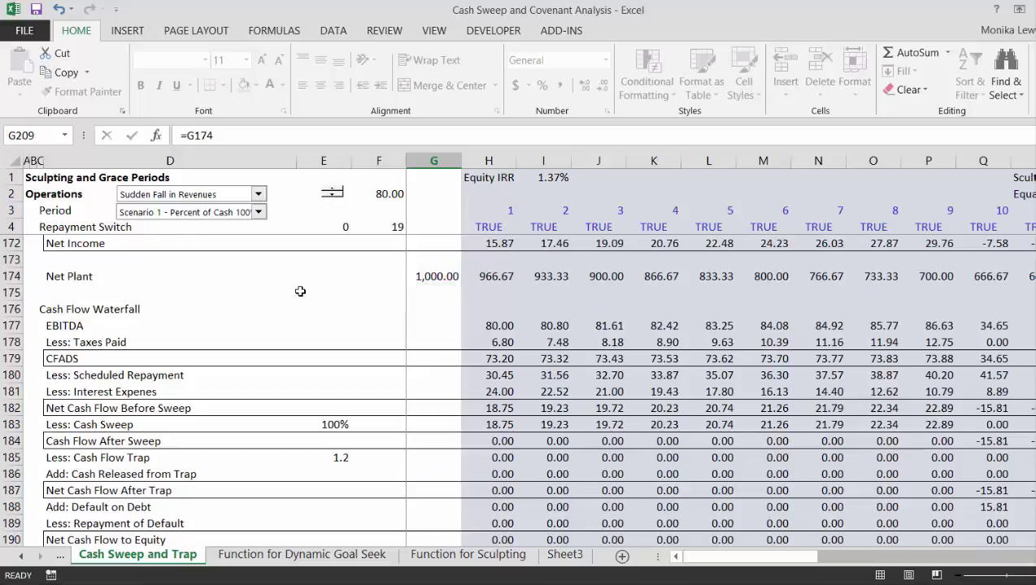
key("Return")
- Link the Lock-up Reserve cell G210 to the Interest Income row of the Cash Lock-up Account with =G156
type("=")
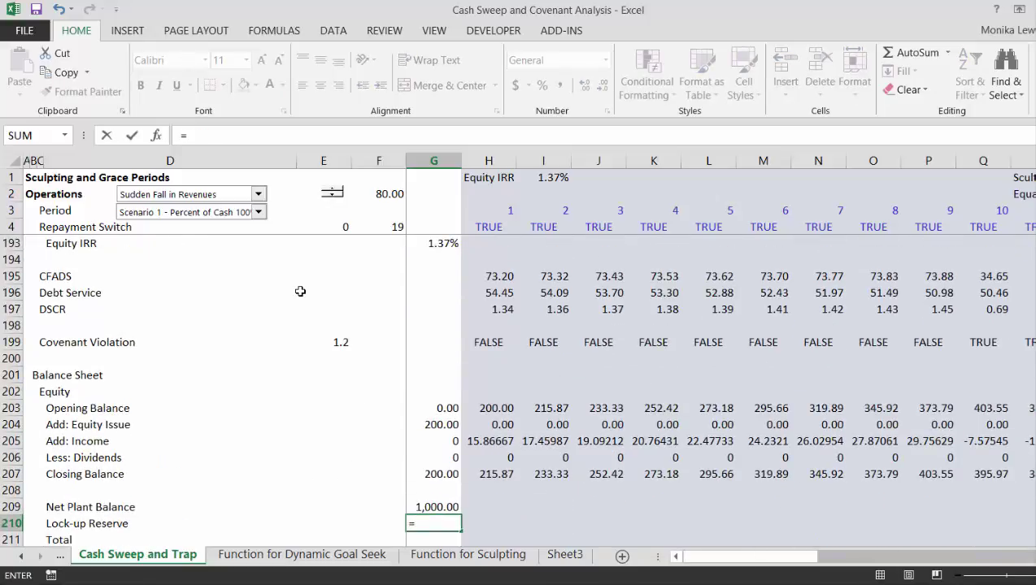
key("Up")
key("Up")
key("Up")
key("Up")
key("Up")
key("Up")
key("Up")
key("Up")
key("Up")
key("Up")
key("Up")
key("Up")
key("Up")
key("Up")
key("Up")
key("Up")
key("Up")
key("Up")
key("Up")
key("Up")
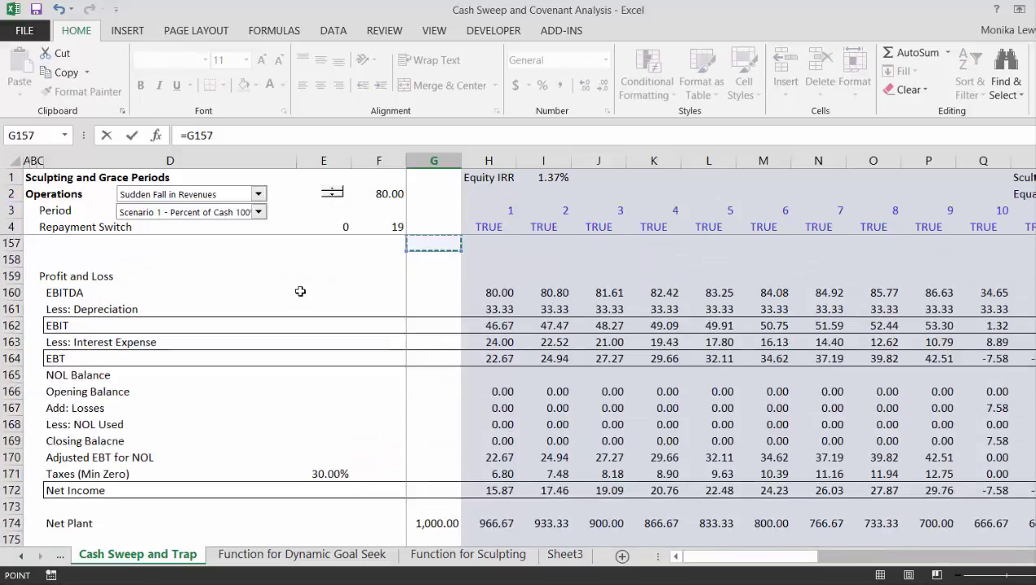
key("Up")
key("Up")
key("Up")
key("Up")
key("Up")
key("Up")
key("Up")
key("Up")
key("Up")
key("Up")
key("Up")
key("Up")
key("Up")
key("Up")
key("Up")
key("Up")
key("Up")
key("Up")
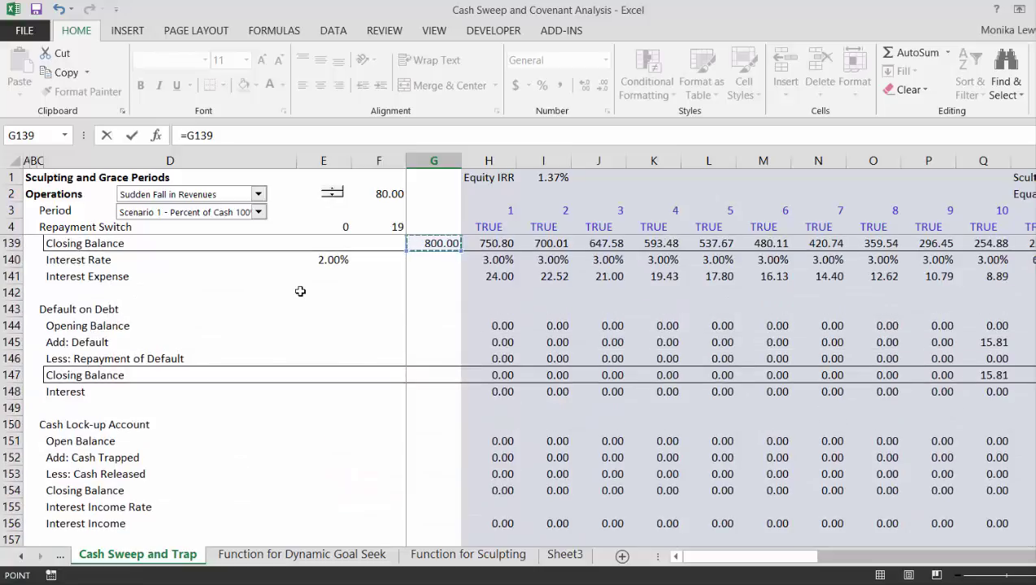
key("Down")
key("Down")
key("Down")
key("Down")
key("Down")
key("Down")
key("Down")
key("Down")
key("Down")
key("Down")
key("Down")
key("Down")
key("Down")
key("Down")
key("Down")
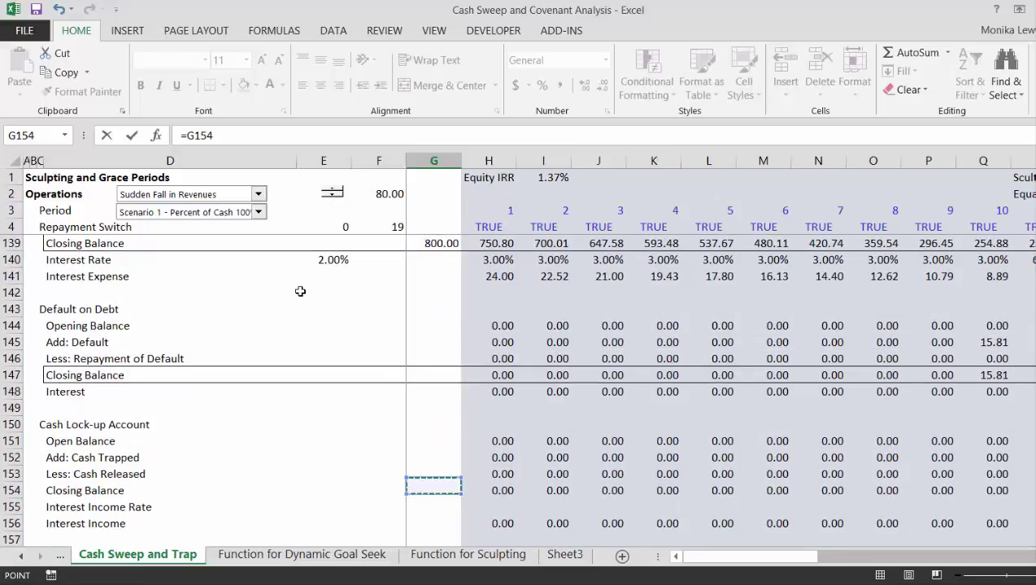
key("Down")
key("Down")
key("Down")
key("Up")
key("Escape")
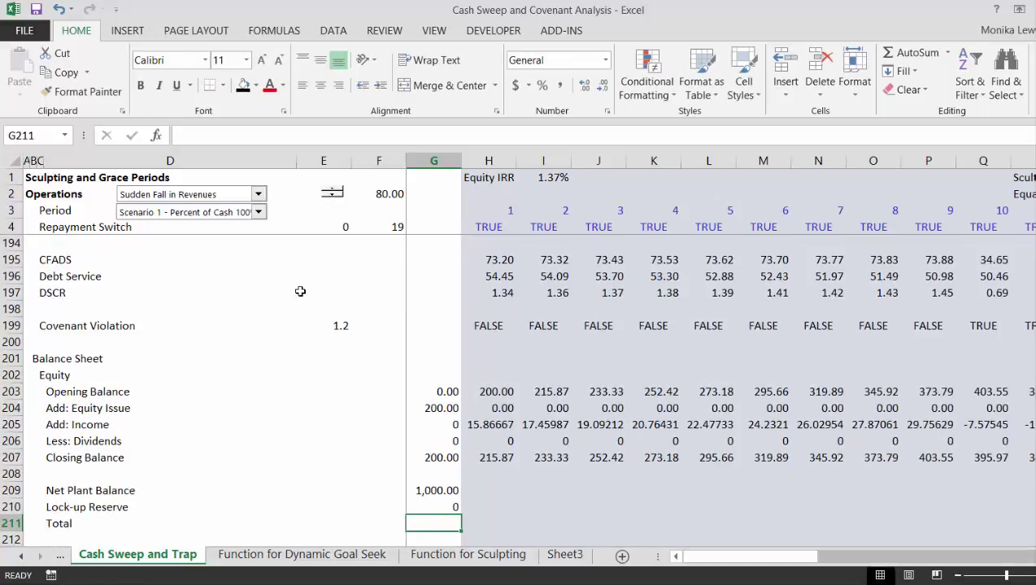
- Total the assets in G211 with =SUM(G209:G210) and format the Lock-up Reserve cell G210 as a number with two decimals
key("alt+=")
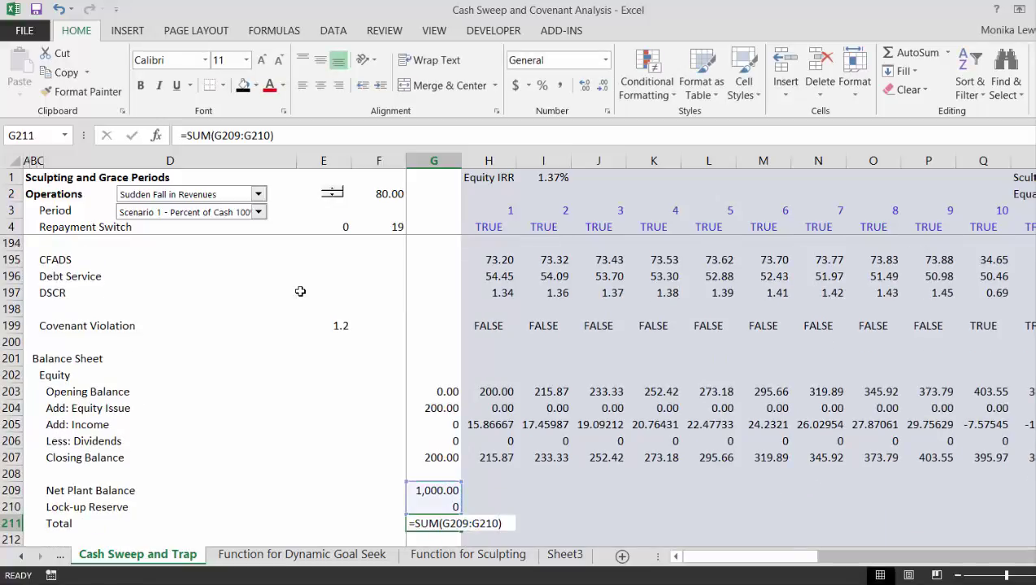
key("Return")
key("Up")
key("Up")
key("ctrl+shift+1")
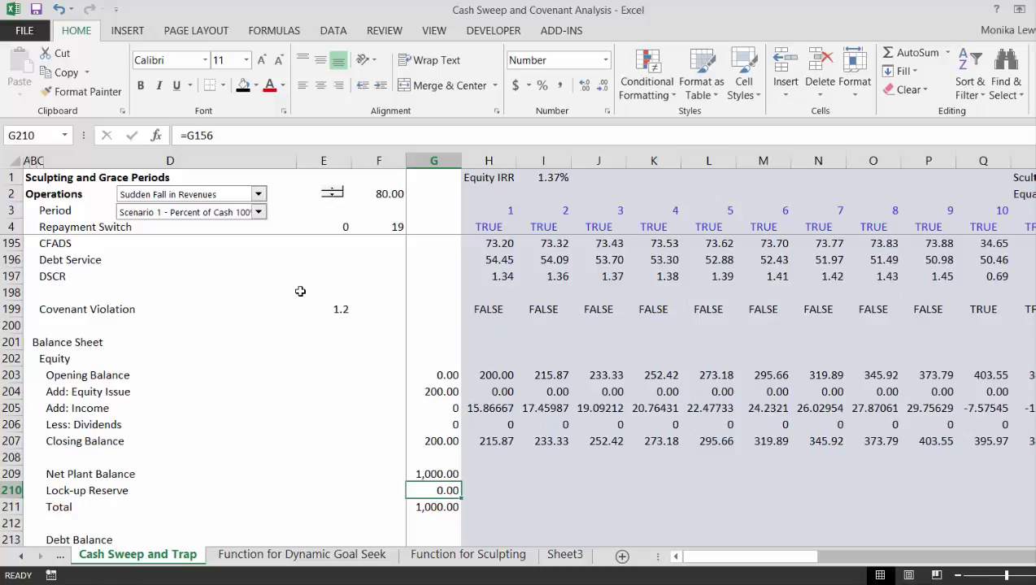
- Link the Debt Balance cell G213 to the Closing Balance of the Debt Schedule with =G139
key("Down")
key("Down")
key("Down")
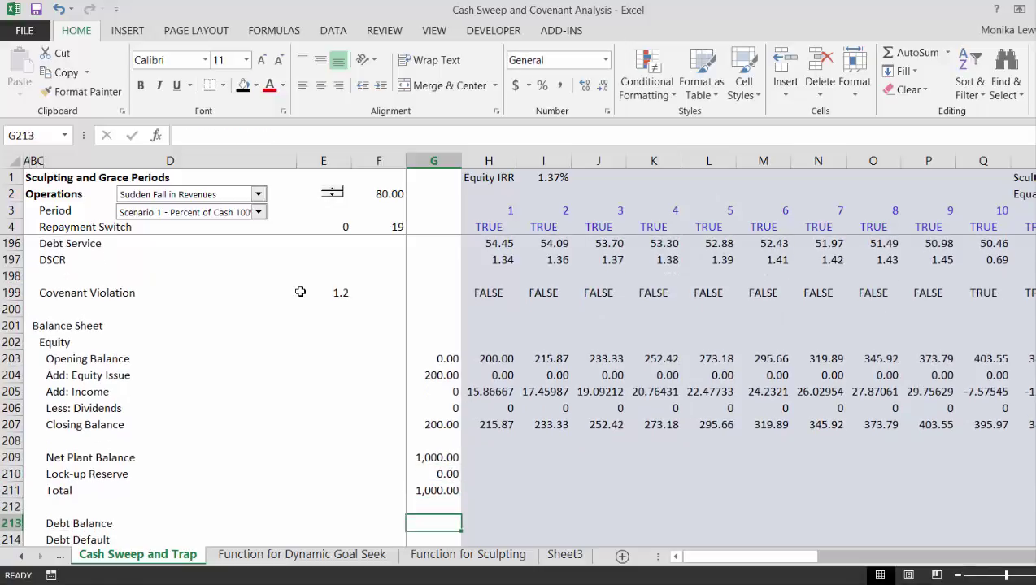
type("=")
key("Up")
key("Up")
key("Up")
key("Up")
key("Up")
key("Up")
key("Up")
key("Up")
key("Up")
key("Up")
key("Up")
key("Up")
key("Up")
key("Up")
key("Up")
key("Up")
key("Up")
key("Up")
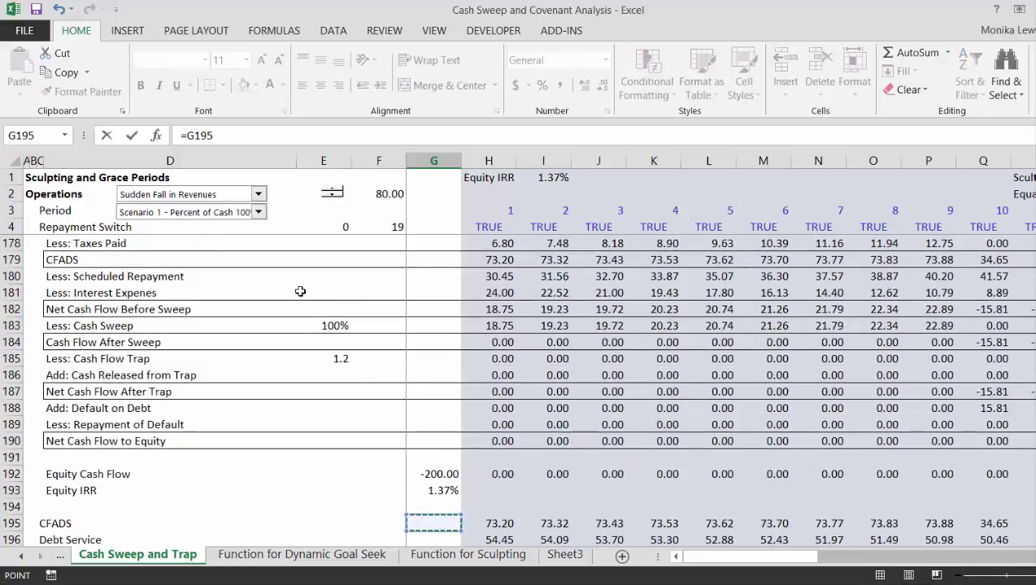
key("Up")
key("Up")
key("Up")
key("Up")
key("Up")
key("Up")
key("Up")
key("Up")
key("Up")
key("Up")
key("Up")
key("Up")
key("Up")
key("Up")
key("Up")
key("Up")
key("Up")
key("Up")
key("Up")
key("Up")
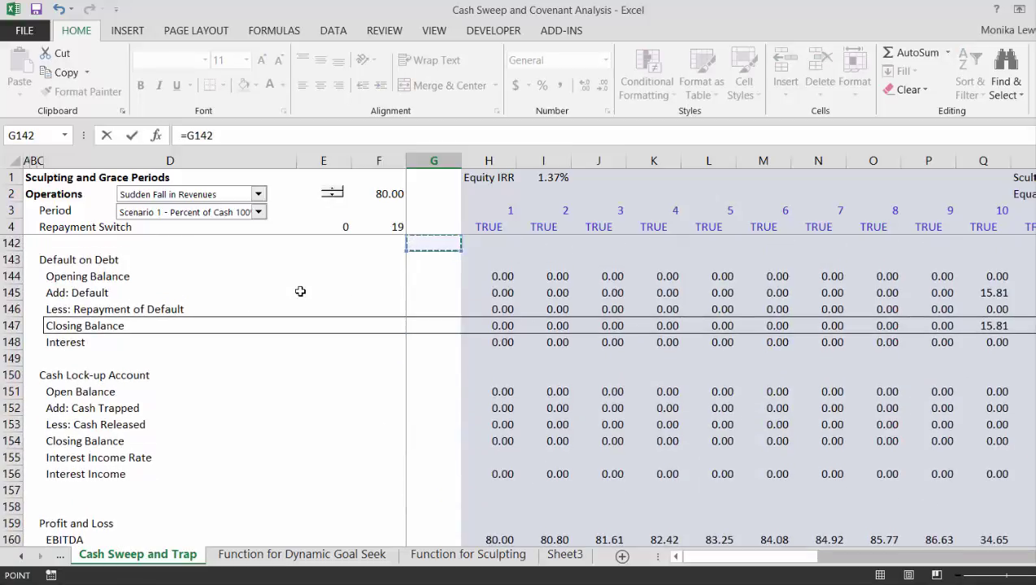
key("Up")
key("Up")
key("Up")
key("Up")
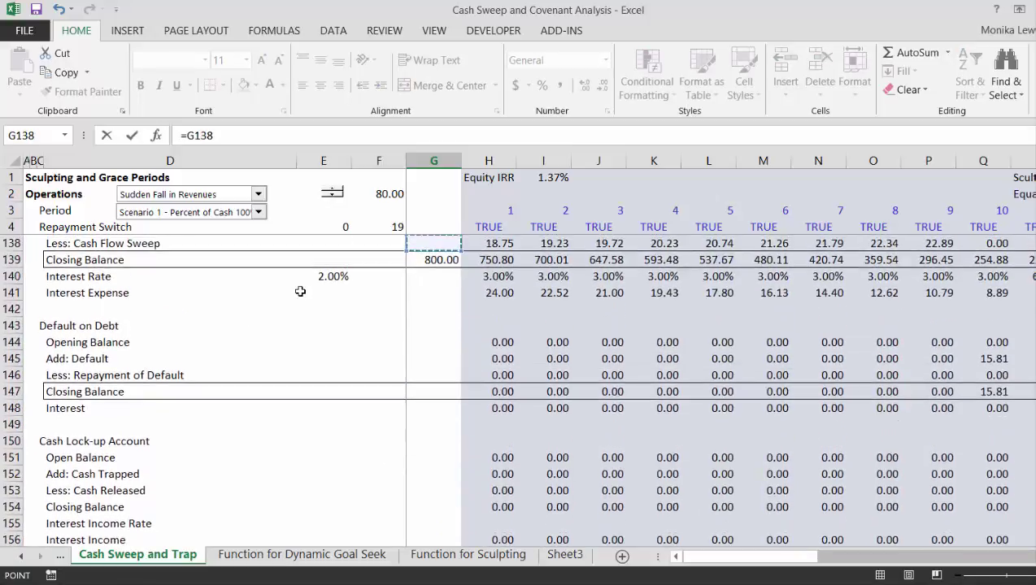
key("Up")
key("Up")
key("Up")
key("Down")
key("Down")
key("Down")
key("Down")
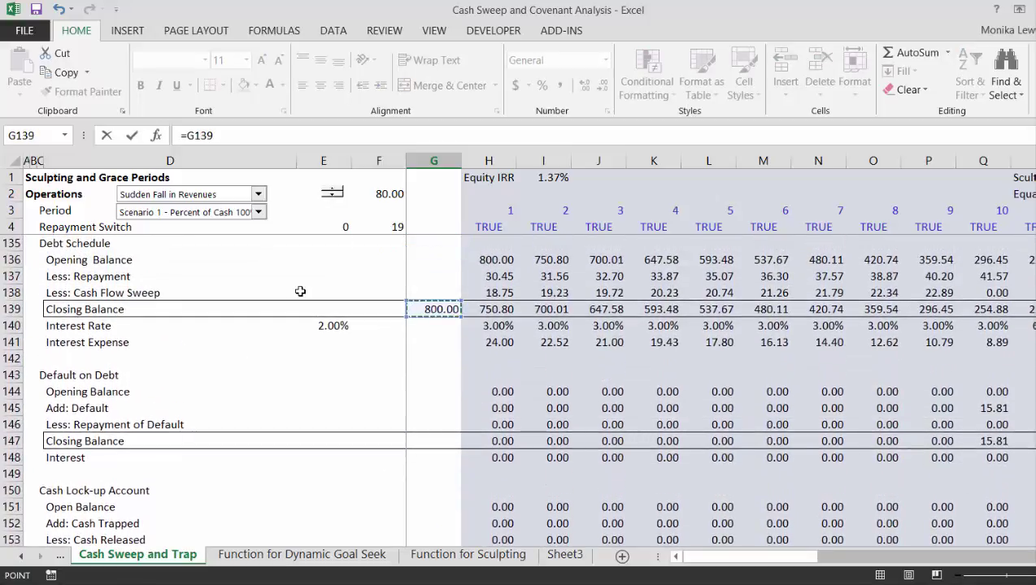
key("BackSpace")
key("BackSpace")
key("BackSpace")
key("BackSpace")
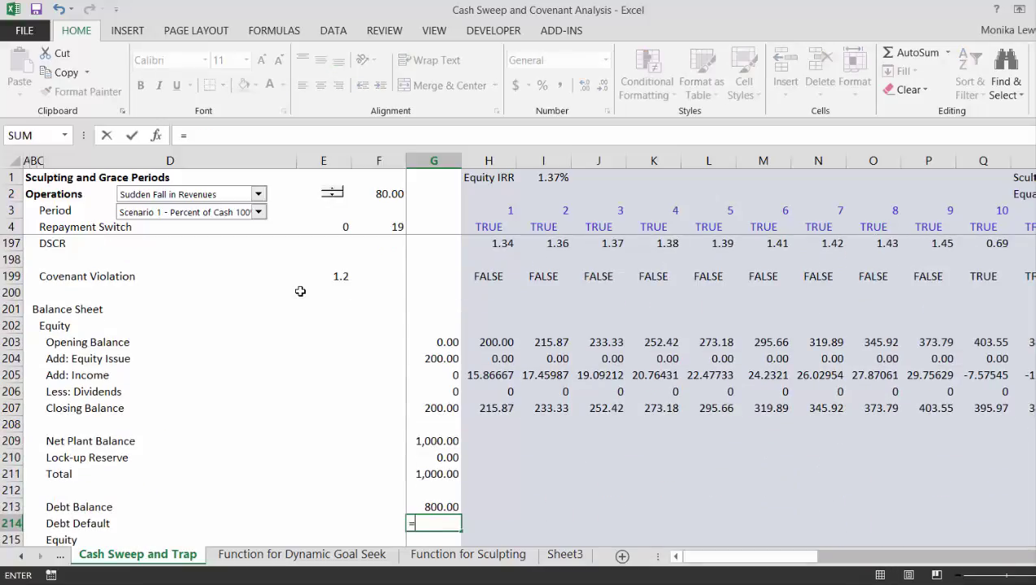
- Link the Debt Default cell G214 to the Closing Balance of the Default on Debt account with =G147
key("Up")
key("Up")
key("Up")
key("Up")
key("Up")
key("Up")
key("Up")
key("Up")
key("Up")
key("Up")
key("Up")
key("Up")
key("Up")
key("Up")
key("Up")
key("Up")
key("Up")
key("Up")
key("Up")
key("Up")
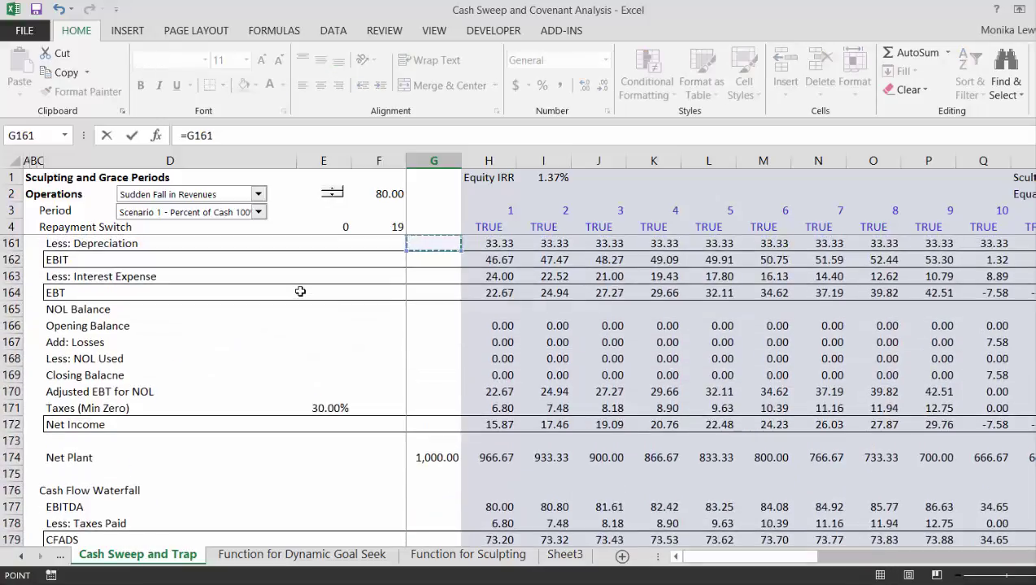
key("Up")
key("Up")
key("Up")
key("Up")
key("Up")
key("Up")
key("Up")
key("Up")
key("Up")
key("Up")
key("Up")
key("Up")
key("Up")
key("Up")
key("Up")
key("Up")
key("Up")
key("Up")
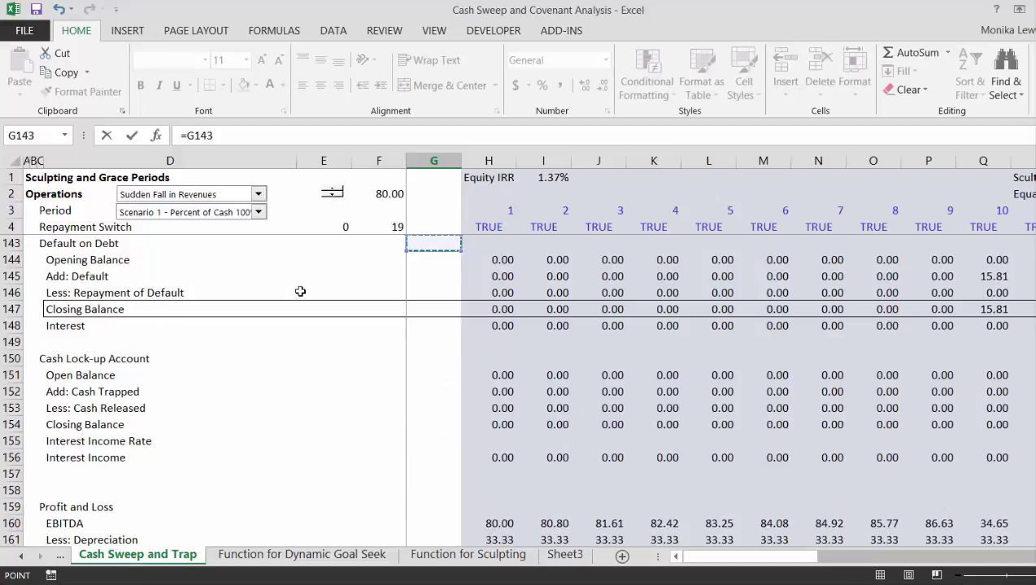
key("Up")
key("Up")
key("Down")
key("Down")
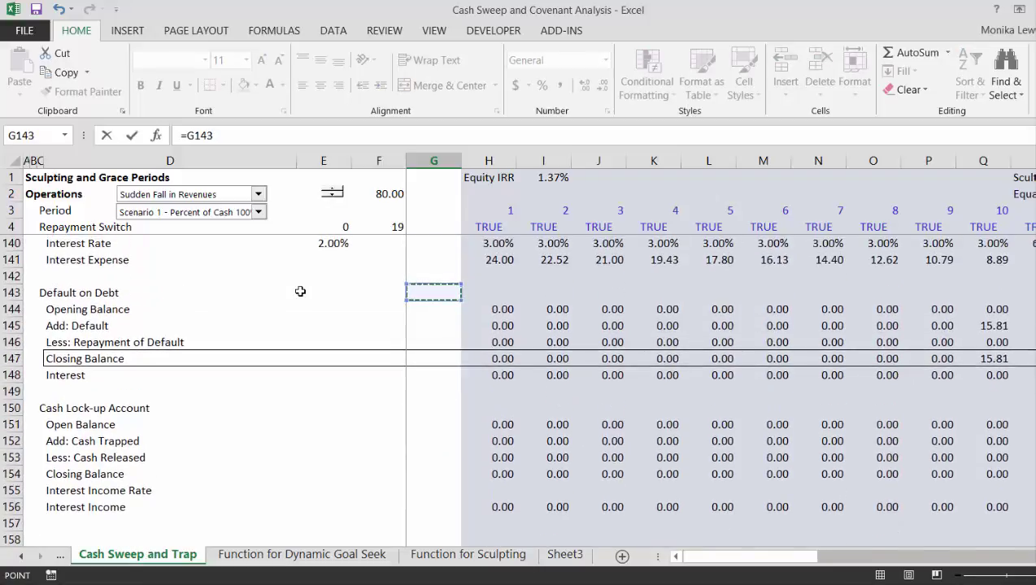
key("Down")
key("Down")
key("Down")
key("Down")
key("Return")
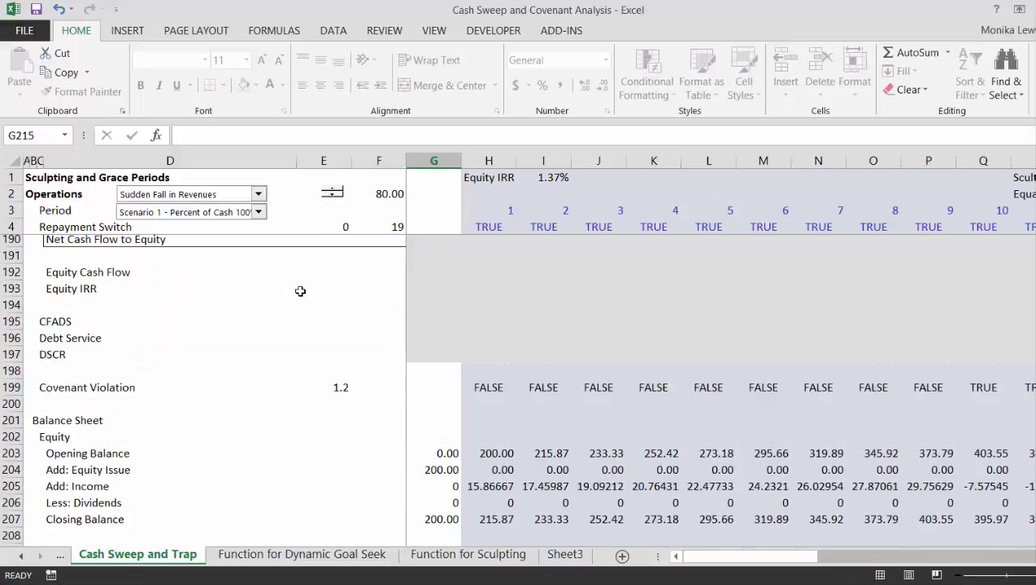
key("Up")
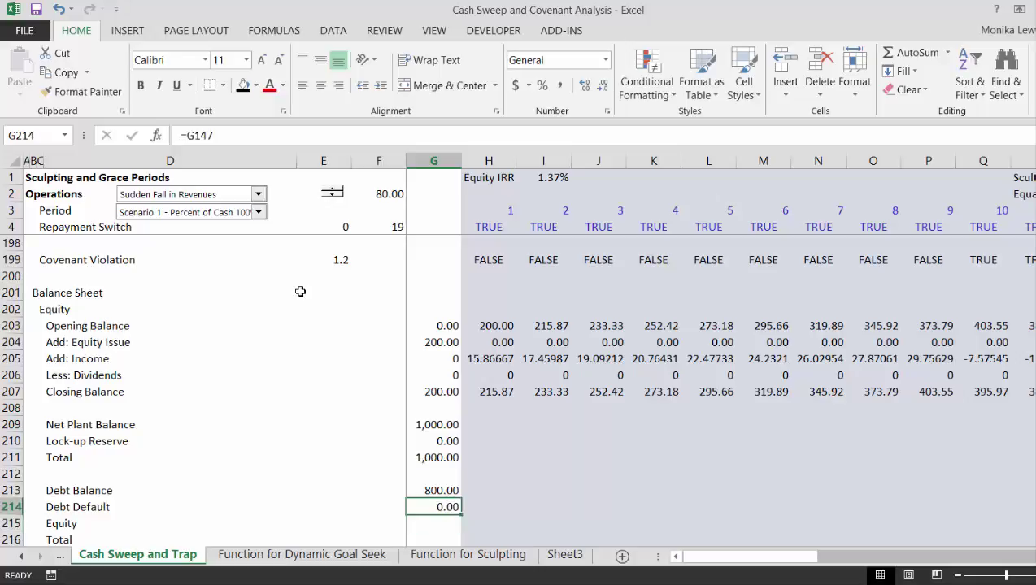
- Link the Equity cell G215 to the Closing Balance of the equity account with =G207
key("Down")
type("=")
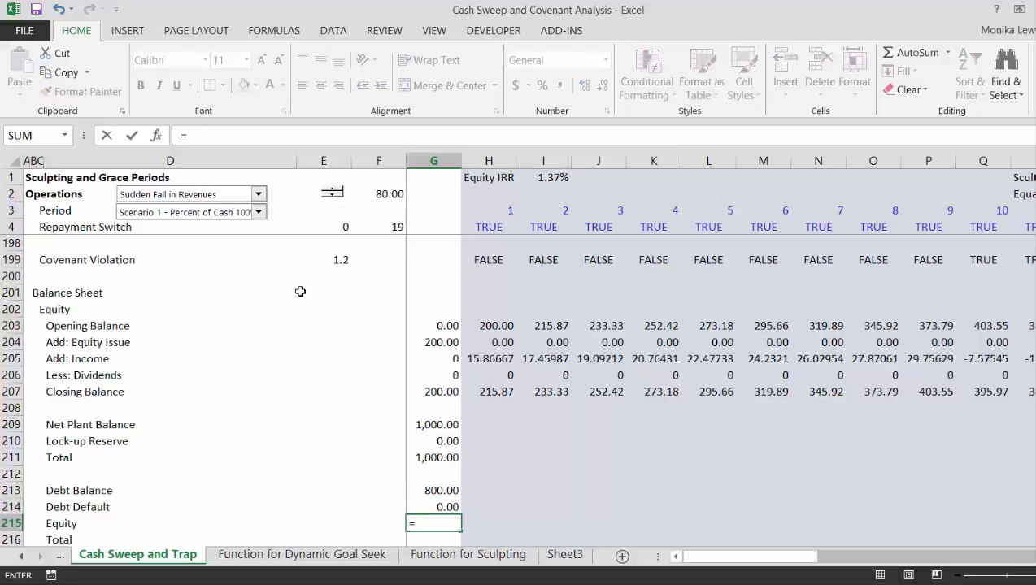
key("Up")
key("Up")
key("Up")
key("Up")
key("Up")
key("Up")
key("Up")
key("Up")
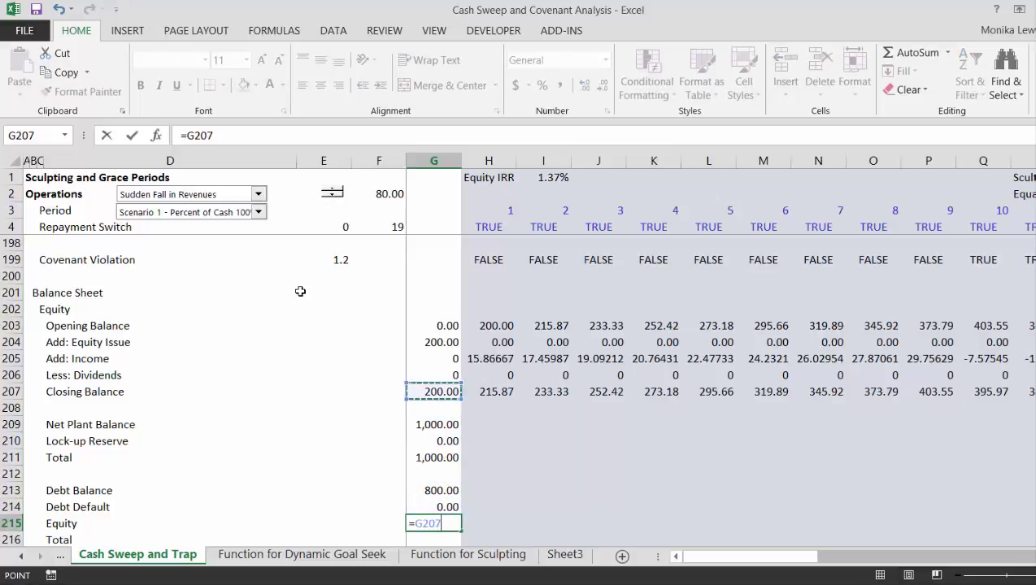
key("Return")
- Total the debt balance, debt default and equity in G216 with =SUM(G213:G215)
type("=sum(")
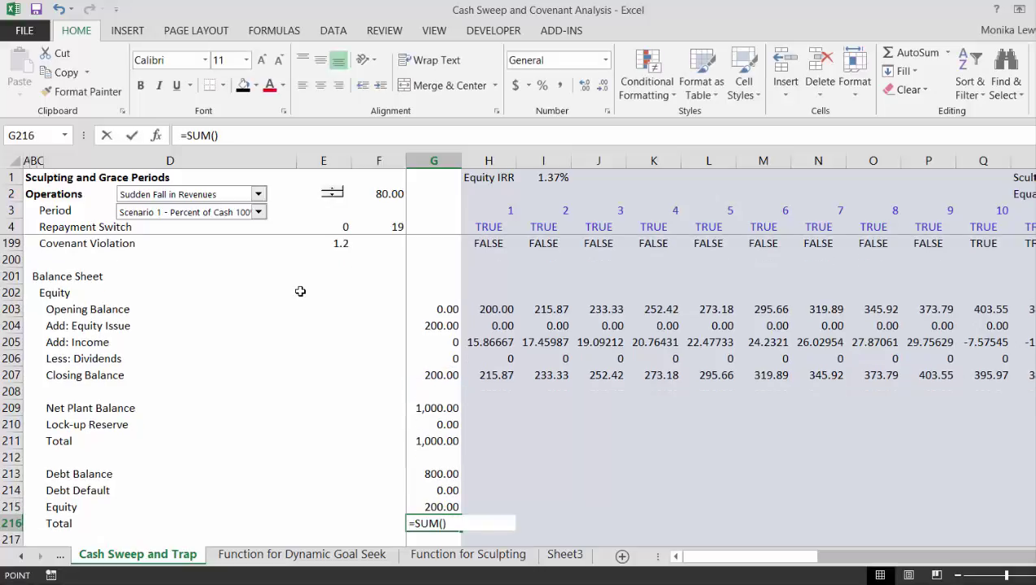
key("Up")
key("shift+Up")
key("shift+Up")
key("Return")
key("Down")
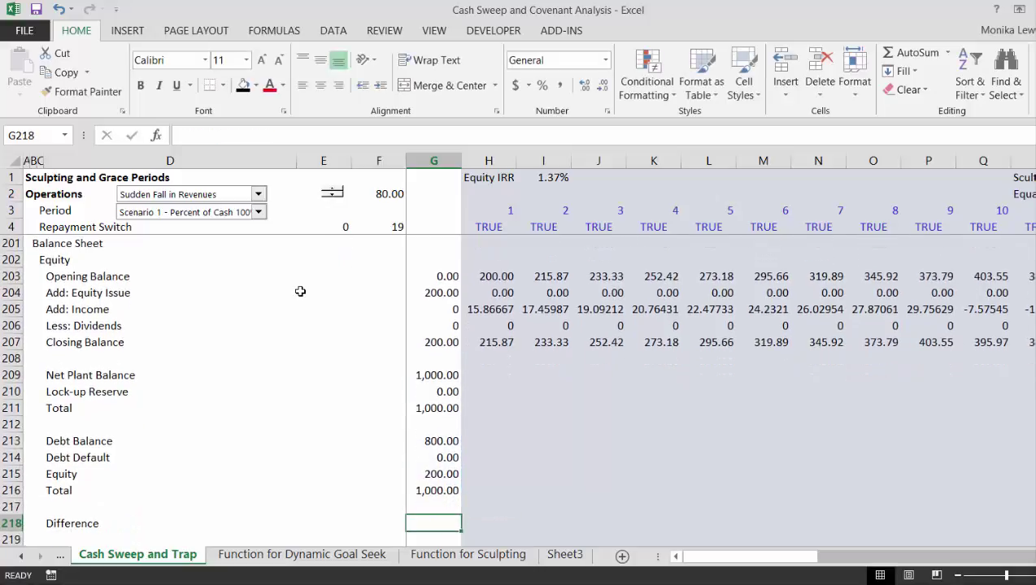
- Calculate the balance sheet Difference in G218 with =G216-G211
type("=")
key("Up")
key("Up")
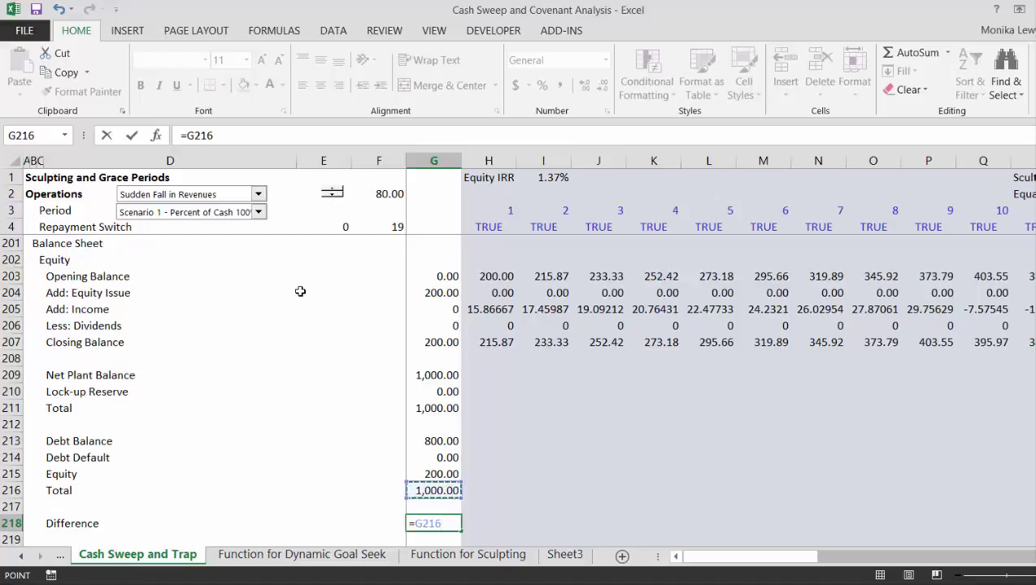
type("-")
key("Up")
key("Up")
key("Up")
key("Up")
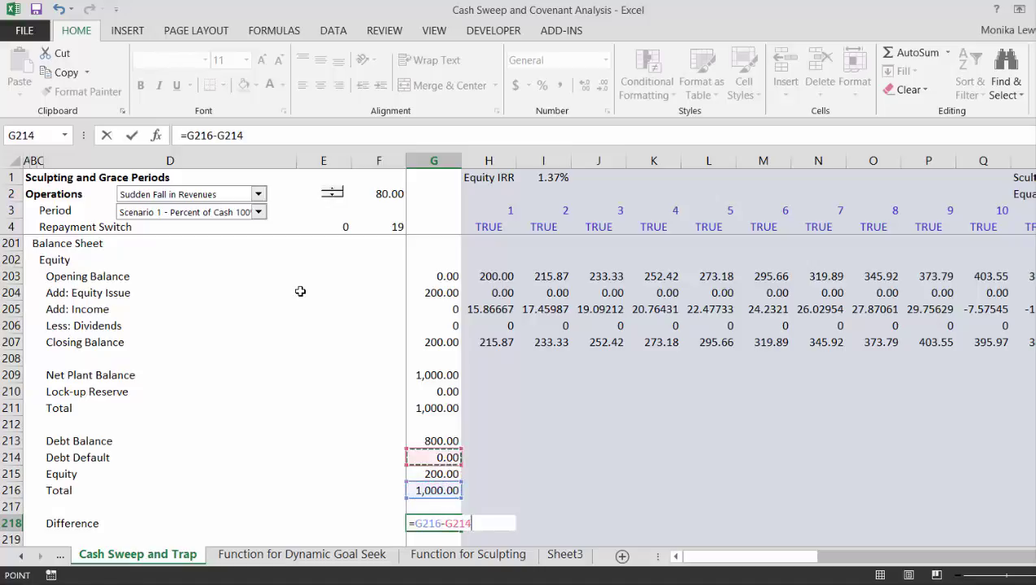
key("Up")
key("Up")
key("Up")
key("Return")
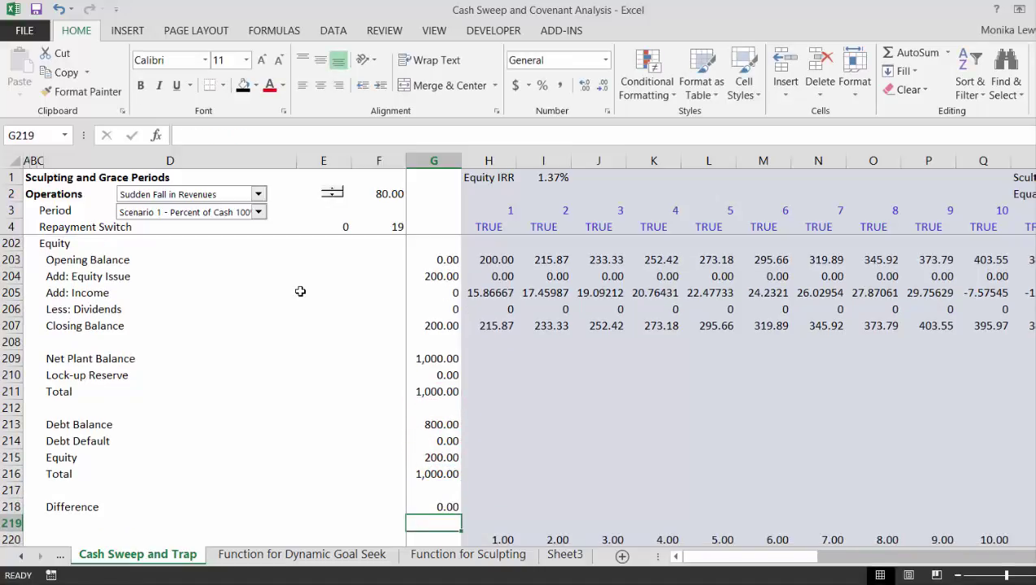
- Insert a row below Difference and enter the balance check =ROUND(G218,3)=0 in G219
key("shift+space")
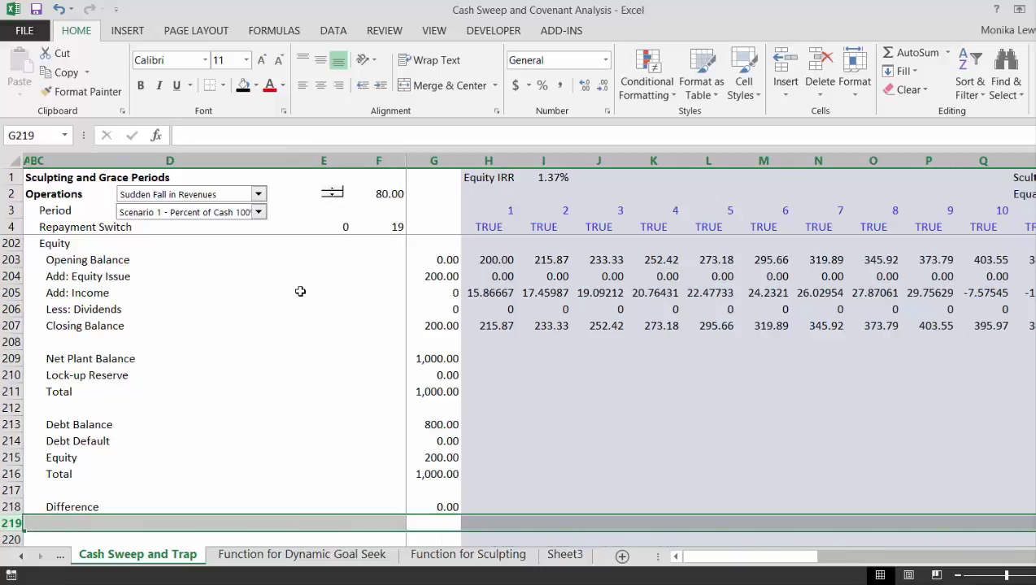
key("ctrl+shift+plus")
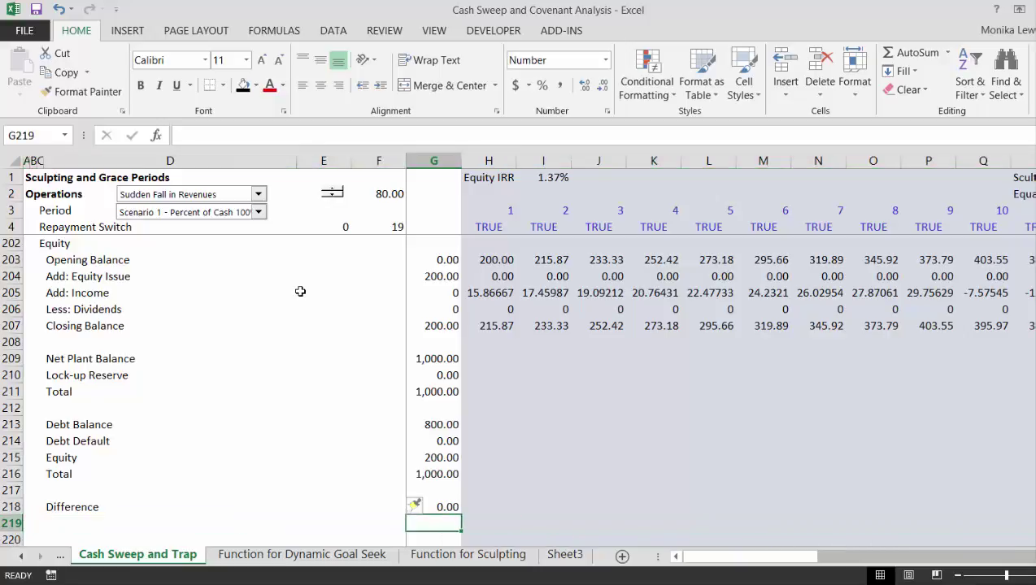
type("=round(")
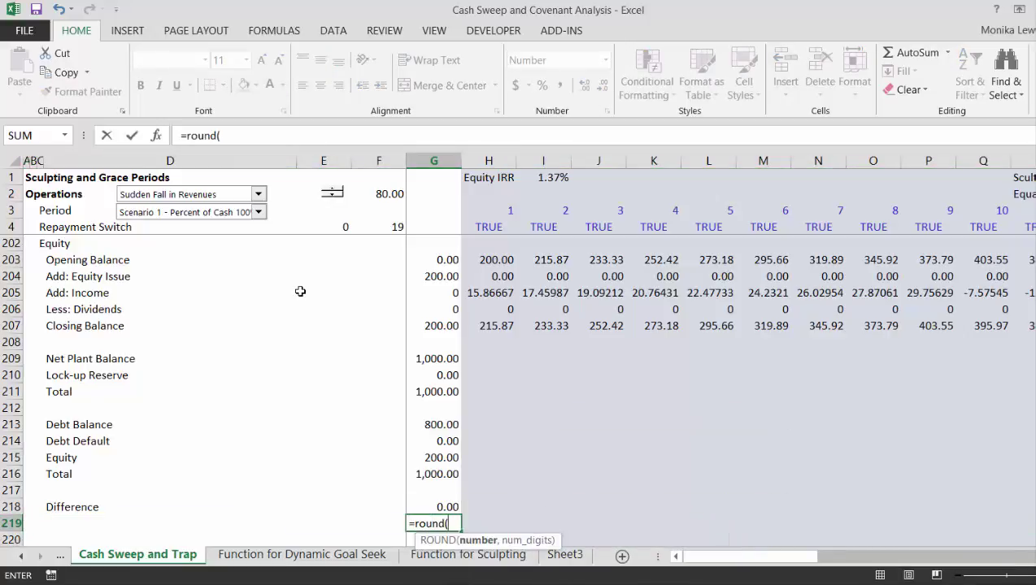
key("Up")
type(",")
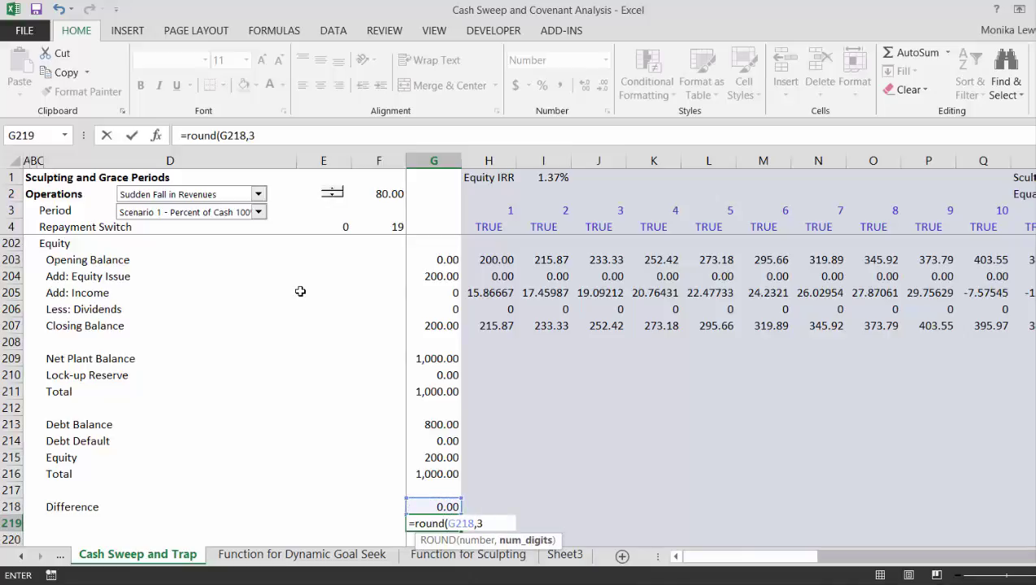
type("3)=0")
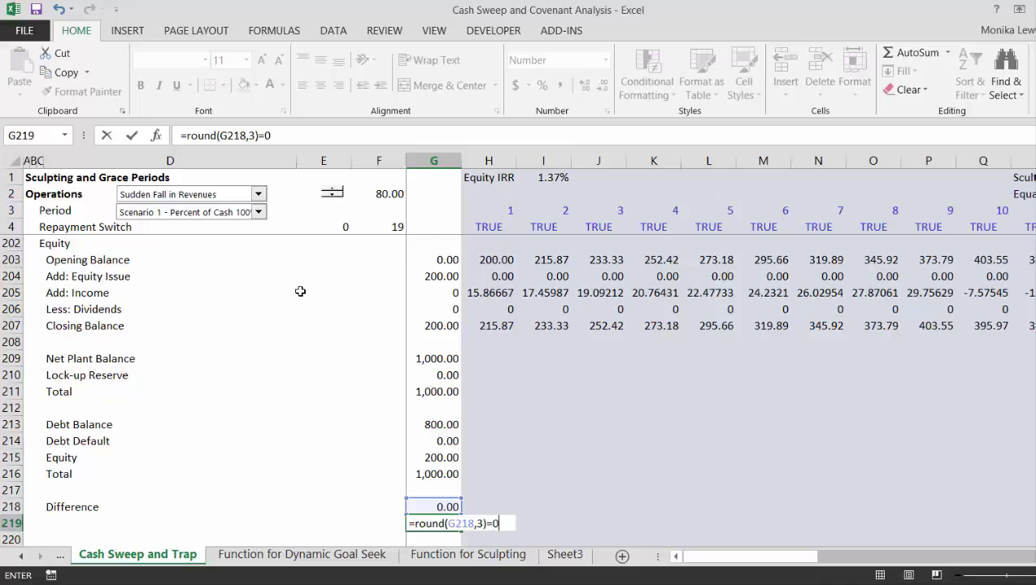
key("Return")
- Copy the balance sheet formulas in G209:G219 across all the period columns
key("Up")
key("Up")
key("Up")
key("Up")
key("Up")
key("Up")
key("Up")
key("Up")
key("Up")
key("Up")
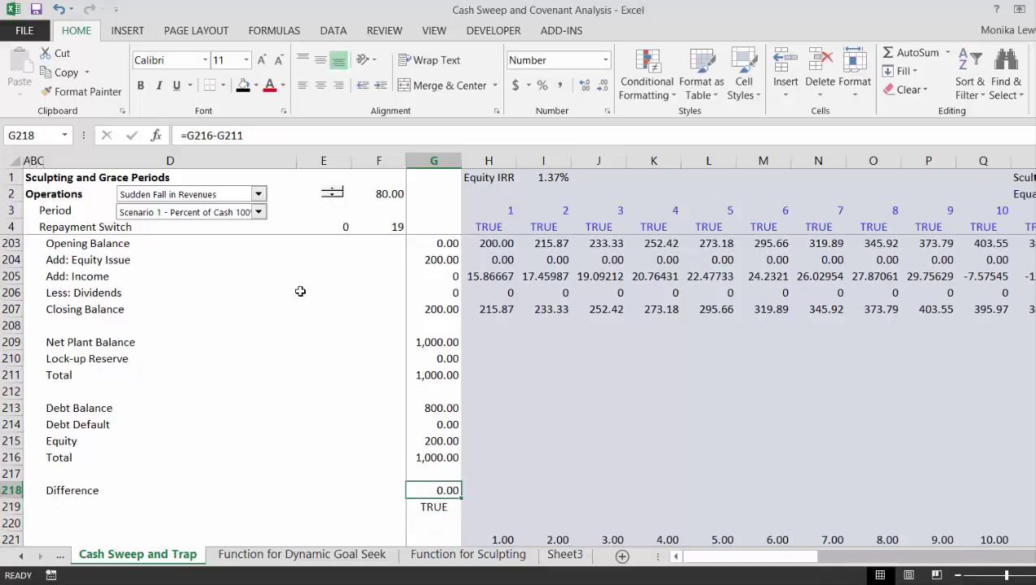
key("Up")
key("shift+Down")
key("shift+Down")
key("shift+Down")
key("shift+Down")
key("shift+Down")
key("shift+Down")
key("shift+Down")
key("shift+Down")
key("shift+Down")
key("shift+Down")
key("shift+Down")
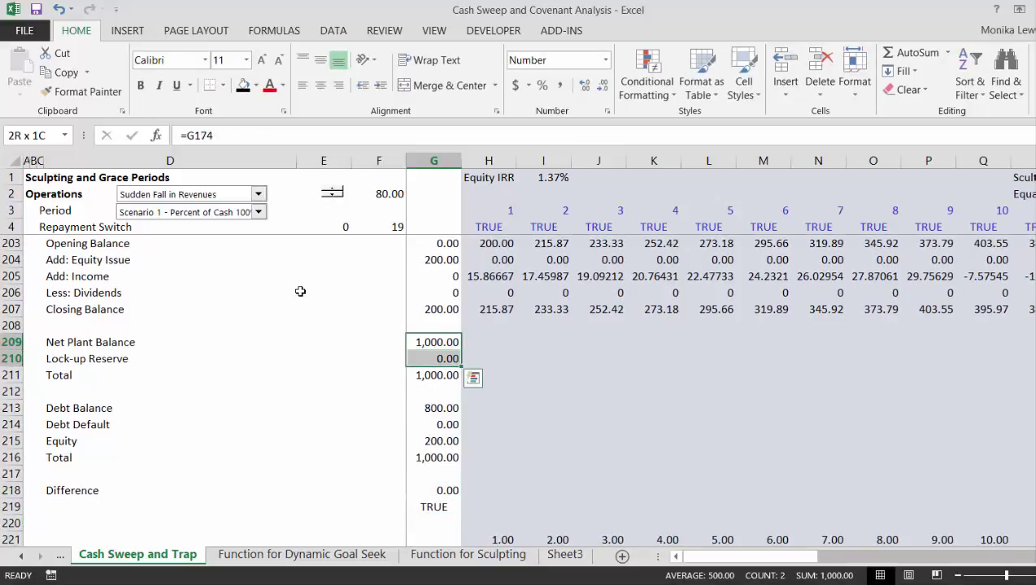
key("shift+Up")
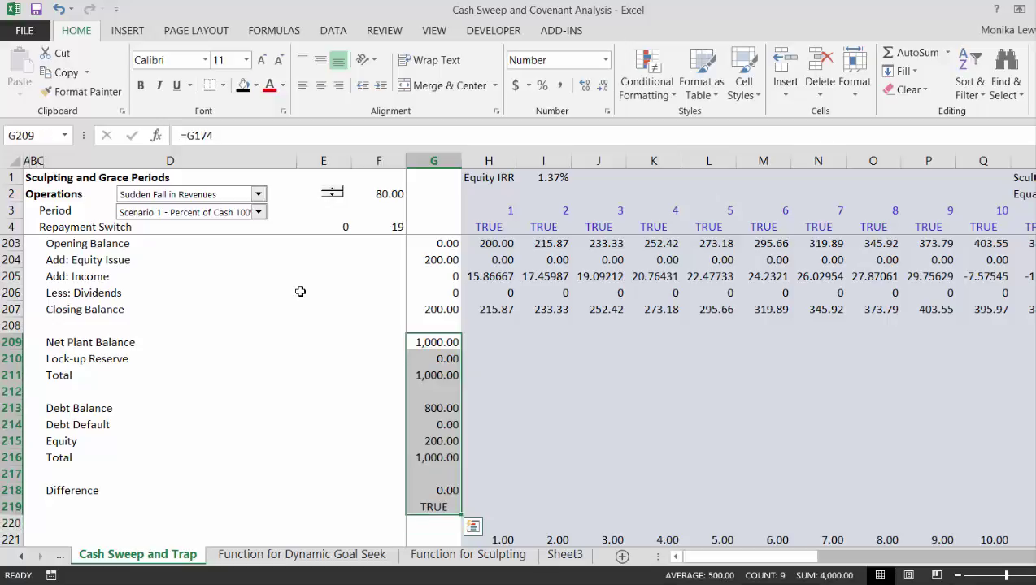
key("ctrl+shift+r")
key("Right")
key("Right")
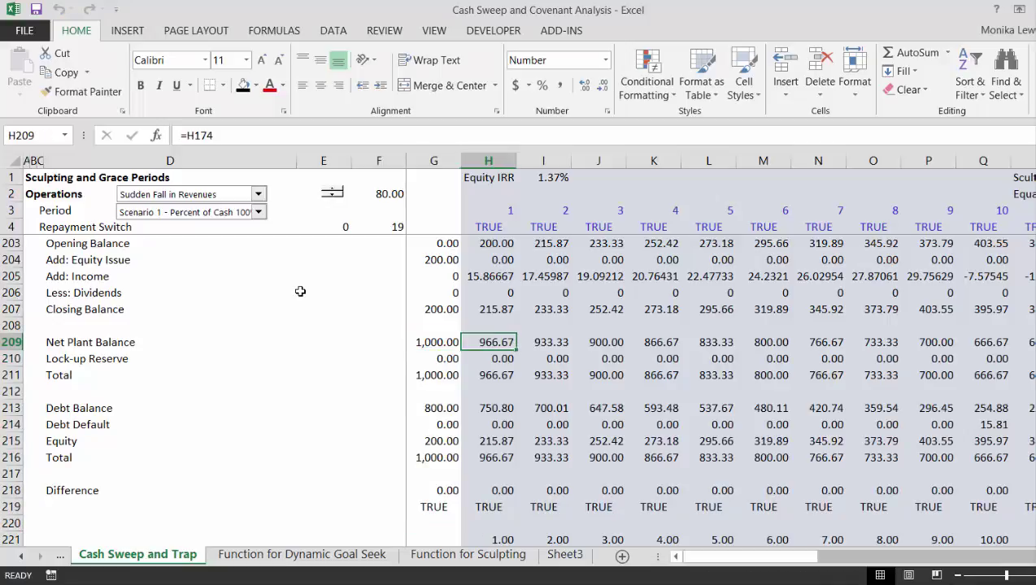
- Examine the Difference and balance check rows across the periods to find where the balance sheet stops balancing
key("Right")
key("Right")
key("Right")
key("Right")
key("Right")
key("Right")
key("Right")
key("Right")
key("Right")
key("Right")
key("Right")
key("Right")
key("Right")
key("Right")
key("Right")
key("Right")
key("Right")
key("Right")
key("Right")
key("Right")
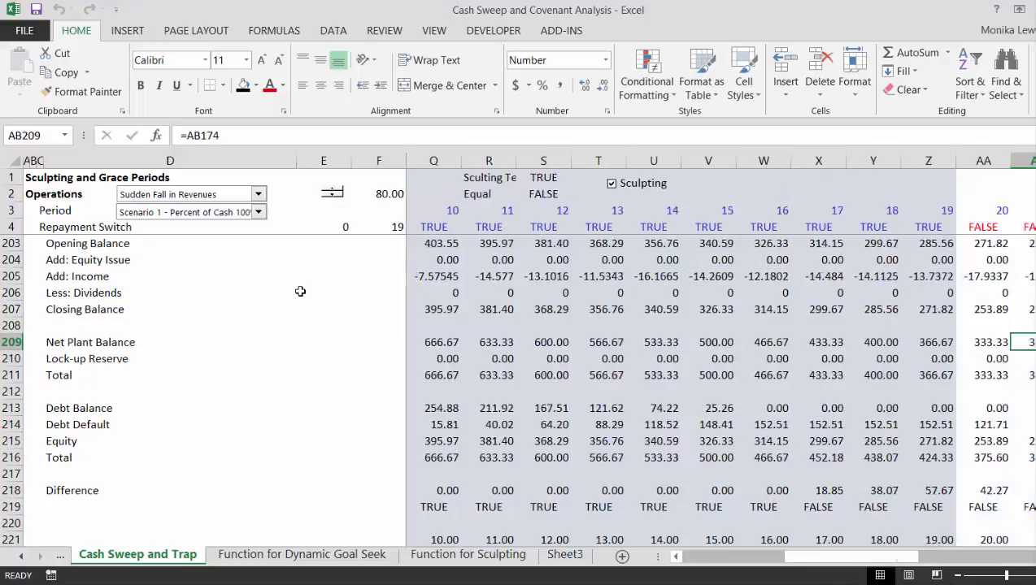
key("Left")
key("Left")
key("Left")
key("Left")
key("Left")
key("Left")
key("Left")
key("Left")
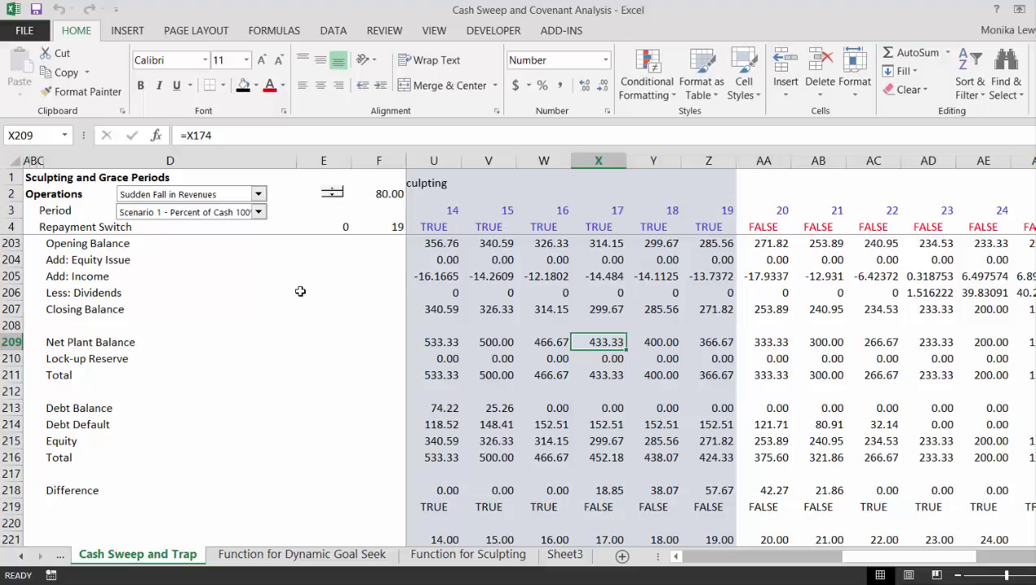
- Switch the cash sweep scenario to No Sweep to test the balance sheet check
left_click(258, 212)
key("Down")
key("Down")
key("Down")
key("Down")
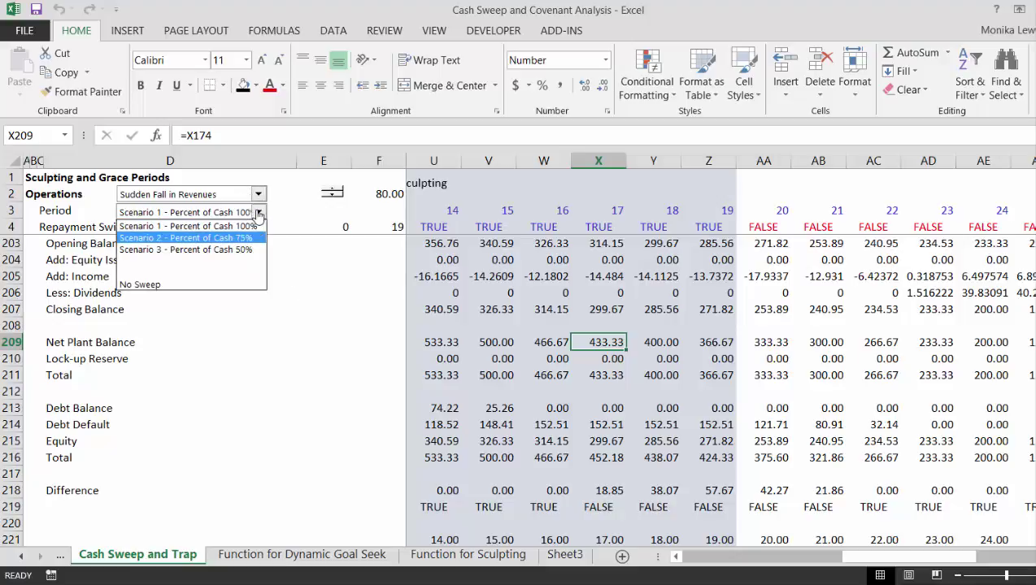
key("Down")
key("Return")
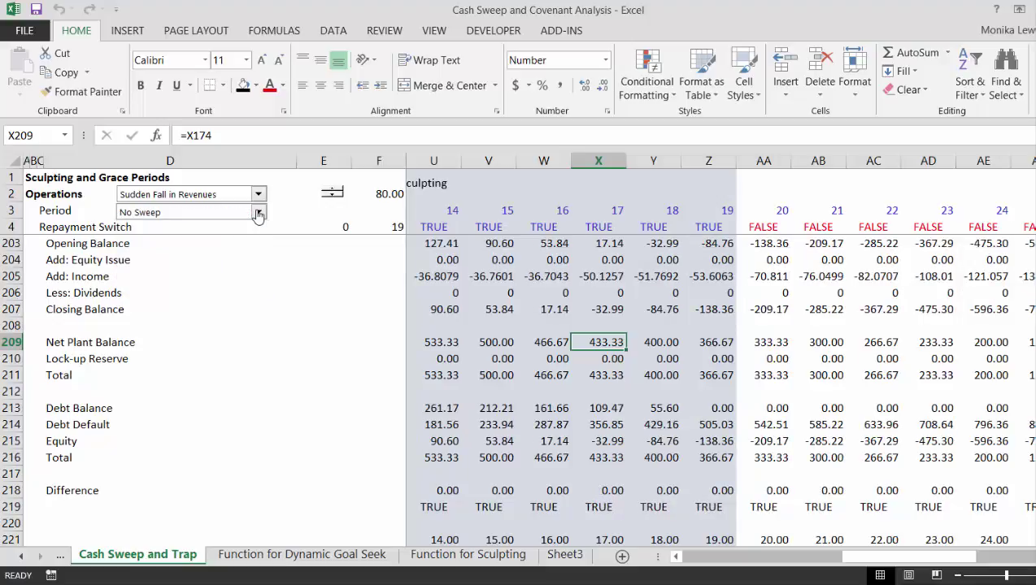
- Switch the cash sweep scenario to Scenario 3 - Percent of Cash 50%
left_click(257, 213)
key("Up")
key("Up")
key("Up")
key("Return")
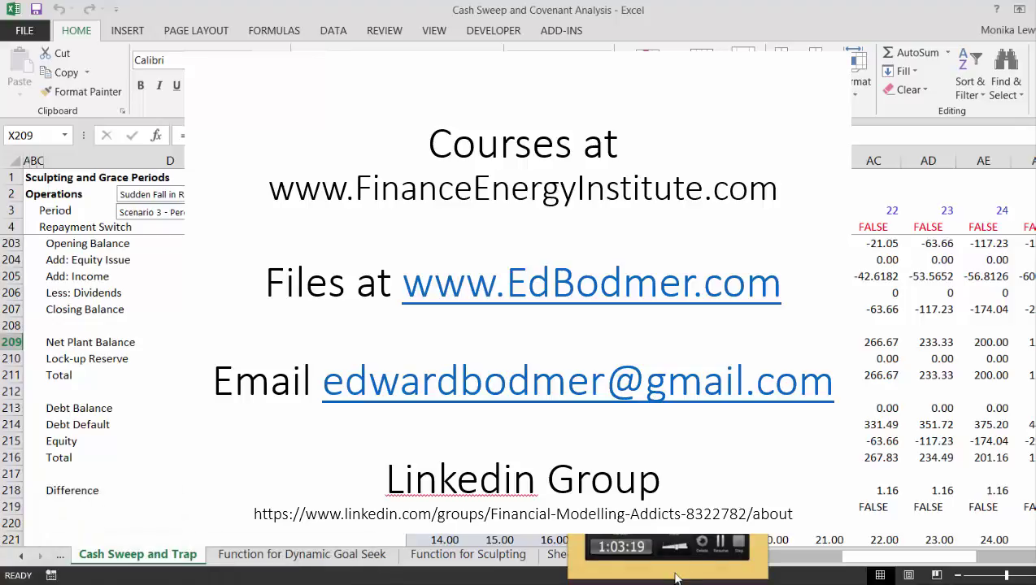
mouse_move(722, 541)
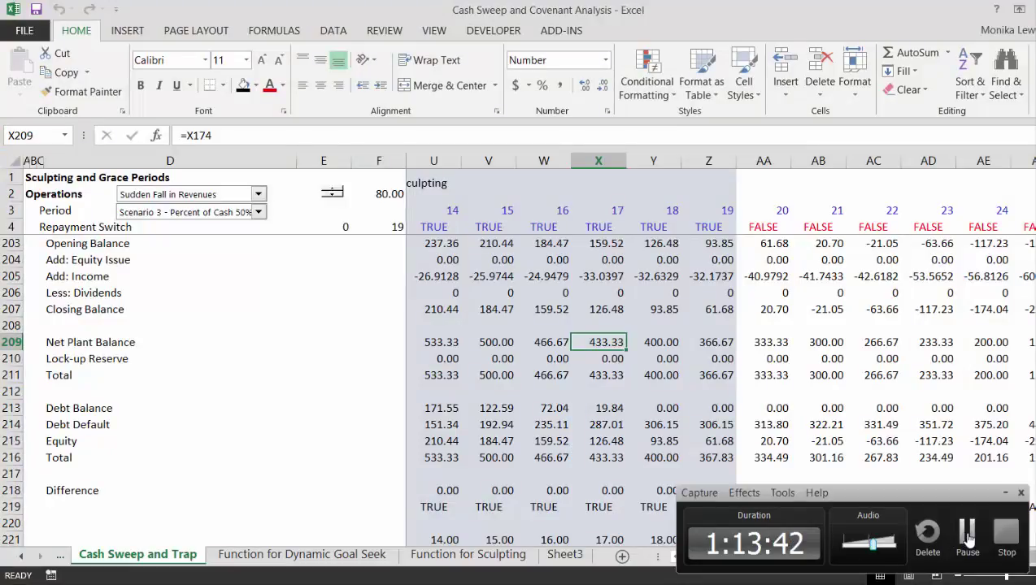
left_click(967, 532)
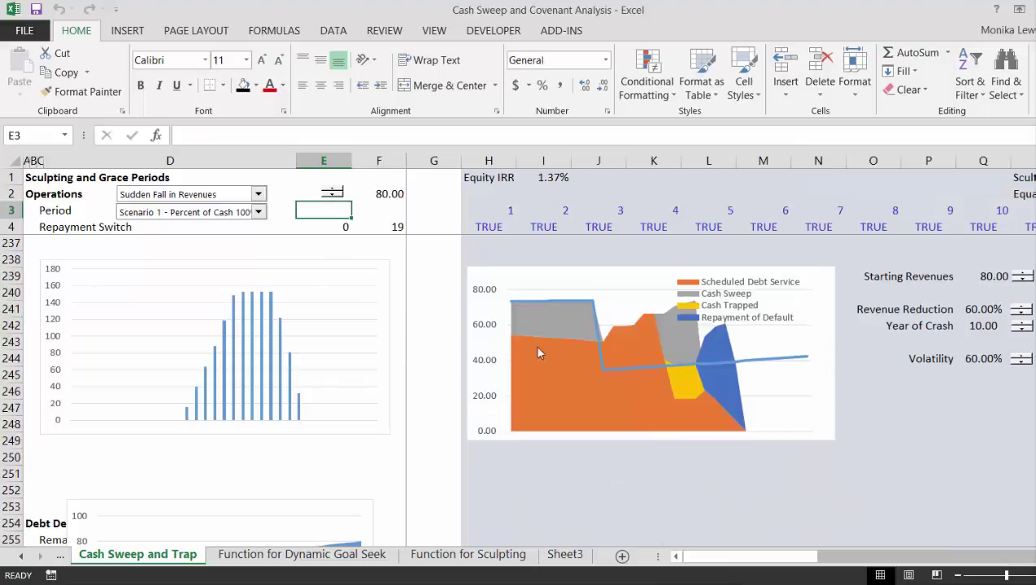
- Compare the default and debt service charts under No Sweep and under Scenario 1 - Percent of Cash 100%
left_click(259, 213)
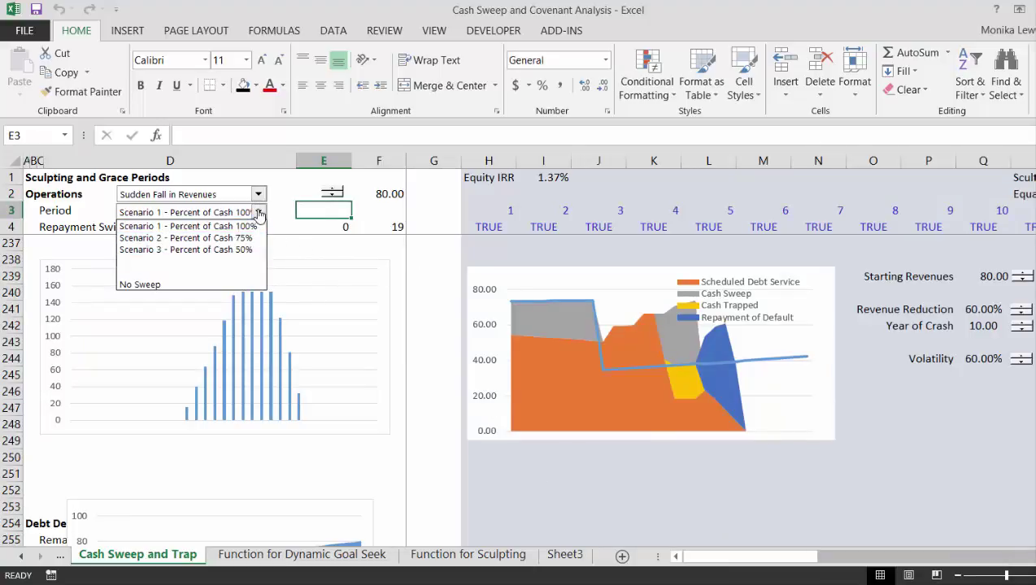
left_click(192, 284)
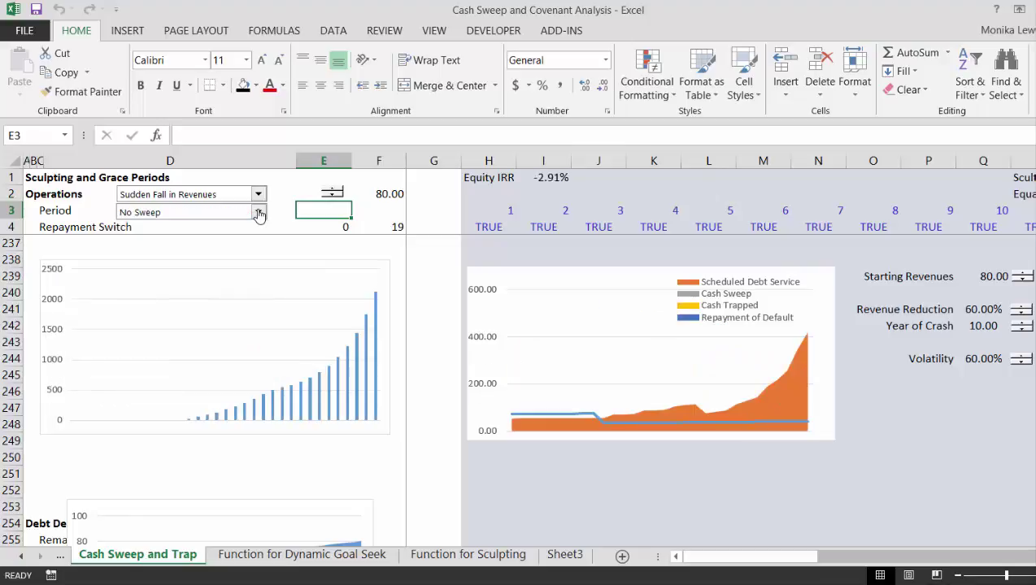
left_click(258, 213)
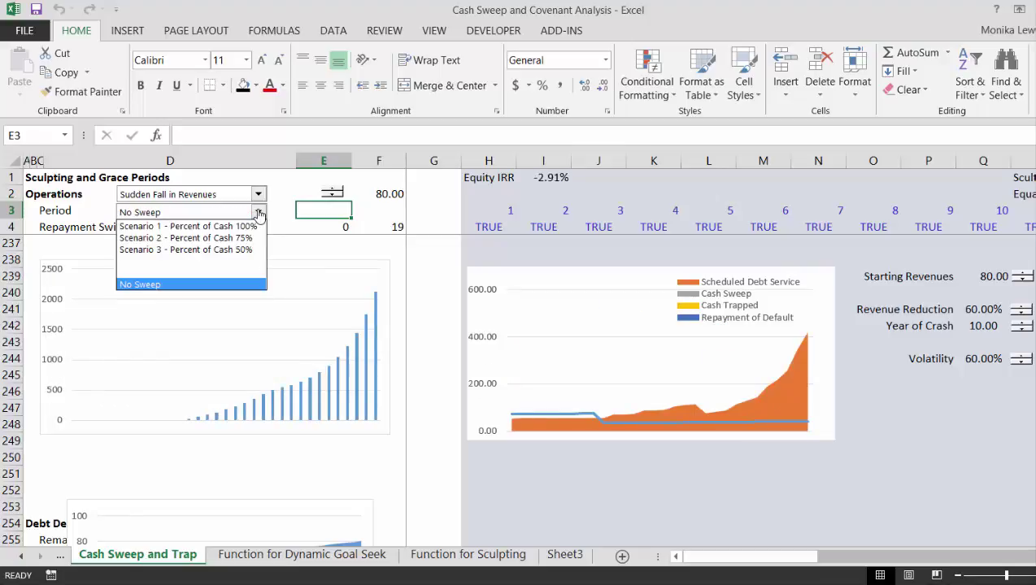
left_click(244, 226)
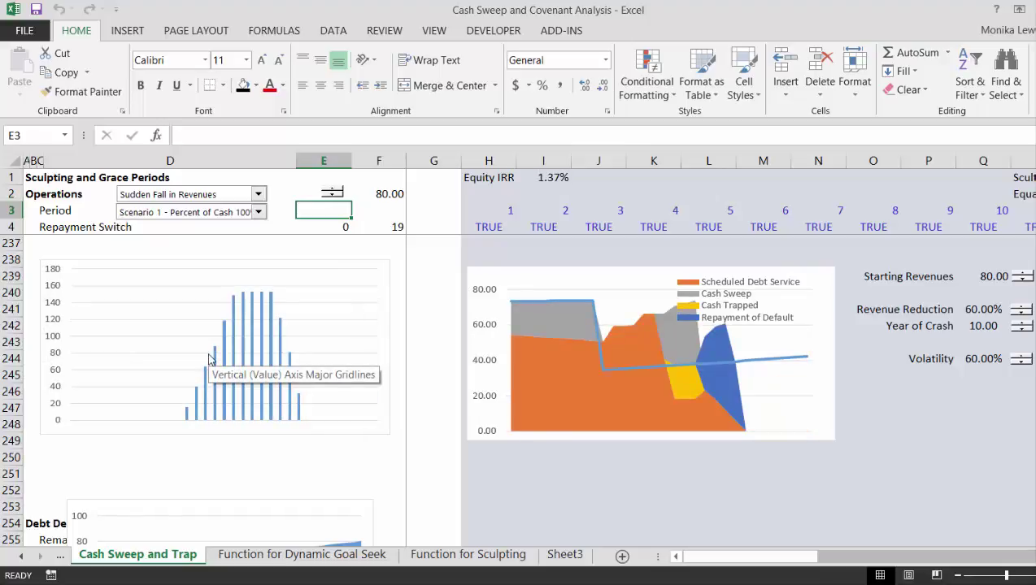
- Switch the cash sweep scenario to No Sweep under the Sudden Fall in Revenues case
left_click(258, 213)
key("Down")
key("Down")
key("Down")
key("Down")
key("Down")
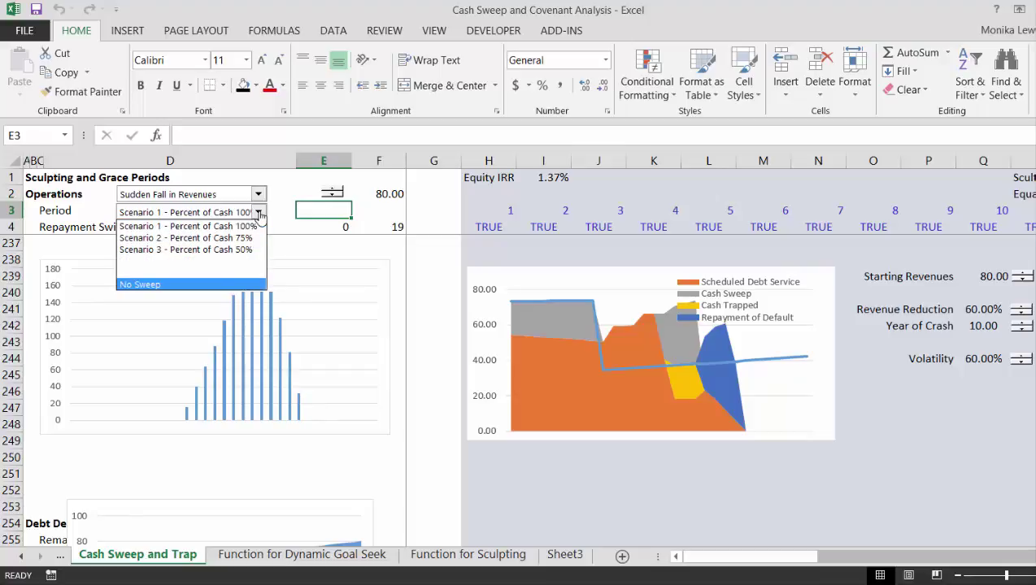
key("Return")
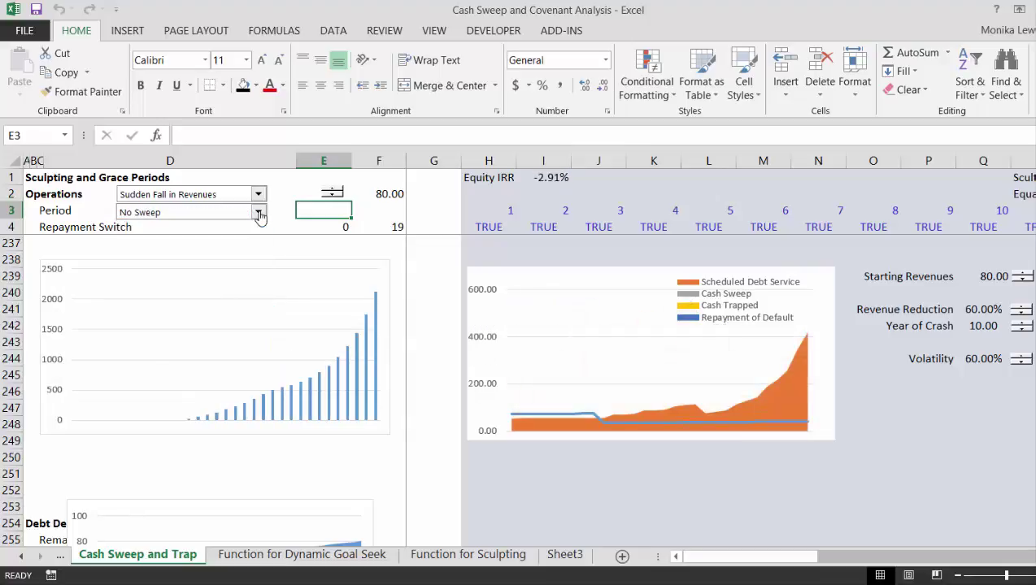
- Change the operations scenario to Varying Flat Revenue
left_click(258, 195)
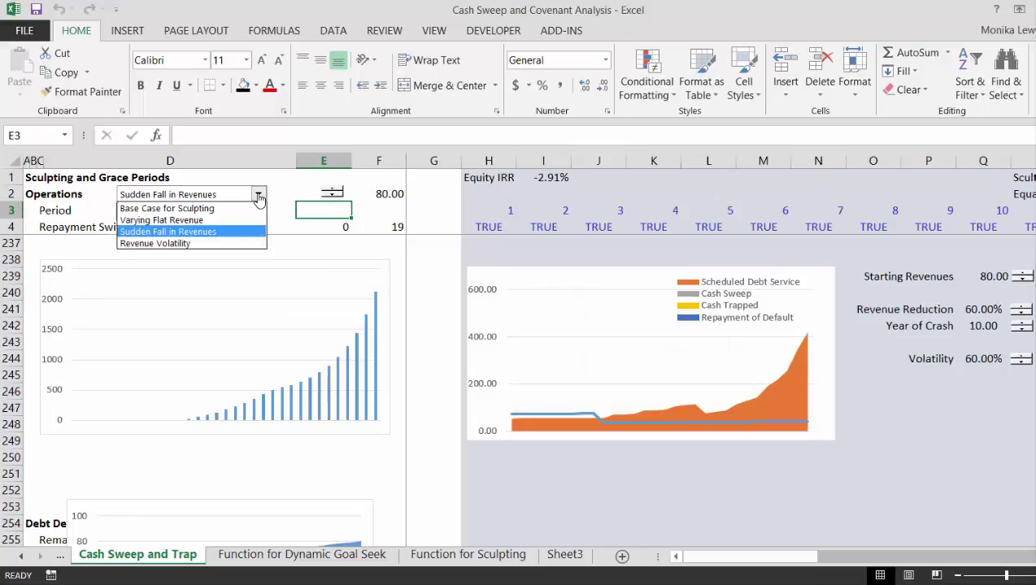
key("Up")
key("Return")
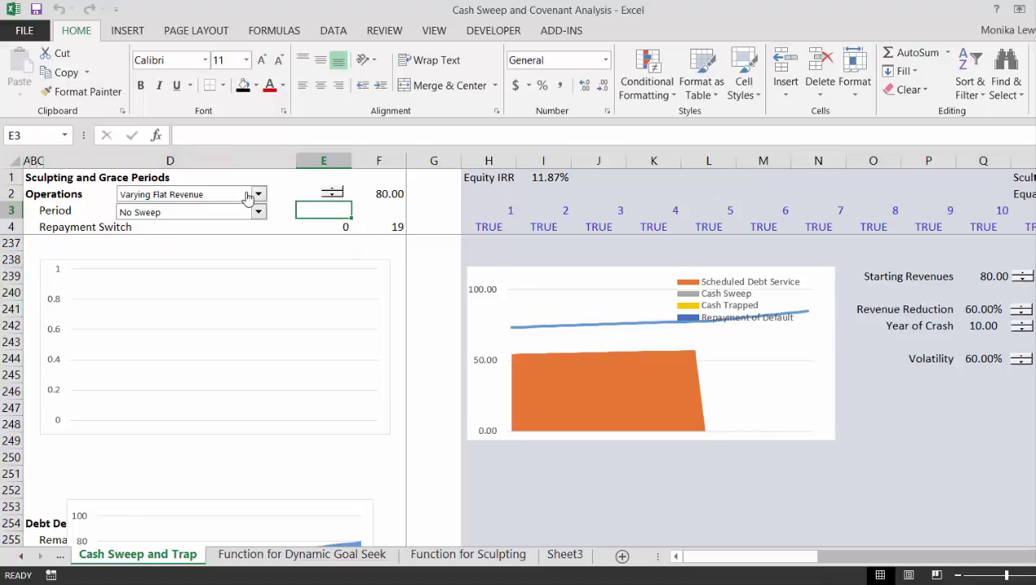
- Compare the debt service chart under Scenario 1 - Percent of Cash 100% and under No Sweep with flat revenue
left_click(258, 213)
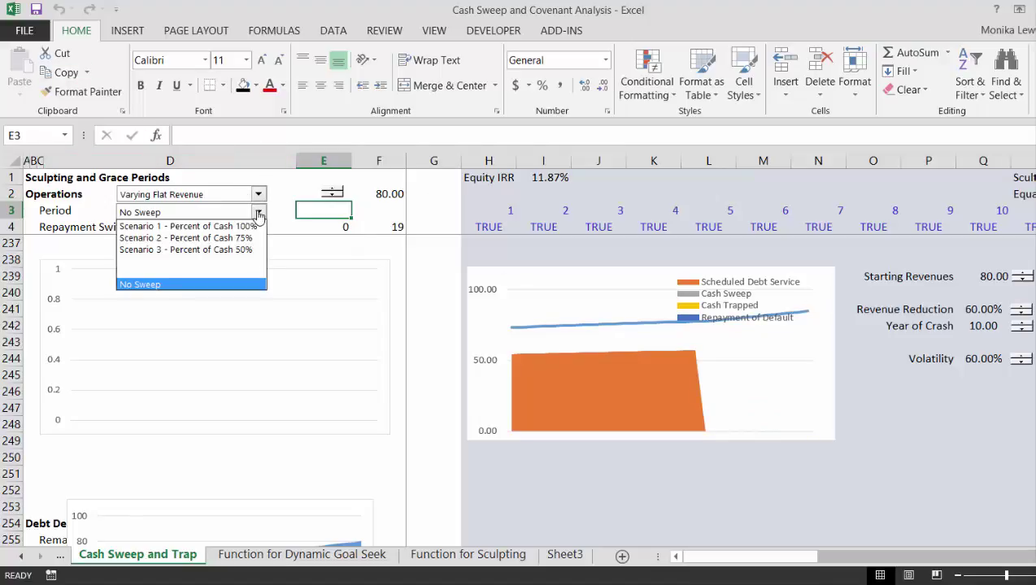
left_click(191, 226)
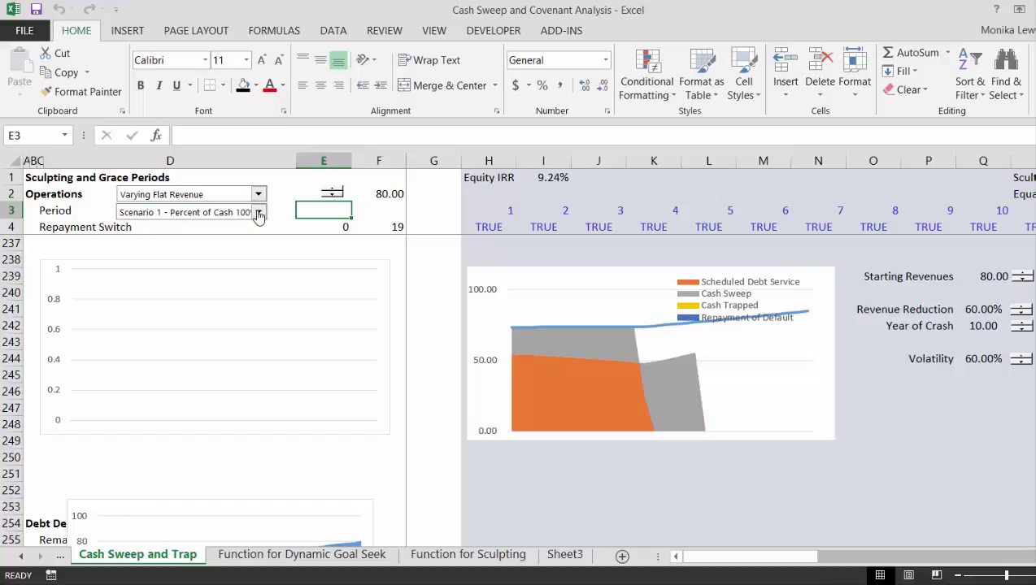
left_click(258, 214)
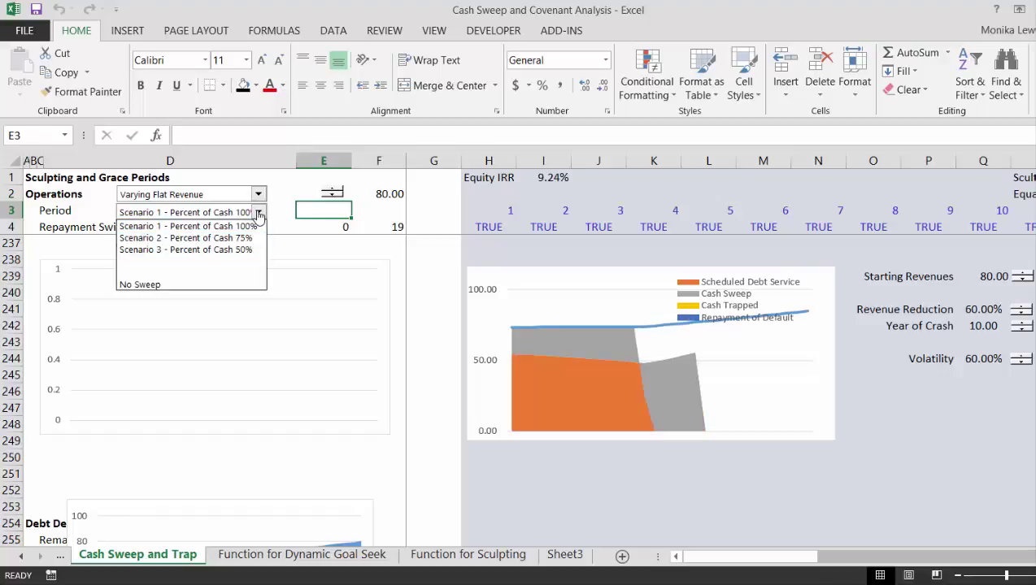
left_click(191, 284)
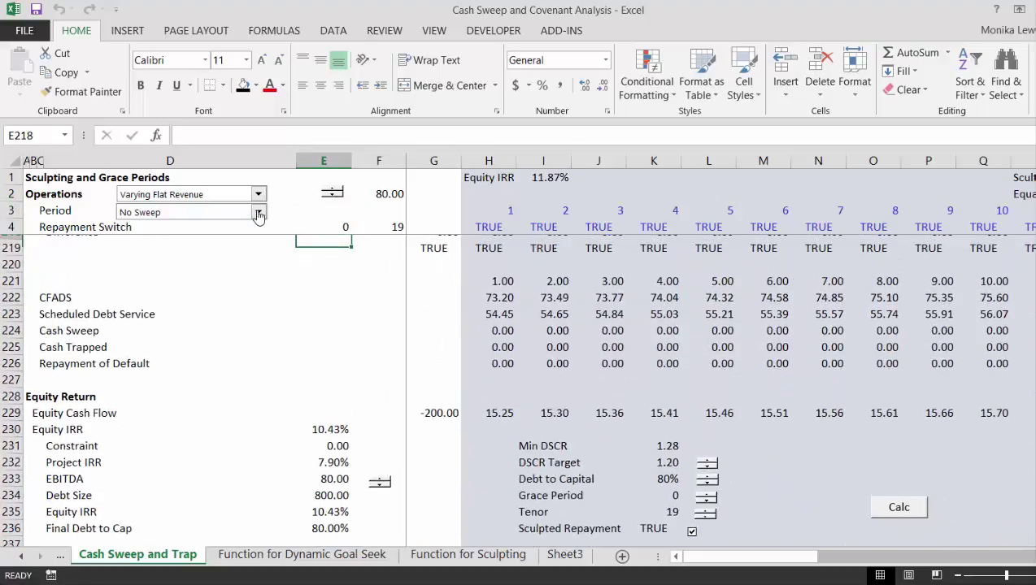
- Examine the balance sheet rows from the equity balance down to the Difference check under No Sweep
key("Up")
key("Up")
key("Up")
key("Up")
key("Up")
key("Up")
key("Up")
key("Up")
key("Up")
key("Up")
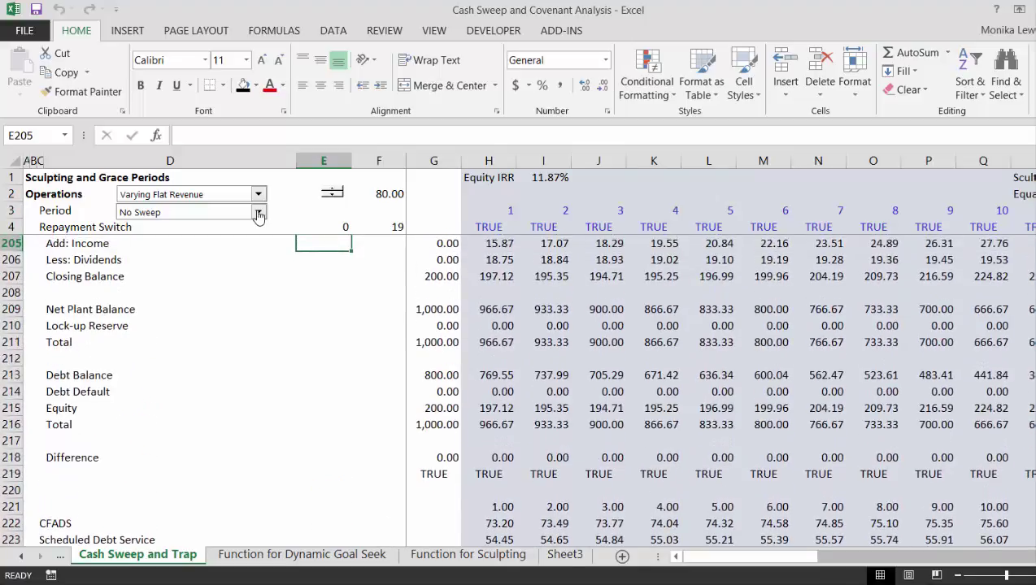
key("Down")
key("Down")
key("Down")
key("Down")
key("Down")
key("Down")
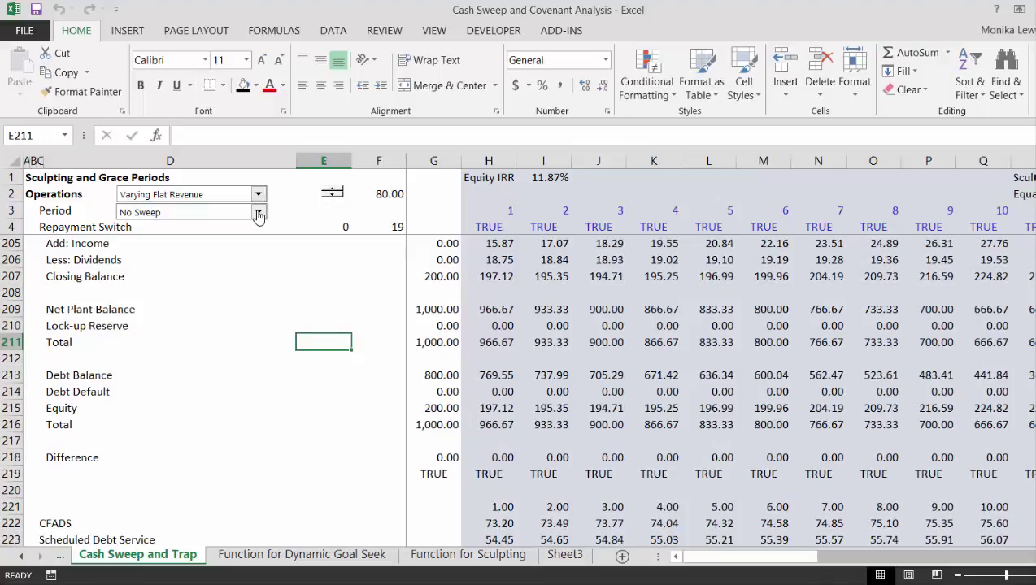
key("Down")
key("Down")
key("Down")
key("Down")
key("Down")
key("Down")
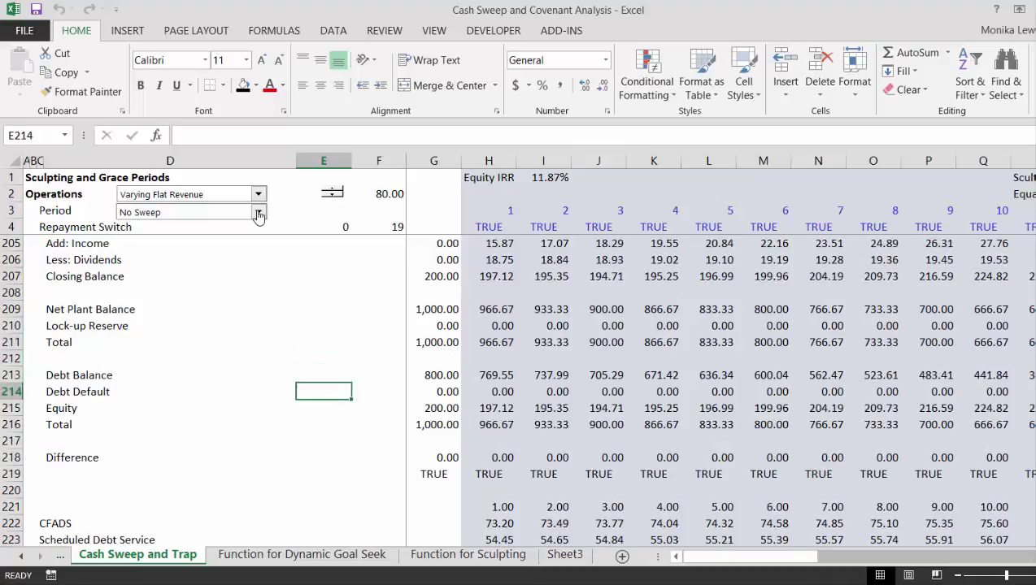
key("Left")
key("Left")
key("Left")
key("Left")
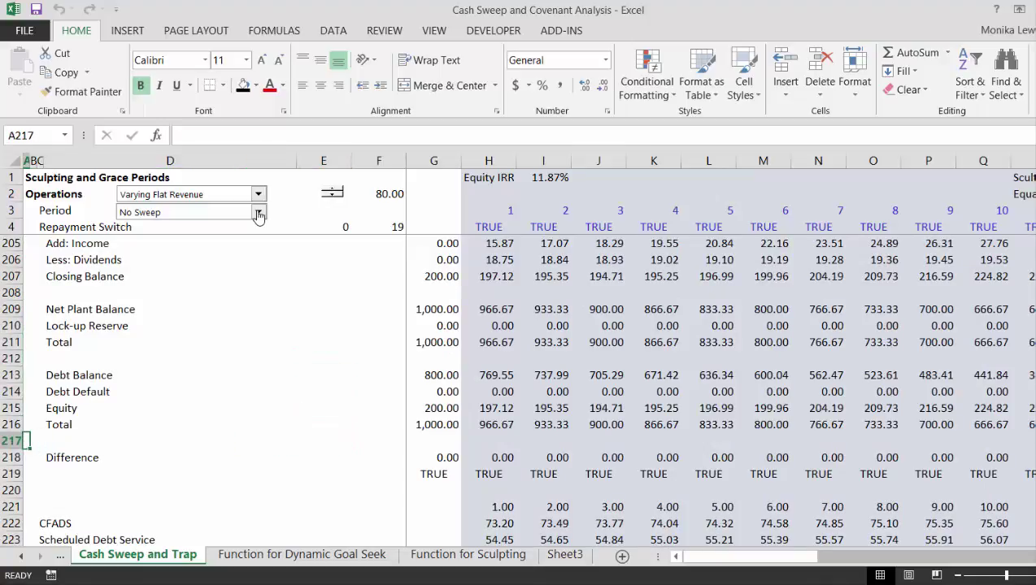
- Review the model's sections from the cash flow waterfall up to the operating assumptions and back to the lock-up account
key("Page_Up")
key("Page_Up")
key("Page_Up")
key("Page_Up")
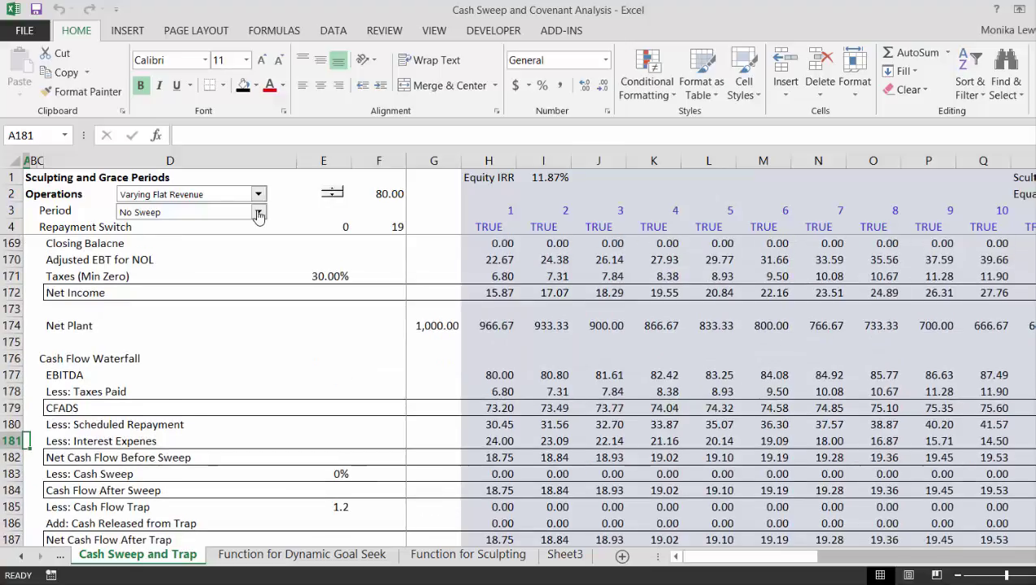
key("Page_Up")
key("Page_Up")
key("Page_Up")
key("Page_Up")
key("Page_Up")
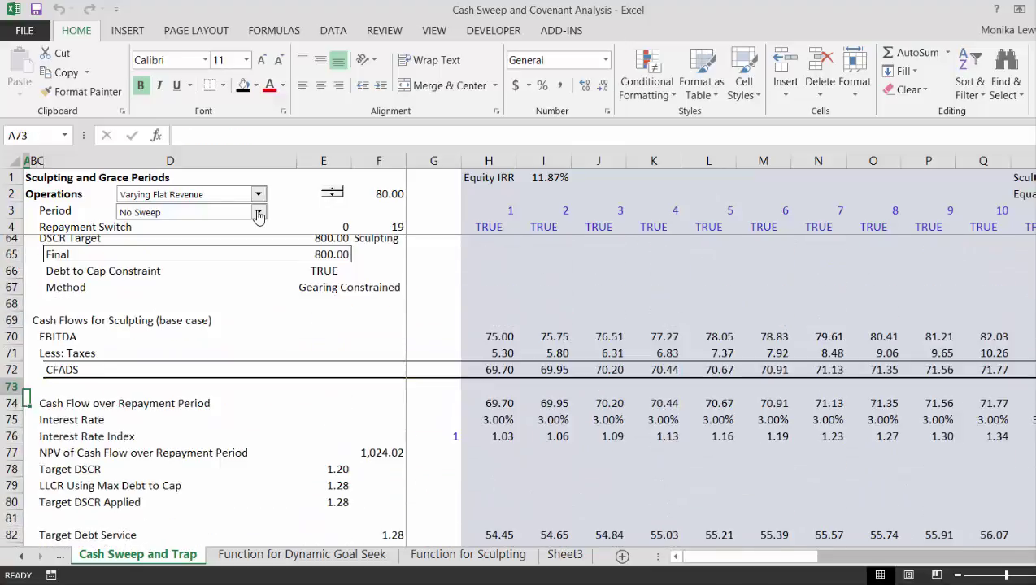
key("Page_Up")
key("Page_Up")
key("Page_Up")
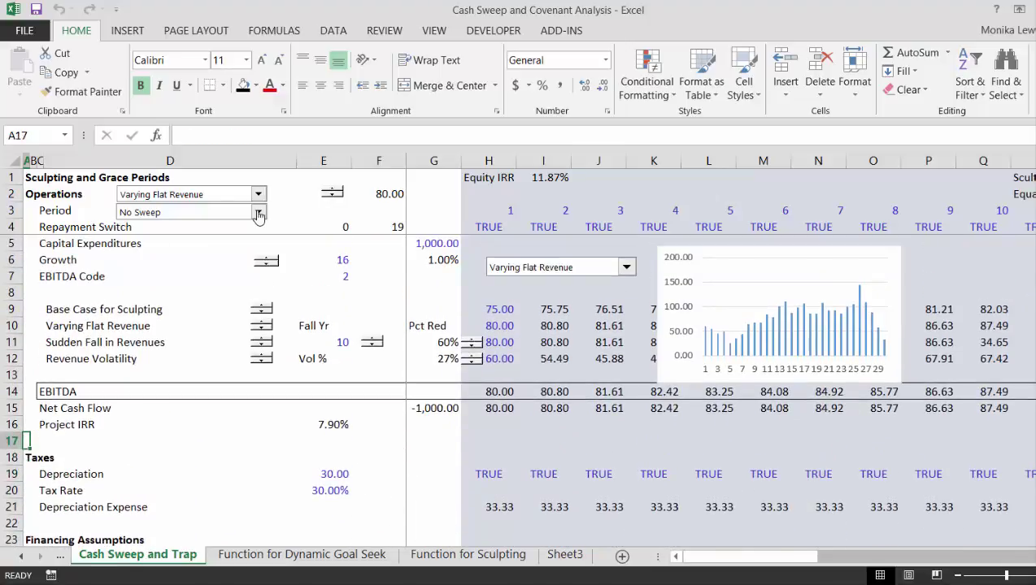
key("Page_Down")
key("Page_Down")
key("Page_Down")
key("Page_Down")
key("Page_Down")
key("Page_Down")
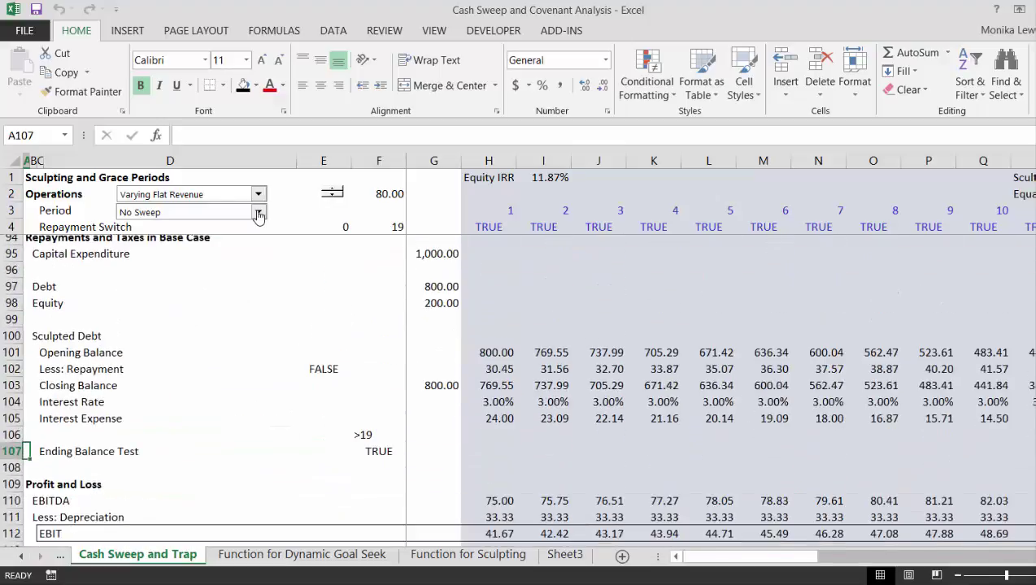
key("Page_Down")
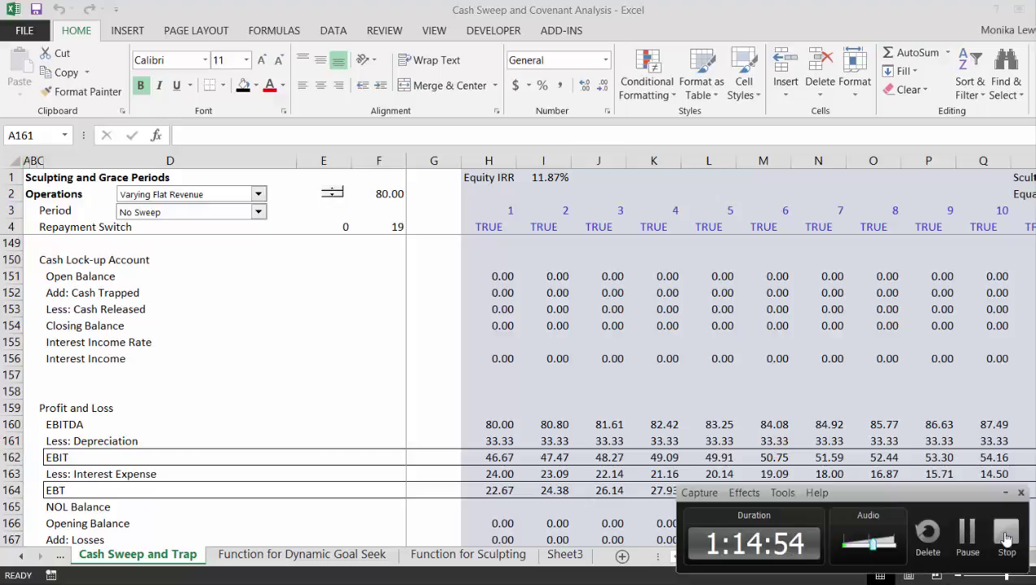
left_click(1002, 536)
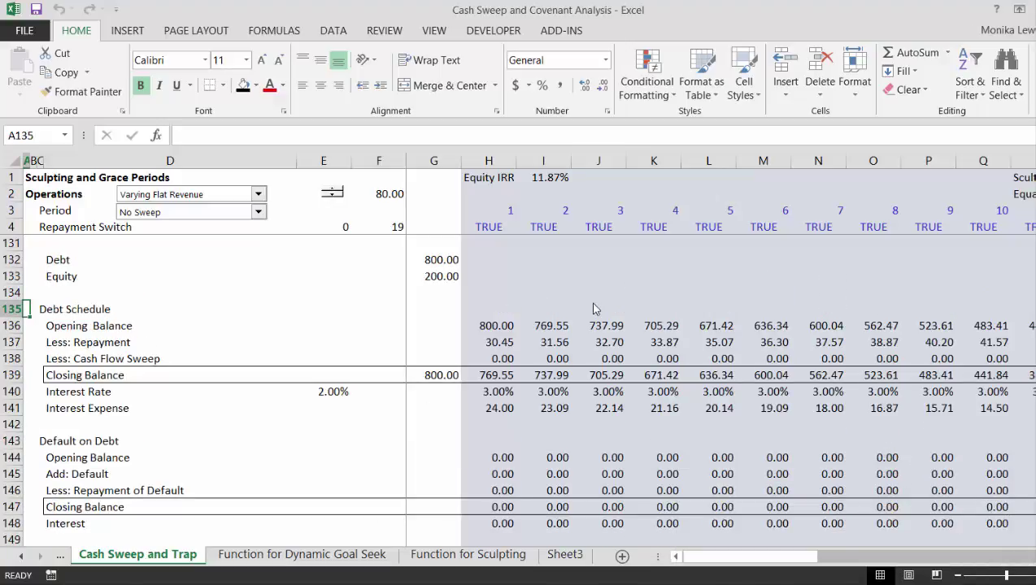
- Move the sweep scenario drop-down control from column H to beside the Cash Sweep heading in row 44
key("Page_Up")
key("Page_Up")
key("Page_Up")
key("Page_Up")
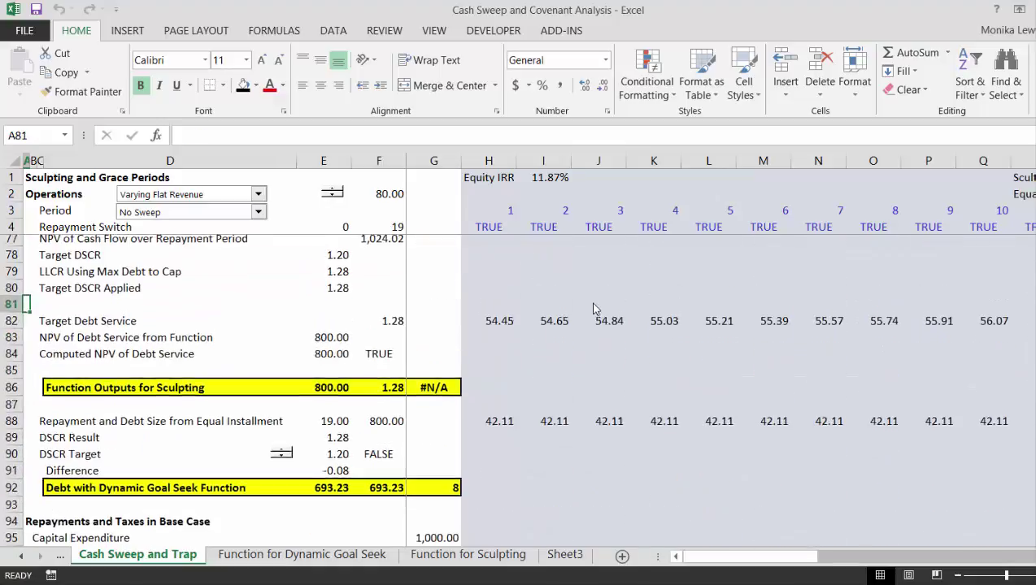
scroll(594, 309, "up", 1)
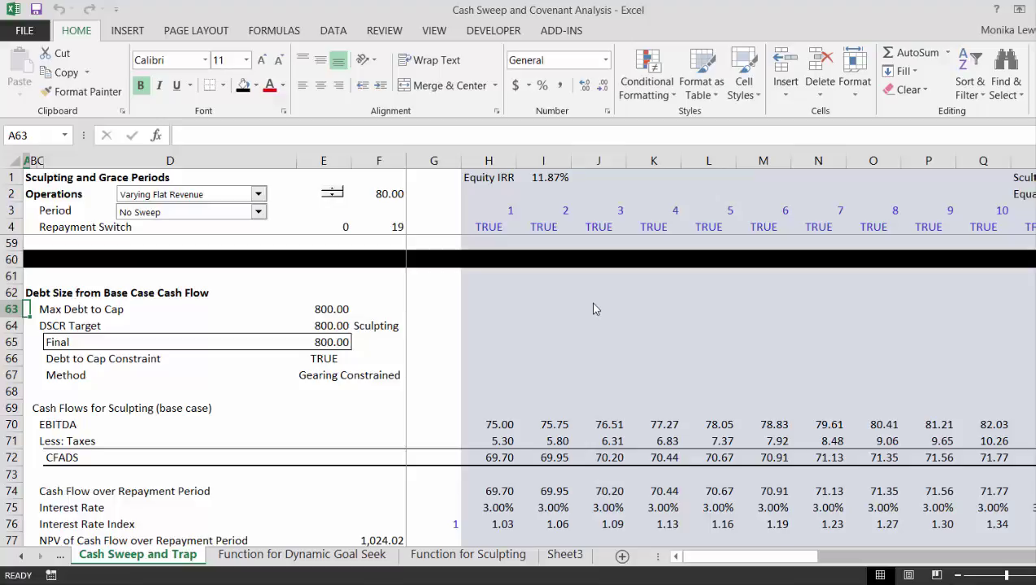
key("Page_Up")
key("Down")
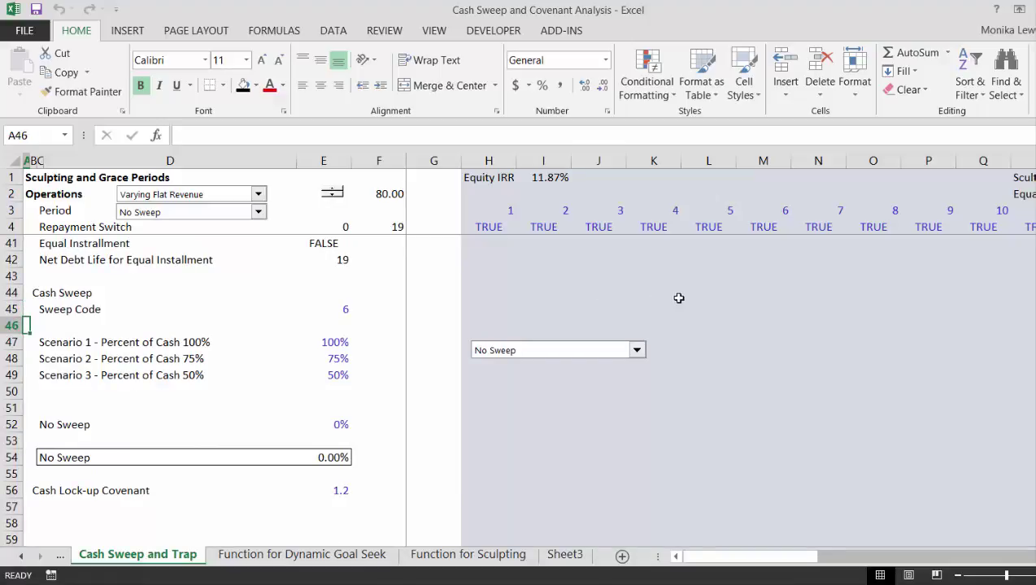
right_click(603, 348)
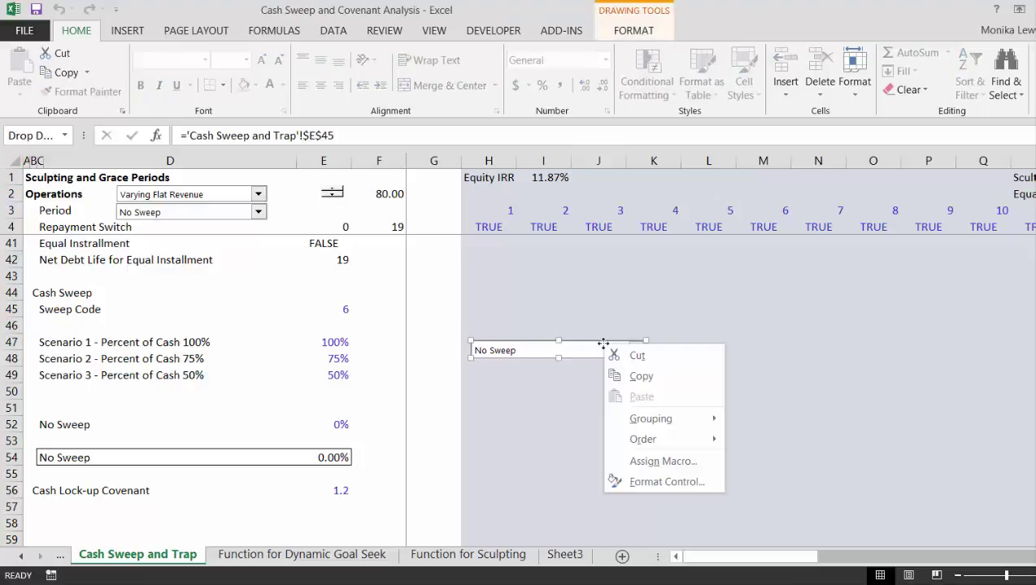
key("Escape")
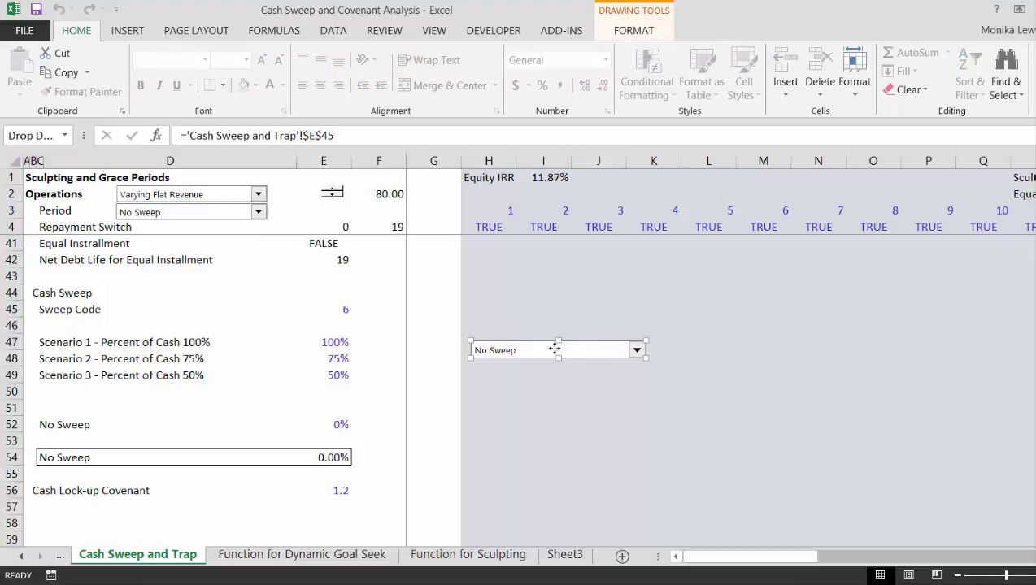
left_click_drag(554, 349, 212, 294)
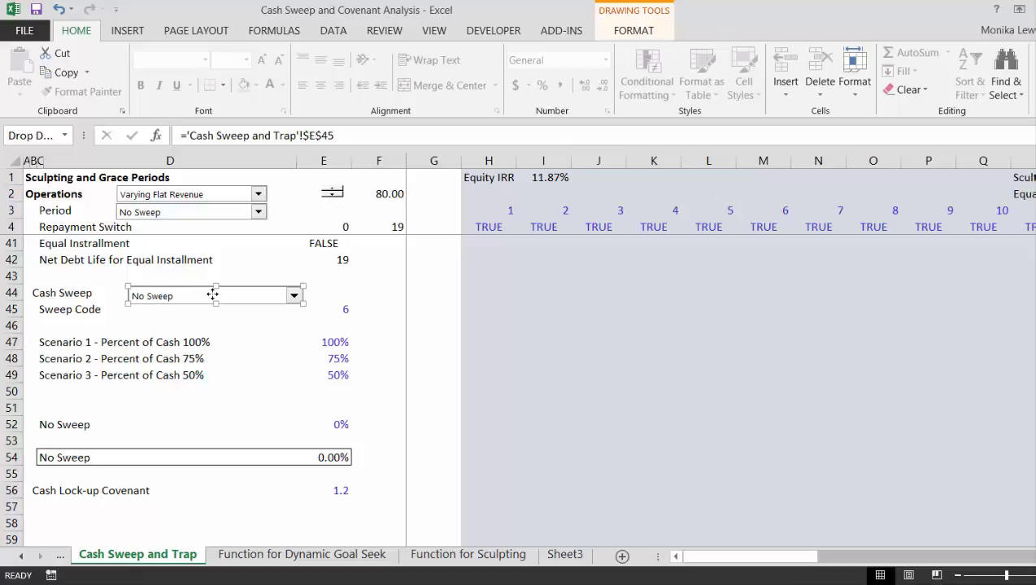
key("Down")
key("Down")
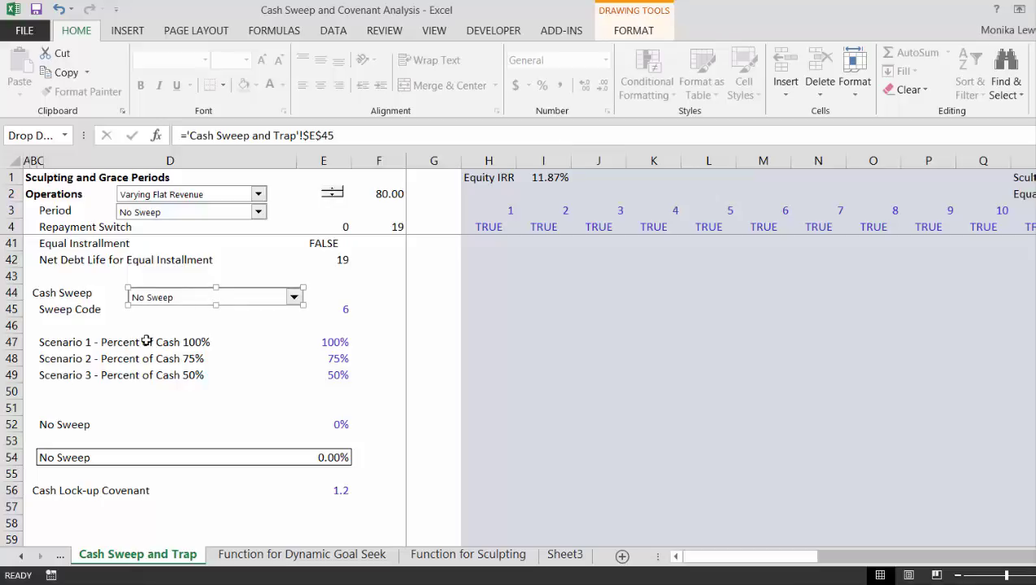
- Insert a new row 47 above the Scenario 1 sweep percentage and label it DSCR in column C
left_click(180, 328)
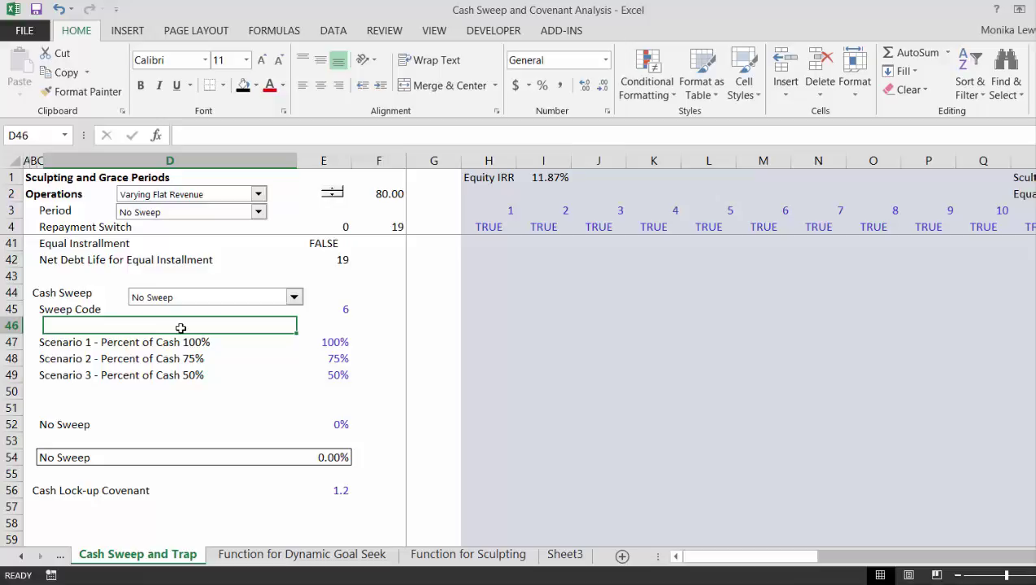
key("Left")
key("Down")
key("shift+space")
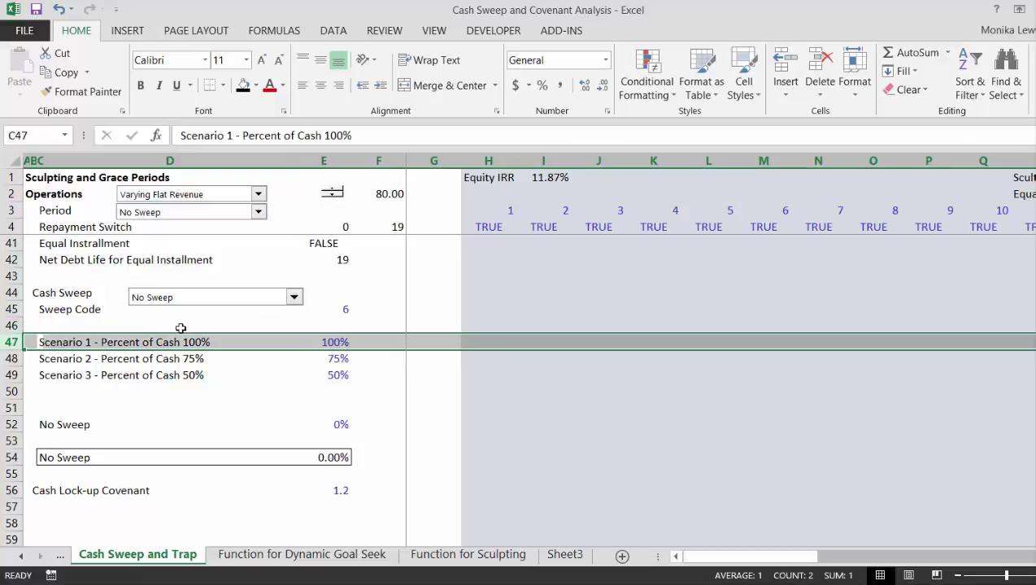
key("ctrl+shift+plus")
key("Right")
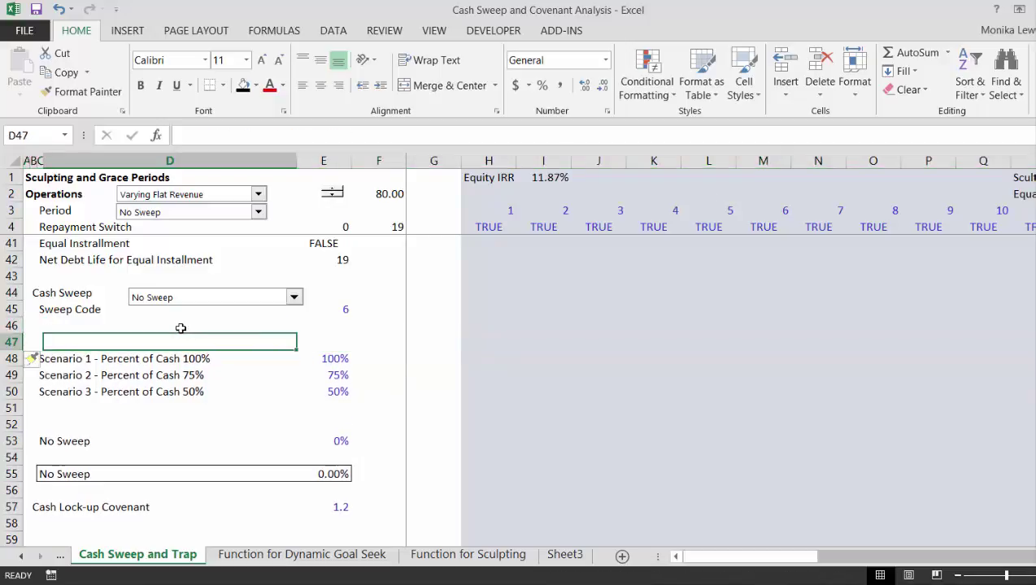
key("Left")
type("DSCR")
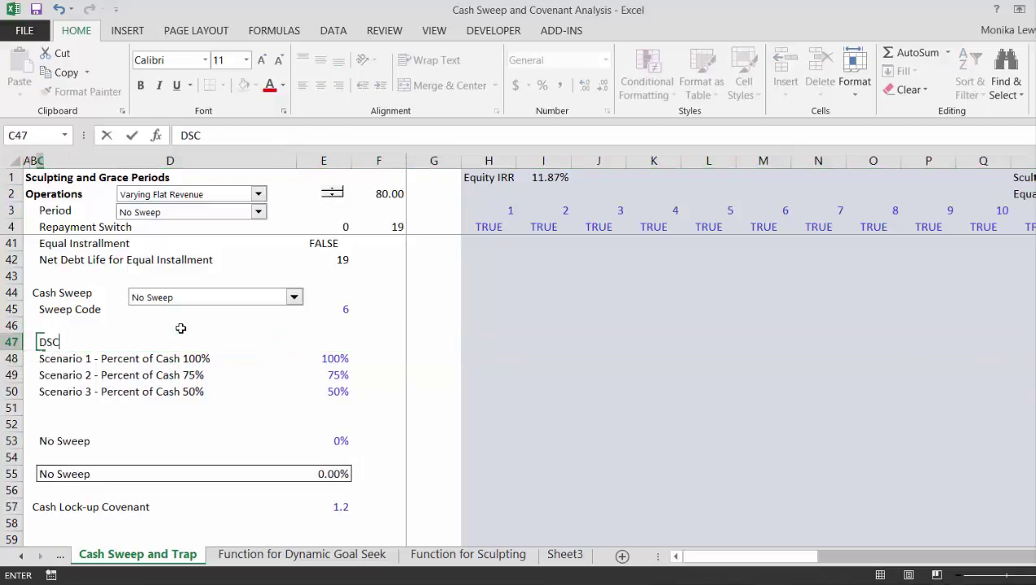
key("Return")
- Enter the first DSCR levels in the DSCR row: 0 in G47 and 1 in H47
key("Up")
key("Right")
key("Right")
key("Right")
key("Right")
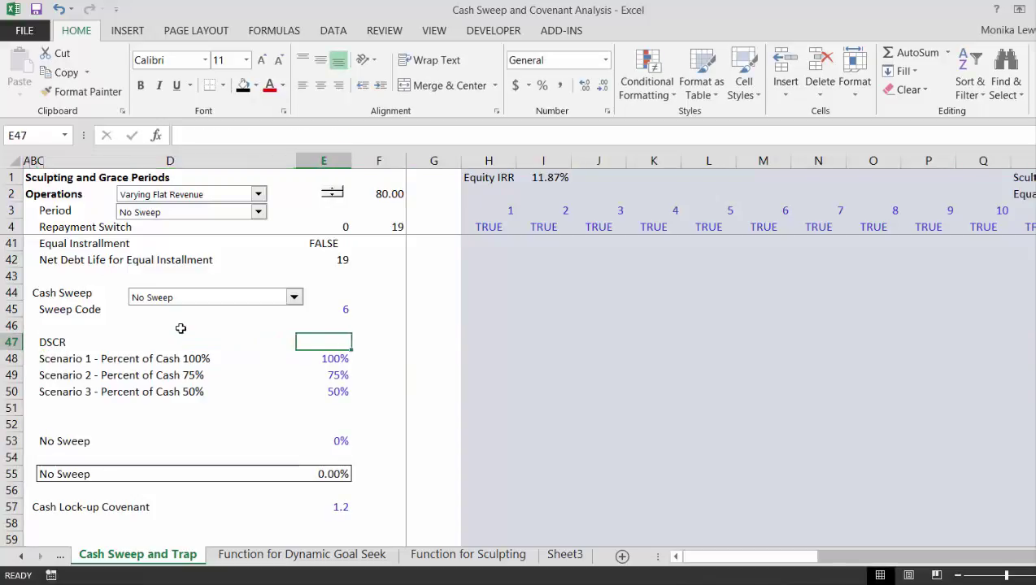
key("Right")
key("Left")
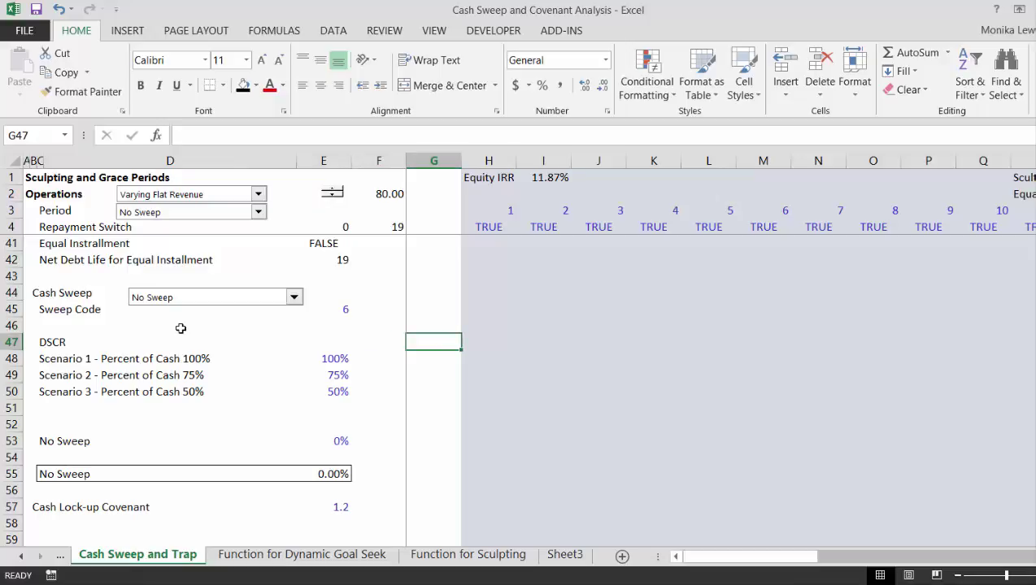
type("0")
key("Return")
key("Up")
key("Right")
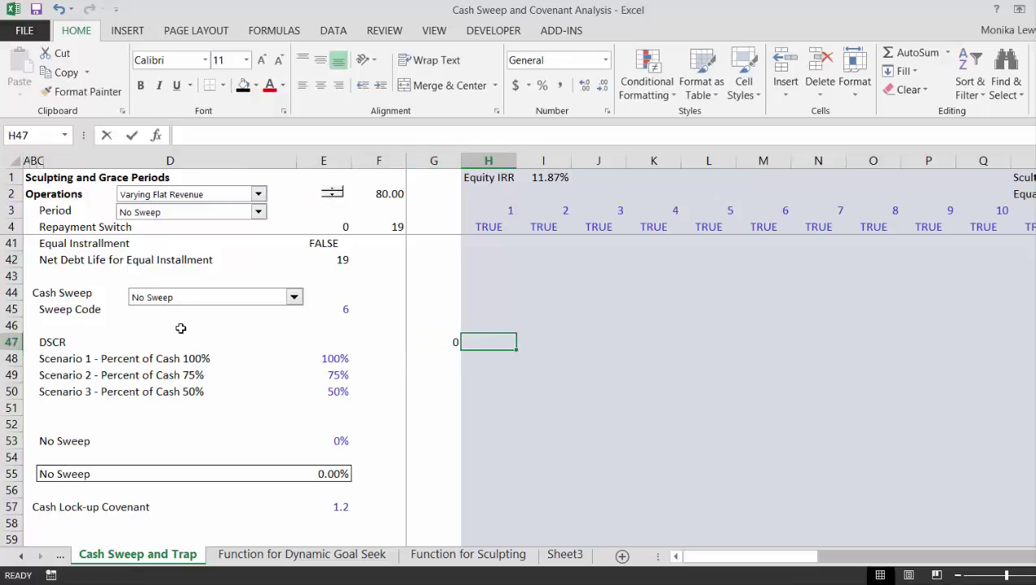
type("1")
key("Return")
- Format the DSCR levels in G47:H47 as numbers with two decimals
key("Up")
key("Left")
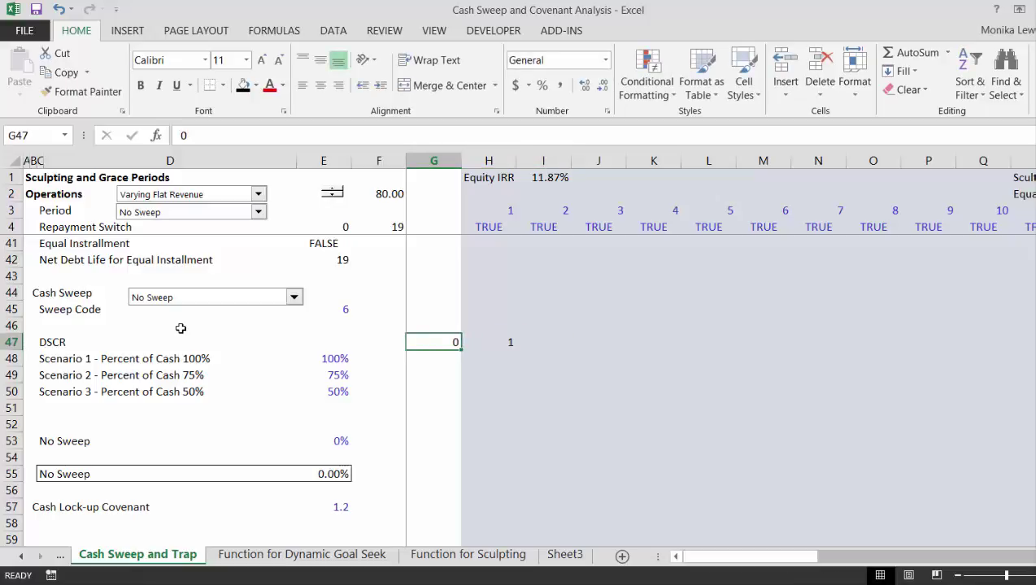
key("shift+Right")
key("ctrl+shift+1")
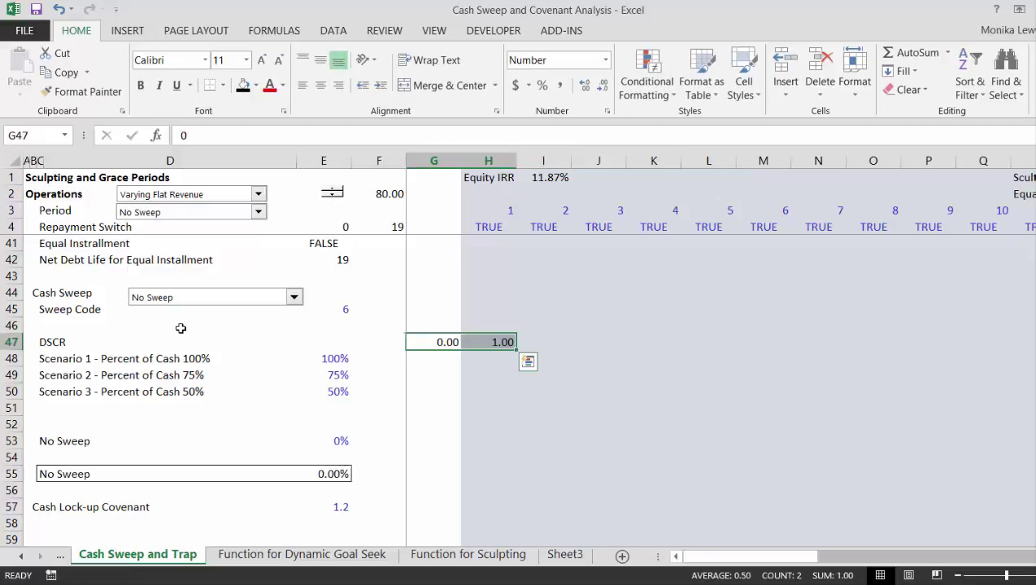
key("shift+Left")
key("Right")
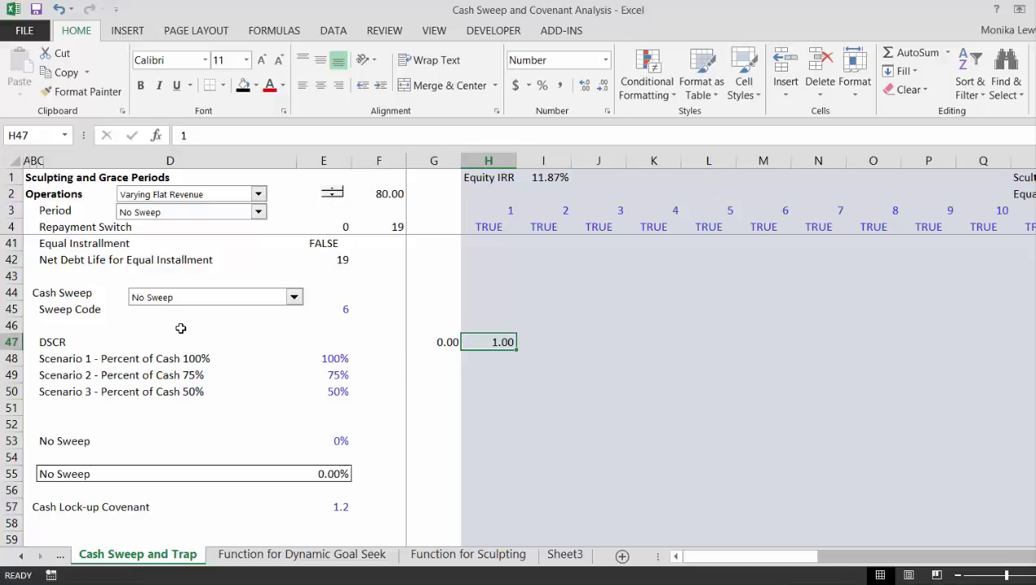
- Enter a 100% sweep in G48 and fill it across and down through G48:H50 for Scenarios 1 to 3
key("Down")
key("Left")
type("100%")
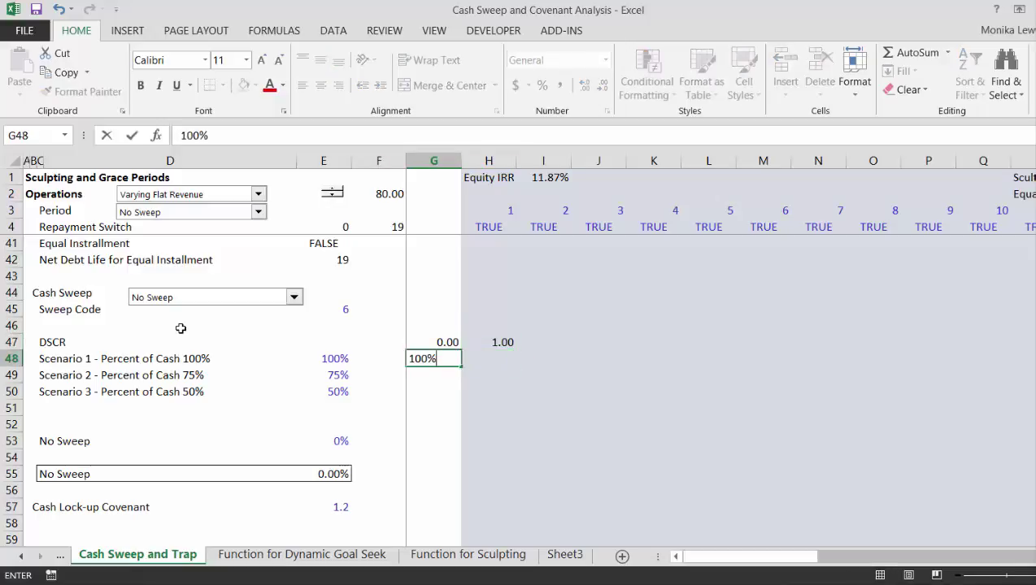
key("Return")
key("Up")
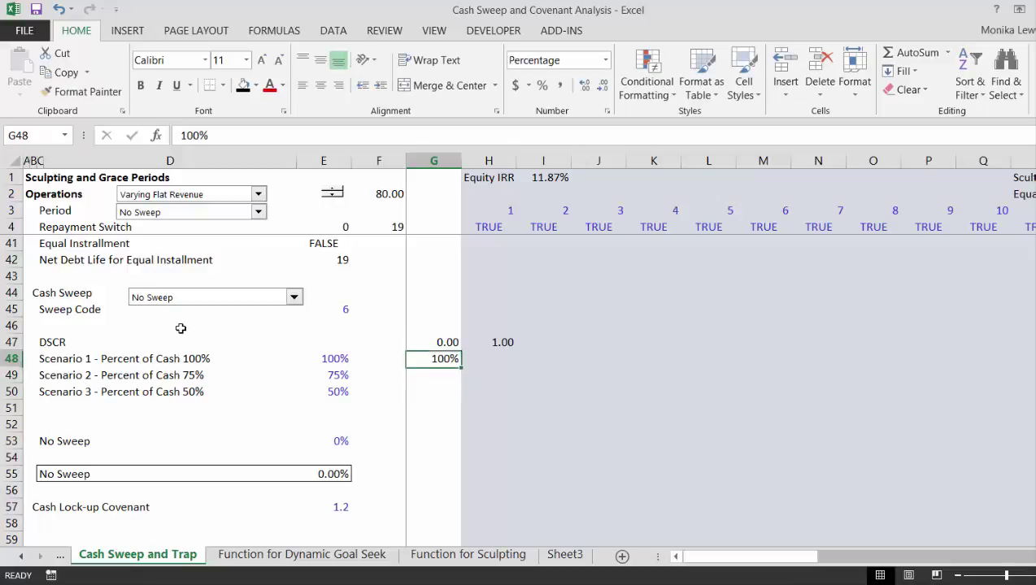
key("shift+Down")
key("shift+Down")
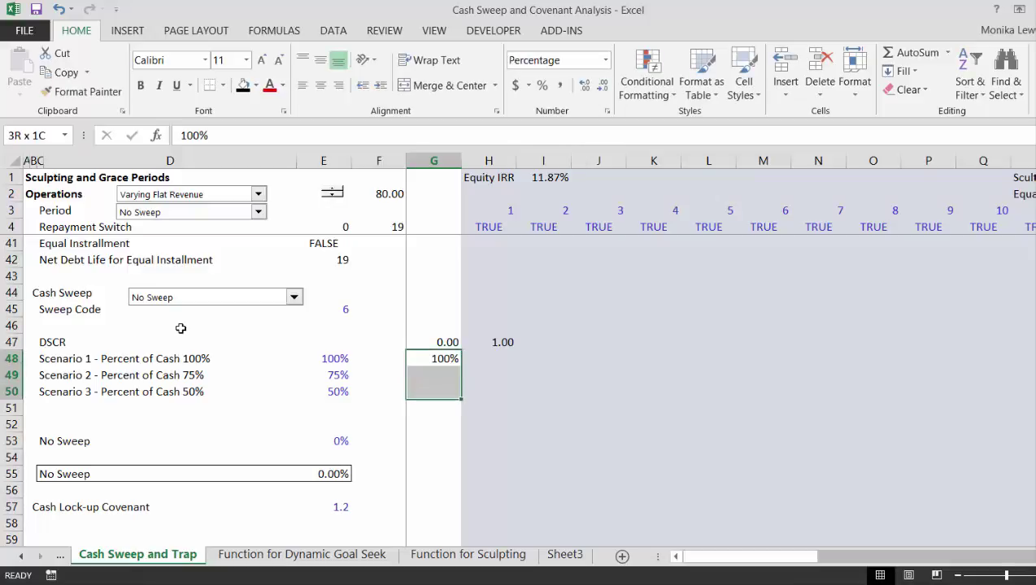
key("shift+Right")
key("ctrl+r")
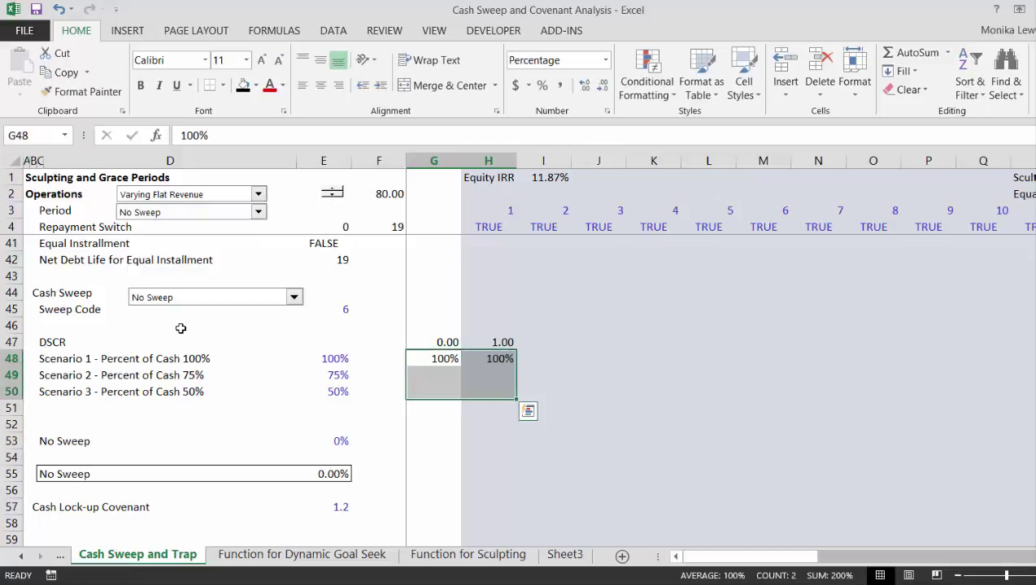
key("ctrl+d")
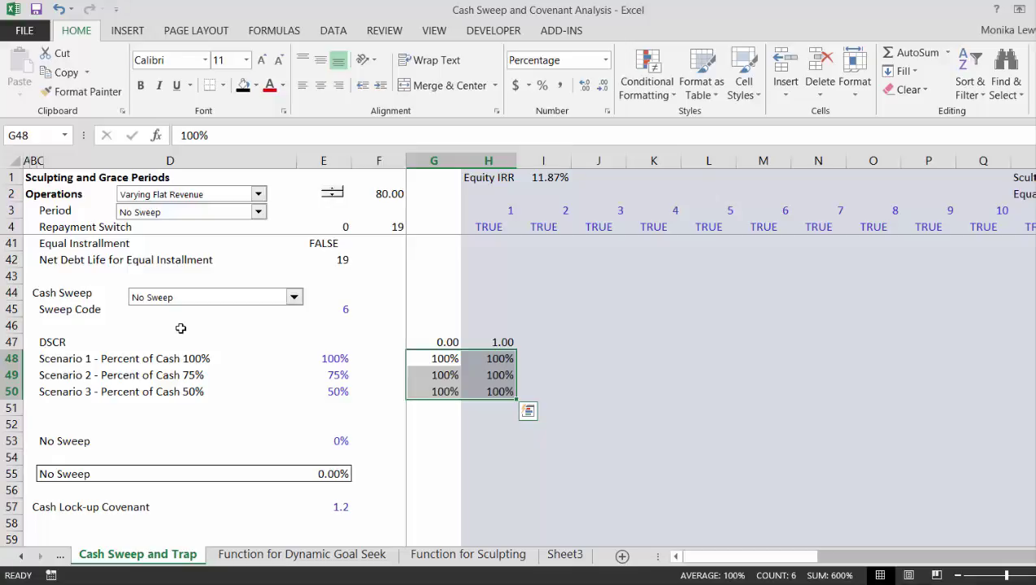
- Enter a 25% sweep percentage in E51, below the Scenario 3 percentage
key("Down")
key("Down")
key("Down")
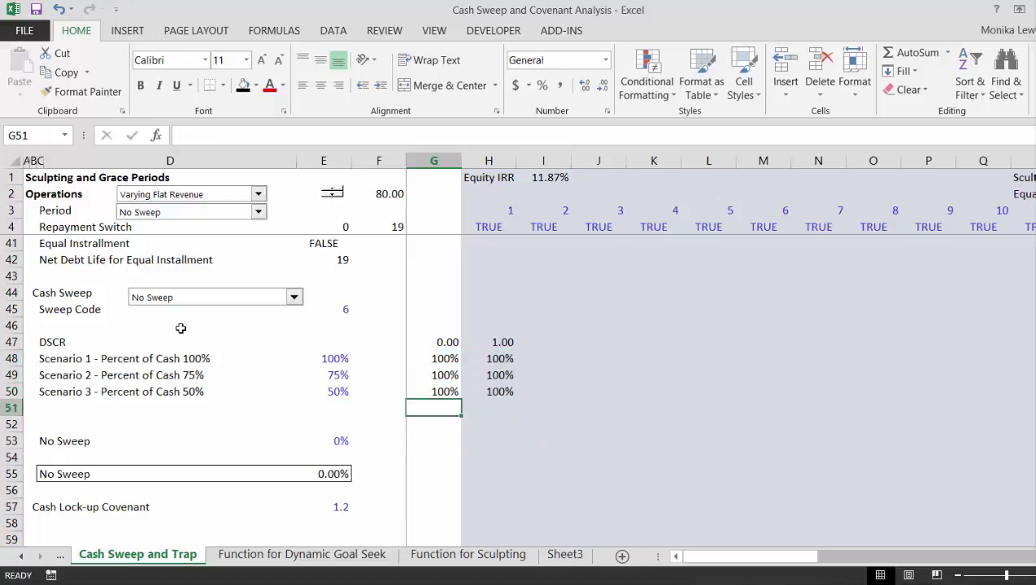
key("Left")
key("Left")
type("25%")
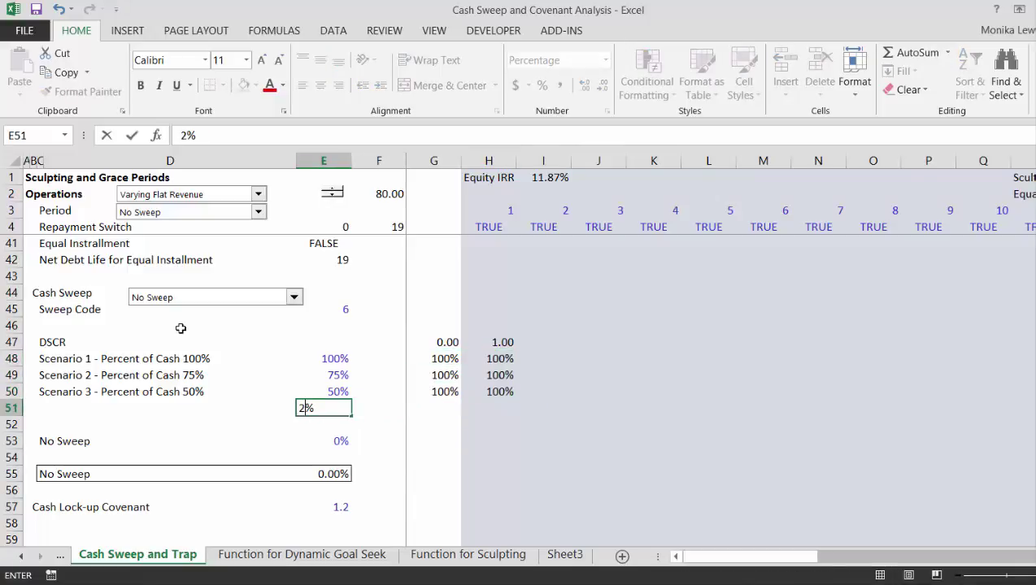
key("Return")
- Copy the Scenario 3 label into C51, change it to "Scenario 3 - Percent of Cash 25", and delete the empty row 52
key("Up")
key("Left")
key("Left")
key("Up")
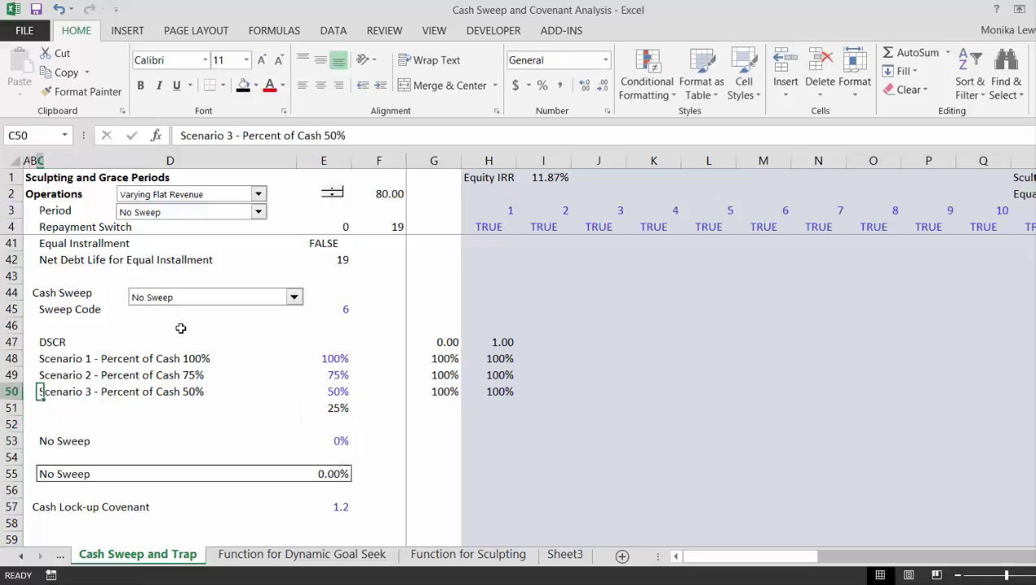
key("shift+Down")
key("ctrl+d")
key("Down")
key("F2")
key("BackSpace")
key("BackSpace")
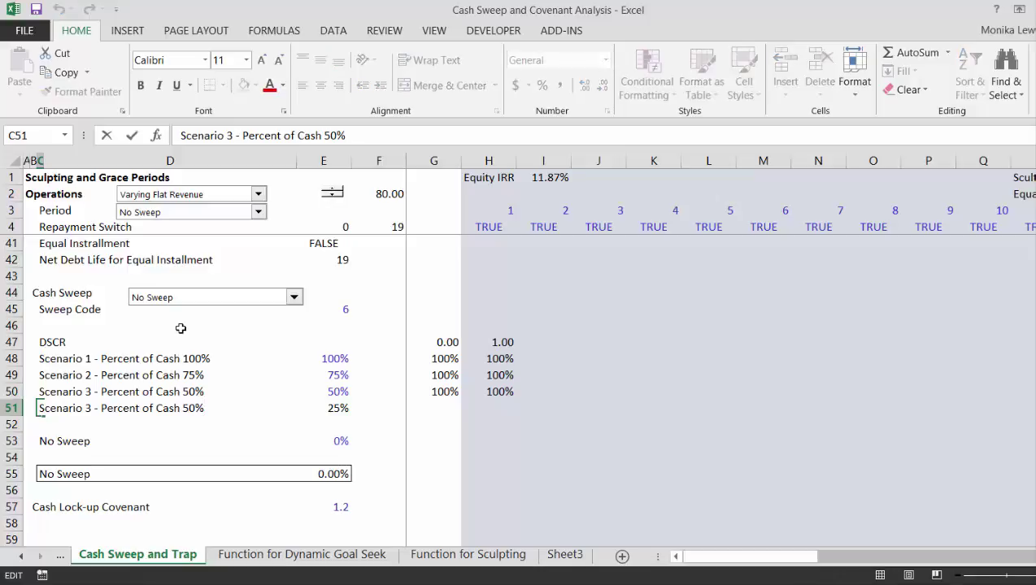
type("25")
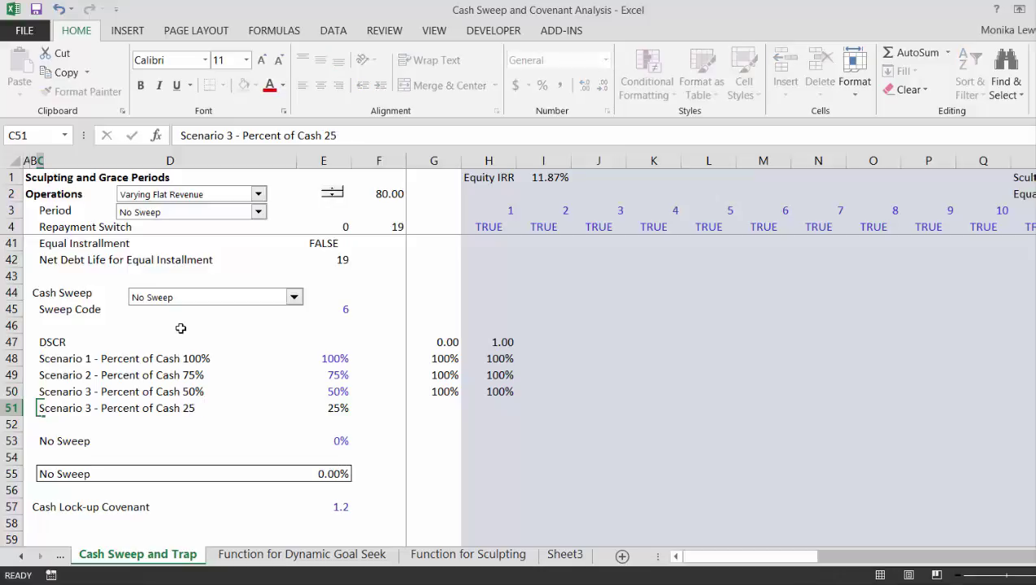
key("Return")
key("shift+space")
key("ctrl+minus")
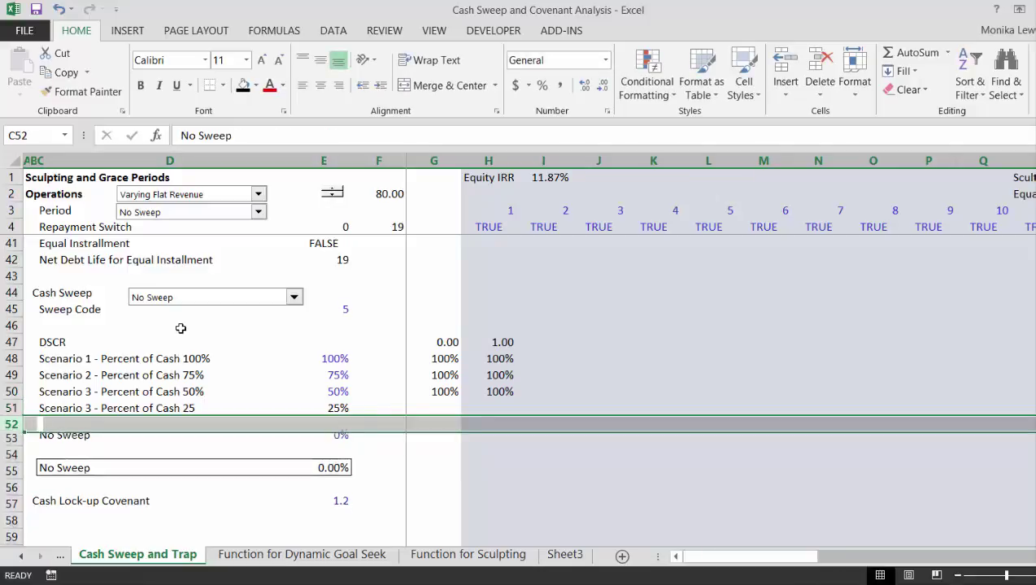
- Enter 1.2 in I47 as the third DSCR level
key("Up")
key("Right")
key("Right")
key("Right")
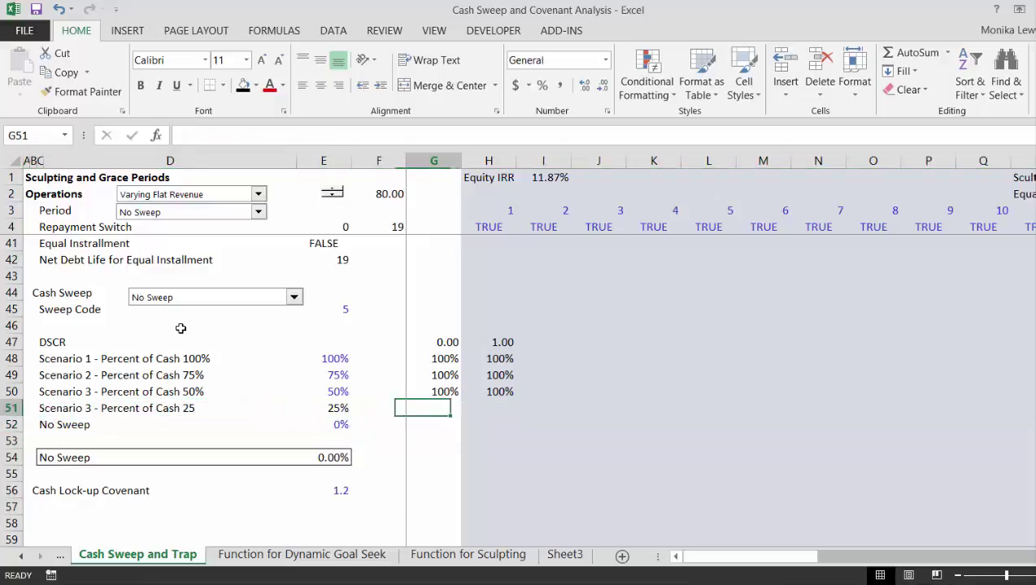
key("Up")
key("Up")
key("Up")
key("Up")
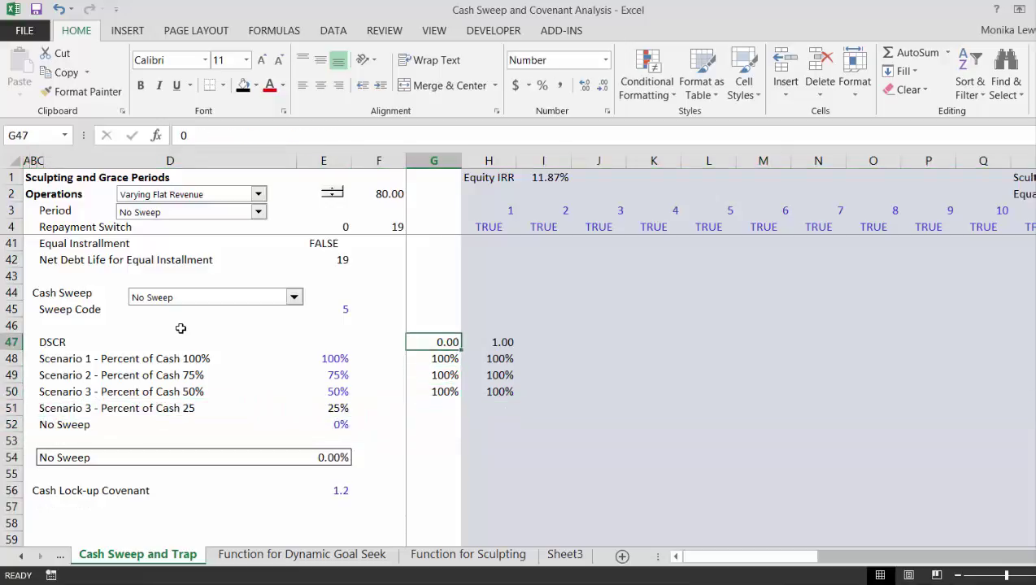
key("Right")
key("Right")
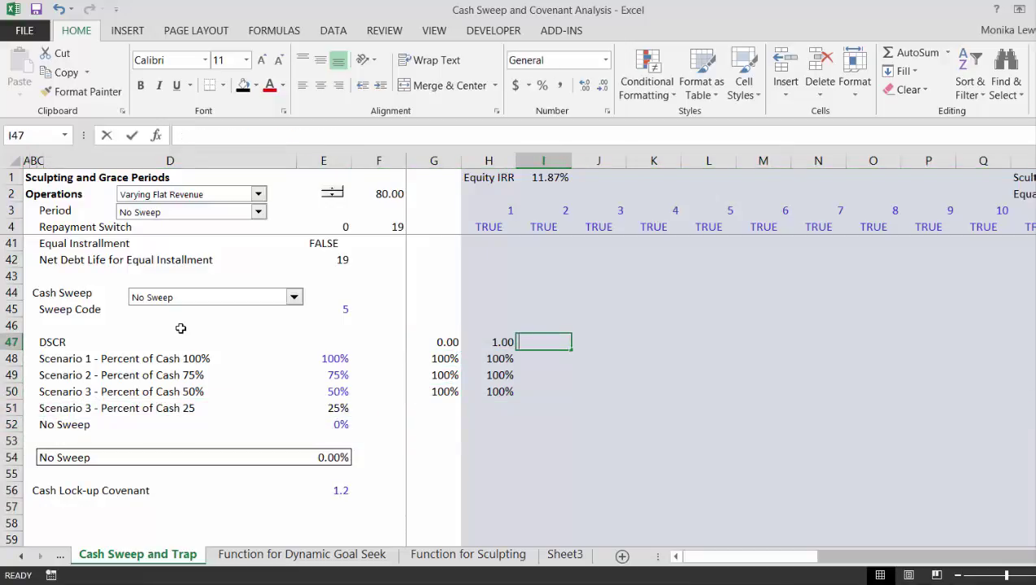
type("1.2")
key("Return")
- Fill the Scenario 1 sweep of 100% from H48 into I48
key("Left")
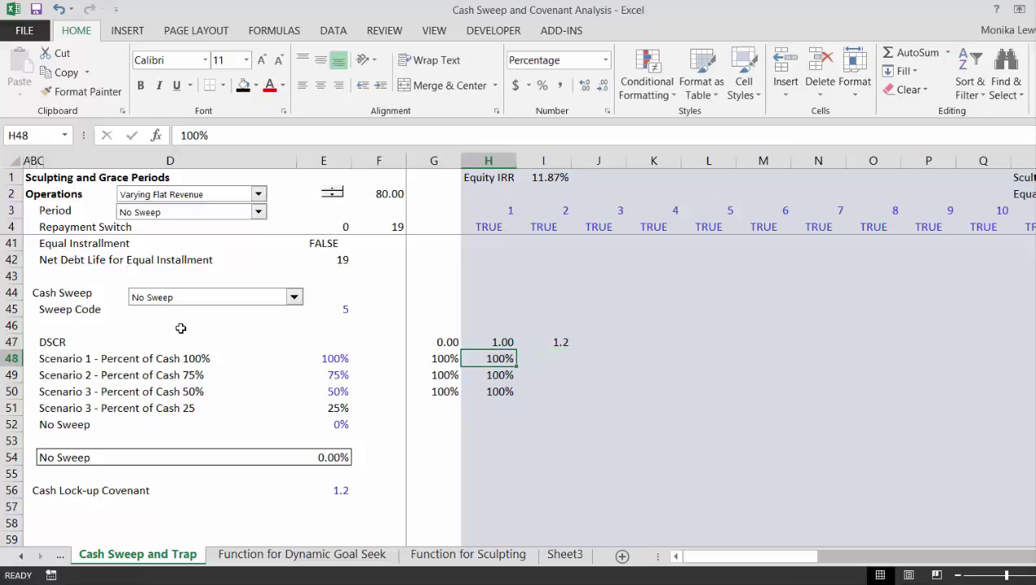
key("Up")
key("Right")
key("Down")
key("Left")
key("shift+Right")
key("ctrl+r")
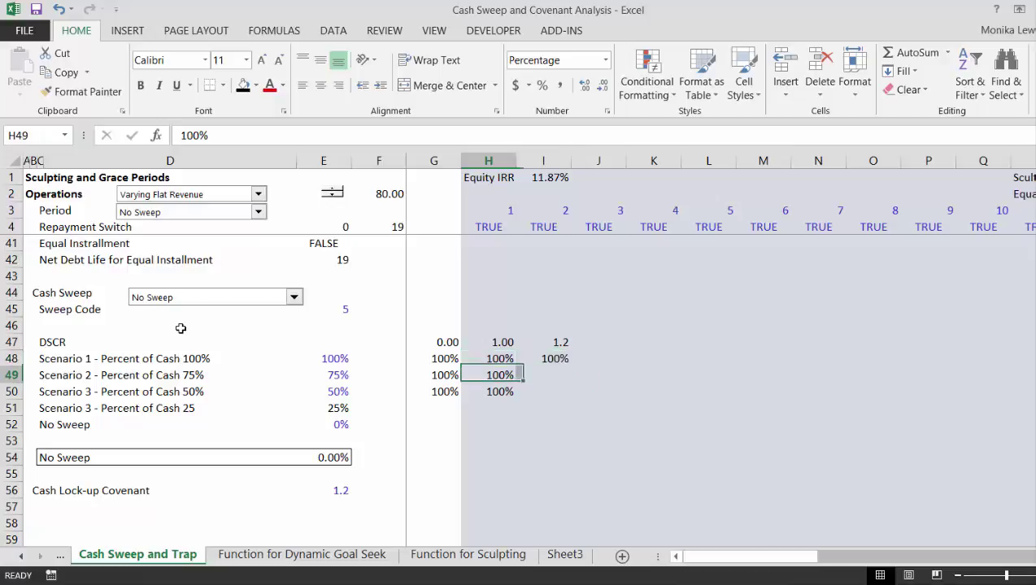
- Enter the sweep percentages at the third DSCR level: 75% in I49 and 50% in I50
key("Down")
key("shift+Right")
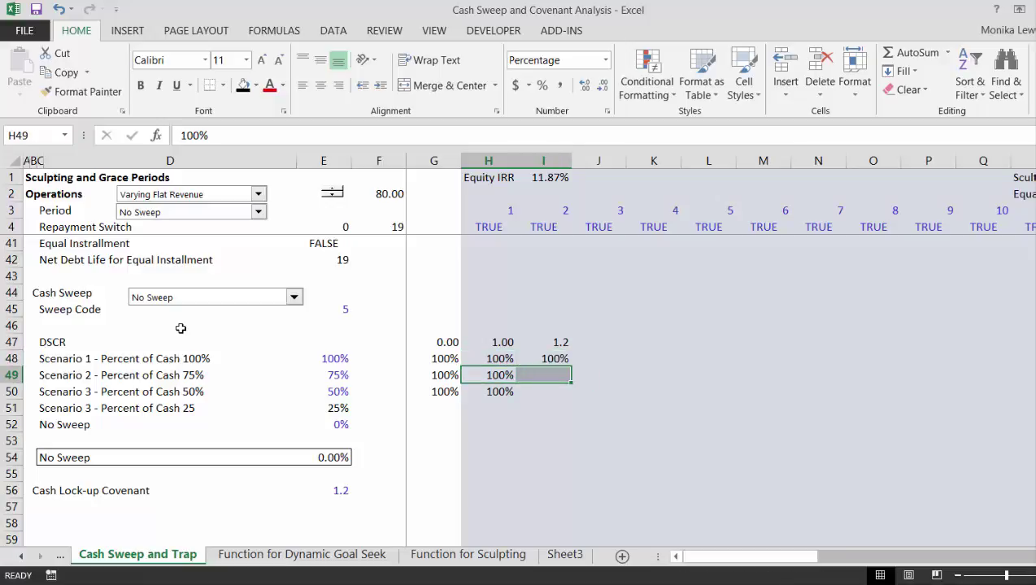
key("Right")
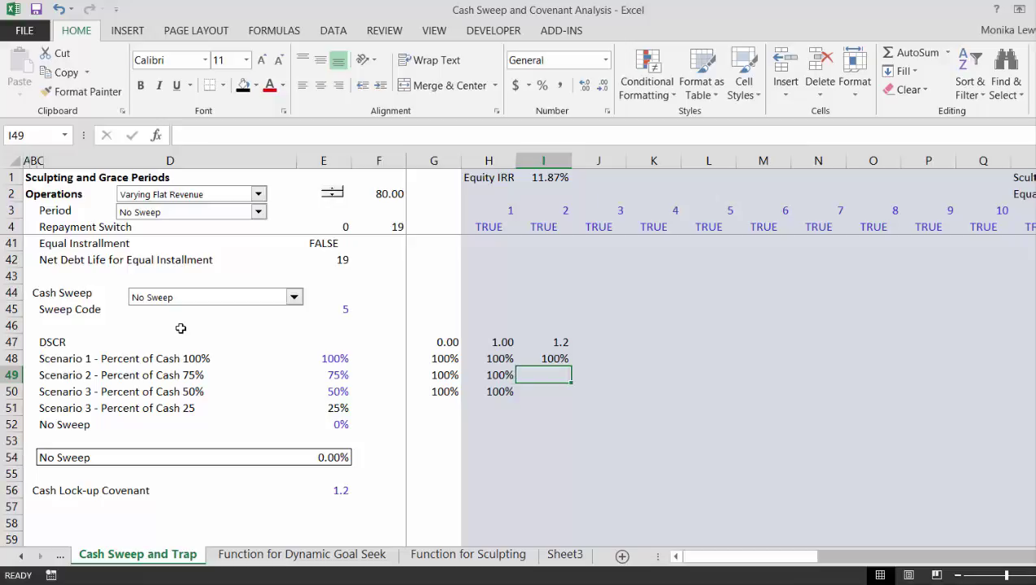
type("75")
key("Return")
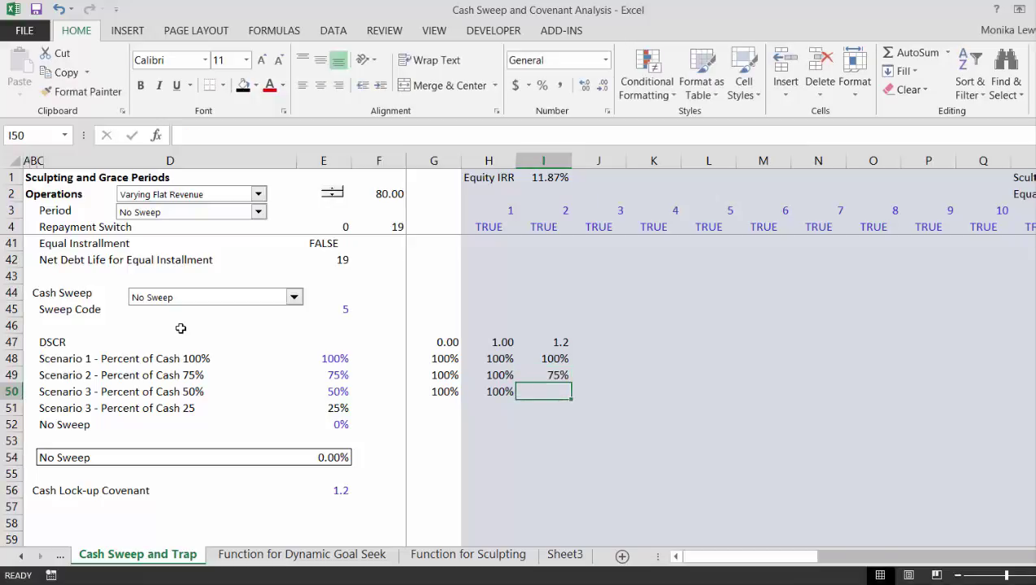
type("50%")
key("Return")
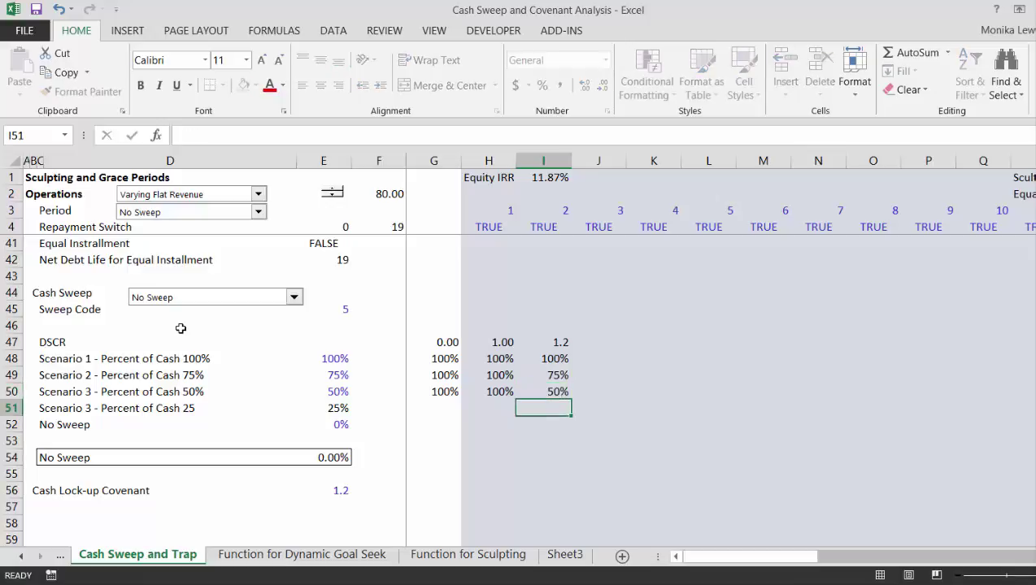
- Insert three blank rows at row 51, between the 50% scenario and the 25% scenario
key("shift+space")
key("ctrl+shift+plus")
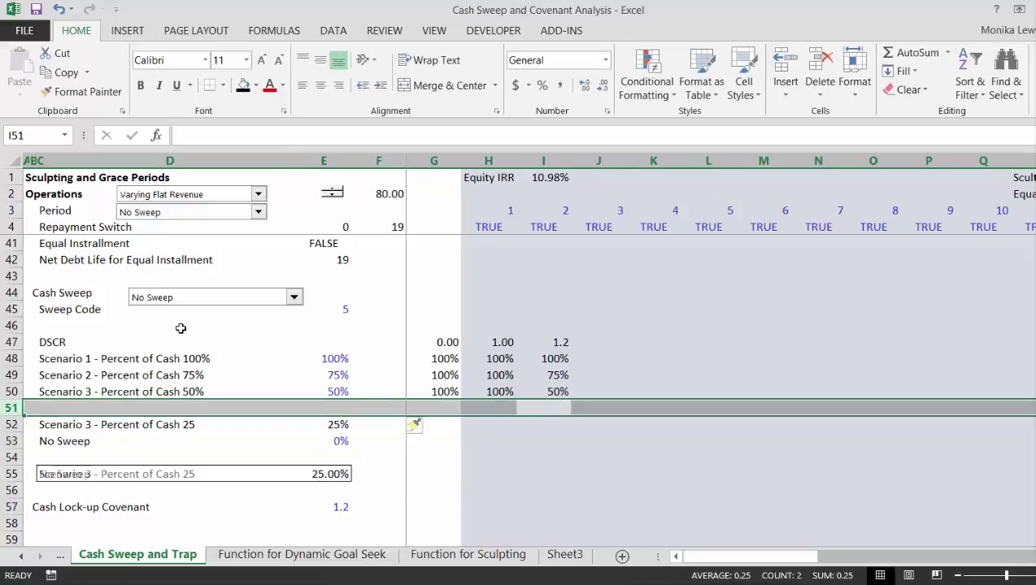
key("Left")
key("Left")
key("Left")
key("Left")
key("Left")
key("Left")
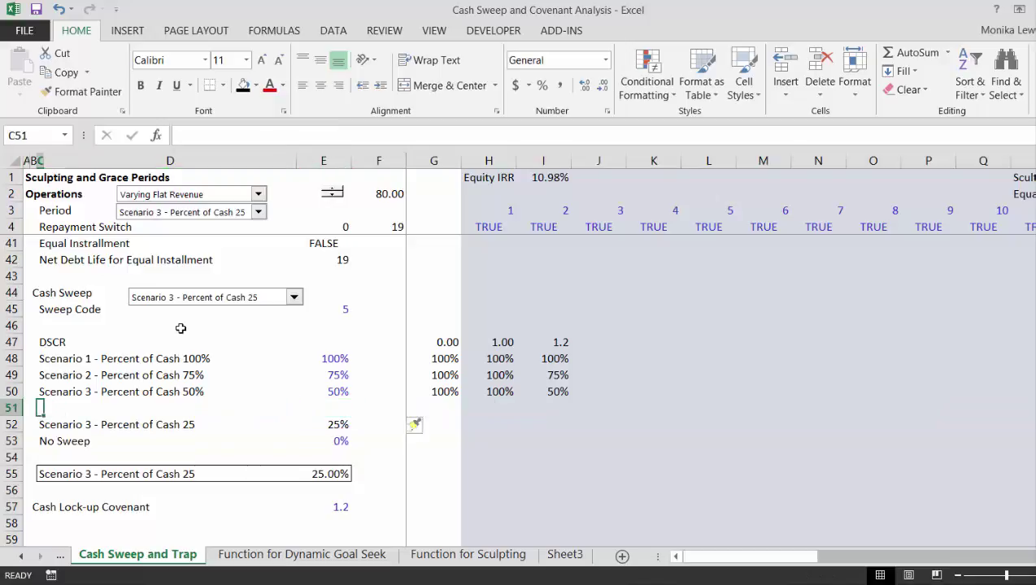
key("Up")
key("Down")
key("Up")
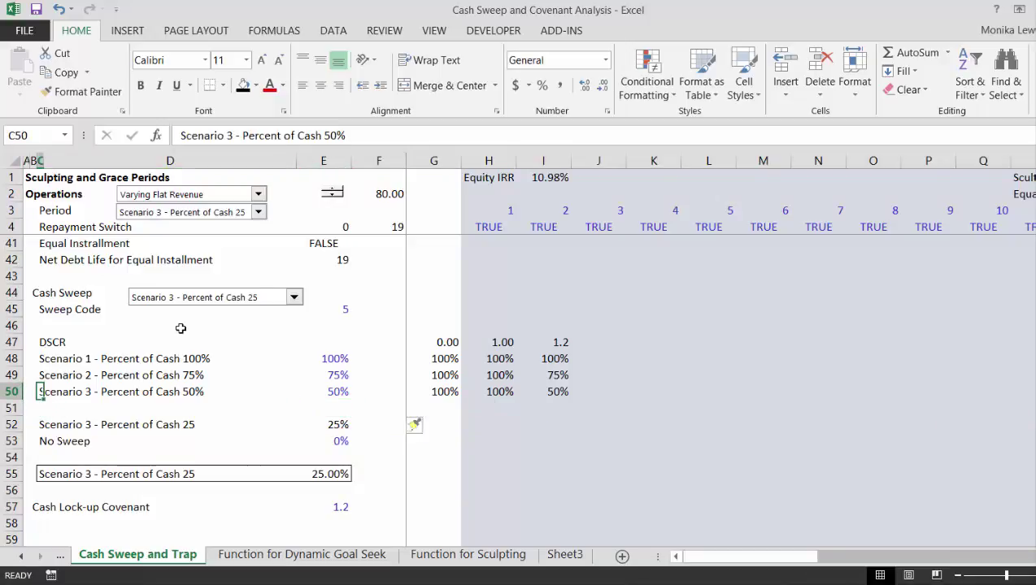
key("Down")
key("shift+space")
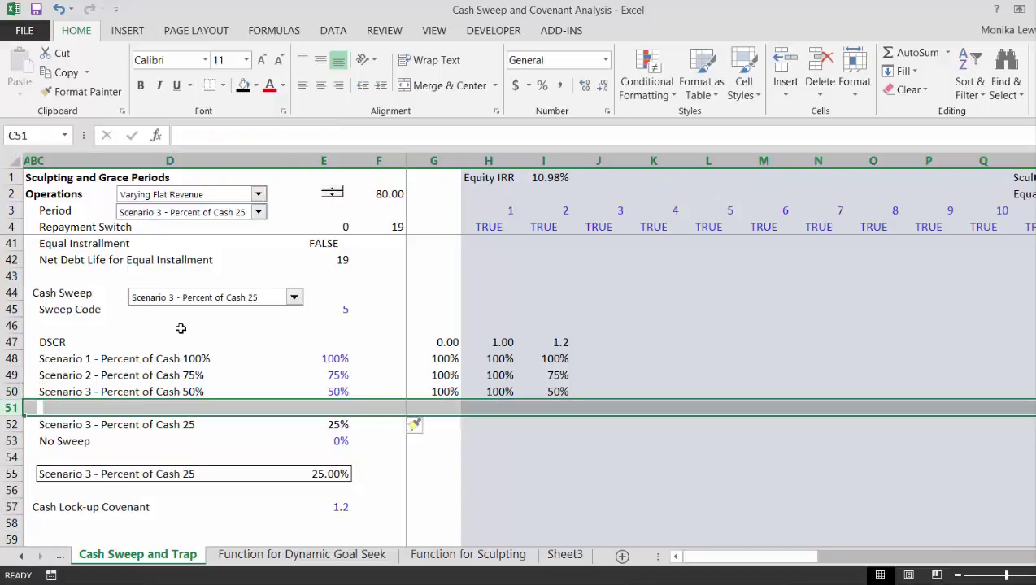
key("ctrl+shift+plus")
key("ctrl+shift+plus")
- Copy the Scenario 3 label from C50 down into C51:C52
key("Up")
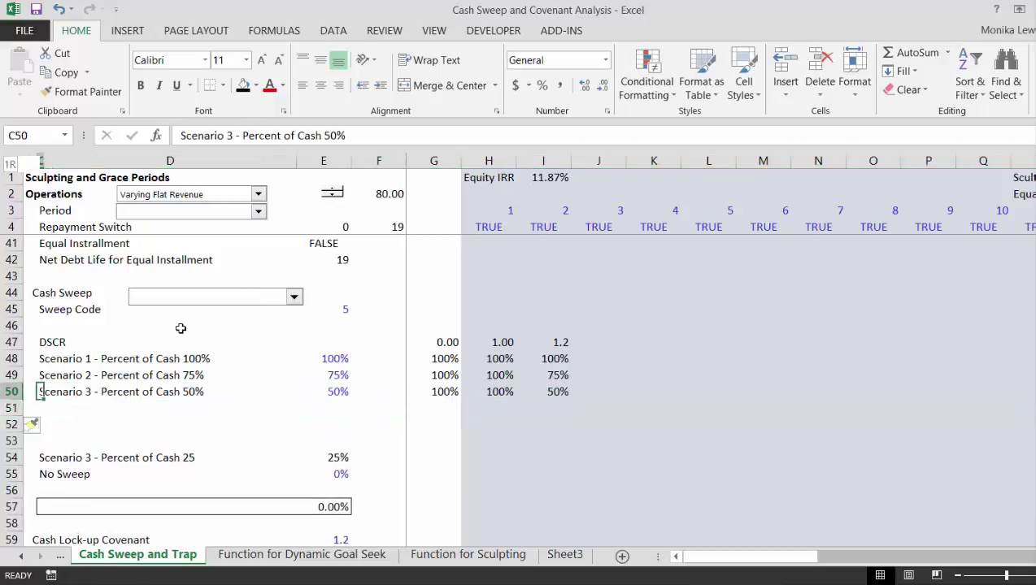
key("shift+Down")
key("shift+Down")
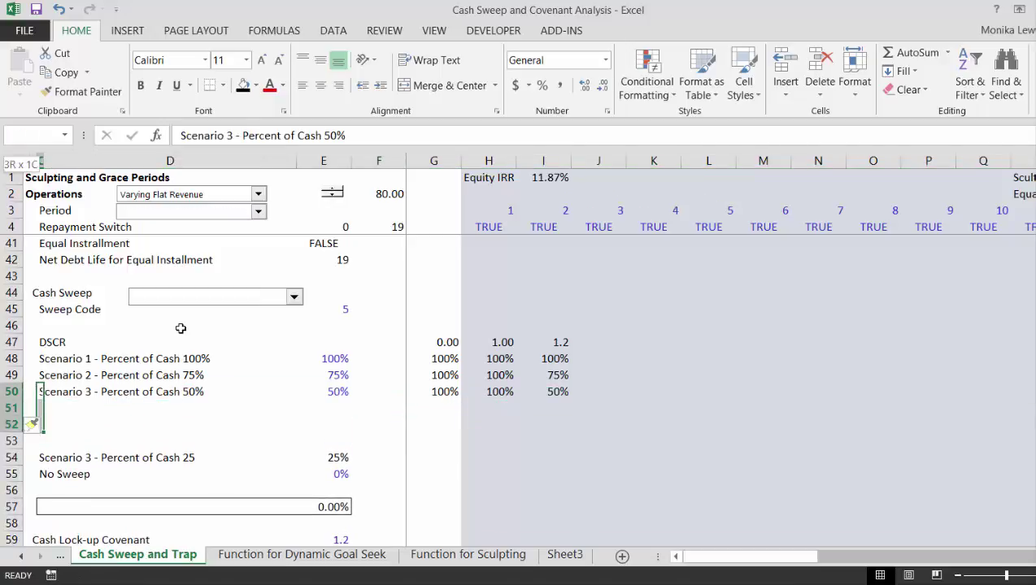
key("ctrl+d")
- Change the label in C51 to "Scenario 4 - Varying Cash Sweep"
key("Down")
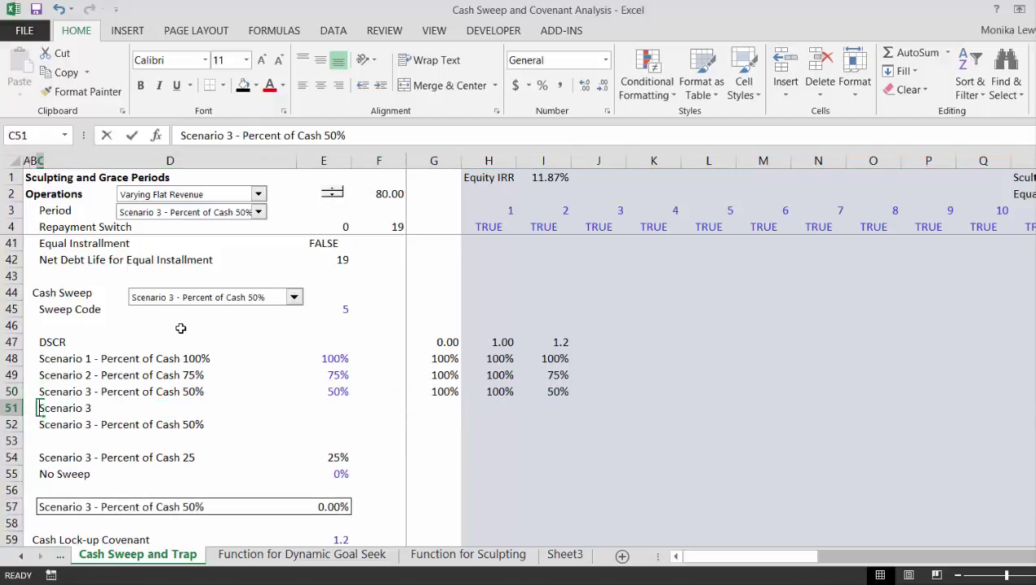
key("F2")
key("BackSpace")
key("BackSpace")
key("BackSpace")
key("BackSpace")
key("BackSpace")
key("BackSpace")
key("BackSpace")
key("BackSpace")
key("BackSpace")
key("BackSpace")
key("BackSpace")
key("BackSpace")
key("BackSpace")
key("BackSpace")
key("BackSpace")
key("BackSpace")
key("BackSpace")
key("BackSpace")
key("BackSpace")
key("BackSpace")
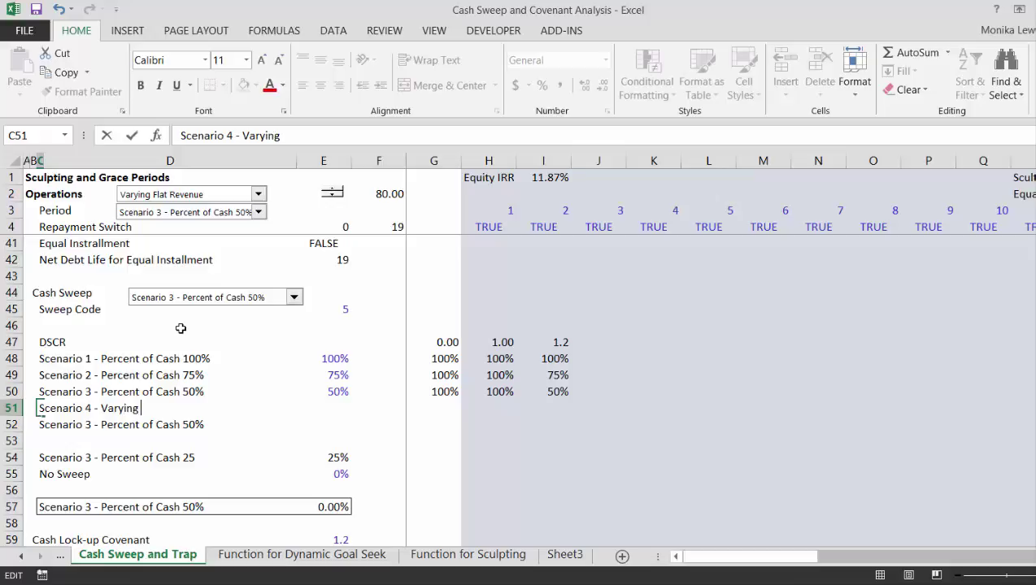
type("ash Swee")
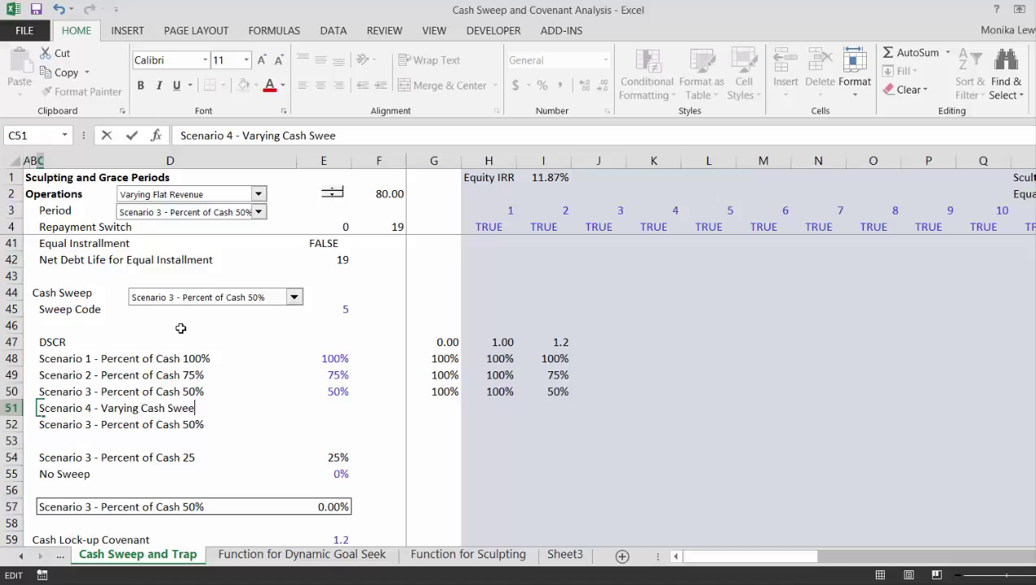
key("Return")
key("Up")
key("F2")
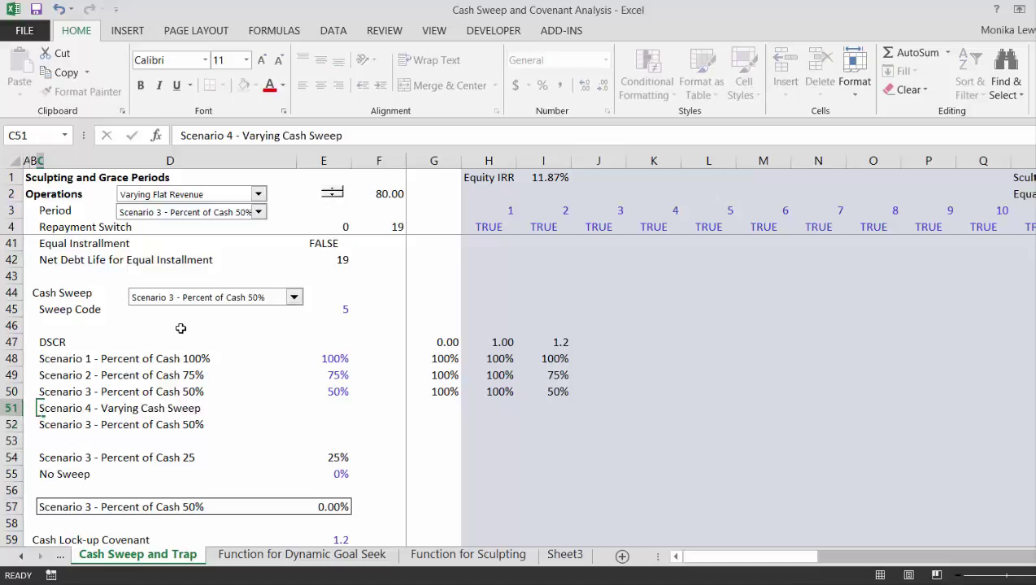
key("Return")
- Change the label in C52 to "Scenario 5 - Varying Cash Sweep 2"
key("F2")
key("BackSpace")
key("BackSpace")
key("BackSpace")
key("BackSpace")
key("BackSpace")
key("BackSpace")
key("BackSpace")
key("BackSpace")
key("BackSpace")
key("BackSpace")
key("BackSpace")
key("BackSpace")
key("BackSpace")
key("BackSpace")
key("BackSpace")
key("BackSpace")
key("BackSpace")
key("BackSpace")
key("BackSpace")
key("BackSpace")
key("BackSpace")
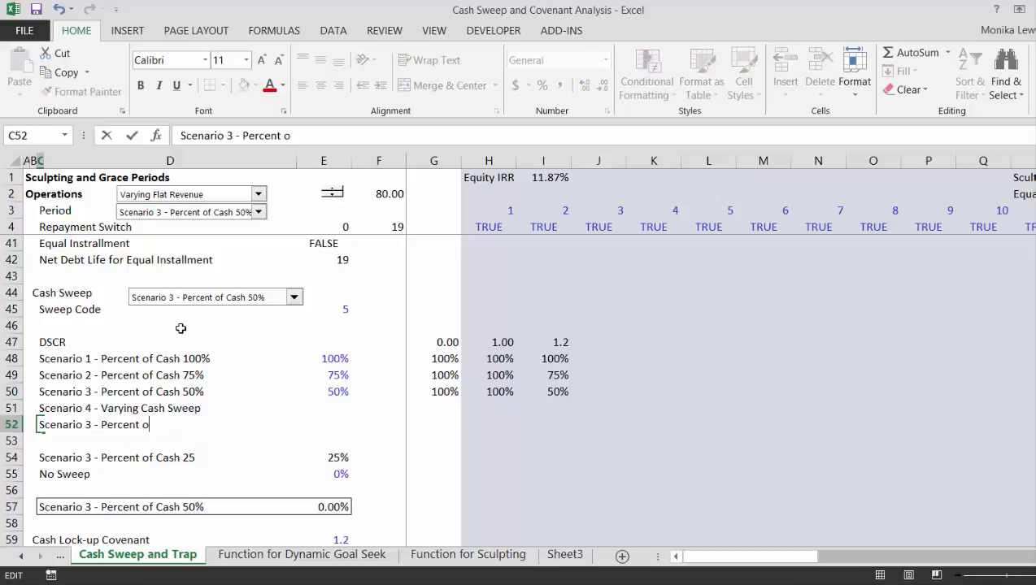
type("4")
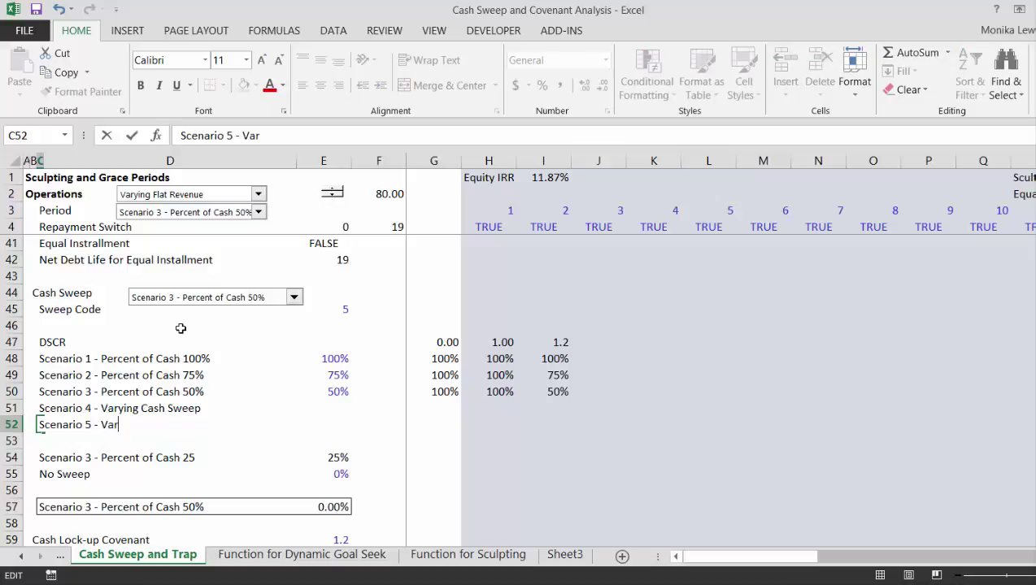
type("ng Ca")
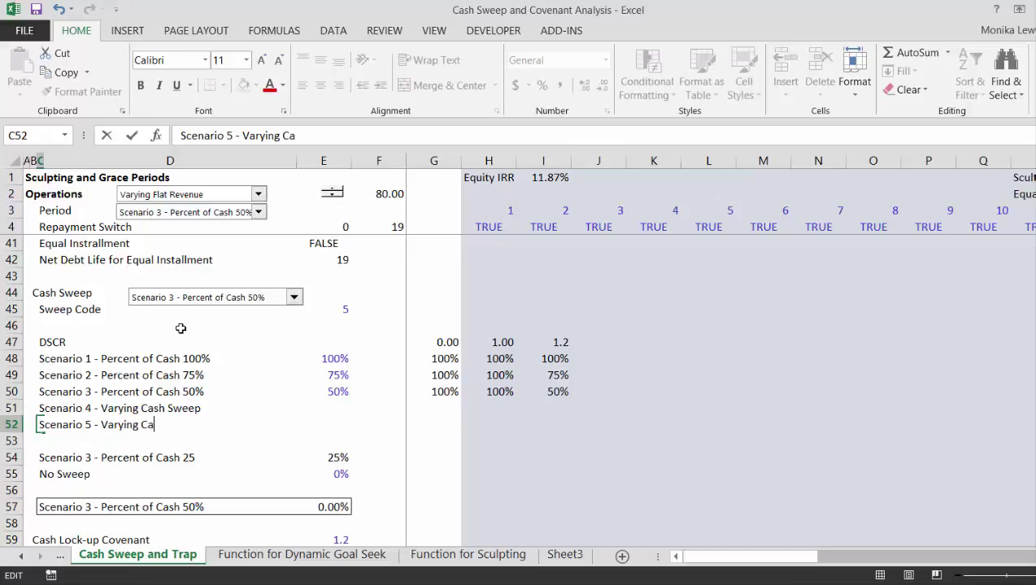
type("sh Swee")
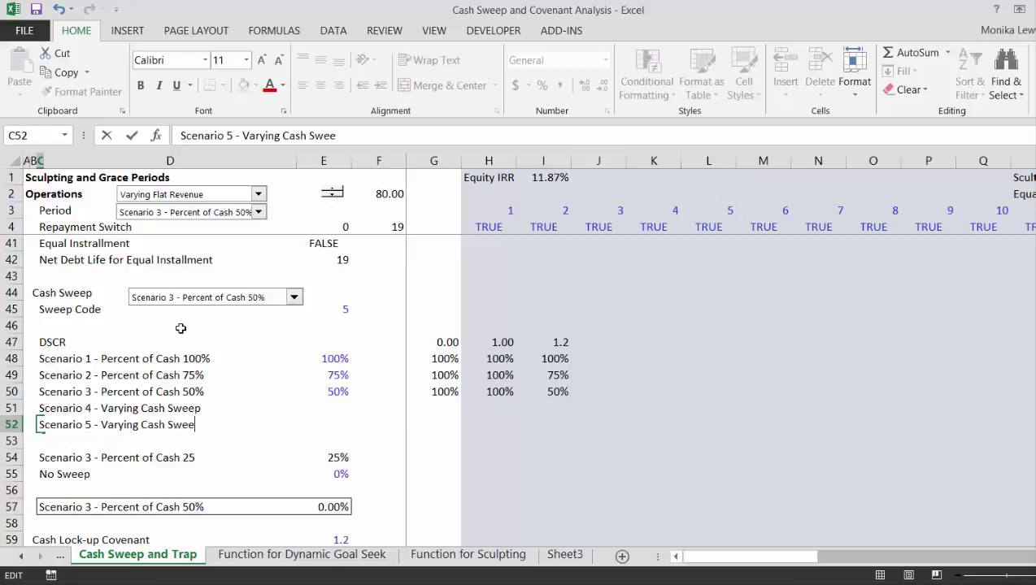
type("p 2")
key("Return")
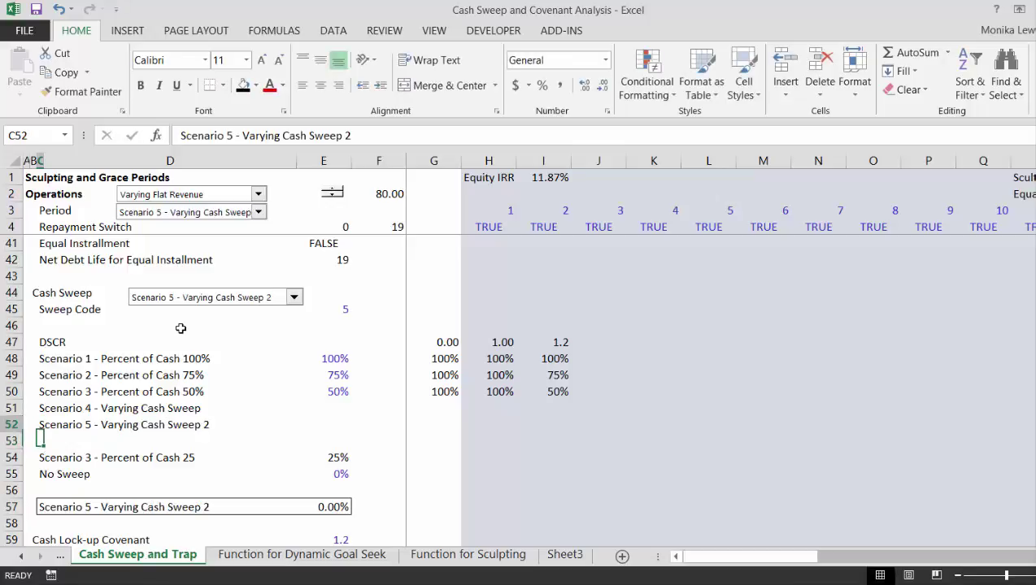
- Copy the Scenario 5 label into C53 and renumber it to "Scenario 6 - Varying Cash Sweep 2"
key("Up")
key("shift+Down")
key("ctrl+d")
key("Down")
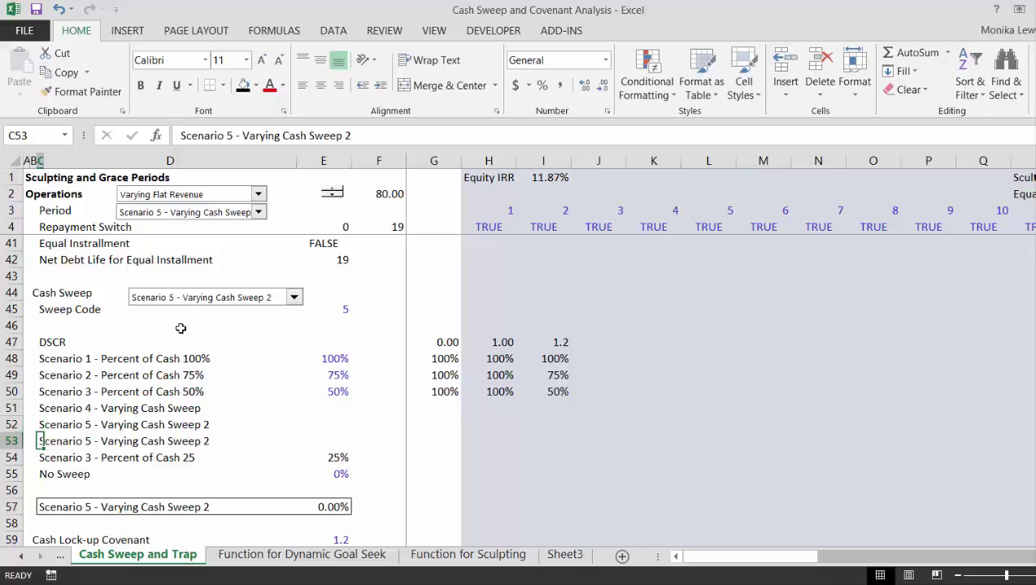
key("F2")
key("Left")
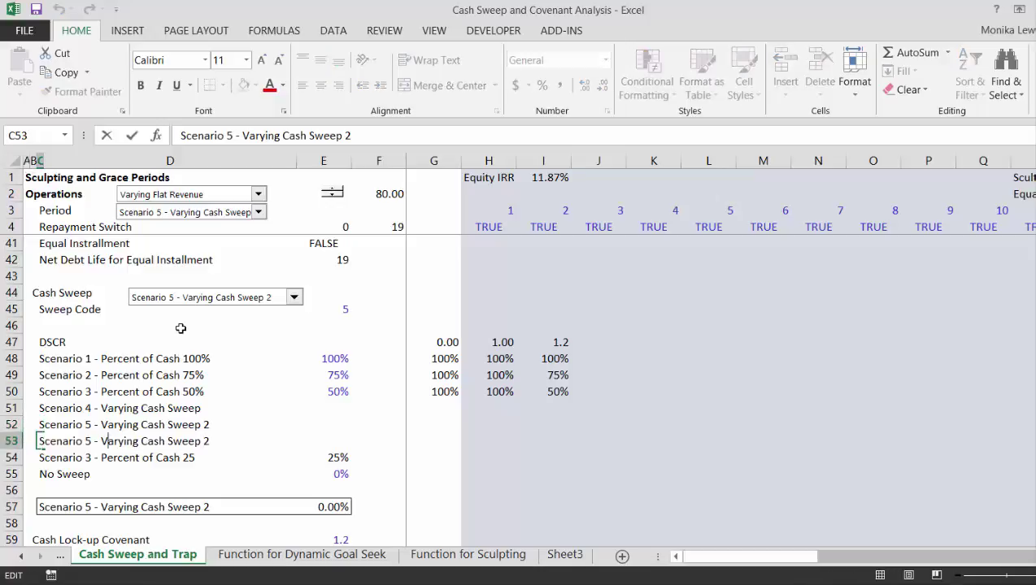
key("BackSpace")
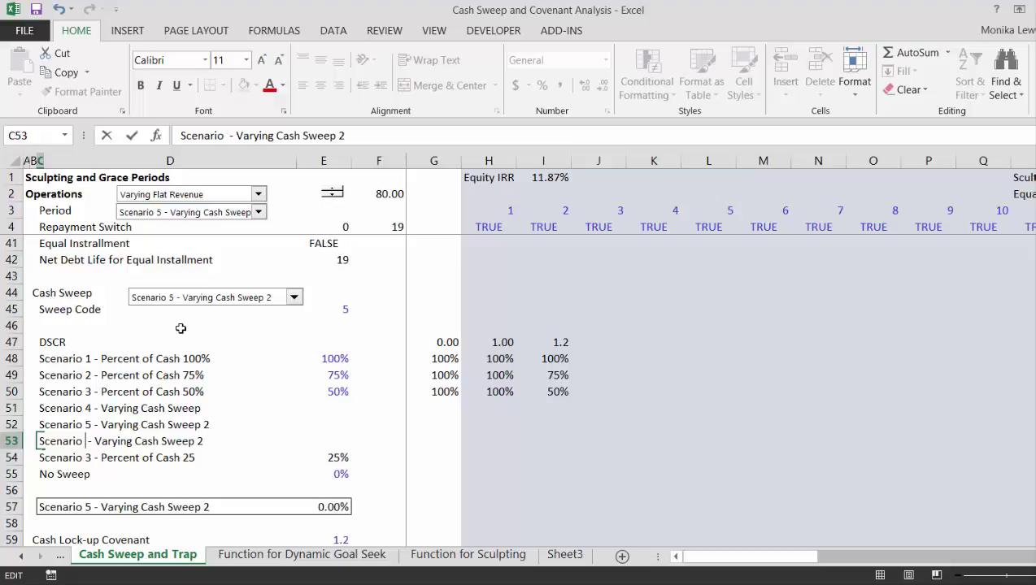
type("6")
key("Return")
- Change the label in C53 to "Scenario 6 - Varying Cash Sweep 3"
key("Left")
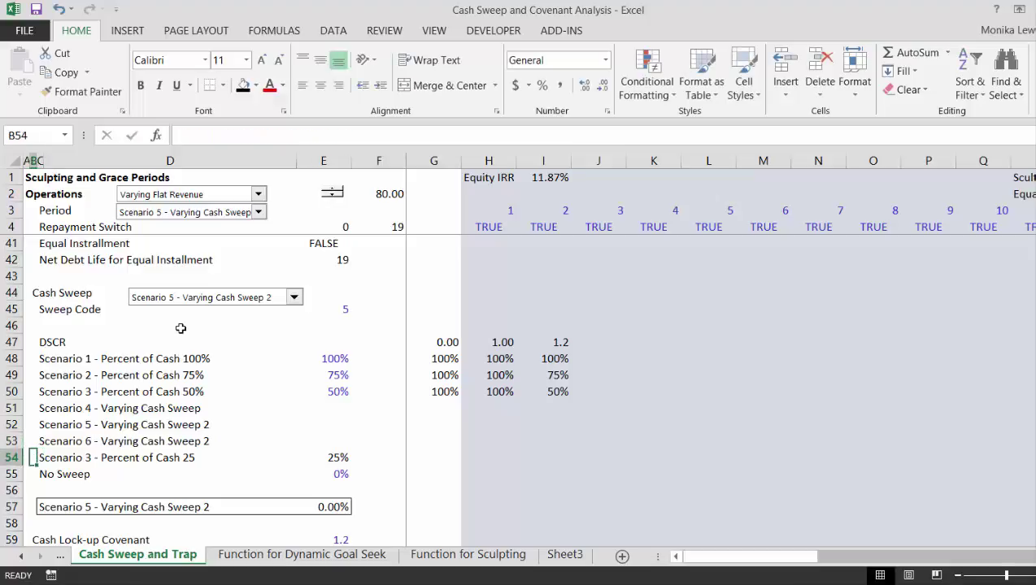
key("Left")
key("Up")
key("Right")
key("Right")
key("Right")
key("Right")
key("Right")
key("Right")
key("Right")
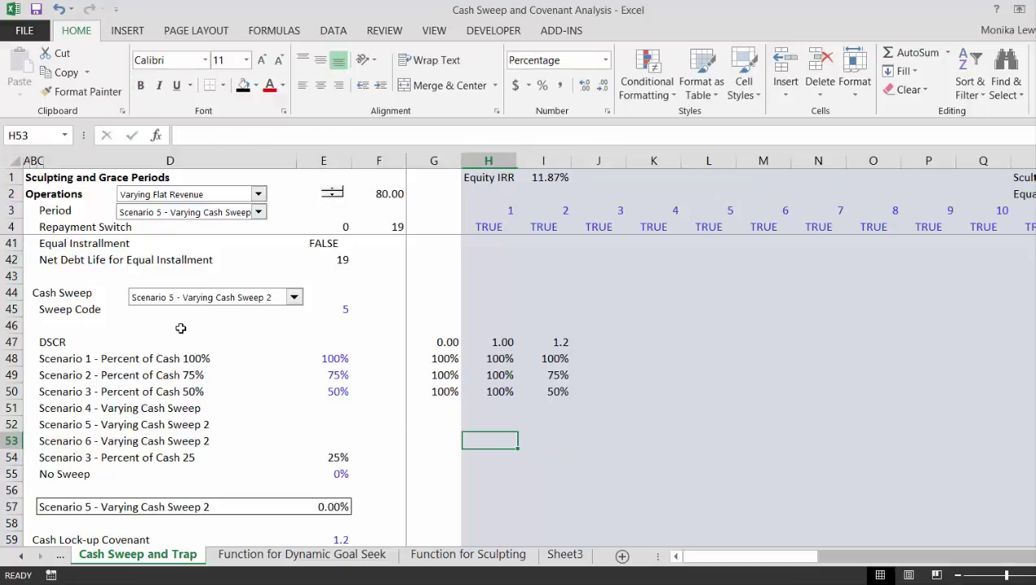
key("Left")
key("Left")
key("Left")
key("Left")
key("Left")
key("F2")
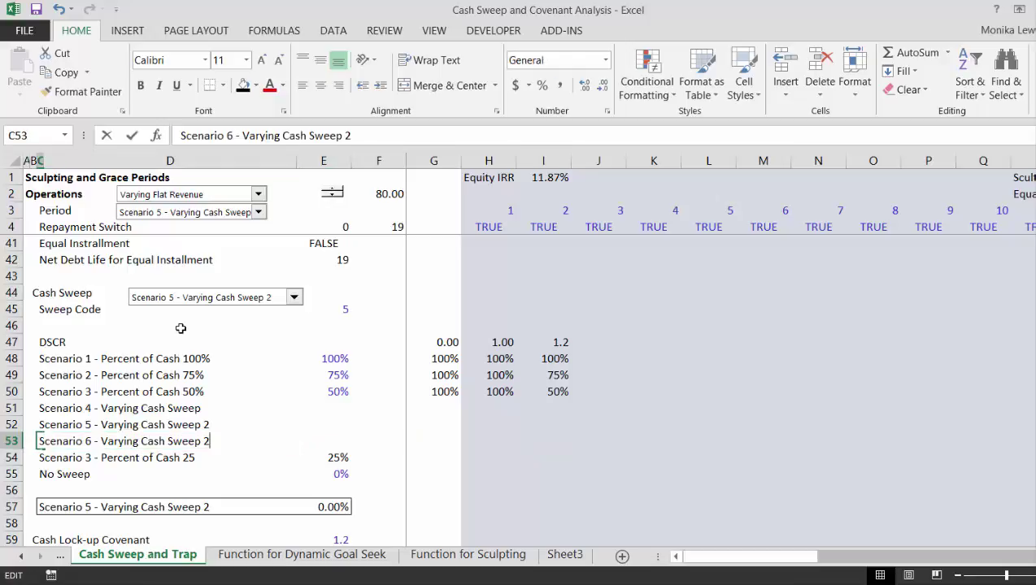
key("BackSpace")
type("3")
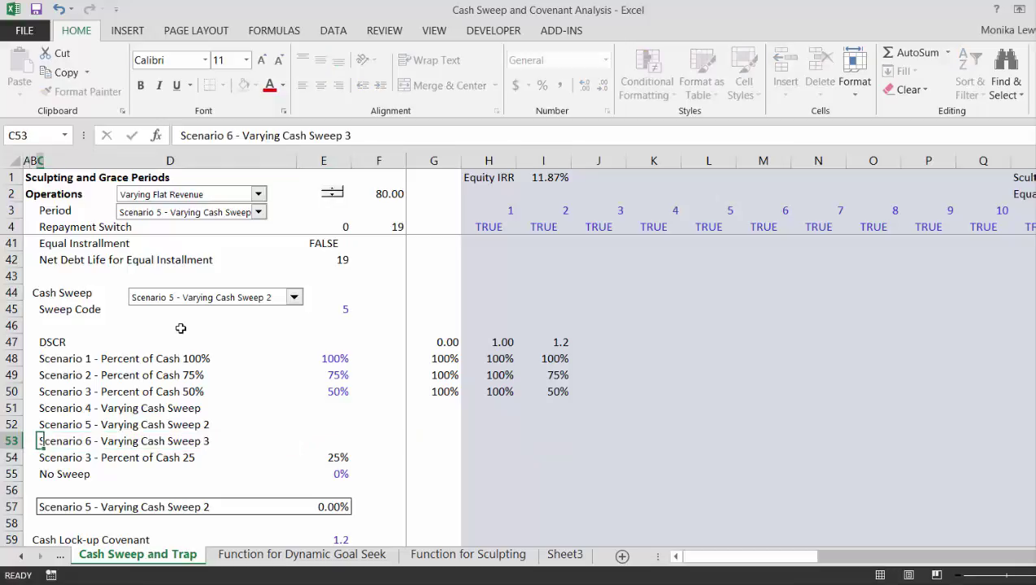
key("Return")
- Delete row 54 with the old 25% cash sweep scenario
key("shift+space")
key("ctrl+minus")
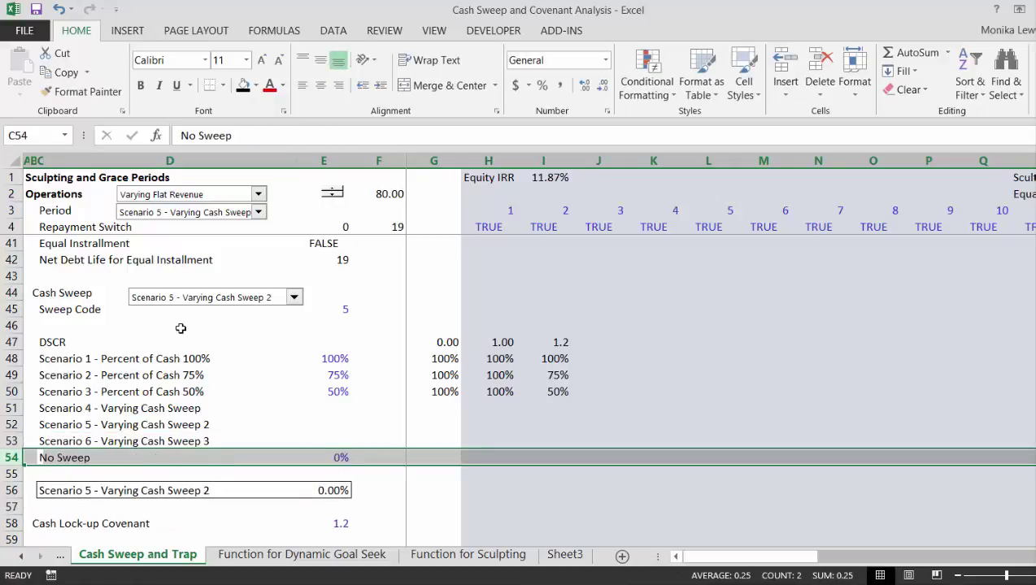
- Fill the Scenario 3 percentages in G50:I50 down through row 53 for Scenarios 4 to 6
key("Right")
key("Right")
key("Up")
key("Up")
key("Up")
key("Up")
key("Right")
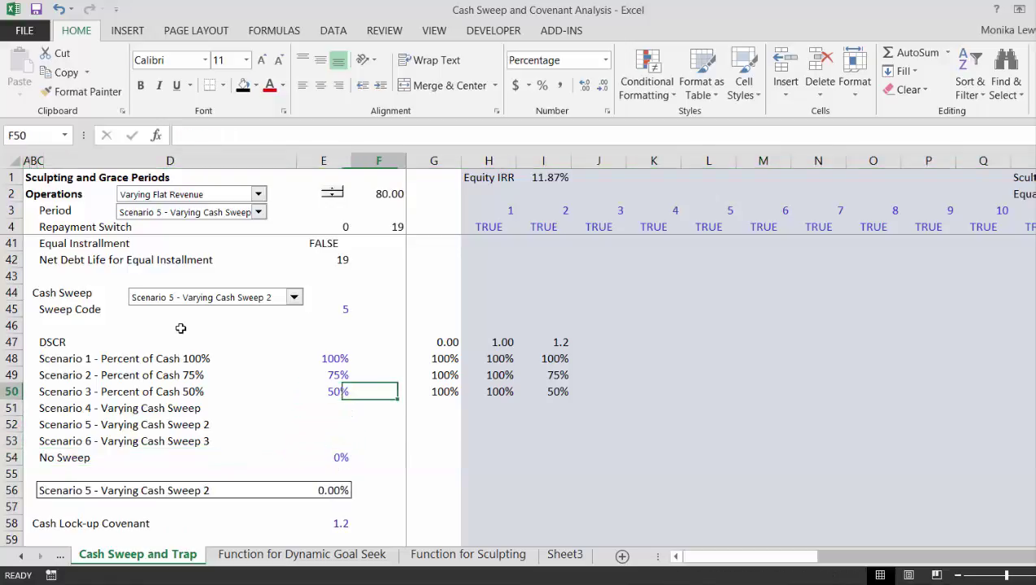
key("Right")
key("shift+Right")
key("shift+Right")
key("shift+Down")
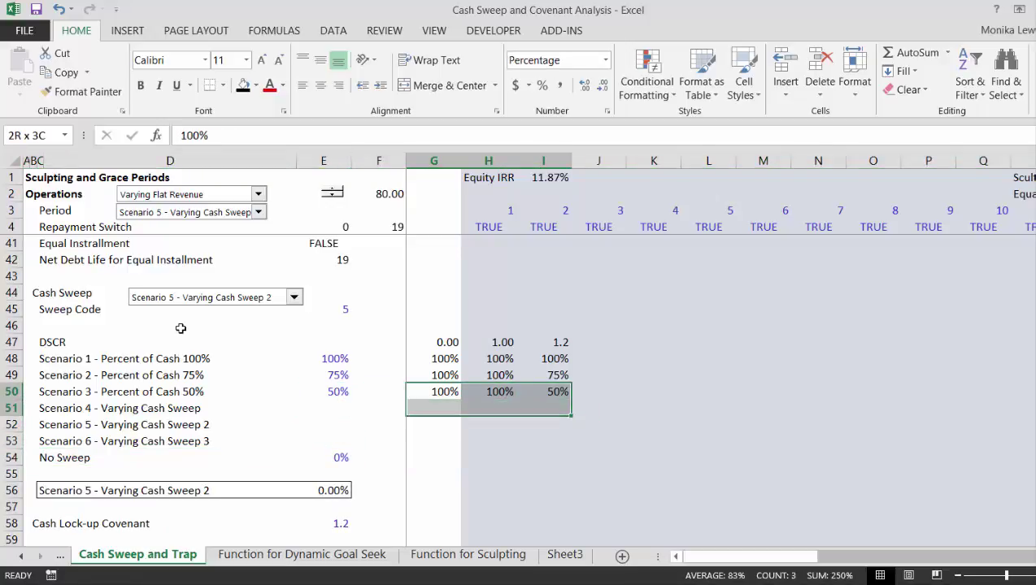
key("shift+Down")
key("shift+Down")
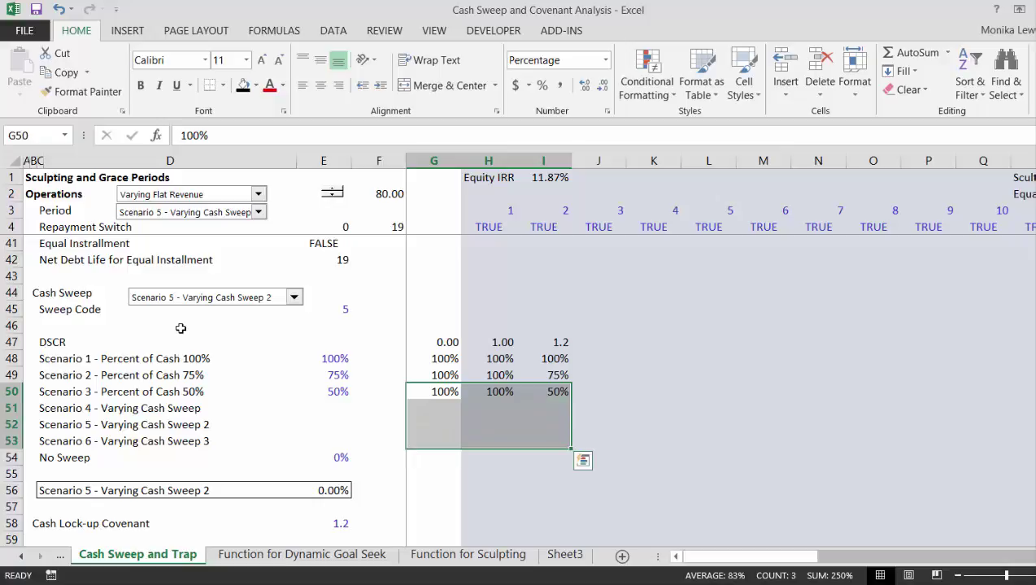
key("ctrl+d")
- Set the sweep percentages at DSCR 1.2 to 100% in I51, 80% in I52 and 60% in I53
key("Down")
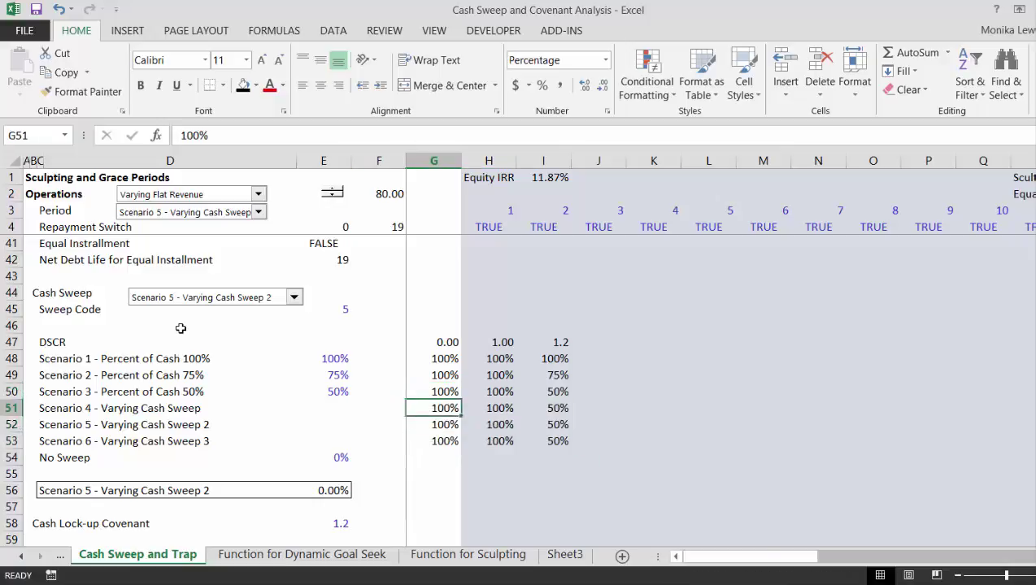
key("Right")
key("Right")
type("100")
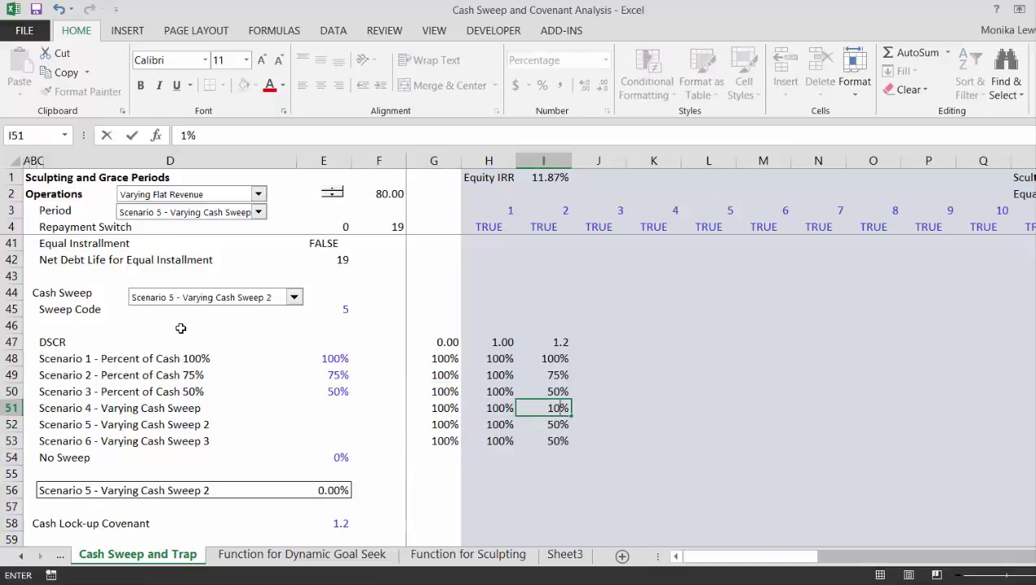
key("Return")
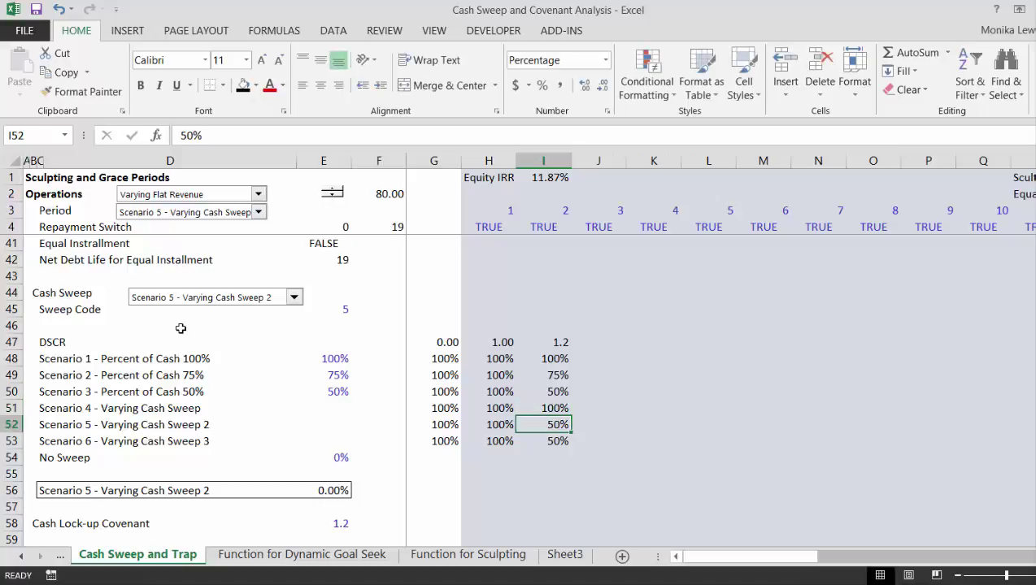
type("80")
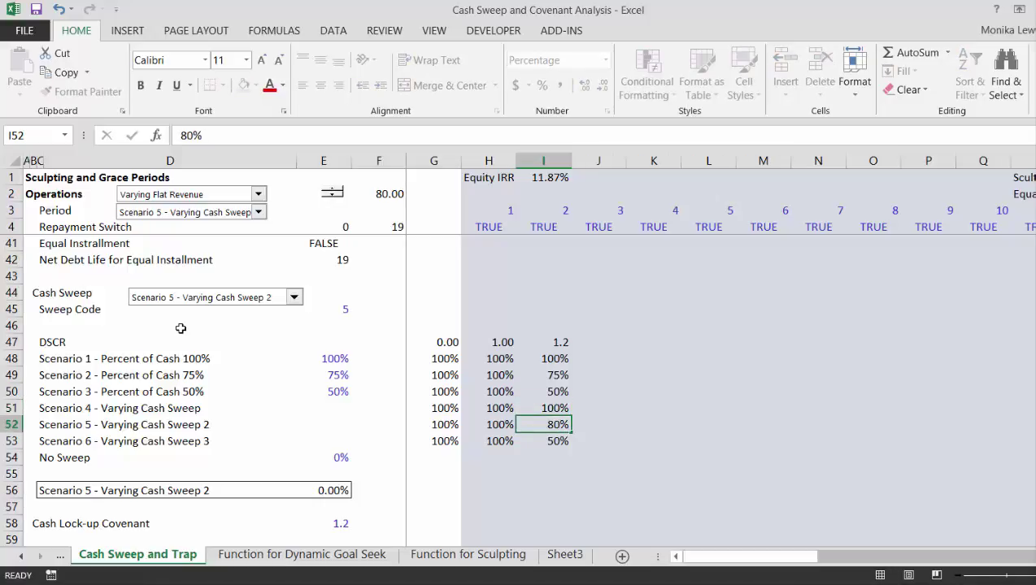
key("Return")
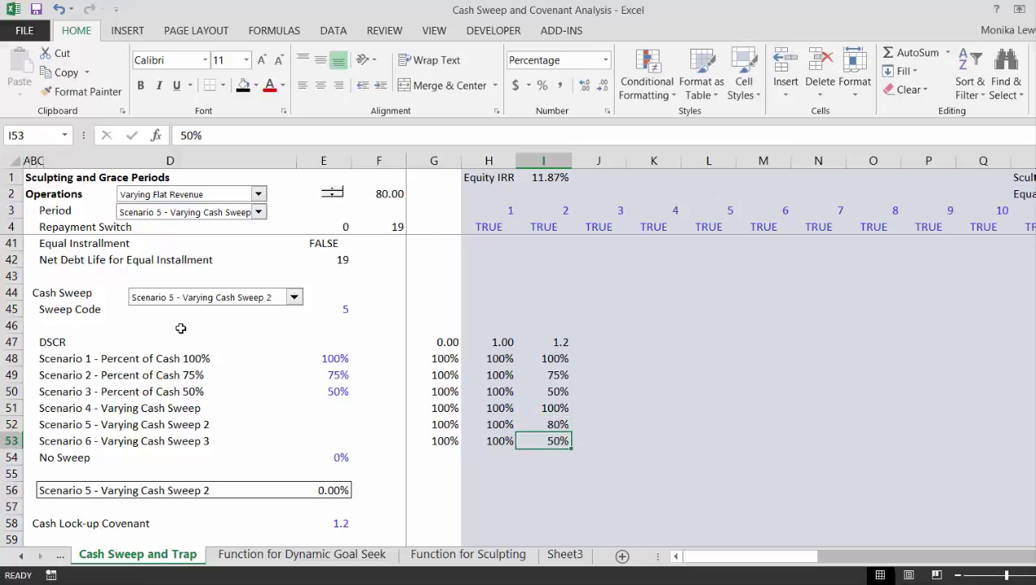
type("60")
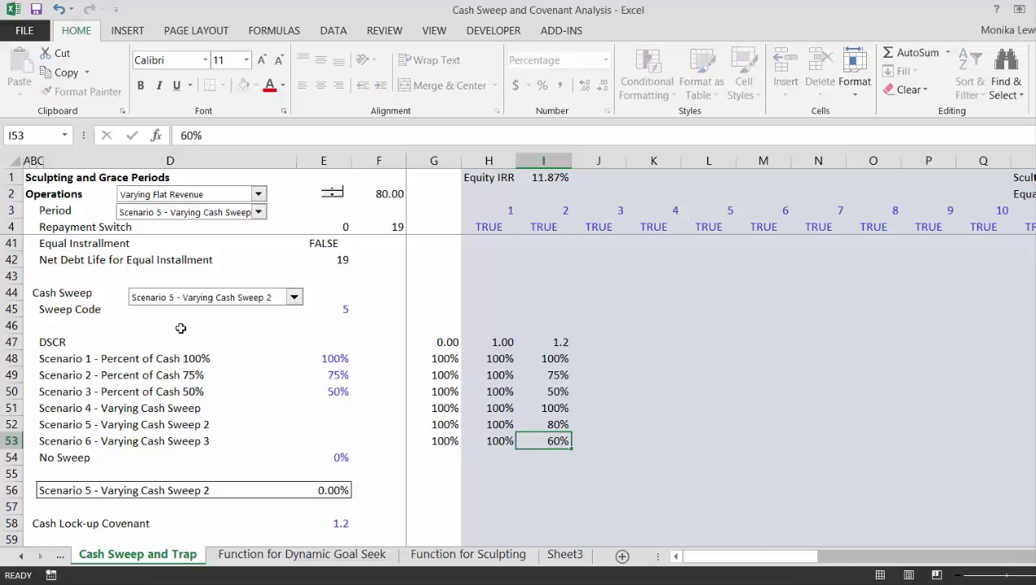
key("Return")
- Copy the DSCR 1.2 column, I47:I53, across into columns J to M
key("Up")
key("Up")
key("Up")
key("Up")
key("Up")
key("Up")
key("Up")
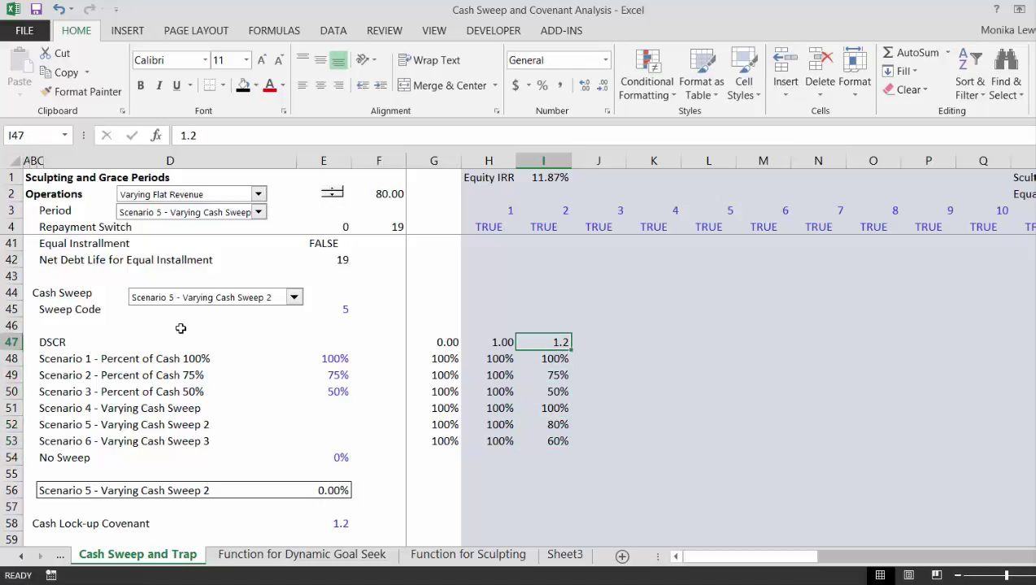
key("shift+Down")
key("shift+Down")
key("shift+Down")
key("shift+Down")
key("shift+Down")
key("shift+Down")
key("shift+Right")
key("shift+Right")
key("shift+Right")
key("shift+Right")
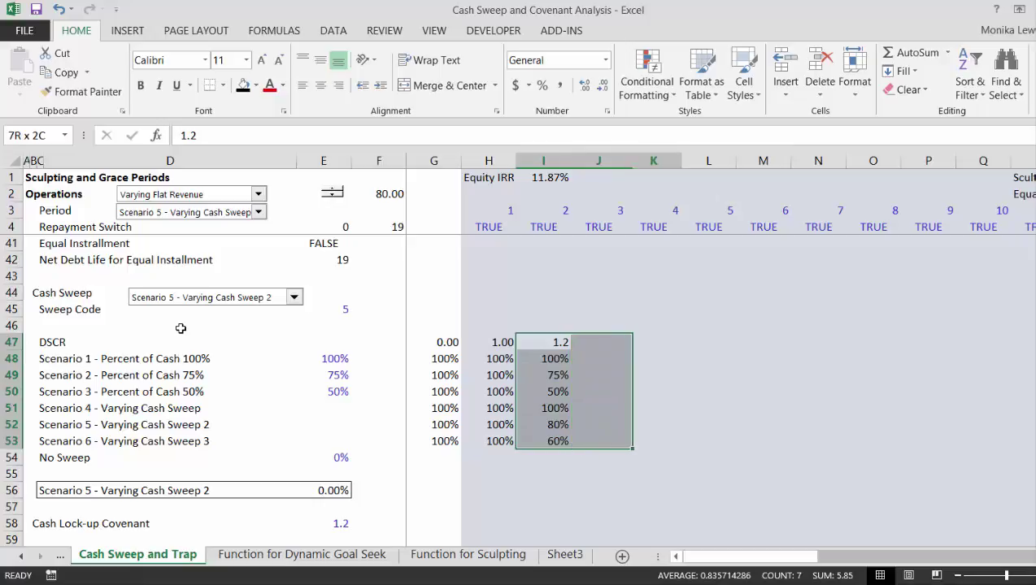
key("ctrl+r")
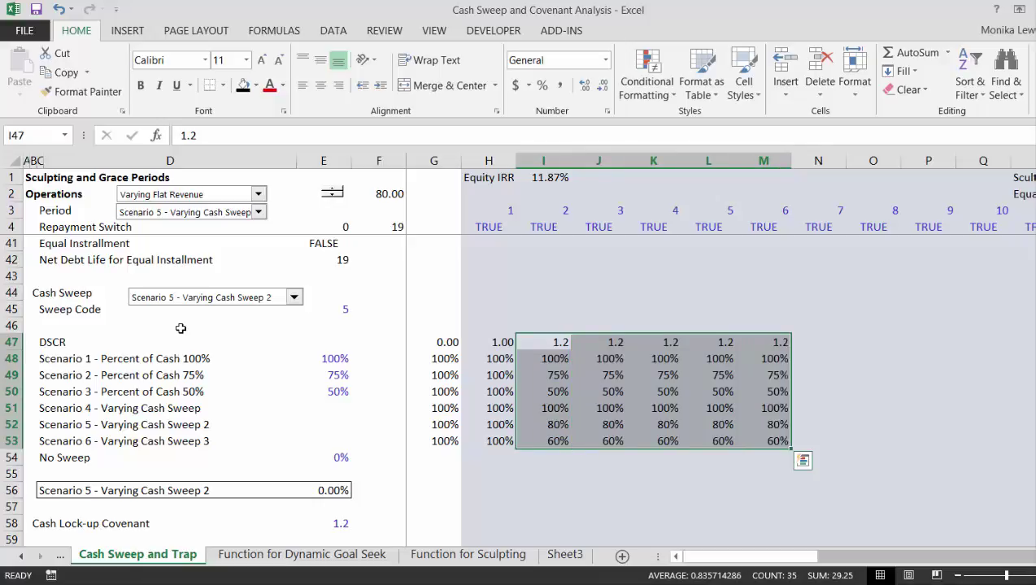
- Set the DSCR thresholds in J47:M47 to 1.3, 1.4, 1.5 and 1.6
key("Left")
key("Right")
key("Right")
type("1")
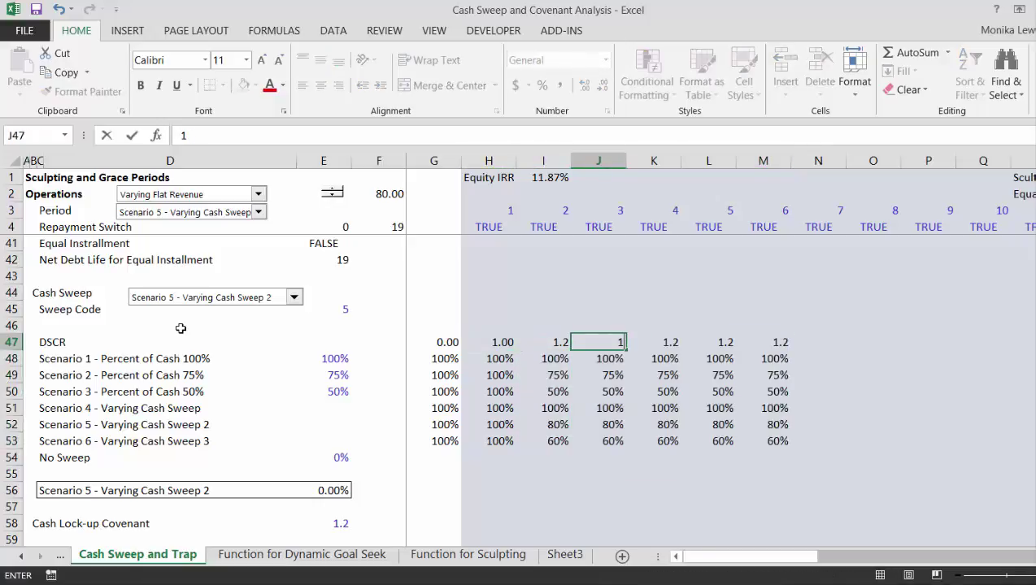
type("3")
key("Right")
key("Left")
type("1.")
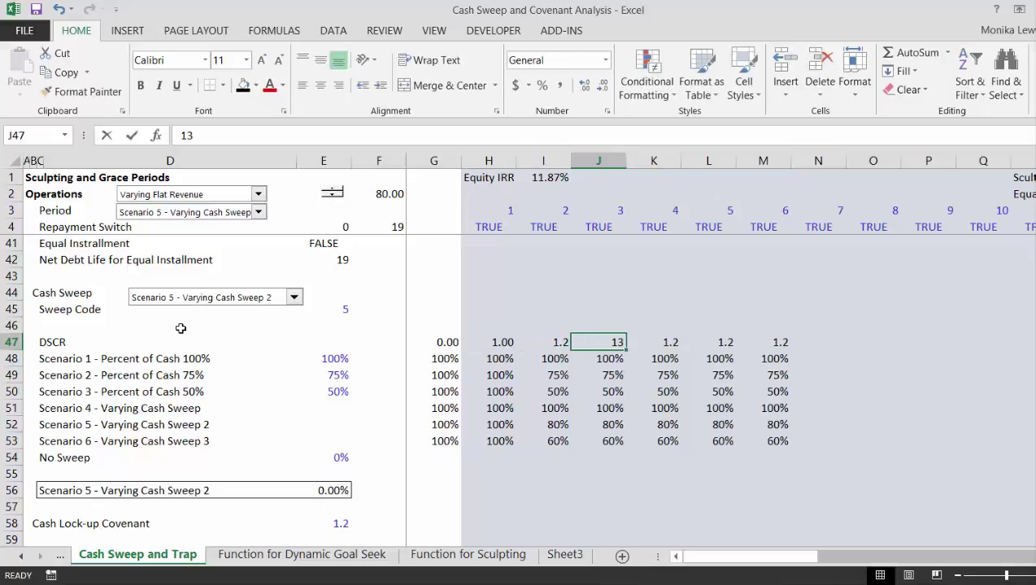
type("3")
key("Right")
type("1.")
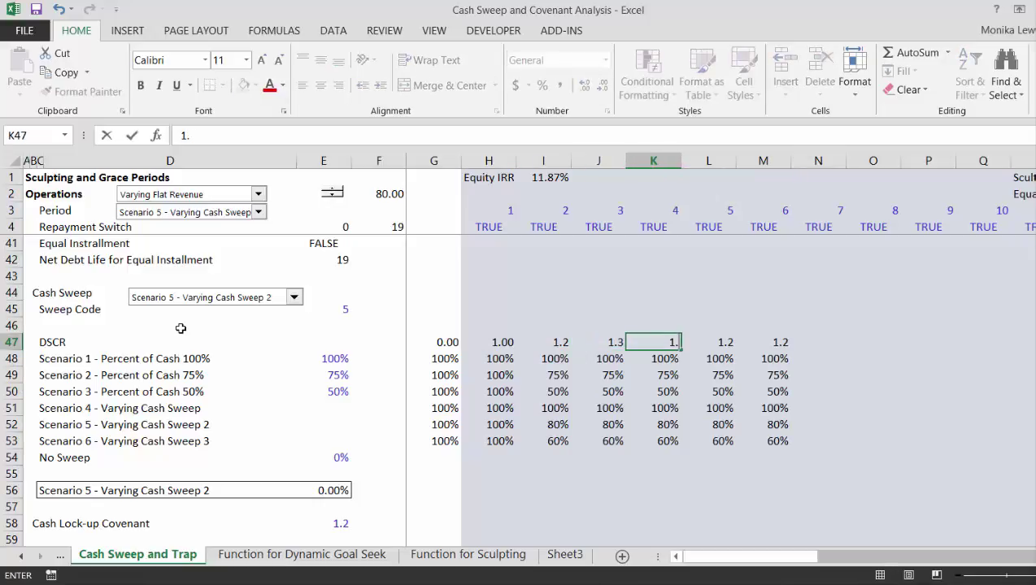
key("Right")
type("1")
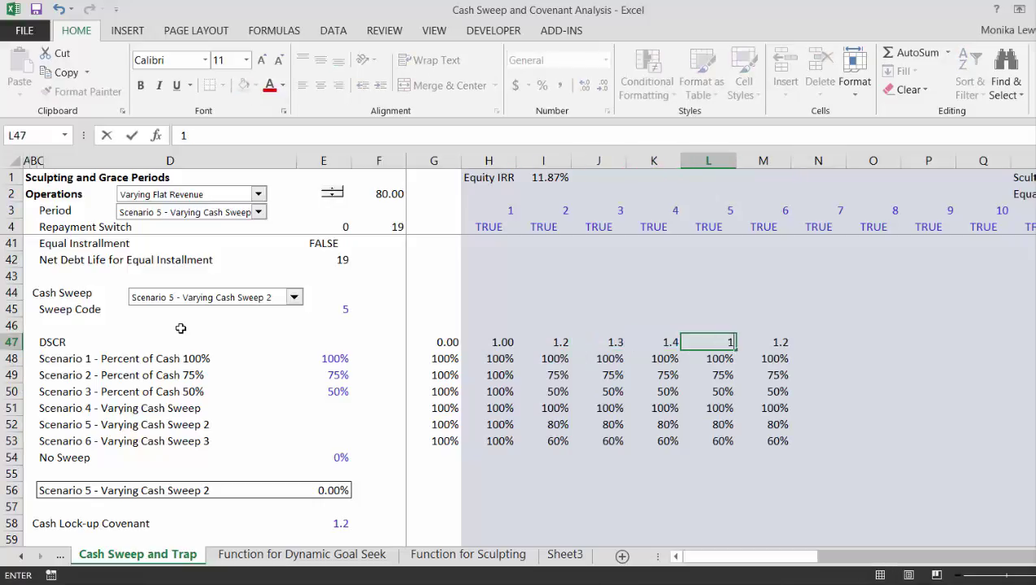
key("Right")
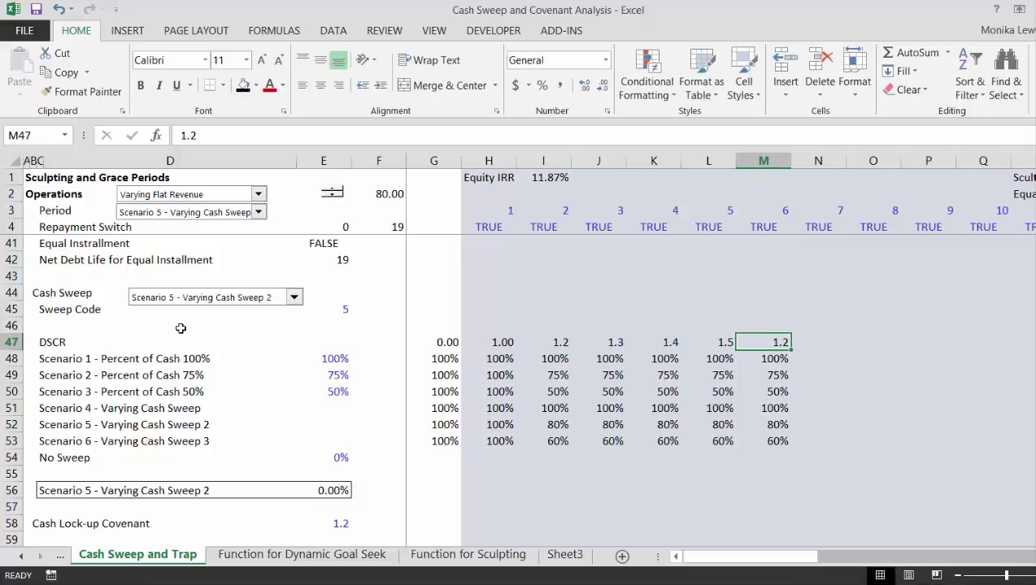
type("1.6")
key("Return")
- Set the Scenario 4 sweep percentages in J51:M51 to 80%, 70%, 60% and 50%
key("Left")
key("Left")
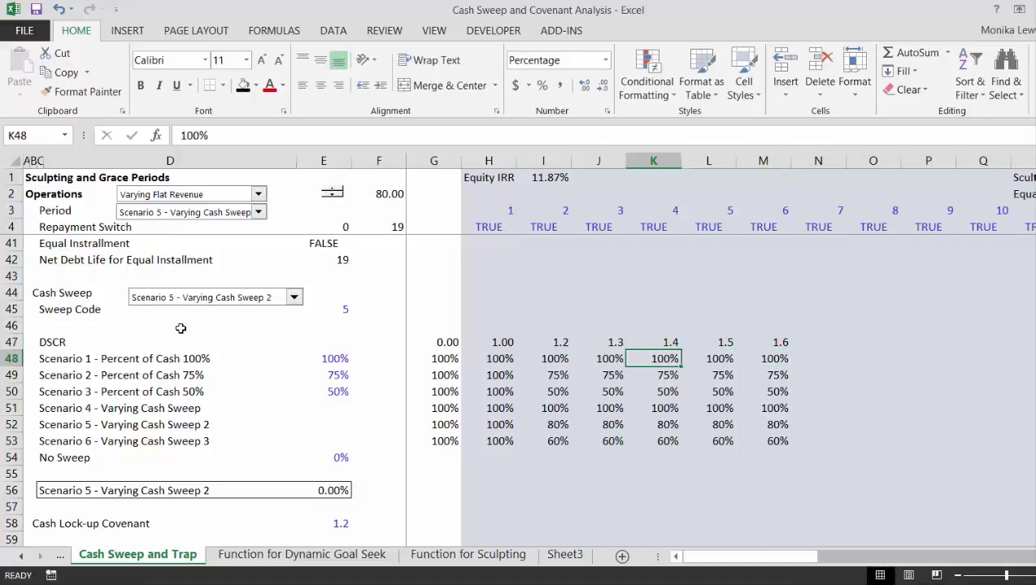
key("Left")
key("Left")
key("Down")
key("Down")
key("Right")
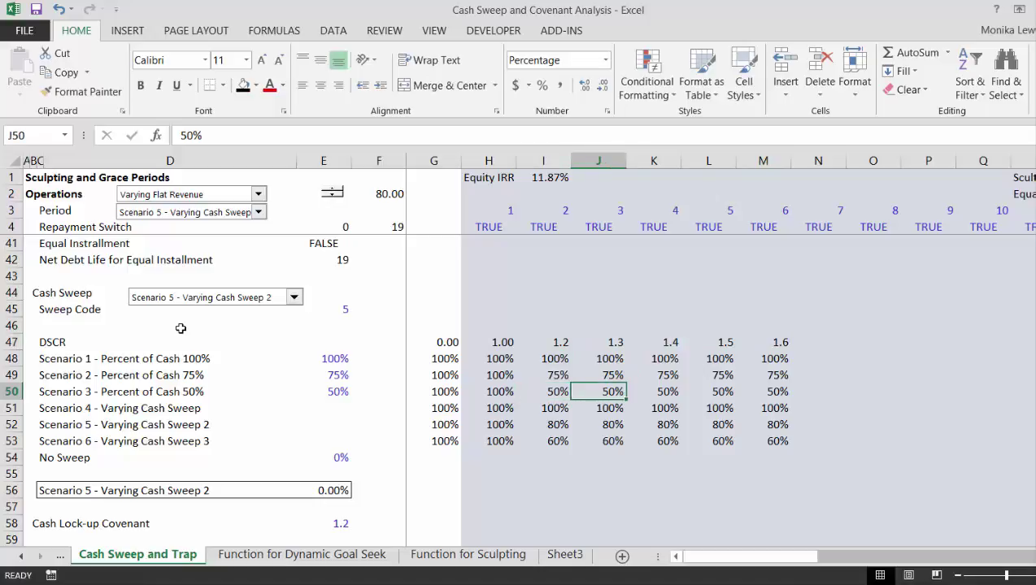
key("Down")
key("Left")
key("Left")
key("Right")
key("Right")
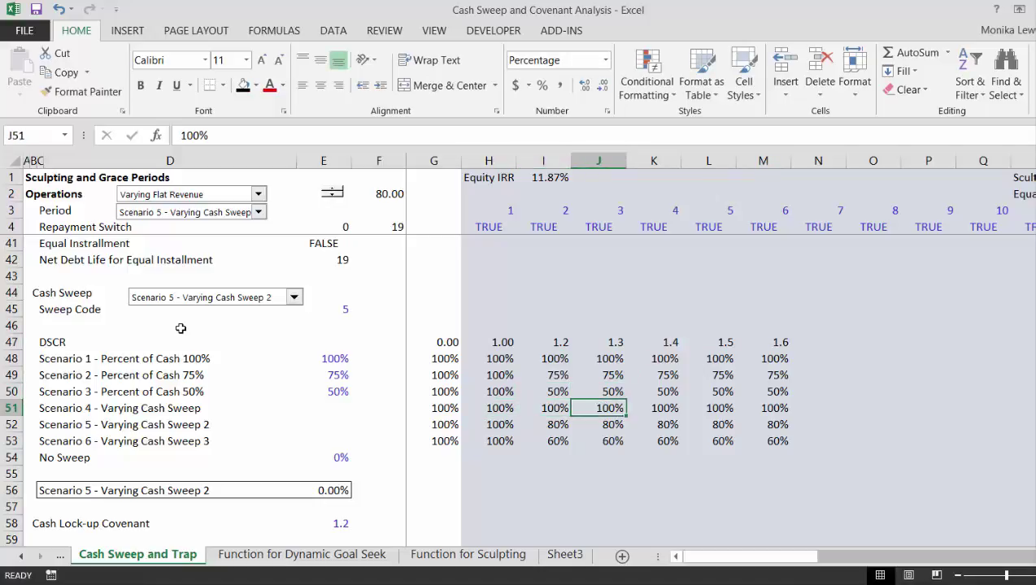
type("80")
key("Return")
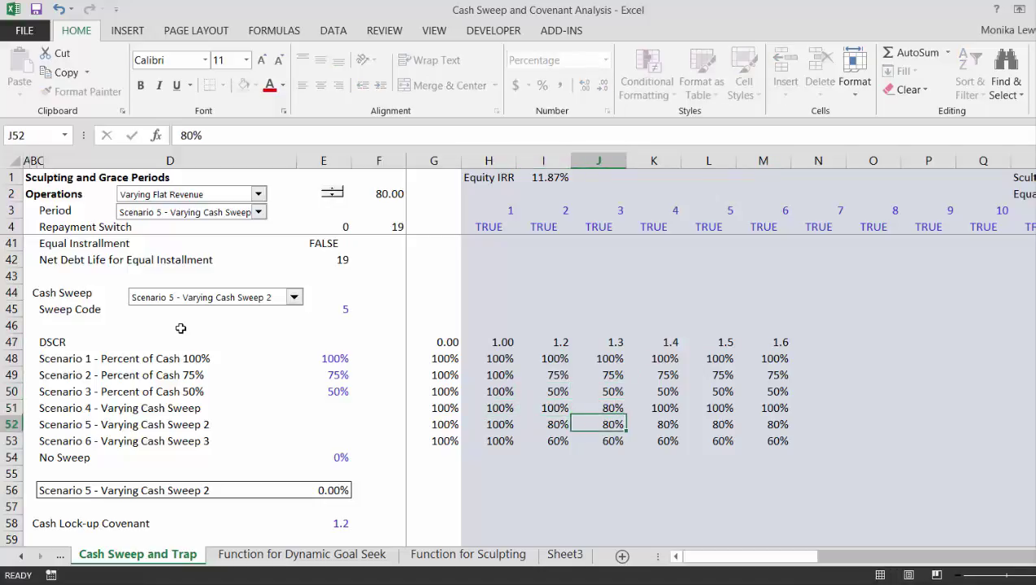
key("Up")
key("Right")
type("7")
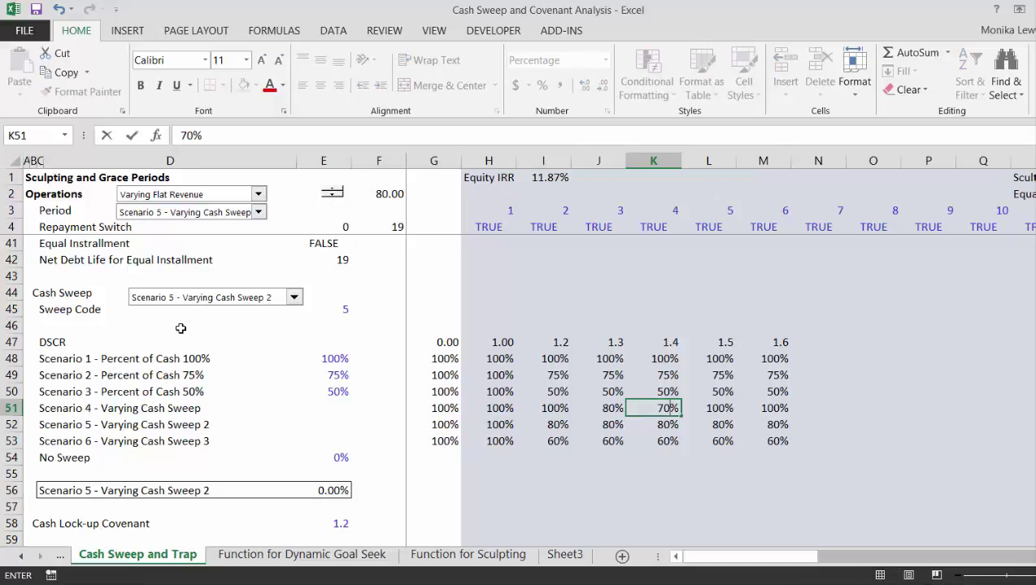
type("0")
key("Return")
key("Up")
key("Right")
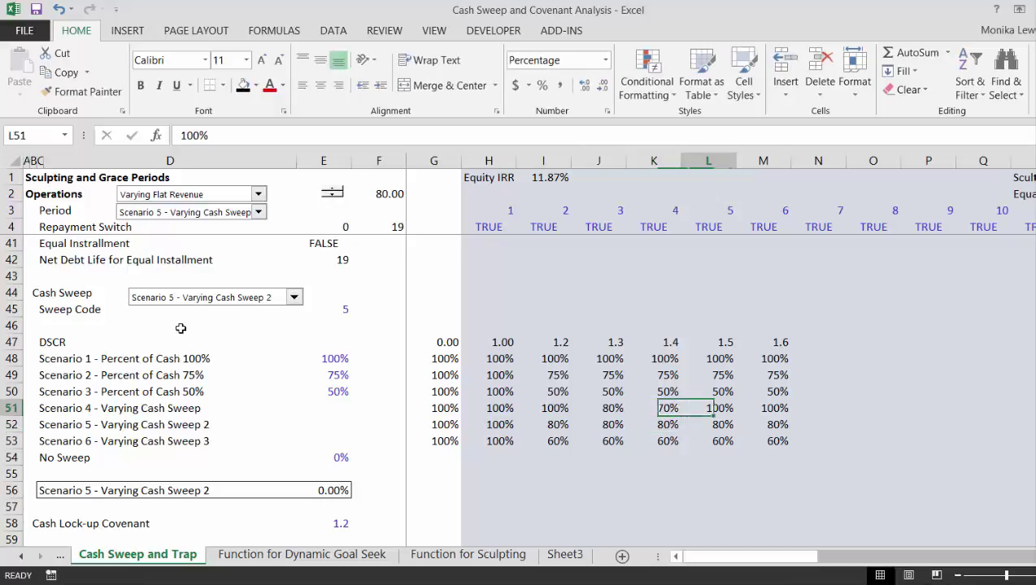
type("60")
key("Return")
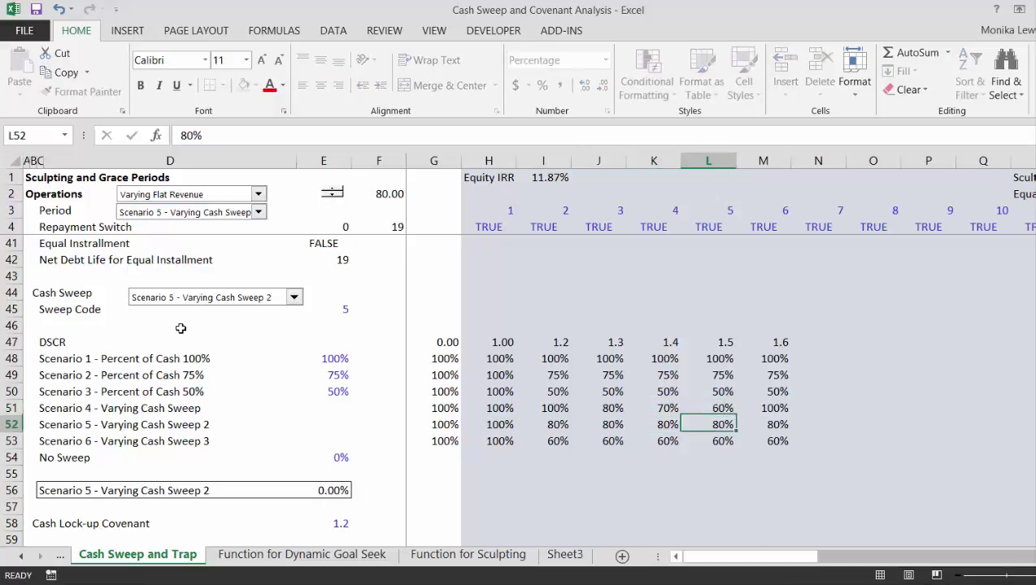
key("Up")
key("Right")
type("50")
key("Return")
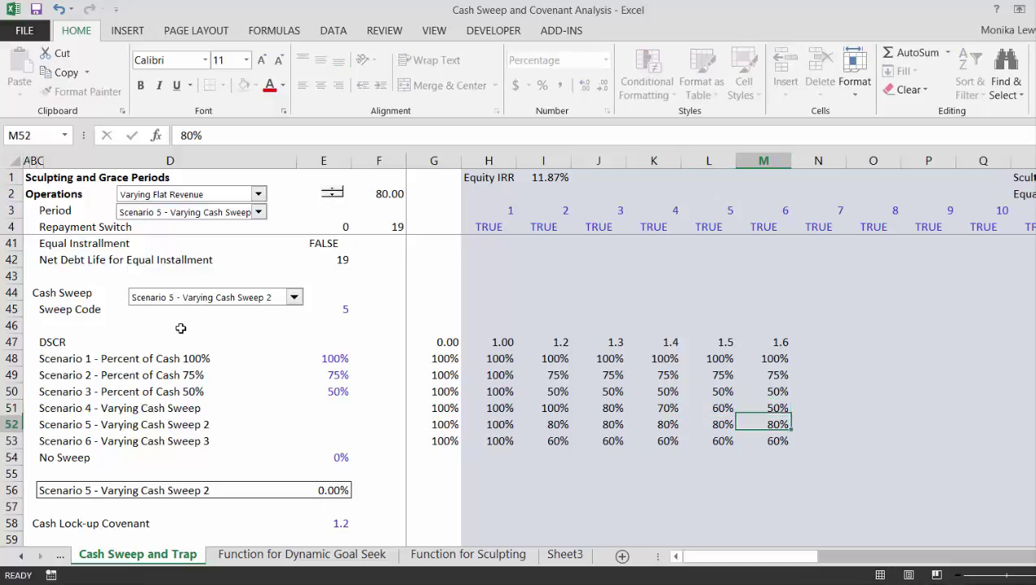
- Set the Scenario 5 sweep percentages in J52:M52 to 70%, 50%, 30% and 0%
key("Left")
key("Left")
key("Left")
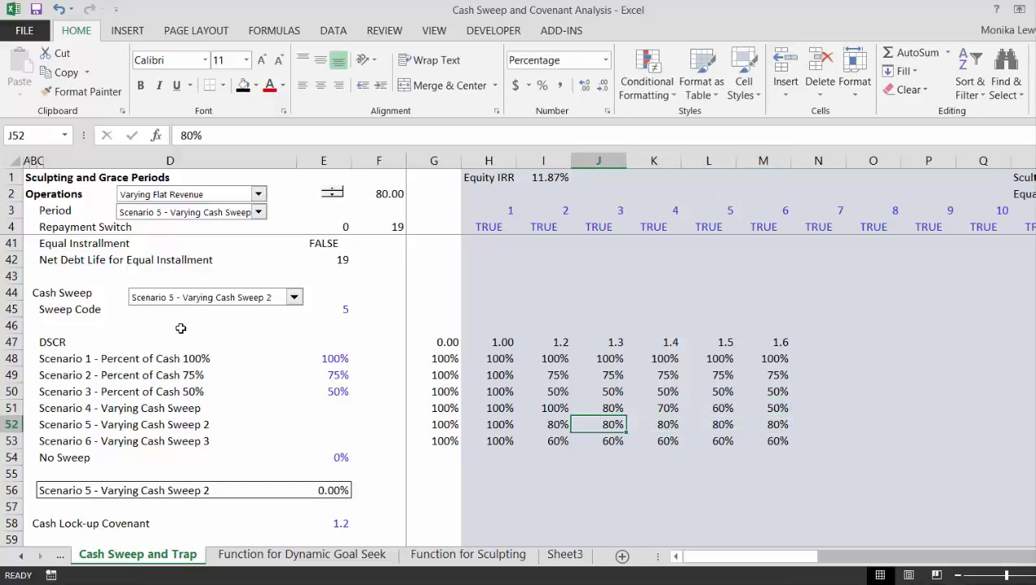
type("70")
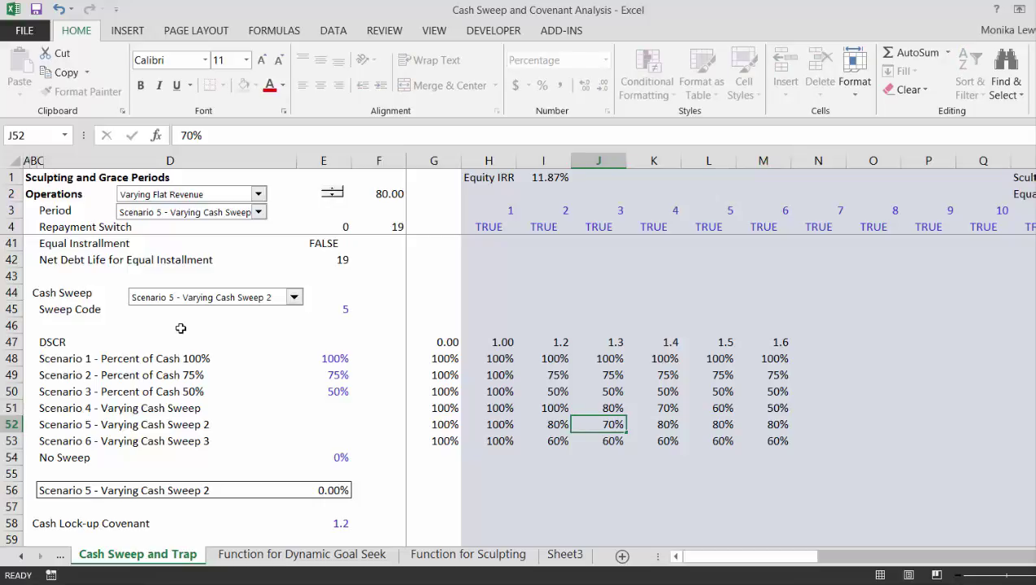
key("Return")
key("Up")
key("Right")
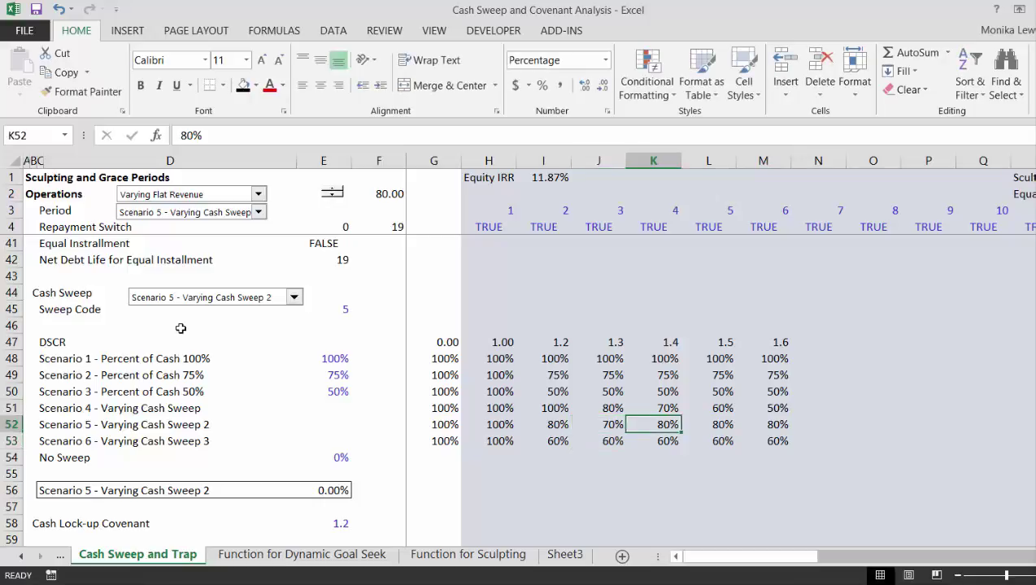
type("50")
key("Return")
key("Up")
key("Right")
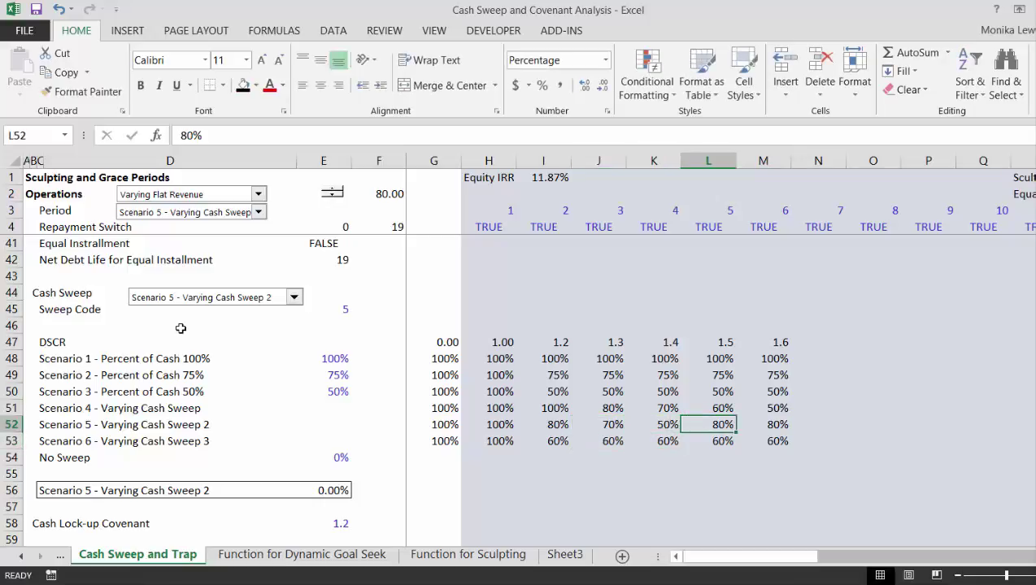
type("30")
key("Return")
key("Up")
key("Right")
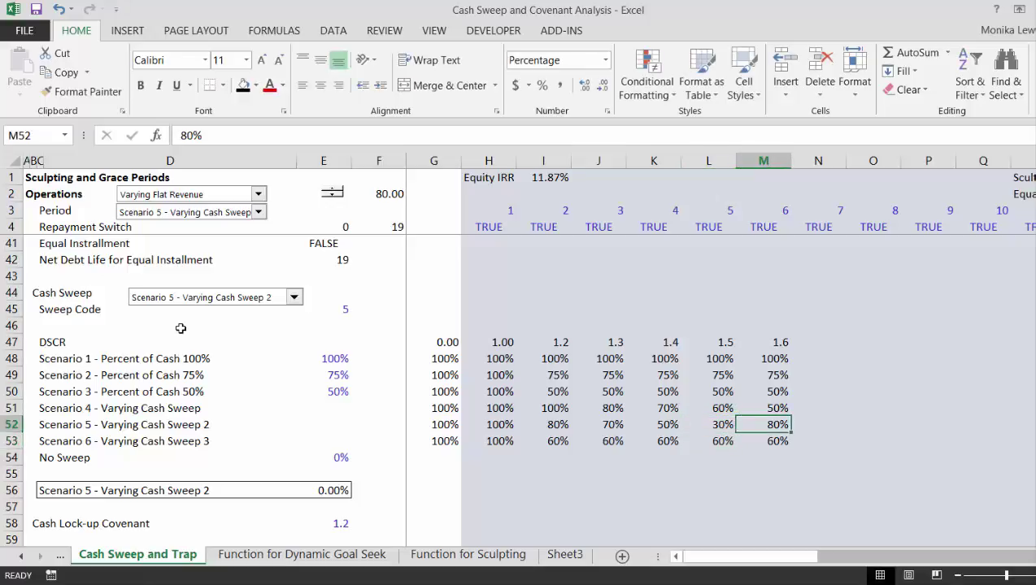
type("0")
key("Return")
- Set the Scenario 6 sweep percentages in J53:M53 to 30%, 10%, 0% and 0%
key("Left")
key("Left")
key("Left")
key("Left")
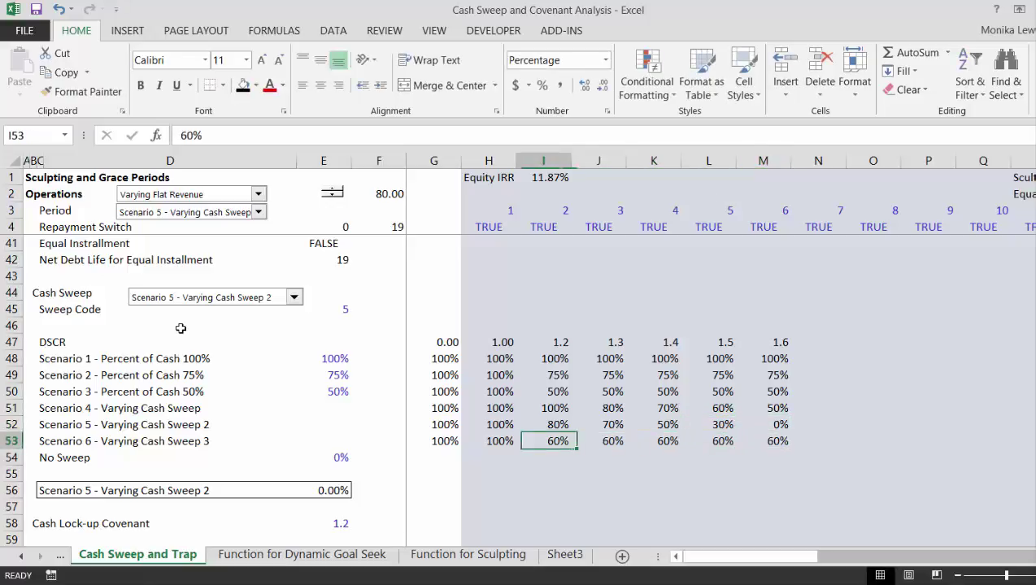
key("Left")
key("Left")
key("Right")
key("Right")
key("Right")
type("30")
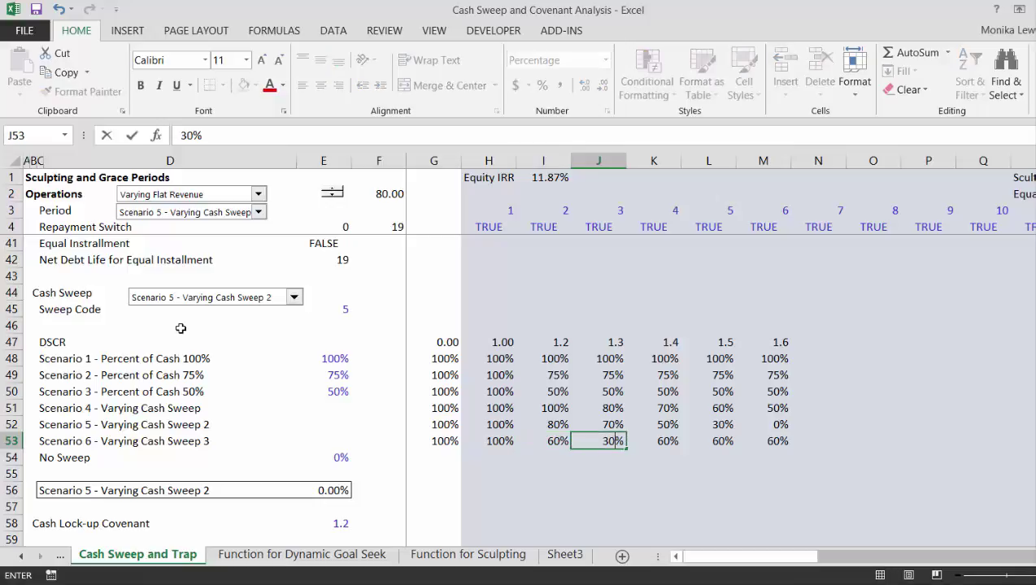
key("Return")
key("Up")
key("Right")
type("1")
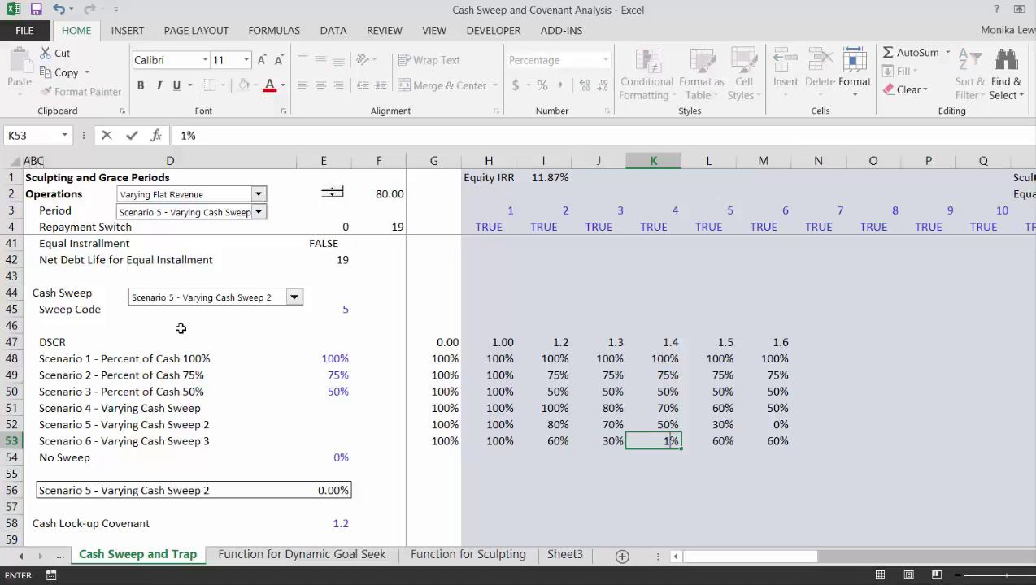
type("0")
key("Right")
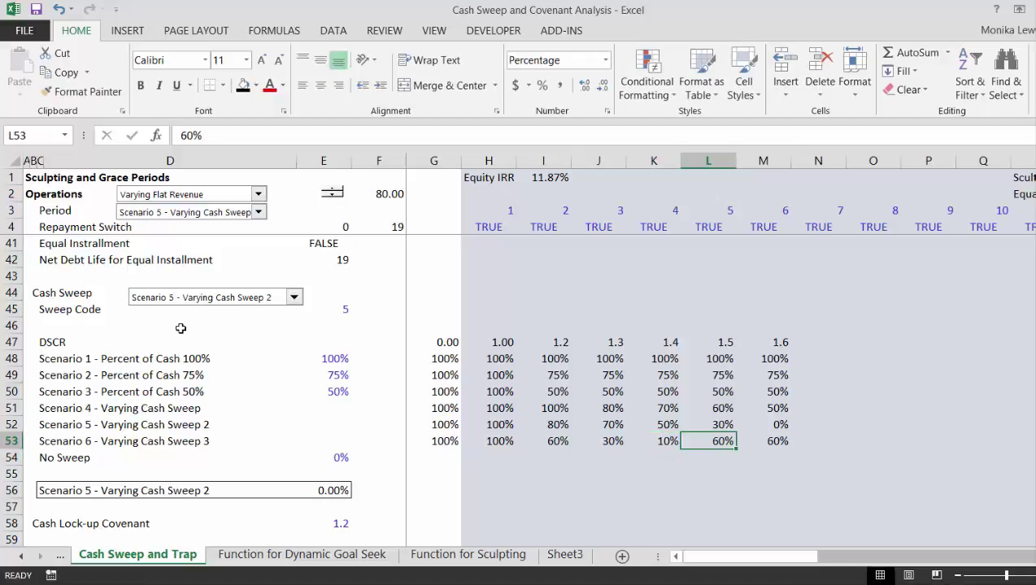
type("0")
key("Right")
type("0")
- Fill the selected-scenario INDEX formula from E56 across to M56
key("Left")
key("Down")
key("Down")
key("Down")
key("Left")
key("Left")
key("Left")
key("Left")
key("Left")
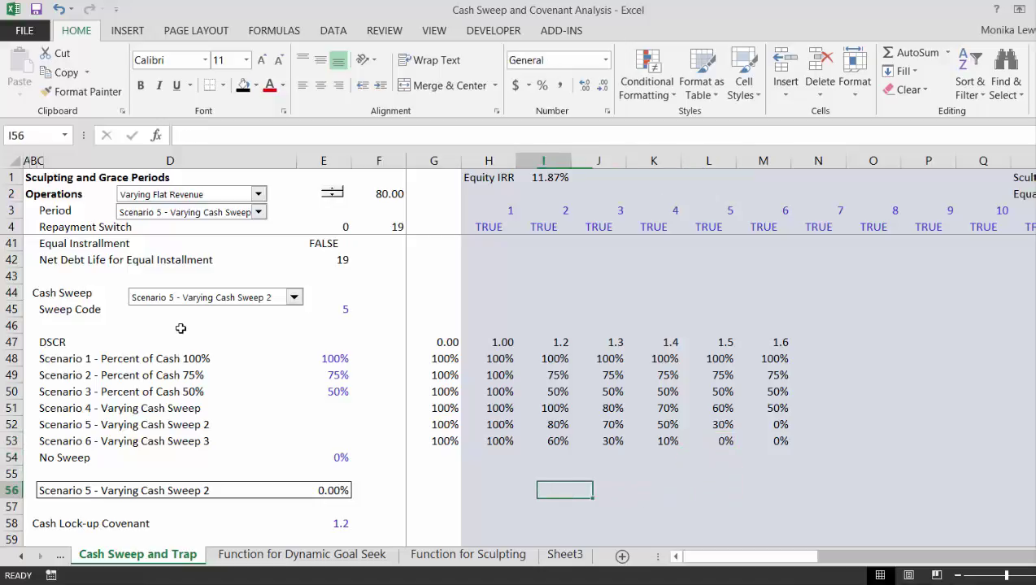
key("Left")
key("Left")
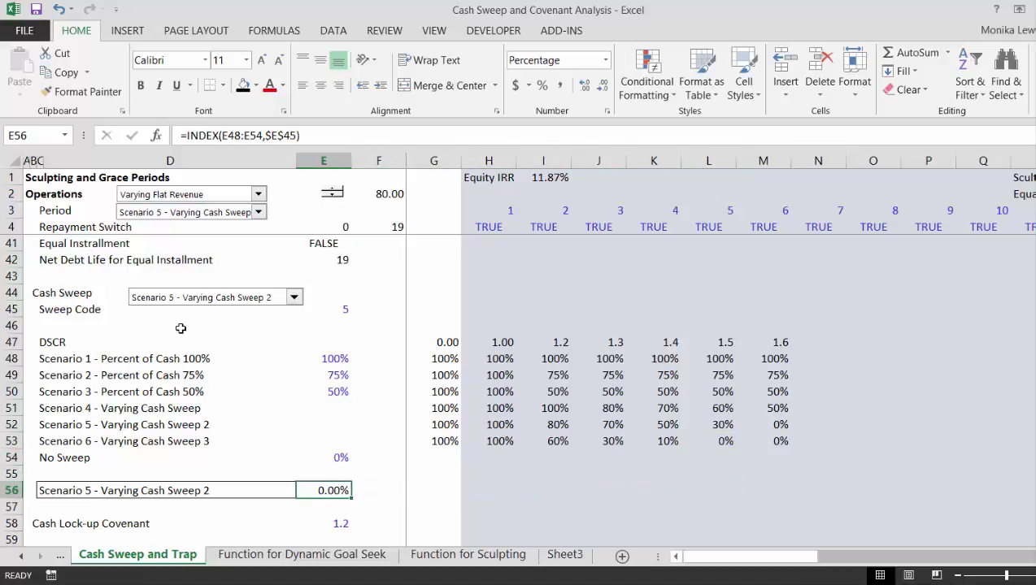
left_click_drag(325, 490, 773, 492)
key("ctrl+r")
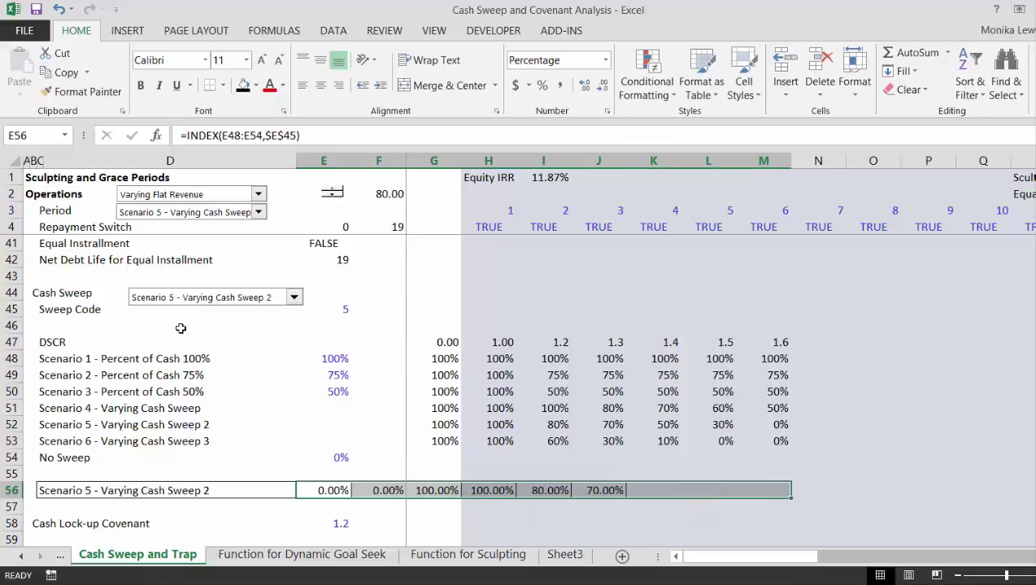
- Colour the sheet's hard-coded input values blue, including the DSCR thresholds and sweep percentages in G47:M53
key("Left")
key("Right")
key("Up")
key("Up")
key("Up")
key("Up")
key("Up")
key("Up")
key("Up")
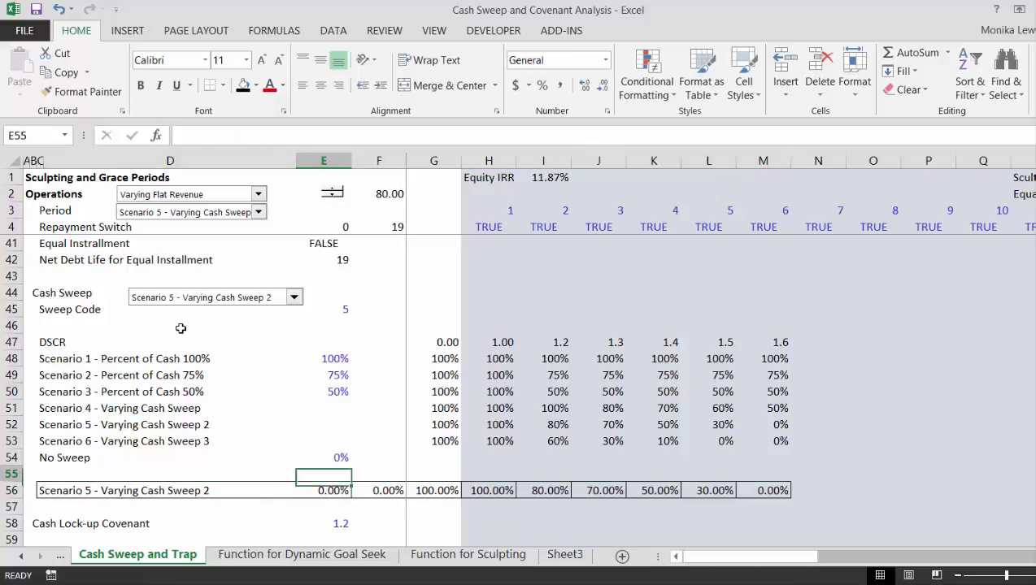
key("Right")
key("Right")
key("Up")
key("Up")
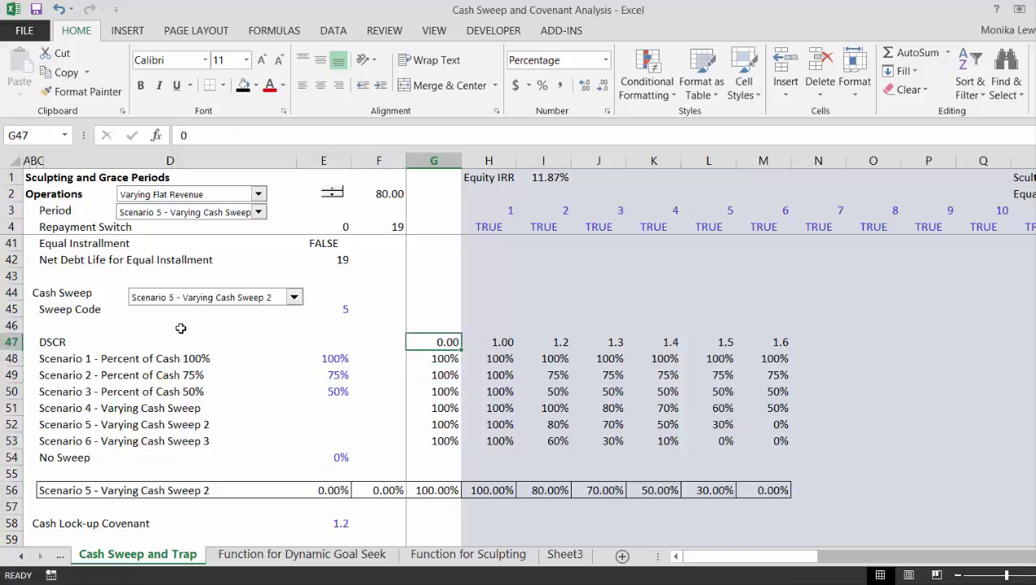
key("ctrl+a")
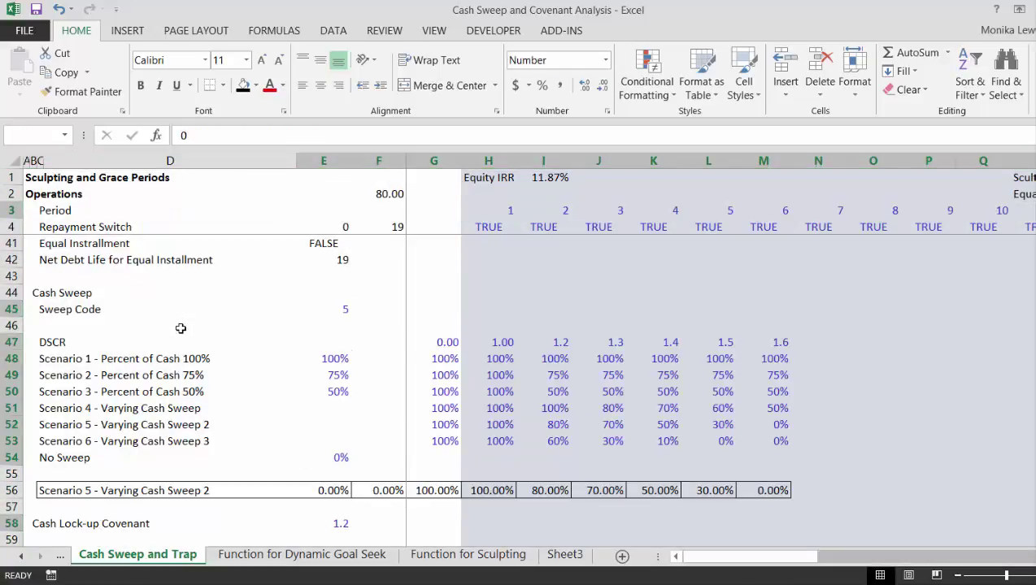
key("Left")
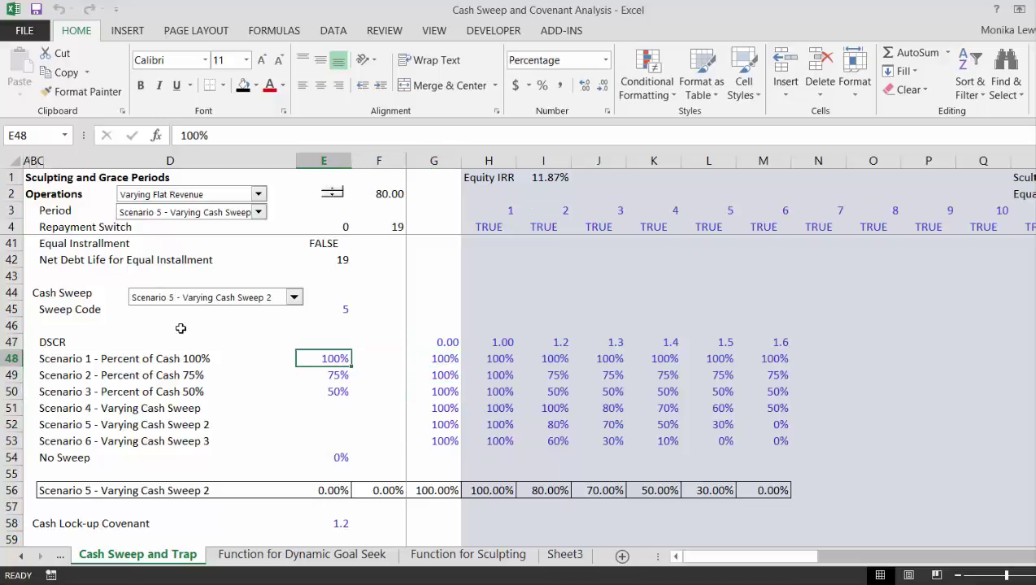
- Clear the old single sweep percentages and their INDEX formula in E48:E56
key("shift+Down")
key("shift+Down")
key("shift+Down")
key("shift+Down")
key("shift+Down")
key("shift+Down")
key("shift+Down")
key("shift+Down")
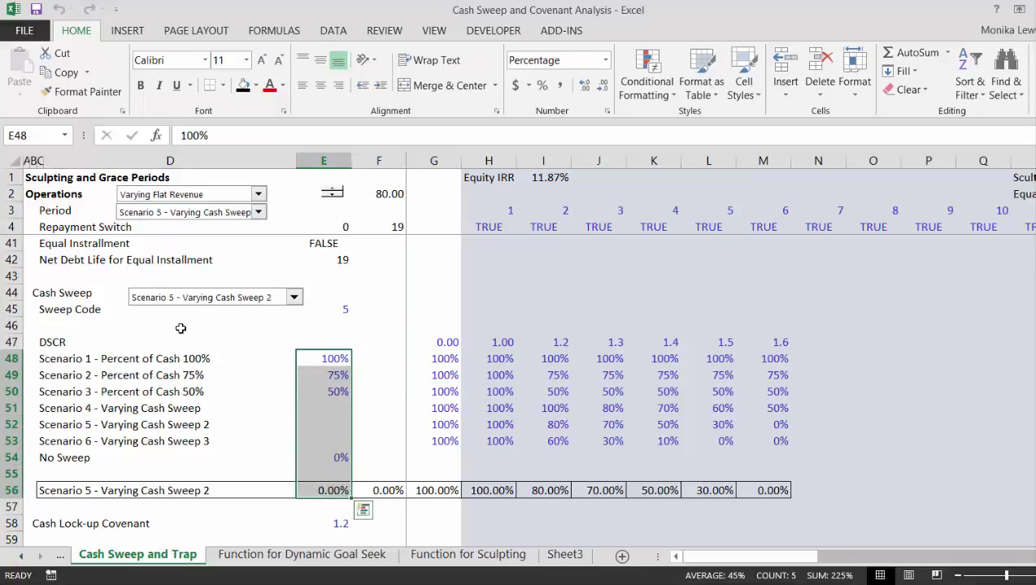
key("Delete")
- Clear F47:F57, removing the surplus sweep formula in F56
key("Down")
key("Right")
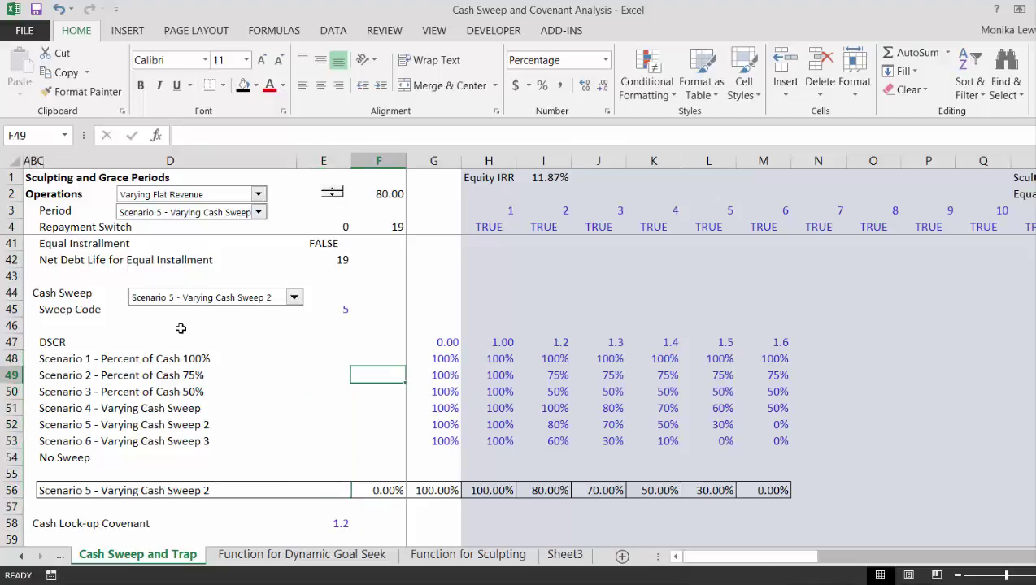
key("Up")
key("Up")
key("shift+Down")
key("shift+Down")
key("shift+Down")
key("shift+Down")
key("shift+Down")
key("shift+Down")
key("shift+Down")
key("shift+Down")
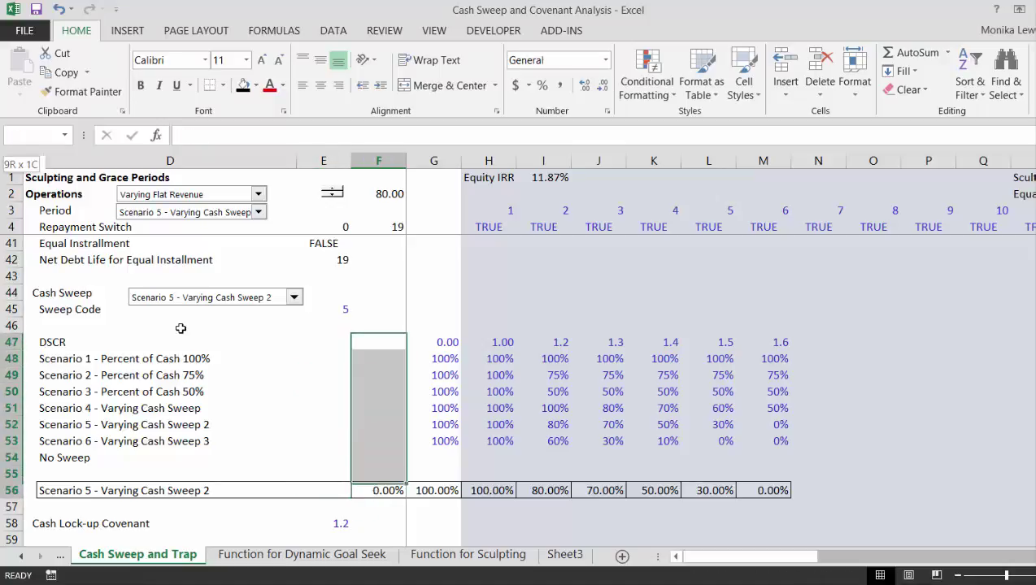
key("shift+Down")
key("shift+Down")
key("Left")
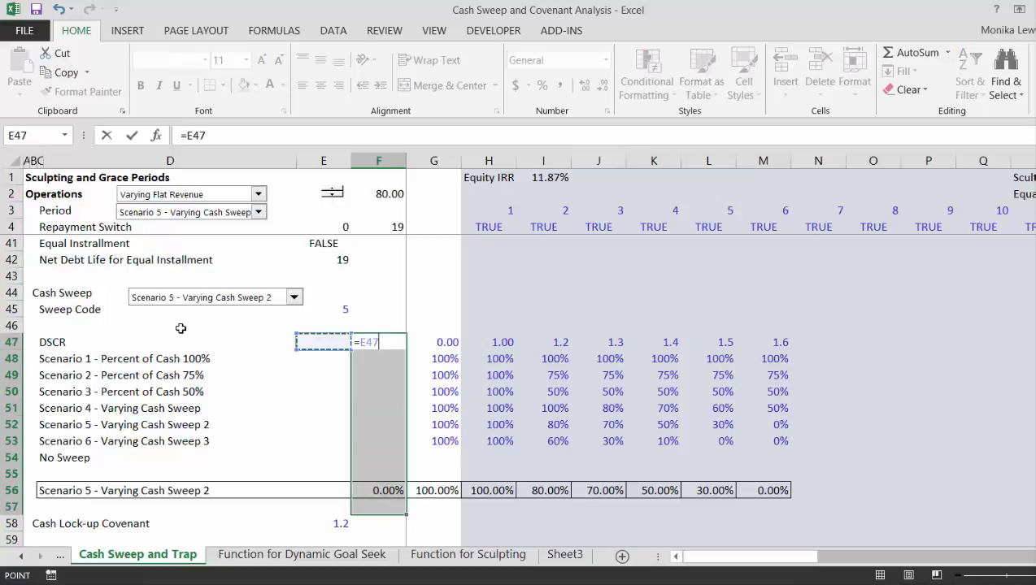
key("Escape")
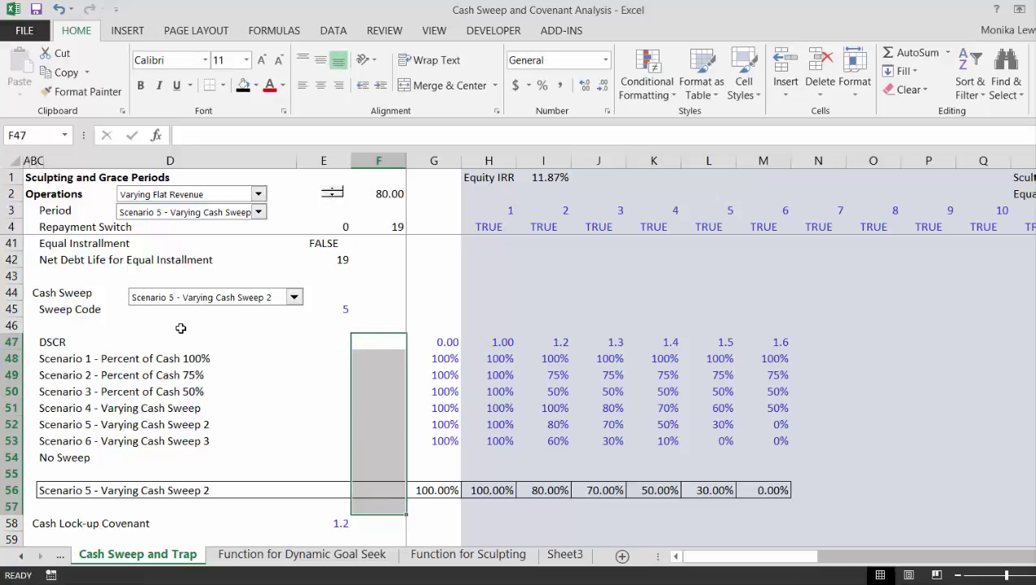
- Examine the Less: Cash Sweep formula in H185 of the Cash Flow Waterfall and the cells it refers to
key("Down")
key("Down")
key("Down")
key("Down")
key("Down")
key("Down")
key("Down")
key("Down")
key("Down")
key("Down")
key("Down")
key("Down")
key("Down")
key("Down")
key("Down")
key("Down")
key("Down")
key("Down")
key("Down")
key("Down")
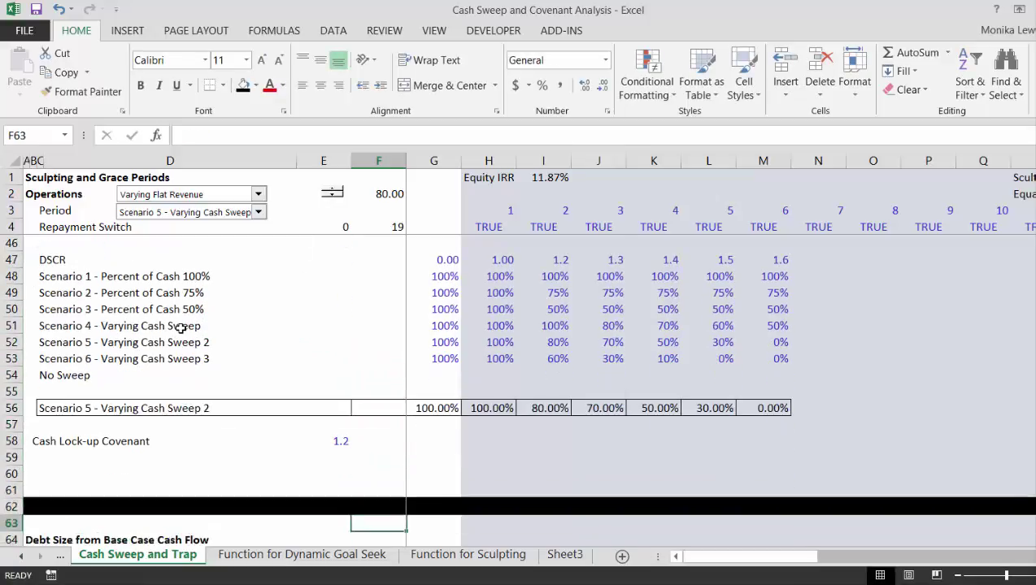
key("Down")
key("Down")
key("Down")
key("Down")
key("Down")
key("Down")
key("Down")
key("Down")
key("Down")
key("Down")
key("Down")
key("Down")
key("Down")
key("Down")
key("Down")
key("Down")
key("Down")
key("Down")
key("Down")
key("Down")
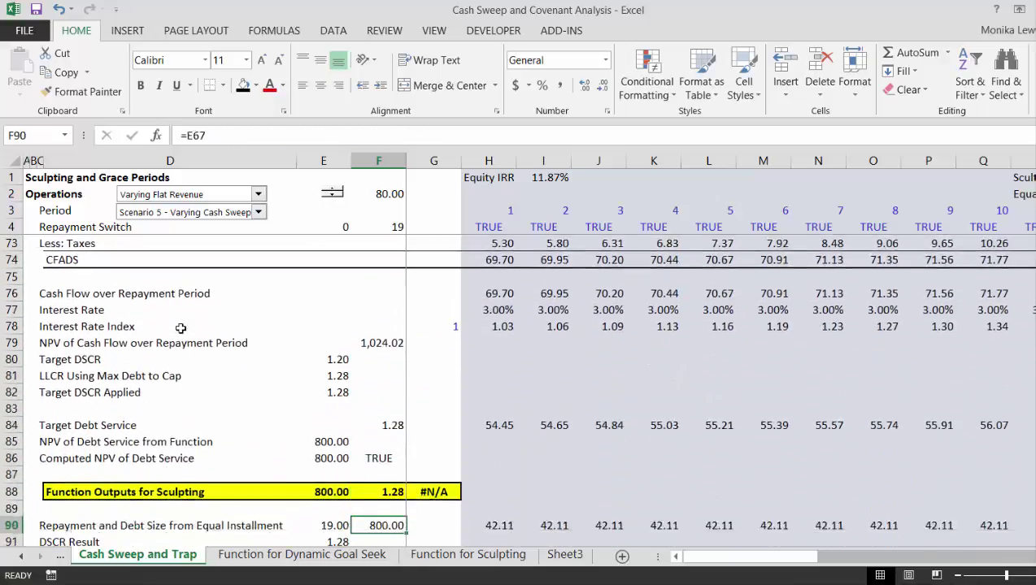
key("Down")
key("Down")
key("Down")
key("Down")
key("Down")
key("Down")
key("Down")
key("Down")
key("Down")
key("Down")
key("Down")
key("Down")
key("Down")
key("Down")
key("Down")
key("Down")
key("Down")
key("Down")
key("Down")
key("Down")
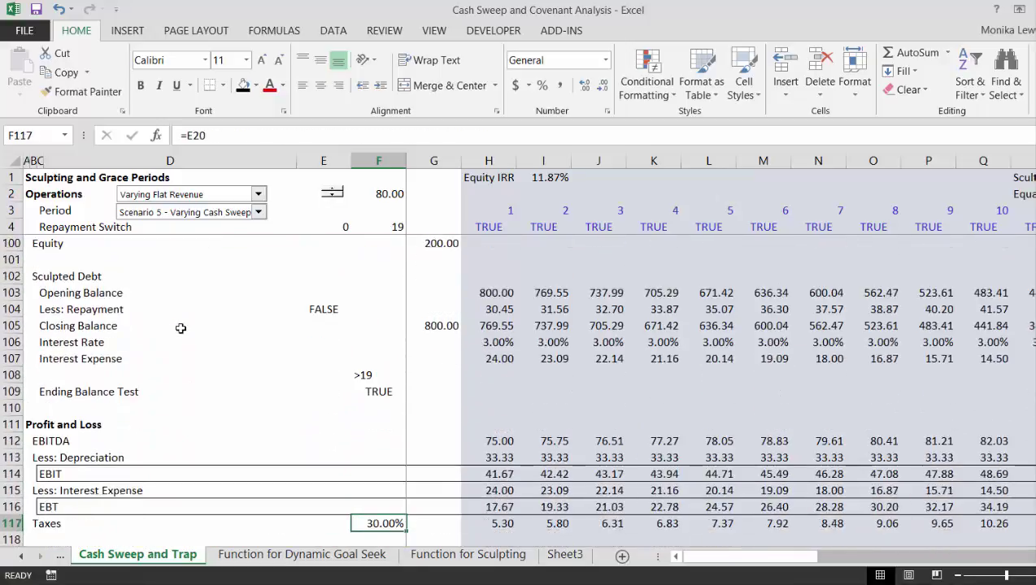
key("Down")
key("Down")
key("Down")
key("Down")
key("Down")
key("Down")
key("Down")
key("Down")
key("Down")
key("Down")
key("Down")
key("Down")
key("Down")
key("Down")
key("Down")
key("Down")
key("Down")
key("Down")
key("Down")
key("Down")
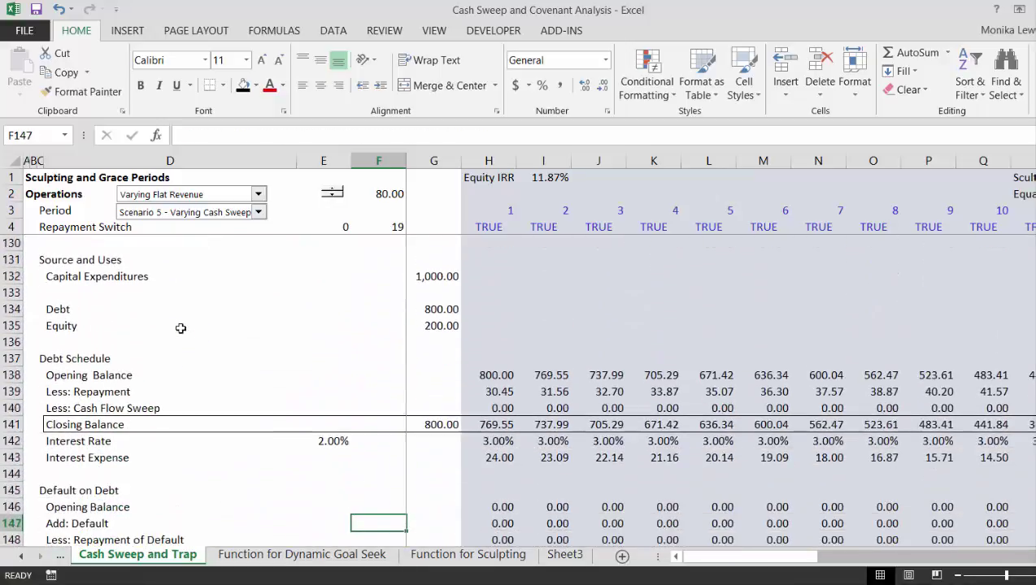
key("Down")
key("Down")
key("Down")
key("Down")
key("Down")
key("Down")
key("Down")
key("Down")
key("Down")
key("Down")
key("Down")
key("Down")
key("Down")
key("Down")
key("Down")
key("Down")
key("Down")
key("Down")
key("Down")
key("Down")
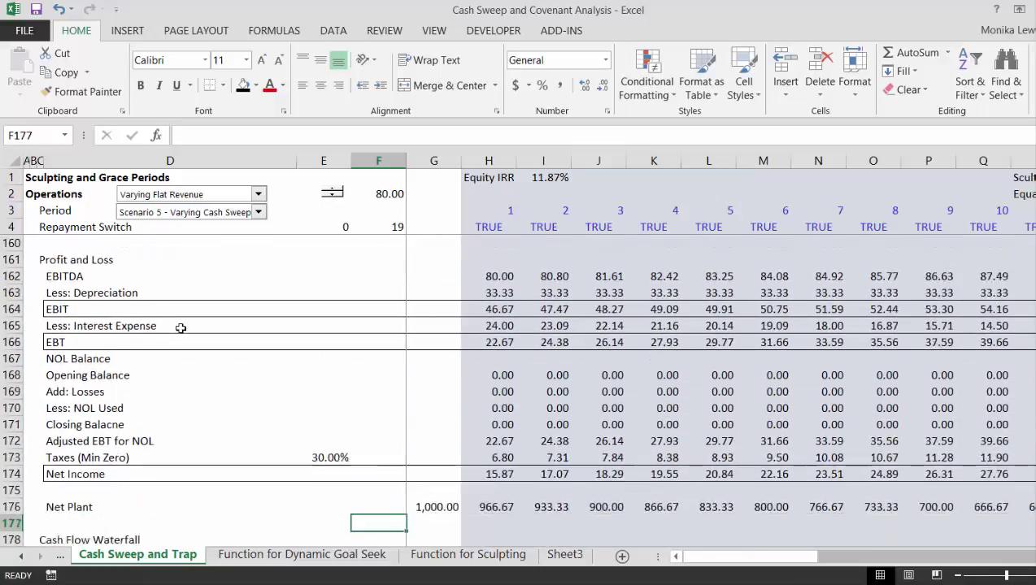
key("Down")
key("Down")
key("Down")
key("Down")
key("Down")
key("Down")
key("Down")
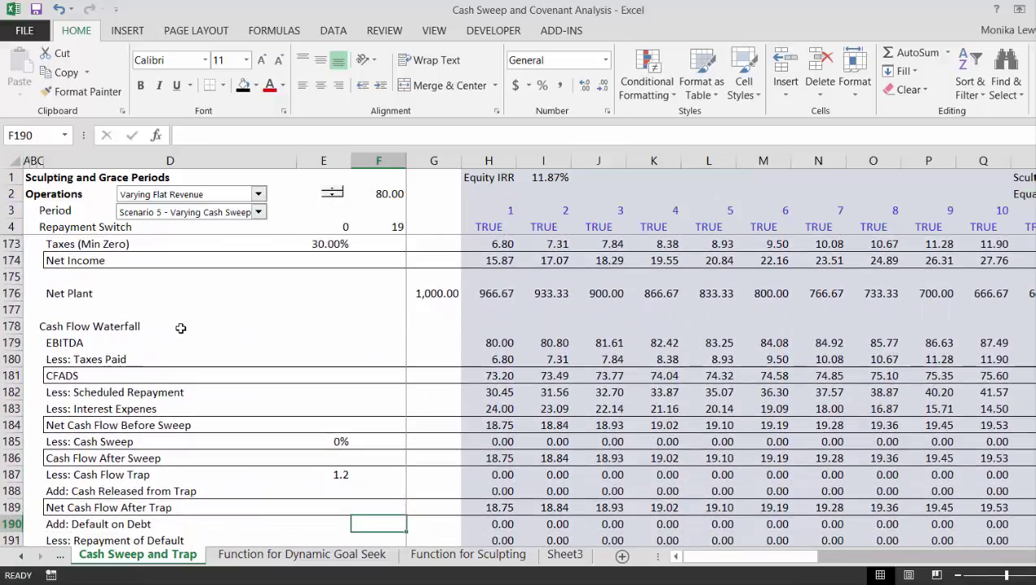
key("Down")
key("Up")
key("Up")
key("Up")
key("Up")
key("Up")
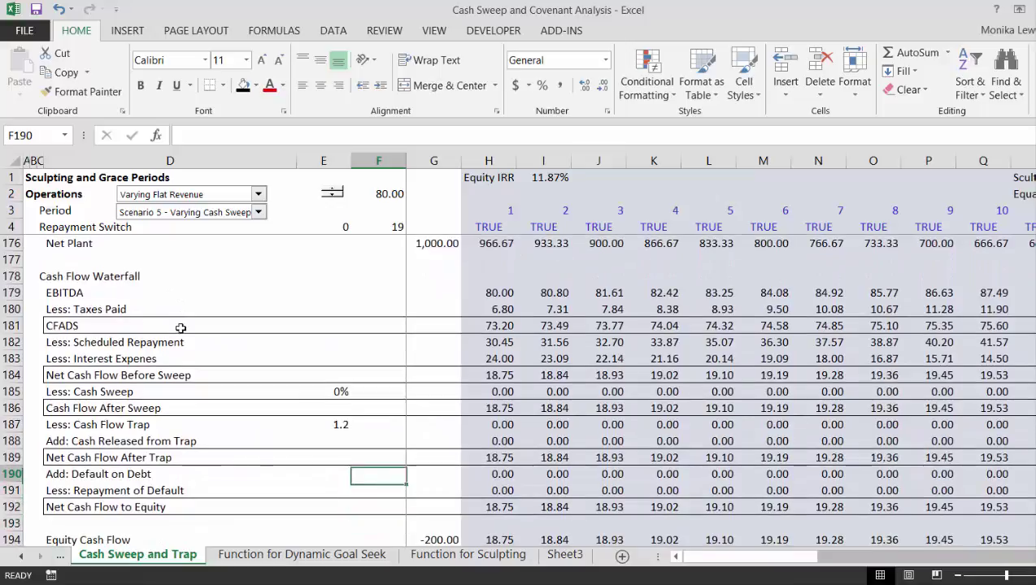
key("Up")
key("Up")
key("Up")
key("Right")
key("Right")
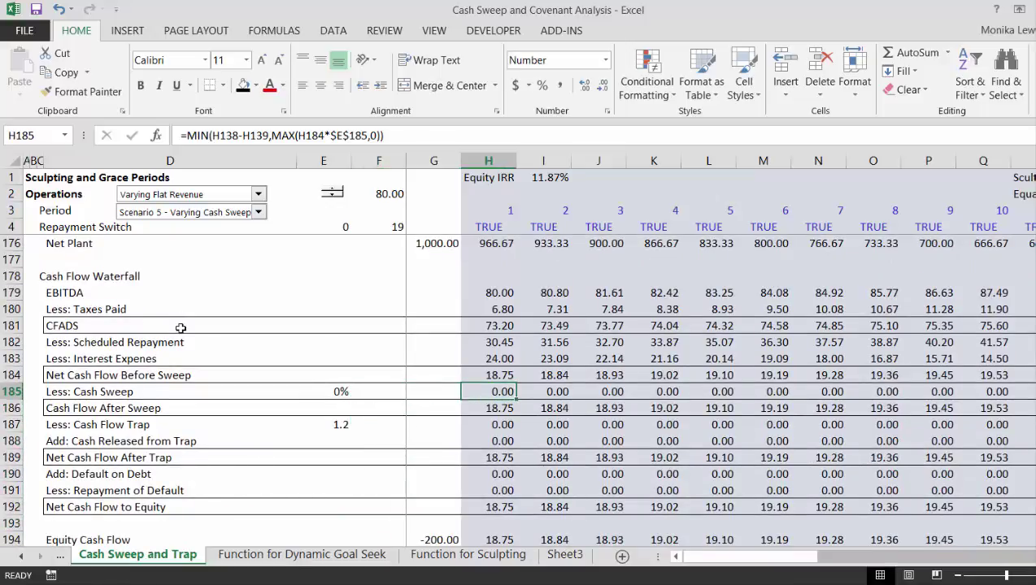
key("F2")
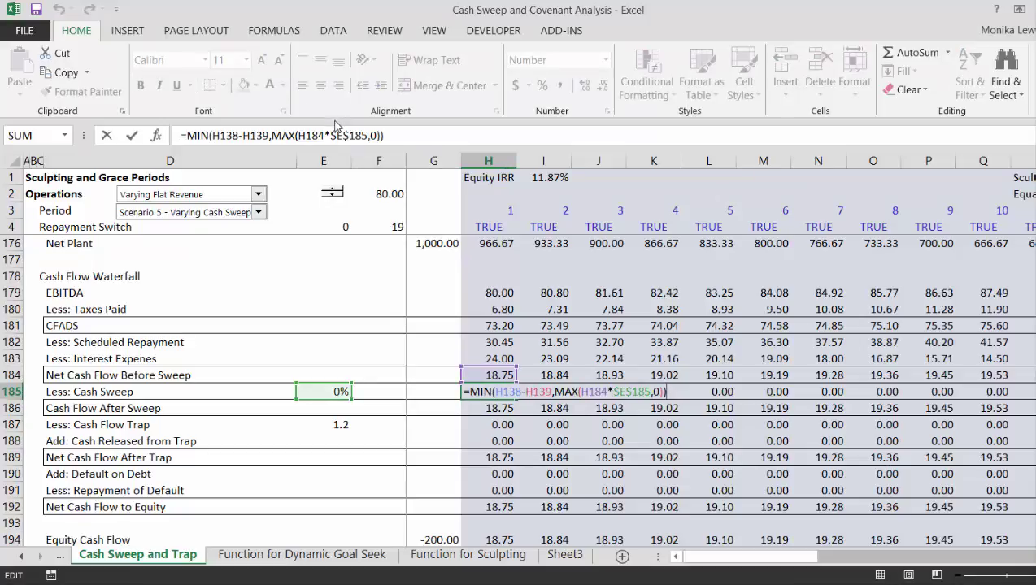
key("Escape")
- Insert two blank rows at row 200, between the DSCR row and the Covenant Violation row
key("Down")
key("Down")
key("Down")
key("Down")
key("Down")
key("Down")
key("Down")
key("Down")
key("Down")
key("Down")
key("Down")
key("Down")
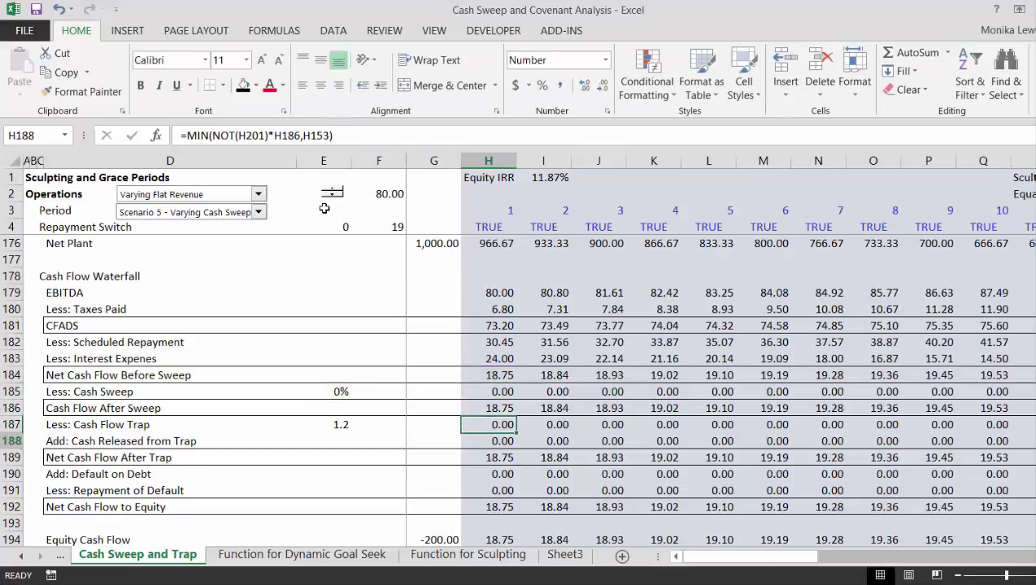
key("Down")
key("Down")
key("Down")
key("Up")
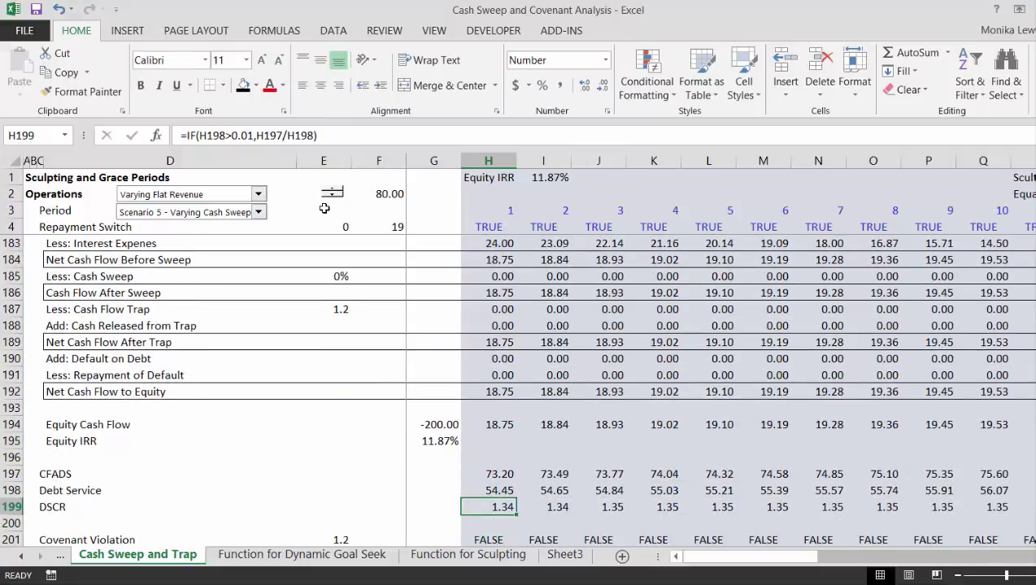
key("Down")
key("shift+space")
key("ctrl+plus")
key("ctrl+plus")
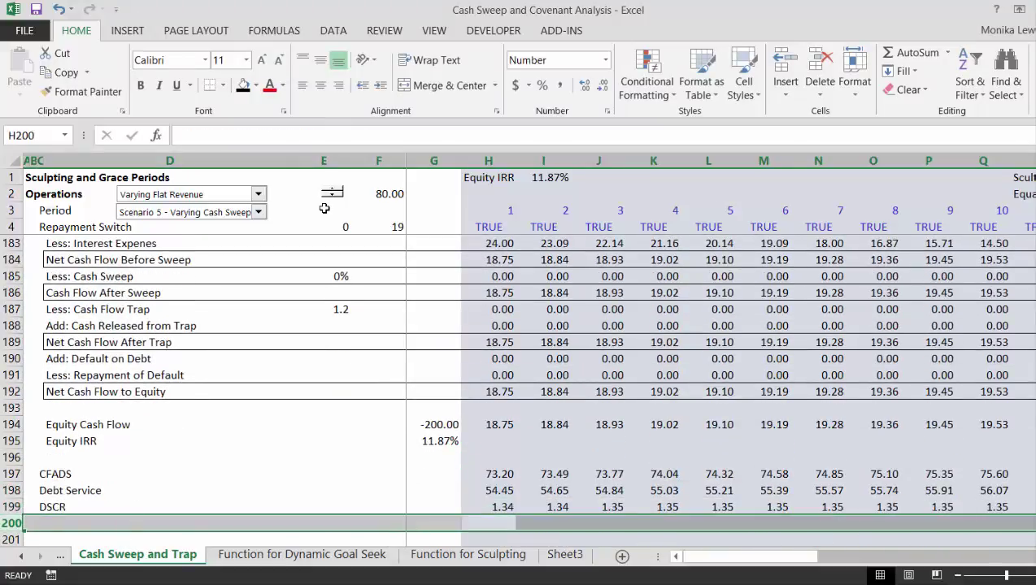
- Enter the row label "Cash Sweep Percent" in C201, below the DSCR row
key("Down")
key("Up")
key("Left")
key("Left")
key("Left")
key("Left")
key("Left")
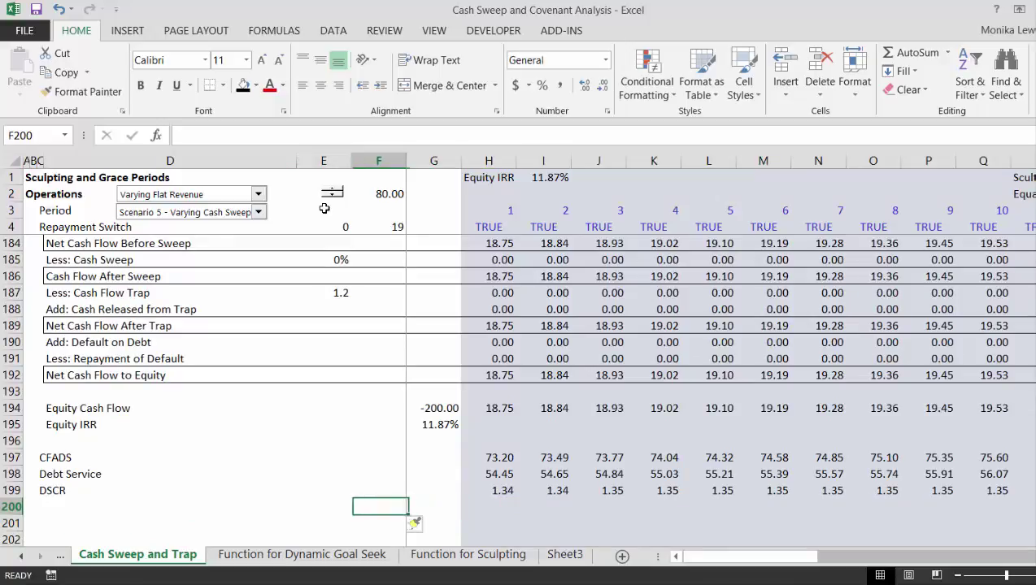
key("Down")
type("Cas")
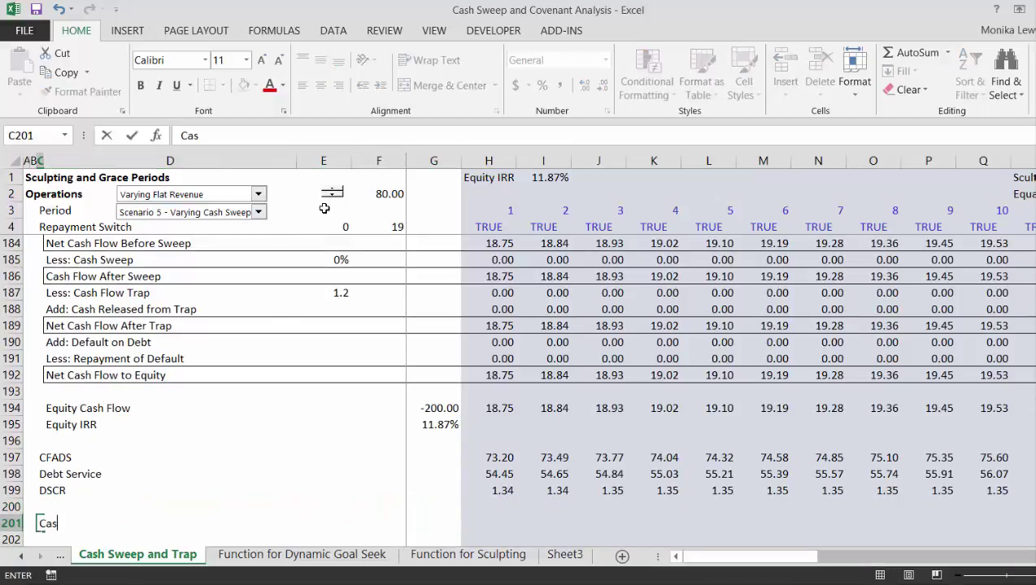
type("h Sweep")
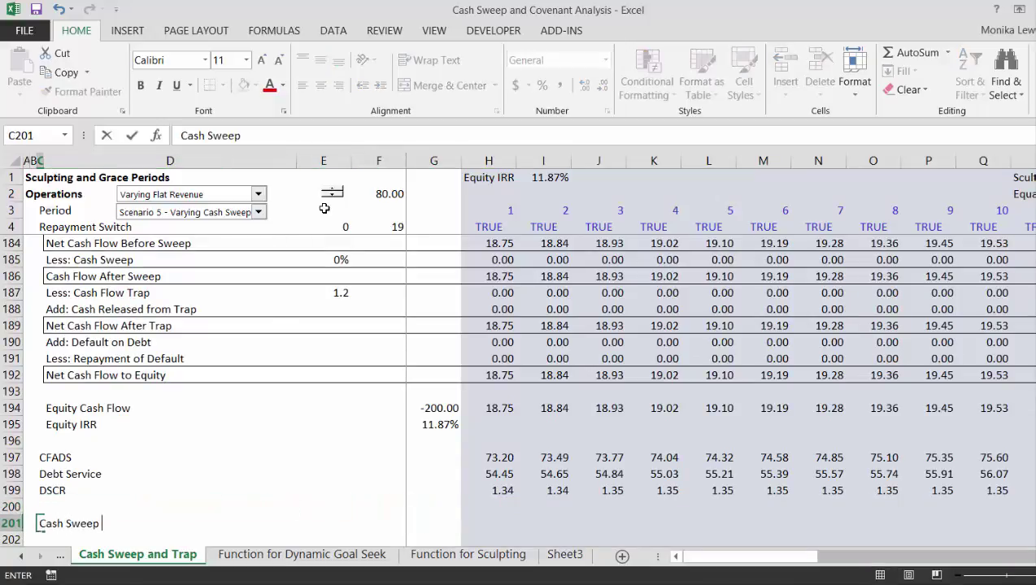
type(" Percen")
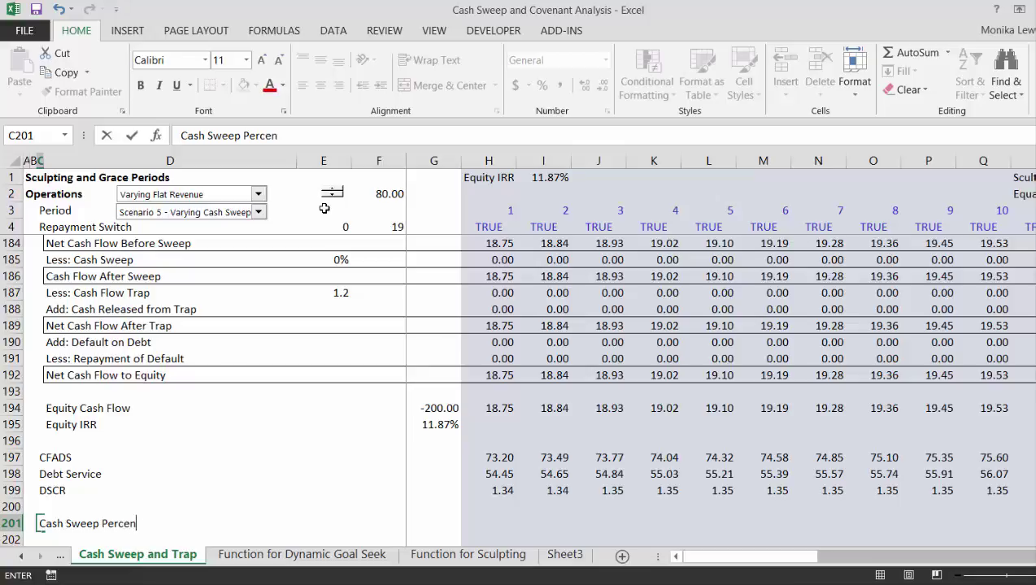
type("t")
key("Return")
key("Up")
key("Up")
key("Right")
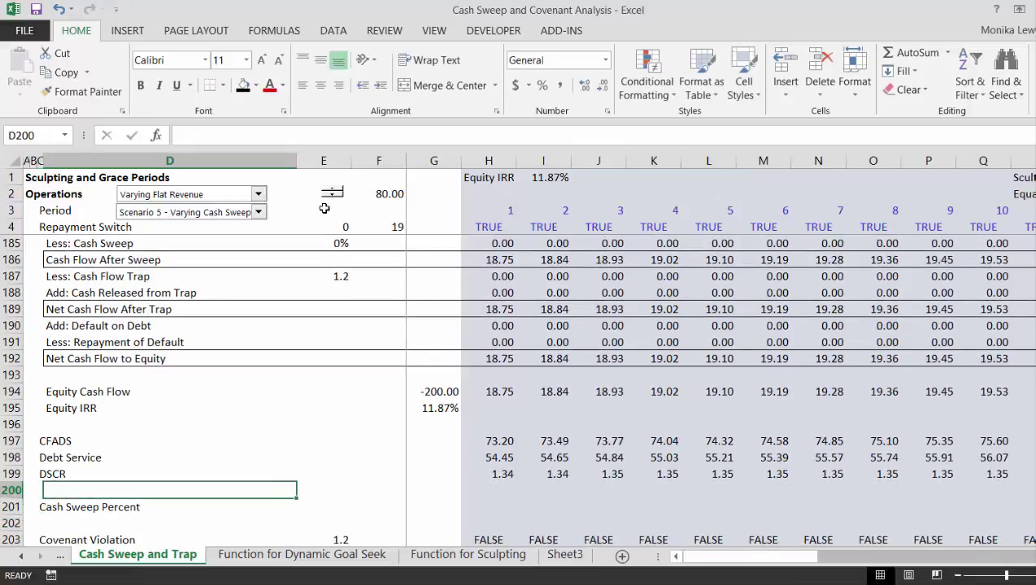
- Enter =LOOKUP(H199,47:47,56:56) in H201 to find the first period's cash sweep percent from its DSCR
key("Down")
key("Right")
key("Right")
key("Right")
key("Right")
type("=")
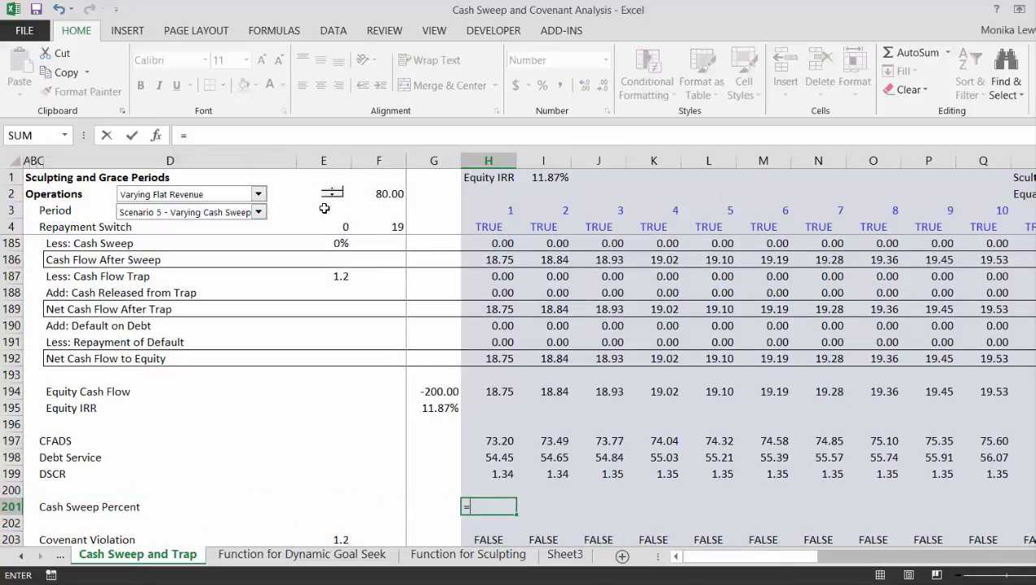
type("loo")
key("Tab")
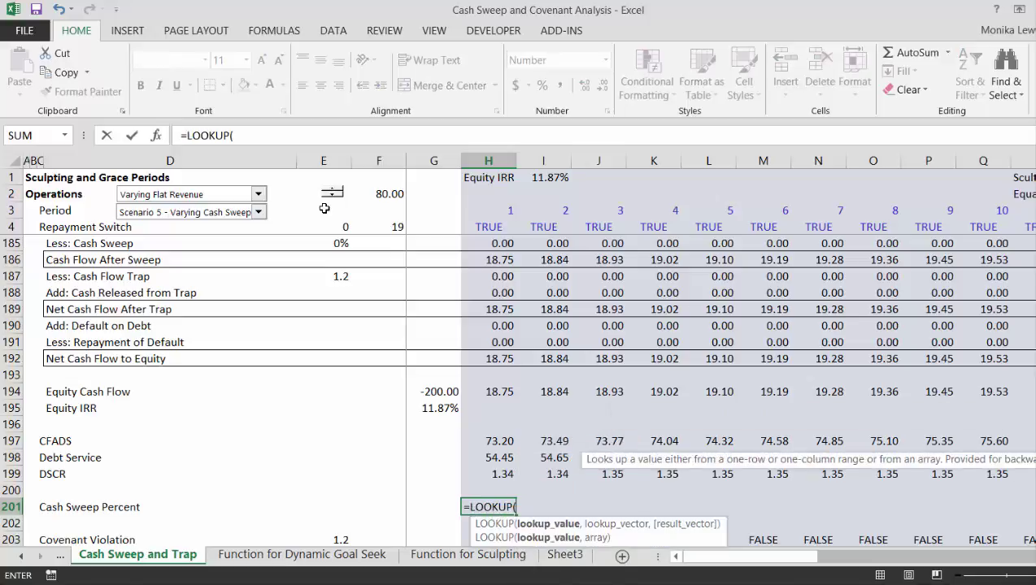
key("Up")
key("Up")
type(",")
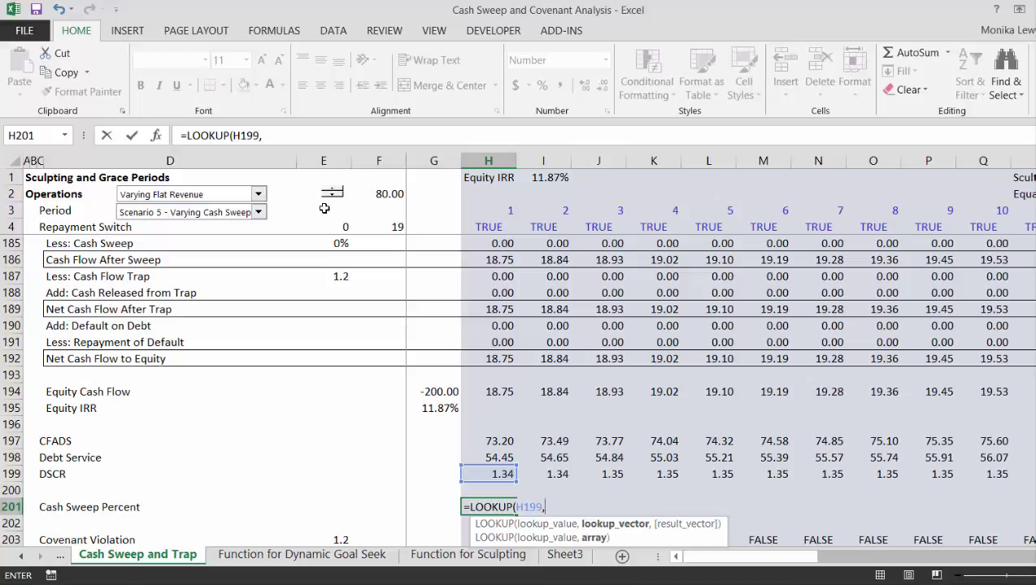
key("Down")
key("Down")
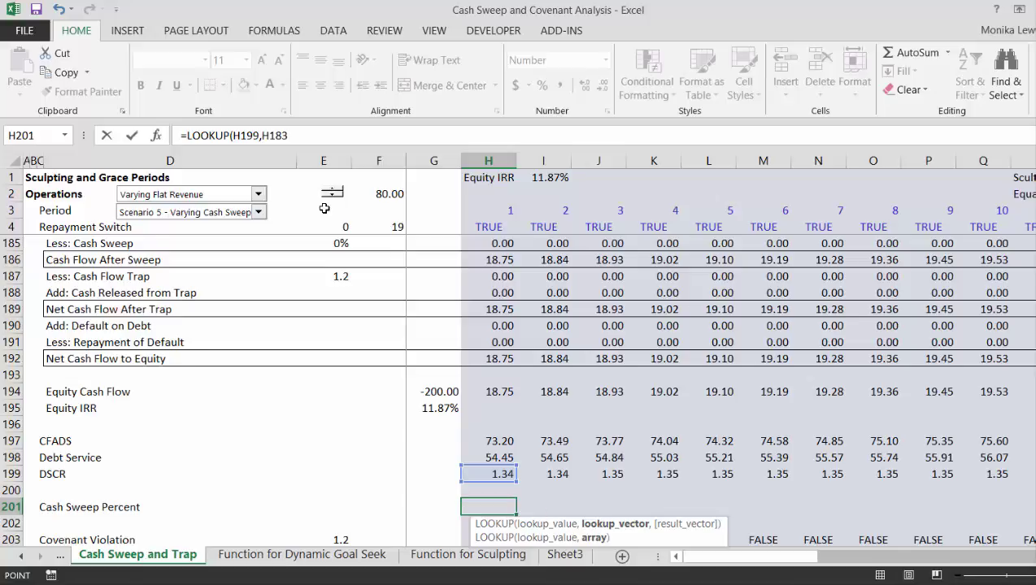
key("Up")
key("Up")
key("Up")
key("Up")
key("Up")
key("Up")
key("Up")
key("Up")
key("Up")
key("Up")
key("Up")
key("Up")
key("Up")
key("Up")
key("Up")
key("Up")
key("Up")
key("Up")
key("Up")
key("Up")
key("Up")
key("Up")
key("Up")
key("Up")
key("Up")
key("Up")
key("Up")
key("Up")
key("Up")
key("Up")
key("Up")
key("Up")
key("Up")
key("Up")
key("Up")
key("Up")
key("Up")
key("Up")
key("Up")
key("Up")
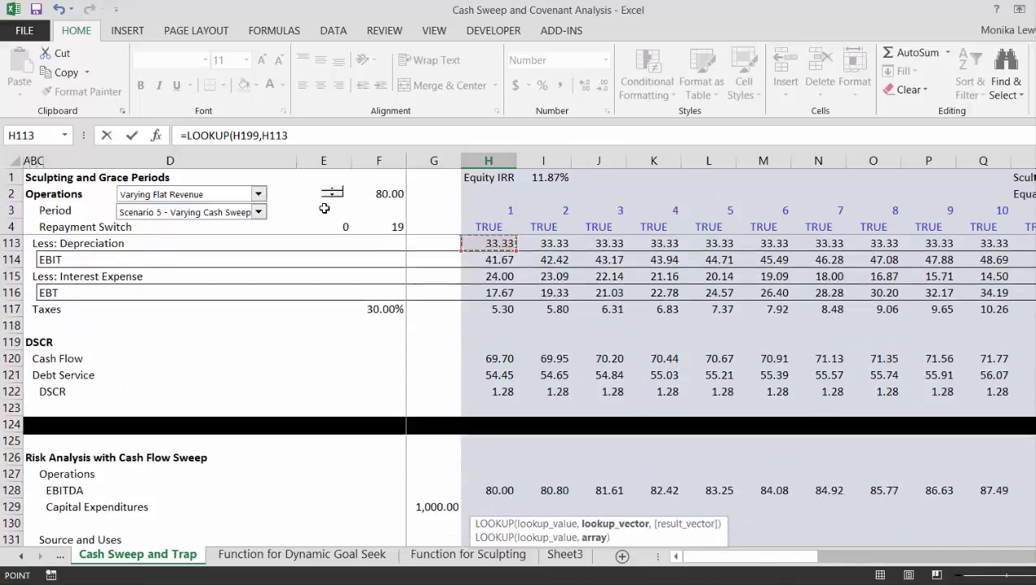
key("Up")
key("Up")
key("Up")
key("Up")
key("Up")
key("Up")
key("Up")
key("Up")
key("Up")
key("Up")
key("Up")
key("Up")
key("Up")
key("Up")
key("Up")
key("Up")
key("Up")
key("Up")
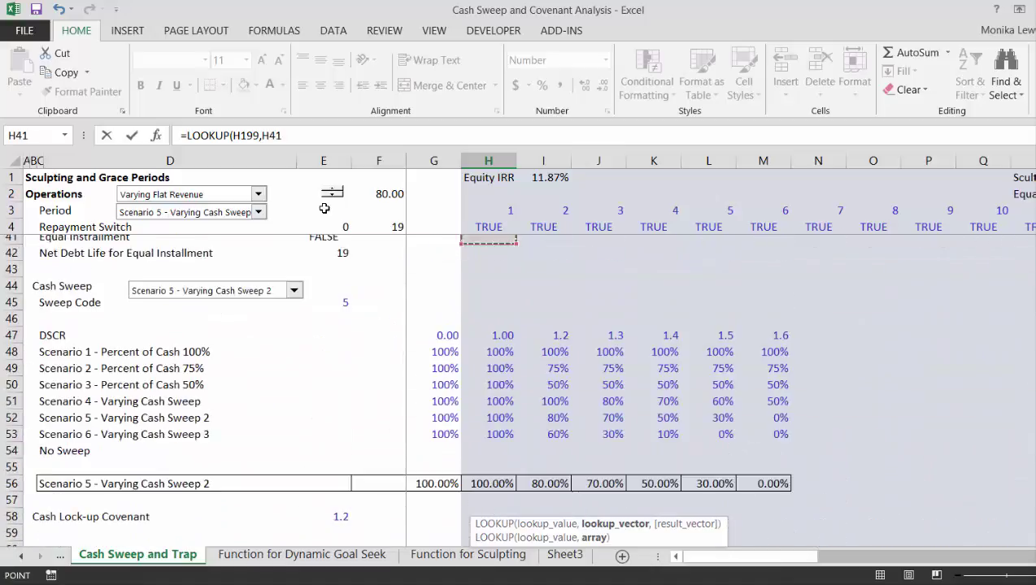
key("Down")
key("Down")
key("Down")
key("Down")
key("Down")
key("Down")
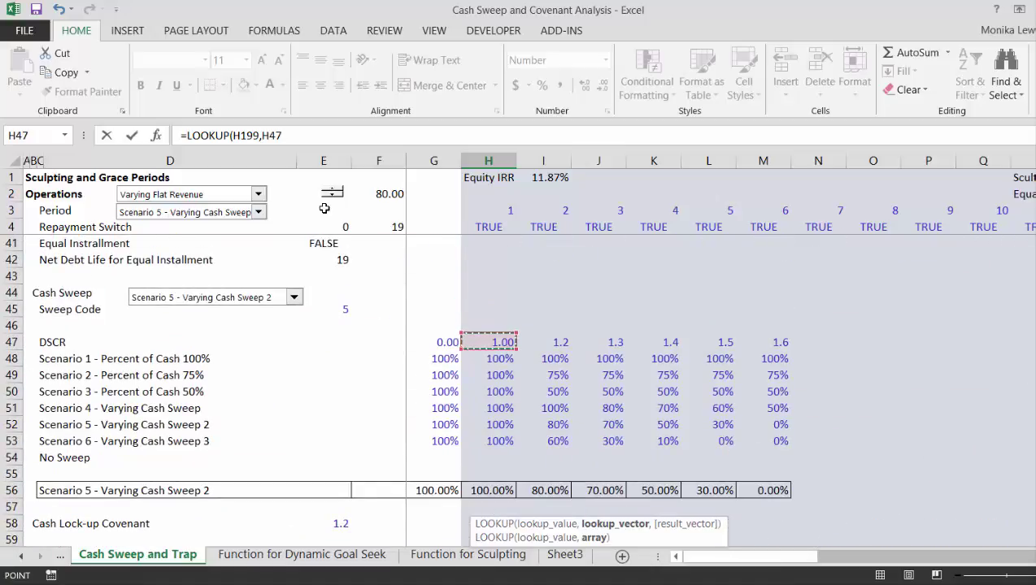
key("shift+space")
type(",")
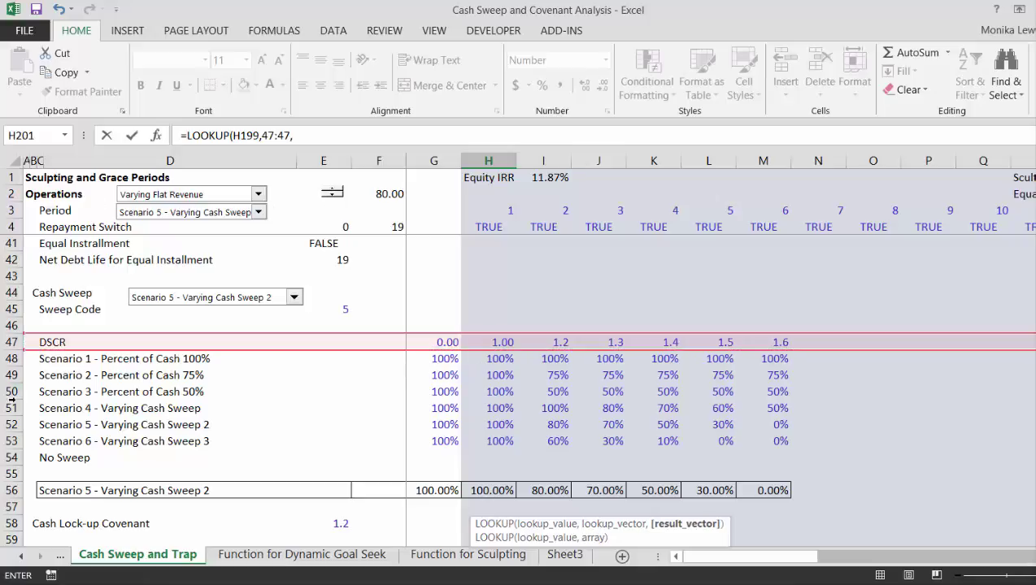
left_click(12, 490)
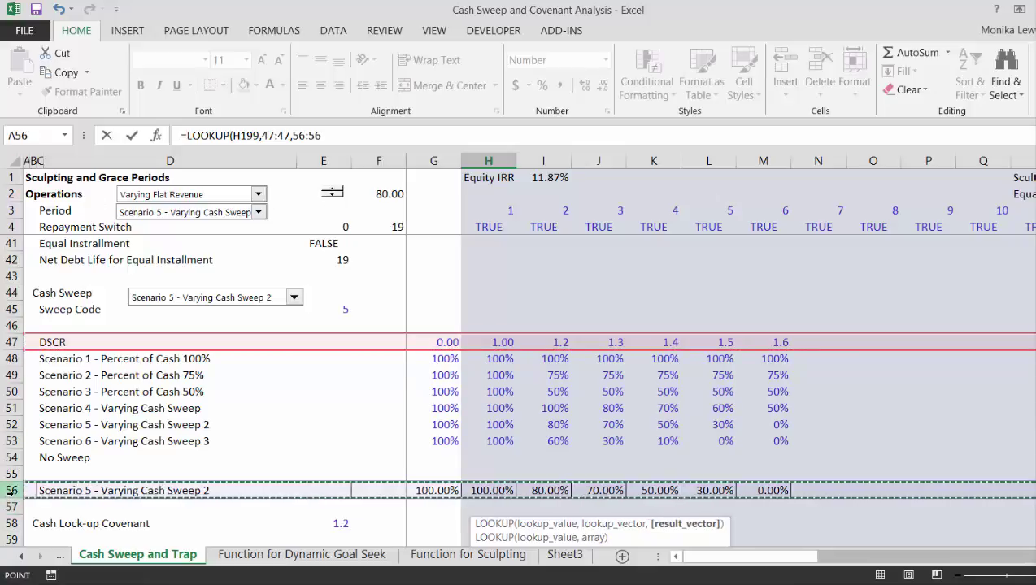
type(")")
key("Return")
- Copy the H201 lookup formula across the Cash Sweep Percent row and format the row as percentages
key("Up")
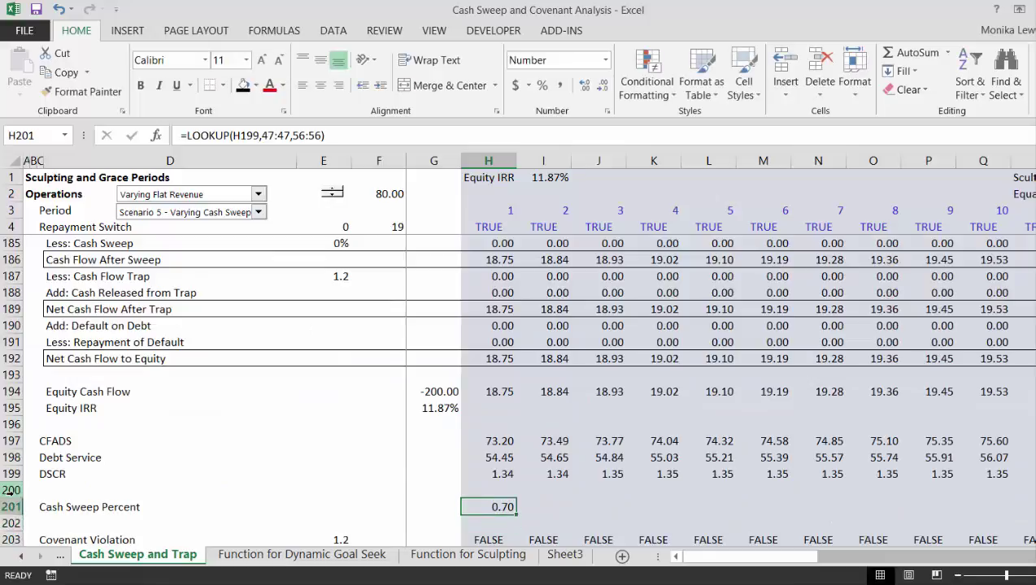
key("ctrl+shift+Right")
key("ctrl+r")
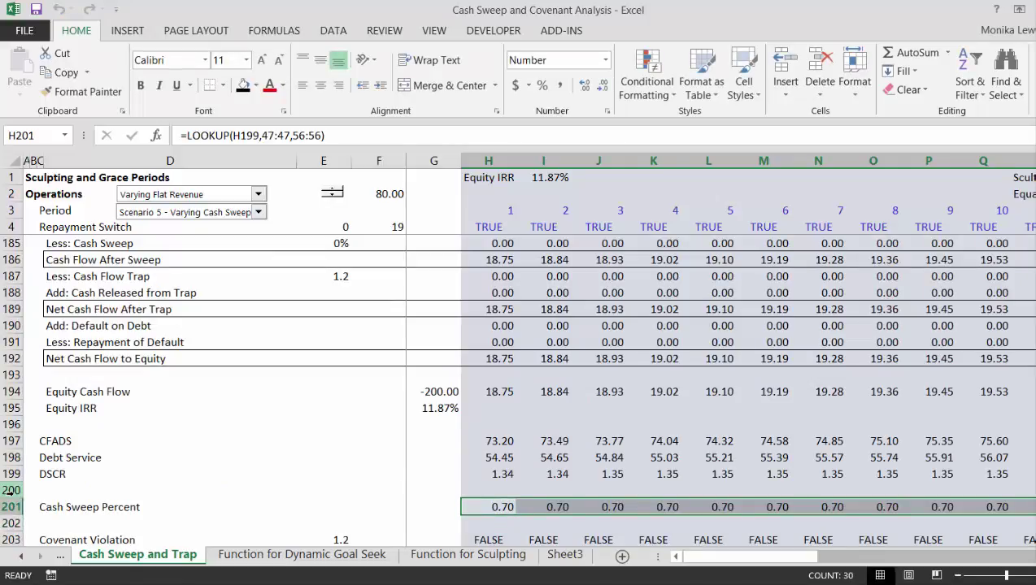
key("ctrl+shift+5")
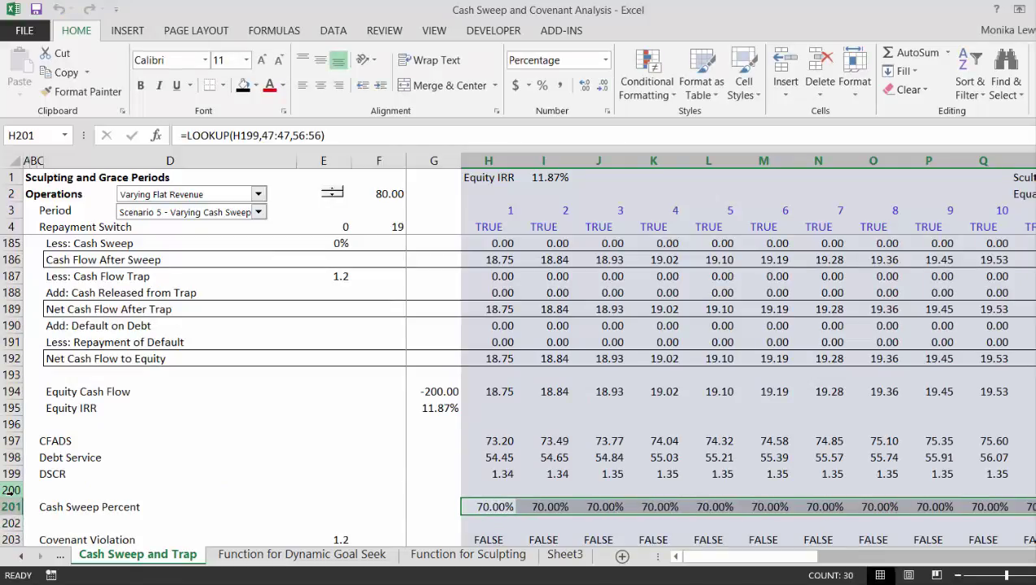
- Replace the $E$185 reference in the Less: Cash Sweep formula with H201, making H185 =MIN(H138-H139,MAX(H184*H201,0))
key("Left")
key("Right")
key("Up")
key("Up")
key("Up")
key("Up")
key("Up")
key("Up")
key("Up")
key("Up")
key("Up")
key("Up")
key("Up")
key("Up")
key("Up")
key("Up")
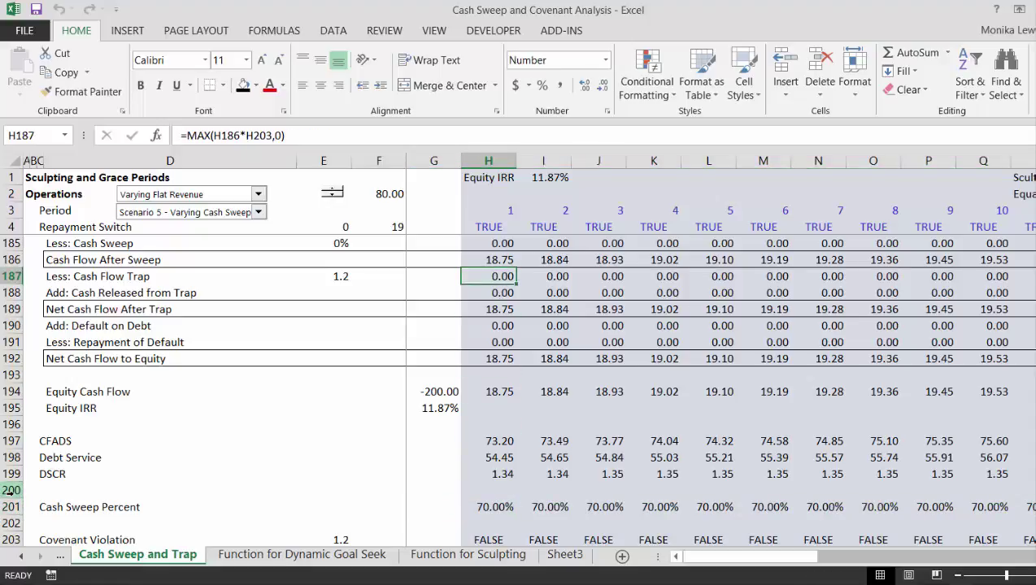
key("F2")
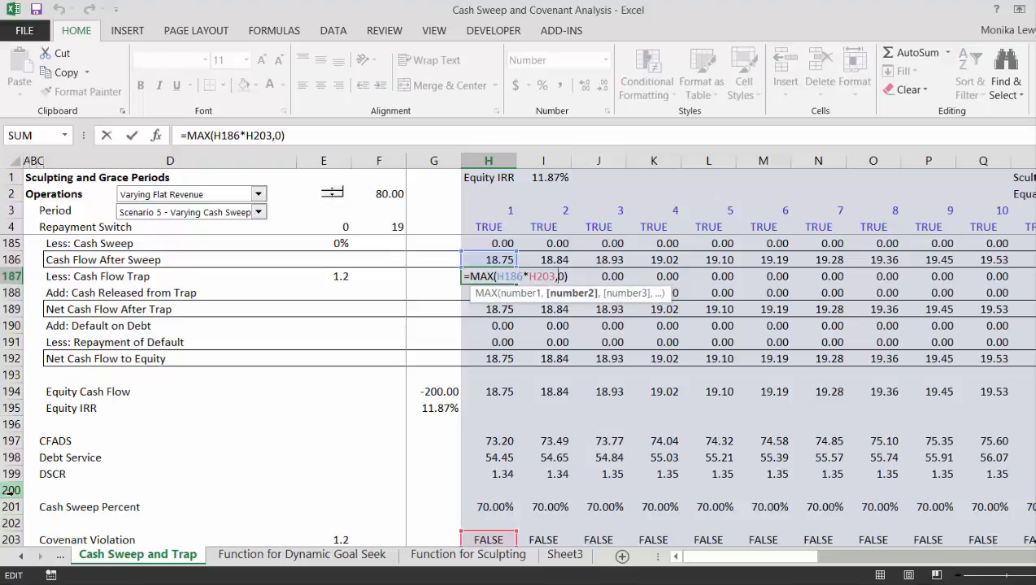
key("Escape")
key("Up")
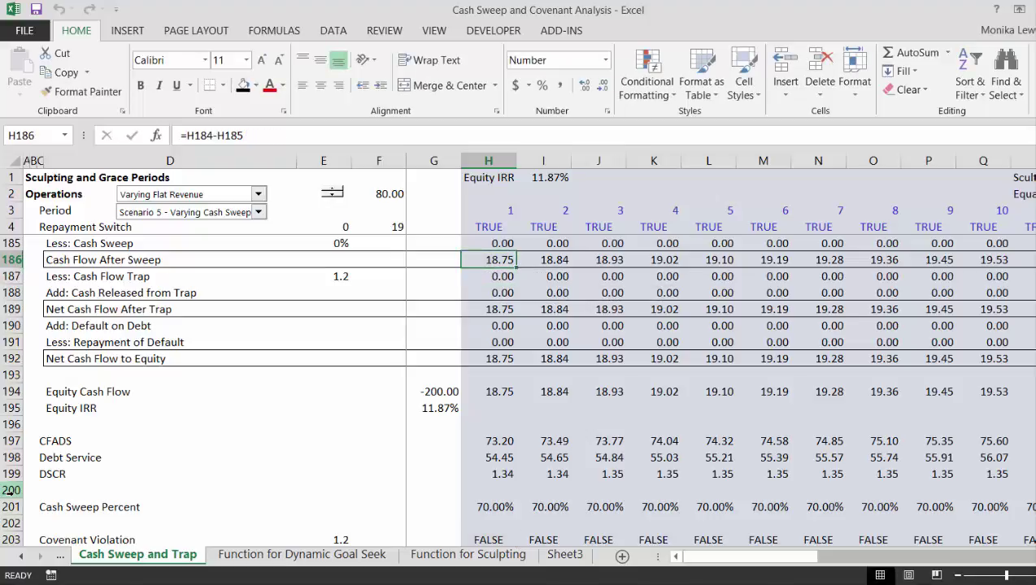
key("Up")
key("F2")
key("Left")
key("Left")
key("Left")
key("Left")
key("Left")
key("Left")
key("Left")
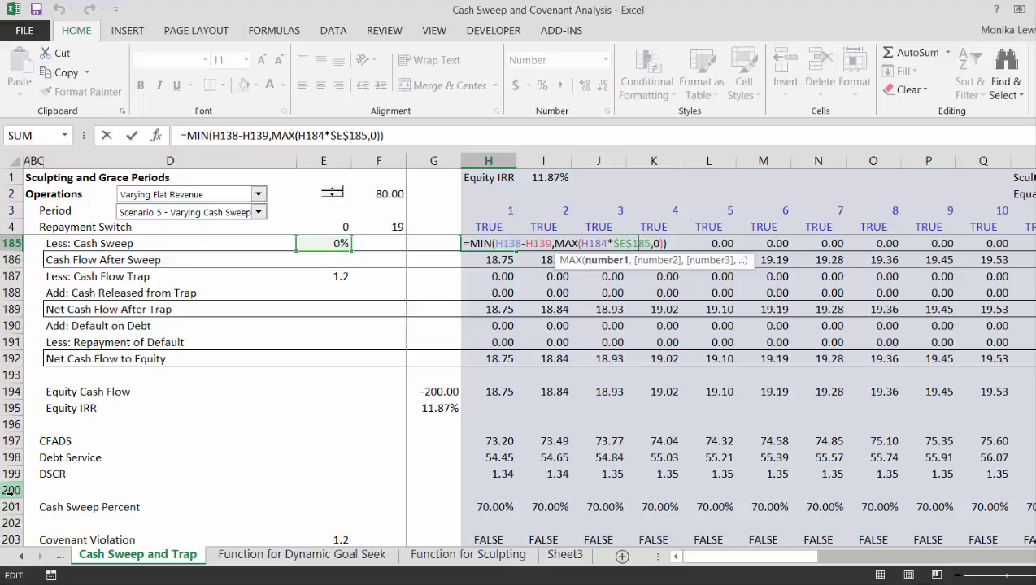
key("BackSpace")
key("BackSpace")
key("BackSpace")
key("BackSpace")
key("BackSpace")
key("BackSpace")
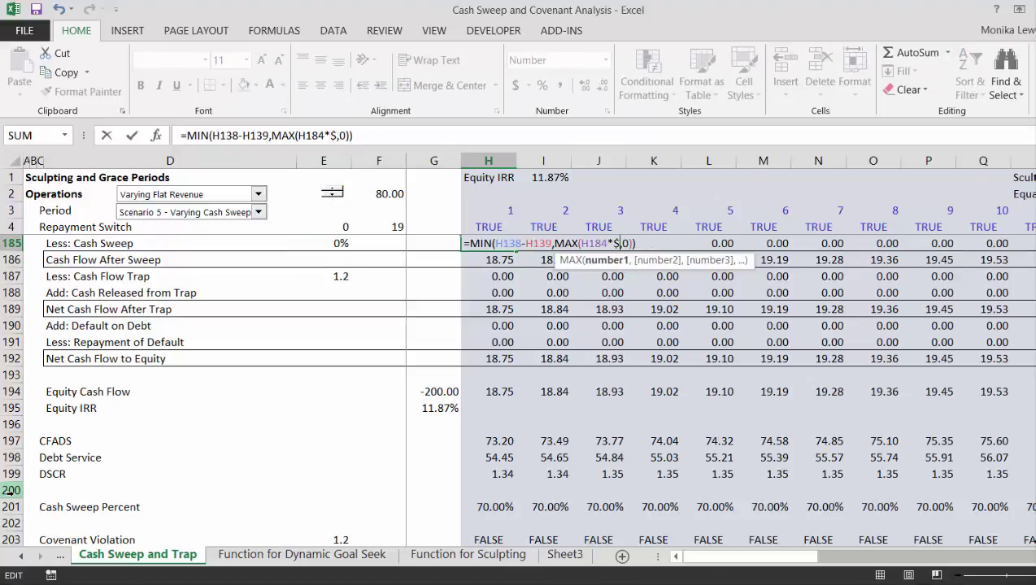
left_click(483, 506)
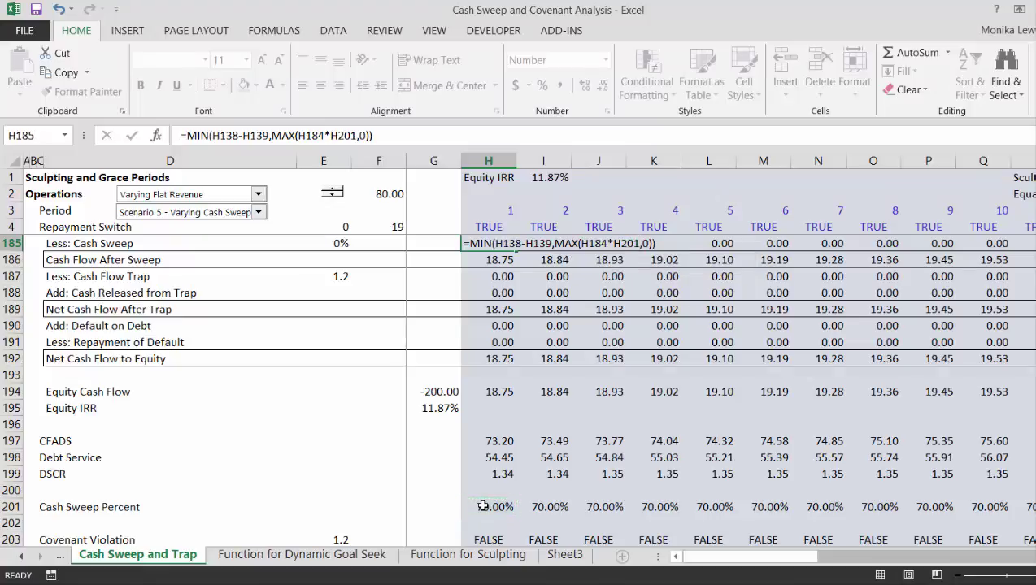
key("Return")
- Copy the revised cash sweep formula in H185 across the remaining periods of row 185
key("Up")
key("Up")
key("Down")
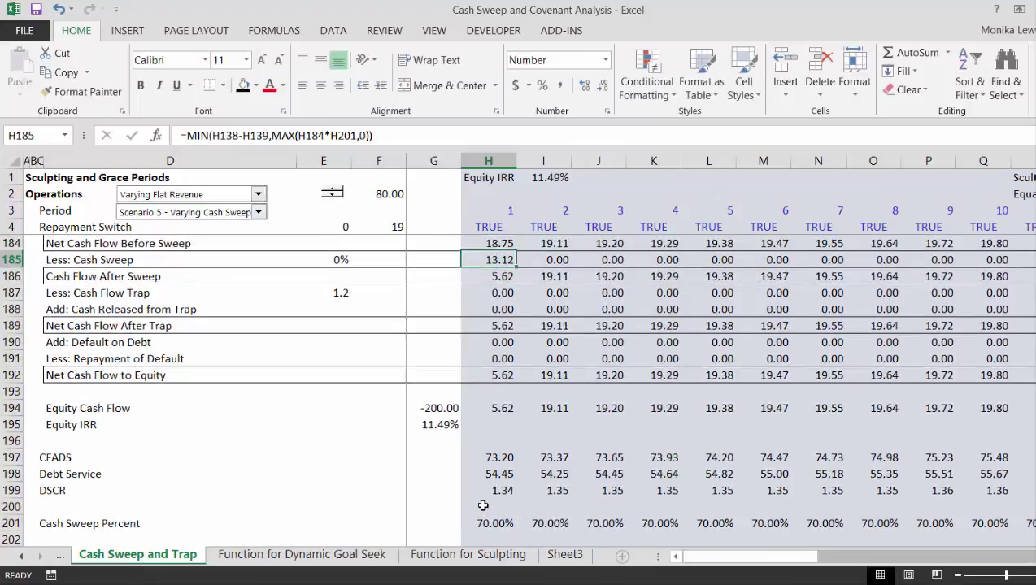
key("ctrl+shift+Right")
key("ctrl+r")
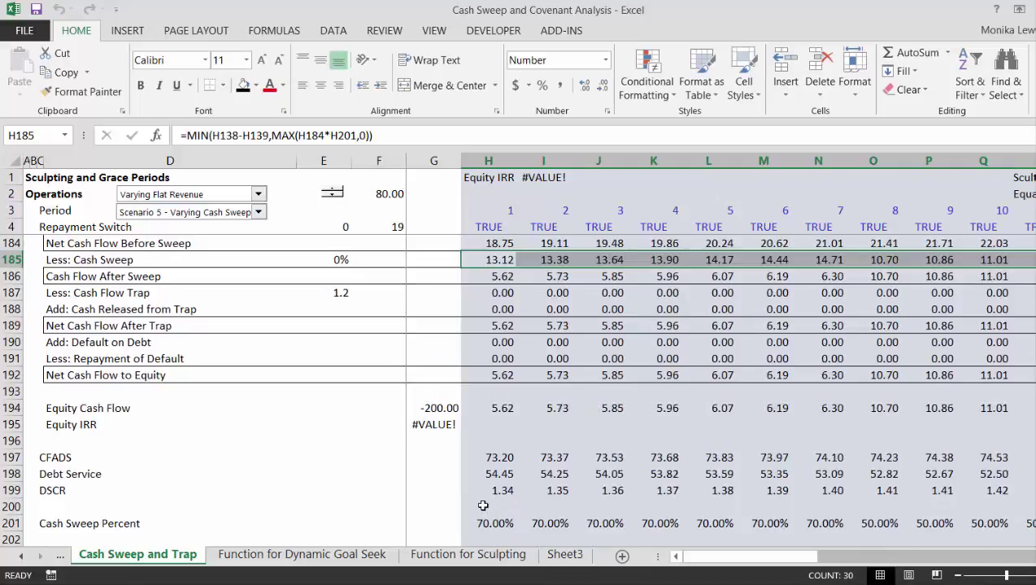
- Examine the Less: Cash Sweep row across the later periods, around the end of the debt repayment term
key("Down")
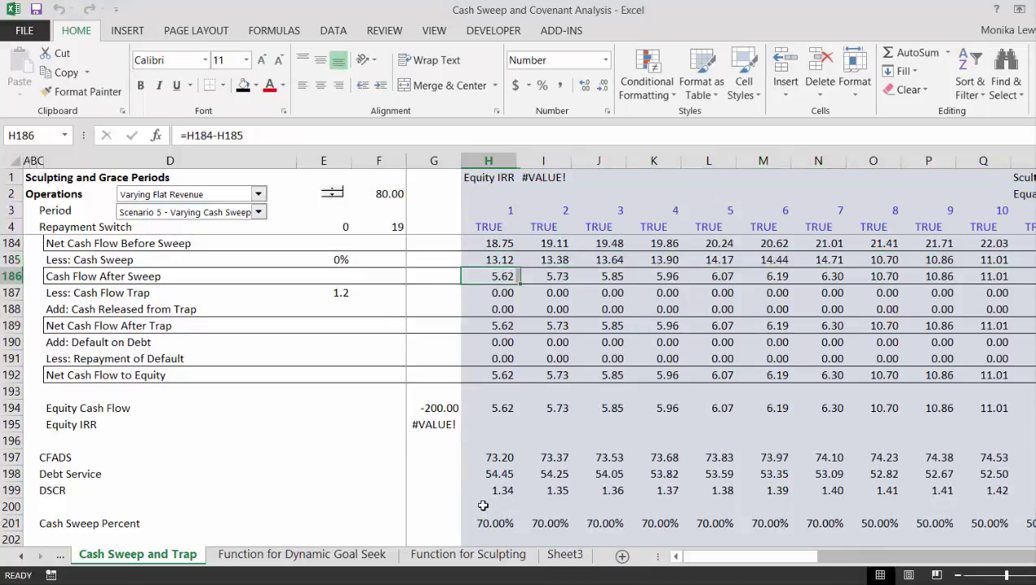
key("Up")
key("Right")
key("Right")
key("Right")
key("Right")
key("Right")
key("Right")
key("Right")
key("Right")
key("Right")
key("Right")
key("Right")
key("Right")
key("Right")
key("Right")
key("Right")
key("Right")
key("Right")
key("Right")
key("Right")
key("Right")
key("Right")
key("Right")
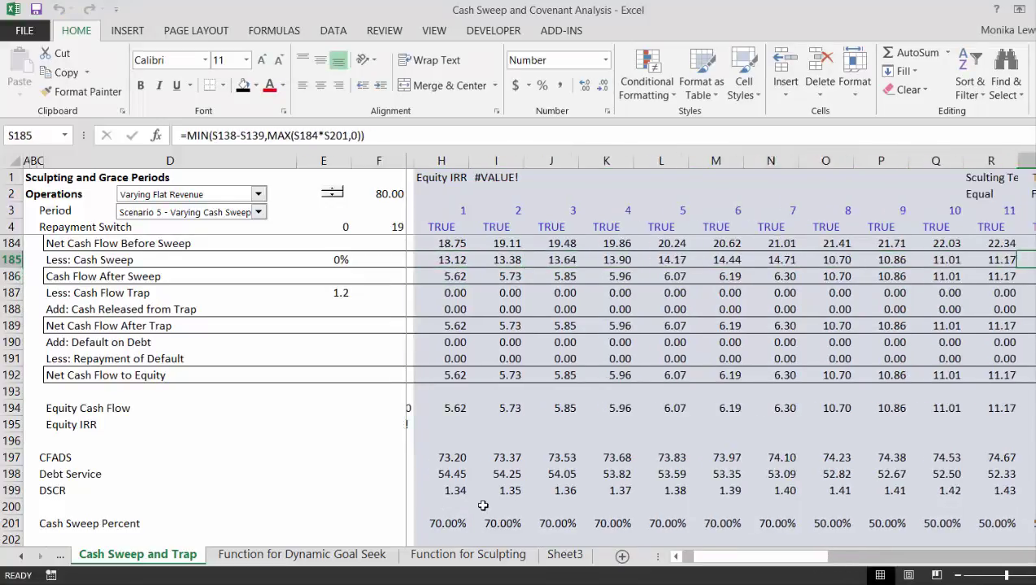
key("Left")
key("Left")
key("Left")
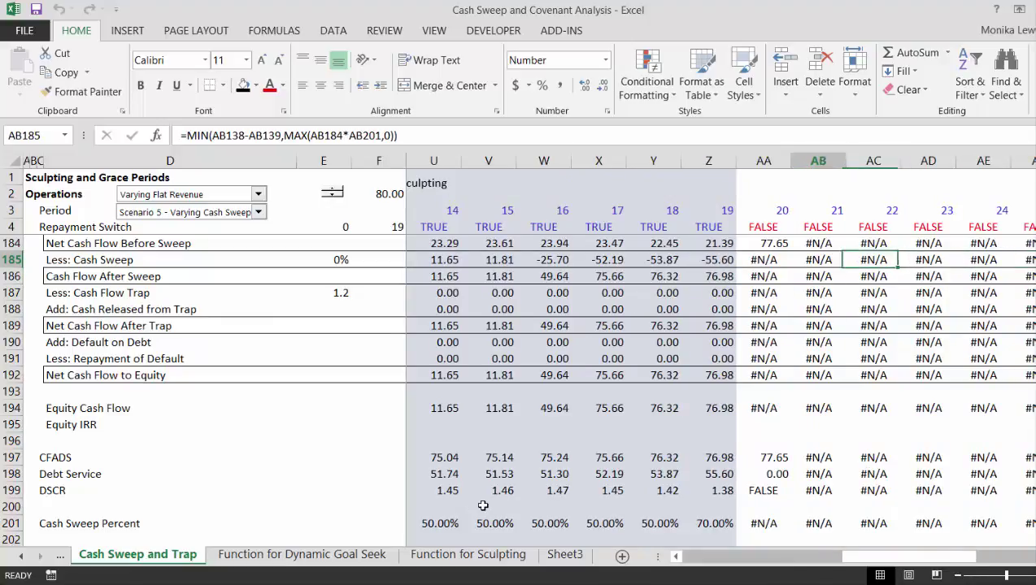
- Trace the errors beyond the repayment term from the Less: Cash Sweep row to the Cash Sweep Percent lookup for period 21
key("Down")
key("Down")
key("Down")
key("Down")
key("Down")
key("Down")
key("Down")
key("Down")
key("Down")
key("Down")
key("Down")
key("Down")
key("Down")
key("Down")
key("Down")
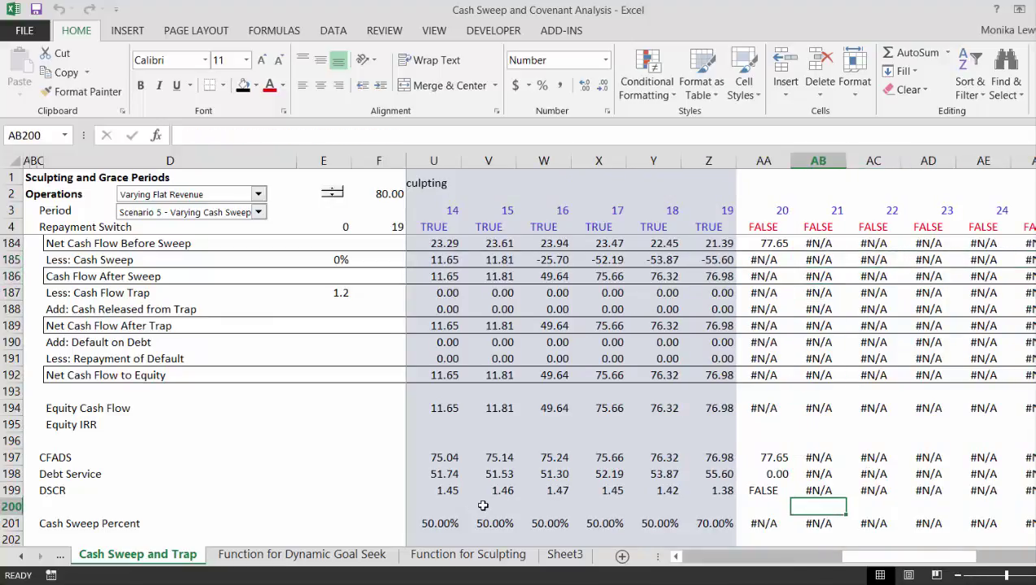
key("Down")
- Compare the DSCR, Debt Service and Cash Sweep Percent formulas in period 19 with the DSCR entries in the periods just after it
key("Left")
key("Left")
key("Up")
key("Up")
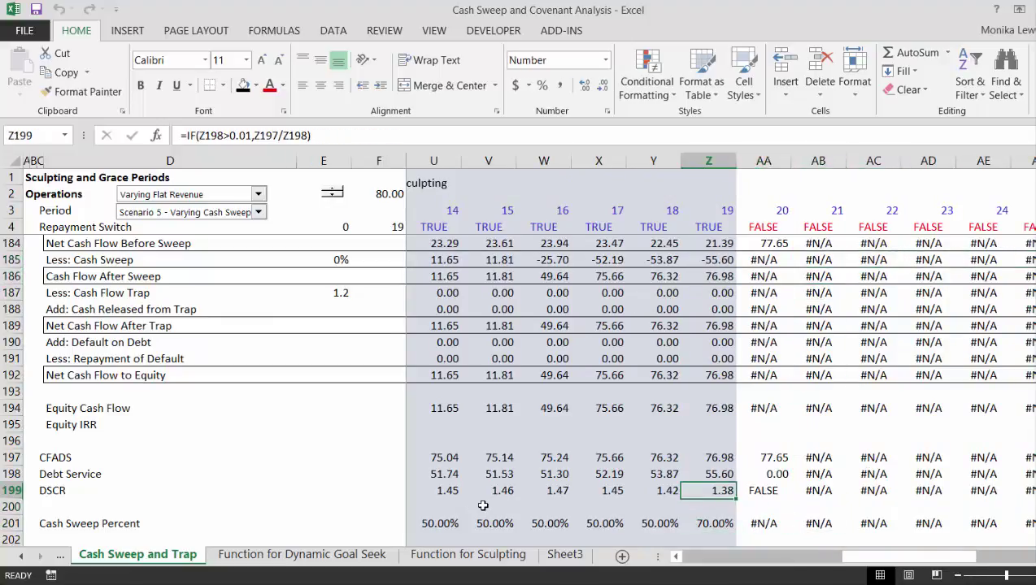
key("Down")
key("Down")
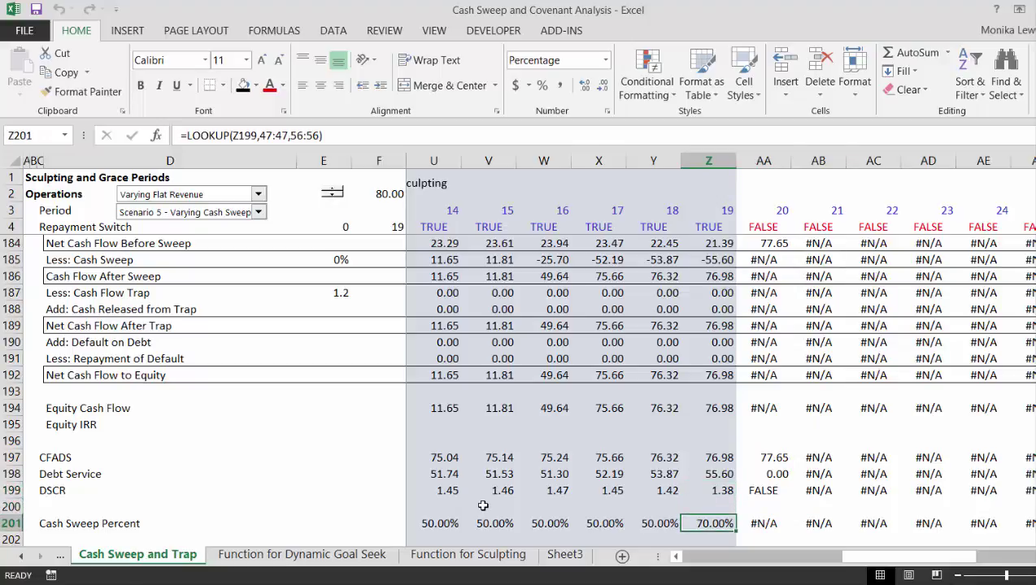
key("Up")
key("Up")
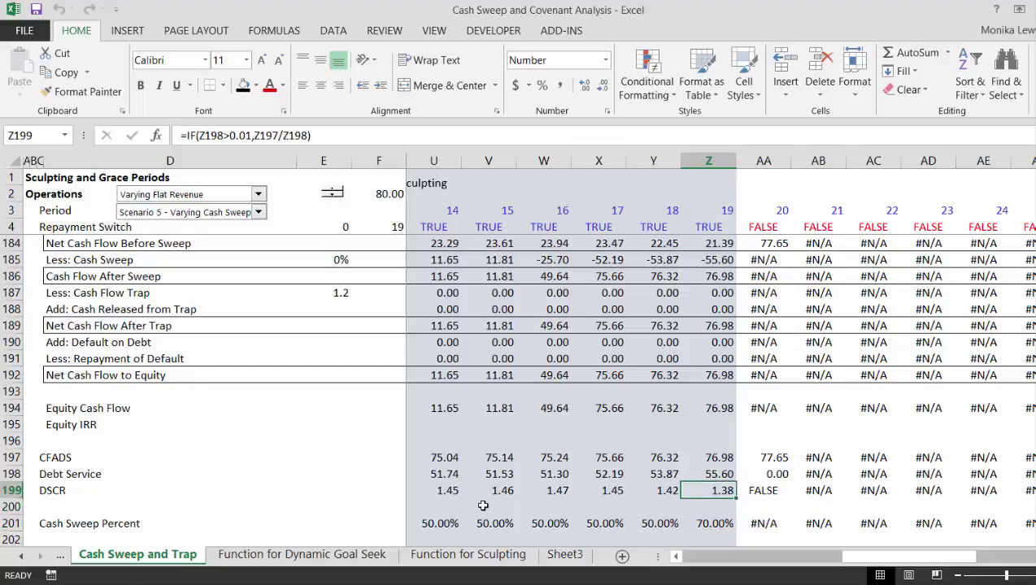
key("Right")
key("Right")
key("Left")
key("Left")
key("Up")
key("Down")
key("Down")
key("Down")
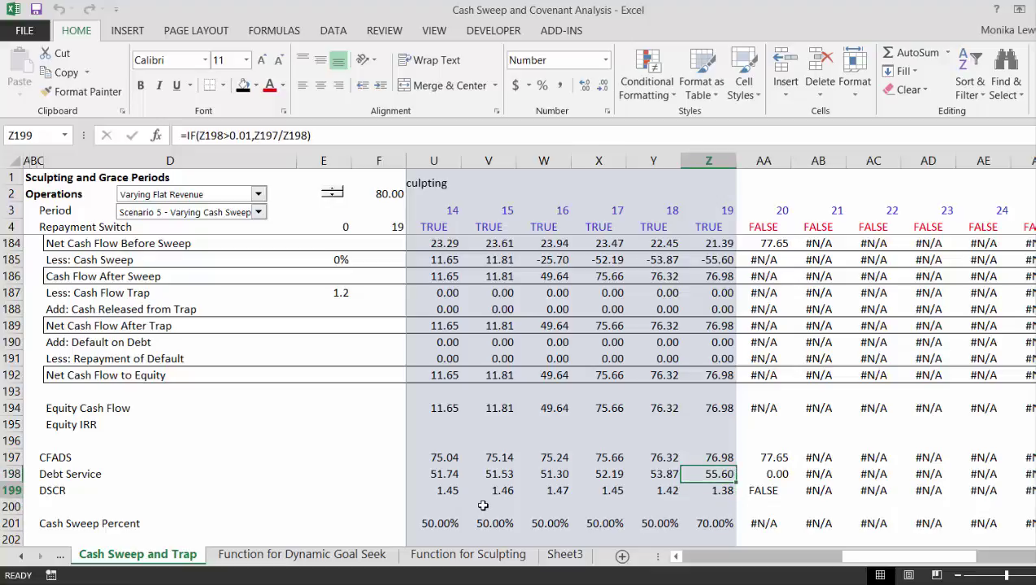
- Wrap the Cash Sweep Percent lookup in H201 in an IF test on debt service: =IF(H198>0.1,LOOKUP(H199,47:47,56:56)), accepting the closing-parenthesis correction
key("ctrl+Left")
key("Left")
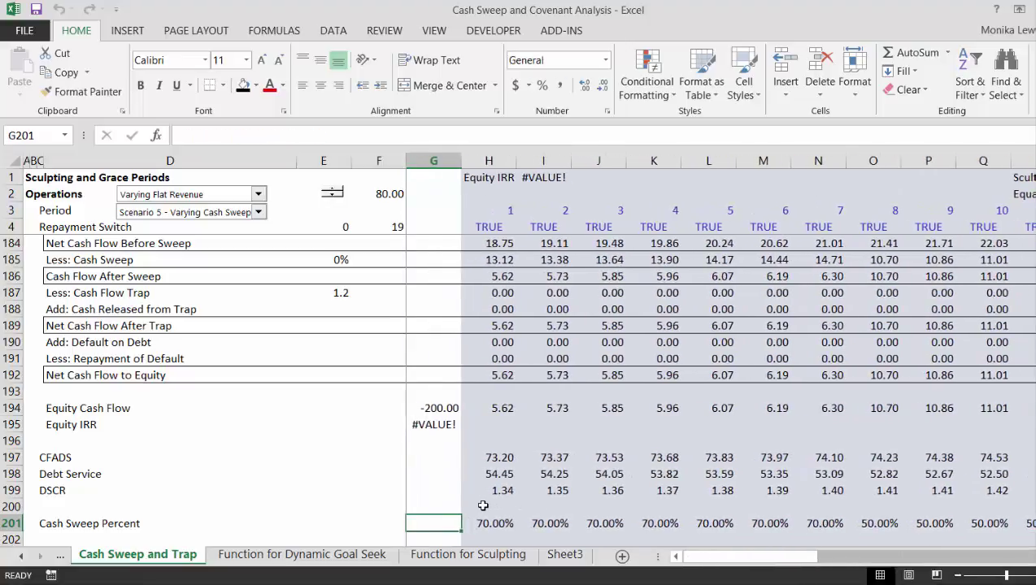
key("Right")
key("F2")
key("Left")
key("Left")
key("Left")
key("Left")
key("Left")
key("Left")
key("Left")
key("Left")
key("Left")
key("Left")
key("Left")
key("Left")
key("Left")
key("Left")
key("Left")
key("Left")
key("Left")
key("Left")
key("Left")
key("Left")
key("Left")
key("Left")
key("Left")
key("Left")
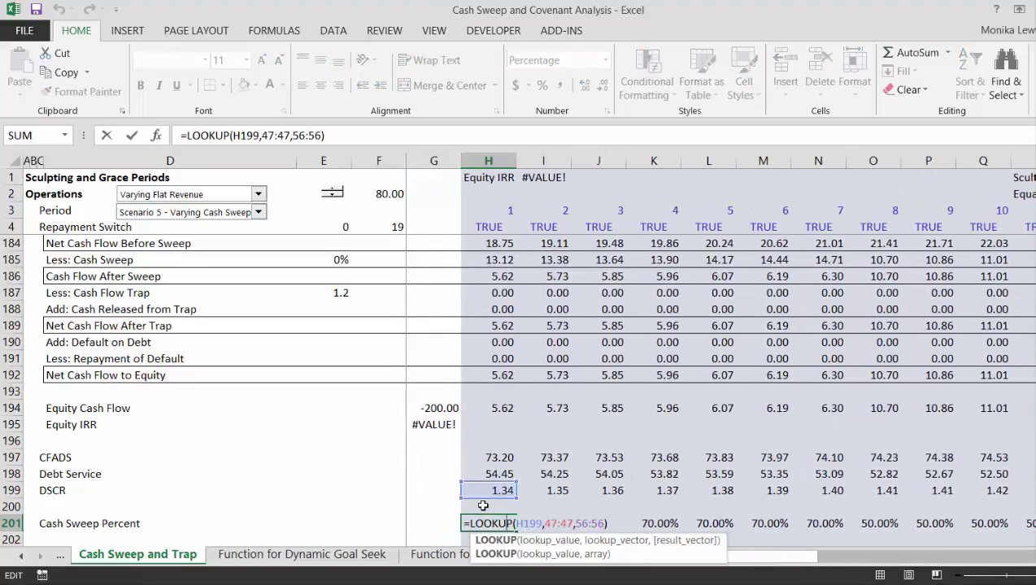
type("if(")
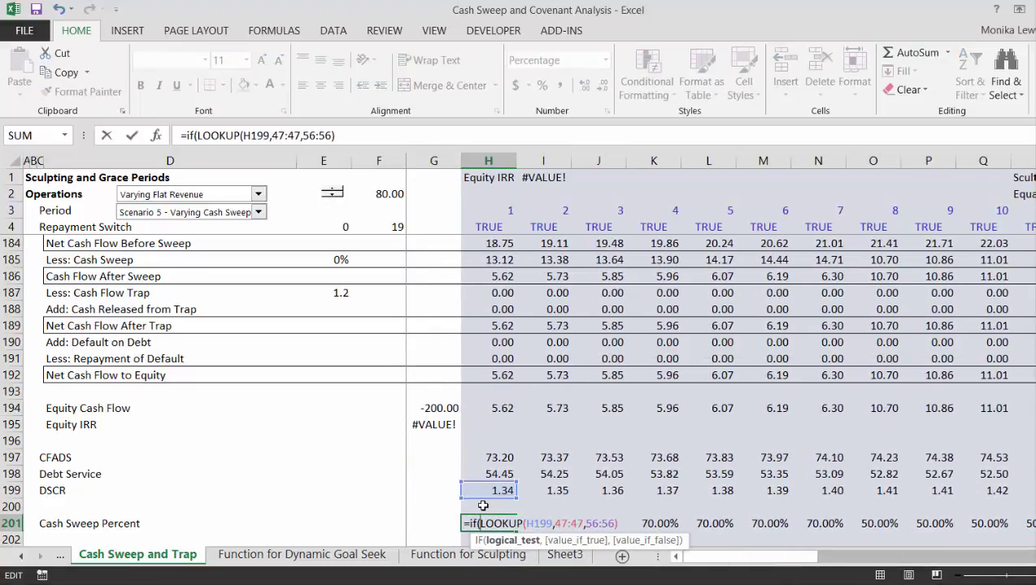
left_click(485, 469)
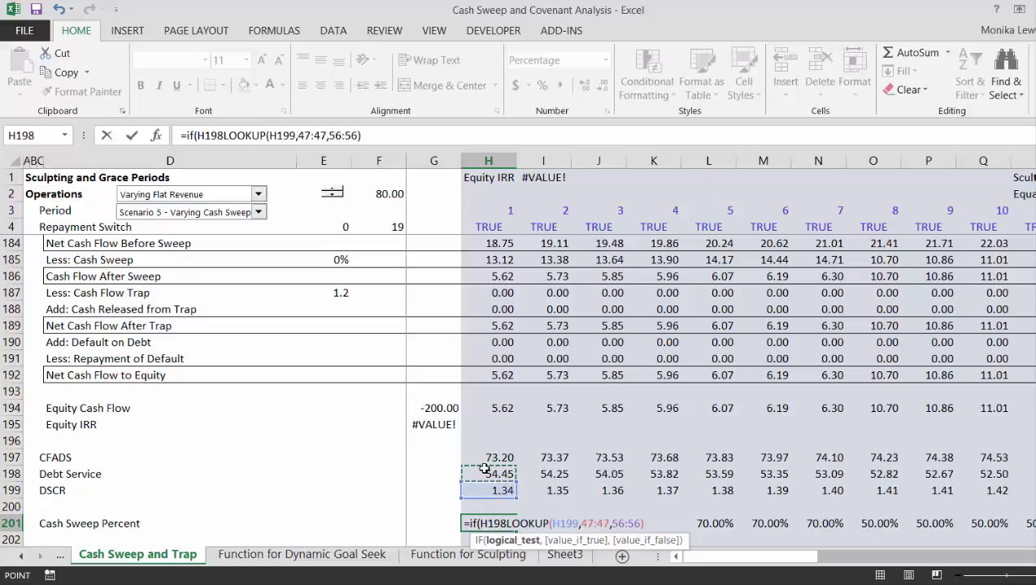
type(">.1")
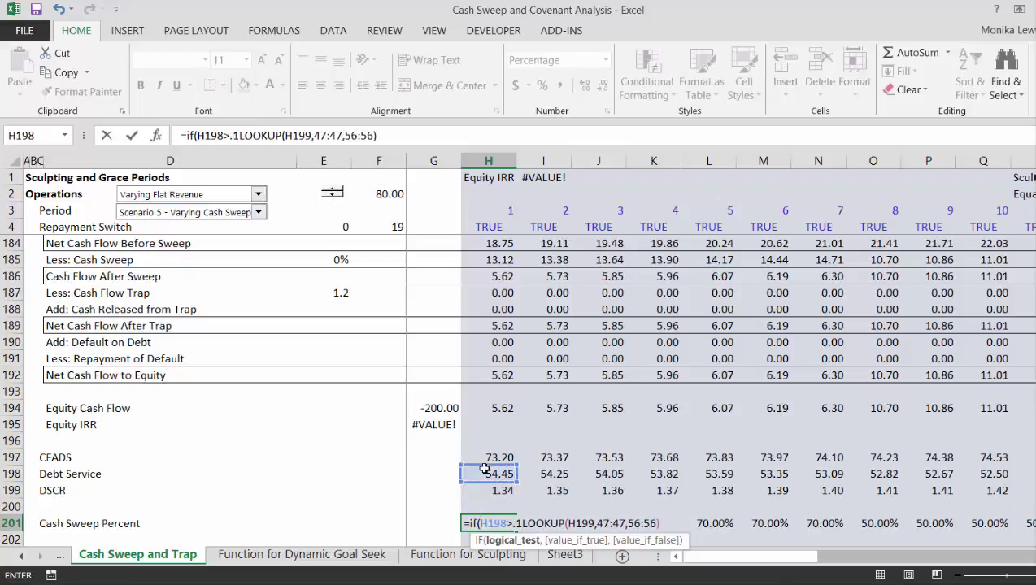
type(",")
key("Return")
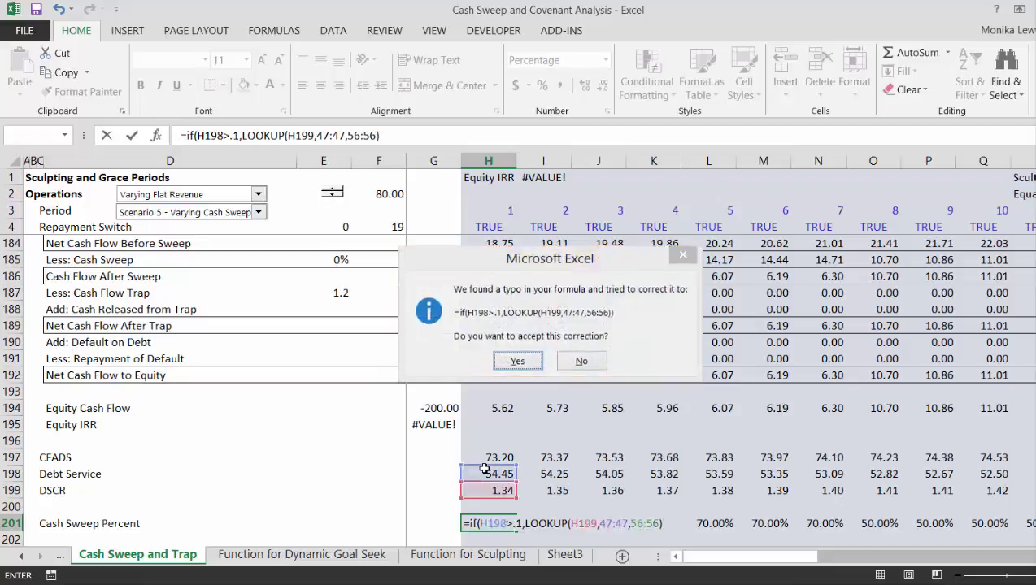
key("Return")
- Copy the revised Cash Sweep Percent formula from H201 across the remaining periods of row 201
scroll(484, 469, "down", 1)
key("Up")
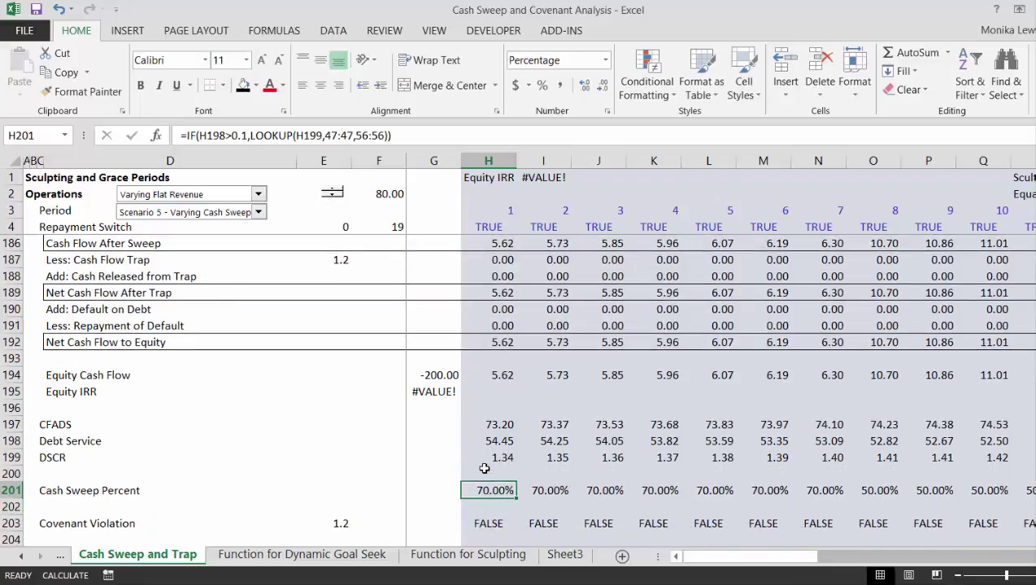
key("ctrl+shift+Right")
key("ctrl+r")
- Check the Cash Sweep Percent formula and its results across all periods of row 201, including the periods after repayment ends
key("Right")
key("Right")
key("Right")
key("Right")
key("Right")
key("Right")
key("Right")
key("Right")
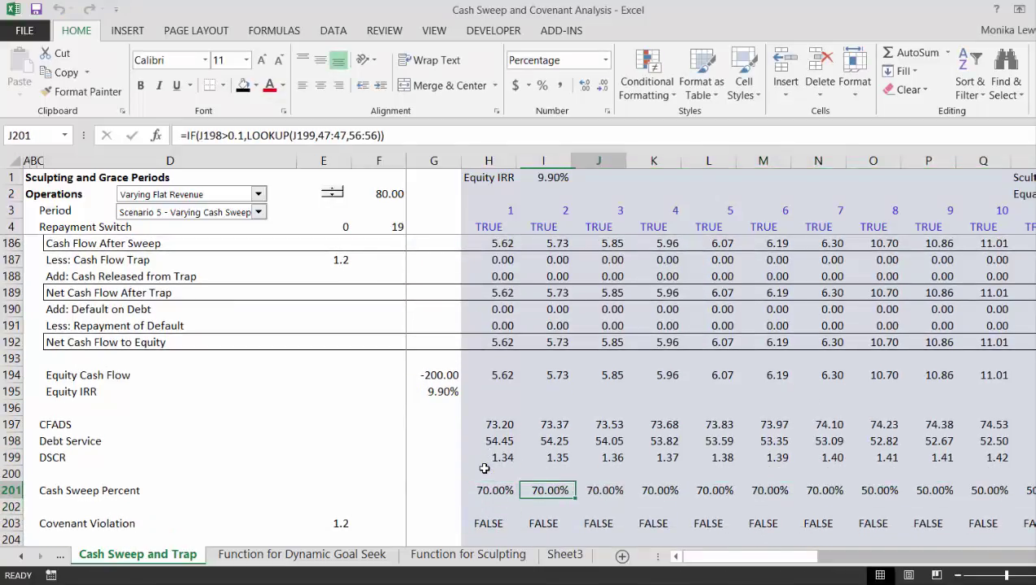
key("Right")
key("Right")
key("Right")
key("Right")
key("Right")
key("Right")
key("Right")
key("Right")
key("Right")
key("Right")
key("Right")
key("Right")
key("Right")
key("Right")
key("Right")
key("Right")
key("Right")
key("Right")
key("Right")
key("Right")
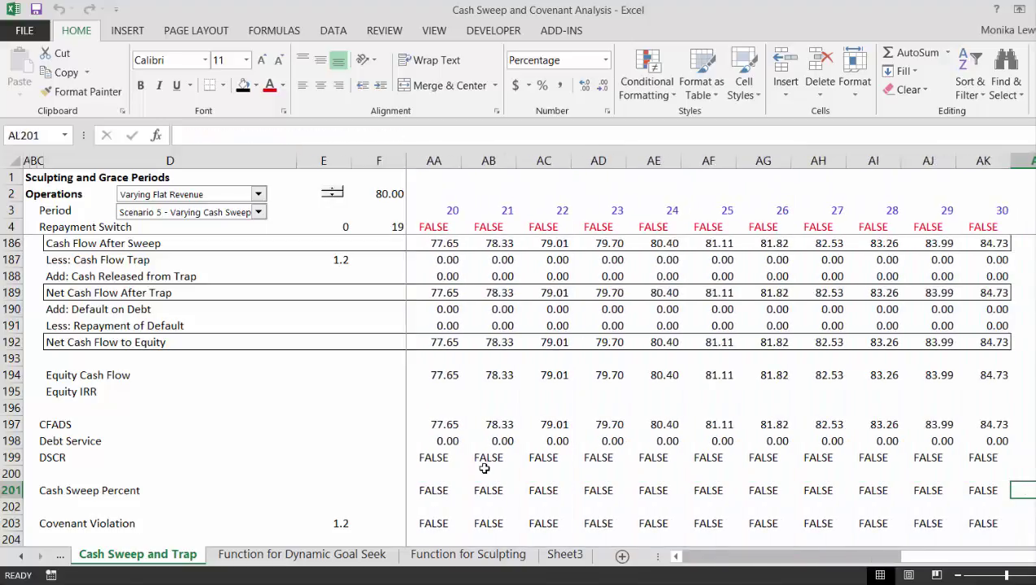
key("Left")
key("Left")
key("Left")
key("Left")
key("Left")
key("Left")
key("Left")
key("Left")
key("Left")
key("Left")
key("Left")
key("Left")
key("Left")
key("Left")
key("Left")
key("Left")
key("Left")
key("Left")
key("Left")
key("Left")
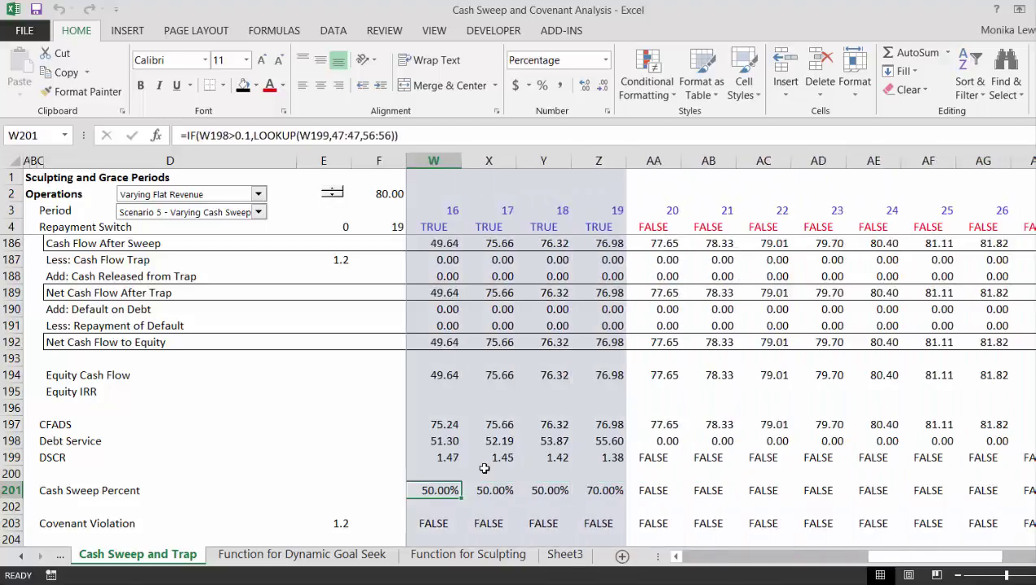
key("Left")
key("Left")
key("Left")
key("Left")
key("Left")
key("Left")
key("Left")
- Examine the sections below the cash sweep calculations, down to the debt service chart around row 250
key("Home")
key("Down")
key("Down")
key("Down")
key("Down")
key("Down")
key("Down")
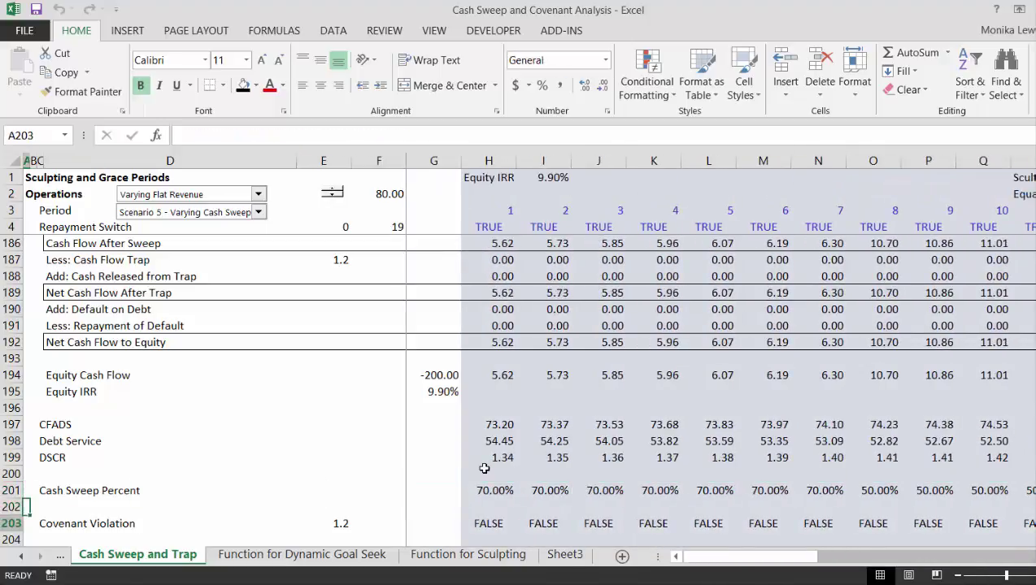
key("Down")
key("Down")
key("Down")
key("Down")
key("Down")
key("Down")
key("Down")
key("Down")
key("Down")
key("Down")
key("Down")
key("Down")
key("Down")
key("Down")
key("Down")
key("Down")
key("Down")
key("Down")
key("Down")
key("Down")
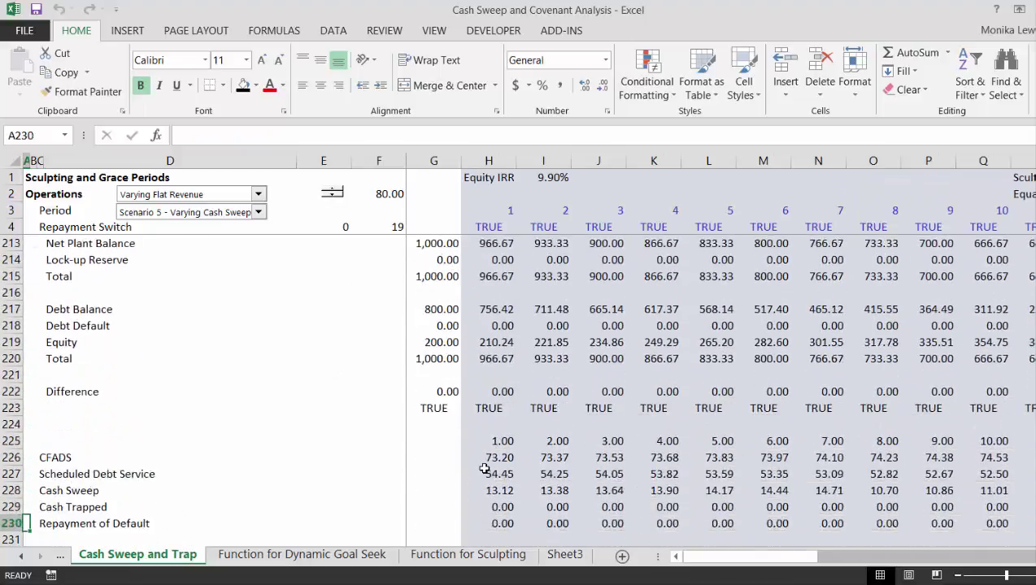
key("Down")
key("Down")
key("Down")
key("Down")
key("Down")
key("Down")
key("Down")
key("Down")
key("Down")
key("Down")
key("Down")
key("Down")
key("Down")
key("Down")
key("Down")
key("Down")
key("Down")
key("Down")
key("Down")
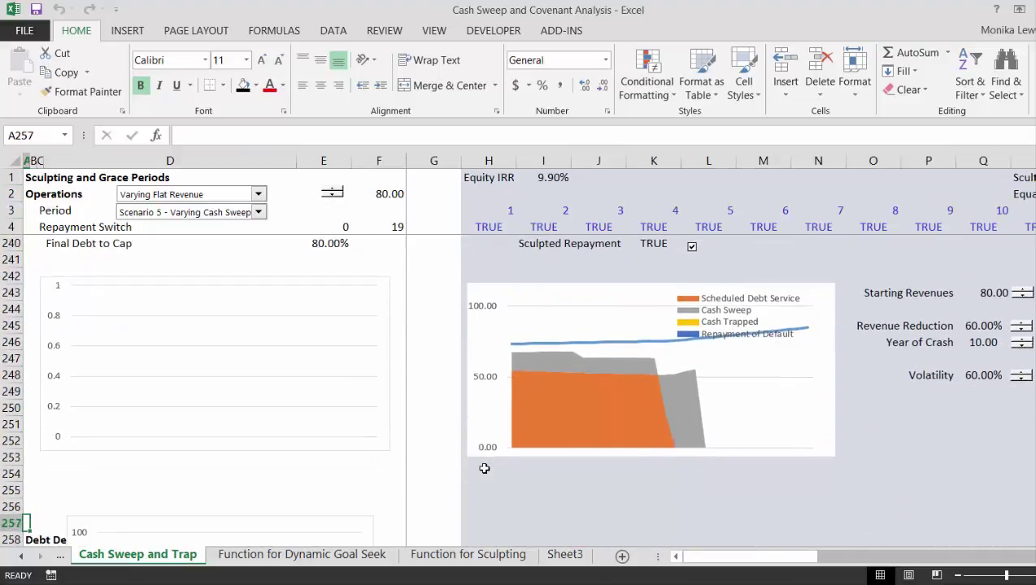
key("Up")
key("Up")
key("Up")
key("Up")
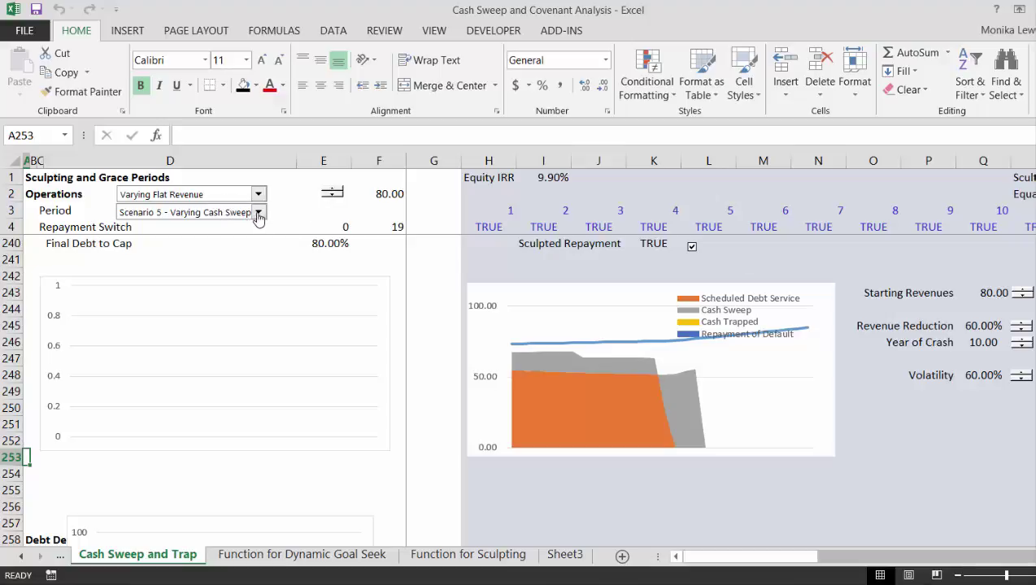
- Try the cash sweep scenarios Scenario 1 - Percent of Cash 100% and Scenario 2 - Percent of Cash 75%
left_click(257, 213)
left_click(244, 226)
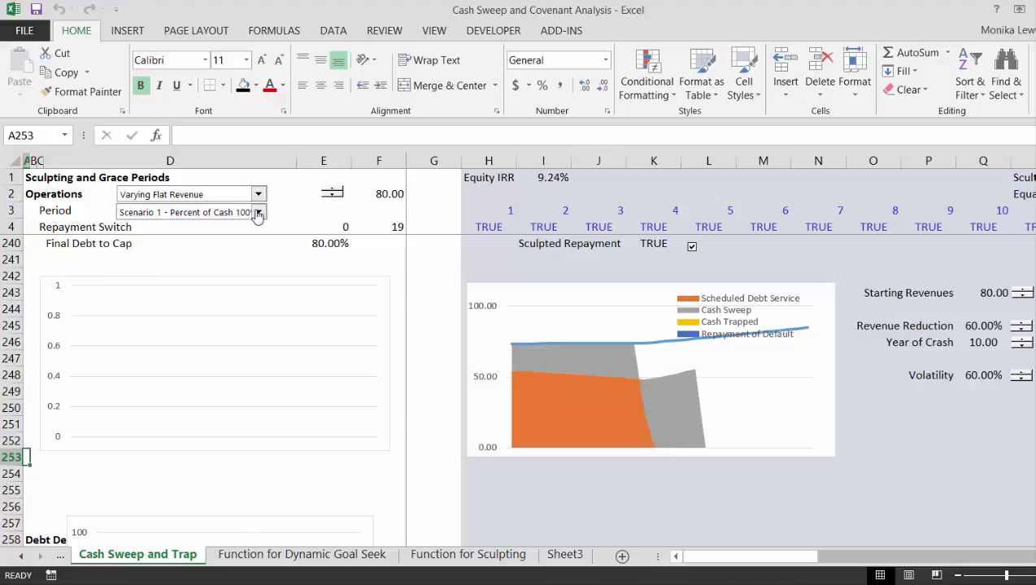
left_click(258, 213)
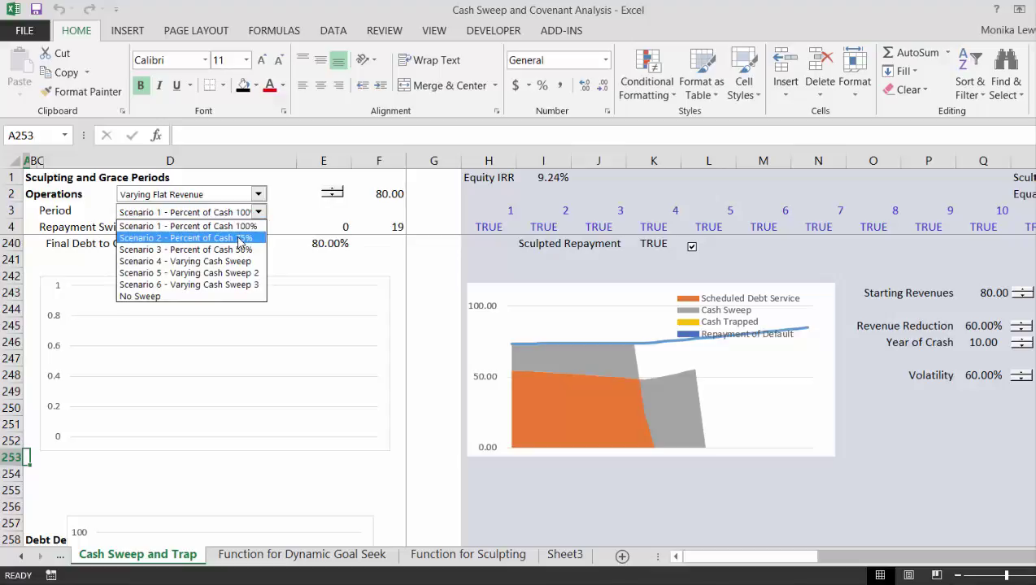
left_click(240, 238)
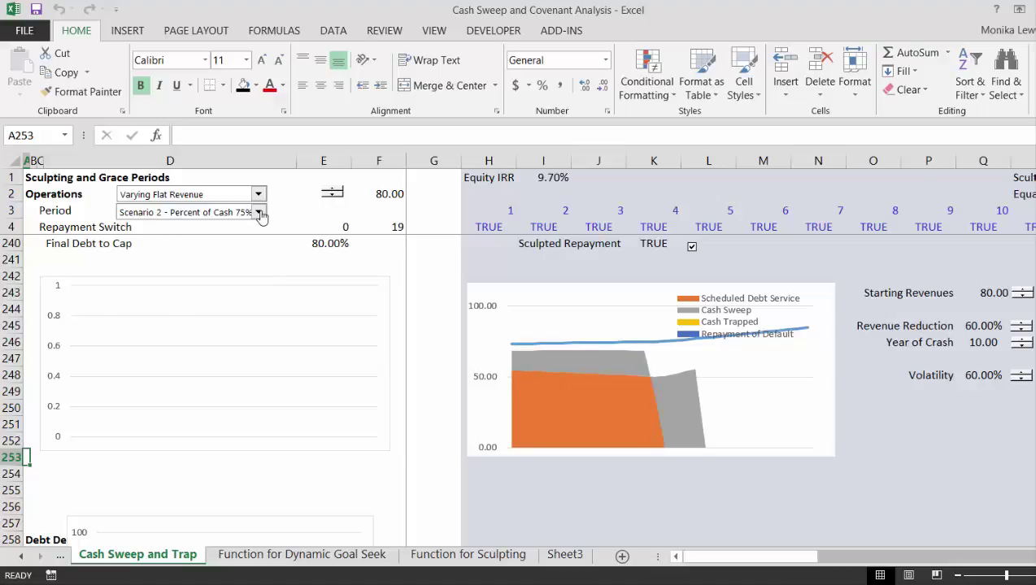
- Try Scenario 6 - Varying Cash Sweep 3, followed by Scenario 4 - Varying Cash Sweep, as the cash sweep scenario
left_click(259, 213)
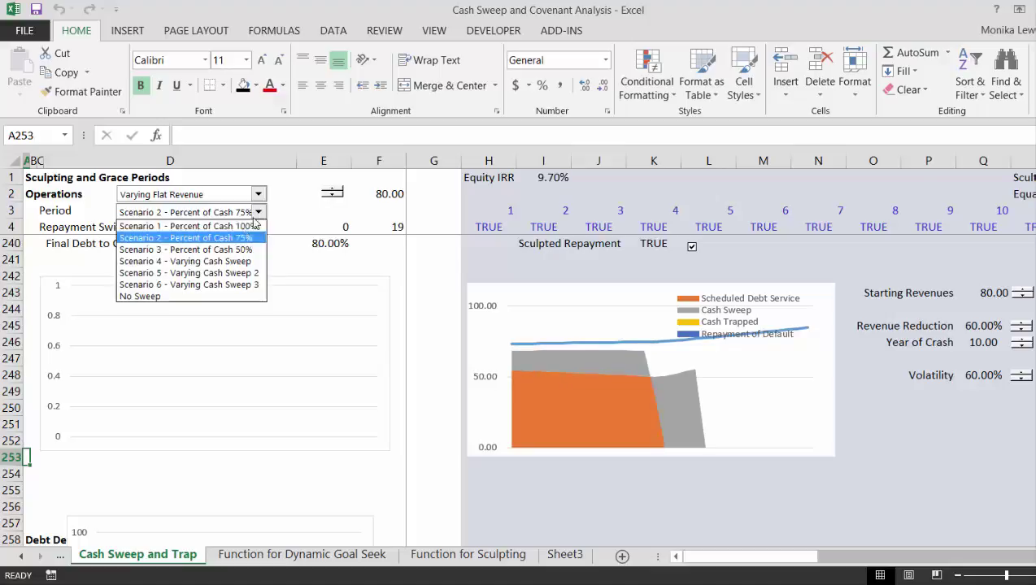
left_click(225, 286)
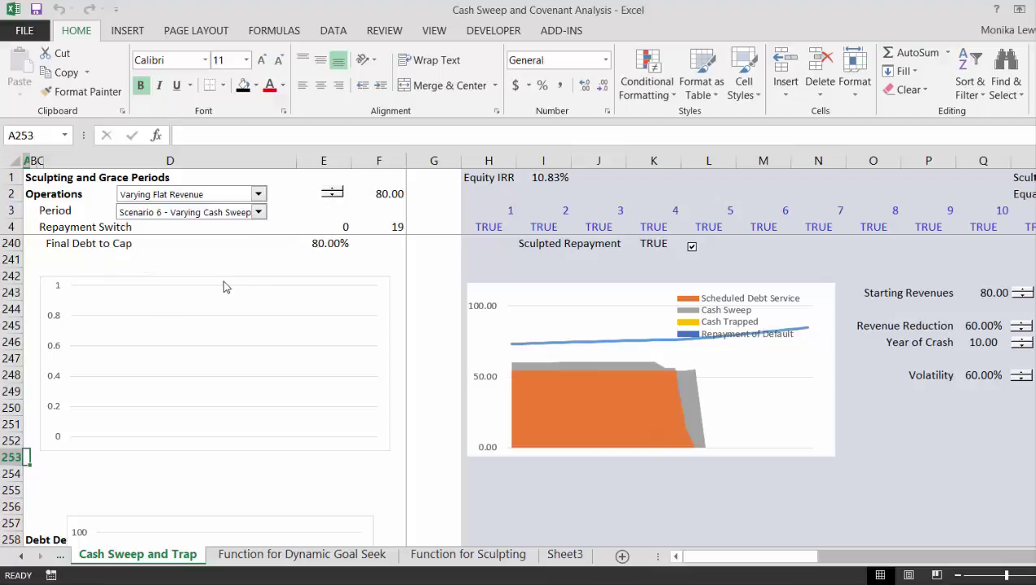
left_click(257, 213)
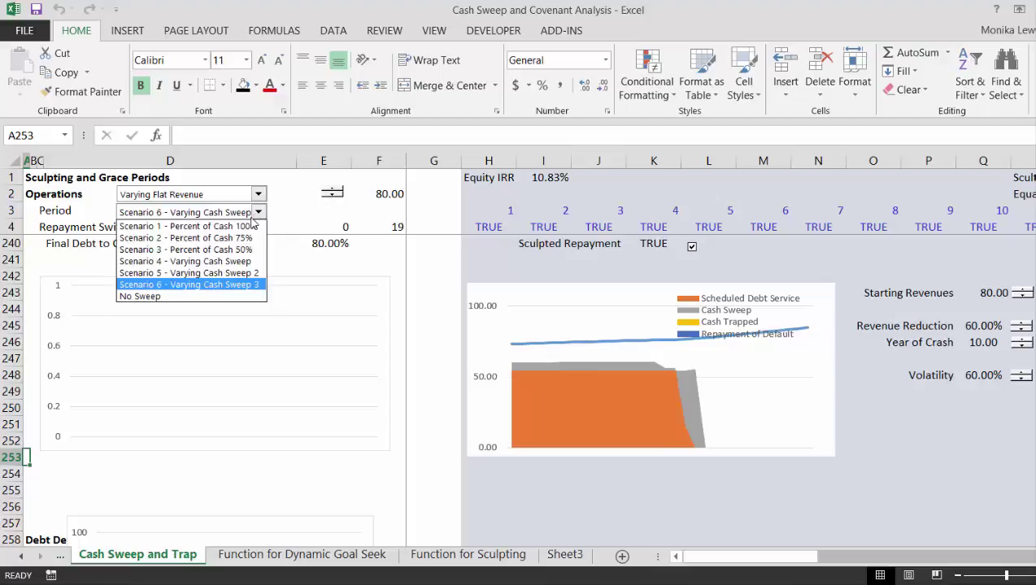
left_click(232, 262)
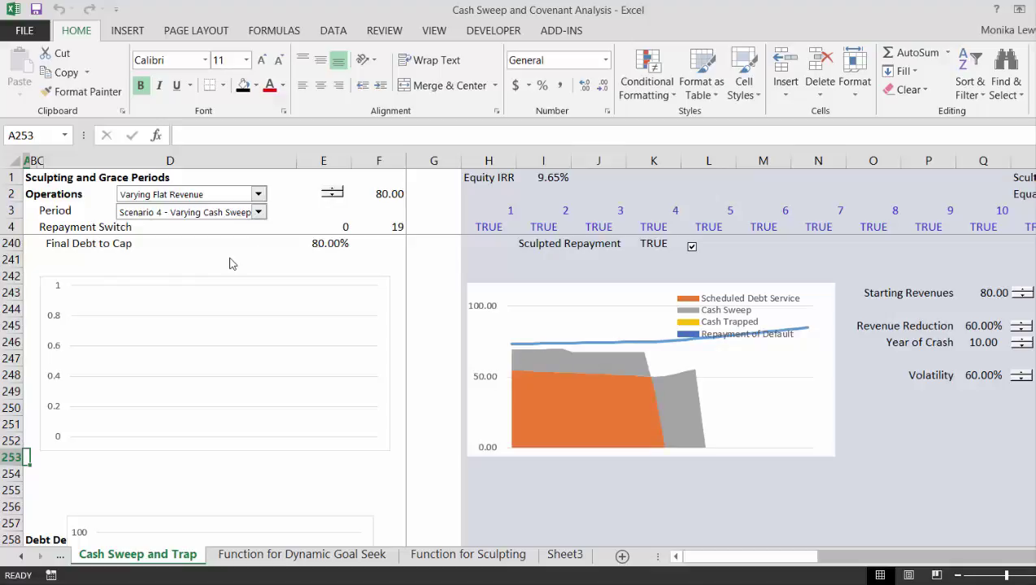
- Set the cash sweep scenario to No Sweep for comparison with the sweep cases
left_click(260, 213)
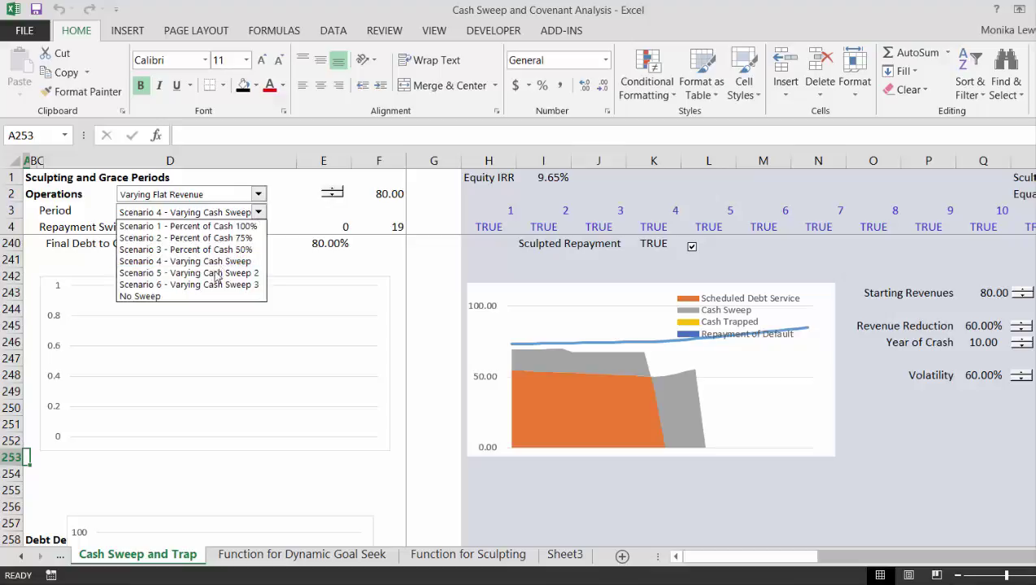
left_click(205, 302)
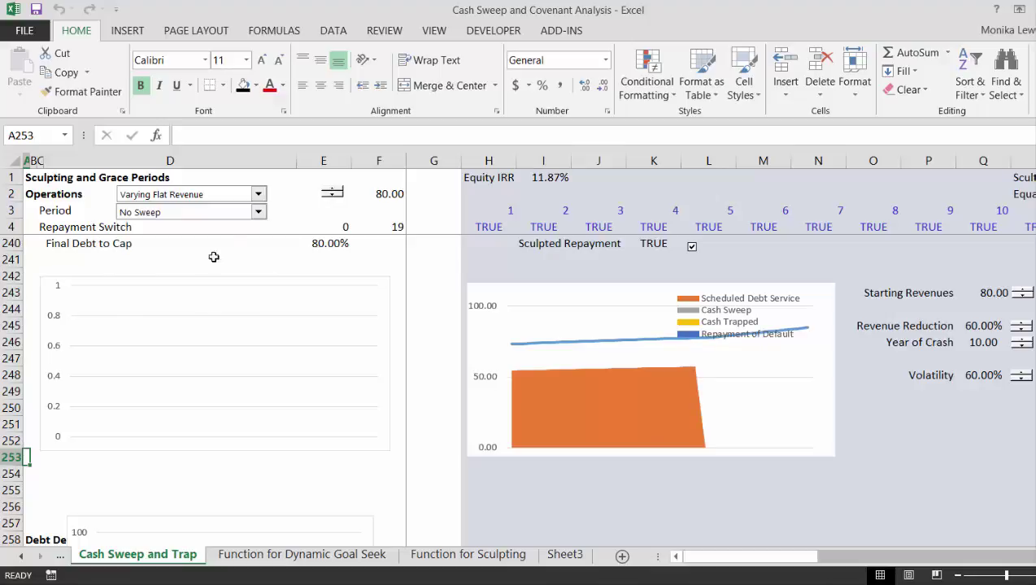
left_click(258, 213)
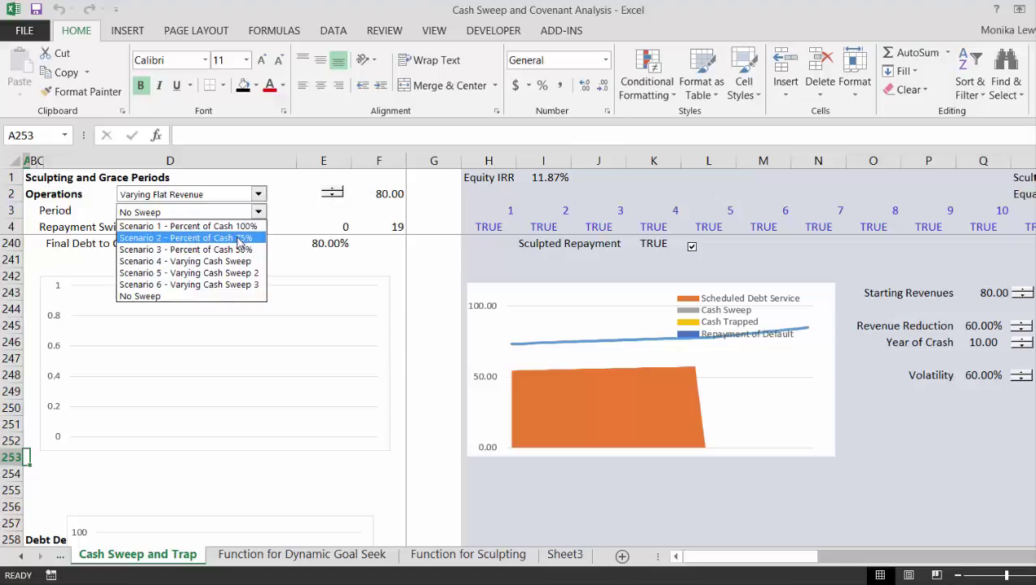
left_click(200, 296)
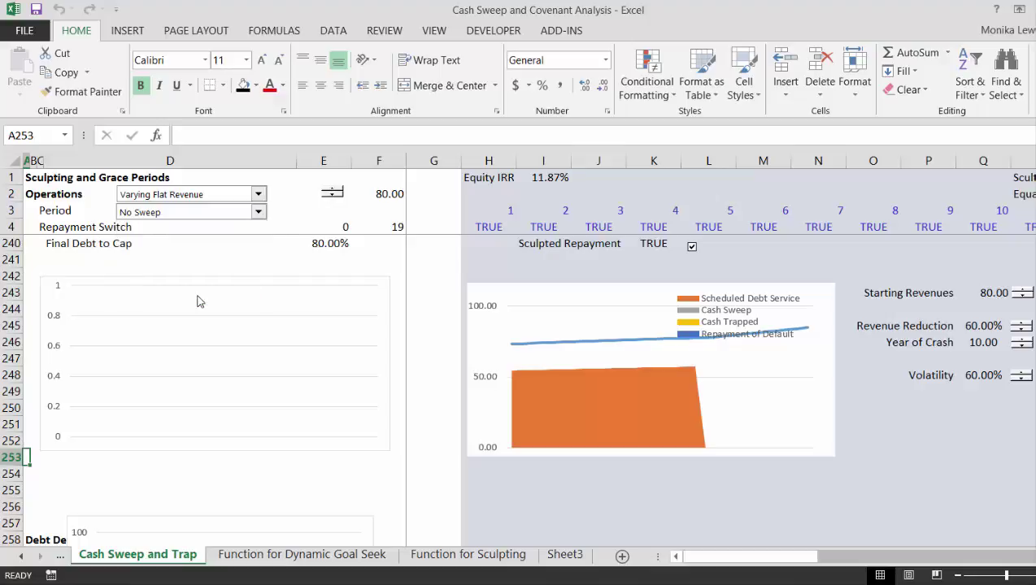
- Set the operations case to Sudden Fall in Revenues and the cash sweep scenario to Scenario 1 - Percent of Cash 100%
left_click(260, 196)
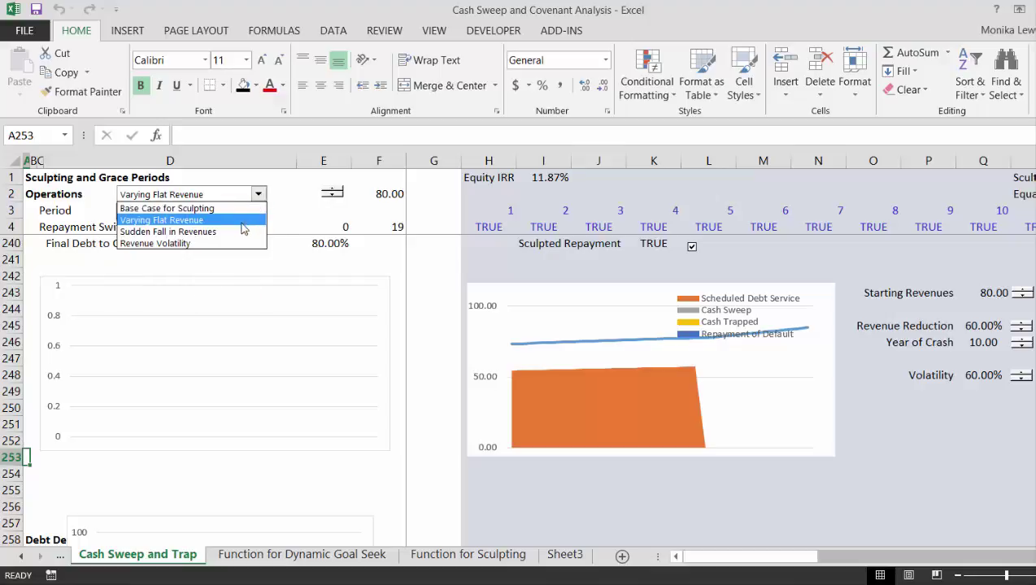
left_click(240, 232)
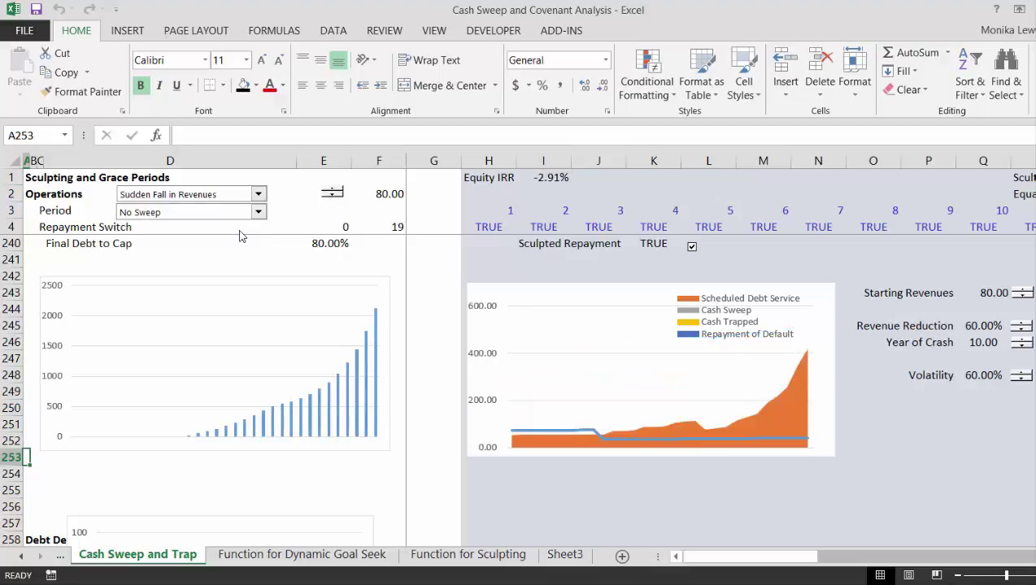
left_click(259, 212)
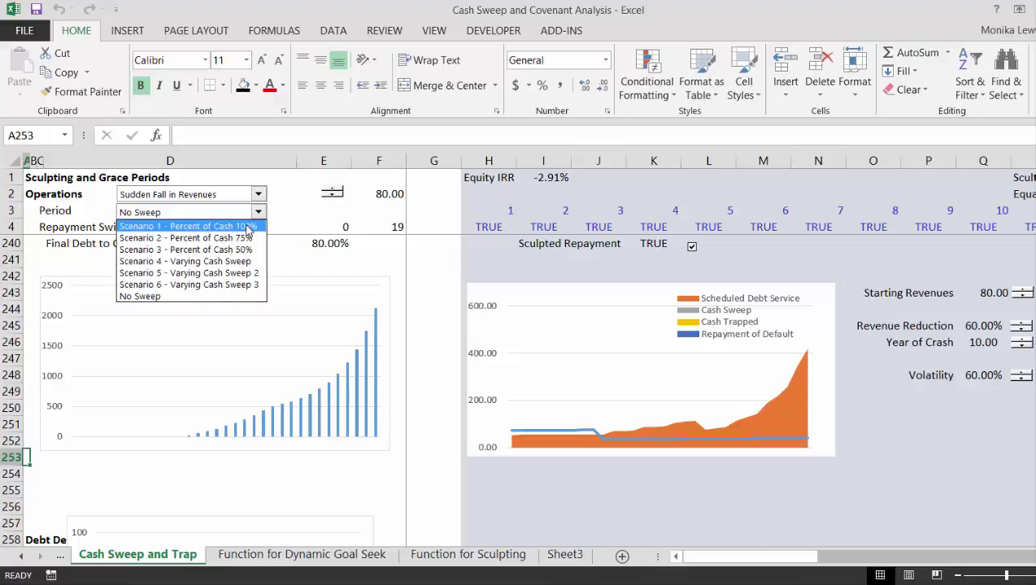
left_click(248, 227)
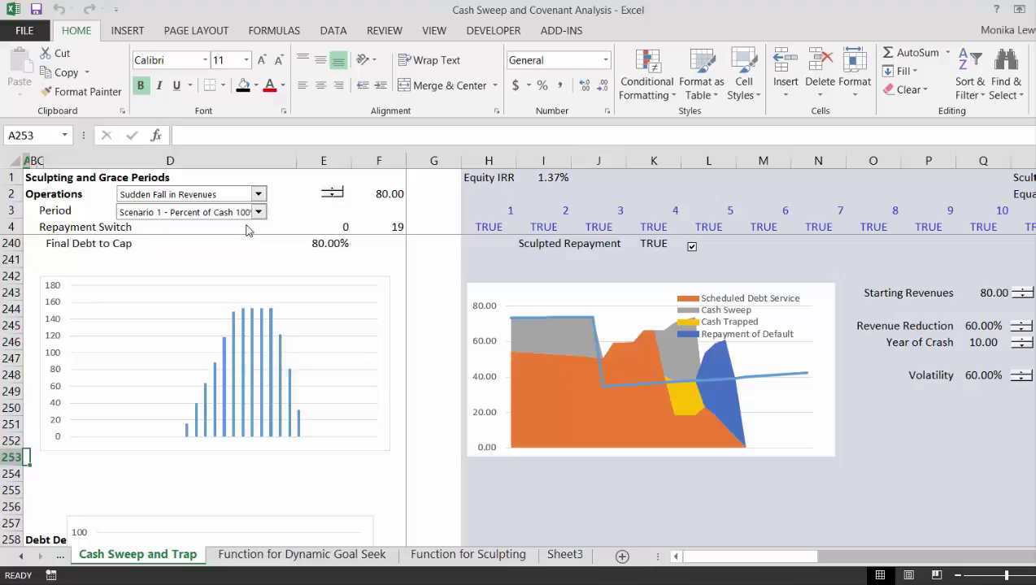
- Compare the cash sweep scenarios Scenario 4 - Varying Cash Sweep and Scenario 6 - Varying Cash Sweep 3, and return to Scenario 1 - Percent of Cash 100%
left_click(257, 212)
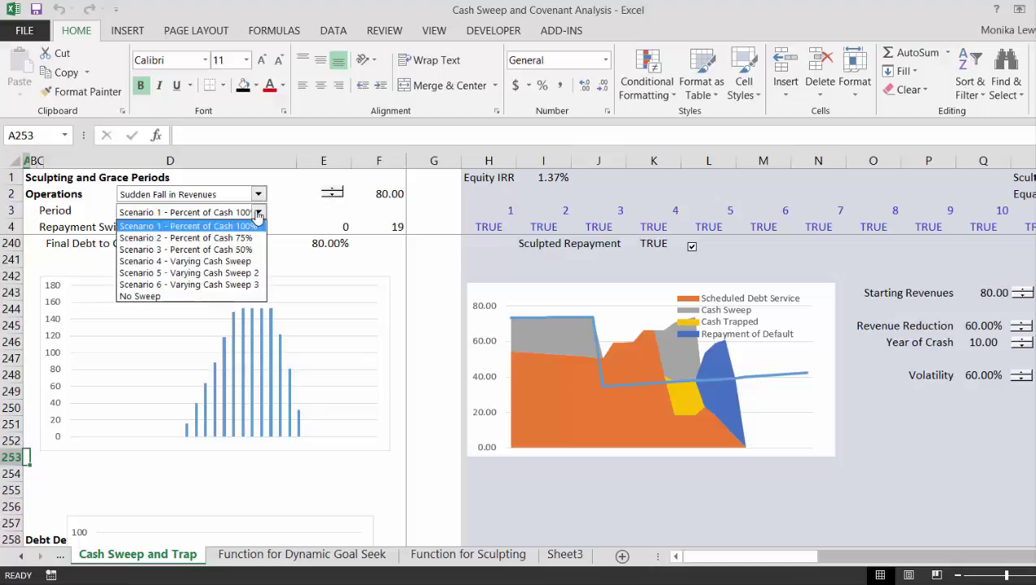
left_click(228, 262)
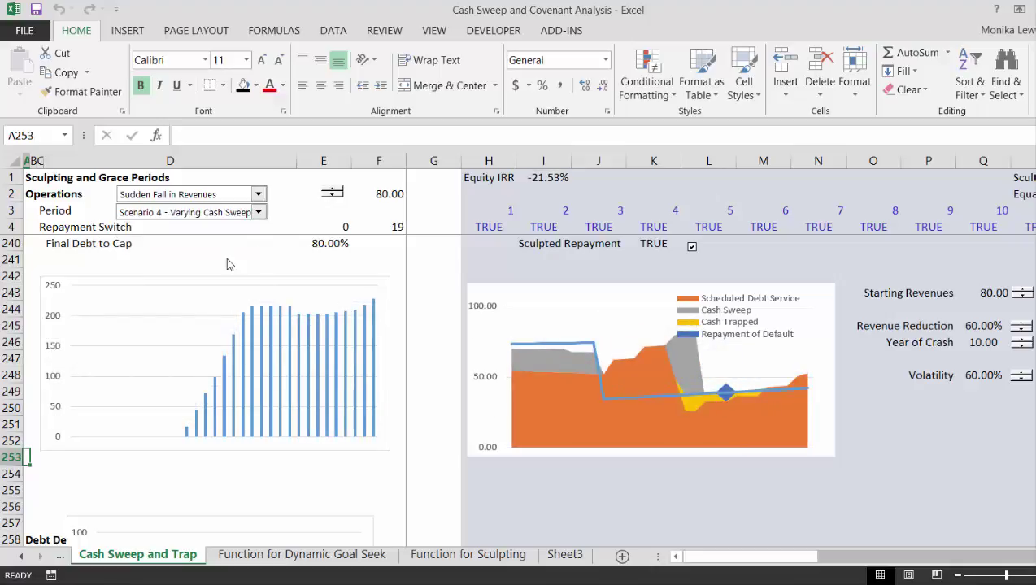
left_click(257, 216)
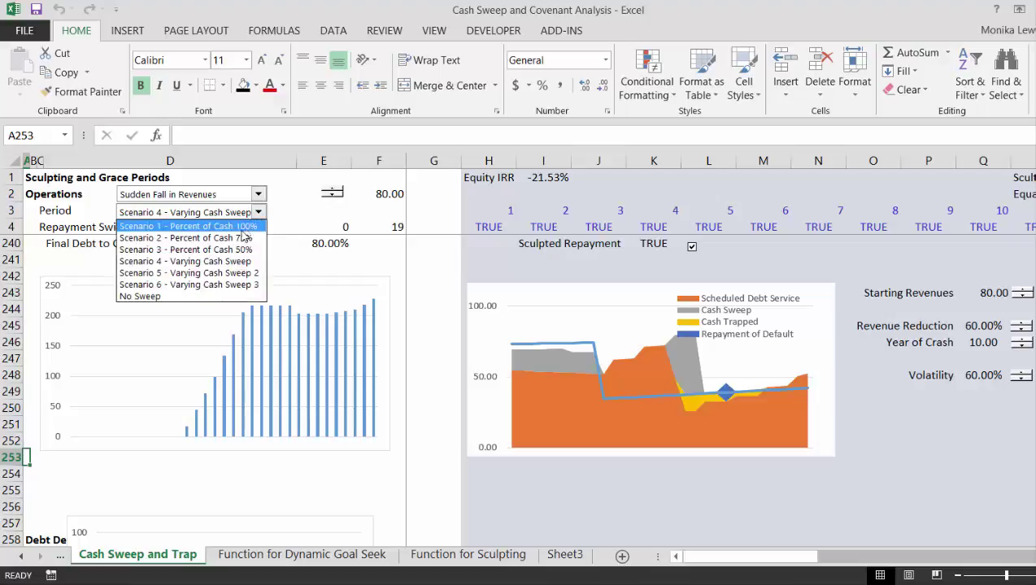
left_click(223, 285)
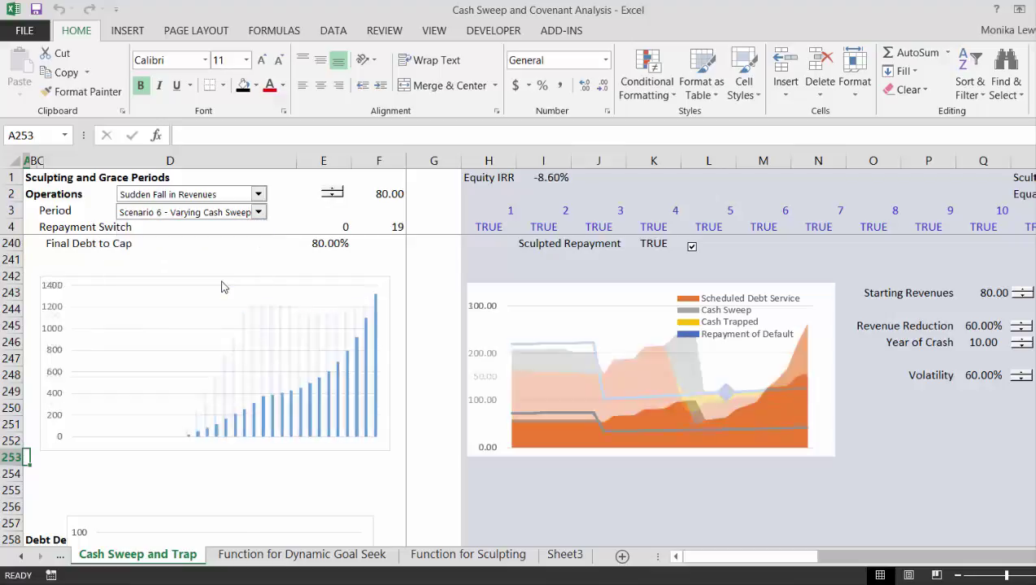
left_click(259, 213)
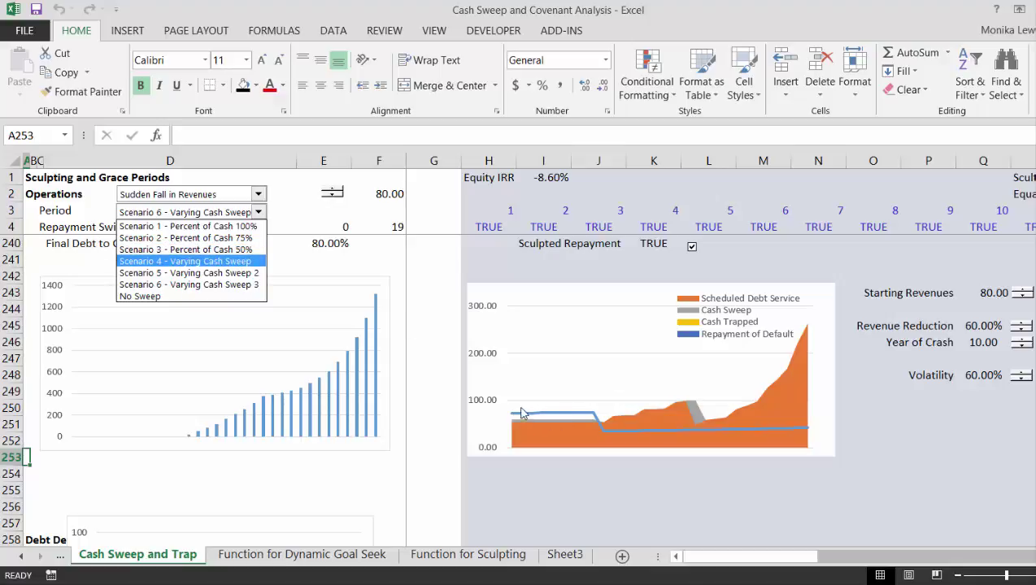
left_click(251, 226)
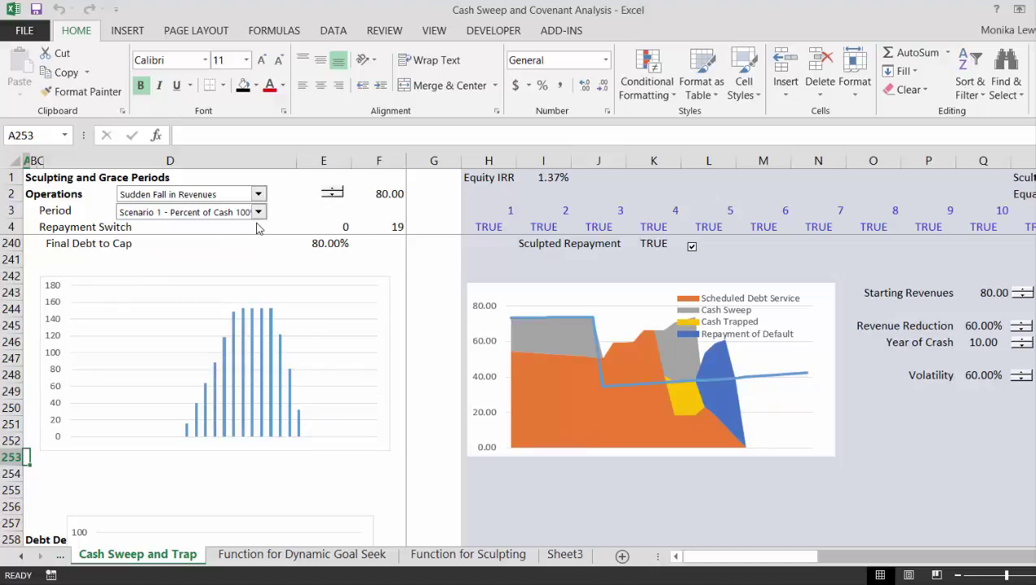
- Rename the Cash Sweep Percent label in cell C201 to Cash Sweep Percent - DSRA
left_click(413, 265)
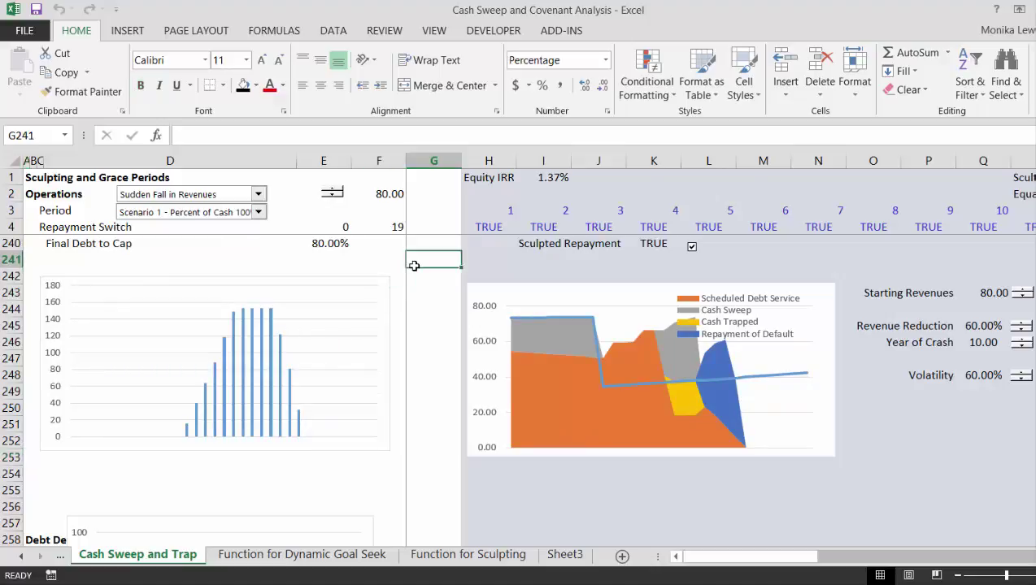
key("Up")
key("Up")
key("Up")
key("Up")
key("Up")
key("Up")
key("Up")
key("Up")
key("Up")
key("Up")
key("Up")
key("Up")
key("Up")
key("Up")
key("Up")
key("Up")
key("Up")
key("Up")
key("Up")
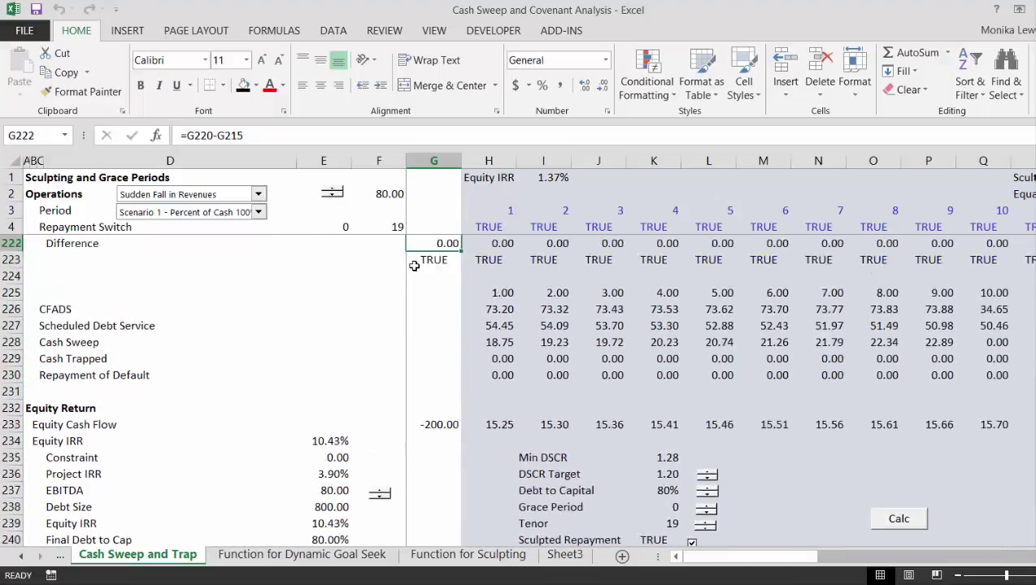
key("Up")
key("Up")
key("Up")
key("Up")
key("Up")
key("Up")
key("Up")
key("Up")
key("Up")
key("Up")
key("Up")
key("Up")
key("Up")
key("Up")
key("Up")
key("Up")
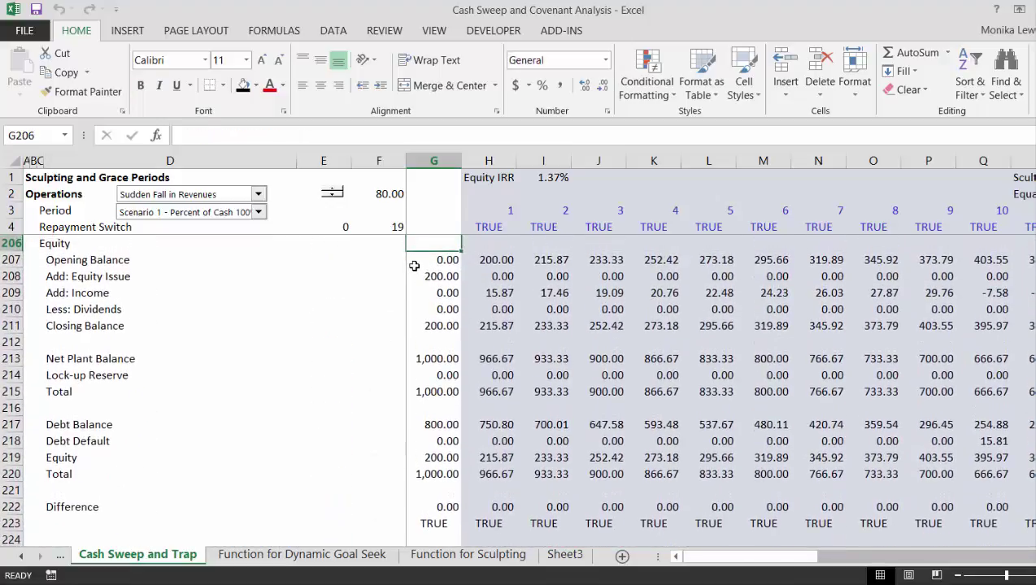
key("Up")
key("Up")
key("Up")
key("Up")
key("Up")
key("Up")
key("Up")
key("Up")
key("Up")
key("Up")
key("Up")
key("Up")
key("Up")
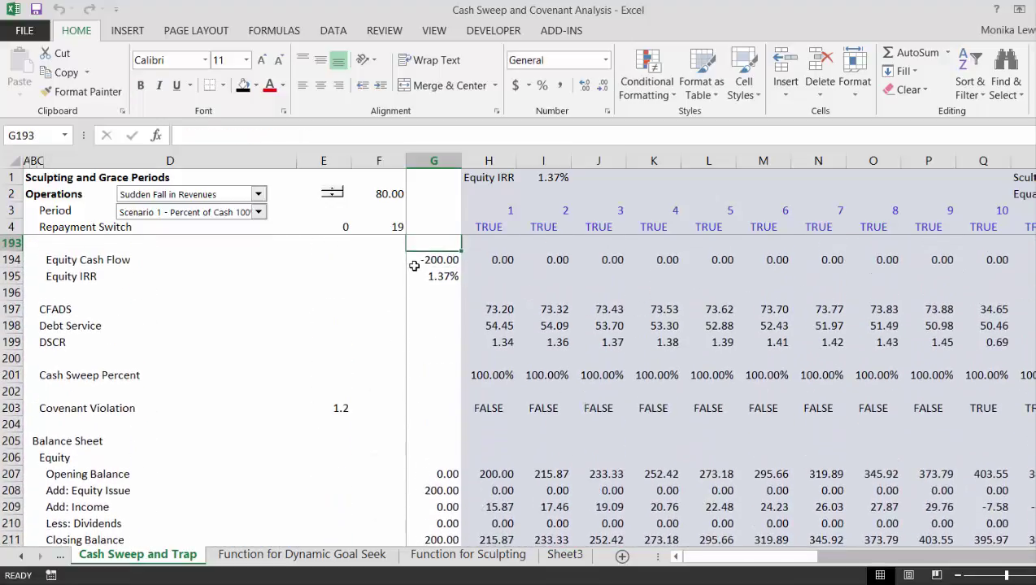
key("Down")
key("Down")
key("Down")
key("Down")
key("Down")
key("Down")
key("Down")
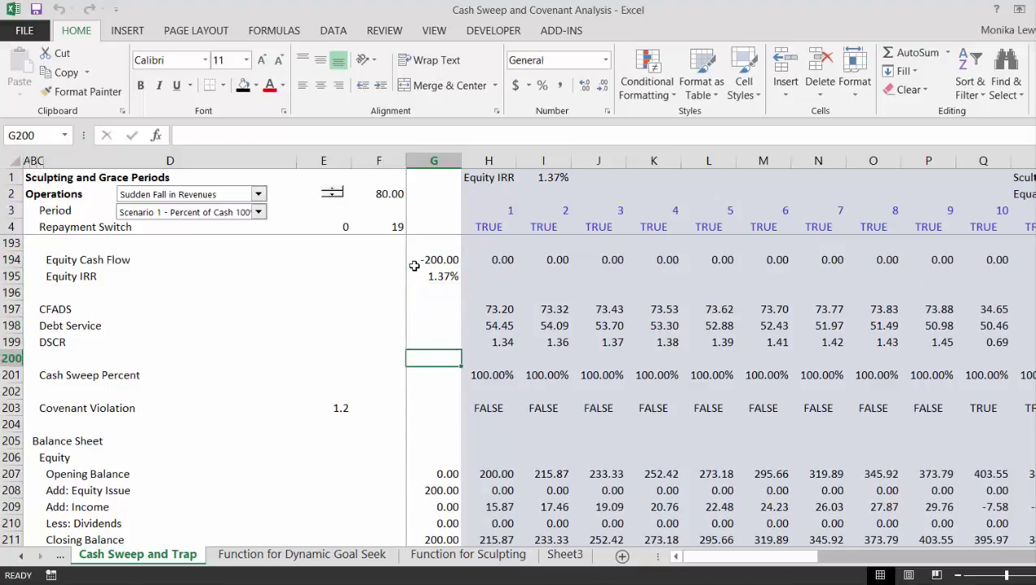
key("Down")
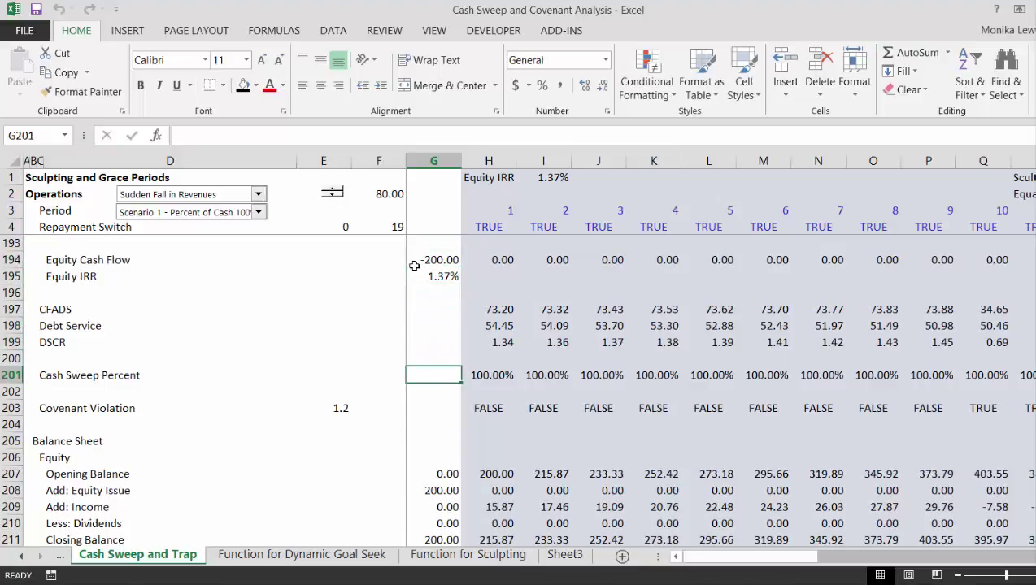
key("Left")
key("Left")
key("Left")
key("Left")
key("F2")
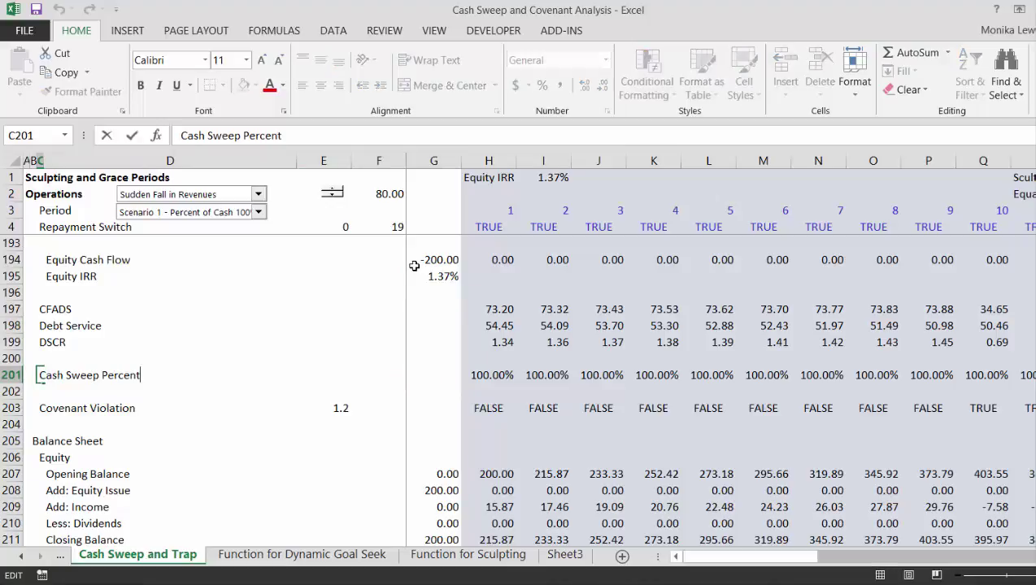
type("- DSRA")
key("Return")
- Insert two blank rows at row 200, between the DSCR row and the Cash Sweep Percent - DSRA row
key("Up")
key("Up")
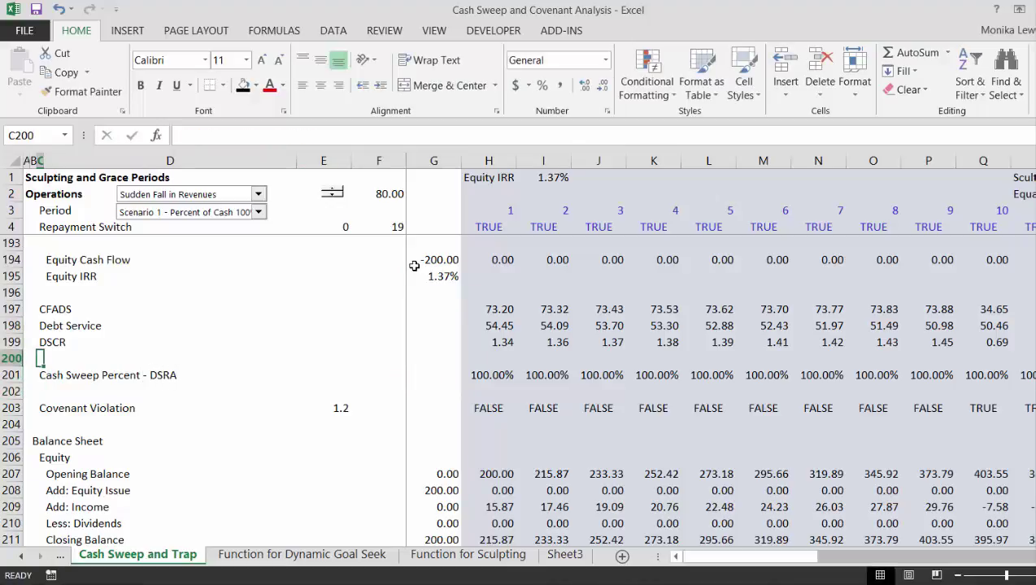
key("shift+space")
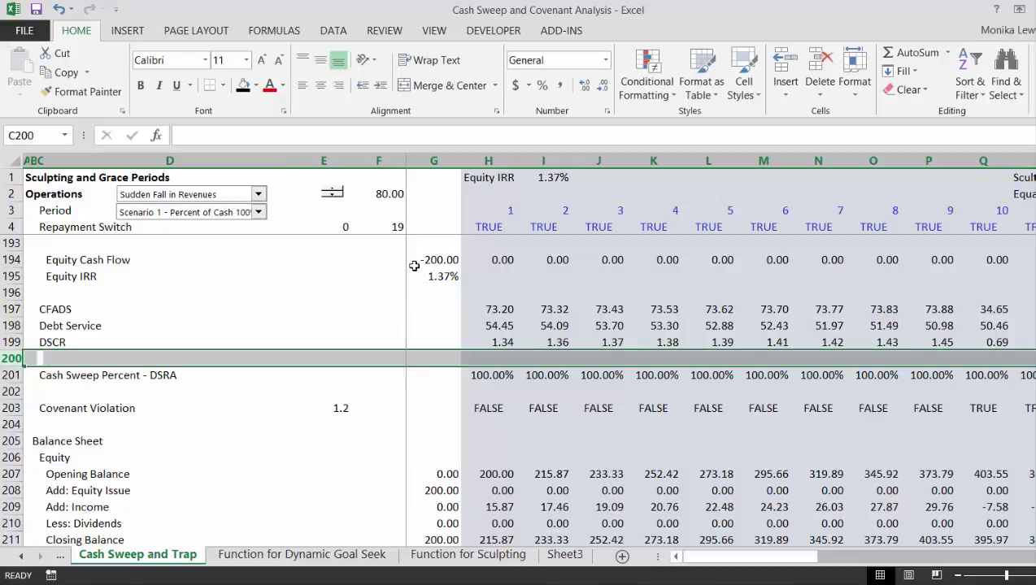
key("ctrl+shift+plus")
key("ctrl+shift+plus")
- Label the new row in cell C201 as Debt to EBITDA
key("Down")
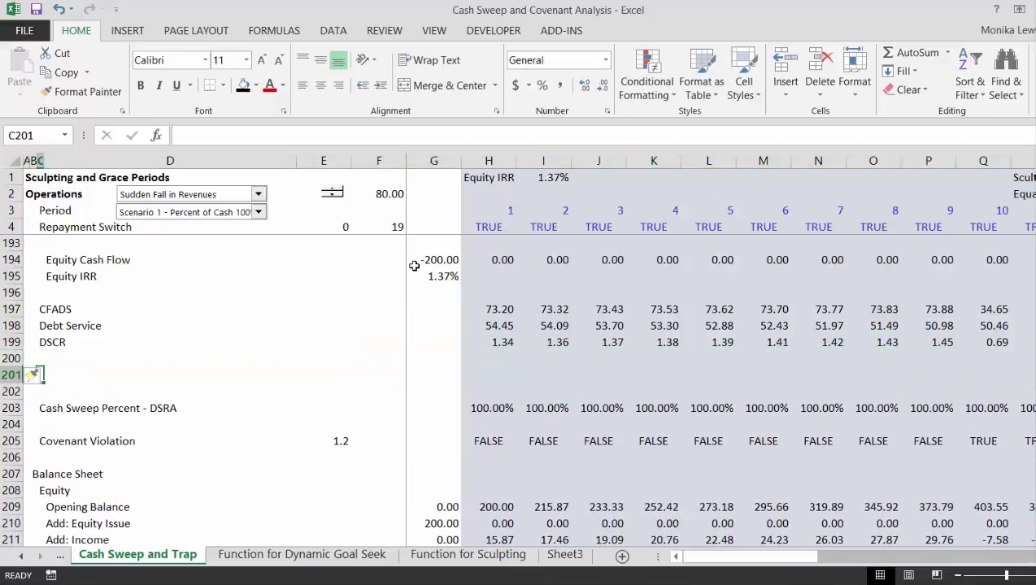
key("Right")
key("Left")
type("Debt ot")
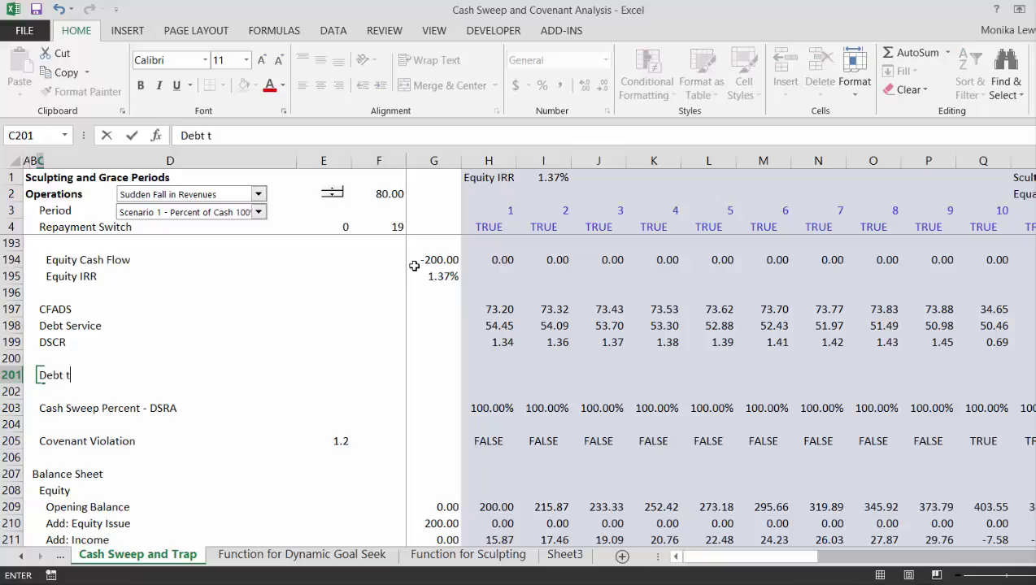
type("o EBITDA")
key("ctrl+Return")
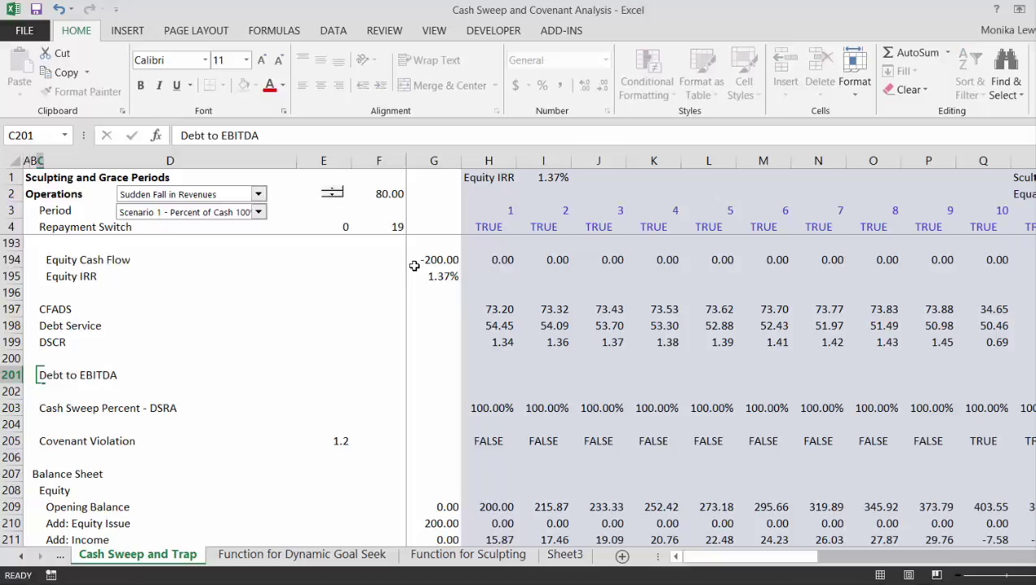
key("Down")
key("Up")
- Enter the formula =H219/H179 in cell H201 to divide the period 1 debt balance by EBITDA
key("Right")
key("Right")
key("Right")
key("Right")
key("Right")
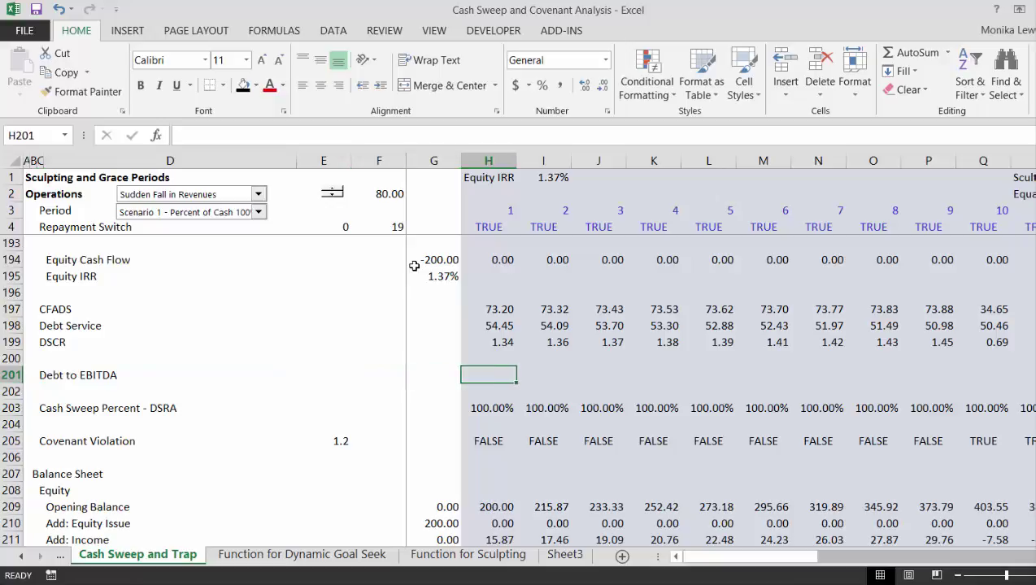
type("=")
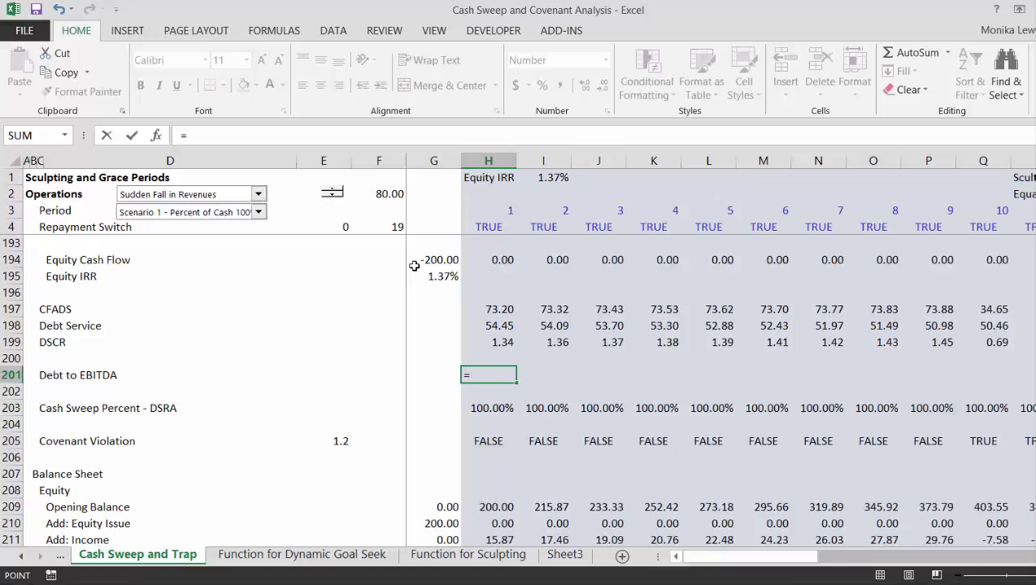
key("Down")
key("Down")
key("Down")
key("Down")
key("Down")
key("Down")
key("Down")
key("Down")
key("Down")
key("Down")
key("Down")
key("Down")
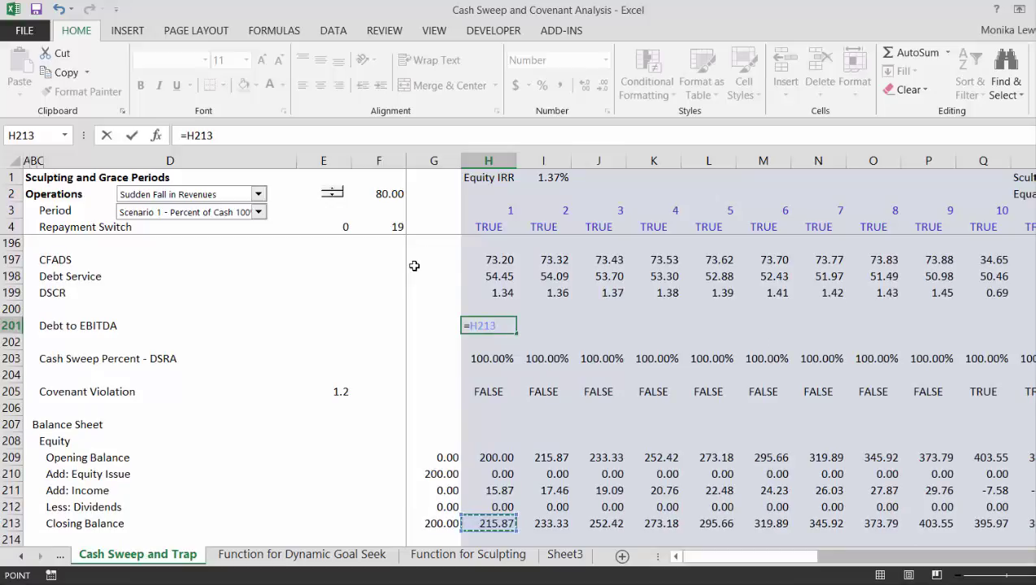
key("Down")
key("Down")
key("Down")
key("Down")
key("Up")
key("Up")
key("Up")
key("Up")
key("Up")
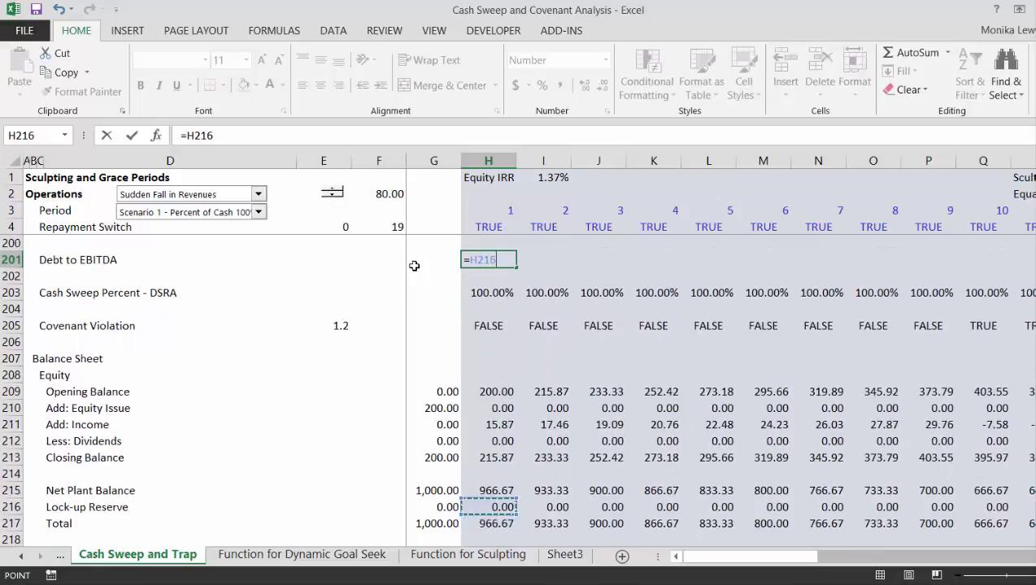
key("Down")
key("Down")
key("Down")
key("Down")
key("Down")
key("Down")
key("Down")
key("Down")
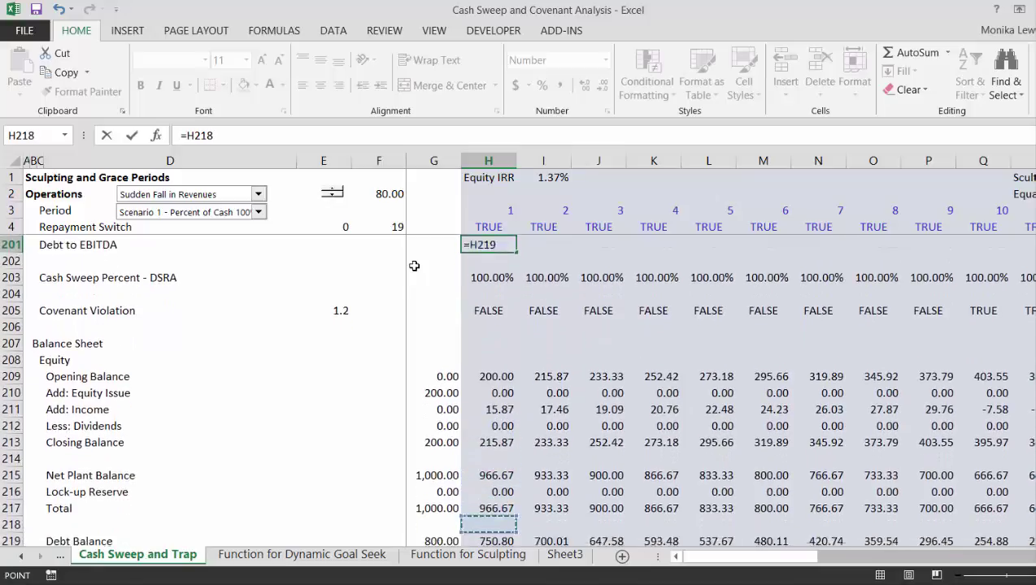
key("Up")
type("/")
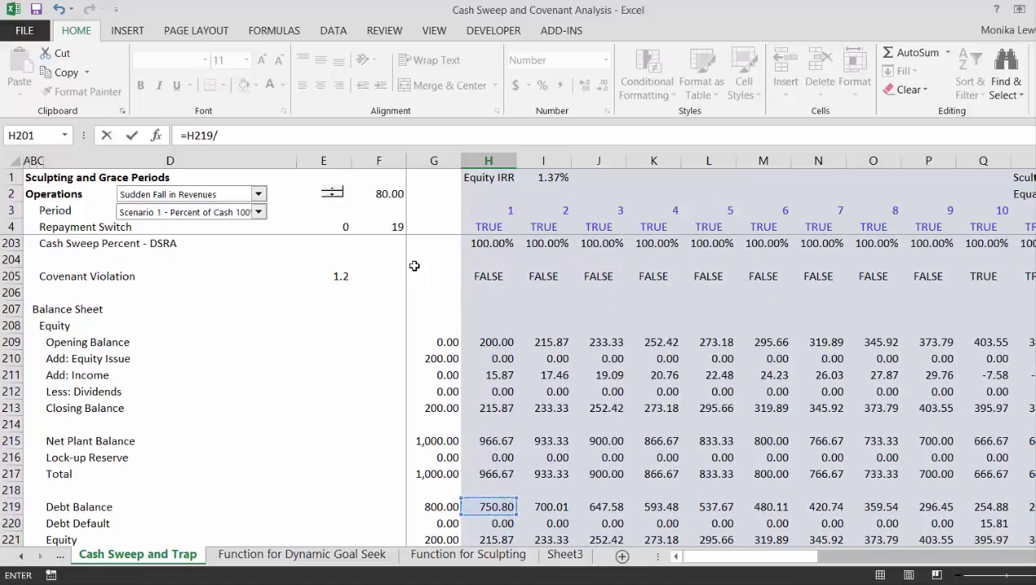
key("Up")
key("Up")
key("Up")
key("Up")
key("Up")
key("Up")
key("Up")
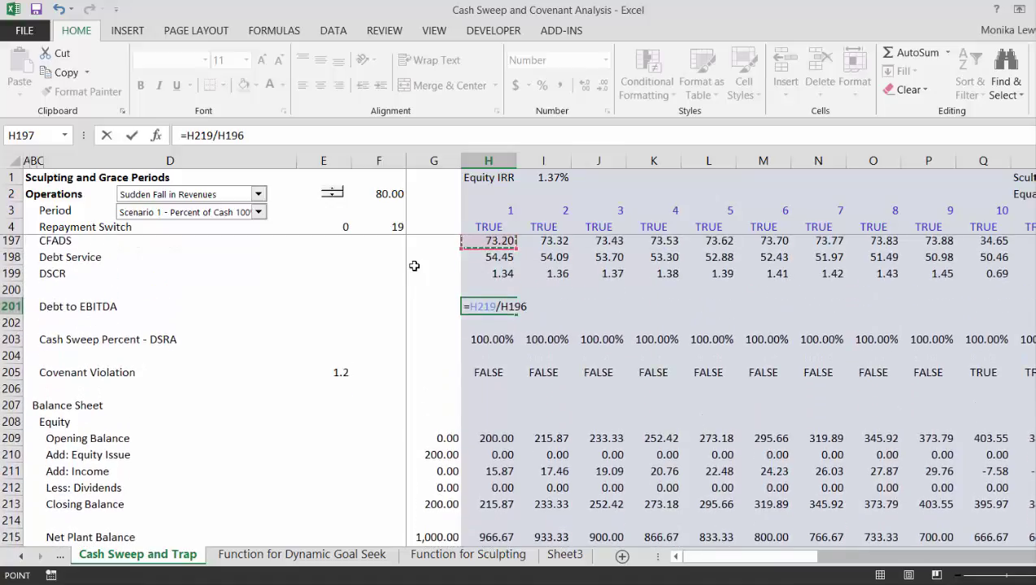
key("Up")
key("Up")
key("Up")
key("Up")
key("Up")
key("Up")
key("Up")
key("Up")
key("Up")
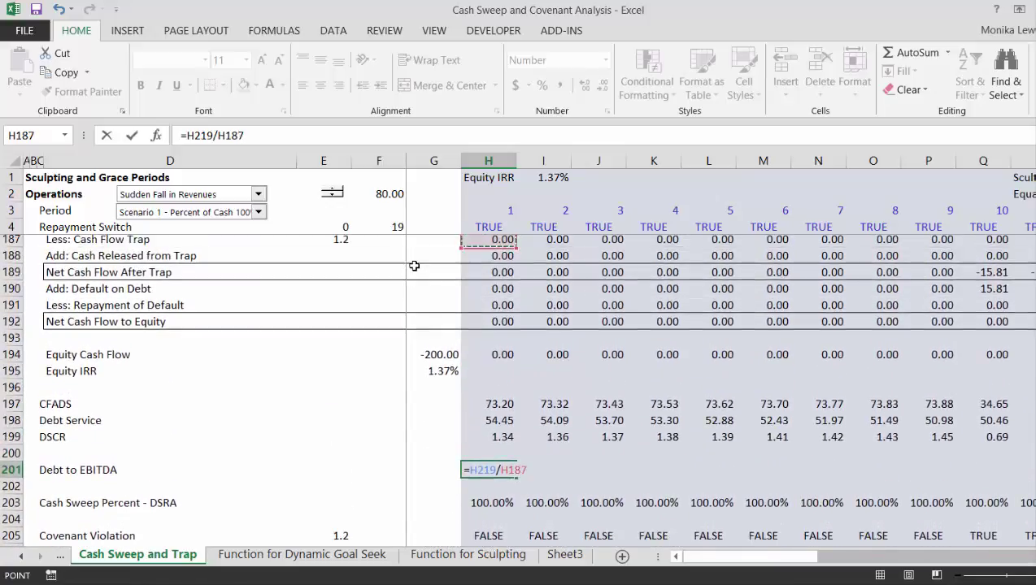
key("Up")
key("Up")
key("Up")
key("Up")
key("Up")
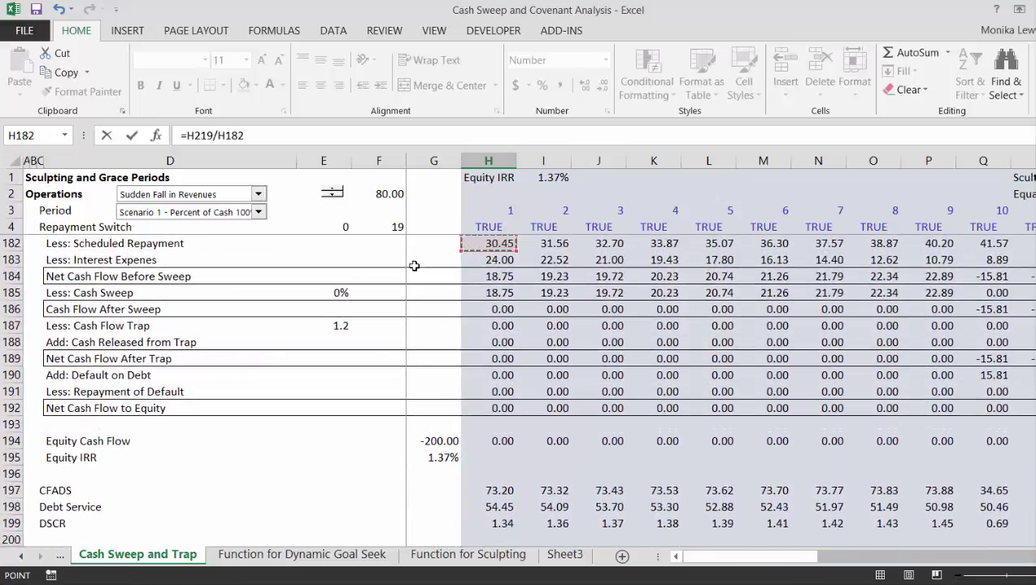
key("Up")
key("Up")
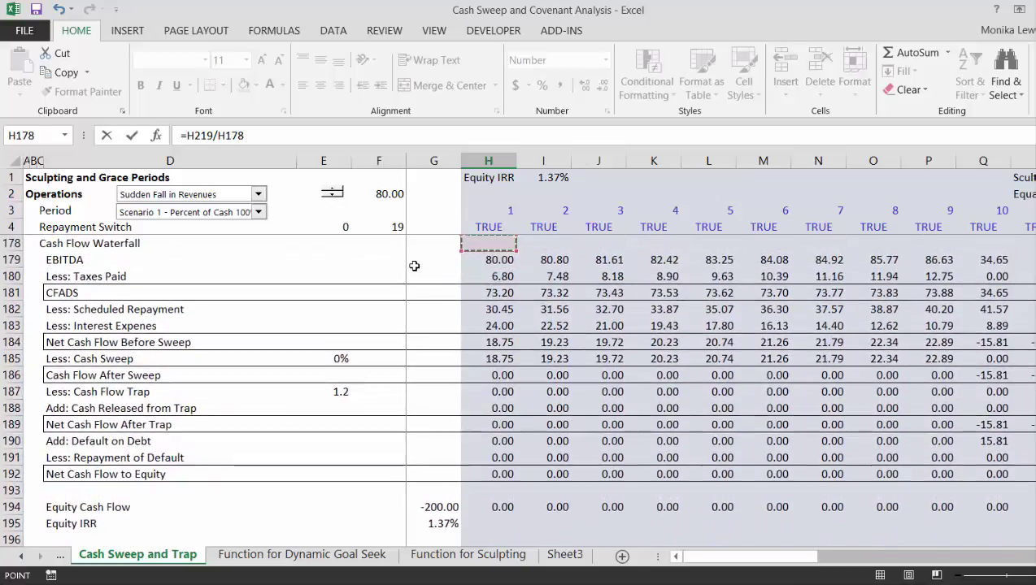
key("Down")
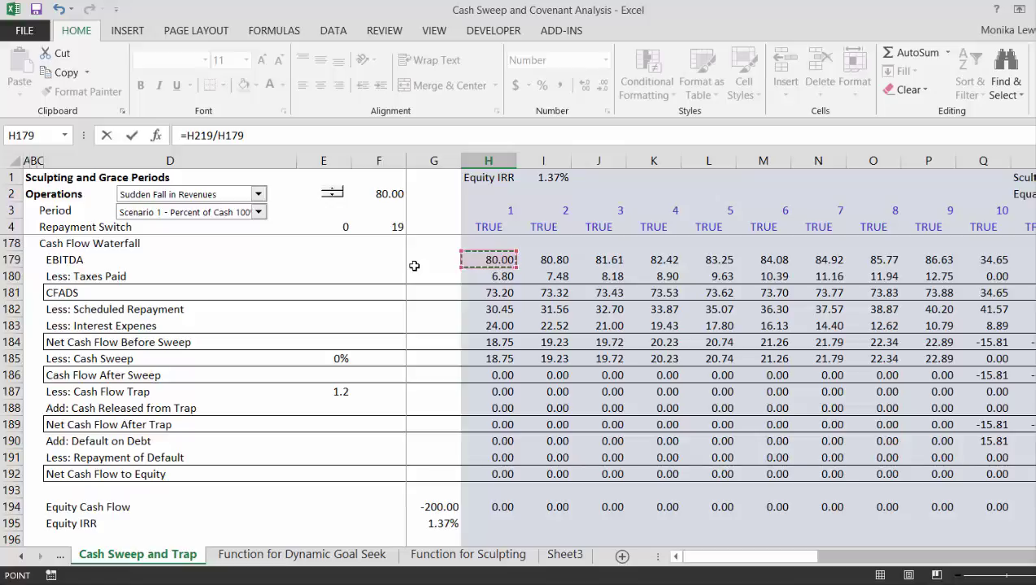
key("Return")
- Copy the Debt to EBITDA formula from H201 across the remaining periods of row 201
key("Up")
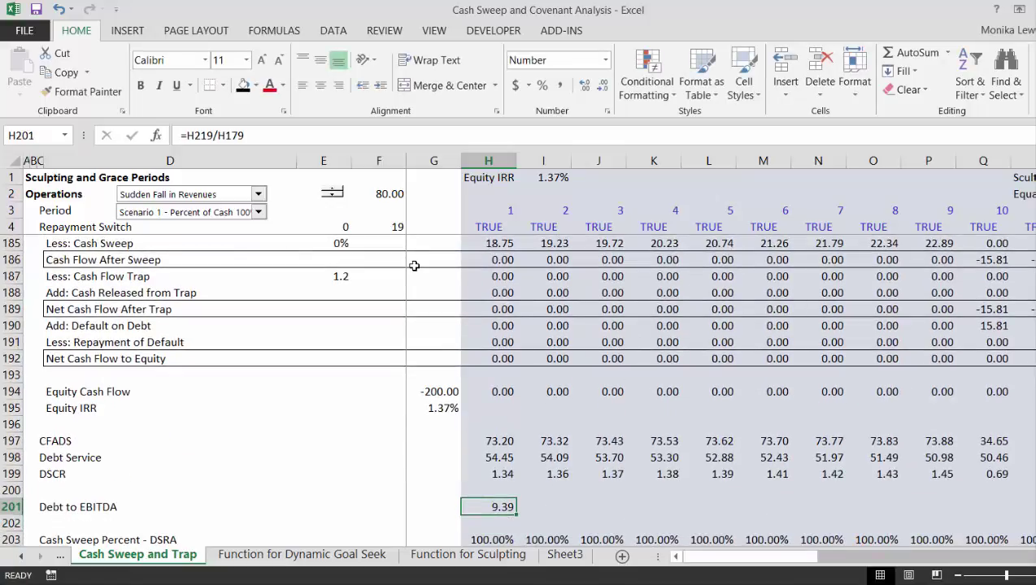
key("ctrl+shift+Right")
key("ctrl+r")
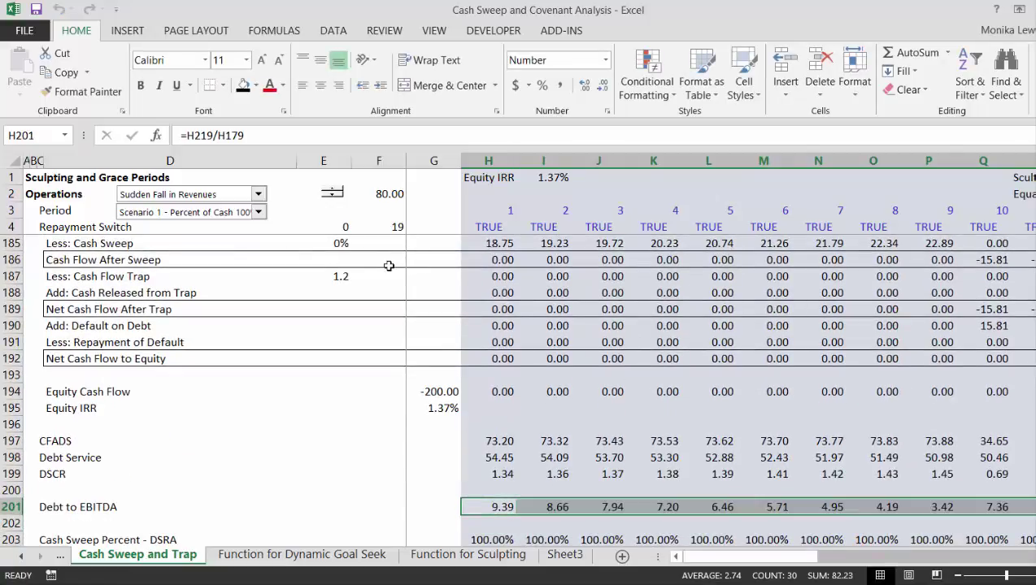
- Examine the Debt to EBITDA values in row 201 across all repayment periods under the sudden revenue fall case
key("Right")
key("Right")
key("Right")
key("Right")
key("Right")
key("Right")
key("Right")
key("Right")
key("Right")
key("Right")
key("Right")
key("Right")
key("Right")
key("Right")
key("Right")
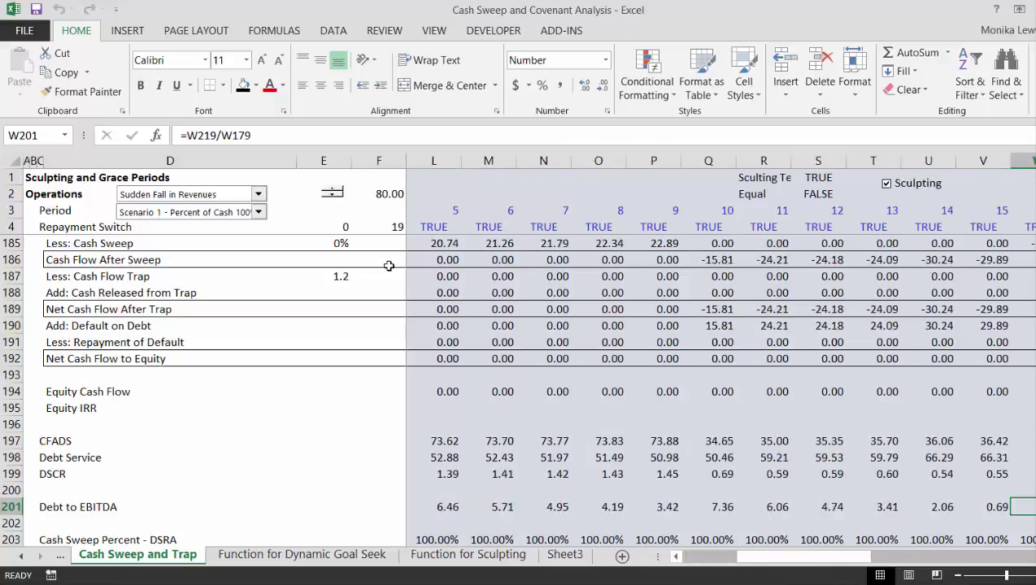
key("Right")
key("Right")
key("Right")
key("Right")
key("Right")
key("Right")
key("Left")
key("Left")
key("Left")
key("Left")
key("Left")
key("Left")
key("Left")
key("Left")
key("Left")
key("Left")
key("Left")
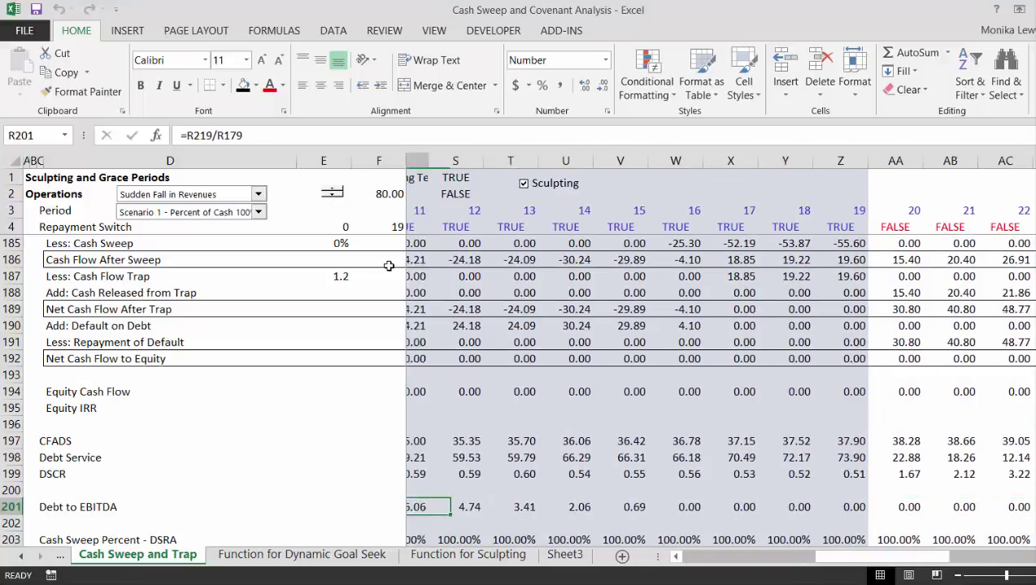
key("Left")
key("Left")
key("Left")
key("Left")
key("Left")
key("Left")
key("Left")
key("Left")
key("Left")
key("Left")
key("Left")
key("Left")
key("Left")
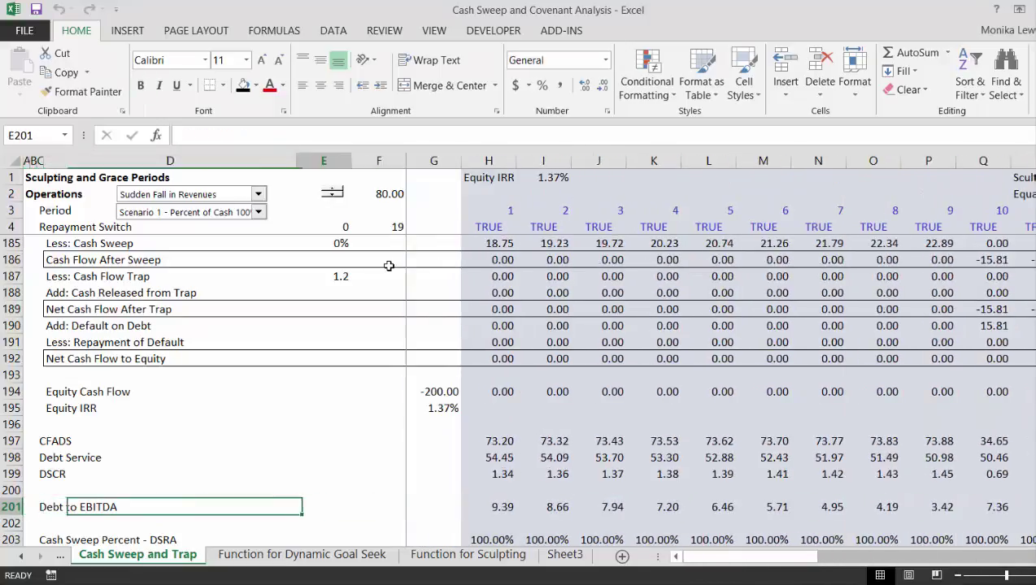
key("Right")
key("Right")
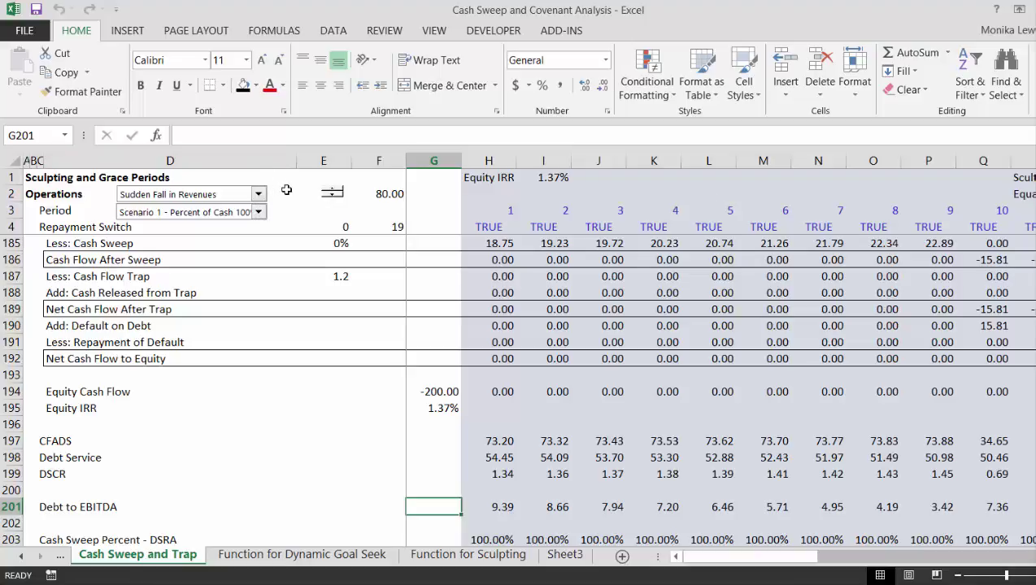
- Switch the operations case to Varying Flat Revenue and lower the revenue level in F2 to 70
left_click(258, 196)
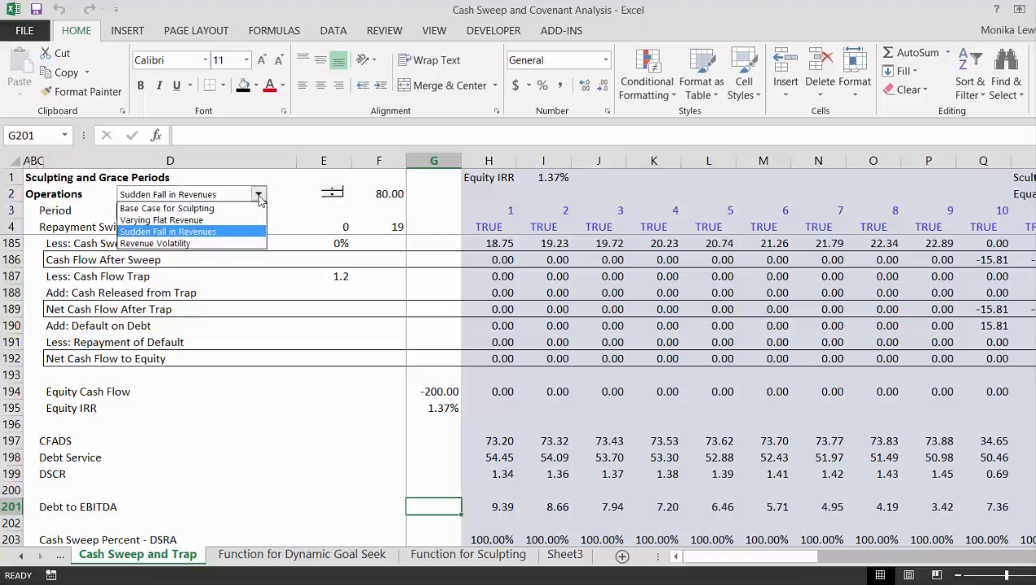
left_click(241, 221)
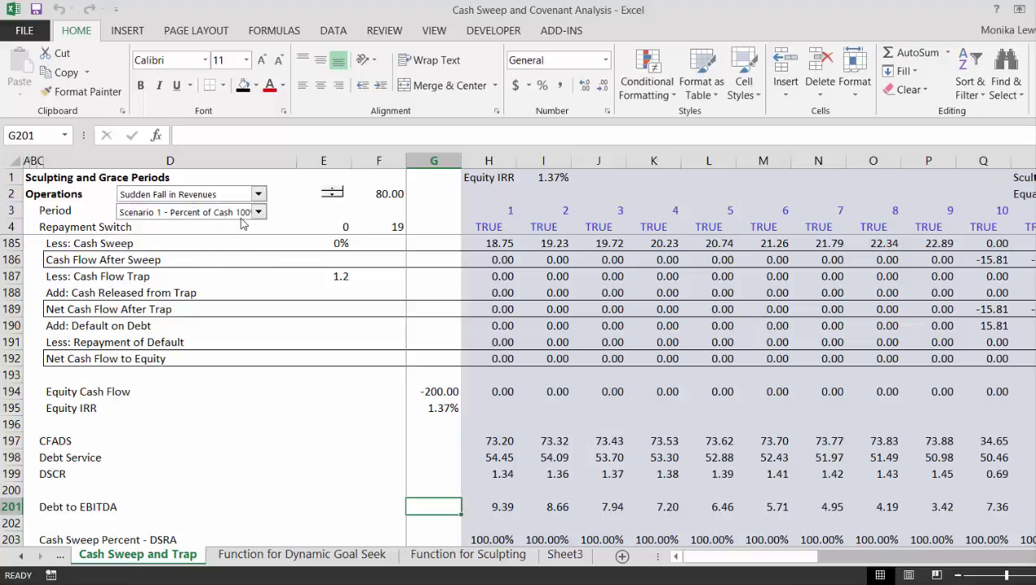
left_click(331, 199)
left_click(332, 199)
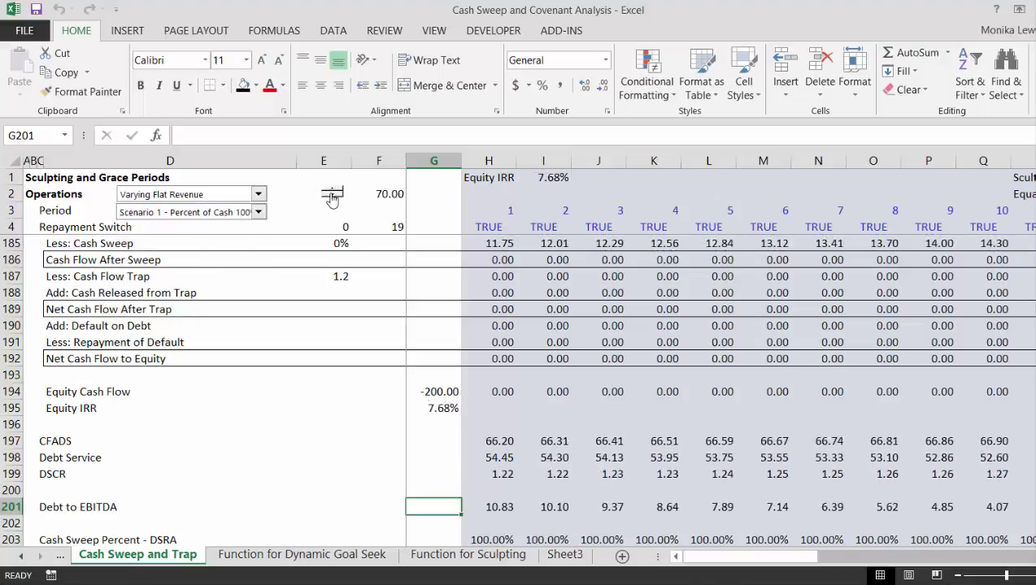
- Test revenue levels of 65 and 60 in F2, and return the level to 70
left_click(331, 199)
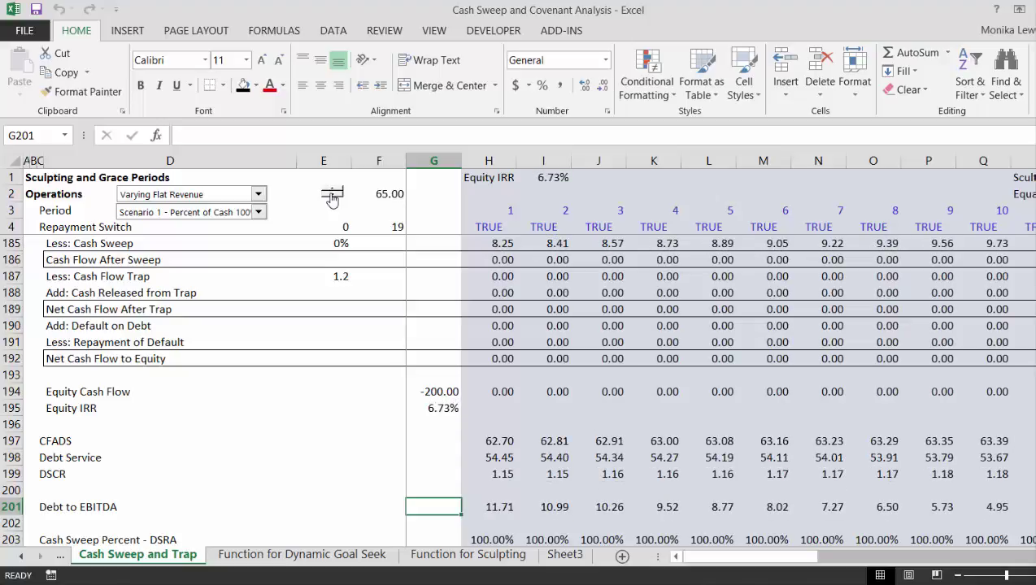
left_click(332, 199)
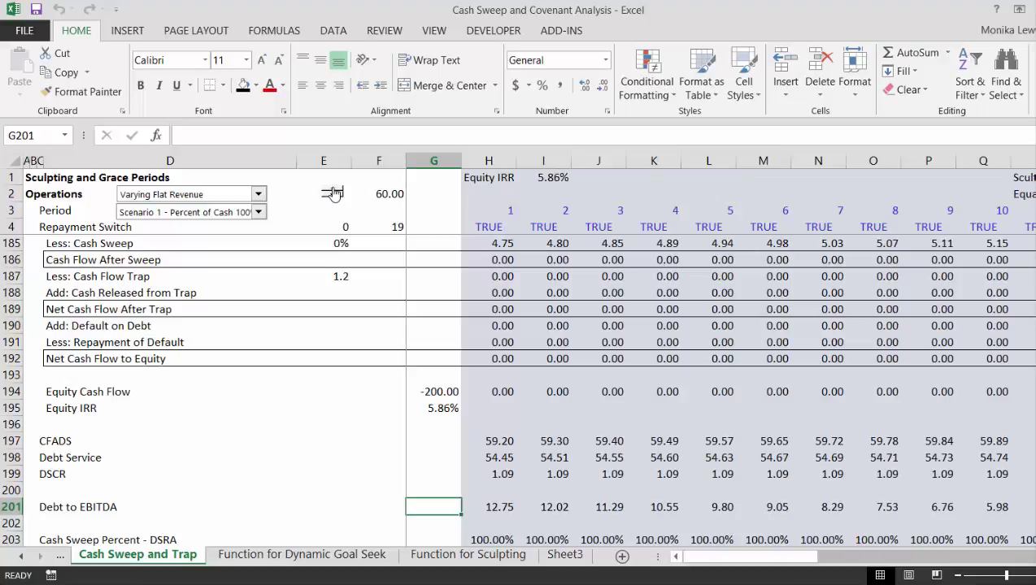
left_click(333, 192)
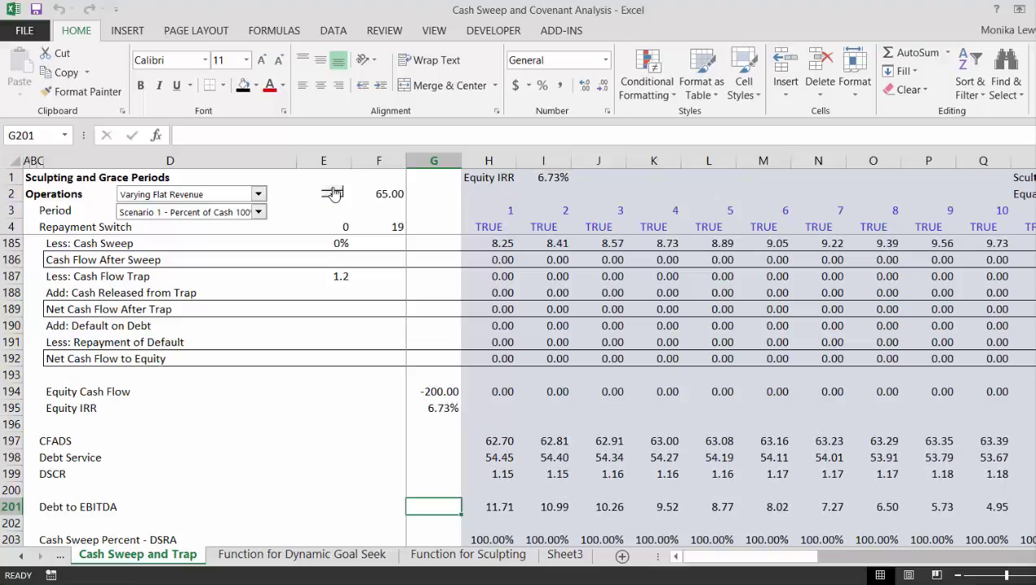
left_click(334, 192)
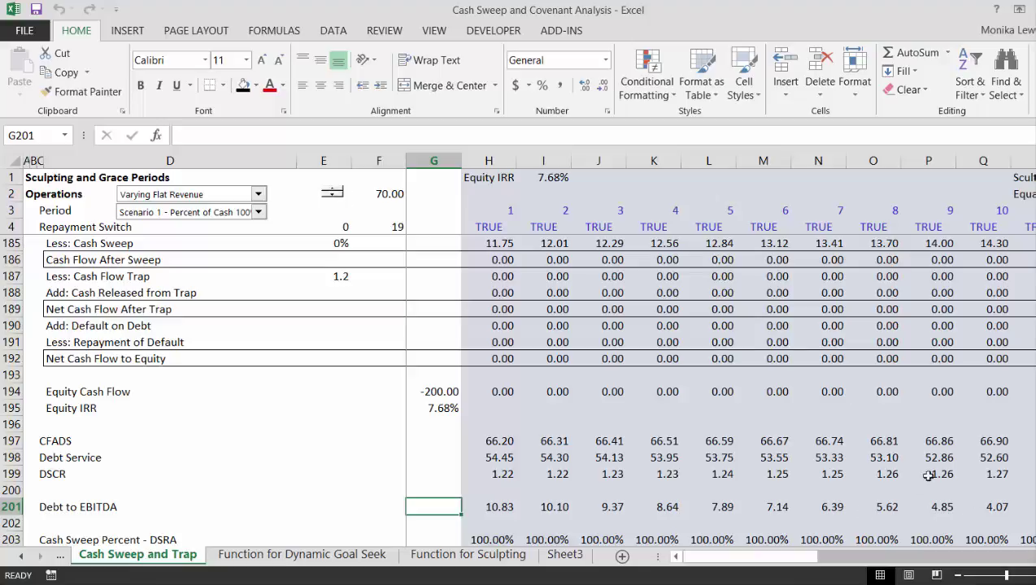
- Switch the operations case to Sudden Fall in Revenues and examine Debt to EBITDA, the cash flow waterfall and the Equity IRR
left_click(258, 195)
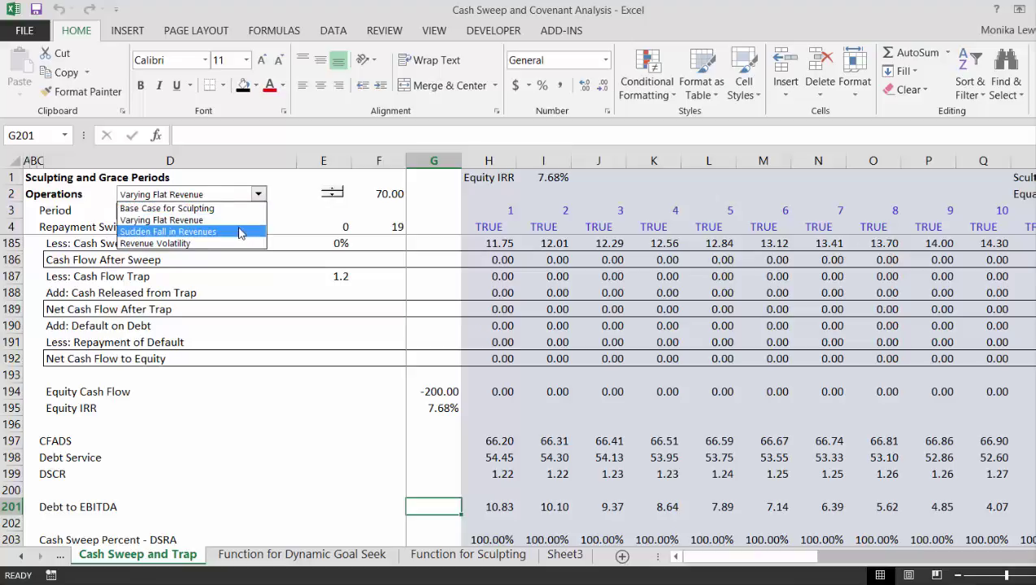
left_click(240, 232)
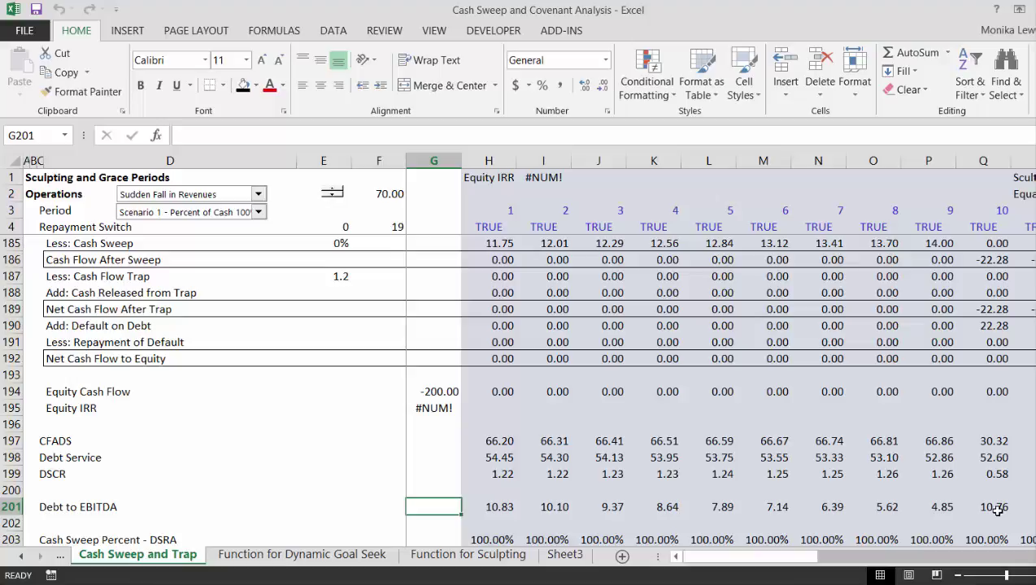
key("Up")
key("Up")
key("Up")
key("Up")
key("Up")
key("Up")
key("Up")
key("Up")
key("Up")
key("Up")
key("Up")
key("Up")
key("Up")
key("Up")
key("Up")
key("Up")
key("Up")
key("Up")
key("Up")
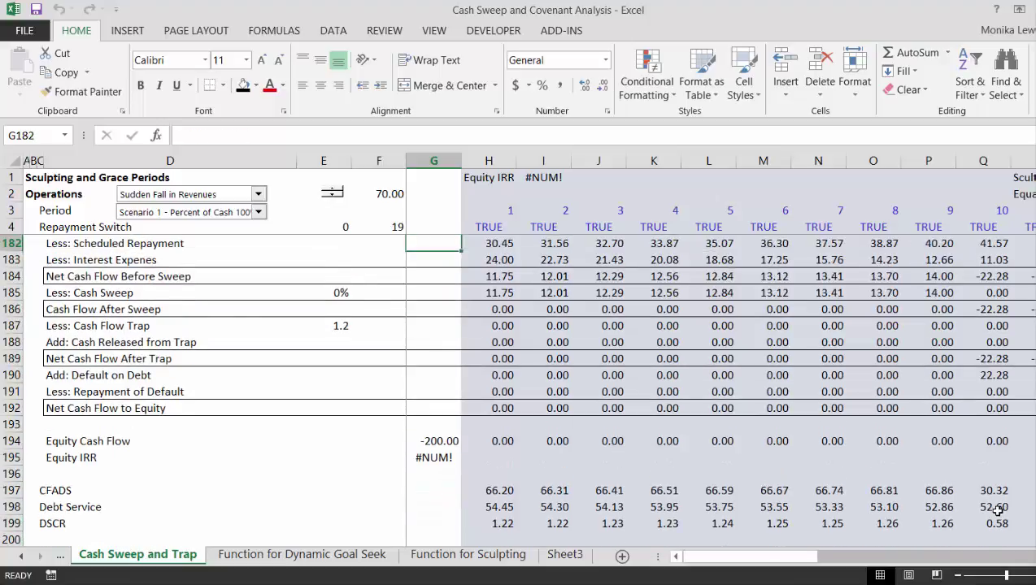
key("Up")
key("Down")
key("Down")
key("Down")
key("Down")
key("Down")
key("Down")
key("Down")
key("Down")
key("Down")
key("Down")
key("Down")
key("Down")
key("Down")
key("Down")
key("Down")
key("Down")
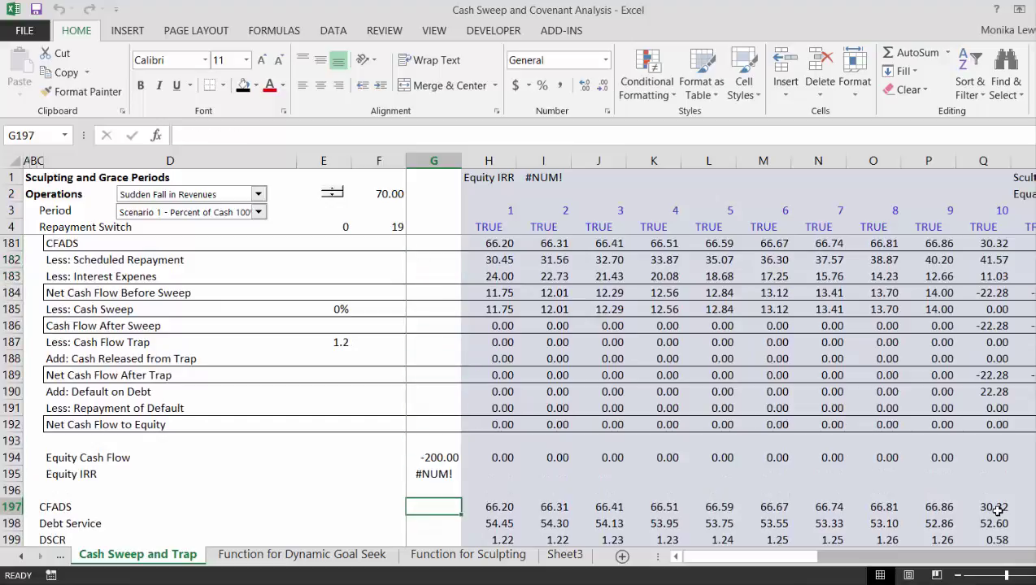
key("Up")
key("Up")
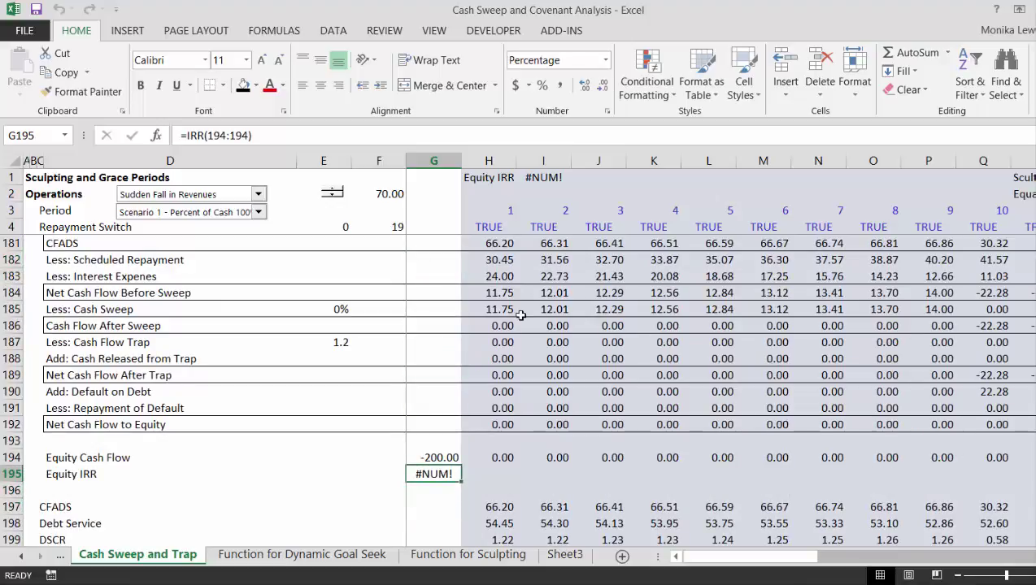
- Switch the operations case back to Varying Flat Revenue
left_click(259, 197)
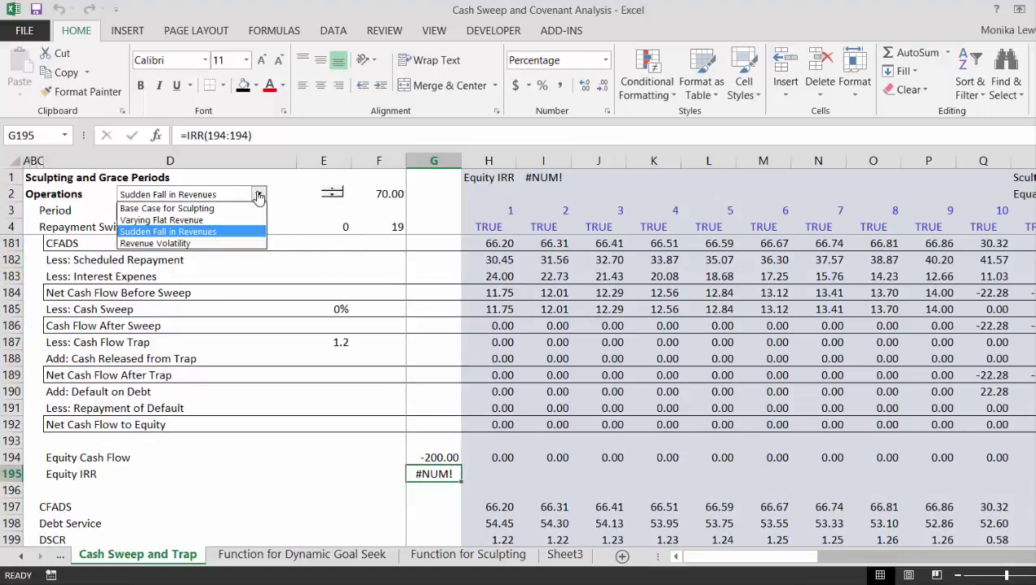
left_click(235, 221)
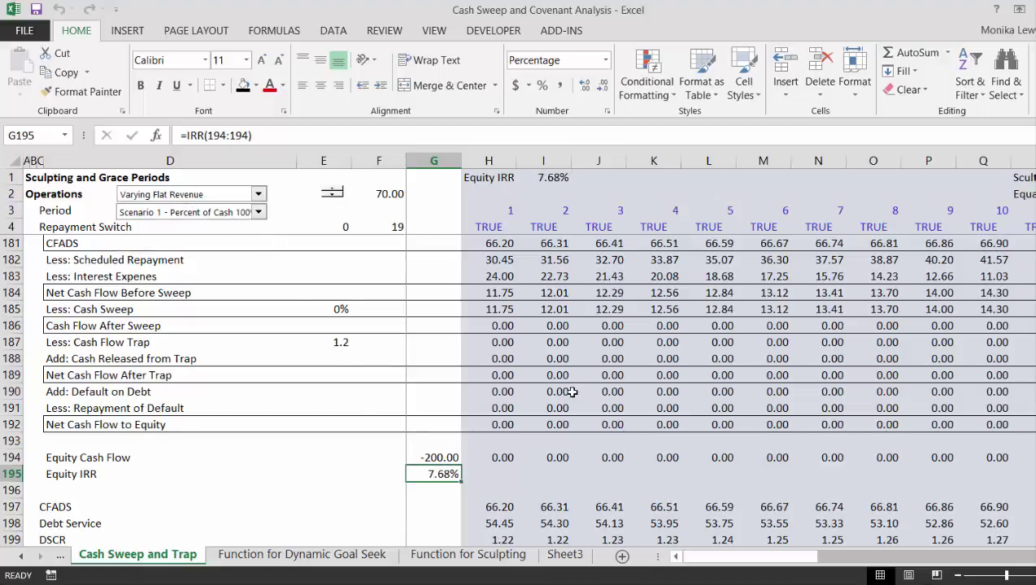
- Wrap the Equity IRR formula in G195 in an error check, entering =IFERROR(IRR(194:194),FALSE)
left_click(565, 392)
key("Page_Up")
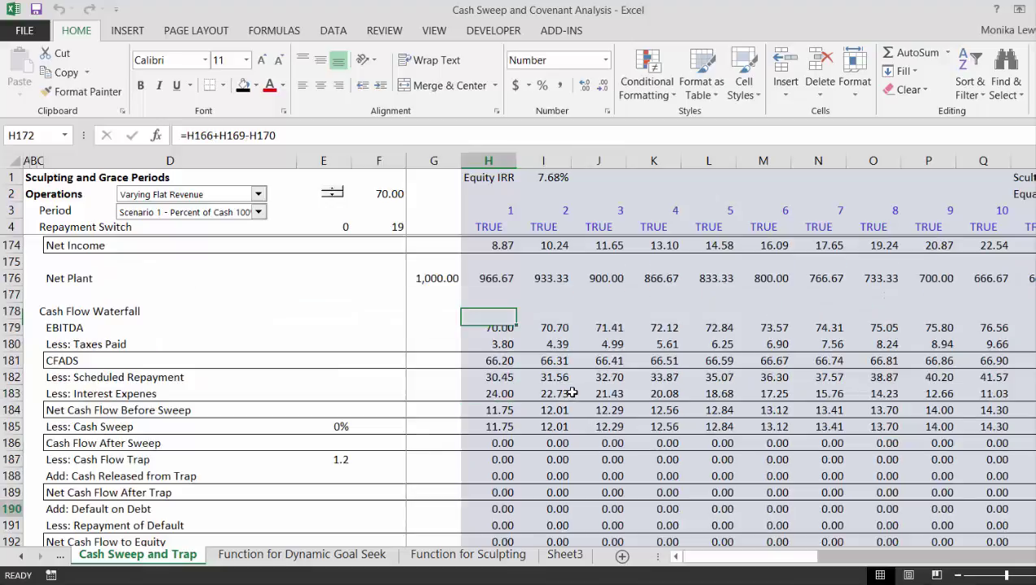
key("Page_Down")
key("Down")
key("Down")
key("Down")
key("Down")
key("Down")
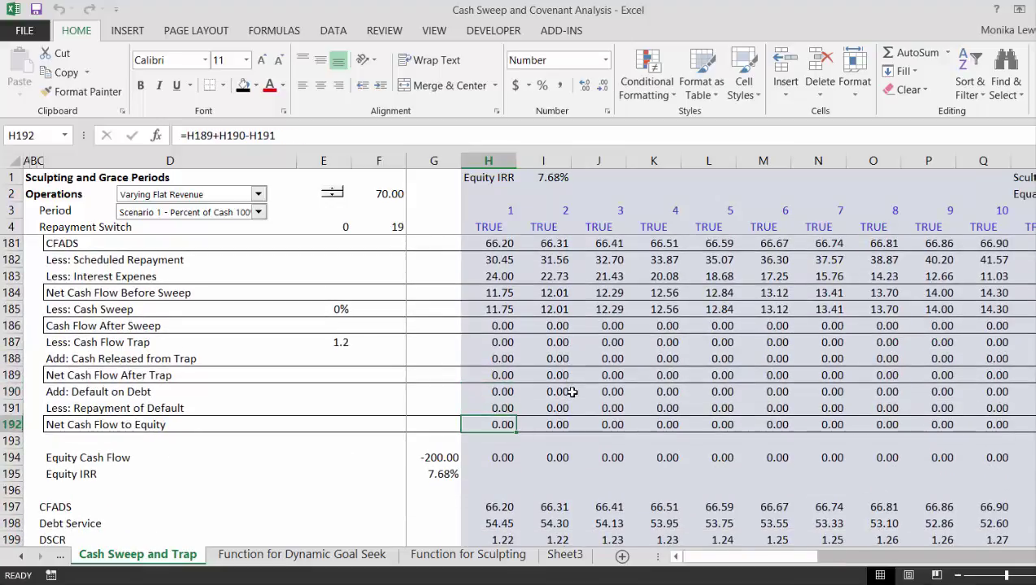
key("Left")
type("=IRR(")
key("Up")
key("shift+space")
type(")")
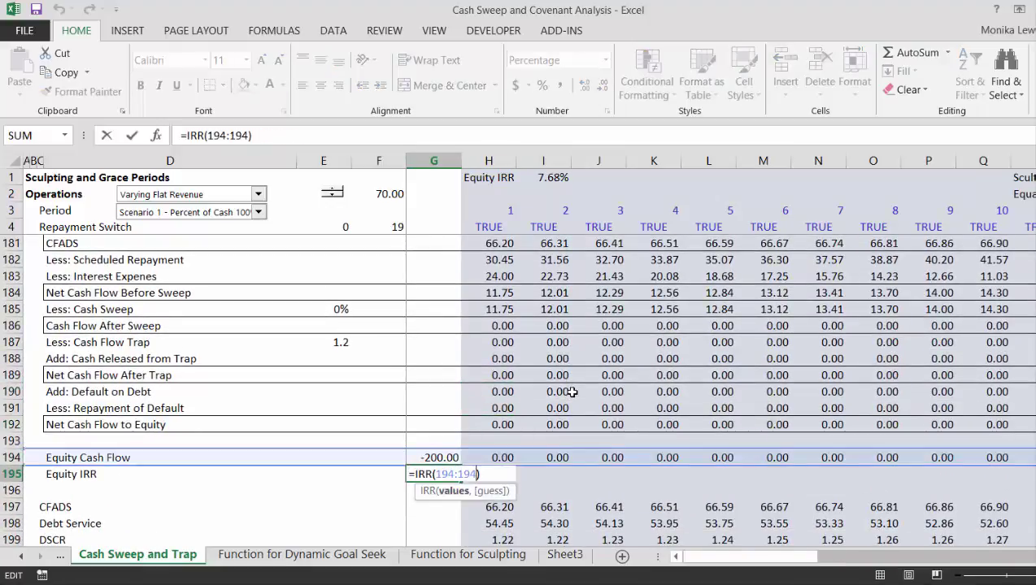
key("Home")
key("Right")
type("iferror")
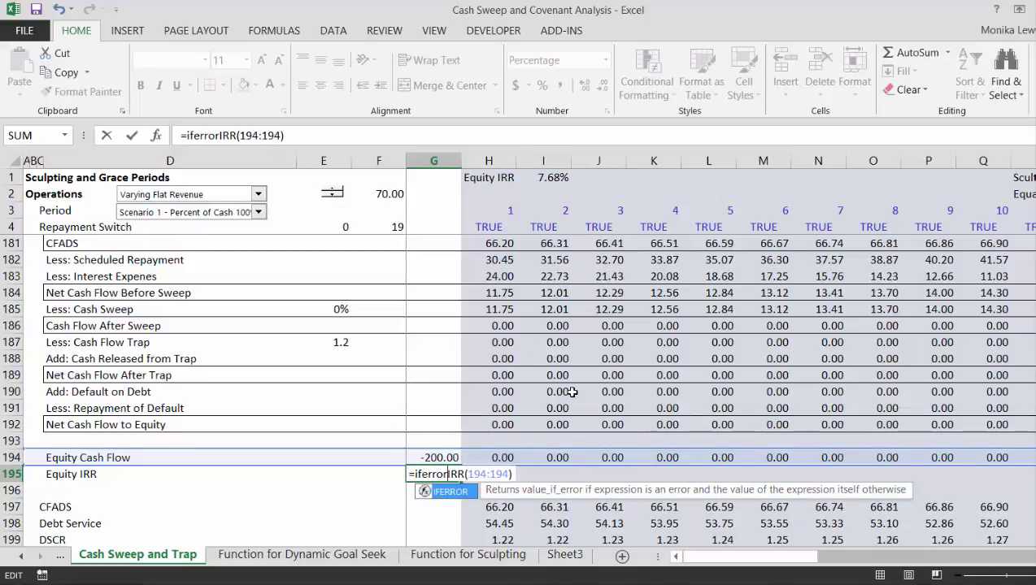
type("(")
key("Right")
key("Right")
key("Right")
key("Right")
key("Right")
key("Right")
key("Right")
key("Right")
key("Right")
key("Right")
key("Right")
key("Right")
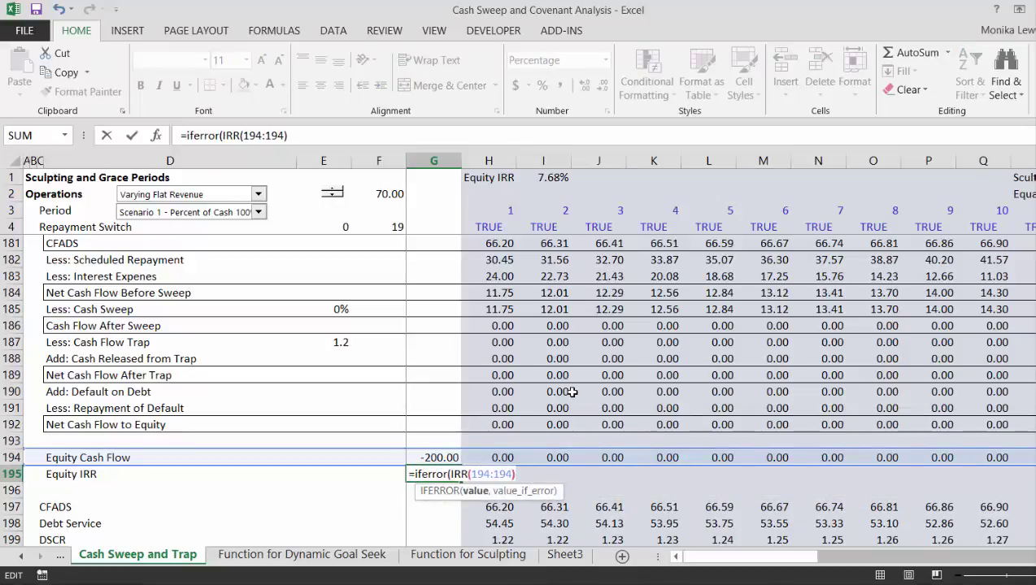
type(",false)")
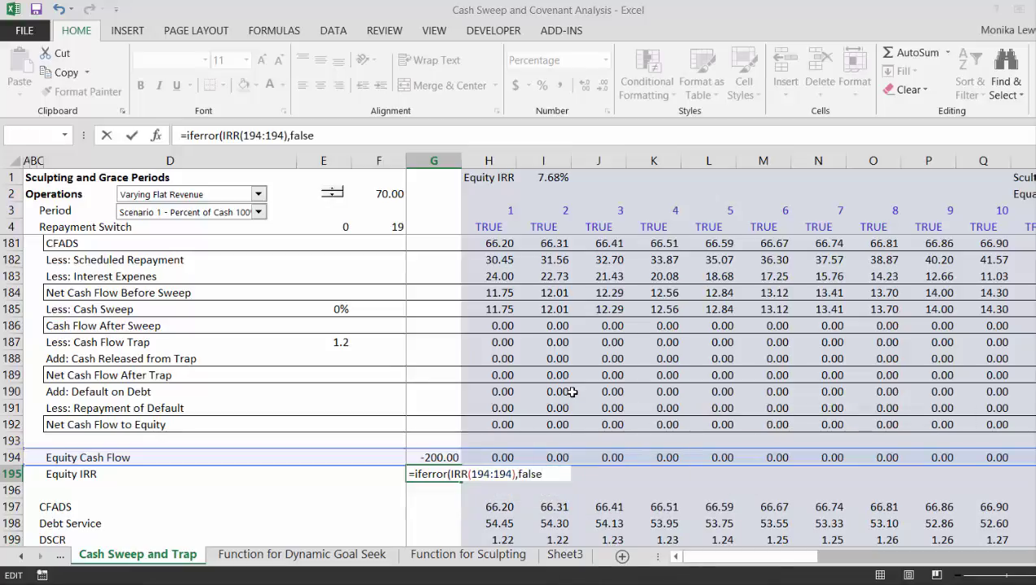
key("Return")
- Examine the debt schedule, default and cash lock-up accounts in the cash flow sweep risk analysis, and the Profit and Loss and DSCR sections above it
key("Up")
key("Up")
key("Up")
key("Up")
key("Up")
key("Up")
key("Up")
key("Up")
key("Up")
key("Up")
key("Up")
key("Up")
key("Up")
key("Up")
key("Up")
key("Up")
key("Up")
key("Up")
key("Up")
key("Up")
key("Up")
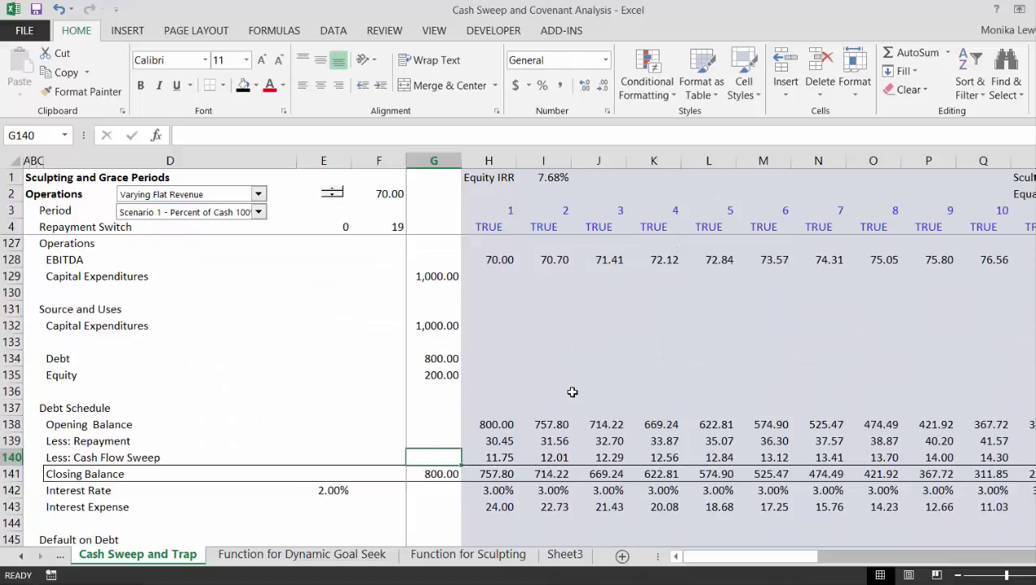
key("Down")
key("Down")
key("Down")
key("Down")
key("Down")
key("Down")
key("Down")
key("Down")
key("Down")
key("Down")
key("Down")
key("Down")
key("Down")
key("Down")
key("Down")
key("Down")
key("Down")
key("Down")
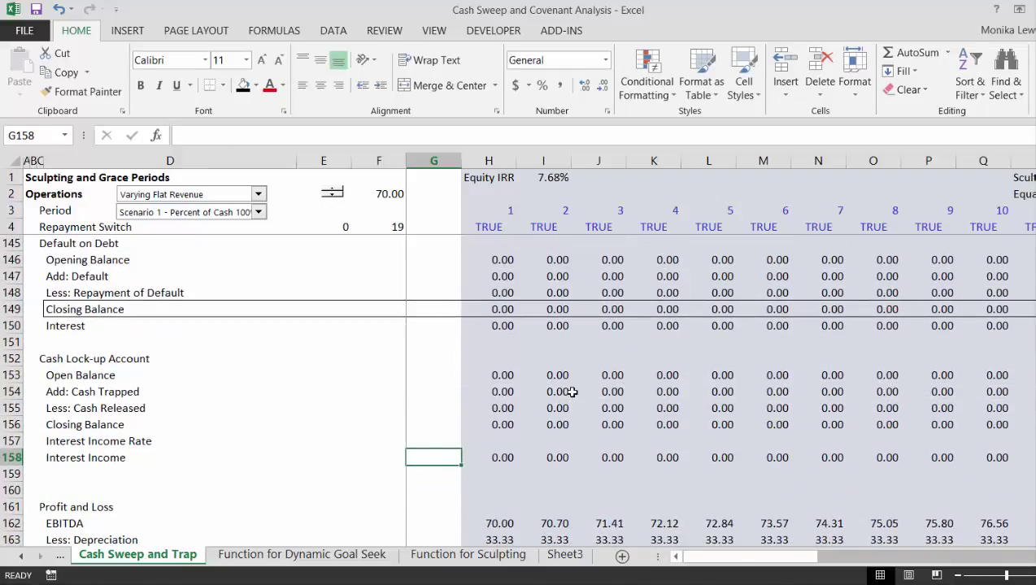
key("Up")
key("Up")
key("Up")
key("Up")
key("Up")
key("Up")
key("Up")
key("Up")
key("Up")
key("Up")
key("Up")
key("Up")
key("Up")
key("Up")
key("Up")
key("Up")
key("Up")
key("Up")
key("Up")
key("Up")
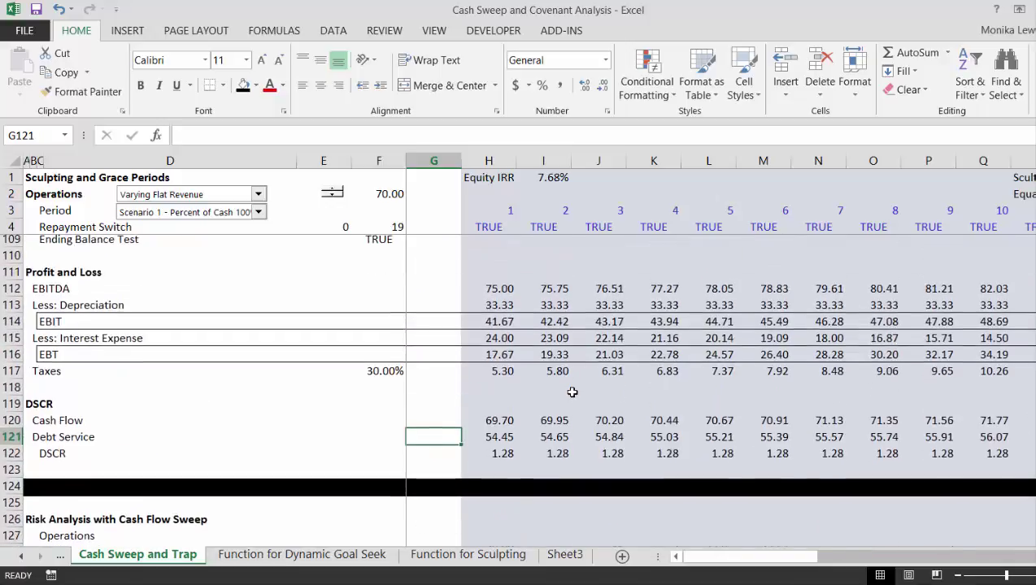
key("Down")
key("Down")
key("Down")
key("Down")
key("Down")
key("Down")
key("Down")
key("Down")
key("Down")
key("Down")
key("Down")
key("Down")
key("Down")
key("Down")
key("Down")
key("Down")
key("Down")
key("Down")
key("Down")
key("Down")
key("Up")
key("Up")
key("Up")
key("Up")
key("Up")
key("Up")
key("Up")
key("Up")
key("Up")
key("Up")
key("Up")
key("Up")
key("Up")
key("Up")
key("Up")
key("Up")
key("Up")
key("Up")
key("Up")
key("Up")
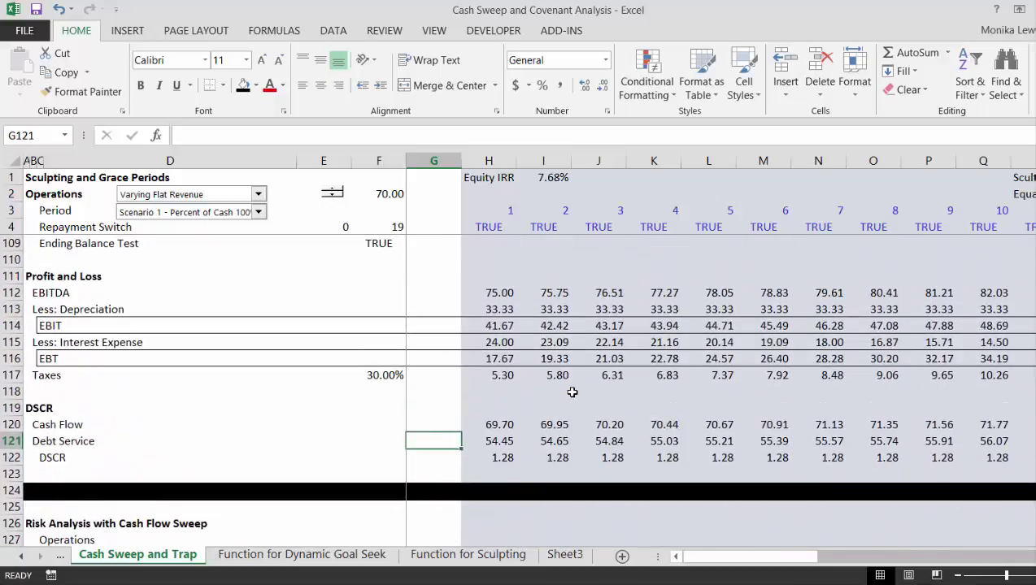
key("Down")
key("Down")
key("Down")
key("Down")
key("Down")
key("Down")
key("Down")
key("Down")
key("Down")
key("Down")
key("Down")
key("Down")
key("Down")
key("Down")
key("Down")
key("Down")
key("Down")
key("Down")
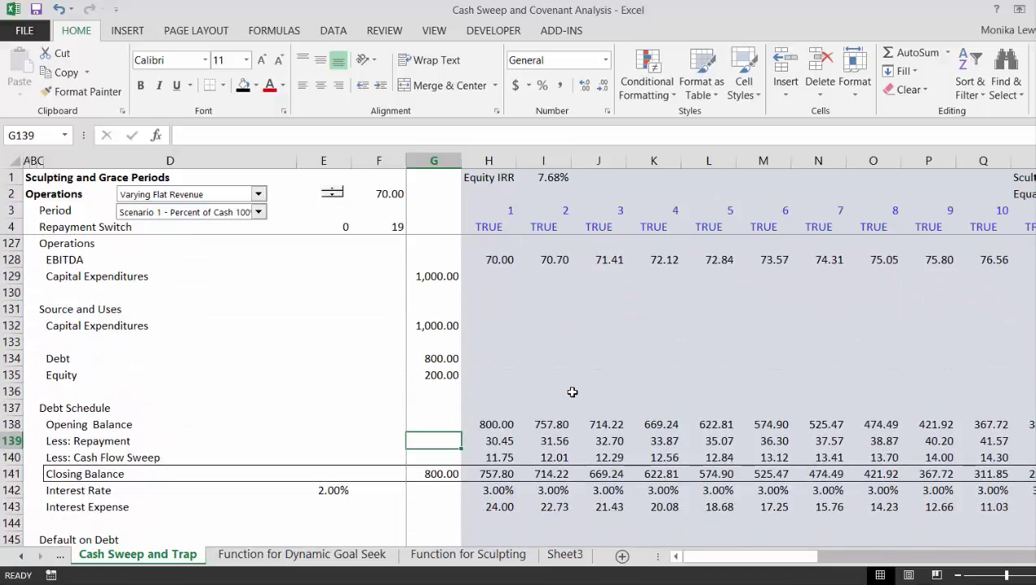
key("Down")
key("Down")
key("Down")
key("Down")
key("Down")
key("Down")
key("Down")
key("Down")
key("Down")
key("Down")
key("Down")
key("Down")
key("Down")
key("Down")
key("Down")
key("Down")
key("Down")
key("Down")
key("Up")
key("Up")
key("Up")
key("Up")
key("Up")
key("Up")
key("Up")
key("Up")
key("Up")
key("Up")
key("Up")
key("Up")
key("Up")
key("Up")
key("Up")
key("Up")
key("Up")
key("Up")
key("Up")
key("Up")
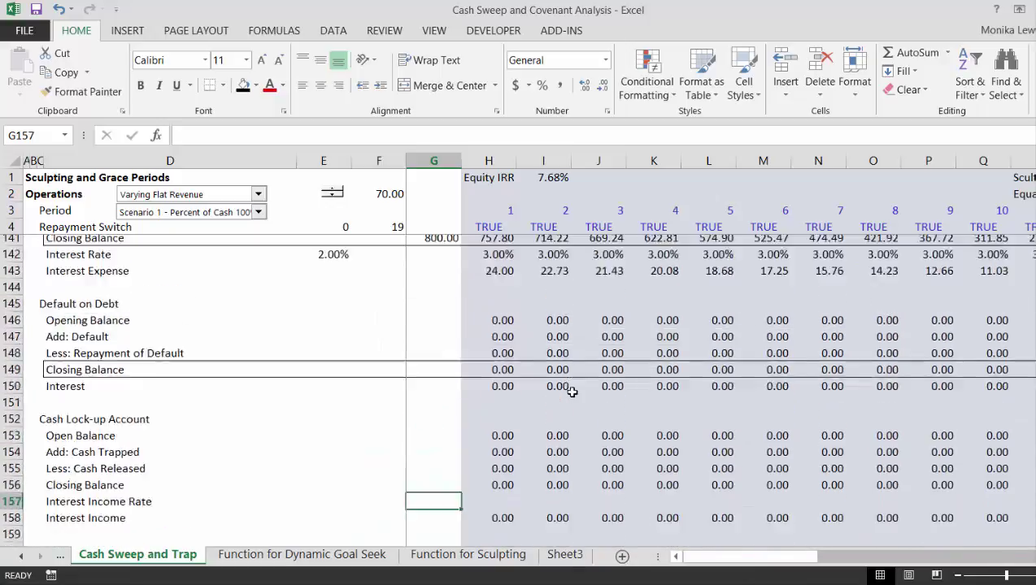
- Insert two blank rows between the DSCR row and the Scenario 1 row of the cash sweep table
key("Up")
key("Up")
key("Up")
key("Up")
key("Up")
key("Up")
key("Up")
key("Up")
key("Up")
key("Up")
key("Up")
key("Up")
key("Up")
key("Up")
key("Up")
key("Up")
key("Up")
key("Up")
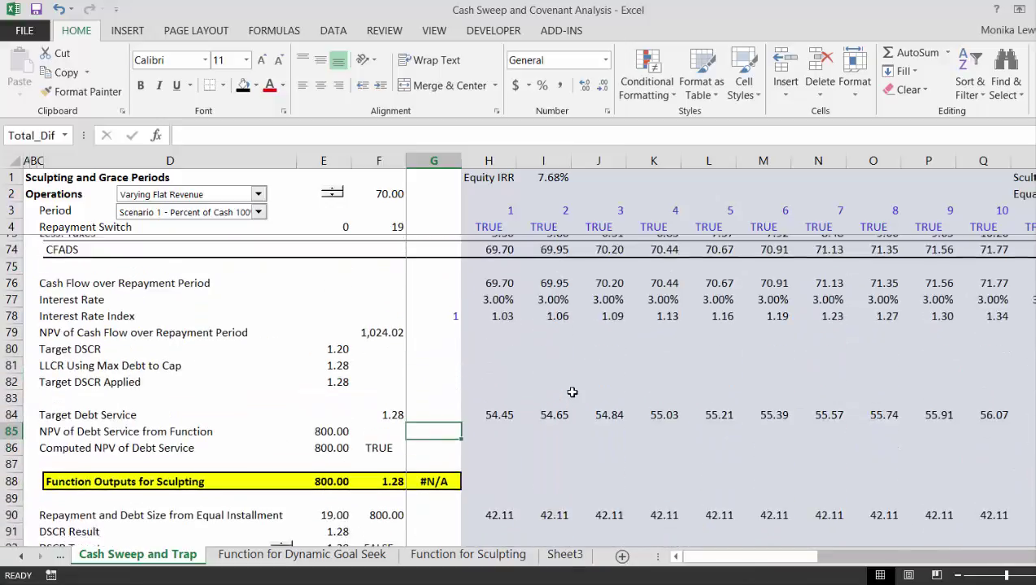
key("Up")
key("Up")
key("Up")
key("Up")
key("Up")
key("Up")
key("Up")
key("Up")
key("Up")
key("Up")
key("Up")
key("Up")
key("Up")
key("Up")
key("Up")
key("Up")
key("Up")
key("Up")
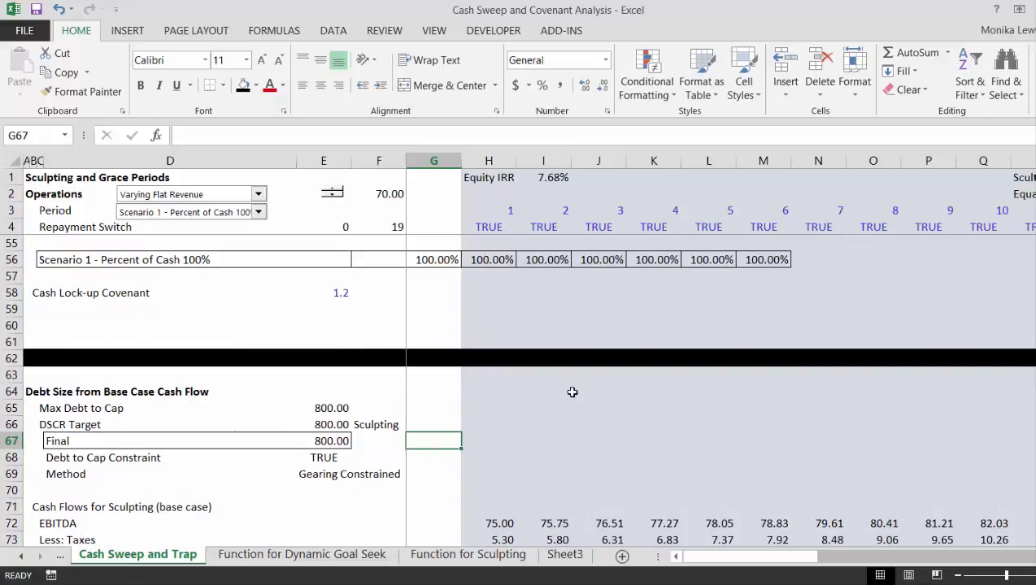
key("Up")
key("Up")
key("Up")
key("Up")
key("Up")
key("Up")
key("Up")
key("Up")
key("Up")
key("Up")
key("Up")
key("Up")
key("Up")
key("Up")
key("Up")
key("Up")
key("Up")
key("Up")
key("Up")
key("Up")
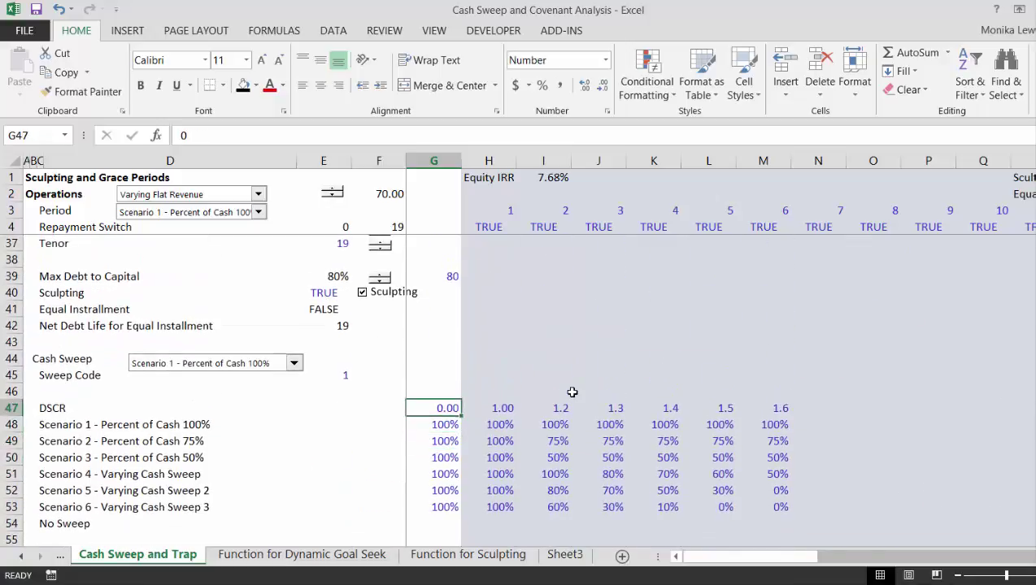
key("Down")
key("shift+space")
key("ctrl+shift+plus")
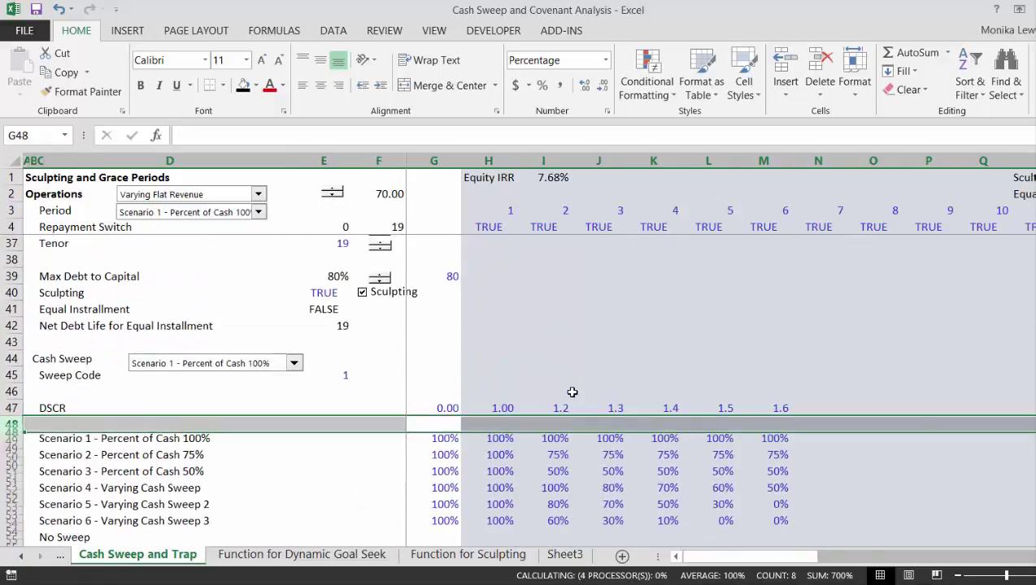
key("ctrl+shift+plus")
- Change the cash sweep table's DSCR label in C47 to DSCR Criteria
key("Up")
key("Left")
key("Left")
key("Left")
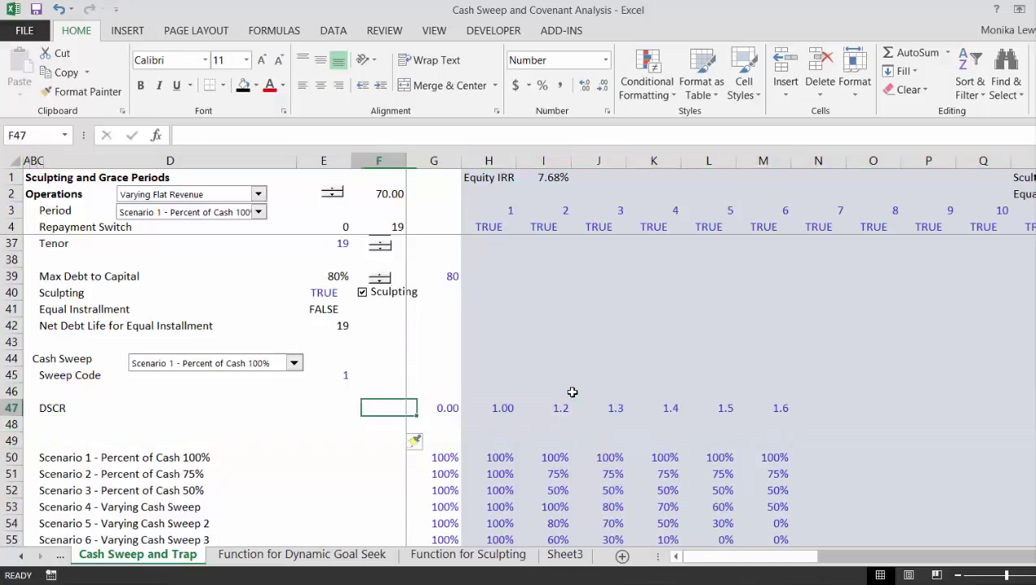
key("Left")
key("F2")
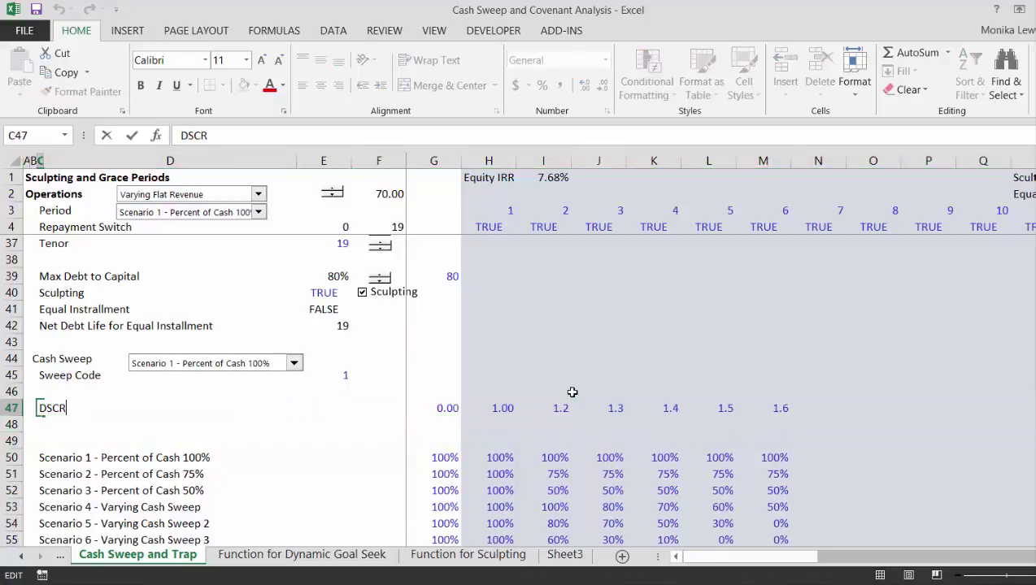
type("Criteria")
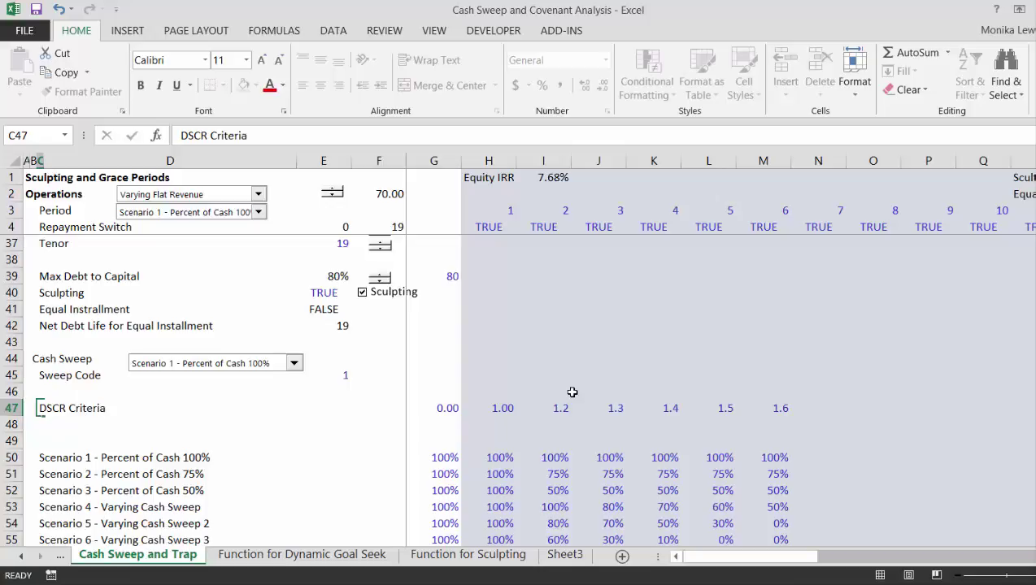
key("Return")
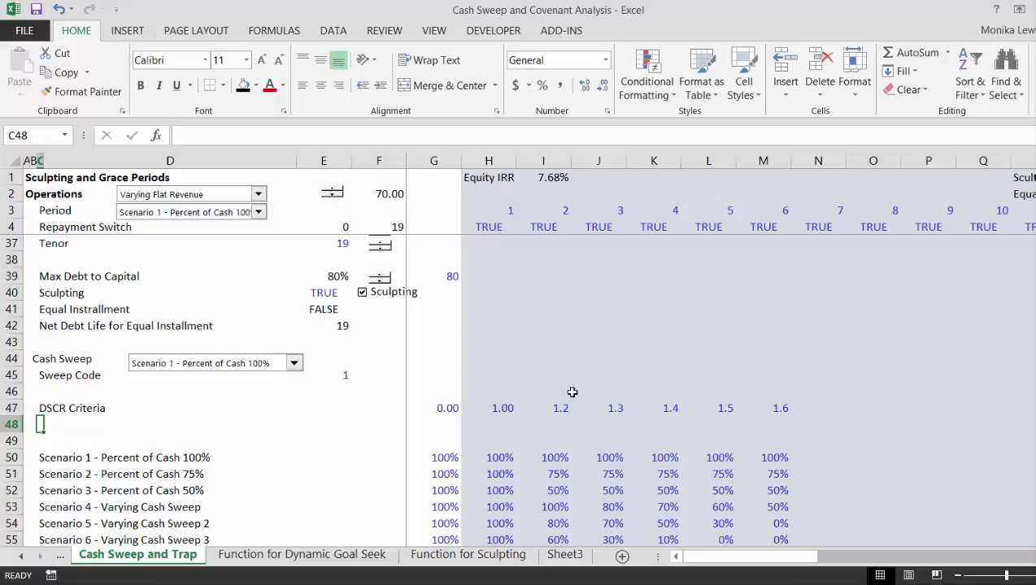
- Label the new row below DSCR Criteria as Debt to EBITDA in C48
type("Debt")
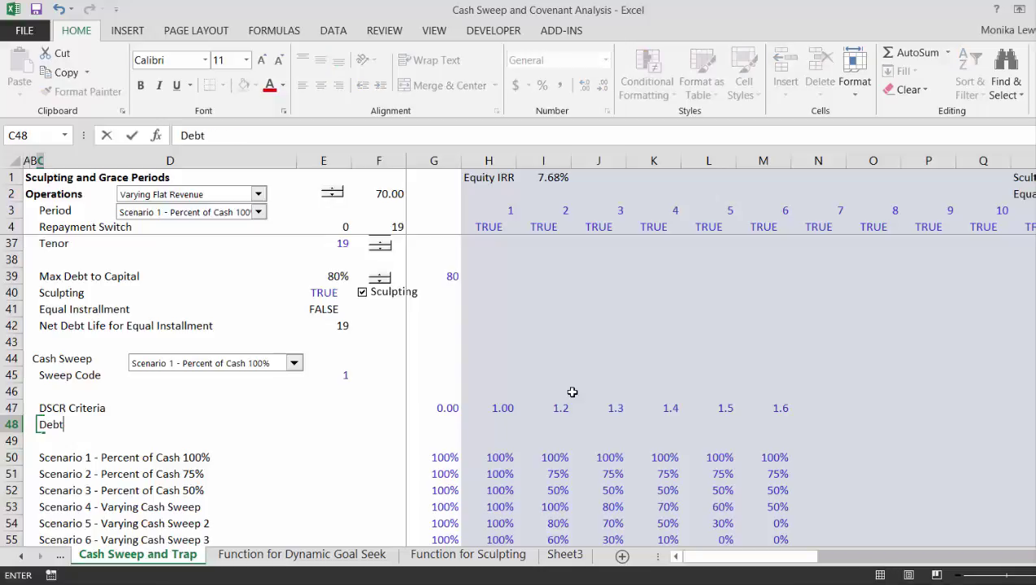
type(" to EBITA")
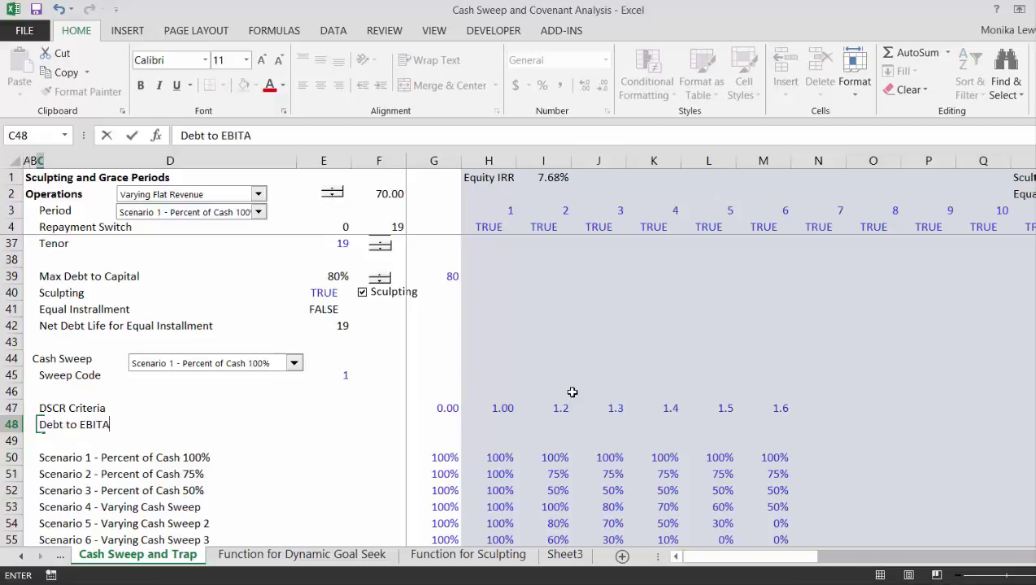
type("DaAD")
key("BackSpace")
key("BackSpace")
type("A")
key("Return")
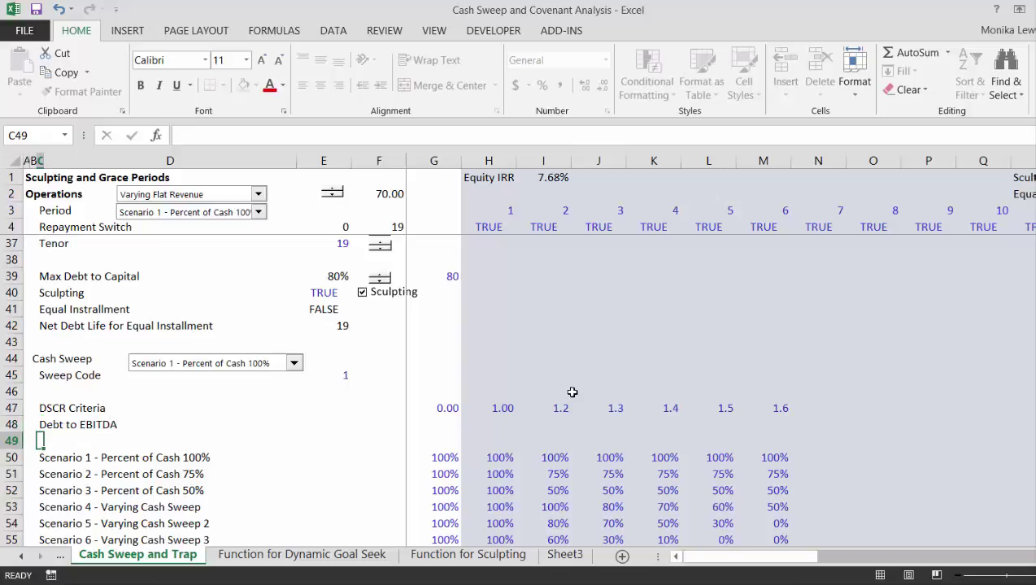
- Set the first Debt to EBITDA threshold in G48 to 100
key("Up")
key("Right")
key("Right")
key("Right")
key("Right")
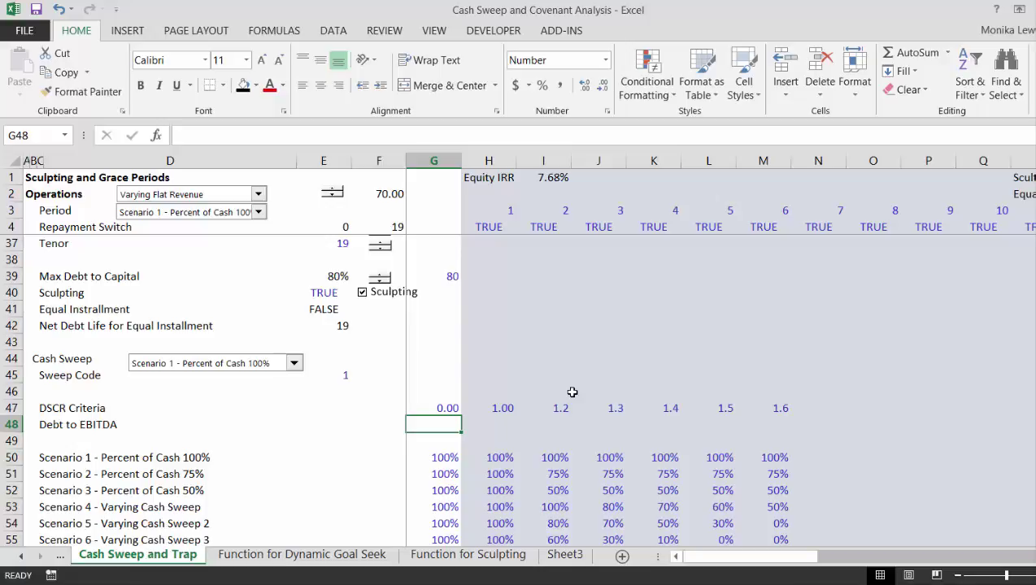
type("0")
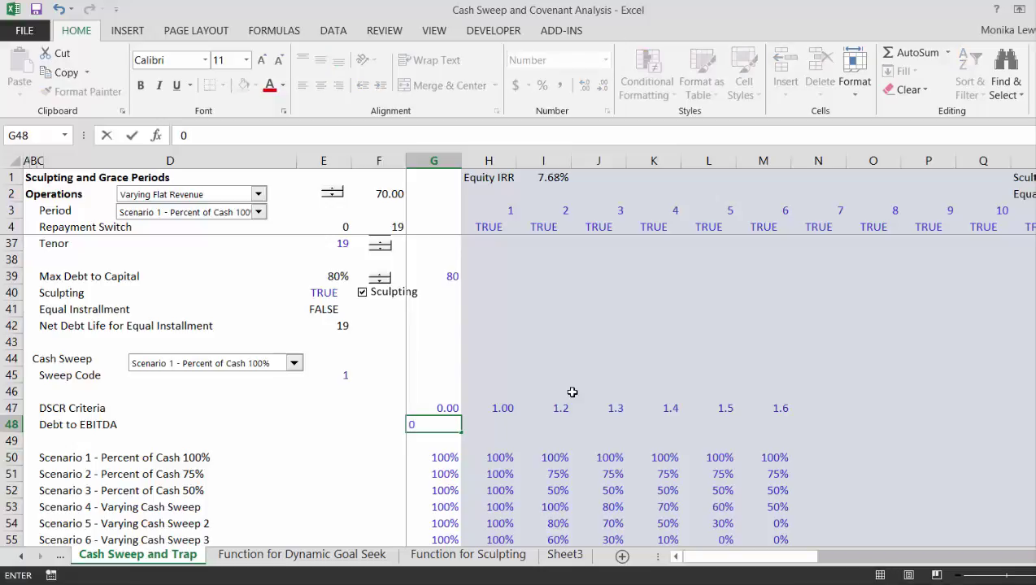
key("BackSpace")
type("100")
key("ctrl+Return")
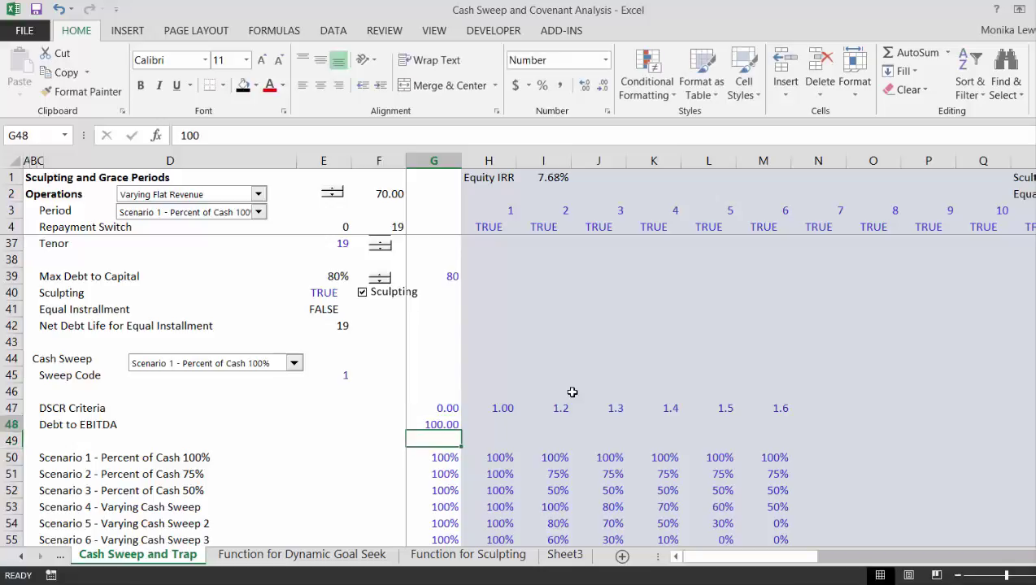
- Enter the Debt to EBITDA thresholds 10 in H48 and 8 in I48
key("Right")
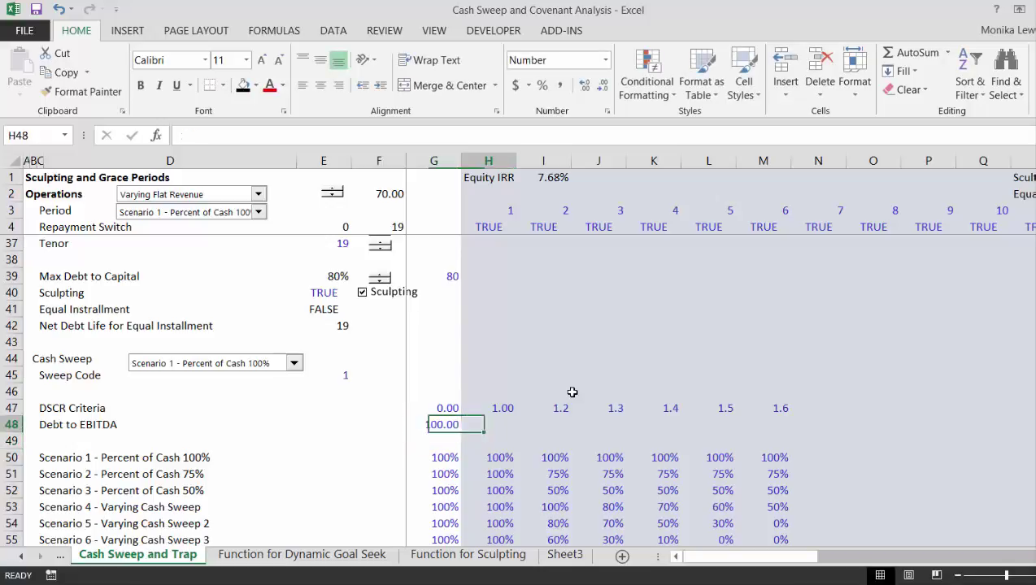
key("Left")
key("Right")
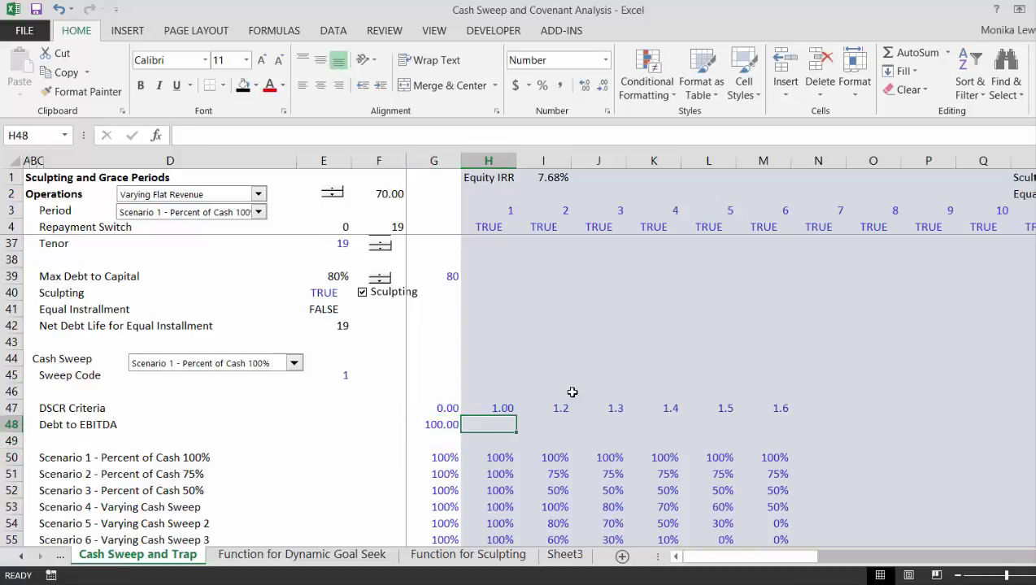
type("10")
key("ctrl+Return")
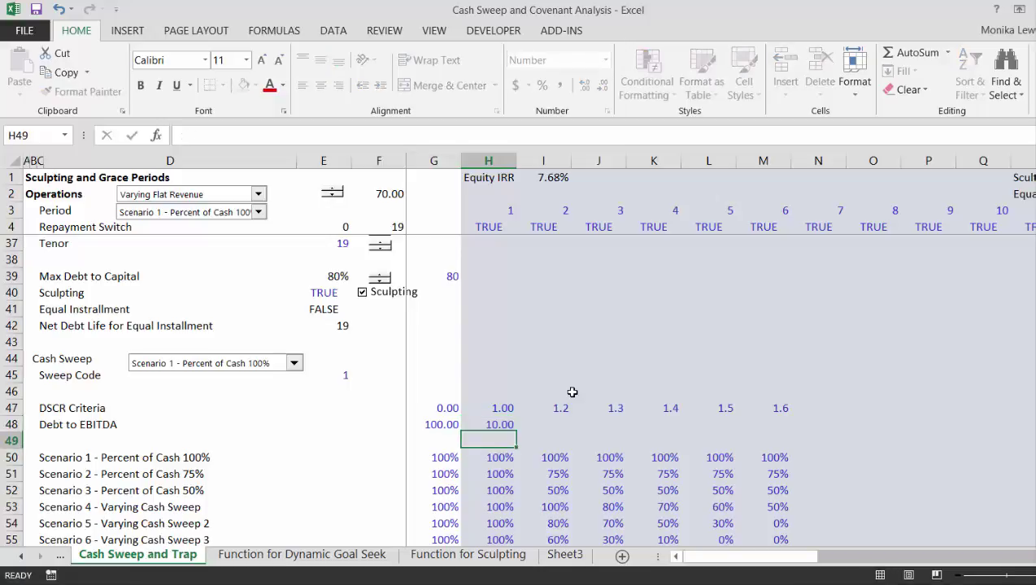
key("Right")
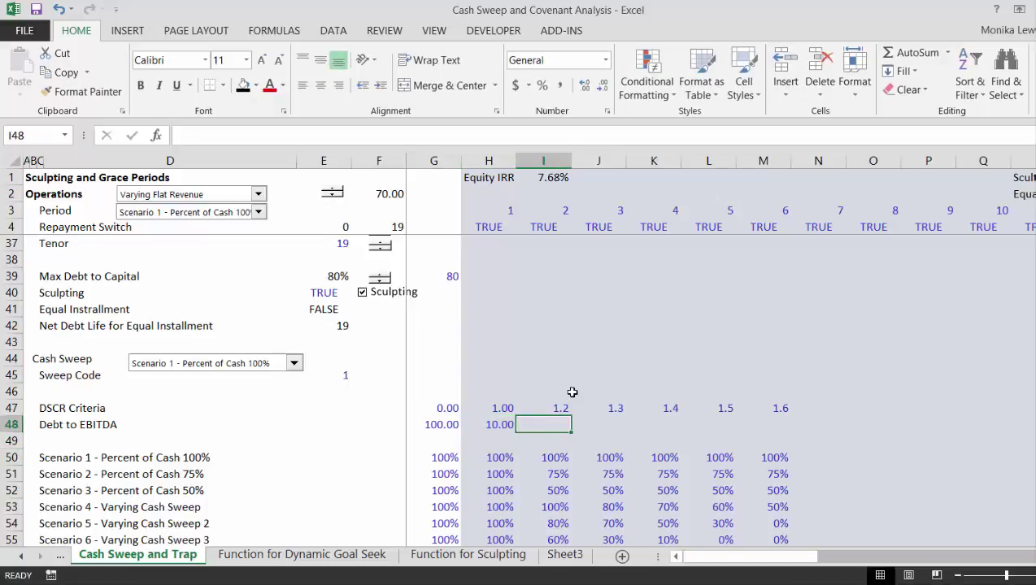
type("8")
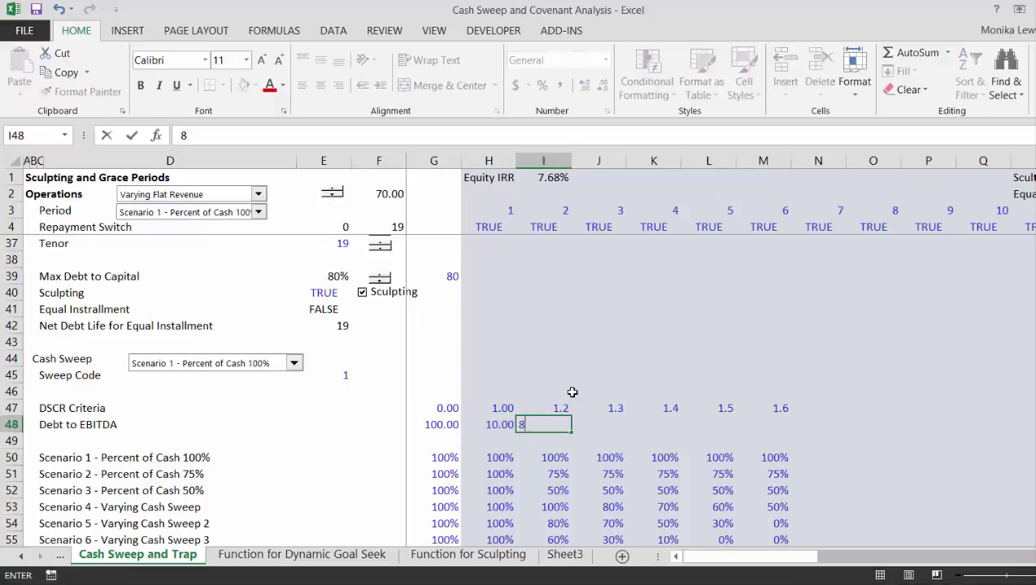
key("ctrl+Return")
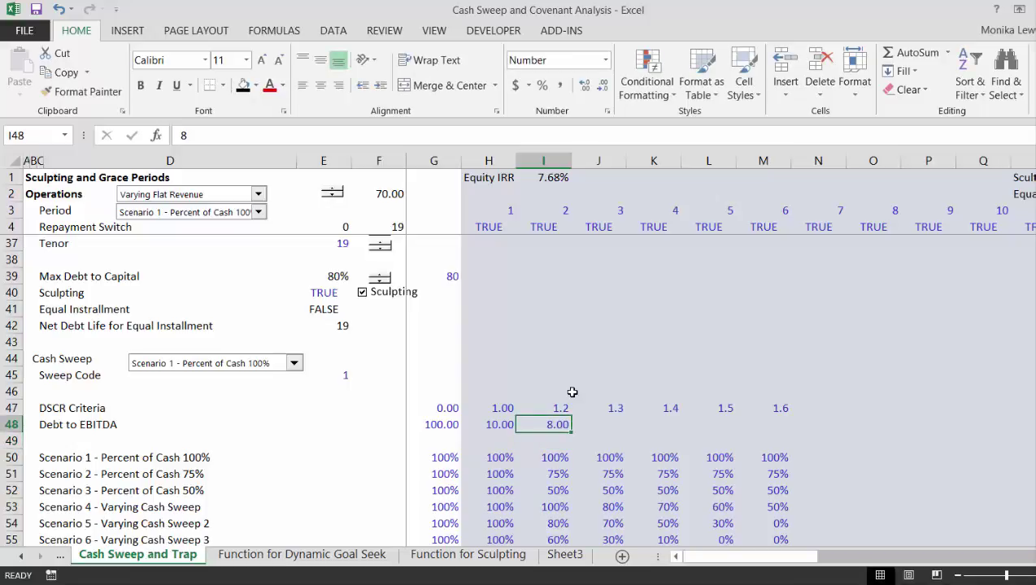
- Enter the Debt to EBITDA thresholds 5 in J48 and 4 in K48
key("Right")
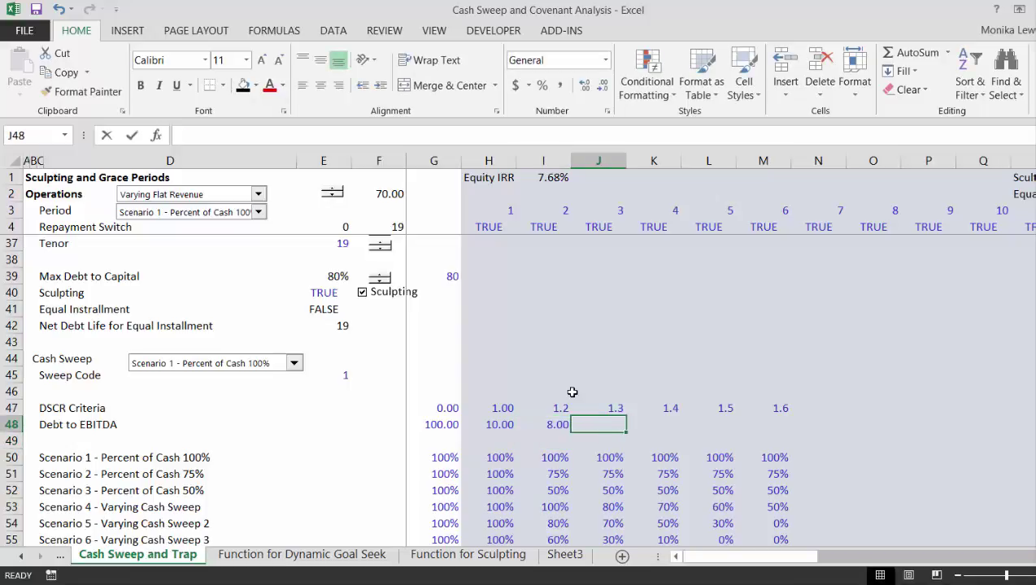
type("6")
key("ctrl+Return")
key("Right")
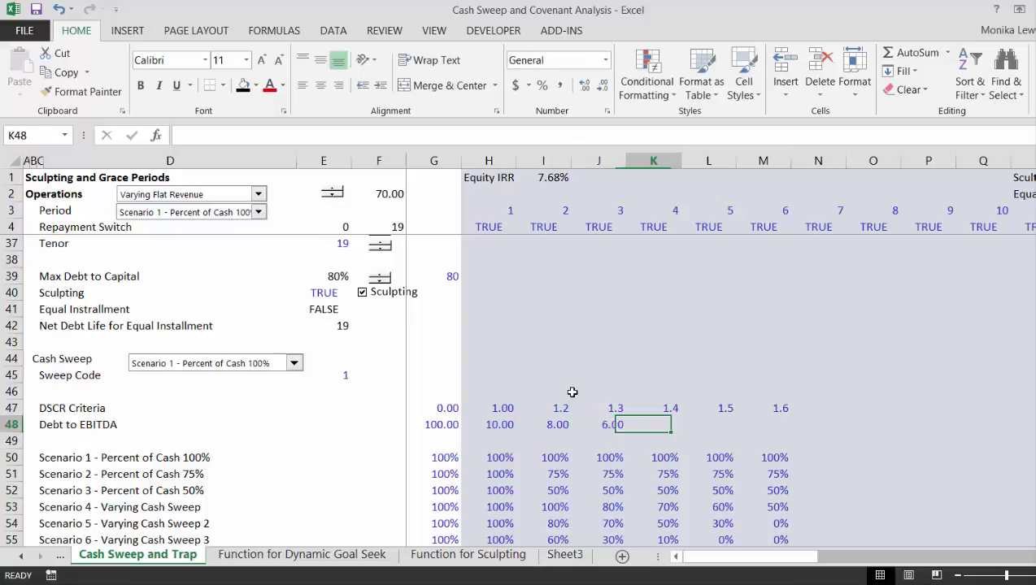
key("Left")
key("Left")
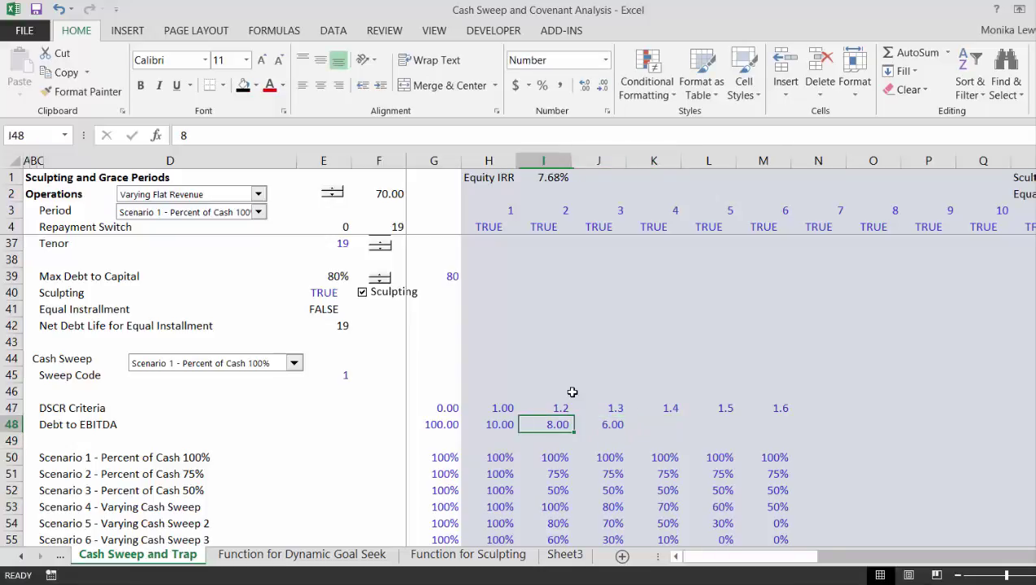
key("Right")
type("5")
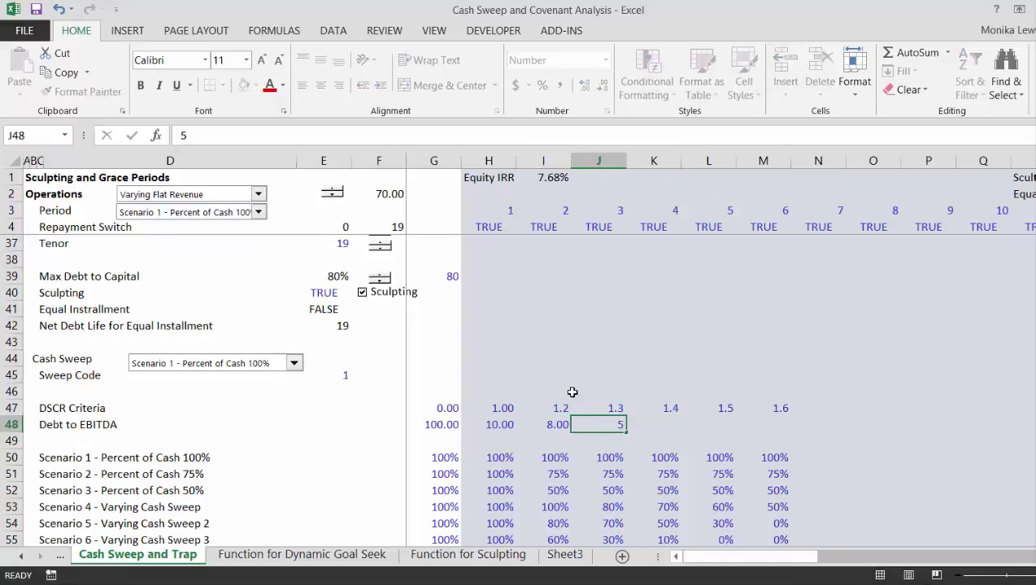
key("Right")
type("4")
key("Right")
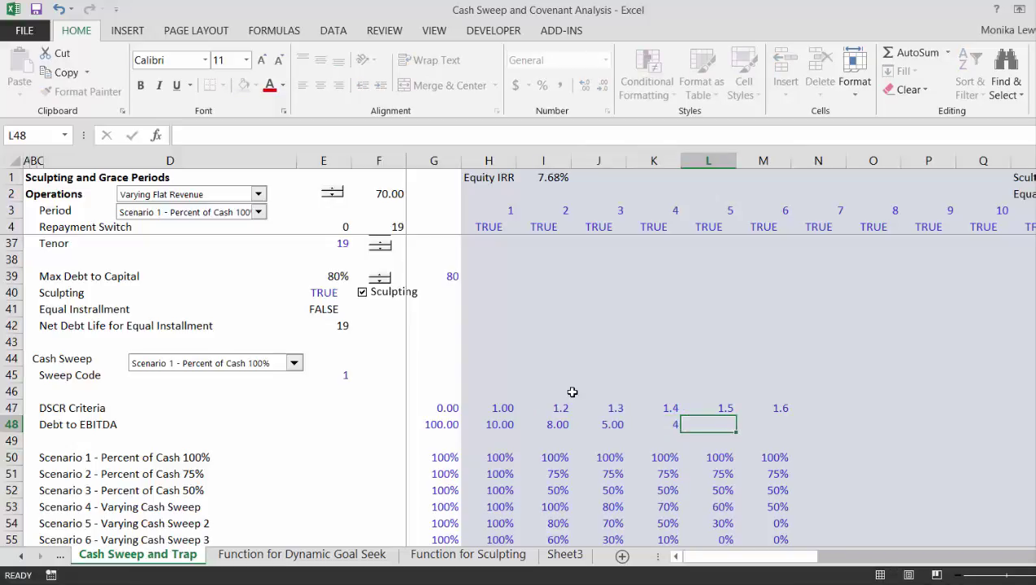
- Complete the Debt to EBITDA thresholds with 3 in L48 and 0 in M48
key("Left")
key("Right")
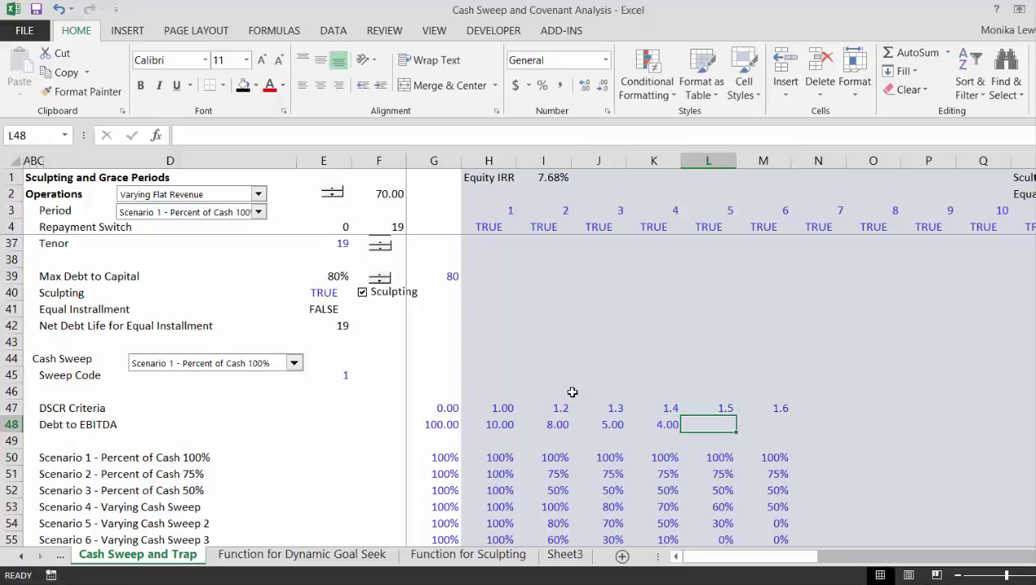
type("3")
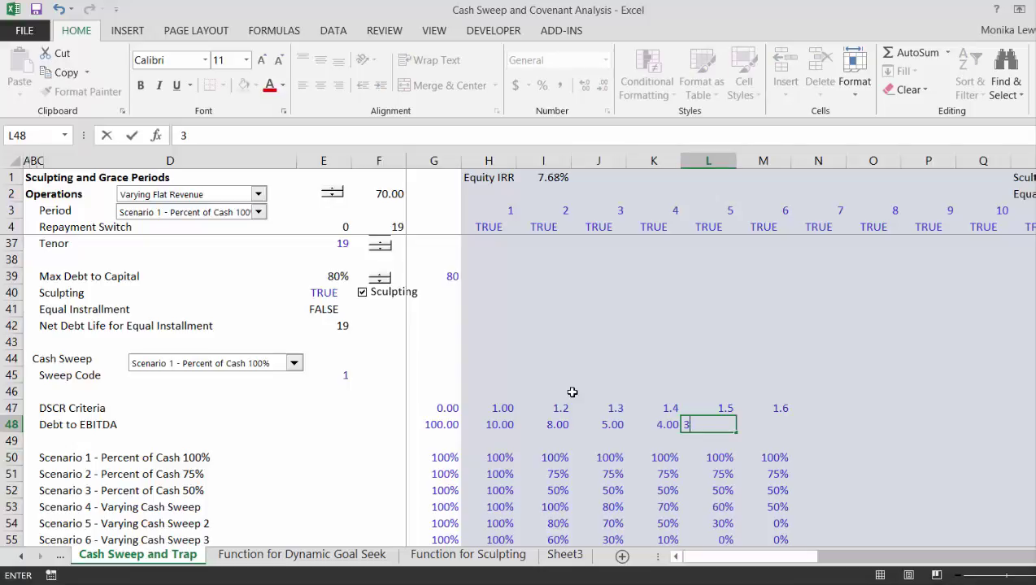
key("ctrl+Return")
key("Right")
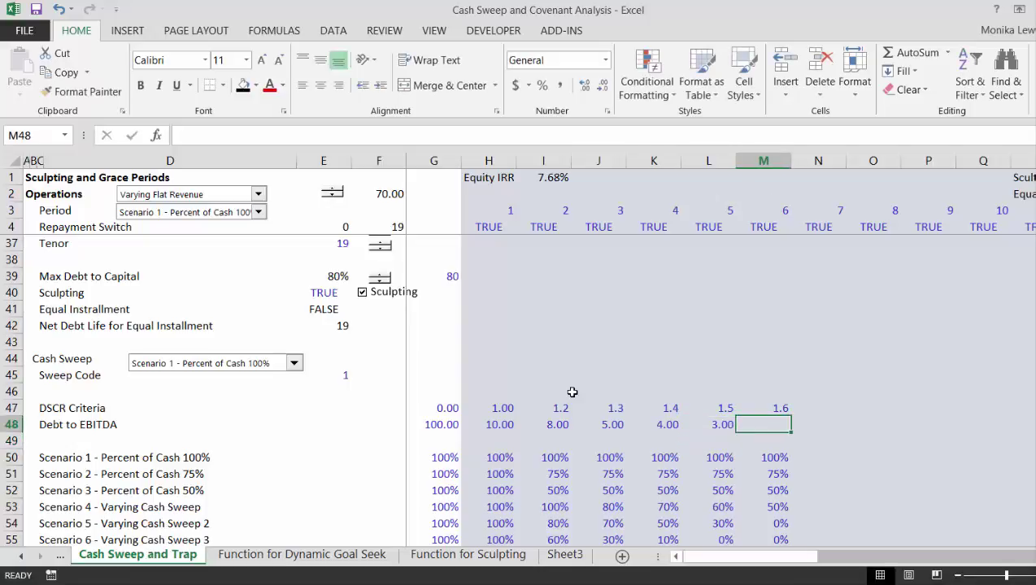
type("0")
key("ctrl+Return")
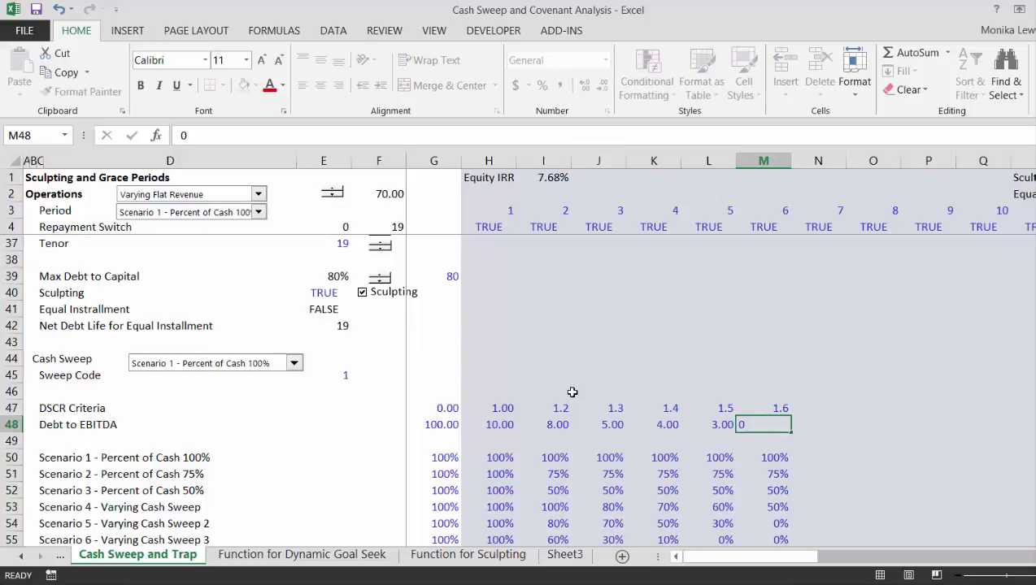
- Examine the cash flow waterfall and the DSCR, Debt to EBITDA, Cash Sweep Percent and Covenant Violation rows below it
key("Down")
key("Down")
key("Down")
key("Down")
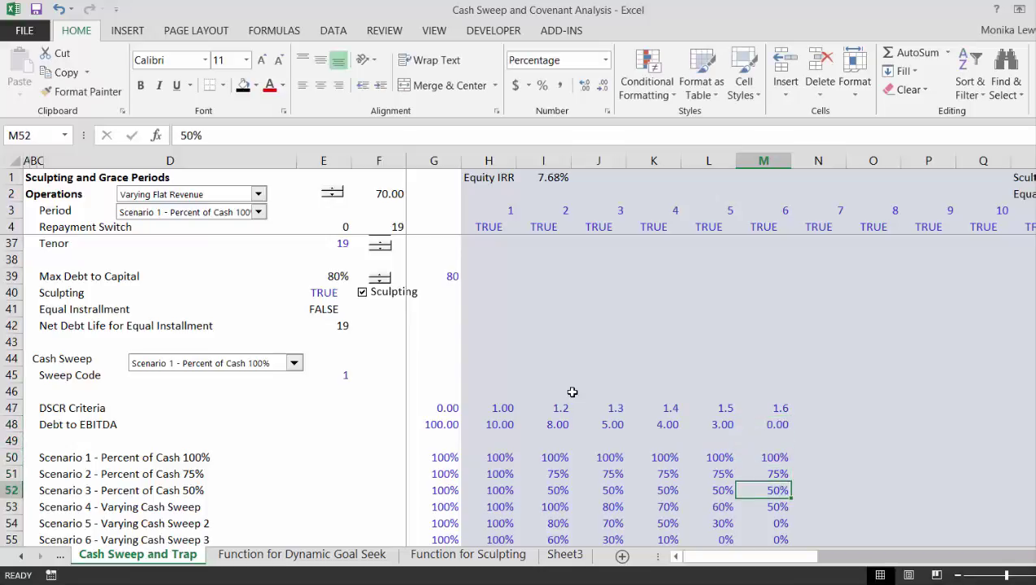
key("Page_Down")
key("Page_Down")
key("Page_Down")
key("Page_Down")
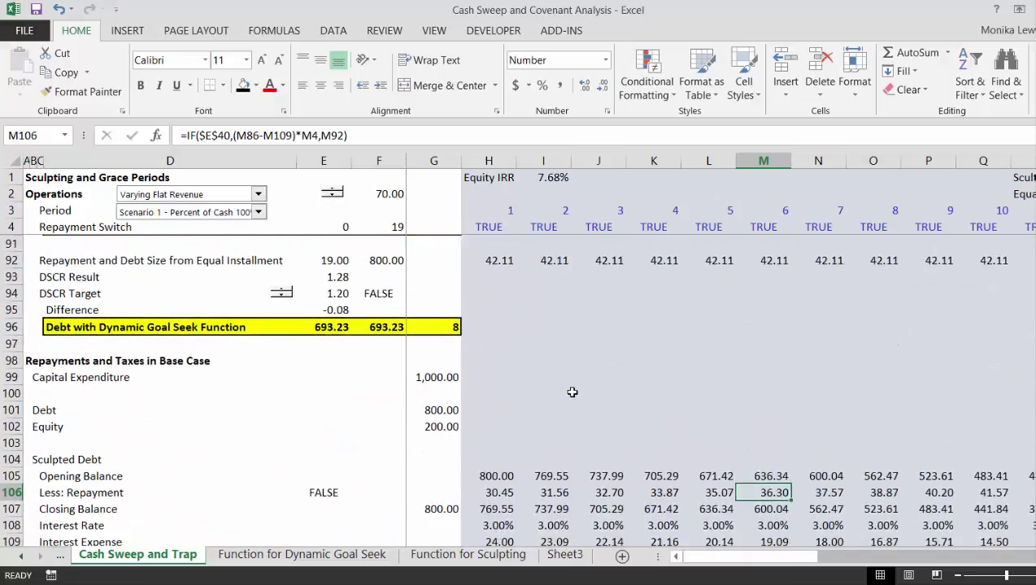
key("Page_Down")
key("Page_Down")
key("Page_Down")
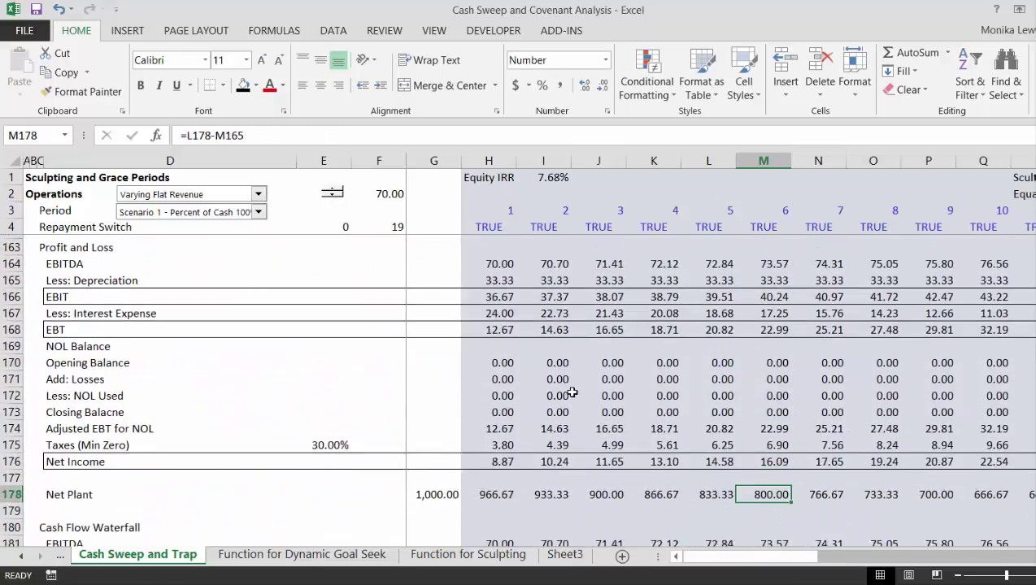
key("Page_Up")
key("Page_Down")
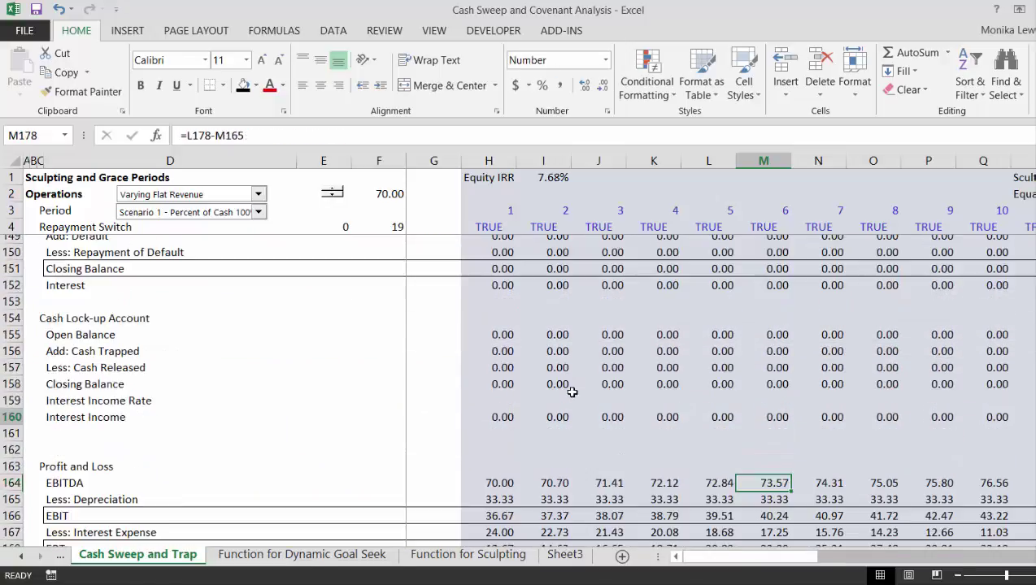
key("Page_Down")
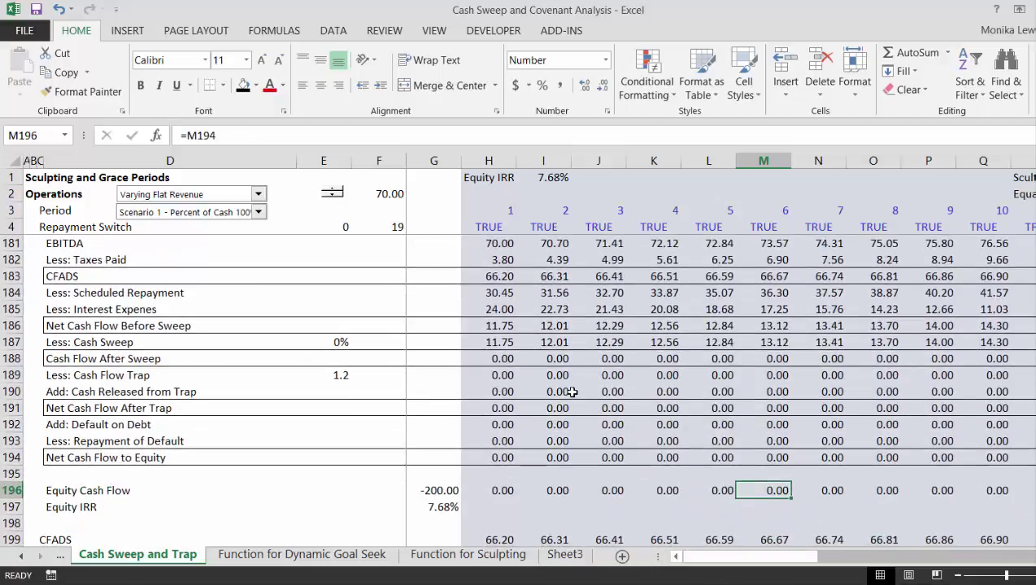
key("Down")
key("Down")
key("Down")
key("Down")
key("Down")
key("Down")
key("Down")
key("Down")
key("Down")
key("Down")
key("Down")
key("Down")
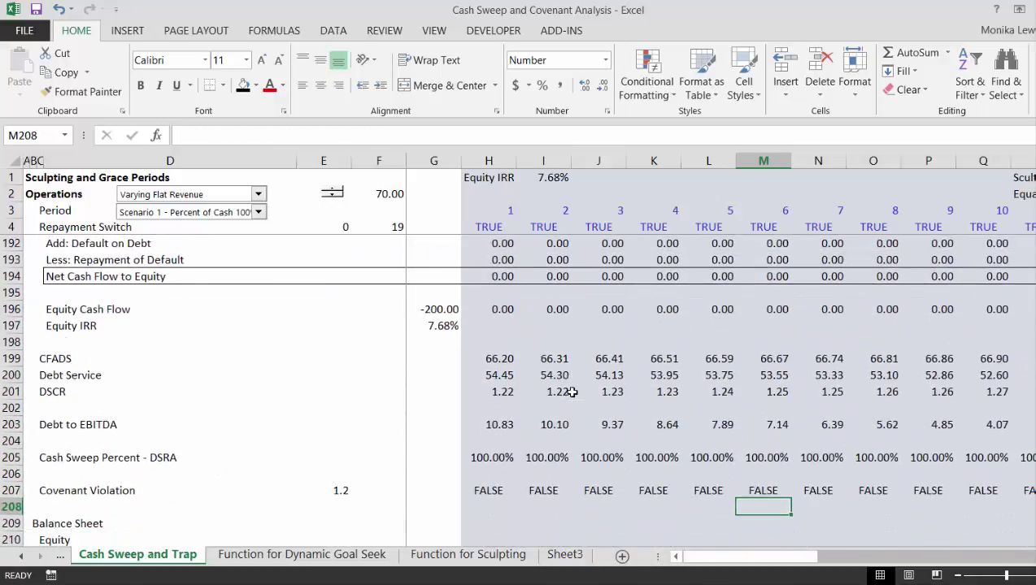
- Insert a blank row at row 204, directly below the Debt to EBITDA row
key("Up")
key("Up")
key("Up")
key("Up")
key("shift+space")
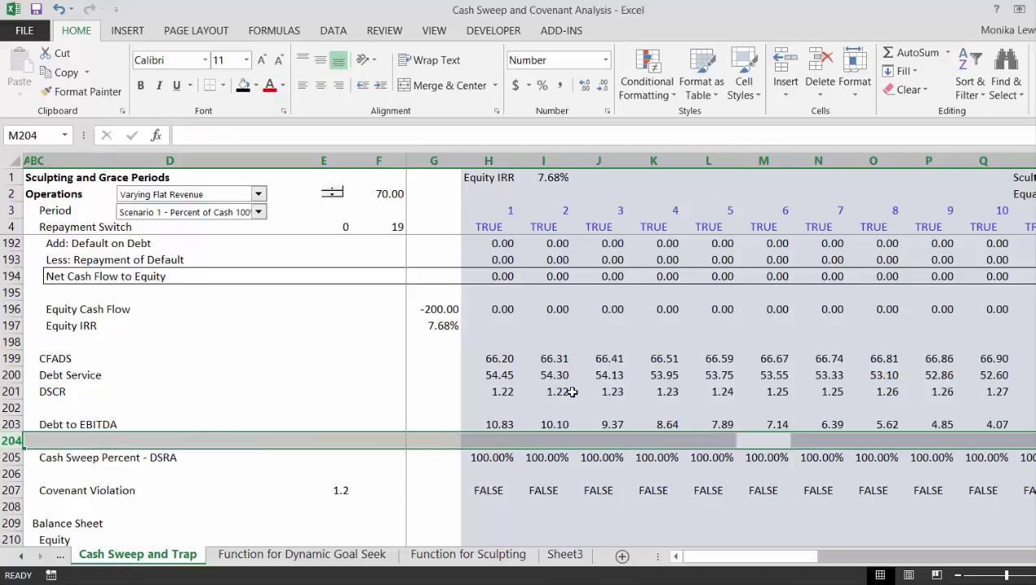
key("ctrl+shift+plus")
- Label the new row below Debt to EBITDA as Match in C204
key("Left")
key("Left")
key("Left")
key("Left")
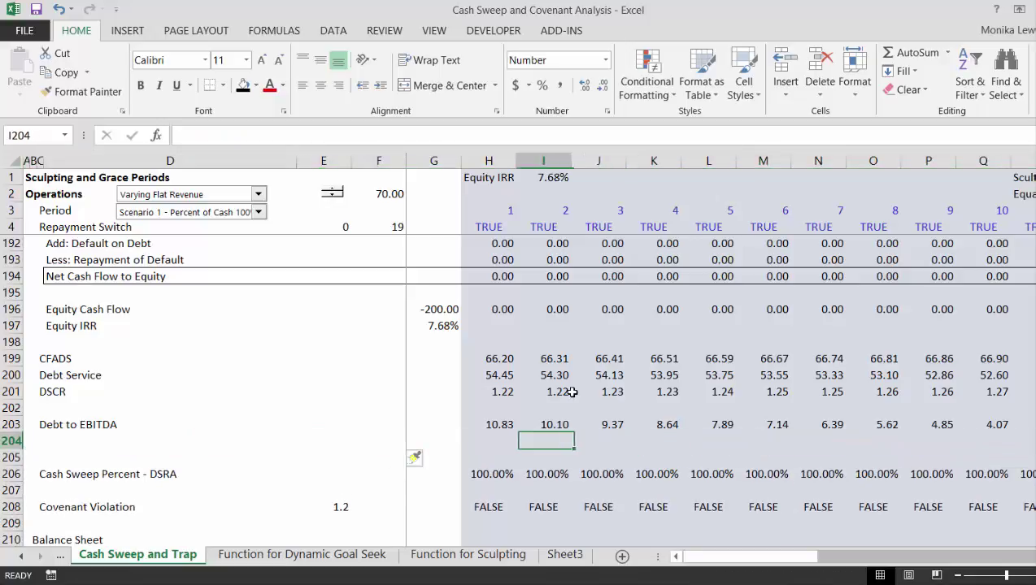
key("Left")
key("Left")
key("Left")
key("Left")
key("Left")
key("Left")
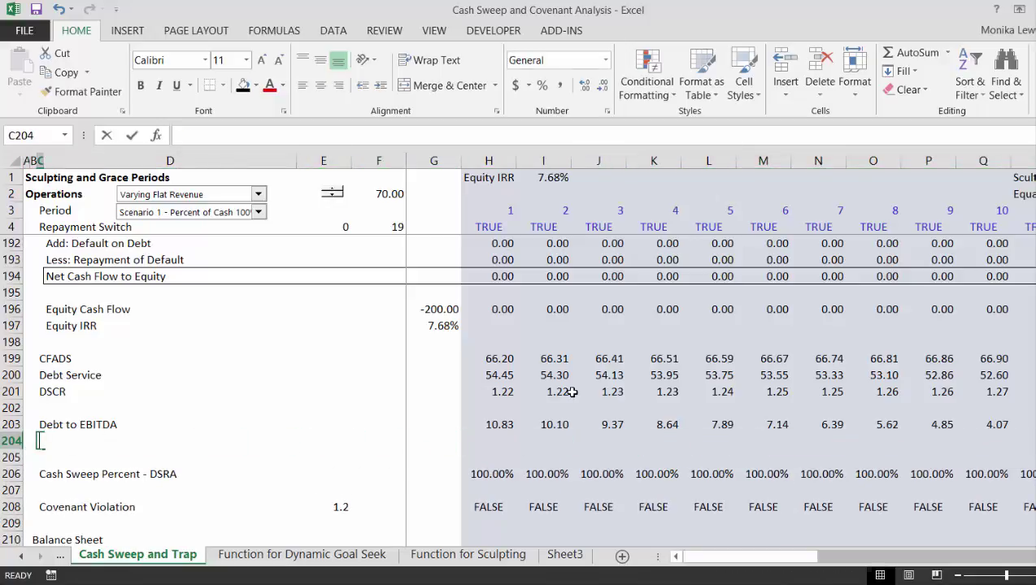
type("Match")
key("Return")
key("Up")
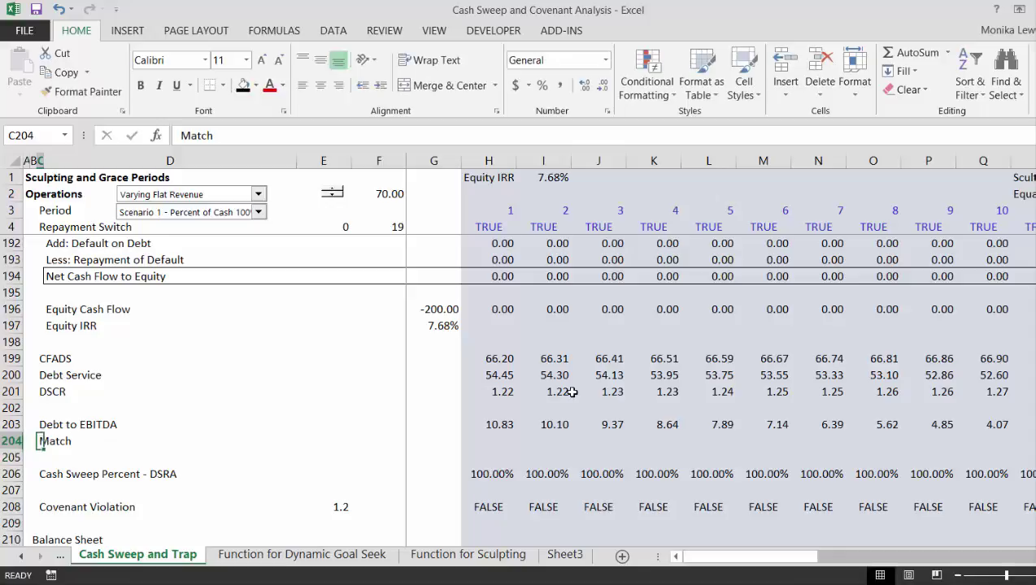
- Enter =MATCH(H203,48:48,-1) in H204 and copy it across the Match row for all periods
key("Right")
key("Right")
key("Right")
key("Right")
key("Right")
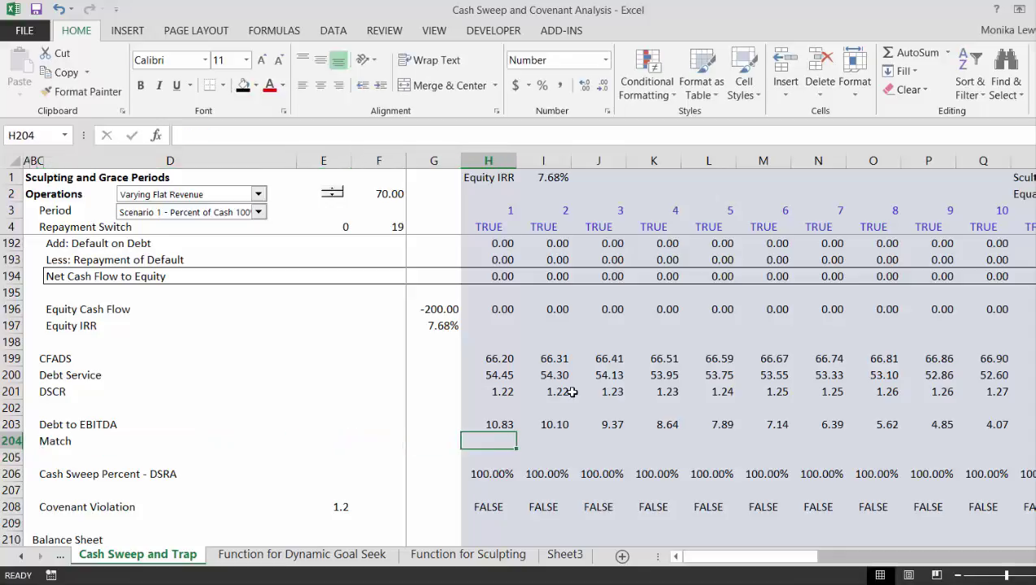
type("=m")
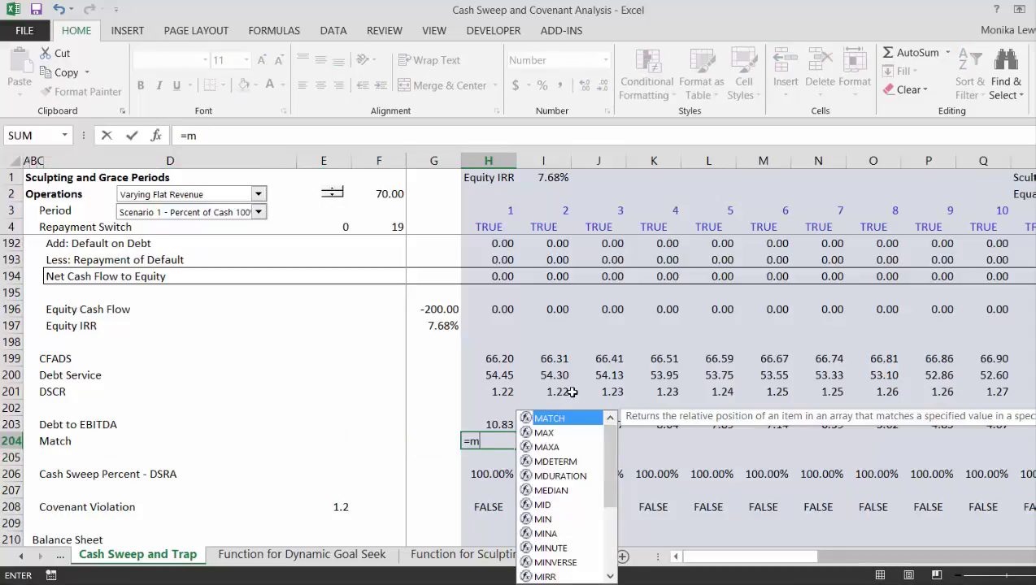
key("Tab")
key("Up")
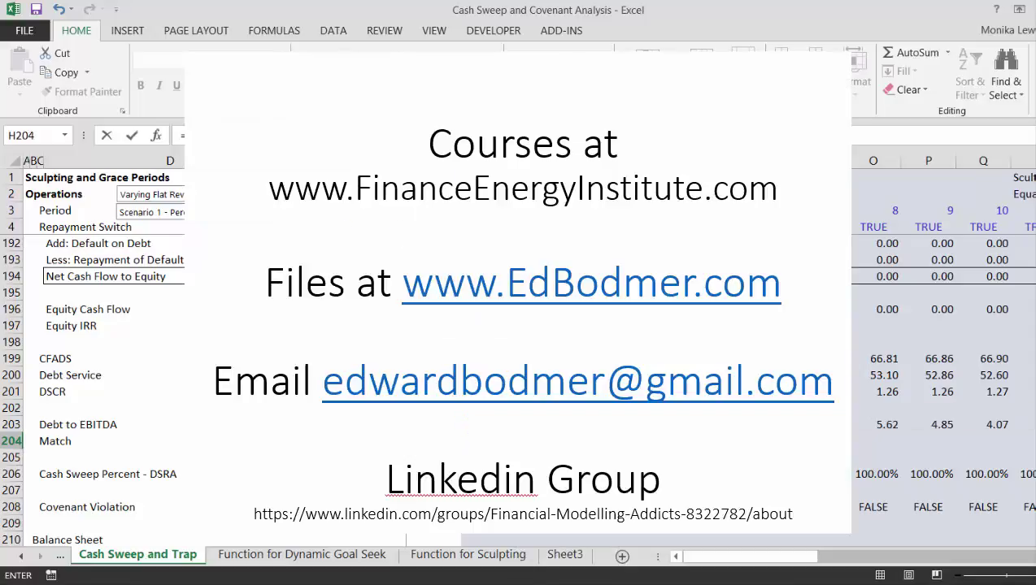
key("Up")
key("Up")
key("Up")
key("Up")
key("Up")
key("Up")
key("Up")
key("Up")
key("Up")
key("Up")
key("Up")
key("Up")
key("Up")
key("Up")
key("Up")
key("Up")
key("Up")
key("Up")
key("Up")
key("Up")
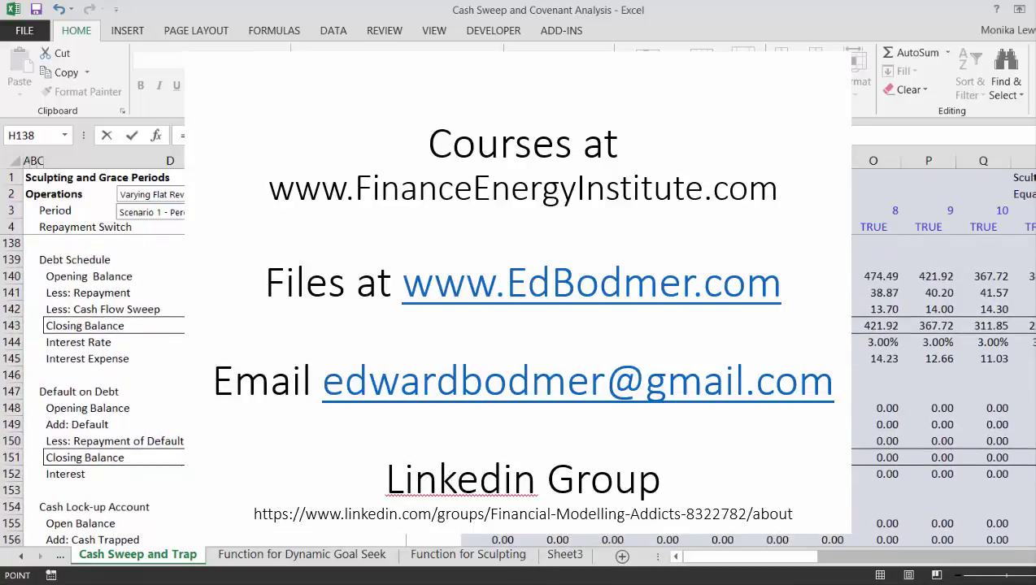
key("Up")
key("Up")
key("Up")
key("Up")
key("Up")
key("Up")
key("Up")
key("Up")
key("Up")
key("Up")
key("Up")
key("Up")
key("Up")
key("Up")
key("Up")
key("Up")
key("Up")
key("Up")
key("Up")
key("Up")
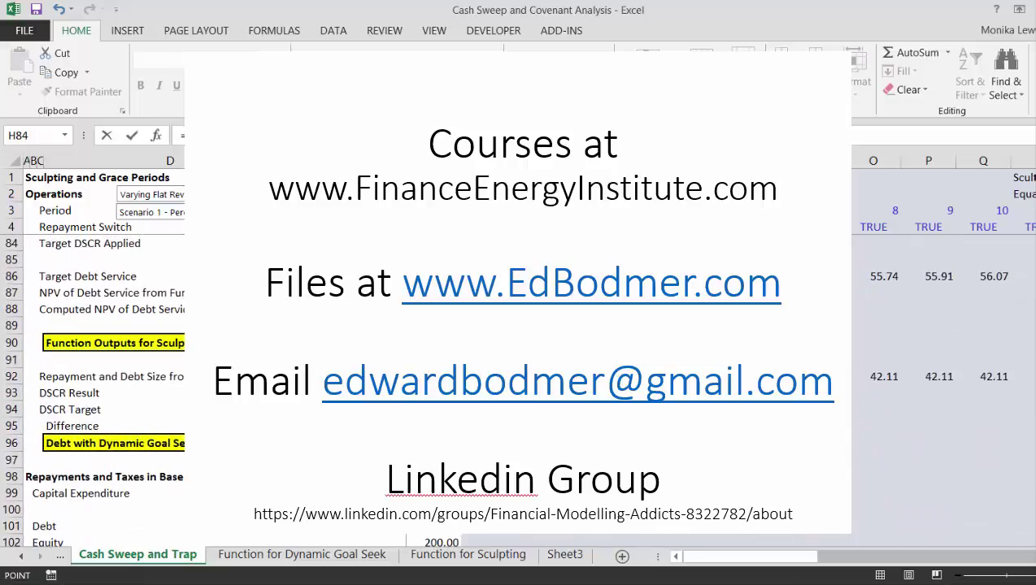
key("Up")
key("Up")
key("Up")
key("Up")
key("Up")
key("Up")
key("Up")
key("Up")
key("Up")
key("Up")
key("Up")
key("Up")
key("Up")
key("Up")
key("Up")
key("Up")
key("Up")
key("Up")
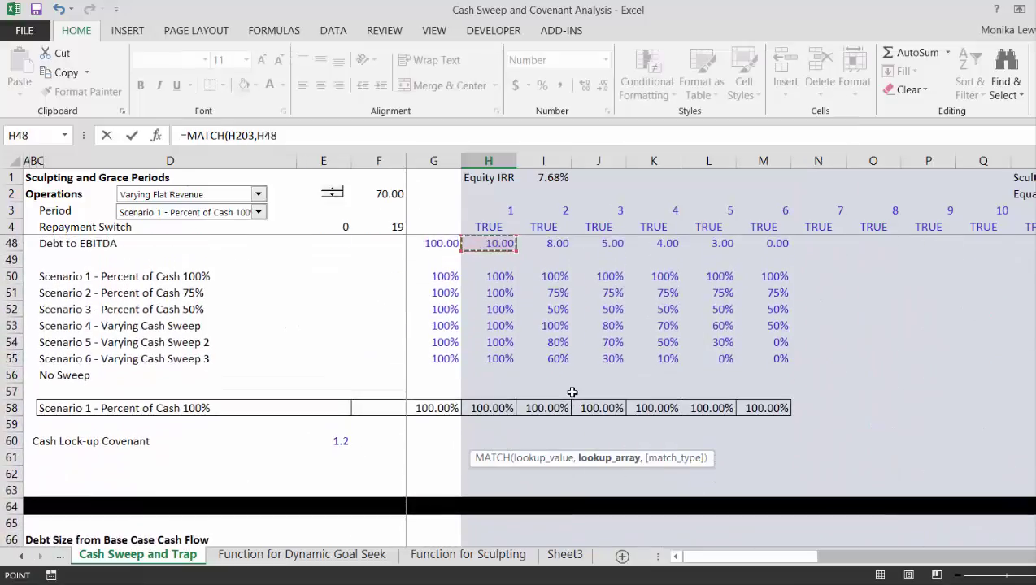
key("Up")
key("Down")
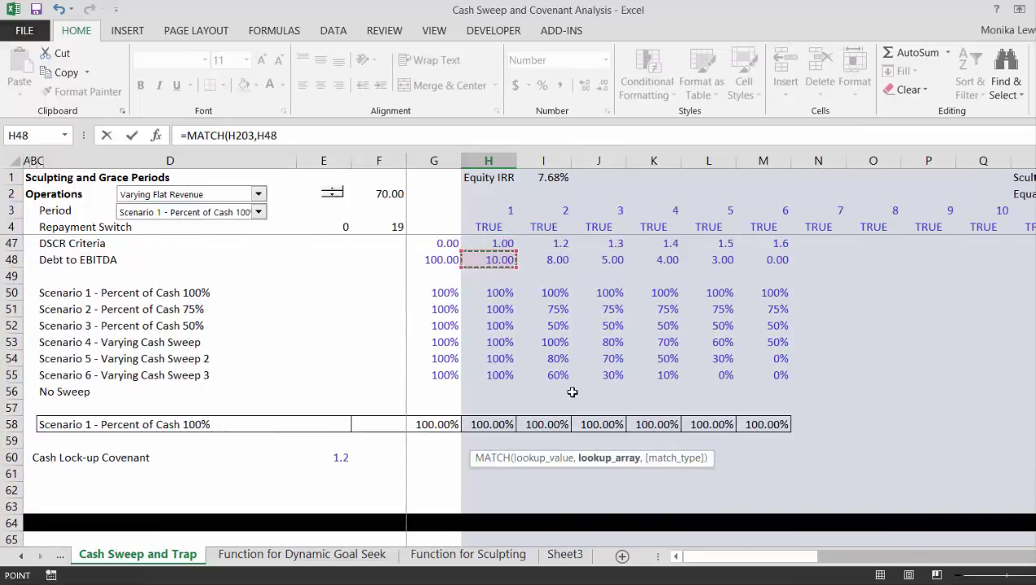
key("shift+space")
type(",")
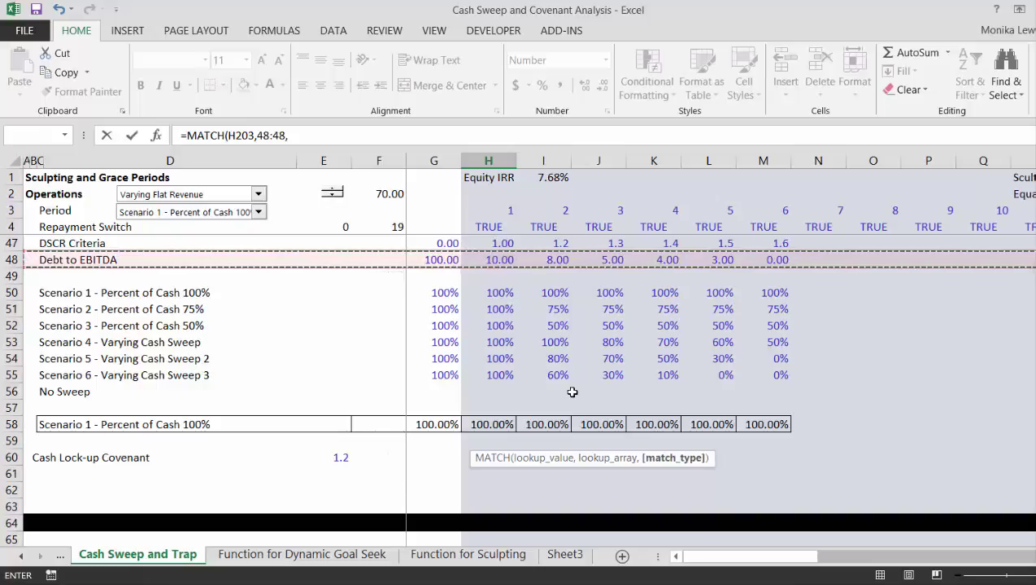
type(" 1")
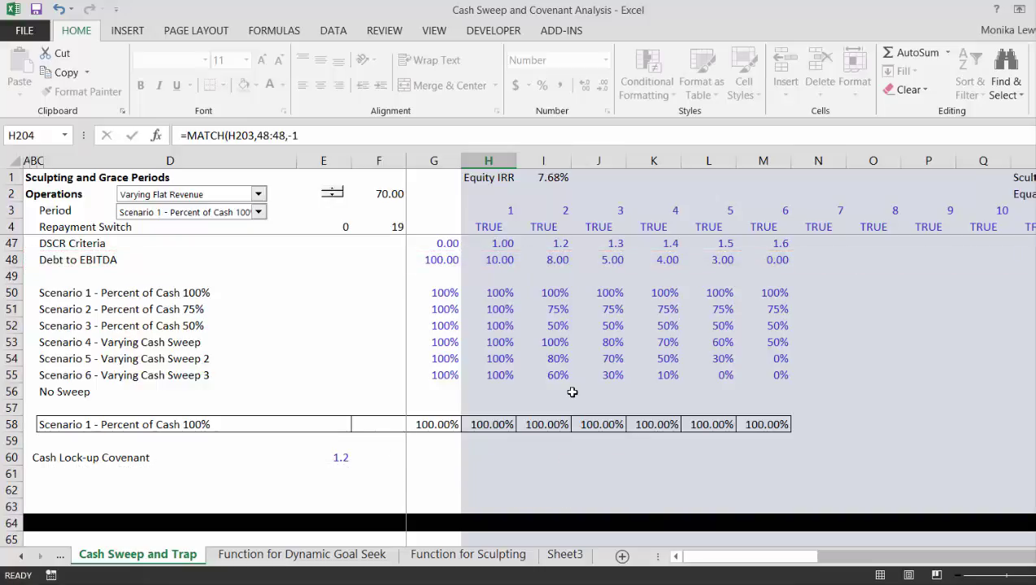
key("Return")
key("Up")
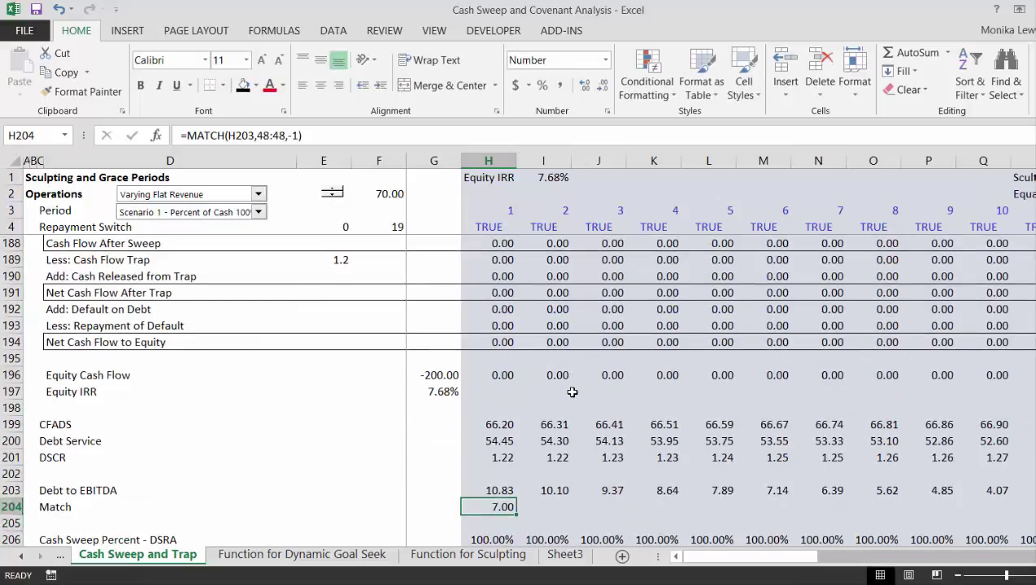
key("ctrl+shift+Right")
key("ctrl+r")
- Examine the Match row across the periods against the Debt to EBITDA values above it
key("Right")
key("Right")
key("Right")
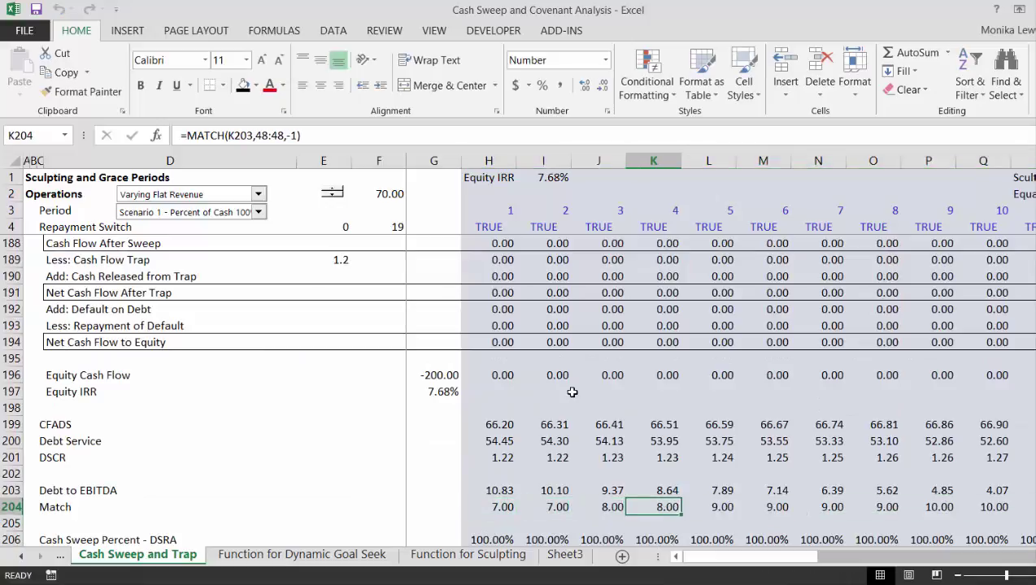
key("Right")
key("Right")
key("Right")
key("Right")
key("Right")
key("Right")
key("Right")
key("Right")
key("Right")
key("Right")
key("Right")
key("Right")
key("Right")
key("Right")
key("Right")
key("Right")
key("Right")
key("Right")
key("Right")
key("Right")
key("Left")
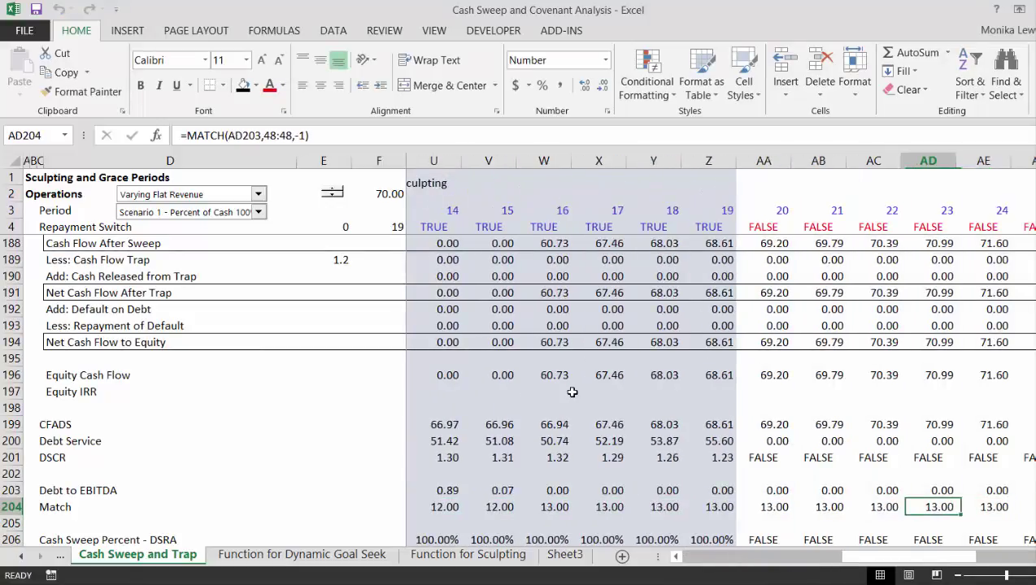
key("Left")
key("Left")
key("Left")
key("Left")
key("Left")
key("Left")
key("Left")
key("Left")
key("Left")
key("Left")
key("Left")
key("Left")
key("Left")
key("Left")
key("Left")
key("Left")
key("Left")
key("Left")
key("Left")
key("Left")
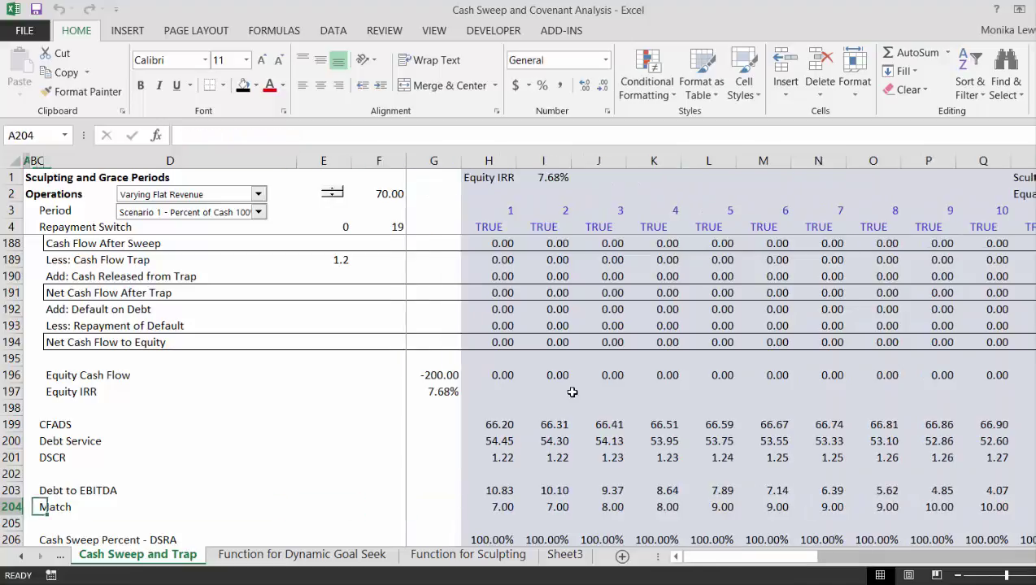
- Extend the row label in C204 to Match (Col Number)
key("Right")
key("Right")
key("F2")
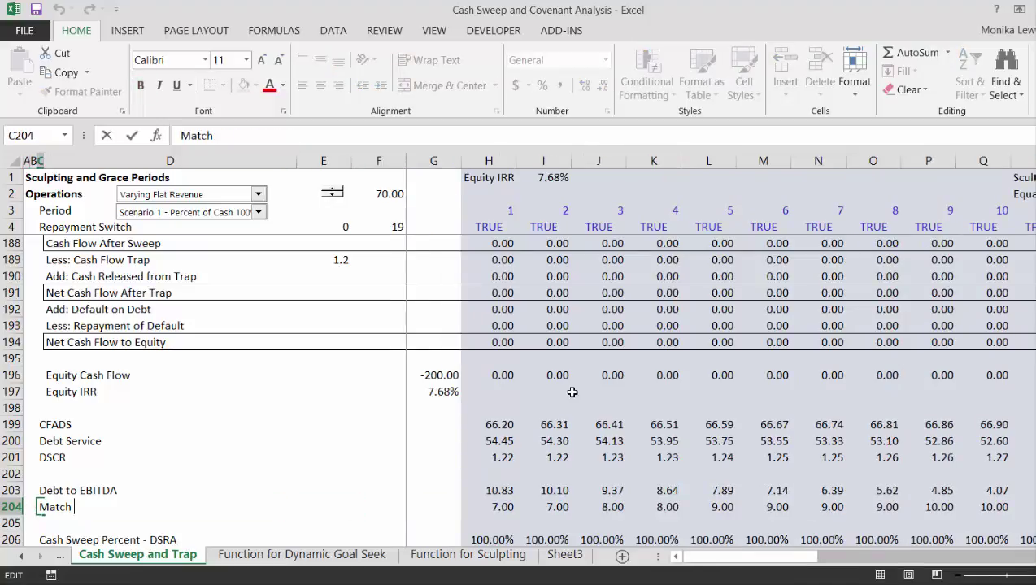
type("(Col Number)")
key("ctrl+Return")
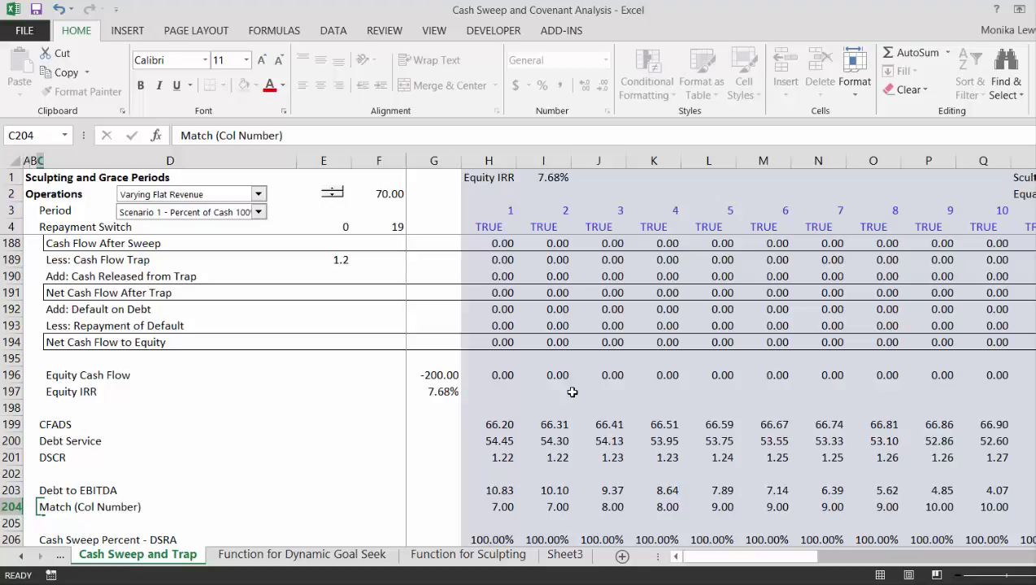
- Insert another blank row at row 205, directly below the Match (Col Number) row
key("Down")
key("shift+space")
key("ctrl+shift+equal")
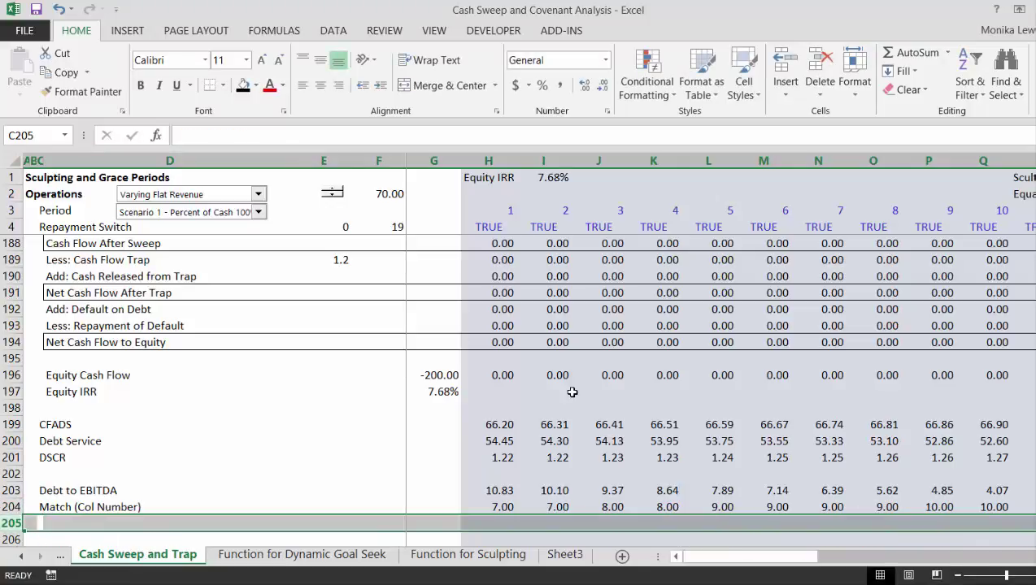
key("Right")
key("Left")
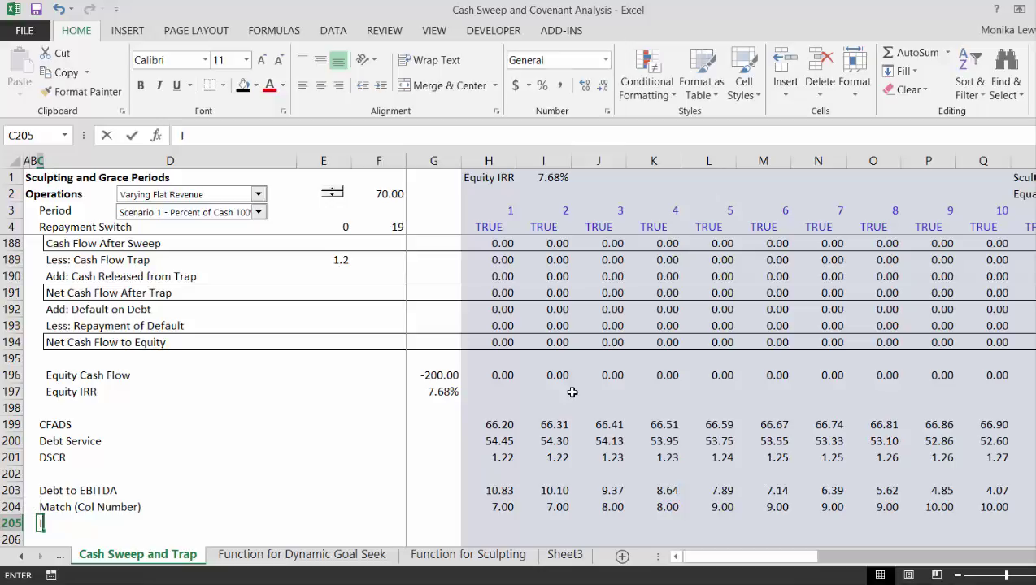
type("Index")
key("BackSpace")
key("BackSpace")
key("BackSpace")
key("BackSpace")
key("BackSpace")
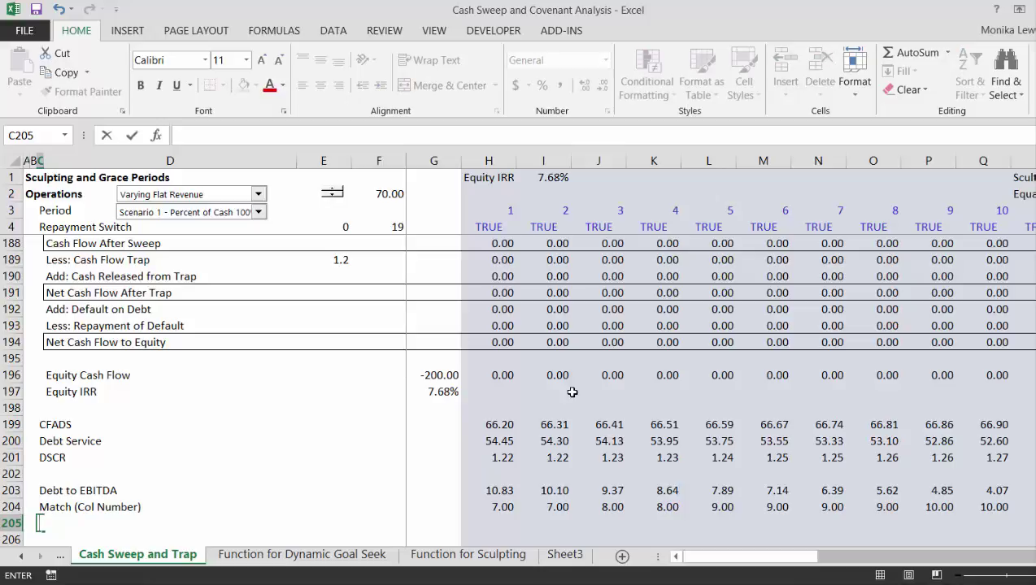
- Label row 205 in C205 as Cash Sweep Percent (Index)
type("Cash Sweep")
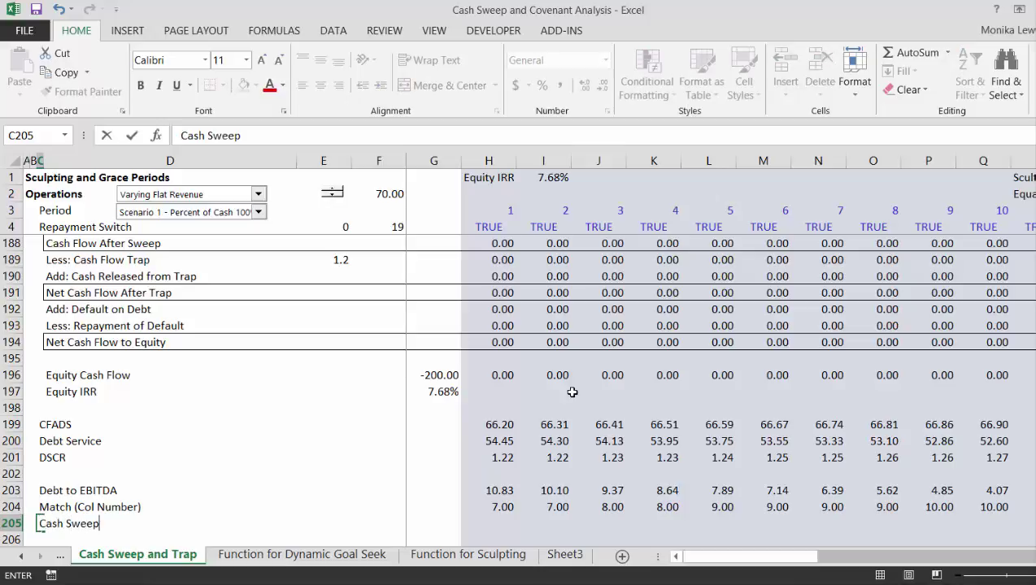
type(" Percent")
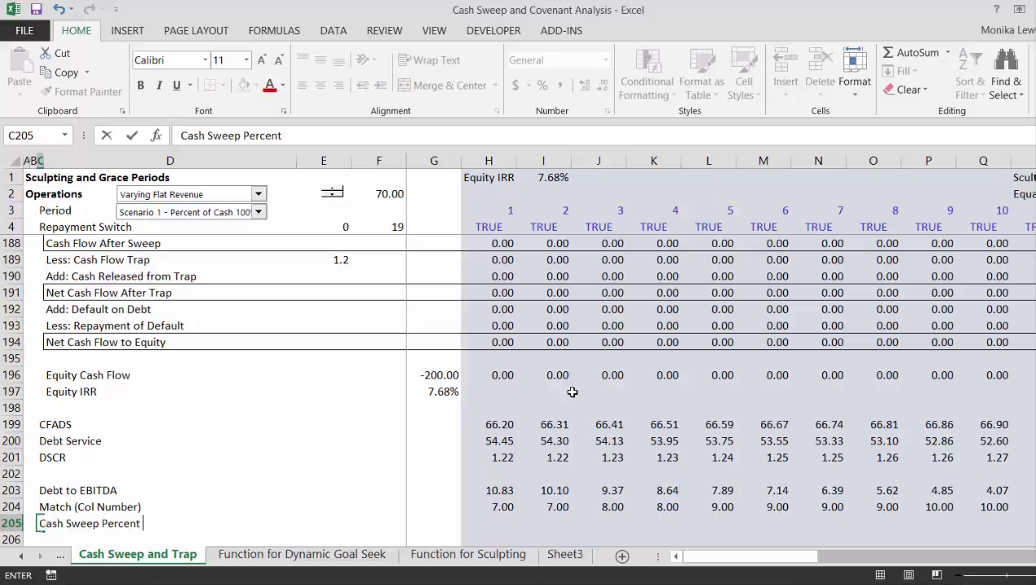
type(" (Index)")
key("Return")
- Enter =INDEX(58:58,H204) in H205 to look up the sweep percent from the selected scenario row by the matched column number
key("Up")
key("Right")
key("Right")
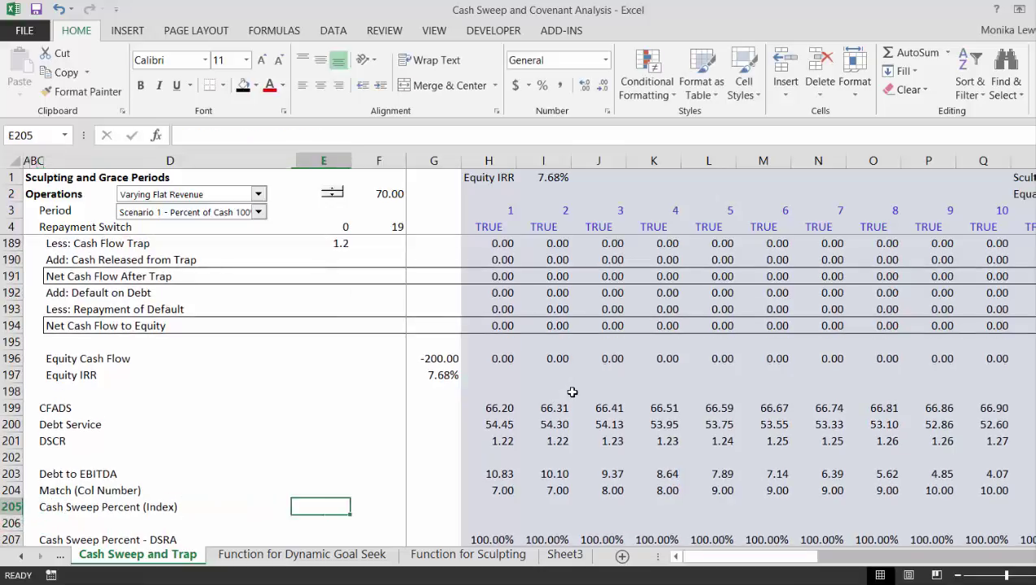
key("Right")
key("Right")
key("Right")
type("=inde")
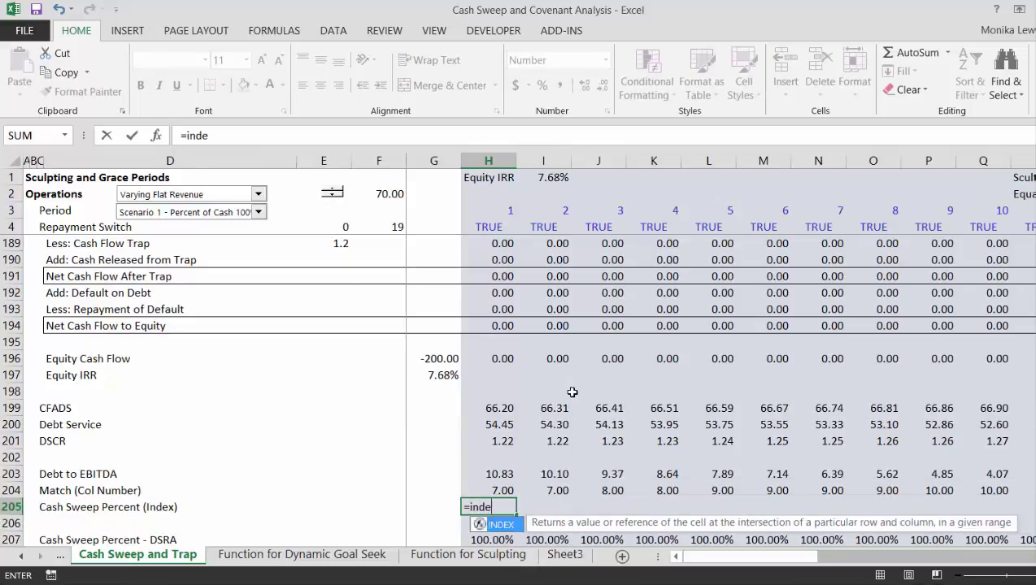
type("x(")
key("Up")
key("Up")
key("Up")
key("Up")
key("Up")
key("Up")
key("Up")
key("Up")
key("Up")
key("Up")
key("Up")
key("Up")
key("Up")
key("Up")
key("Up")
key("Up")
key("Up")
key("Up")
key("Up")
key("Up")
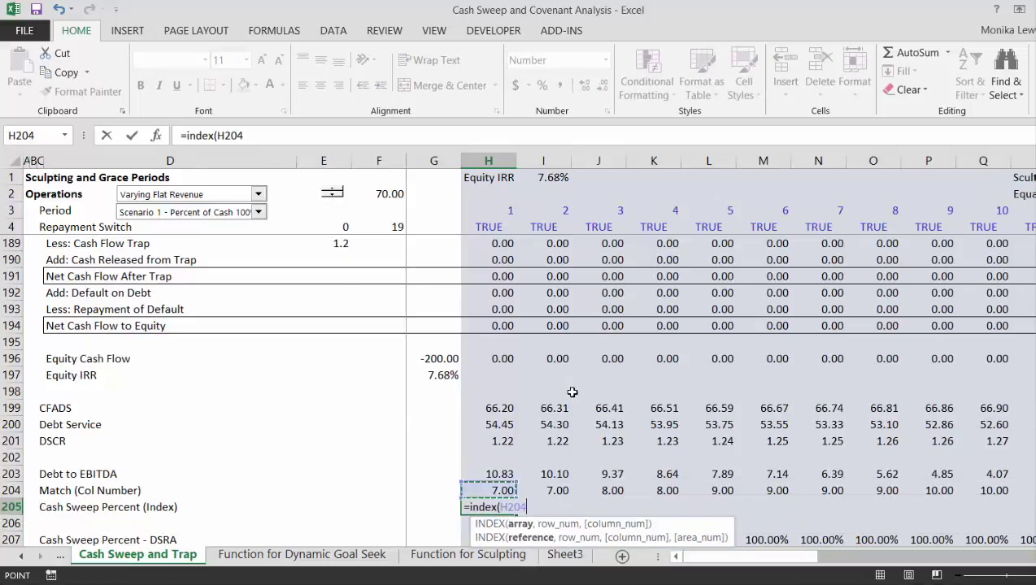
key("Up")
key("Up")
key("Up")
key("Up")
key("Up")
key("Up")
key("Up")
key("Up")
key("Up")
key("Up")
key("Up")
key("Up")
key("Up")
key("Up")
key("Up")
key("Up")
key("Up")
key("Up")
key("Up")
key("Up")
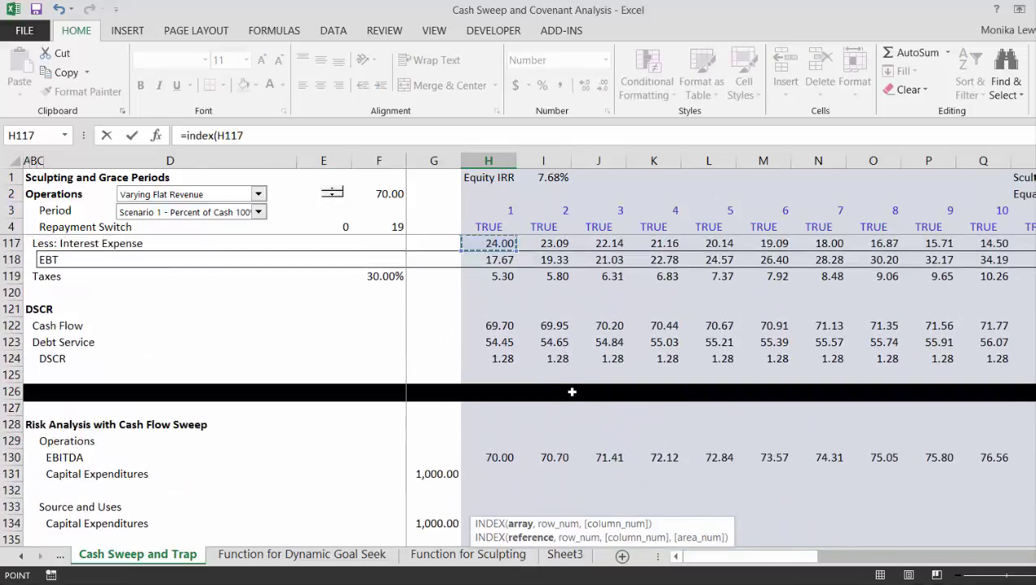
key("Up")
key("Up")
key("Up")
key("Up")
key("Up")
key("Up")
key("Up")
key("Up")
key("Up")
key("Up")
key("Up")
key("Up")
key("Up")
key("Up")
key("Up")
key("Up")
key("Up")
key("Up")
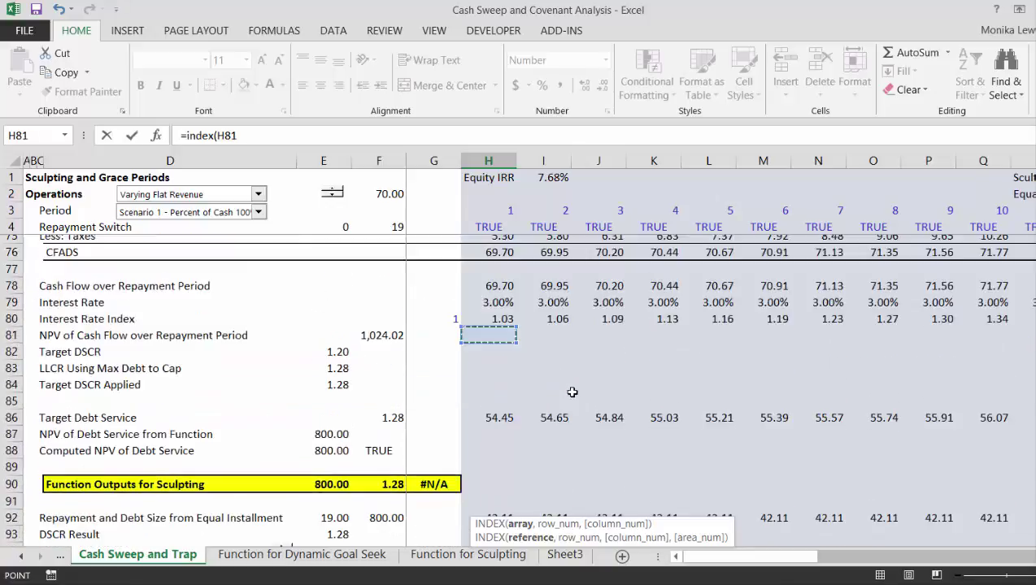
key("Page_Up")
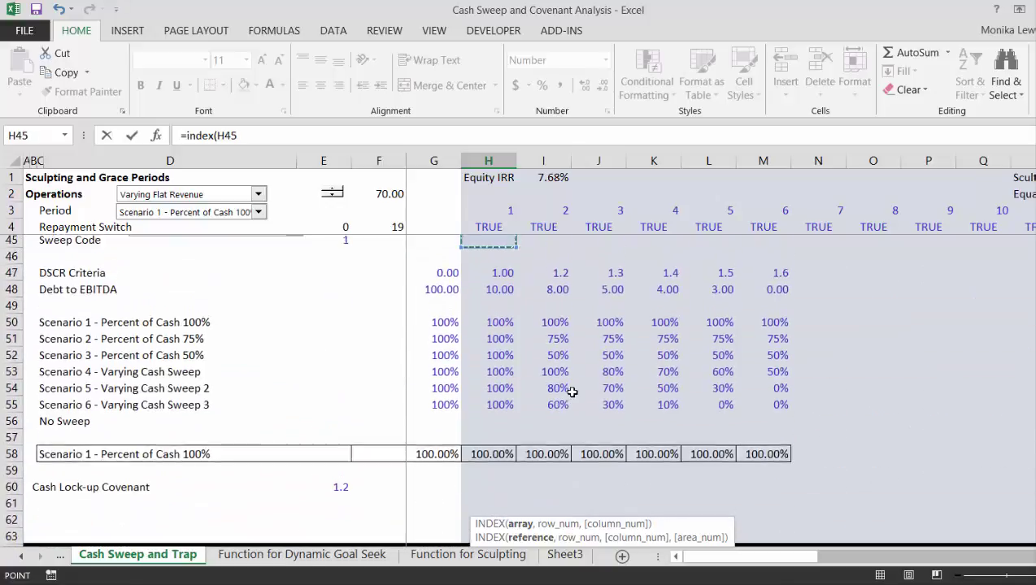
key("Down")
key("Down")
key("Down")
key("Down")
key("Down")
key("Down")
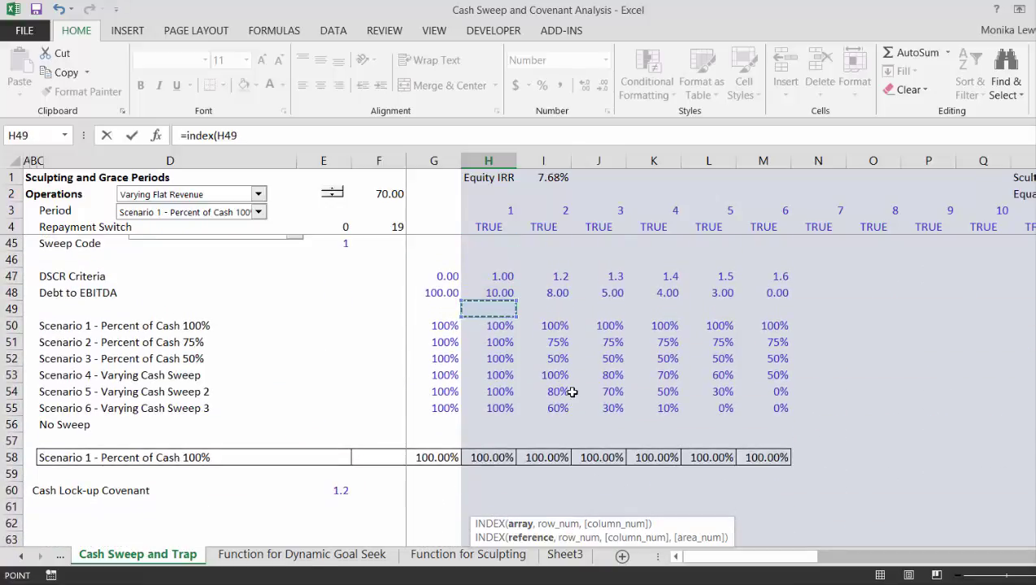
key("Up")
key("Up")
key("Up")
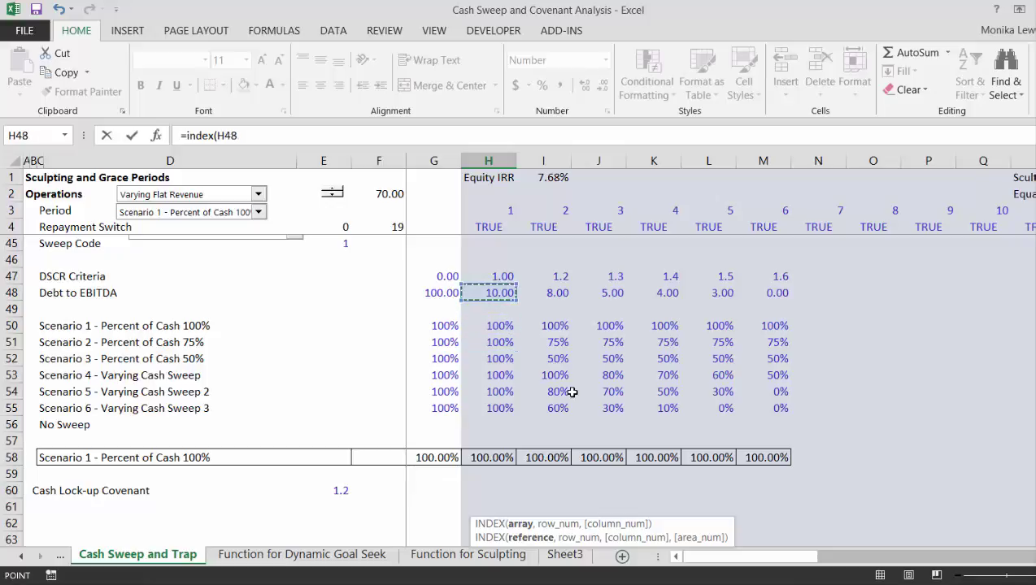
key("Down")
key("Down")
key("Down")
key("Down")
key("Down")
key("Down")
key("Down")
key("Down")
key("Down")
key("Down")
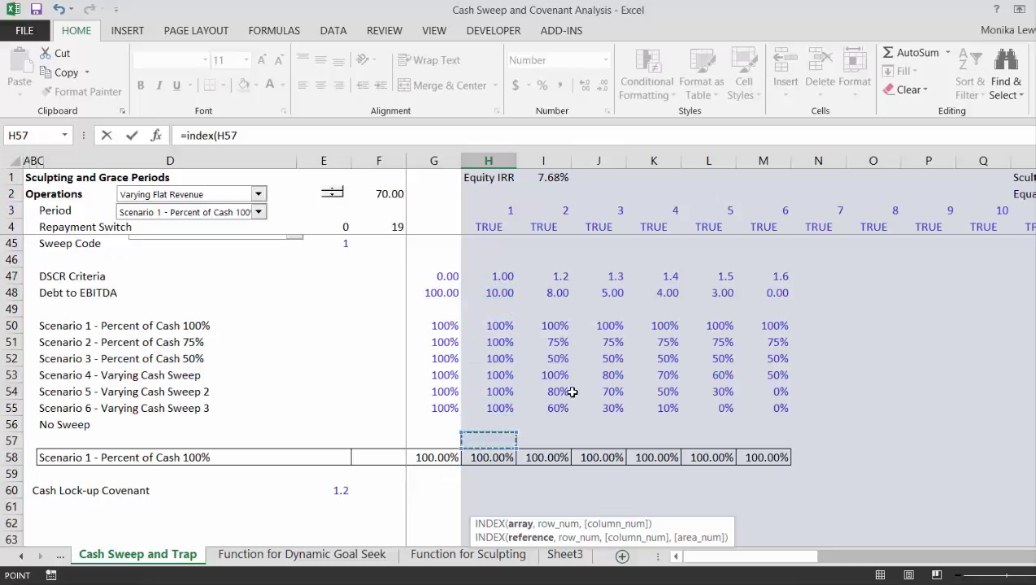
key("shift+space")
type(",")
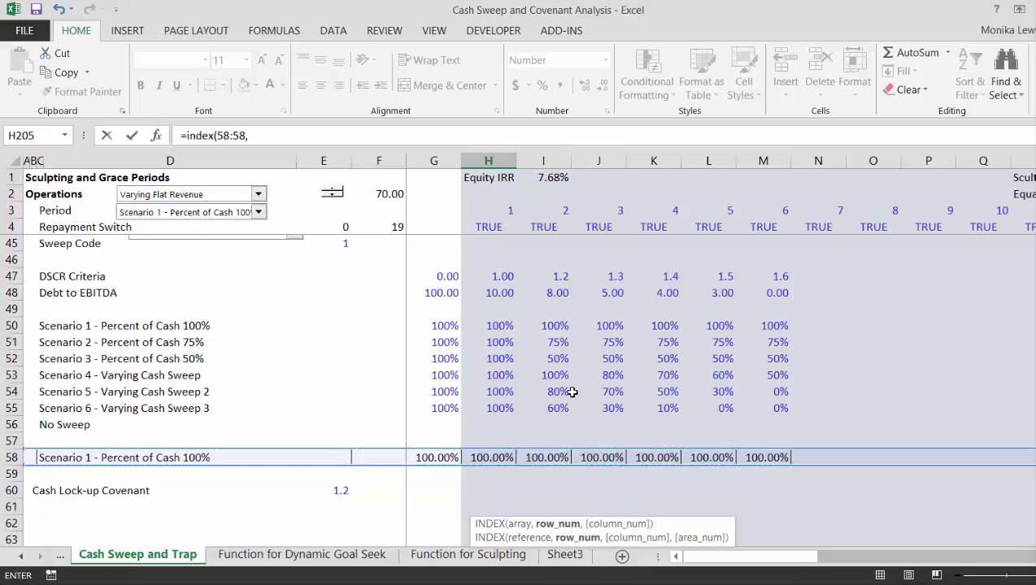
key("Up")
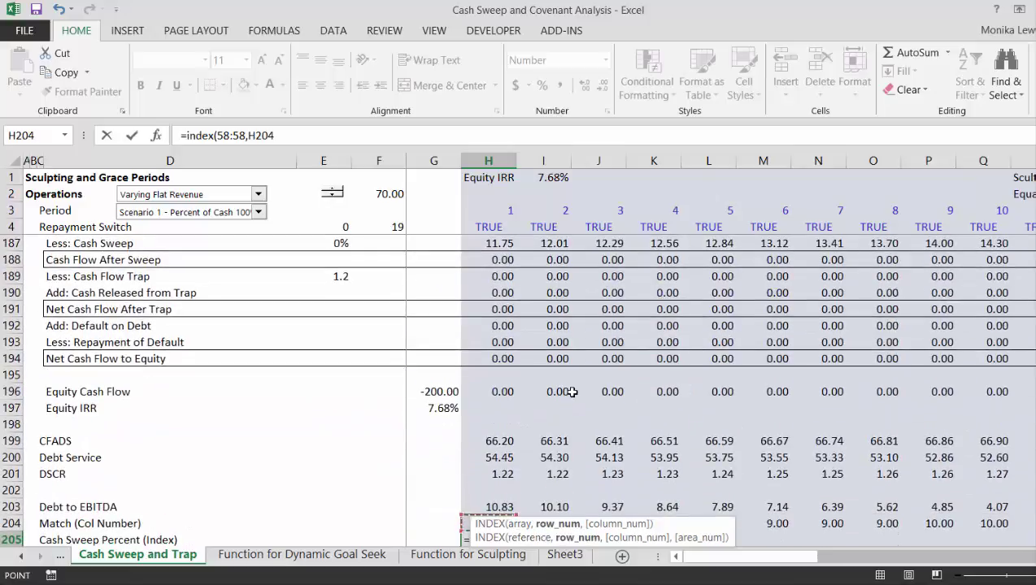
key("Down")
key("Down")
key("Down")
key("Up")
key("Up")
key("Up")
key("Up")
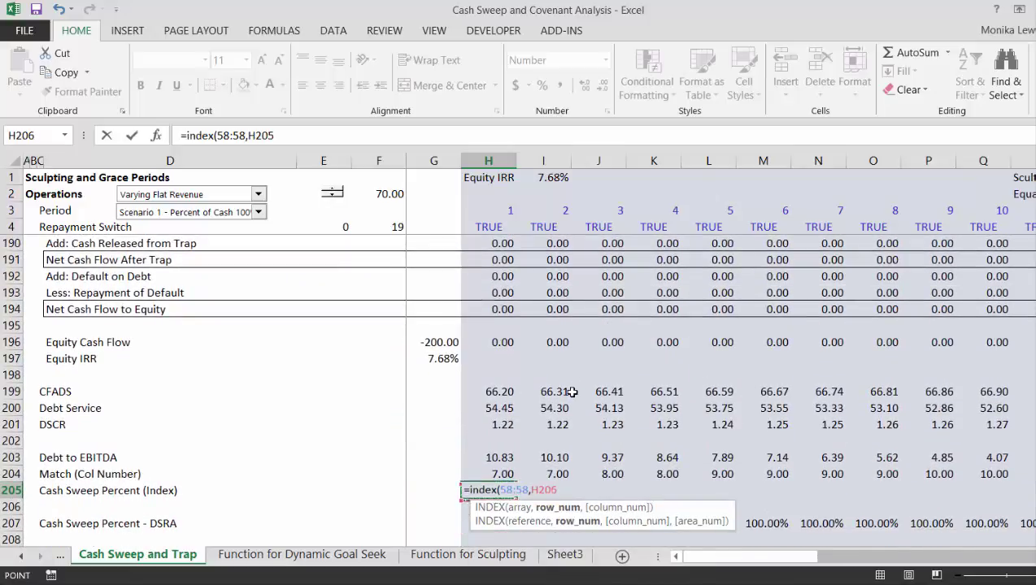
key("Down")
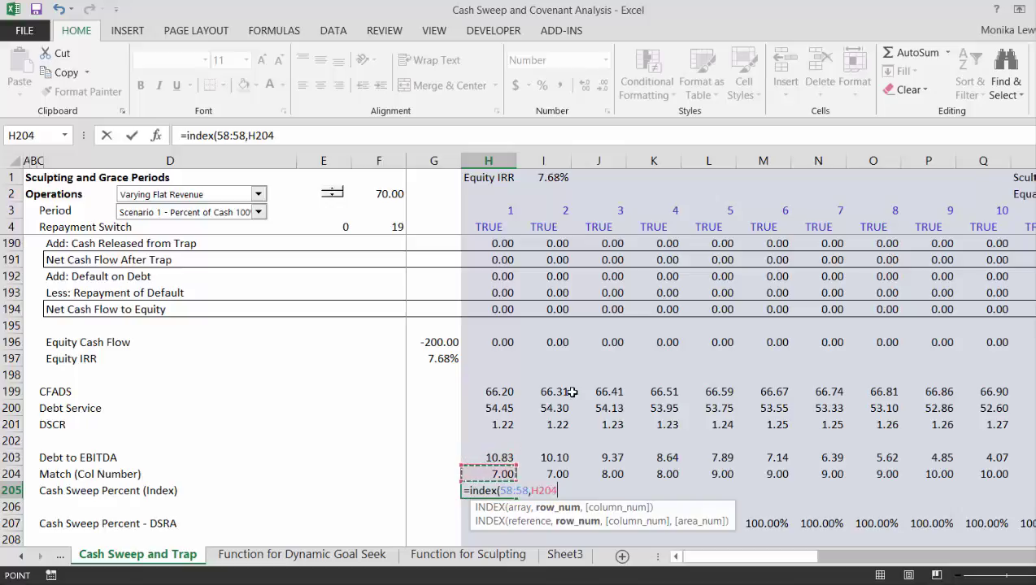
key("Return")
- Format H205 as a percentage and copy its formula across the Cash Sweep Percent (Index) row for all periods
key("Up")
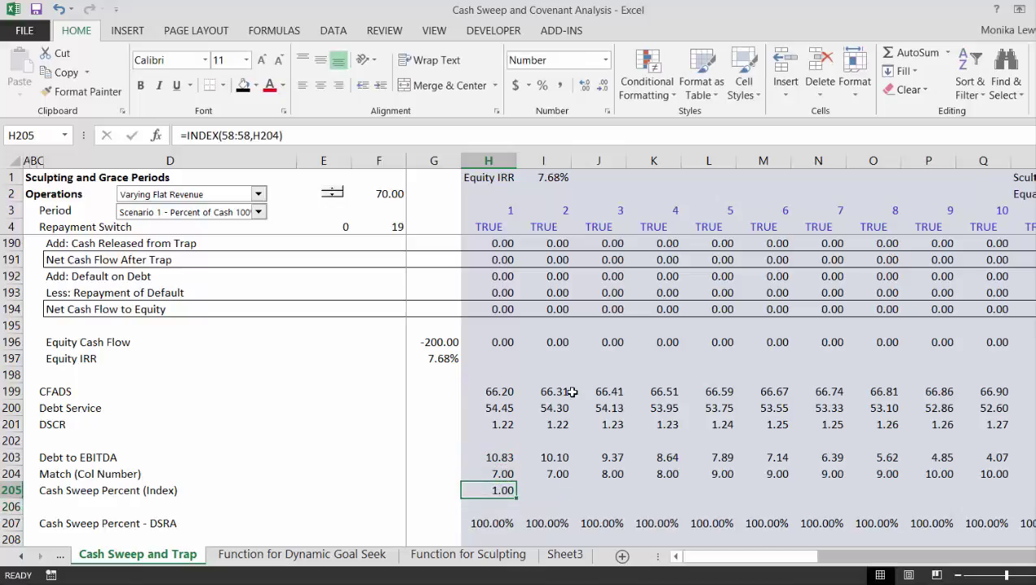
key("ctrl+shift+5")
key("shift+Right")
key("shift+Right")
key("shift+Right")
key("shift+Right")
key("shift+Right")
key("shift+Right")
key("shift+Right")
key("shift+Right")
key("shift+Right")
key("shift+Right")
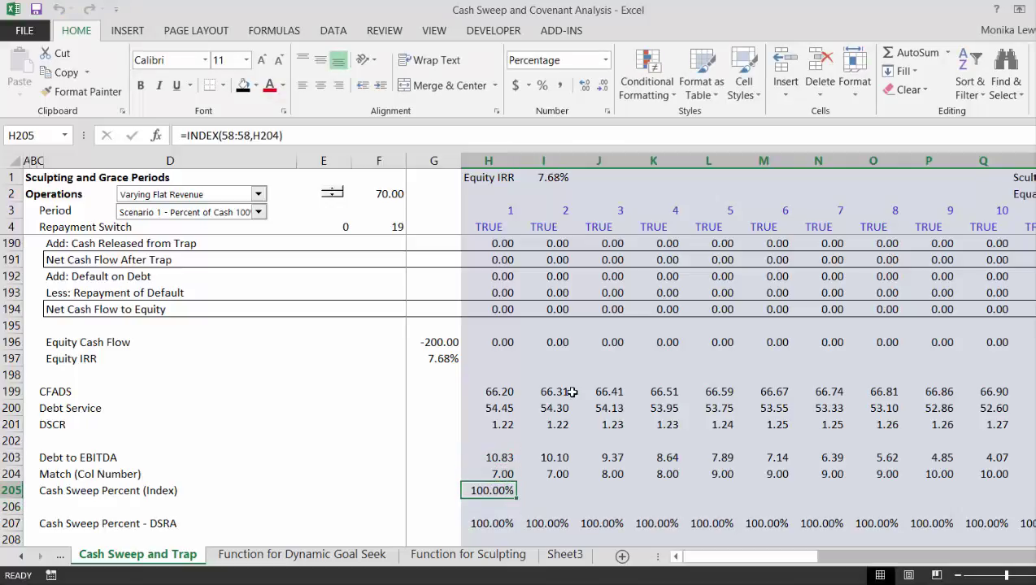
key("ctrl+r")
- Examine the Cash Sweep Percent (Index) row across the periods against the Match and Debt to EBITDA rows above it
key("Right")
key("Right")
key("Right")
key("Right")
key("Right")
key("Right")
key("Right")
key("Right")
key("Right")
key("Right")
key("Right")
key("Right")
key("Right")
key("Right")
key("Right")
key("Right")
key("Right")
key("Right")
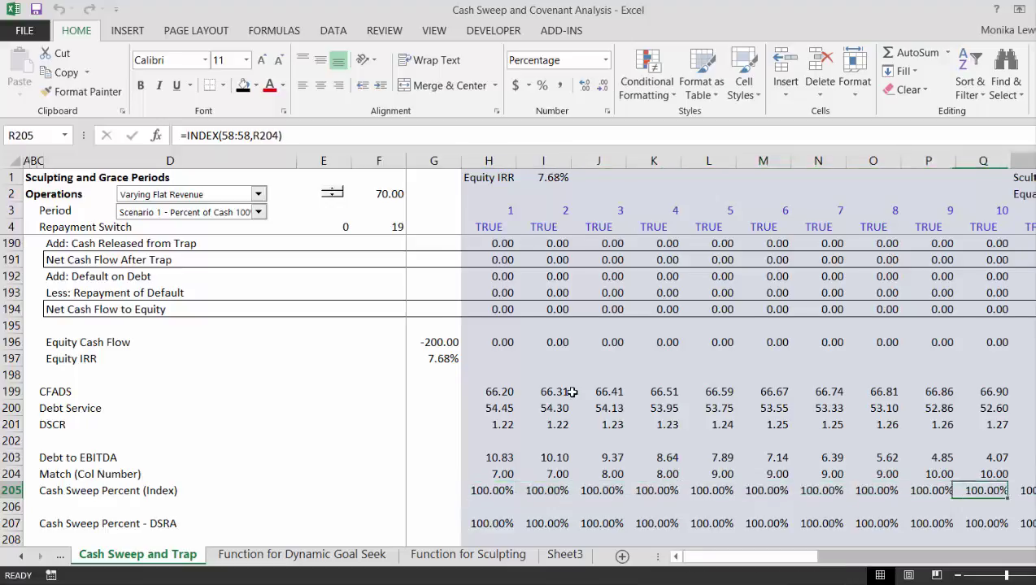
key("Right")
key("Right")
key("Right")
key("Right")
key("Right")
key("Right")
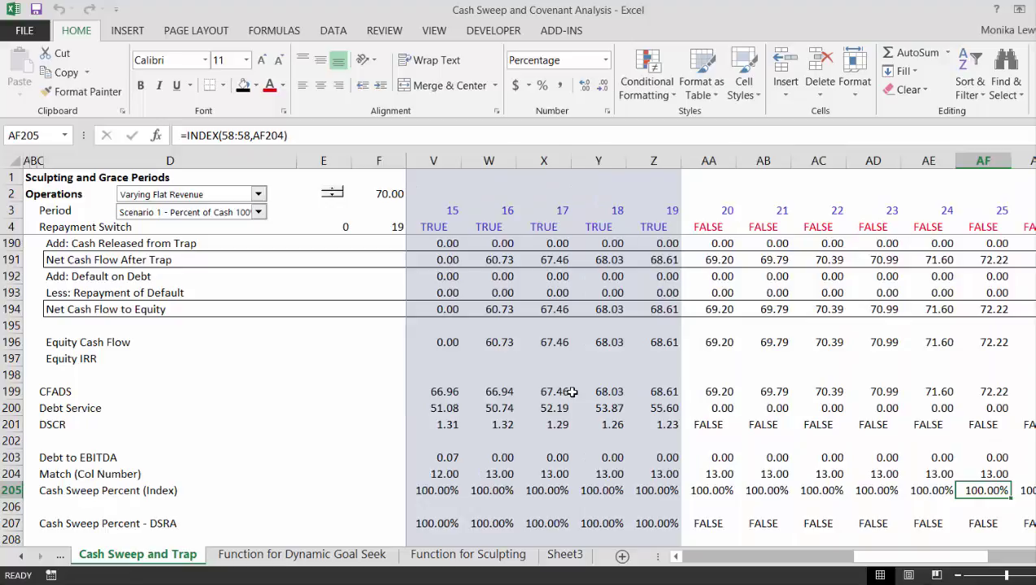
key("Left")
key("Left")
key("Left")
key("Left")
key("Left")
key("Left")
key("Left")
key("Left")
key("Left")
key("Left")
key("Left")
key("Left")
key("Left")
key("Left")
key("Left")
key("Left")
key("Left")
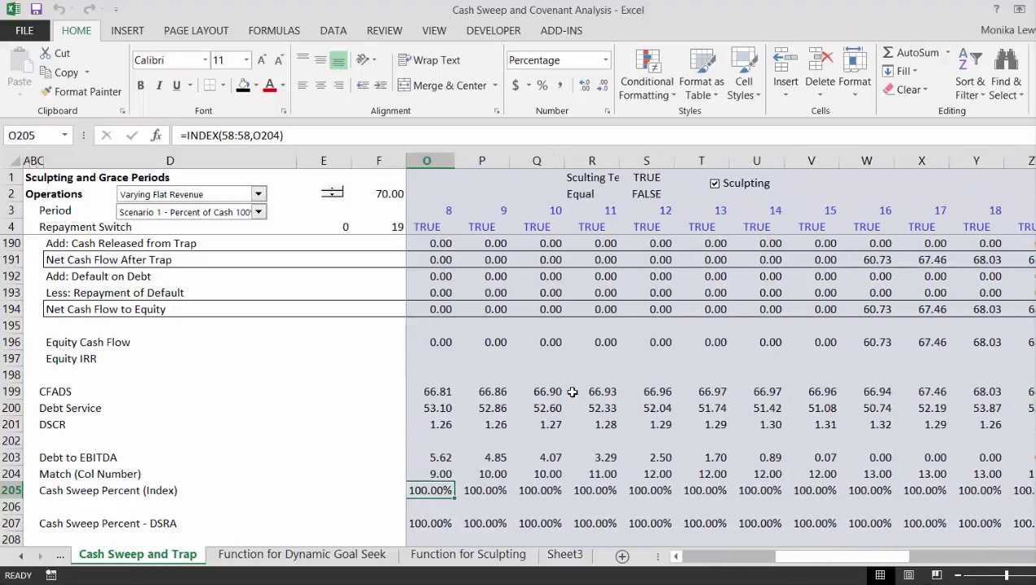
key("Left")
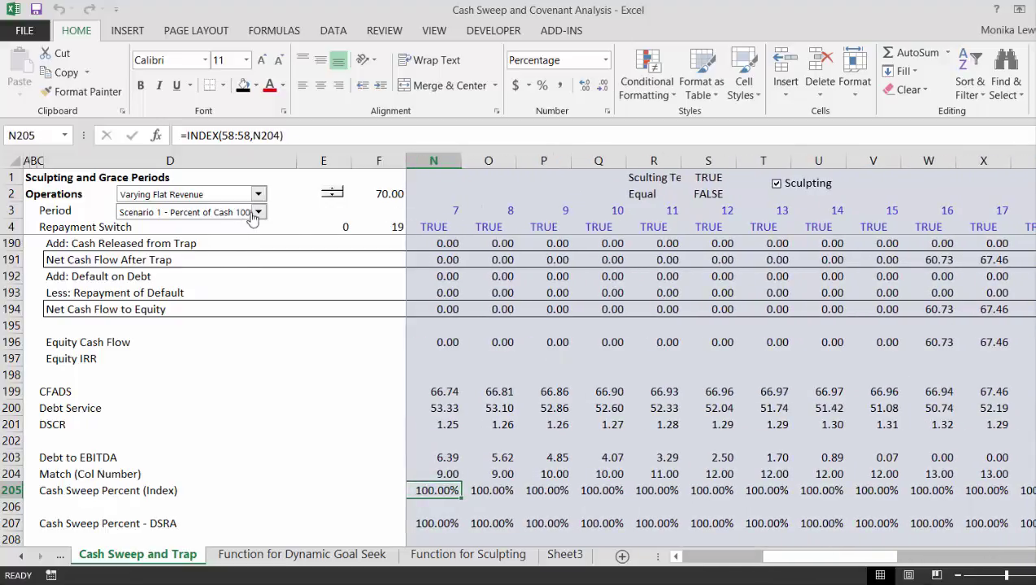
- Switch the cash sweep selection to Scenario 4 - Varying Cash Sweep
left_click(256, 212)
key("Down")
key("Down")
key("Down")
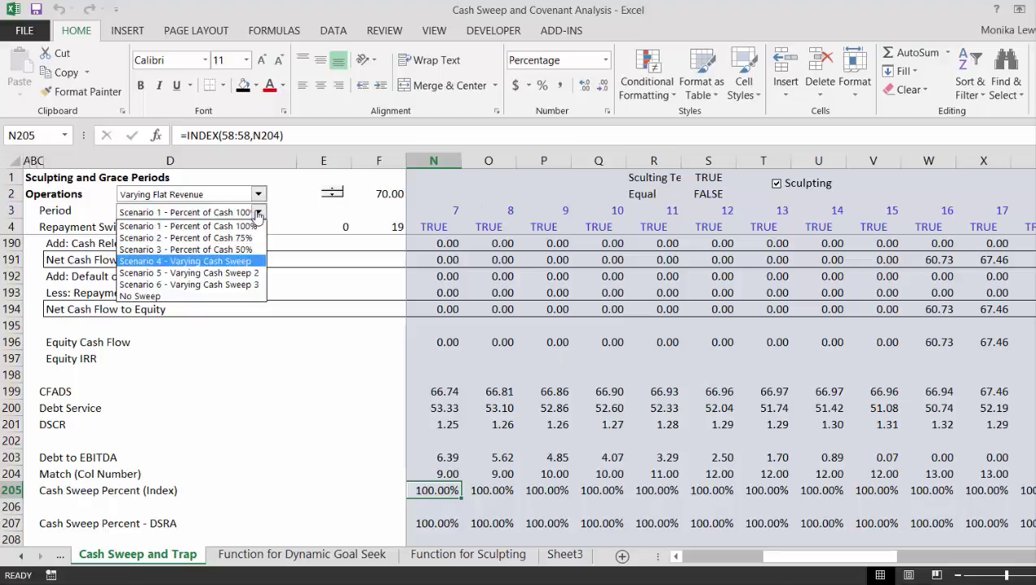
key("Return")
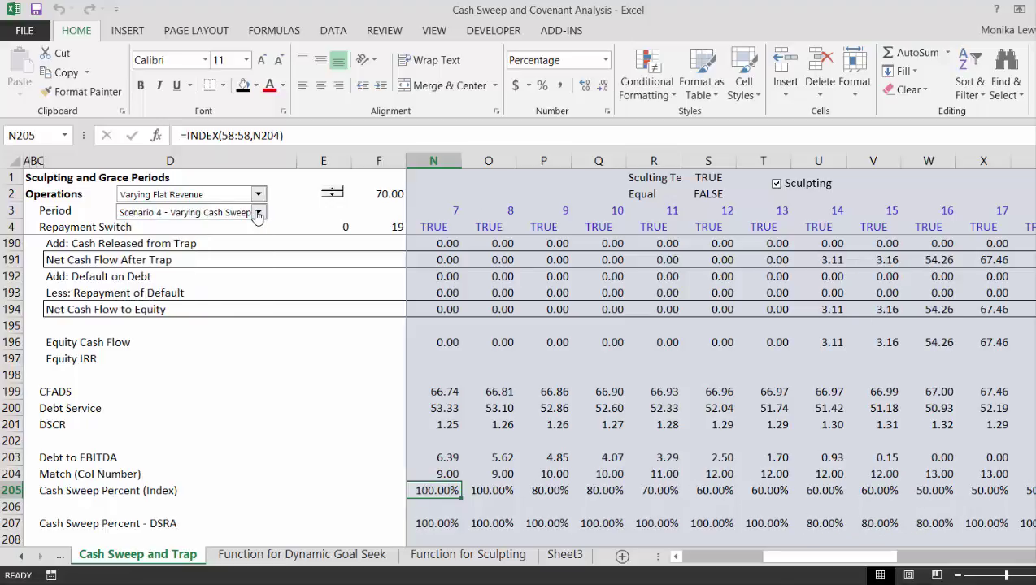
- Examine how the Cash Sweep Percent (Index) row responds to Scenario 4, comparing it with Debt to EBITDA across the early periods
key("Right")
key("Right")
key("Left")
key("Right")
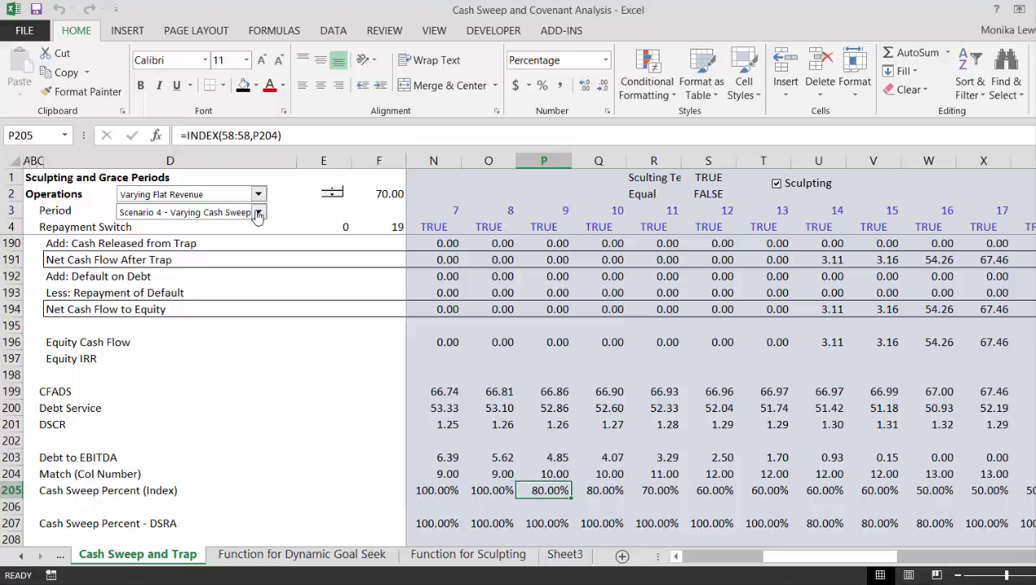
key("Left")
key("Left")
key("Left")
key("Left")
key("Left")
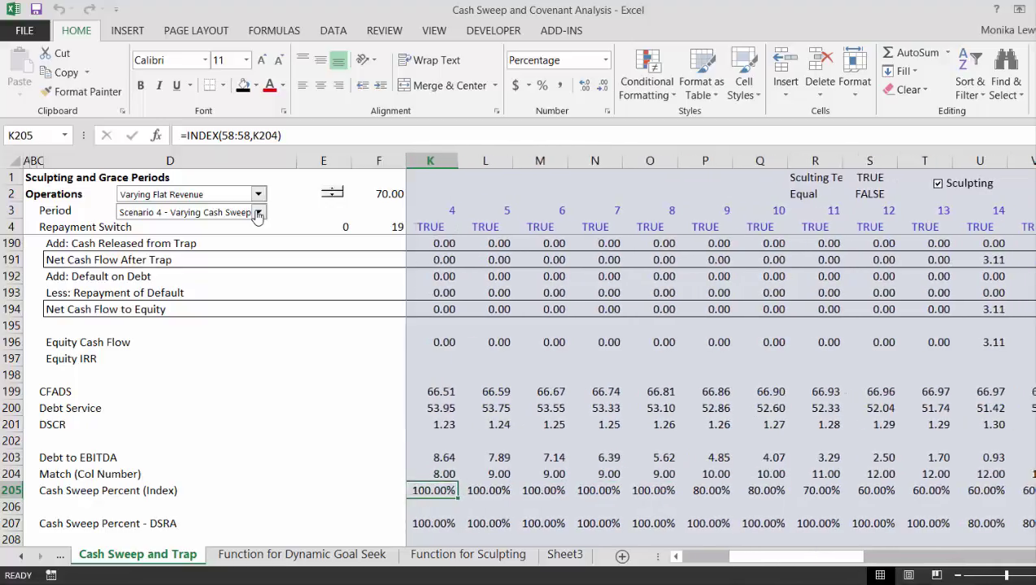
key("Right")
key("Right")
key("Right")
key("Left")
key("Left")
key("Left")
key("Left")
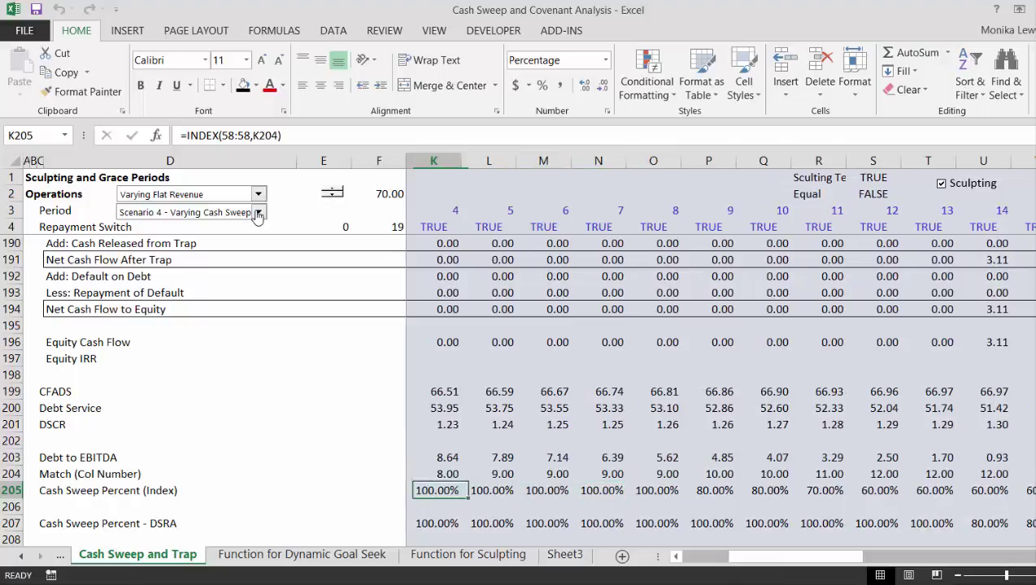
key("Left")
key("Up")
key("Up")
key("Left")
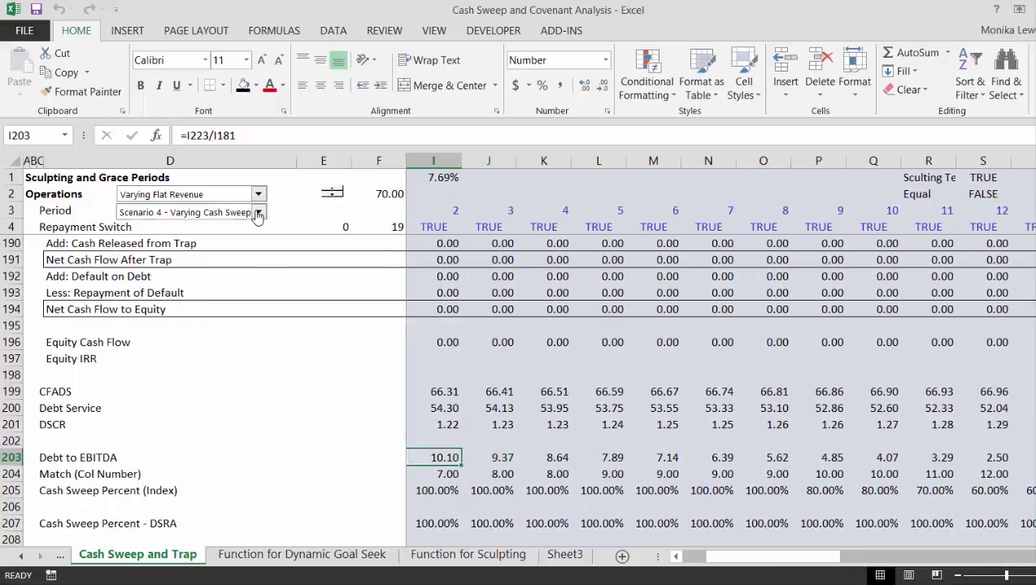
- Switch the cash sweep selection to Scenario 5 - Varying Cash Sweep 2, and then to Scenario 6 - Varying Cash Sweep 3
left_click(258, 213)
left_click(258, 213)
key("Down")
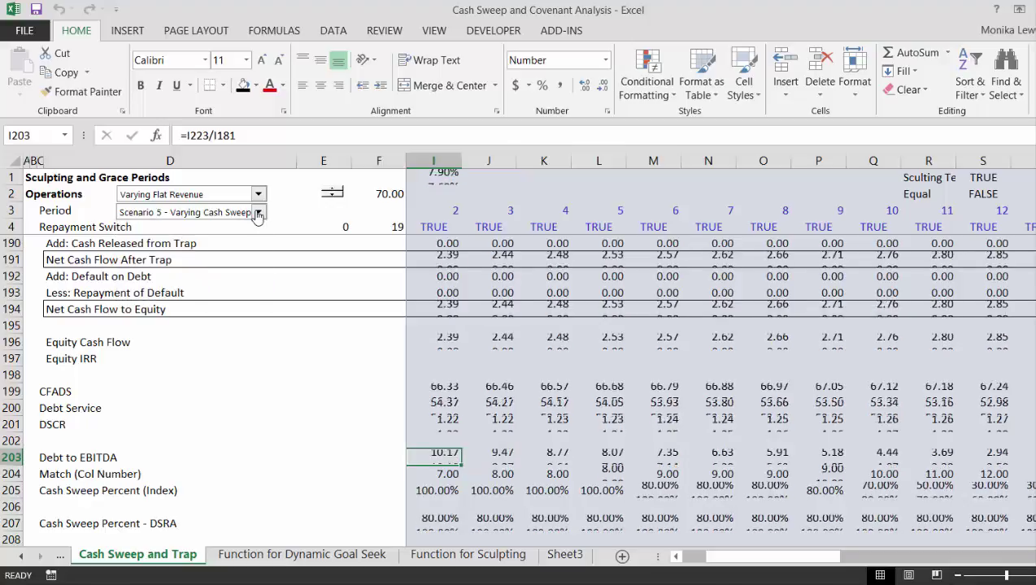
left_click(258, 213)
key("Down")
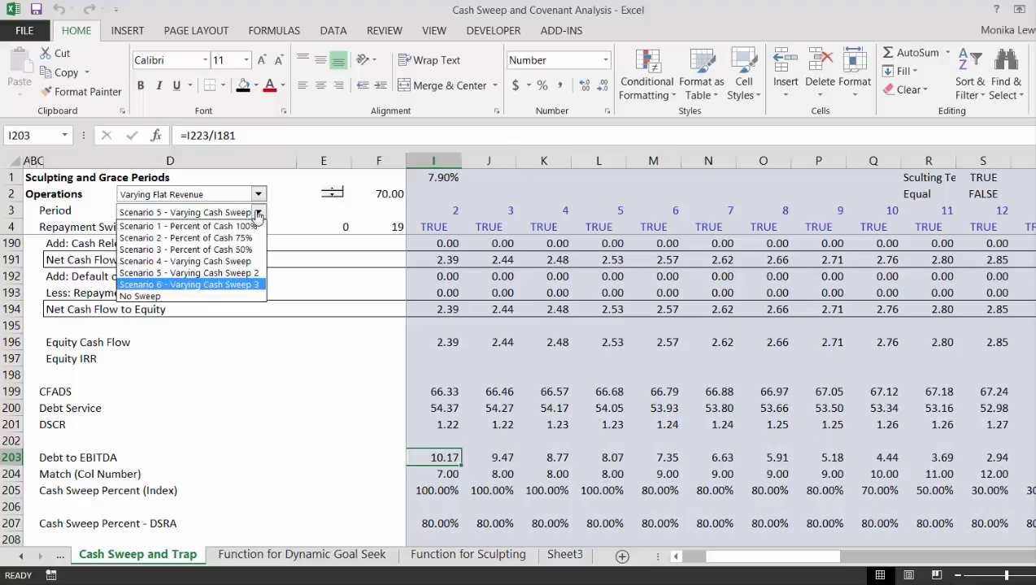
key("Return")
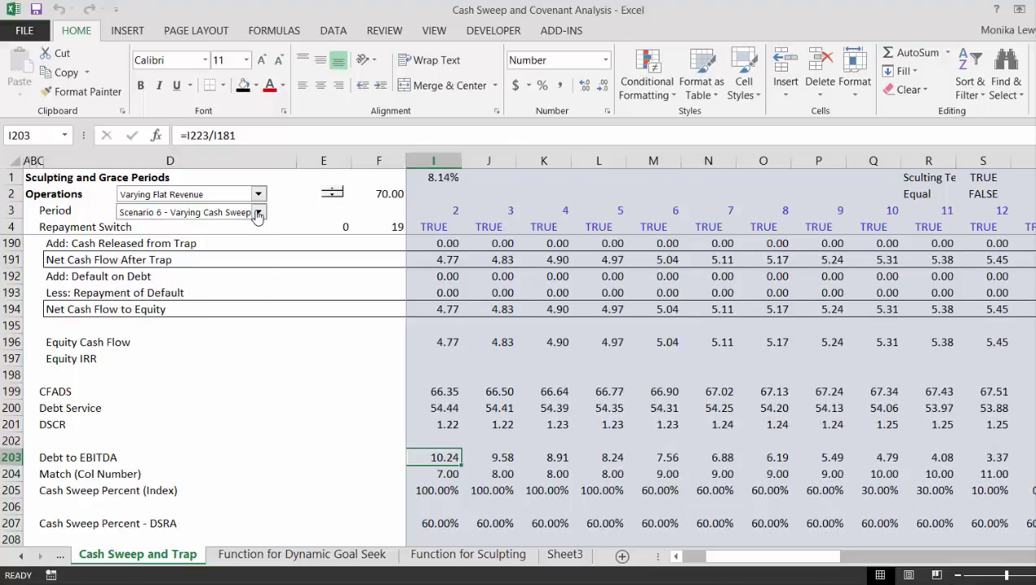
- Delete blank row 206 between the Cash Sweep Percent (Index) and Cash Sweep Percent - DSRA rows
key("Down")
key("Down")
key("Down")
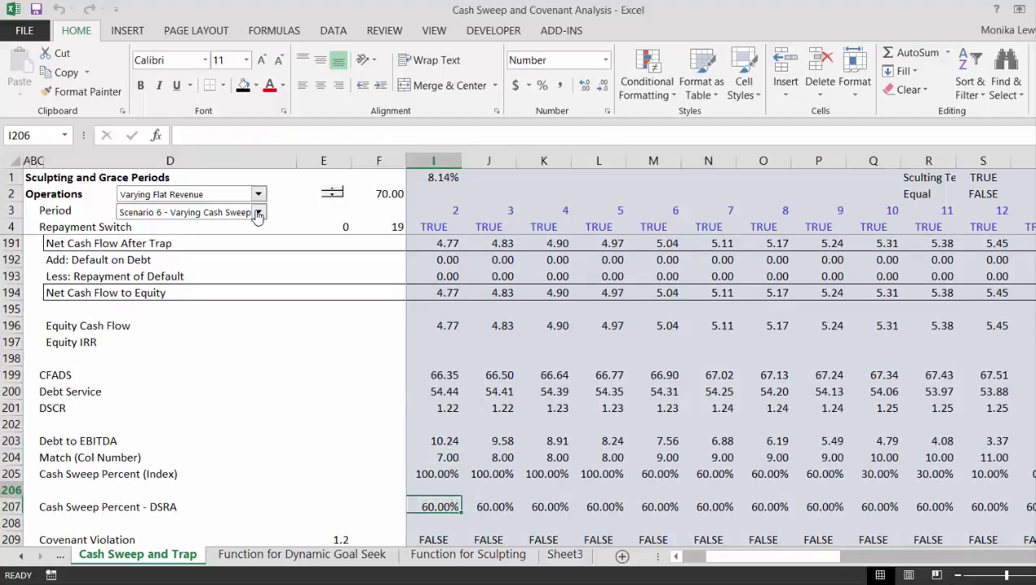
key("Up")
key("Left")
key("Left")
key("Left")
key("Left")
key("Left")
key("Left")
key("Left")
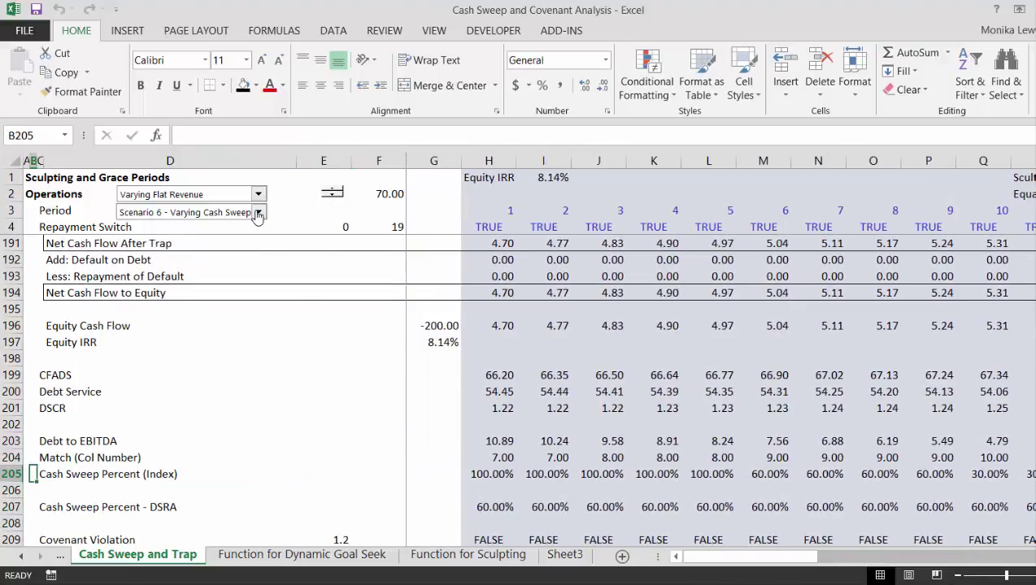
key("Left")
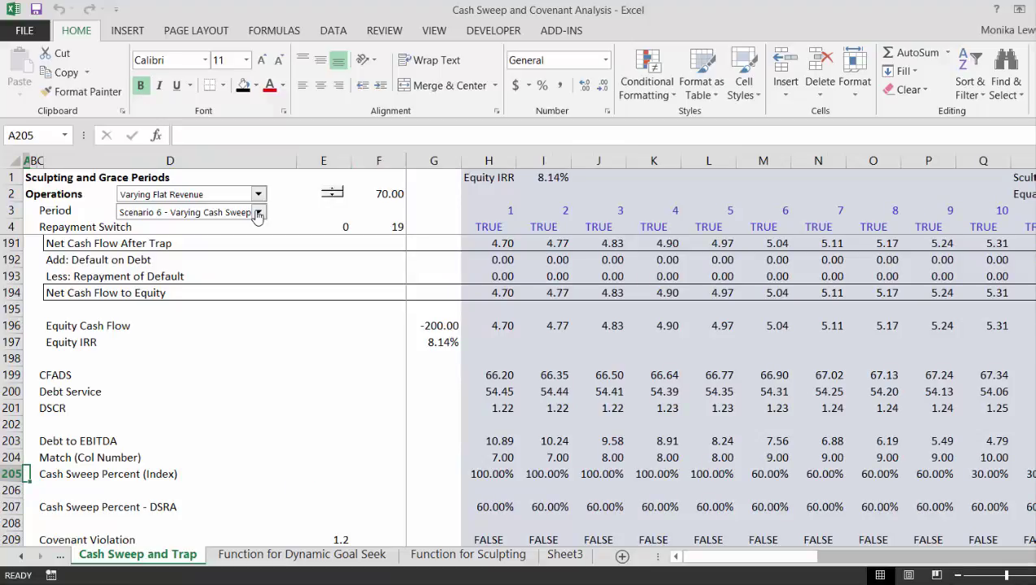
key("Down")
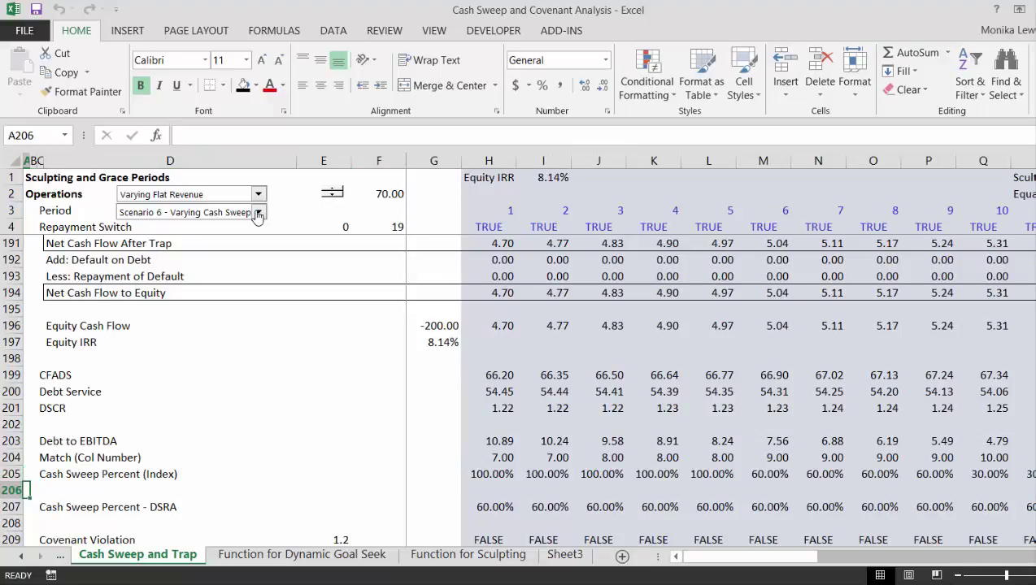
key("shift+space")
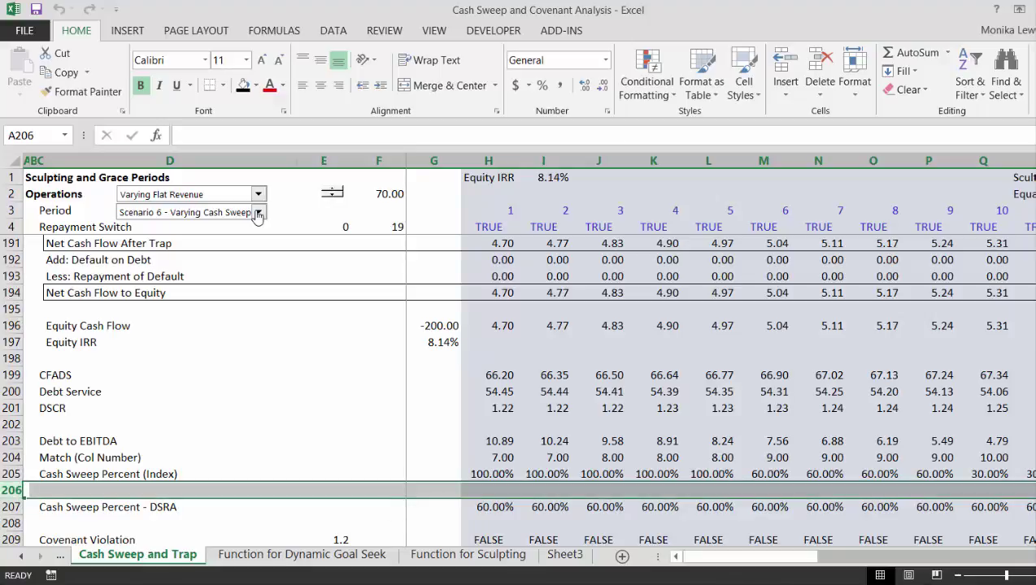
key("ctrl+minus")
- Insert a blank row at row 207, between Cash Sweep Percent - DSRA and Covenant Violation
key("Down")
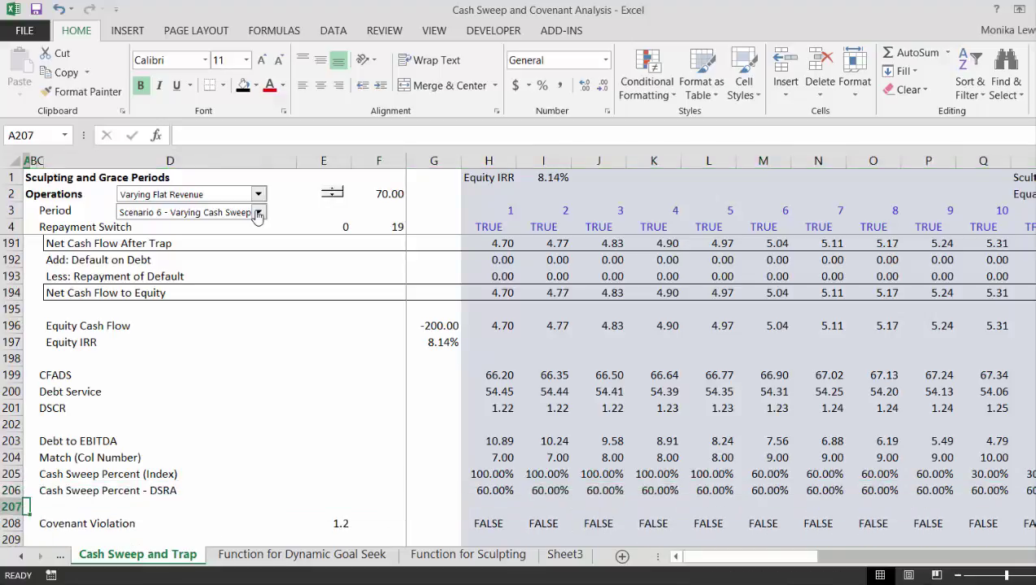
key("shift+space")
key("ctrl+plus")
key("Up")
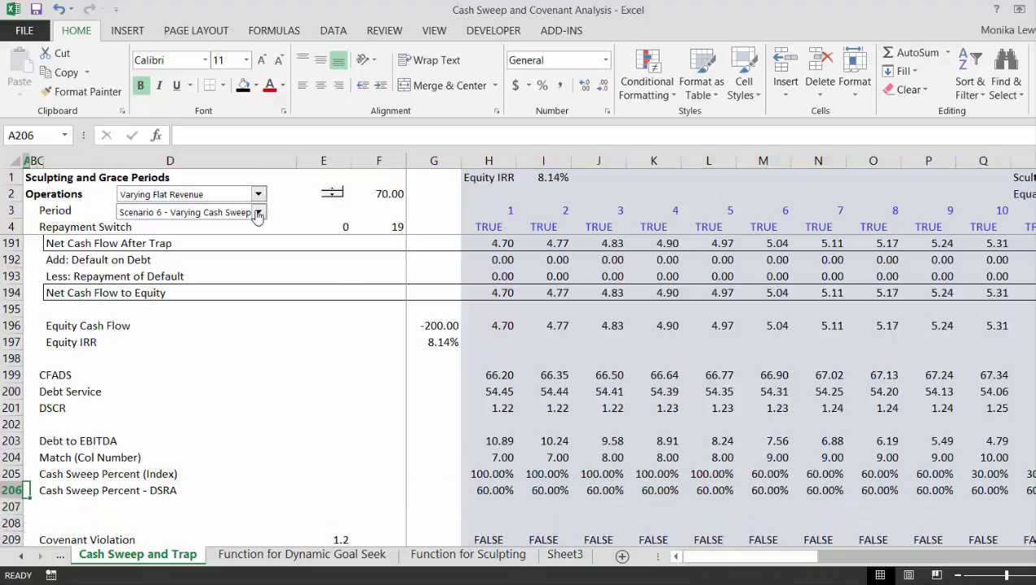
- Examine the cash sweep scenario table and the DSCR Criteria and Debt to EBITDA rows above it
key("Page_Up")
key("Page_Up")
key("Page_Up")
key("Page_Up")
key("Page_Up")
key("Page_Up")
key("Page_Up")
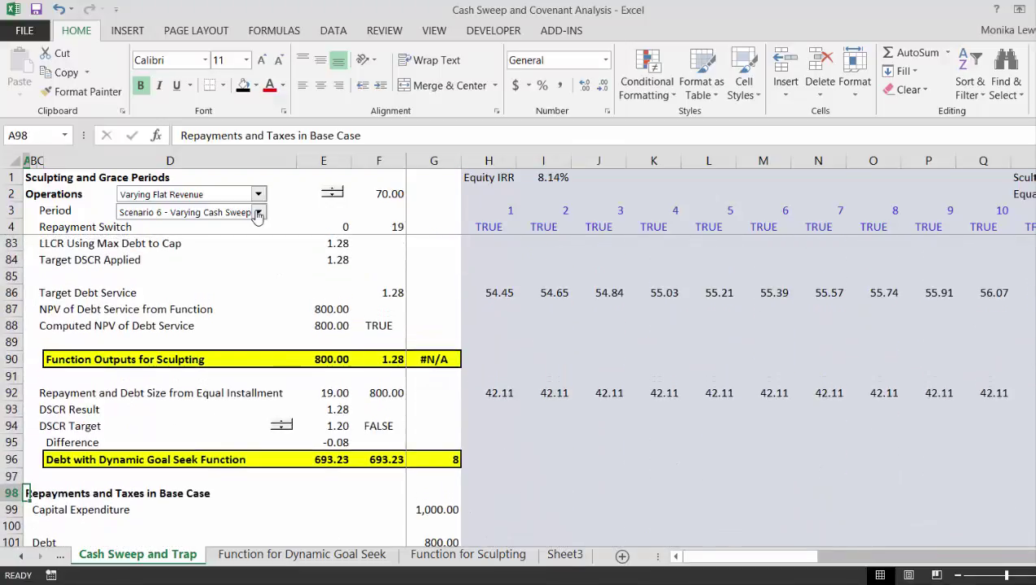
key("Page_Up")
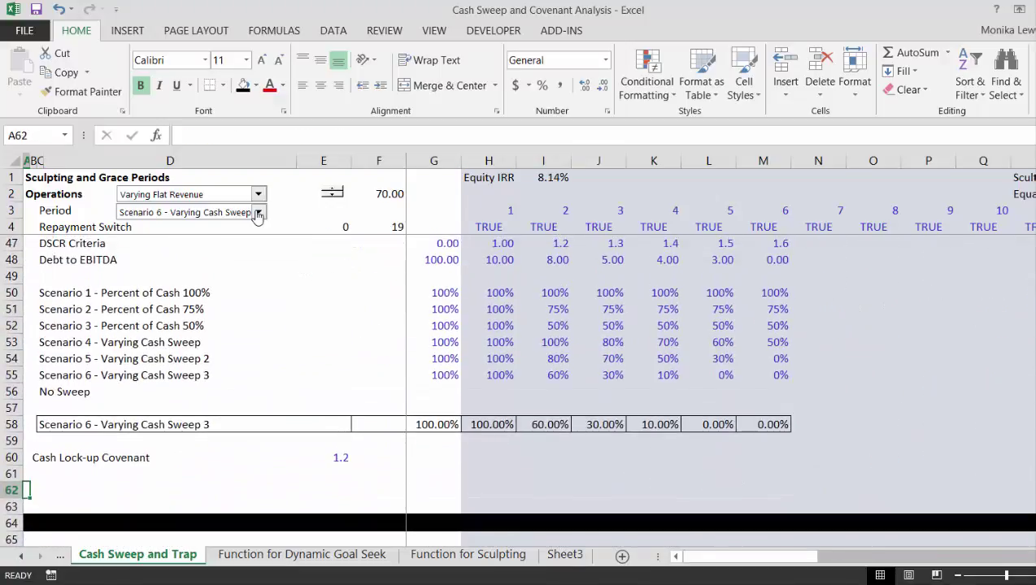
key("Up")
key("Up")
key("Up")
key("Up")
key("Up")
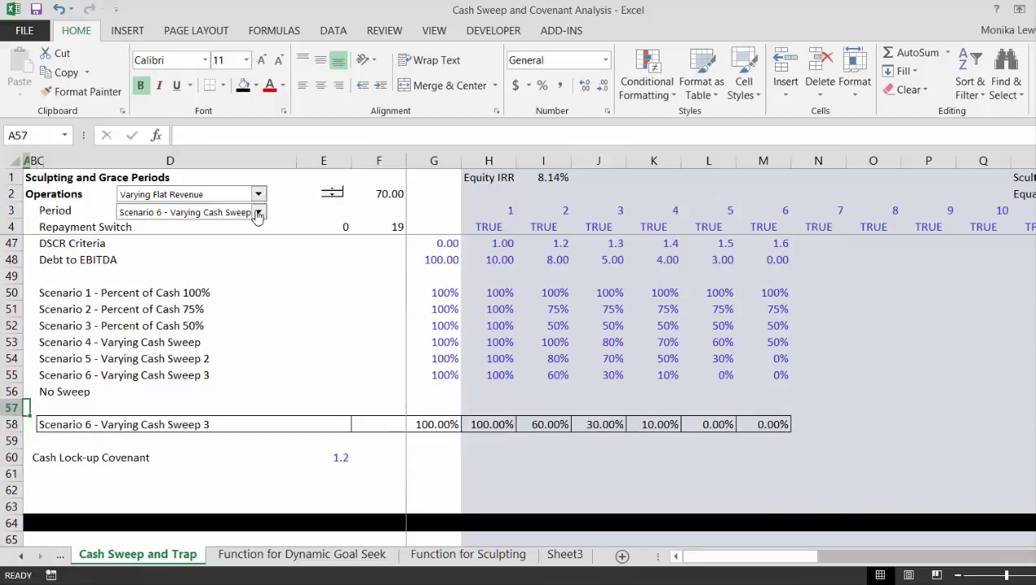
key("Up")
key("Up")
key("Up")
key("Up")
key("Up")
key("Up")
key("Up")
key("Up")
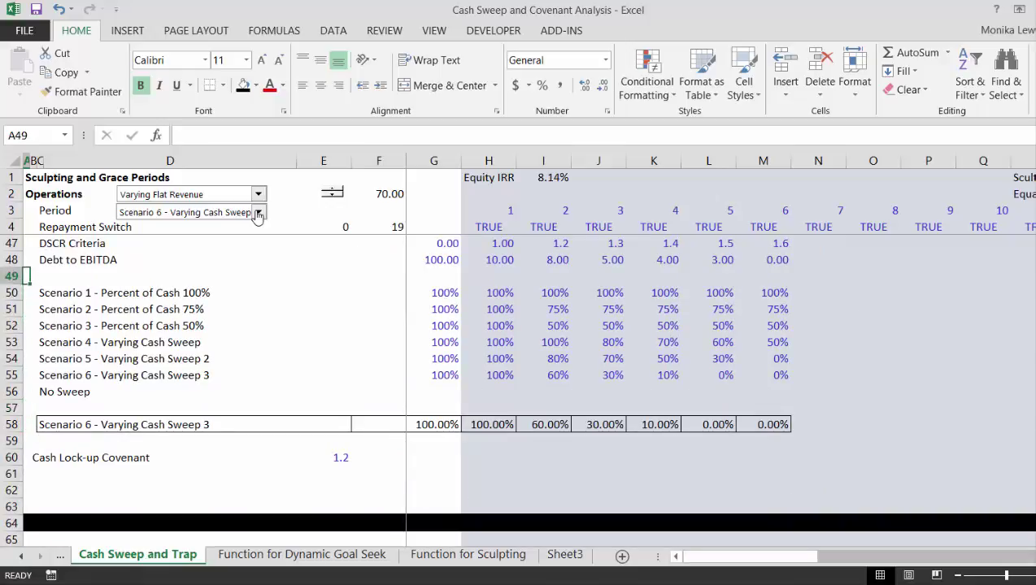
key("Up")
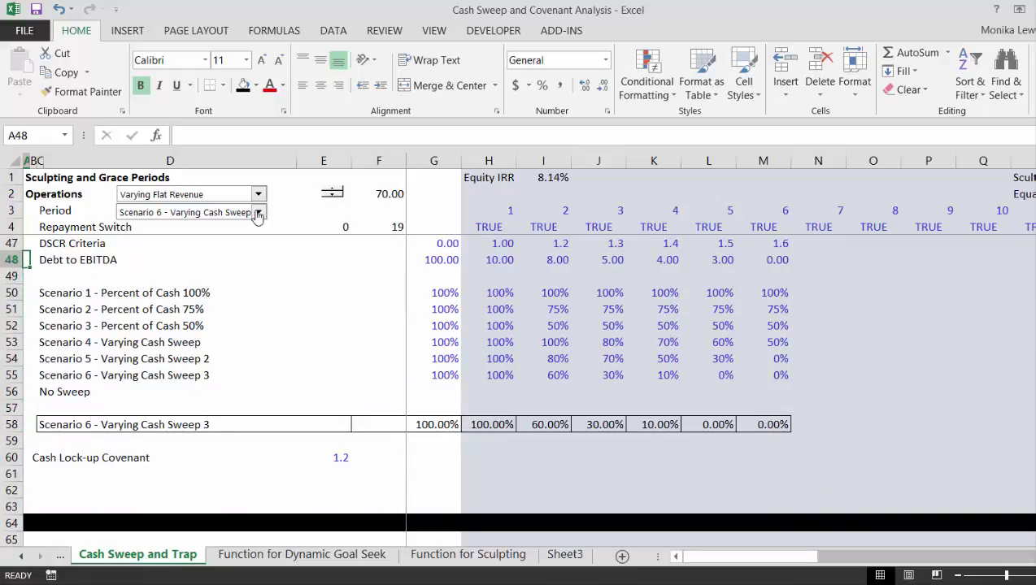
- Insert three blank rows at row 60, above the Cash Lock-up Covenant row
key("Down")
key("Down")
key("Down")
key("Down")
key("Down")
key("Down")
key("Down")
key("Down")
key("Down")
key("Down")
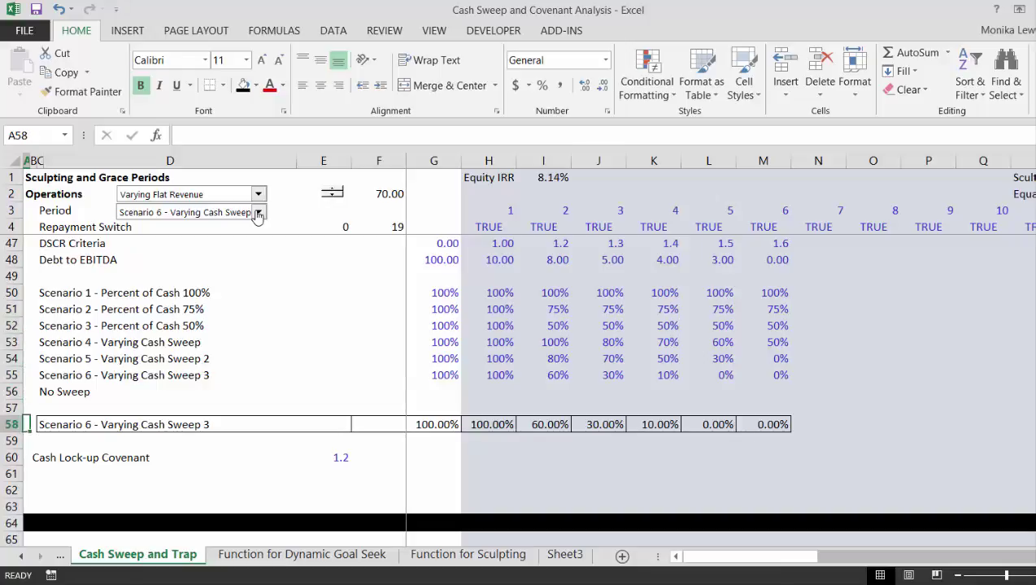
key("Down")
key("Down")
key("shift+space")
key("ctrl+shift+plus")
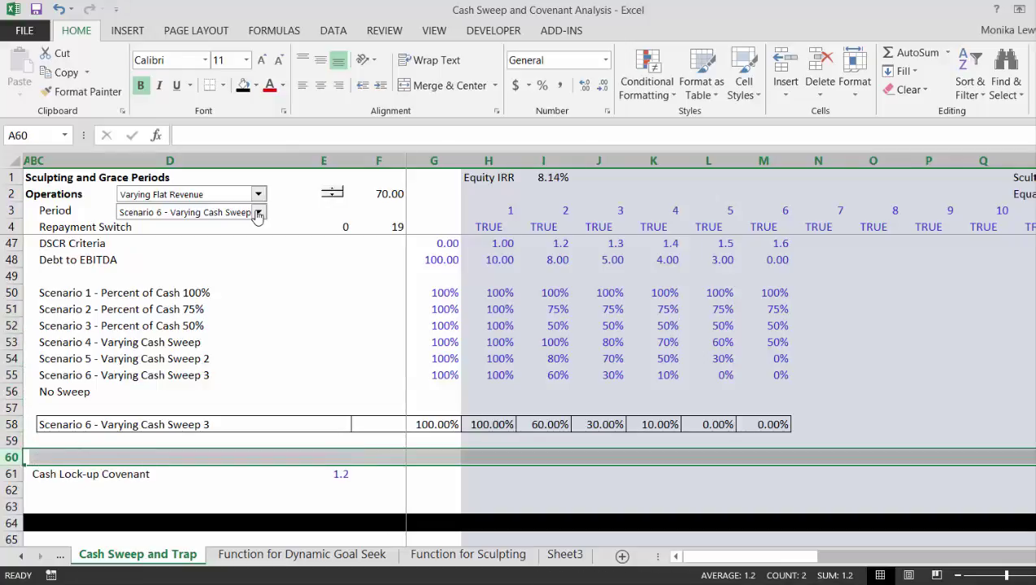
key("ctrl+shift+plus")
key("ctrl+shift+plus")
- Label C60 as Apply DSCR Criteria and enter TRUE in E60 as its switch value
key("Right")
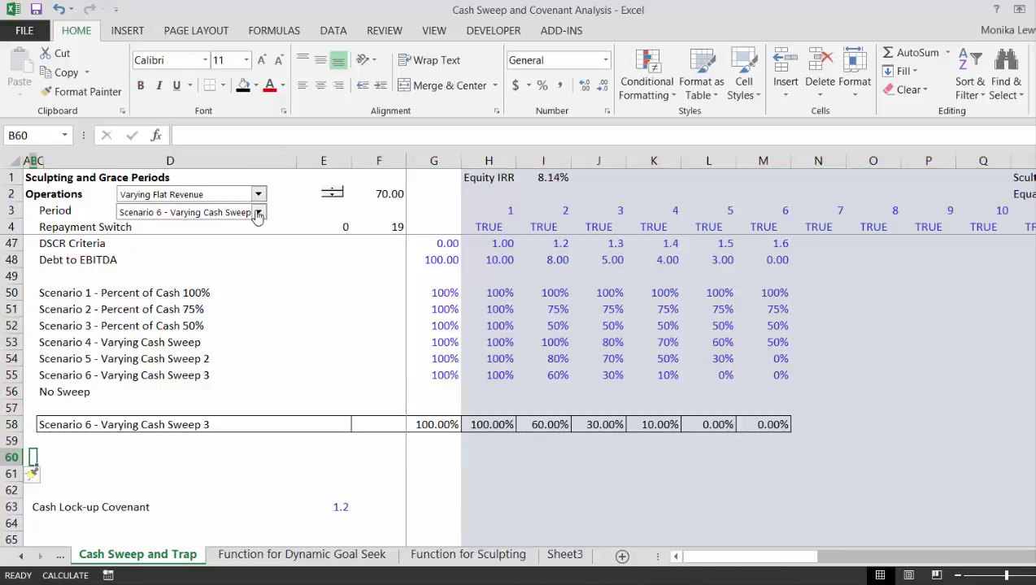
key("Right")
type("Ap")
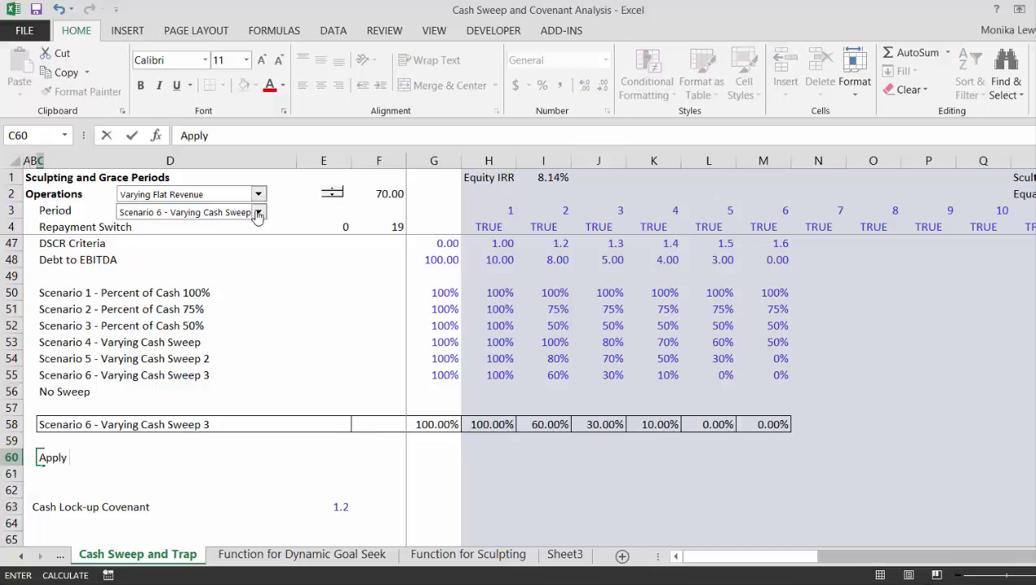
type("ply D")
key("BackSpace")
type("DSCR C")
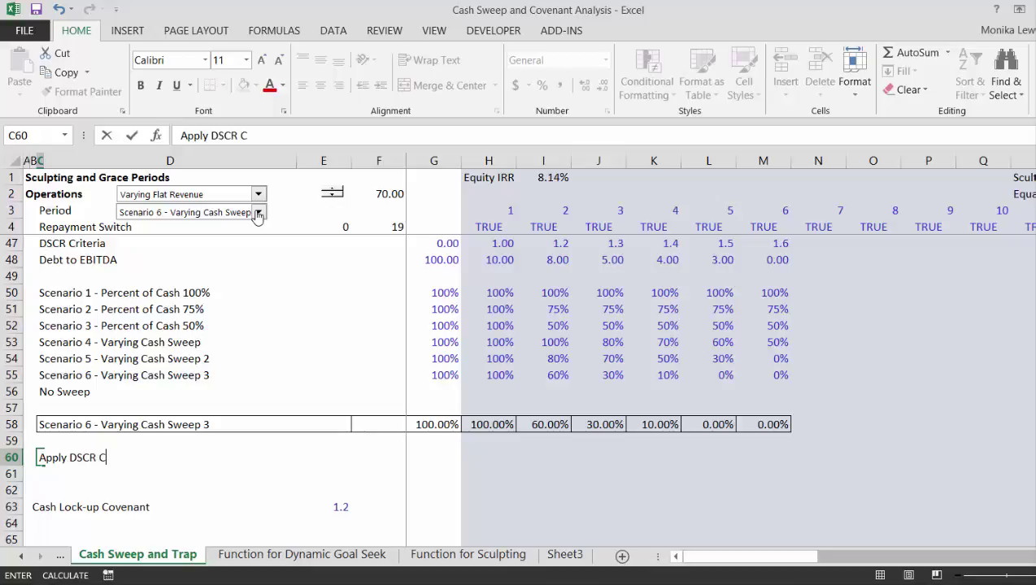
type("riteria")
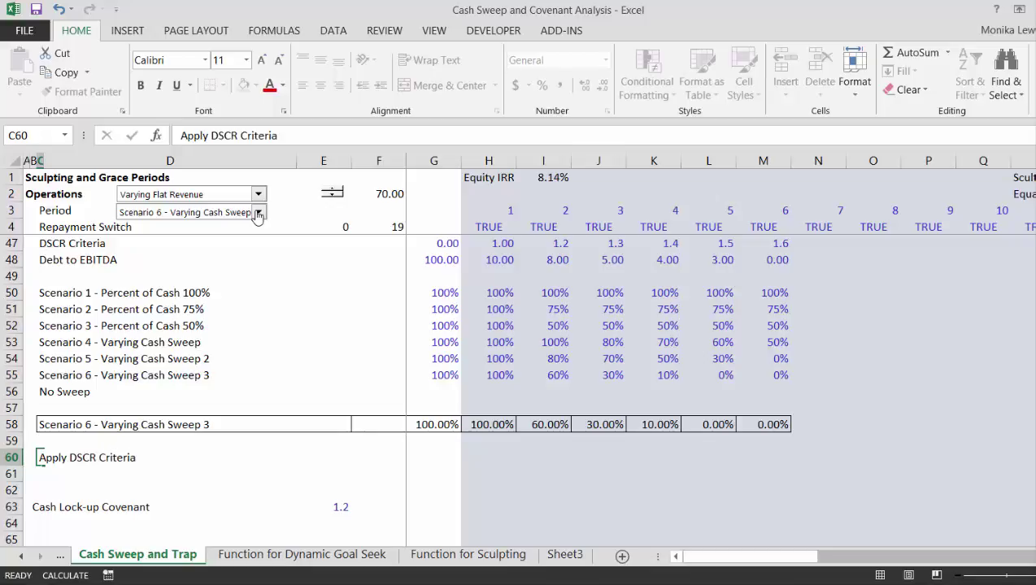
key("Right")
key("Right")
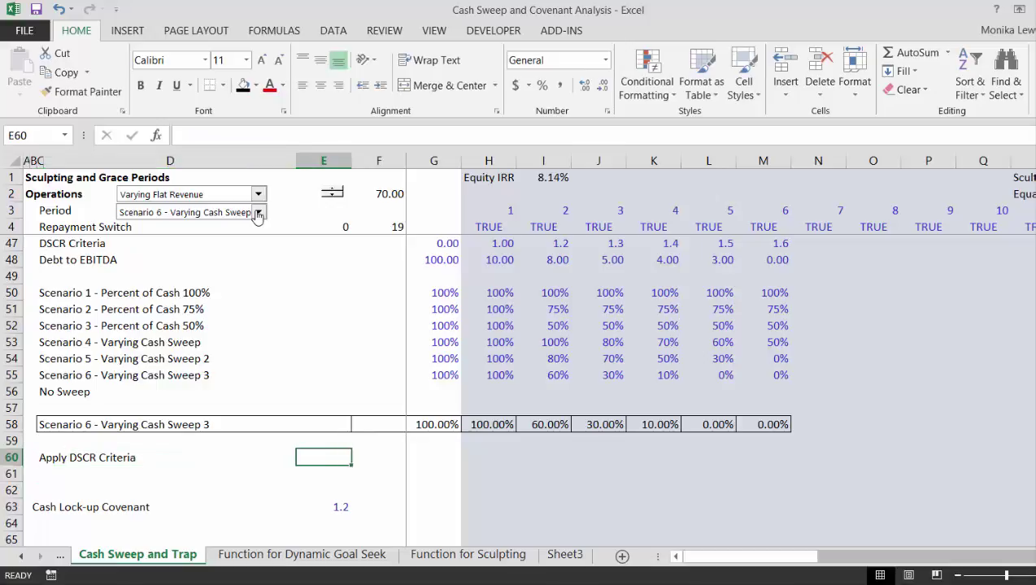
type("true")
key("Right")
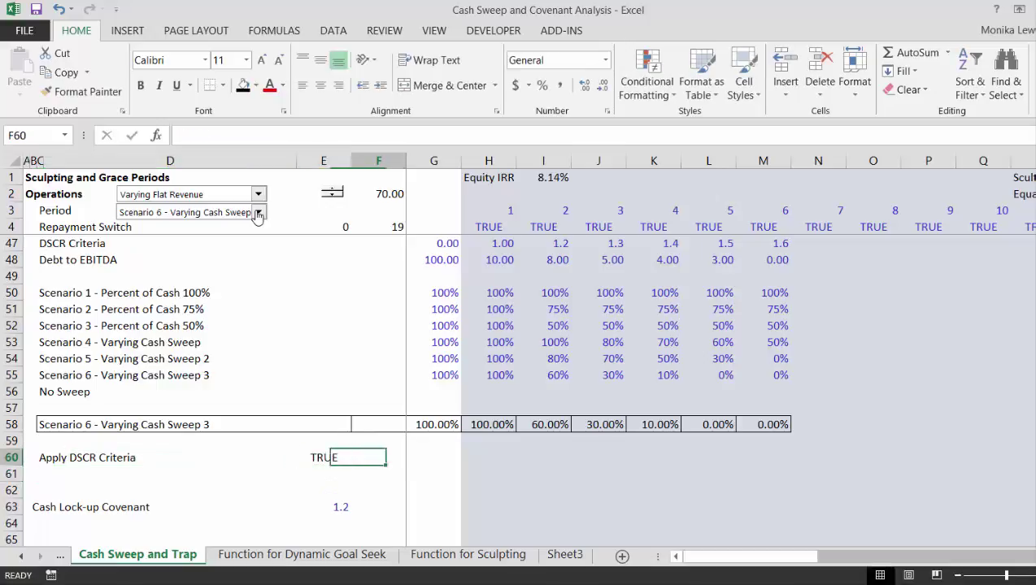
- Place a check box form control in F60 beside the Apply DSCR Criteria value and remove its caption text
left_click(493, 31)
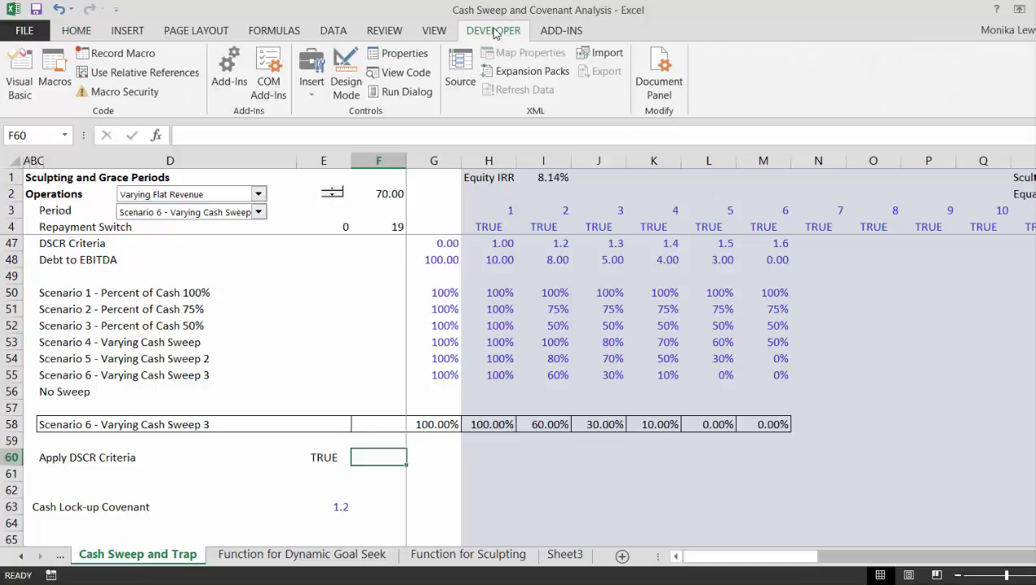
left_click(312, 71)
left_click(336, 133)
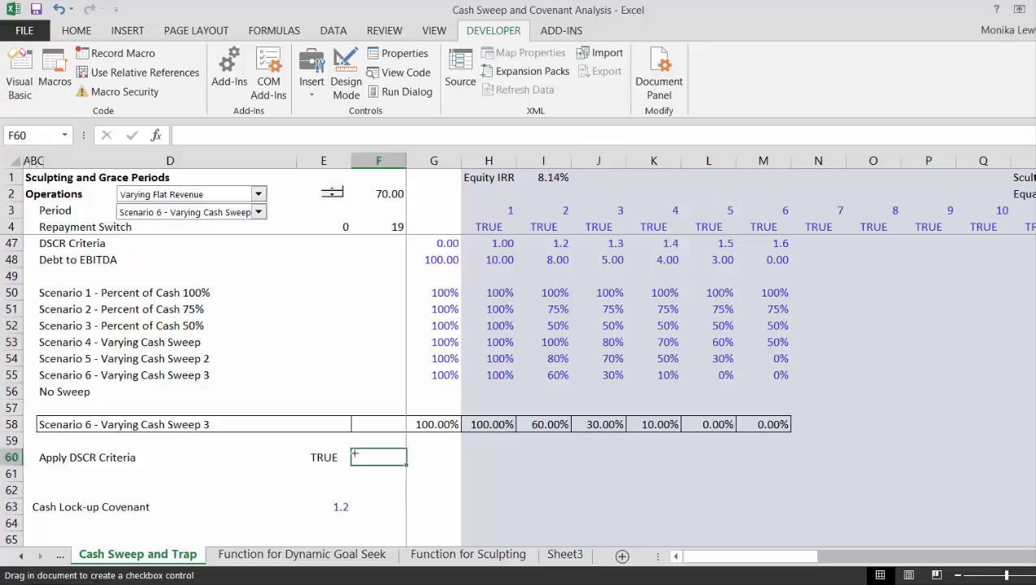
left_click_drag(355, 454, 403, 472)
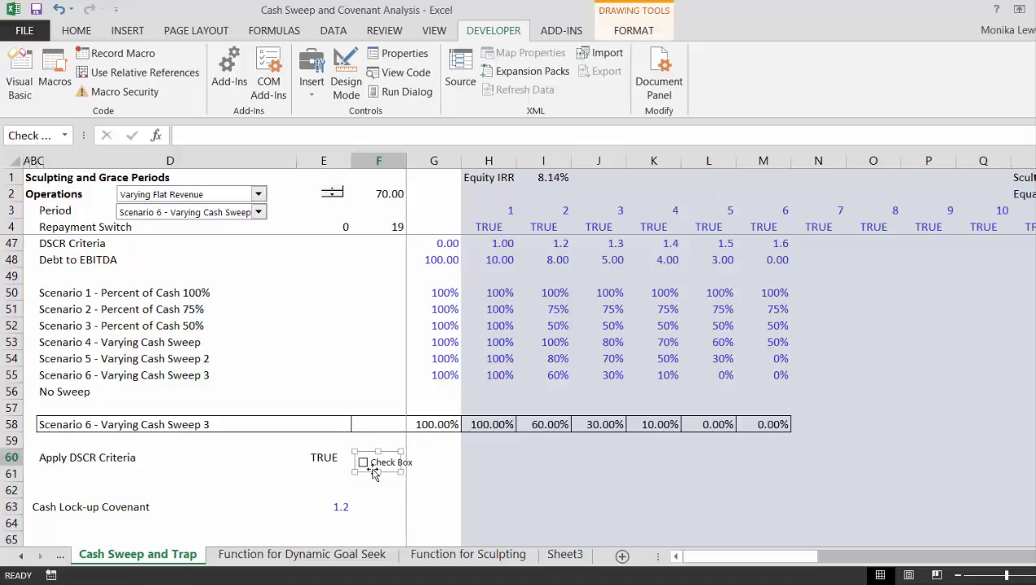
left_click(374, 463)
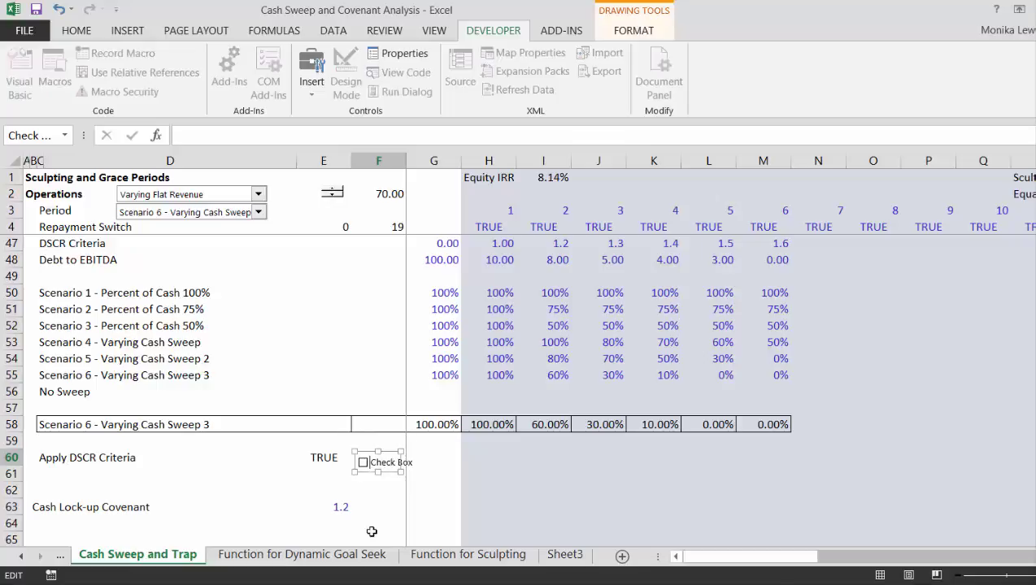
left_click(322, 479)
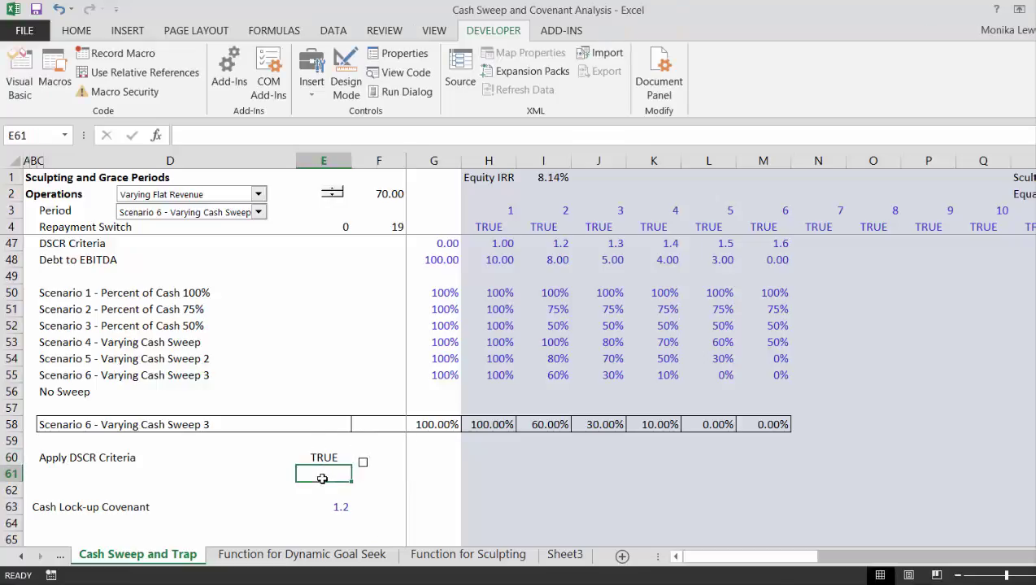
- Link the check box beside Apply DSCR Criteria to cell E60 on the Cash Sweep and Trap sheet
right_click(363, 465)
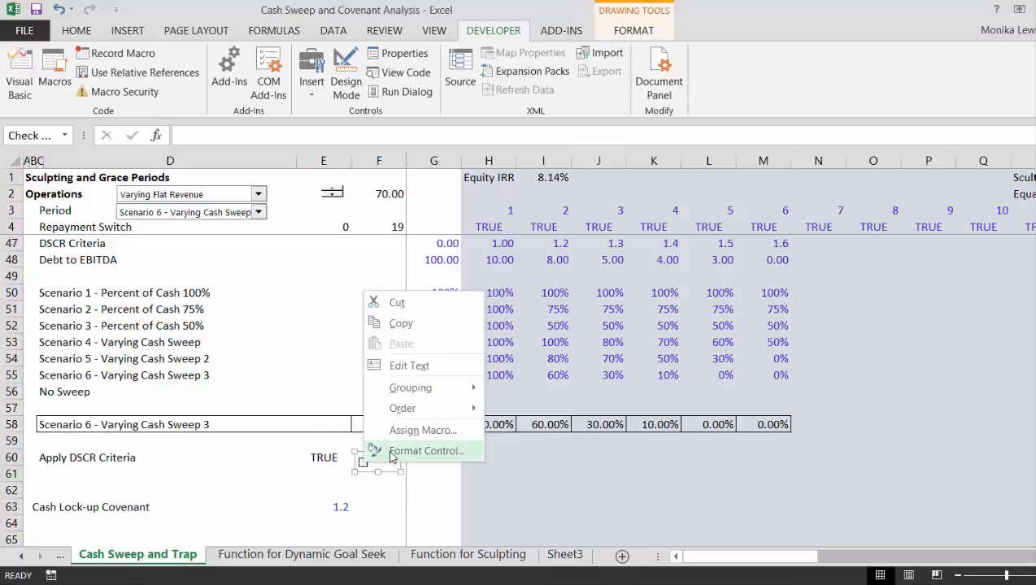
left_click(423, 451)
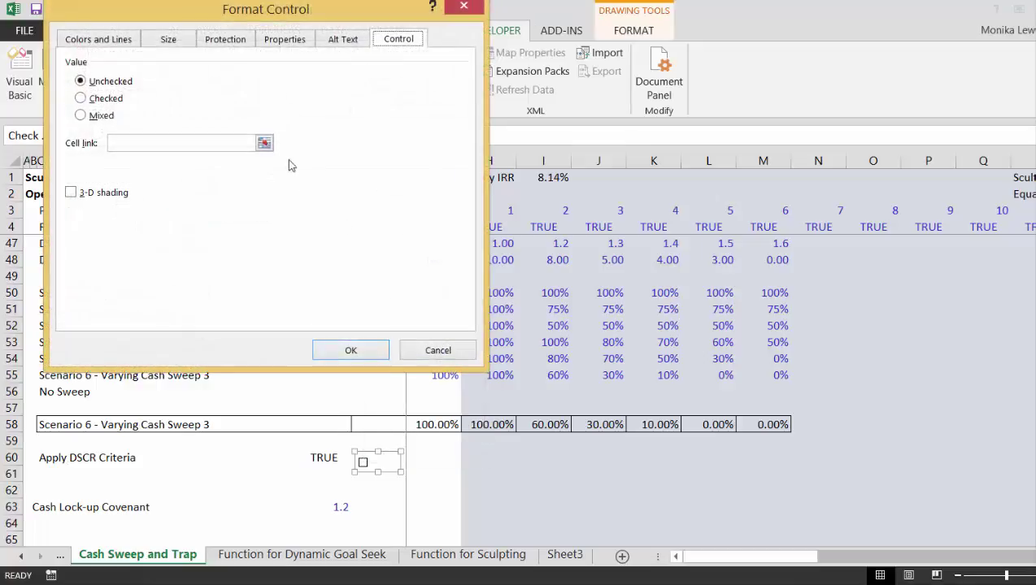
left_click(264, 144)
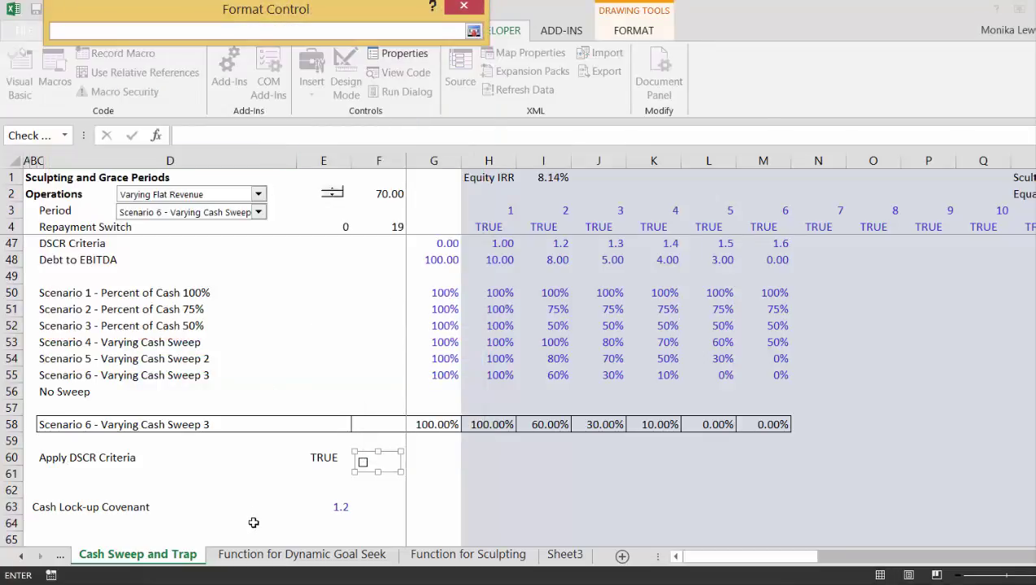
left_click(283, 559)
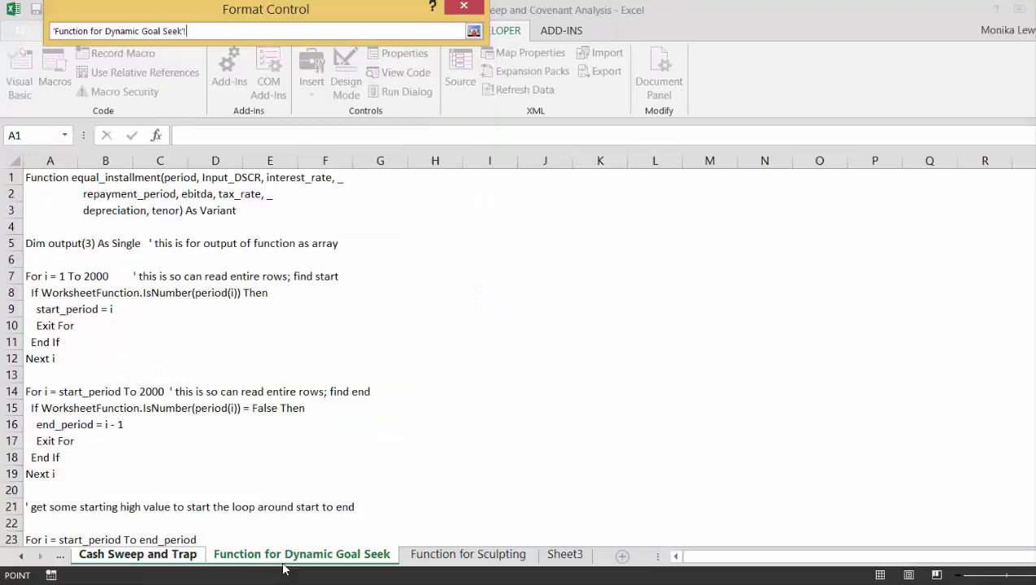
left_click(175, 556)
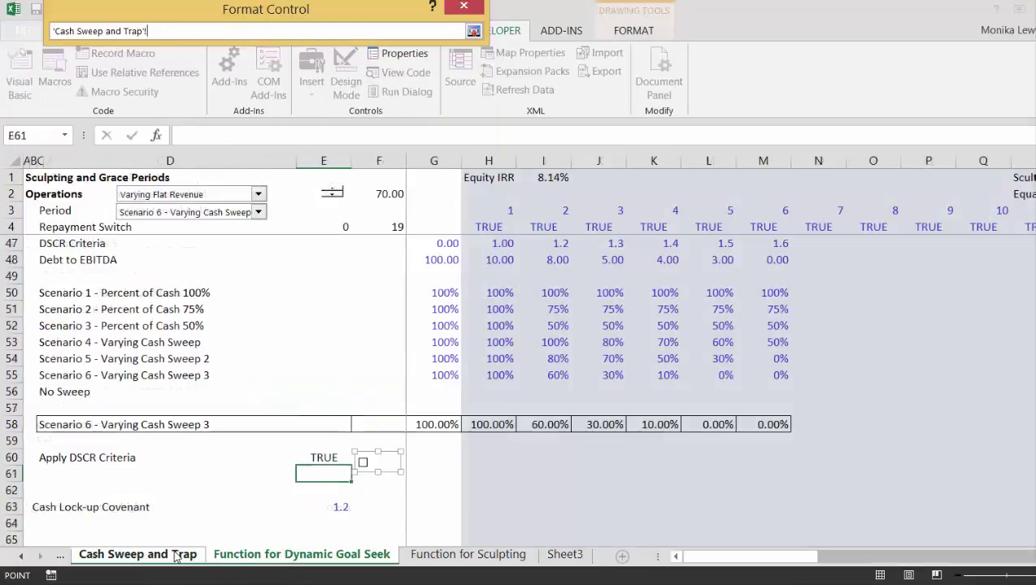
left_click(309, 460)
key("Return")
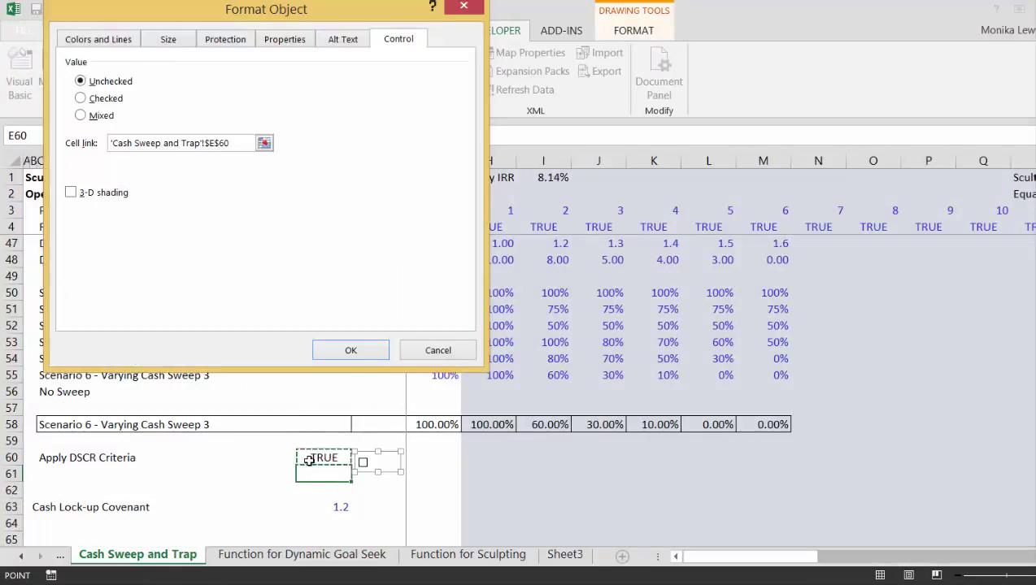
left_click(350, 349)
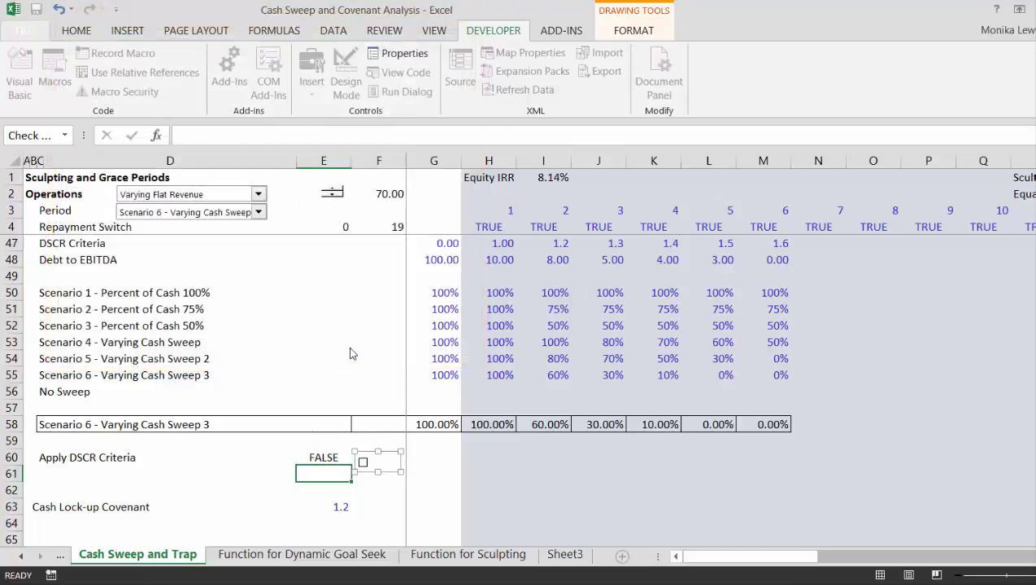
left_click(272, 462)
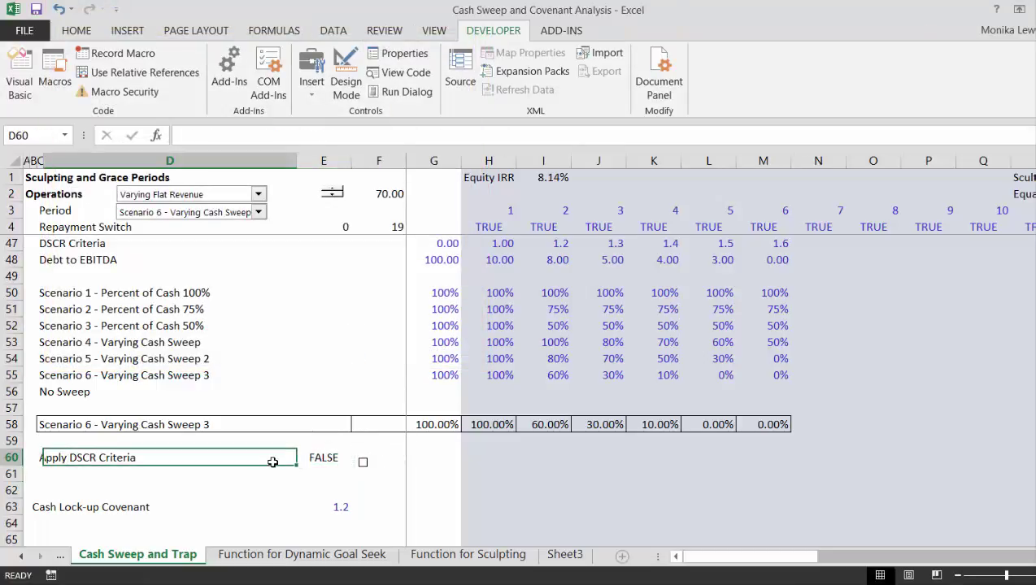
- Move the check box up slightly so it lines up with the Apply DSCR Criteria row
left_click(362, 461, "ctrl")
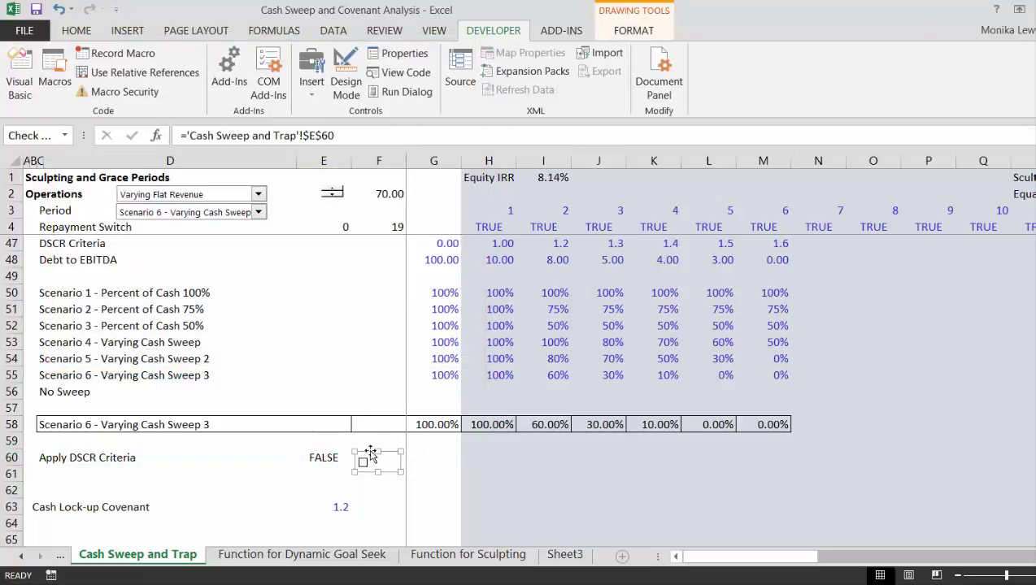
left_click_drag(368, 452, 367, 448)
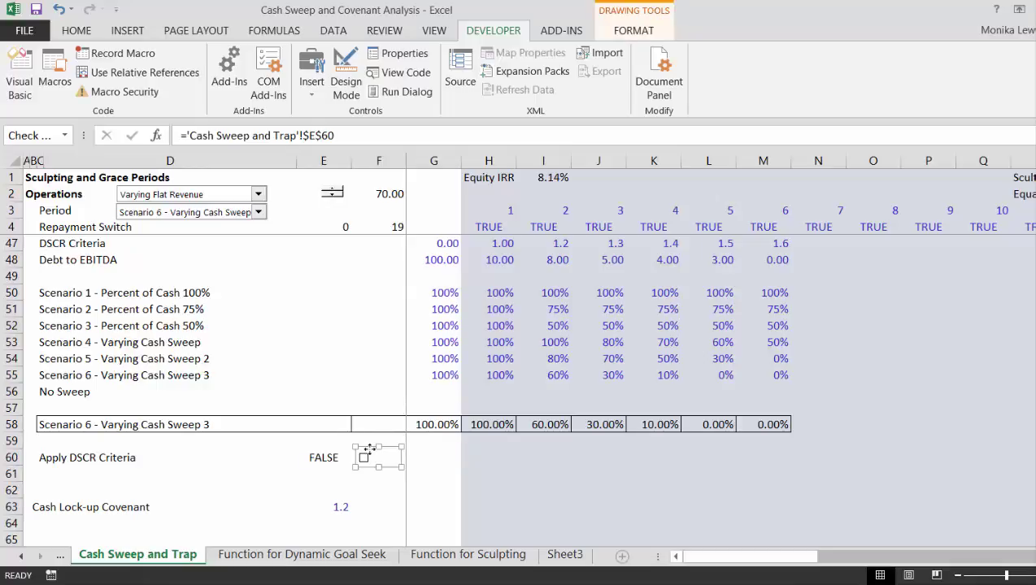
left_click(322, 467)
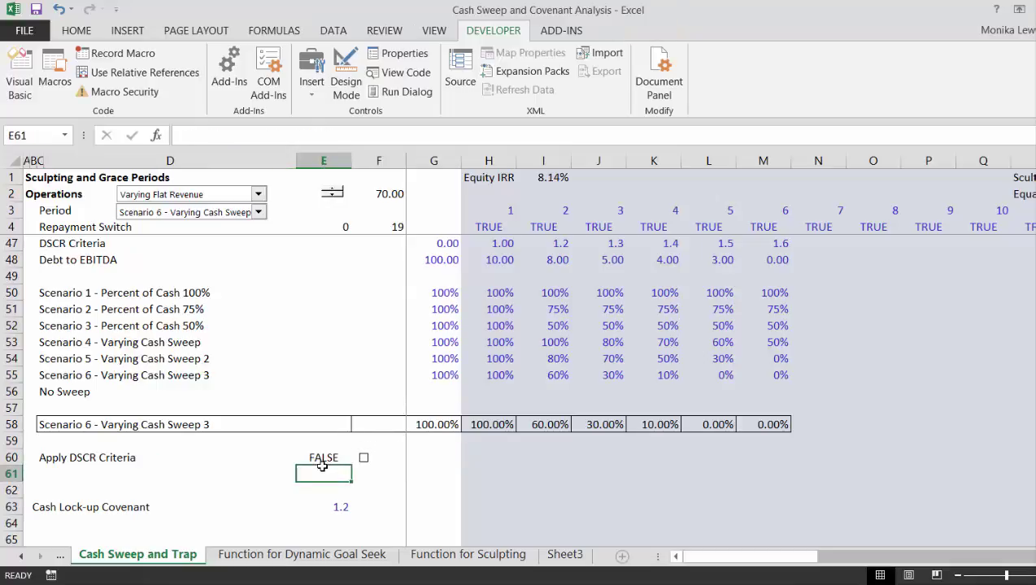
- Label C61 as Apply Debt to EBITDA Criteria
key("Left")
key("Left")
type("A")
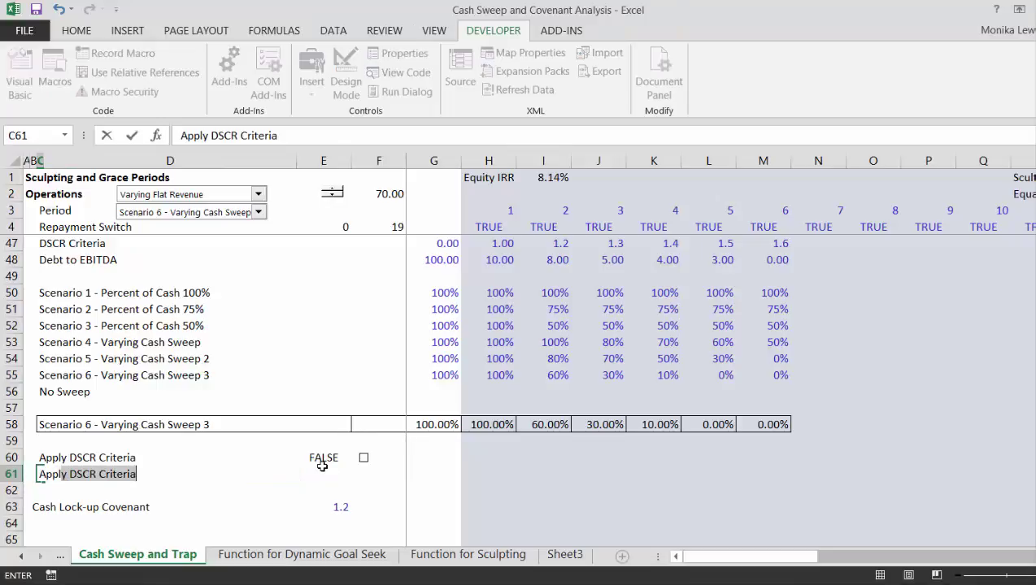
type("pply Debt to EB")
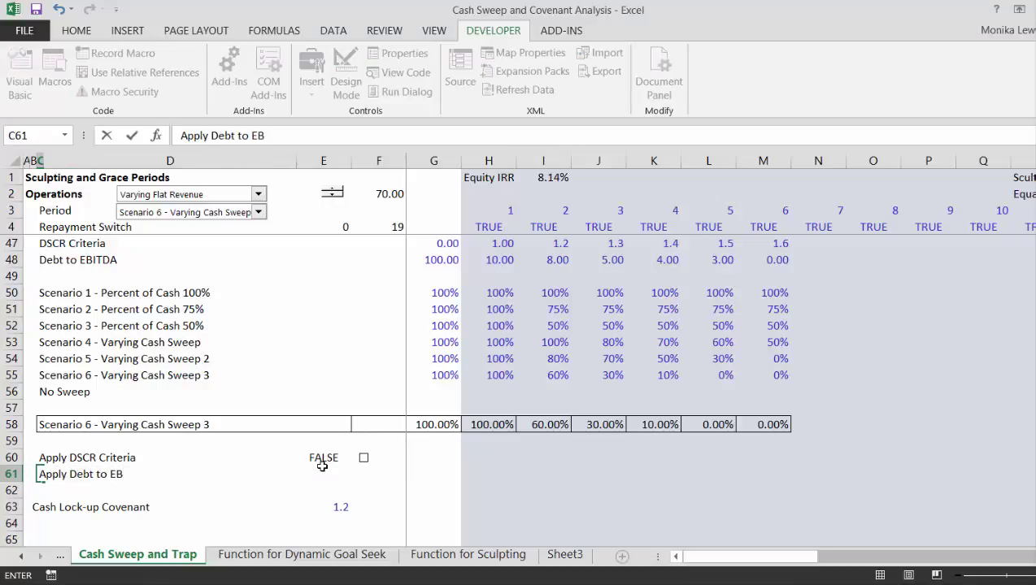
type("ITDA Criet")
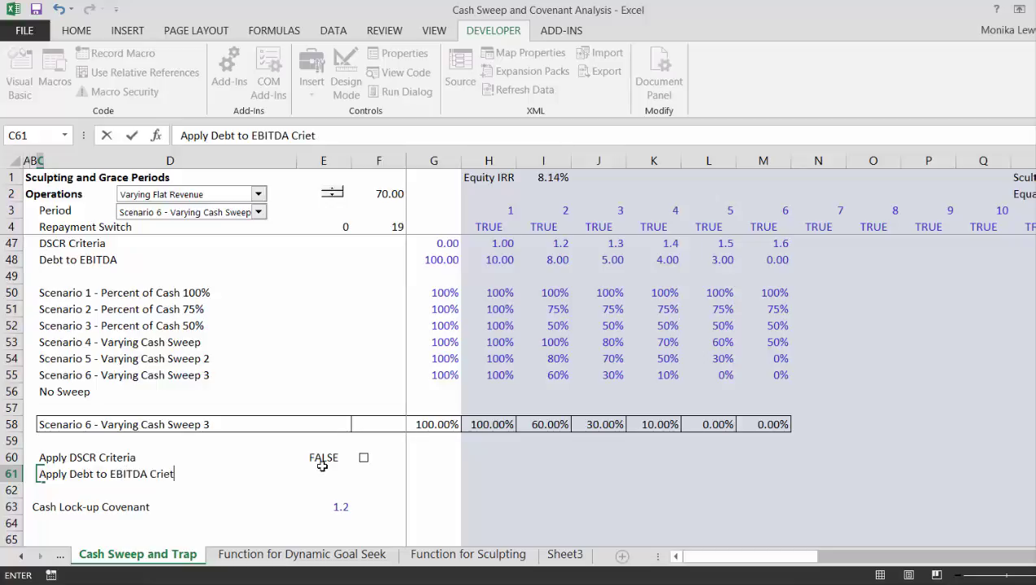
key("BackSpace")
key("BackSpace")
key("BackSpace")
key("Return")
- Enter =NOT(E60) in E61 so the Debt to EBITDA switch is the opposite of the DSCR switch
key("Up")
key("Right")
key("Right")
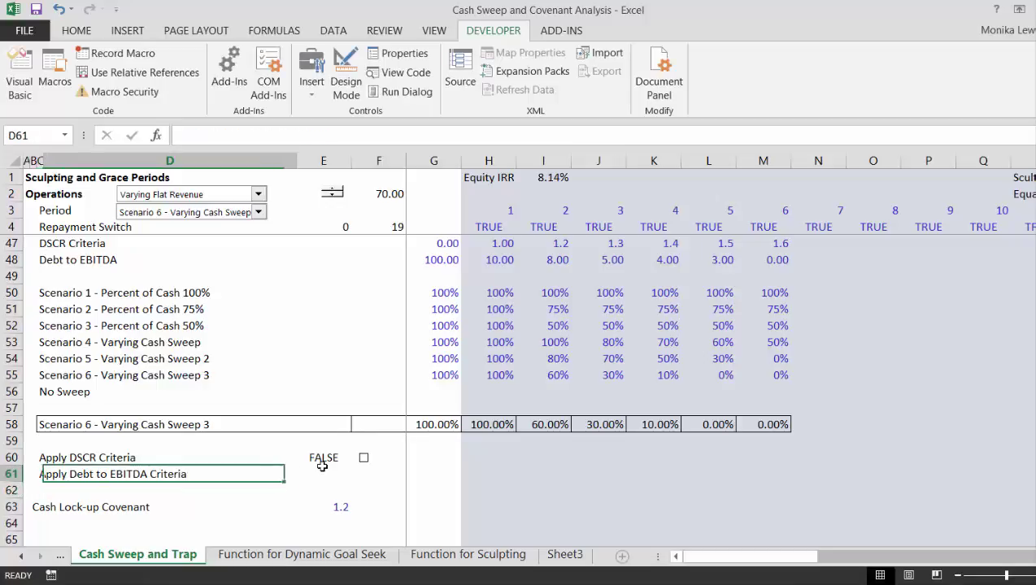
type("=not")
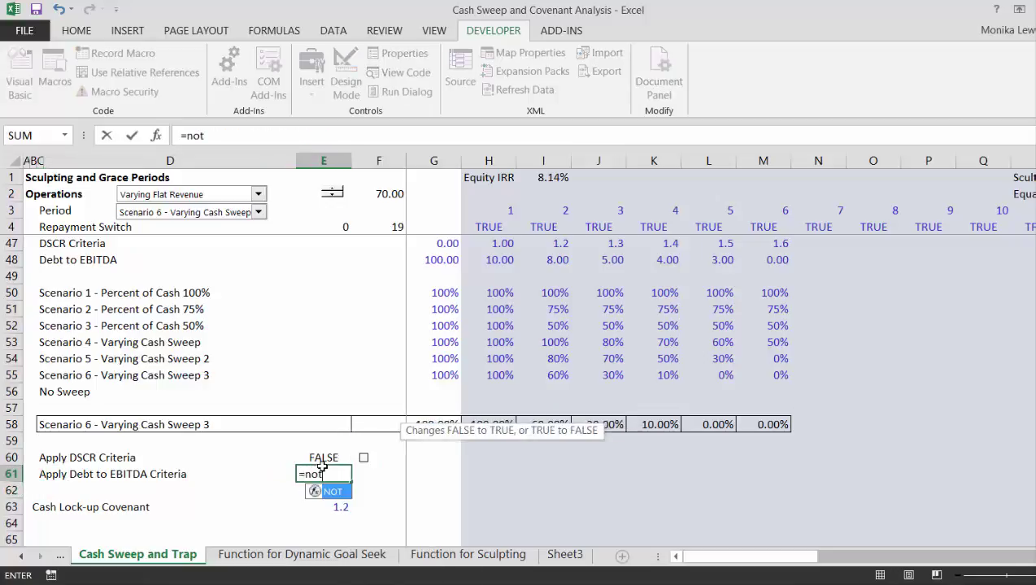
type("(")
left_click(322, 464)
key("Return")
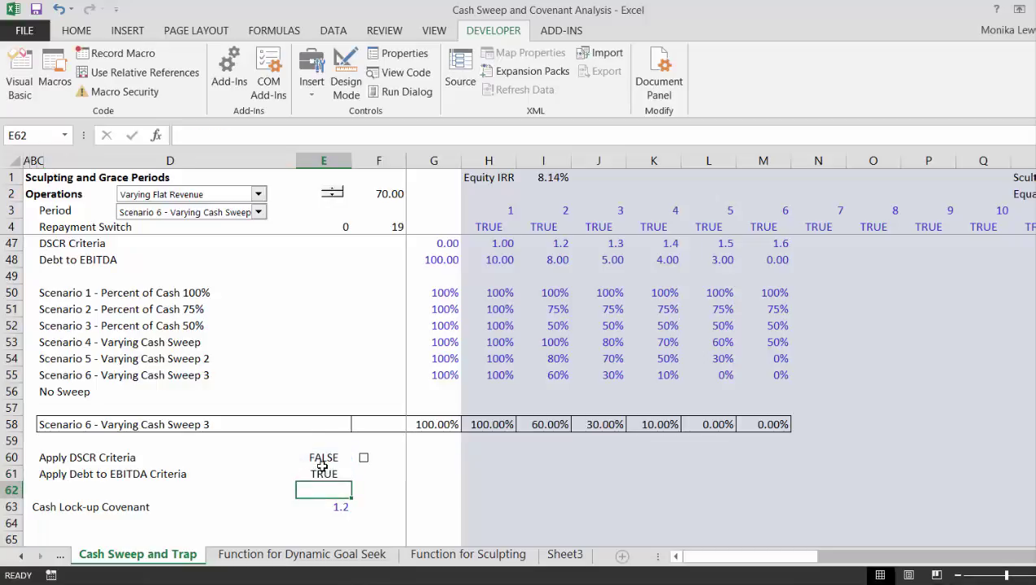
key("Up")
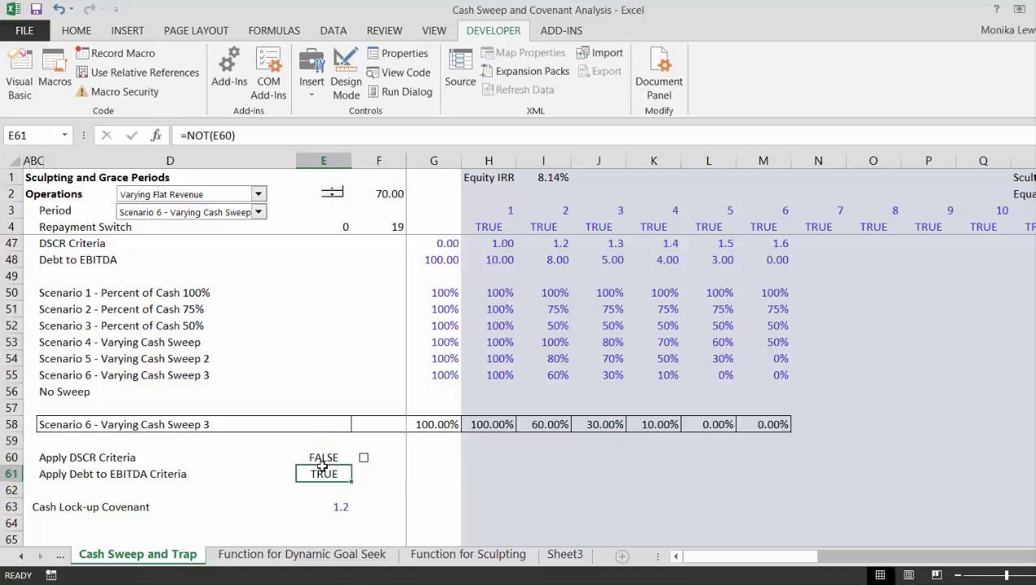
- Test the Apply DSCR Criteria check box by toggling it, and colour the E60 switch value blue as an input
left_click(365, 458)
left_click(367, 460)
key("ctrl+a")
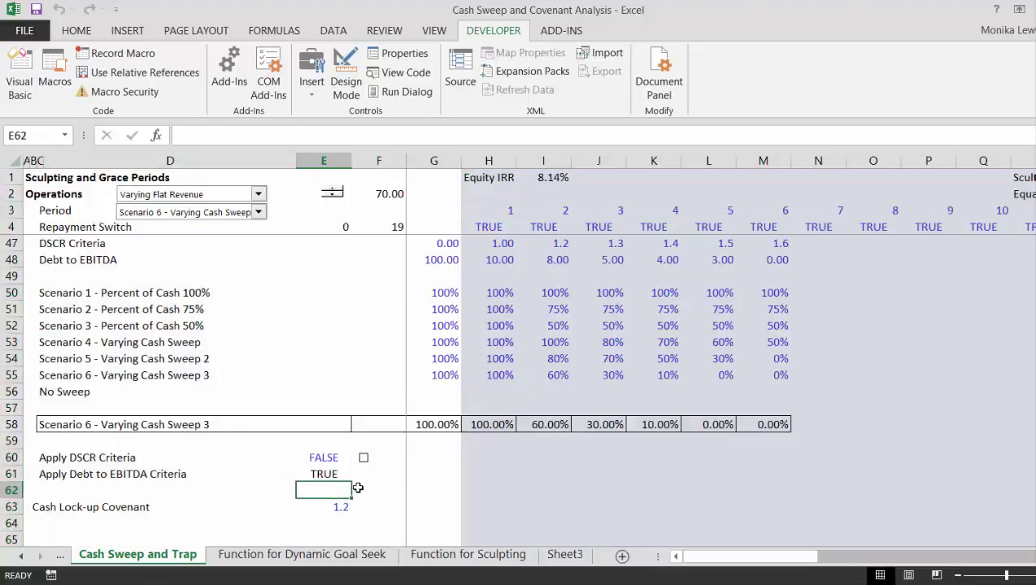
- Link E210, below the Cash Sweep Percent - DSRA row, to the Apply DSCR Criteria switch in E60
key("Down")
key("Down")
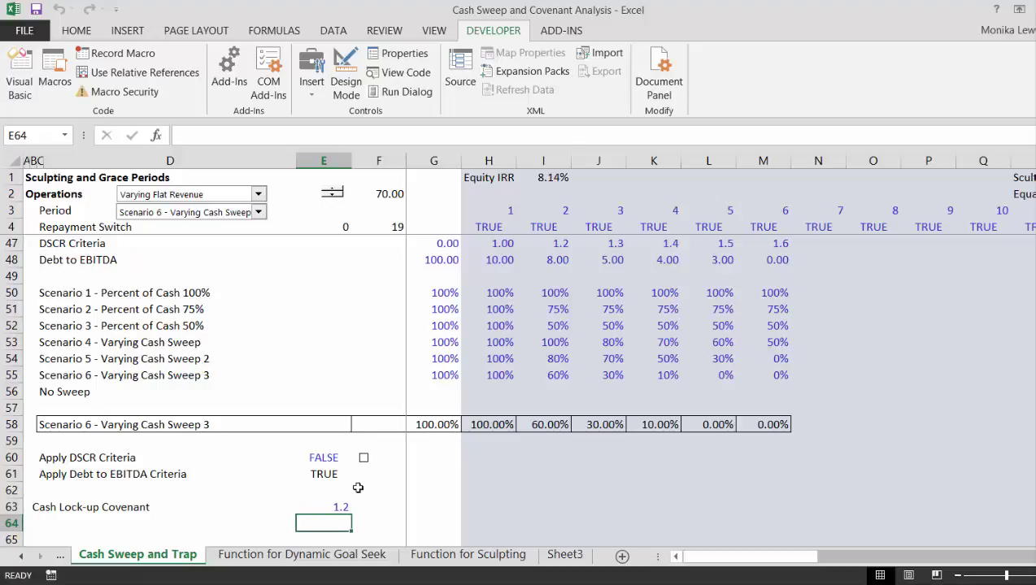
key("Page_Down")
key("Page_Down")
key("Page_Down")
key("Page_Down")
key("Page_Down")
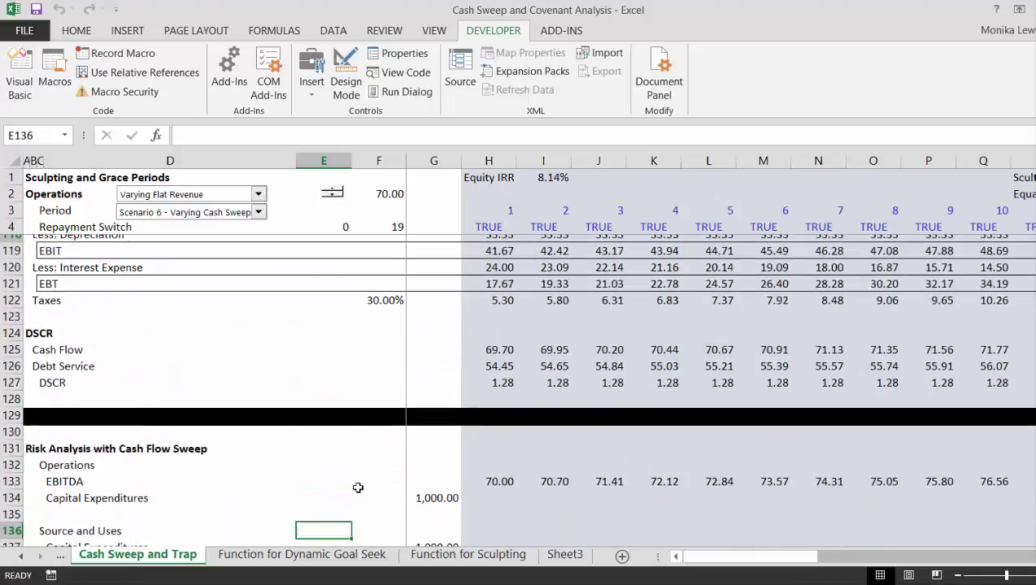
key("Page_Down")
key("Page_Down")
key("Page_Down")
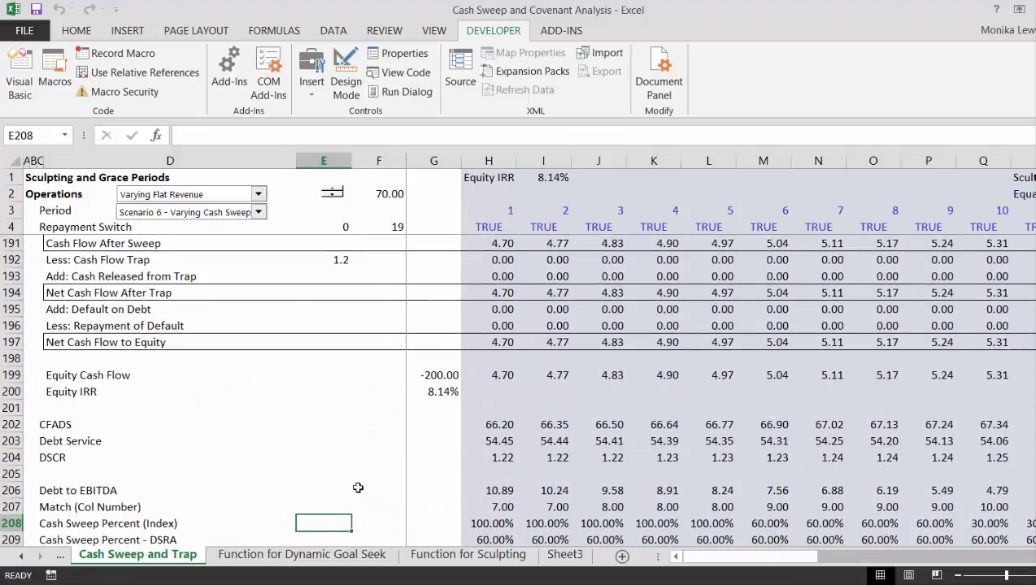
key("Down")
key("Down")
key("Down")
key("Up")
key("Up")
key("Down")
key("Left")
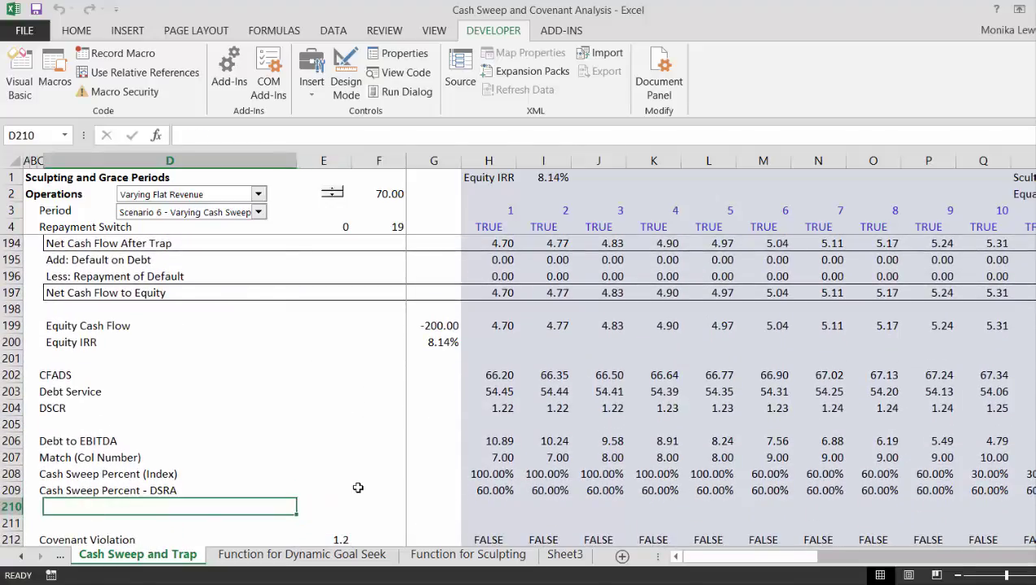
key("Left")
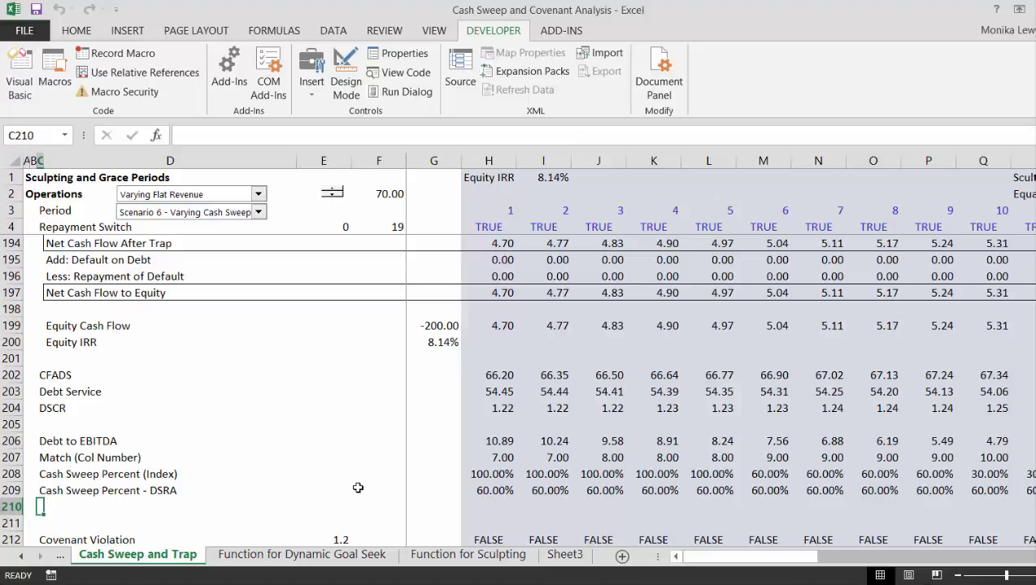
type("=")
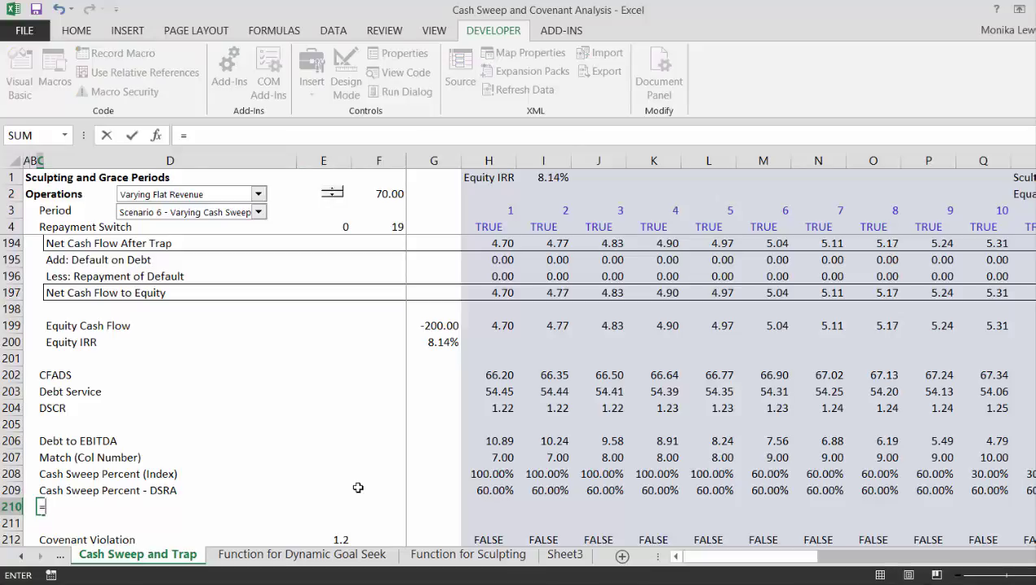
key("Escape")
key("Right")
key("Right")
key("Right")
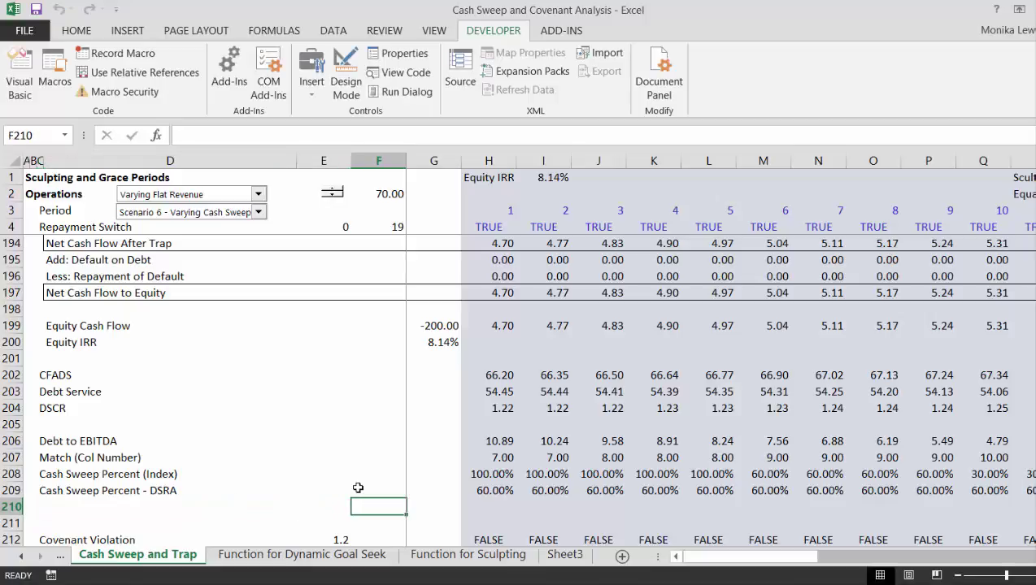
key("Left")
type("=")
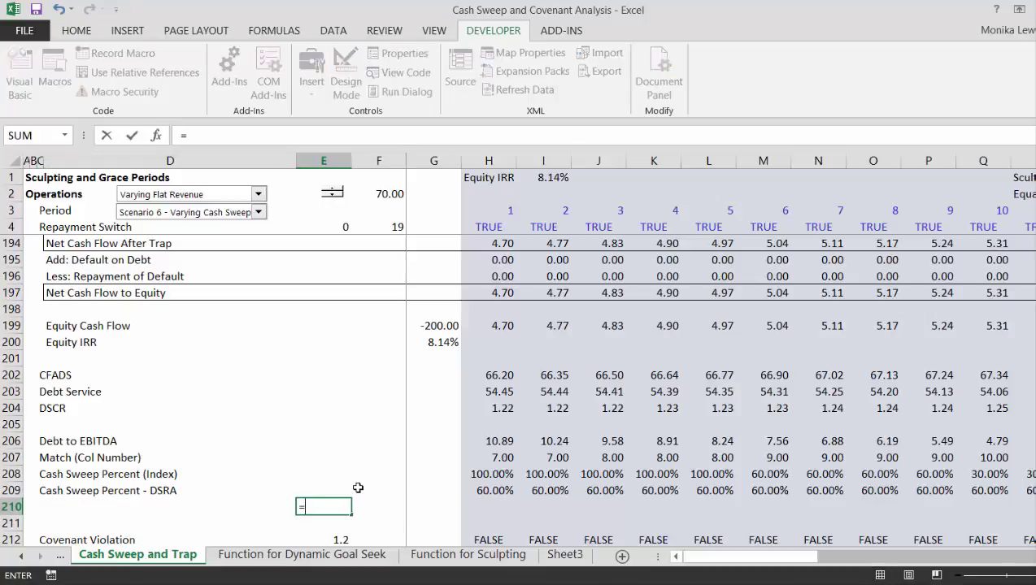
key("Up")
key("Up")
key("Up")
key("Up")
key("Up")
key("Up")
key("Up")
key("Up")
key("Up")
key("Up")
key("Up")
key("Up")
key("Up")
key("Up")
key("Up")
key("Up")
key("Up")
key("Up")
key("Up")
key("Up")
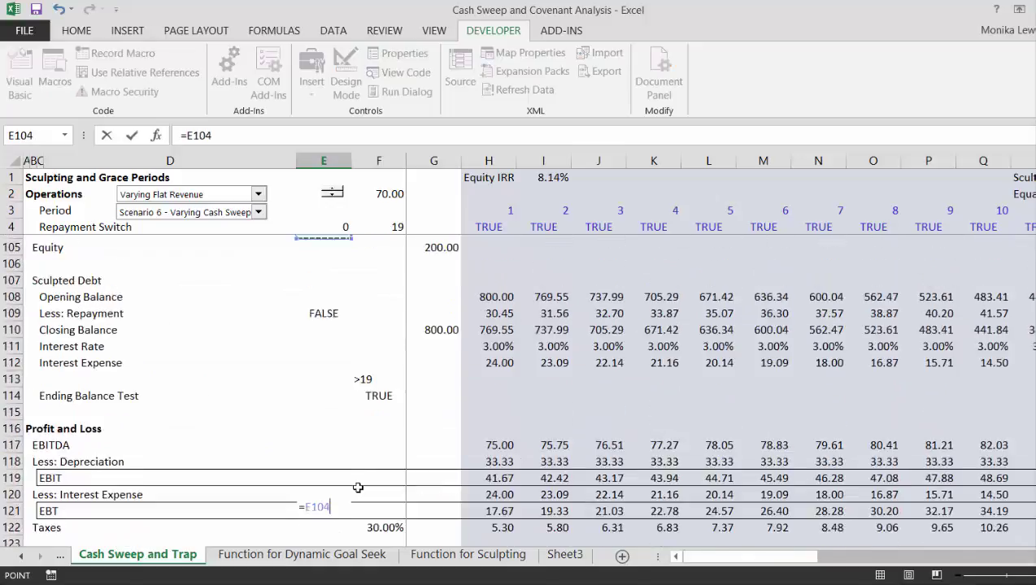
key("Up")
key("Up")
key("Up")
key("Up")
key("Up")
key("Up")
key("Up")
key("Up")
key("Up")
key("Up")
key("Up")
key("Up")
key("Up")
key("Up")
key("Up")
key("Up")
key("Up")
key("Up")
key("Up")
key("Up")
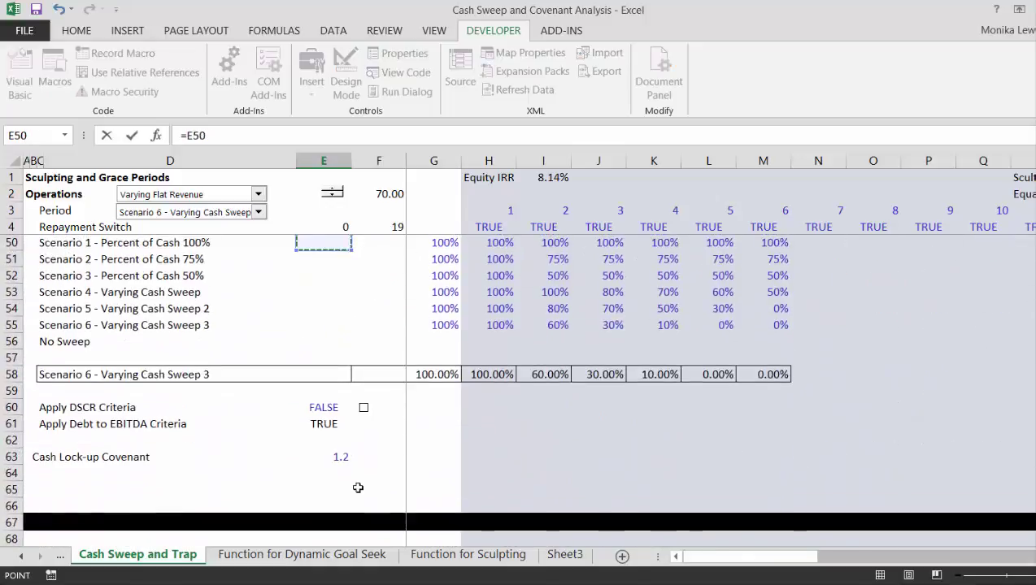
key("Down")
key("Down")
key("Down")
key("Down")
key("Down")
key("Down")
key("Down")
key("Down")
key("Down")
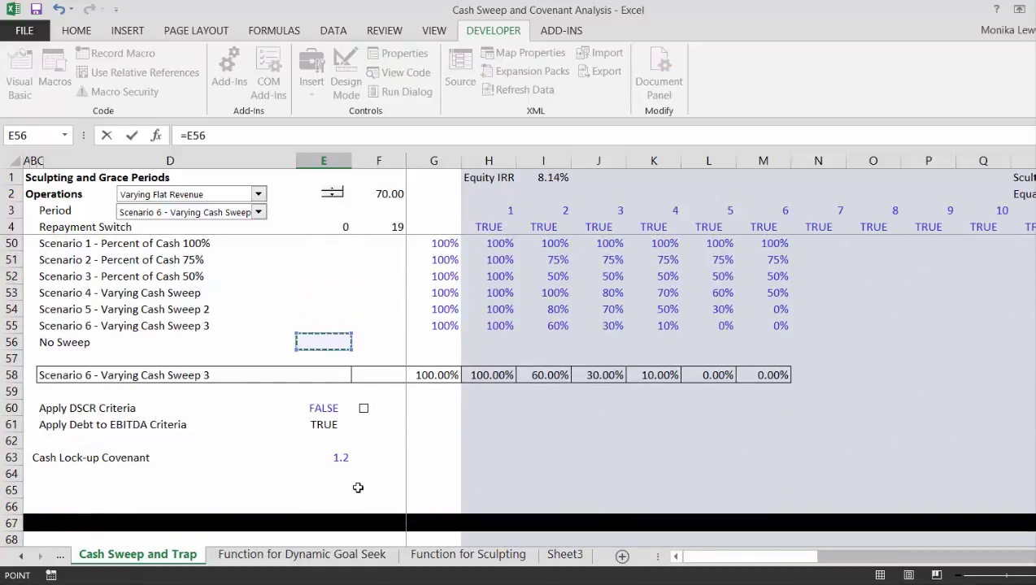
key("Down")
key("Return")
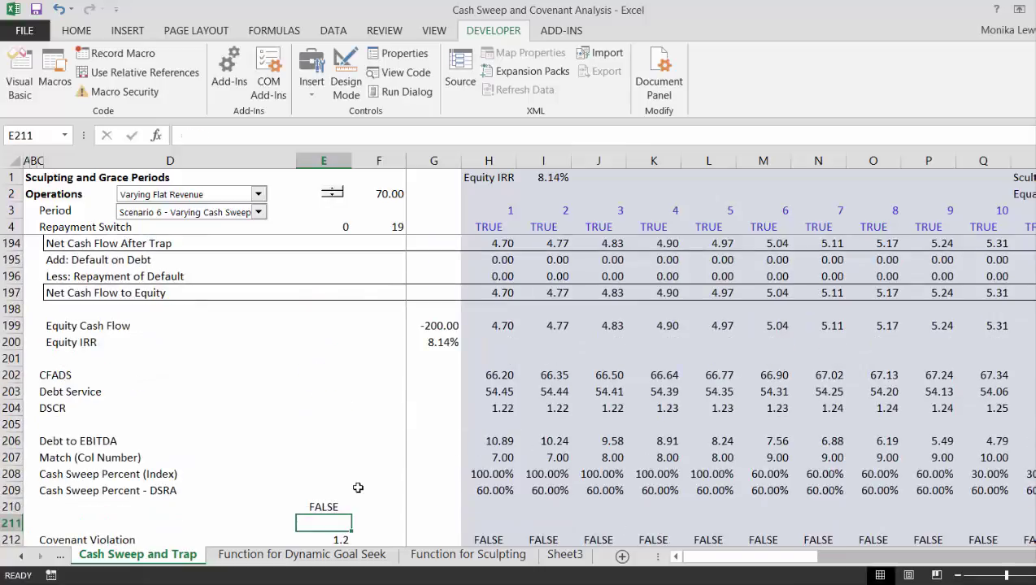
- Enter =IF(E210,C209,C208) in C210 so the row label follows the selected cash sweep criteria
key("Up")
key("Left")
type("=if(")
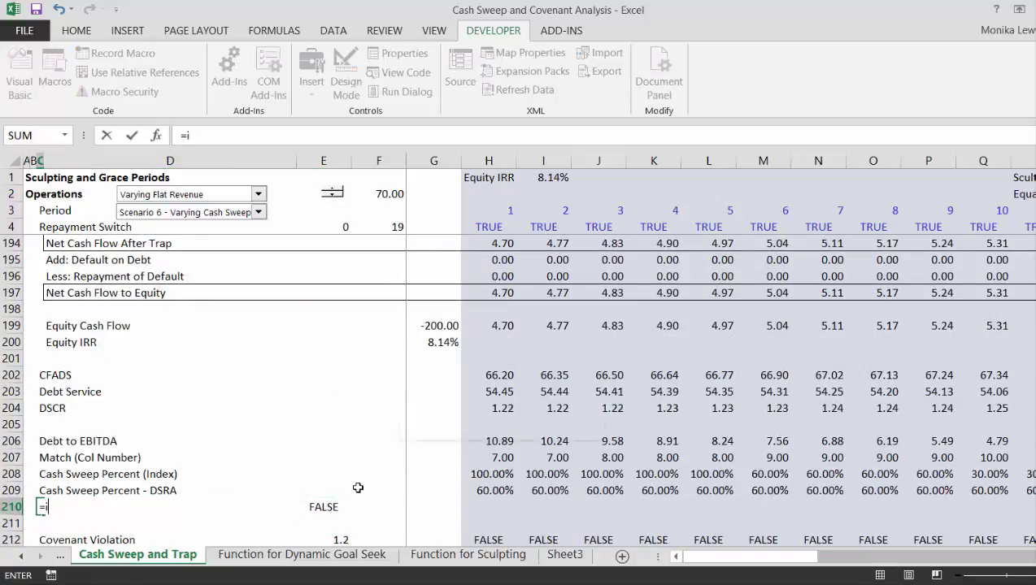
key("Right")
key("Right")
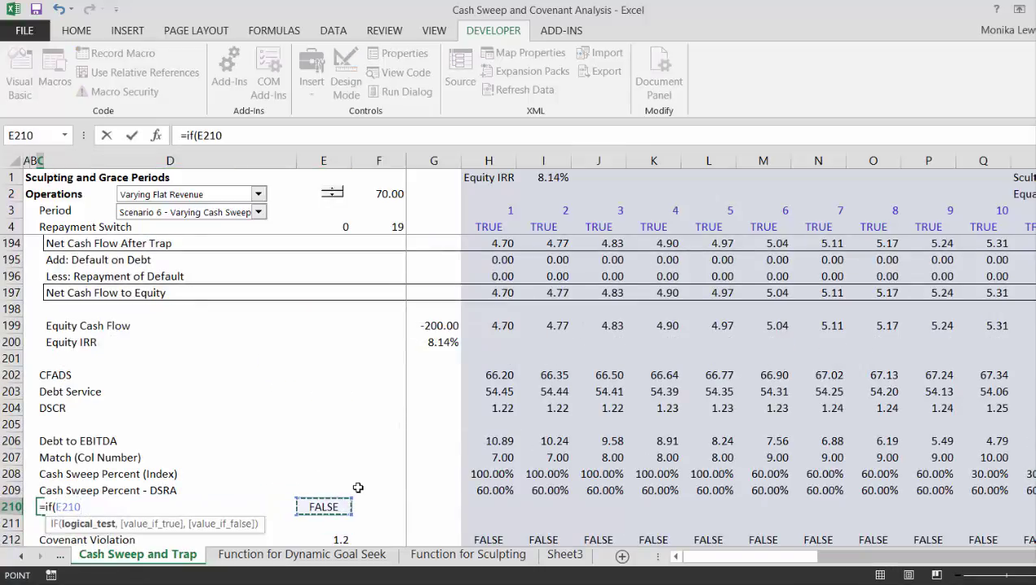
type(",")
key("Up")
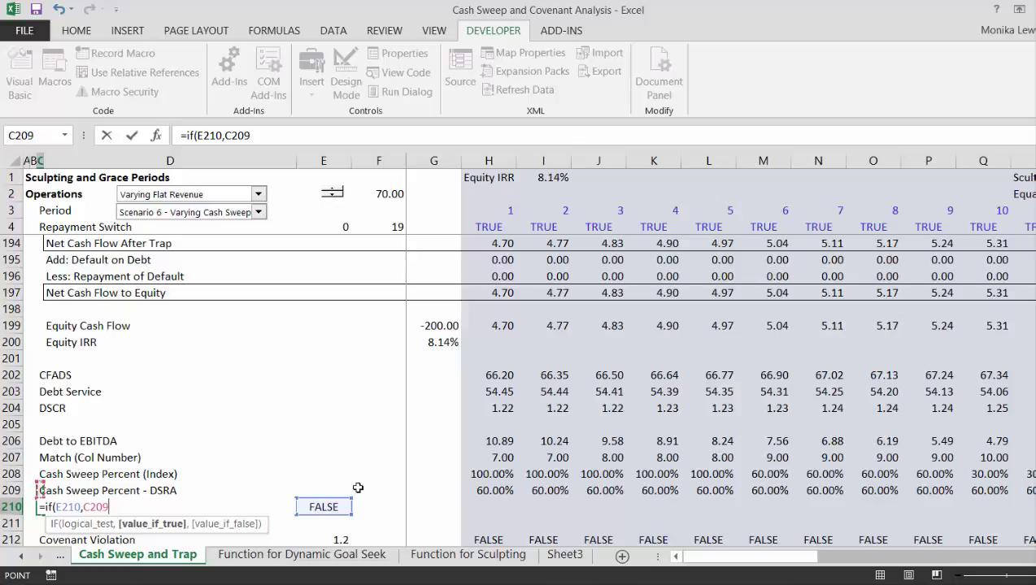
type(",")
key("Up")
key("Return")
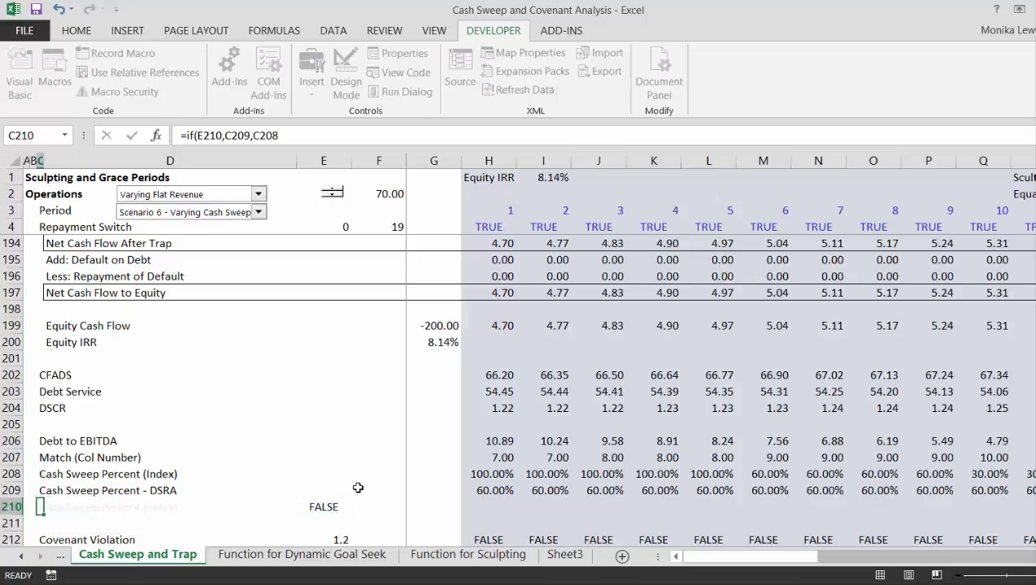
- Widen the check box beside the Apply DSCR Criteria switch in row 60 and caption it "DSCR Criteia"
key("Up")
key("Up")
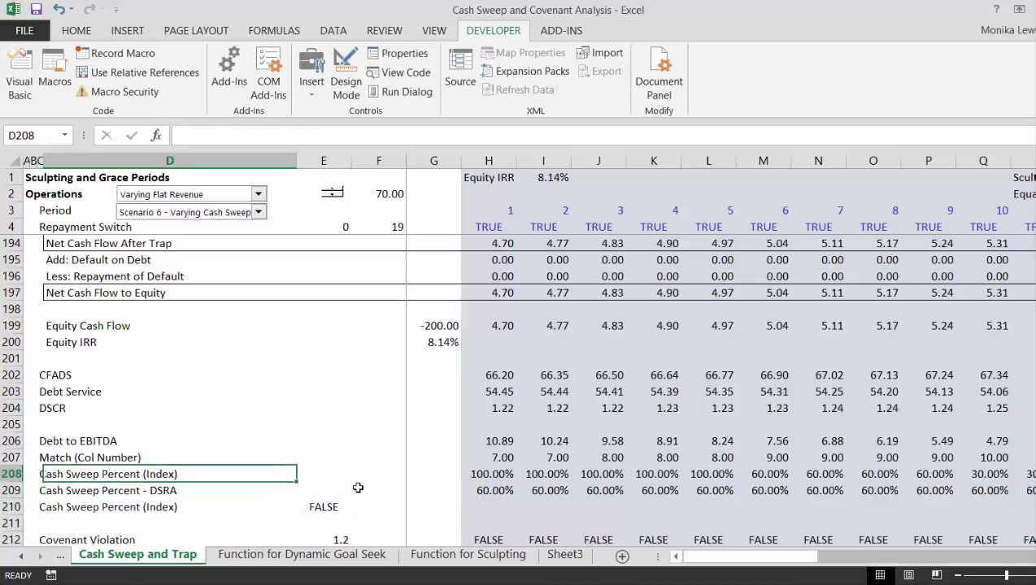
key("Up")
key("Up")
key("Up")
key("Up")
key("Up")
key("Up")
key("Up")
key("Up")
key("Up")
key("Up")
key("Up")
key("Up")
key("Up")
key("Up")
key("Up")
key("Up")
key("Up")
key("Up")
key("Up")
key("Up")
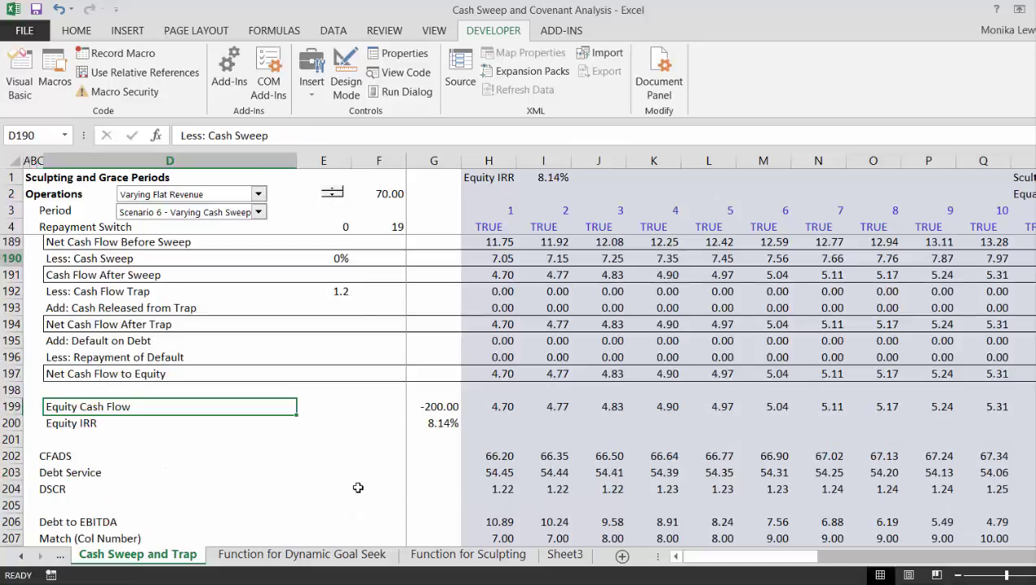
key("Up")
key("Up")
key("Up")
key("Up")
key("Up")
key("Up")
key("Up")
key("Up")
key("Up")
key("Up")
key("Up")
key("Up")
key("Up")
key("Up")
key("Up")
key("Up")
key("Up")
key("Up")
key("Up")
key("Up")
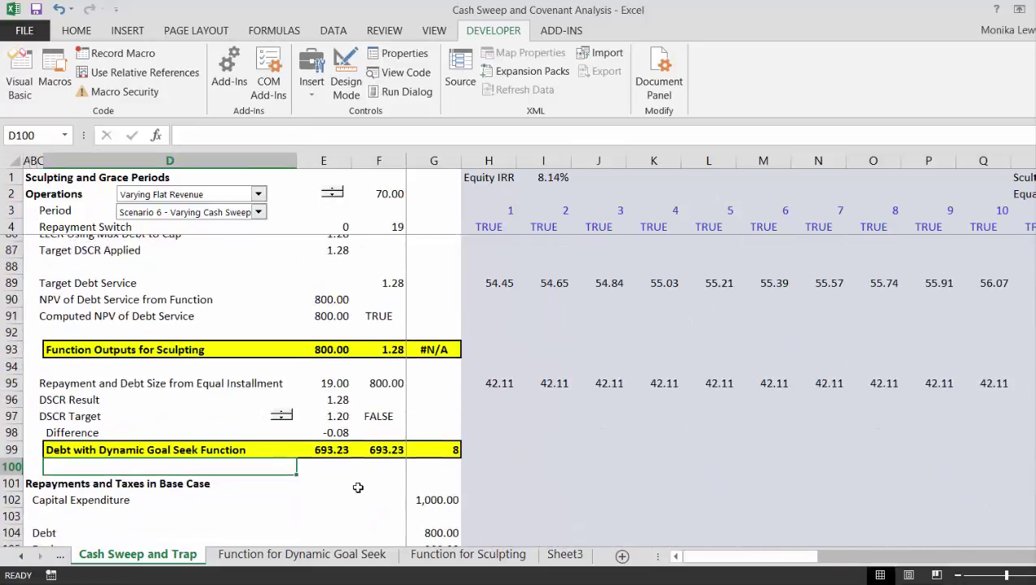
key("Up")
key("Up")
key("Up")
key("Up")
key("Up")
key("Up")
key("Up")
key("Up")
key("Up")
key("Up")
key("Up")
key("Up")
key("Up")
key("Up")
key("Up")
key("Up")
key("Up")
key("Up")
key("Up")
key("Up")
key("Down")
key("Down")
key("Down")
key("Down")
key("Down")
key("Down")
key("Down")
key("Down")
key("Down")
key("Down")
key("Down")
key("Down")
key("Down")
key("Down")
key("Down")
key("Down")
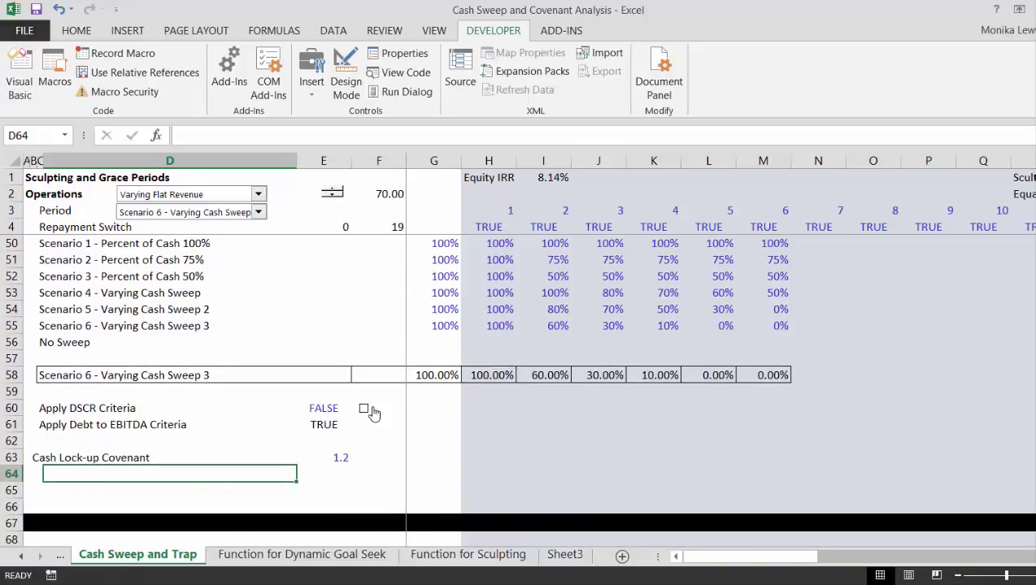
right_click(373, 409)
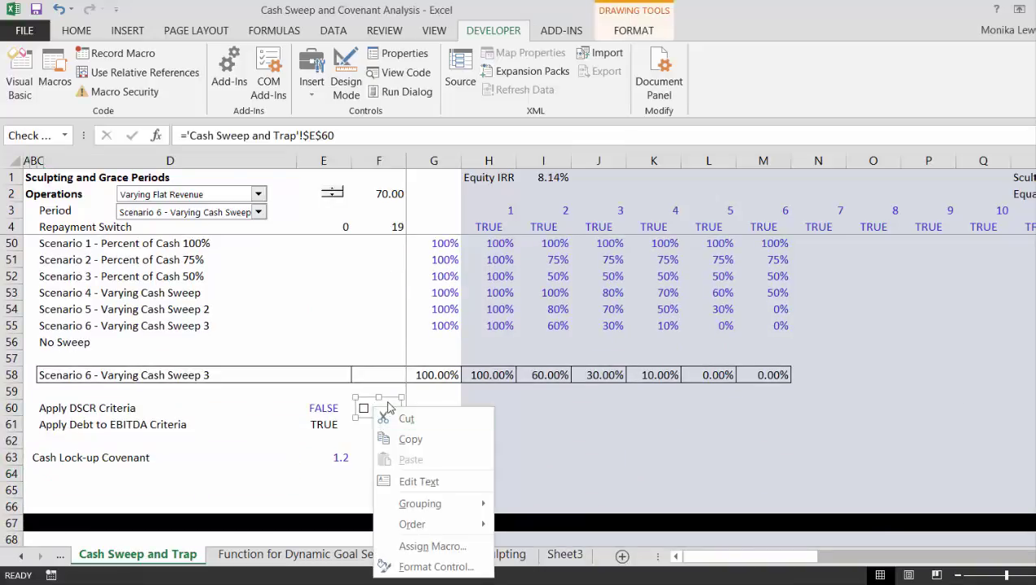
left_click(387, 404)
left_click_drag(402, 418, 452, 416)
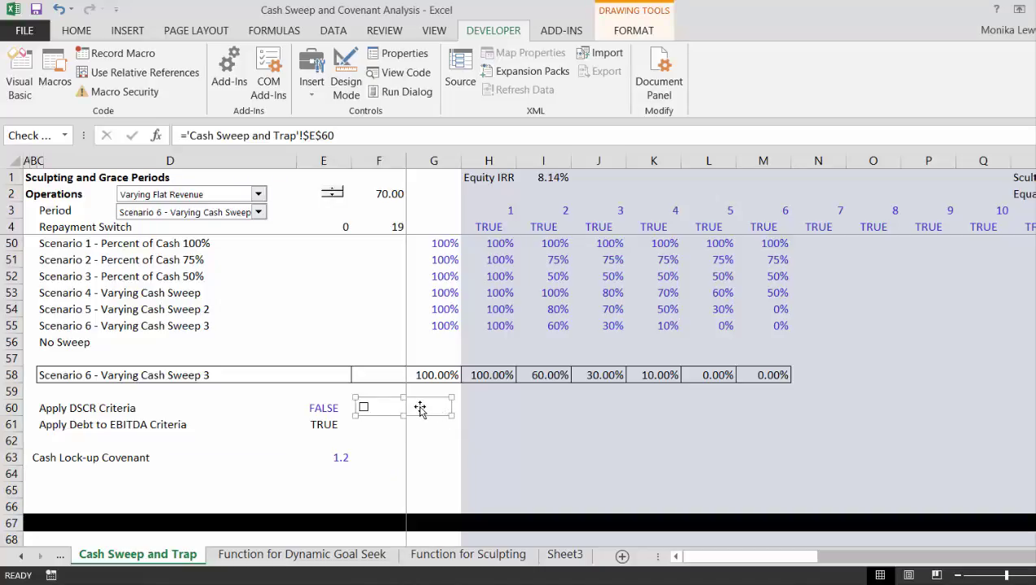
left_click(419, 408)
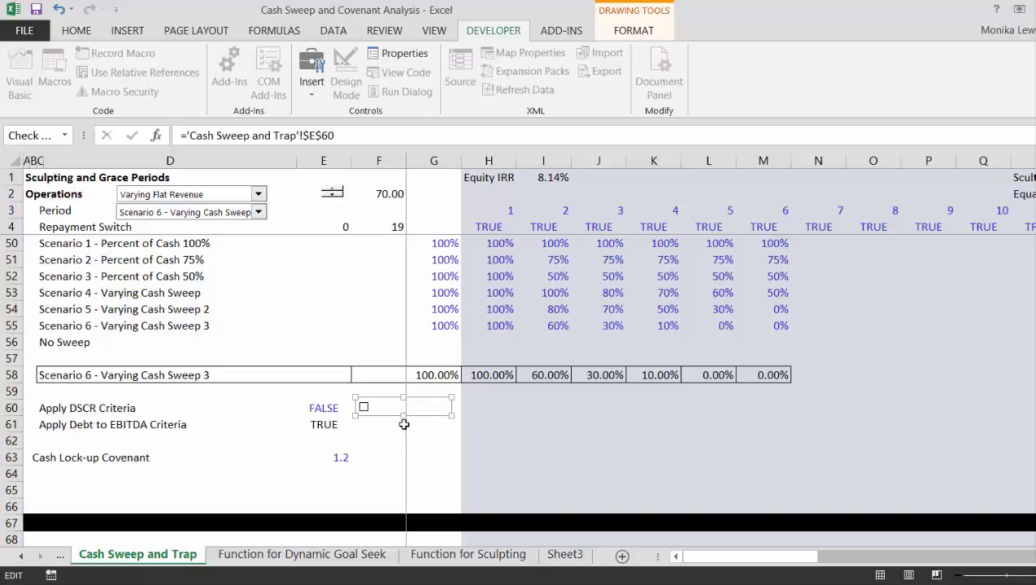
left_click(411, 438)
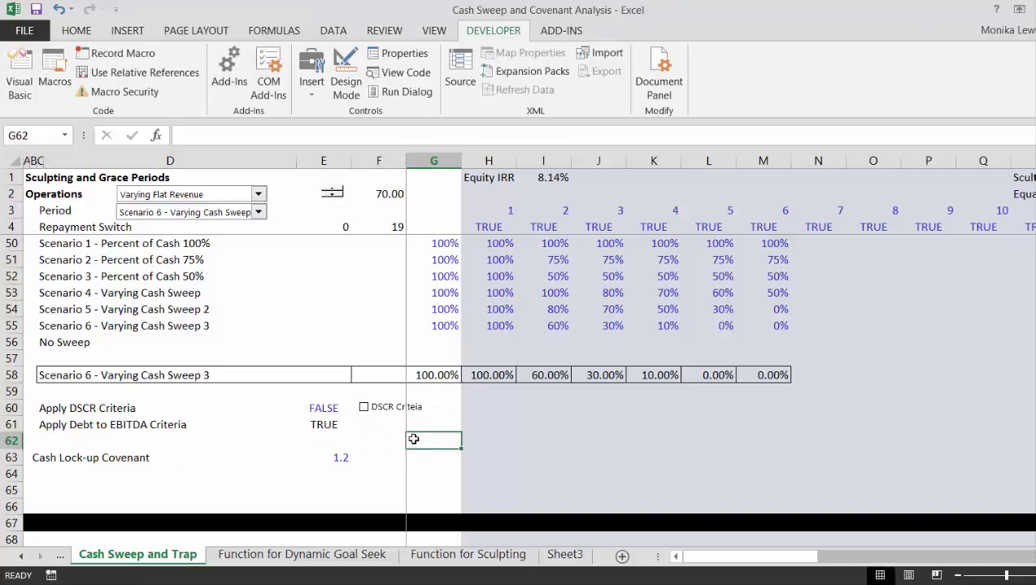
- Copy the DSCR check box from row 60 and place the copy in D210, between the row label and the E210 switch value
right_click(380, 412)
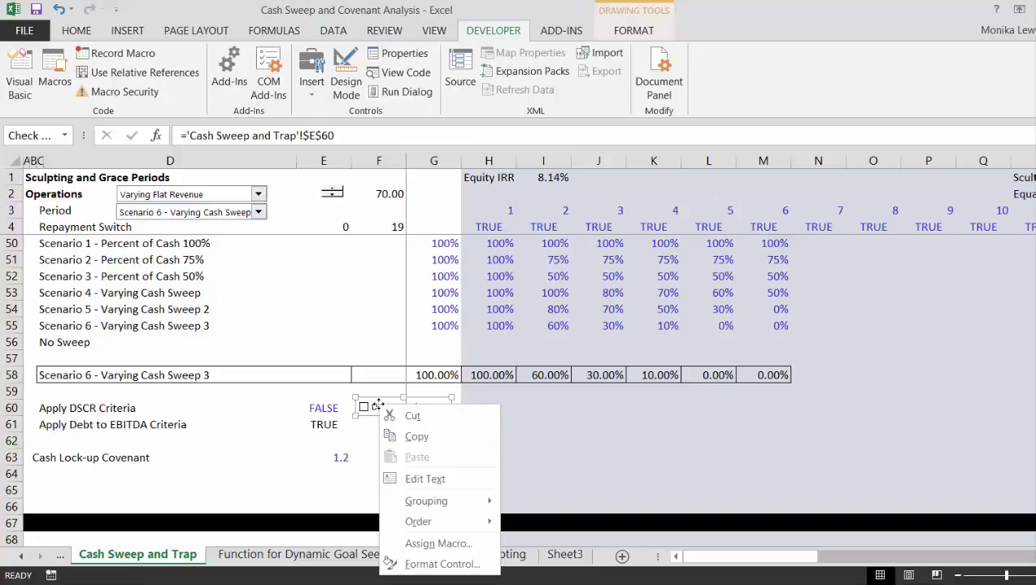
left_click(418, 447)
scroll(421, 452, "down", 20)
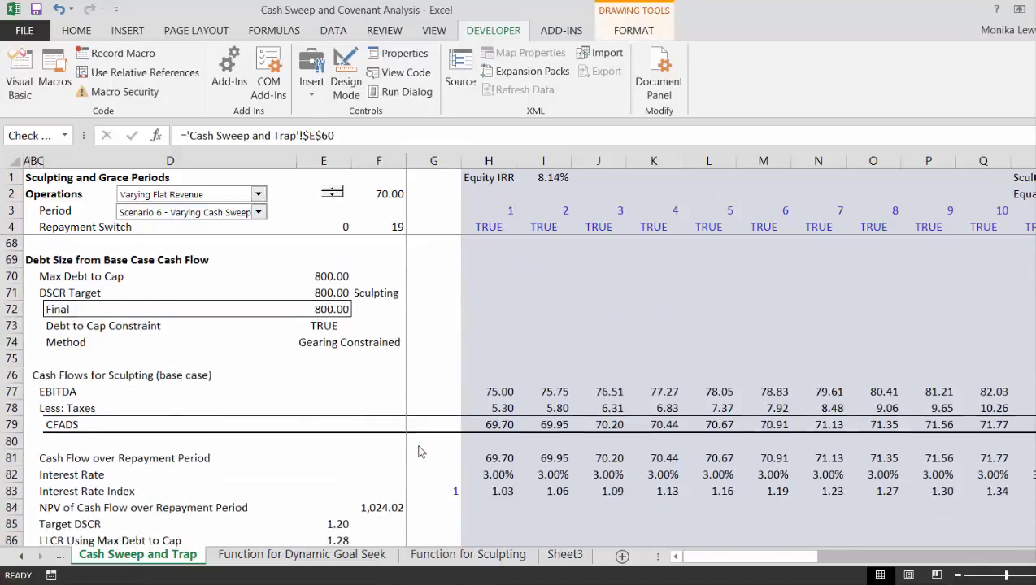
scroll(420, 452, "down", 20)
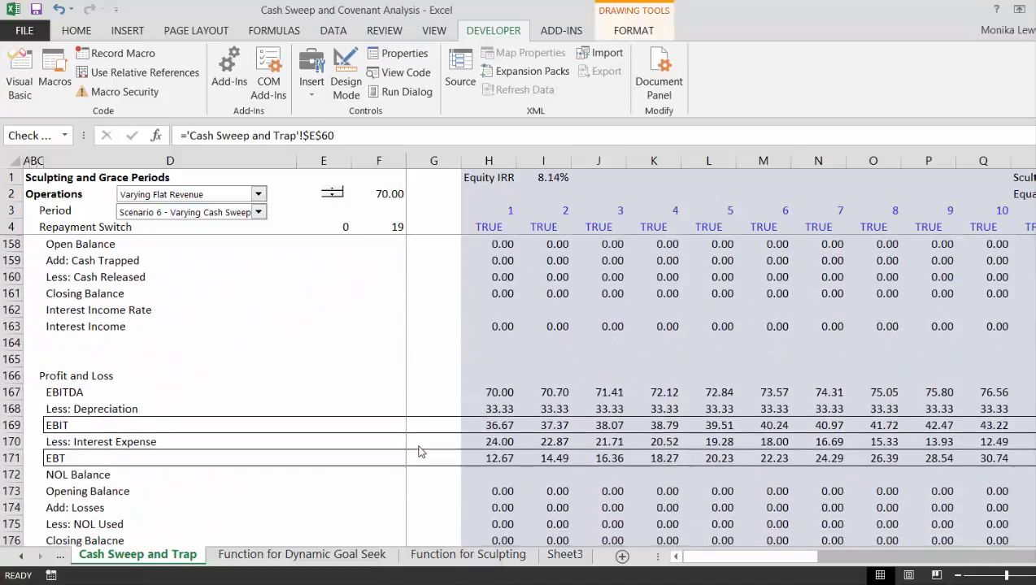
scroll(420, 452, "down", 12)
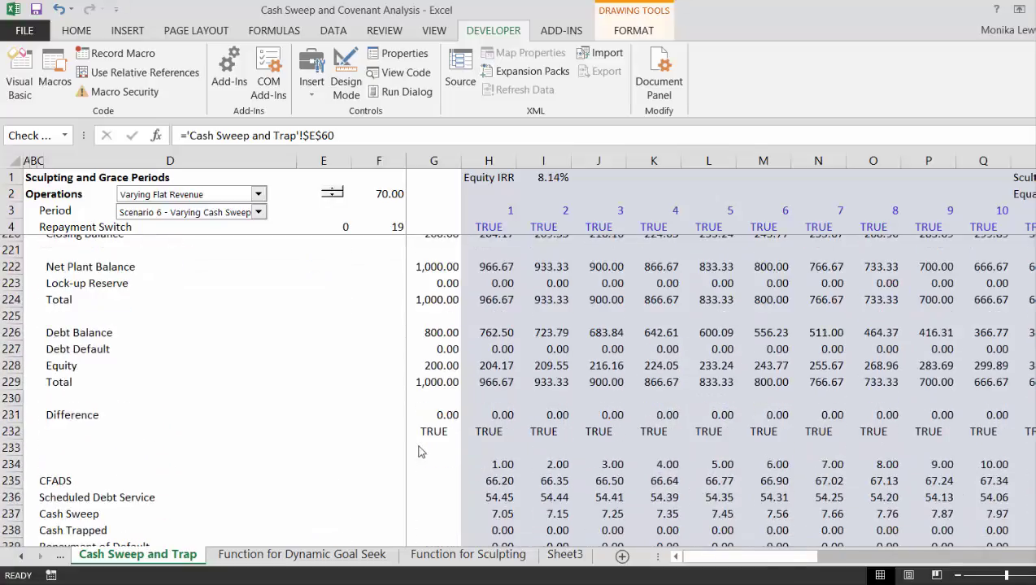
scroll(421, 452, "up", 6)
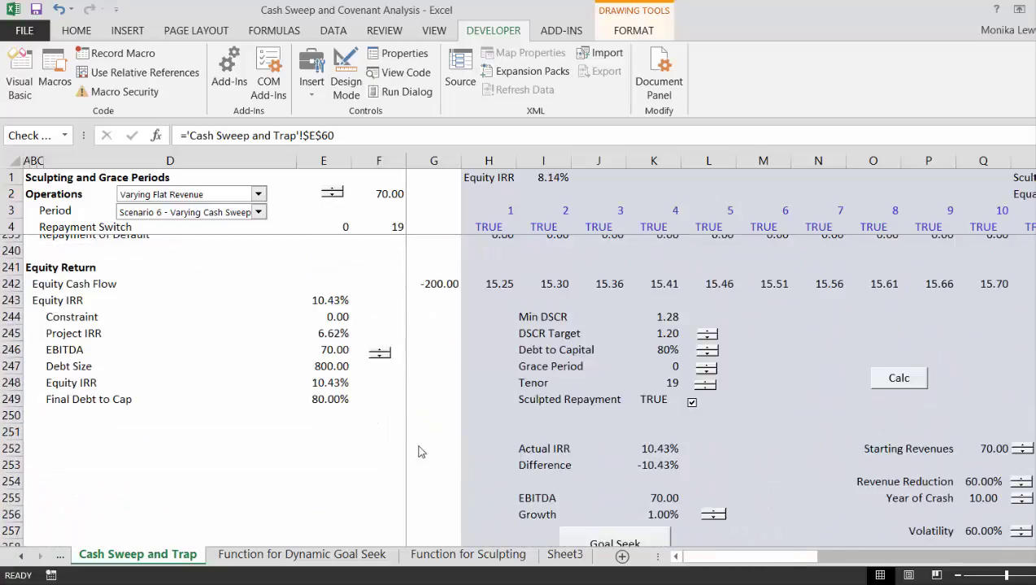
scroll(420, 452, "down", 11)
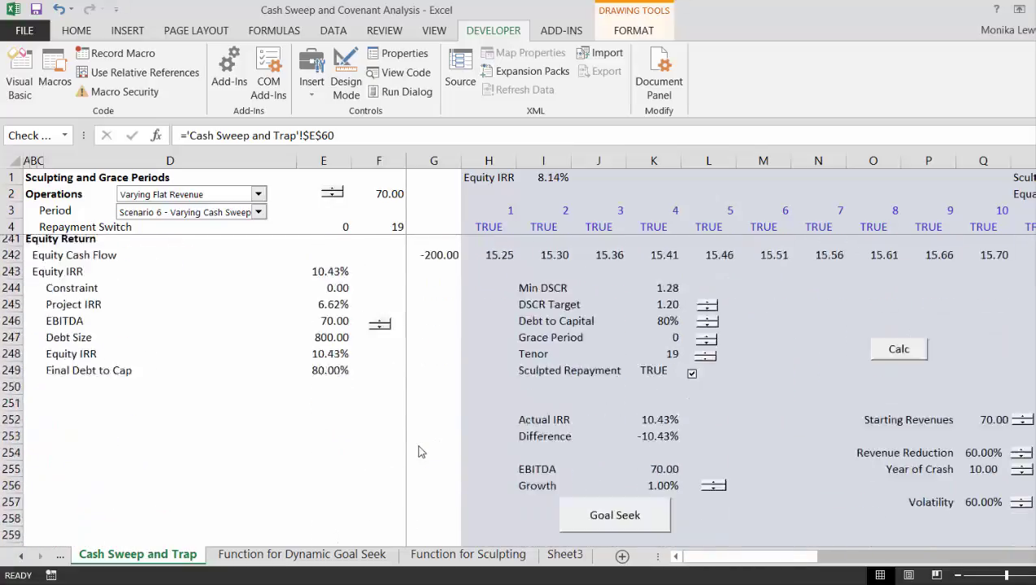
scroll(421, 452, "up", 17)
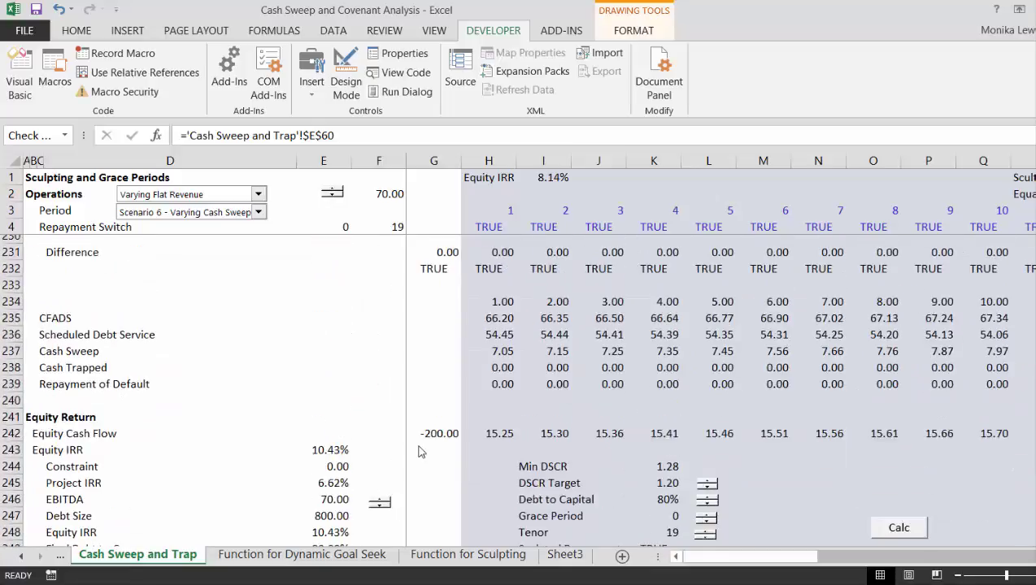
scroll(421, 452, "down", 6)
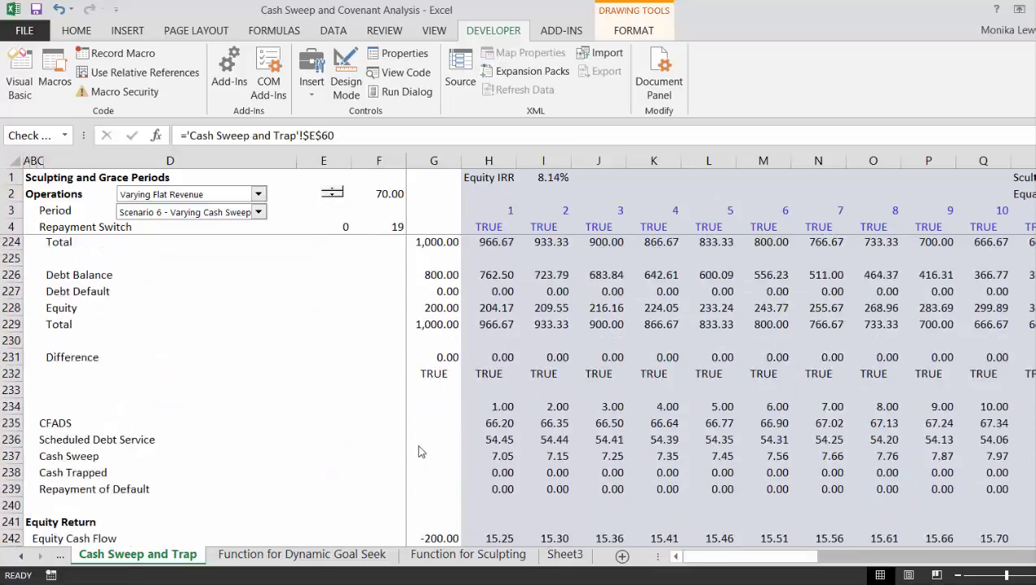
scroll(421, 452, "up", 6)
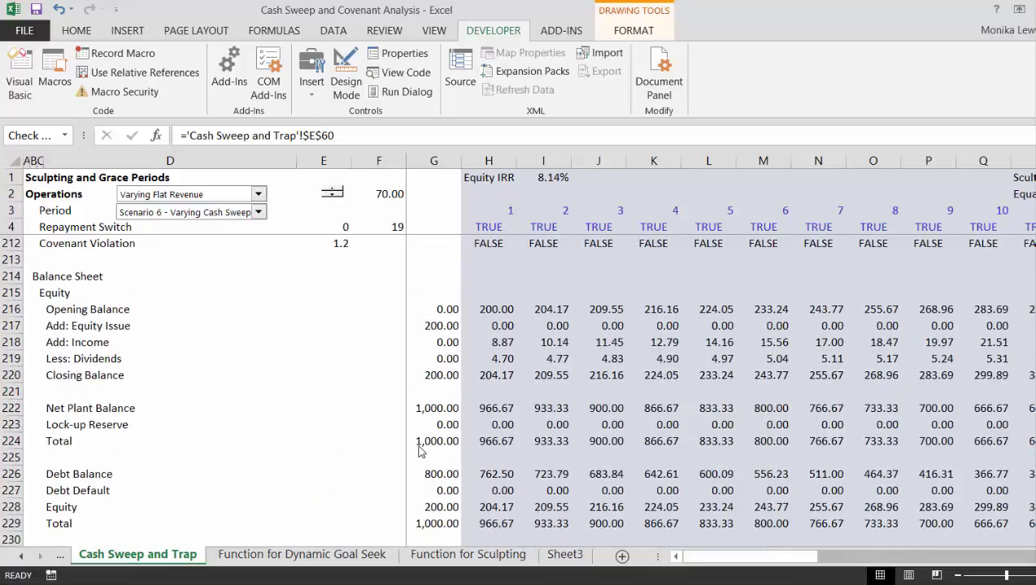
scroll(420, 452, "up", 6)
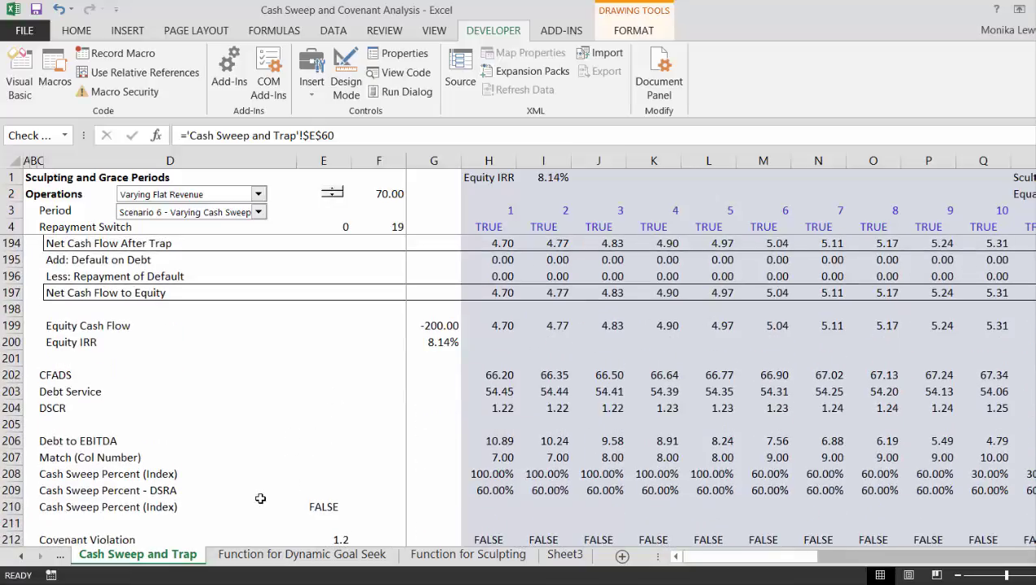
left_click(260, 498)
key("ctrl+v")
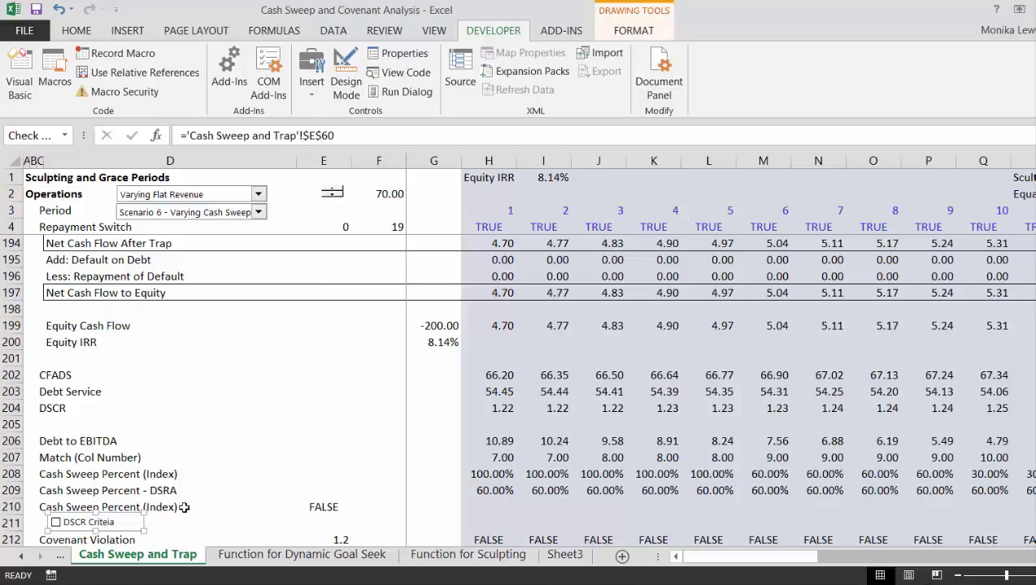
left_click_drag(130, 518, 293, 505)
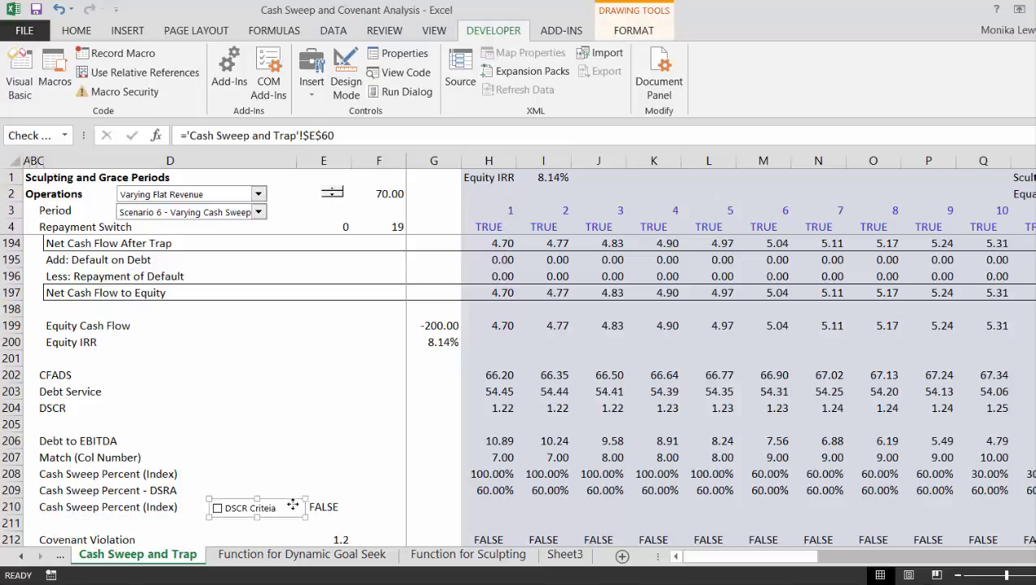
left_click(257, 474)
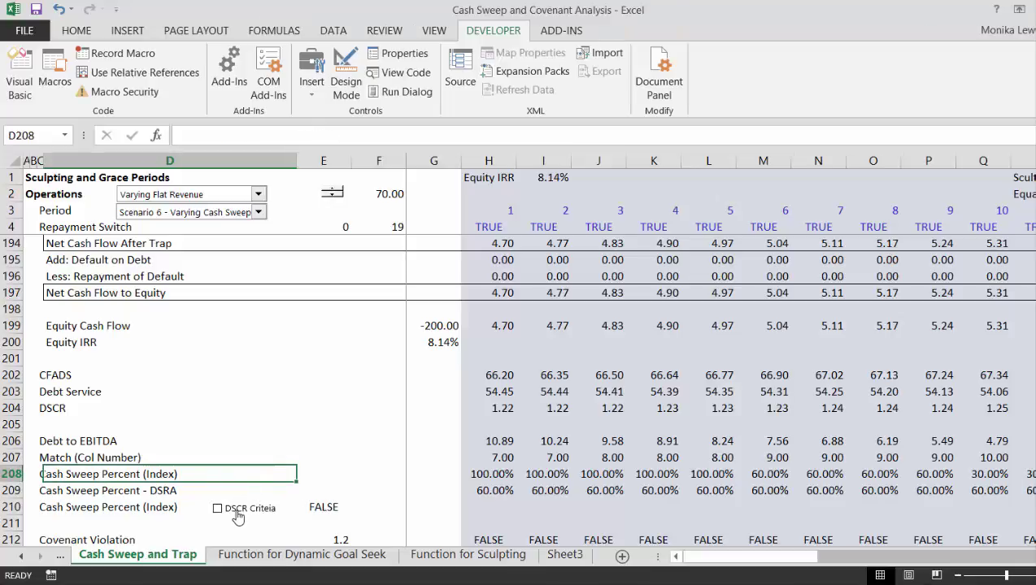
- Tick the copied DSCR check box in row 210 and review the label formula in C210
left_click(218, 509)
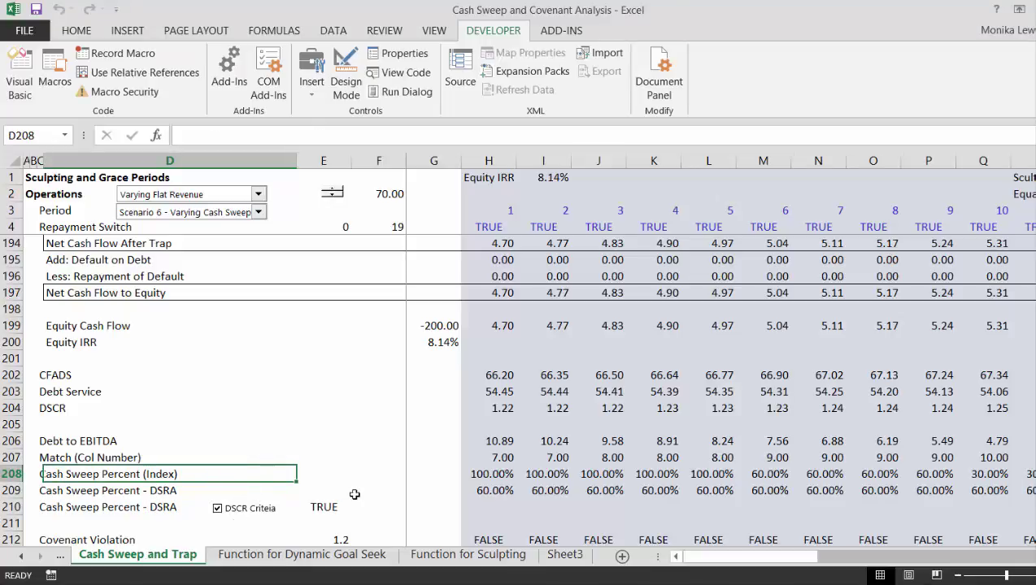
left_click(417, 516)
key("Up")
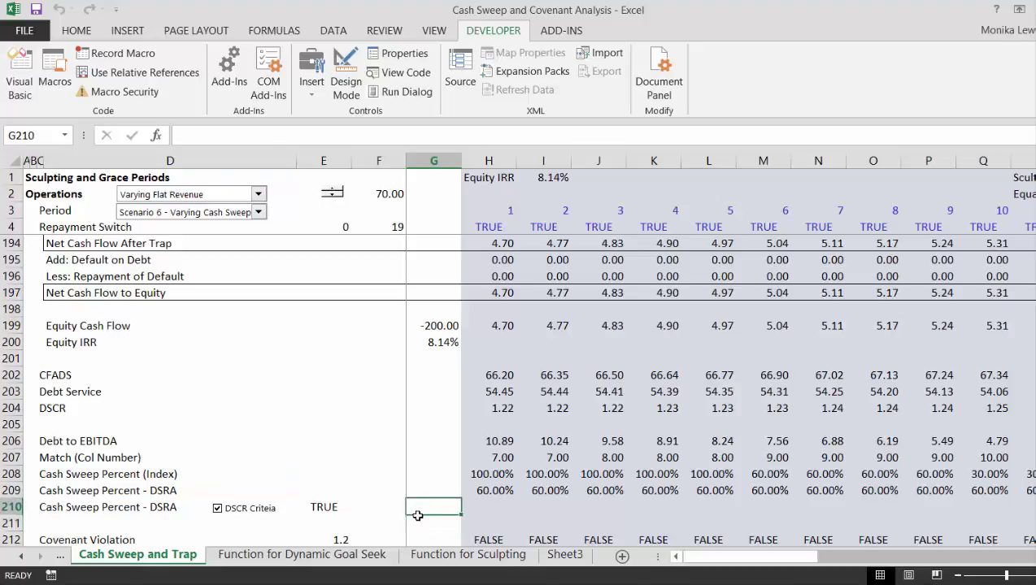
key("Left")
key("Left")
key("Left")
key("Left")
key("F2")
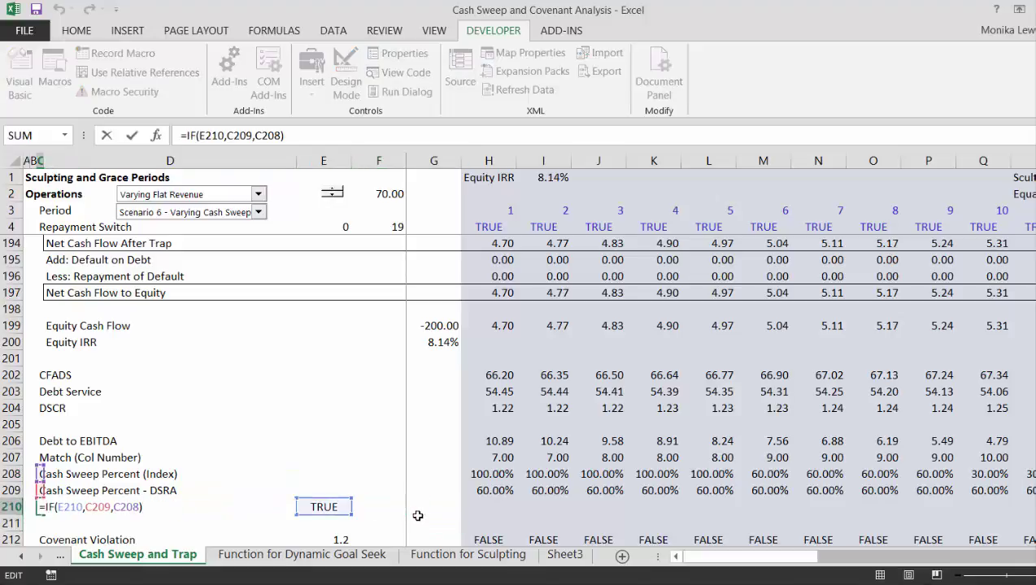
key("Return")
key("Up")
key("Right")
key("Right")
key("Right")
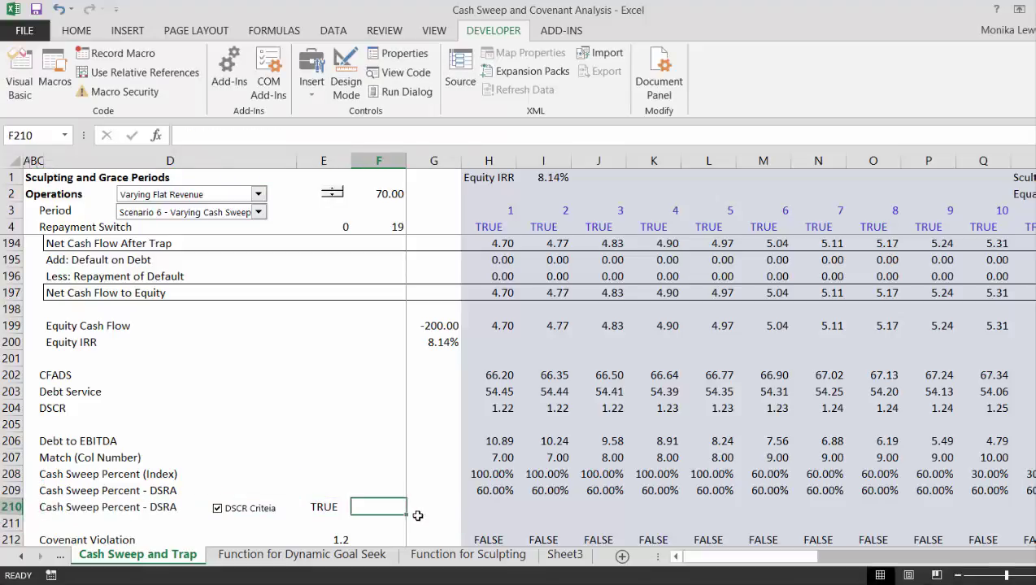
- Enter =IF($E$210,H209,H208) in H210 and fill the formula across the remaining periods of the row
key("Right")
key("Right")
type("=if(")
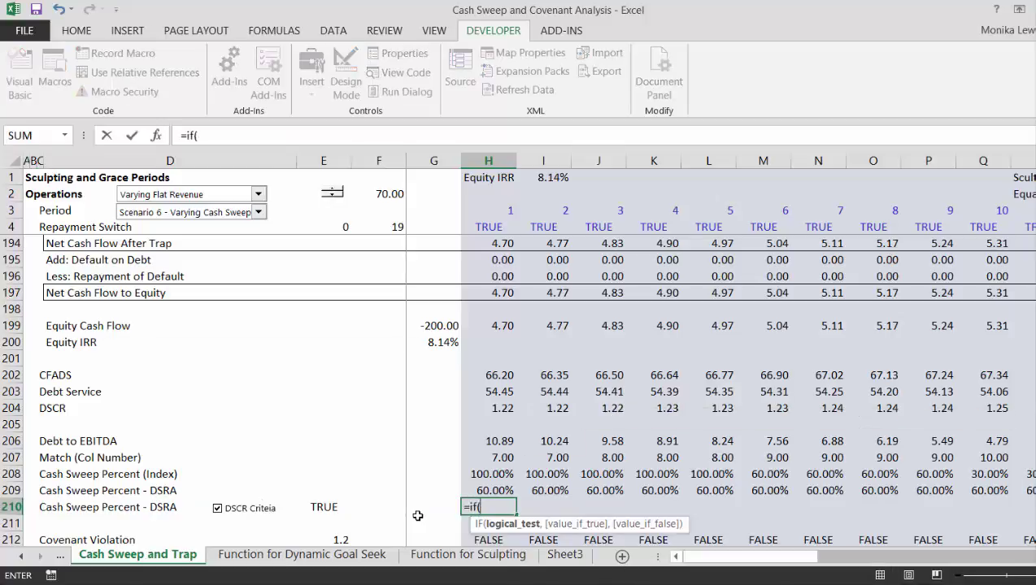
key("Left")
key("Left")
key("Left")
key("F4")
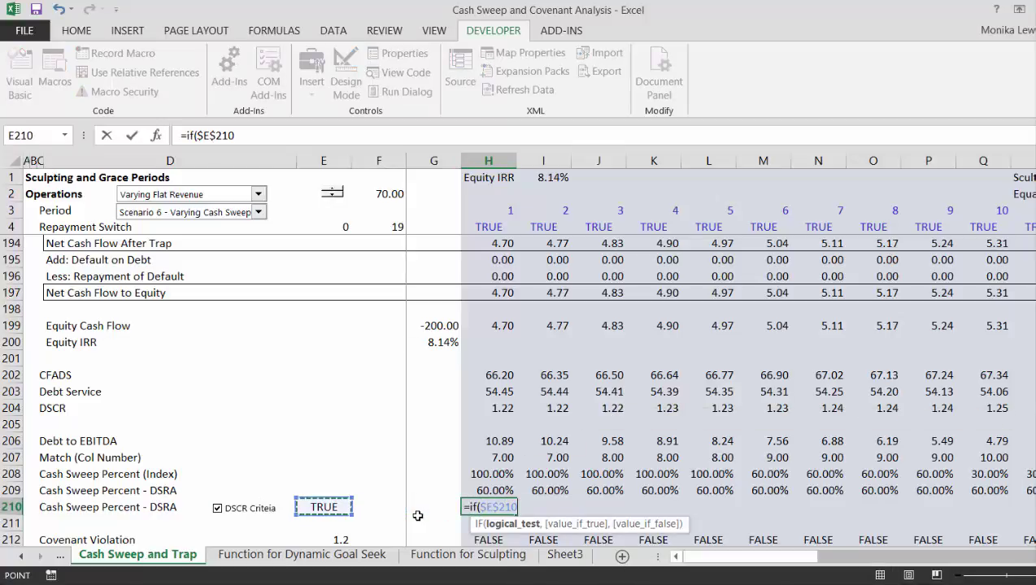
type(",")
key("Up")
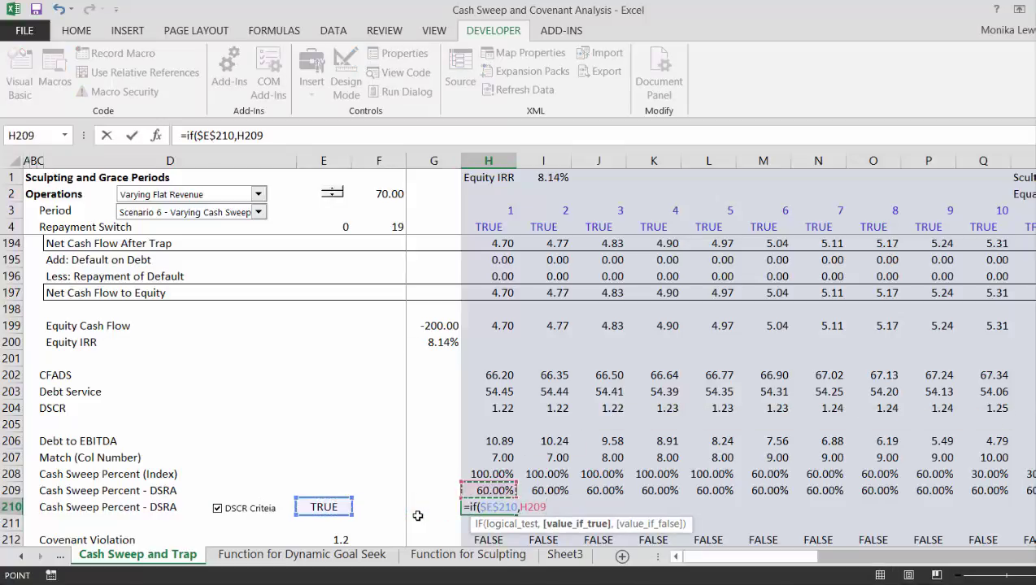
type(",")
key("Up")
key("Return")
key("Up")
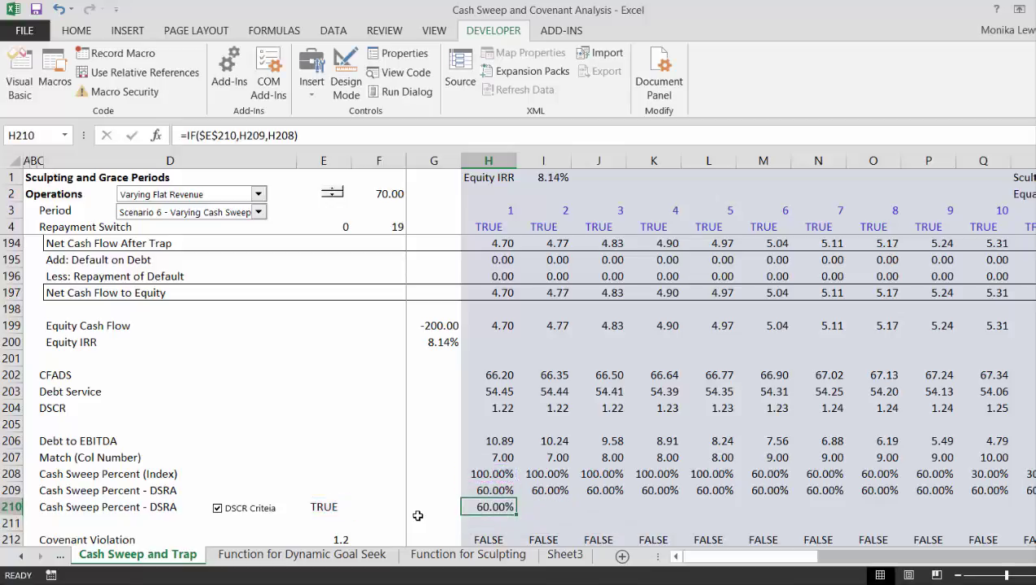
key("ctrl+shift+Right")
key("ctrl+r")
- Change the Less: Cash Sweep formula in H190 to =MIN(H143-H144,MAX(H189*H210,0)) and fill it across the remaining periods
key("Up")
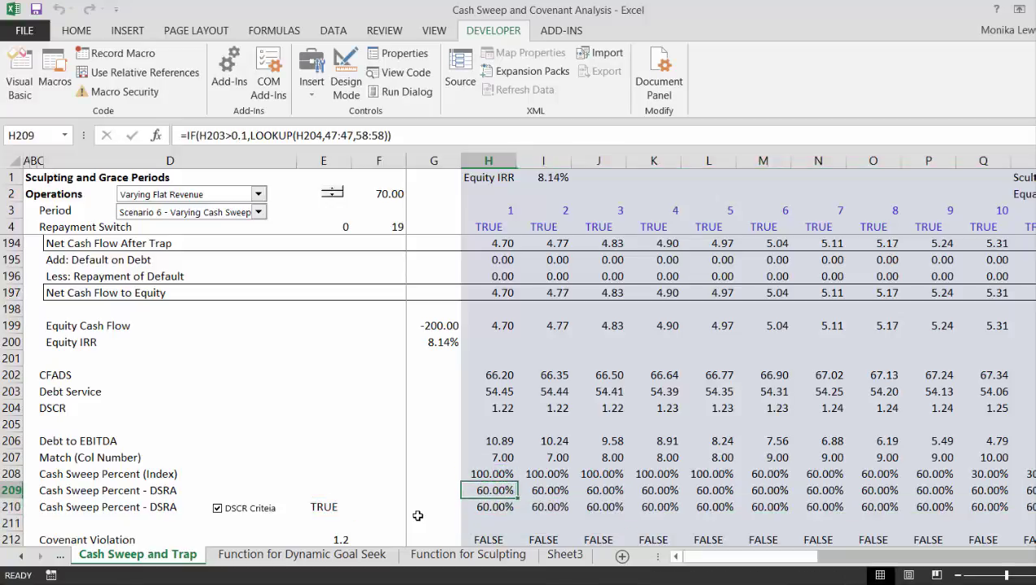
key("Up")
key("Up")
key("Up")
key("Up")
key("Up")
key("Up")
key("Up")
key("Up")
key("Up")
key("Up")
key("Up")
key("Up")
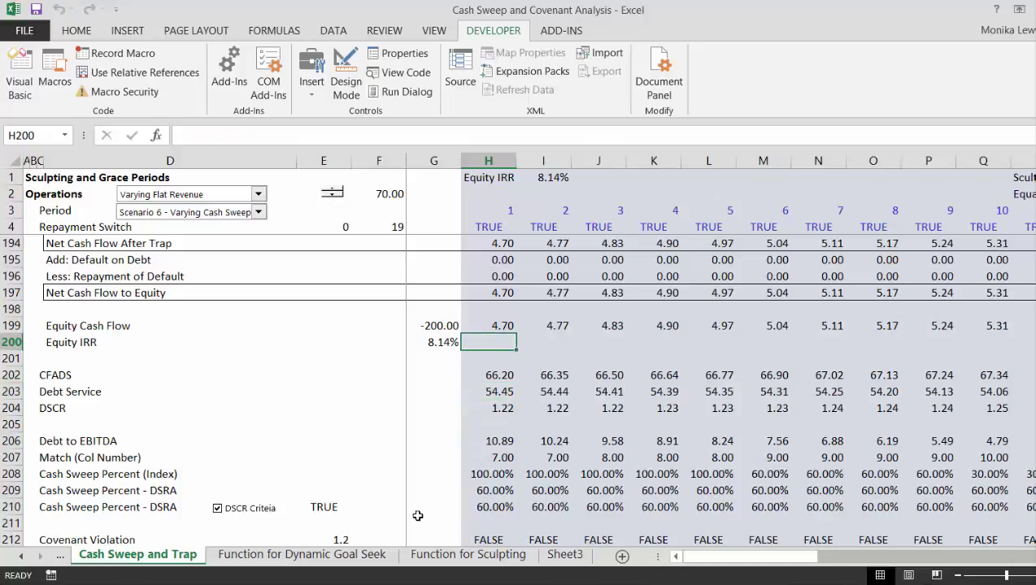
key("Up")
key("Up")
key("Up")
key("Up")
key("Up")
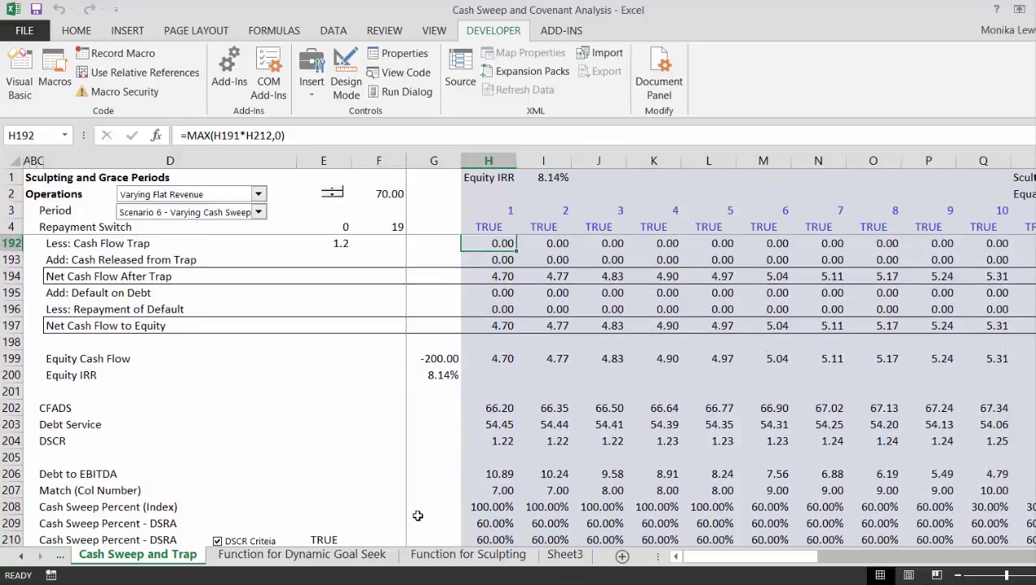
key("Up")
key("Up")
key("Up")
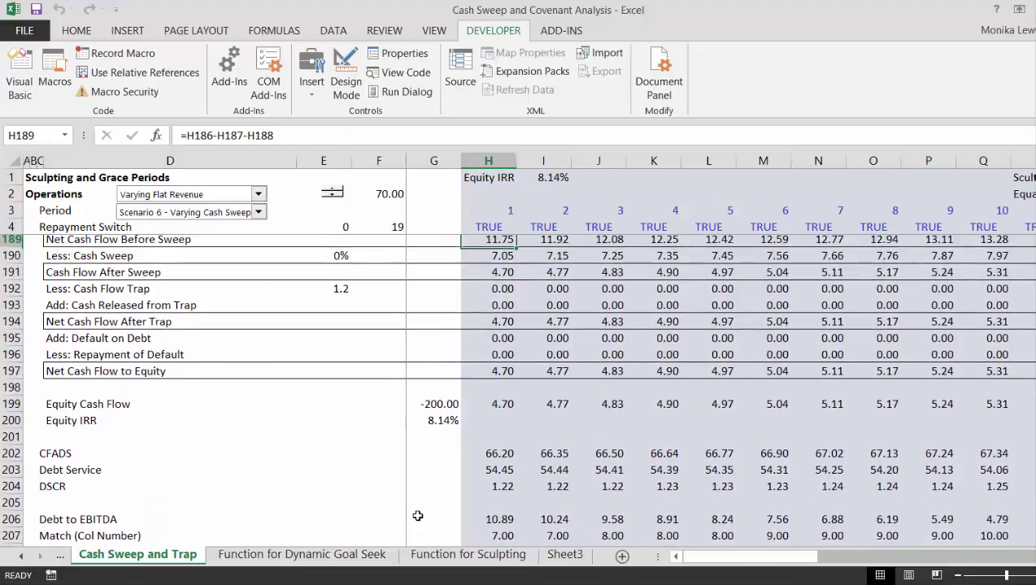
key("Down")
key("F2")
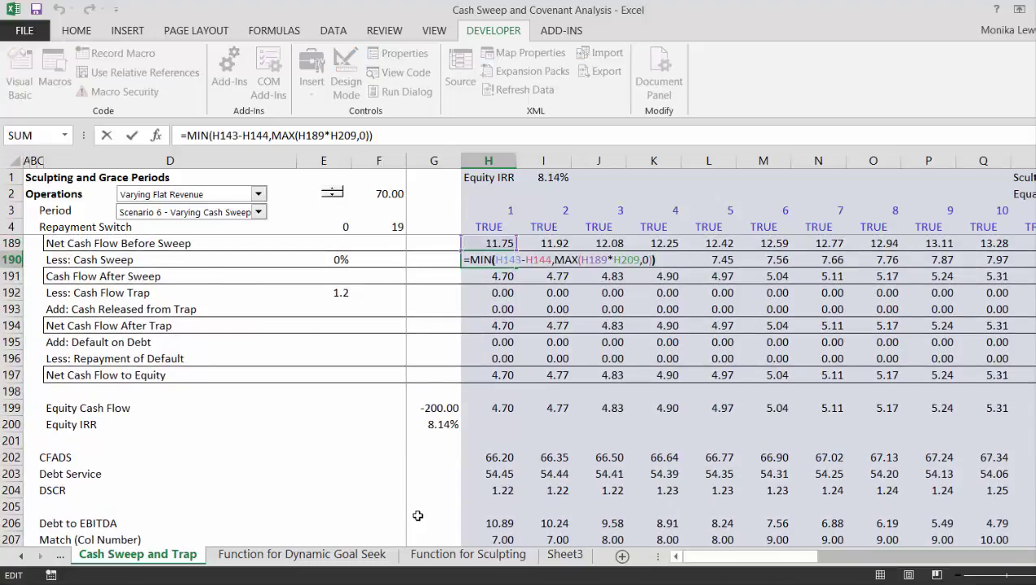
key("Left")
key("Left")
key("Left")
key("Left")
key("Left")
key("Left")
key("Left")
key("Left")
key("Left")
key("Left")
key("Left")
key("Left")
key("Left")
key("Left")
key("Right")
key("Right")
key("Right")
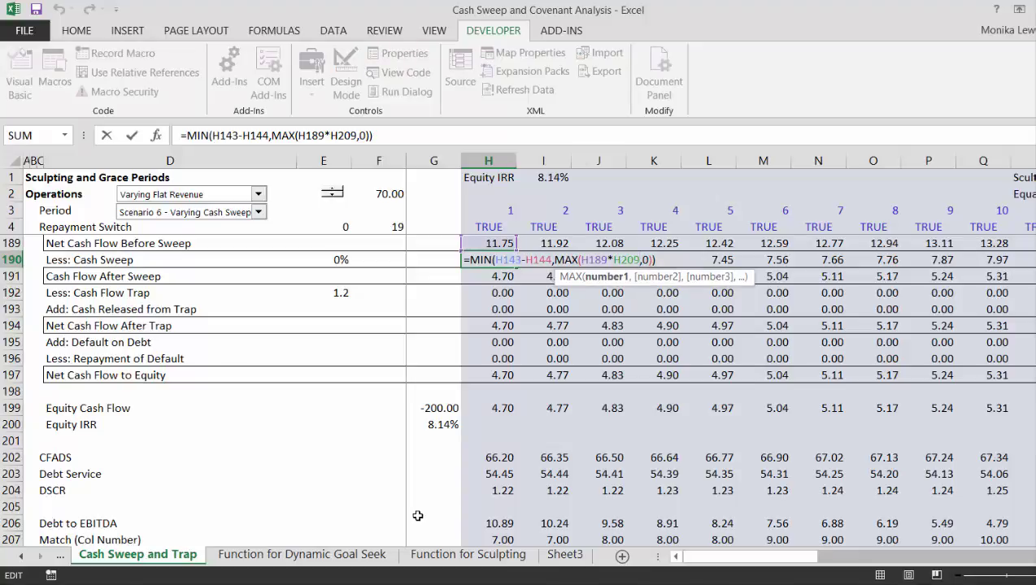
key("BackSpace")
key("BackSpace")
key("BackSpace")
key("BackSpace")
left_click(504, 522)
key("Down")
key("Down")
key("Down")
key("Down")
key("Down")
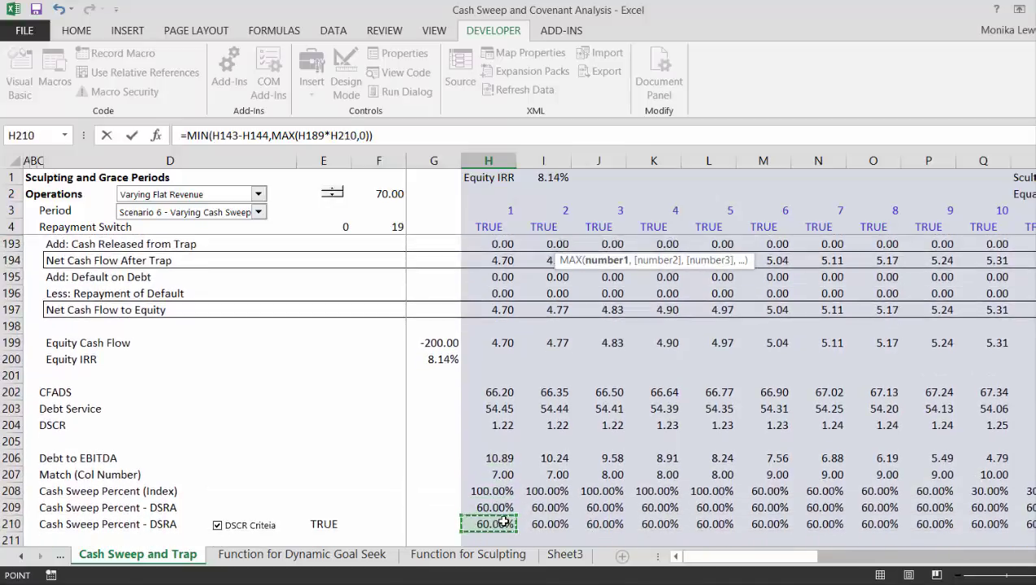
key("Up")
key("Return")
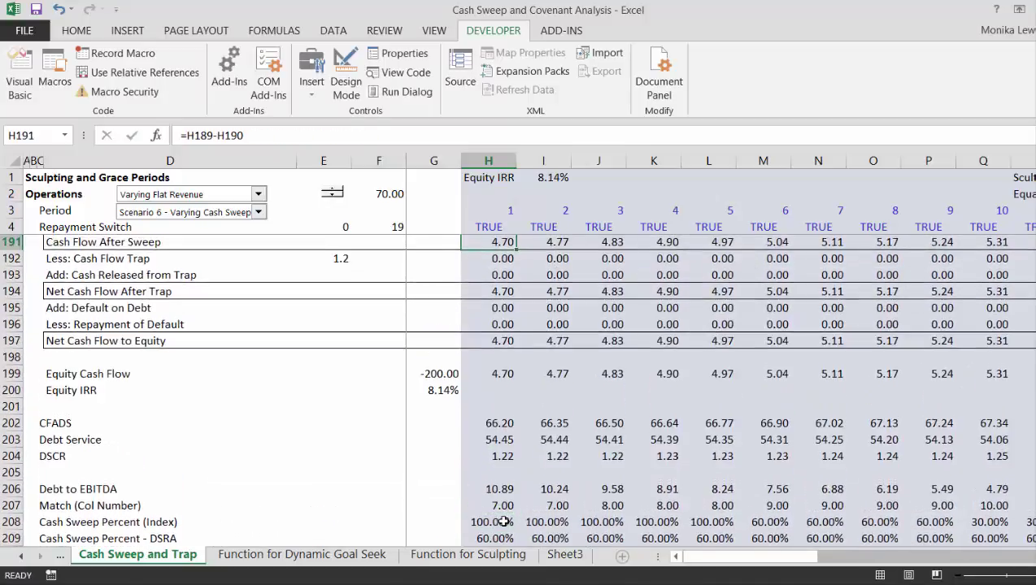
key("Up")
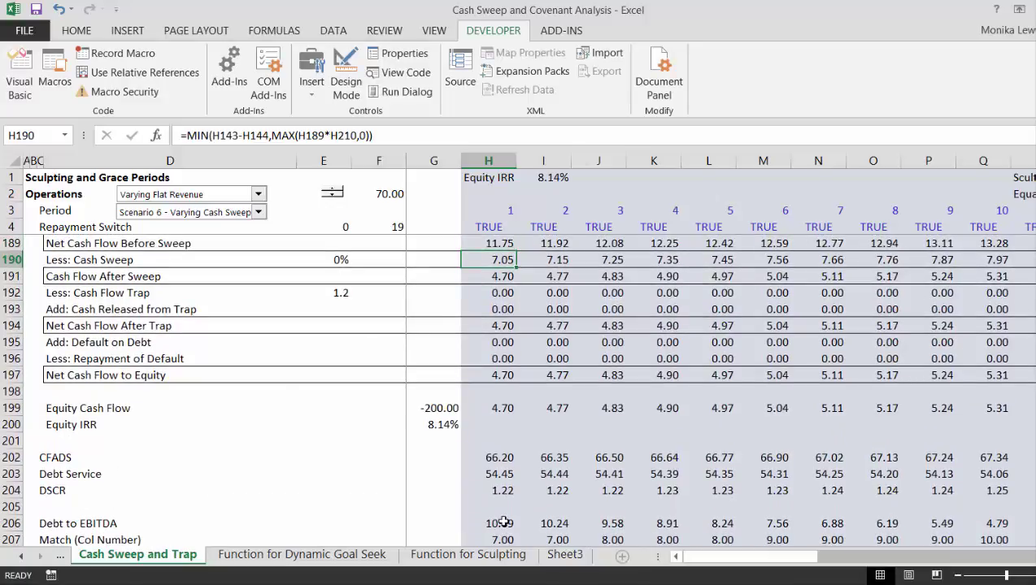
key("ctrl+shift+Right")
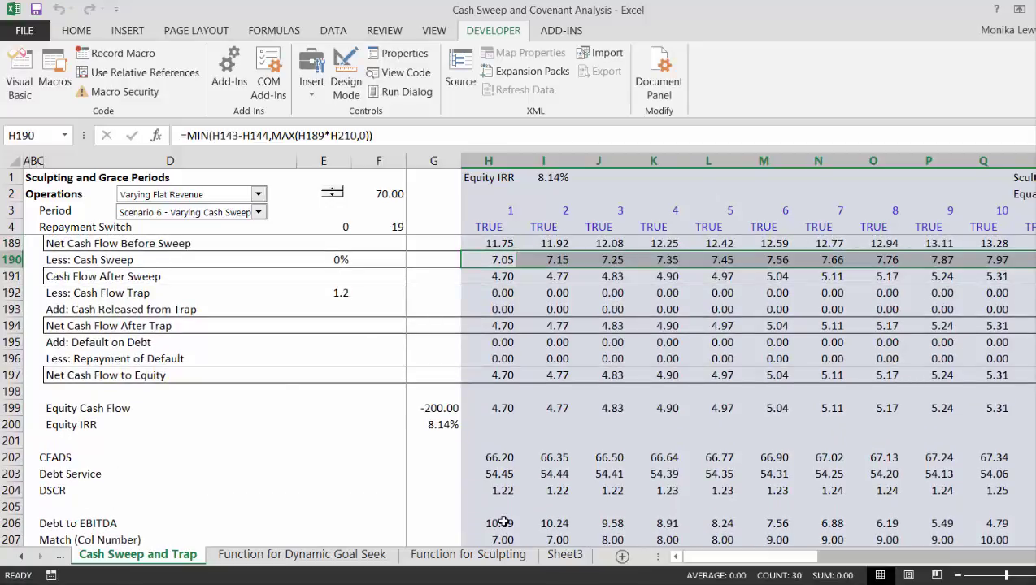
- Clear the obsolete sweep percentage link in E190 beside the Less: Cash Sweep label
key("Up")
key("Up")
key("Up")
key("Up")
key("Down")
key("Down")
key("Down")
key("Down")
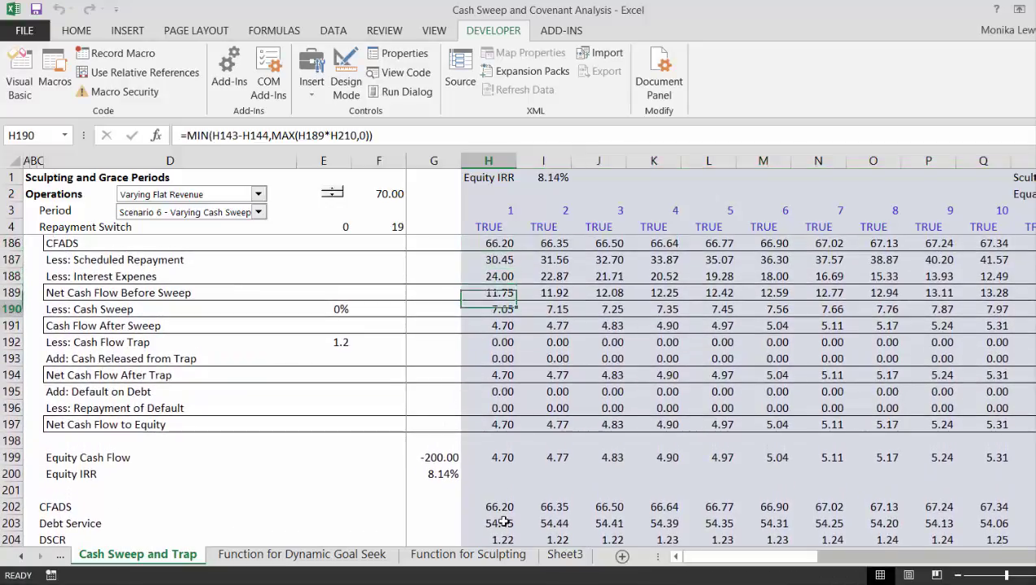
key("Left")
key("Left")
key("Left")
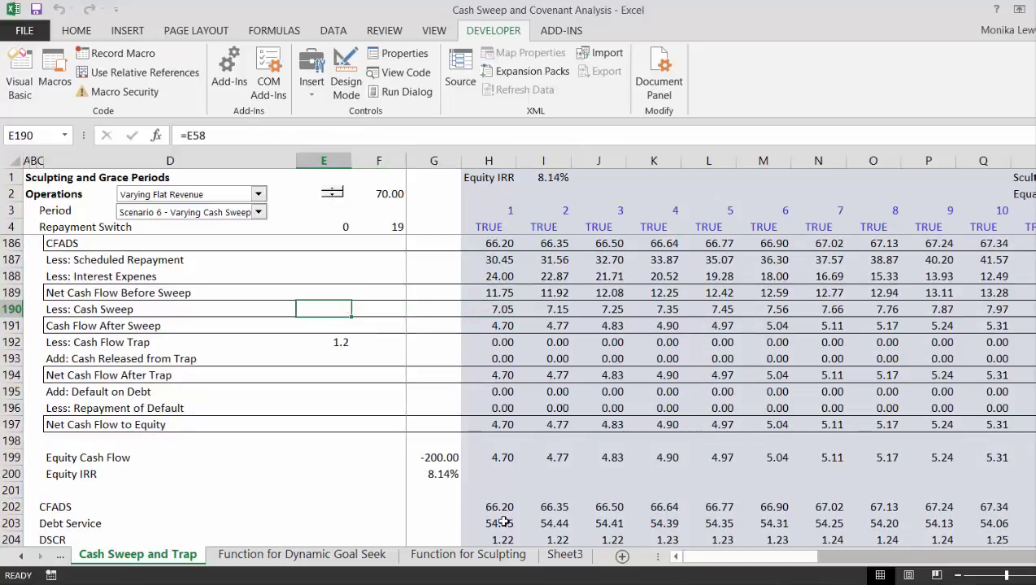
- Examine the rows below the cash sweep, down to the balance sheet totals and the Difference check row
key("Down")
key("Down")
key("Down")
key("Down")
key("Down")
key("Down")
key("Down")
key("Down")
key("Down")
key("Down")
key("Down")
key("Down")
key("Down")
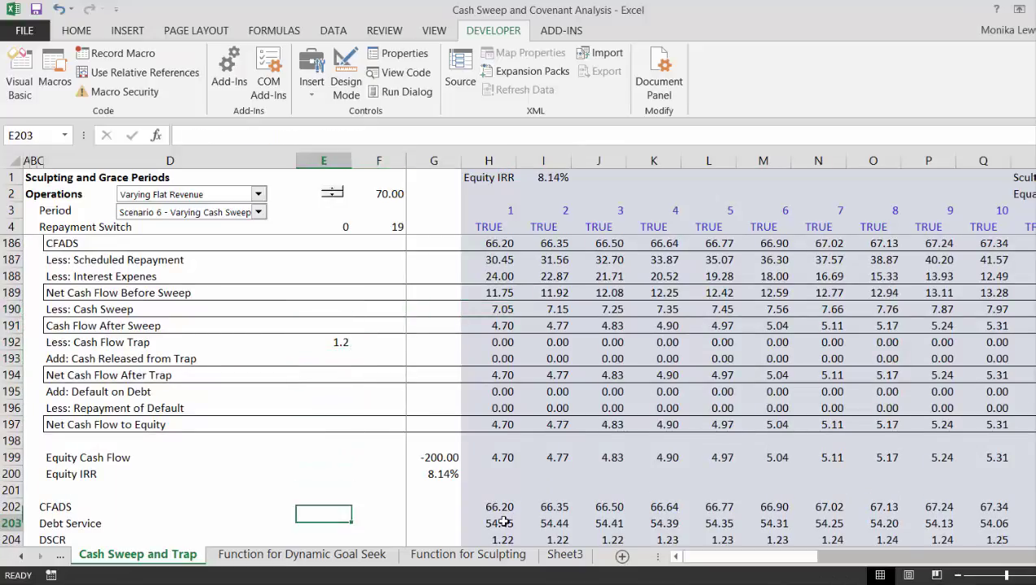
key("Down")
key("Down")
key("Down")
key("Down")
key("Down")
key("Down")
key("Down")
key("Down")
key("Down")
key("Down")
key("Down")
key("Down")
key("Down")
key("Down")
key("Down")
key("Down")
key("Down")
key("Down")
key("Down")
key("Down")
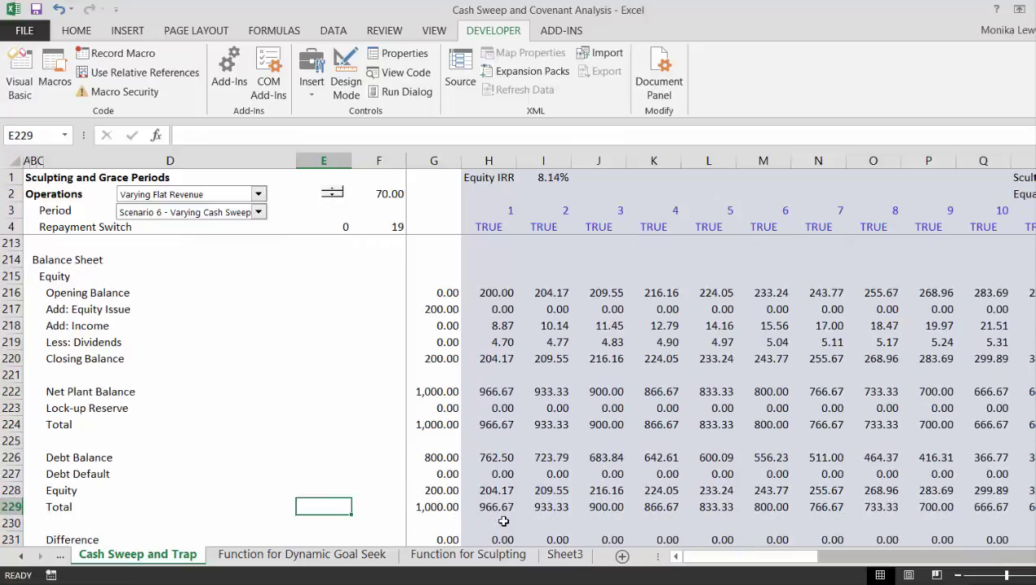
- Examine the rows above the balance sheet, through the cash flow waterfall and up past the Risk Analysis with Cash Flow Sweep heading
key("Up")
key("Up")
key("Up")
key("Up")
key("Up")
key("Up")
key("Up")
key("Up")
key("Up")
key("Up")
key("Up")
key("Up")
key("Up")
key("Up")
key("Up")
key("Up")
key("Up")
key("Up")
key("Up")
key("Up")
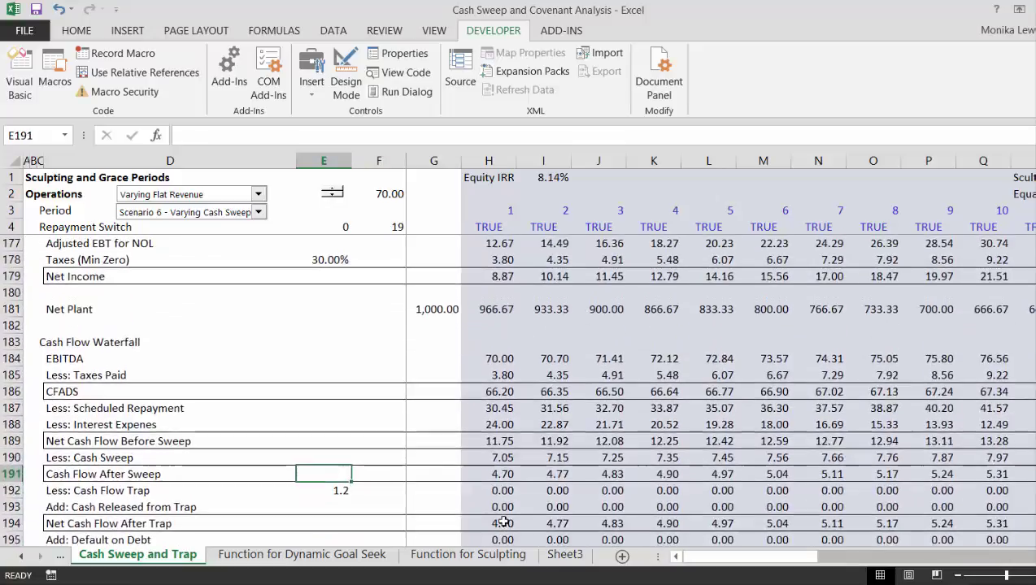
key("Up")
key("Up")
key("Up")
key("Up")
key("Up")
key("Up")
key("Up")
key("Up")
key("Up")
key("Up")
key("Up")
key("Up")
key("Up")
key("Up")
key("Up")
key("Up")
key("Up")
key("Up")
key("Up")
key("Up")
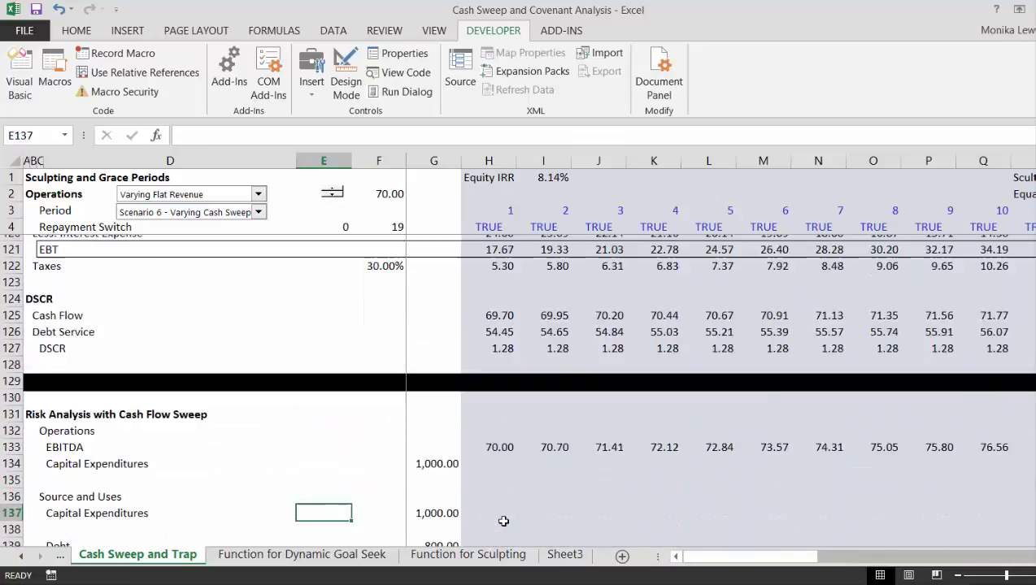
key("Up")
key("Up")
key("Up")
key("Up")
key("Up")
key("Up")
key("Up")
key("Up")
key("Up")
key("Up")
key("Up")
key("Up")
key("Up")
key("Up")
key("Up")
key("Up")
key("Up")
key("Up")
key("Up")
key("Up")
- Copy the DSCR Criteria check box from row 210 and place the copy beside the debt service chart, just below the Volatility input
key("Down")
key("Down")
key("Down")
key("Down")
key("Down")
key("Down")
key("Down")
key("Down")
key("Down")
key("Down")
key("Down")
key("Down")
key("Down")
key("Down")
key("Down")
key("Down")
key("Down")
key("Down")
key("Down")
key("Down")
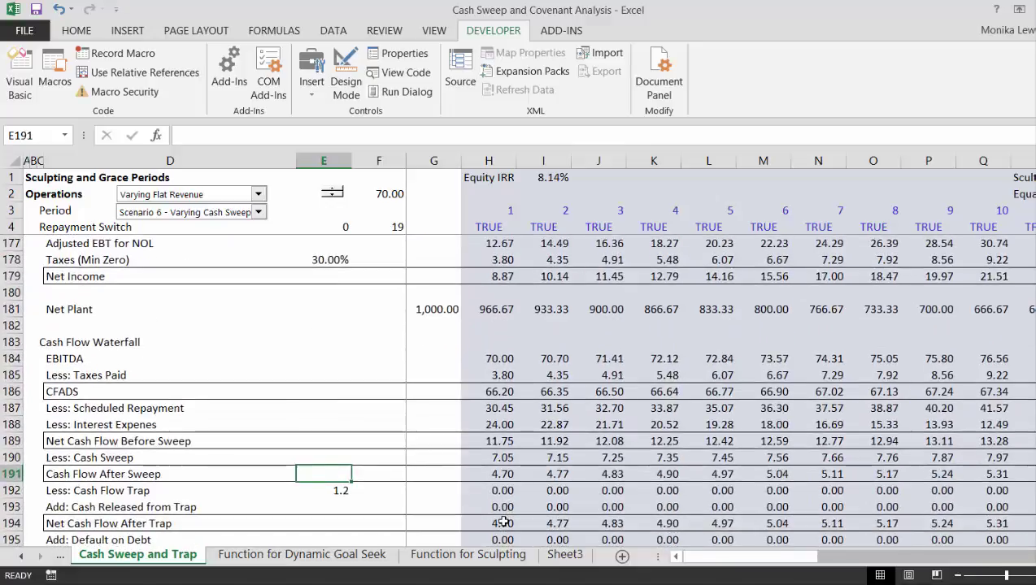
key("Down")
key("Down")
key("Down")
key("Down")
key("Down")
key("Down")
key("Down")
key("Down")
key("Down")
key("Down")
key("Down")
key("Down")
key("Down")
key("Down")
key("Down")
key("Down")
key("Down")
key("Down")
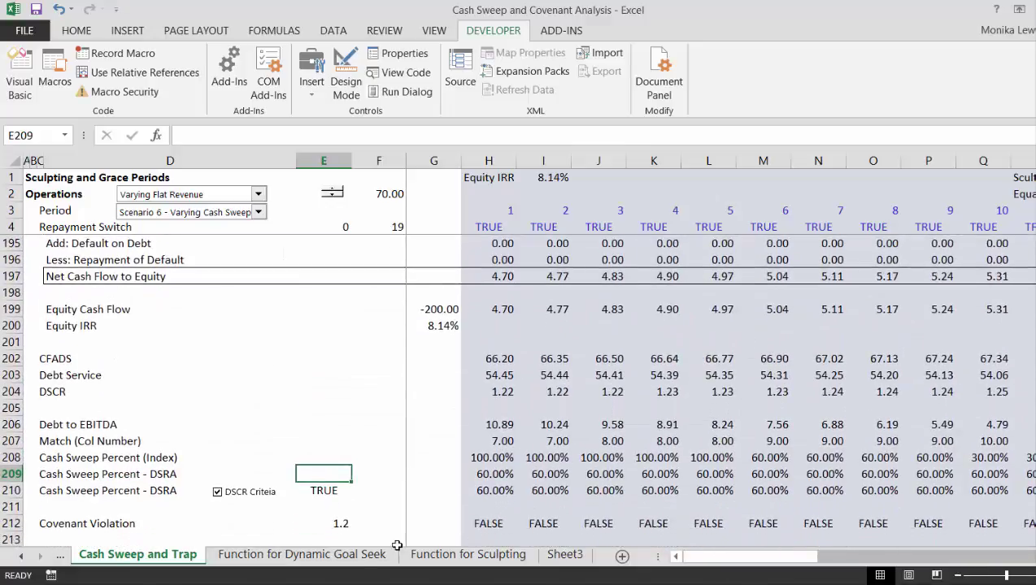
right_click(245, 494)
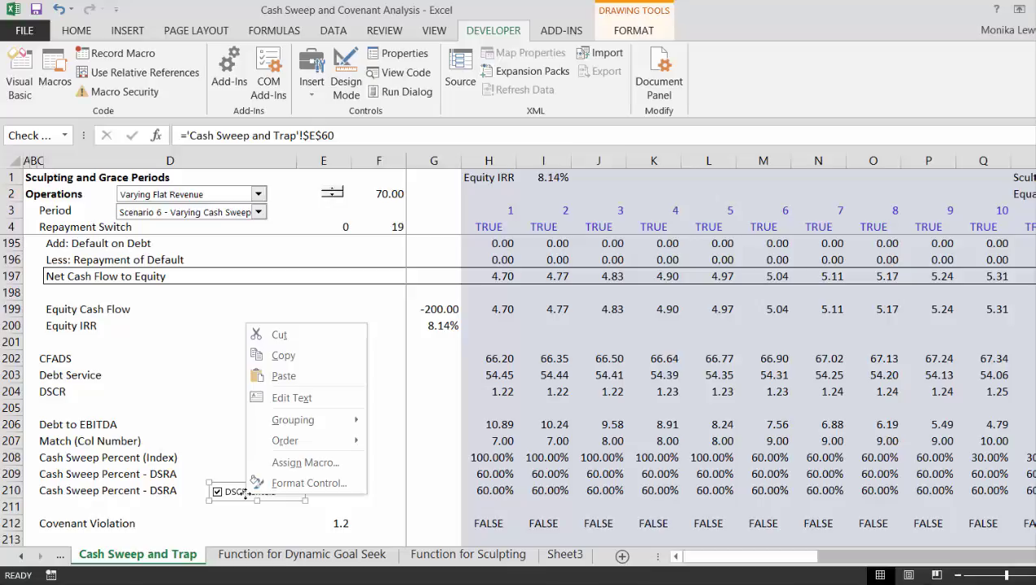
left_click(279, 358)
scroll(278, 361, "down", 6)
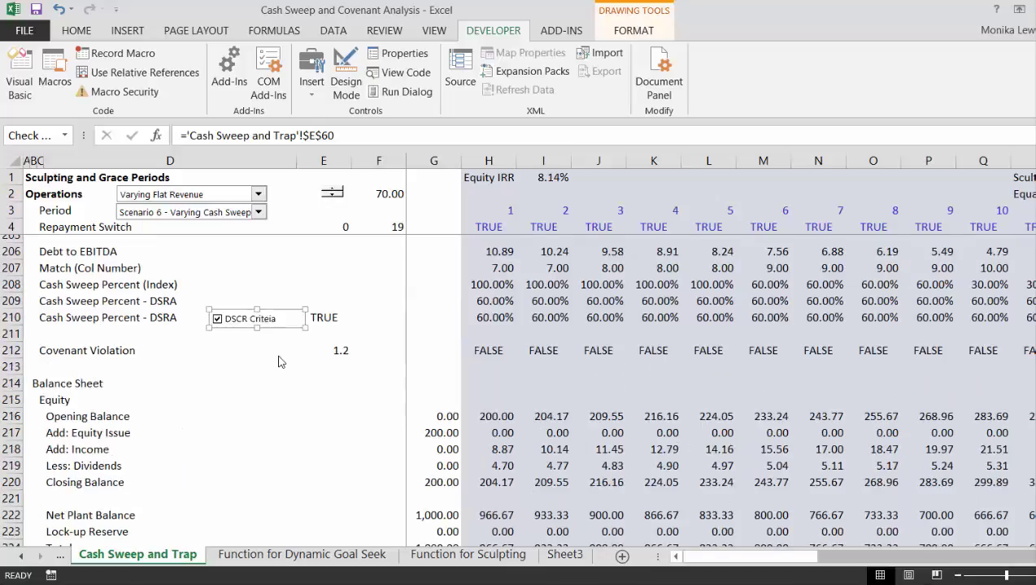
scroll(279, 362, "down", 12)
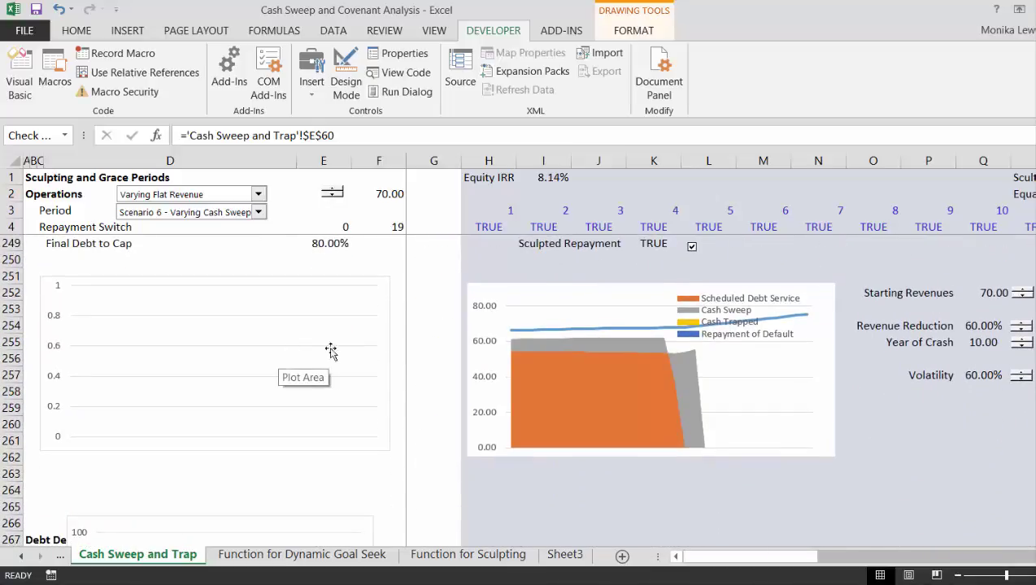
left_click(881, 409)
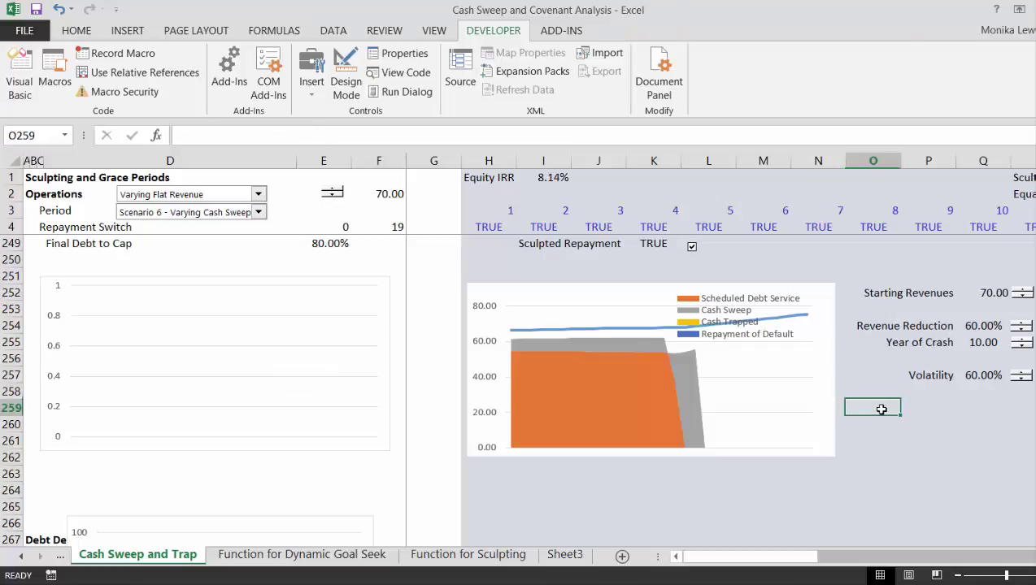
key("ctrl+v")
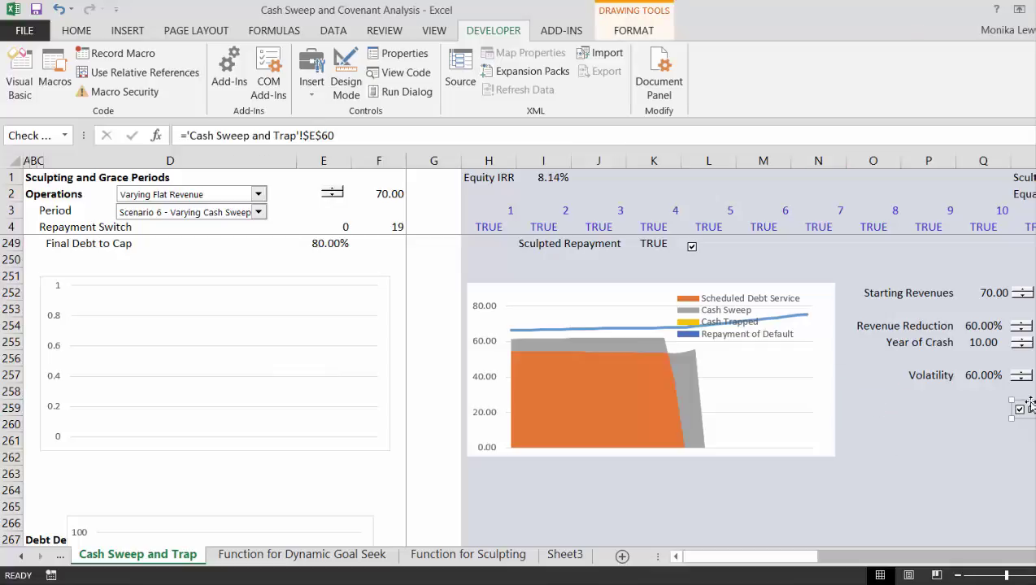
left_click_drag(1029, 404, 902, 409)
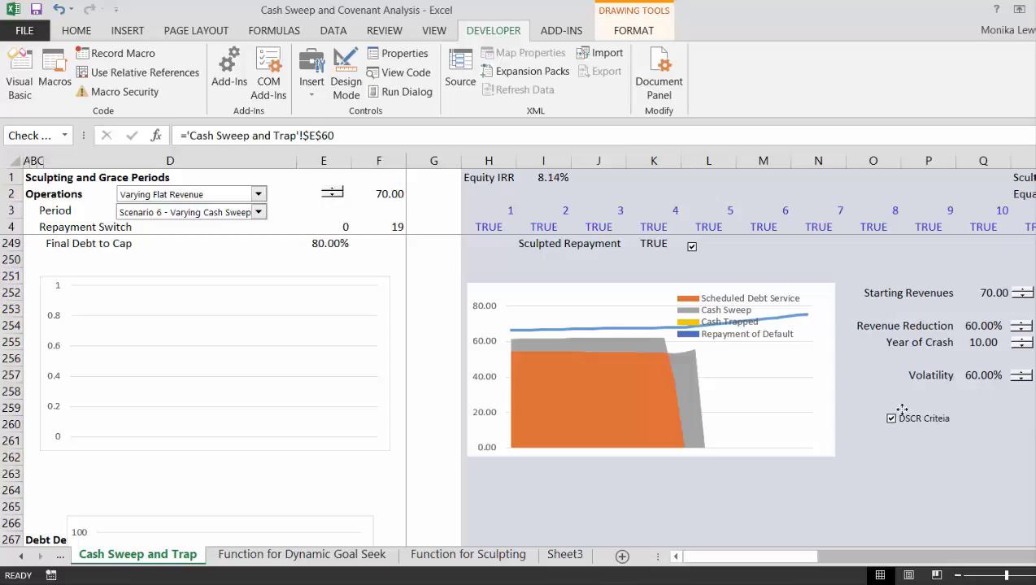
left_click(761, 524)
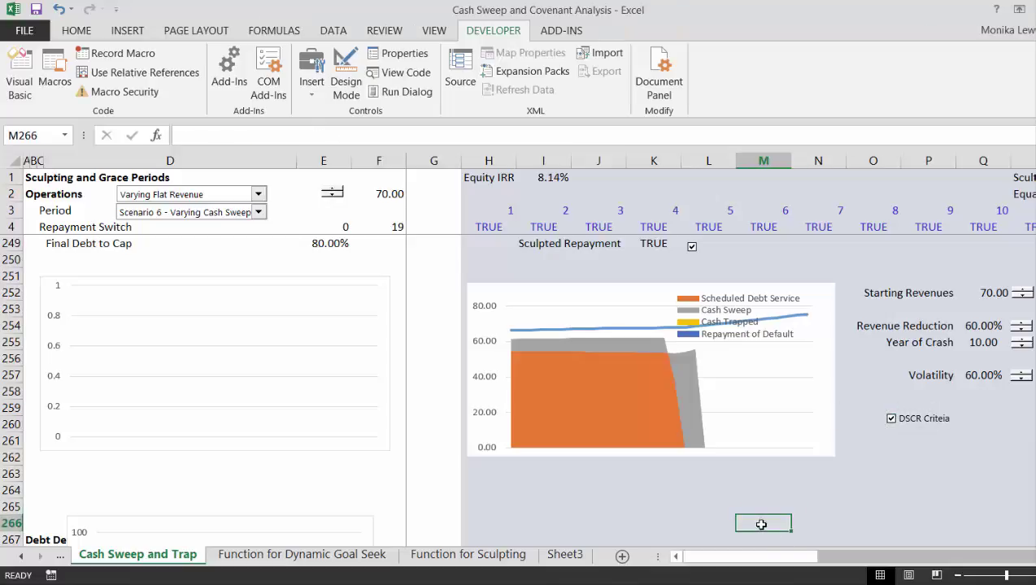
- Set the Operations case to Sudden Fall in Revenues and test the copied DSCR Criteria check box by switching it off and on
left_click(257, 195)
left_click(239, 232)
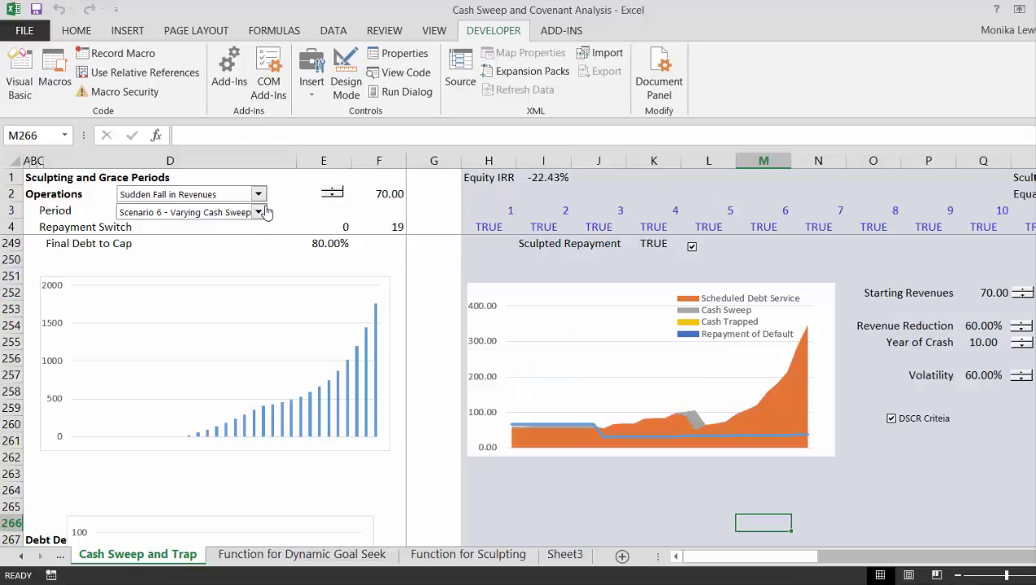
left_click(912, 424)
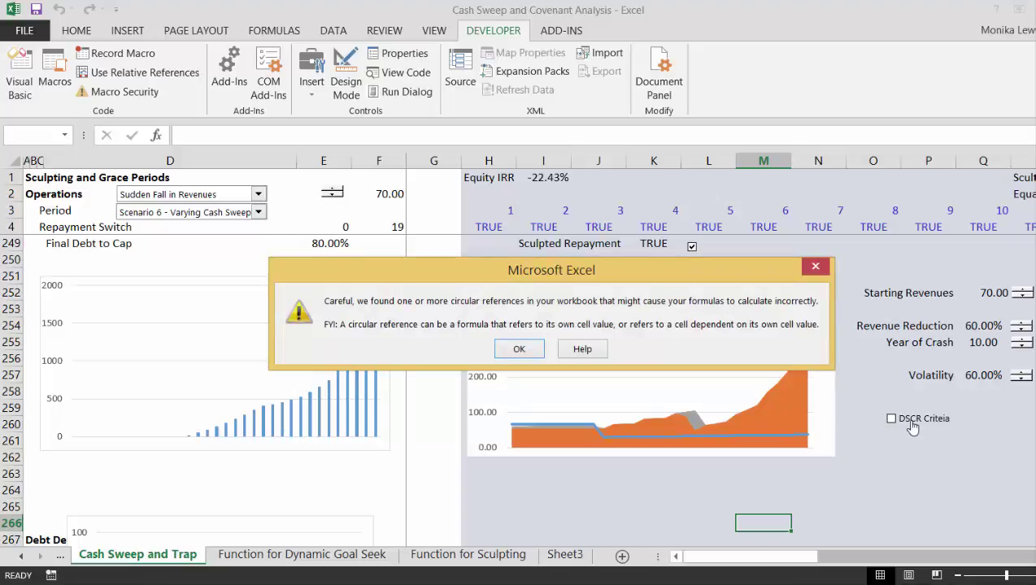
left_click(518, 350)
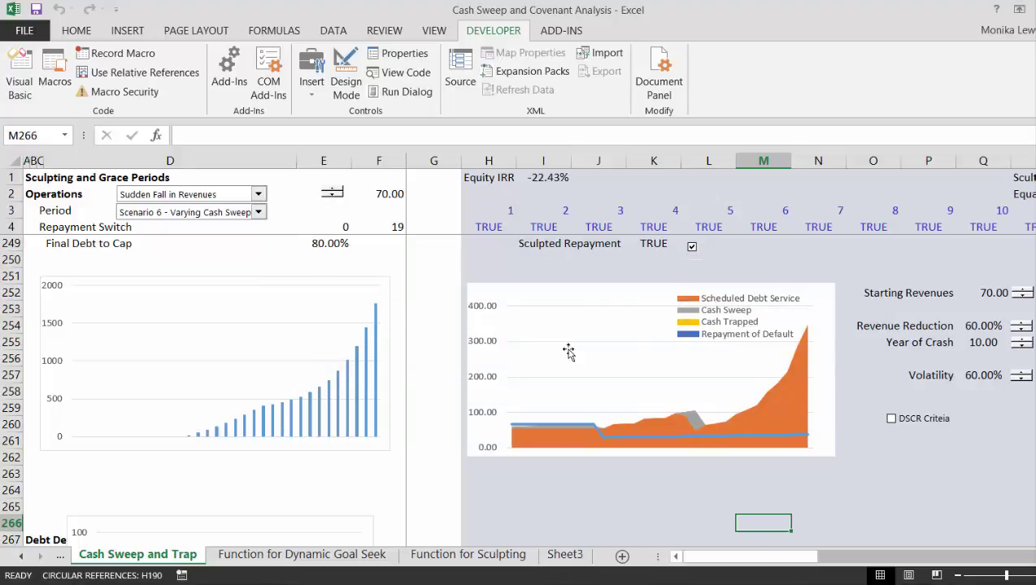
left_click(891, 419)
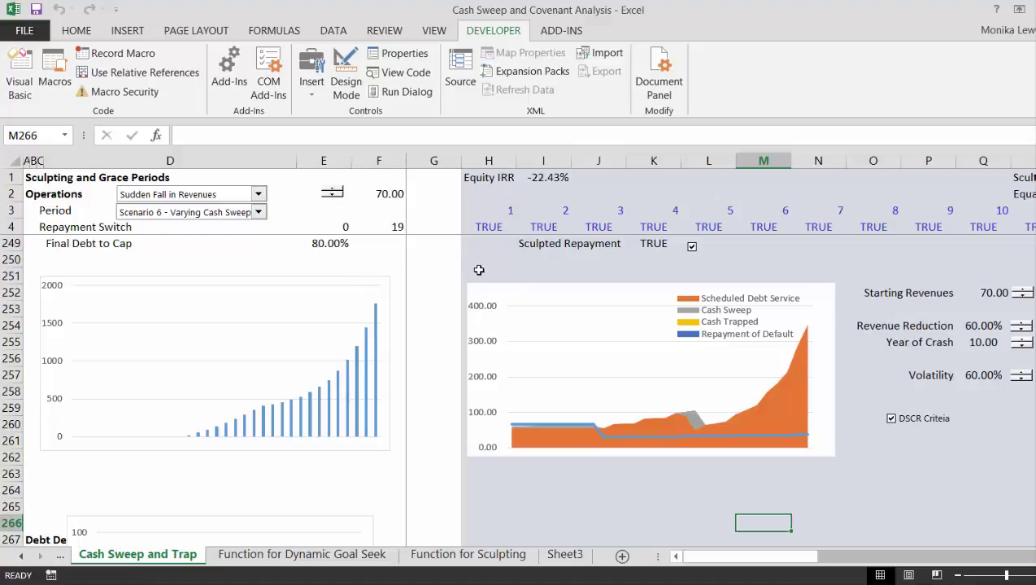
- Choose the Scenario 1 - Percent of Cash 100% sweep and raise Starting Revenues to 80
left_click(257, 212)
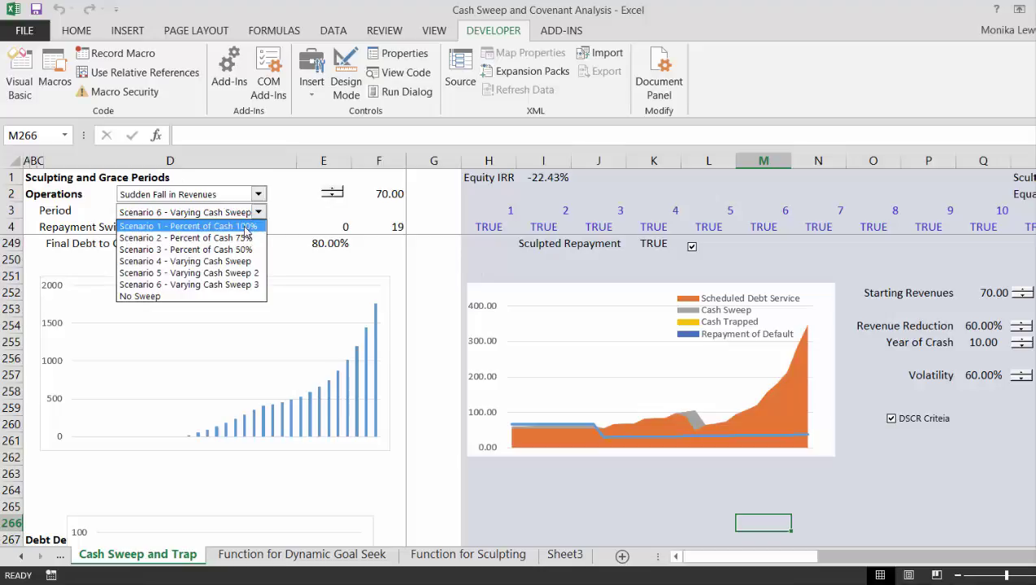
left_click(246, 227)
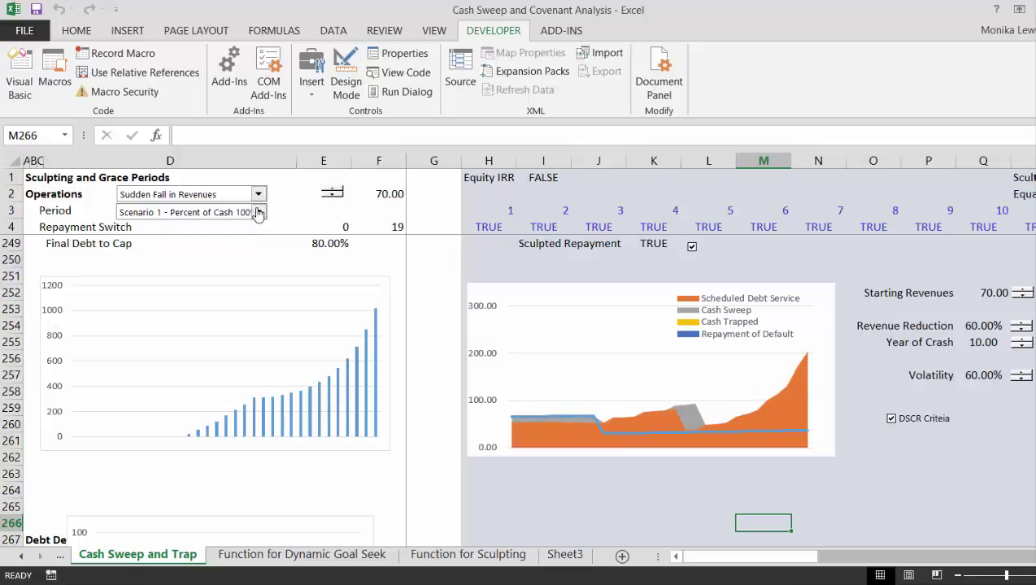
left_click(257, 213)
left_click(257, 213)
left_click(1025, 292)
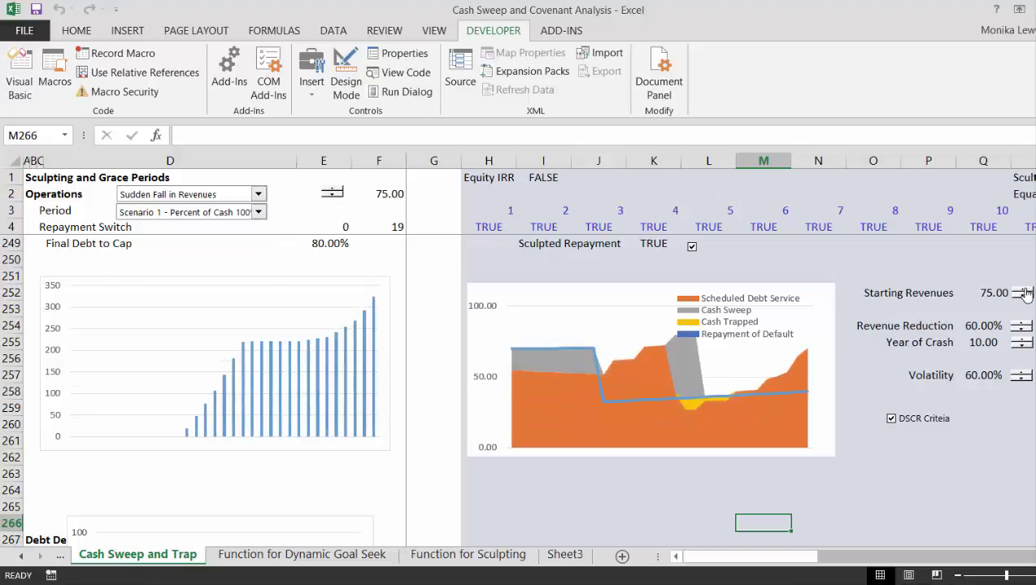
left_click(1025, 292)
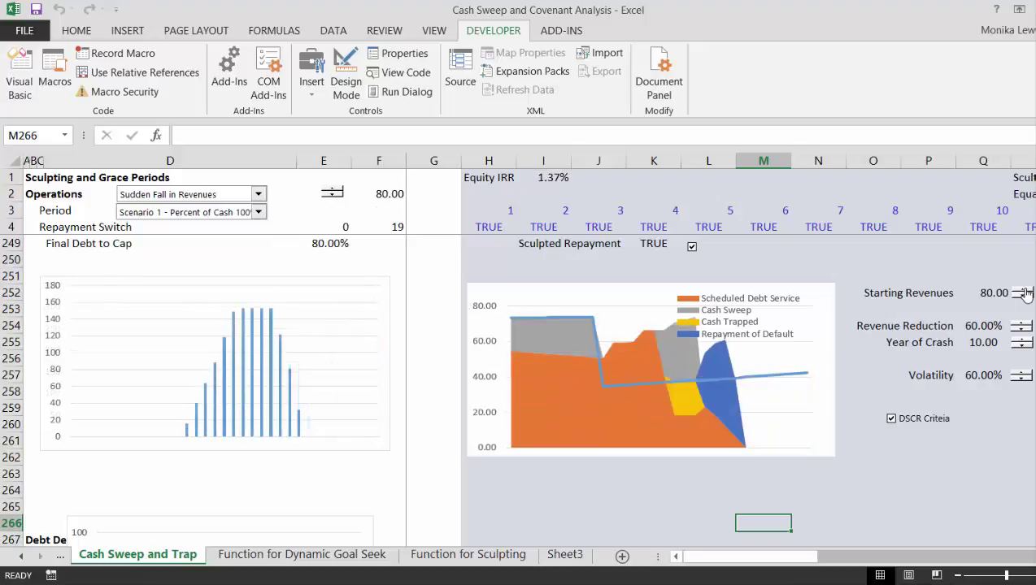
- Switch off the DSCR Criteria check box beside the chart and dismiss the circular reference alert
left_click(924, 421)
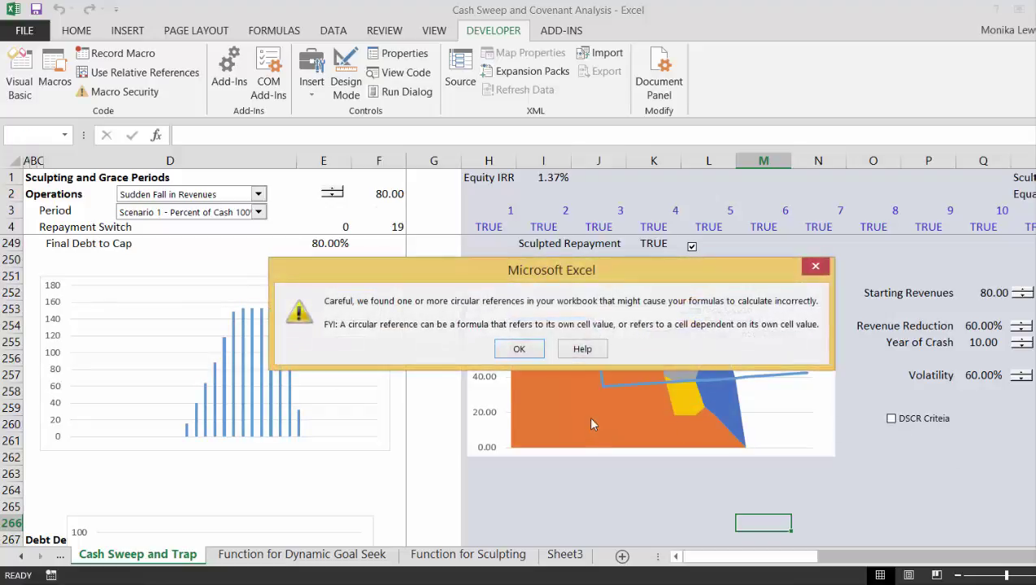
left_click(517, 349)
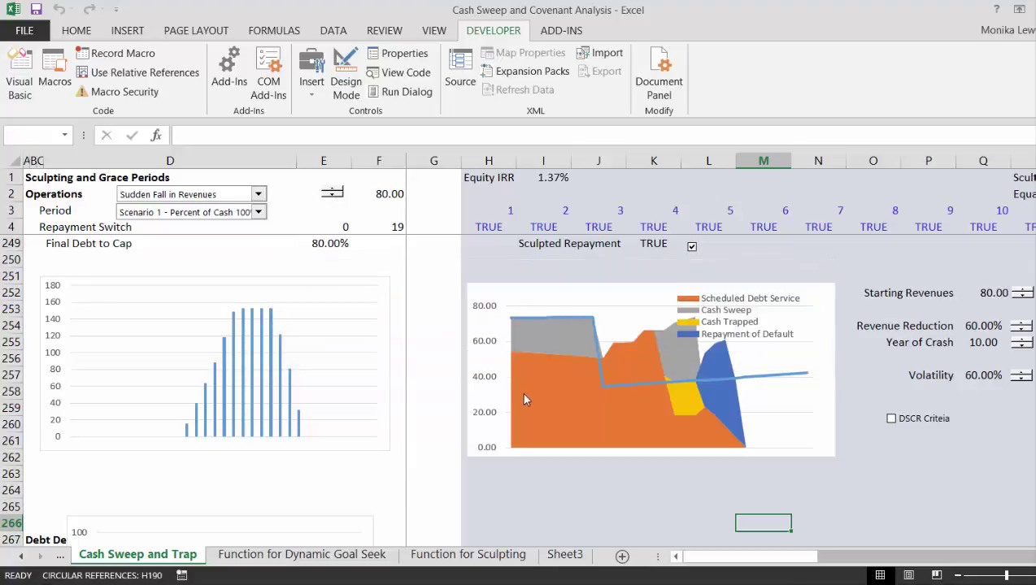
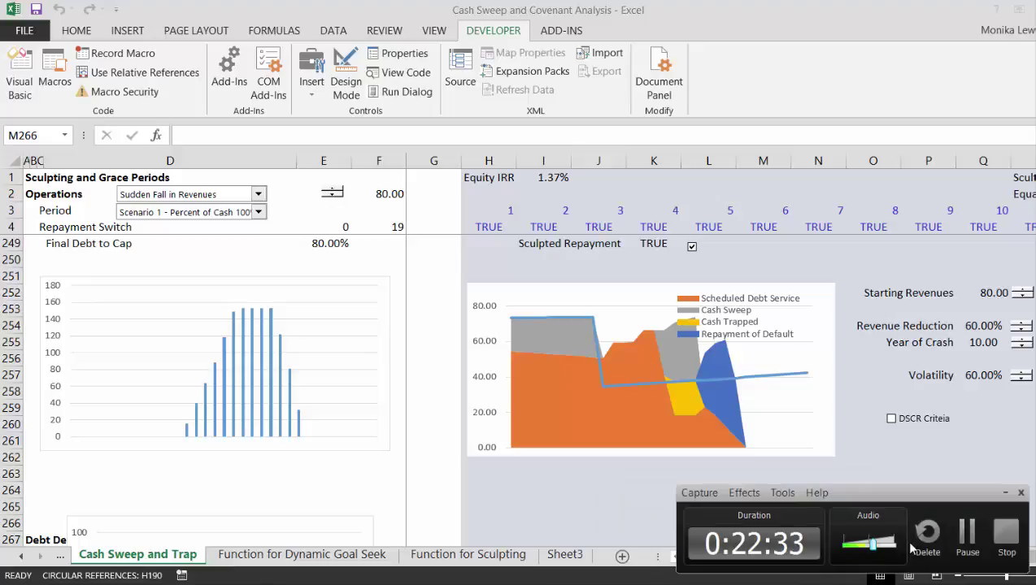
left_click(967, 532)
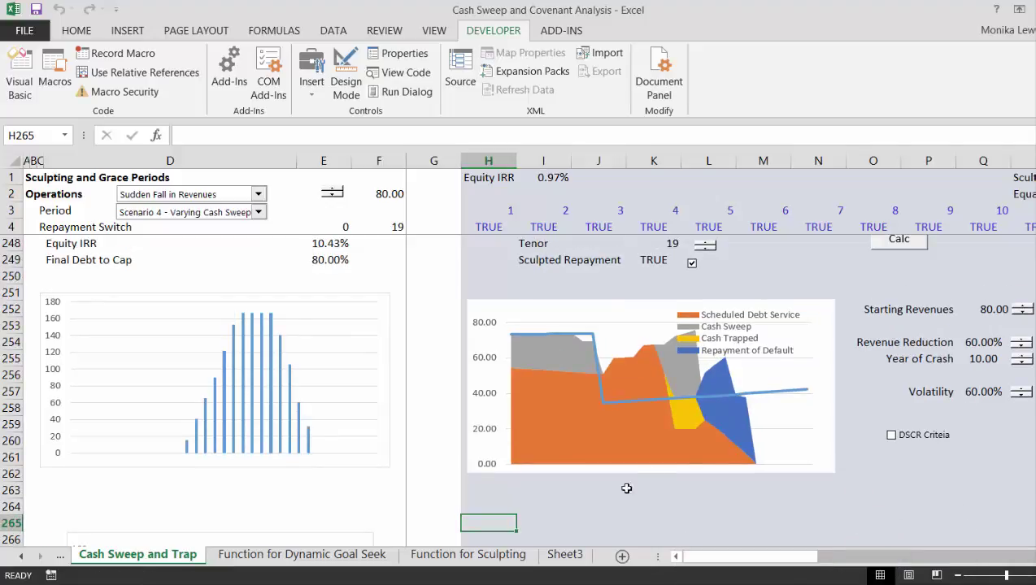
- Toggle DSCR Criteria on, off and on again under Scenario 4 to compare the two sweep criteria in the charts
left_click(891, 437)
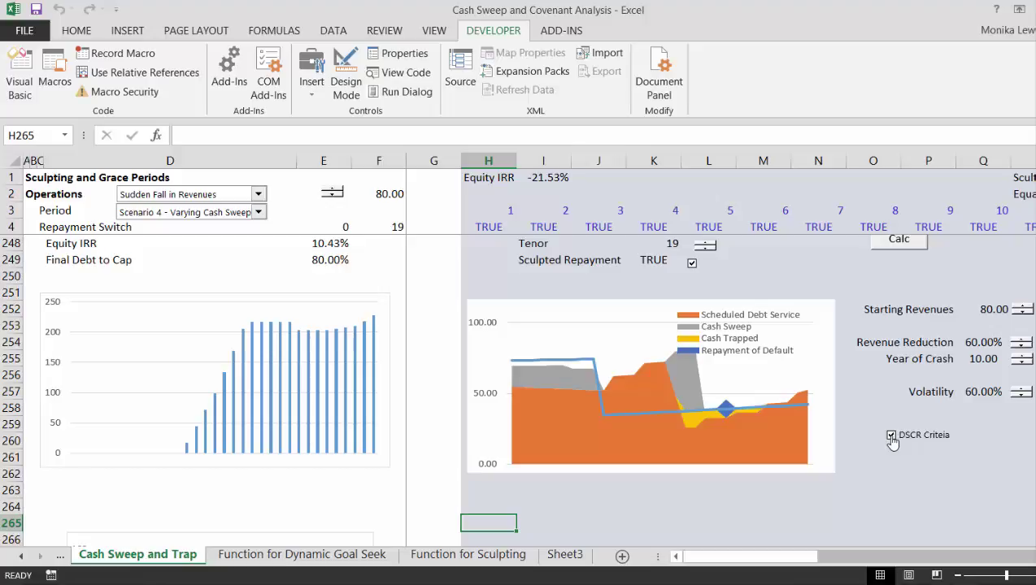
left_click(891, 437)
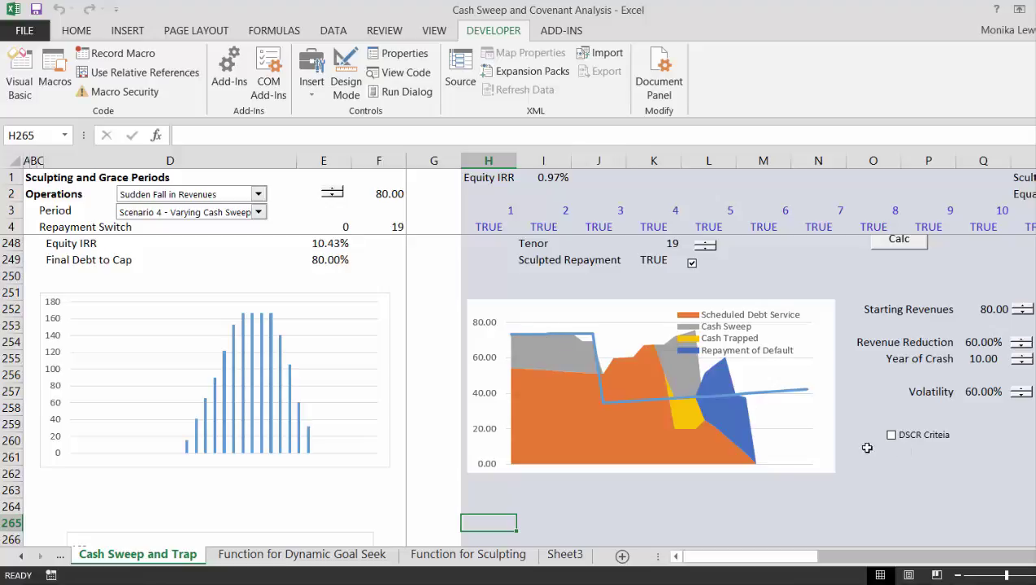
left_click(891, 437)
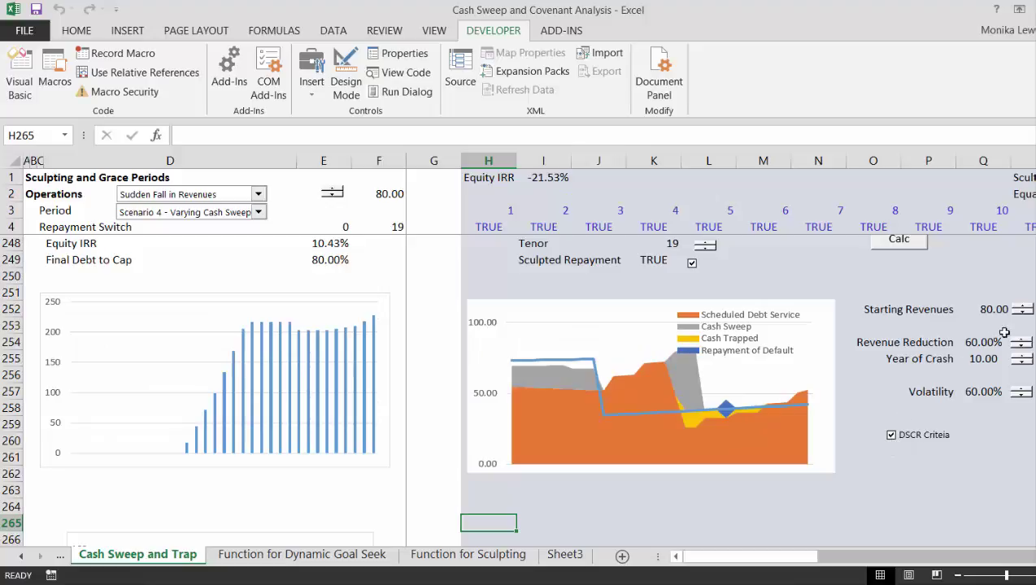
- Test Starting Revenues of 75 with Scenario 4, switch to Scenario 1 - Percent of Cash 100%, and try revenues of 70 and 80
left_click(1023, 315)
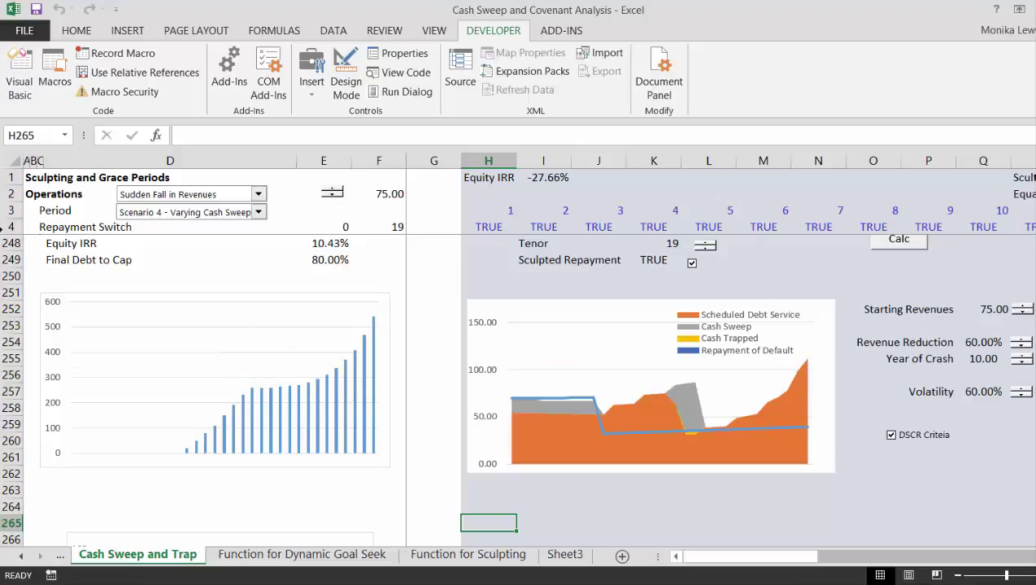
left_click(257, 212)
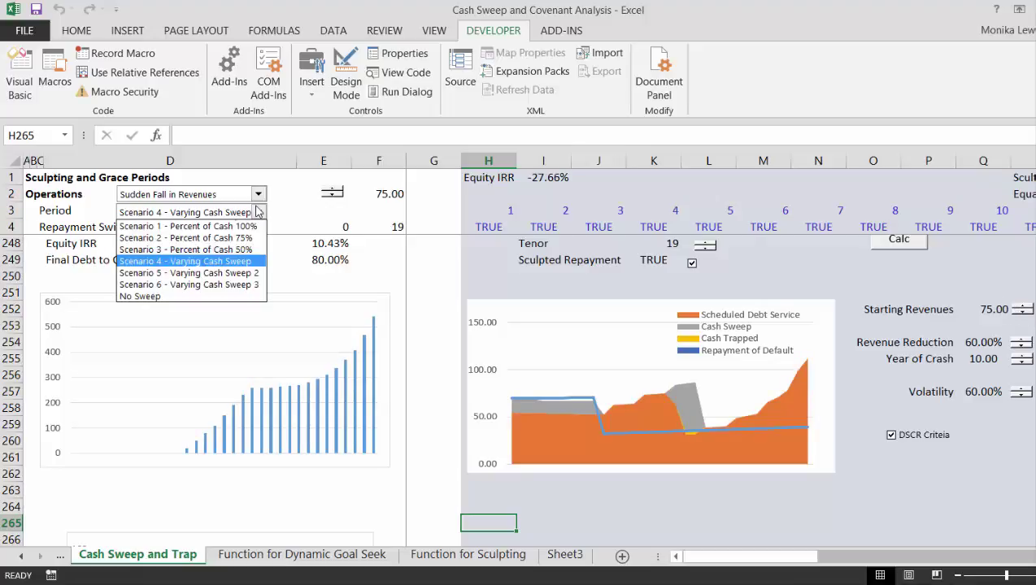
left_click(215, 231)
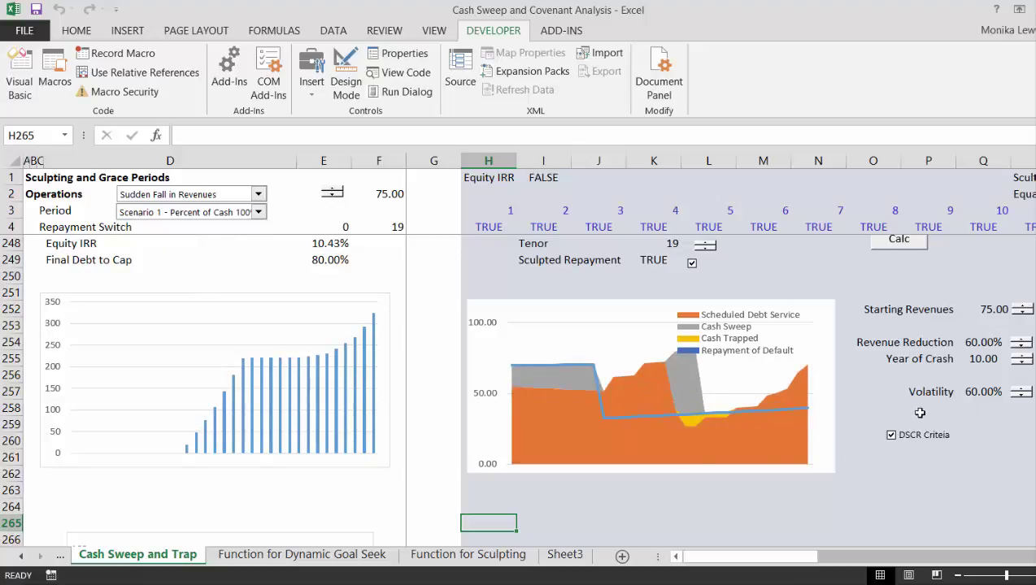
left_click(1019, 314)
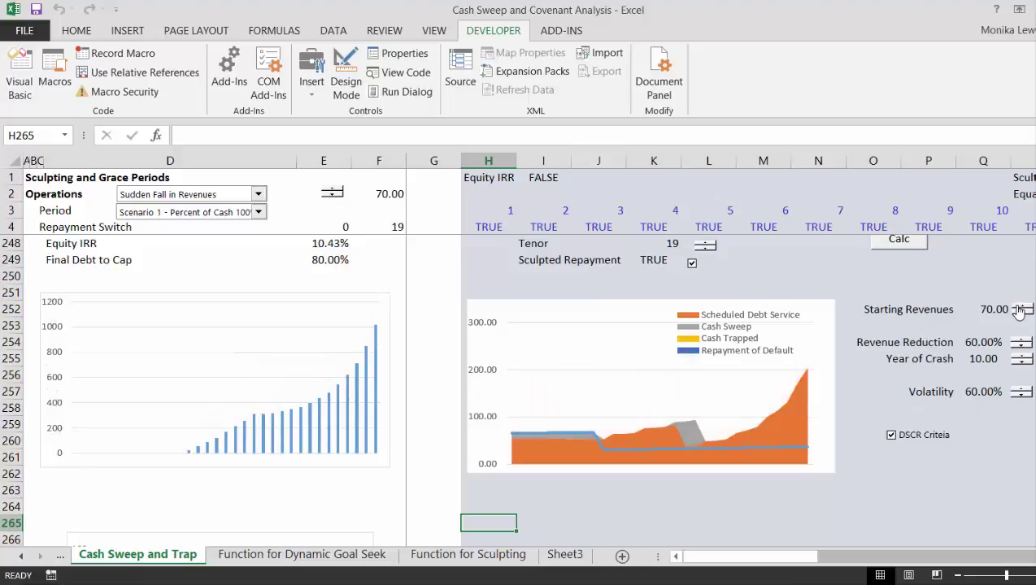
left_click(1018, 308)
left_click(1018, 308)
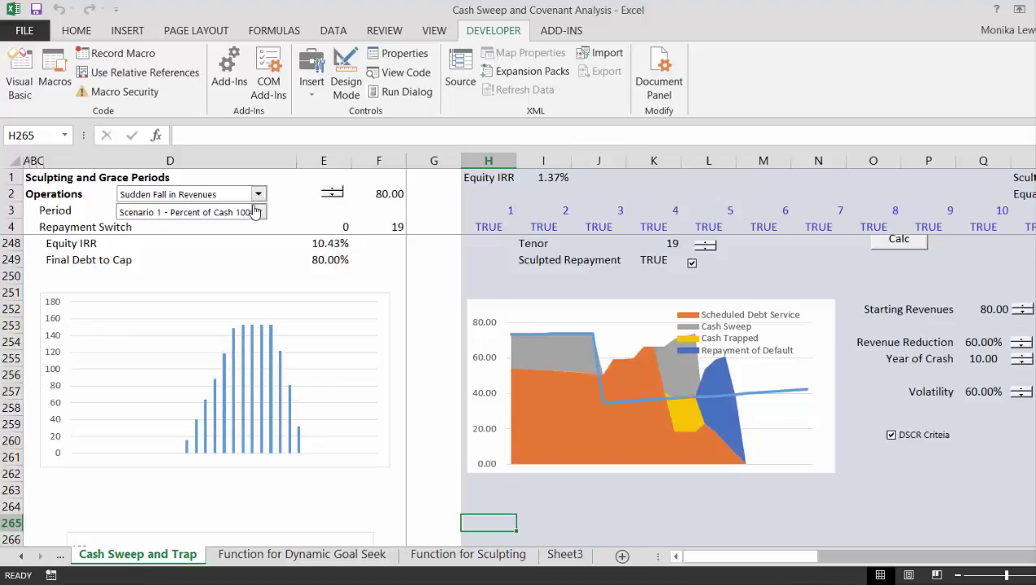
- Test a Year of Crash of 8, restore it to 10, and select the Scenario 4 - Varying Cash Sweep case
double_click(1019, 362)
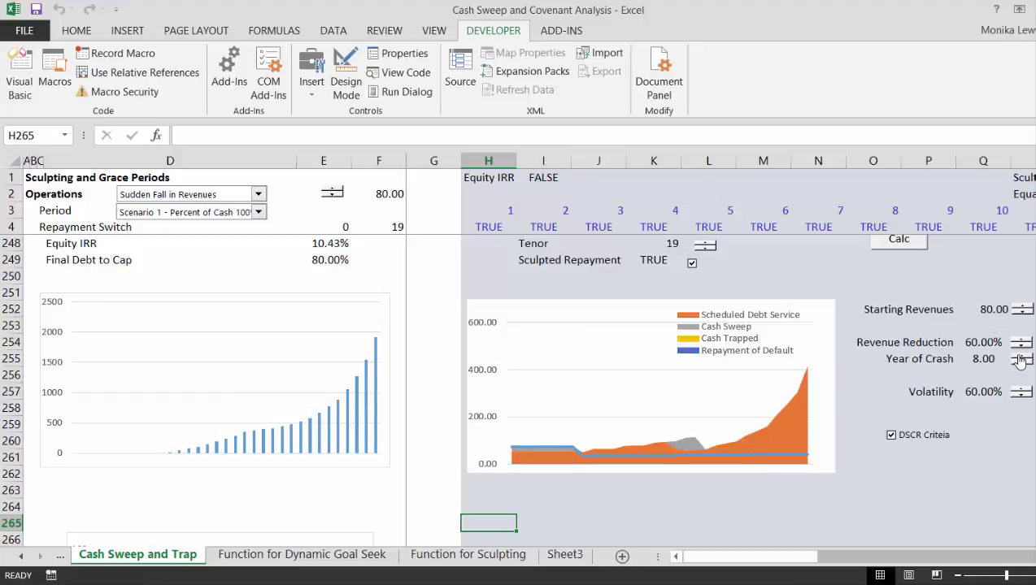
double_click(1020, 357)
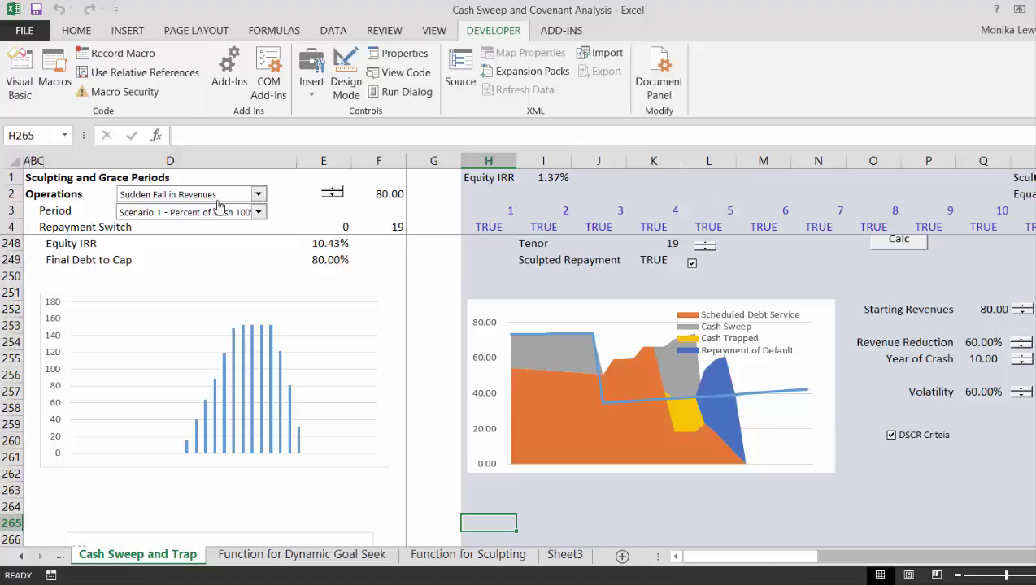
left_click(257, 212)
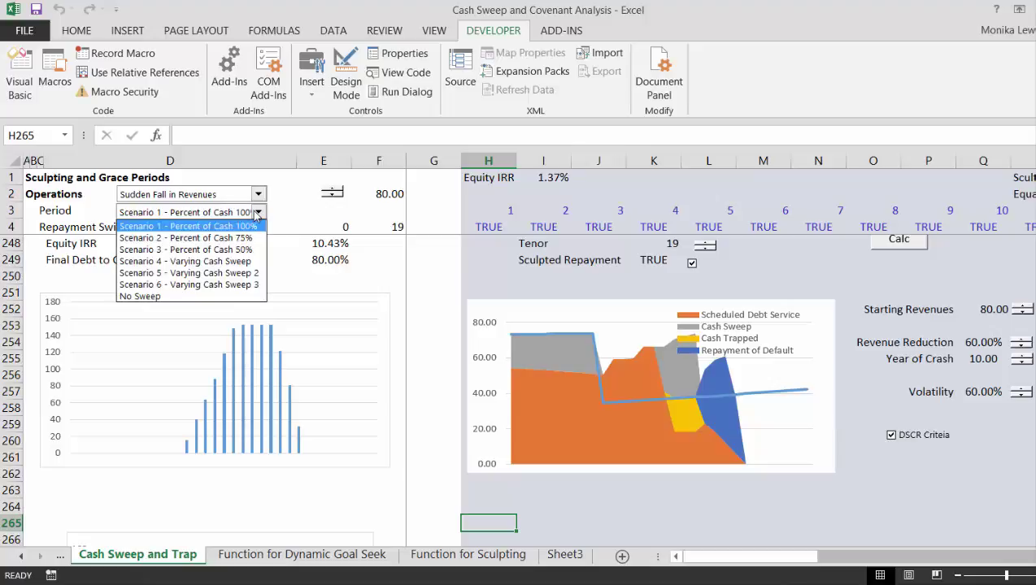
left_click(240, 262)
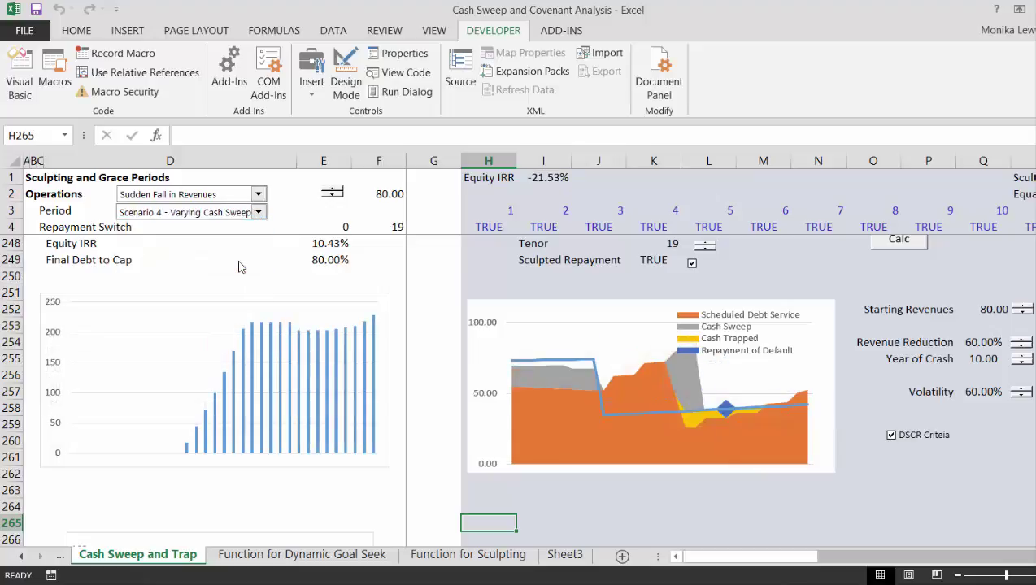
- Switch off DSCR Criteria for the Sudden Fall in Revenues case, and change the Operations case to Varying Flat Revenue
left_click(891, 436)
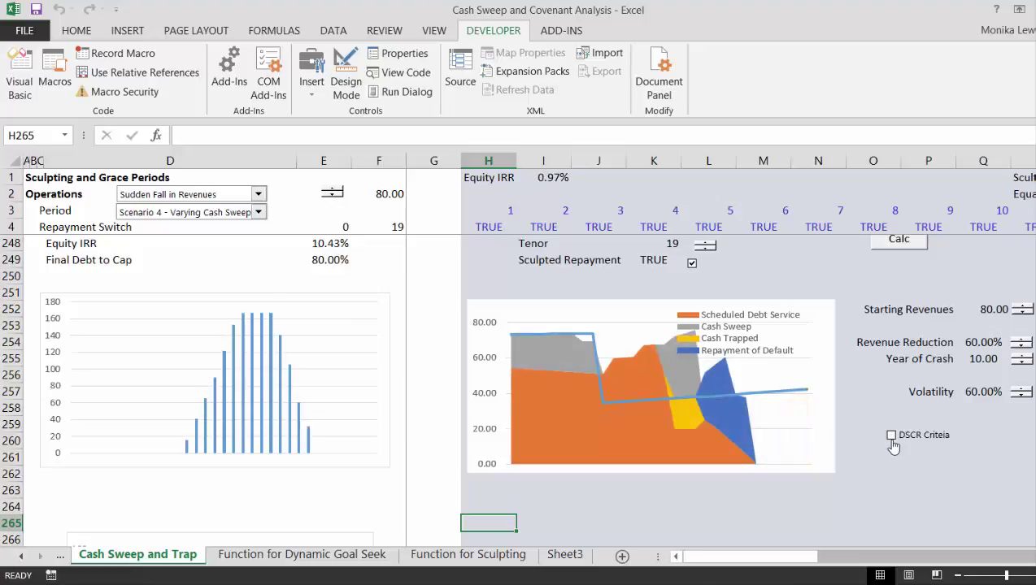
left_click(891, 439)
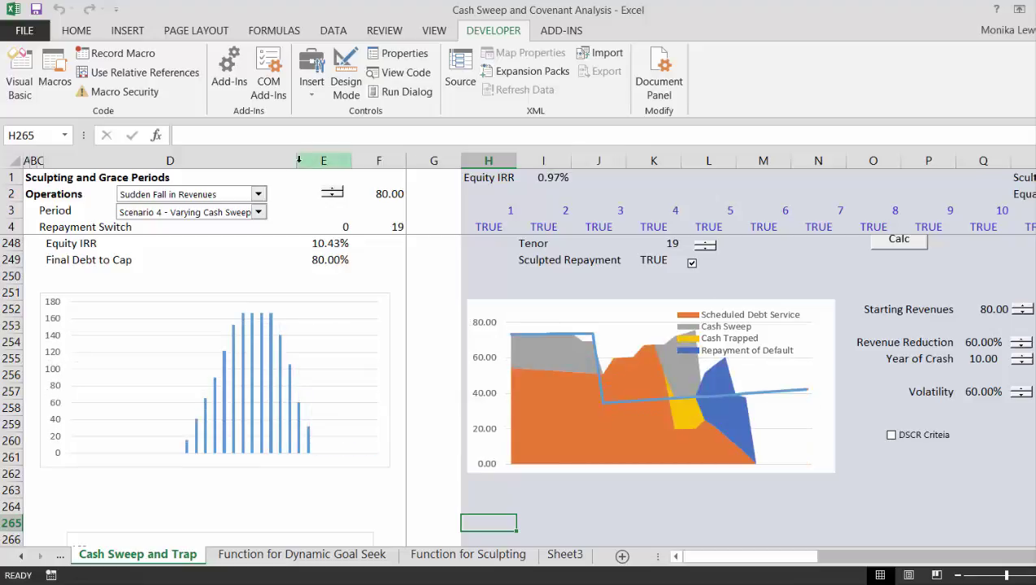
left_click(259, 200)
left_click(229, 223)
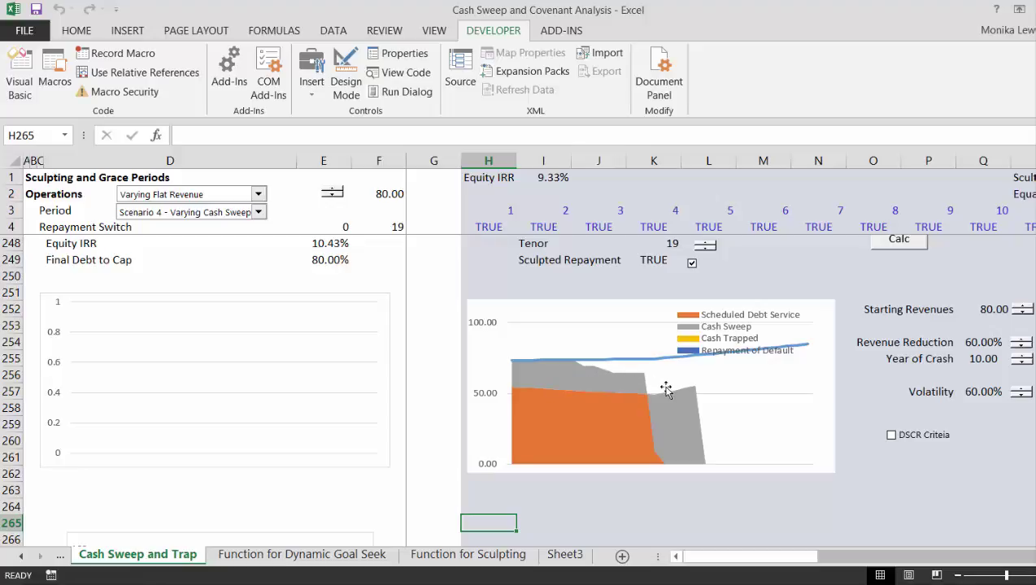
- Toggle DSCR Criteria repeatedly under Varying Flat Revenue to compare both sweep criteria in the debt service chart, leaving it off
left_click(891, 435)
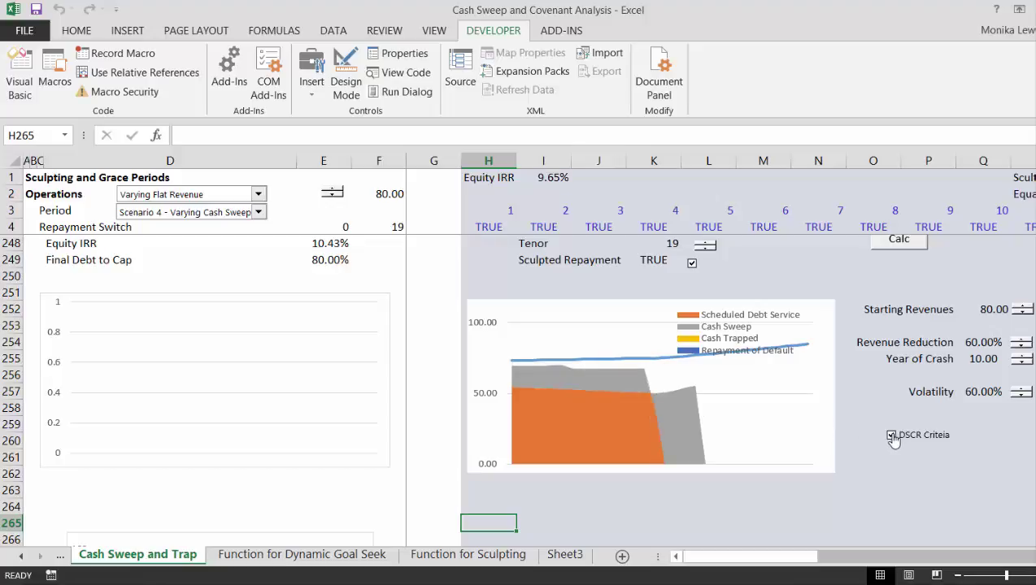
left_click(891, 436)
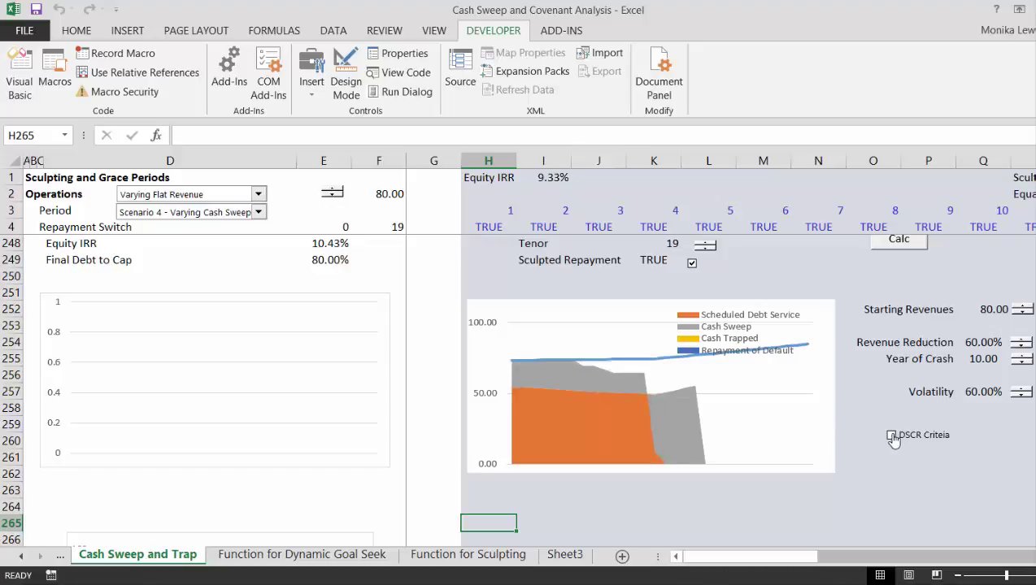
left_click(891, 435)
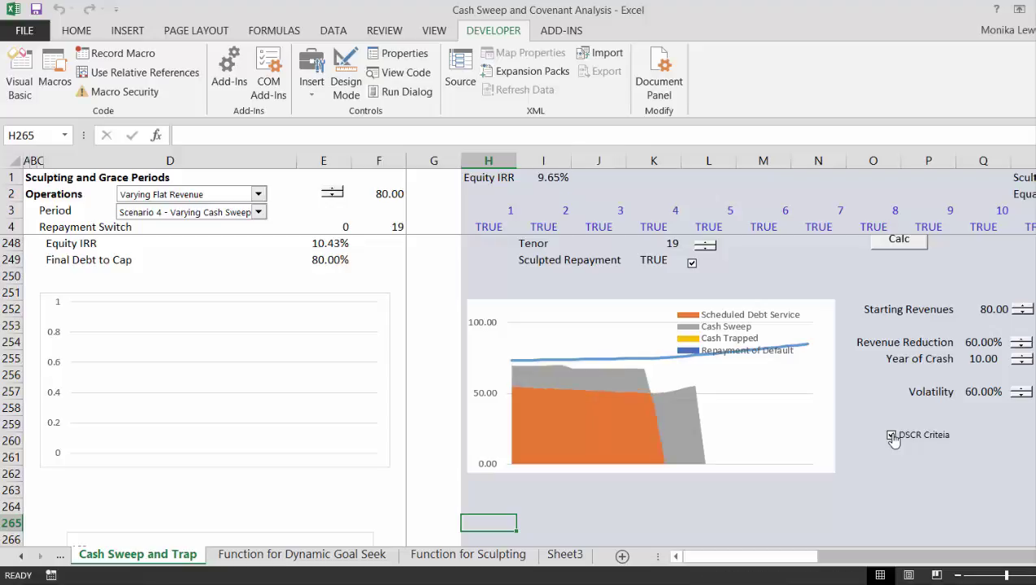
left_click(891, 435)
left_click(891, 436)
left_click(891, 435)
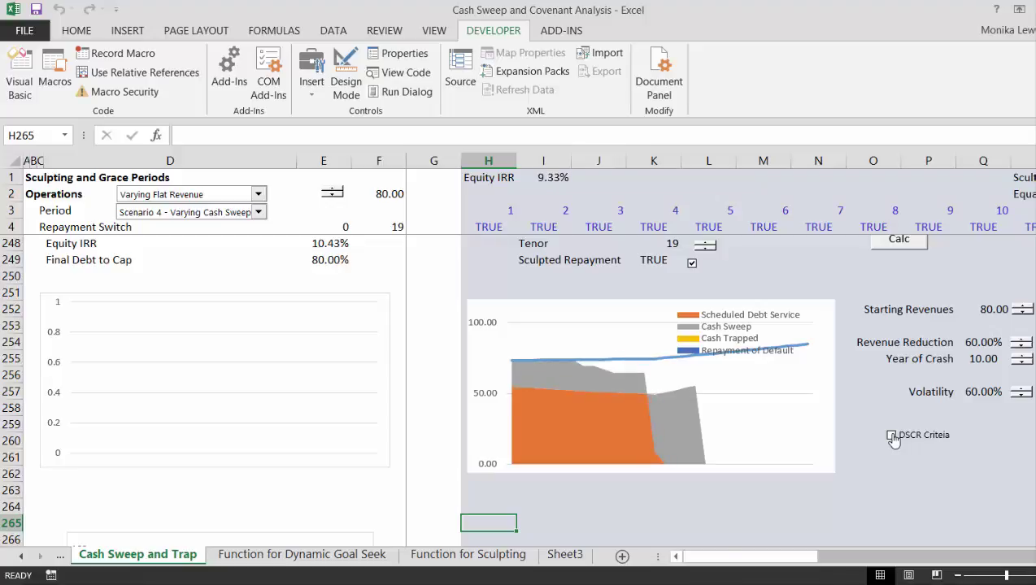
left_click(891, 435)
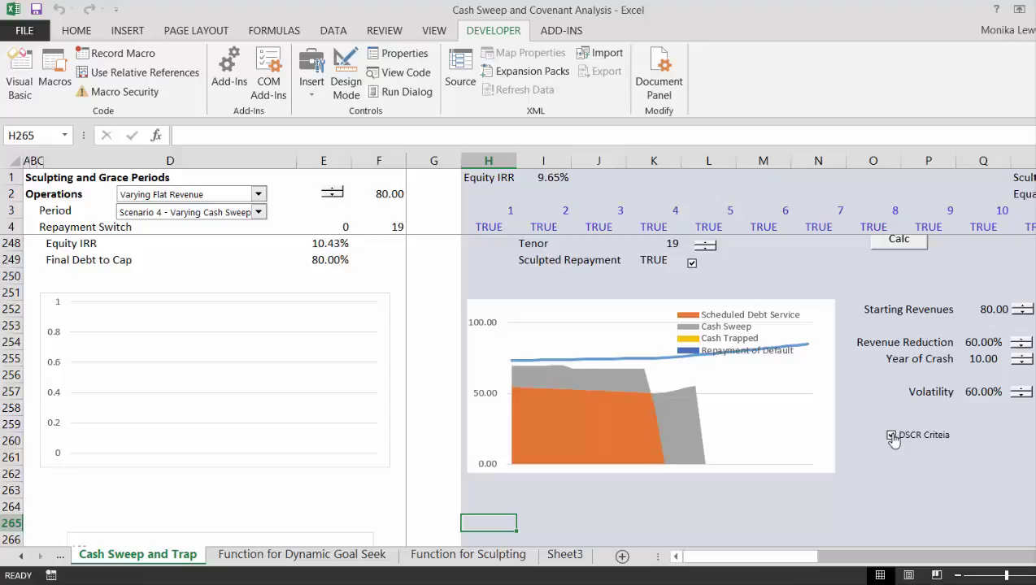
left_click(891, 435)
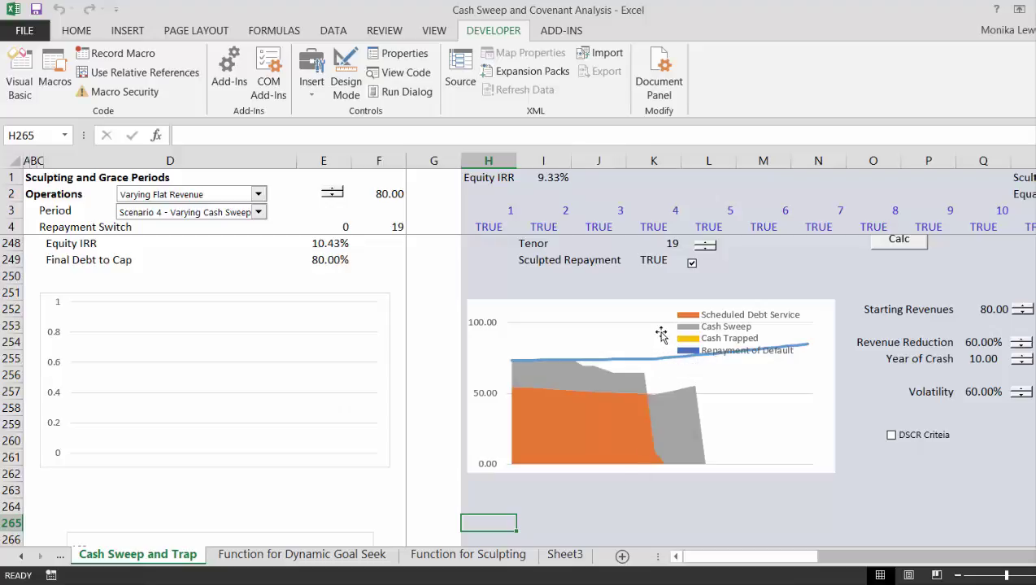
- Review the cash sweep assumptions, including the DSCR and Debt to EBITDA thresholds, the scenario percentages and the criteria switches
left_click(504, 286)
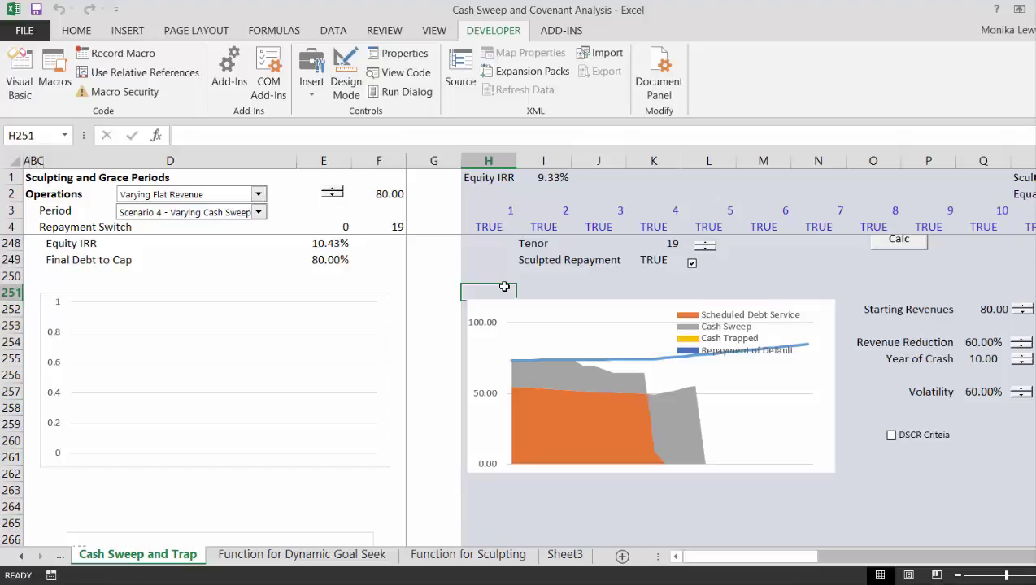
key("Page_Up")
key("Page_Up")
key("Page_Up")
key("Page_Up")
key("Page_Up")
key("Page_Up")
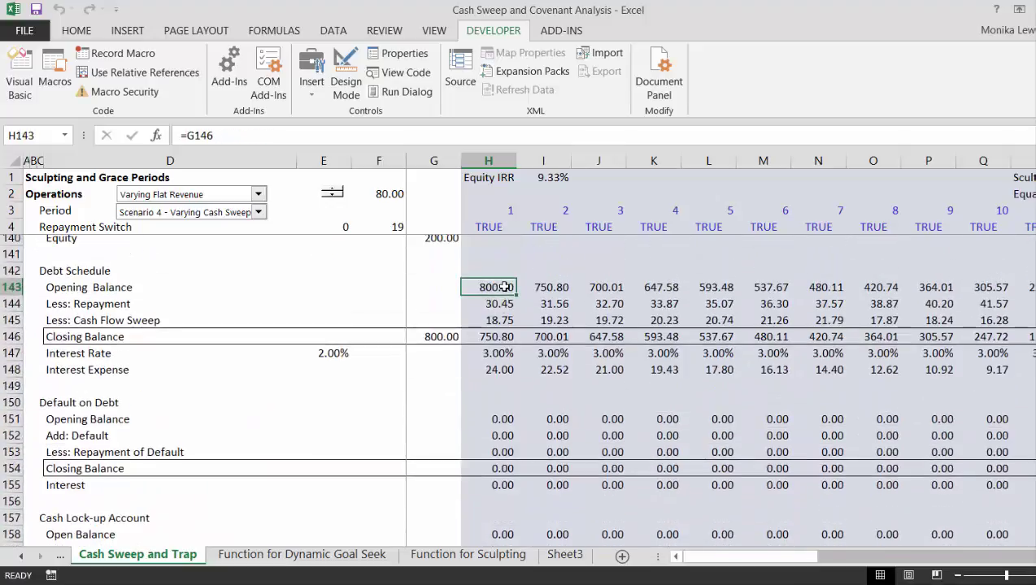
key("Page_Up")
key("Page_Up")
key("Page_Up")
key("Page_Up")
key("Page_Up")
key("Page_Up")
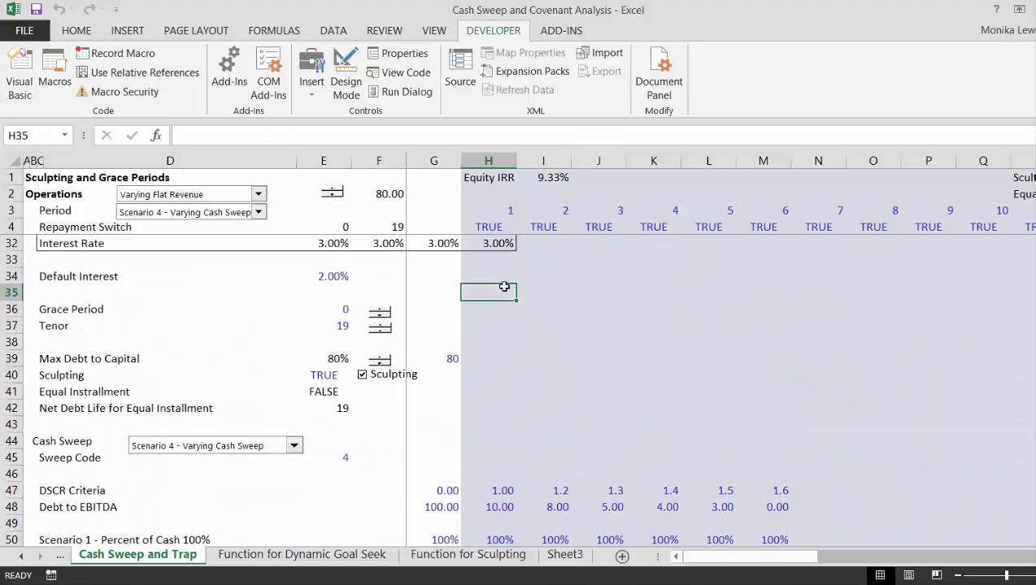
key("Page_Down")
key("Left")
key("Left")
key("Left")
key("Left")
key("Left")
key("Left")
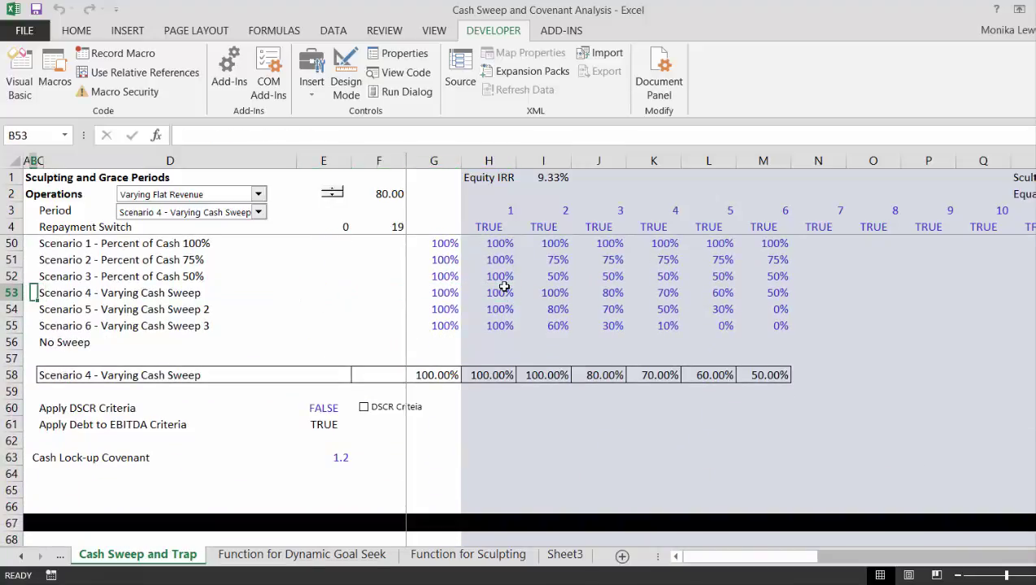
key("Up")
key("Up")
key("Up")
key("Up")
key("Up")
key("Up")
key("Up")
key("Up")
key("Up")
key("Up")
key("Up")
key("Up")
key("Up")
key("Up")
key("Up")
key("Up")
key("Up")
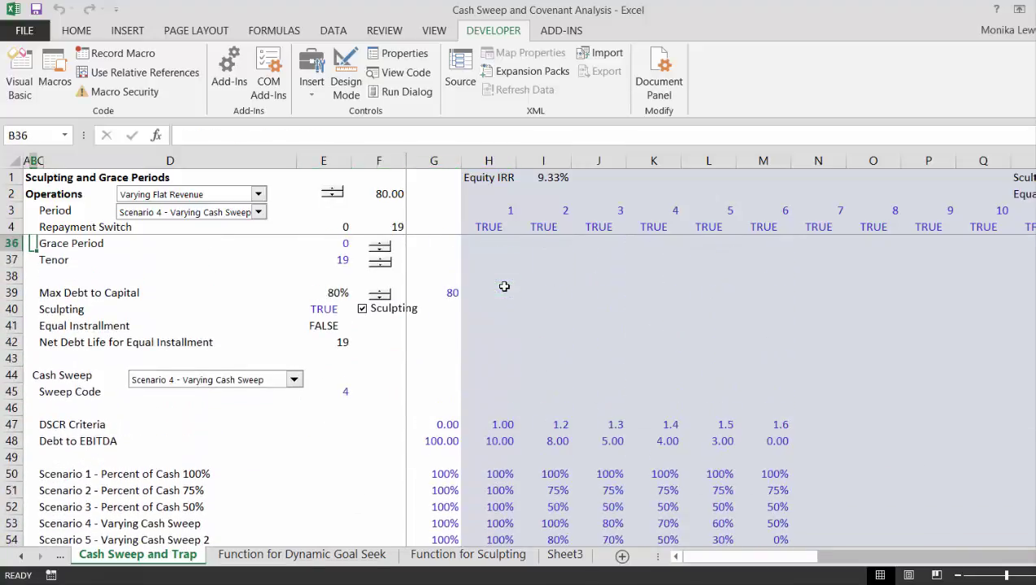
key("Down")
key("Down")
key("Down")
key("Down")
key("Down")
key("Down")
key("Down")
key("Down")
key("Down")
key("Down")
key("Down")
key("Down")
key("Down")
key("Down")
key("Down")
key("Down")
key("Down")
key("Down")
key("Down")
key("Down")
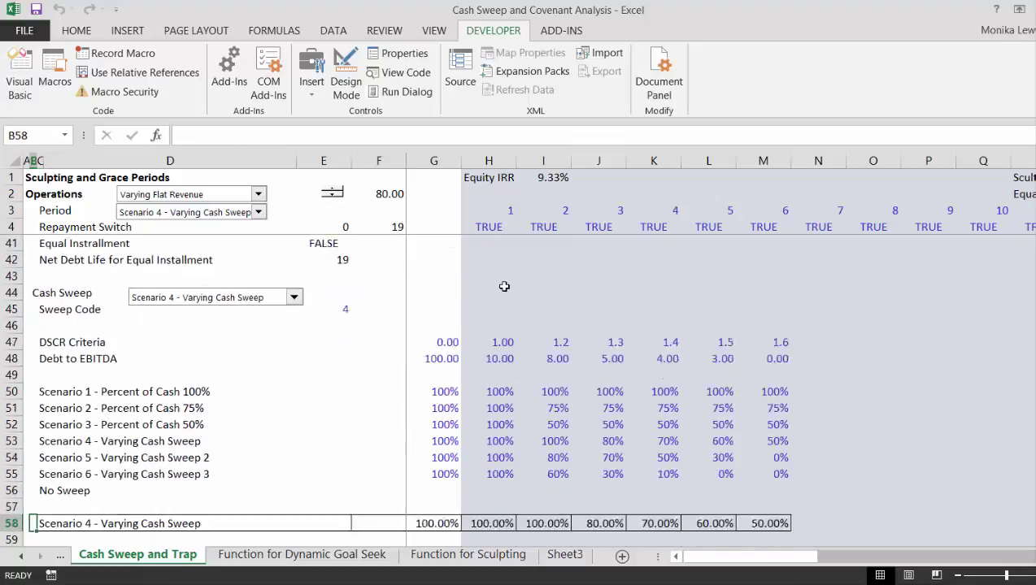
key("Down")
key("Down")
key("Down")
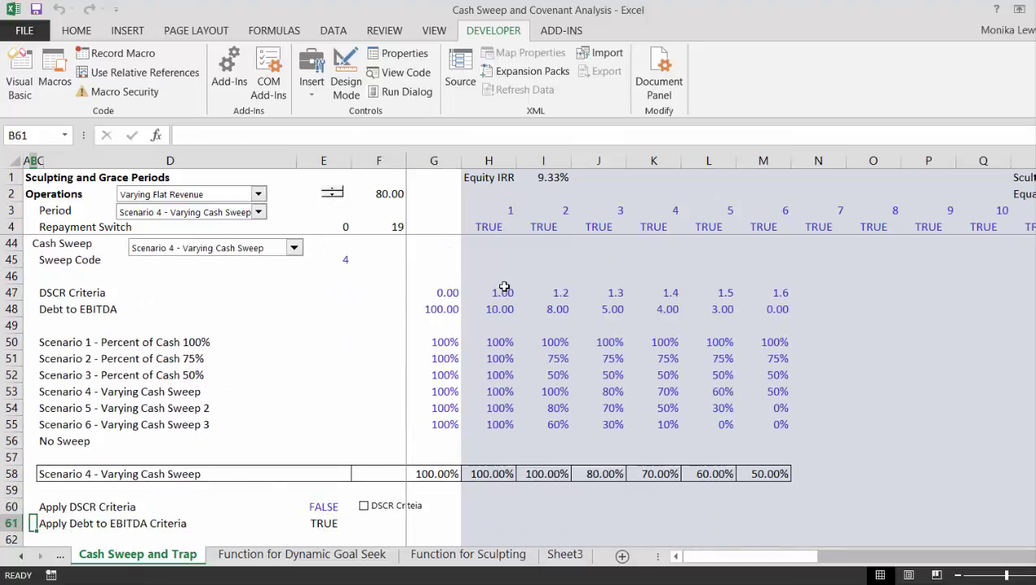
- Review the model from the sweep assumptions through the debt schedule and equity cash flow to the summary metrics and debt service chart
key("Down")
key("Down")
key("Down")
key("Down")
key("Down")
key("Down")
key("Down")
key("Down")
key("Down")
key("Down")
key("Down")
key("Down")
key("Down")
key("Down")
key("Down")
key("Down")
key("Down")
key("Down")
key("Down")
key("Down")
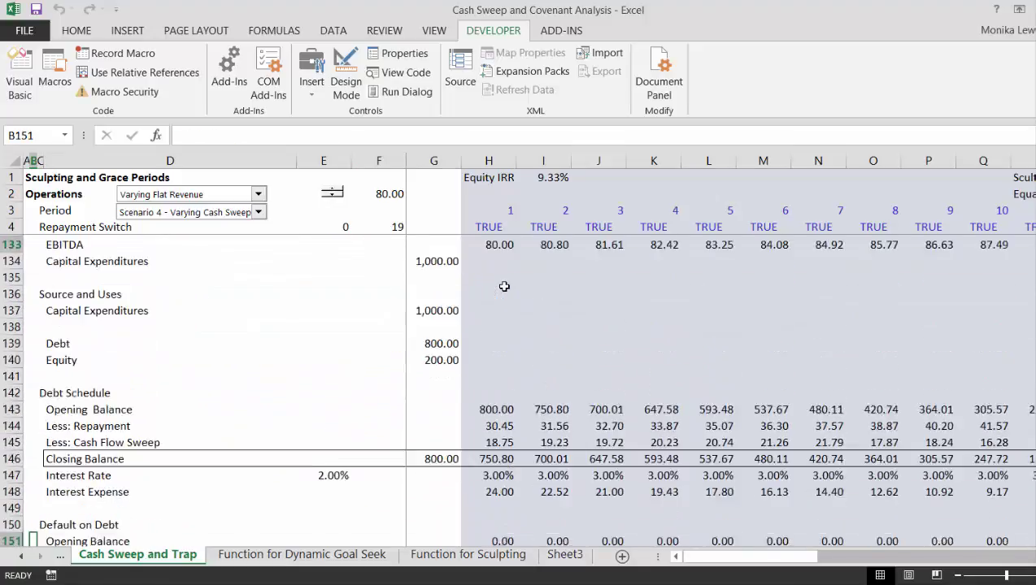
key("Down")
key("Down")
key("Down")
key("Down")
key("Down")
key("Down")
key("Down")
key("Down")
key("Down")
key("Down")
key("Down")
key("Down")
key("Down")
key("Down")
key("Down")
key("Down")
key("Down")
key("Down")
key("Down")
key("Down")
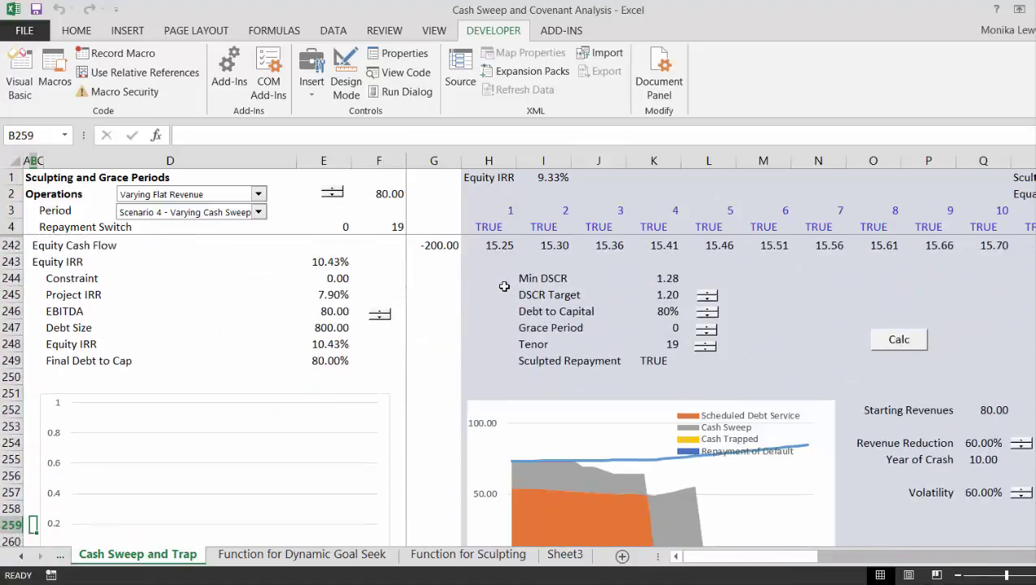
key("Down")
key("Down")
key("Down")
key("Down")
key("Down")
key("Down")
key("Down")
key("Down")
key("Down")
key("Down")
key("Down")
key("Down")
key("Down")
key("Down")
key("Down")
key("Down")
key("Down")
key("Down")
- Look back over the balance sheet, covenant violation and cash sweep percent rows, up to the base-case debt sizing section
key("Up")
key("Up")
key("Up")
key("Up")
key("Up")
key("Up")
key("Up")
key("Up")
key("Up")
key("Up")
key("Up")
key("Up")
key("Up")
key("Up")
key("Up")
key("Up")
key("Up")
key("Up")
key("Up")
key("Up")
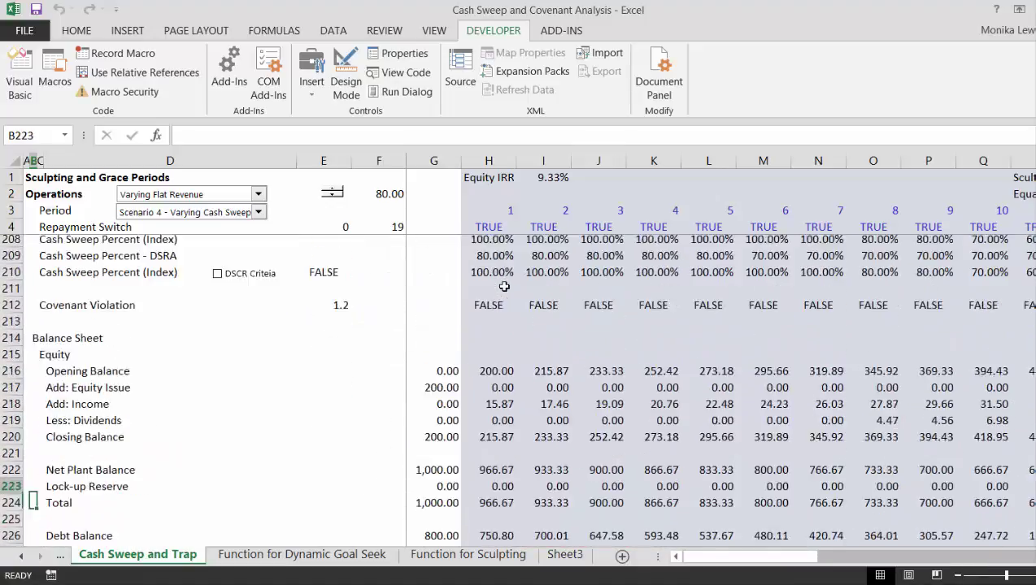
key("Up")
key("Up")
key("Up")
key("Up")
key("Up")
key("Up")
key("Up")
key("Up")
key("Up")
key("Up")
key("Up")
key("Up")
key("Up")
key("Up")
key("Up")
key("Up")
key("Up")
key("Up")
key("Up")
key("Up")
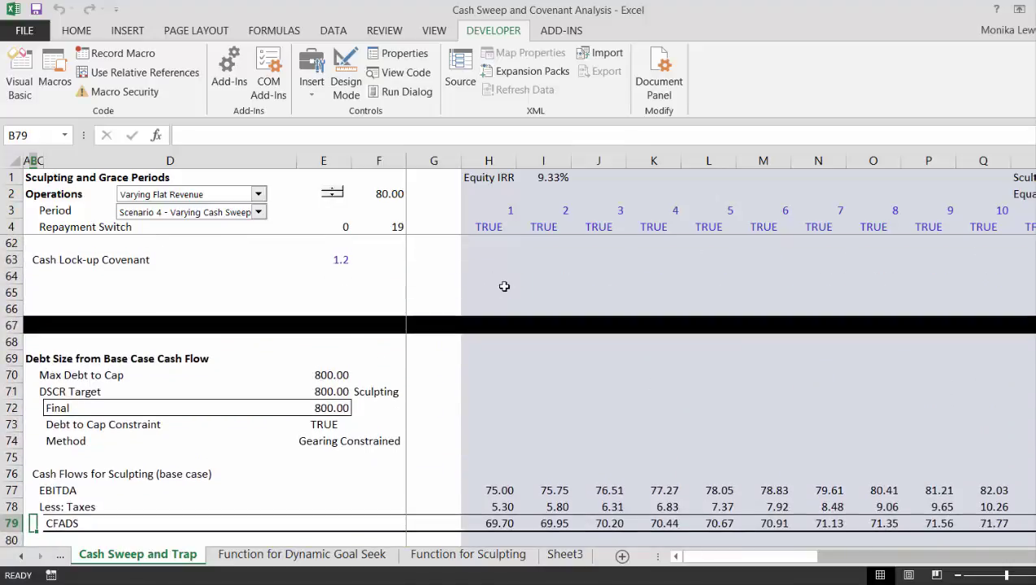
- Save the macro-enabled workbook under the same name, Cash Sweep and Covenant Analysis, replacing the existing file
key("F12")
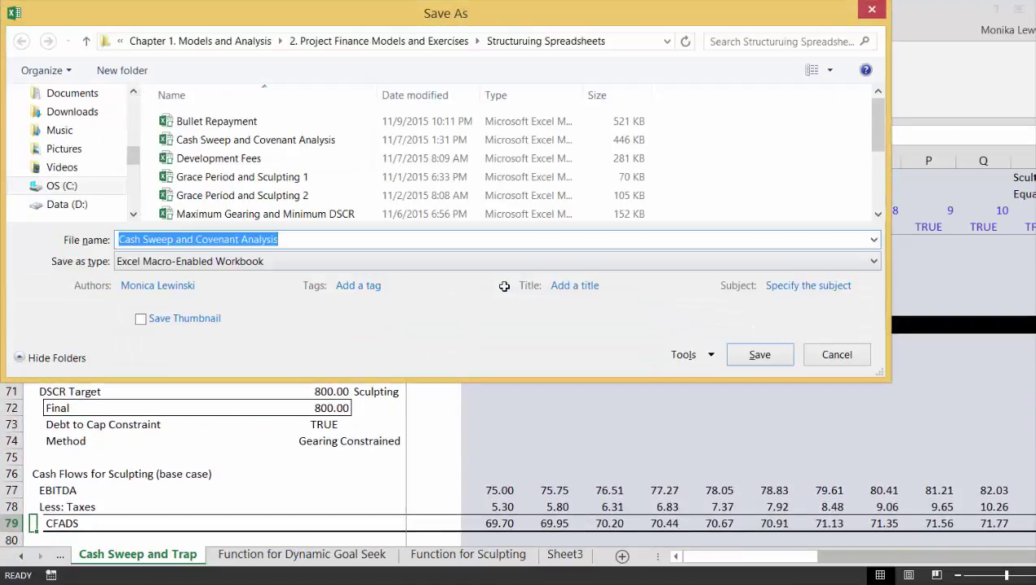
key("Return")
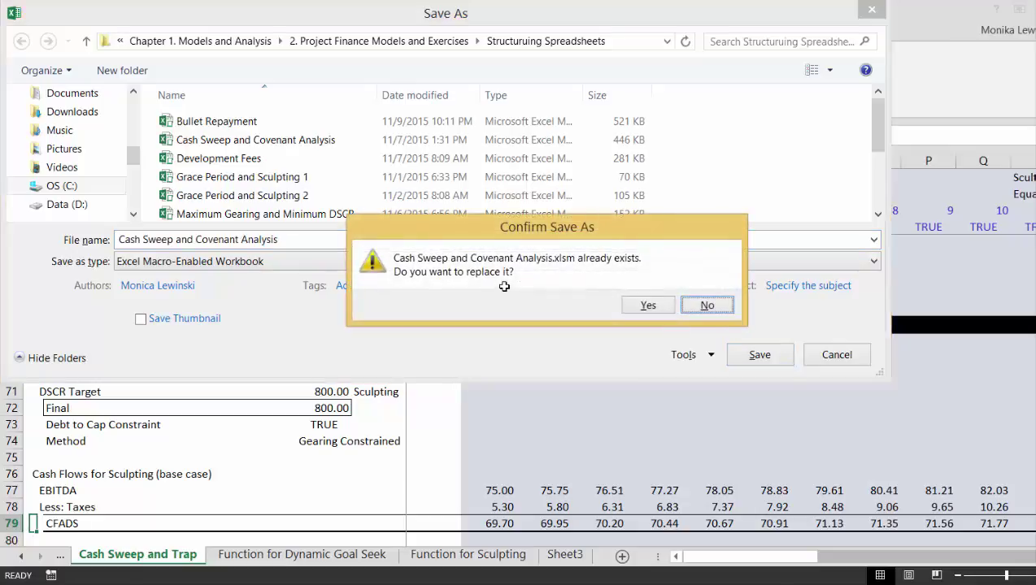
key("Return")
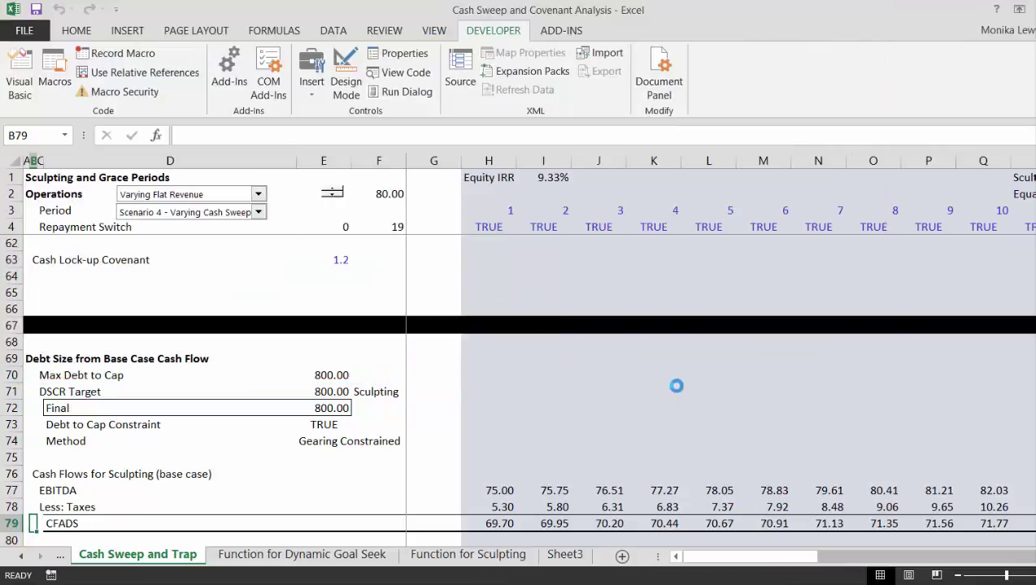